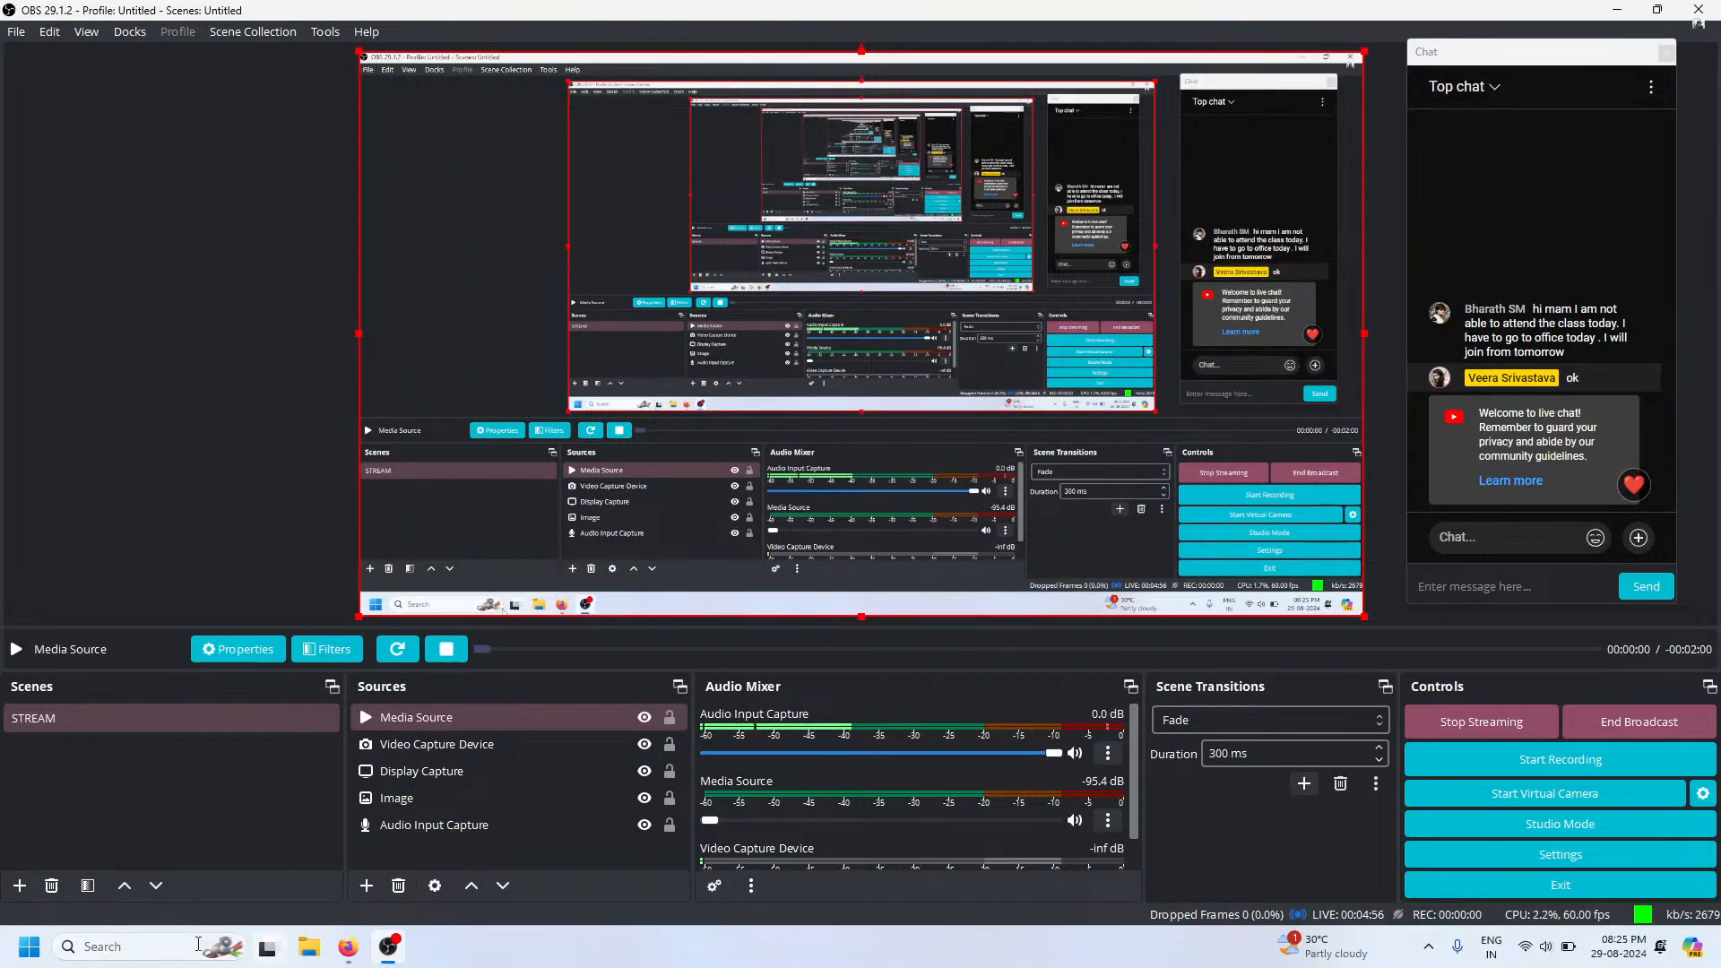
Launch Figma and present the "portfolio - Page 2" prototype in full screen
{"action": "left_click", "coordinate": [143, 942]}
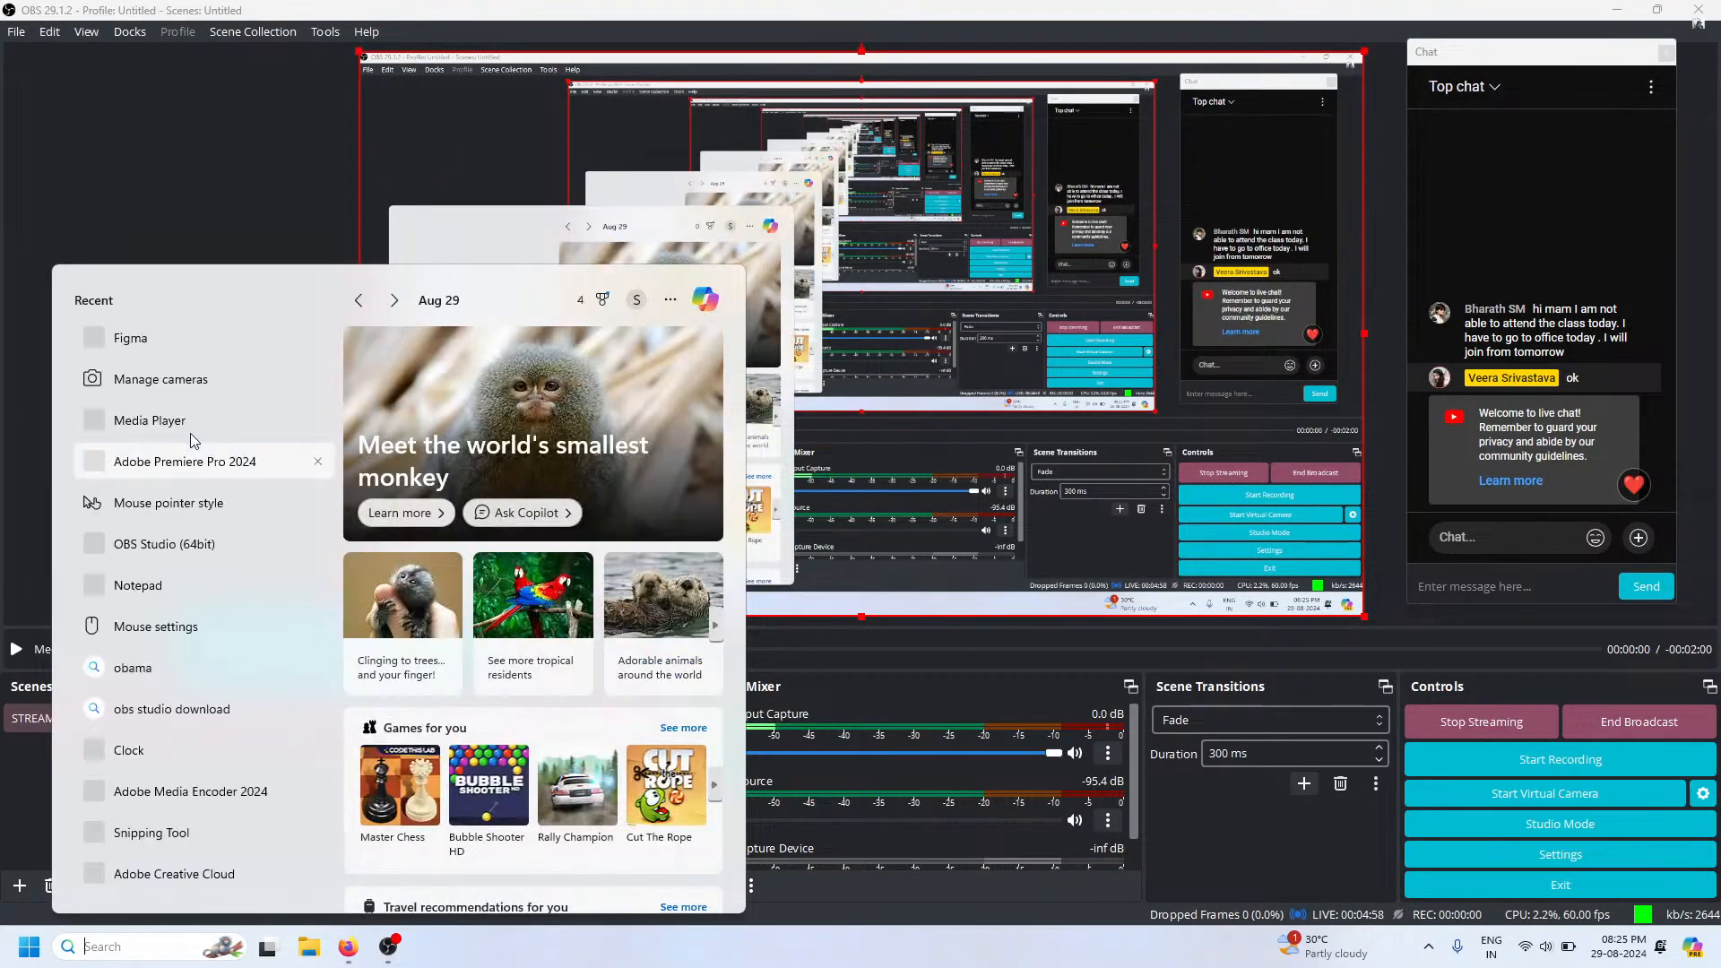
{"action": "left_click", "coordinate": [157, 335]}
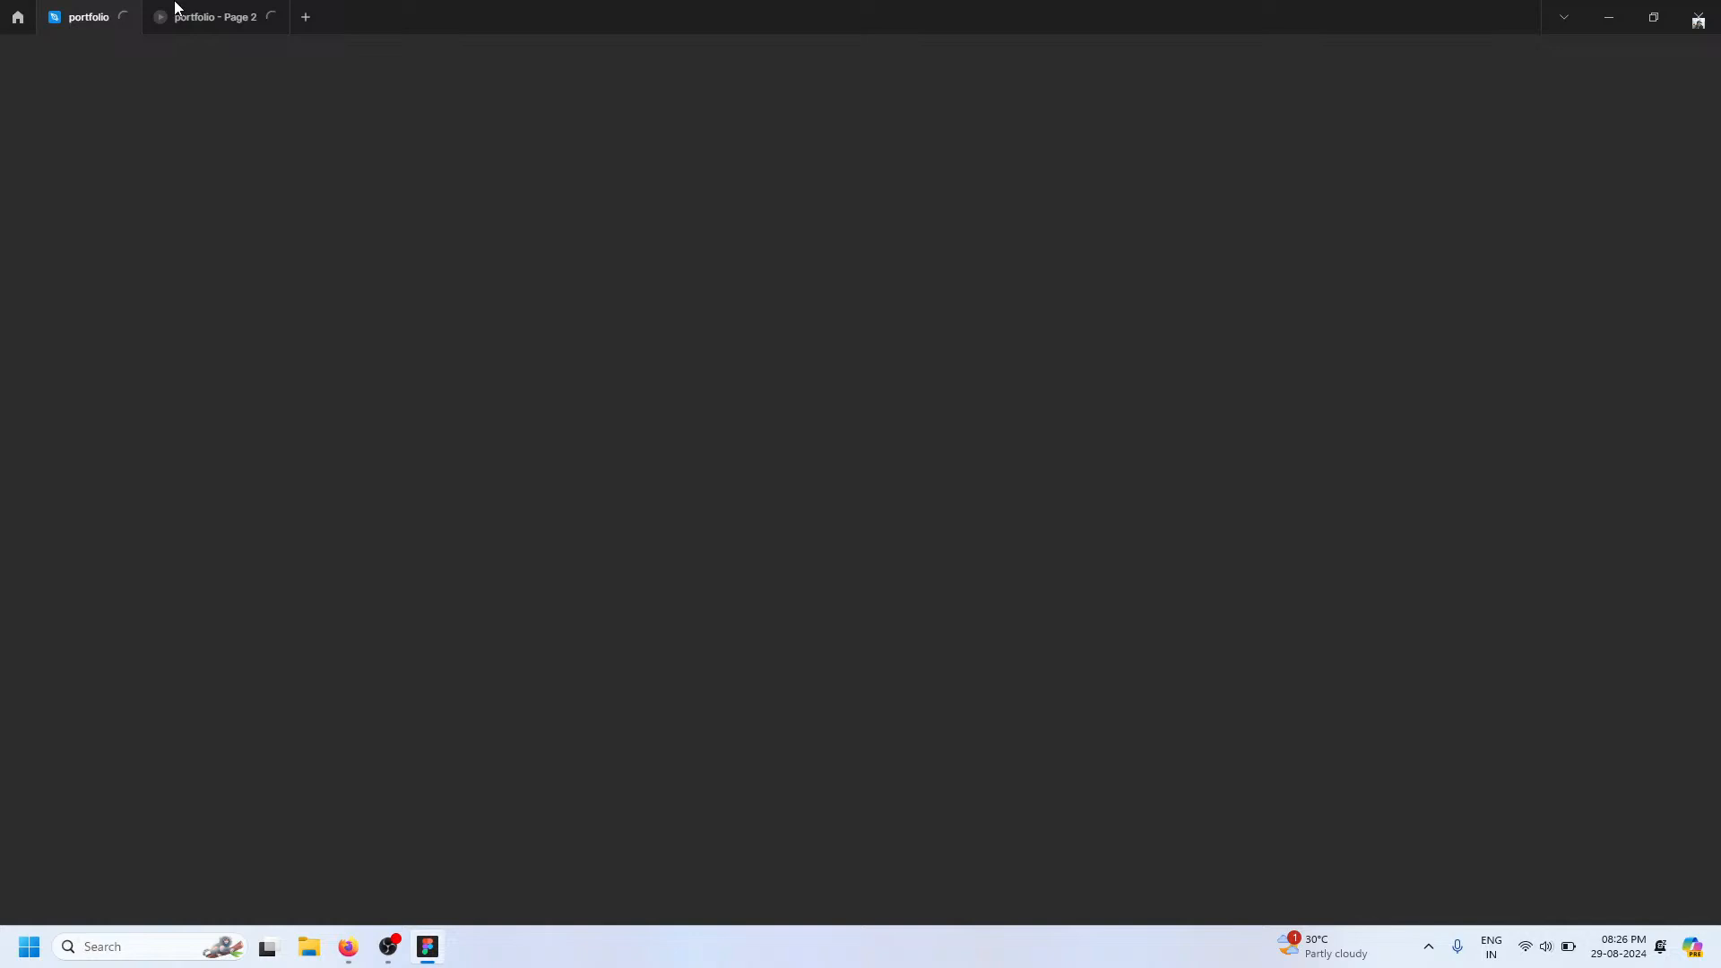
{"action": "left_click", "coordinate": [175, 13]}
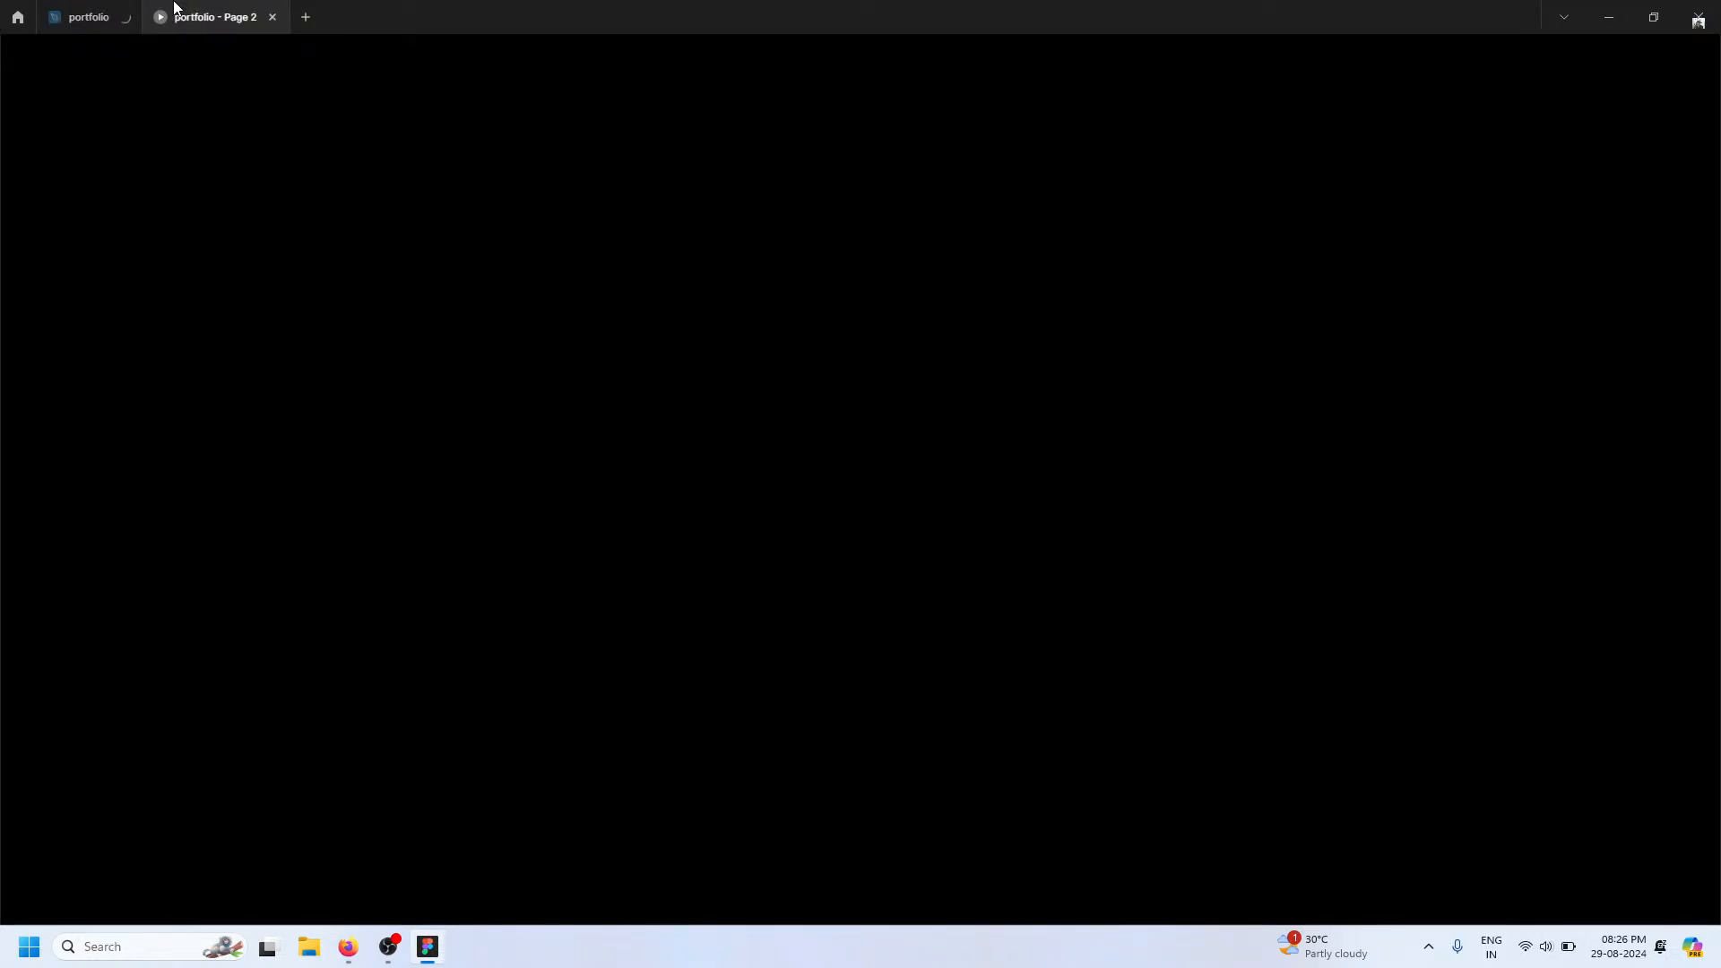
{"action": "key", "text": "F11"}
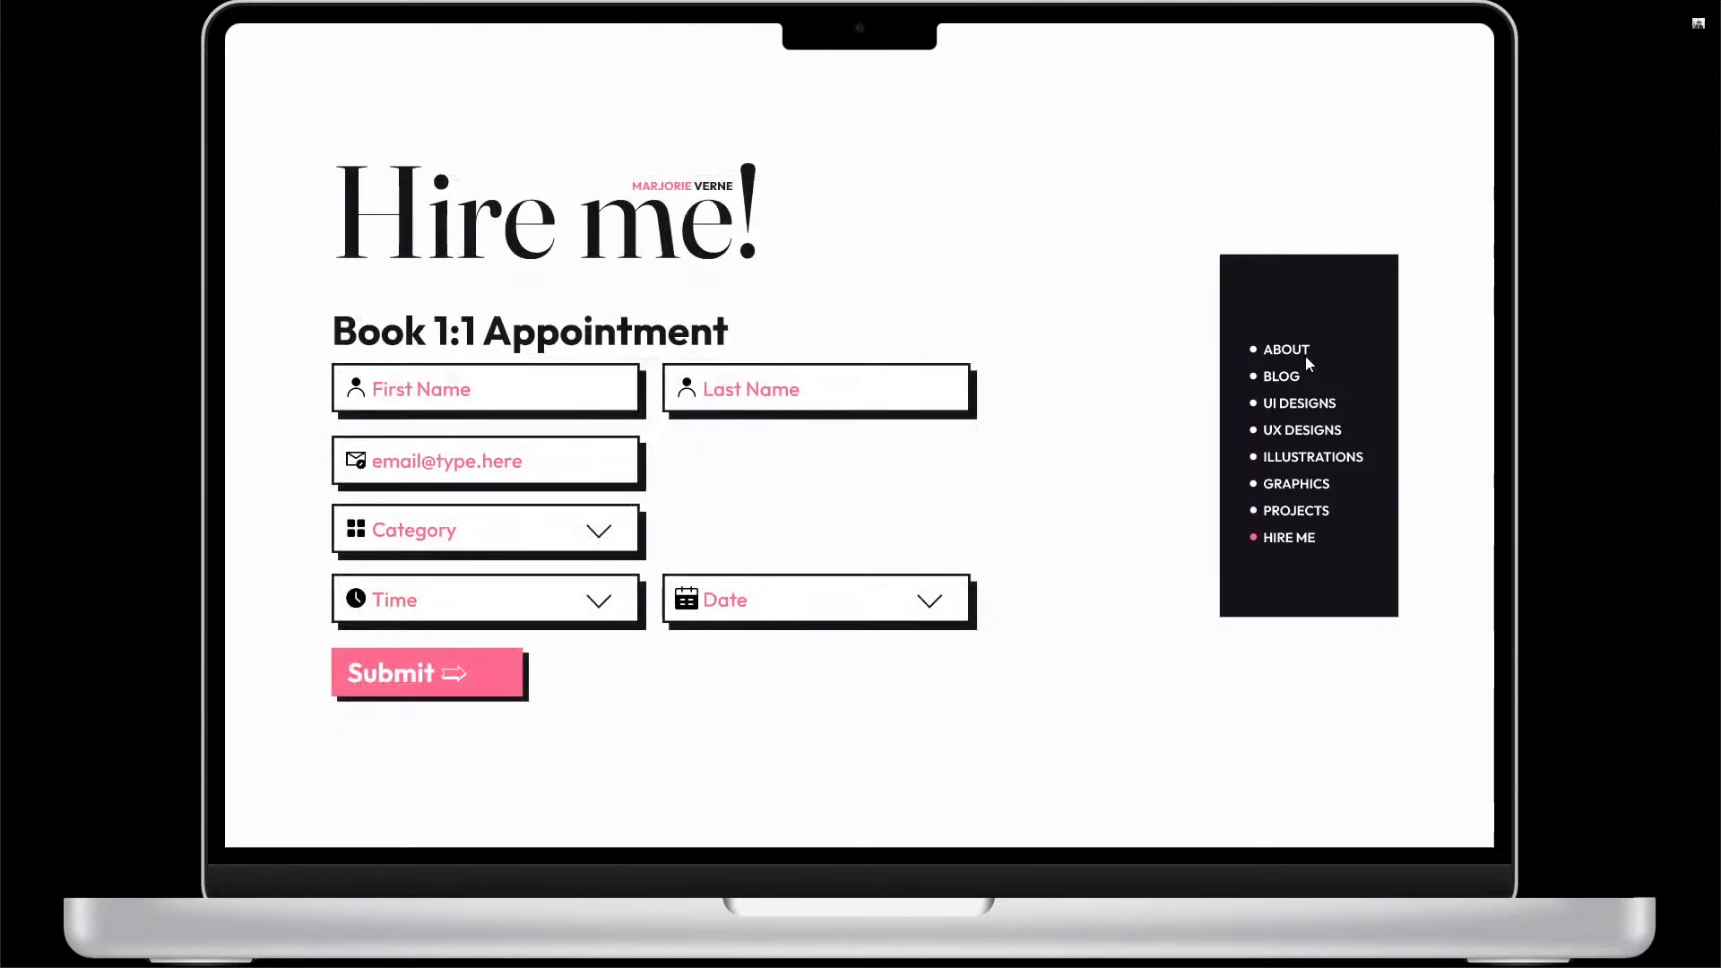
View the prototype's About and UI Designs pages and leave full screen
{"action": "left_click", "coordinate": [1298, 357]}
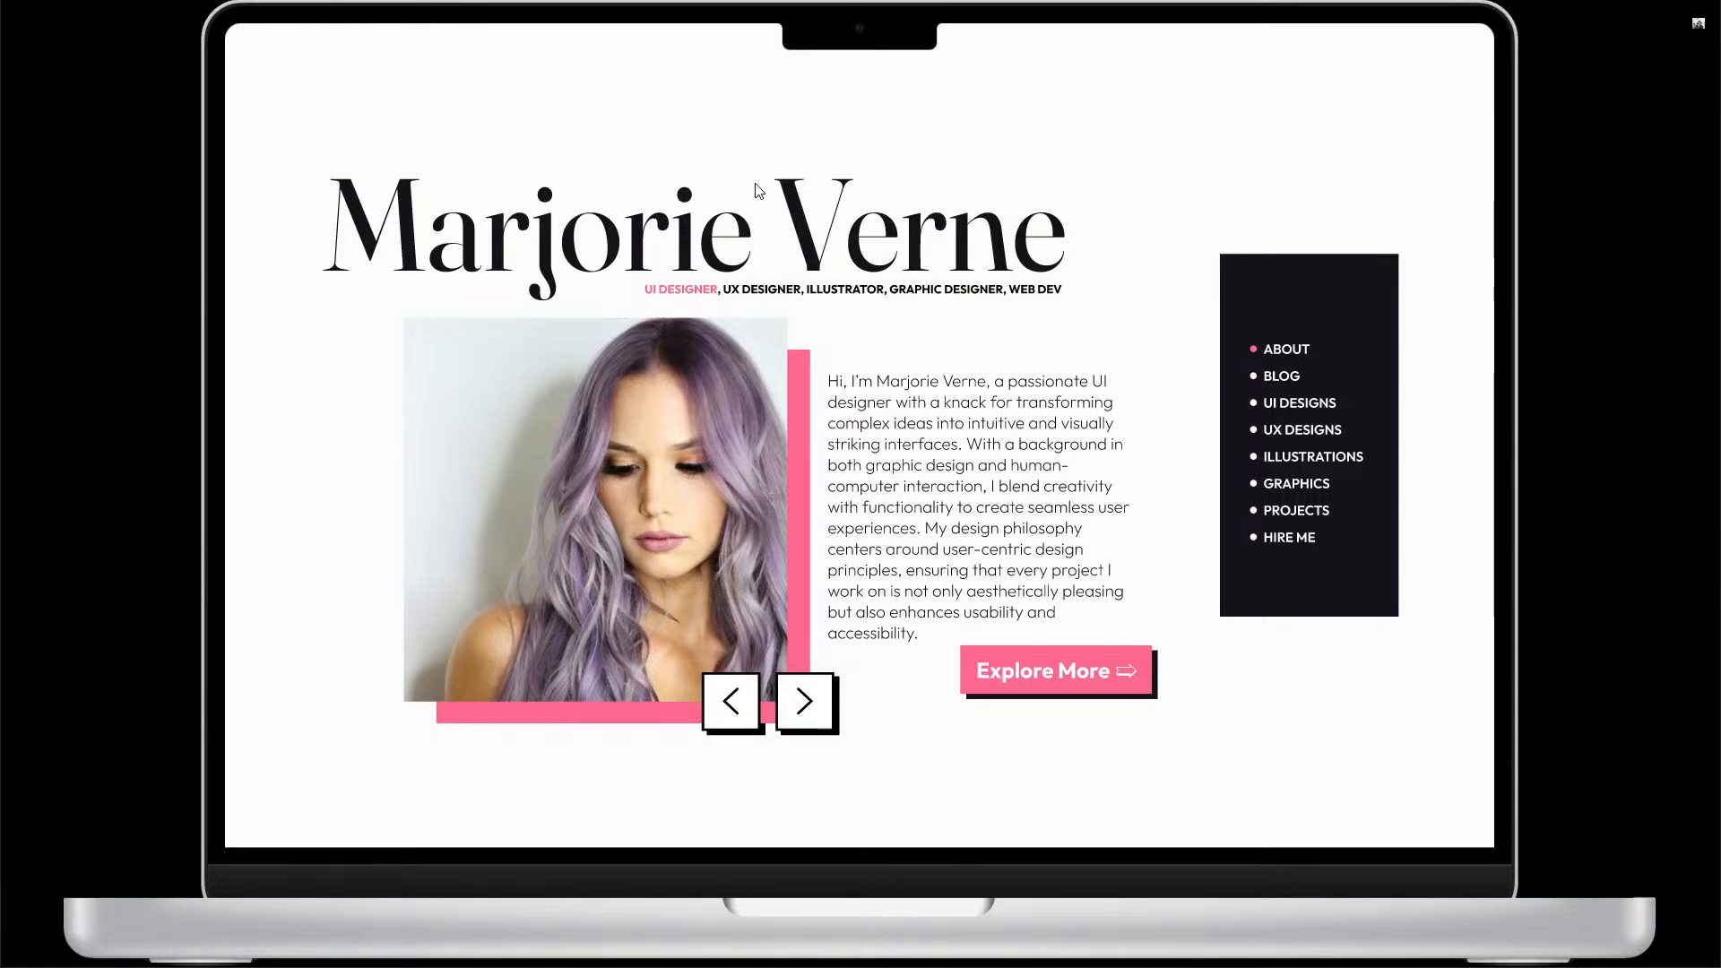
{"action": "left_click", "coordinate": [1335, 403]}
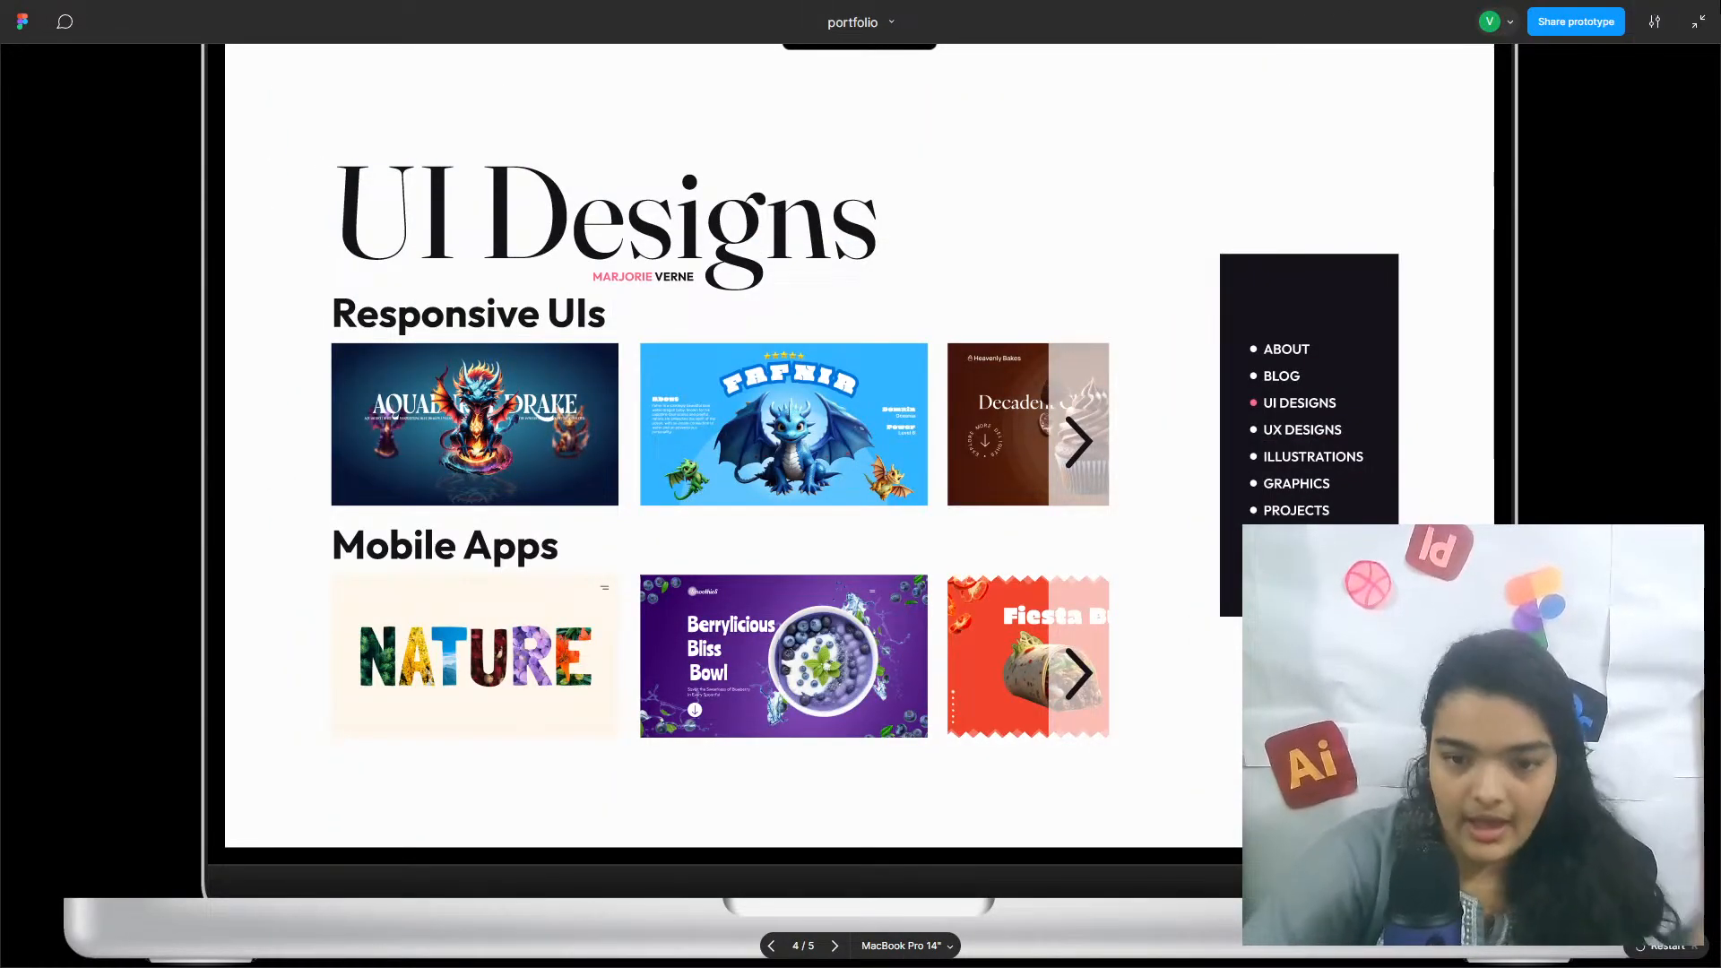
{"action": "left_click", "coordinate": [1698, 21]}
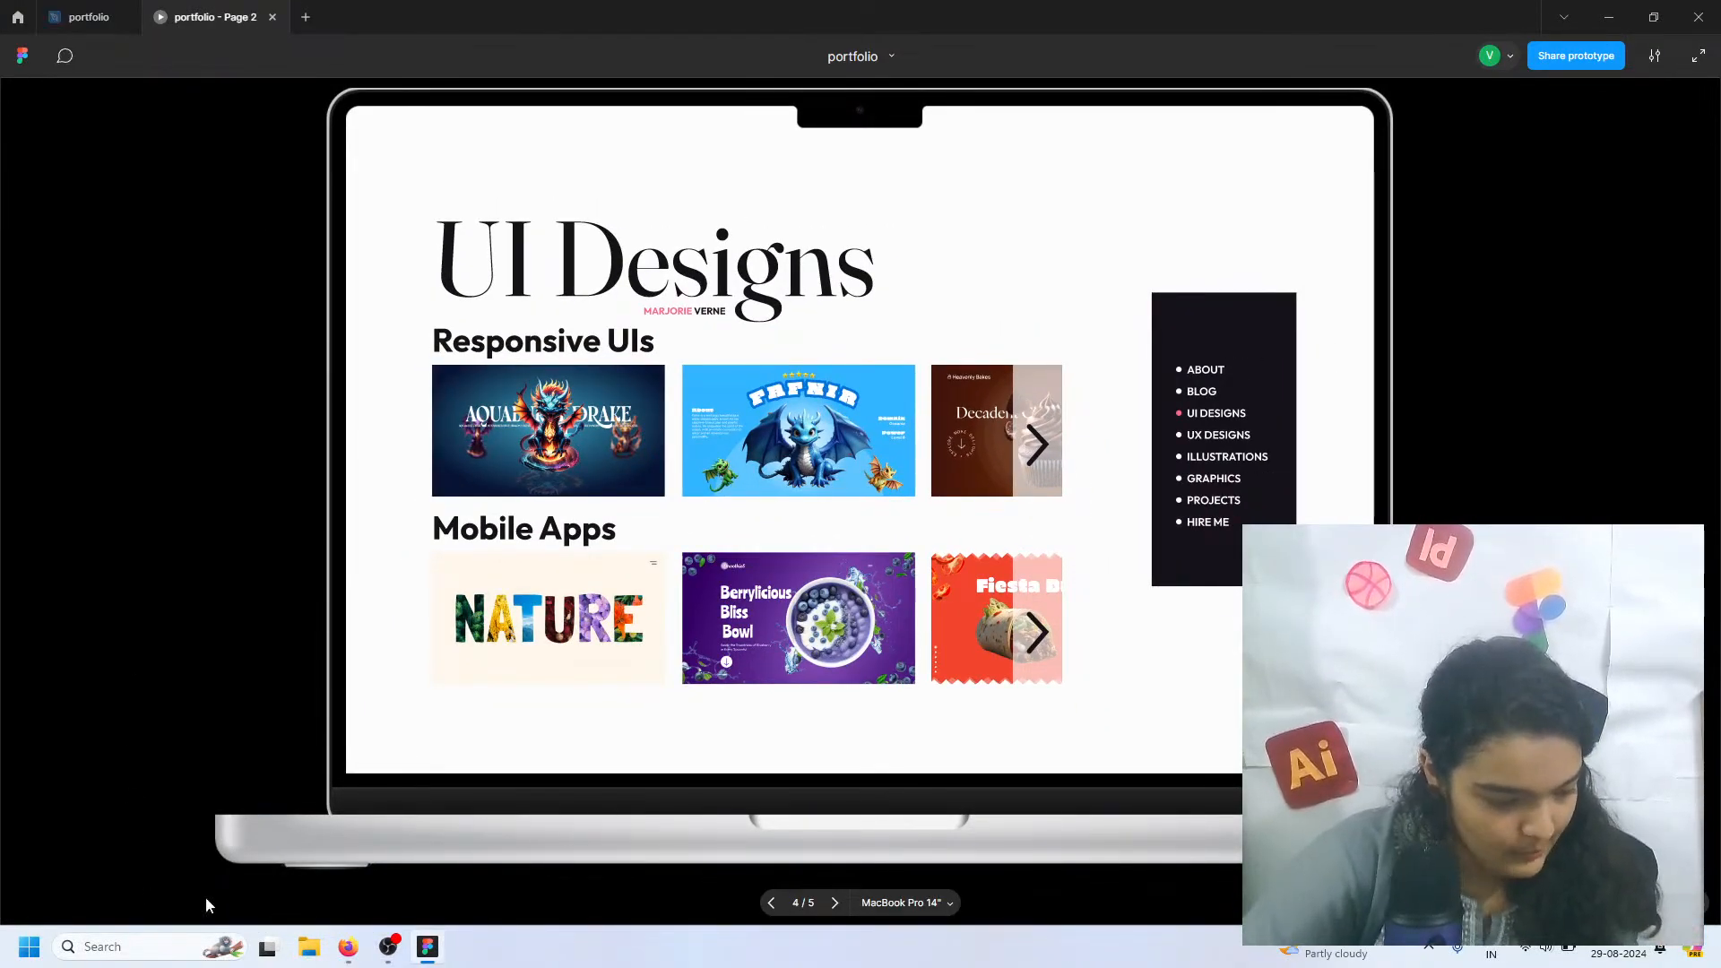
Switch to Firefox and search Google for "figma download"
{"action": "left_click", "coordinate": [348, 947]}
{"action": "left_click", "coordinate": [18, 19]}
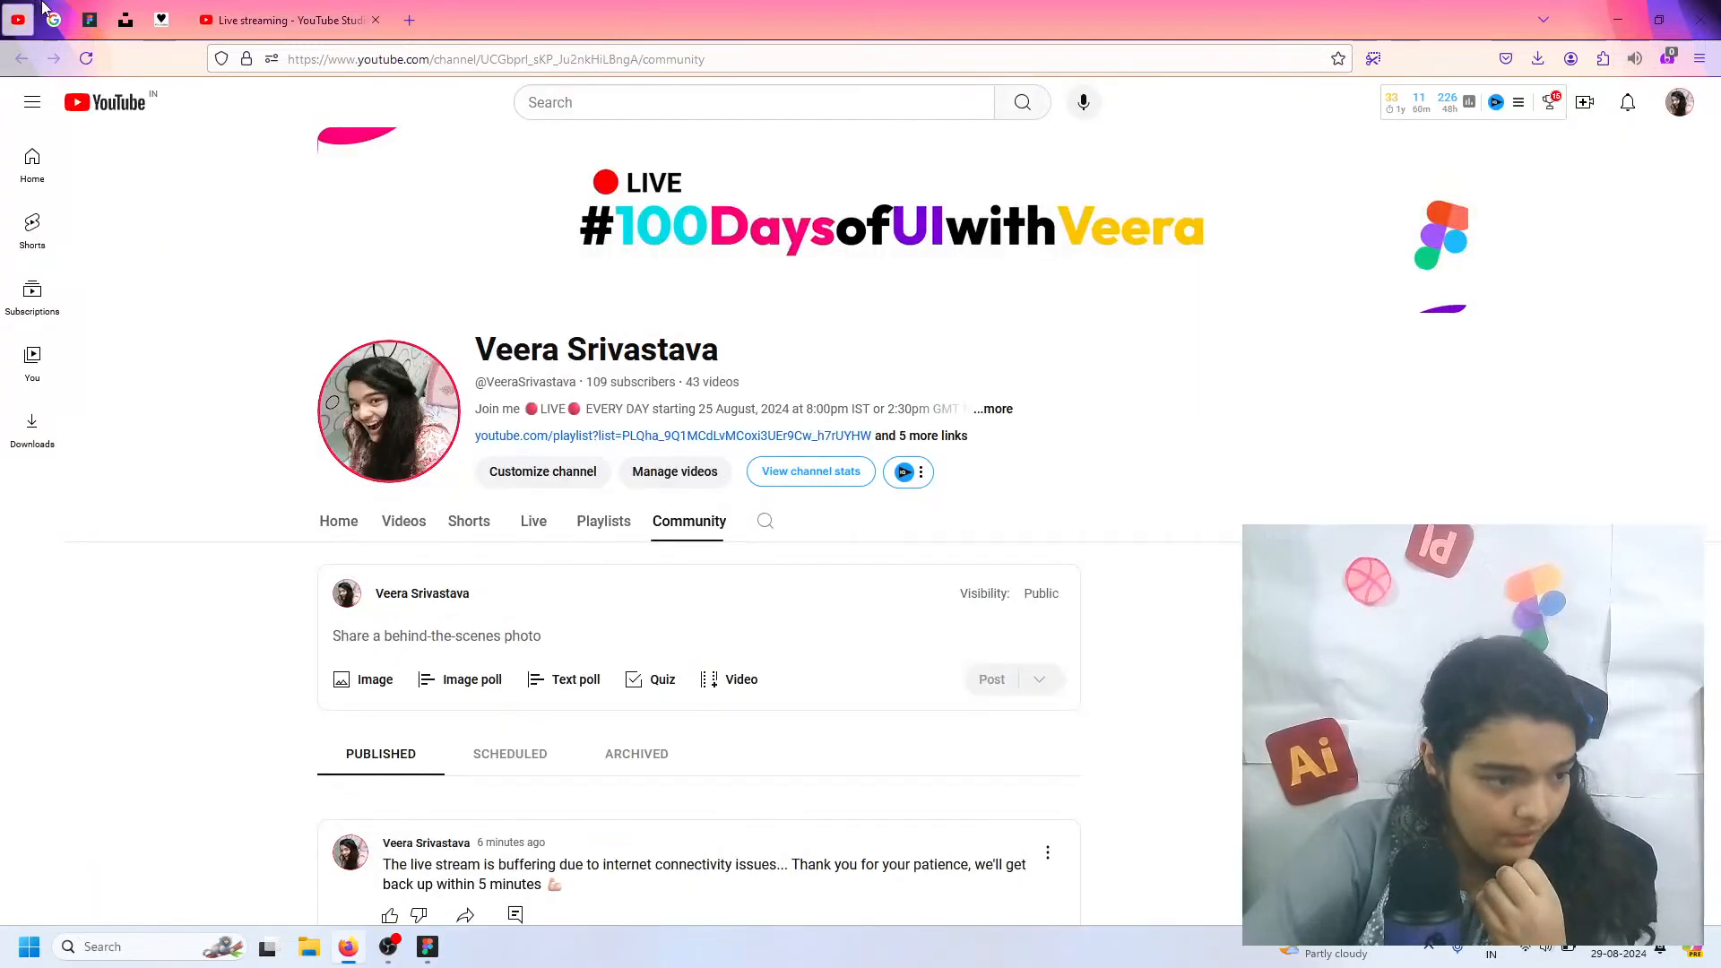
{"action": "left_click", "coordinate": [54, 20]}
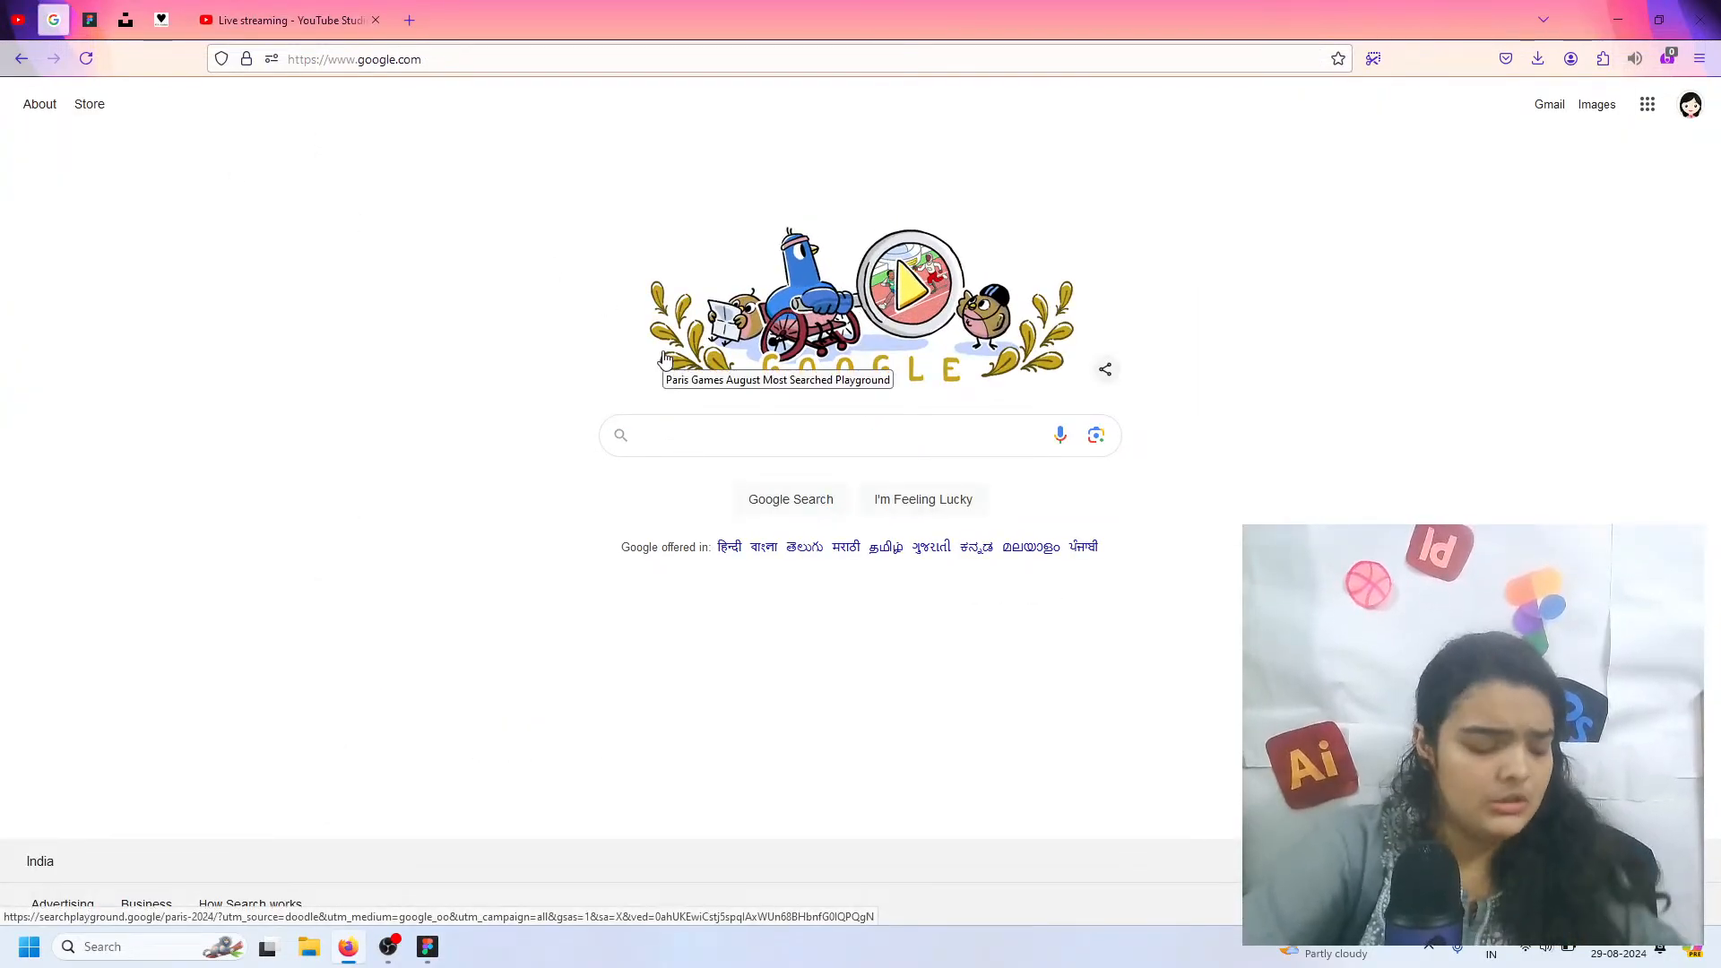
{"action": "type", "text": "figm"}
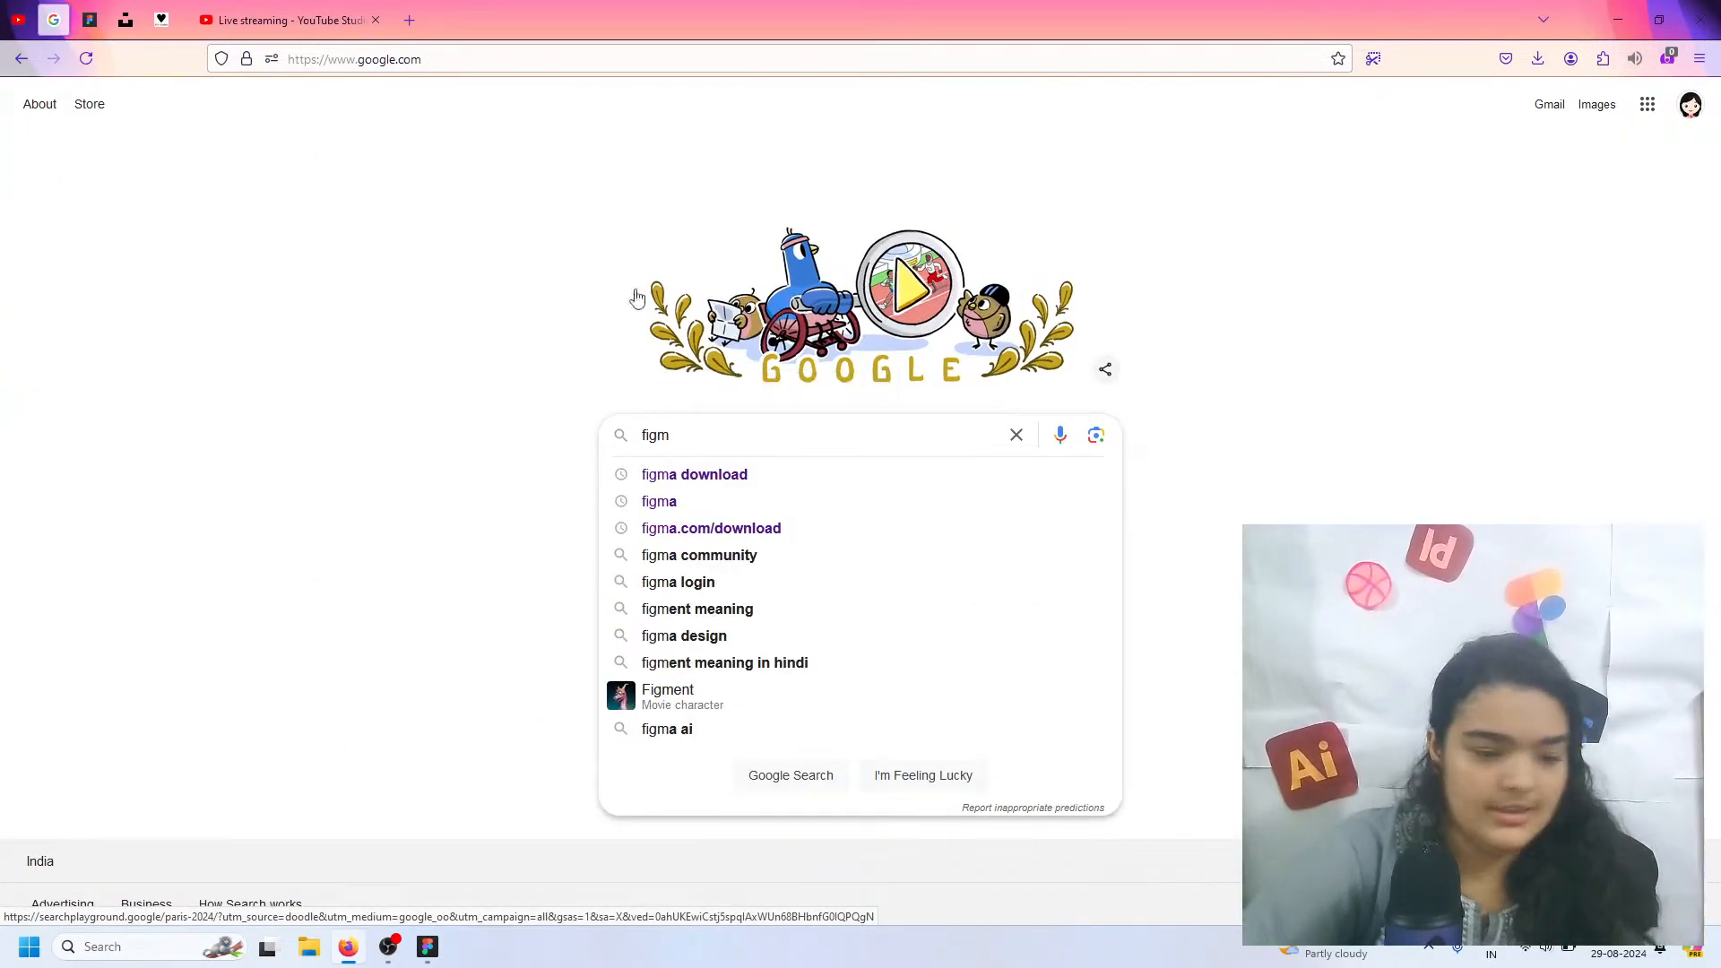
{"action": "left_click", "coordinate": [670, 475]}
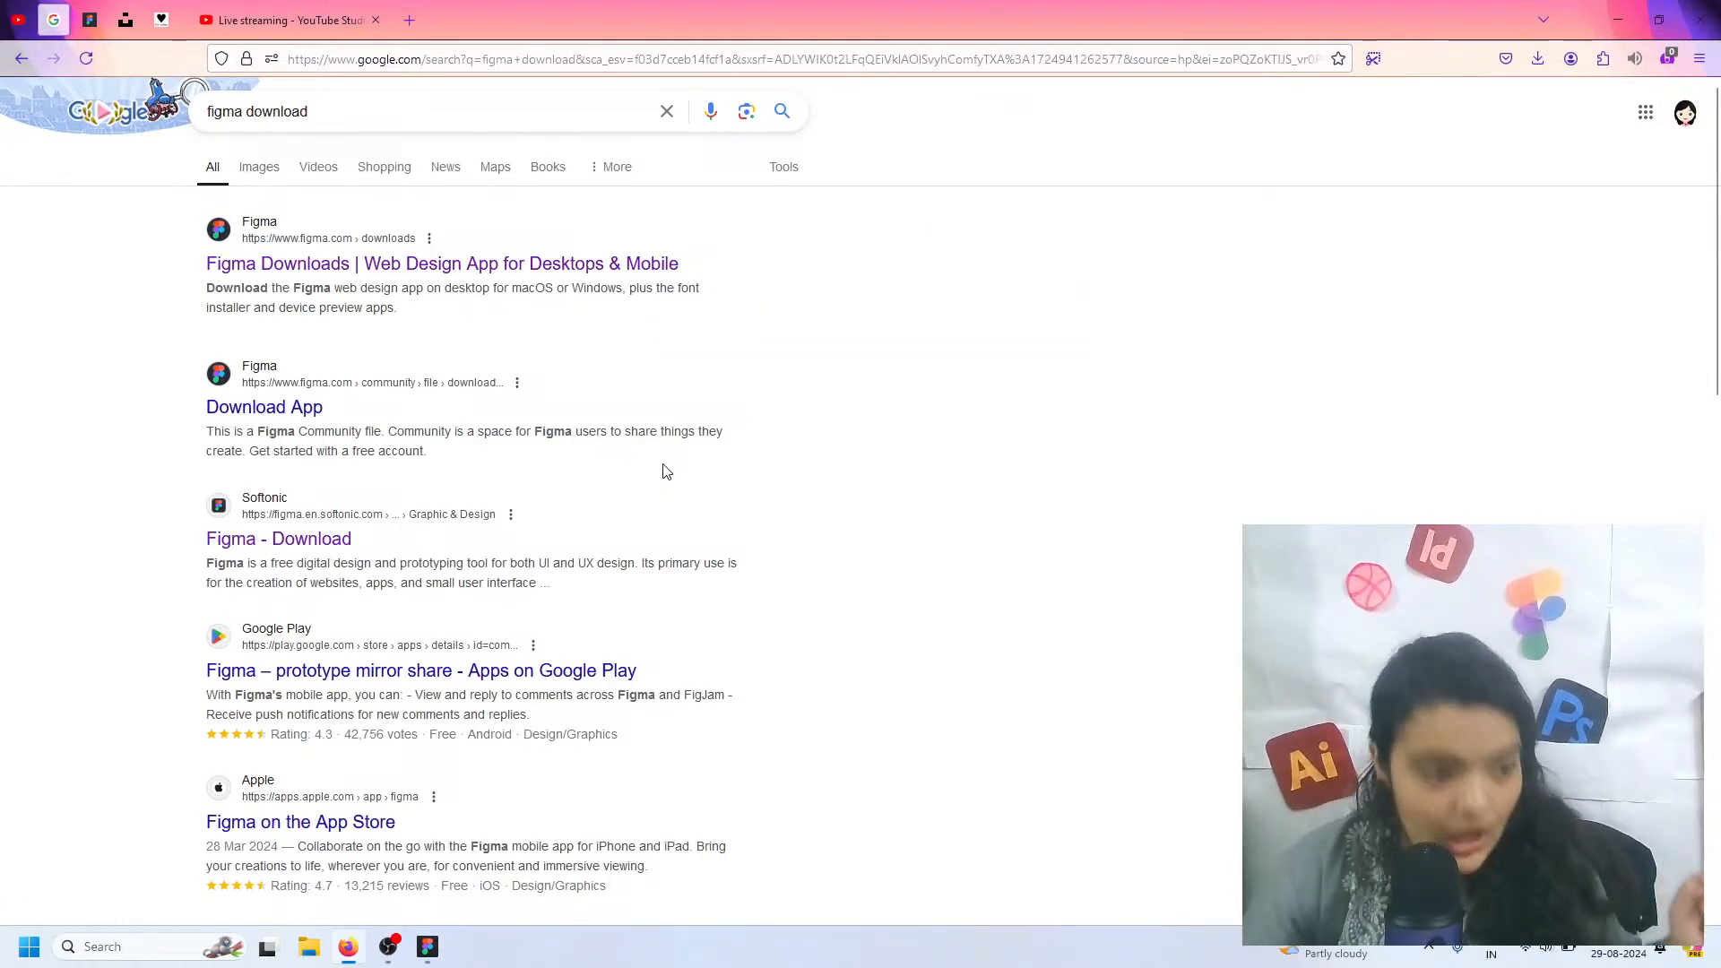
Examine the installer options on the Figma downloads page and switch back to the Figma desktop app
{"action": "left_click", "coordinate": [90, 20]}
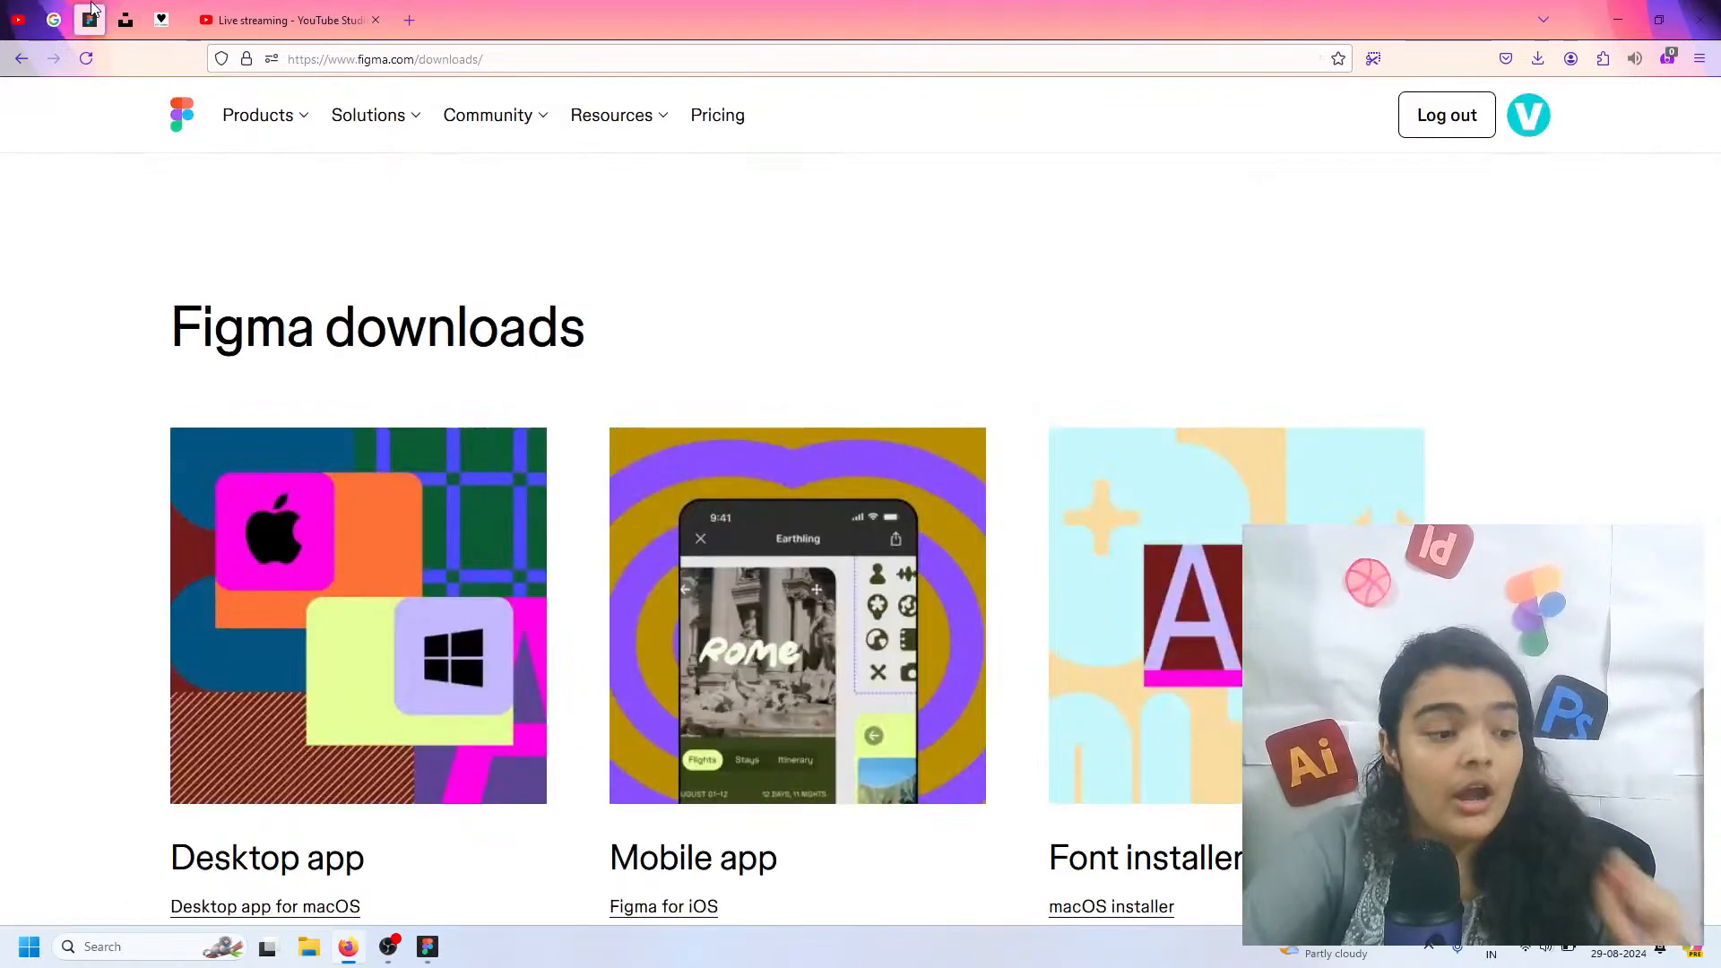
{"action": "scroll", "coordinate": [464, 603], "scroll_direction": "down", "scroll_amount": 4}
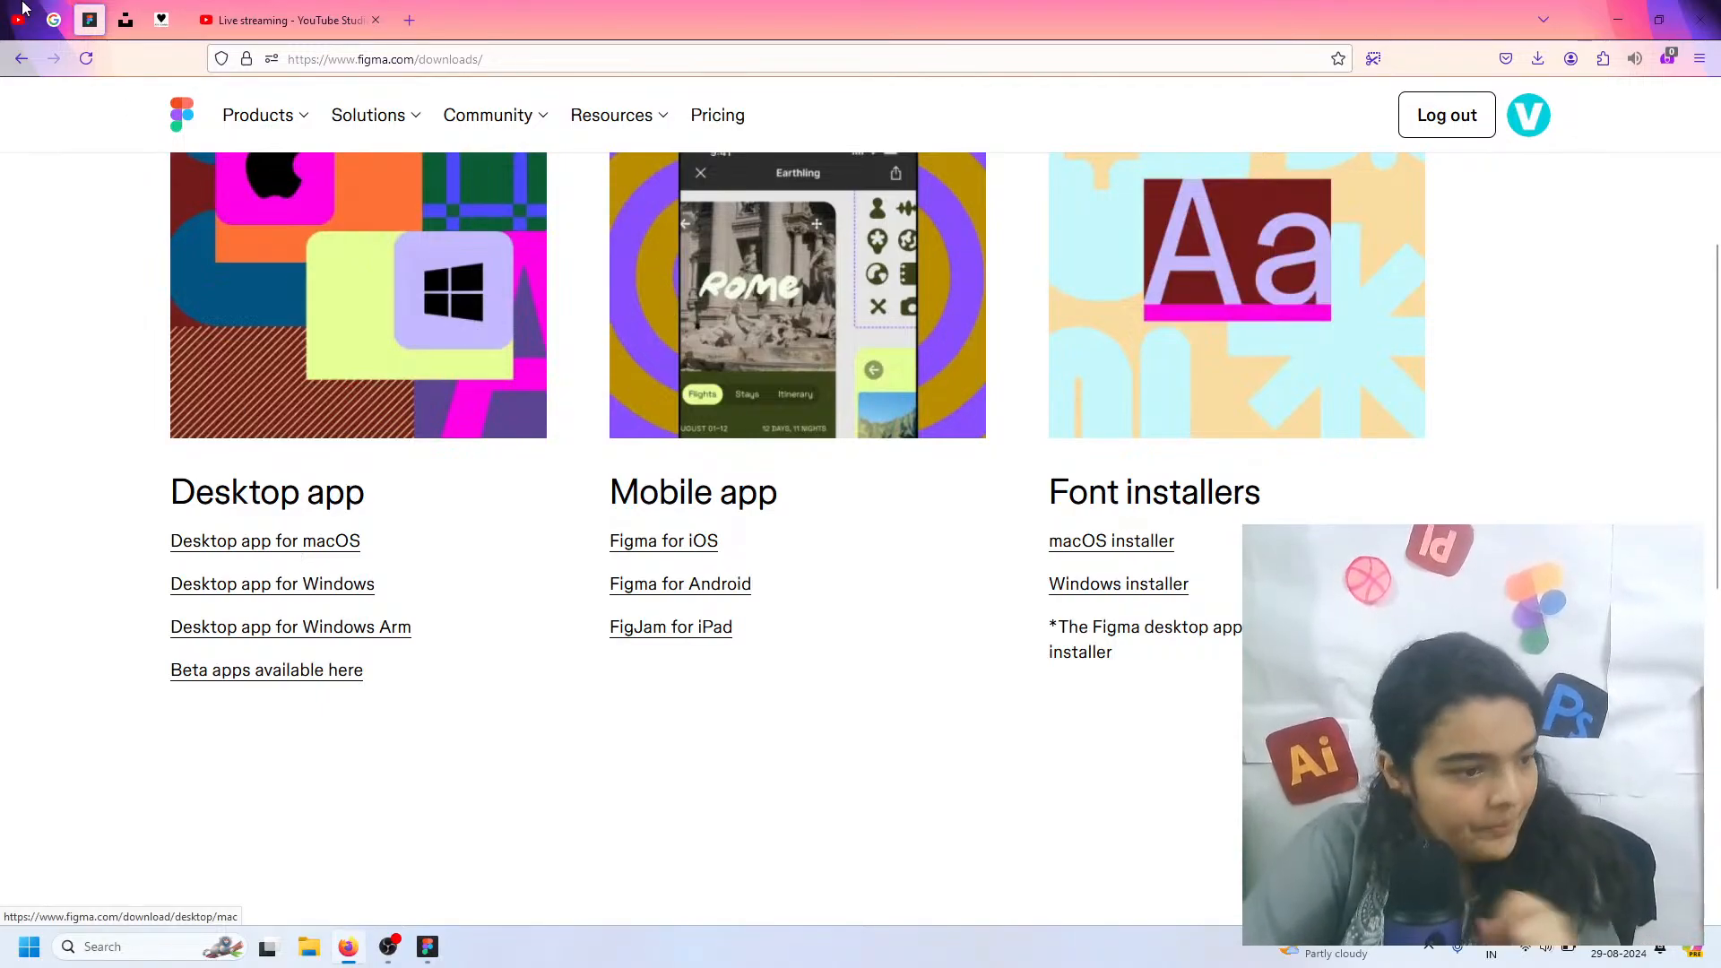
{"action": "left_click", "coordinate": [119, 16]}
{"action": "left_click", "coordinate": [89, 19]}
{"action": "left_click", "coordinate": [426, 946]}
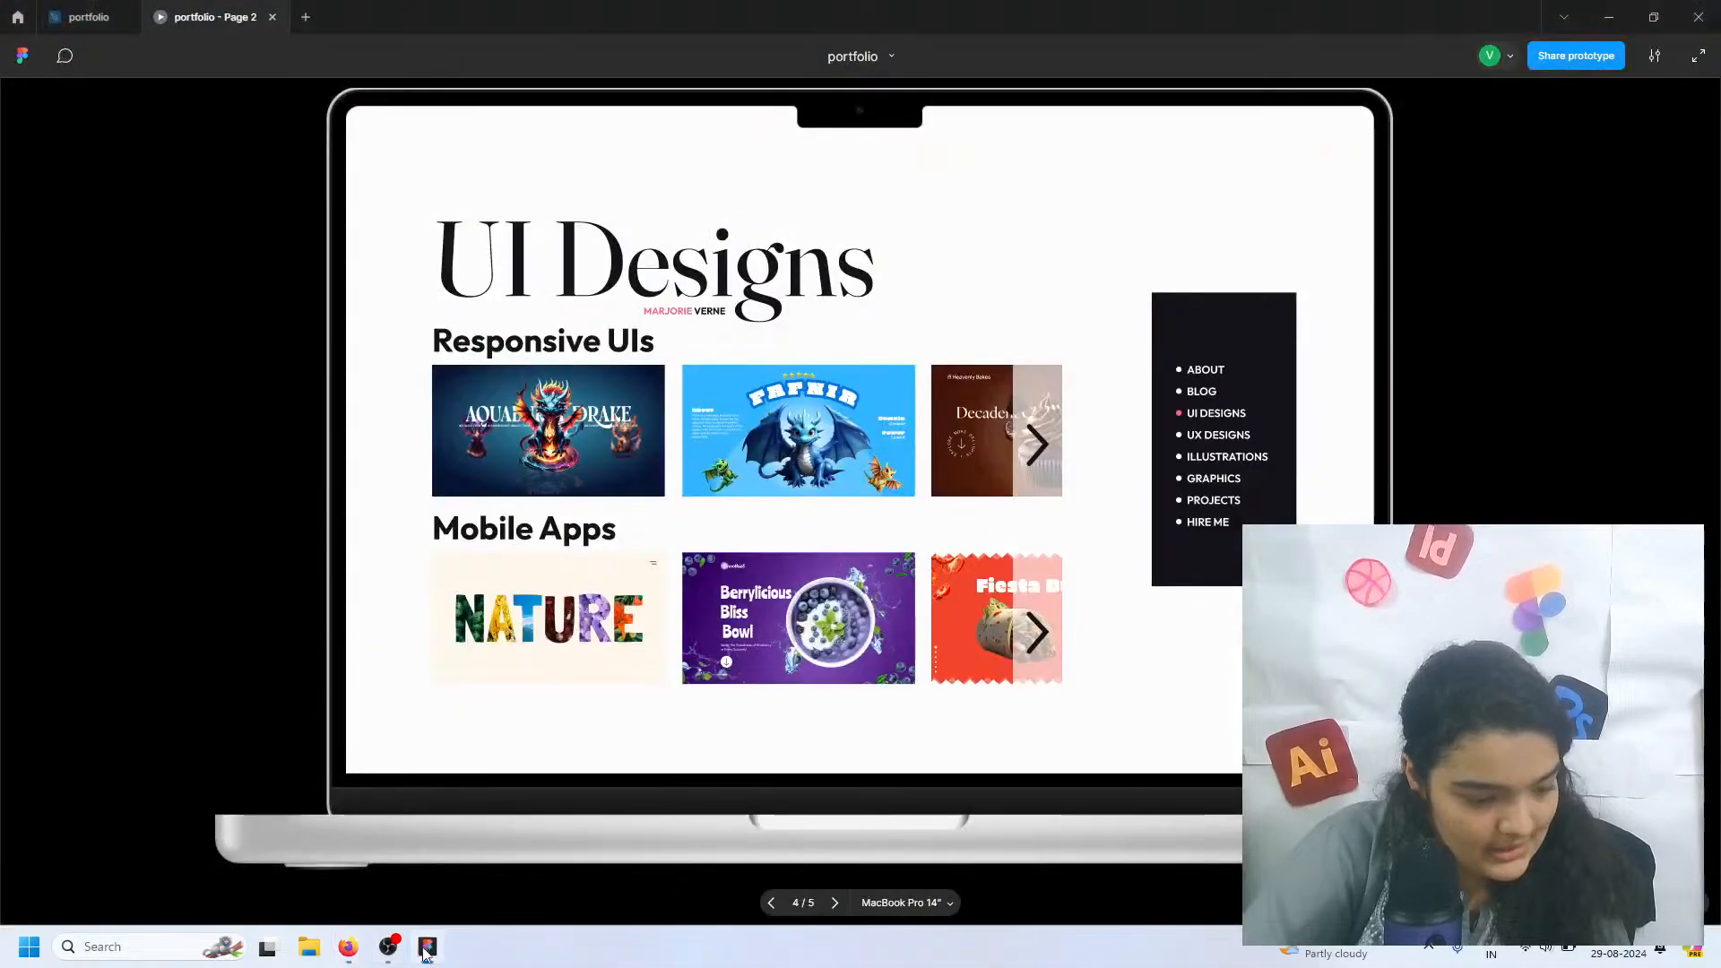
Close the open portfolio file and its prototype, returning to the recent files
{"action": "left_click", "coordinate": [306, 16]}
{"action": "left_click", "coordinate": [272, 17]}
{"action": "left_click", "coordinate": [125, 17]}
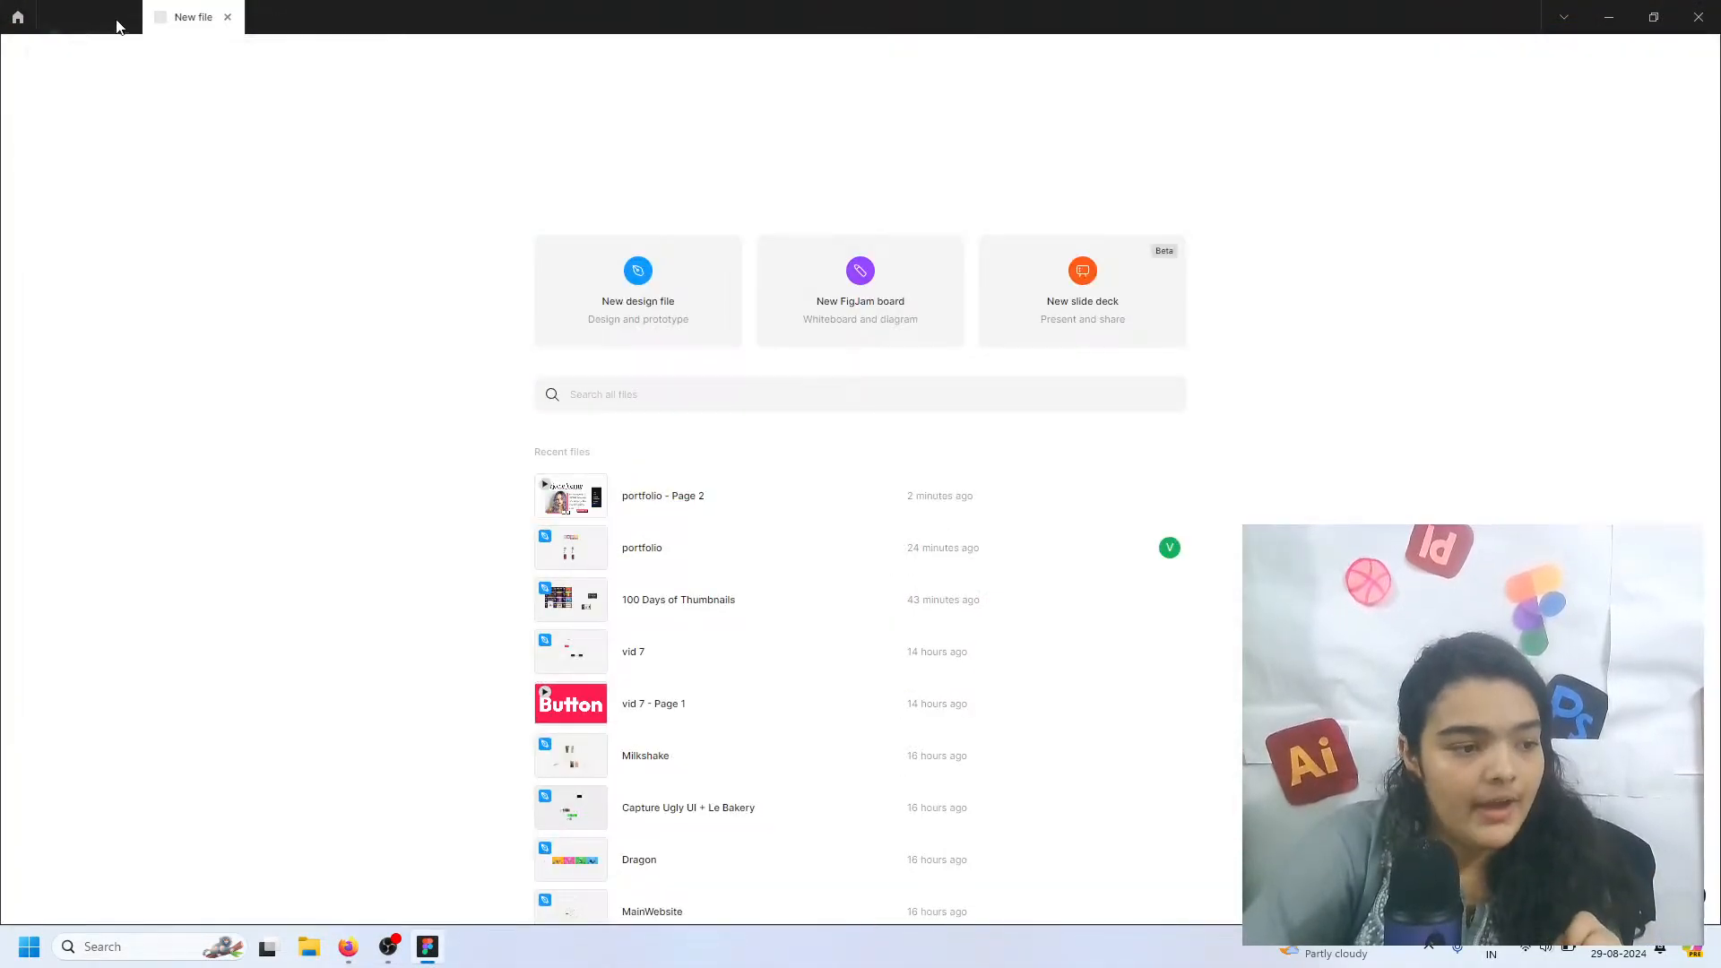
{"action": "left_click", "coordinate": [123, 17]}
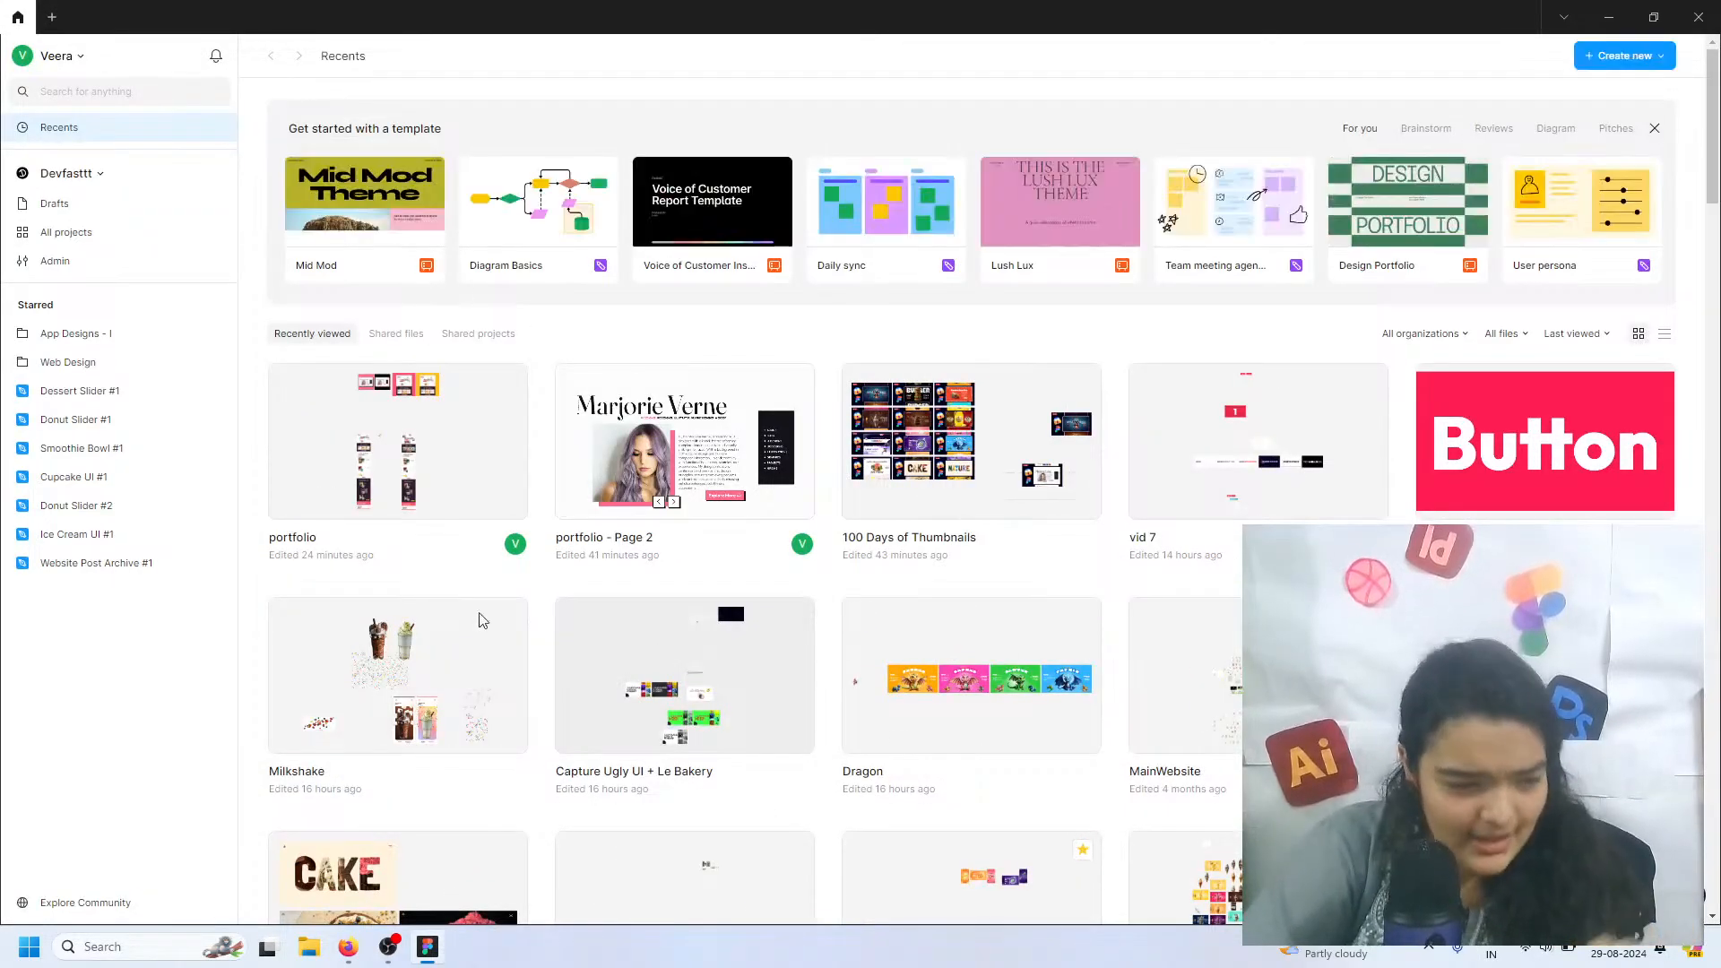
Create a new design file and activate the Frame tool
{"action": "left_click", "coordinate": [52, 17]}
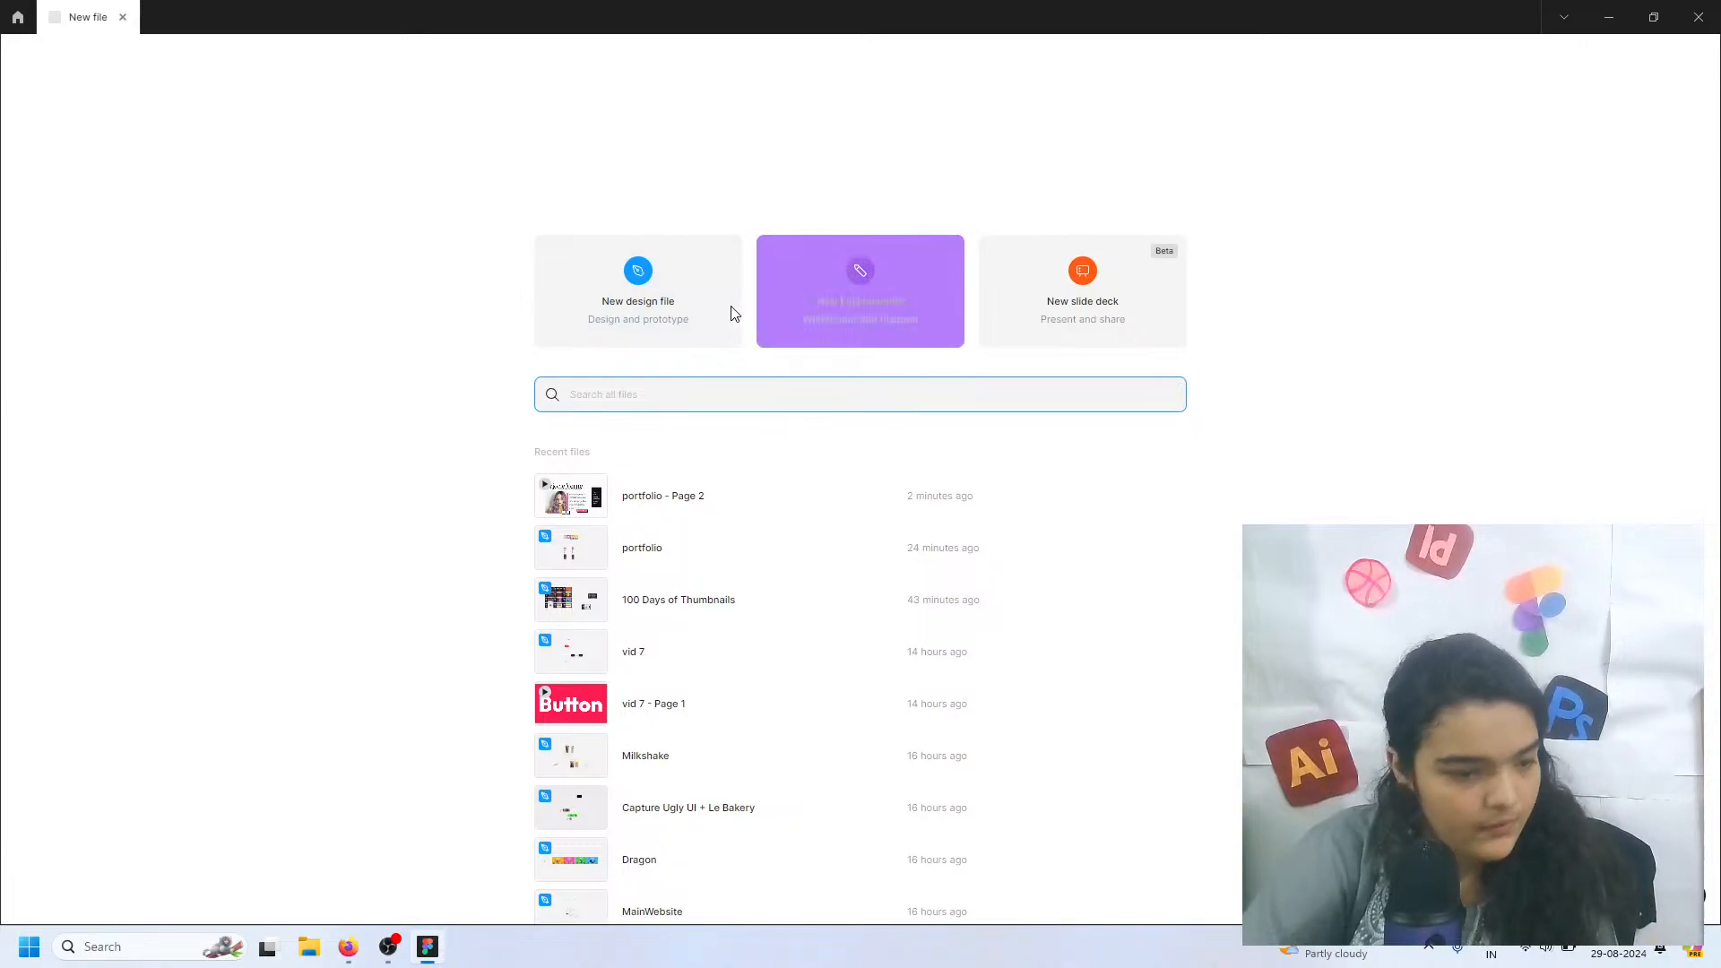
{"action": "left_click", "coordinate": [642, 284]}
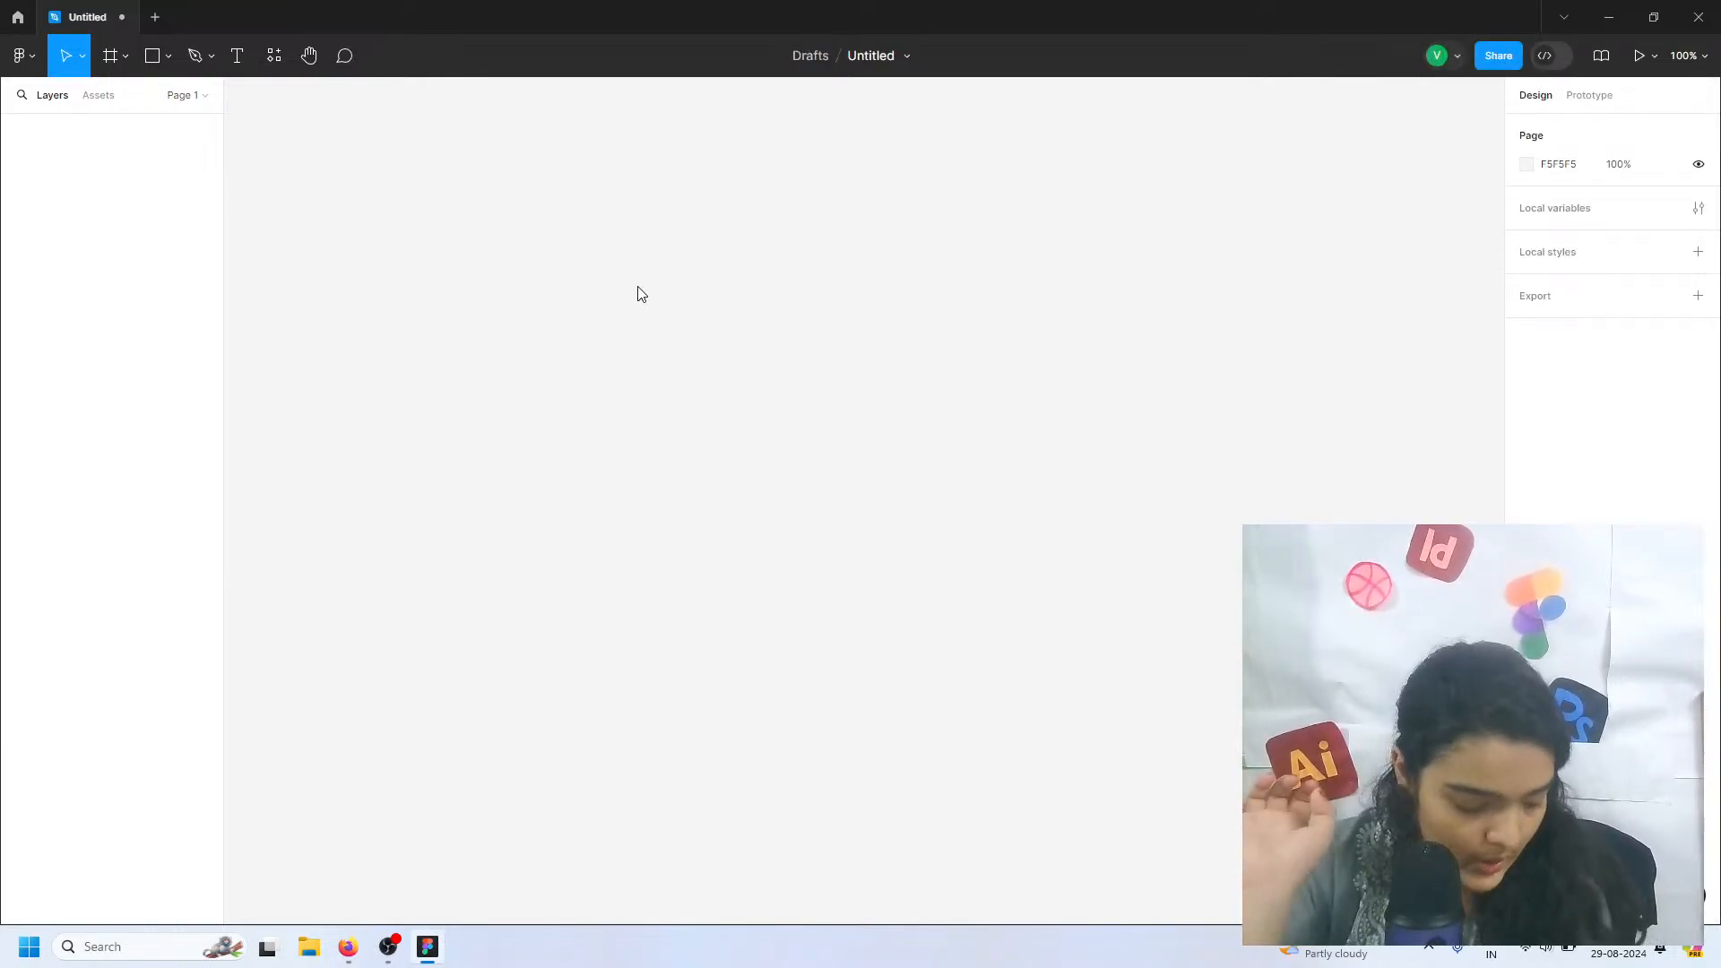
{"action": "left_click", "coordinate": [108, 71]}
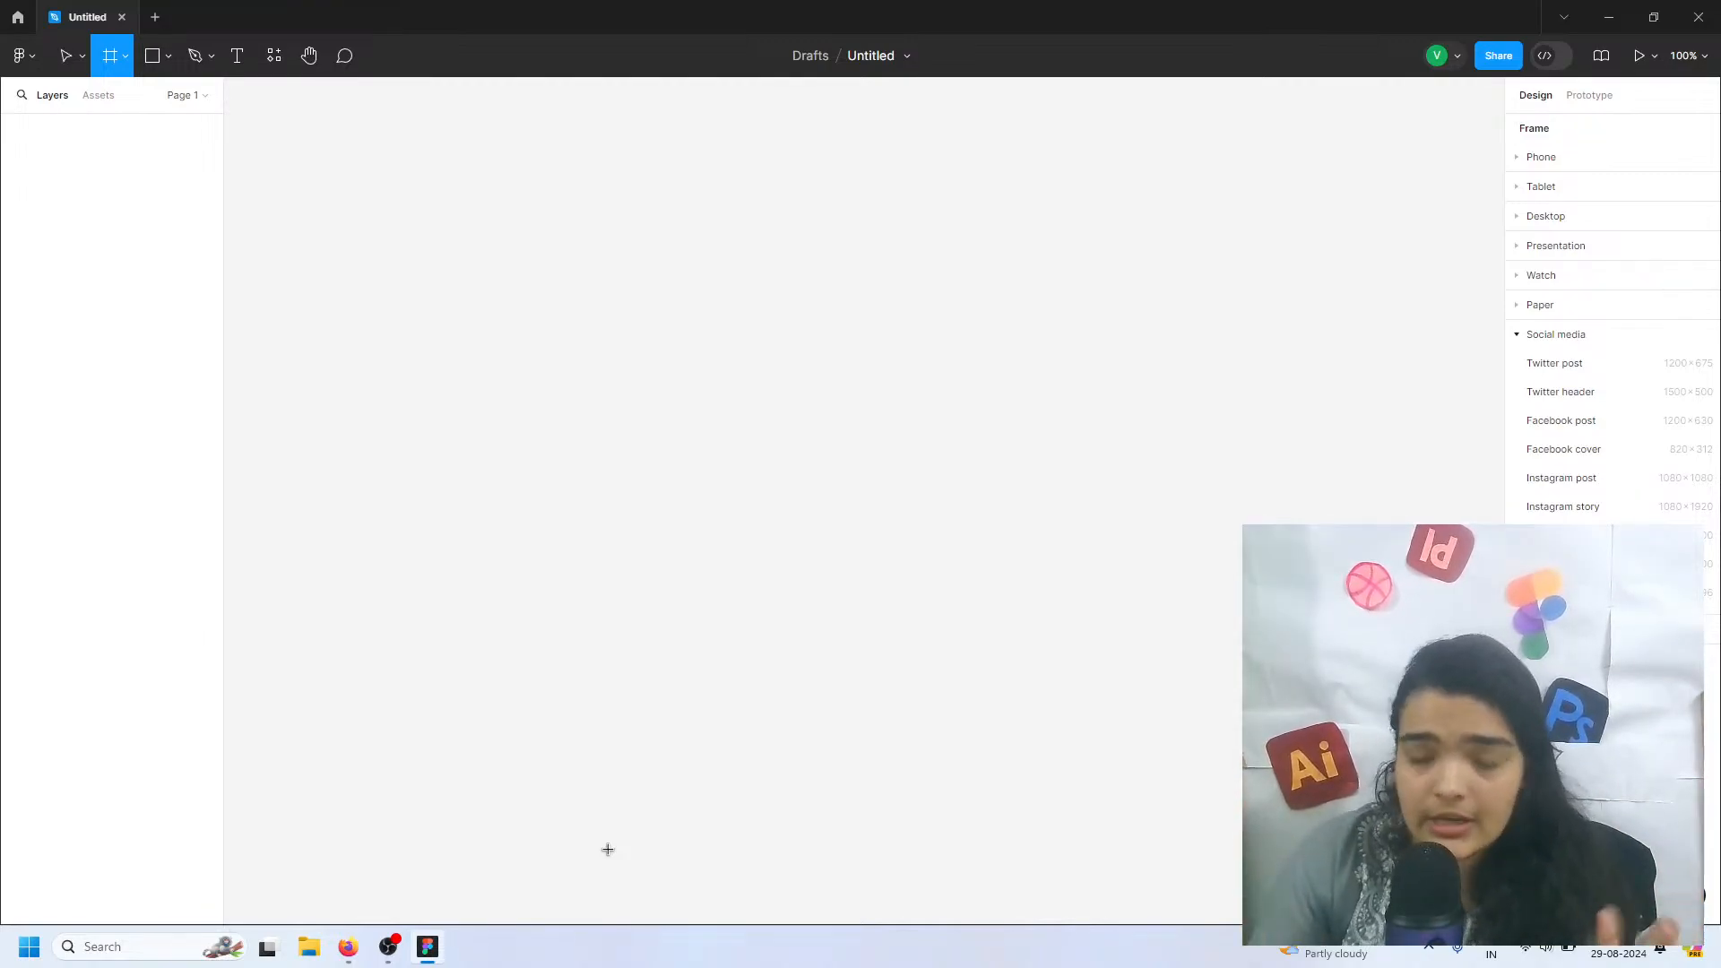
Reopen the "portfolio - Page 2" prototype, review its Blog, Projects and Hire Me pages, and return to the Untitled file
{"action": "left_click", "coordinate": [17, 17]}
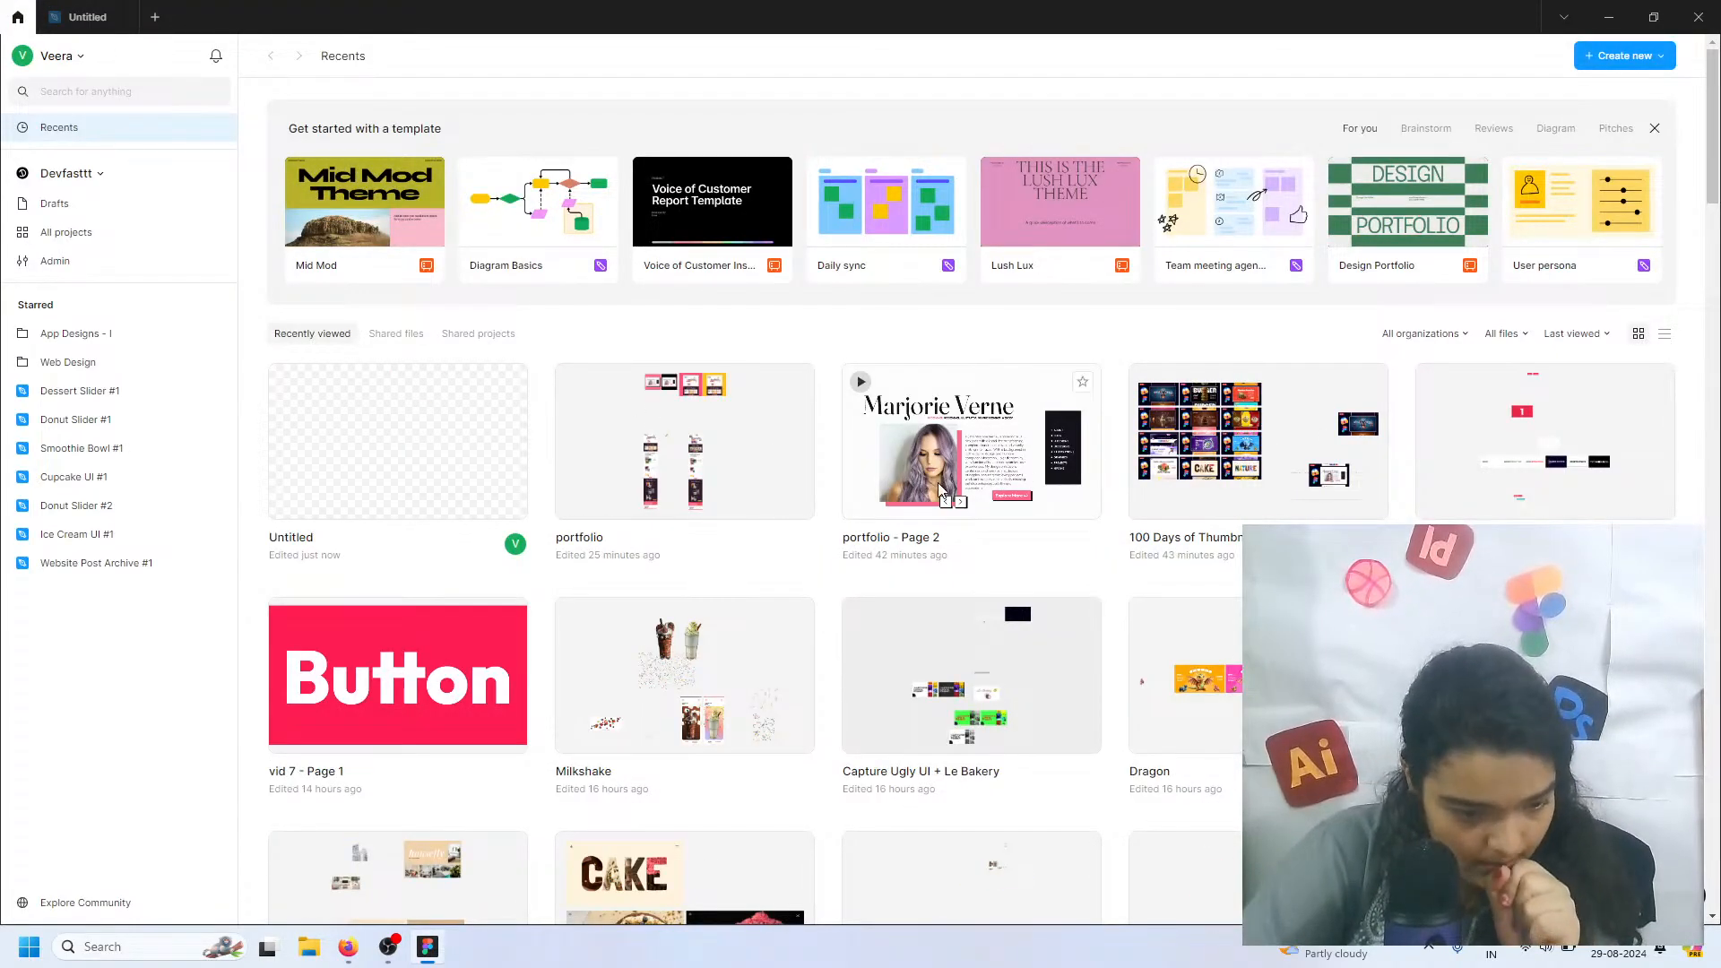
{"action": "left_click", "coordinate": [1001, 472]}
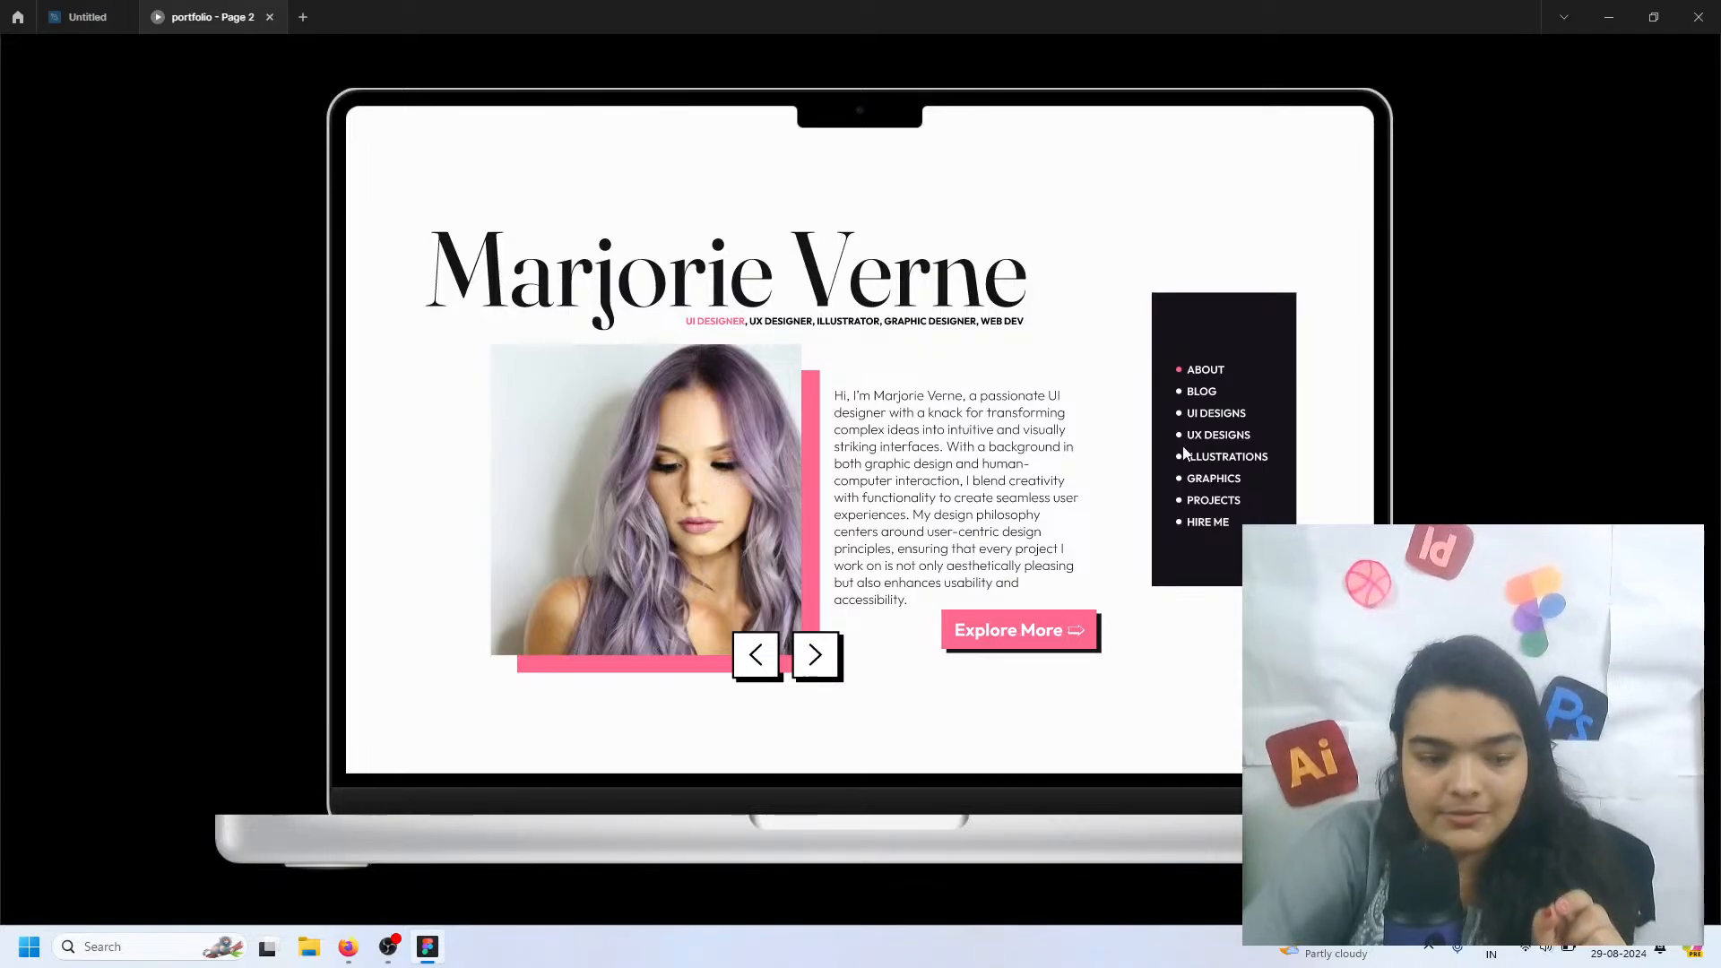
{"action": "left_click", "coordinate": [1207, 400]}
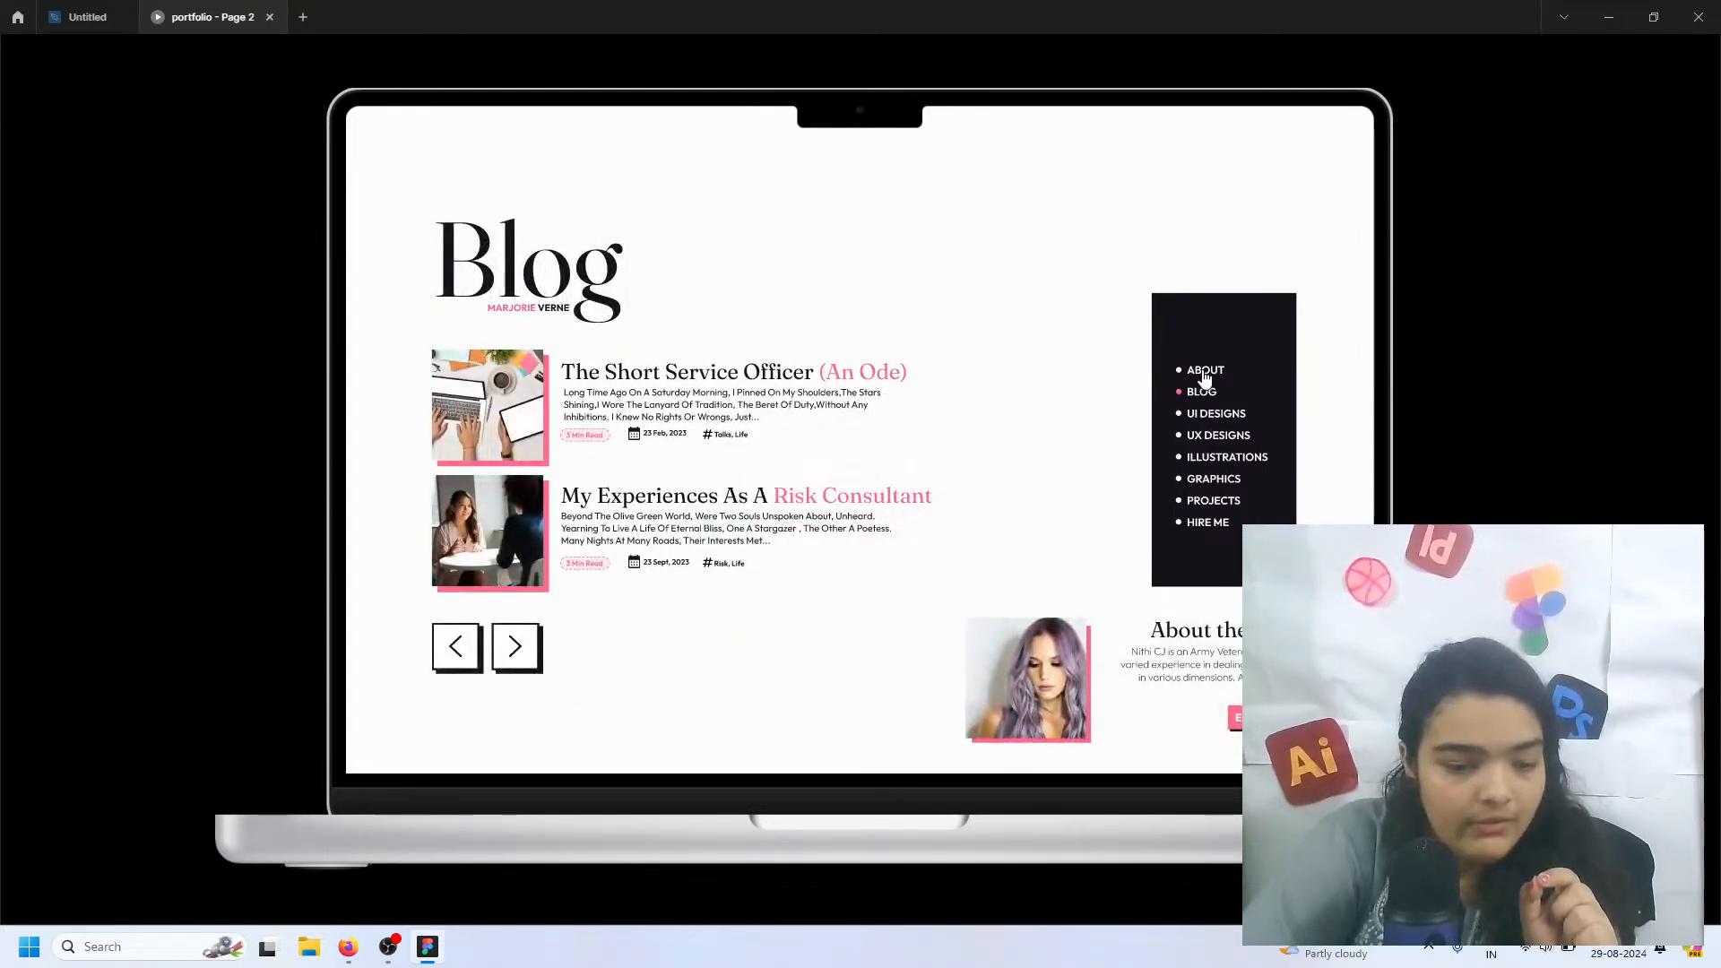
{"action": "left_click", "coordinate": [1206, 412]}
{"action": "left_click", "coordinate": [1214, 500]}
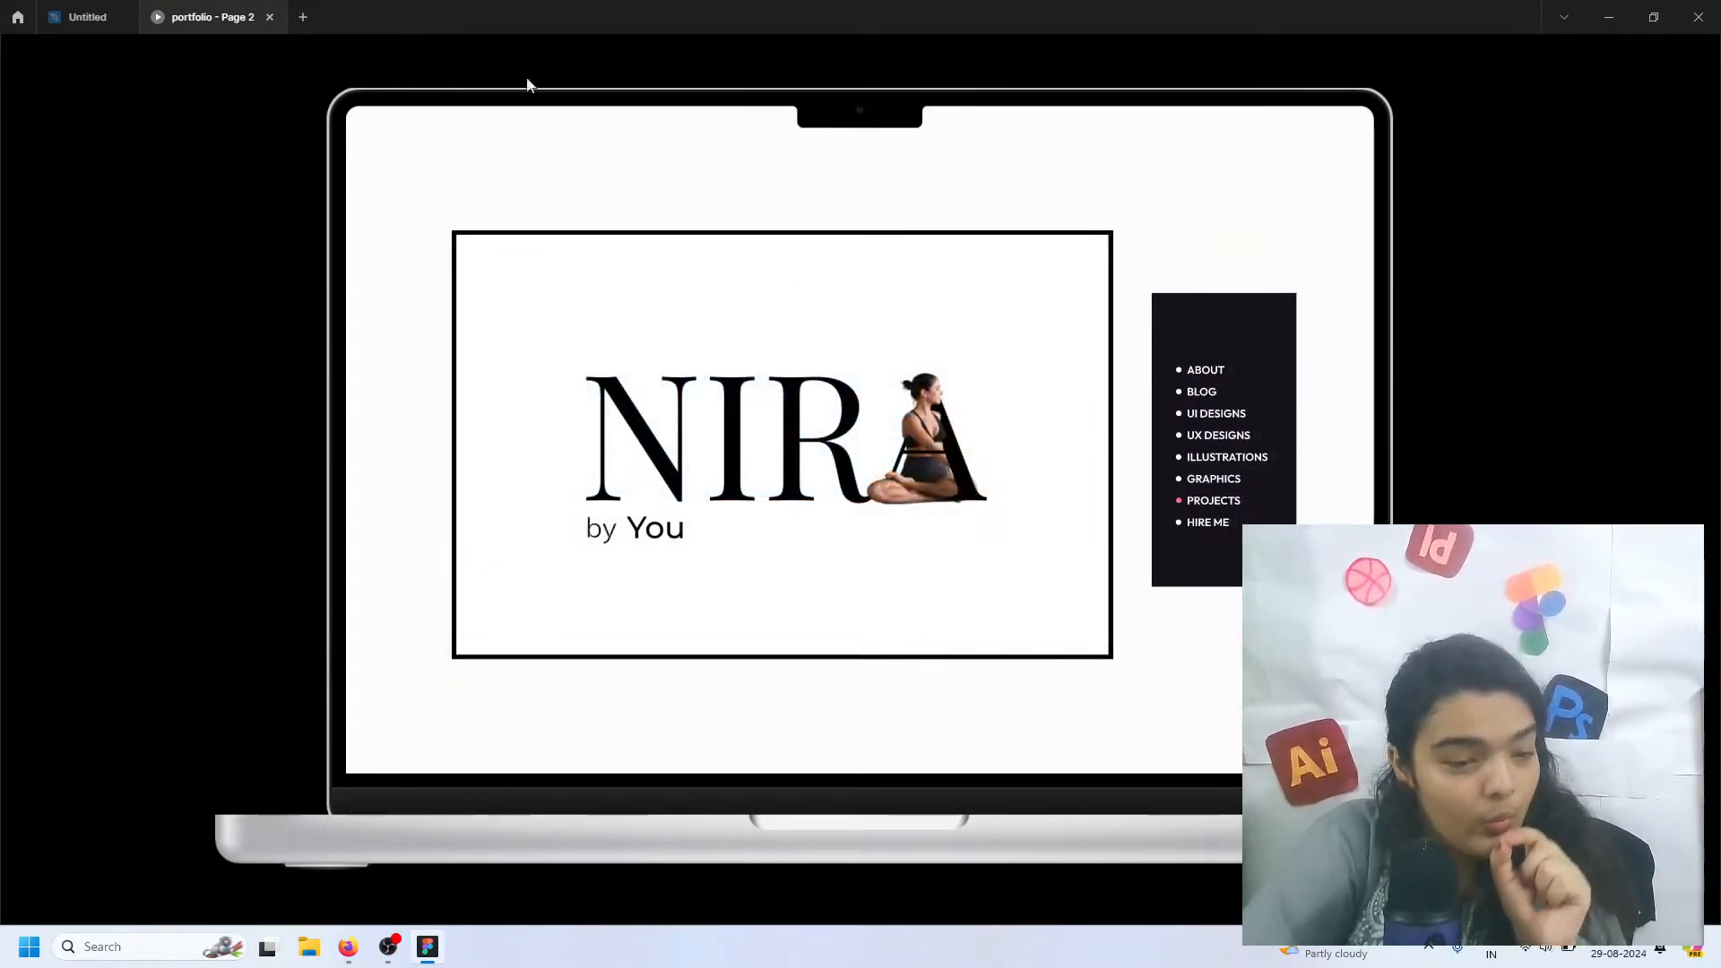
{"action": "left_click", "coordinate": [1208, 522]}
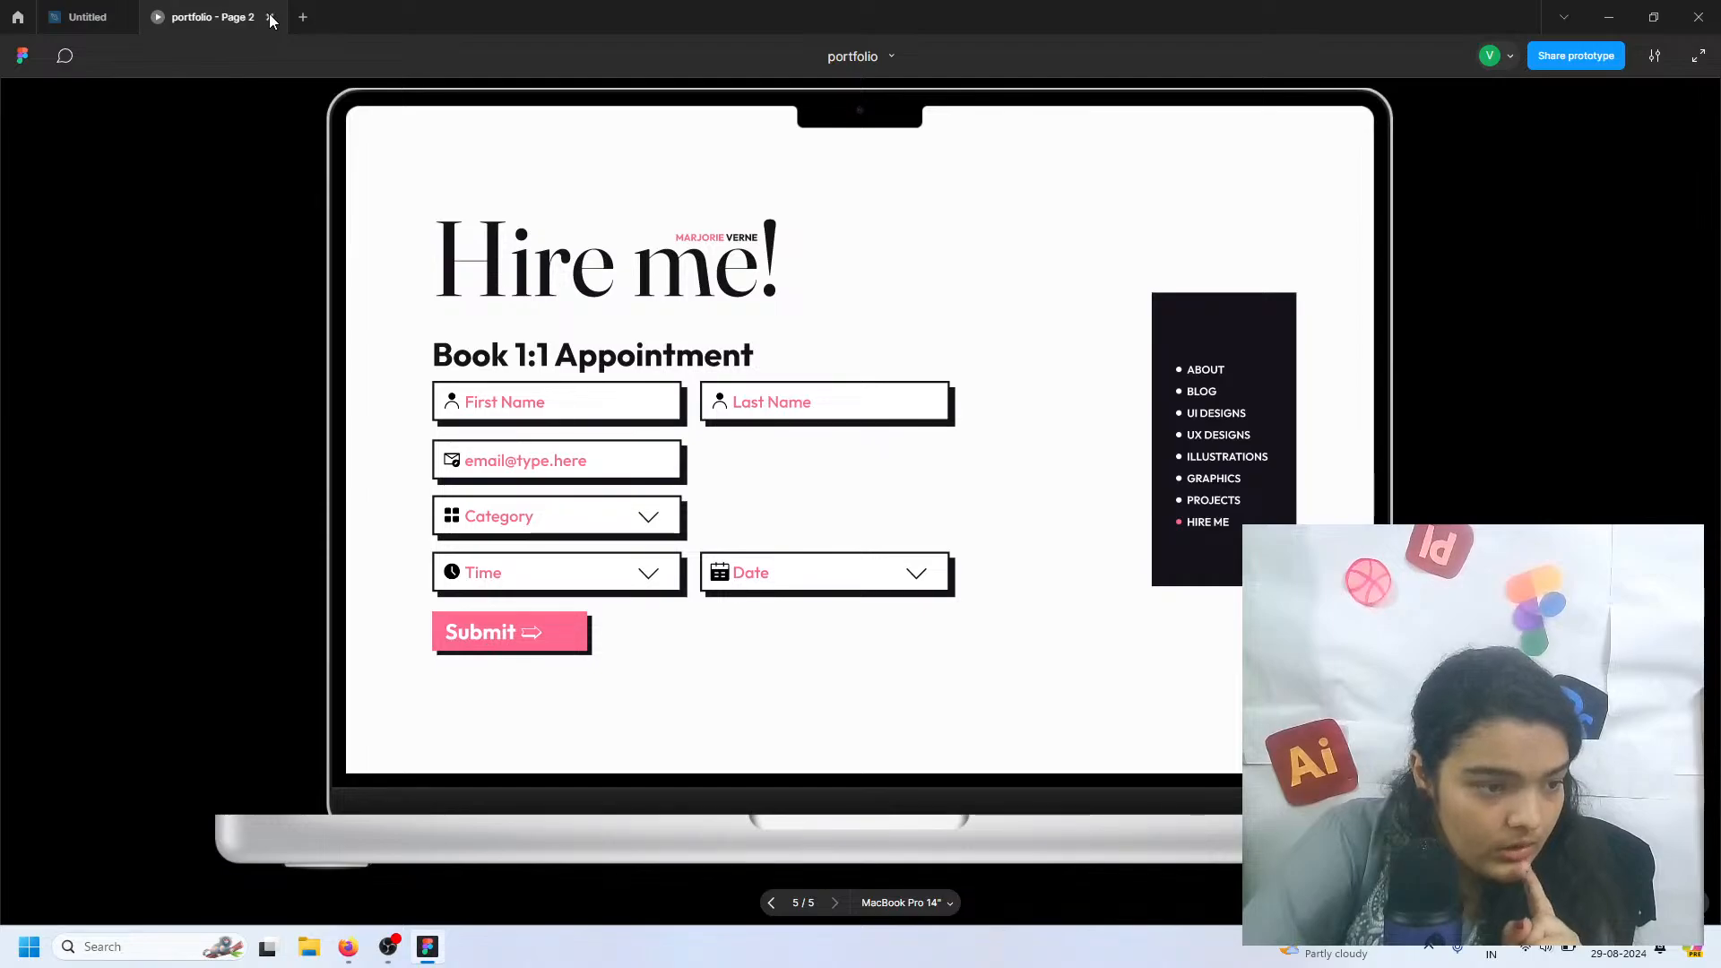
{"action": "left_click", "coordinate": [100, 13]}
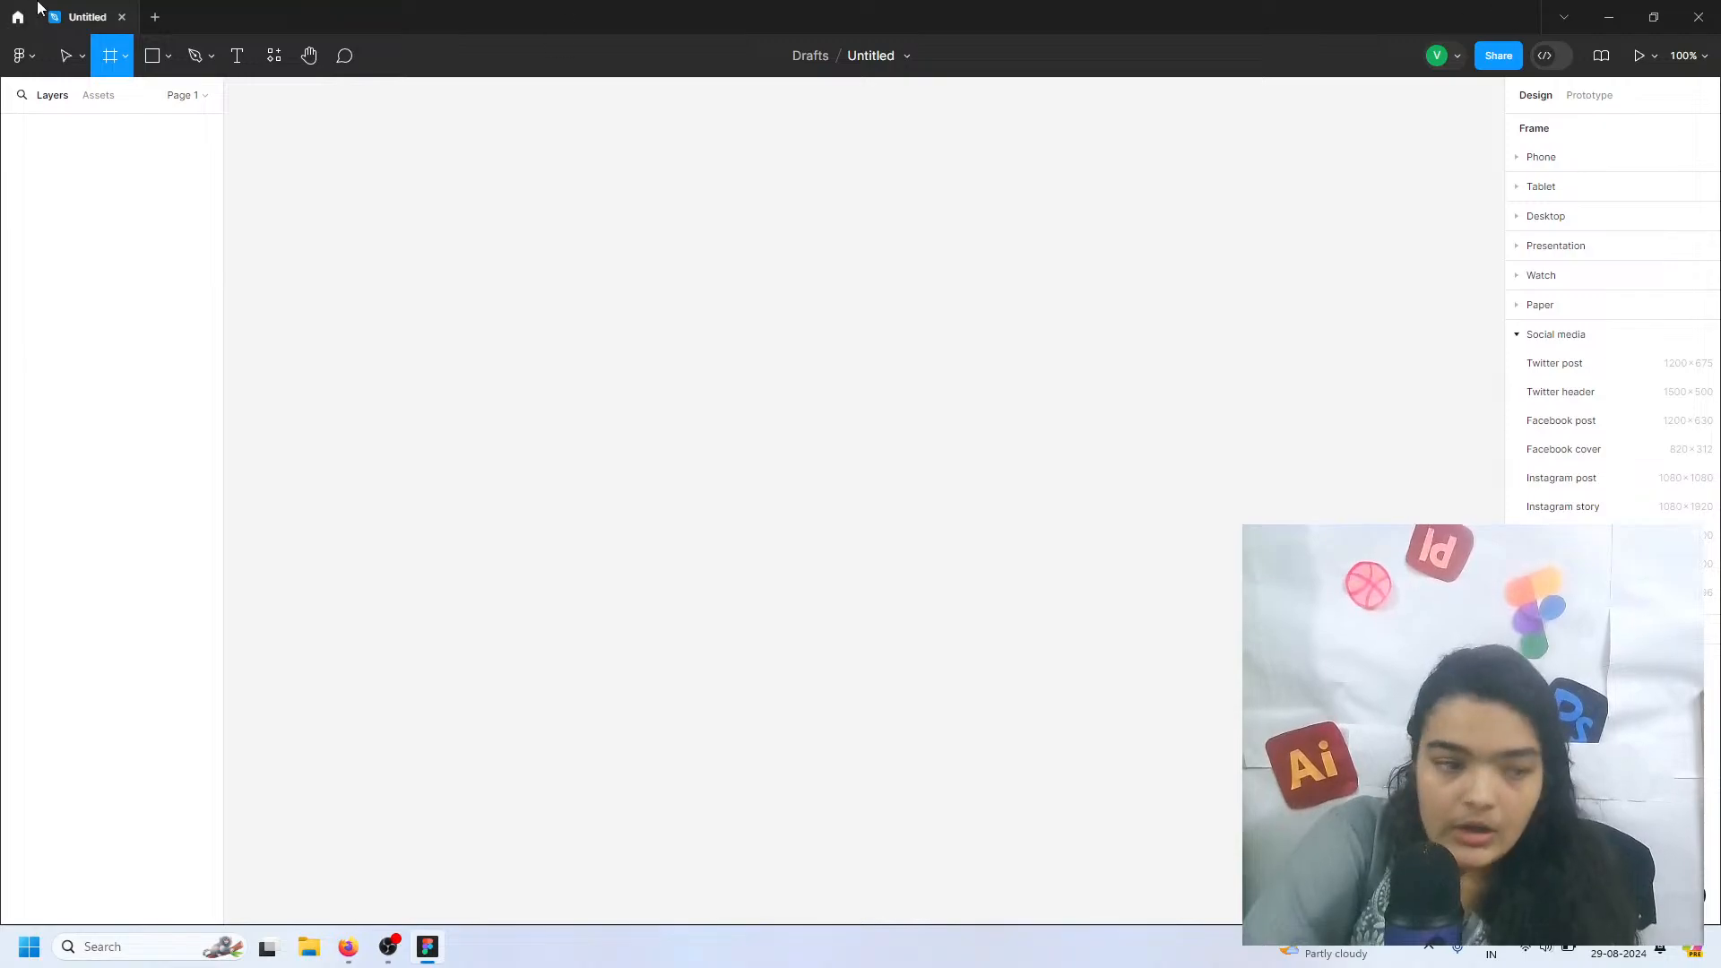
Add a MacBook Pro 14" frame (1512 × 982) from the Desktop presets
{"action": "left_click", "coordinate": [127, 63]}
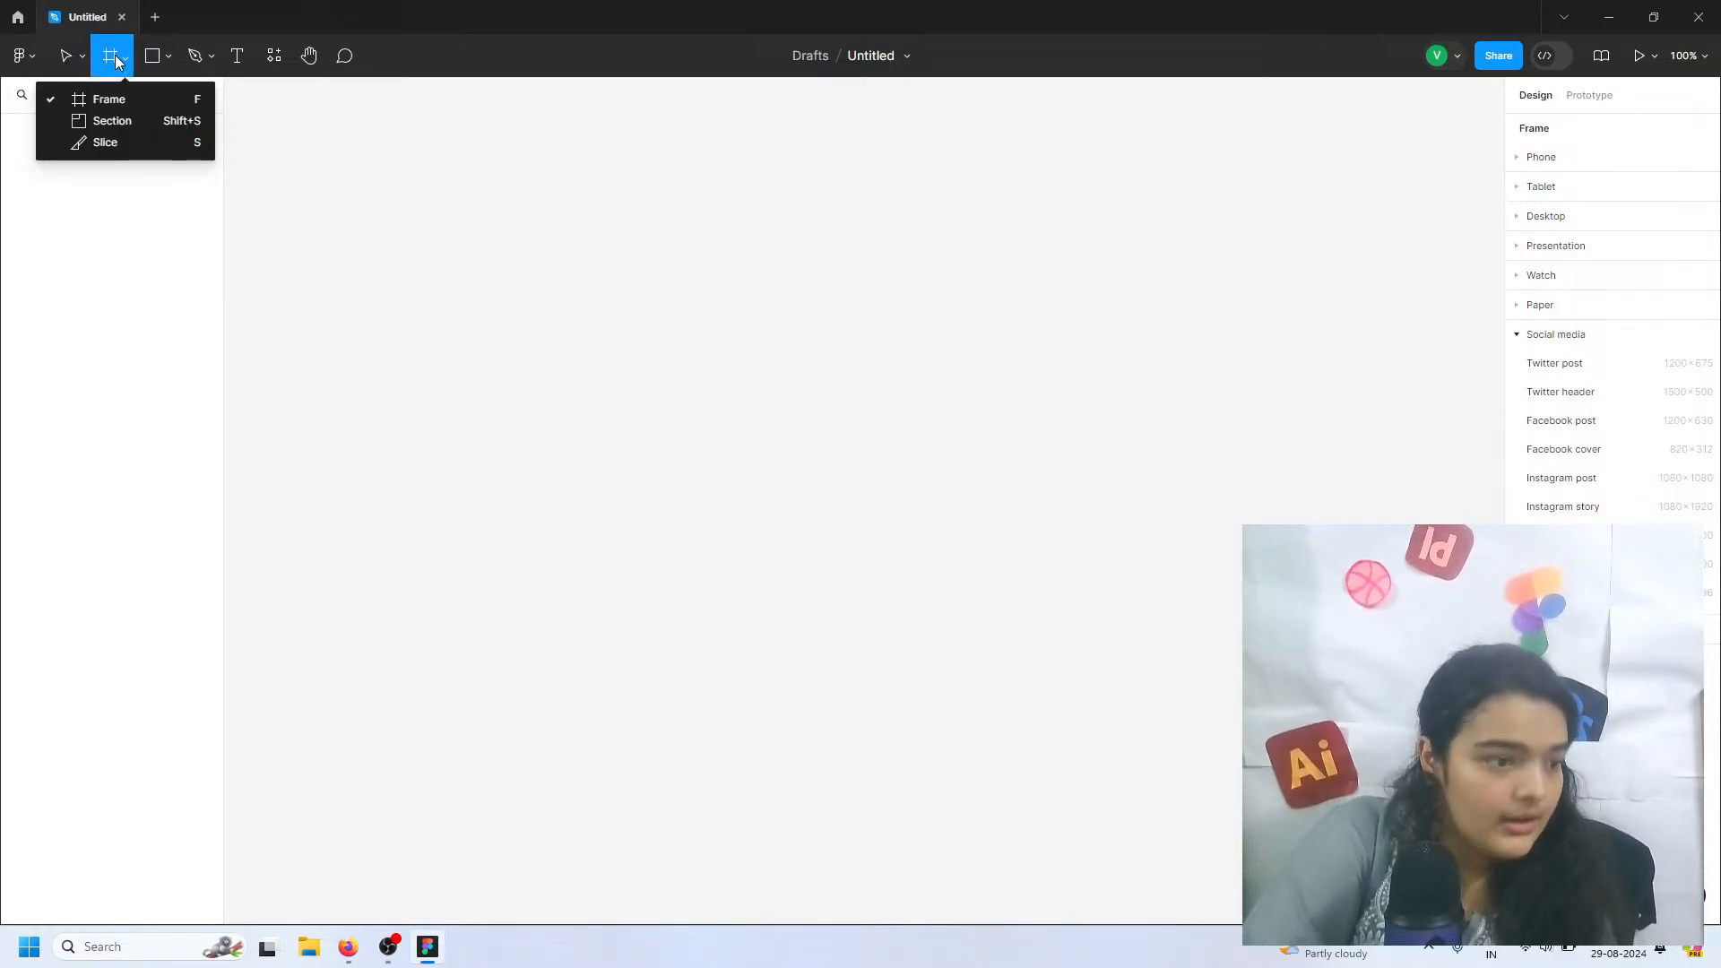
{"action": "left_click", "coordinate": [113, 55]}
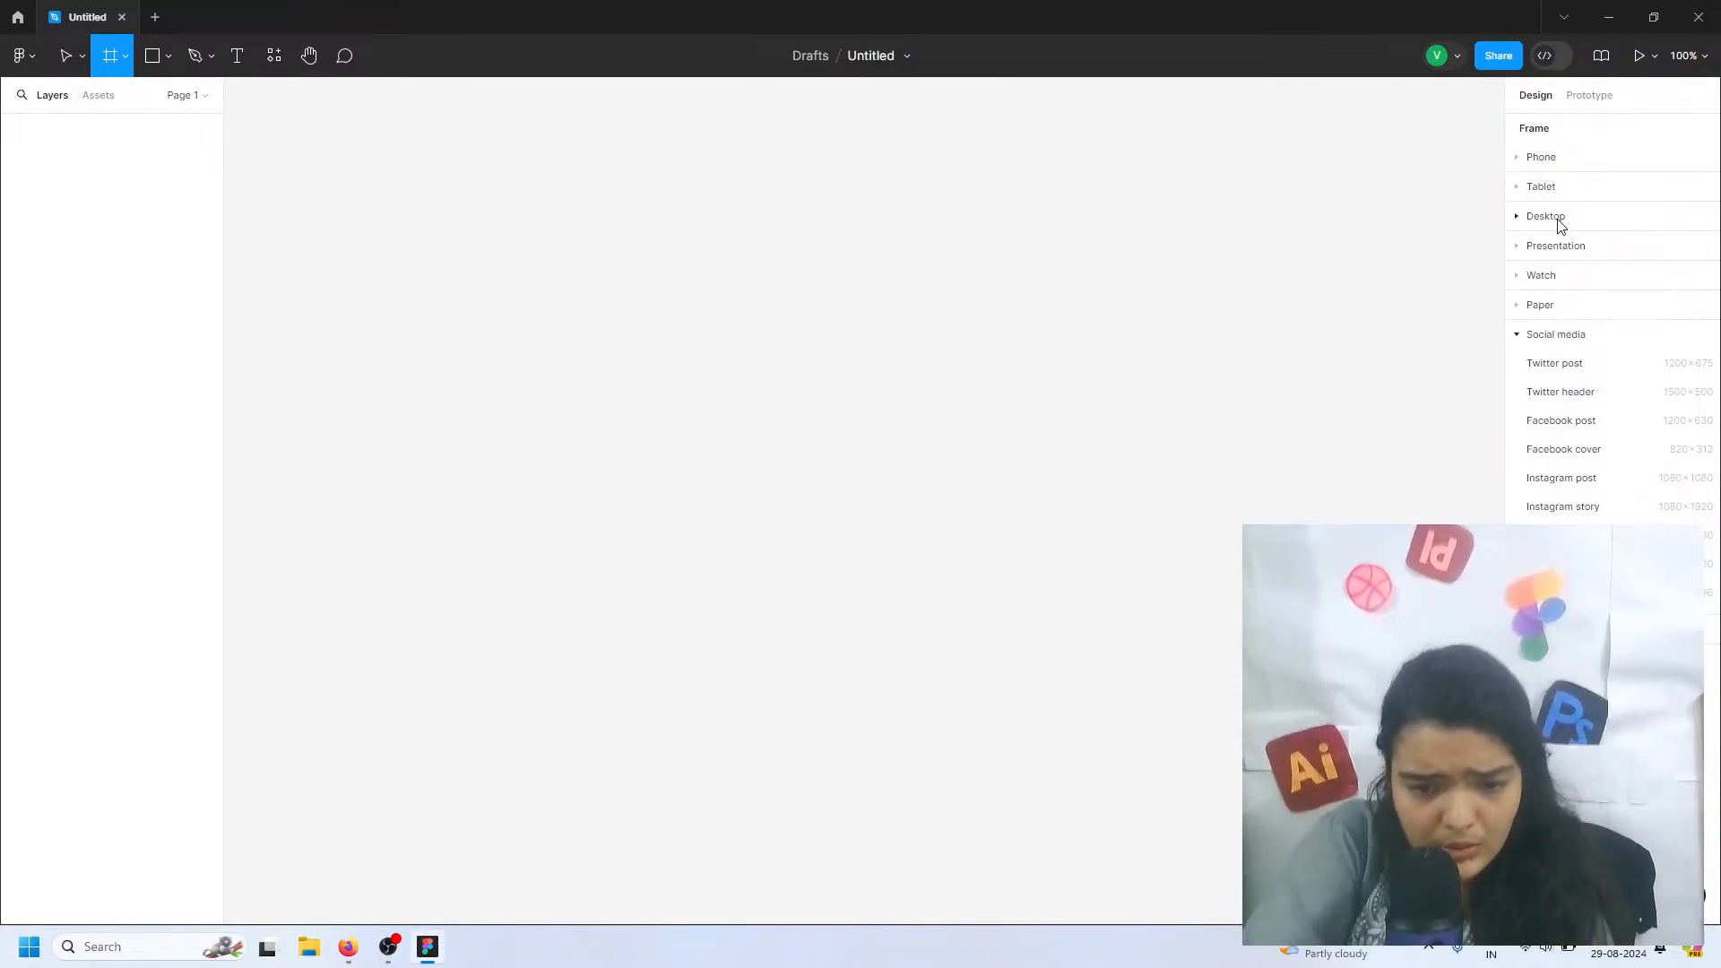
{"action": "left_click", "coordinate": [1517, 334]}
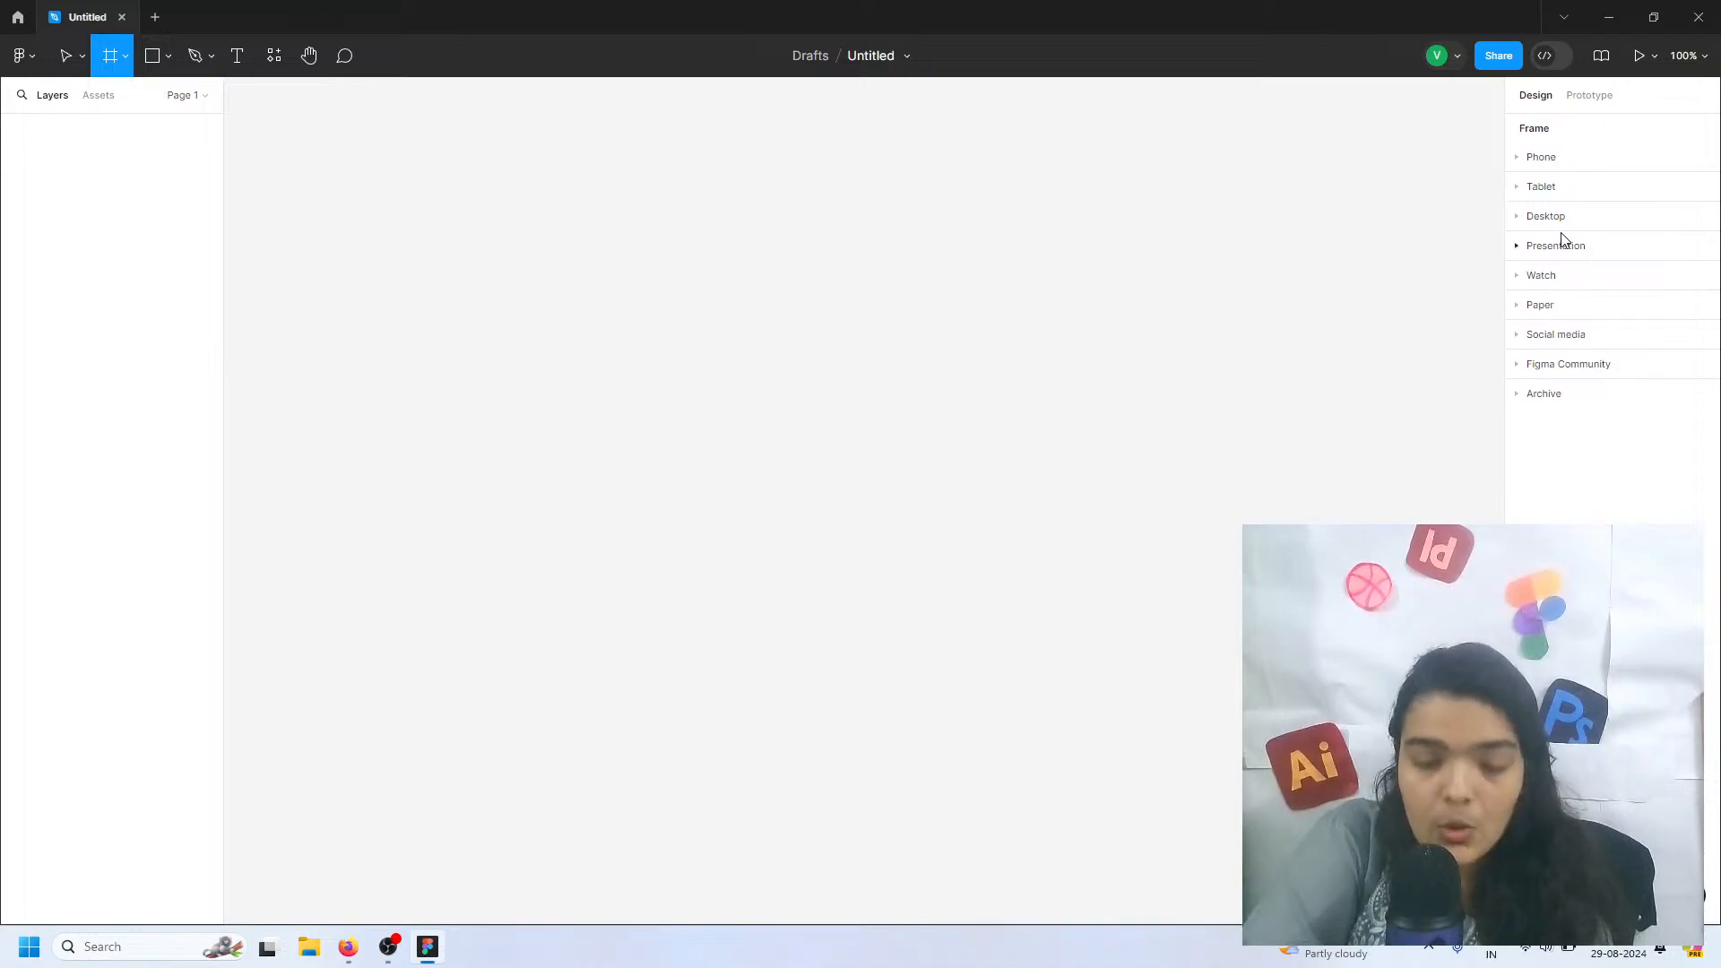
{"action": "left_click", "coordinate": [1514, 216]}
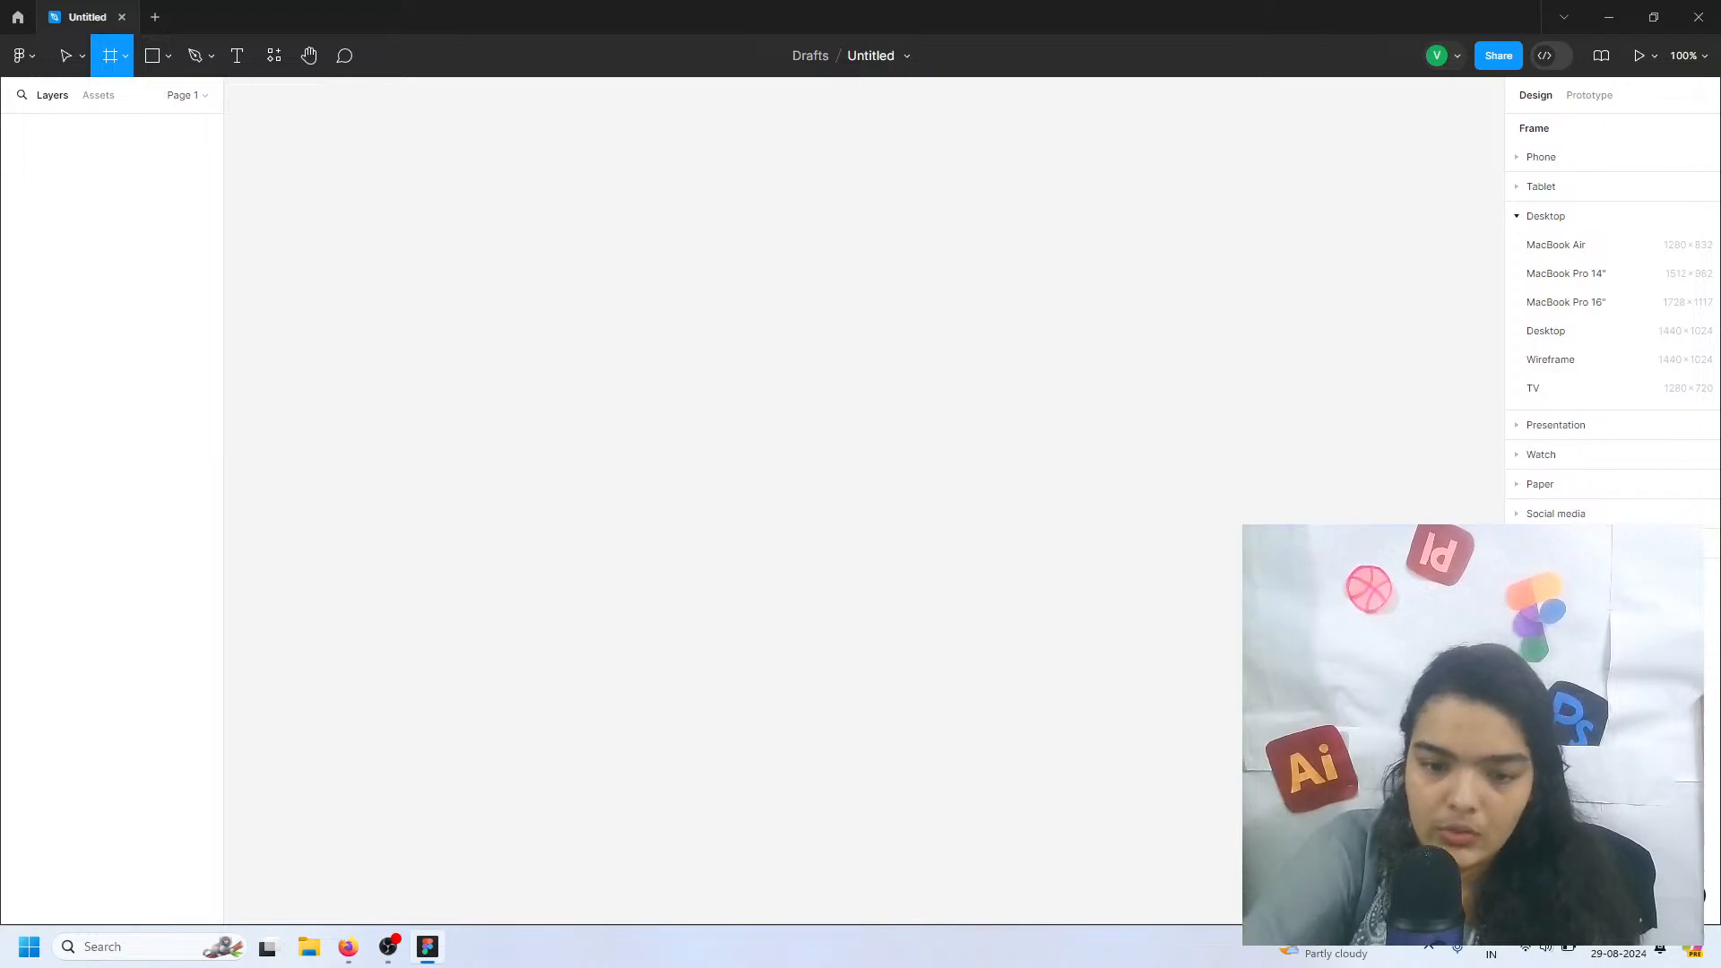
{"action": "left_click", "coordinate": [1610, 277]}
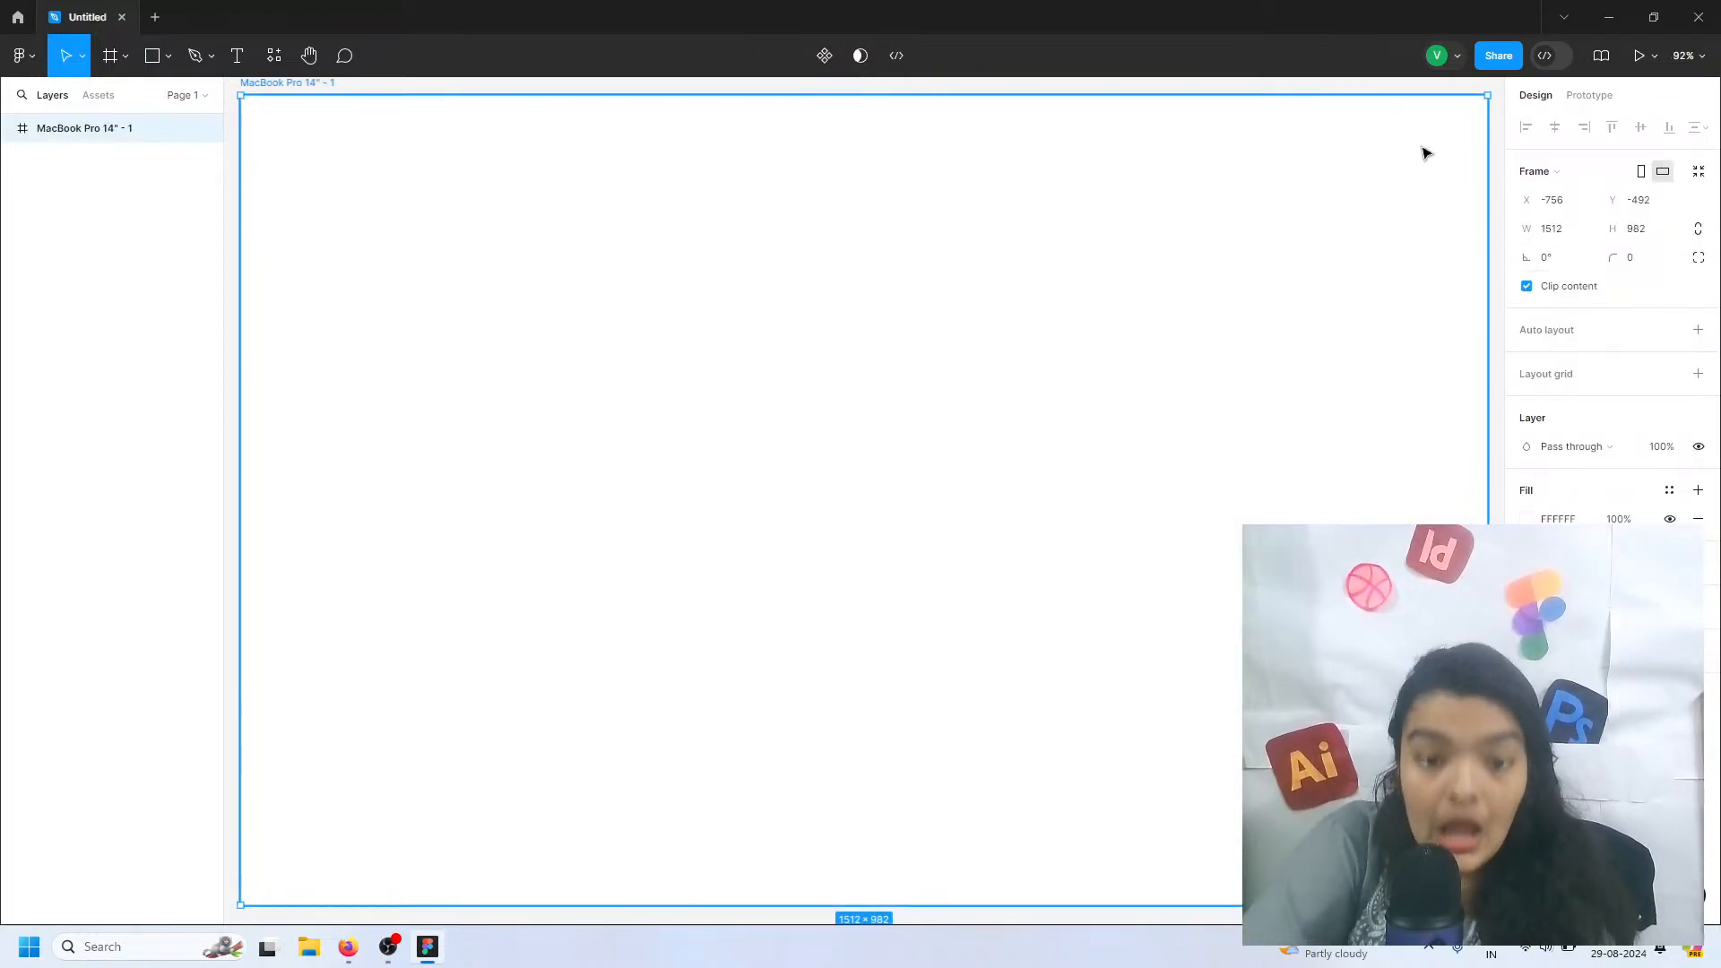
{"action": "left_click", "coordinate": [104, 63]}
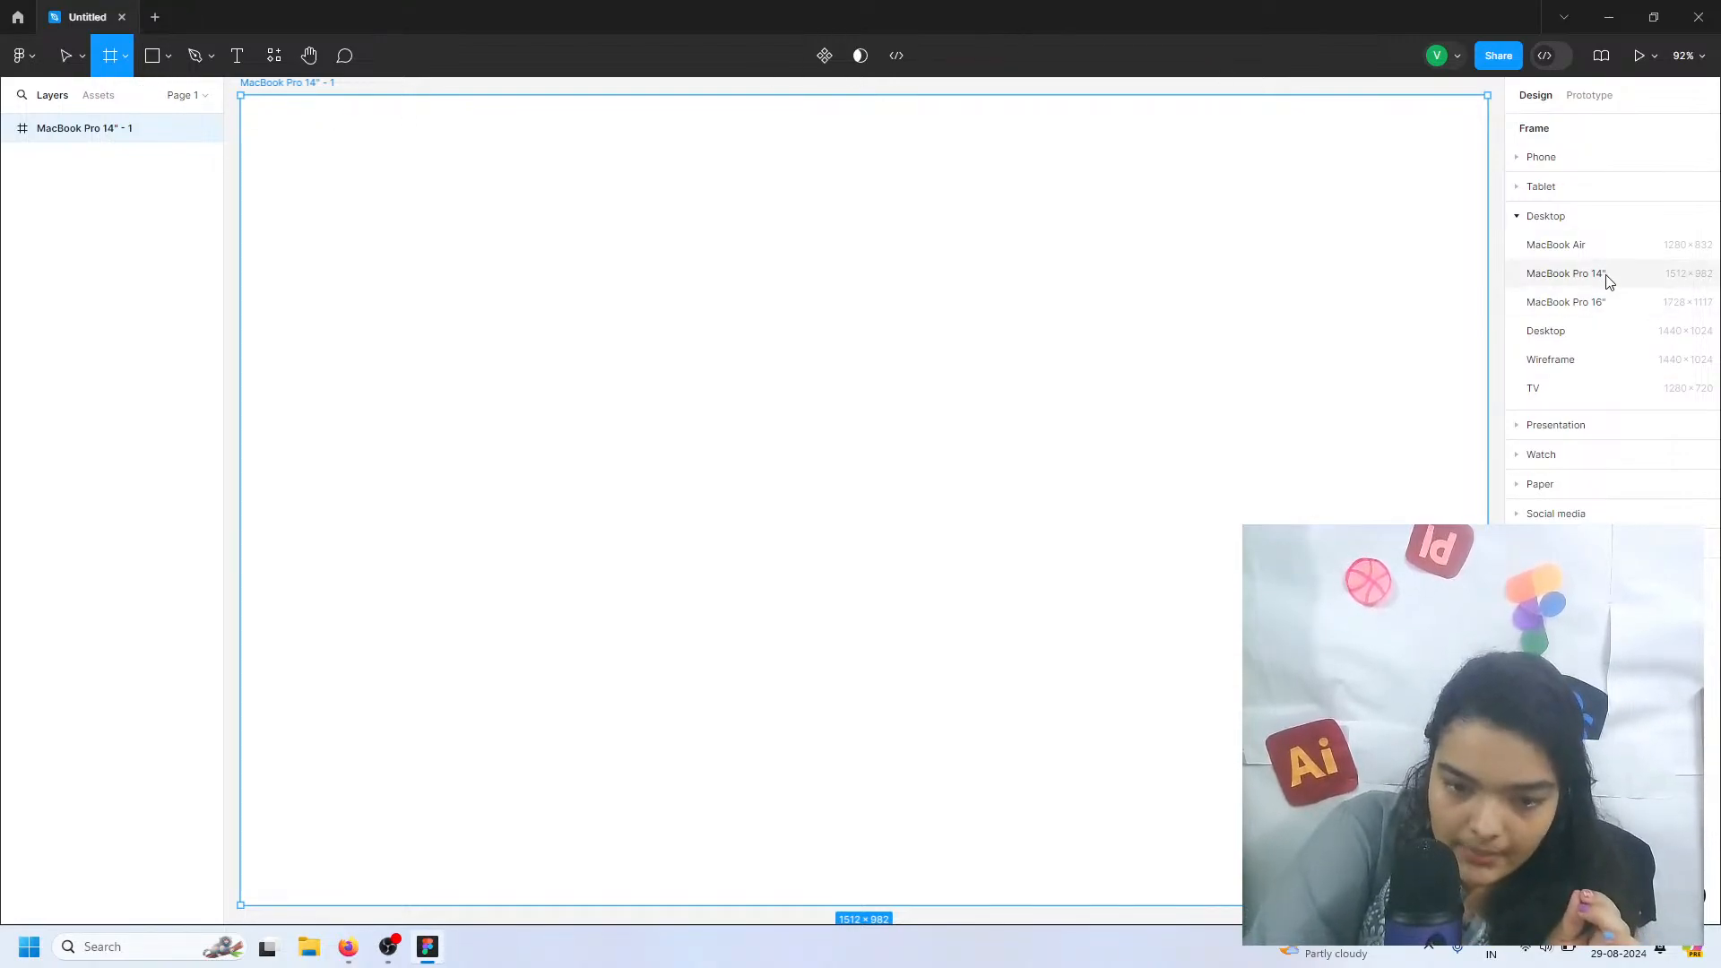
{"action": "left_click", "coordinate": [70, 61]}
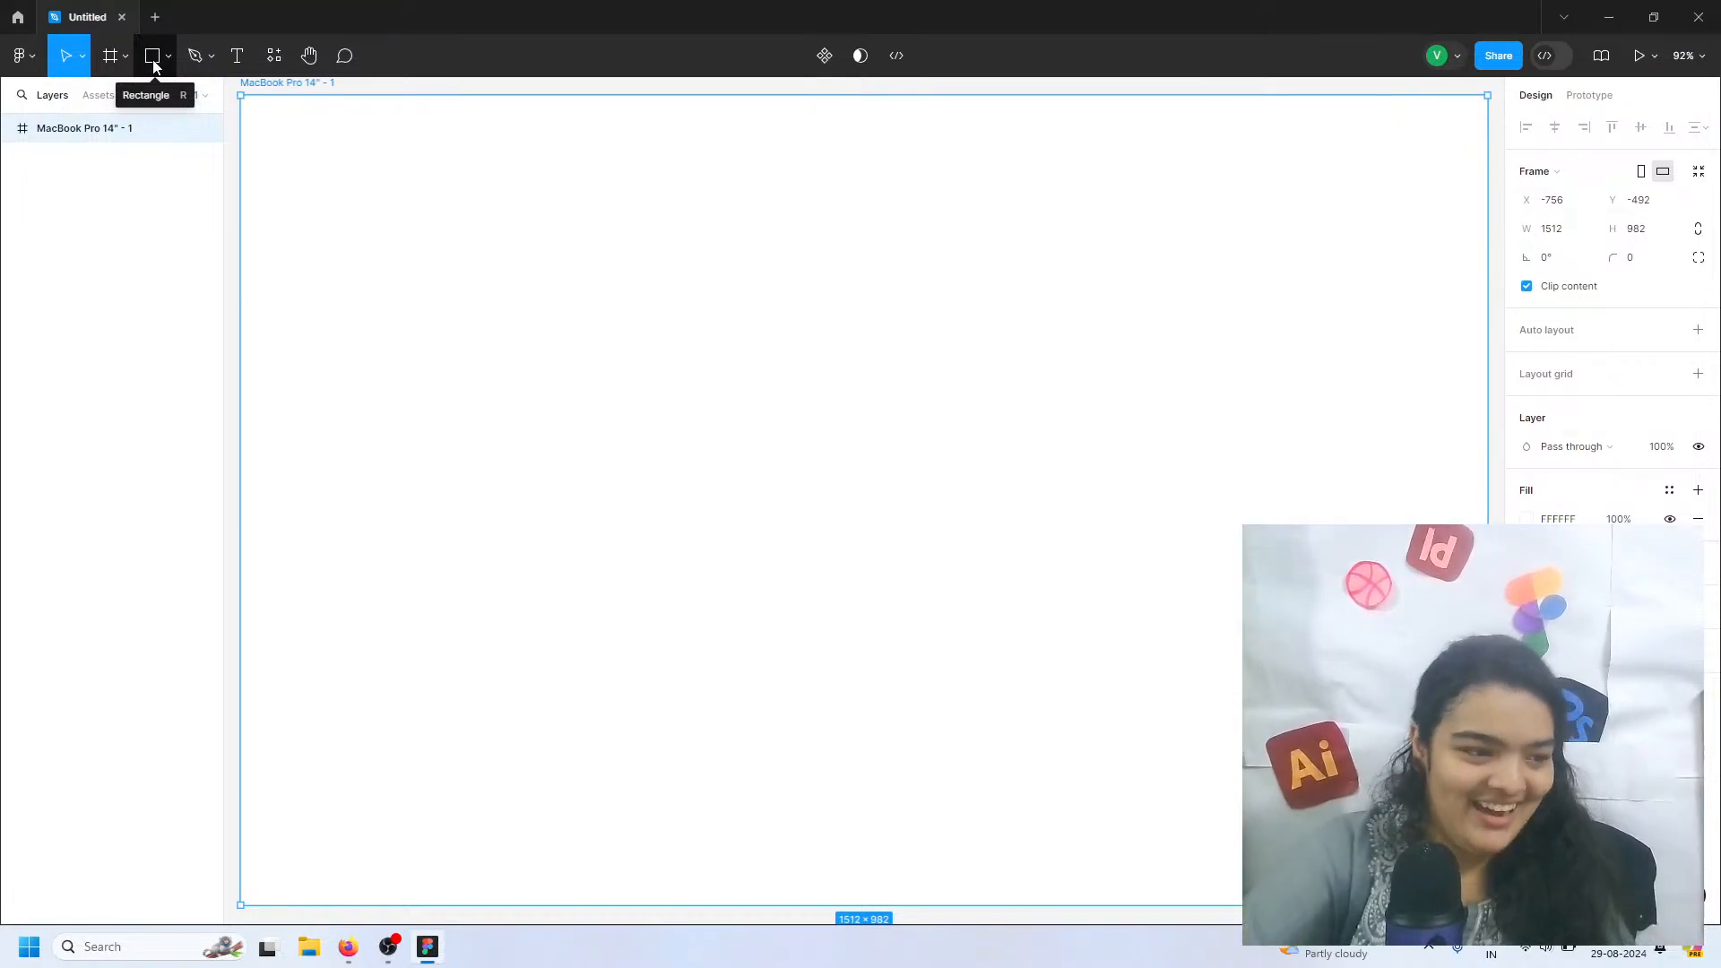
{"action": "left_click", "coordinate": [236, 57]}
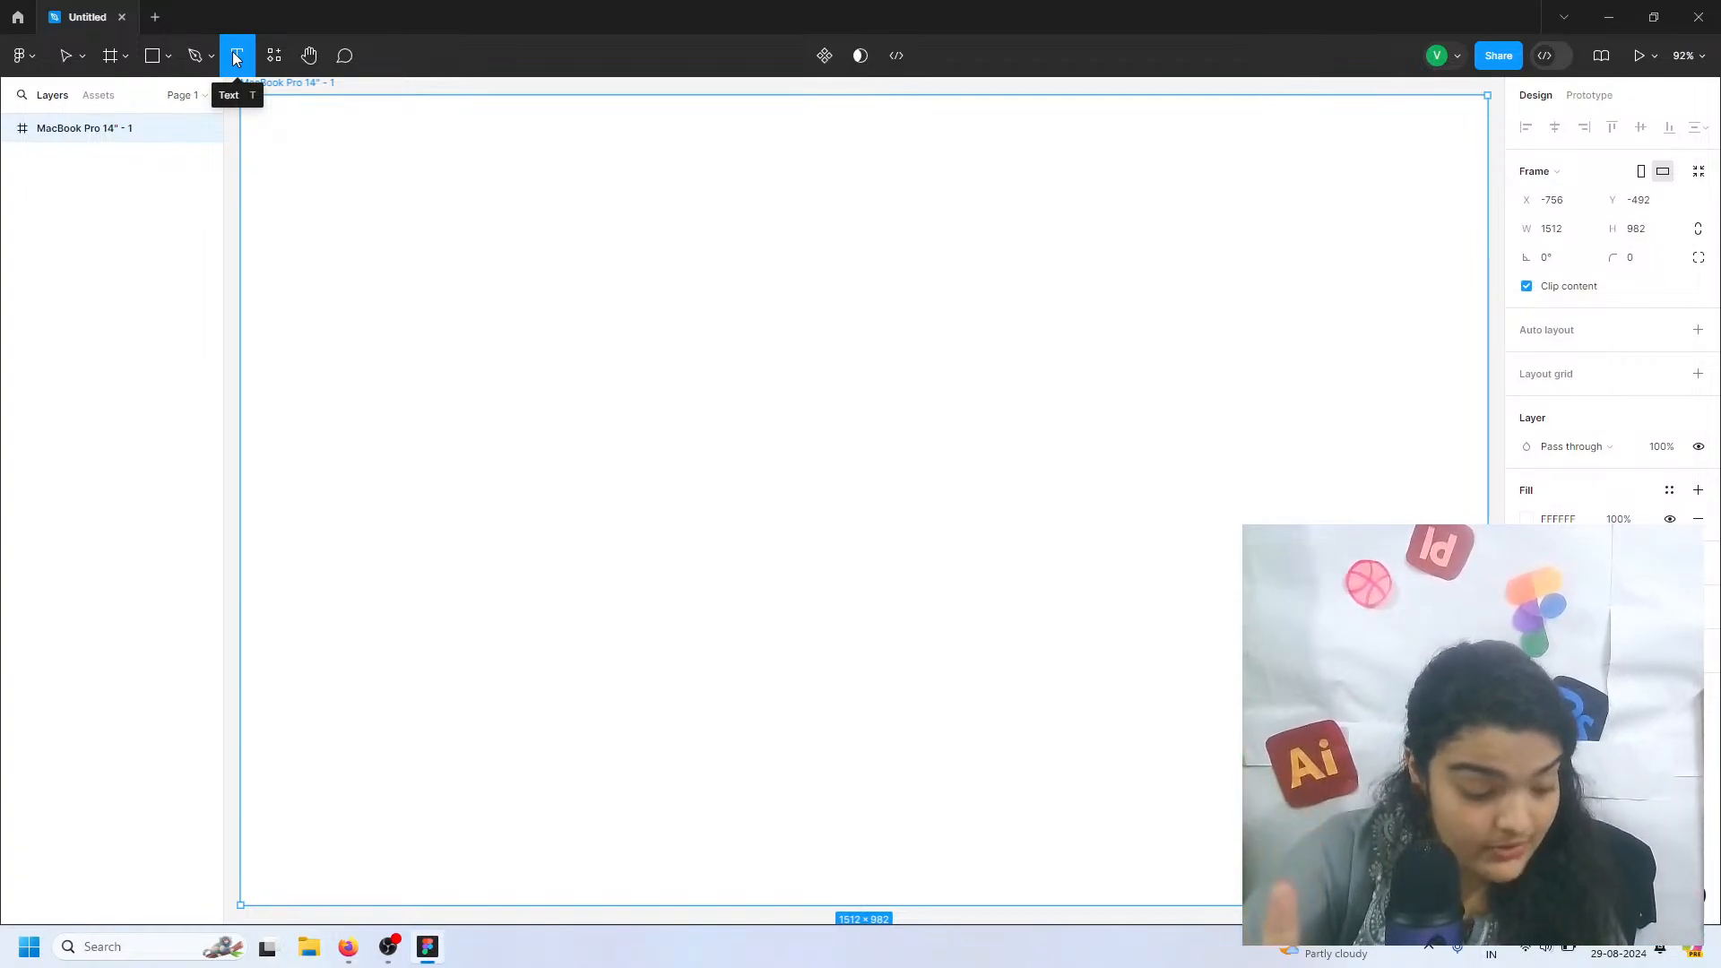
{"action": "left_click", "coordinate": [380, 244]}
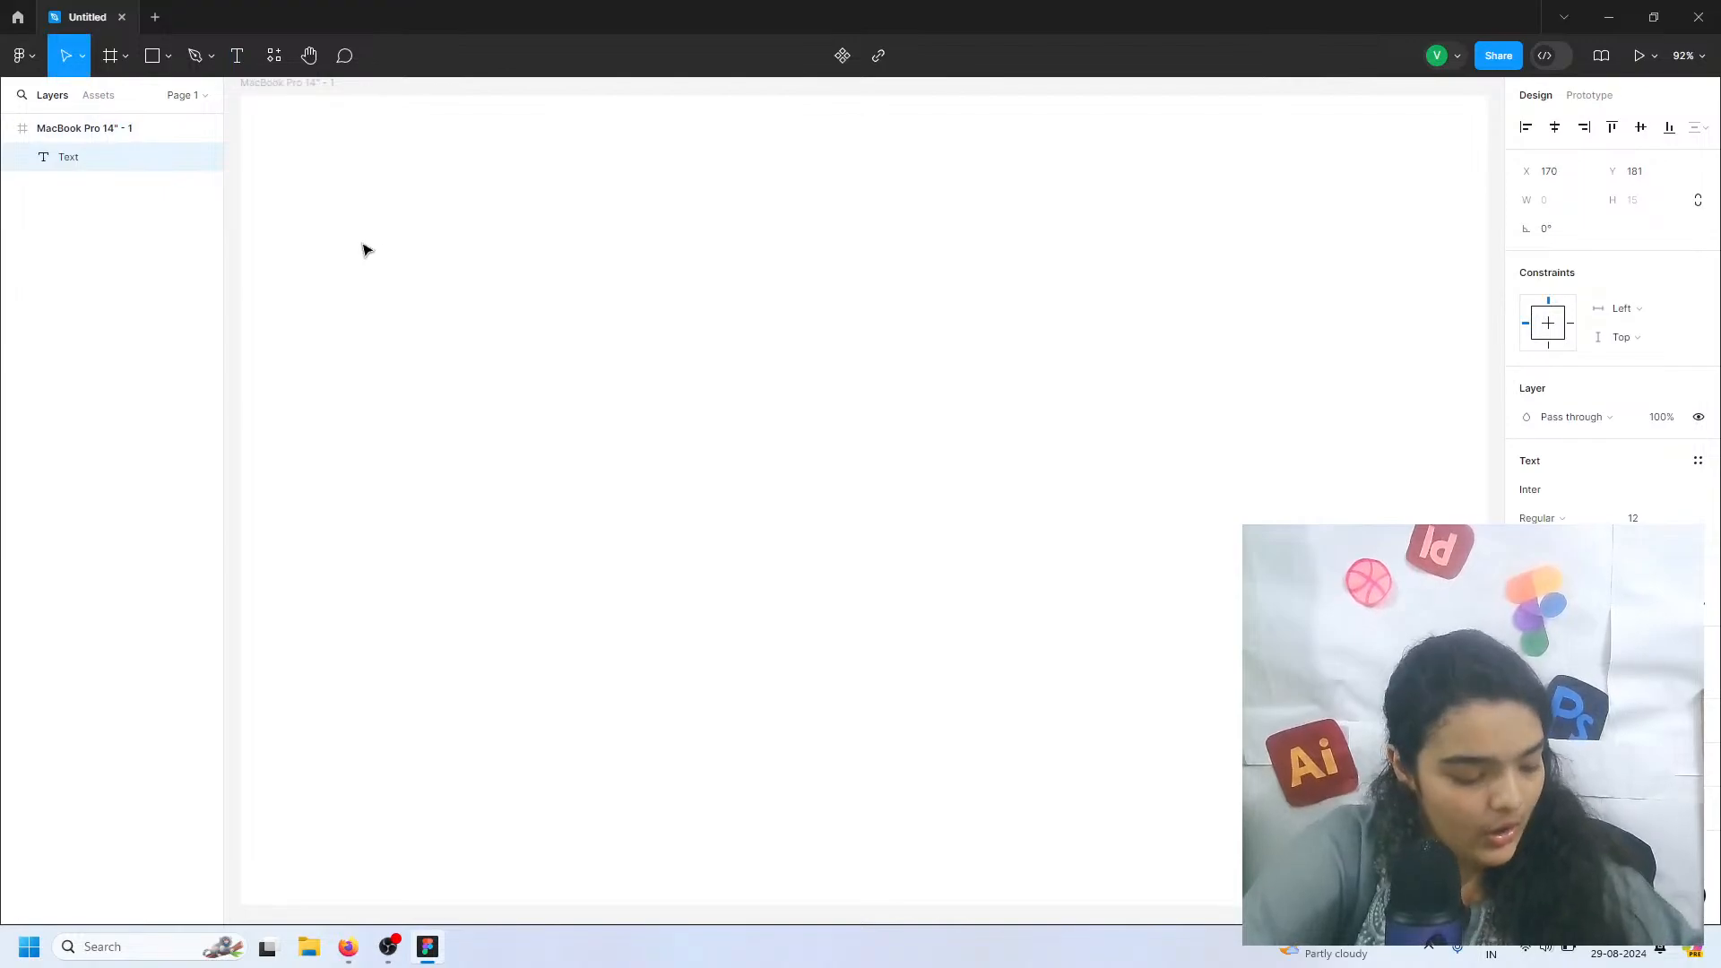
{"action": "left_click", "coordinate": [1551, 498]}
{"action": "key", "text": "BackSpace"}
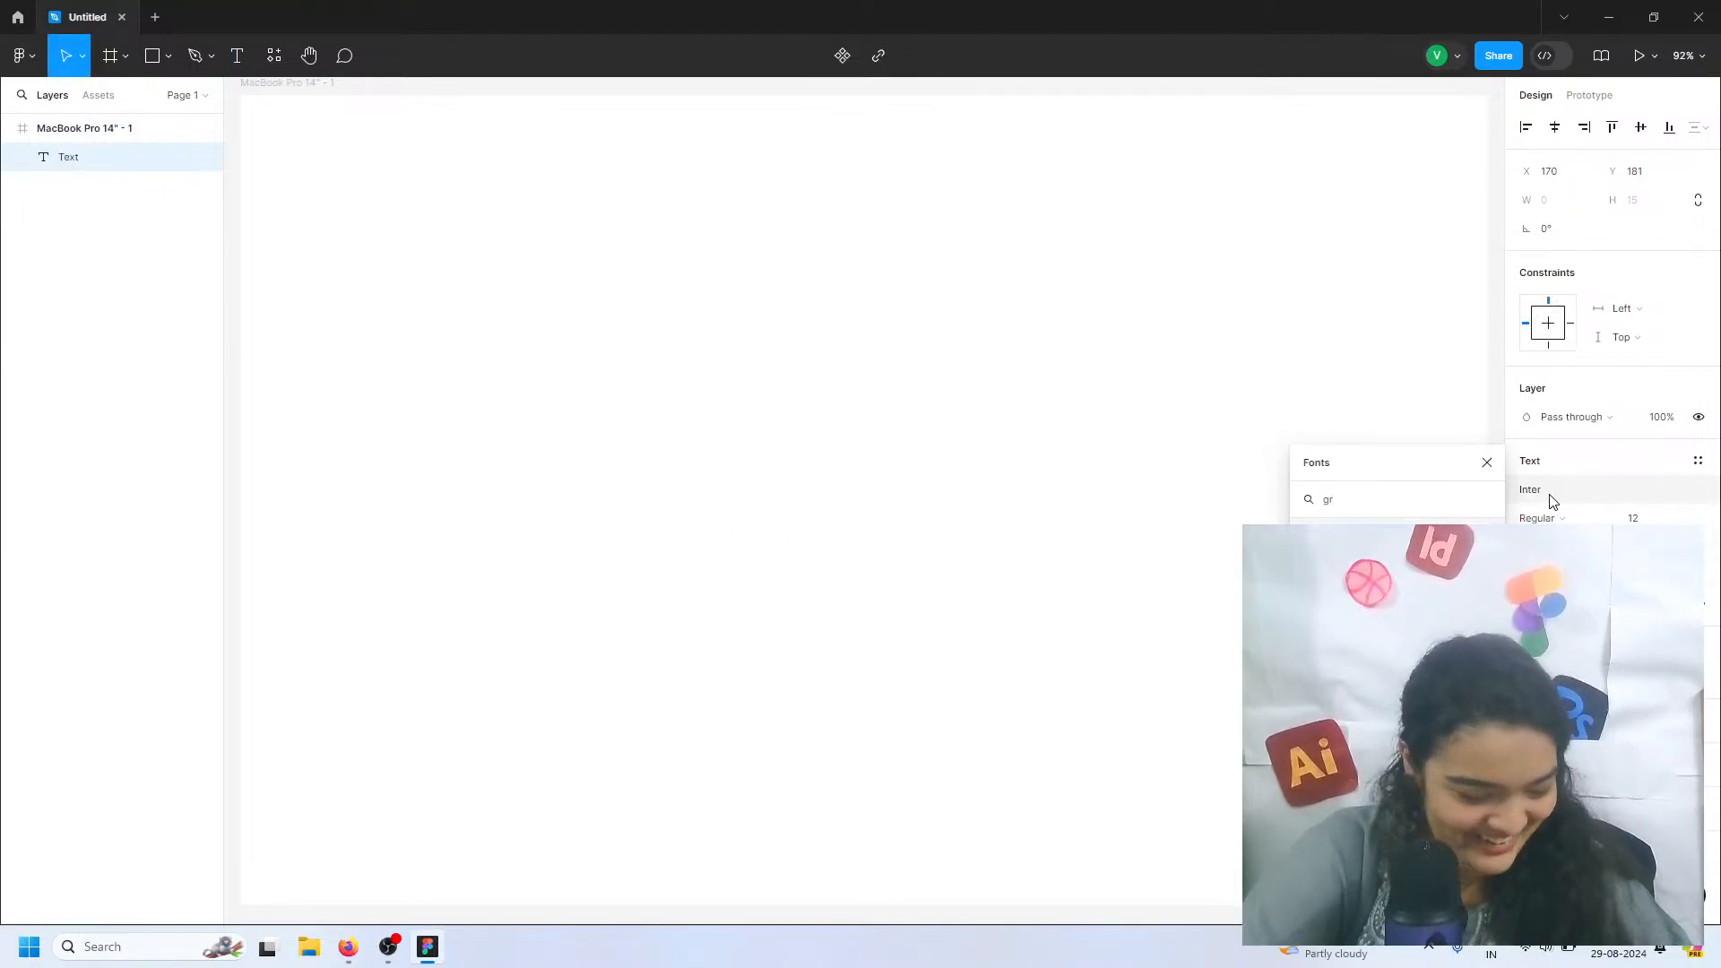
{"action": "type", "text": "fr"}
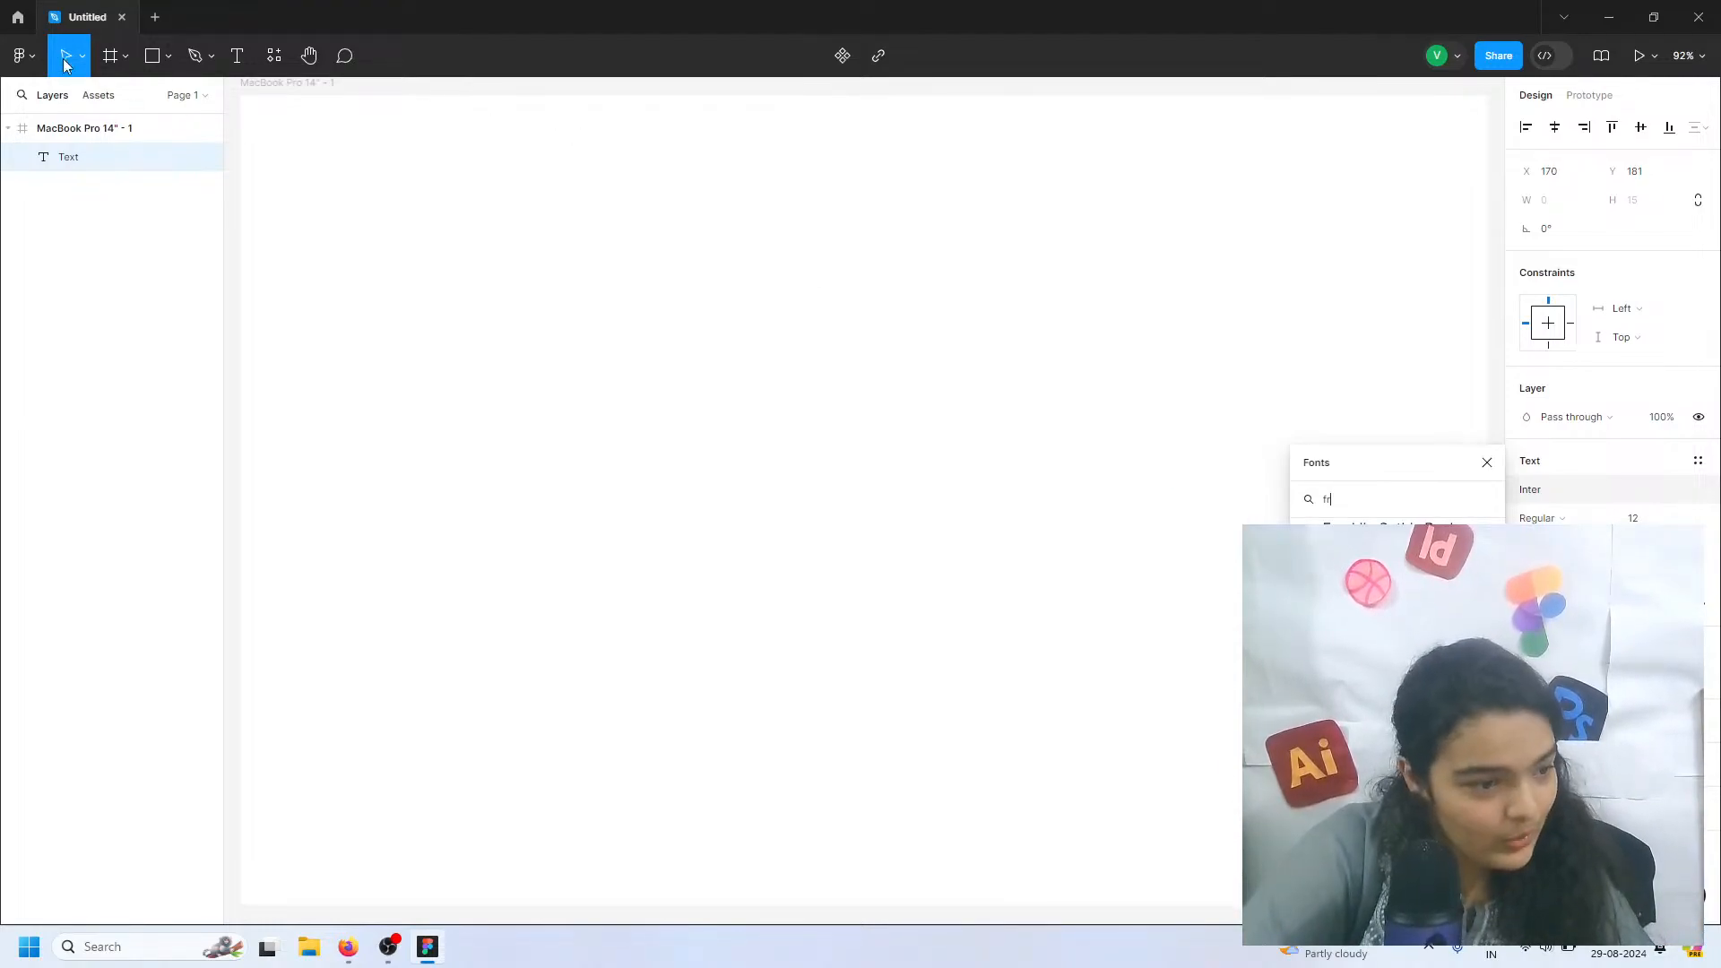
{"action": "left_click", "coordinate": [236, 55]}
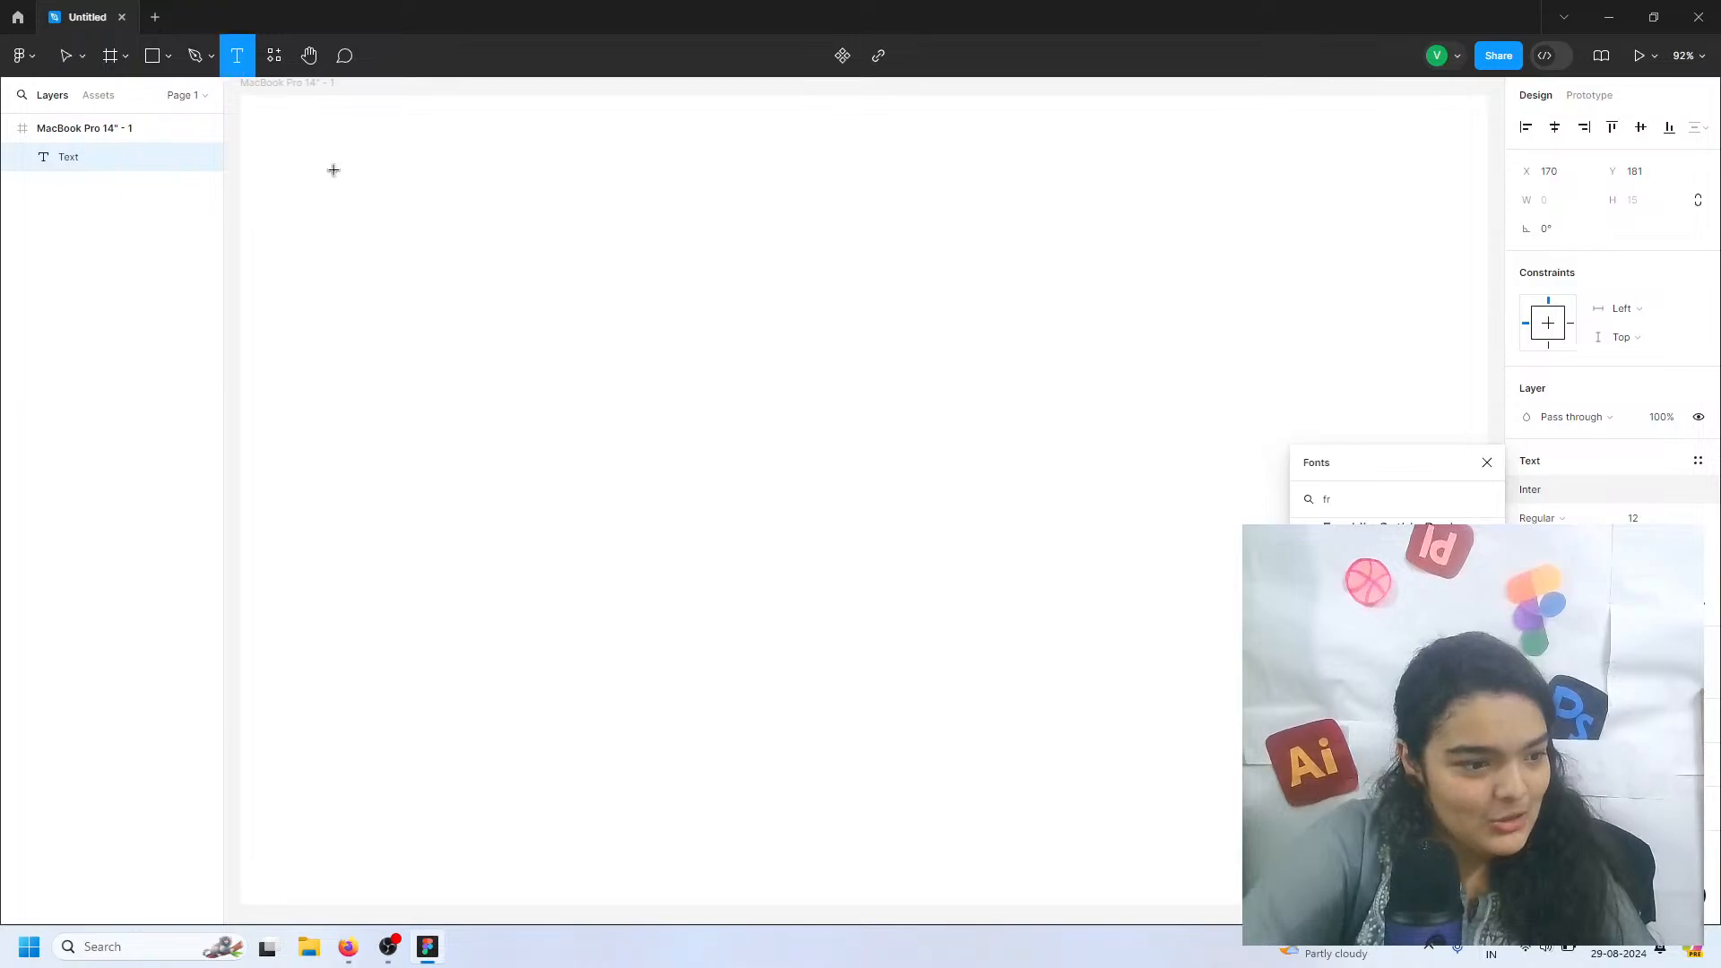
{"action": "left_click", "coordinate": [366, 234]}
{"action": "key", "text": "Escape"}
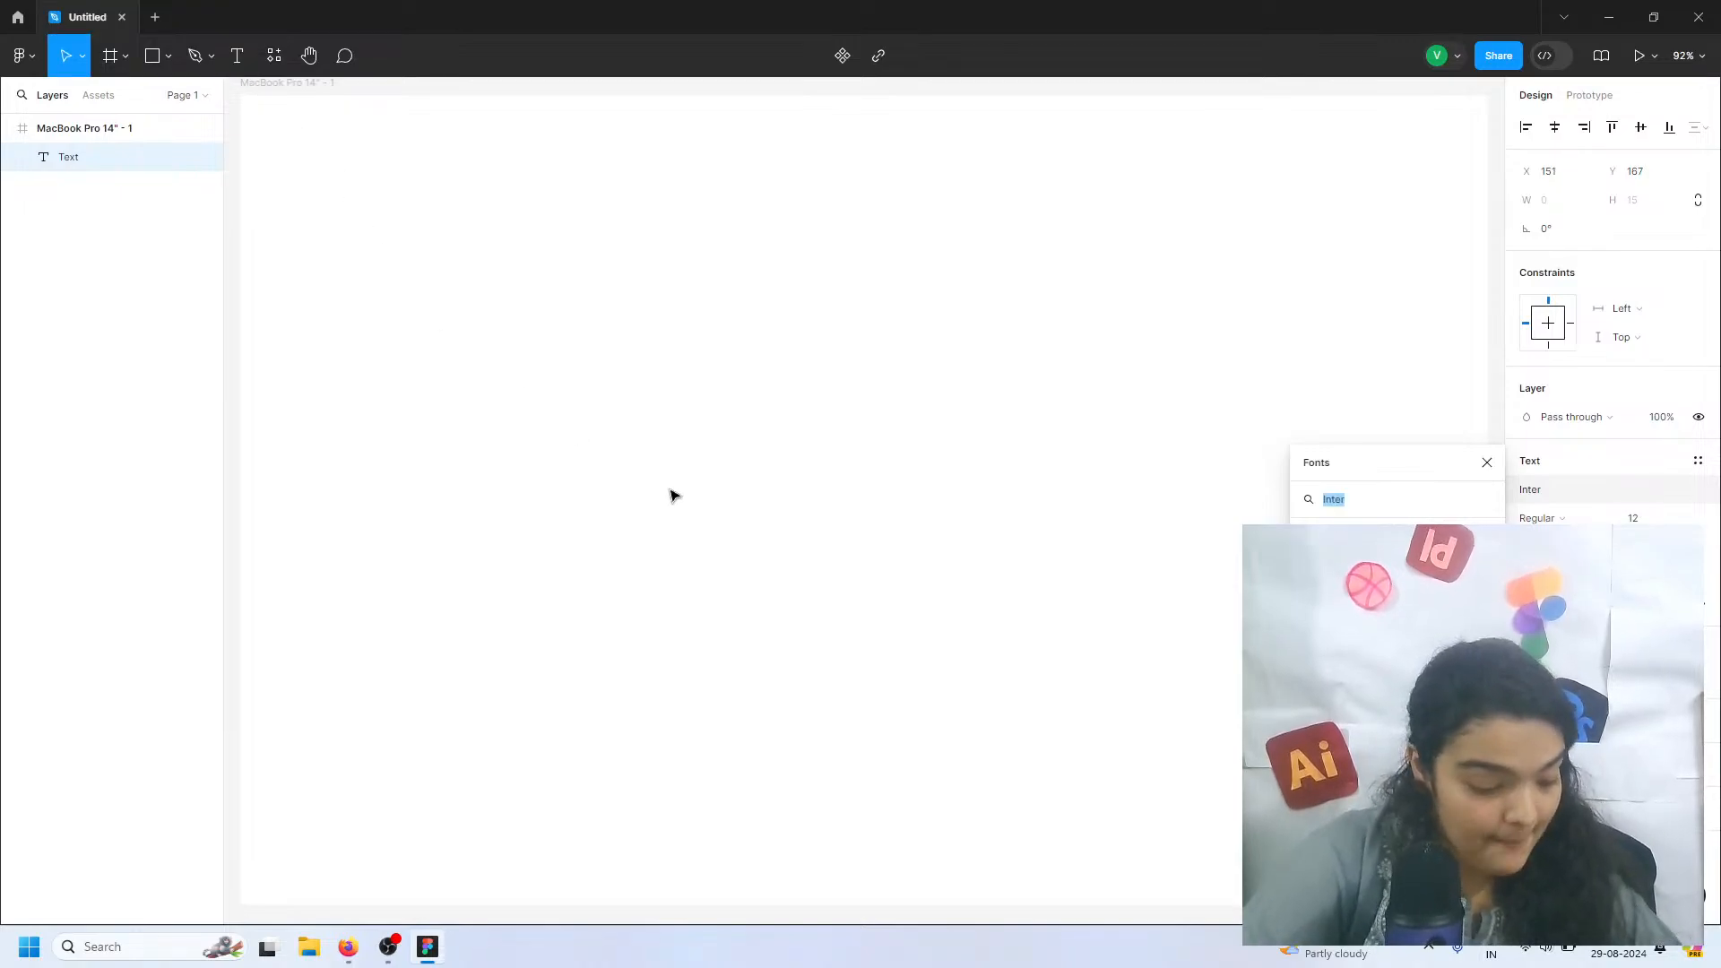
{"action": "type", "text": "M"}
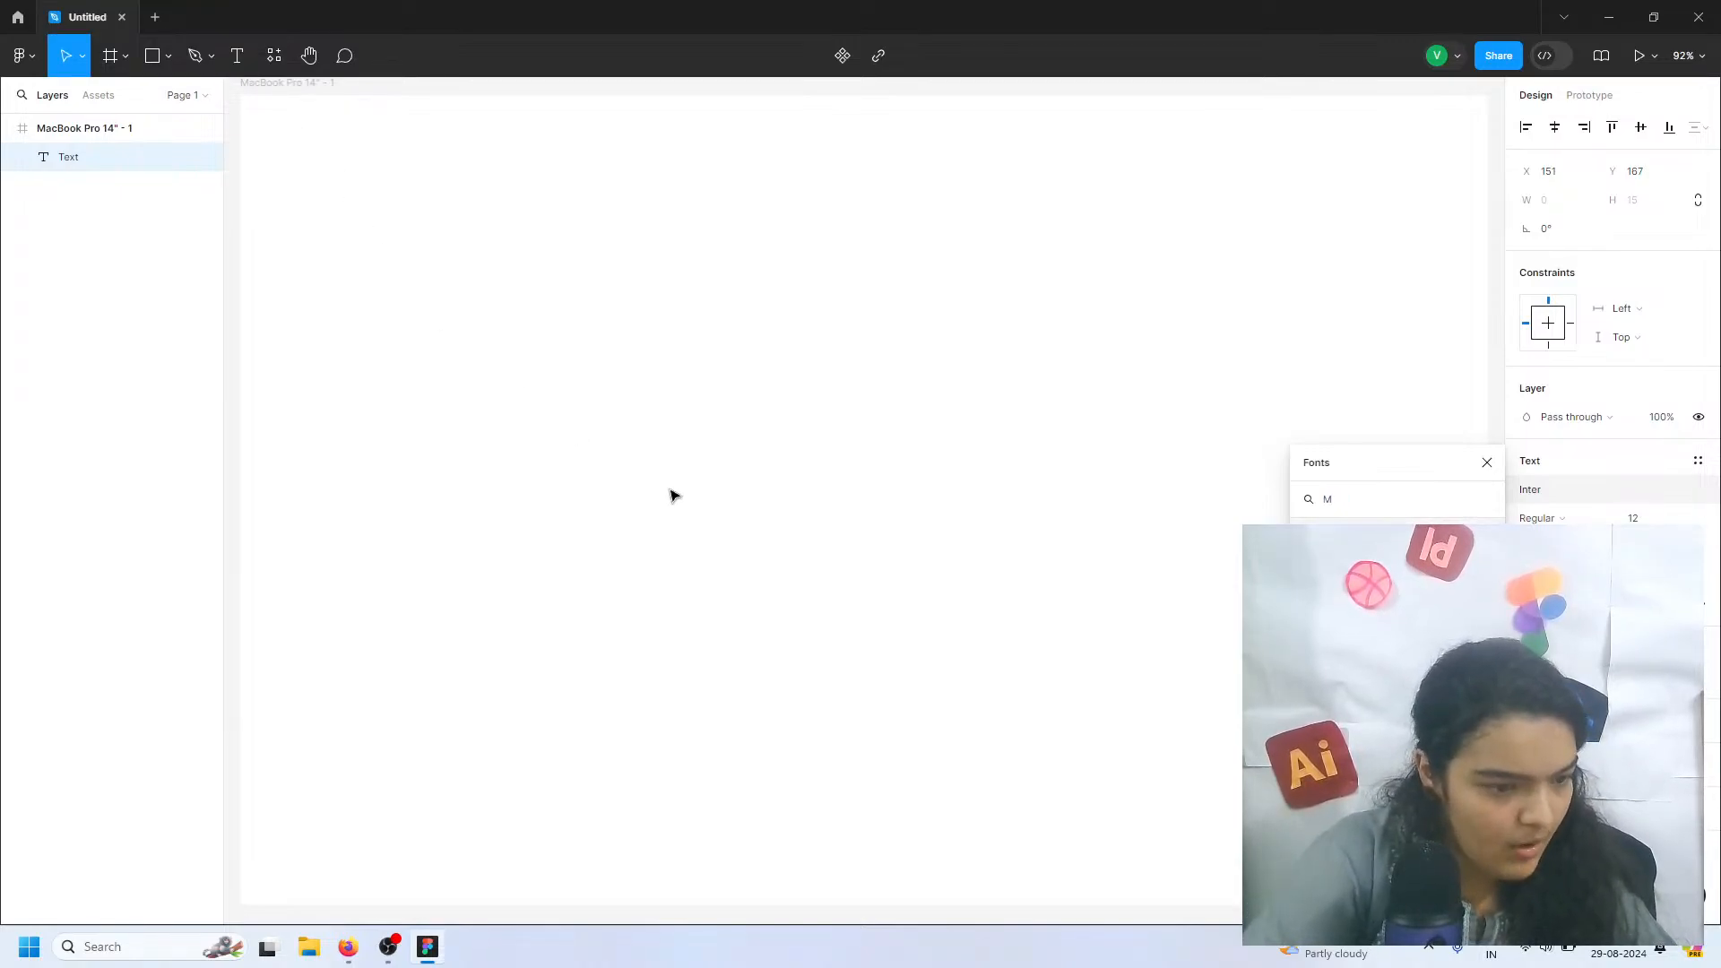
{"action": "left_click", "coordinate": [1486, 462]}
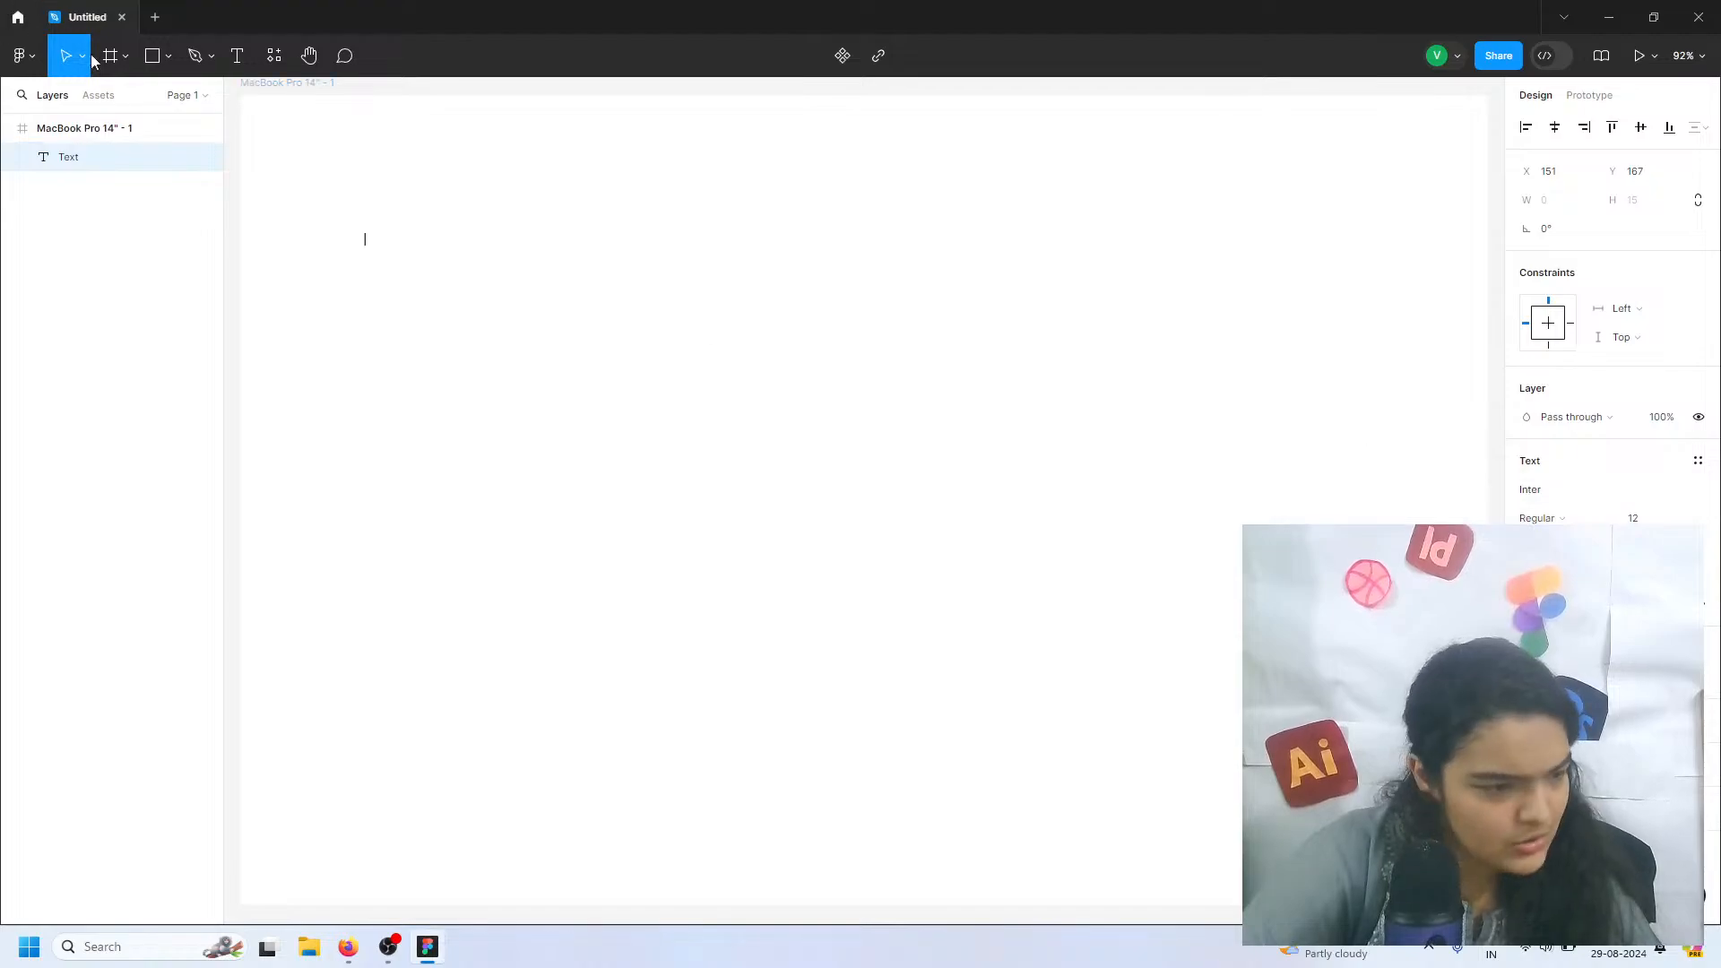
Add a text layer containing the designer's full name in the upper part of the MacBook Pro 14" frame
{"action": "left_click", "coordinate": [237, 56]}
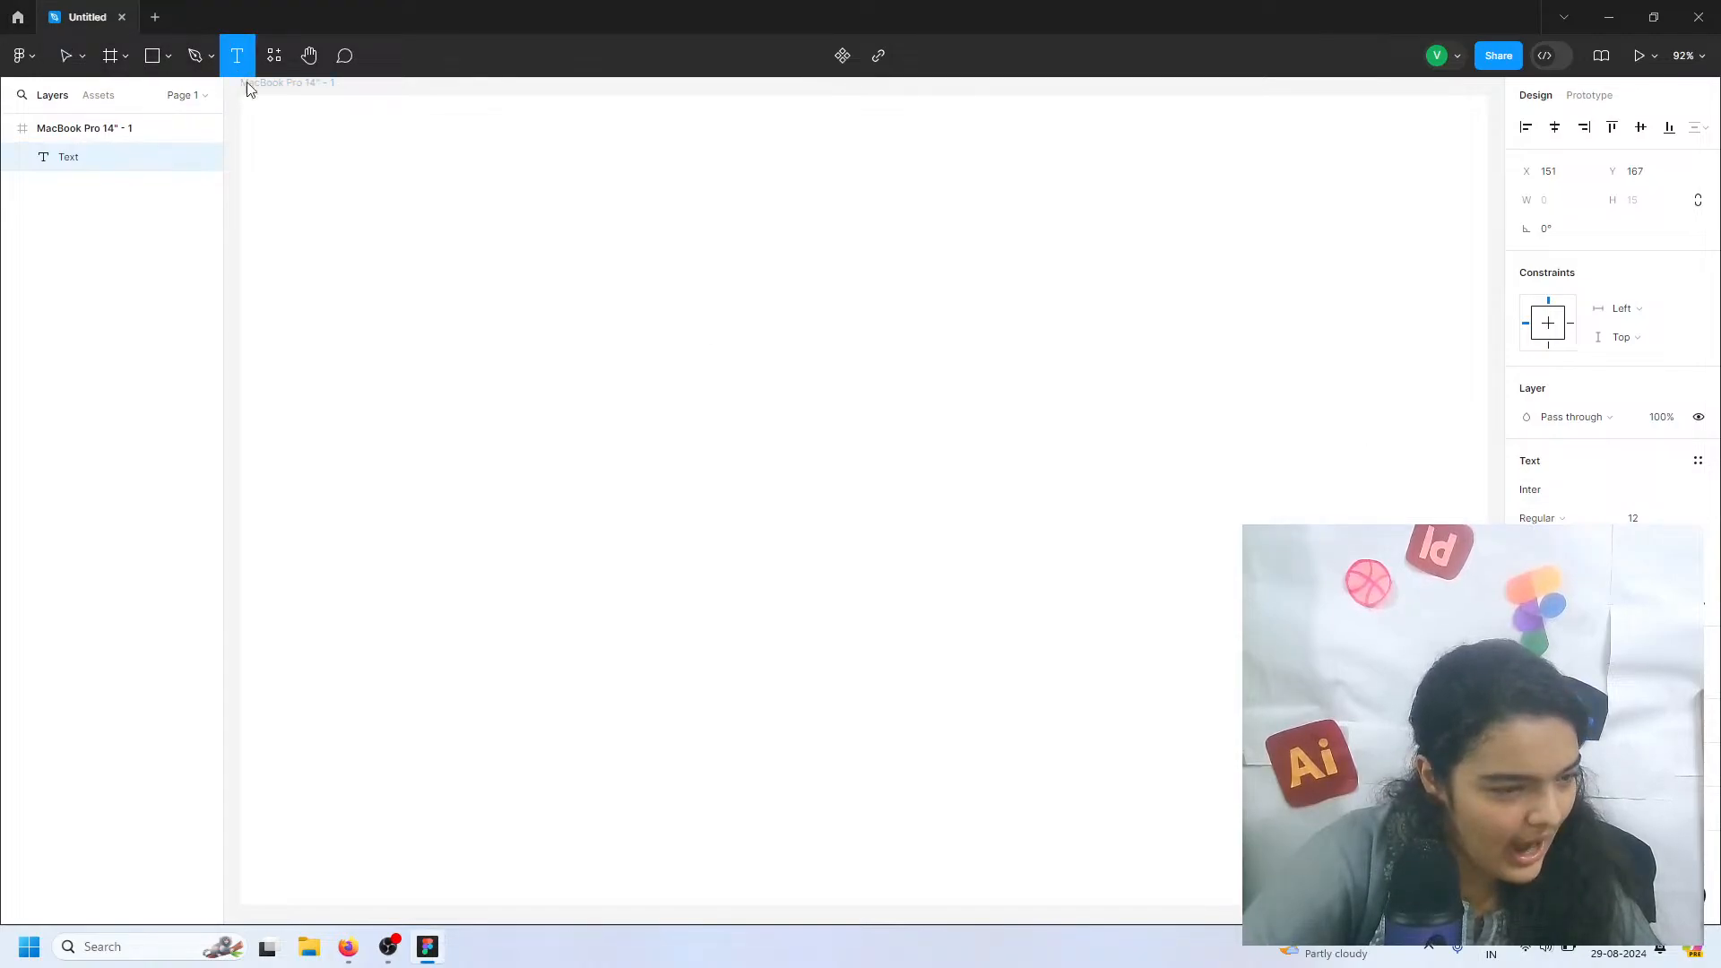
{"action": "left_click", "coordinate": [415, 271]}
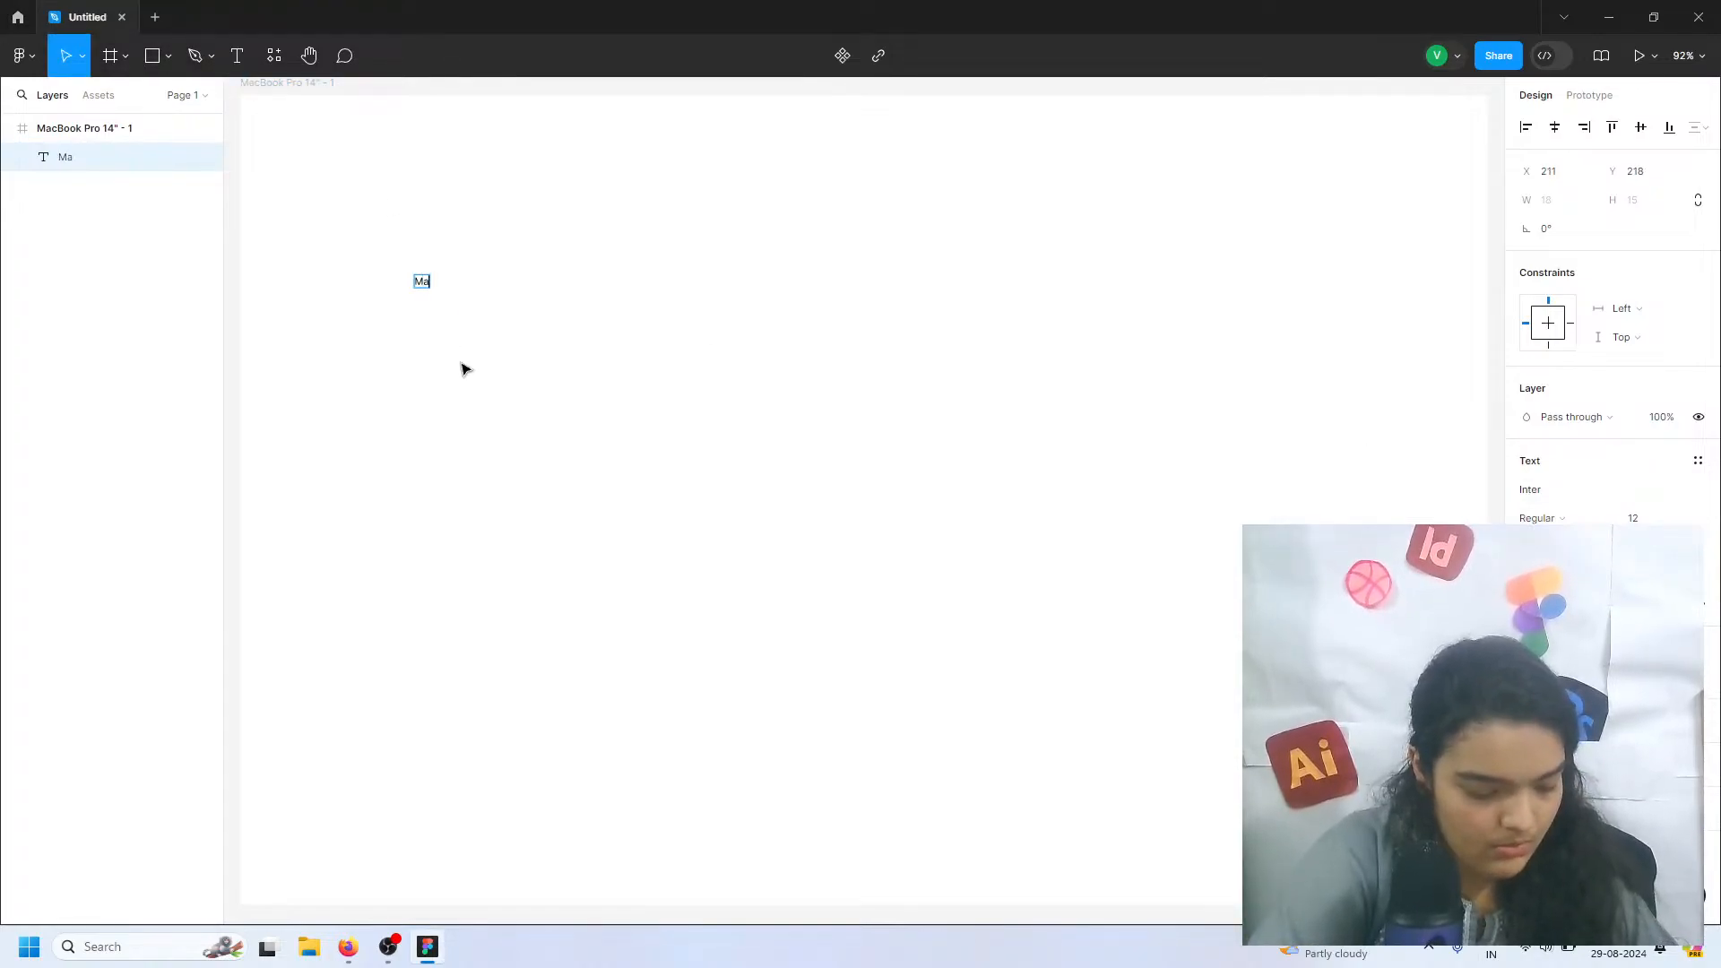
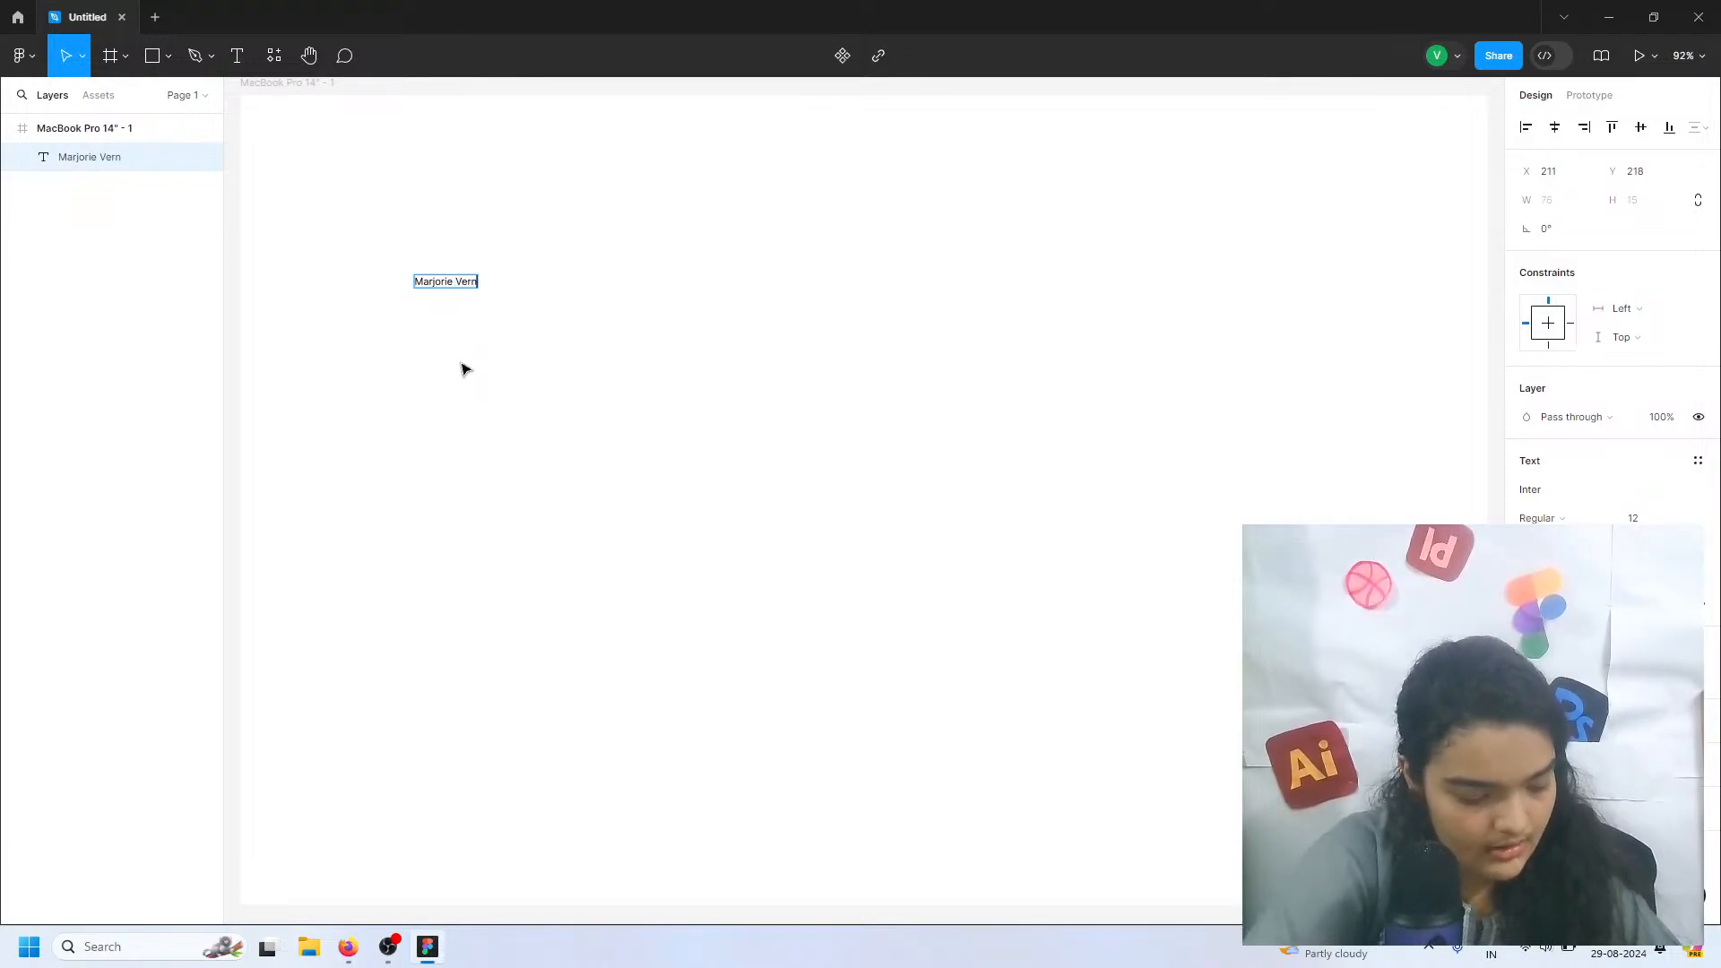
{"action": "key", "text": "Escape"}
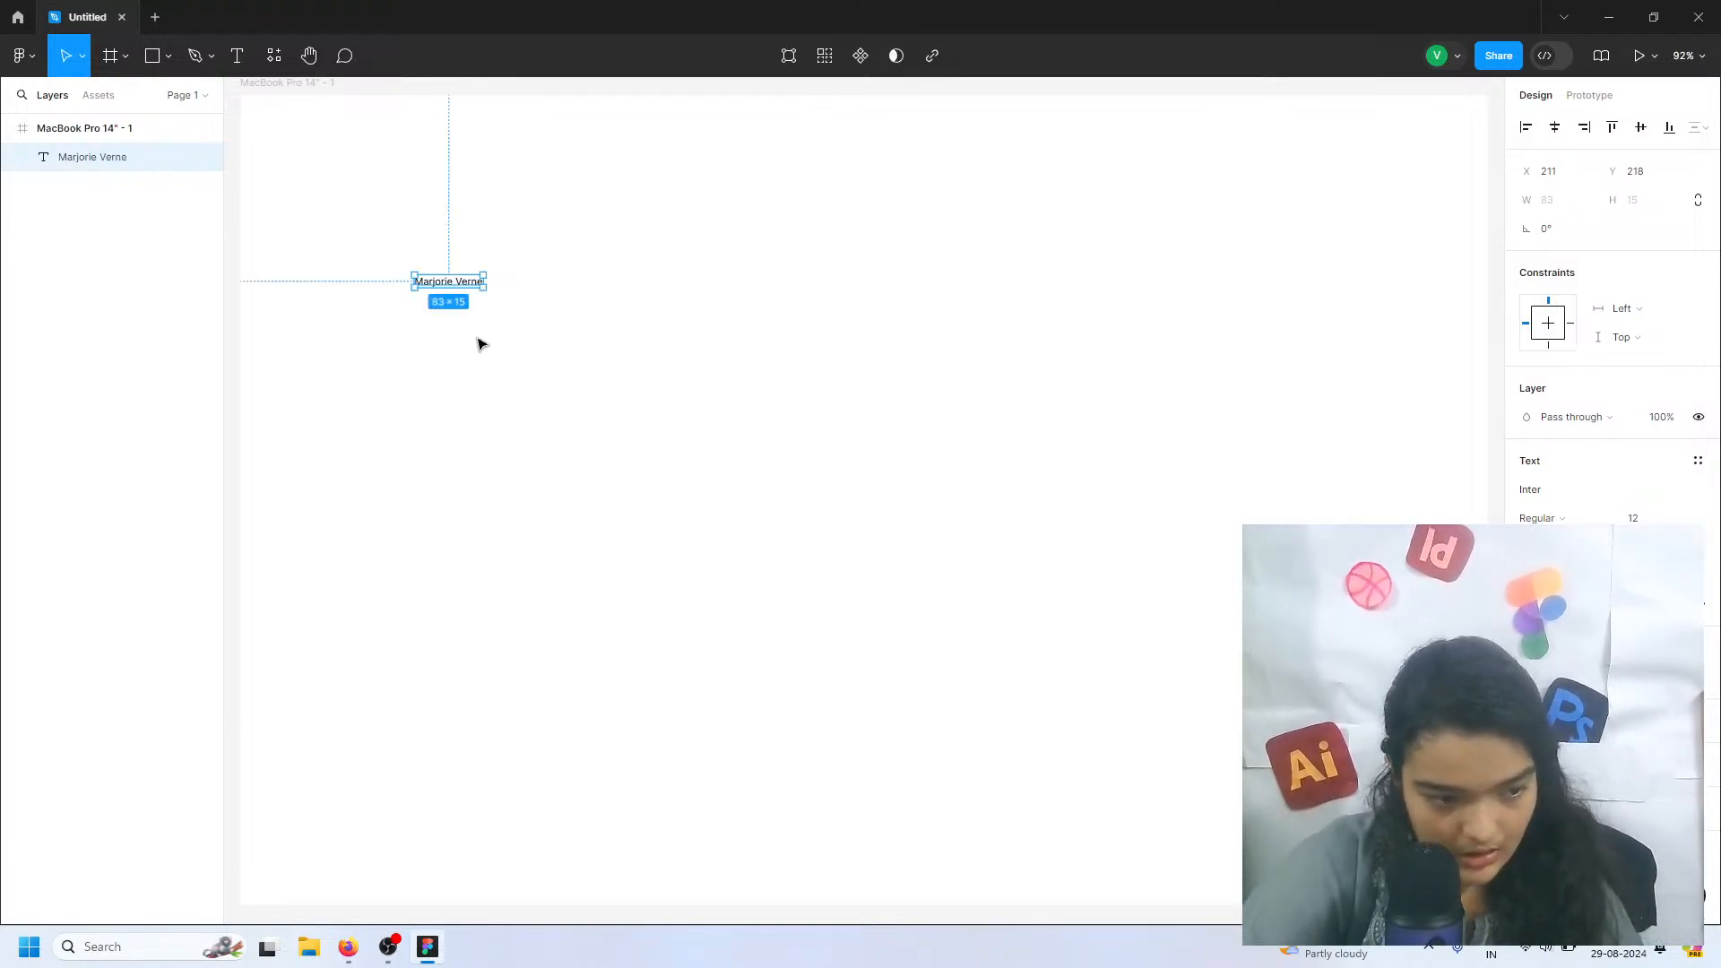
Set the name heading's font to Fraunces and its size to 128
{"action": "left_click", "coordinate": [1646, 489]}
{"action": "type", "text": "fraunce"}
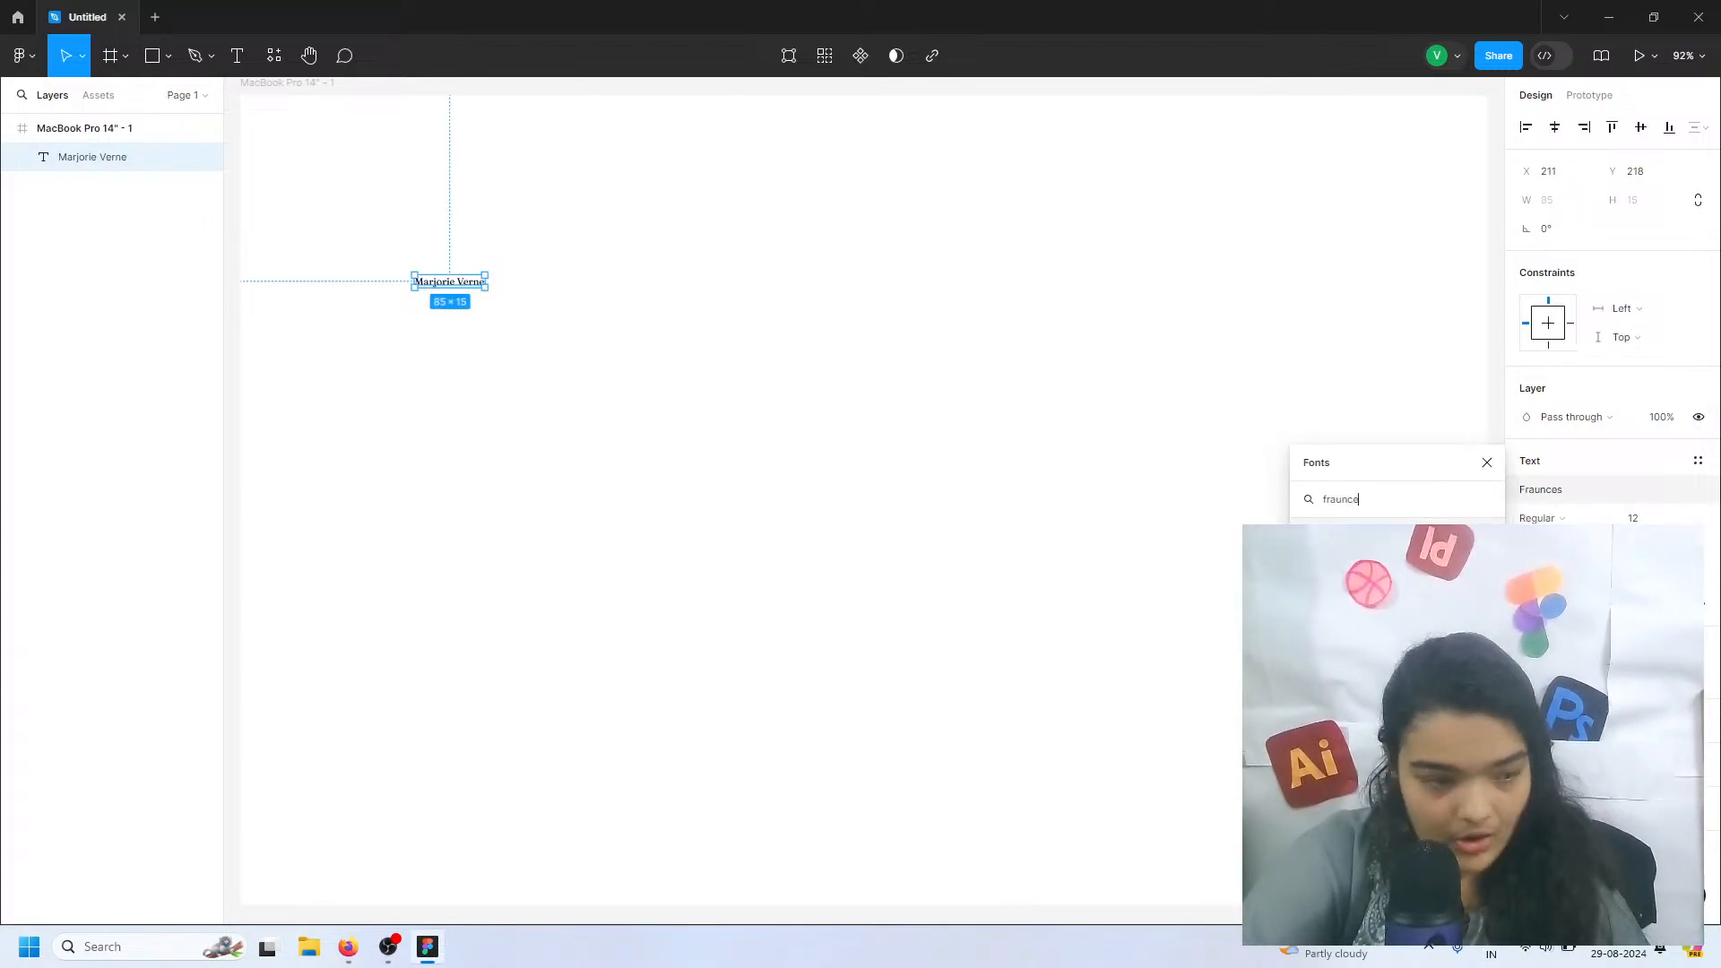
{"action": "key", "text": "Return"}
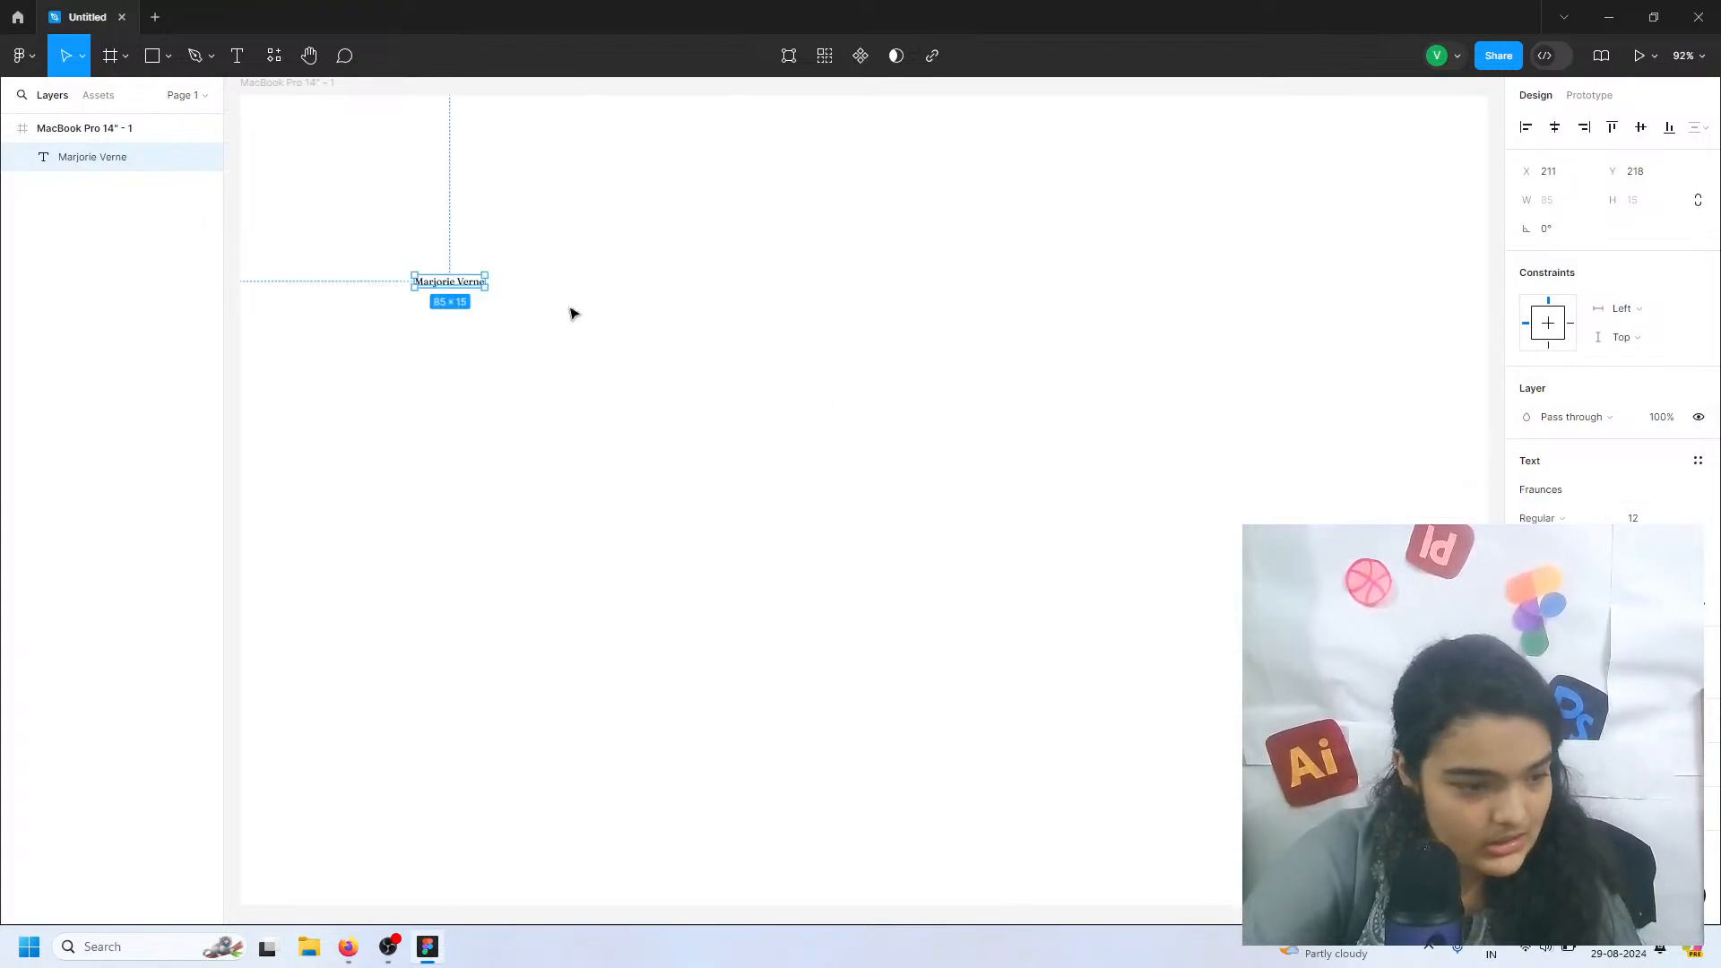
{"action": "left_click", "coordinate": [1683, 517]}
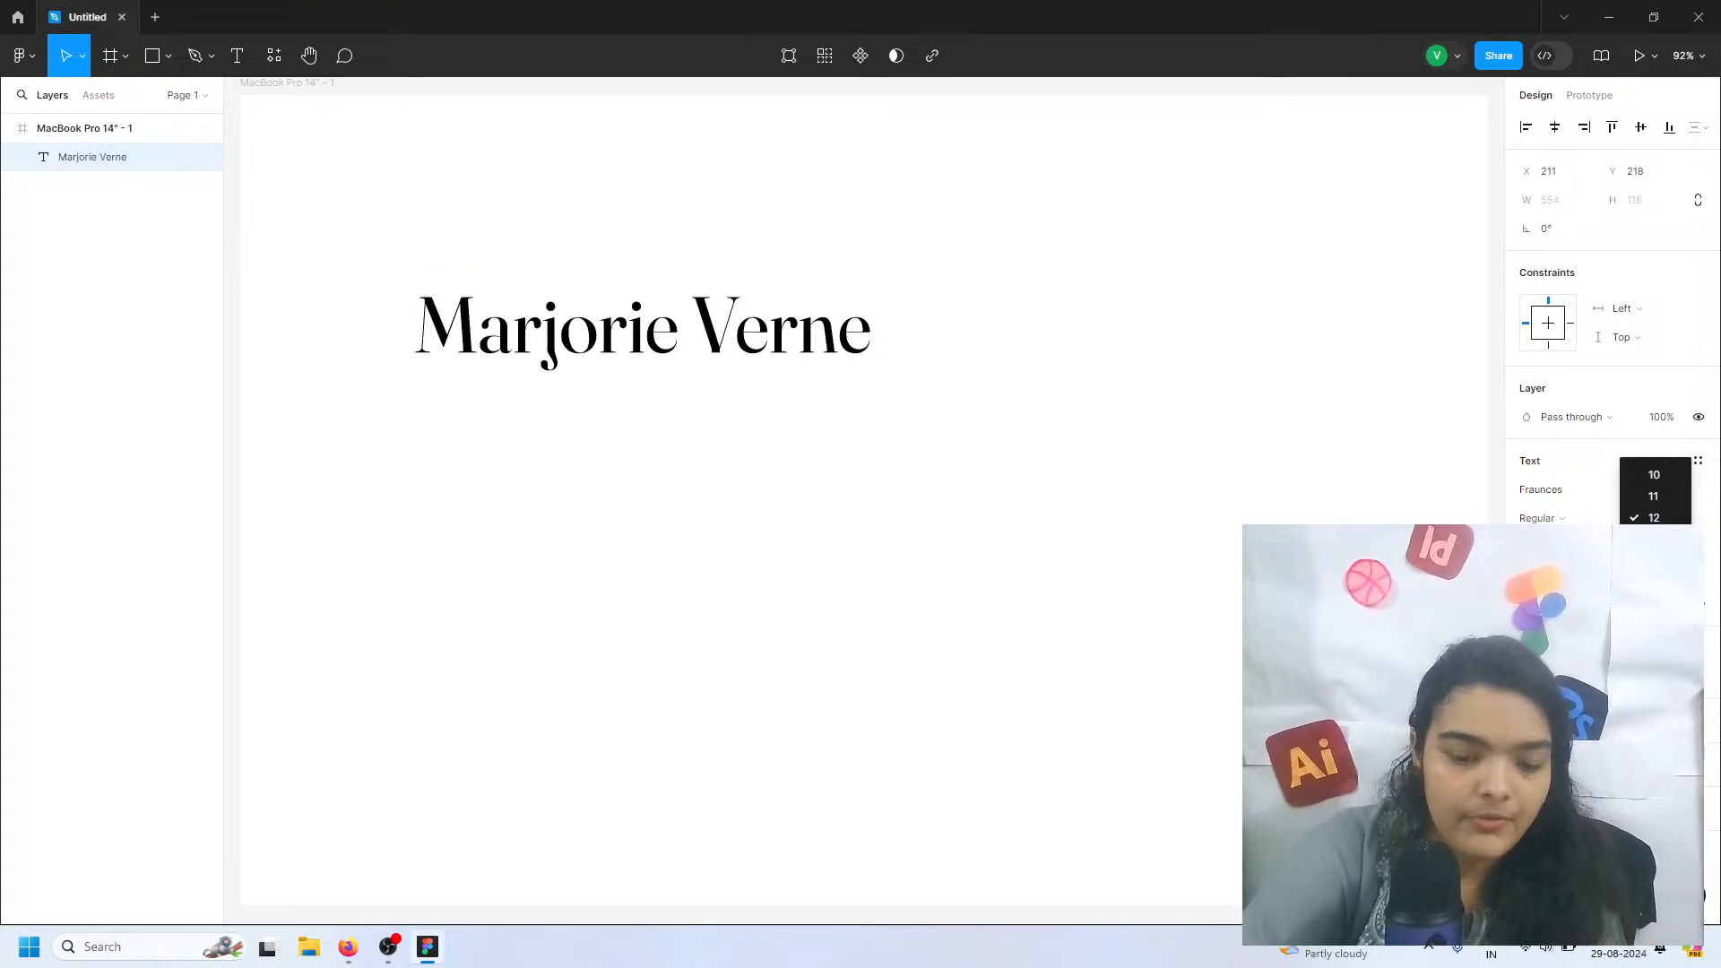
{"action": "left_click", "coordinate": [1654, 798]}
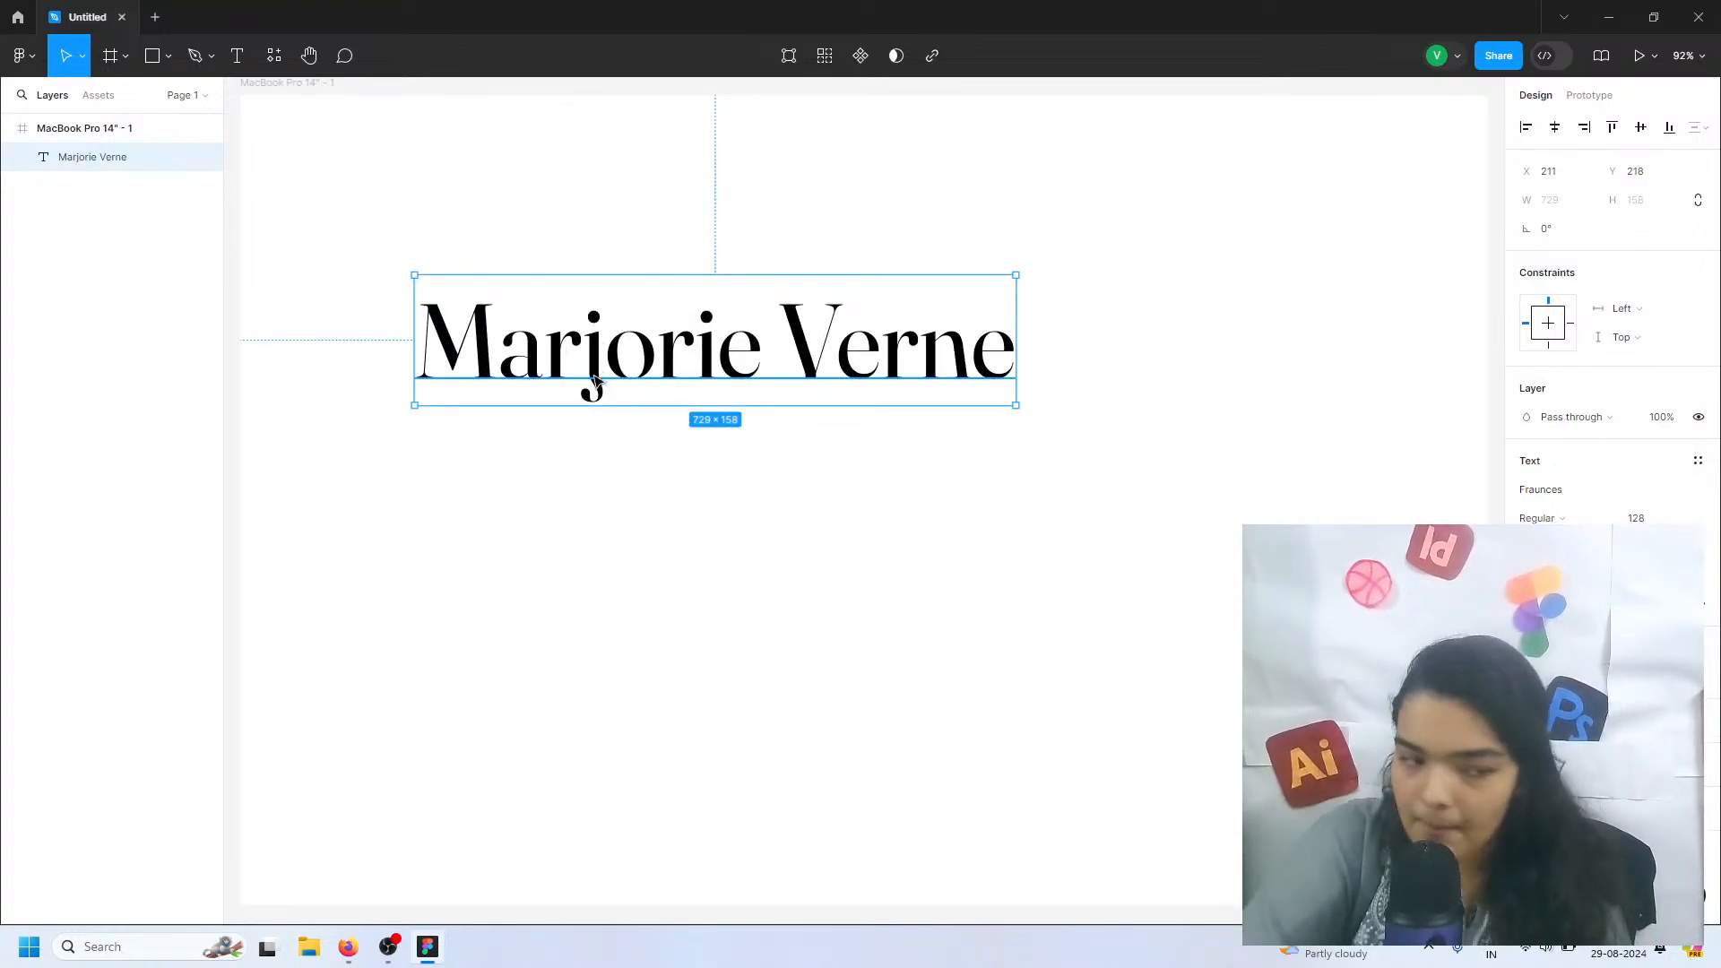
{"action": "key", "text": "Escape"}
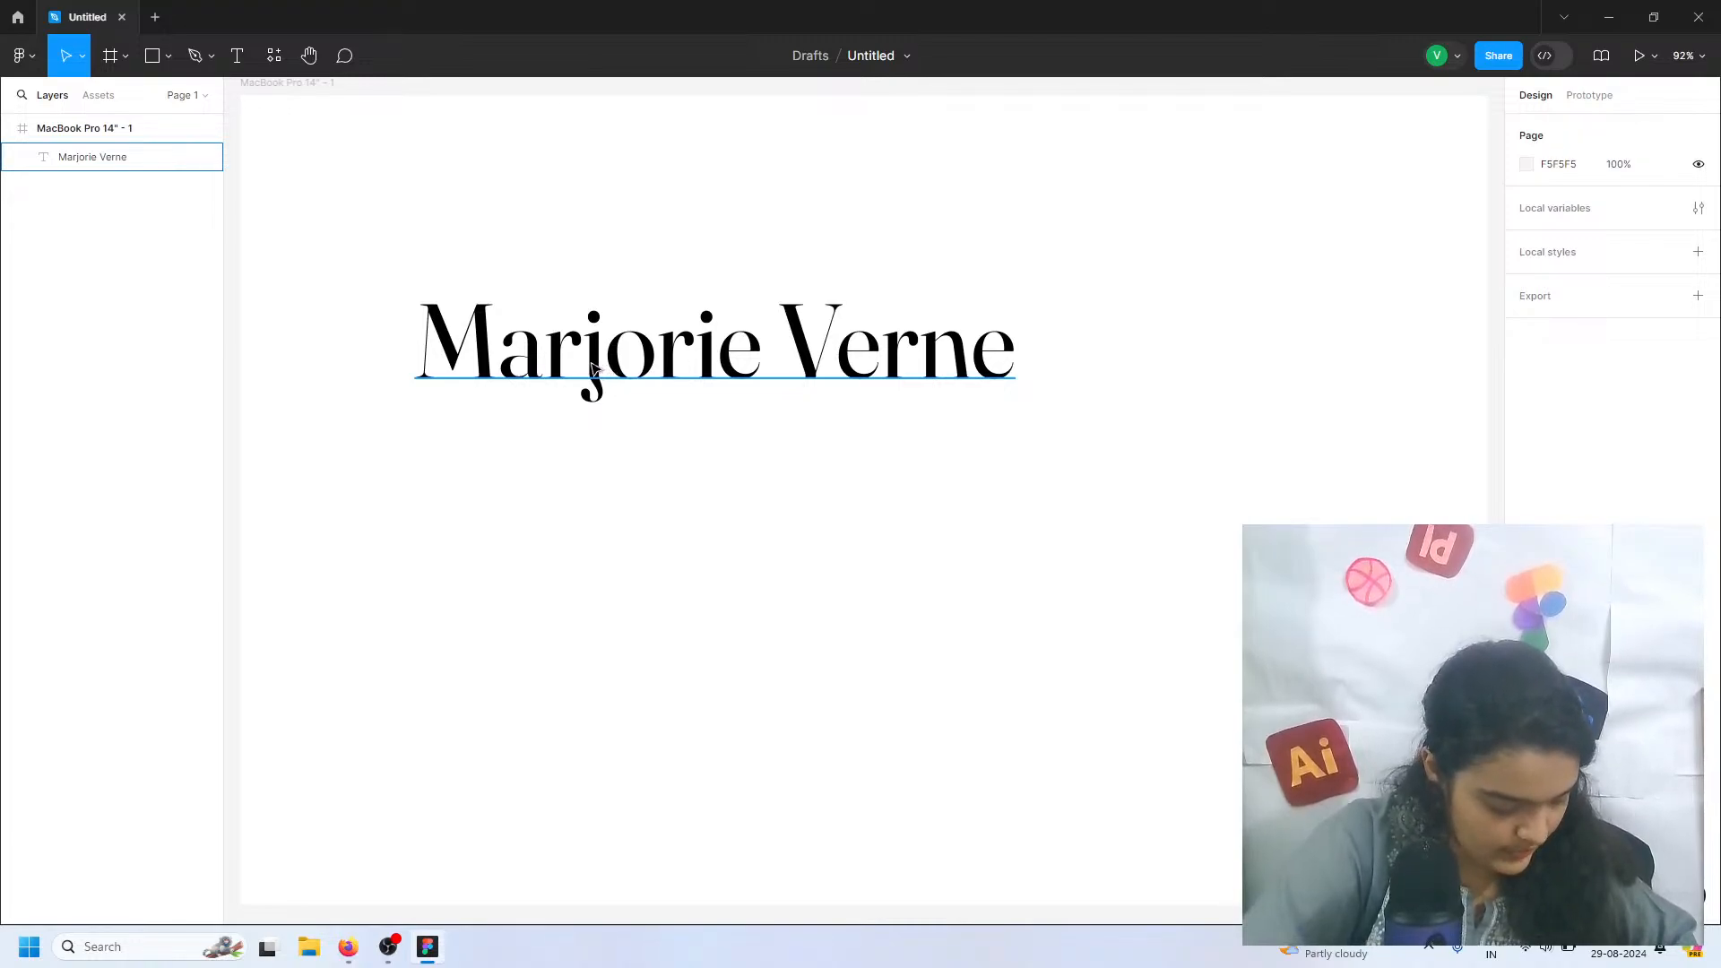
Try the Black weight on the name heading and restore the Regular weight
{"action": "left_click", "coordinate": [683, 312]}
{"action": "left_click", "coordinate": [1573, 519]}
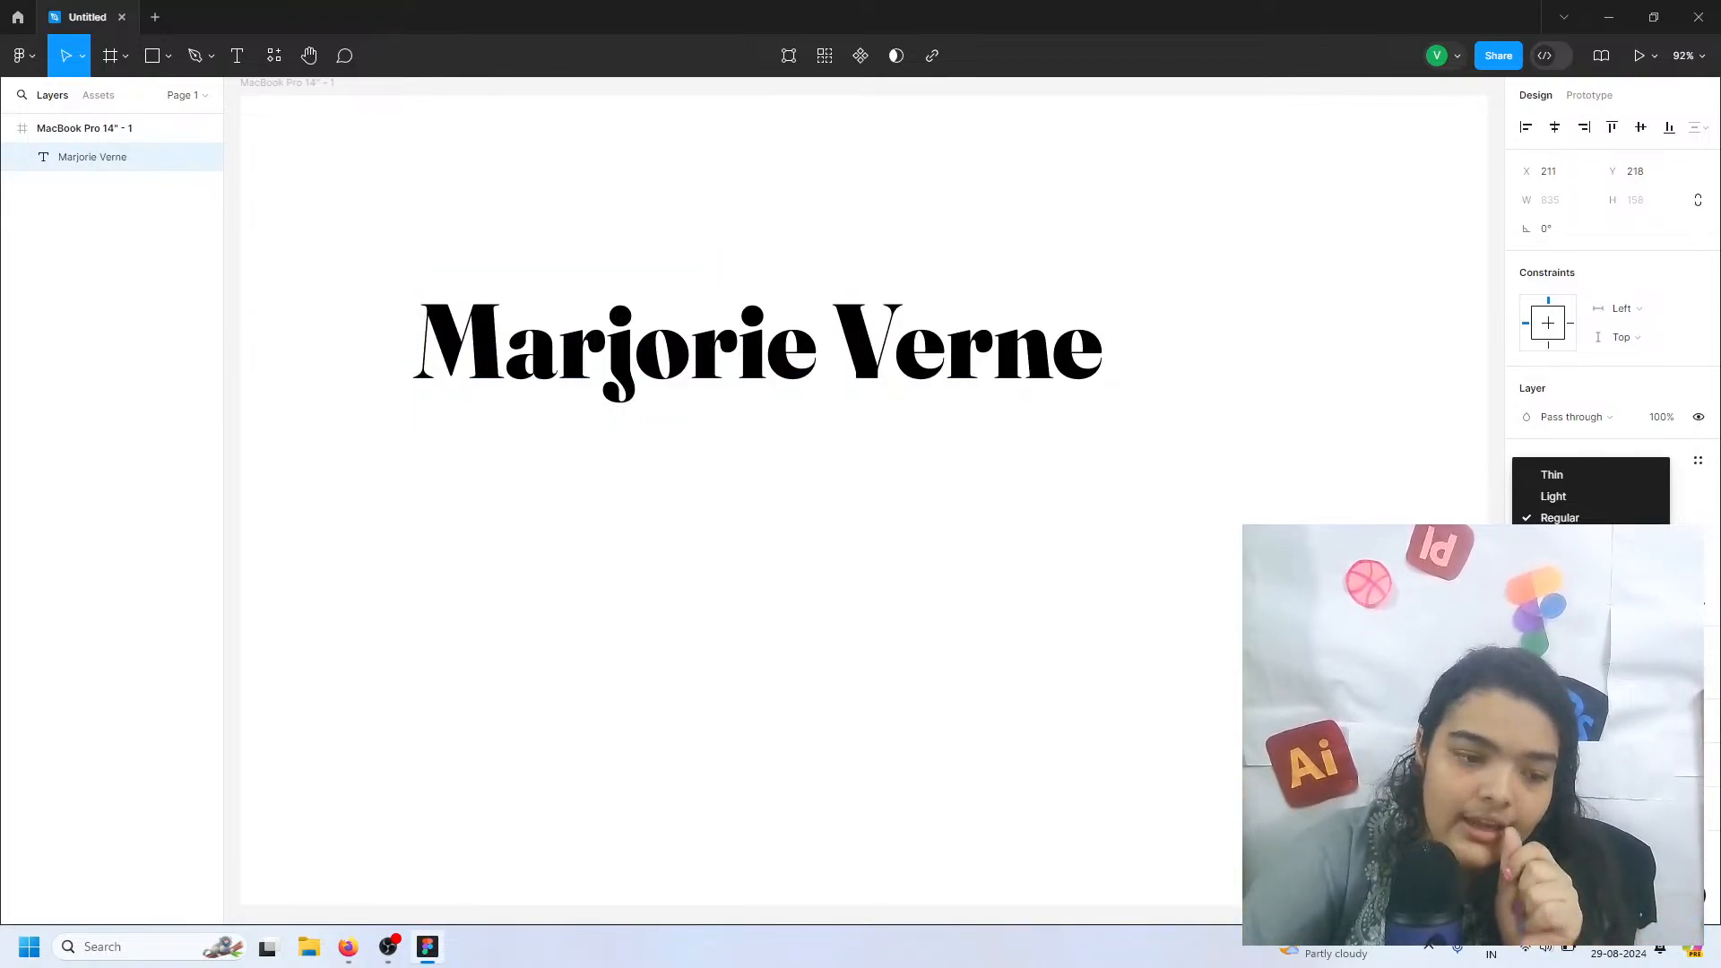
{"action": "left_click", "coordinate": [1555, 583]}
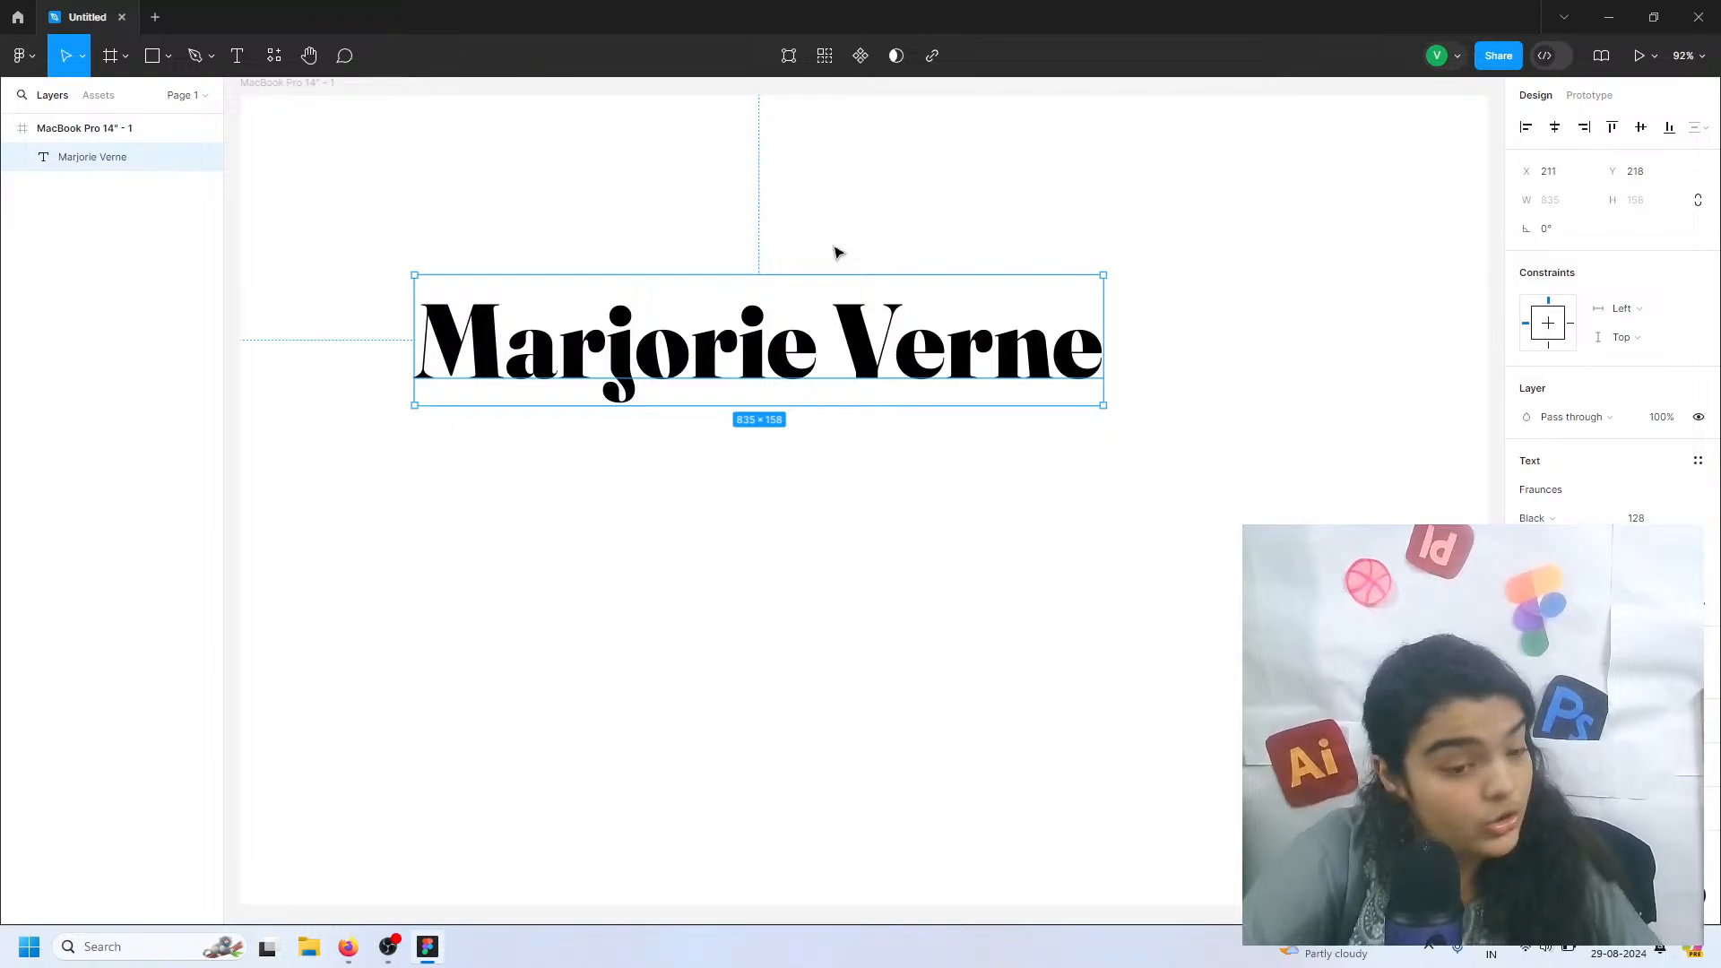
{"action": "left_click", "coordinate": [1553, 520]}
{"action": "left_click", "coordinate": [1589, 462]}
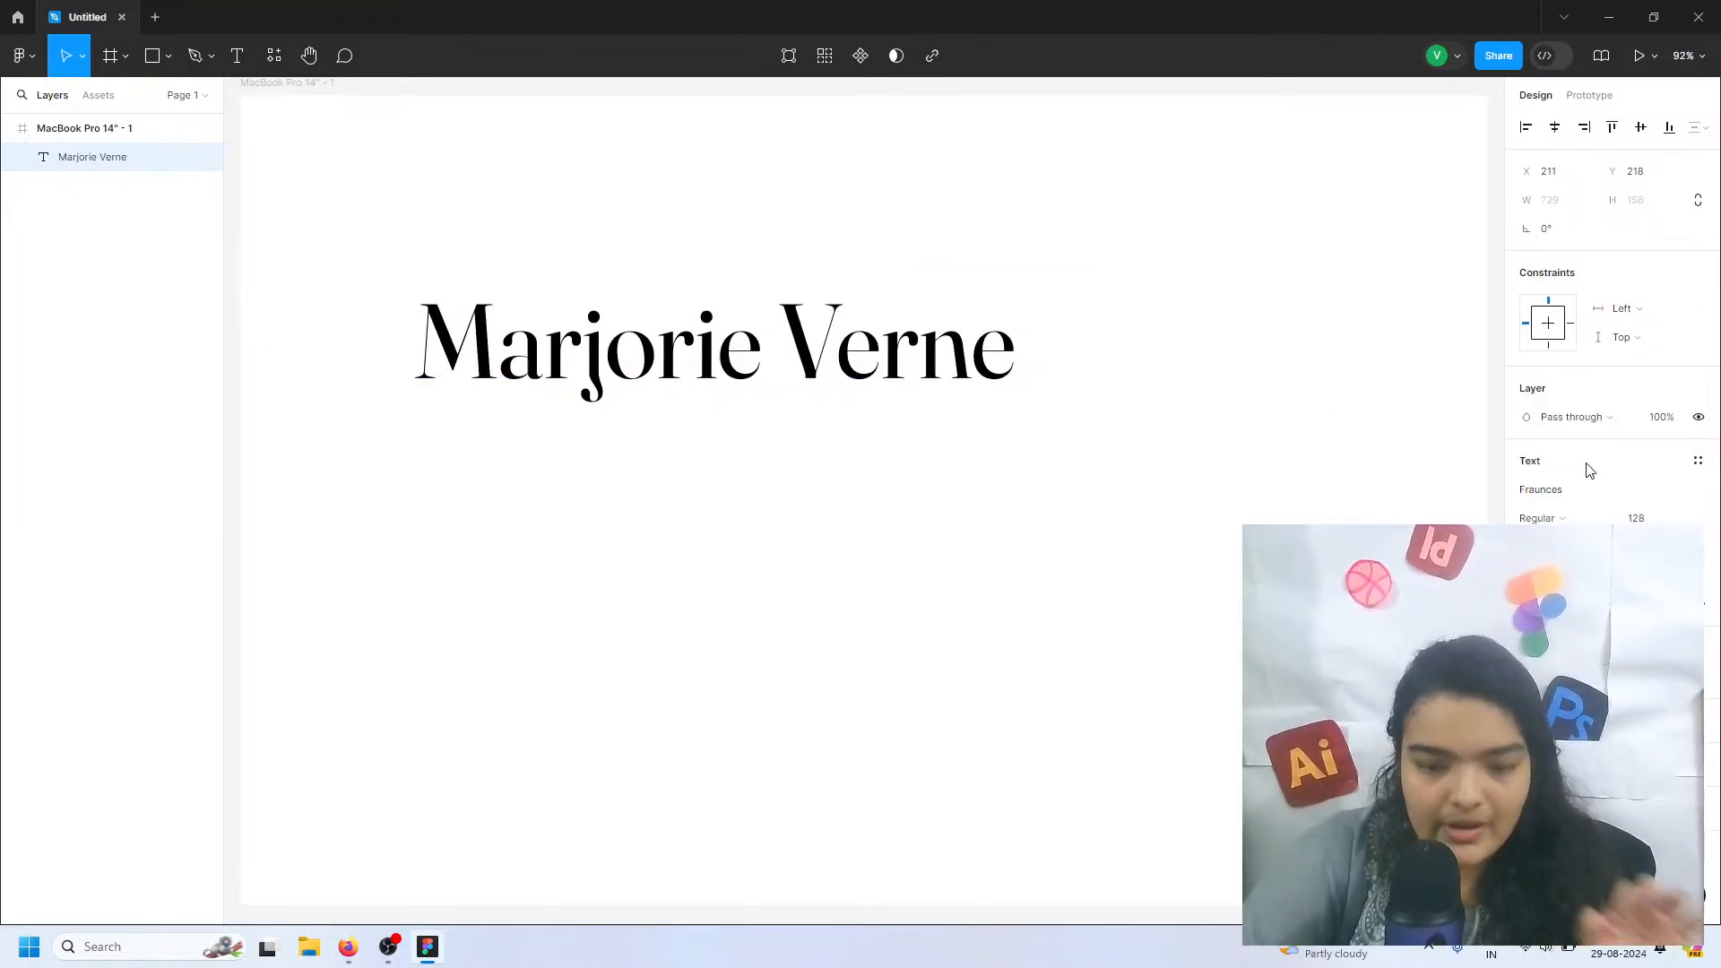
Set the name heading's font size to 156 and move it to about X 233, Y 201
{"action": "left_click", "coordinate": [1657, 519]}
{"action": "type", "text": "5"}
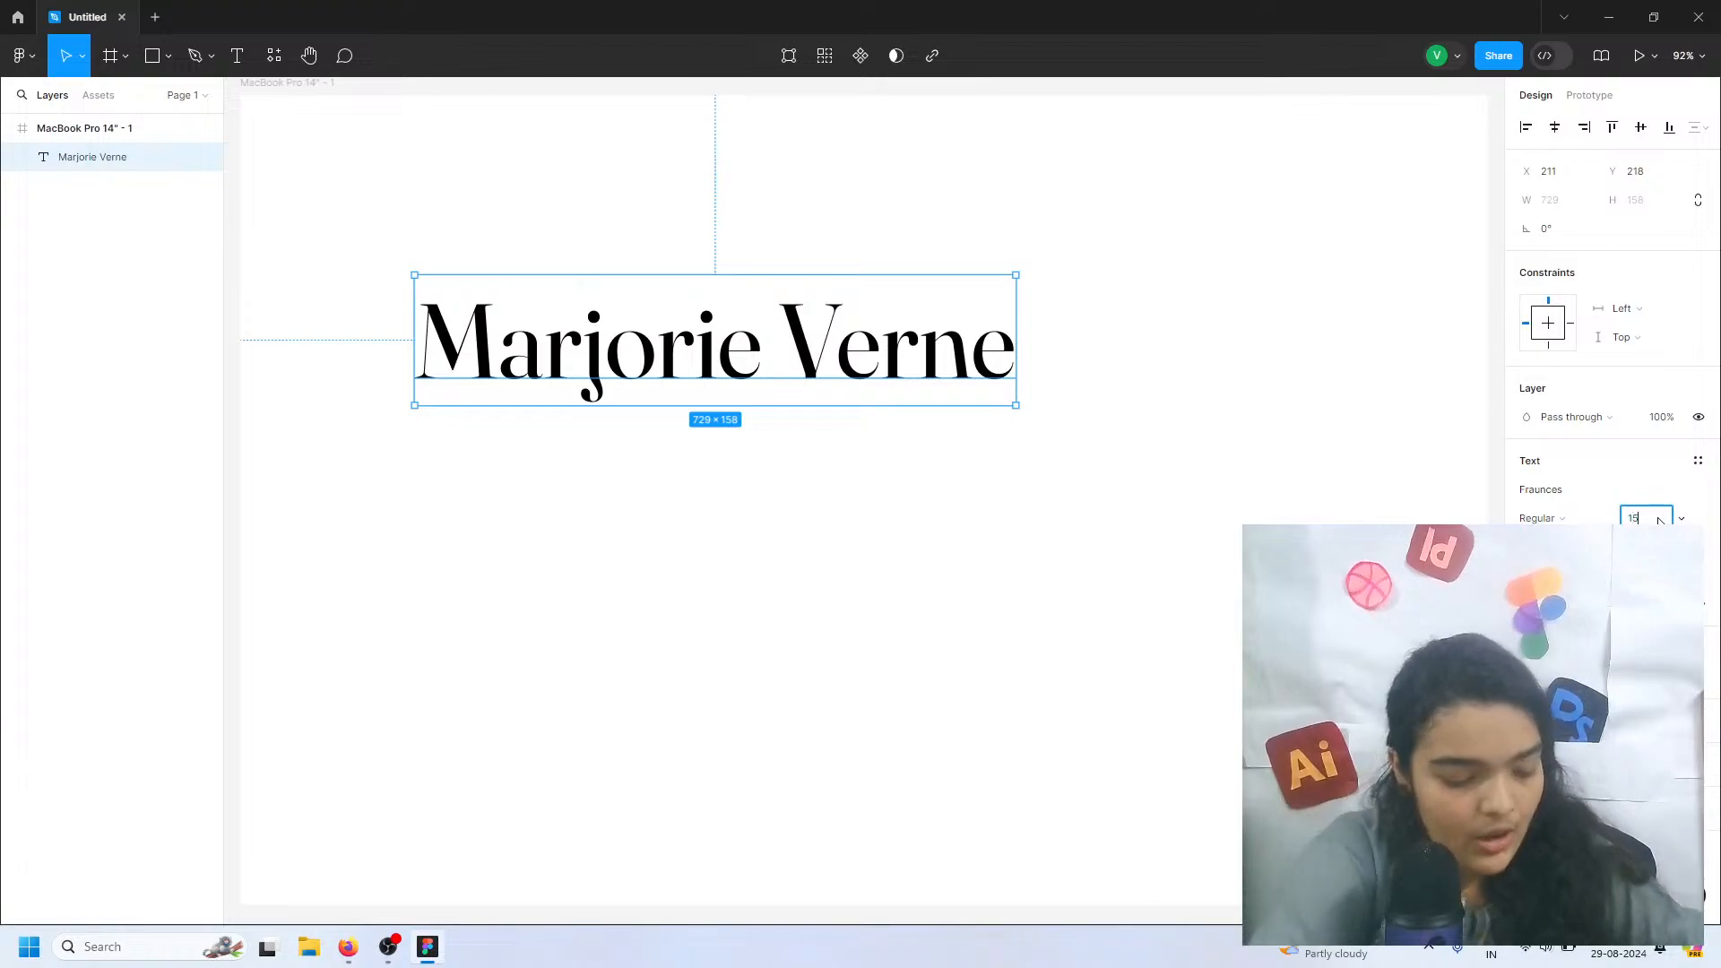
{"action": "type", "text": "6"}
{"action": "key", "text": "Return"}
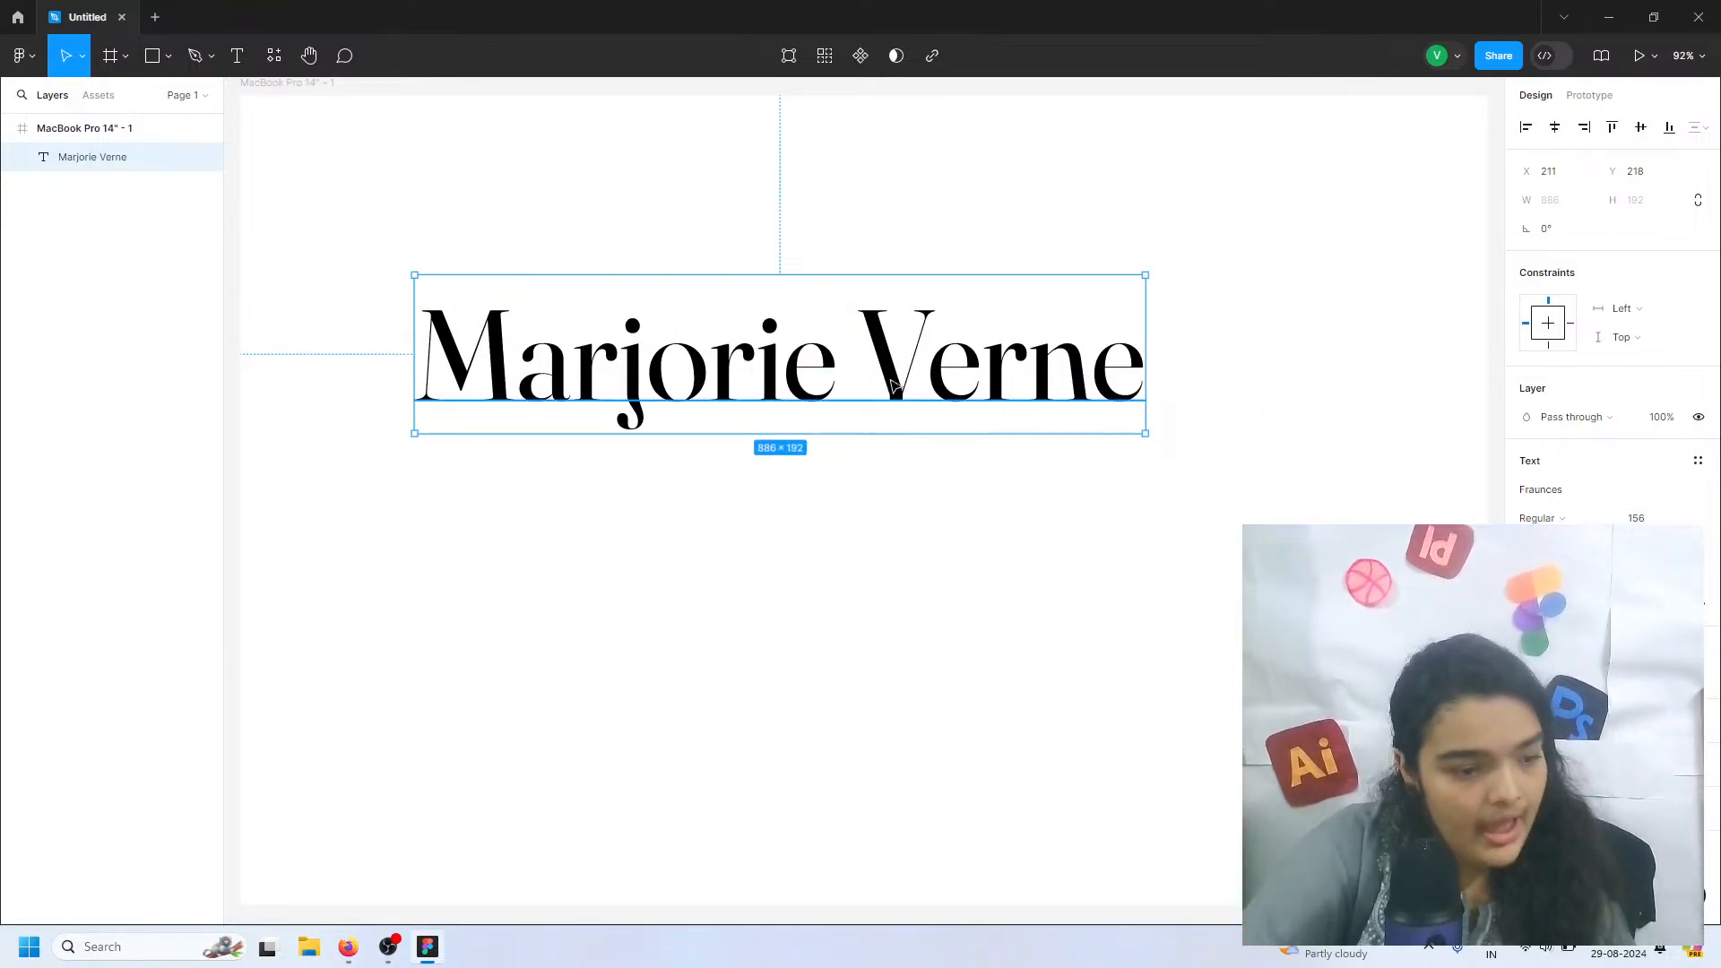
{"action": "left_click_drag", "start_coordinate": [890, 381], "coordinate": [894, 364]}
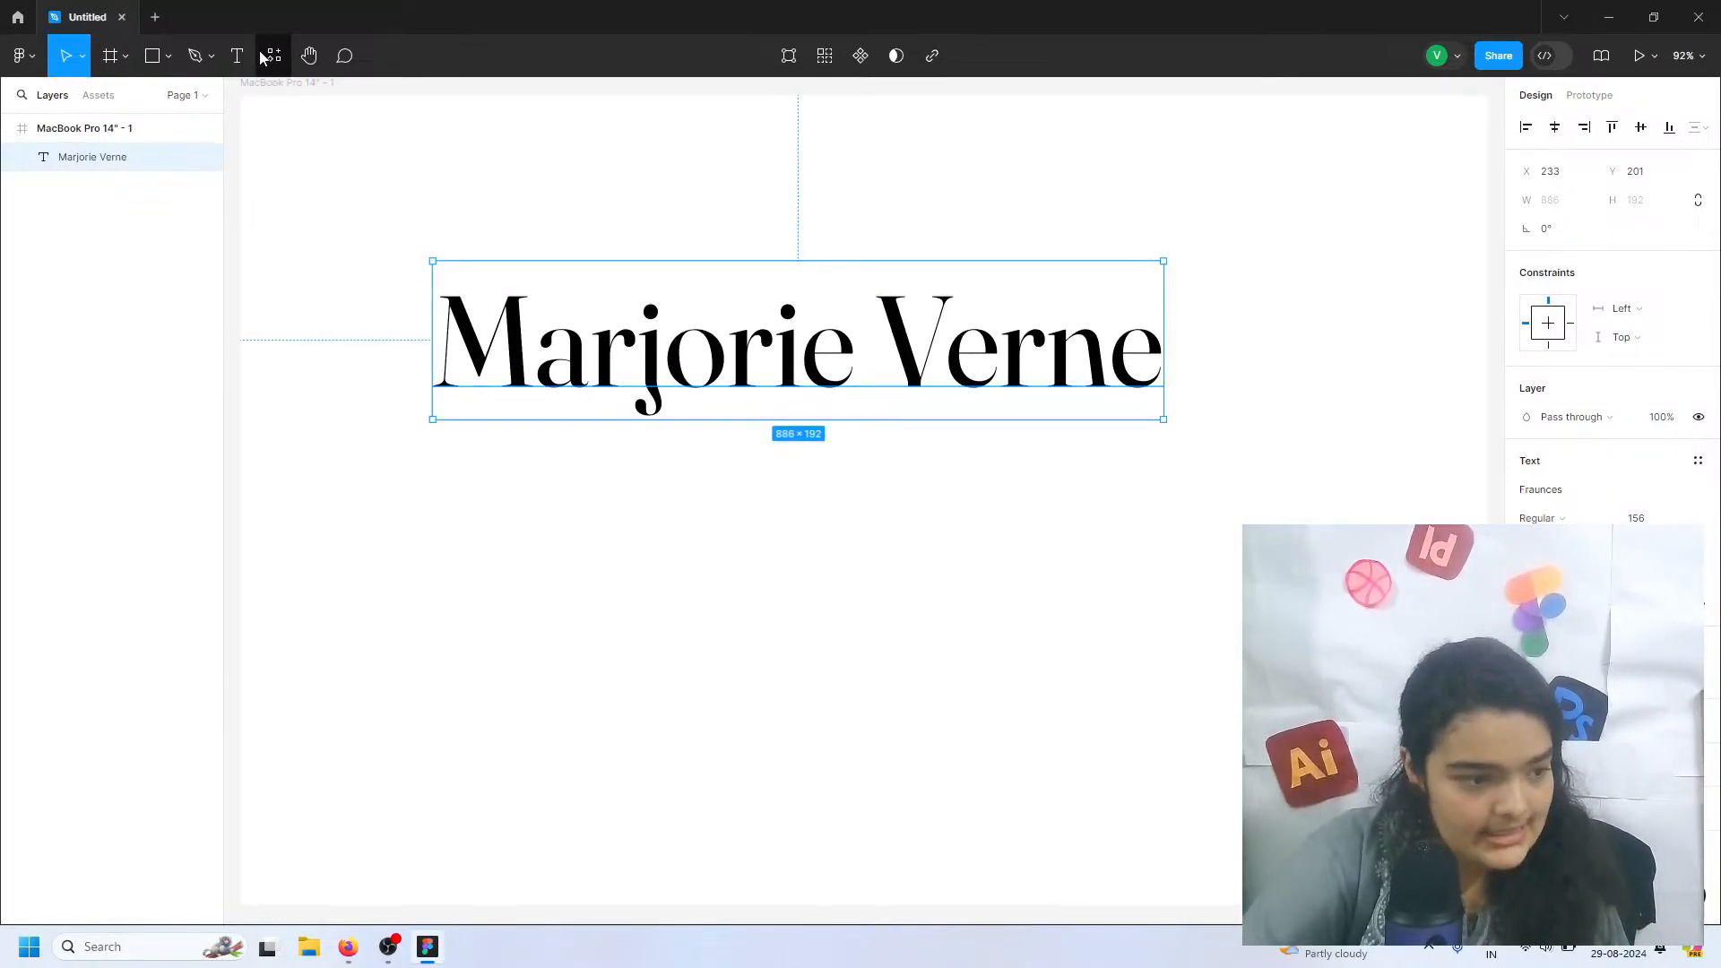
Add the text "UI/UX DESIGNER" below the name heading and move it to about X 257, Y 393
{"action": "key", "text": "Return"}
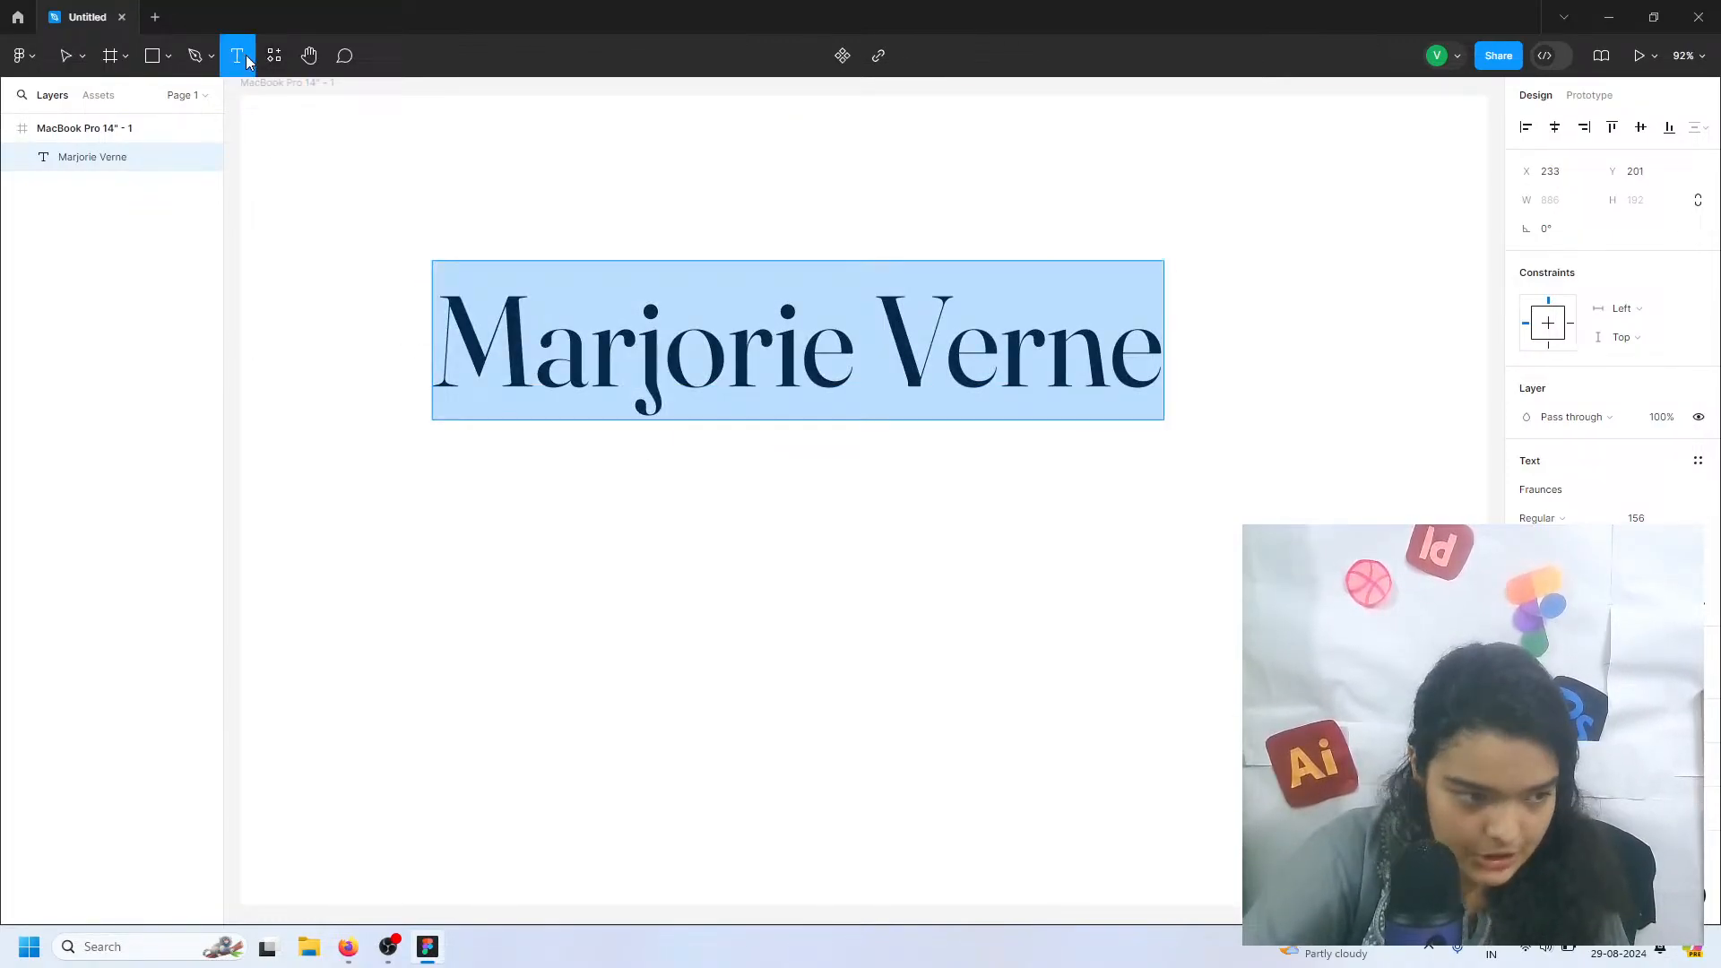
{"action": "left_click", "coordinate": [649, 436]}
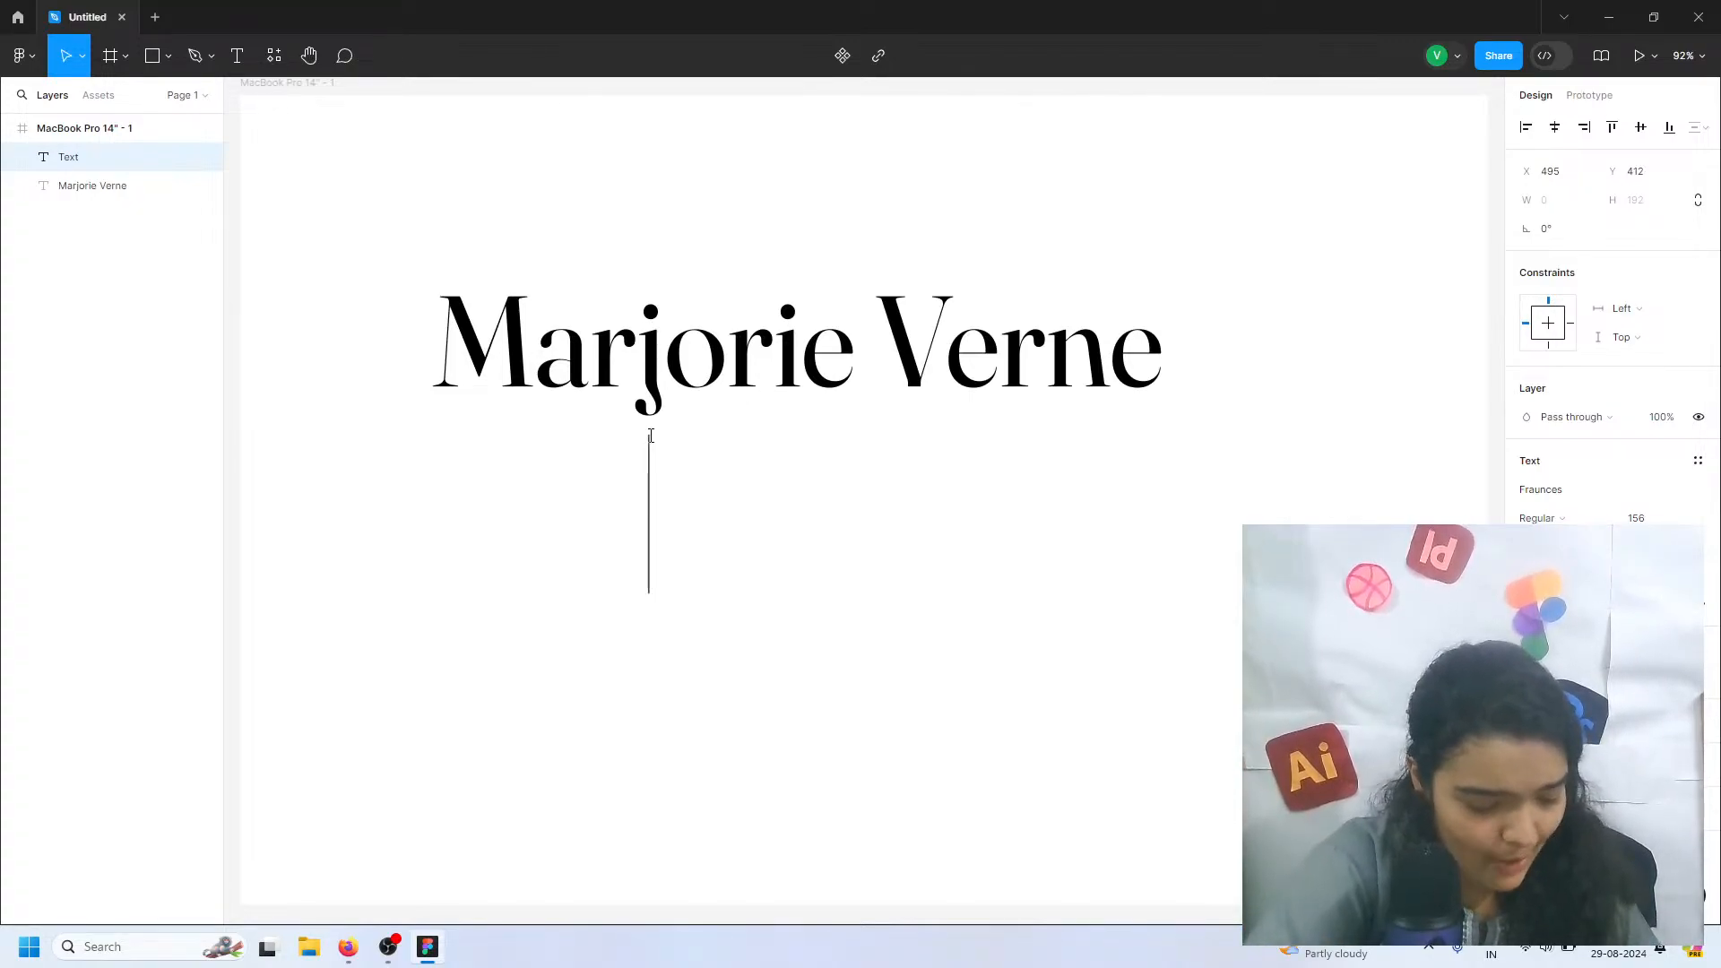
{"action": "type", "text": "OU"}
{"action": "key", "text": "BackSpace"}
{"action": "key", "text": "BackSpace"}
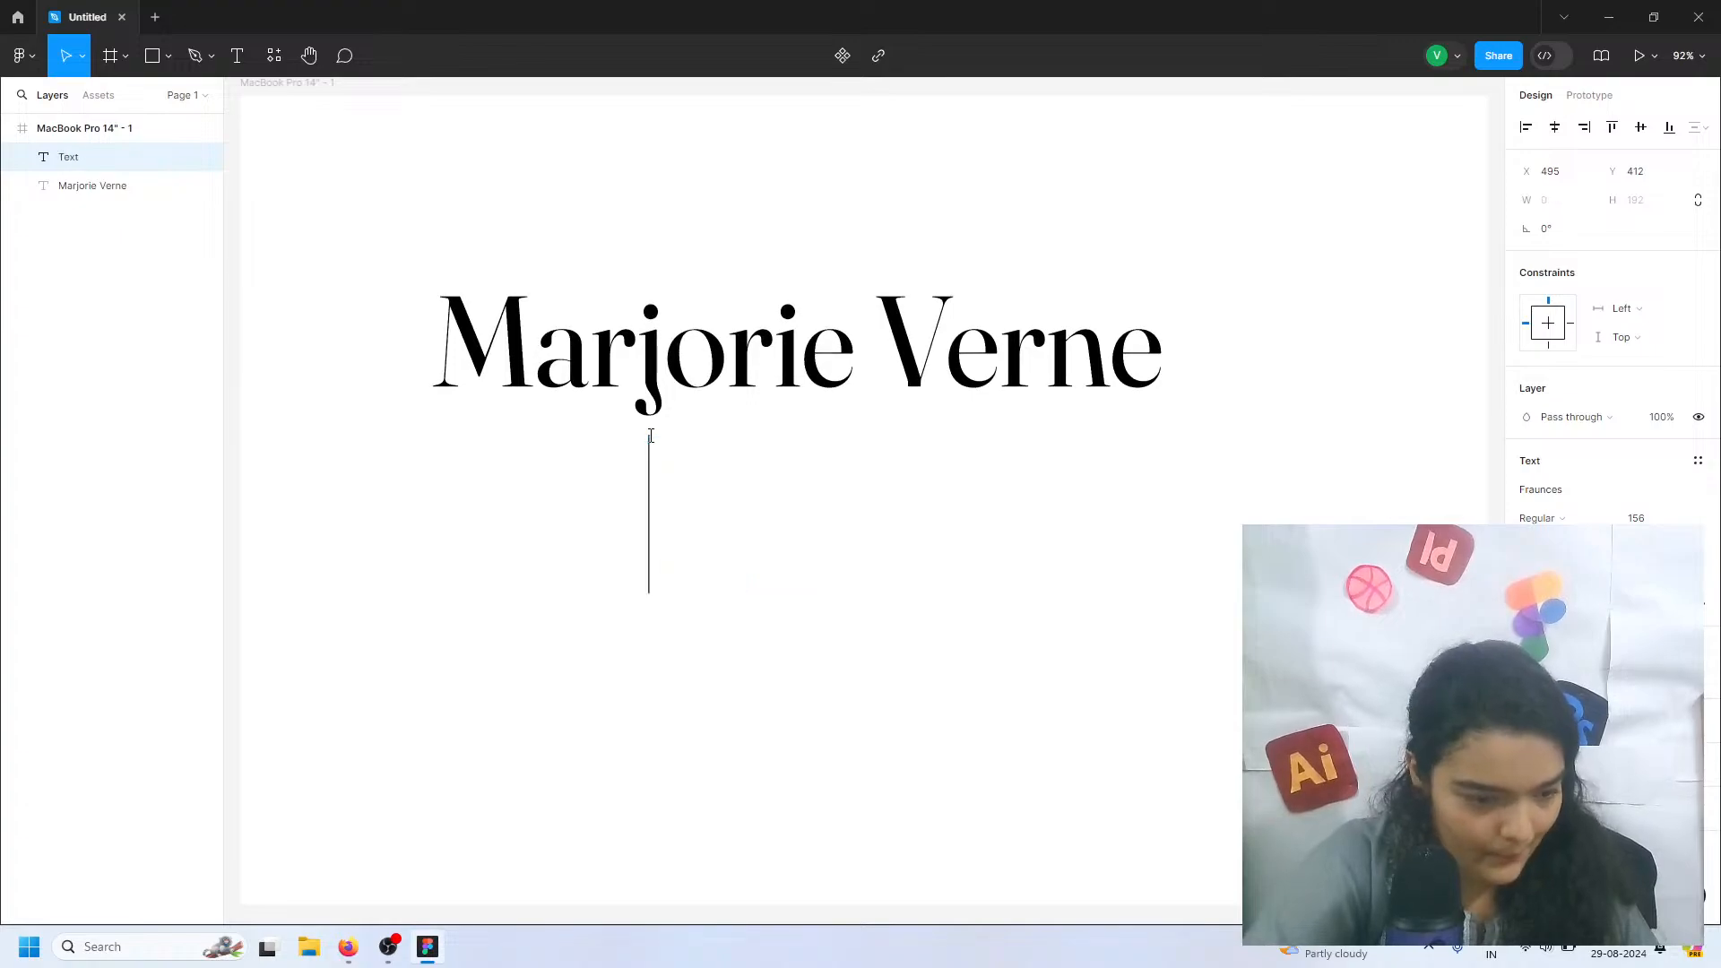
{"action": "type", "text": "UI/"}
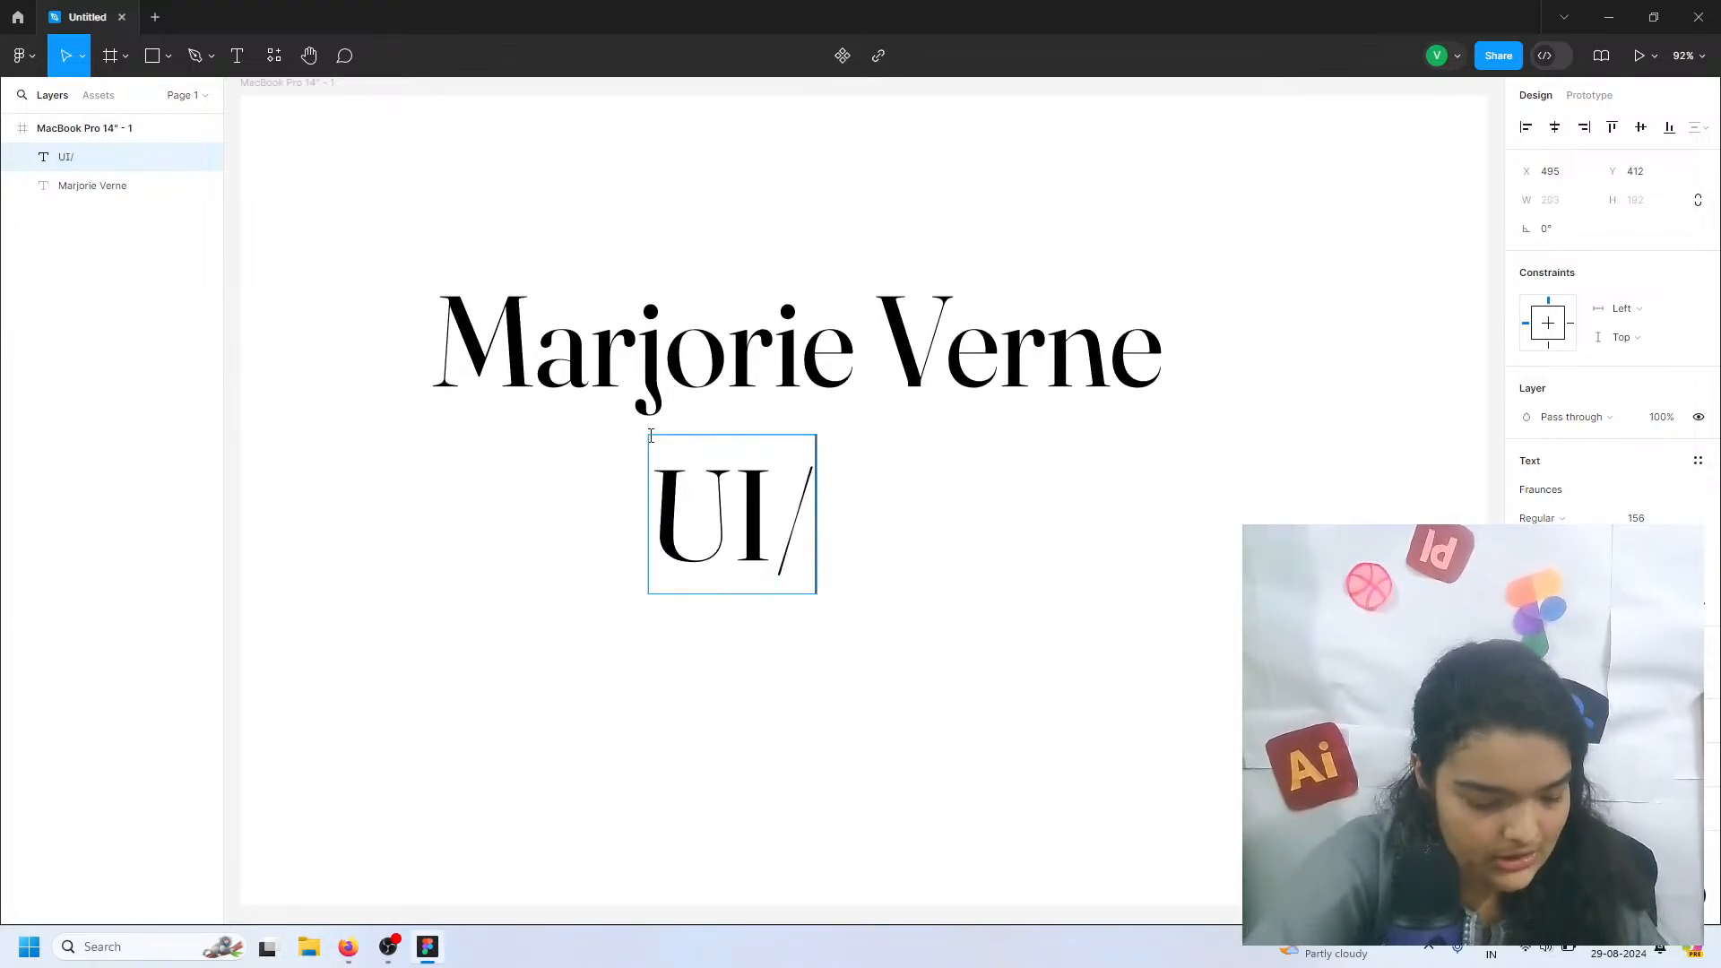
{"action": "type", "text": "UC"}
{"action": "key", "text": "BackSpace"}
{"action": "type", "text": "X "}
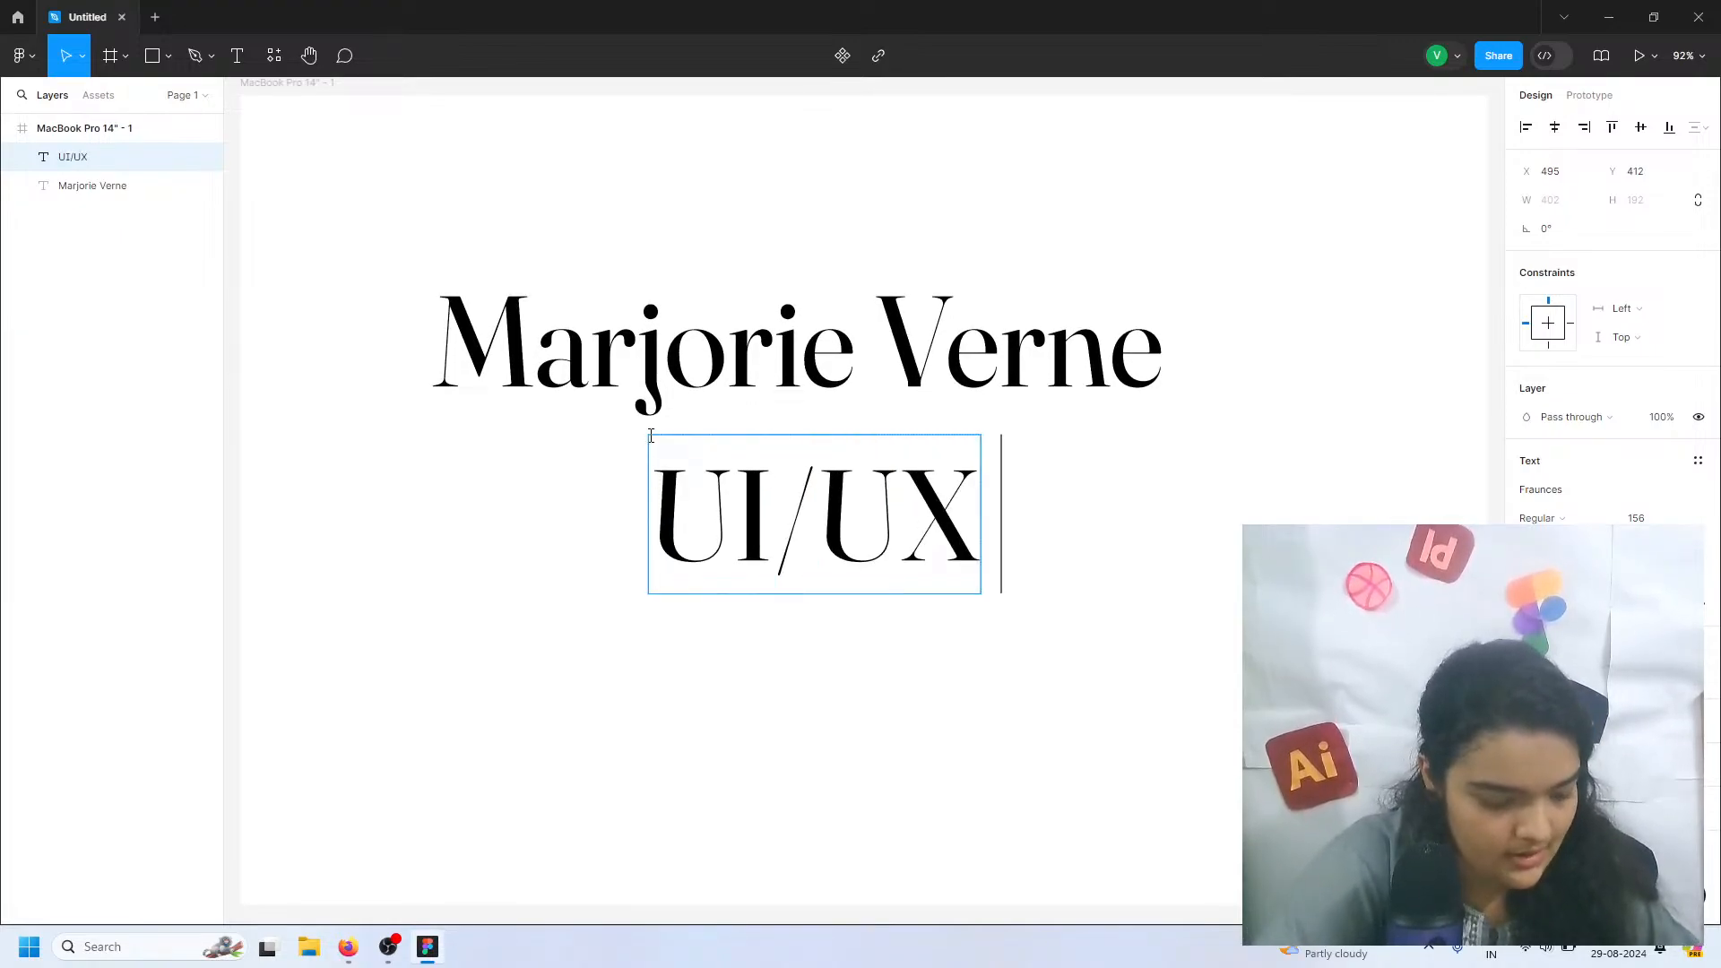
{"action": "type", "text": "DESIGNER"}
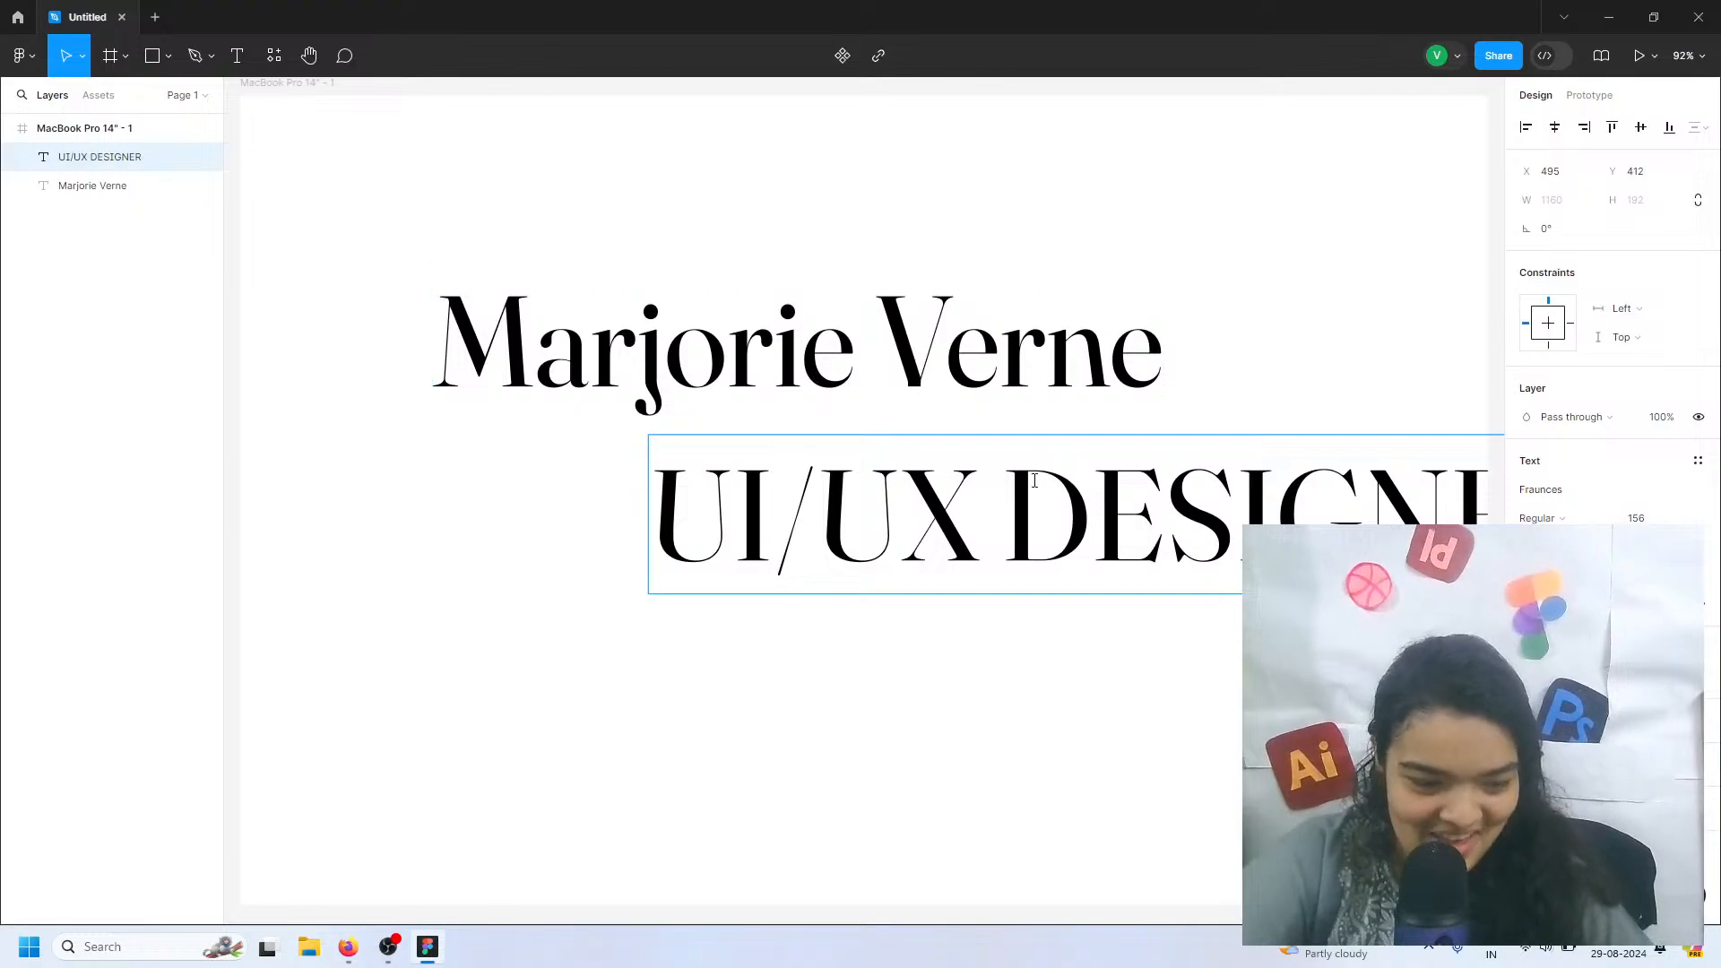
{"action": "left_click_drag", "start_coordinate": [960, 556], "coordinate": [764, 540]}
Set the "UI/UX DESIGNER" text to the Outfit font with SemiBold weight
{"action": "double_click", "coordinate": [764, 540]}
{"action": "left_click", "coordinate": [1546, 489]}
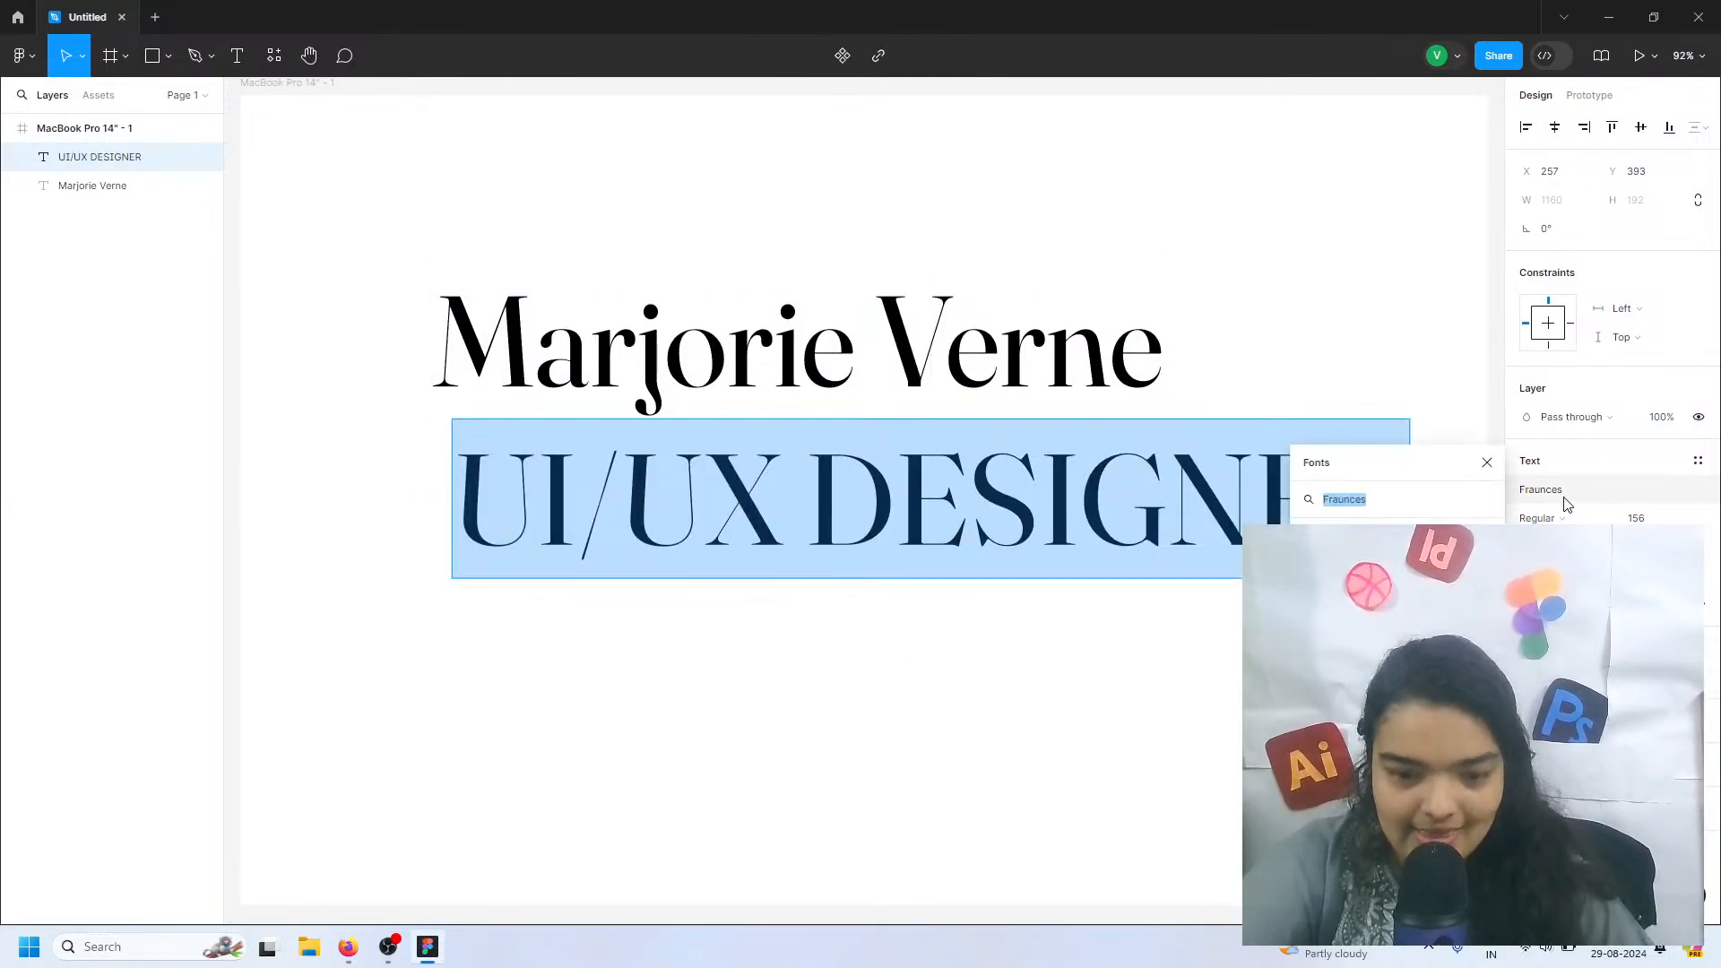
{"action": "type", "text": "outfi"}
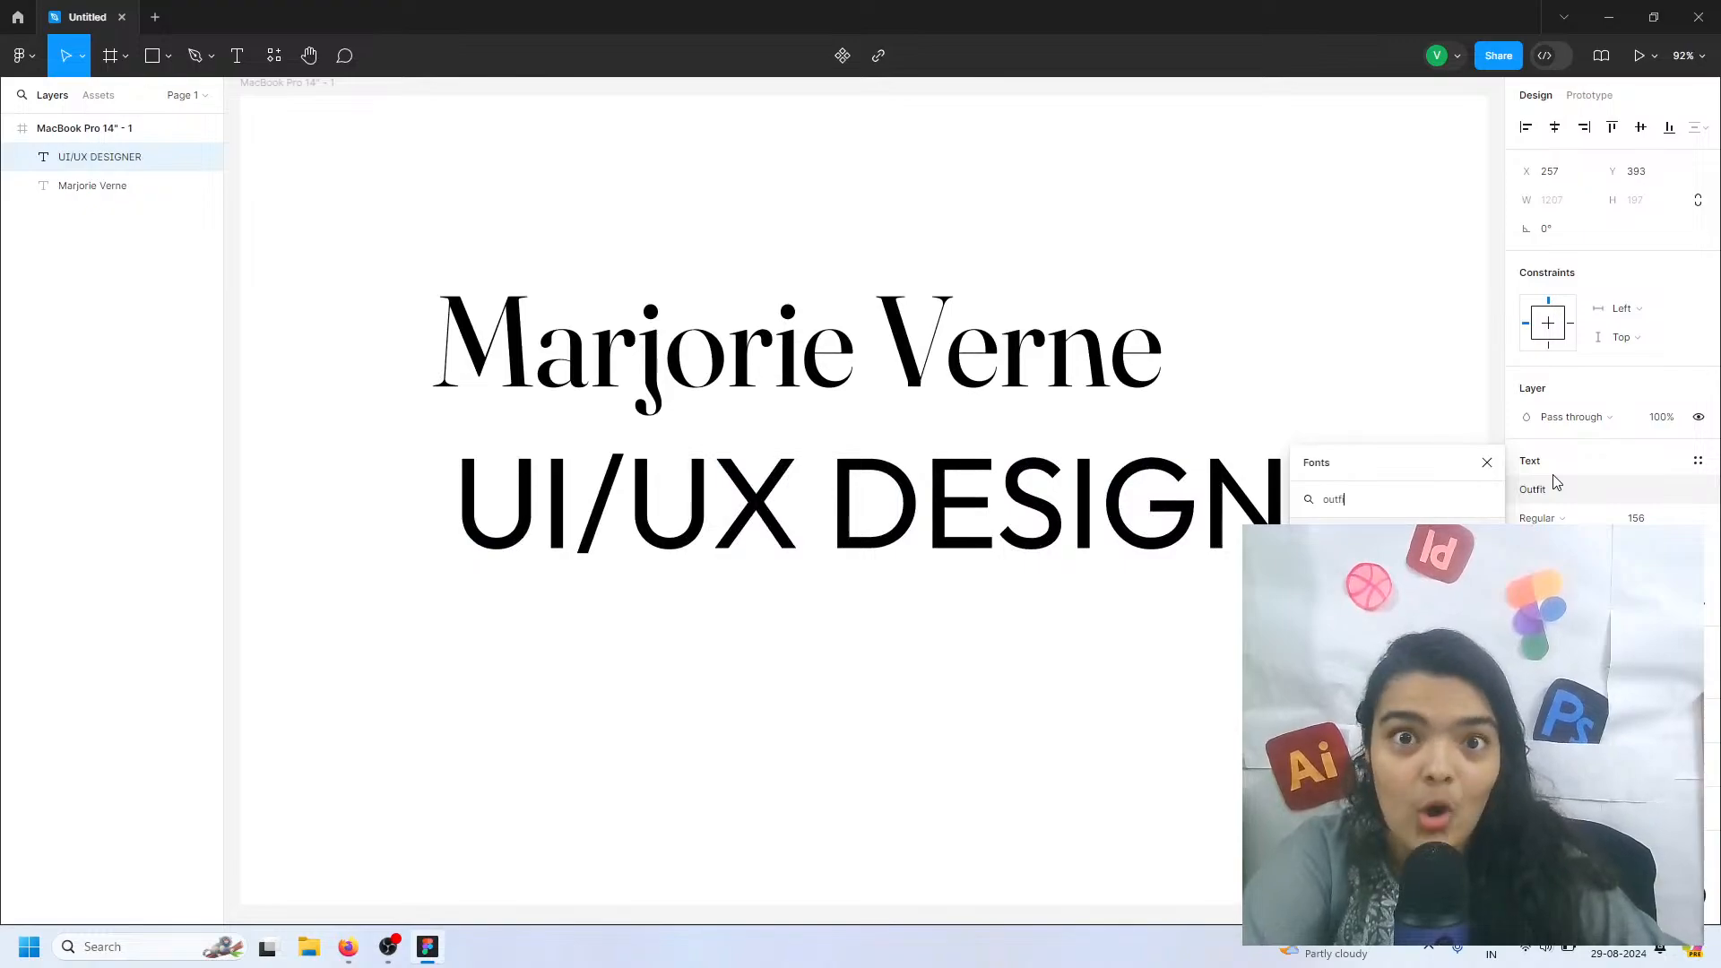
{"action": "key", "text": "Return"}
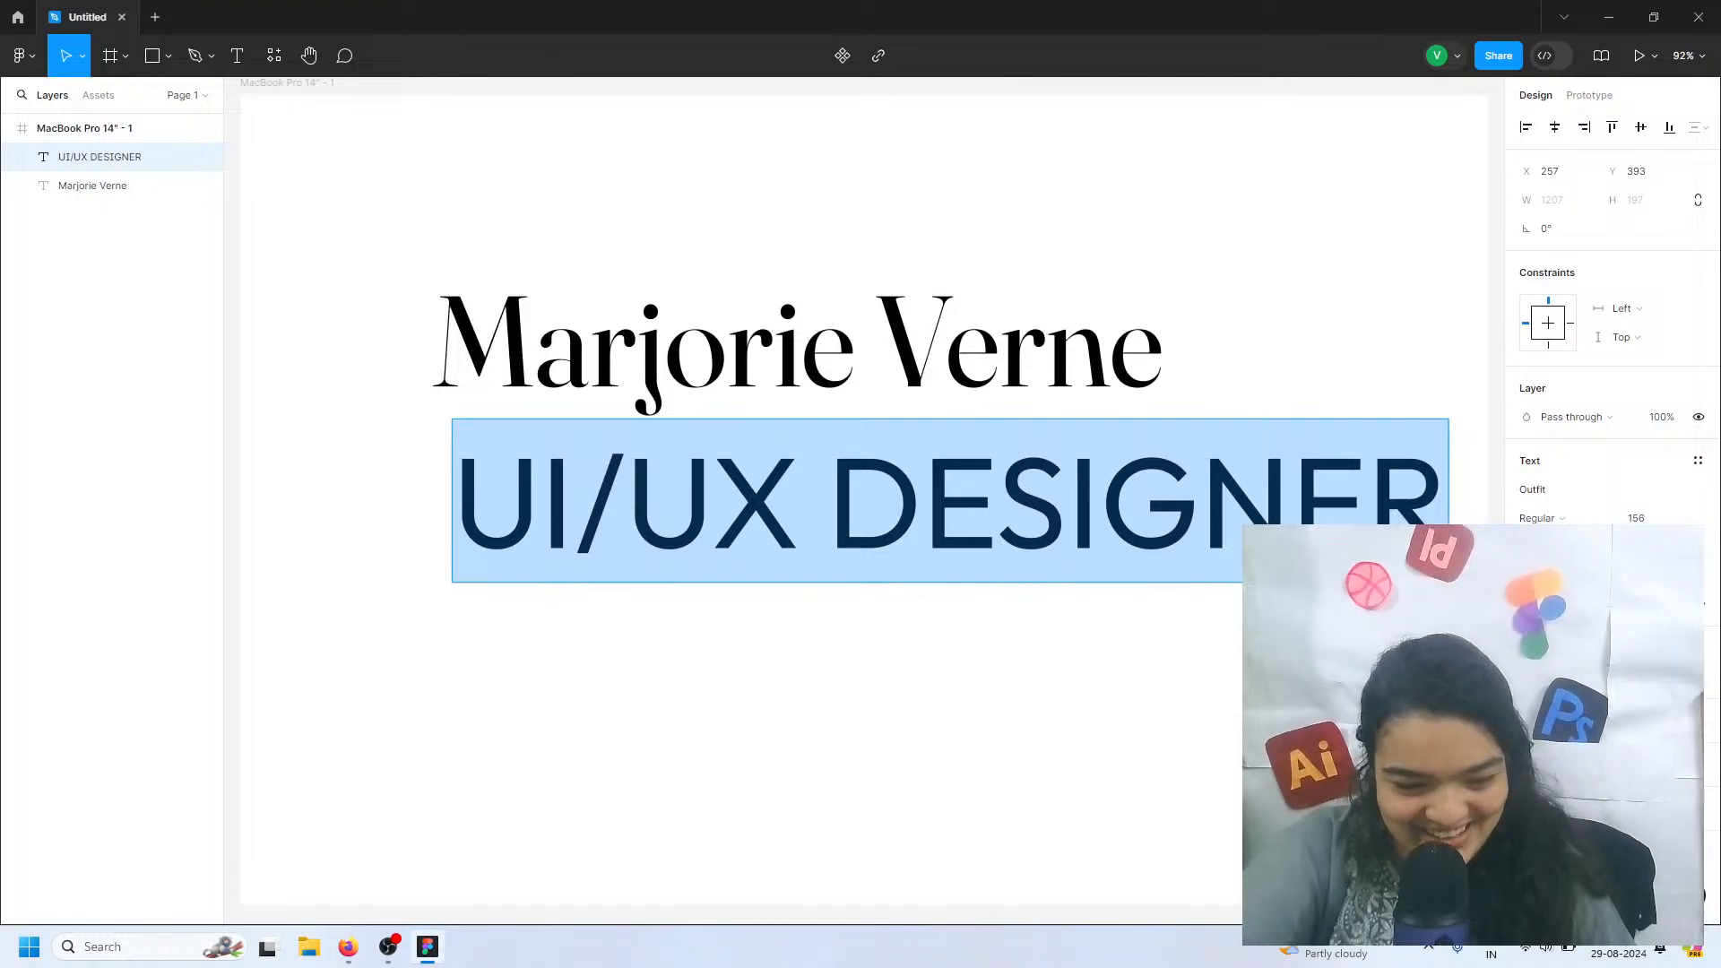
{"action": "key", "text": "Escape"}
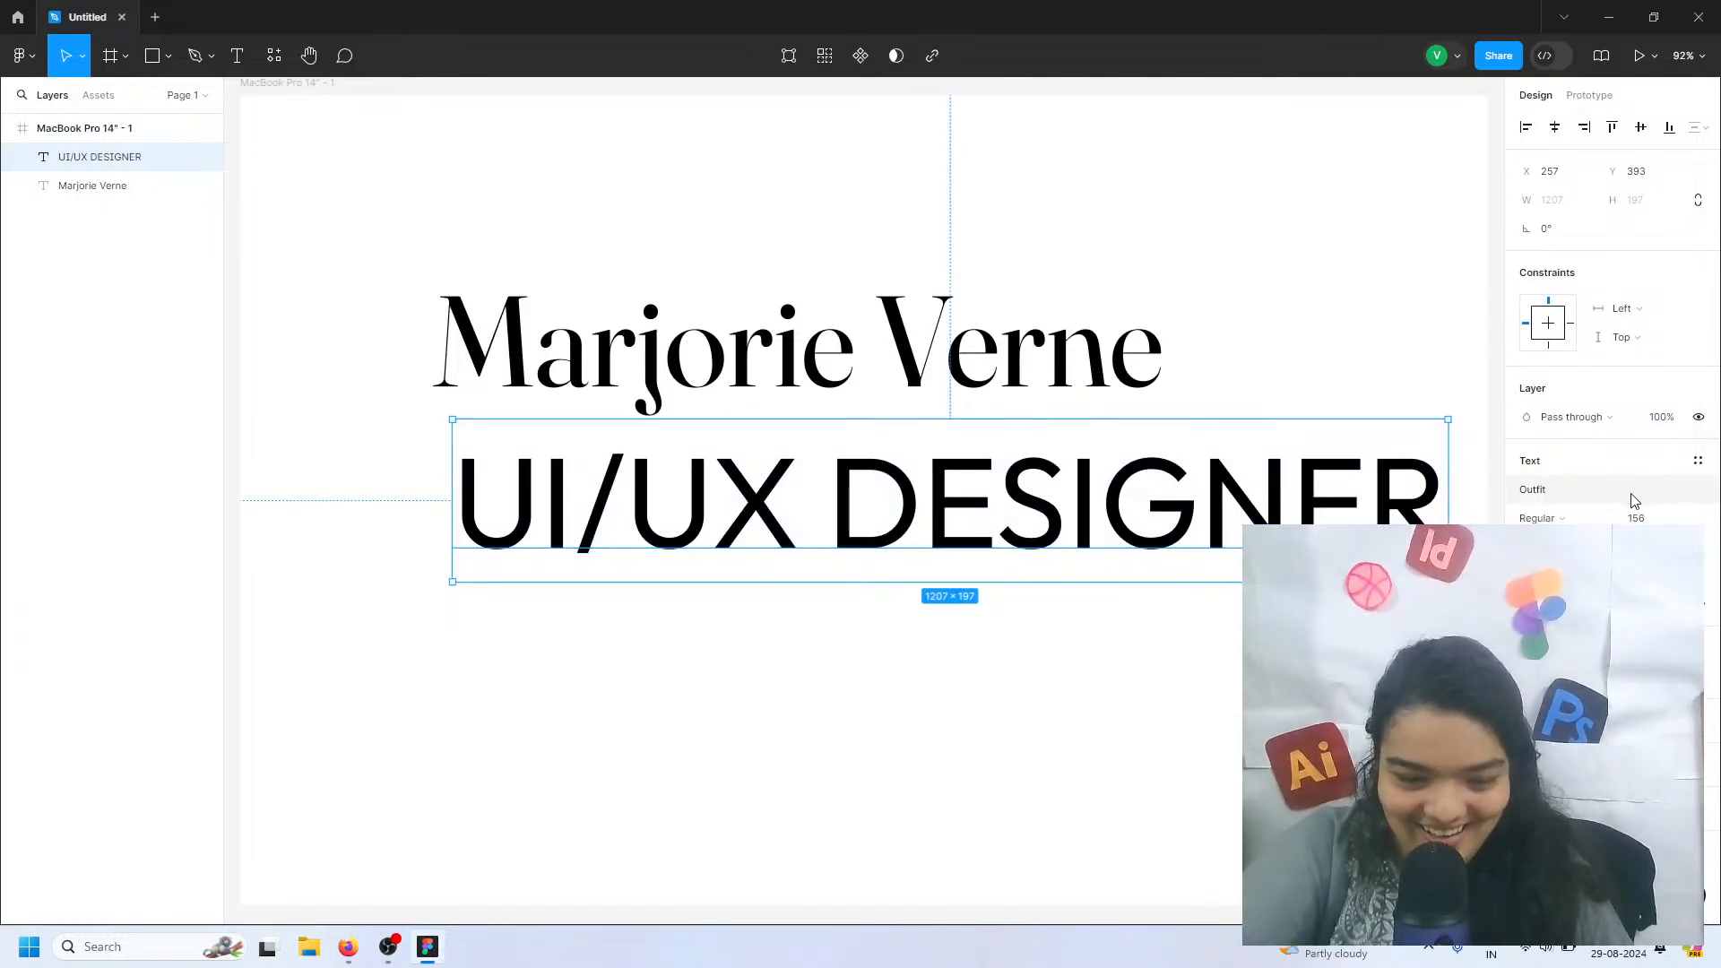
{"action": "left_click", "coordinate": [1540, 518]}
{"action": "left_click", "coordinate": [1550, 558]}
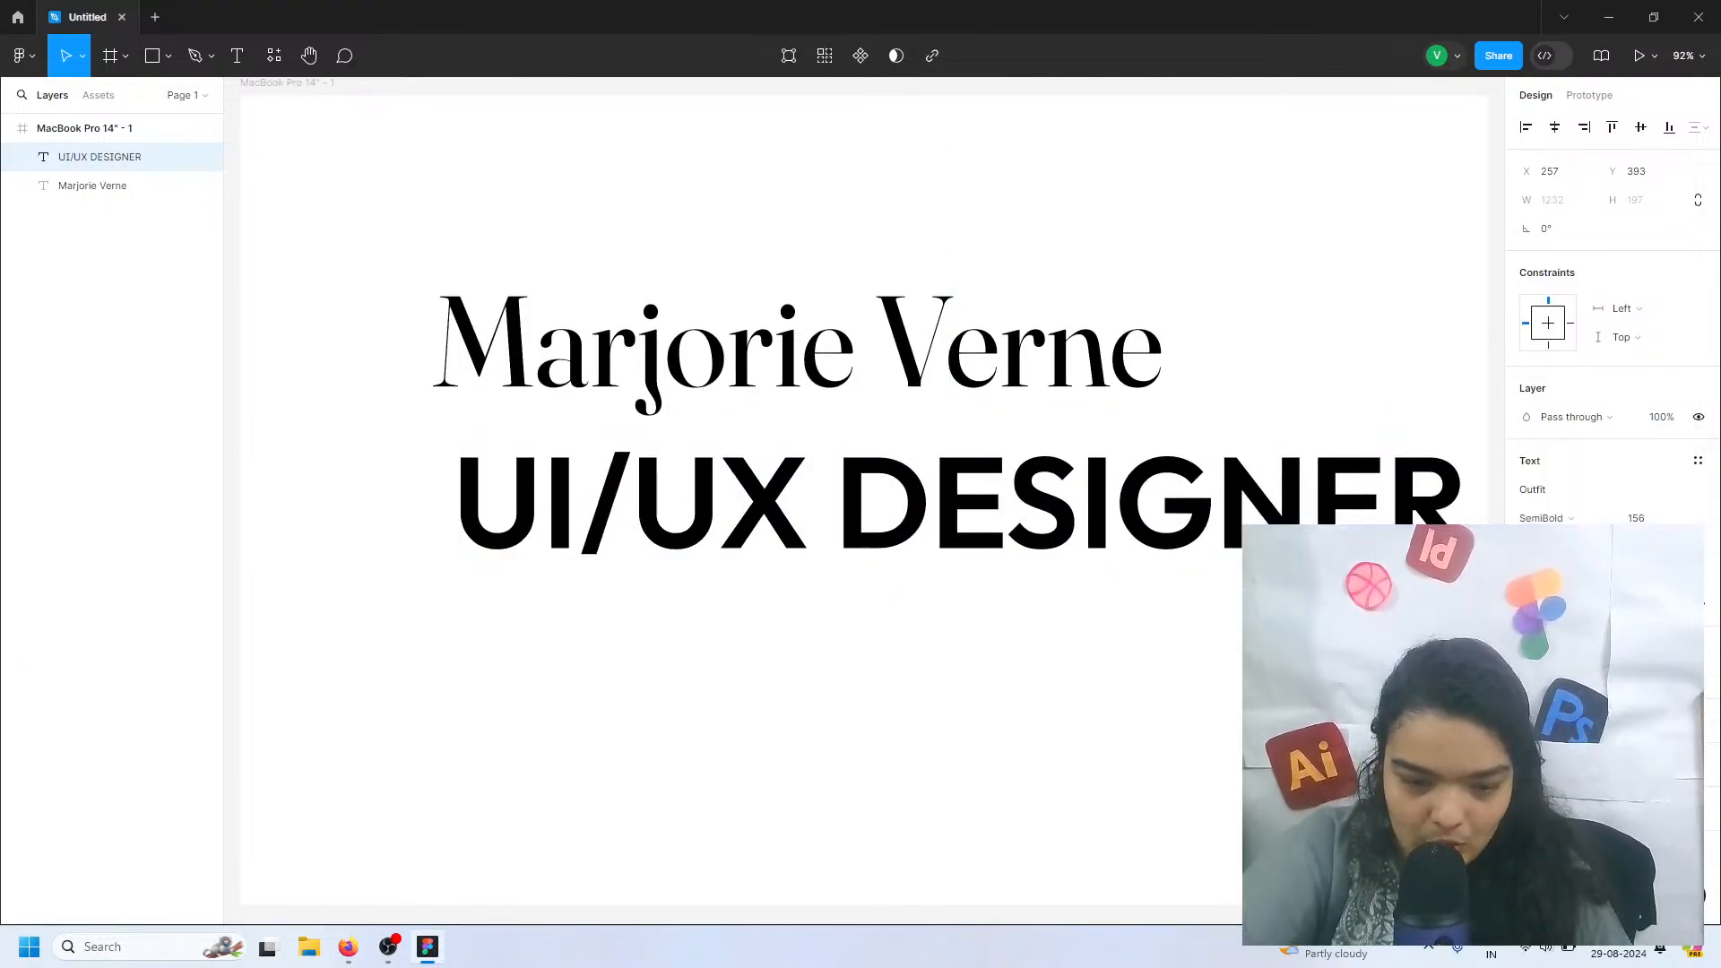
Set the "UI/UX DESIGNER" text to Bold at size 14 and move it under the name heading, about X 539, Y 369
{"action": "left_click", "coordinate": [1557, 518]}
{"action": "left_click", "coordinate": [1557, 540]}
{"action": "left_click", "coordinate": [1642, 518]}
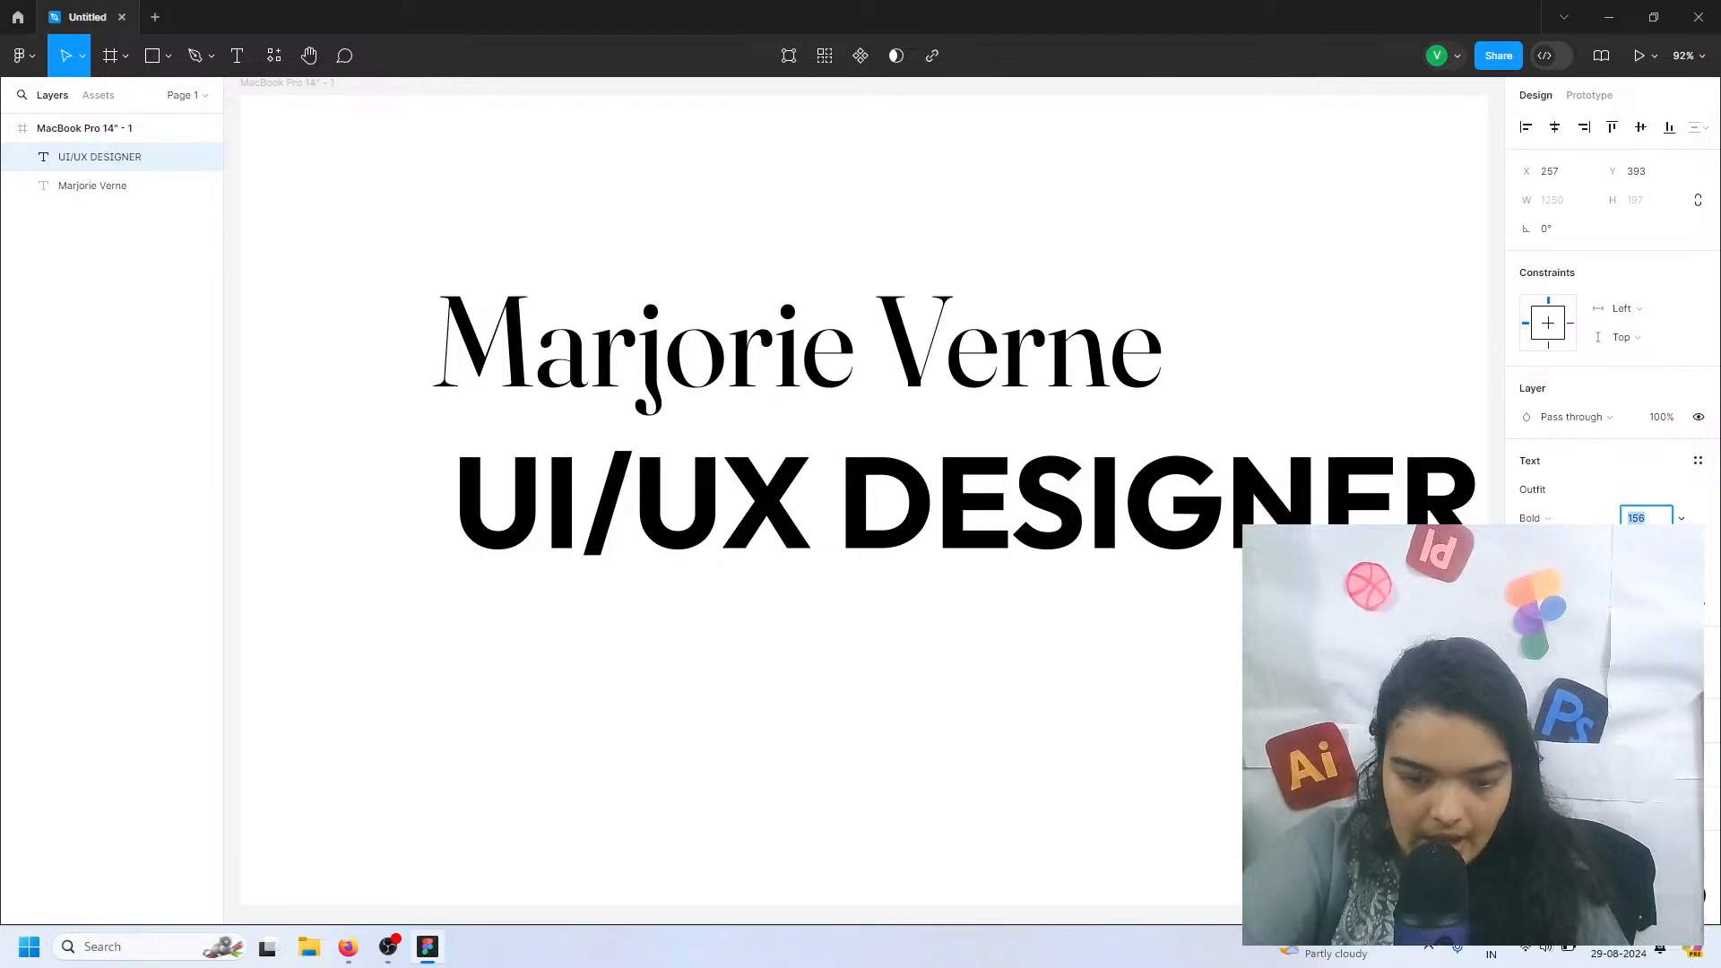
{"action": "type", "text": "14"}
{"action": "key", "text": "Return"}
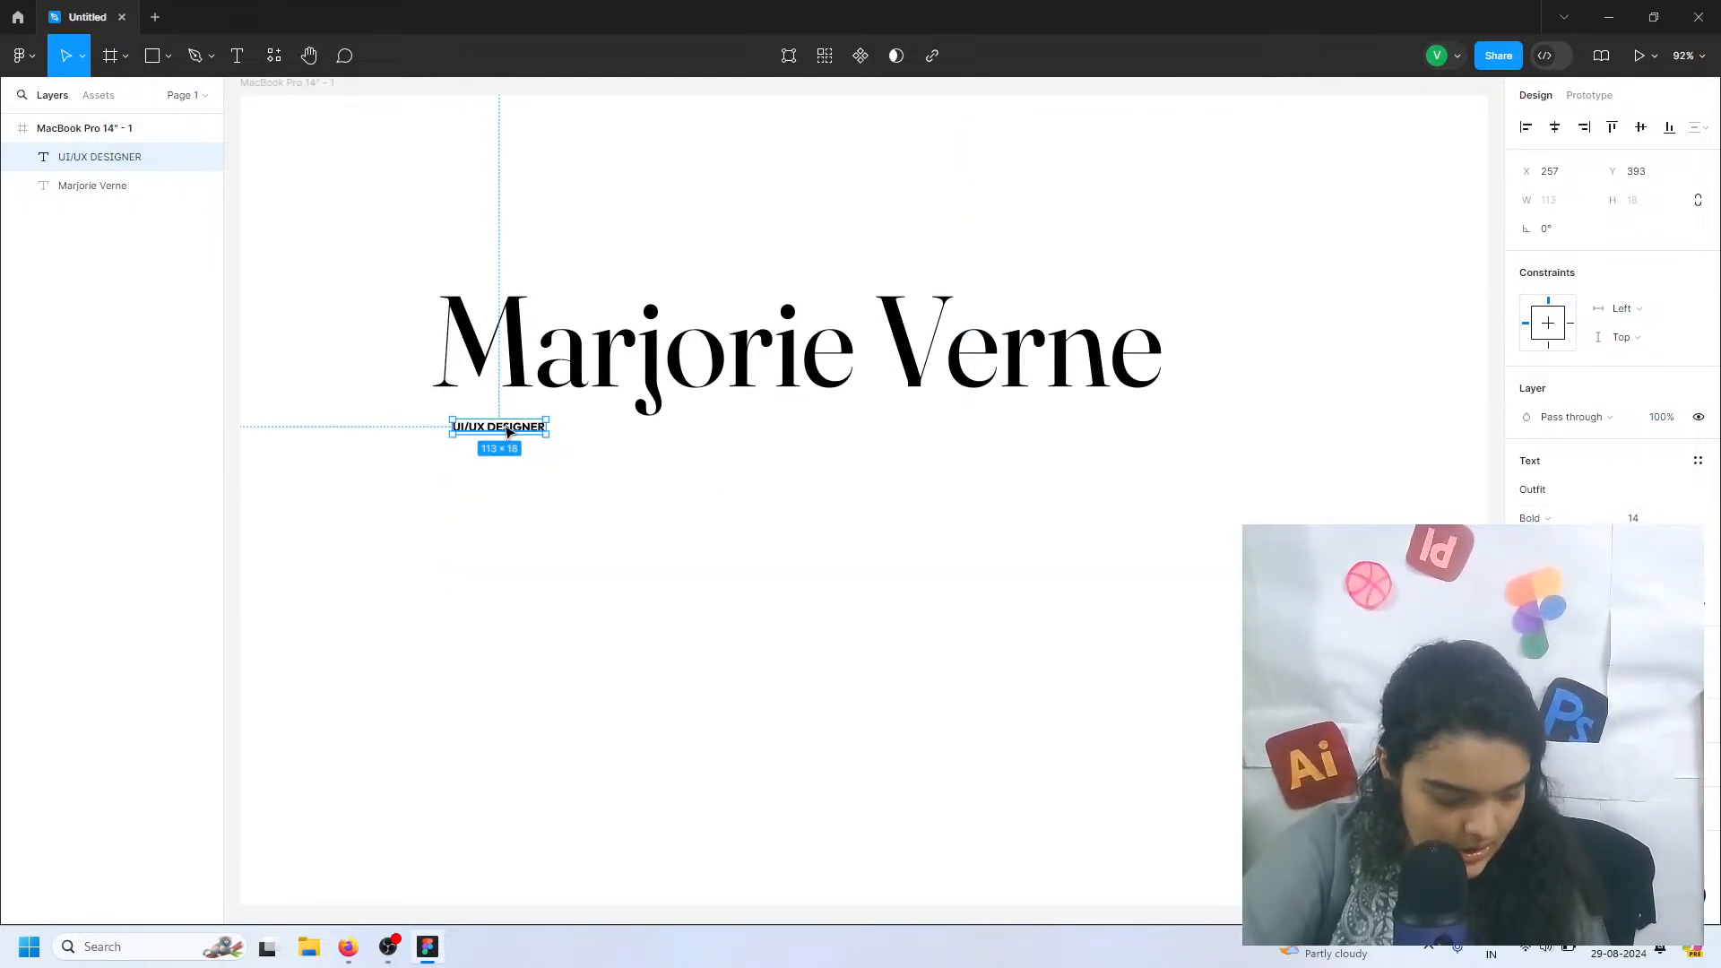
{"action": "scroll", "coordinate": [508, 432], "scroll_direction": "up", "scroll_amount": 4}
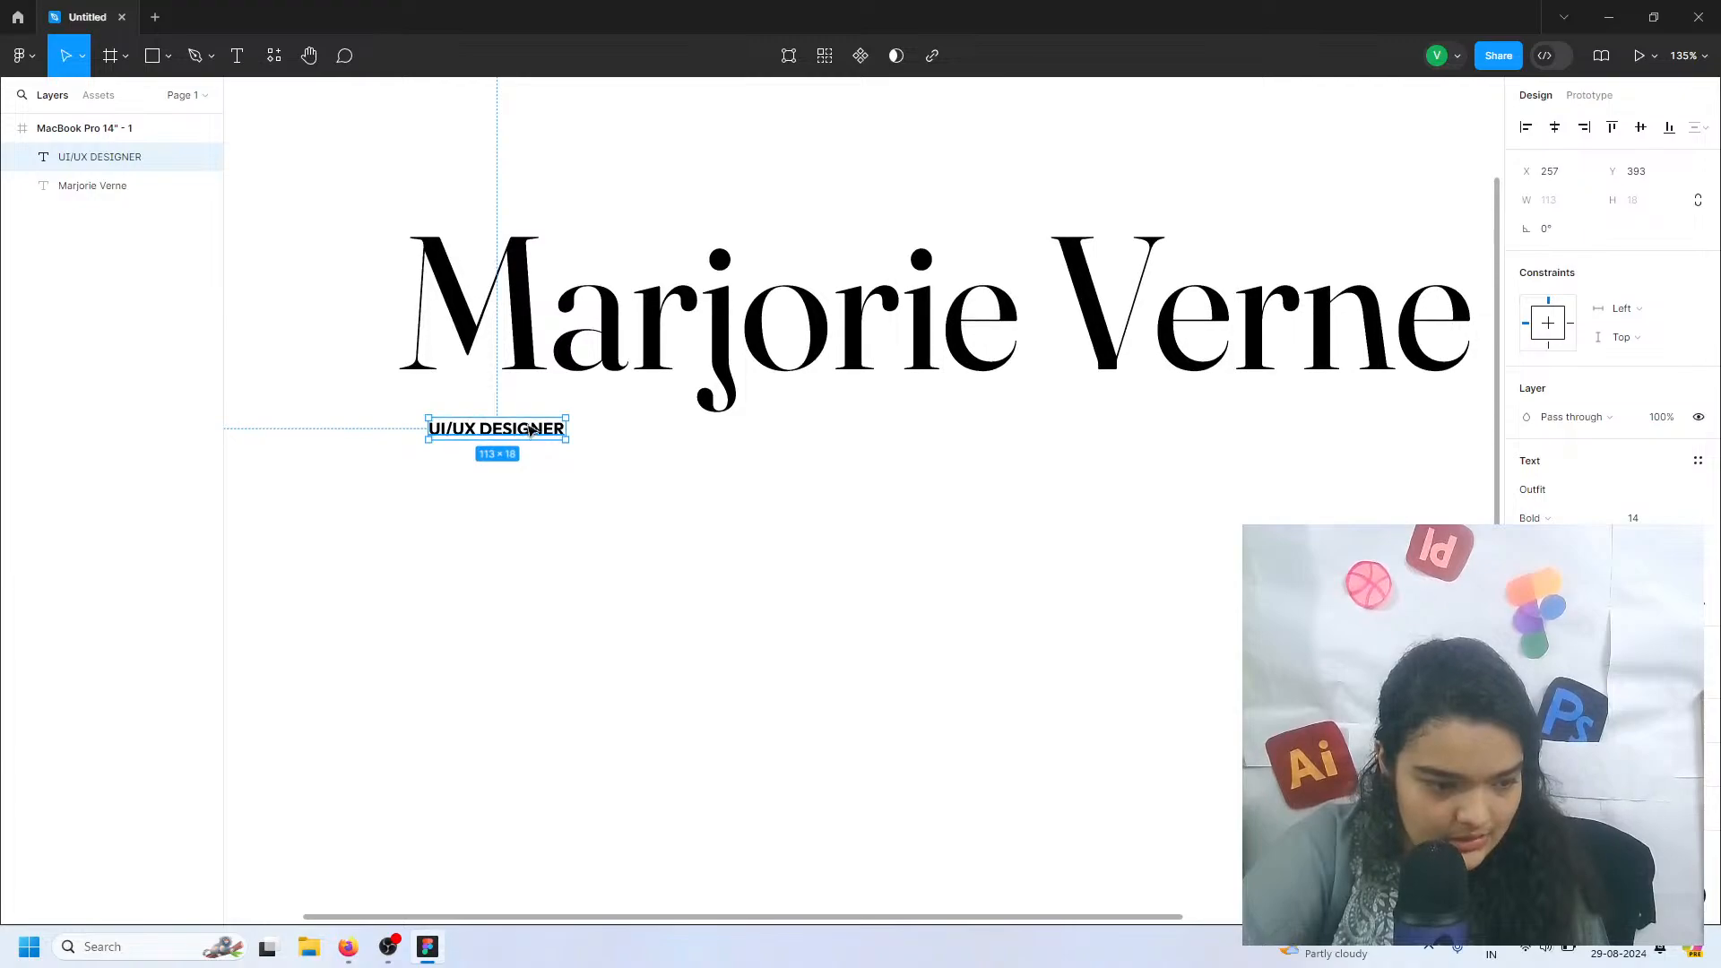
{"action": "left_click_drag", "start_coordinate": [538, 432], "coordinate": [912, 405]}
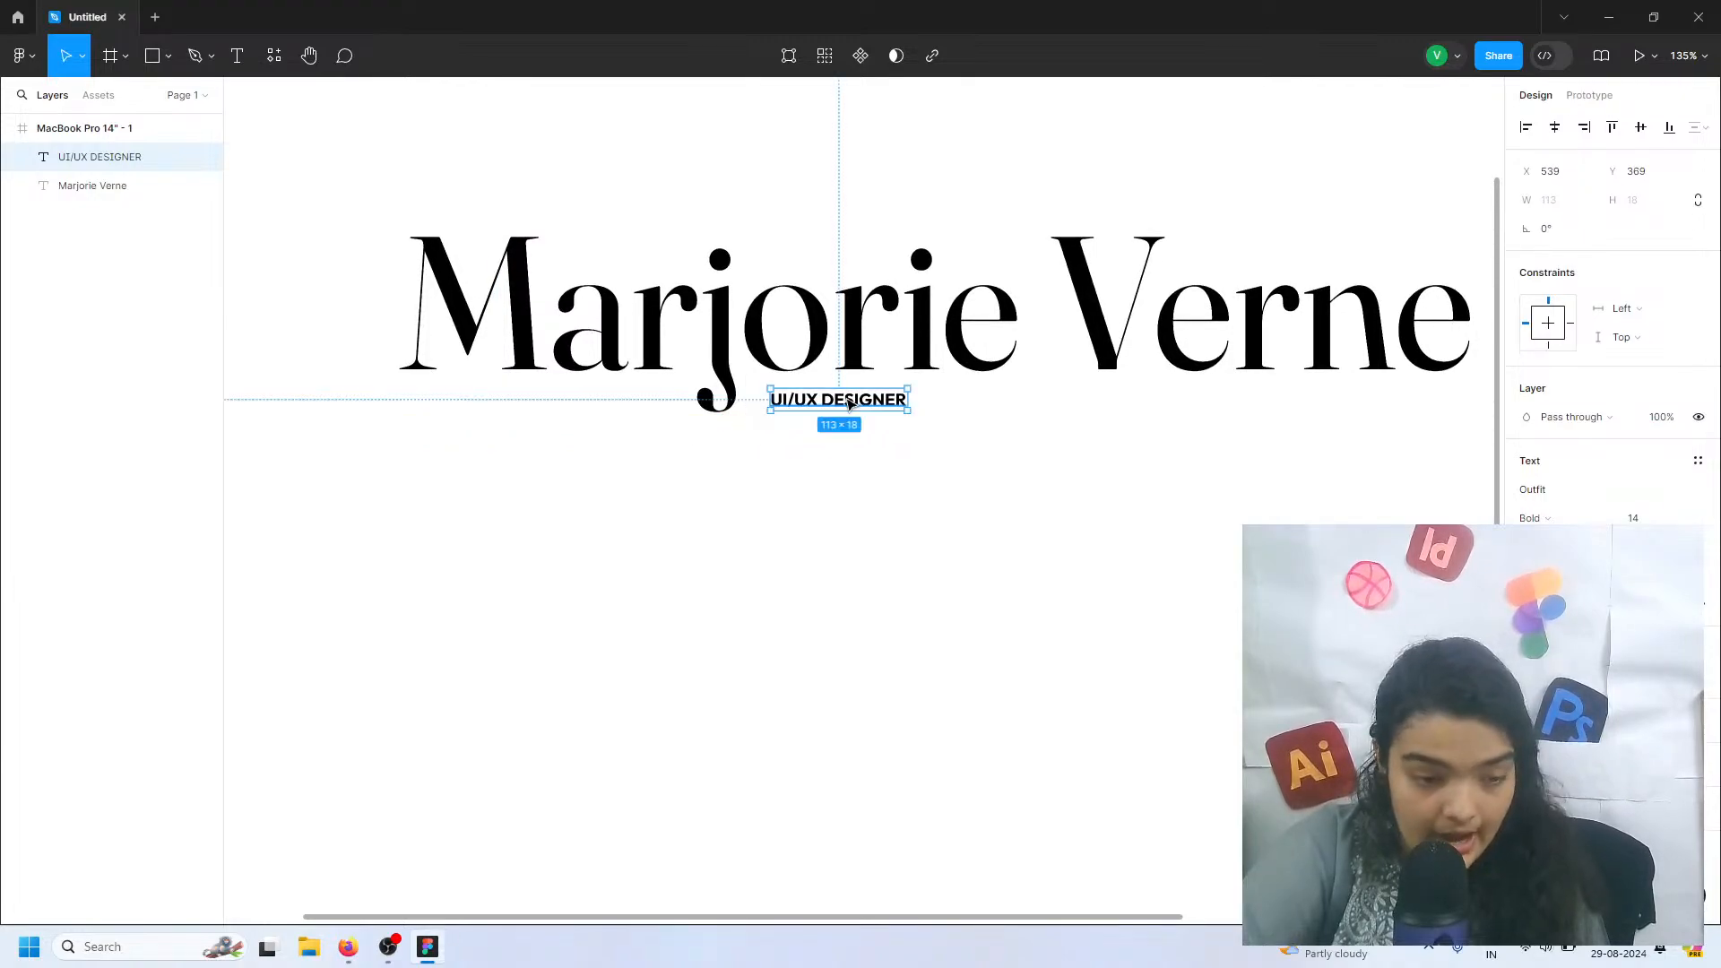
Append ", GRAPHIC DESGIN," to the "UI/UX DESIGNER" text
{"action": "double_click", "coordinate": [903, 403]}
{"action": "left_click", "coordinate": [903, 403]}
{"action": "type", "text": ","}
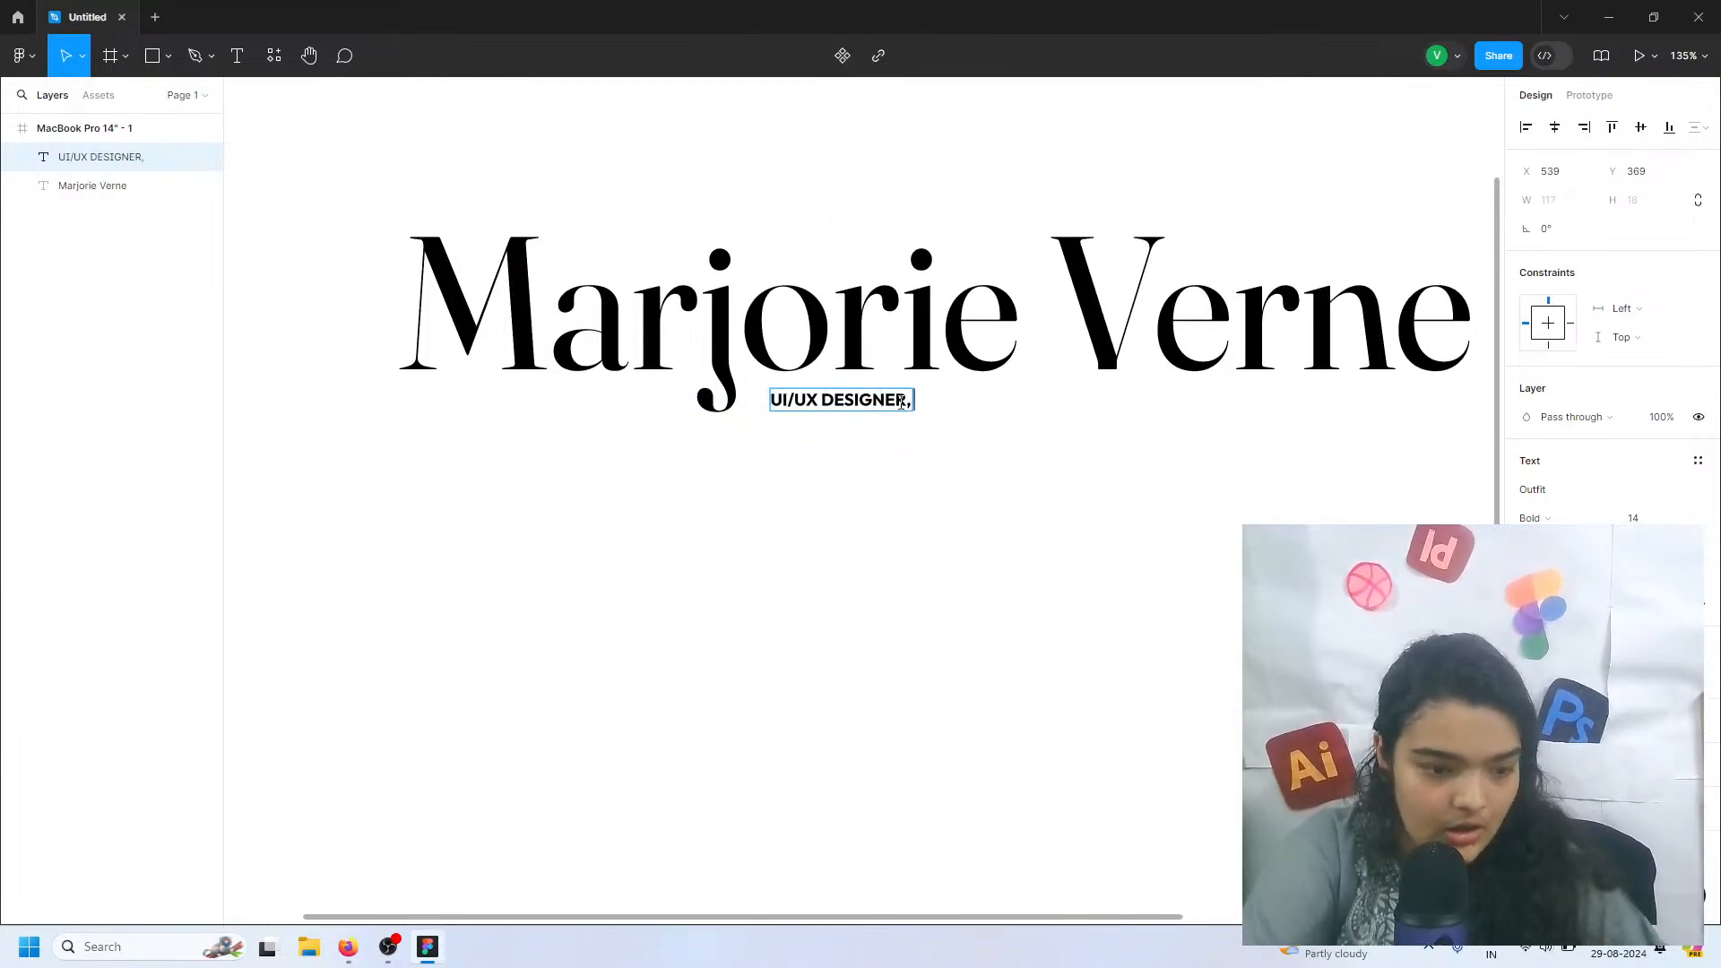
{"action": "type", "text": " Gr"}
{"action": "key", "text": "BackSpace"}
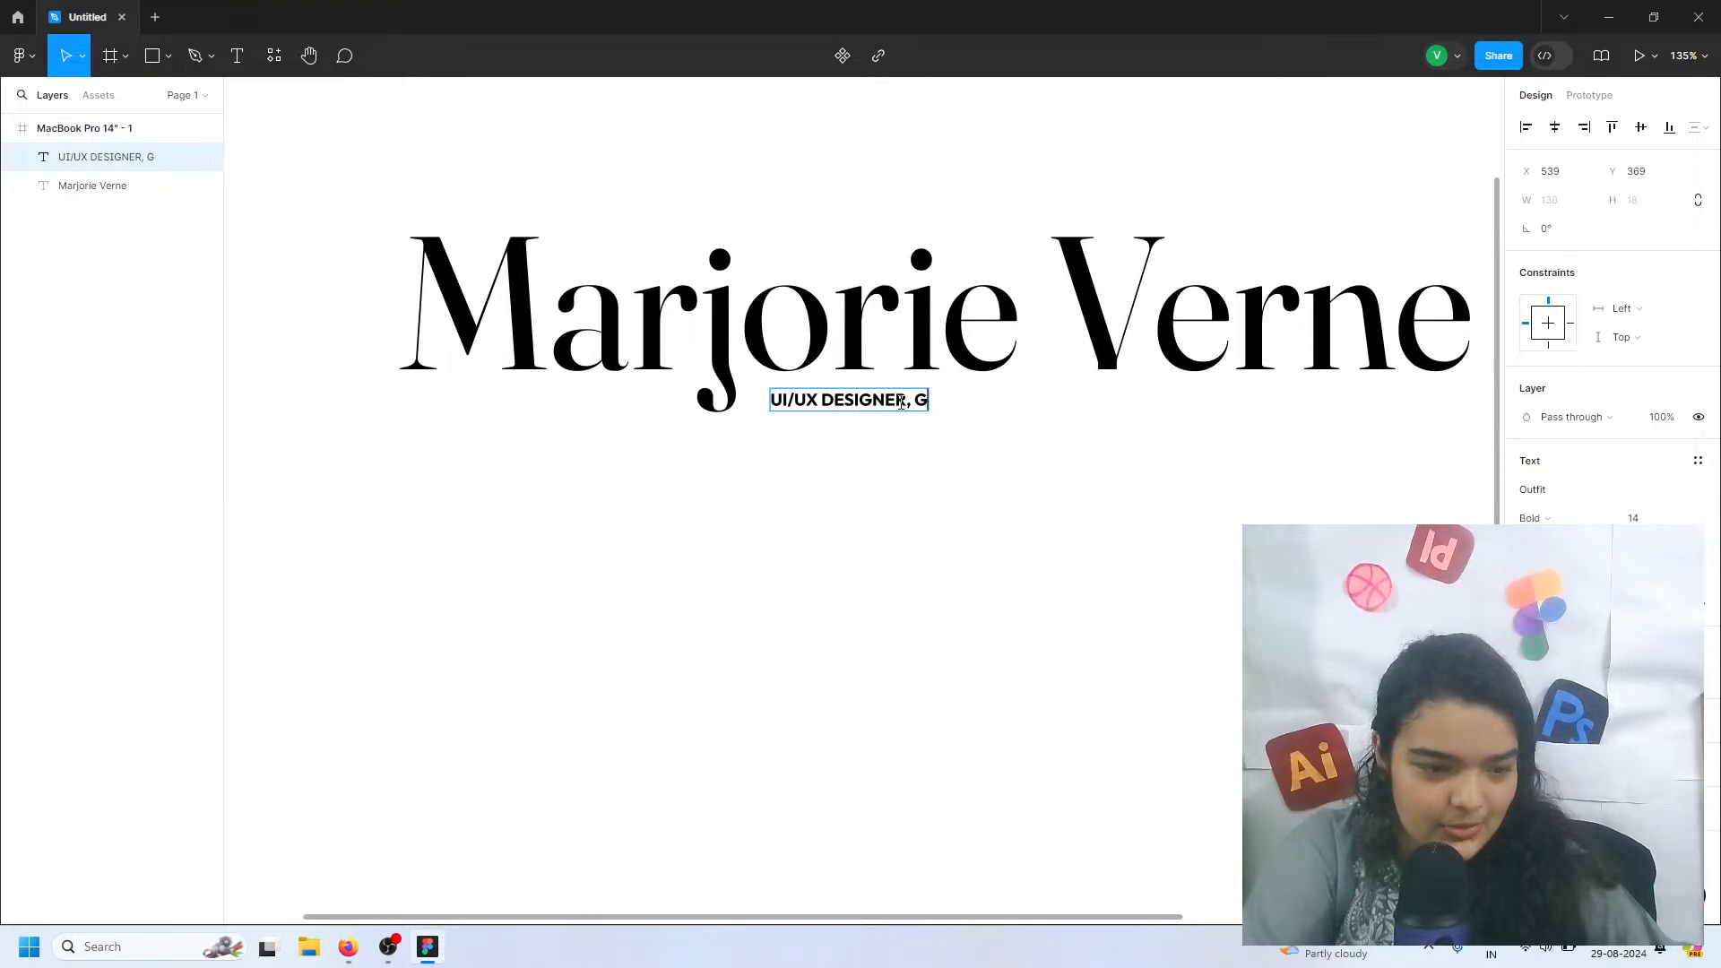
{"action": "type", "text": "RA"}
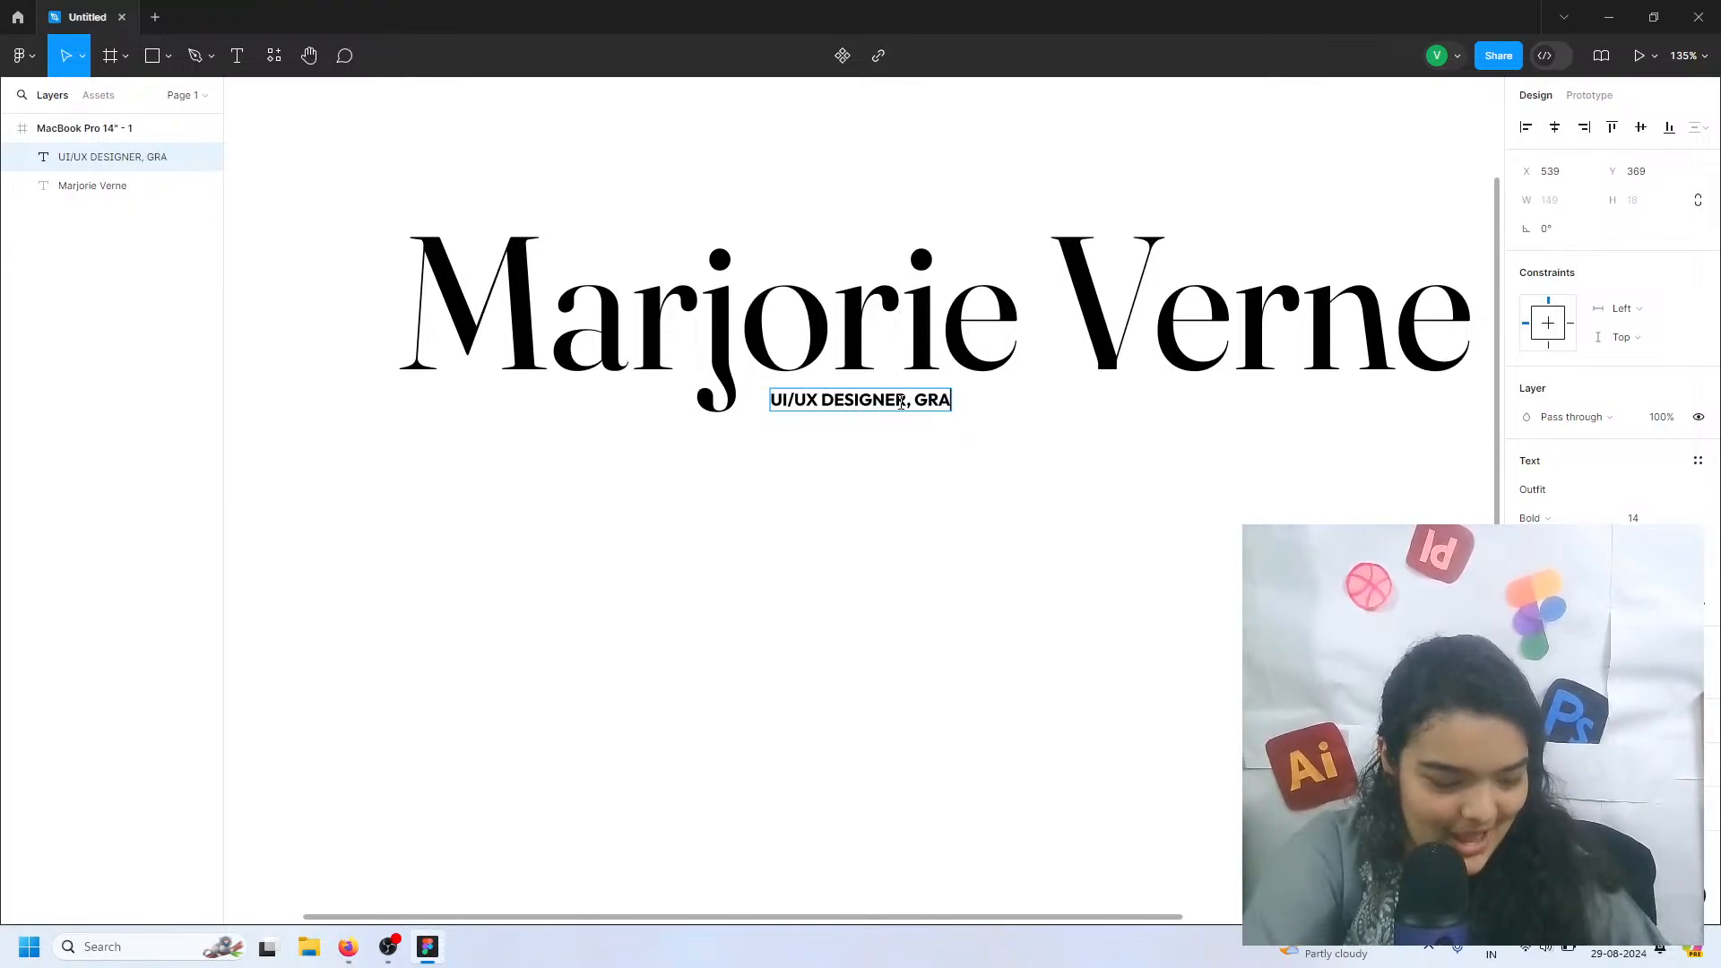
{"action": "type", "text": "PHICC"}
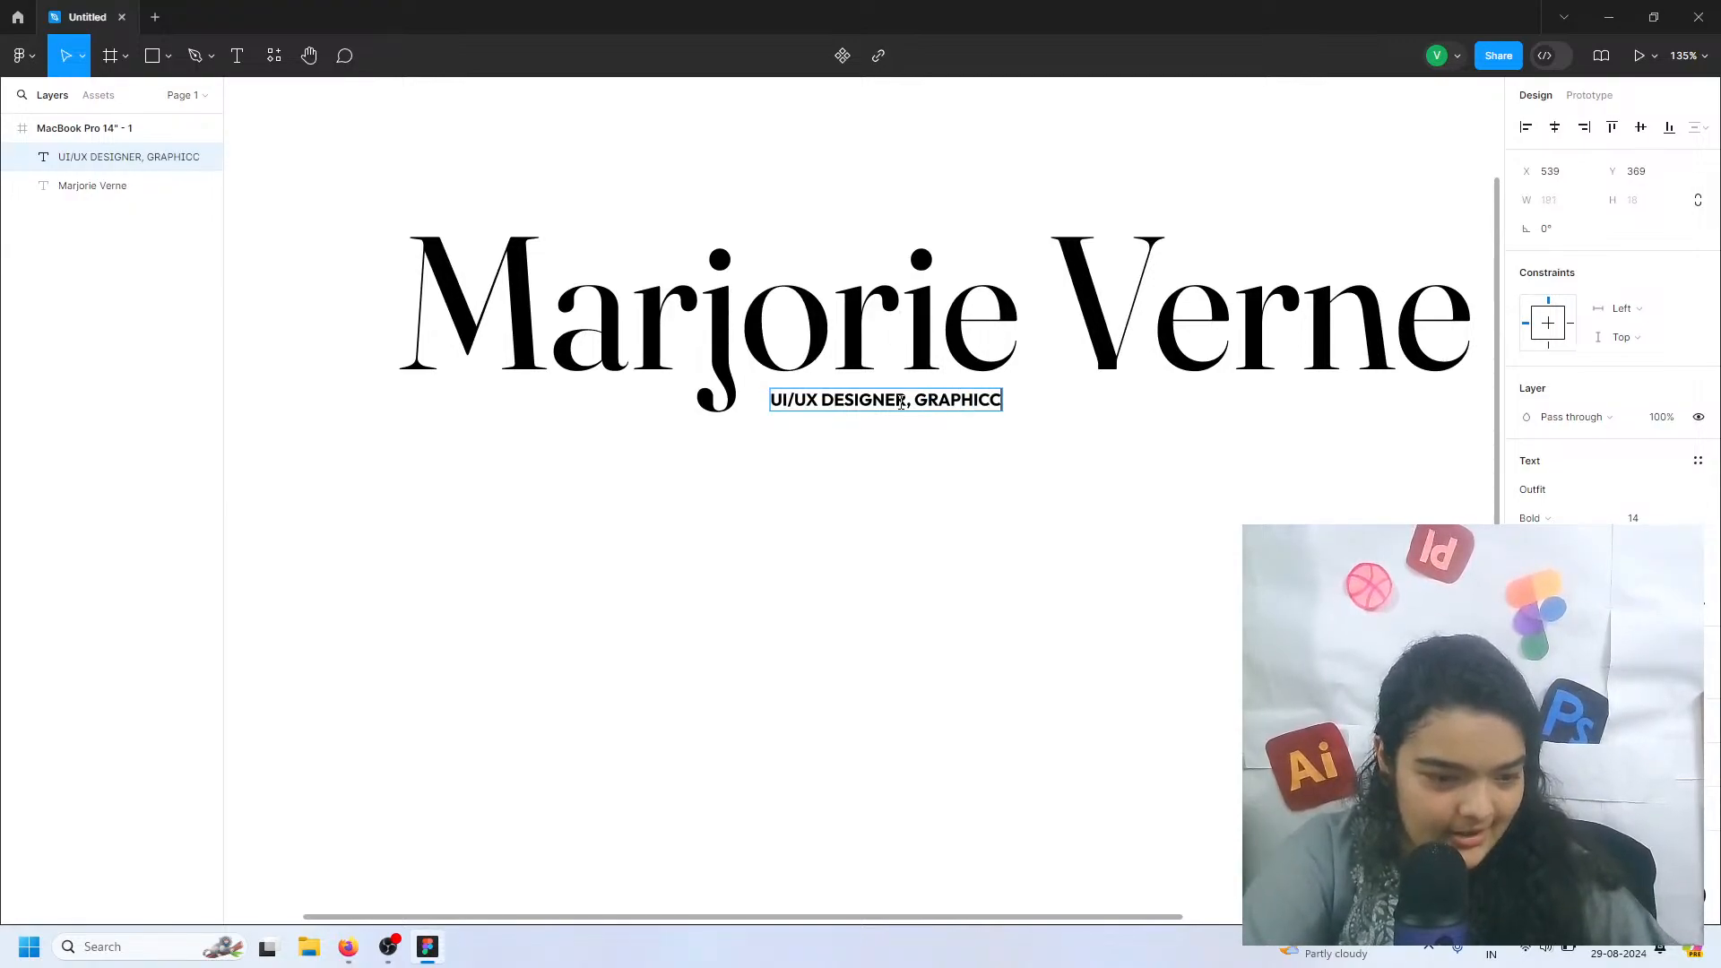
{"action": "key", "text": "BackSpace"}
{"action": "type", "text": "DES"}
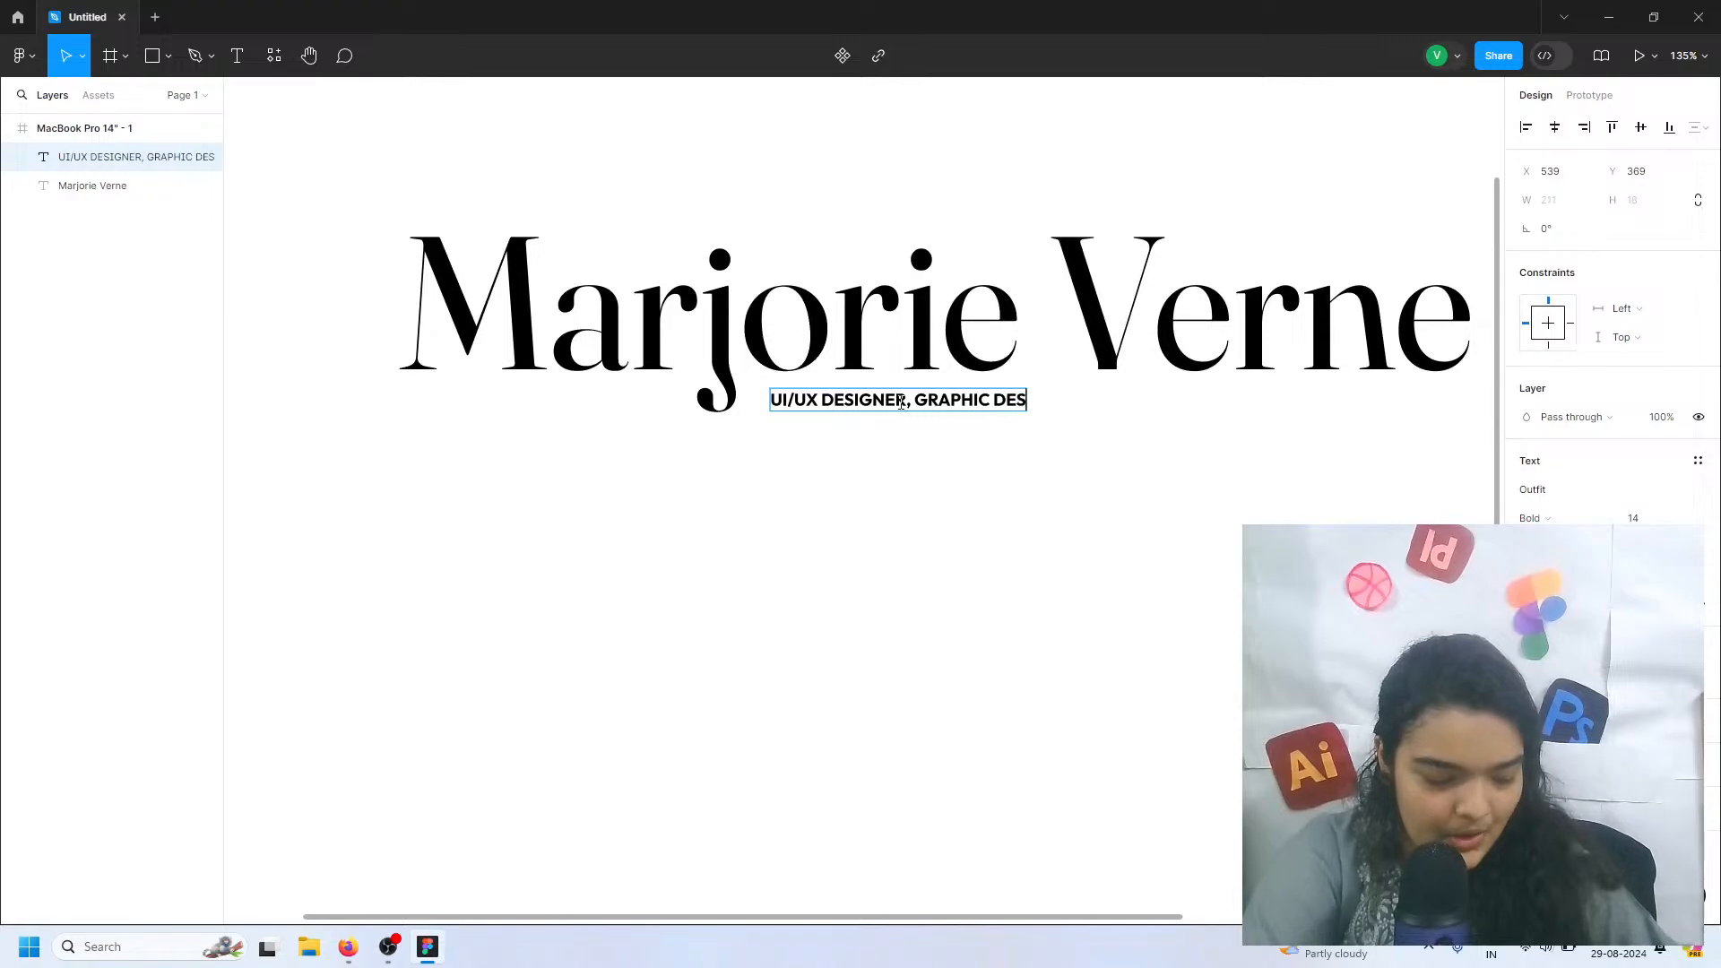
{"action": "type", "text": "GIN,"}
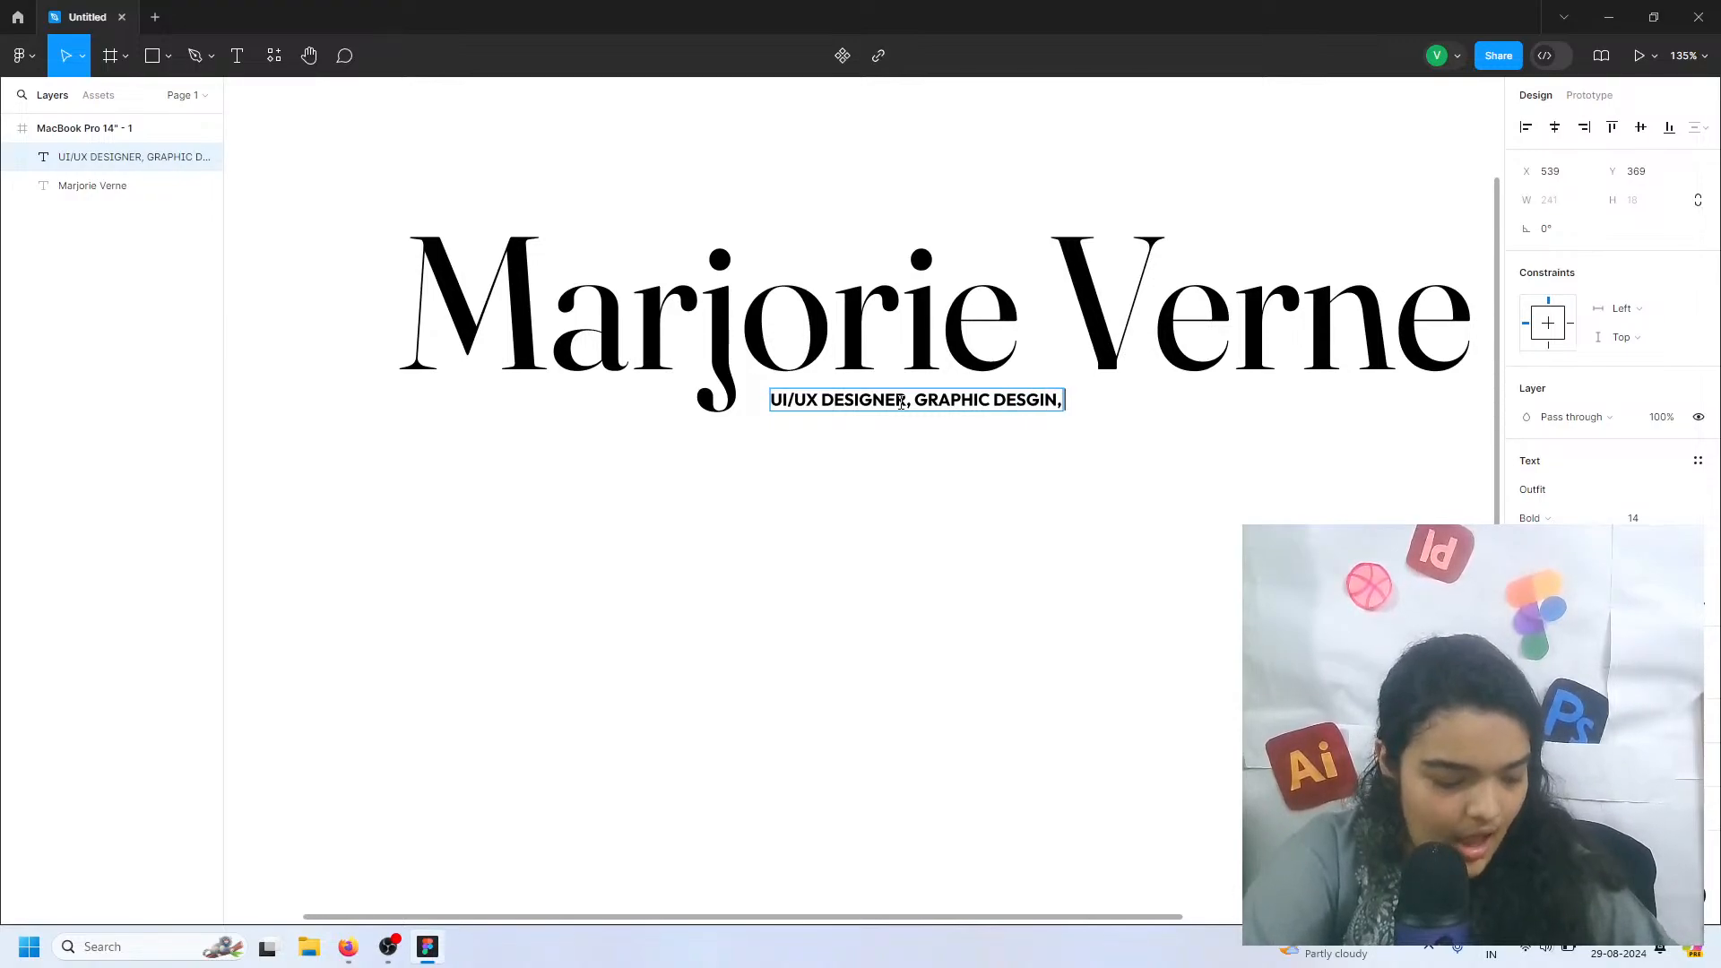
{"action": "type", "text": " ILLUST"}
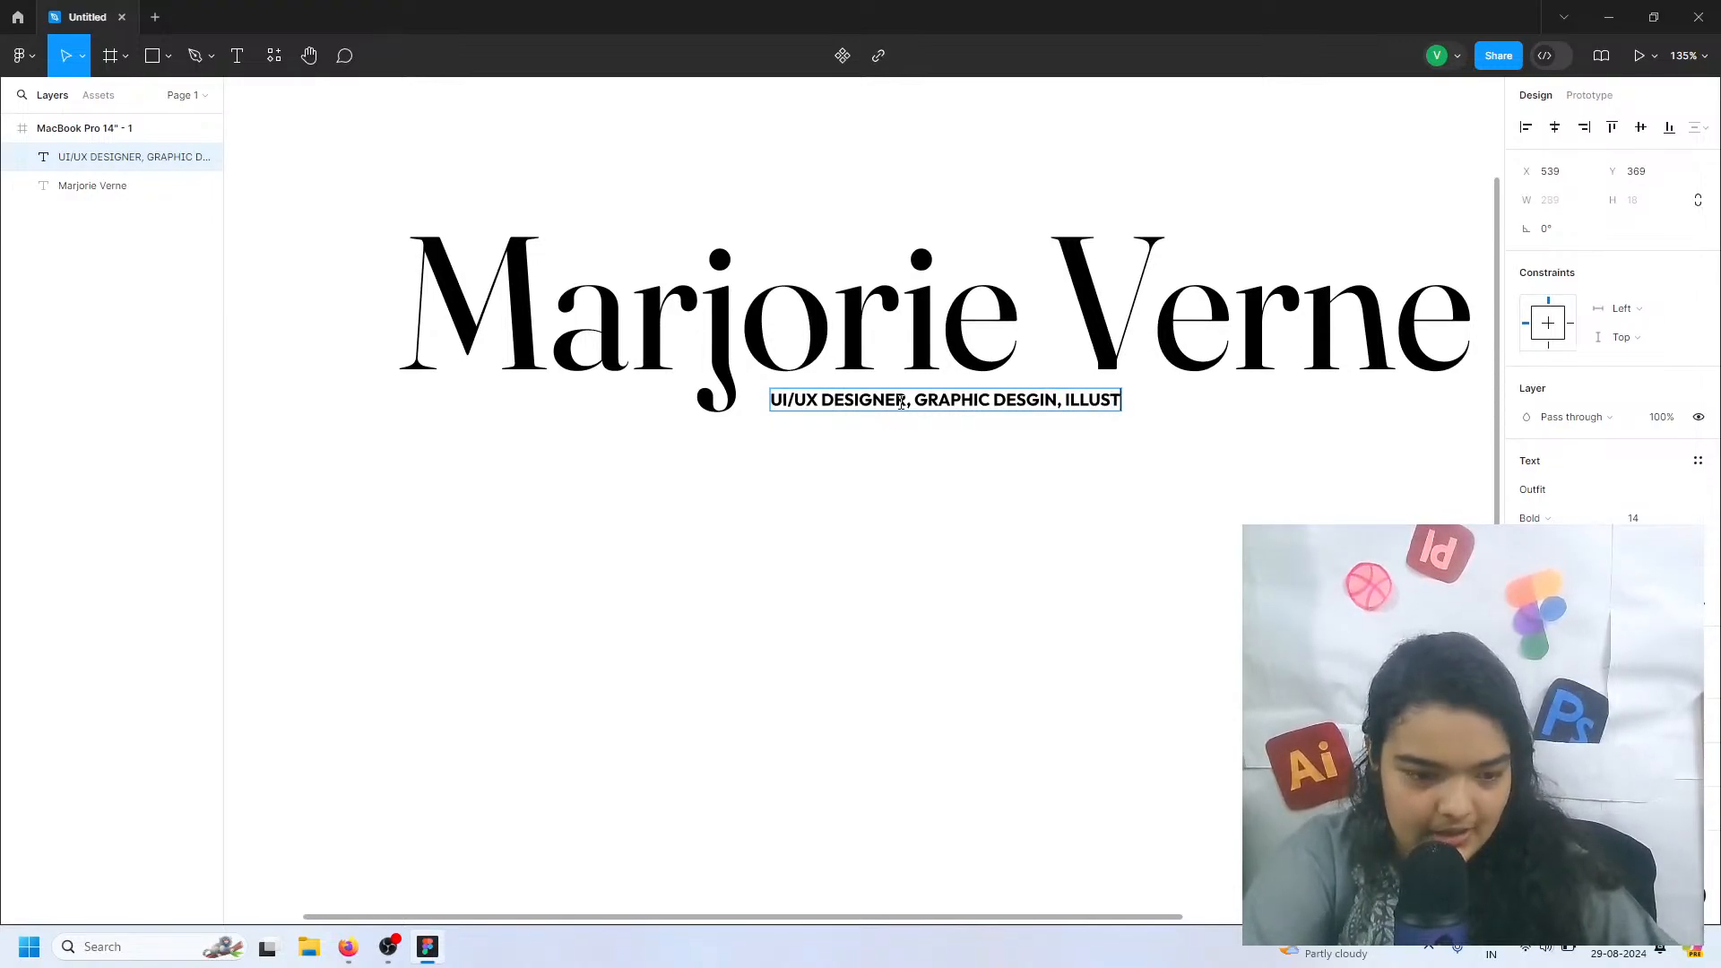
{"action": "type", "text": "RATOR,"}
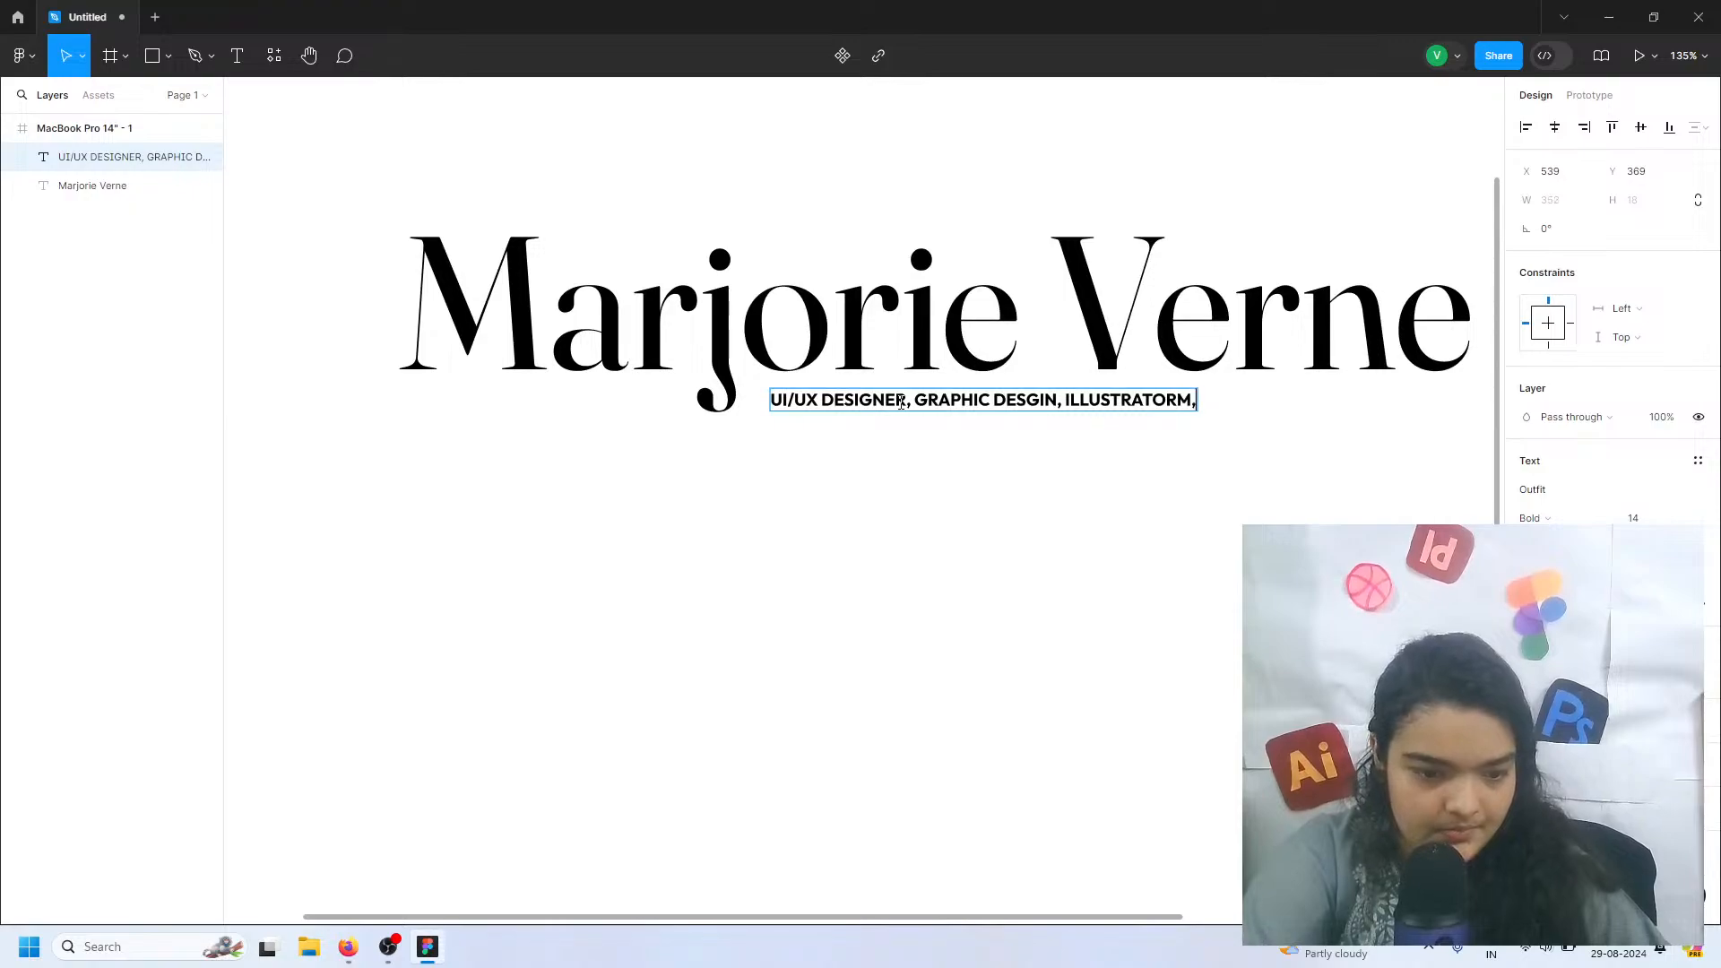
Continue the subtitle line with "ILLUSTRATOR, WEB DEV,"
{"action": "key", "text": "BackSpace"}
{"action": "key", "text": "BackSpace"}
{"action": "type", "text": ","}
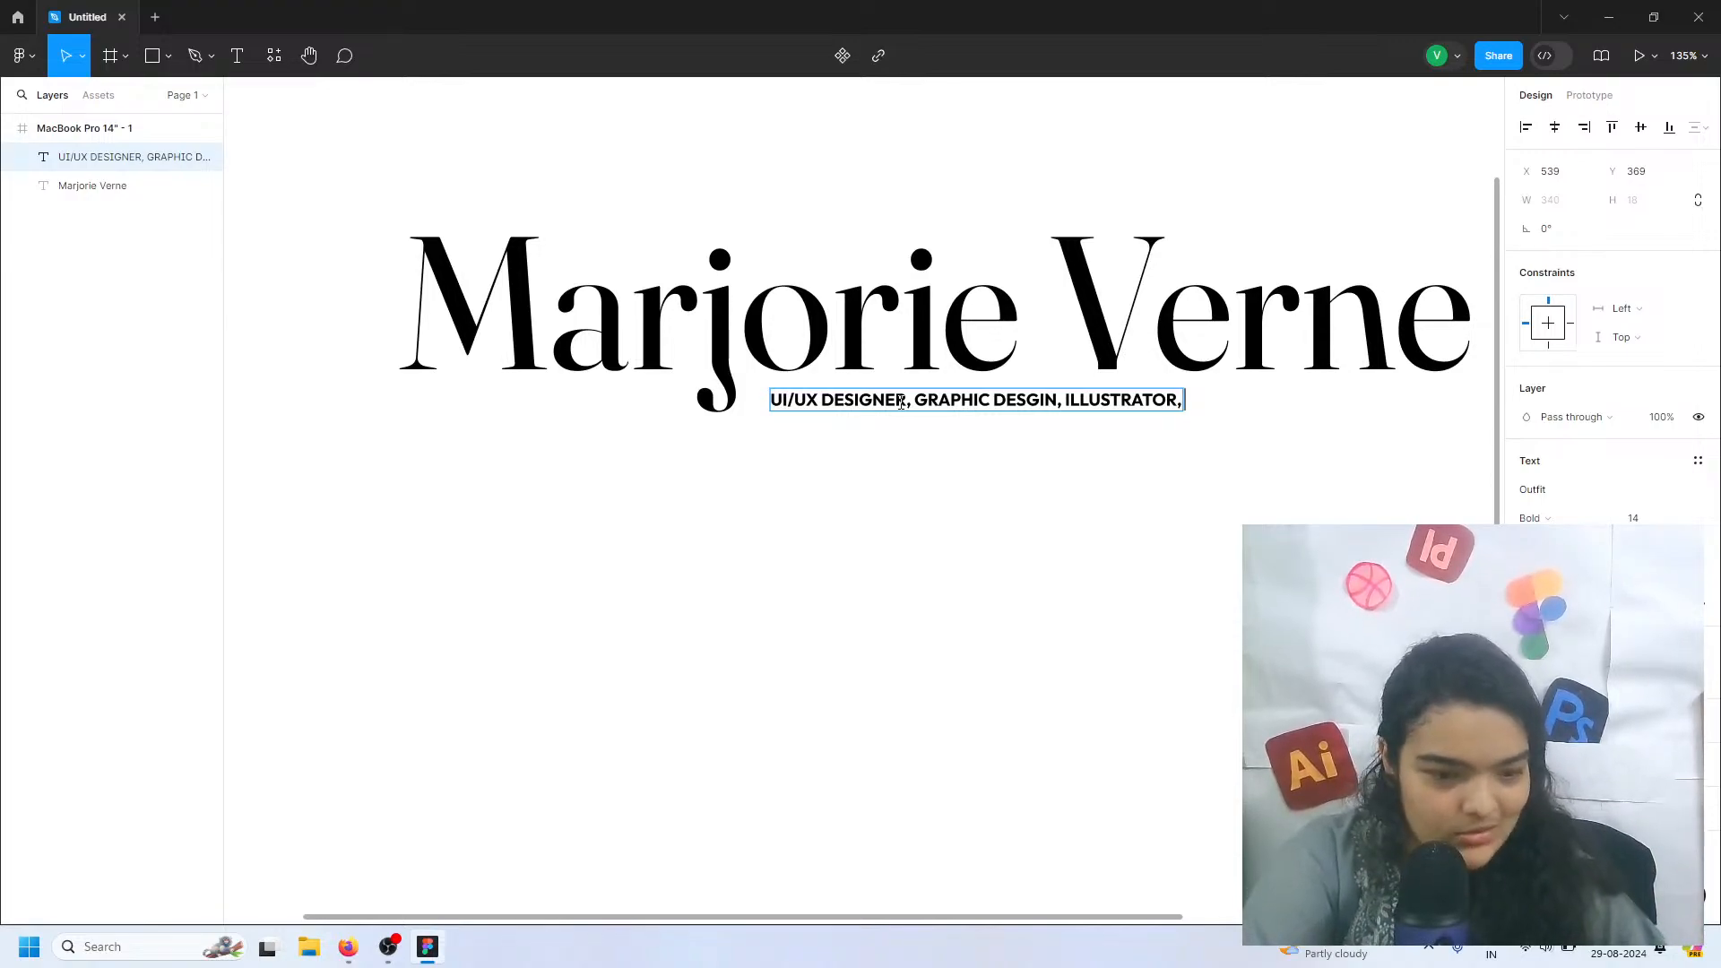
{"action": "type", "text": "WEB"}
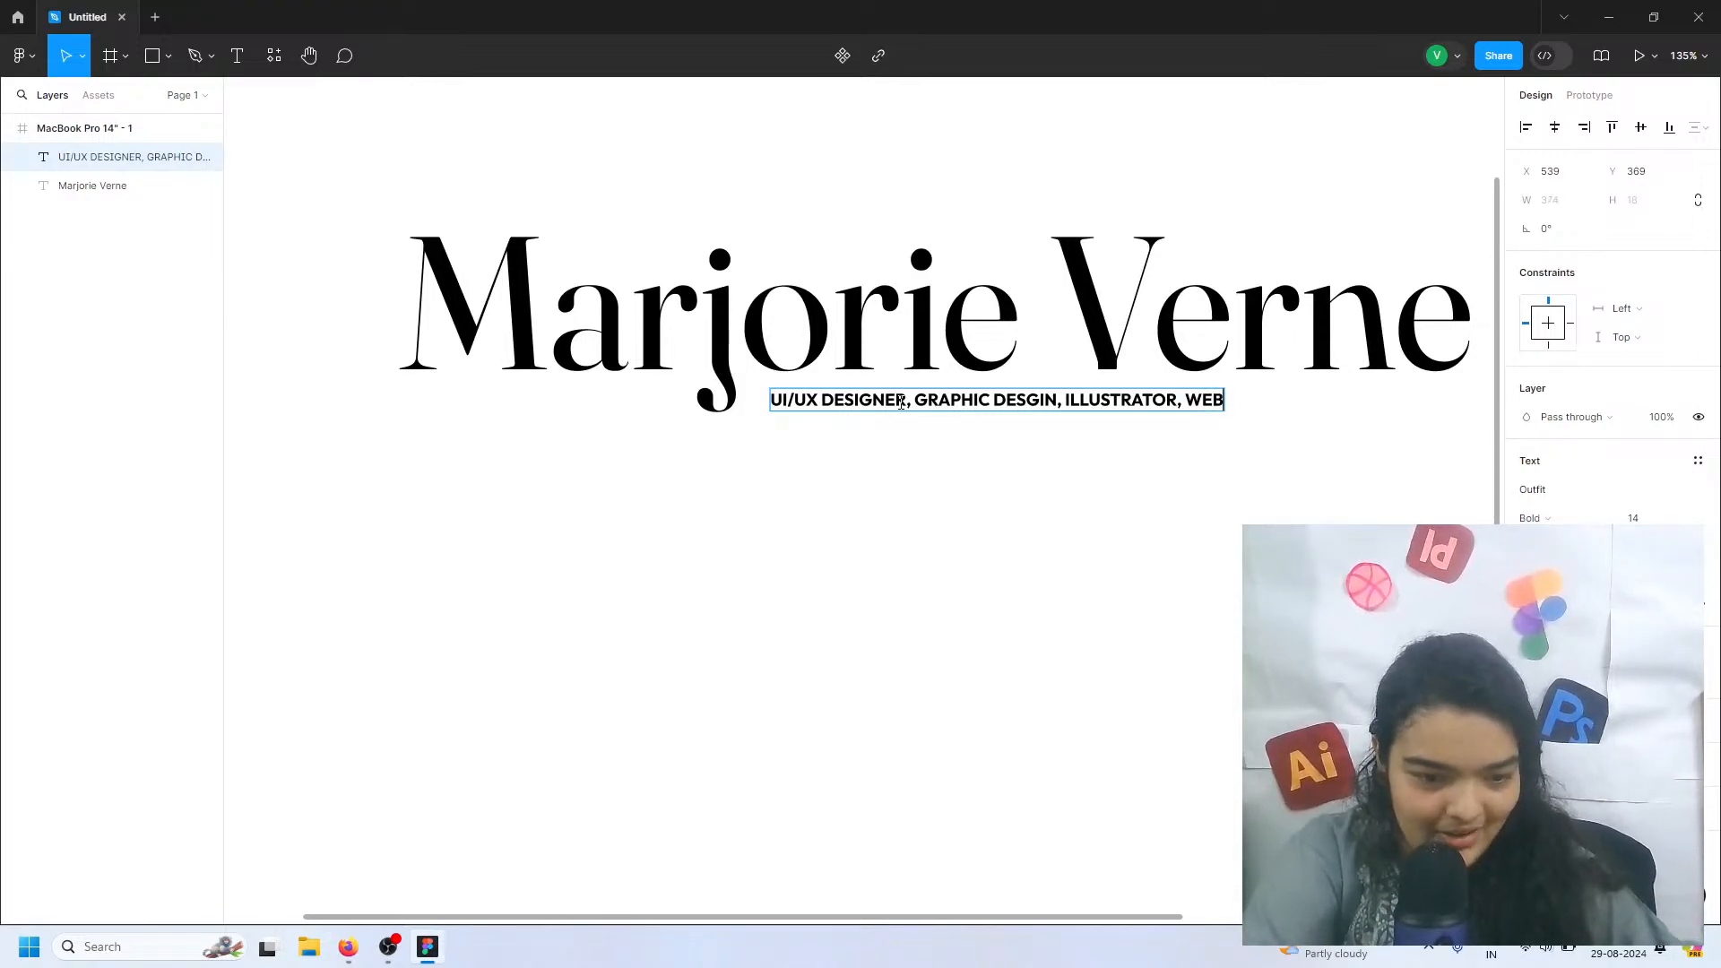
{"action": "type", "text": " DEV"}
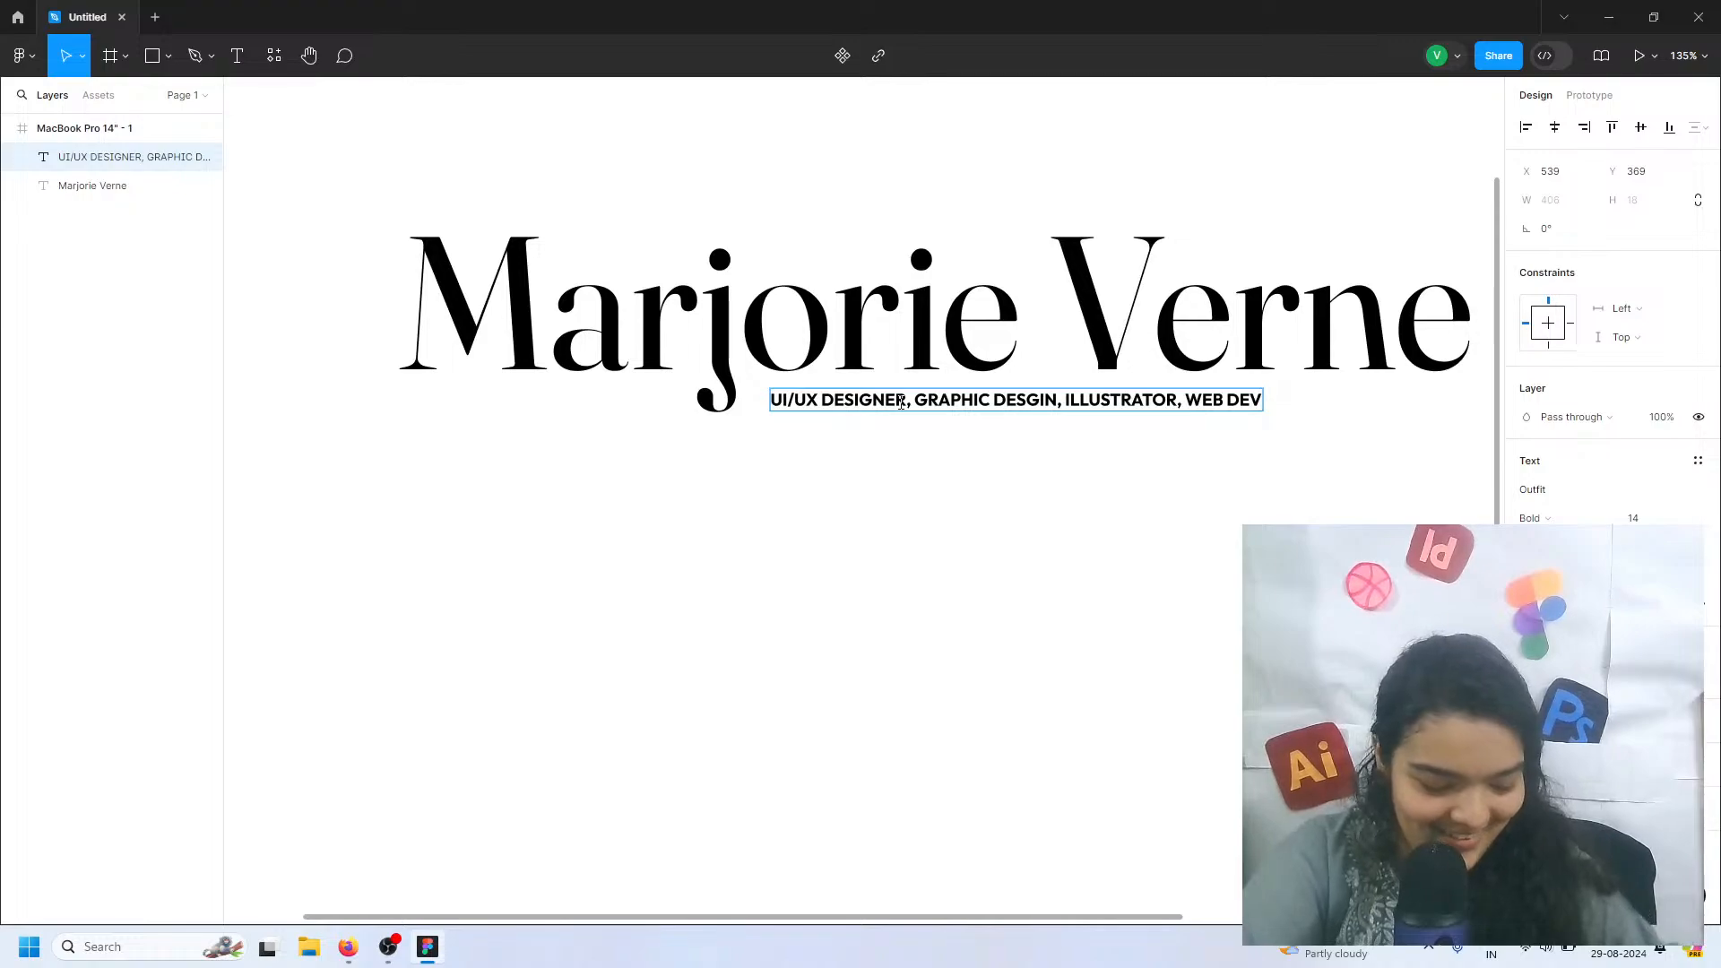
{"action": "type", "text": ","}
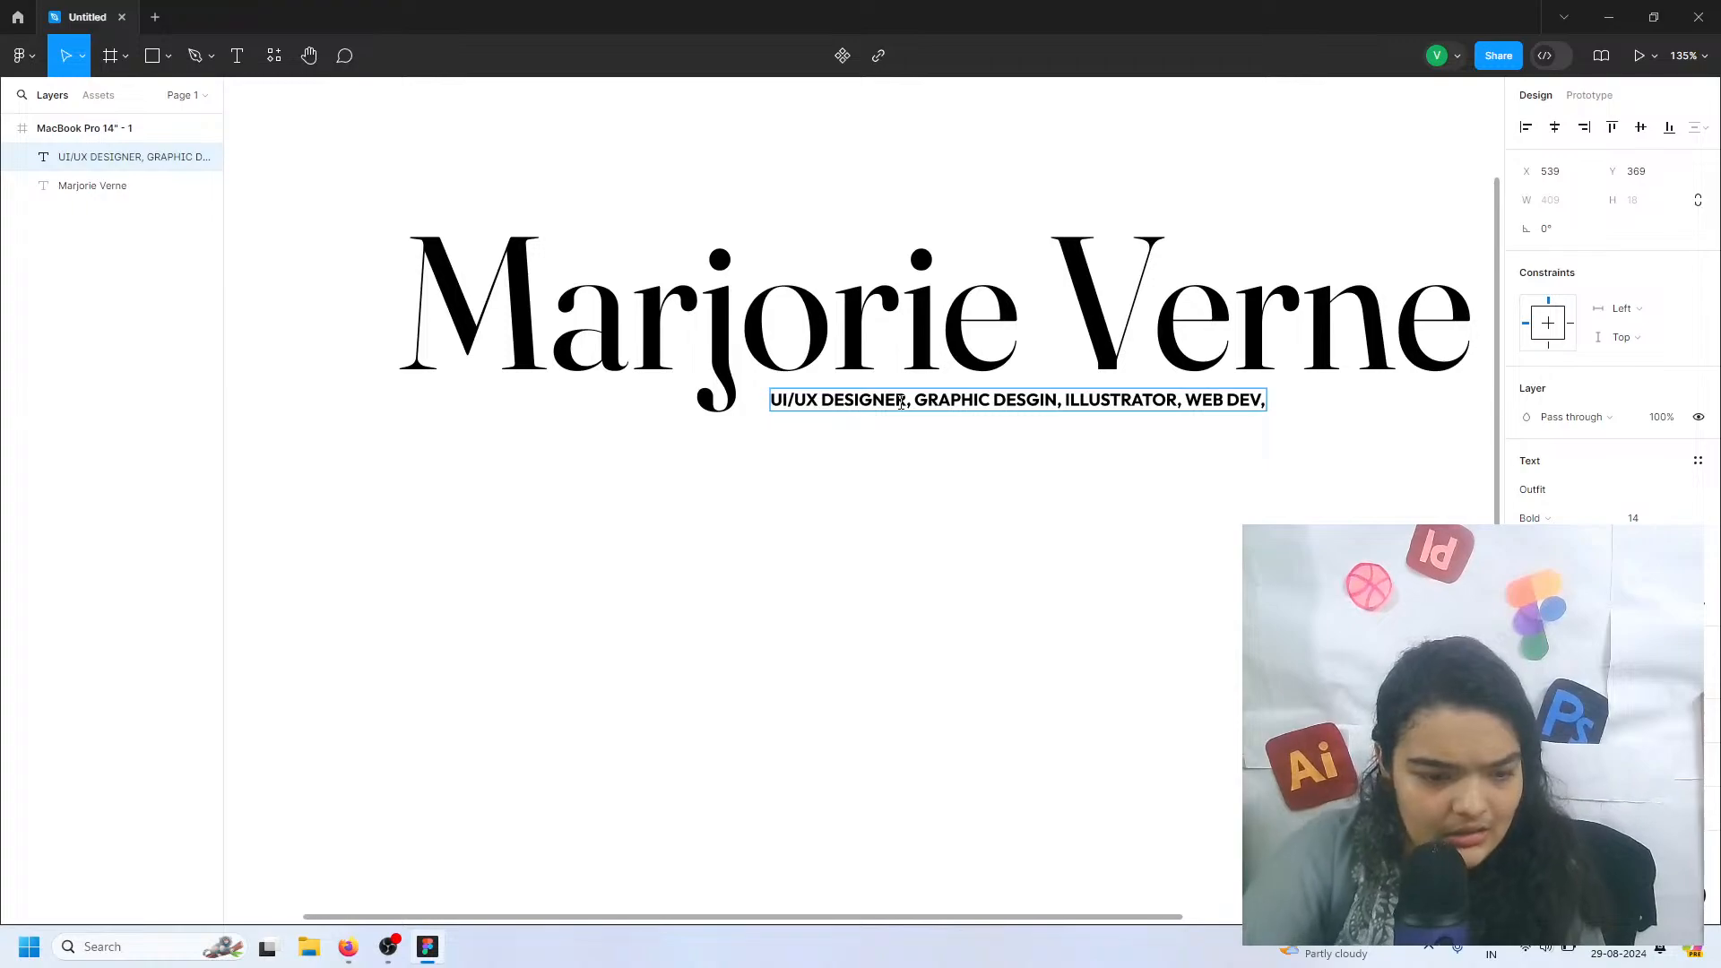
Correct the misspelled "DESGIN" to "DESIGN" in the subtitle and add "HUMAN" at the end of the line
{"action": "double_click", "coordinate": [1002, 397]}
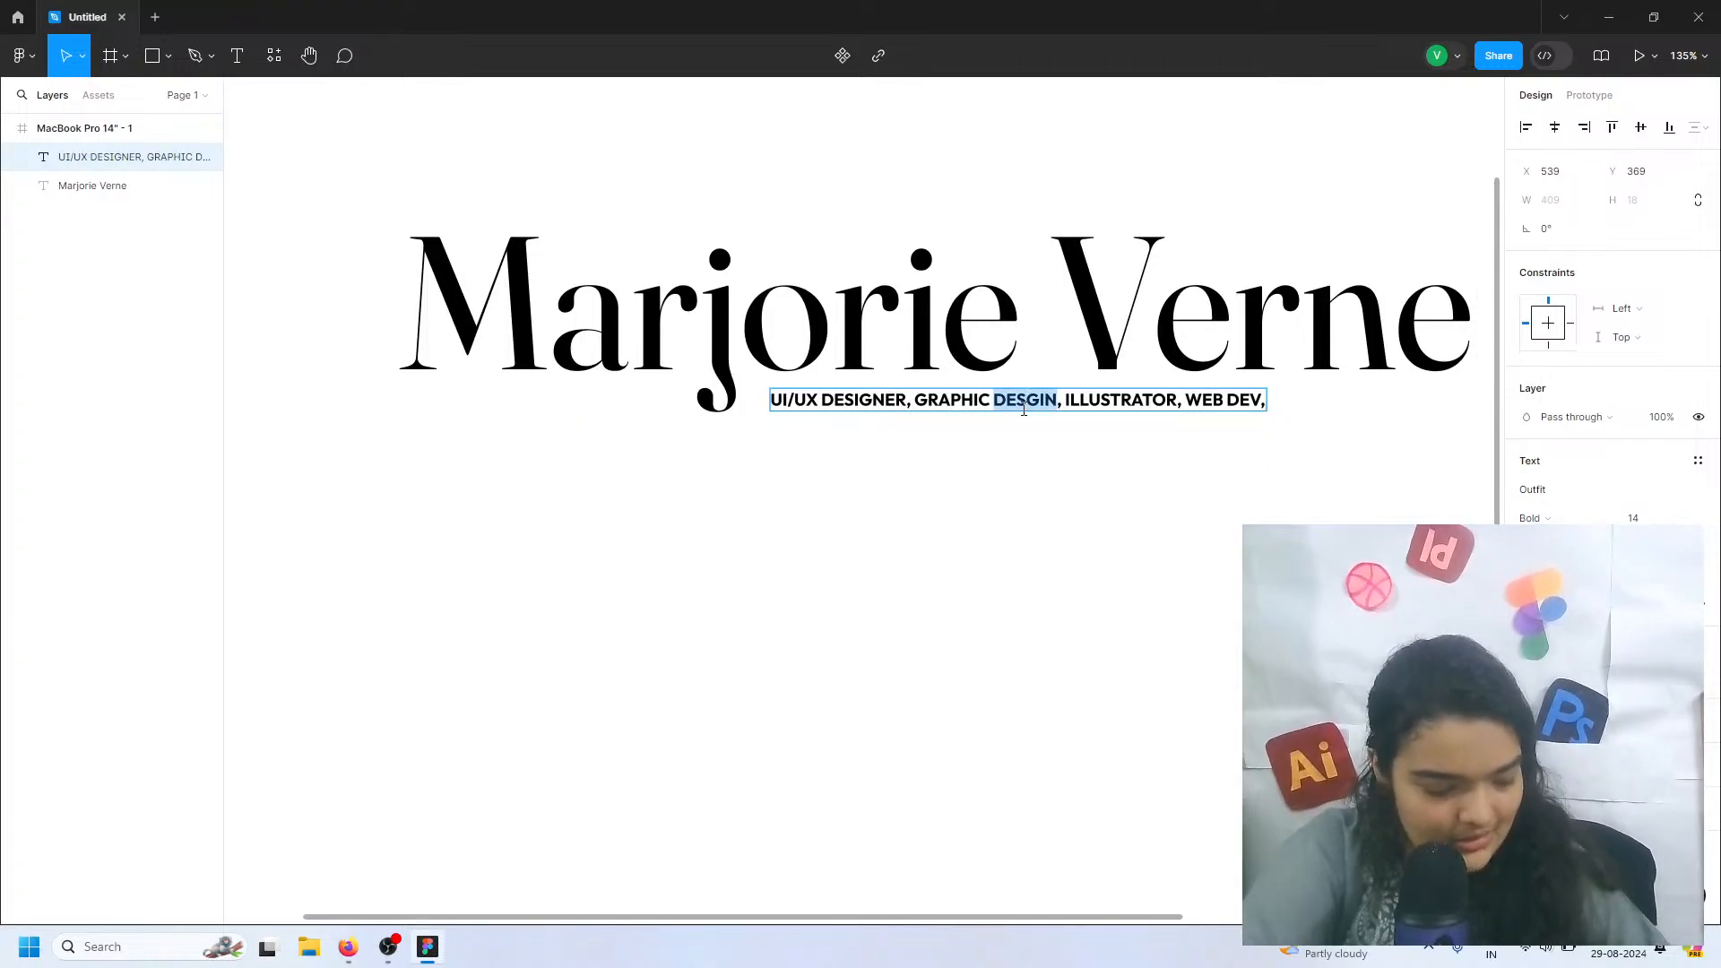
{"action": "type", "text": "DE"}
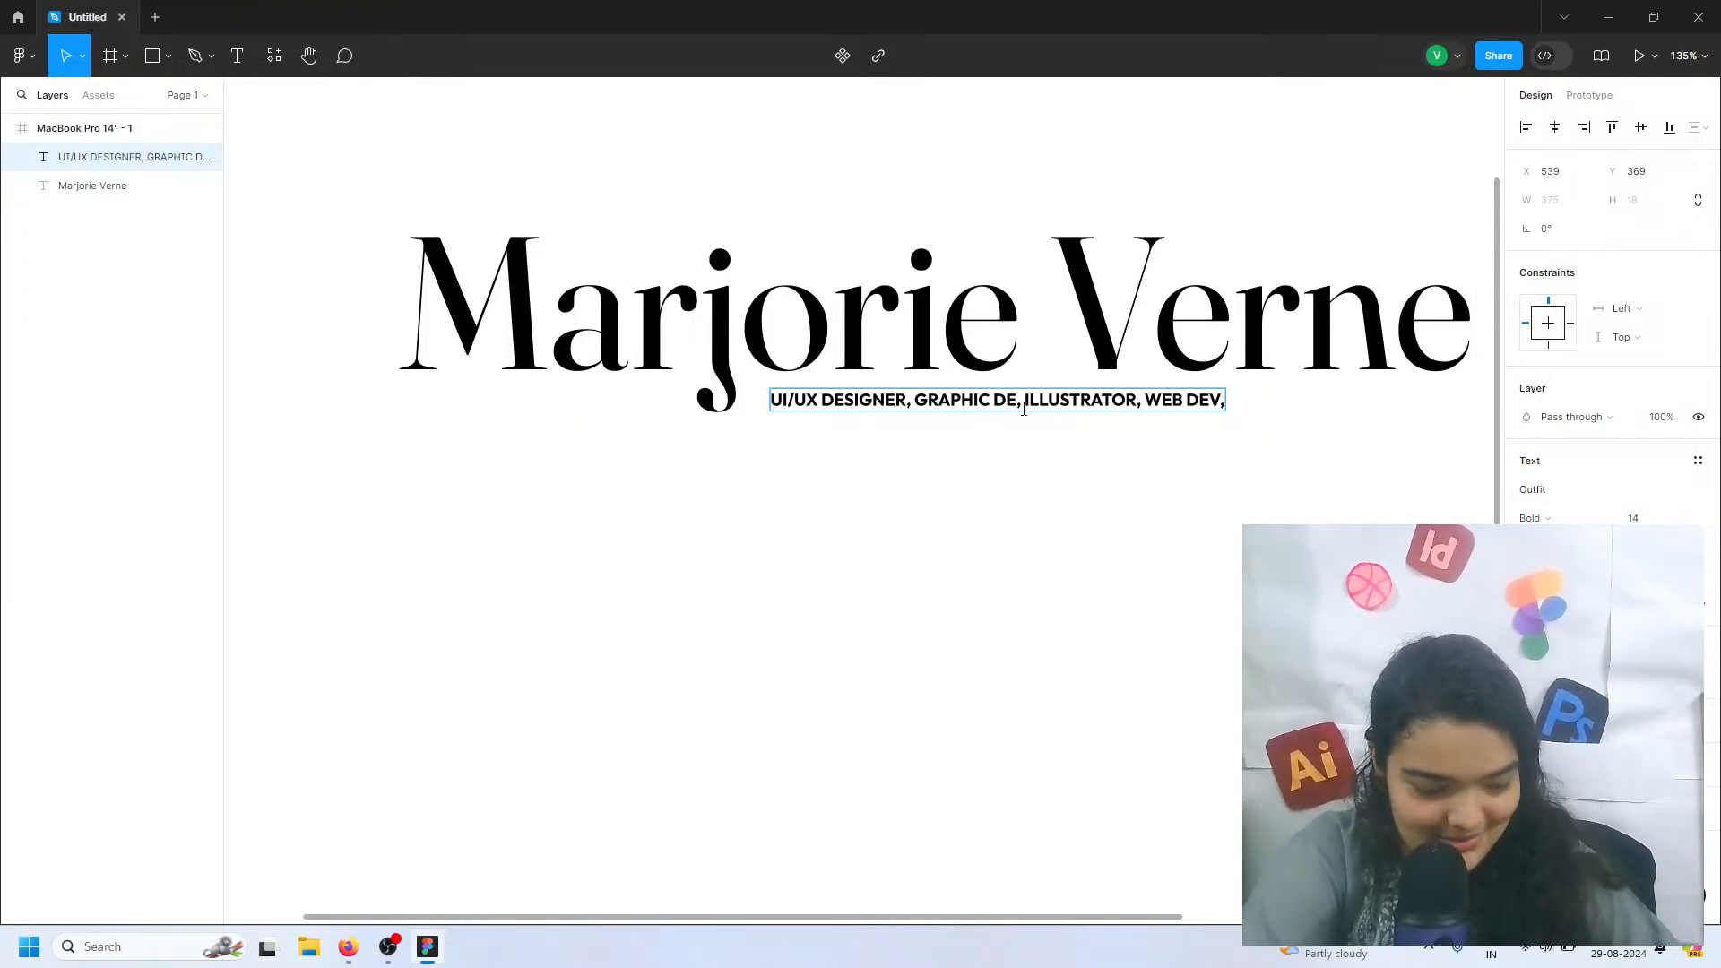
{"action": "type", "text": "SIGN"}
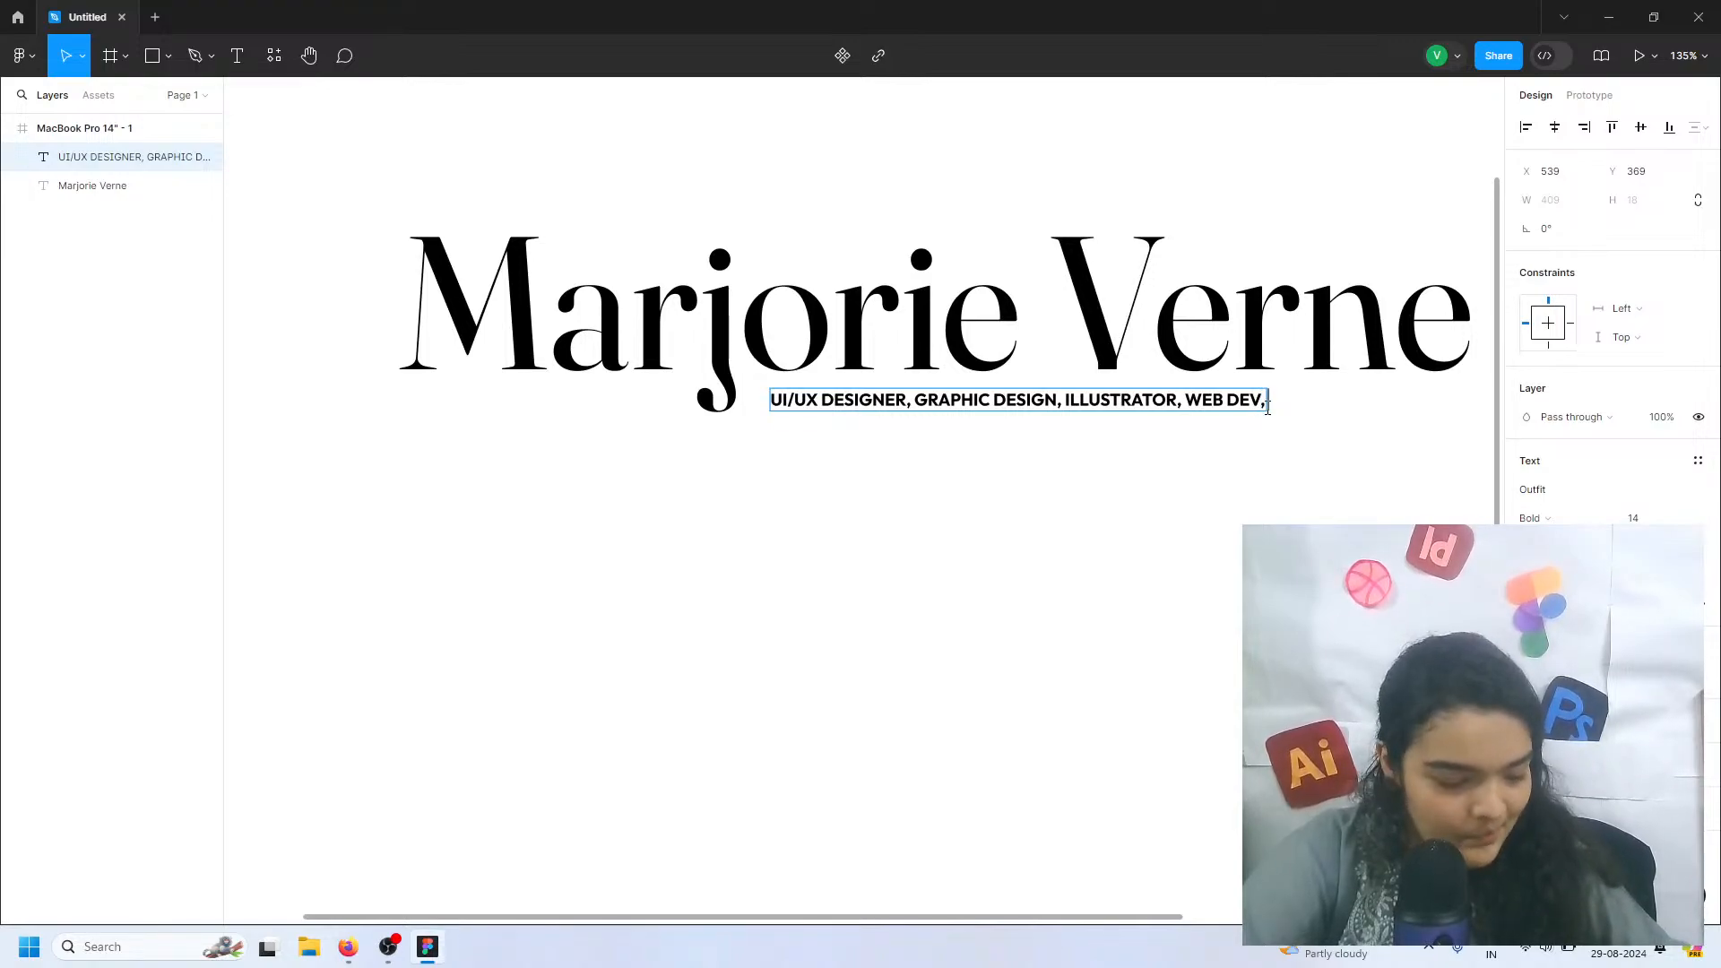
{"action": "type", "text": "HUMA"}
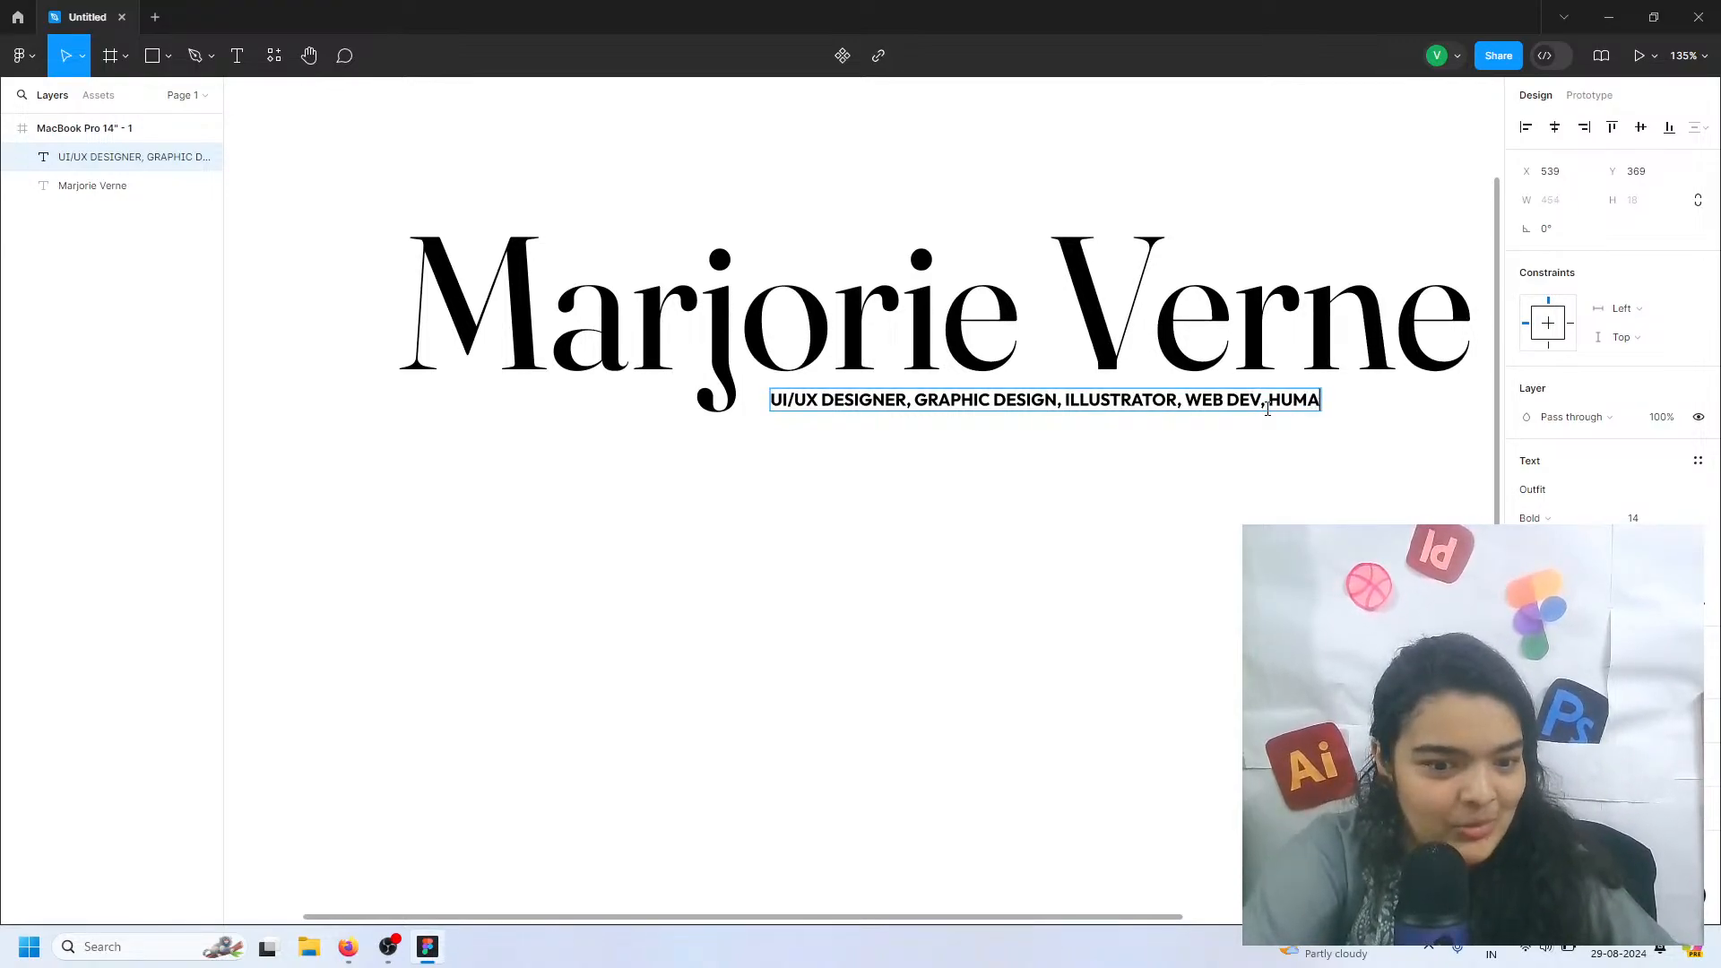
{"action": "type", "text": "N"}
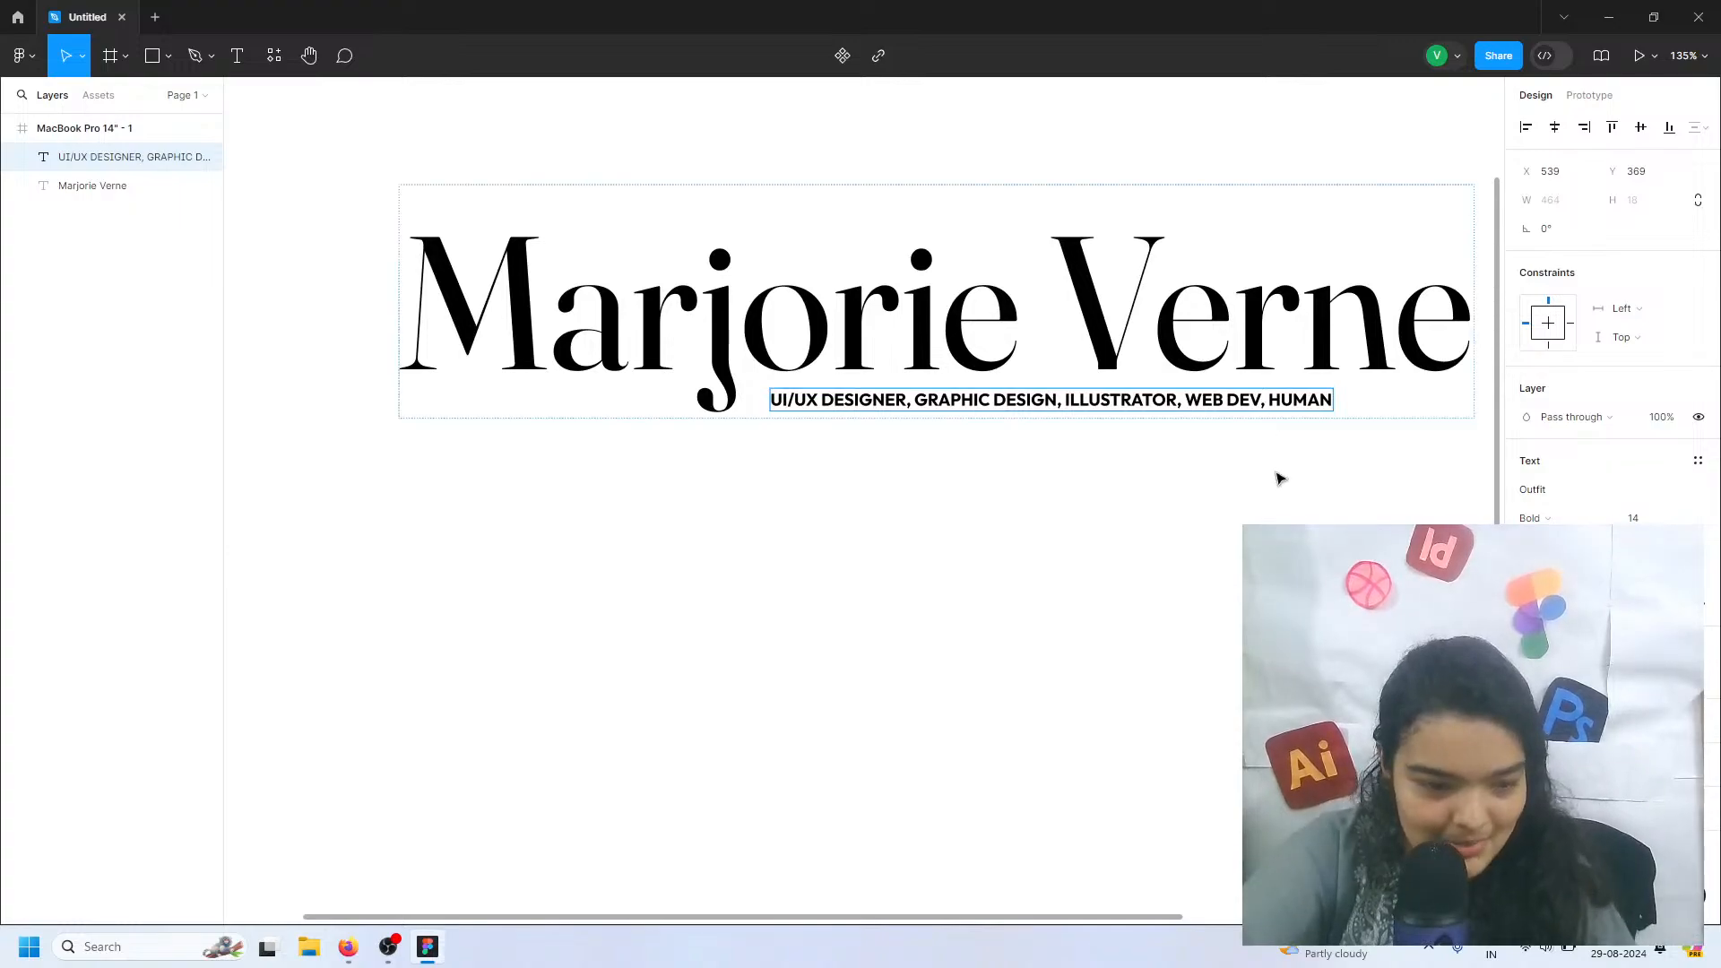
Move the subtitle line to about X 651, Y 368 so it ends flush with the name heading's right edge
{"action": "key", "text": "Escape"}
{"action": "left_click_drag", "start_coordinate": [1273, 400], "coordinate": [998, 403]}
{"action": "key", "text": "ctrl+z"}
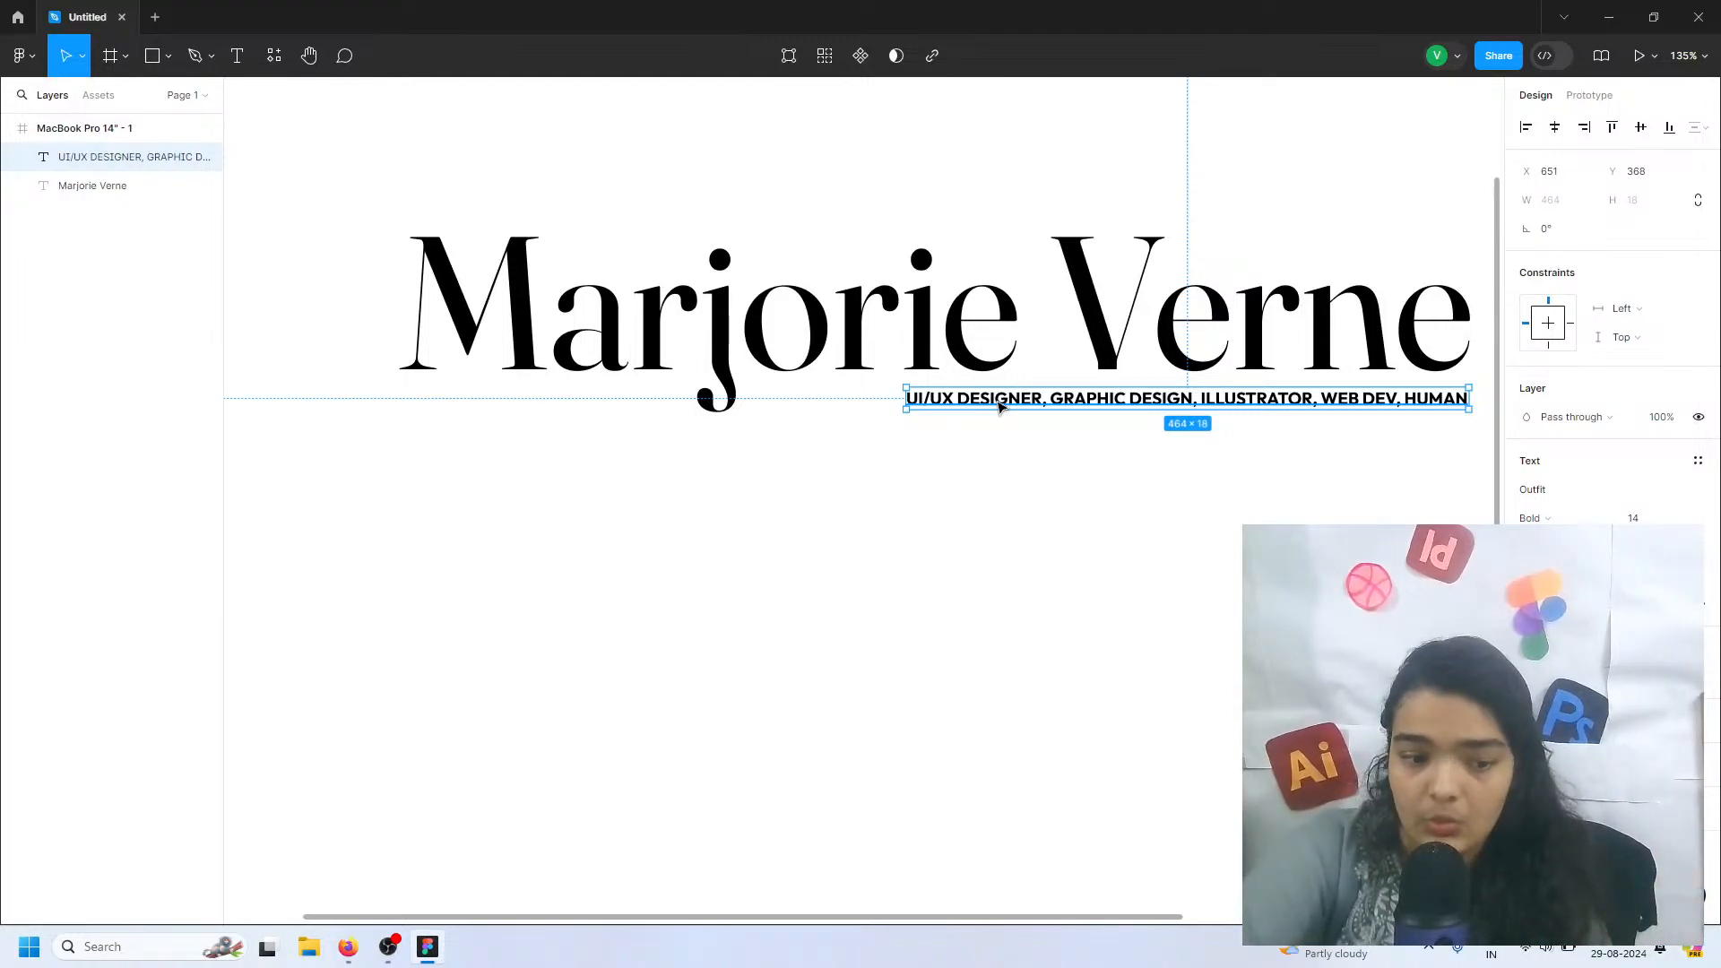
Recolor only the words "UI/UX DESIGNER" in the subtitle to a saturated orange
{"action": "double_click", "coordinate": [998, 400]}
{"action": "left_click_drag", "start_coordinate": [1042, 399], "coordinate": [900, 405]}
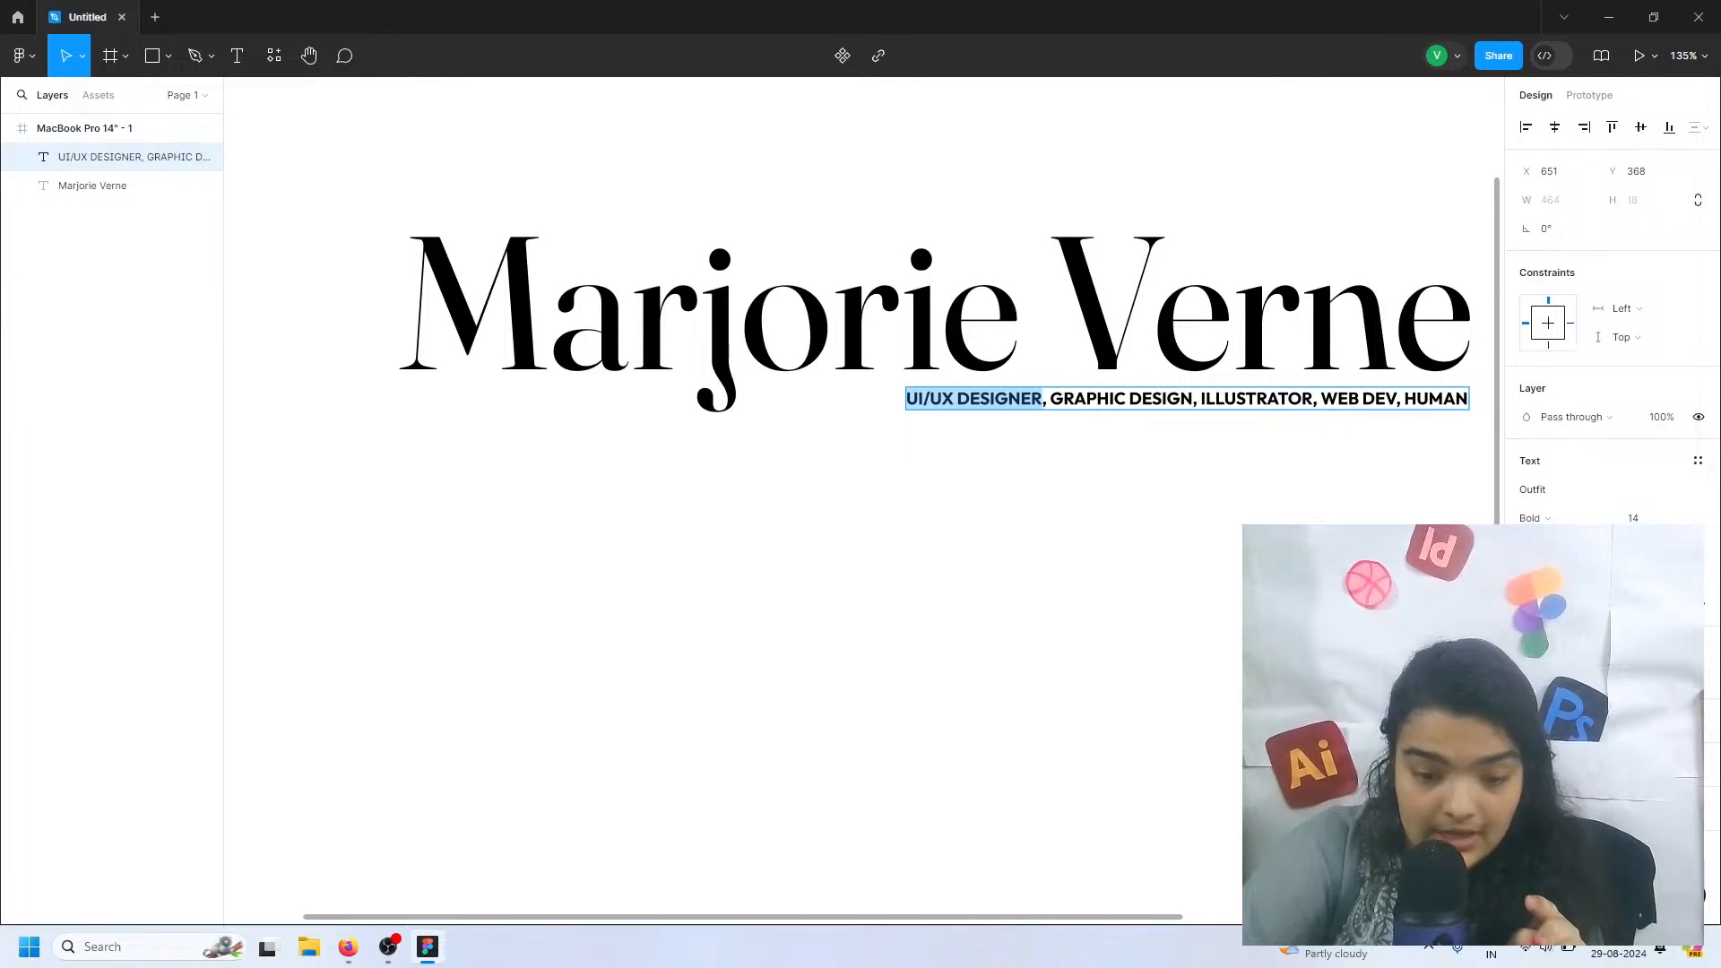
{"action": "left_click", "coordinate": [1527, 677]}
{"action": "left_click", "coordinate": [1466, 696]}
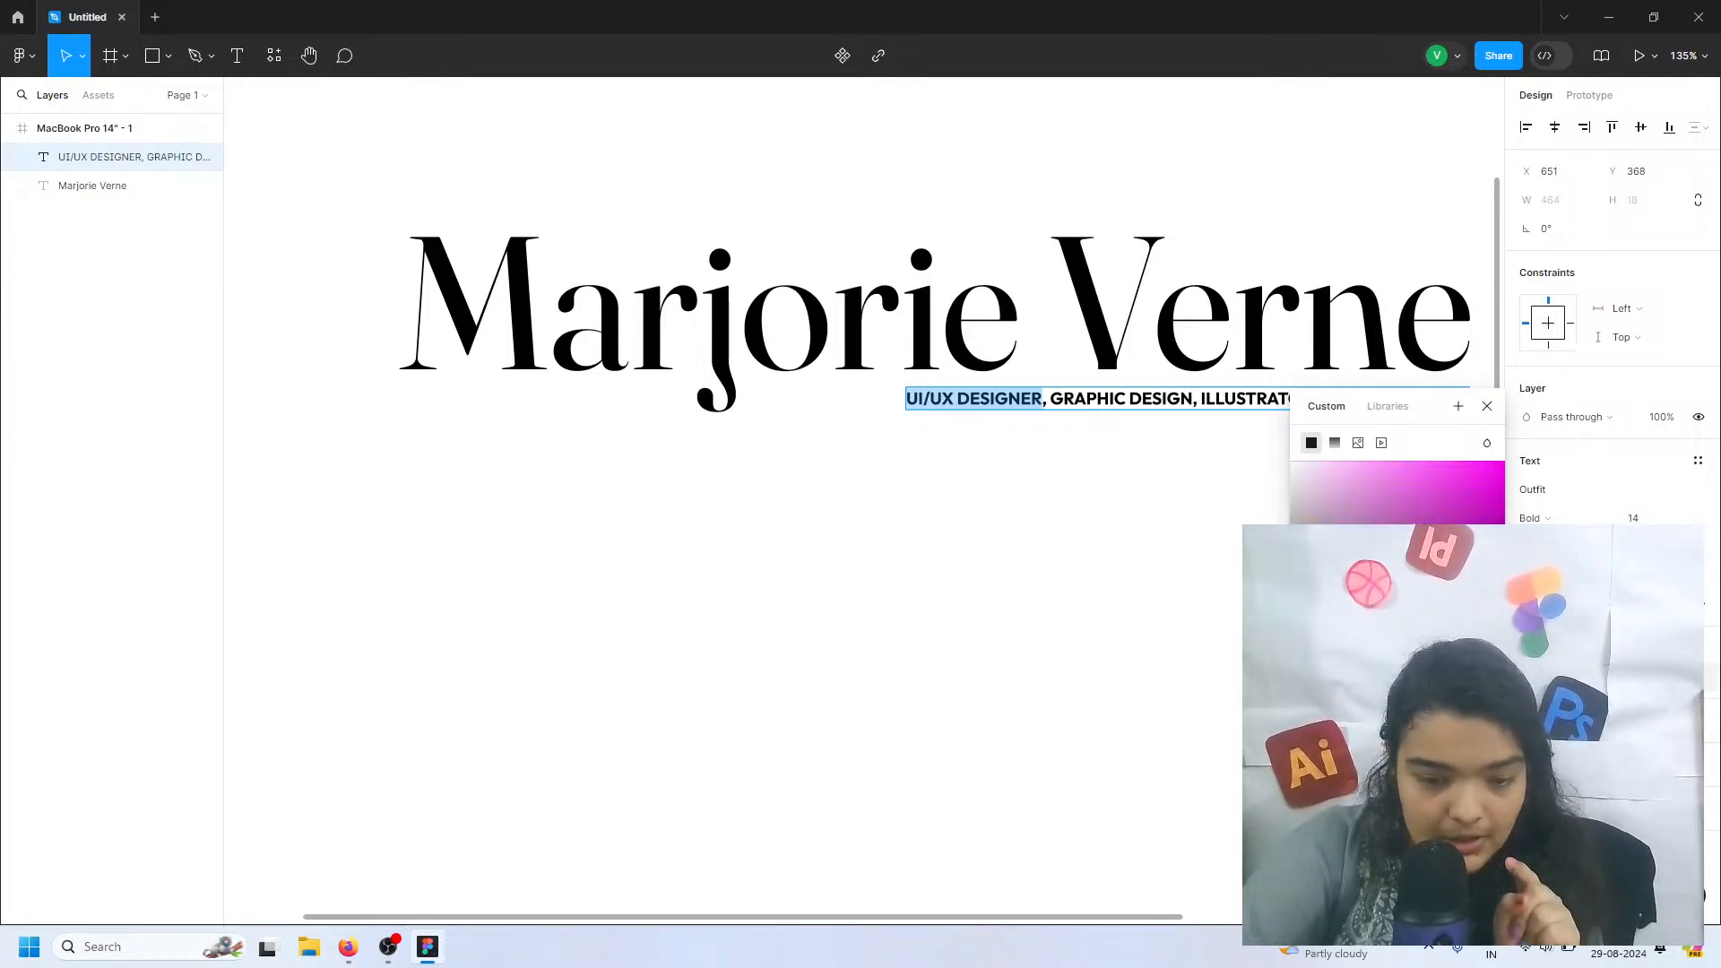
{"action": "left_click_drag", "start_coordinate": [1462, 574], "coordinate": [1479, 453]}
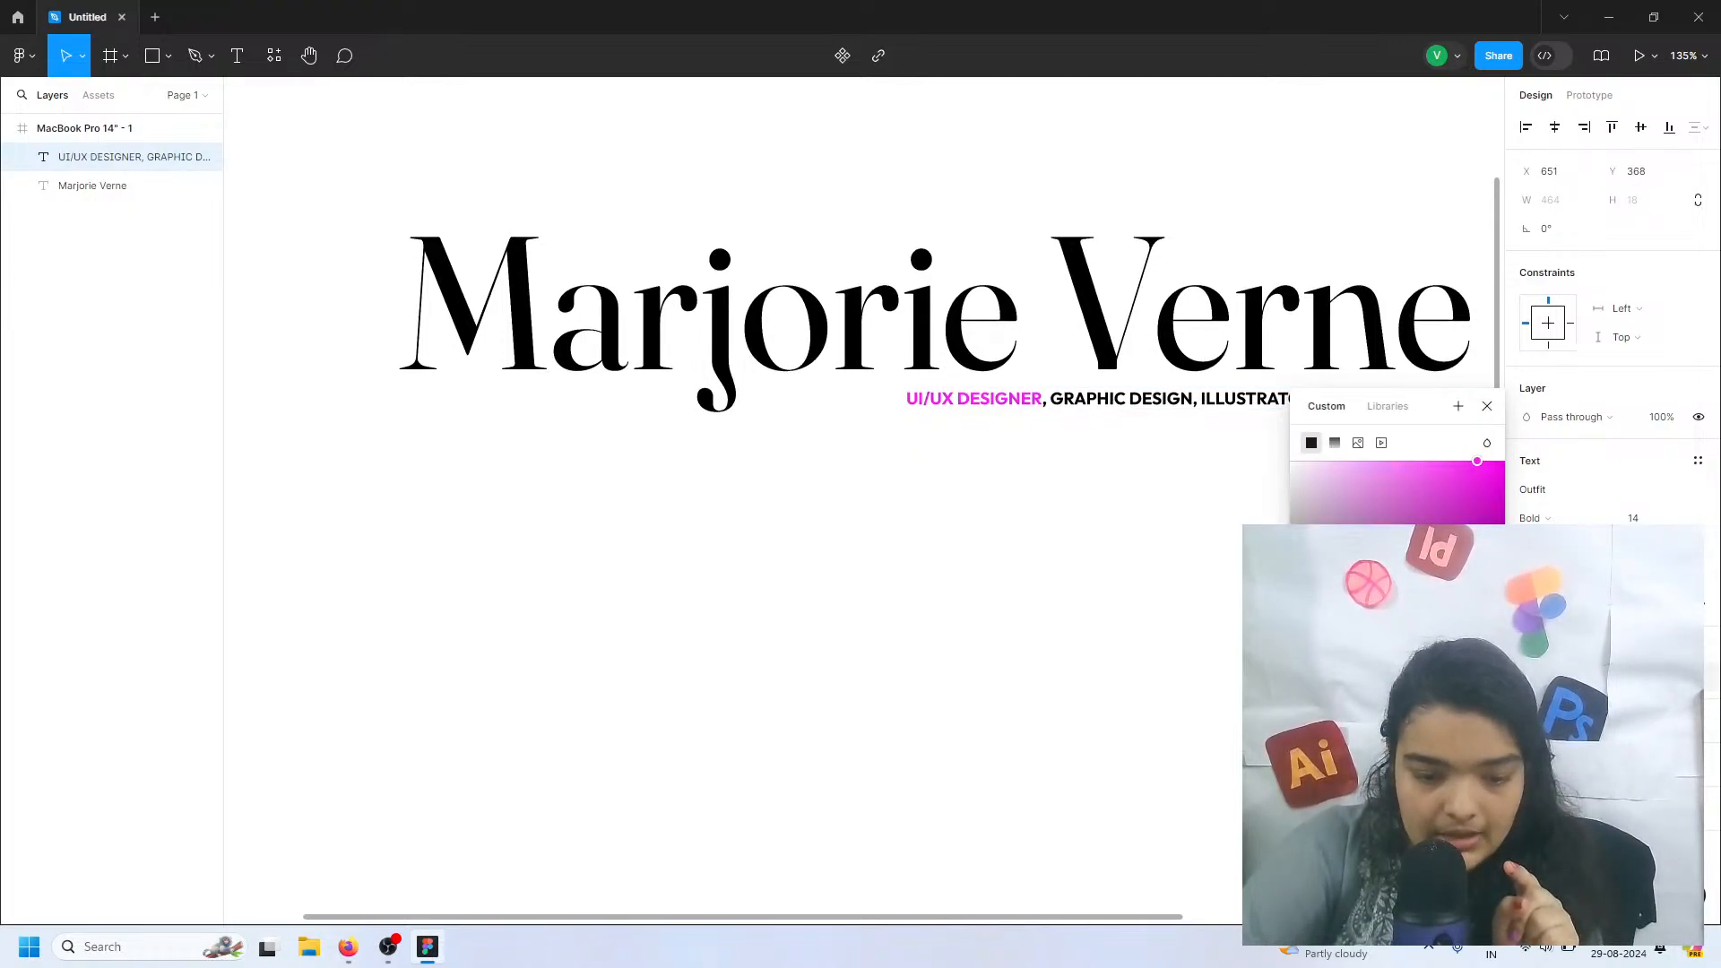
{"action": "left_click", "coordinate": [1459, 695]}
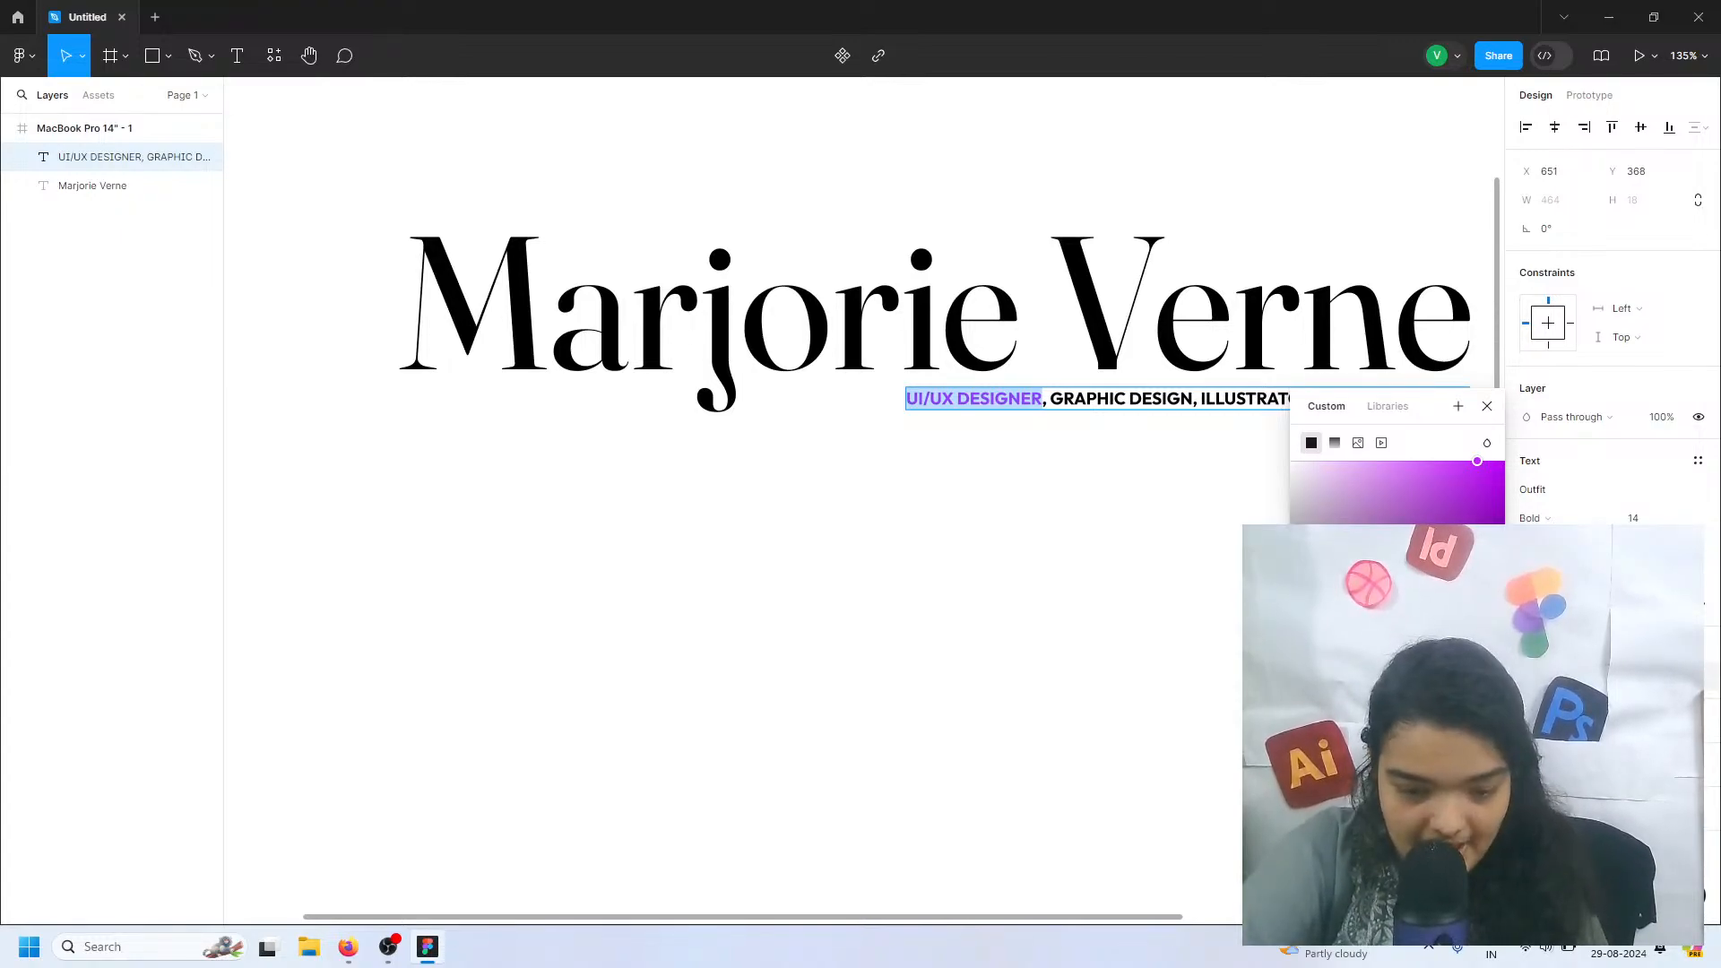
{"action": "left_click_drag", "start_coordinate": [1456, 697], "coordinate": [1355, 697]}
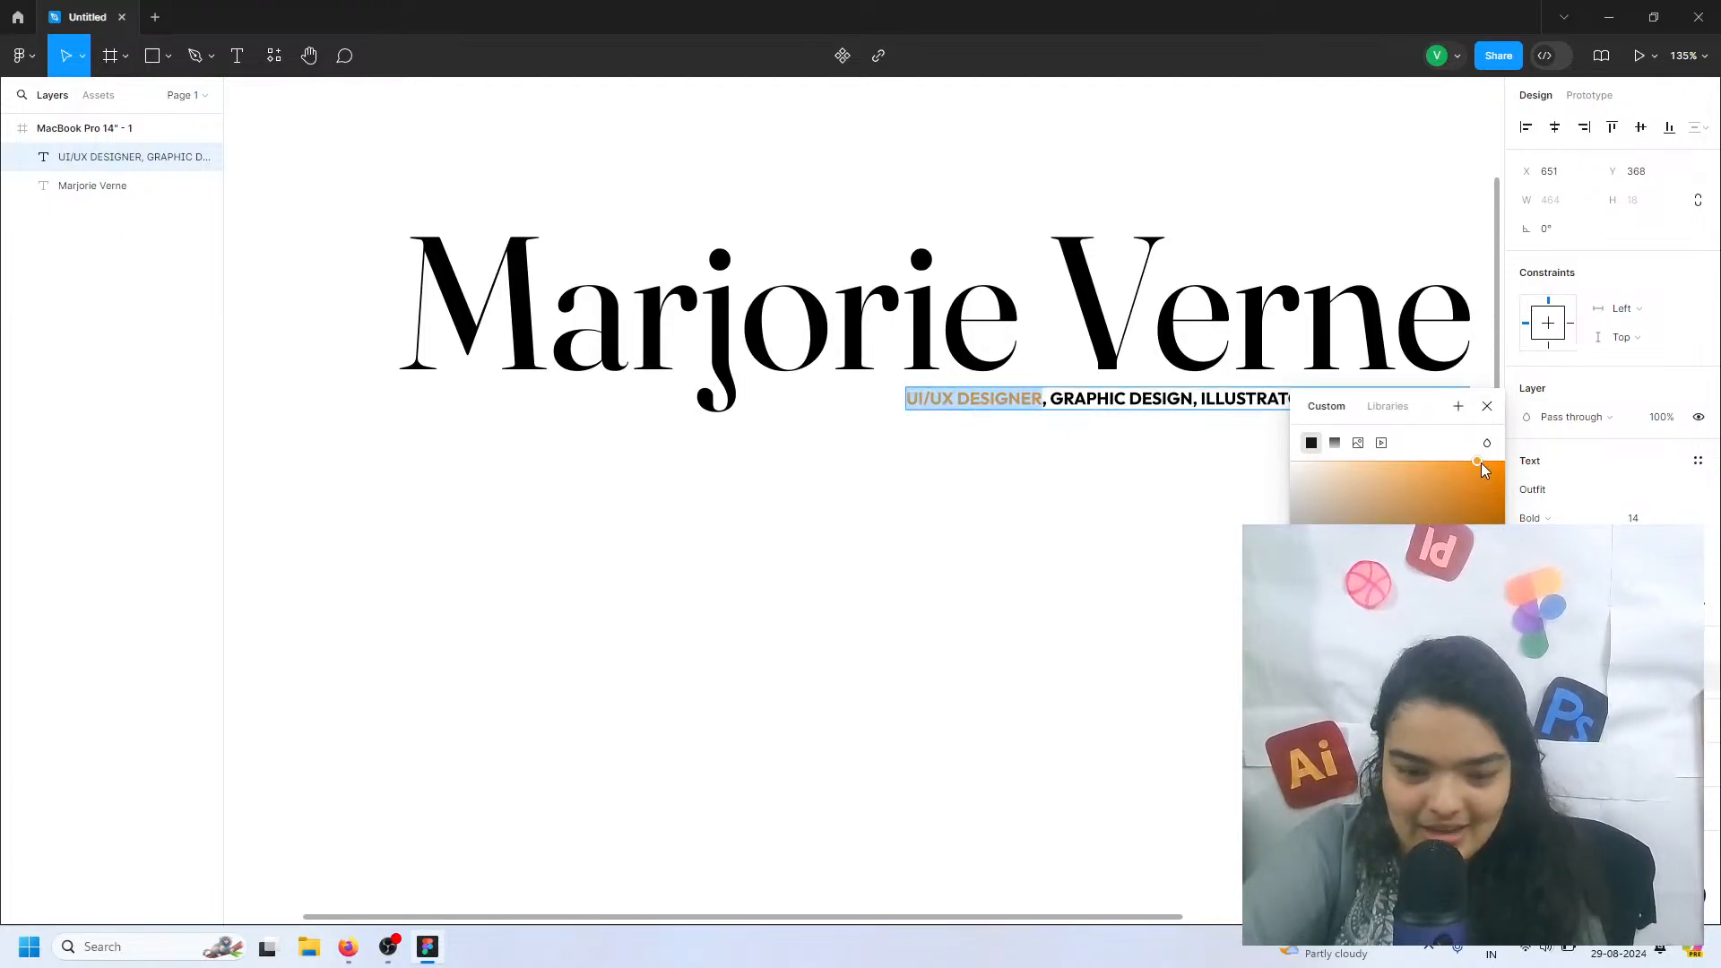
{"action": "left_click_drag", "start_coordinate": [1481, 462], "coordinate": [1505, 462]}
{"action": "left_click_drag", "start_coordinate": [1354, 698], "coordinate": [1355, 697]}
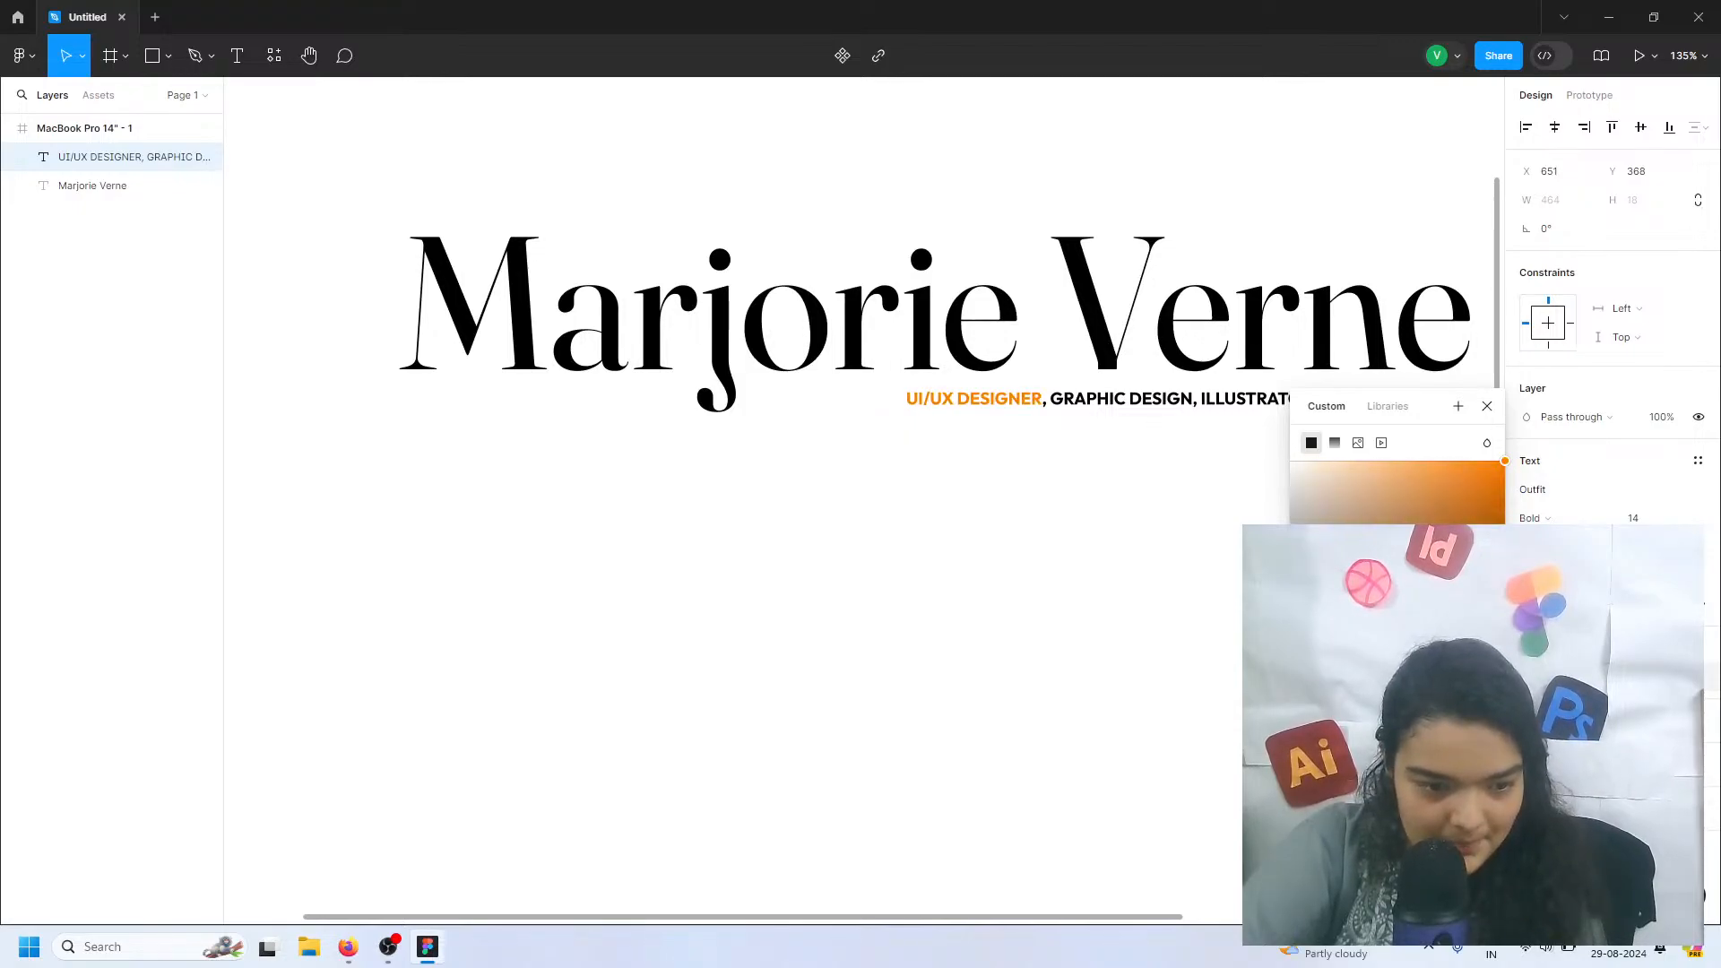
Fine-tune the "UI/UX DESIGNER" words to a slightly lighter, less saturated orange and finish editing the text
{"action": "scroll", "coordinate": [964, 429], "scroll_direction": "up", "scroll_amount": 5, "text": "ctrl"}
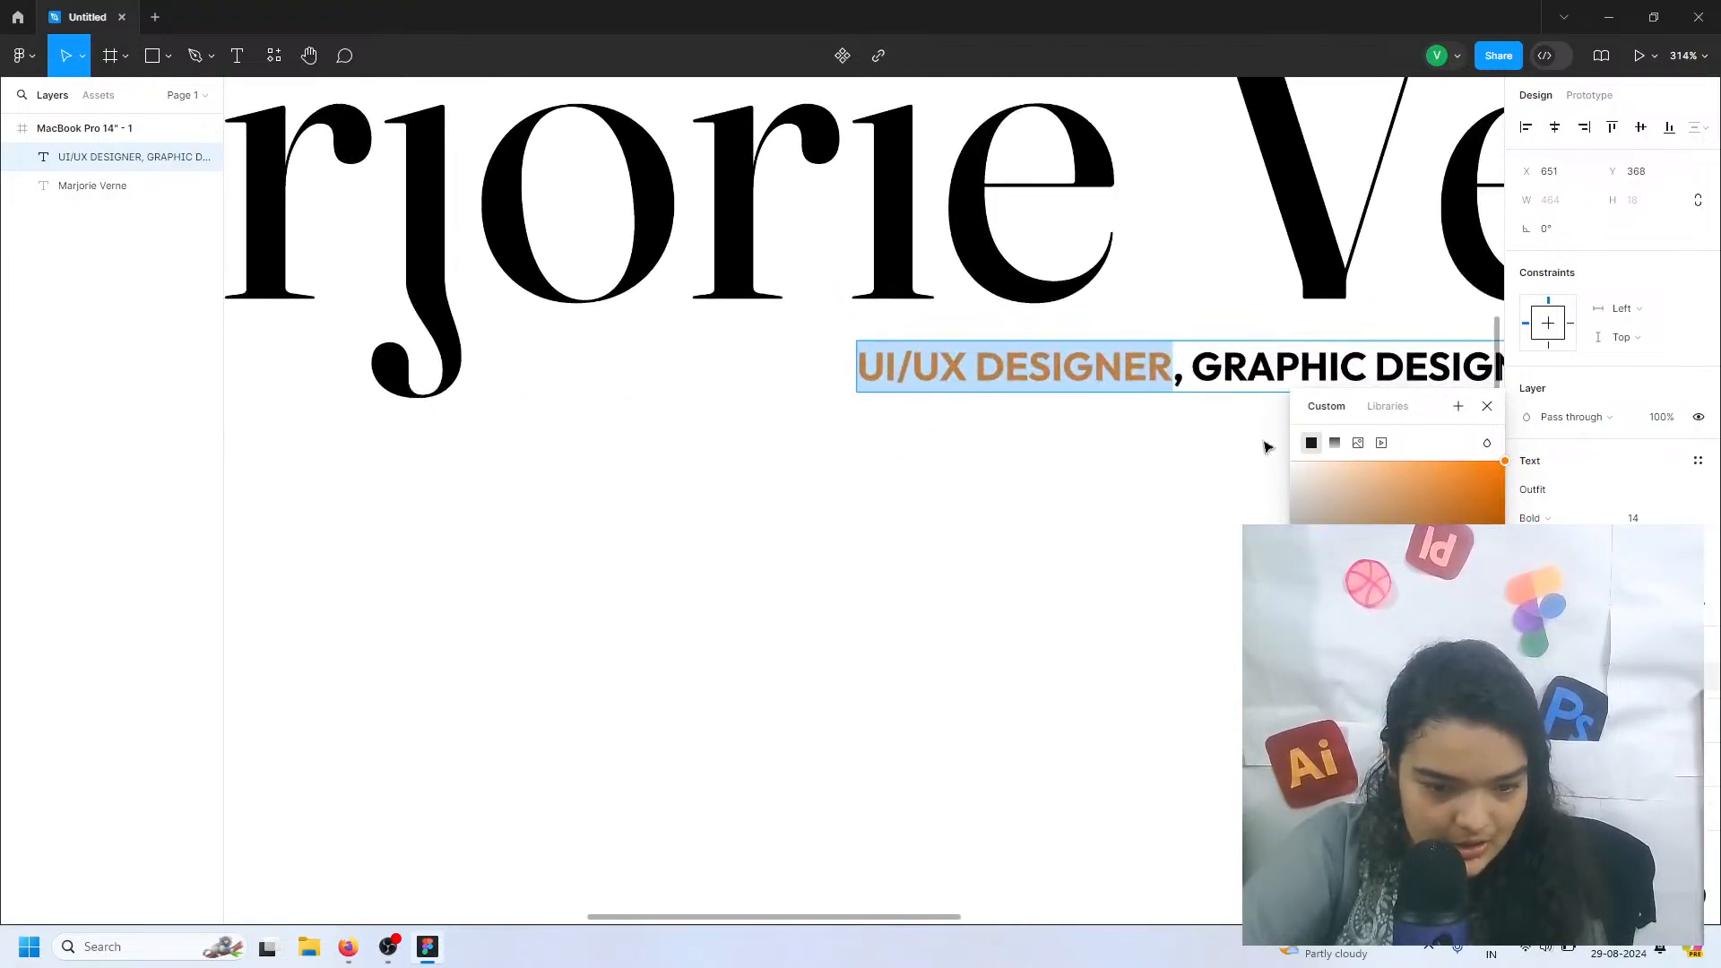
{"action": "left_click_drag", "start_coordinate": [1355, 697], "coordinate": [1353, 697]}
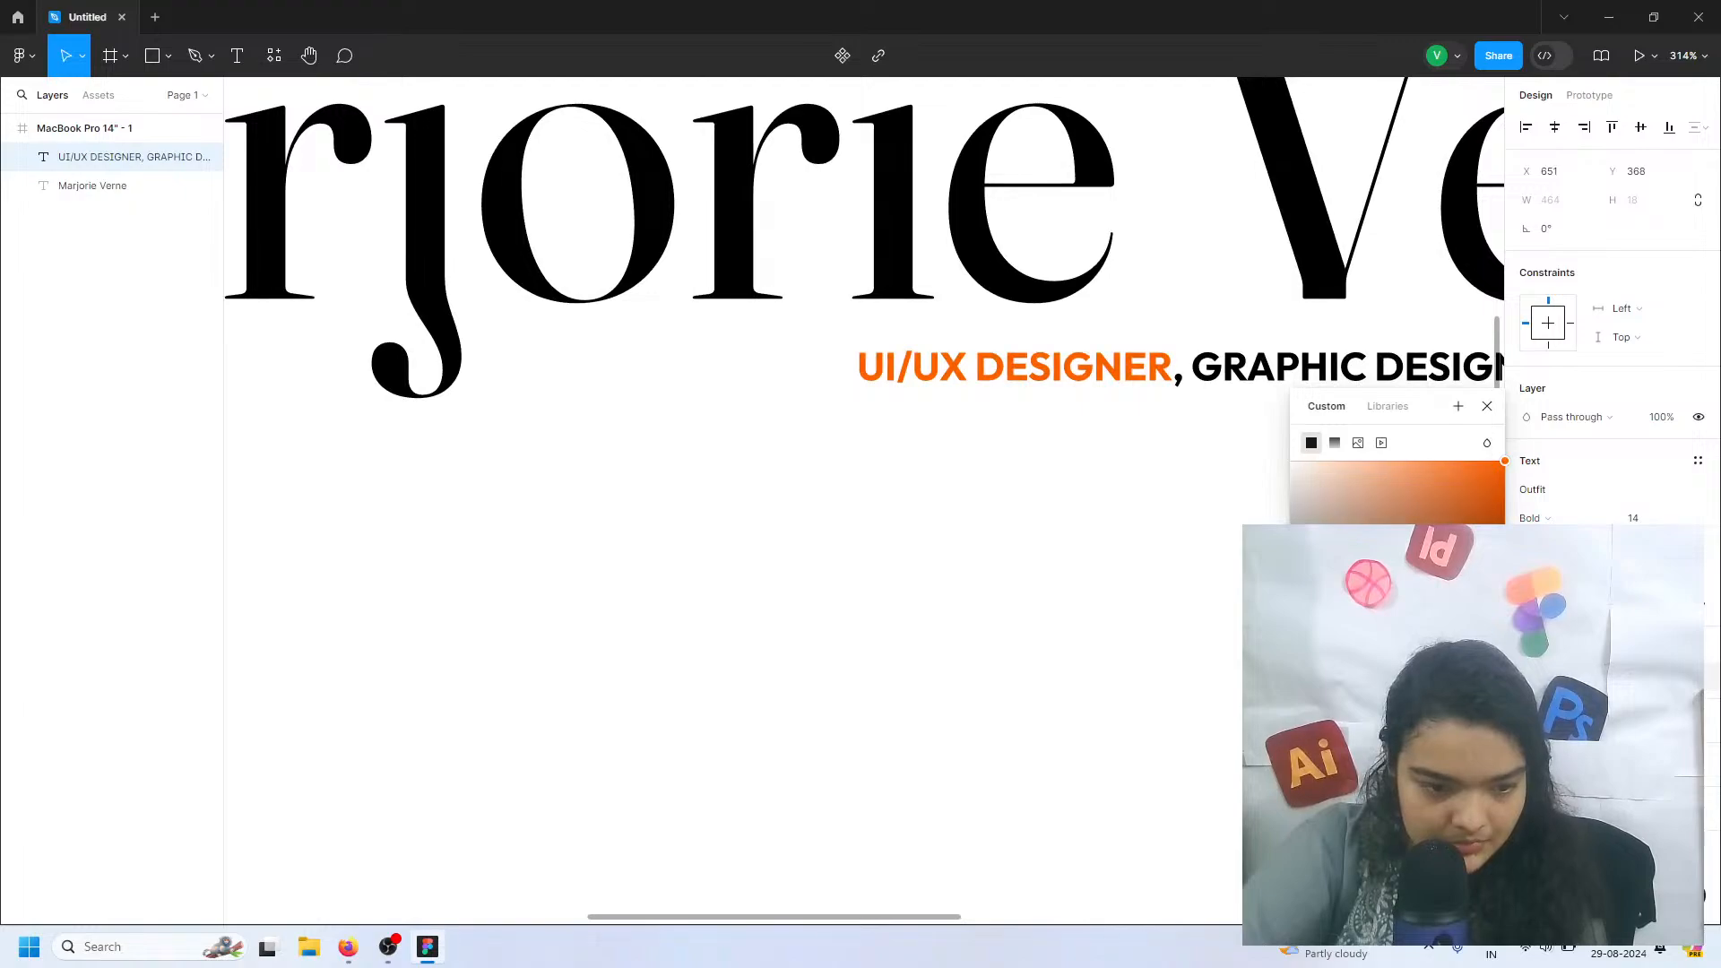
{"action": "left_click_drag", "start_coordinate": [1491, 529], "coordinate": [1475, 407]}
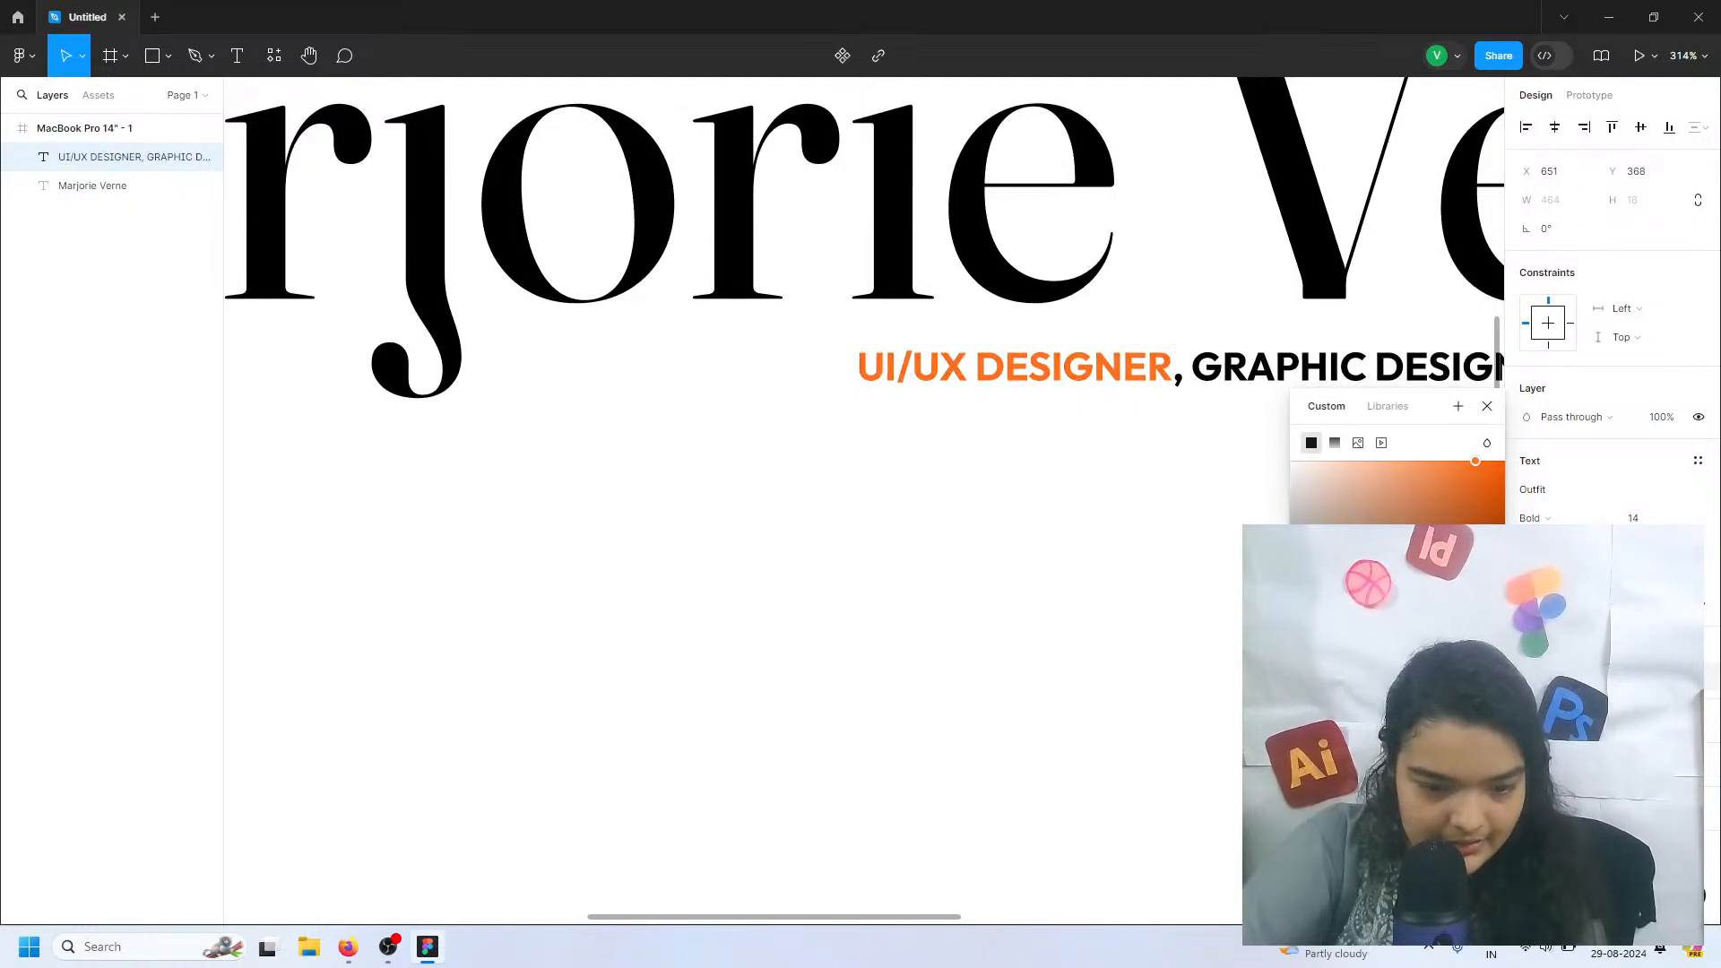
{"action": "left_click_drag", "start_coordinate": [1353, 697], "coordinate": [1352, 697]}
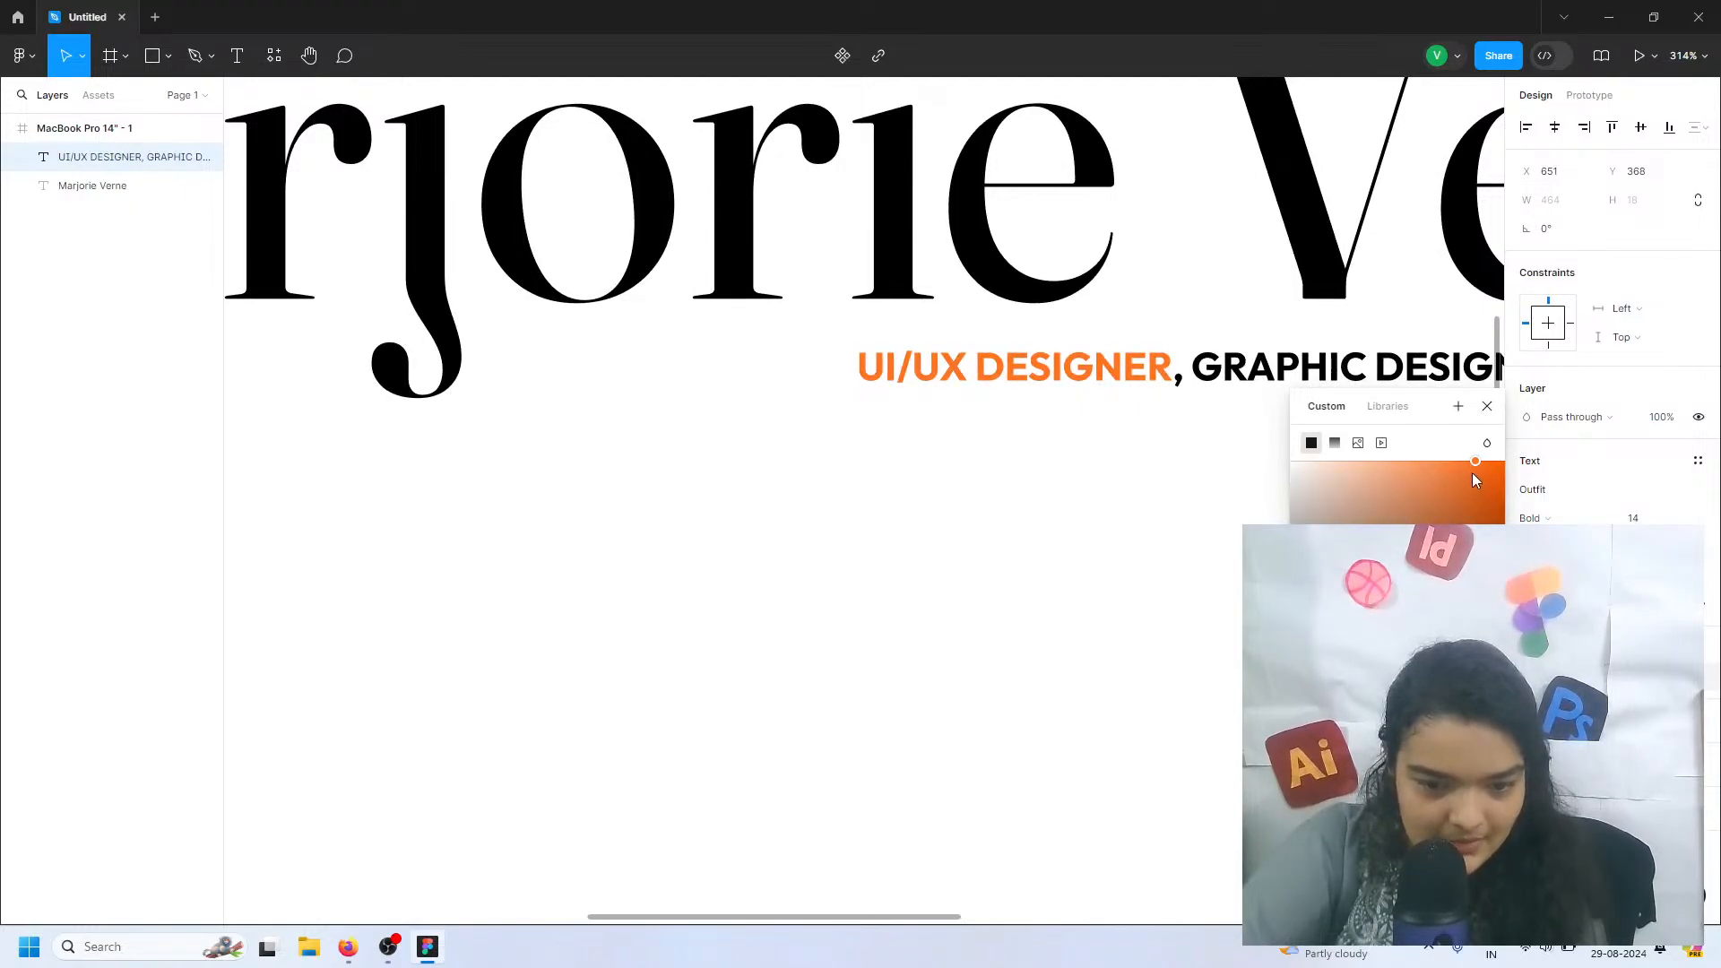
{"action": "left_click", "coordinate": [1482, 462]}
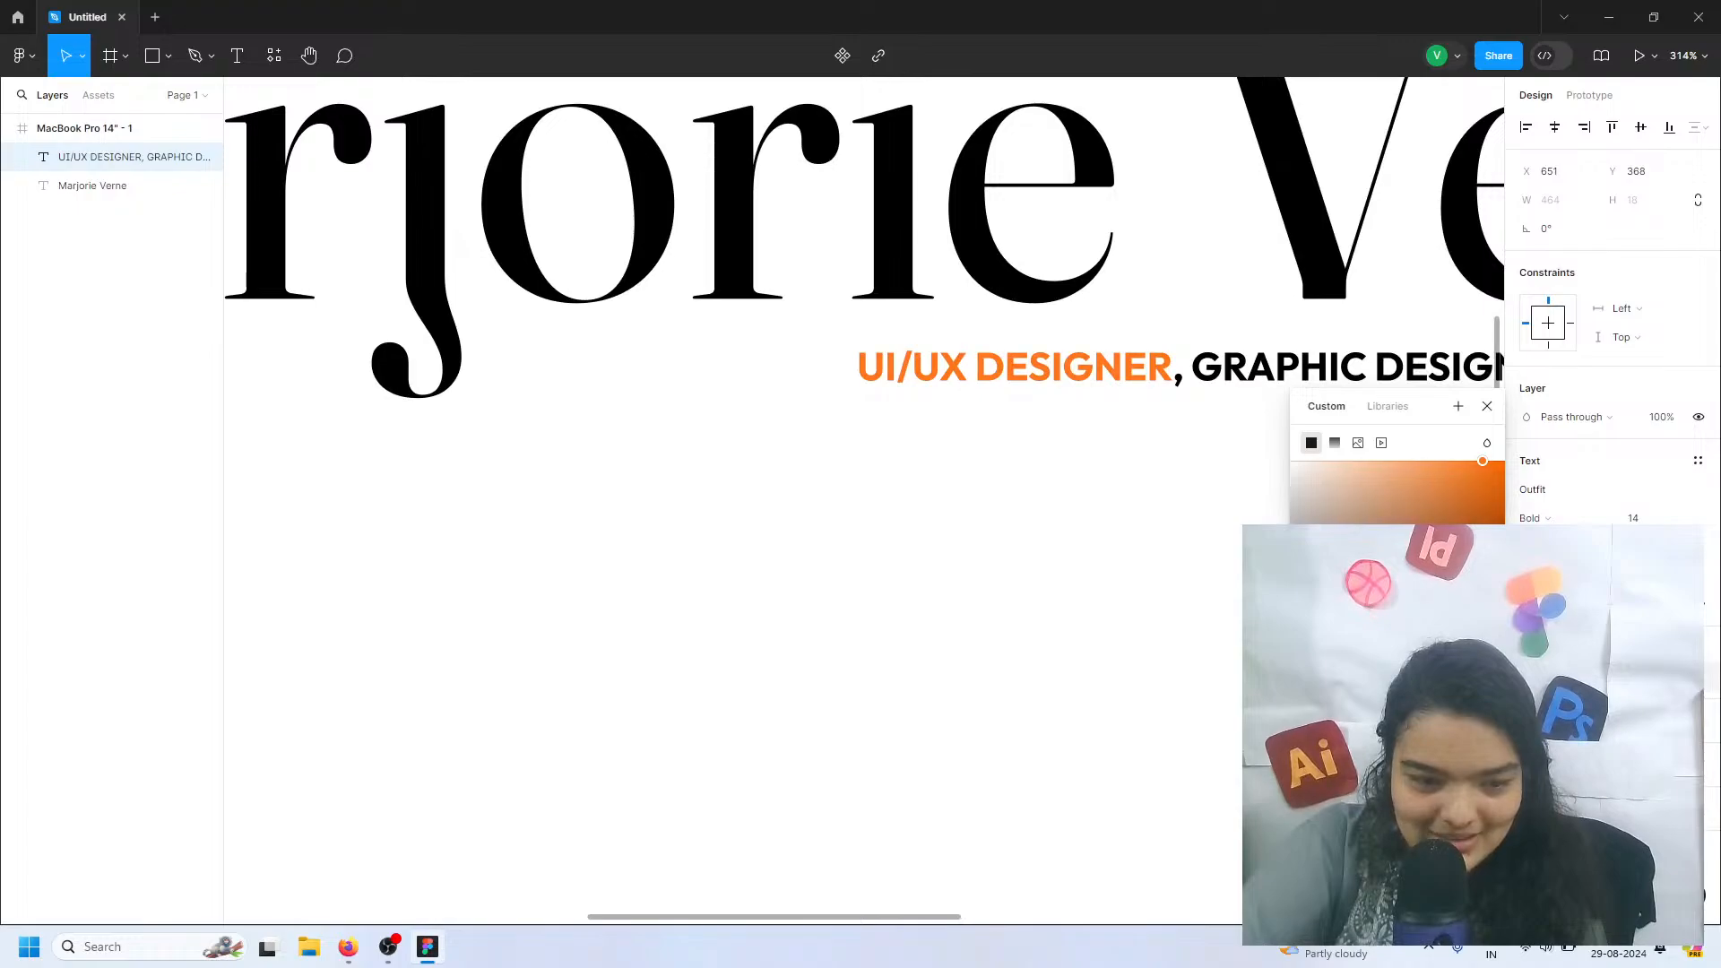
{"action": "left_click_drag", "start_coordinate": [1353, 697], "coordinate": [1355, 697]}
{"action": "scroll", "coordinate": [1092, 543], "scroll_direction": "down", "scroll_amount": 2}
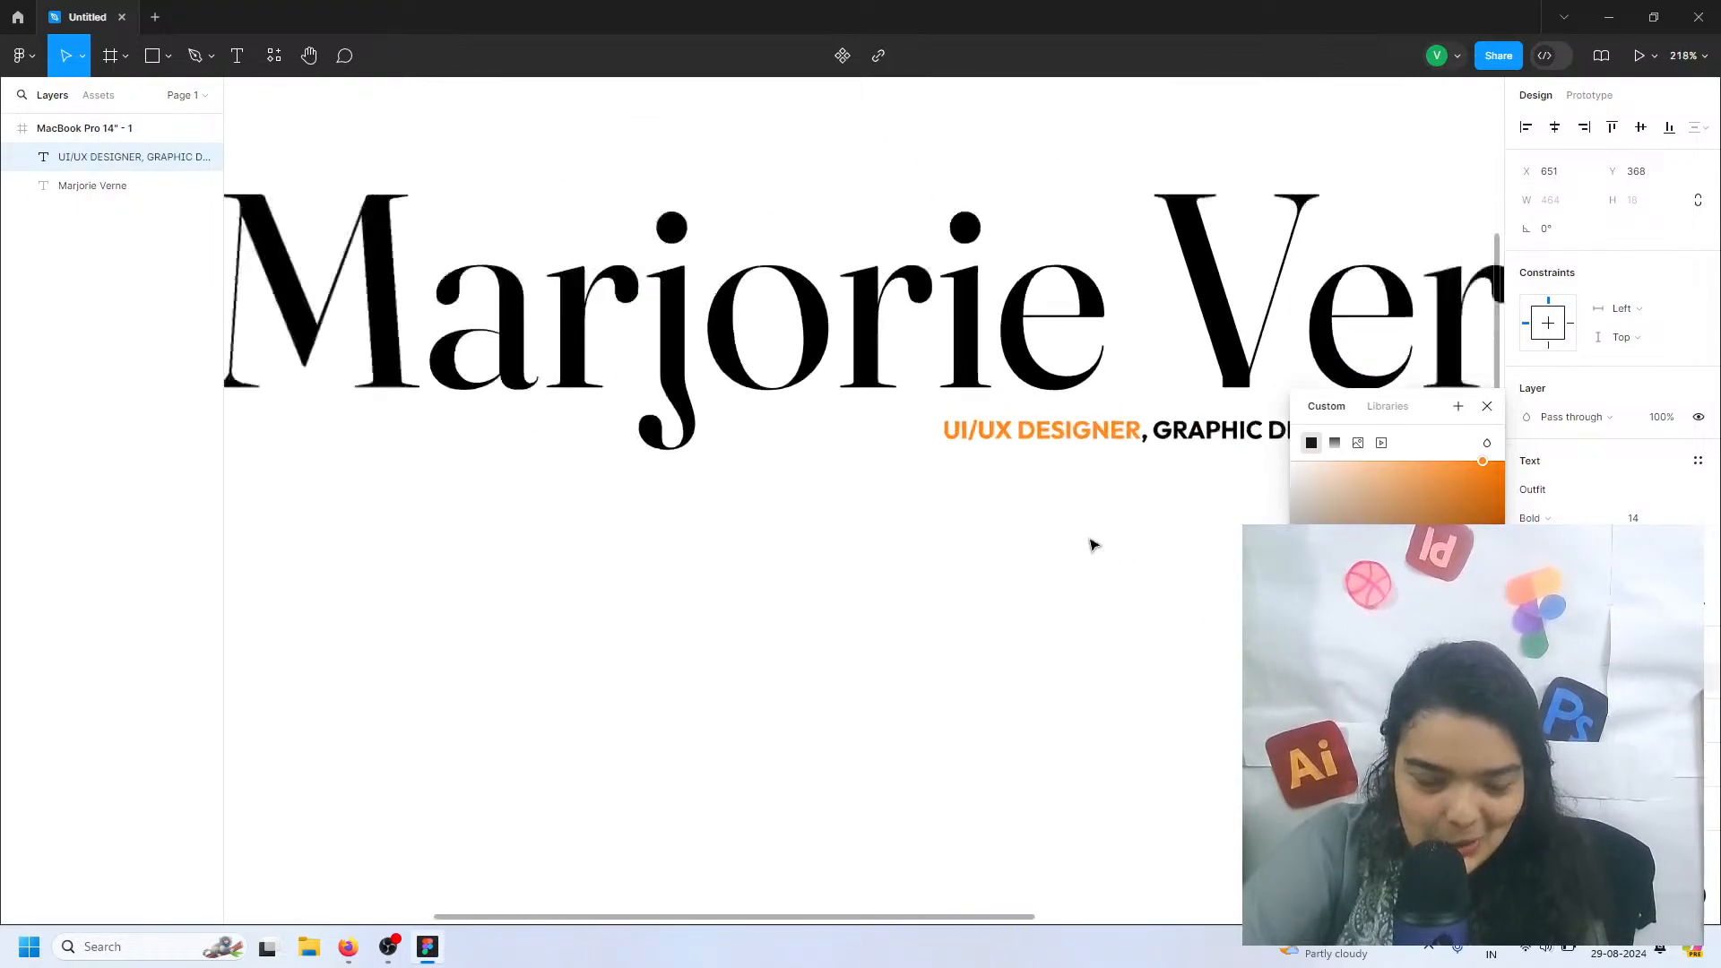
{"action": "left_click", "coordinate": [1091, 543]}
{"action": "scroll", "coordinate": [1092, 543], "scroll_direction": "down", "scroll_amount": 1}
{"action": "key", "text": "shift+1"}
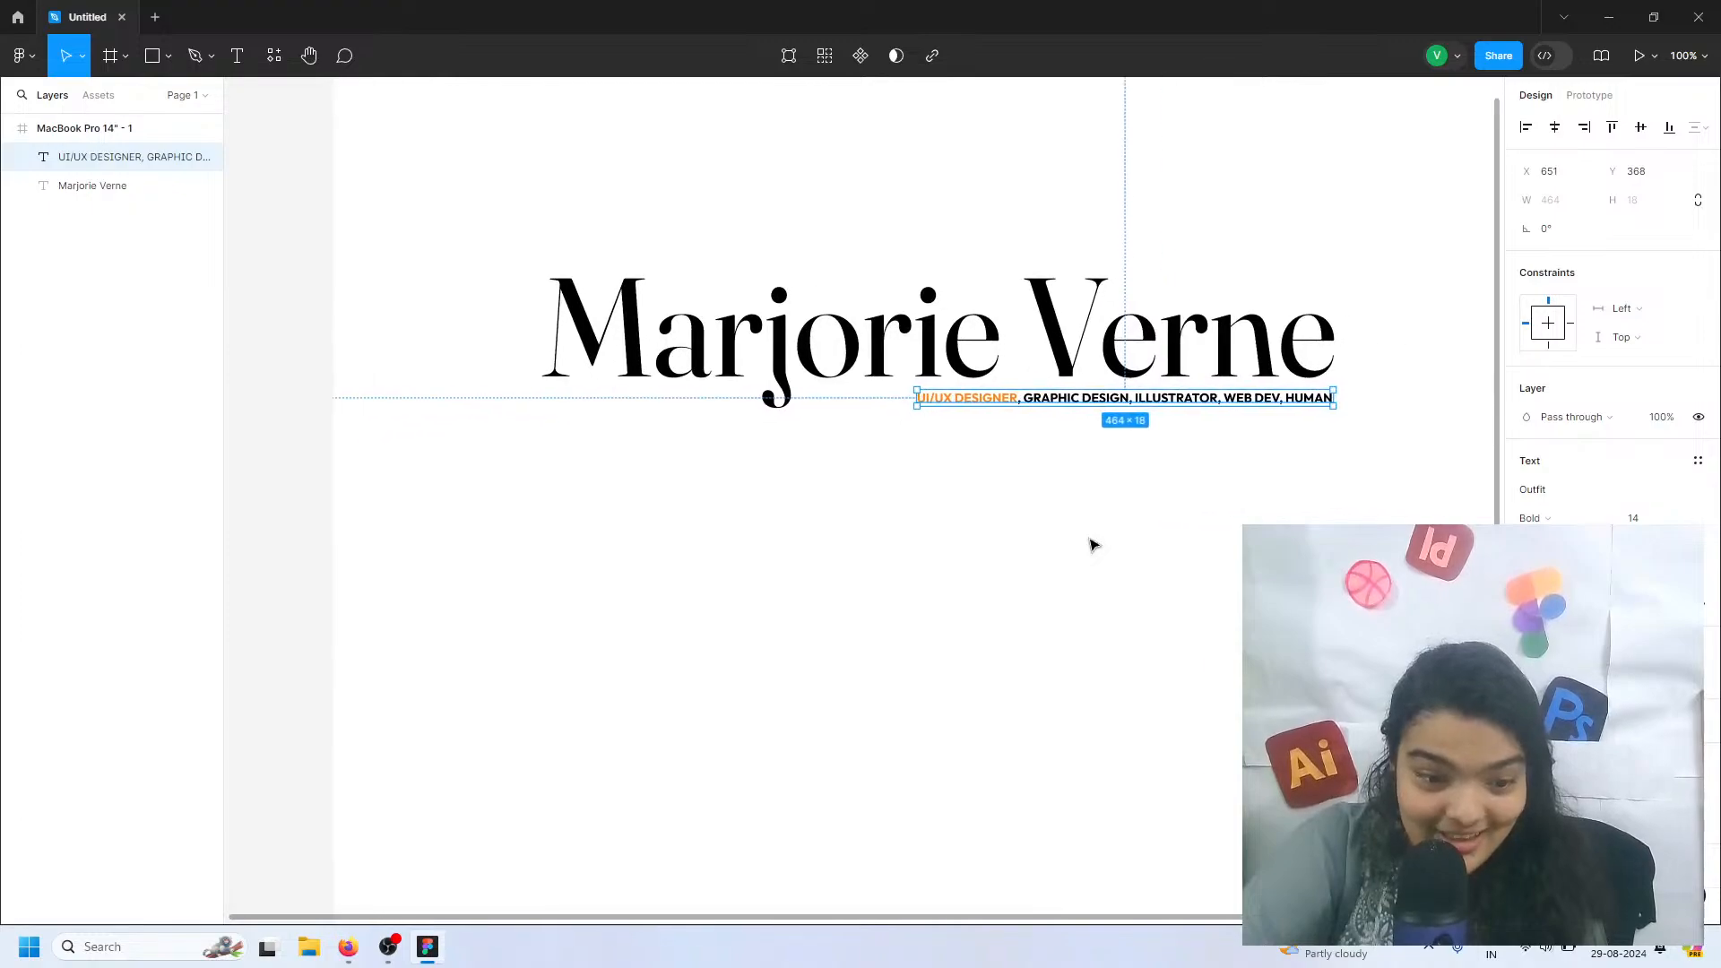
{"action": "left_click", "coordinate": [919, 583]}
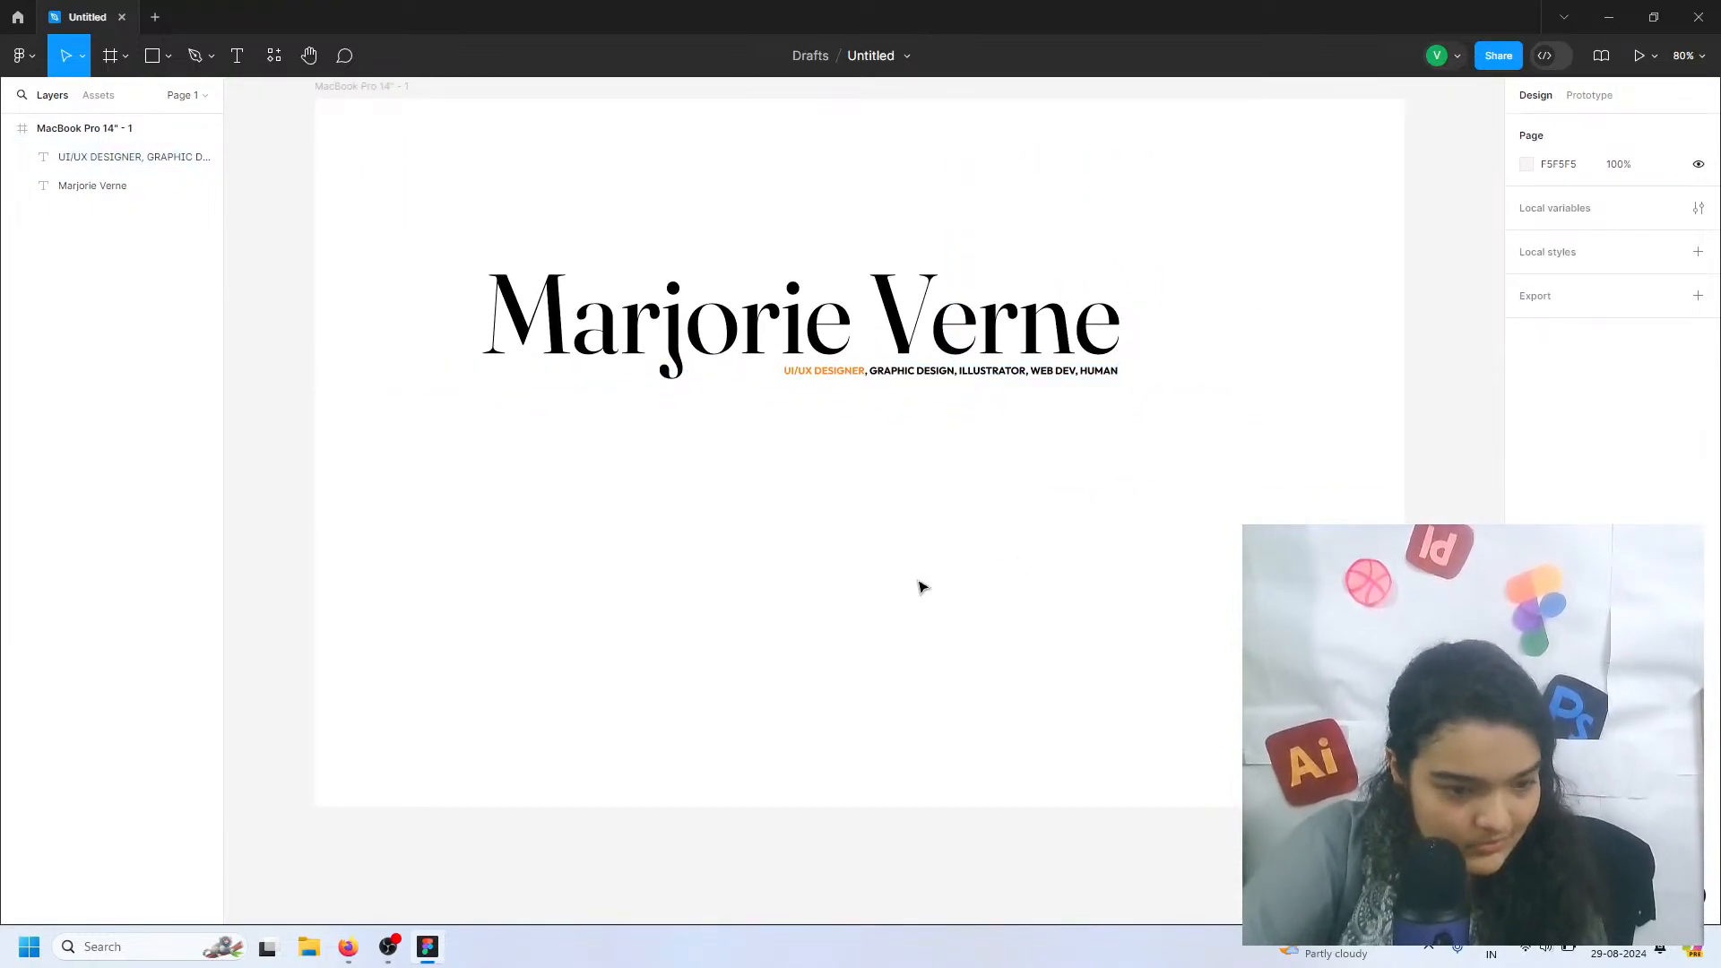
{"action": "left_click", "coordinate": [840, 383]}
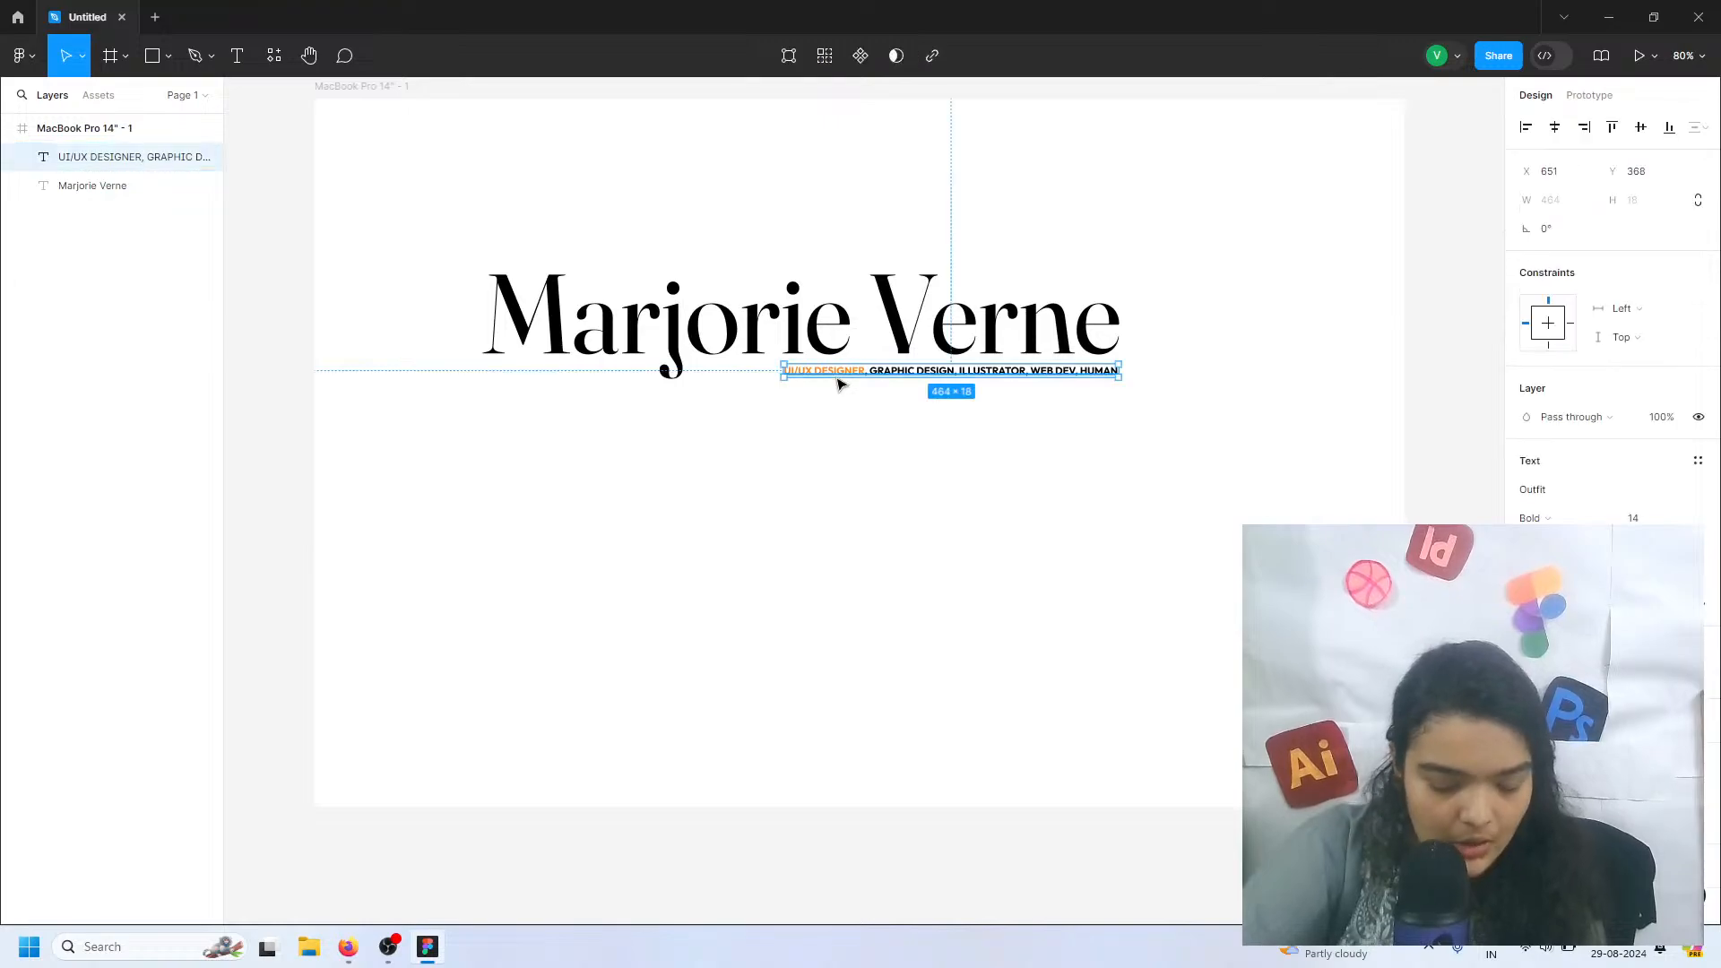
{"action": "key", "text": "Down"}
{"action": "key", "text": "Up"}
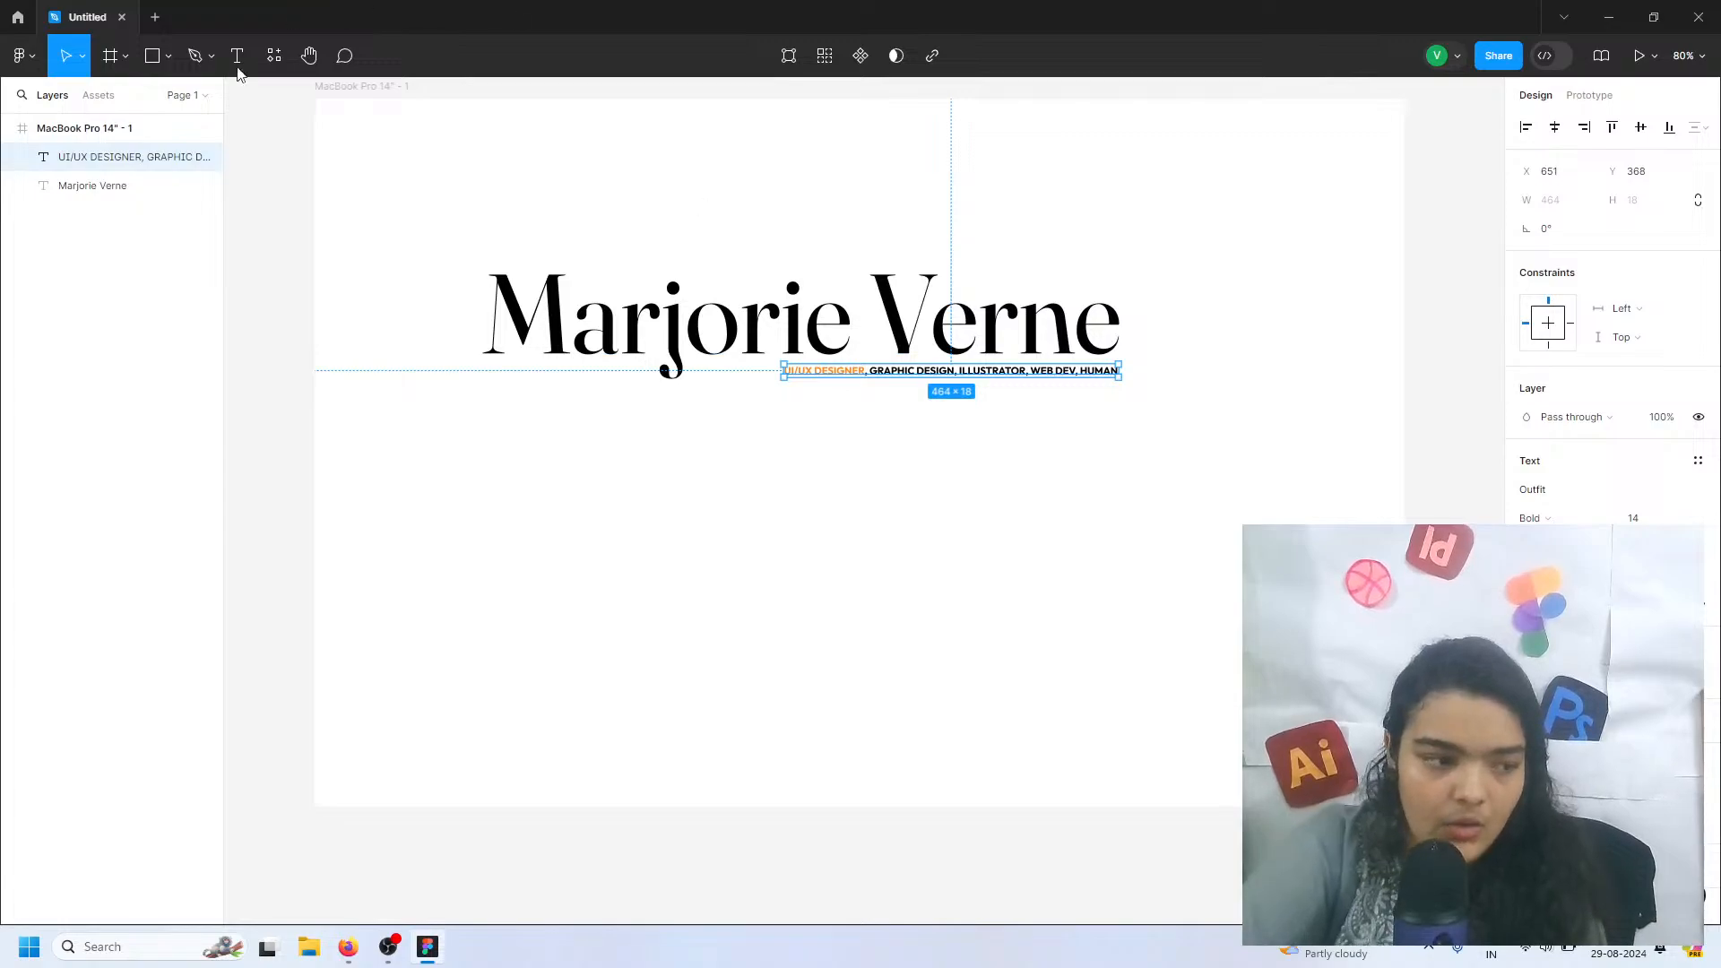
Draw a rectangle about 405 × 376 below the name heading and set its width to 376 to make it square
{"action": "left_click", "coordinate": [151, 53]}
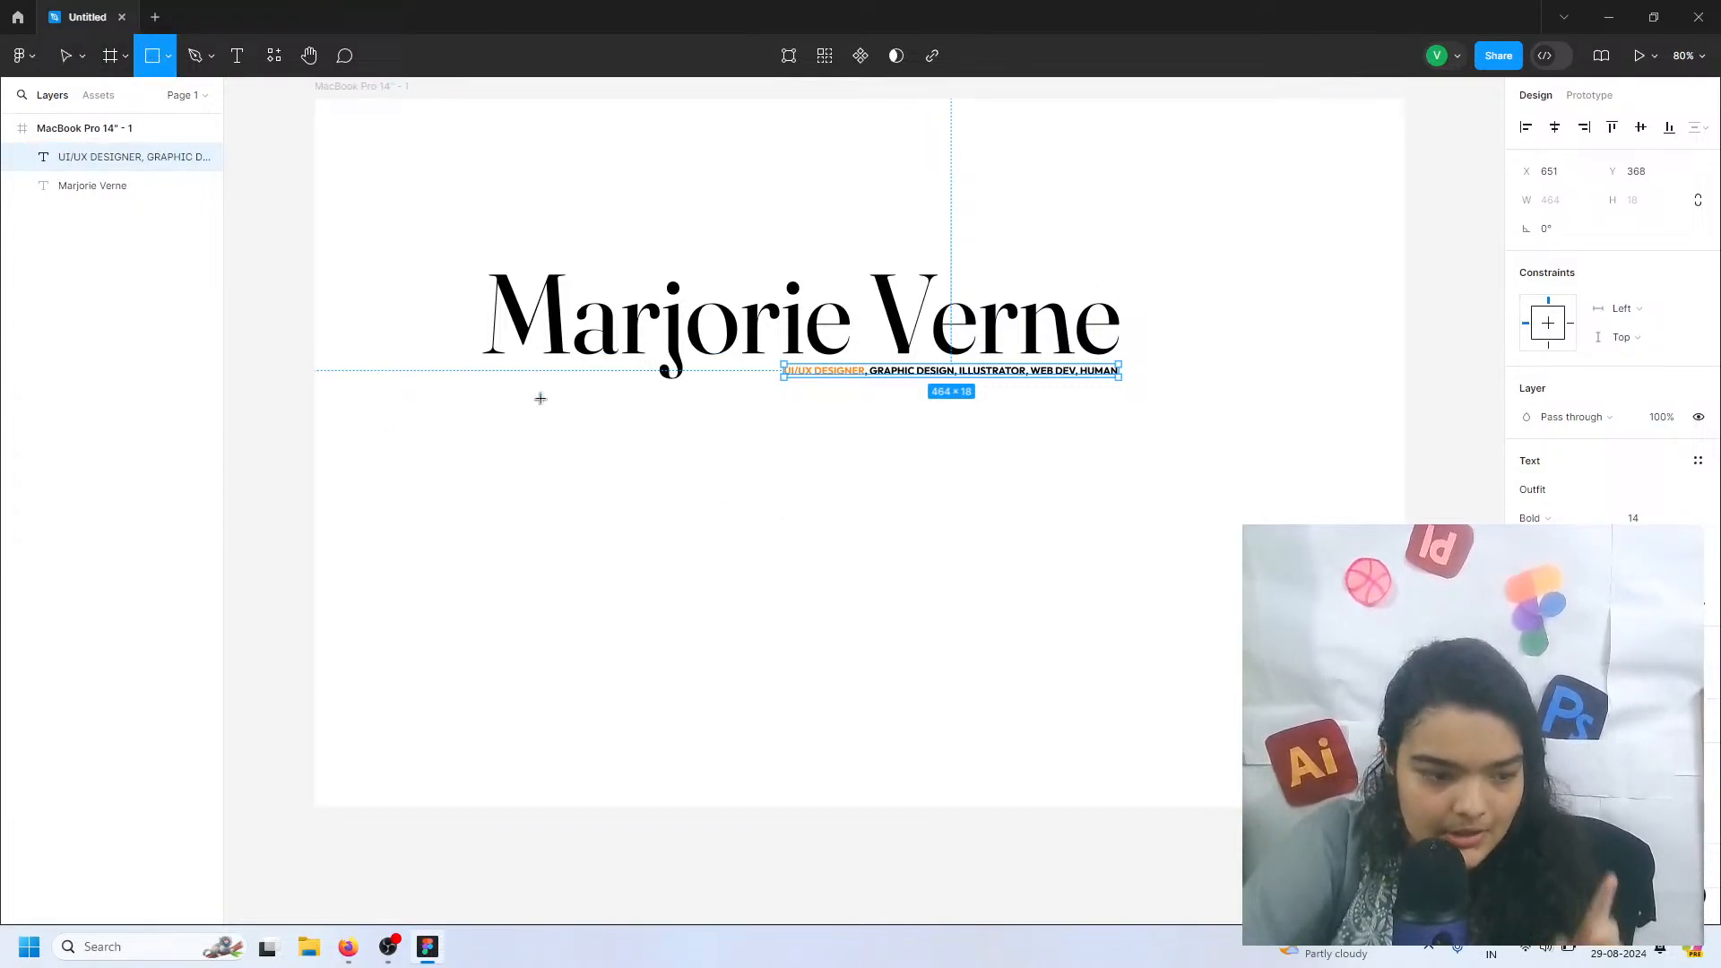
{"action": "left_click_drag", "start_coordinate": [497, 414], "coordinate": [789, 684]}
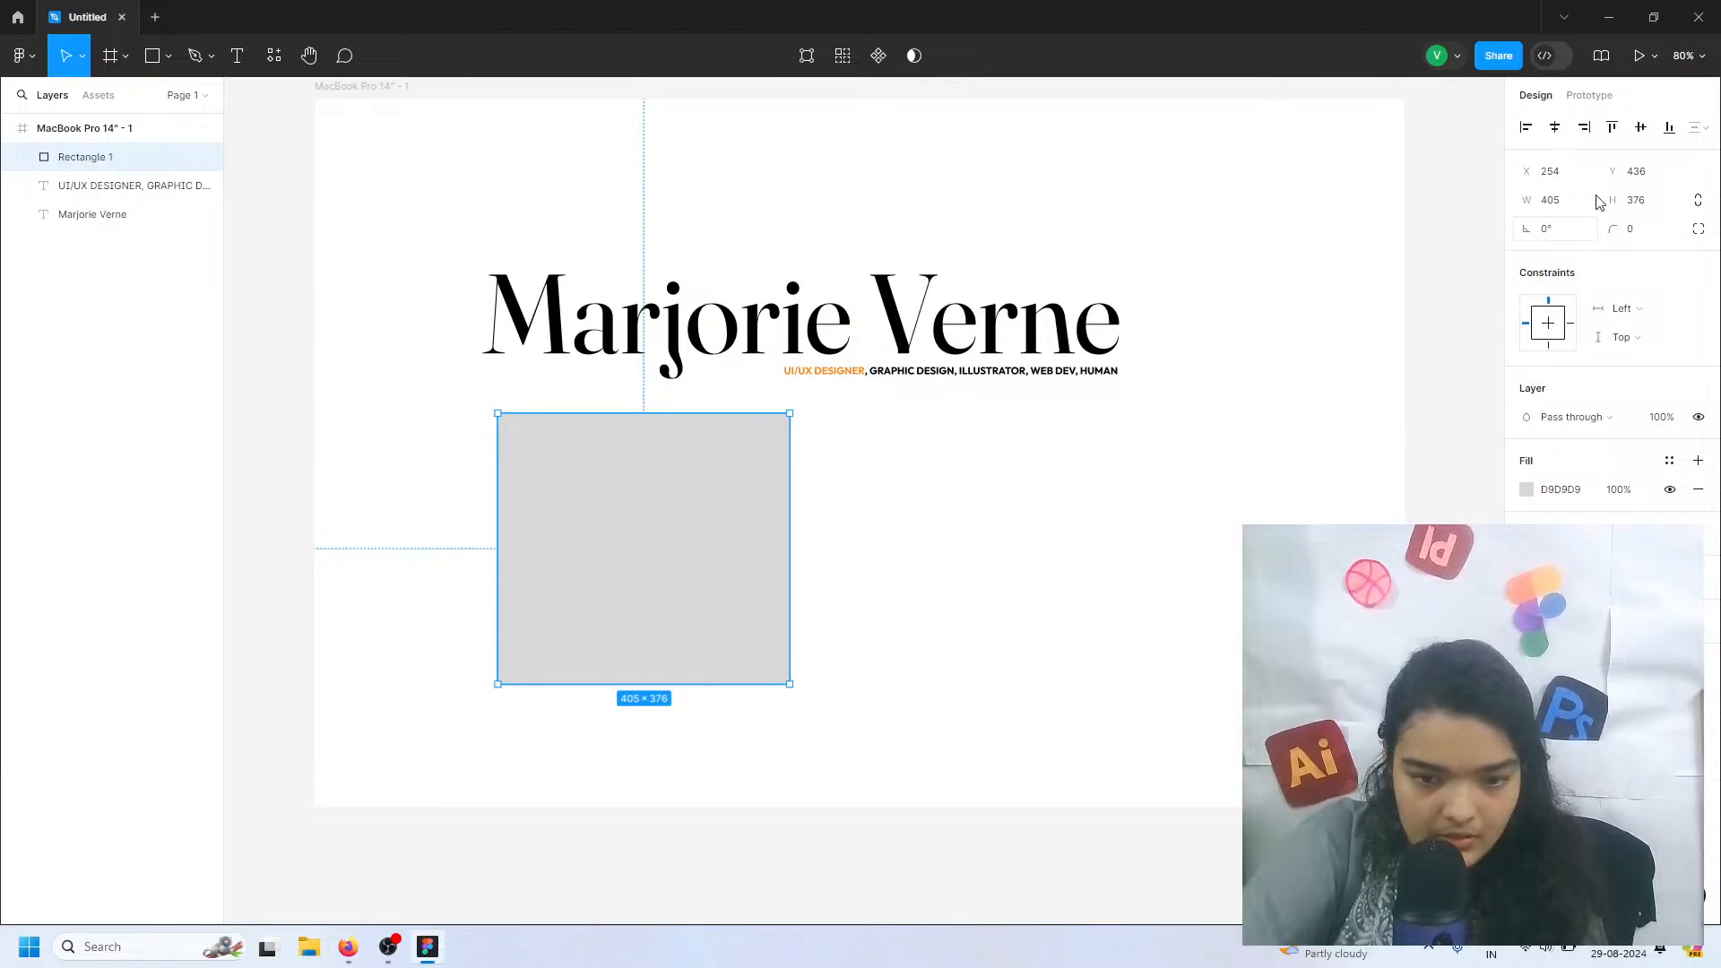
{"action": "left_click", "coordinate": [1646, 202]}
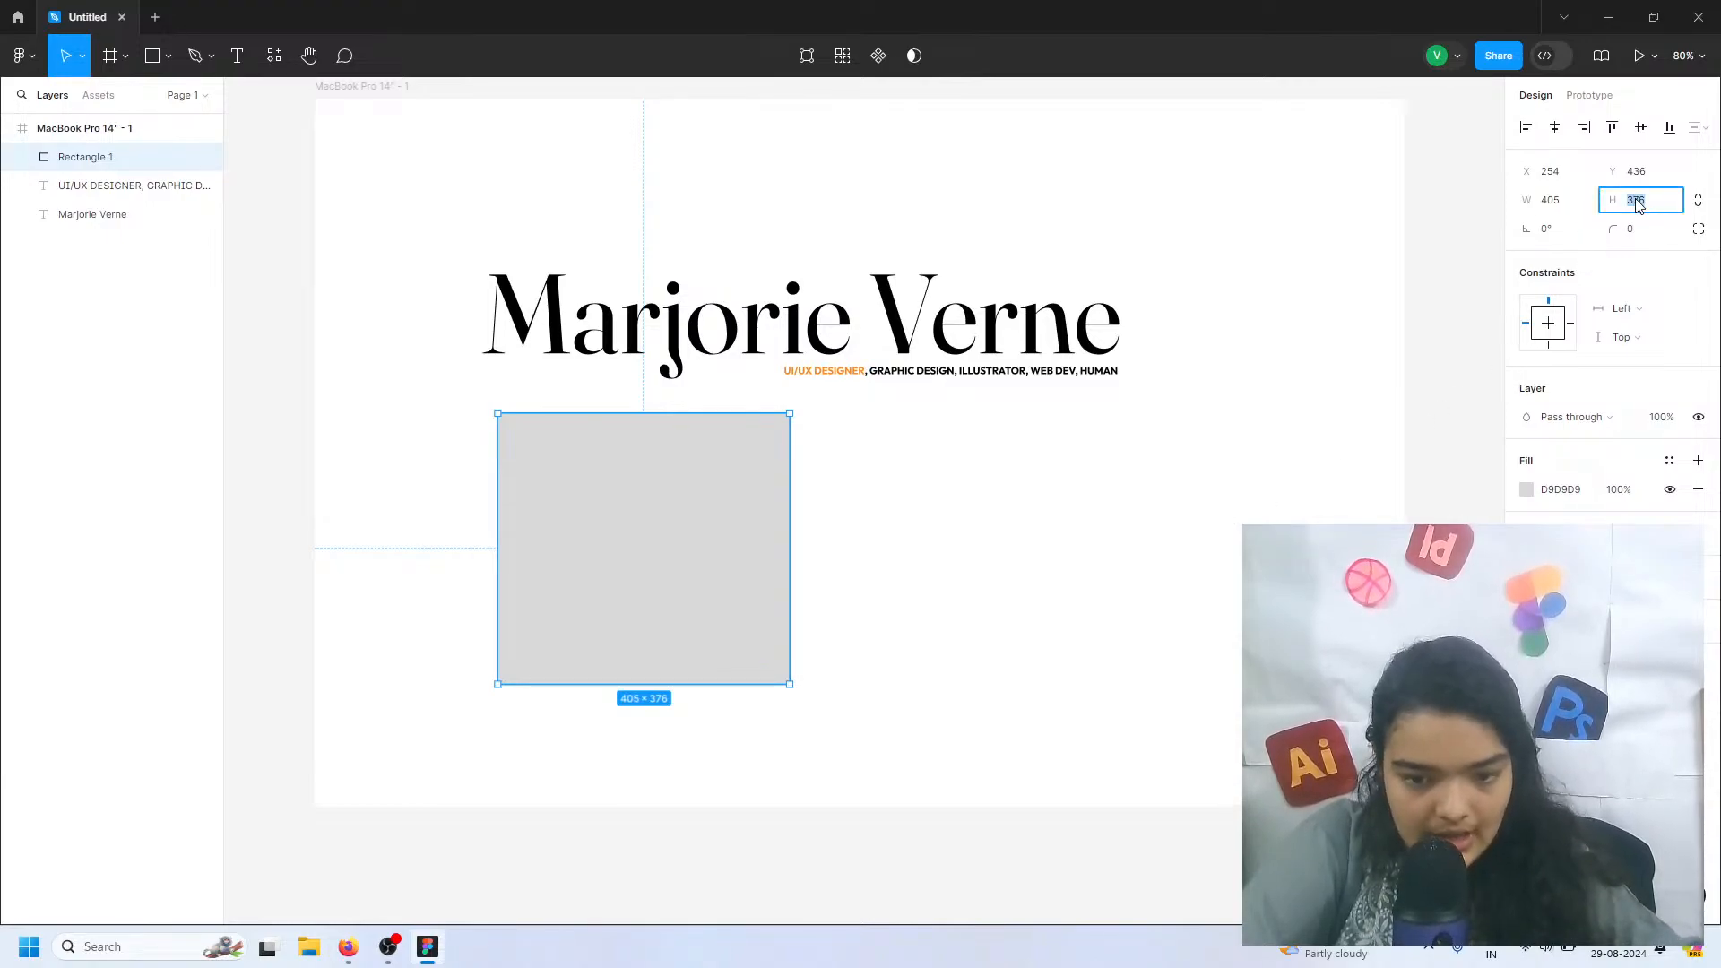
{"action": "left_click", "coordinate": [1569, 204]}
{"action": "type", "text": "376"}
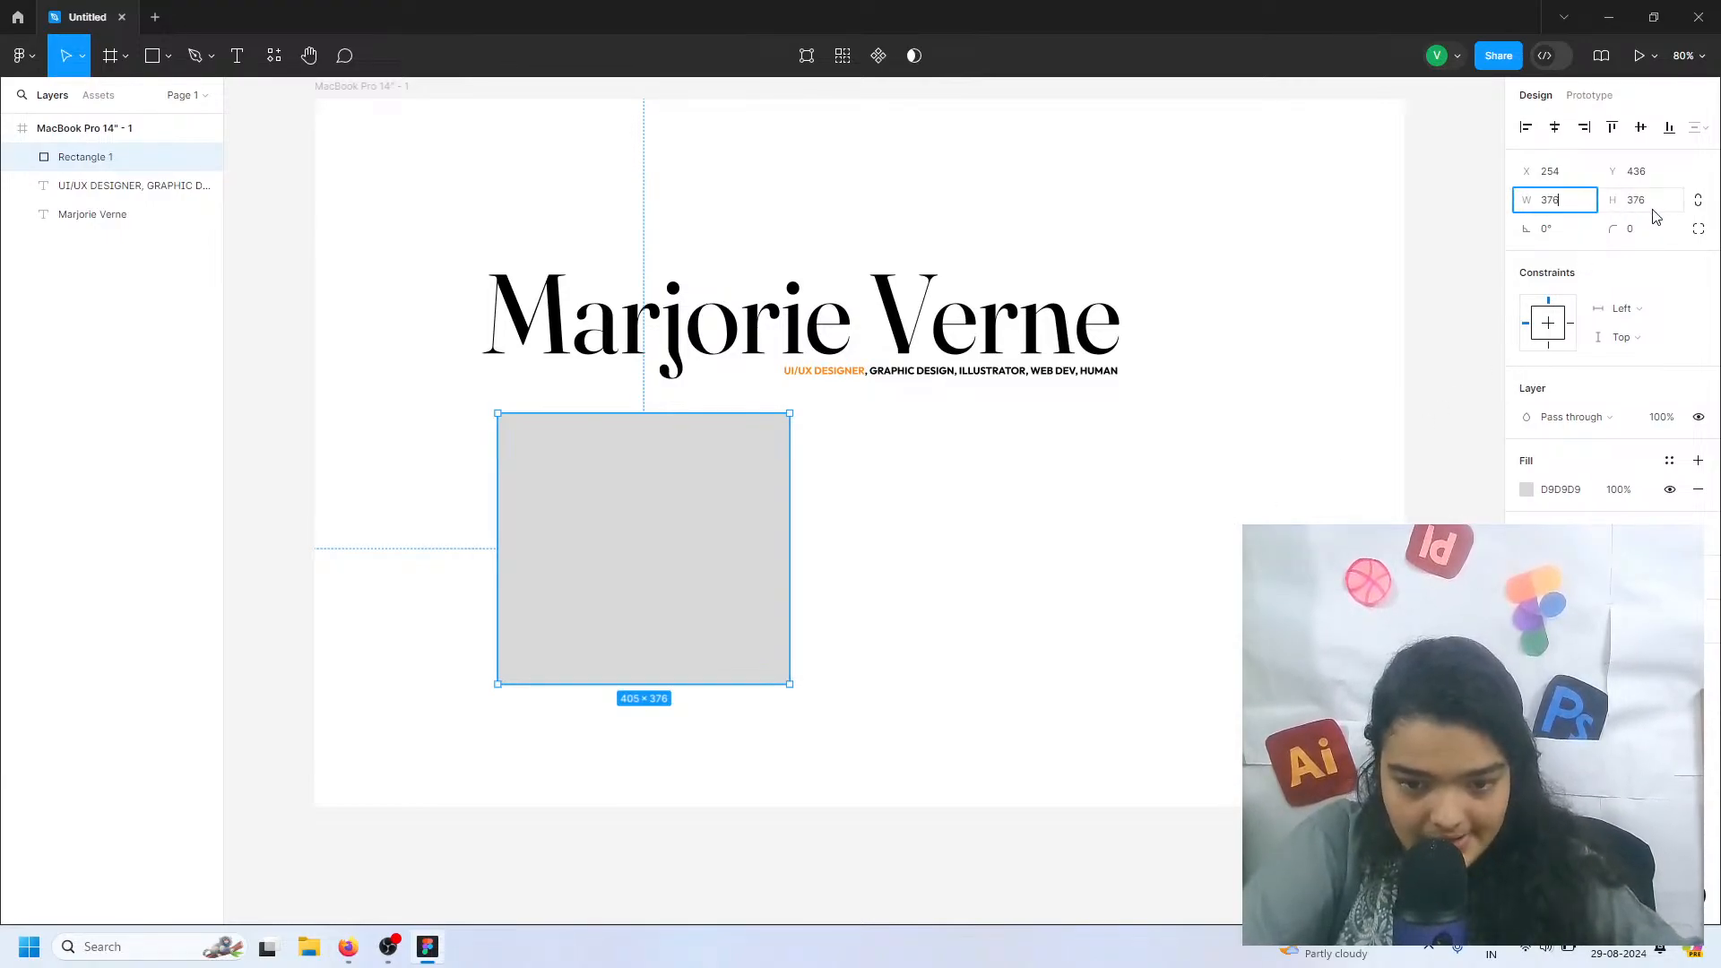
{"action": "key", "text": "Return"}
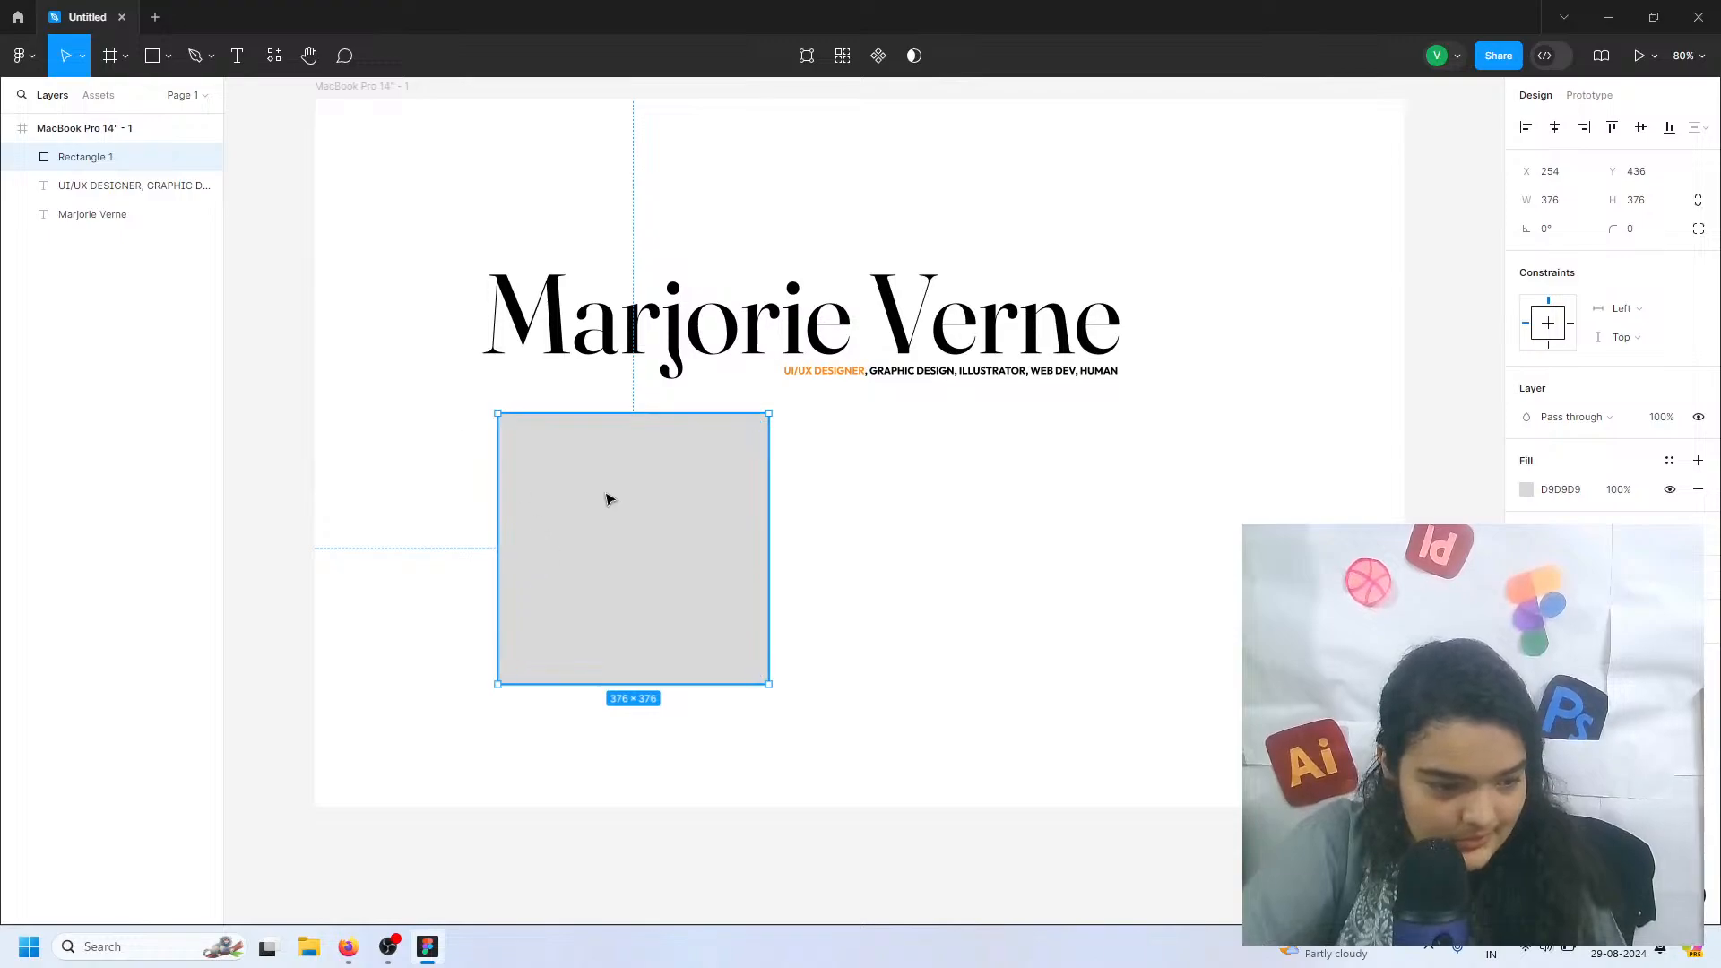
Move the square to X 233, Y 409, flush with the heading's left edge, and scale it to 365 × 365
{"action": "left_click_drag", "start_coordinate": [607, 500], "coordinate": [593, 481]}
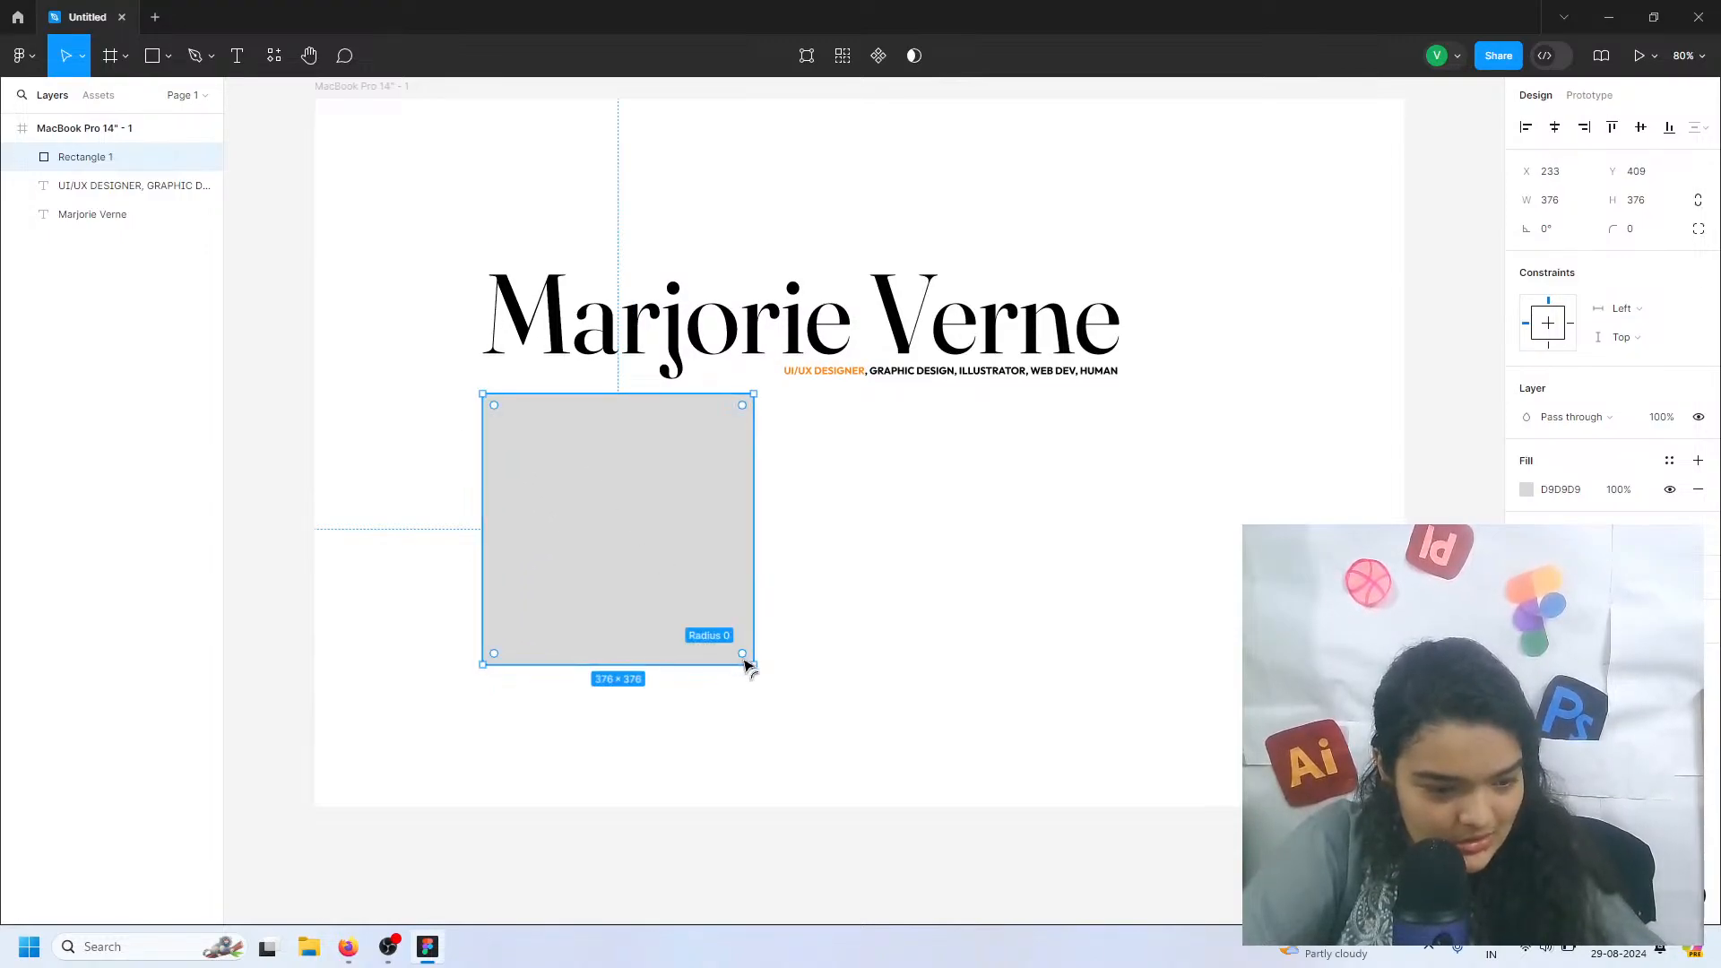
{"action": "mouse_move", "coordinate": [751, 667]}
{"action": "left_mouse_down"}
{"action": "mouse_move", "coordinate": [729, 643]}
{"action": "mouse_move", "coordinate": [746, 657]}
{"action": "left_mouse_up"}
Find the Unsplash plugin by searching for "unsplash" and run it with the square selected
{"action": "left_click", "coordinate": [22, 56]}
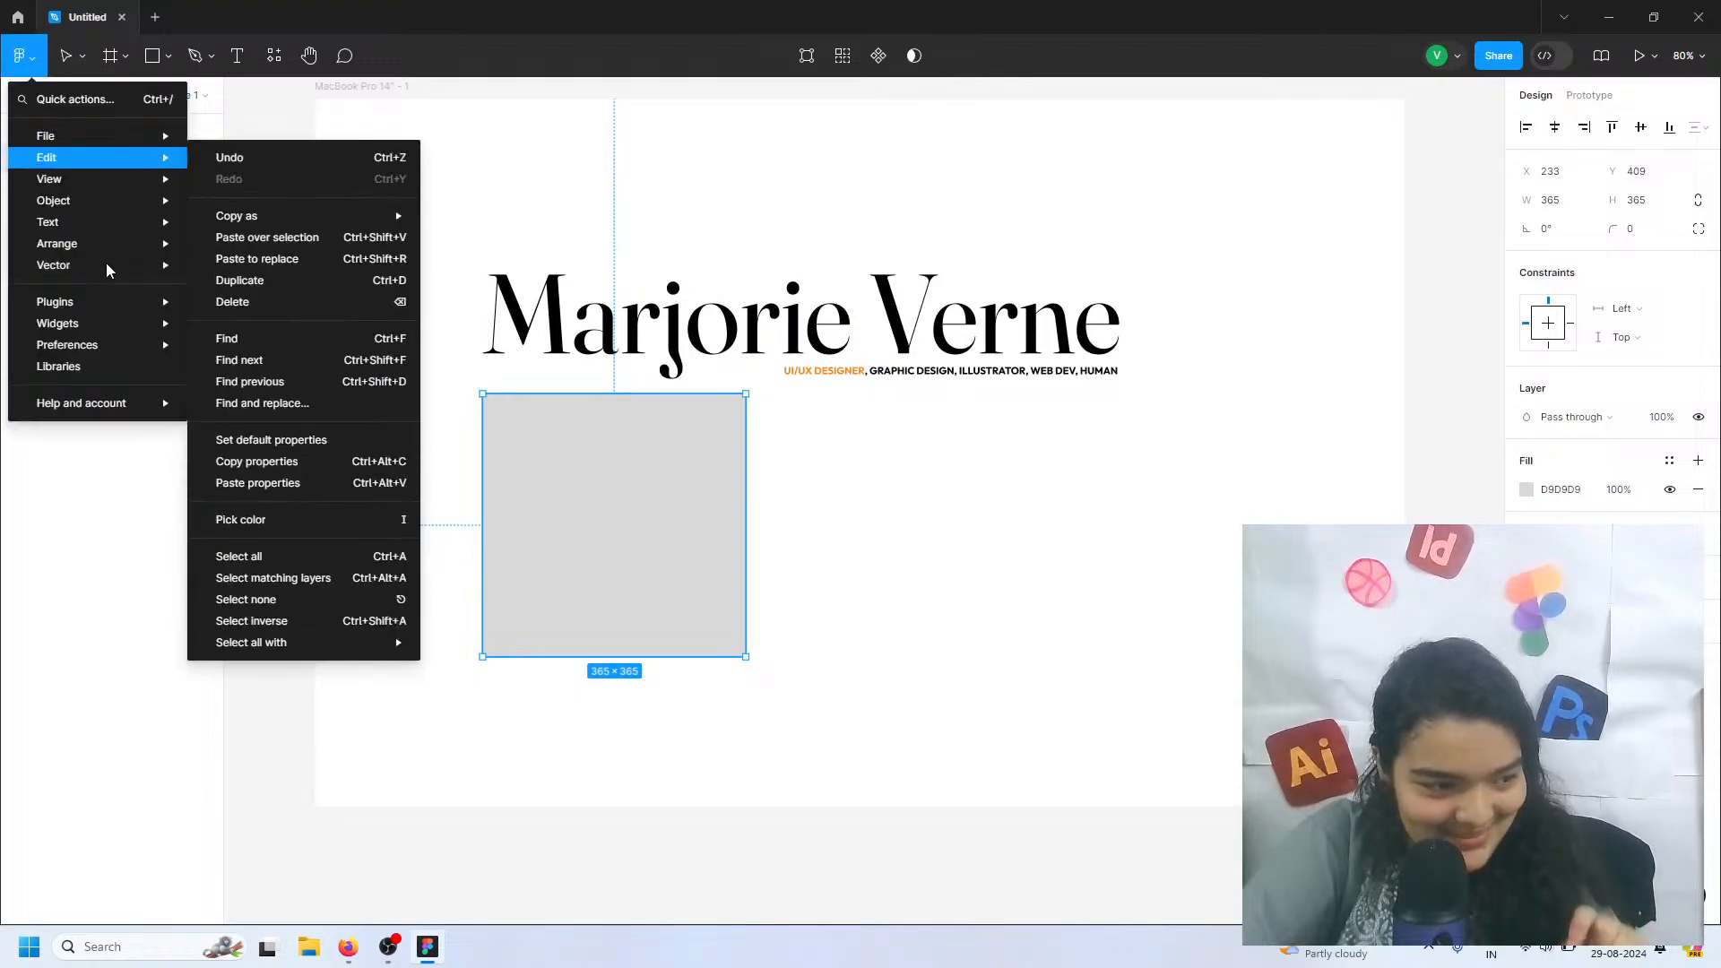
{"action": "mouse_move", "coordinate": [140, 307]}
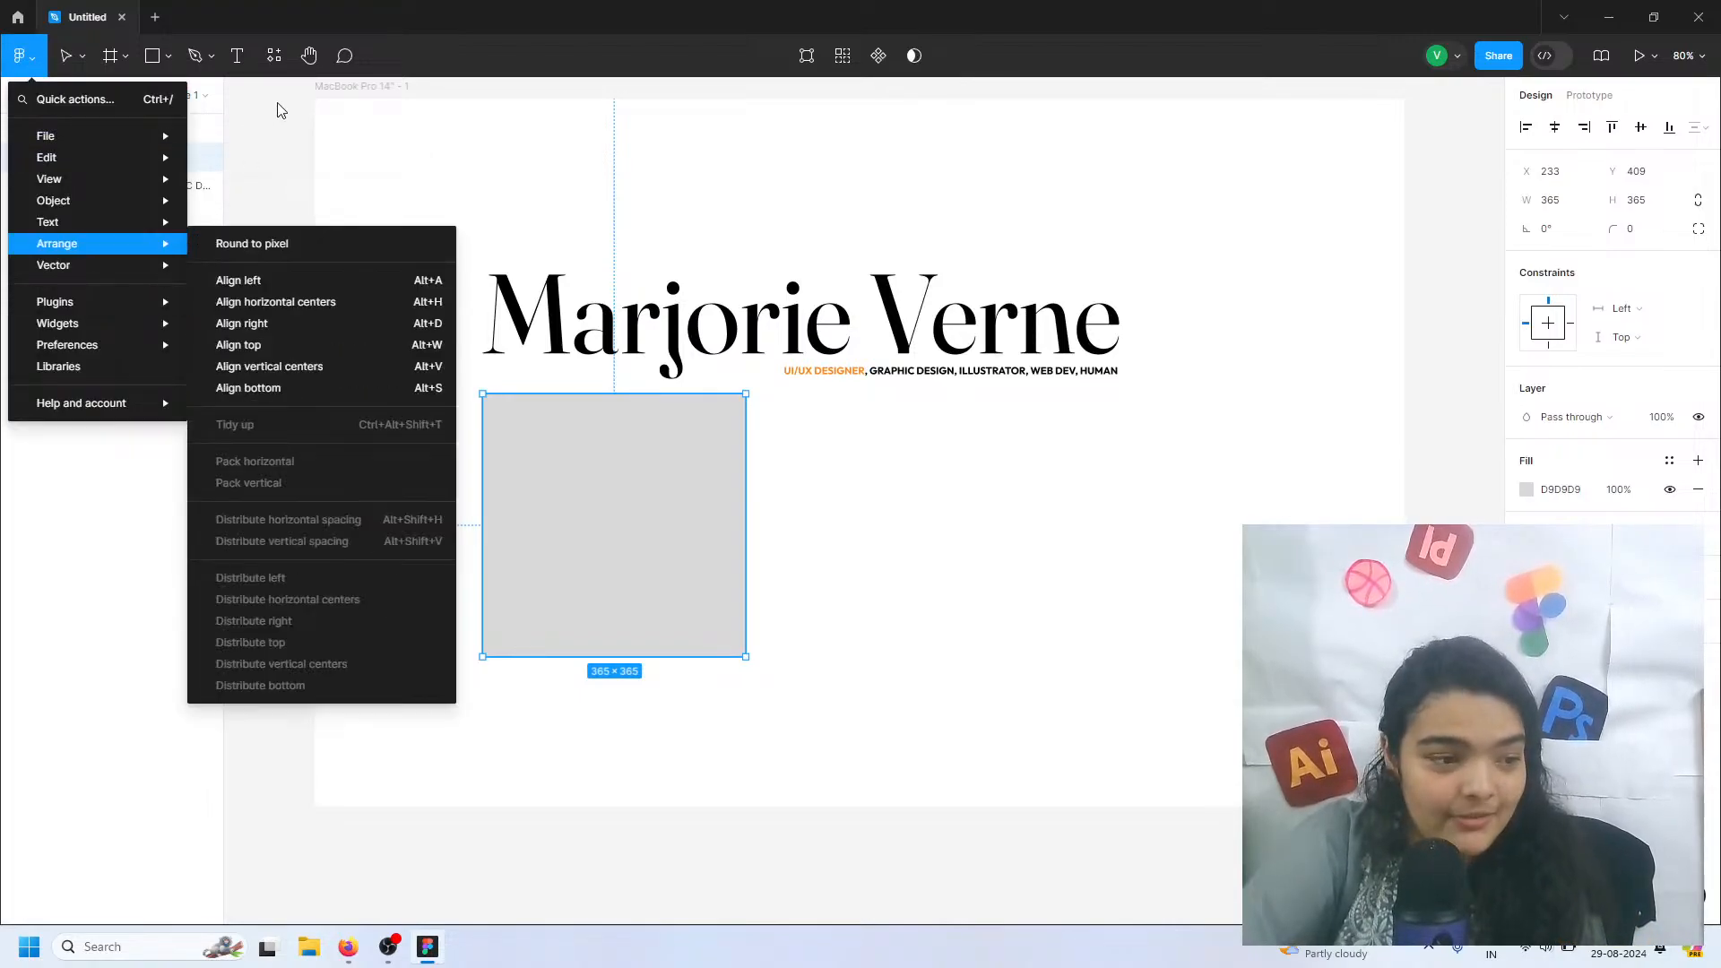
{"action": "left_click", "coordinate": [273, 63]}
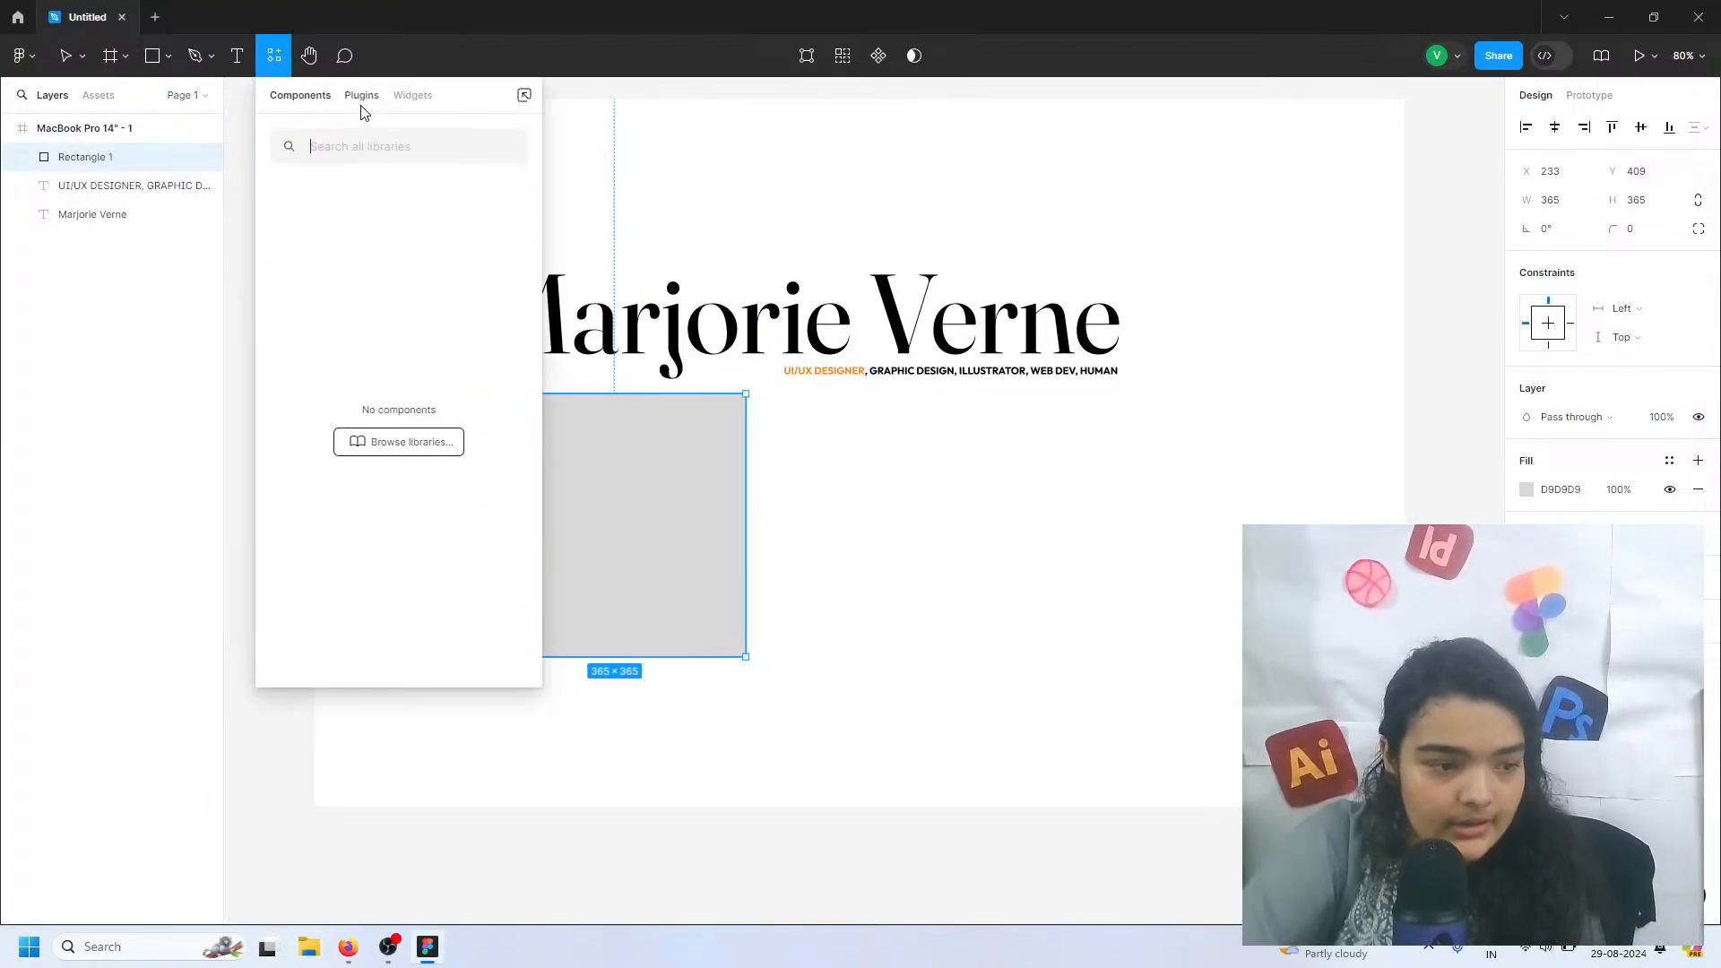
{"action": "left_click", "coordinate": [363, 105]}
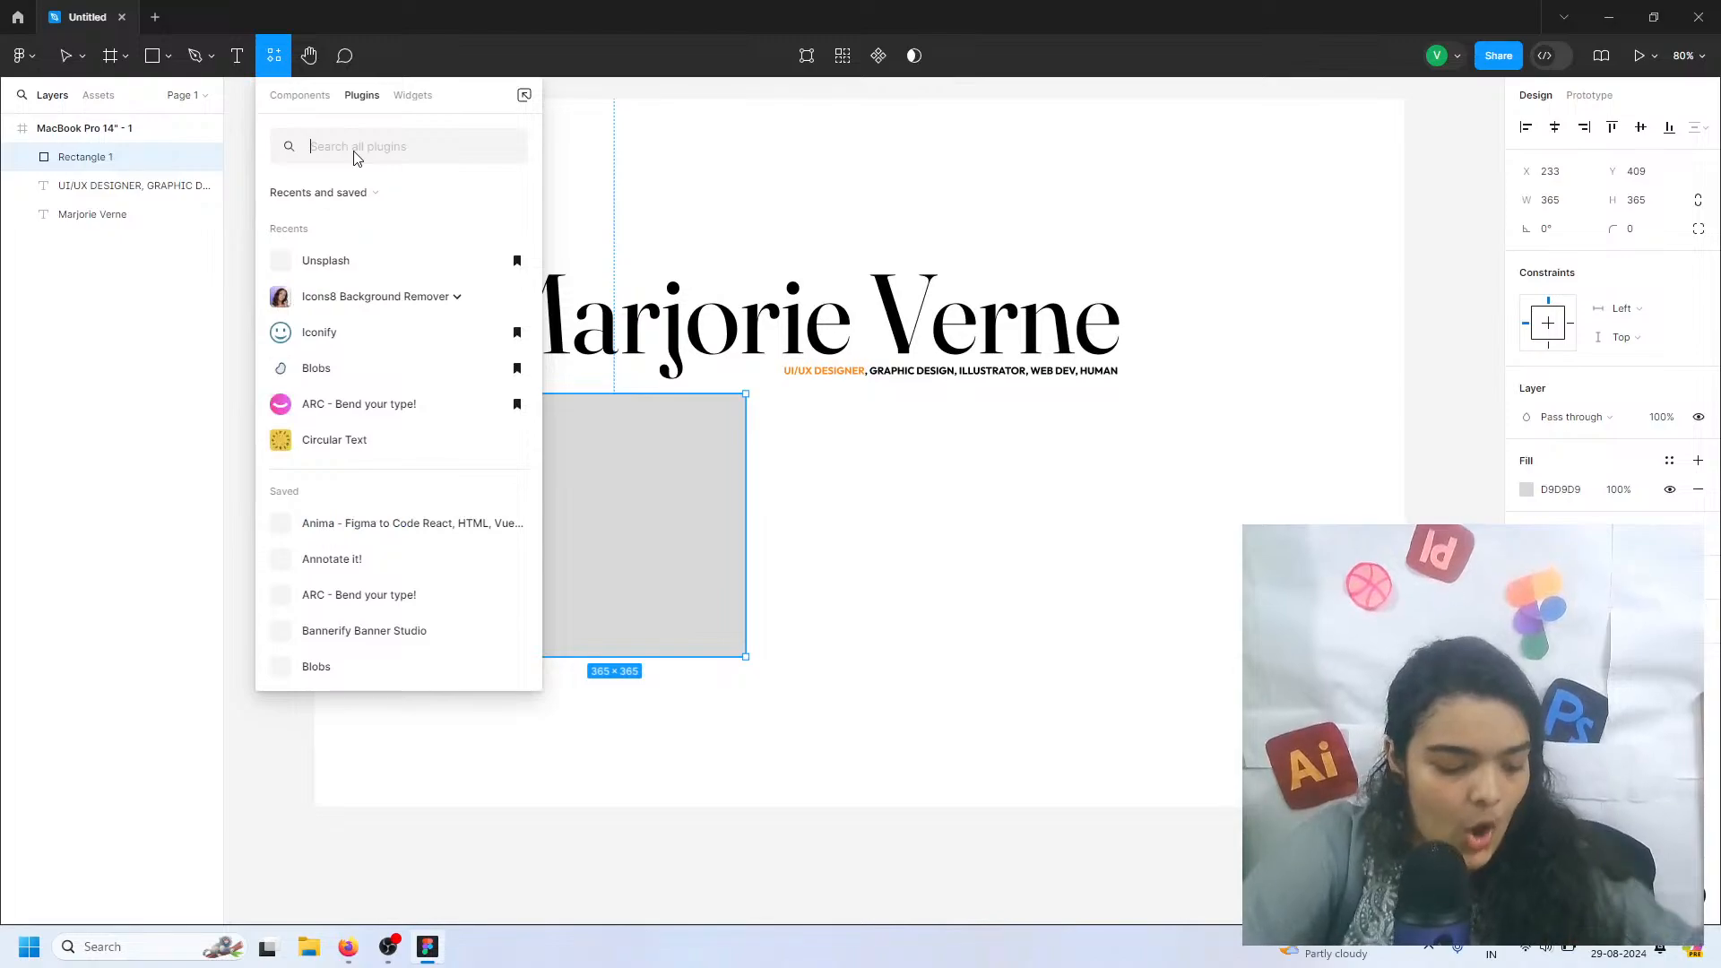
{"action": "type", "text": "un"}
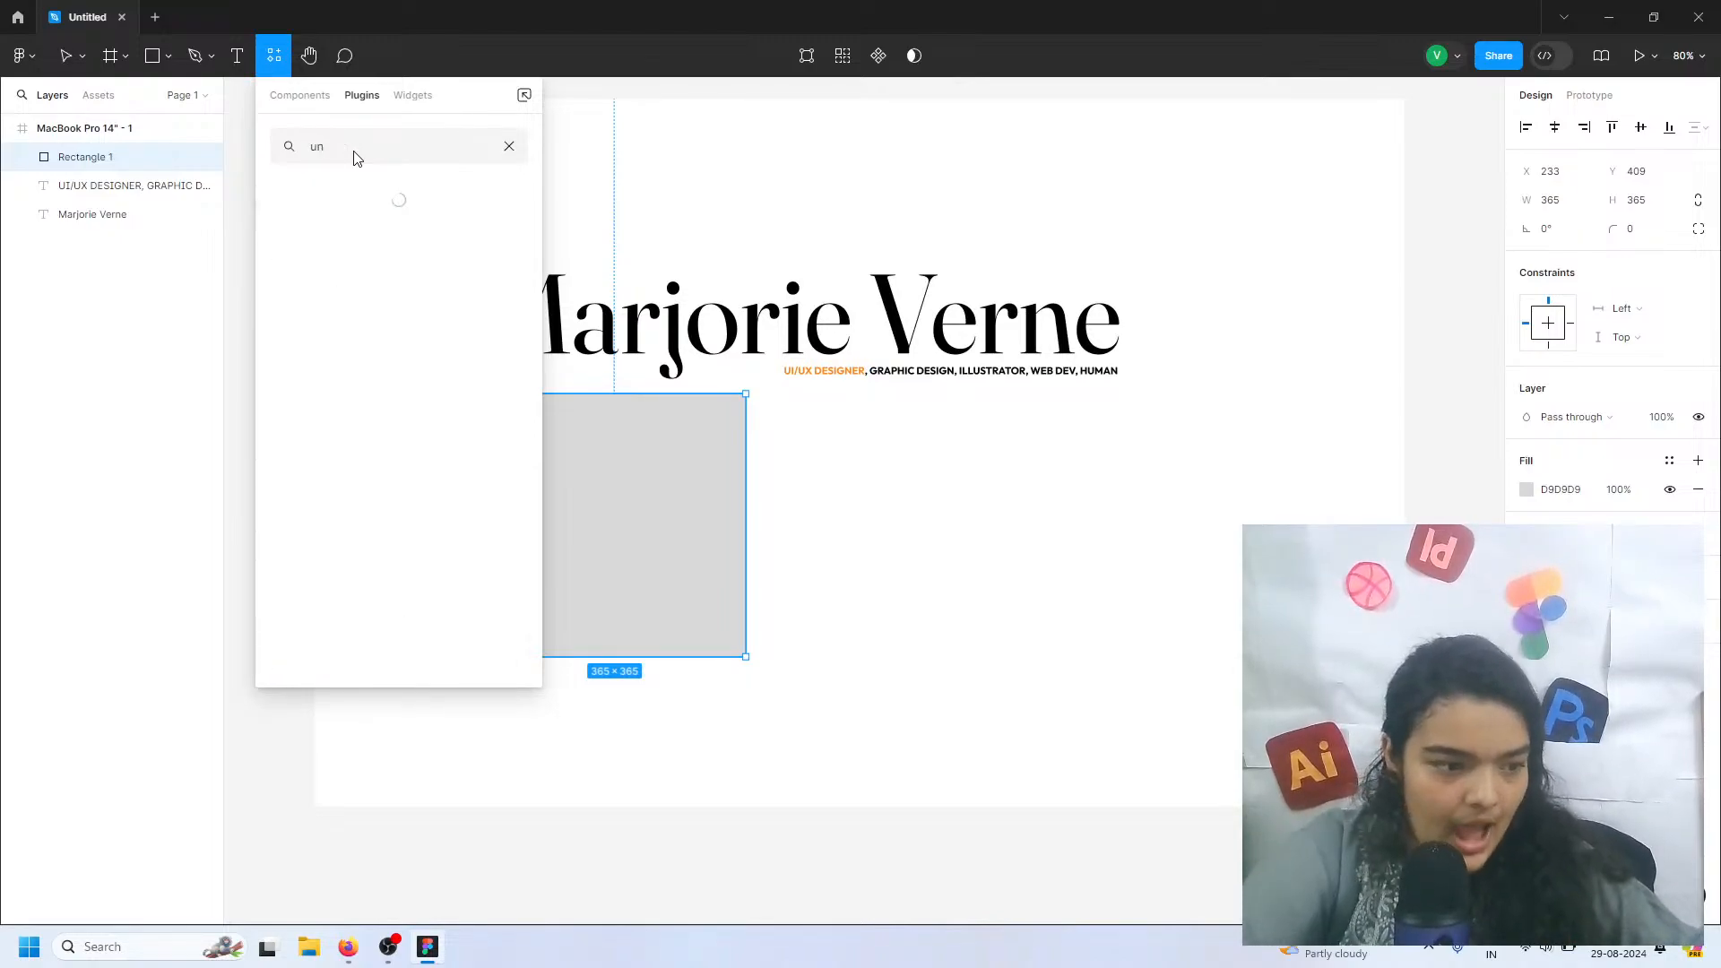
{"action": "type", "text": "splash"}
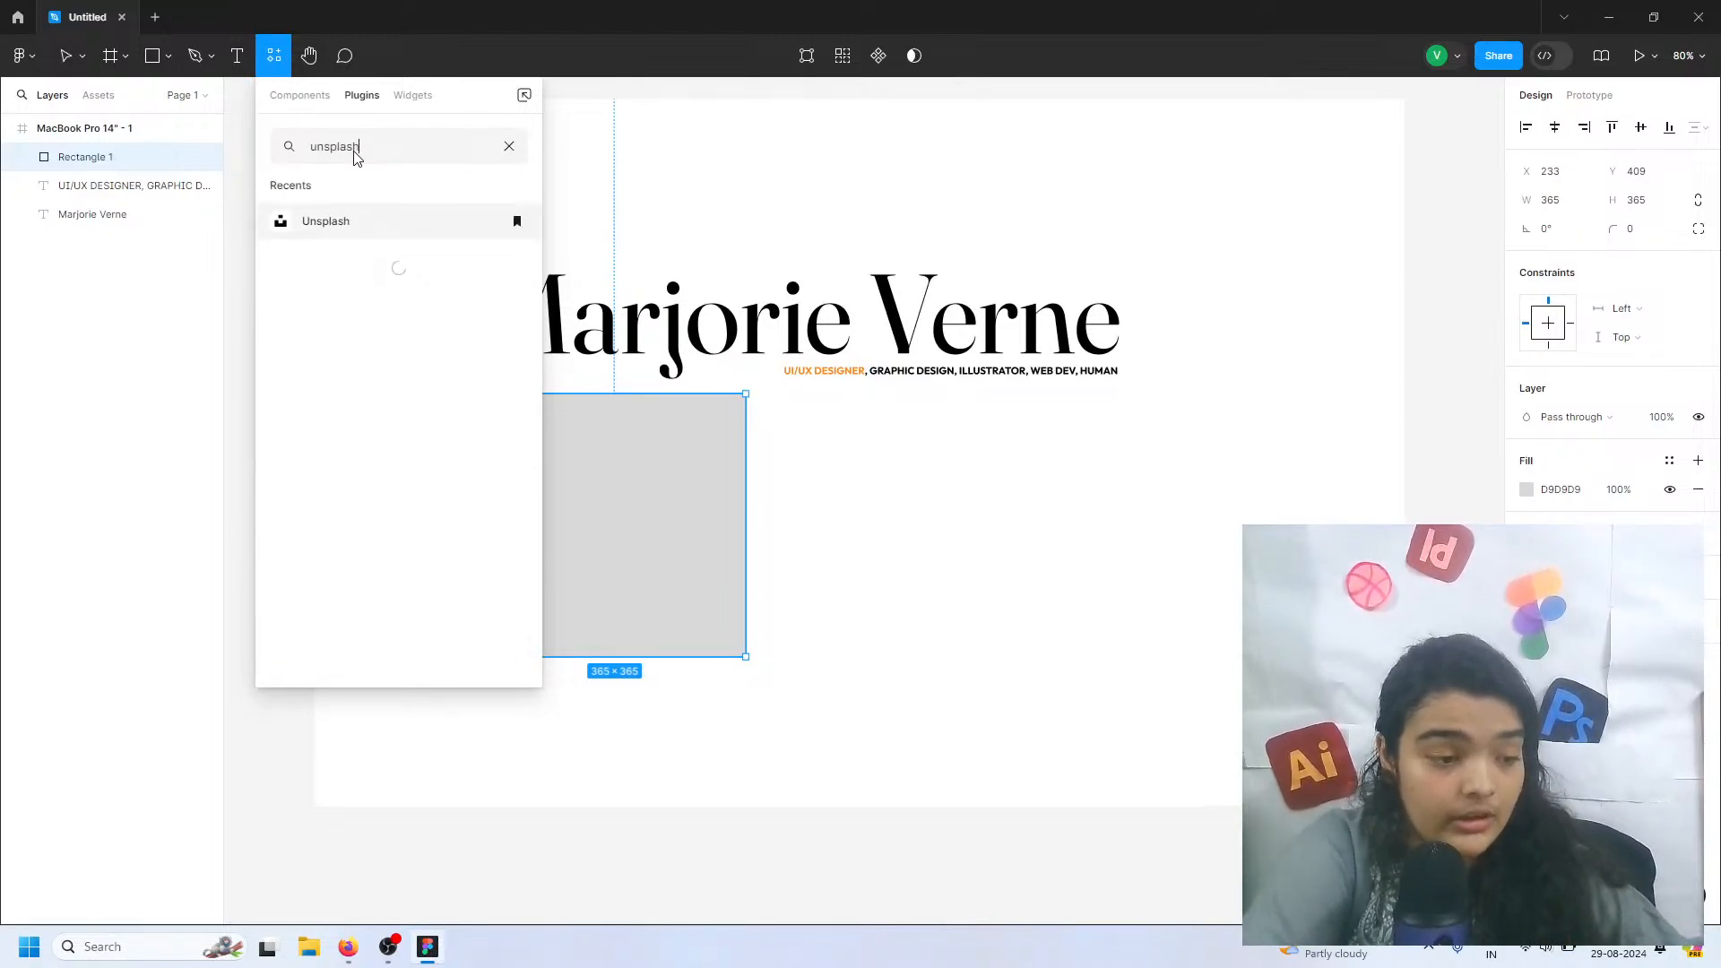
{"action": "left_click", "coordinate": [339, 230]}
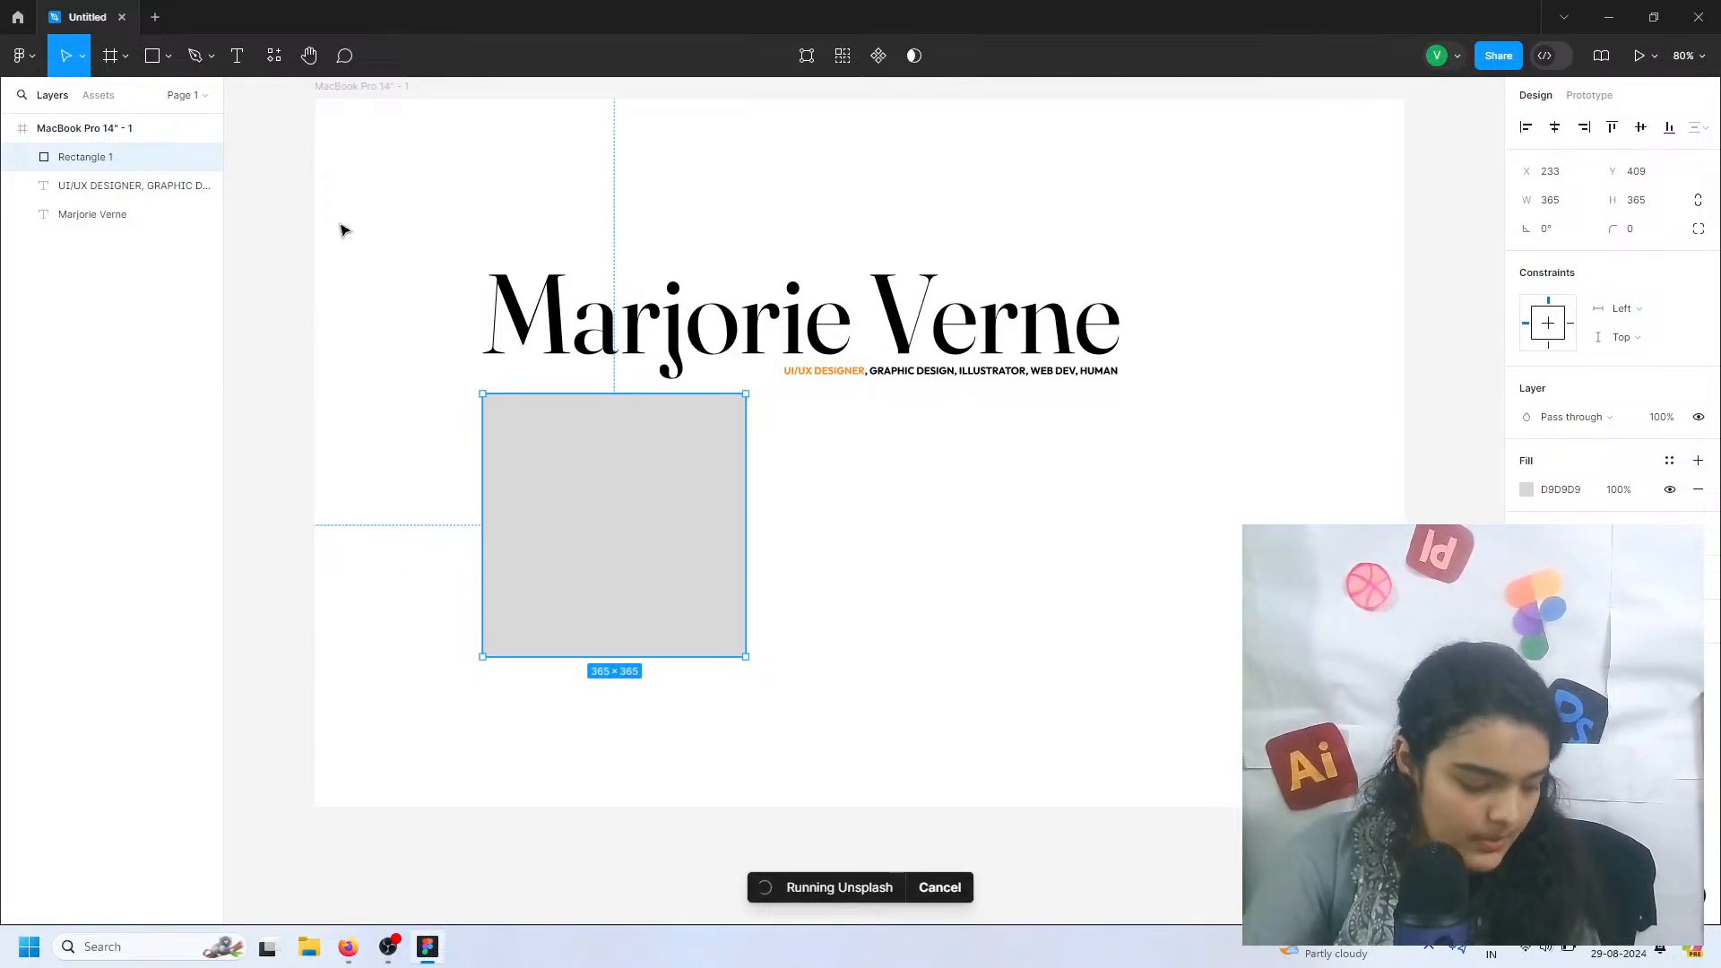
{"action": "left_click", "coordinate": [274, 57]}
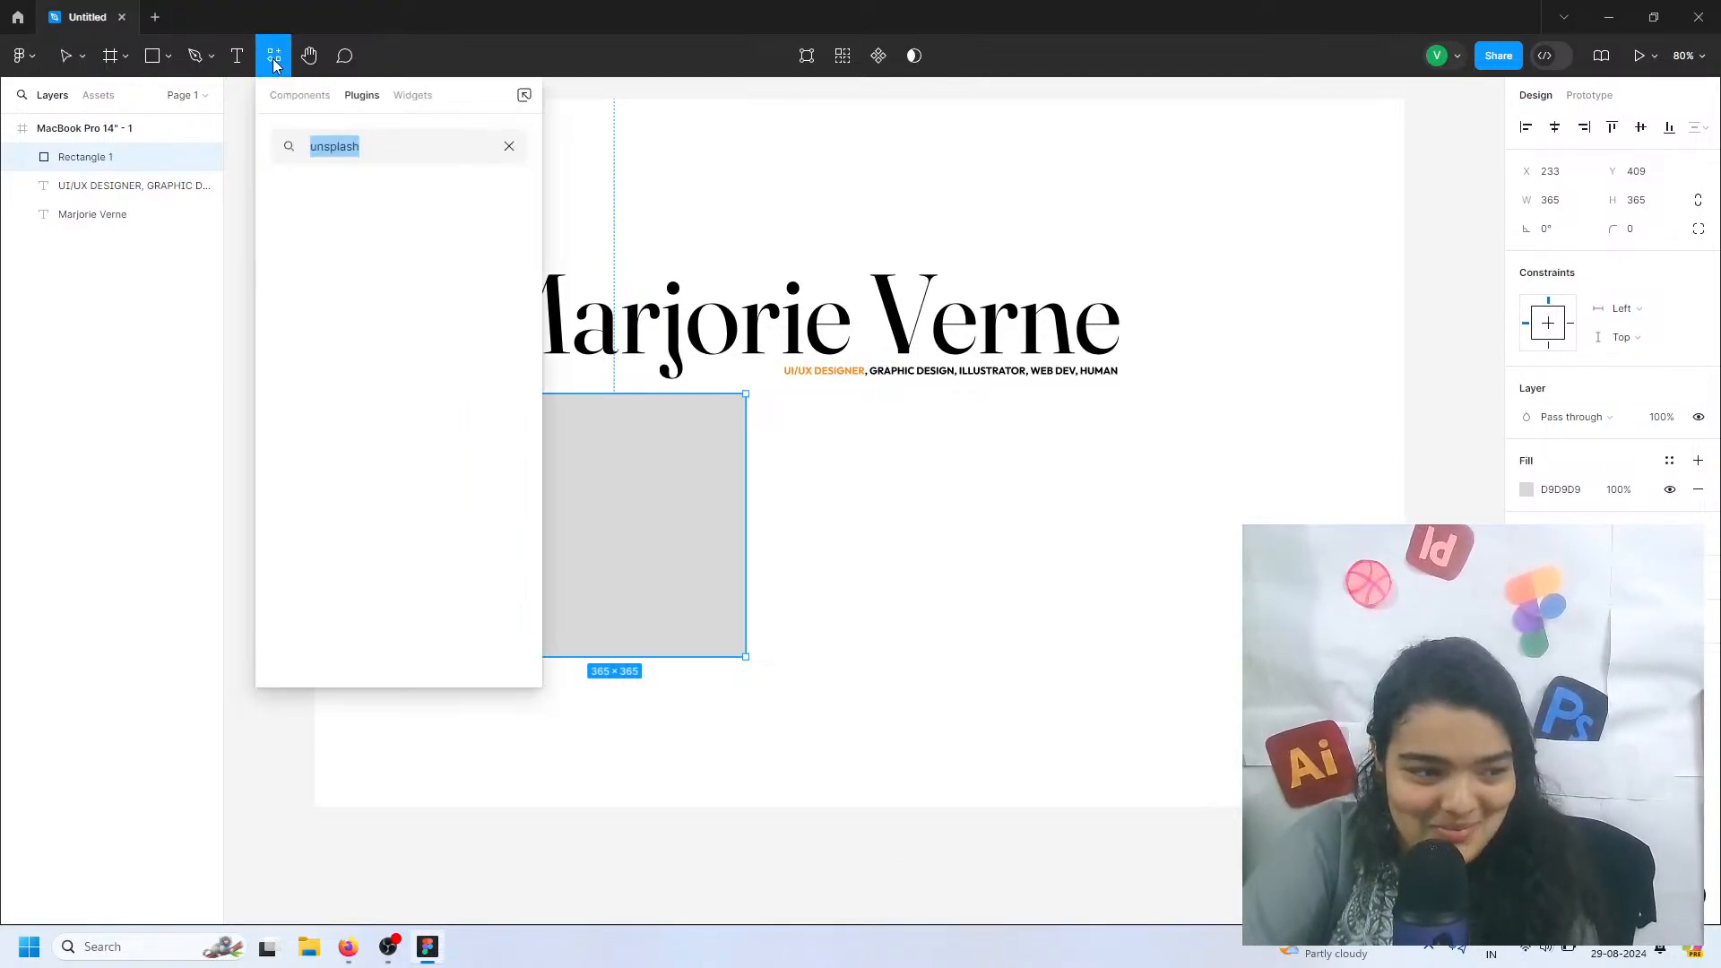
{"action": "left_click", "coordinate": [341, 228]}
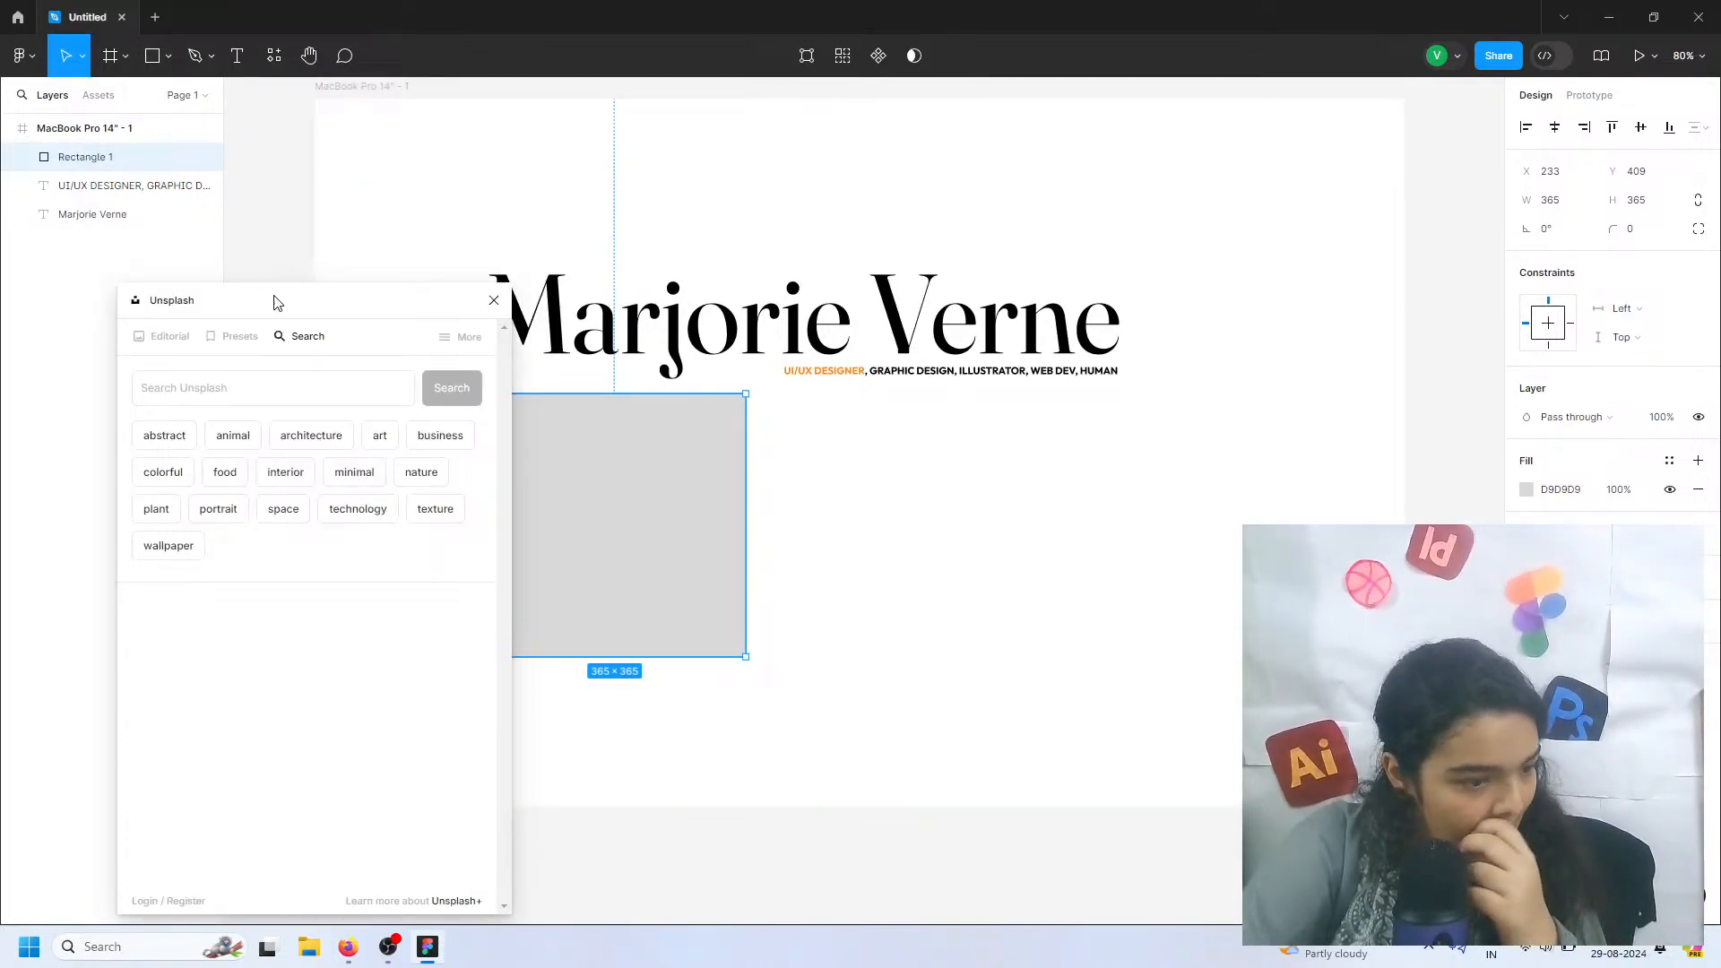
Browse Unsplash's portrait photos and fill the square with the picture of the woman with long purple hair
{"action": "left_click_drag", "start_coordinate": [272, 299], "coordinate": [198, 244]}
{"action": "left_click", "coordinate": [146, 454]}
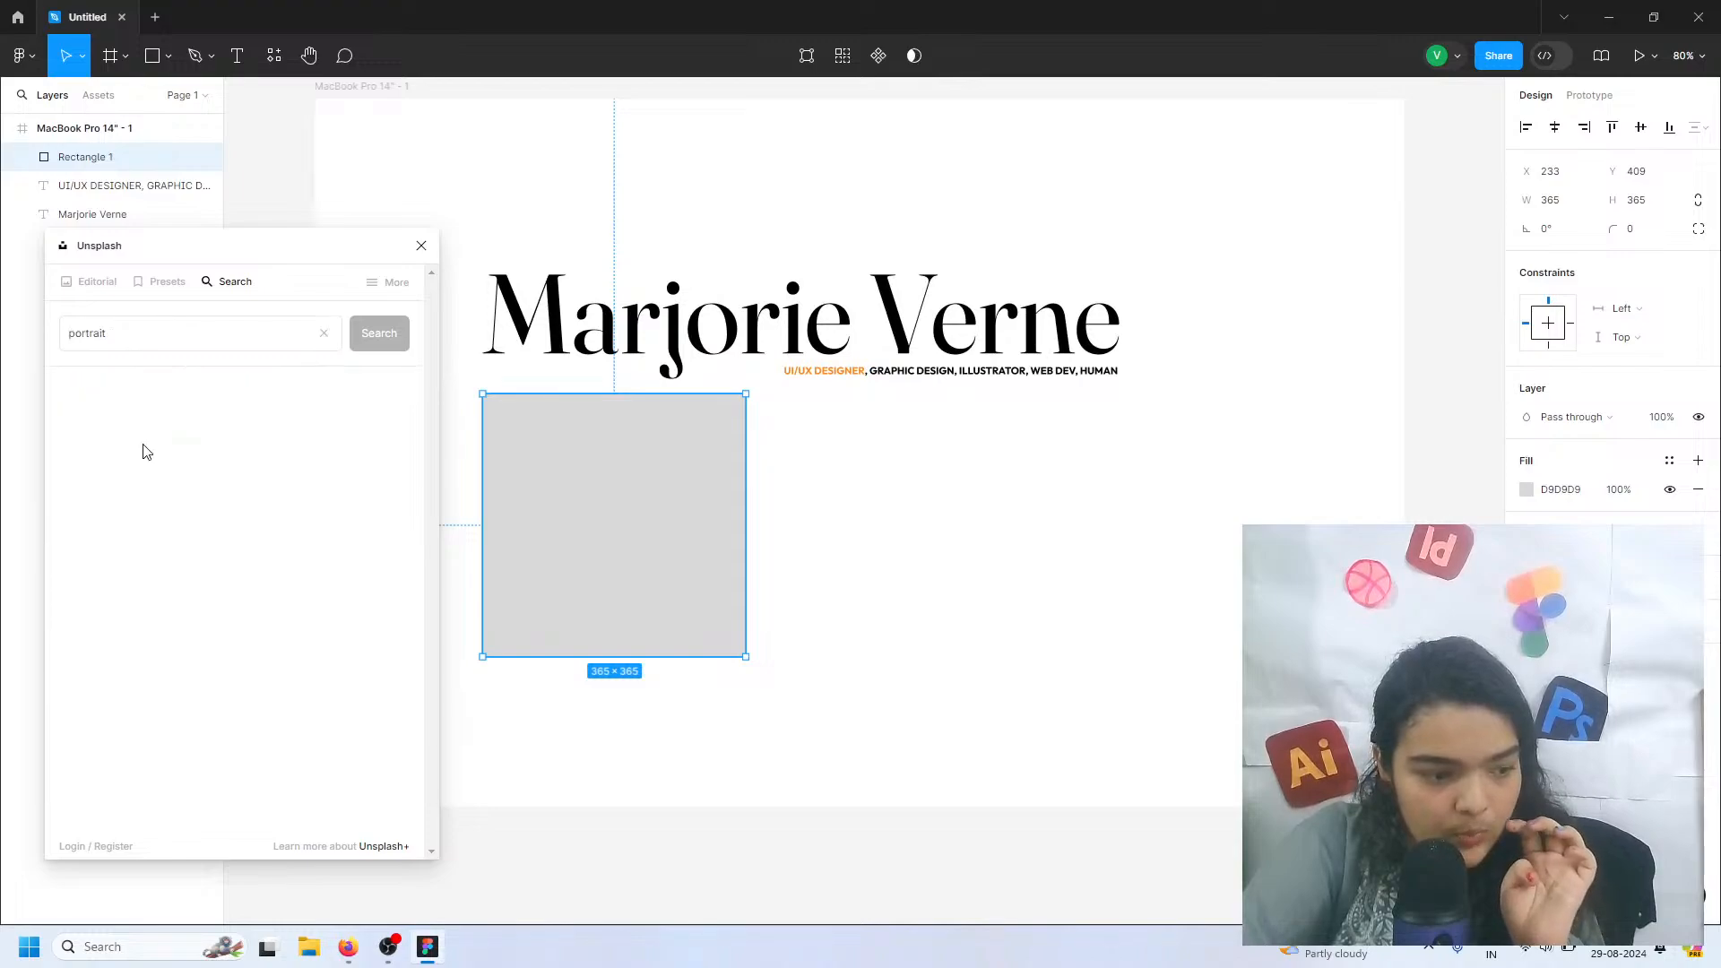
{"action": "scroll", "coordinate": [165, 536], "scroll_direction": "down", "scroll_amount": 8}
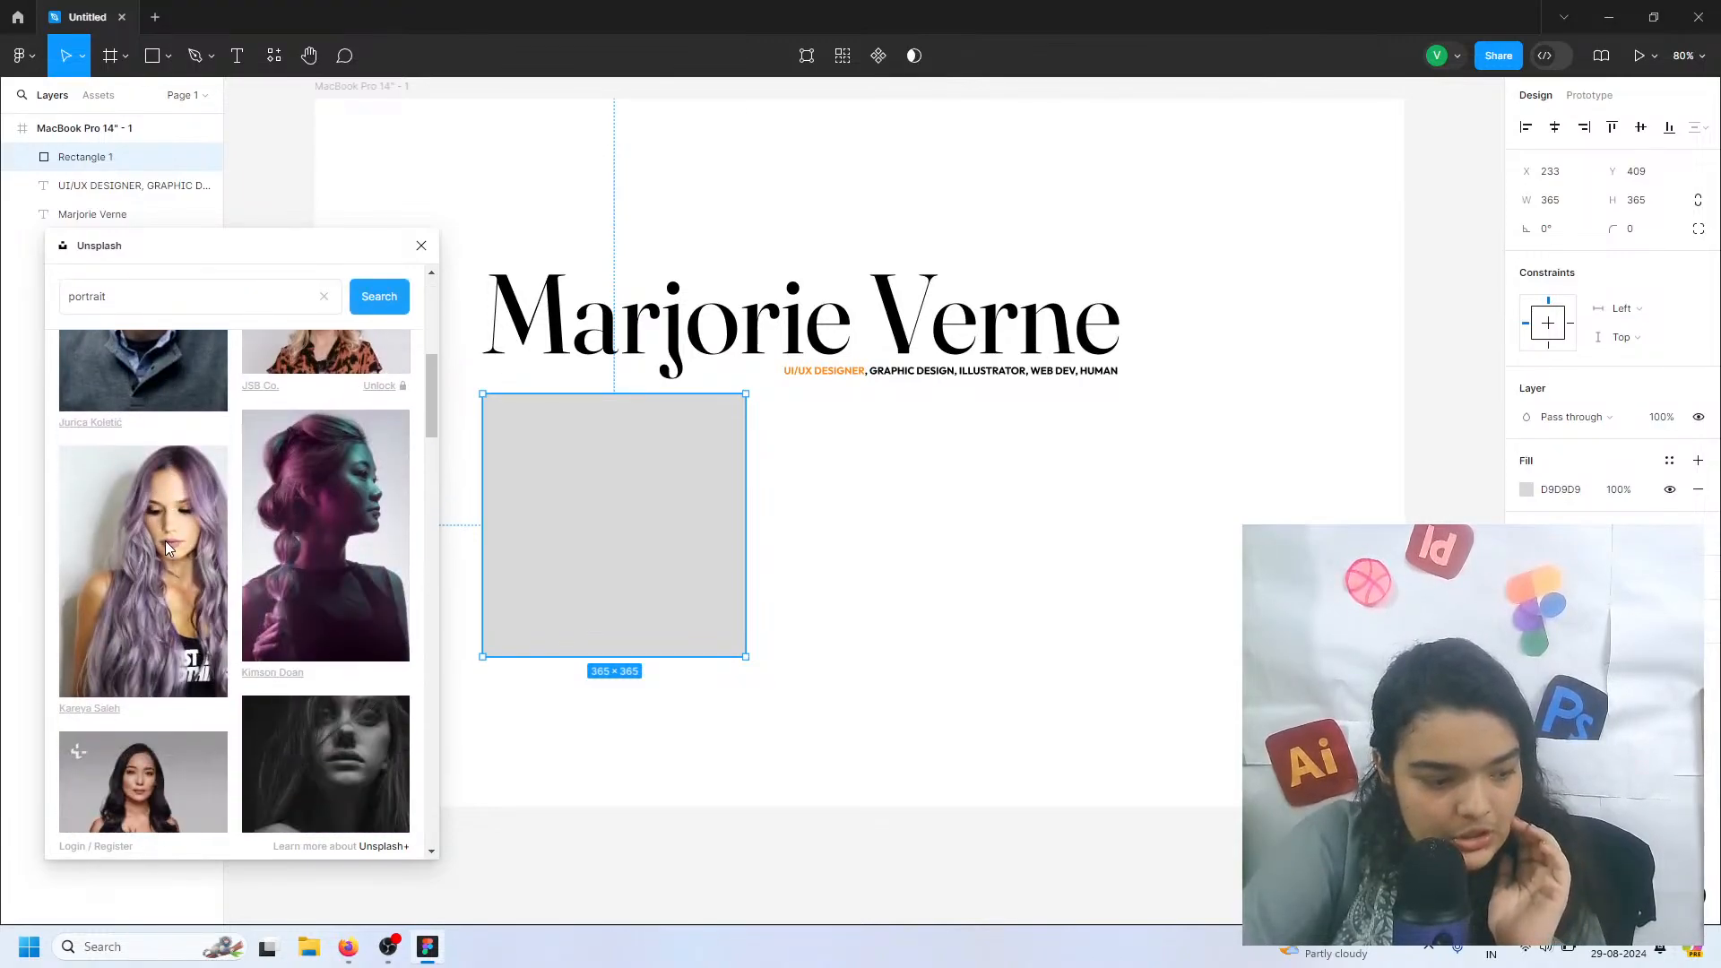
{"action": "left_click", "coordinate": [125, 605]}
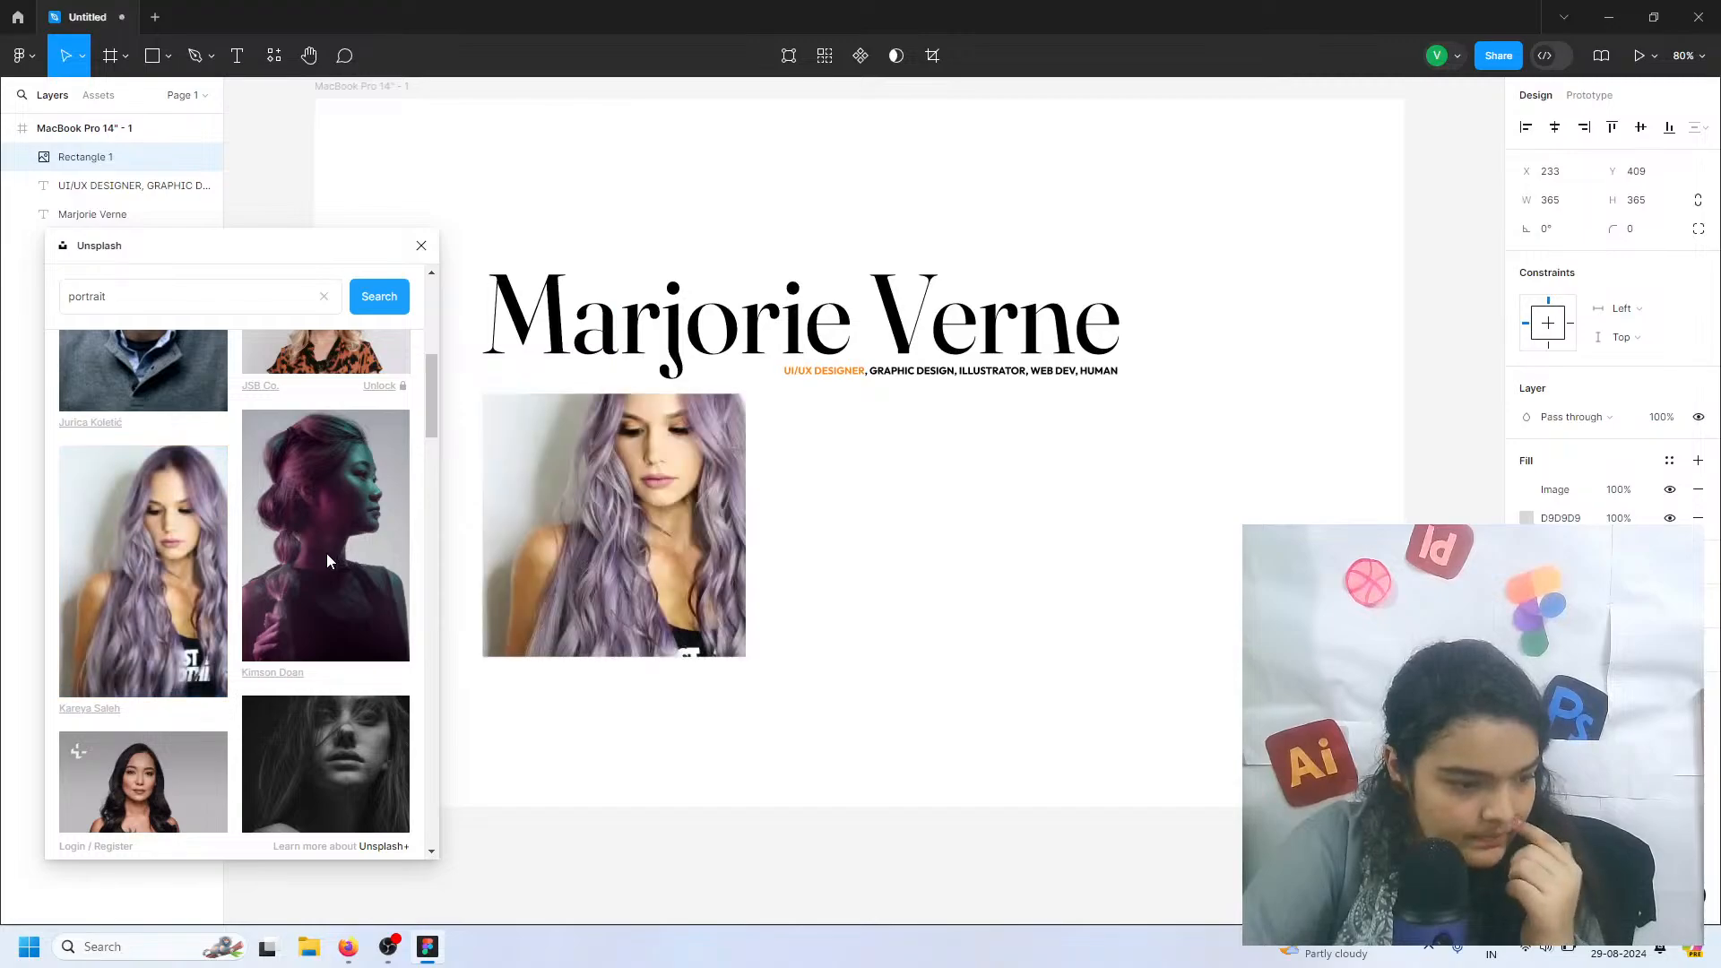
Look through more portrait photos and remove the purple-haired woman's image fill from the square
{"action": "scroll", "coordinate": [326, 552], "scroll_direction": "up", "scroll_amount": 2}
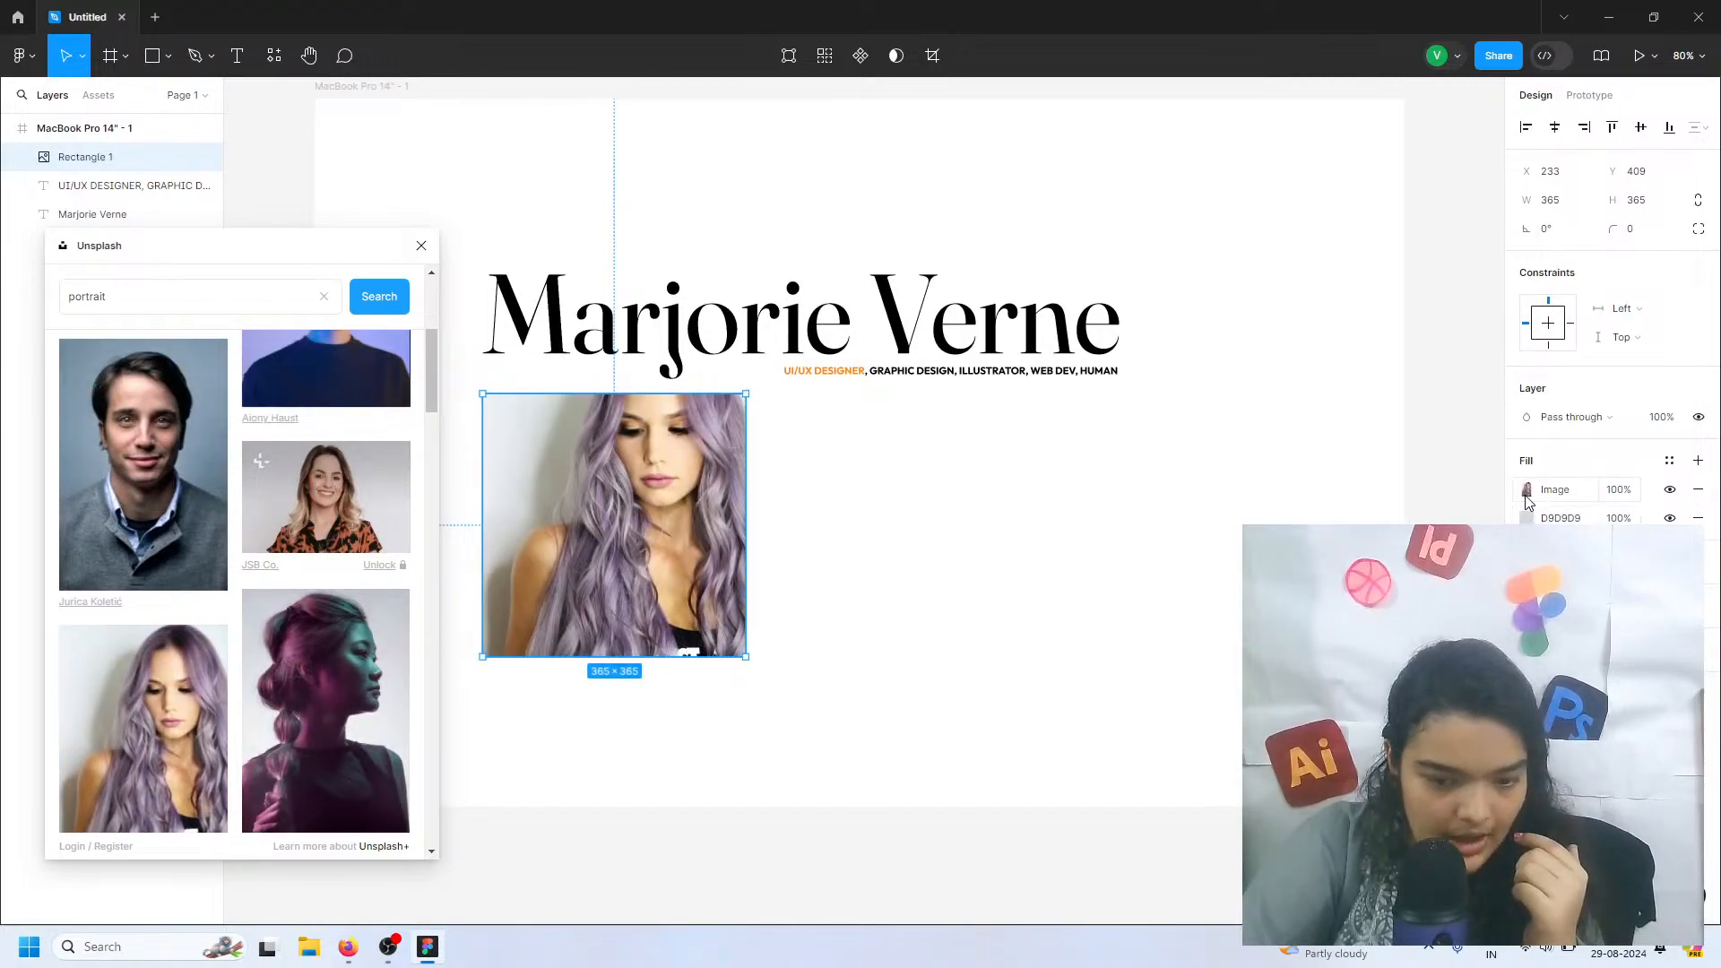
{"action": "scroll", "coordinate": [375, 619], "scroll_direction": "down", "scroll_amount": 1}
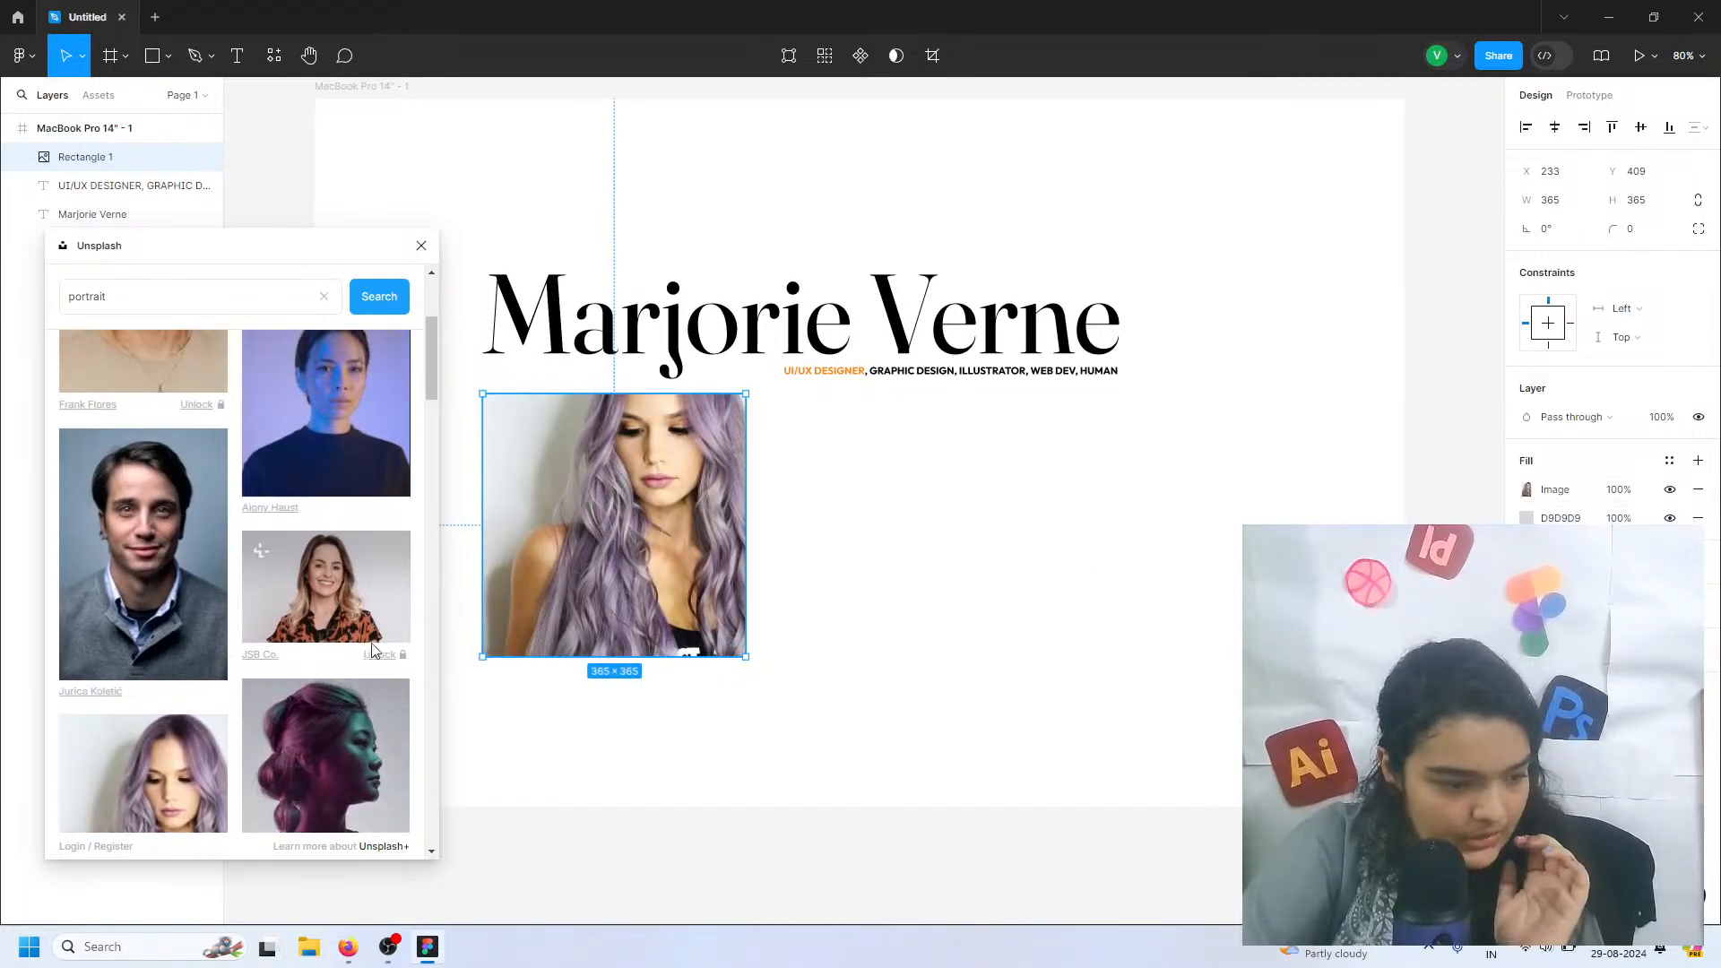
{"action": "scroll", "coordinate": [369, 681], "scroll_direction": "down", "scroll_amount": 10}
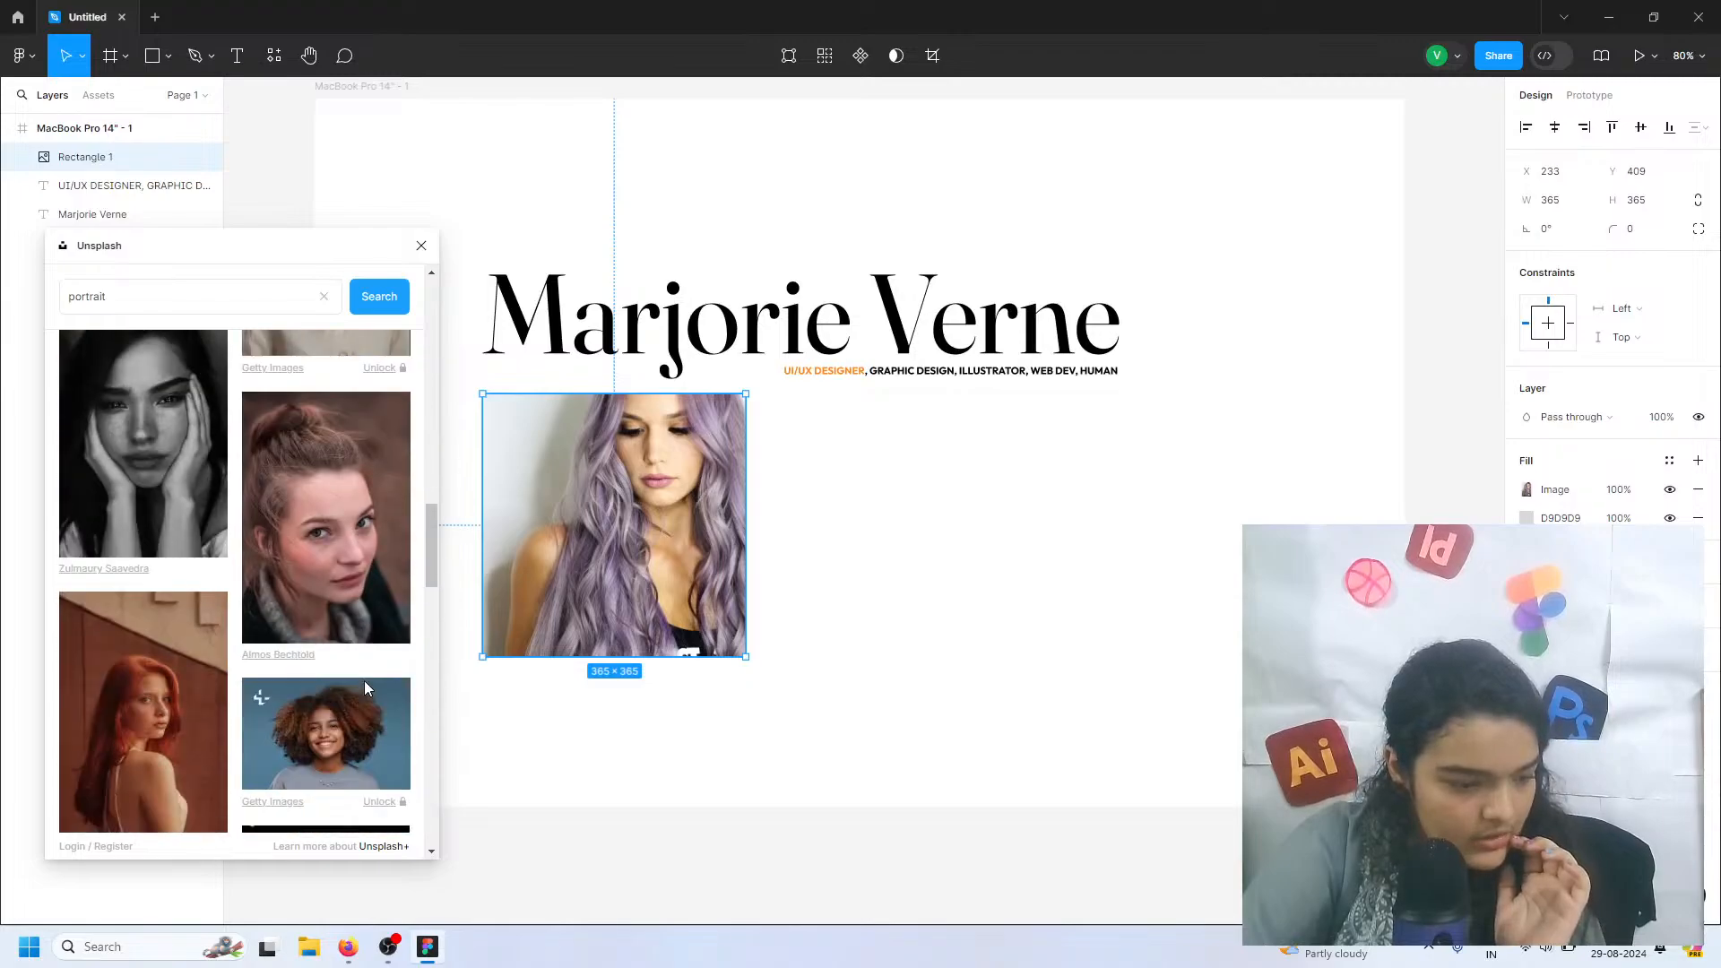
{"action": "scroll", "coordinate": [355, 660], "scroll_direction": "up", "scroll_amount": 4}
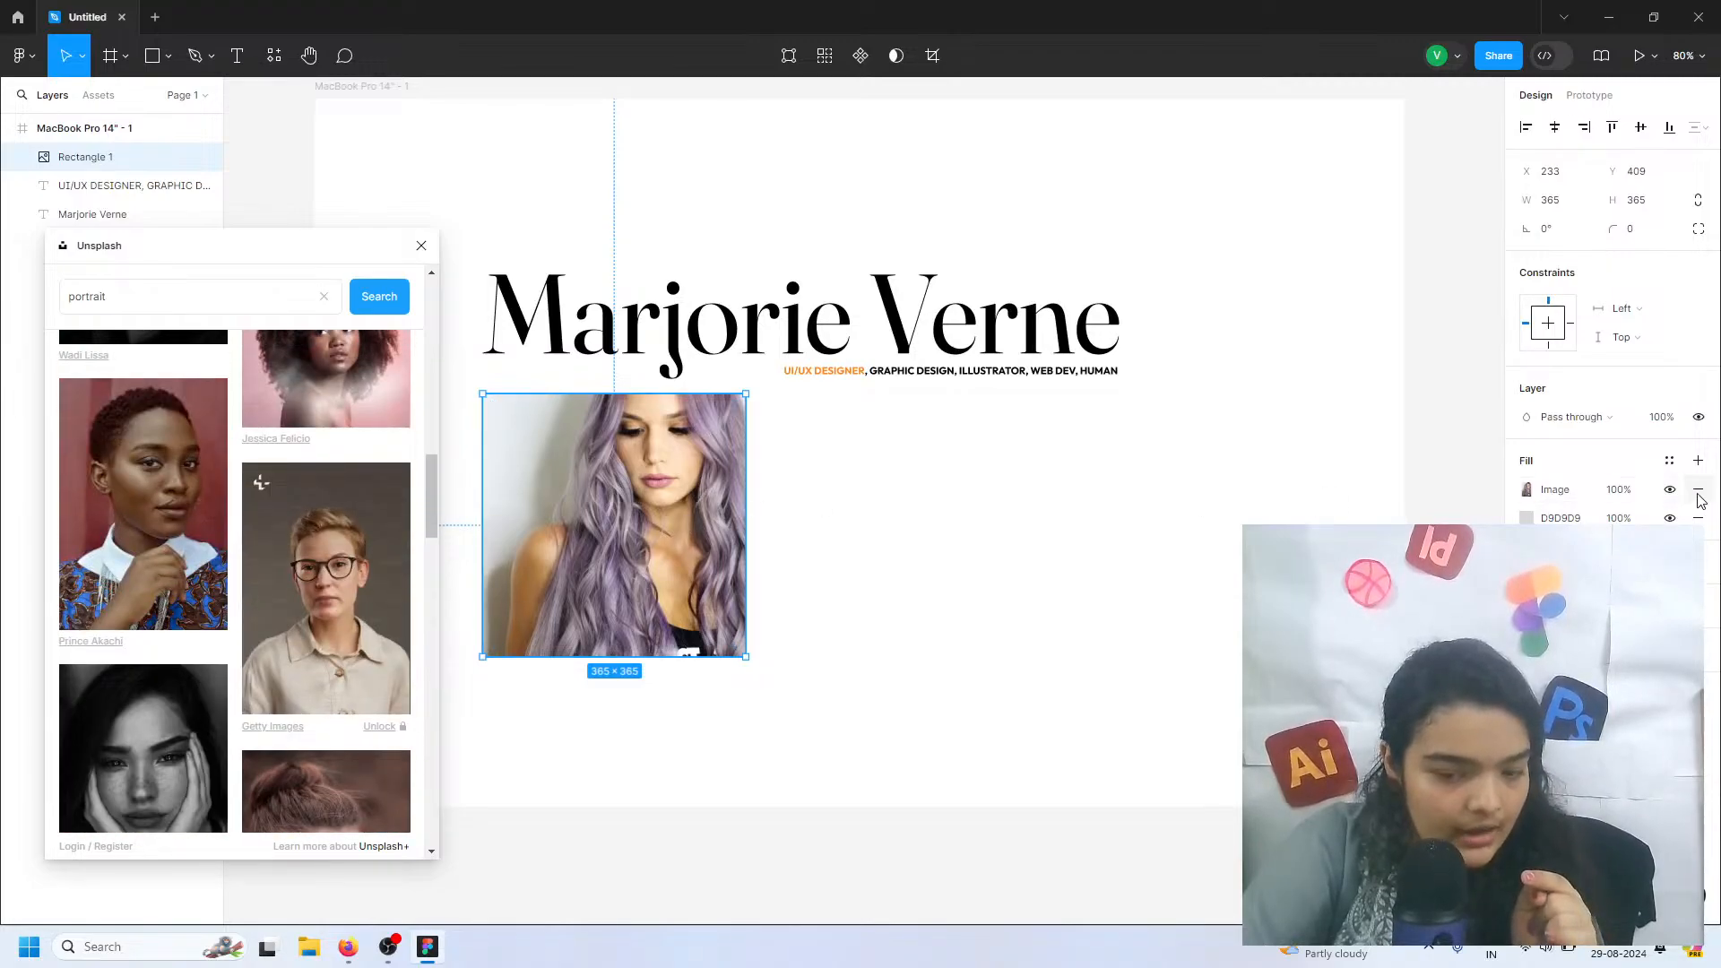
{"action": "left_click", "coordinate": [1697, 489]}
Search Unsplash for "orange portrait"
{"action": "scroll", "coordinate": [402, 538], "scroll_direction": "up", "scroll_amount": 3}
{"action": "double_click", "coordinate": [194, 296]}
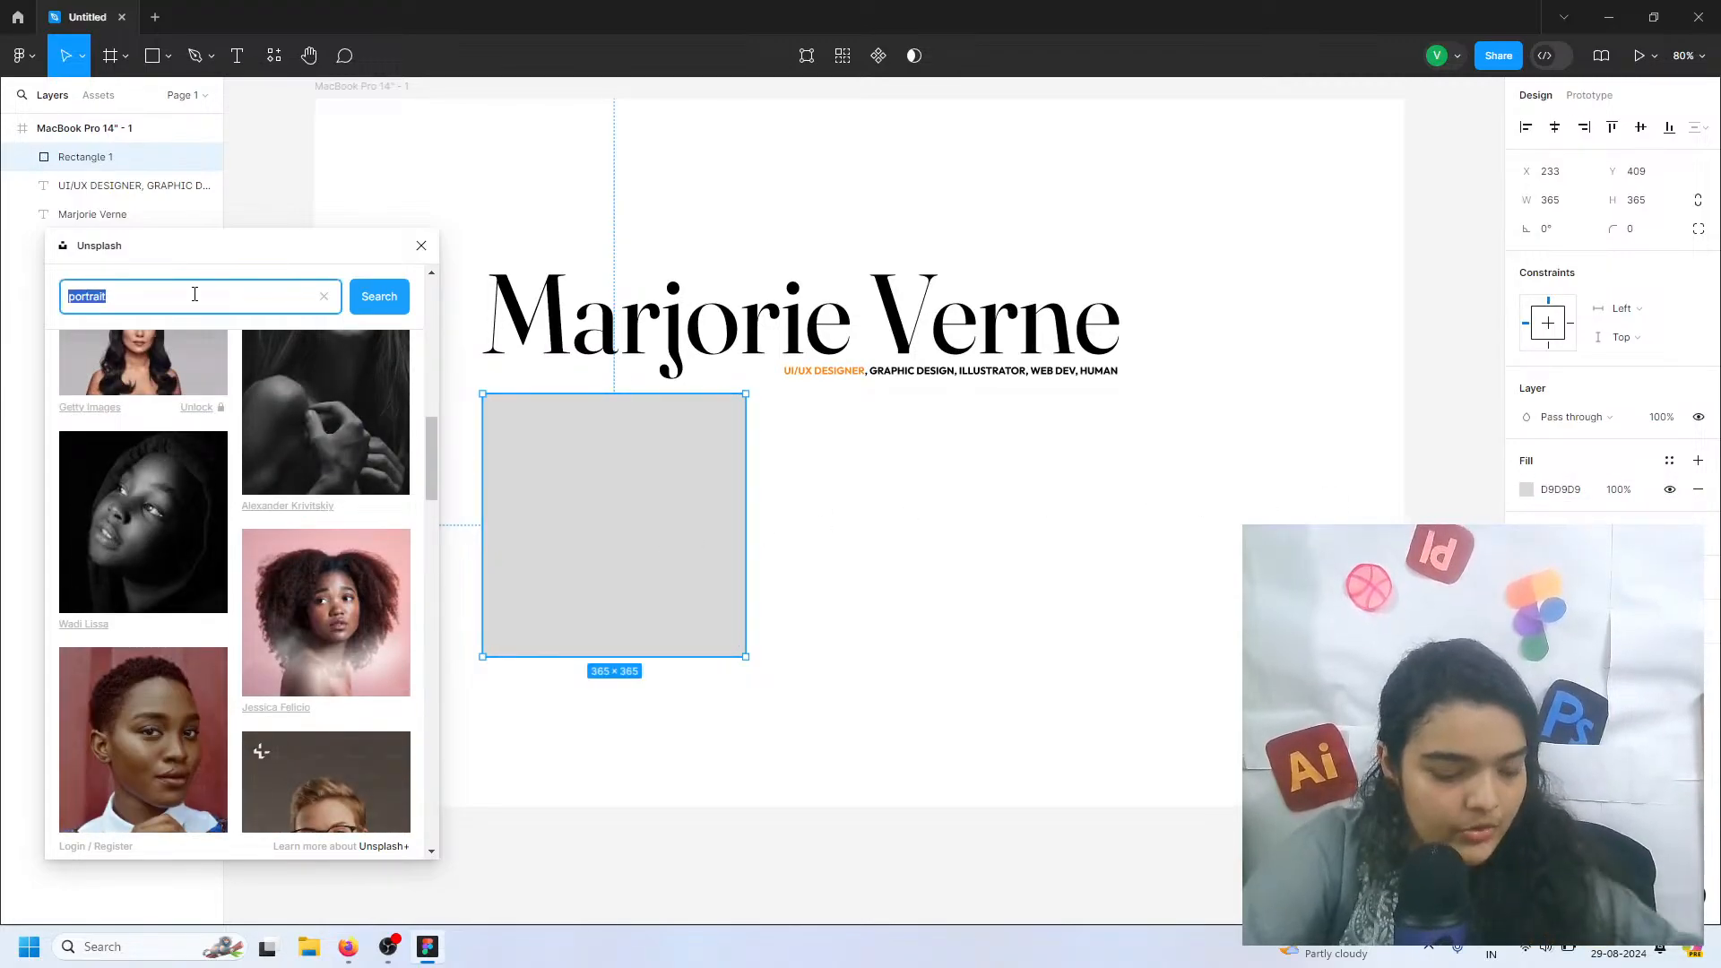
{"action": "type", "text": "orange"}
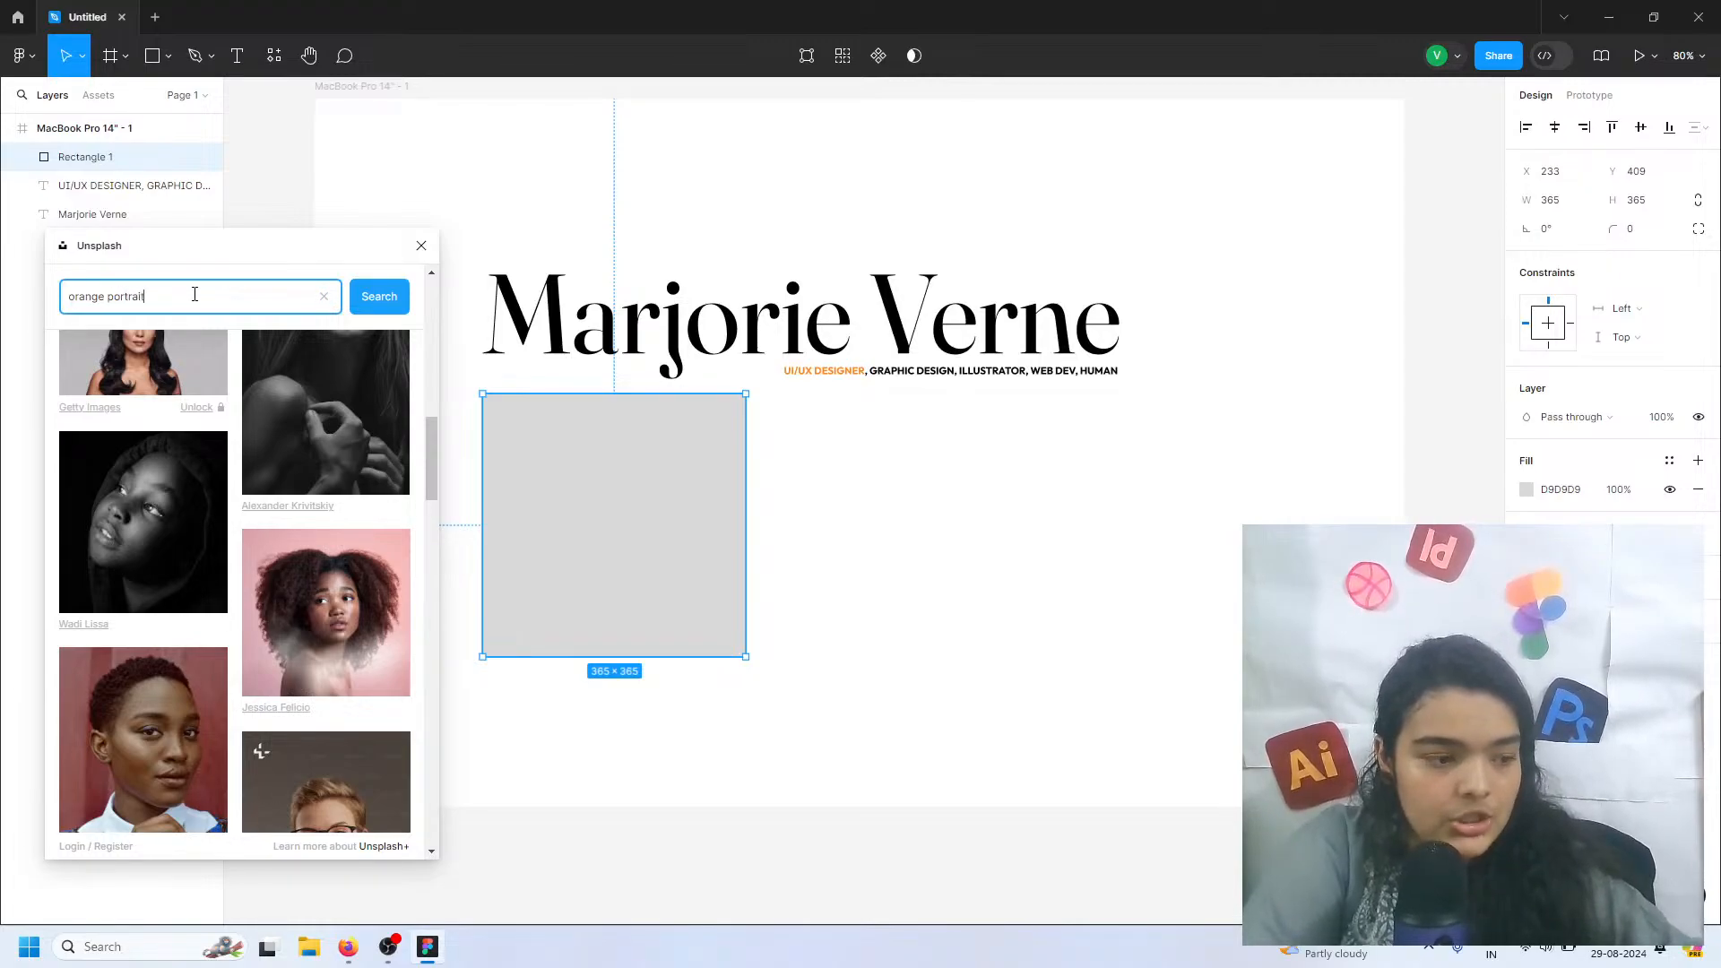
{"action": "type", "text": " portrait"}
{"action": "key", "text": "Return"}
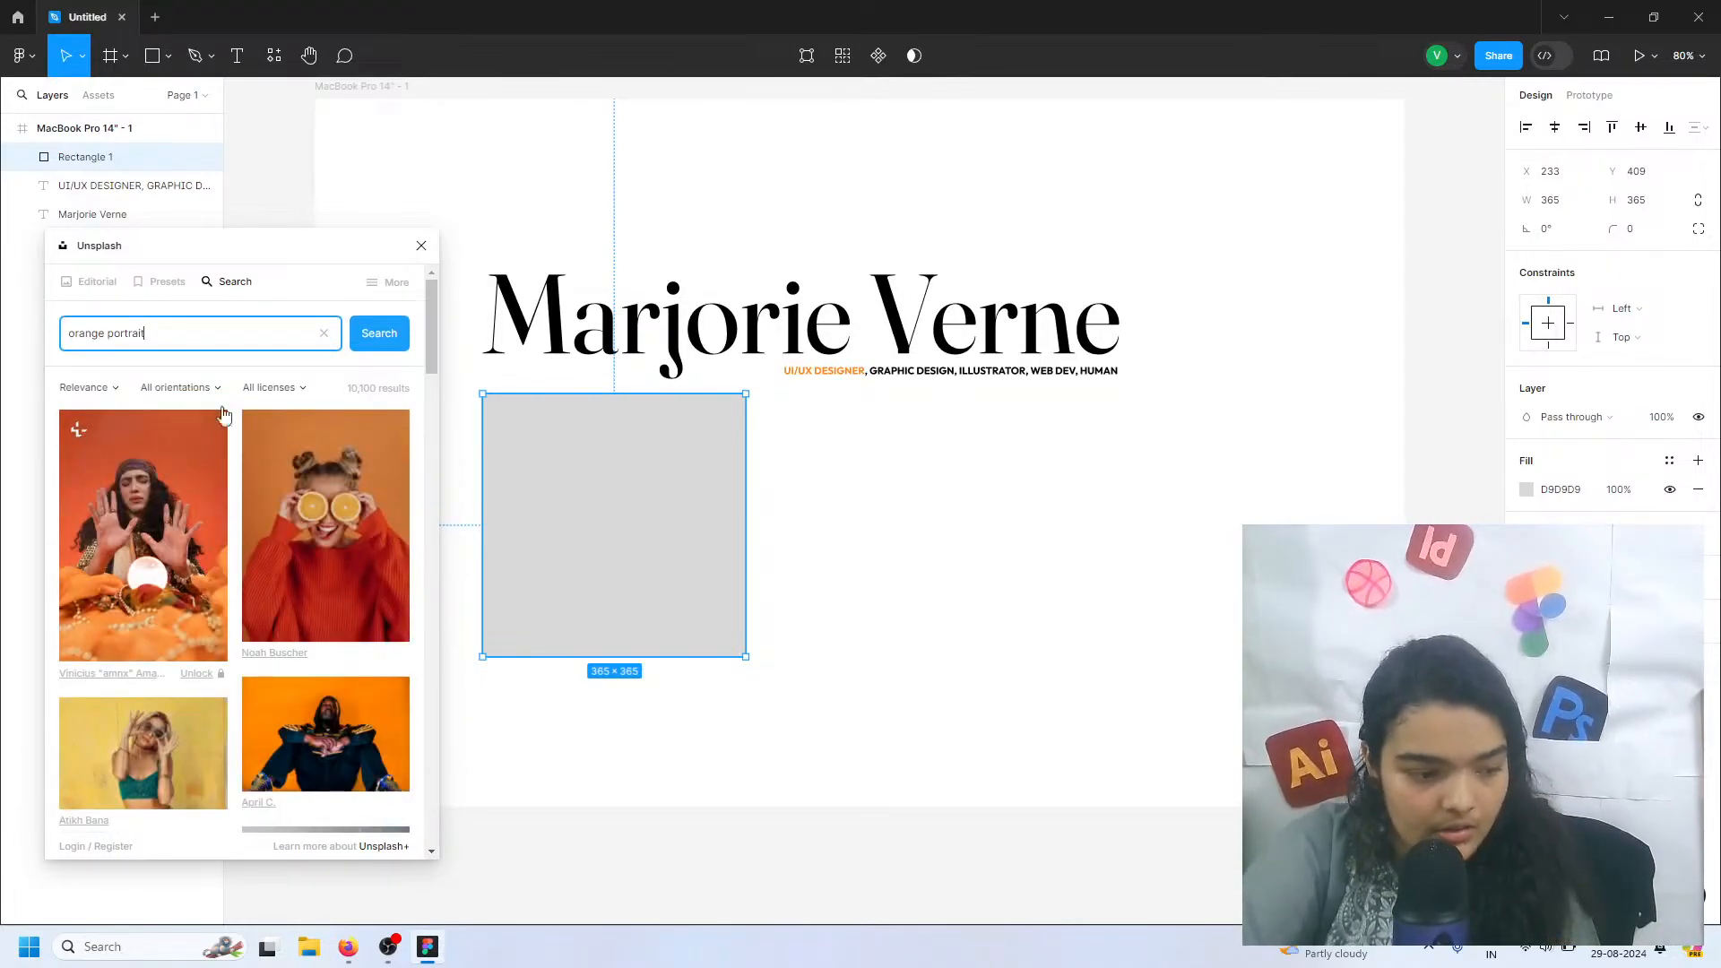
Fill the square with the close-up portrait of the woman wrapped in orange fabric and close the Unsplash plugin
{"action": "scroll", "coordinate": [292, 605], "scroll_direction": "down", "scroll_amount": 1}
{"action": "scroll", "coordinate": [292, 606], "scroll_direction": "down", "scroll_amount": 3}
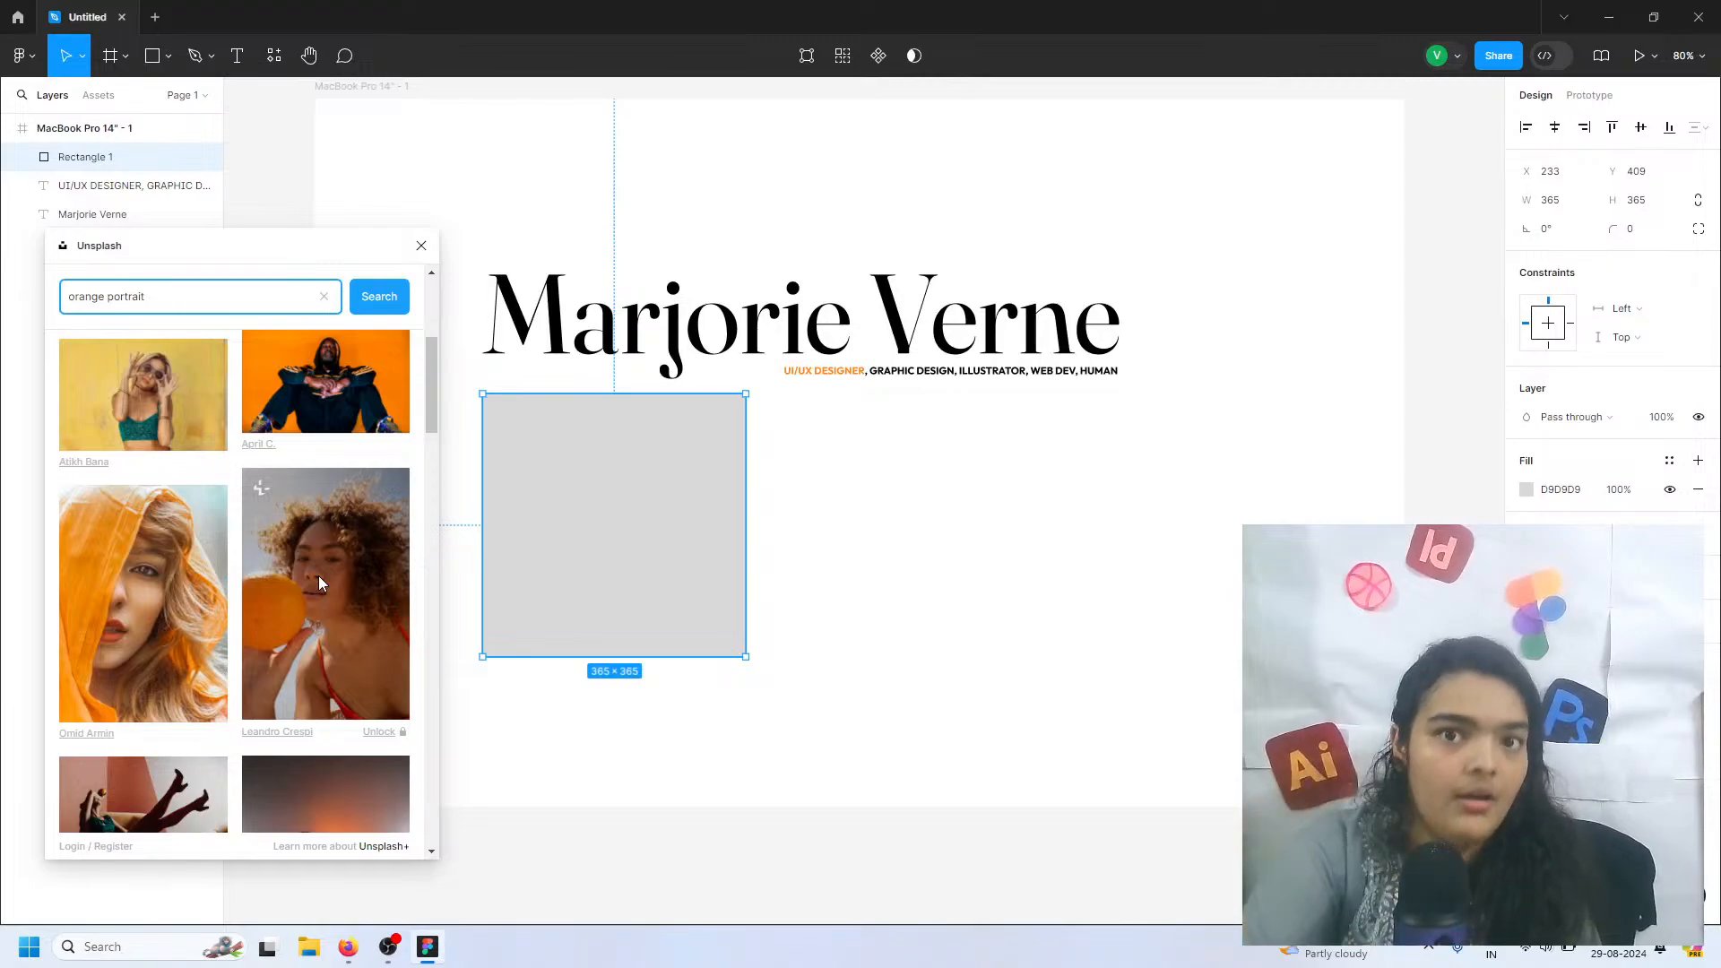
{"action": "scroll", "coordinate": [224, 645], "scroll_direction": "down", "scroll_amount": 5}
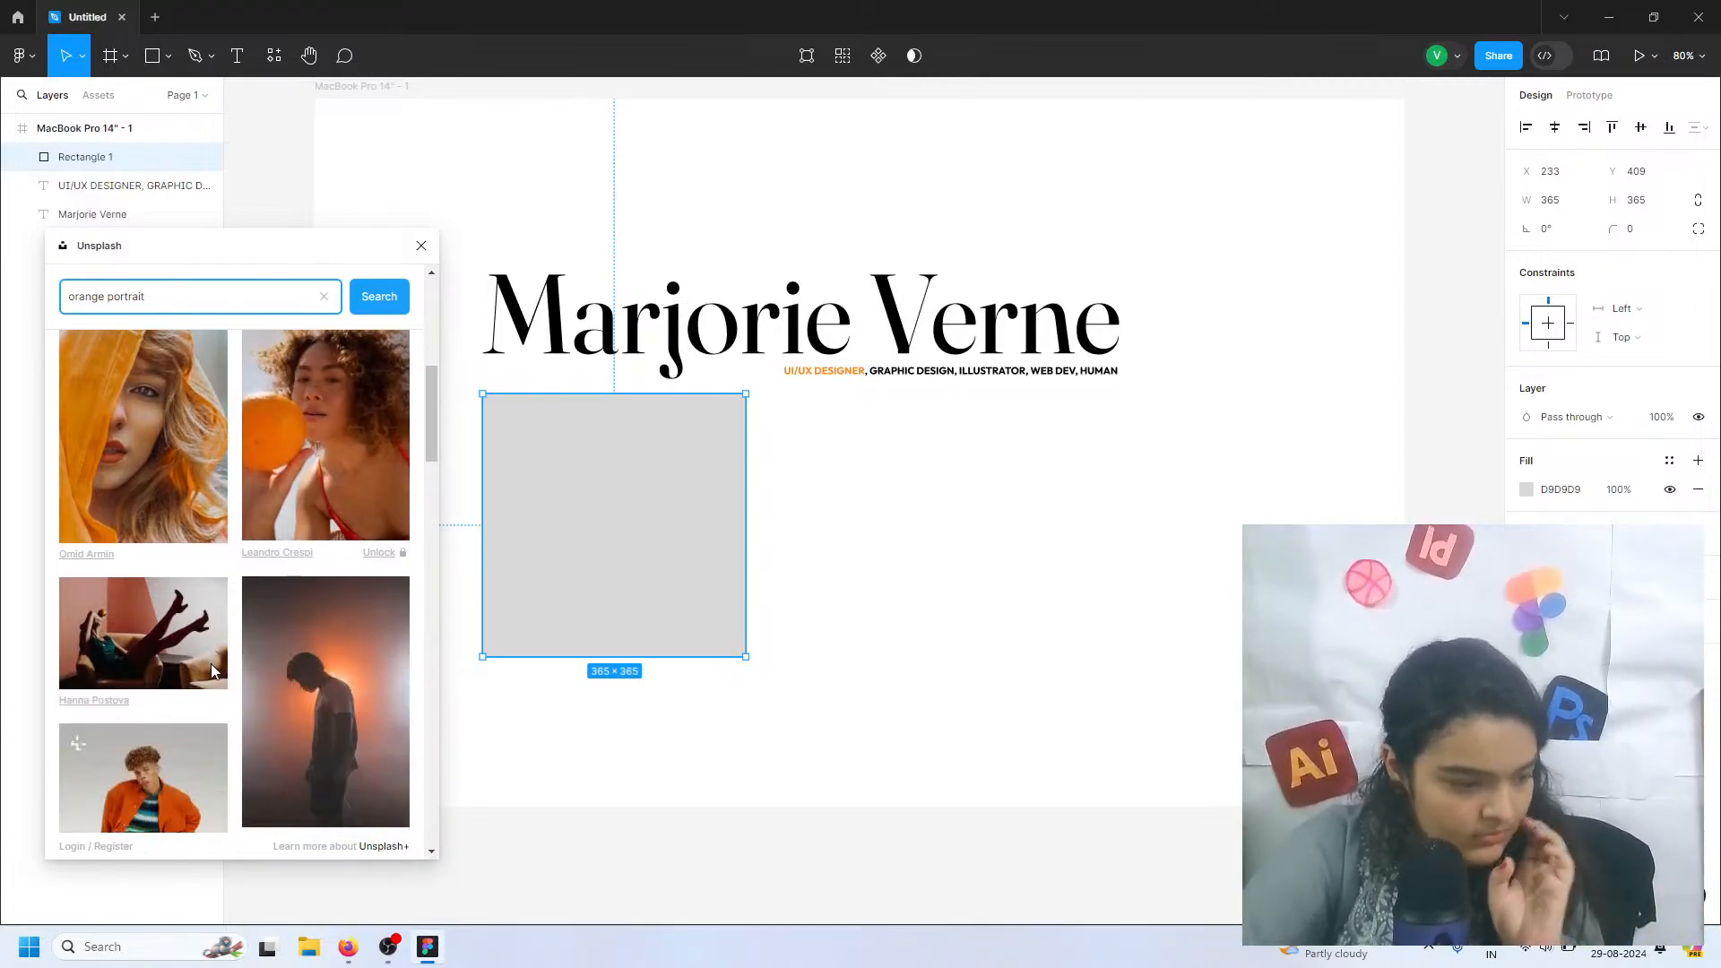
{"action": "scroll", "coordinate": [143, 491], "scroll_direction": "up", "scroll_amount": 3}
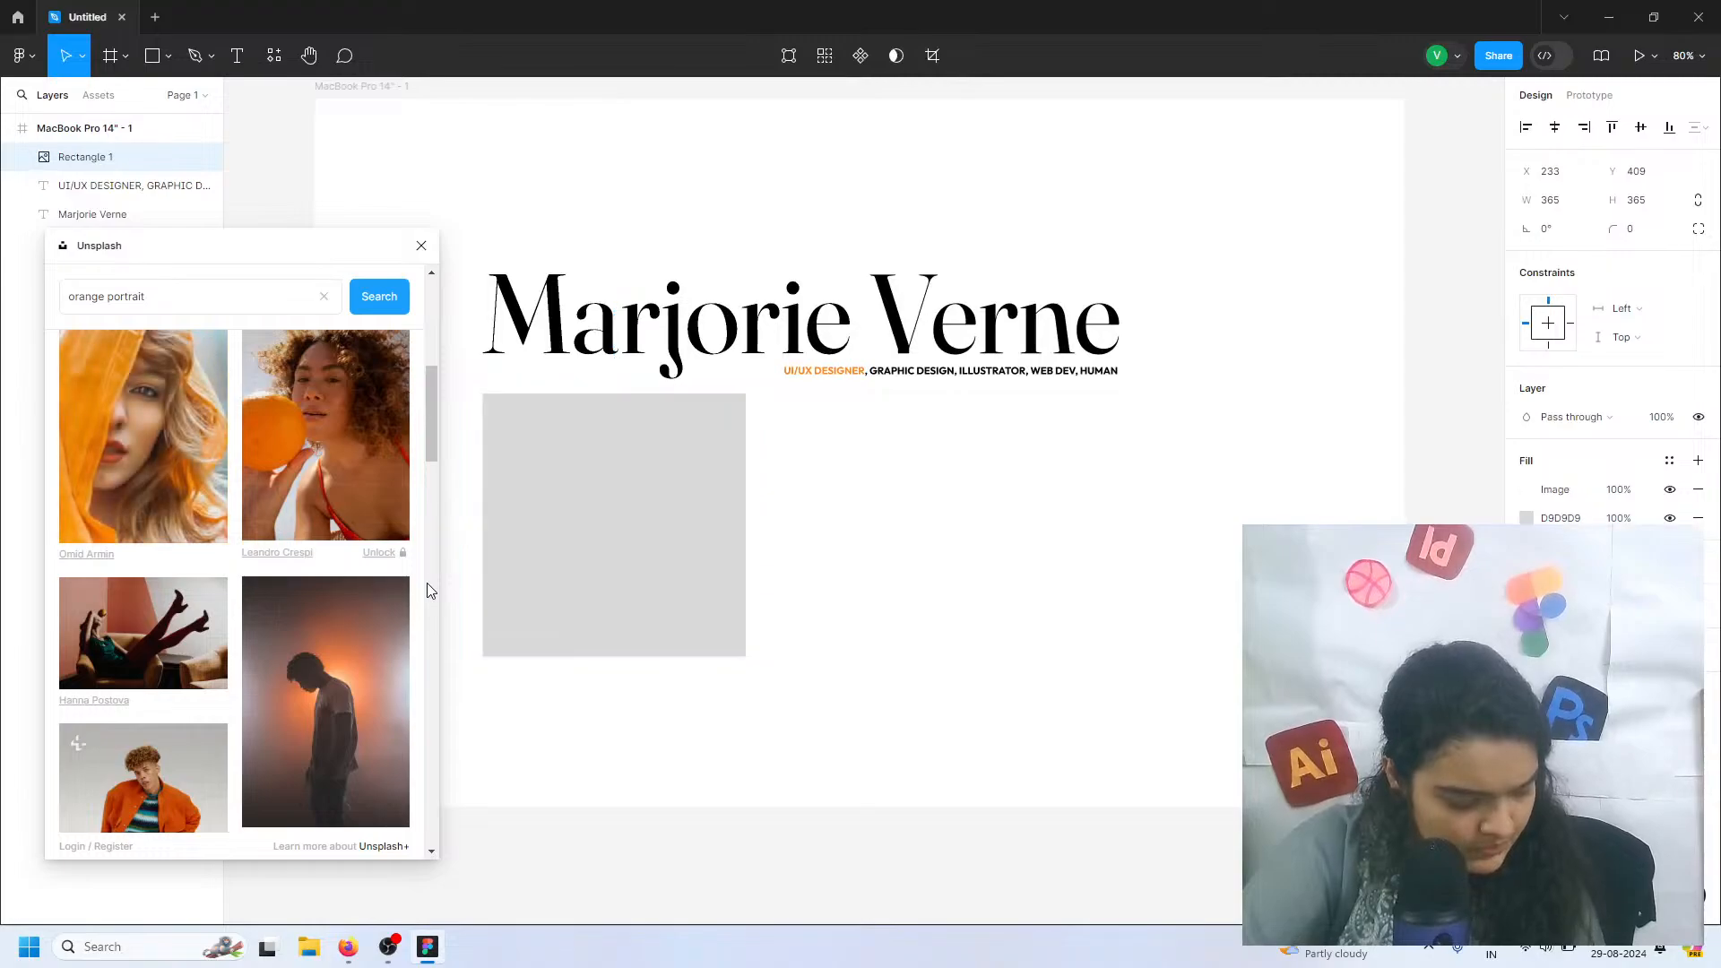
{"action": "left_click", "coordinate": [143, 436]}
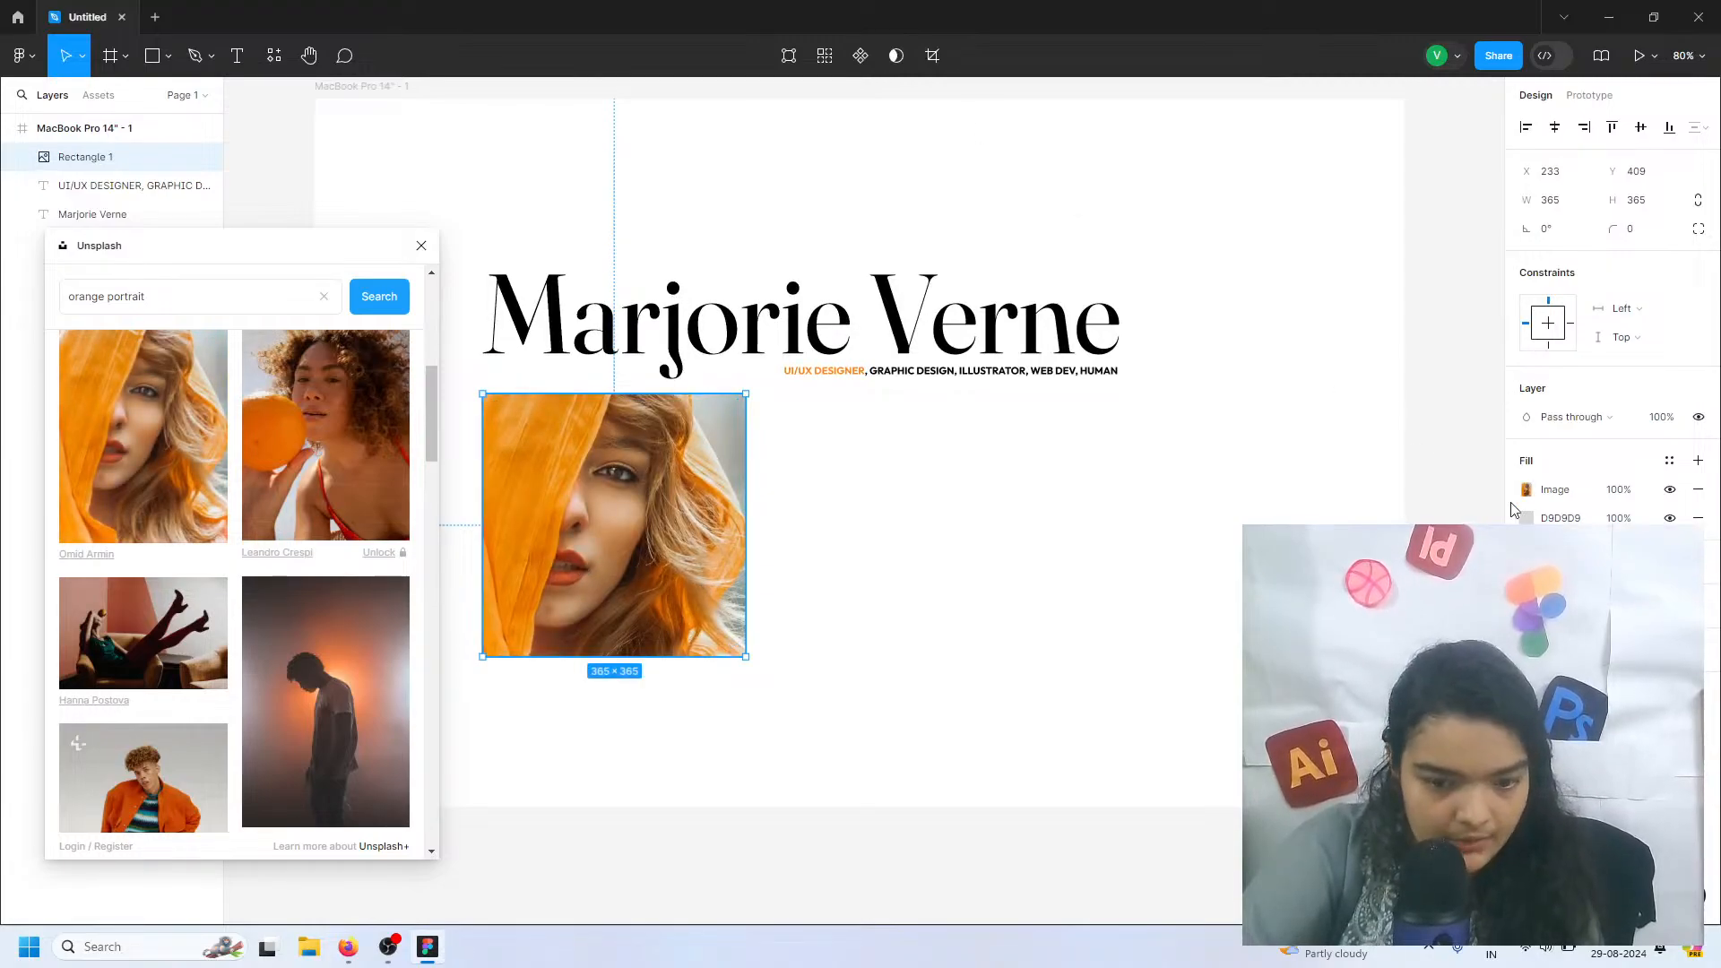
{"action": "left_click", "coordinate": [422, 246]}
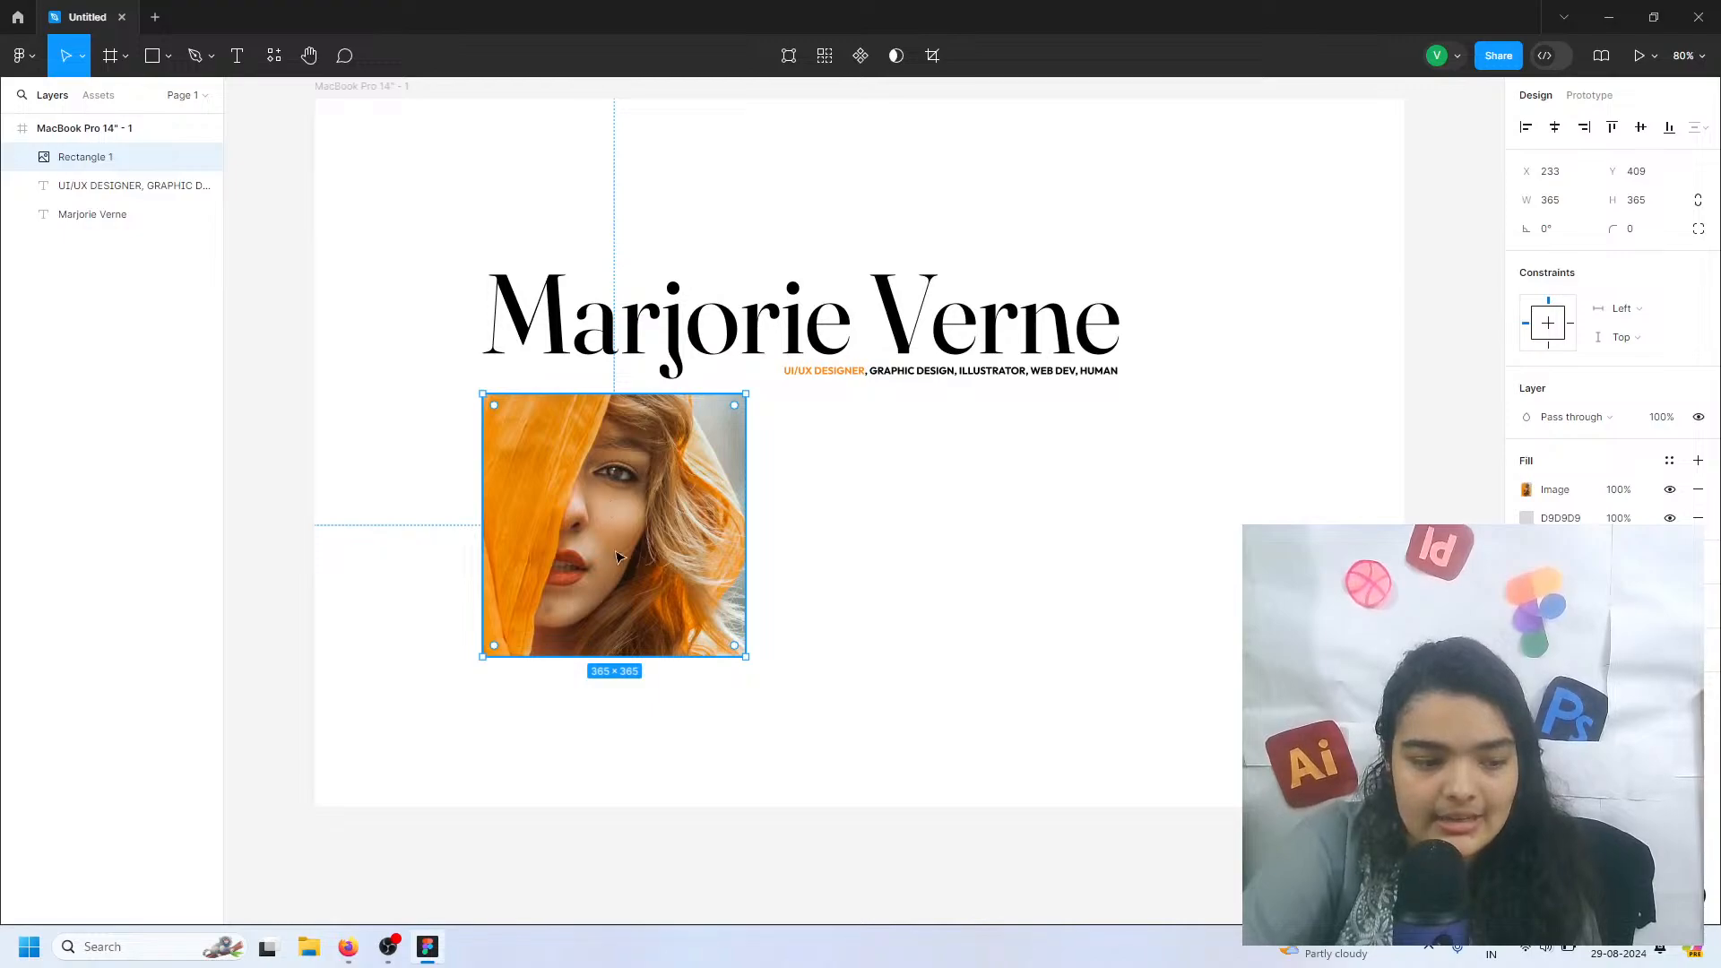
Crop the square's portrait image fill, shifting the photo down so that more of the top of the head shows
{"action": "left_click", "coordinate": [1526, 490]}
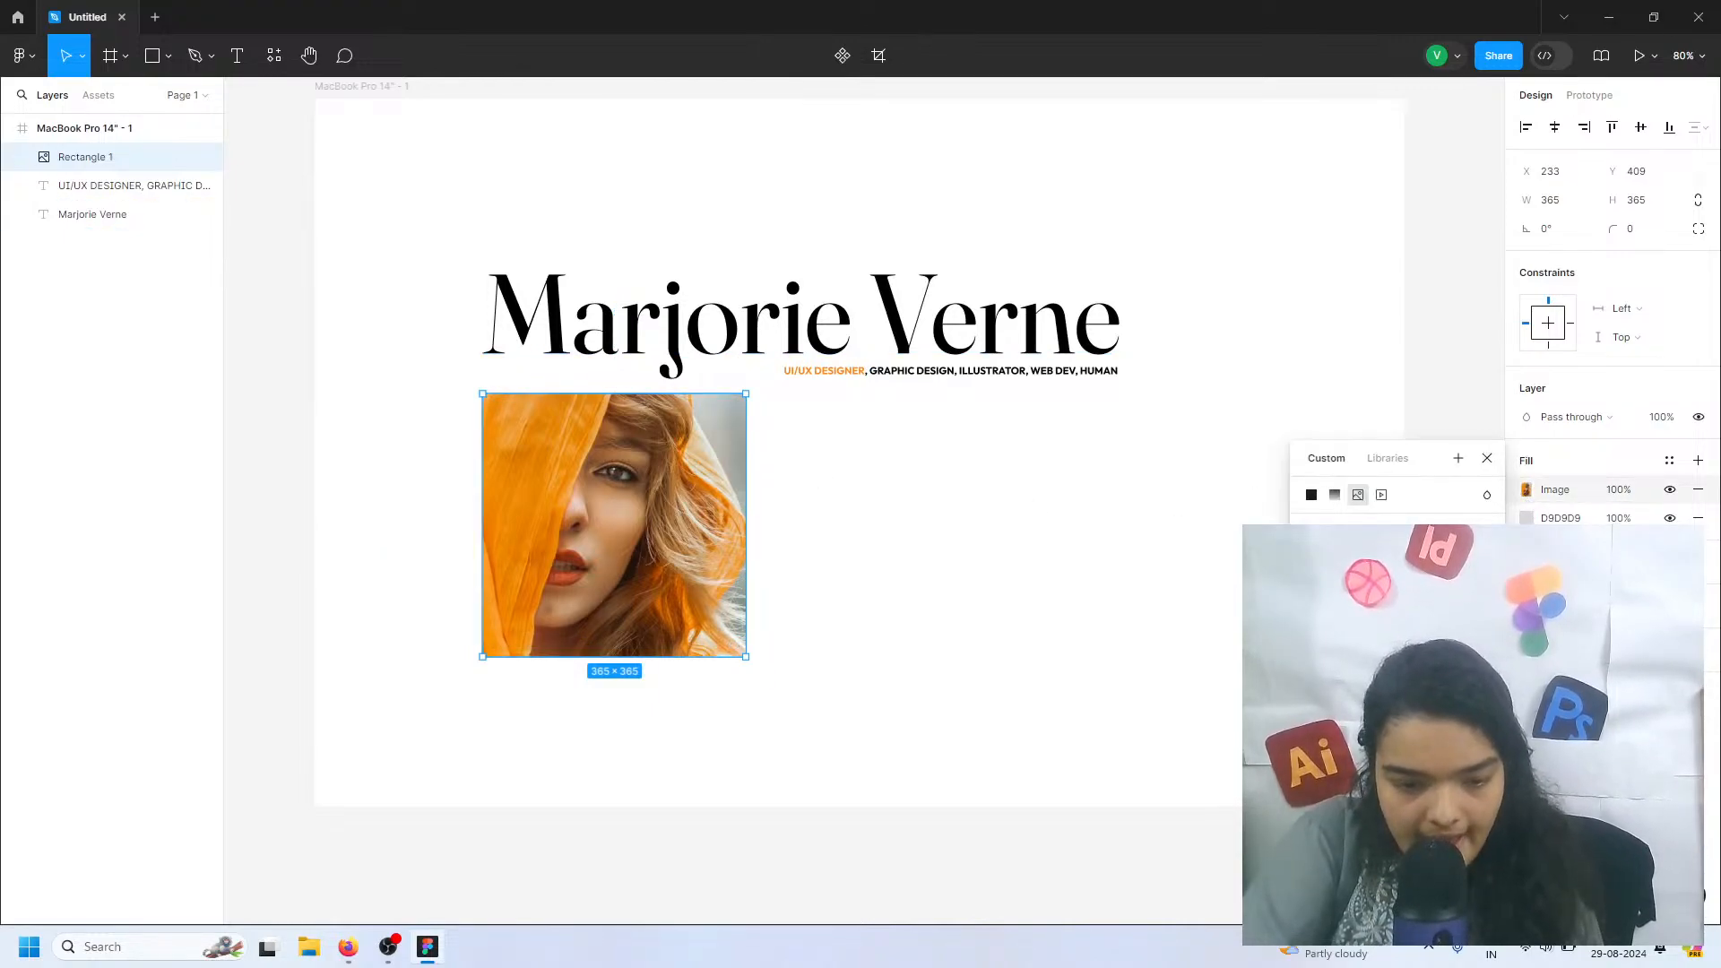
{"action": "left_click", "coordinate": [1333, 576]}
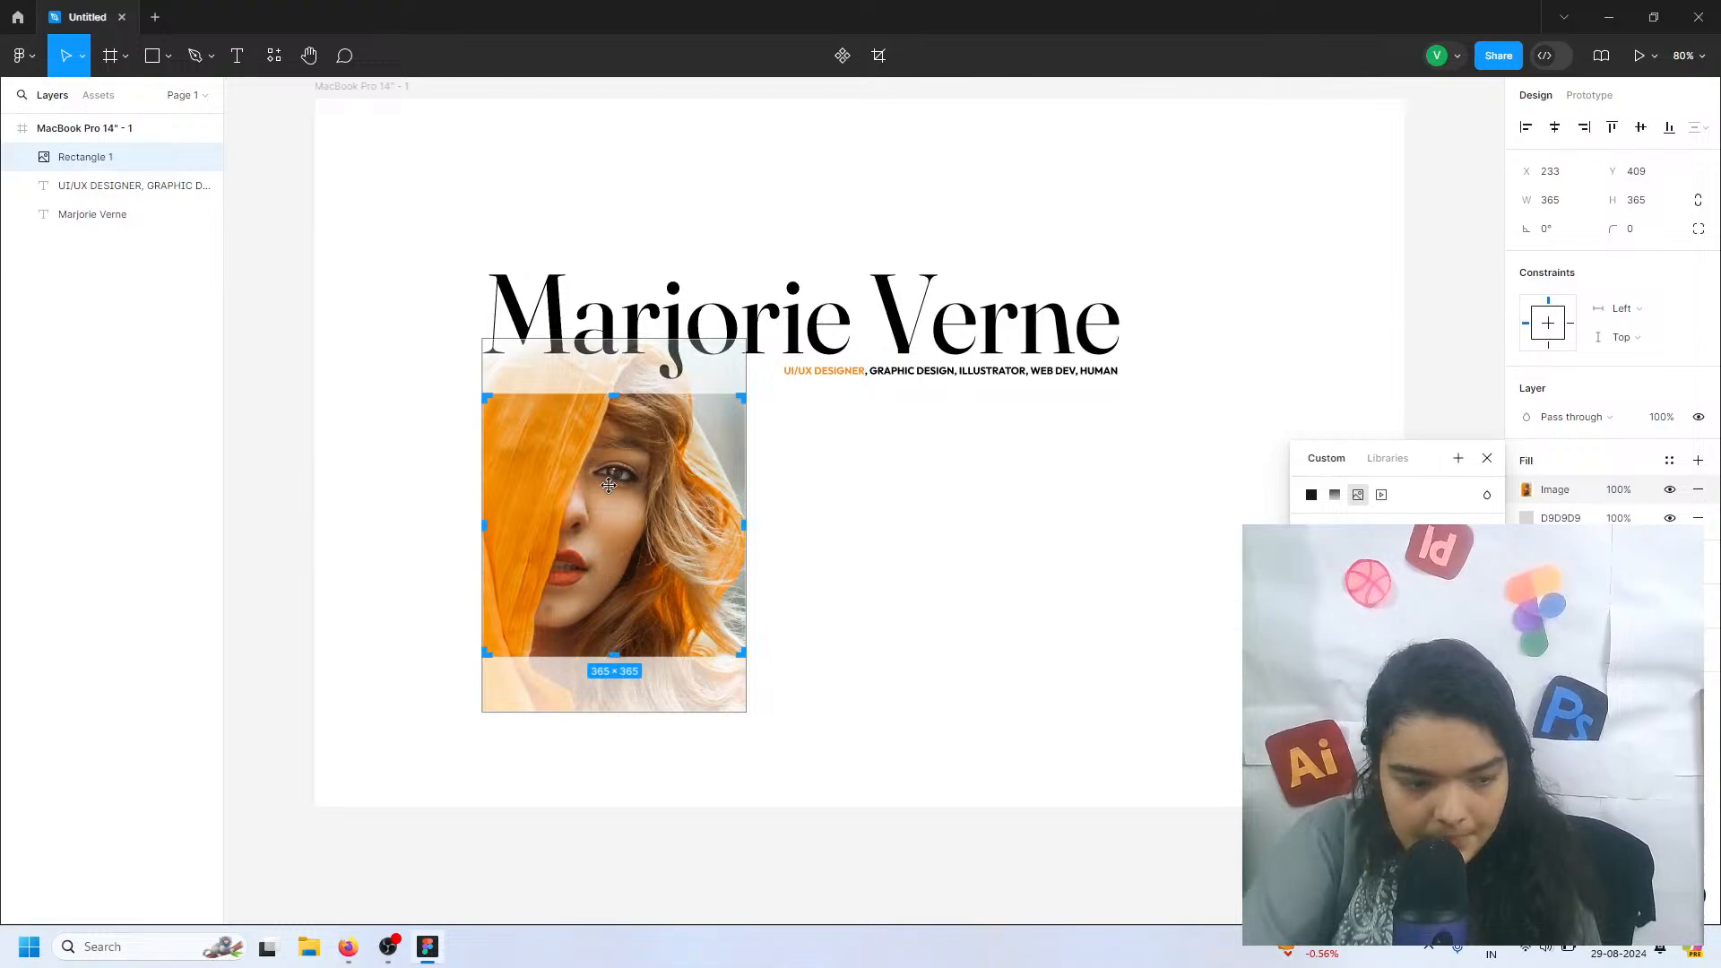
{"action": "left_click_drag", "start_coordinate": [609, 484], "coordinate": [612, 524]}
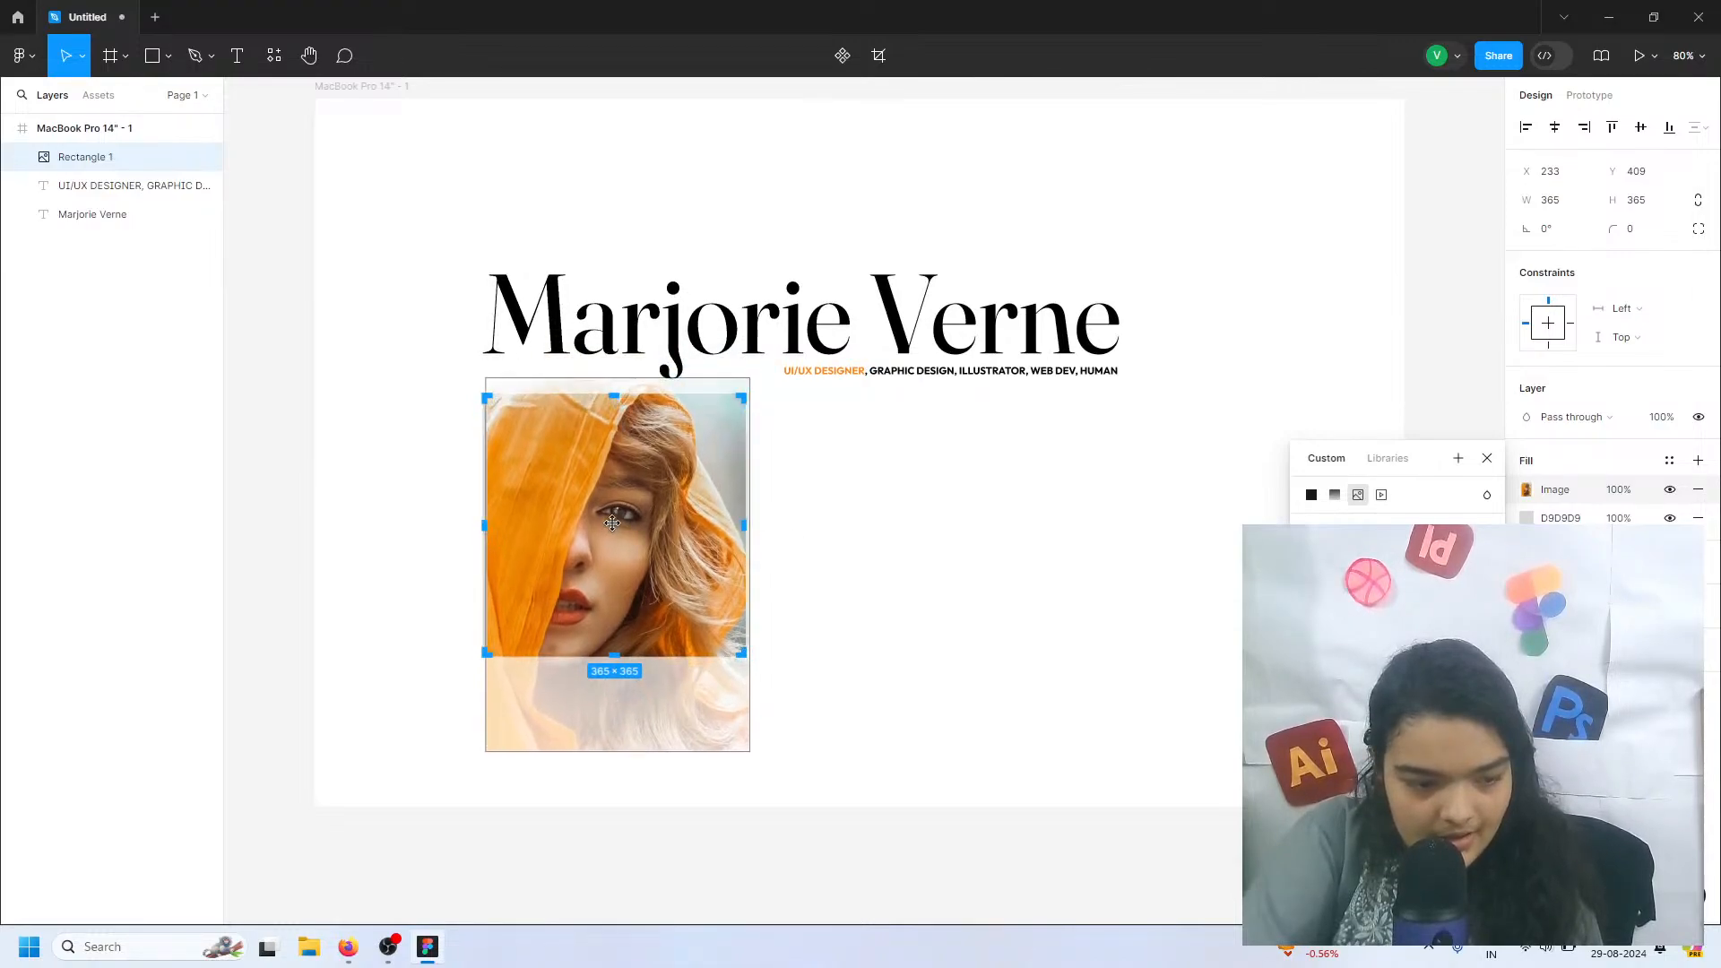
{"action": "left_click_drag", "start_coordinate": [750, 755], "coordinate": [676, 698]}
{"action": "key", "text": "ctrl+z"}
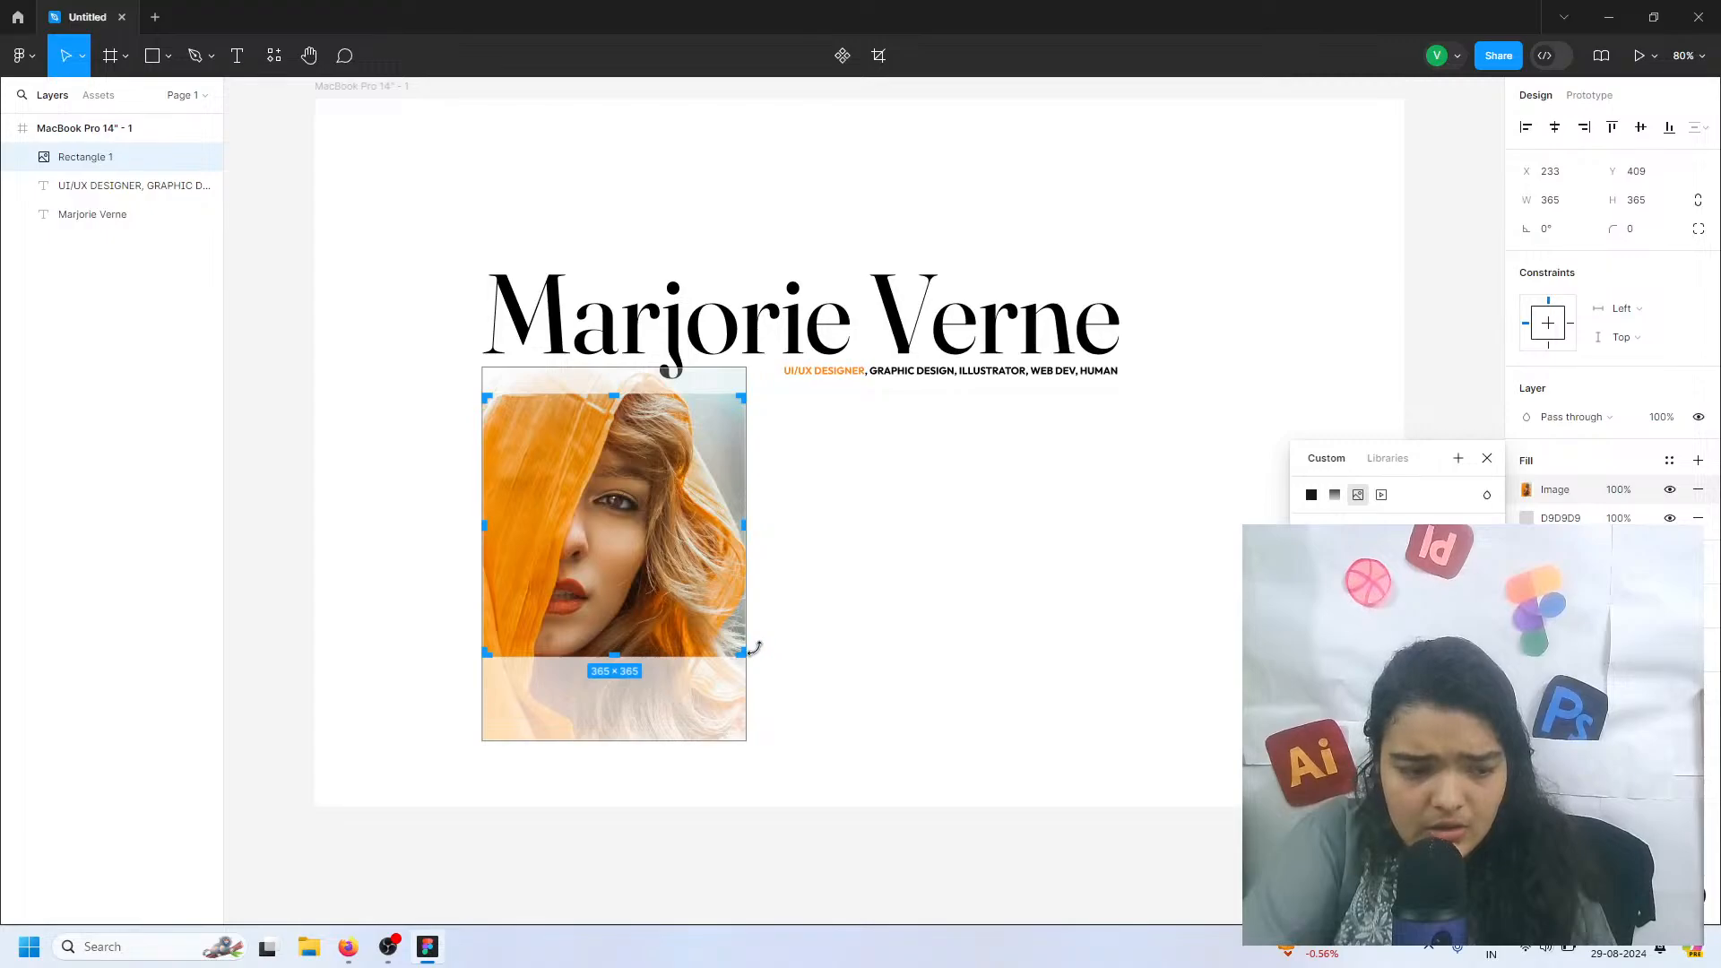
{"action": "left_click", "coordinate": [804, 635]}
{"action": "left_click", "coordinate": [721, 595]}
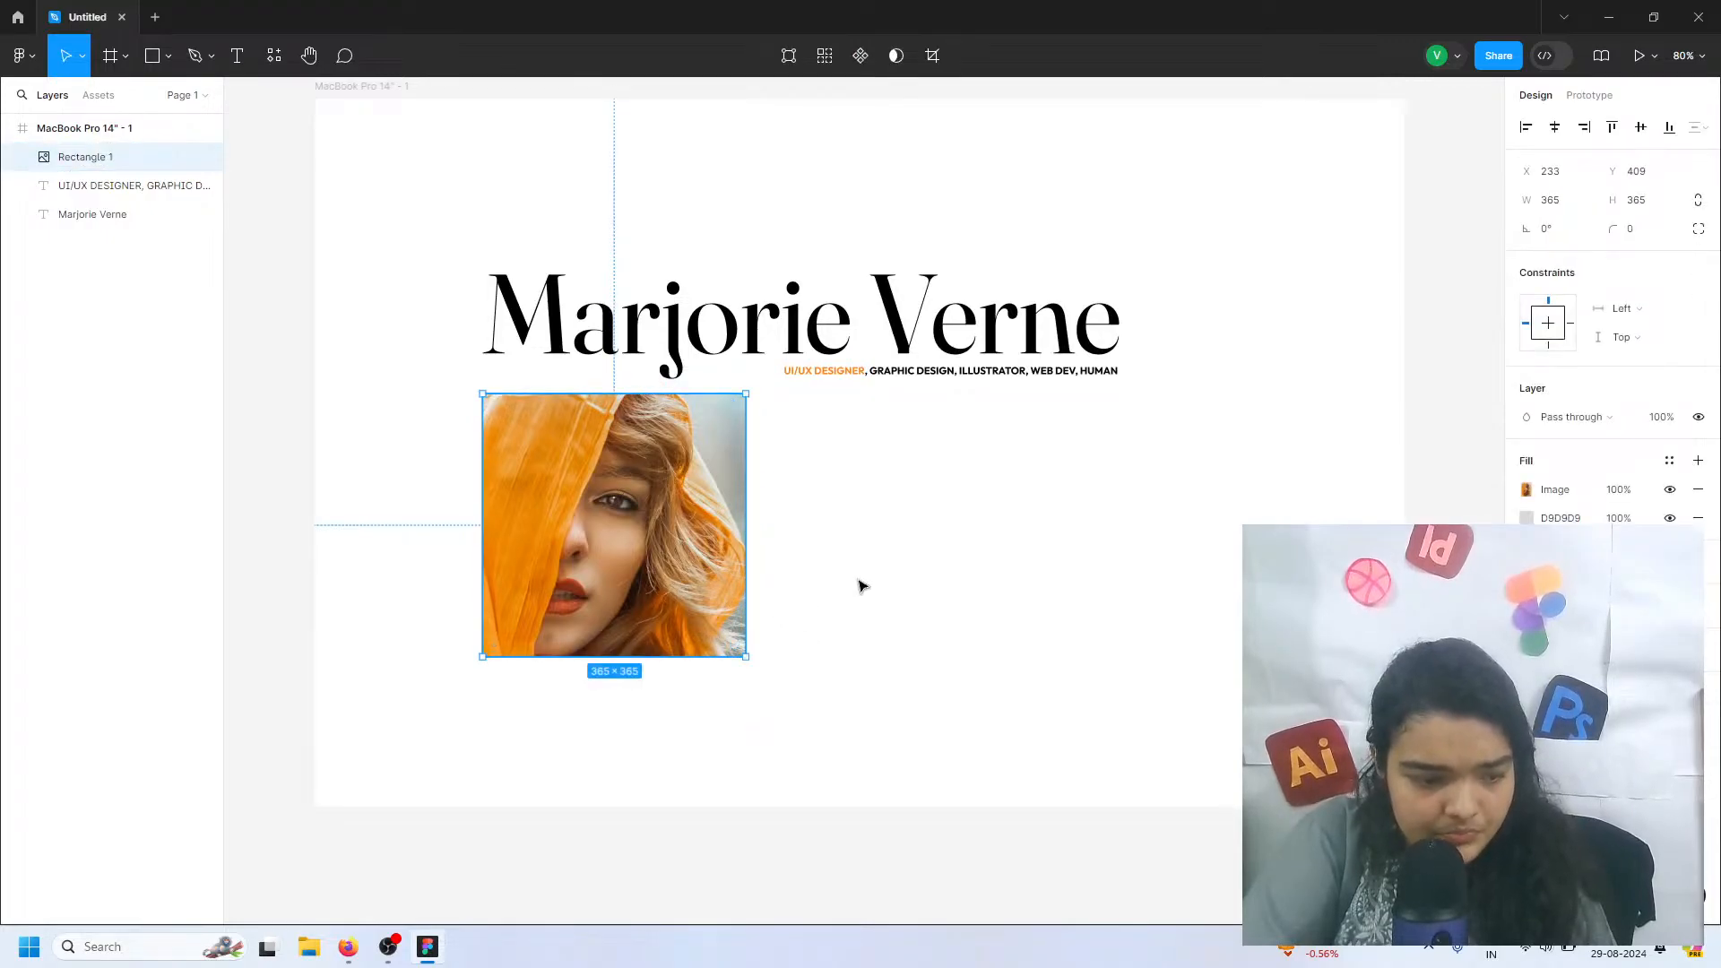
Duplicate the portrait square slightly down and to the right, replacing the copy's image with a solid 000000 fill
{"action": "left_click", "coordinate": [860, 587]}
{"action": "left_click", "coordinate": [737, 594]}
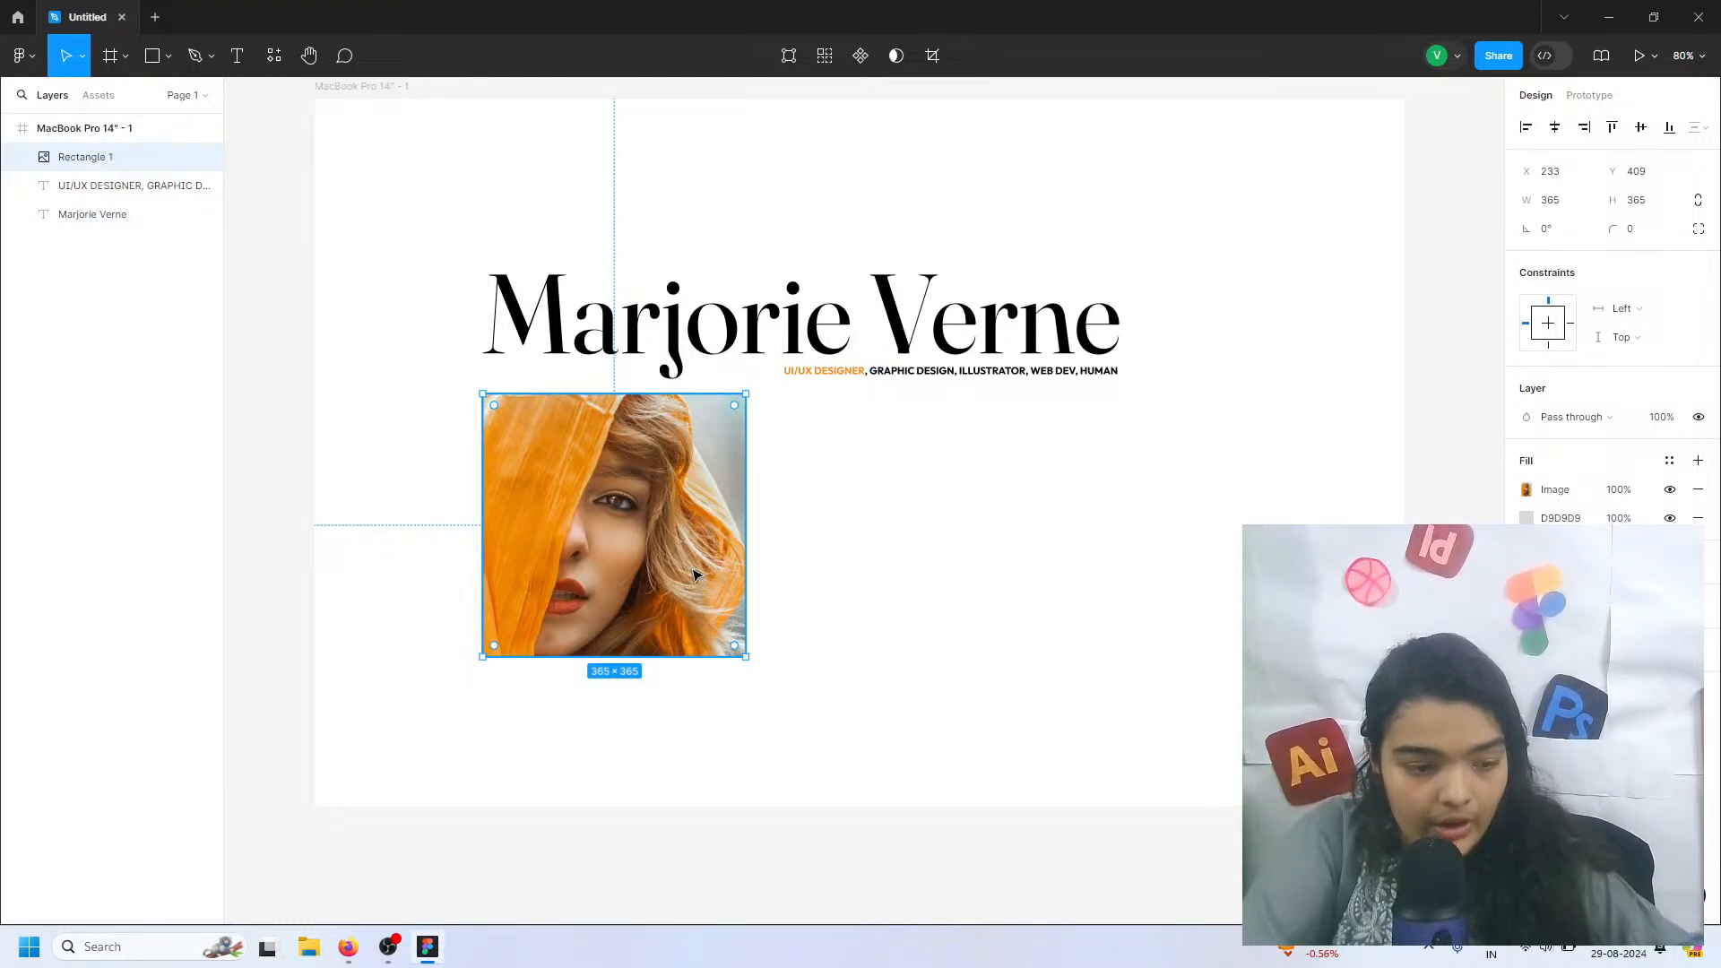
{"action": "key", "text": "ctrl+d"}
{"action": "mouse_move", "coordinate": [634, 549]}
{"action": "left_mouse_down"}
{"action": "mouse_move", "coordinate": [767, 571]}
{"action": "mouse_move", "coordinate": [651, 570]}
{"action": "left_mouse_up"}
{"action": "left_click", "coordinate": [1697, 489]}
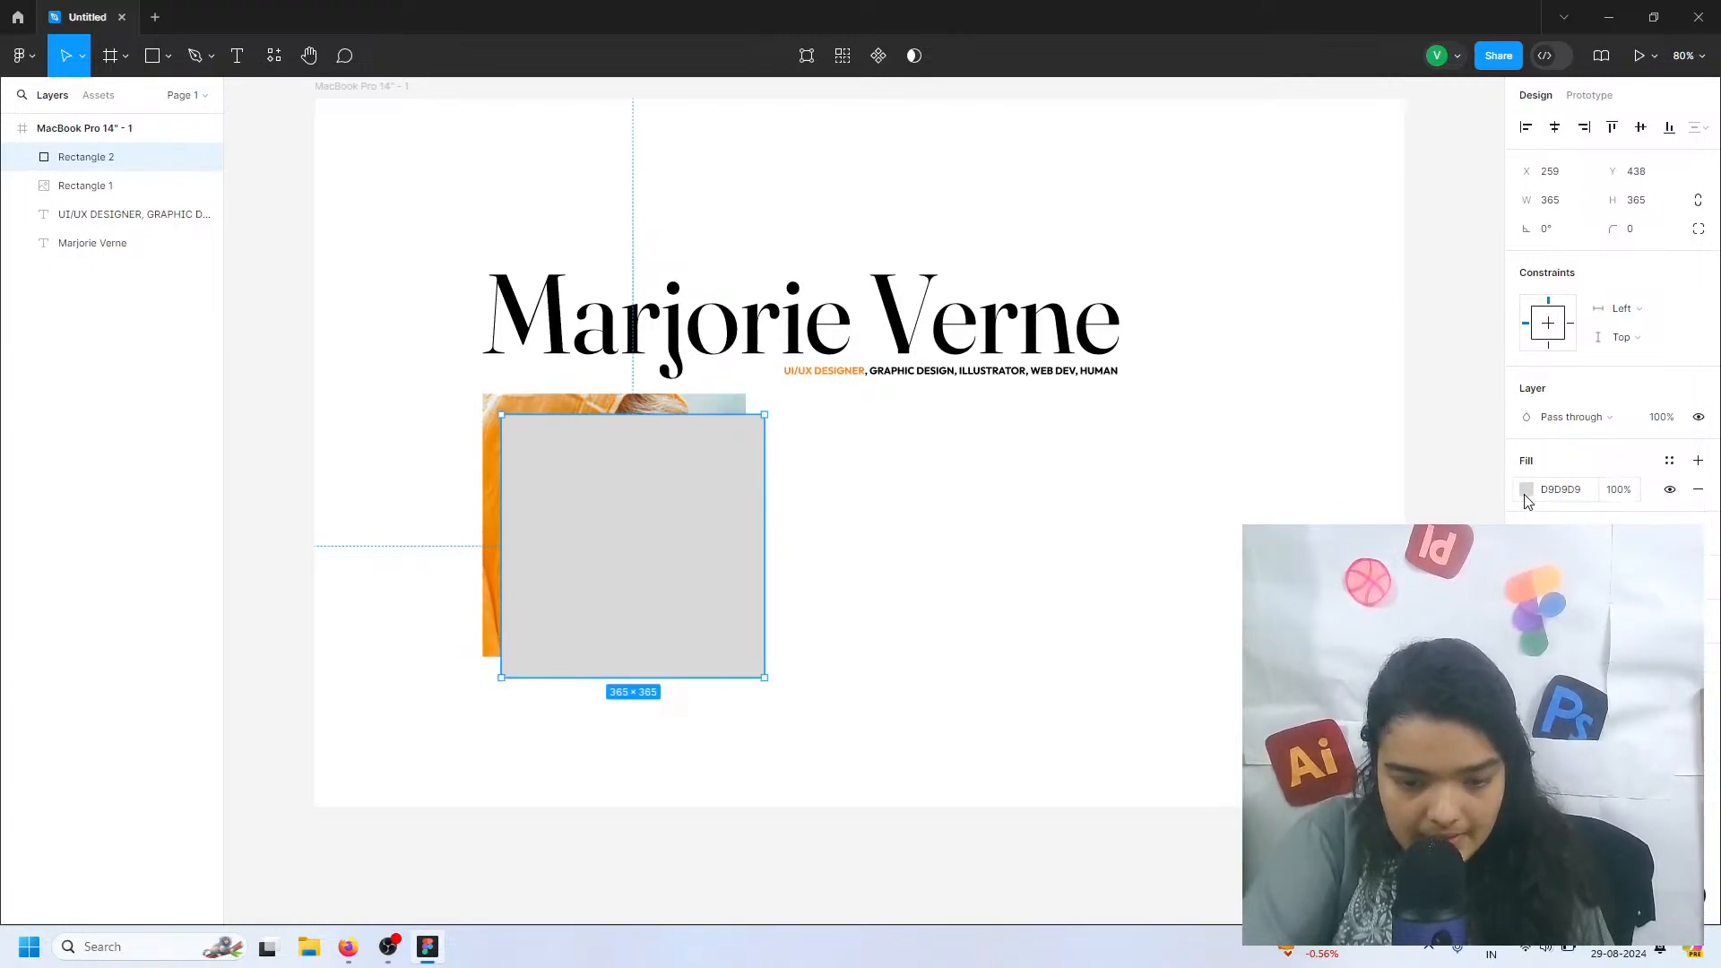
{"action": "left_click", "coordinate": [1526, 491]}
{"action": "left_click_drag", "start_coordinate": [1475, 549], "coordinate": [1425, 688]}
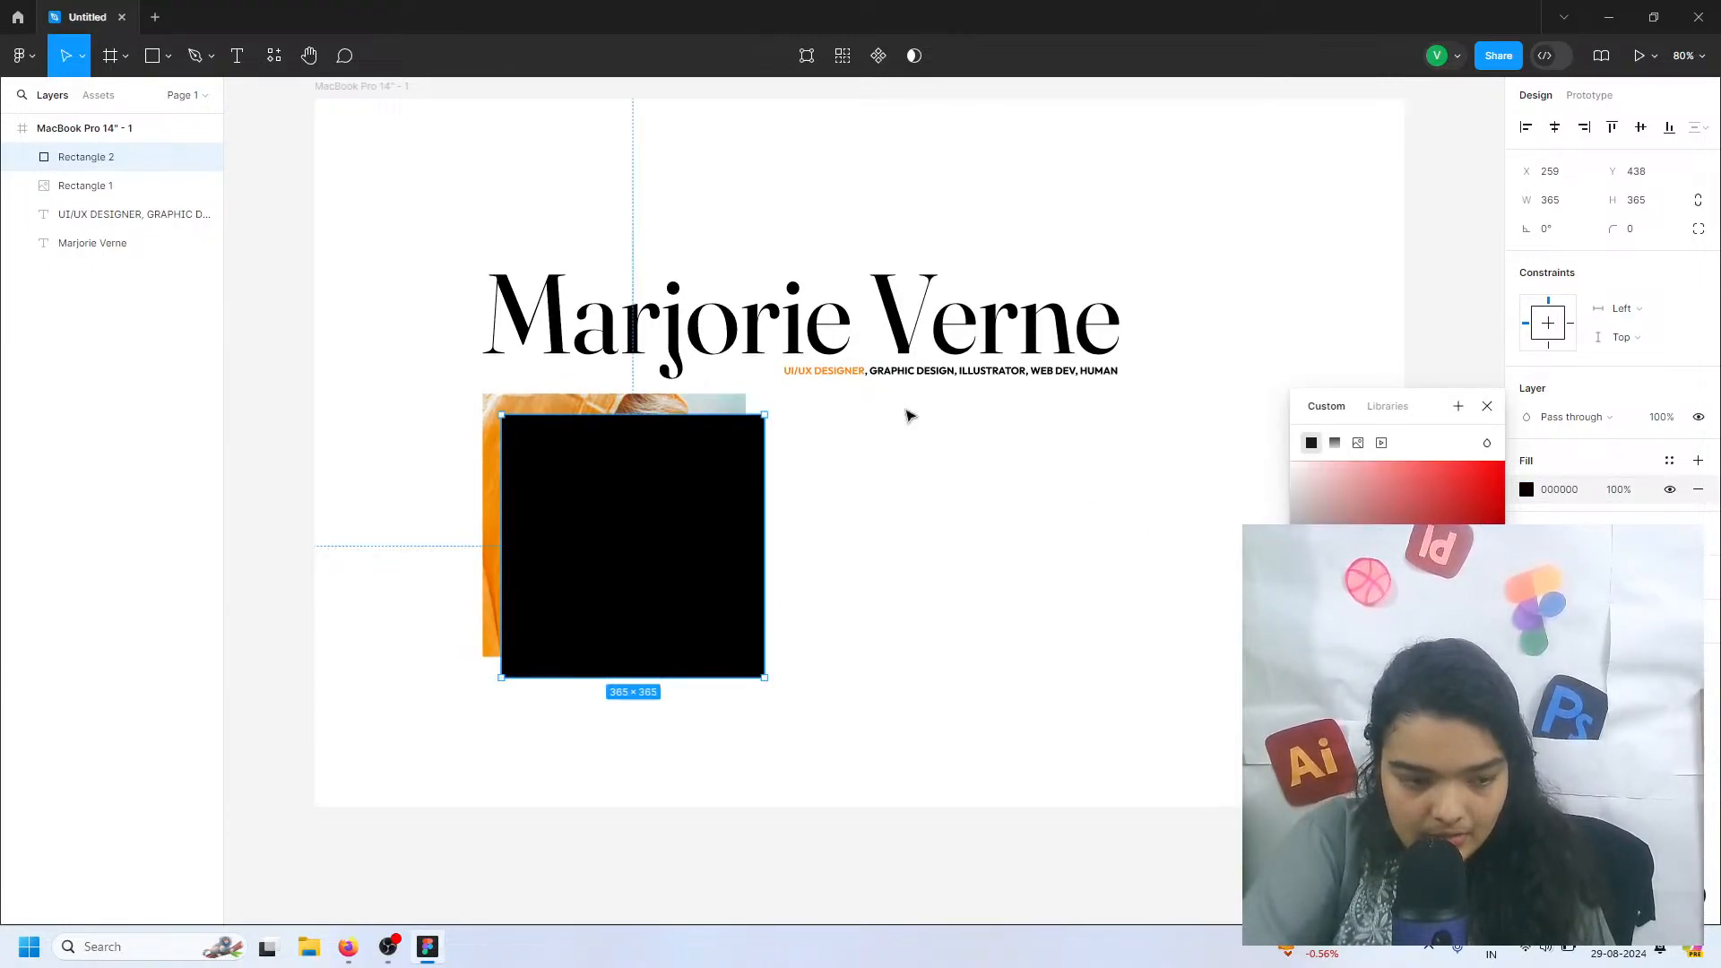
Send the black square behind the portrait and offset it to X 262, Y 435 as a hard shadow
{"action": "right_click", "coordinate": [641, 486]}
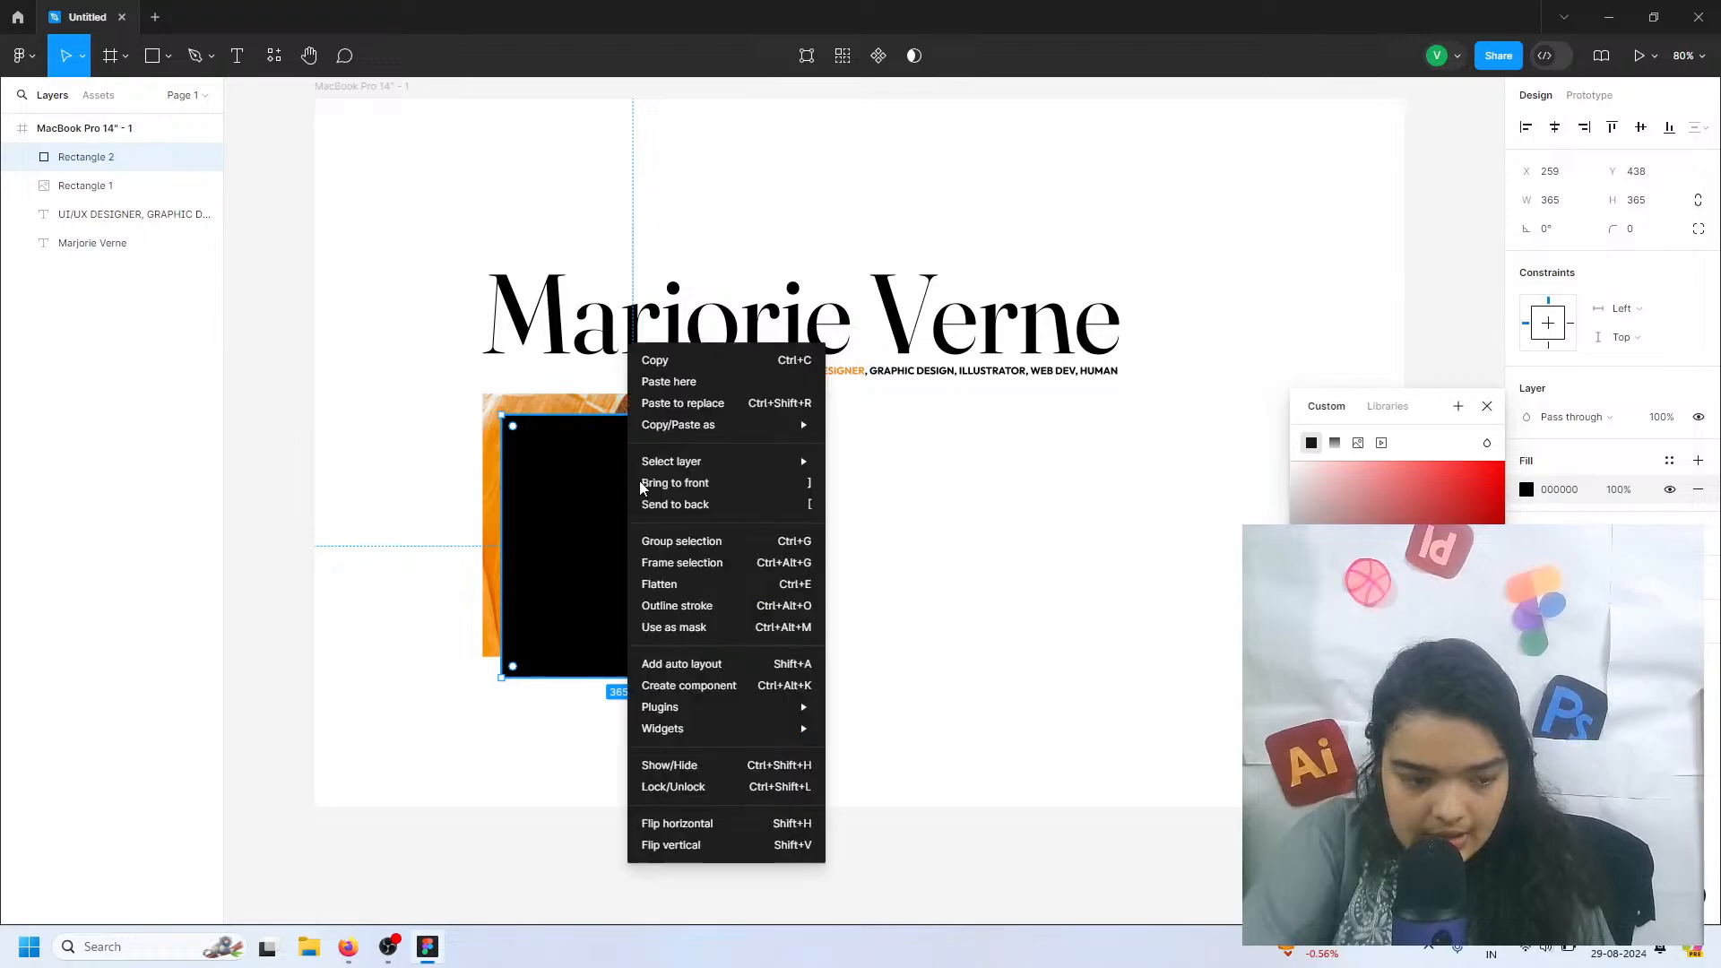
{"action": "left_click", "coordinate": [657, 506]}
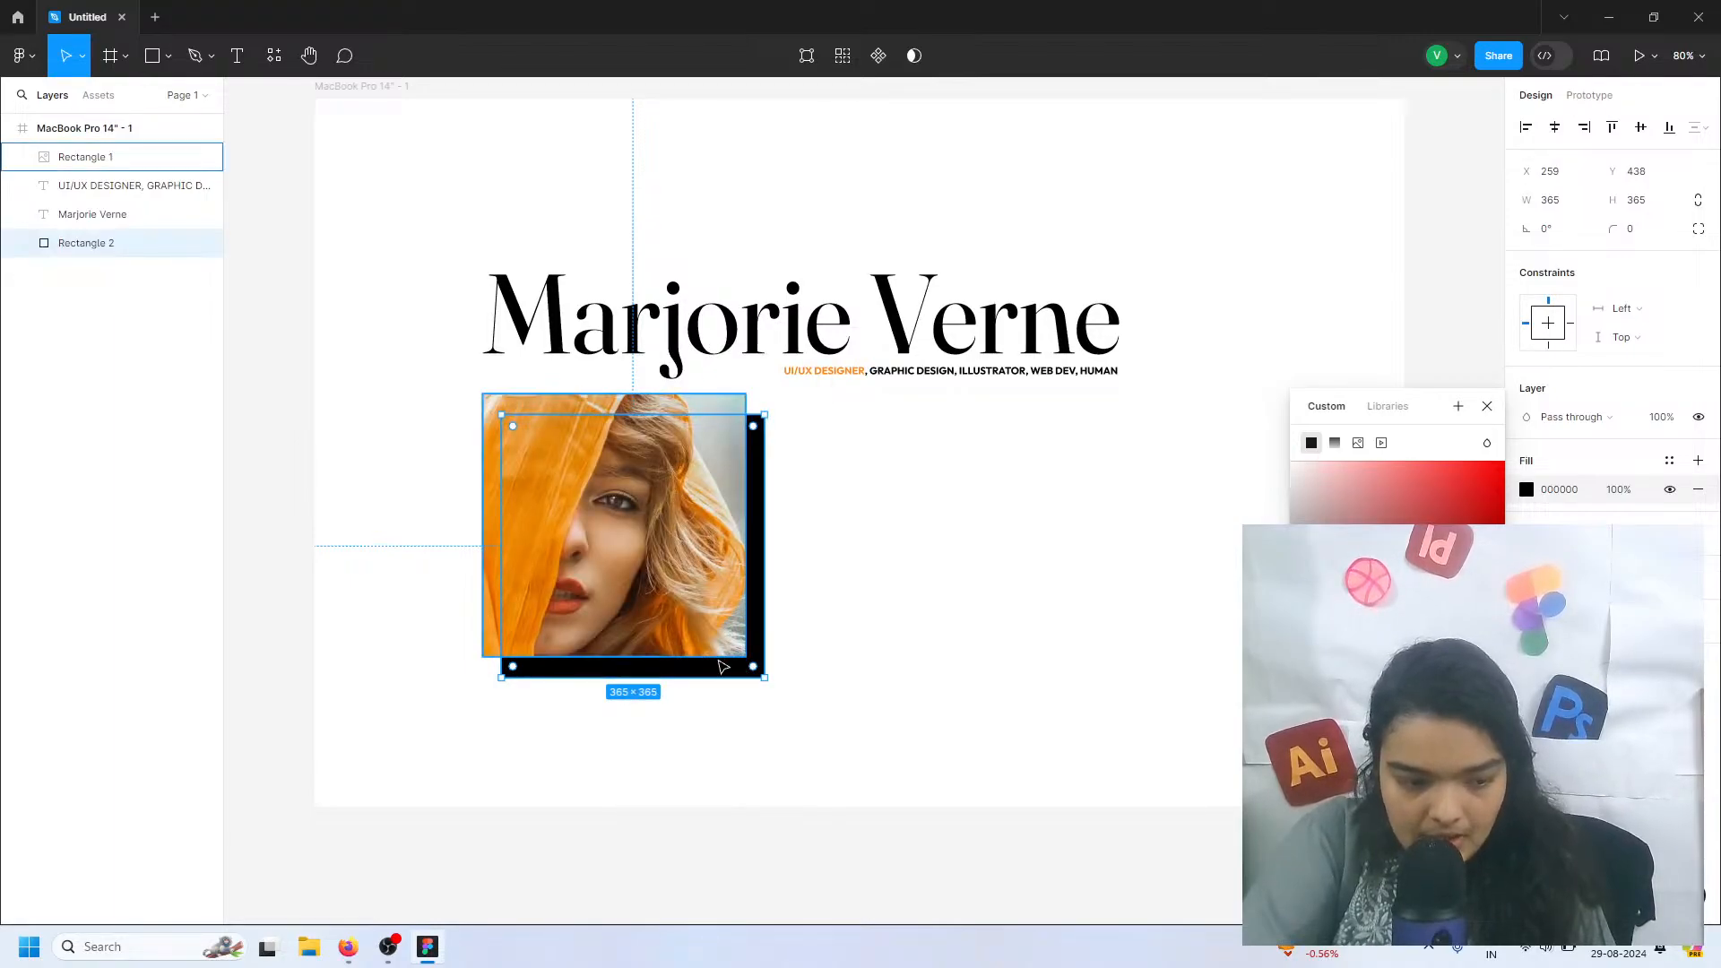
{"action": "left_click_drag", "start_coordinate": [741, 661], "coordinate": [726, 665]}
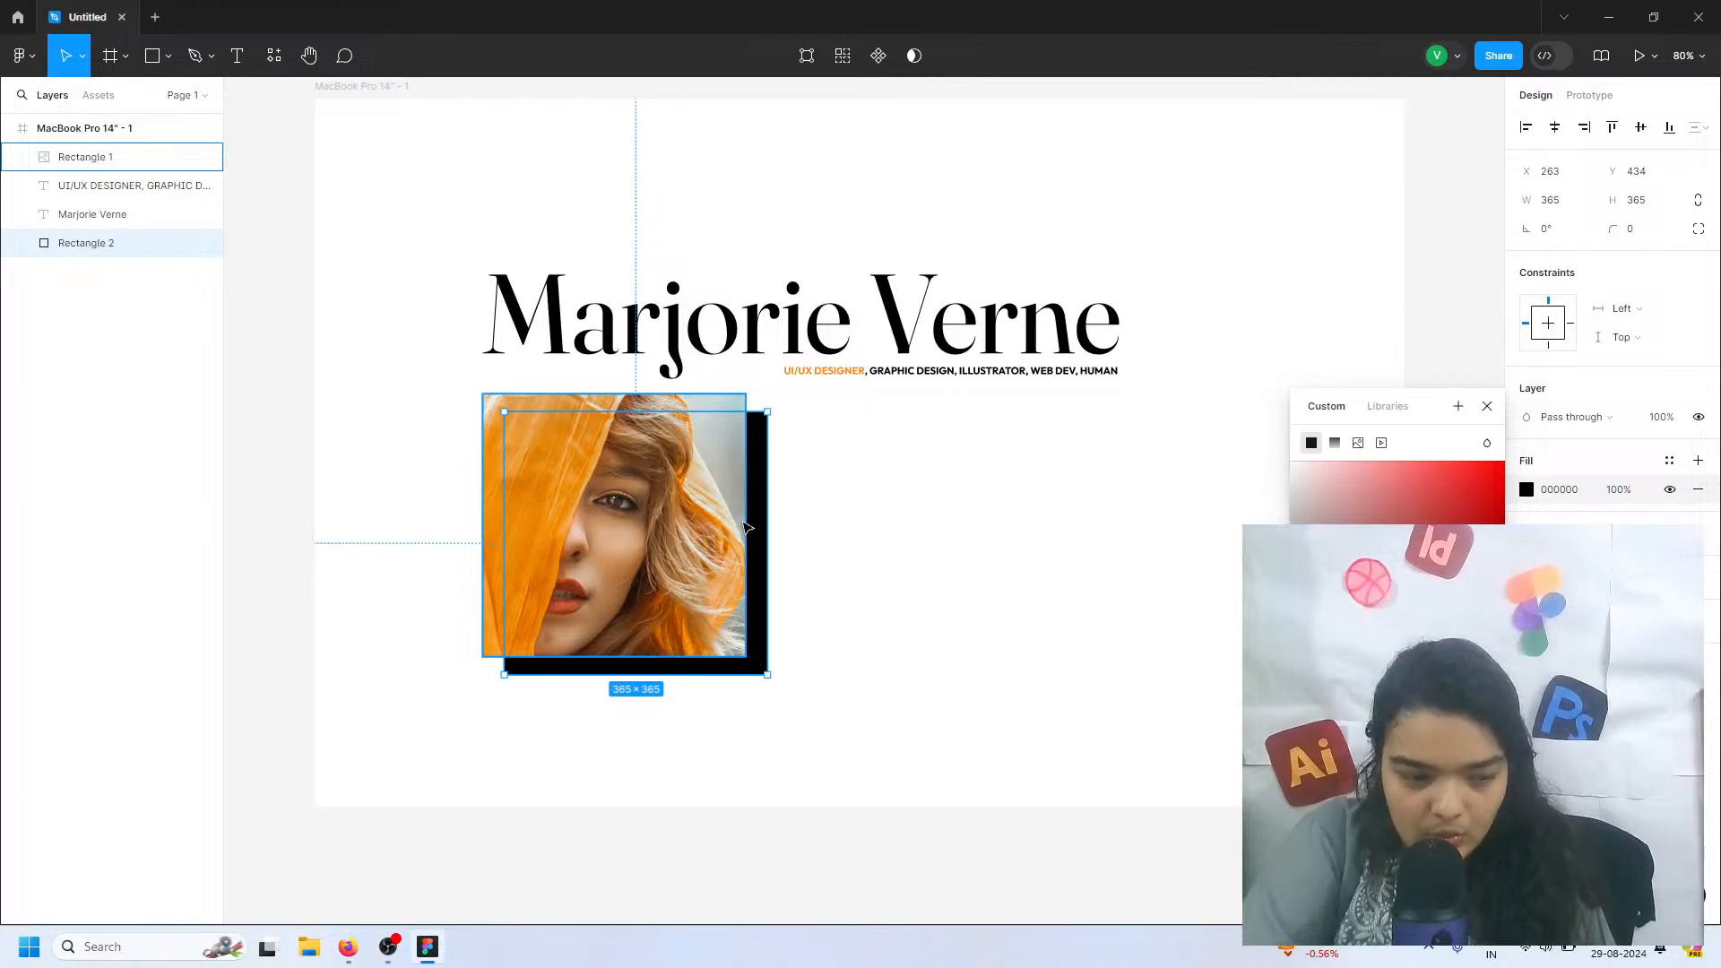
{"action": "left_click_drag", "start_coordinate": [748, 528], "coordinate": [746, 529]}
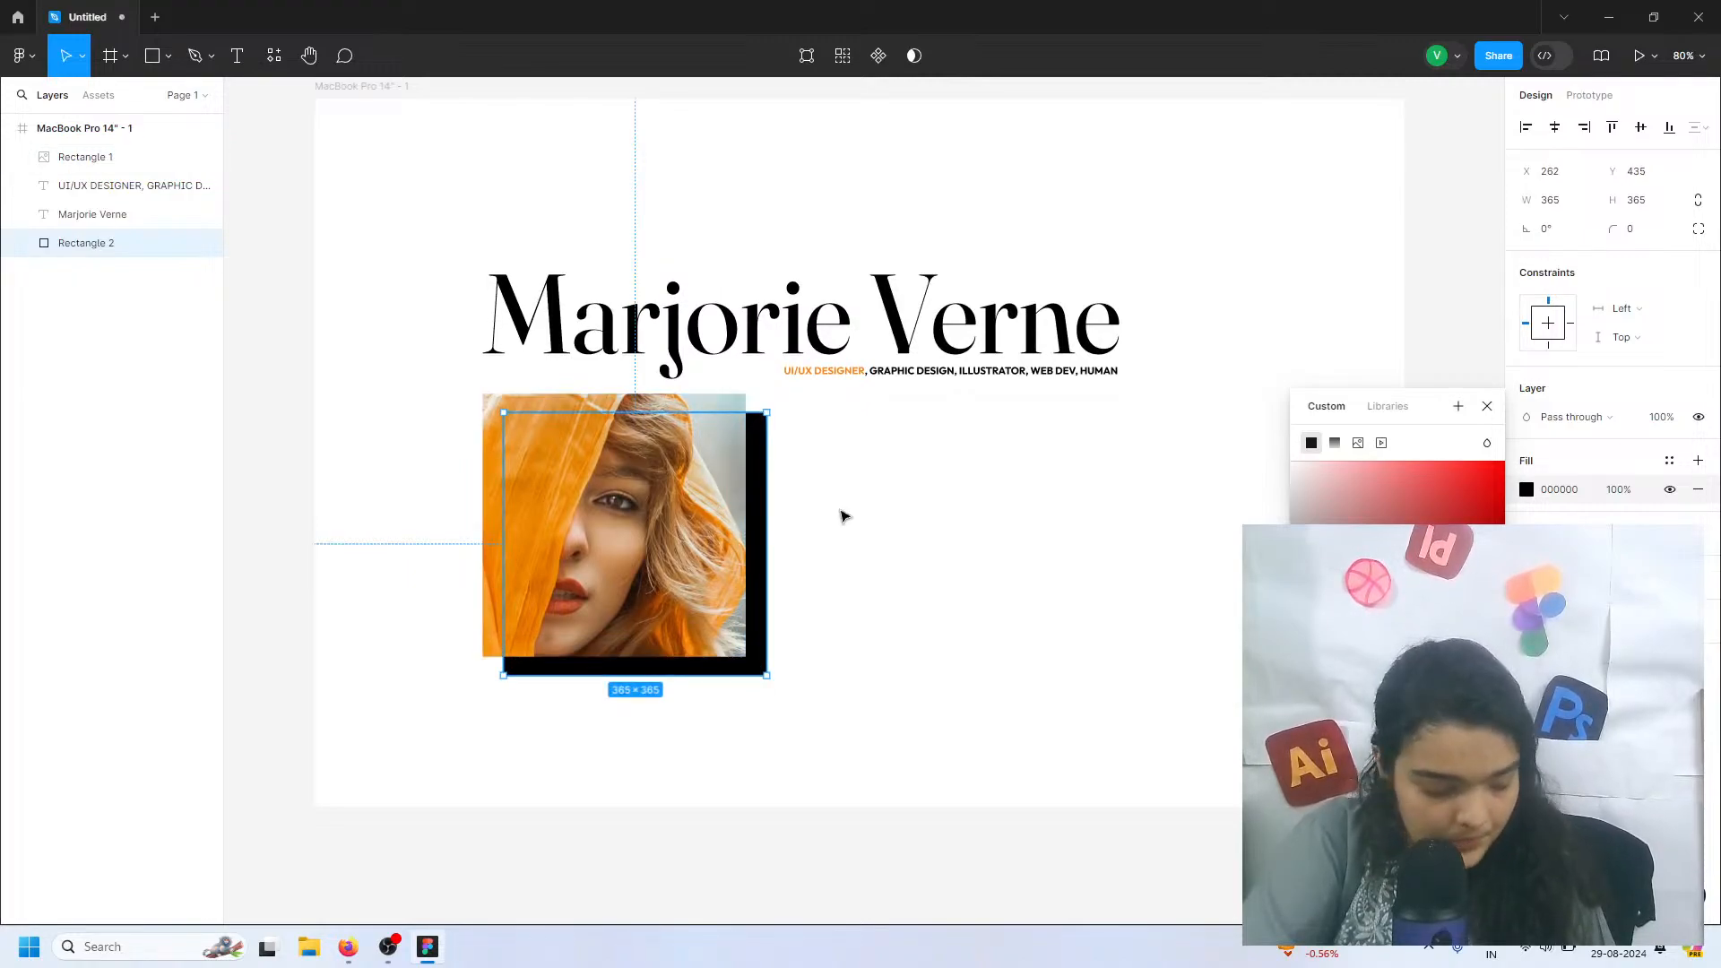
{"action": "left_click", "coordinate": [843, 512]}
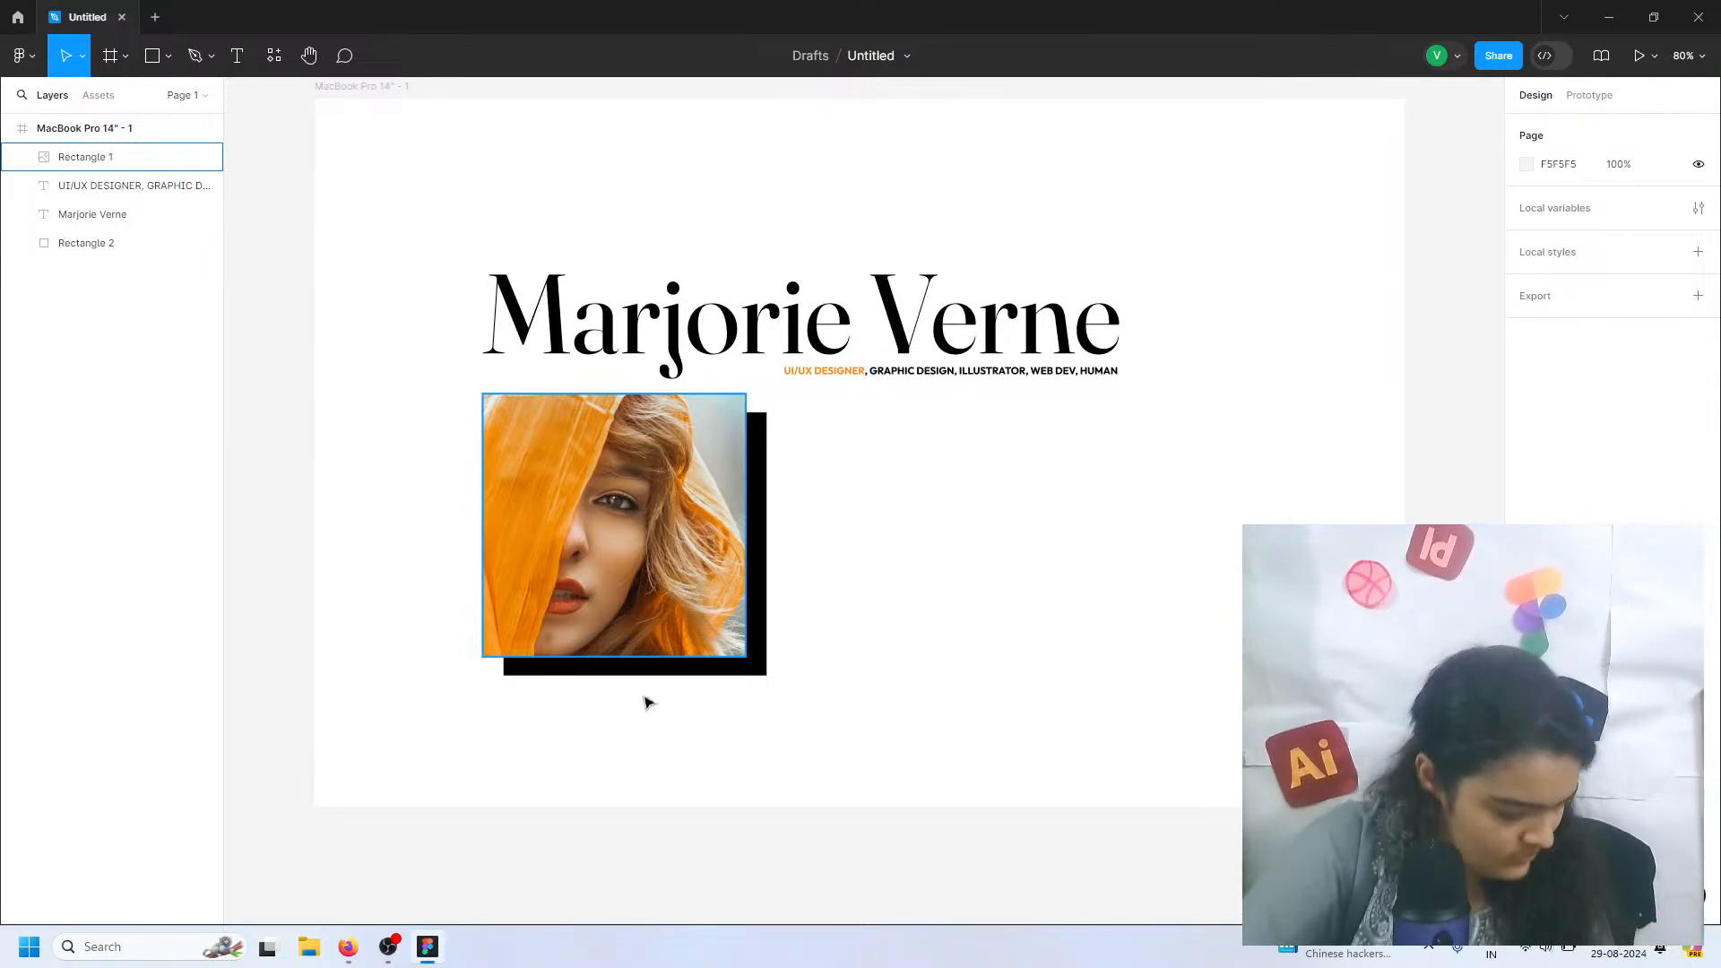
{"action": "scroll", "coordinate": [701, 751], "scroll_direction": "up", "scroll_amount": 5}
{"action": "scroll", "coordinate": [701, 751], "scroll_direction": "down", "scroll_amount": 3}
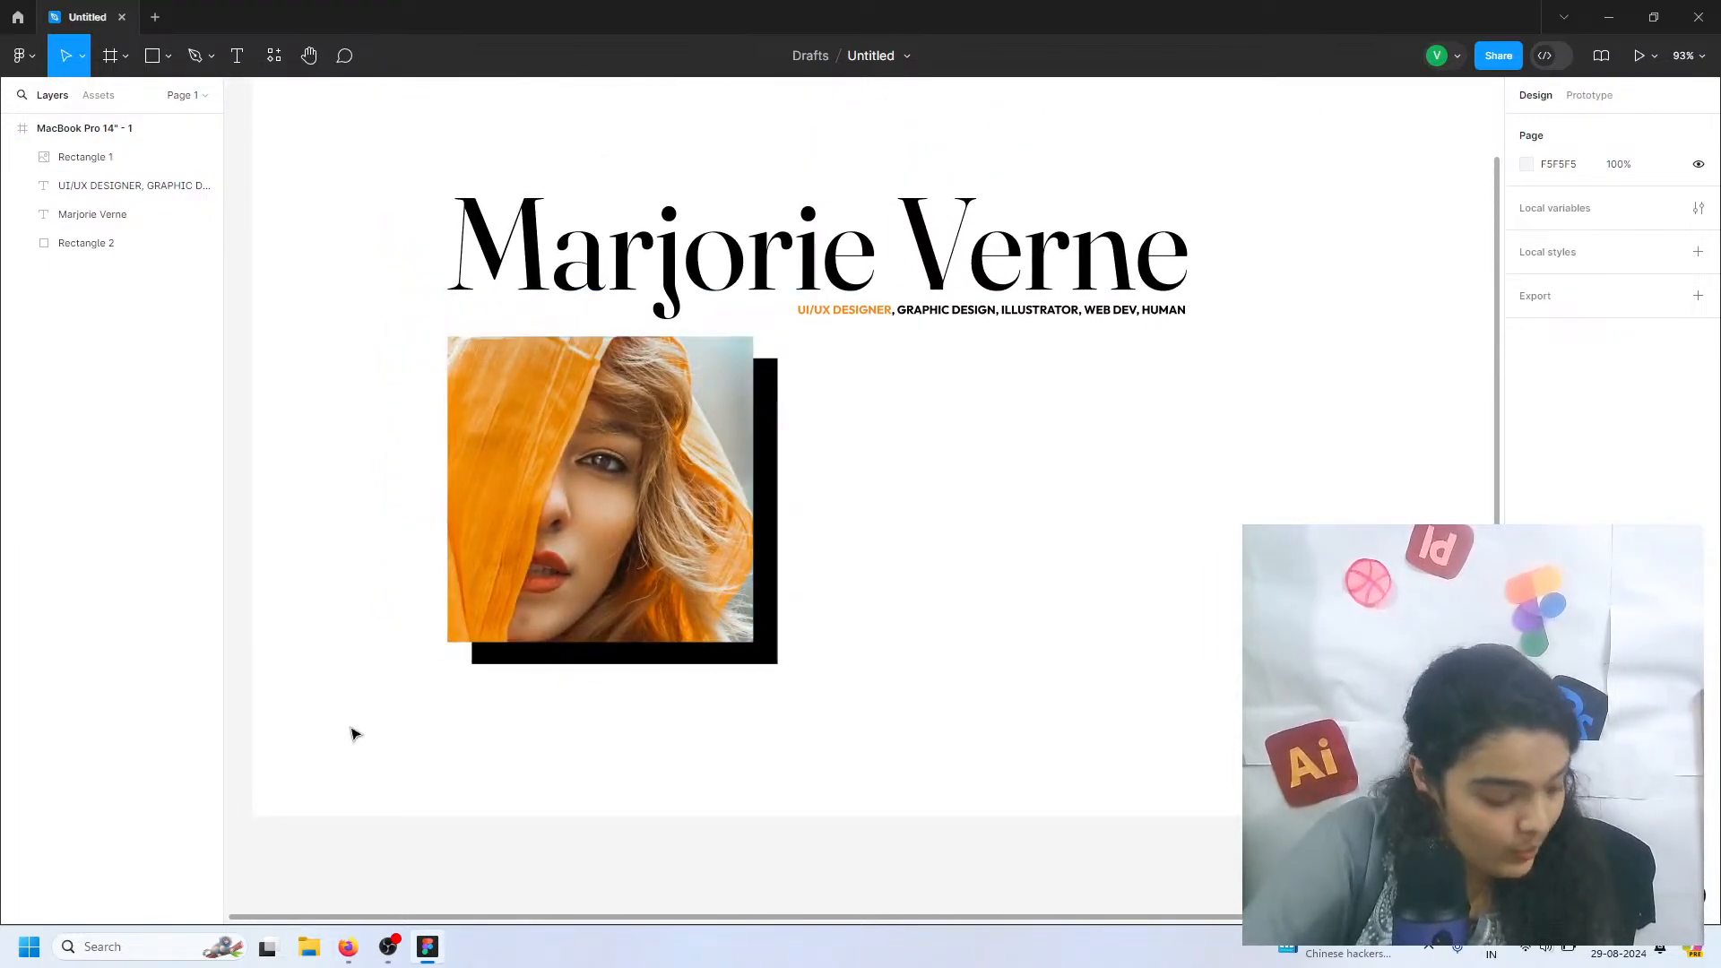
{"action": "left_click", "coordinate": [237, 55]}
{"action": "left_click_drag", "start_coordinate": [816, 367], "coordinate": [1215, 641]}
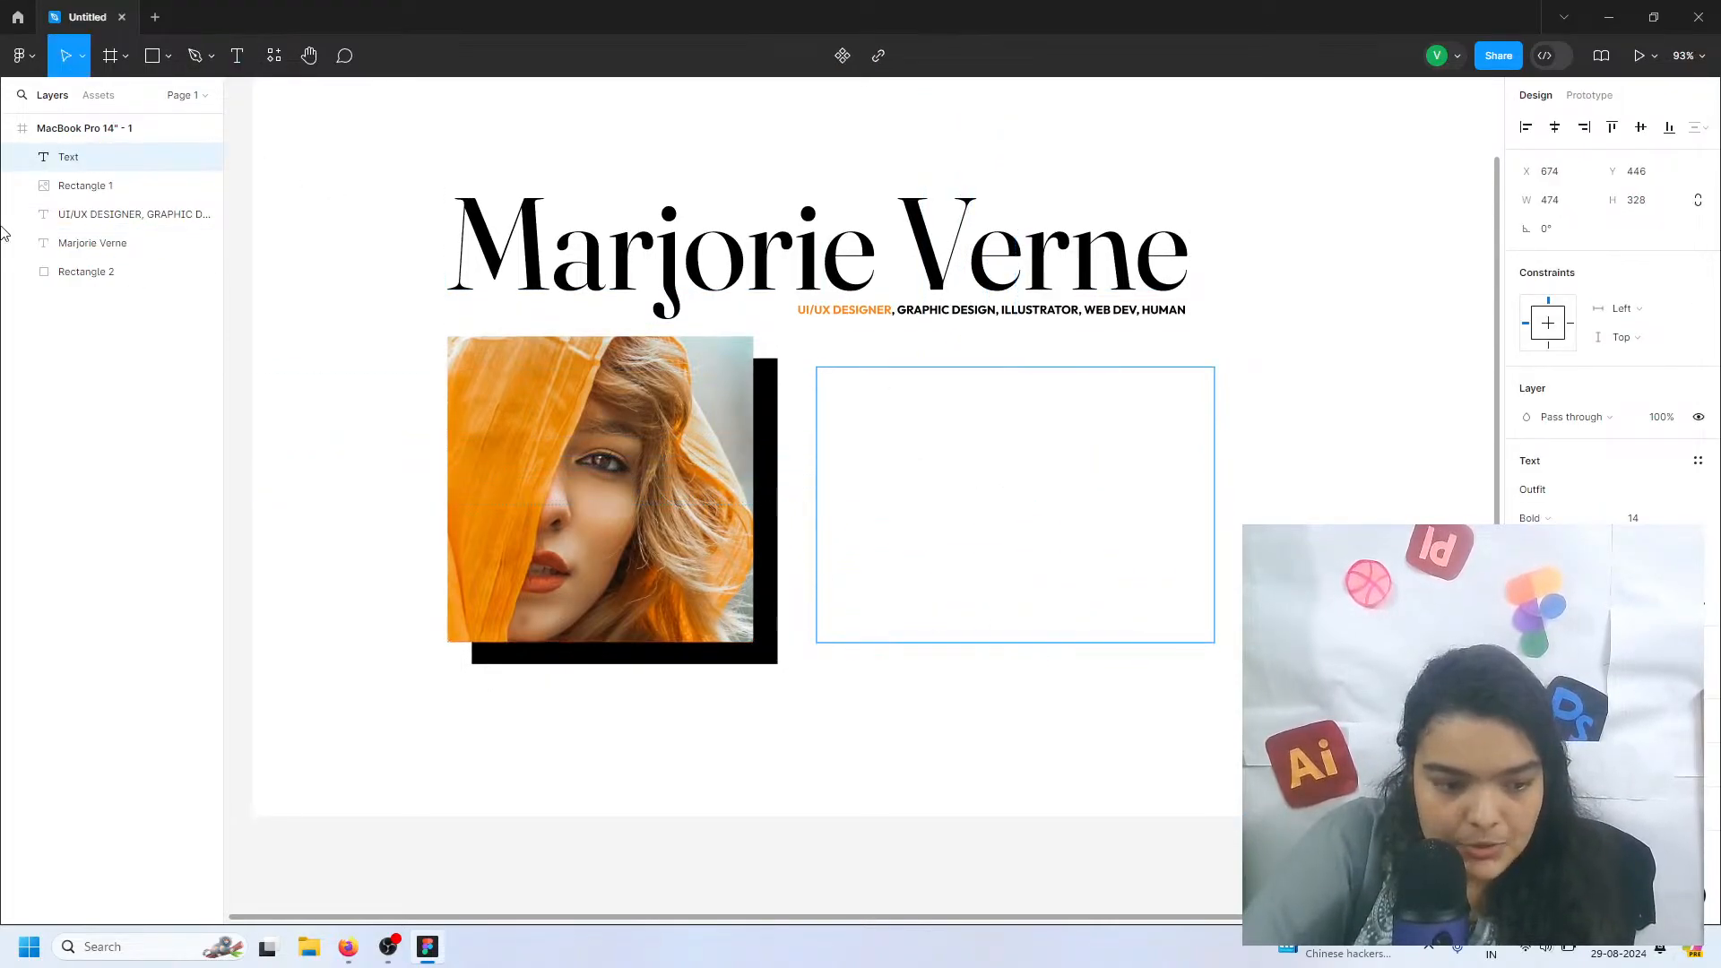
{"action": "left_click", "coordinate": [31, 68]}
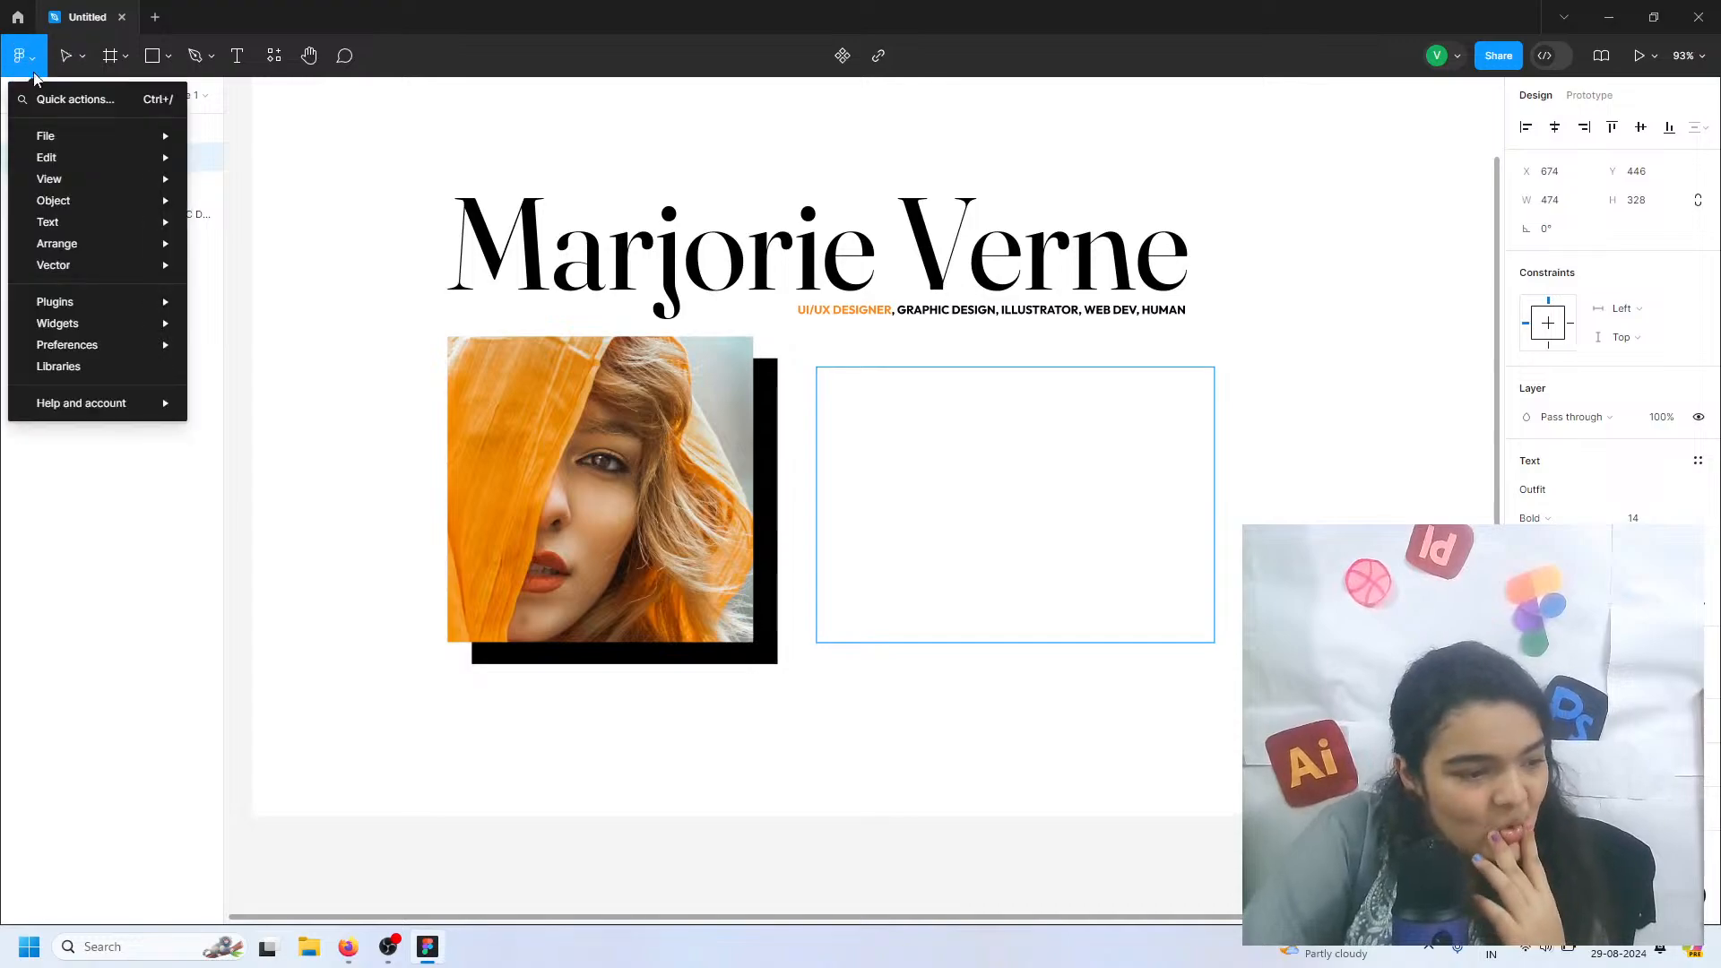
{"action": "left_click", "coordinate": [273, 57]}
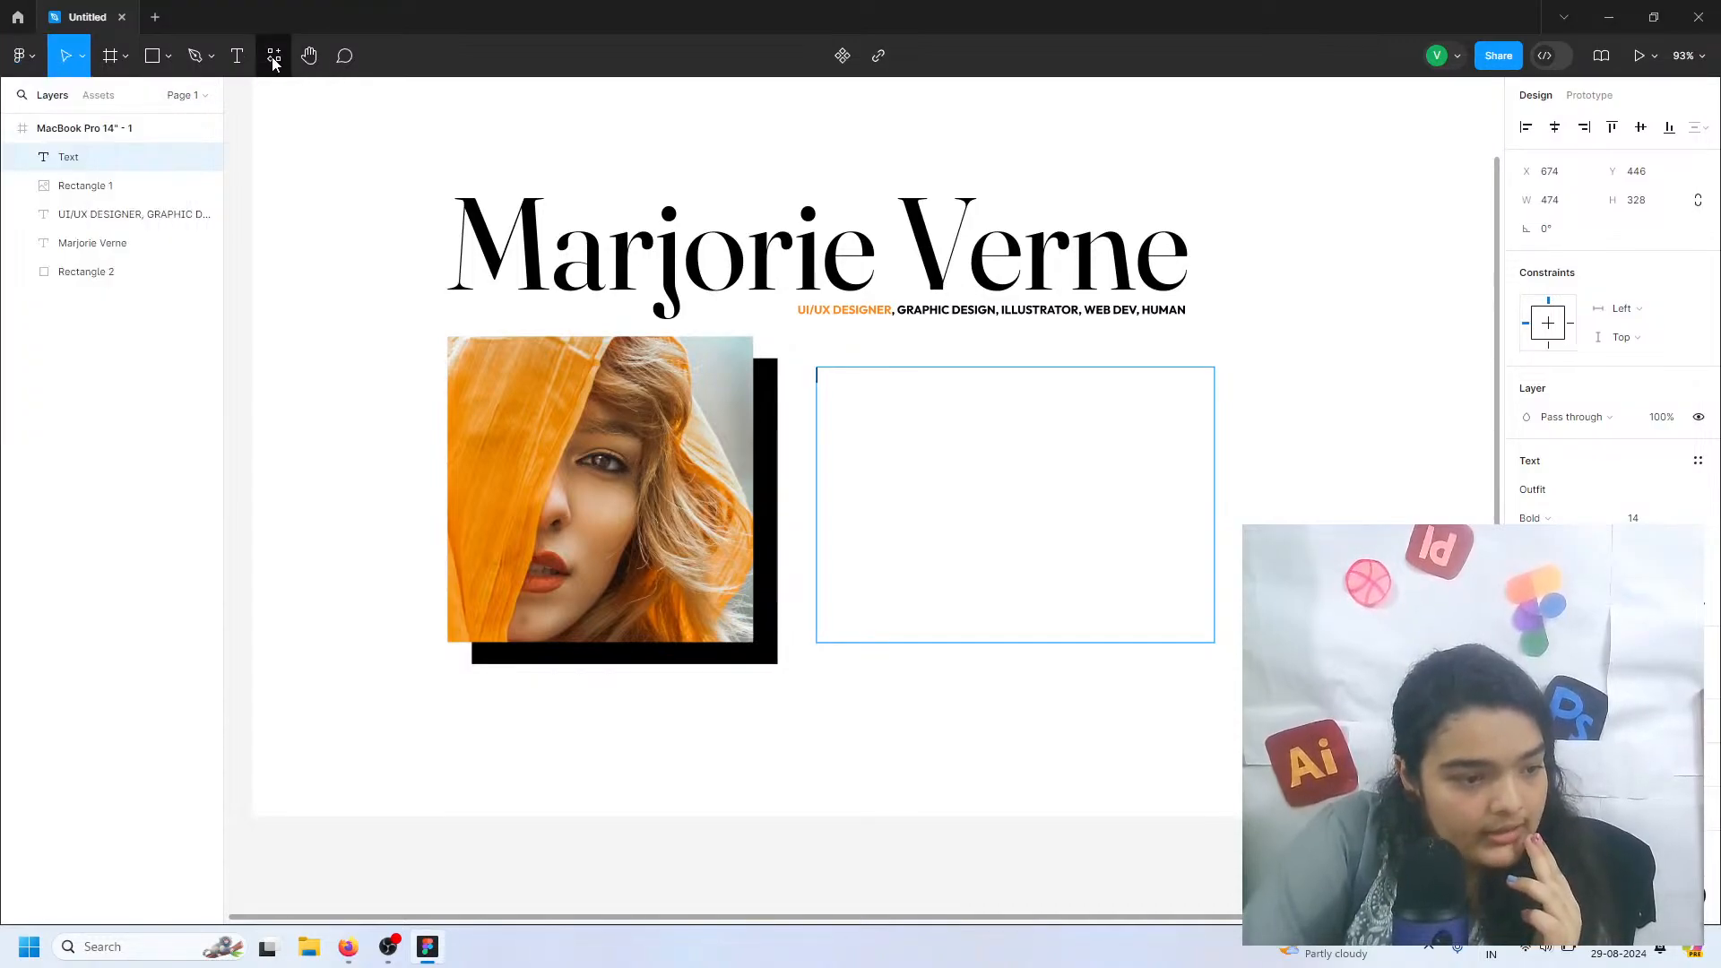
Search the plugins for "lorem ipsum" and try running Loream Ipsum Generator (Mongolia)
{"action": "left_click", "coordinate": [273, 57]}
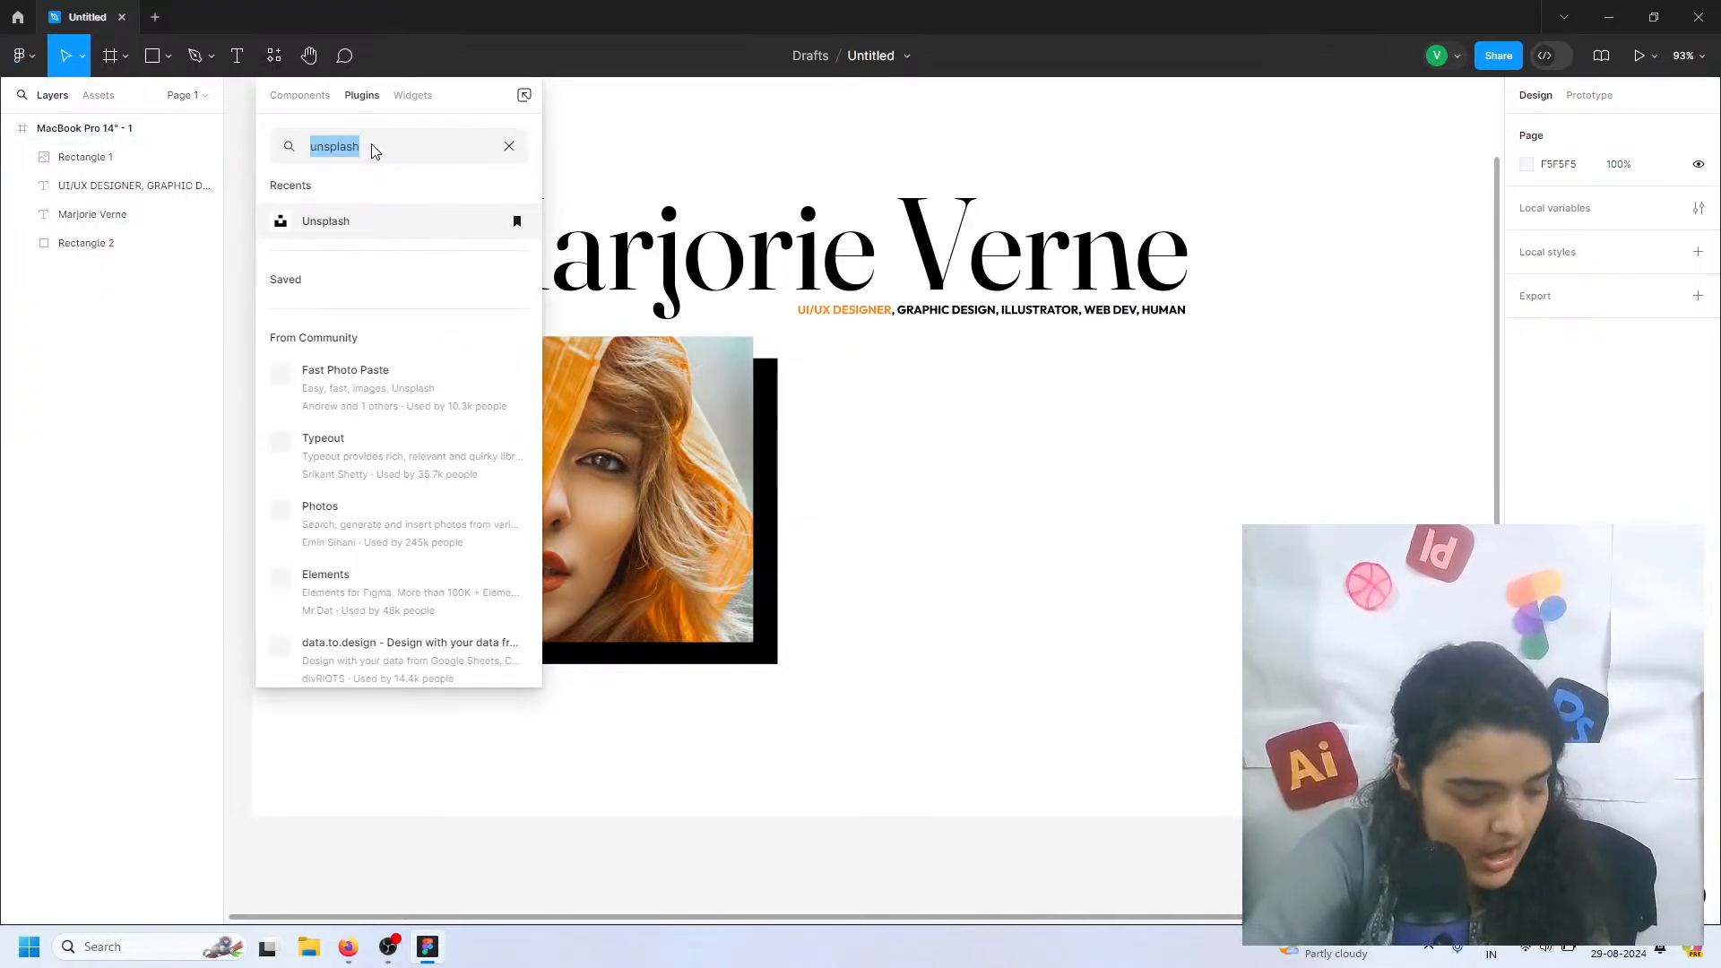
{"action": "type", "text": "lorem ipsu"}
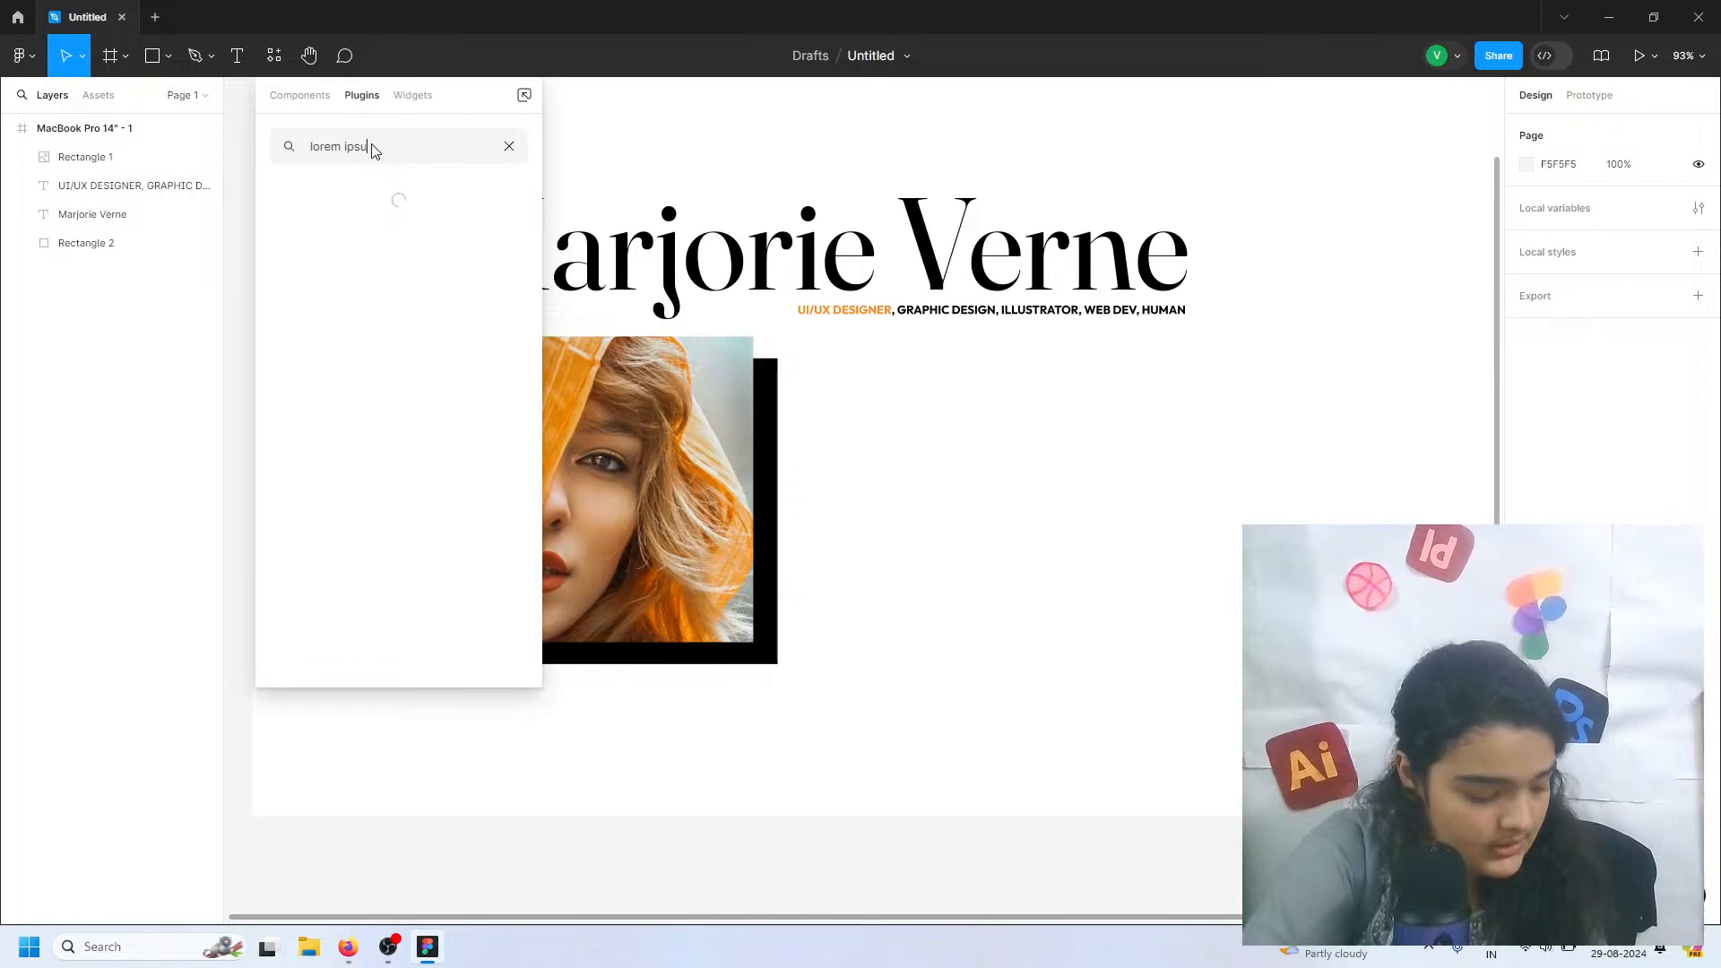
{"action": "type", "text": "m"}
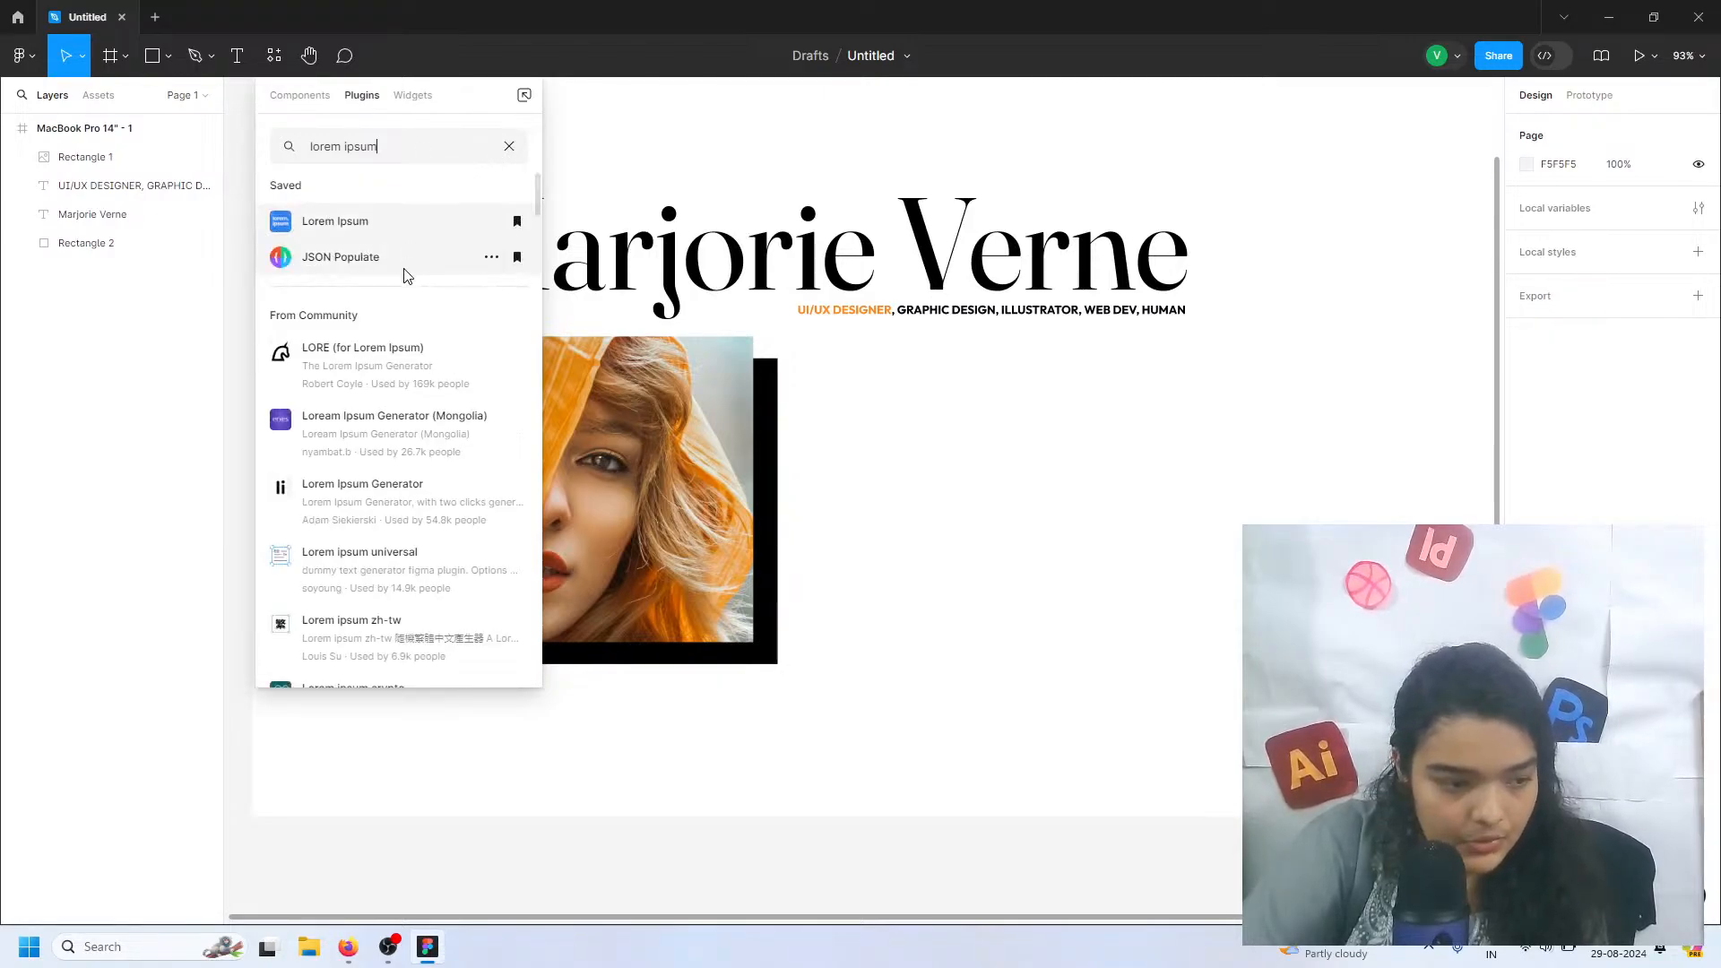
{"action": "left_click", "coordinate": [379, 429]}
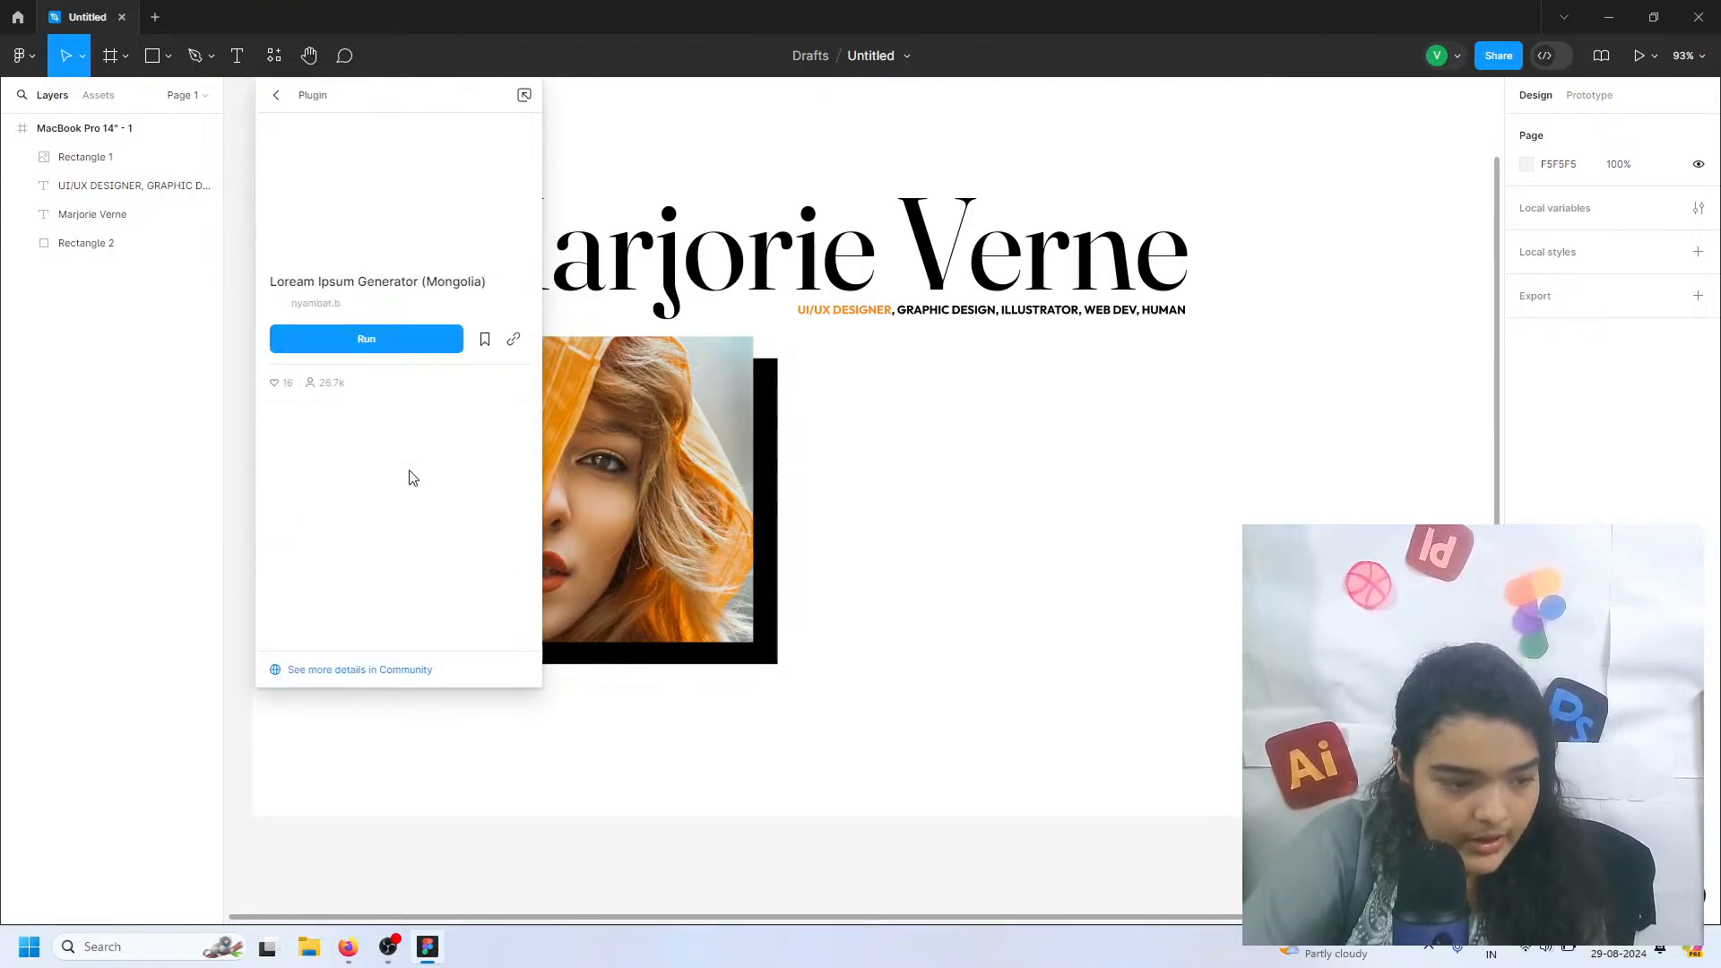
{"action": "left_click", "coordinate": [389, 345]}
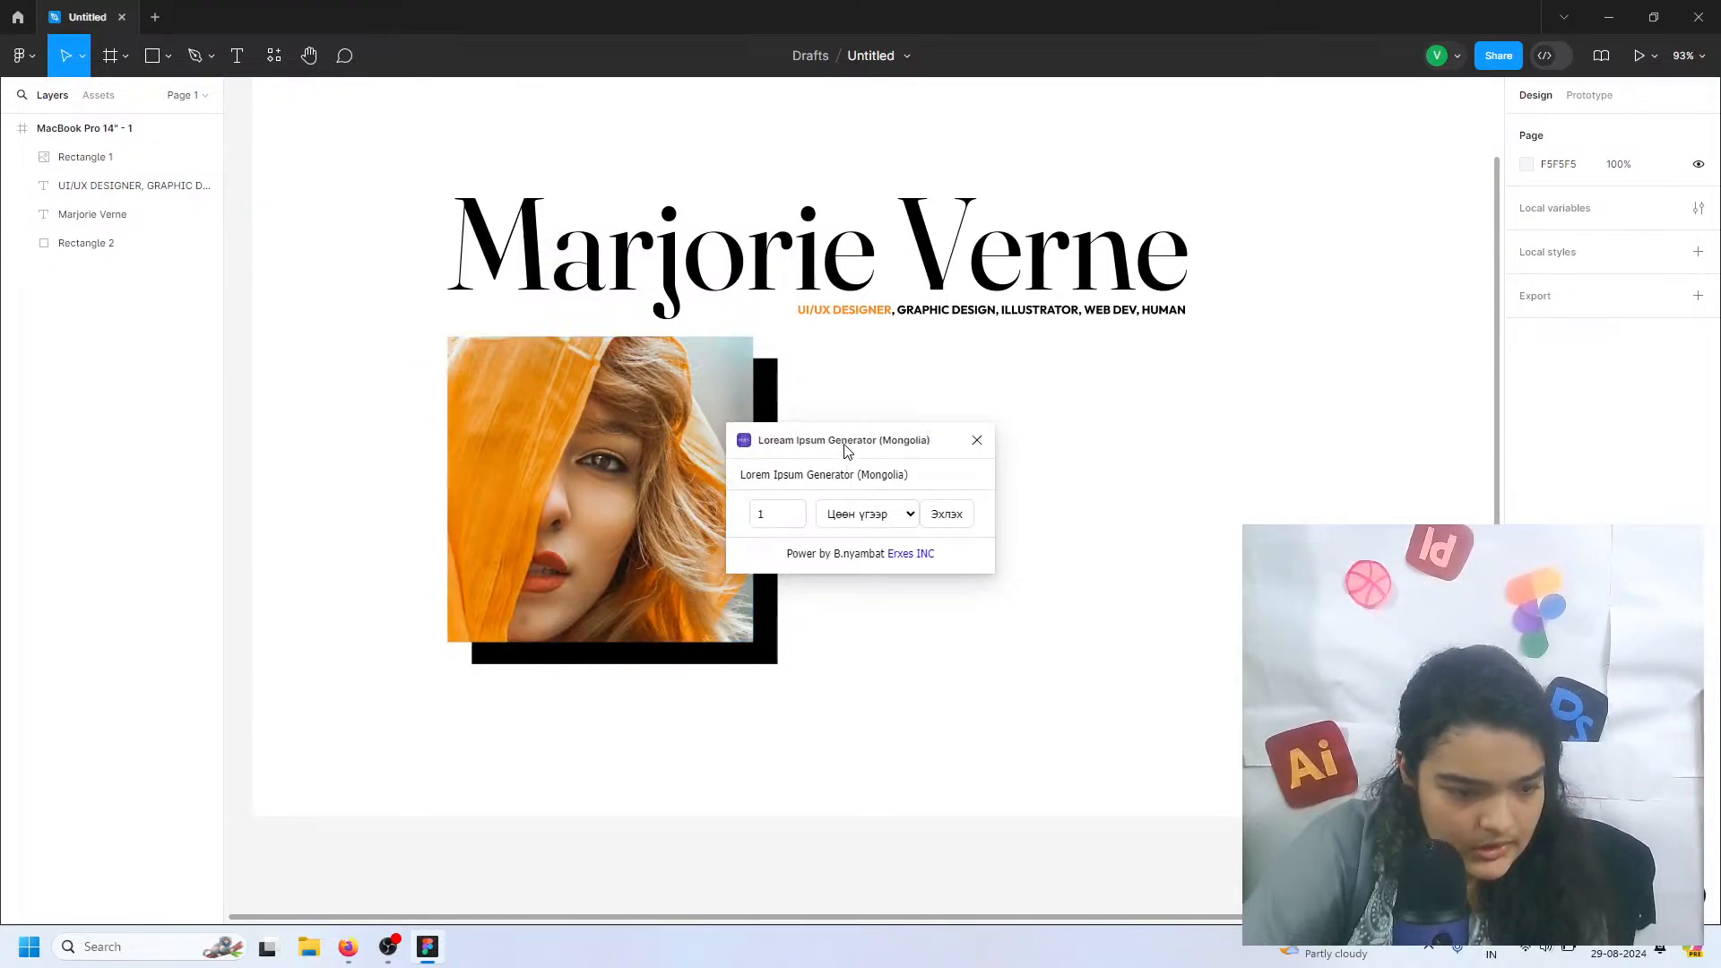
{"action": "left_click", "coordinate": [879, 517]}
{"action": "left_click", "coordinate": [975, 440]}
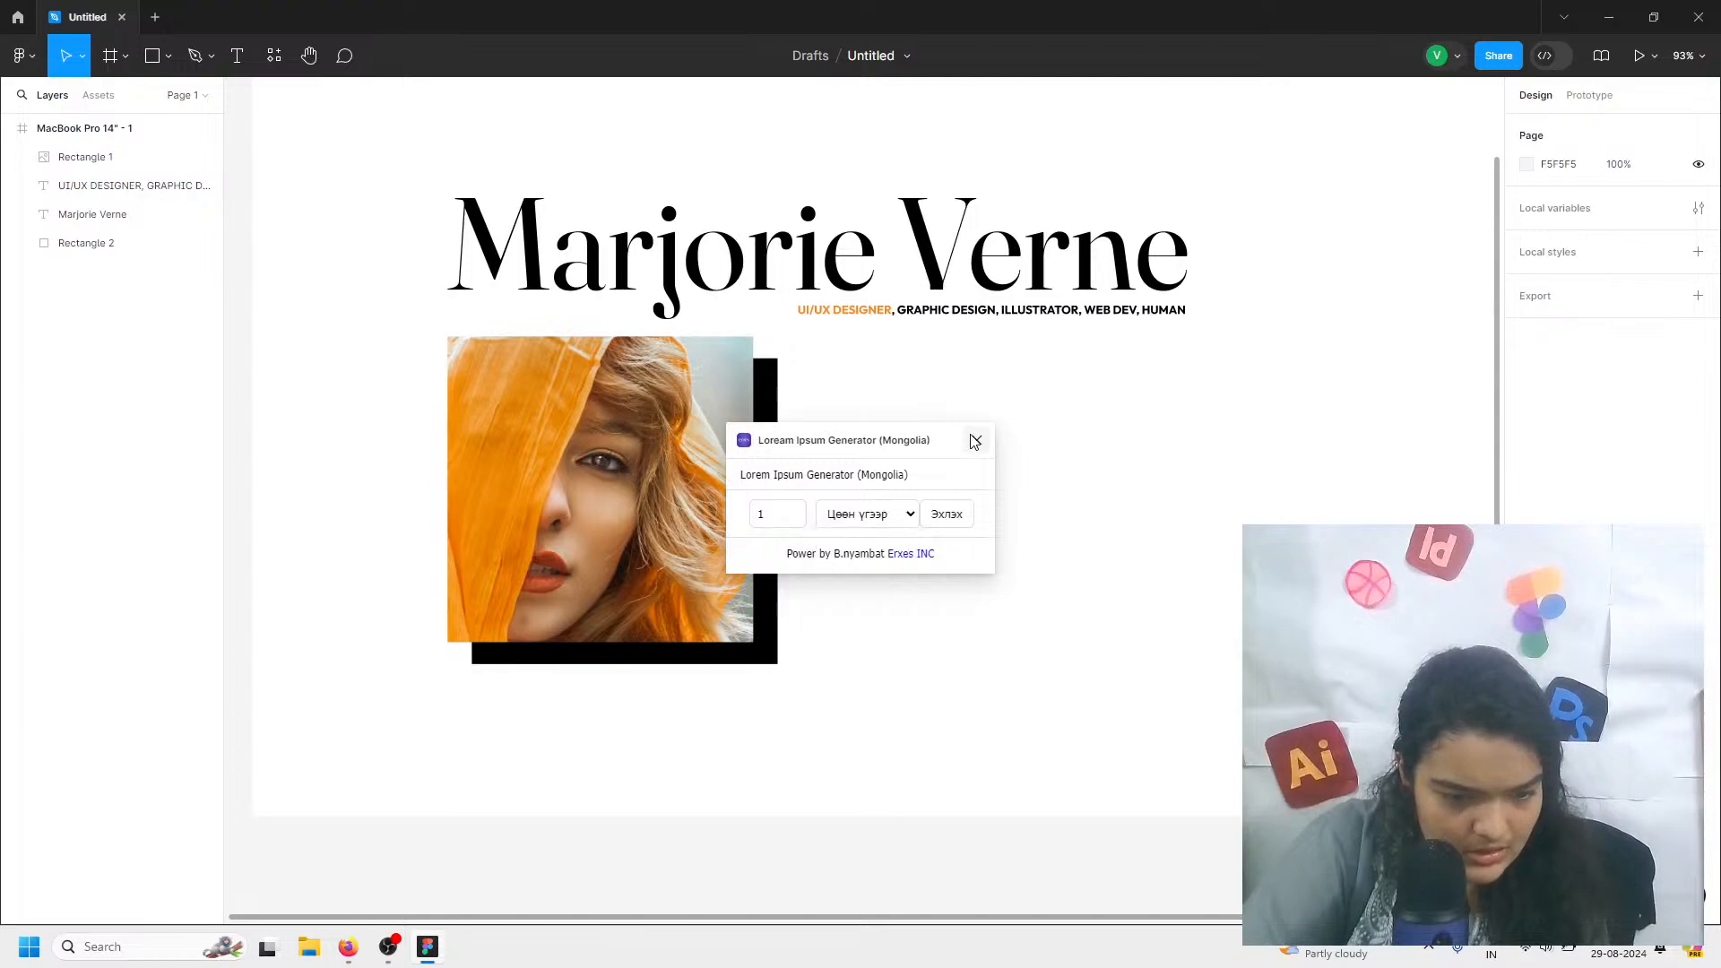
{"action": "left_click", "coordinate": [974, 440]}
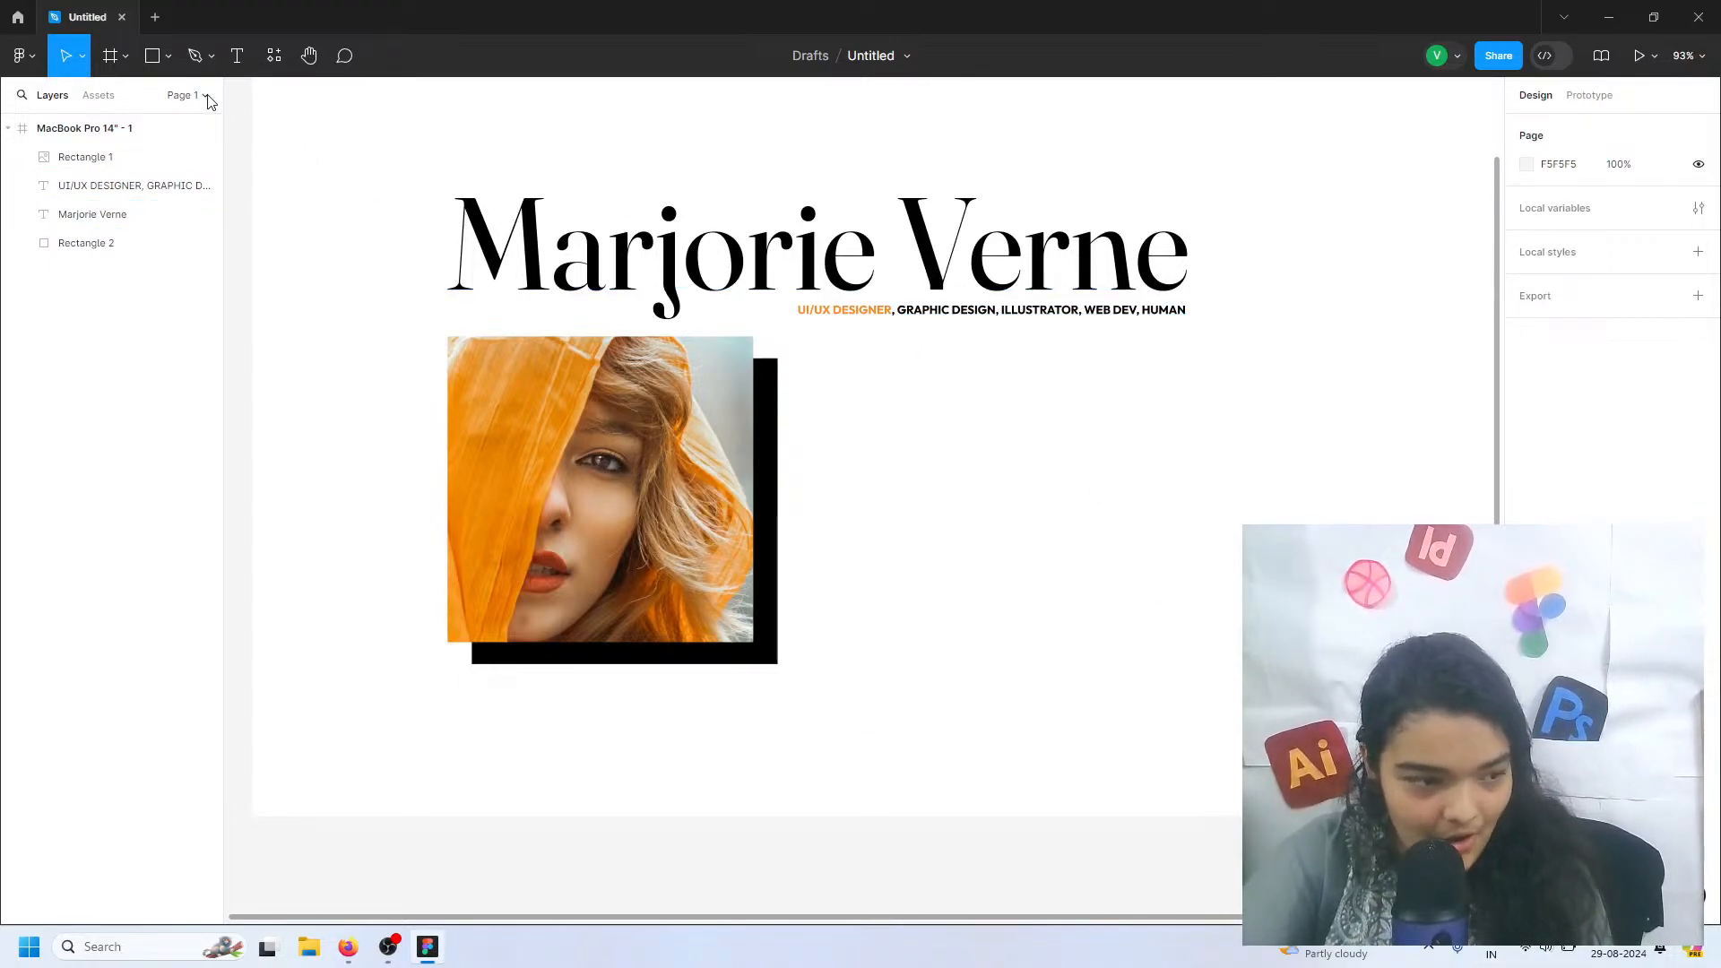
Draw a frame about 449 × 348 beside the portrait, below the roles subtitle
{"action": "left_click", "coordinate": [36, 57]}
{"action": "left_click", "coordinate": [122, 59]}
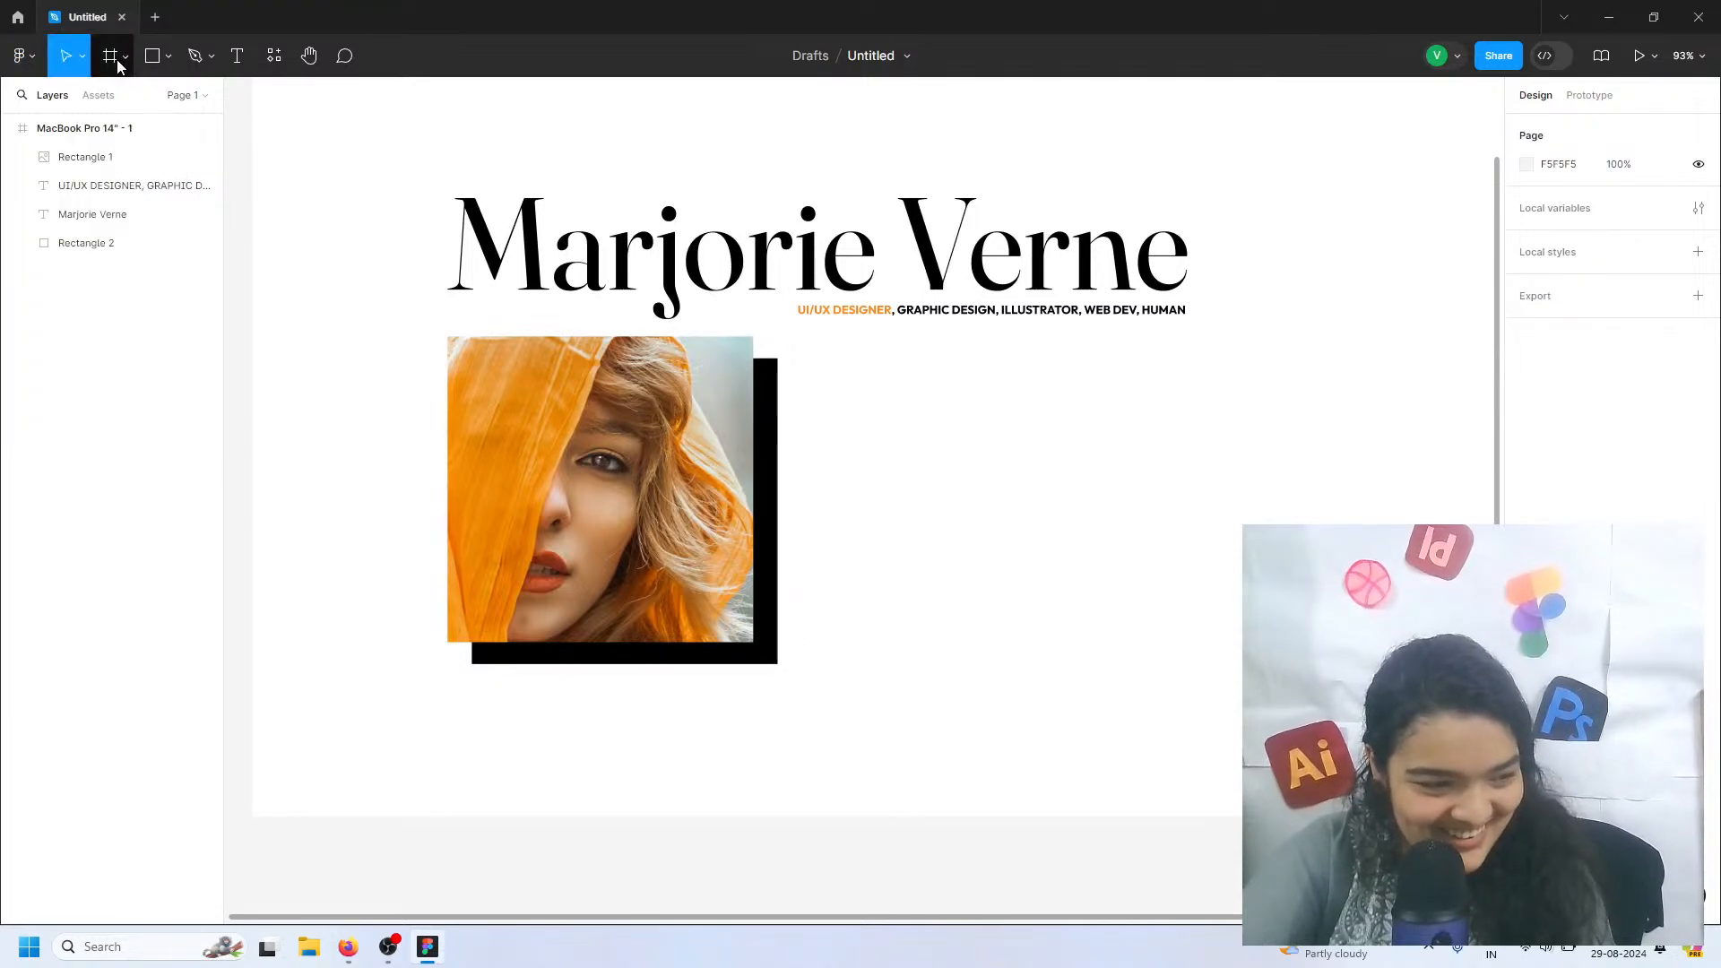
{"action": "left_click", "coordinate": [115, 56]}
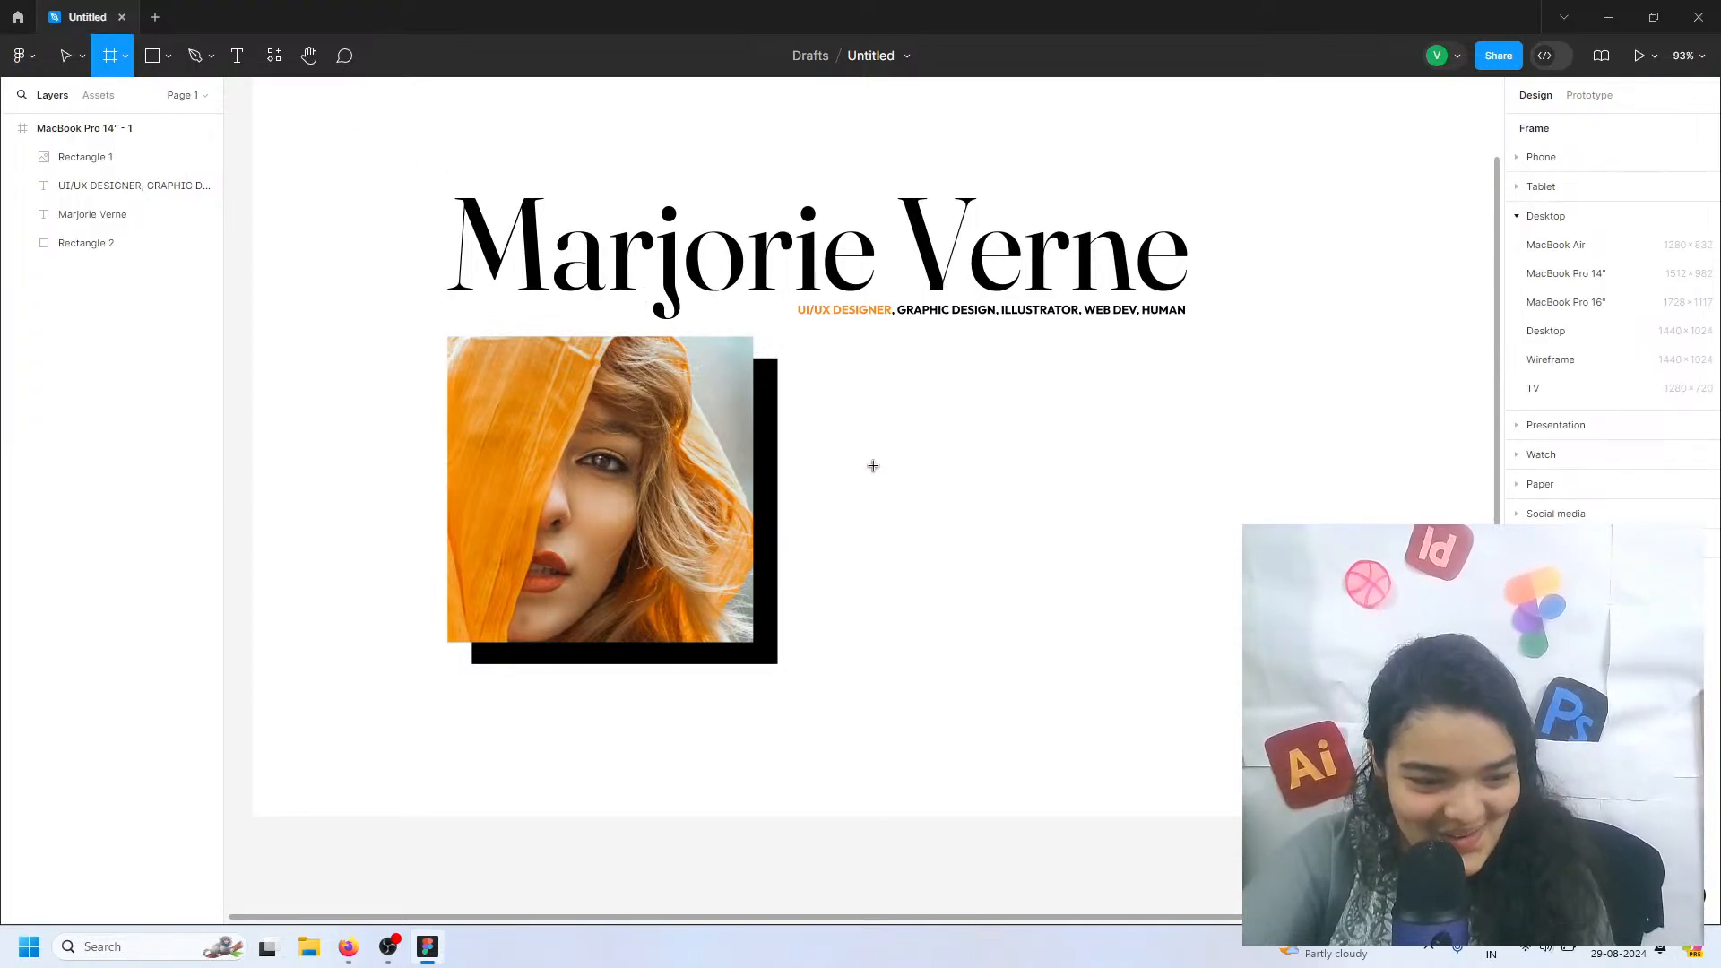
{"action": "left_click_drag", "start_coordinate": [798, 367], "coordinate": [1175, 659]}
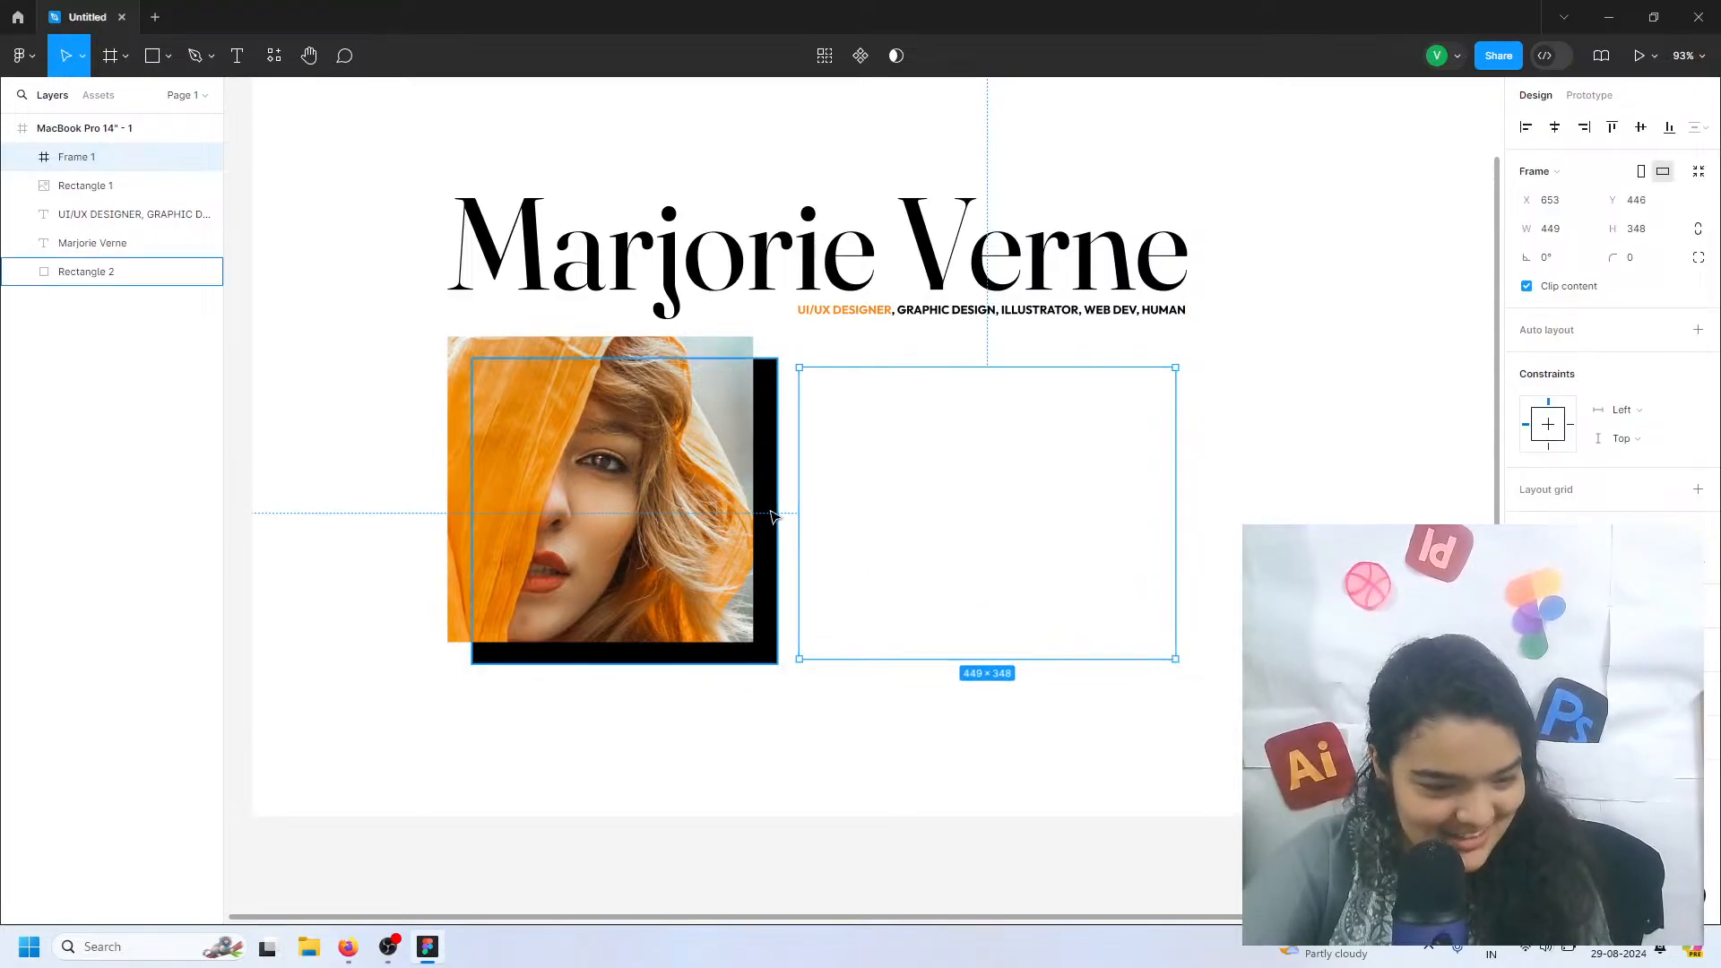
Add the text "H, I" near the upper-left corner inside the new frame
{"action": "left_click", "coordinate": [236, 56]}
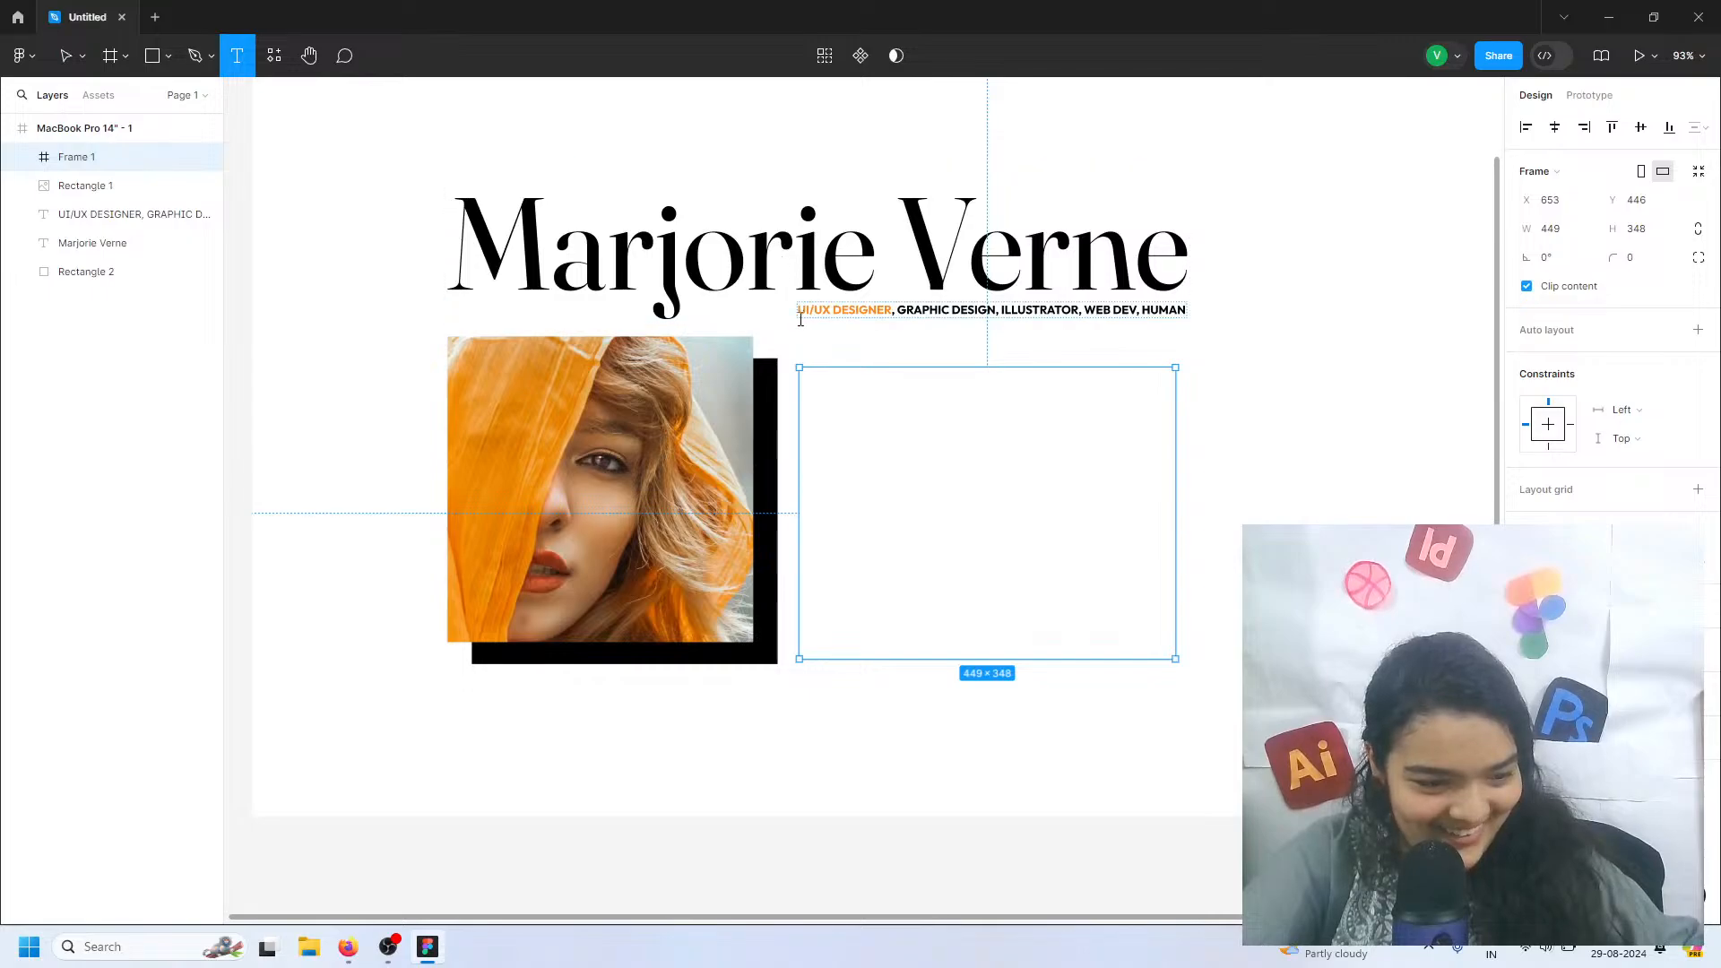
{"action": "left_click", "coordinate": [810, 376]}
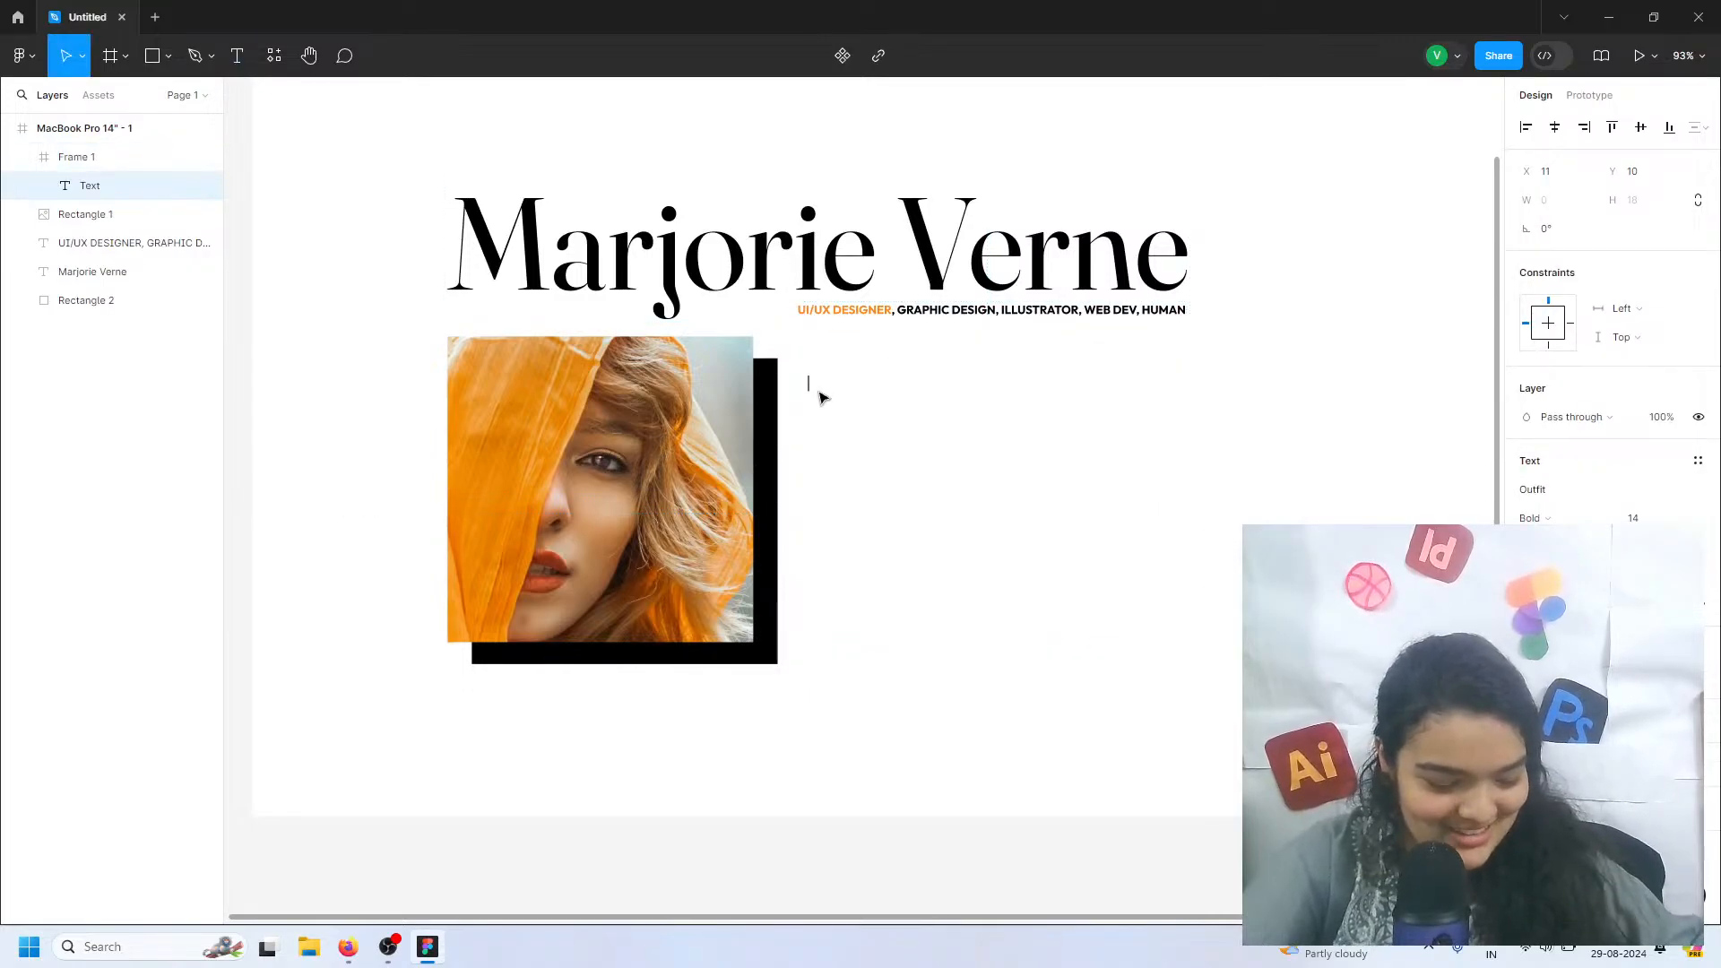
{"action": "type", "text": "HI"}
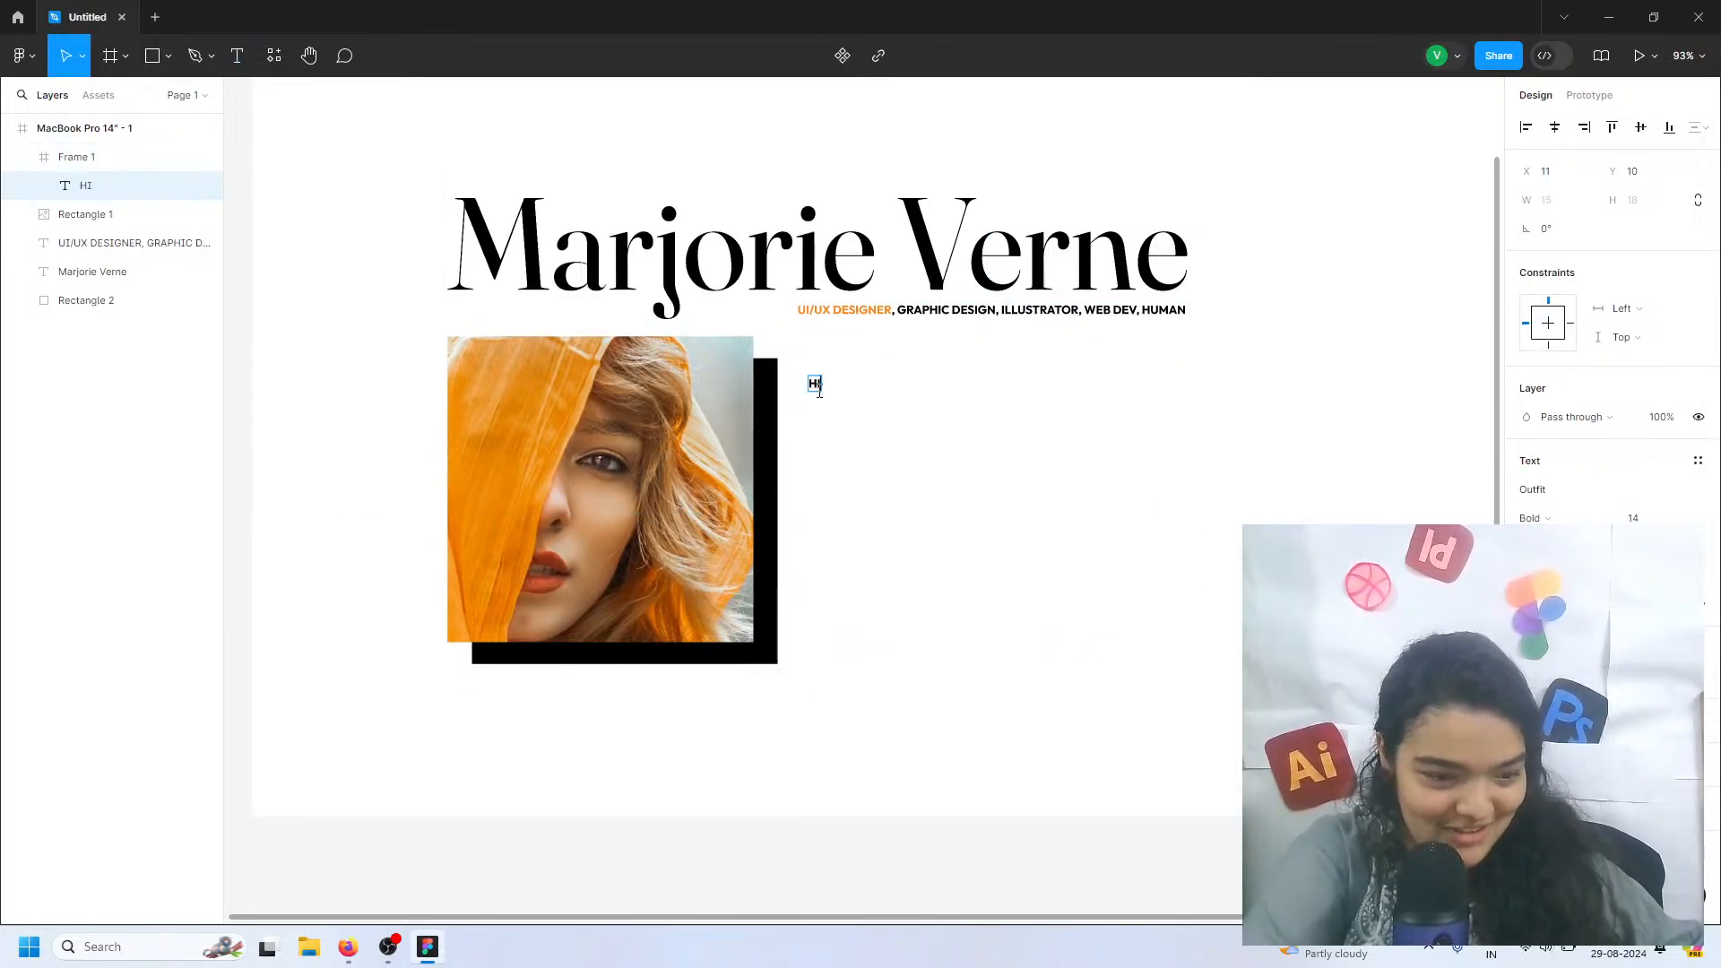
{"action": "type", "text": ","}
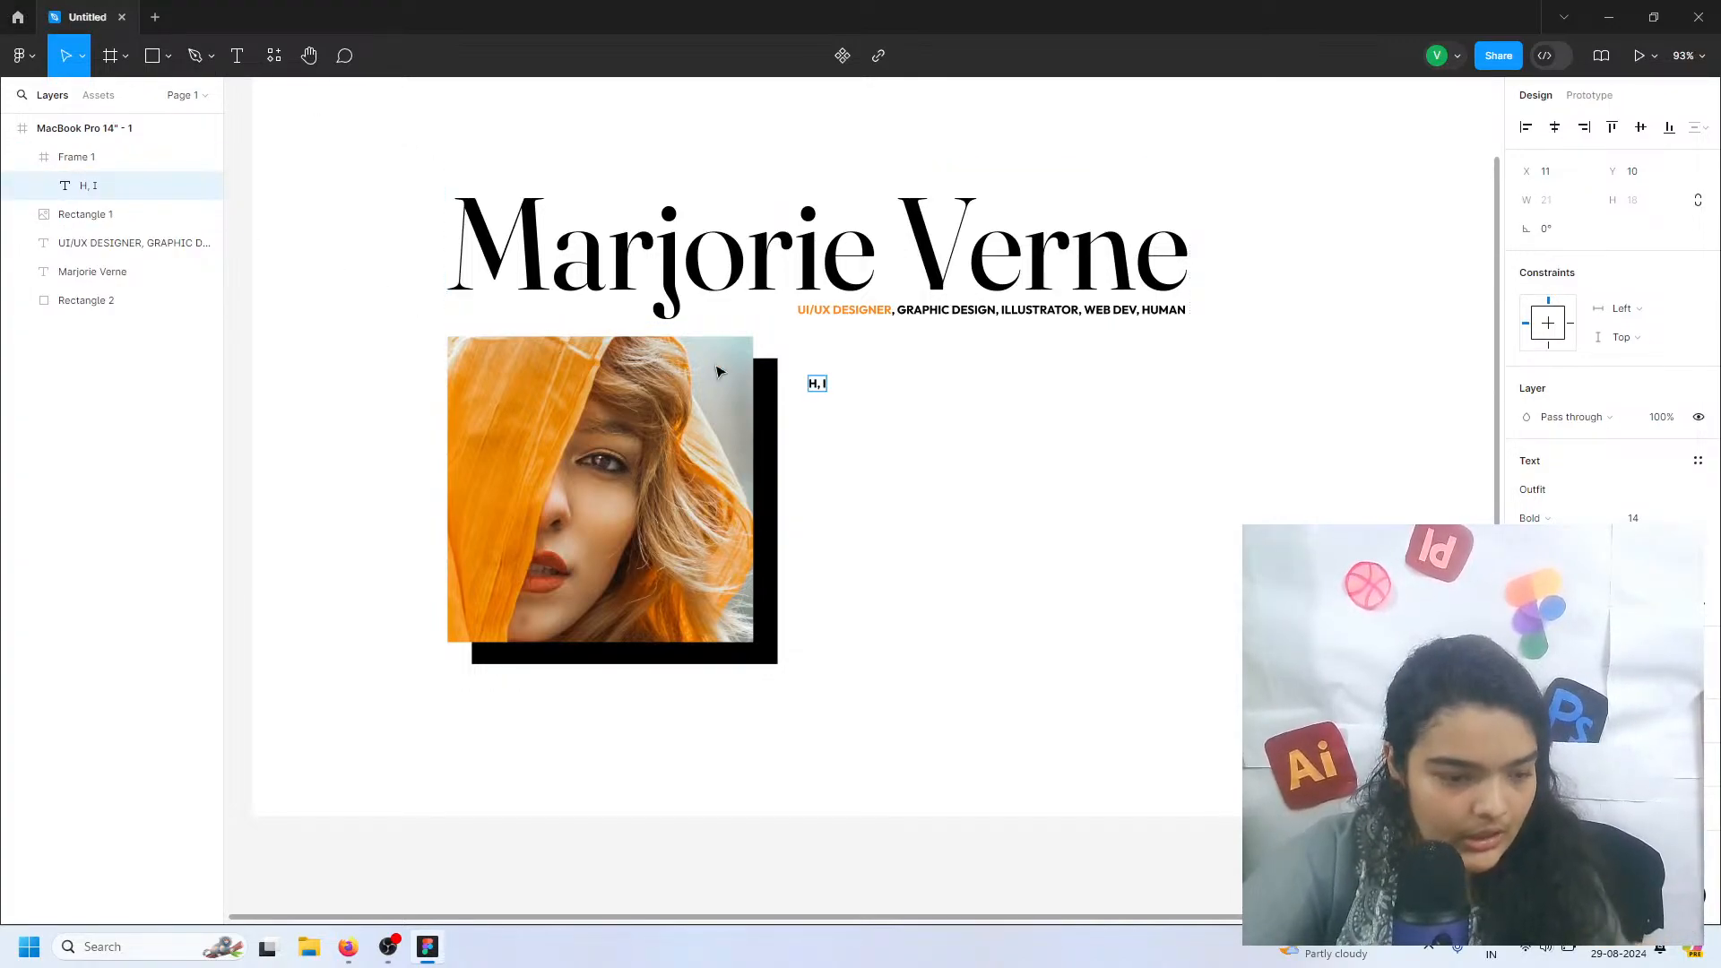
{"action": "key", "text": "Escape"}
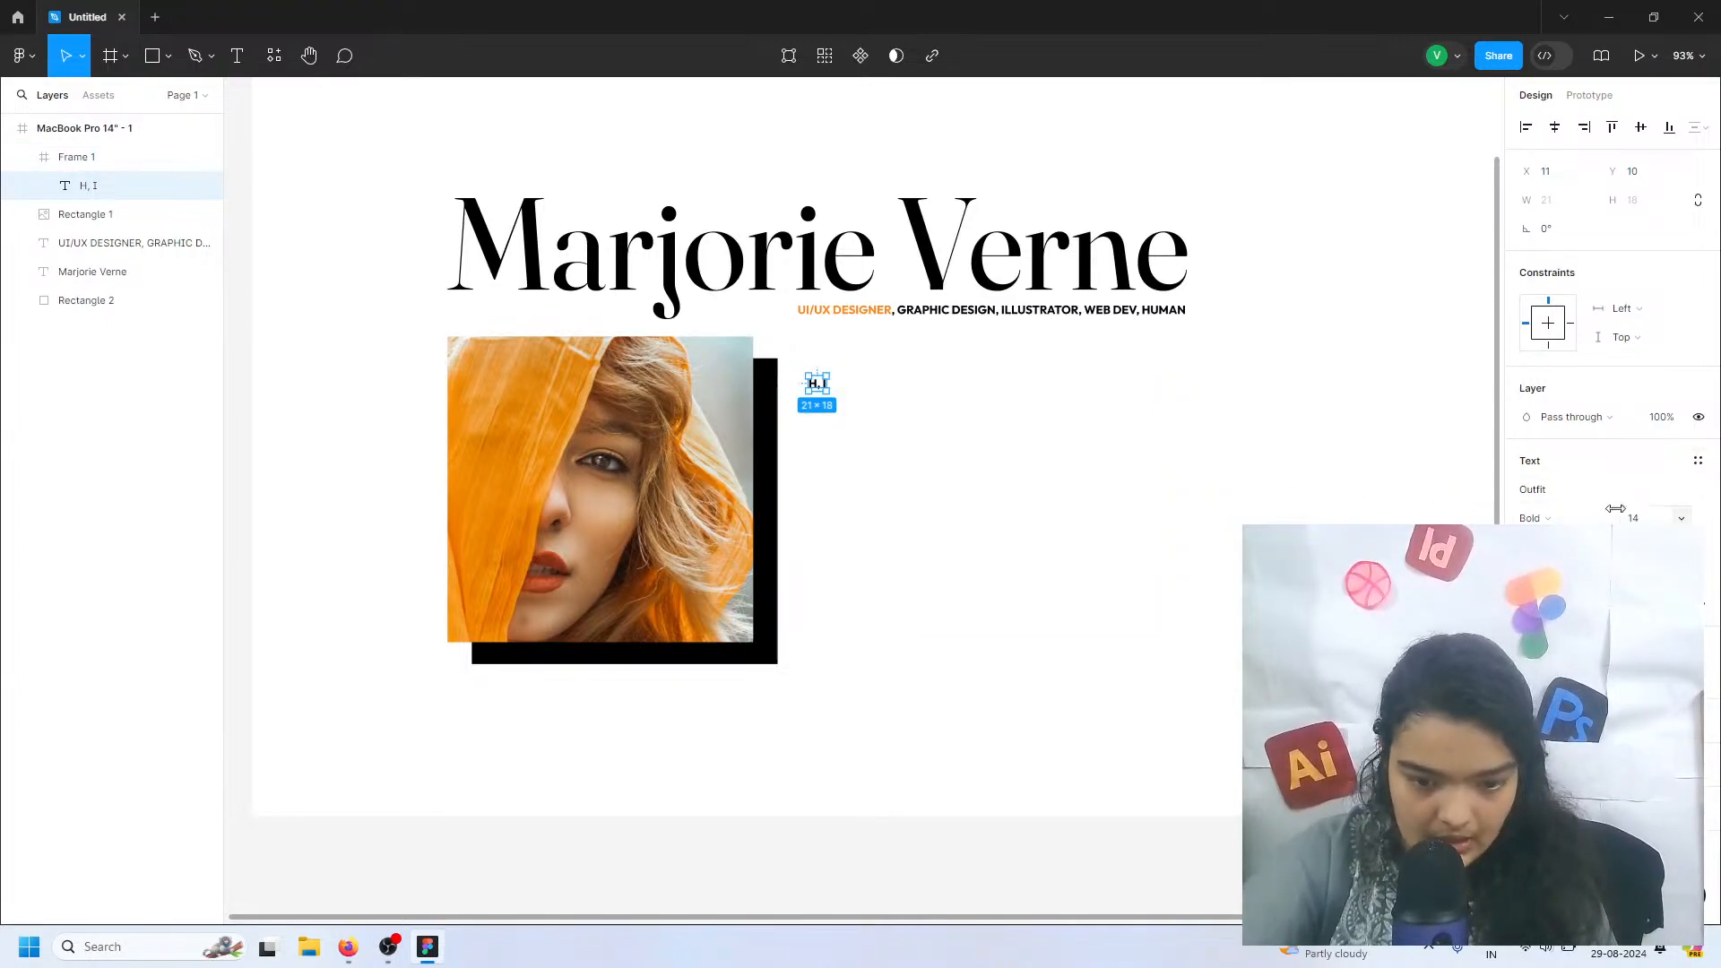
Set the "H, I" text to the ExtraLight weight at font size 20
{"action": "left_click", "coordinate": [1584, 518]}
{"action": "left_click", "coordinate": [1569, 496]}
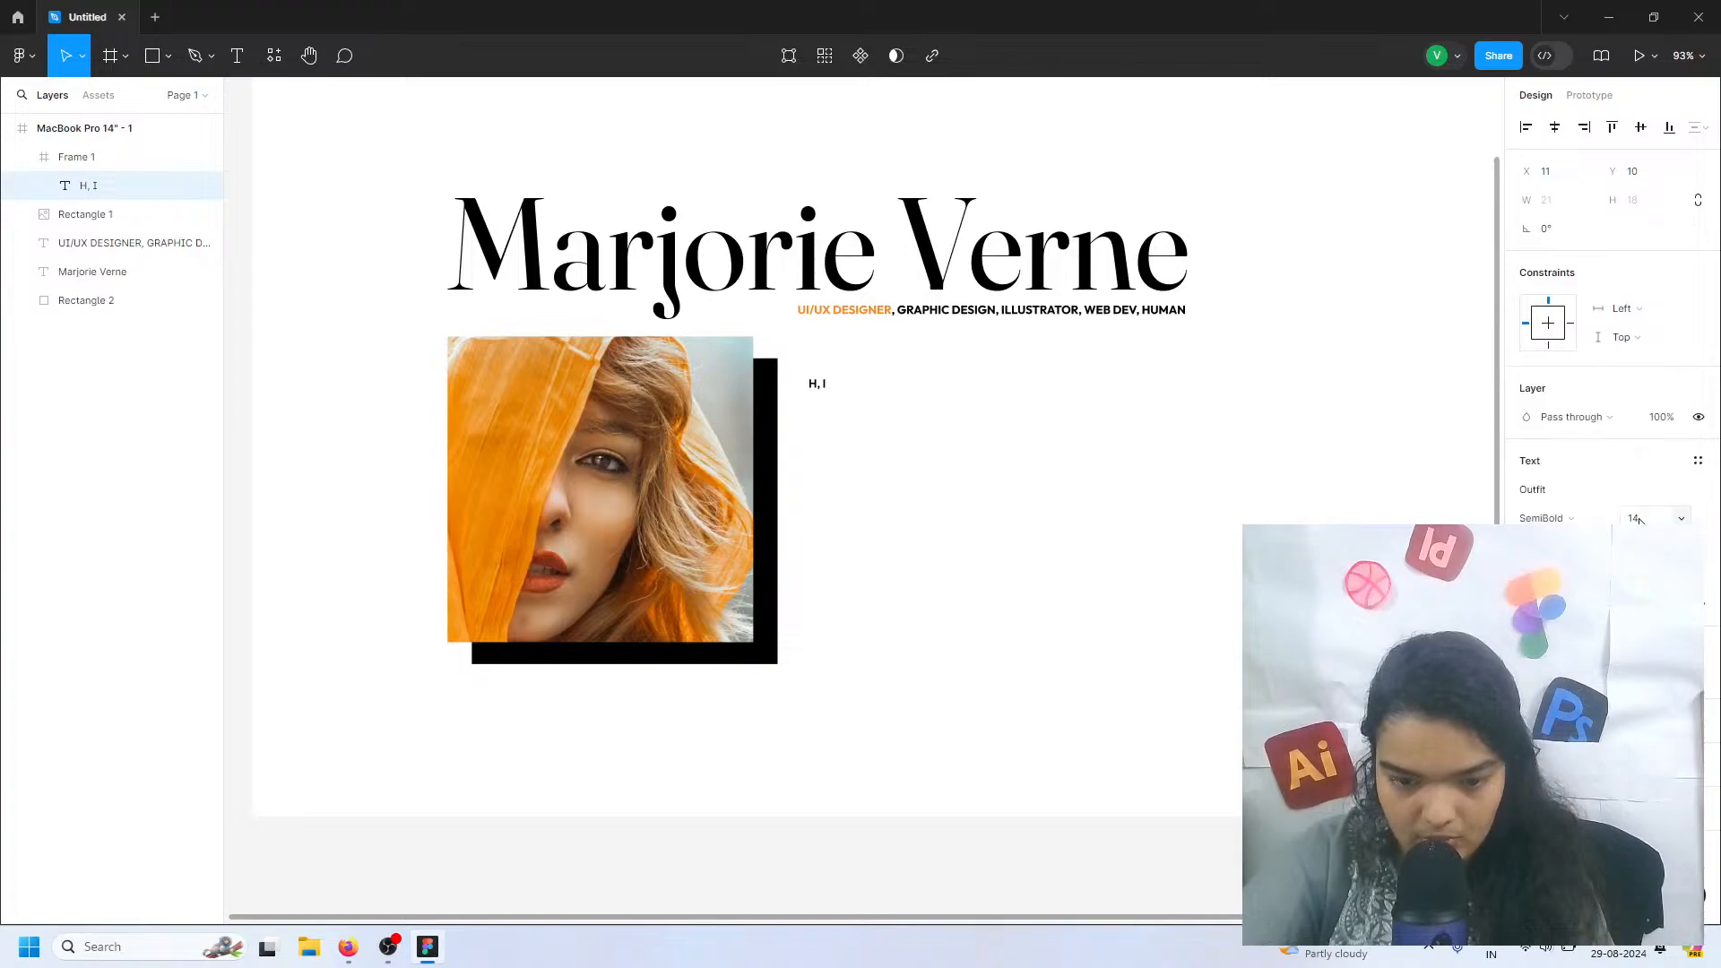
{"action": "left_click", "coordinate": [1640, 518]}
{"action": "type", "text": "20"}
{"action": "key", "text": "Return"}
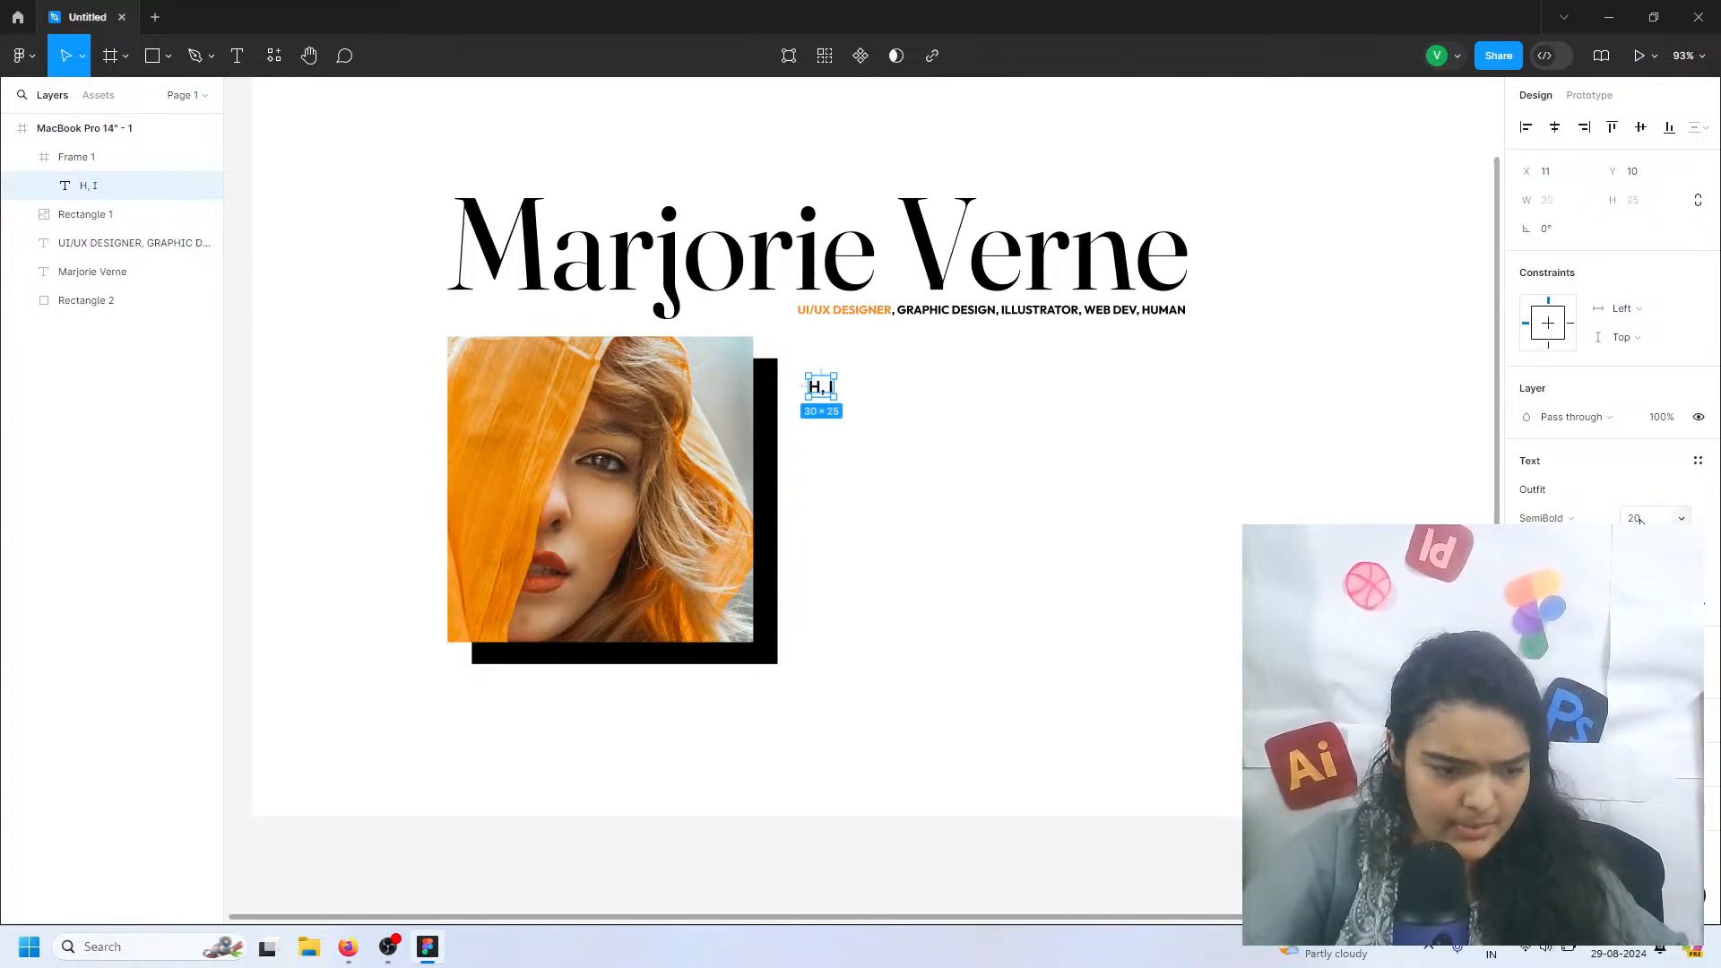
{"action": "left_click", "coordinate": [1594, 518]}
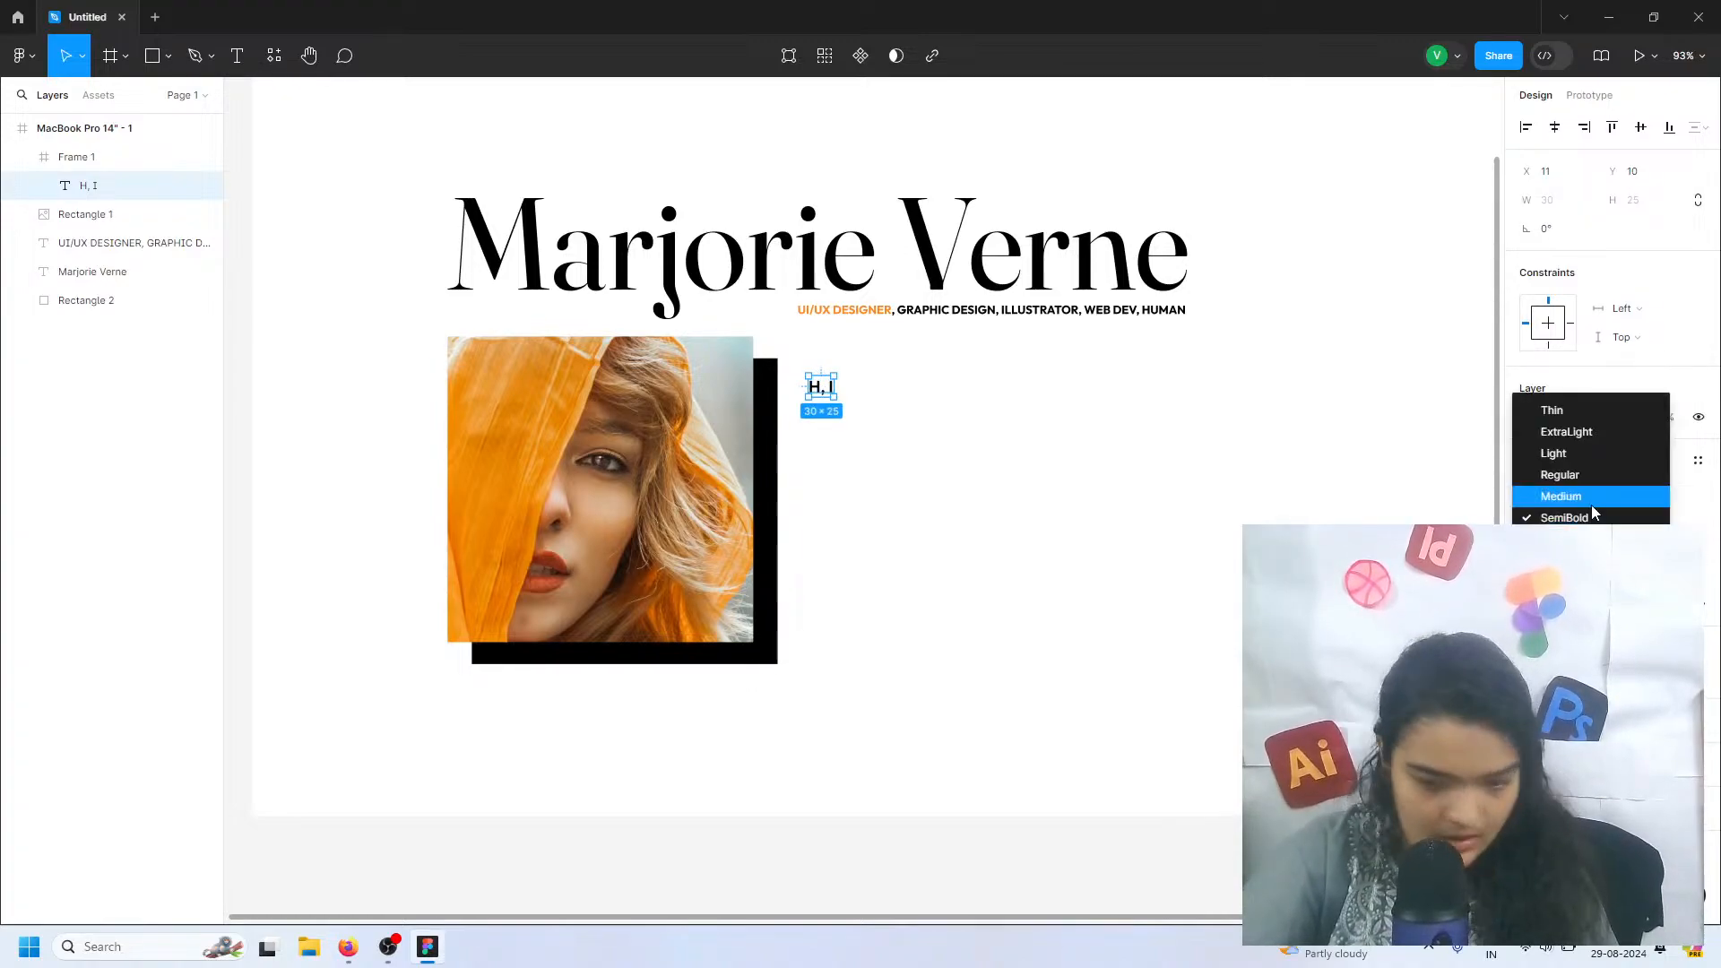
{"action": "left_click", "coordinate": [1601, 434]}
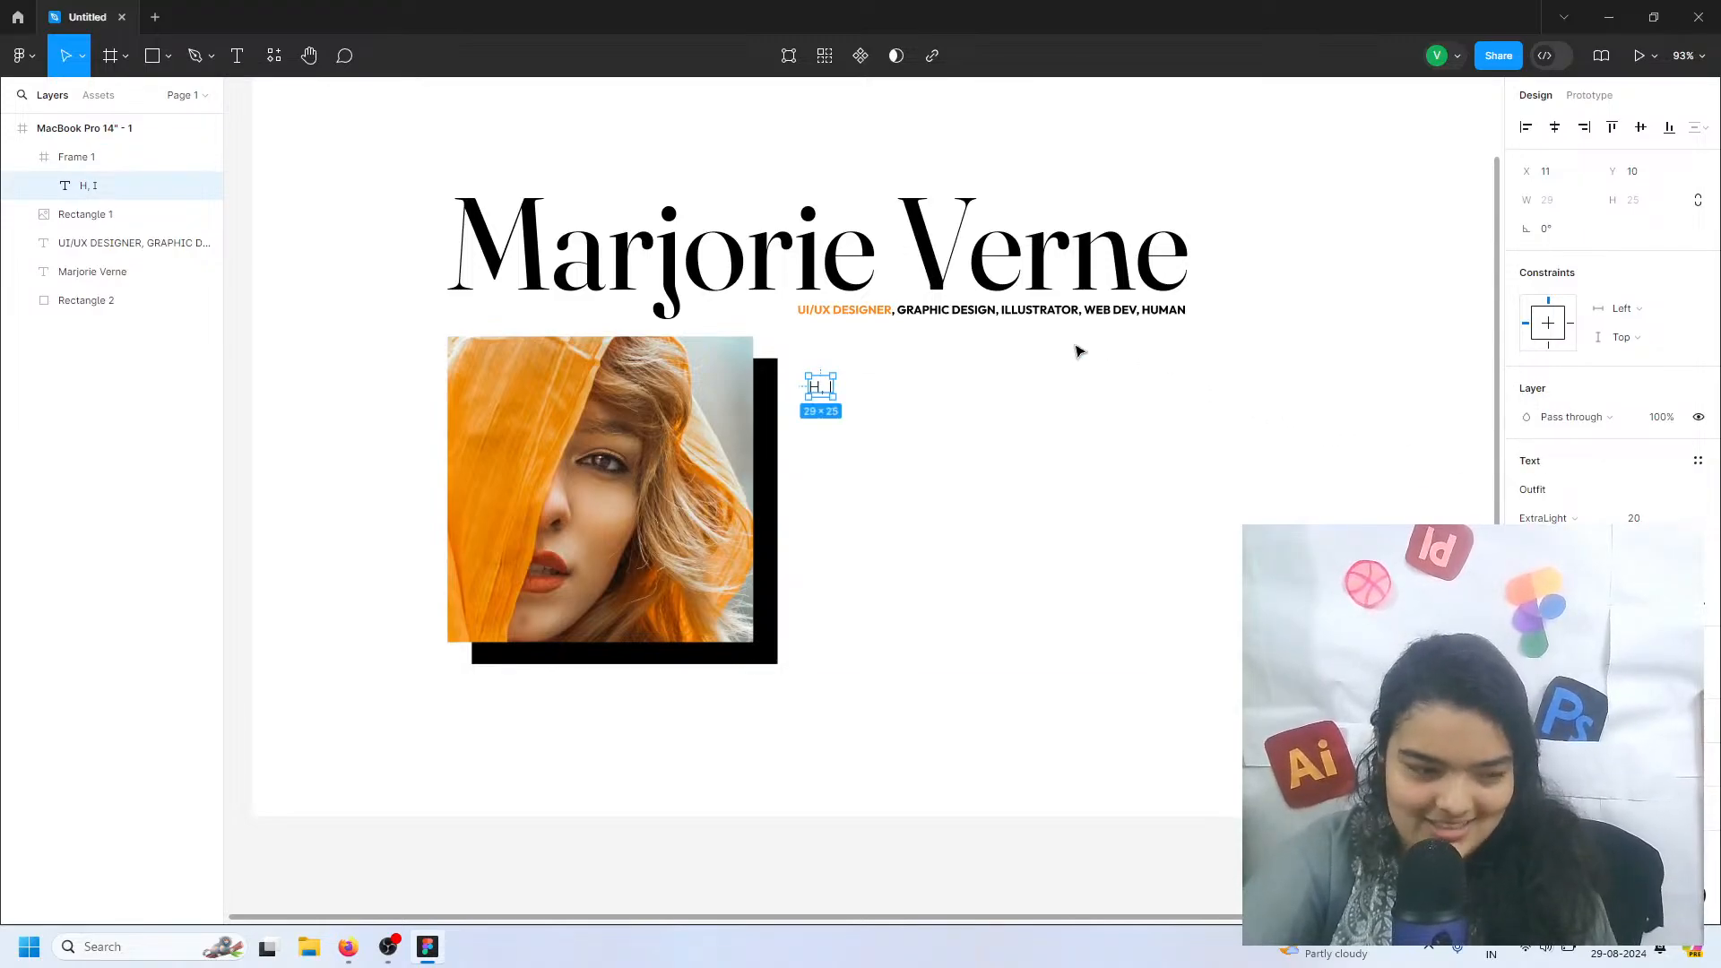
Run the saved Lorem Ipsum plugin on the "H, I" text and move its window clear of that text
{"action": "left_click", "coordinate": [24, 56]}
{"action": "mouse_move", "coordinate": [53, 157]}
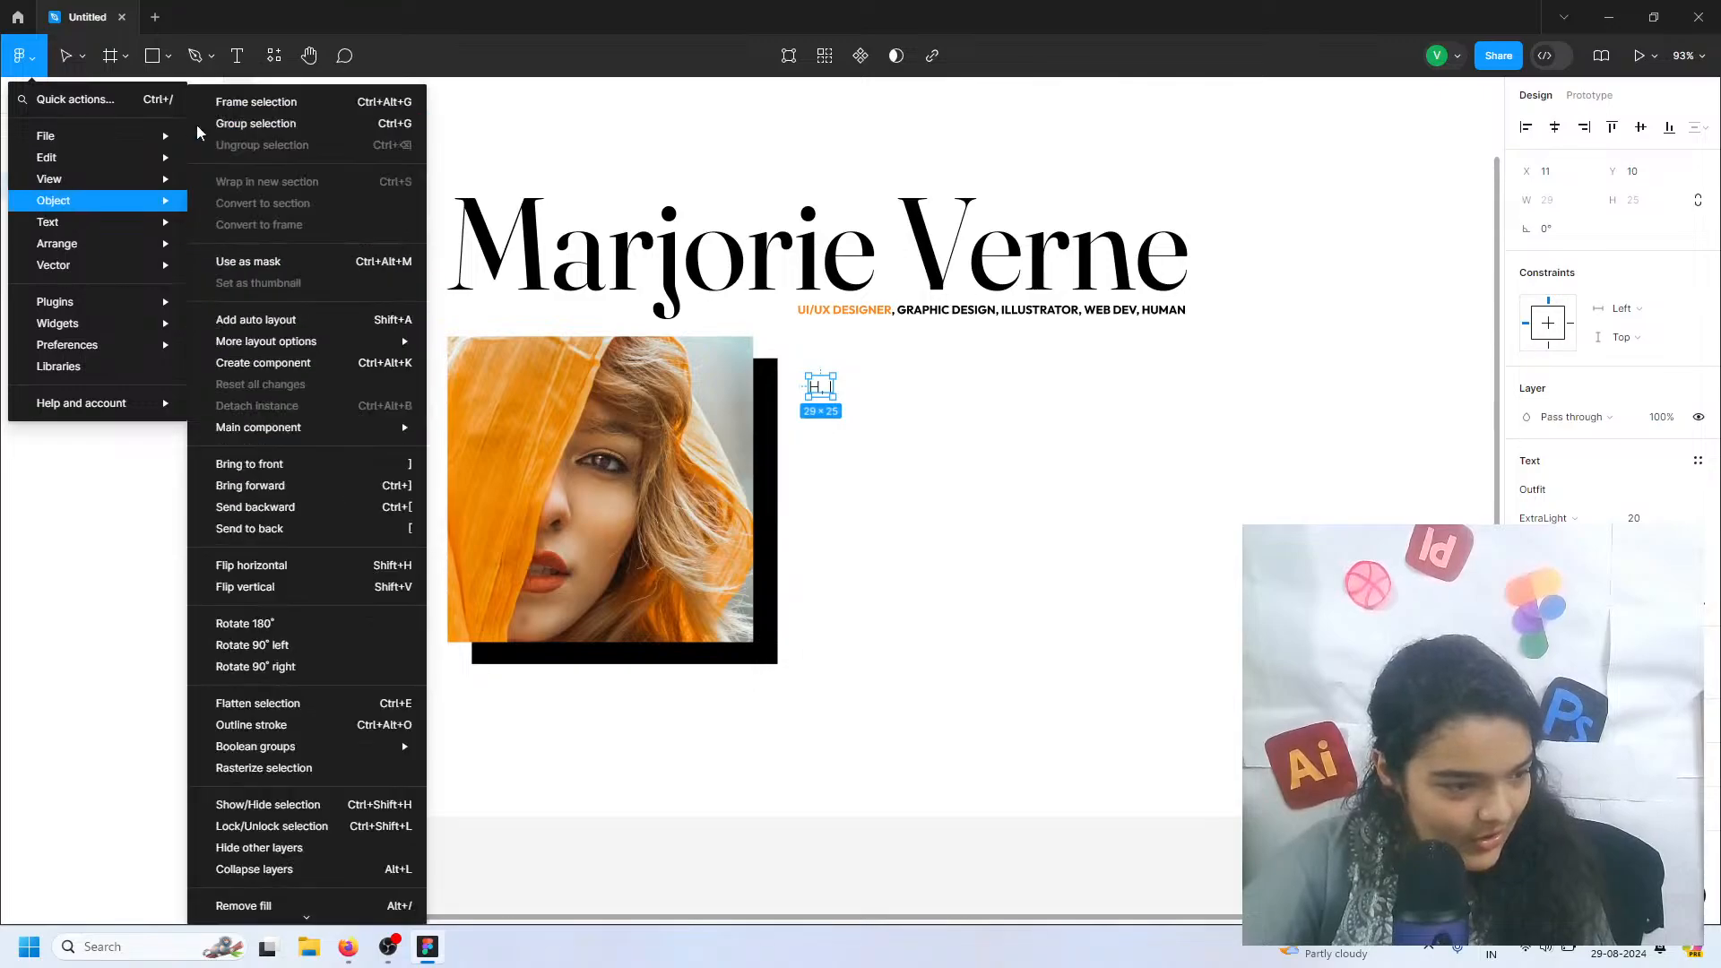
{"action": "left_click", "coordinate": [238, 58]}
{"action": "left_click", "coordinate": [19, 56]}
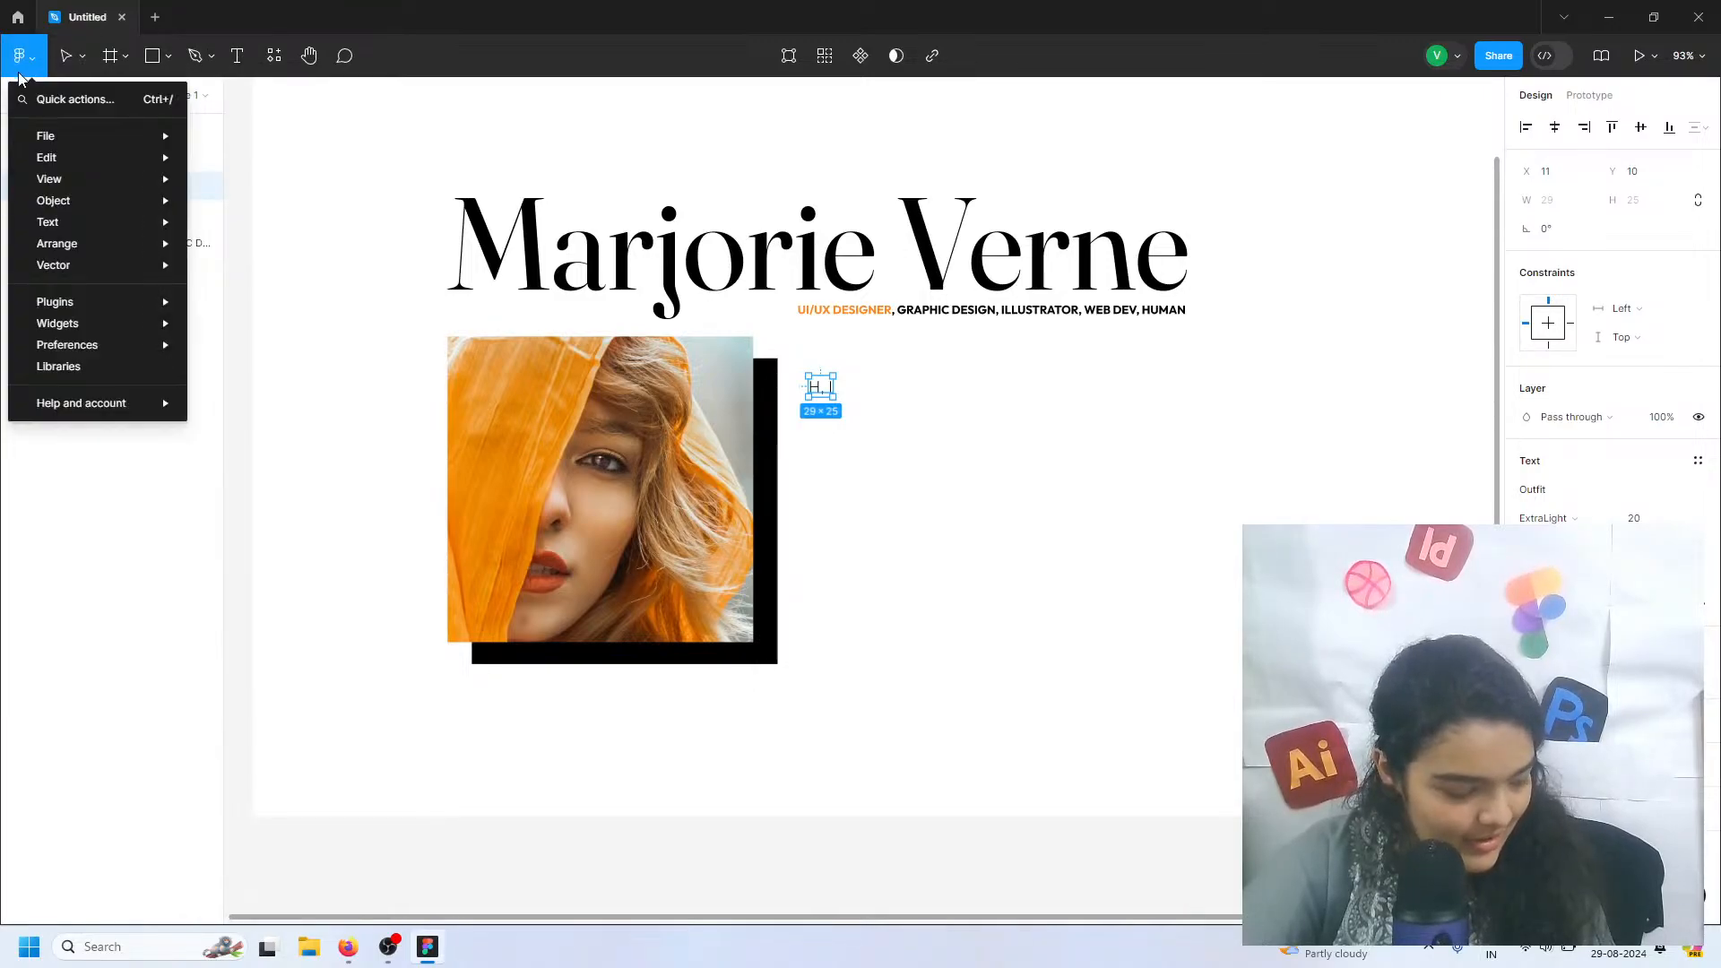
{"action": "mouse_move", "coordinate": [43, 143]}
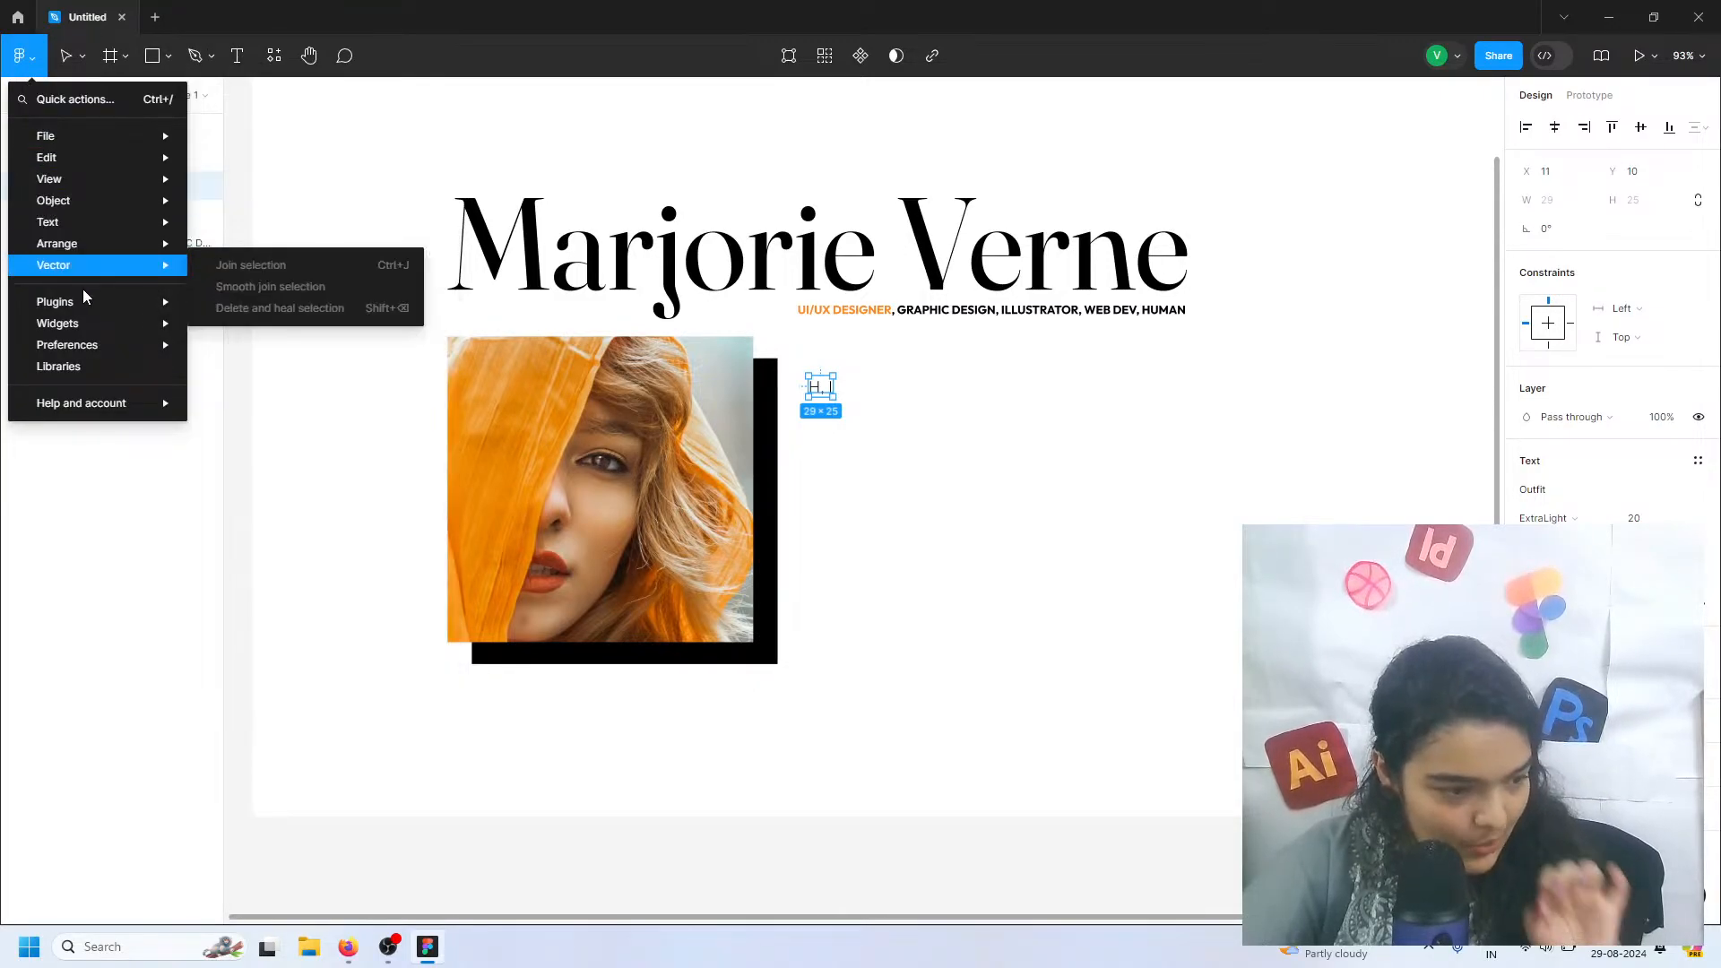
{"action": "mouse_move", "coordinate": [105, 313]}
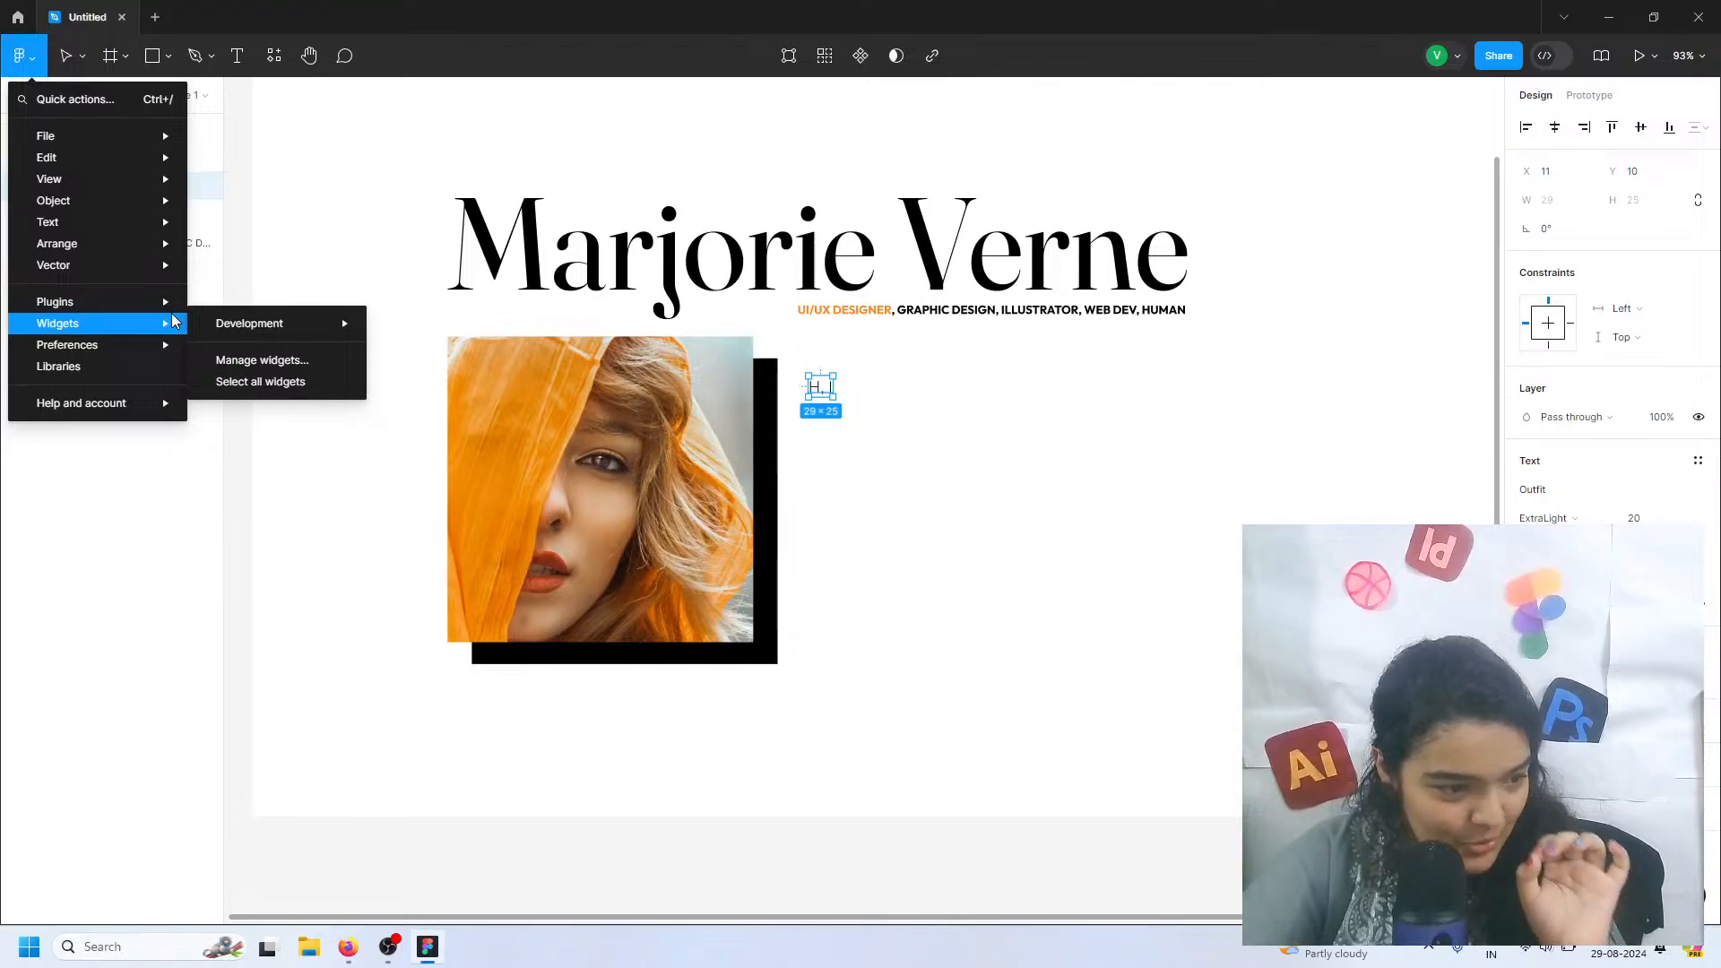
{"action": "mouse_move", "coordinate": [166, 269]}
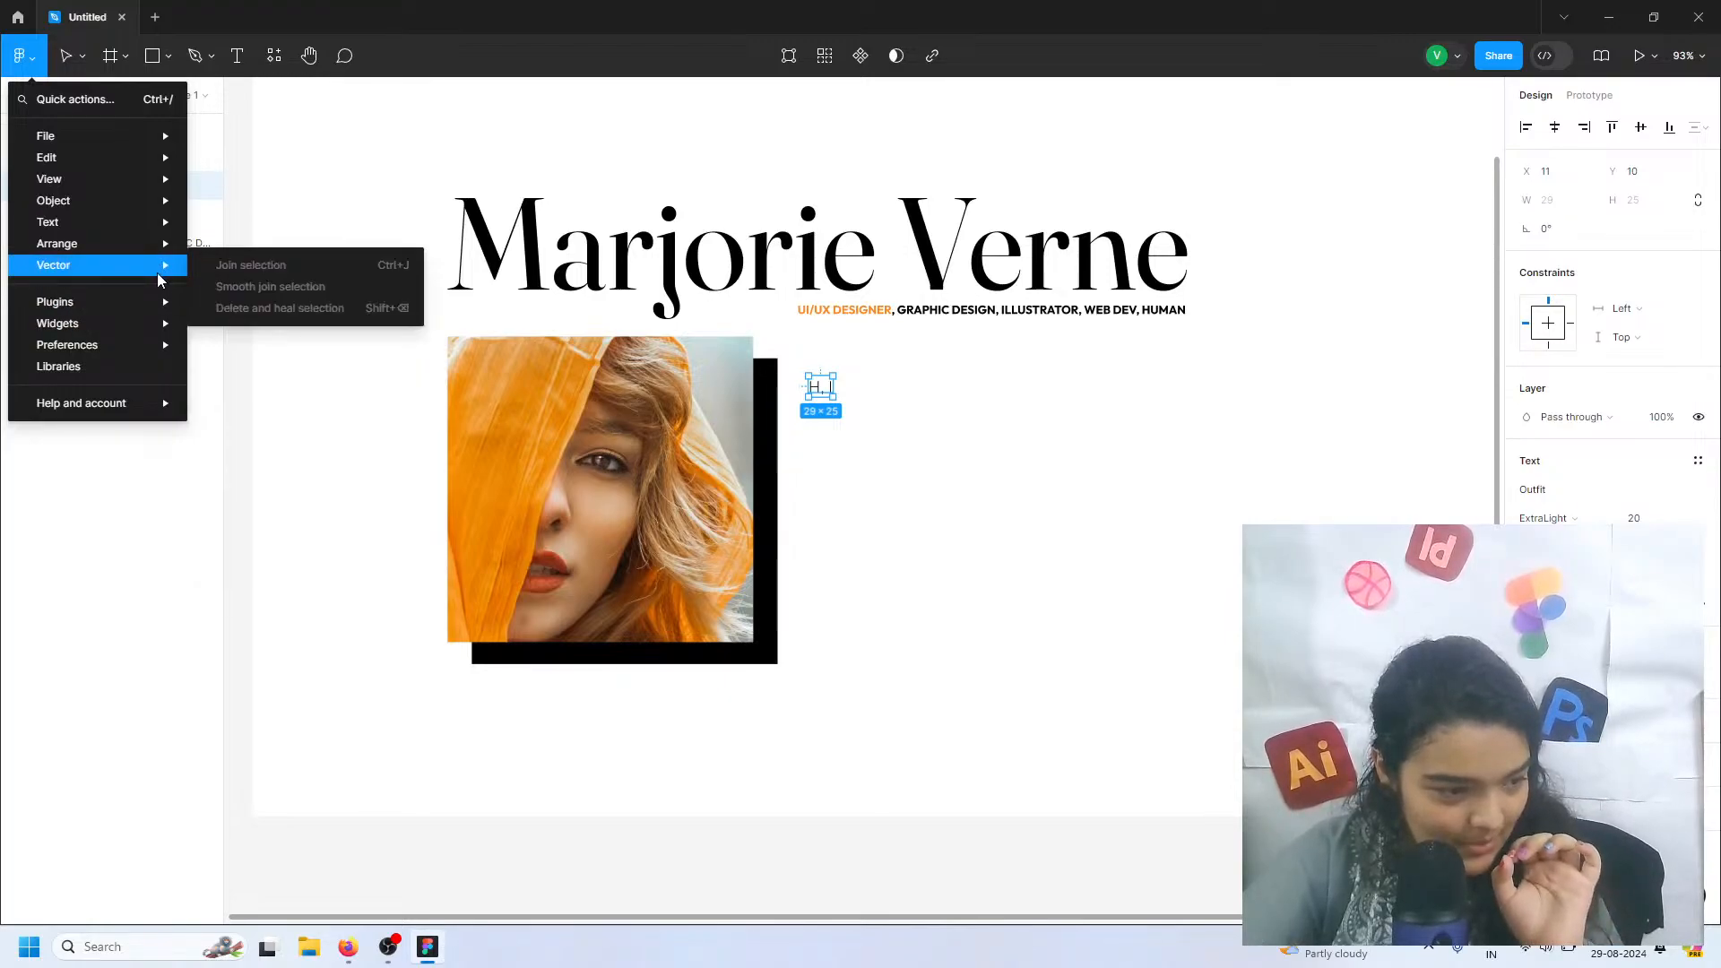
{"action": "mouse_move", "coordinate": [157, 301]}
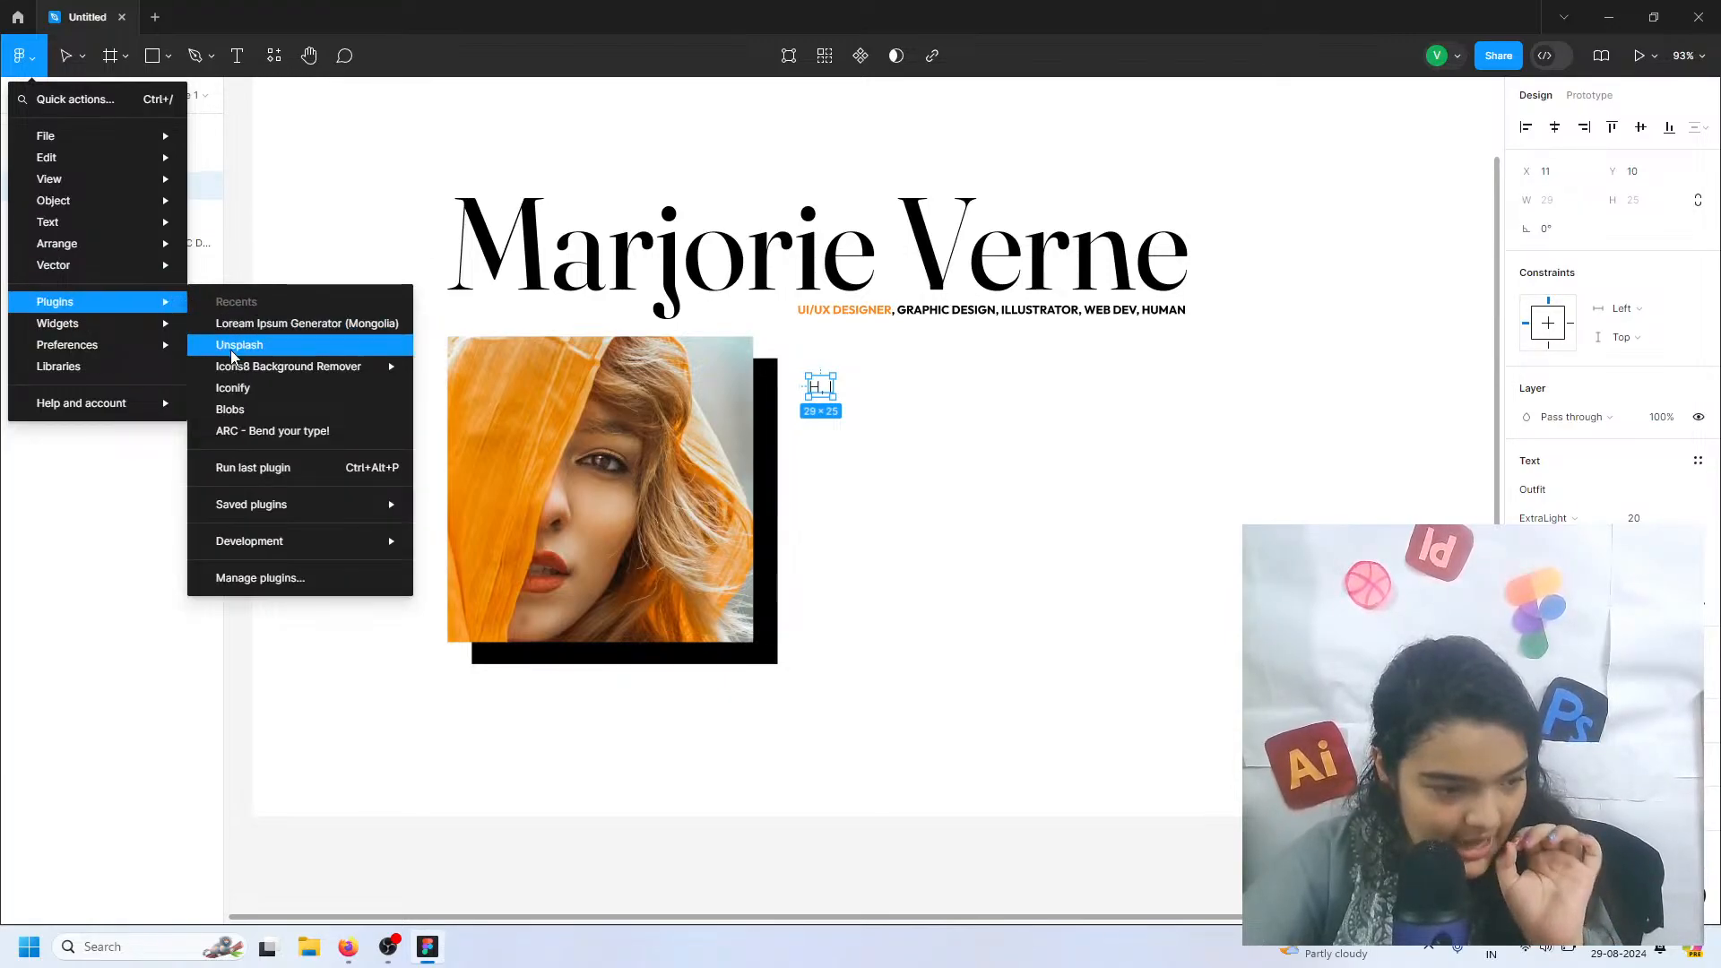
{"action": "mouse_move", "coordinate": [262, 375]}
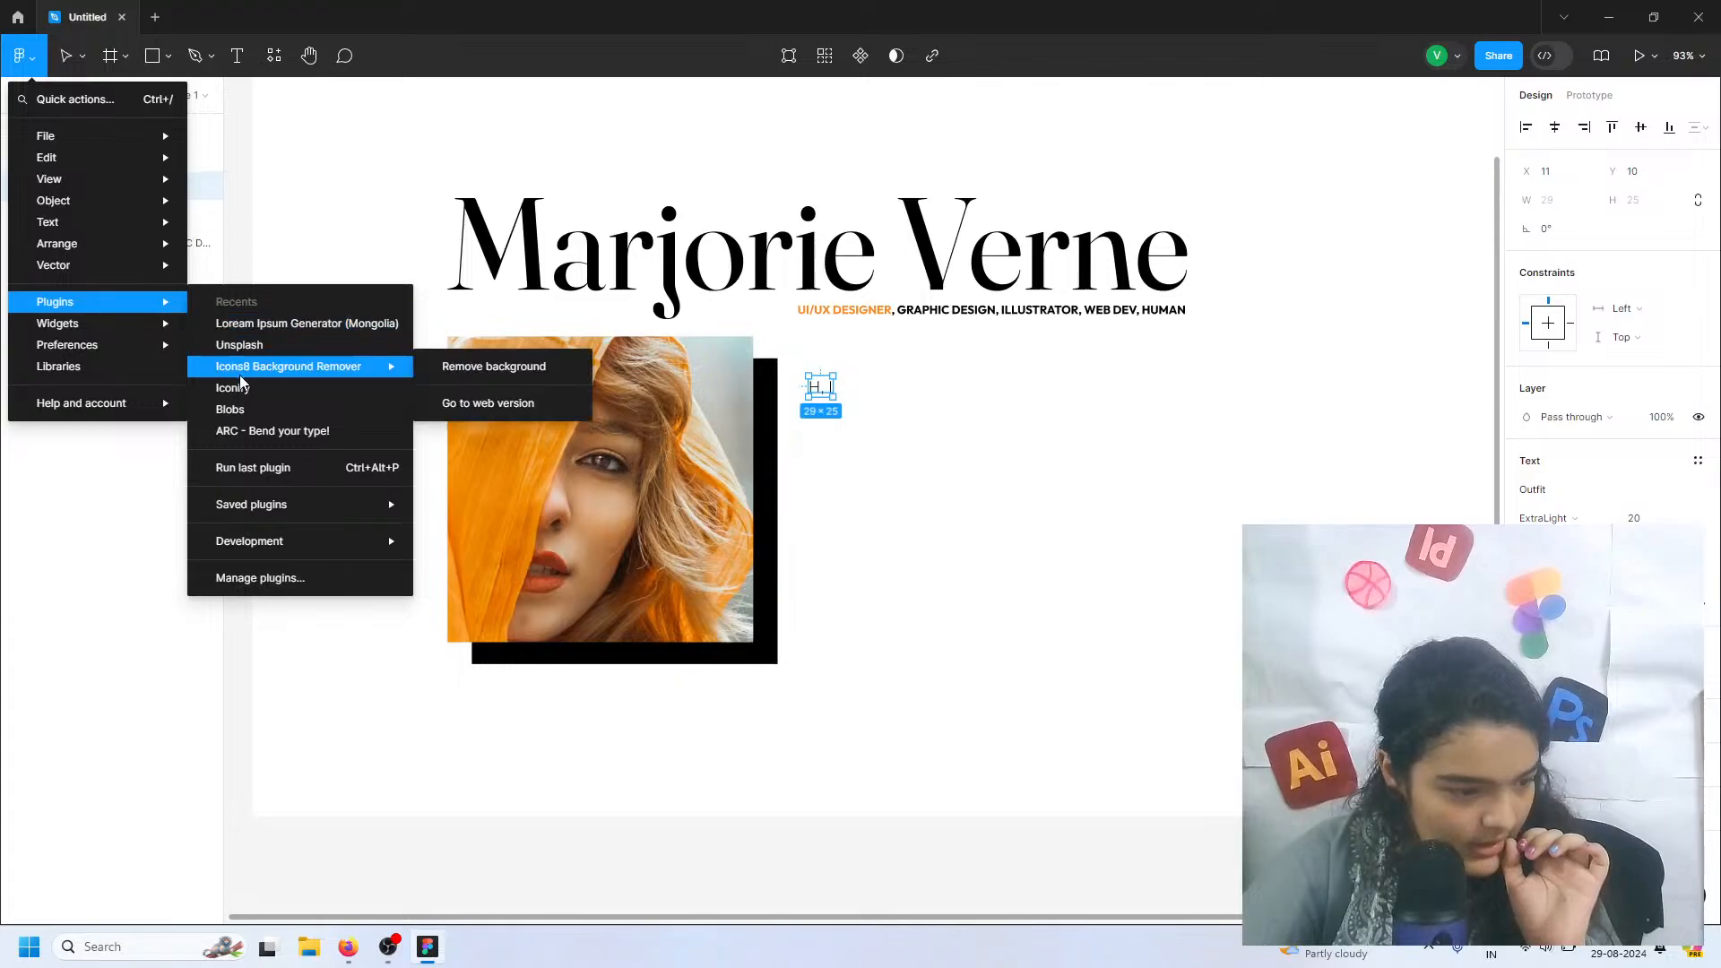
{"action": "mouse_move", "coordinate": [273, 507]}
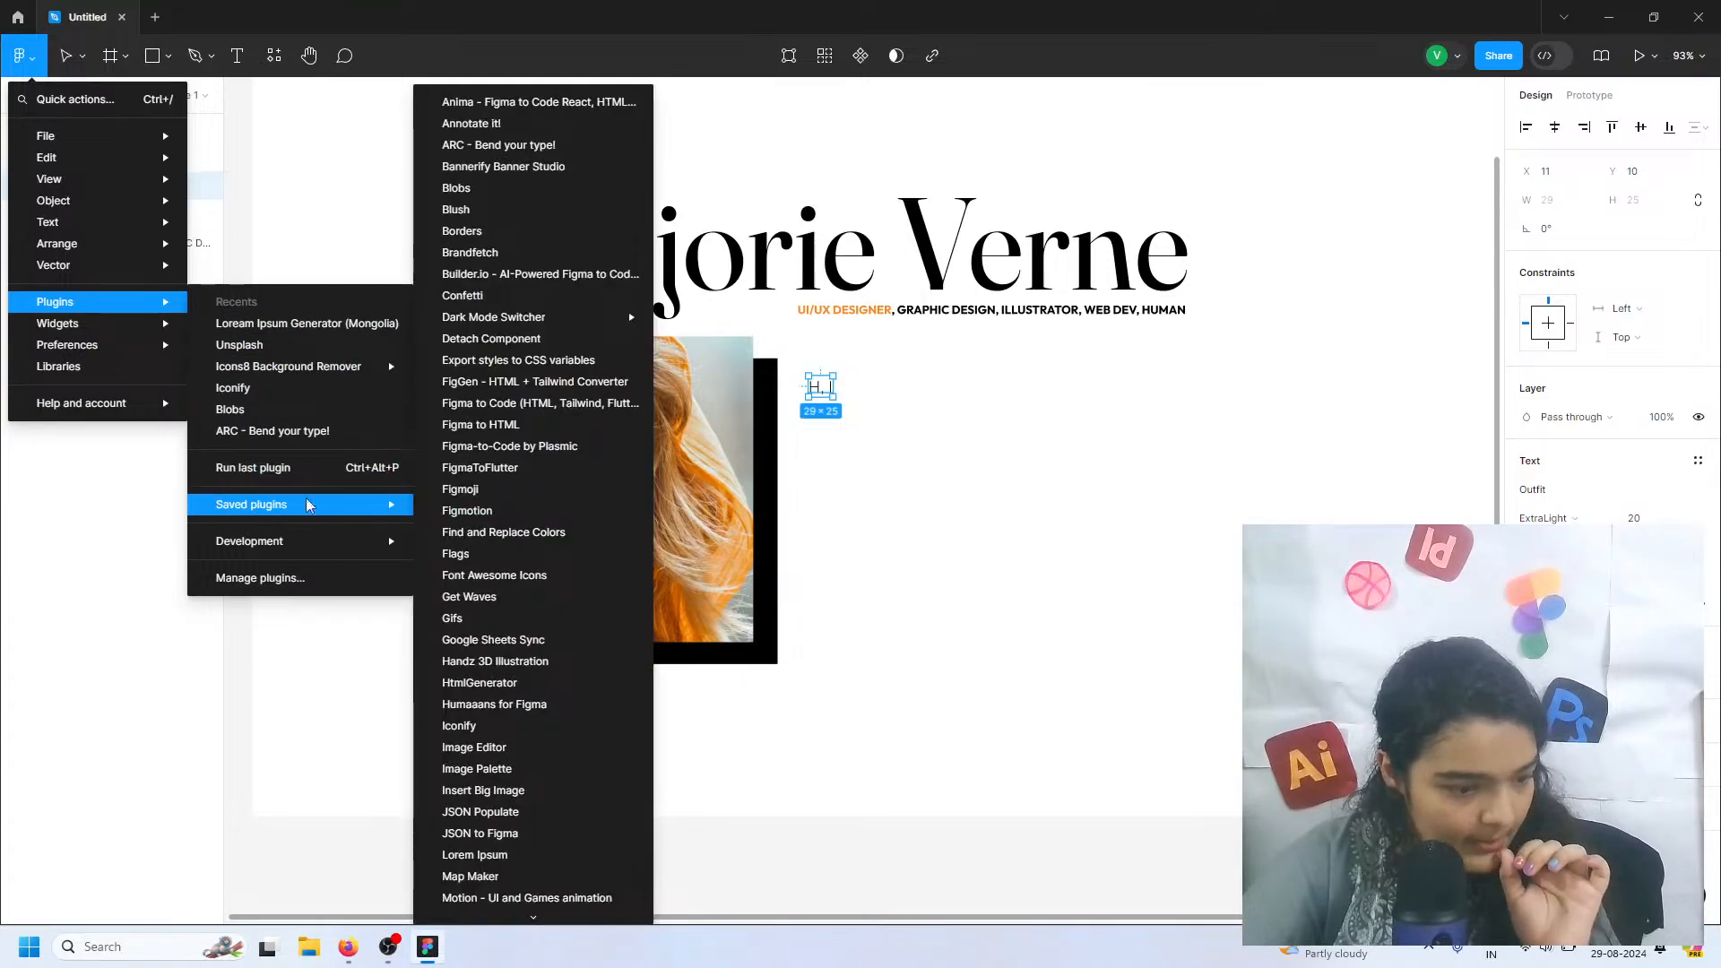
{"action": "scroll", "coordinate": [502, 591], "scroll_direction": "down", "scroll_amount": 1}
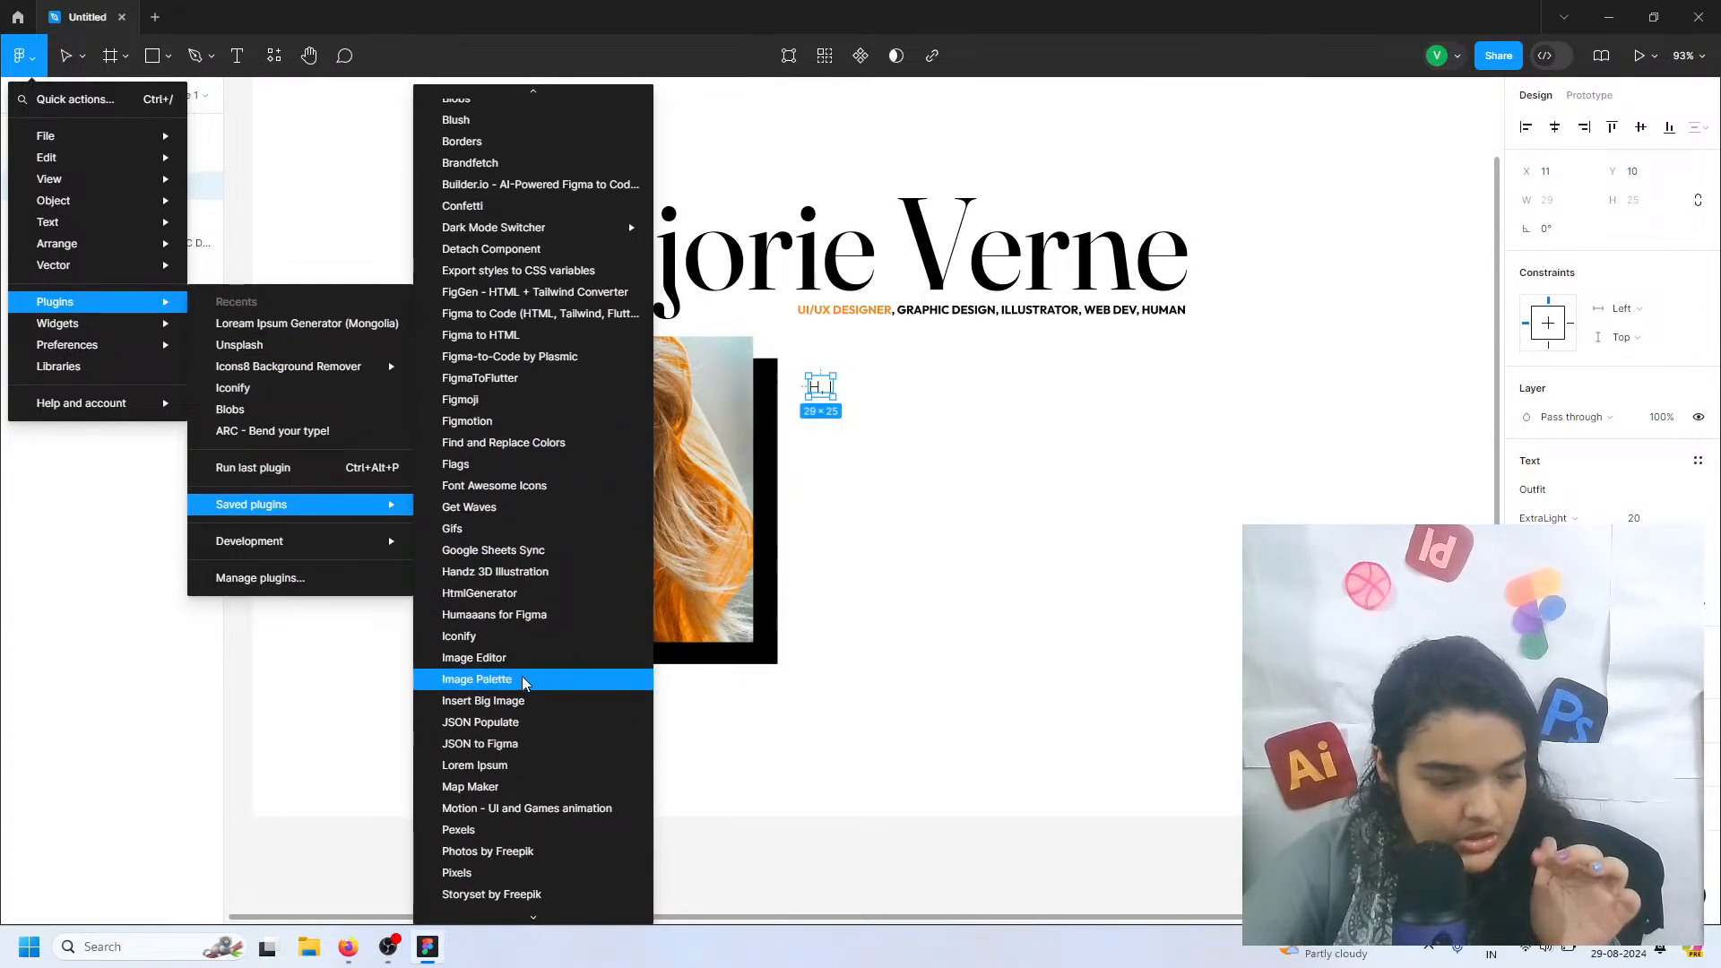
{"action": "left_click", "coordinate": [499, 768]}
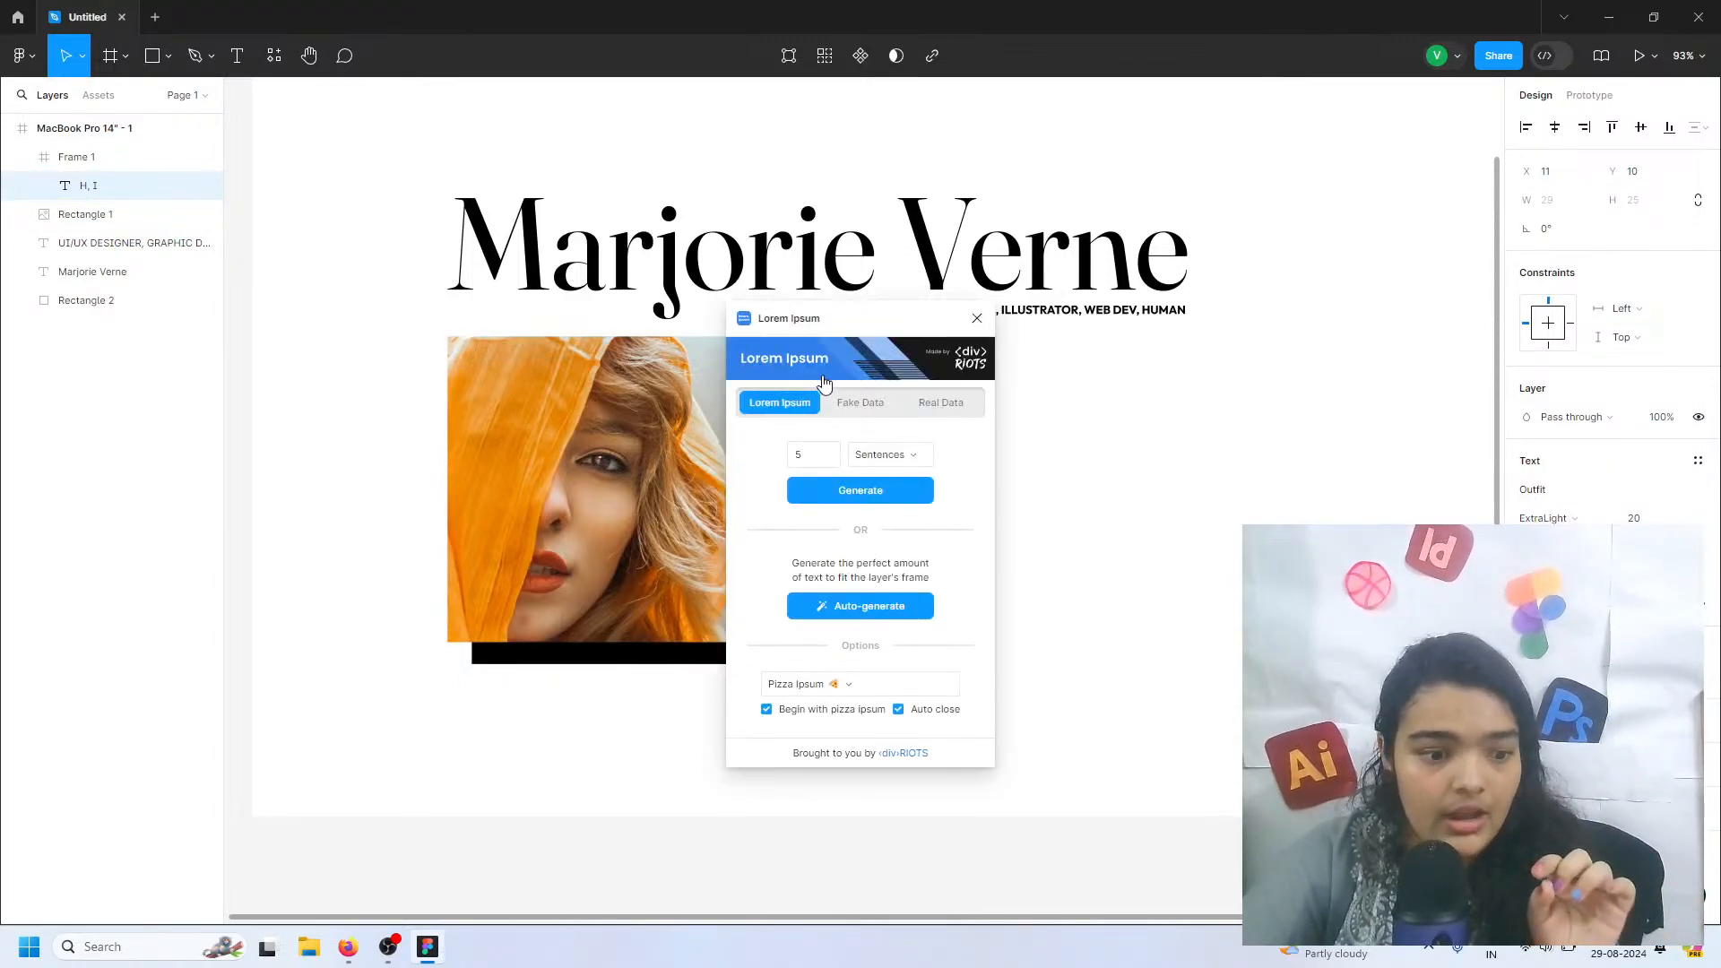
{"action": "left_click_drag", "start_coordinate": [851, 333], "coordinate": [609, 304]}
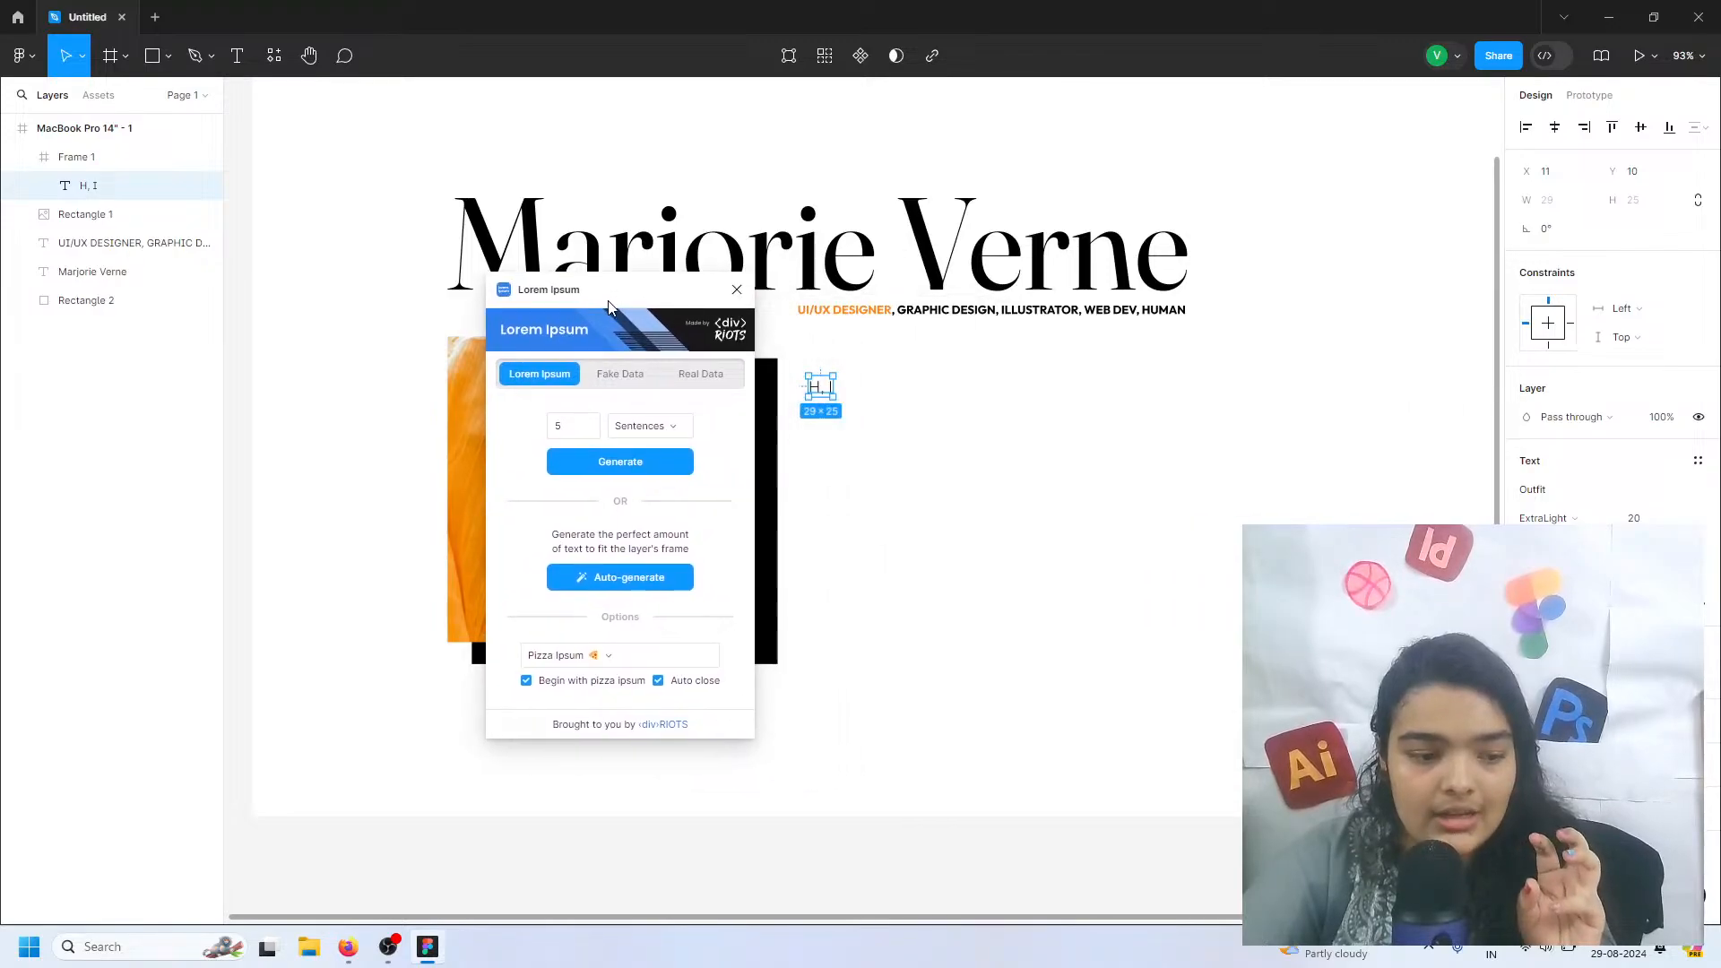
Try replacing the "H, I" text with a first name from the plugin's fake profile data, and check its real data option
{"action": "double_click", "coordinate": [818, 385]}
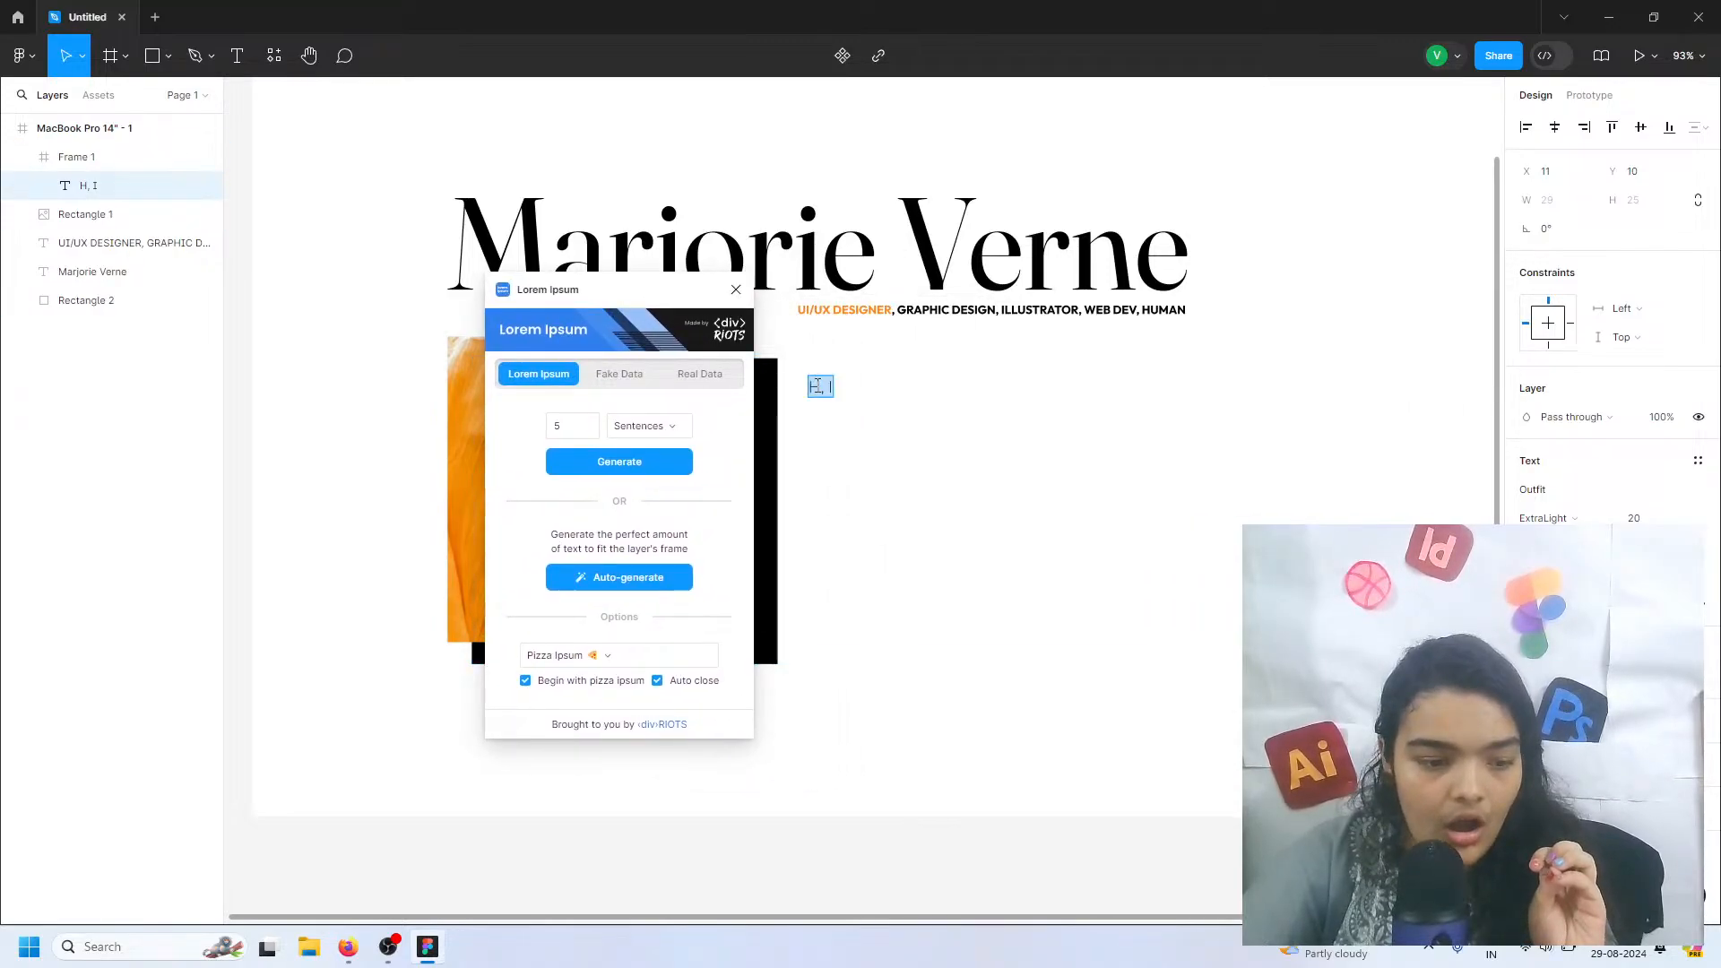
{"action": "left_click", "coordinate": [630, 375]}
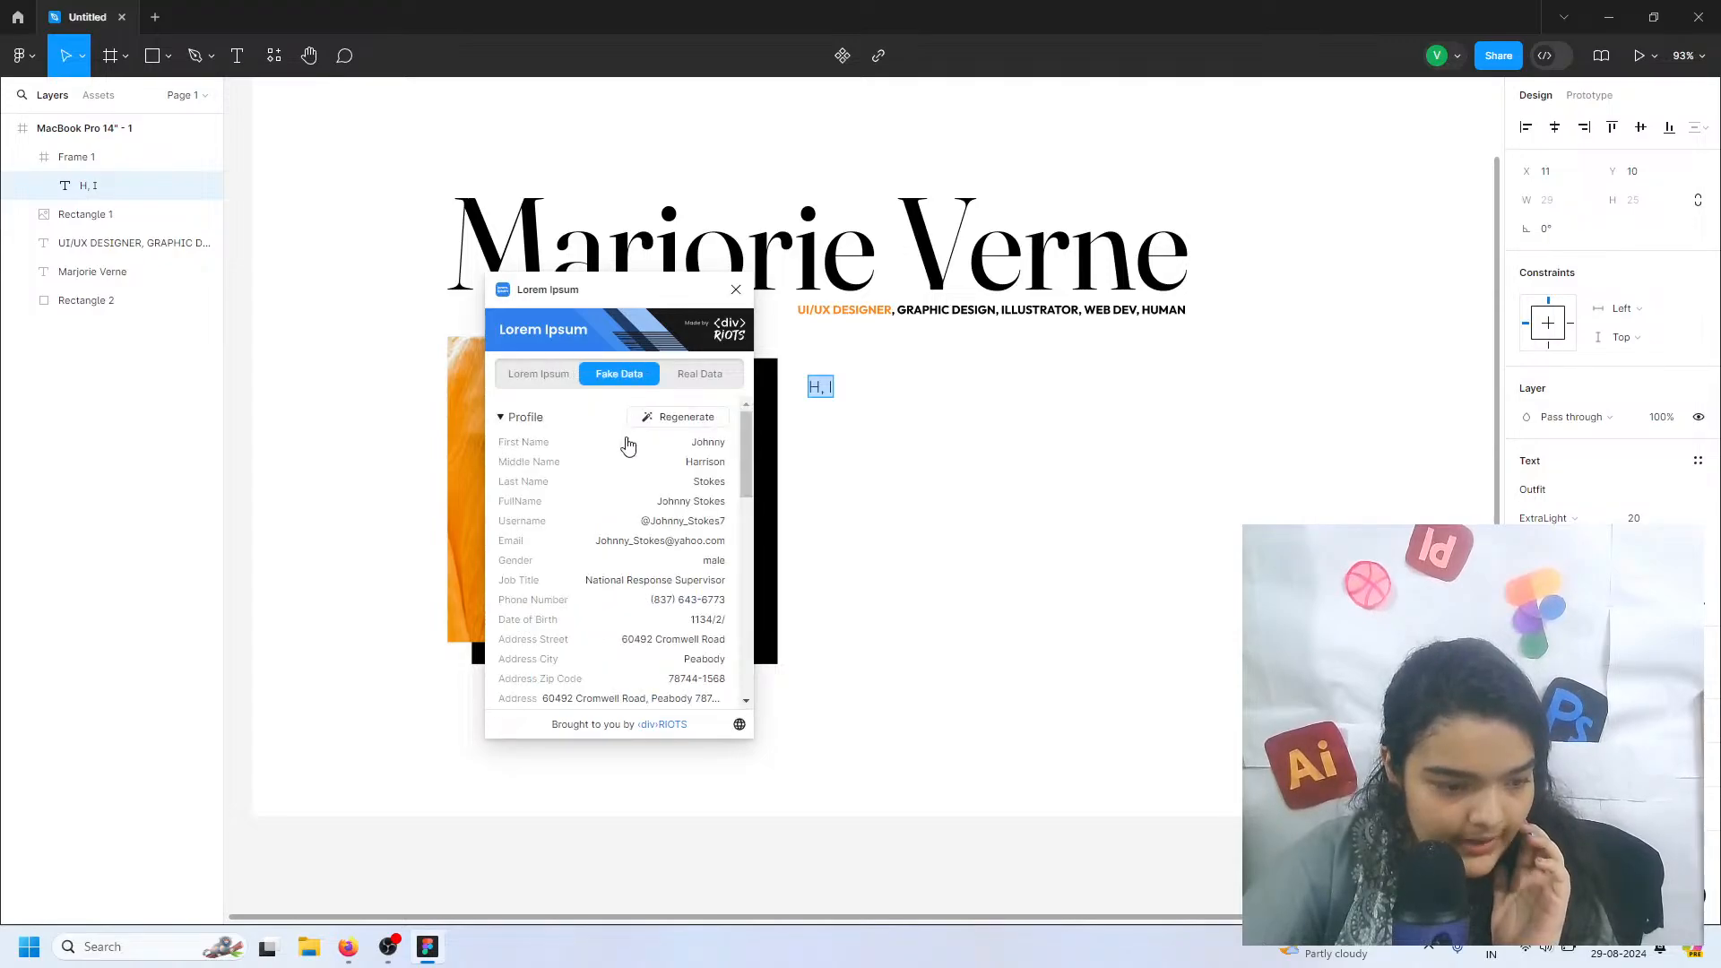
{"action": "left_click", "coordinate": [716, 442]}
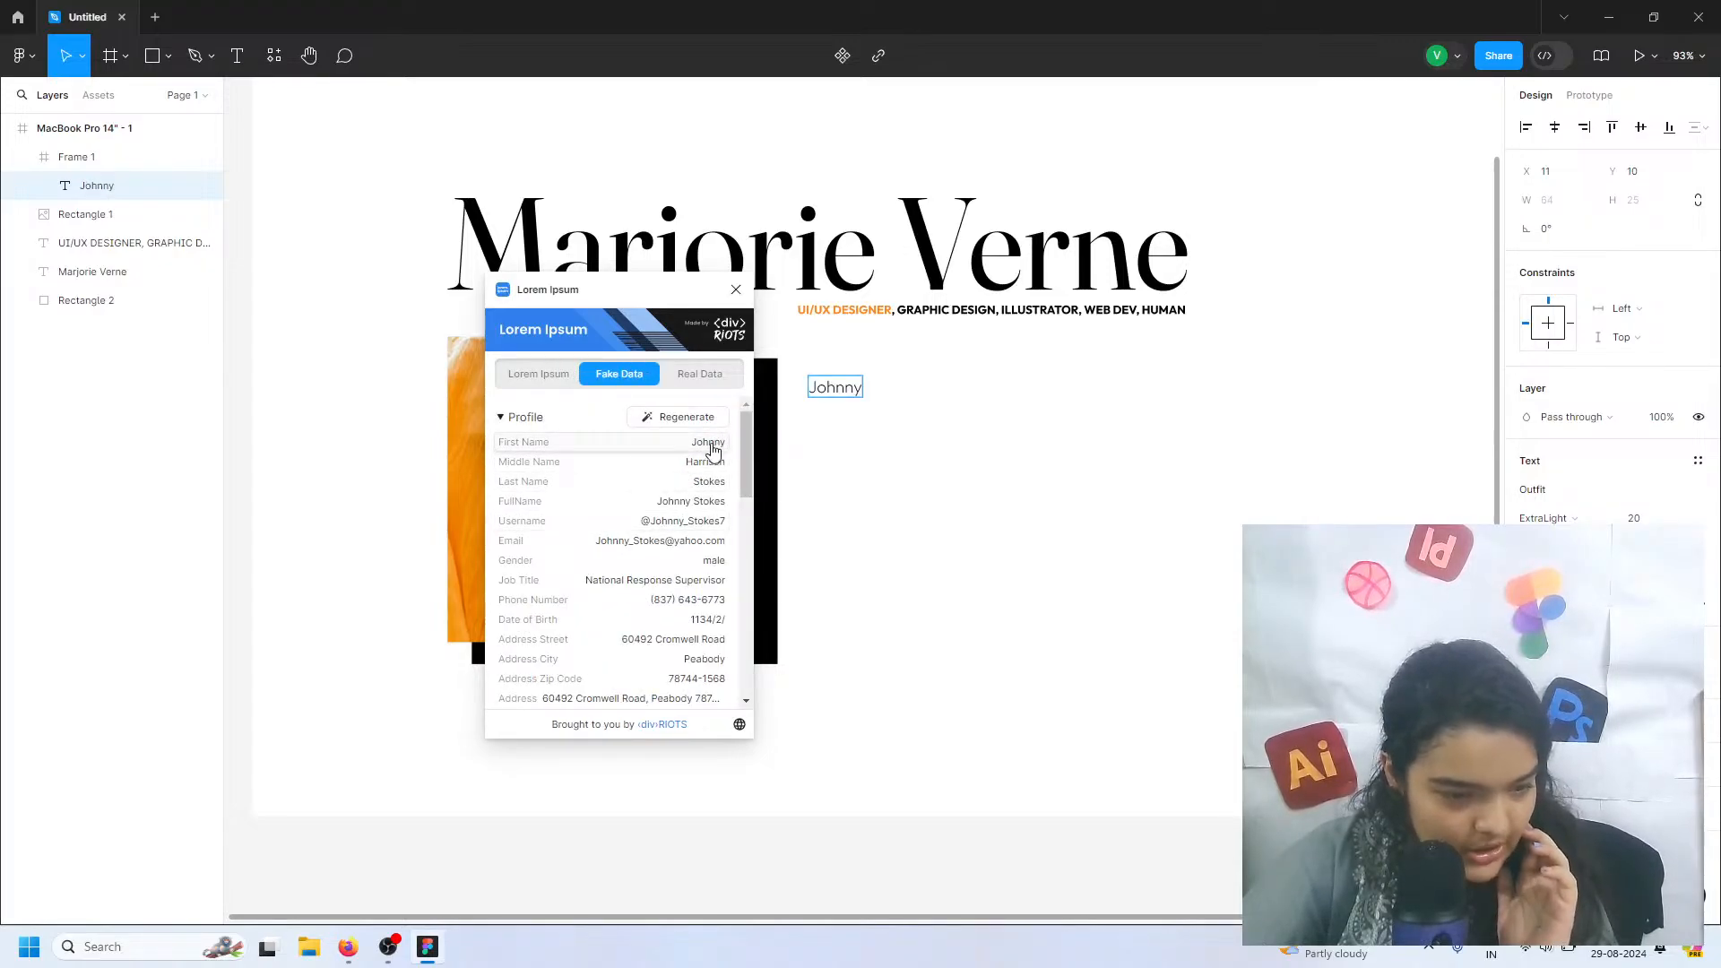
{"action": "left_click", "coordinate": [689, 421]}
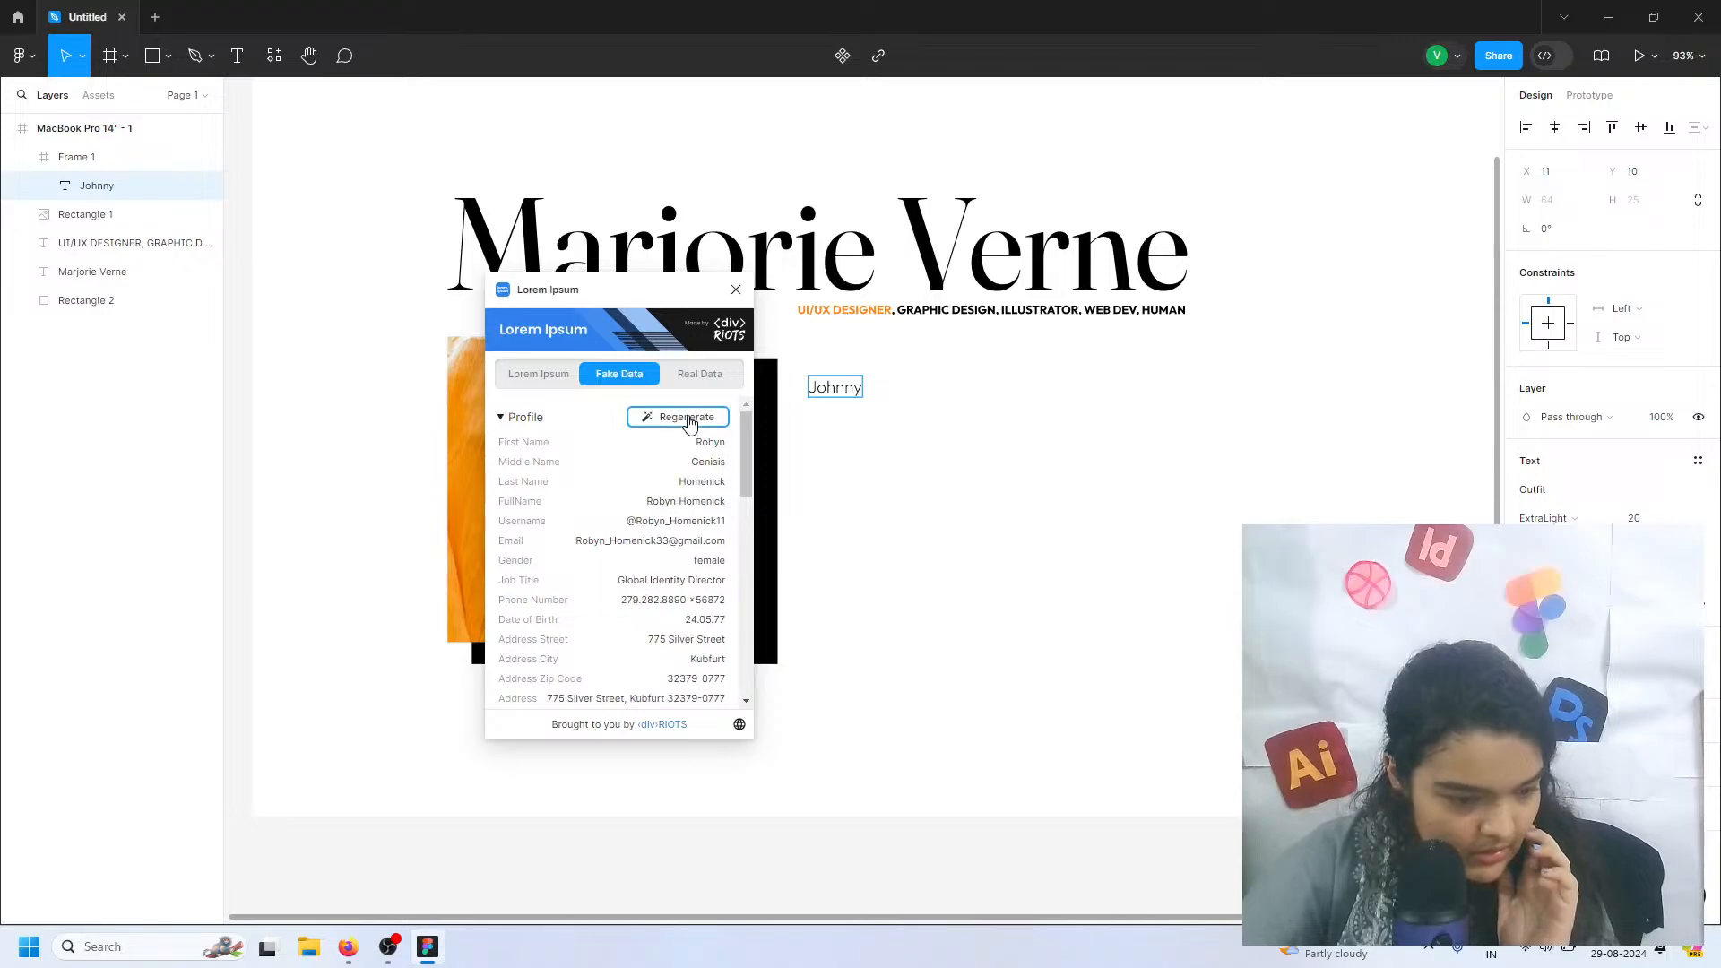
{"action": "left_click", "coordinate": [681, 377]}
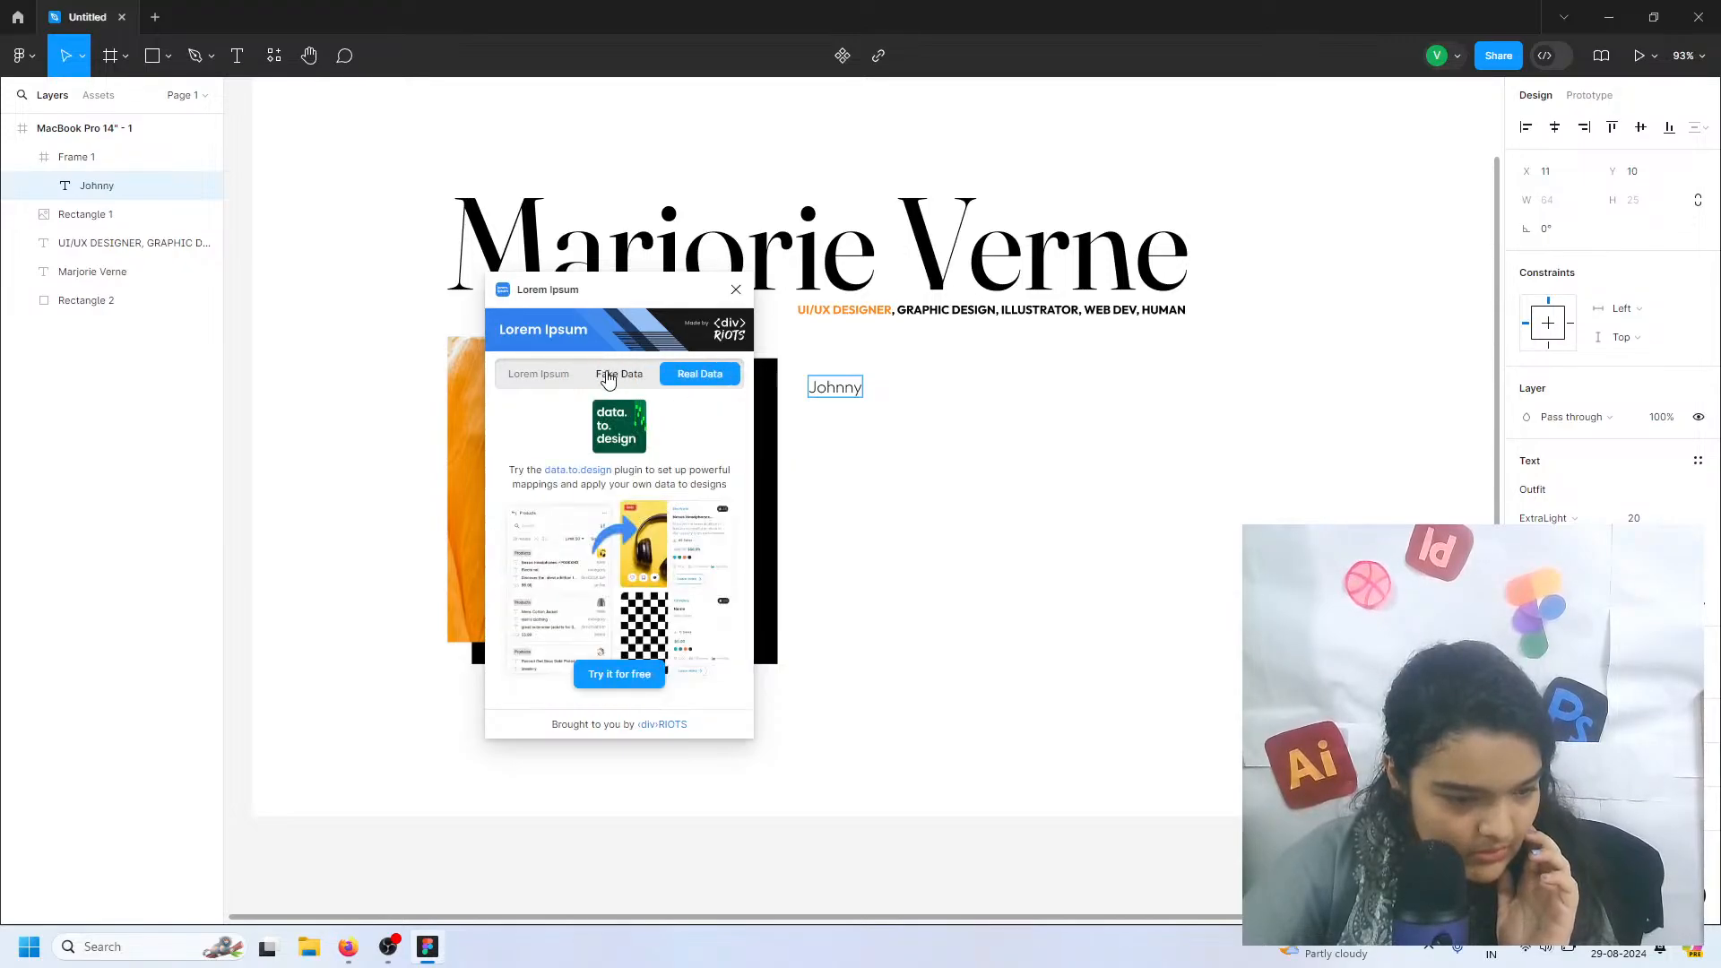
{"action": "left_click", "coordinate": [615, 373]}
{"action": "left_click", "coordinate": [573, 373]}
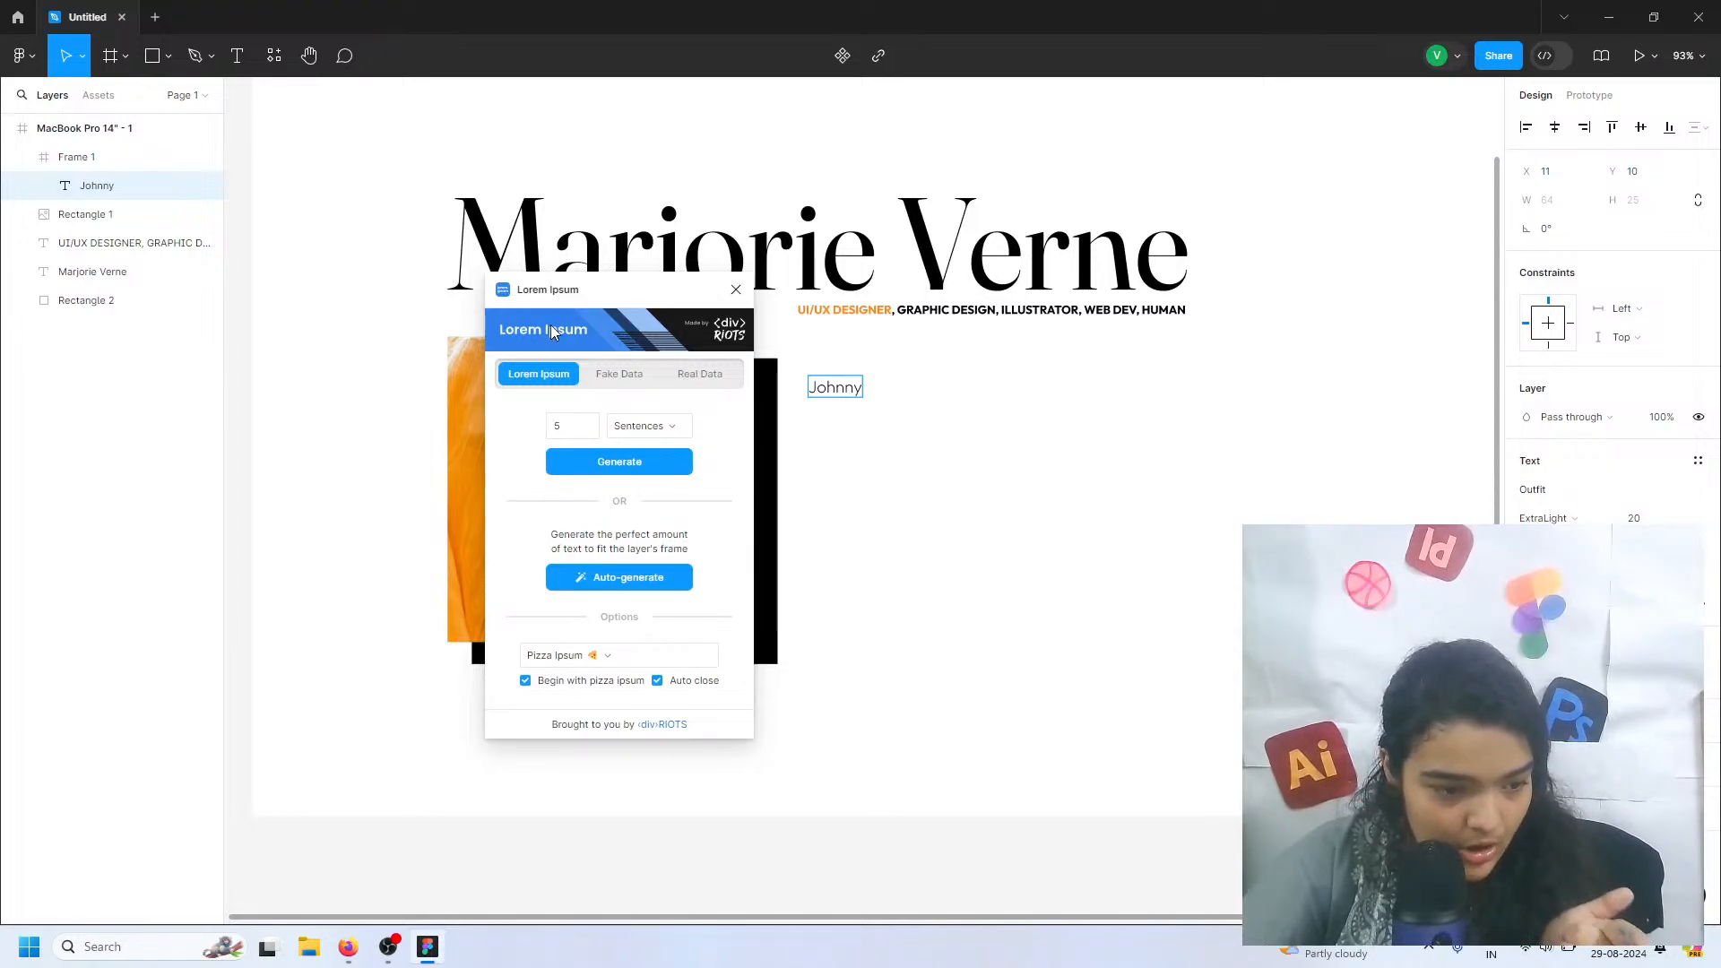
Fill the intro text layer with 5 generated sentences of Pirate Ipsum
{"action": "left_click", "coordinate": [573, 655]}
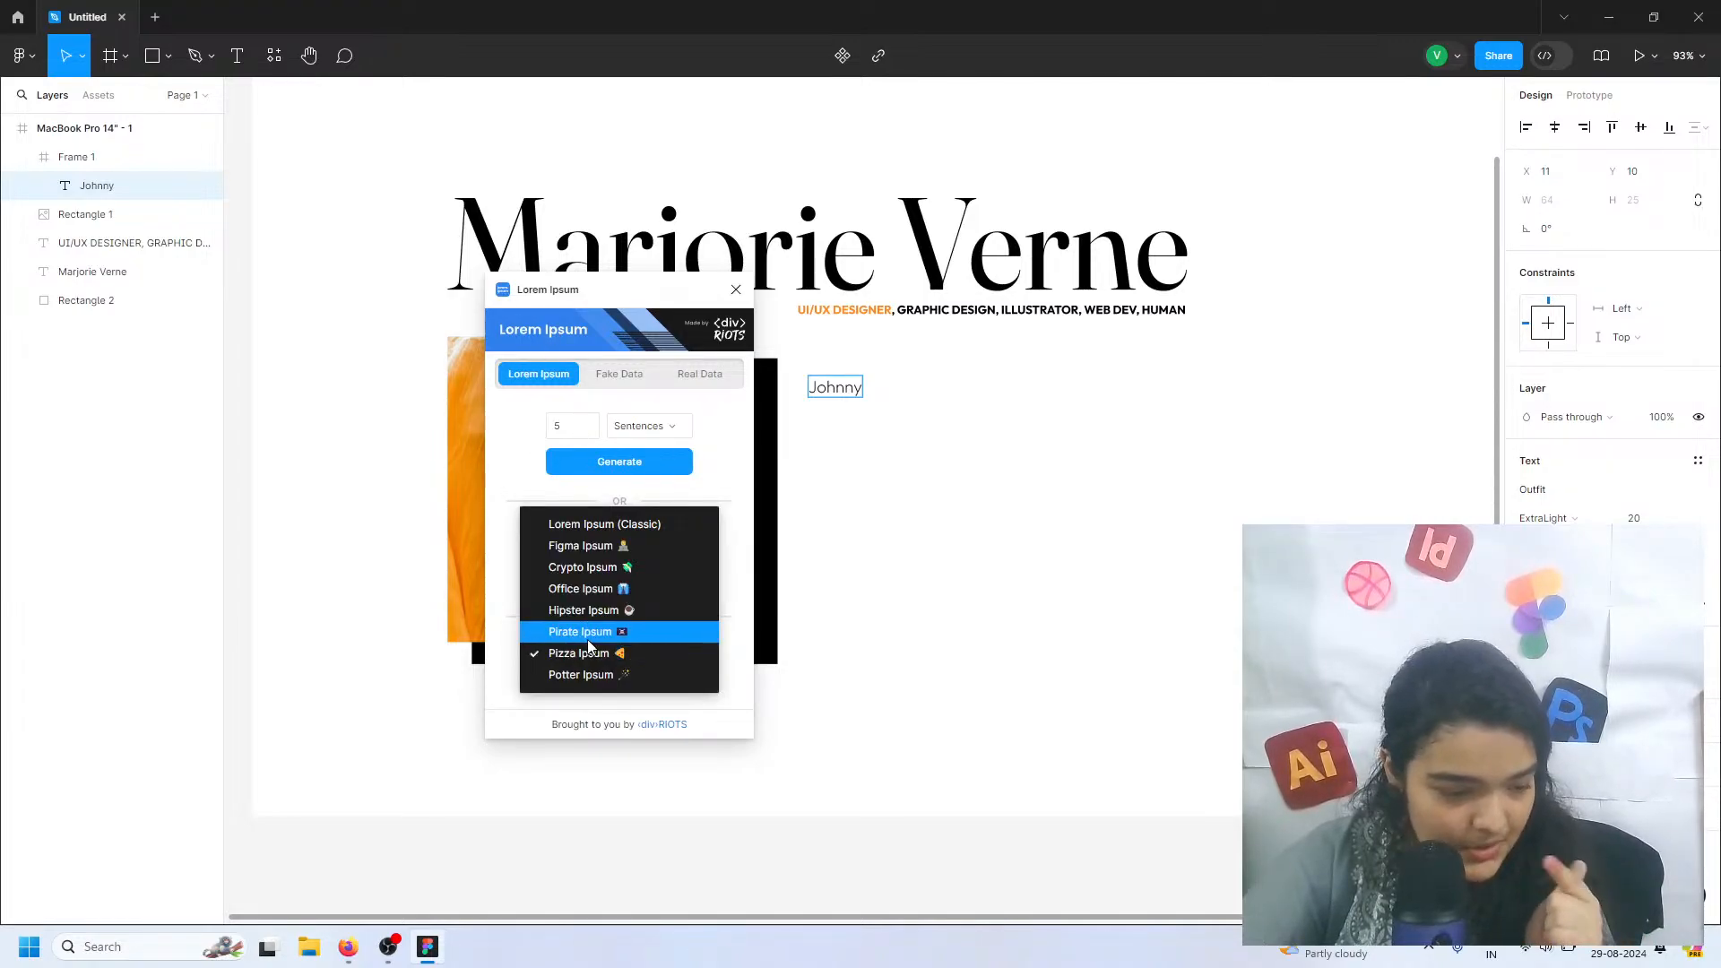
{"action": "left_click", "coordinate": [589, 633]}
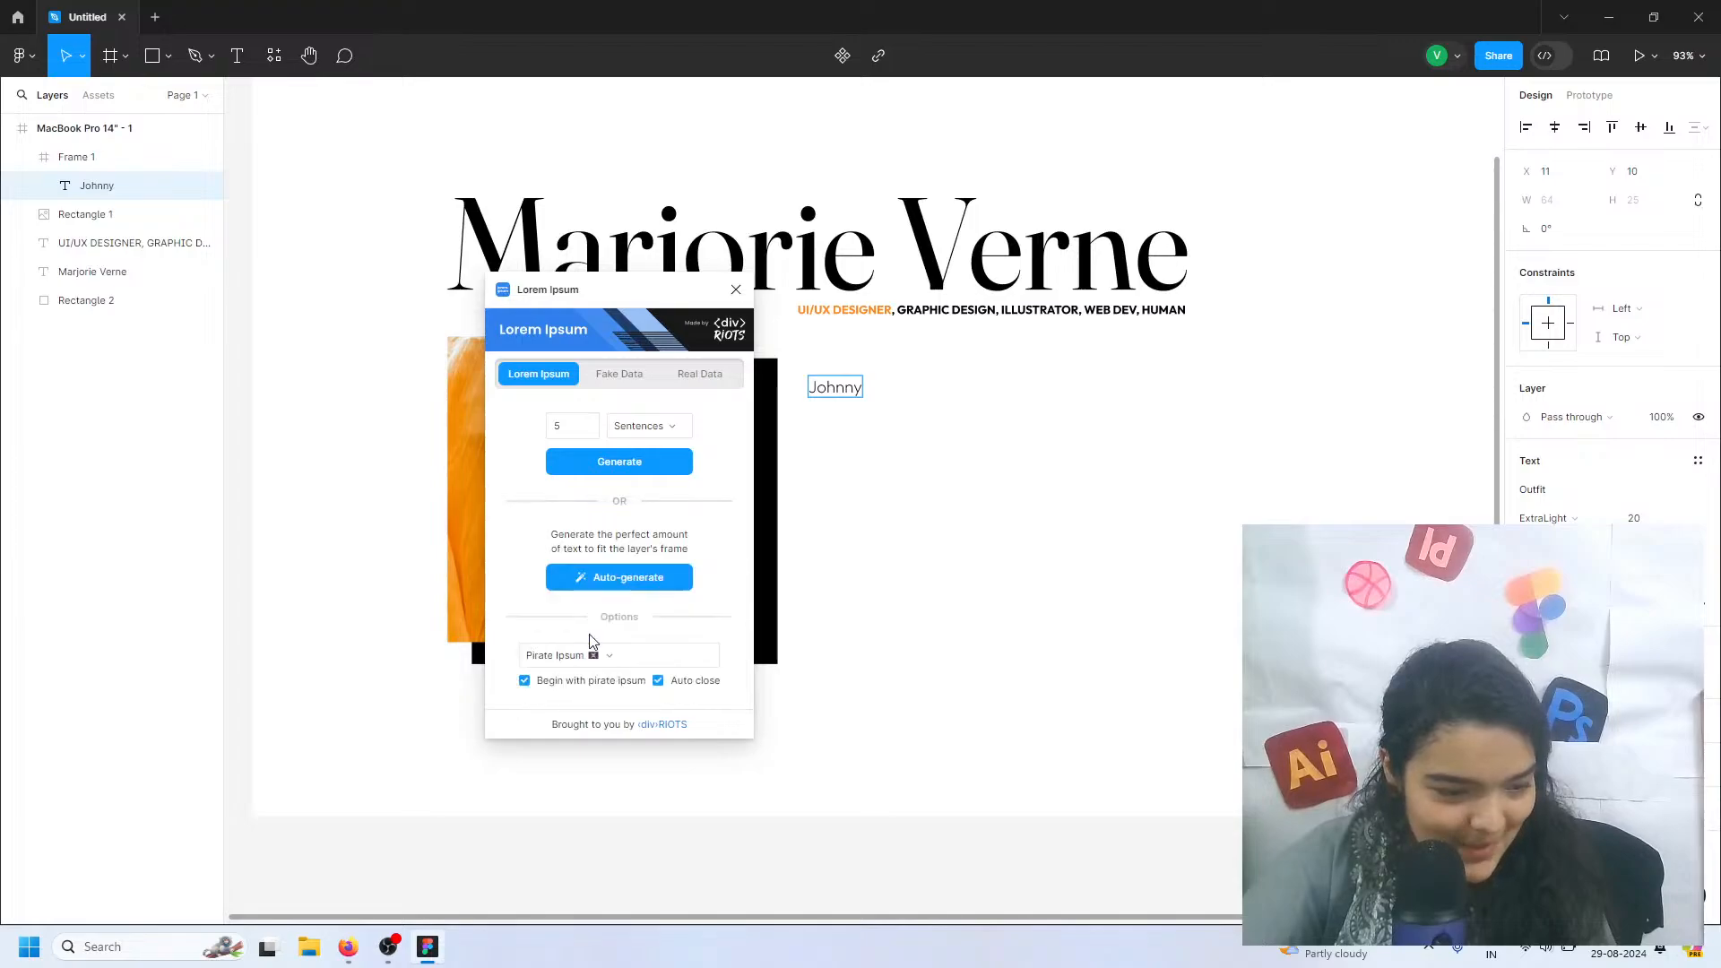
{"action": "left_click", "coordinate": [615, 462]}
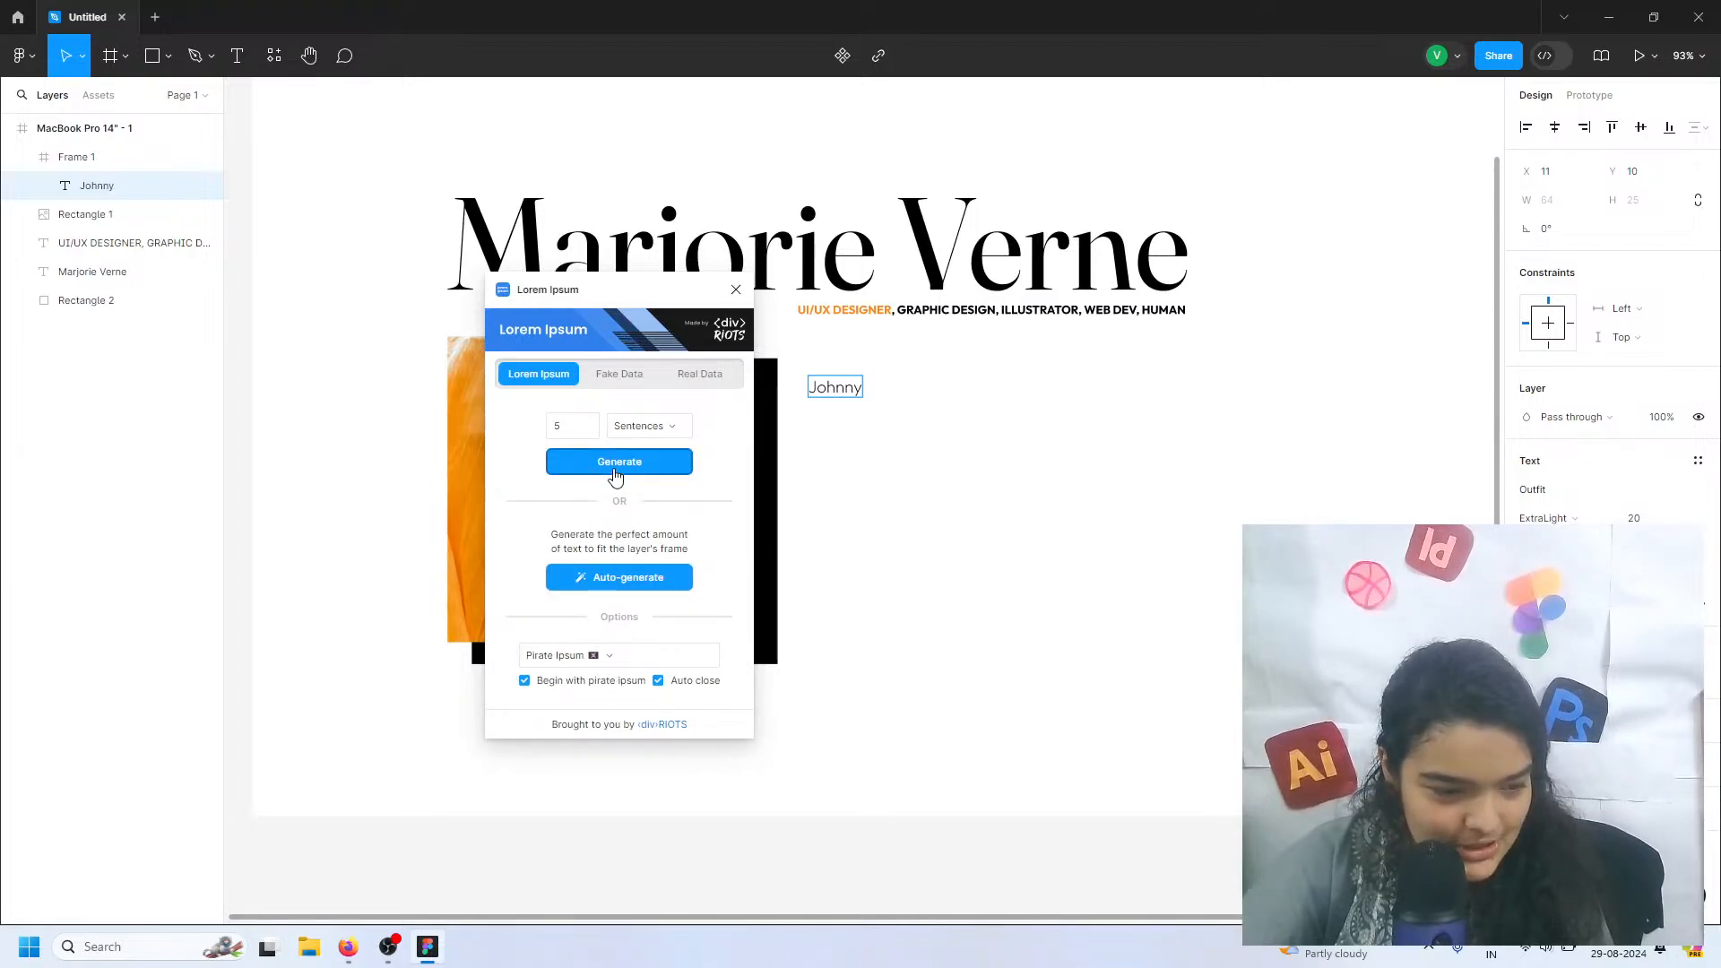
Narrow the intro text box to a width of about 476 so the sentences wrap beside the portrait
{"action": "scroll", "coordinate": [792, 448], "scroll_direction": "down", "scroll_amount": 5}
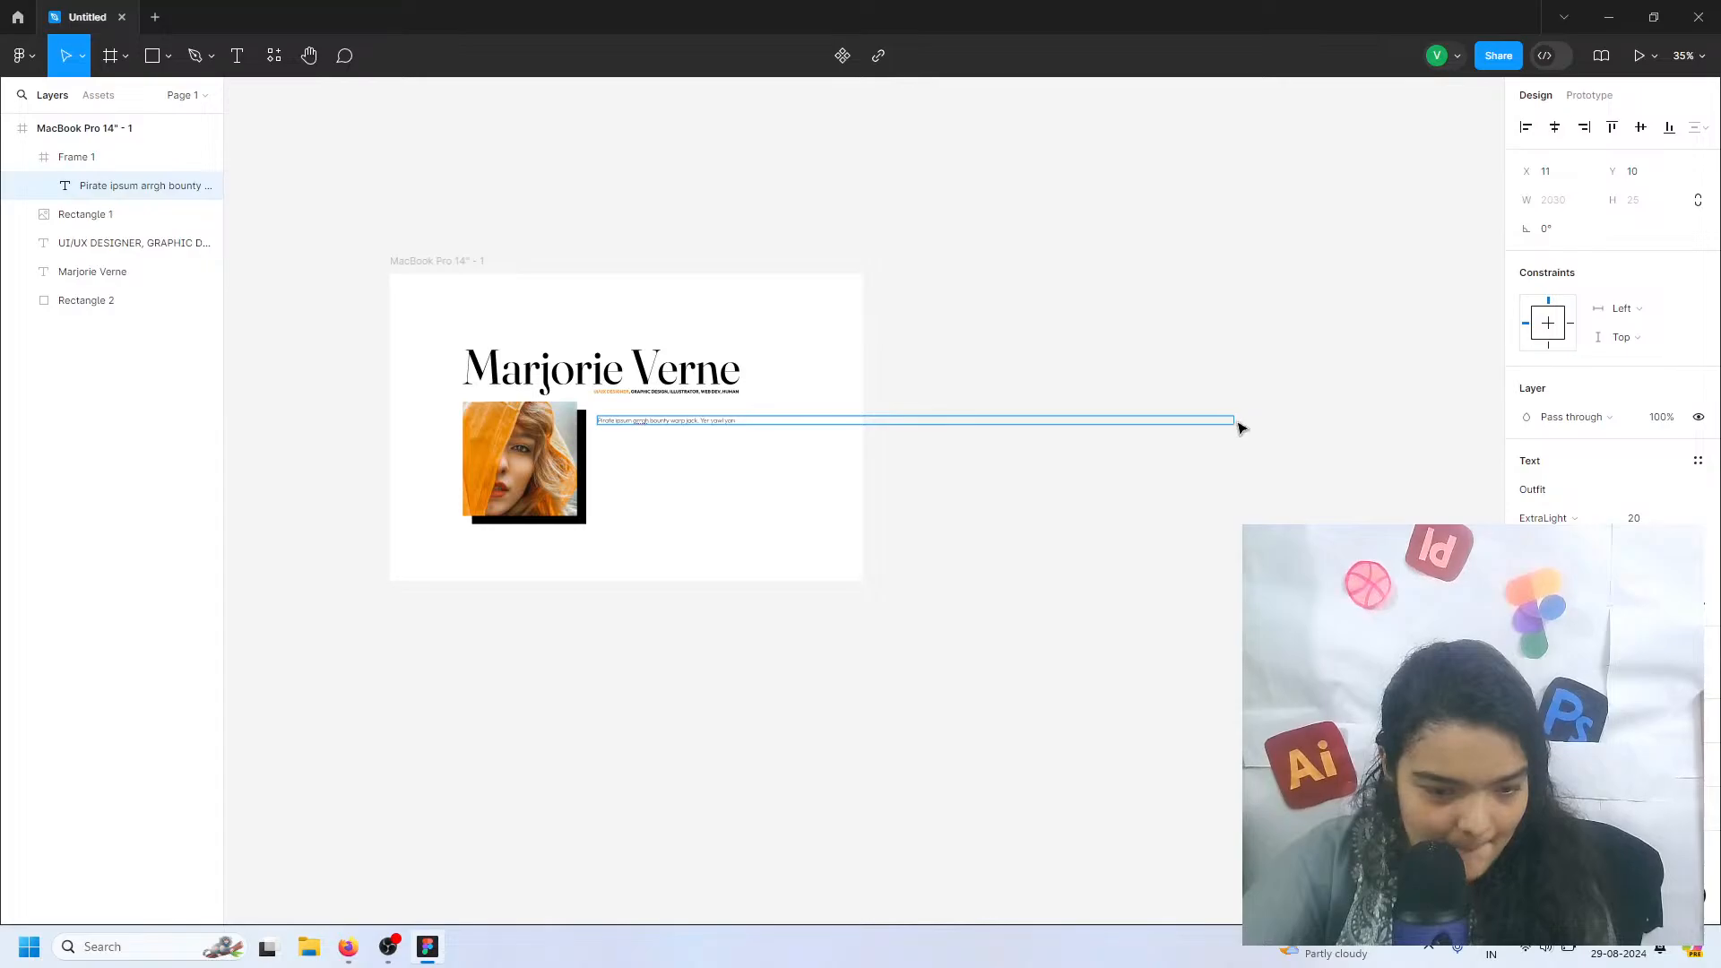
{"action": "left_click_drag", "start_coordinate": [1182, 416], "coordinate": [746, 430]}
{"action": "scroll", "coordinate": [643, 452], "scroll_direction": "up", "scroll_amount": 5}
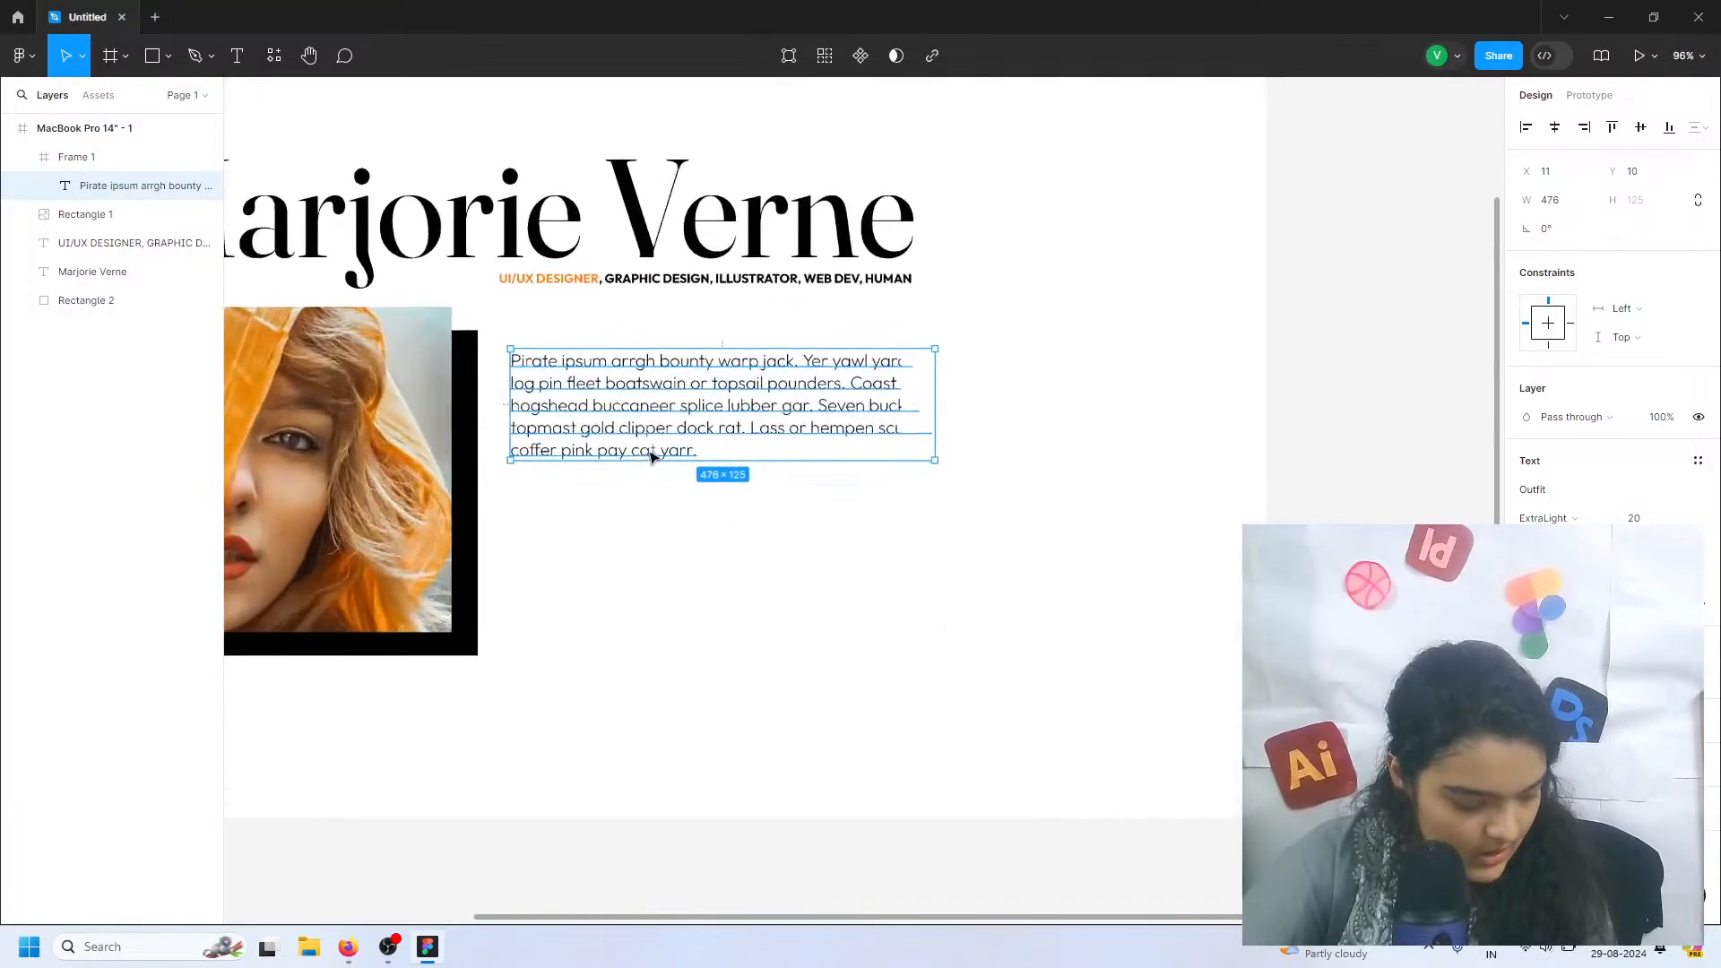
Try to append 5 more Pirate Ipsum sentences at the end of the intro text with the Lorem Ipsum plugin
{"action": "double_click", "coordinate": [696, 434]}
{"action": "left_click", "coordinate": [715, 433]}
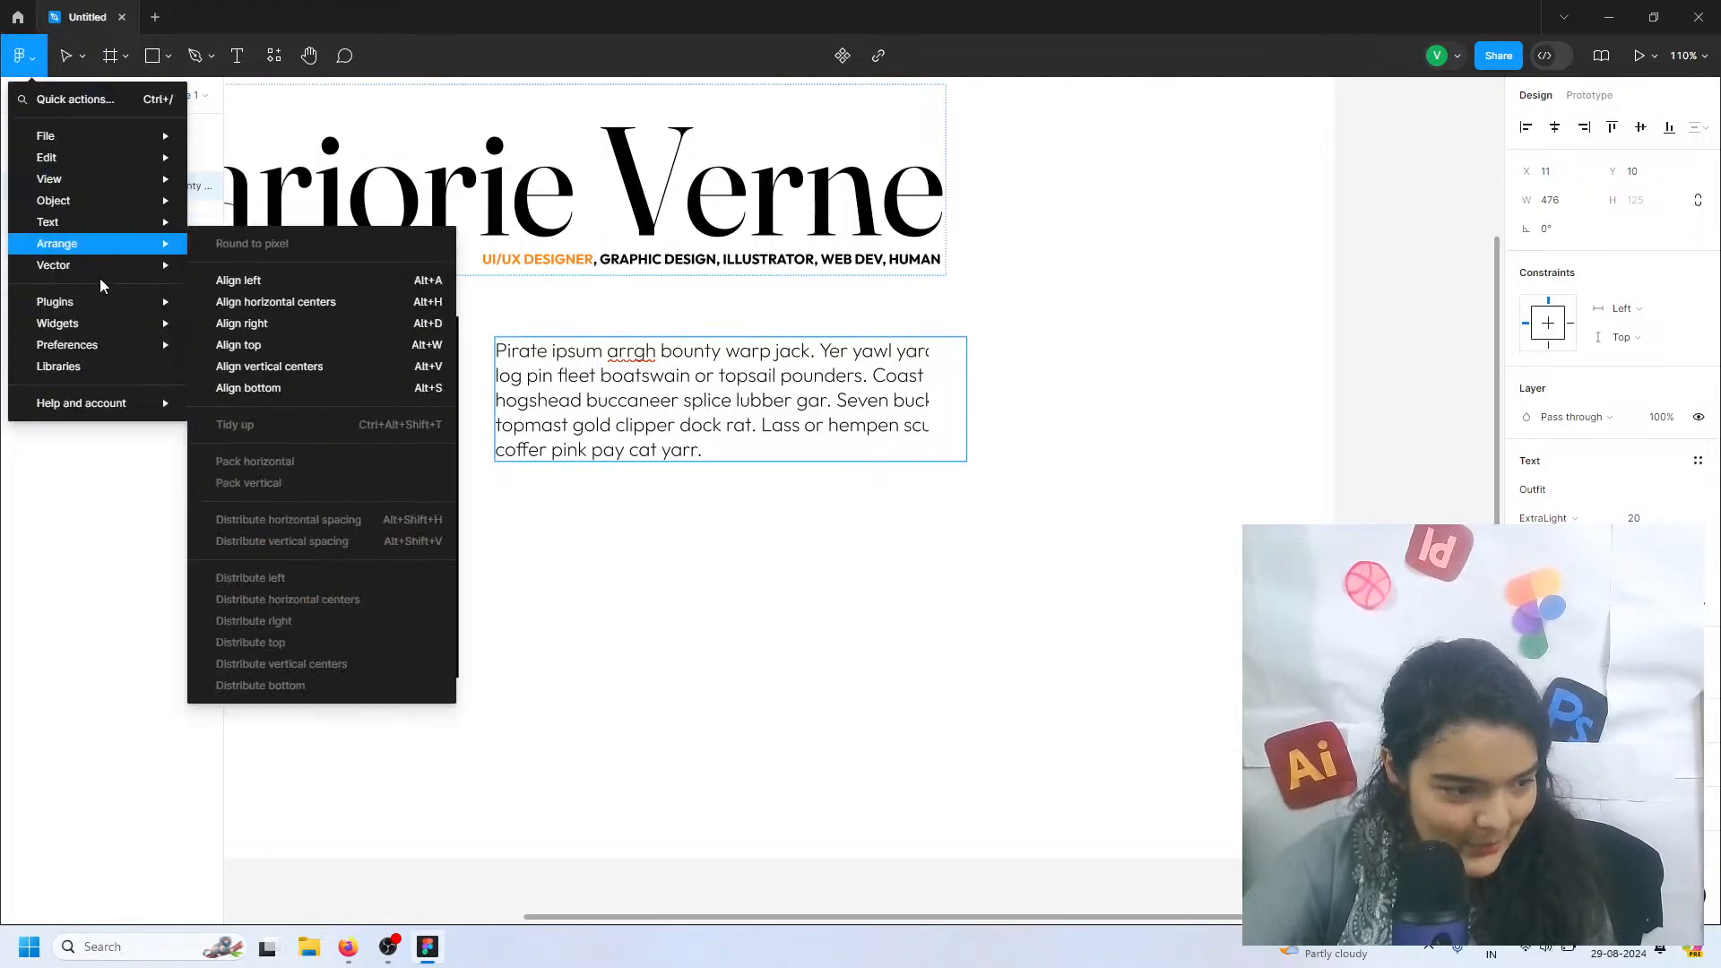
{"action": "mouse_move", "coordinate": [136, 302]}
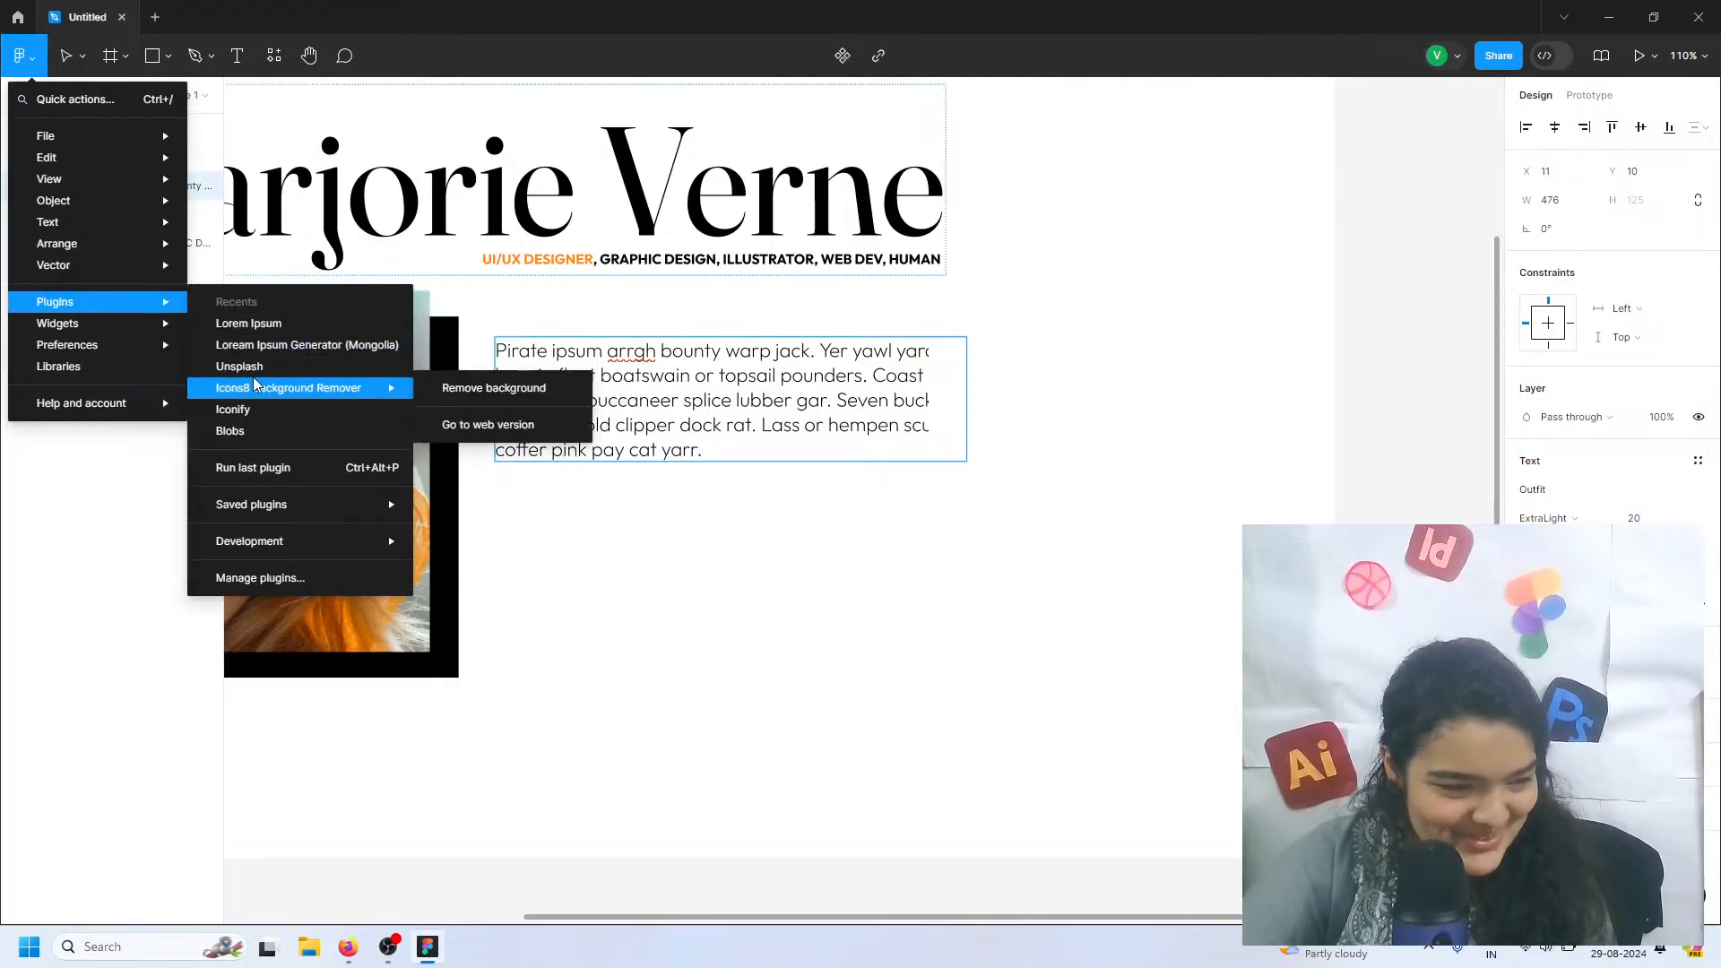
{"action": "left_click", "coordinate": [262, 328]}
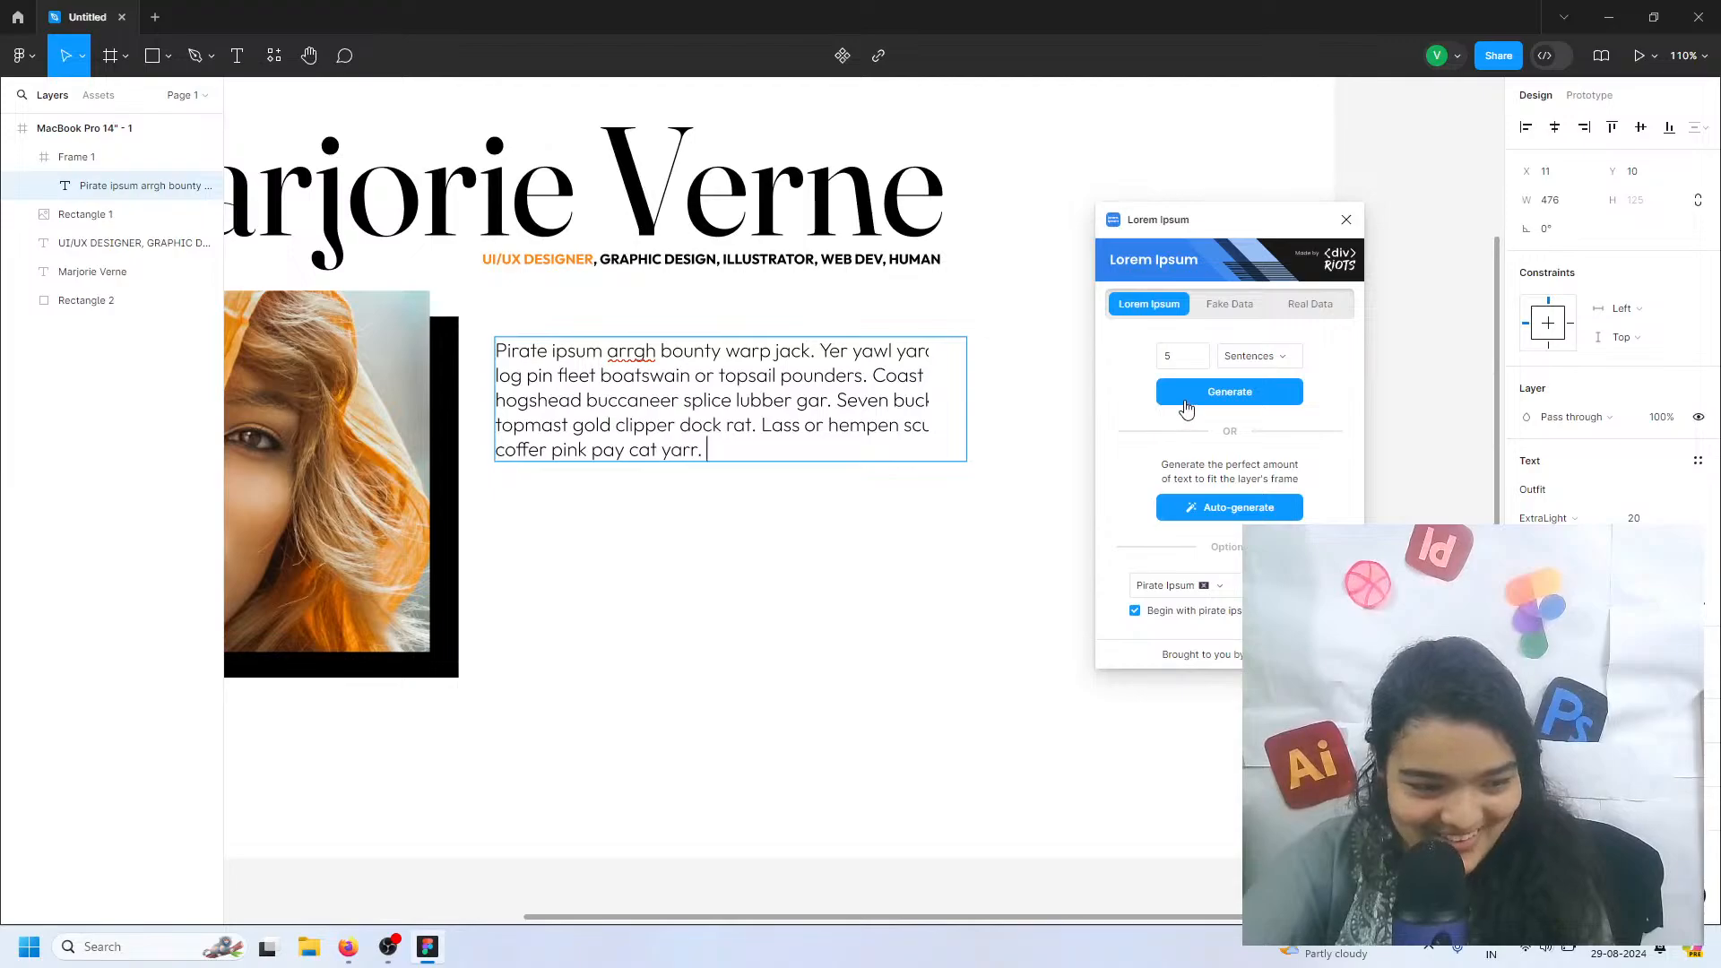
{"action": "left_click", "coordinate": [1216, 392]}
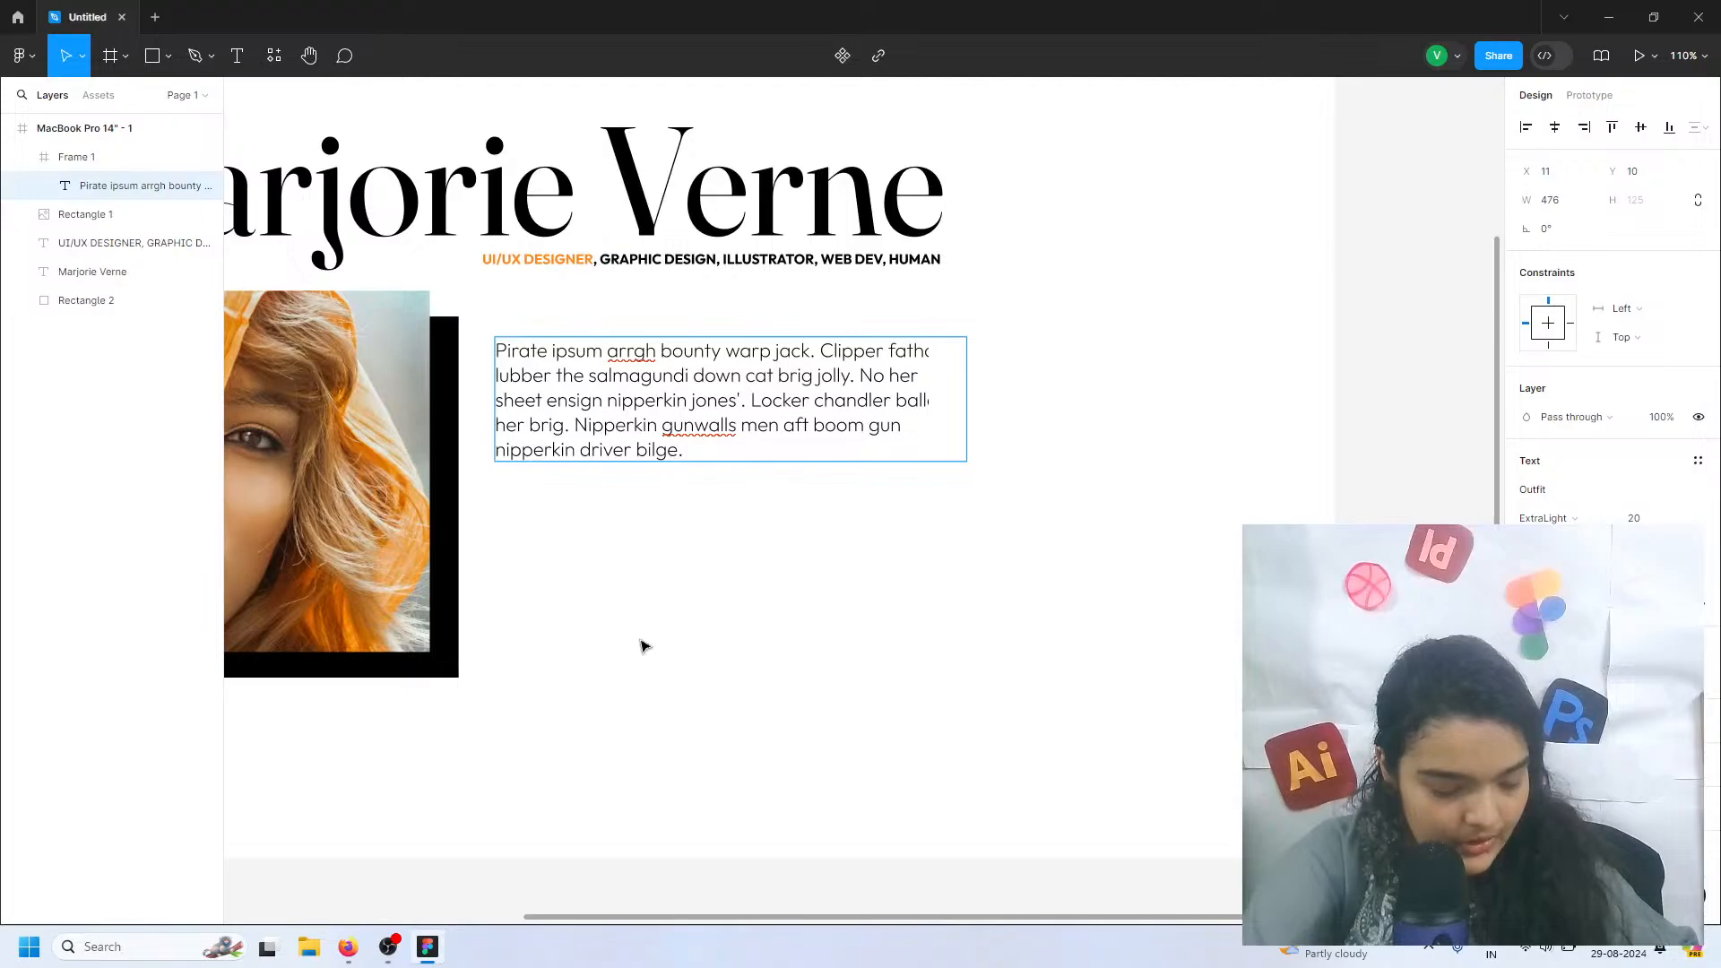
Rerun the Lorem Ipsum plugin and replace the intro text with 10 Pirate Ipsum sentences
{"action": "key", "text": "ctrl+alt+p"}
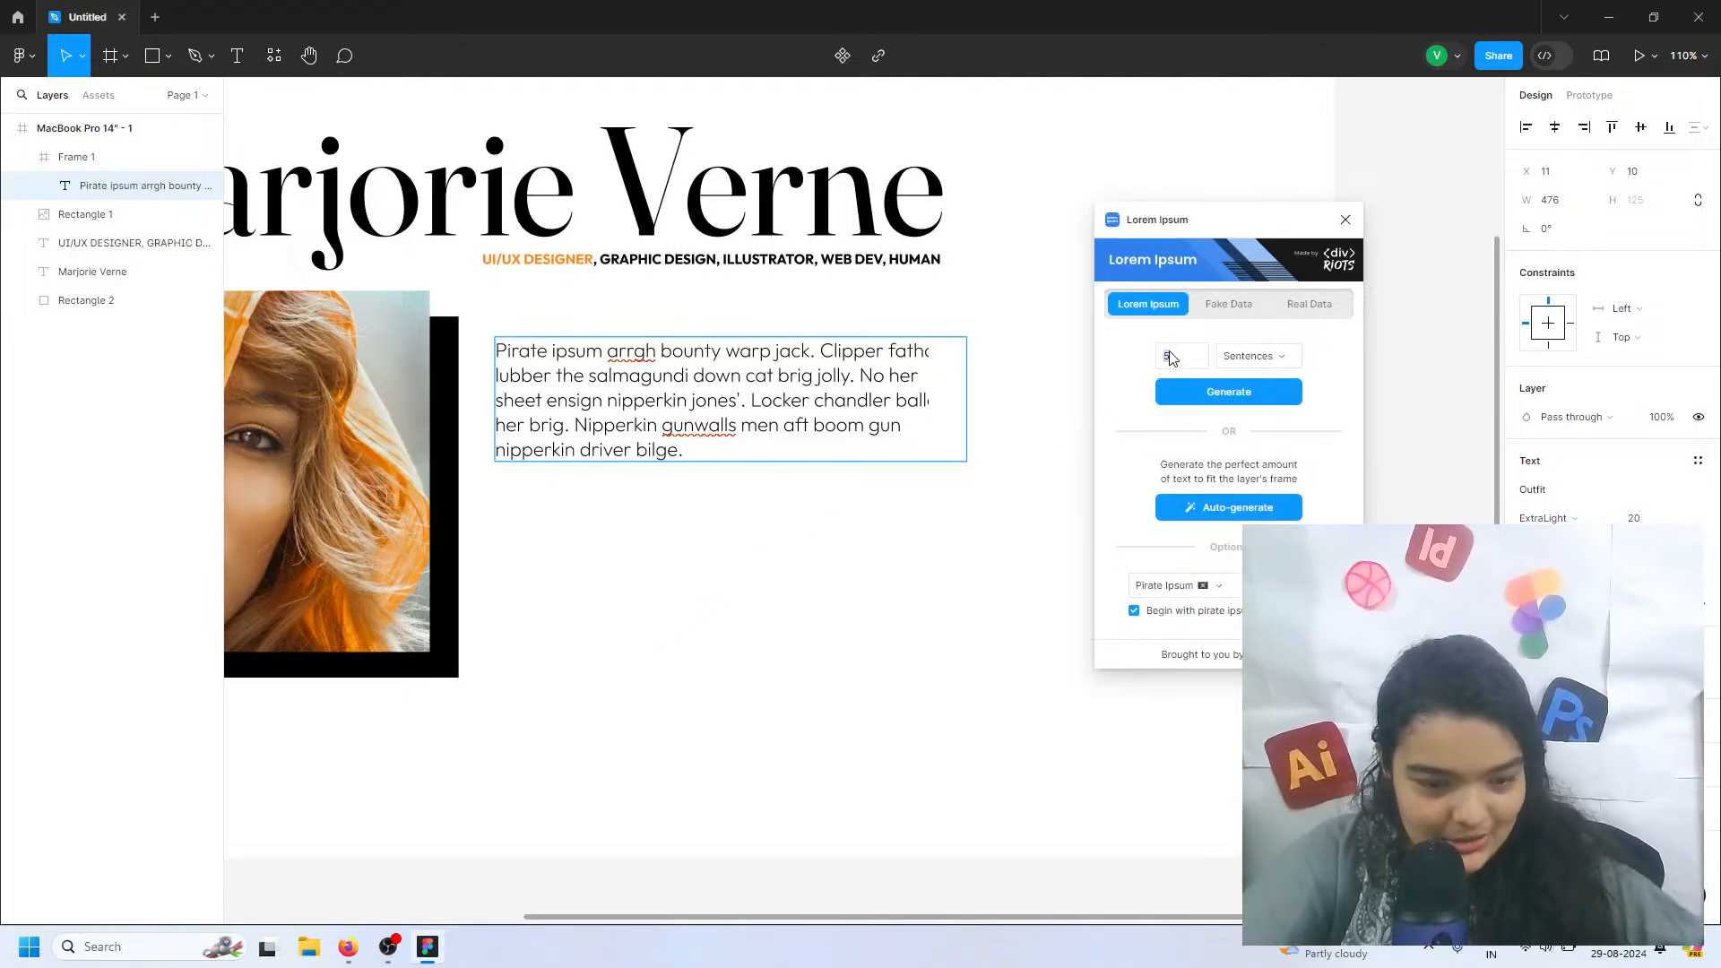
{"action": "type", "text": "10"}
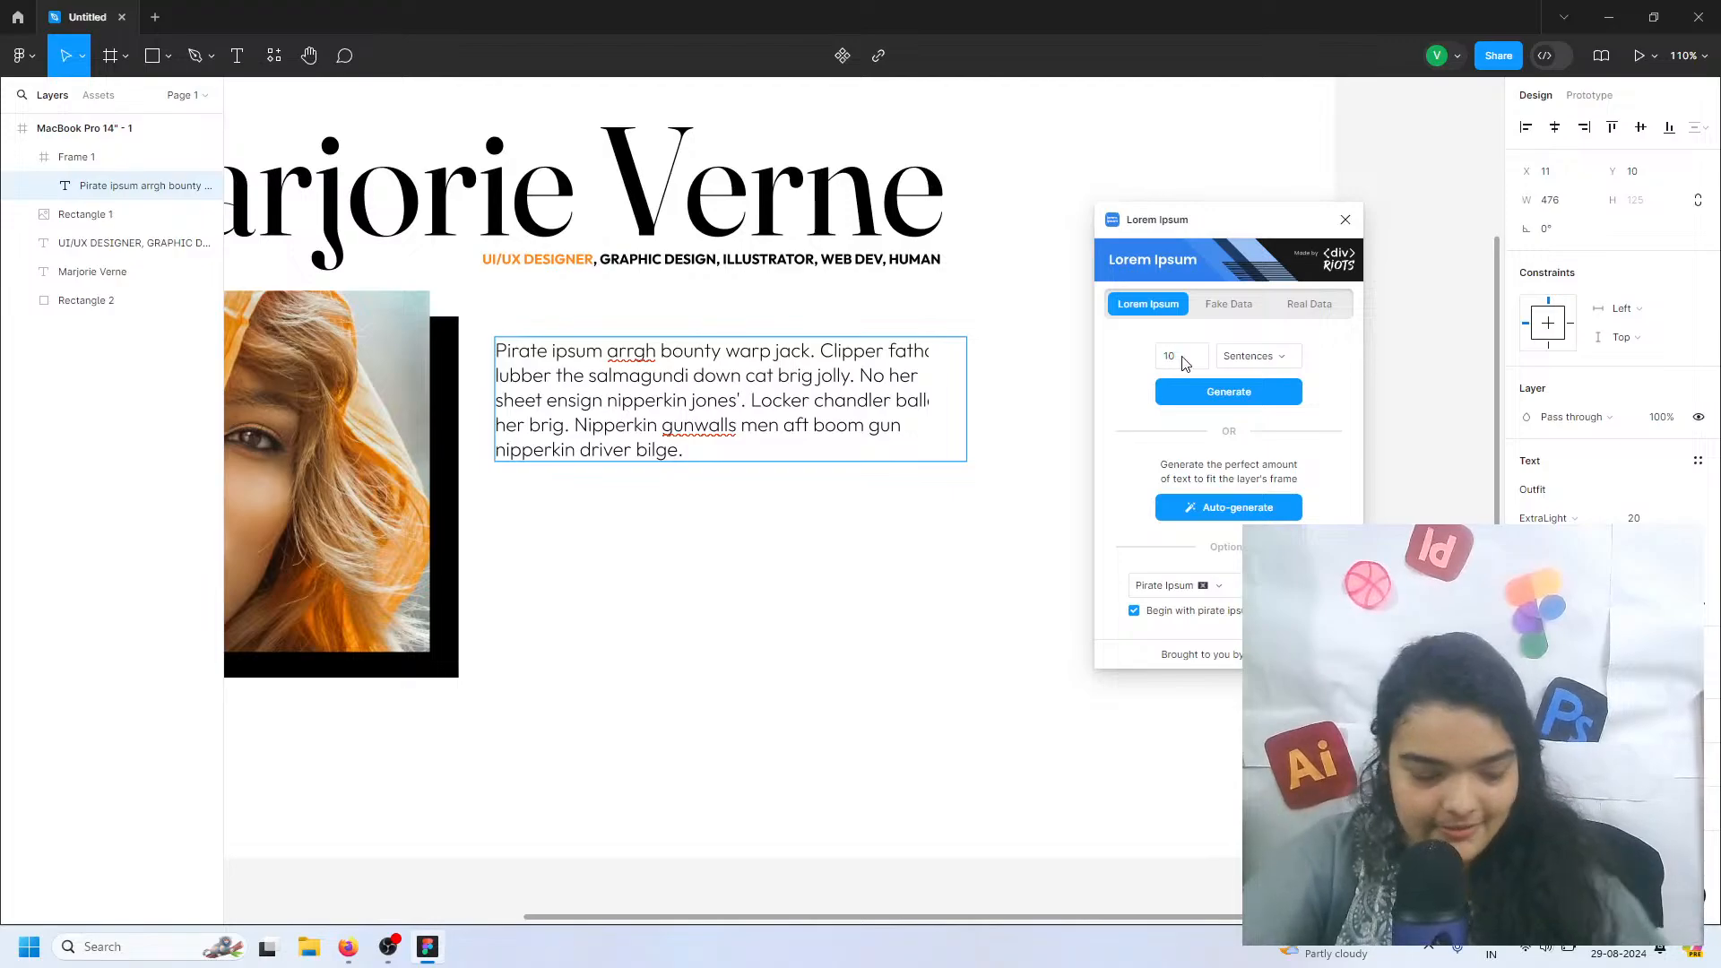
{"action": "left_click", "coordinate": [1208, 401]}
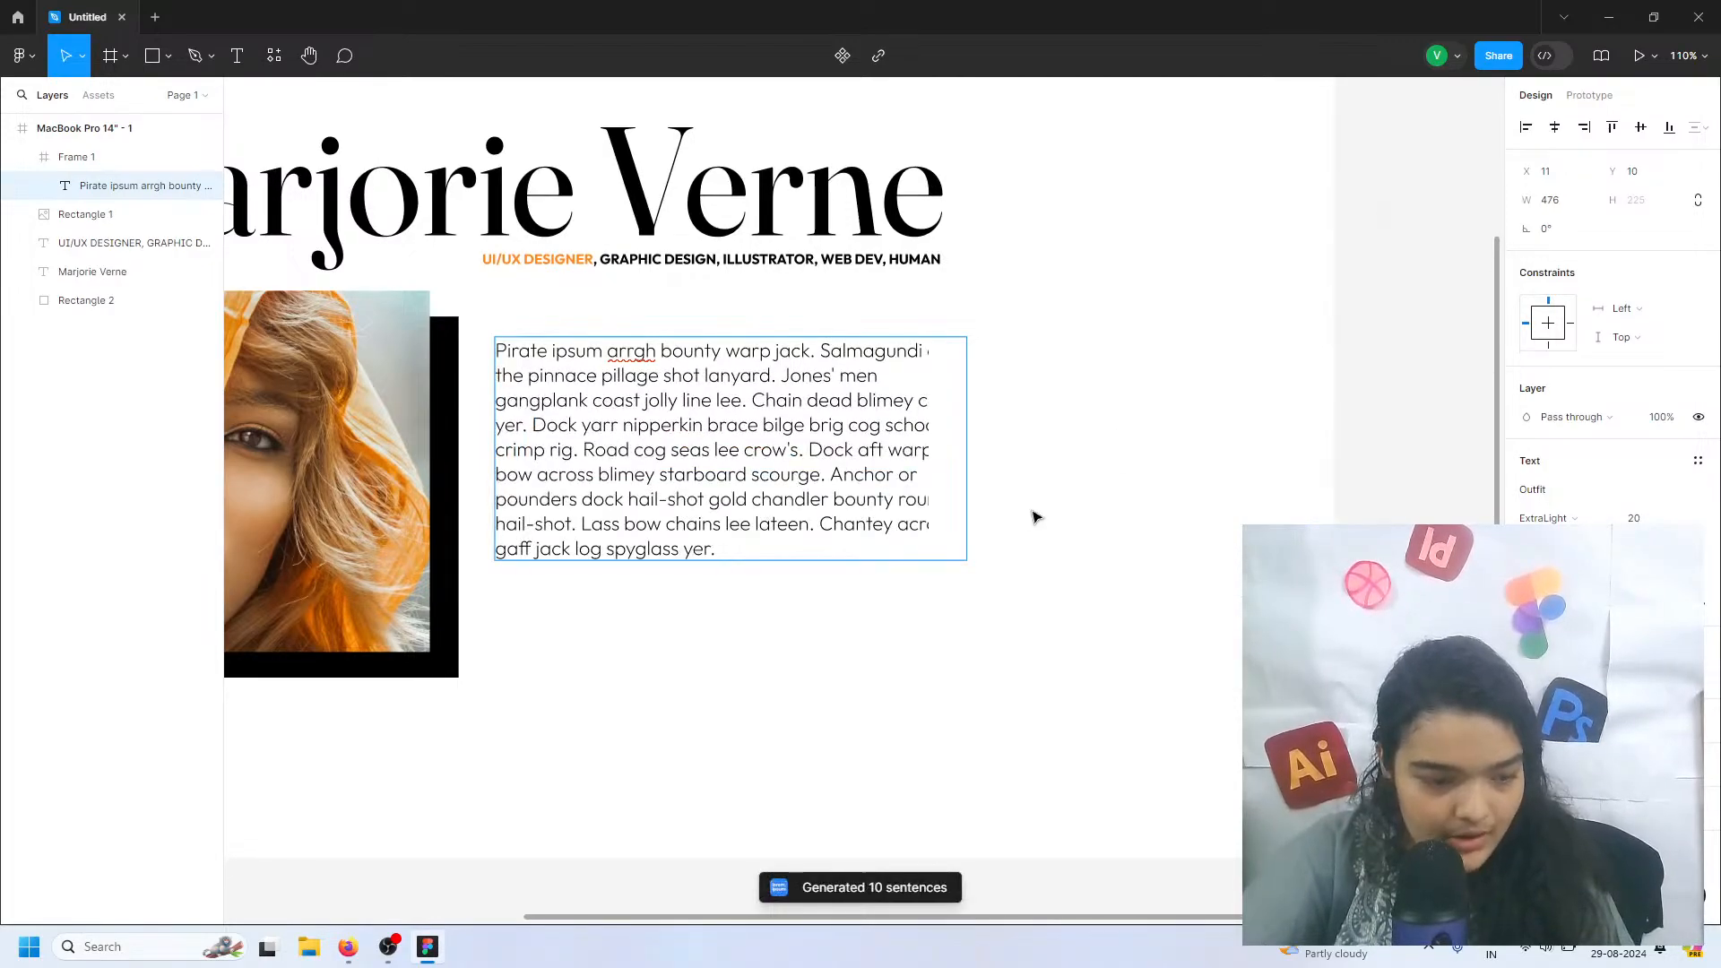
Lengthen the intro text by copying its sentences from "Road cog seas" through "round hail-shot." to the end of the paragraph
{"action": "double_click", "coordinate": [825, 527]}
{"action": "left_click_drag", "start_coordinate": [717, 549], "coordinate": [588, 453]}
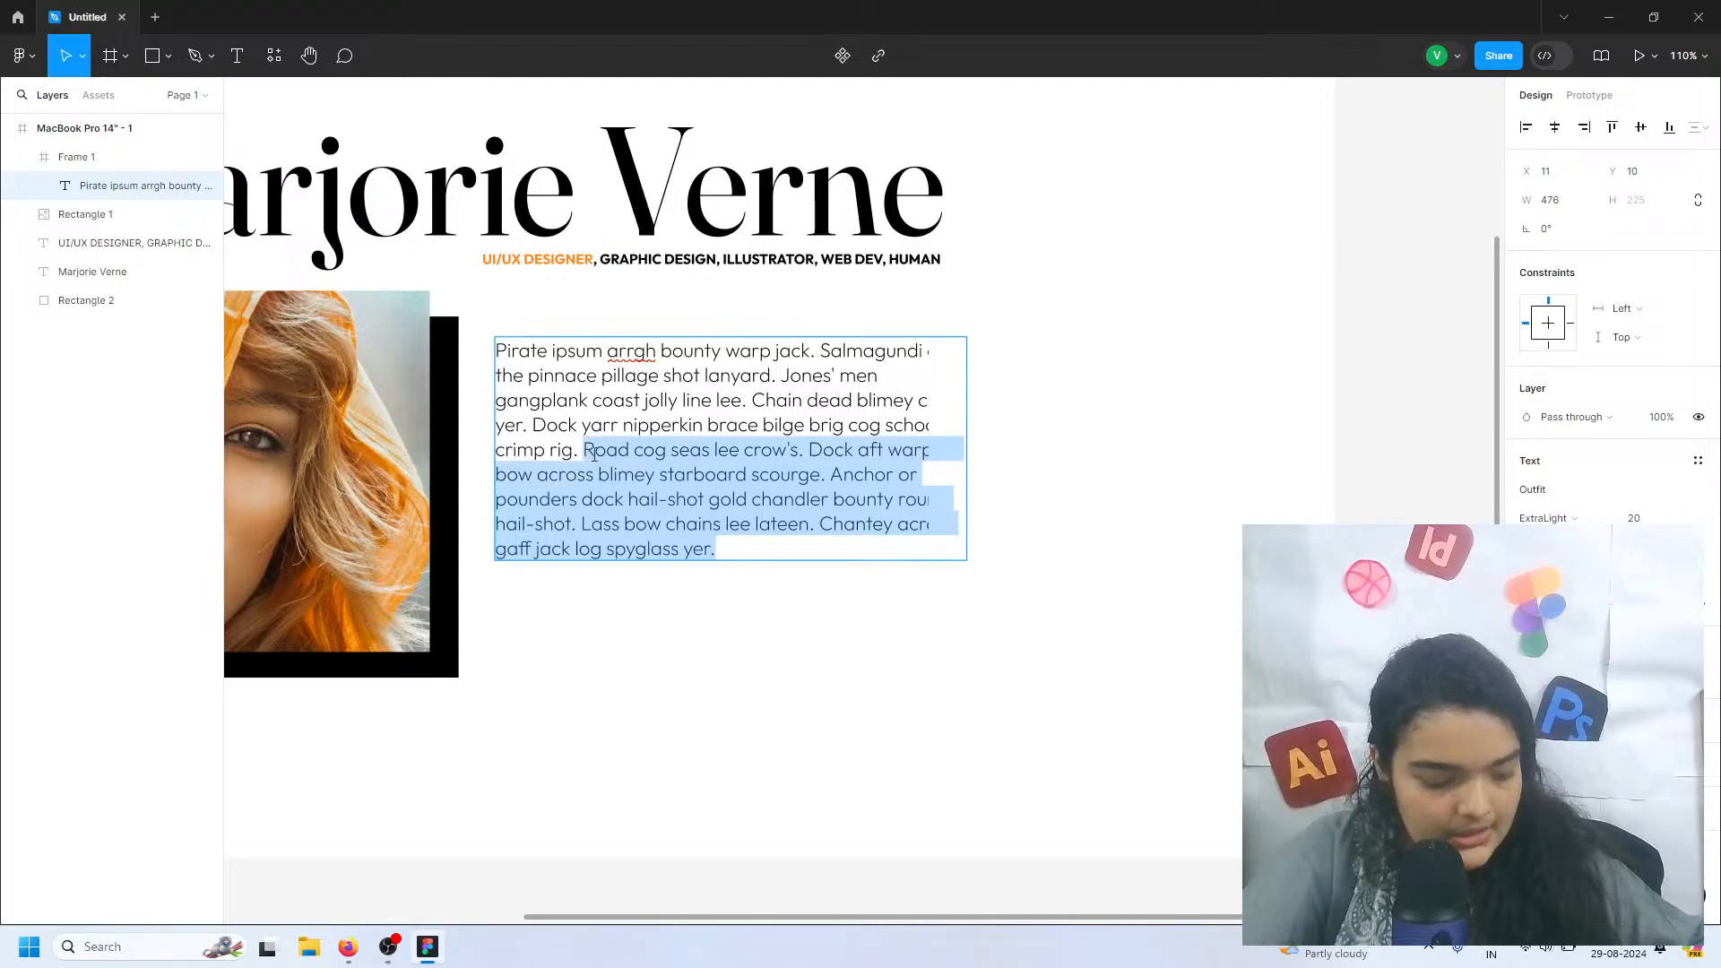
{"action": "key", "text": "ctrl+c"}
{"action": "left_click", "coordinate": [756, 548]}
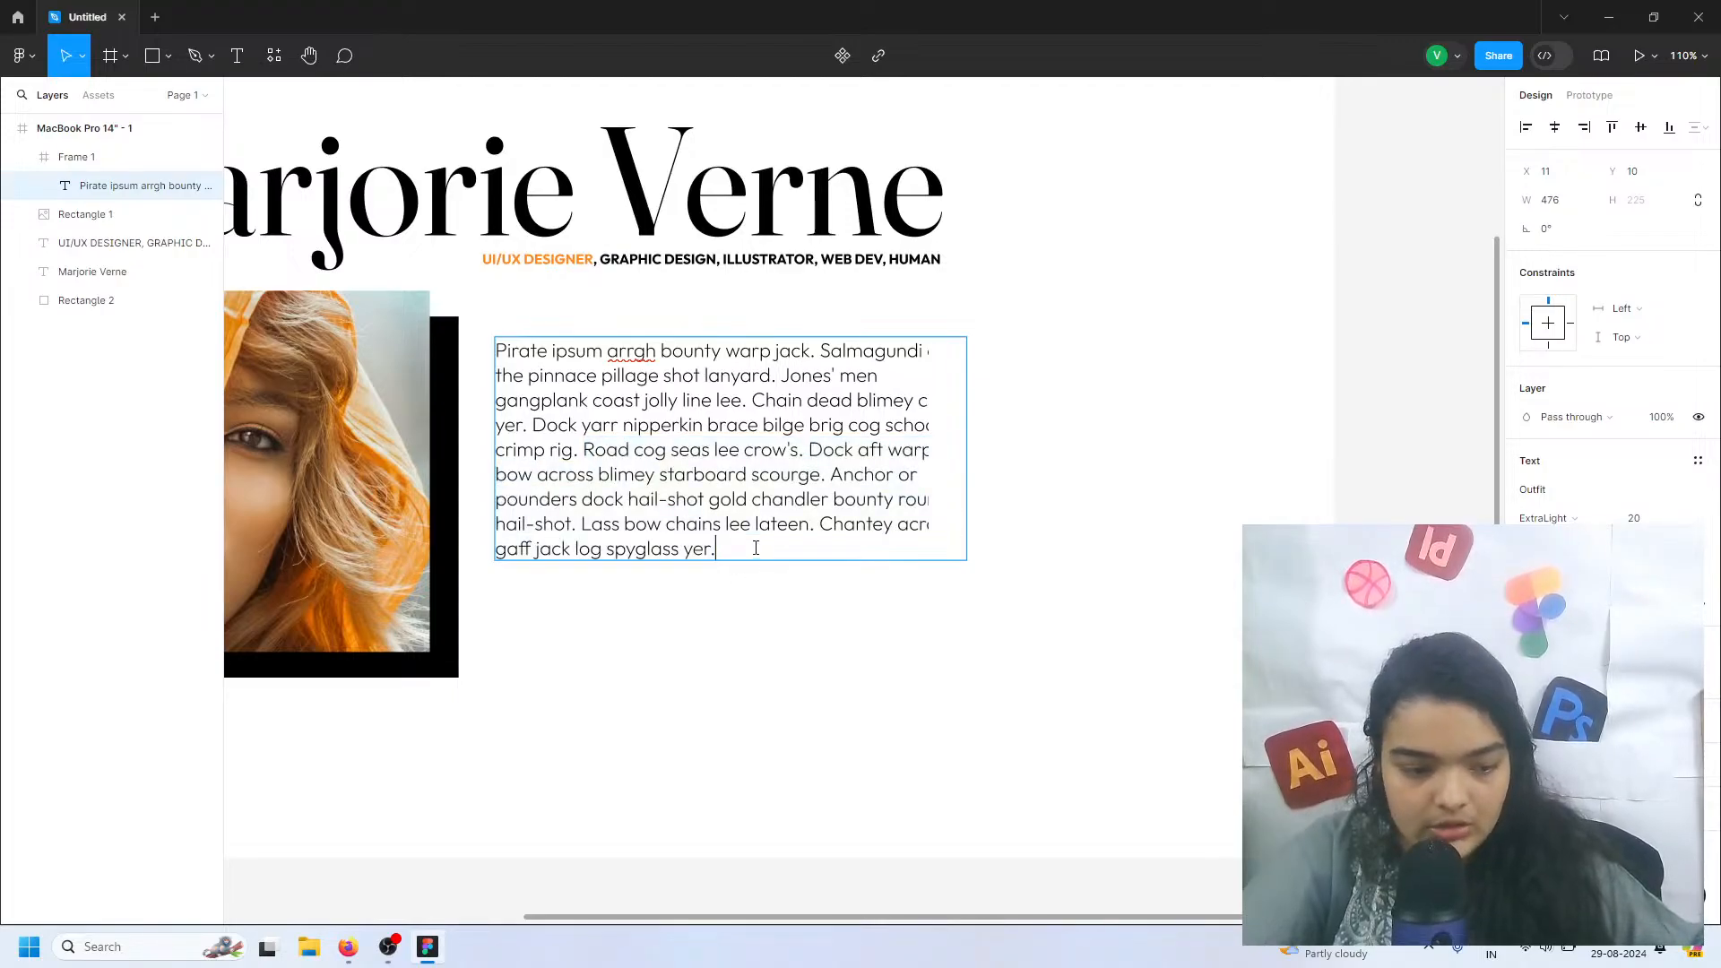
{"action": "key", "text": "ctrl+v"}
{"action": "left_click_drag", "start_coordinate": [926, 647], "coordinate": [786, 623]}
{"action": "key", "text": "BackSpace"}
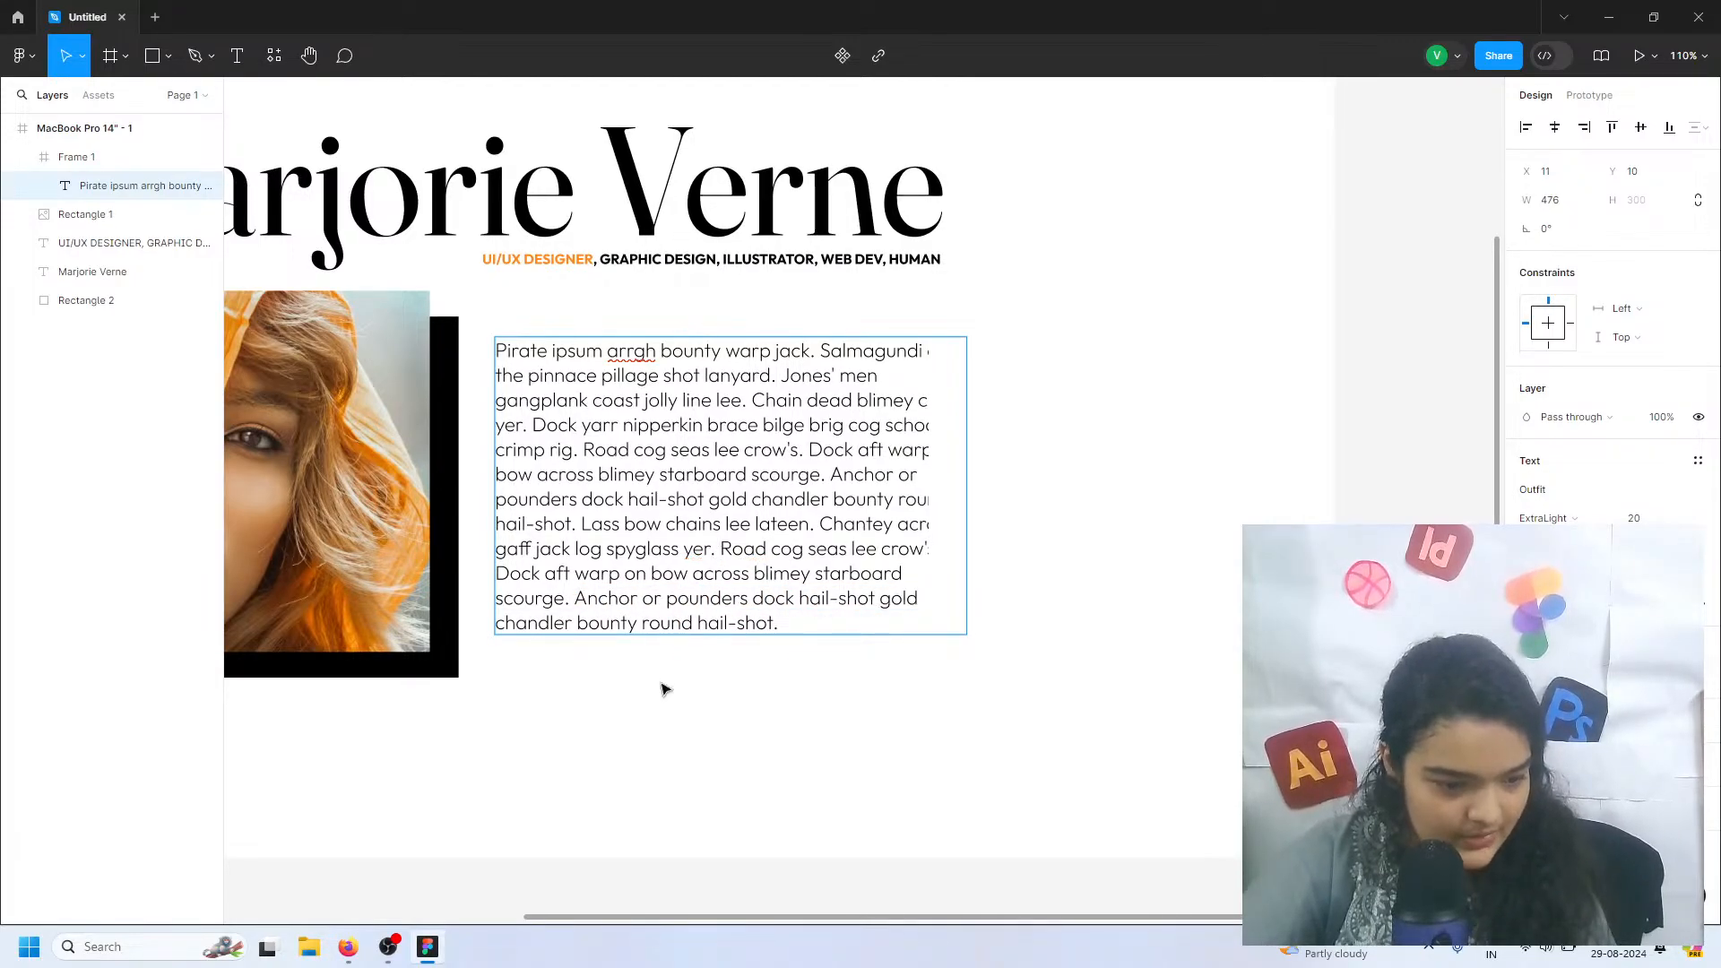
{"action": "key", "text": "Escape"}
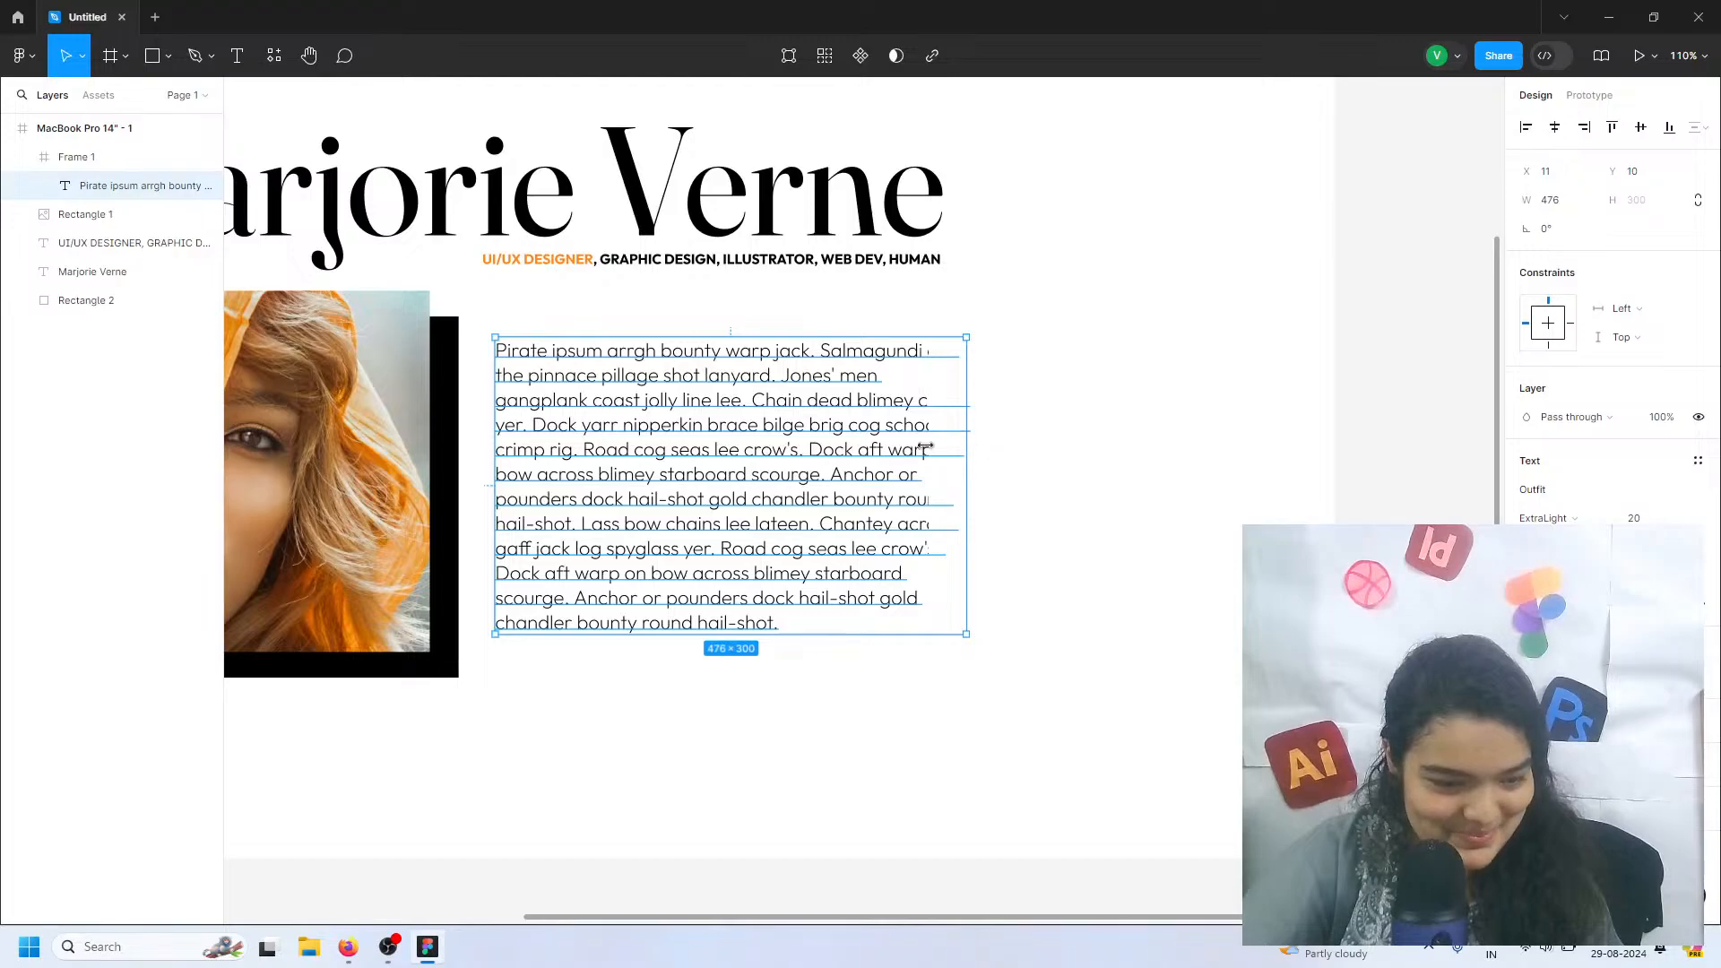
Narrow the intro text to about 428 wide, enlarge its frame to about 449 × 365, and turn off content clipping
{"action": "mouse_move", "coordinate": [925, 446]}
{"action": "left_mouse_down"}
{"action": "mouse_move", "coordinate": [894, 442]}
{"action": "mouse_move", "coordinate": [918, 433]}
{"action": "left_mouse_up"}
{"action": "left_click_drag", "start_coordinate": [985, 358], "coordinate": [915, 495]}
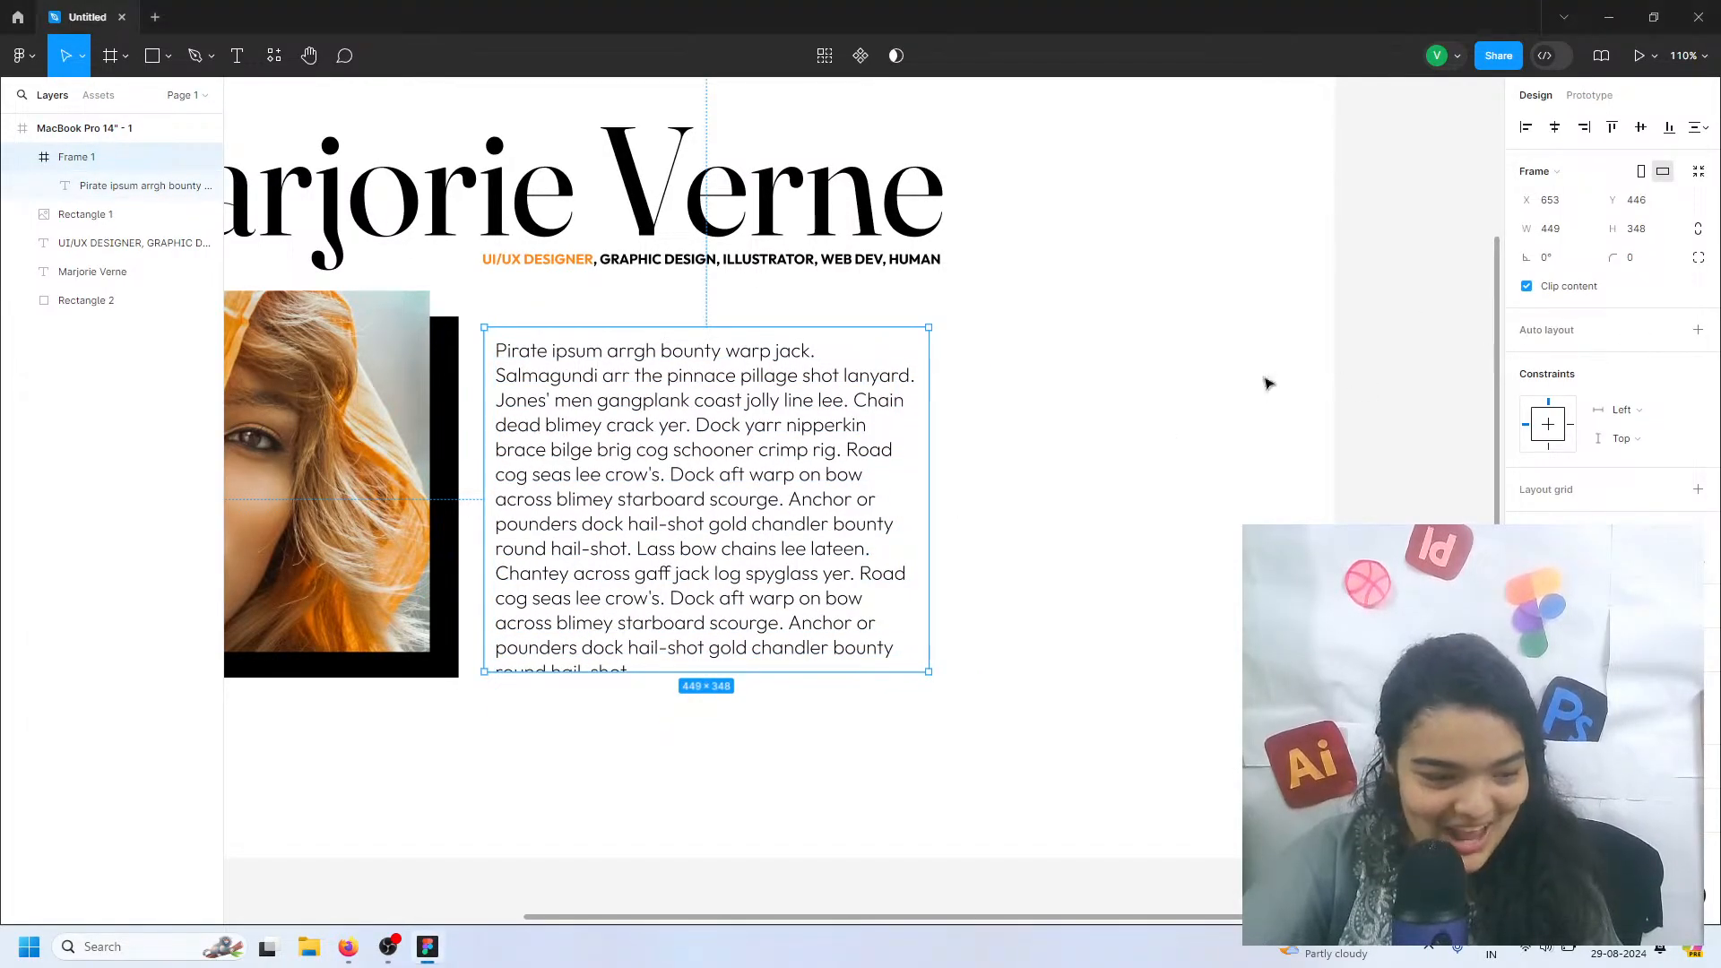
{"action": "scroll", "coordinate": [702, 499], "scroll_direction": "left", "scroll_amount": 2}
{"action": "scroll", "coordinate": [702, 499], "scroll_direction": "left", "scroll_amount": 3}
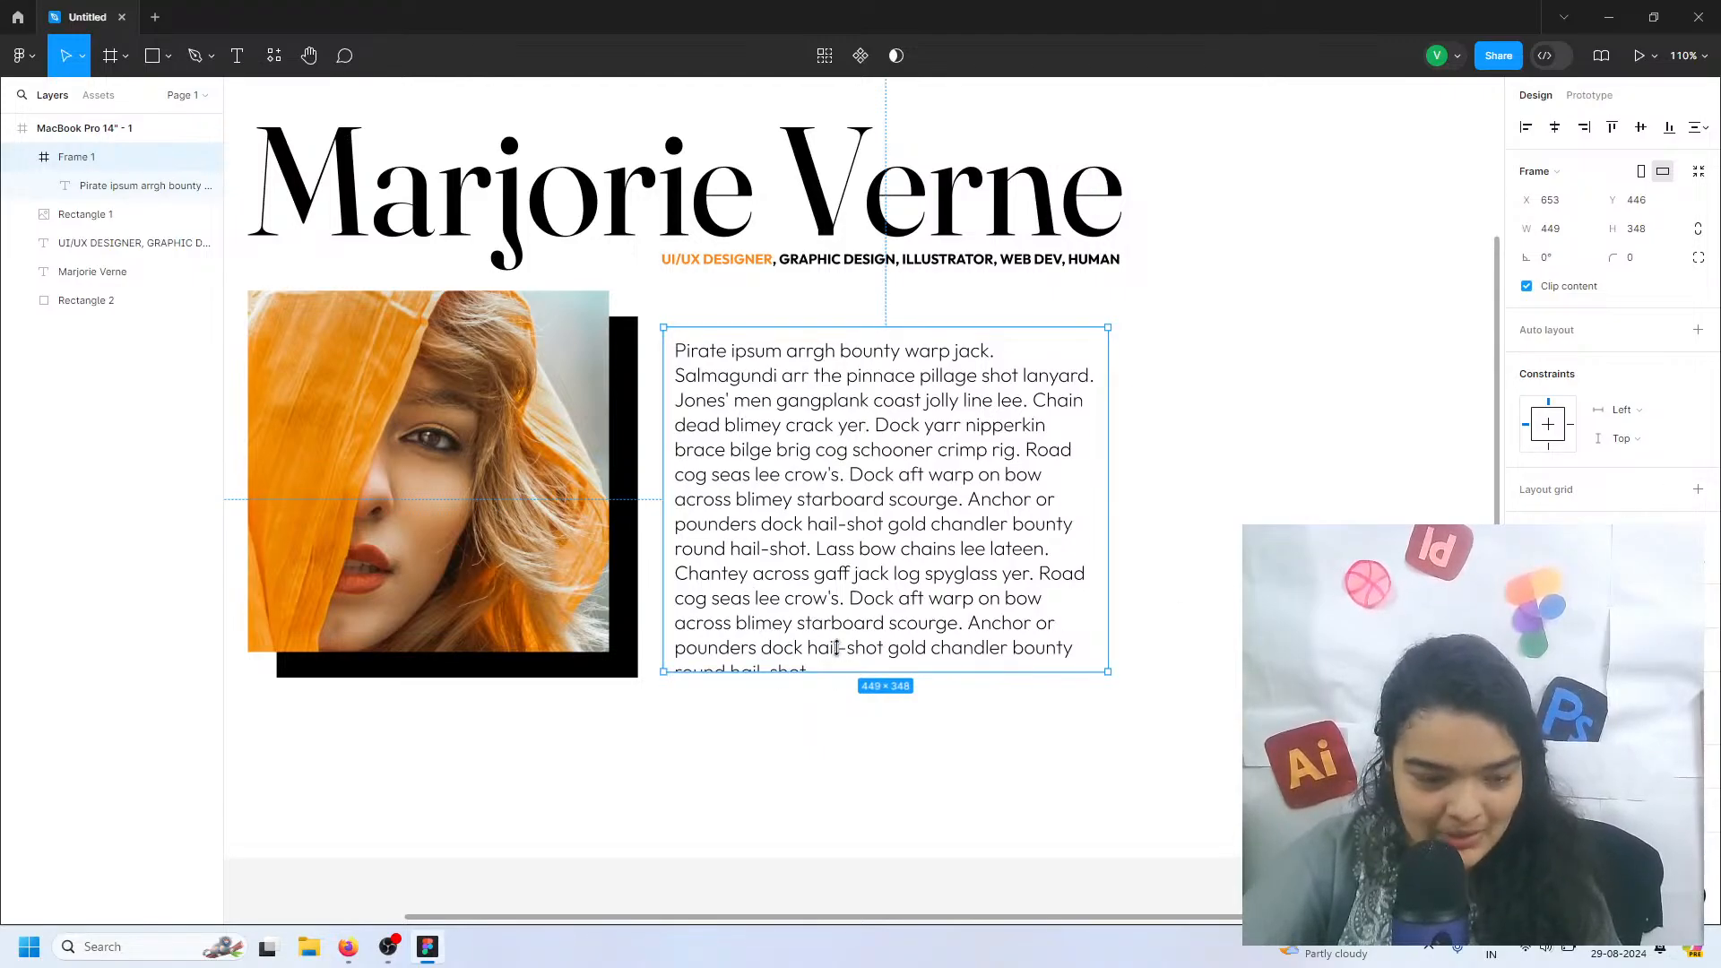
{"action": "left_click_drag", "start_coordinate": [836, 647], "coordinate": [829, 689]}
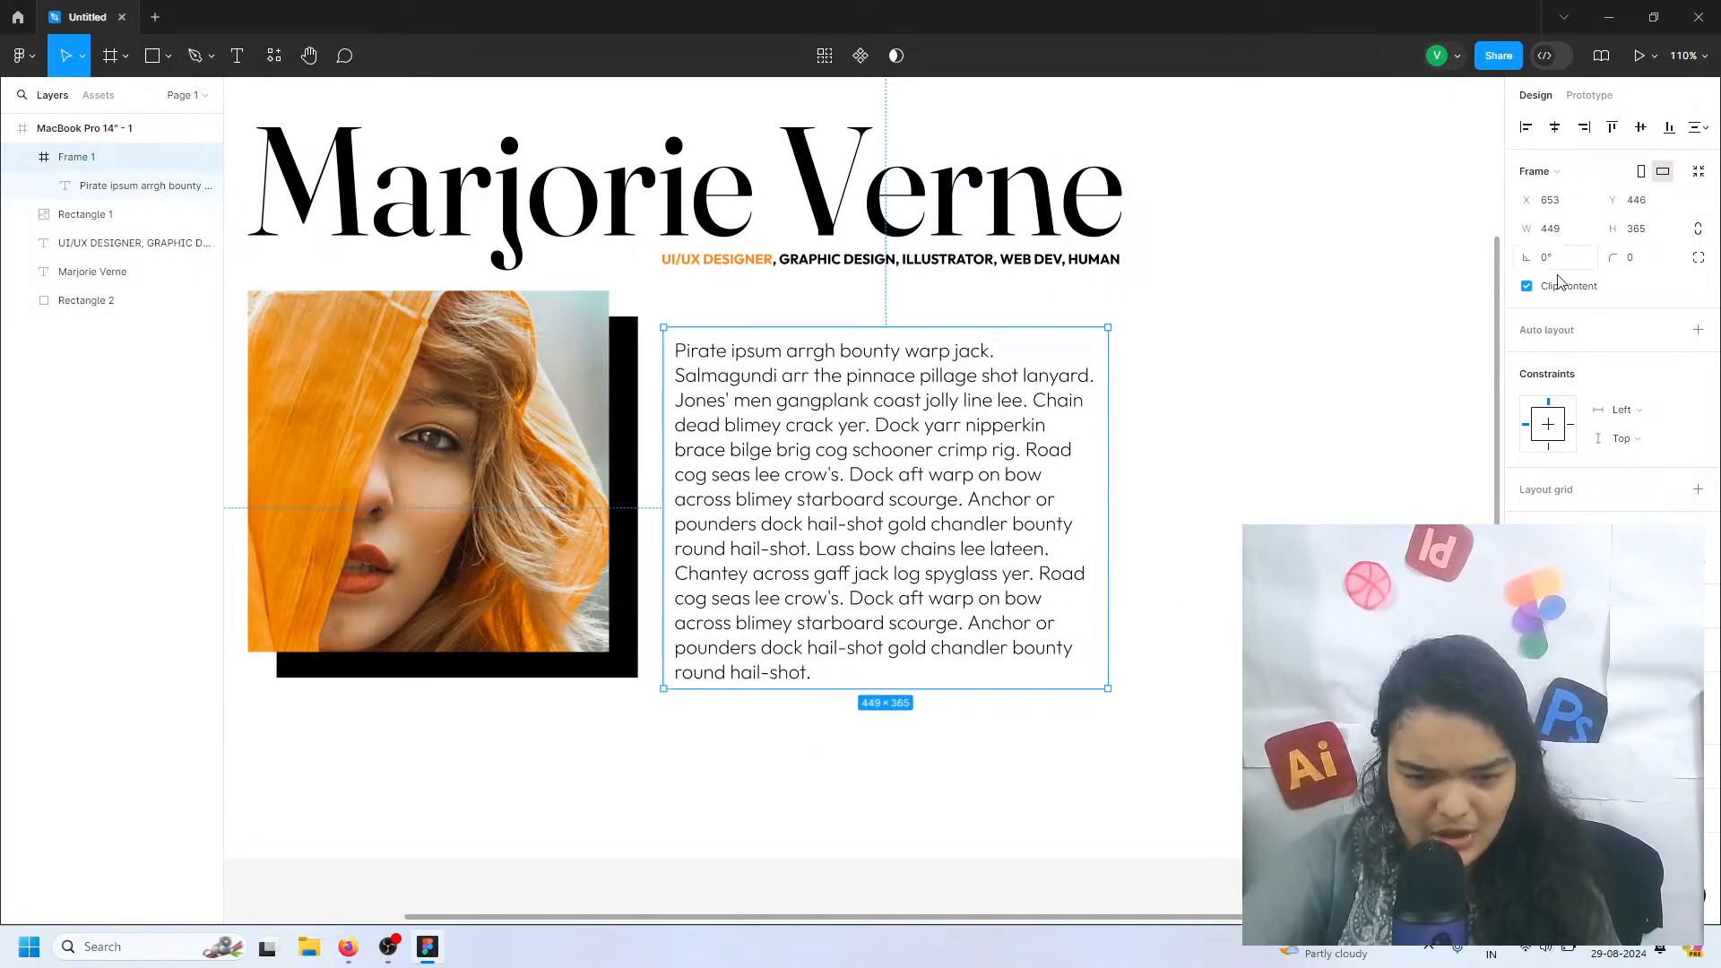
{"action": "left_click", "coordinate": [1527, 287]}
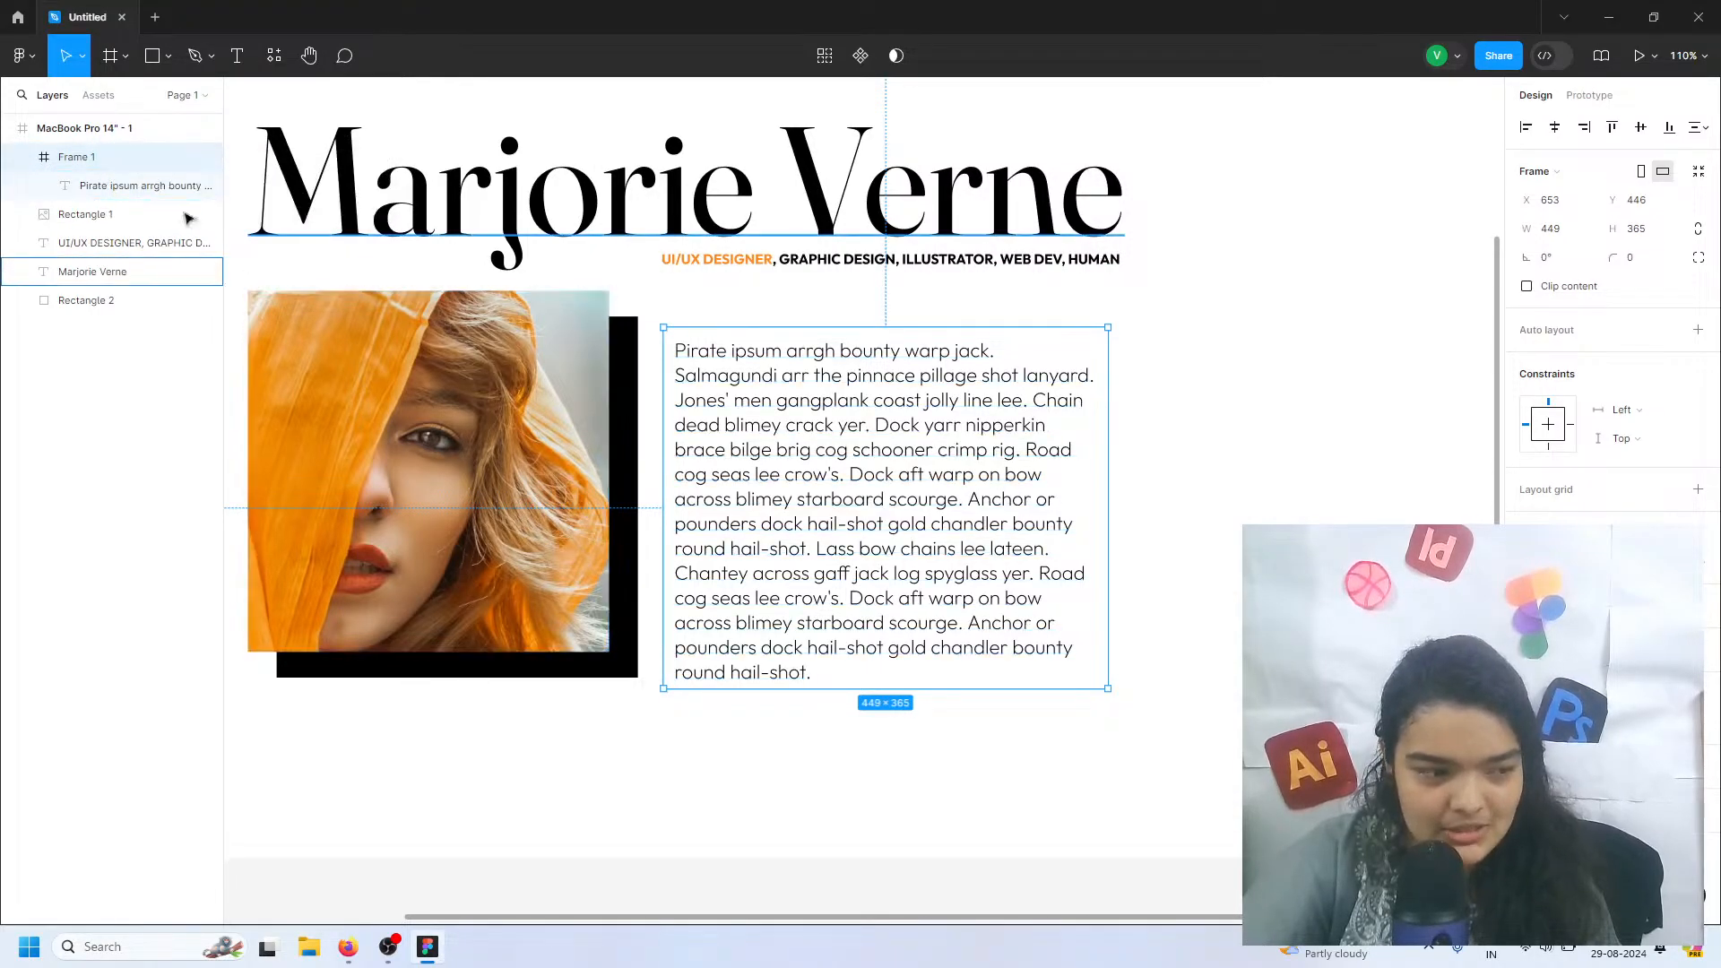
Move the intro text layer out of Frame 1, place it at about X 653, Y 434, and delete the empty frame
{"action": "left_click_drag", "start_coordinate": [120, 183], "coordinate": [105, 143]}
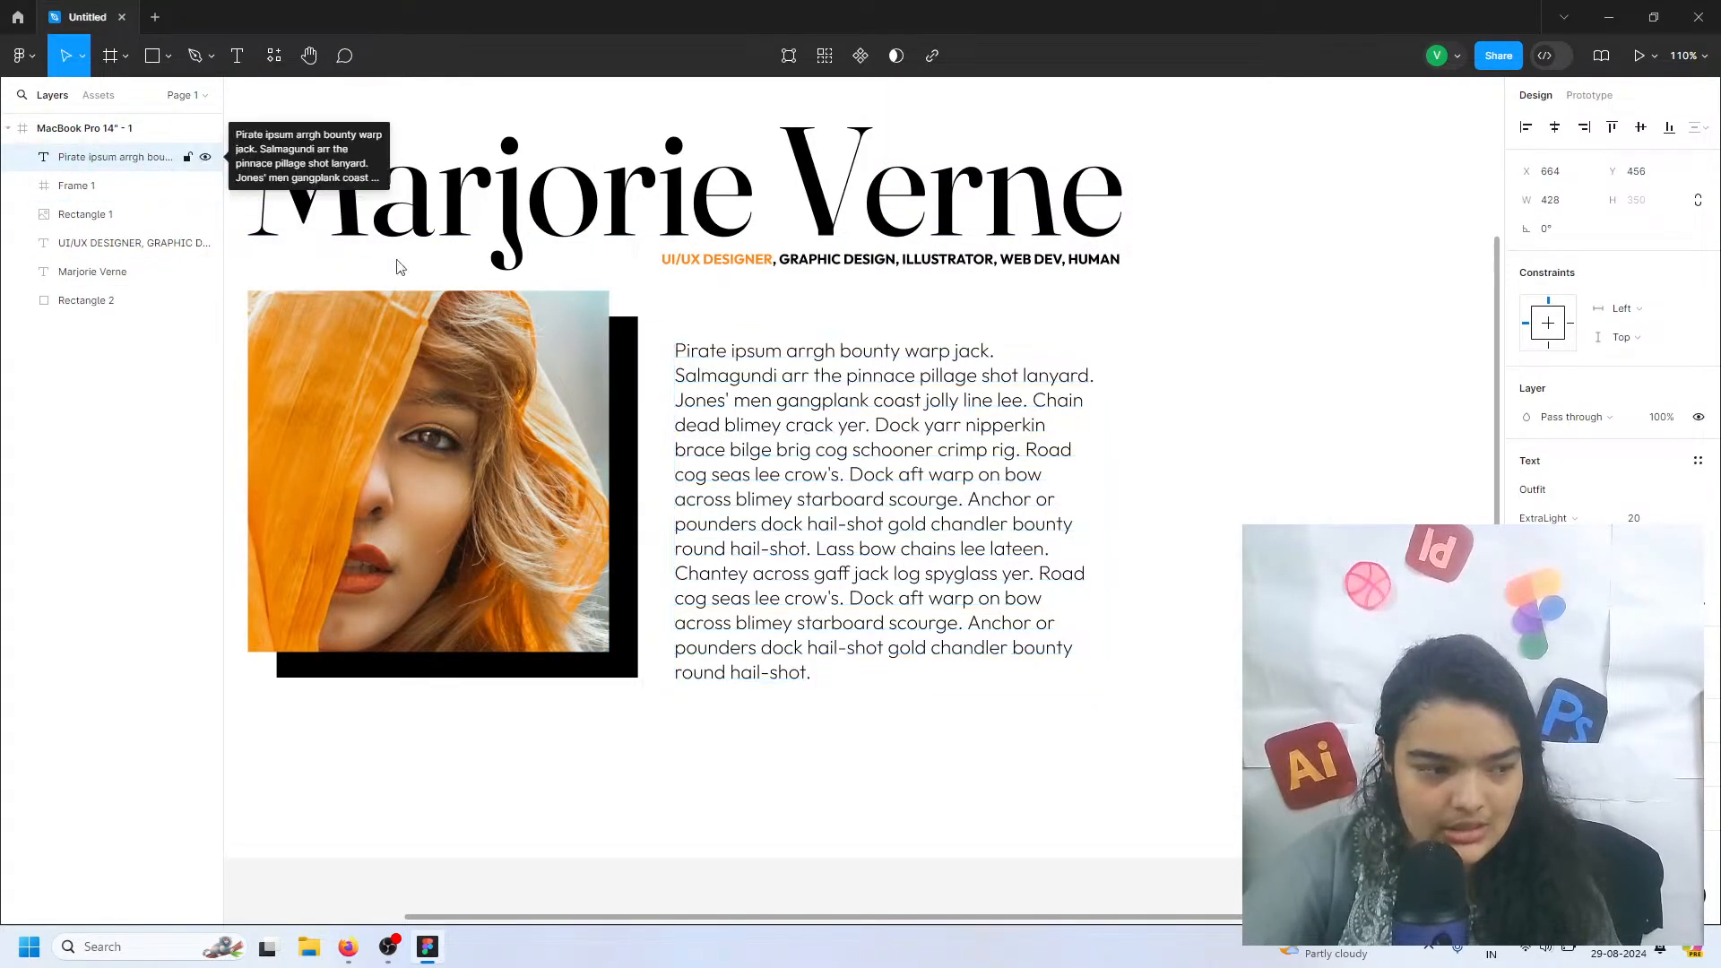
{"action": "left_click_drag", "start_coordinate": [755, 454], "coordinate": [745, 433]}
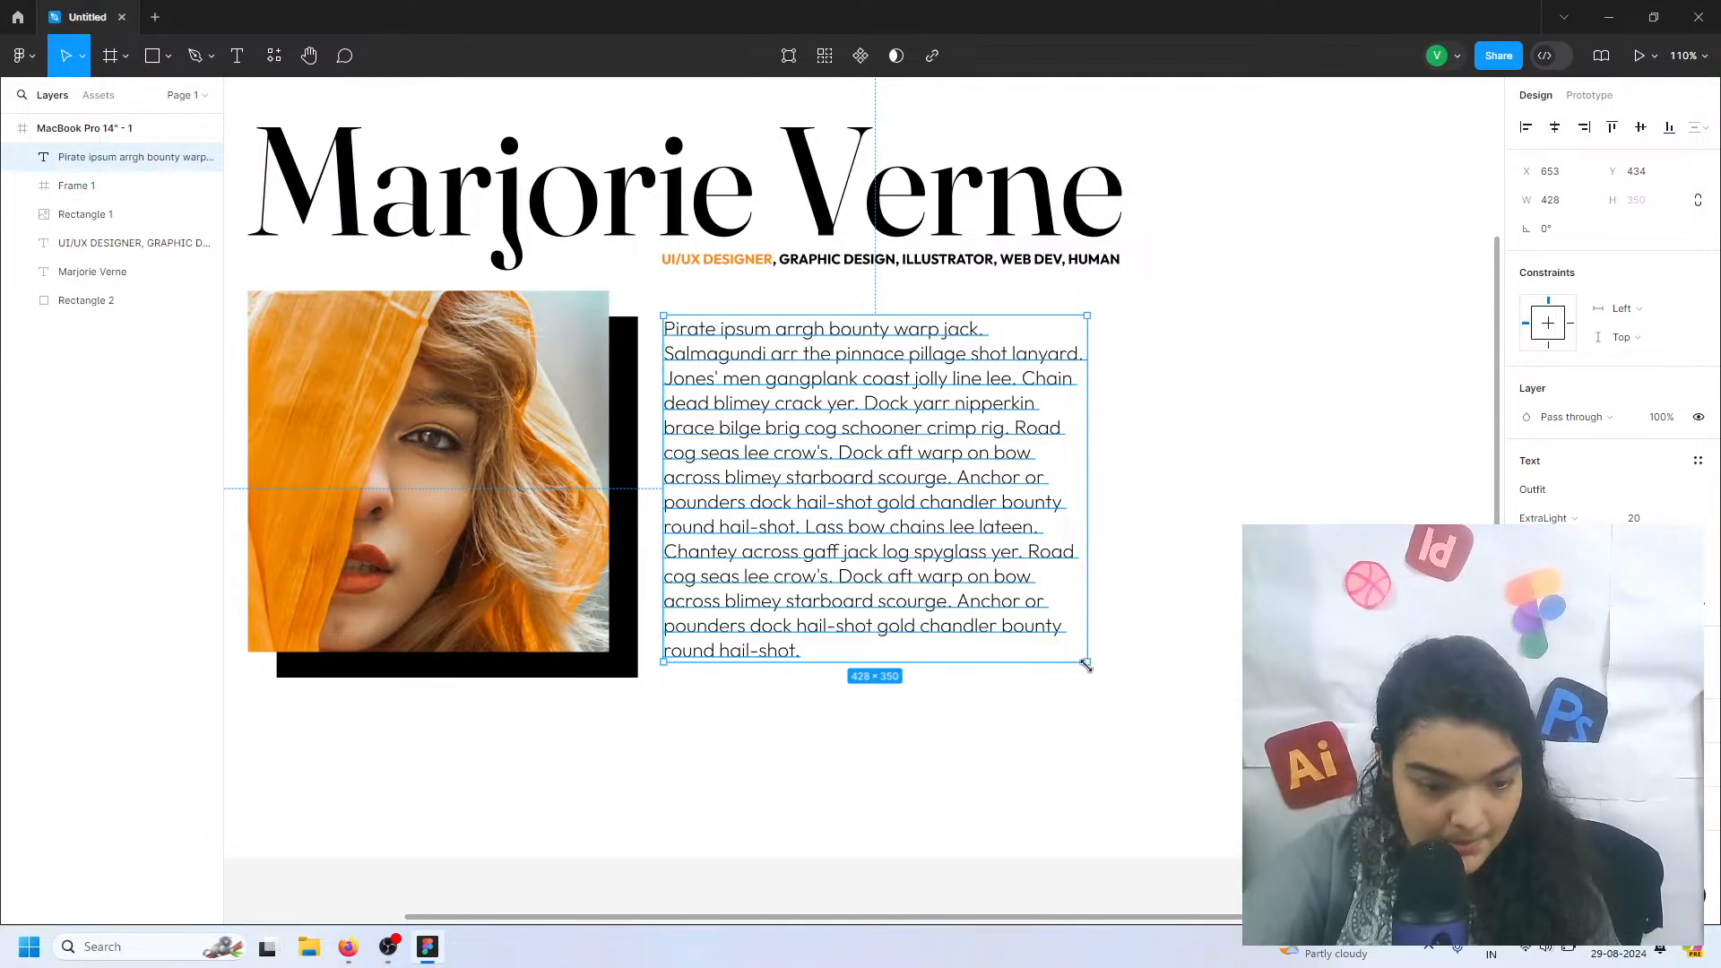
{"action": "mouse_move", "coordinate": [1084, 661]}
{"action": "left_mouse_down"}
{"action": "mouse_move", "coordinate": [1067, 660]}
{"action": "mouse_move", "coordinate": [1087, 662]}
{"action": "left_mouse_up"}
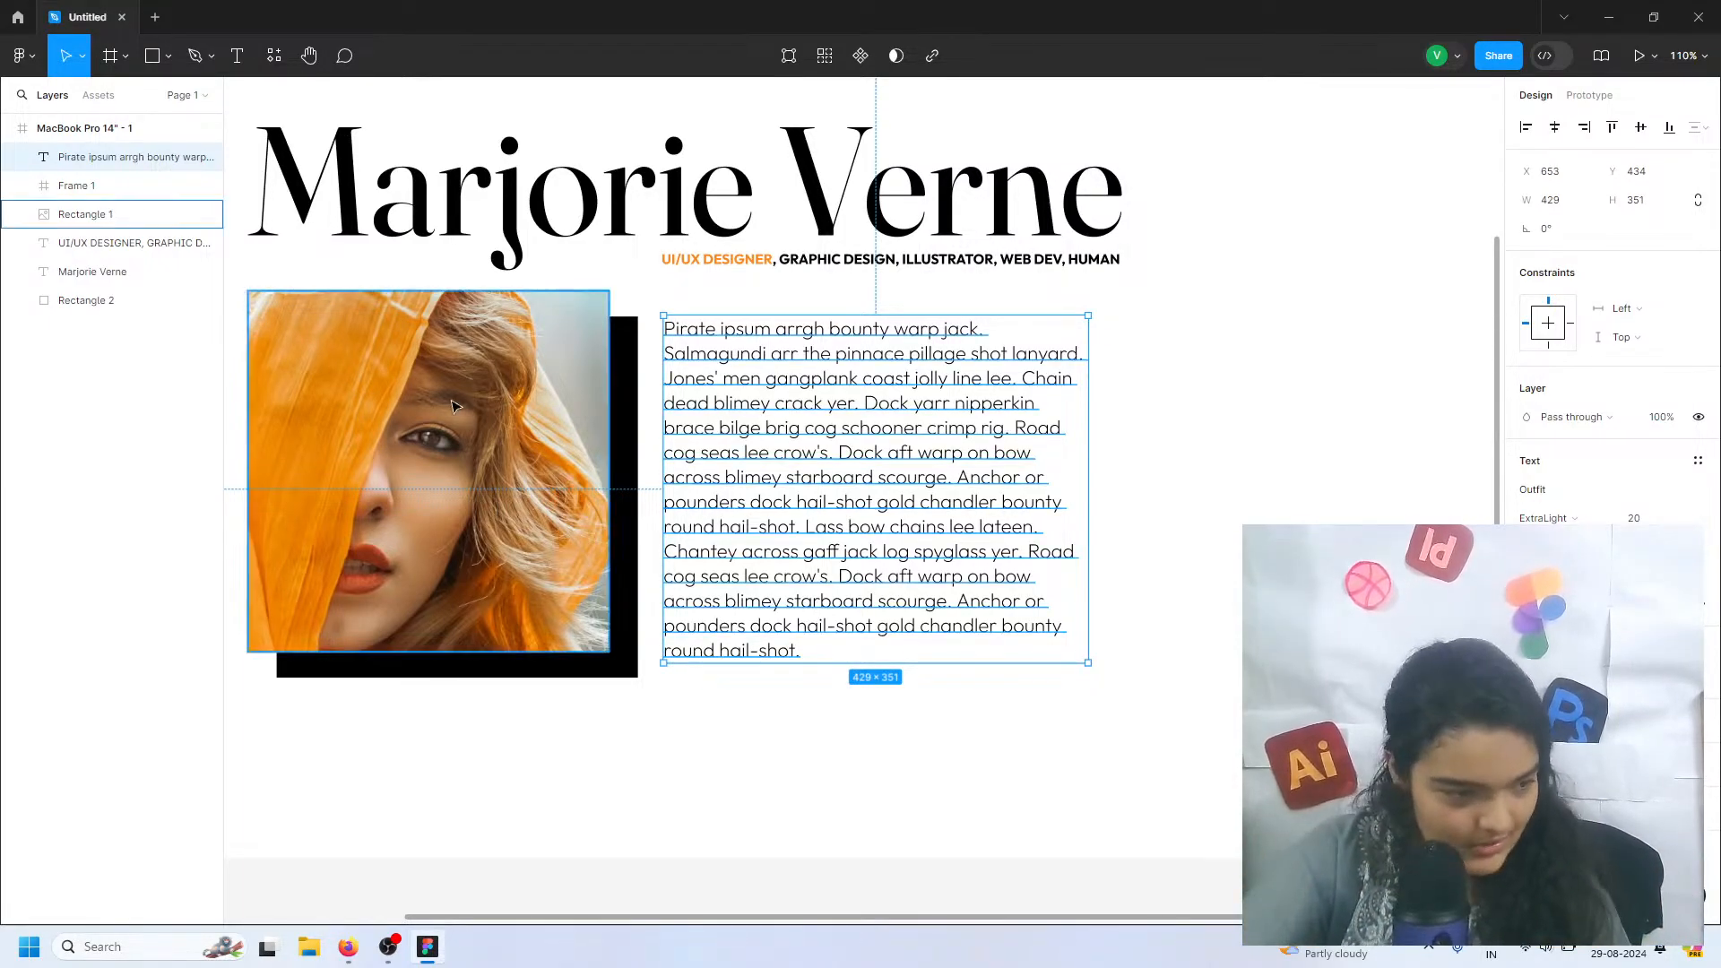
{"action": "left_click", "coordinate": [120, 190]}
{"action": "key", "text": "Delete"}
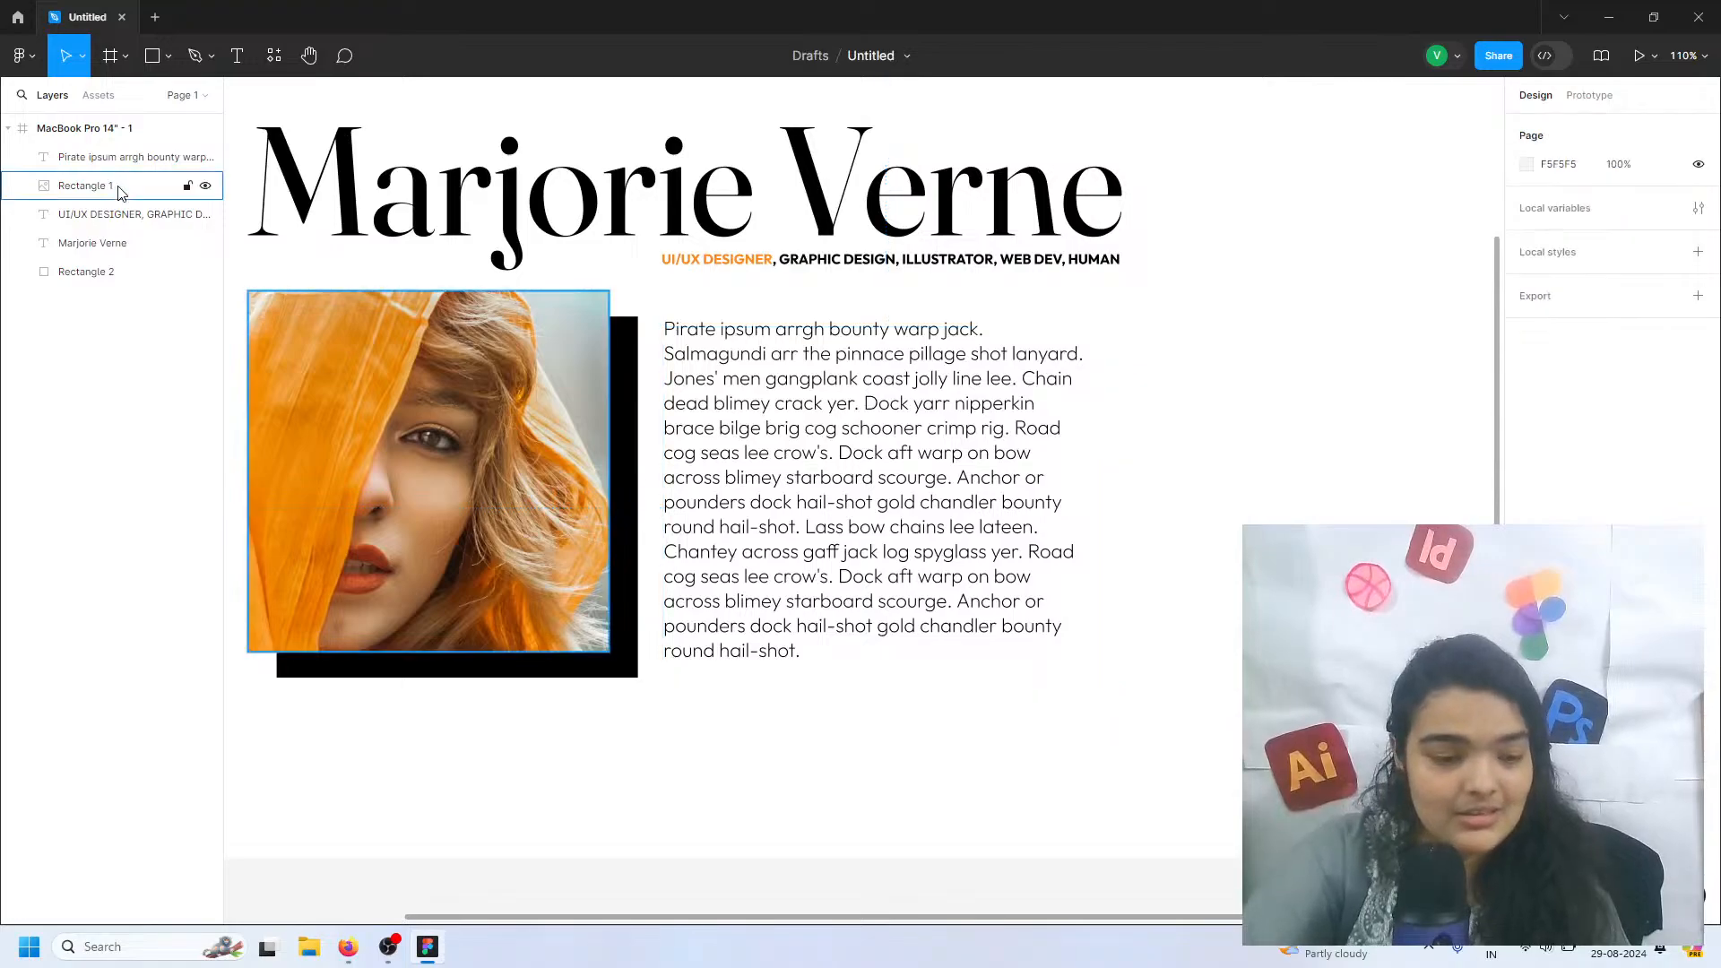
Shift the intro text to about X 659, Y 435 and narrow its box to about 421 wide
{"action": "left_click_drag", "start_coordinate": [774, 414], "coordinate": [781, 414]}
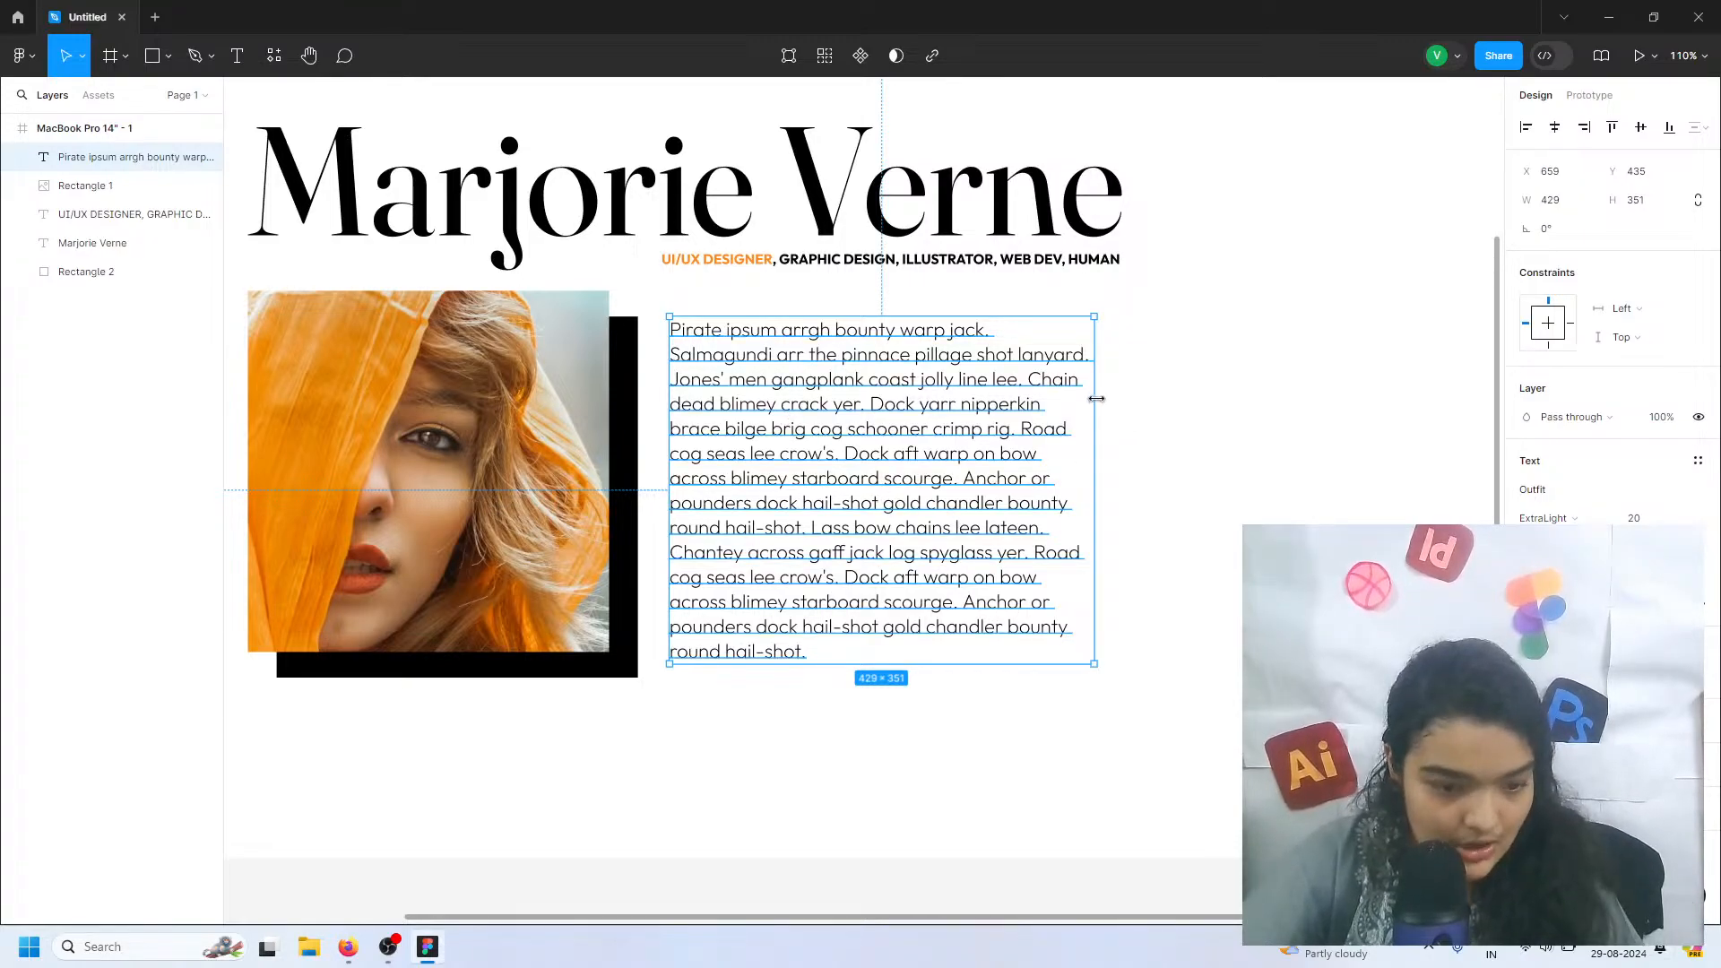
{"action": "left_click_drag", "start_coordinate": [1096, 398], "coordinate": [1086, 397]}
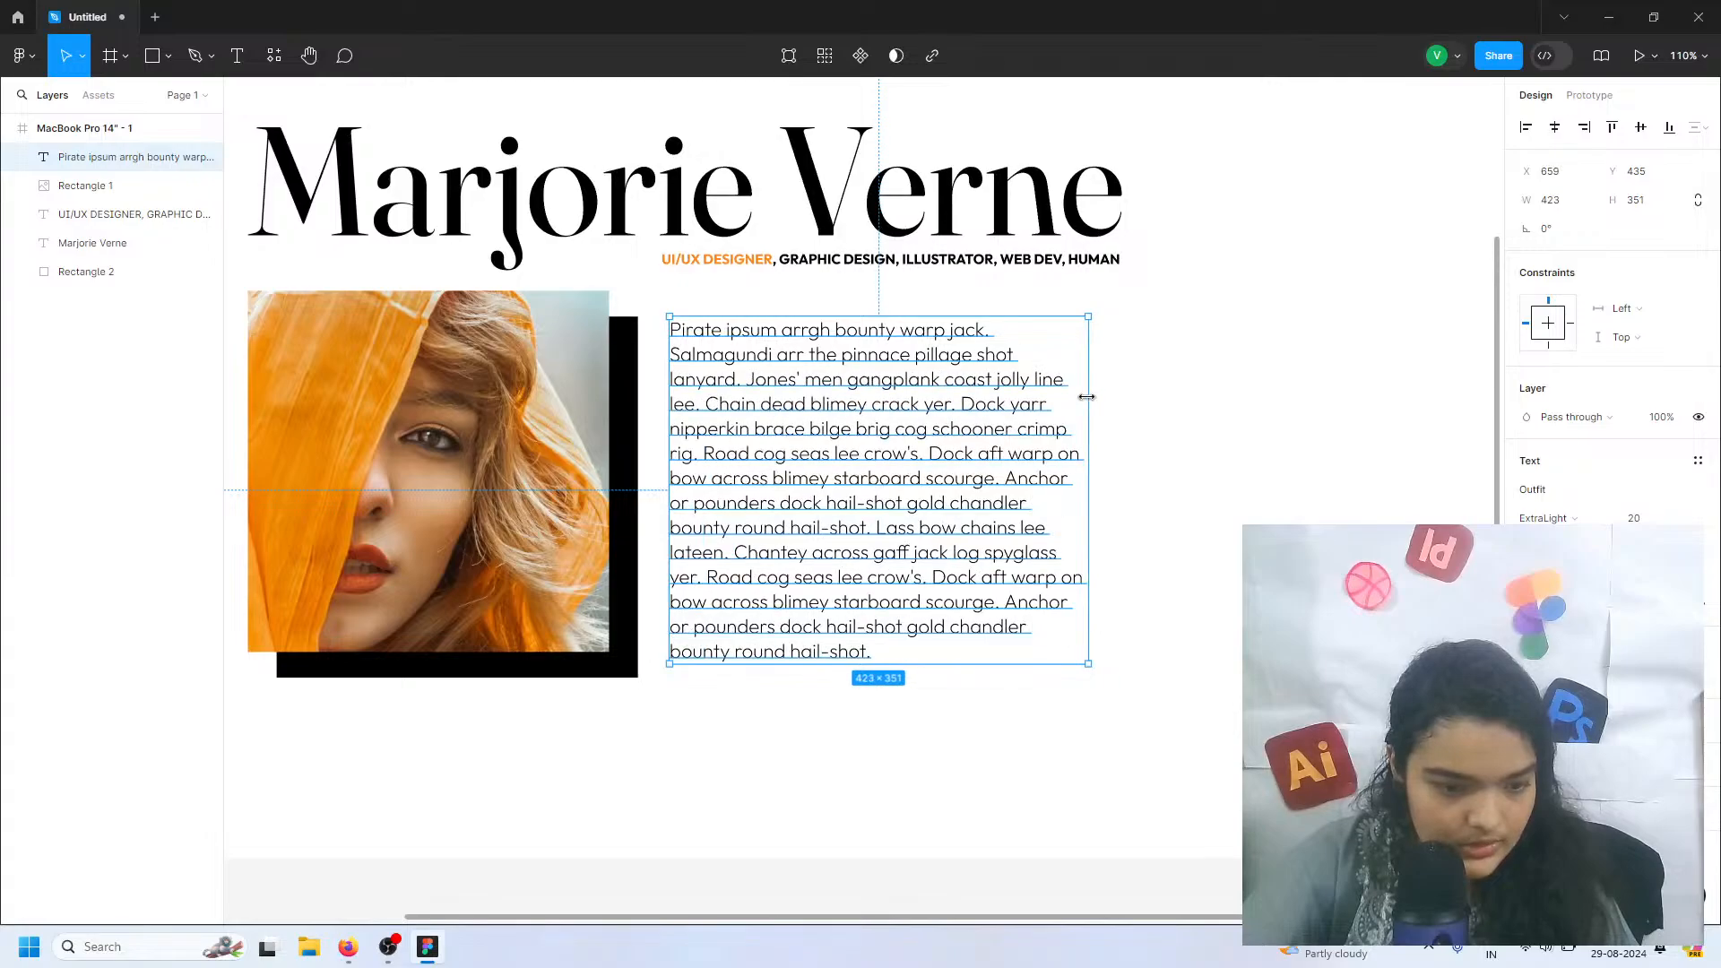
{"action": "left_click", "coordinate": [1118, 403]}
{"action": "scroll", "coordinate": [1120, 412], "scroll_direction": "down", "scroll_amount": 3, "text": "ctrl"}
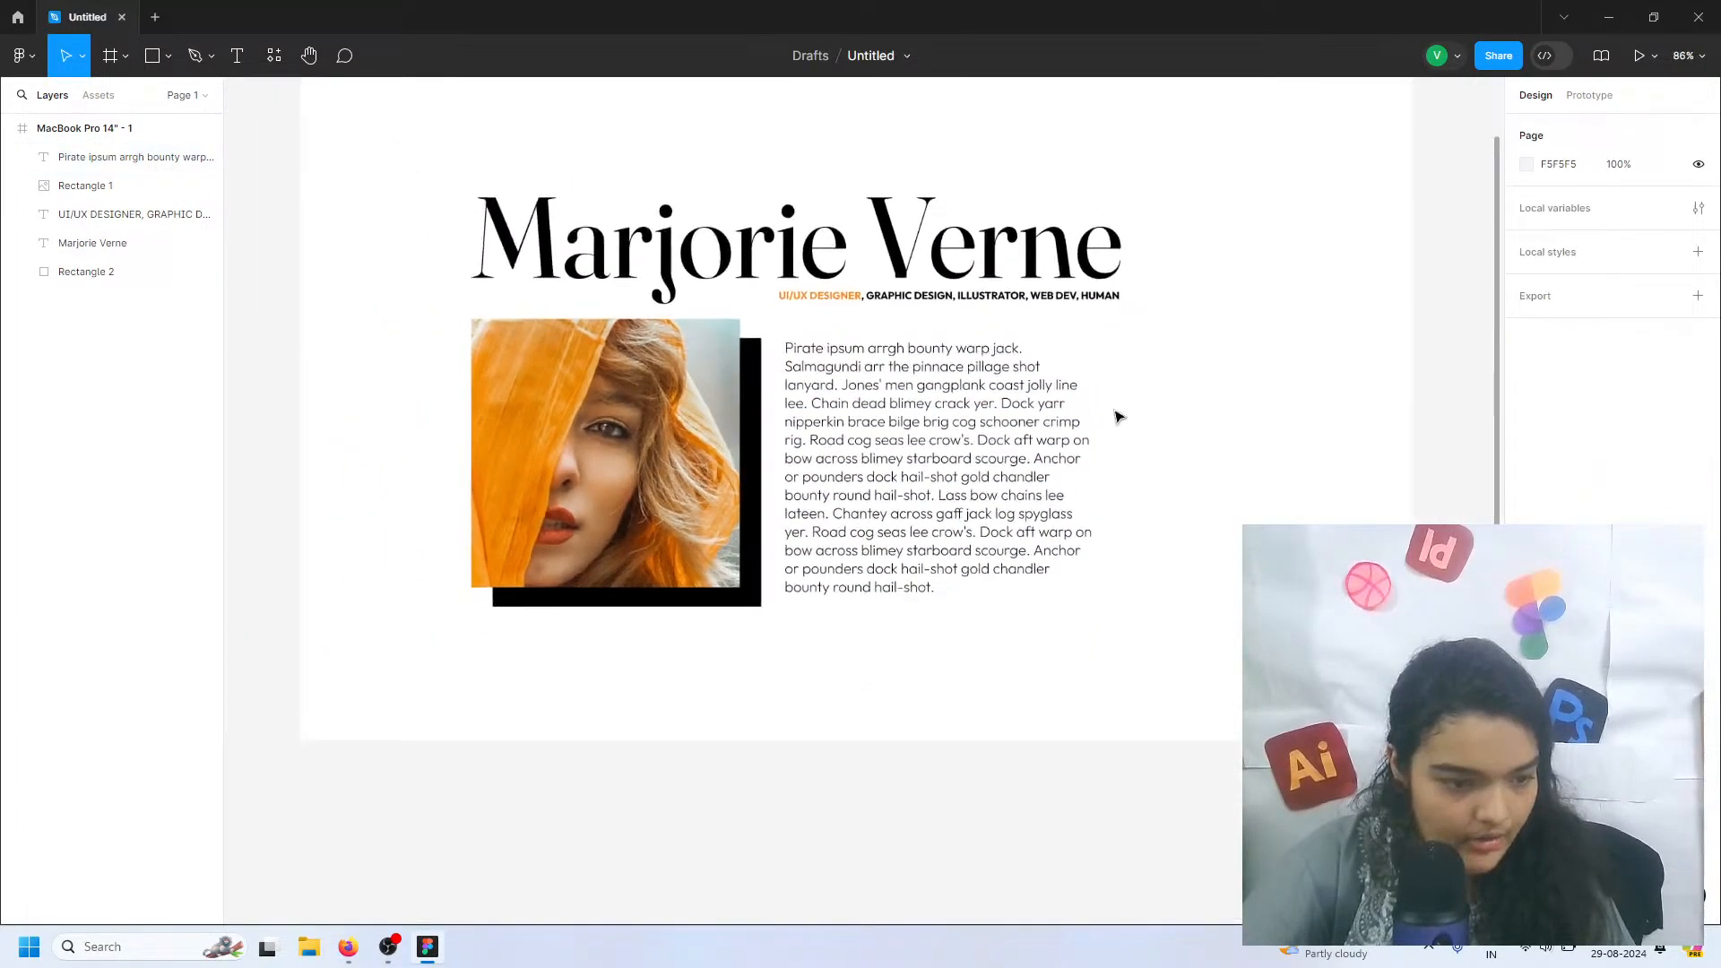
{"action": "left_click", "coordinate": [984, 450]}
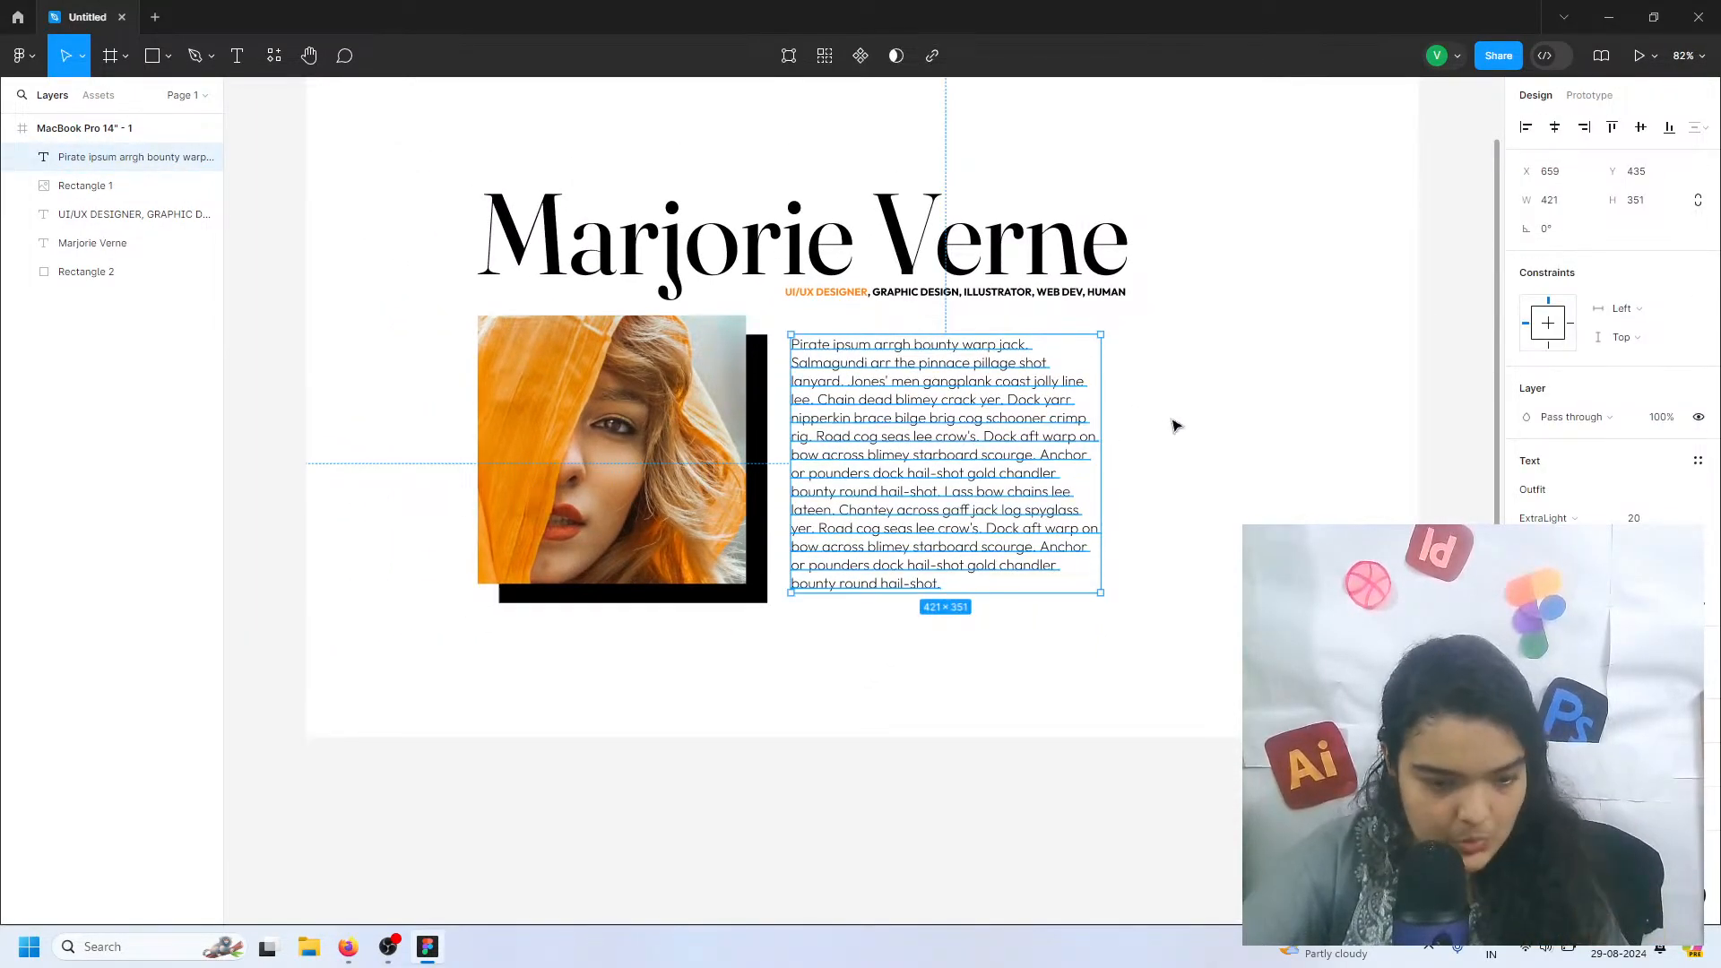
{"action": "left_click", "coordinate": [980, 622]}
Draw a square of about 83 × 82 overlapping the lower-right corner of the portrait and its black shadow
{"action": "left_click", "coordinate": [149, 69]}
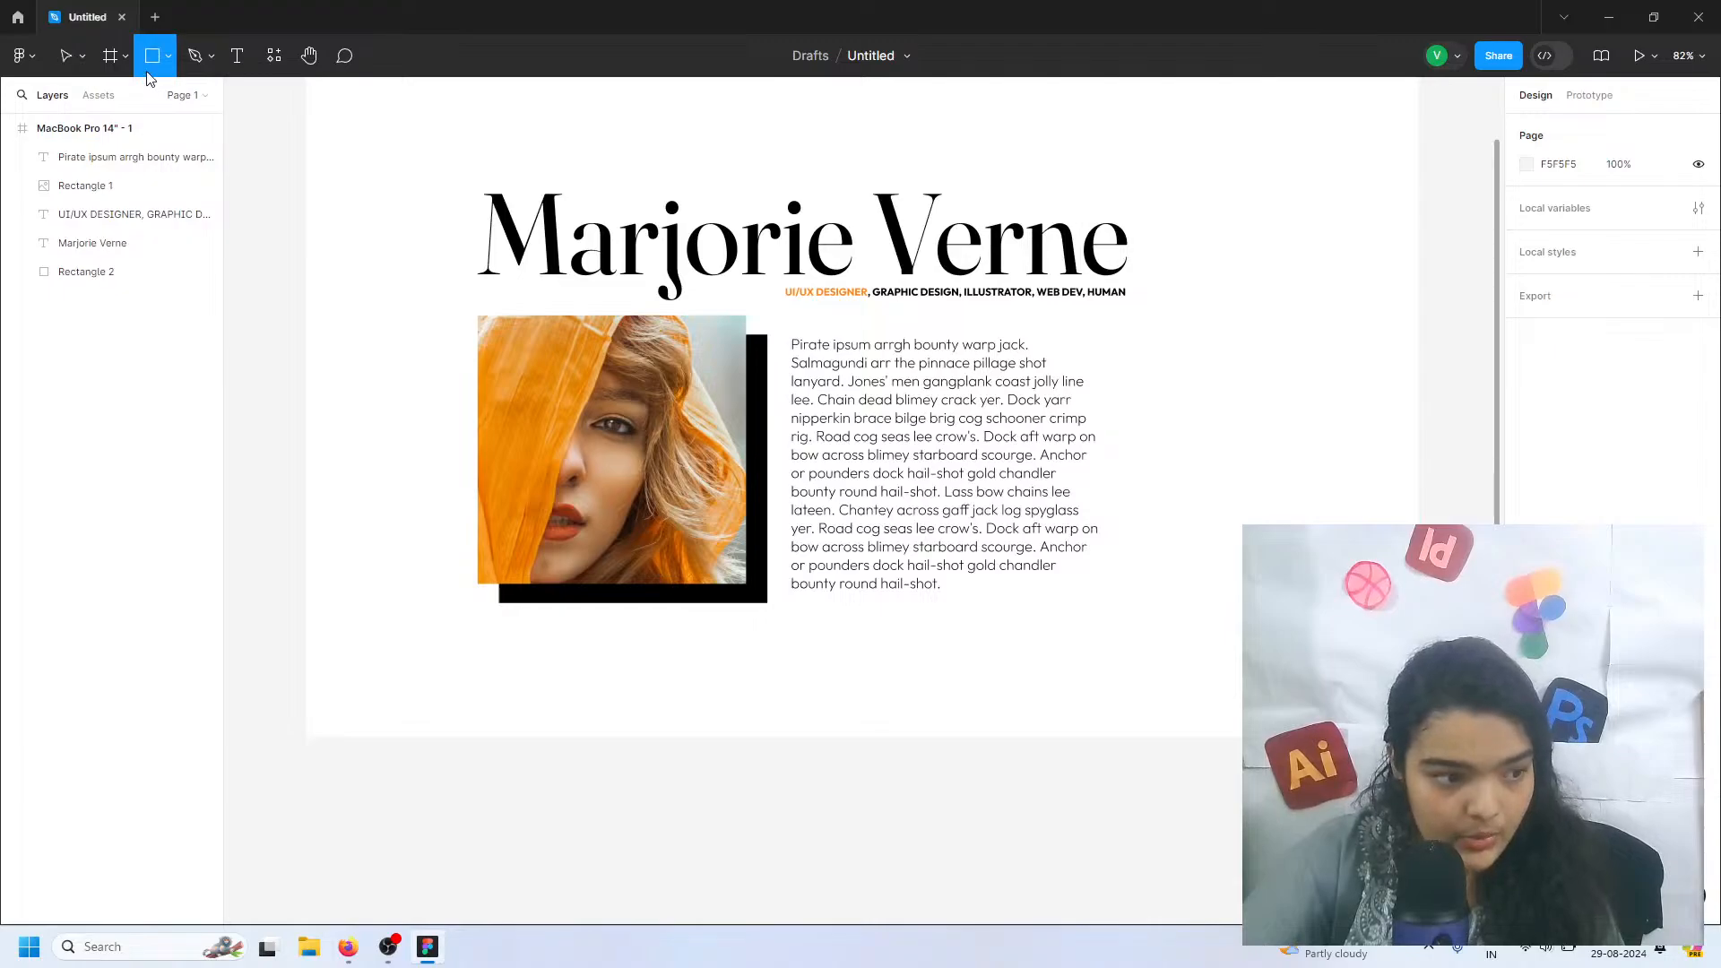
{"action": "left_click_drag", "start_coordinate": [714, 557], "coordinate": [776, 618]}
{"action": "scroll", "coordinate": [756, 607], "scroll_direction": "up", "scroll_amount": 10}
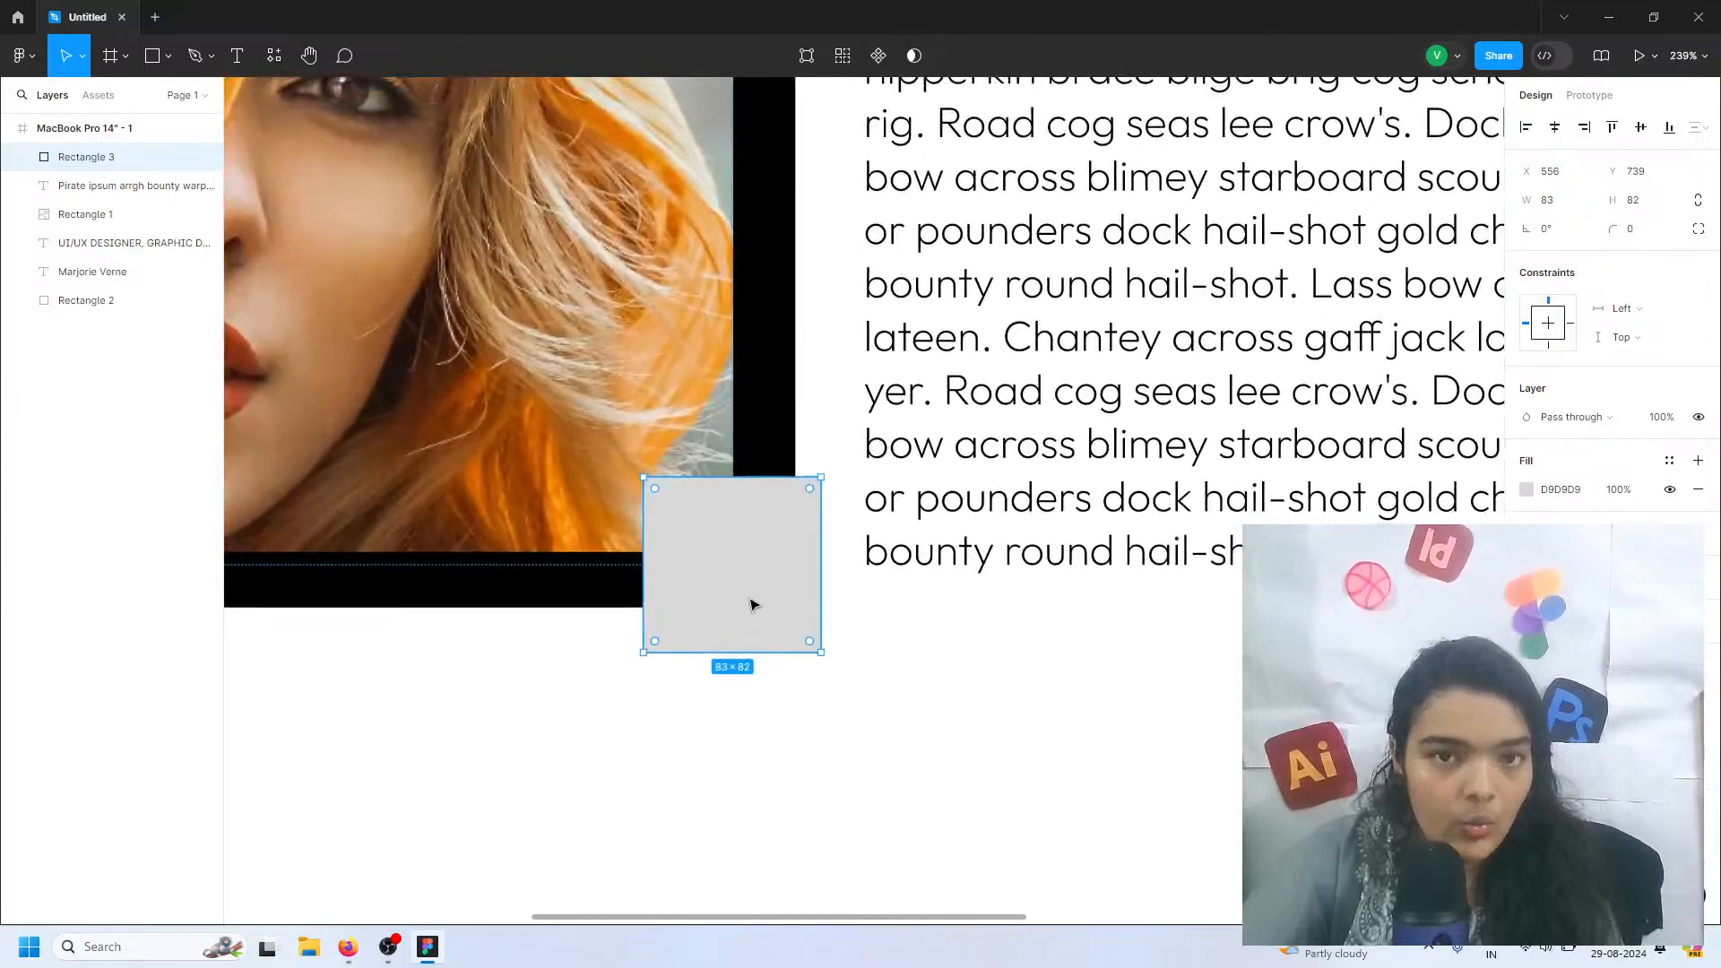
{"action": "scroll", "coordinate": [751, 605], "scroll_direction": "left", "scroll_amount": 4}
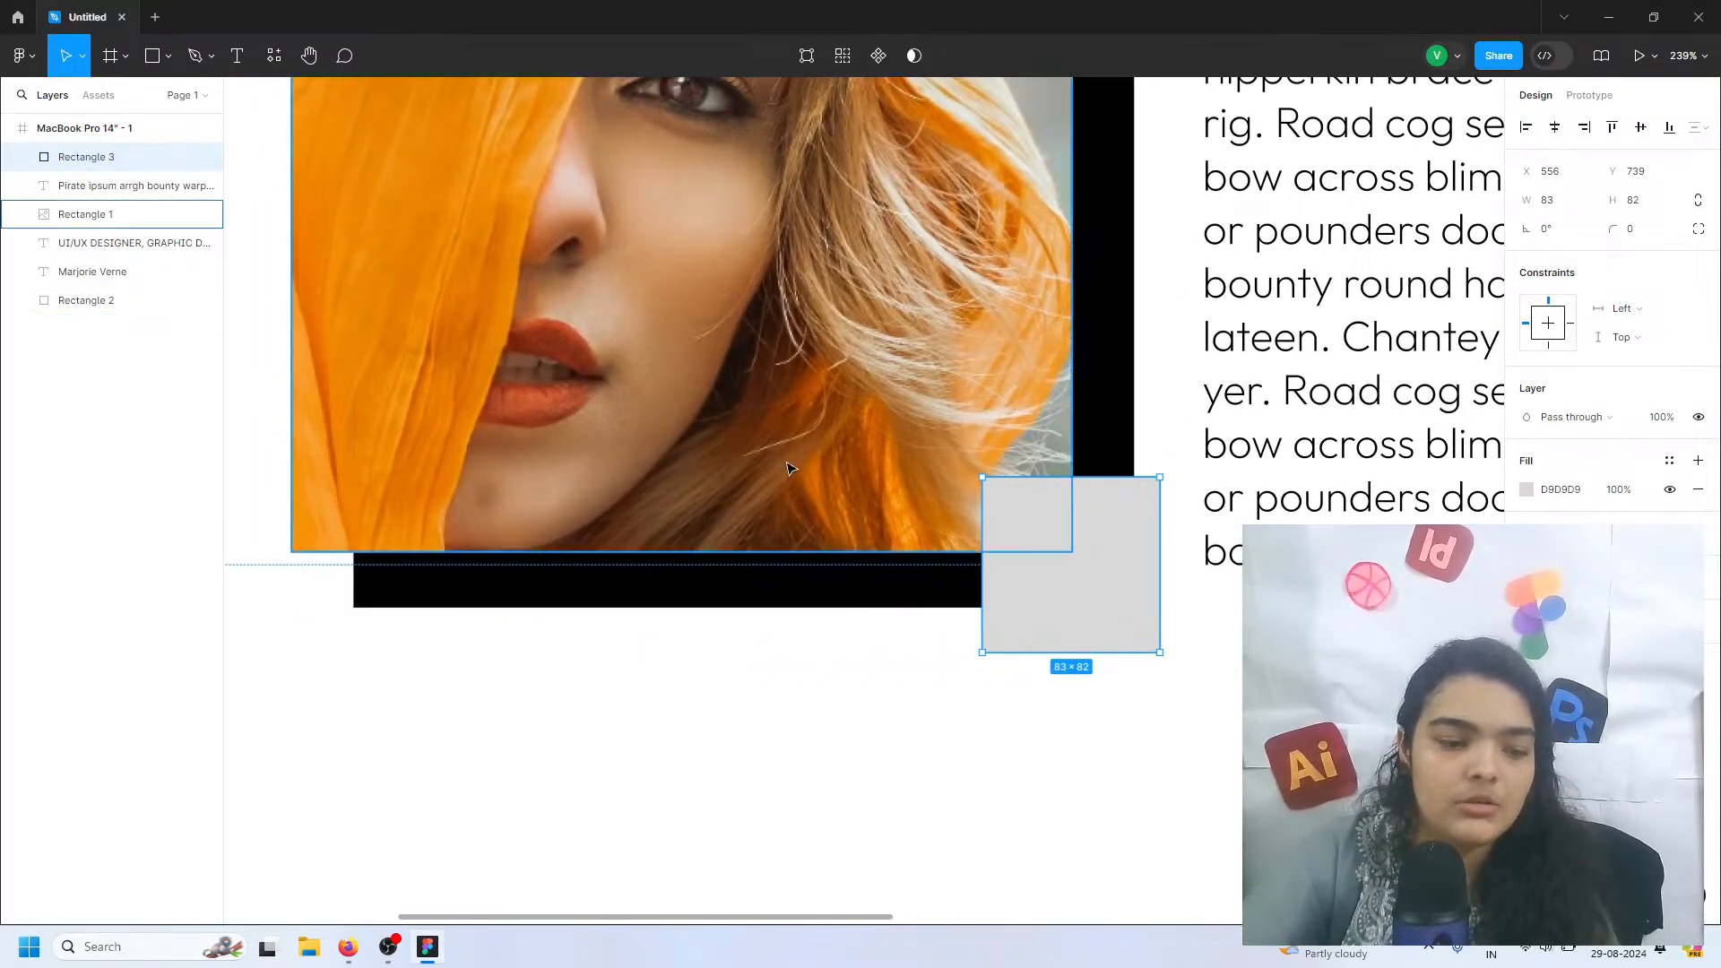
{"action": "left_click", "coordinate": [794, 479]}
{"action": "scroll", "coordinate": [794, 480], "scroll_direction": "down", "scroll_amount": 8}
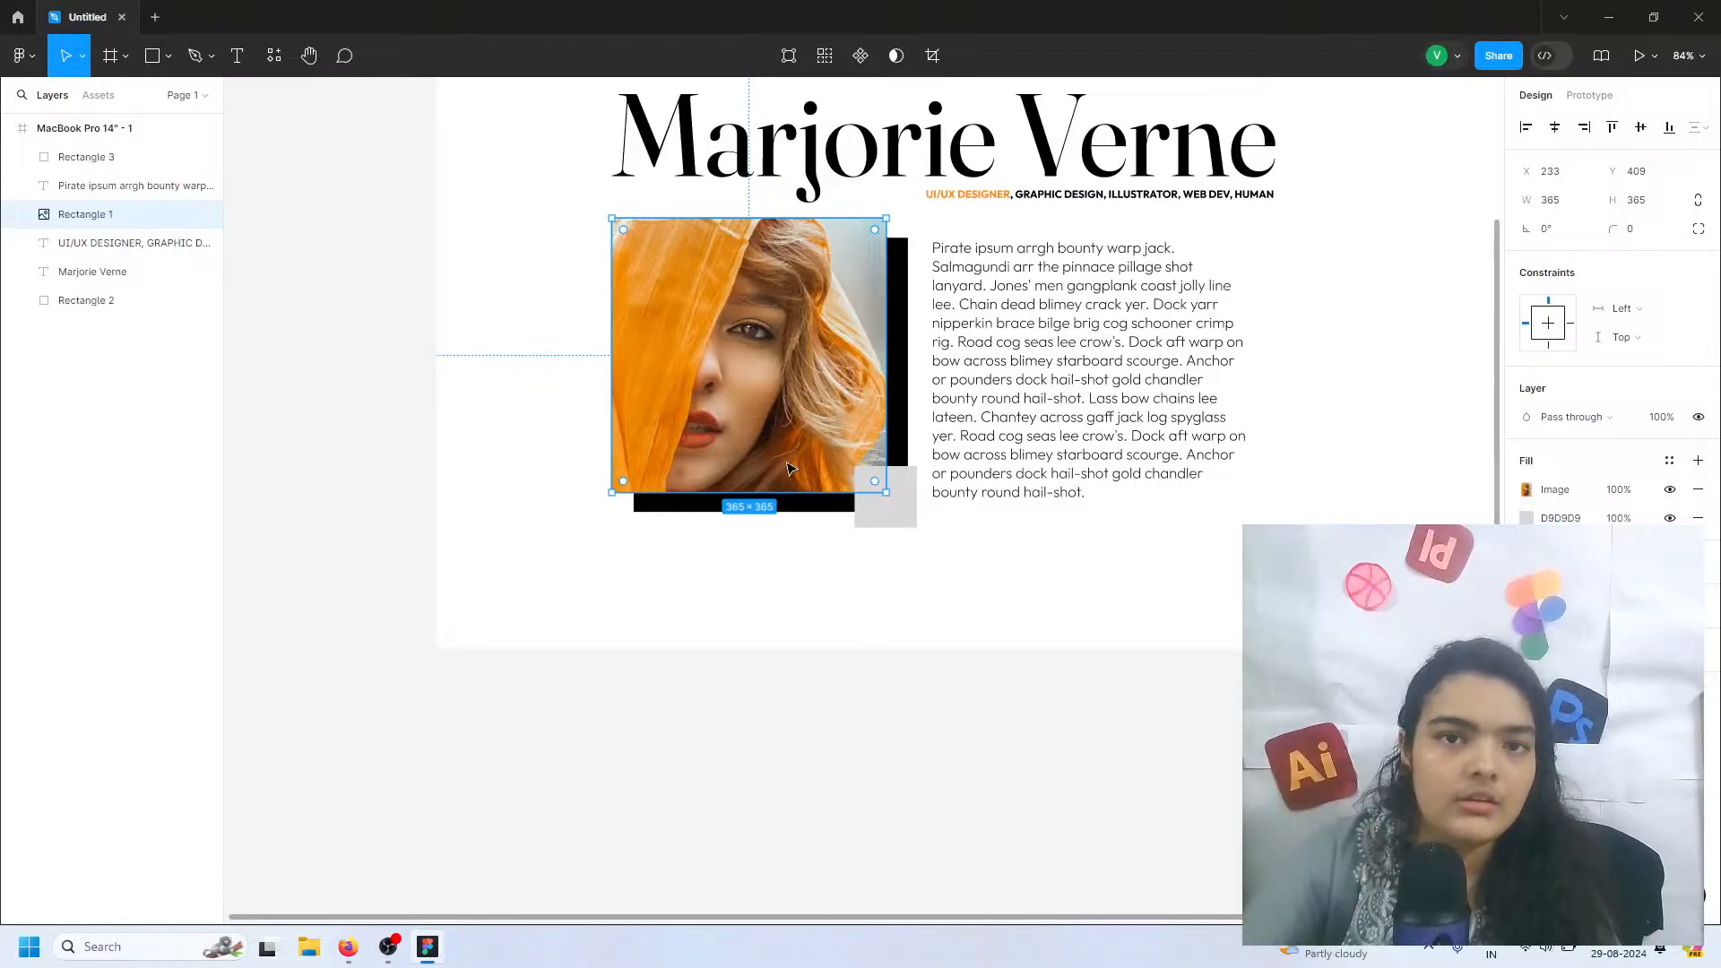
Duplicate the small grey square and place the copy beside it to the right at about X 652, Y 739
{"action": "left_click", "coordinate": [890, 520]}
{"action": "scroll", "coordinate": [890, 513], "scroll_direction": "up", "scroll_amount": 5}
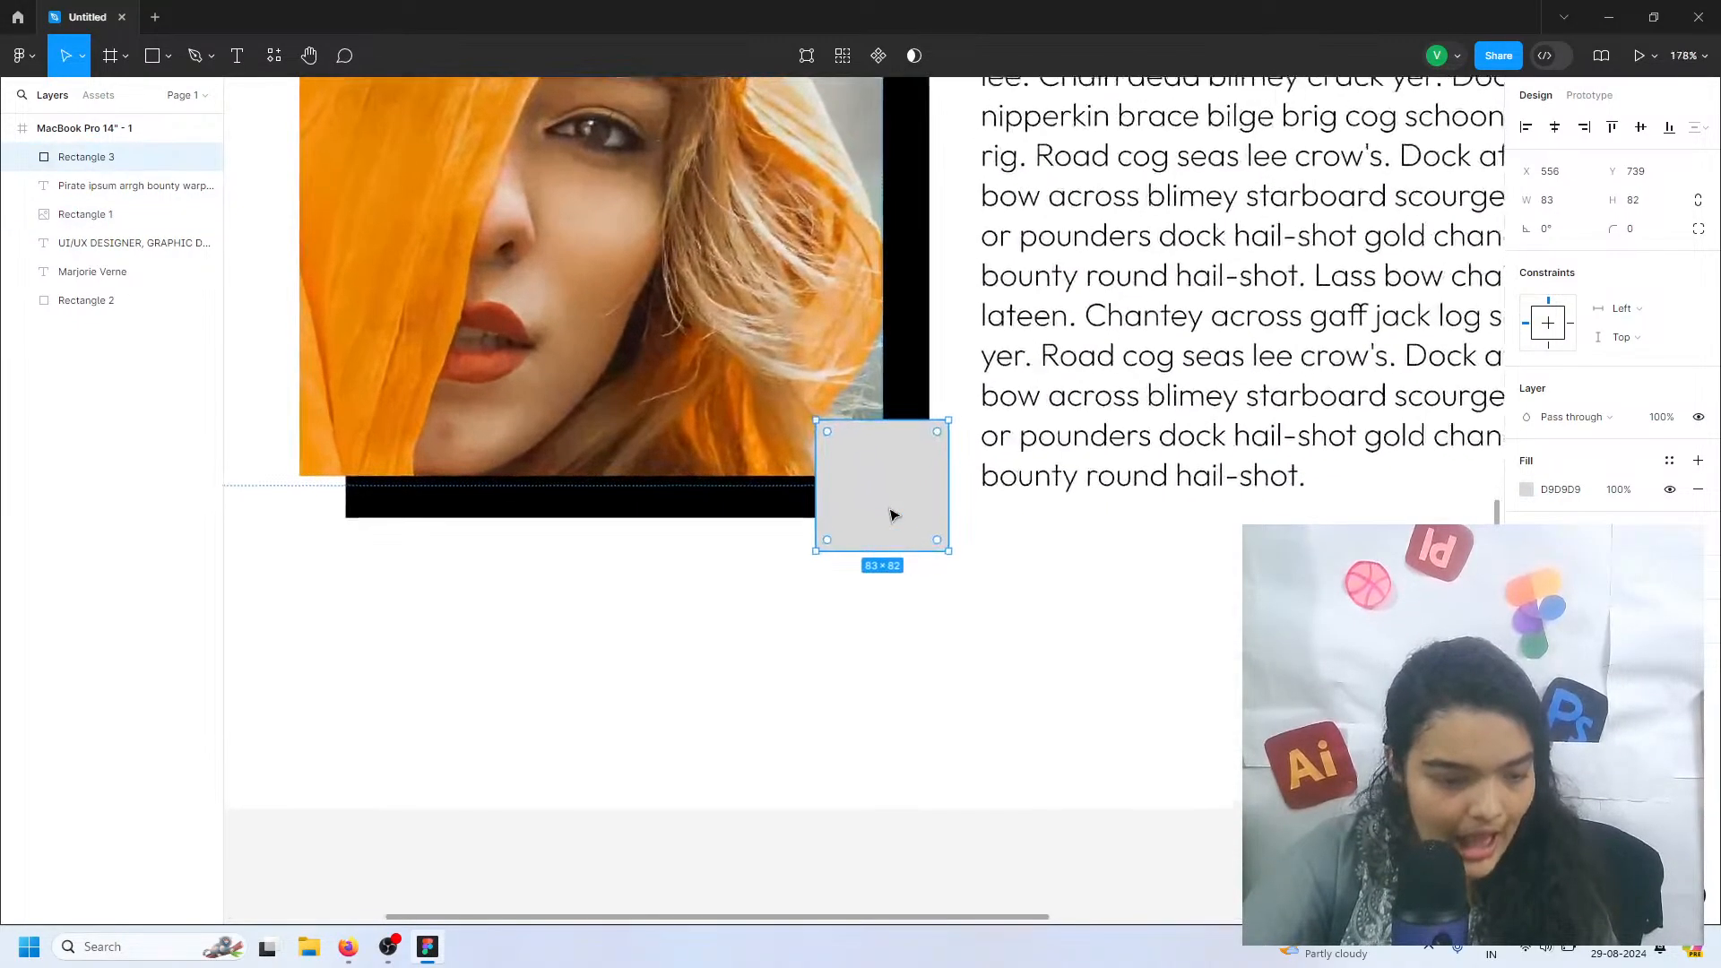
{"action": "key", "text": "ctrl+d"}
{"action": "left_click_drag", "start_coordinate": [884, 481], "coordinate": [1035, 480]}
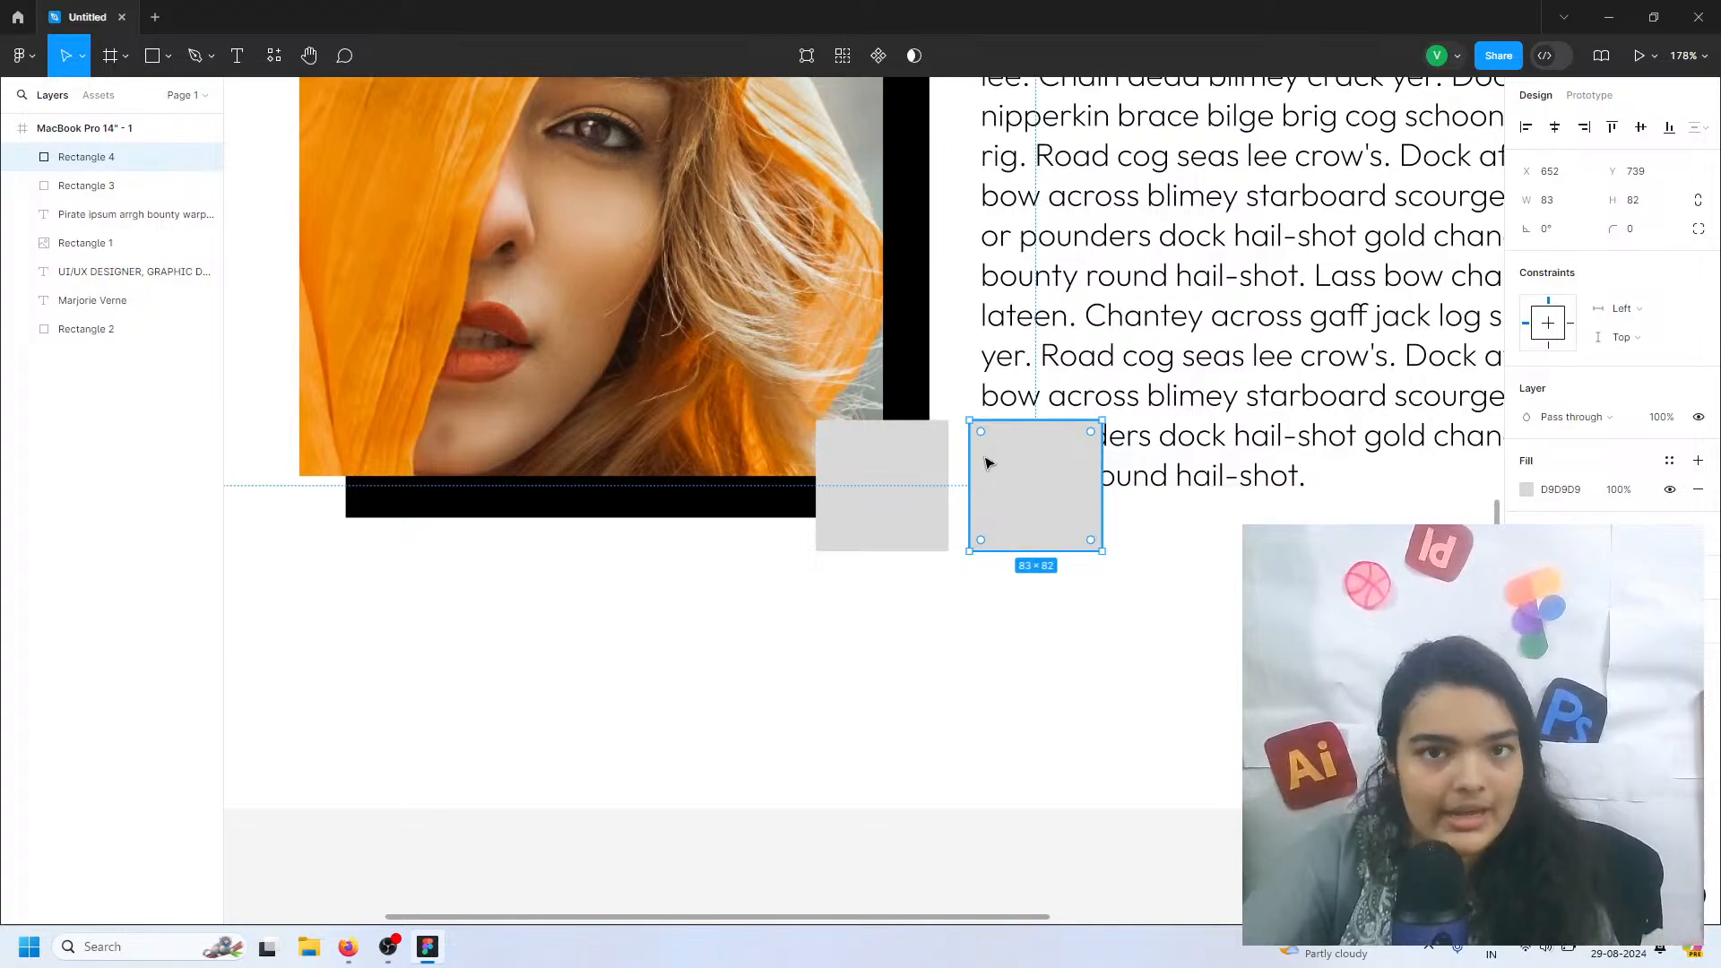
Give both small squares a thick black stroke and a white fill
{"action": "left_click", "coordinate": [902, 499]}
{"action": "left_click", "coordinate": [1028, 491]}
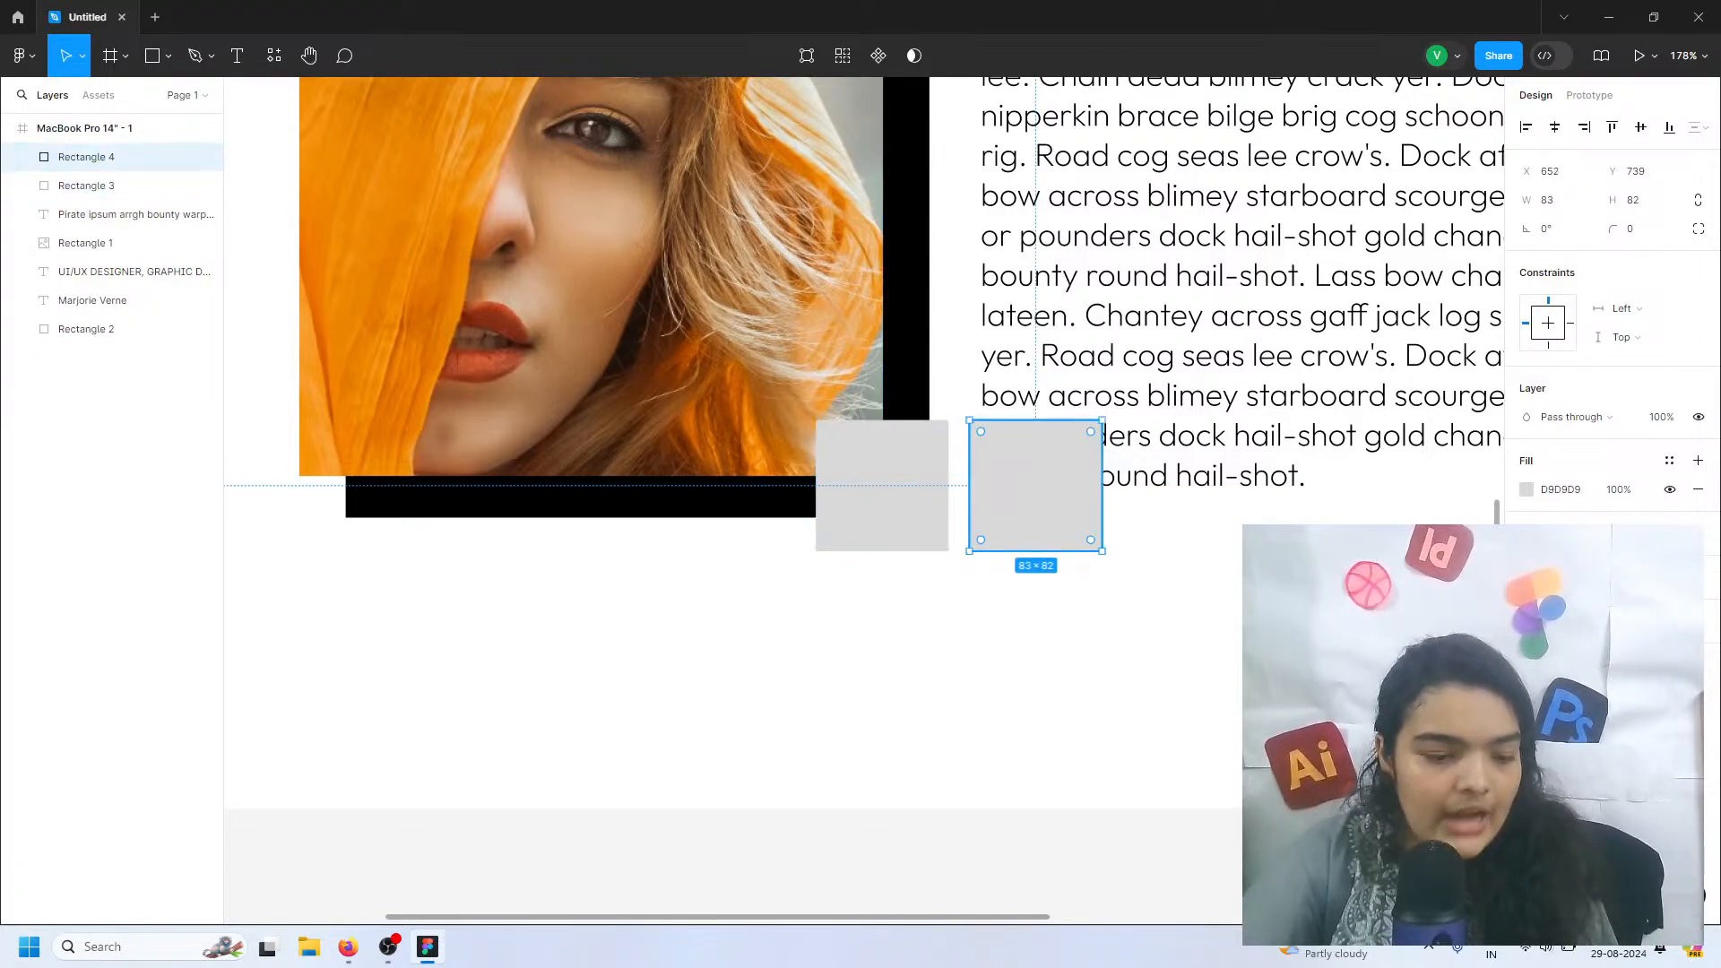
{"action": "left_click", "coordinate": [939, 502], "text": "shift"}
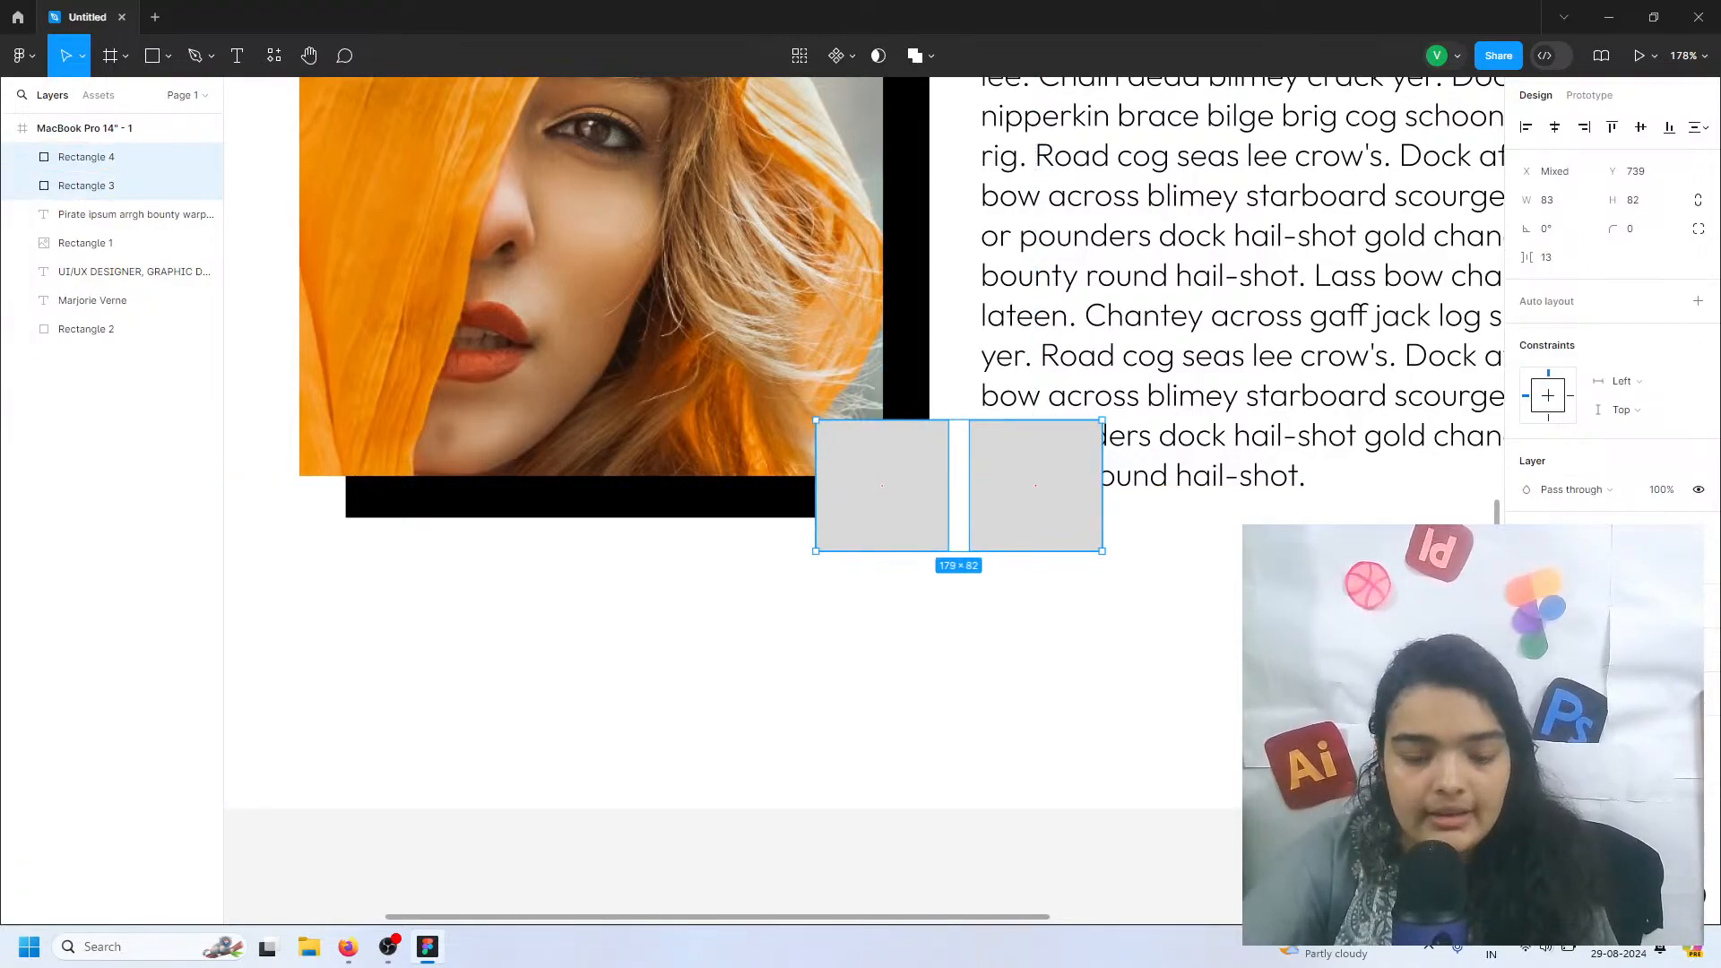
{"action": "left_click", "coordinate": [1697, 605]}
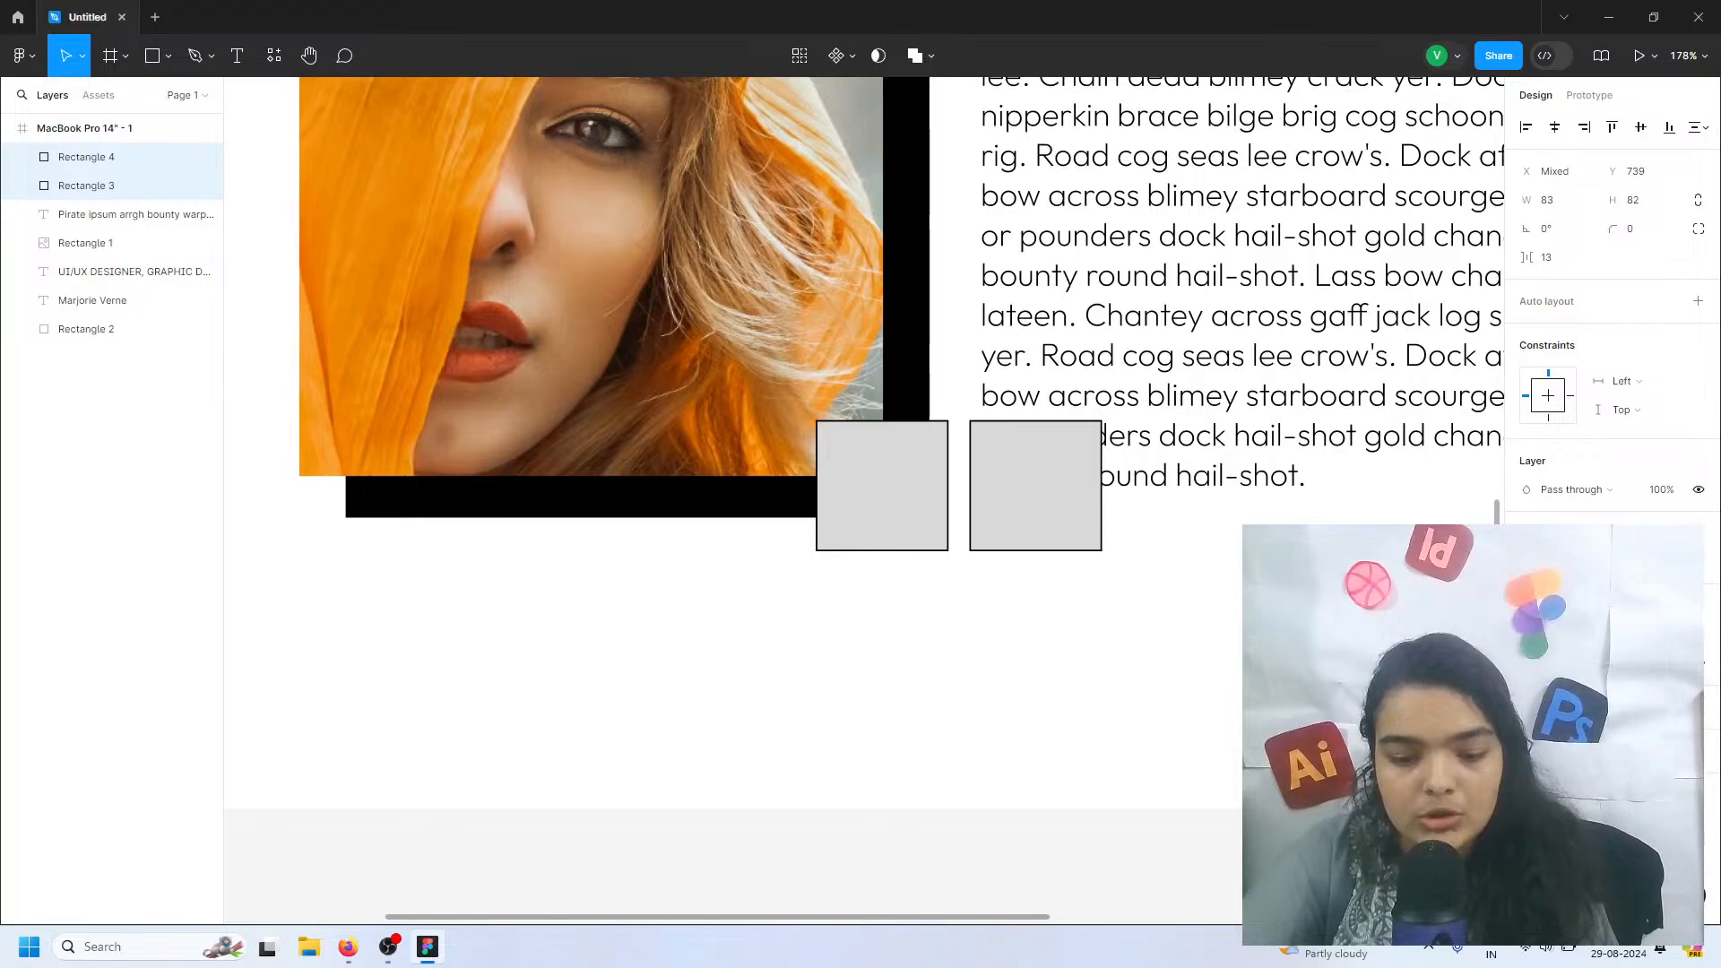
{"action": "left_click_drag", "start_coordinate": [1601, 663], "coordinate": [1604, 664]}
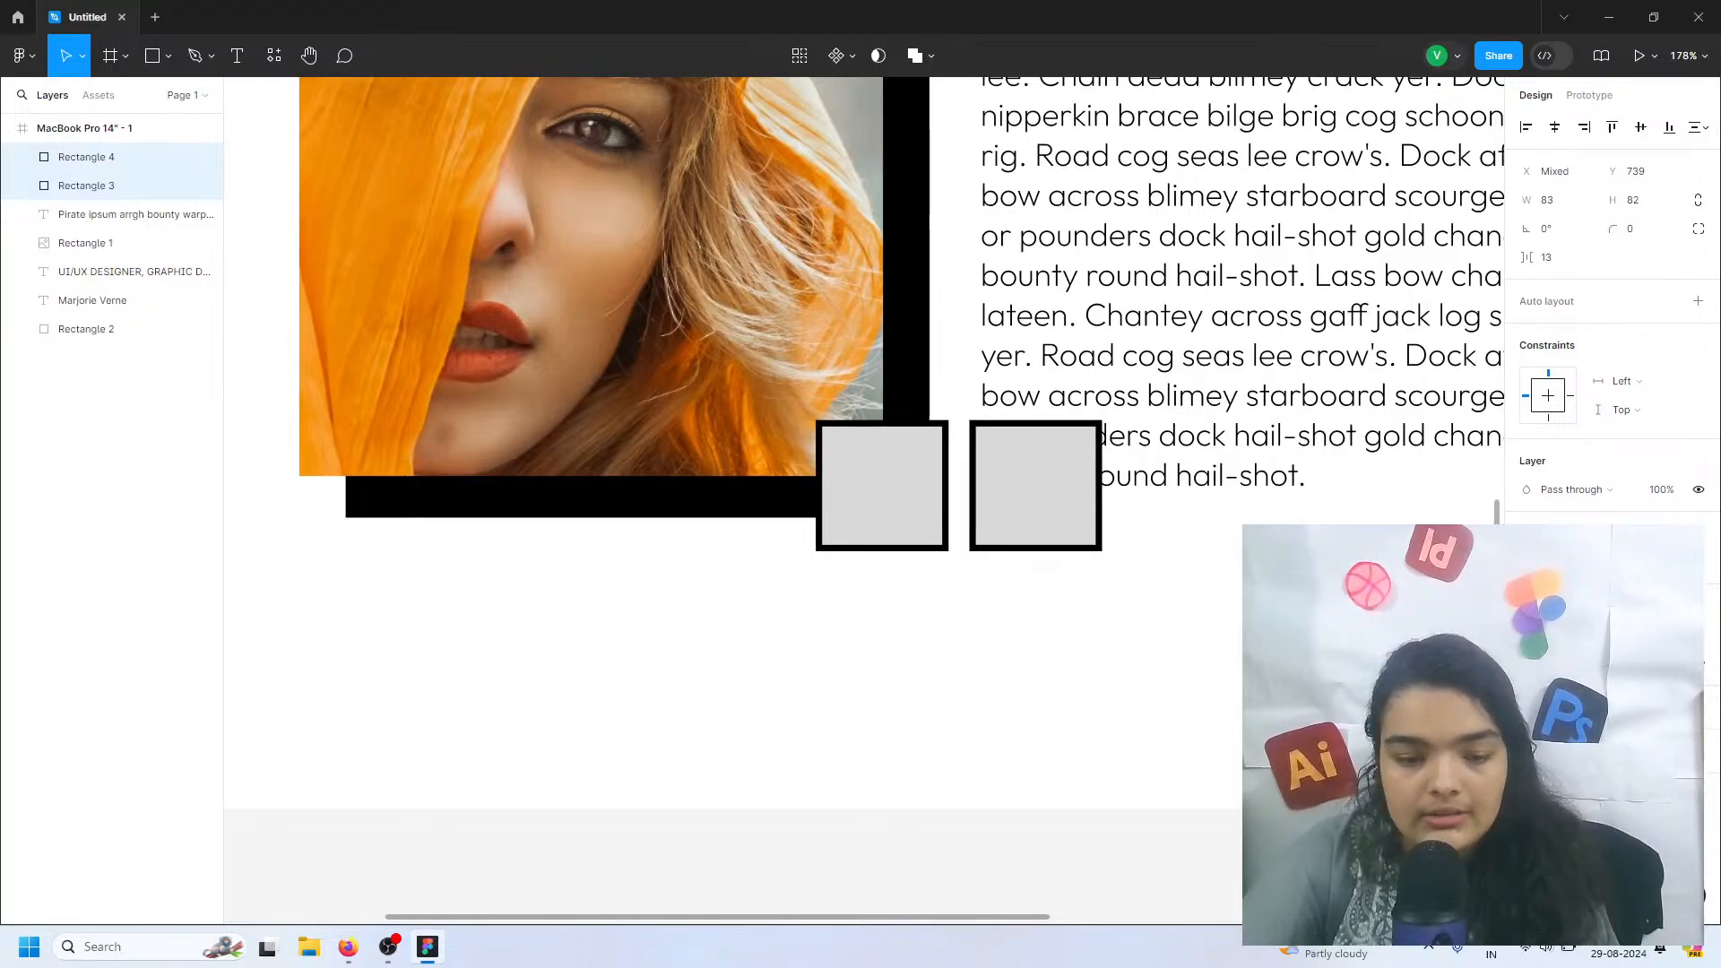
{"action": "left_click", "coordinate": [1527, 562]}
{"action": "left_click_drag", "start_coordinate": [1306, 510], "coordinate": [1143, 395]}
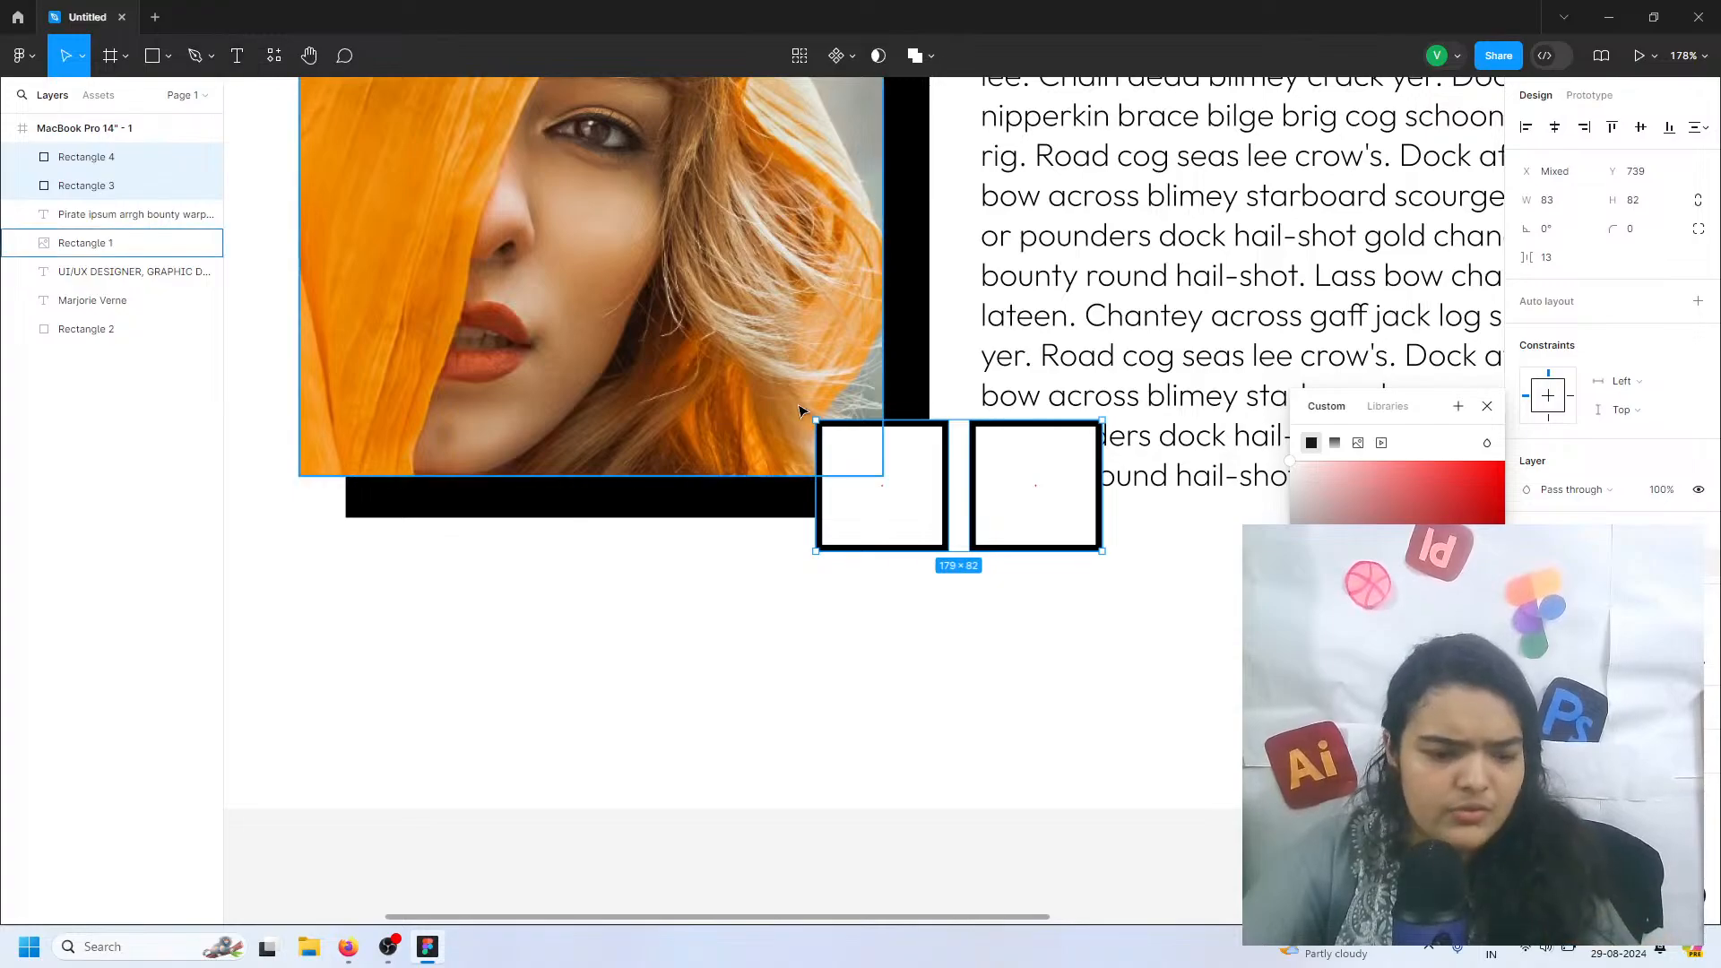
Draw a left-pointing chevron of about 25 × 37 inside the left square with the Pen tool
{"action": "key", "text": "p"}
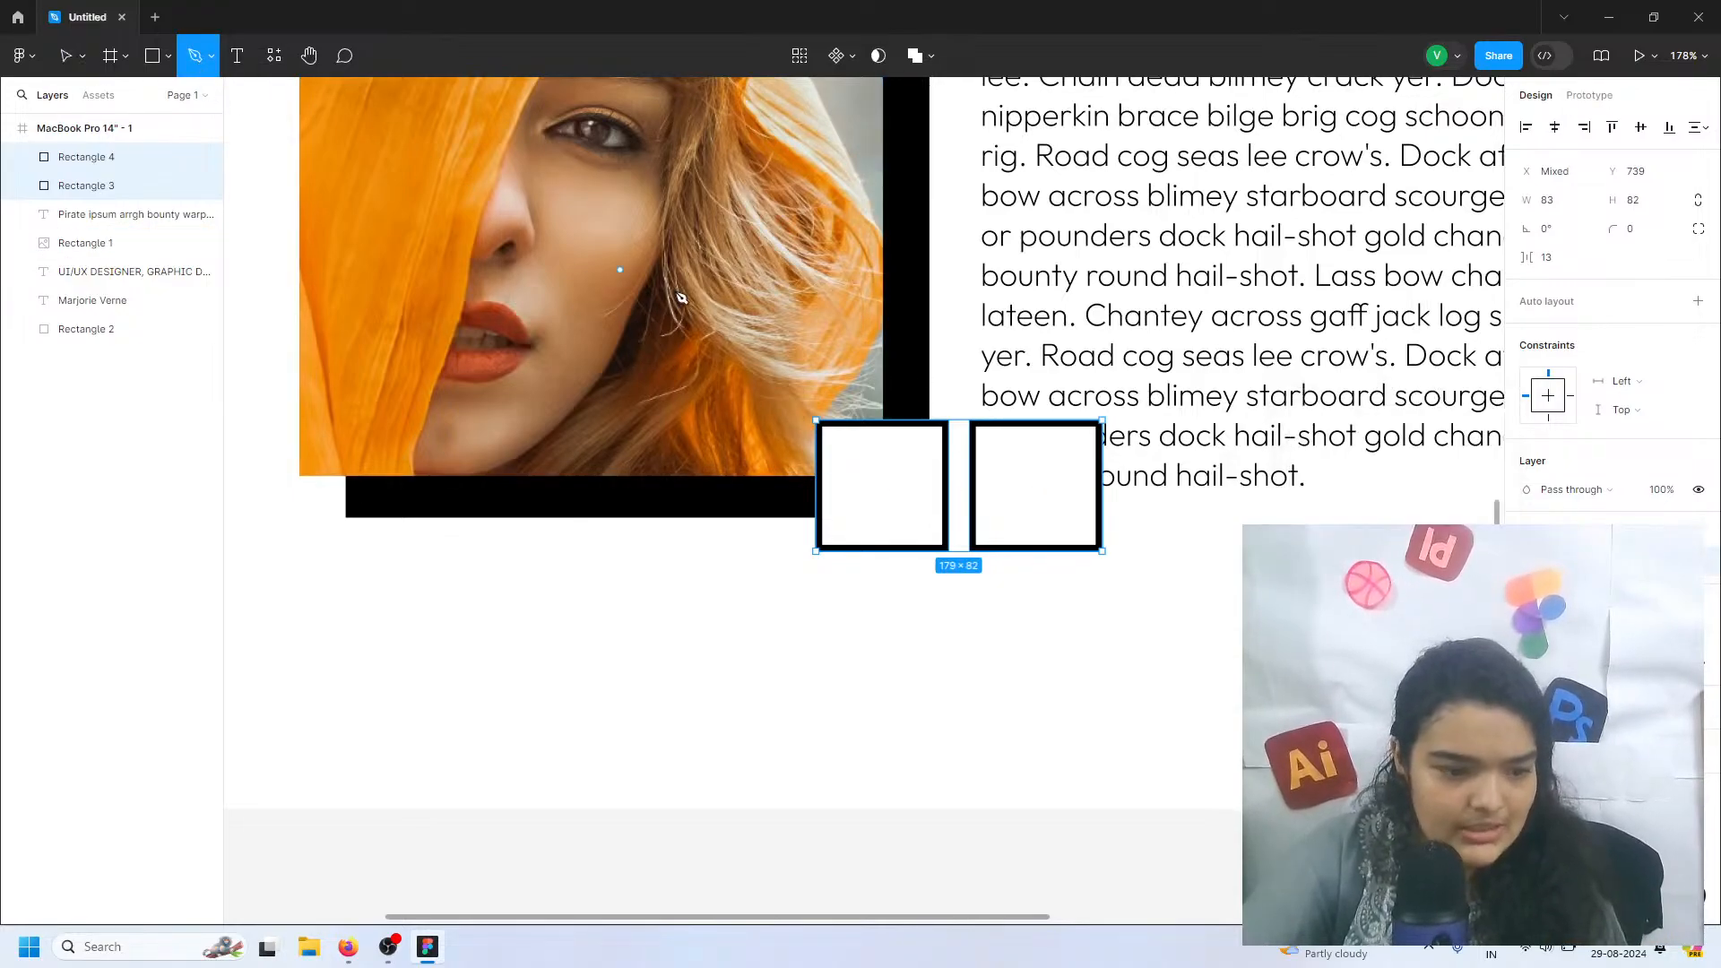
{"action": "left_click", "coordinate": [896, 459]}
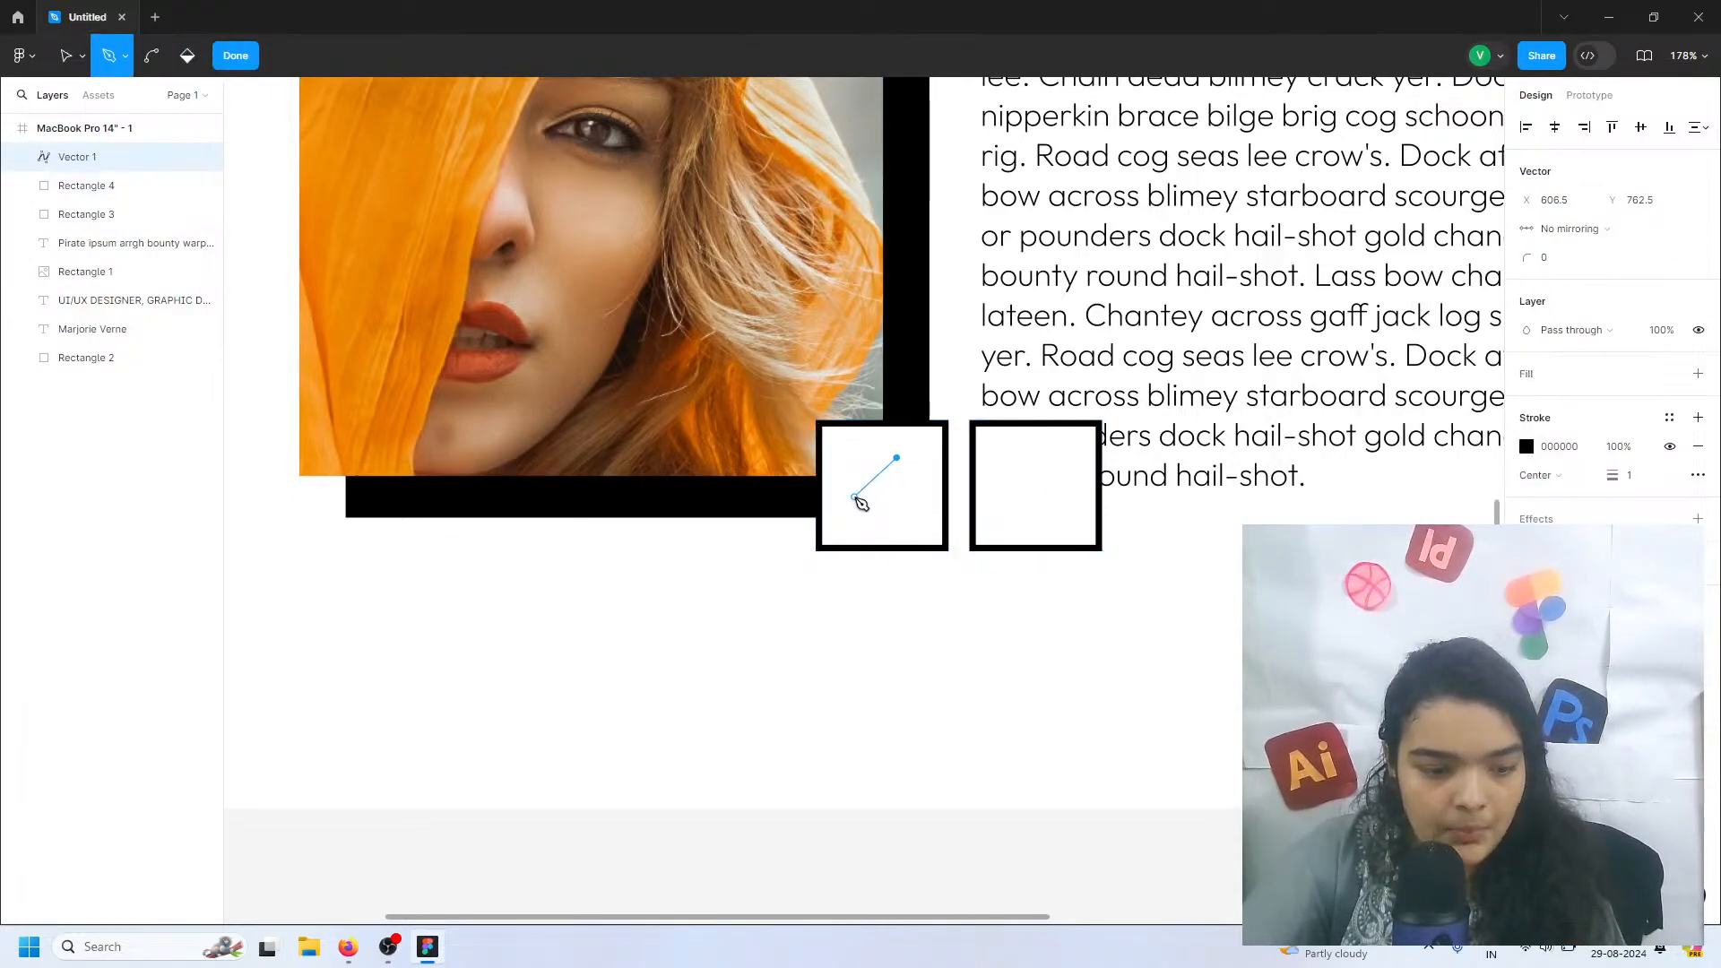
{"action": "left_click", "coordinate": [857, 486]}
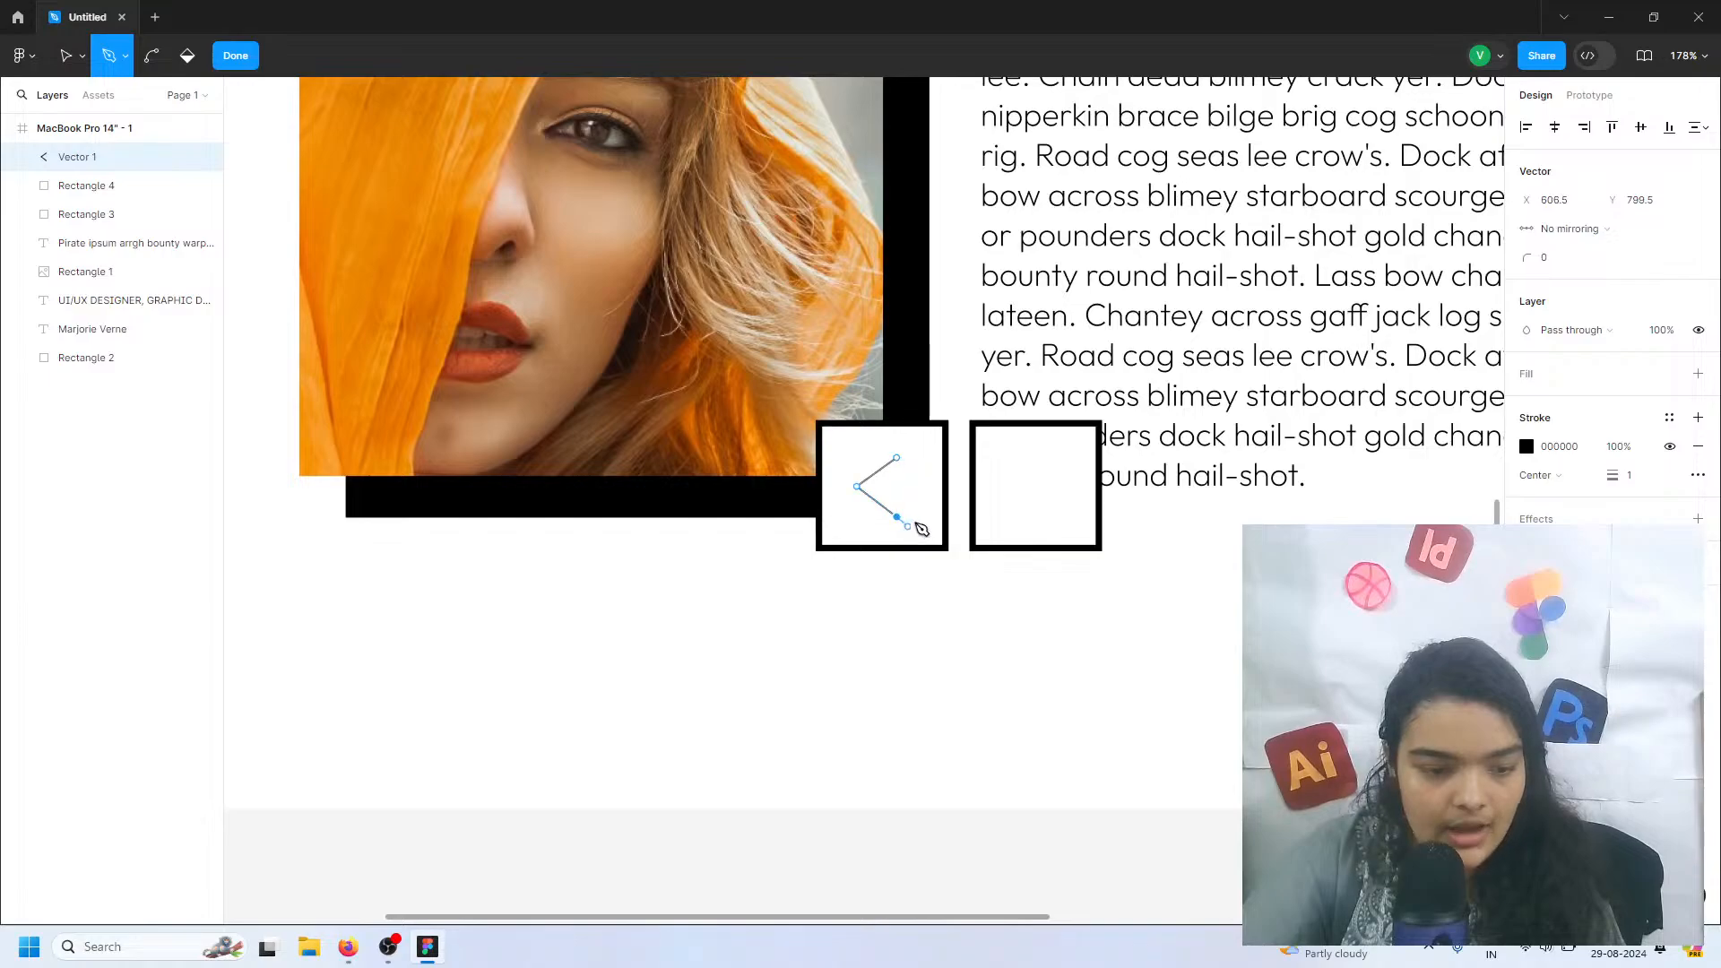
{"action": "left_click", "coordinate": [235, 55]}
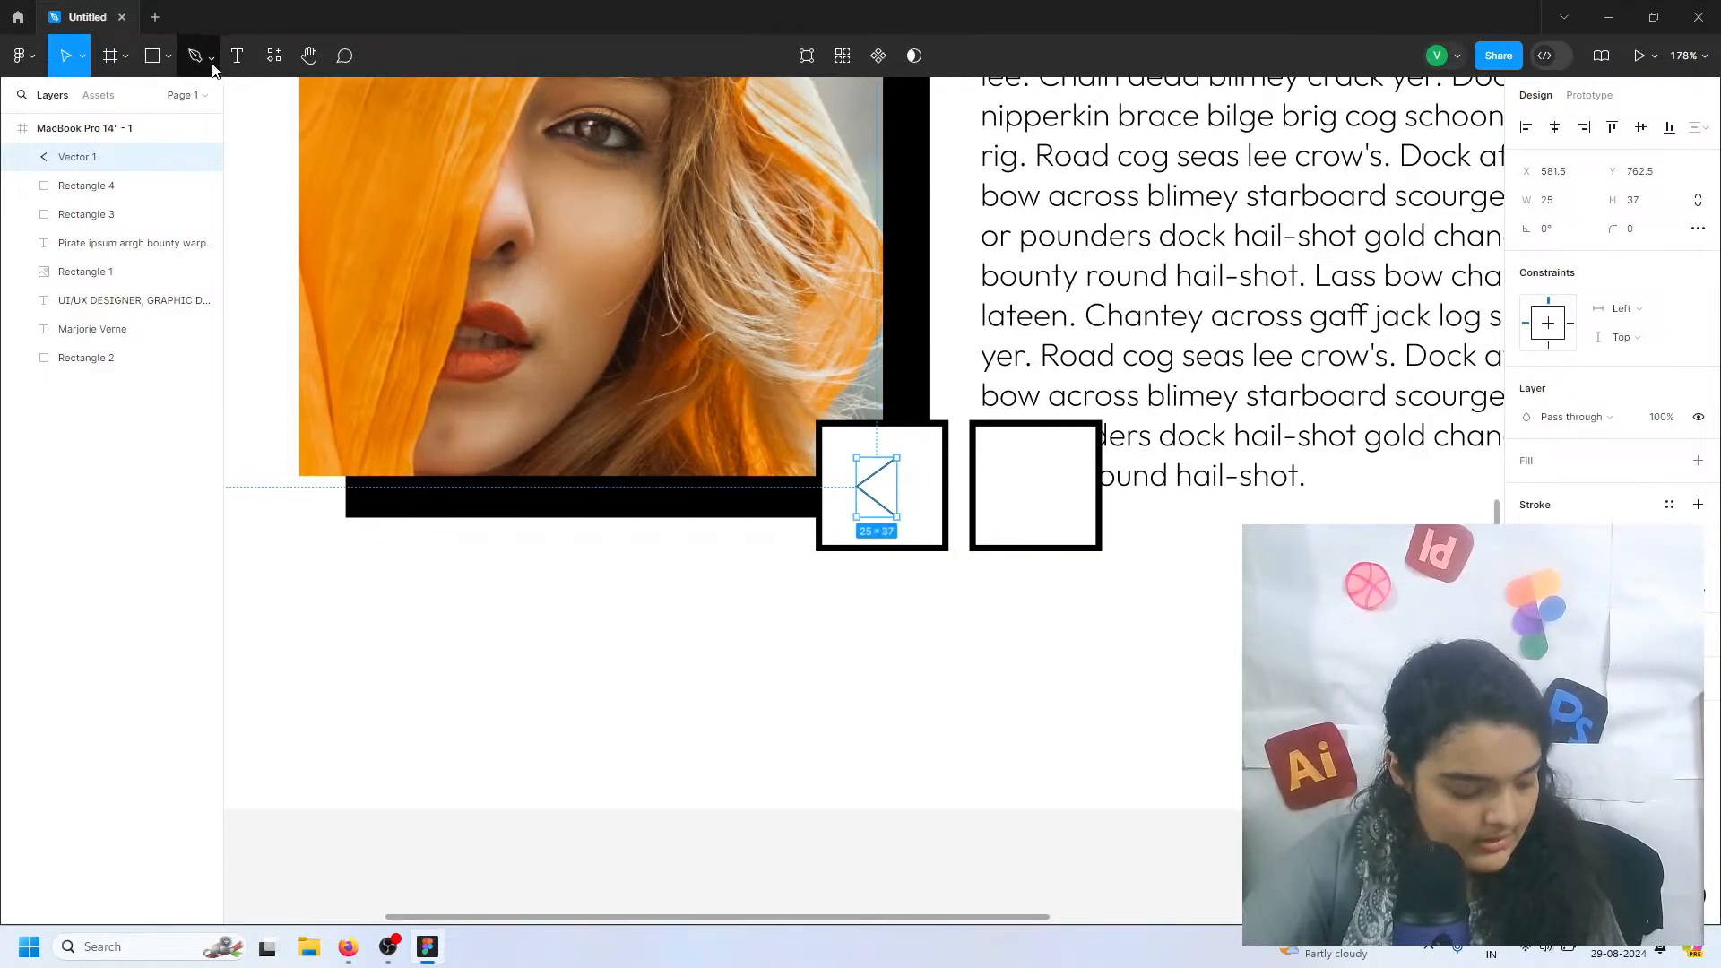
Draw a right-pointing chevron of about 21.5 × 35 inside the right square with the Pen tool
{"action": "left_click", "coordinate": [206, 55]}
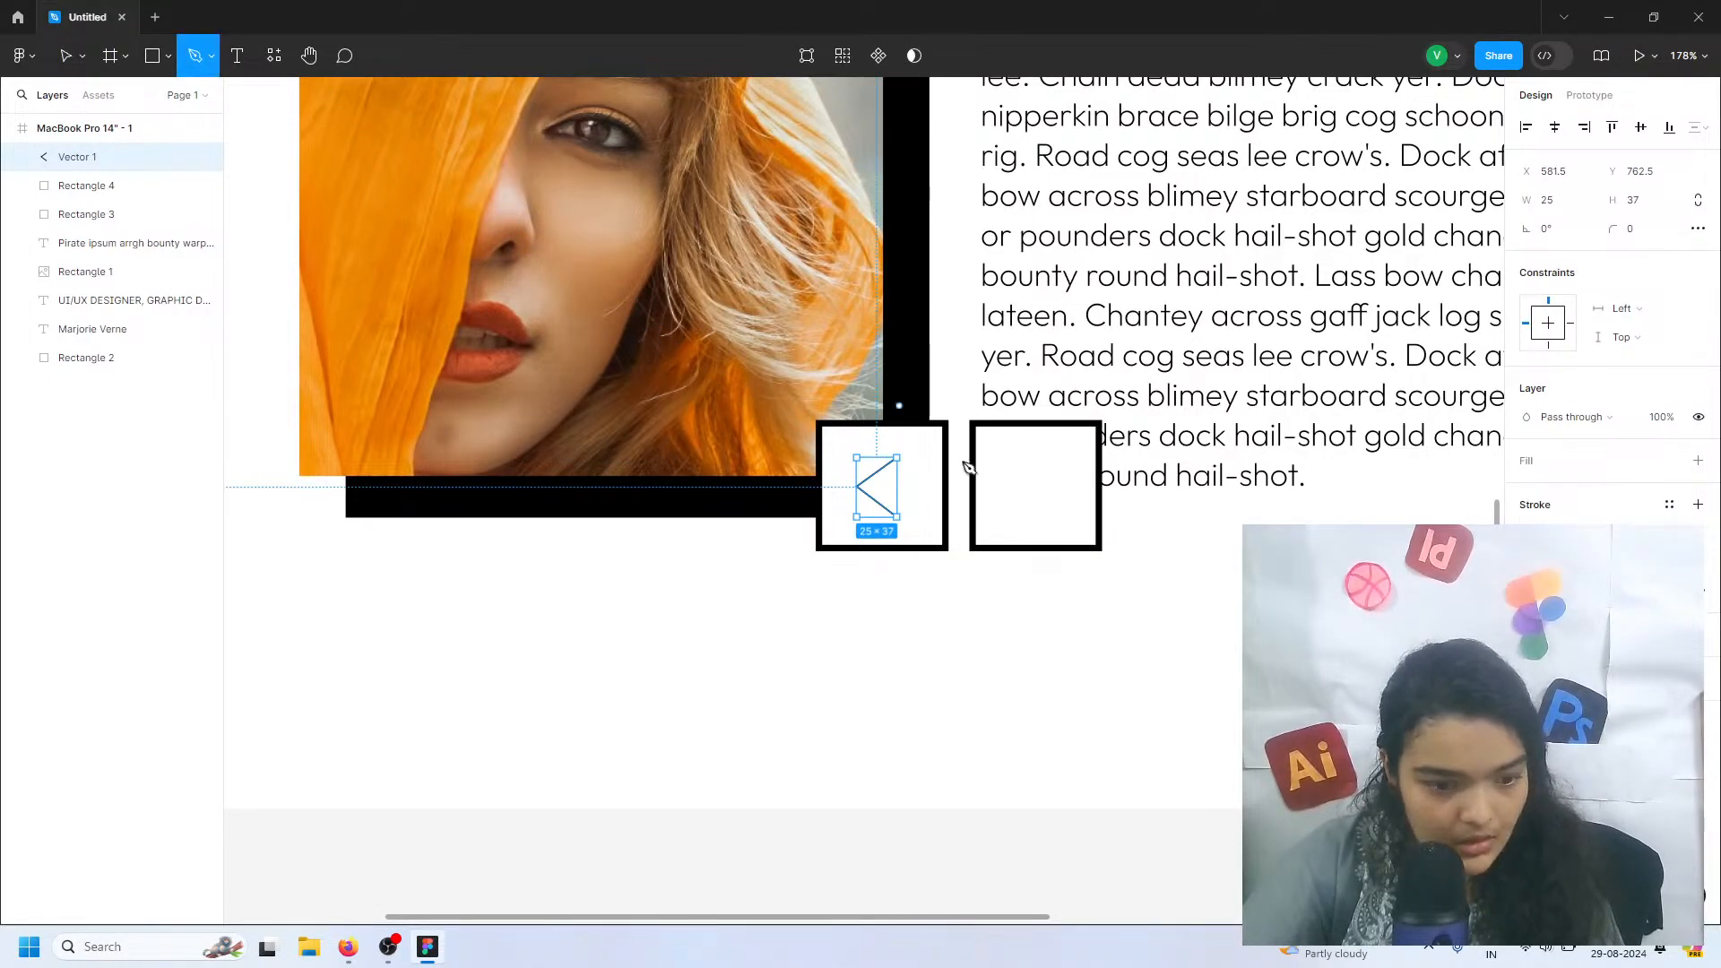
{"action": "left_click", "coordinate": [1030, 458]}
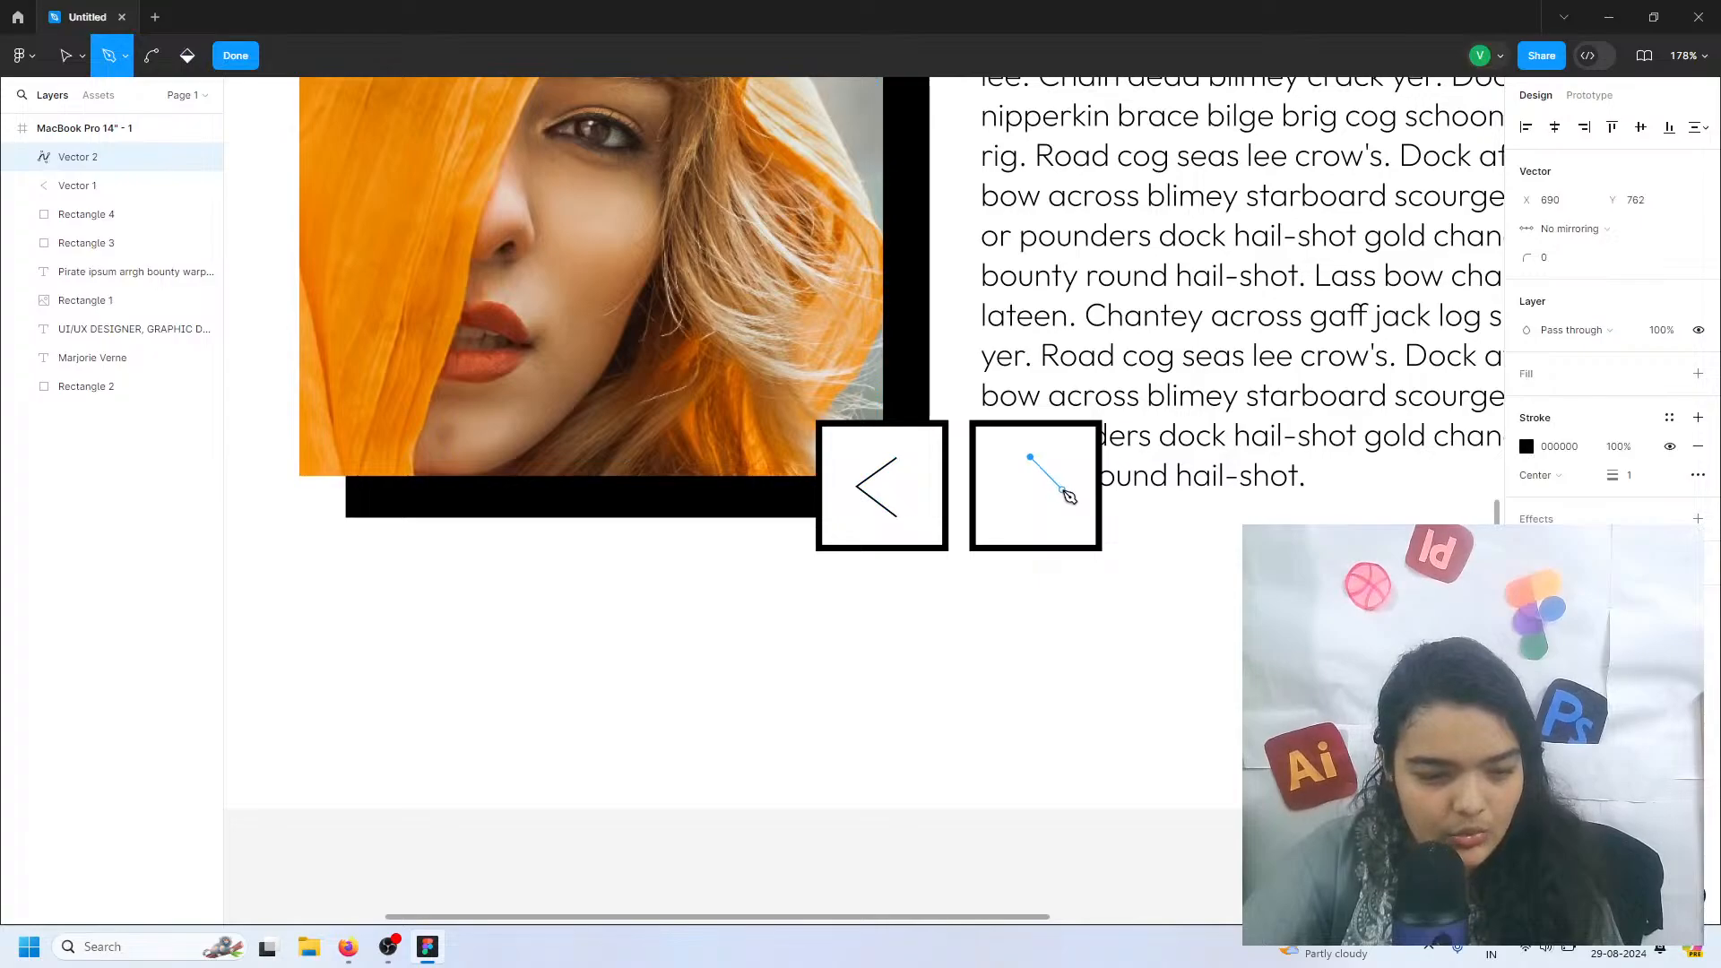
{"action": "left_click", "coordinate": [1064, 483]}
{"action": "left_click", "coordinate": [1030, 511]}
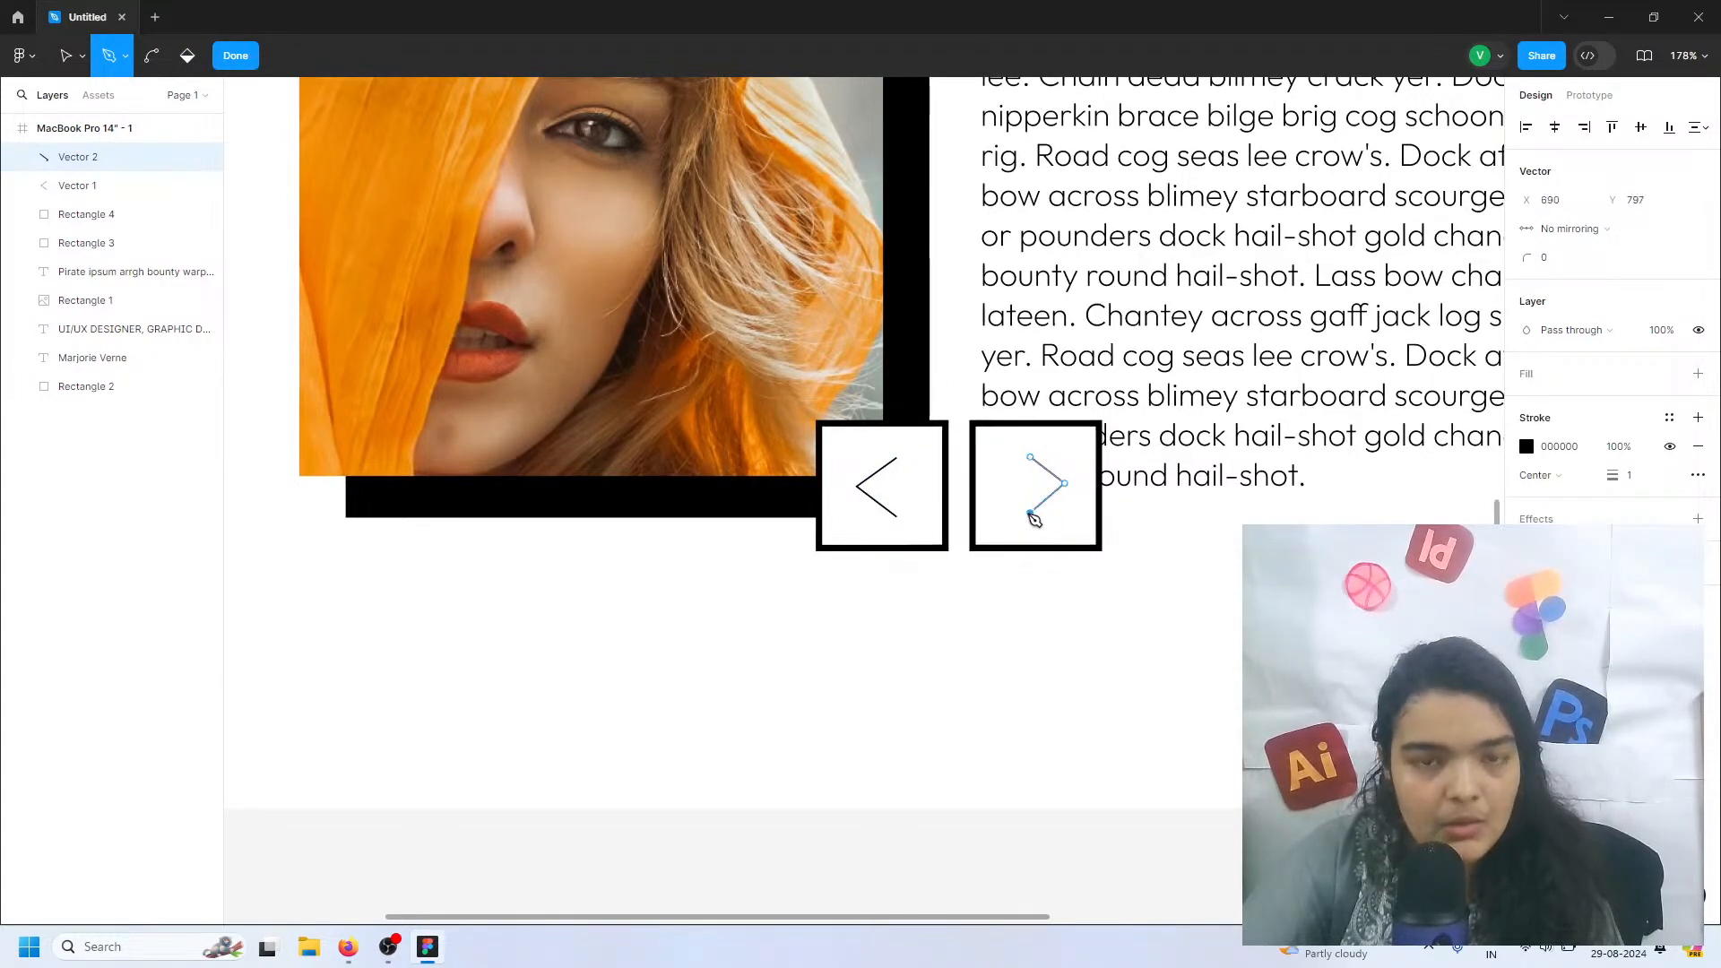
{"action": "left_click", "coordinate": [236, 56]}
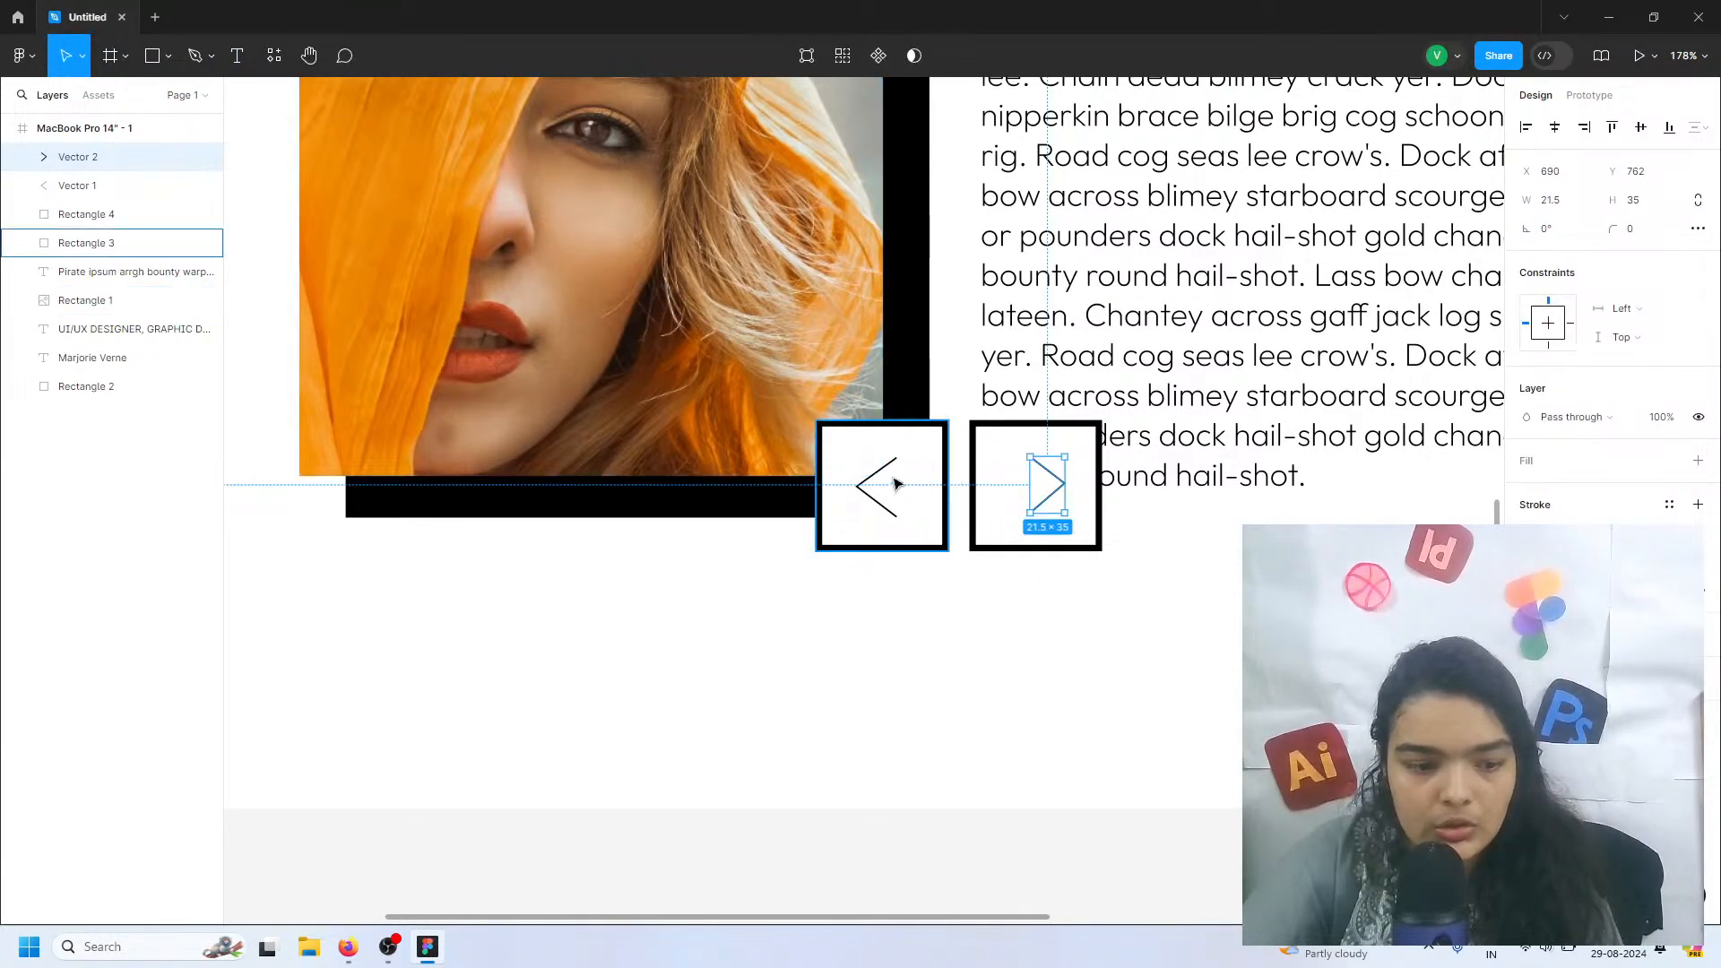
Thicken the left chevron's stroke and set the right chevron's stroke weight to 4
{"action": "left_click", "coordinate": [879, 479]}
{"action": "left_click_drag", "start_coordinate": [1613, 562], "coordinate": [1618, 562]}
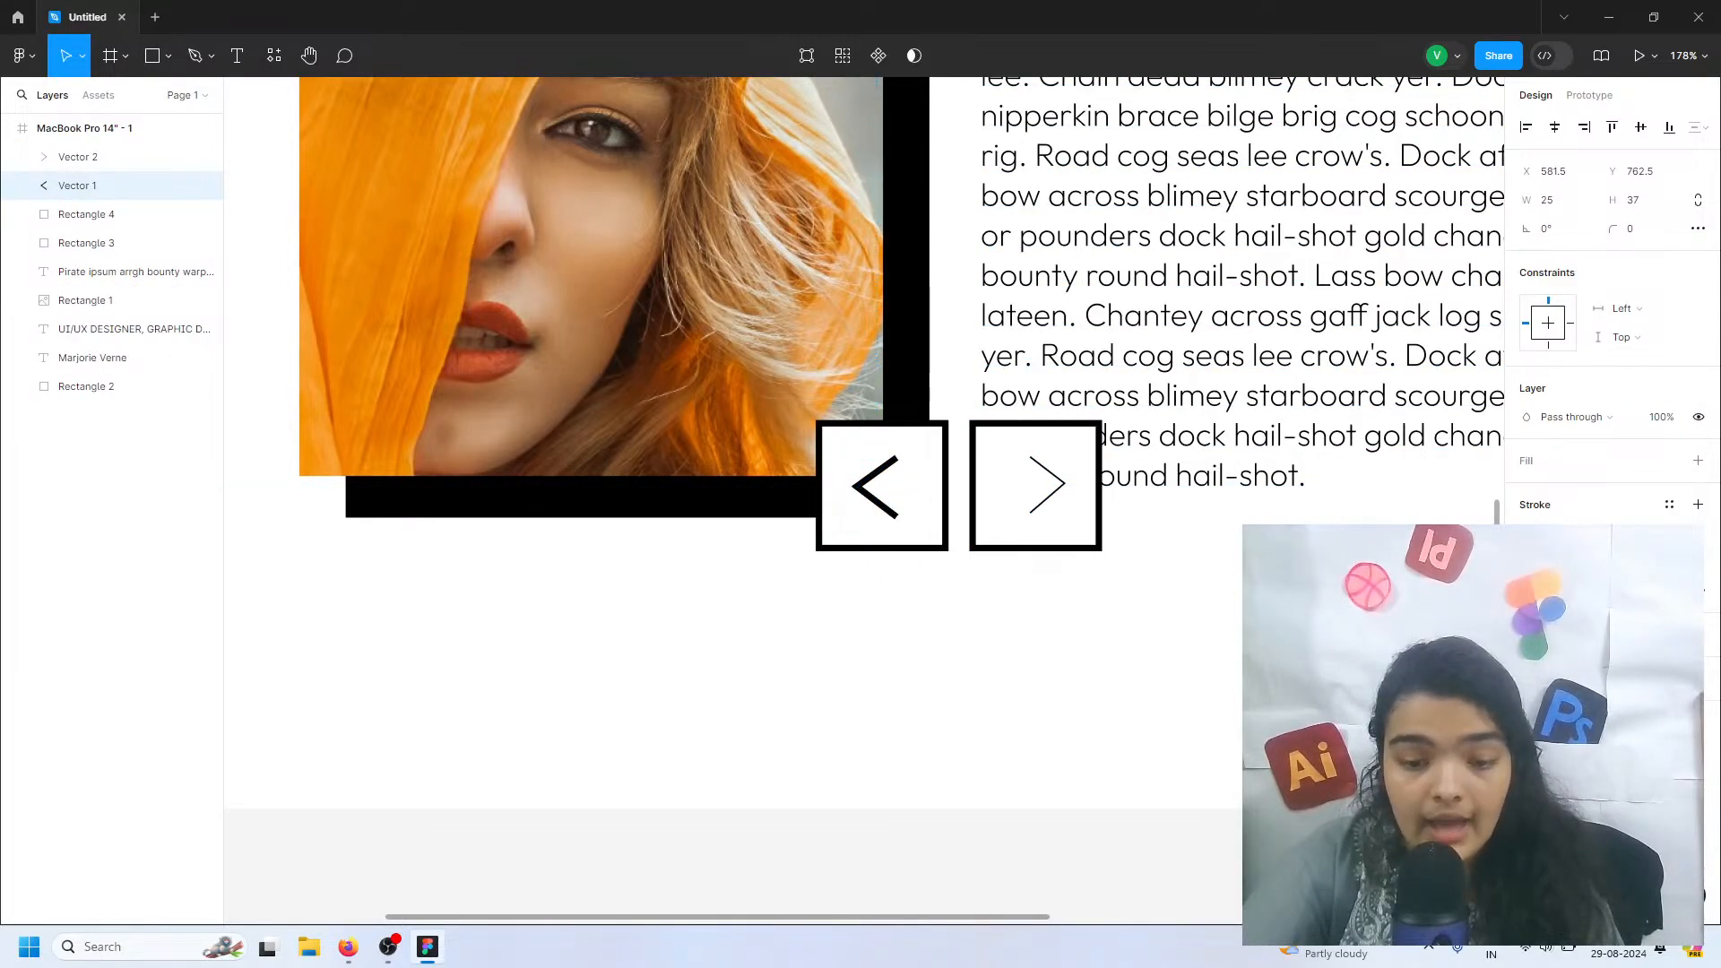
{"action": "left_click", "coordinate": [1047, 489]}
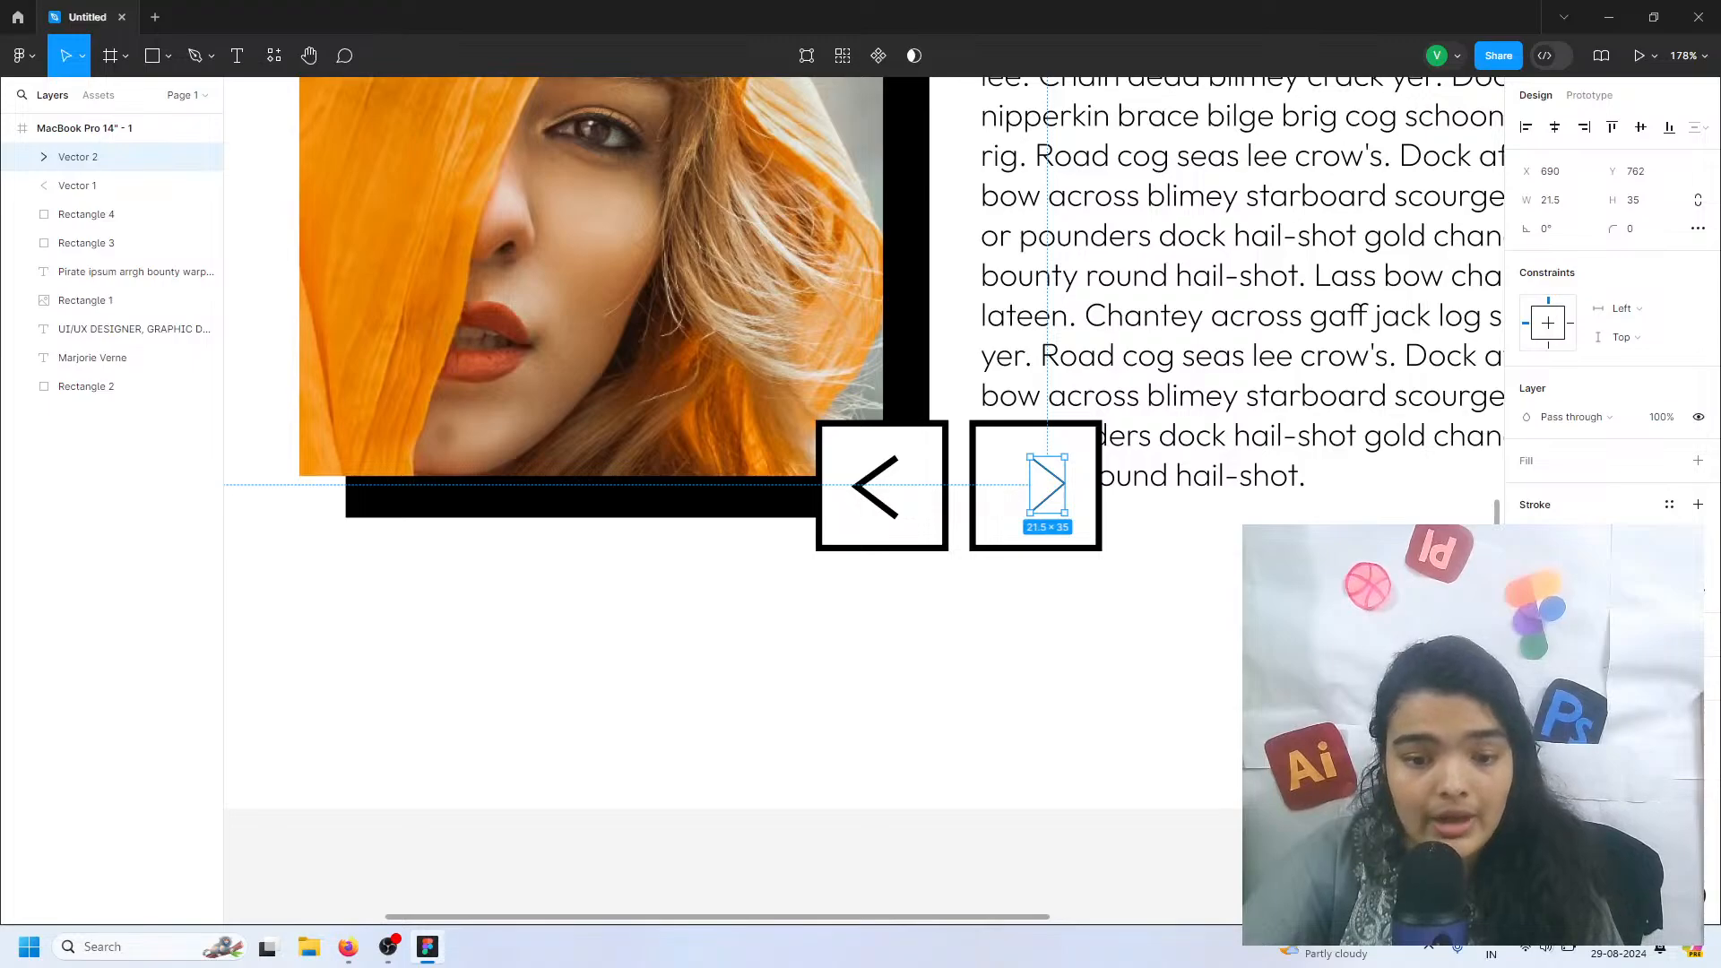
{"action": "type", "text": "4"}
{"action": "key", "text": "Return"}
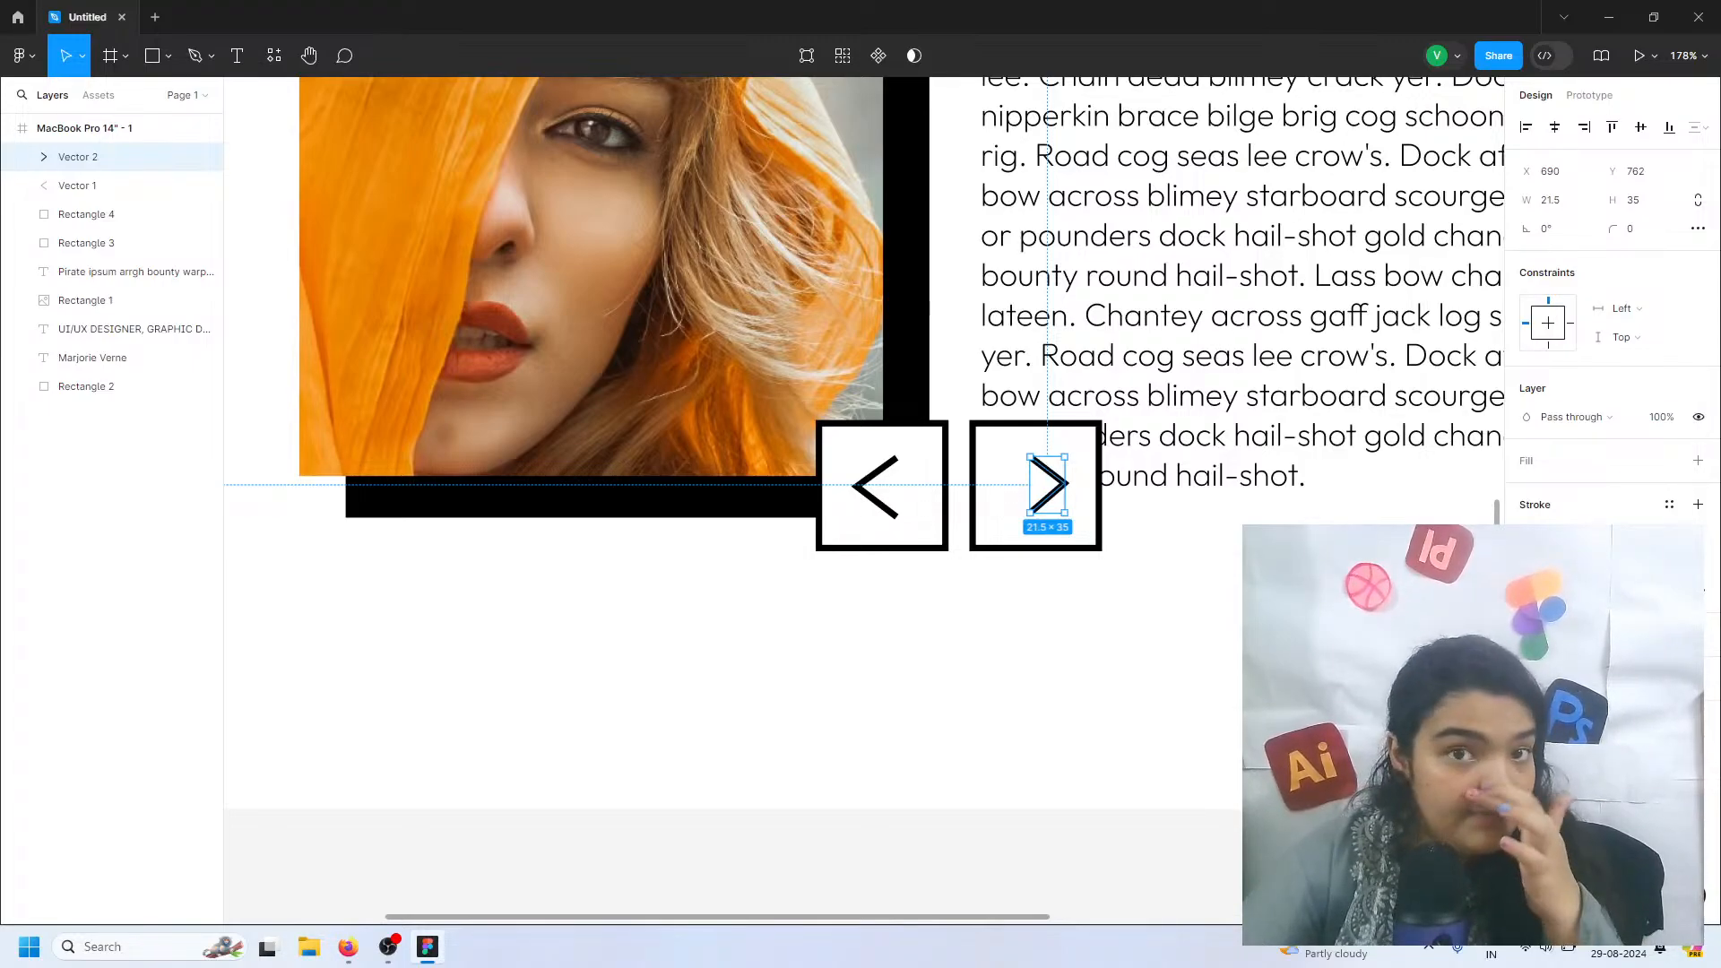
Duplicate the left white square, offset the copy to about X 565, Y 745, and fill it with black 000000
{"action": "left_click", "coordinate": [946, 522]}
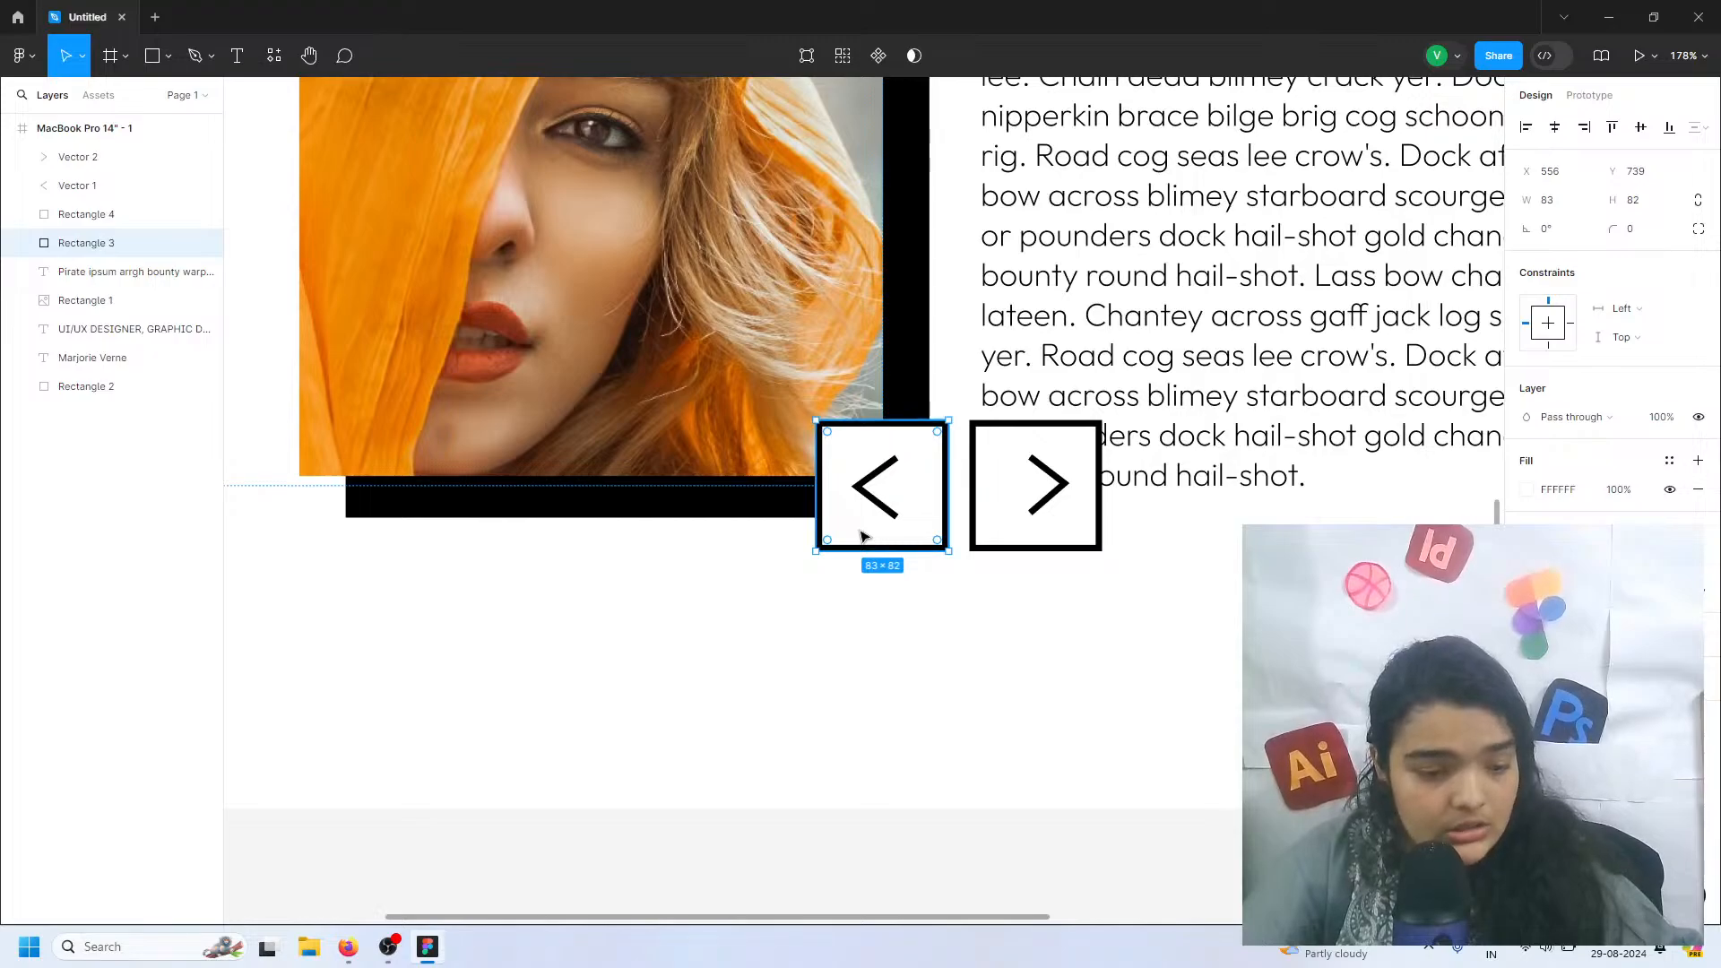
{"action": "left_click_drag", "start_coordinate": [862, 533], "coordinate": [879, 536]}
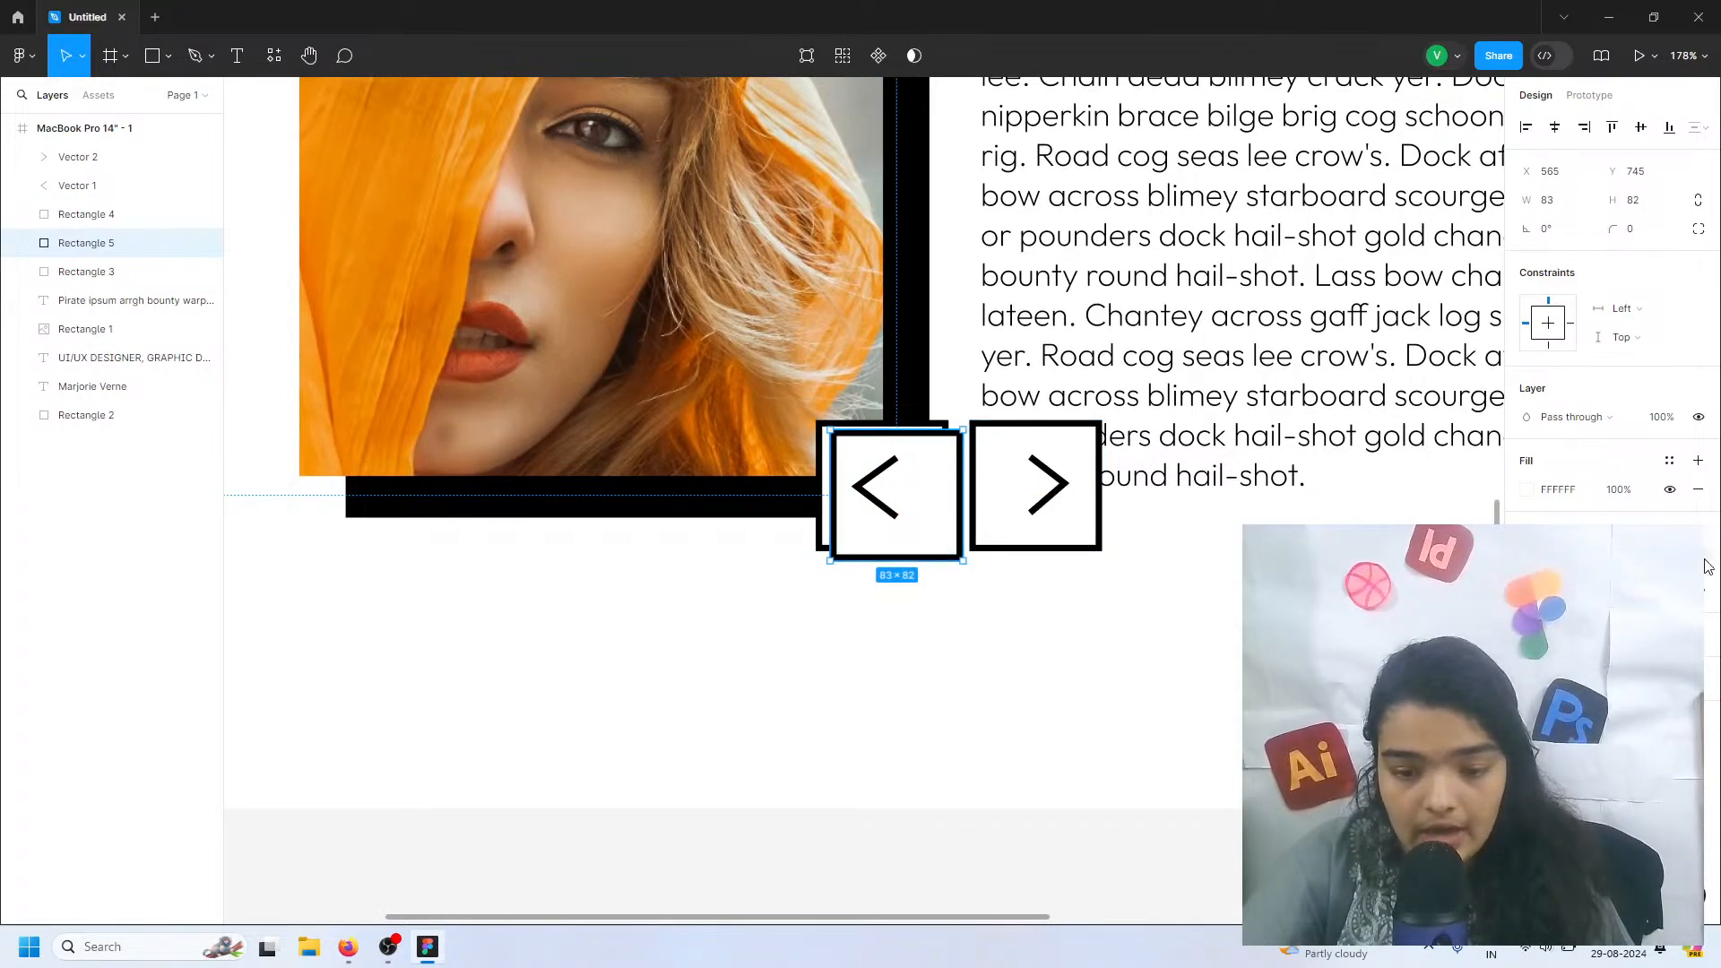
{"action": "left_click", "coordinate": [1526, 489]}
{"action": "left_click", "coordinate": [1421, 490]}
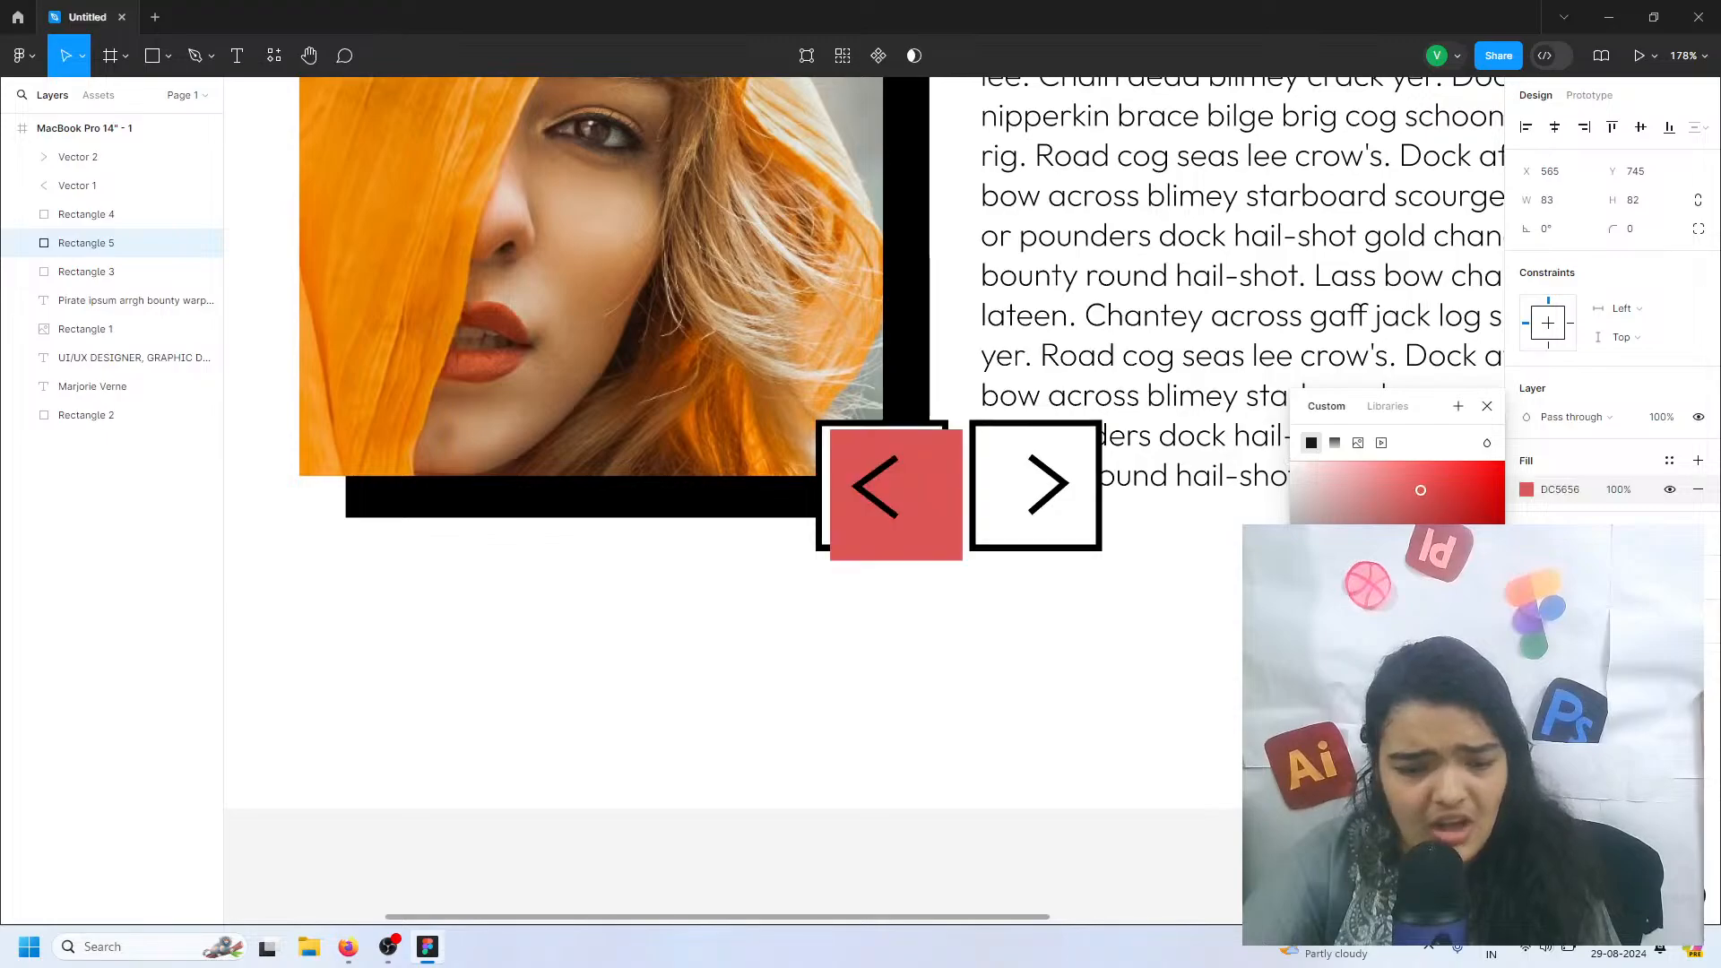
{"action": "key", "text": "ctrl+z"}
Send the black square to the back and place a copy of it behind the right square at about X 659, Y 745
{"action": "right_click", "coordinate": [892, 502]}
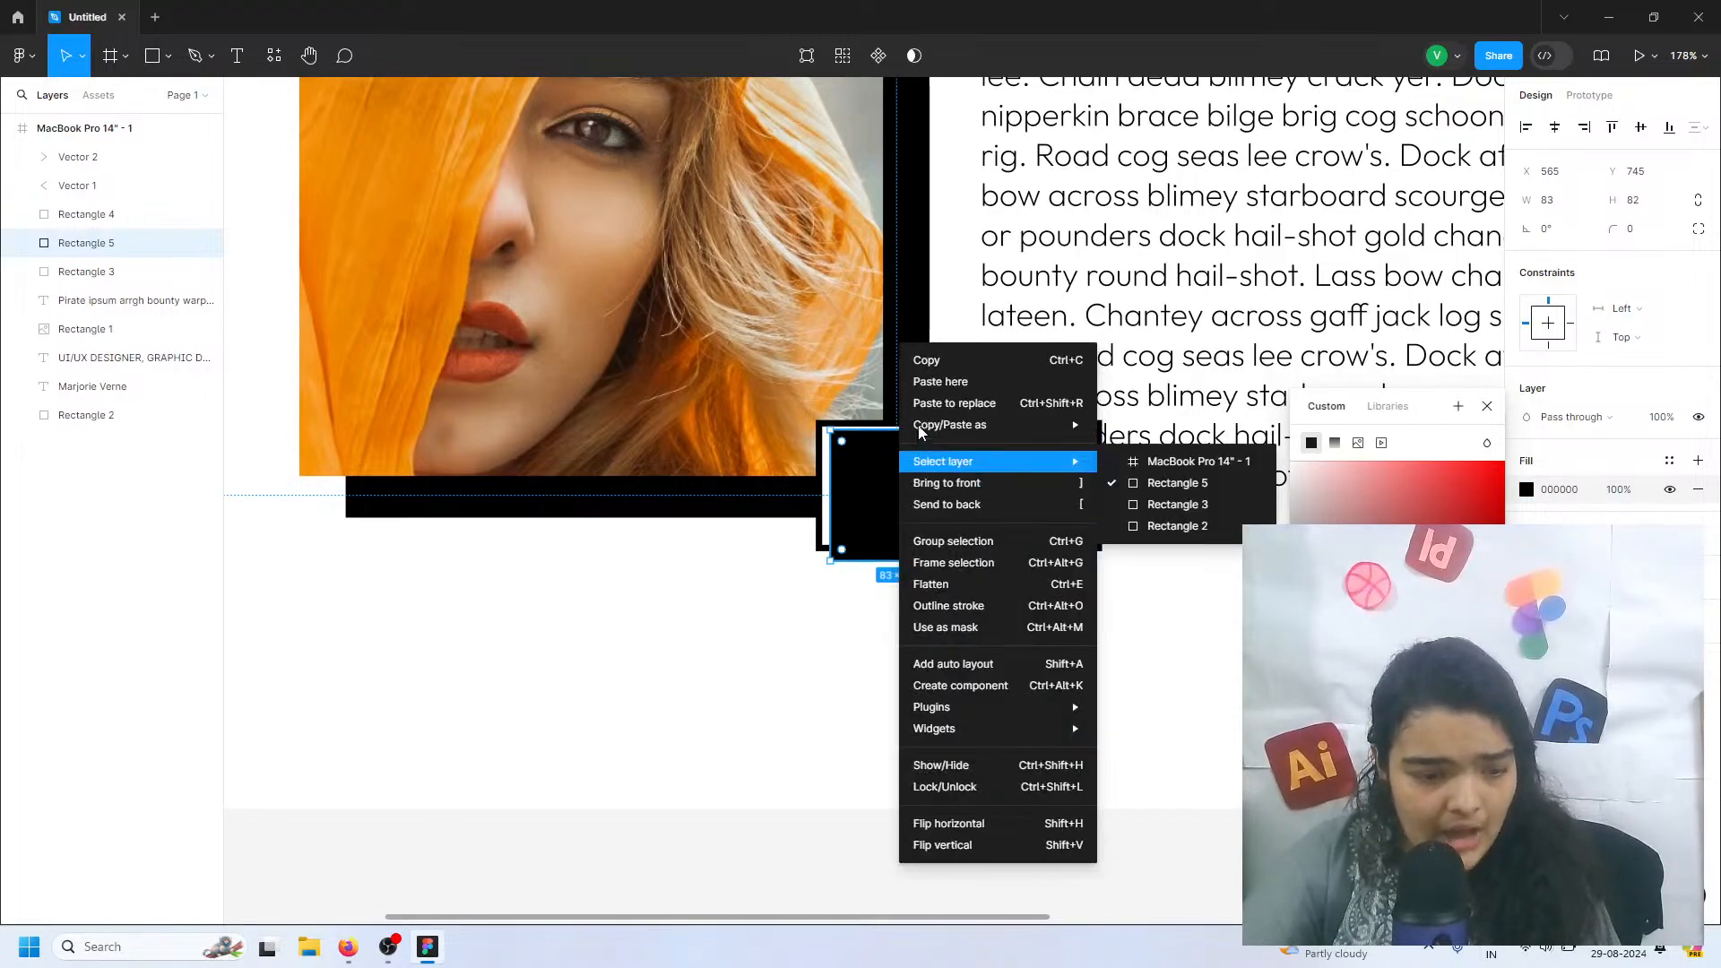
{"action": "left_click", "coordinate": [946, 503]}
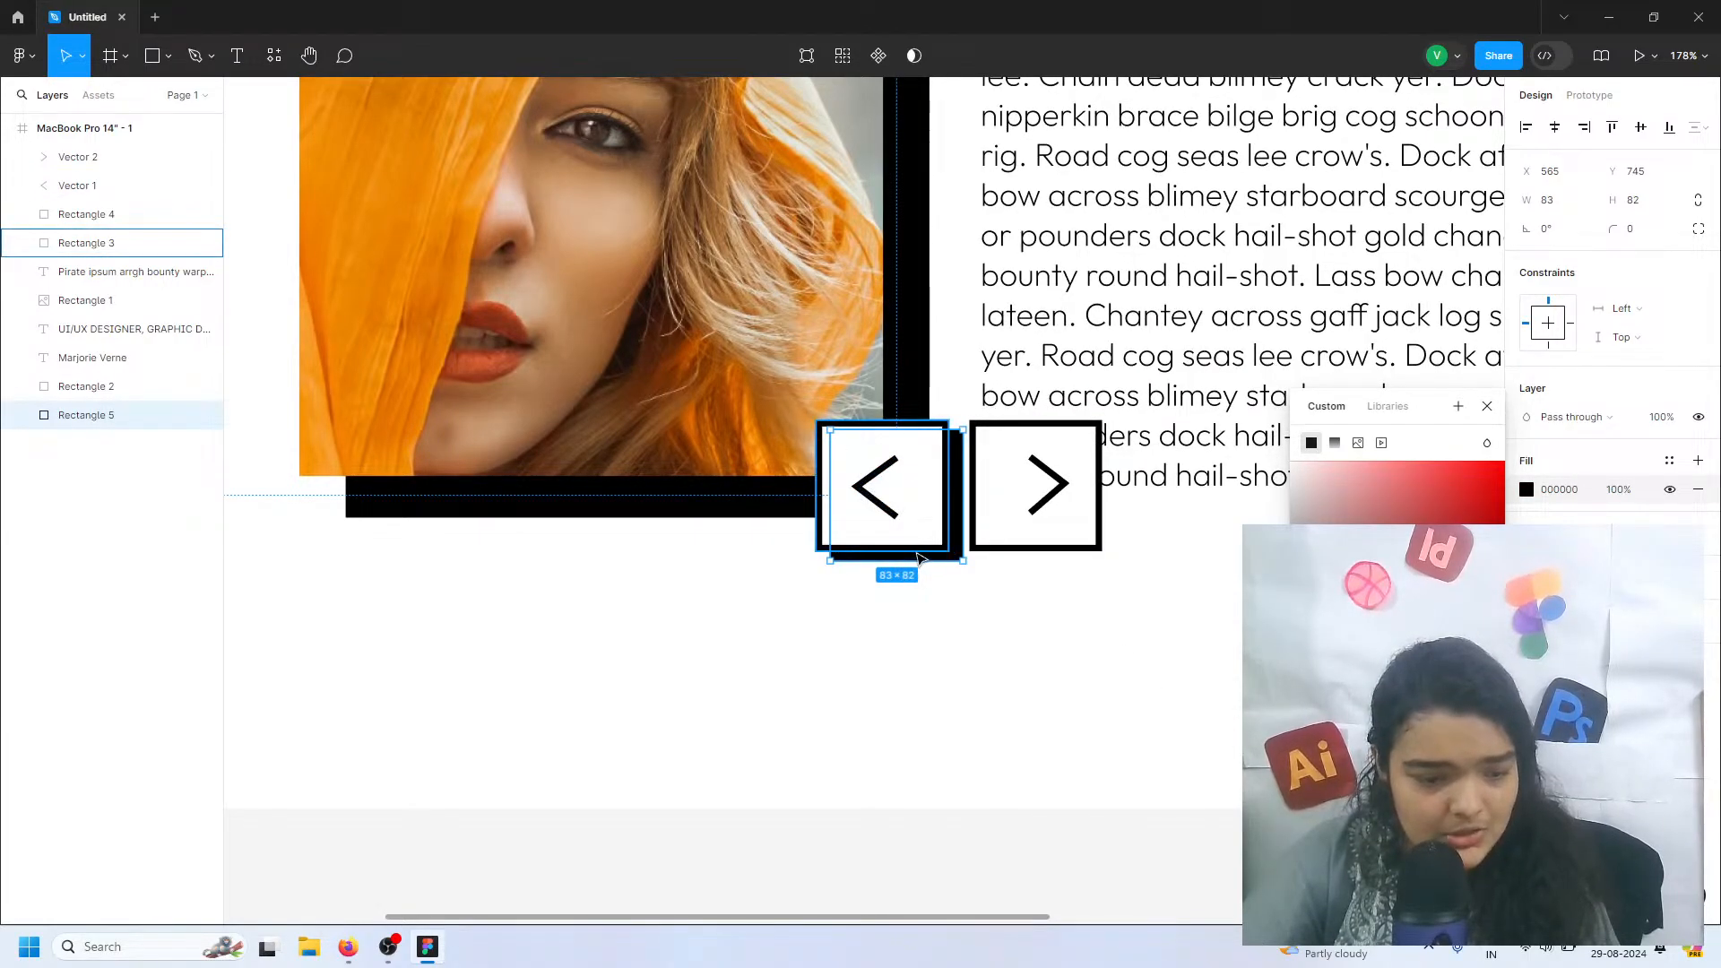
{"action": "left_click_drag", "start_coordinate": [917, 558], "coordinate": [1059, 529]}
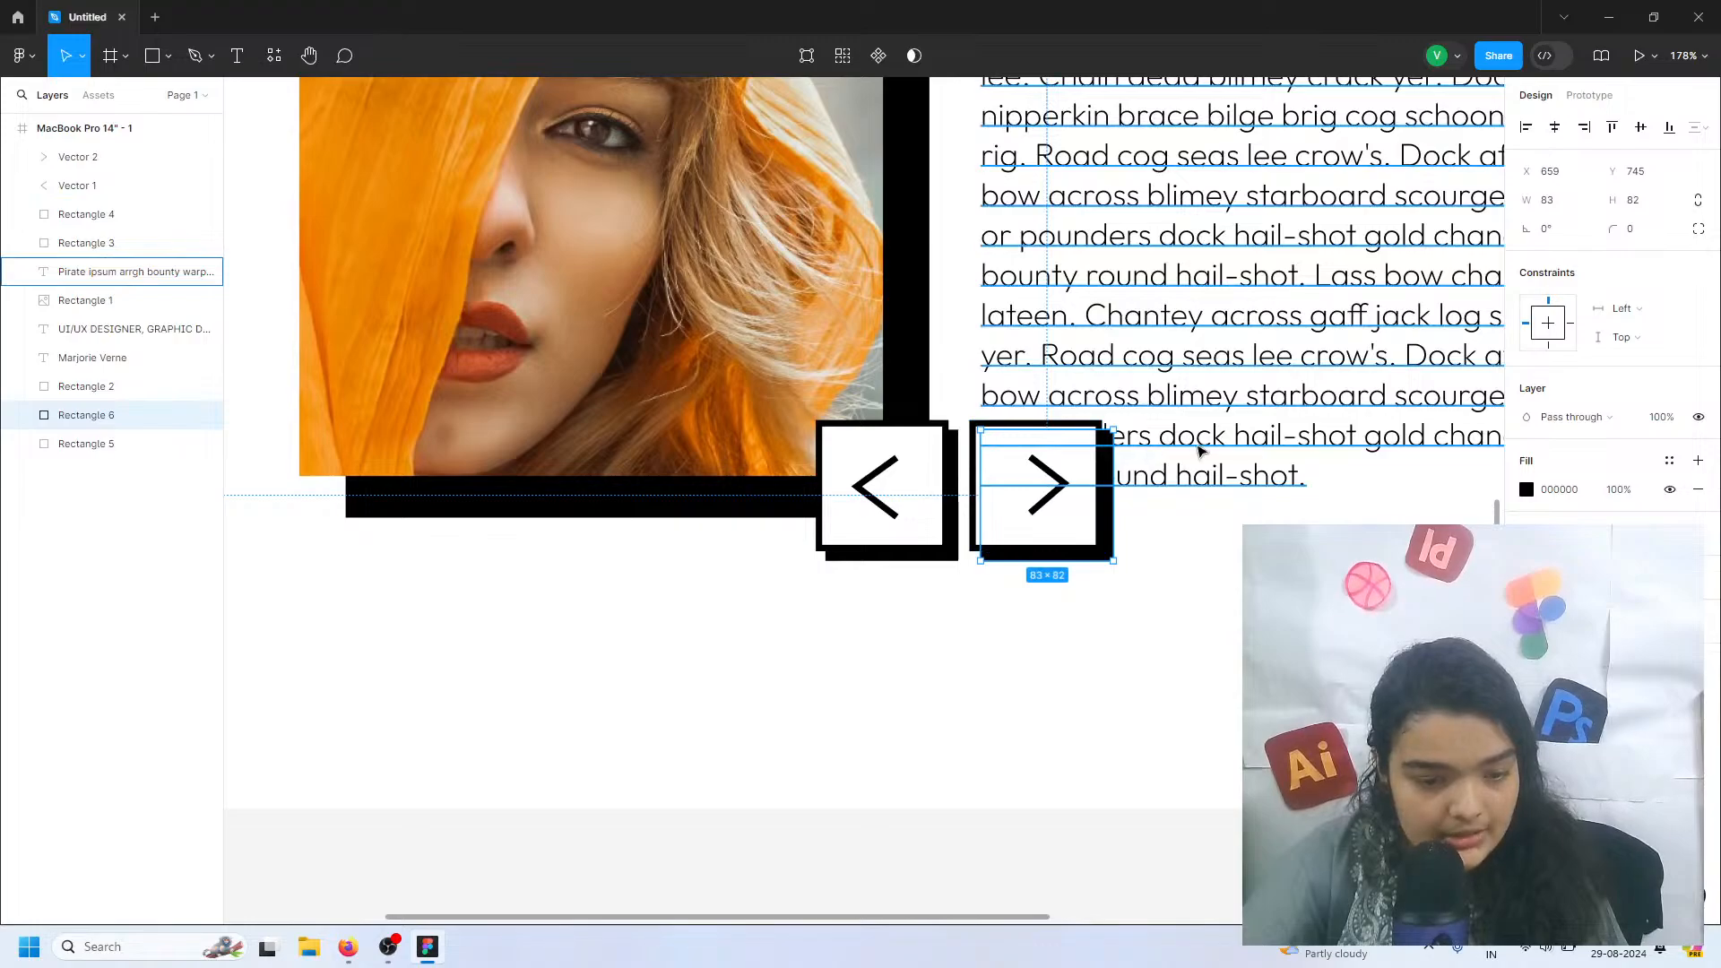
Delete the intro paragraph's text after the last "Road cog seas lee crow's." and narrow its text box to about 408
{"action": "left_click", "coordinate": [1201, 451]}
{"action": "scroll", "coordinate": [1200, 451], "scroll_direction": "down", "scroll_amount": 5}
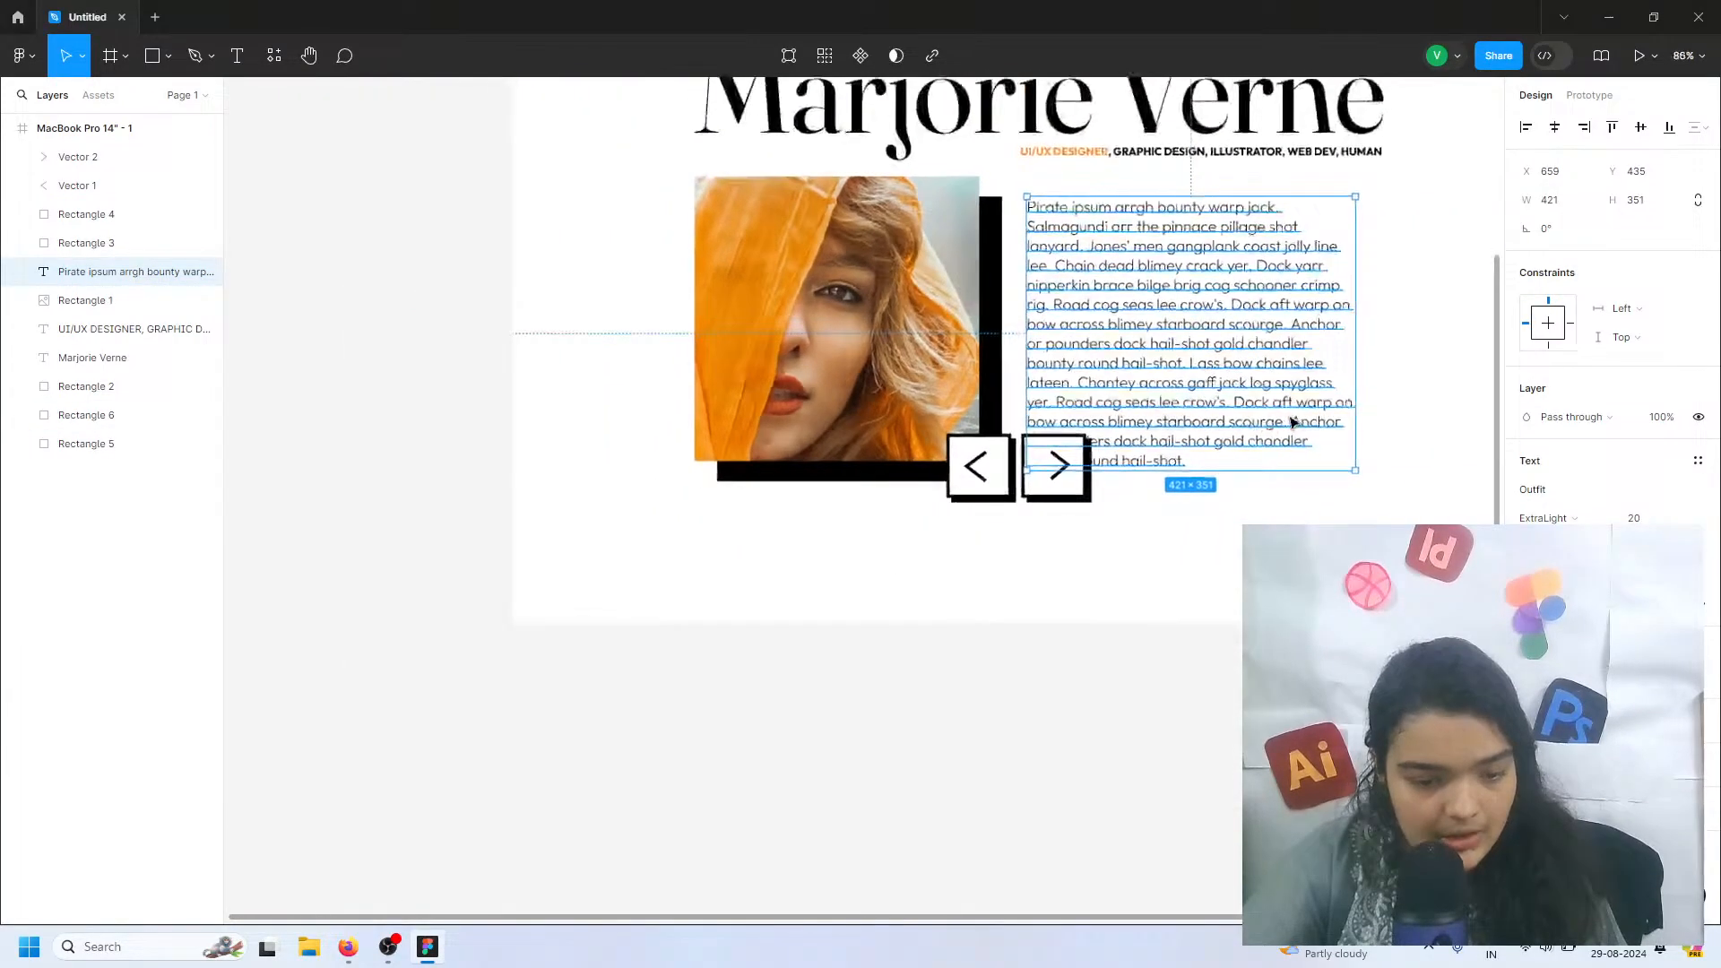
{"action": "double_click", "coordinate": [1299, 418]}
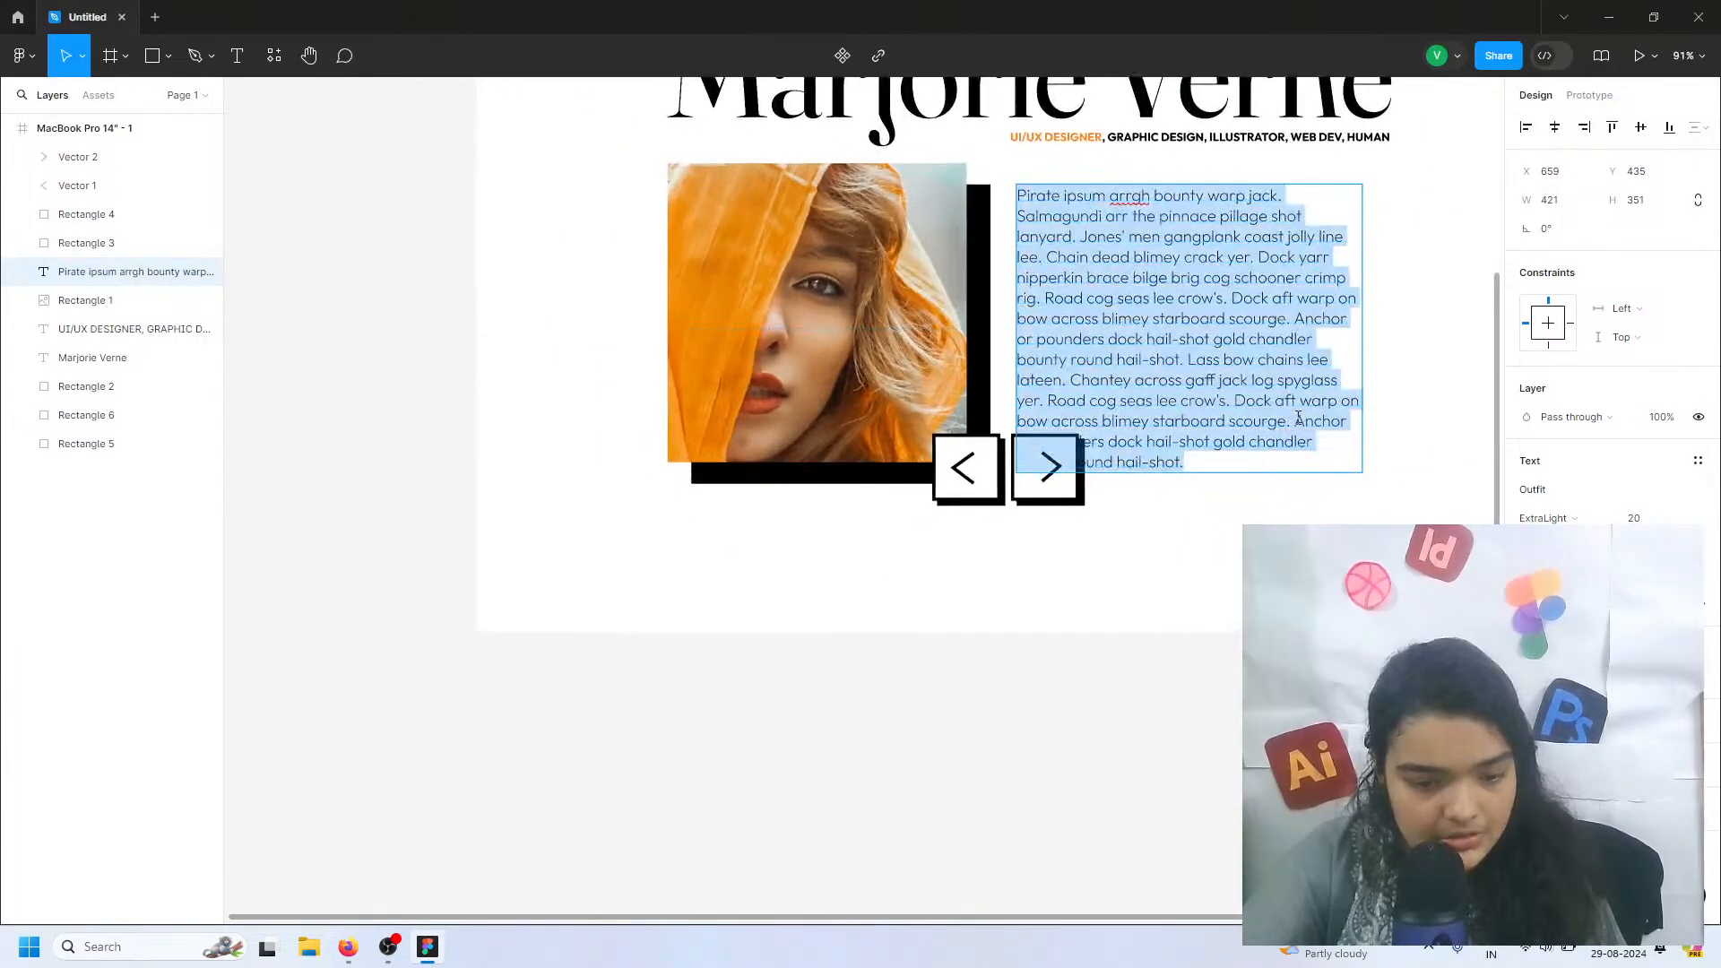
{"action": "left_click", "coordinate": [1298, 418]}
{"action": "left_click_drag", "start_coordinate": [1228, 403], "coordinate": [1263, 464]}
{"action": "key", "text": "BackSpace"}
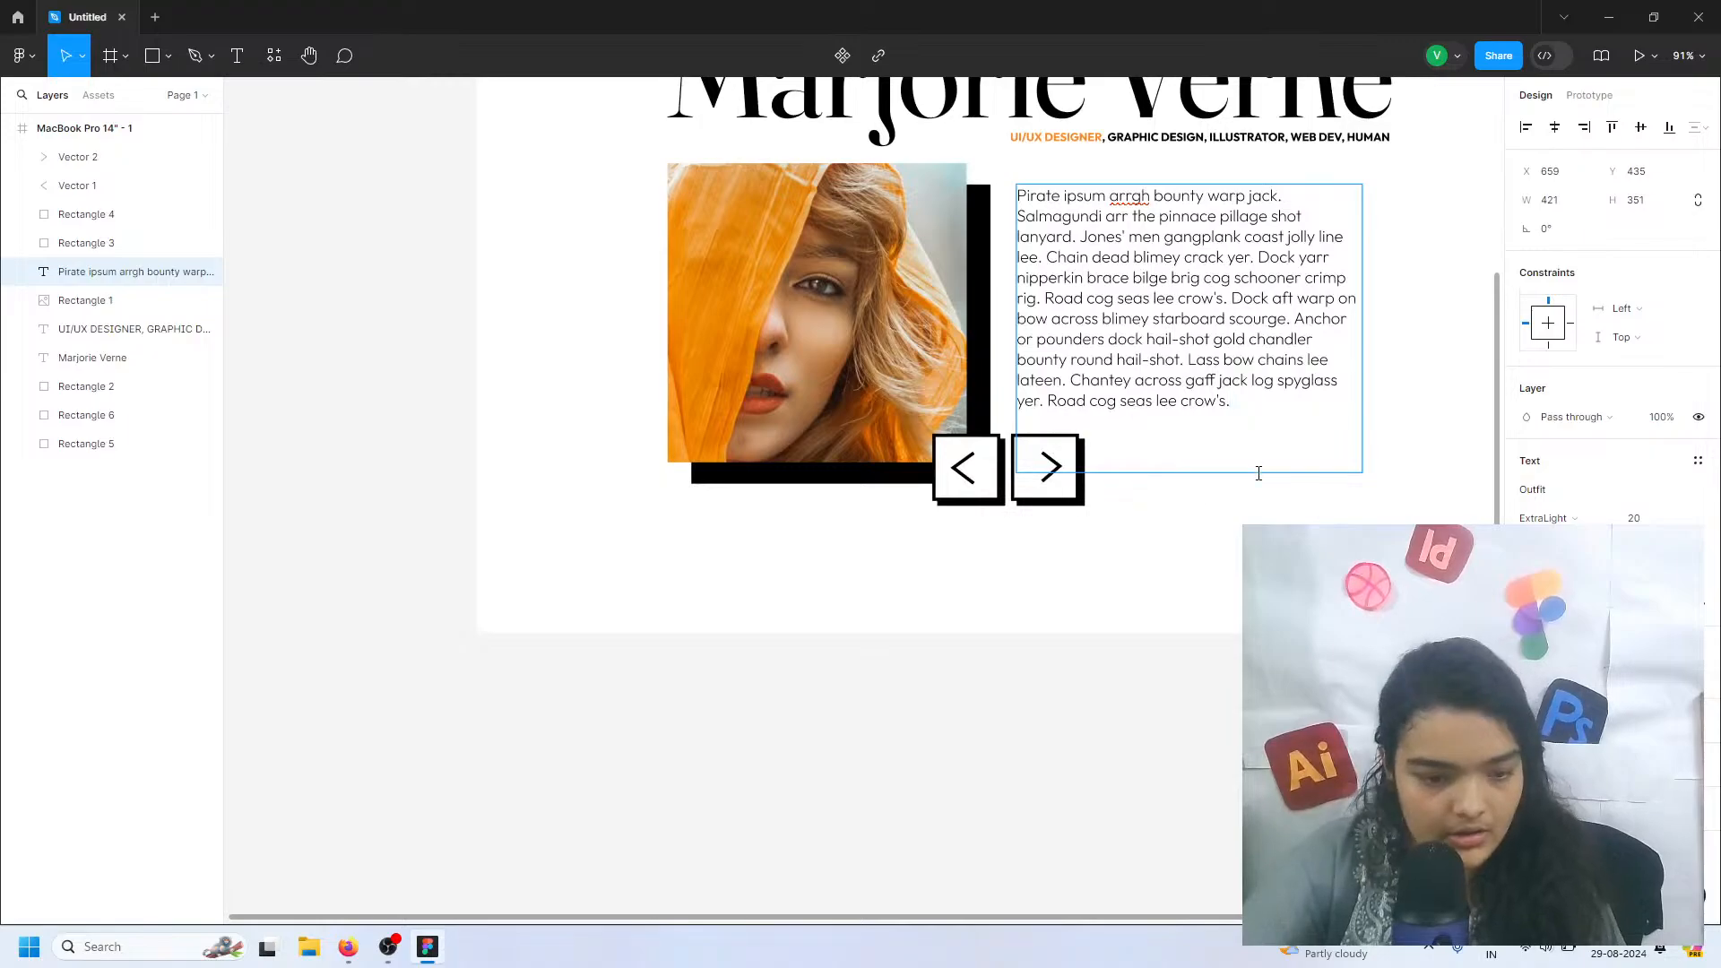
{"action": "key", "text": "Escape"}
{"action": "left_click_drag", "start_coordinate": [1362, 336], "coordinate": [1351, 305]}
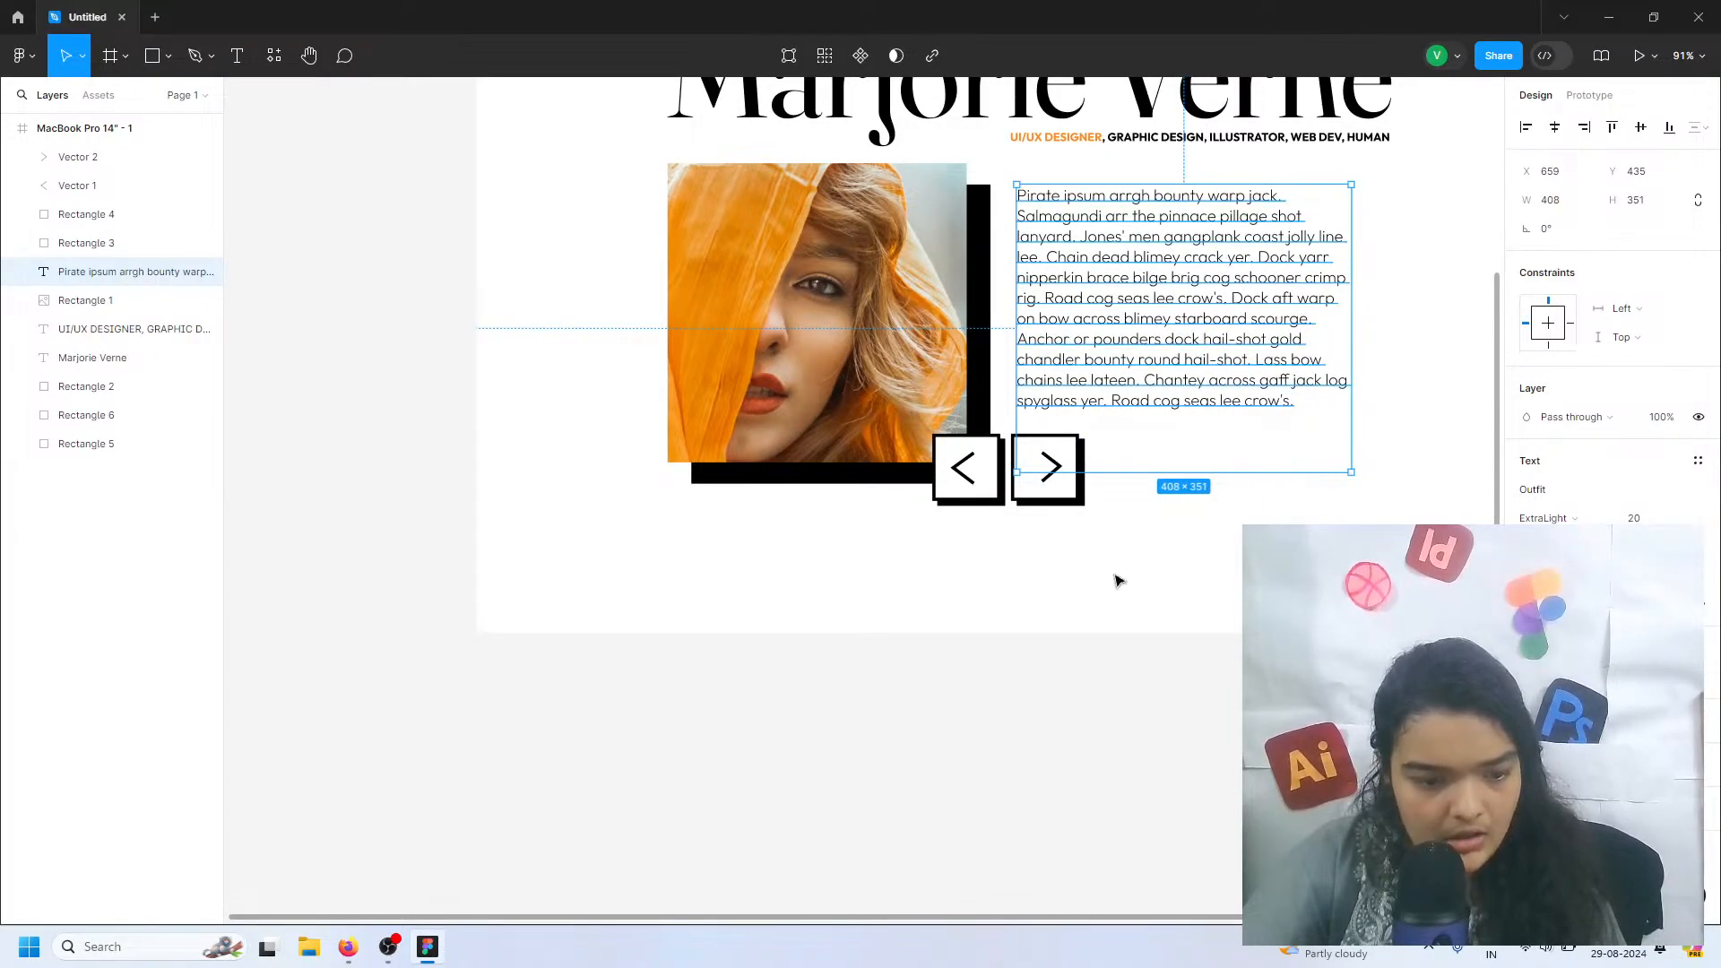
{"action": "left_click", "coordinate": [1115, 579]}
Shift the right-pointing chevron slightly left to centre it in its square
{"action": "scroll", "coordinate": [1053, 462], "scroll_direction": "up", "scroll_amount": 5, "text": "ctrl"}
{"action": "left_click", "coordinate": [1063, 480]}
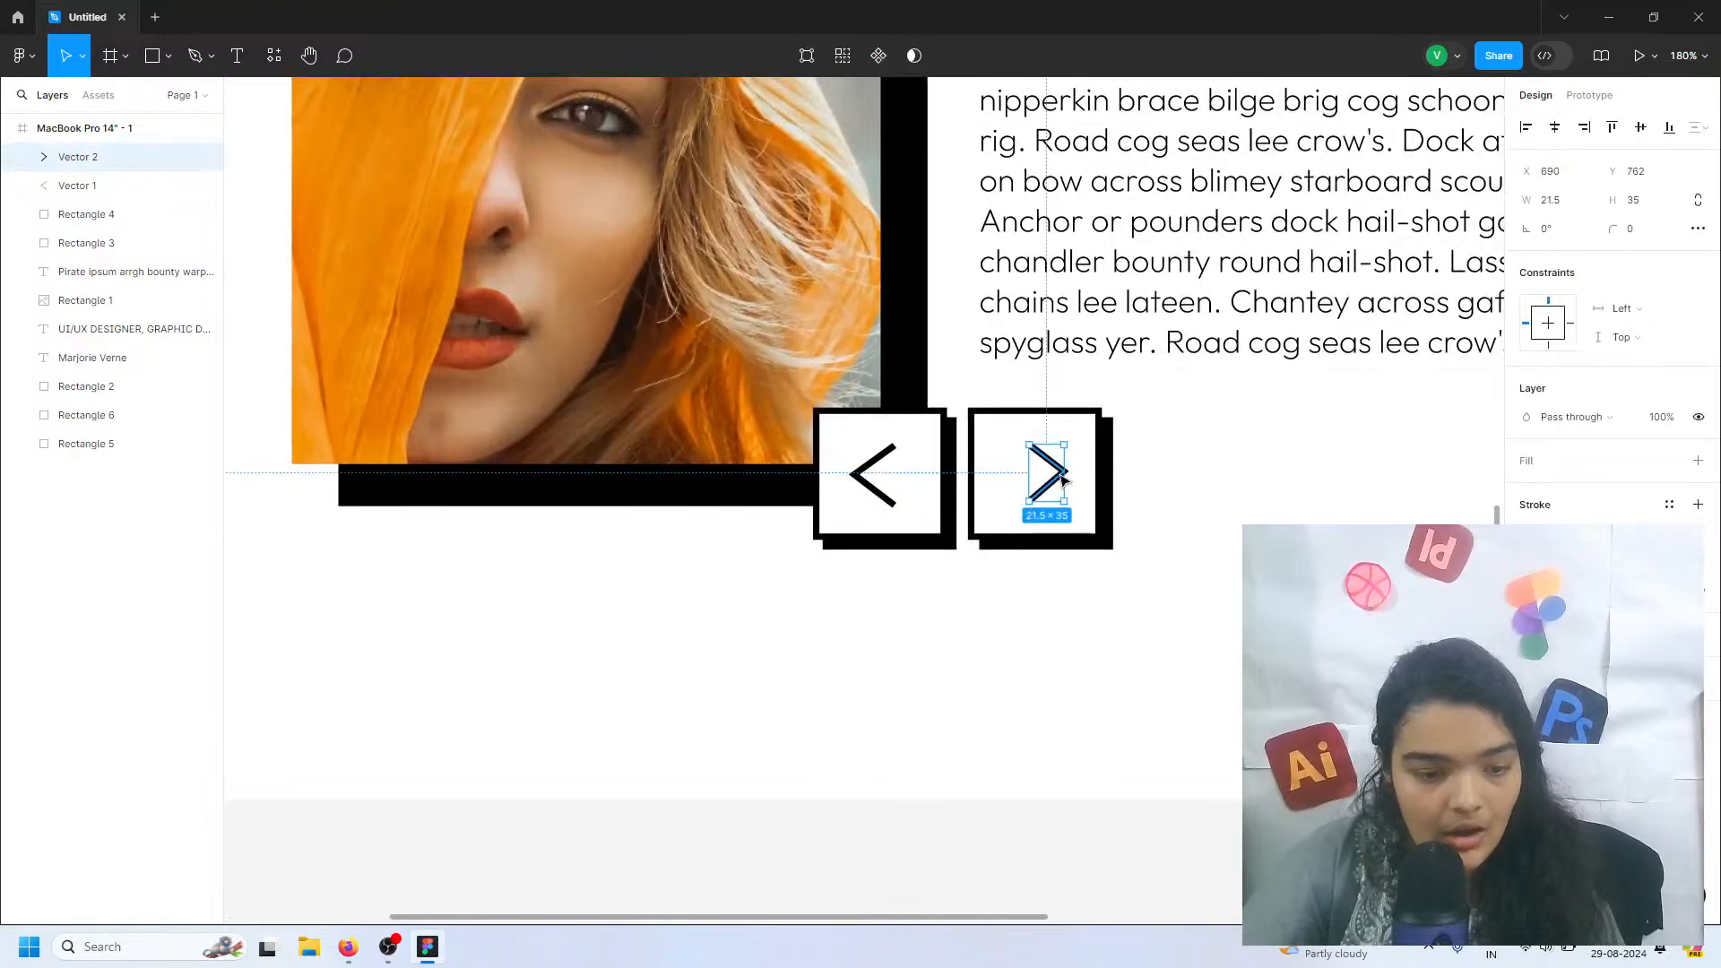
{"action": "left_click_drag", "start_coordinate": [1063, 479], "coordinate": [1049, 478]}
{"action": "left_click", "coordinate": [874, 489]}
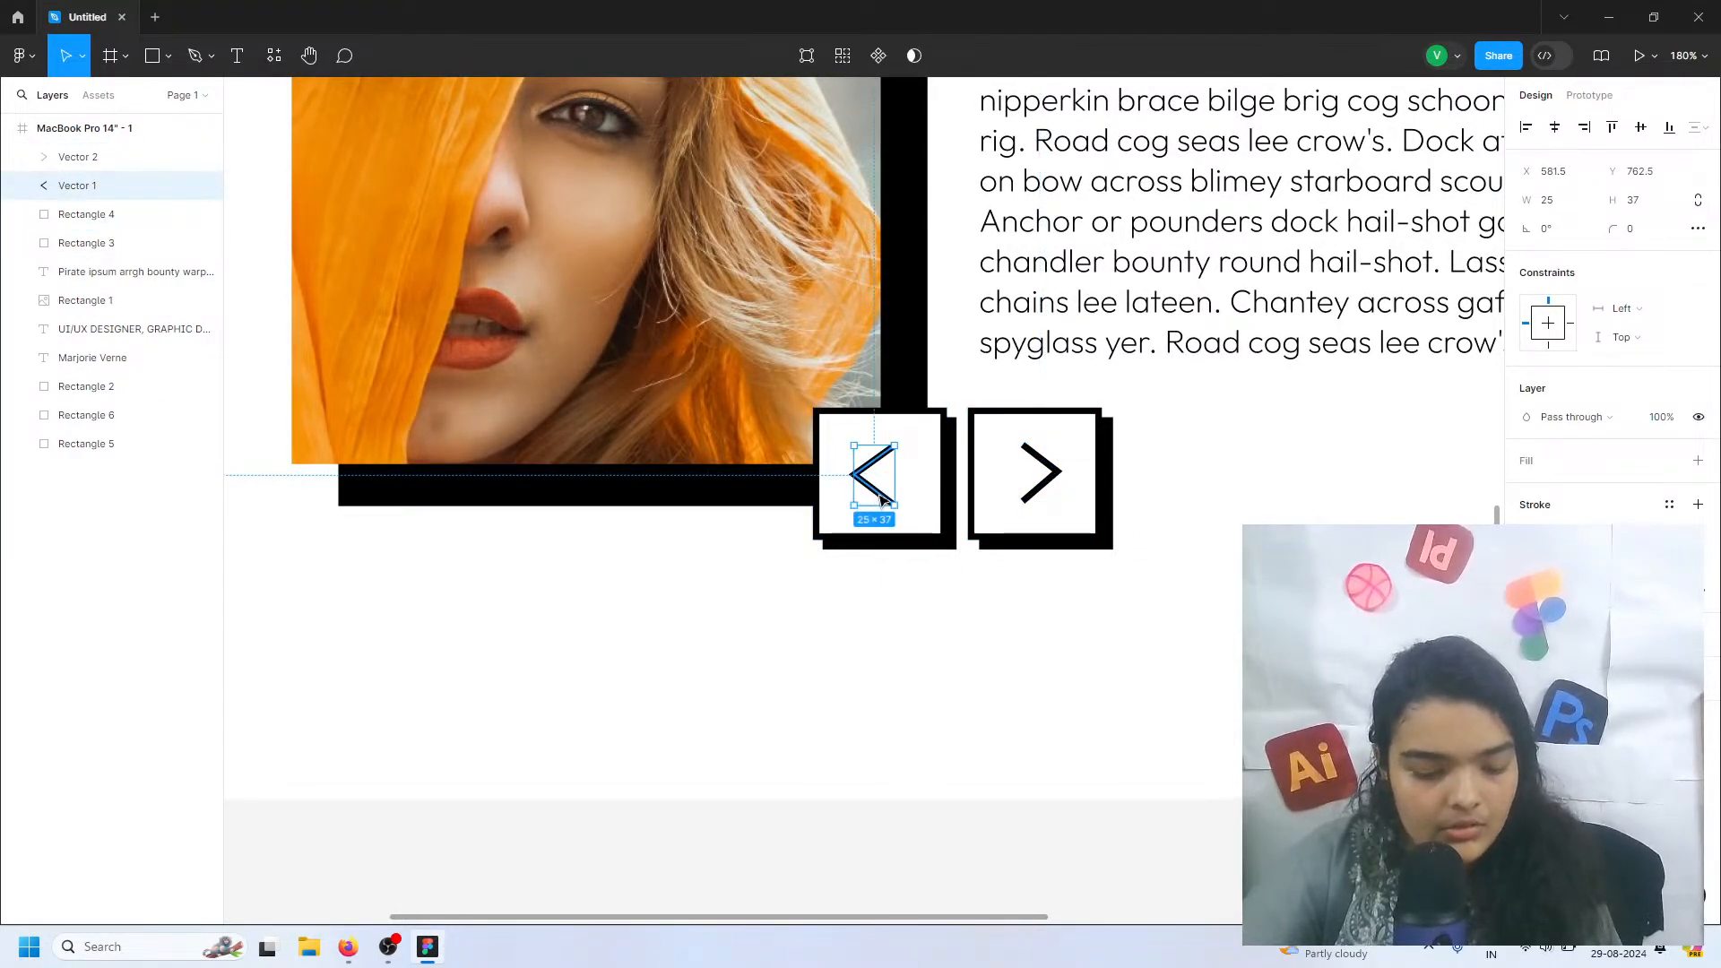
{"action": "left_click", "coordinate": [822, 638]}
Duplicate the whole MacBook Pro 14" - 1 frame beside the original
{"action": "scroll", "coordinate": [797, 587], "scroll_direction": "down", "scroll_amount": 5}
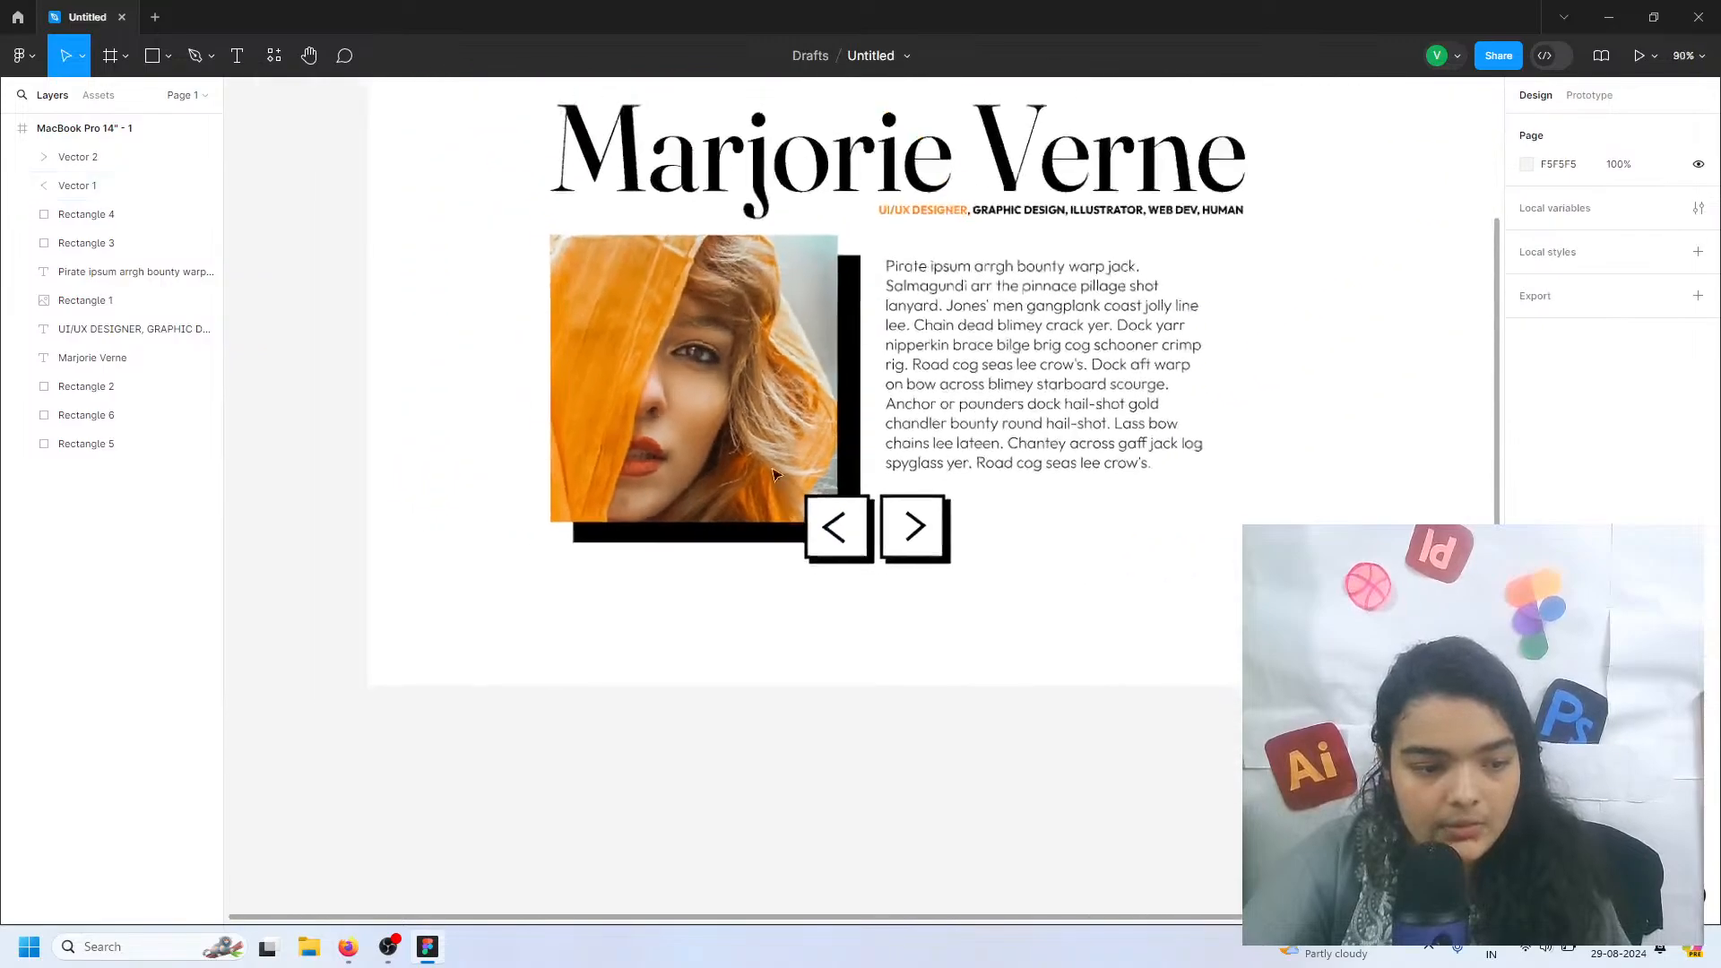
{"action": "scroll", "coordinate": [758, 443], "scroll_direction": "up", "scroll_amount": 1}
{"action": "scroll", "coordinate": [714, 349], "scroll_direction": "down", "scroll_amount": 5}
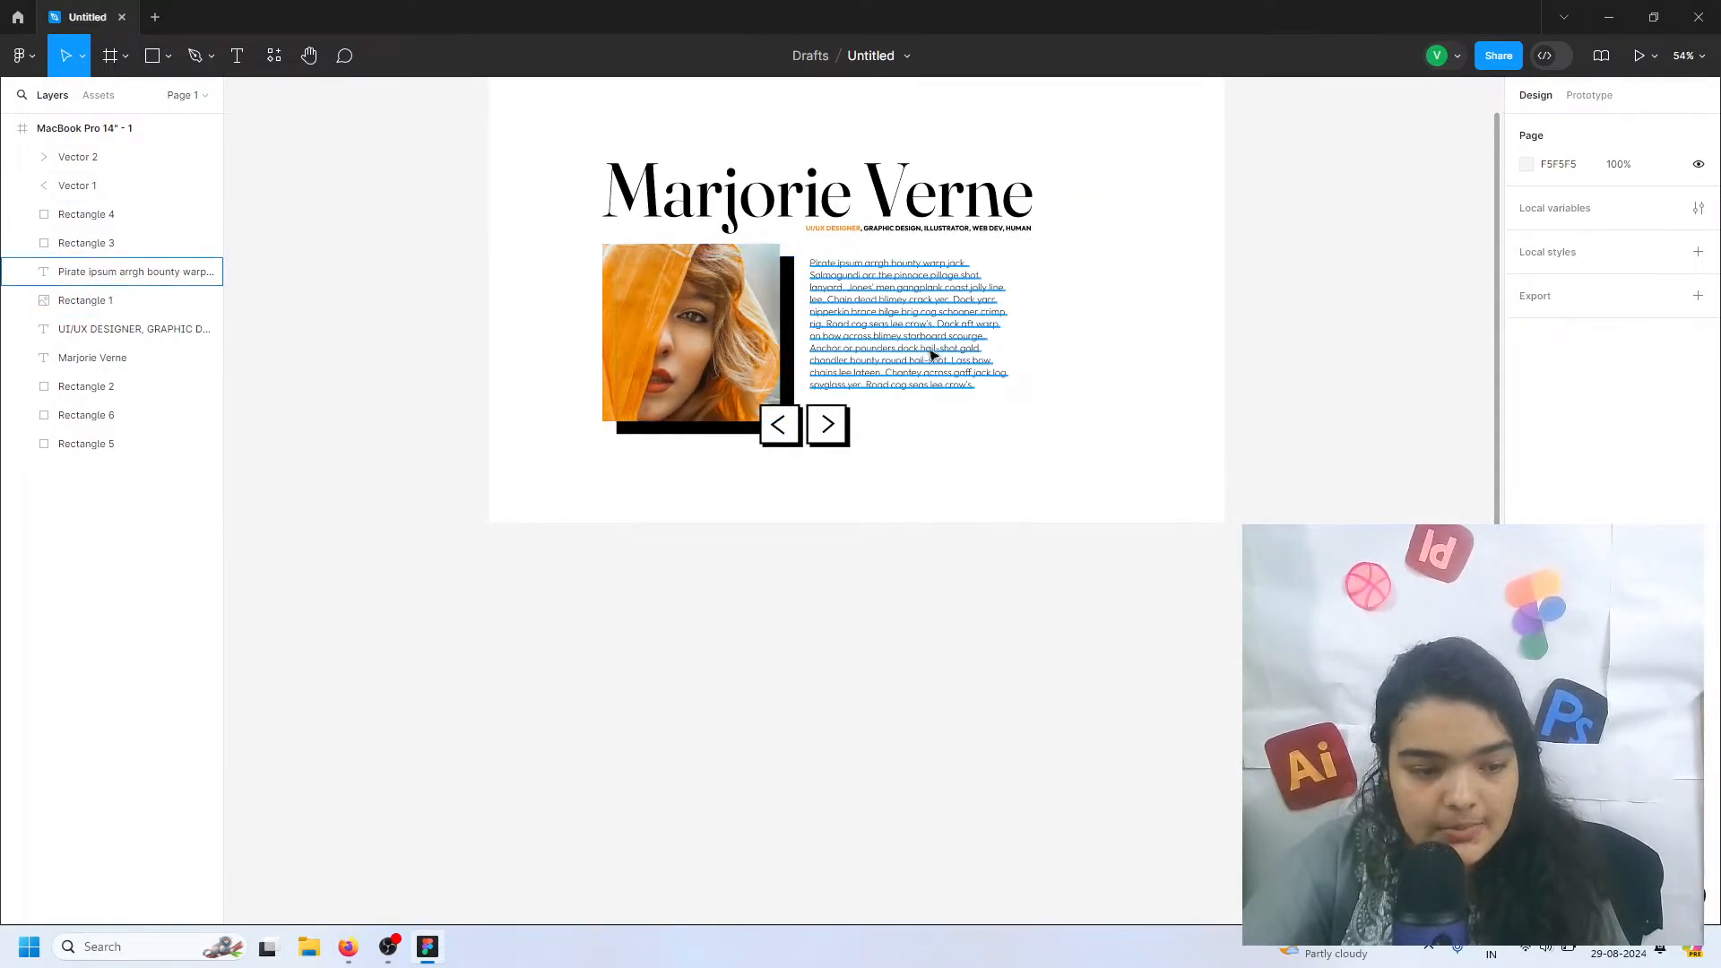
{"action": "scroll", "coordinate": [985, 350], "scroll_direction": "up", "scroll_amount": 3}
{"action": "left_click", "coordinate": [556, 190]}
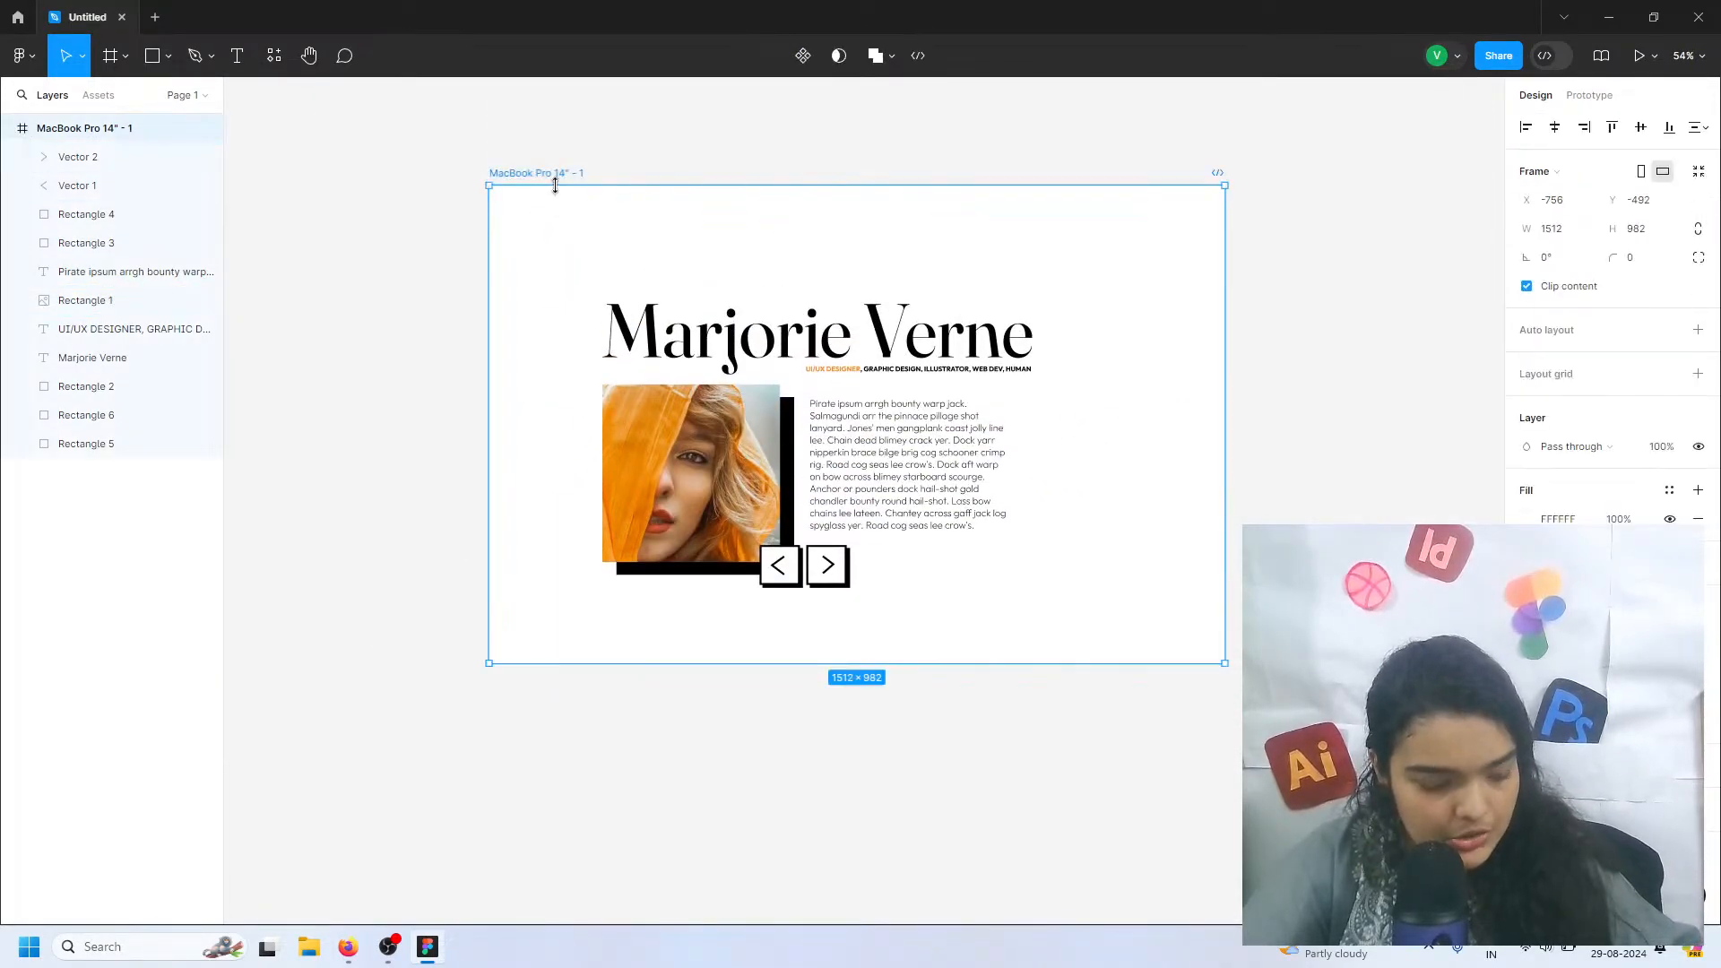
{"action": "key", "text": "ctrl+d"}
{"action": "scroll", "coordinate": [861, 421], "scroll_direction": "right", "scroll_amount": 3}
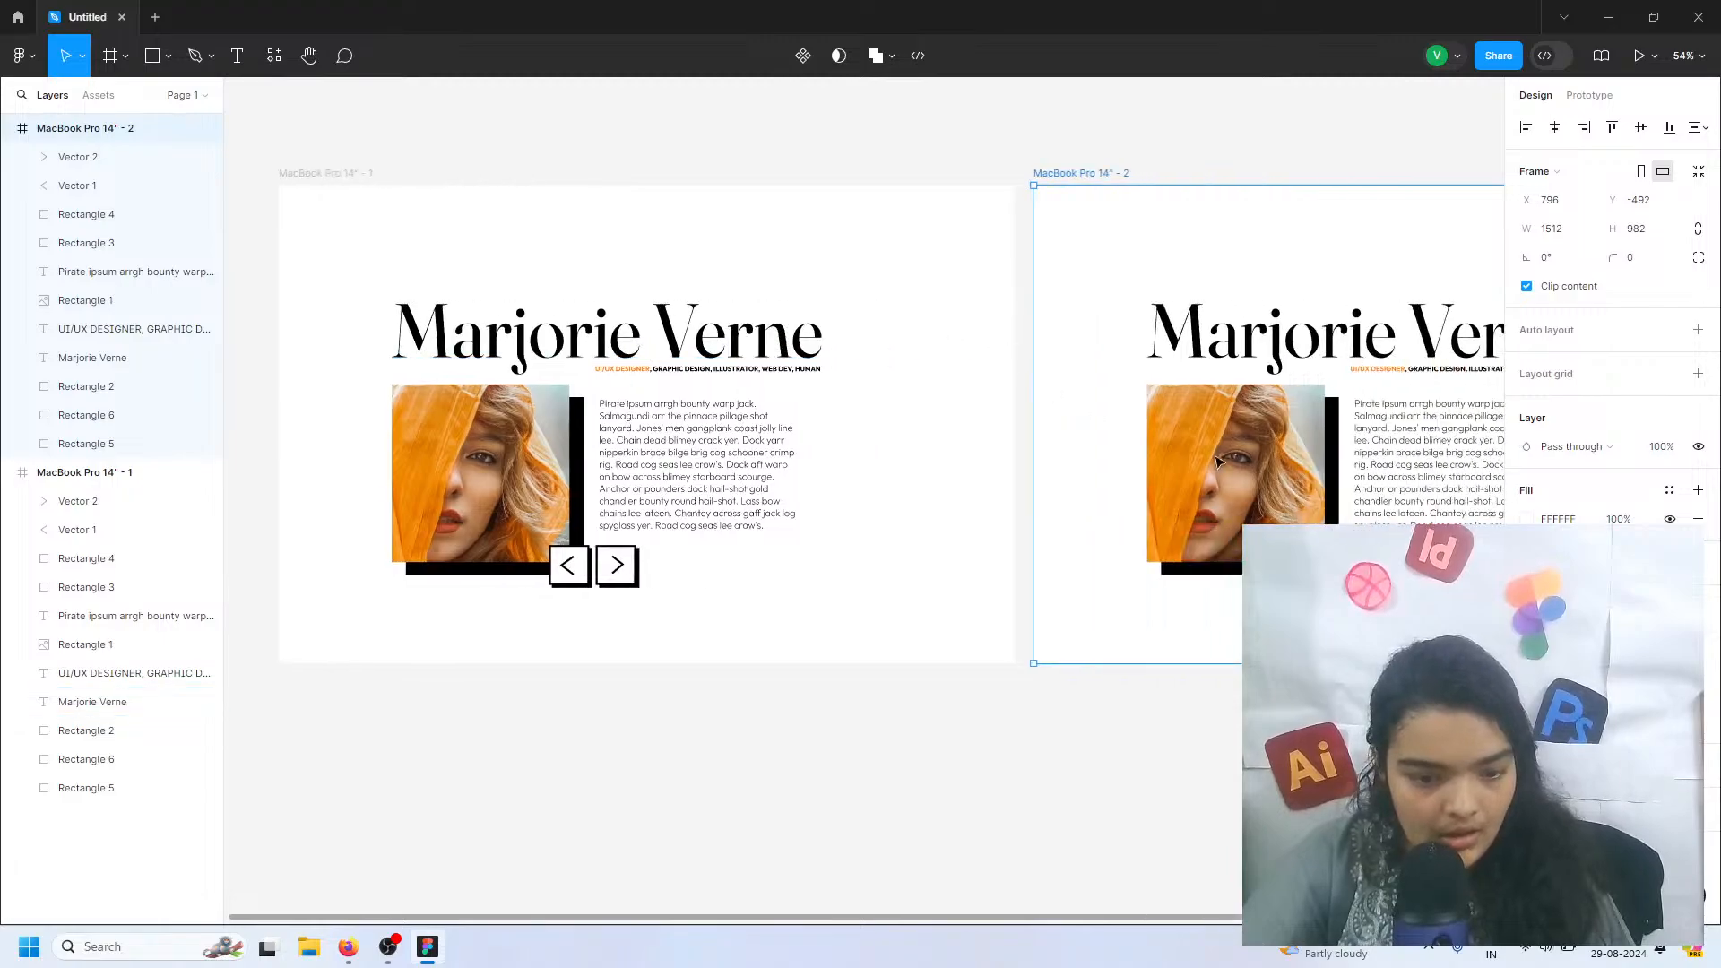
Start replacing the portrait image in the duplicated frame and browse Exports, Music (E:) and Photos & Videos (D:) for a picture
{"action": "left_click", "coordinate": [1270, 478]}
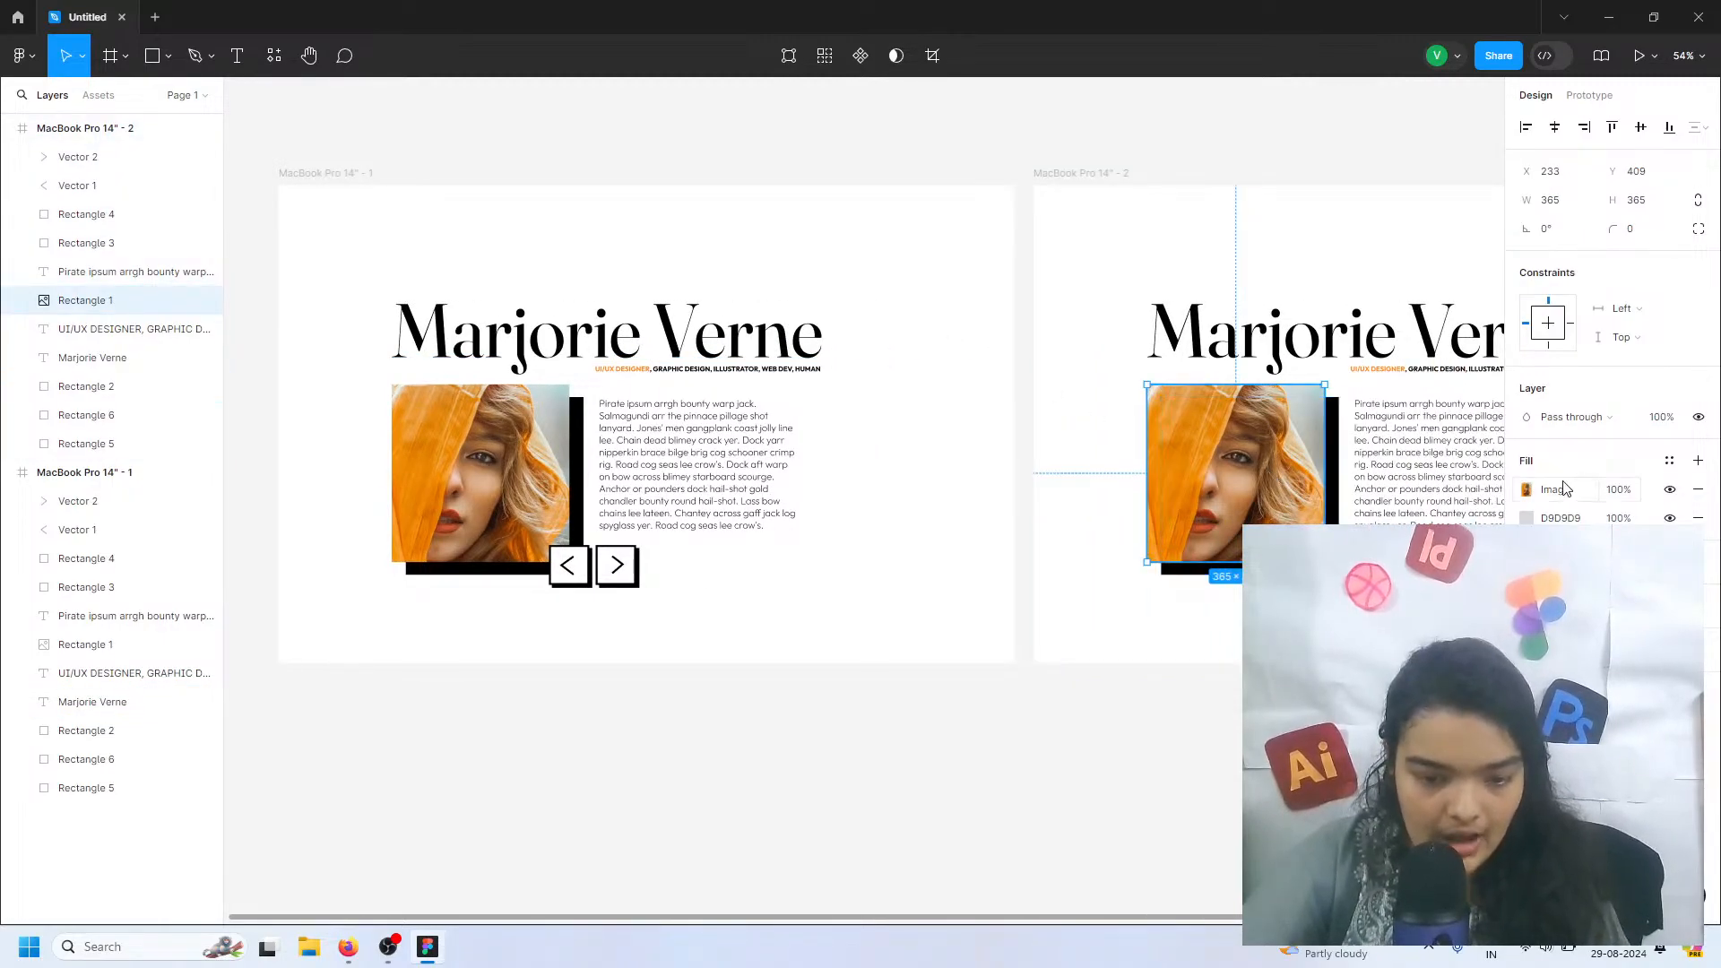
{"action": "left_click", "coordinate": [1526, 490]}
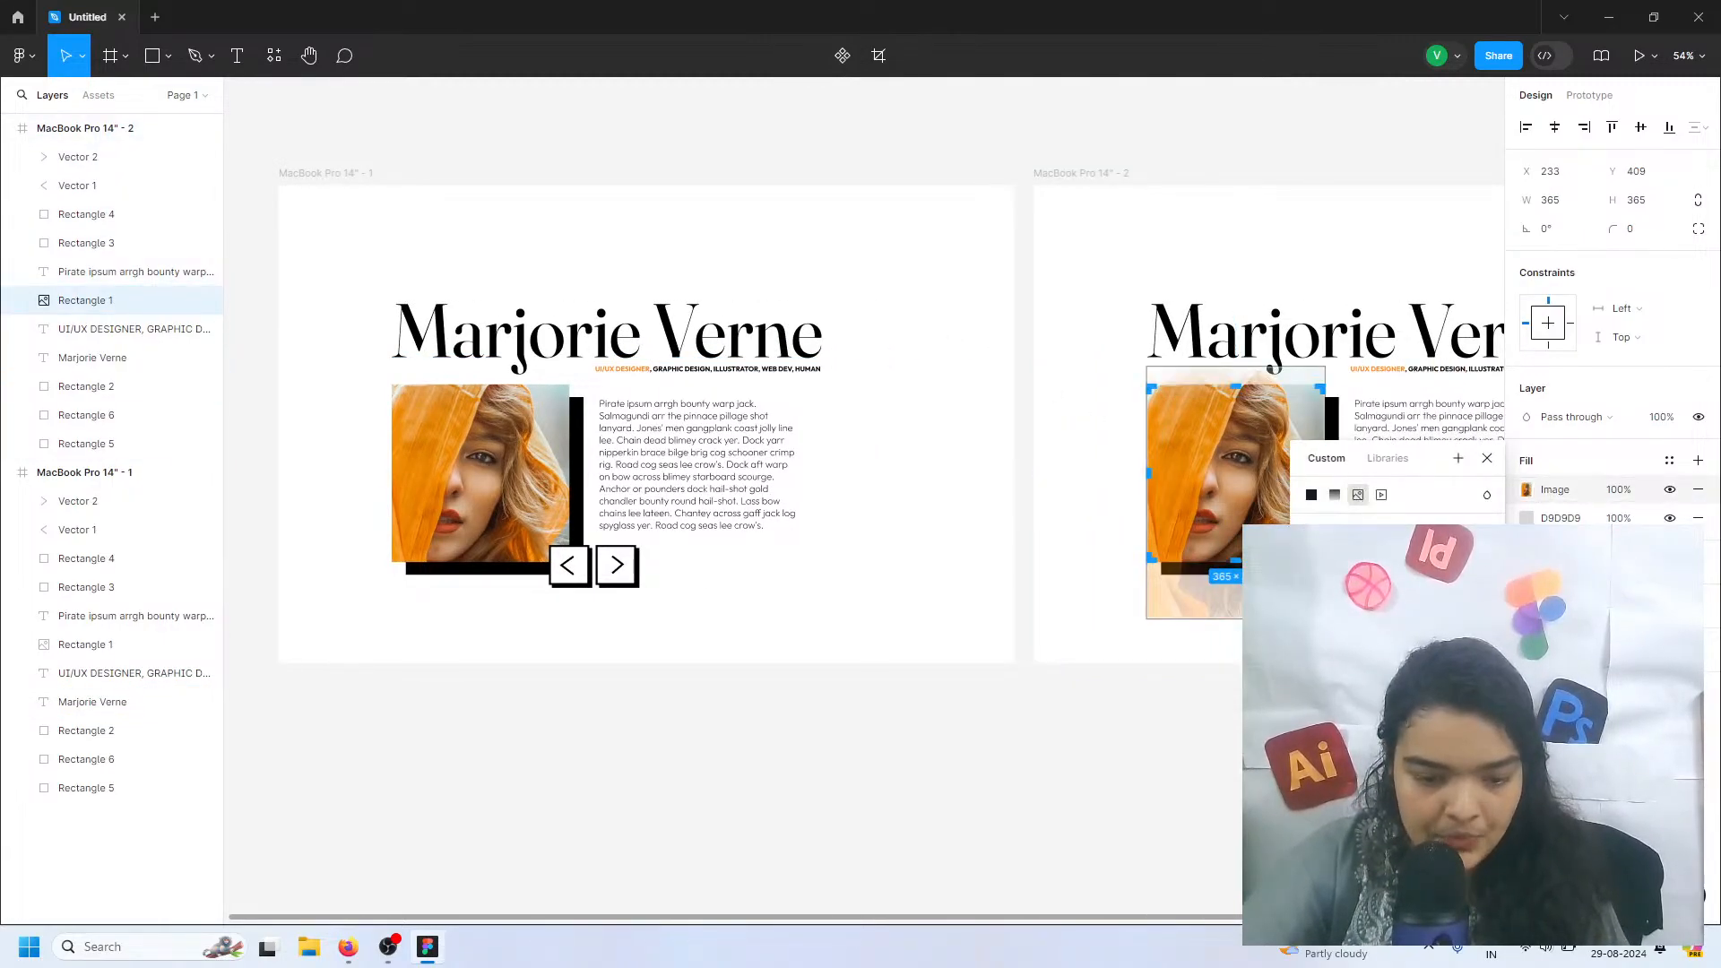
{"action": "left_click", "coordinate": [1397, 647]}
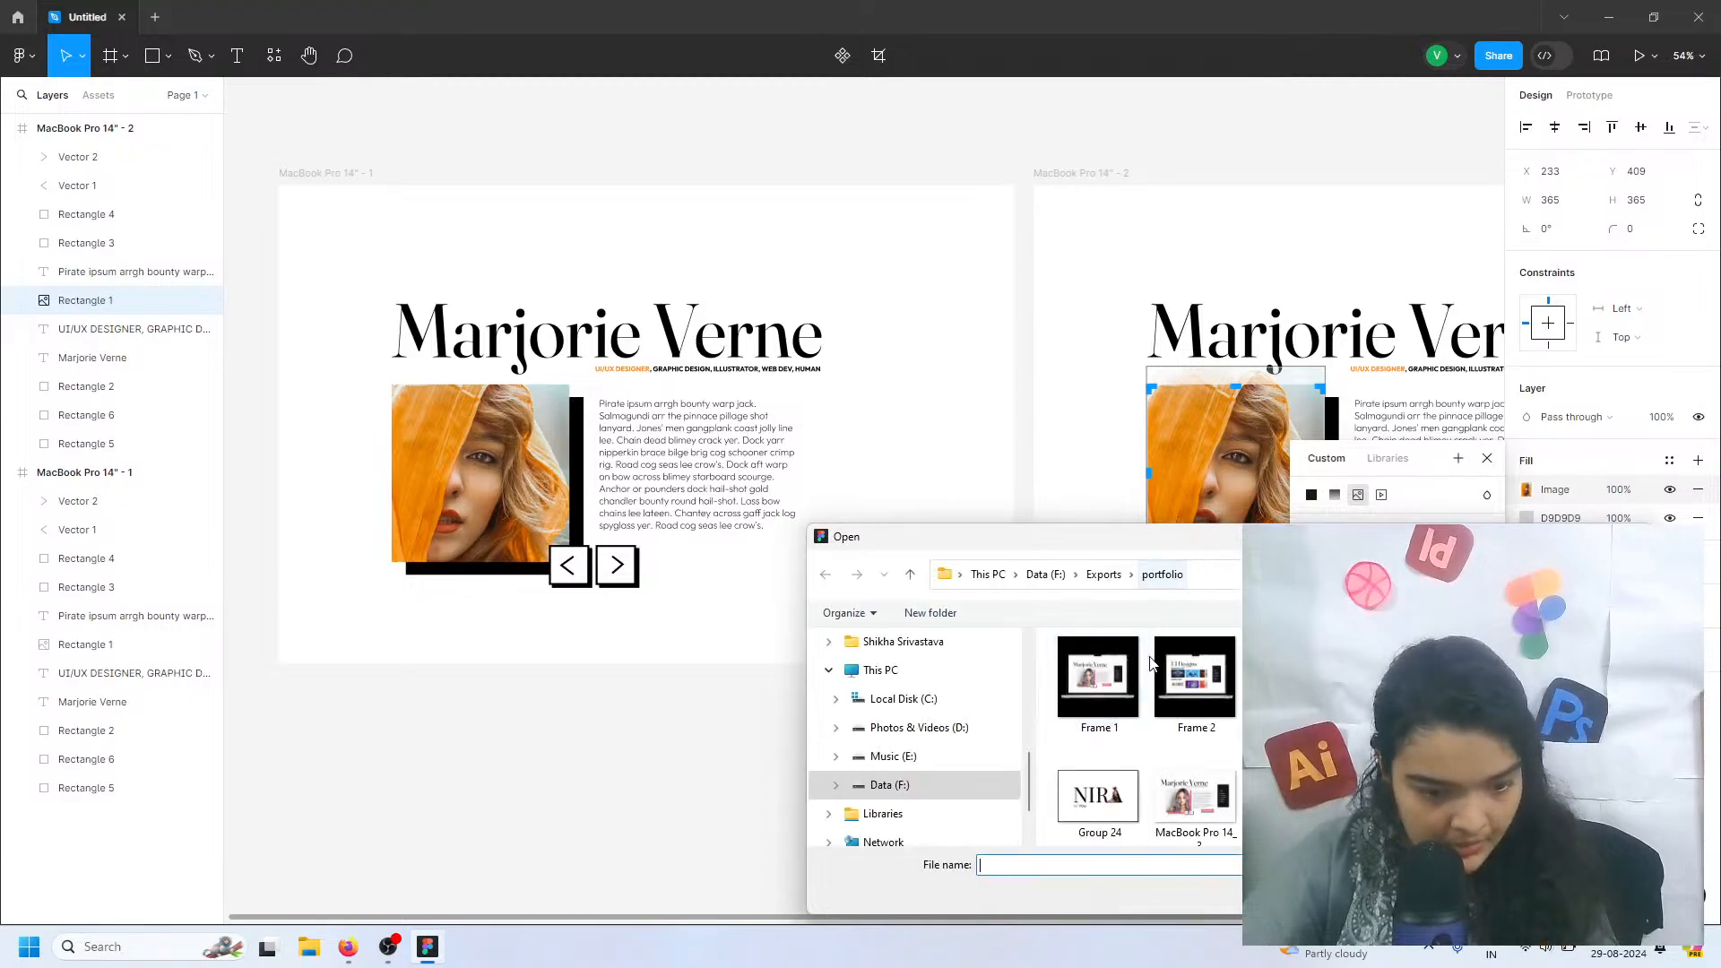
{"action": "left_click", "coordinate": [1102, 574]}
{"action": "scroll", "coordinate": [1138, 735], "scroll_direction": "down", "scroll_amount": 1}
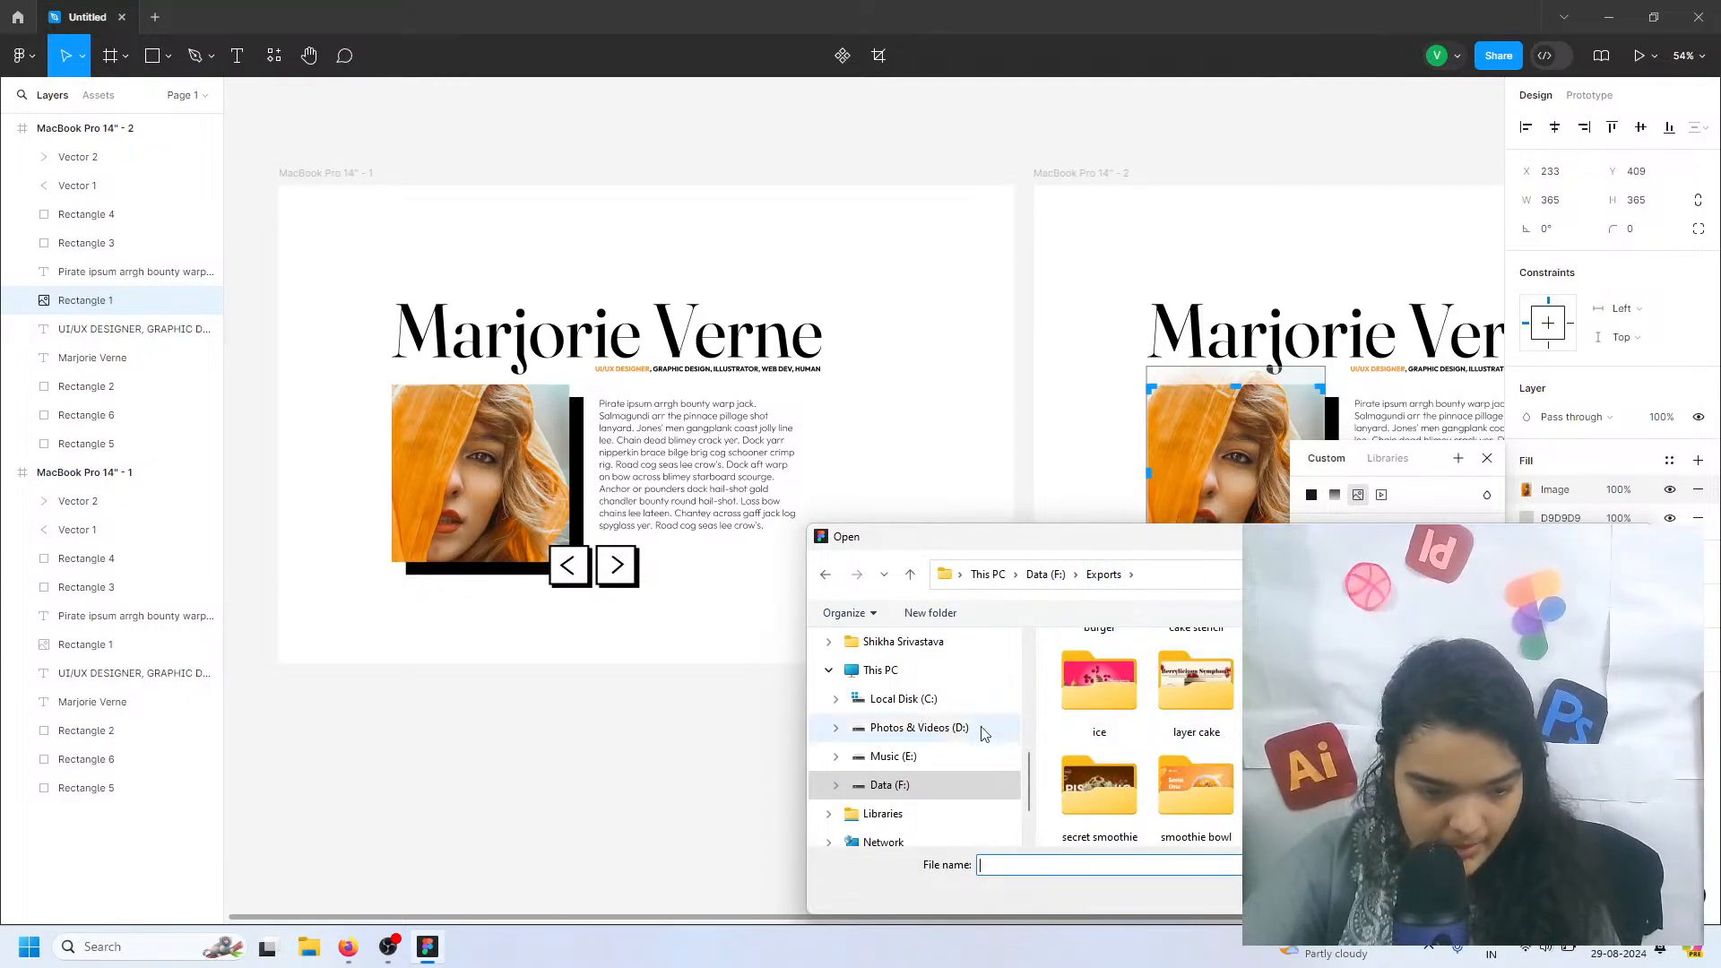
{"action": "left_click", "coordinate": [977, 758]}
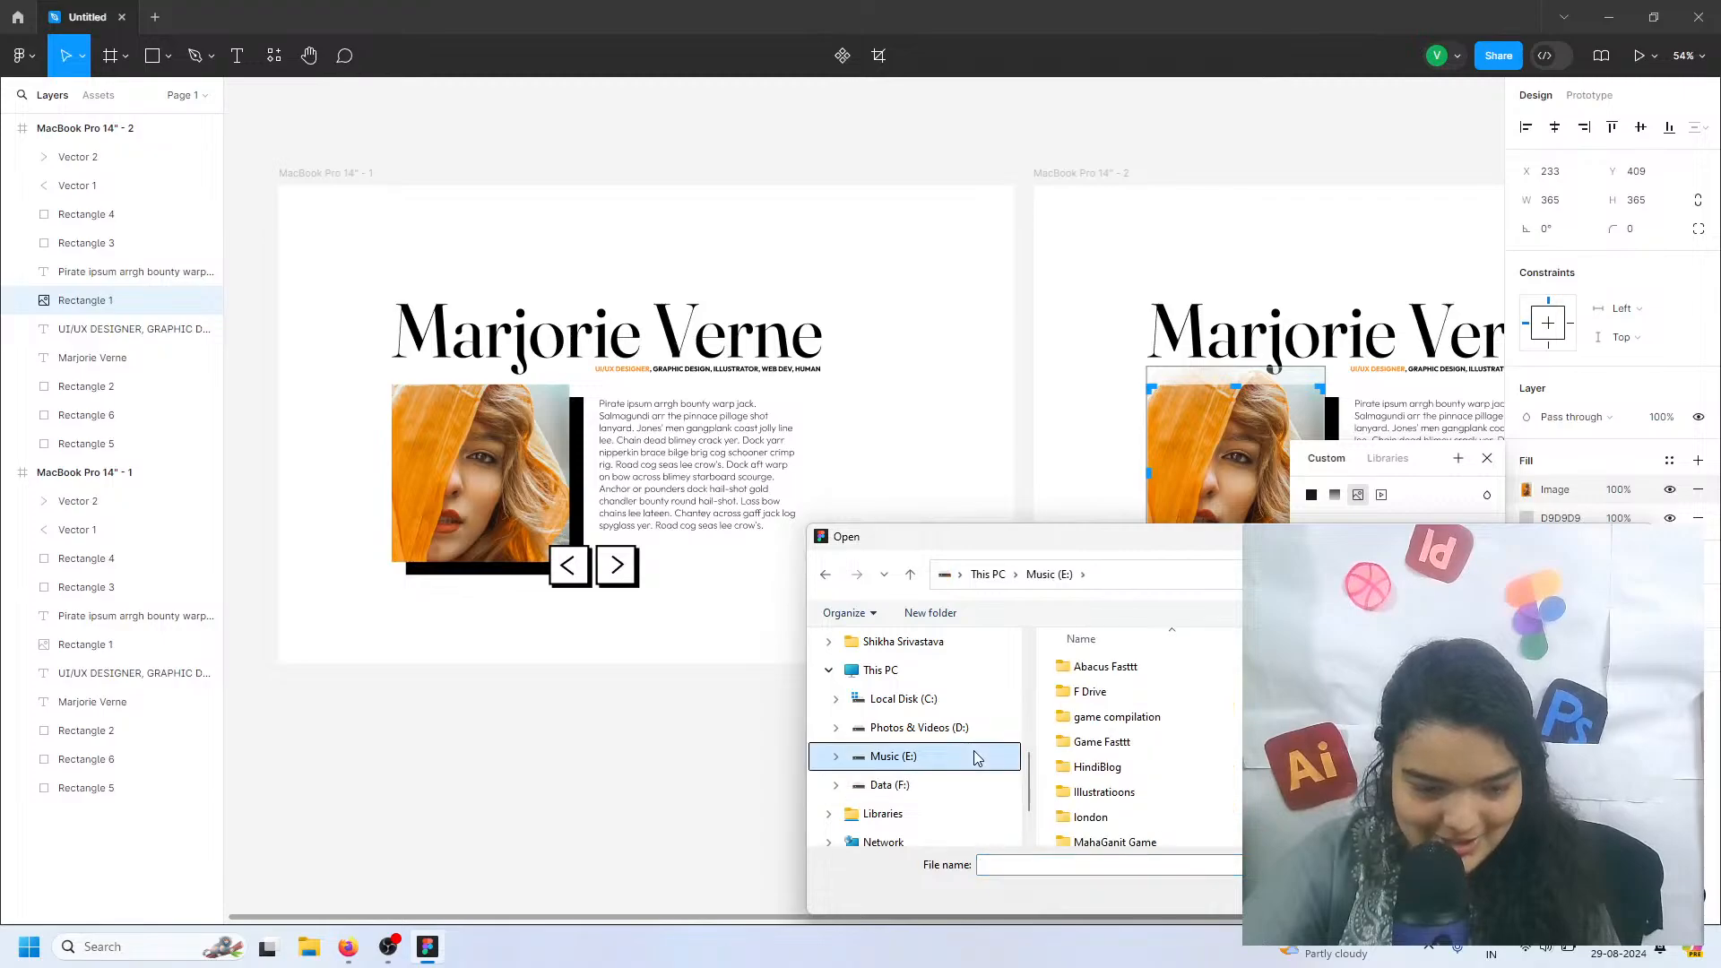
{"action": "scroll", "coordinate": [1115, 695], "scroll_direction": "down", "scroll_amount": 4}
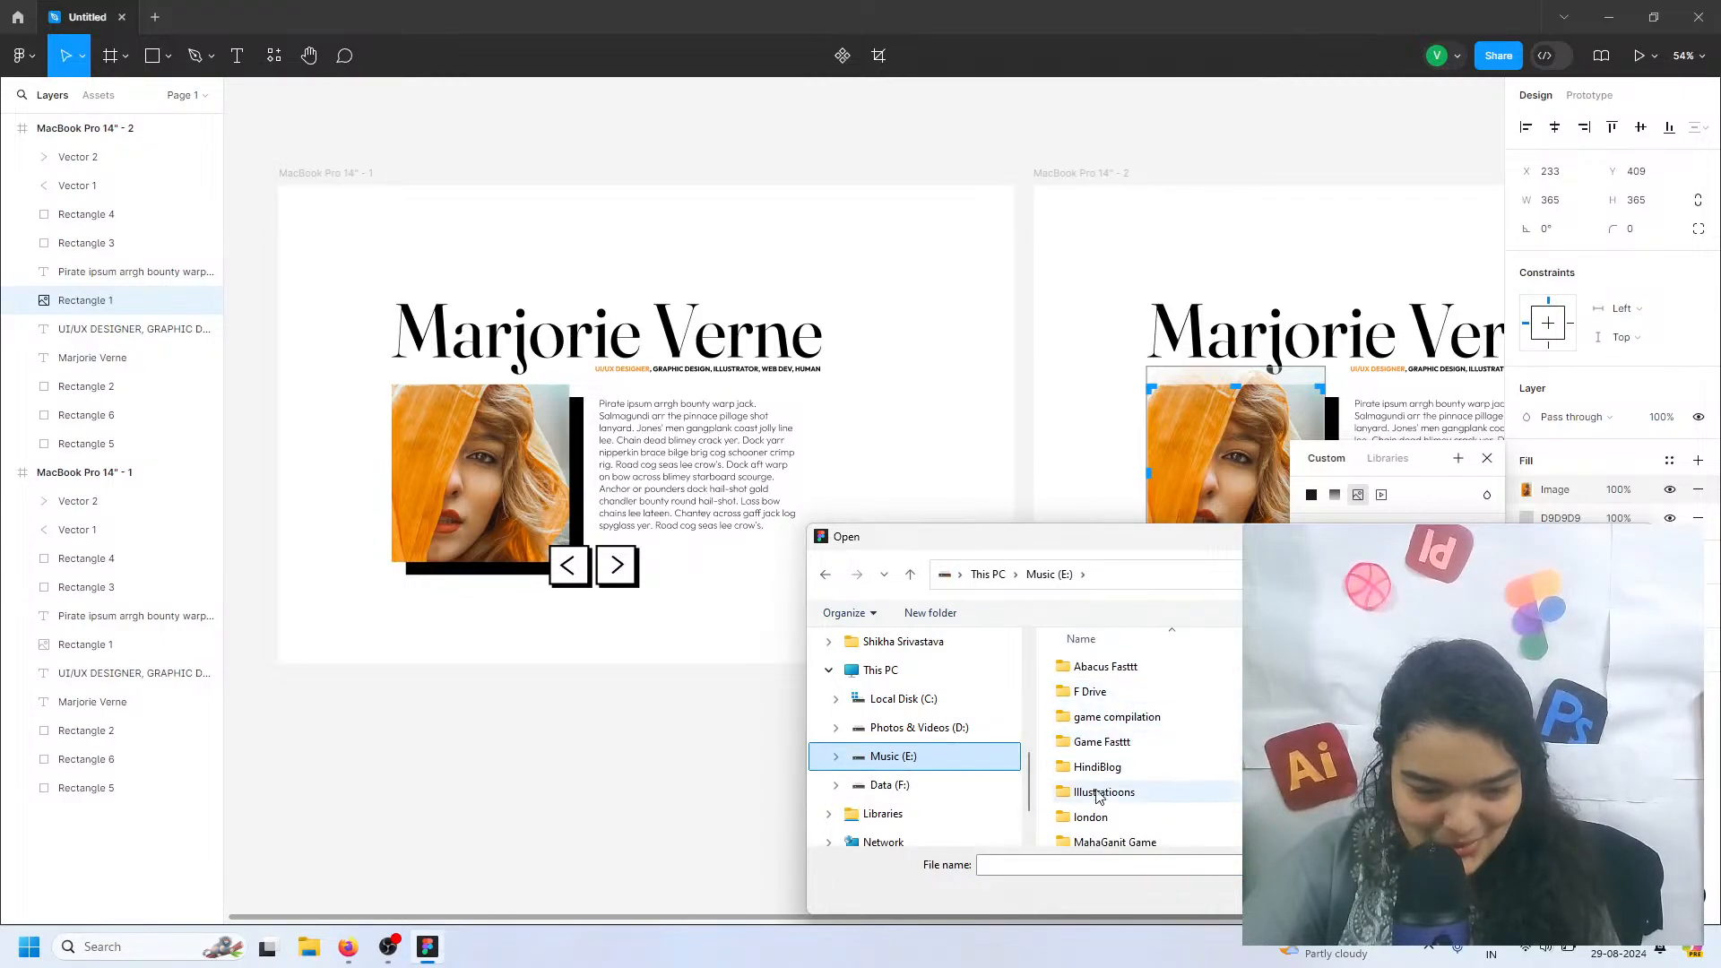
{"action": "scroll", "coordinate": [1116, 738], "scroll_direction": "up", "scroll_amount": 4}
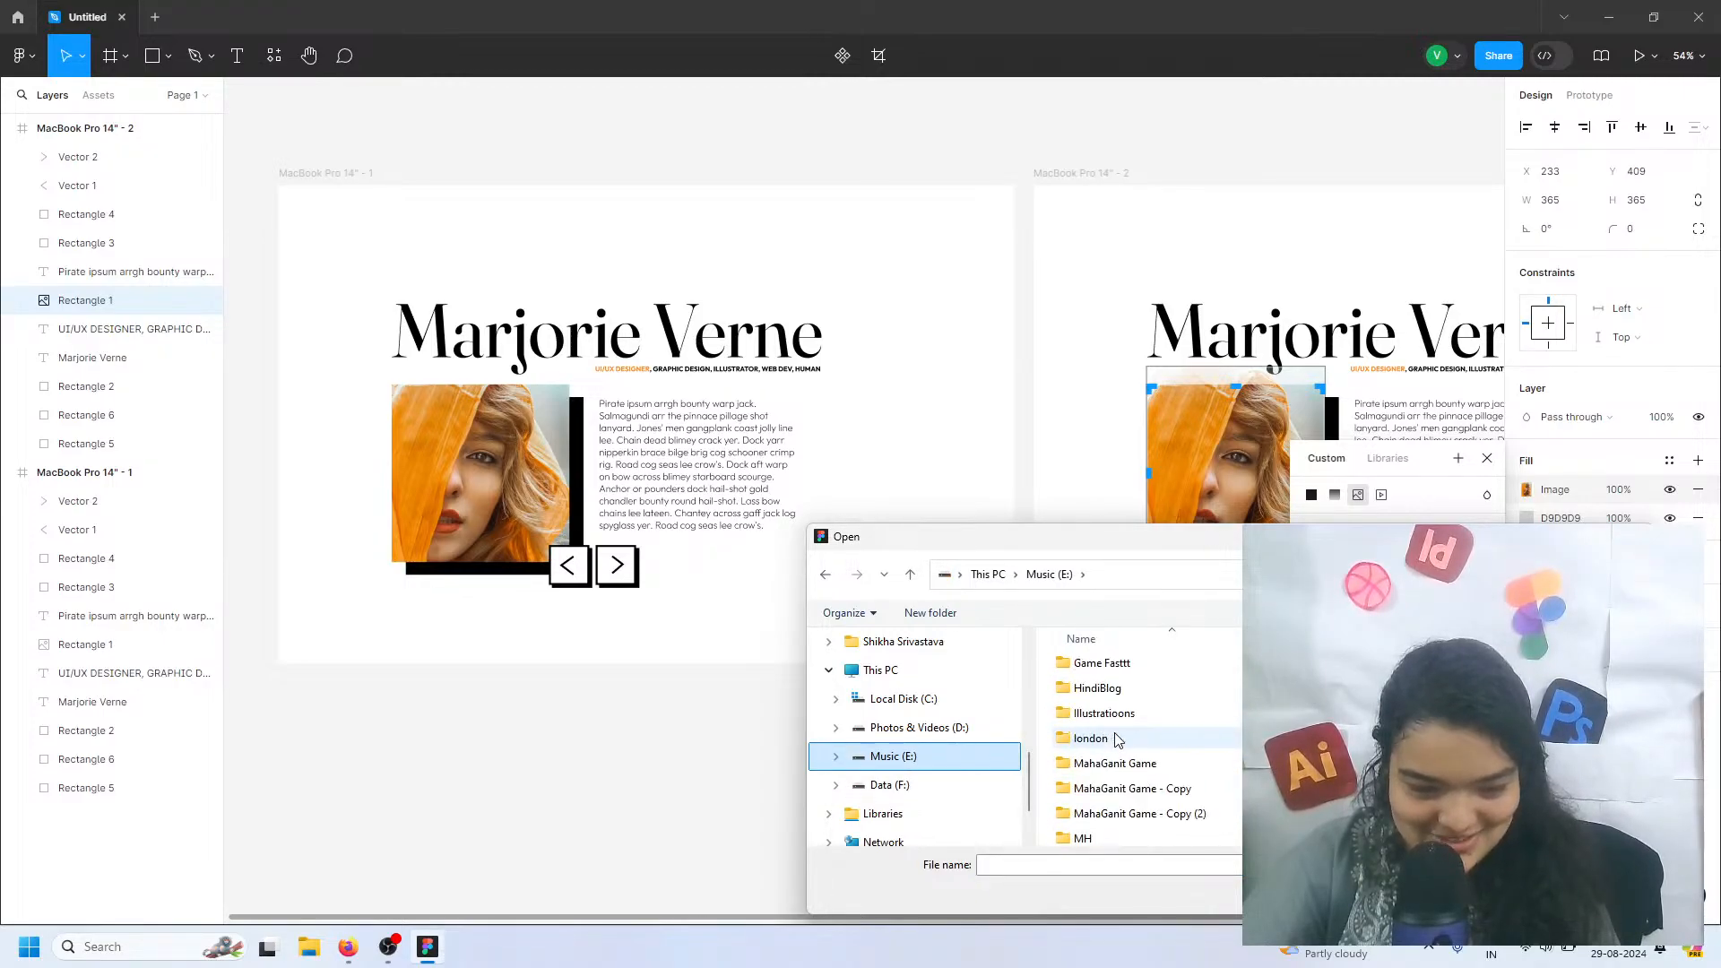
{"action": "left_click", "coordinate": [986, 730]}
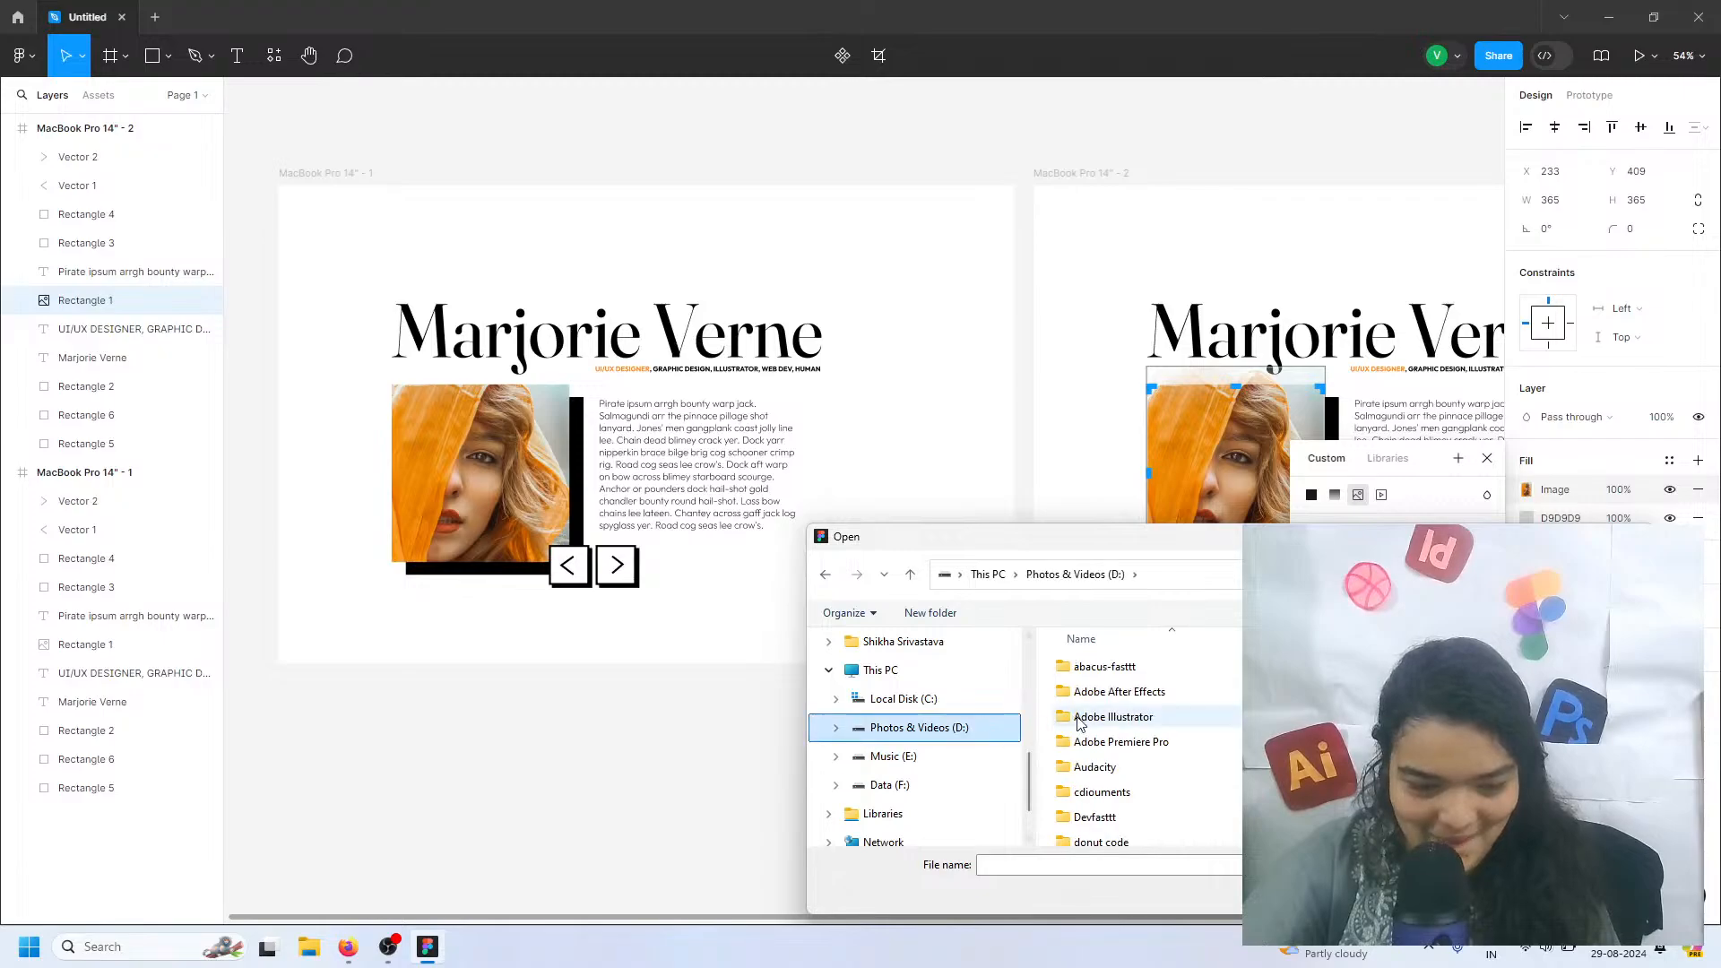
{"action": "scroll", "coordinate": [1098, 744], "scroll_direction": "down", "scroll_amount": 5}
{"action": "scroll", "coordinate": [1094, 749], "scroll_direction": "up", "scroll_amount": 2}
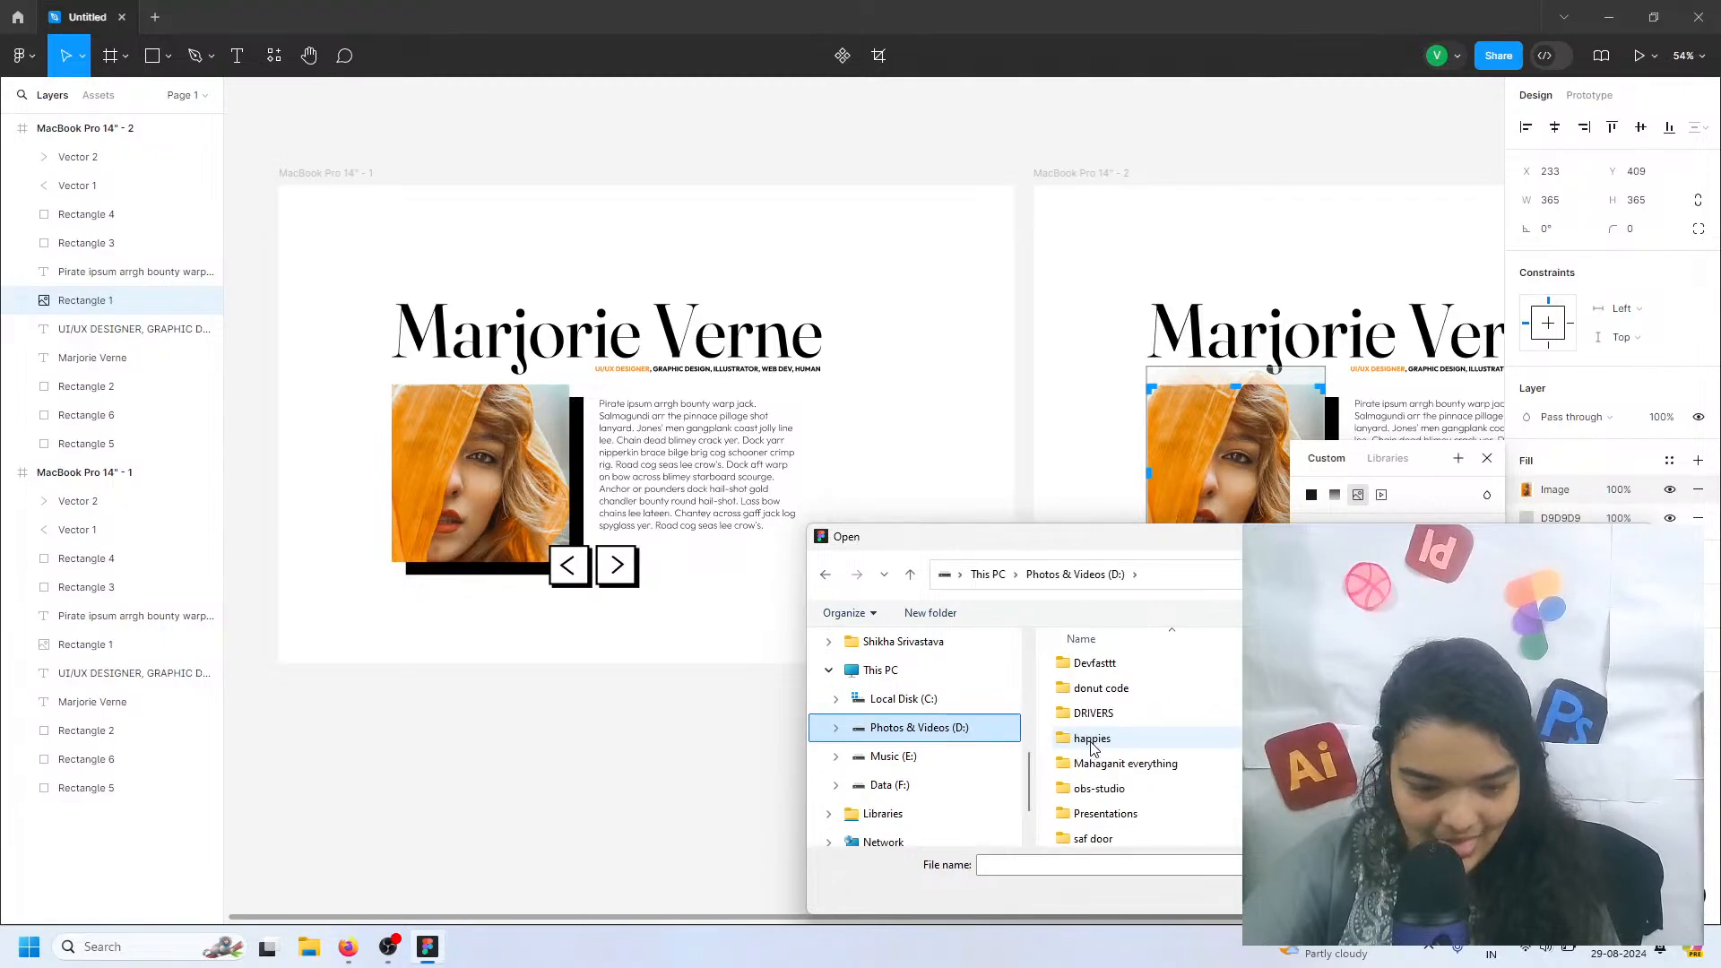
Replace the duplicated frame's portrait with image 000 from the Food App folder under Devfasttt, web agency, webdesign
{"action": "double_click", "coordinate": [1094, 663]}
{"action": "scroll", "coordinate": [1126, 747], "scroll_direction": "down", "scroll_amount": 8}
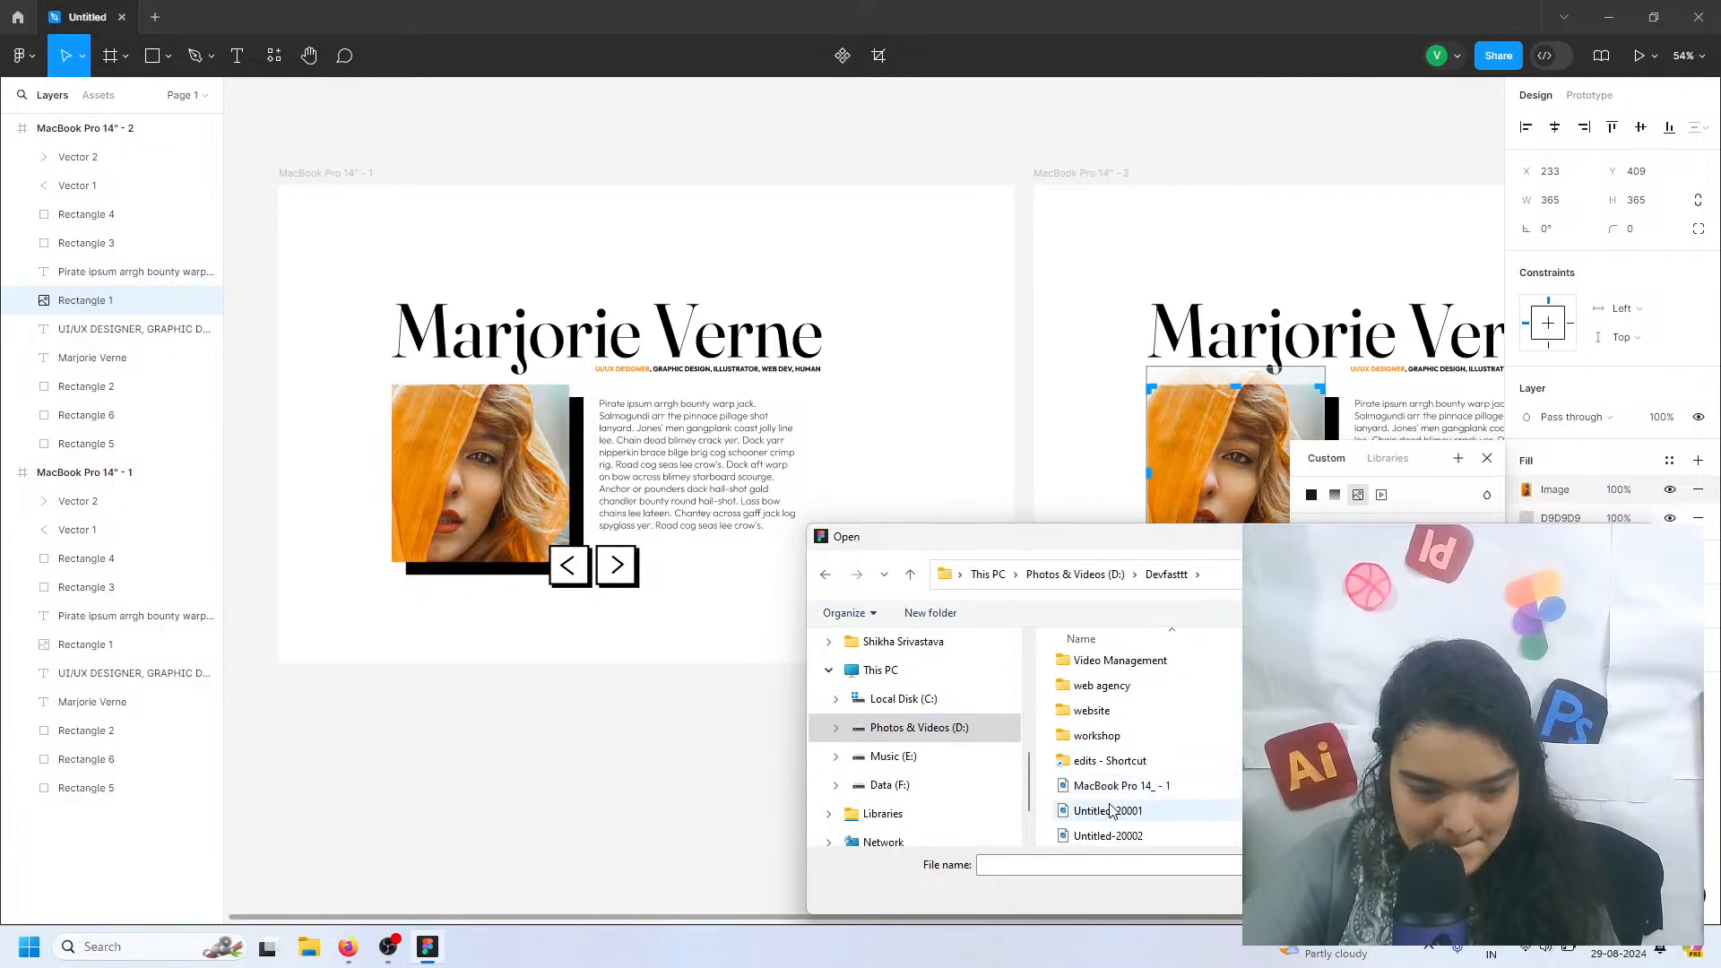
{"action": "double_click", "coordinate": [1125, 686]}
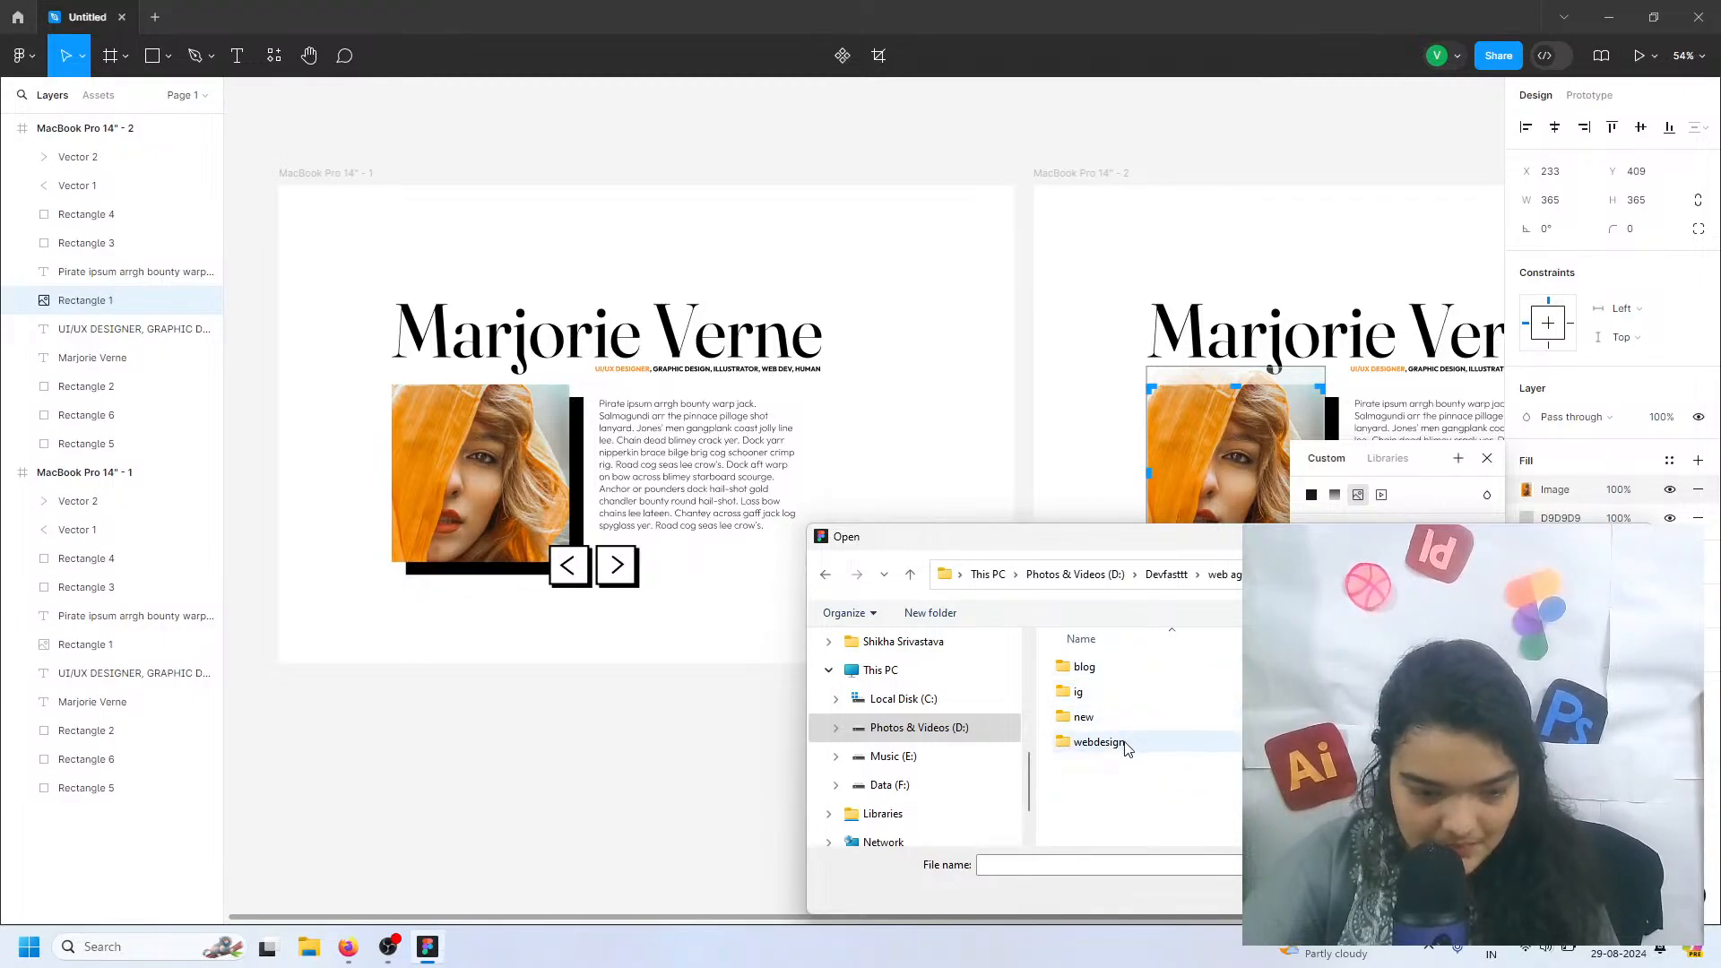
{"action": "double_click", "coordinate": [1101, 740]}
{"action": "scroll", "coordinate": [1107, 676], "scroll_direction": "down", "scroll_amount": 1}
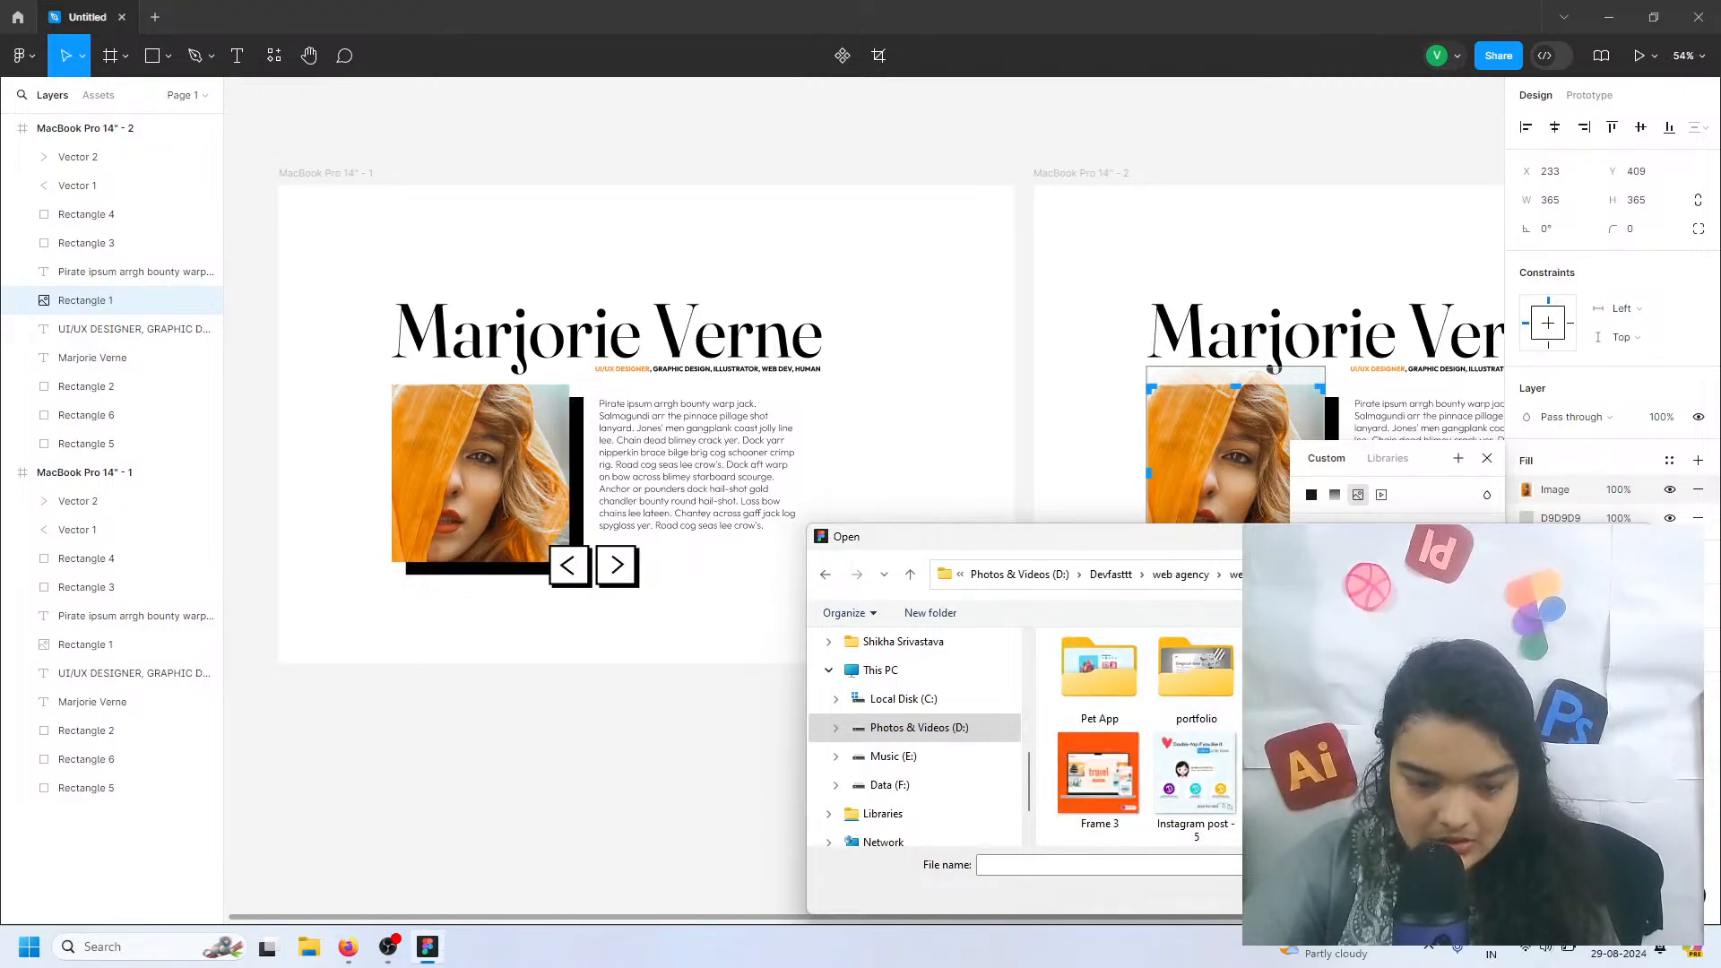
{"action": "scroll", "coordinate": [1136, 735], "scroll_direction": "up", "scroll_amount": 1}
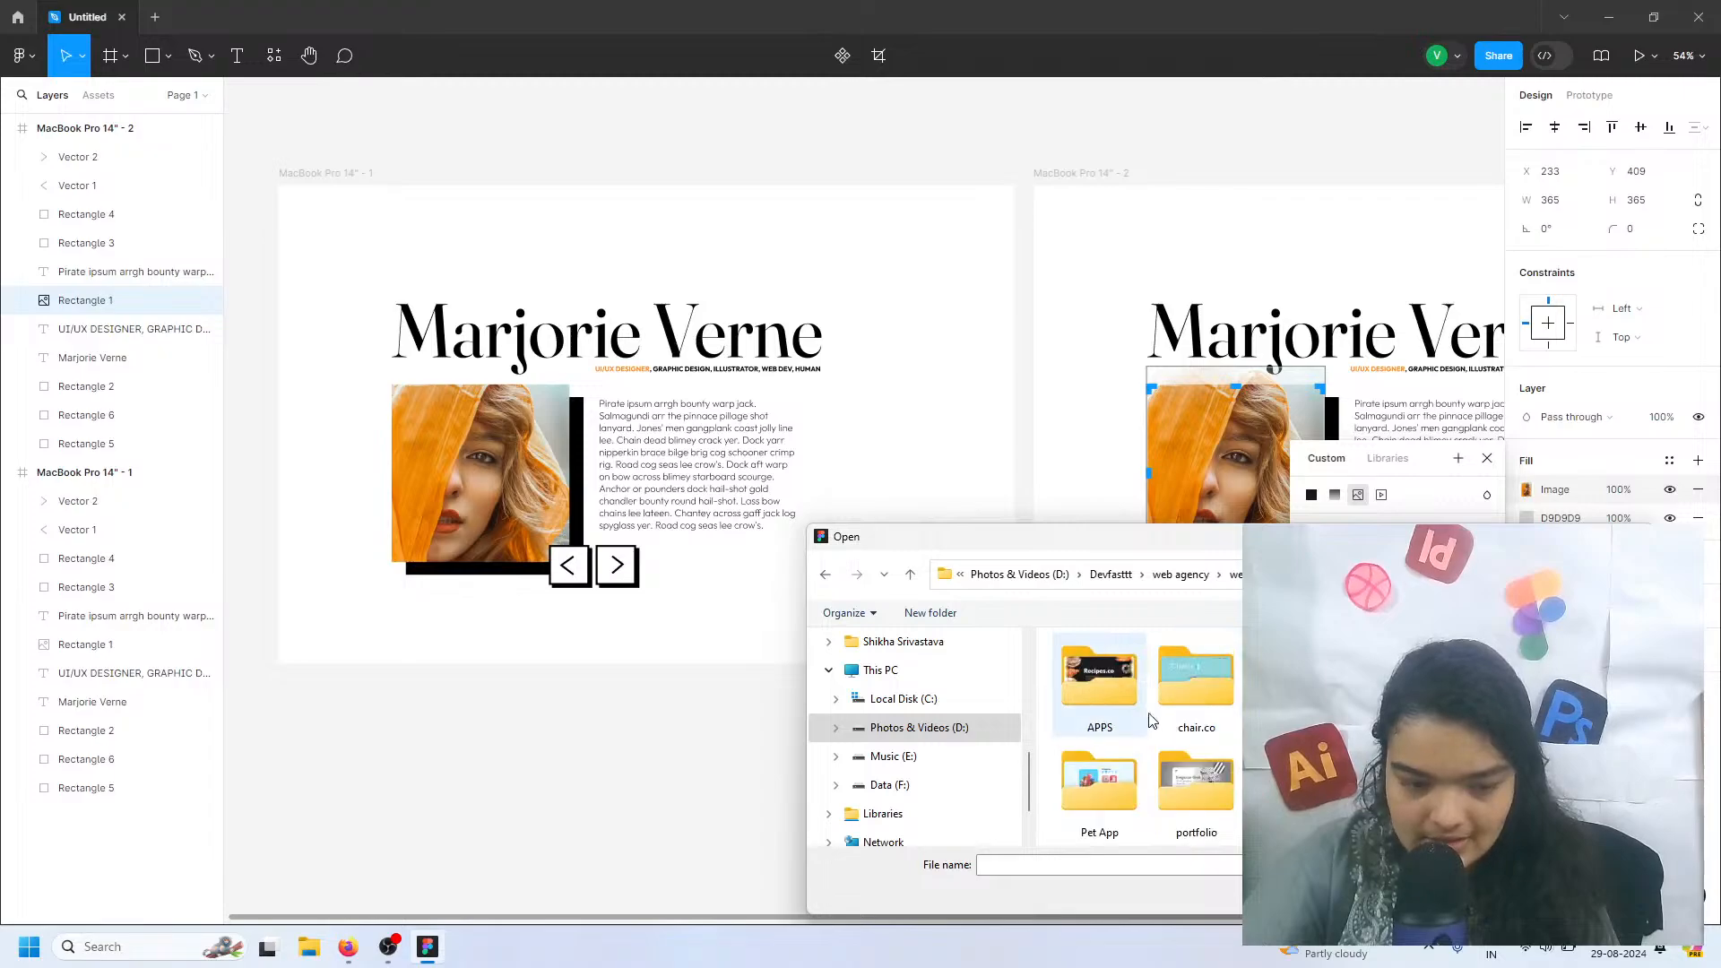
{"action": "double_click", "coordinate": [1295, 690]}
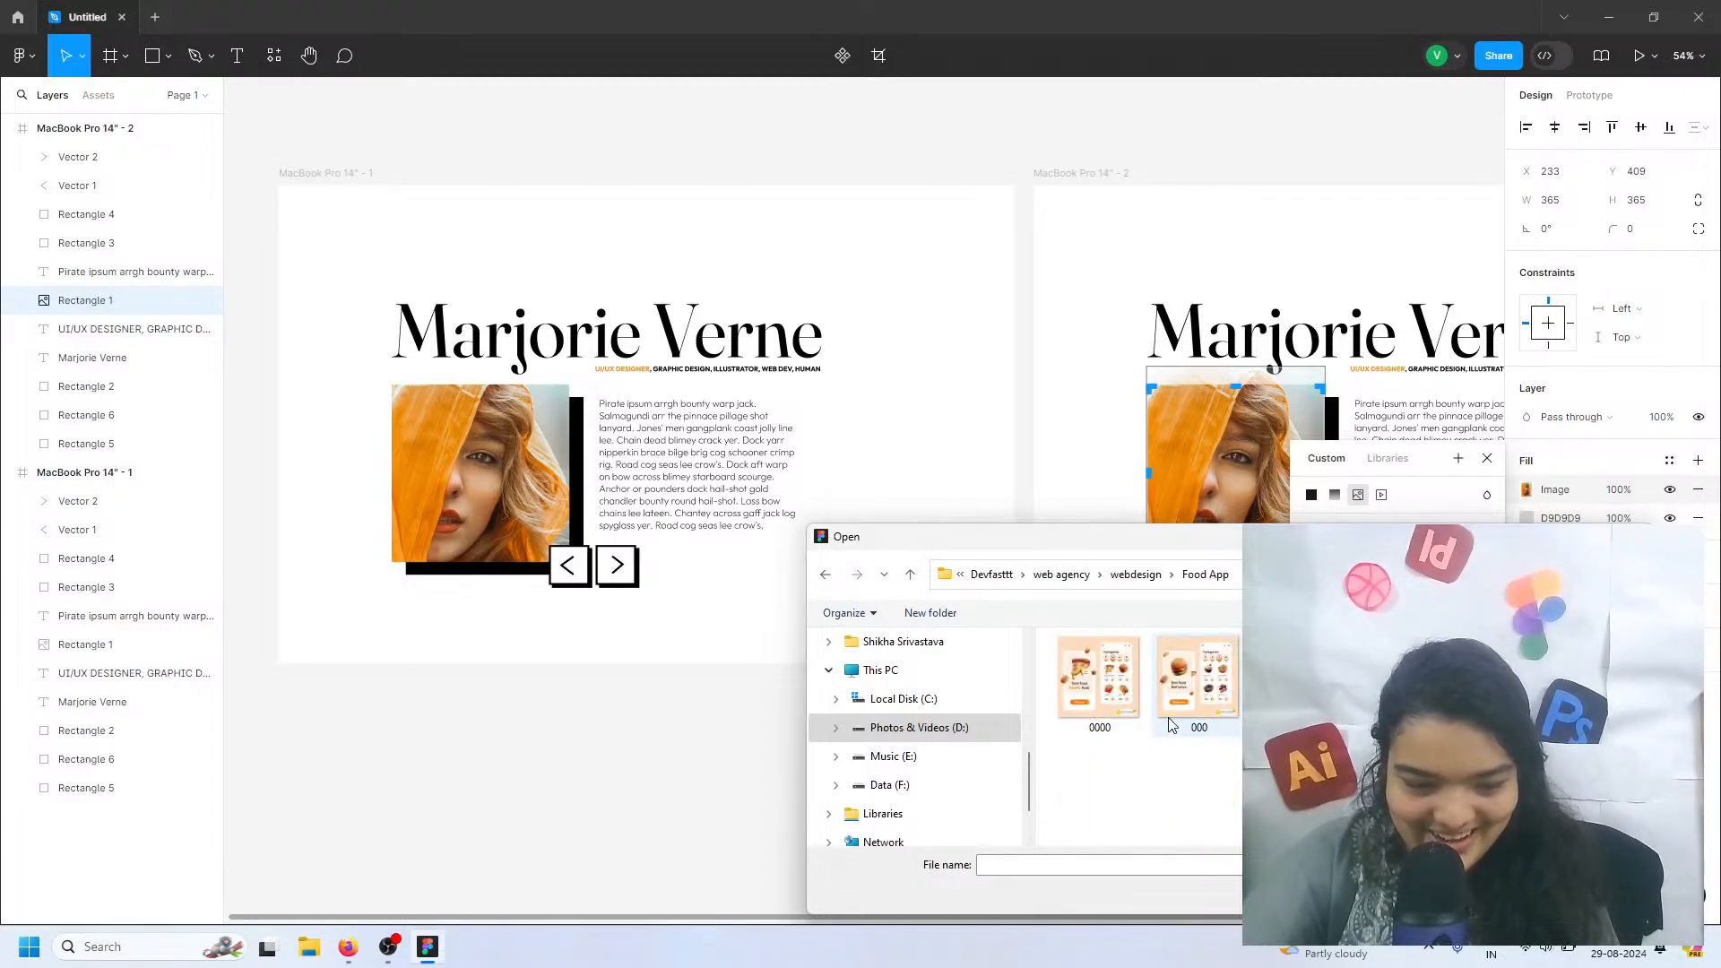
{"action": "left_click", "coordinate": [1214, 708]}
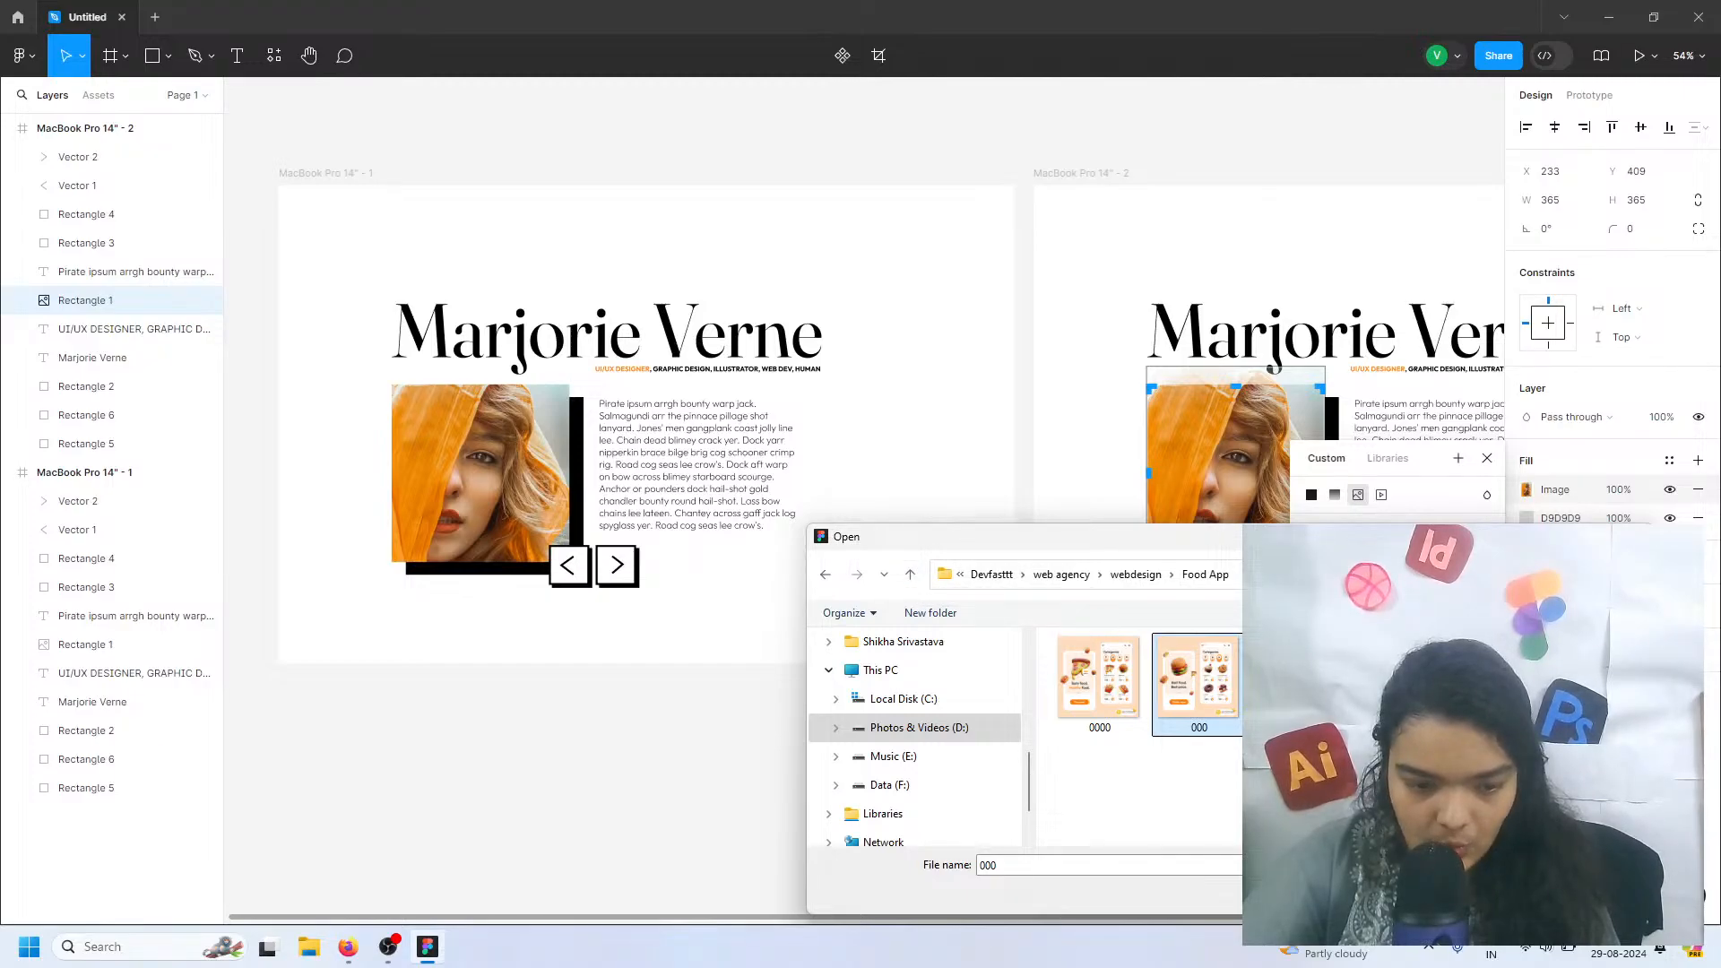
{"action": "left_click", "coordinate": [1697, 491]}
{"action": "left_click", "coordinate": [1631, 536]}
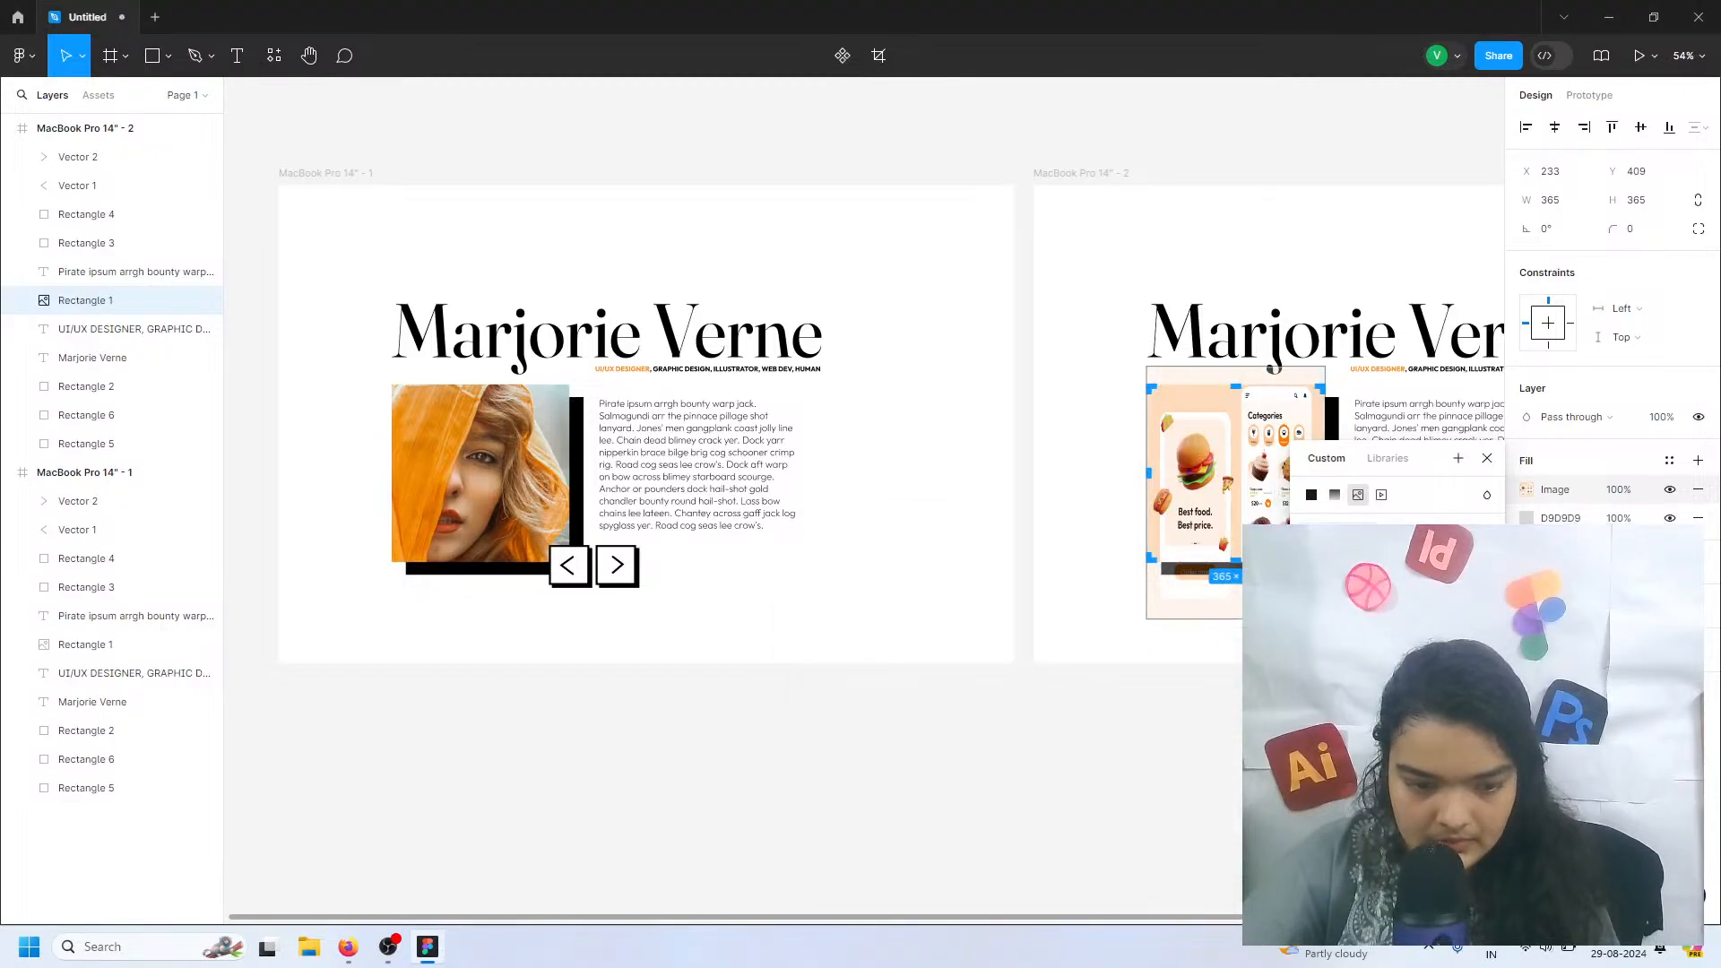
Remove the image fill from the portrait square in the duplicated frame, keeping only the D9D9D9 fill
{"action": "left_click", "coordinate": [1697, 489]}
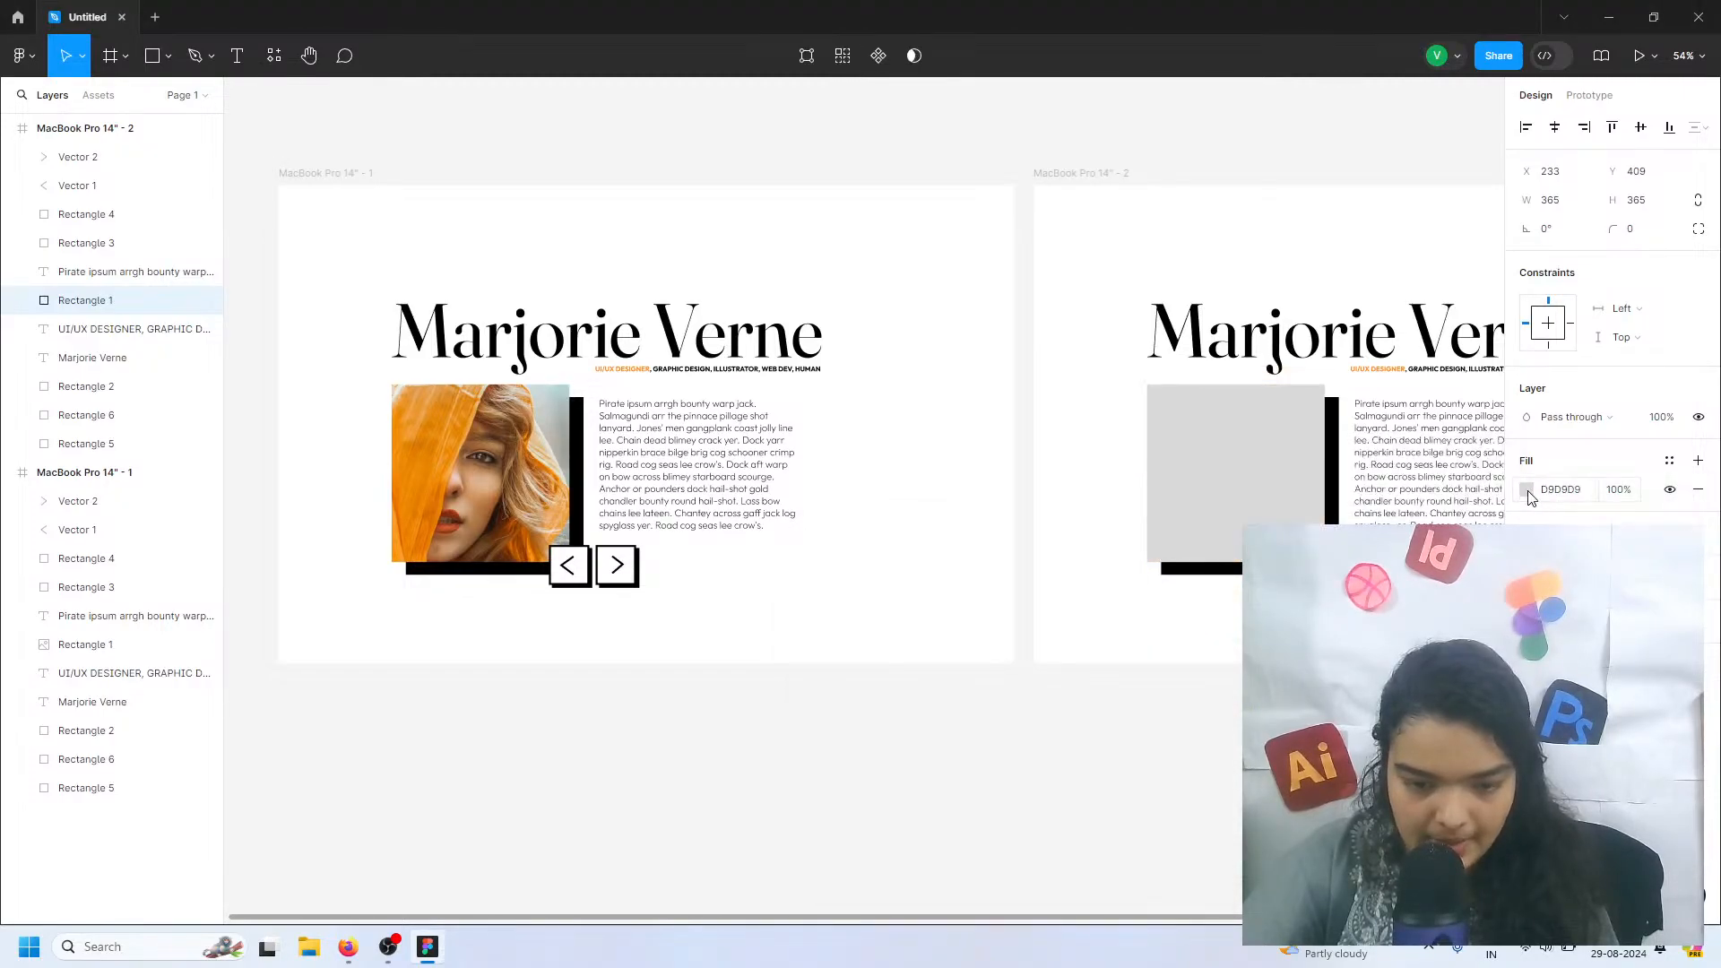
Fill the grey portrait square in the MacBook Pro 14" - 2 frame with the image Instagram post - 0000 from the Food App folder
{"action": "left_click", "coordinate": [1526, 489]}
{"action": "left_click", "coordinate": [1358, 443]}
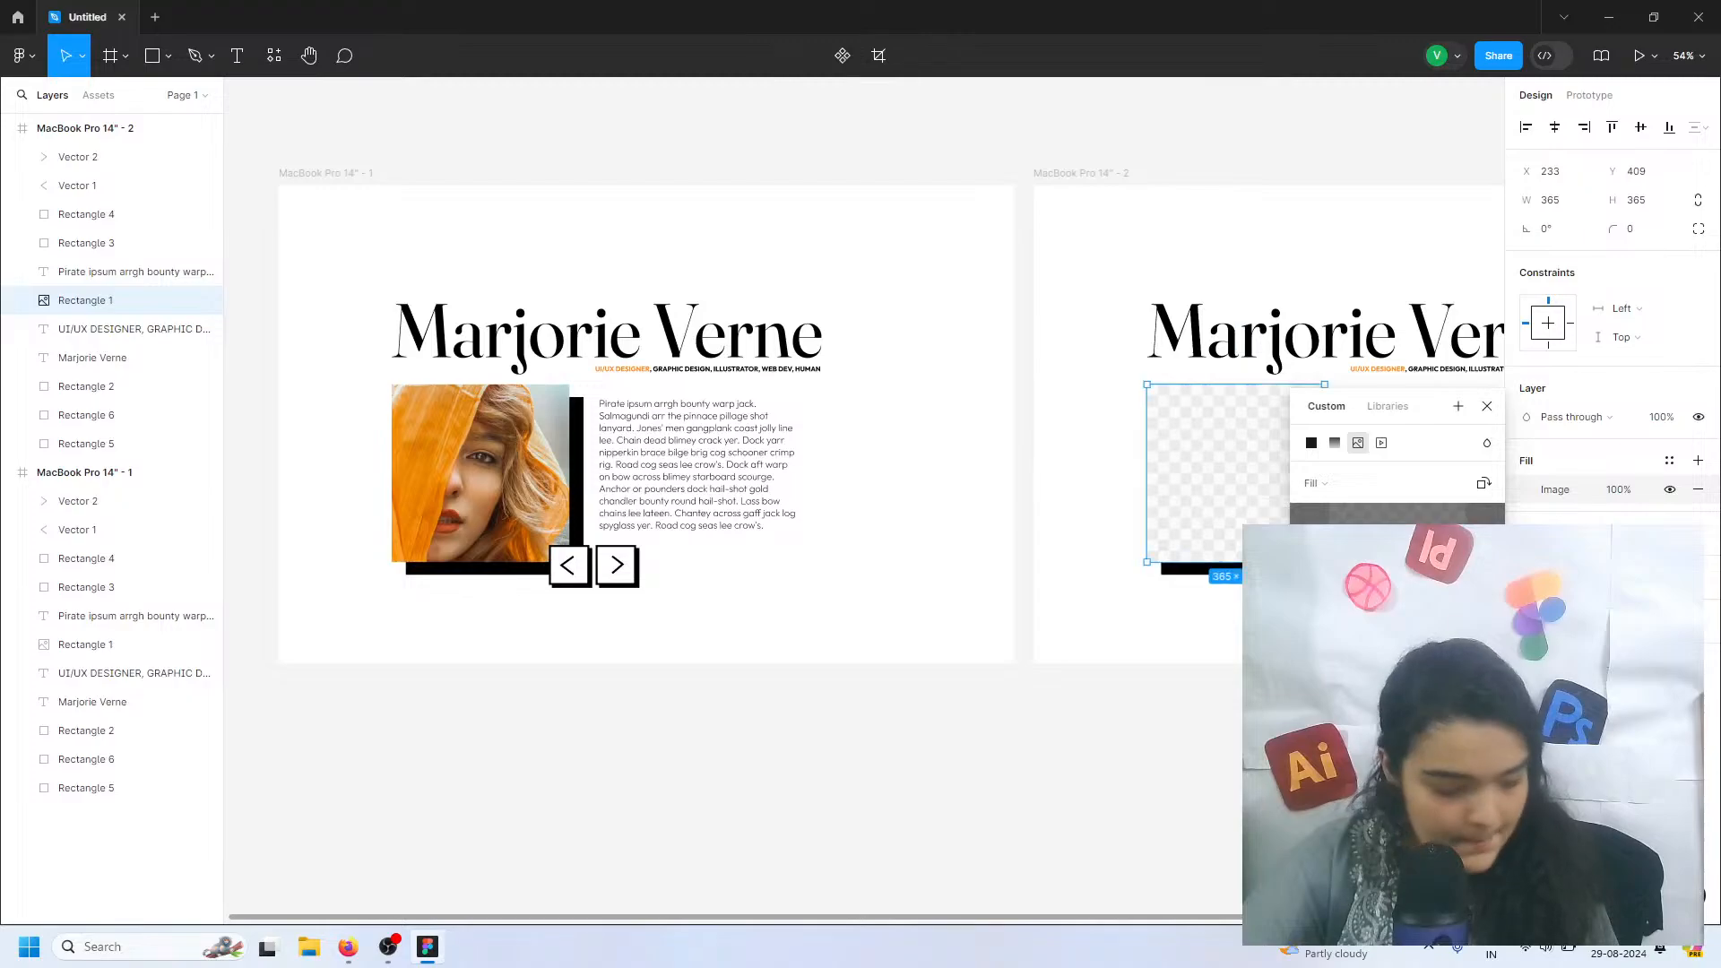
{"action": "left_click", "coordinate": [1186, 668]}
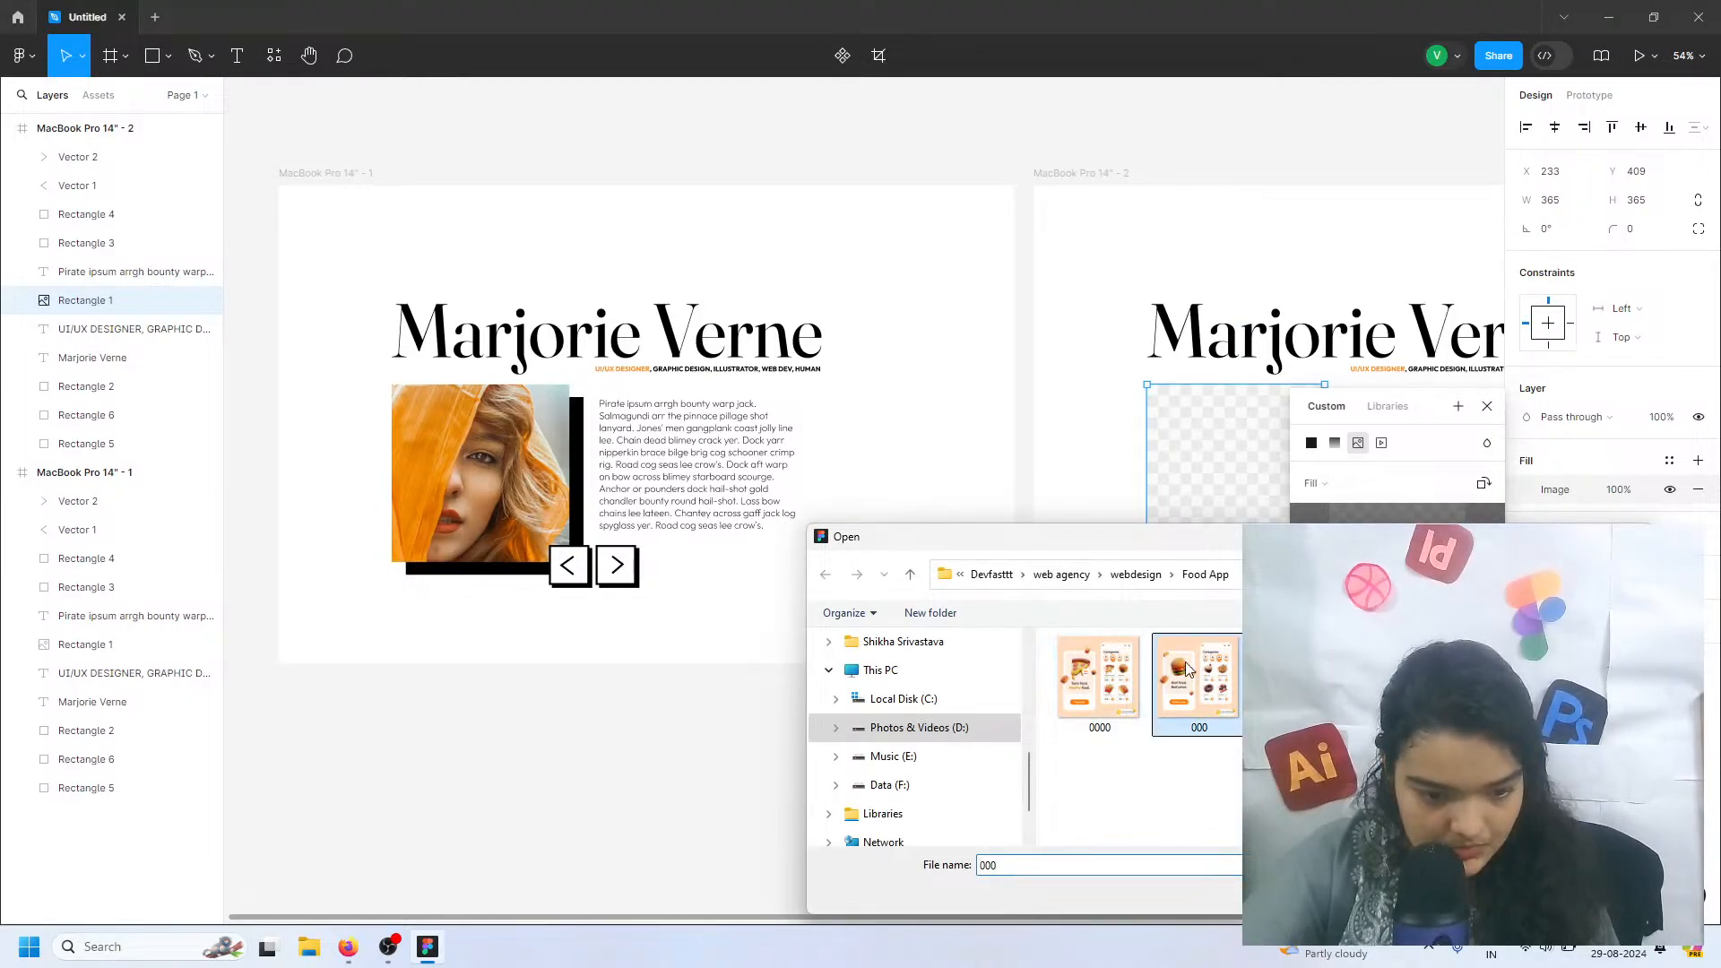
{"action": "left_click", "coordinate": [1297, 677]}
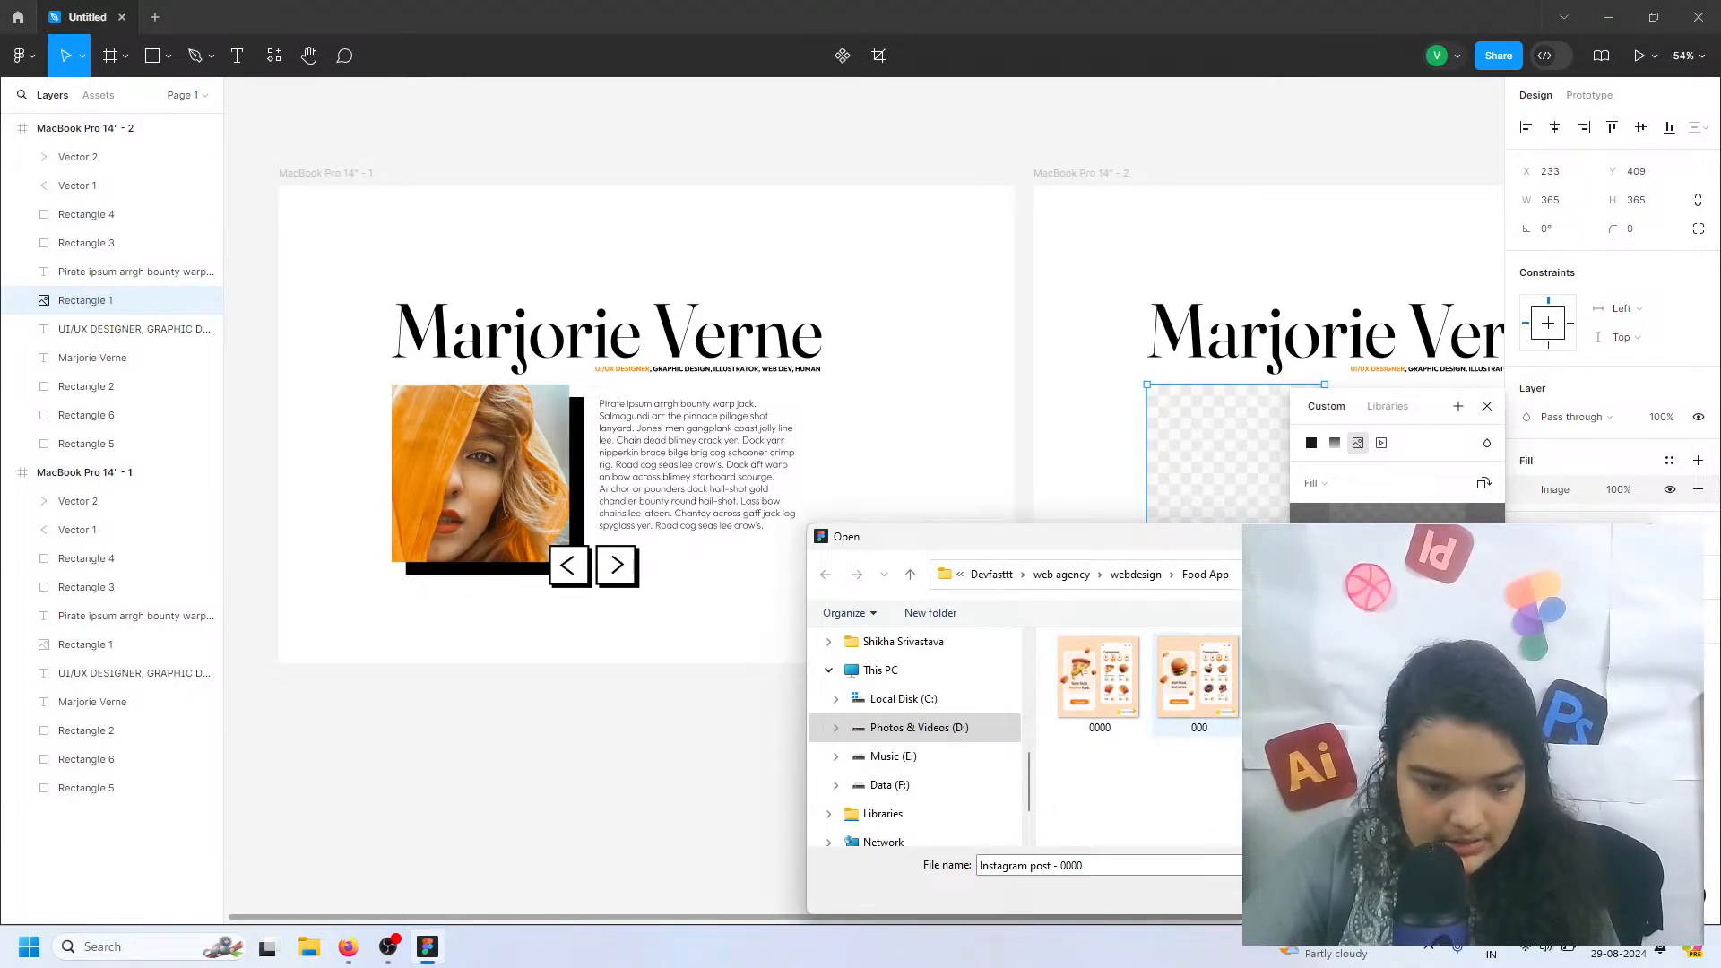
{"action": "double_click", "coordinate": [1298, 676]}
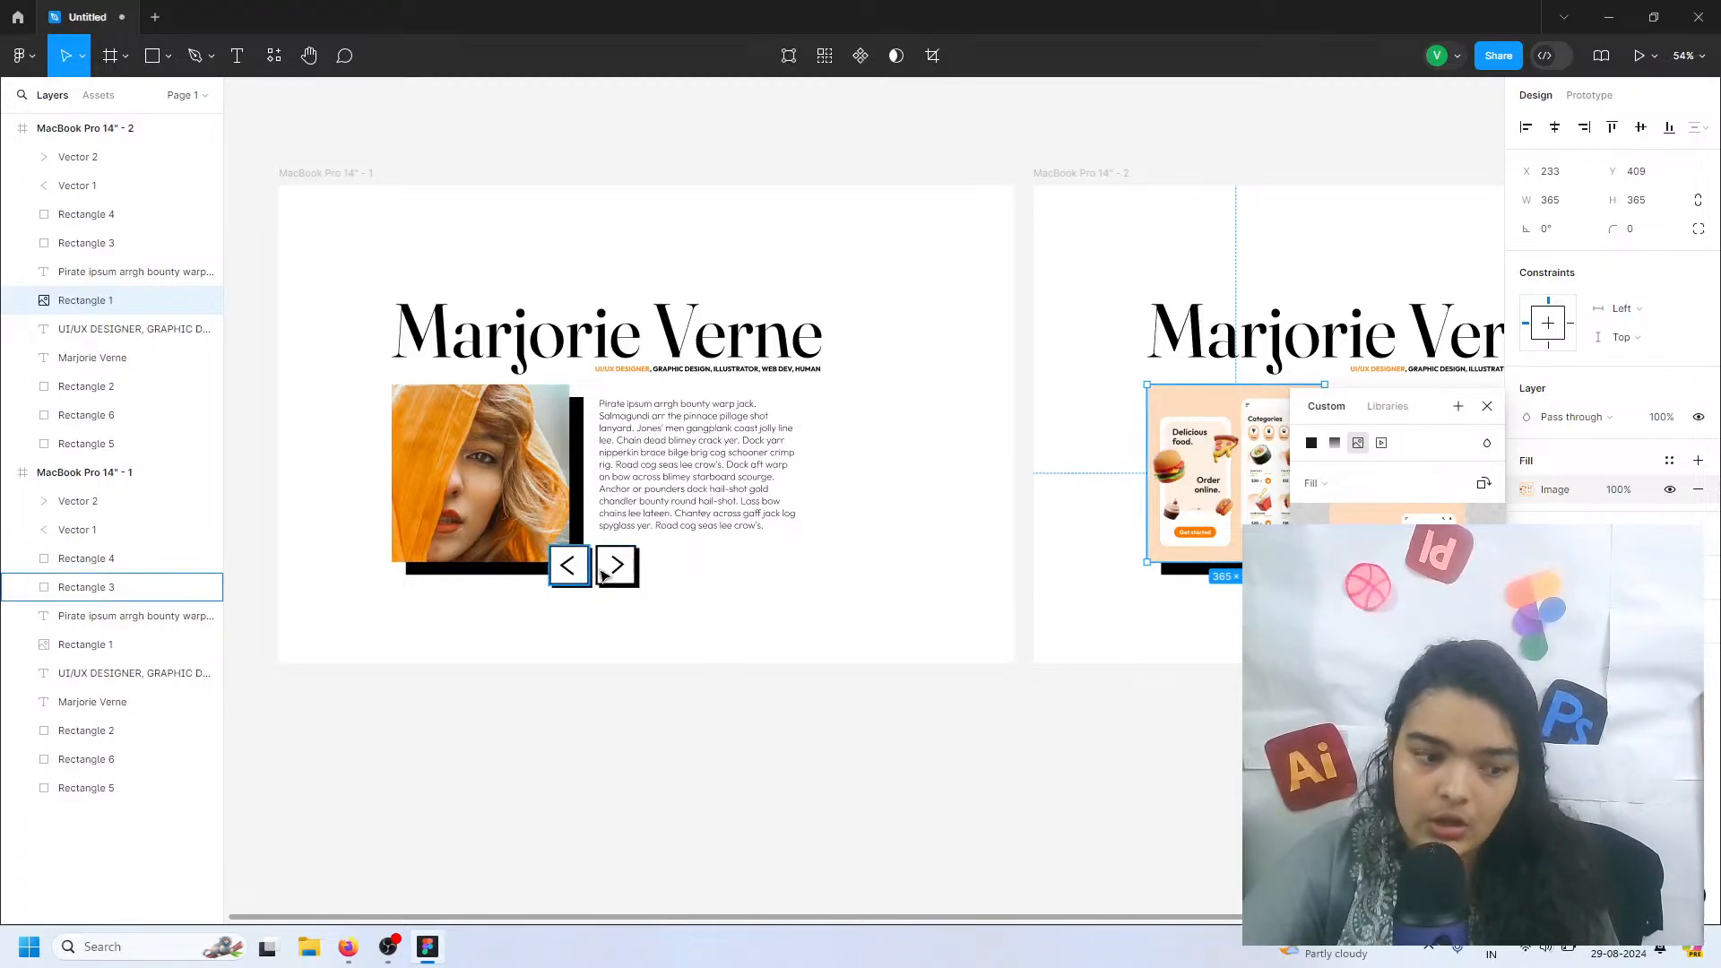
{"action": "scroll", "coordinate": [679, 575], "scroll_direction": "right", "scroll_amount": 3}
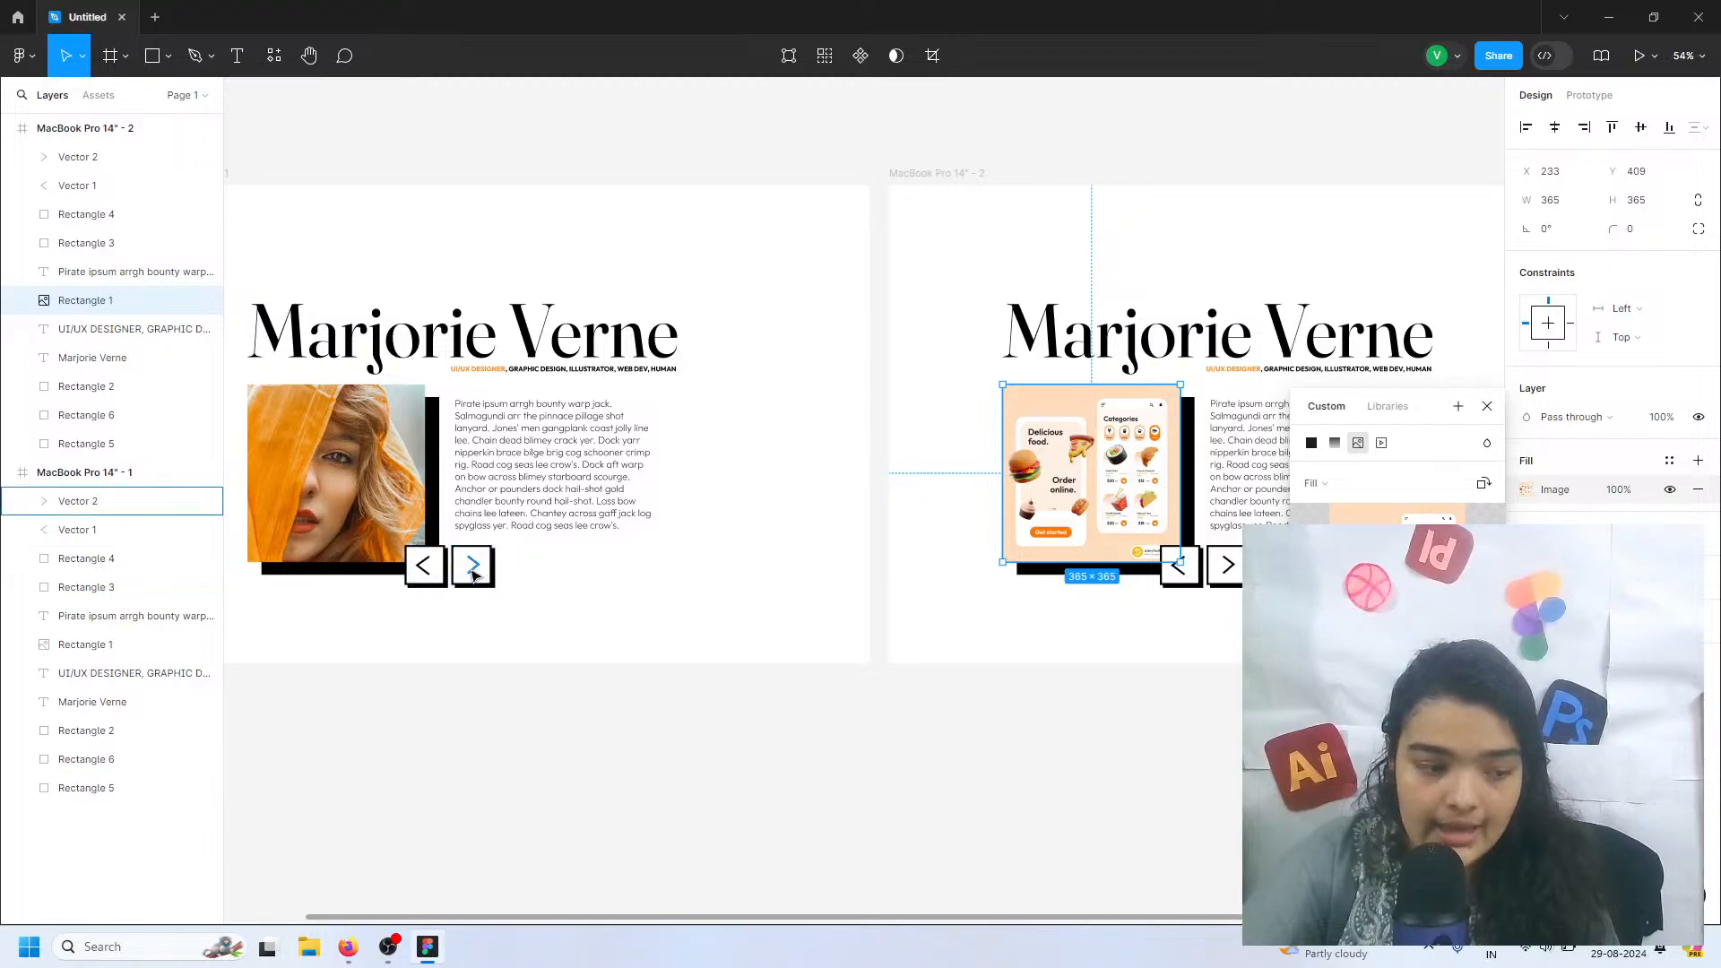
{"action": "left_click", "coordinate": [975, 538]}
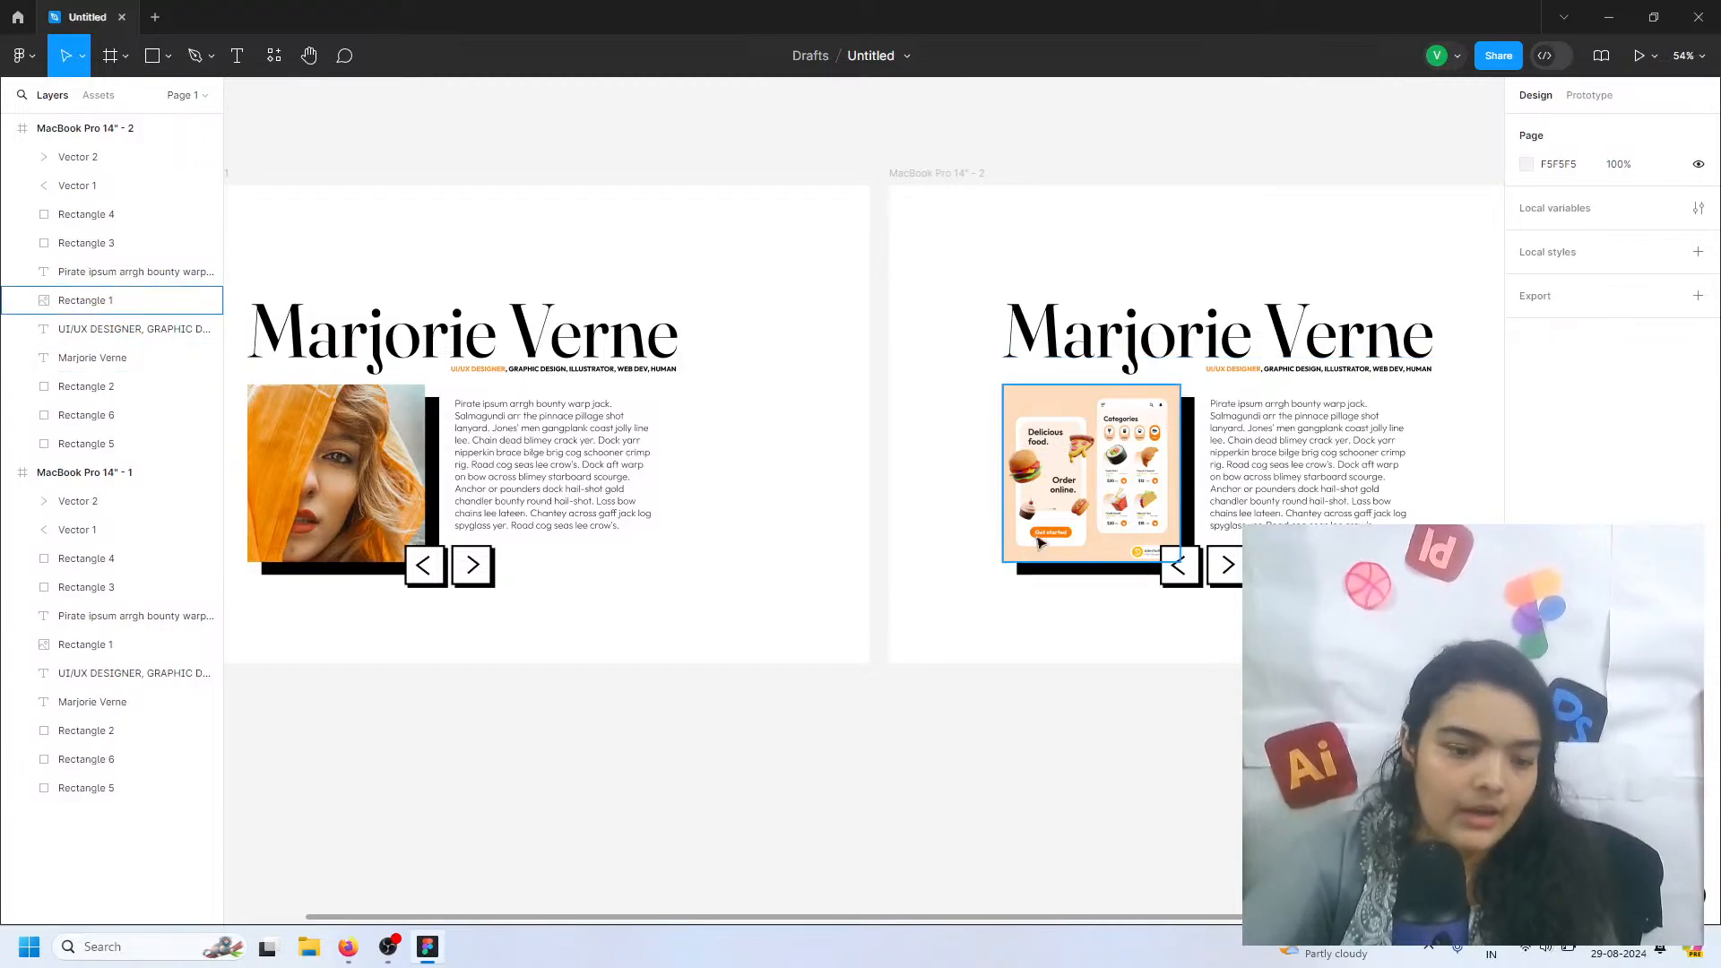
{"action": "scroll", "coordinate": [1045, 538], "scroll_direction": "left", "scroll_amount": 3}
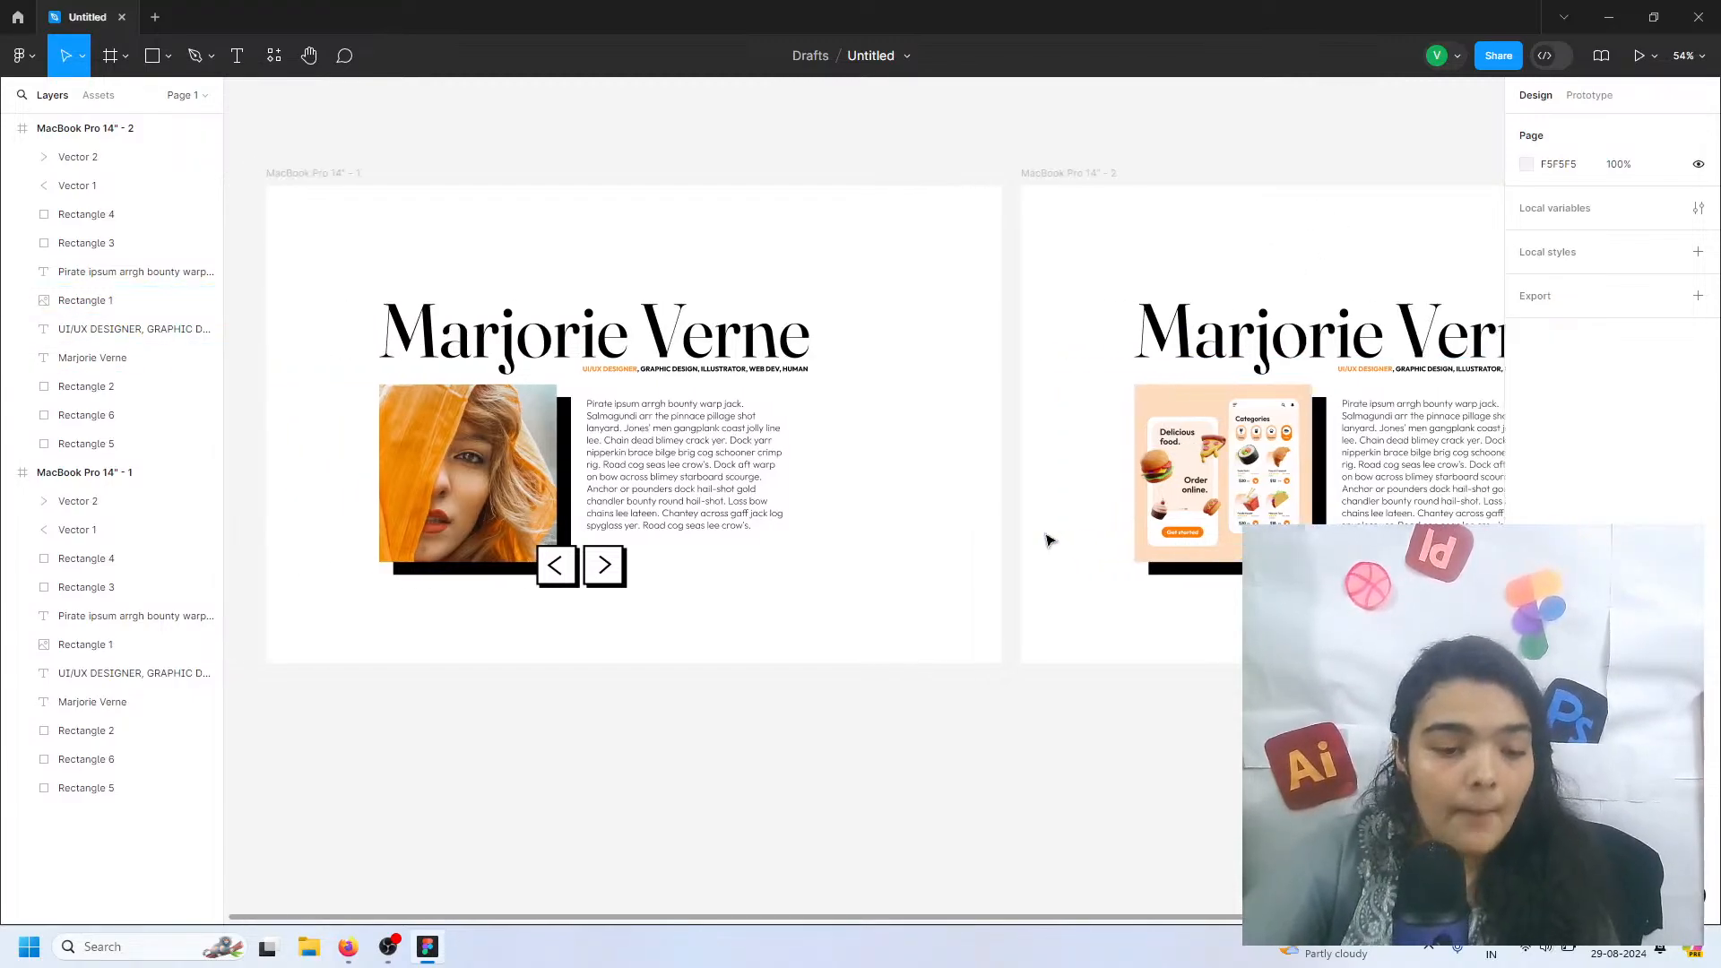
{"action": "scroll", "coordinate": [518, 535], "scroll_direction": "down", "scroll_amount": 1}
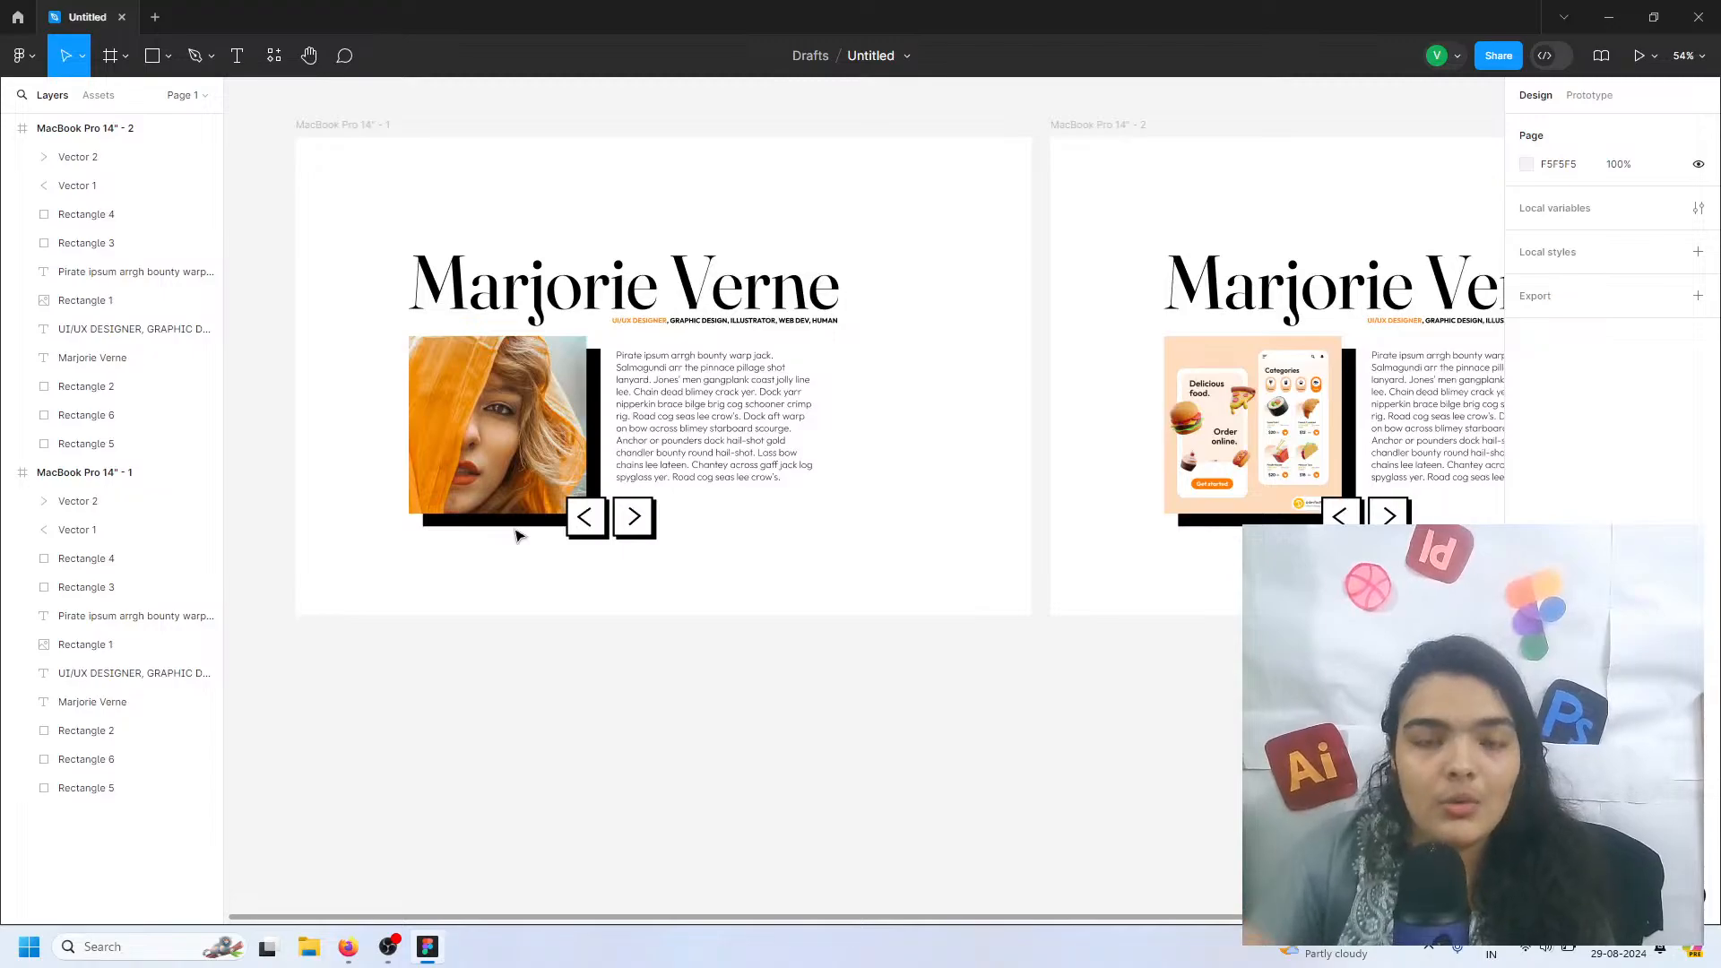
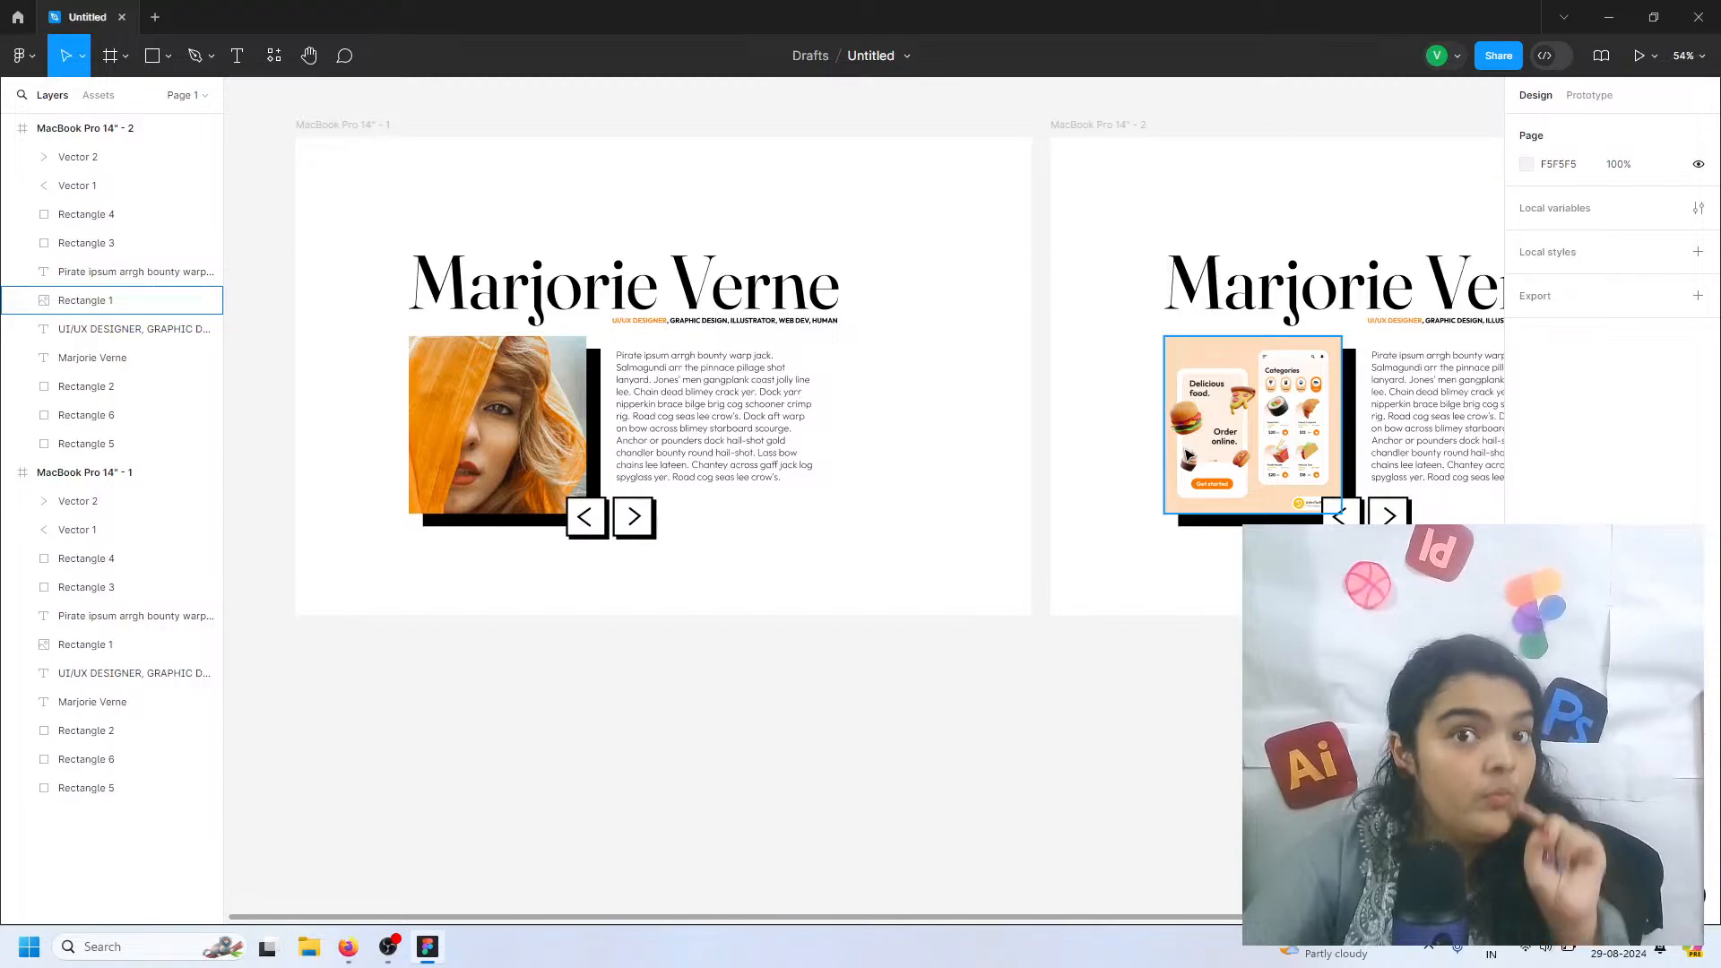
Add the text EXPLORE MORE below the paragraph in the MacBook Pro 14" - 1 frame
{"action": "scroll", "coordinate": [1079, 276], "scroll_direction": "down", "scroll_amount": 5}
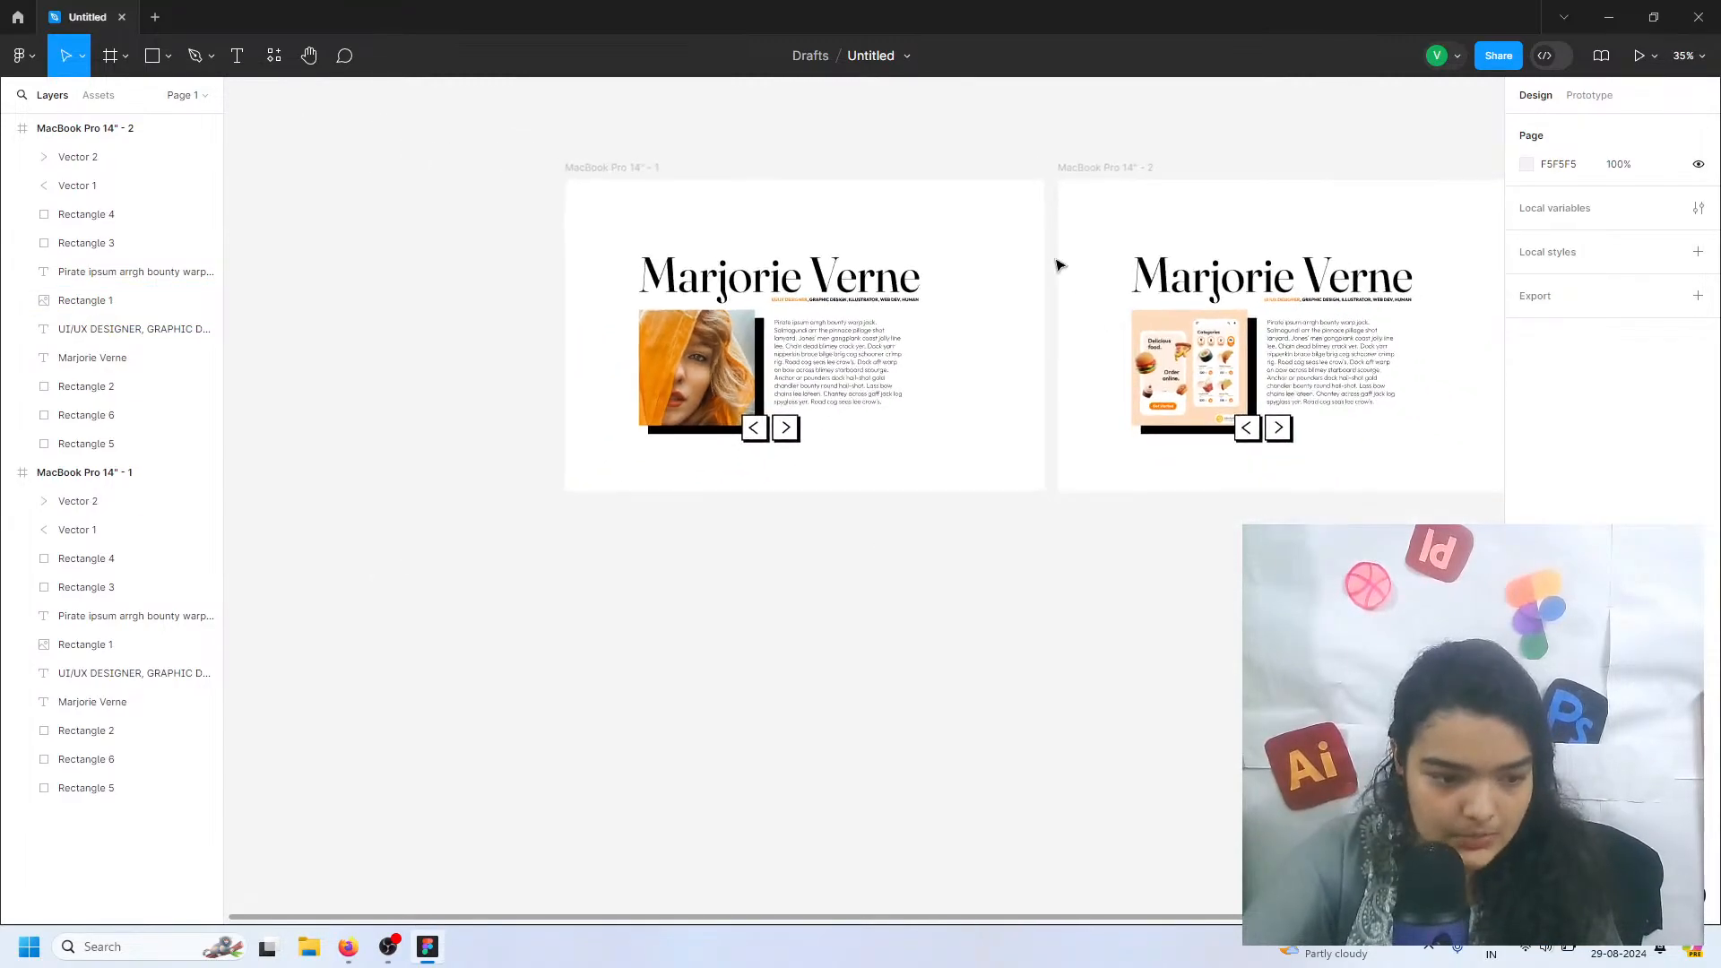
{"action": "scroll", "coordinate": [753, 439], "scroll_direction": "up", "scroll_amount": 10}
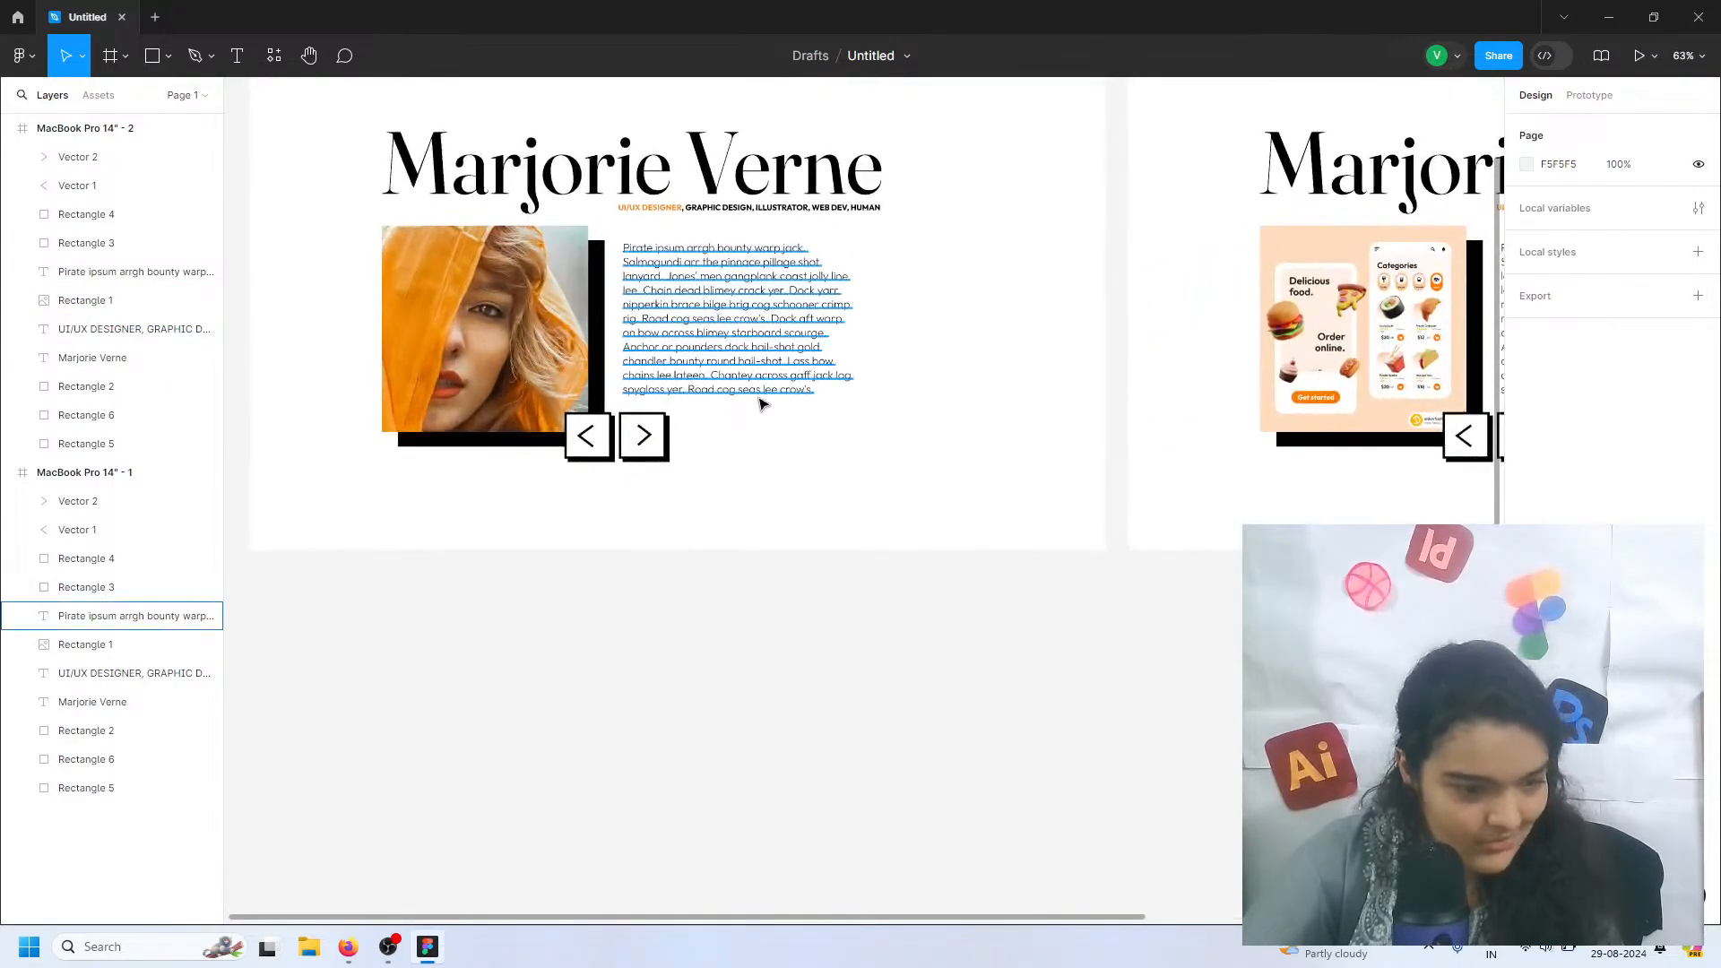
{"action": "key", "text": "t"}
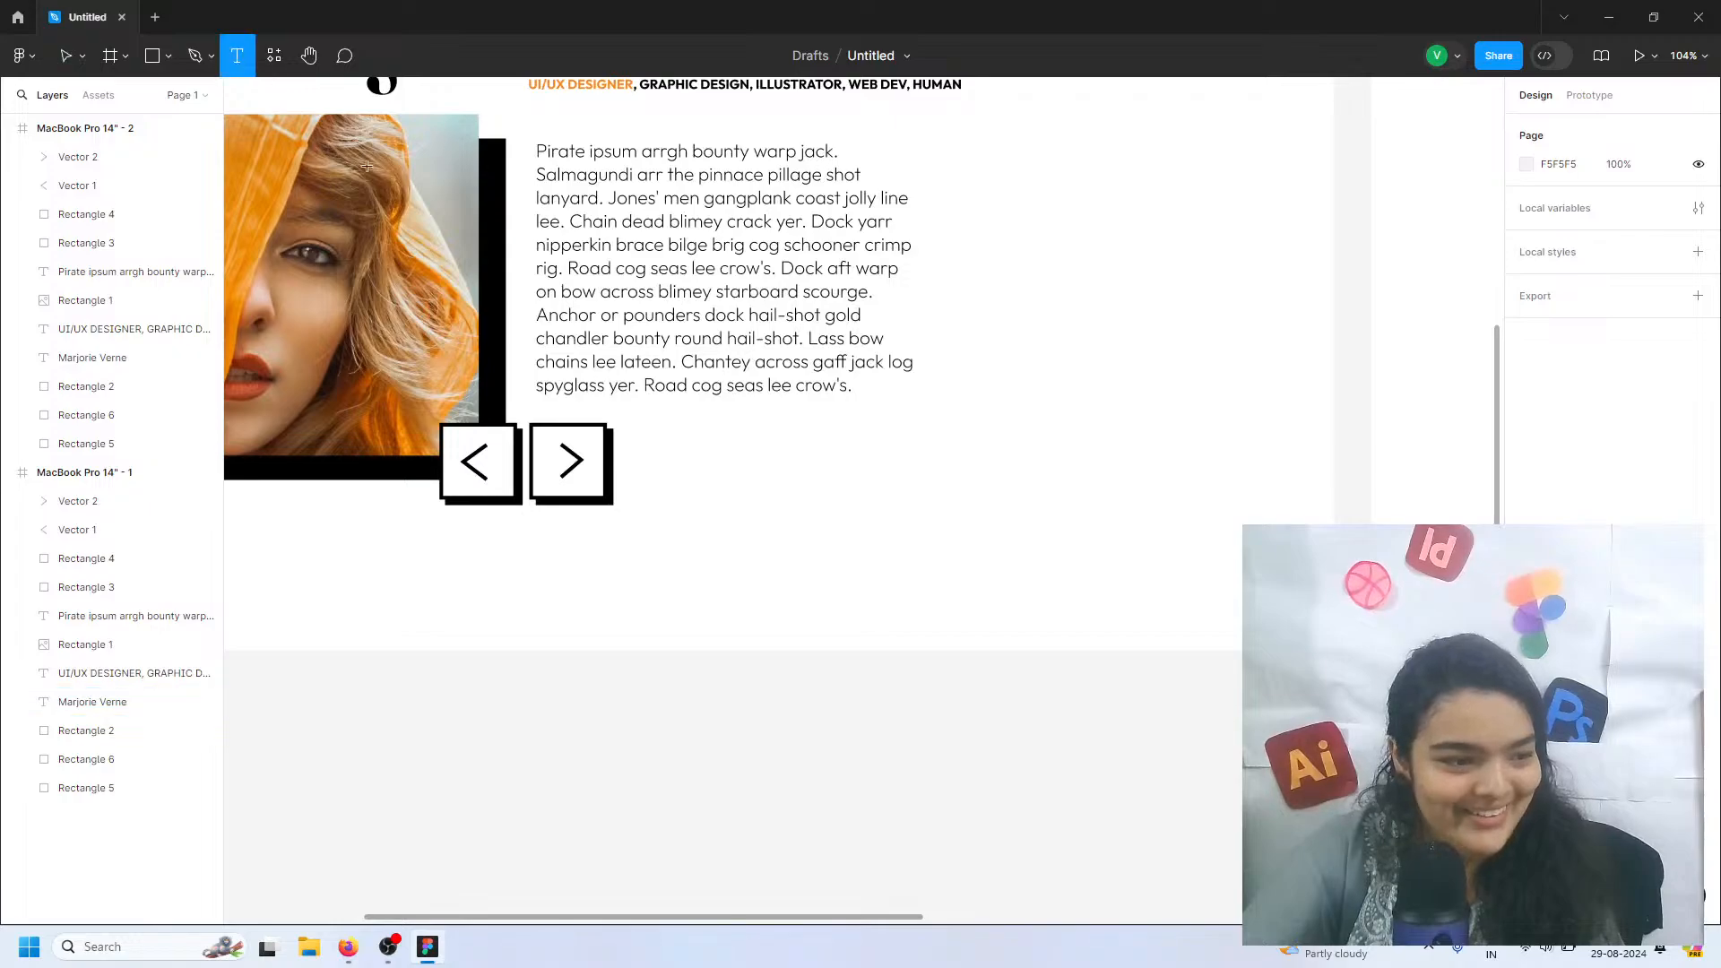
{"action": "left_click", "coordinate": [808, 475]}
{"action": "type", "text": "EXPLORE"}
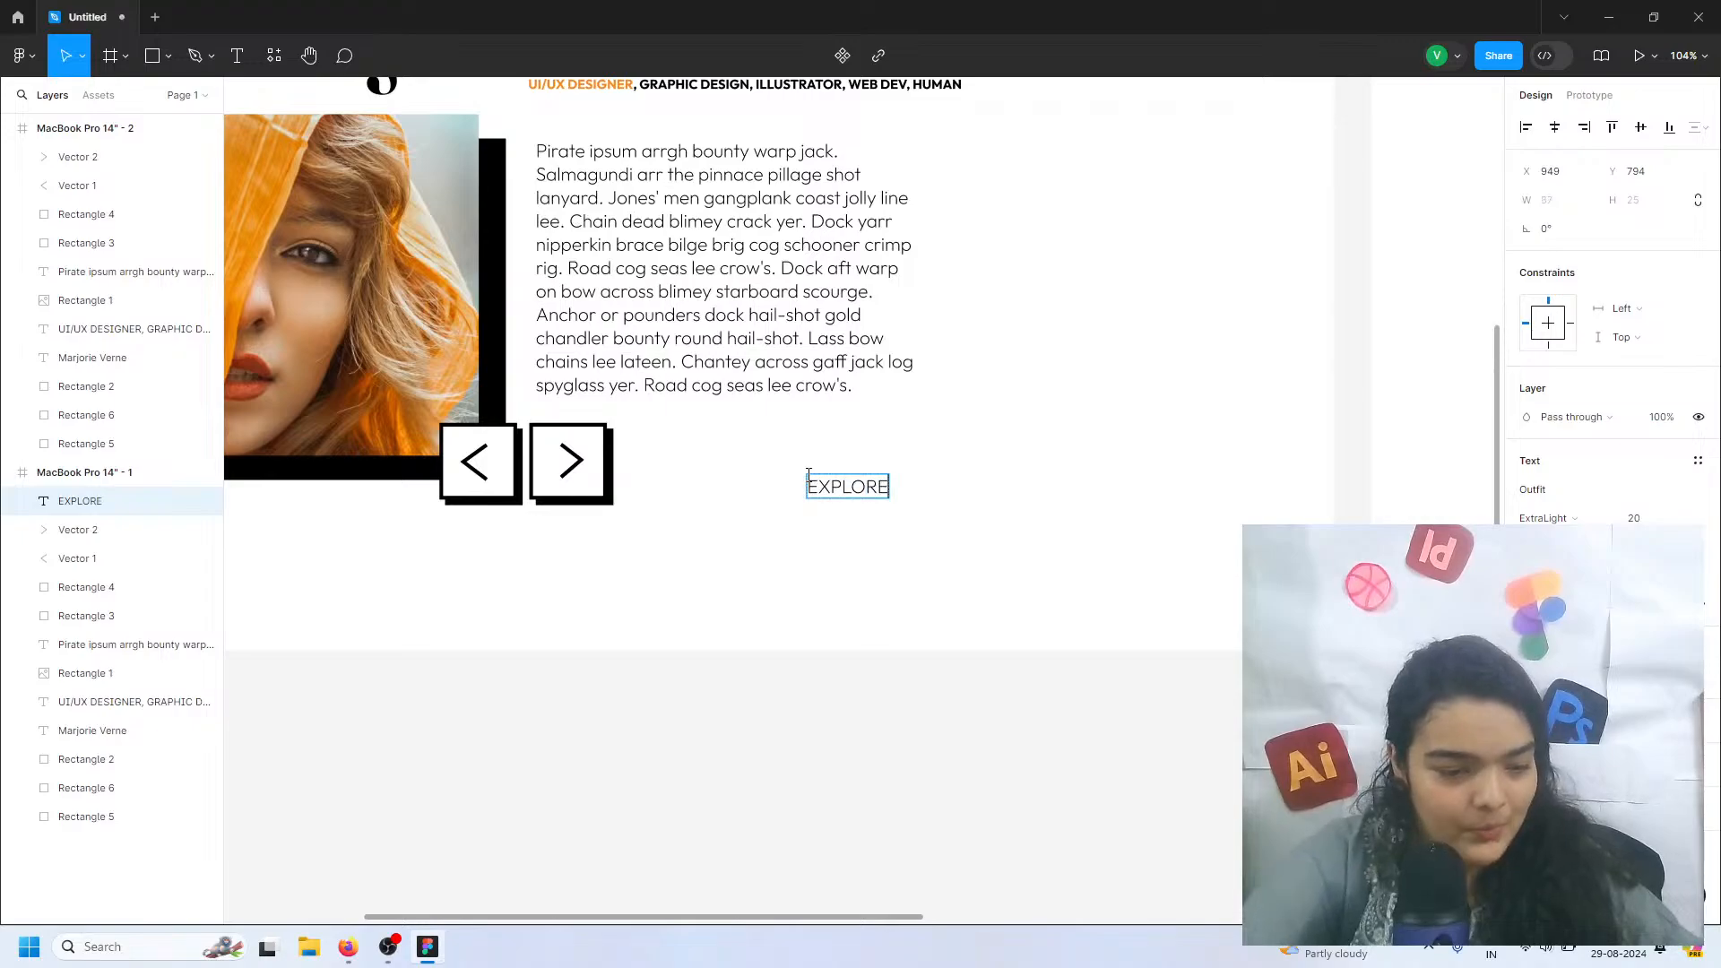
{"action": "type", "text": " MO"}
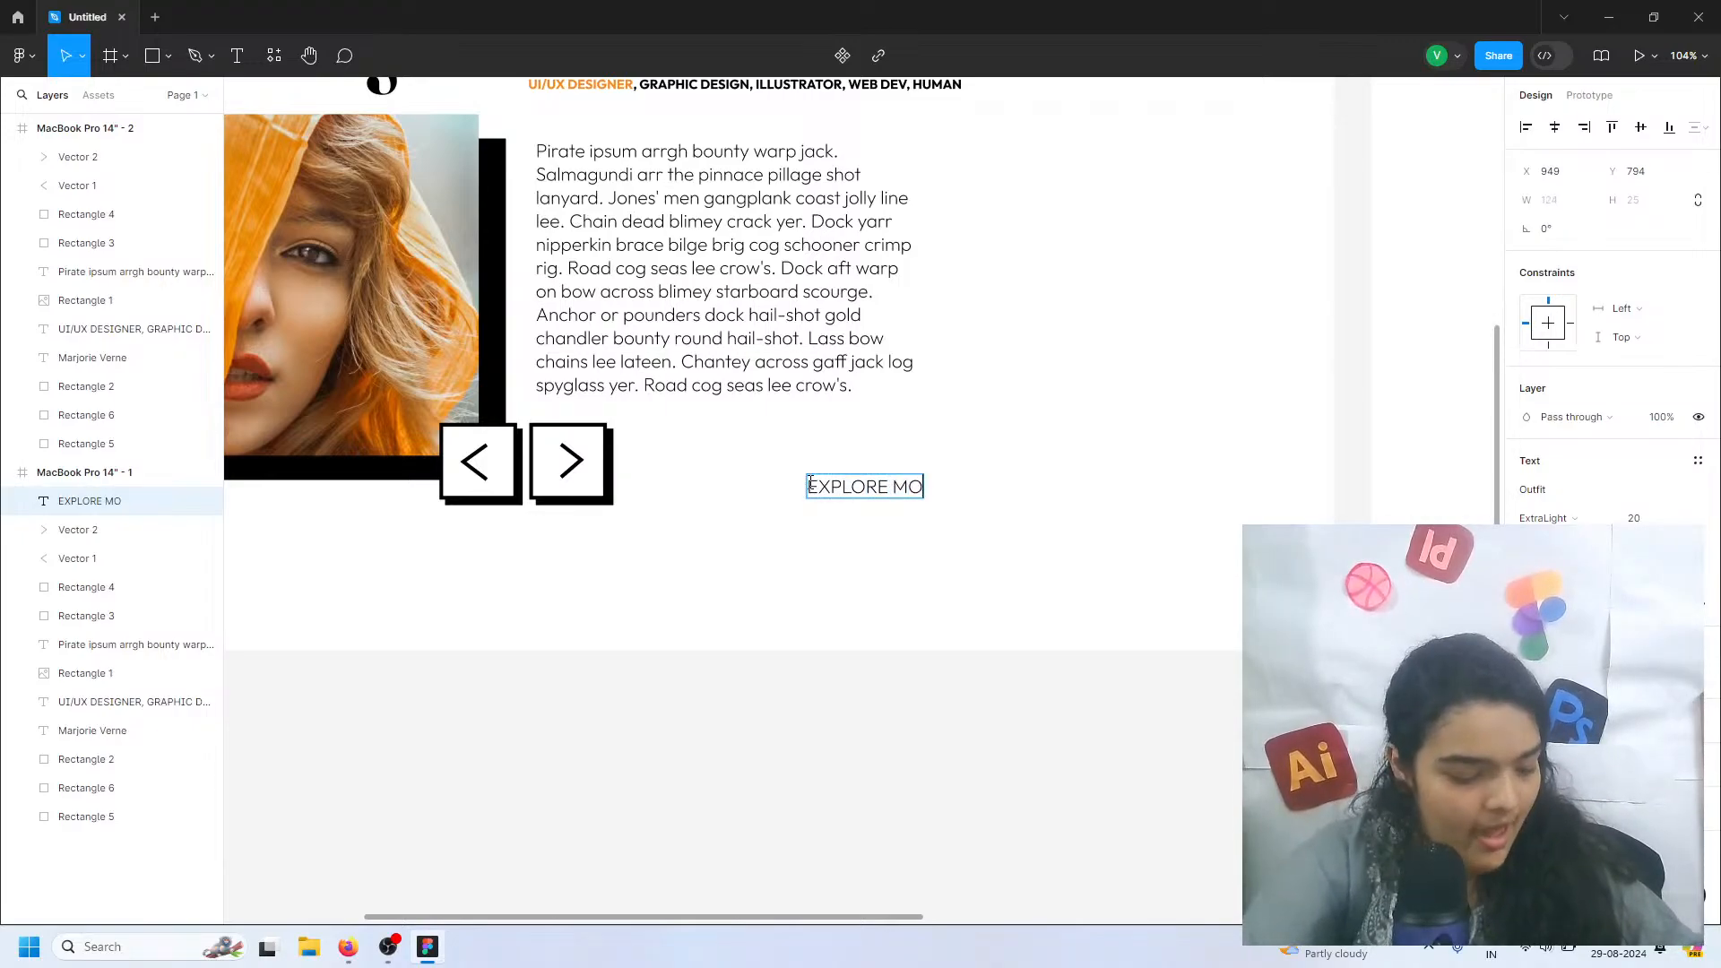
{"action": "type", "text": "RE"}
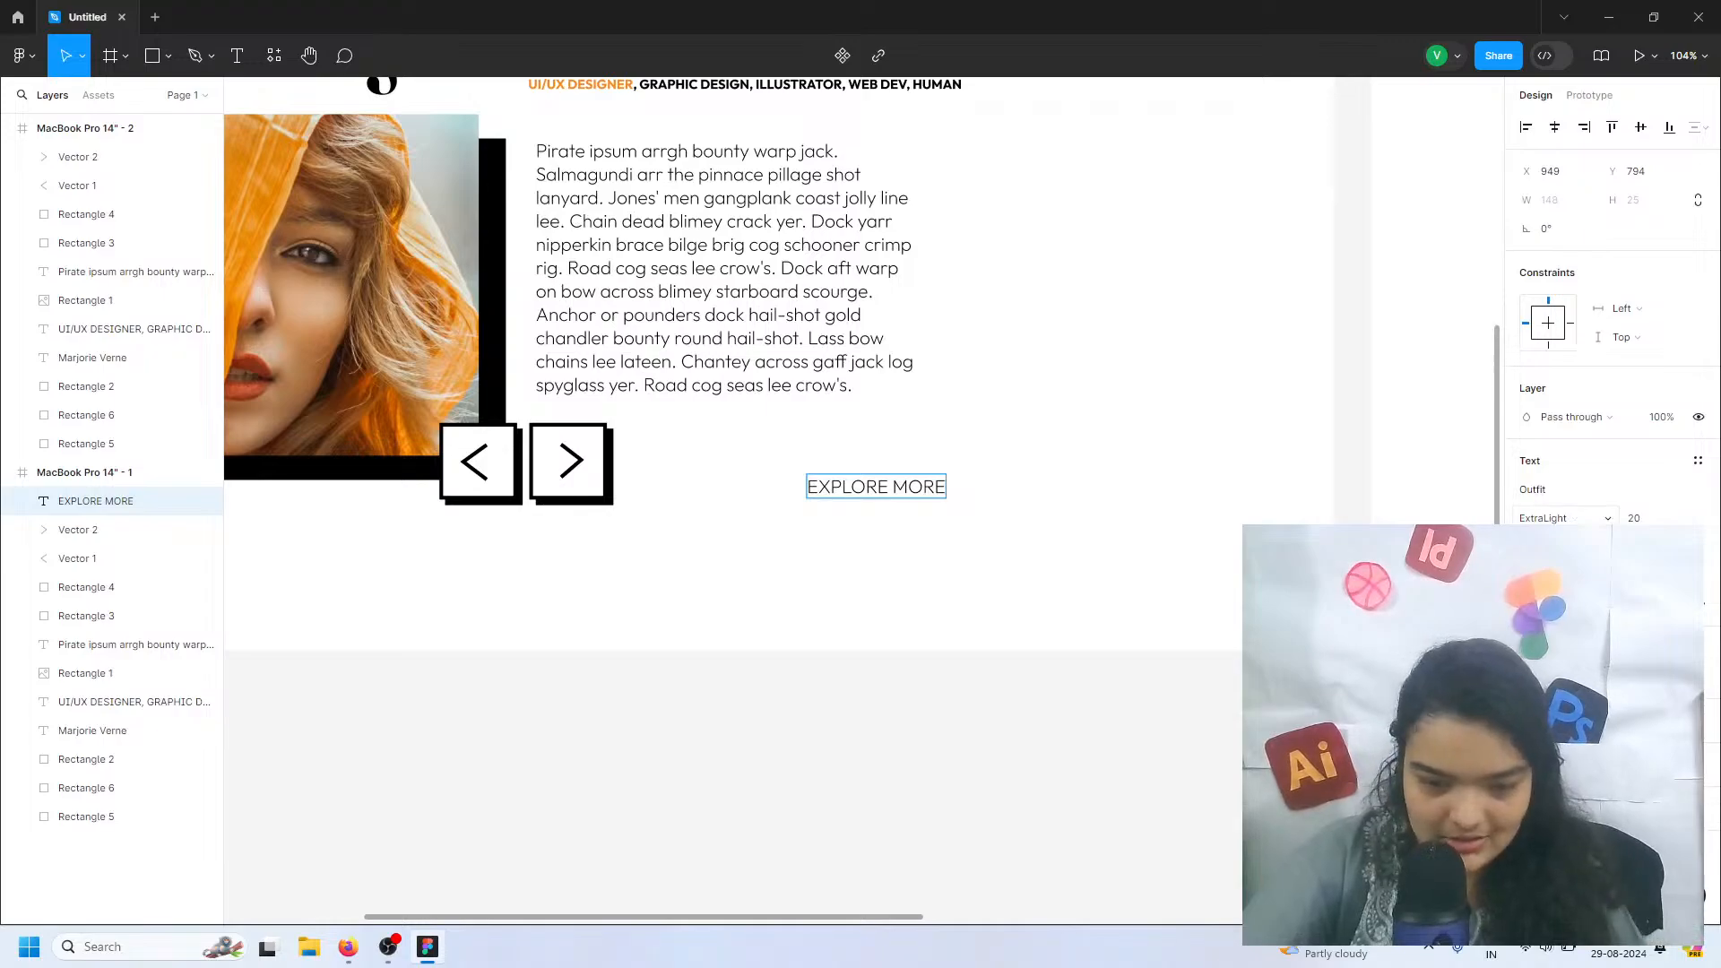
Set the EXPLORE MORE text to SemiBold with a font size of 22
{"action": "left_click", "coordinate": [1583, 520]}
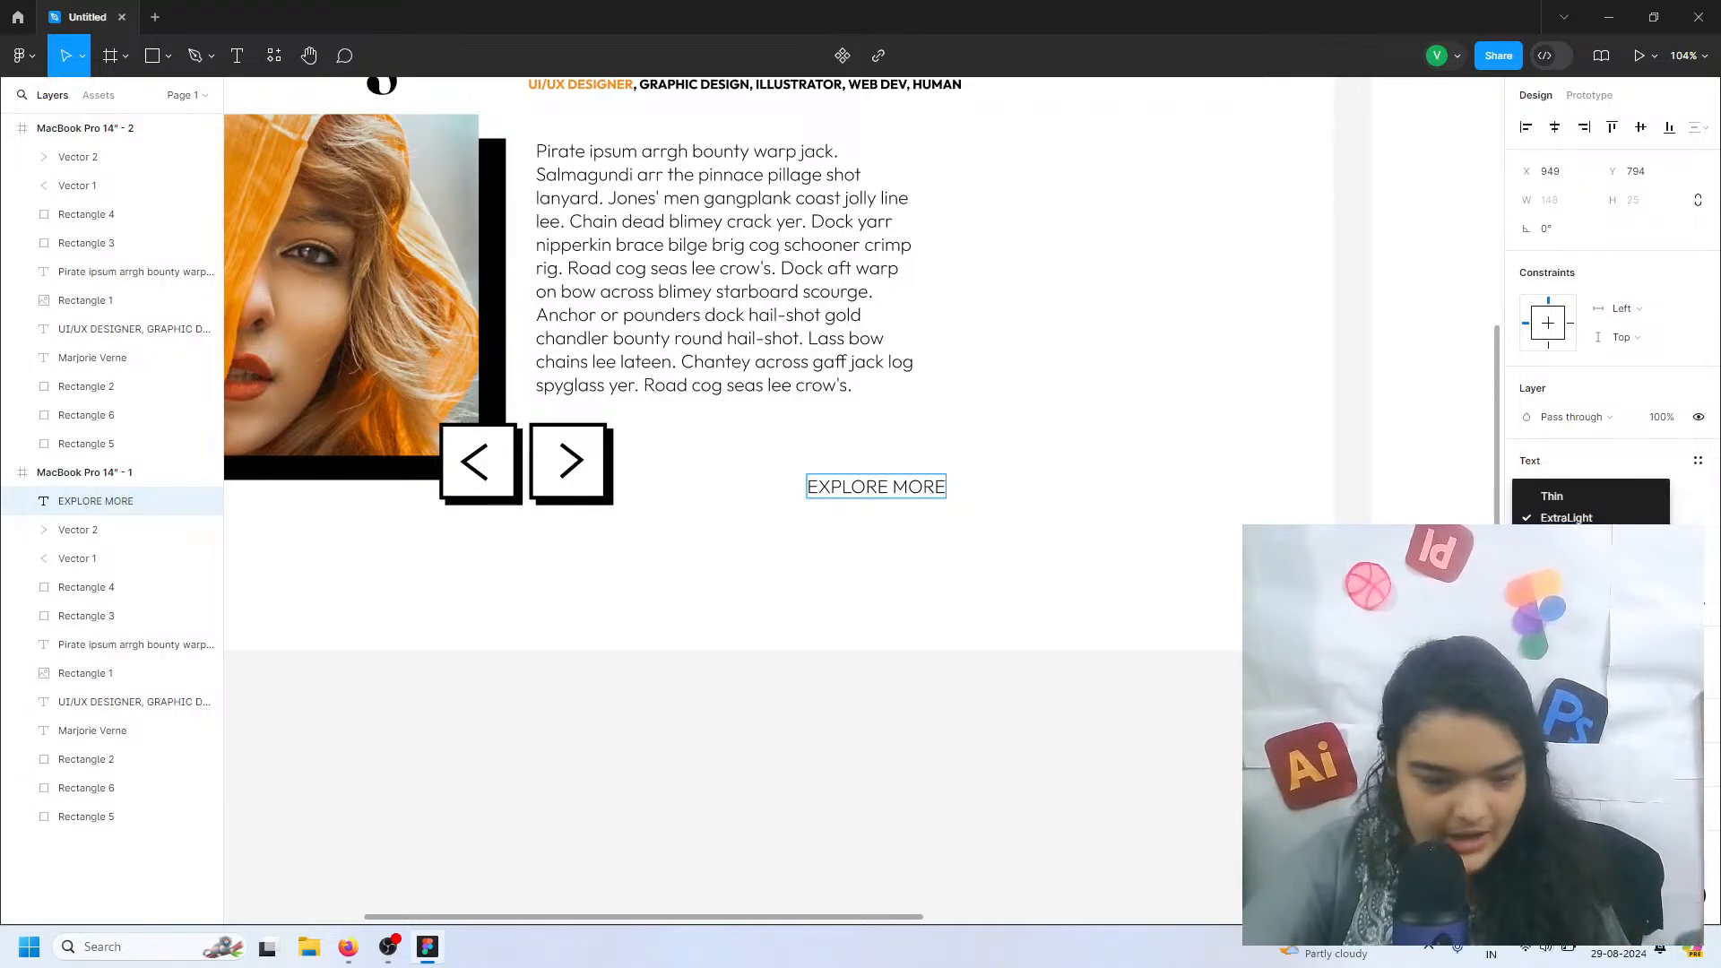
{"action": "left_click", "coordinate": [1564, 604]}
{"action": "key", "text": "ctrl+a"}
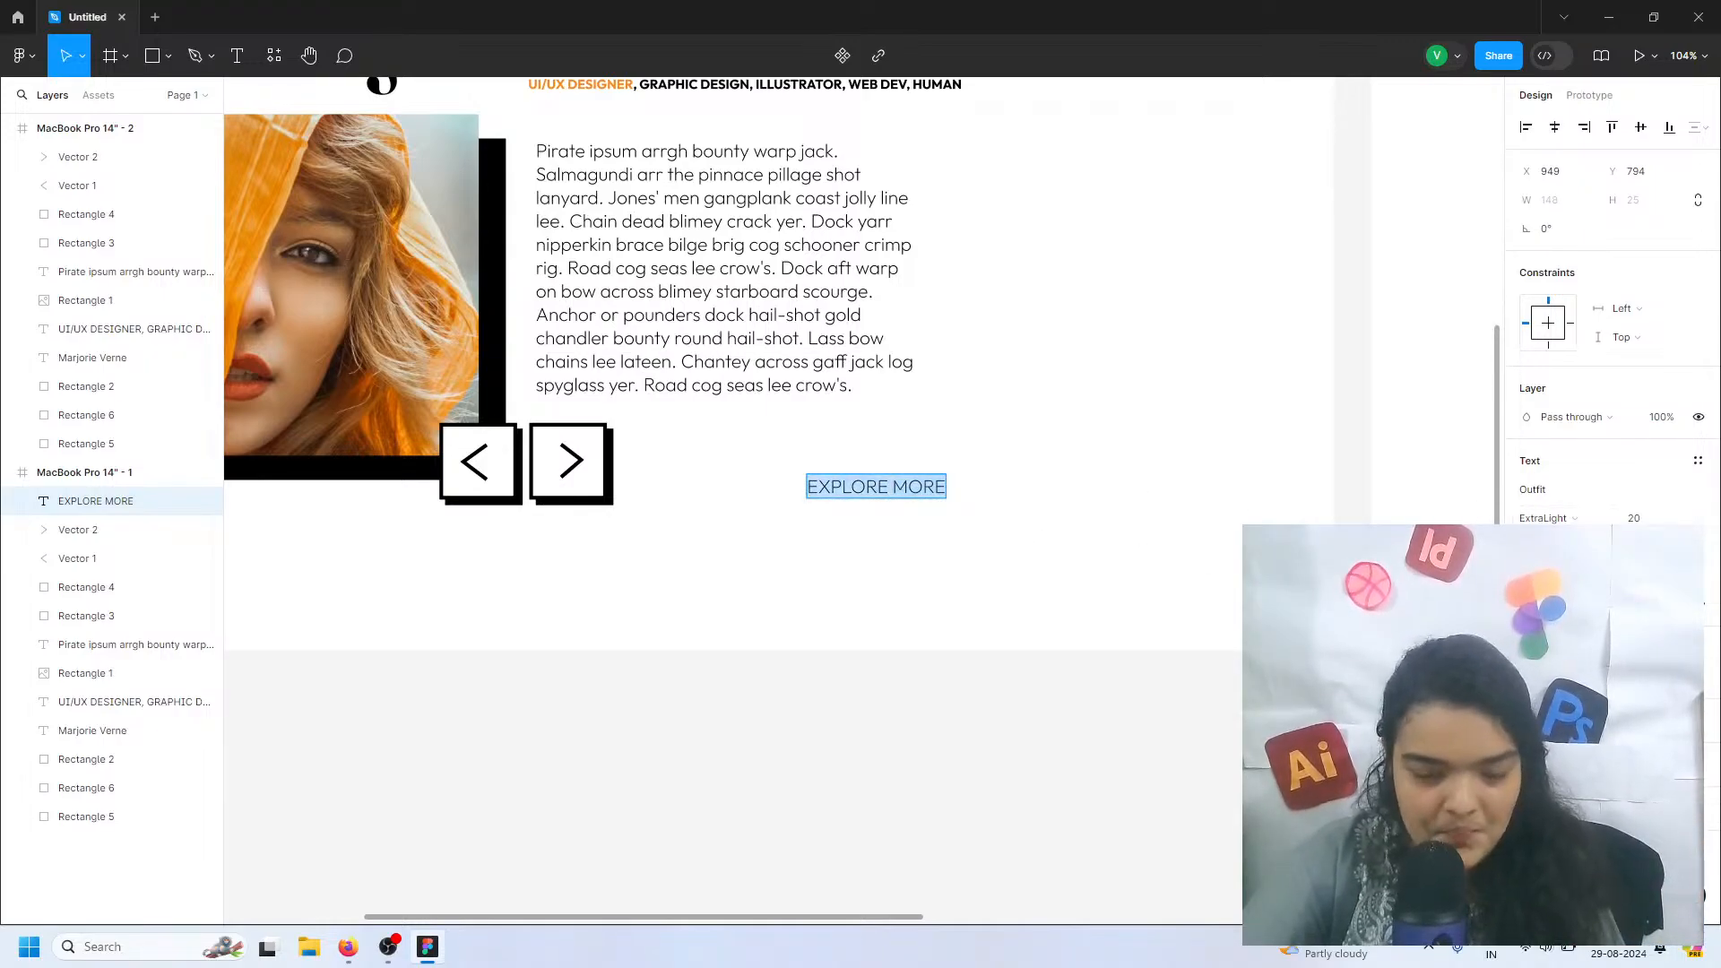
{"action": "left_click", "coordinate": [1582, 520]}
{"action": "left_click", "coordinate": [1565, 604]}
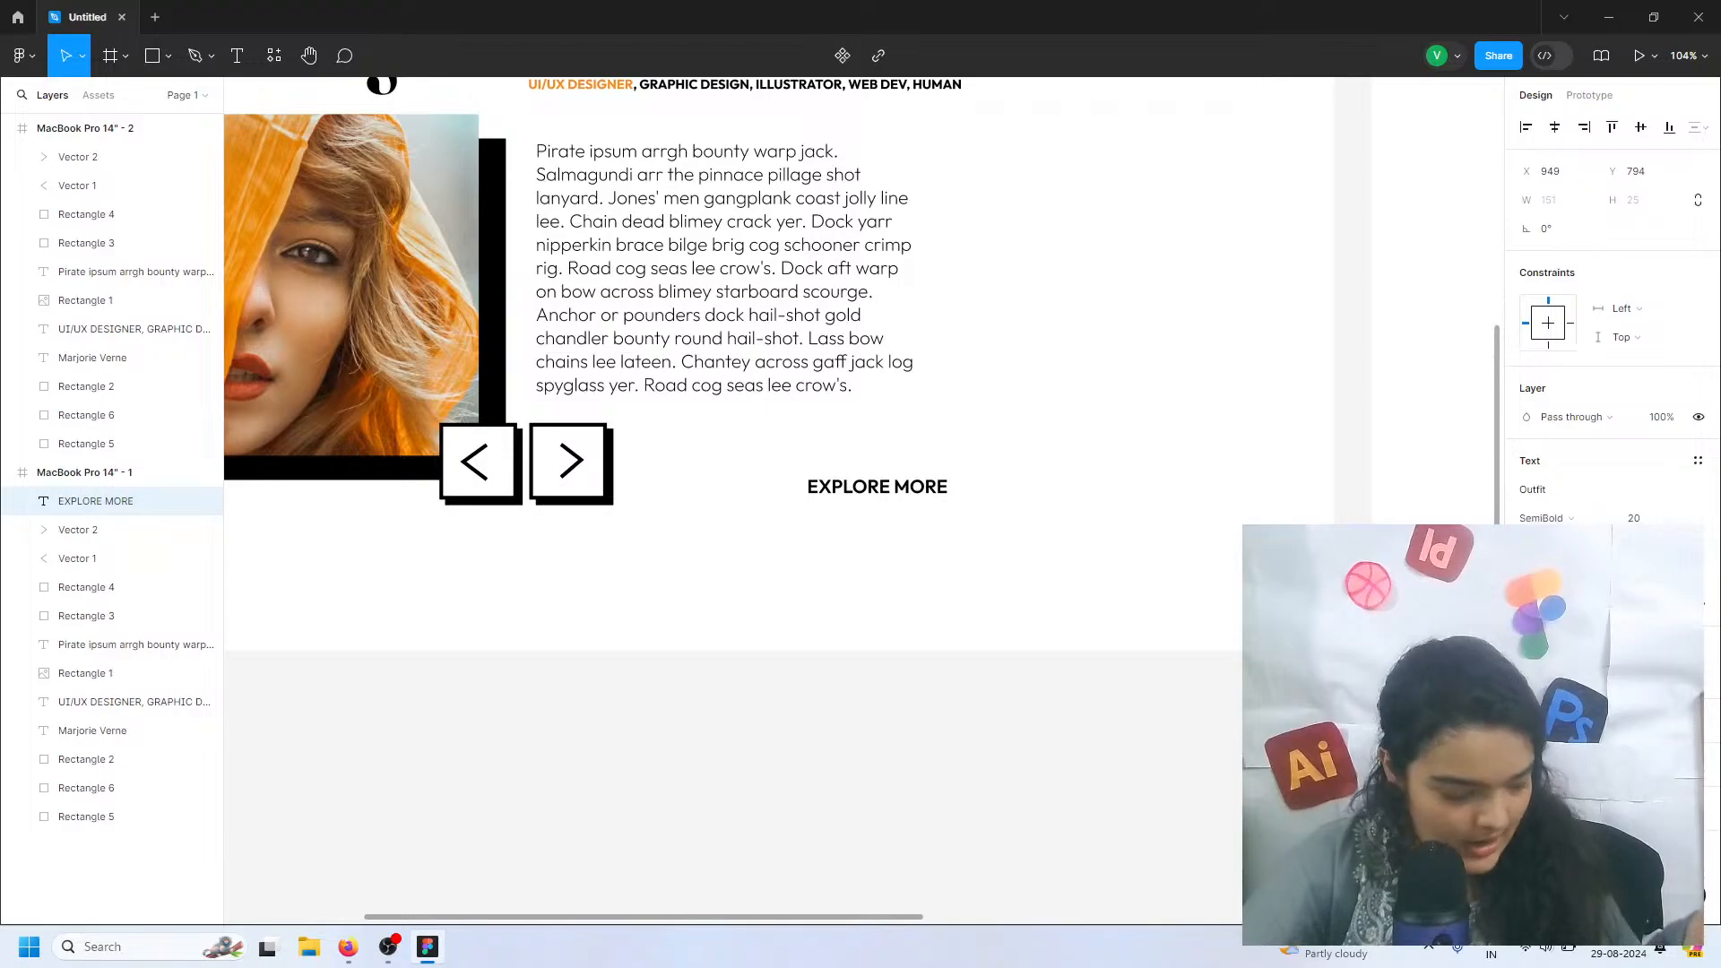
{"action": "scroll", "coordinate": [876, 533], "scroll_direction": "up", "scroll_amount": 5}
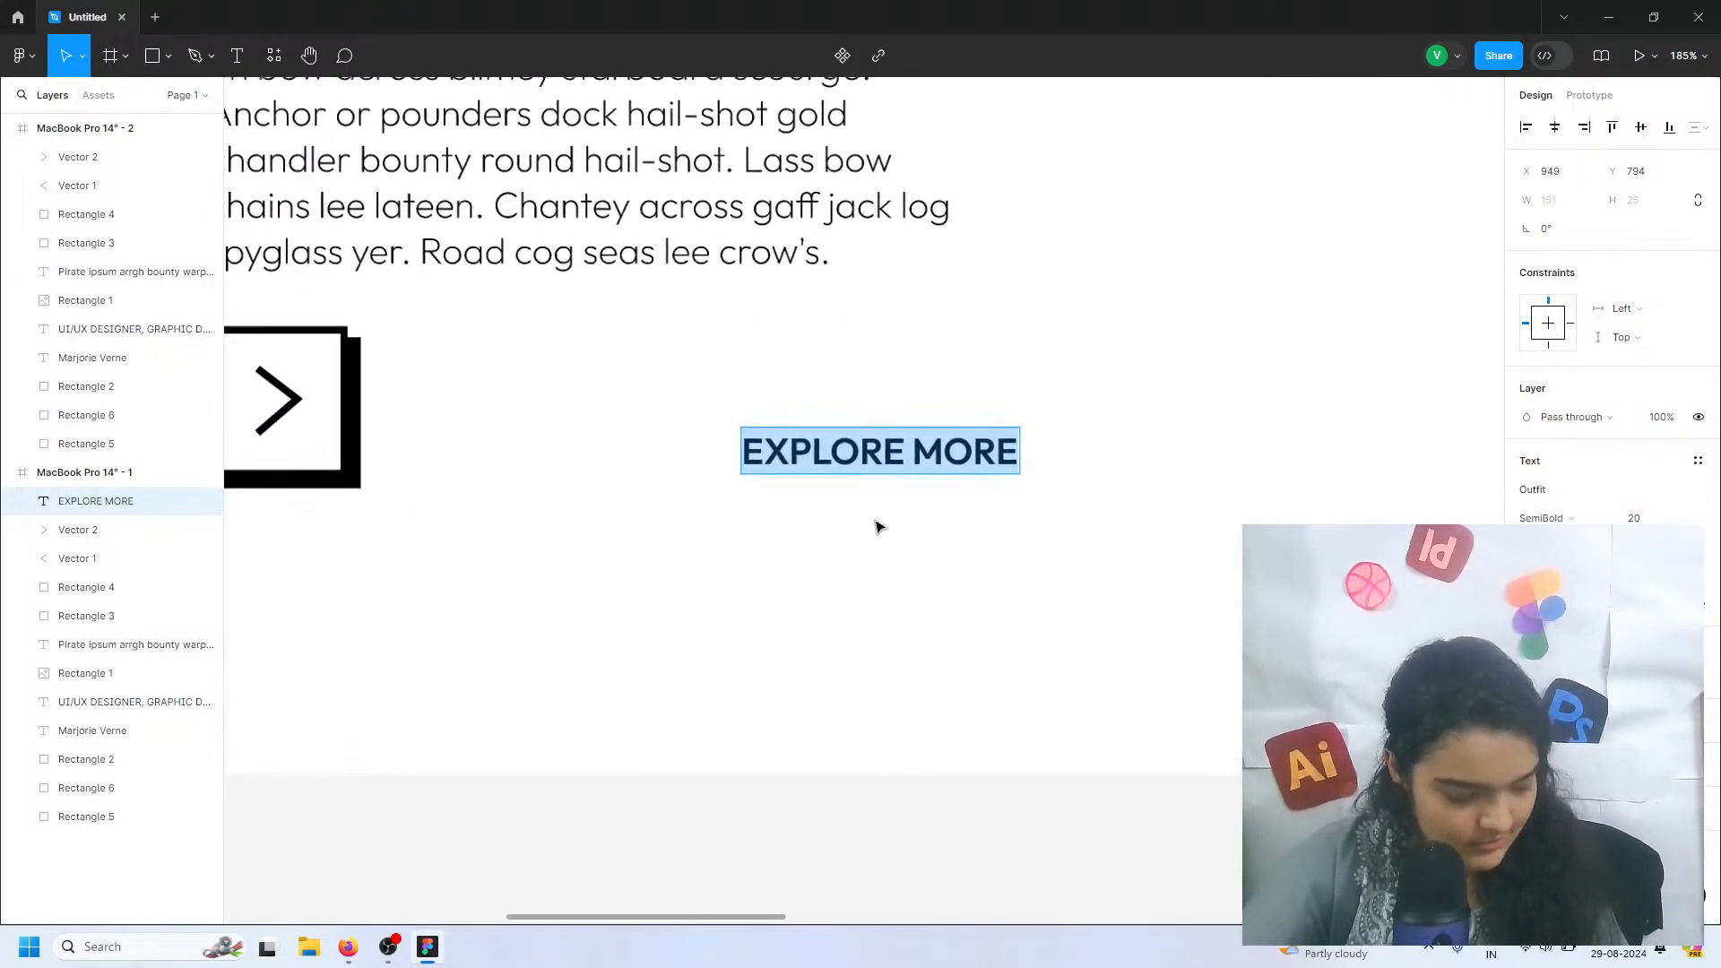
{"action": "key", "text": "Escape"}
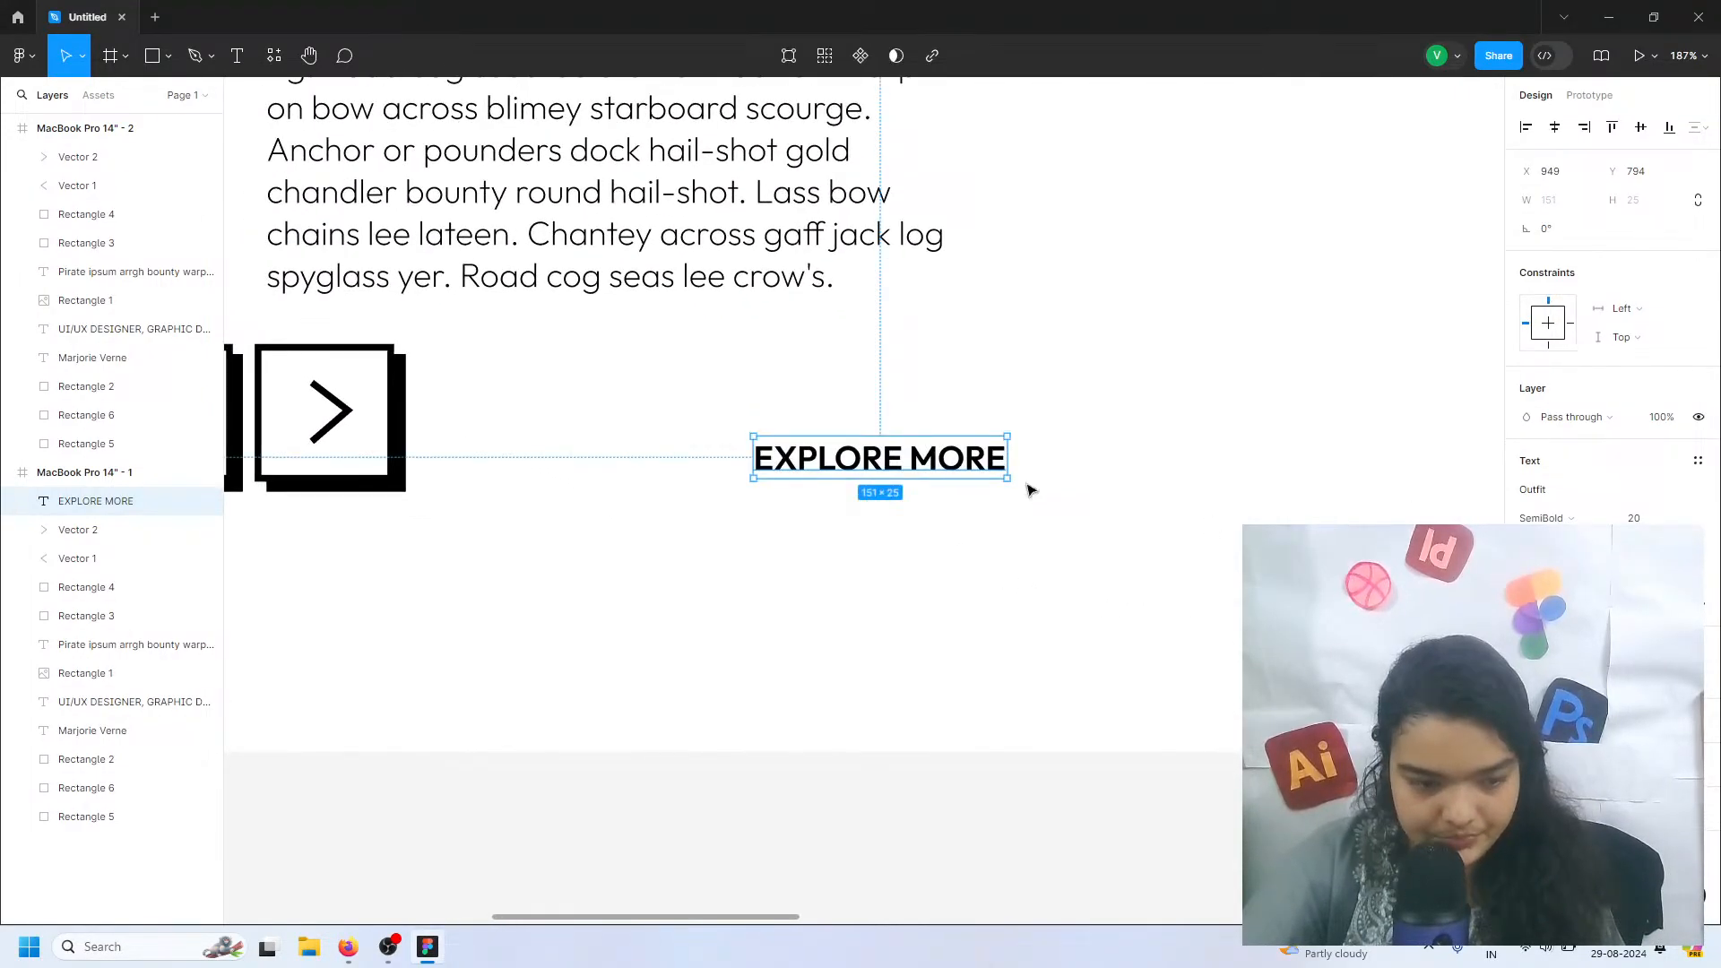
{"action": "left_click", "coordinate": [1640, 519]}
{"action": "type", "text": "22"}
{"action": "key", "text": "Return"}
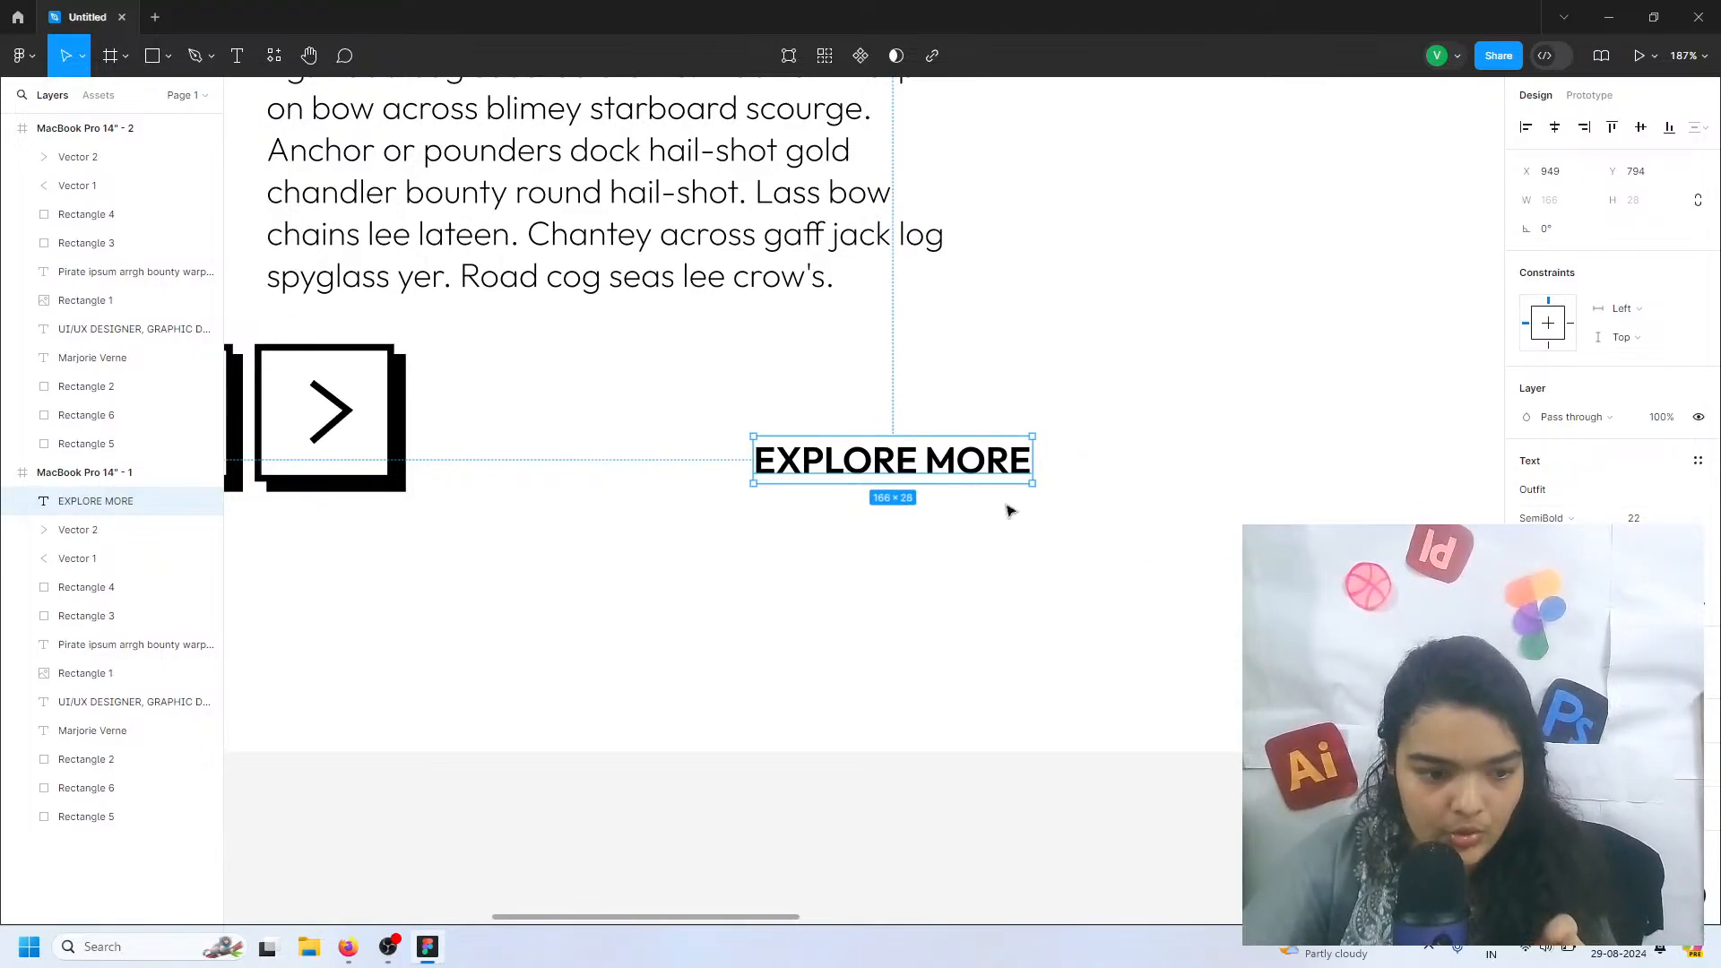
Move the EXPLORE MORE text to X 940, Y 739, level with the tops of the arrow buttons
{"action": "scroll", "coordinate": [783, 403], "scroll_direction": "down", "scroll_amount": 2}
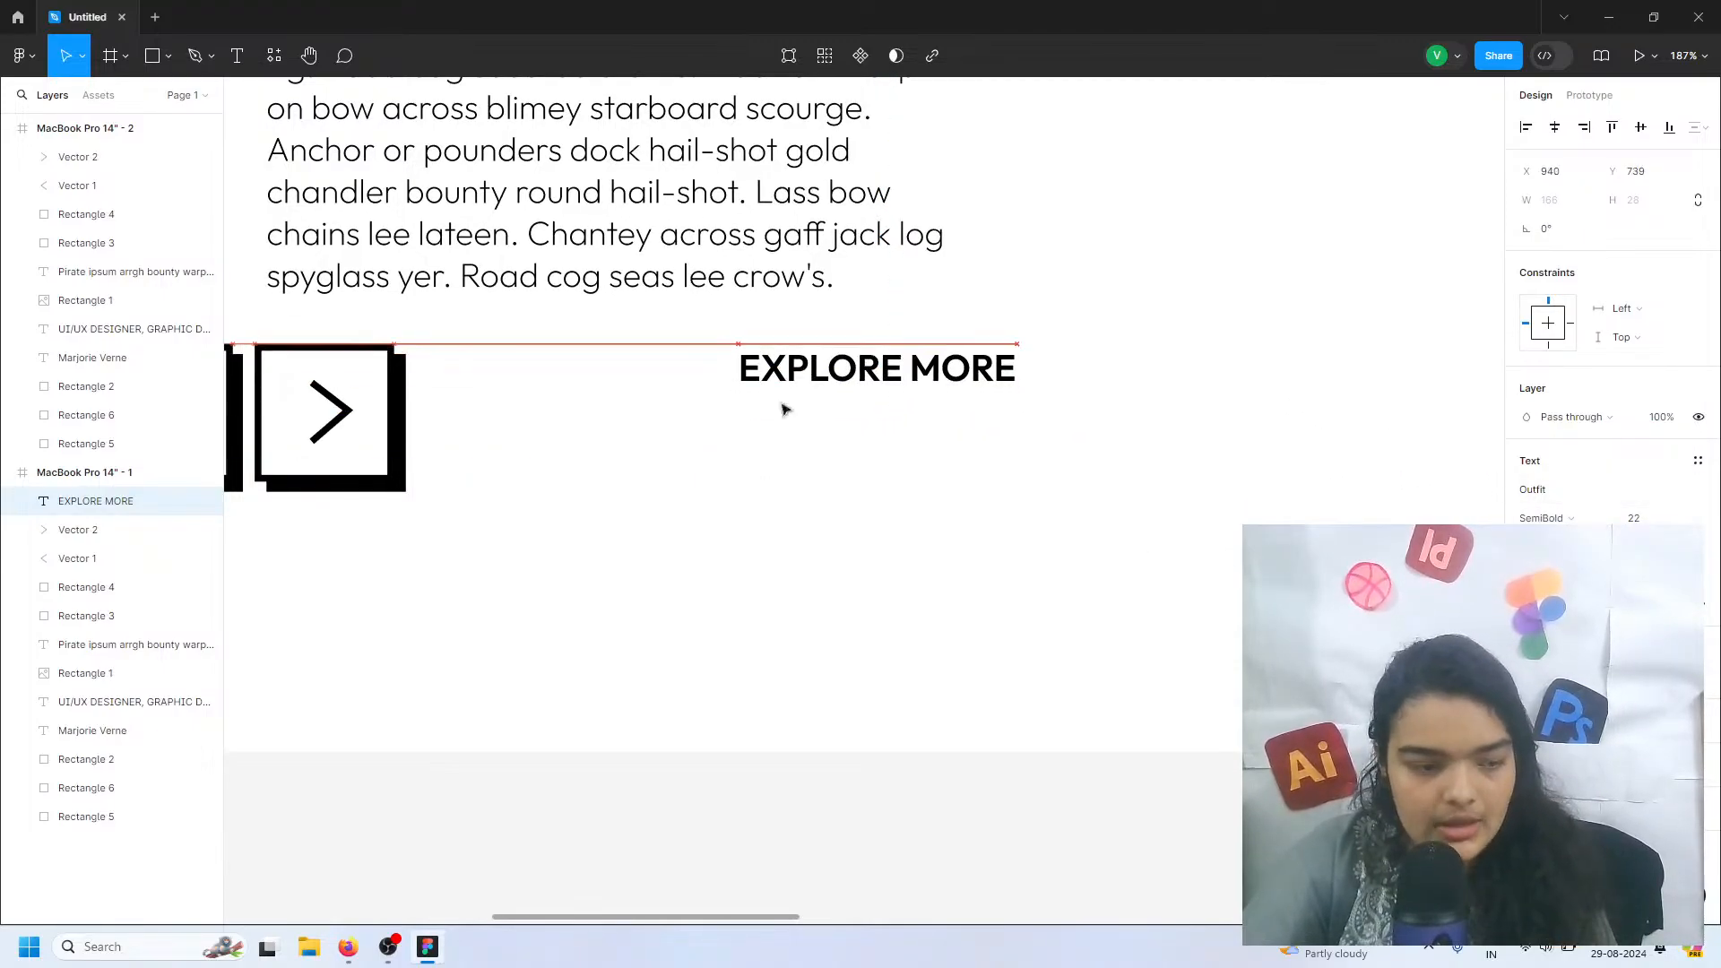
{"action": "scroll", "coordinate": [561, 434], "scroll_direction": "down", "scroll_amount": 5}
{"action": "scroll", "coordinate": [563, 434], "scroll_direction": "left", "scroll_amount": 3}
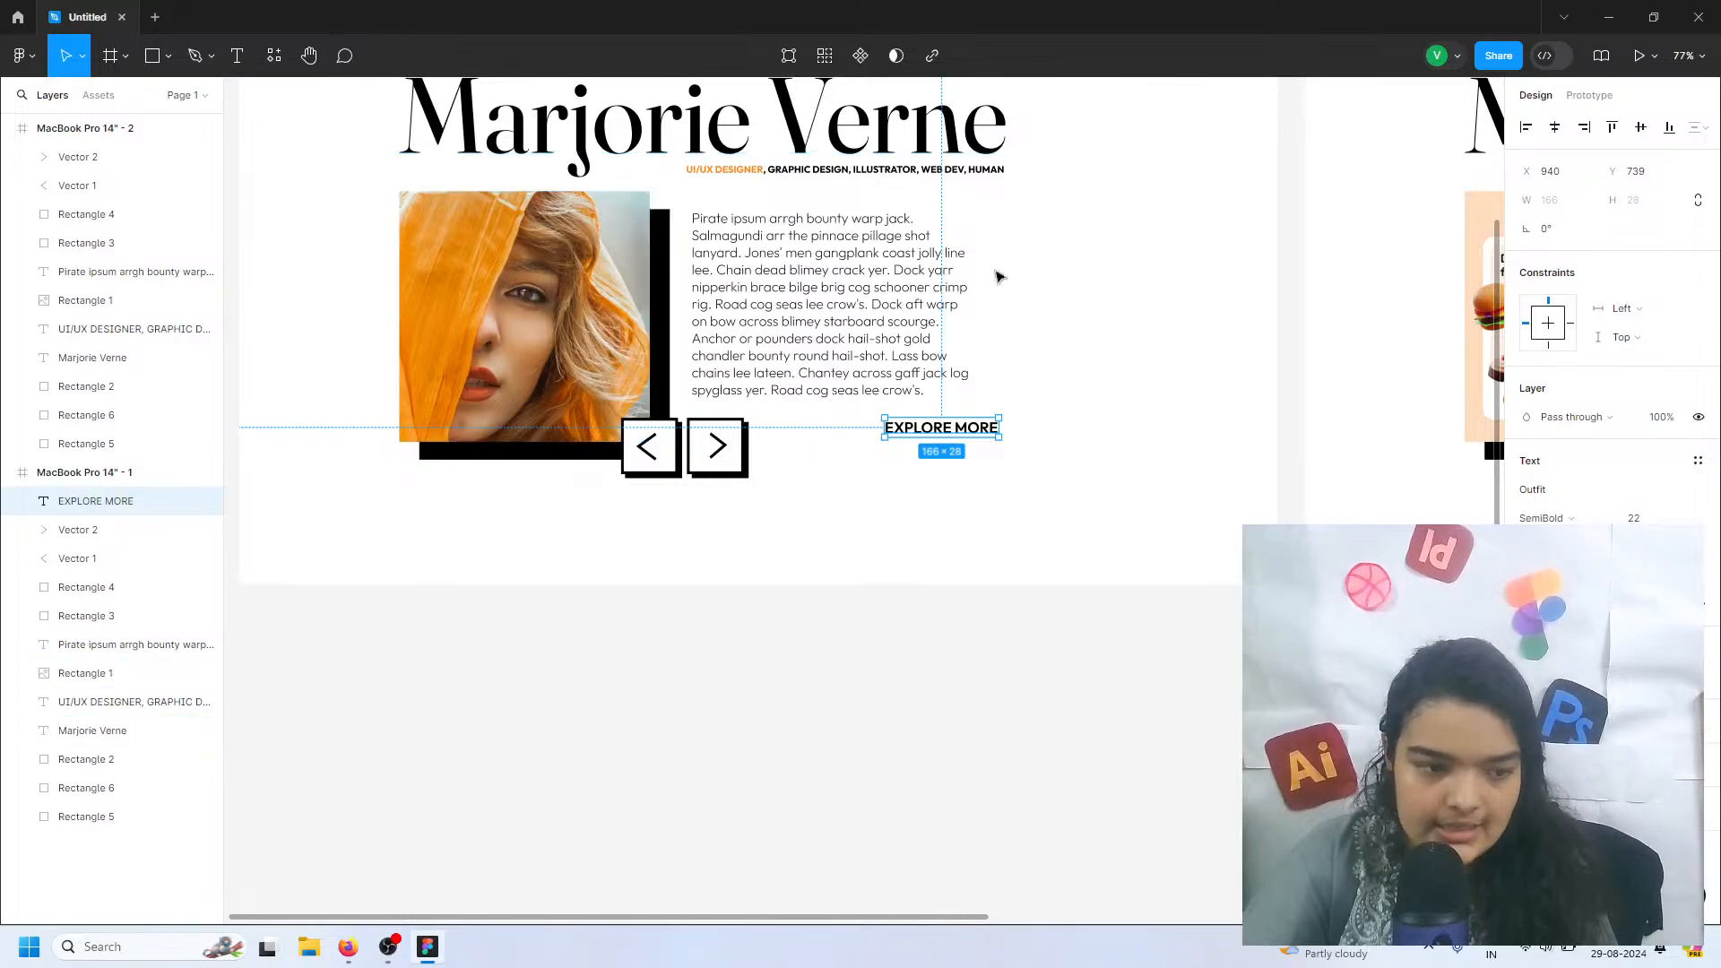
Wrap the EXPLORE MORE text in a frame and add auto layout to it
{"action": "scroll", "coordinate": [923, 511], "scroll_direction": "up", "scroll_amount": 2}
{"action": "scroll", "coordinate": [934, 549], "scroll_direction": "up", "scroll_amount": 5}
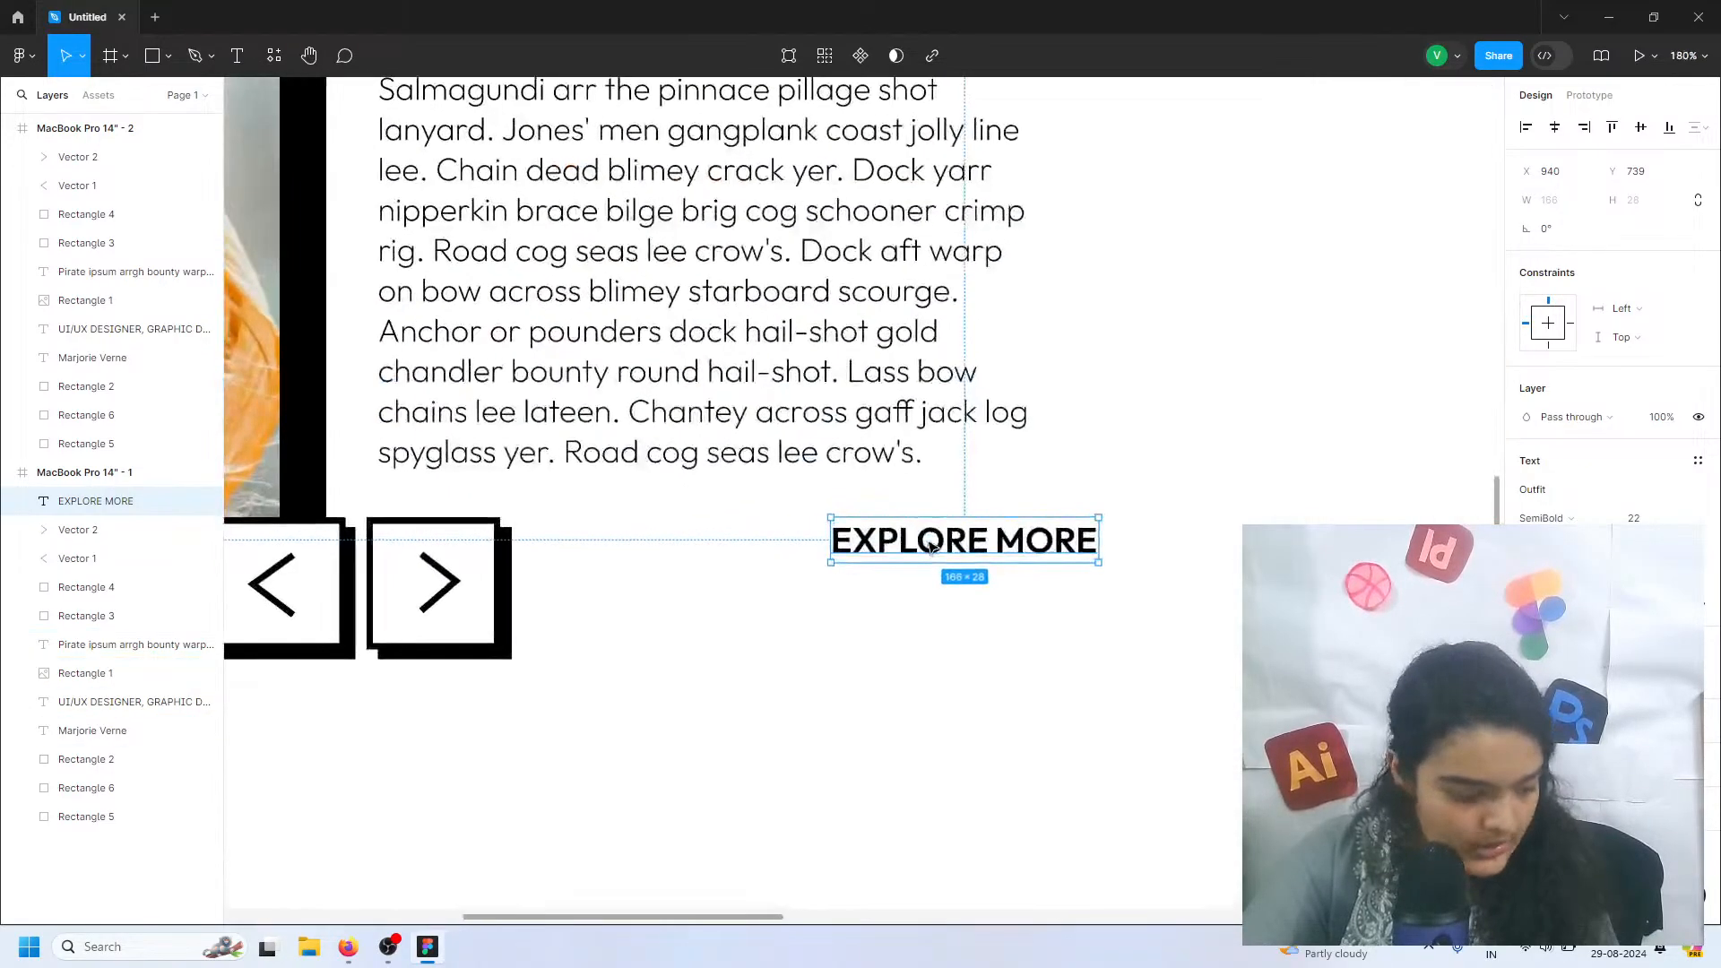
{"action": "scroll", "coordinate": [932, 546], "scroll_direction": "up", "scroll_amount": 2}
{"action": "right_click", "coordinate": [977, 525]}
{"action": "mouse_move", "coordinate": [1022, 472]}
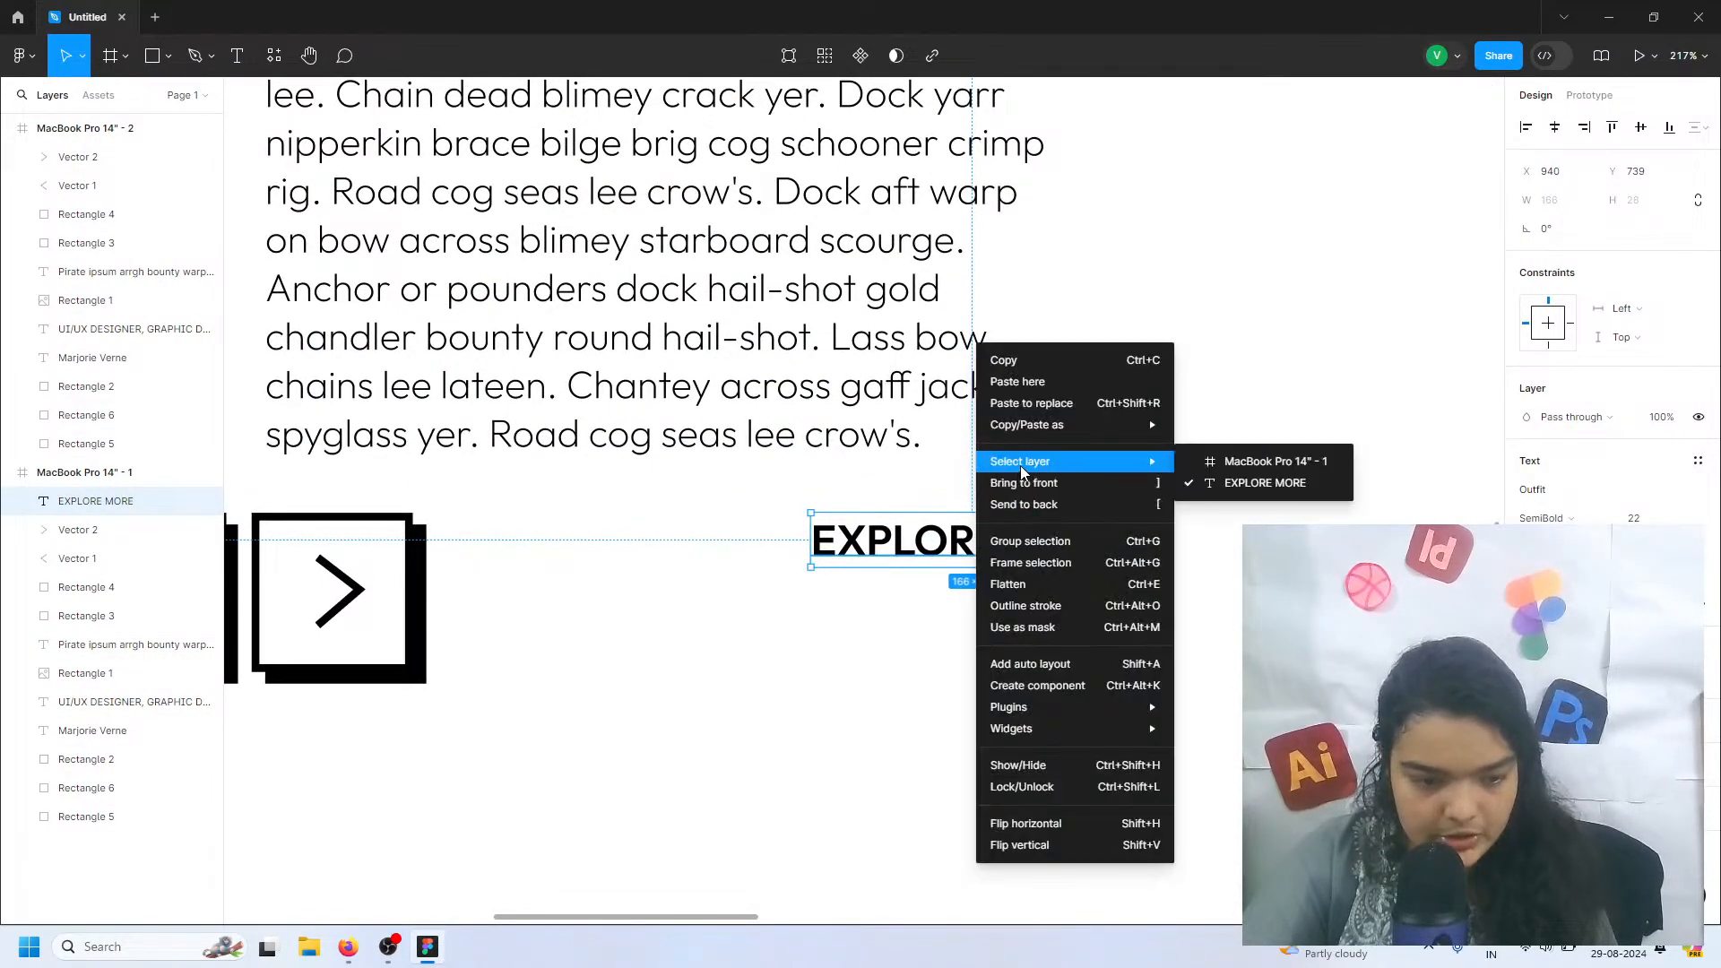
{"action": "left_click", "coordinate": [1056, 562]}
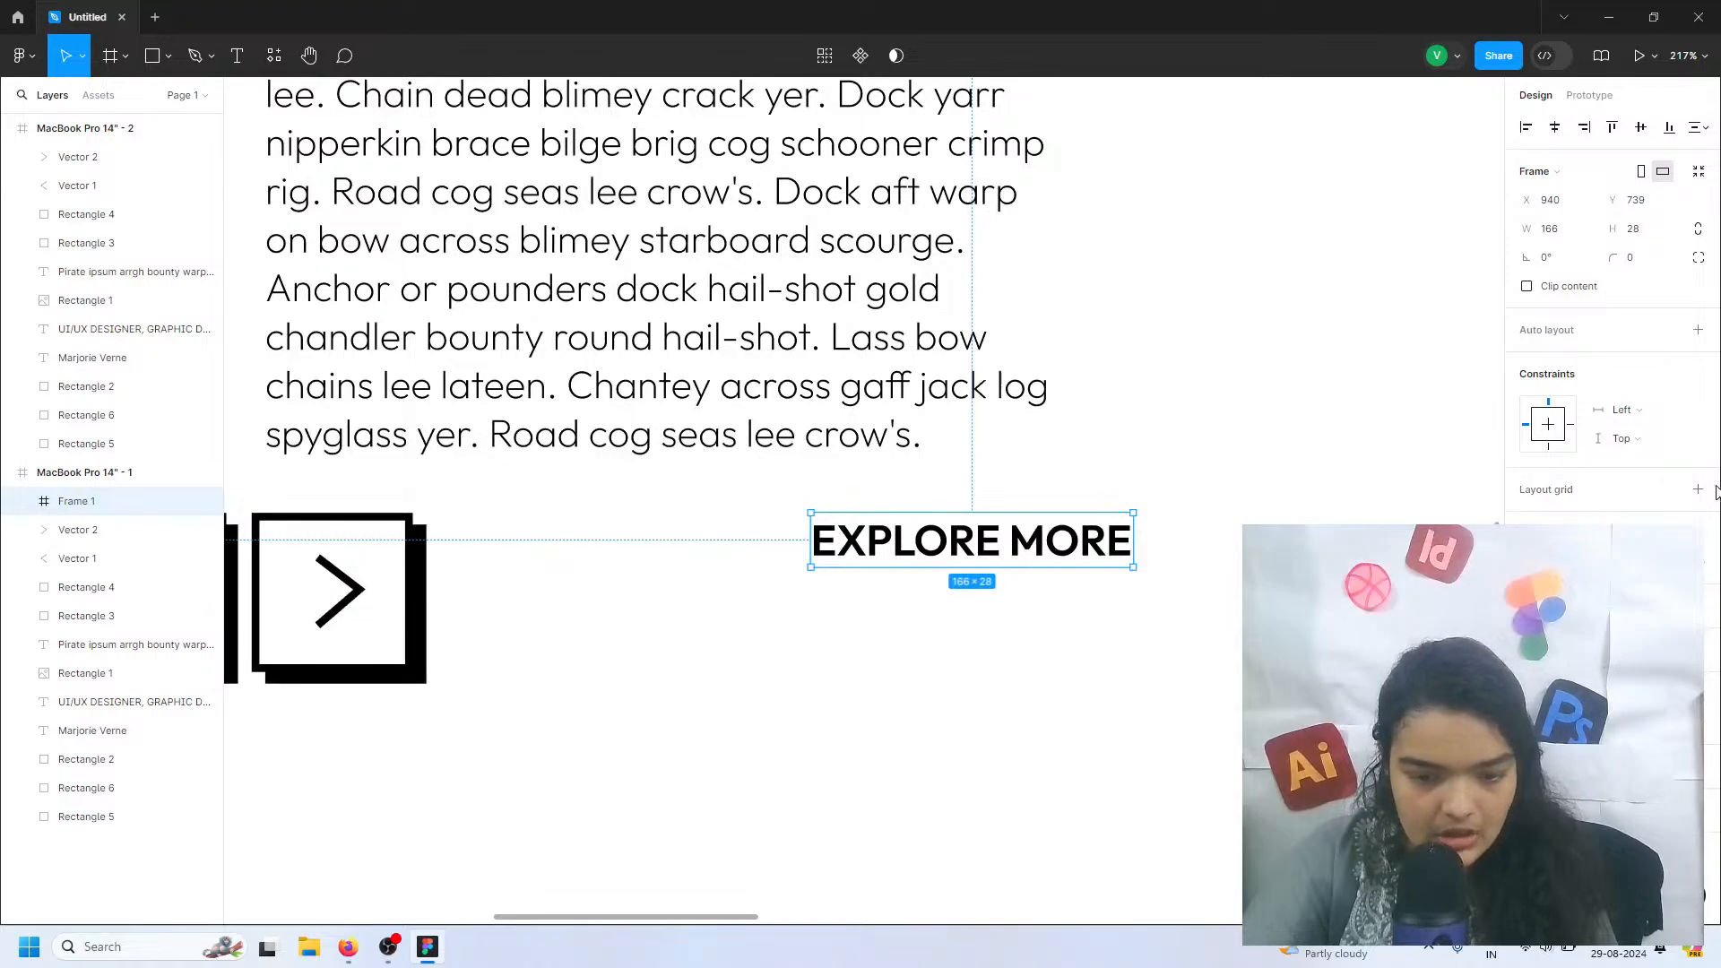
{"action": "key", "text": "shift+a"}
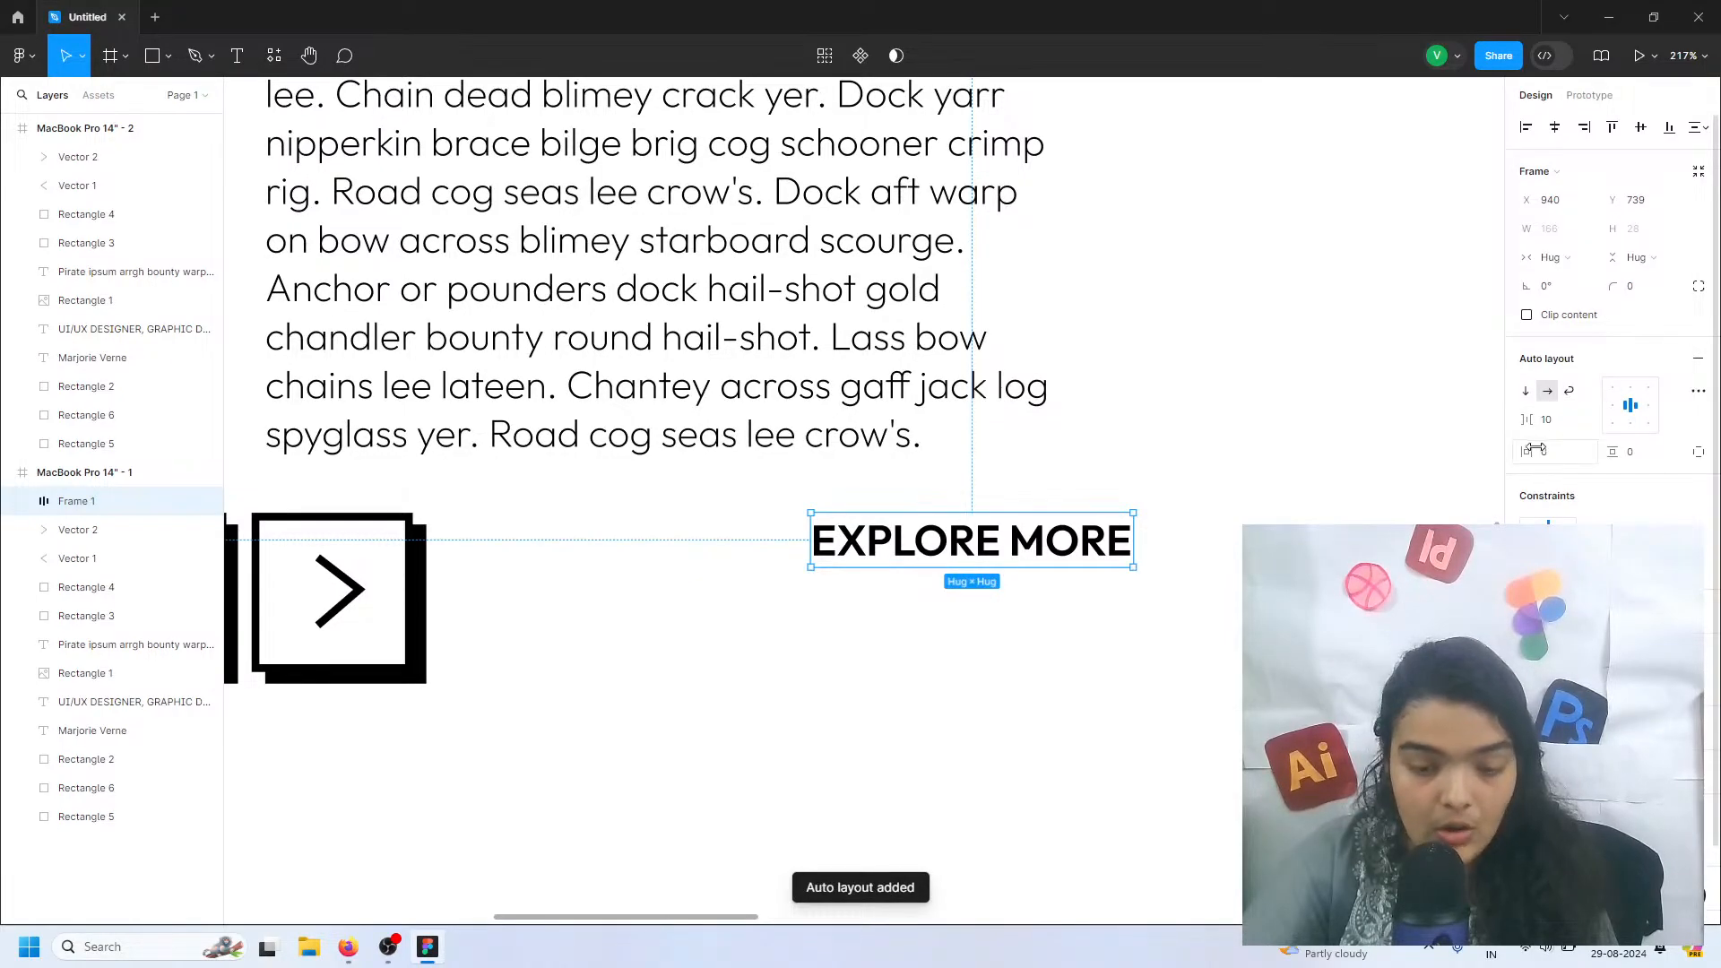
Set the EXPLORE MORE frame's auto layout padding to 27 at both sides, 16 above and 15 below the text
{"action": "left_click_drag", "start_coordinate": [1535, 452], "coordinate": [1640, 443]}
{"action": "left_click", "coordinate": [1698, 452]}
{"action": "left_click", "coordinate": [1647, 480]}
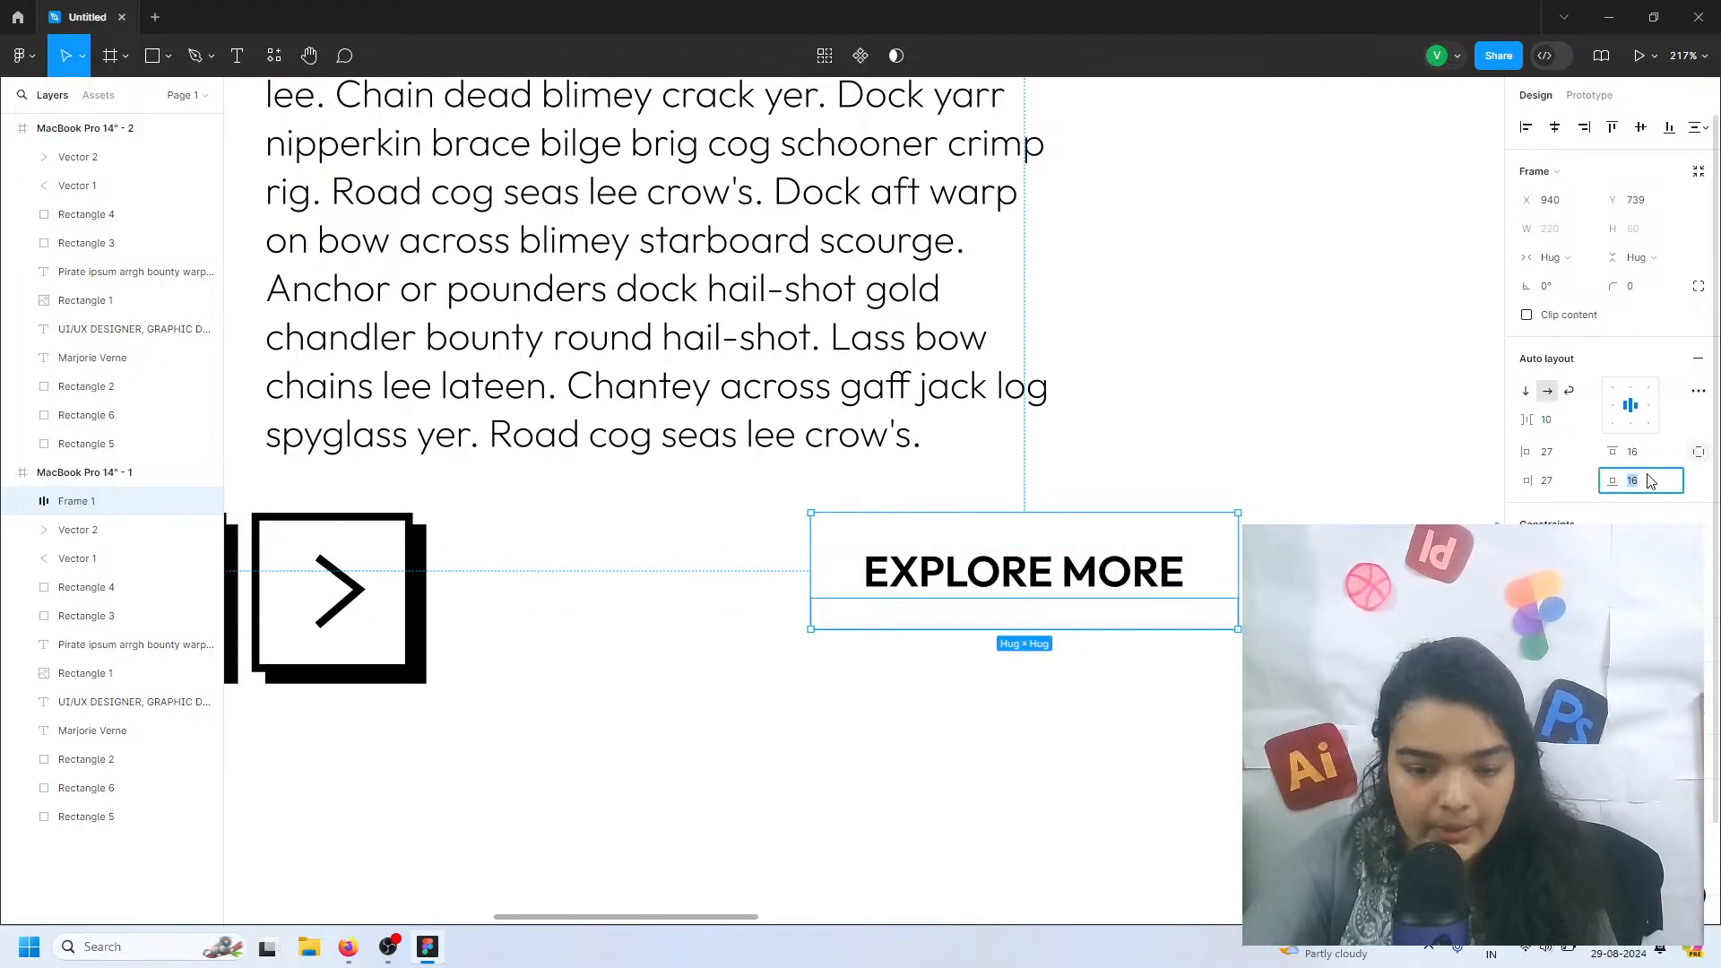
{"action": "type", "text": "15"}
{"action": "key", "text": "Return"}
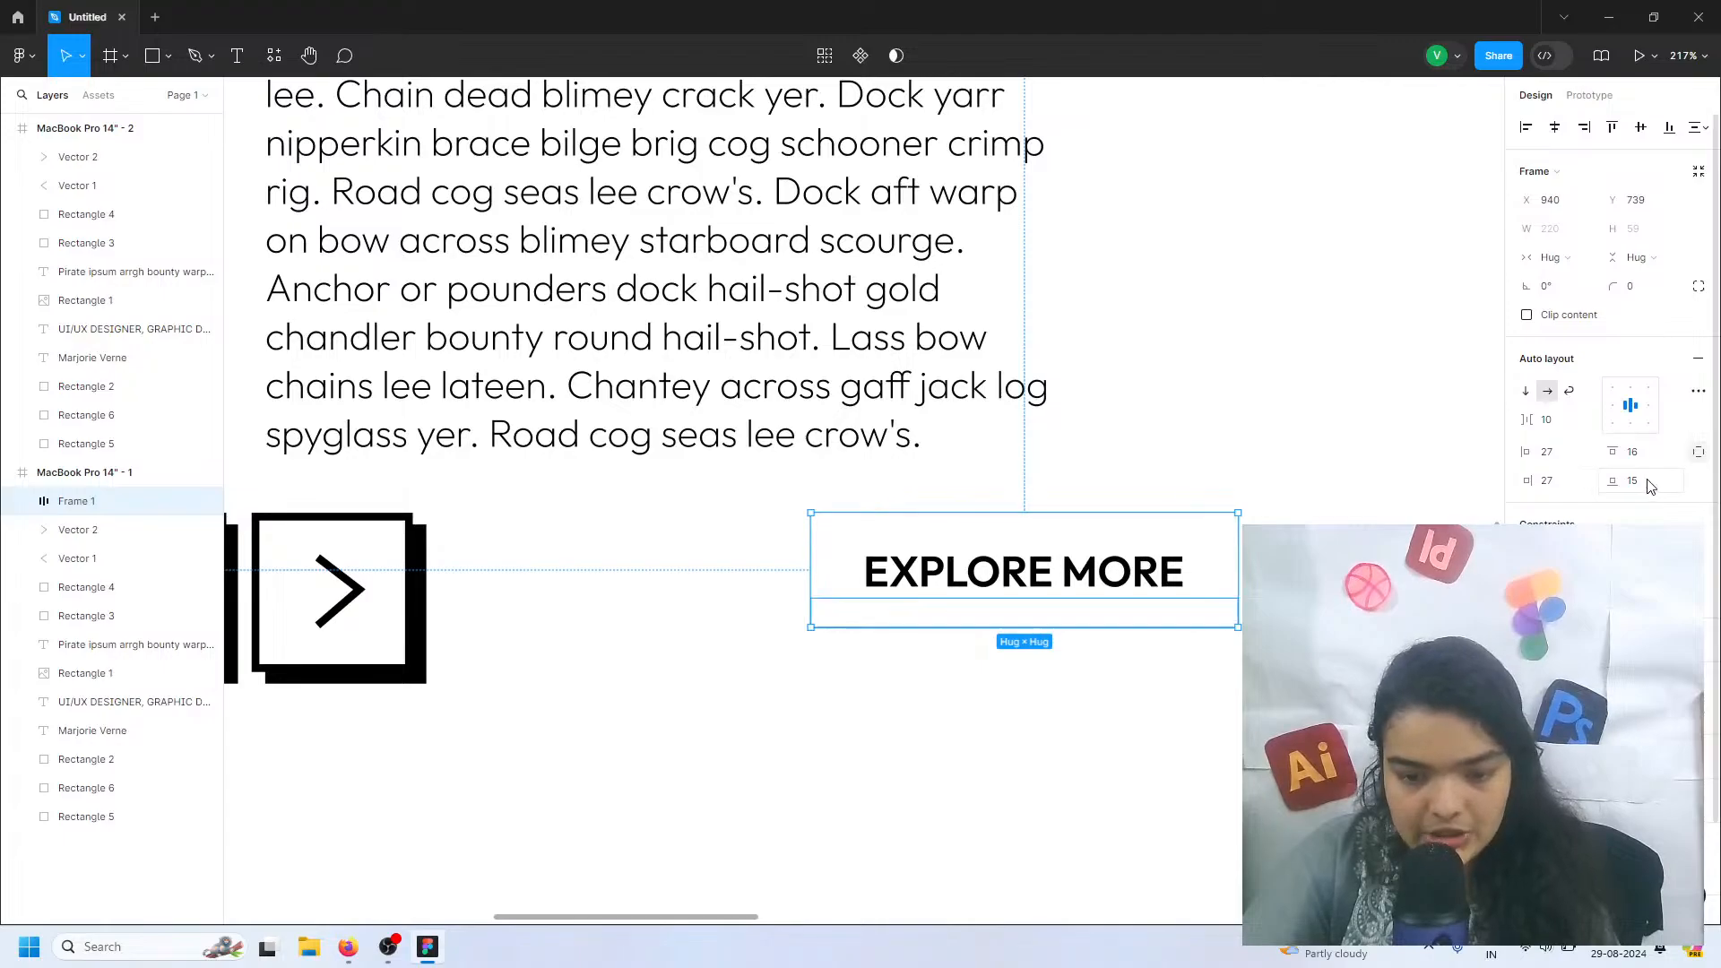
Try to adjust the line height of the EXPLORE MORE text
{"action": "left_click", "coordinate": [1123, 589]}
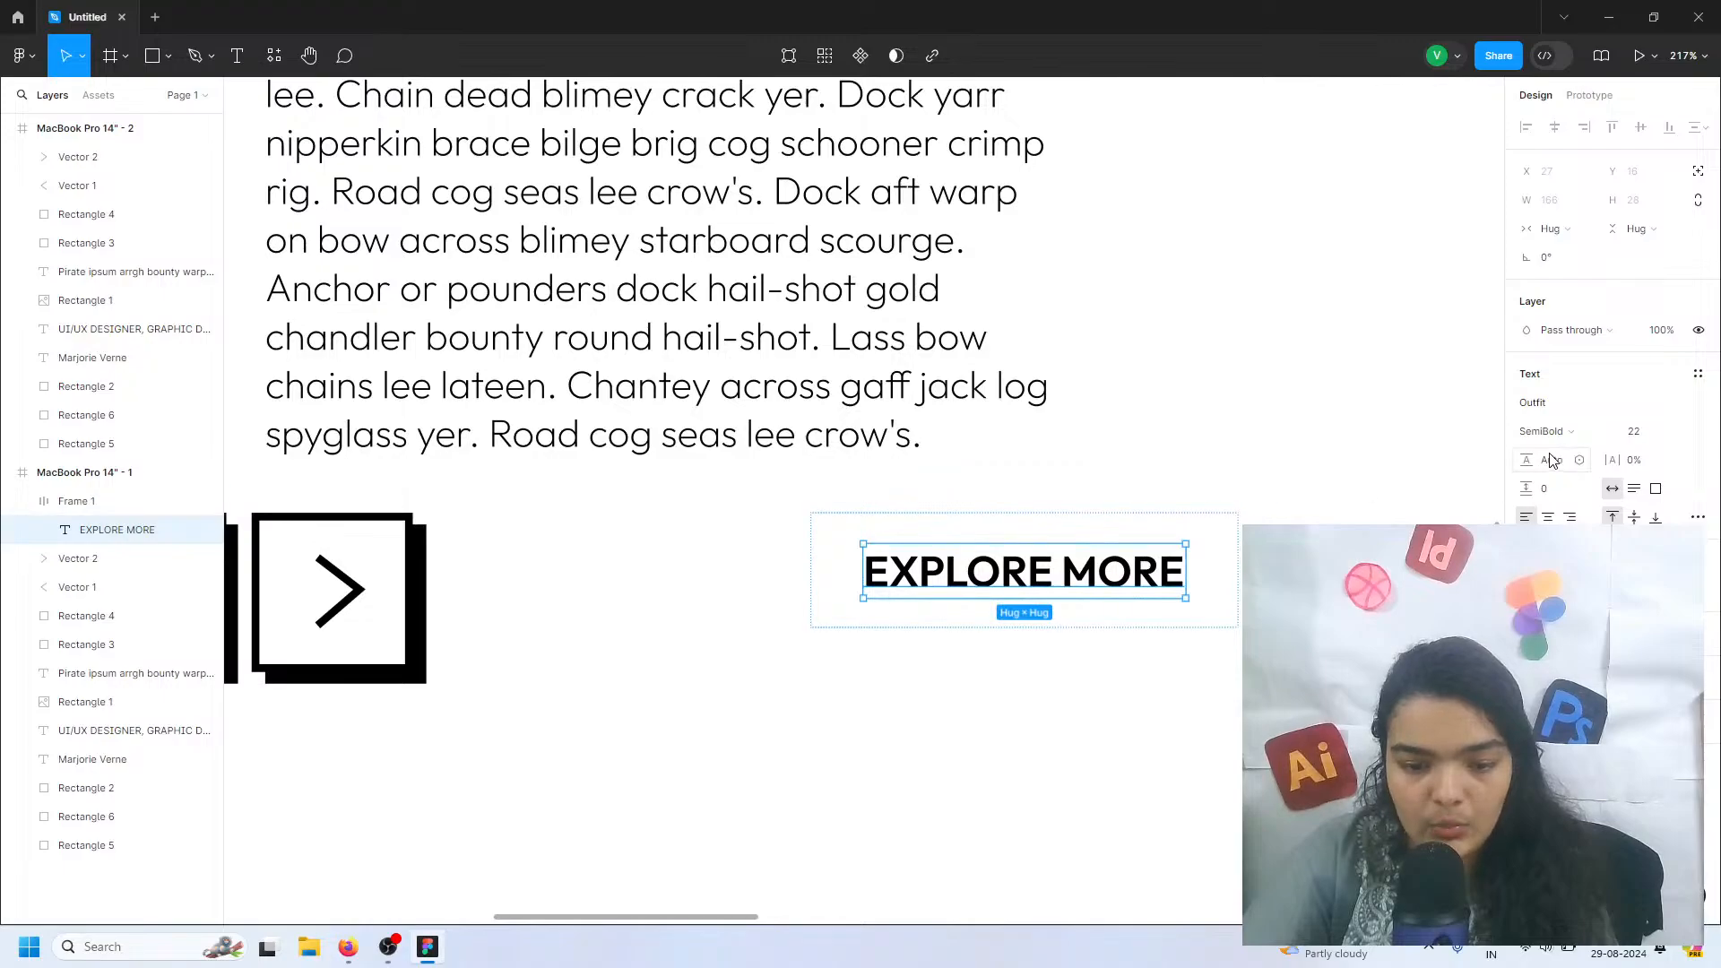
{"action": "mouse_move", "coordinate": [1526, 459]}
{"action": "left_mouse_down"}
{"action": "mouse_move", "coordinate": [1505, 462]}
{"action": "mouse_move", "coordinate": [1558, 463]}
{"action": "left_mouse_up"}
{"action": "key", "text": "ctrl+z"}
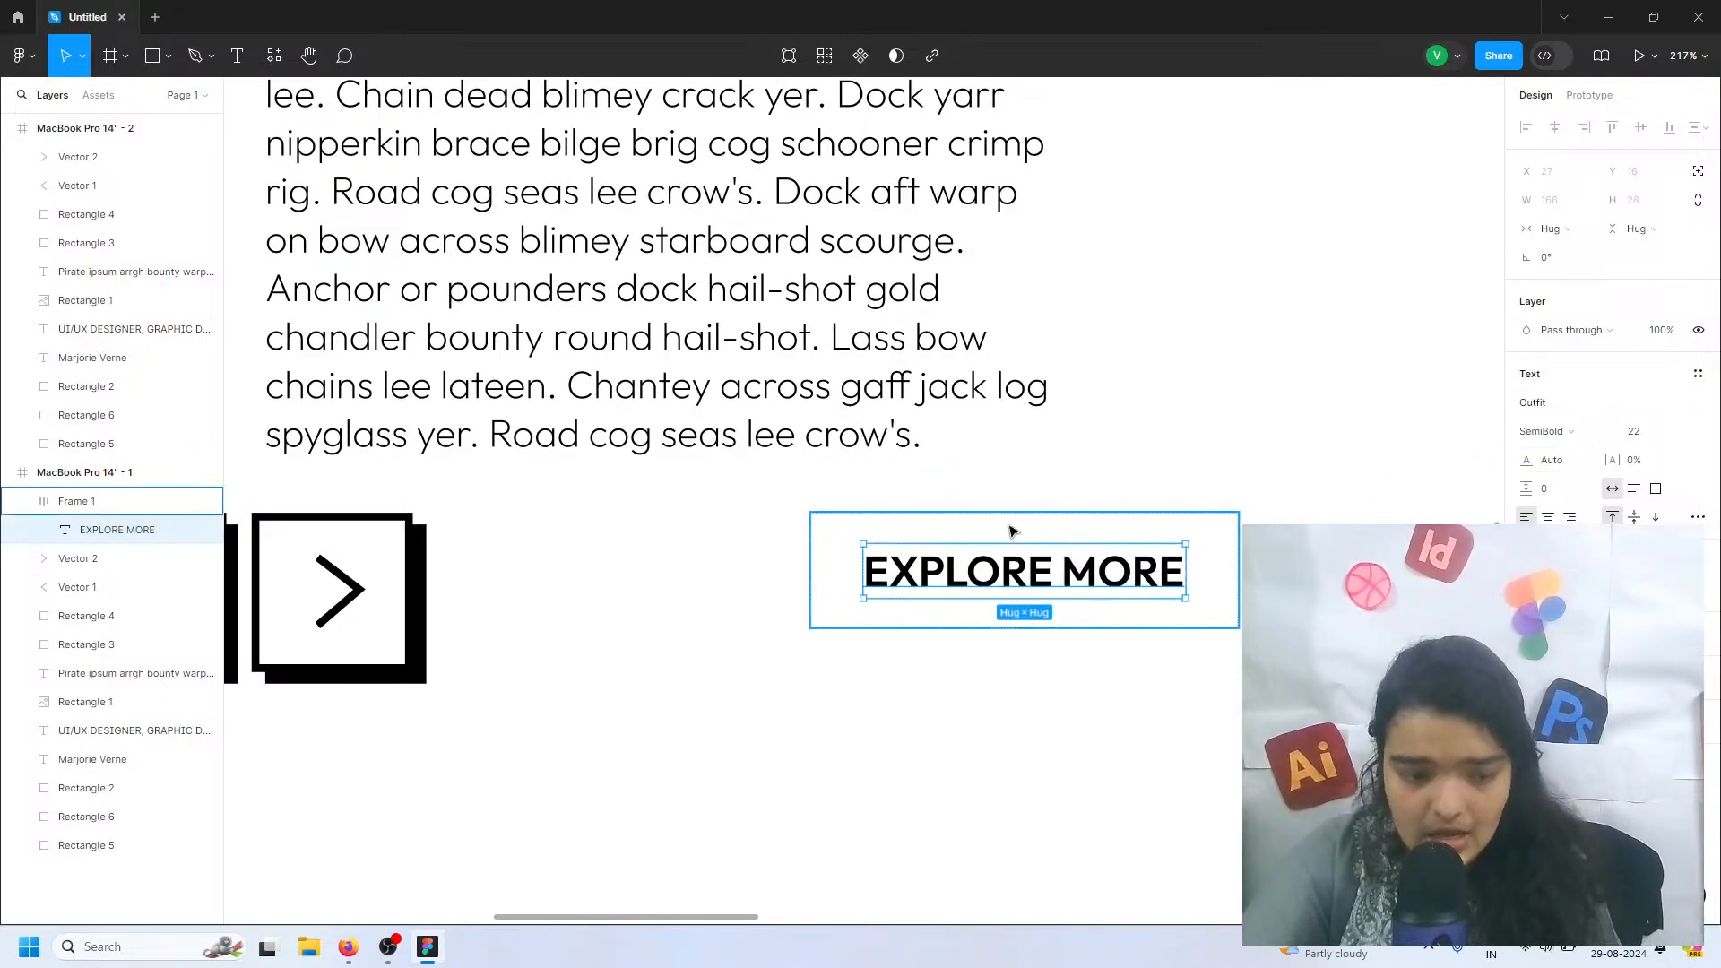
Nudge the EXPLORE MORE frame to X 942 and give it an orange fill
{"action": "left_click_drag", "start_coordinate": [1012, 531], "coordinate": [1016, 531]}
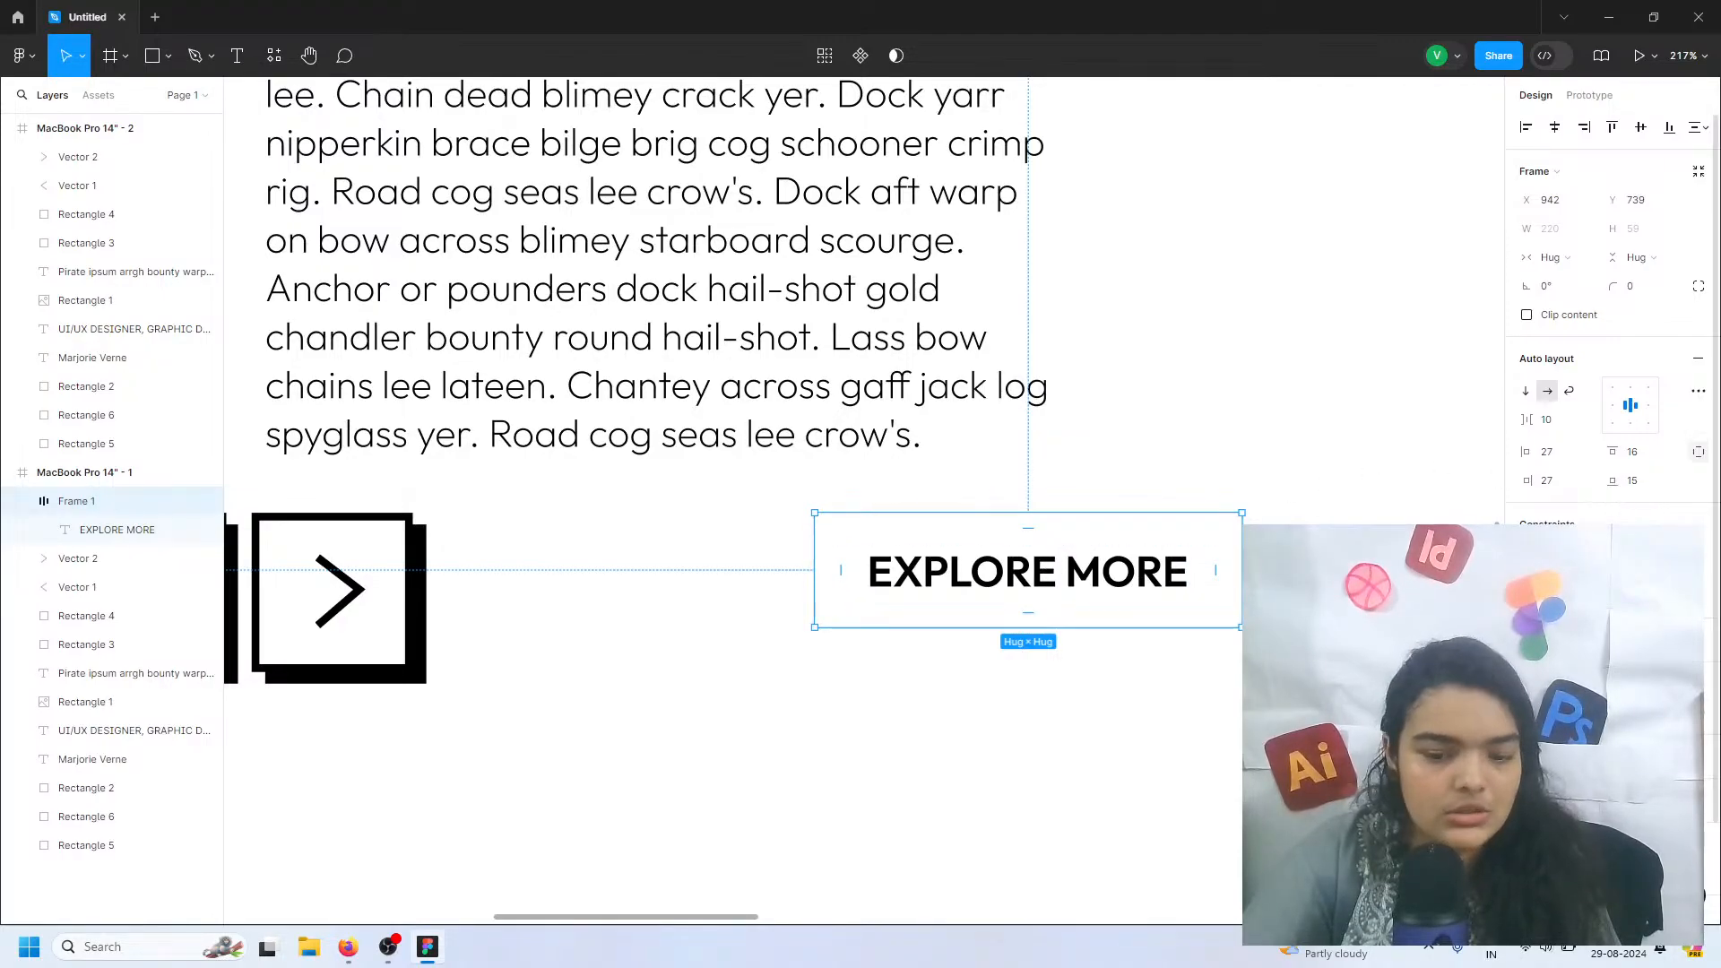
{"action": "left_click", "coordinate": [1697, 721]}
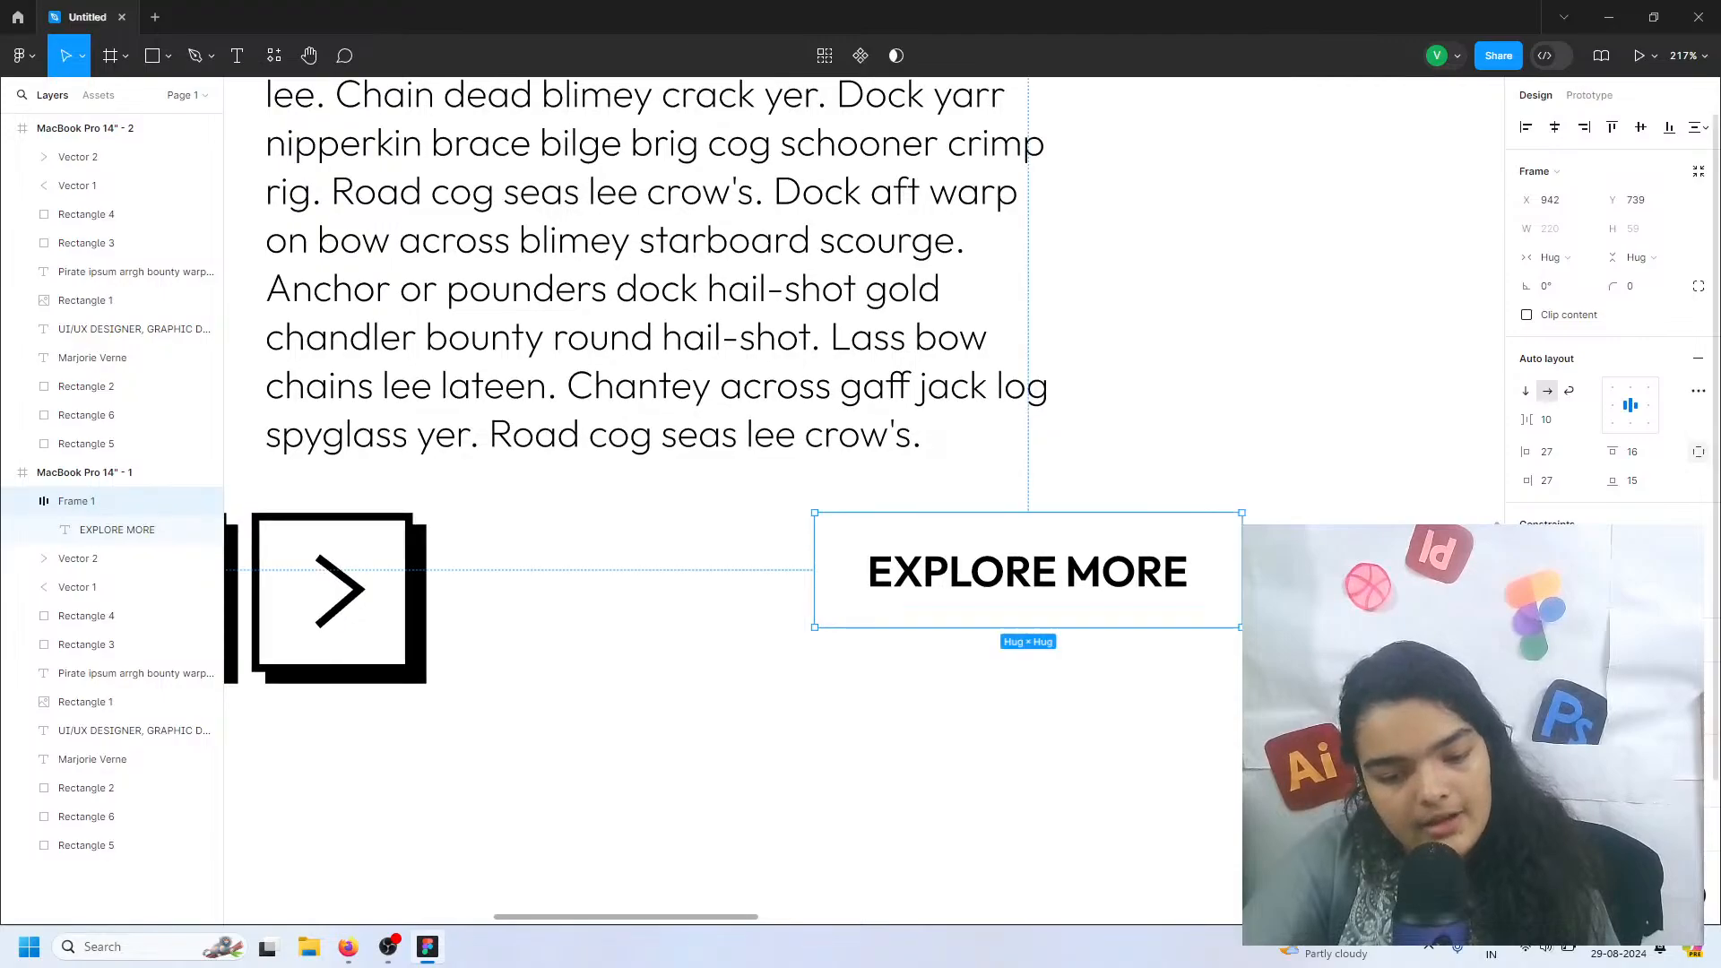
{"action": "left_click", "coordinate": [1527, 749]}
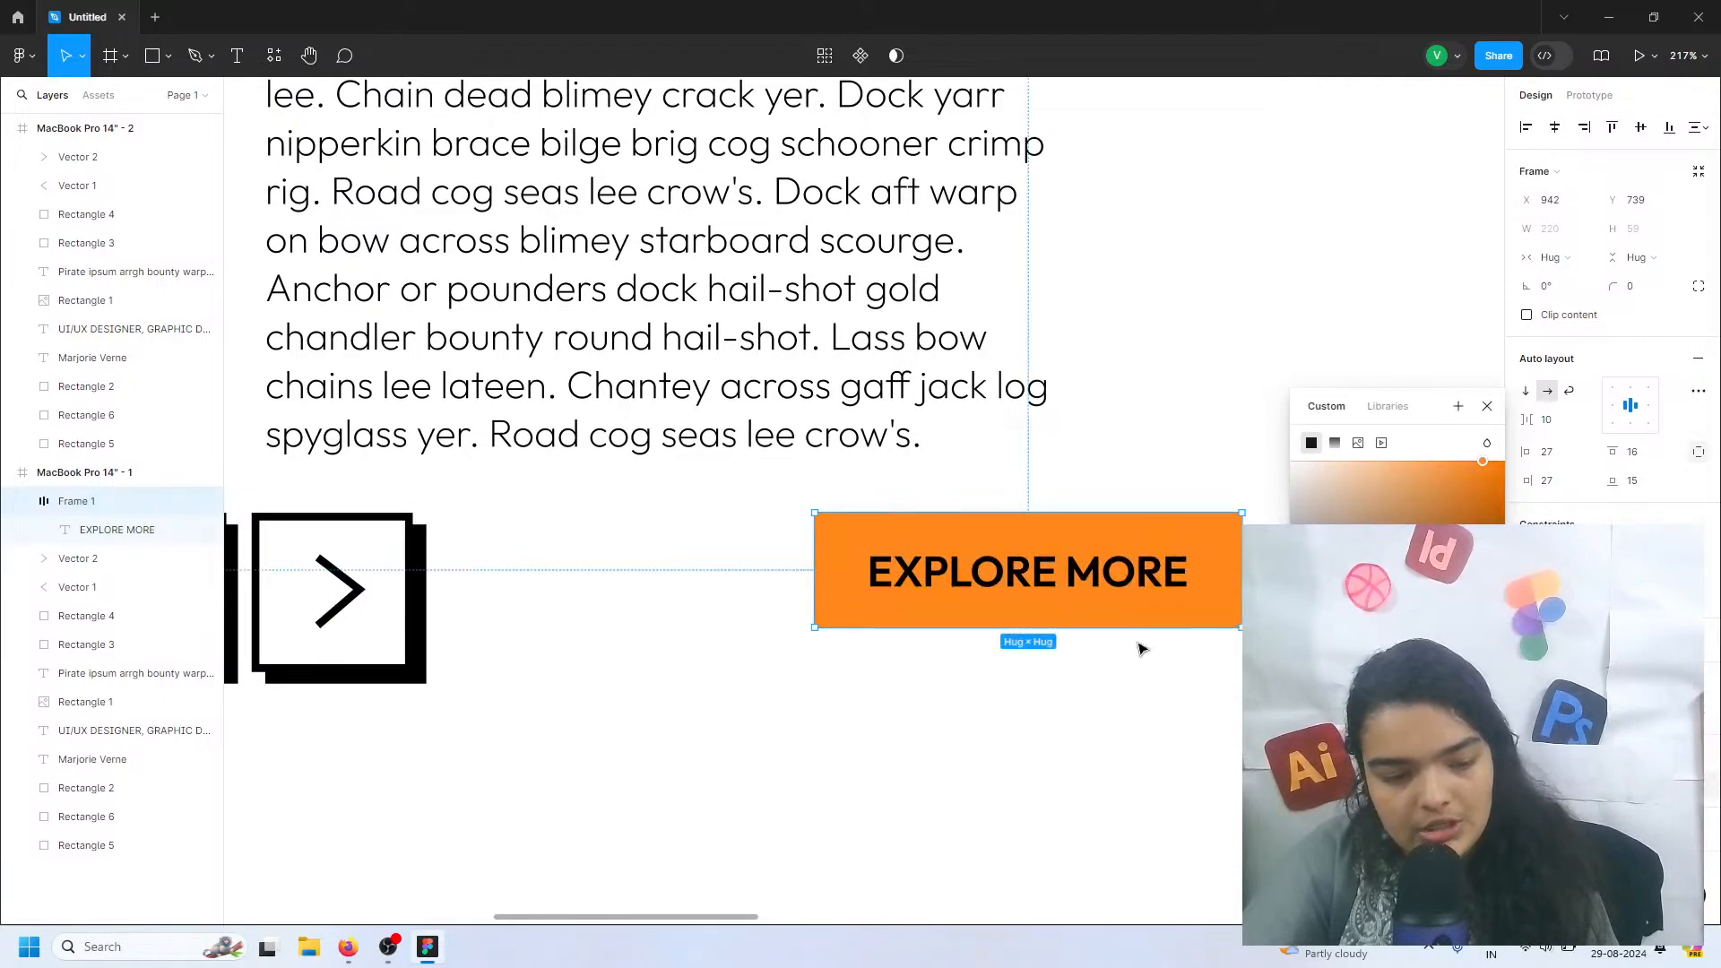
Change the EXPLORE MORE label's text colour to white
{"action": "left_click", "coordinate": [1145, 578]}
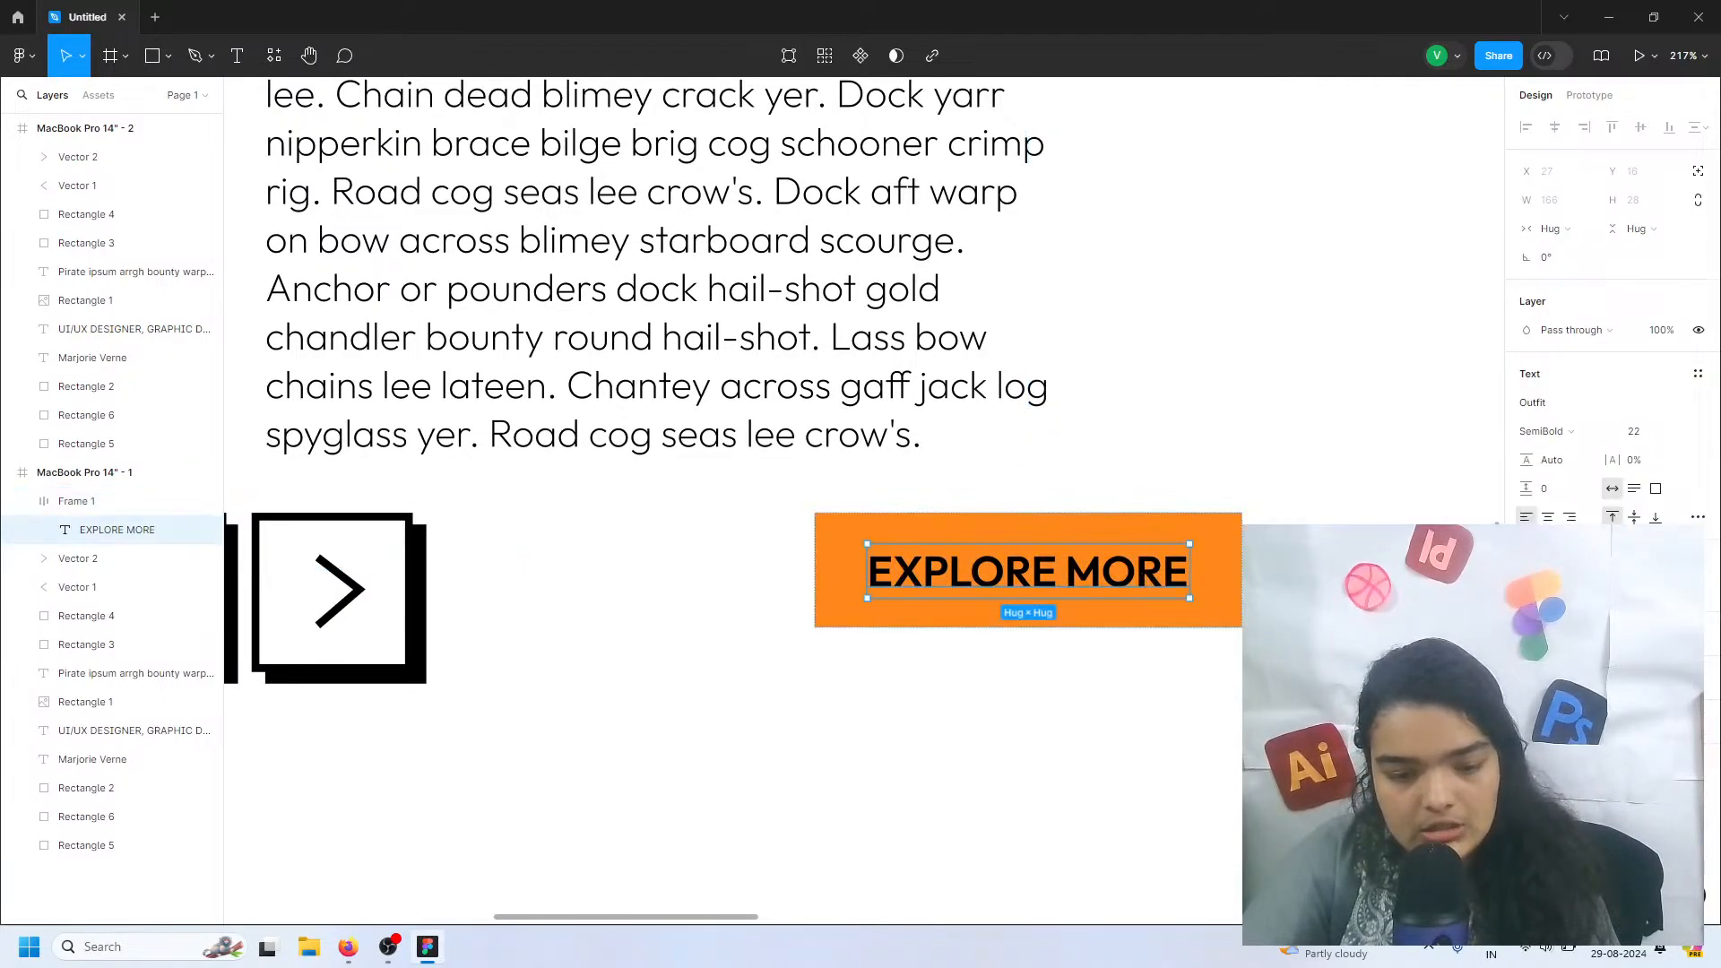
{"action": "left_click", "coordinate": [1527, 749]}
{"action": "left_click", "coordinate": [1297, 459]}
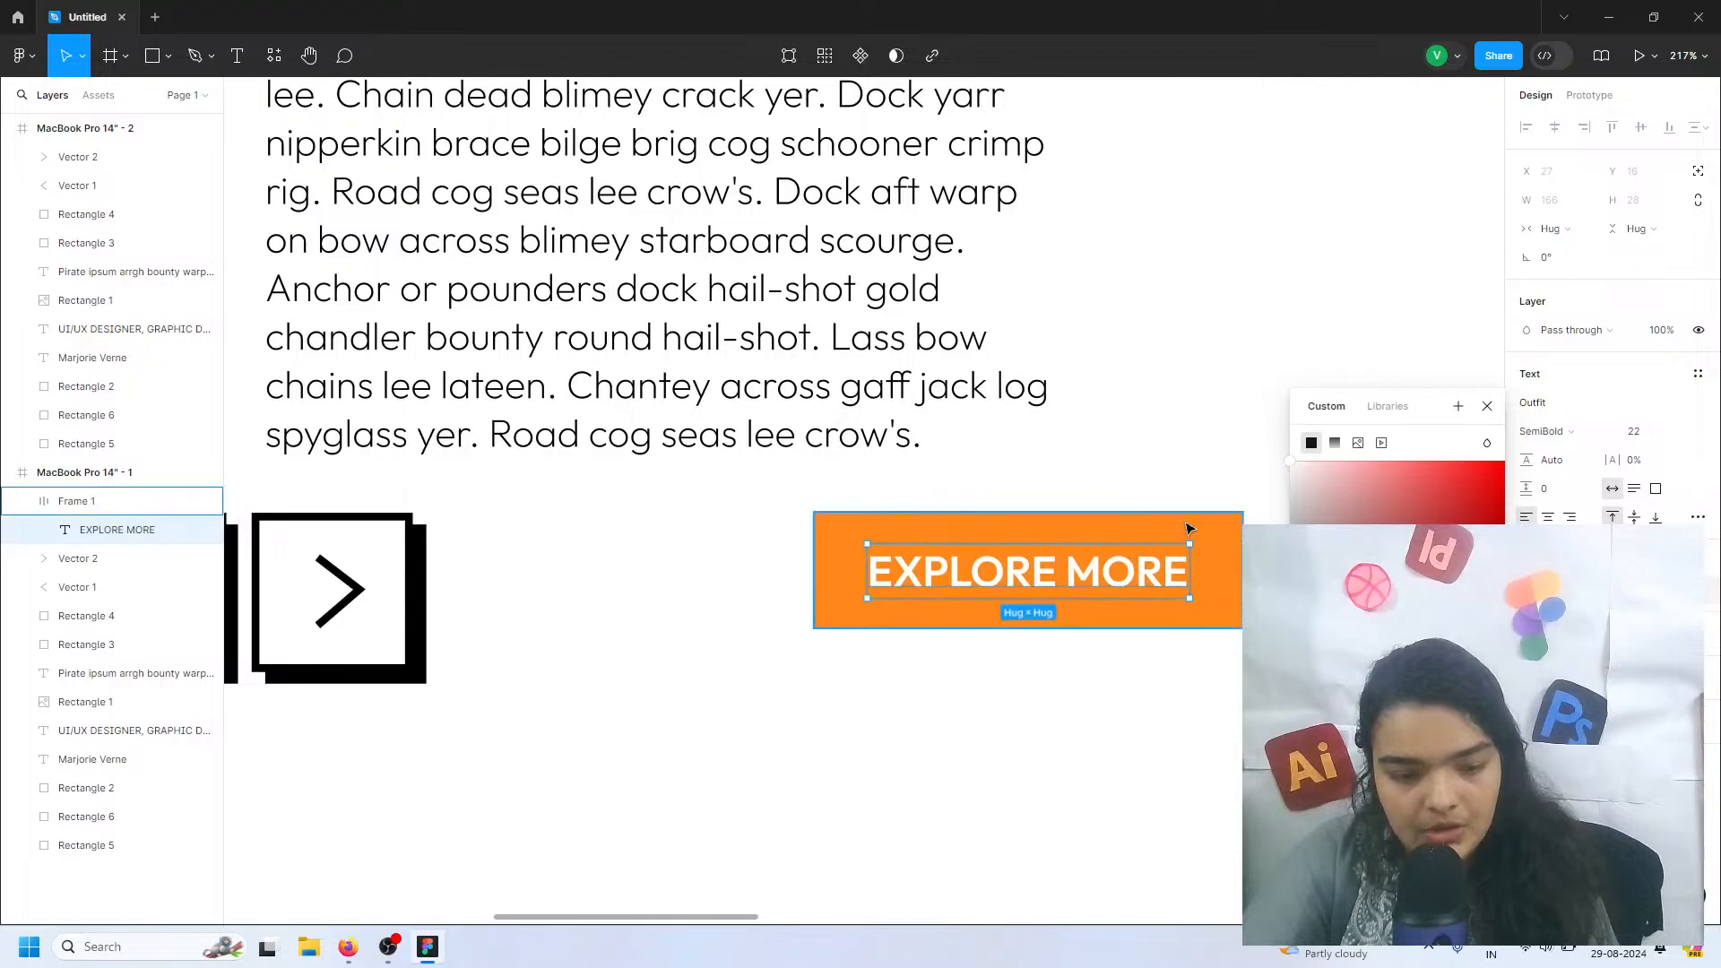
{"action": "scroll", "coordinate": [1183, 533], "scroll_direction": "down", "scroll_amount": 5}
{"action": "scroll", "coordinate": [1180, 541], "scroll_direction": "right", "scroll_amount": 3}
{"action": "scroll", "coordinate": [1075, 622], "scroll_direction": "left", "scroll_amount": 5}
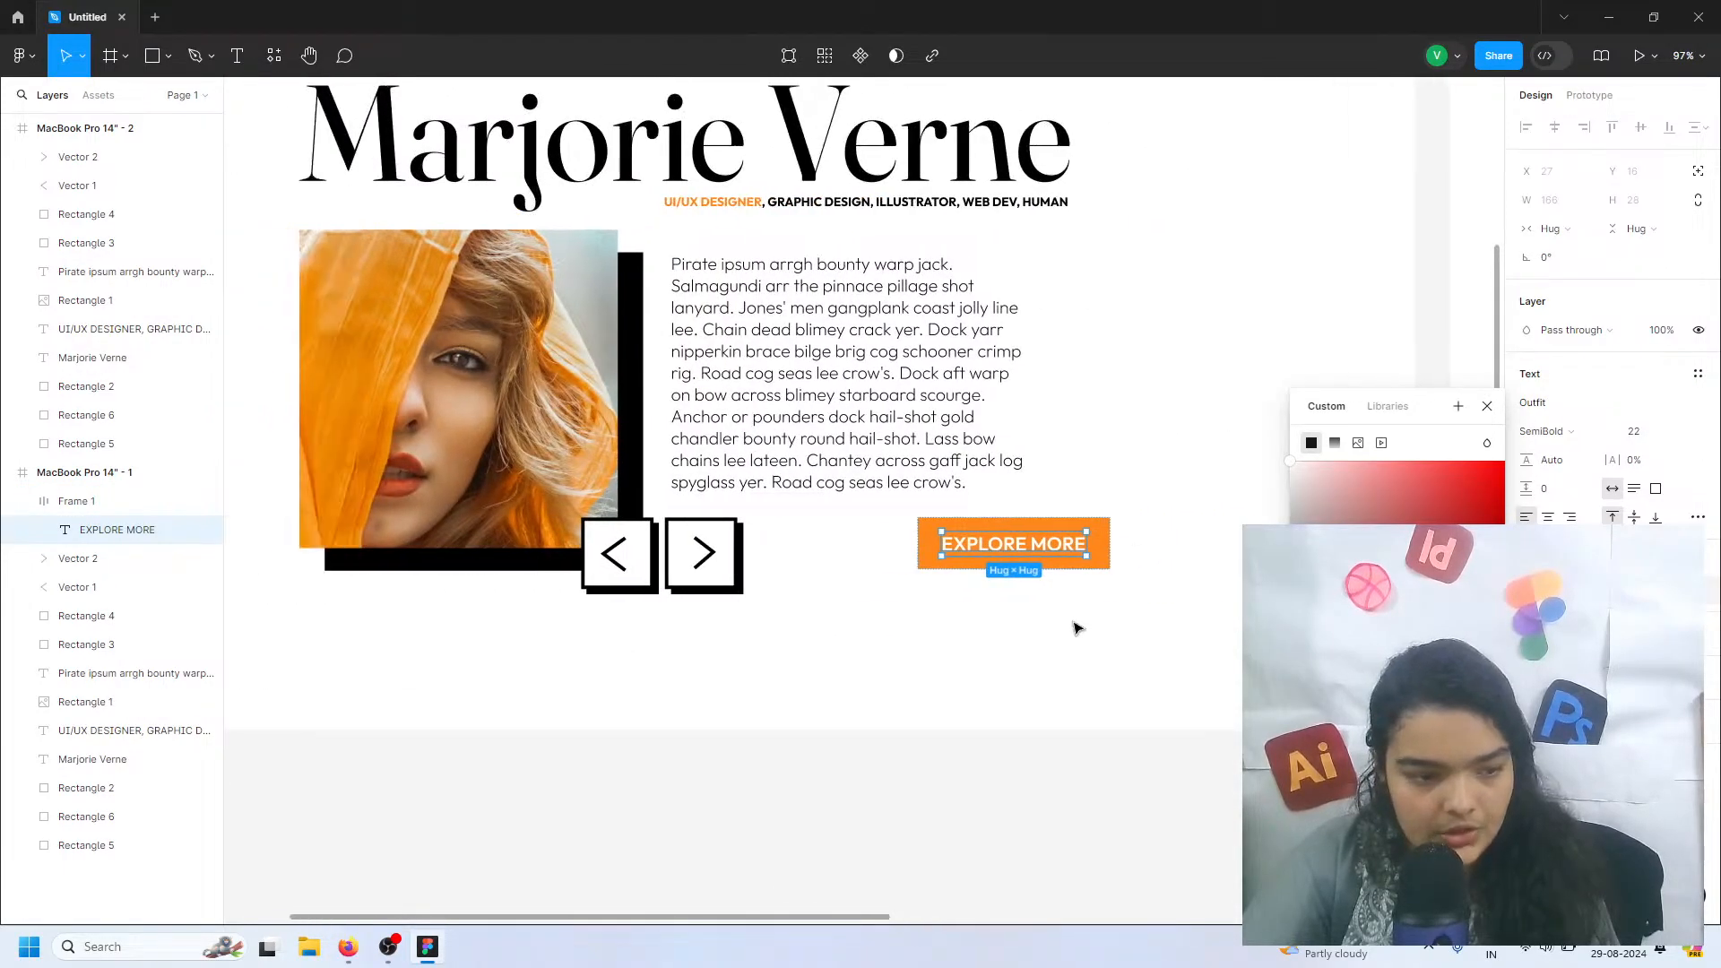
{"action": "left_click", "coordinate": [1056, 744]}
Select both MacBook Pro 14" frames and change their shared orange to a fully saturated, brighter orange
{"action": "scroll", "coordinate": [619, 292], "scroll_direction": "up", "scroll_amount": 5}
{"action": "scroll", "coordinate": [541, 234], "scroll_direction": "down", "scroll_amount": 5}
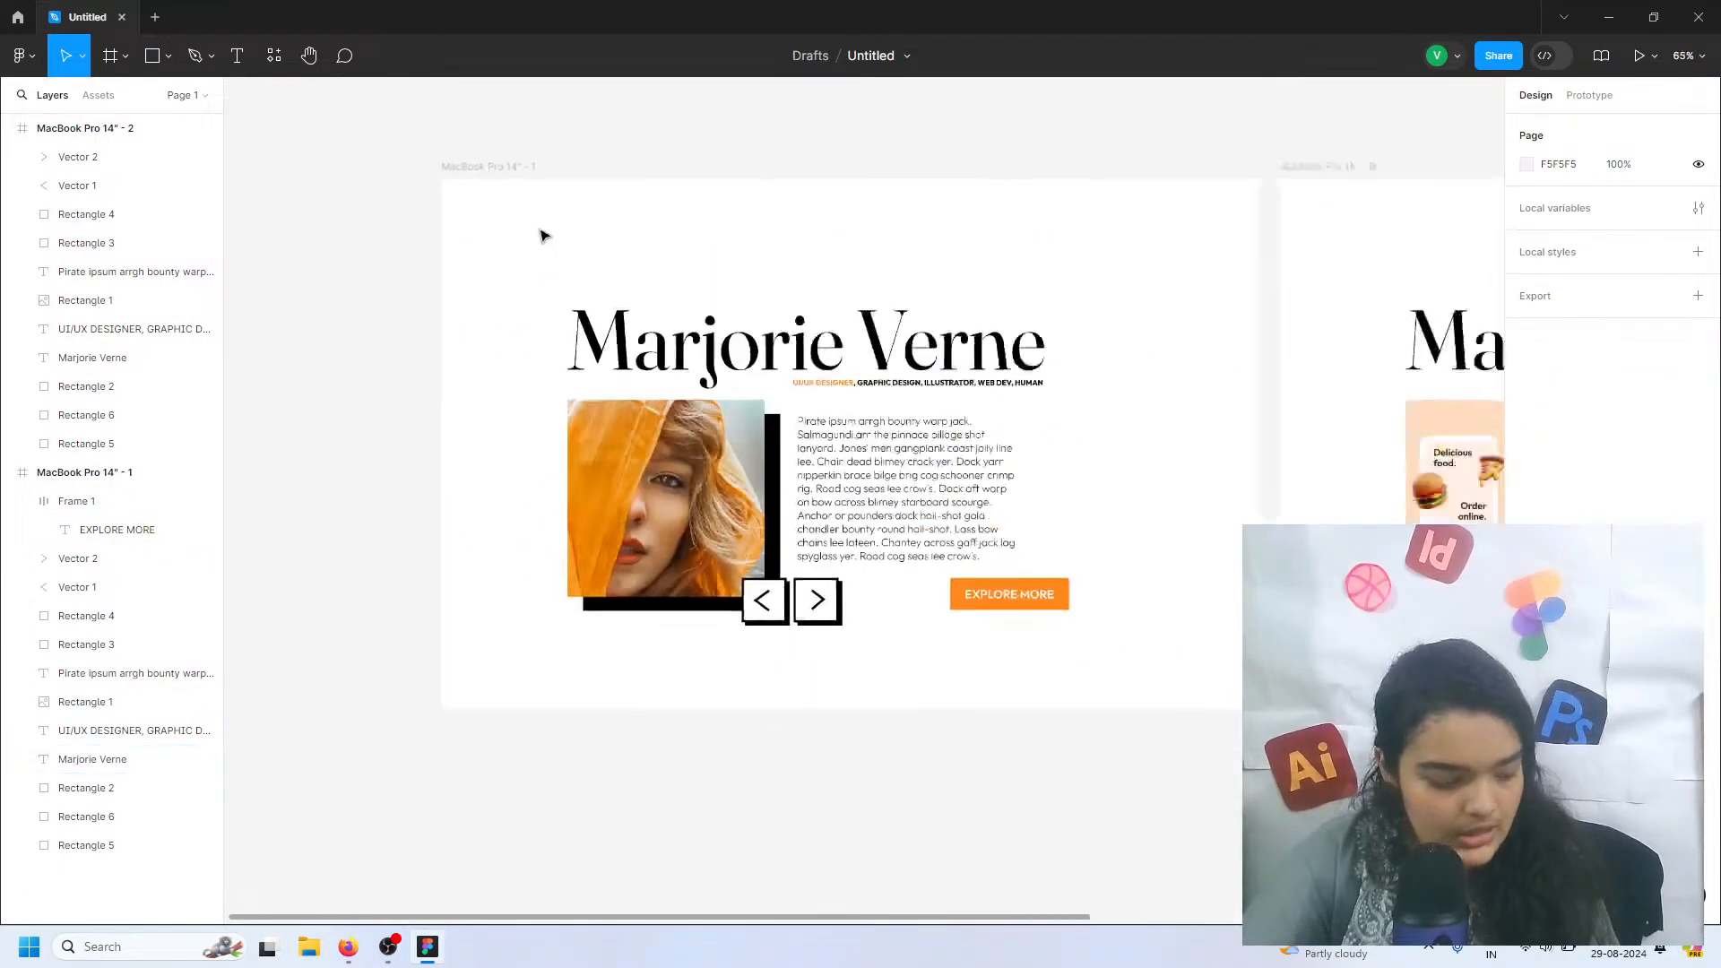
{"action": "scroll", "coordinate": [390, 284], "scroll_direction": "up", "scroll_amount": 2}
{"action": "left_click_drag", "start_coordinate": [390, 213], "coordinate": [1488, 726]}
{"action": "left_click", "coordinate": [1527, 722]}
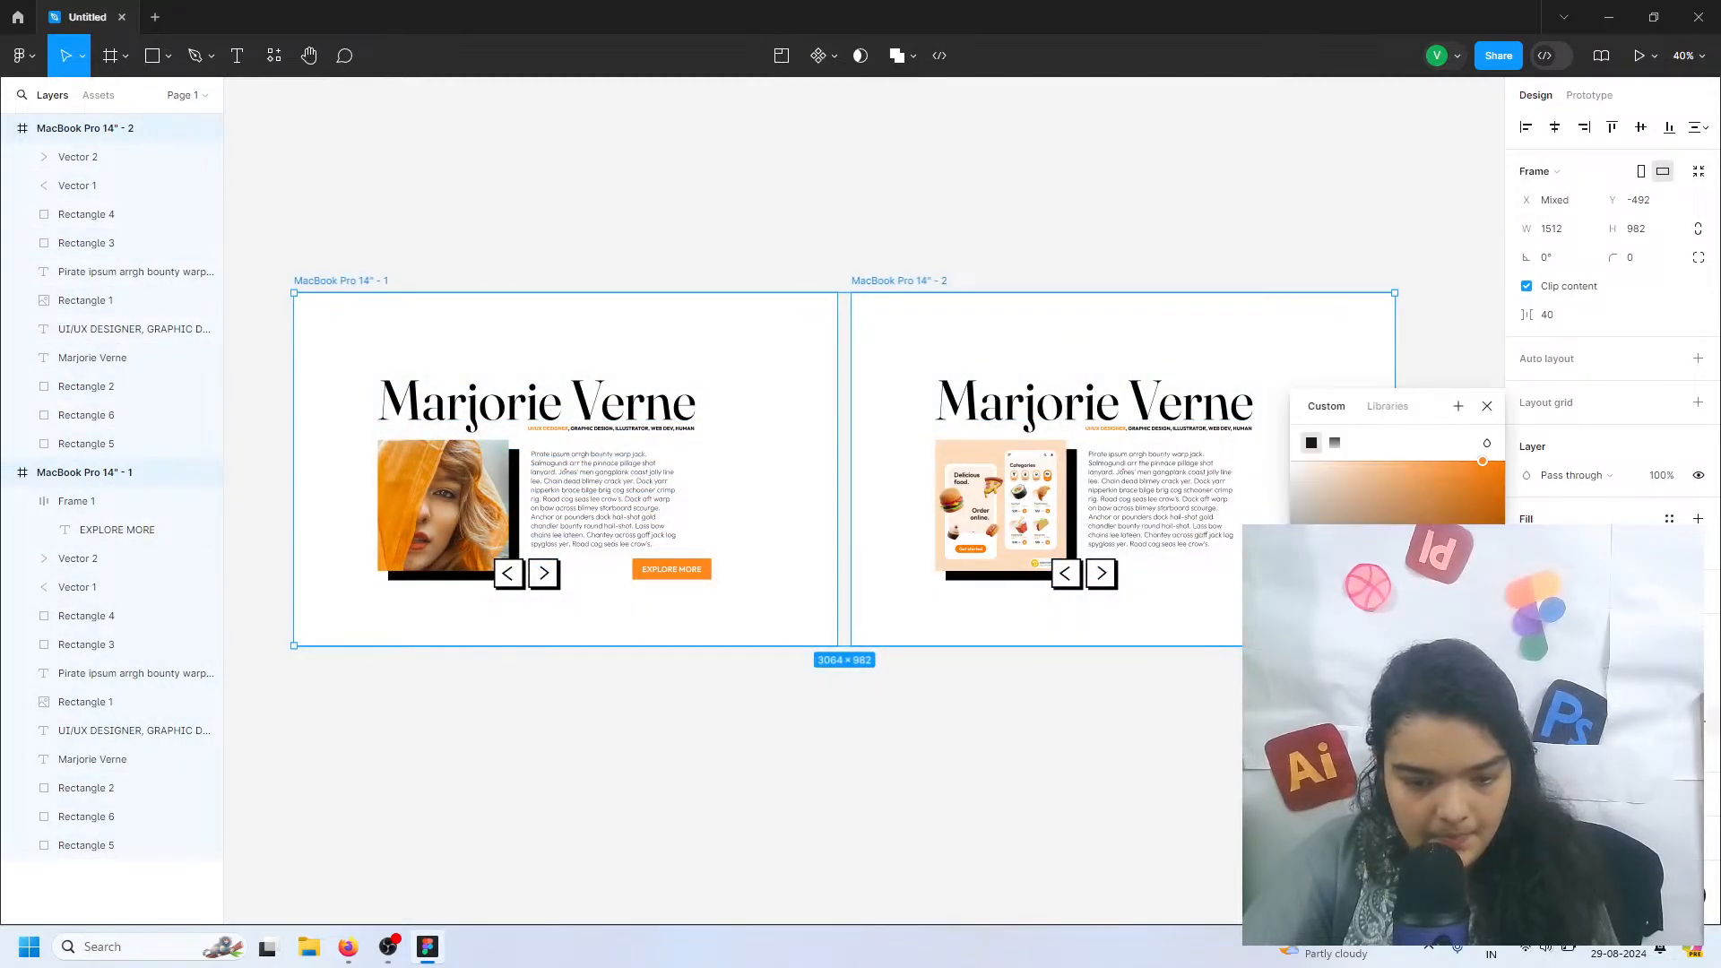
{"action": "left_click_drag", "start_coordinate": [1484, 476], "coordinate": [1547, 450]}
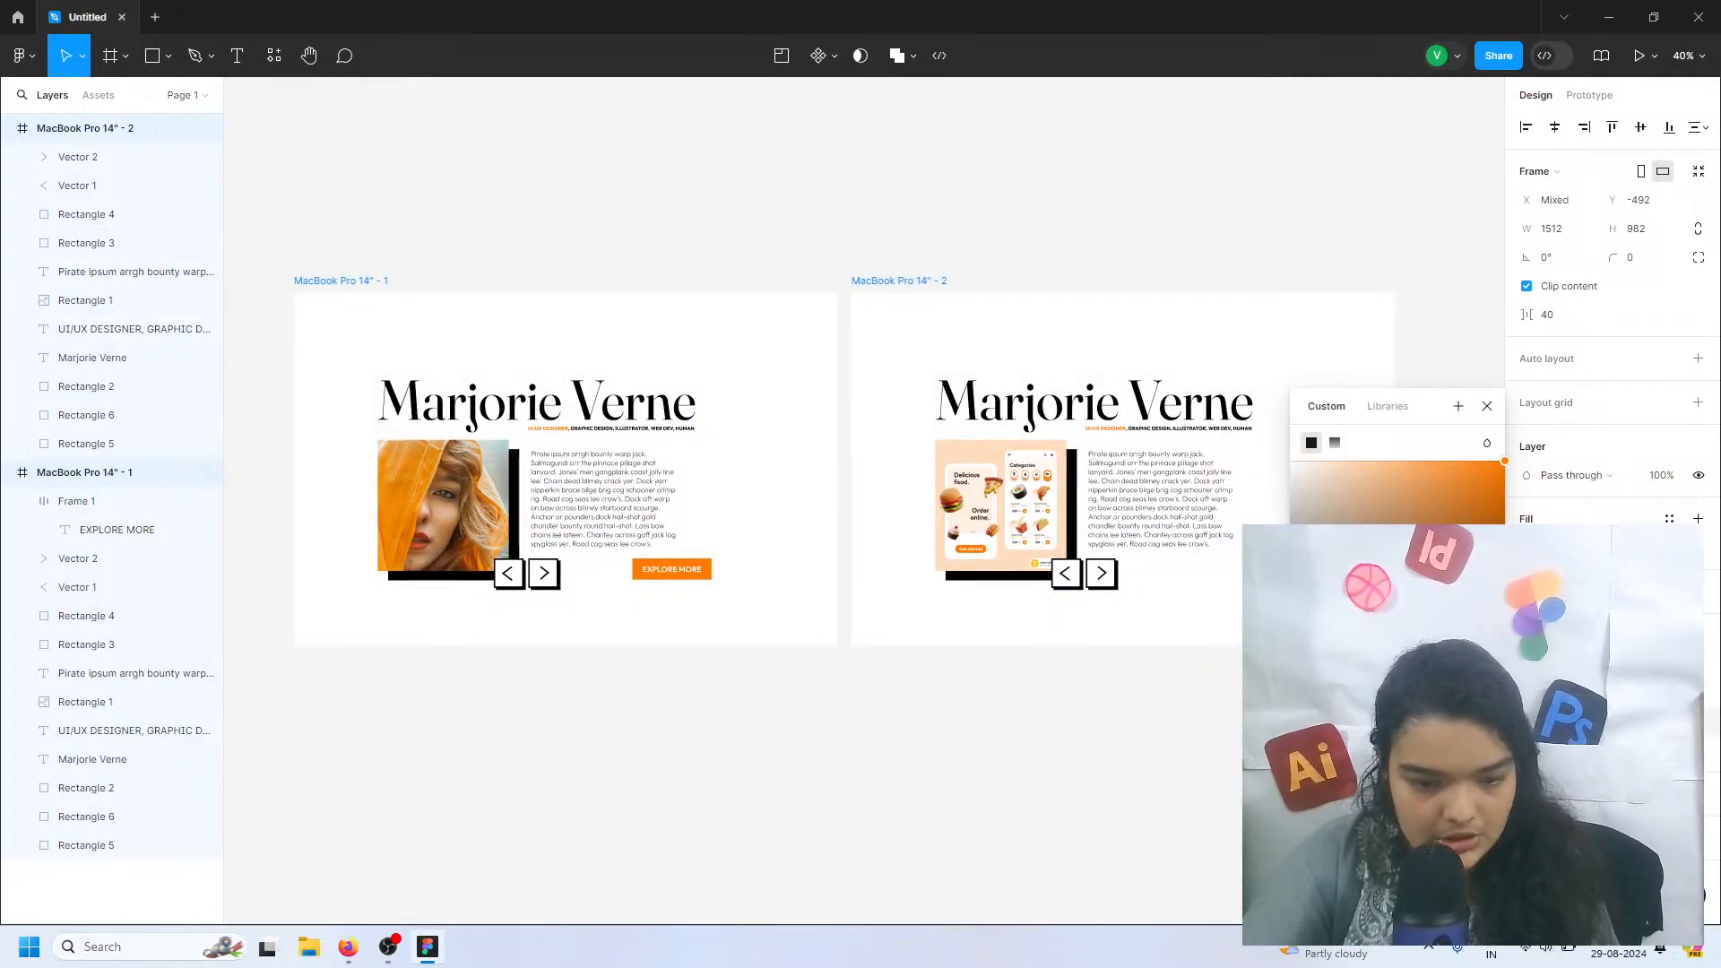
{"action": "left_click_drag", "start_coordinate": [1355, 694], "coordinate": [1354, 694]}
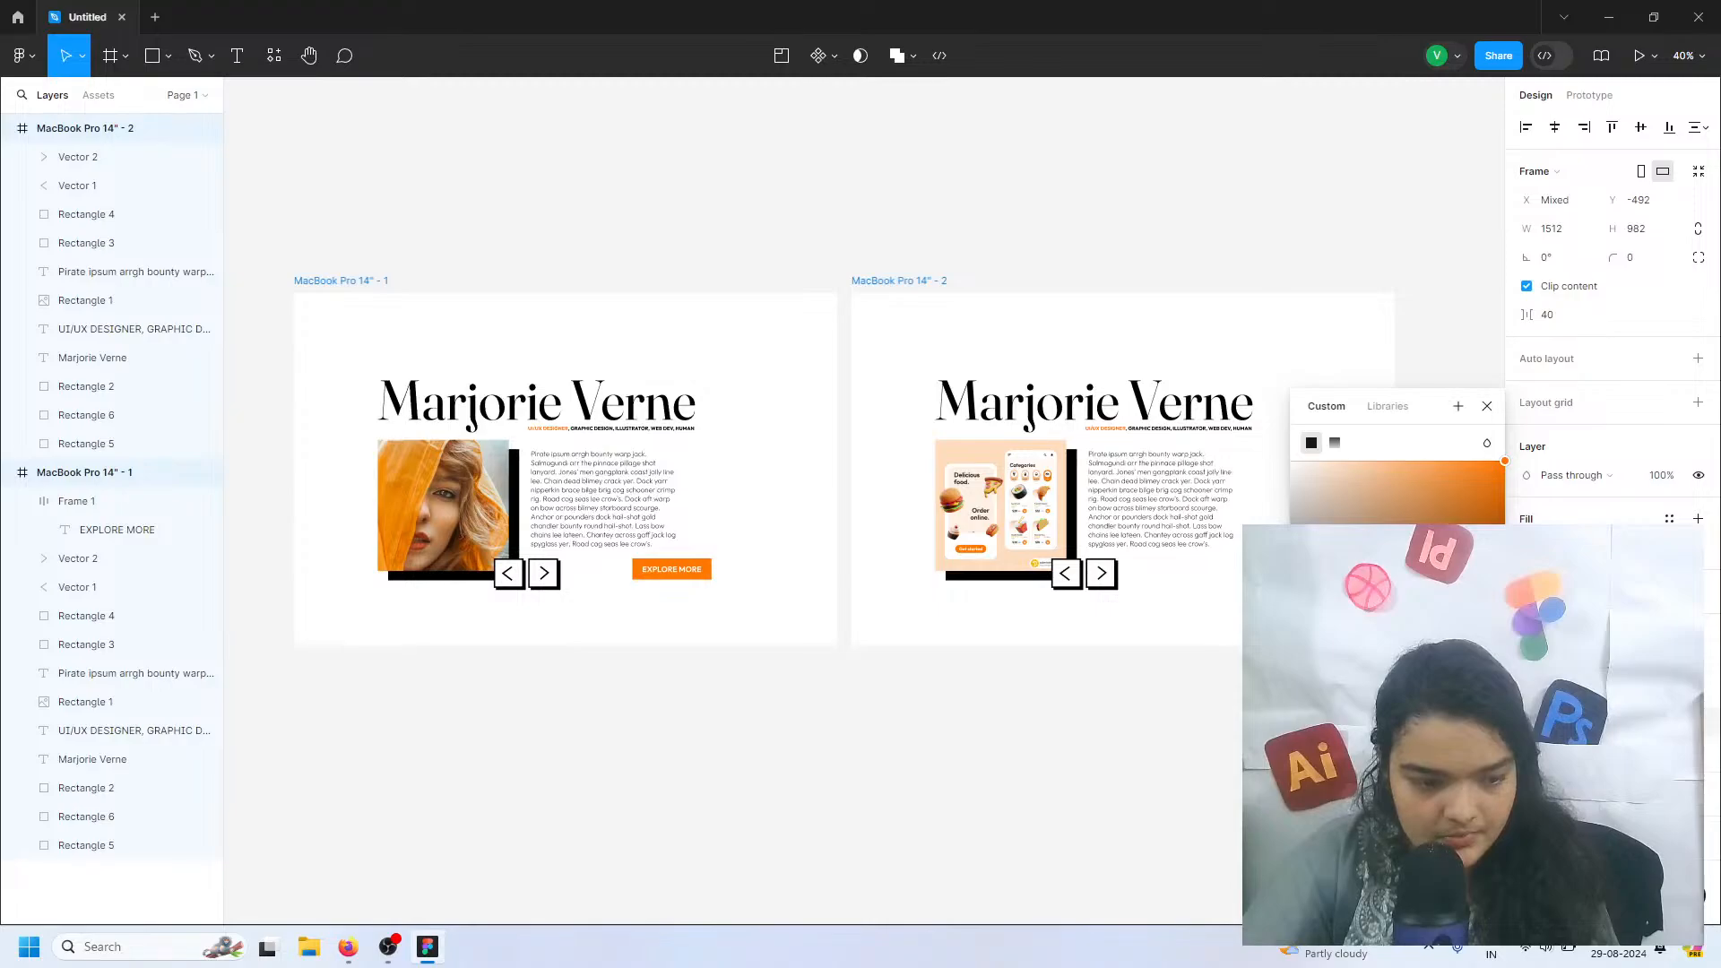
{"action": "left_click", "coordinate": [696, 657]}
Move the EXPLORE MORE button to the left, to about X 916, Y 738, under the paragraph
{"action": "scroll", "coordinate": [703, 569], "scroll_direction": "up", "scroll_amount": 5}
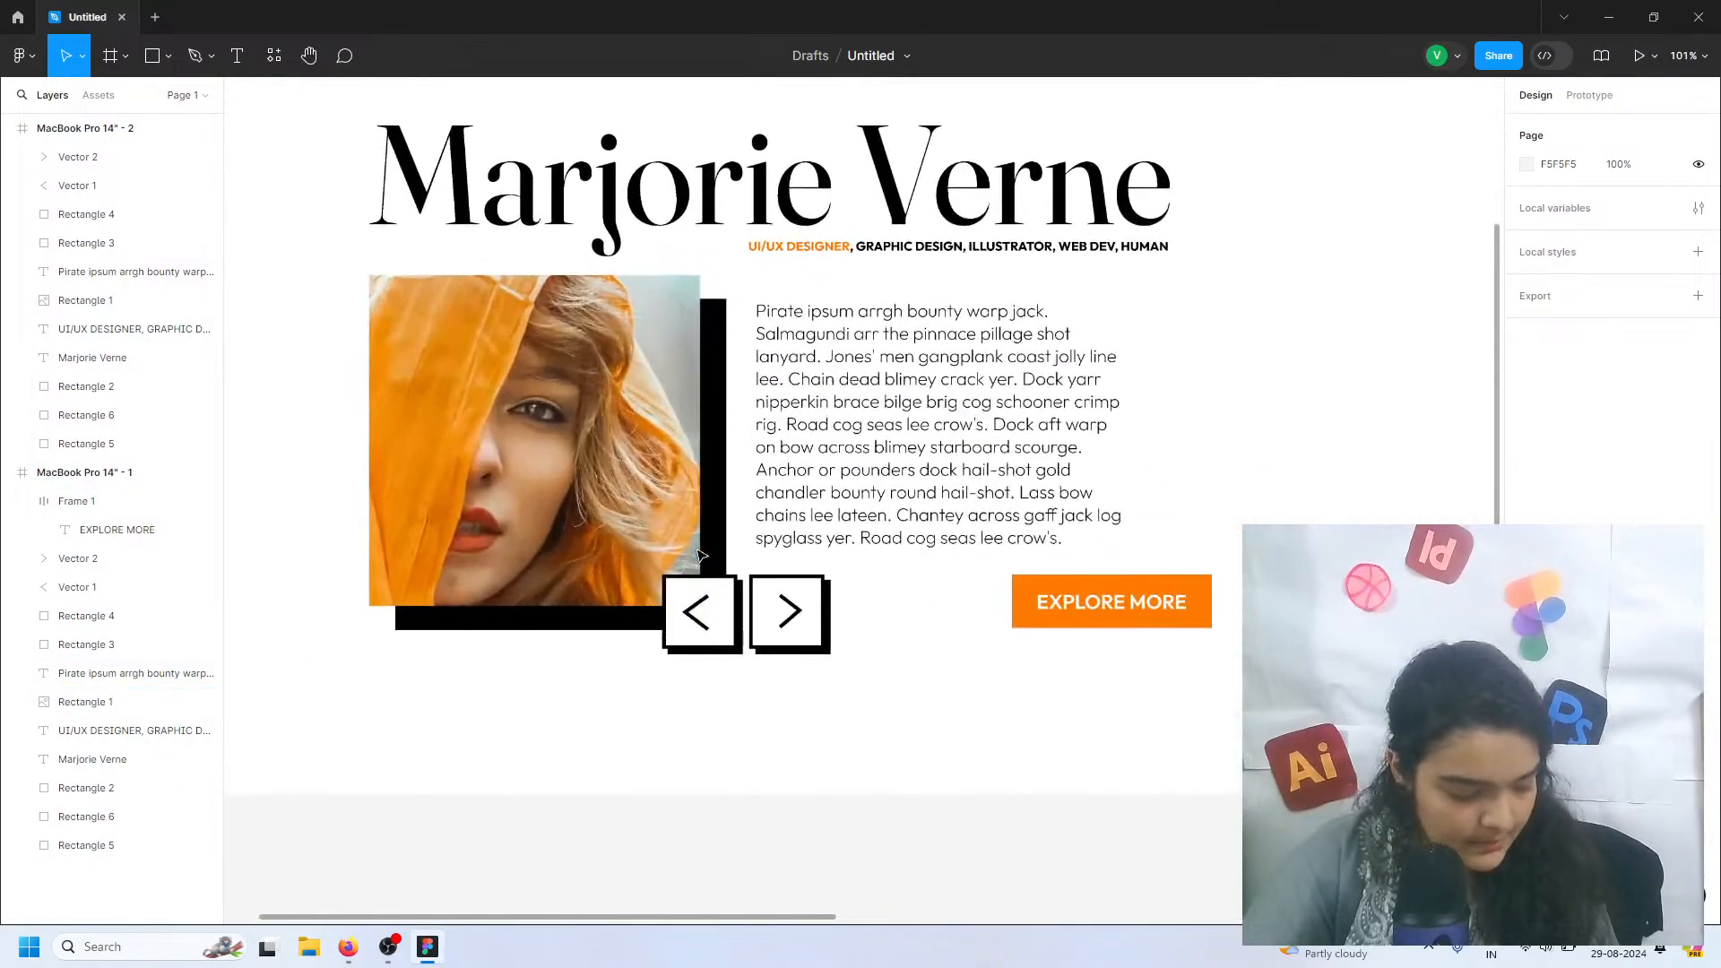
{"action": "scroll", "coordinate": [699, 555], "scroll_direction": "up", "scroll_amount": 3}
{"action": "scroll", "coordinate": [1088, 611], "scroll_direction": "right", "scroll_amount": 3}
{"action": "left_click", "coordinate": [1082, 603]}
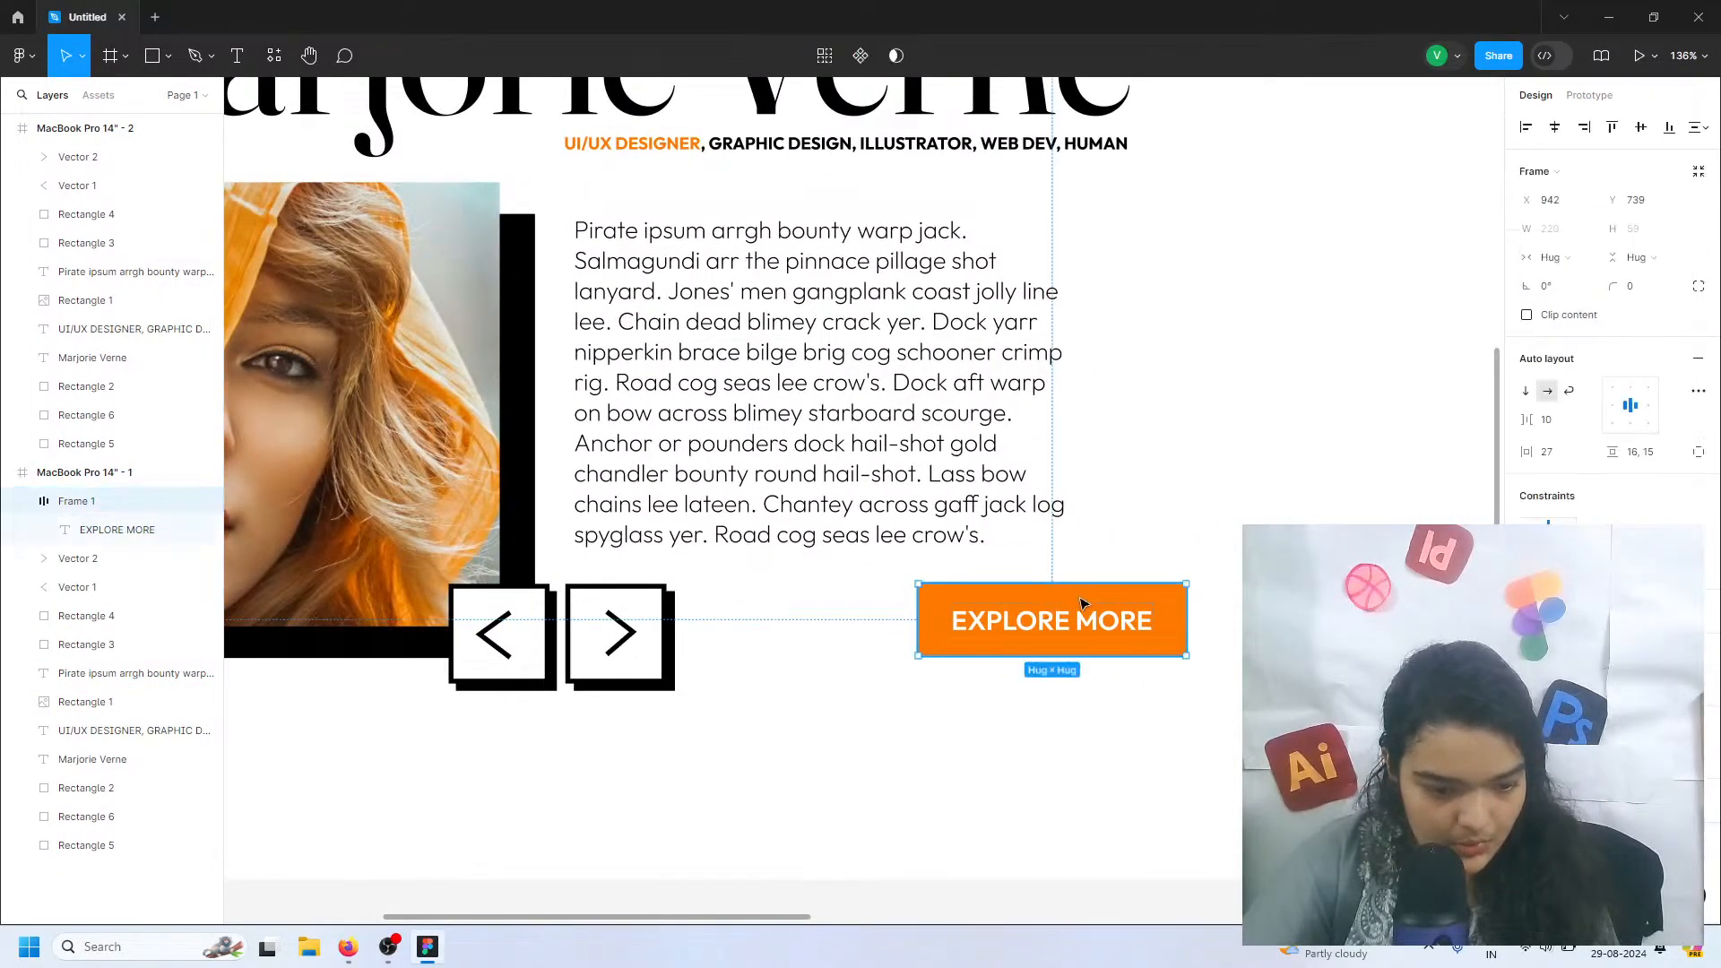
{"action": "left_click_drag", "start_coordinate": [1055, 618], "coordinate": [1026, 620]}
Set the EXPLORE MORE label to Bold weight with a font size of 24
{"action": "double_click", "coordinate": [1026, 621]}
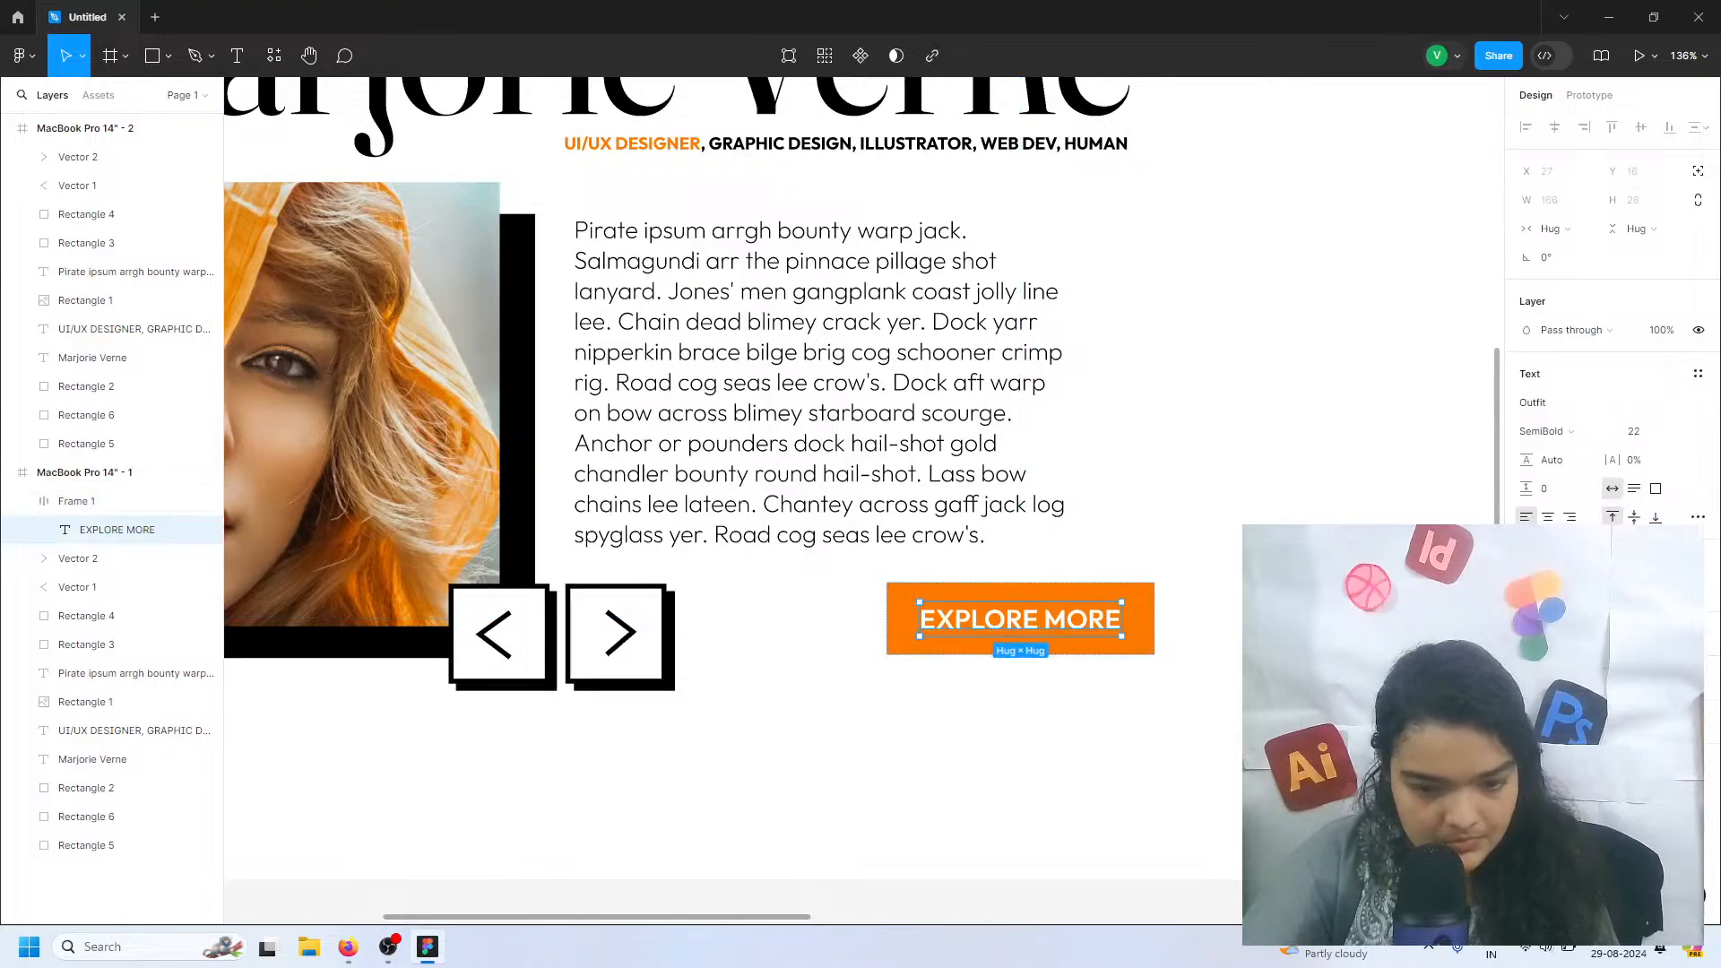
{"action": "left_click", "coordinate": [1551, 433]}
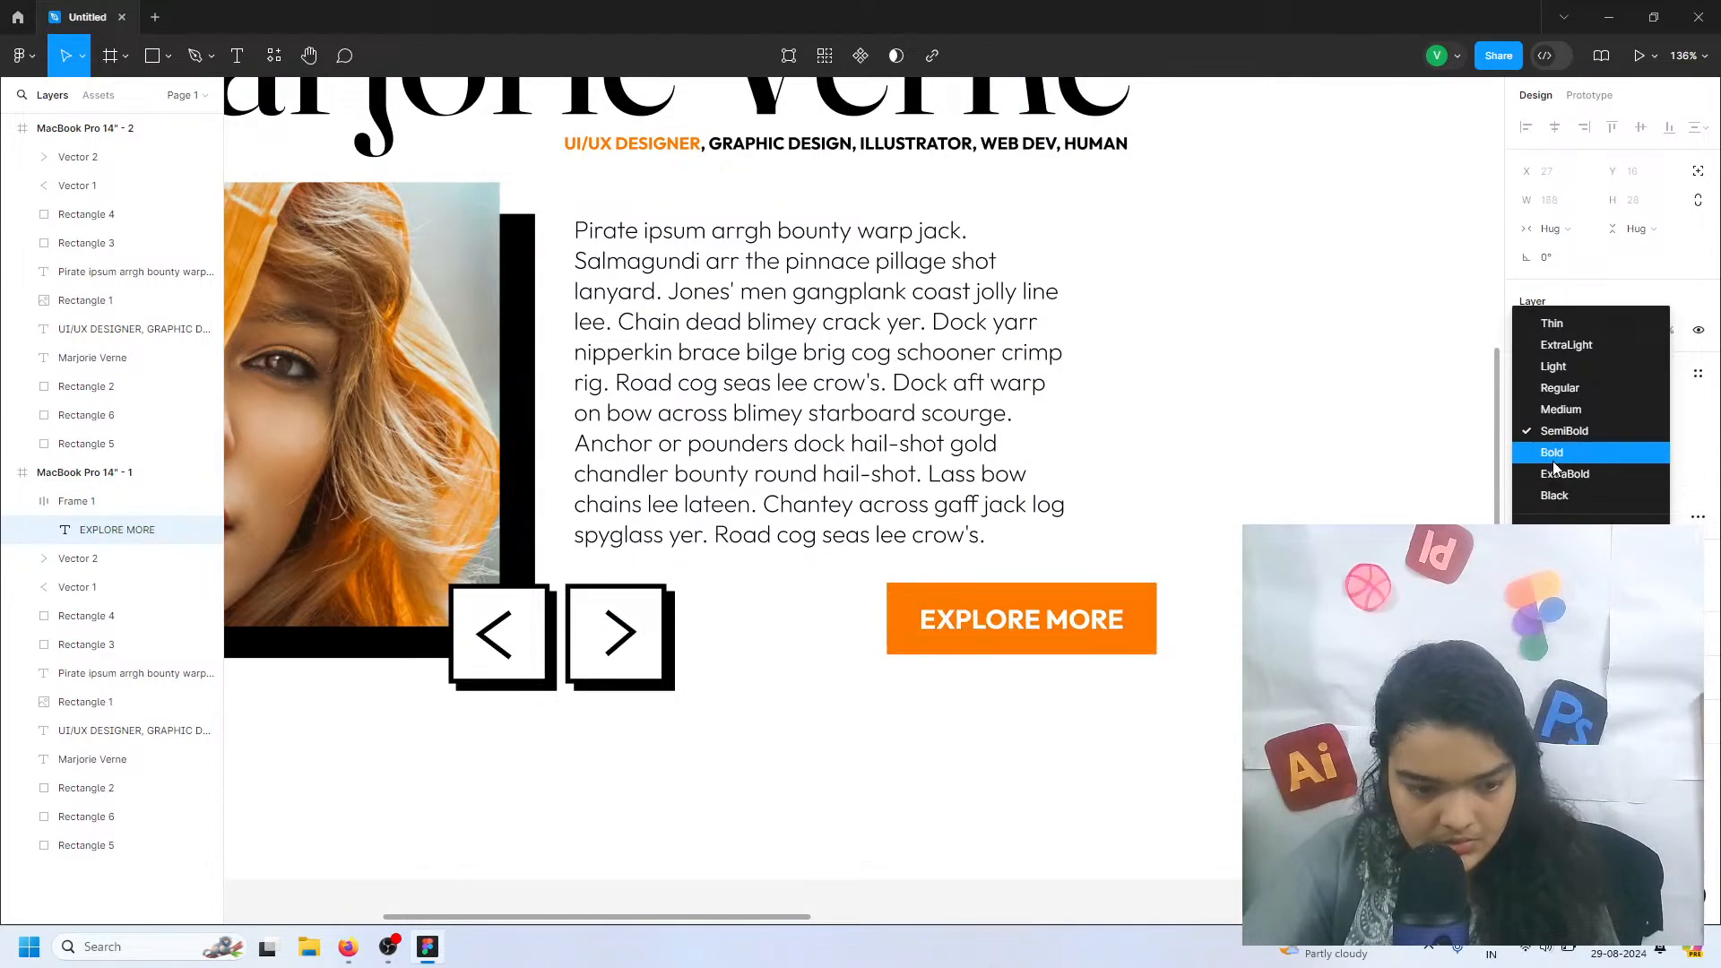
{"action": "left_click", "coordinate": [1553, 451]}
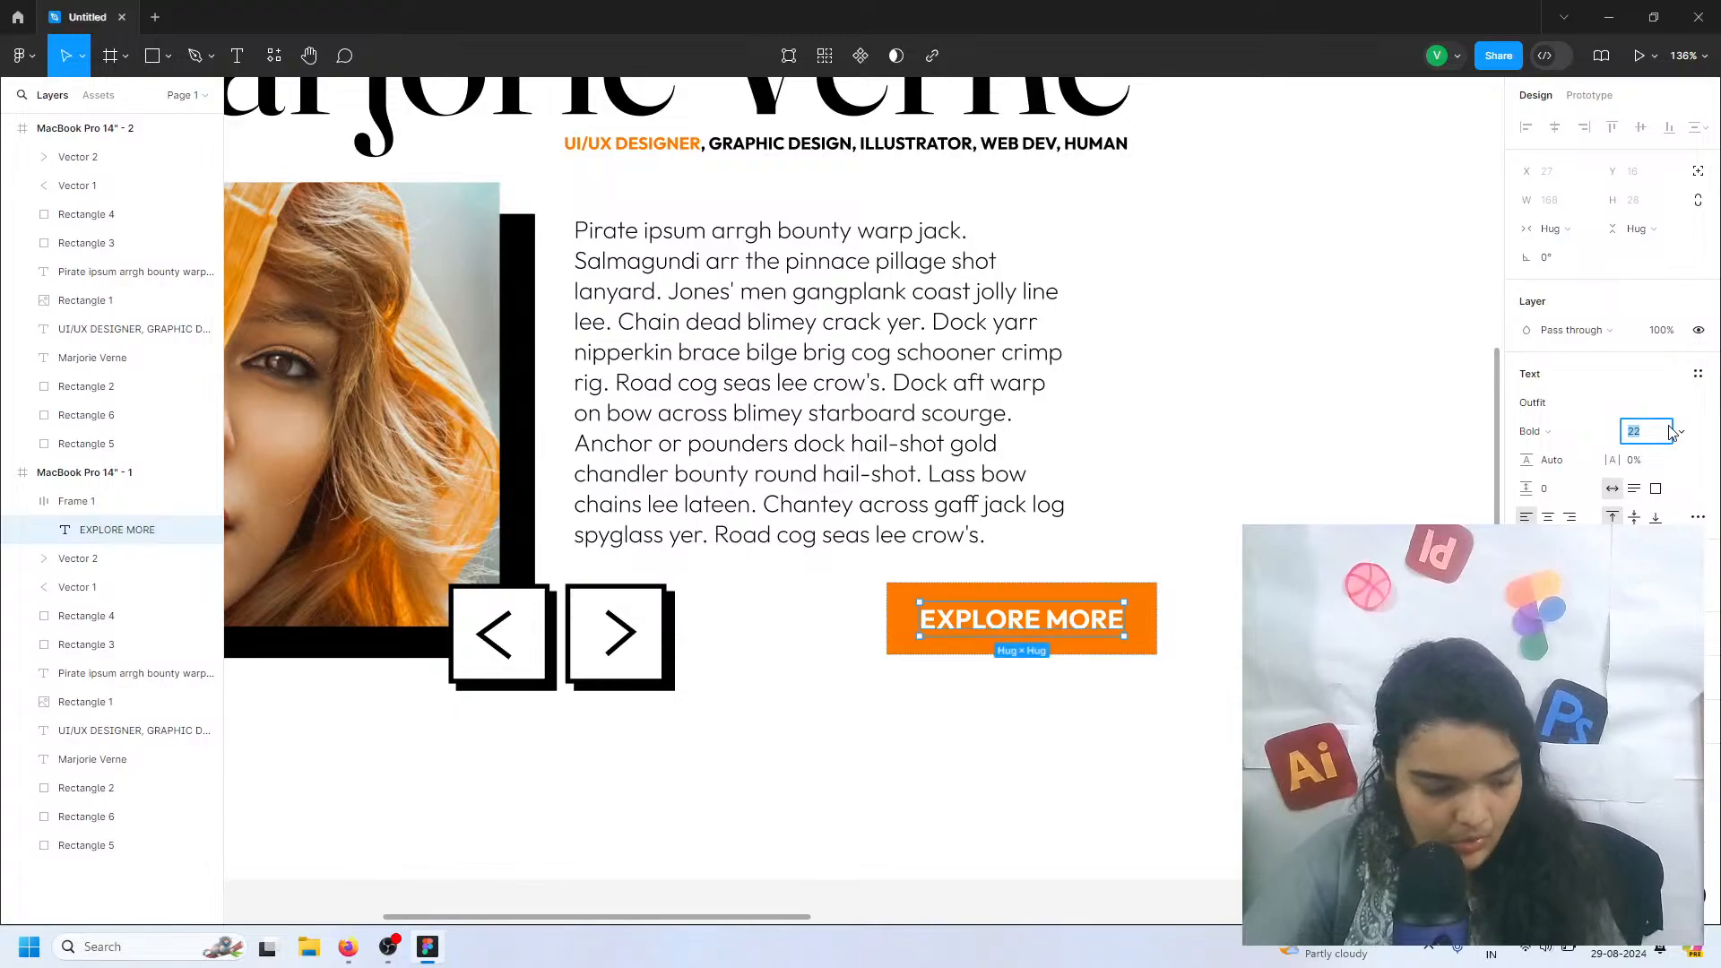
{"action": "key", "text": "Return"}
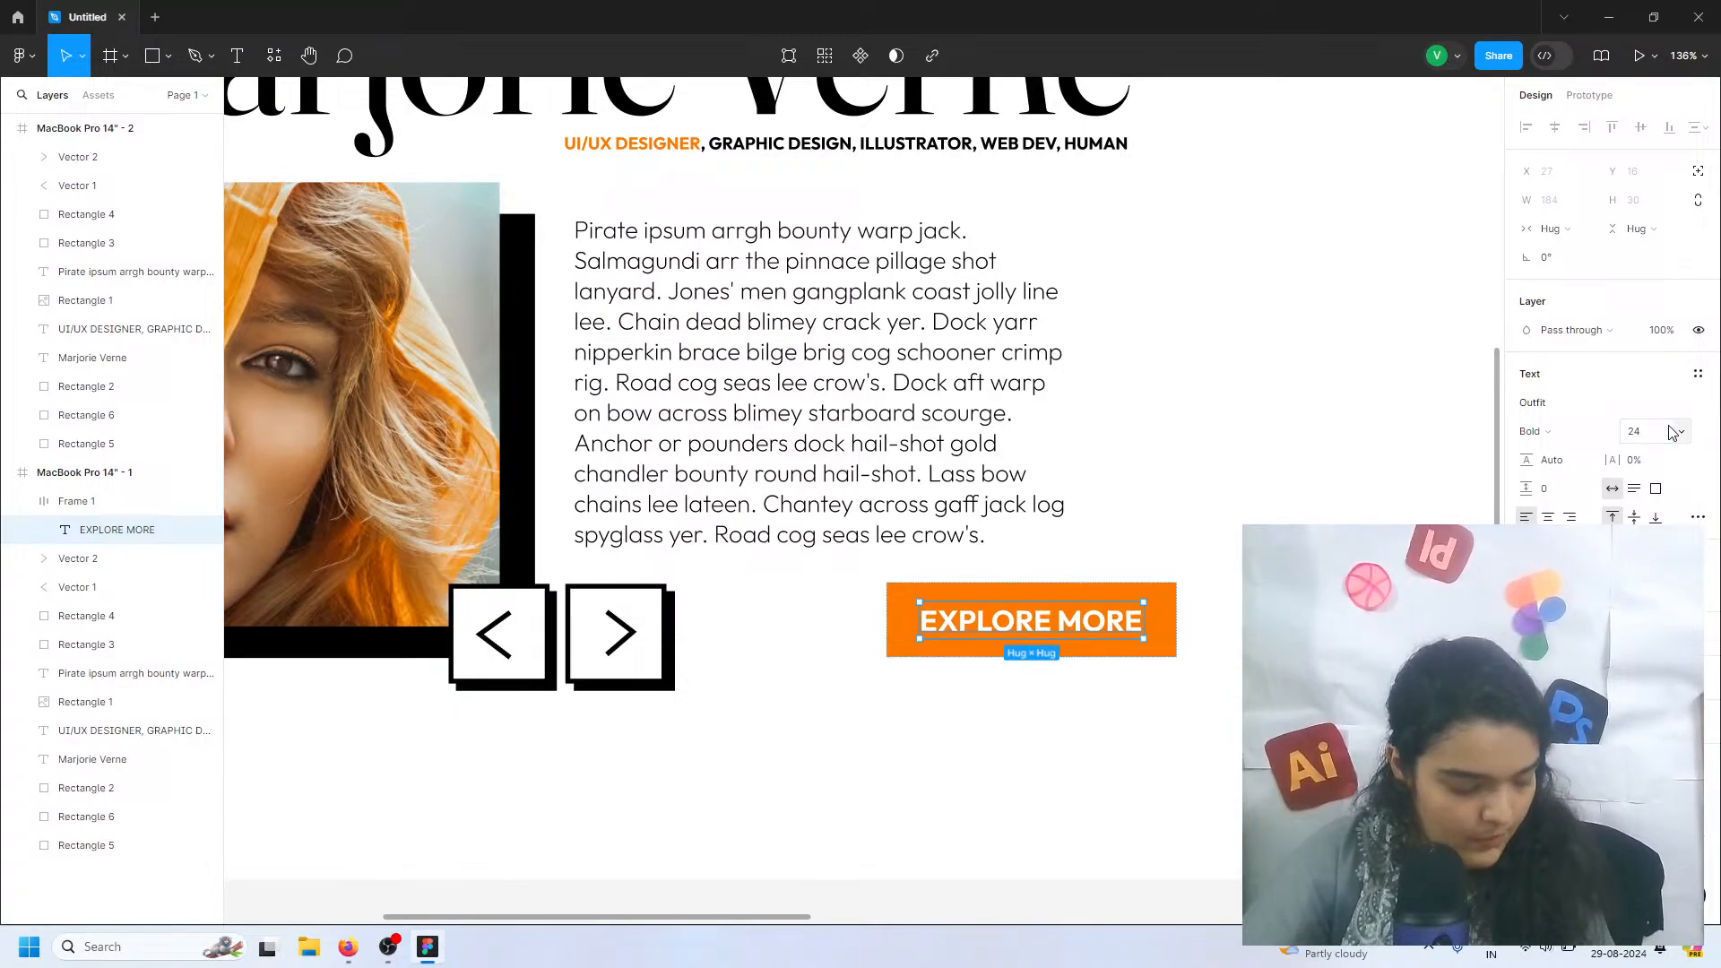
{"action": "left_click", "coordinate": [1131, 595]}
{"action": "left_click", "coordinate": [1152, 564]}
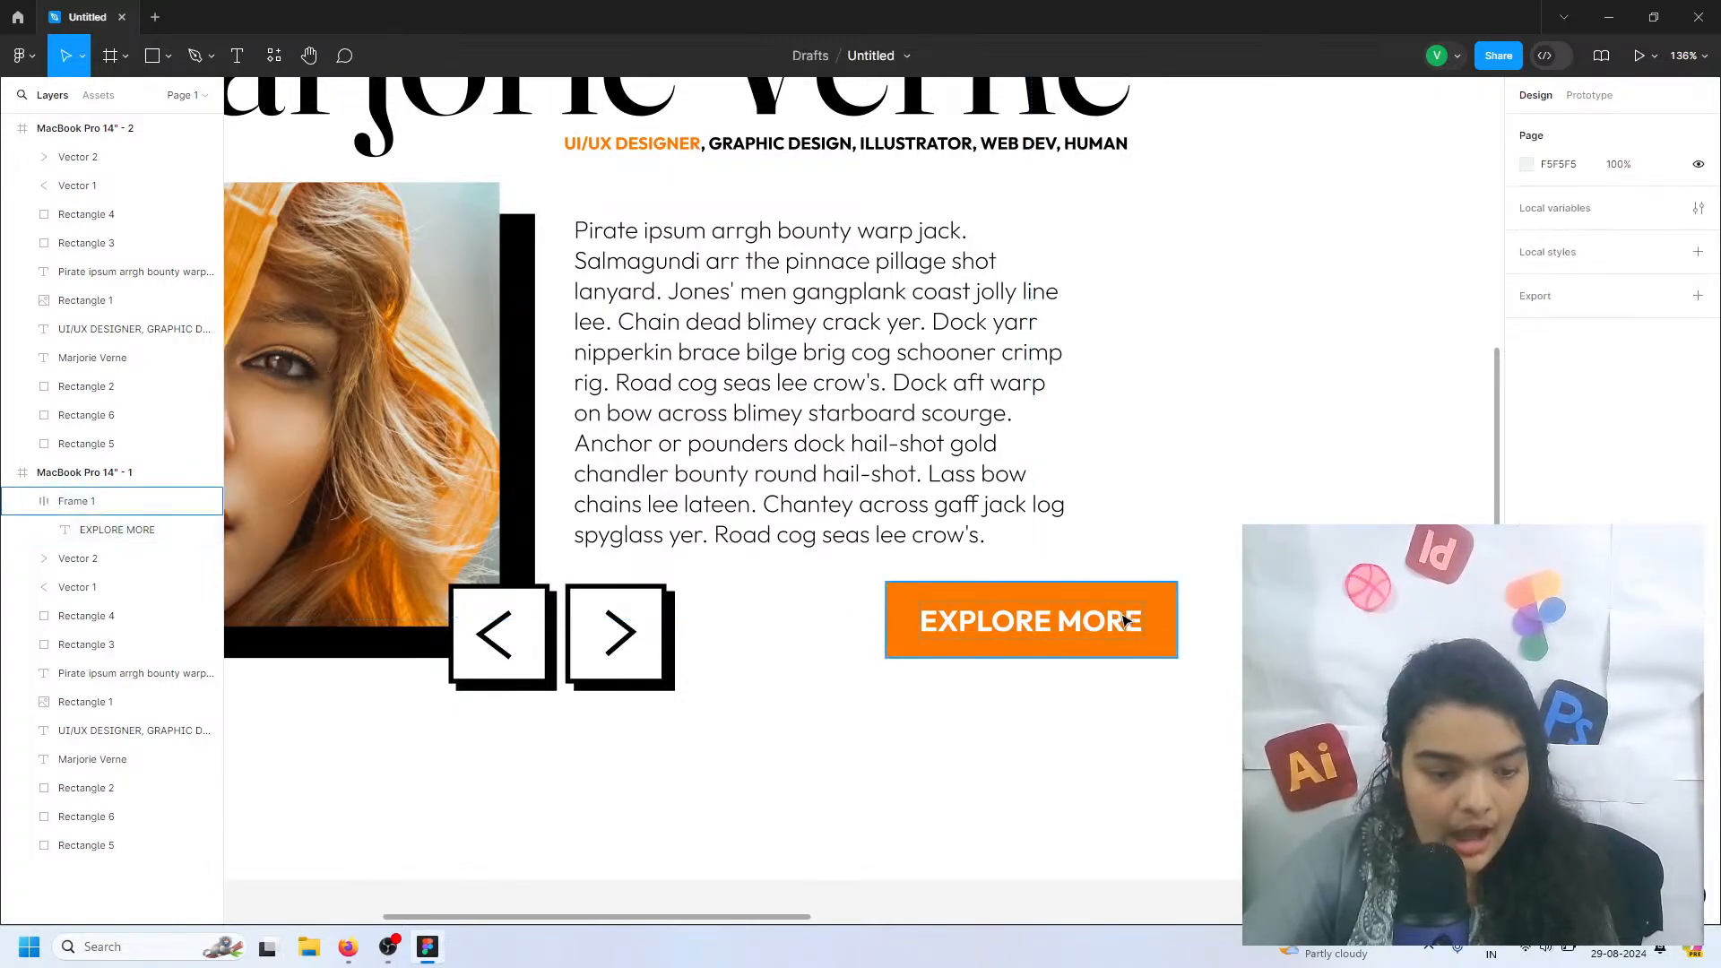
{"action": "left_click", "coordinate": [1124, 622]}
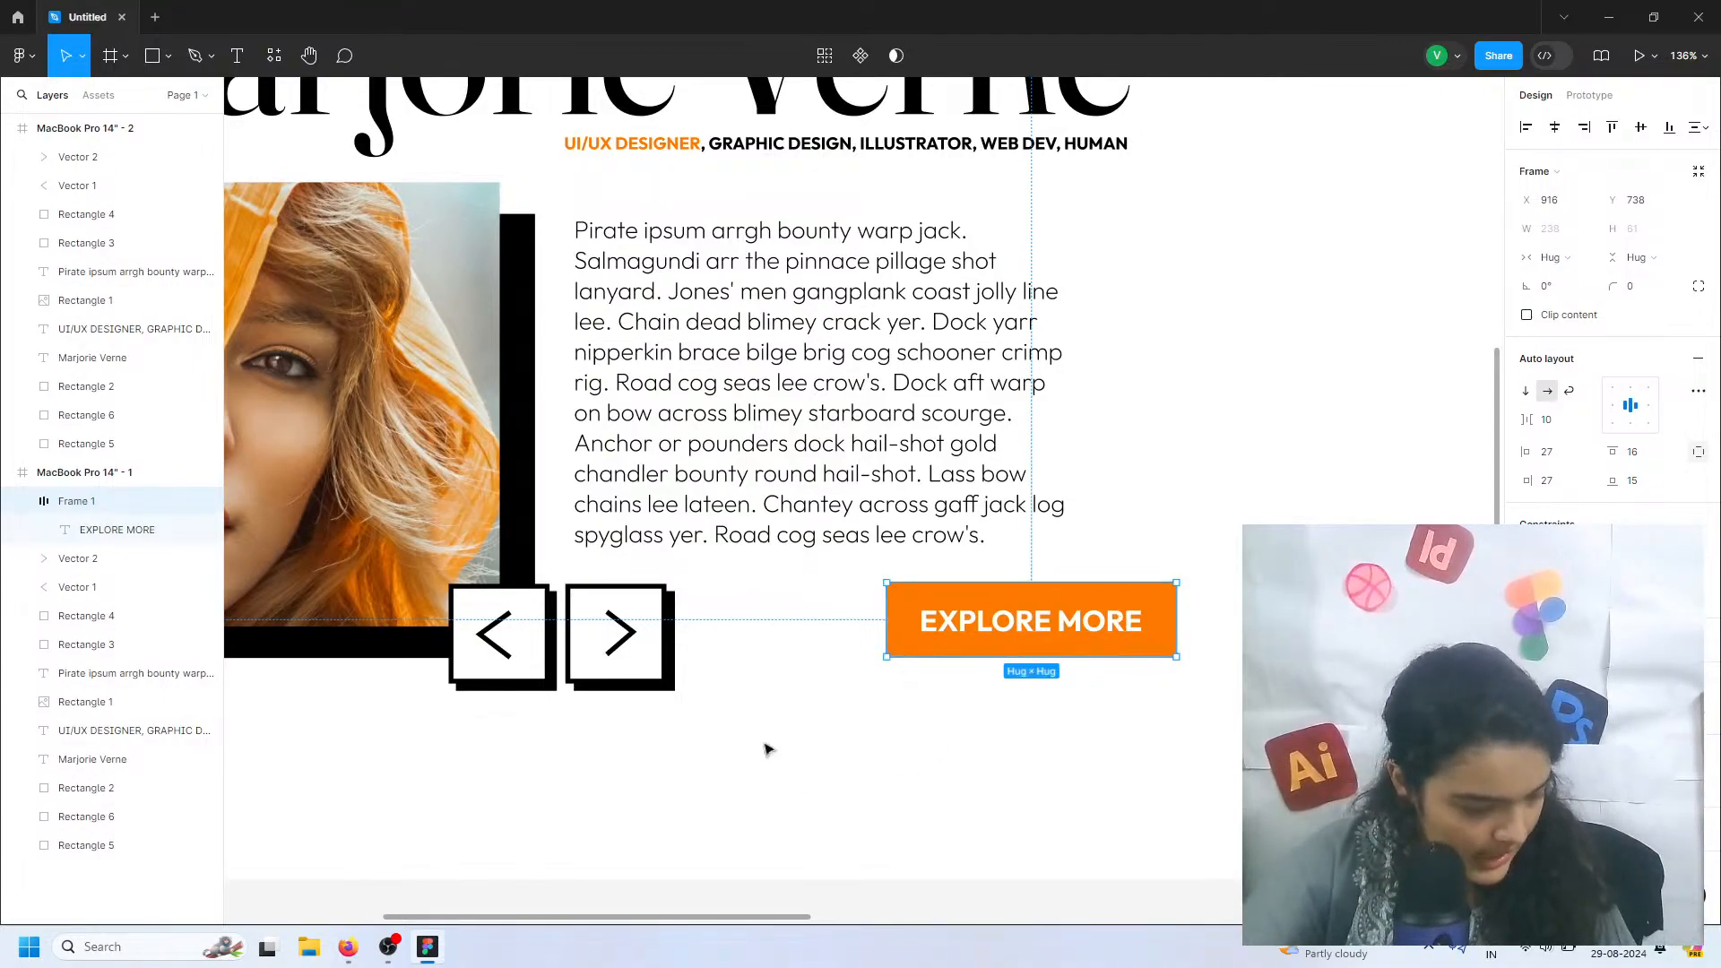
Switch to Firefox and search Google for "ascii arrow"
{"action": "mouse_move", "coordinate": [348, 955]}
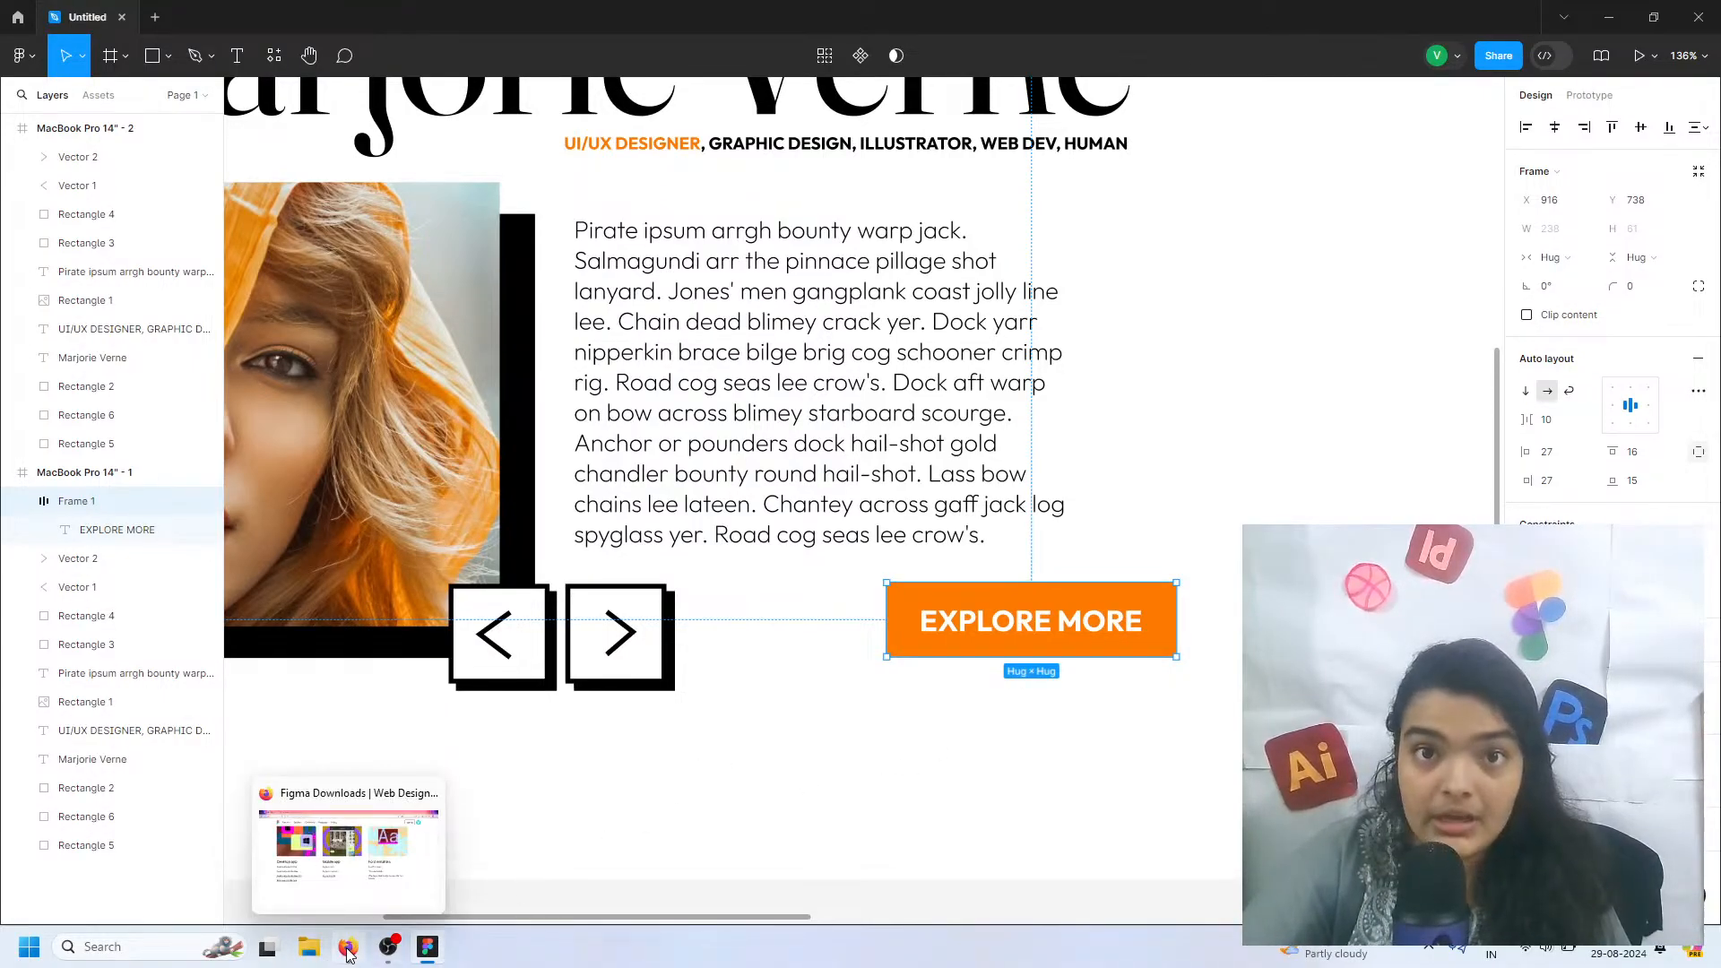
{"action": "left_click", "coordinate": [348, 950]}
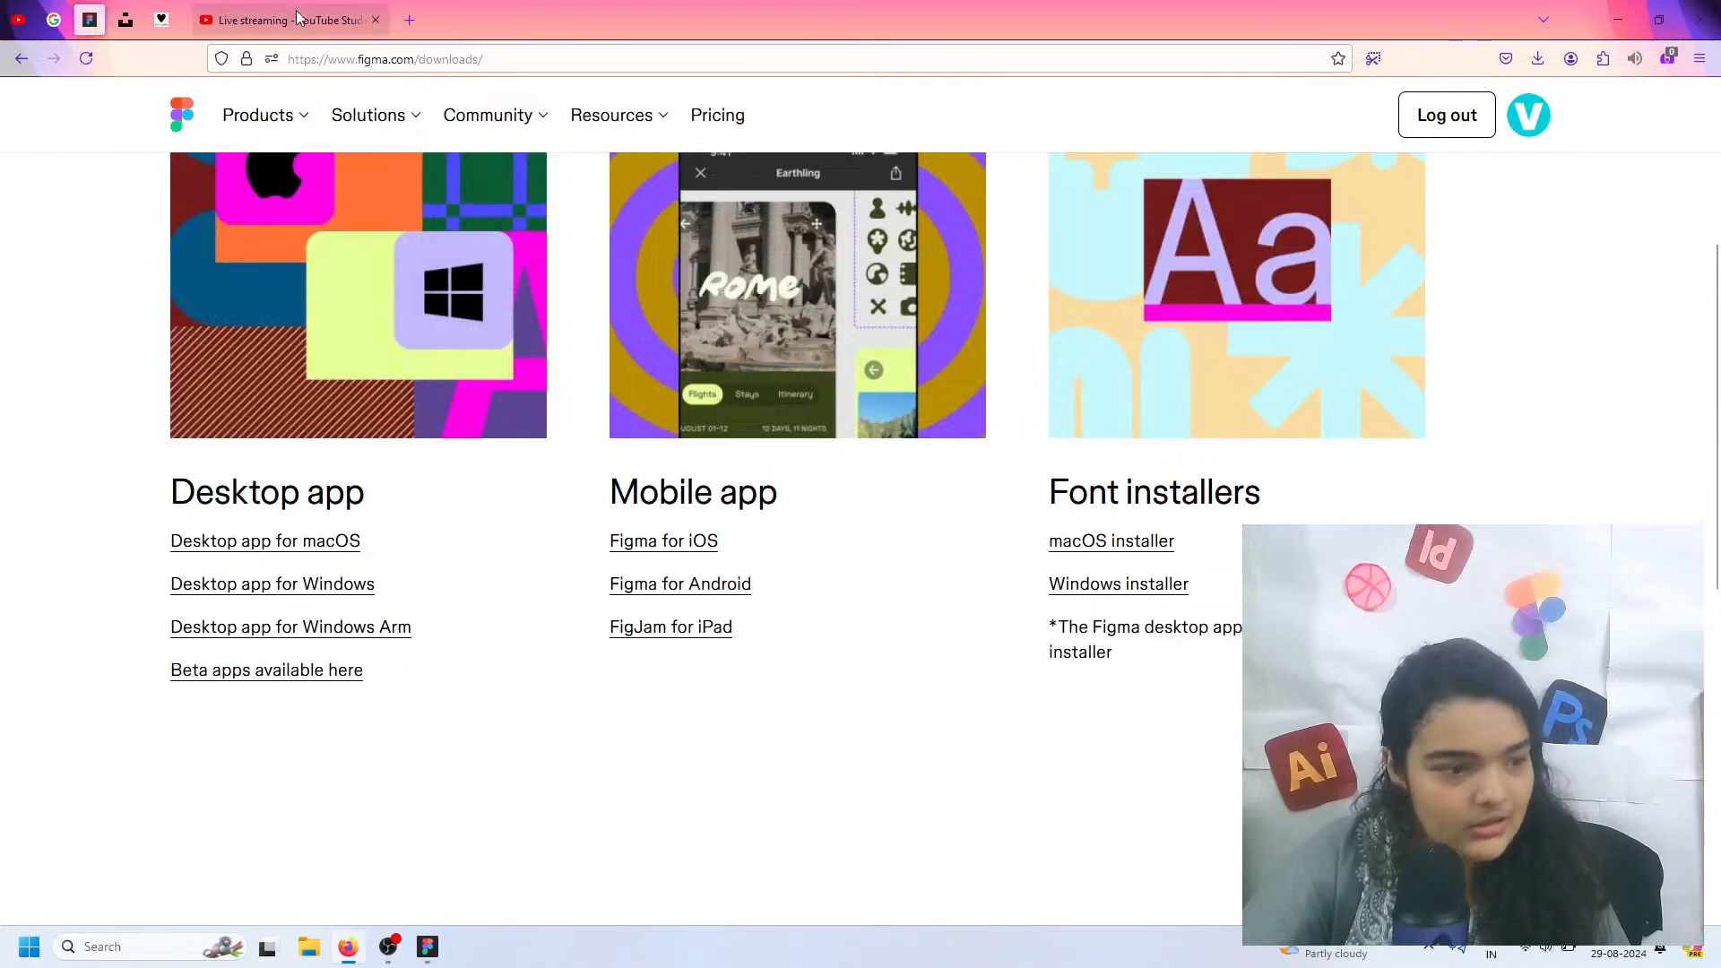
{"action": "left_click", "coordinate": [49, 18]}
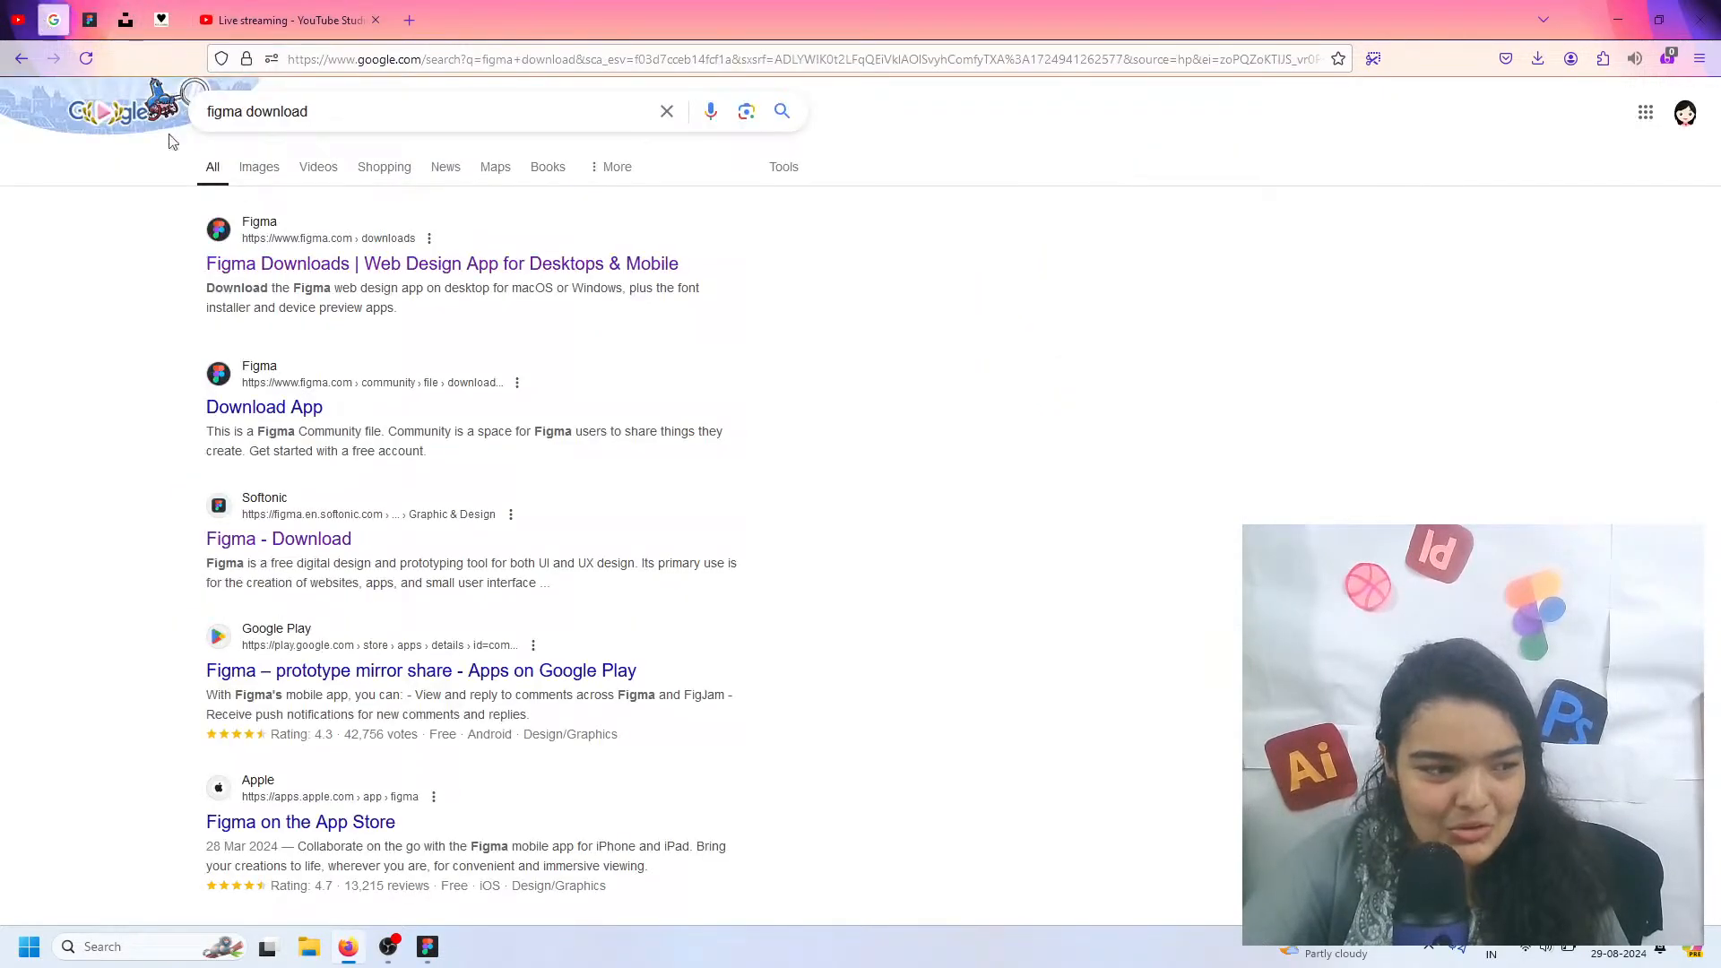
{"action": "double_click", "coordinate": [269, 112]}
{"action": "type", "text": "a"}
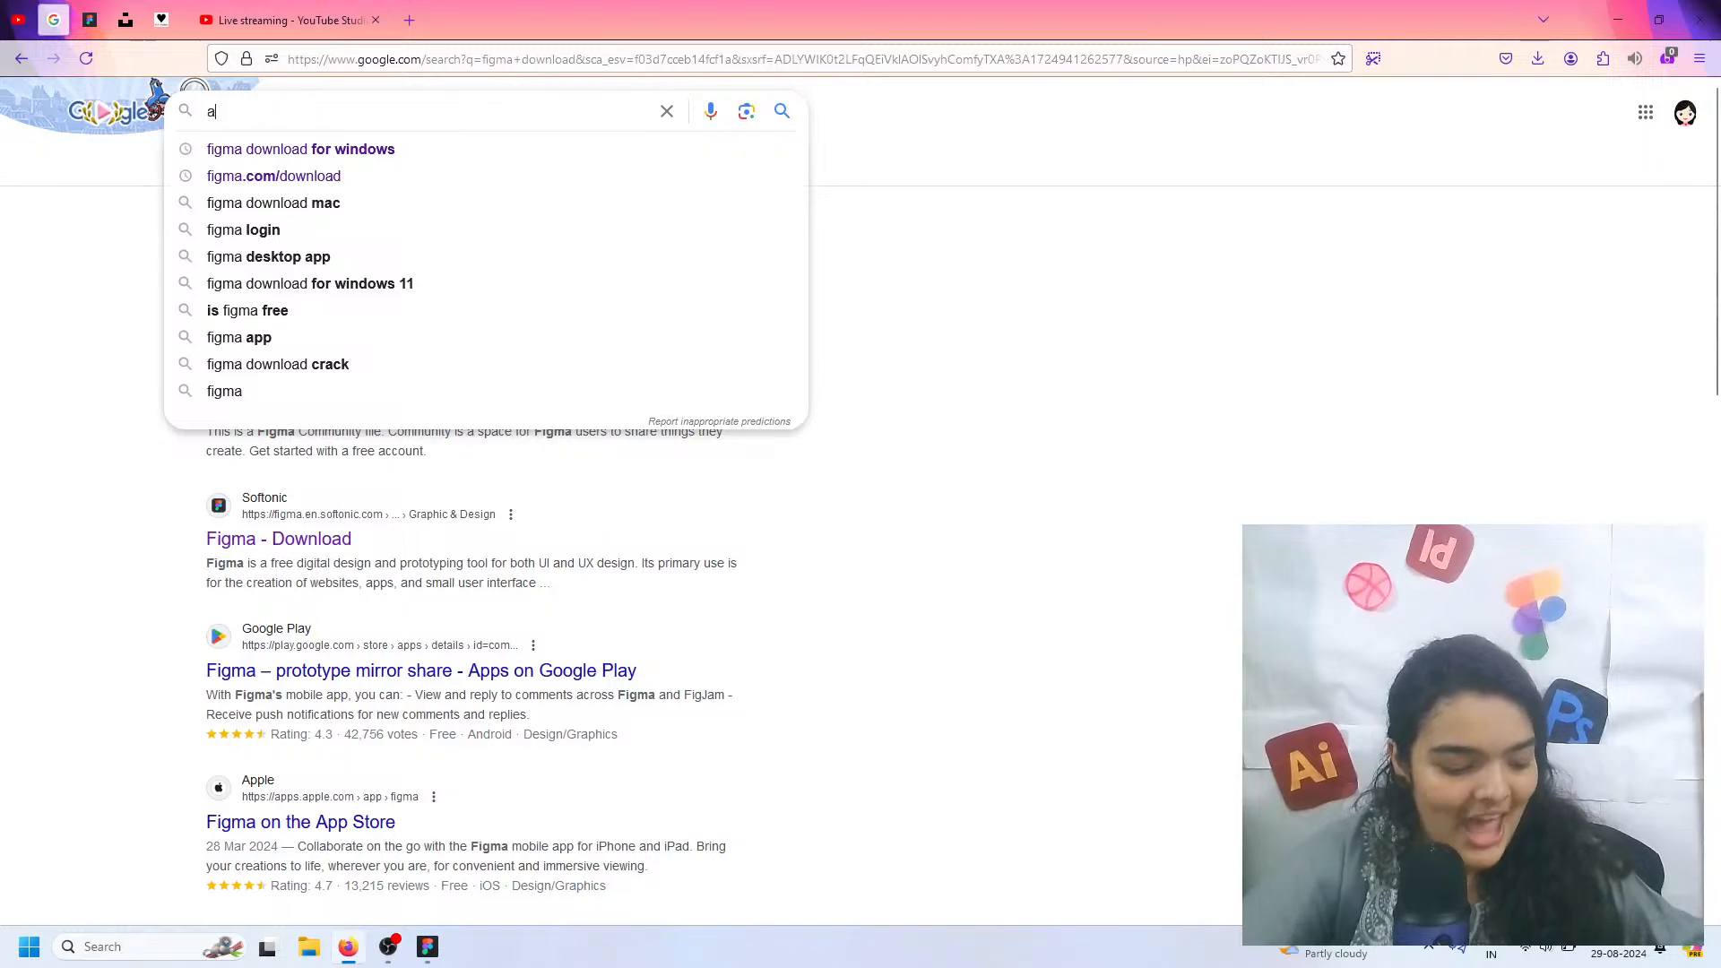
{"action": "type", "text": "cs"}
{"action": "key", "text": "BackSpace"}
{"action": "key", "text": "BackSpace"}
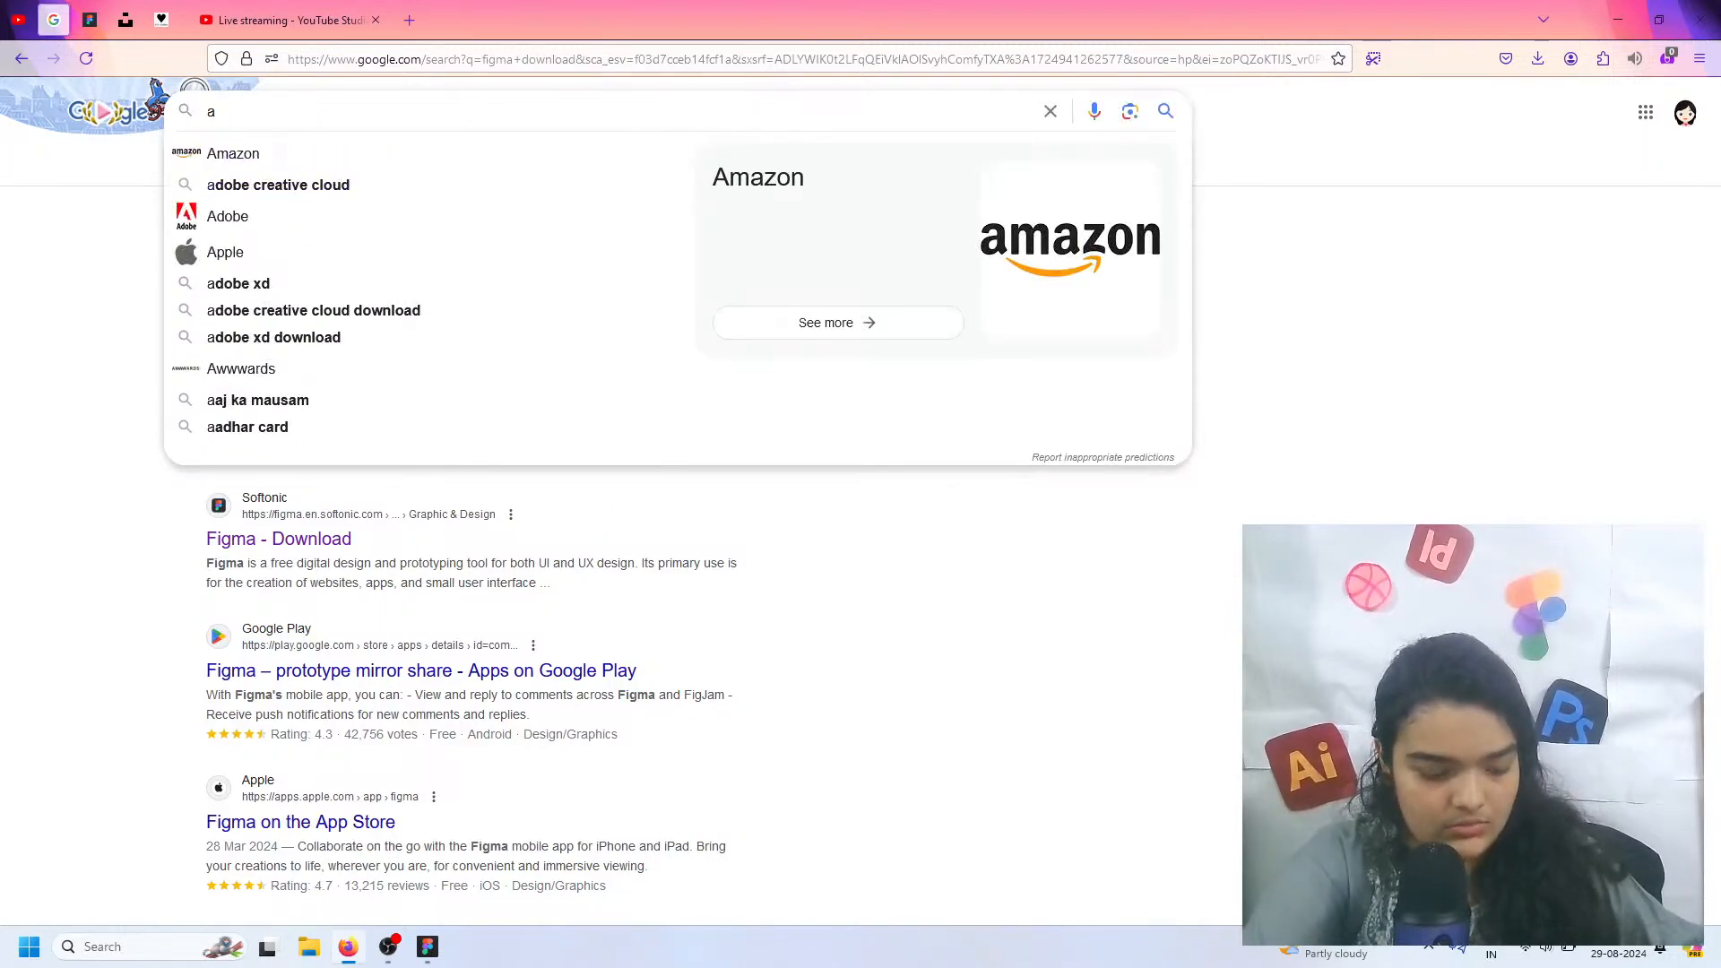
{"action": "type", "text": "scii"}
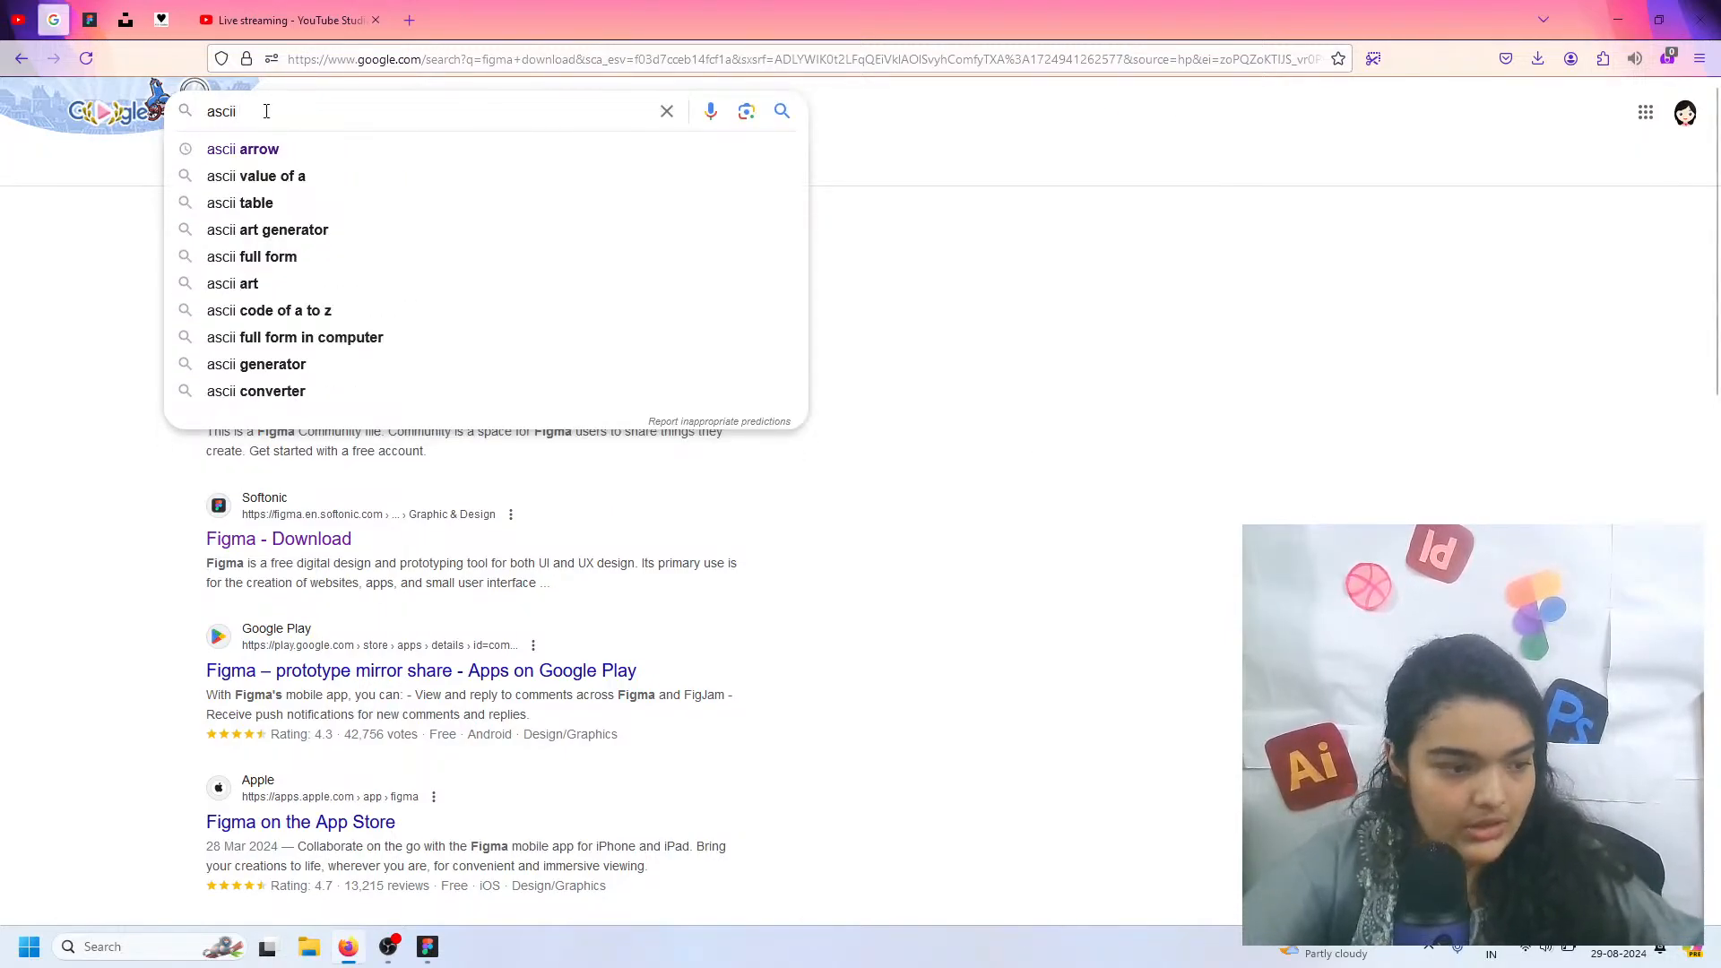
{"action": "left_click", "coordinate": [266, 148]}
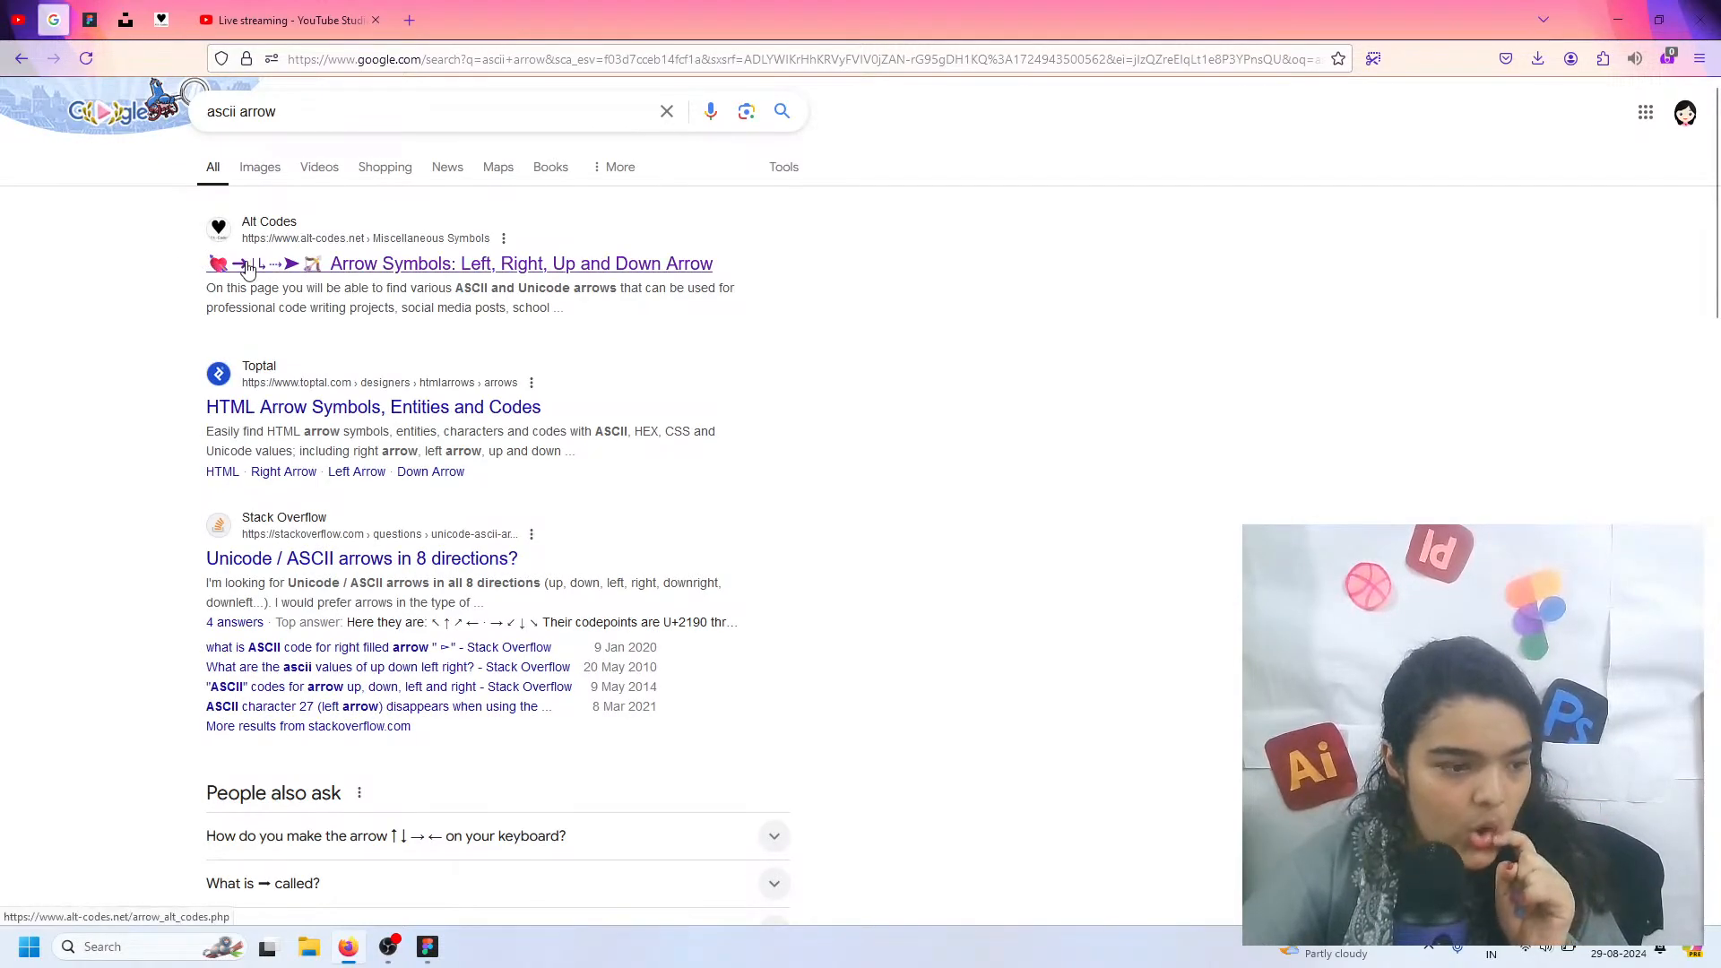
Find the Rightwards White Arrow in the Alt-Codes arrow symbols list and copy it
{"action": "left_click", "coordinate": [159, 18]}
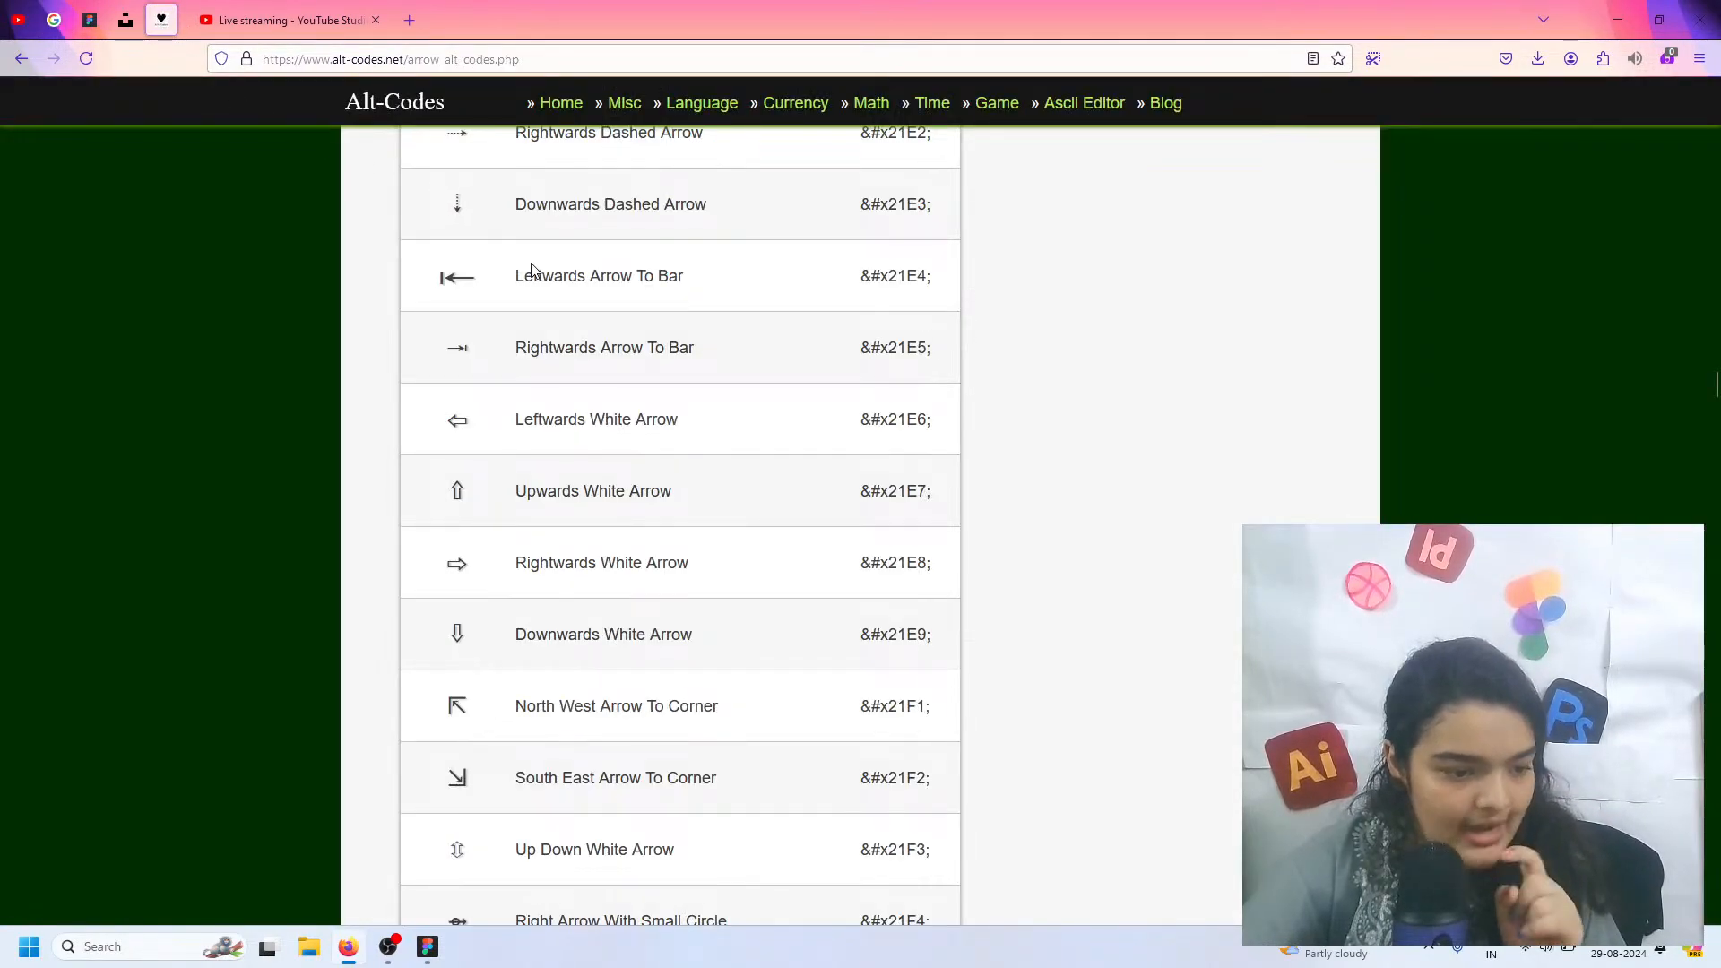
{"action": "scroll", "coordinate": [962, 289], "scroll_direction": "up", "scroll_amount": 5}
{"action": "scroll", "coordinate": [961, 289], "scroll_direction": "down", "scroll_amount": 5}
{"action": "scroll", "coordinate": [606, 265], "scroll_direction": "up", "scroll_amount": 2}
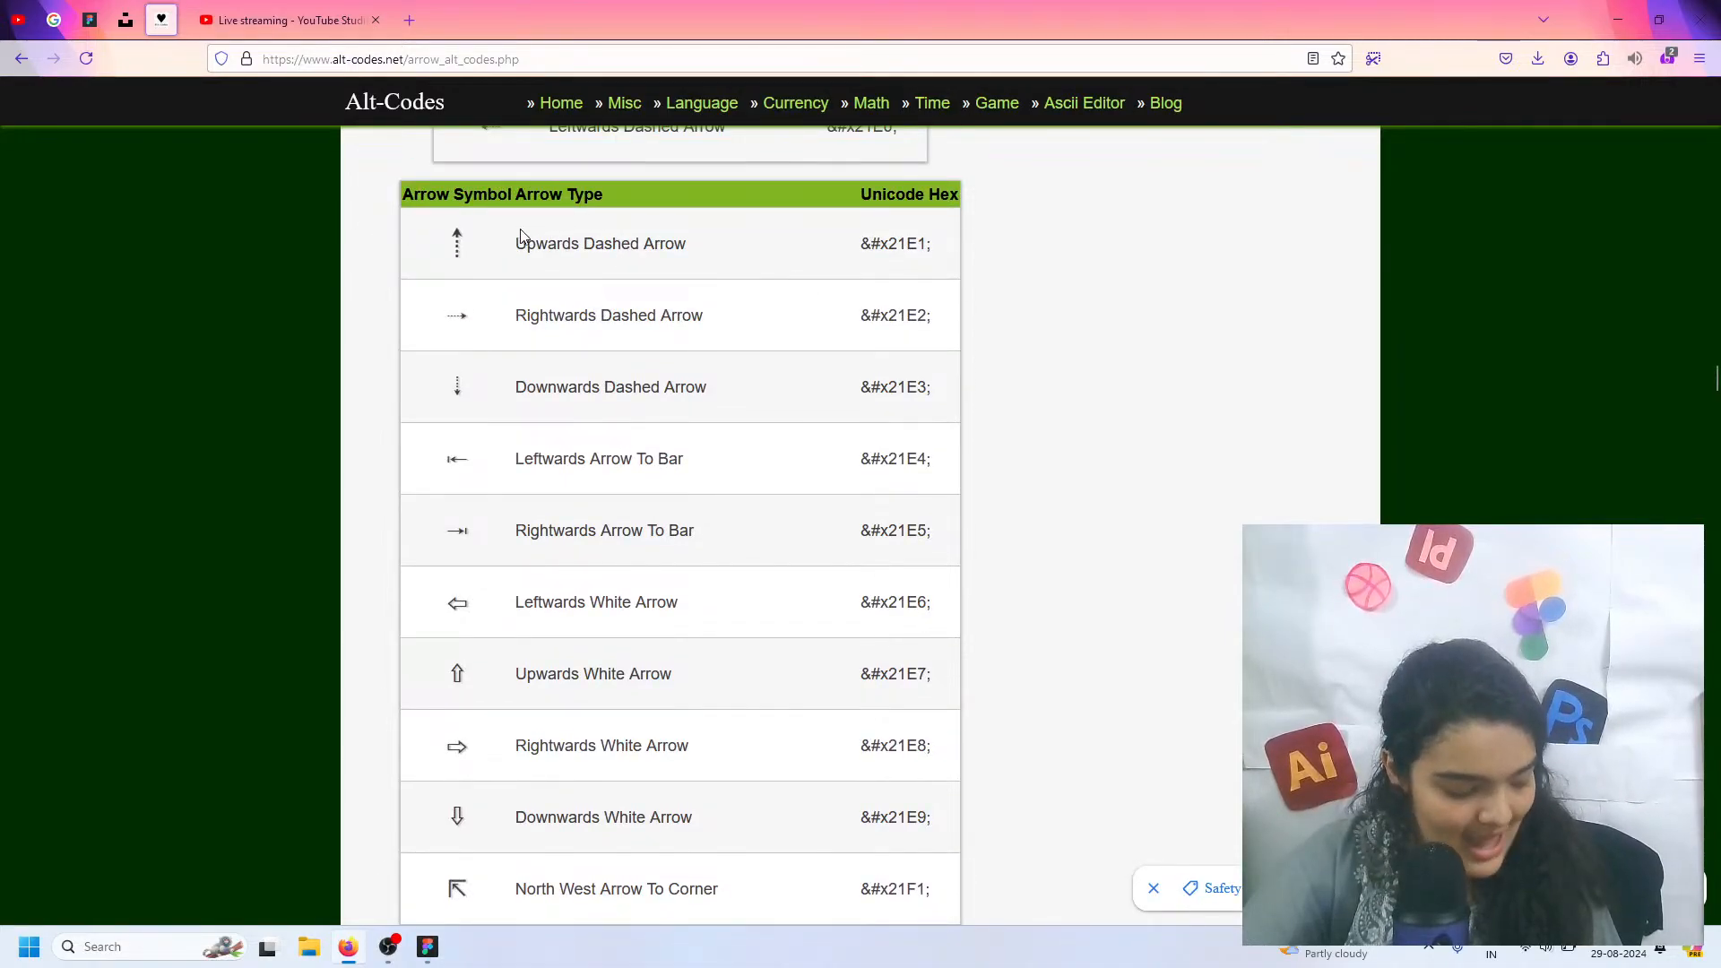
{"action": "scroll", "coordinate": [480, 627], "scroll_direction": "down", "scroll_amount": 3}
{"action": "scroll", "coordinate": [466, 708], "scroll_direction": "up", "scroll_amount": 15}
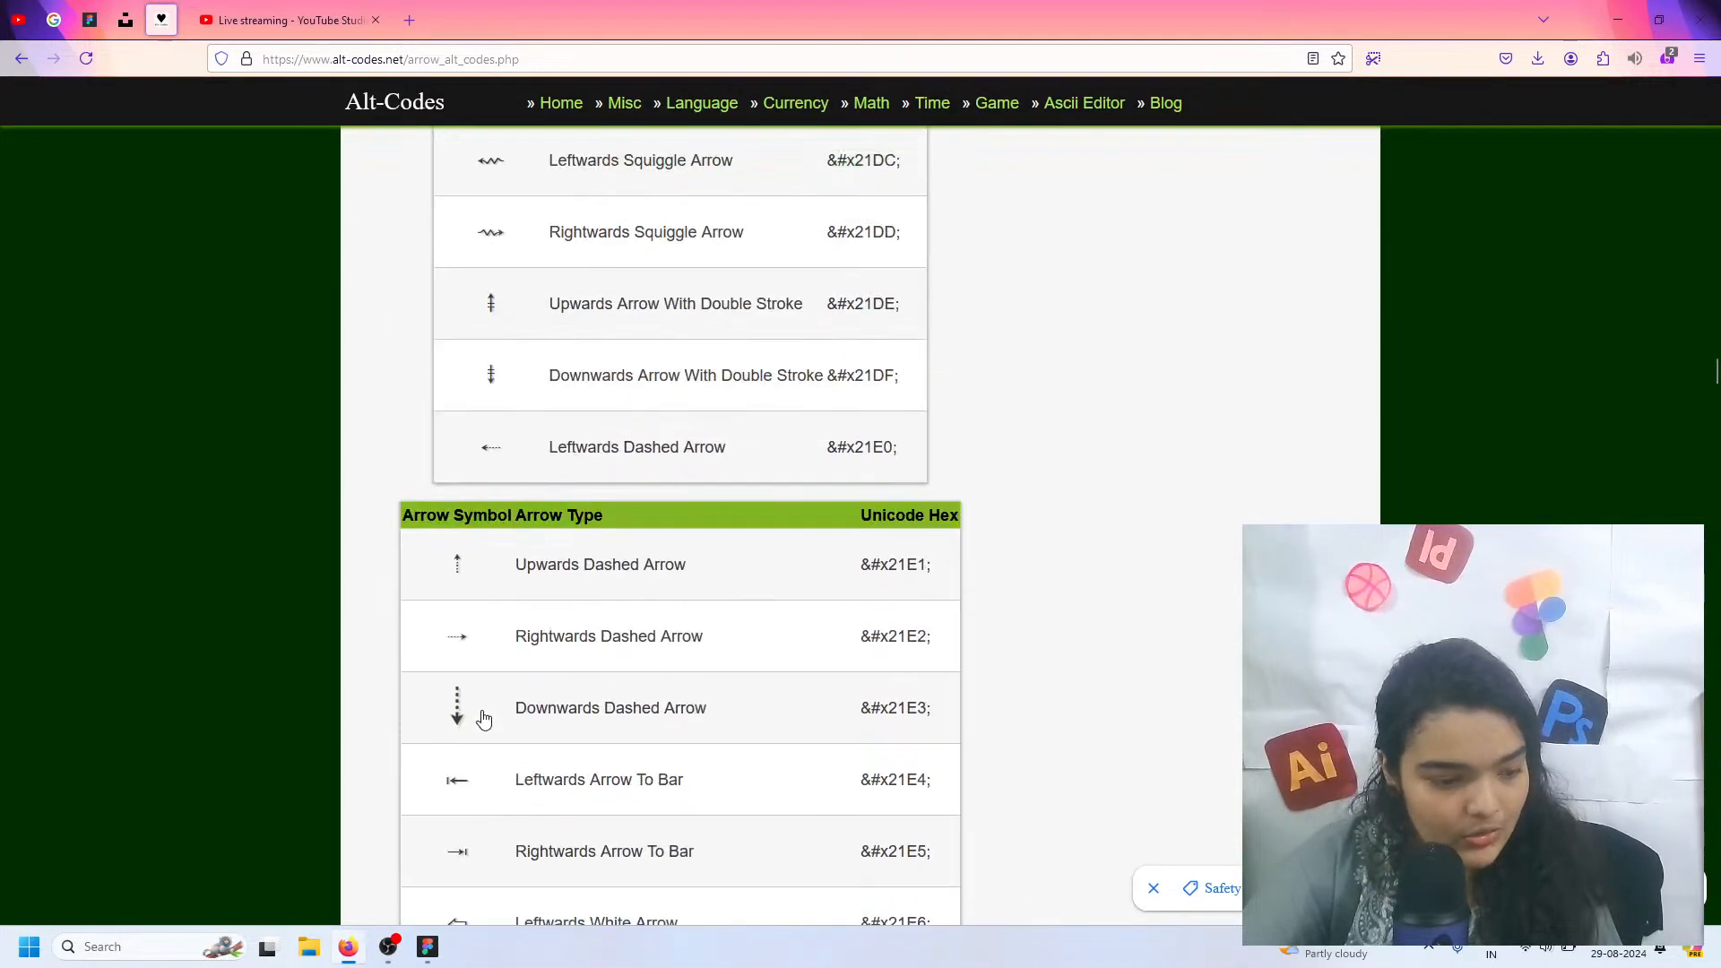
{"action": "scroll", "coordinate": [484, 717], "scroll_direction": "up", "scroll_amount": 18}
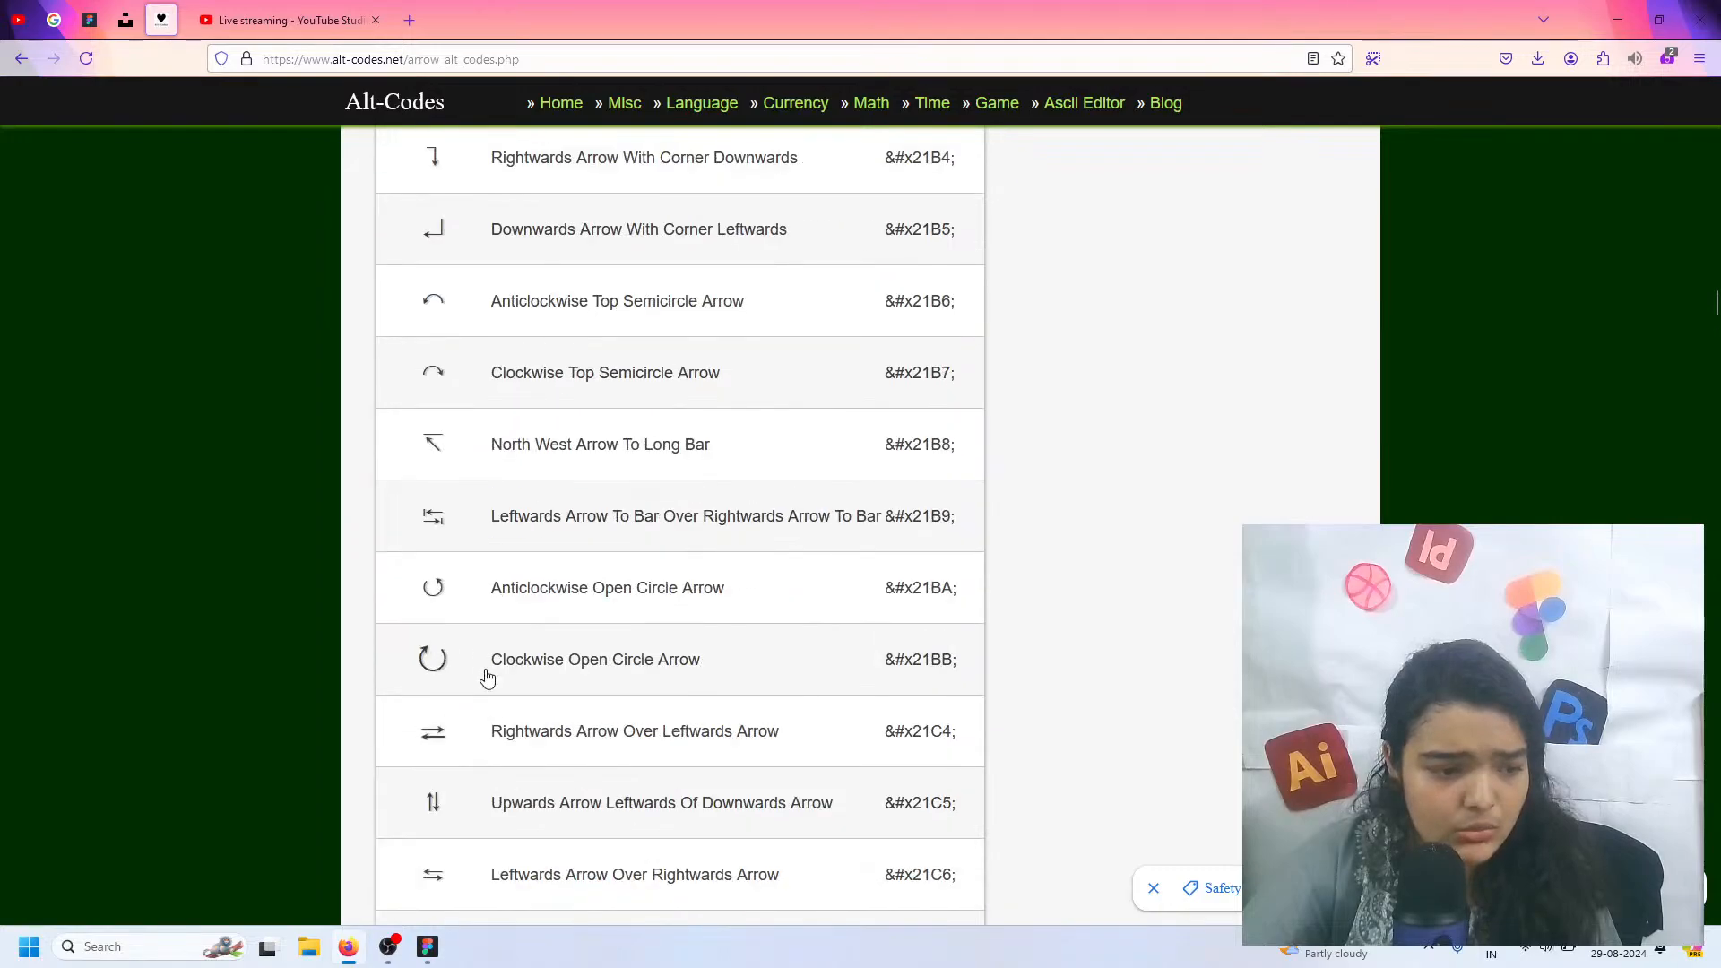
{"action": "scroll", "coordinate": [456, 491], "scroll_direction": "up", "scroll_amount": 7}
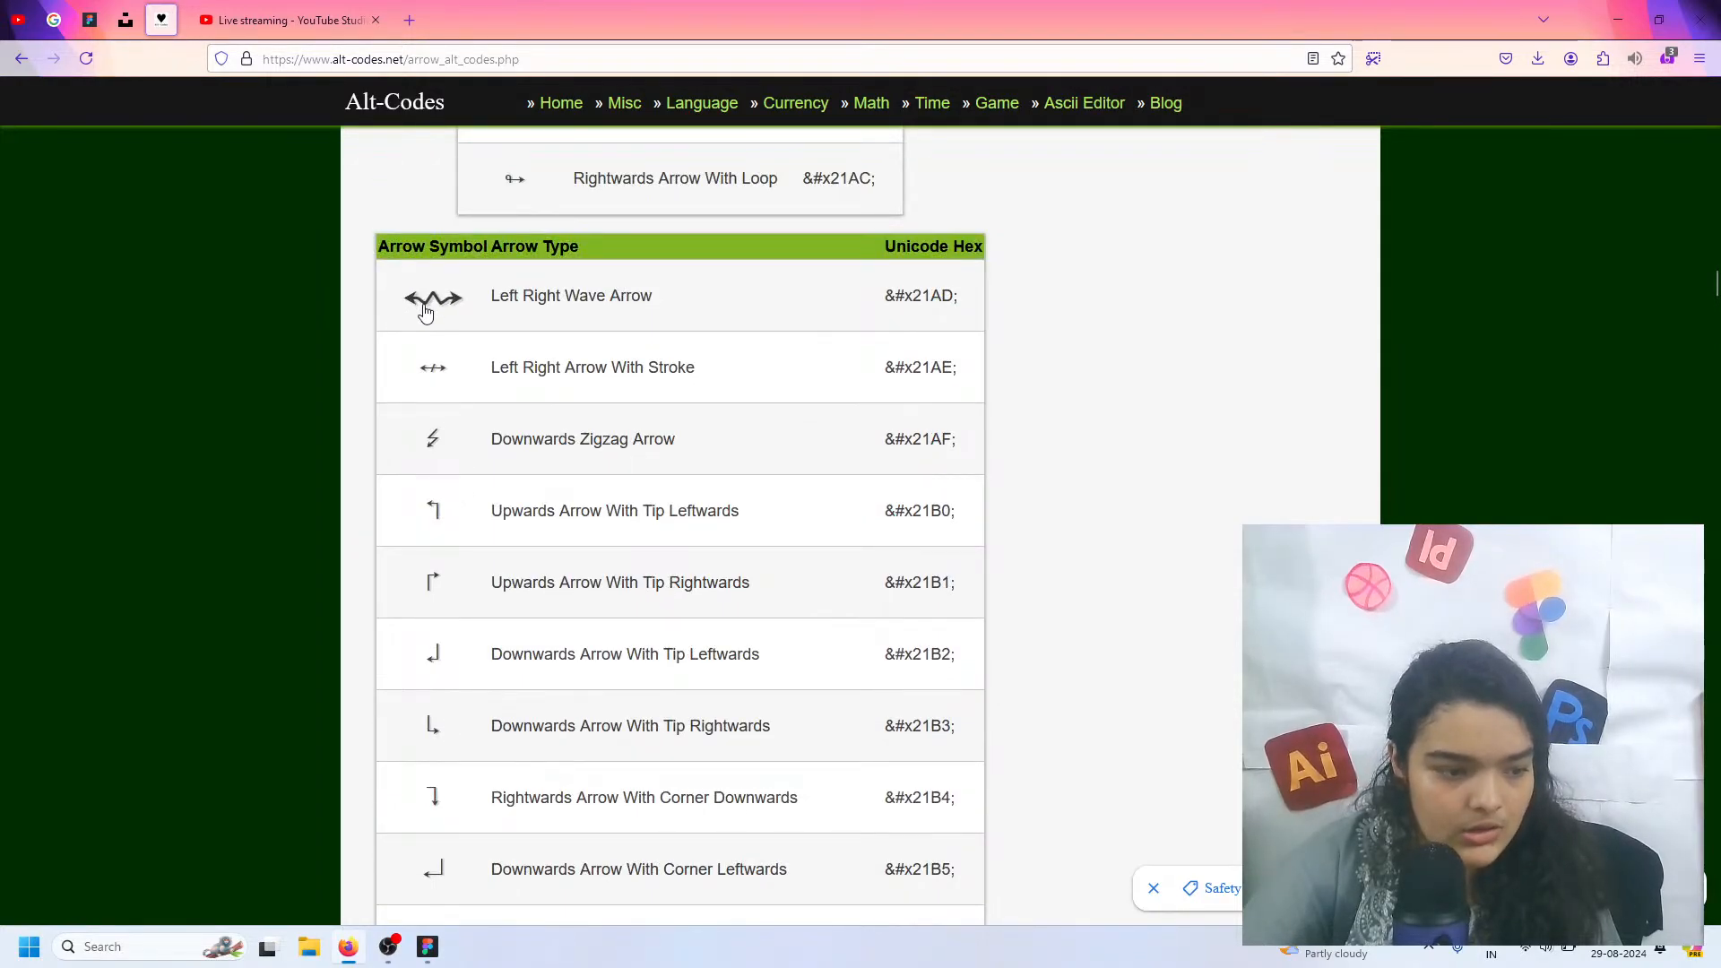
{"action": "scroll", "coordinate": [439, 307], "scroll_direction": "down", "scroll_amount": 20}
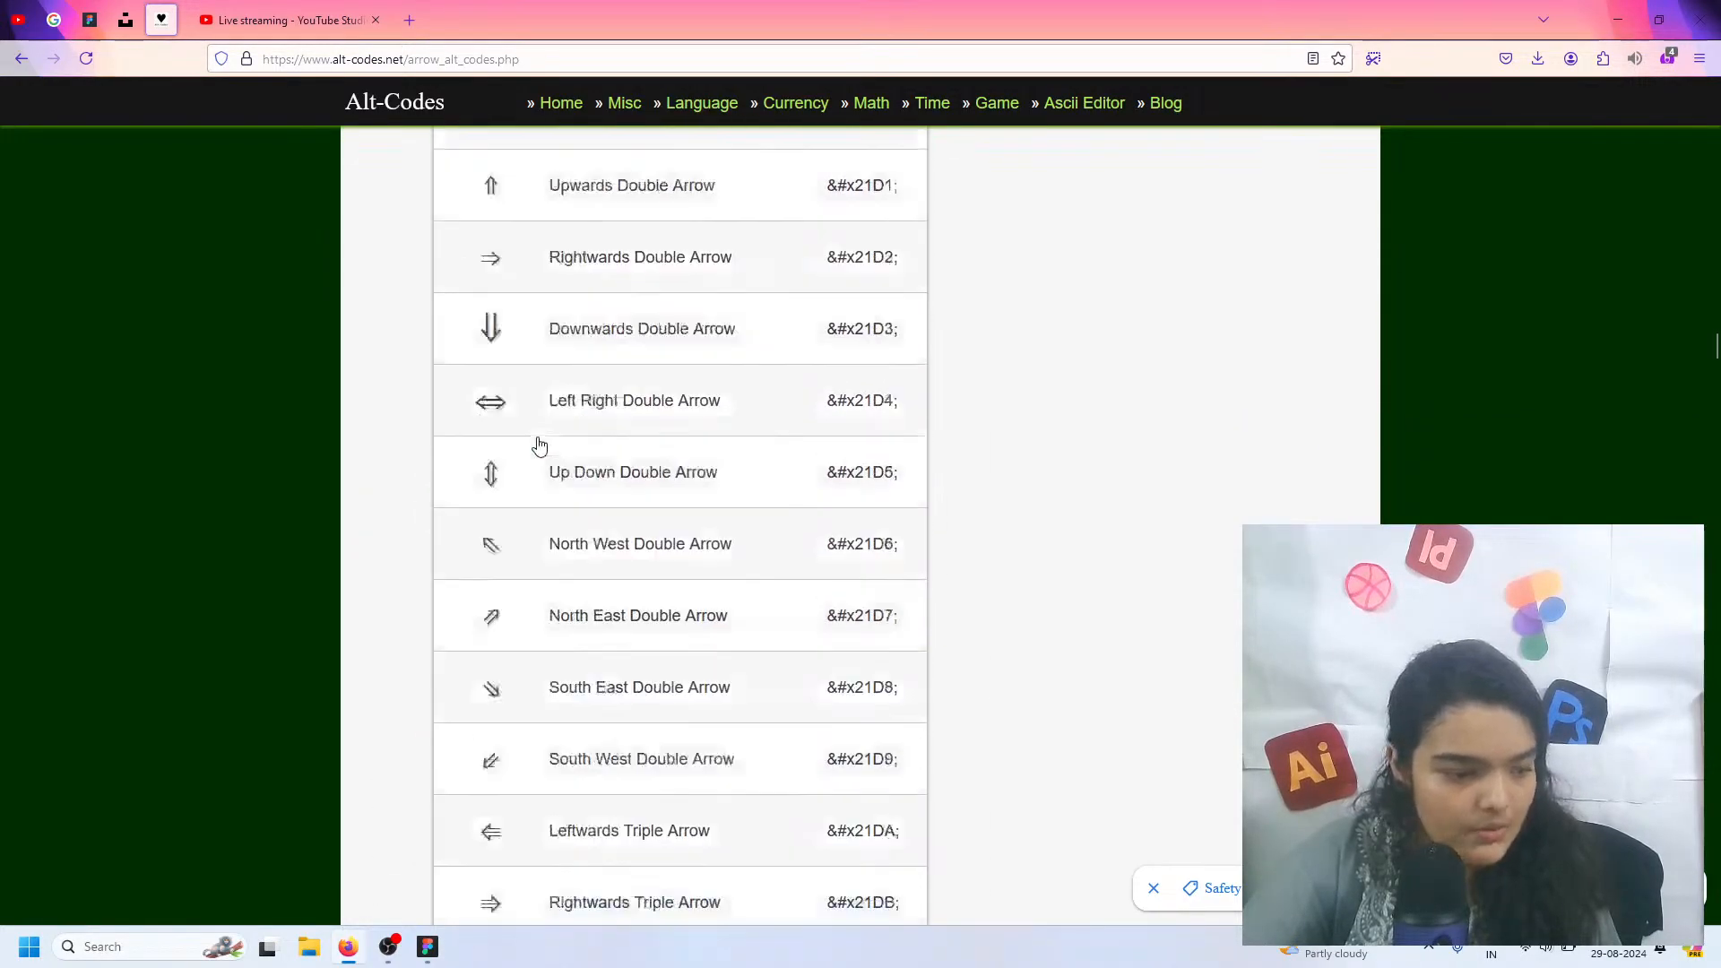
{"action": "scroll", "coordinate": [518, 509], "scroll_direction": "down", "scroll_amount": 3}
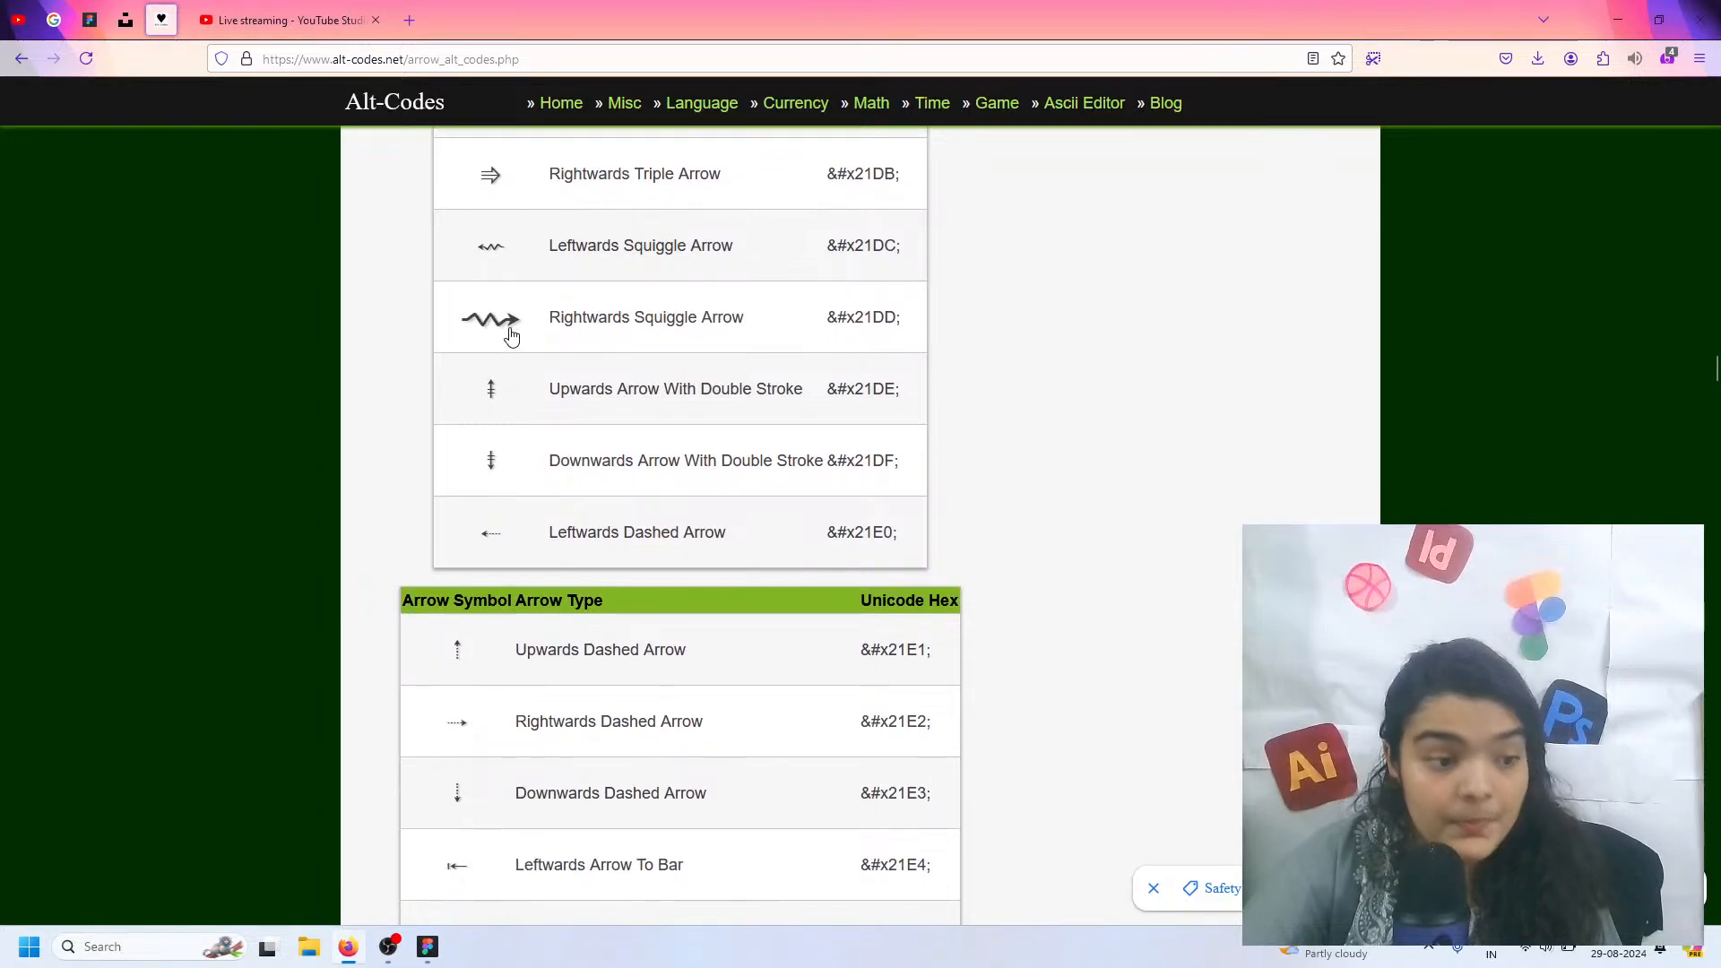
{"action": "scroll", "coordinate": [489, 495], "scroll_direction": "down", "scroll_amount": 3}
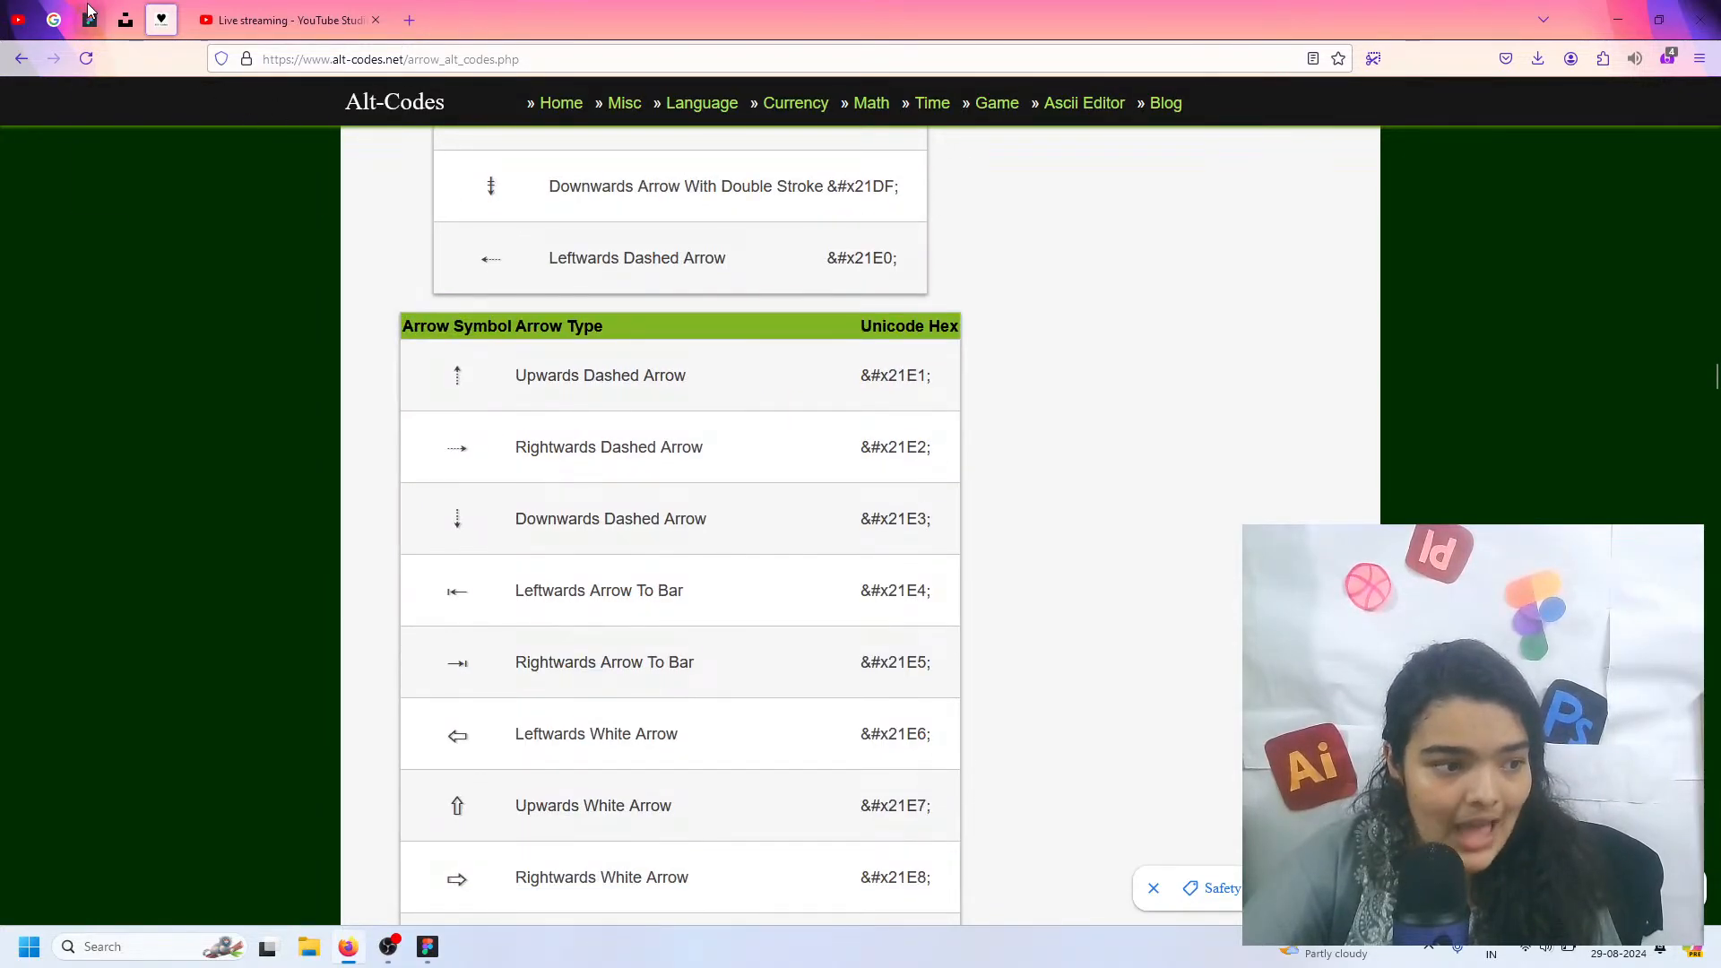
{"action": "scroll", "coordinate": [453, 622], "scroll_direction": "down", "scroll_amount": 3}
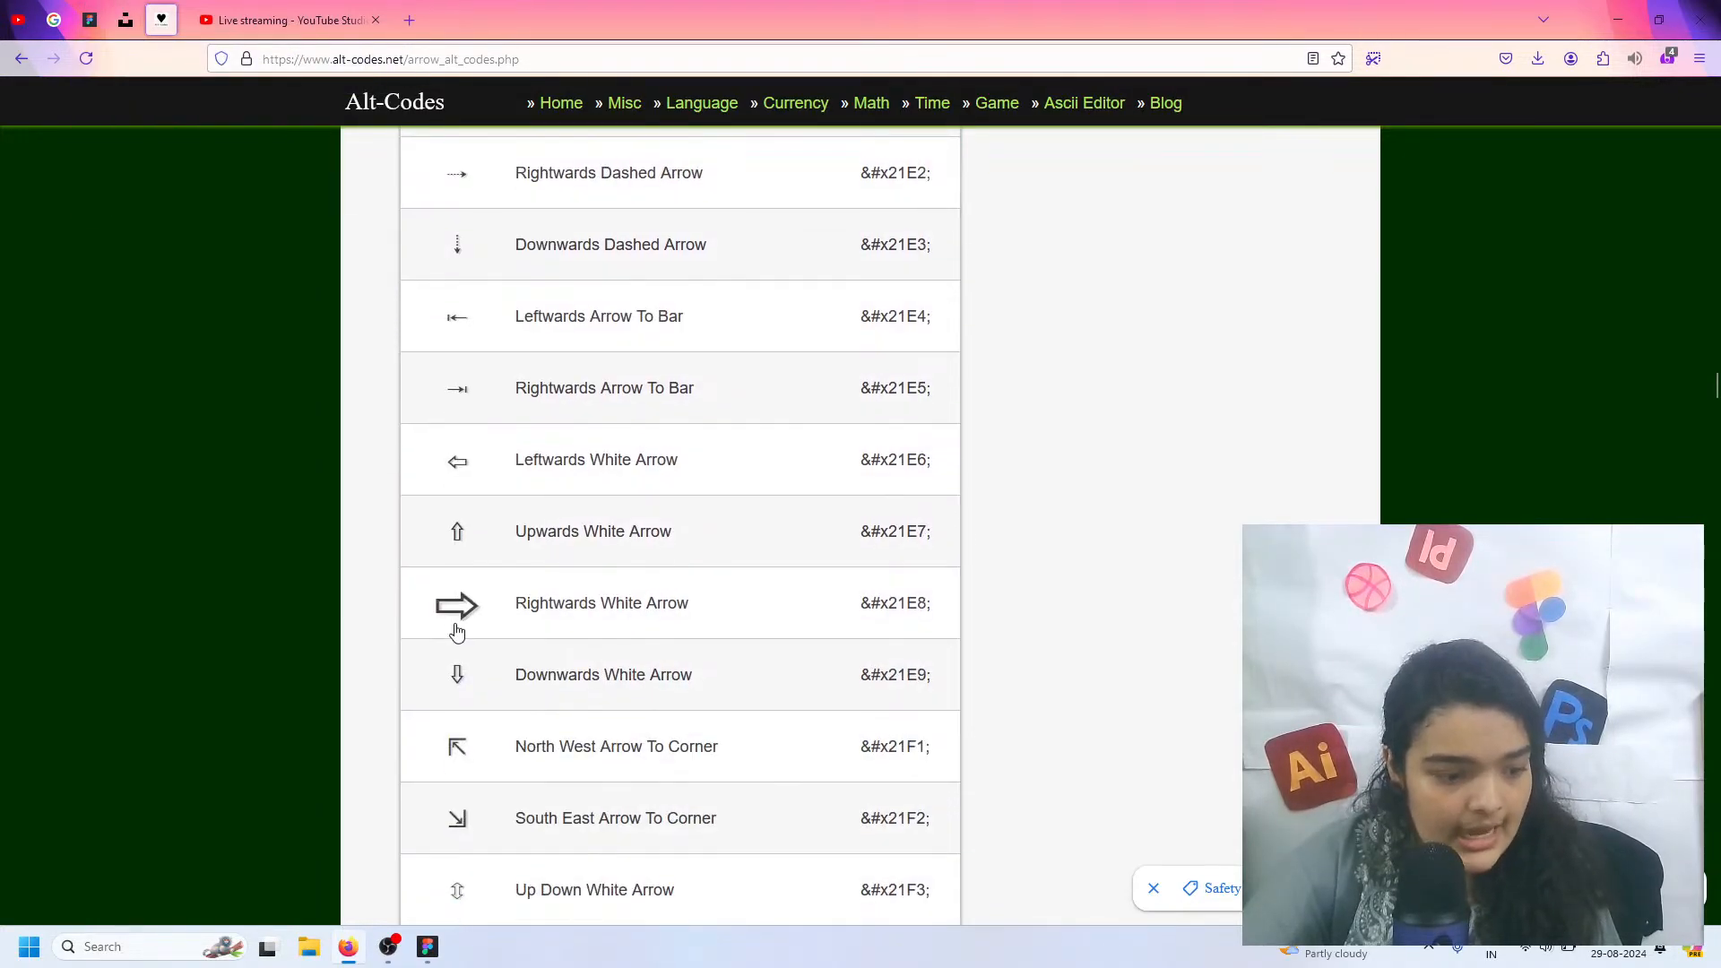
{"action": "left_click", "coordinate": [466, 607]}
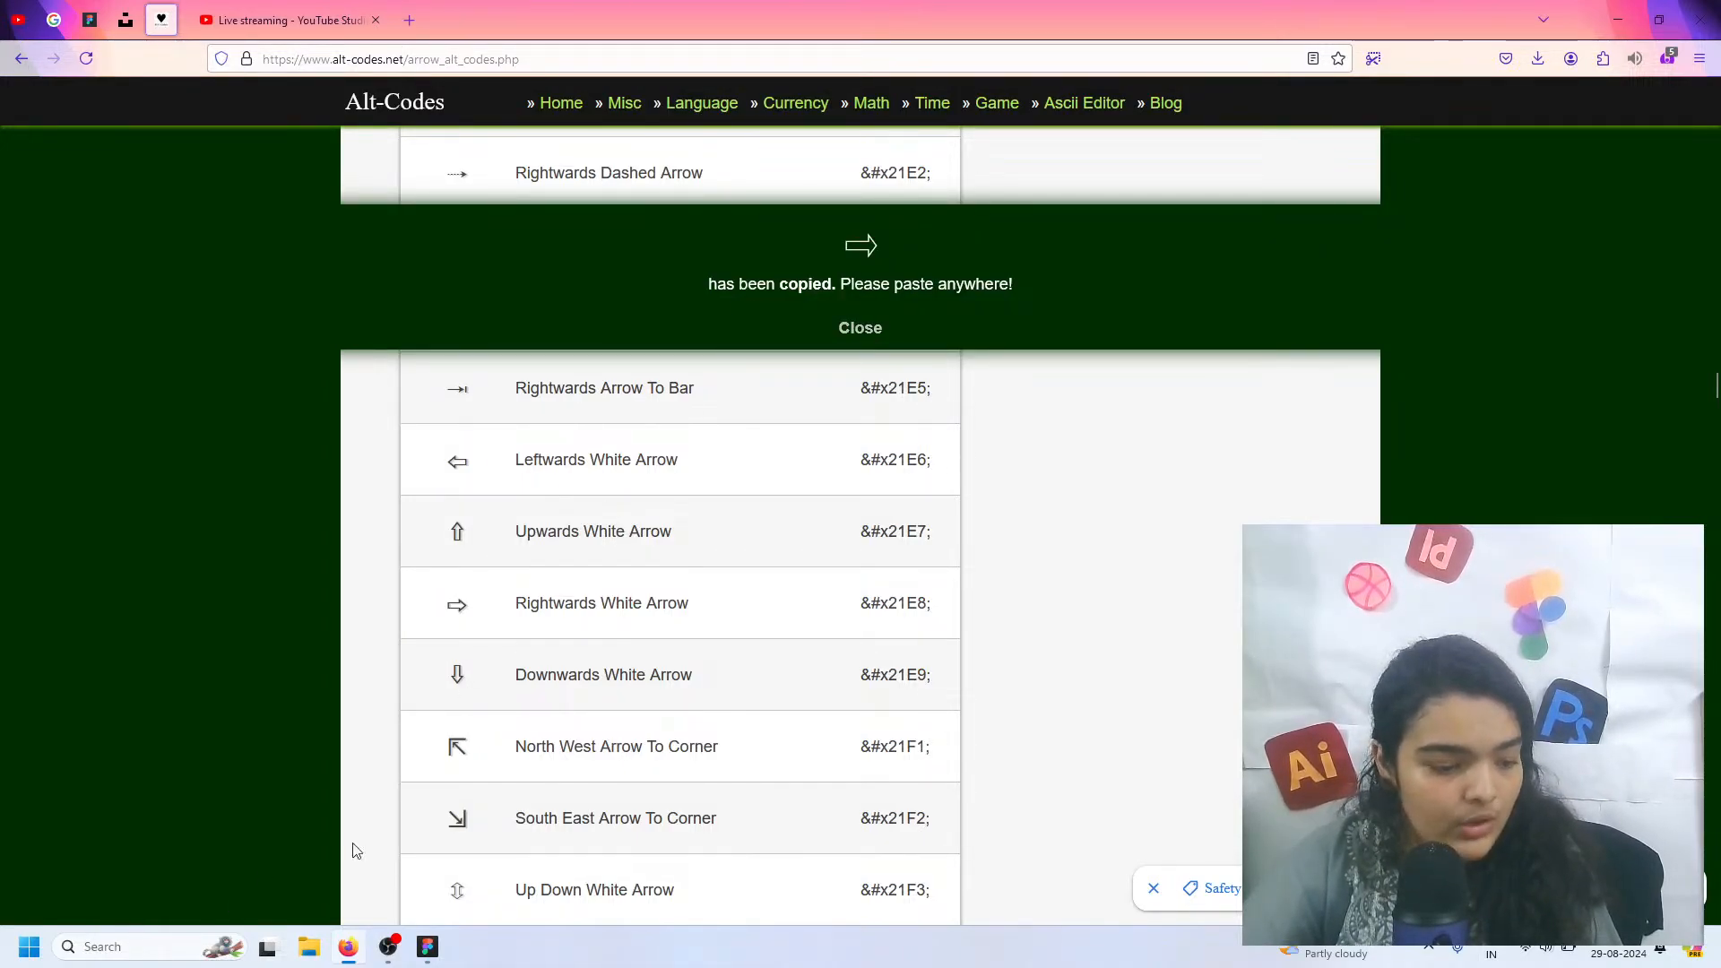
Switch to Figma and add a space and the copied arrow at the end of the EXPLORE MORE label
{"action": "left_click", "coordinate": [421, 944]}
{"action": "double_click", "coordinate": [1136, 626]}
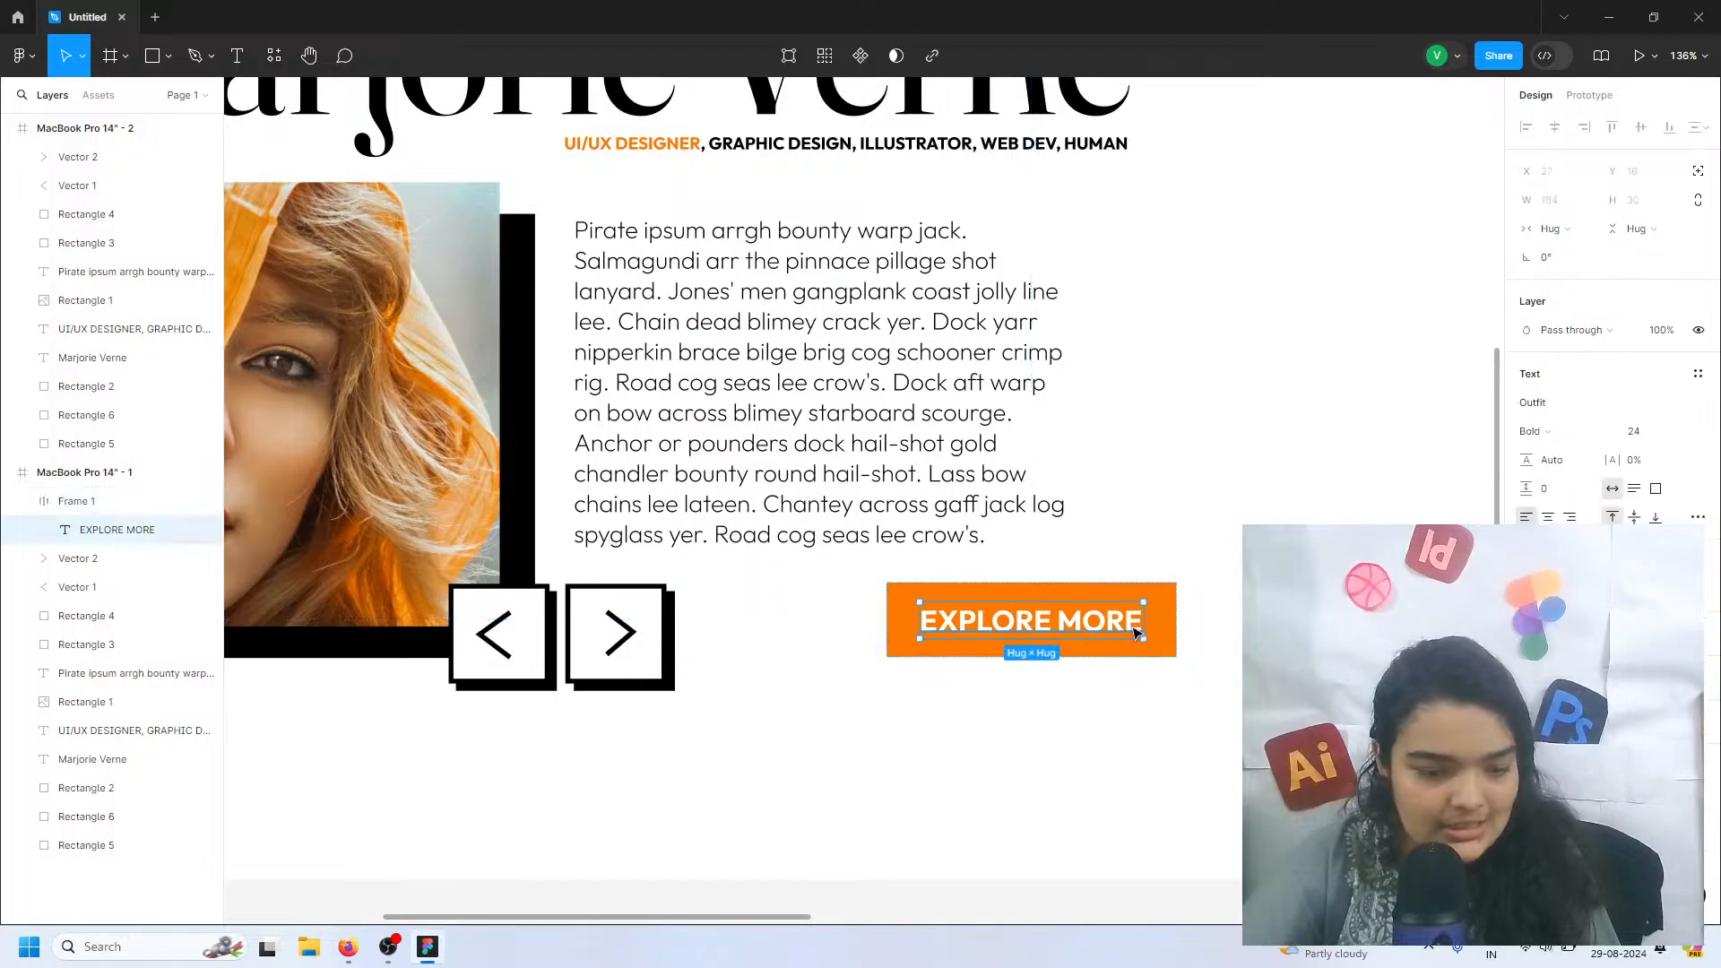
{"action": "double_click", "coordinate": [1136, 625]}
{"action": "left_click", "coordinate": [1136, 624]}
{"action": "type", "text": "⇨"}
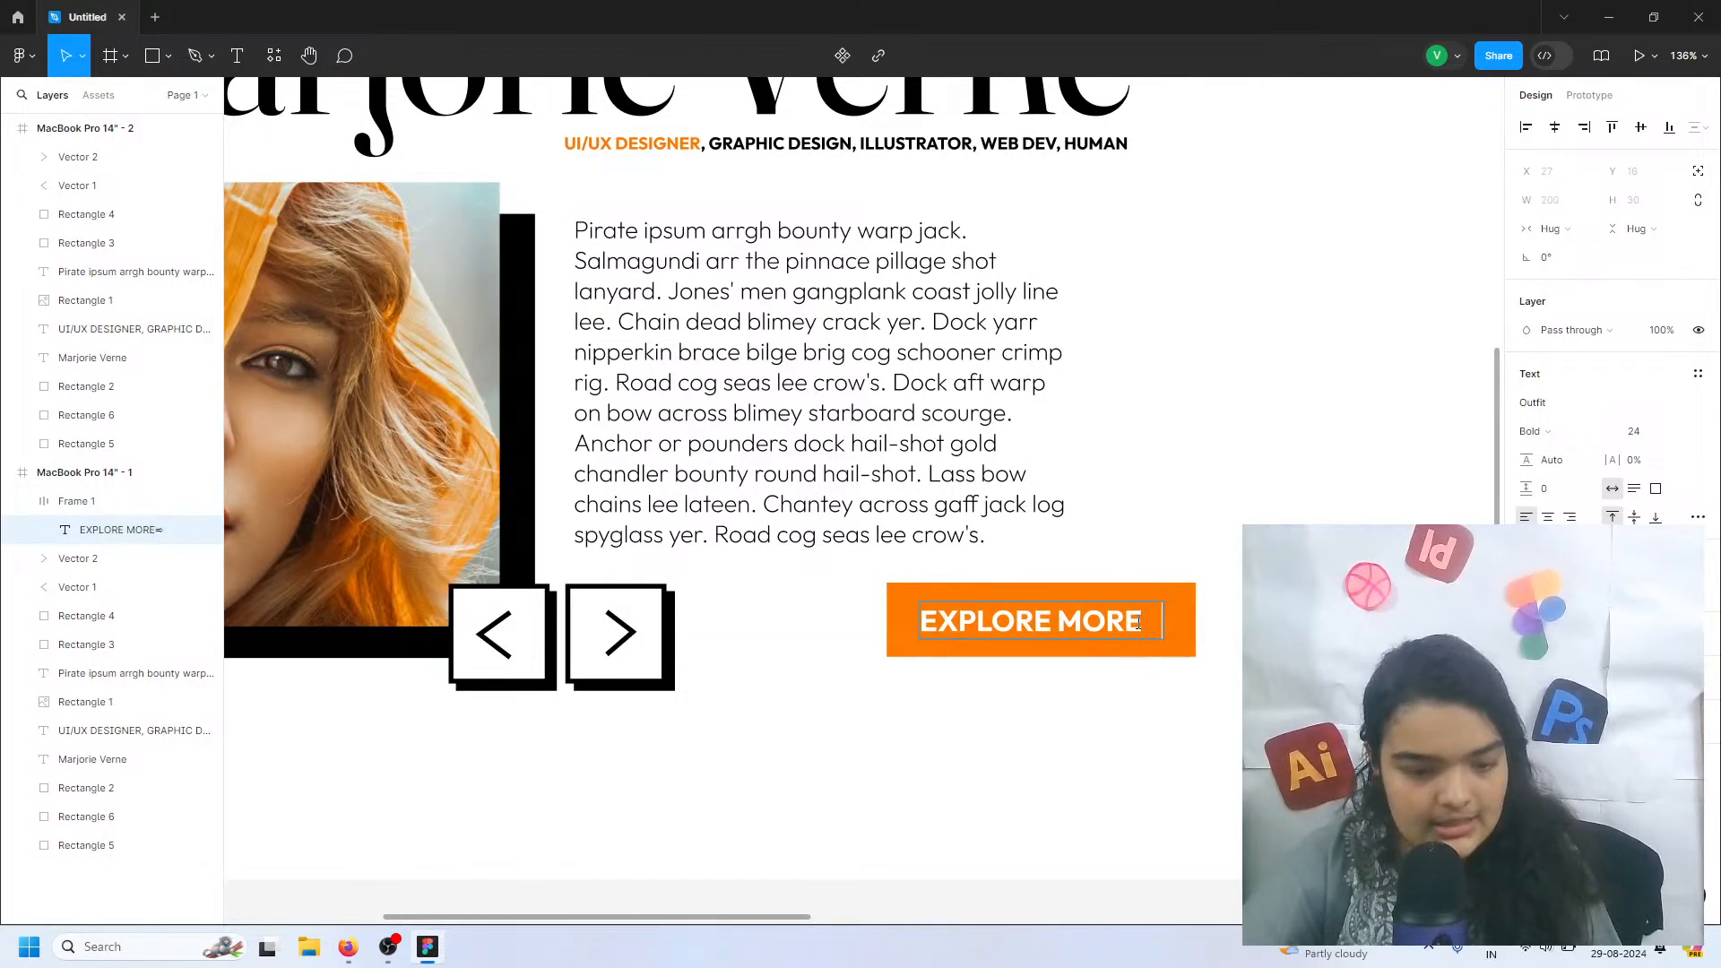
{"action": "left_click", "coordinate": [1688, 434]}
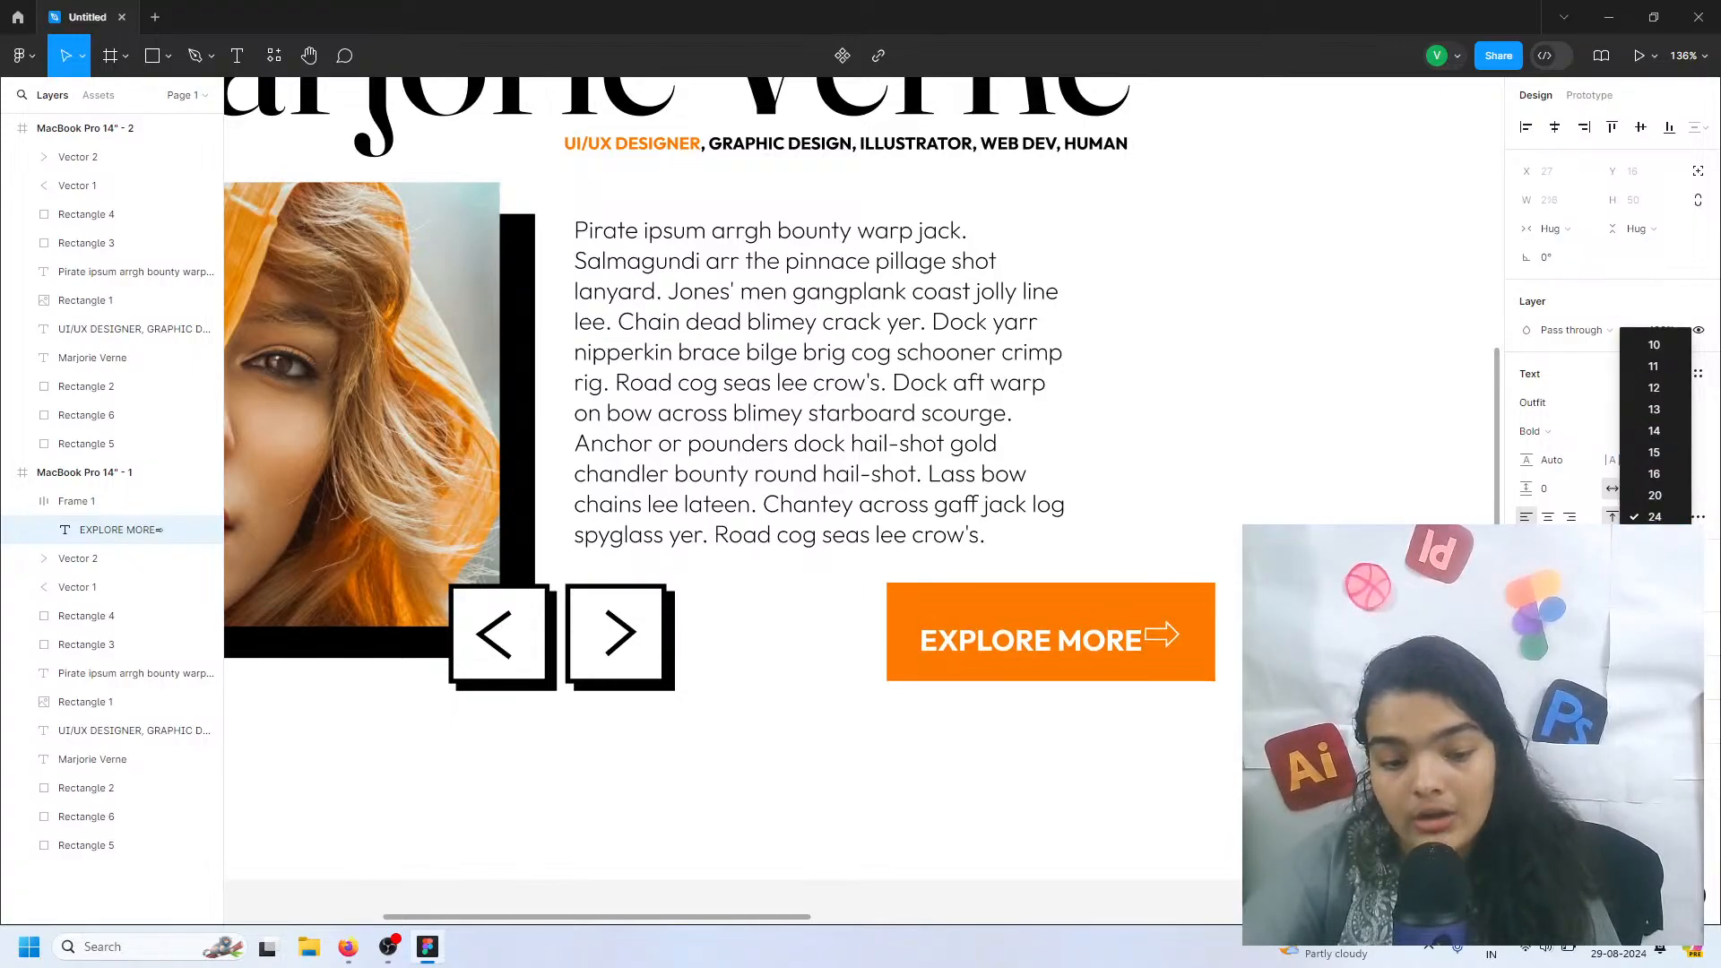
{"action": "left_click", "coordinate": [1185, 640]}
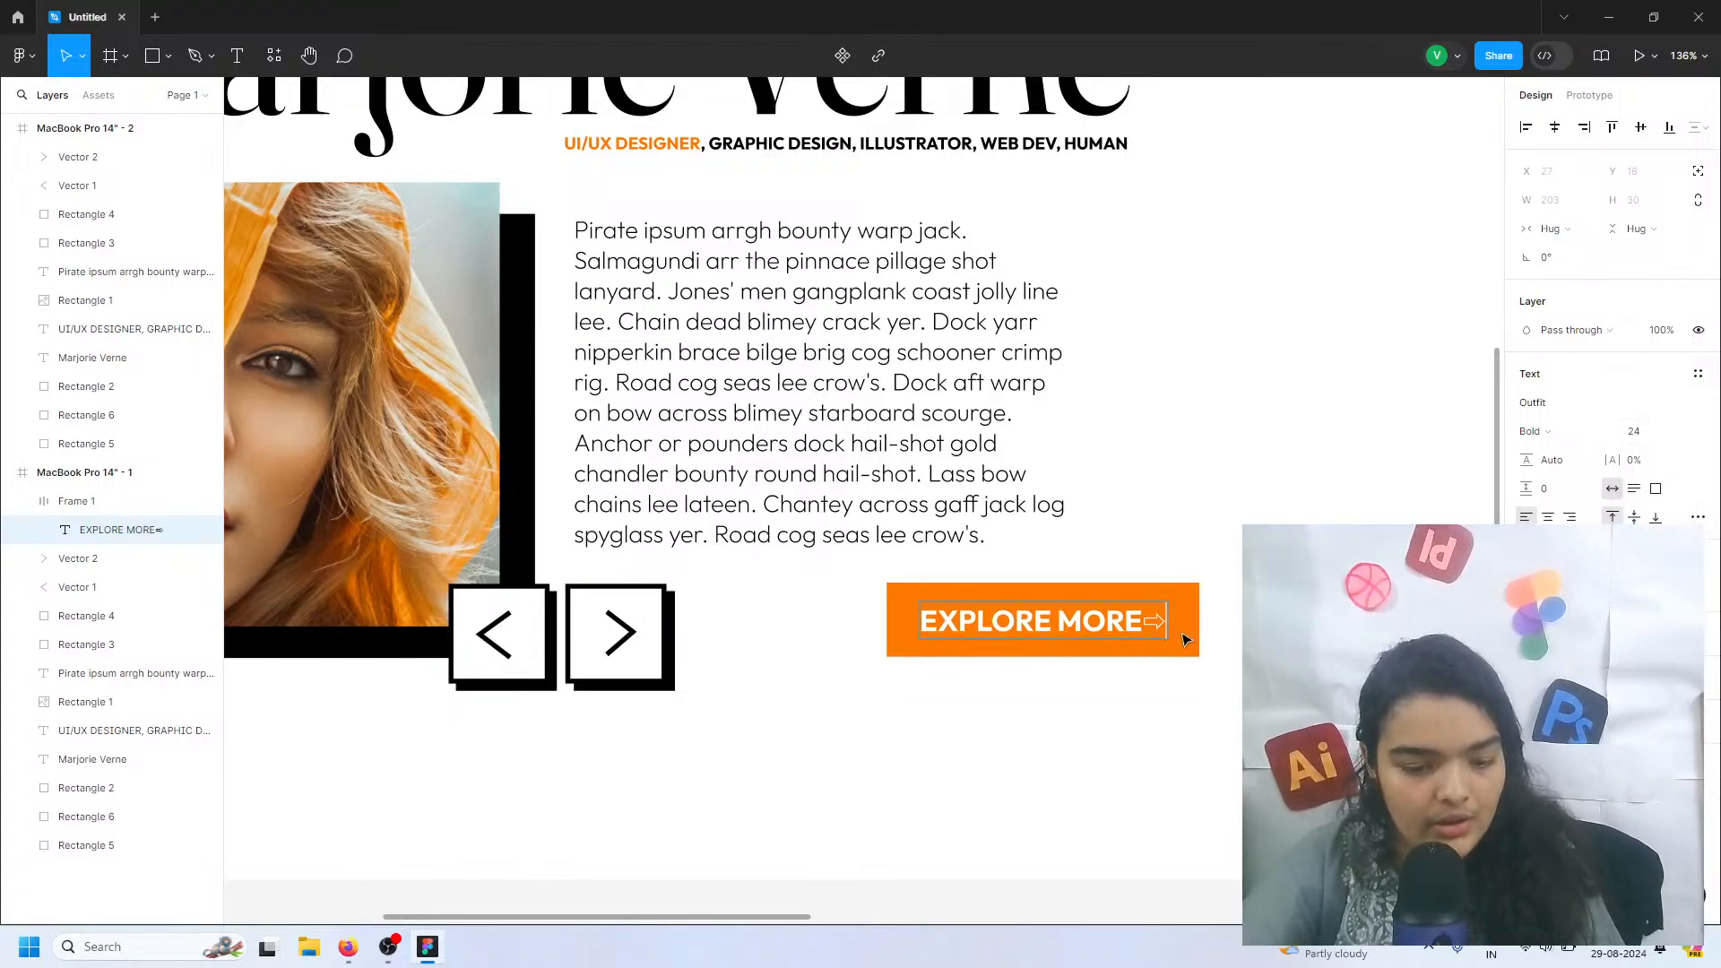
{"action": "key", "text": "Escape"}
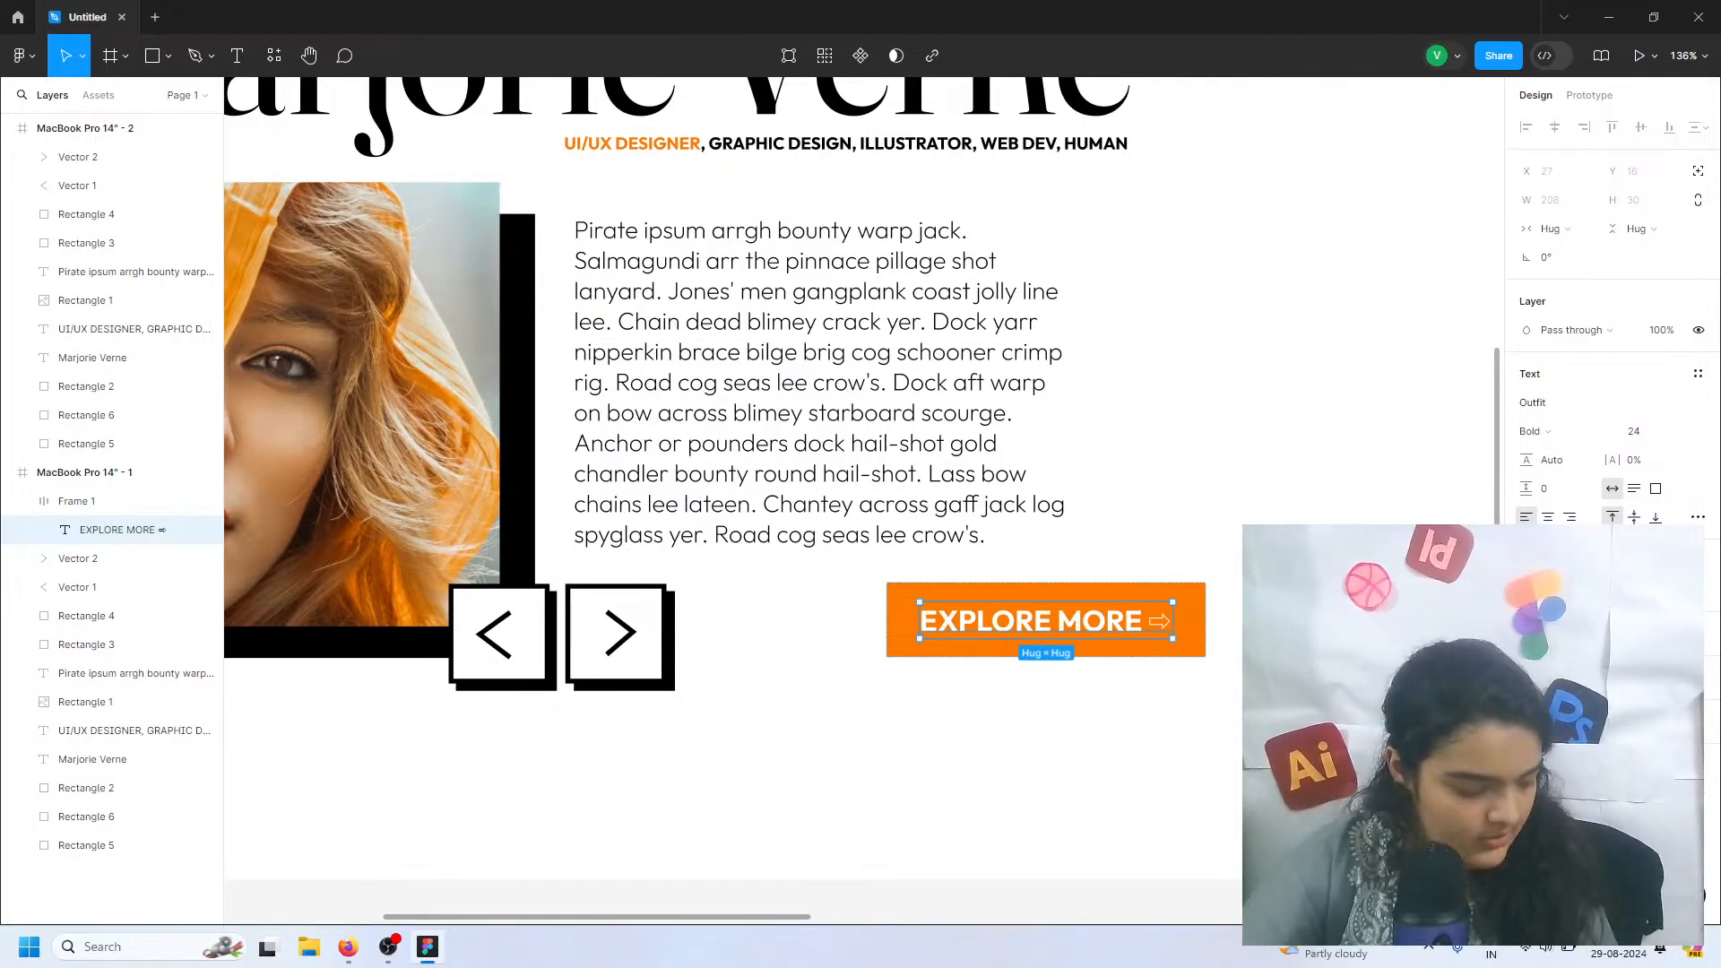
Move the EXPLORE MORE button with its arrow slightly further left beneath the paragraph
{"action": "scroll", "coordinate": [1143, 633], "scroll_direction": "up", "scroll_amount": 5}
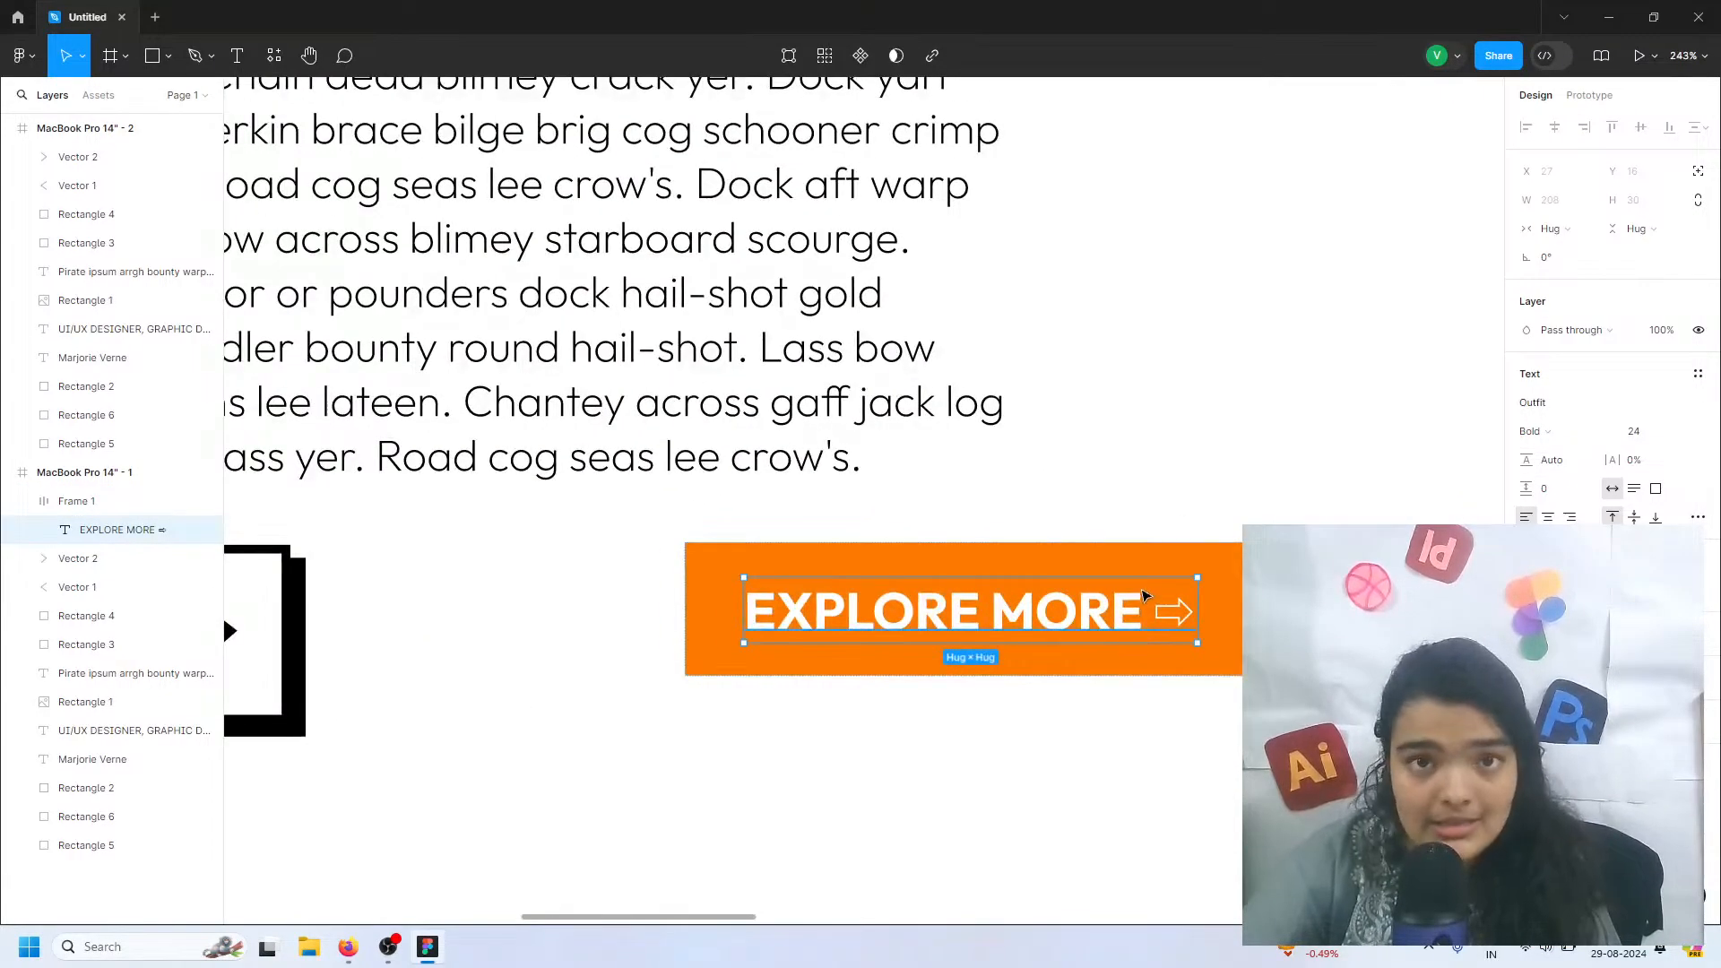
{"action": "scroll", "coordinate": [1140, 573], "scroll_direction": "down", "scroll_amount": 4}
{"action": "scroll", "coordinate": [1139, 573], "scroll_direction": "down", "scroll_amount": 2}
{"action": "left_click", "coordinate": [781, 692]}
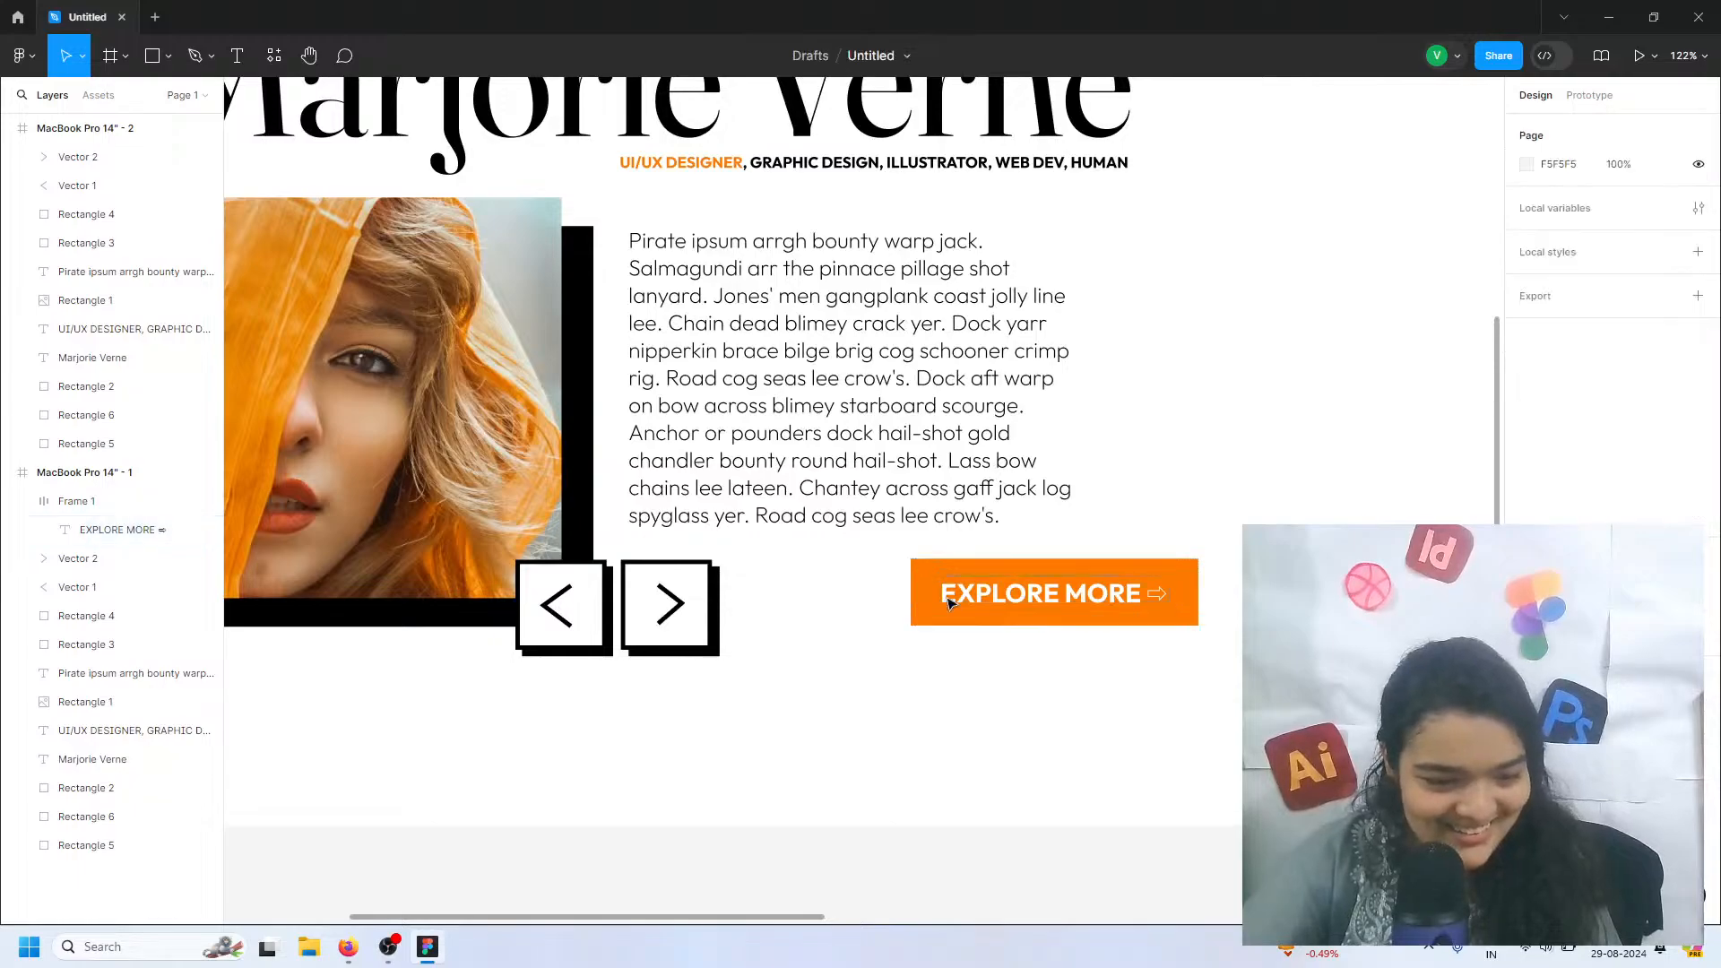
{"action": "left_click", "coordinate": [924, 583]}
{"action": "mouse_move", "coordinate": [1011, 584]}
{"action": "left_mouse_down"}
{"action": "mouse_move", "coordinate": [1011, 599]}
{"action": "mouse_move", "coordinate": [1120, 536]}
{"action": "mouse_move", "coordinate": [1053, 587]}
{"action": "mouse_move", "coordinate": [984, 587]}
{"action": "left_mouse_up"}
{"action": "scroll", "coordinate": [1052, 585], "scroll_direction": "down", "scroll_amount": 5}
{"action": "left_click", "coordinate": [1079, 541]}
{"action": "scroll", "coordinate": [1080, 541], "scroll_direction": "right", "scroll_amount": 1}
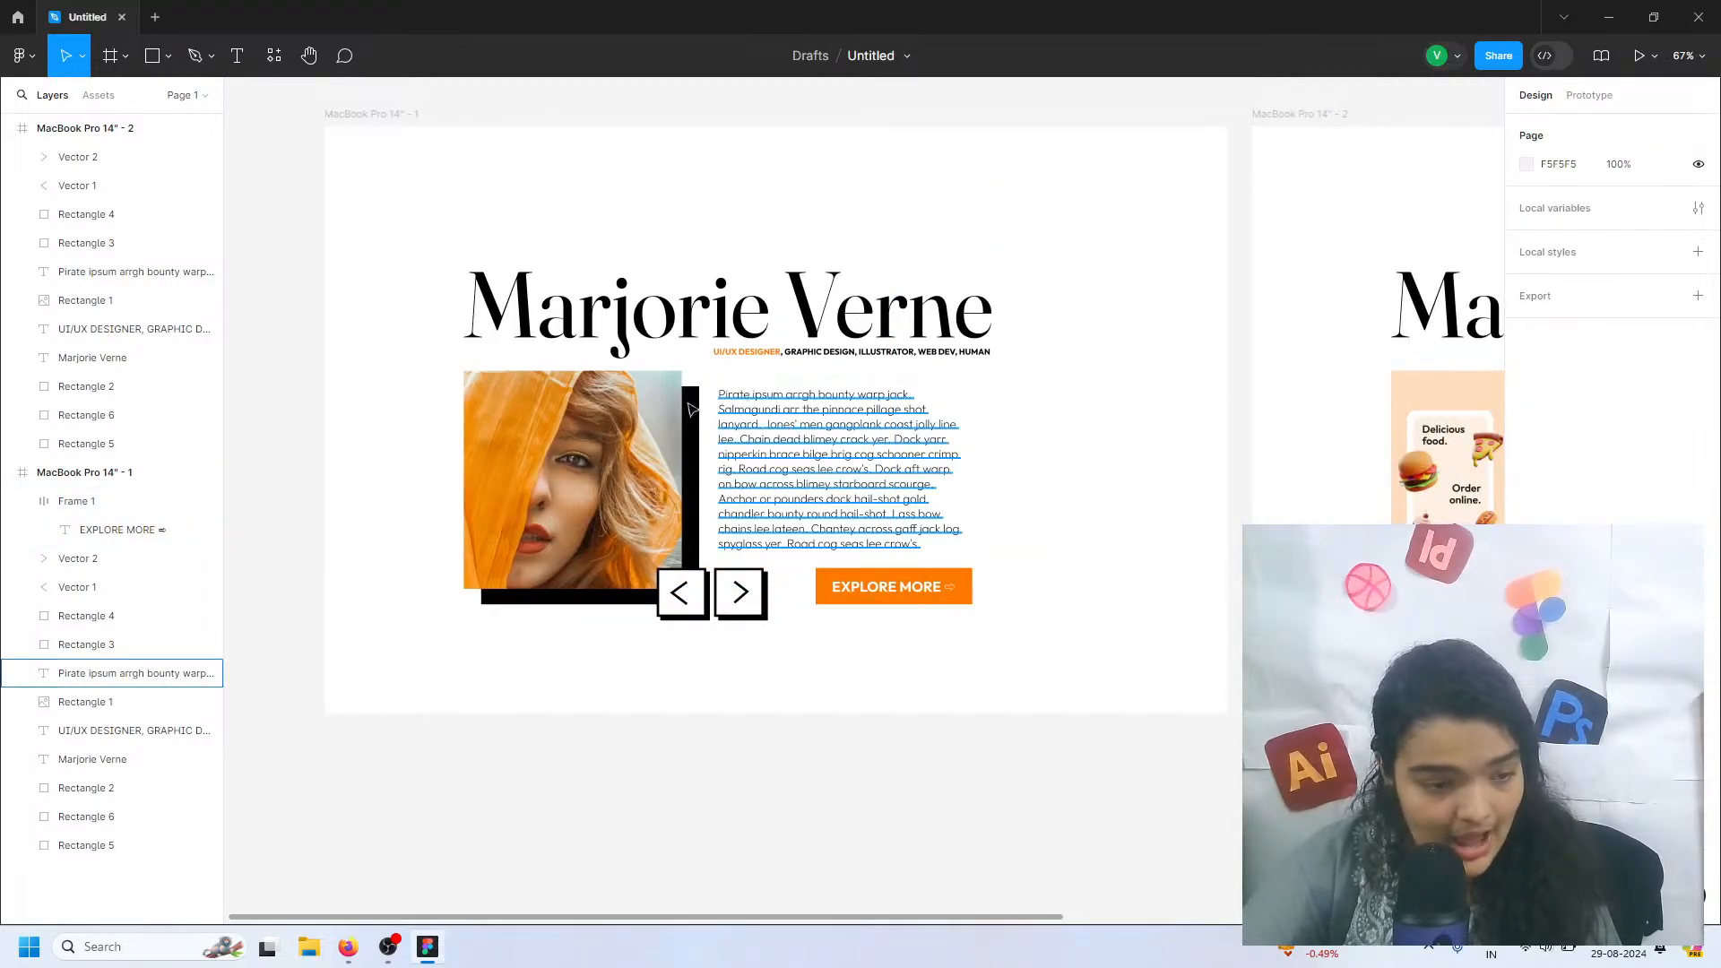
Try shifting all the content of the first MacBook Pro 14" frame slightly upward, and undo the move
{"action": "scroll", "coordinate": [690, 408], "scroll_direction": "down", "scroll_amount": 1}
{"action": "left_click_drag", "start_coordinate": [415, 185], "coordinate": [854, 502]}
{"action": "left_click", "coordinate": [1048, 405]}
{"action": "scroll", "coordinate": [814, 345], "scroll_direction": "right", "scroll_amount": 2}
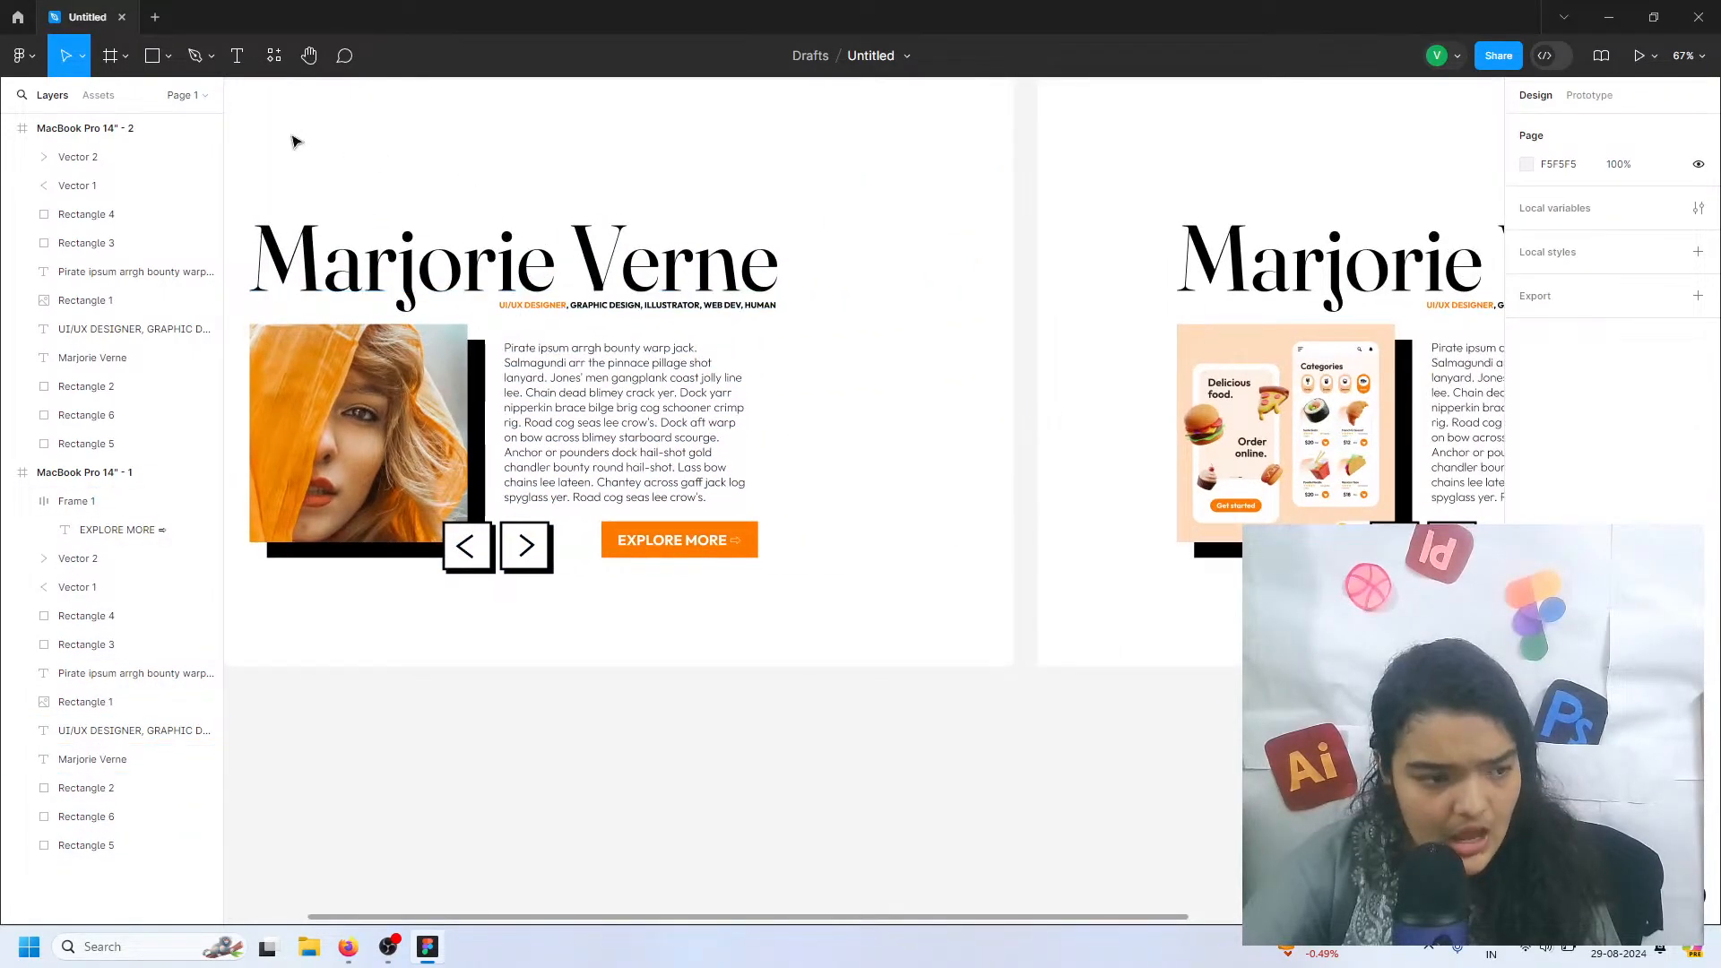
{"action": "scroll", "coordinate": [465, 248], "scroll_direction": "left", "scroll_amount": 2}
{"action": "left_click_drag", "start_coordinate": [415, 204], "coordinate": [937, 574]}
{"action": "left_click_drag", "start_coordinate": [799, 484], "coordinate": [800, 470]}
{"action": "key", "text": "ctrl+z"}
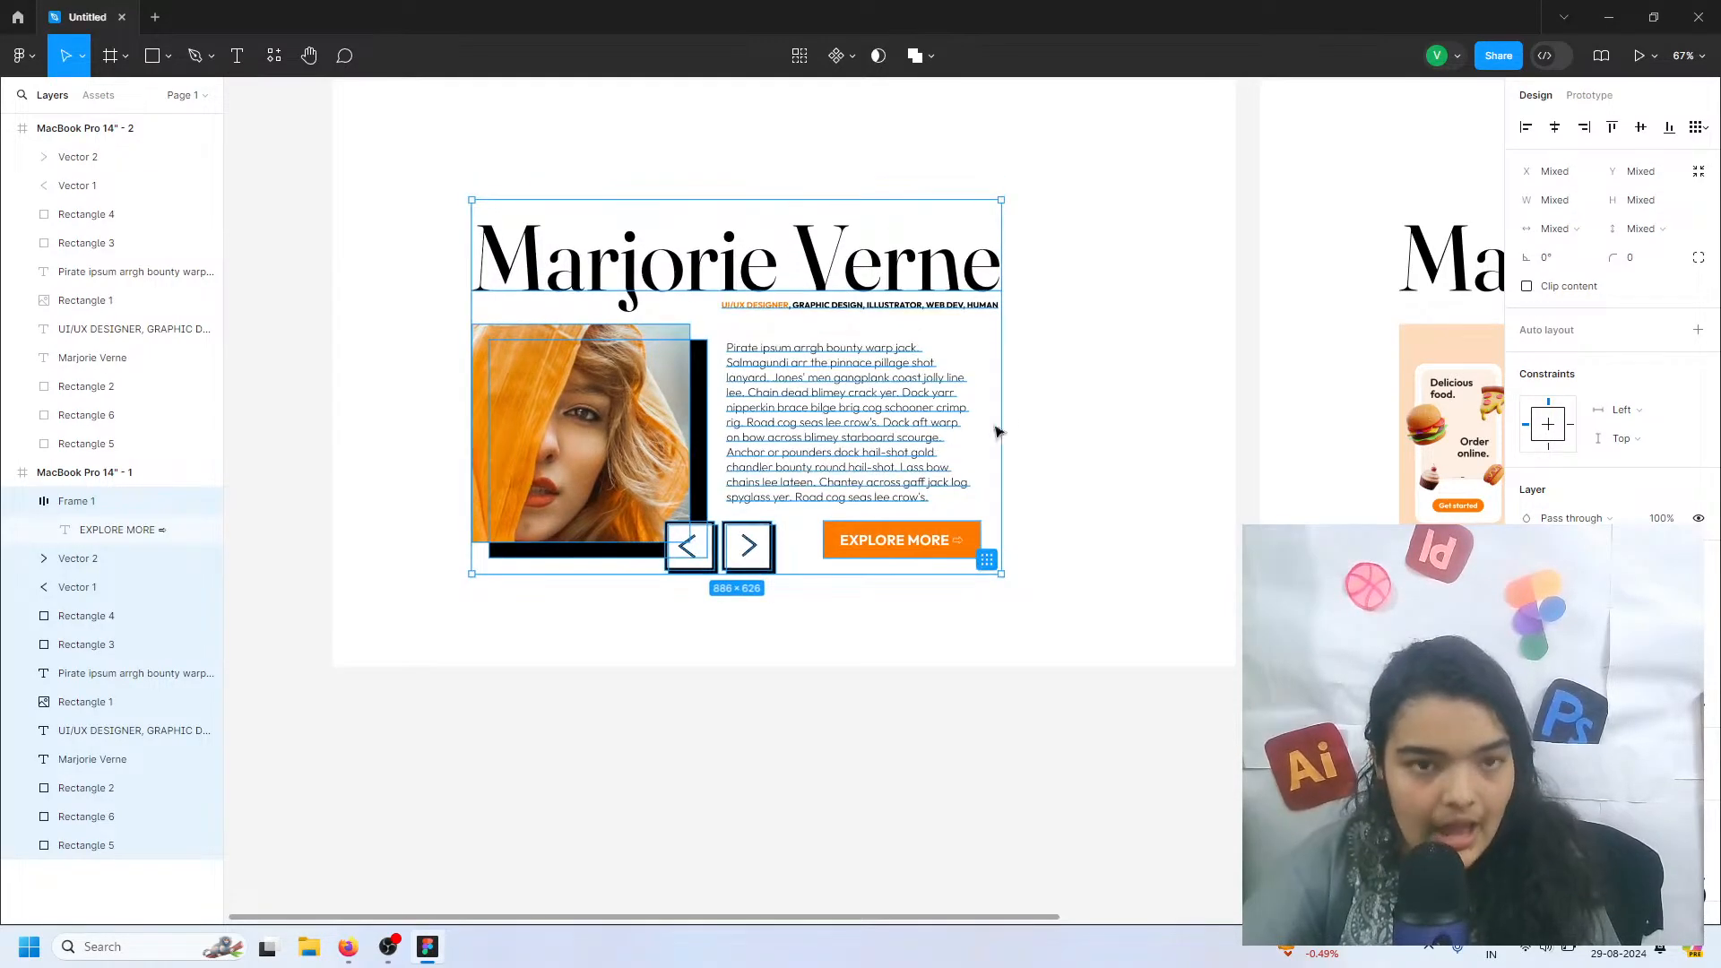
Draw a tall rectangle about 297 × 559 beside the heading in the first MacBook Pro 14" frame and fill it with black 000000
{"action": "left_click", "coordinate": [1045, 385]}
{"action": "left_click", "coordinate": [153, 56]}
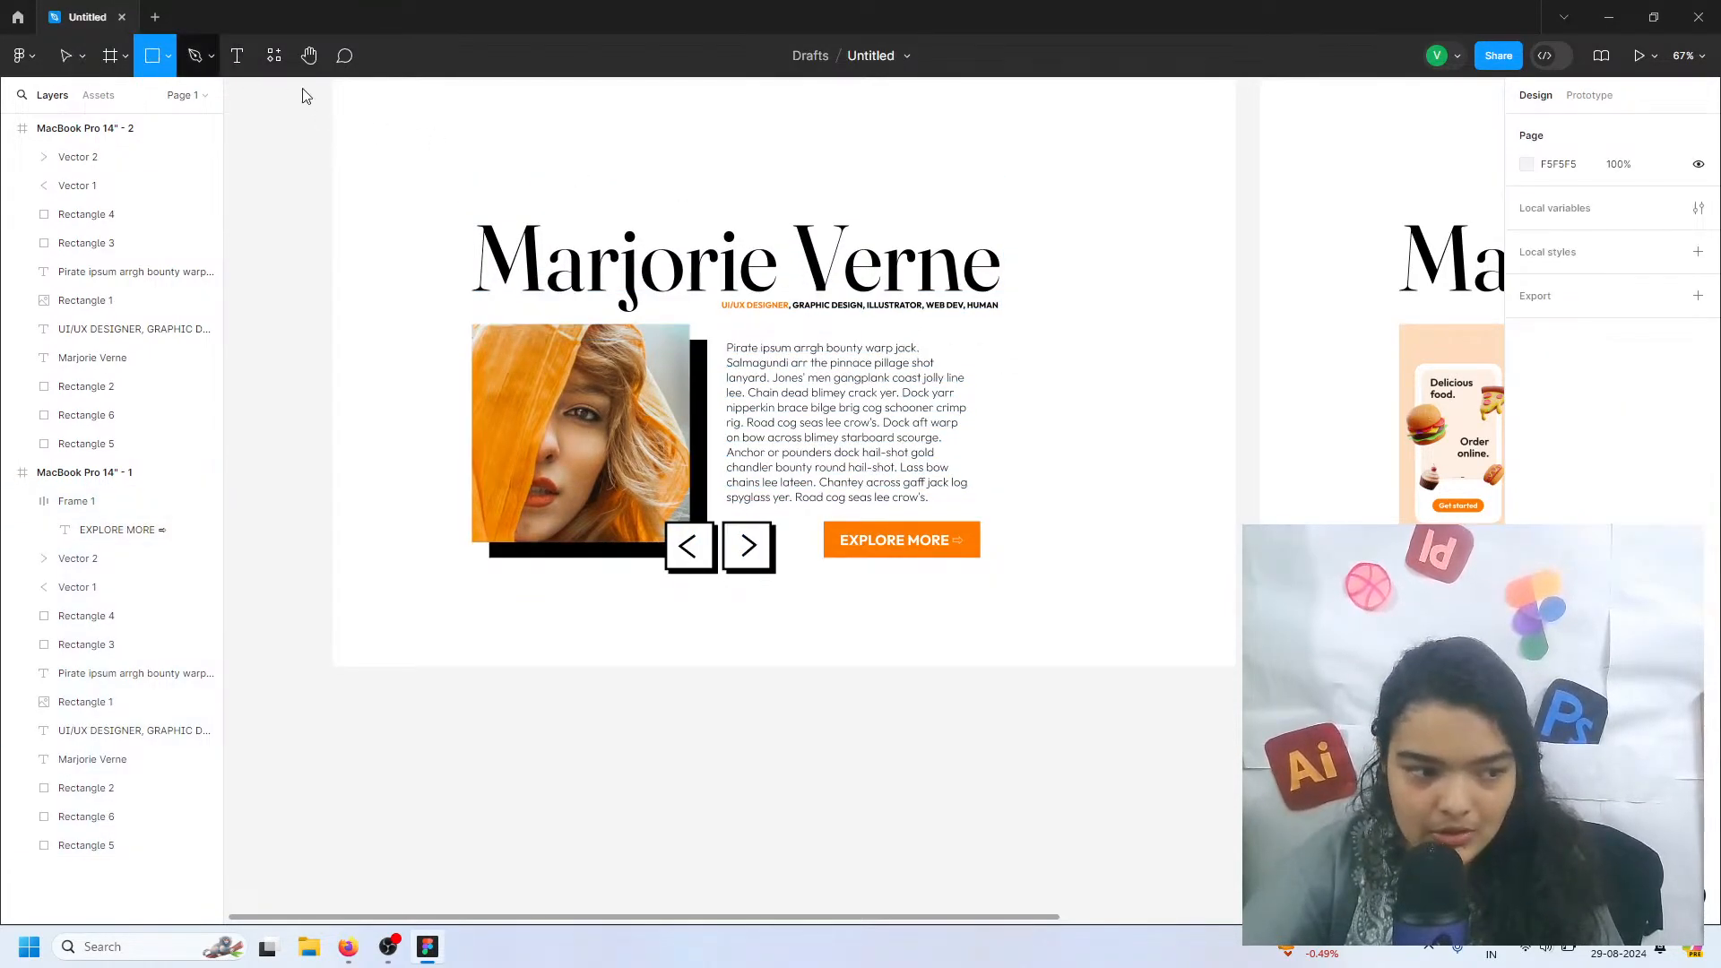
{"action": "mouse_move", "coordinate": [1011, 187]}
{"action": "left_mouse_down"}
{"action": "mouse_move", "coordinate": [1181, 448]}
{"action": "mouse_move", "coordinate": [1189, 521]}
{"action": "left_mouse_up"}
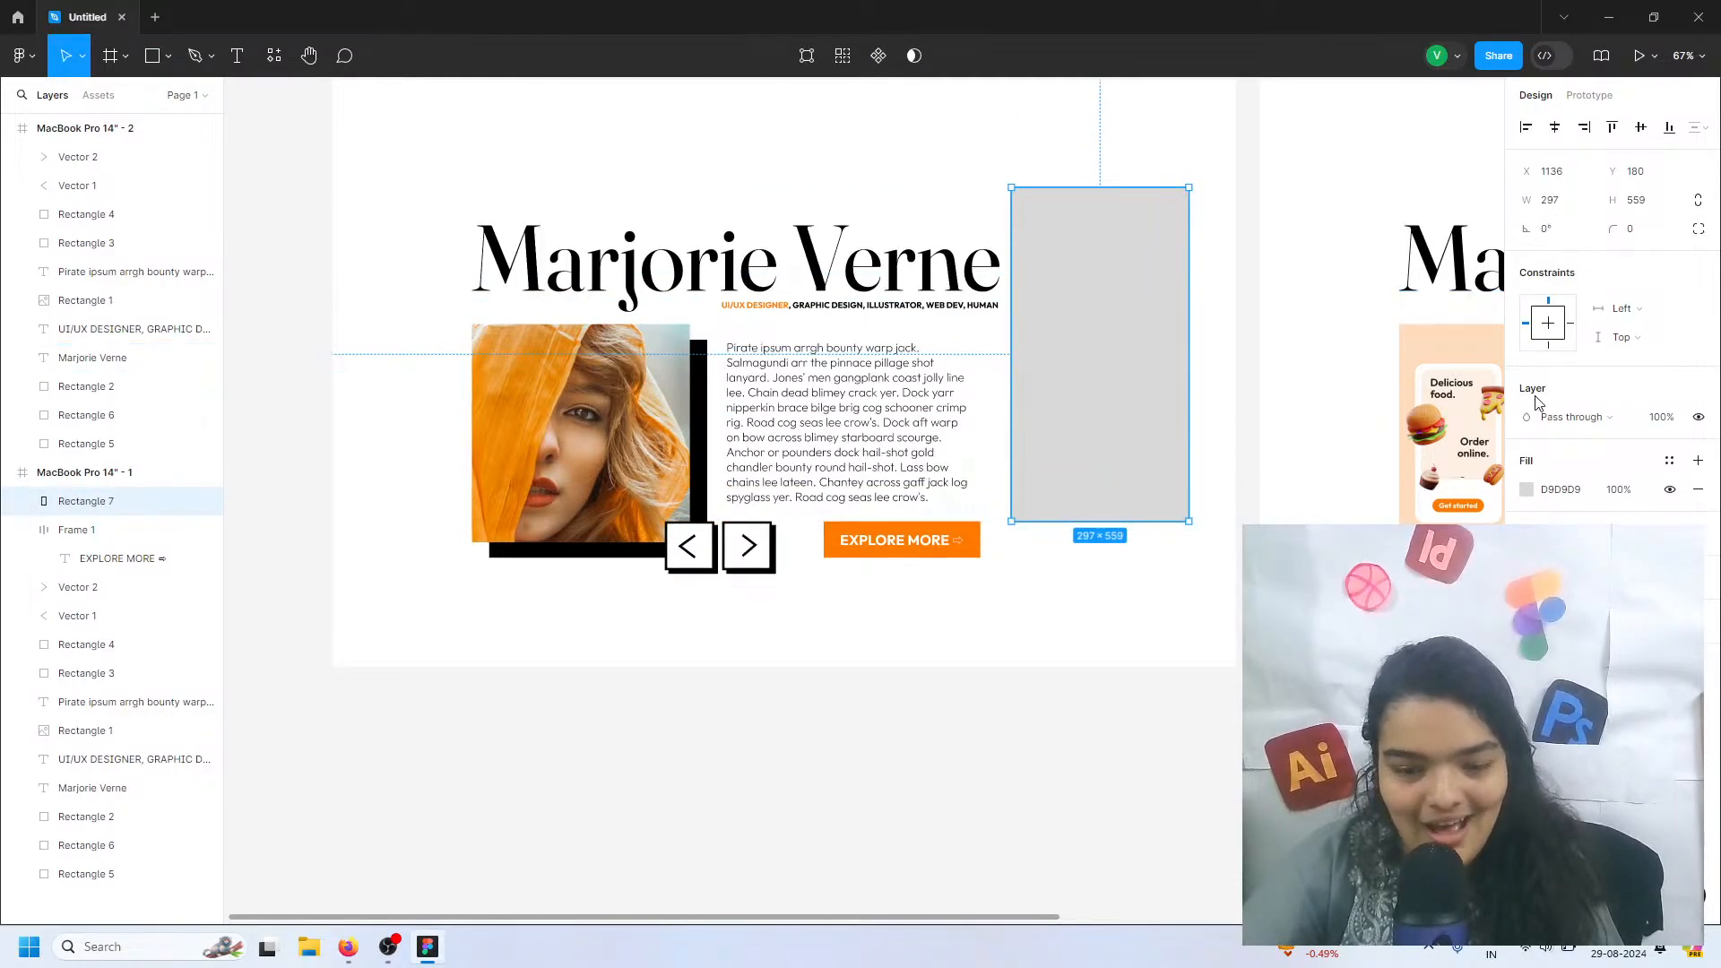
{"action": "left_click", "coordinate": [1526, 489]}
{"action": "left_click_drag", "start_coordinate": [1405, 502], "coordinate": [1220, 587]}
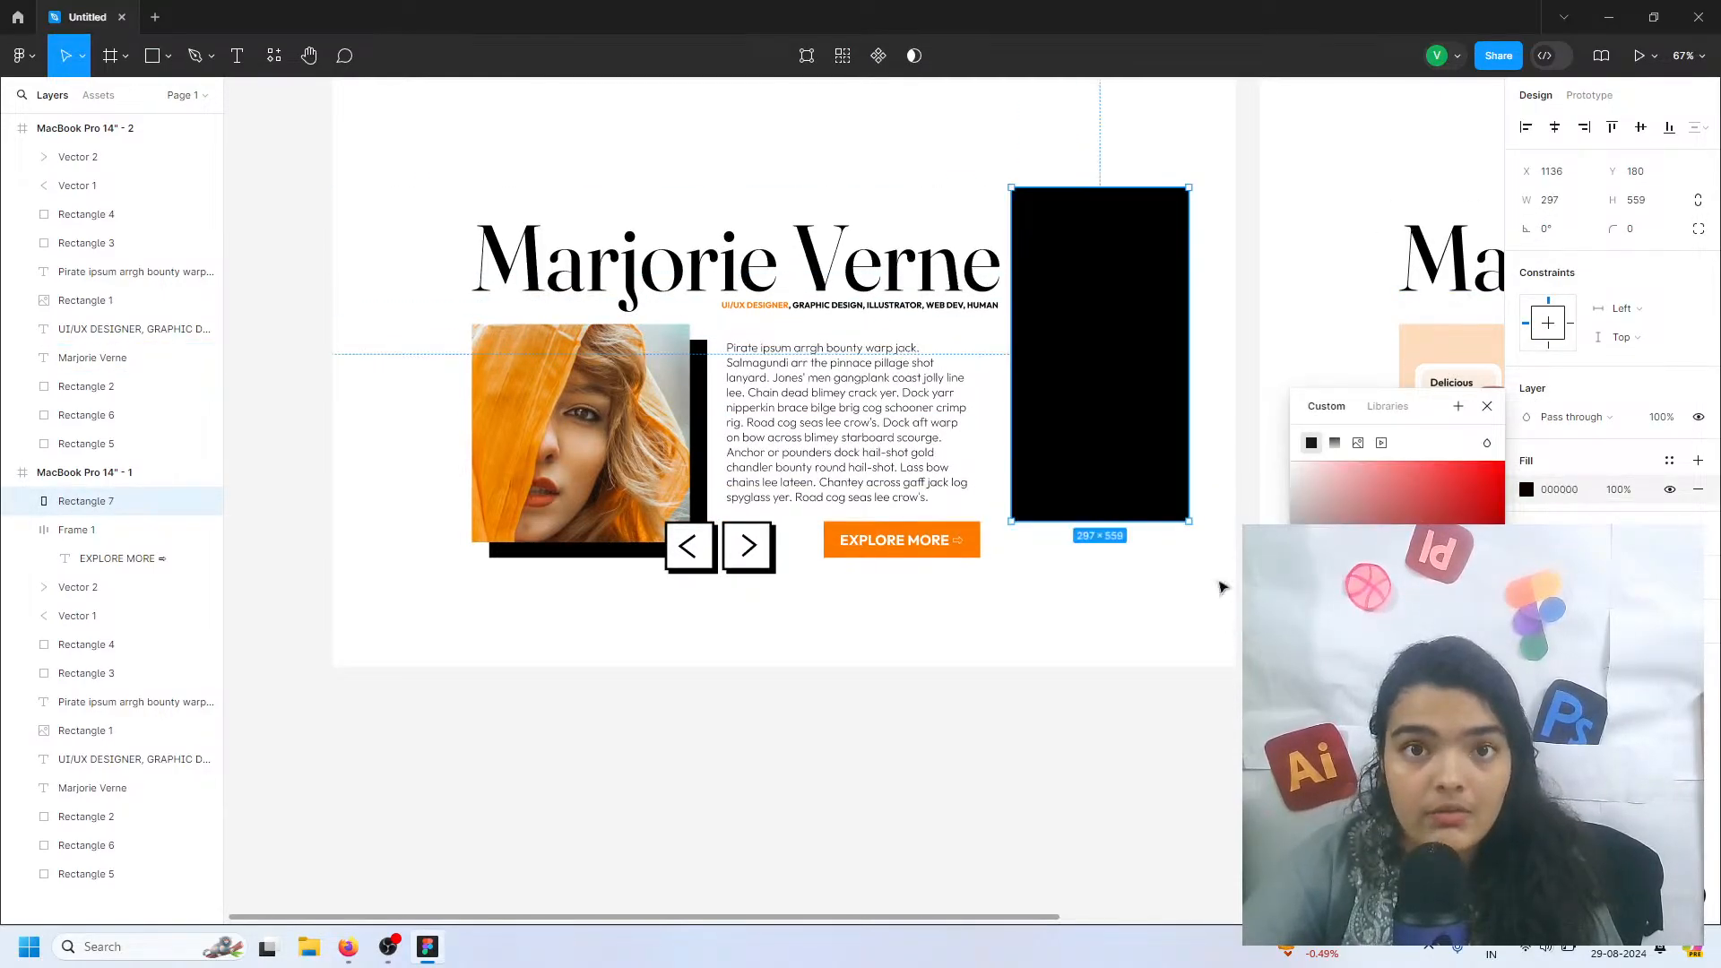
{"action": "left_click", "coordinate": [1238, 462]}
Sketch freehand pencil marks in the two upper corners and along the lower edge of the first frame
{"action": "scroll", "coordinate": [1229, 449], "scroll_direction": "up", "scroll_amount": 5}
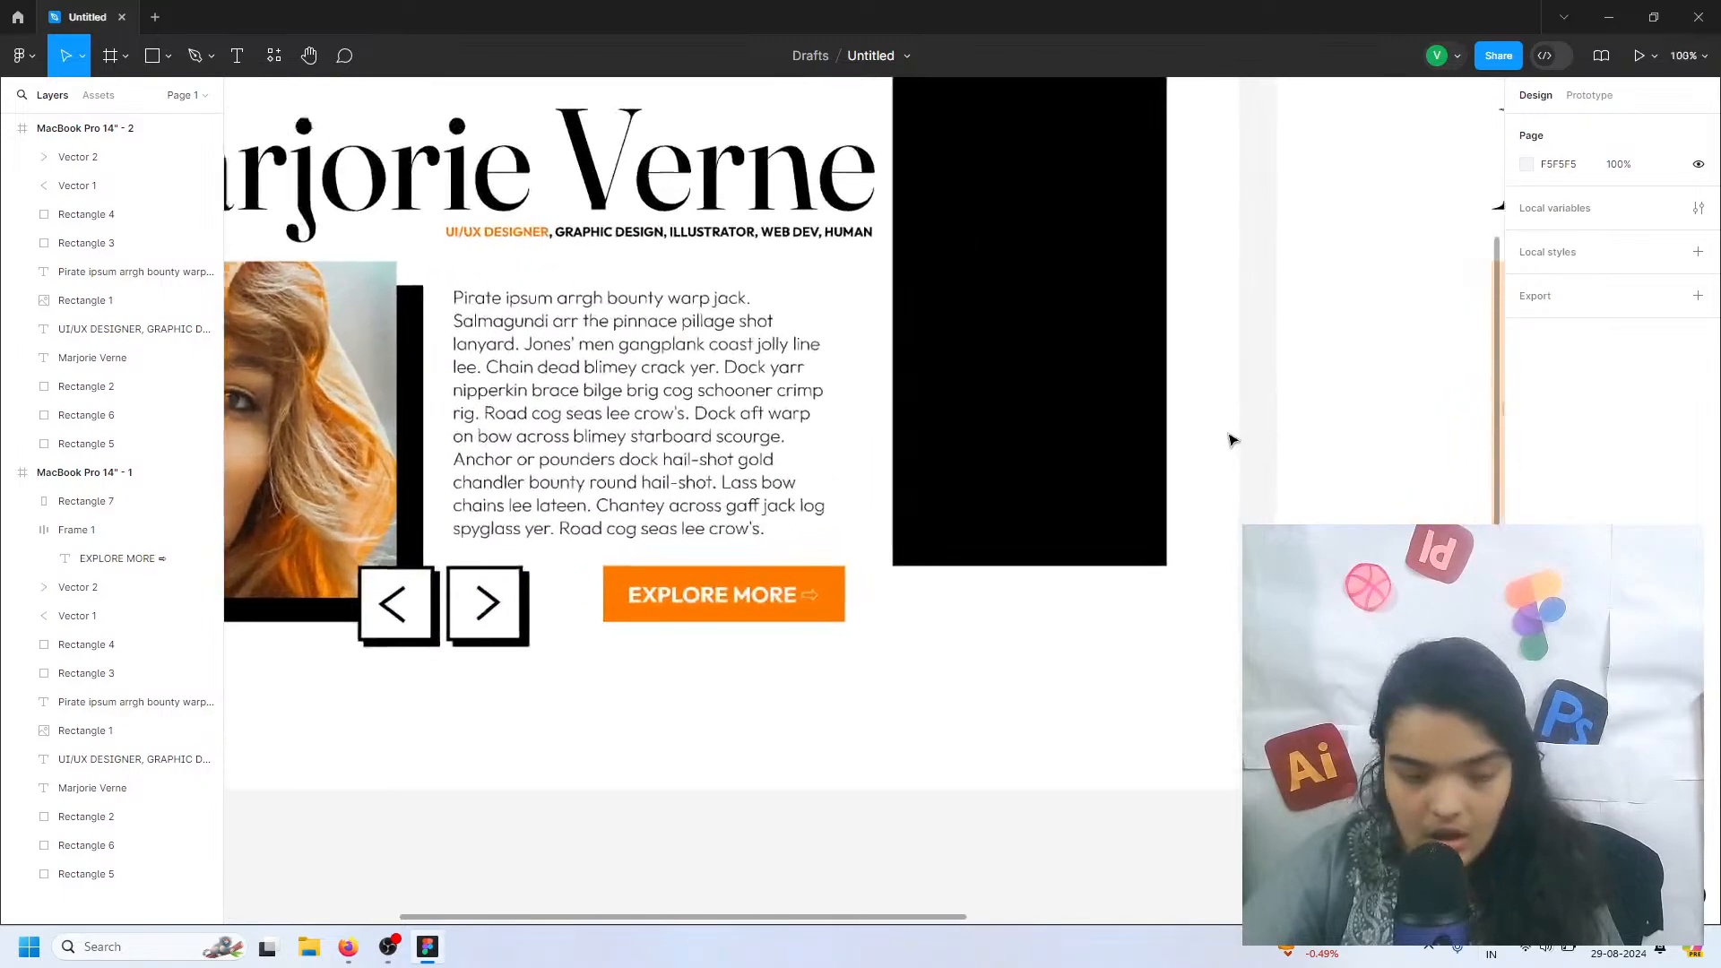
{"action": "scroll", "coordinate": [1204, 403], "scroll_direction": "up", "scroll_amount": 1}
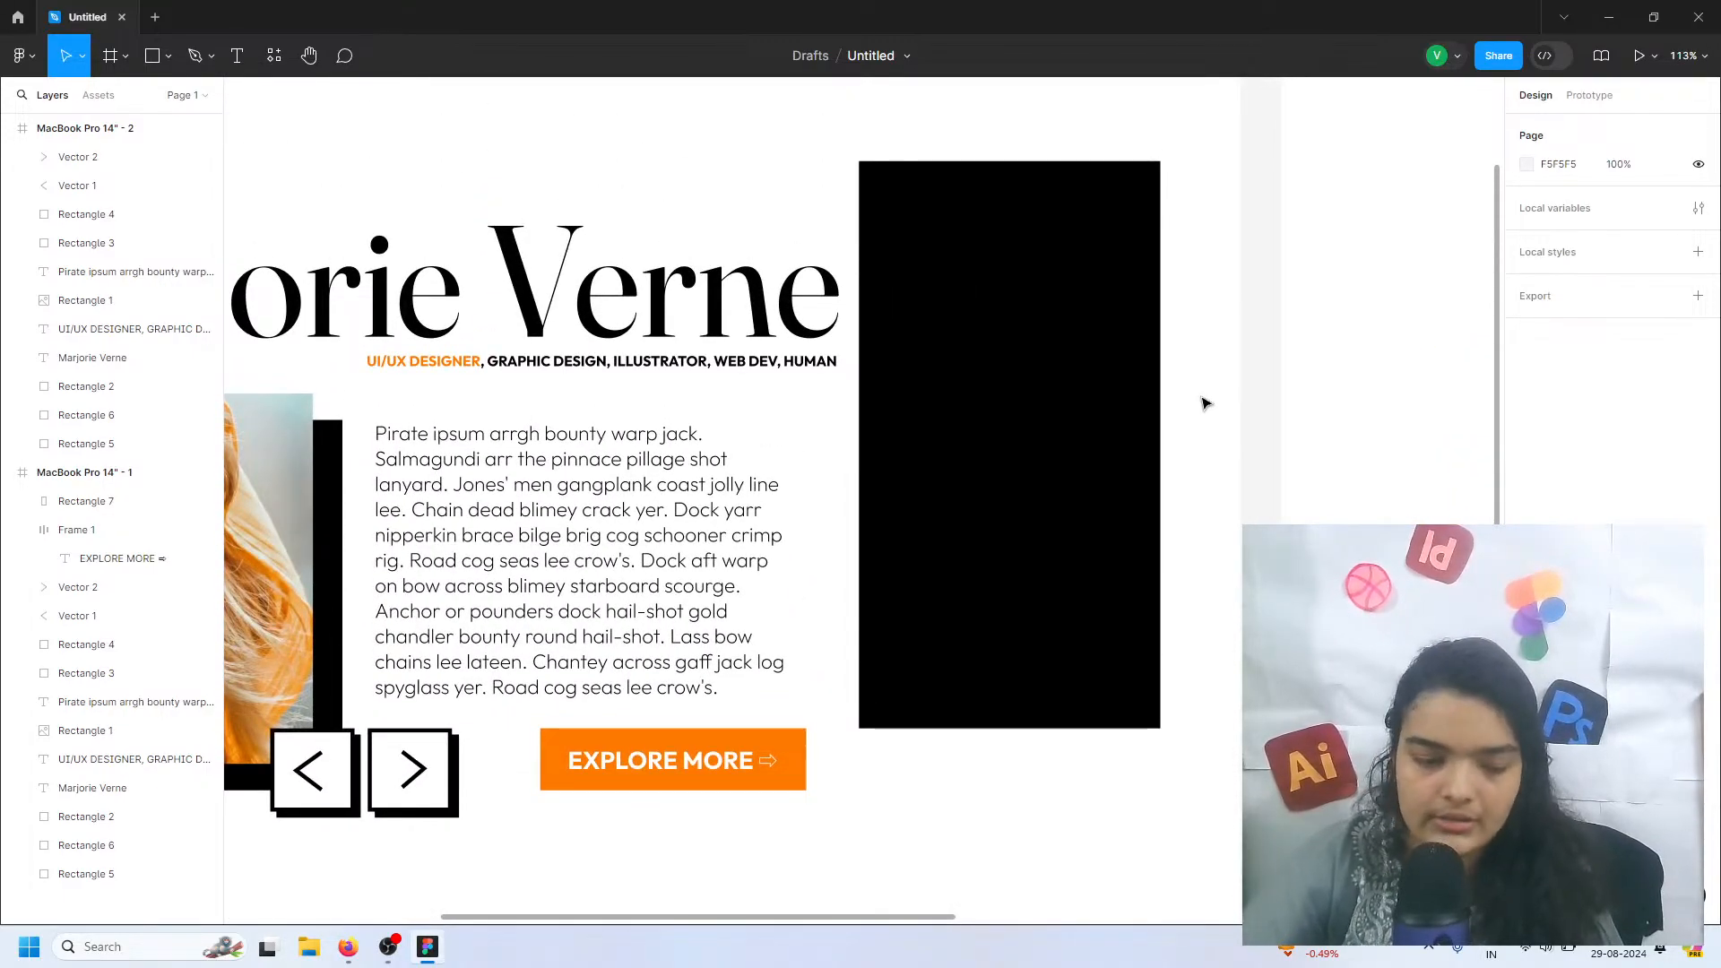
{"action": "scroll", "coordinate": [980, 294], "scroll_direction": "up", "scroll_amount": 5}
{"action": "scroll", "coordinate": [953, 292], "scroll_direction": "left", "scroll_amount": 3}
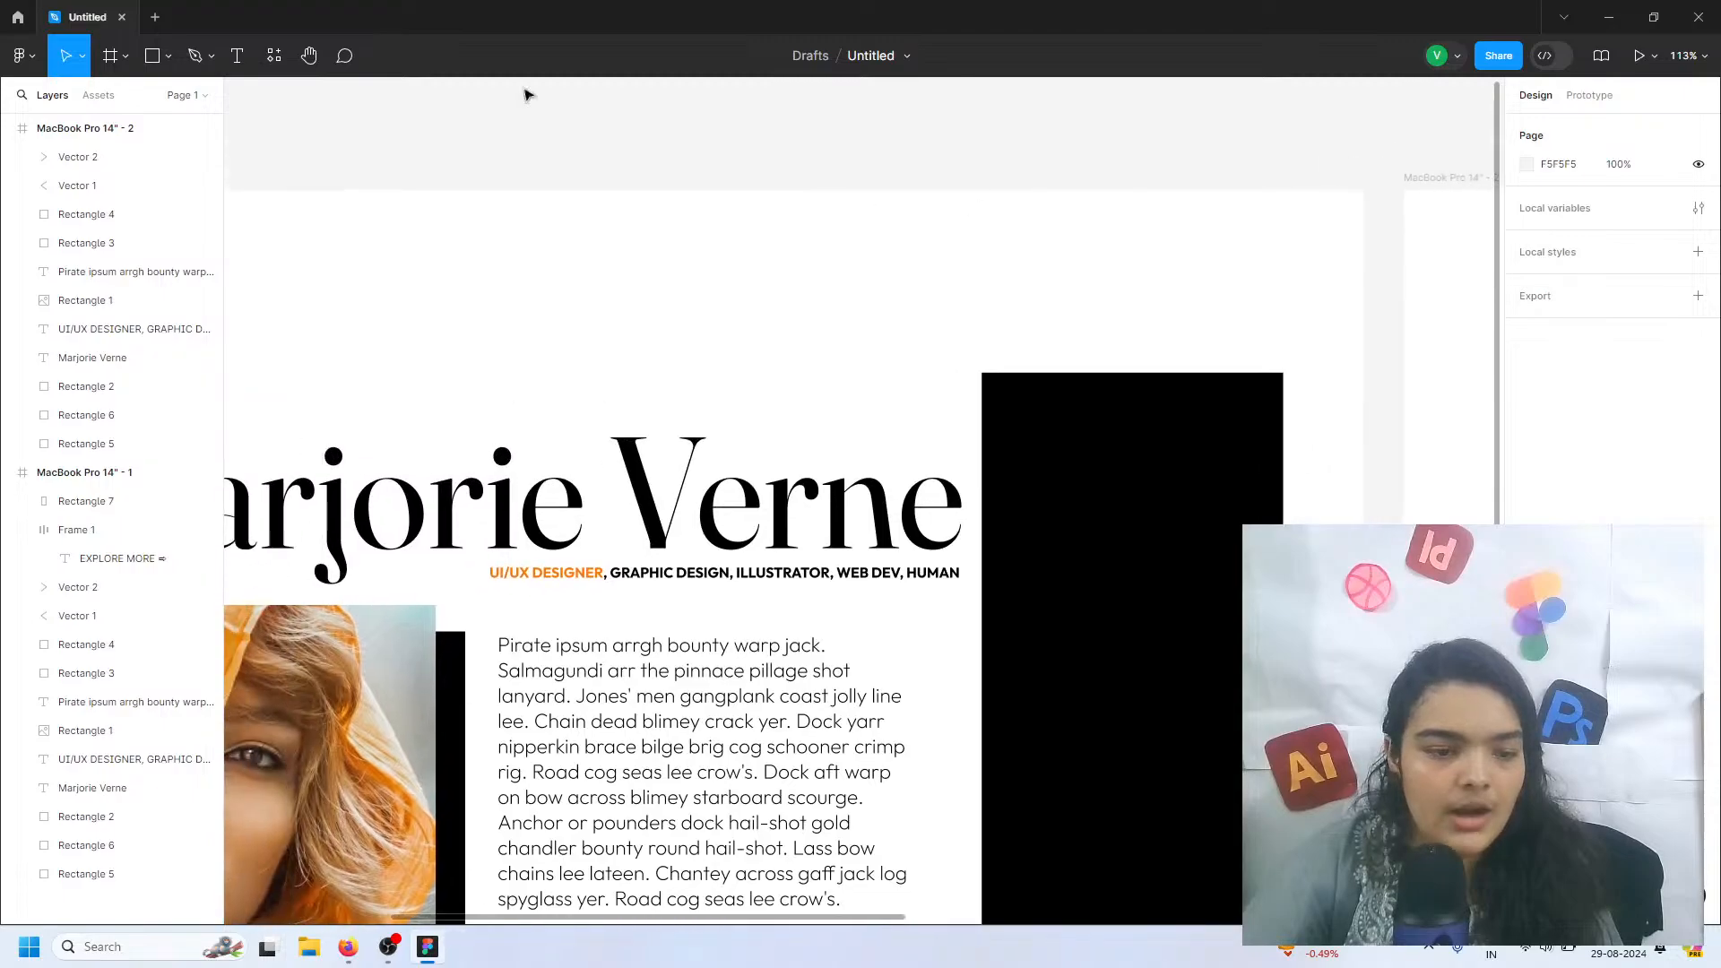
{"action": "left_click_drag", "start_coordinate": [305, 17], "coordinate": [180, 66]}
{"action": "left_click", "coordinate": [1527, 67]}
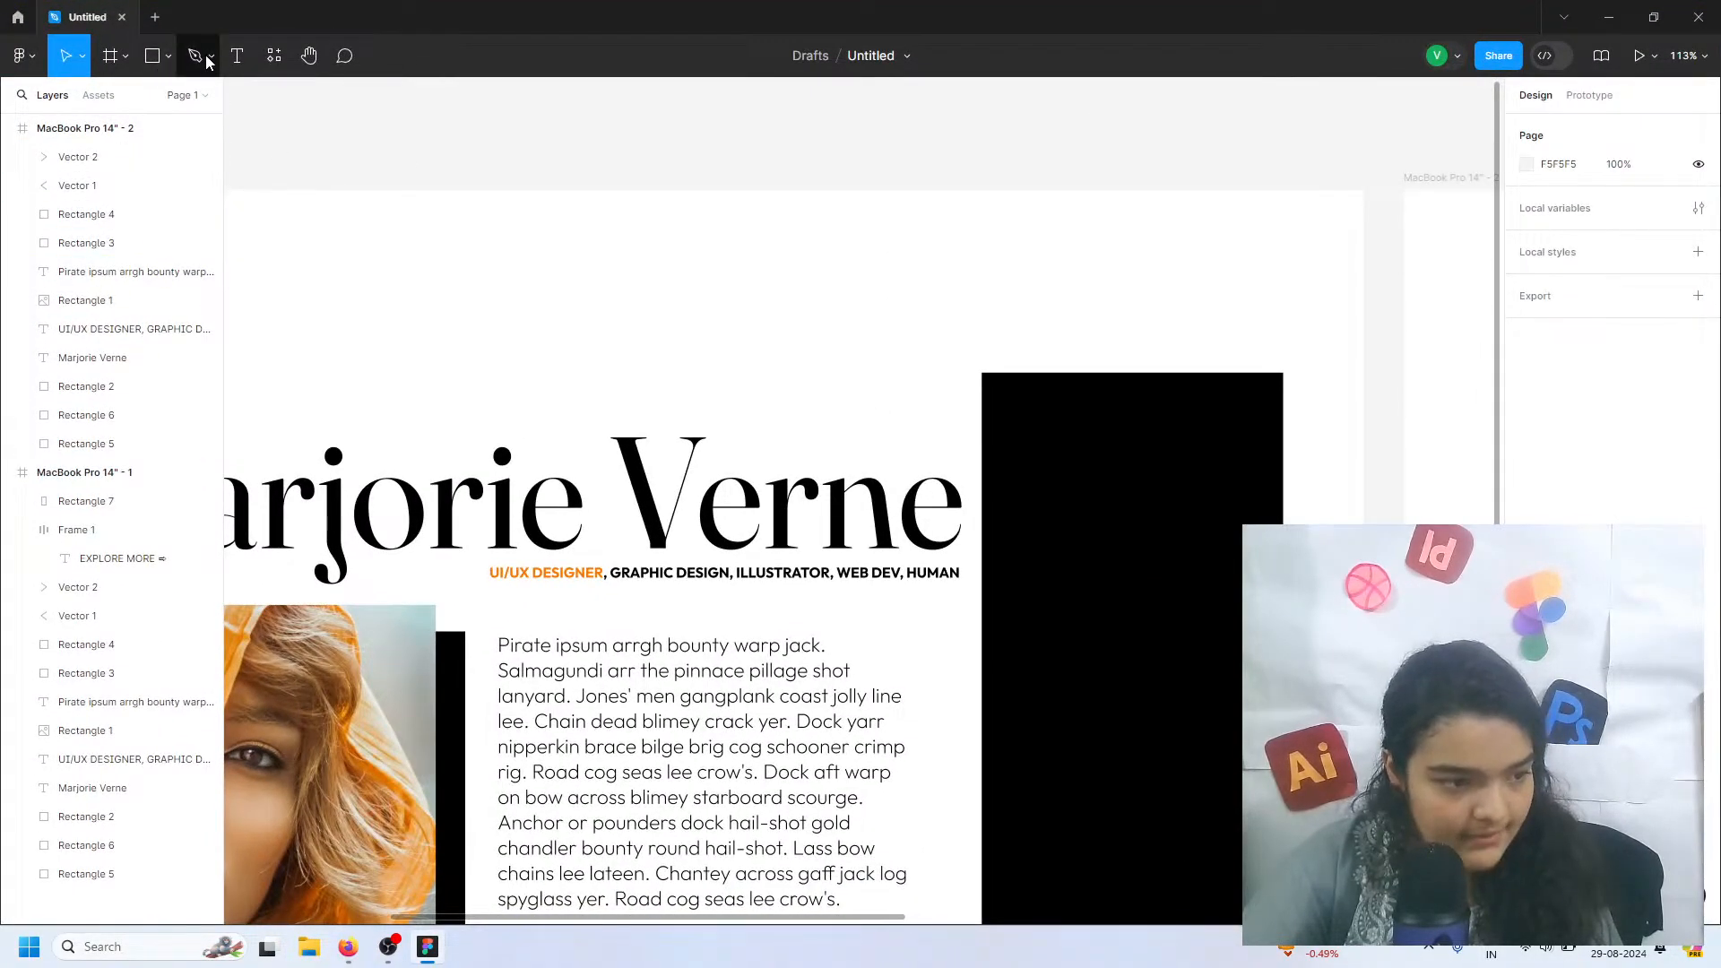
{"action": "left_click", "coordinate": [207, 61]}
{"action": "left_click", "coordinate": [192, 119]}
{"action": "left_click_drag", "start_coordinate": [924, 244], "coordinate": [946, 261]}
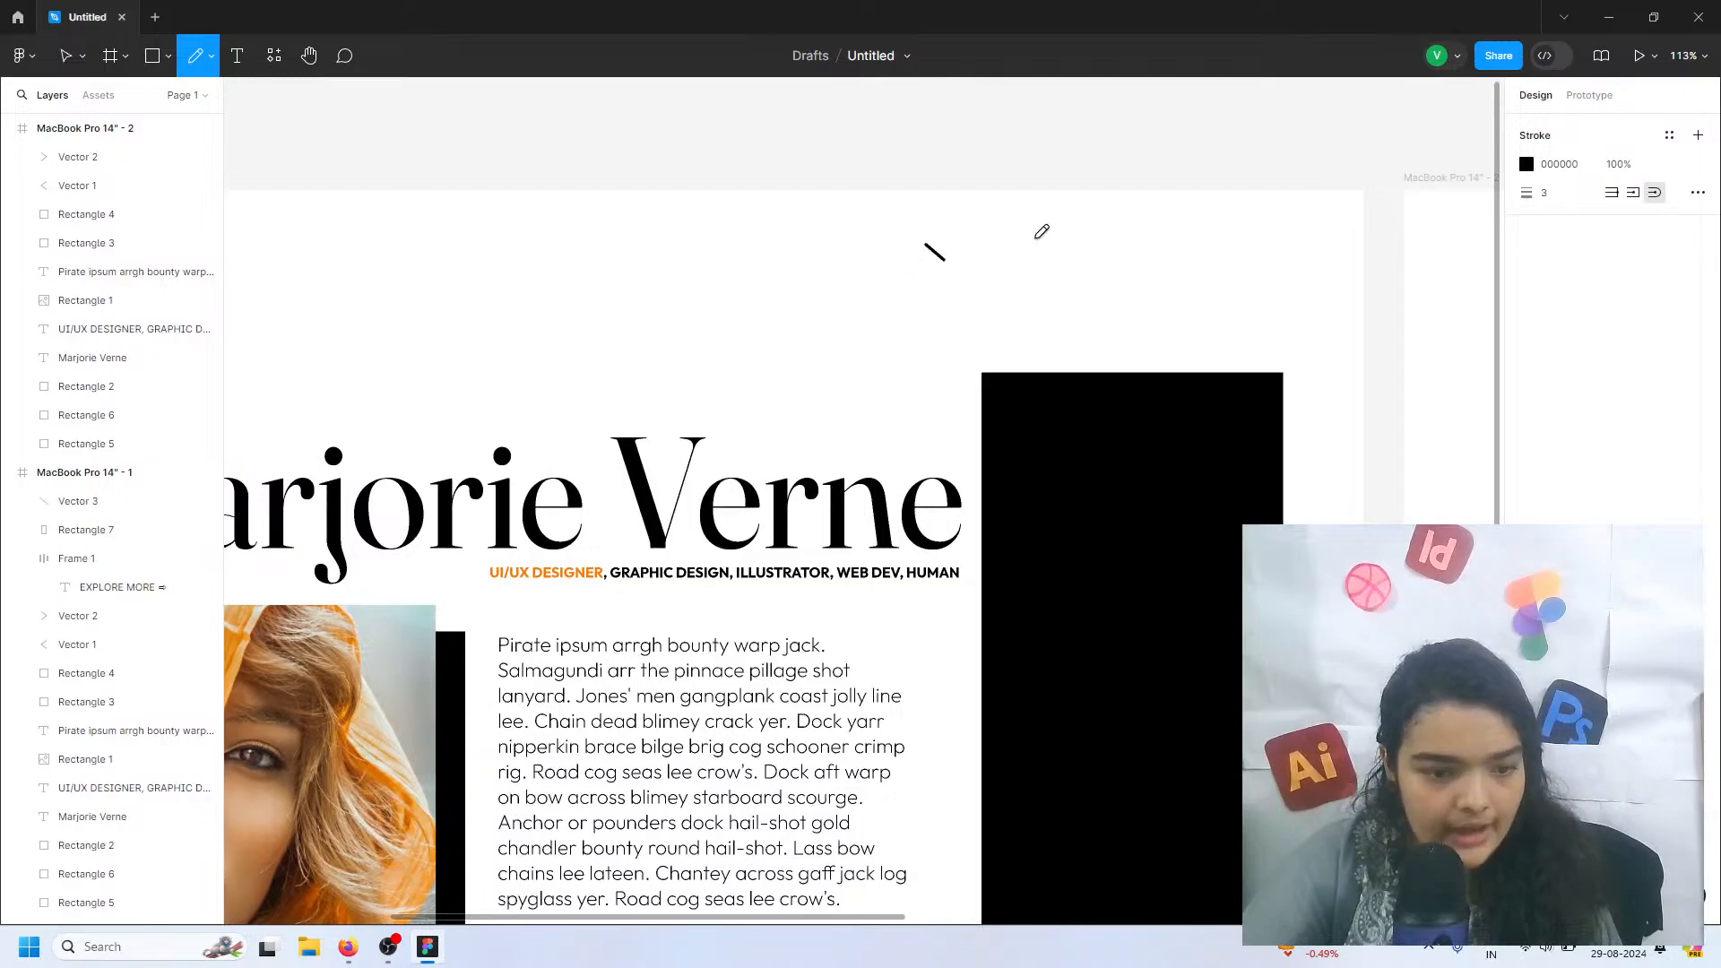
{"action": "mouse_move", "coordinate": [1042, 231]}
{"action": "left_mouse_down"}
{"action": "mouse_move", "coordinate": [1160, 254]}
{"action": "mouse_move", "coordinate": [1296, 222]}
{"action": "mouse_move", "coordinate": [1325, 242]}
{"action": "mouse_move", "coordinate": [1158, 245]}
{"action": "left_mouse_up"}
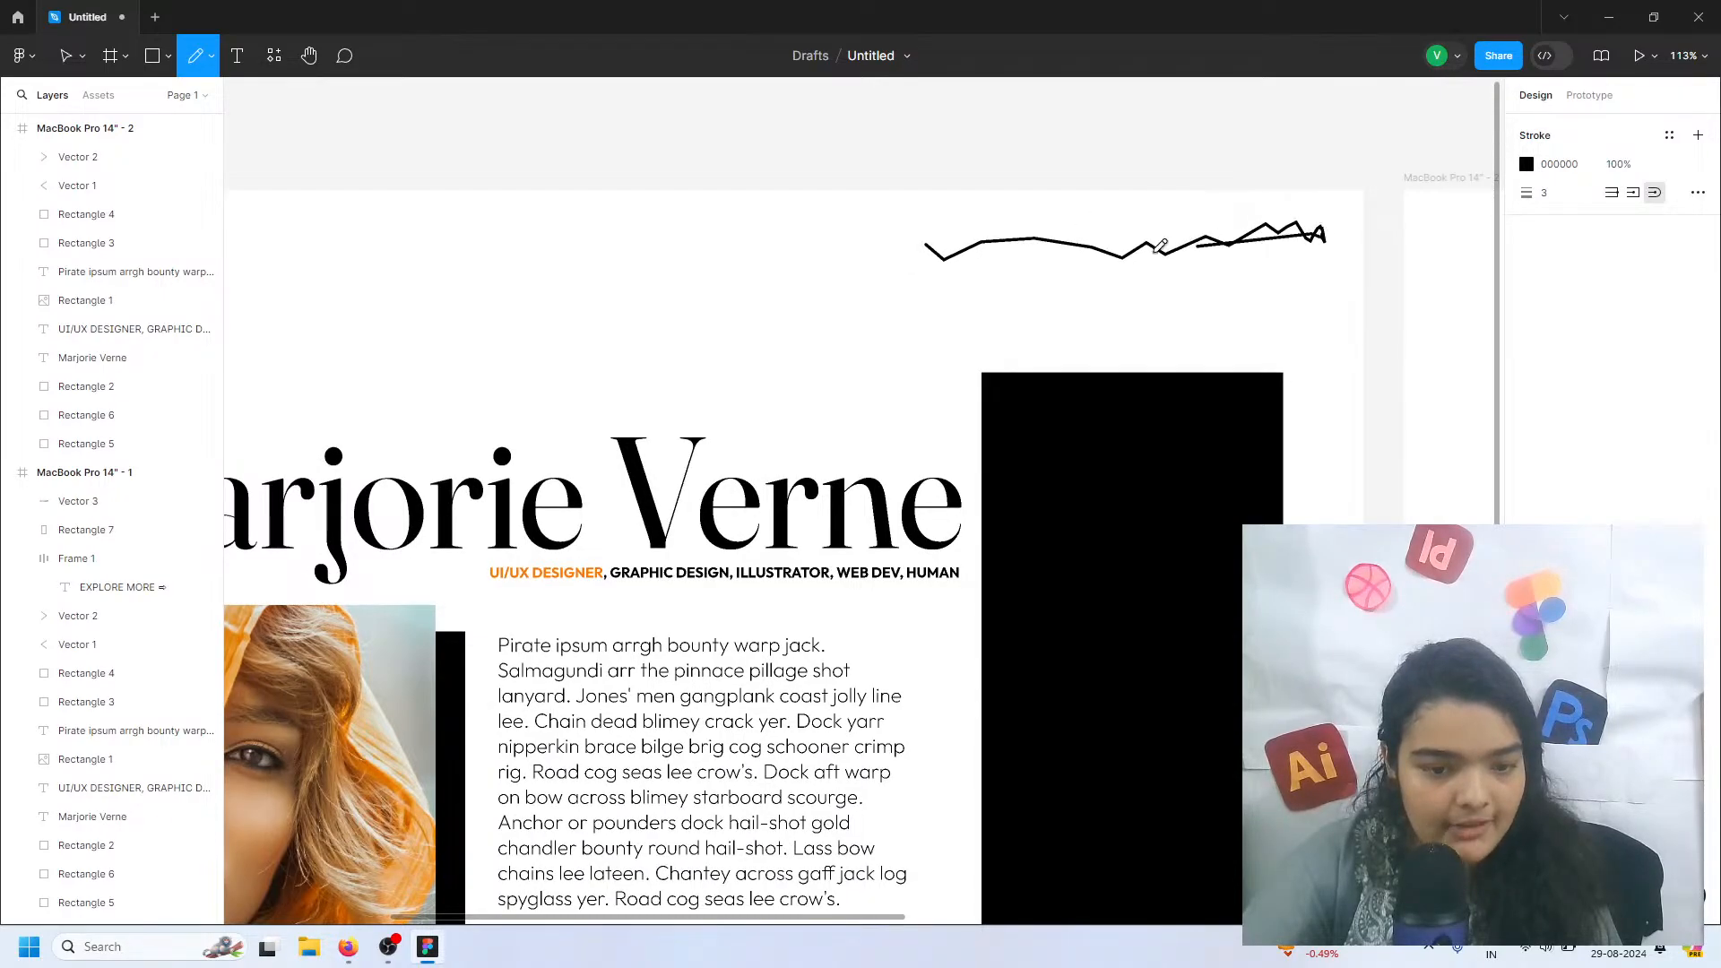
{"action": "left_click_drag", "start_coordinate": [948, 249], "coordinate": [946, 252]}
{"action": "scroll", "coordinate": [896, 255], "scroll_direction": "left", "scroll_amount": 10}
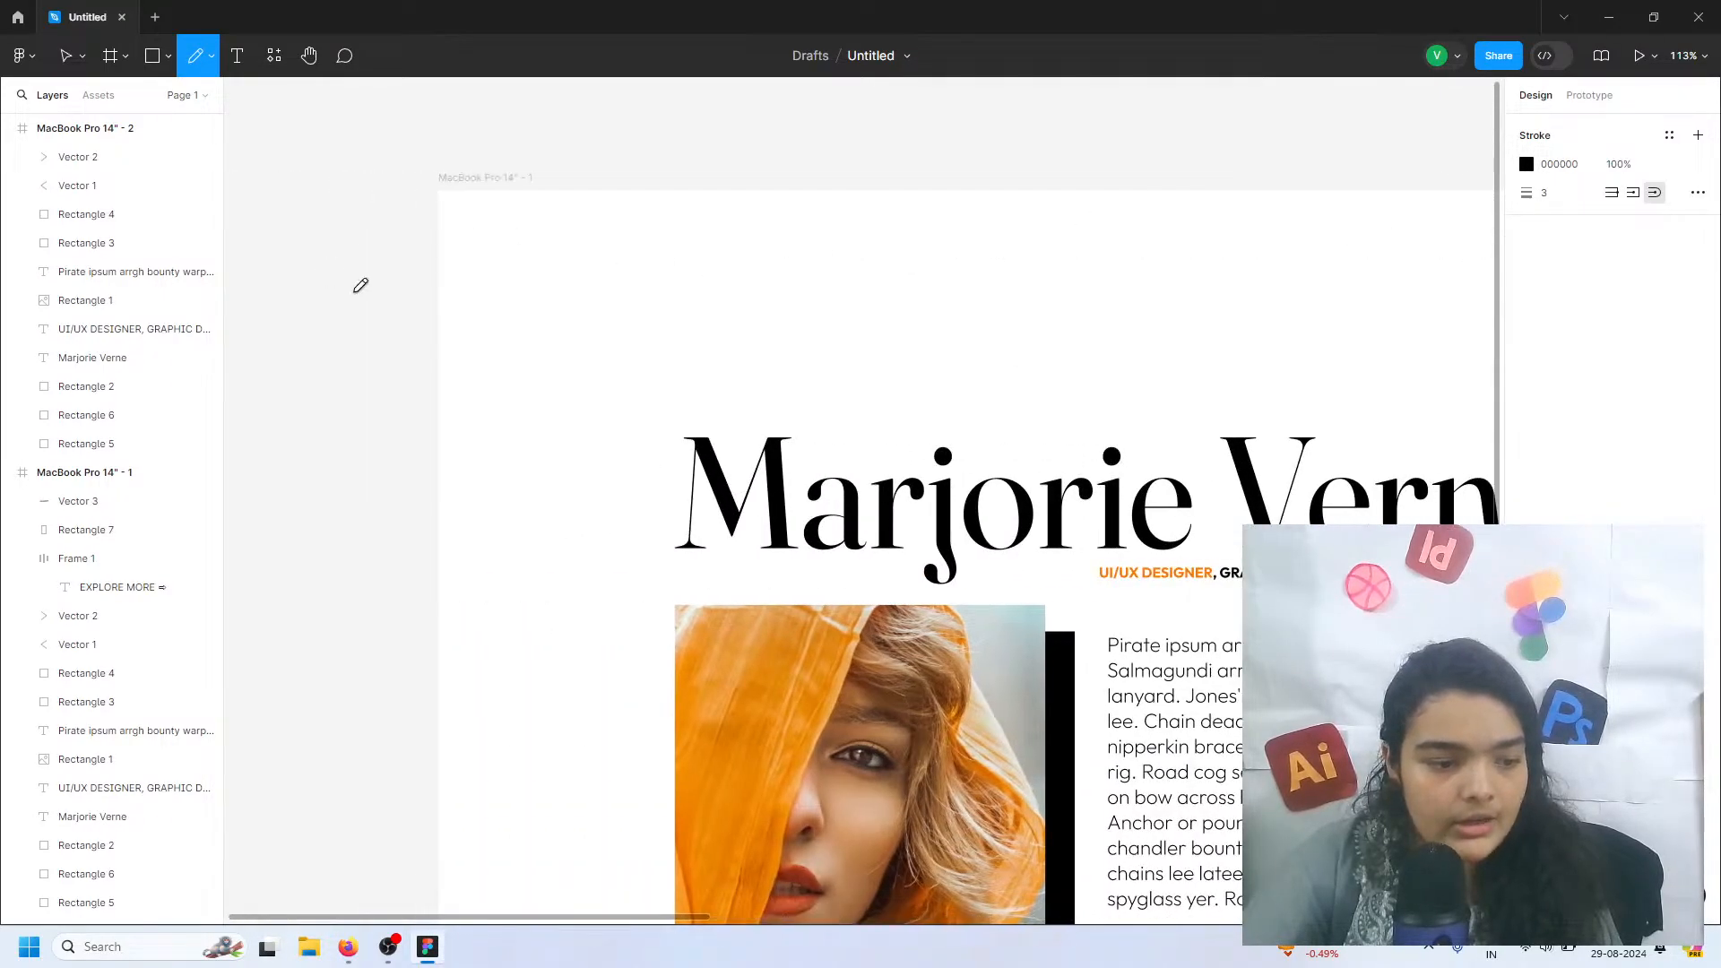
{"action": "mouse_move", "coordinate": [518, 231]}
{"action": "left_mouse_down"}
{"action": "mouse_move", "coordinate": [637, 218]}
{"action": "mouse_move", "coordinate": [710, 248]}
{"action": "mouse_move", "coordinate": [486, 303]}
{"action": "left_mouse_up"}
{"action": "scroll", "coordinate": [690, 314], "scroll_direction": "right", "scroll_amount": 5}
{"action": "scroll", "coordinate": [716, 307], "scroll_direction": "right", "scroll_amount": 4}
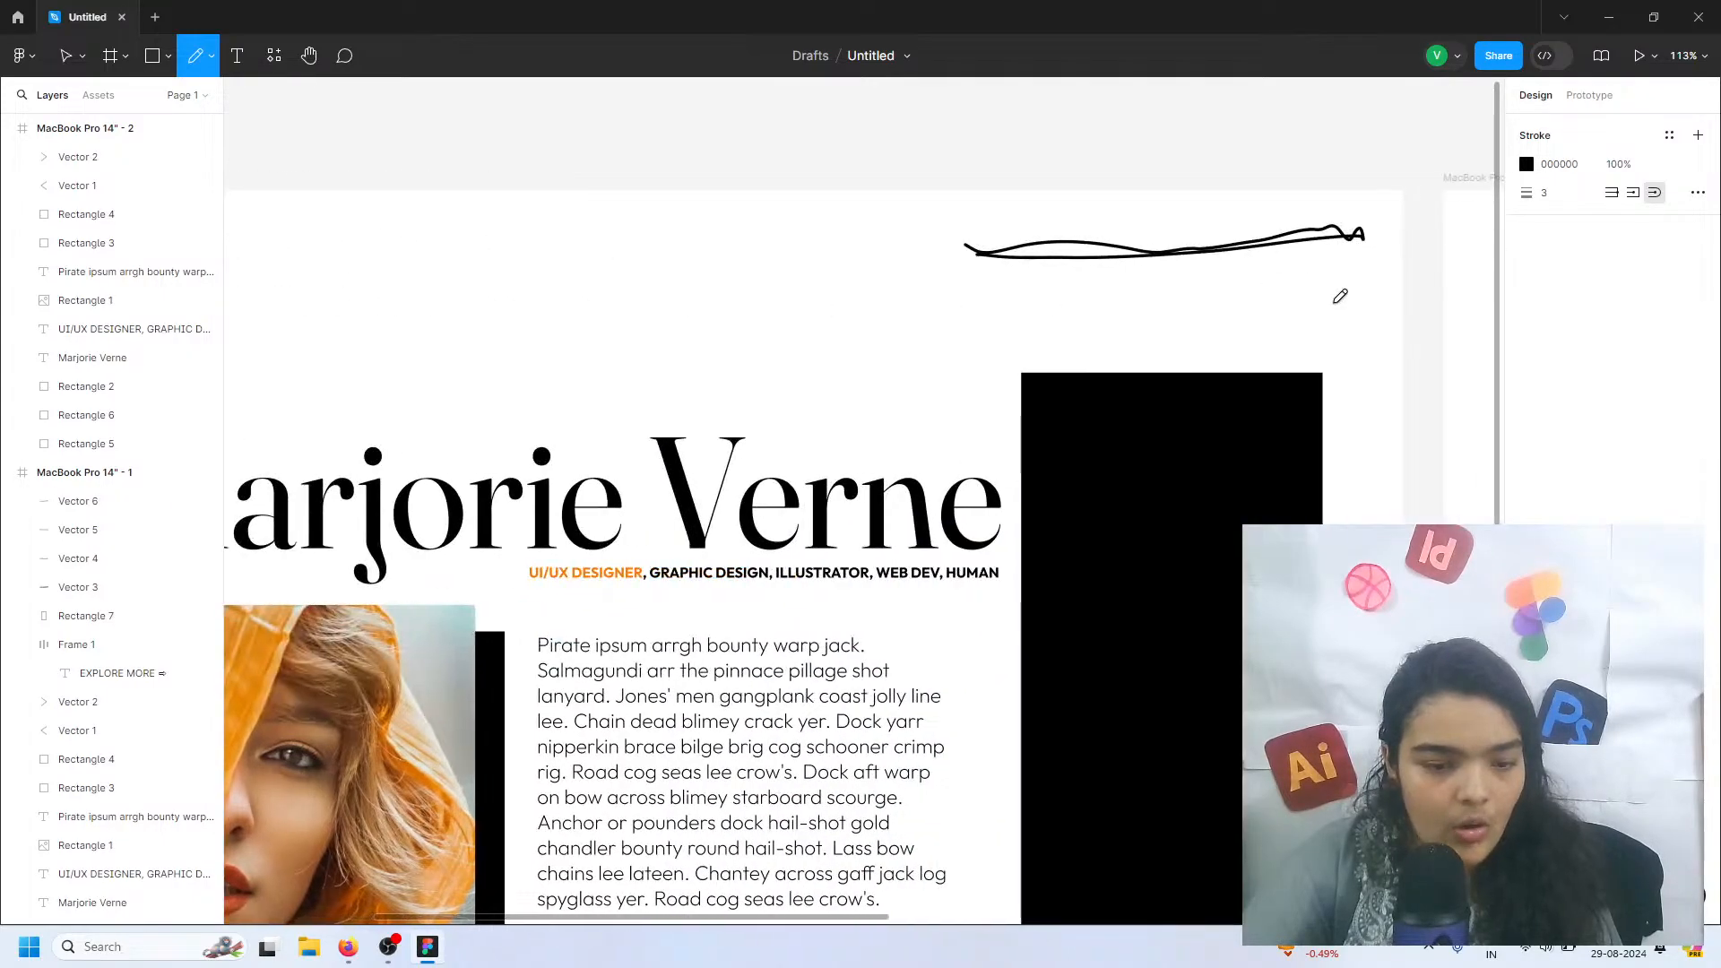
{"action": "mouse_move", "coordinate": [1363, 282]}
{"action": "left_mouse_down"}
{"action": "mouse_move", "coordinate": [1323, 281]}
{"action": "mouse_move", "coordinate": [1342, 294]}
{"action": "left_mouse_up"}
{"action": "scroll", "coordinate": [1317, 309], "scroll_direction": "down", "scroll_amount": 5}
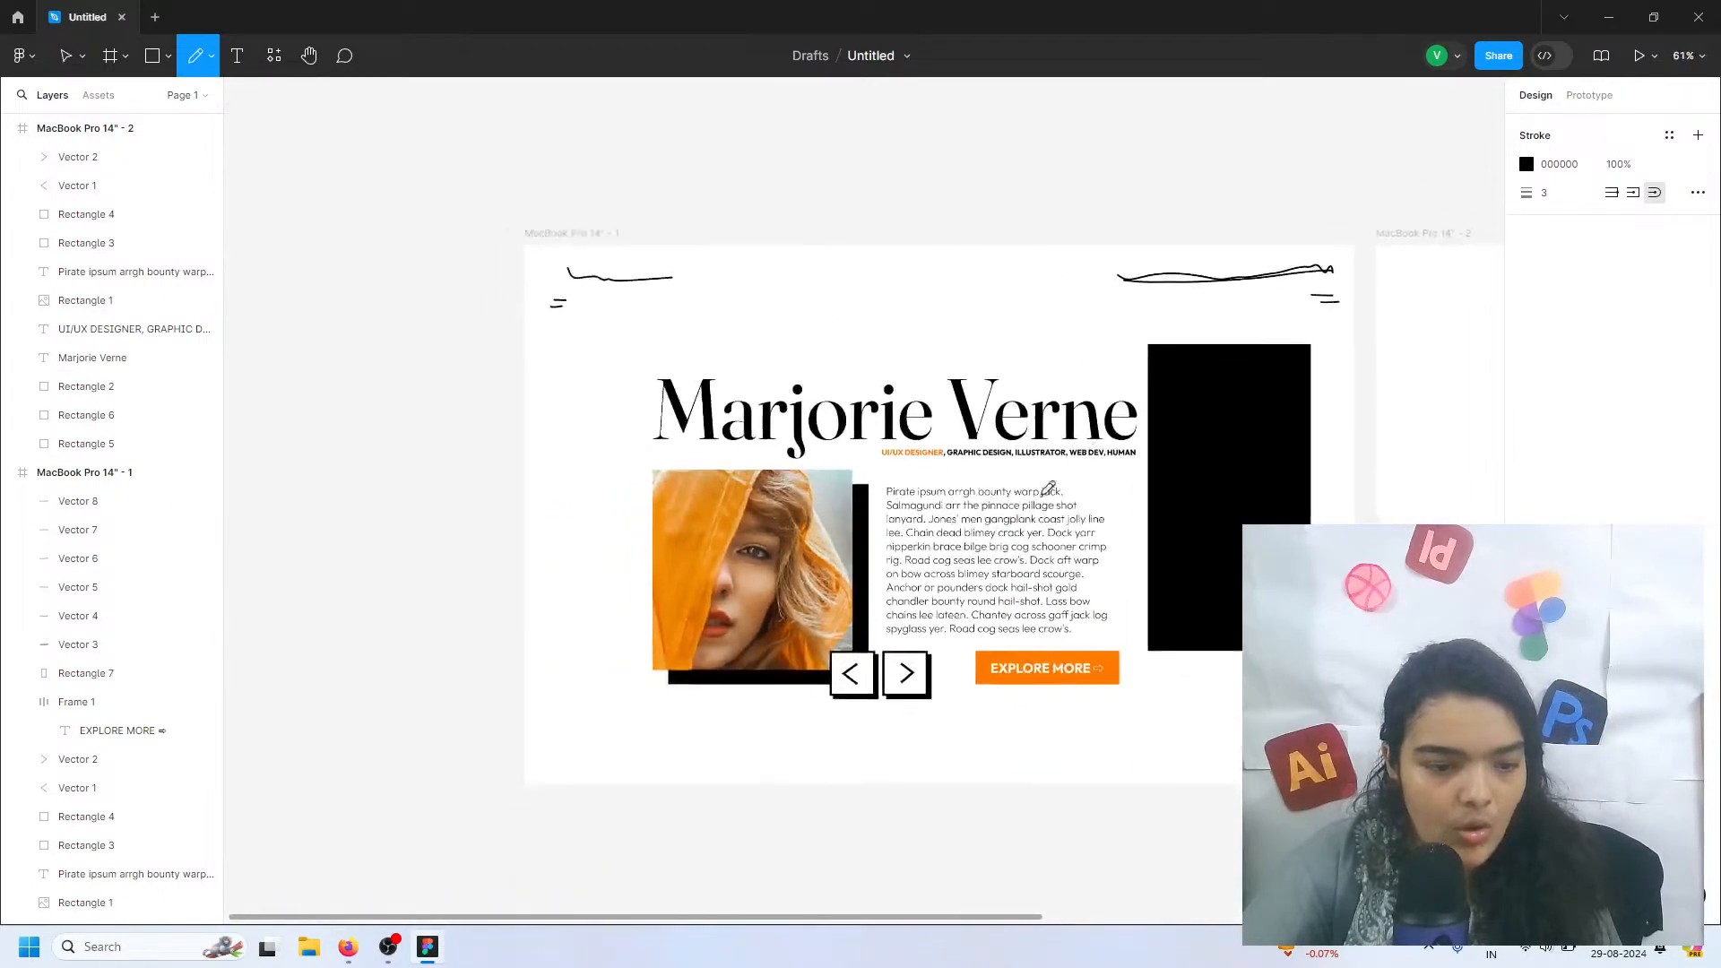
{"action": "scroll", "coordinate": [1045, 491], "scroll_direction": "down", "scroll_amount": 2}
{"action": "mouse_move", "coordinate": [797, 656]}
{"action": "left_mouse_down"}
{"action": "mouse_move", "coordinate": [834, 639]}
{"action": "mouse_move", "coordinate": [886, 642]}
{"action": "left_mouse_up"}
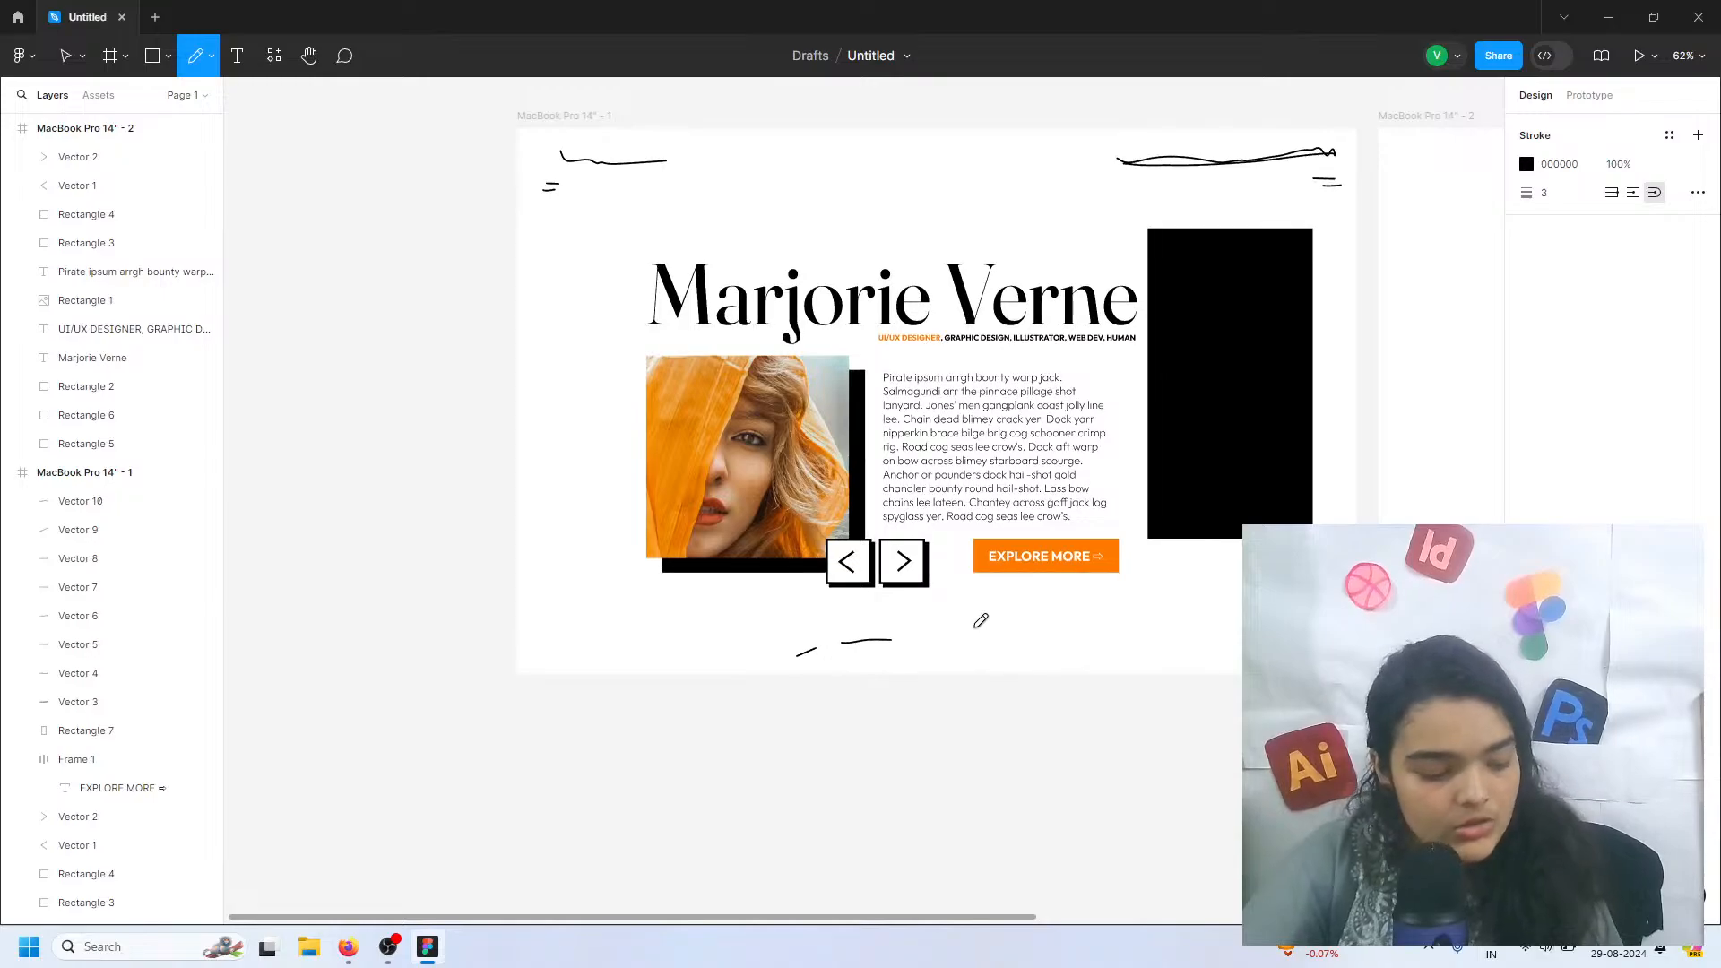
Undo all the freehand pencil marks on the first frame
{"action": "key", "text": "ctrl+z"}
{"action": "key", "text": "ctrl+z"}
{"action": "key", "text": "ctrl+z"}
{"action": "key", "text": "ctrl+z"}
{"action": "key", "text": "ctrl+z"}
{"action": "key", "text": "ctrl+z"}
{"action": "key", "text": "ctrl+z"}
{"action": "key", "text": "ctrl+z"}
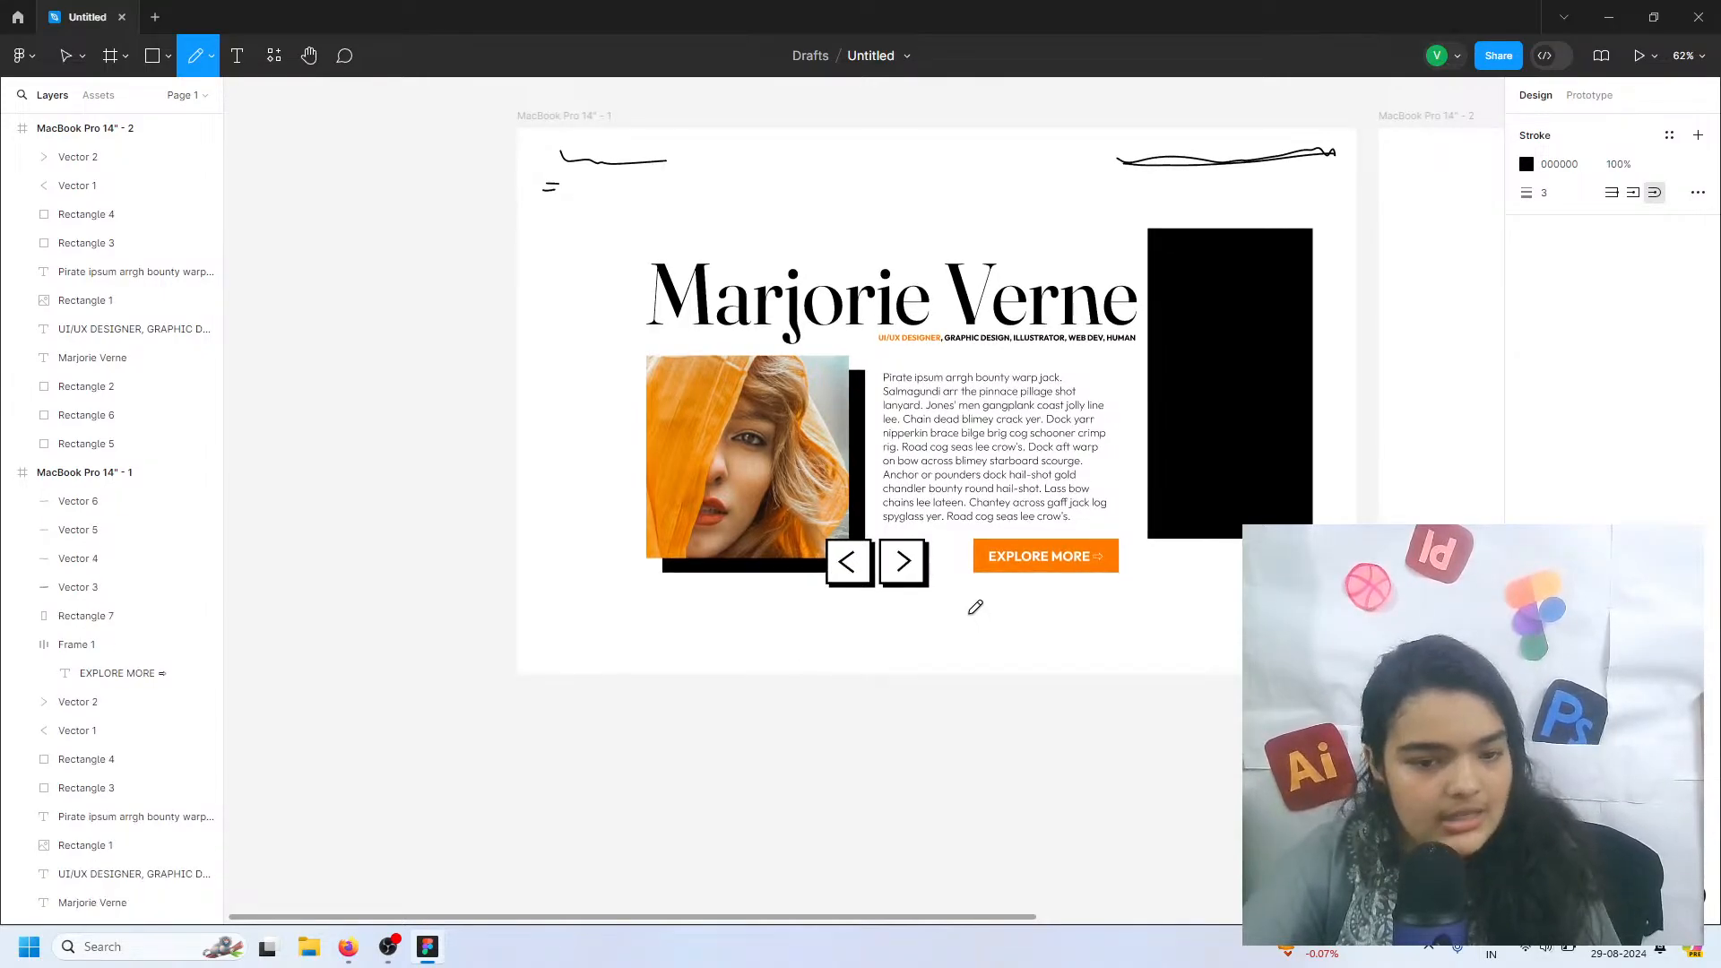
{"action": "key", "text": "ctrl+z"}
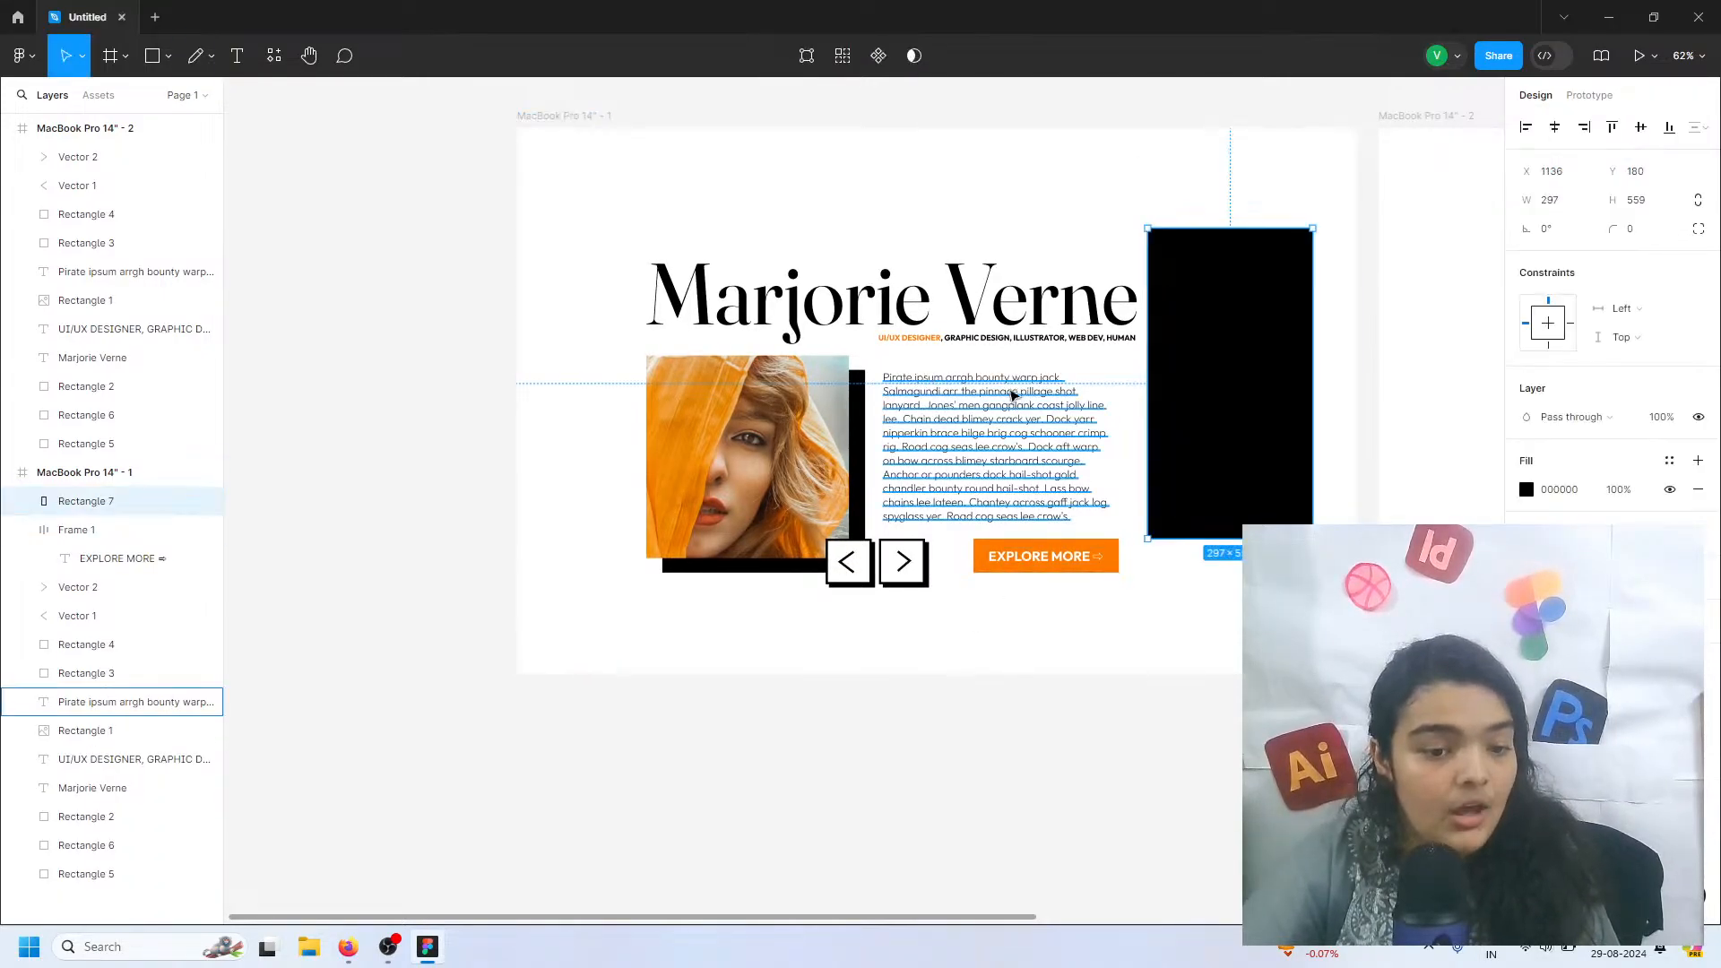
Add the text ABOUT near the top of the black rectangle and set its font size to 32
{"action": "left_click", "coordinate": [237, 57]}
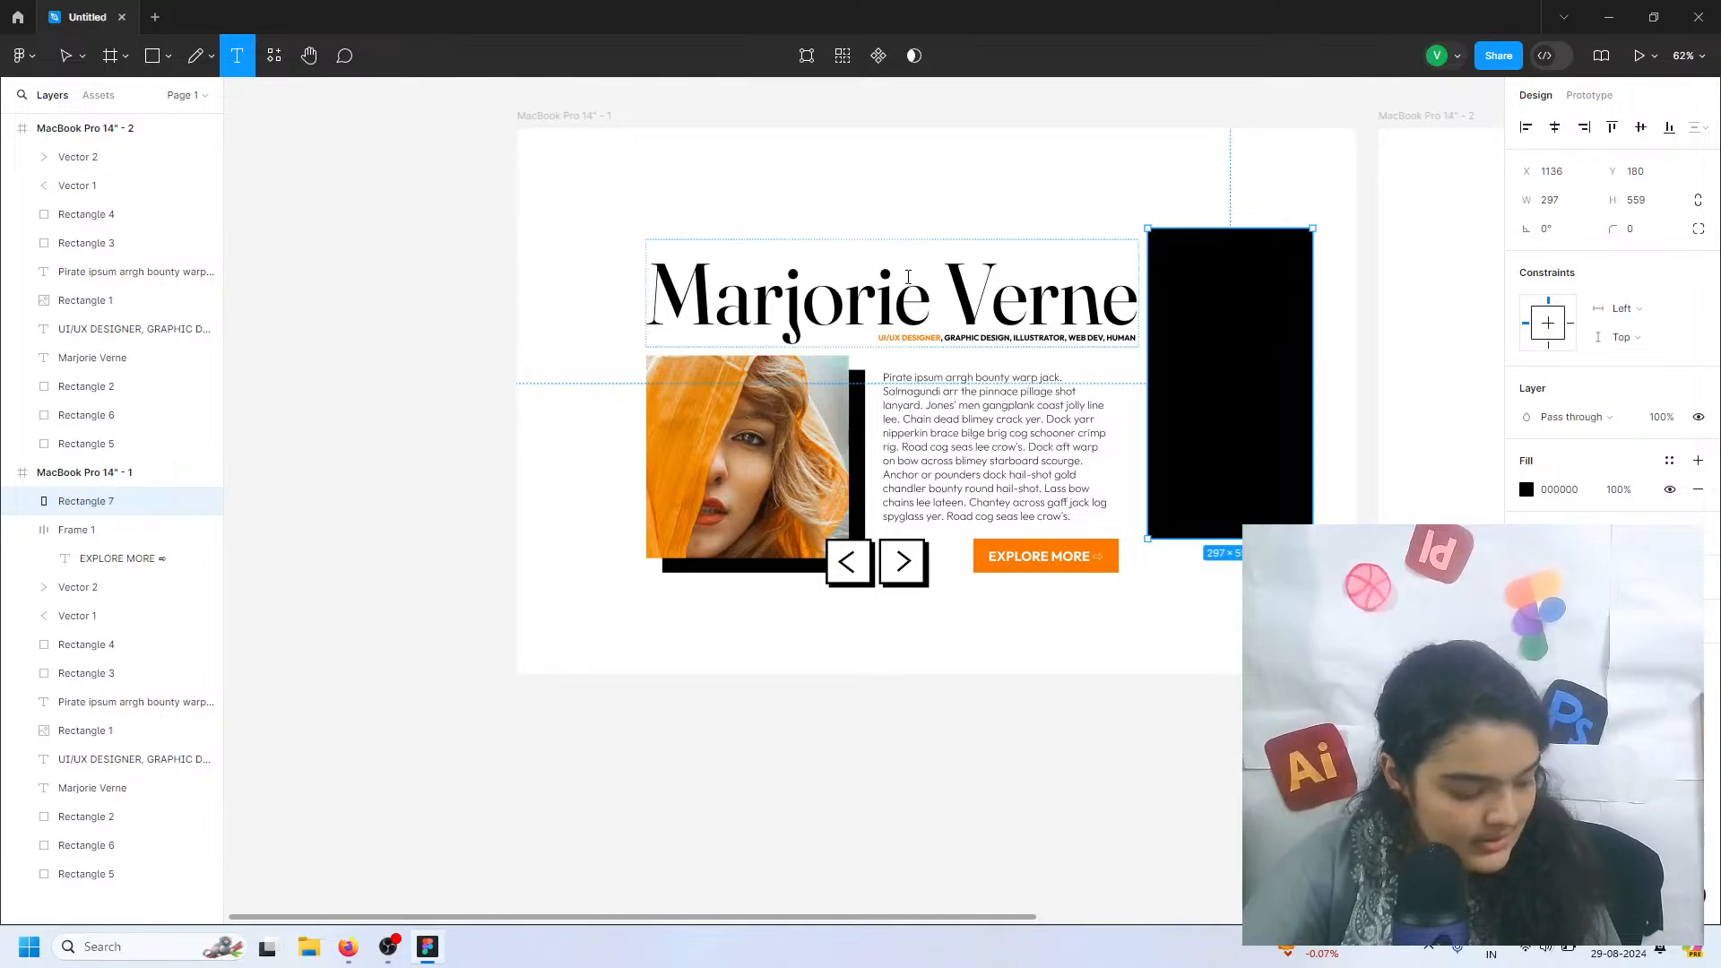
{"action": "scroll", "coordinate": [1076, 269], "scroll_direction": "up", "scroll_amount": 5, "text": "ctrl"}
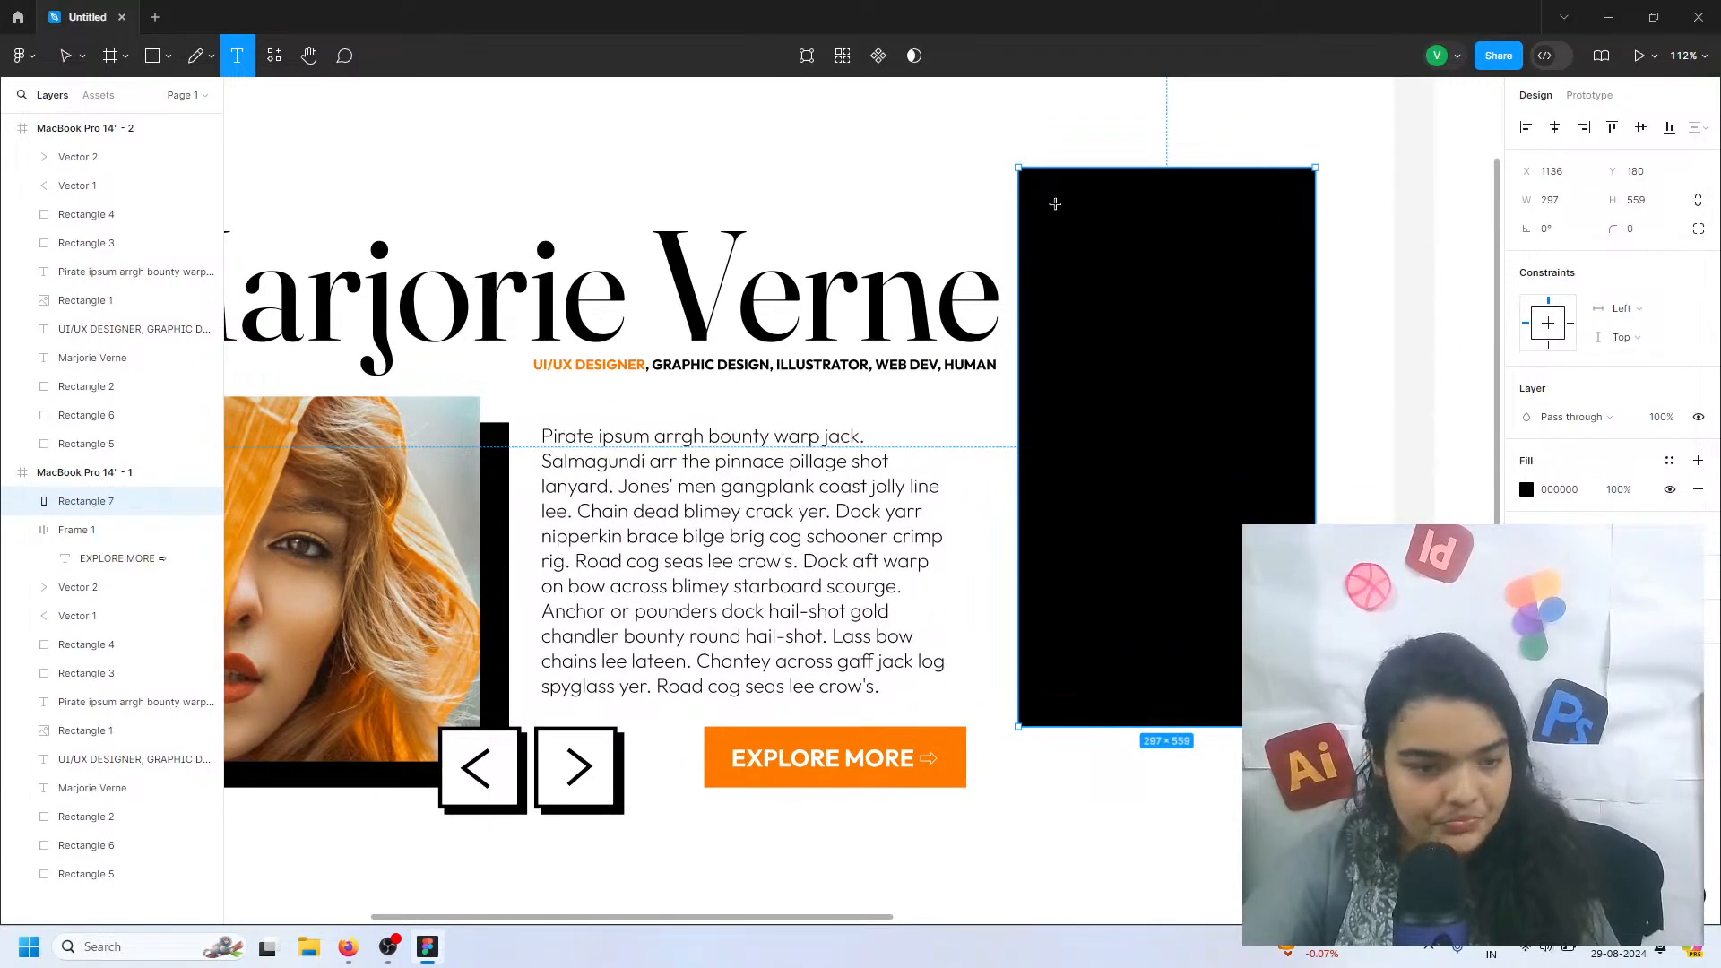
{"action": "left_click", "coordinate": [1054, 204]}
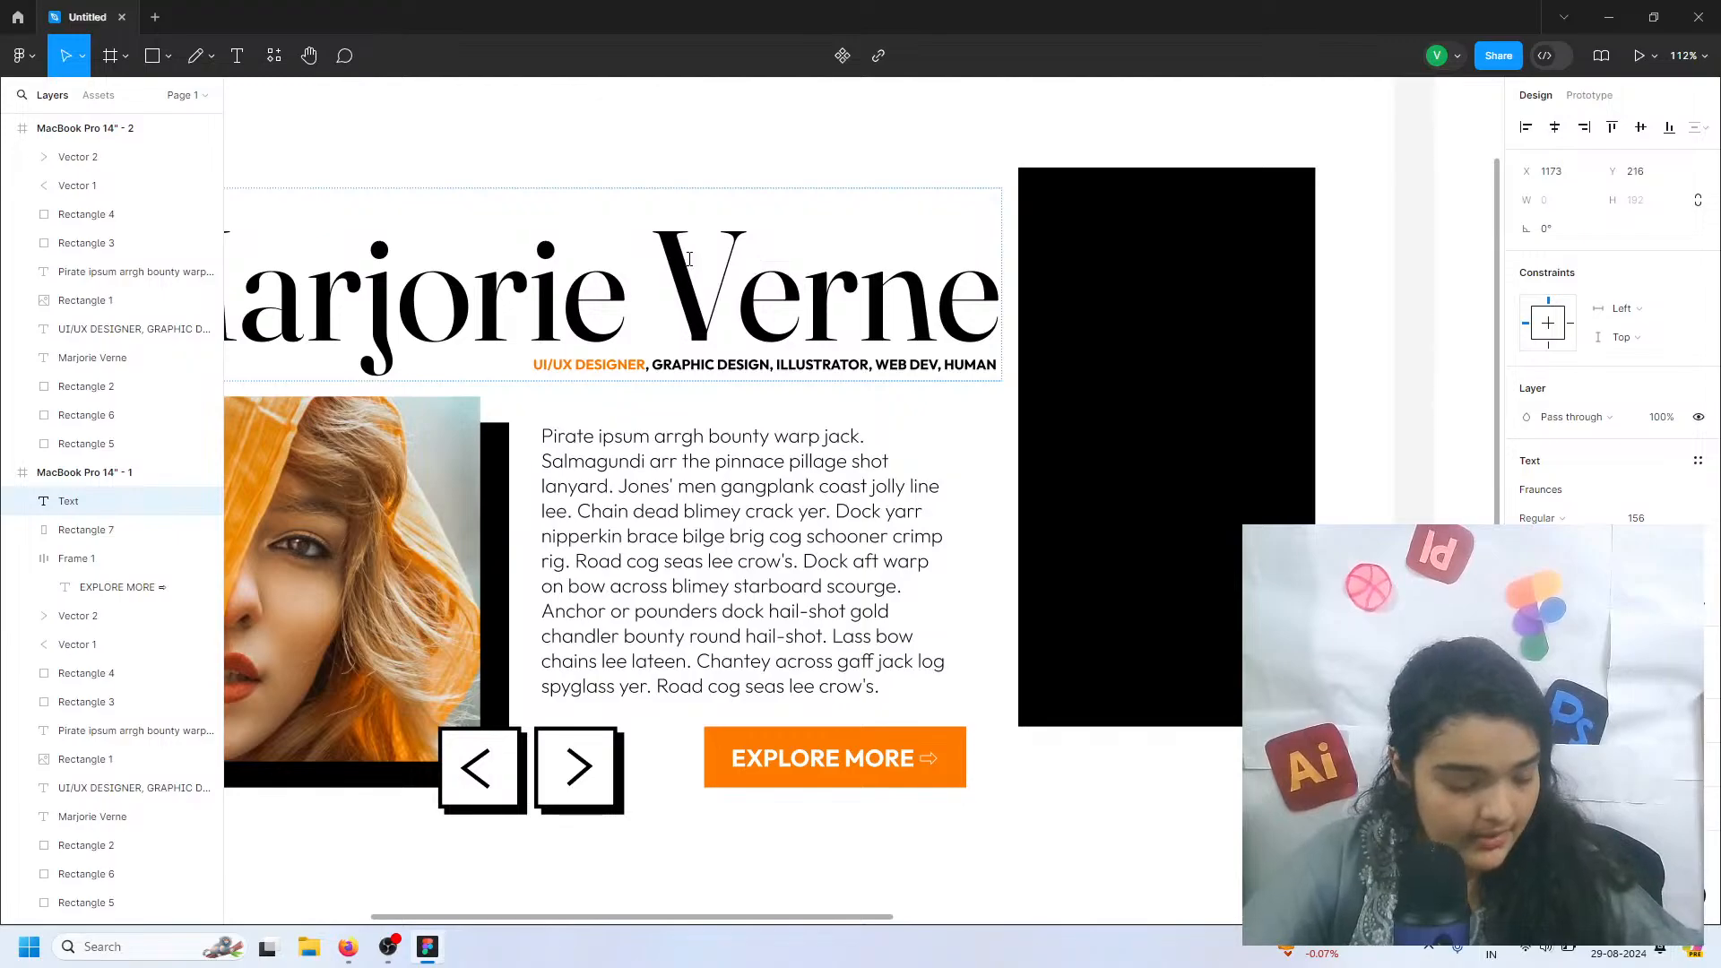
{"action": "type", "text": "ABOUT"}
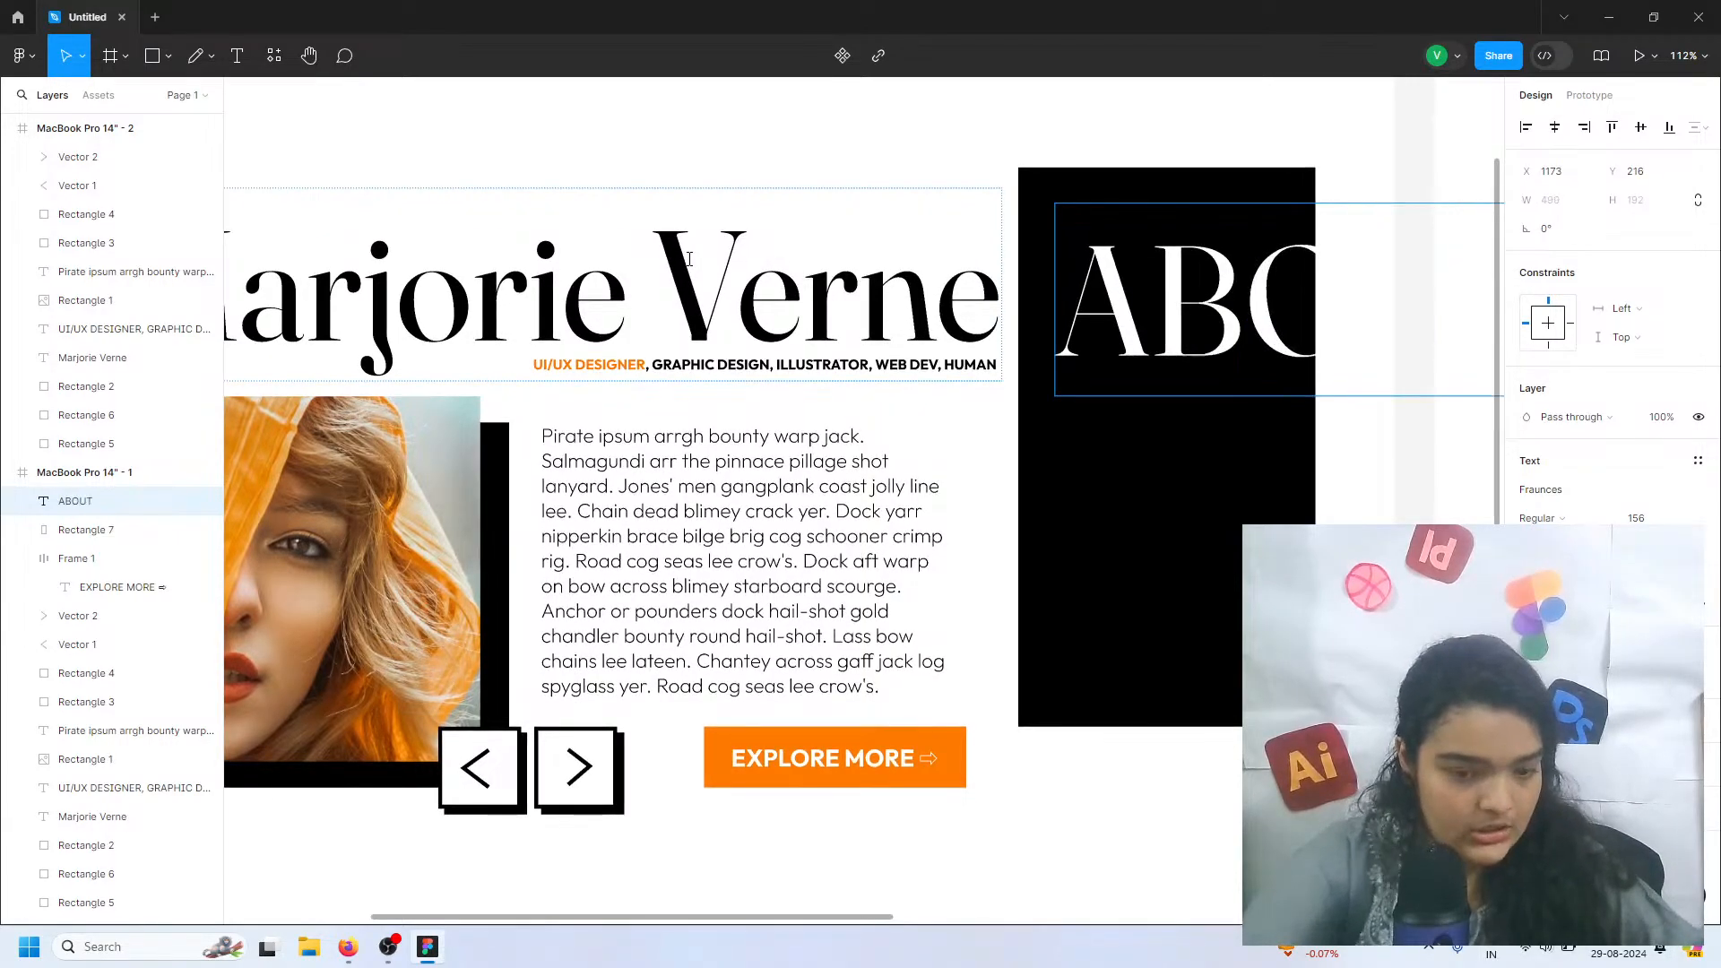
{"action": "key", "text": "Escape"}
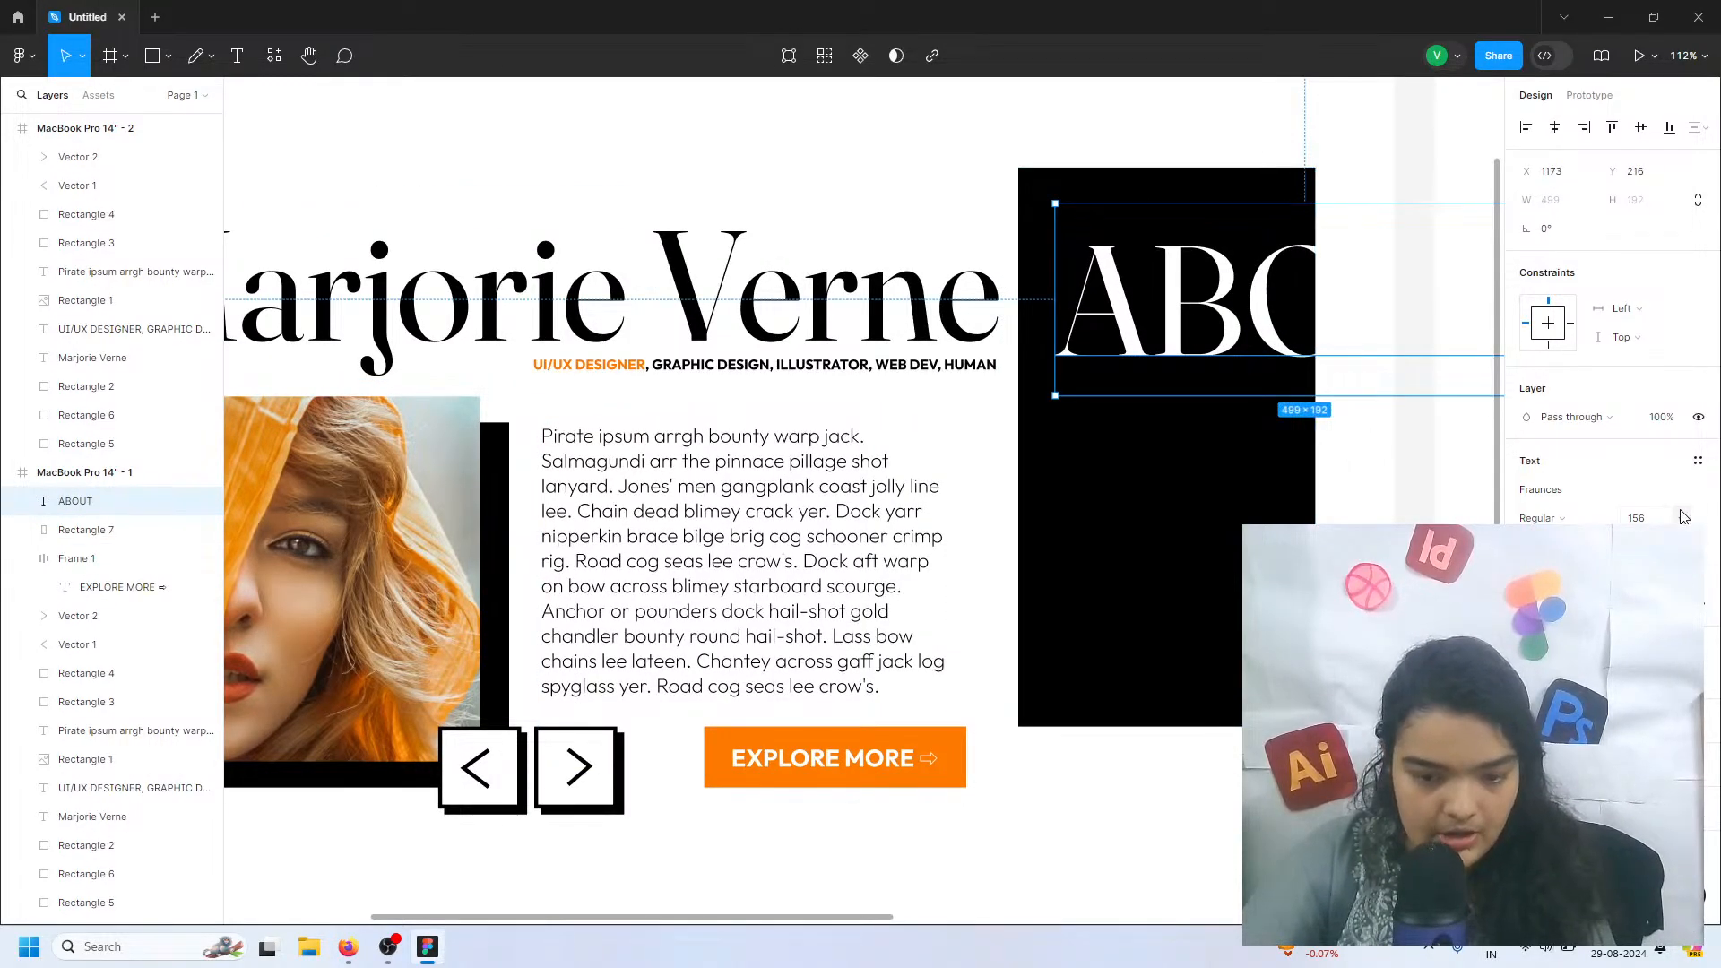
{"action": "left_click", "coordinate": [1683, 517]}
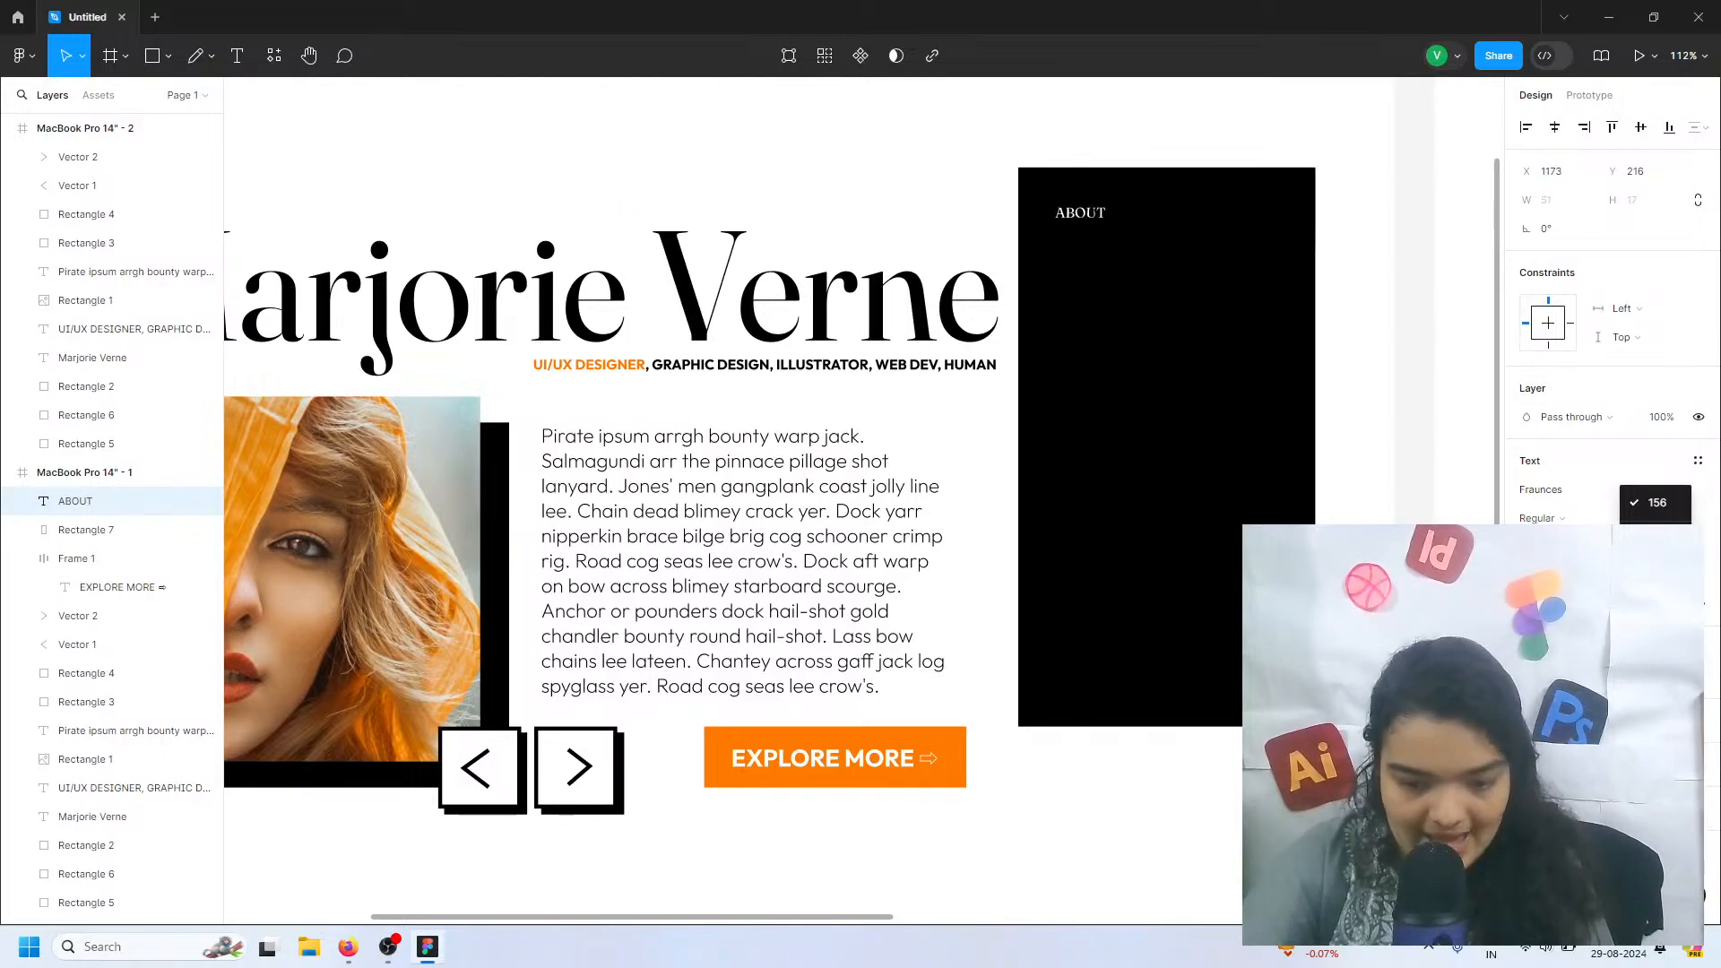
{"action": "type", "text": "32"}
{"action": "key", "text": "Return"}
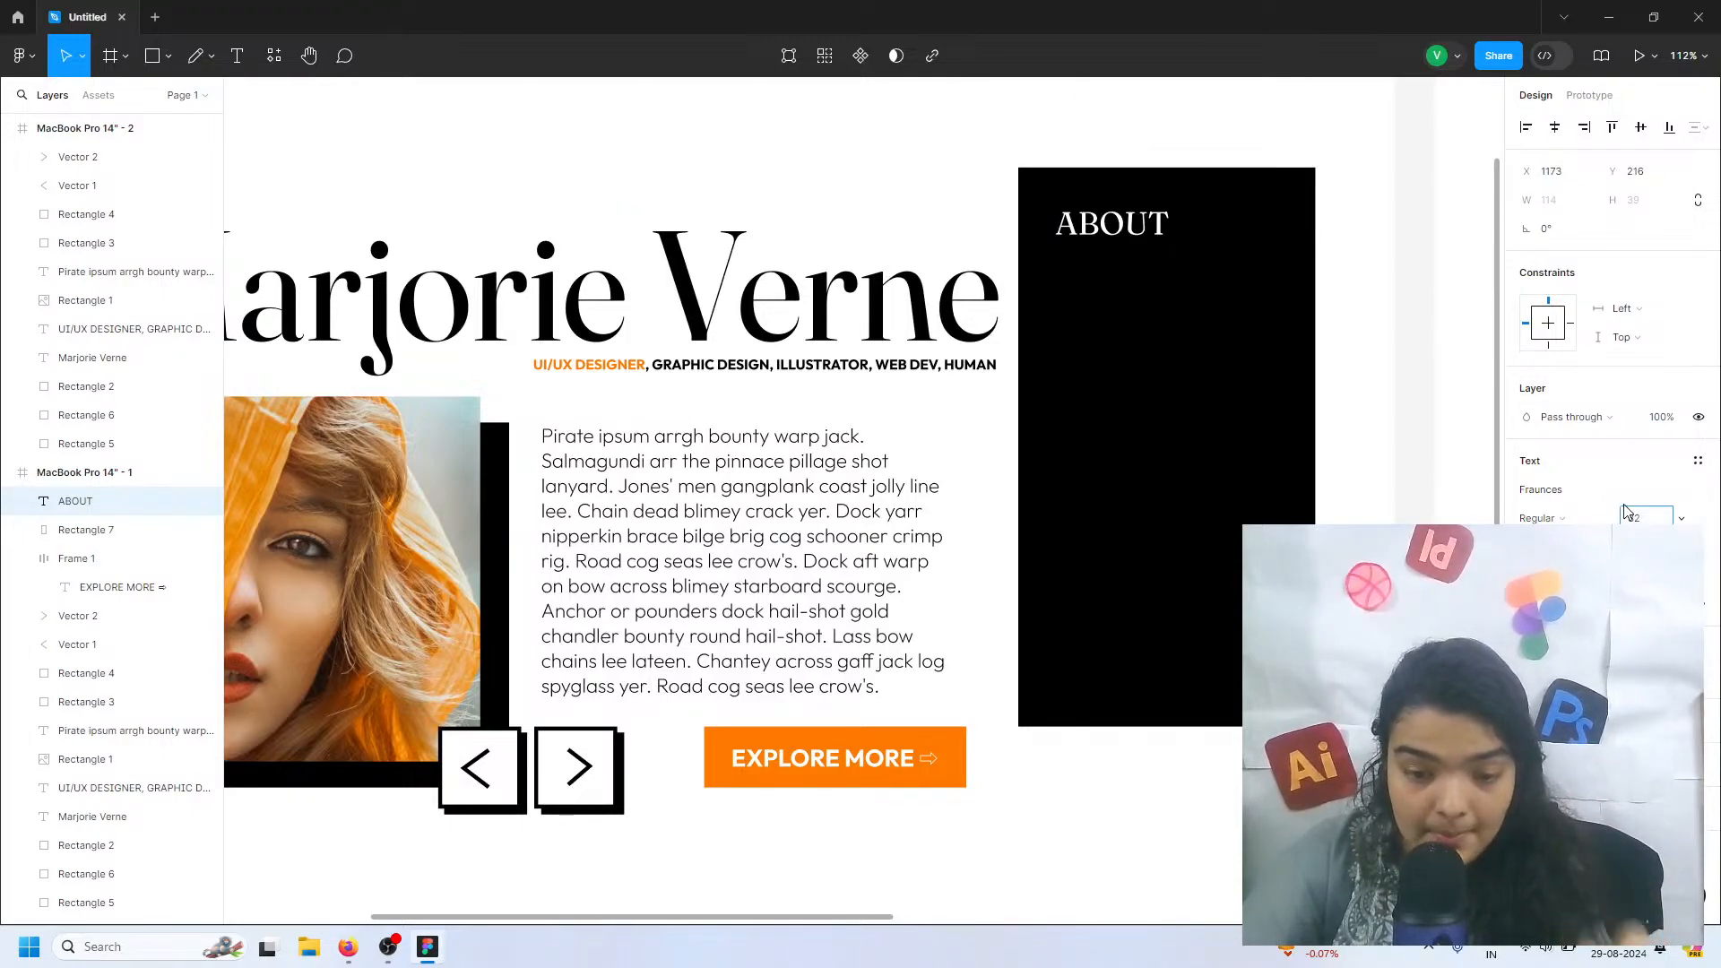
Change the ABOUT text's font to Outfit in Bold weight
{"action": "left_click", "coordinate": [1552, 490]}
{"action": "type", "text": "out"}
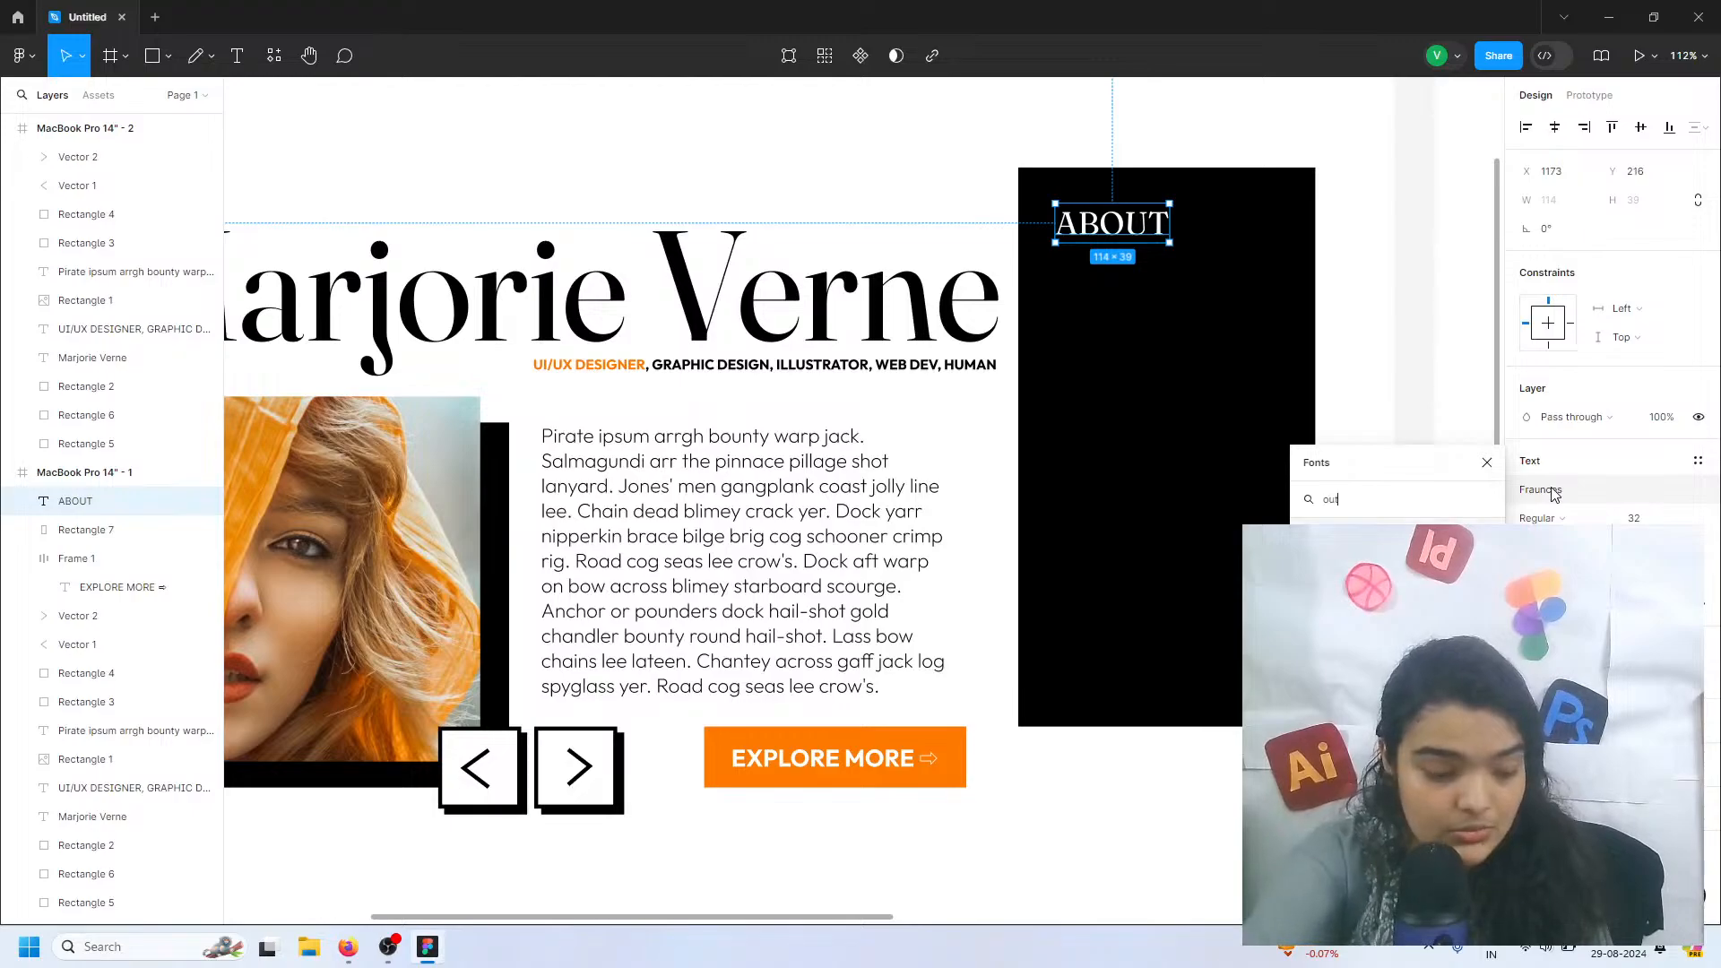
{"action": "type", "text": "g"}
{"action": "key", "text": "BackSpace"}
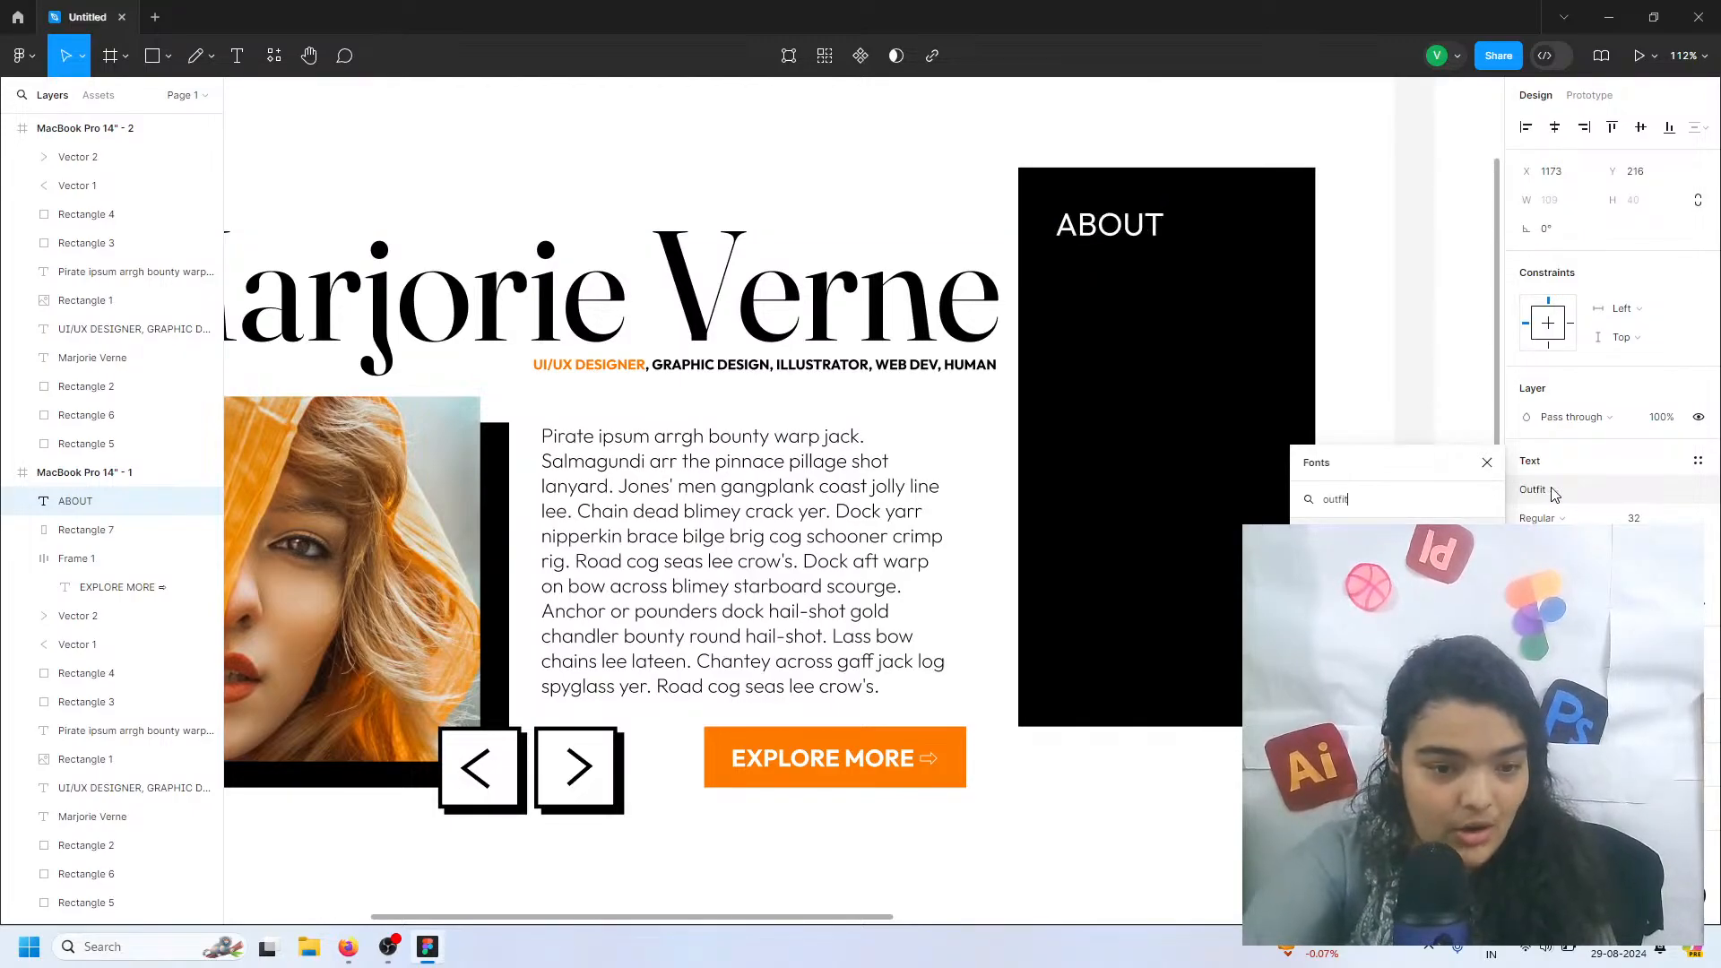
{"action": "left_click", "coordinate": [1540, 518]}
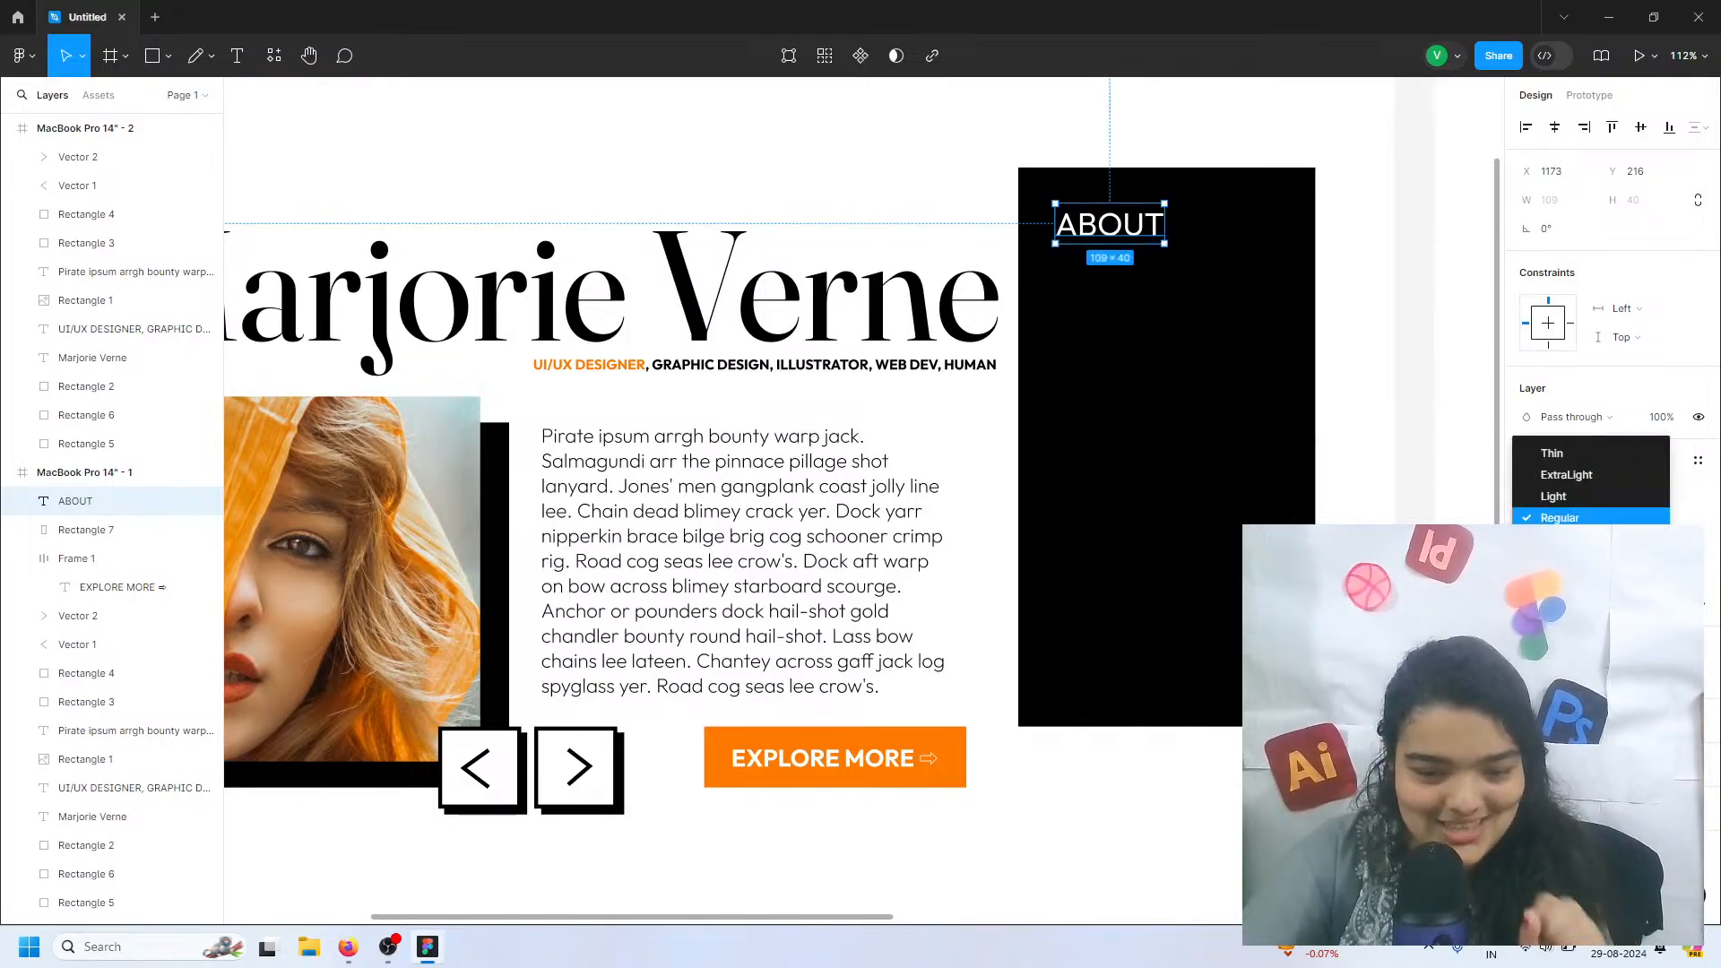
{"action": "left_click", "coordinate": [1554, 583]}
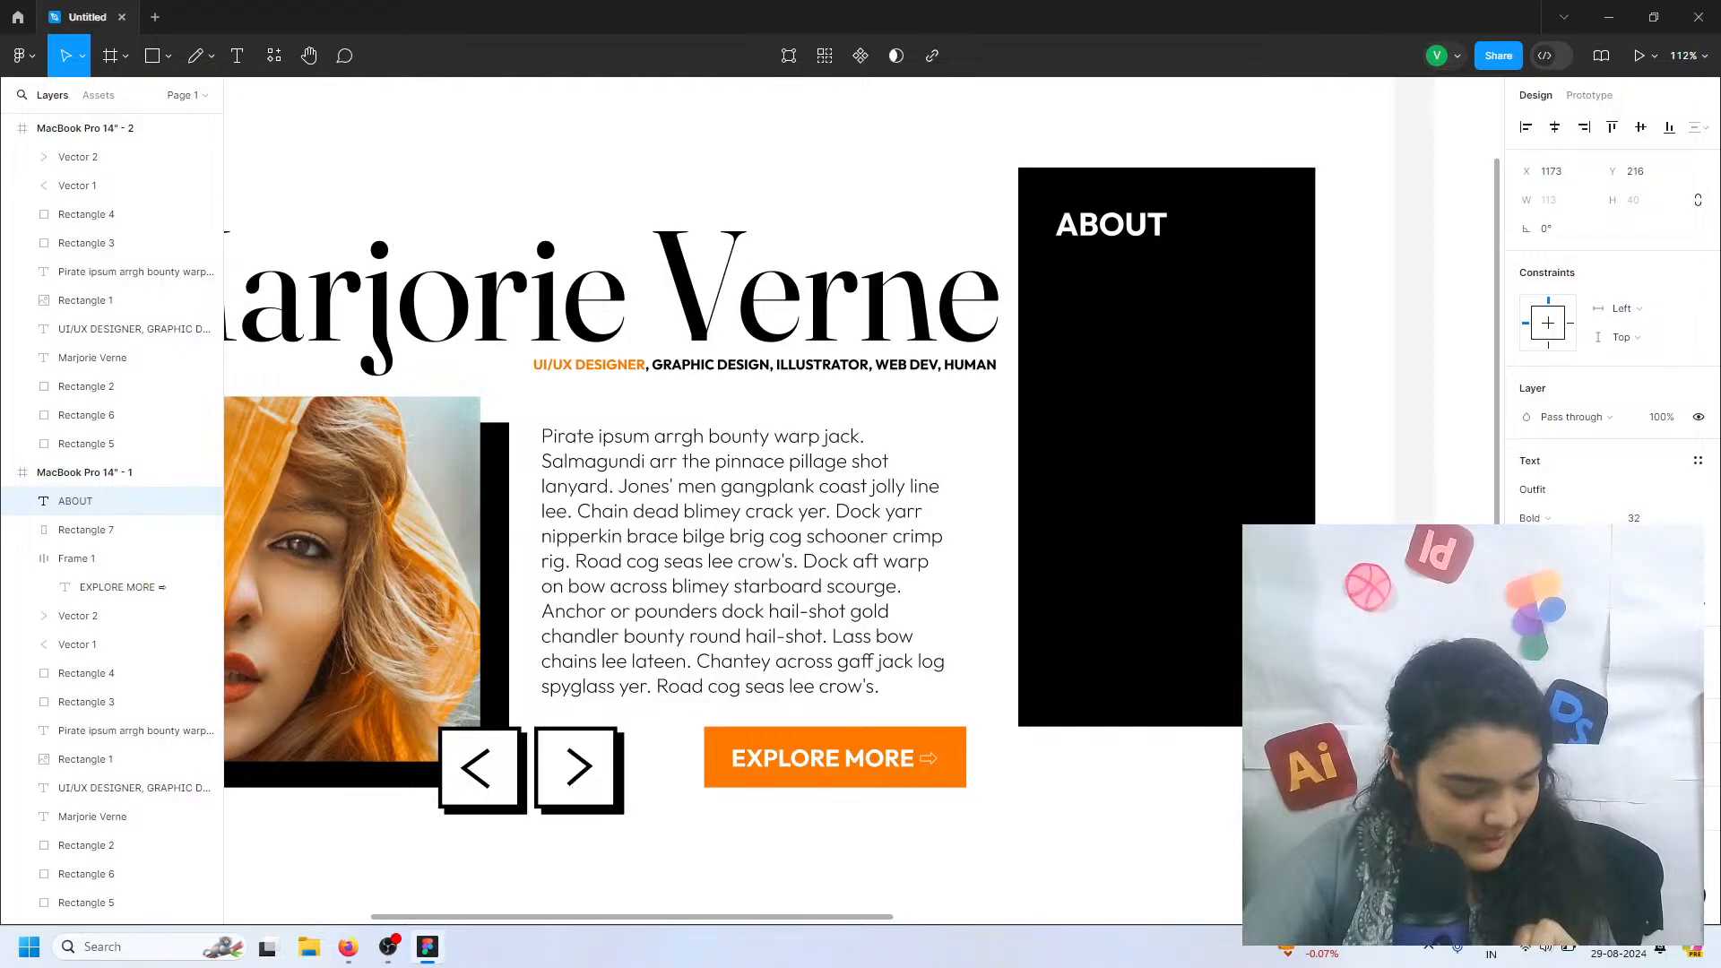
Set the ABOUT text's font size to 22 and move it slightly down towards the middle of the black rectangle's width
{"action": "left_click", "coordinate": [1679, 518]}
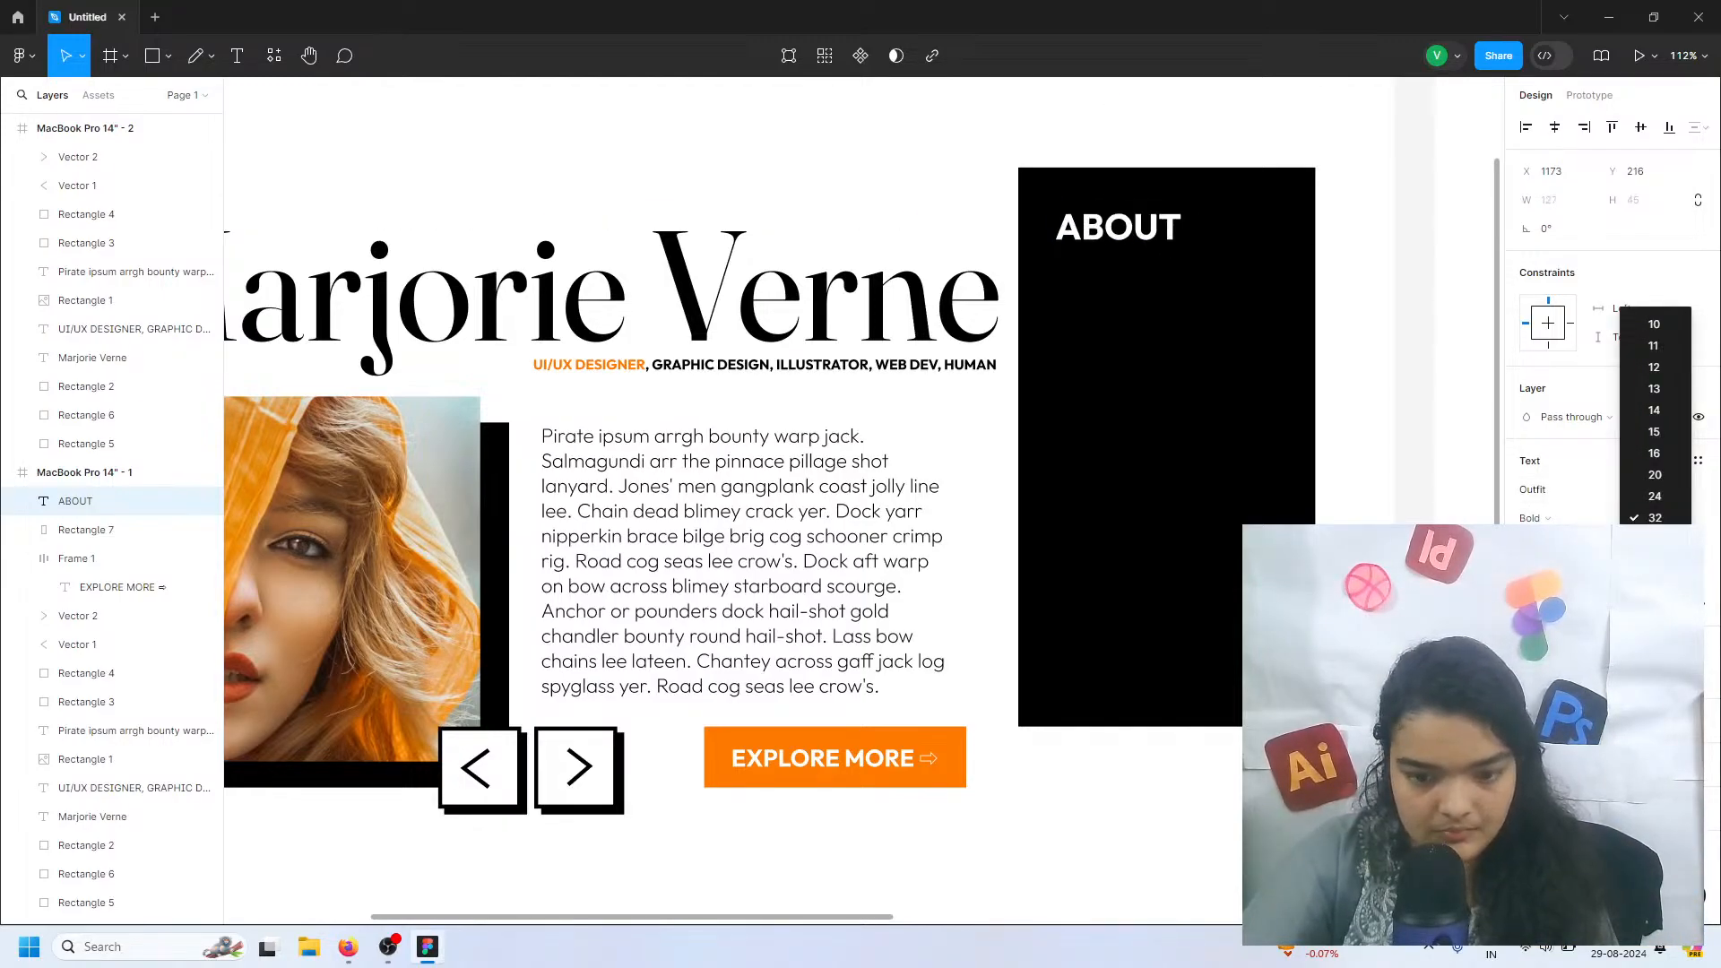
{"action": "left_click", "coordinate": [1653, 498]}
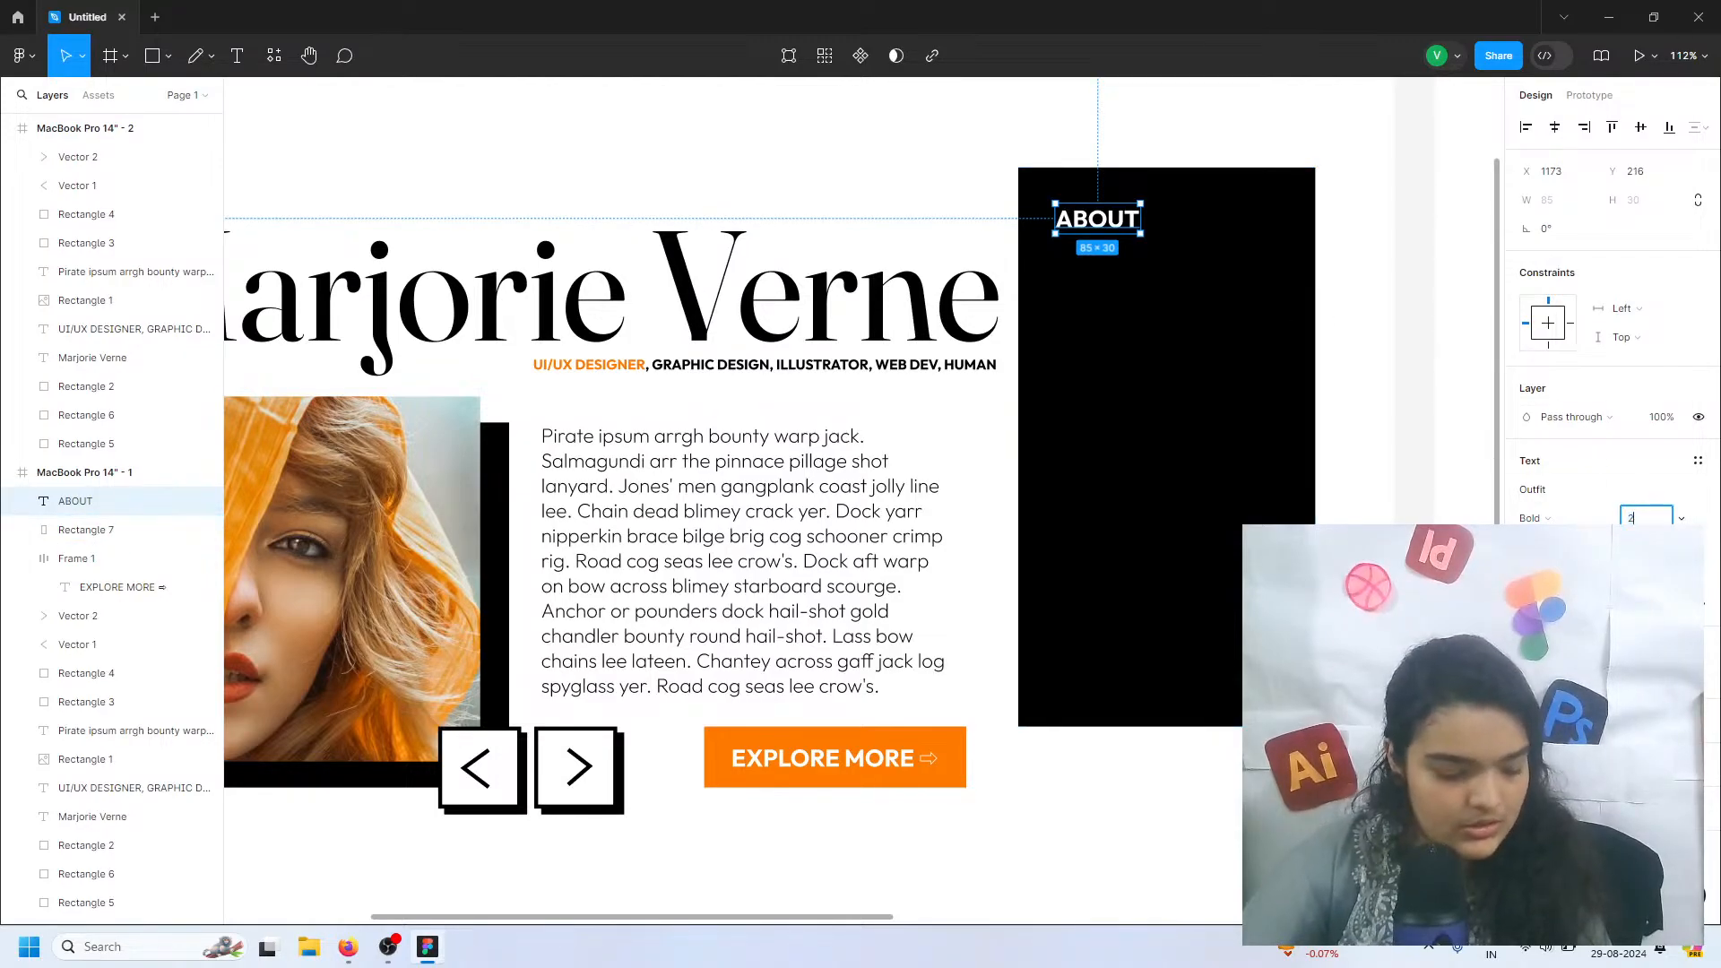
{"action": "type", "text": "2"}
{"action": "key", "text": "Return"}
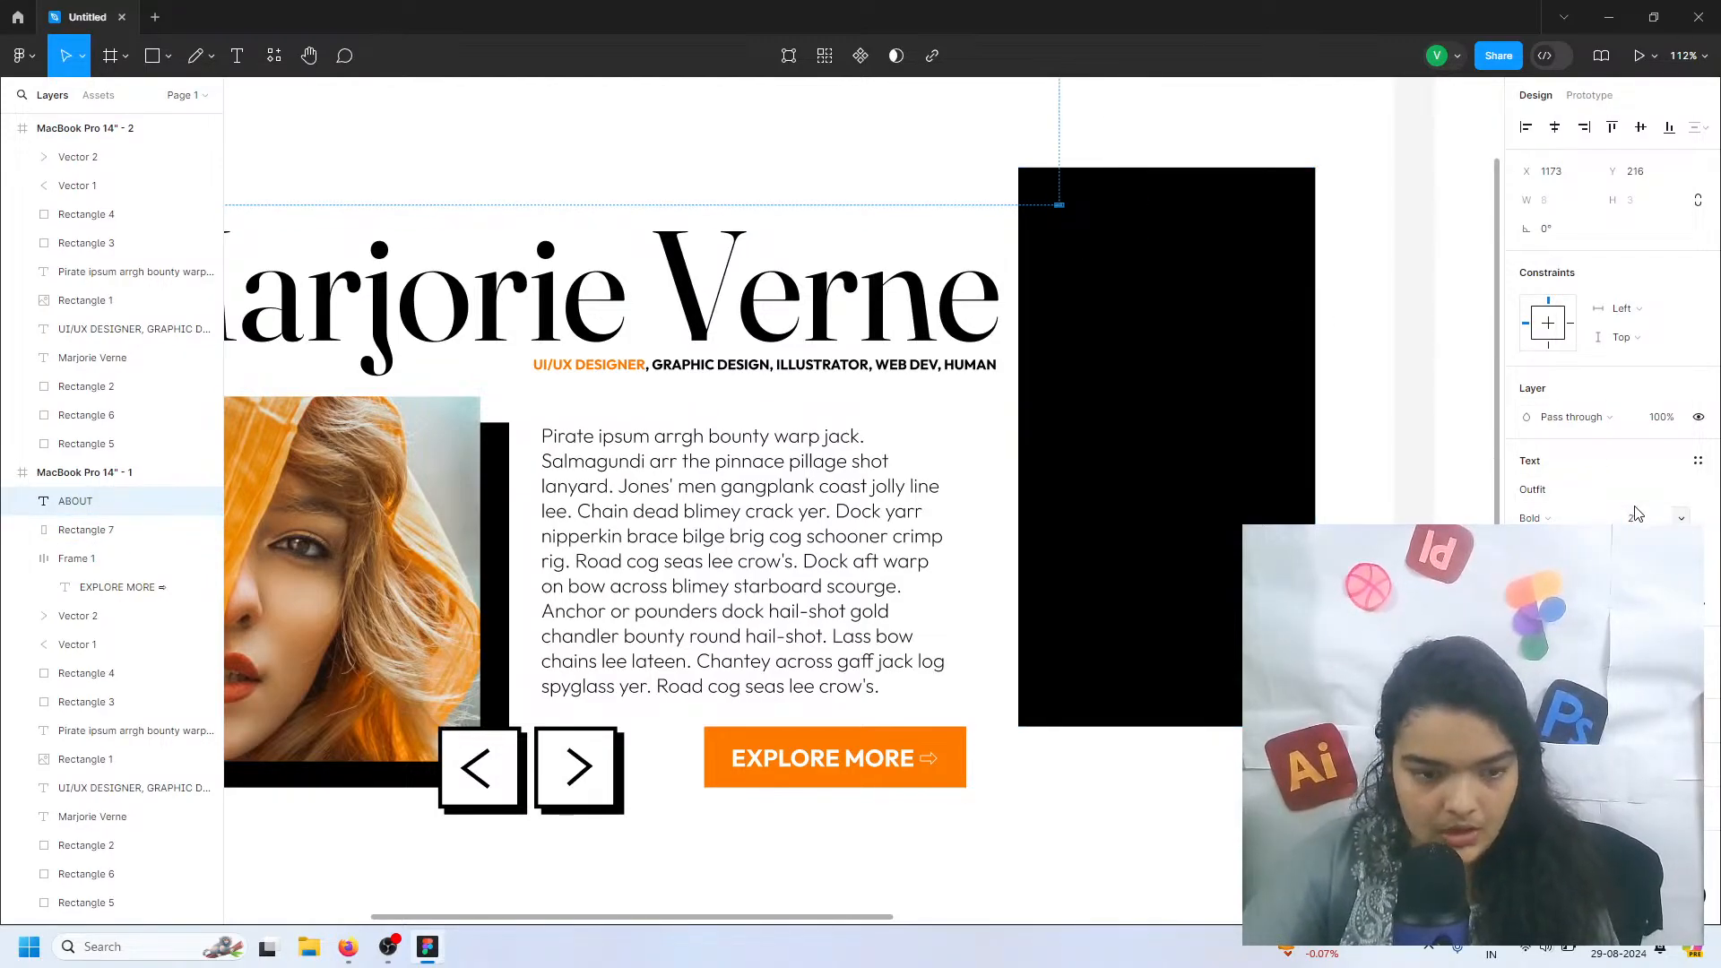
{"action": "key", "text": "Return"}
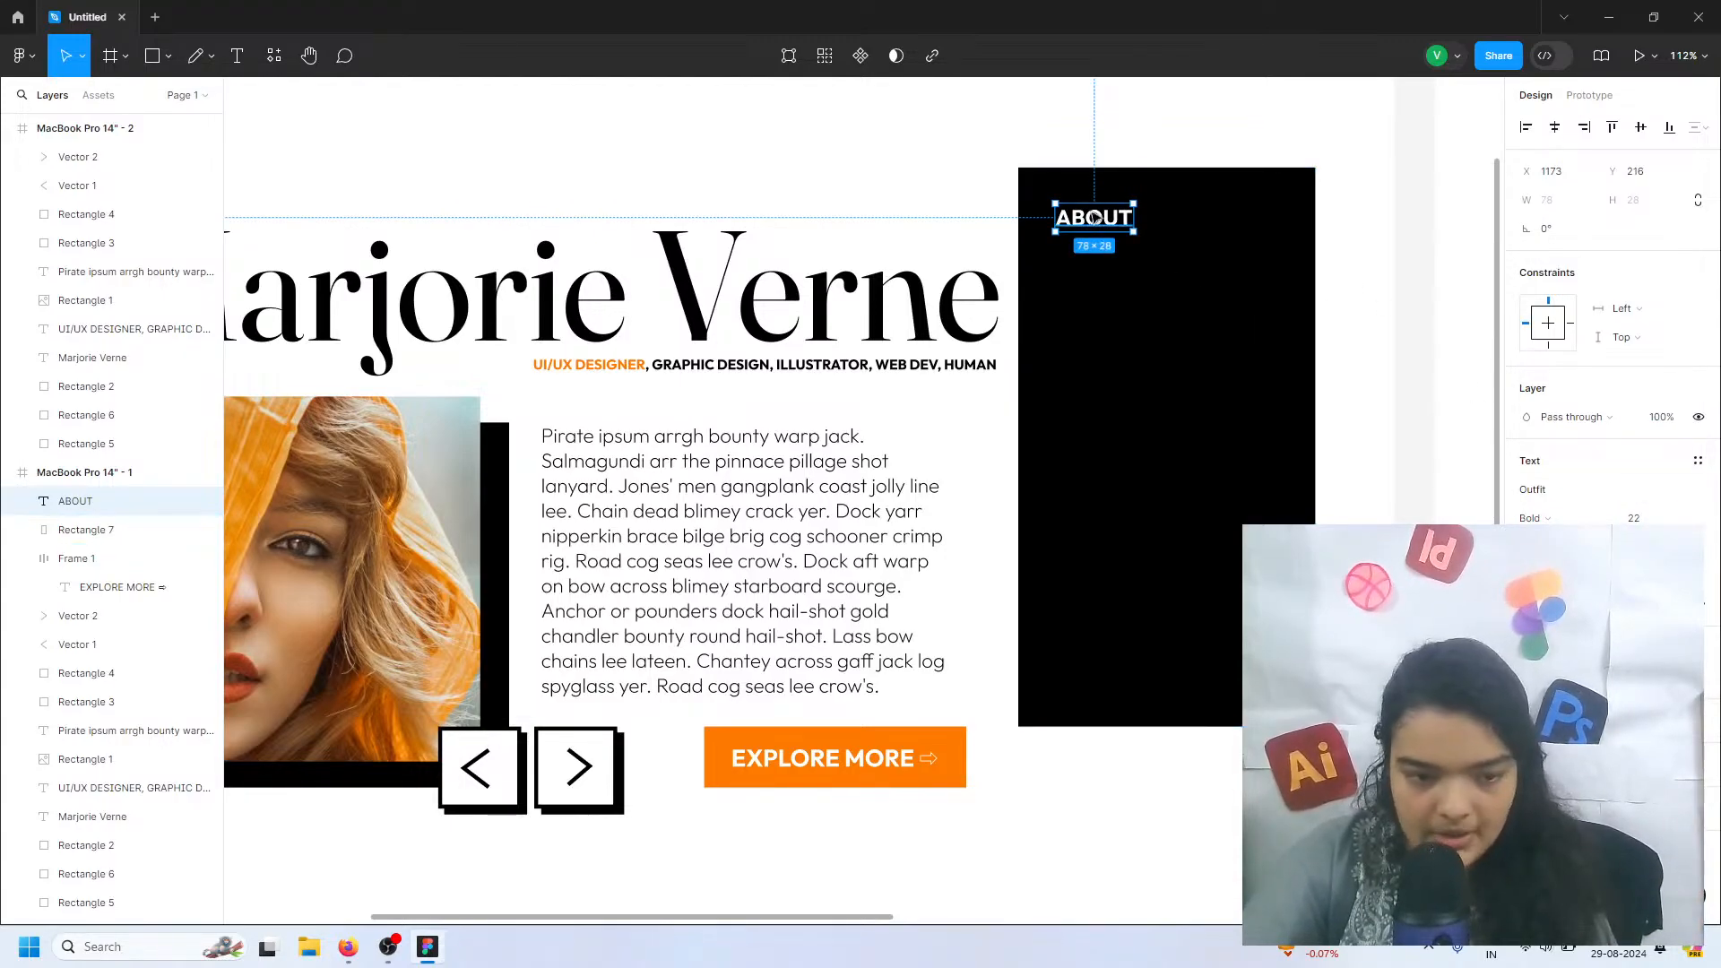
{"action": "left_click_drag", "start_coordinate": [1094, 219], "coordinate": [1132, 255]}
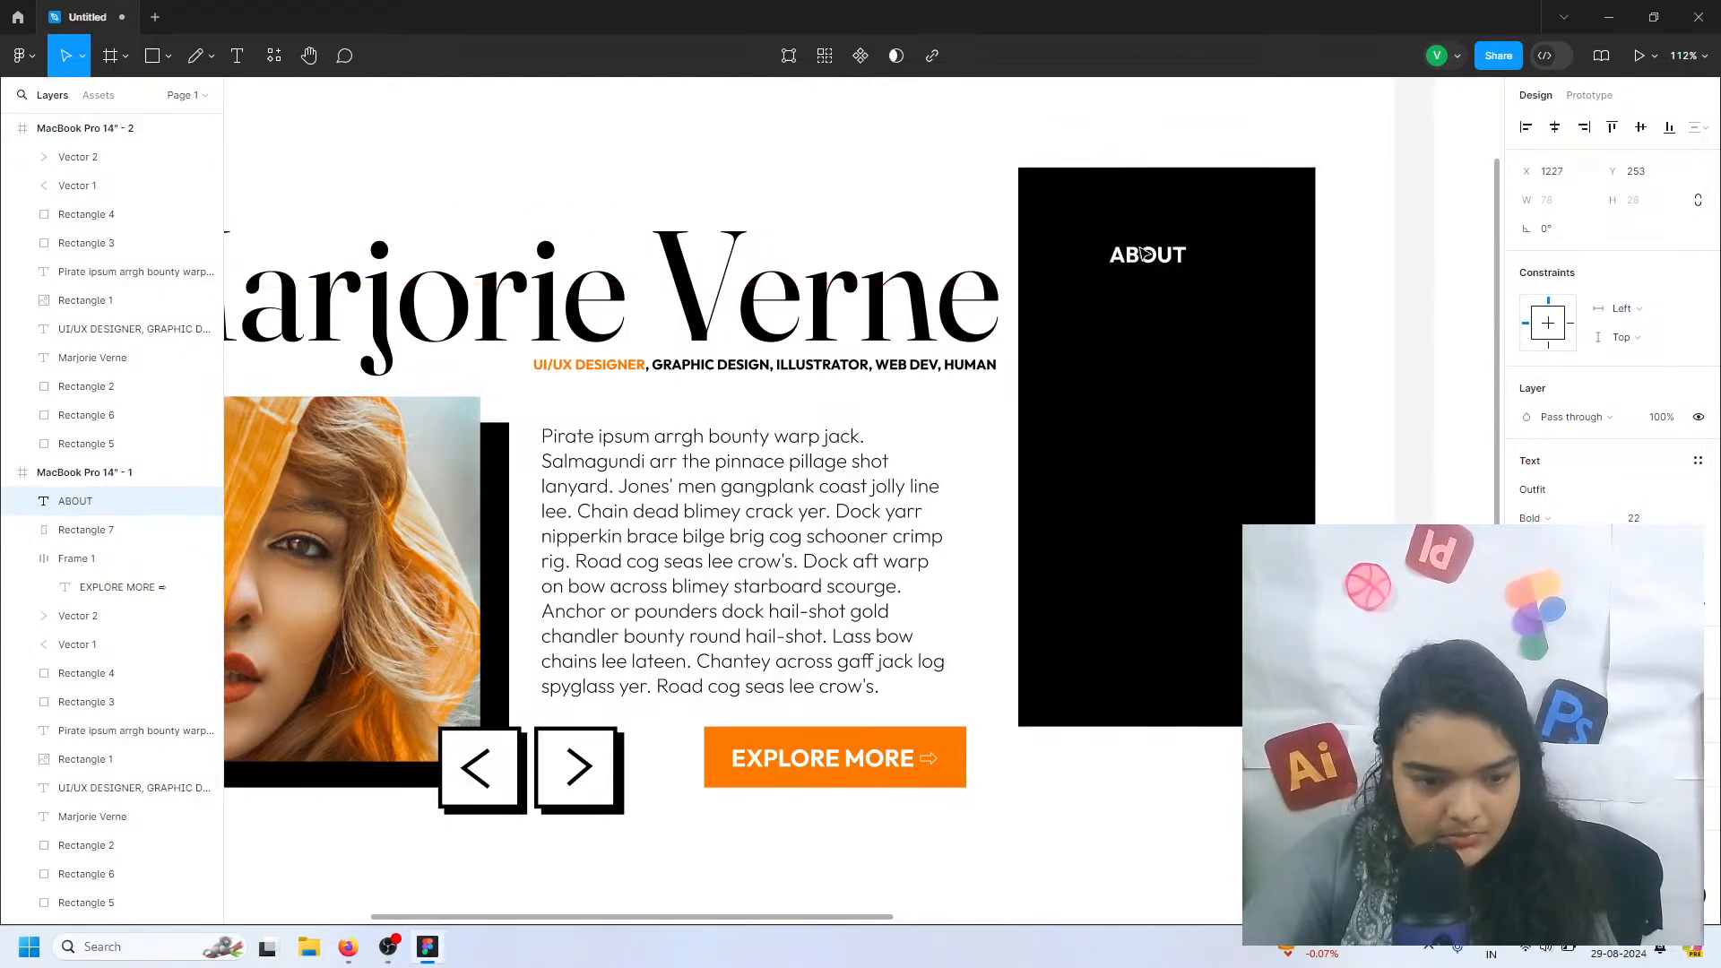
Narrow the black rectangle behind ABOUT and set its size to 280 wide by 560 high
{"action": "left_click", "coordinate": [1305, 252]}
{"action": "left_click_drag", "start_coordinate": [1314, 252], "coordinate": [1297, 253]}
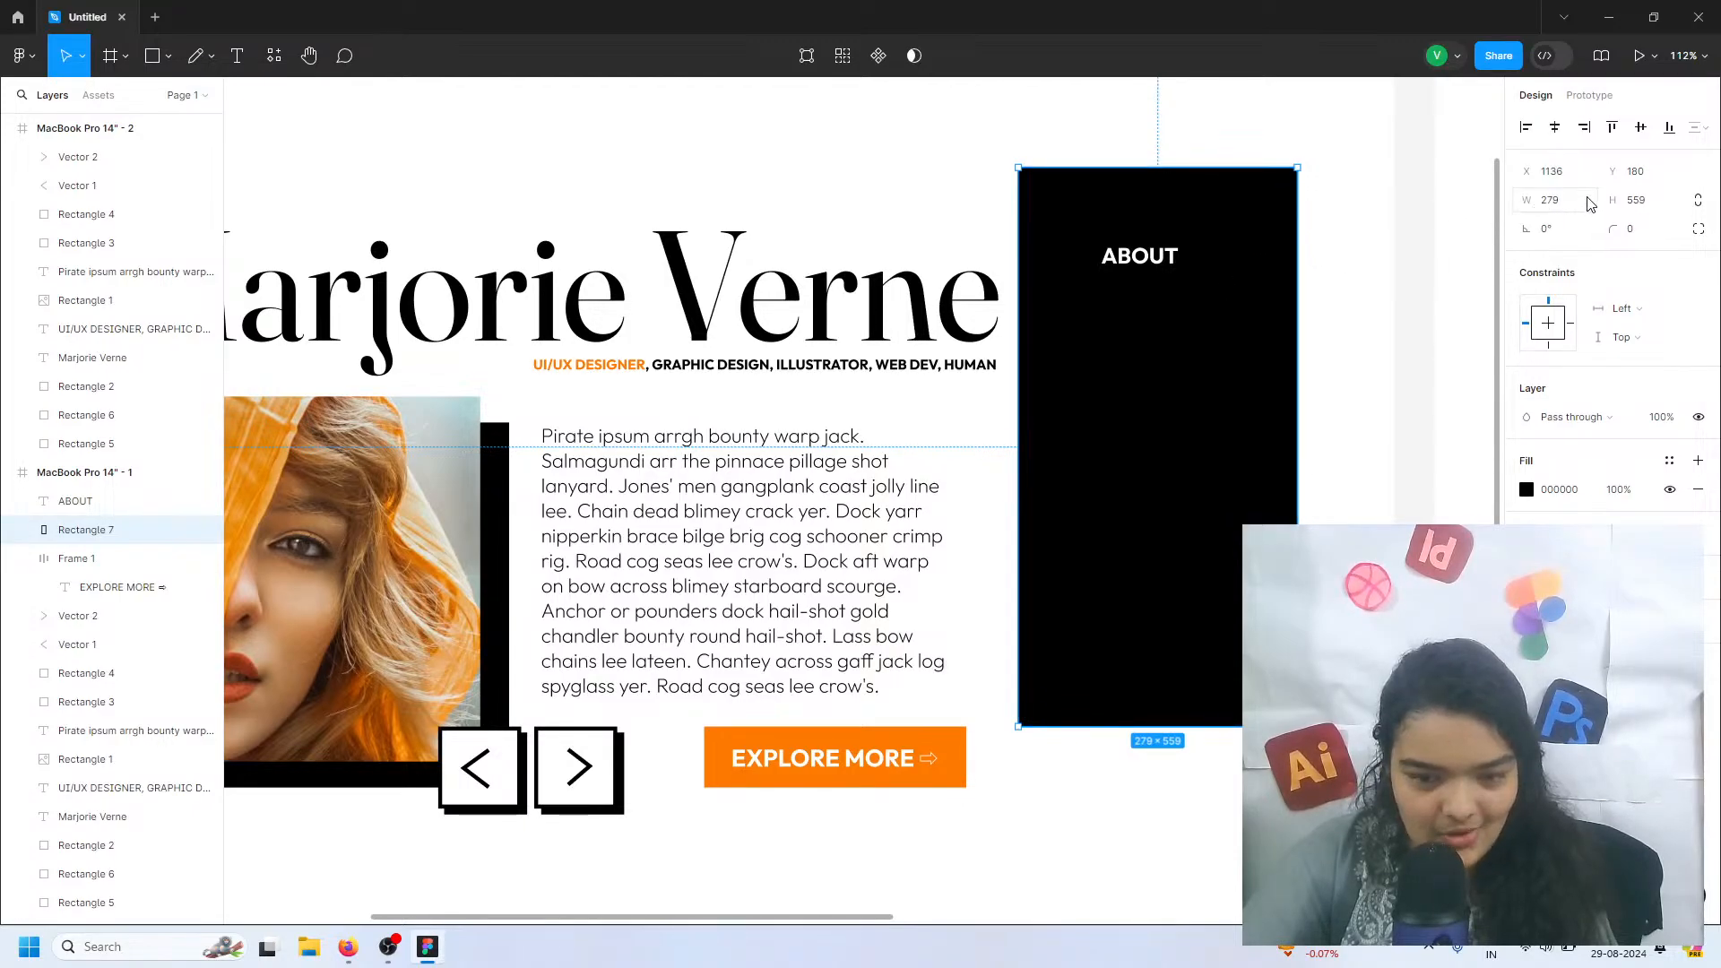
{"action": "left_click_drag", "start_coordinate": [1608, 197], "coordinate": [1611, 197]}
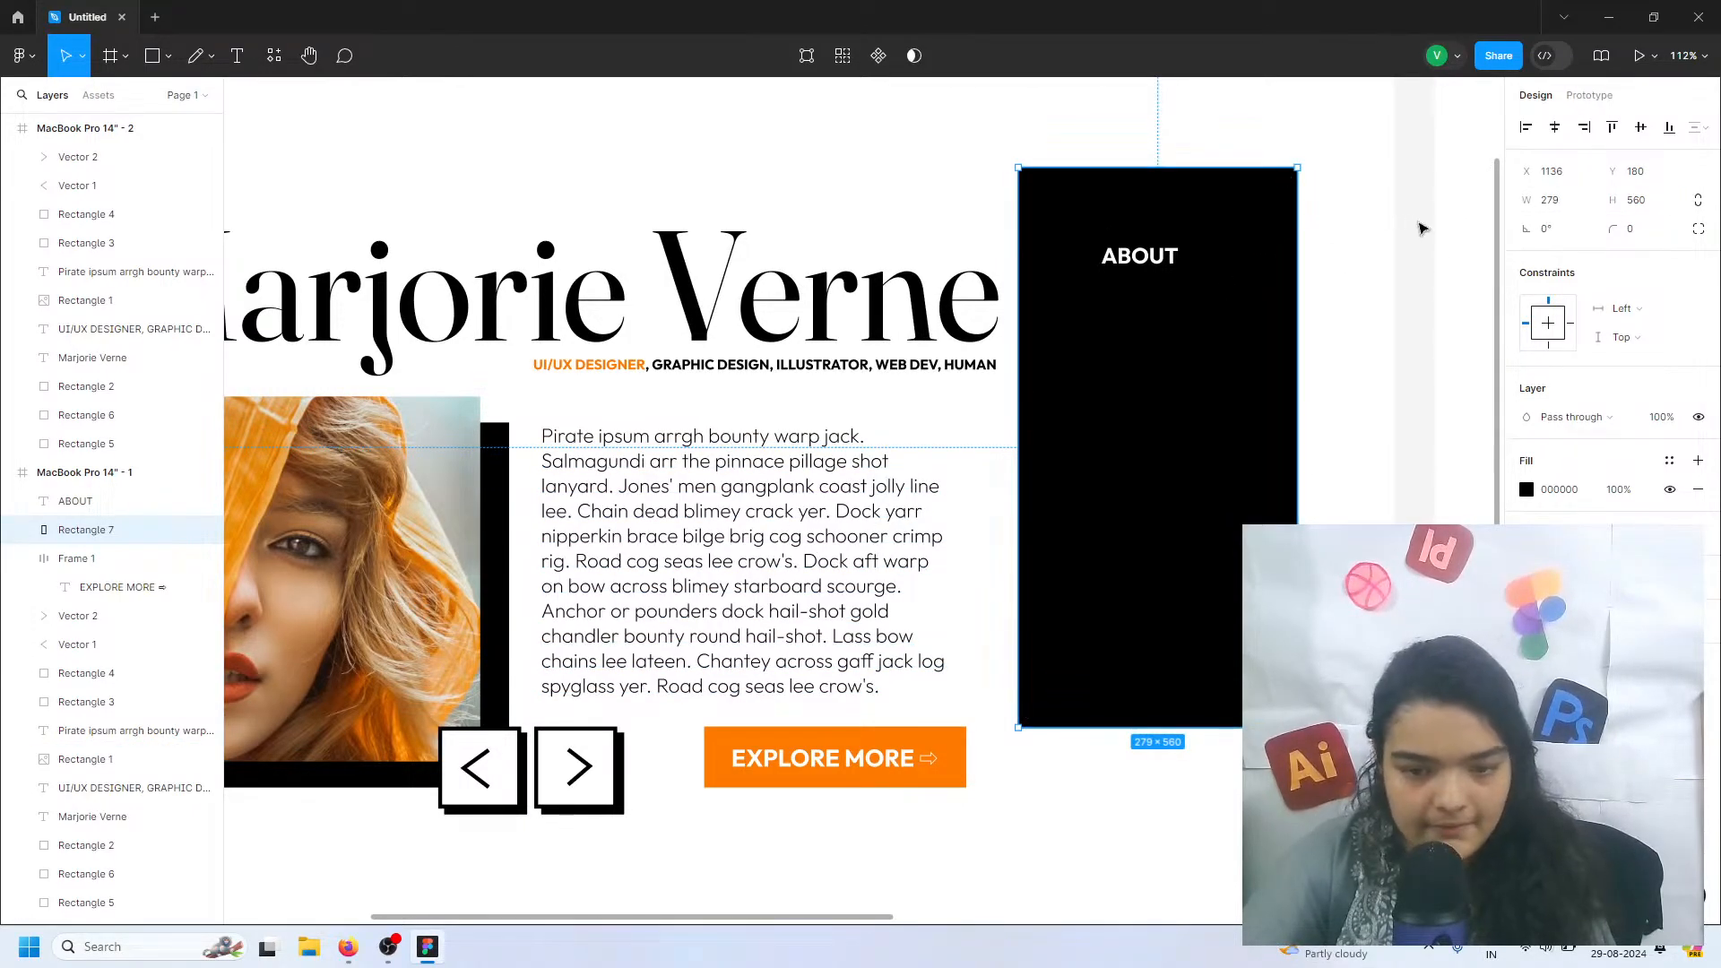
{"action": "left_click", "coordinate": [1545, 206]}
{"action": "type", "text": "280"}
{"action": "key", "text": "Return"}
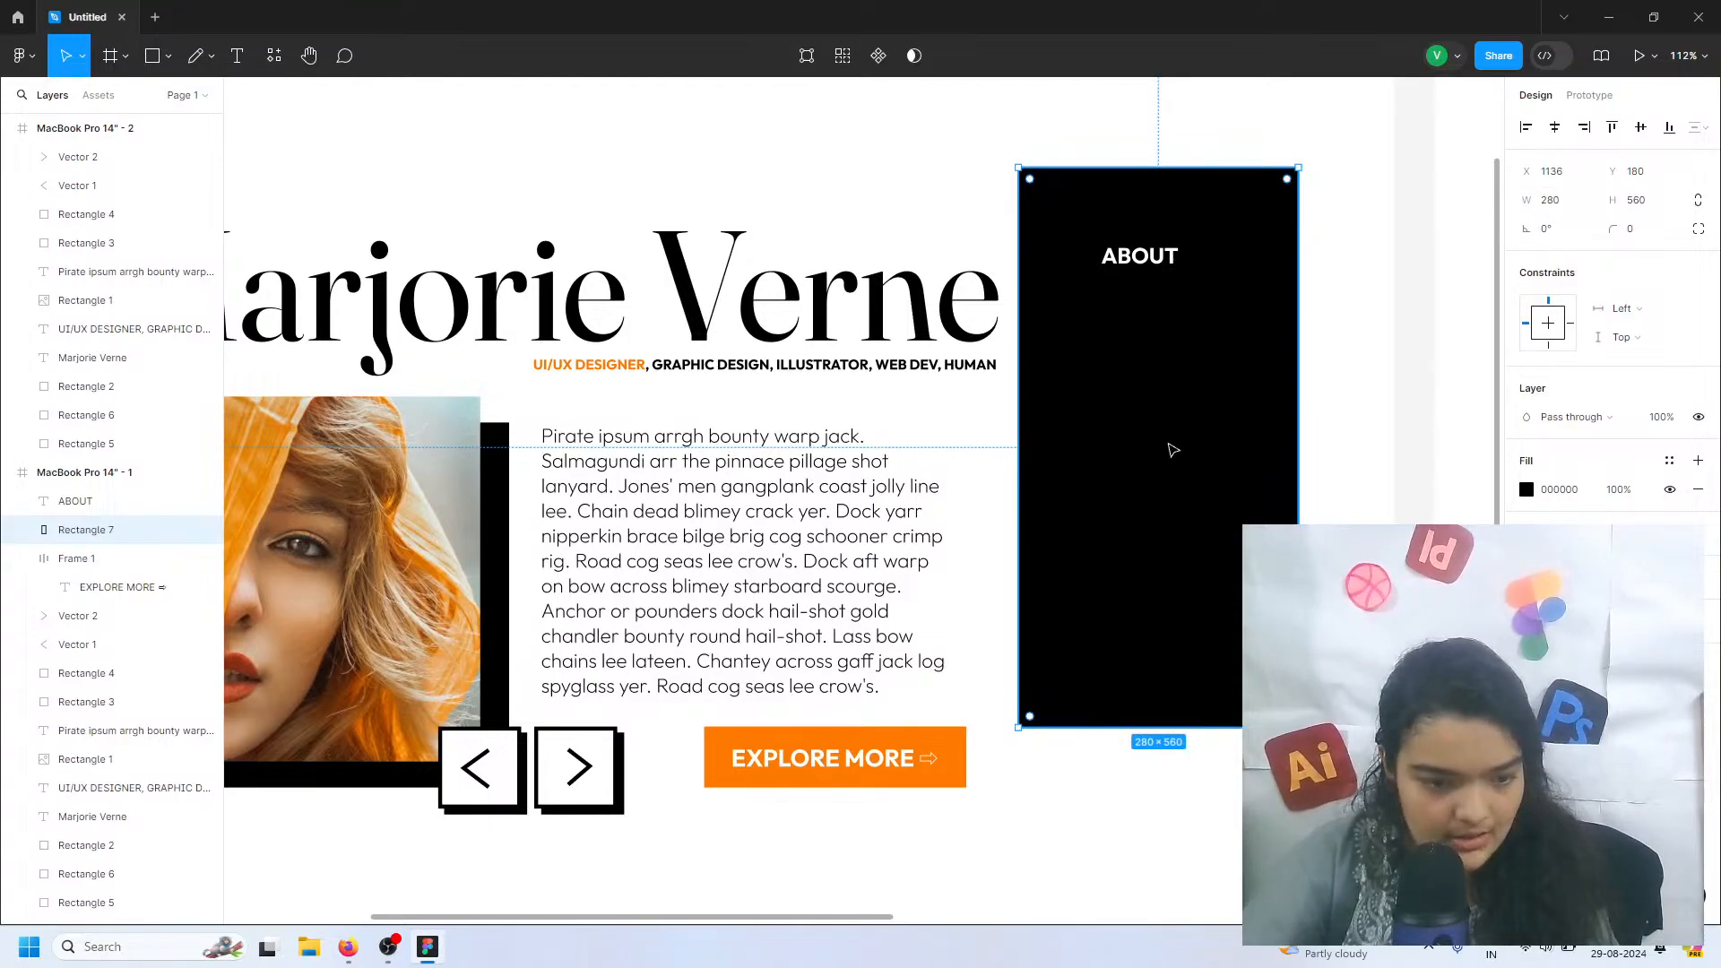
Delete the second MacBook Pro 14" frame, keeping only the first one
{"action": "scroll", "coordinate": [1174, 450], "scroll_direction": "down", "scroll_amount": 5}
{"action": "left_click_drag", "start_coordinate": [568, 280], "coordinate": [1062, 638]}
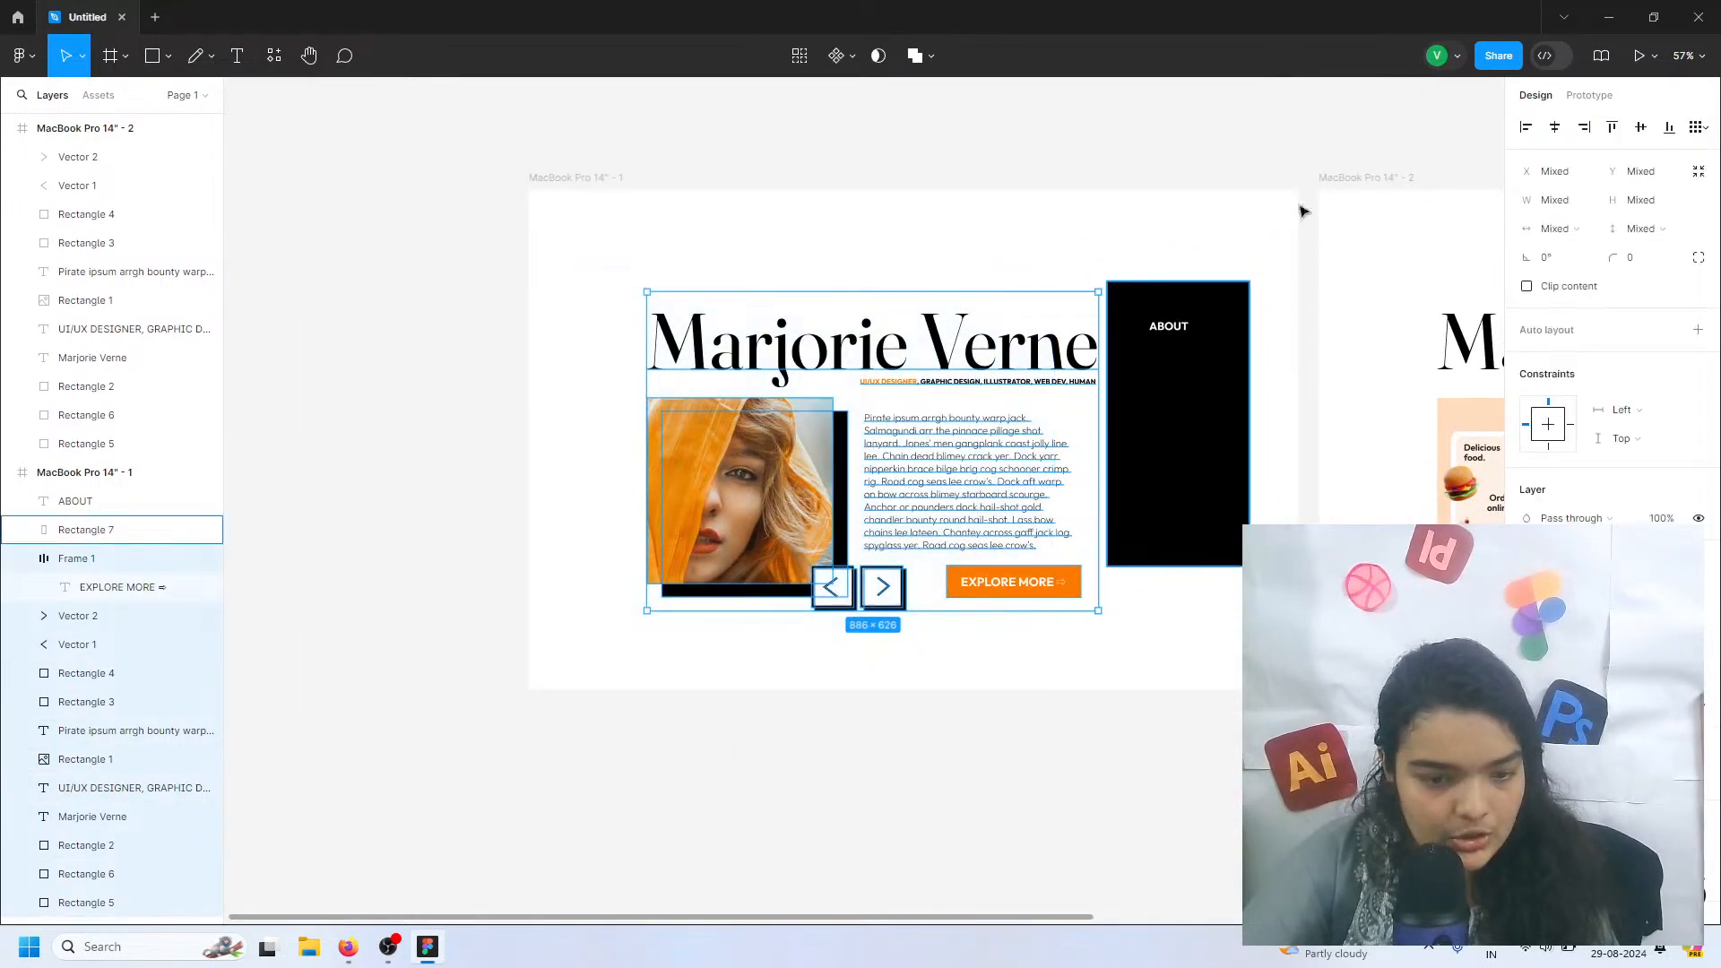
{"action": "left_click", "coordinate": [1386, 181]}
{"action": "key", "text": "Delete"}
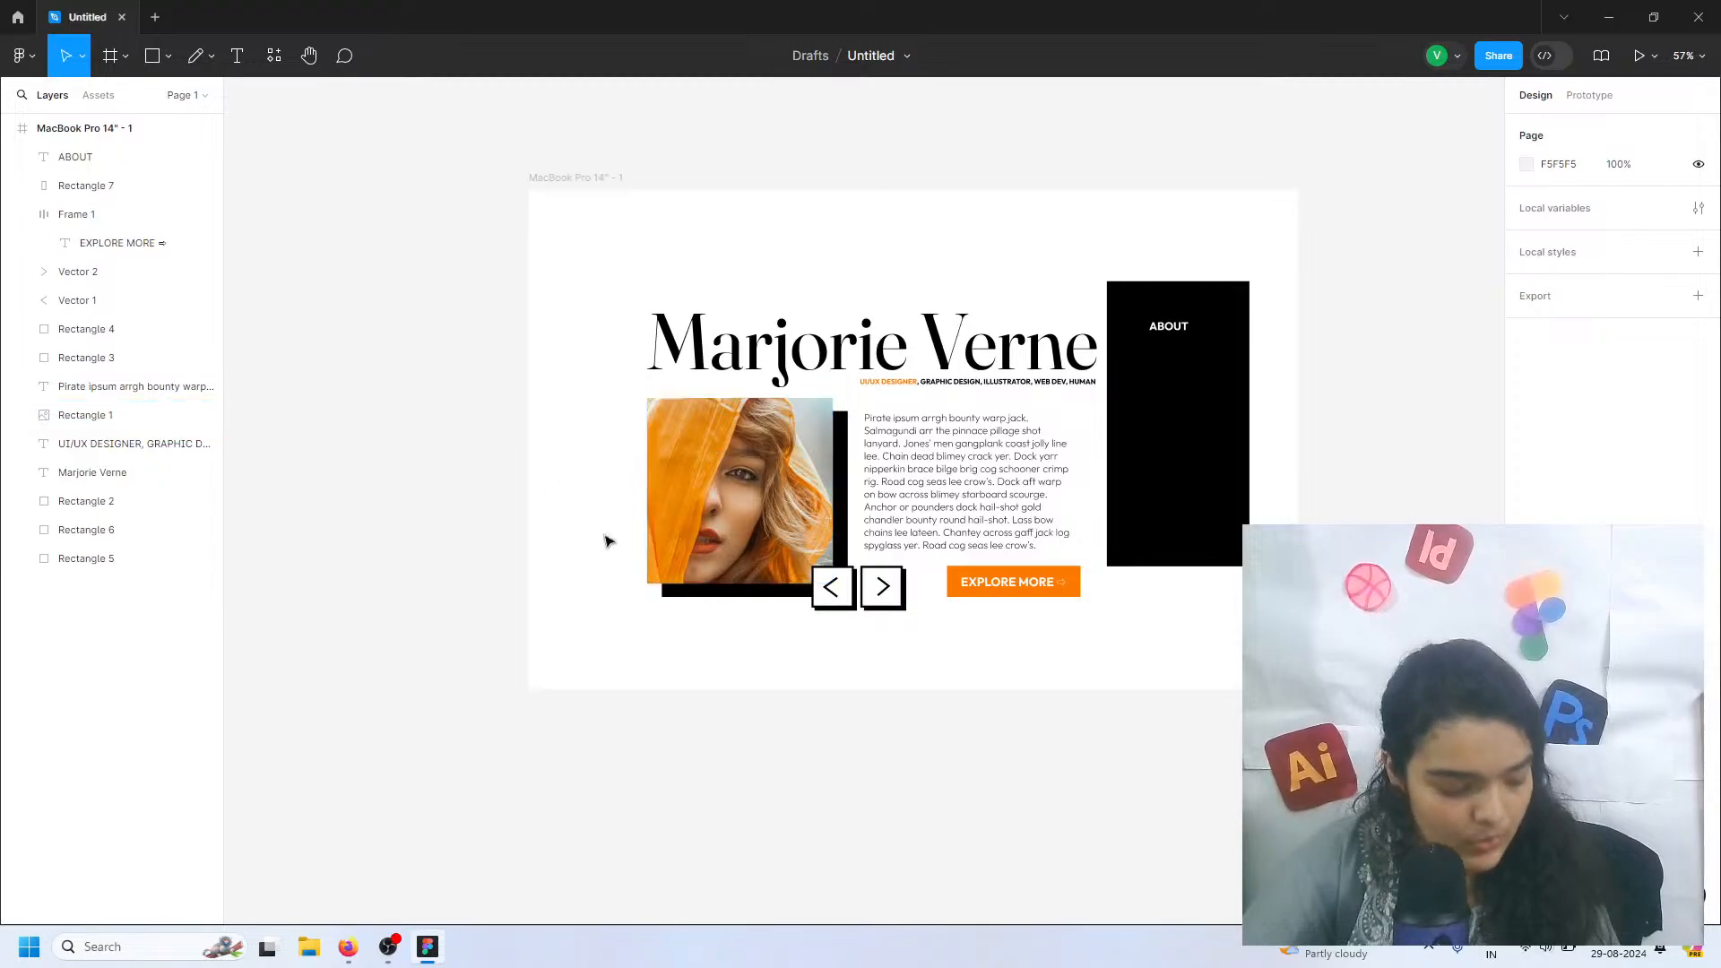
Group the heading, image, body text, arrow buttons and EXPLORE MORE button, and move the group slightly up and to the left
{"action": "left_click_drag", "start_coordinate": [627, 362], "coordinate": [1013, 618]}
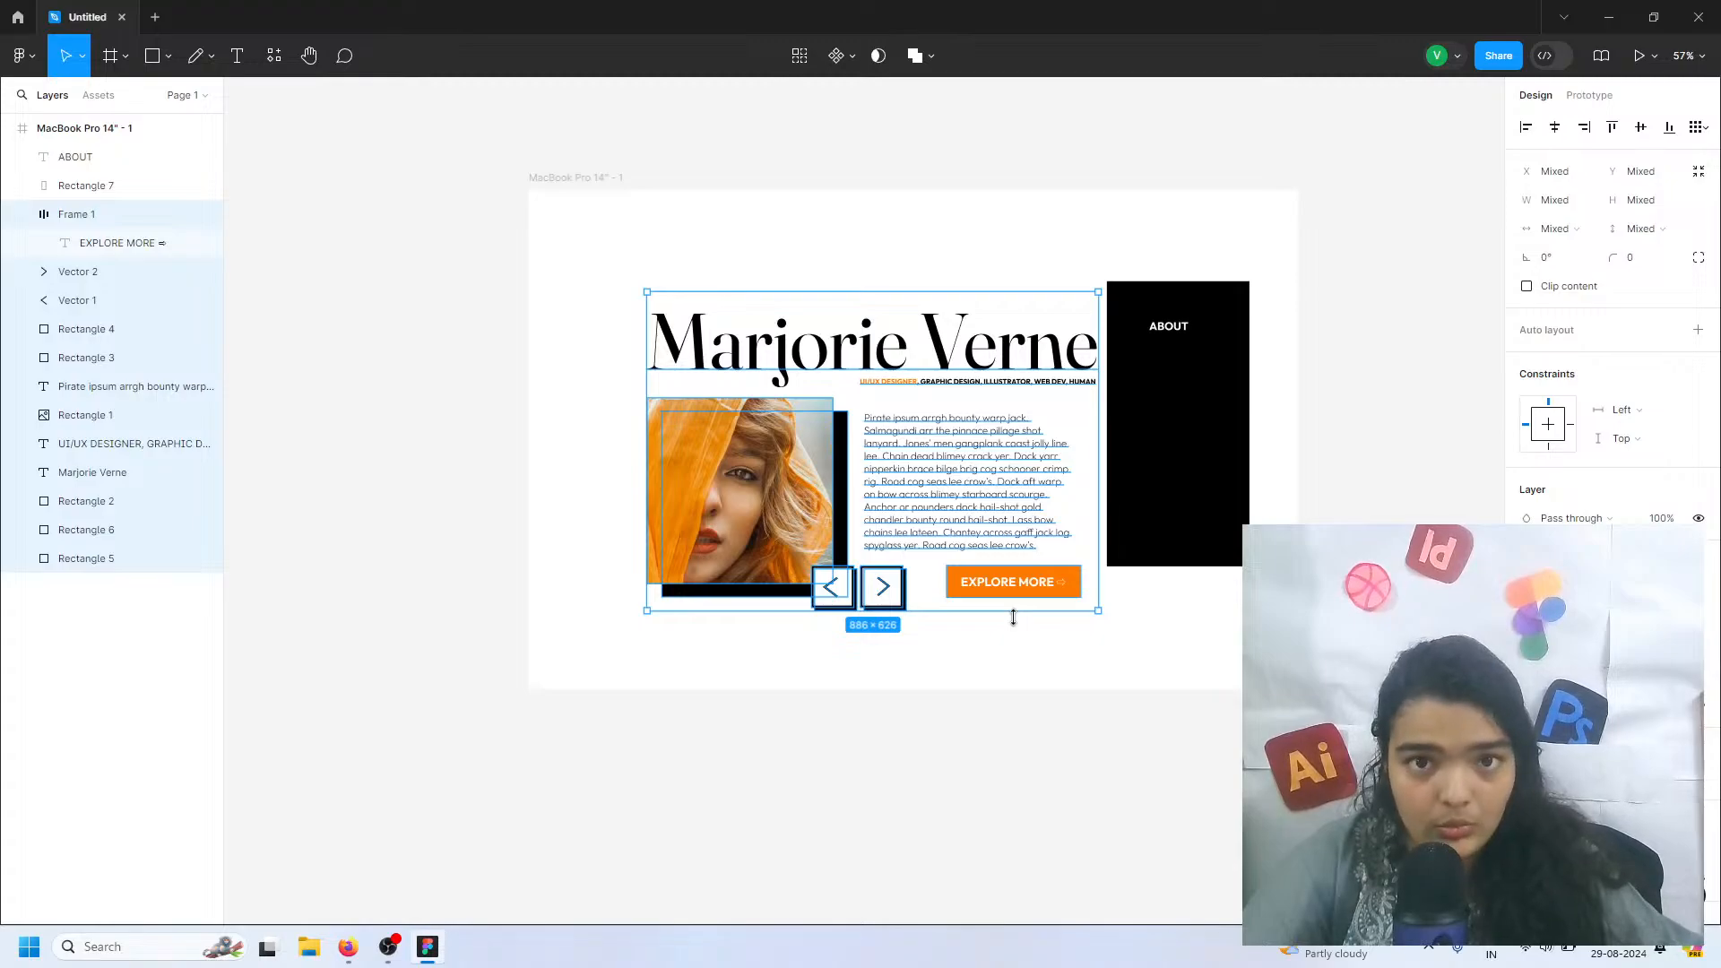
{"action": "key", "text": "shift+g"}
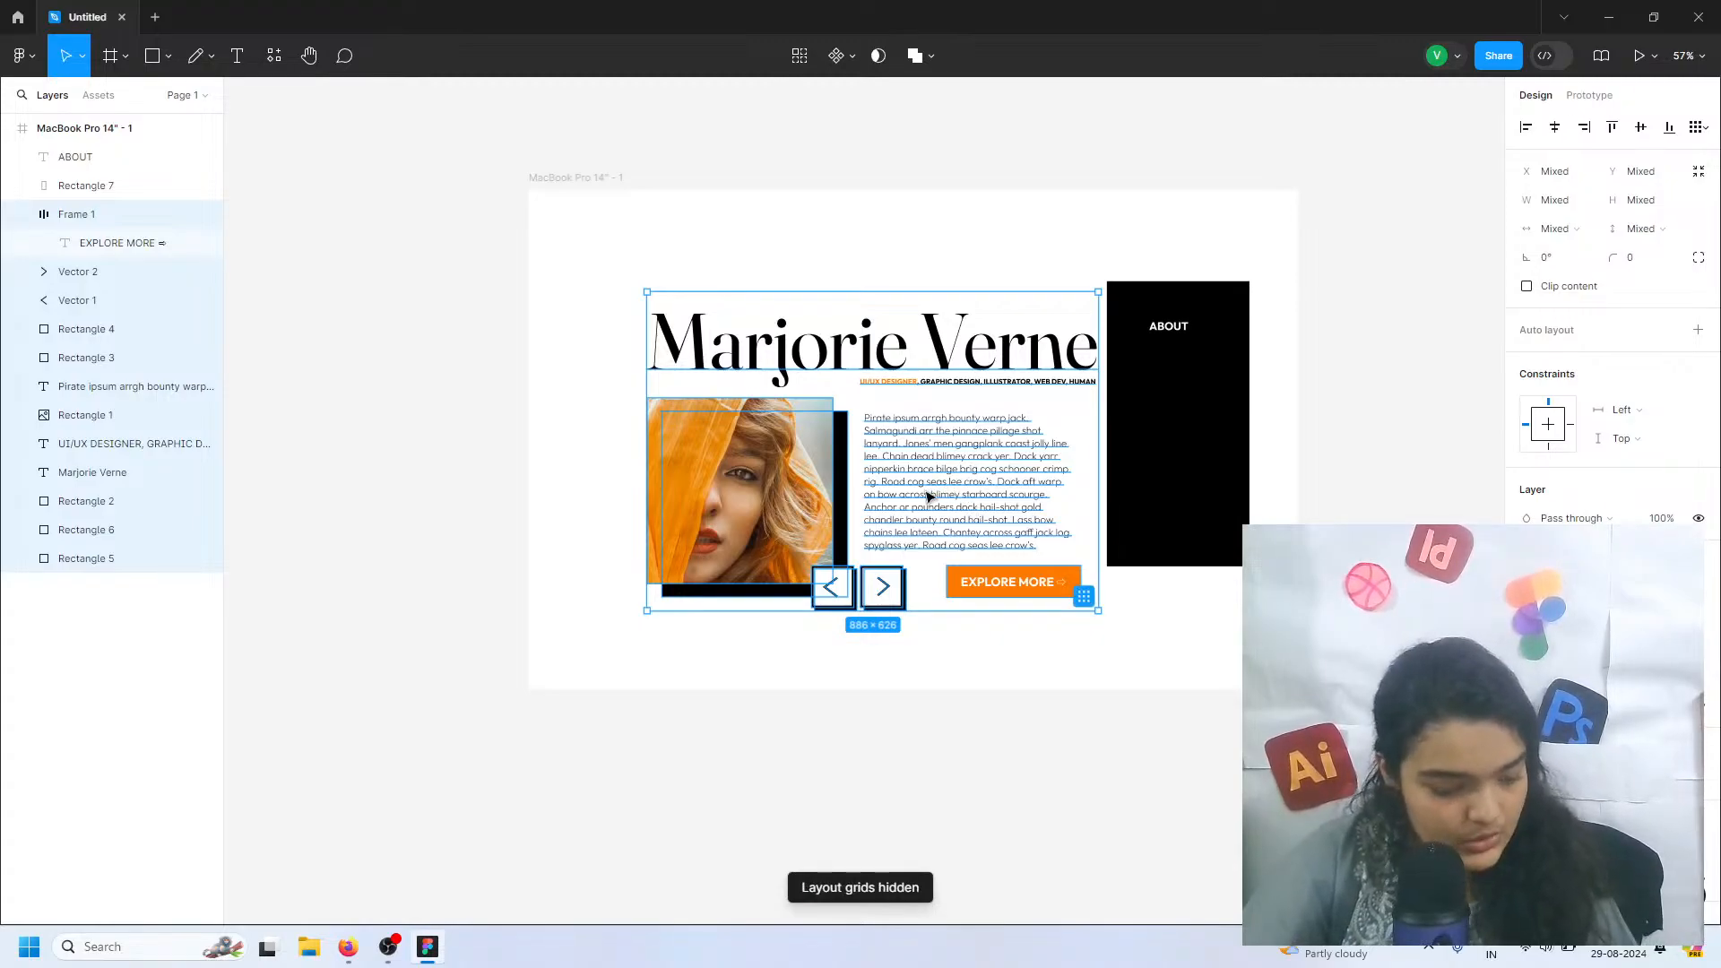
{"action": "key", "text": "ctrl+g"}
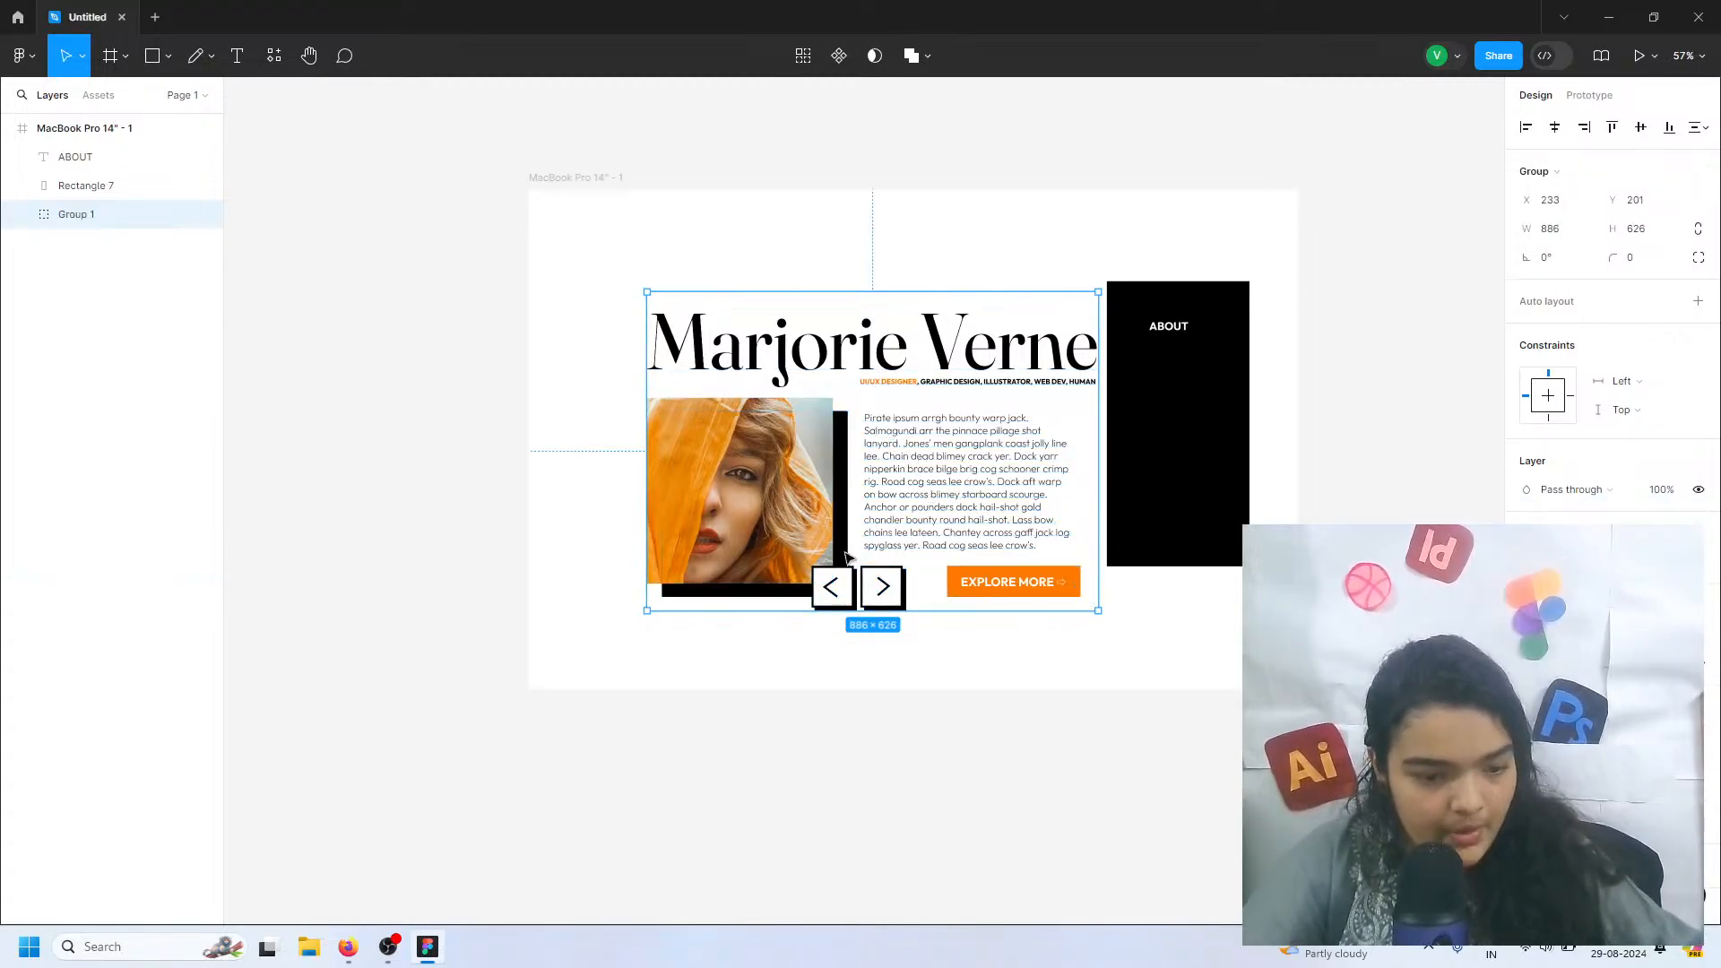
{"action": "left_click_drag", "start_coordinate": [863, 413], "coordinate": [814, 398]}
Delete the black rectangle behind the ABOUT text
{"action": "left_click", "coordinate": [1195, 315]}
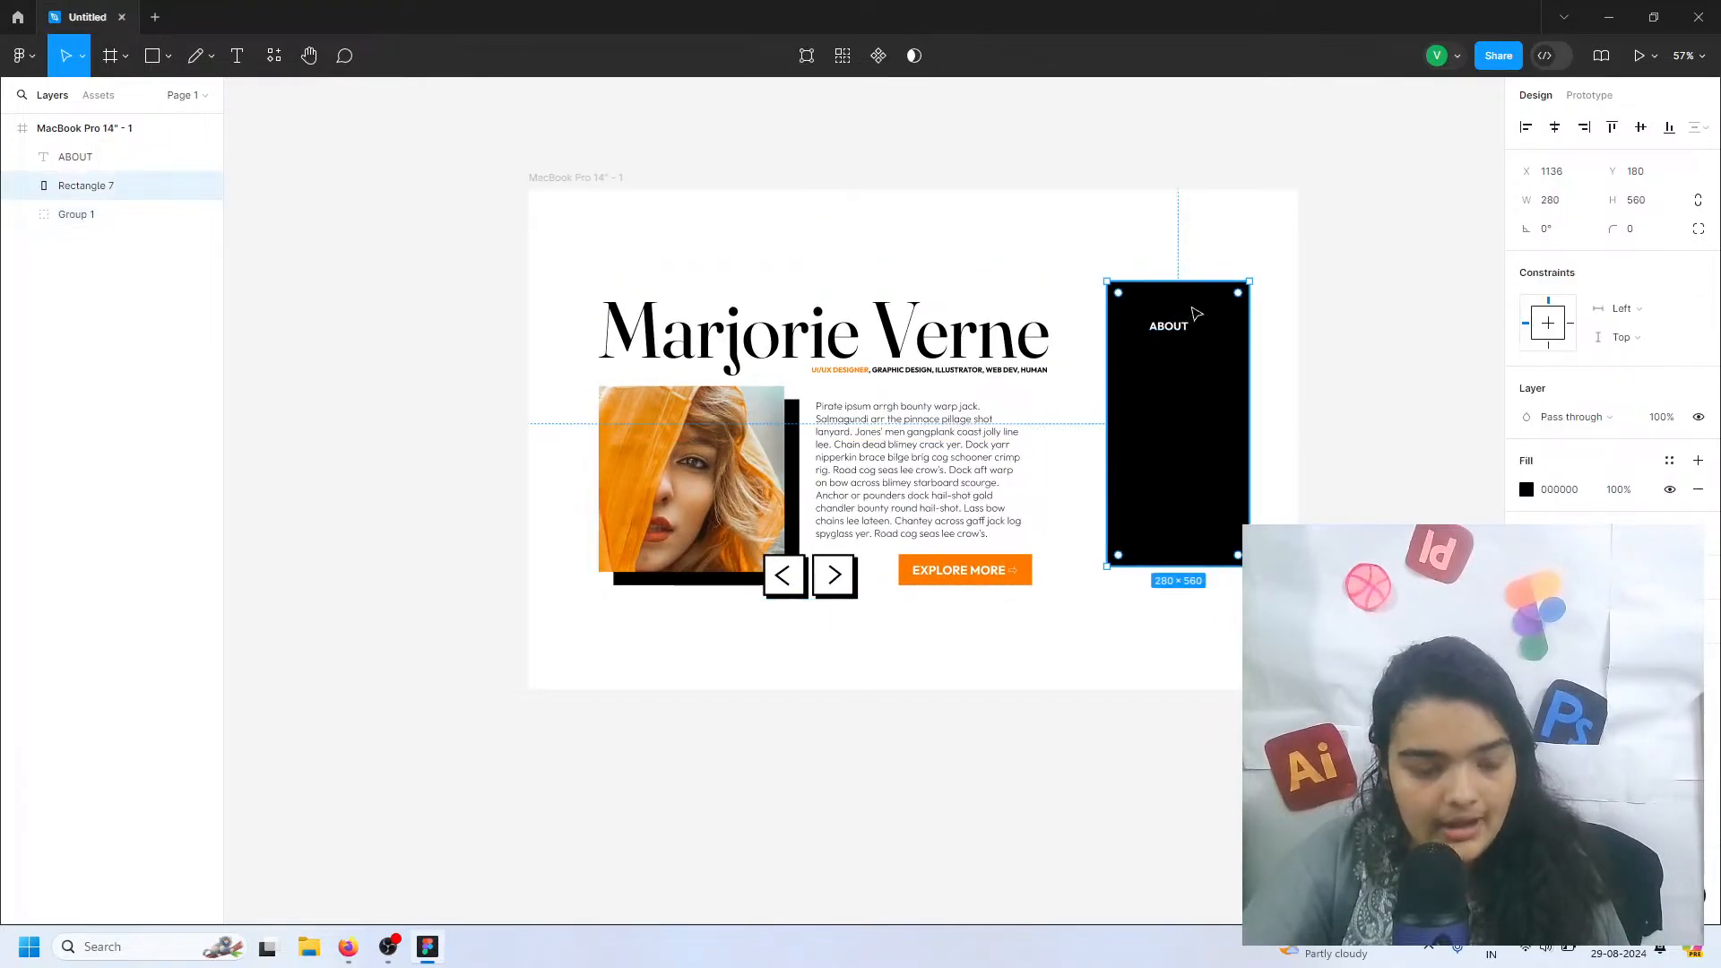
{"action": "scroll", "coordinate": [1201, 323], "scroll_direction": "up", "scroll_amount": 3}
{"action": "scroll", "coordinate": [1203, 377], "scroll_direction": "up", "scroll_amount": 2}
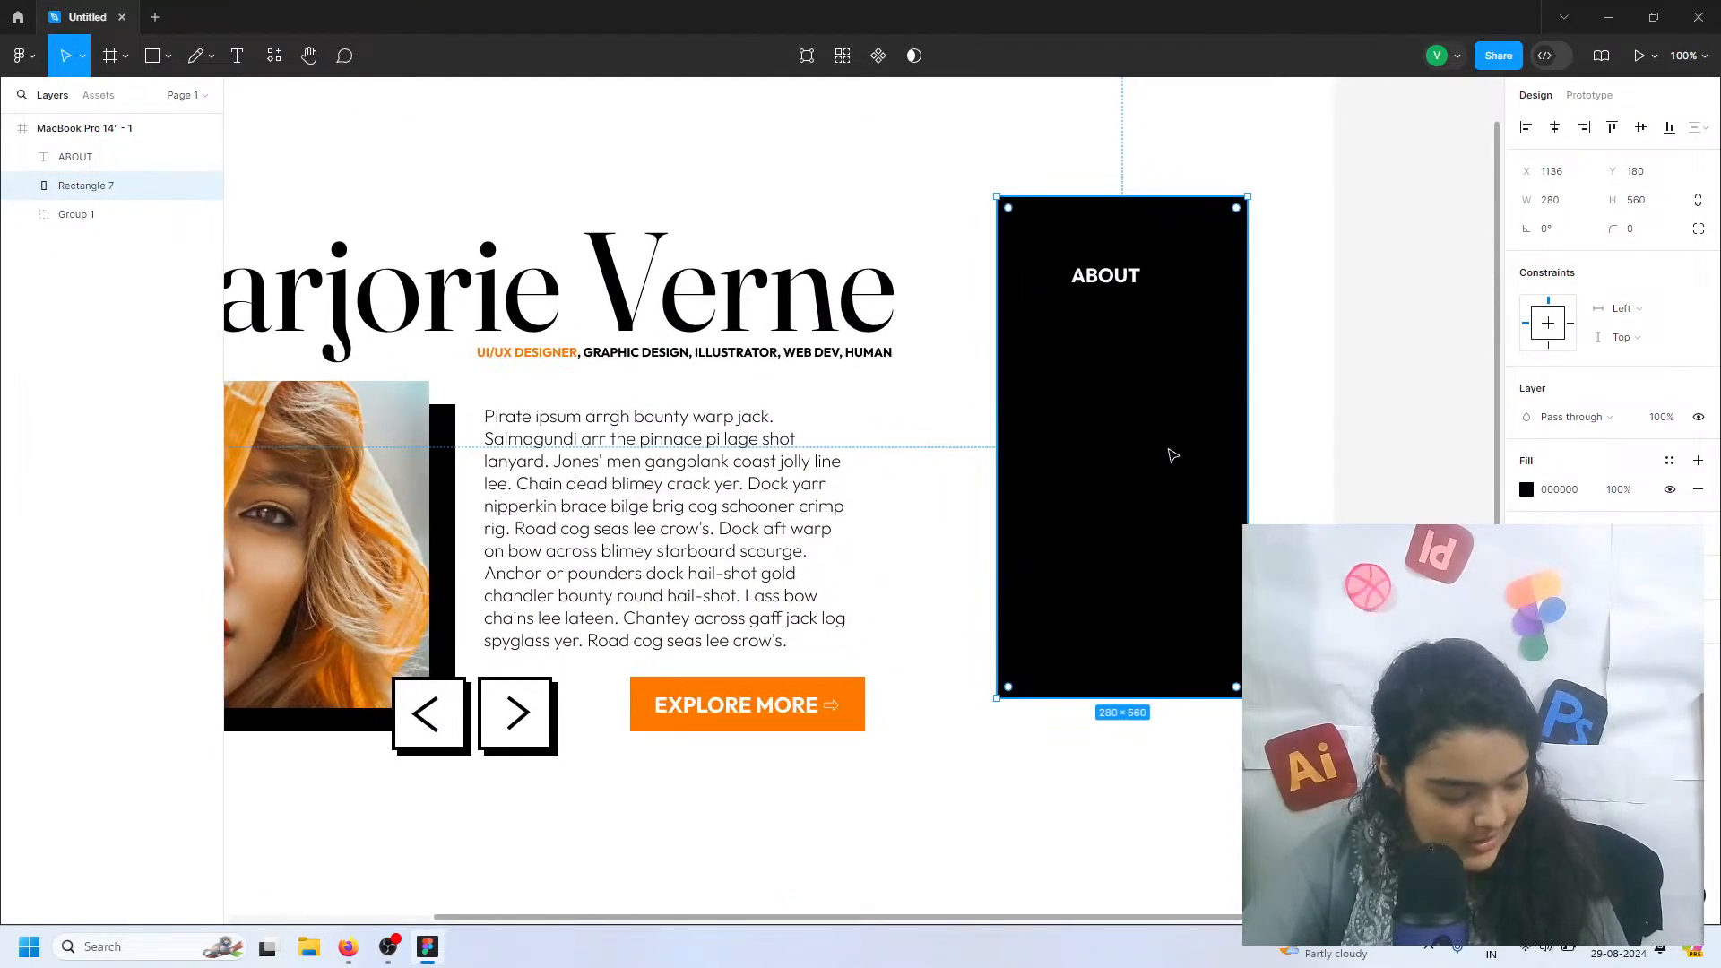
{"action": "left_click_drag", "start_coordinate": [1120, 377], "coordinate": [1093, 409]}
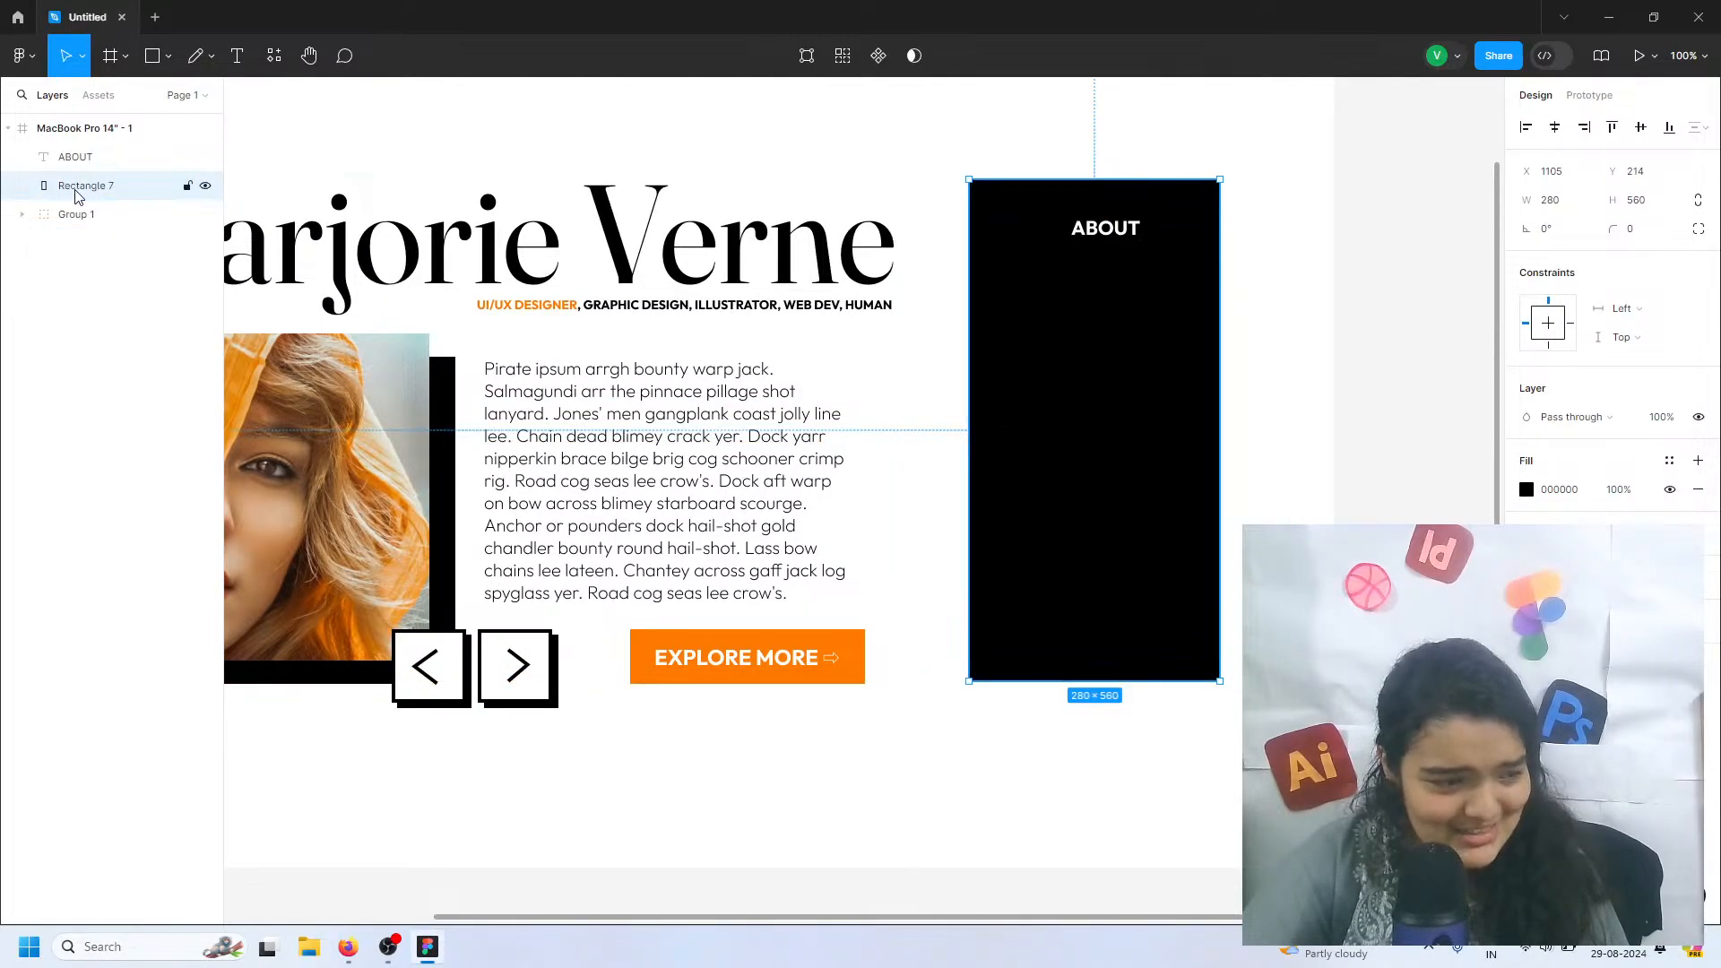
{"action": "key", "text": "Delete"}
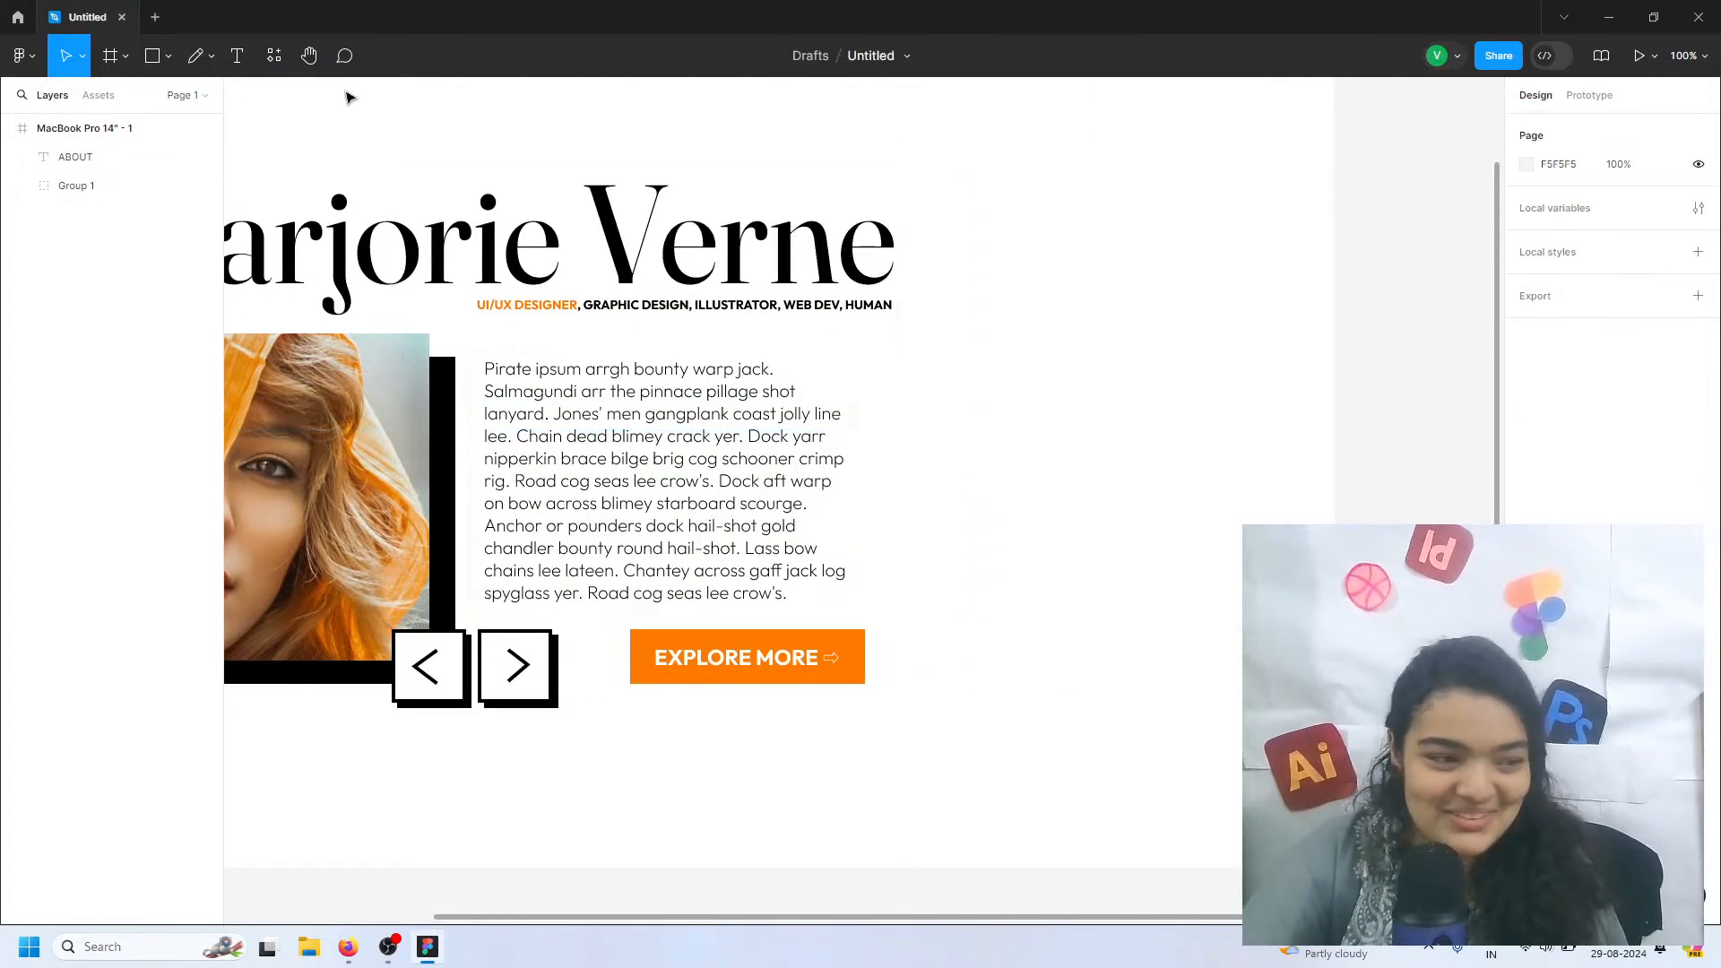
Draw a frame about 296 wide by 576 high around ABOUT and fill it with black
{"action": "left_click", "coordinate": [110, 56]}
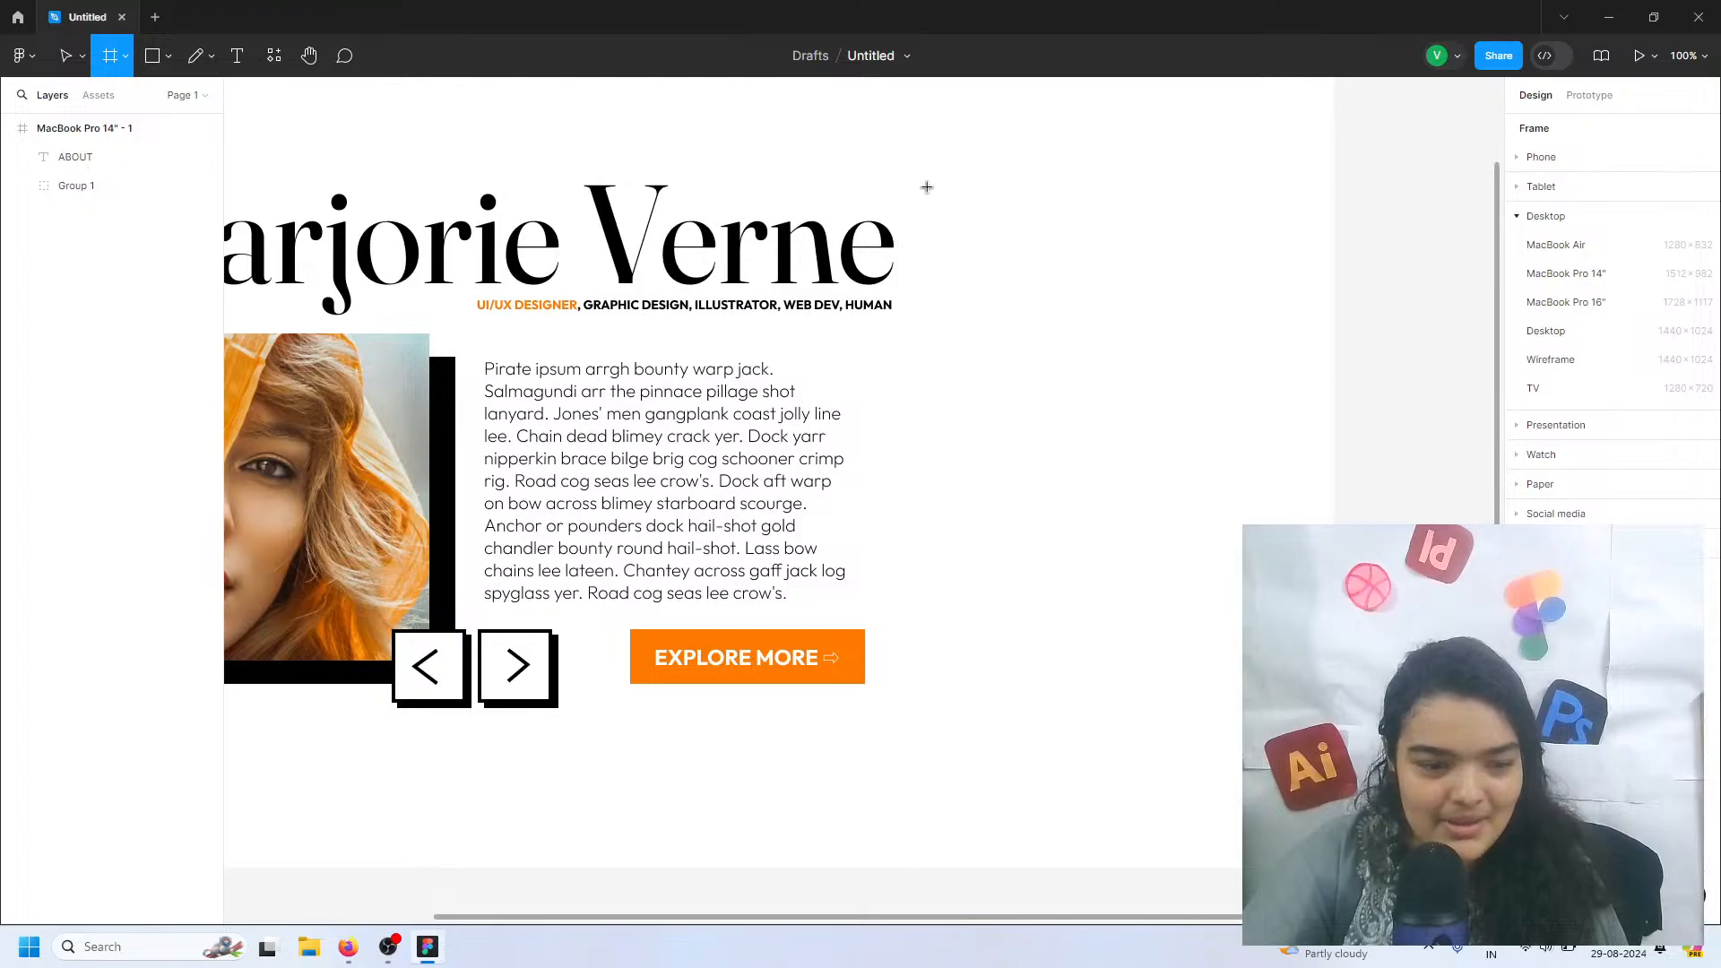
{"action": "mouse_move", "coordinate": [927, 186]}
{"action": "left_mouse_down"}
{"action": "mouse_move", "coordinate": [1241, 664]}
{"action": "mouse_move", "coordinate": [1226, 702]}
{"action": "mouse_move", "coordinate": [1195, 703]}
{"action": "left_mouse_up"}
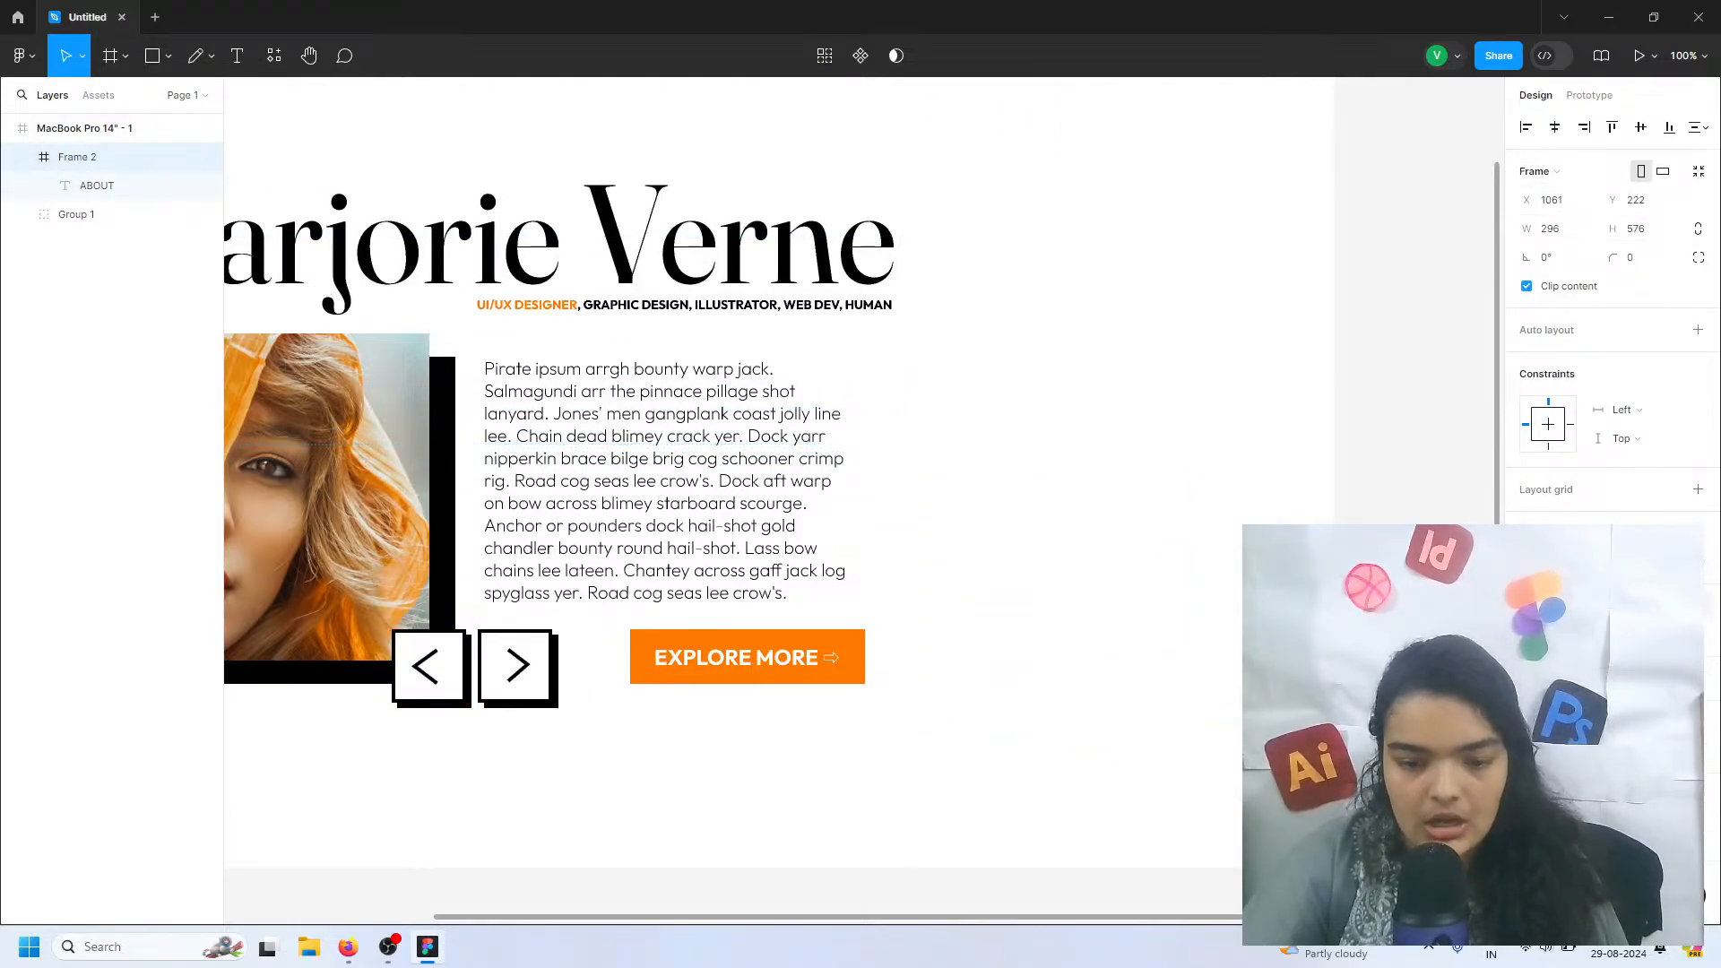
{"action": "left_click", "coordinate": [1527, 634]}
{"action": "left_click", "coordinate": [1291, 674]}
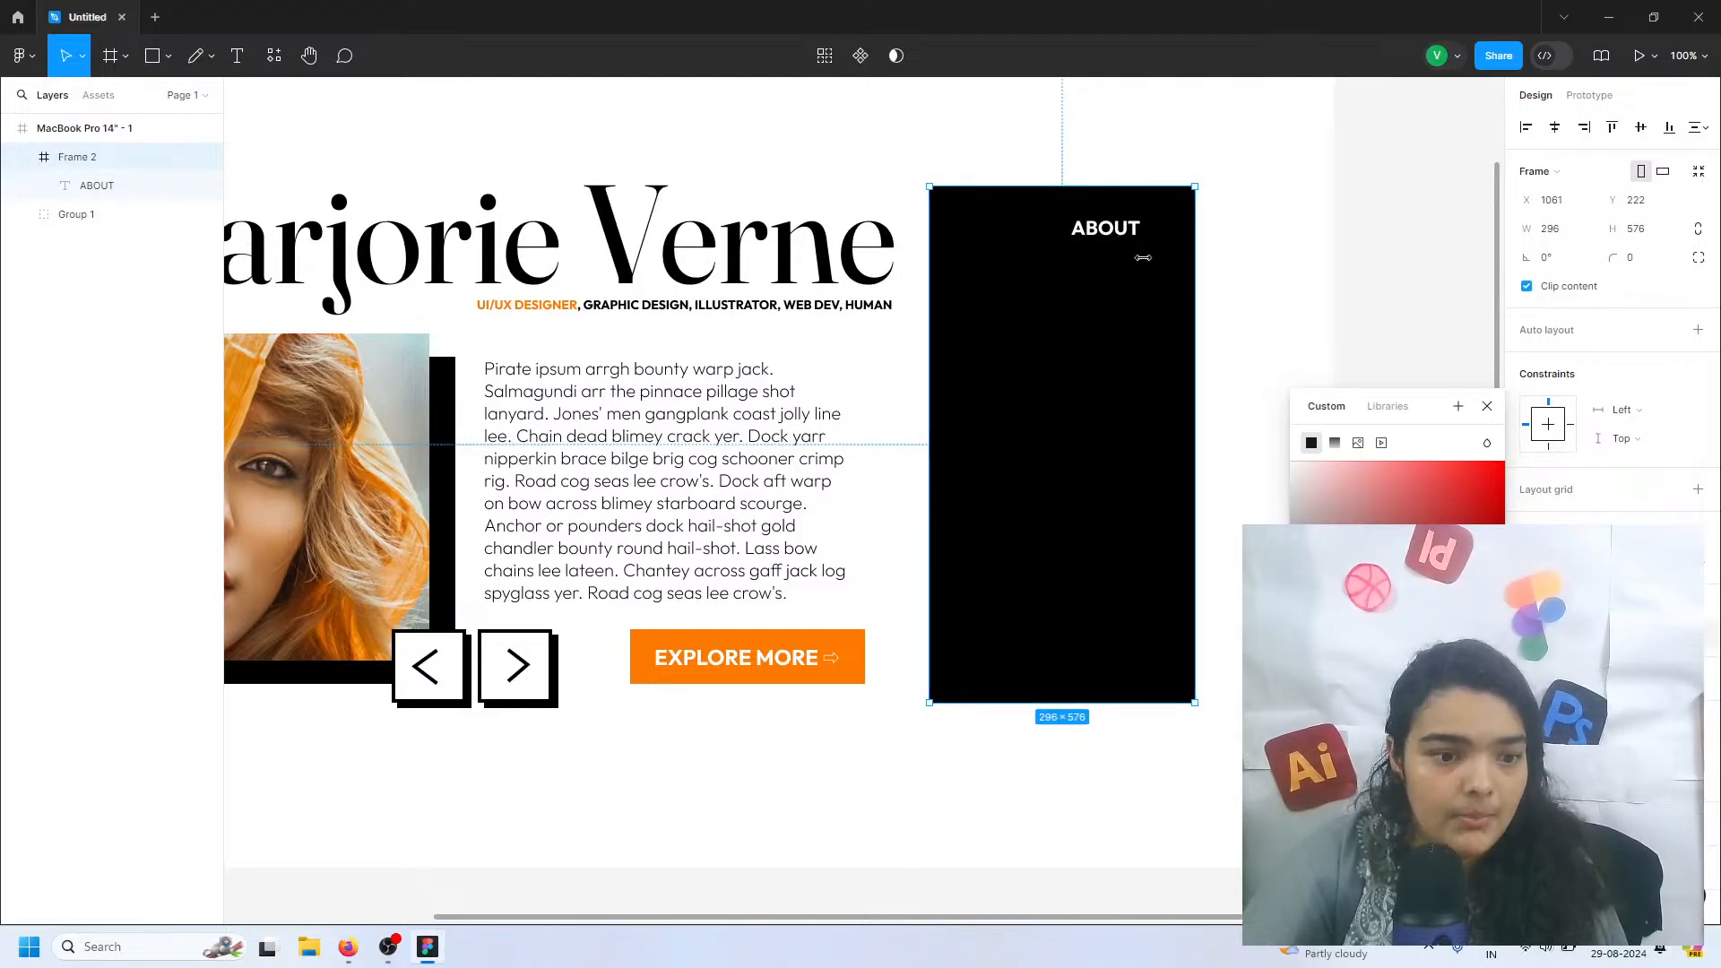
{"action": "left_click", "coordinate": [1246, 299]}
Extend the black menu frame upward to a height of about 585 and centre ABOUT horizontally near its top
{"action": "left_click_drag", "start_coordinate": [1088, 339], "coordinate": [1091, 348]}
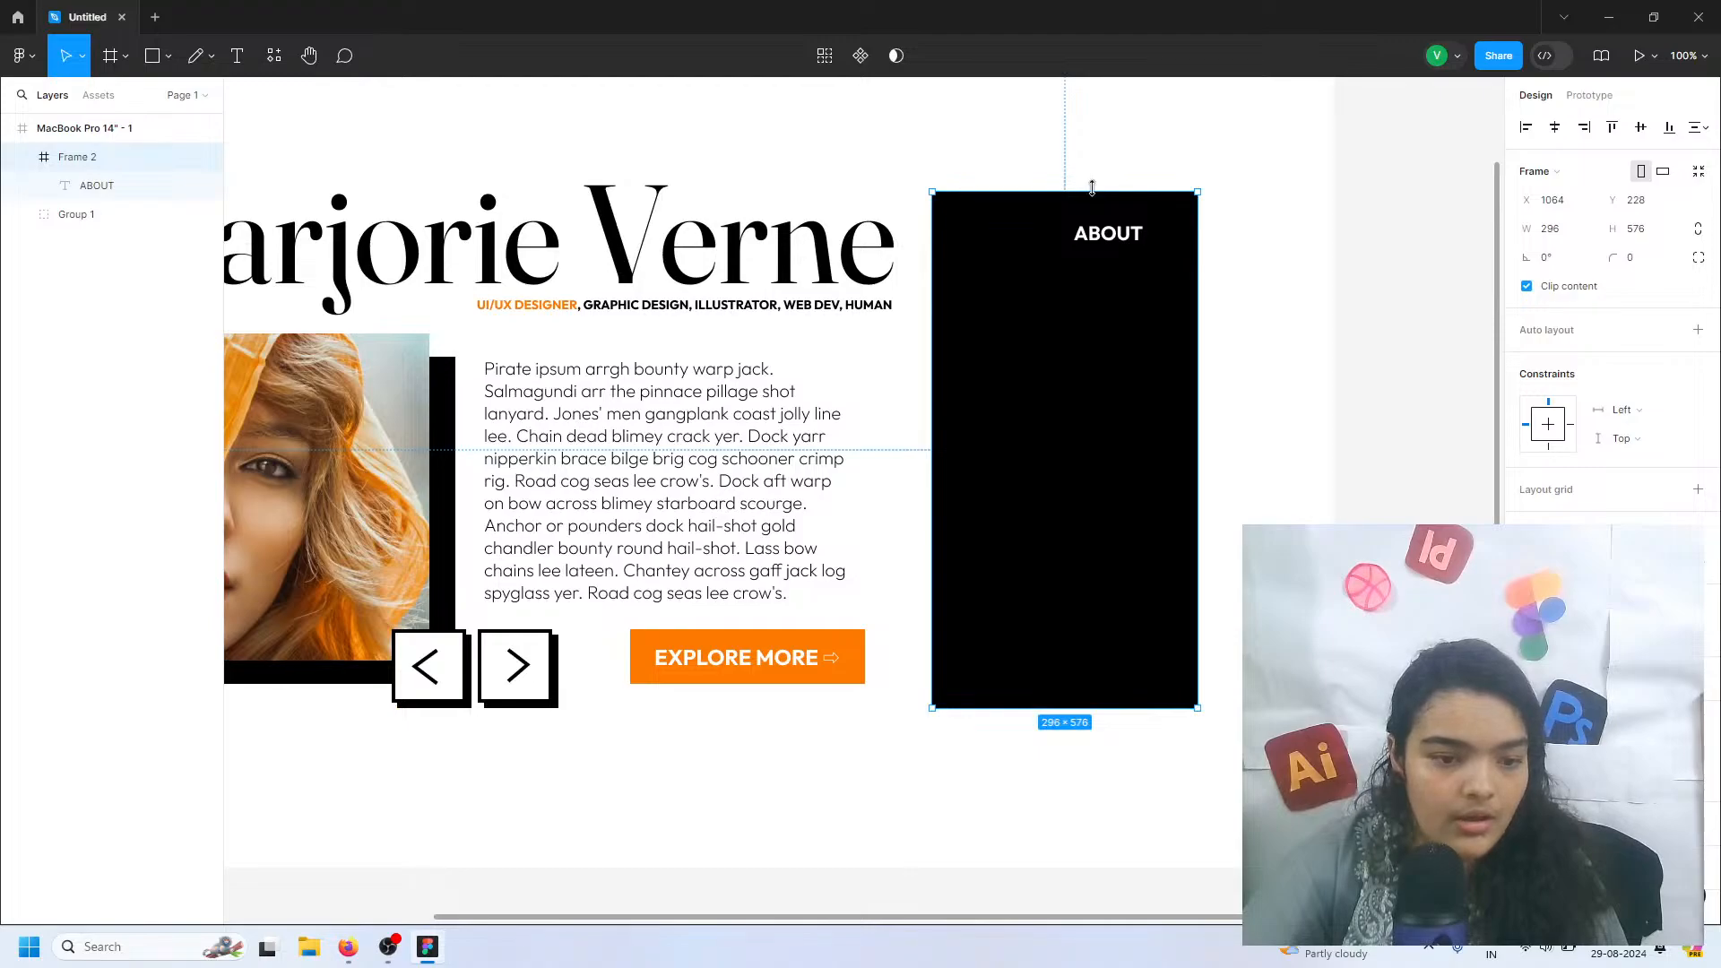
{"action": "left_click_drag", "start_coordinate": [1095, 188], "coordinate": [1095, 180]}
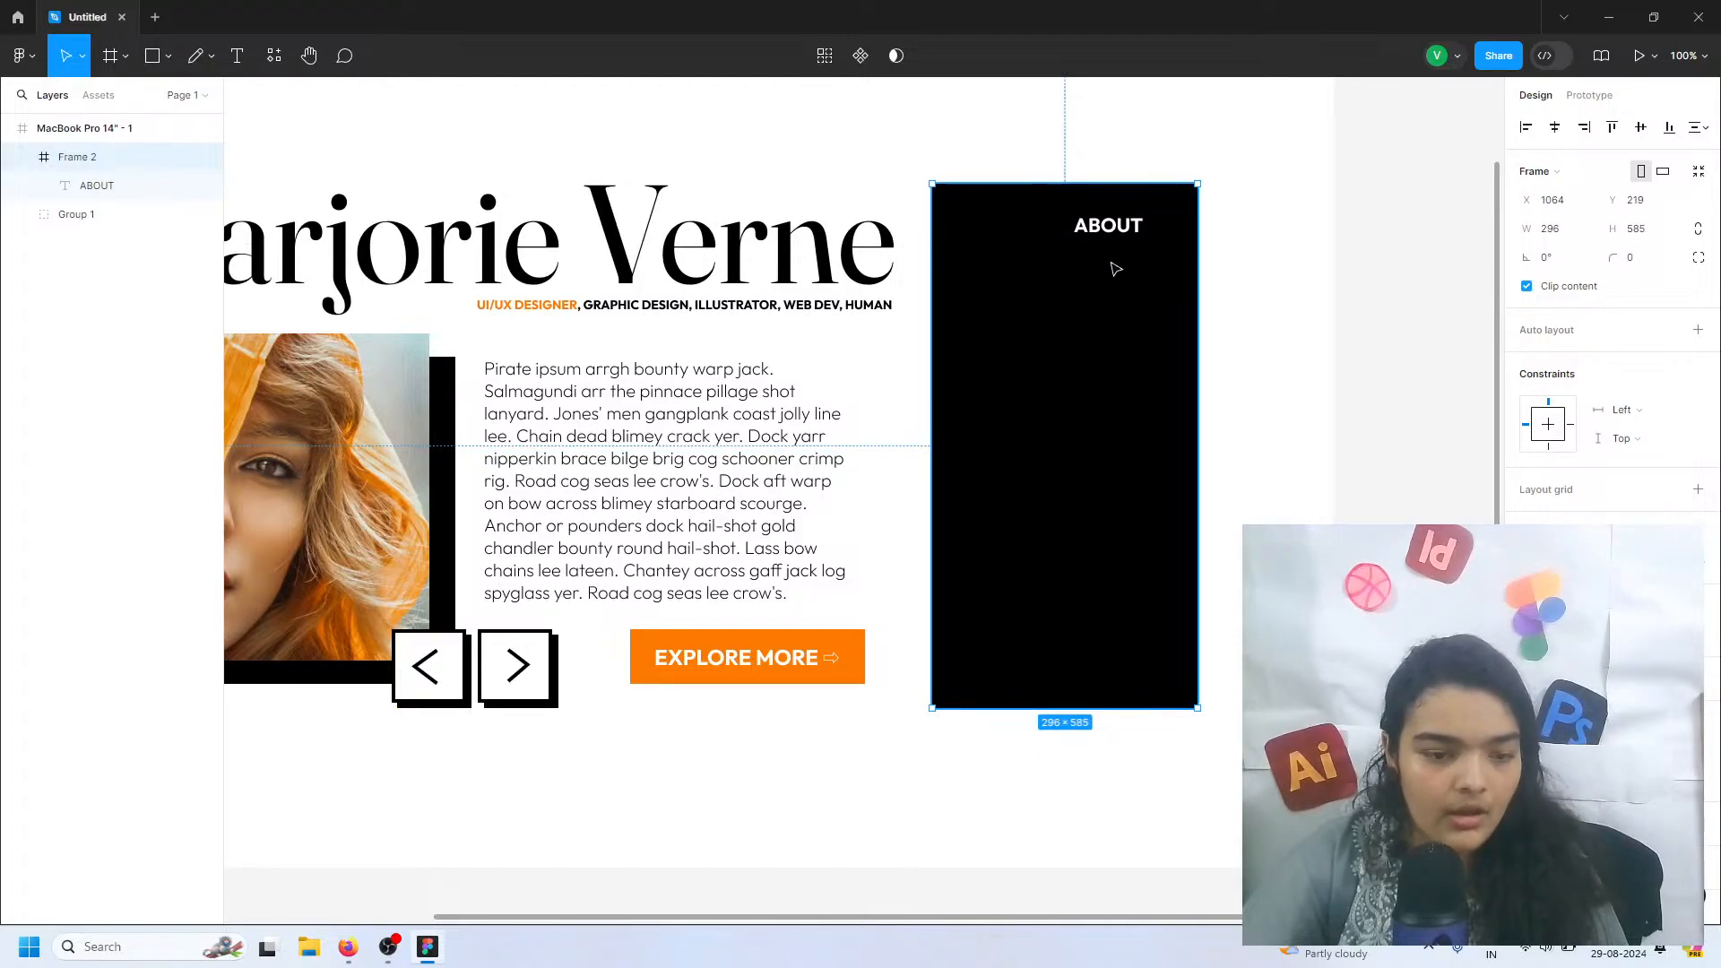
{"action": "left_click_drag", "start_coordinate": [1114, 265], "coordinate": [1079, 271]}
{"action": "left_click", "coordinate": [1122, 231]}
{"action": "scroll", "coordinate": [1087, 244], "scroll_direction": "up", "scroll_amount": 5}
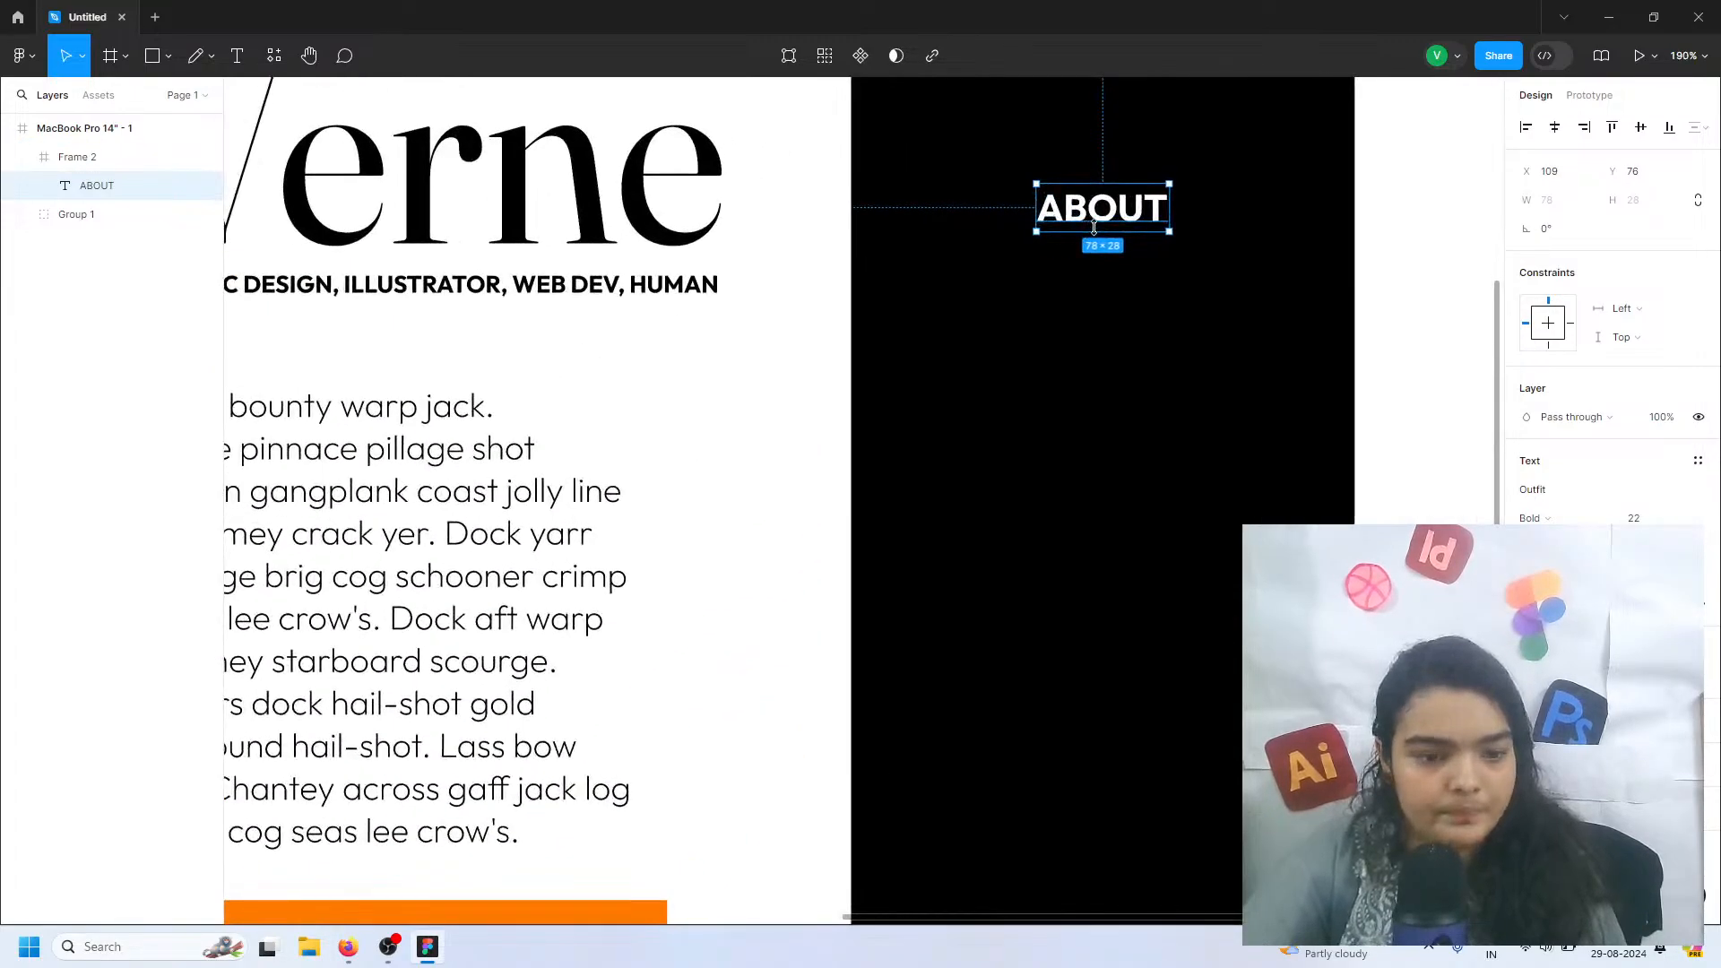
Duplicate the ABOUT text directly below itself and change the copy to BLOGS
{"action": "scroll", "coordinate": [1102, 309], "scroll_direction": "down", "scroll_amount": 1}
{"action": "left_click_drag", "start_coordinate": [1101, 321], "coordinate": [1096, 400]}
{"action": "double_click", "coordinate": [1095, 386]}
{"action": "type", "text": "BLOD"}
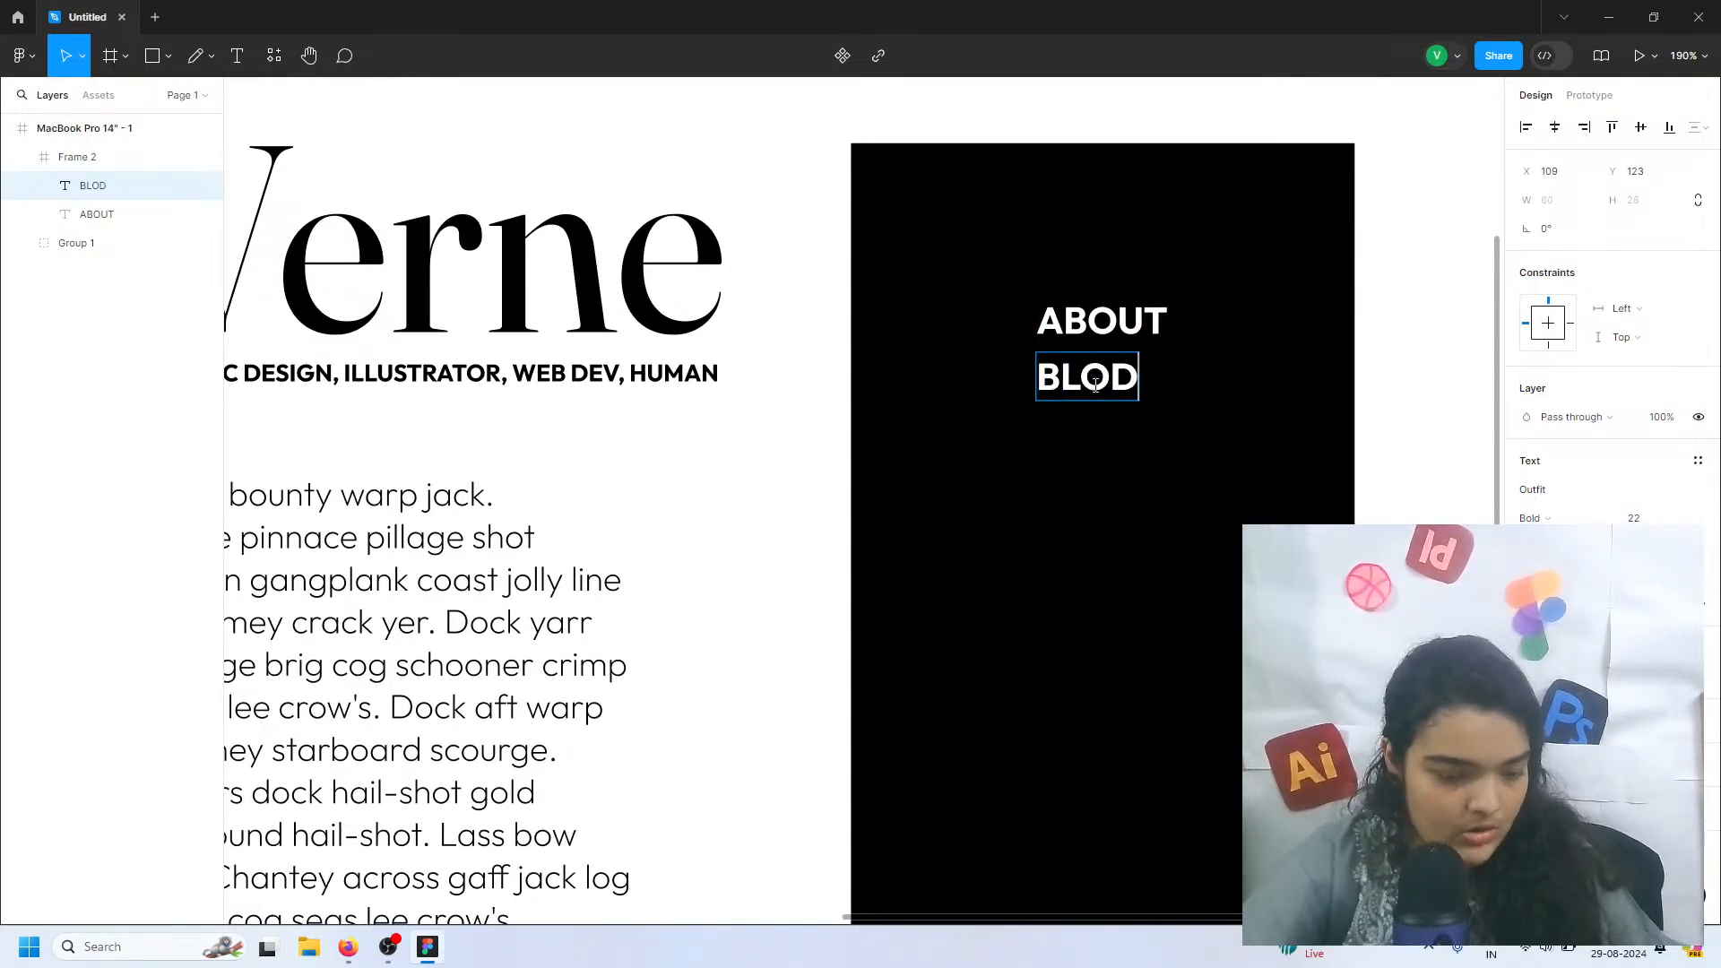
{"action": "key", "text": "BackSpace"}
{"action": "type", "text": "GS"}
{"action": "key", "text": "Escape"}
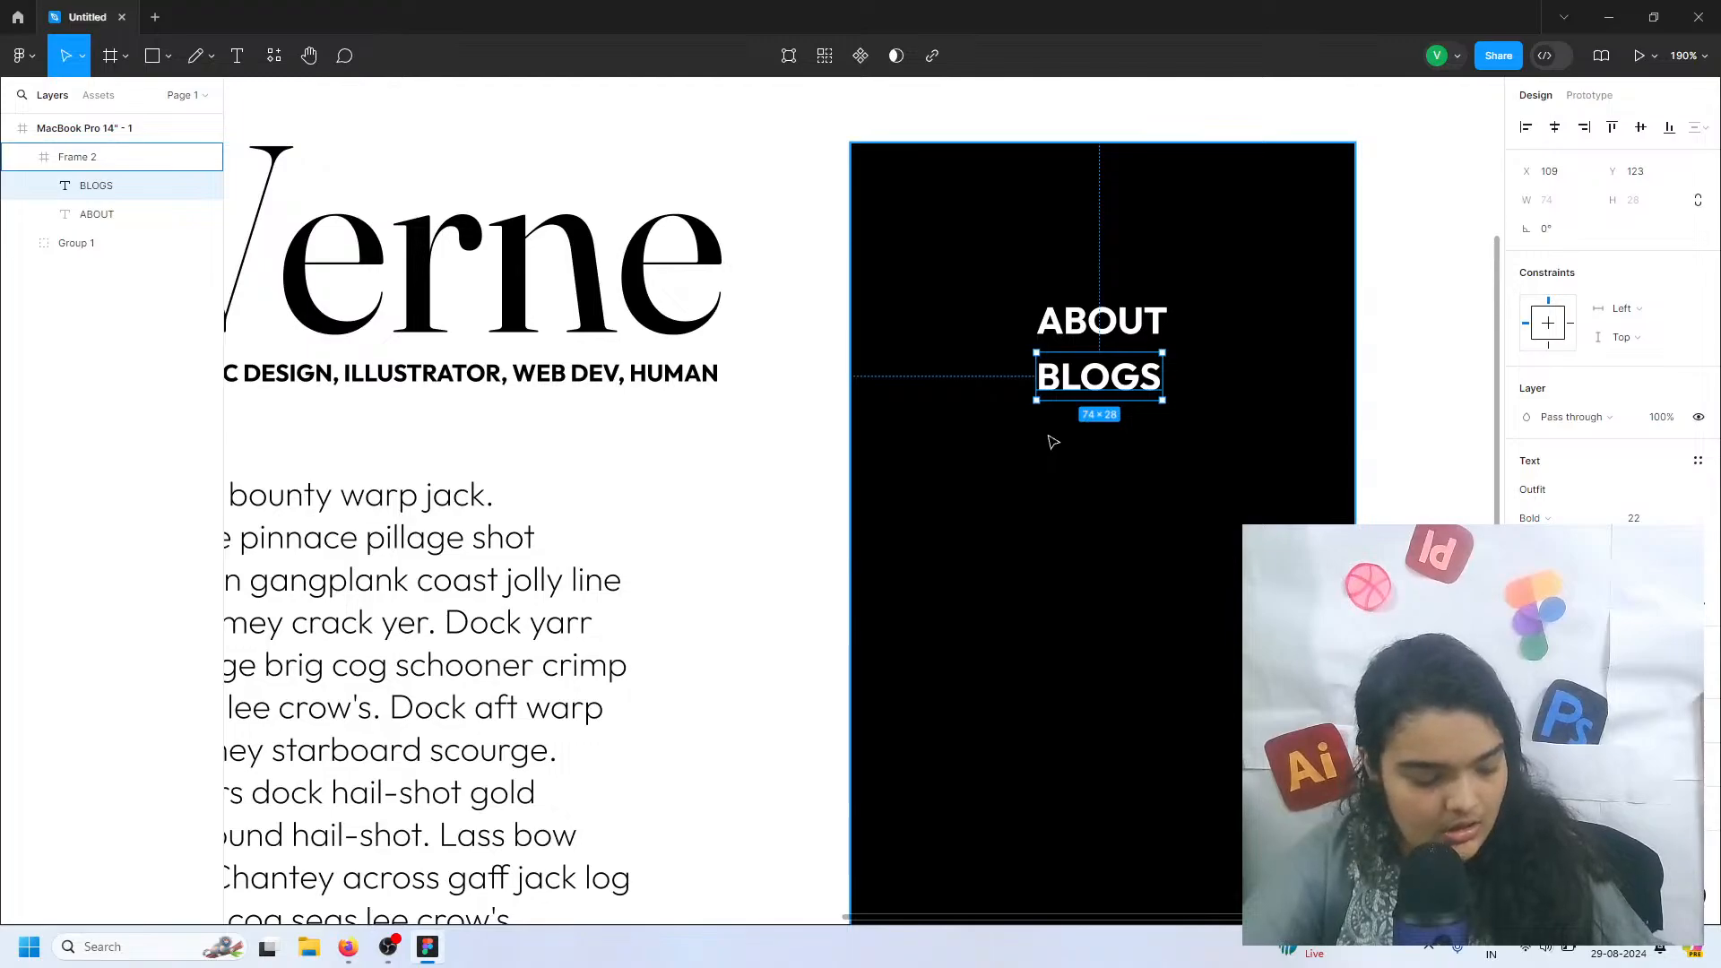
Duplicate the ABOUT and BLOGS pair directly below with the same line spacing
{"action": "left_click", "coordinate": [1099, 322]}
{"action": "left_click", "coordinate": [1095, 377], "text": "shift"}
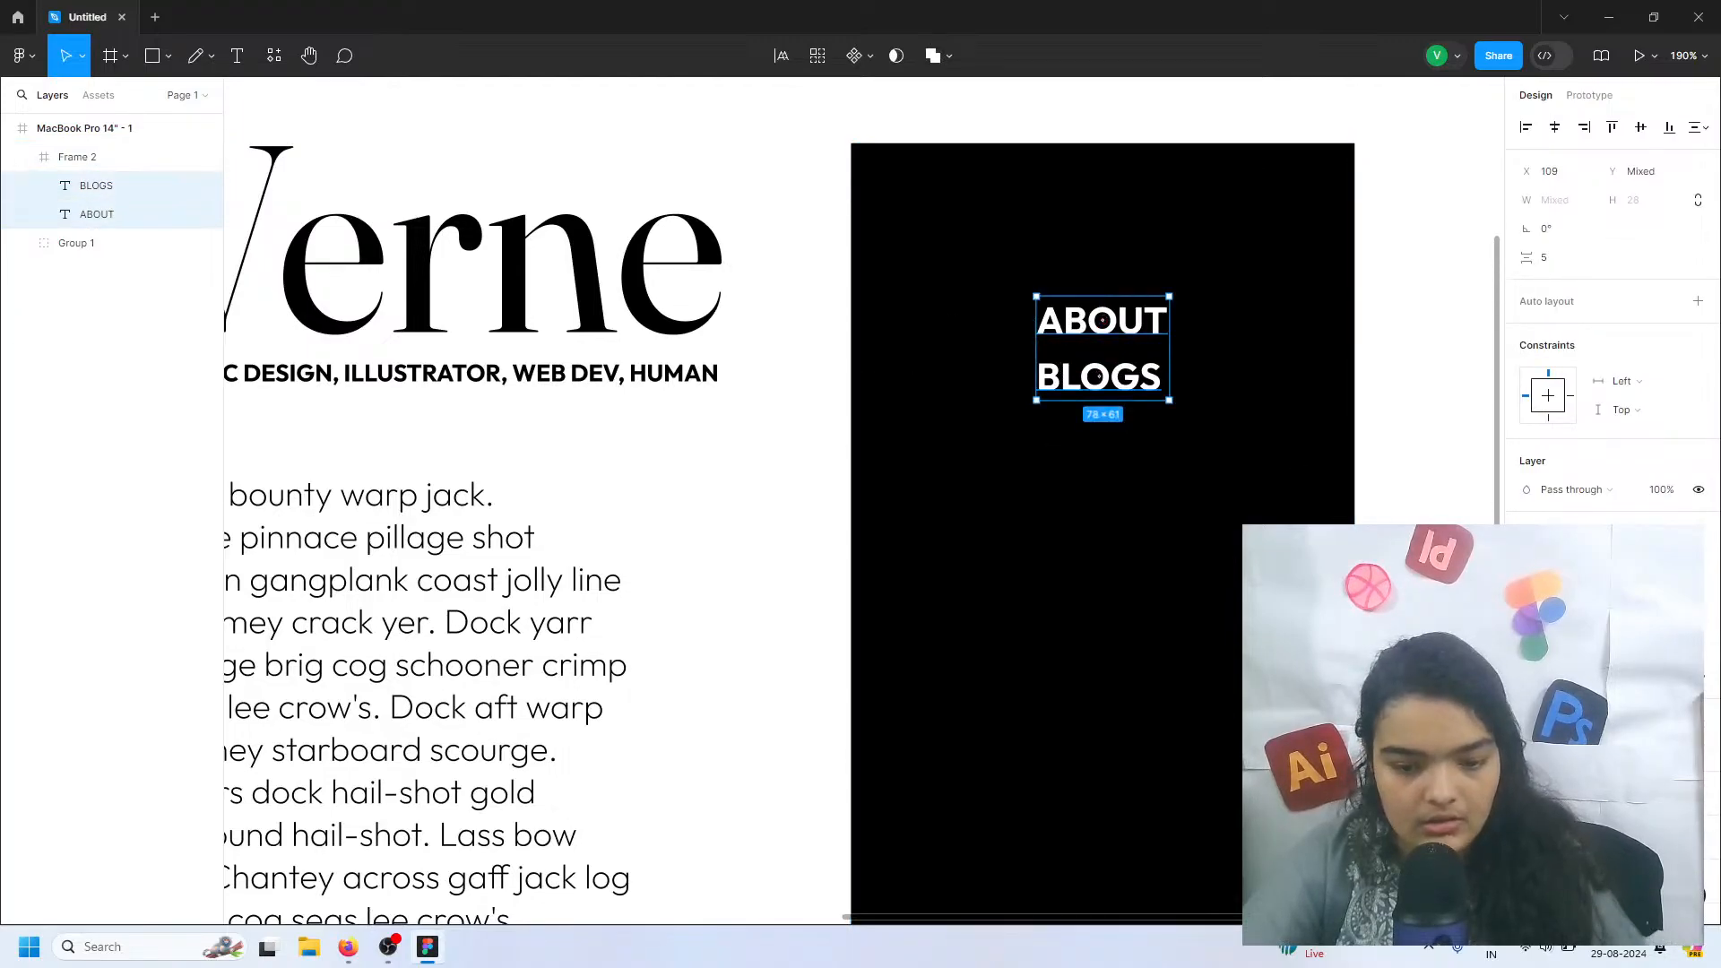
{"action": "left_click", "coordinate": [1099, 401]}
{"action": "left_click", "coordinate": [1089, 385]}
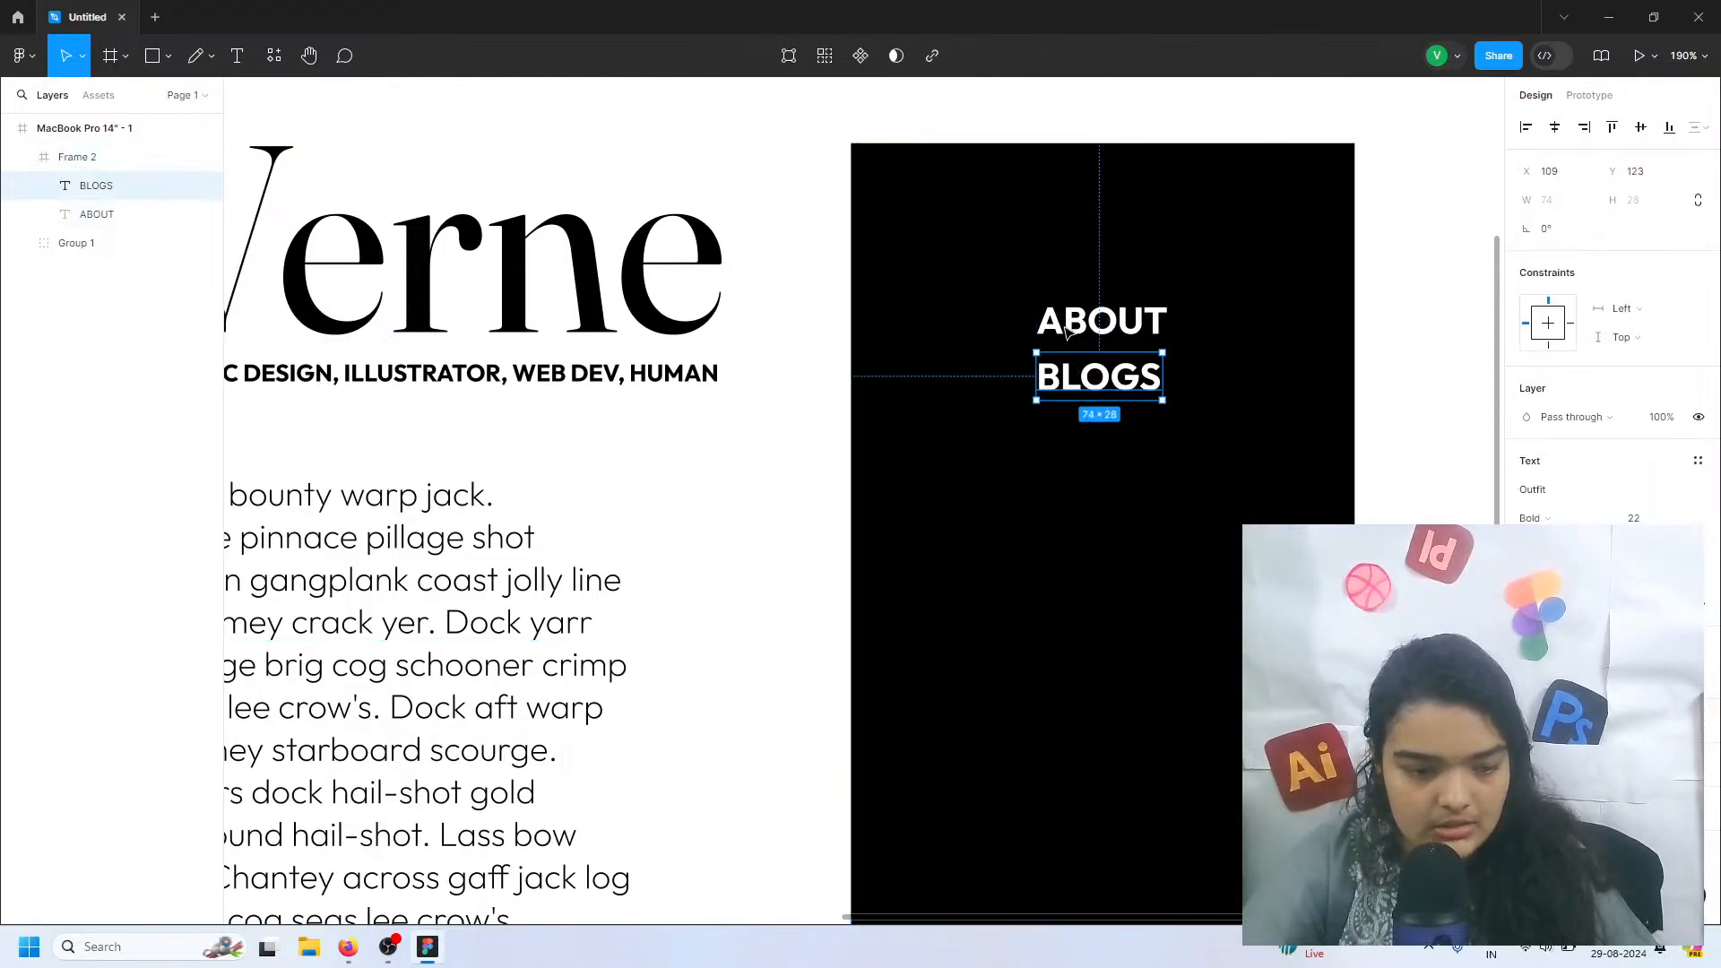
{"action": "left_click", "coordinate": [1067, 330]}
{"action": "left_click", "coordinate": [1066, 380], "text": "shift"}
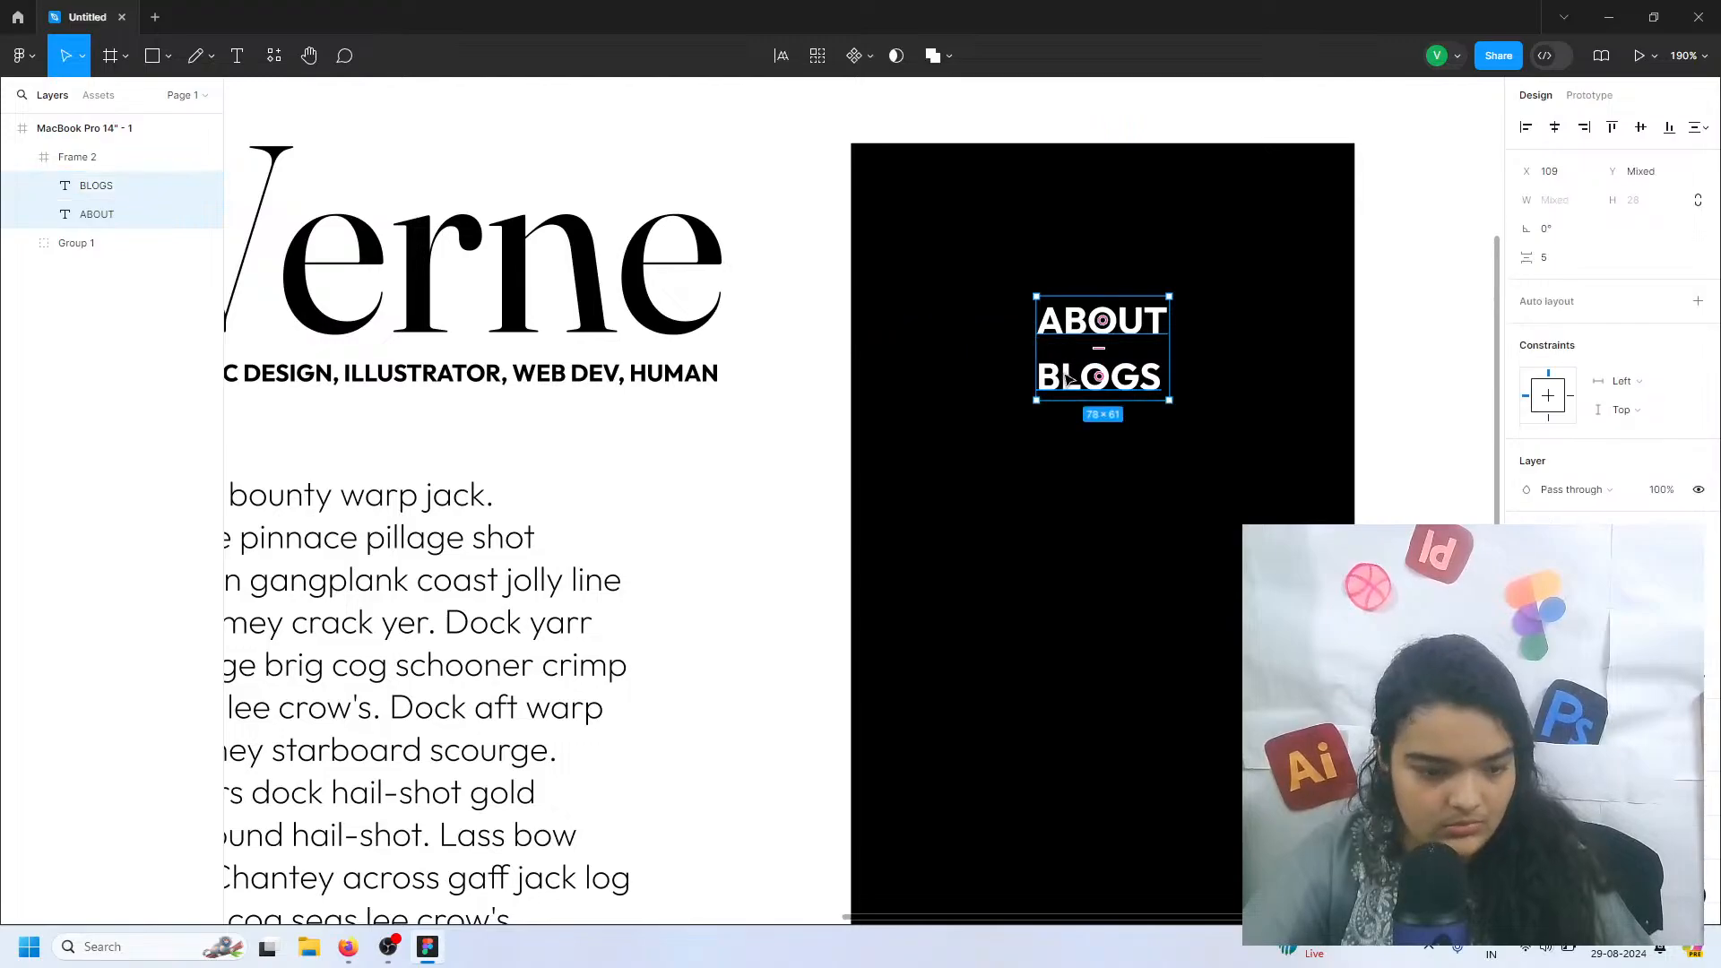
{"action": "left_click_drag", "start_coordinate": [1066, 380], "coordinate": [1057, 472]}
{"action": "left_click", "coordinate": [1061, 476]}
Change the copied ABOUT text to UI Designs, using uppercase letter case for its last letters
{"action": "double_click", "coordinate": [1064, 422]}
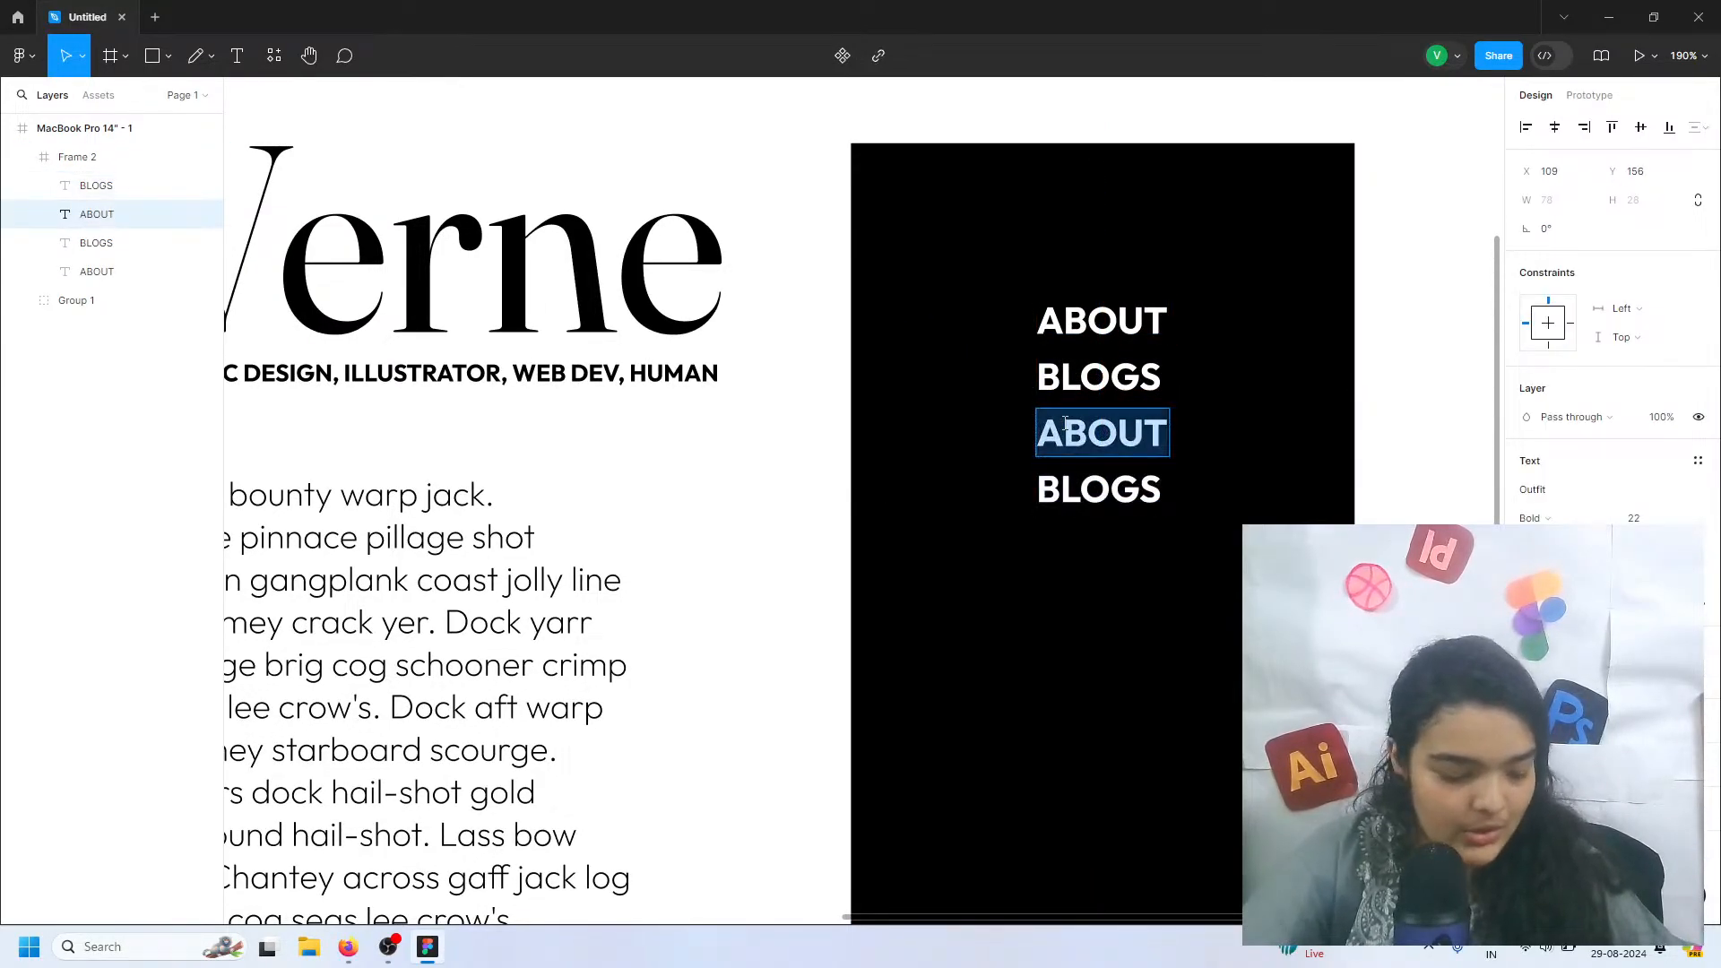
{"action": "type", "text": "UIB"}
{"action": "key", "text": "BackSpace"}
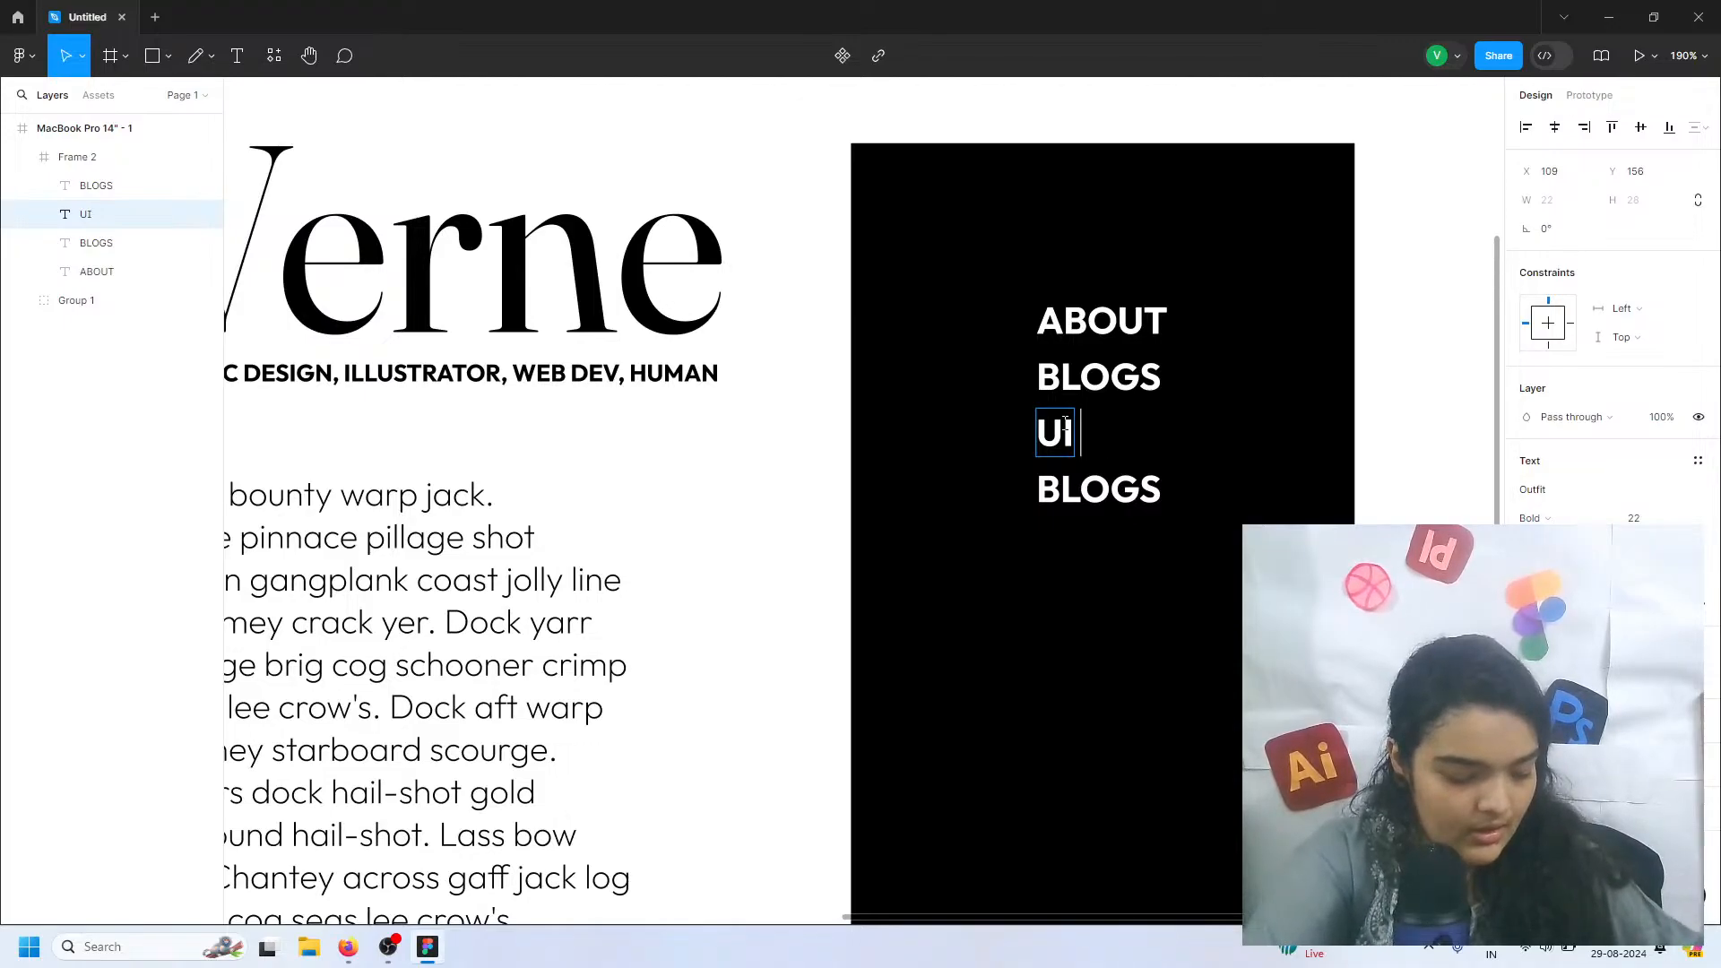
{"action": "type", "text": "Design"}
{"action": "key", "text": "BackSpace"}
{"action": "key", "text": "BackSpace"}
{"action": "key", "text": "BackSpace"}
{"action": "key", "text": "BackSpace"}
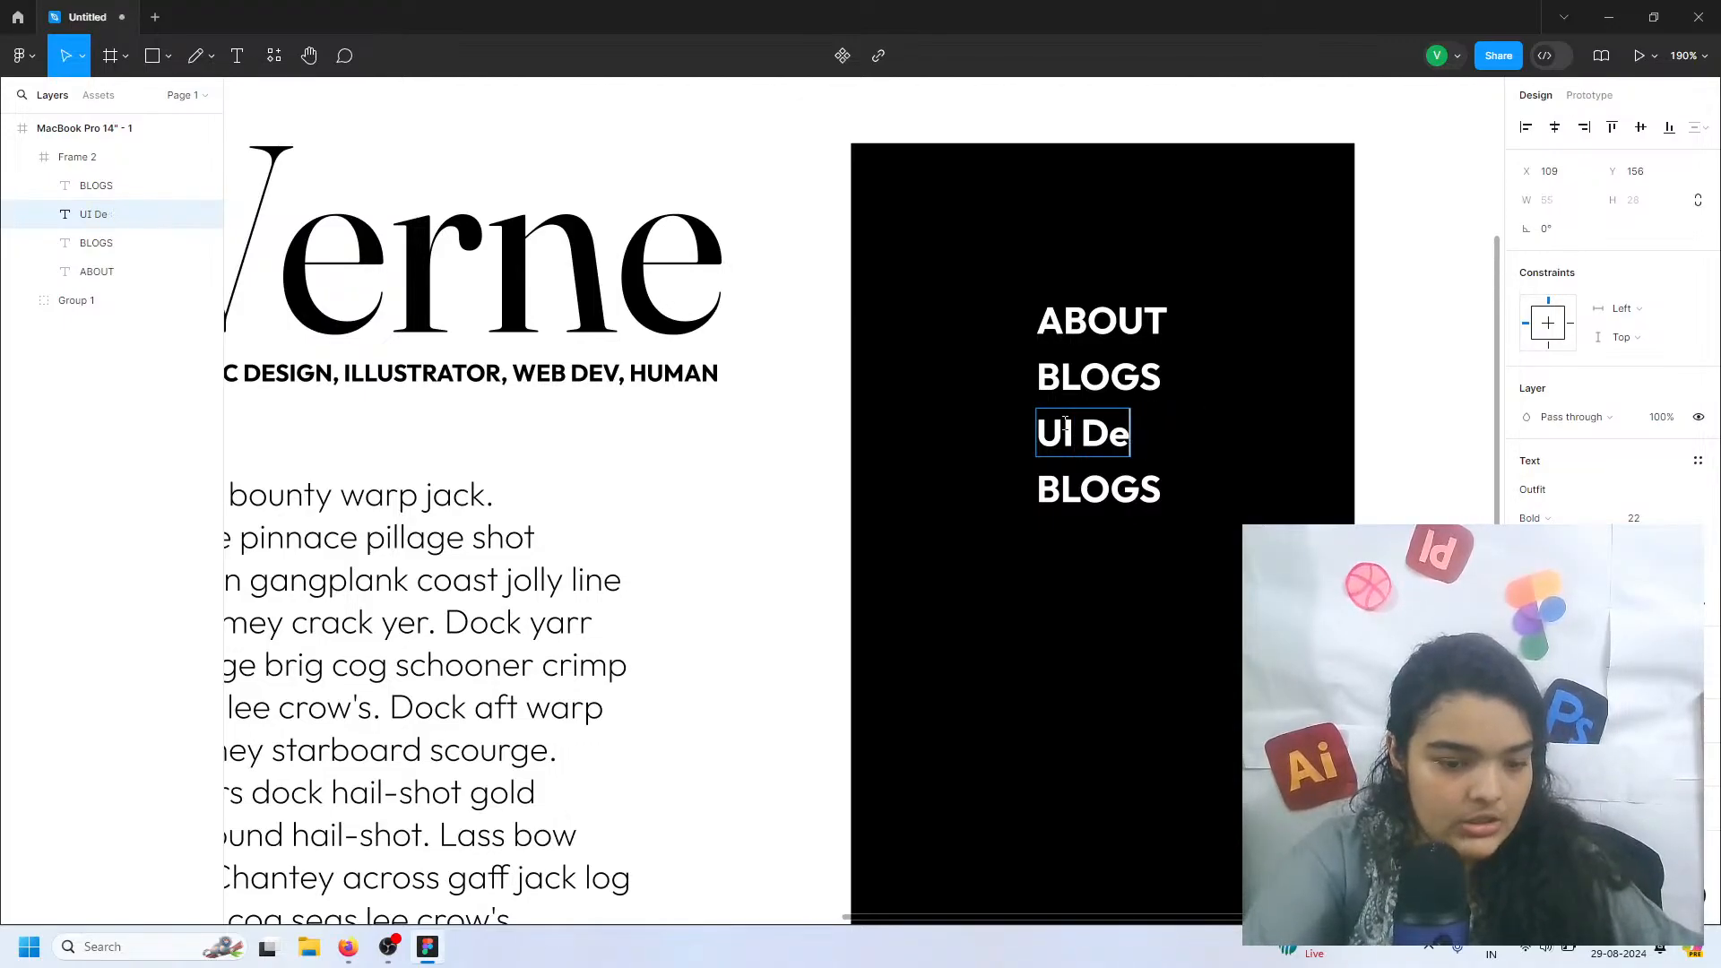
{"action": "key", "text": "BackSpace"}
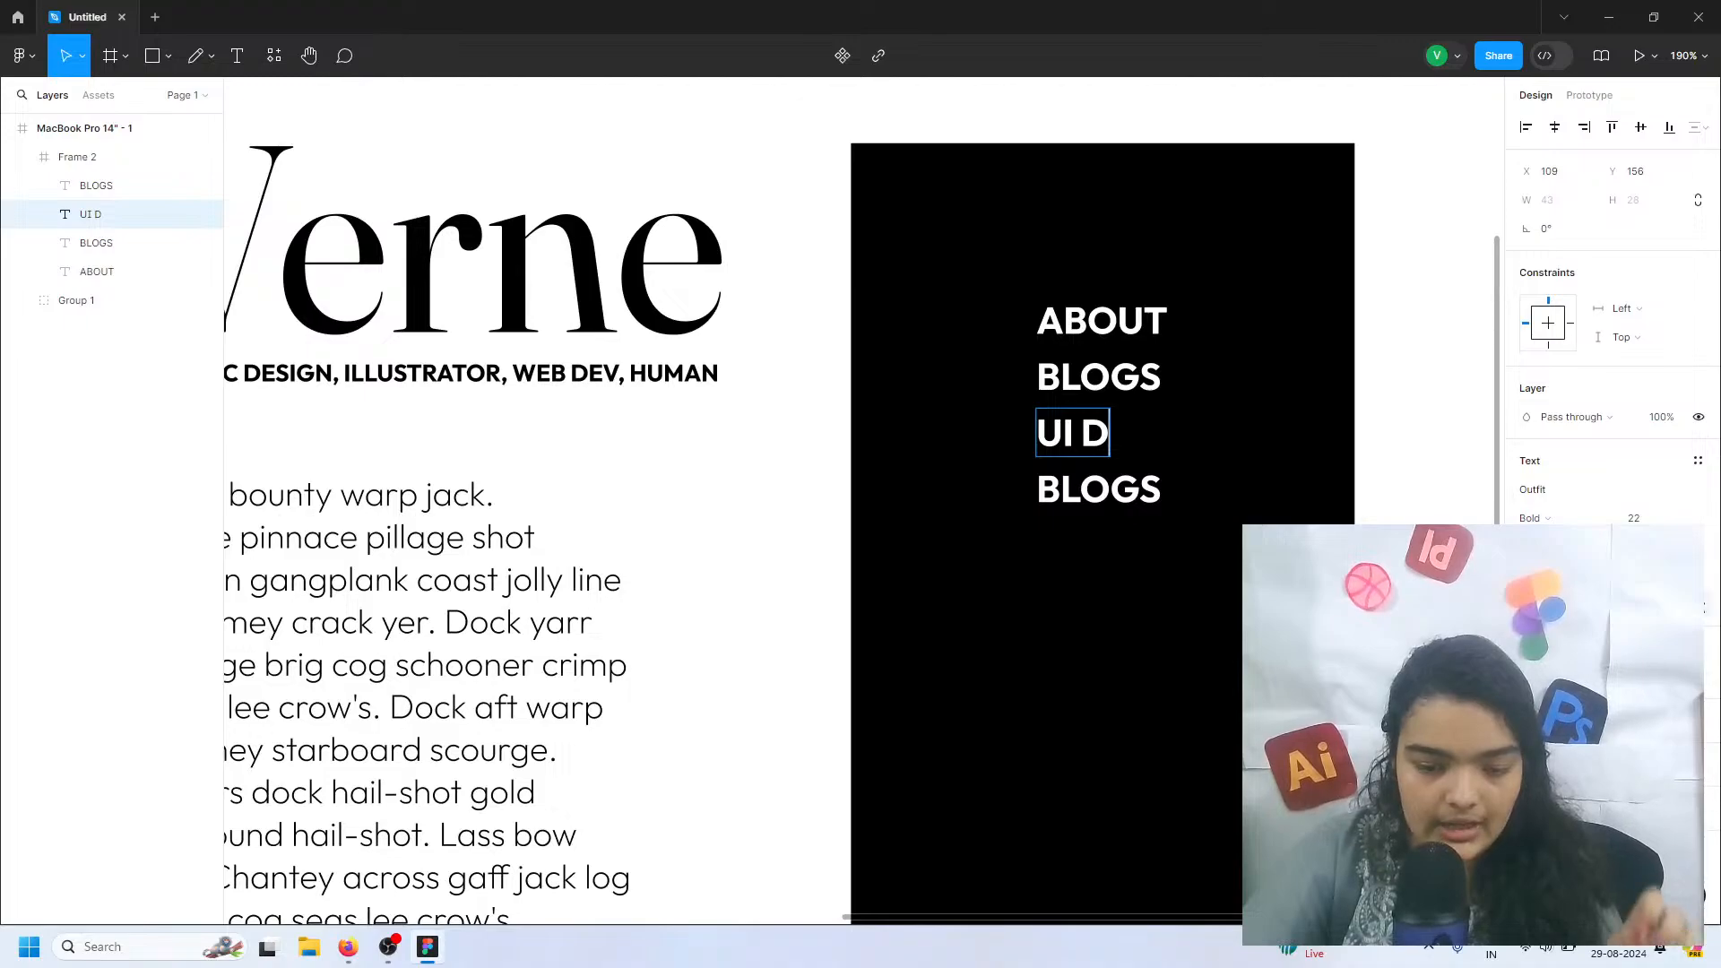
{"action": "left_click", "coordinate": [1699, 604]}
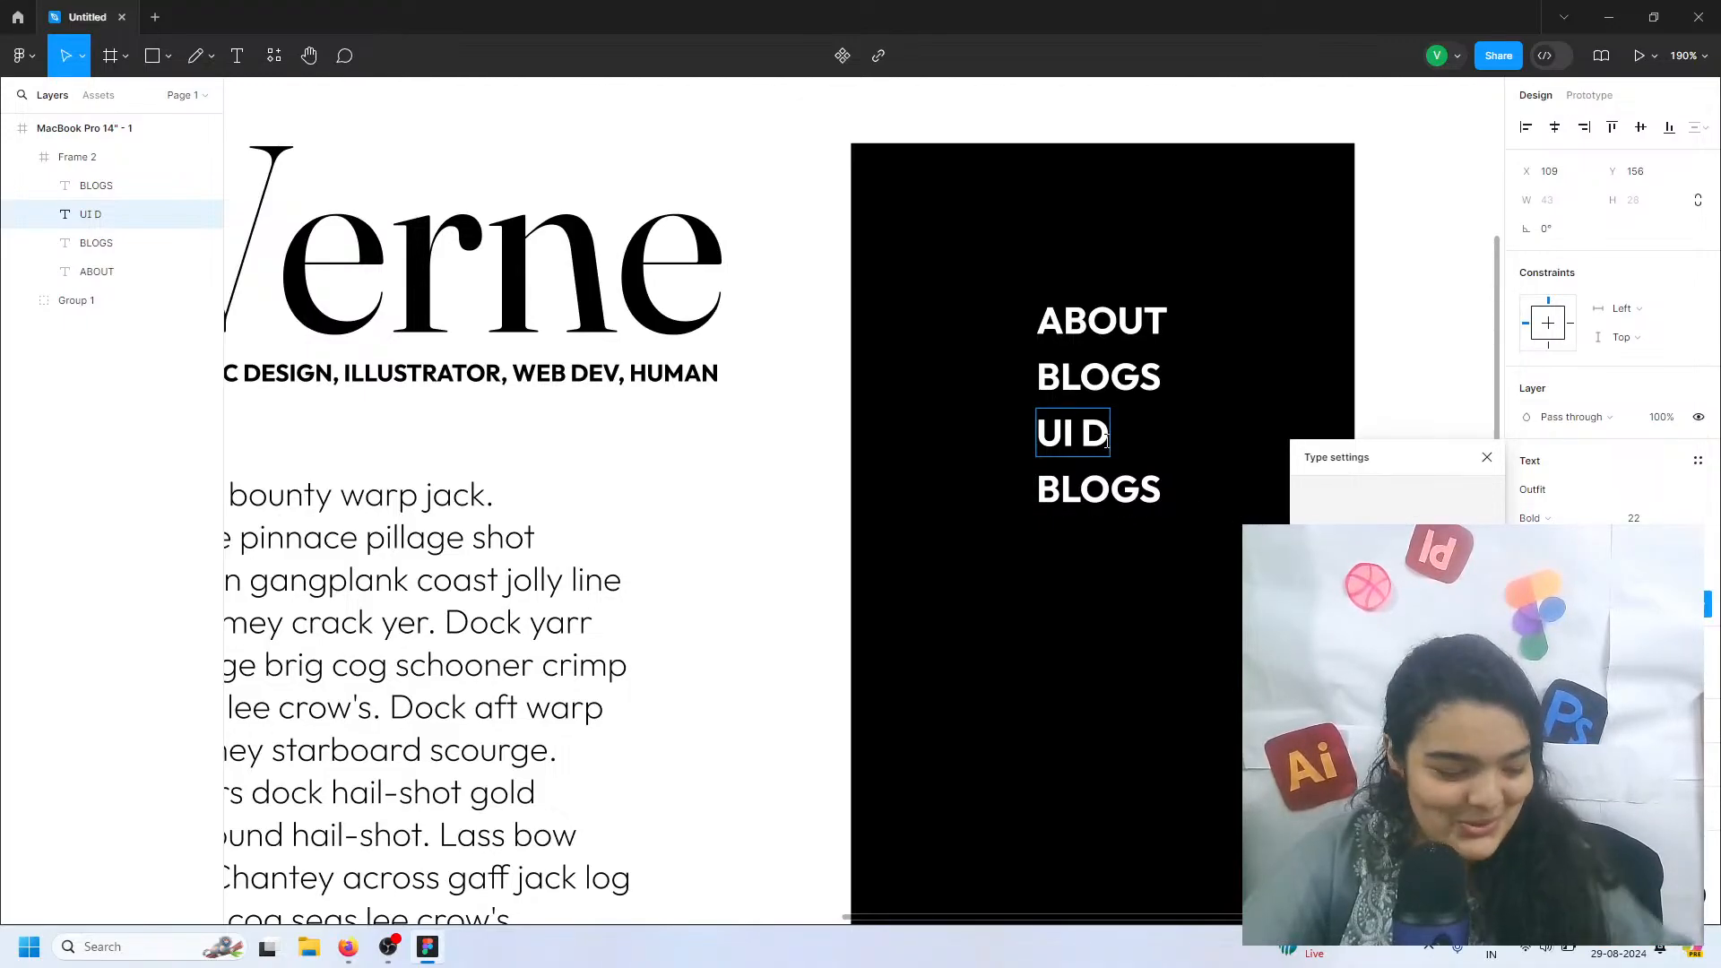
{"action": "type", "text": "es"}
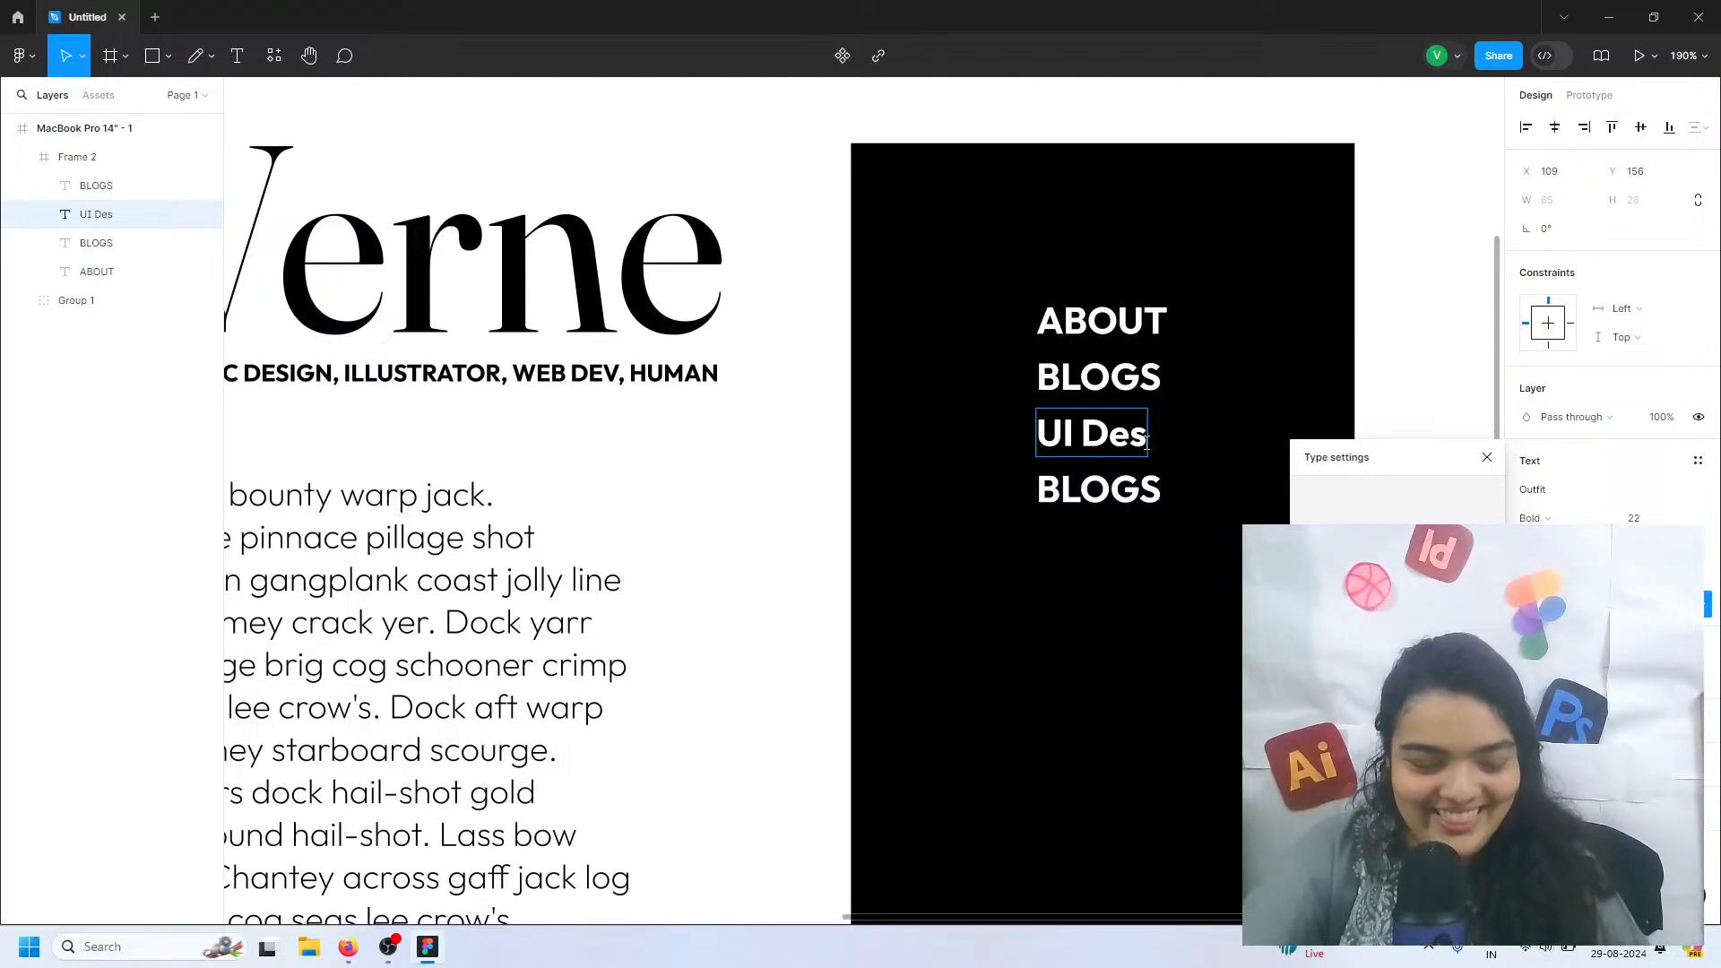
{"action": "type", "text": "igns"}
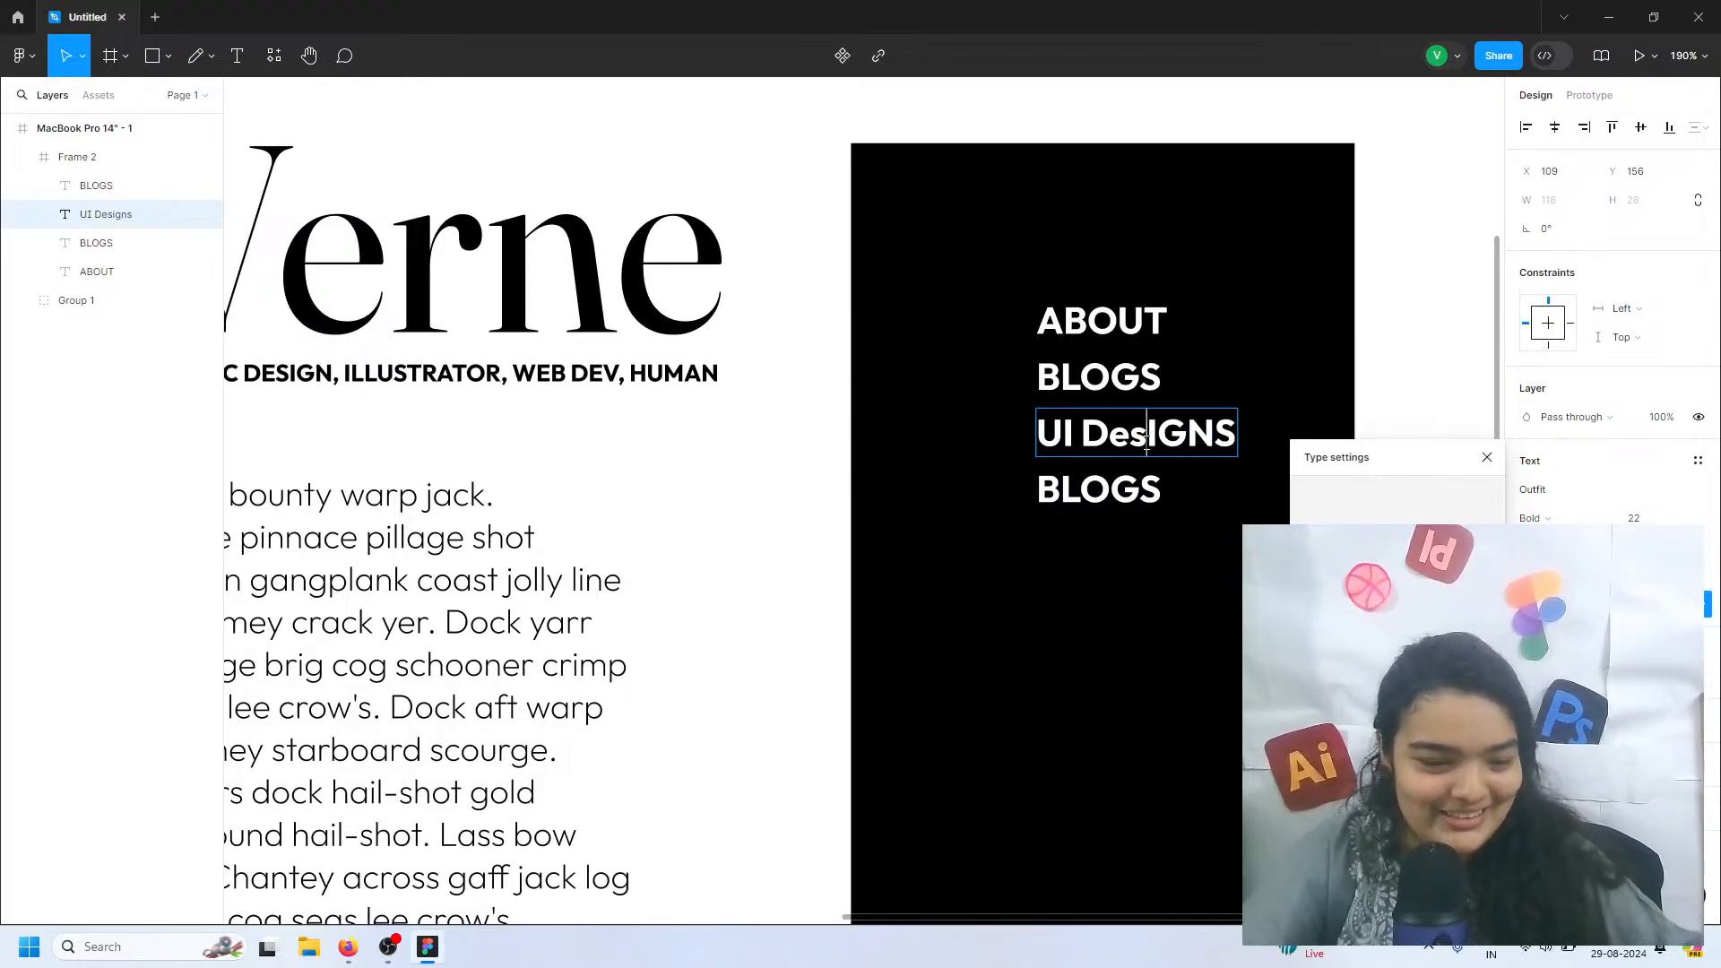
Replace the lowercase es in the third menu item with ES so that it reads UI DESIGNS
{"action": "key", "text": "BackSpace"}
{"action": "key", "text": "BackSpace"}
{"action": "type", "text": "es"}
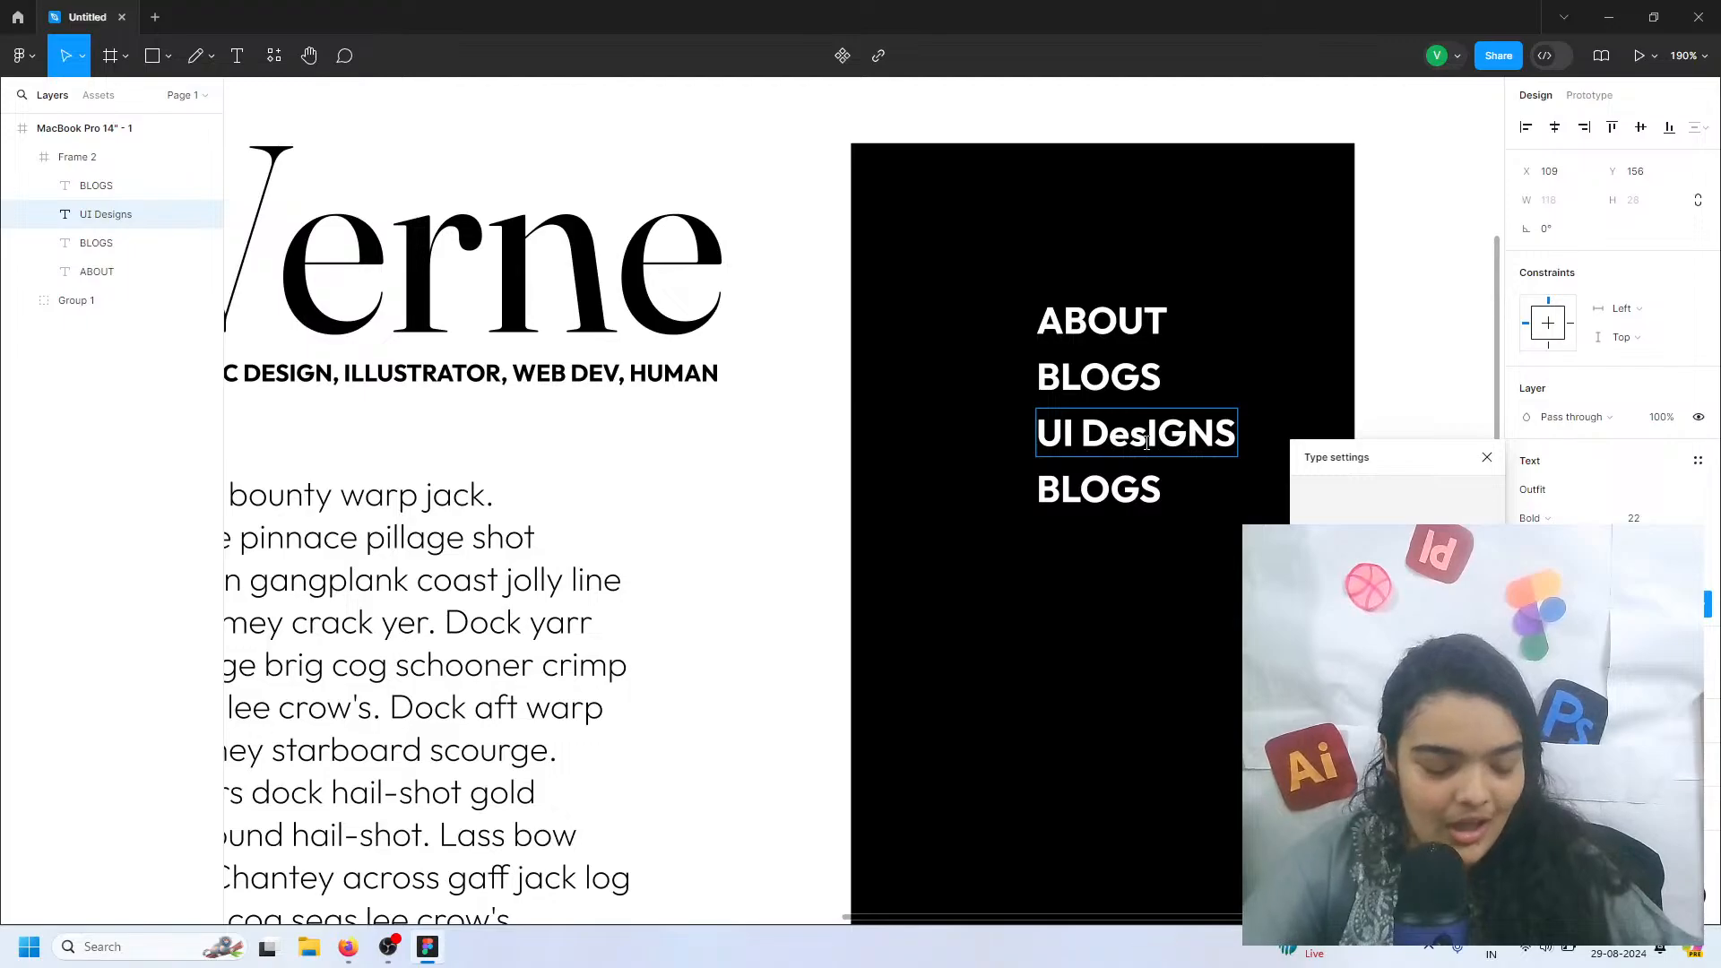
{"action": "key", "text": "BackSpace"}
{"action": "key", "text": "BackSpace"}
{"action": "key", "text": "ctrl+z"}
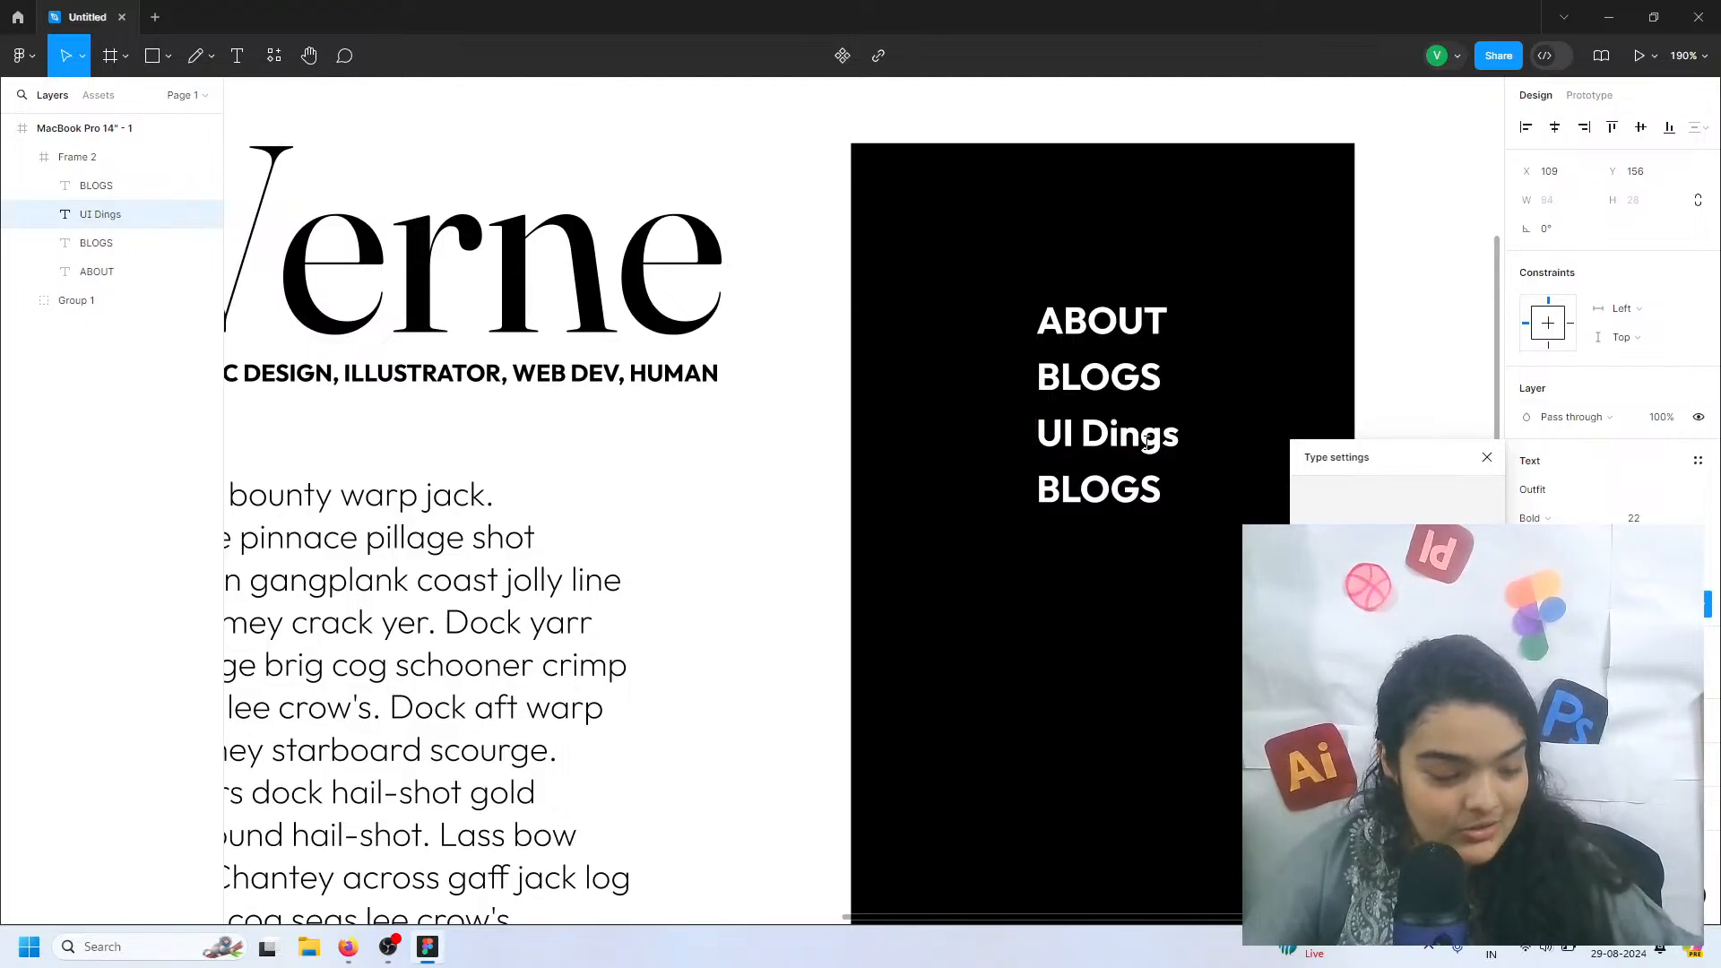
{"action": "type", "text": "es"}
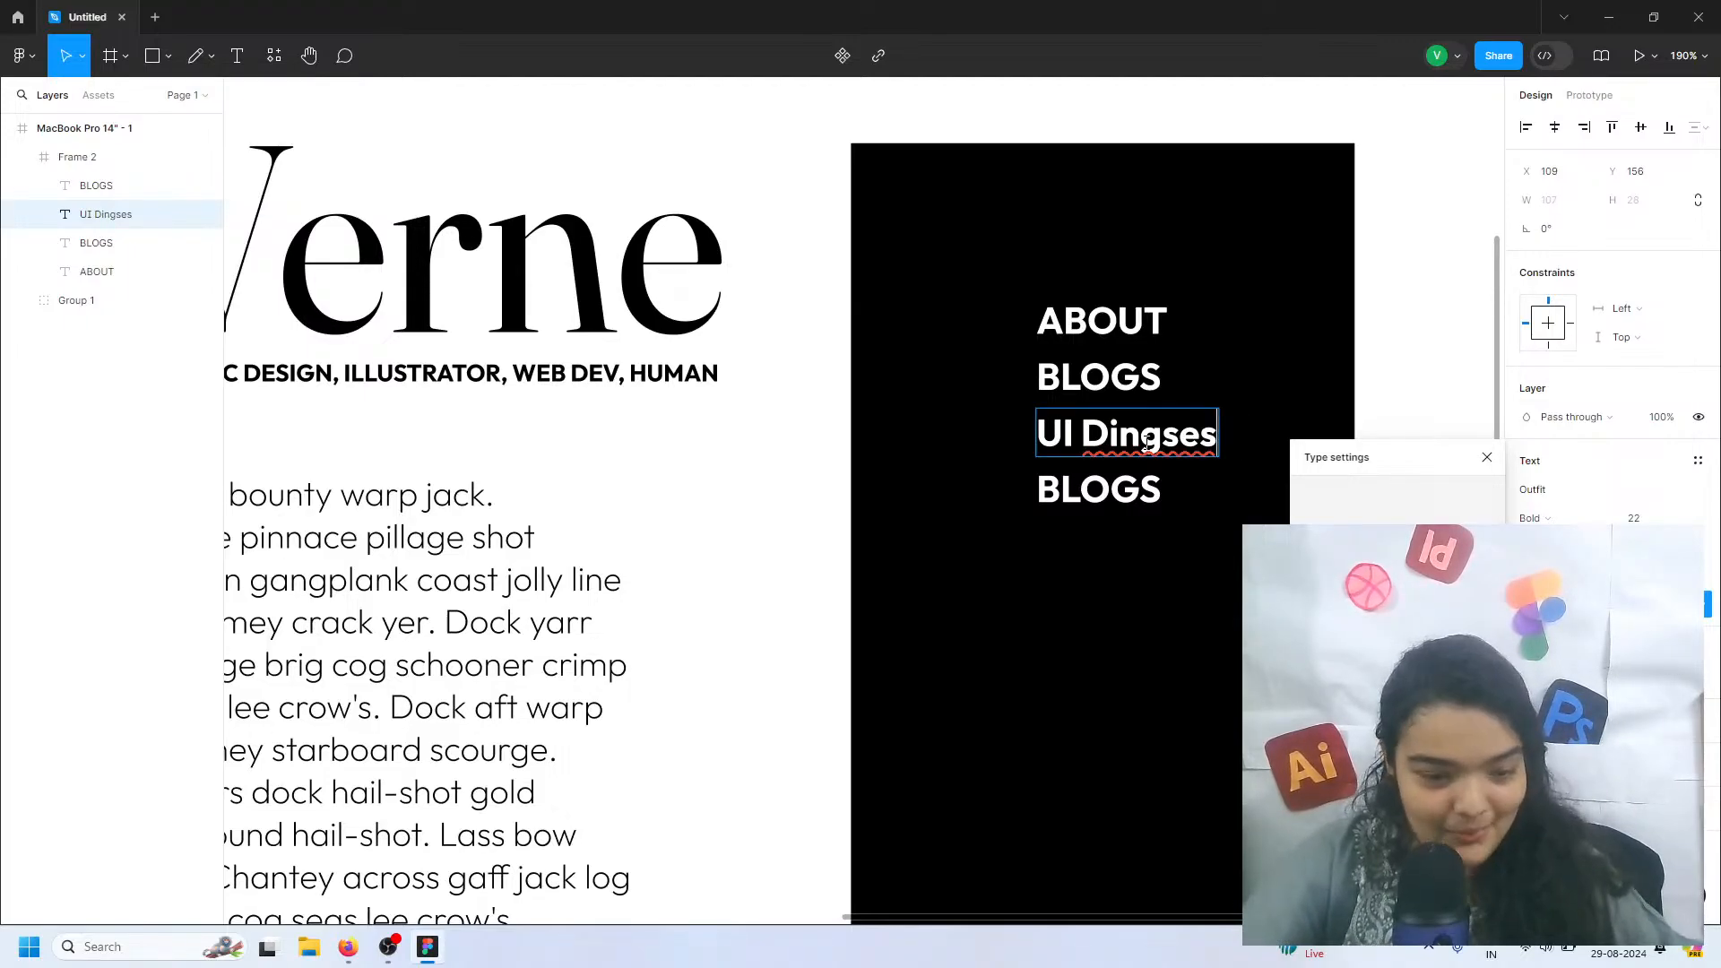
{"action": "key", "text": "ctrl+z"}
{"action": "key", "text": "ctrl+z"}
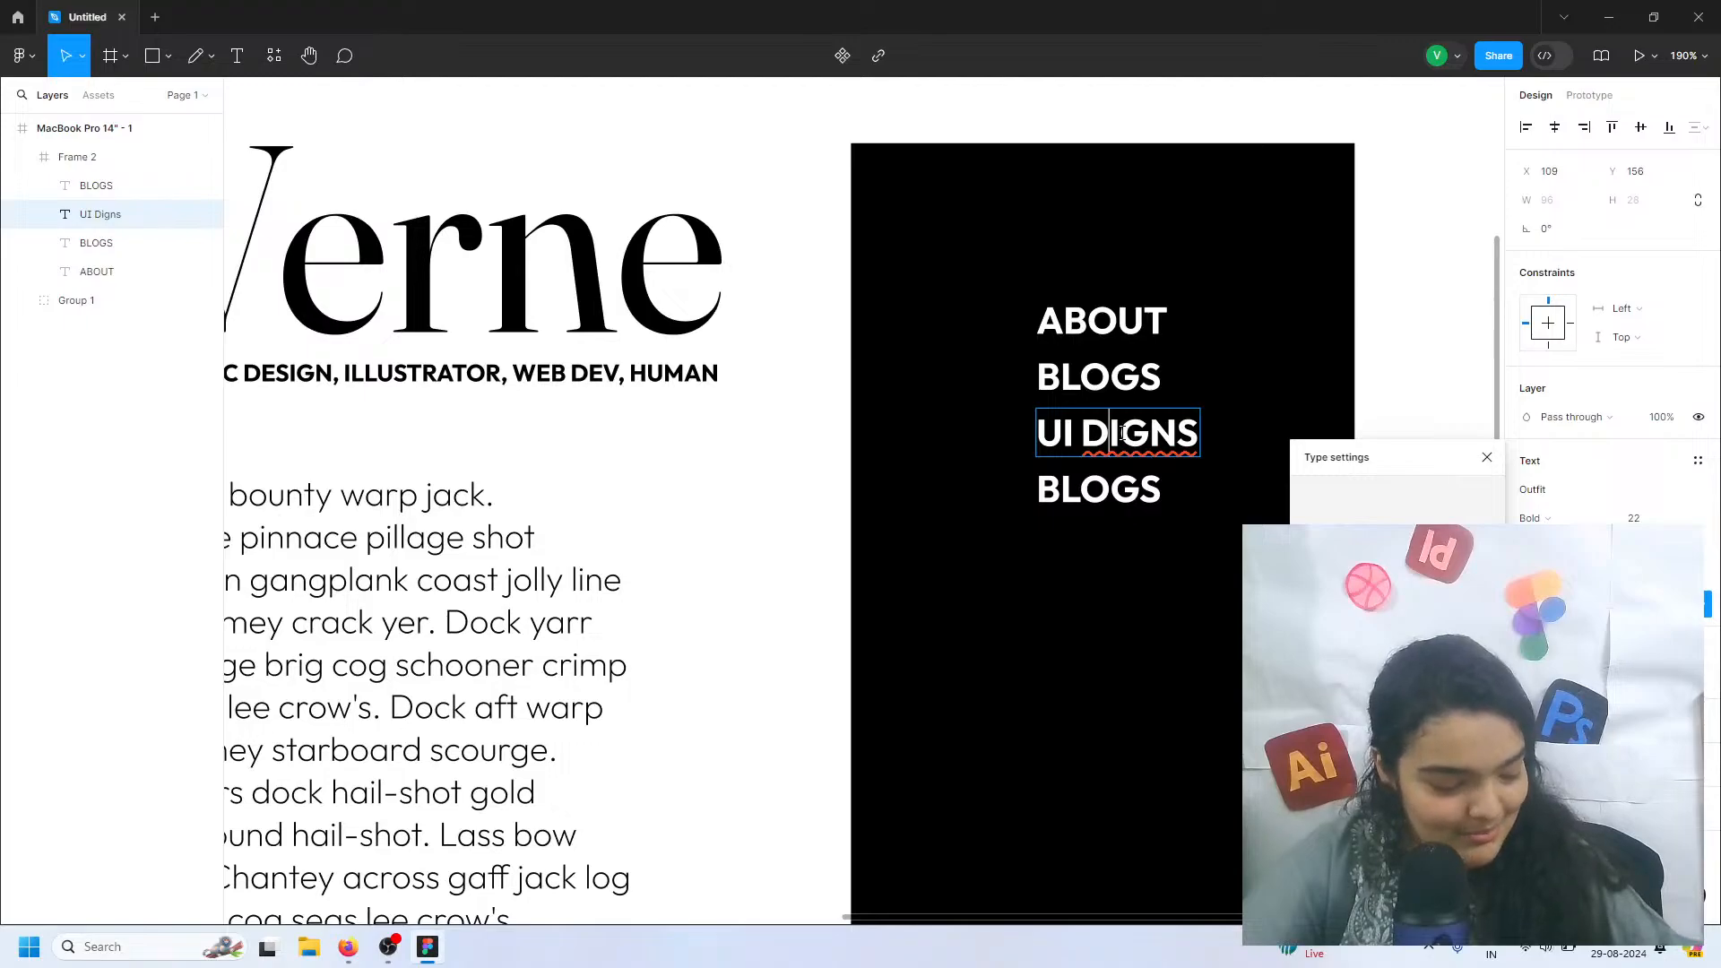
{"action": "key", "text": "ctrl+shift+z"}
{"action": "key", "text": "ctrl+z"}
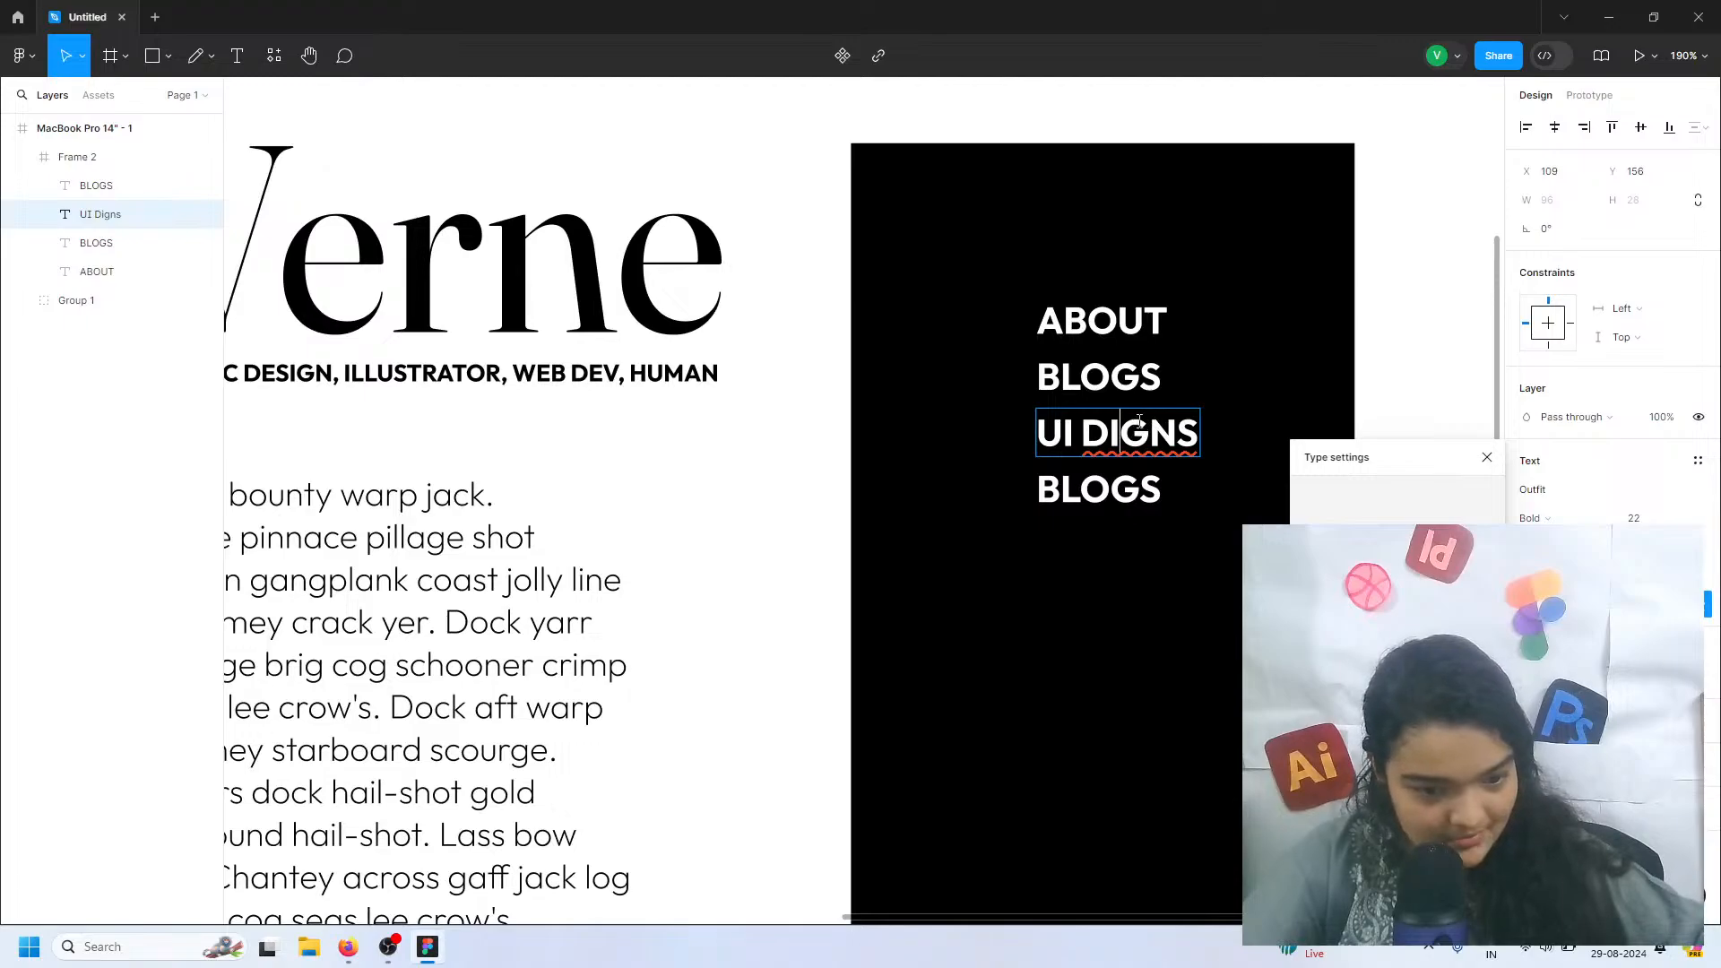
{"action": "type", "text": "ES"}
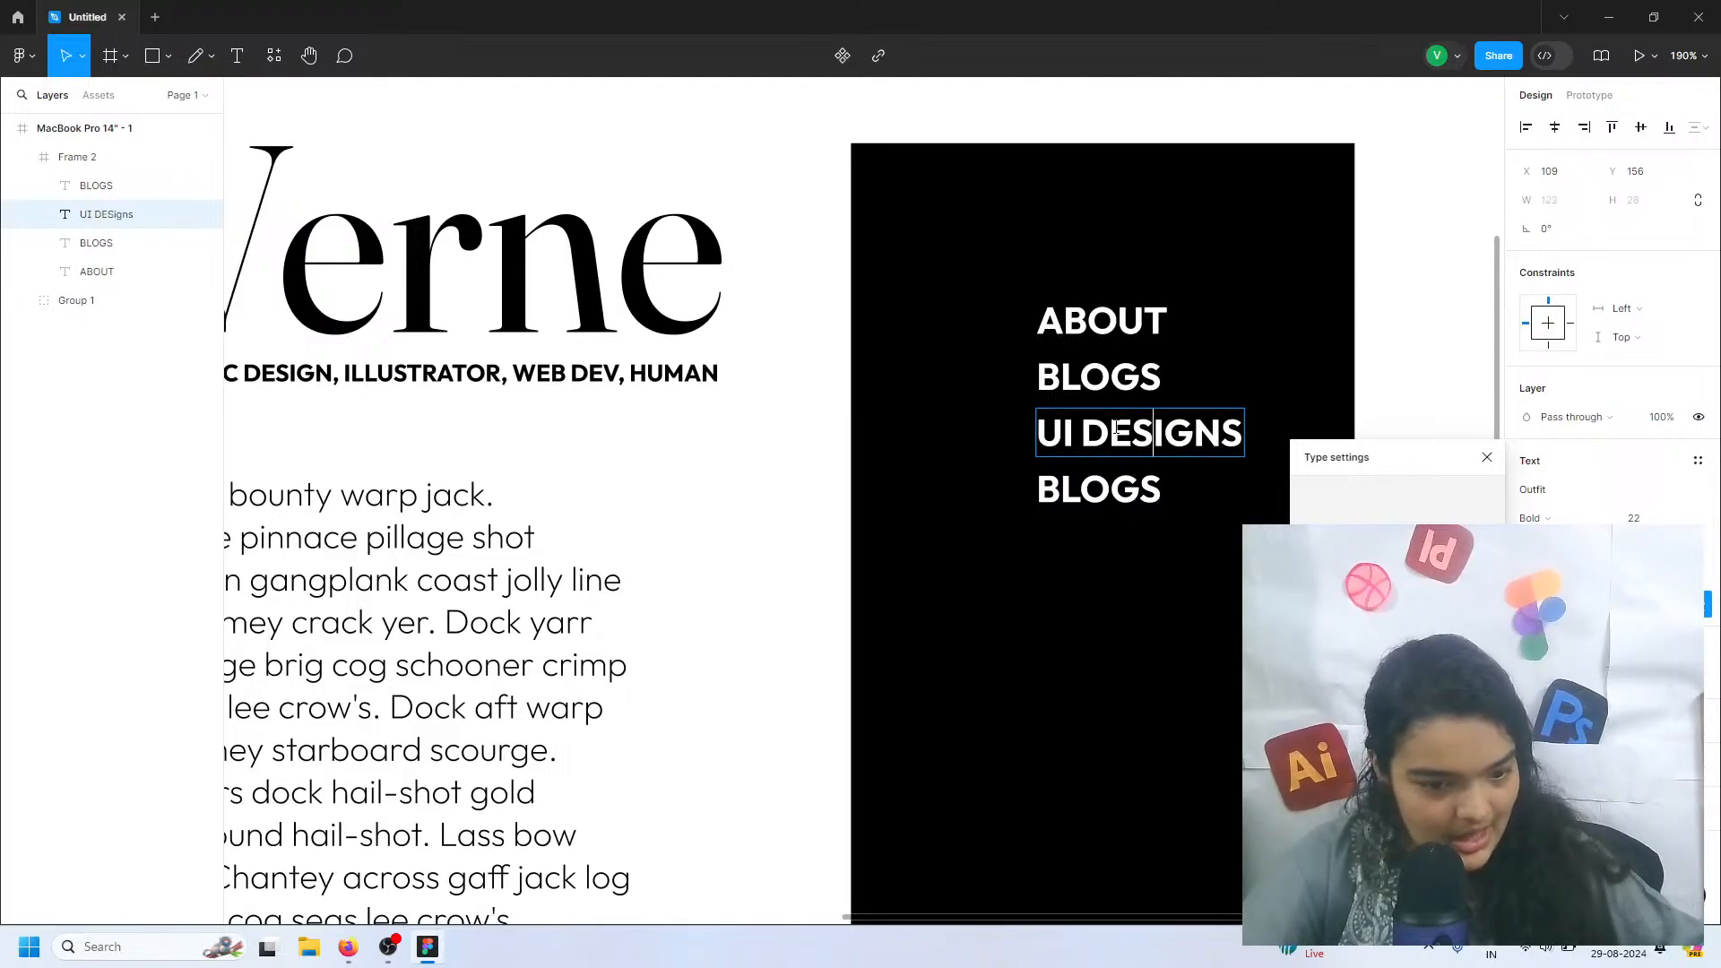
{"action": "left_click", "coordinate": [1486, 457]}
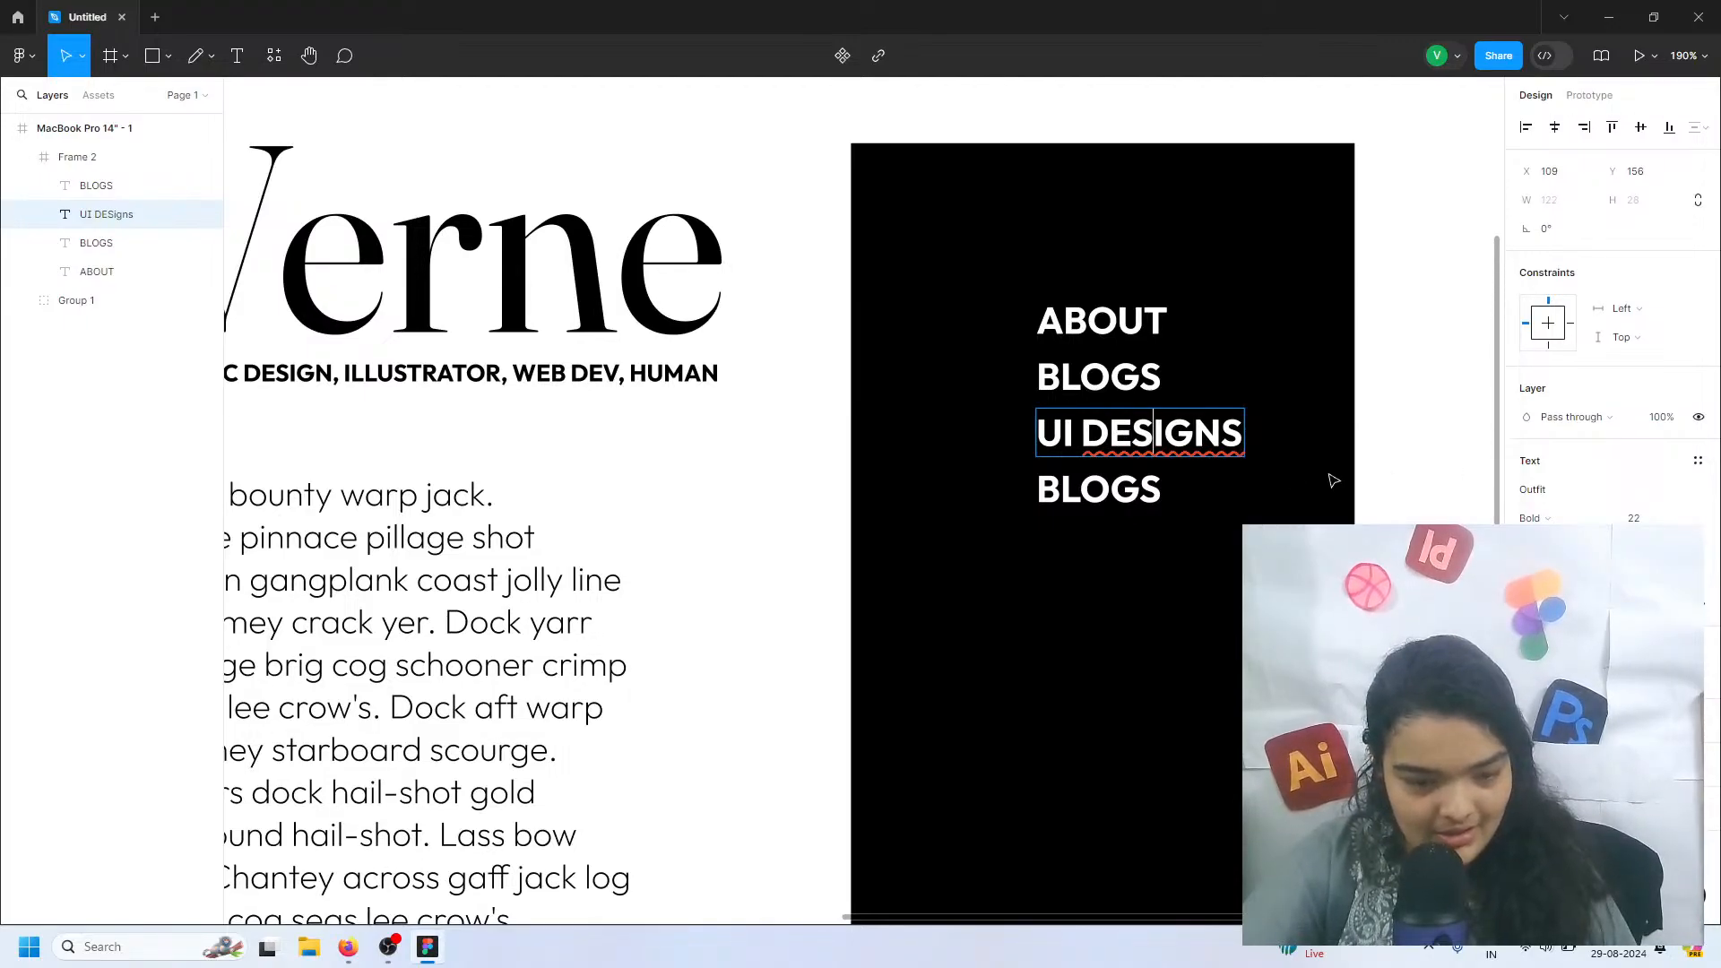
{"action": "key", "text": "Escape"}
Change the fourth menu item's text from the copied BLOGS to UX DESIGNS, all in uppercase
{"action": "left_click", "coordinate": [1135, 470]}
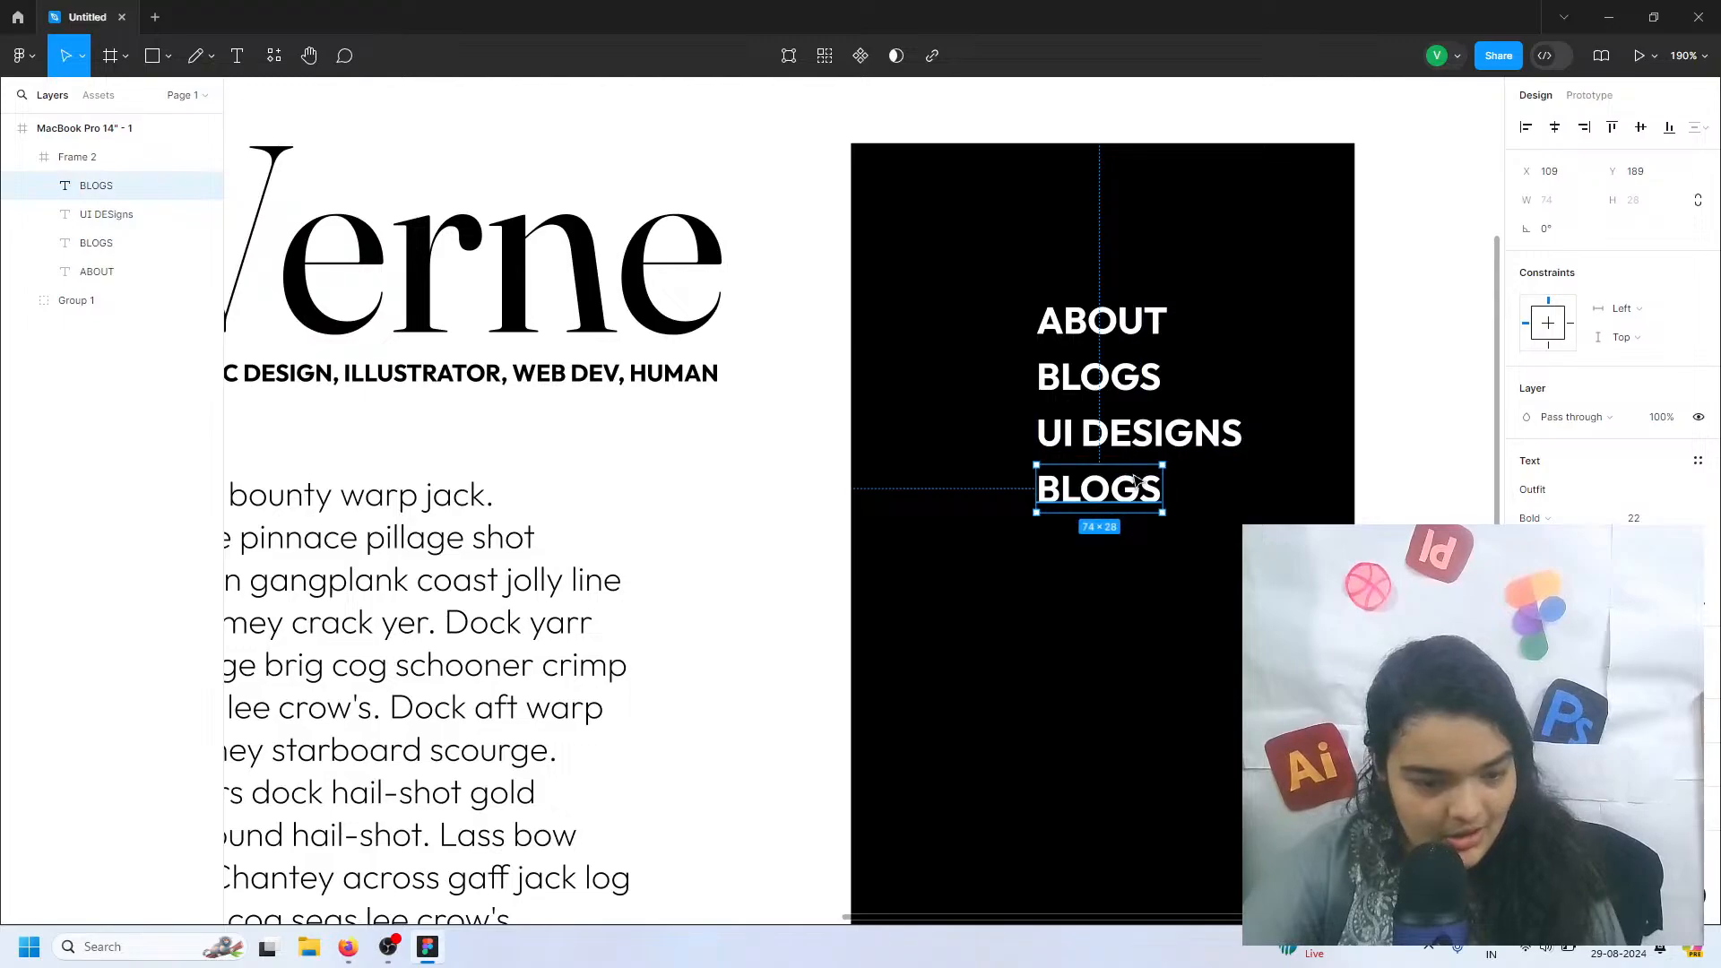
{"action": "double_click", "coordinate": [1134, 480]}
{"action": "type", "text": "UX"}
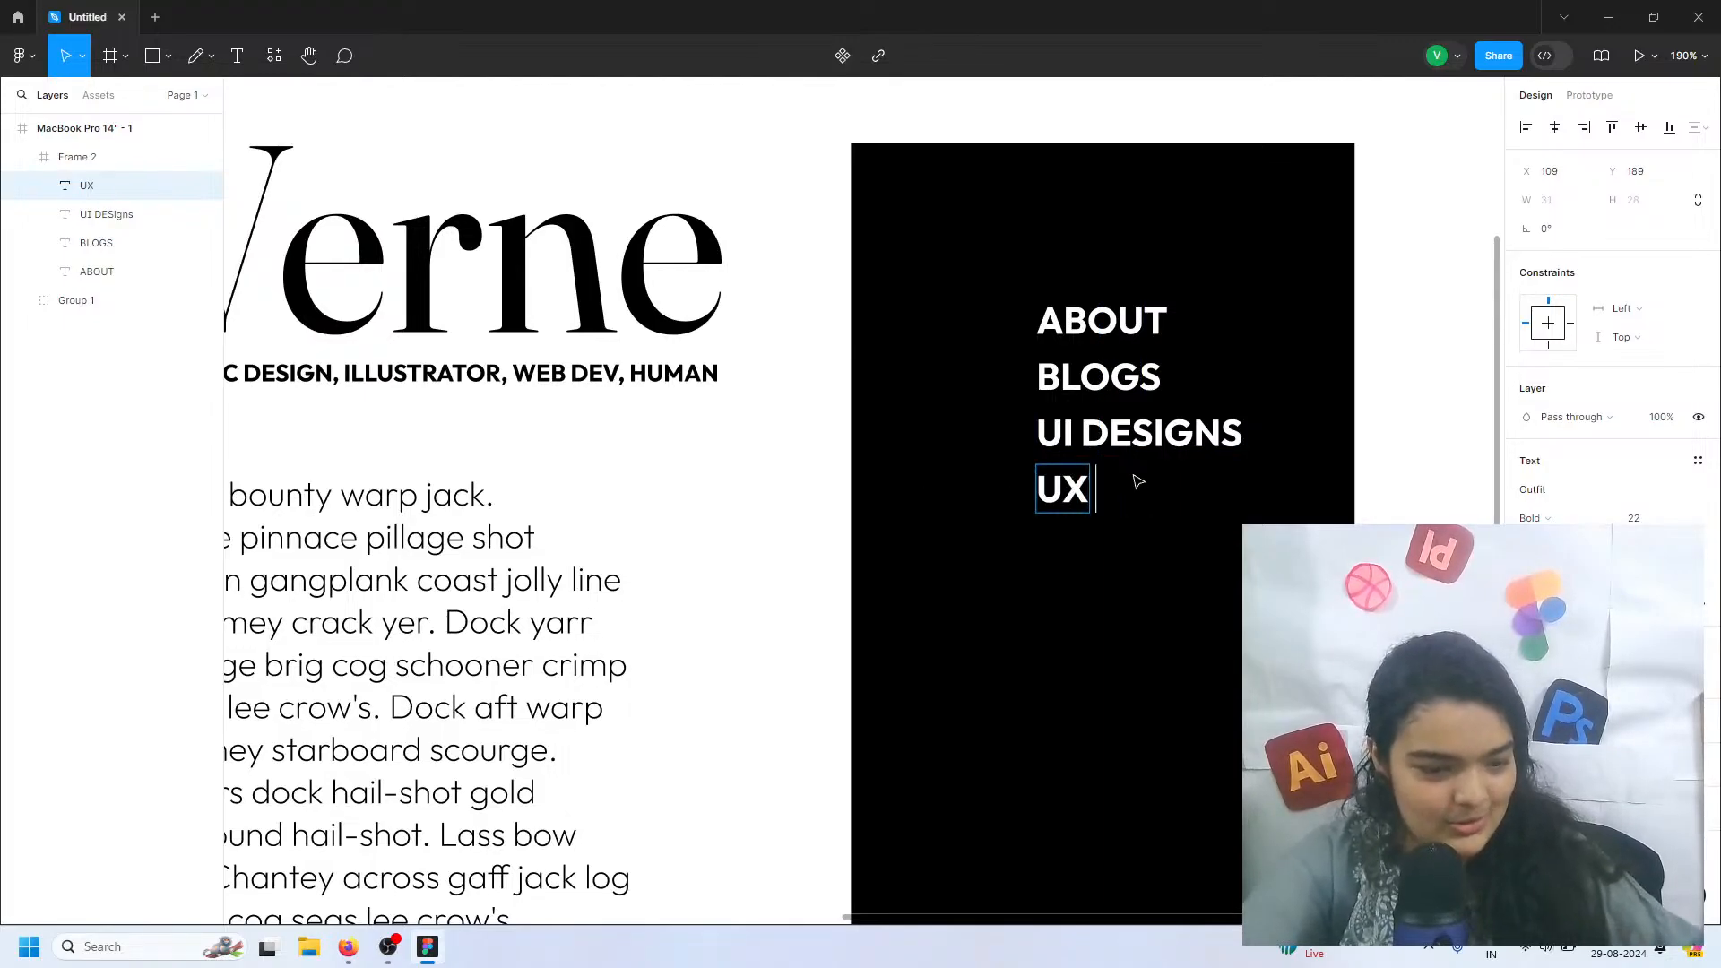
{"action": "type", "text": " Designs"}
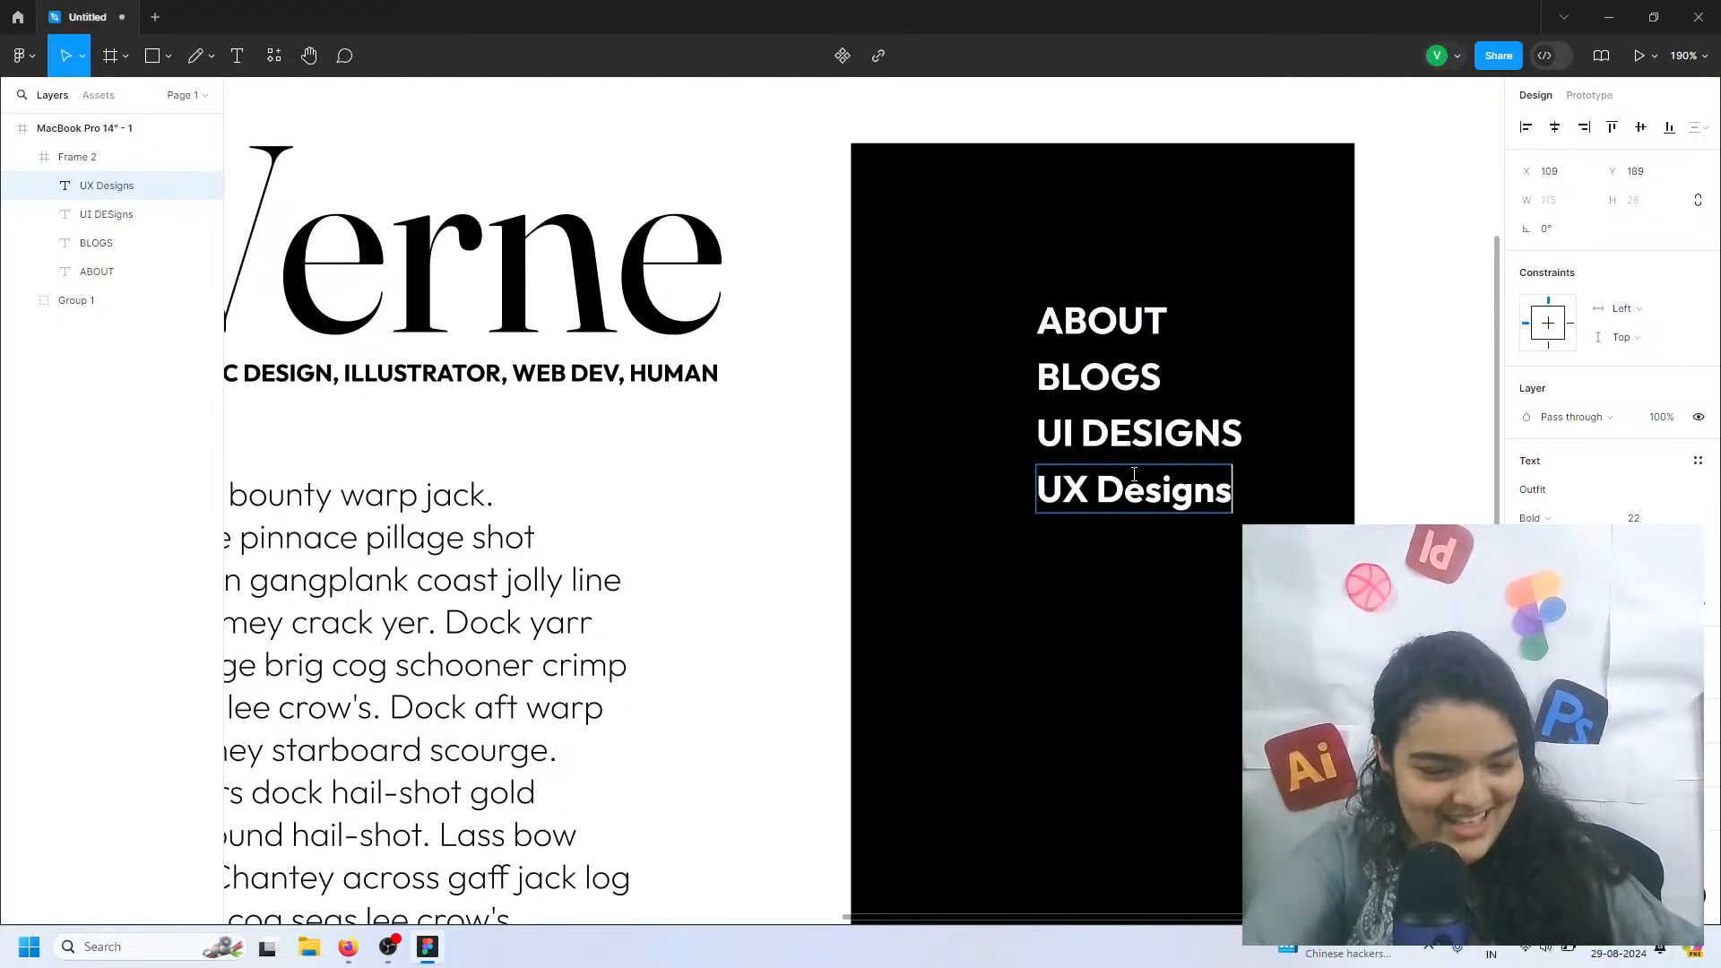
{"action": "left_click_drag", "start_coordinate": [1125, 484], "coordinate": [1234, 484]}
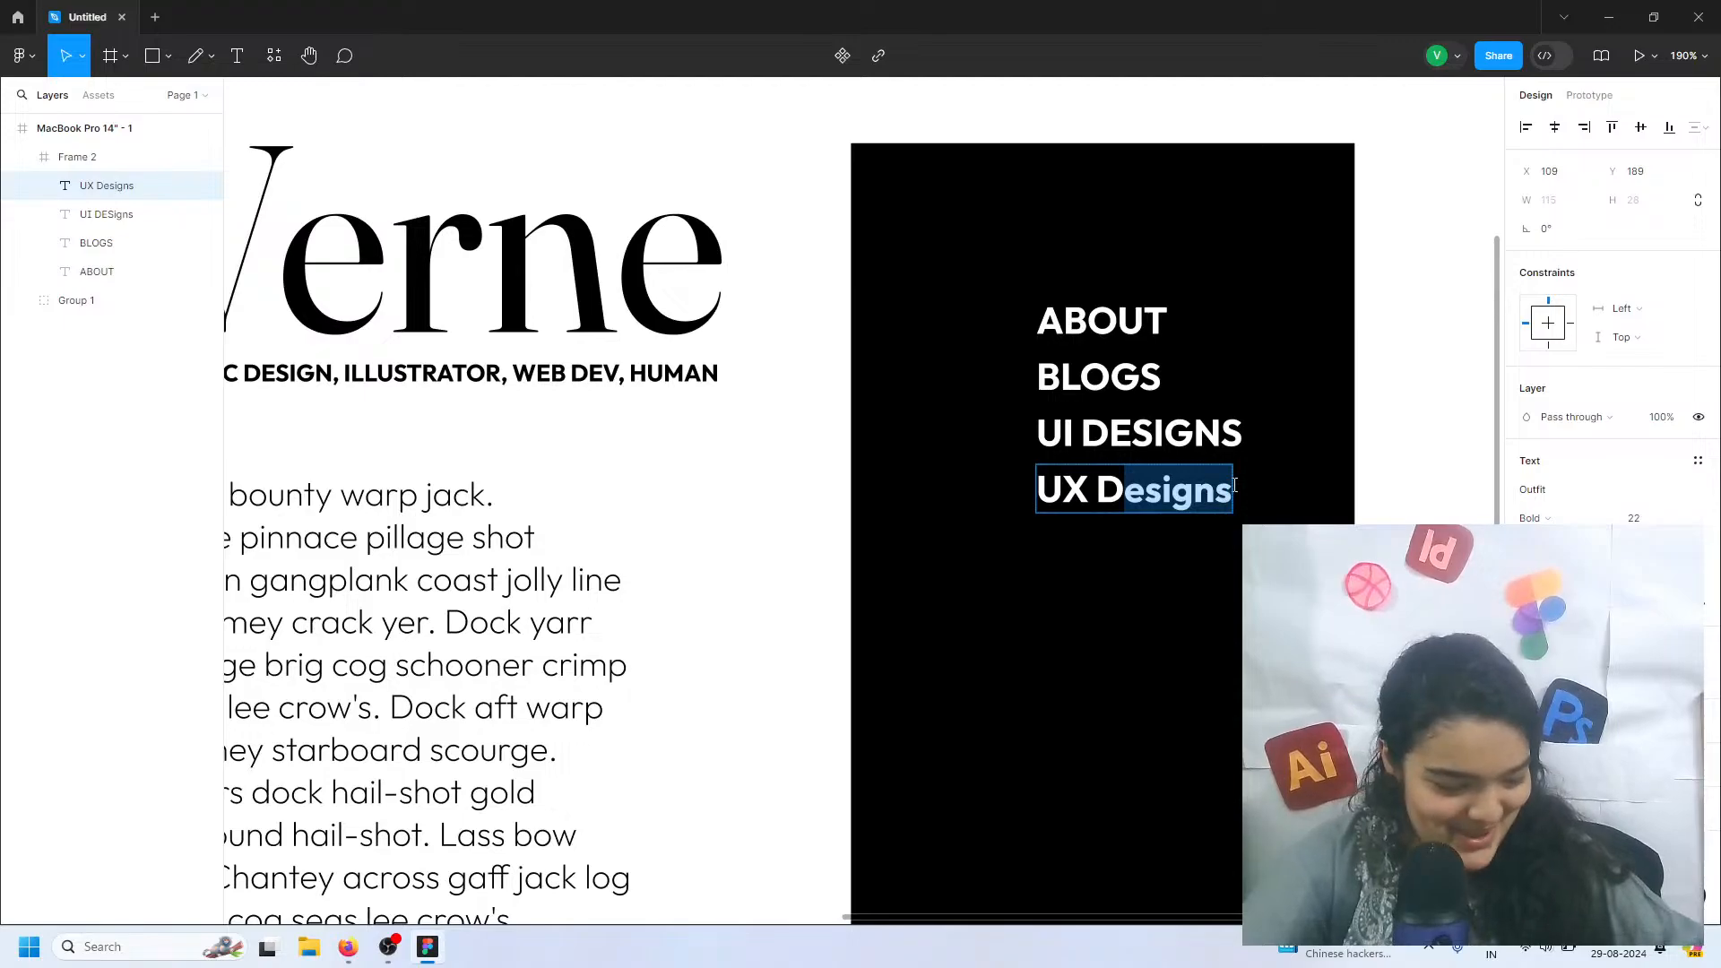
{"action": "type", "text": "ESIGNS"}
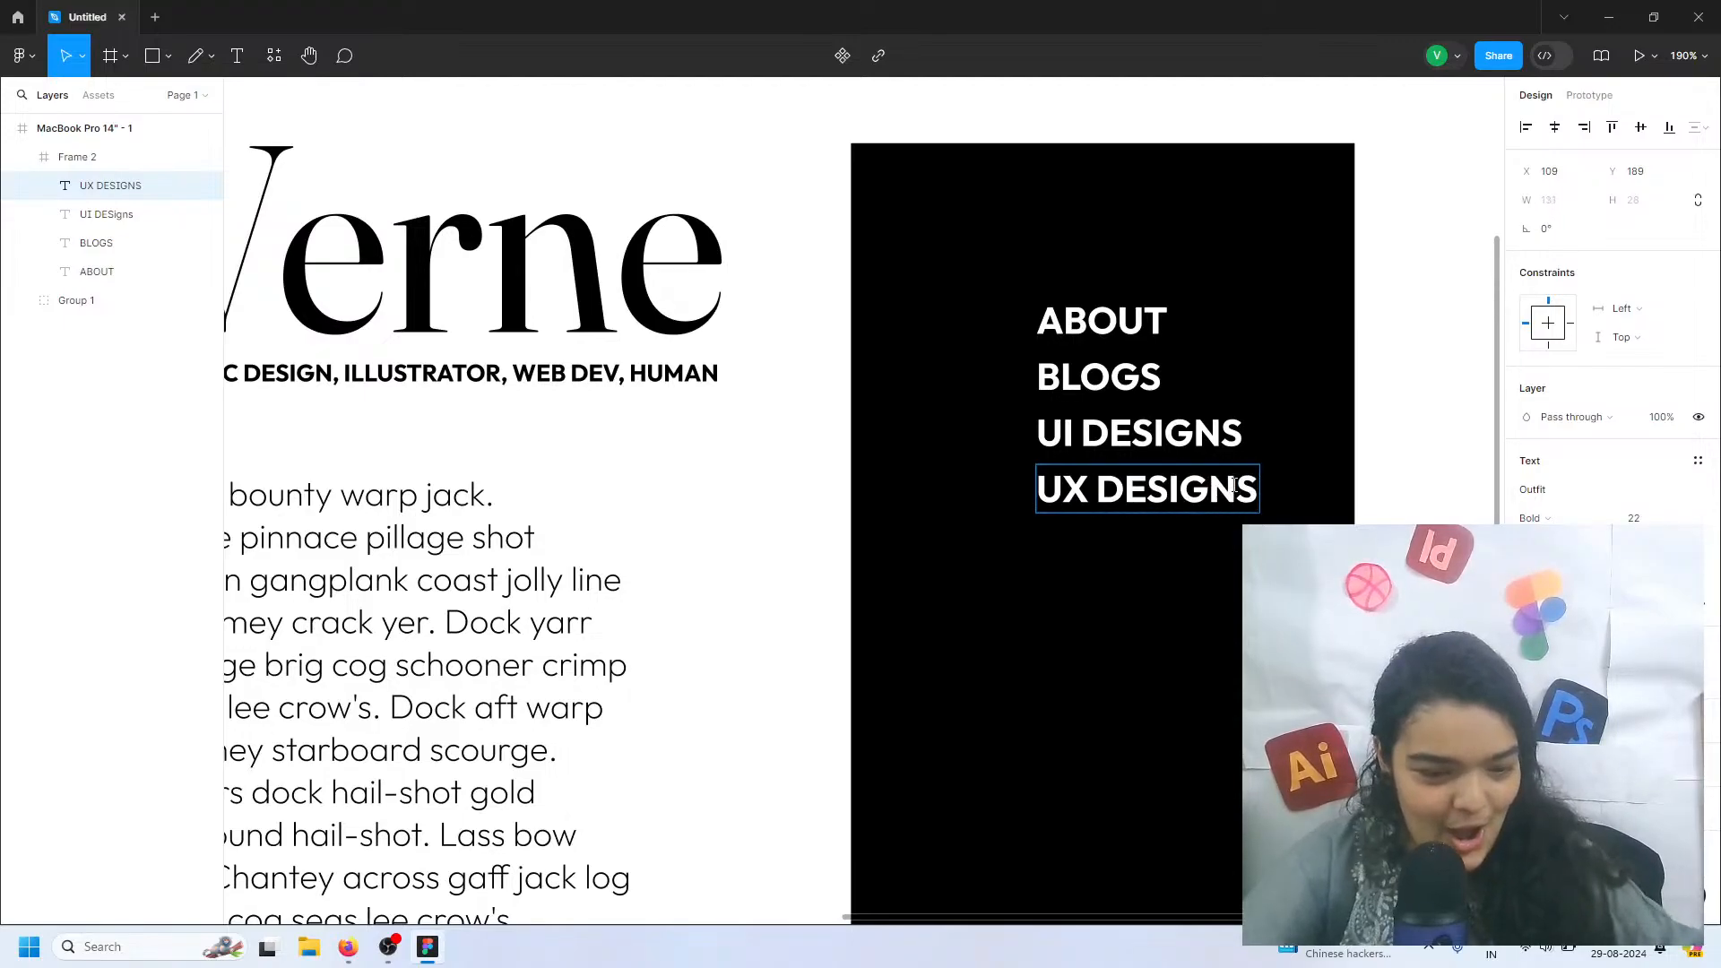
{"action": "key", "text": "Escape"}
Move UX DESIGNS up against UI DESIGNS, and duplicate these two menu items directly below
{"action": "scroll", "coordinate": [1112, 576], "scroll_direction": "down", "scroll_amount": 1}
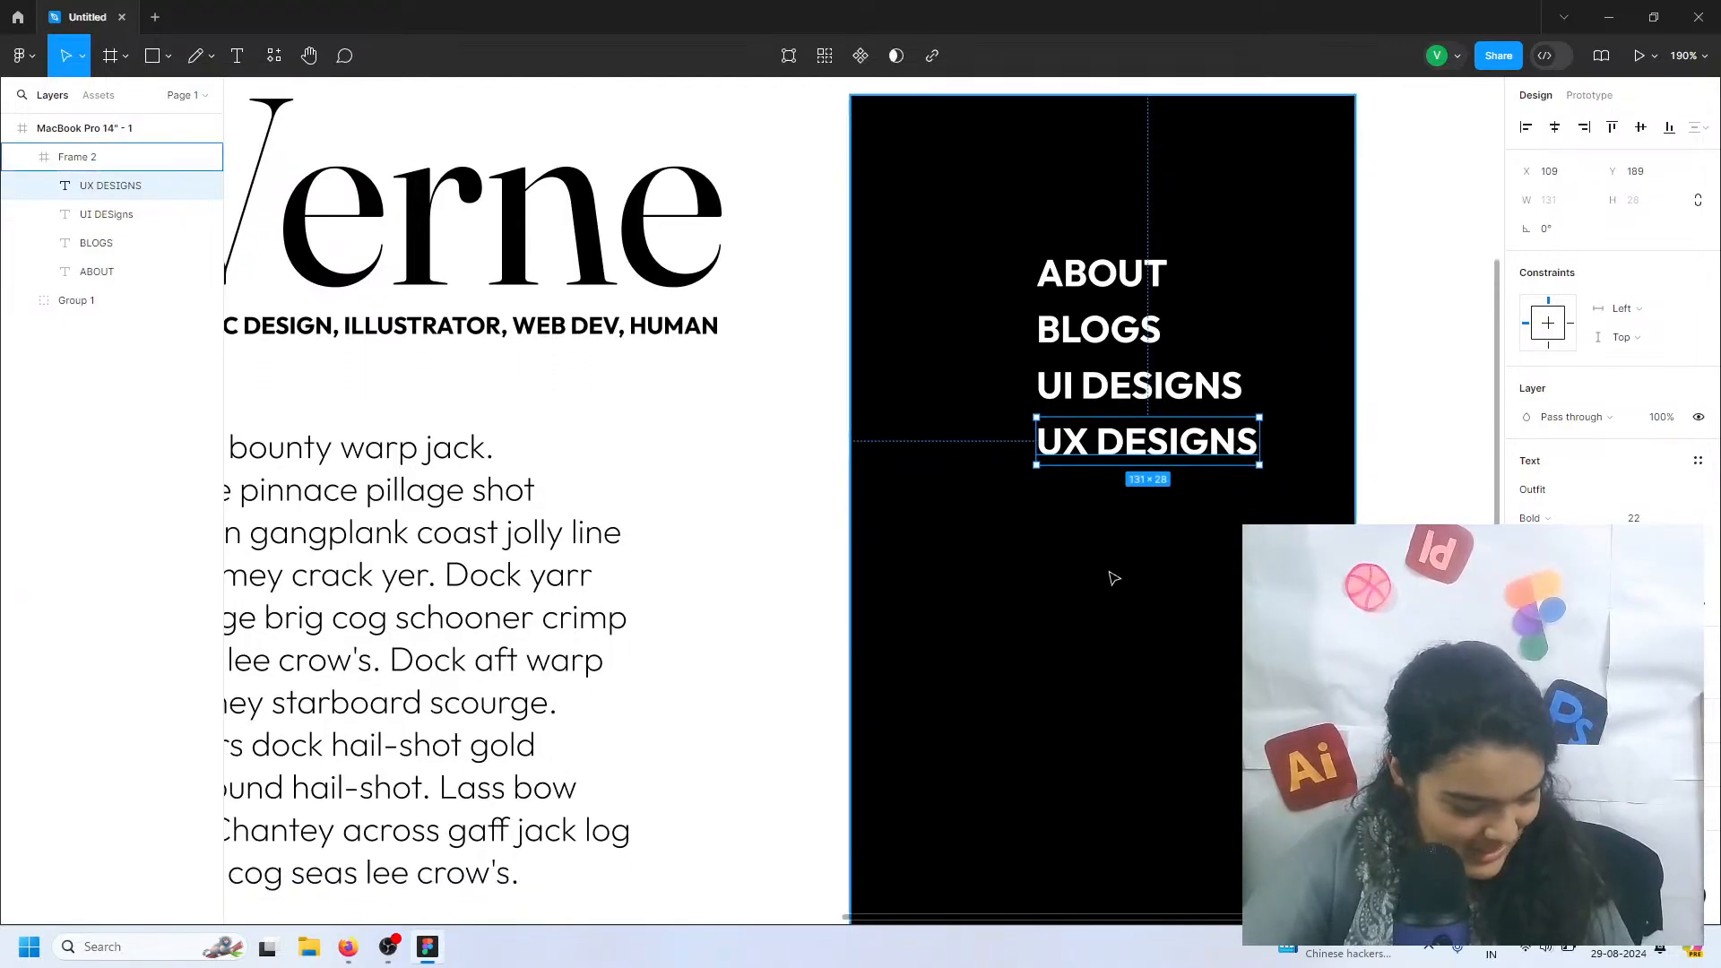
{"action": "left_click_drag", "start_coordinate": [1125, 462], "coordinate": [1117, 437]}
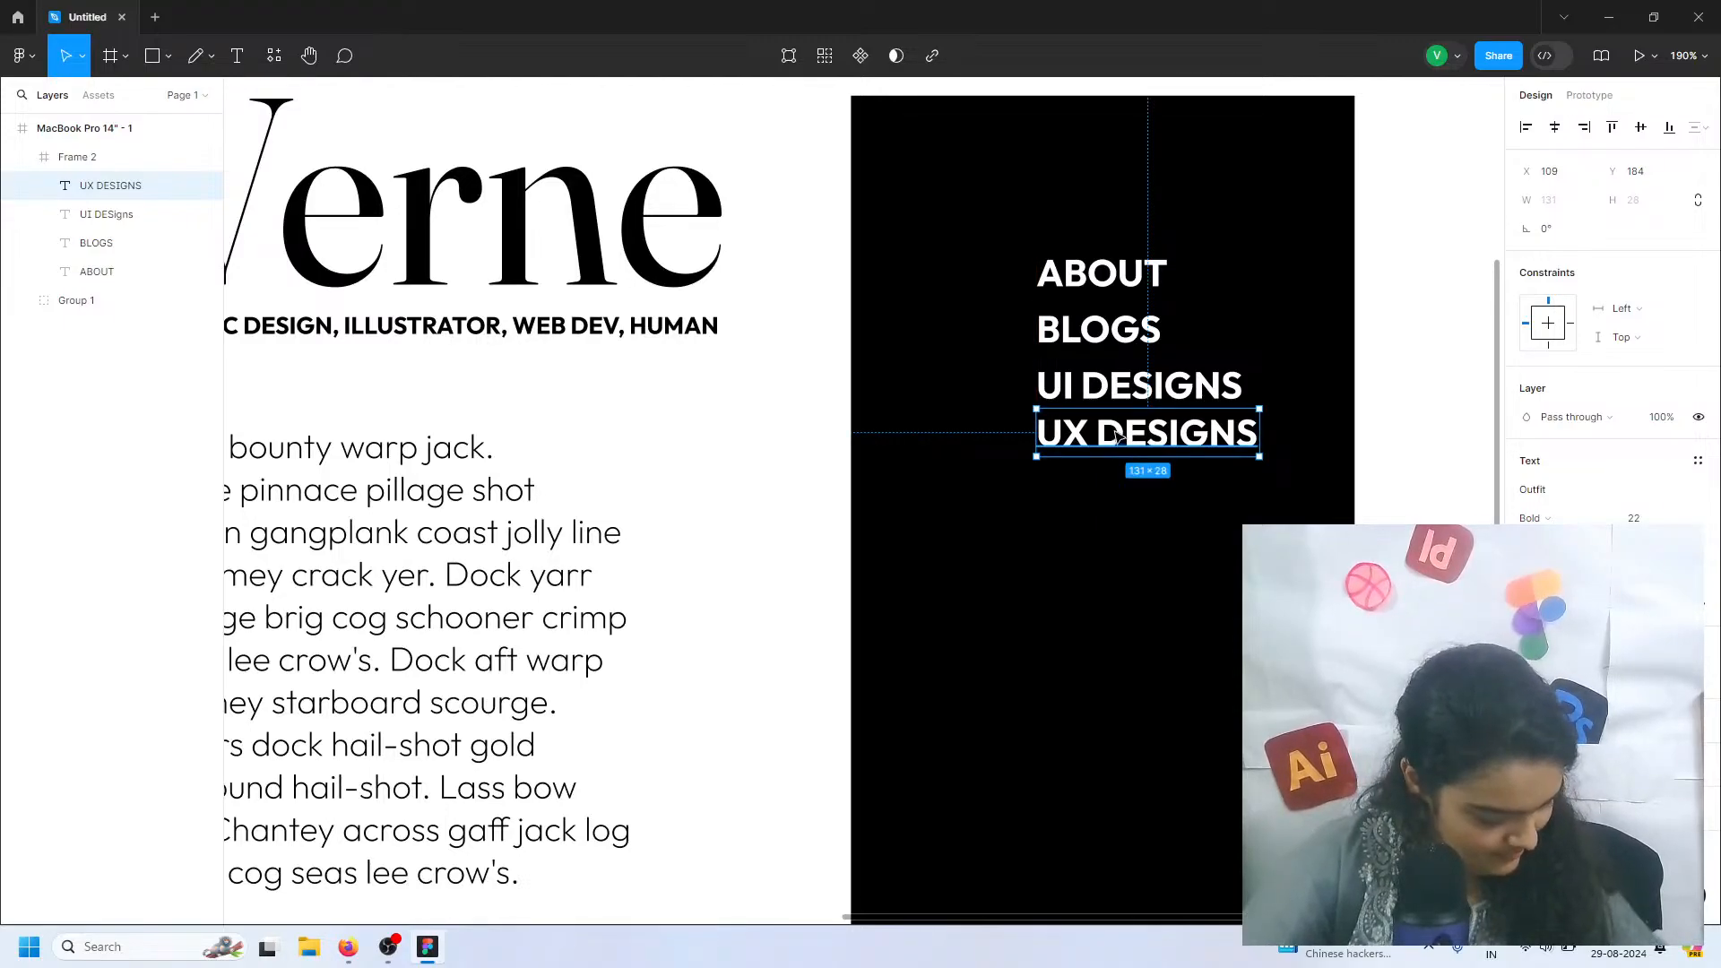
{"action": "left_click", "coordinate": [1131, 392]}
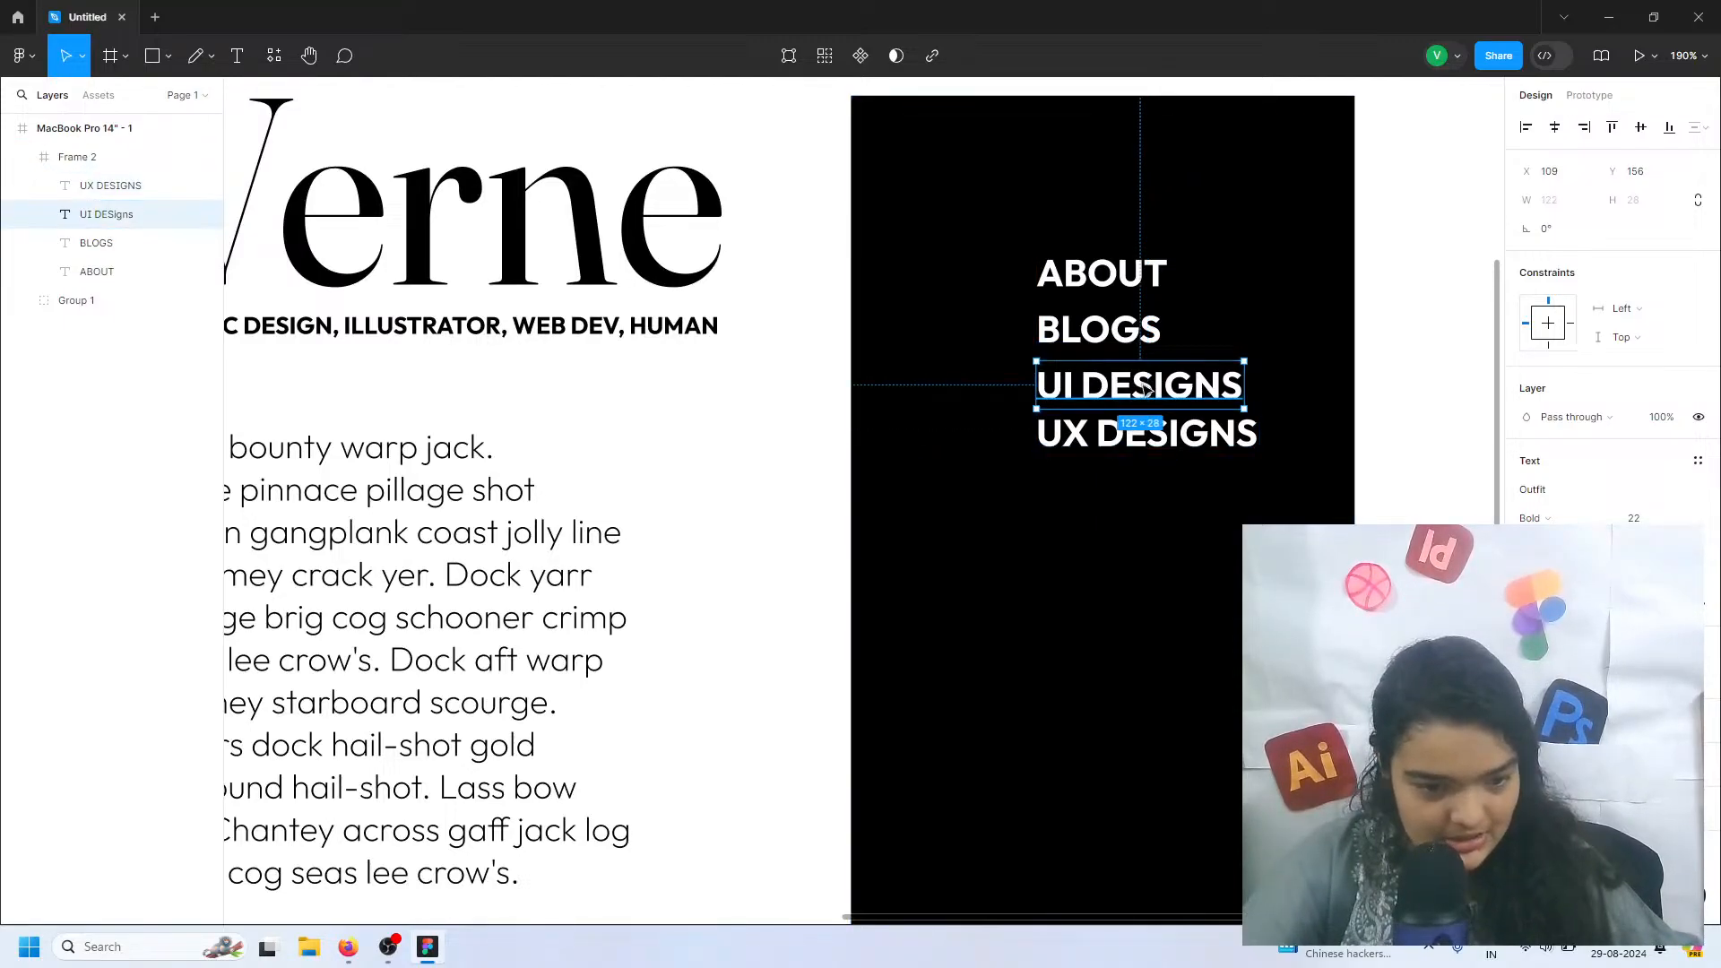
{"action": "left_click", "coordinate": [1109, 431], "text": "shift"}
{"action": "left_click_drag", "start_coordinate": [1104, 417], "coordinate": [1088, 489]}
Change the duplicated UI DESIGNS text to ILLUSTRATION
{"action": "double_click", "coordinate": [1089, 491]}
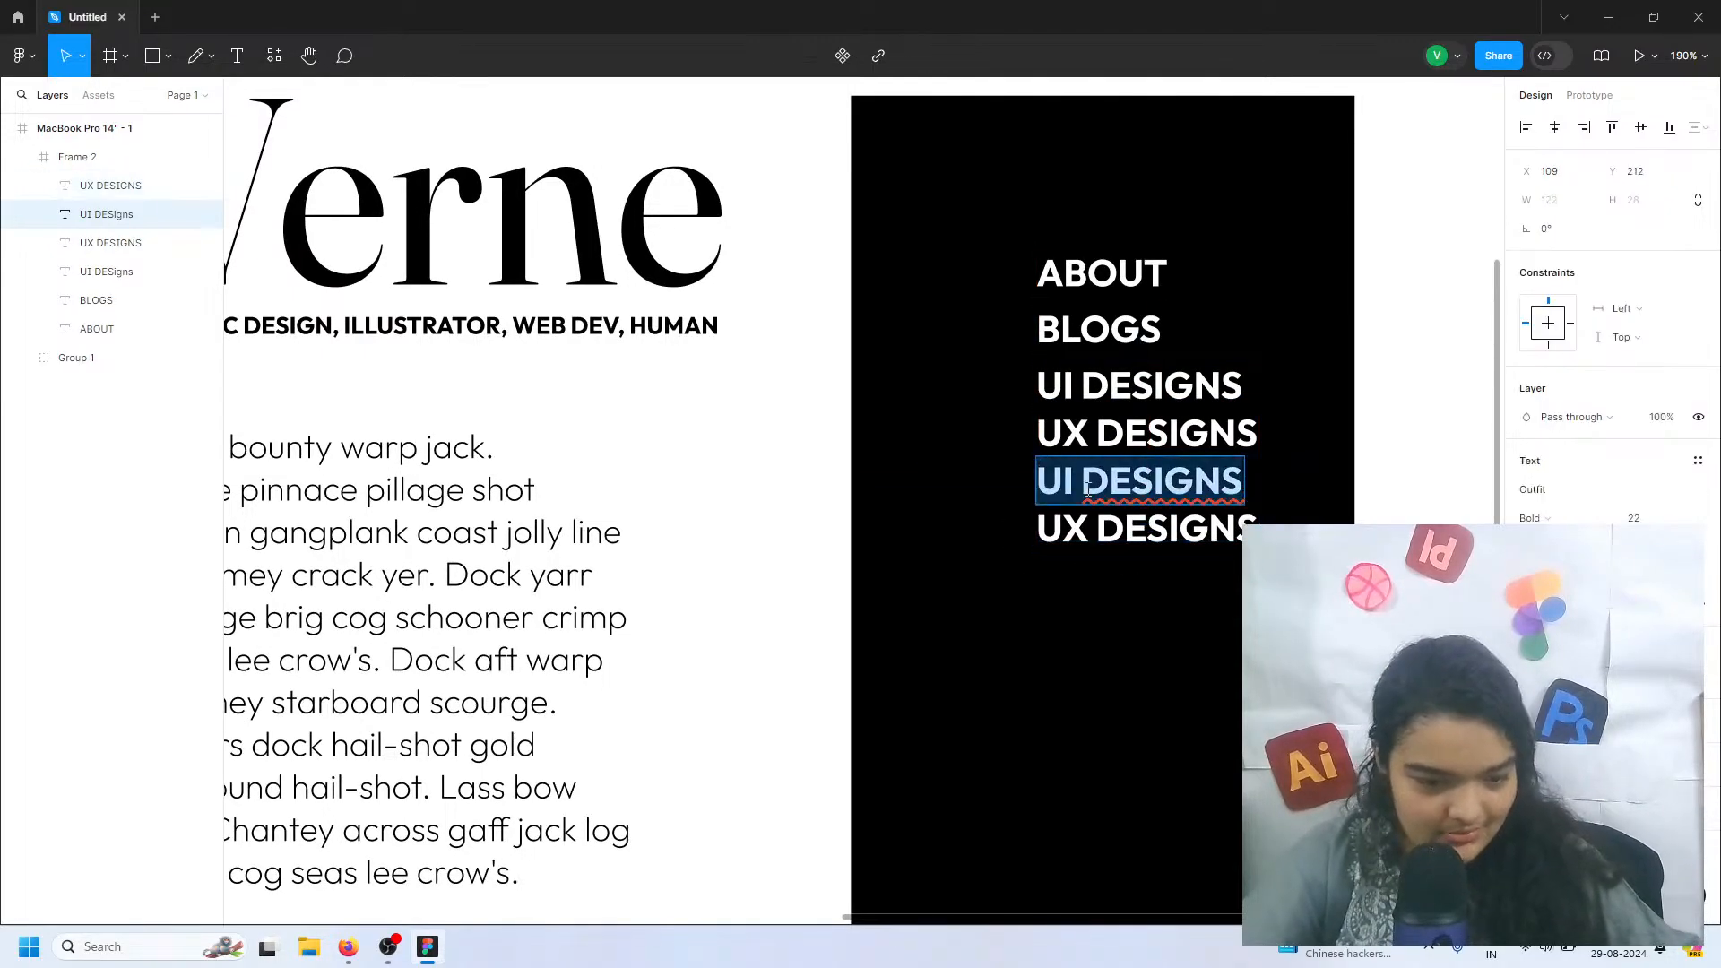
{"action": "type", "text": "IL"}
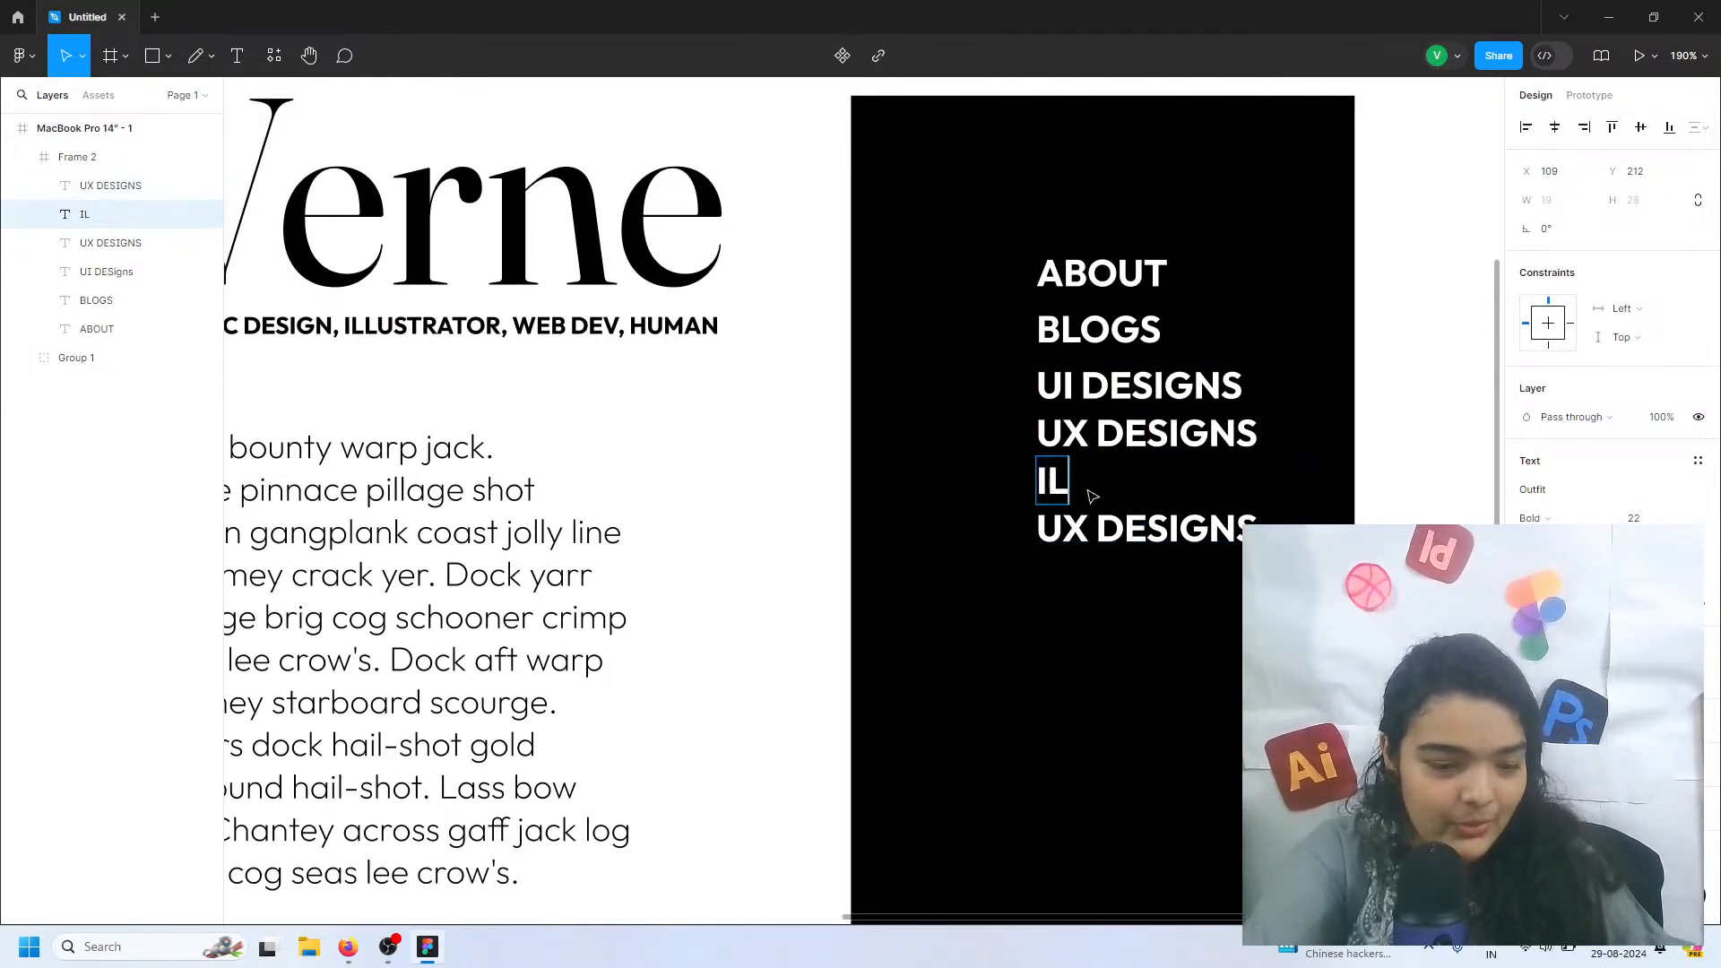
{"action": "type", "text": "LLUSTRA"}
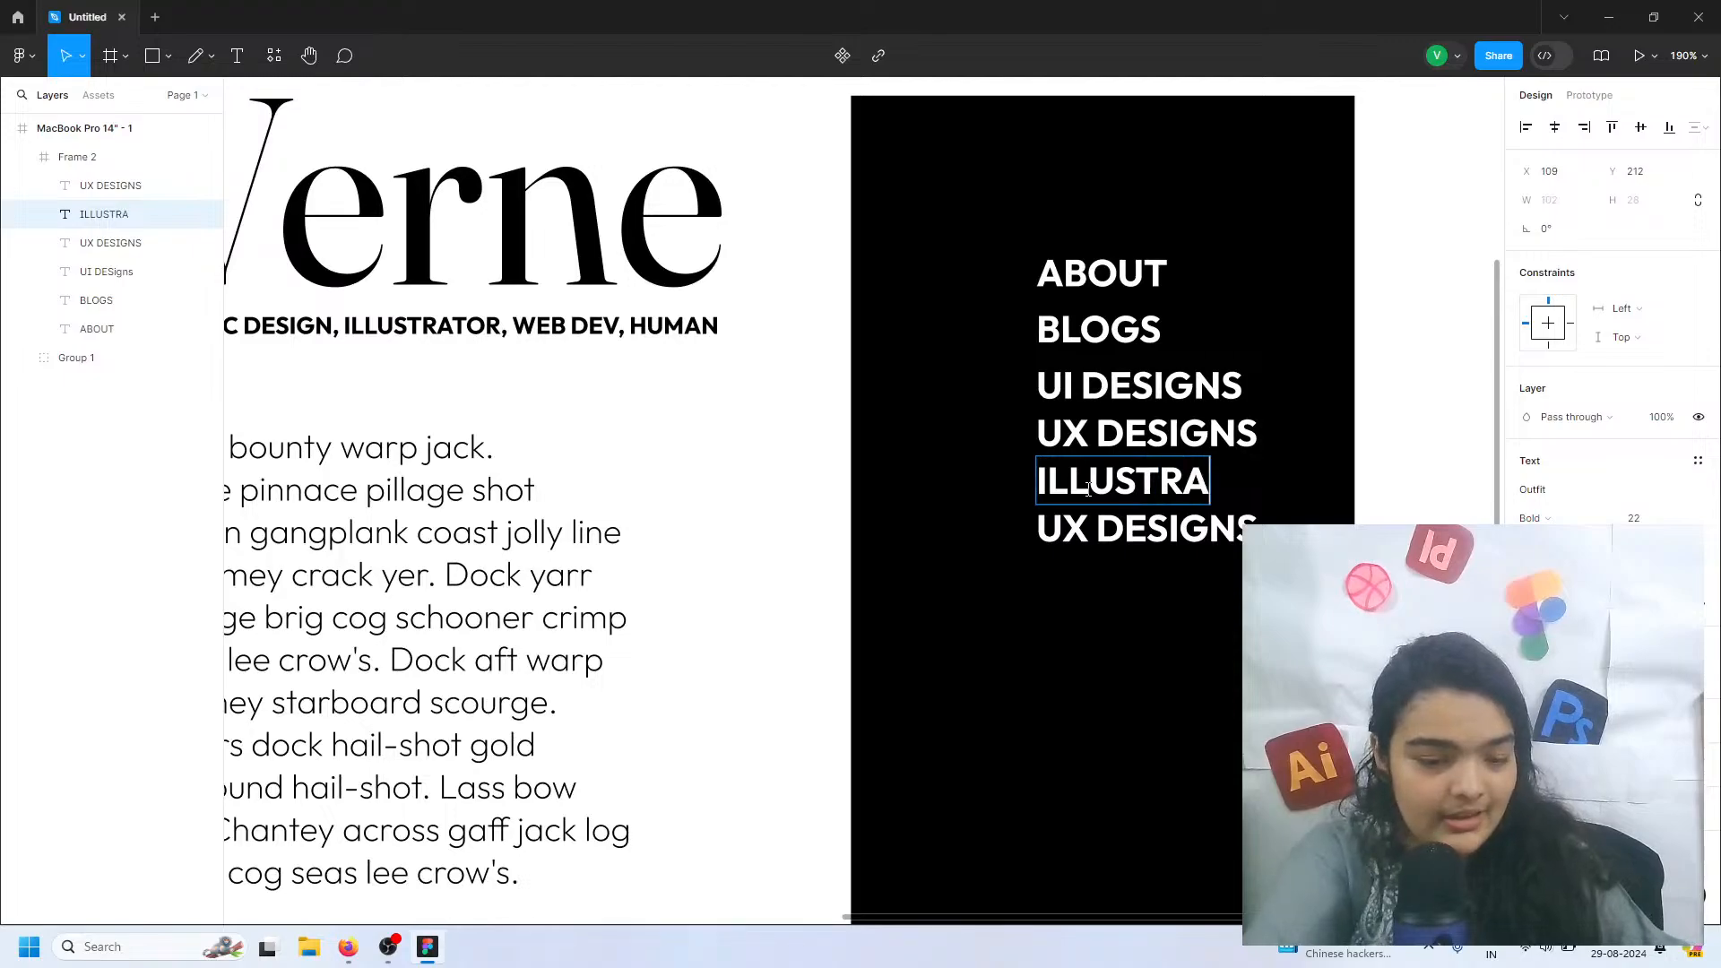
{"action": "type", "text": "TION"}
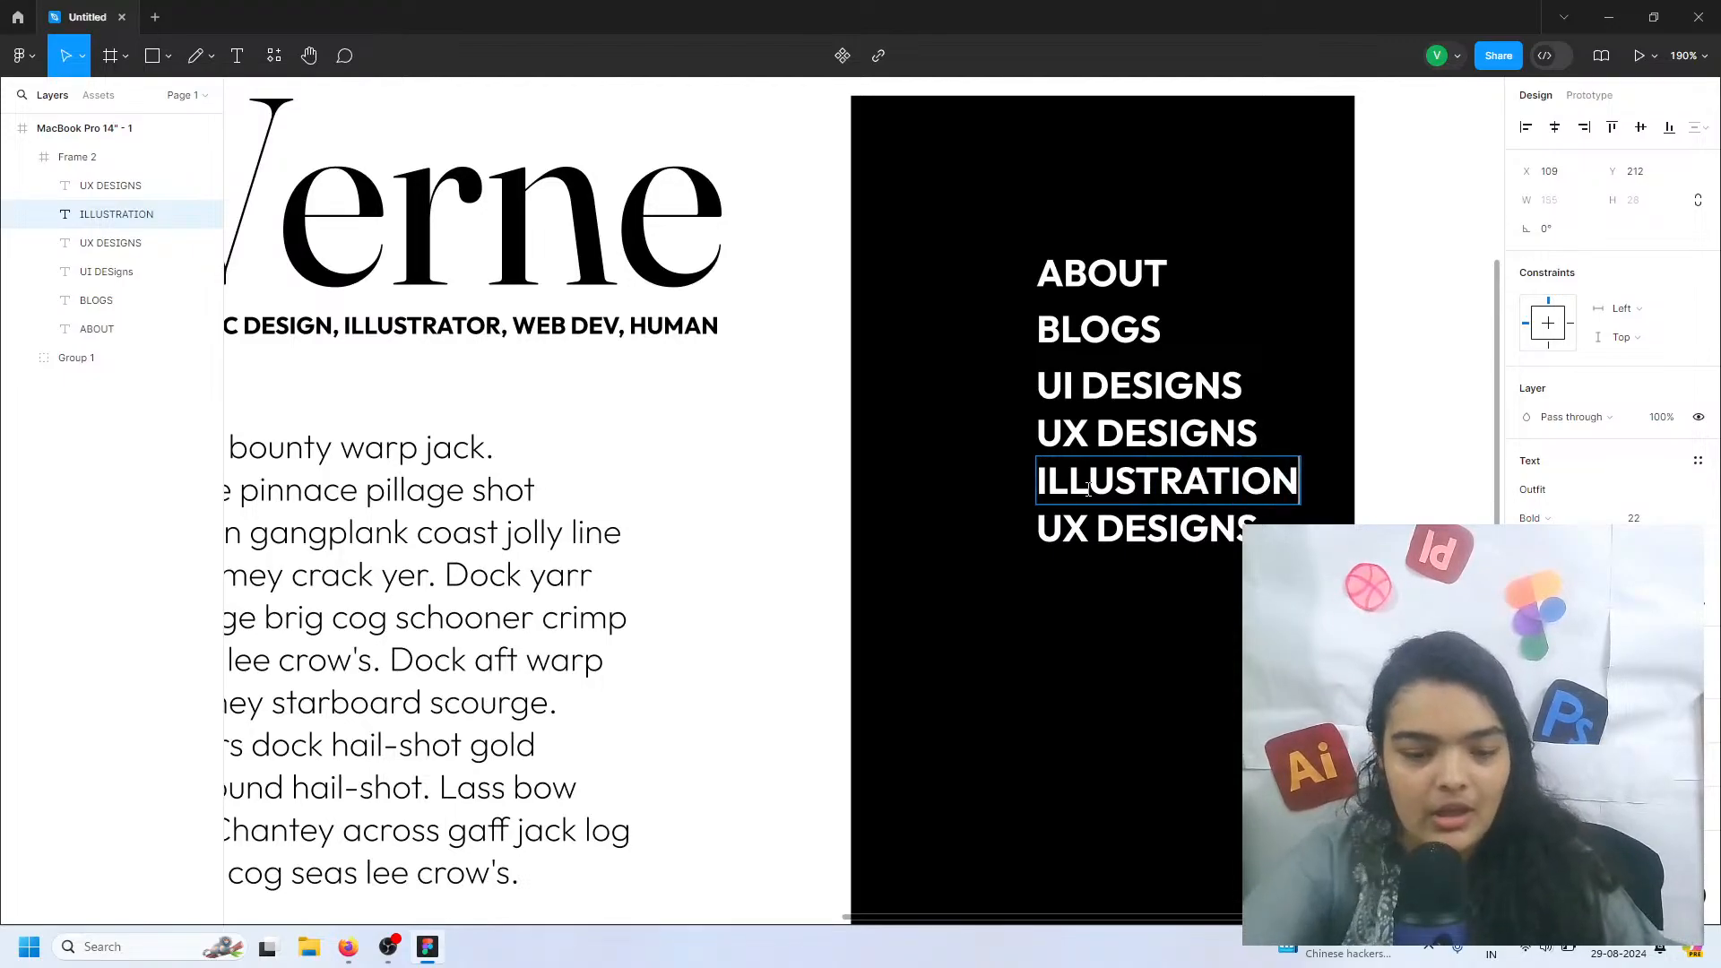
Replace the duplicated UX DESIGNS text below ILLUSTRATION with GRAPHICS
{"action": "left_click", "coordinate": [1089, 527]}
{"action": "double_click", "coordinate": [1089, 522]}
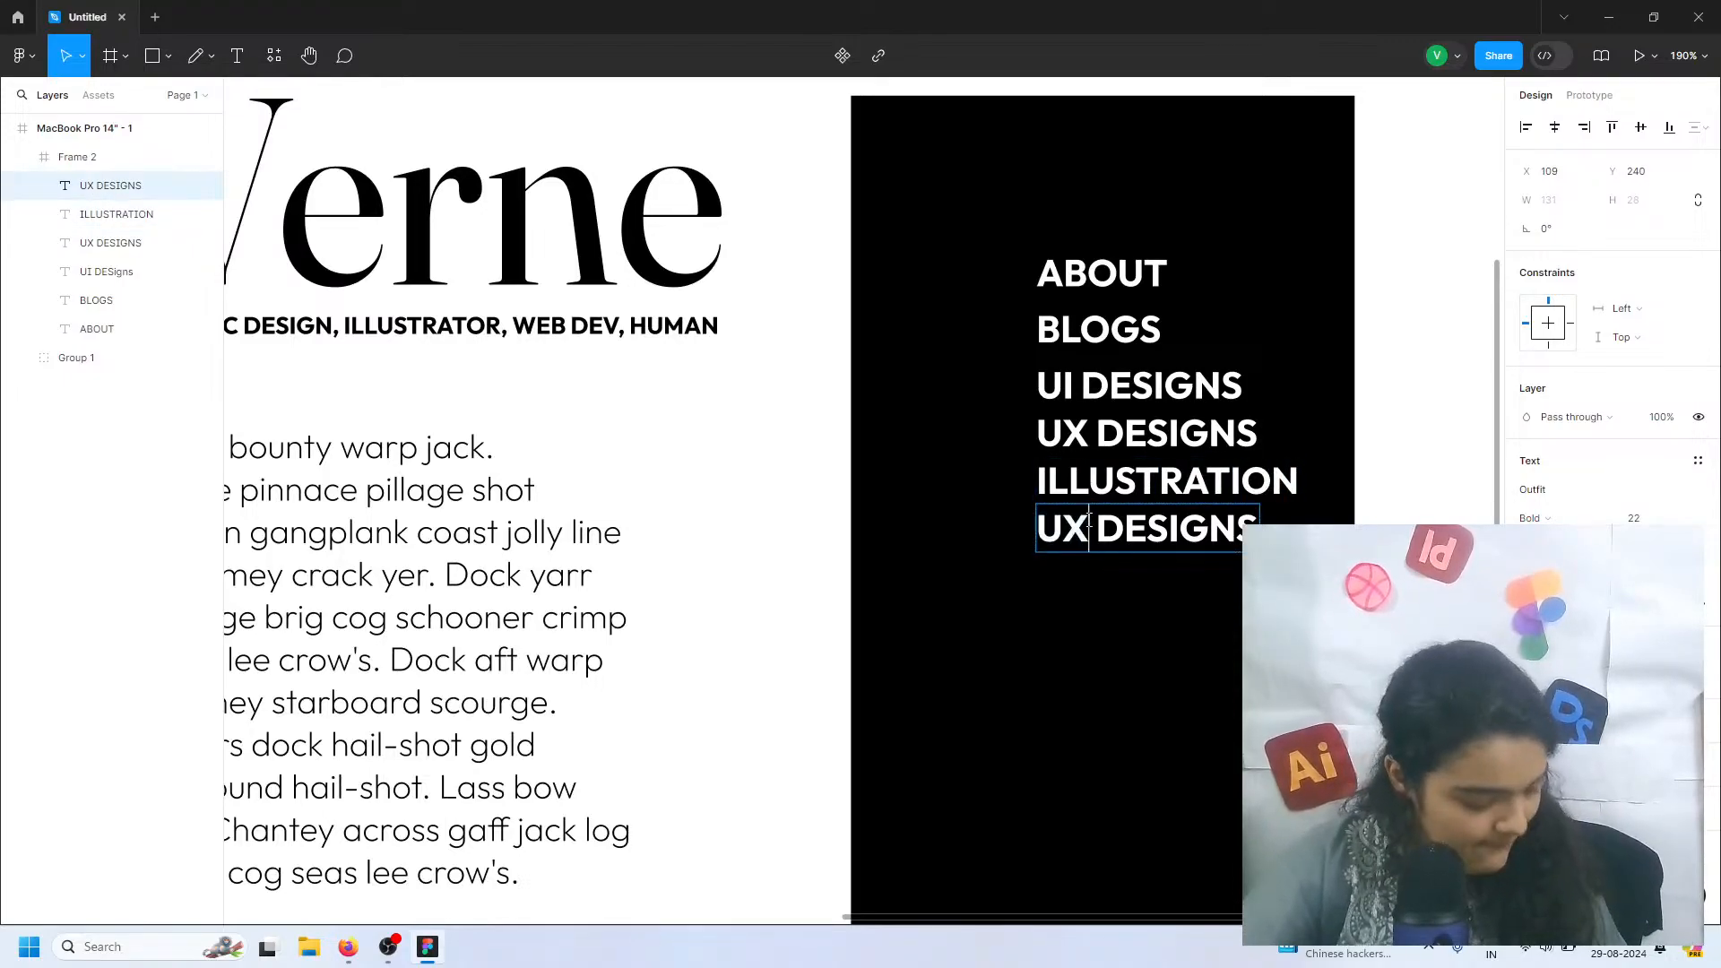
{"action": "double_click", "coordinate": [1089, 521]}
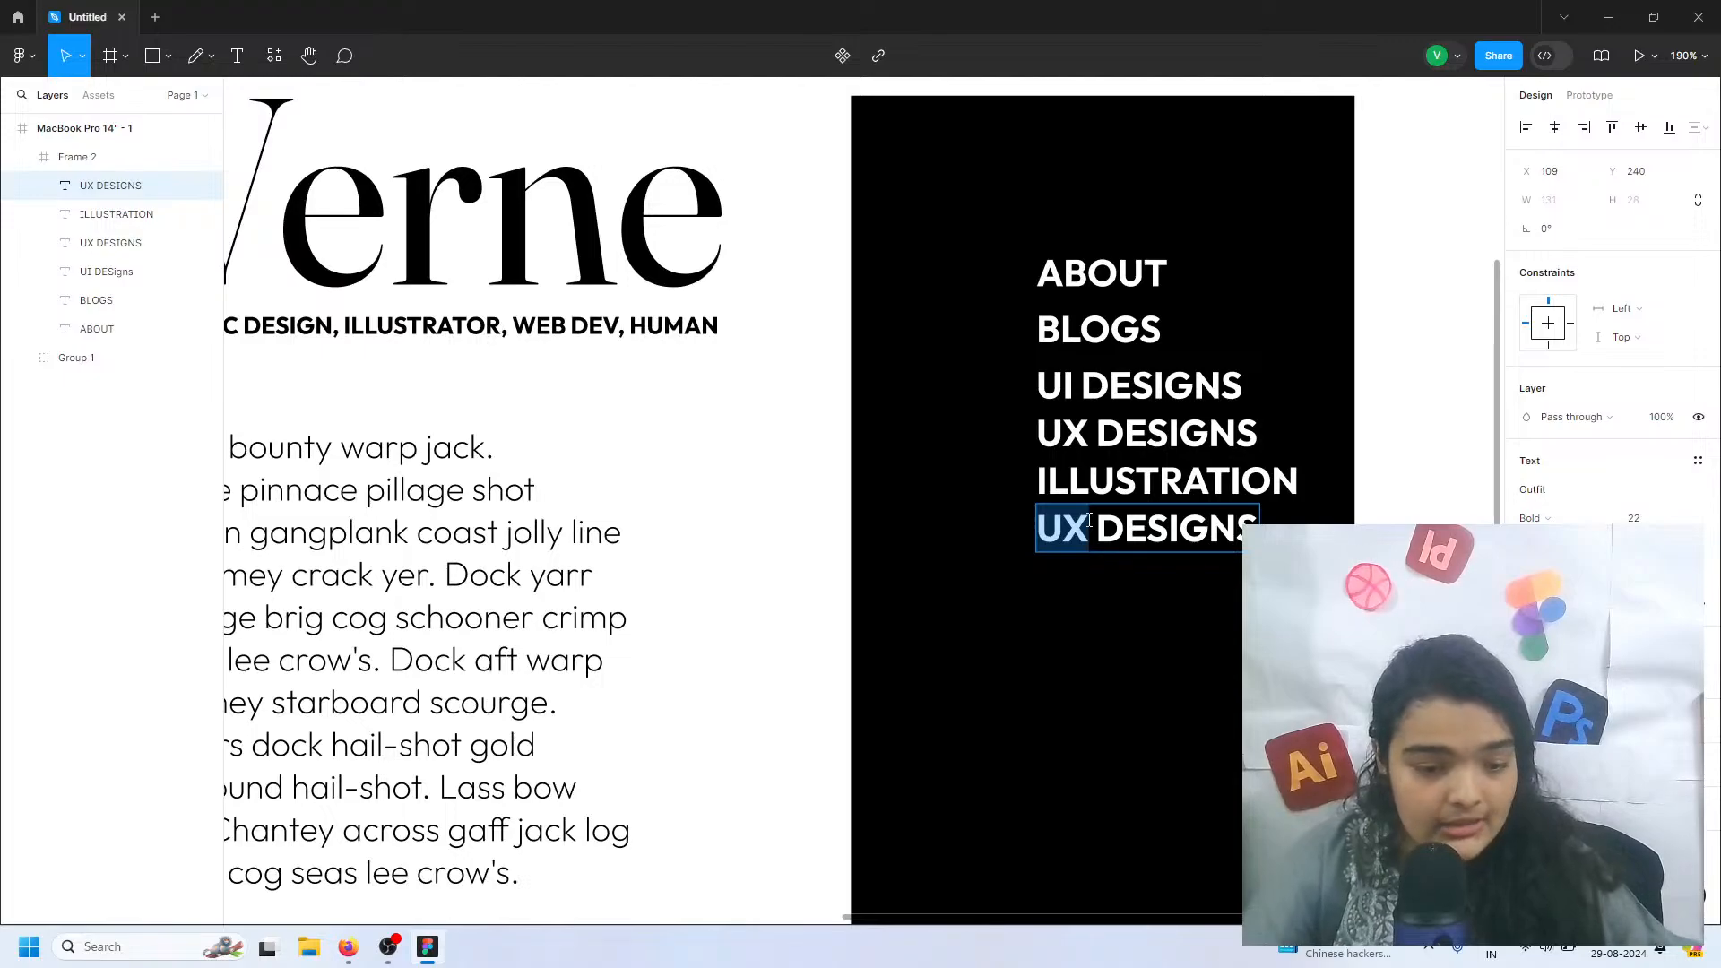
{"action": "triple_click", "coordinate": [1089, 522]}
{"action": "type", "text": "GRAP"}
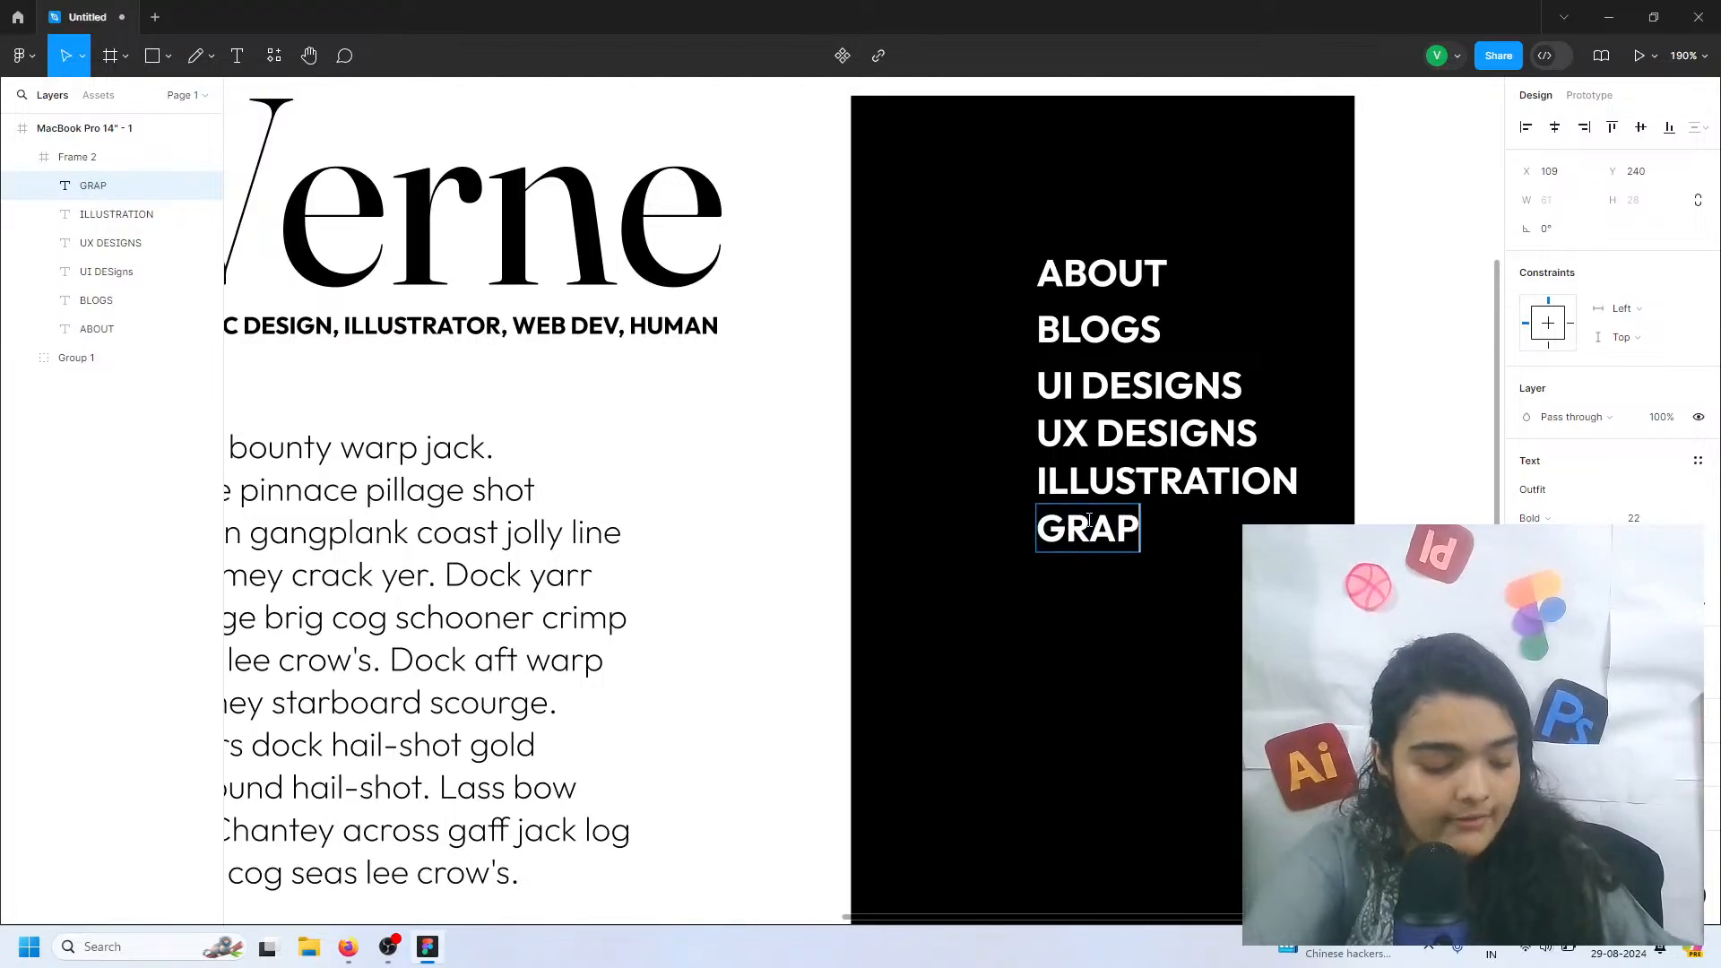
{"action": "type", "text": "HICS"}
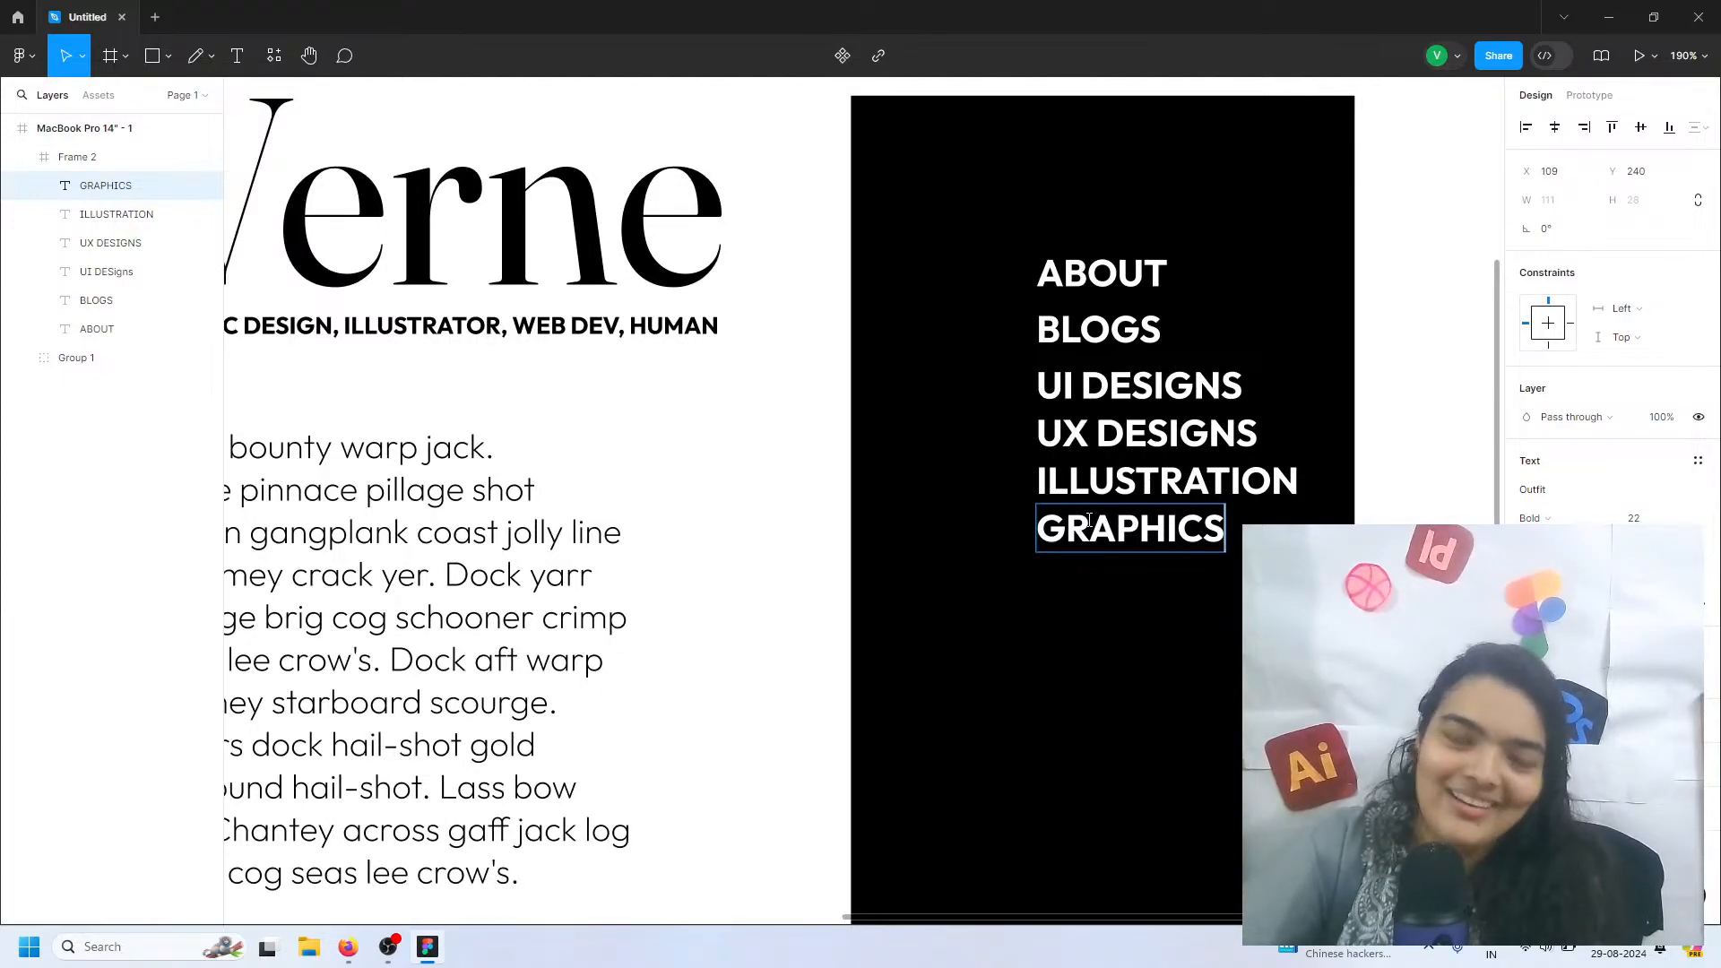
Duplicate the ILLUSTRATION and GRAPHICS pair directly below and change the copied ILLUSTRATION text to PROJECTS
{"action": "left_click", "coordinate": [1221, 493], "text": "shift"}
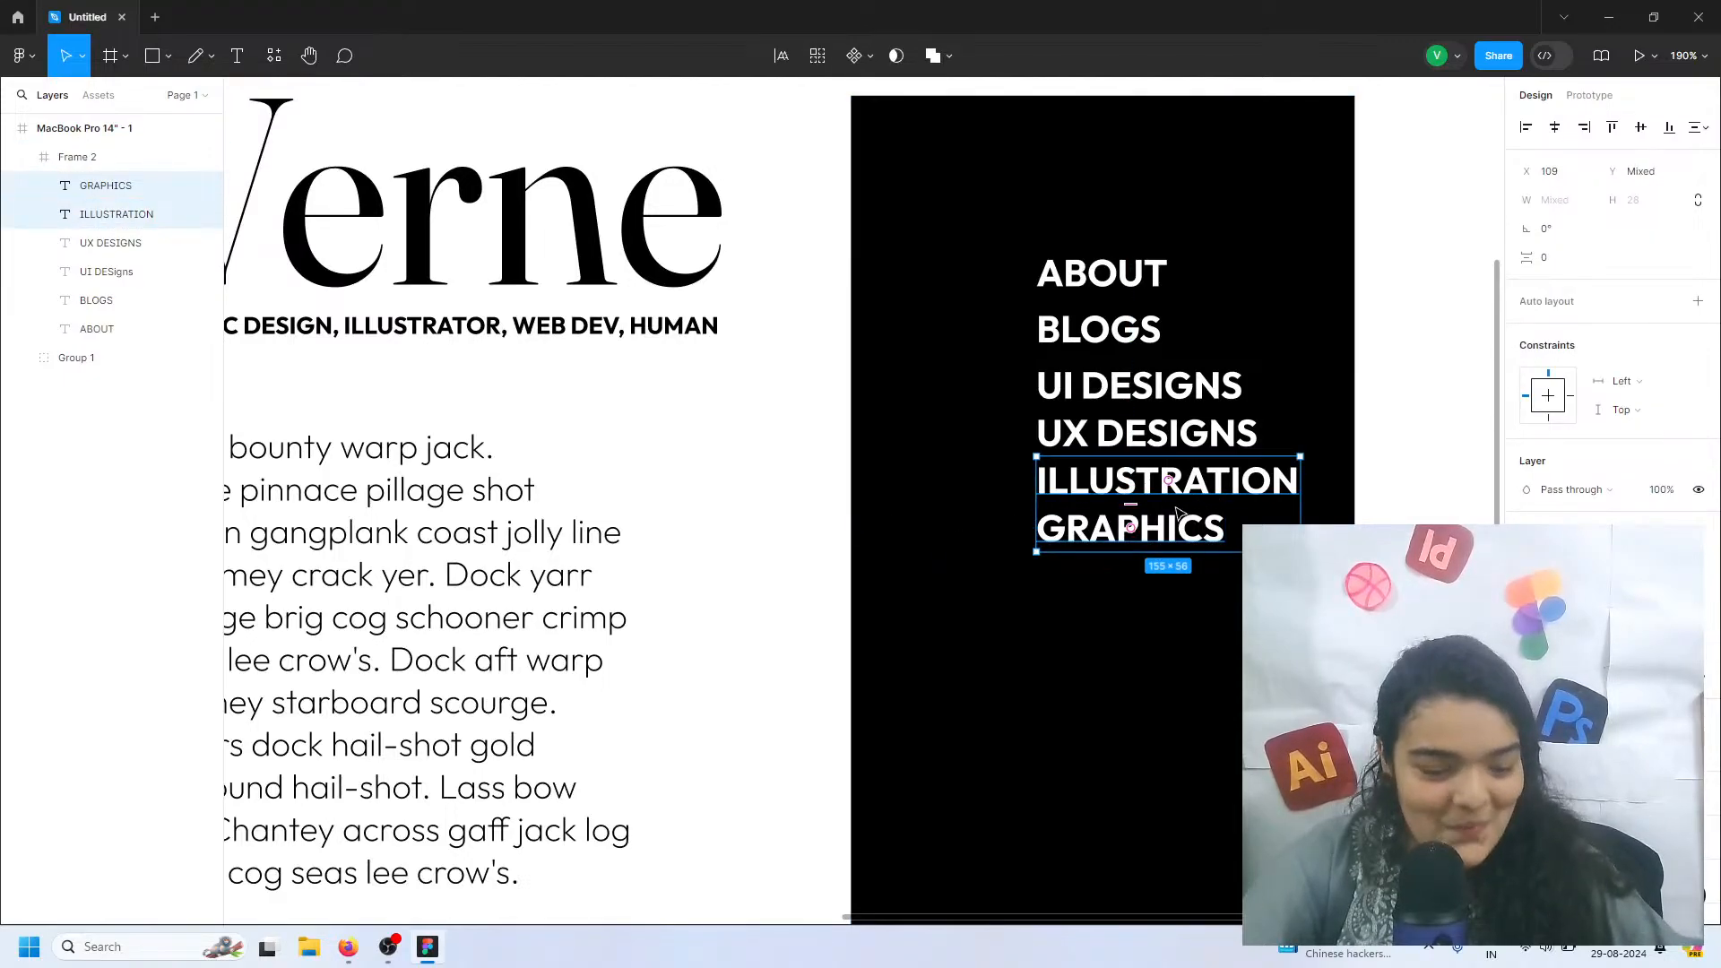
{"action": "left_click_drag", "start_coordinate": [1142, 518], "coordinate": [1123, 609]}
{"action": "double_click", "coordinate": [1111, 574]}
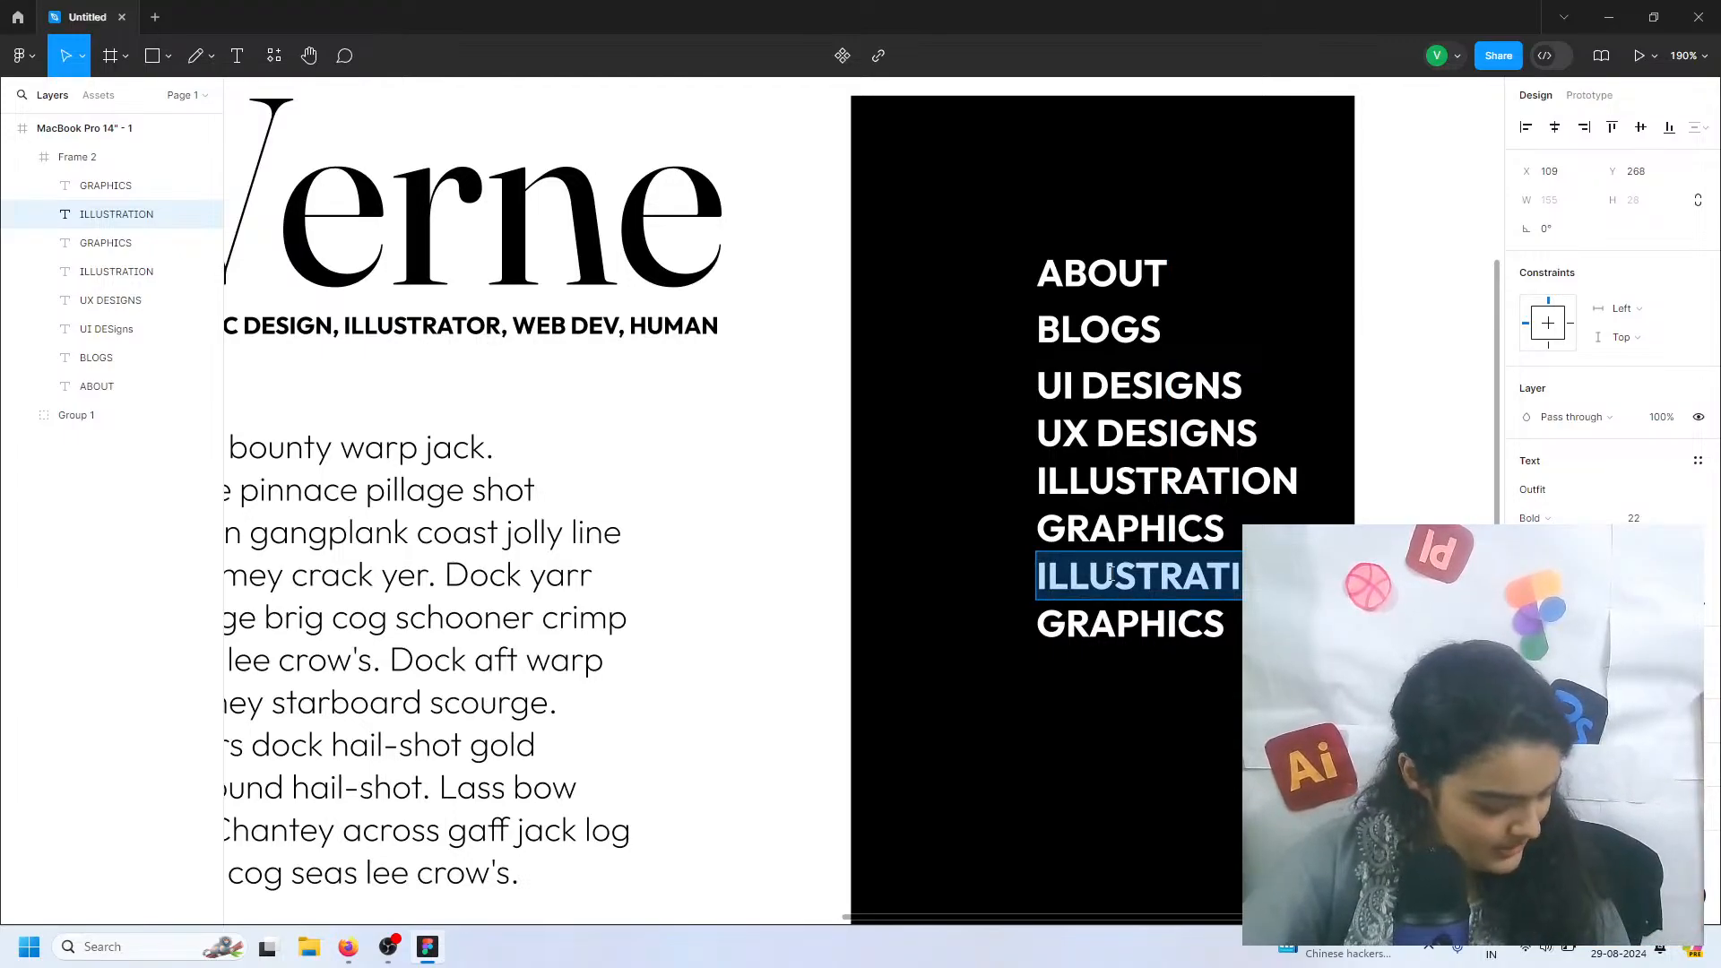
{"action": "type", "text": "PROJECTS"}
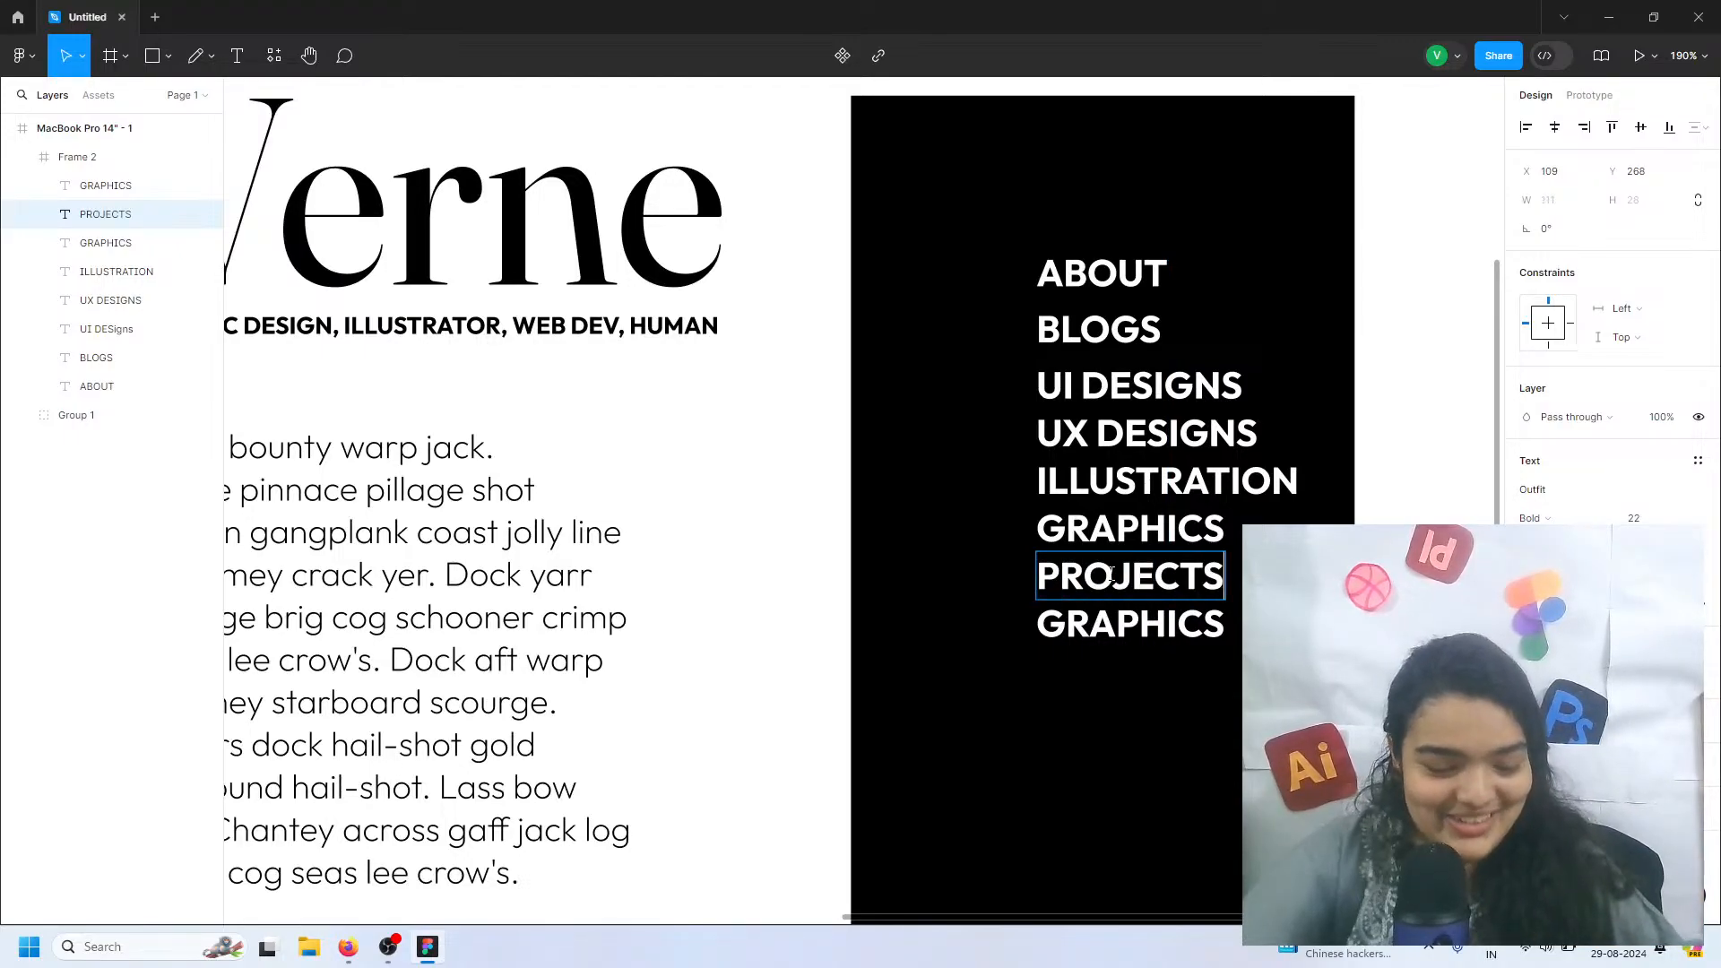
Change the duplicated GRAPHICS text below PROJECTS to HIRE ME
{"action": "double_click", "coordinate": [1117, 624]}
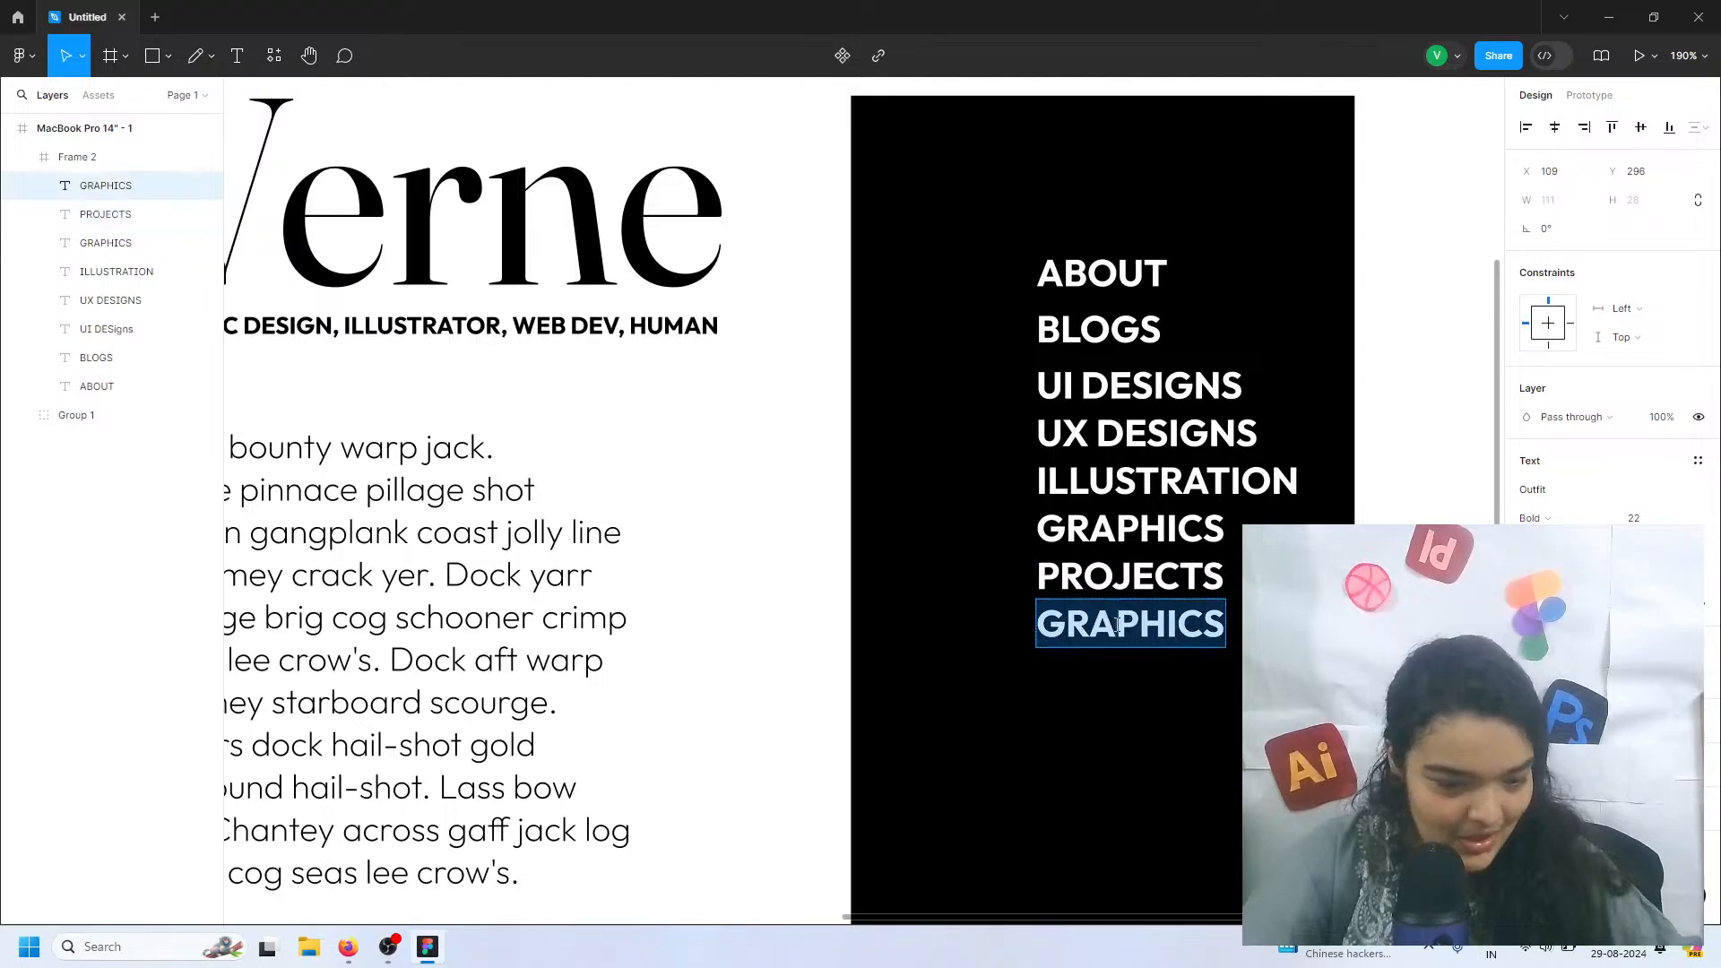
{"action": "type", "text": "HIRE"}
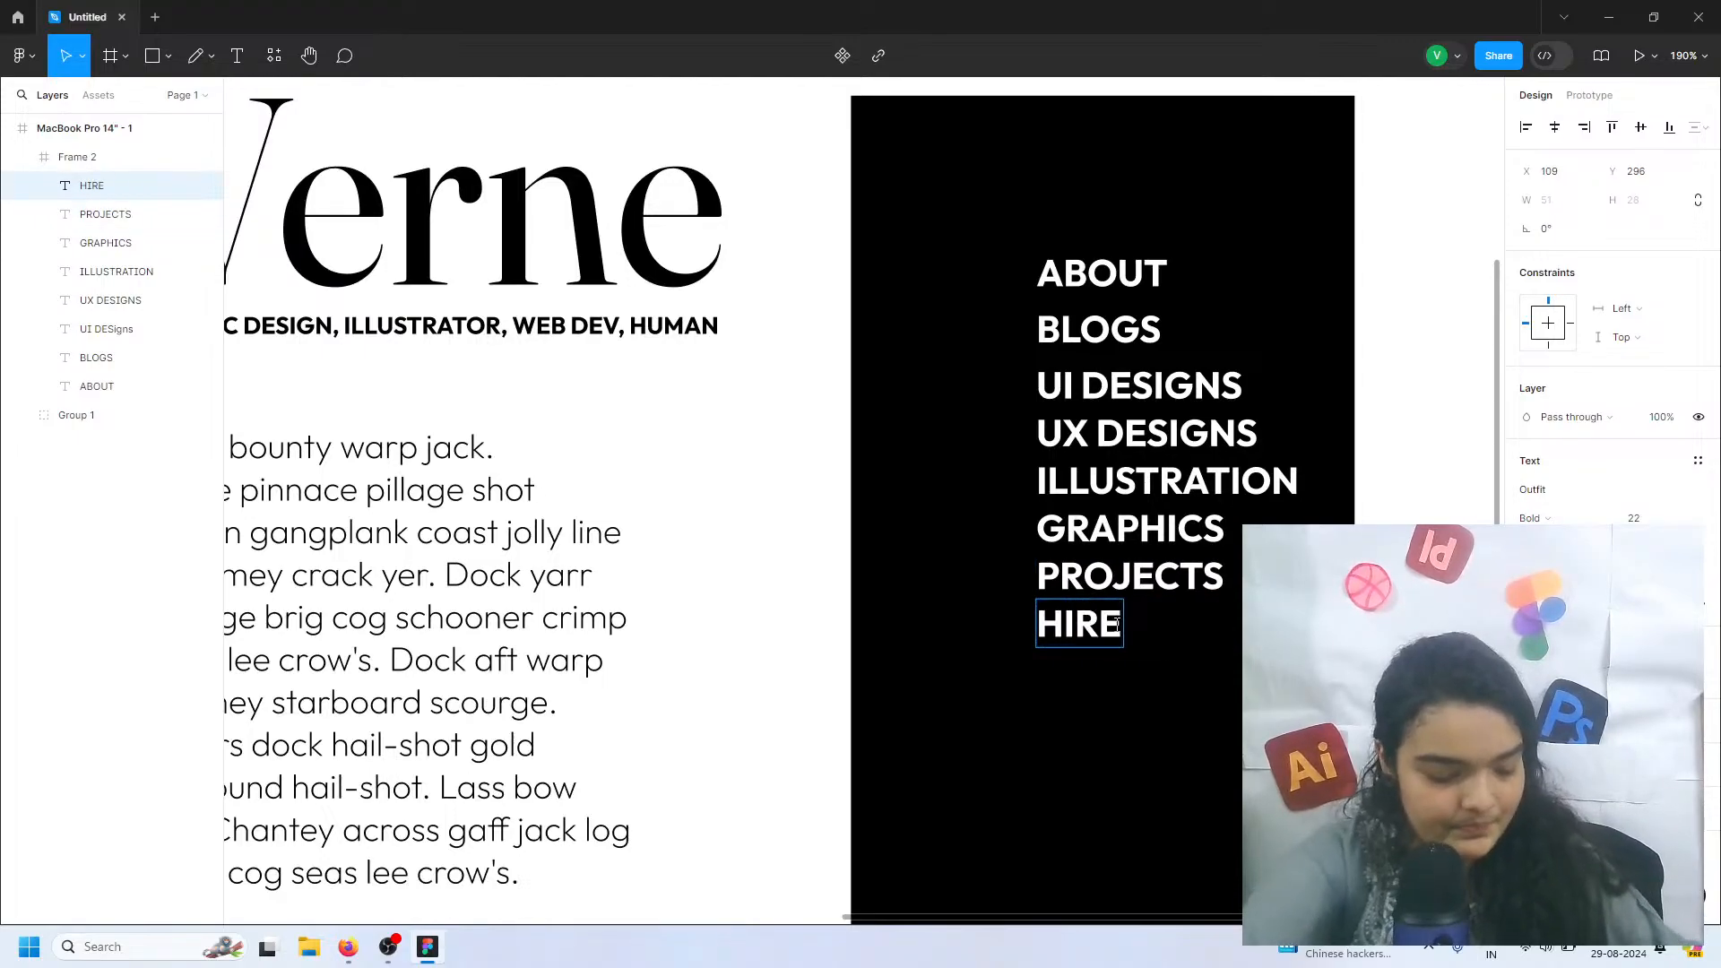
{"action": "type", "text": " ME"}
{"action": "key", "text": "Escape"}
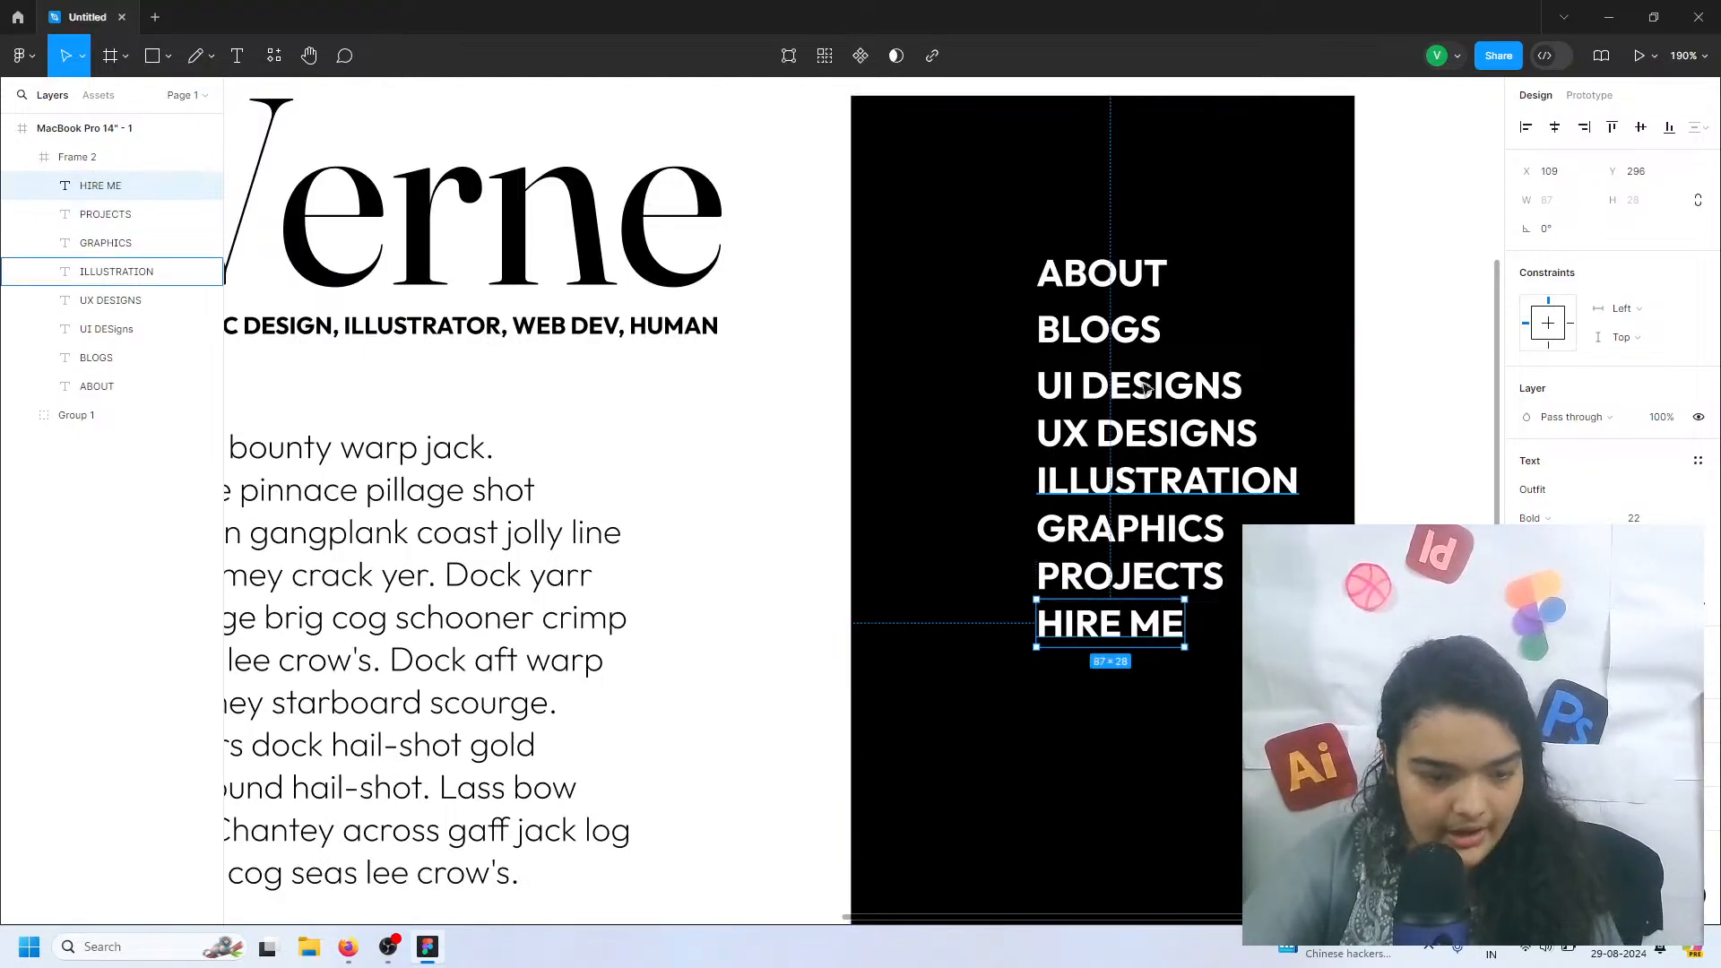
Group all eight menu texts, from ABOUT through HIRE ME, inside the black frame
{"action": "left_click", "coordinate": [1128, 285]}
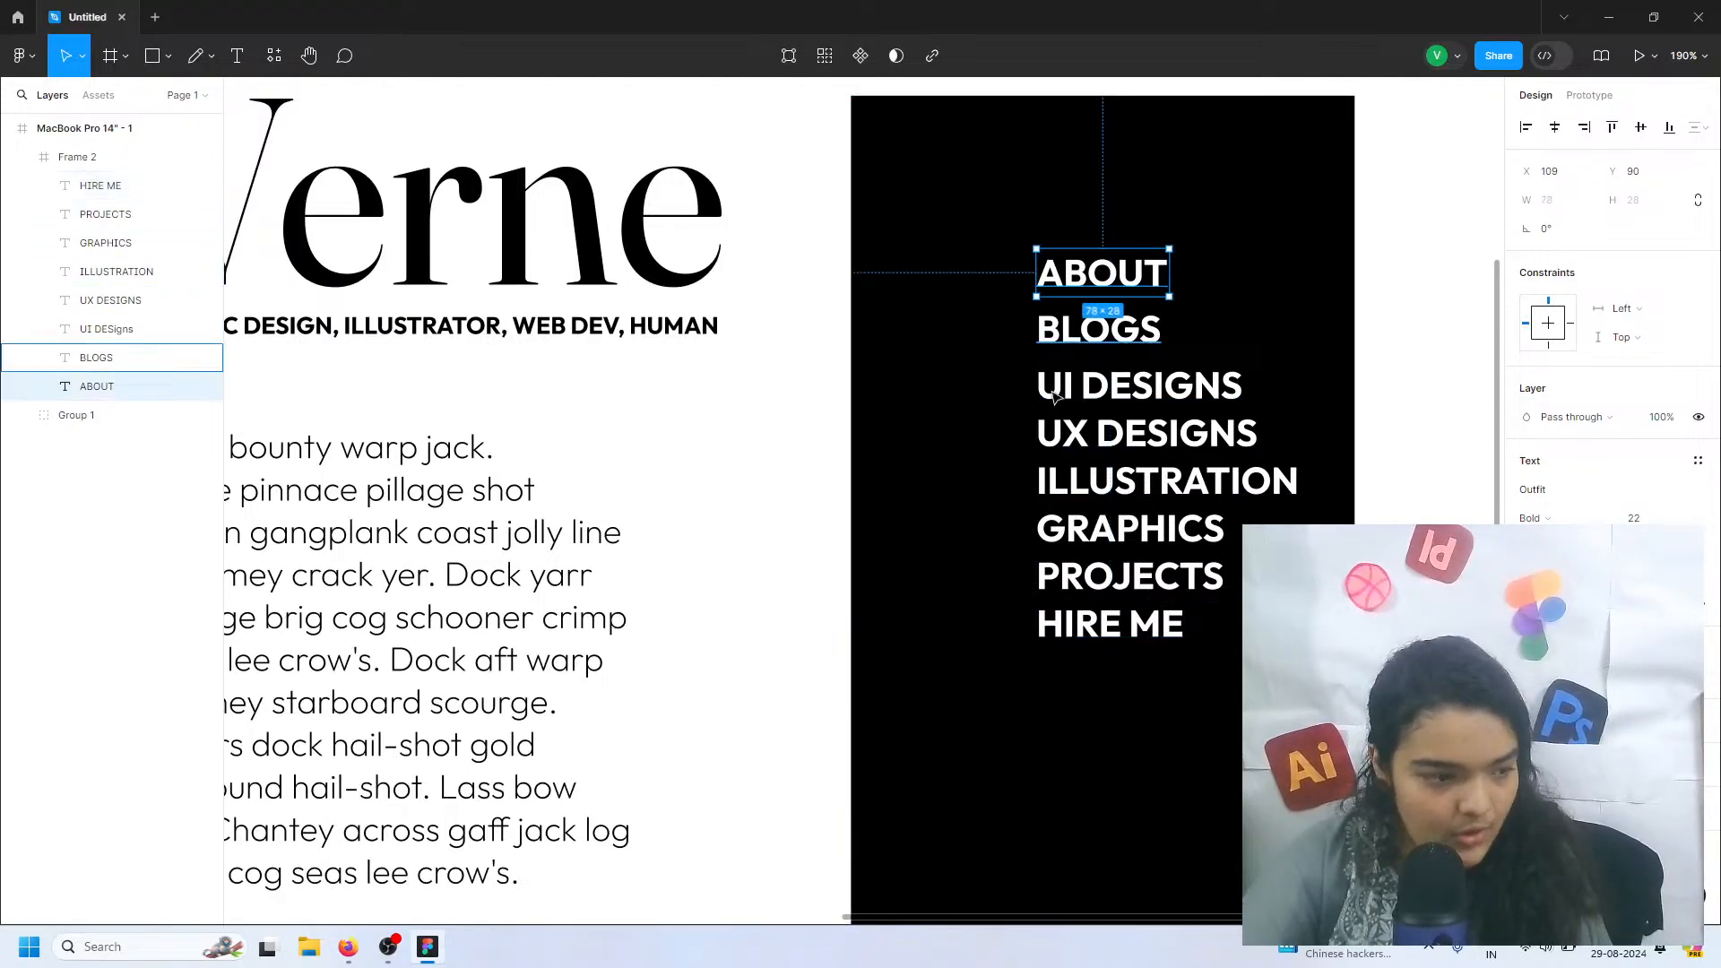
{"action": "left_click", "coordinate": [125, 213], "text": "shift"}
{"action": "left_click", "coordinate": [116, 187]}
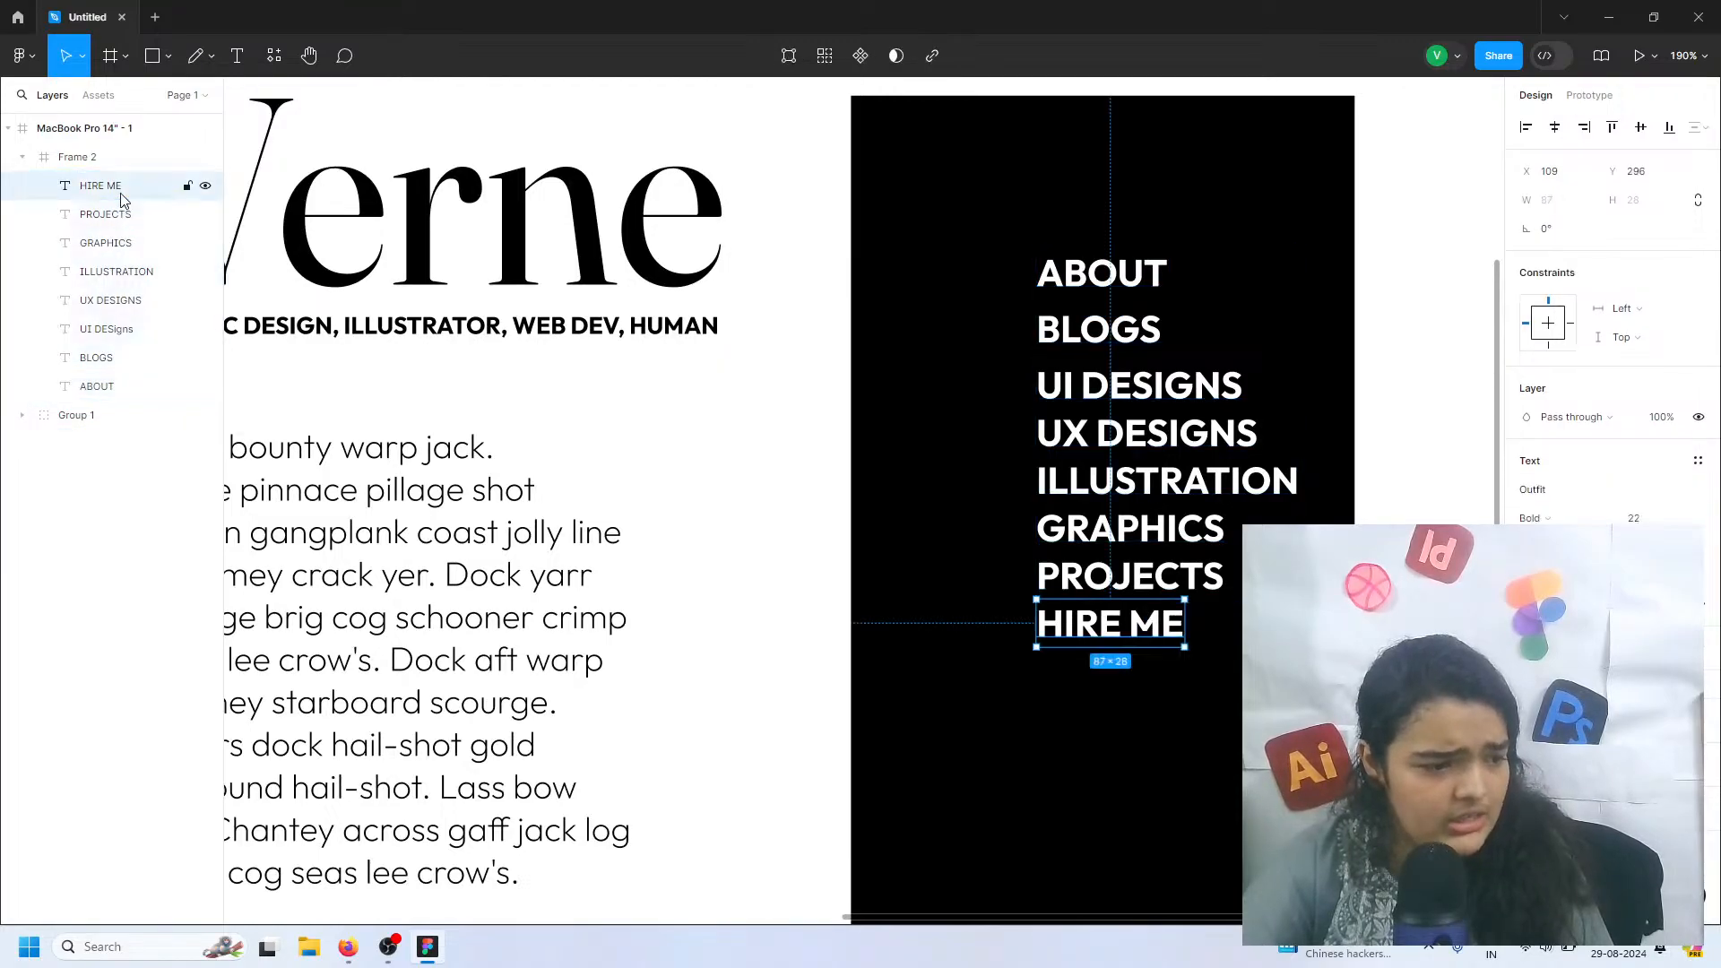
{"action": "left_click", "coordinate": [90, 358], "text": "ctrl"}
{"action": "left_click", "coordinate": [85, 385], "text": "ctrl"}
{"action": "left_click", "coordinate": [97, 331], "text": "ctrl"}
{"action": "left_click", "coordinate": [106, 303], "text": "ctrl"}
{"action": "left_click", "coordinate": [117, 273], "text": "ctrl"}
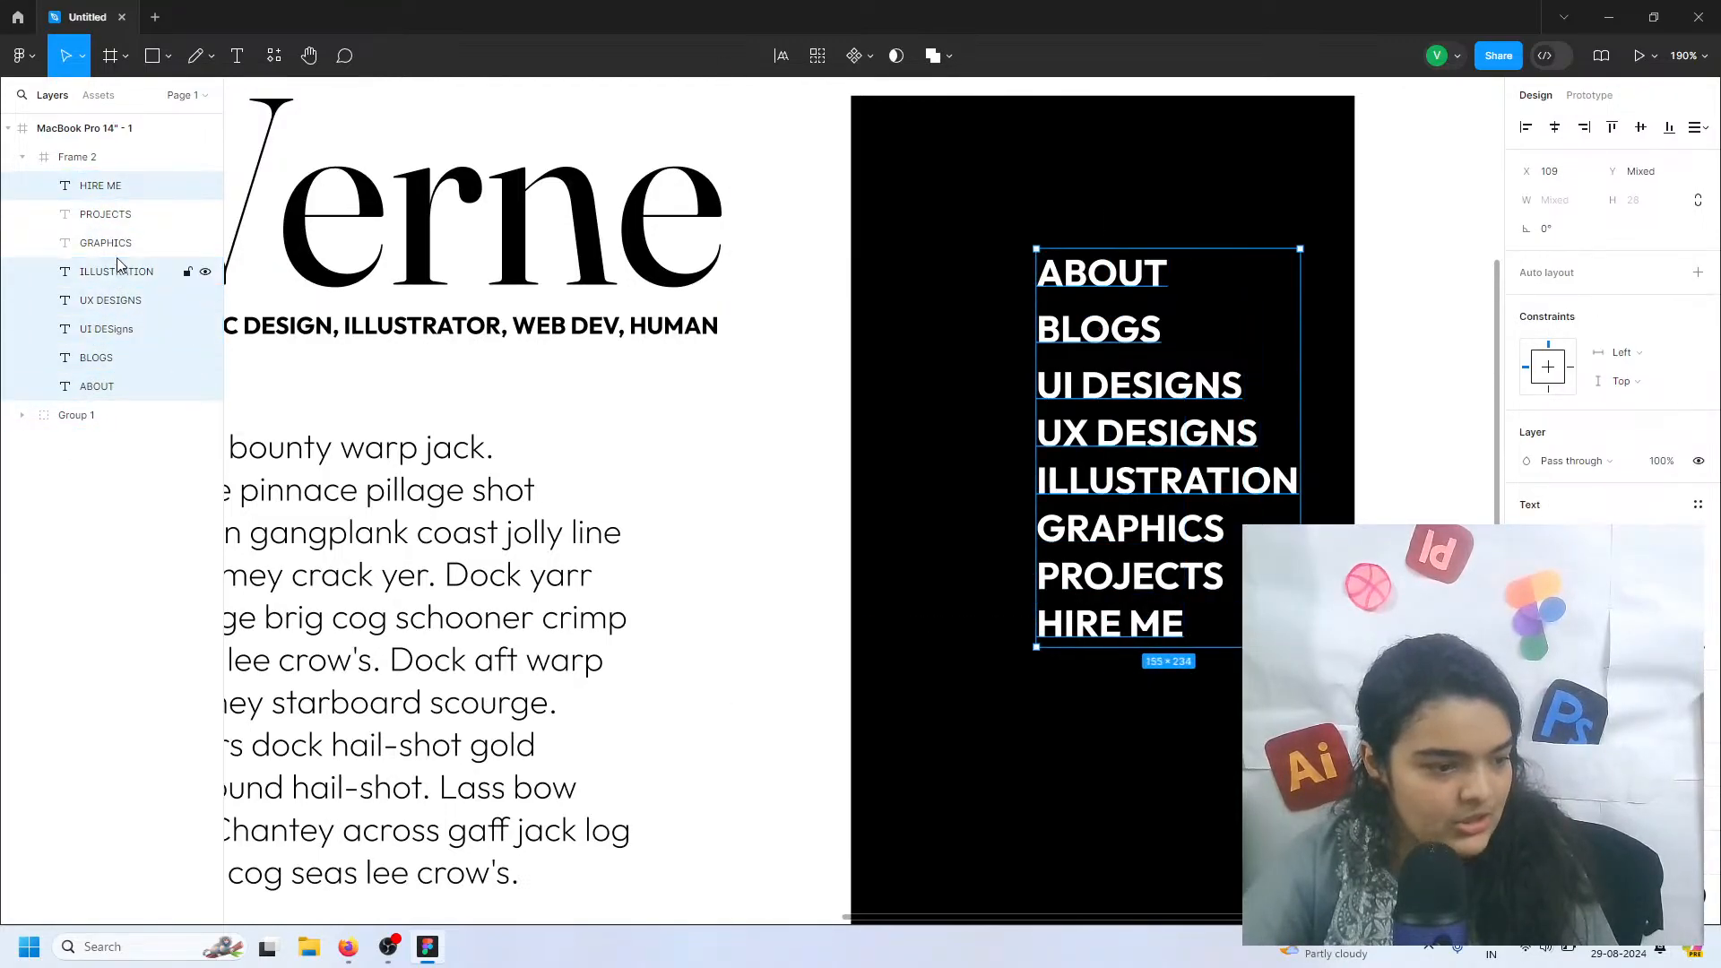
{"action": "left_click", "coordinate": [123, 242], "text": "ctrl"}
{"action": "left_click", "coordinate": [131, 214], "text": "ctrl"}
{"action": "key", "text": "ctrl+g"}
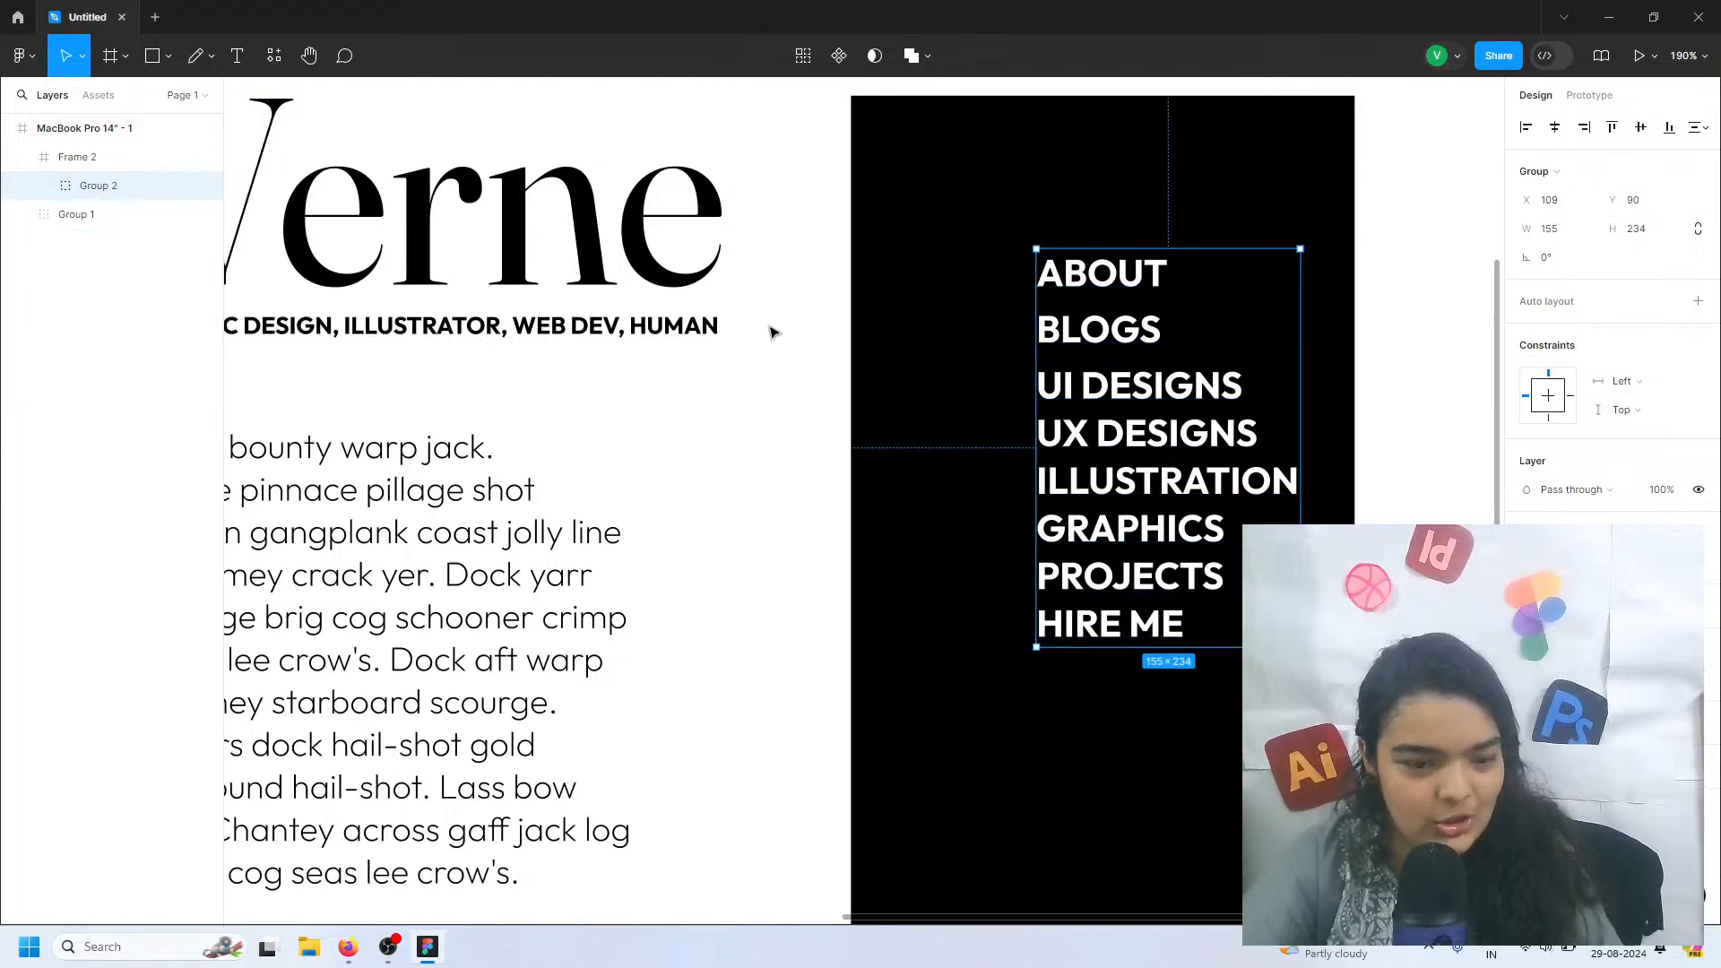
Add auto layout to the menu group with a vertical spacing of 8 between items
{"action": "left_click", "coordinate": [1696, 305]}
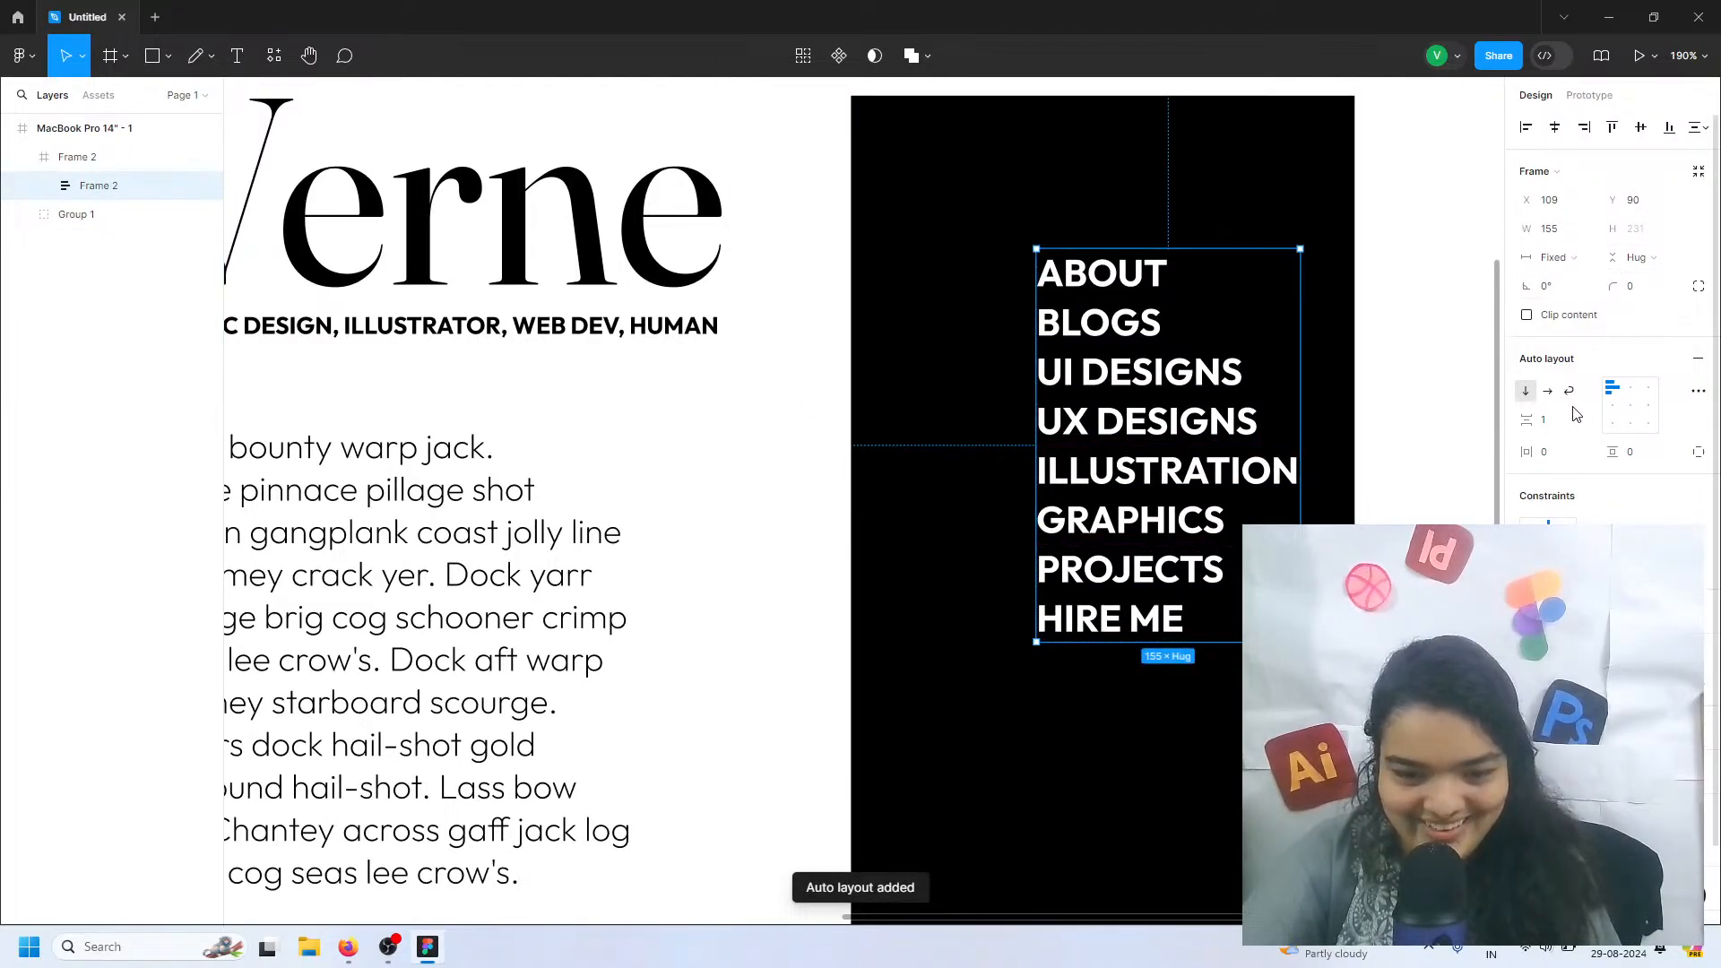
{"action": "left_click", "coordinate": [1552, 422]}
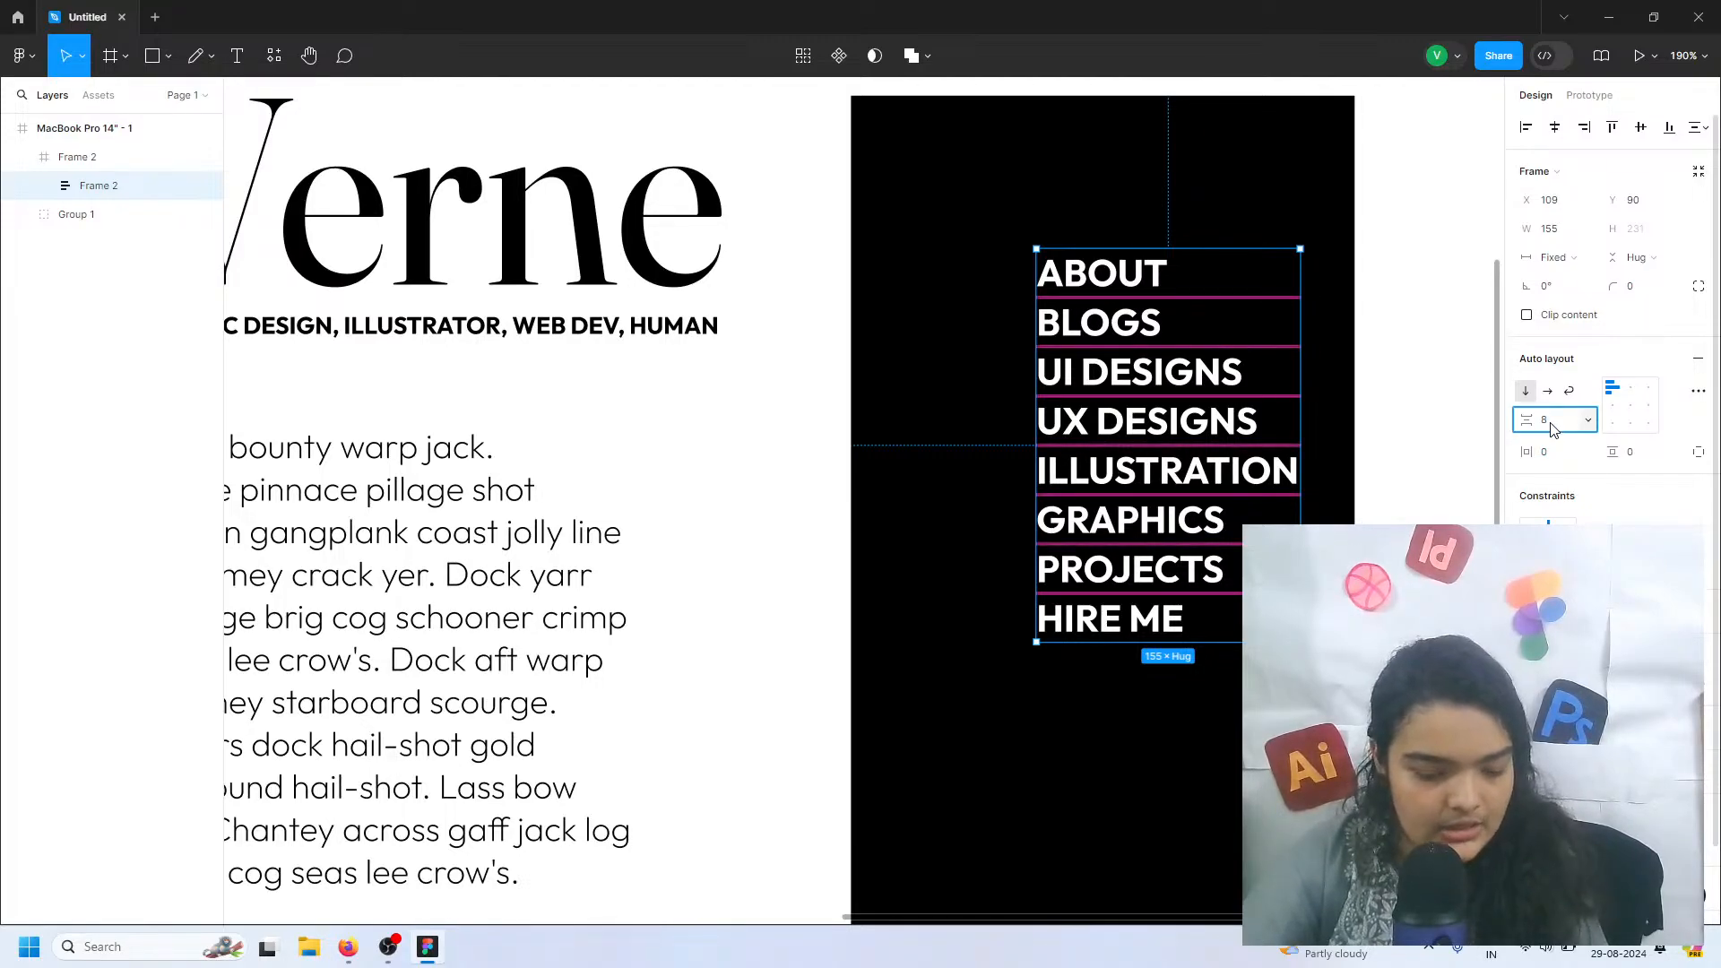
{"action": "type", "text": "8"}
{"action": "key", "text": "Return"}
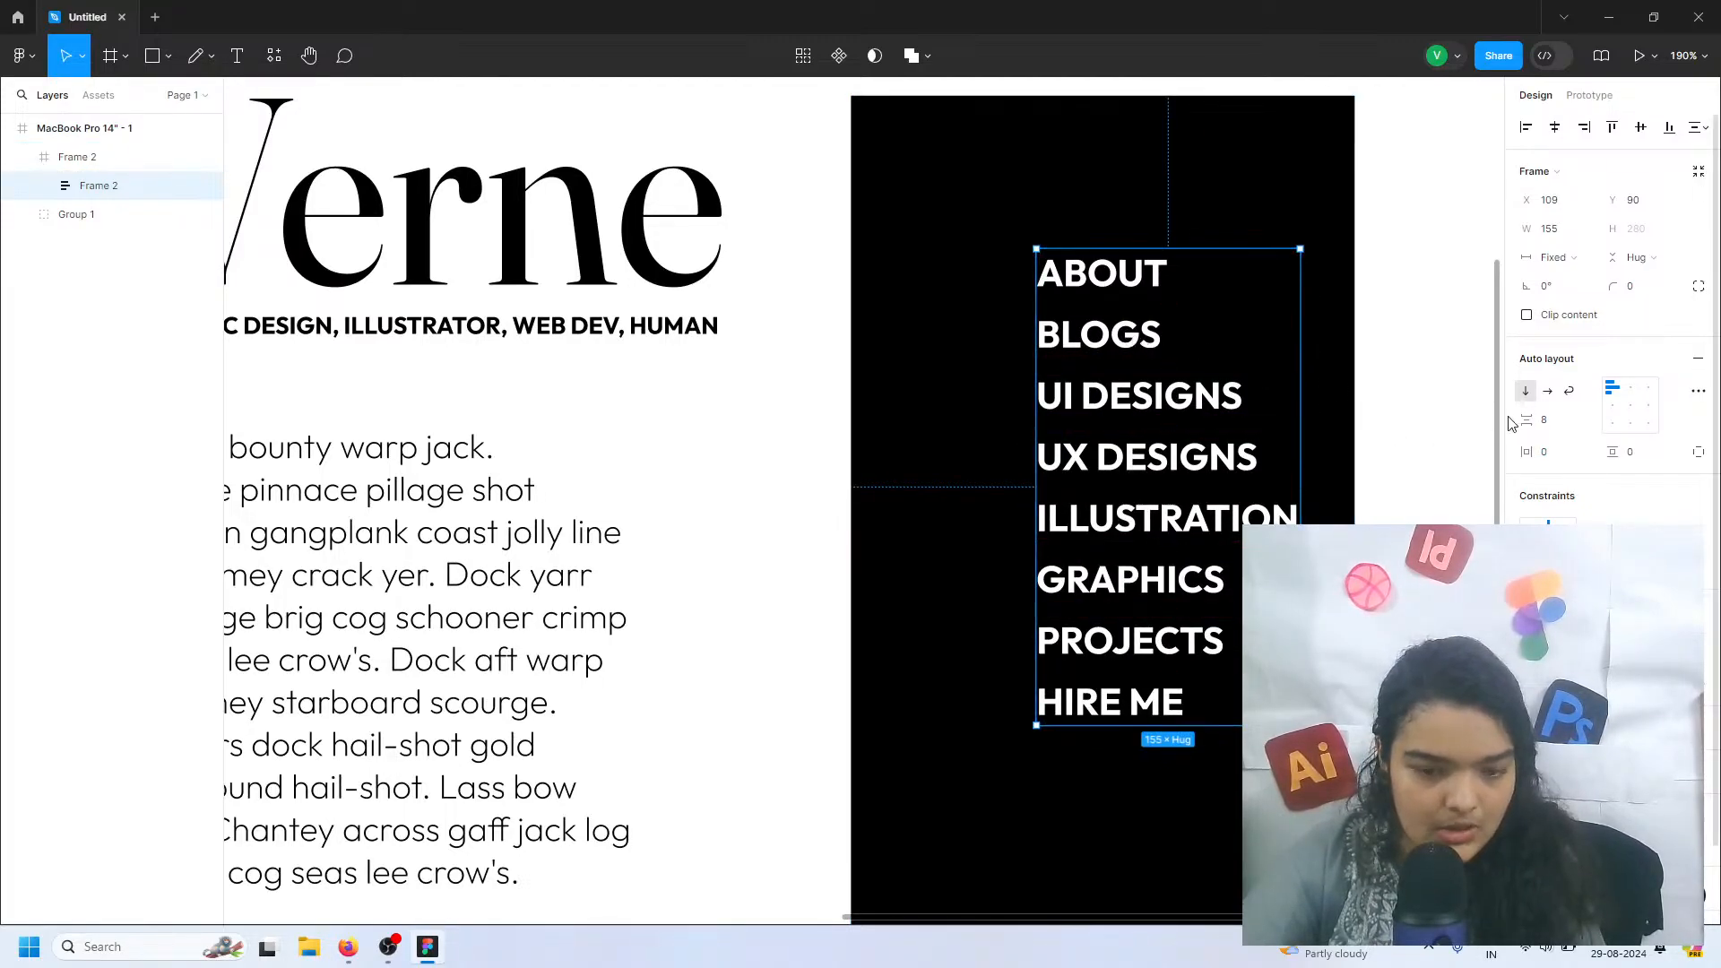
Set the menu items' vertical spacing to 12 and move the list to about X 83, Y 139 in the black frame
{"action": "left_click", "coordinate": [1547, 422]}
{"action": "type", "text": "12"}
{"action": "key", "text": "Return"}
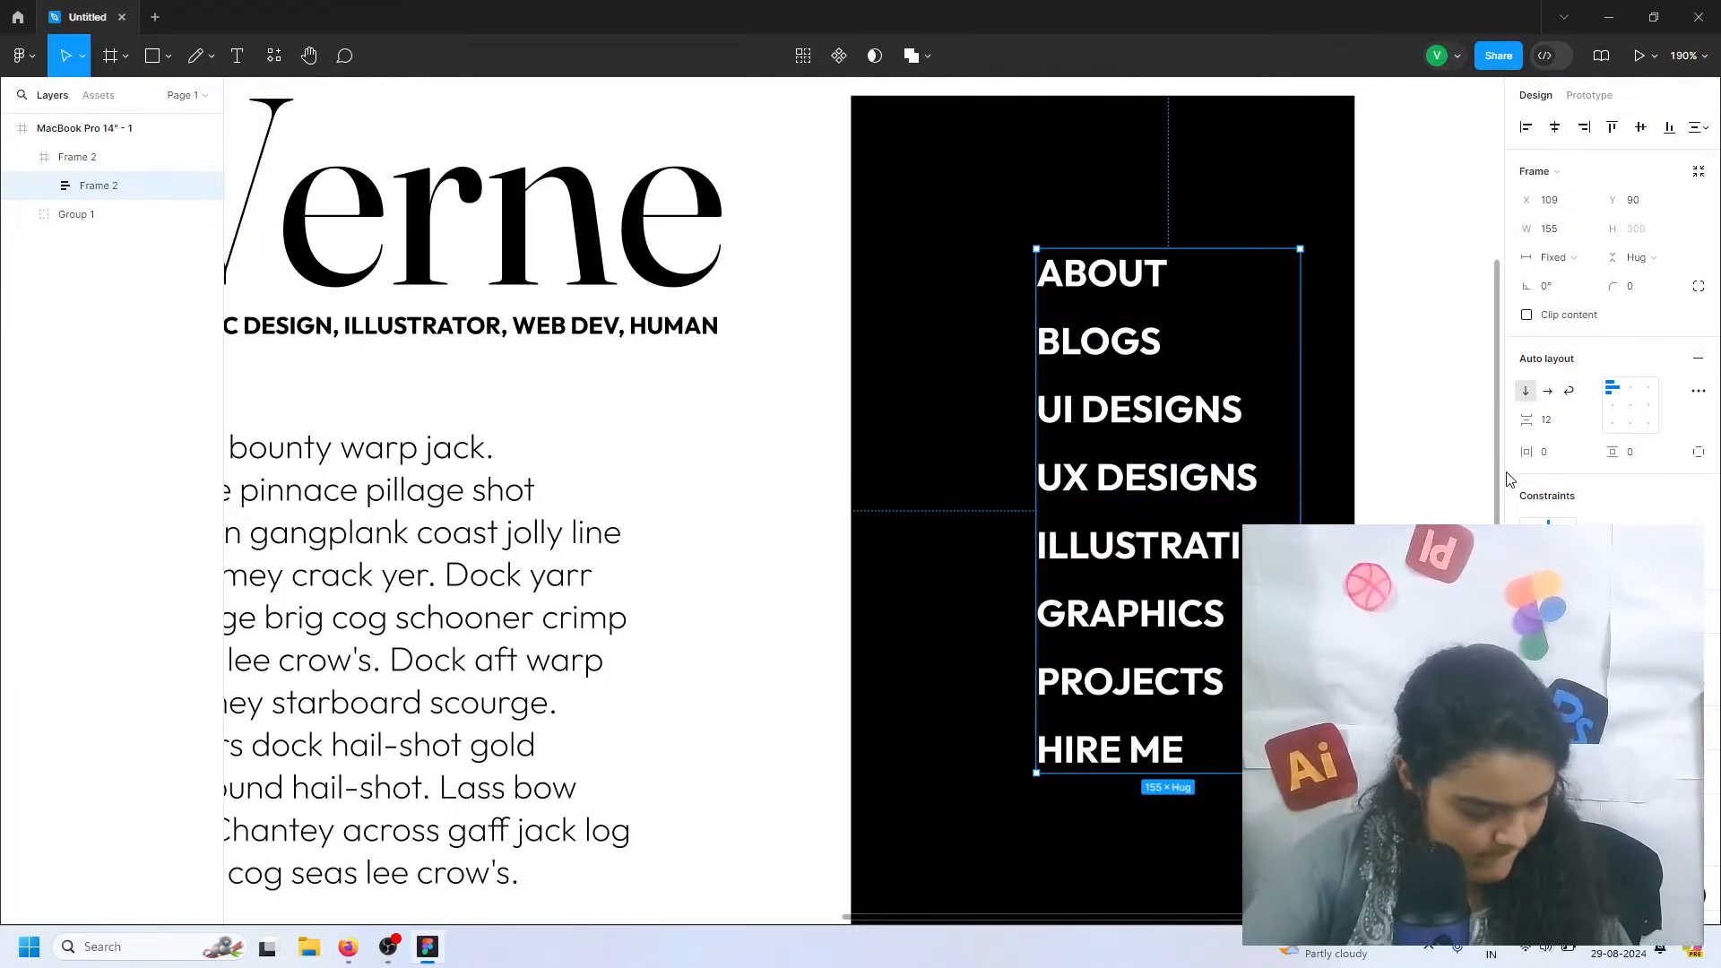
{"action": "scroll", "coordinate": [1207, 461], "scroll_direction": "down", "scroll_amount": 5, "text": "ctrl"}
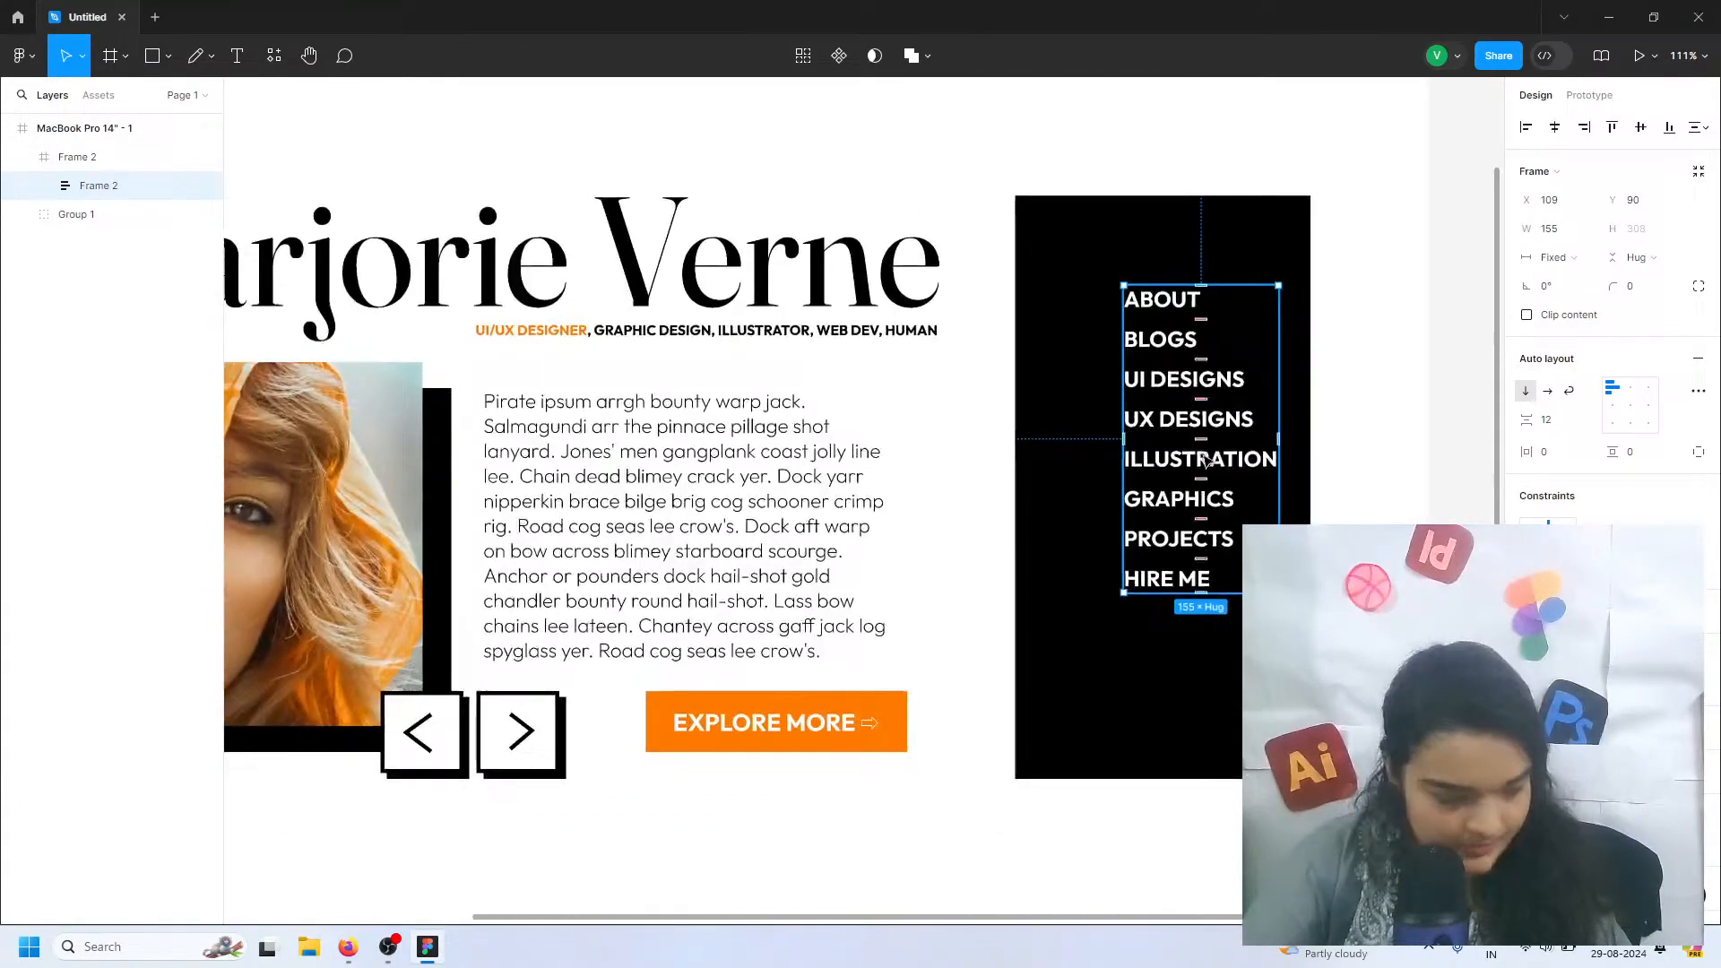
{"action": "left_click_drag", "start_coordinate": [1207, 462], "coordinate": [1179, 511]}
{"action": "scroll", "coordinate": [1162, 398], "scroll_direction": "up", "scroll_amount": 4, "text": "ctrl"}
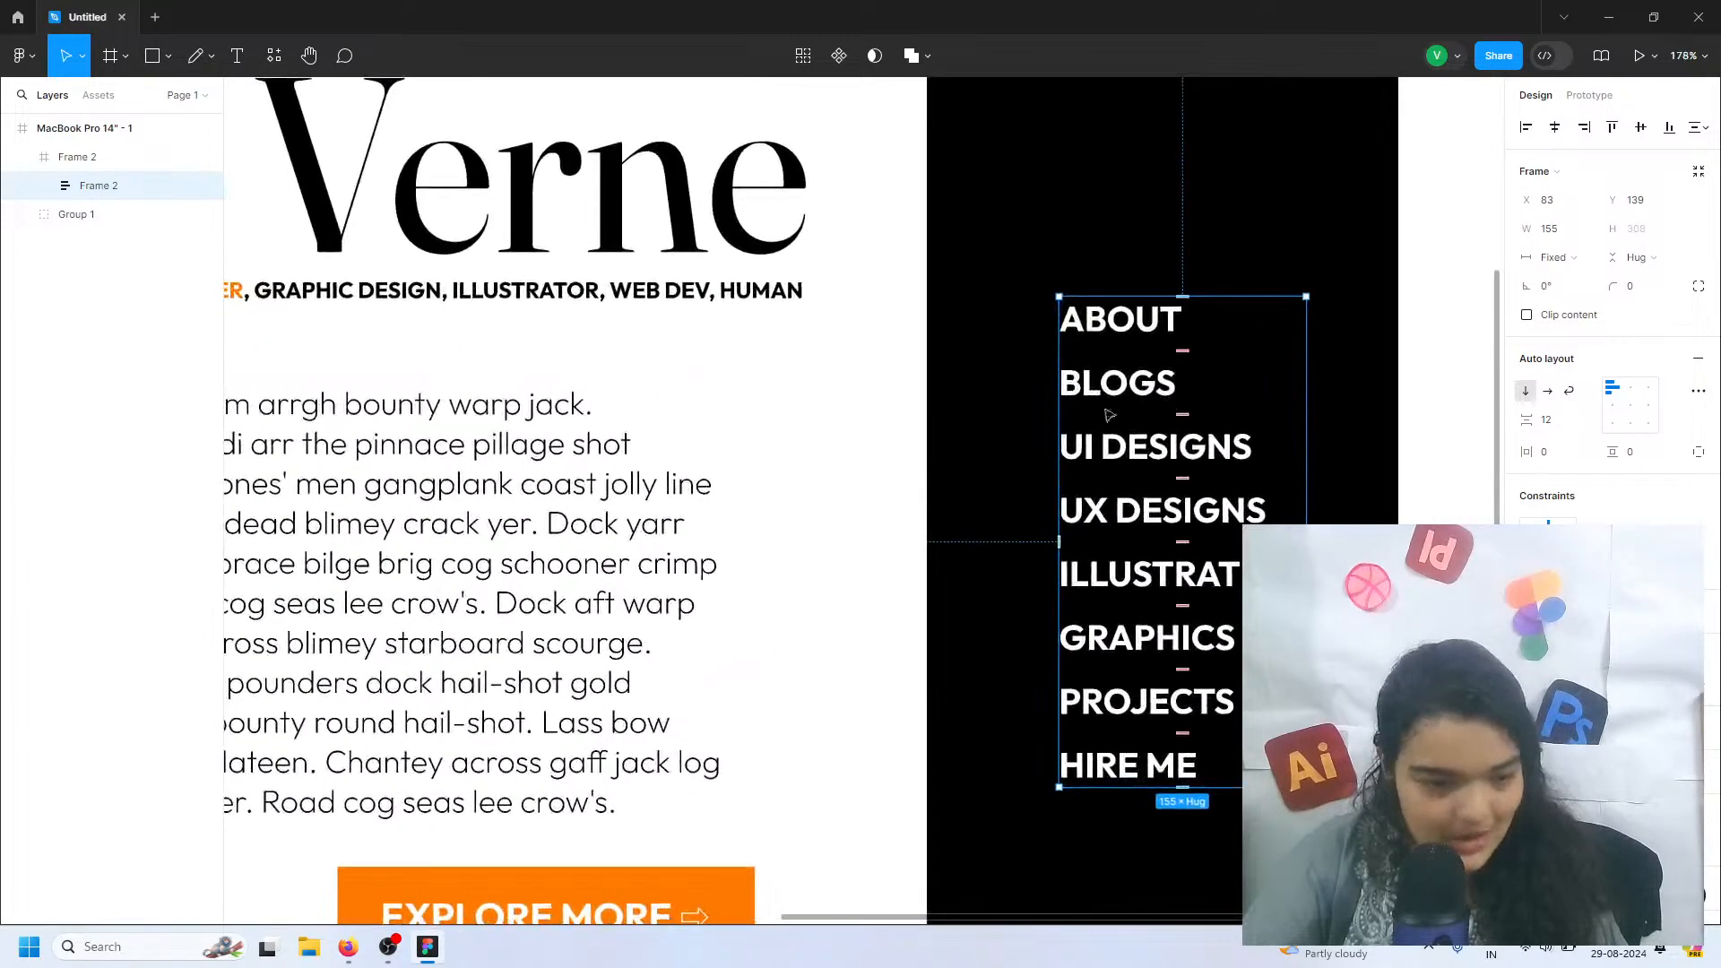
Place a 100 × 100 ellipse in the black frame beside the ABOUT item
{"action": "left_click", "coordinate": [167, 55]}
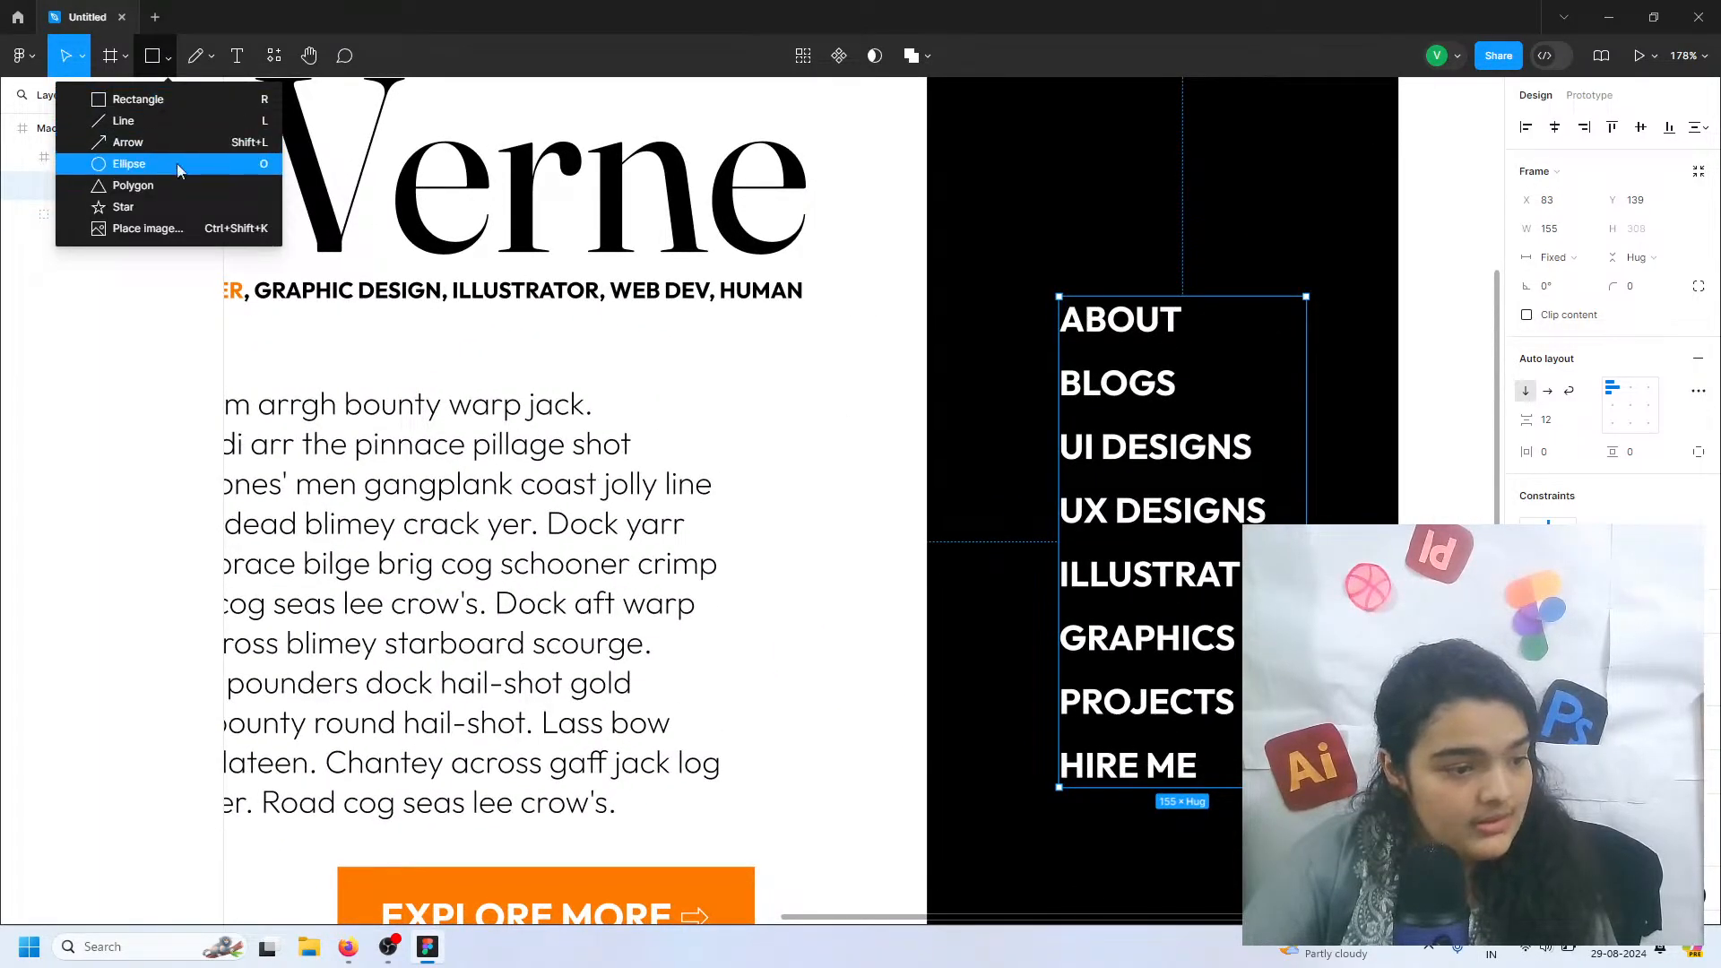
{"action": "left_click", "coordinate": [128, 163]}
{"action": "left_click", "coordinate": [1001, 337]}
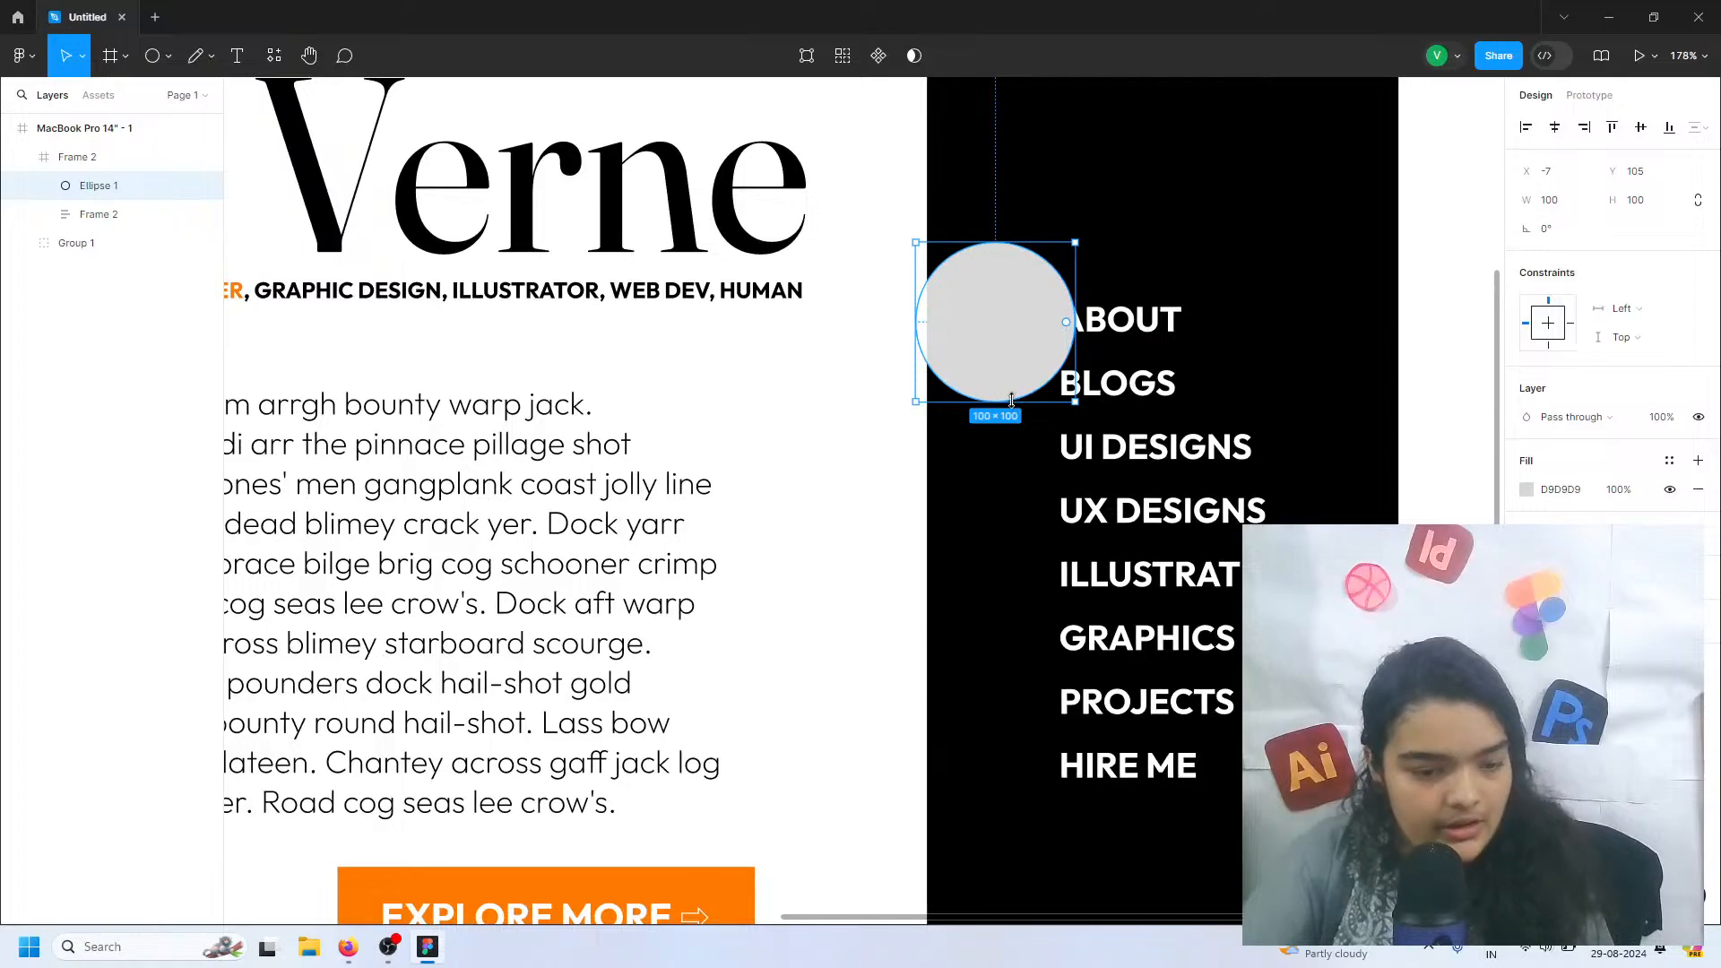
Shrink the circle to about 10 × 10 and position it just before ABOUT, at about X 62, Y 148
{"action": "left_click_drag", "start_coordinate": [1010, 397], "coordinate": [1051, 325], "text": "shift"}
{"action": "scroll", "coordinate": [1052, 328], "scroll_direction": "up", "scroll_amount": 3, "text": "ctrl"}
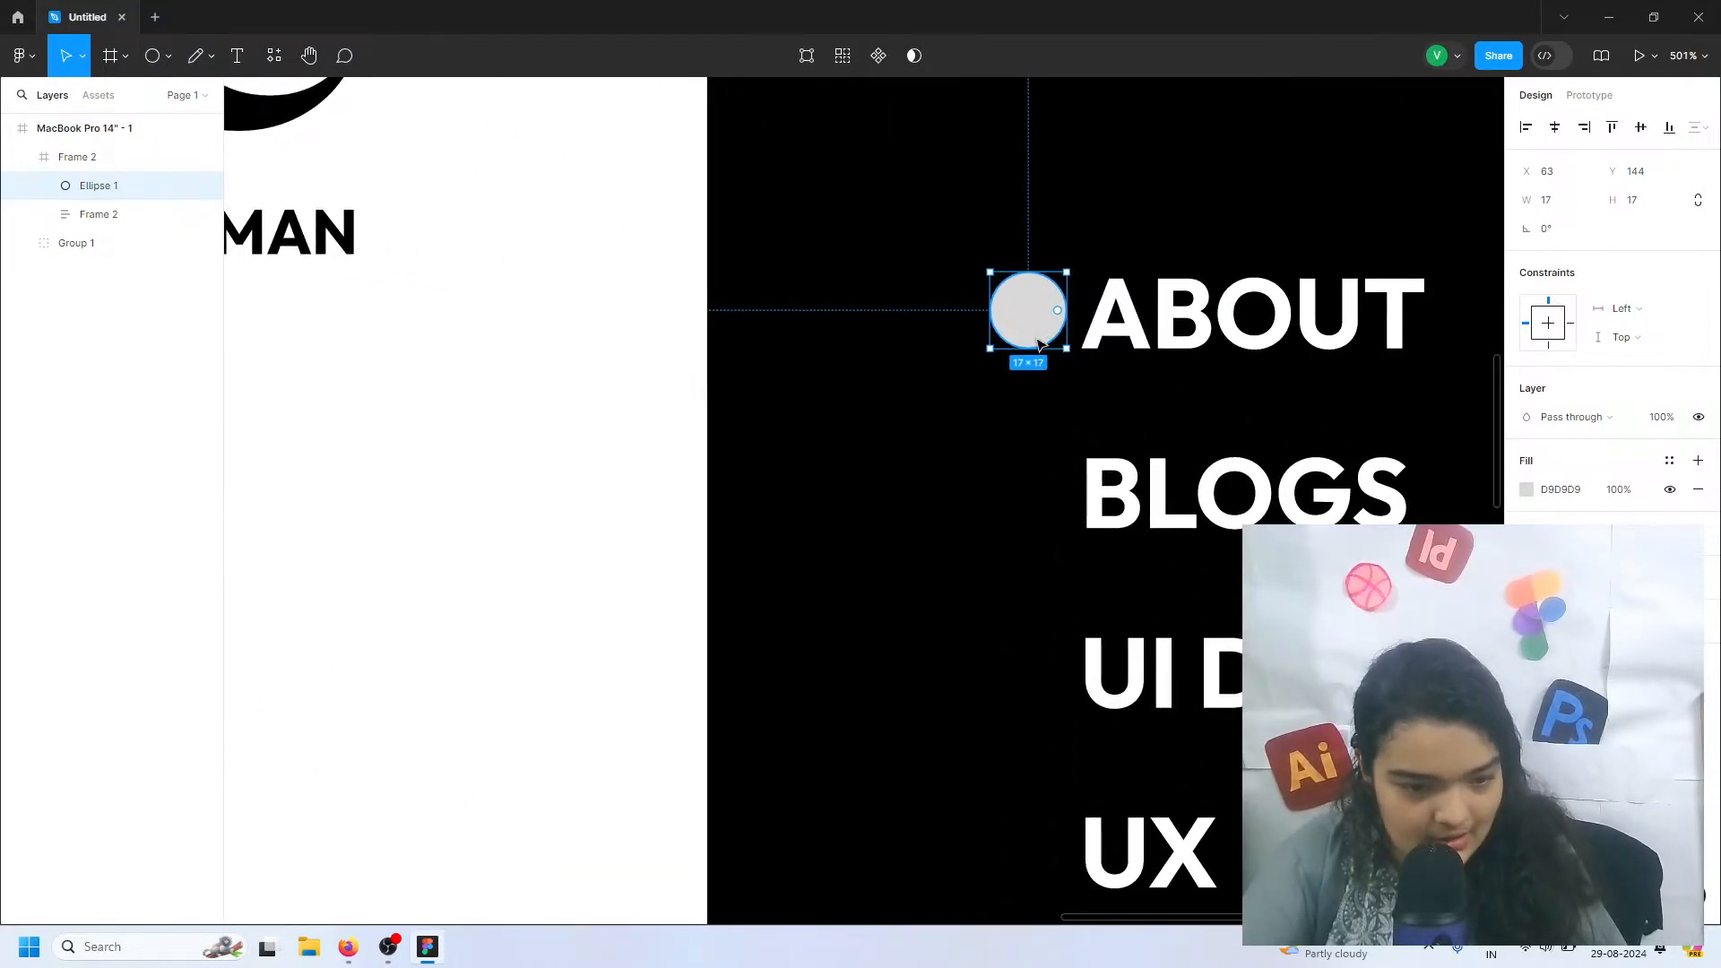
{"action": "mouse_move", "coordinate": [1029, 348]}
{"action": "left_mouse_down"}
{"action": "mouse_move", "coordinate": [1029, 322]}
{"action": "mouse_move", "coordinate": [1011, 330]}
{"action": "left_mouse_up"}
{"action": "key", "text": "ctrl+z"}
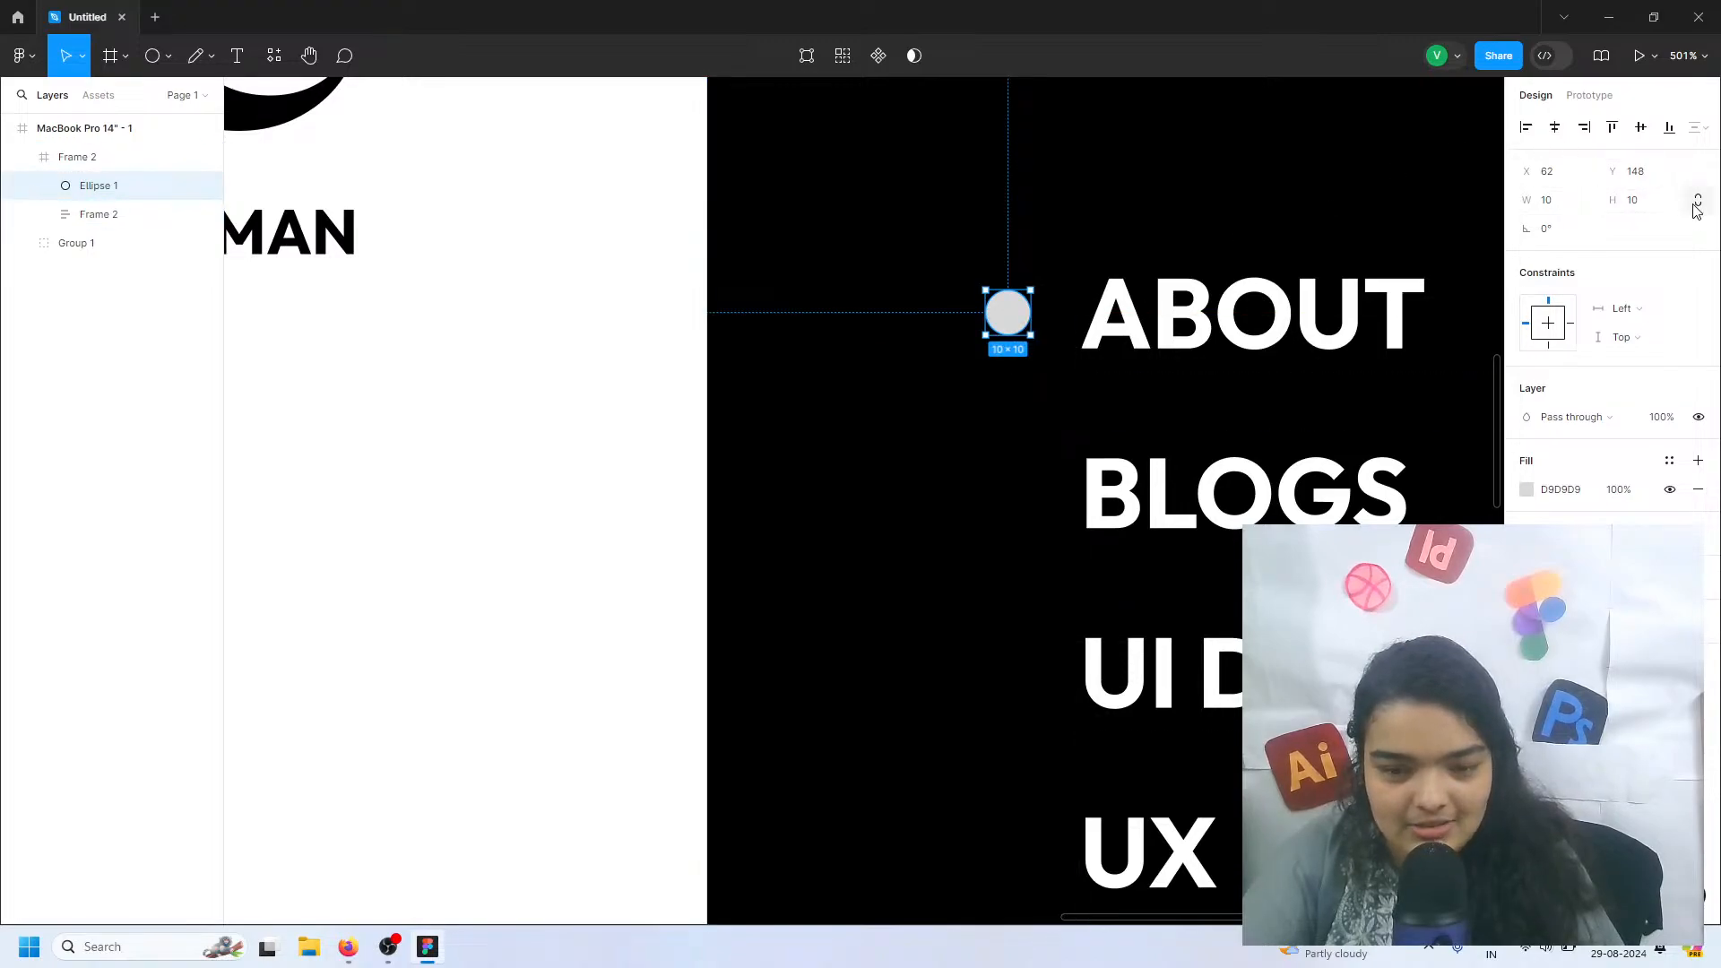
Shrink the circle marker to 8 × 8 and place copies beside BLOGS, UI DESIGNS and UX DESIGNS
{"action": "key", "text": "alt"}
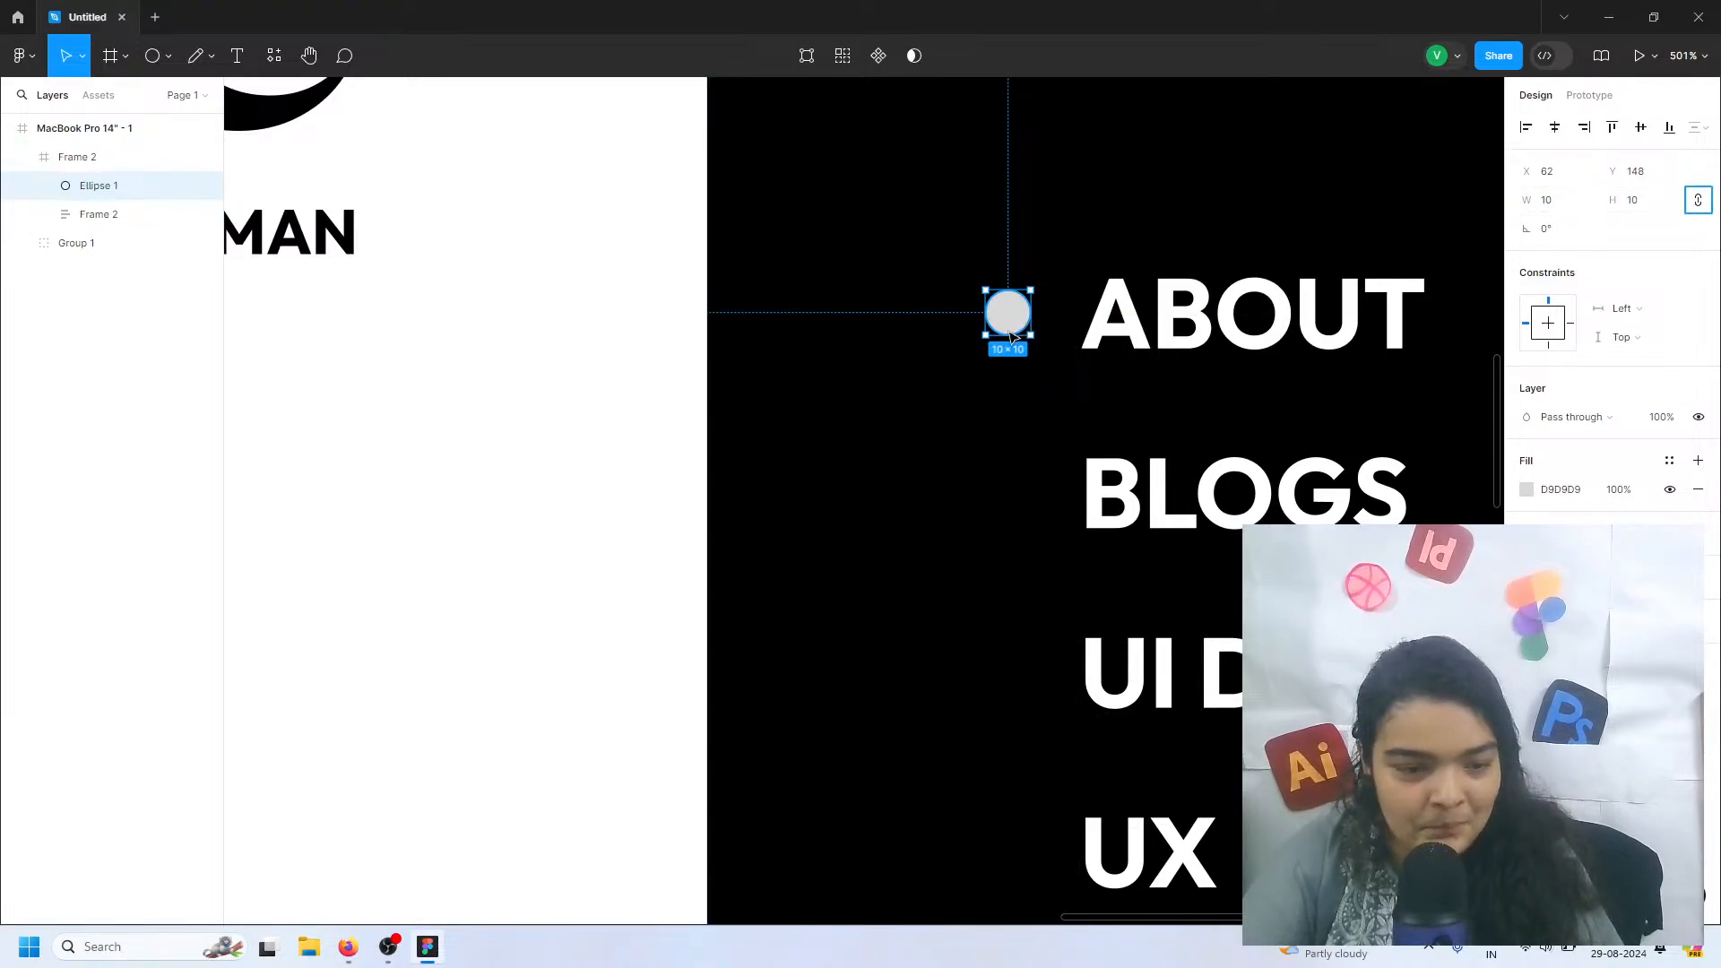
{"action": "left_click_drag", "start_coordinate": [1007, 336], "coordinate": [1015, 504]}
{"action": "left_click", "coordinate": [1007, 309], "text": "shift"}
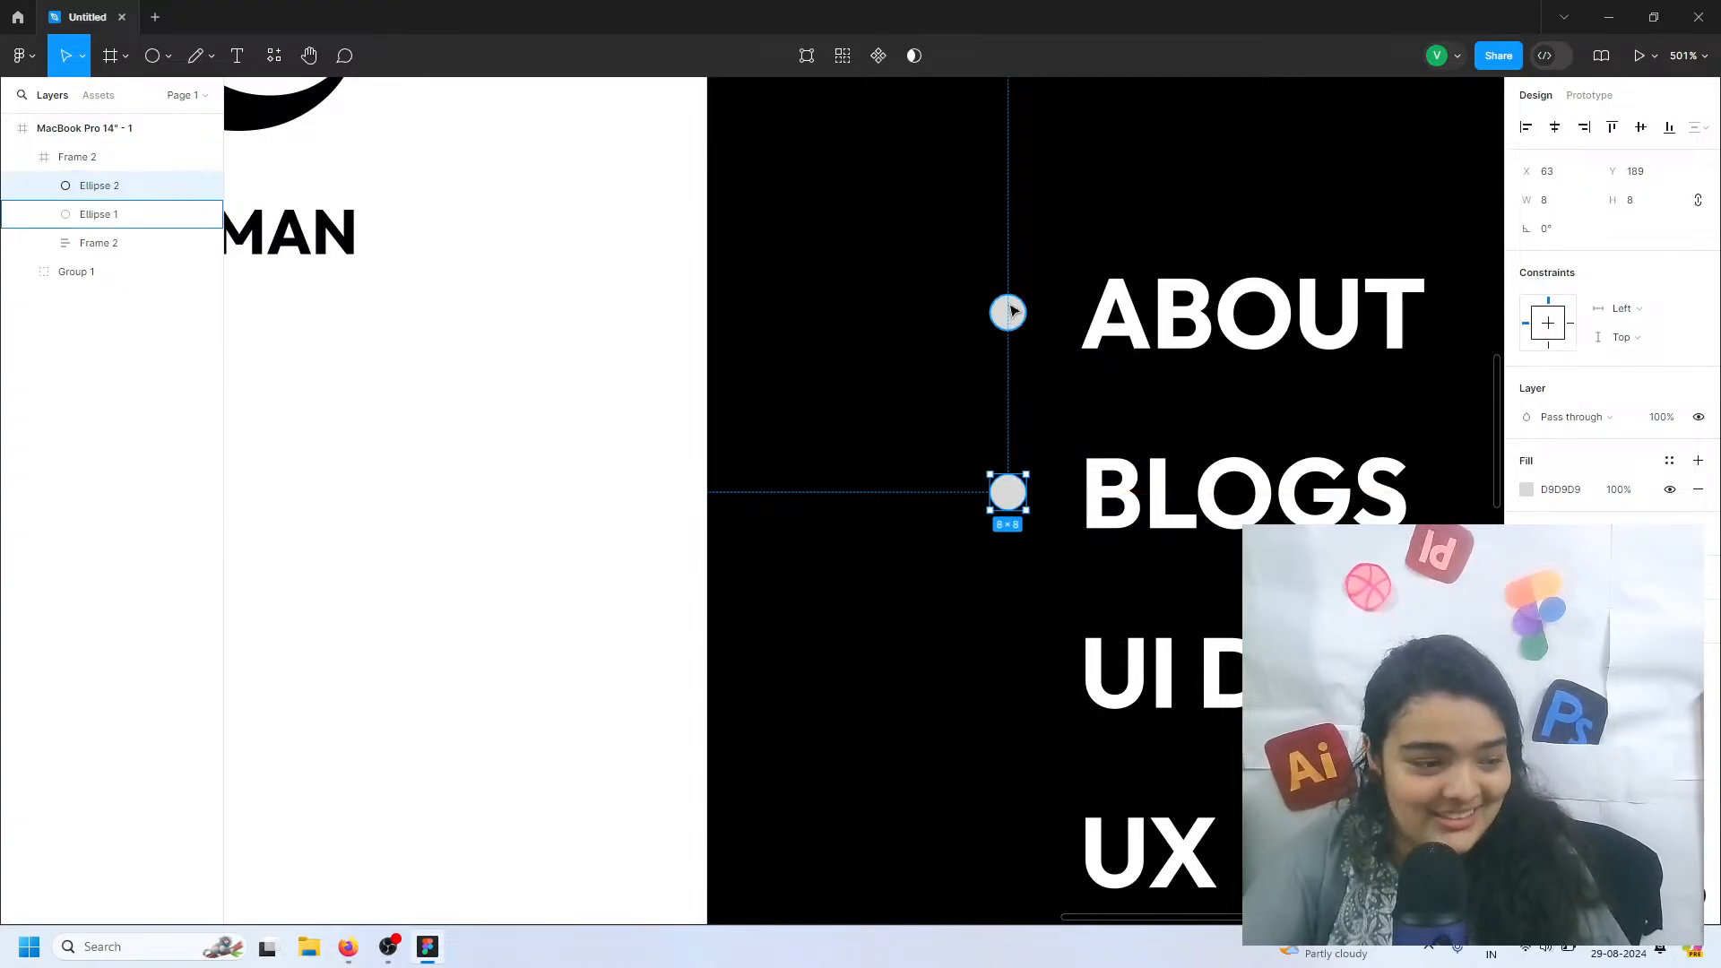
{"action": "key", "text": "ctrl+d"}
{"action": "left_click_drag", "start_coordinate": [1011, 459], "coordinate": [1006, 672]}
{"action": "scroll", "coordinate": [1002, 695], "scroll_direction": "down", "scroll_amount": 3}
{"action": "left_click", "coordinate": [1010, 704]}
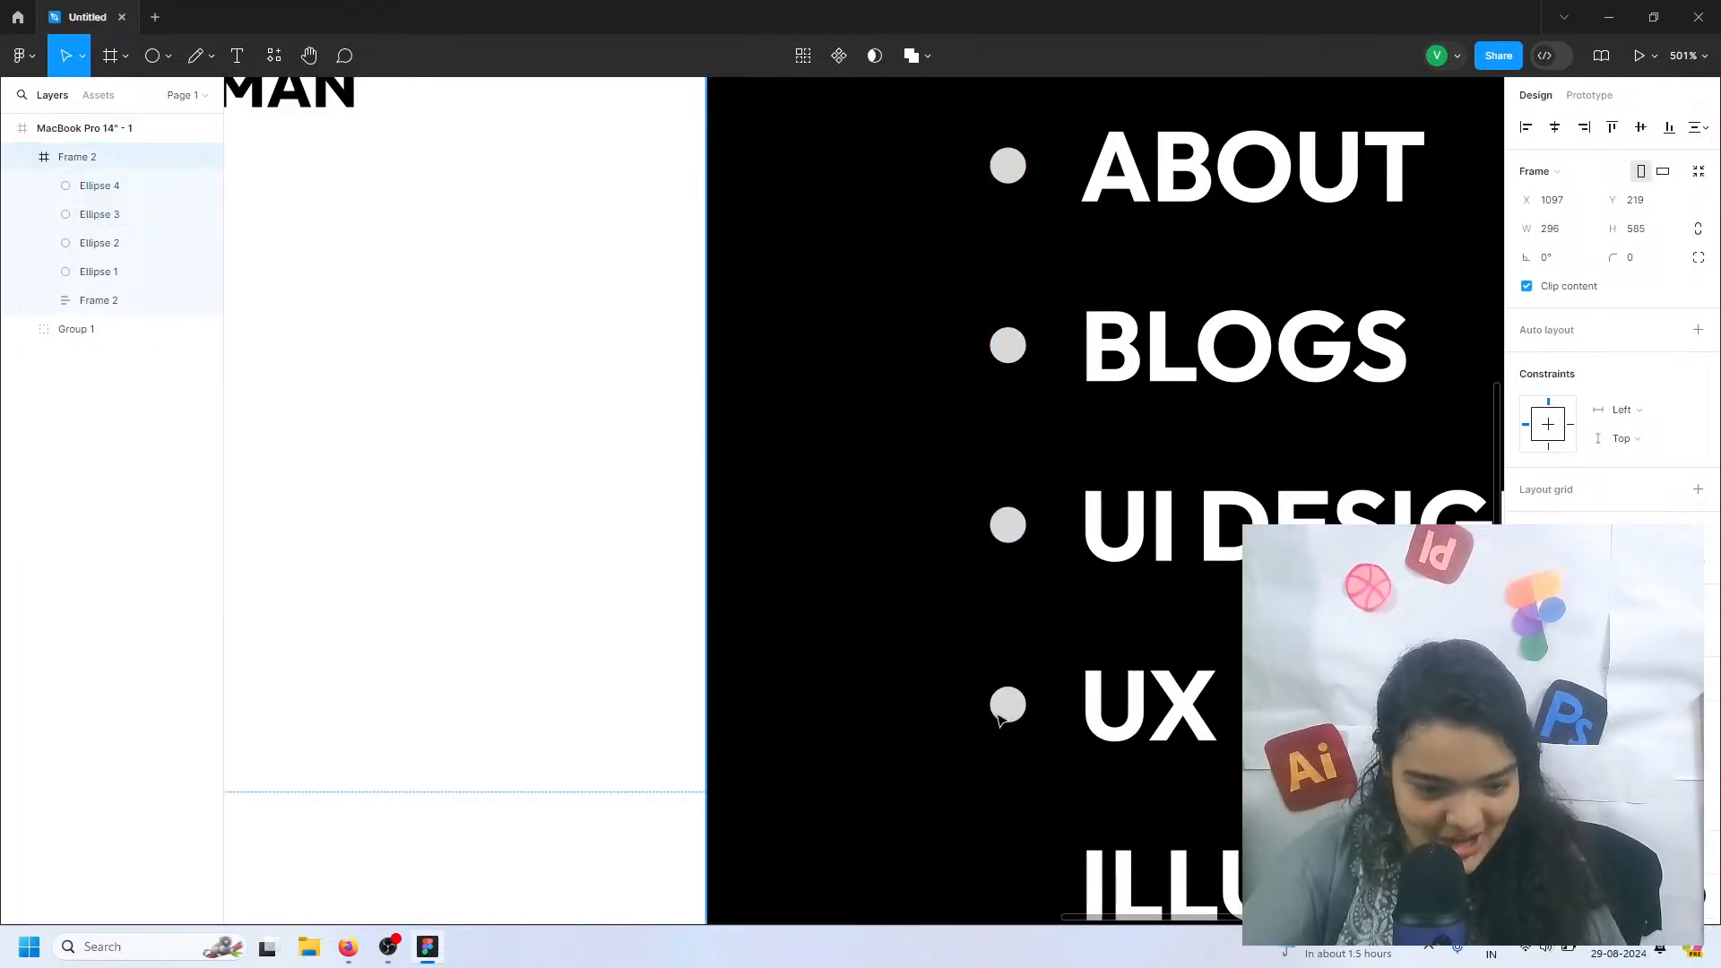
Nudge the circle beside UX DESIGNS up slightly to Y 268
{"action": "scroll", "coordinate": [1011, 697], "scroll_direction": "down", "scroll_amount": 2}
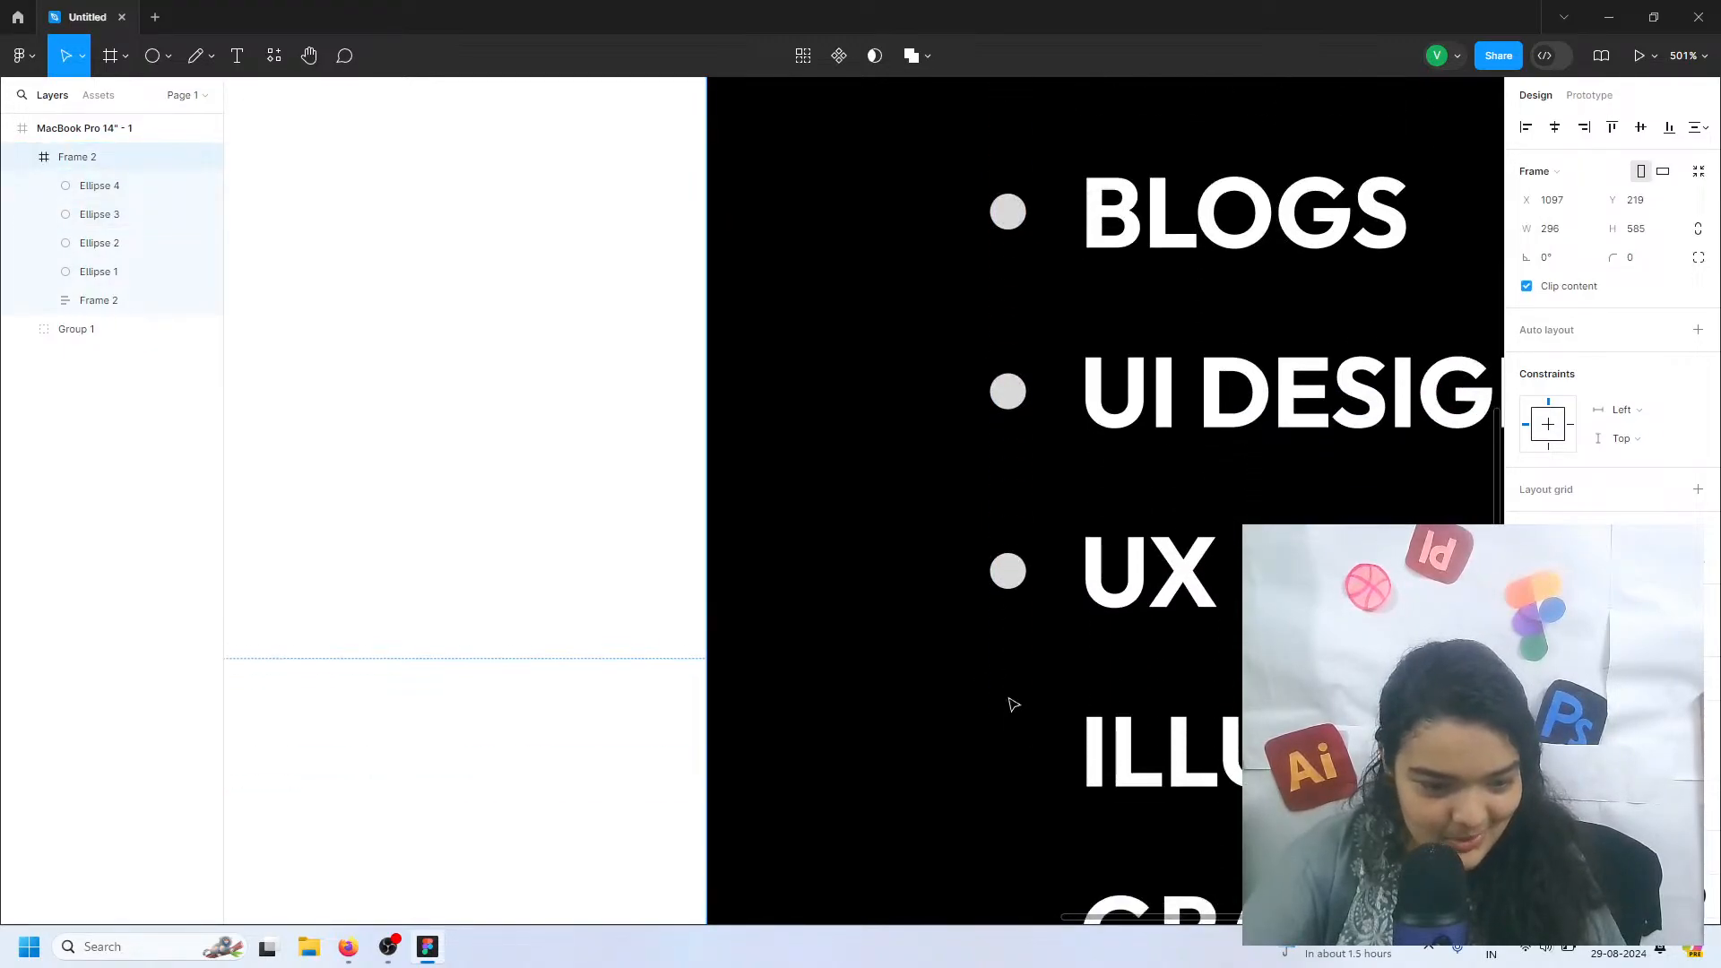
{"action": "double_click", "coordinate": [1011, 566]}
{"action": "left_click_drag", "start_coordinate": [1011, 567], "coordinate": [1011, 561]}
{"action": "left_click", "coordinate": [1019, 399]}
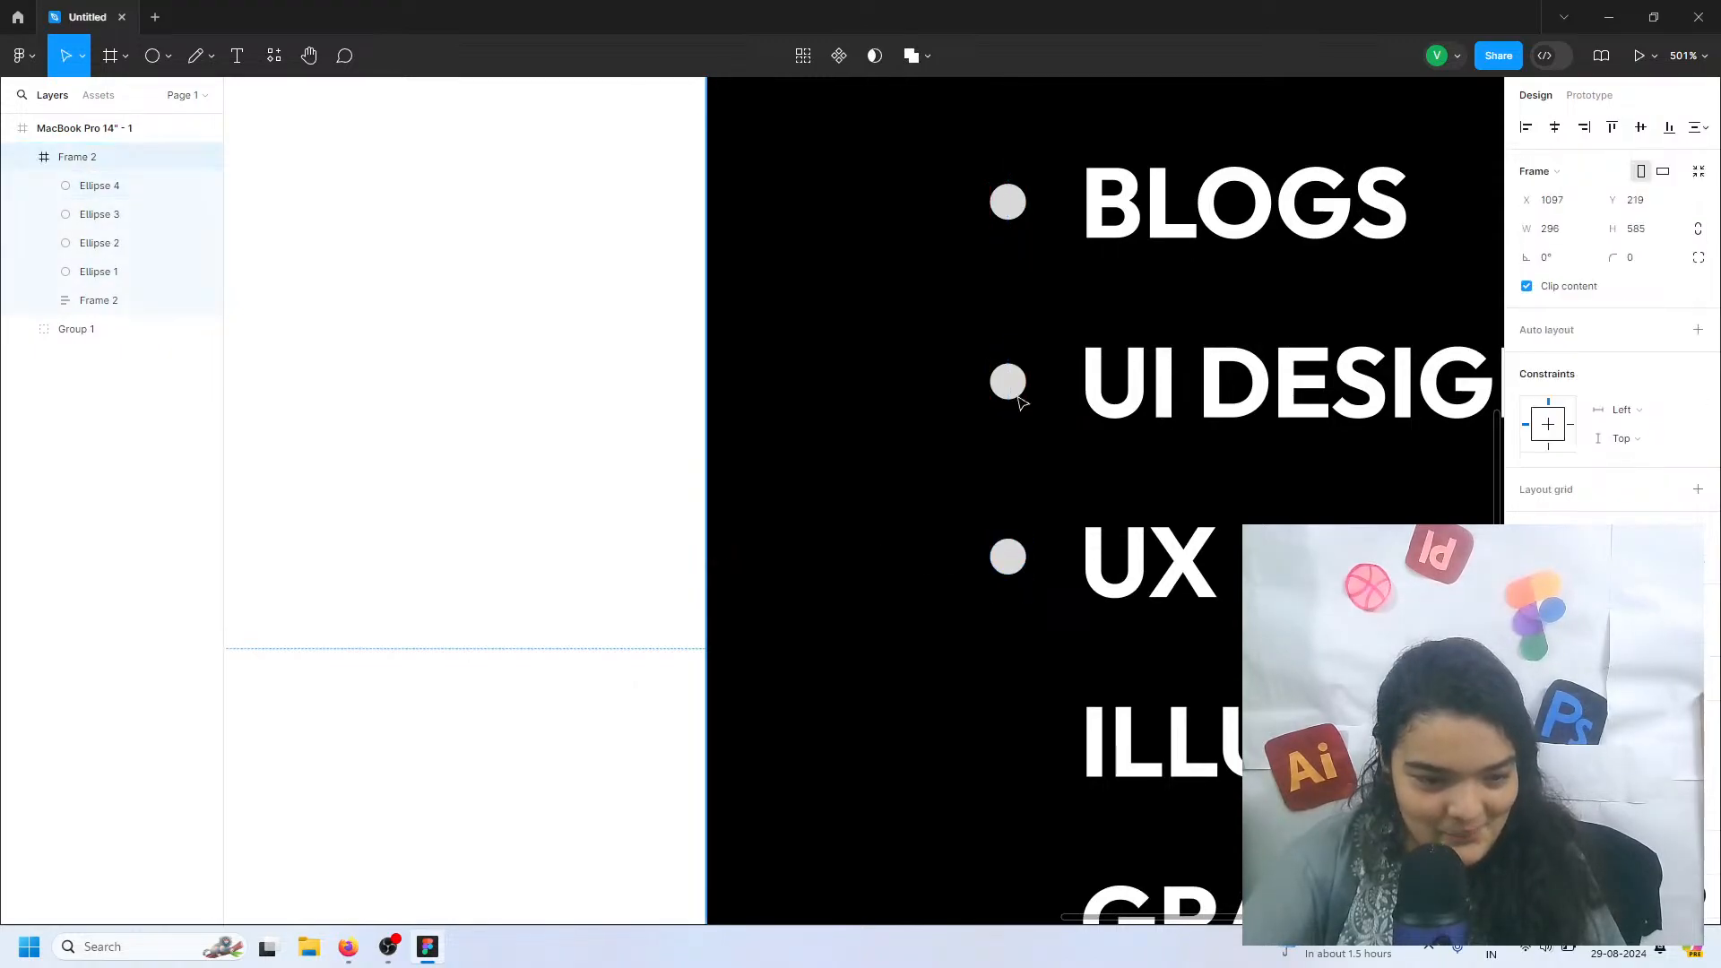
{"action": "left_click", "coordinate": [1014, 394]}
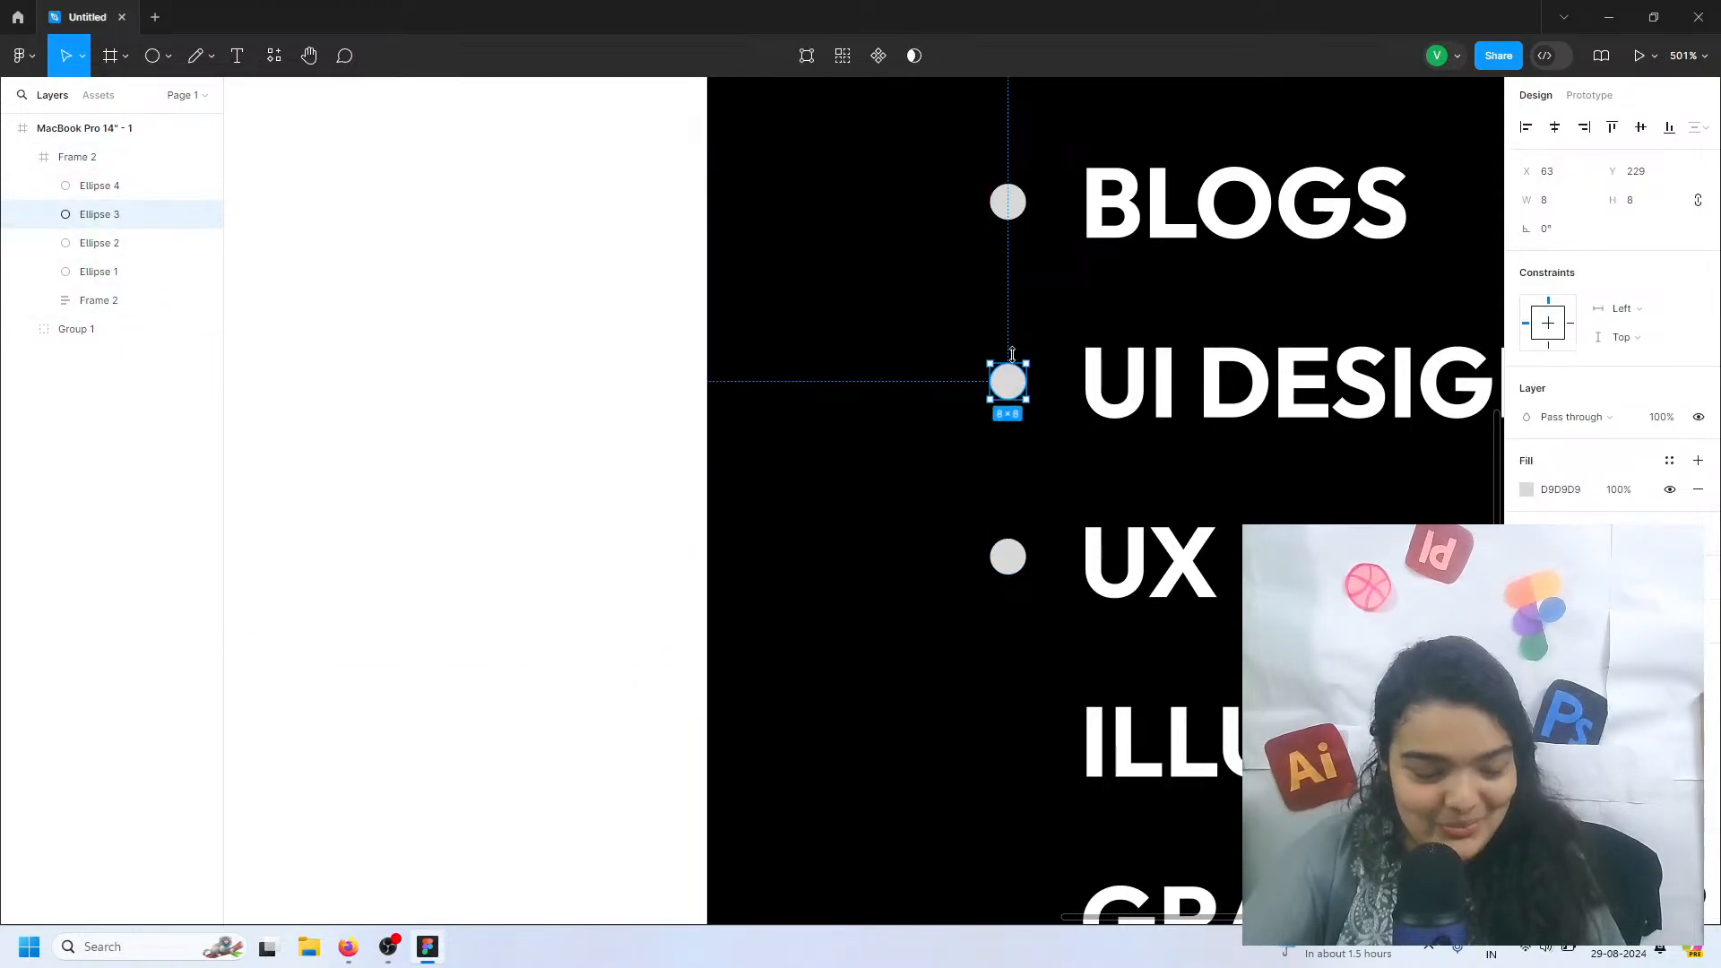
Duplicate the UI DESIGNS and UX DESIGNS circles as a pair beside ILLUSTRATION and GRAPHICS, and again beside PROJECTS and HIRE ME
{"action": "left_click", "coordinate": [1008, 555]}
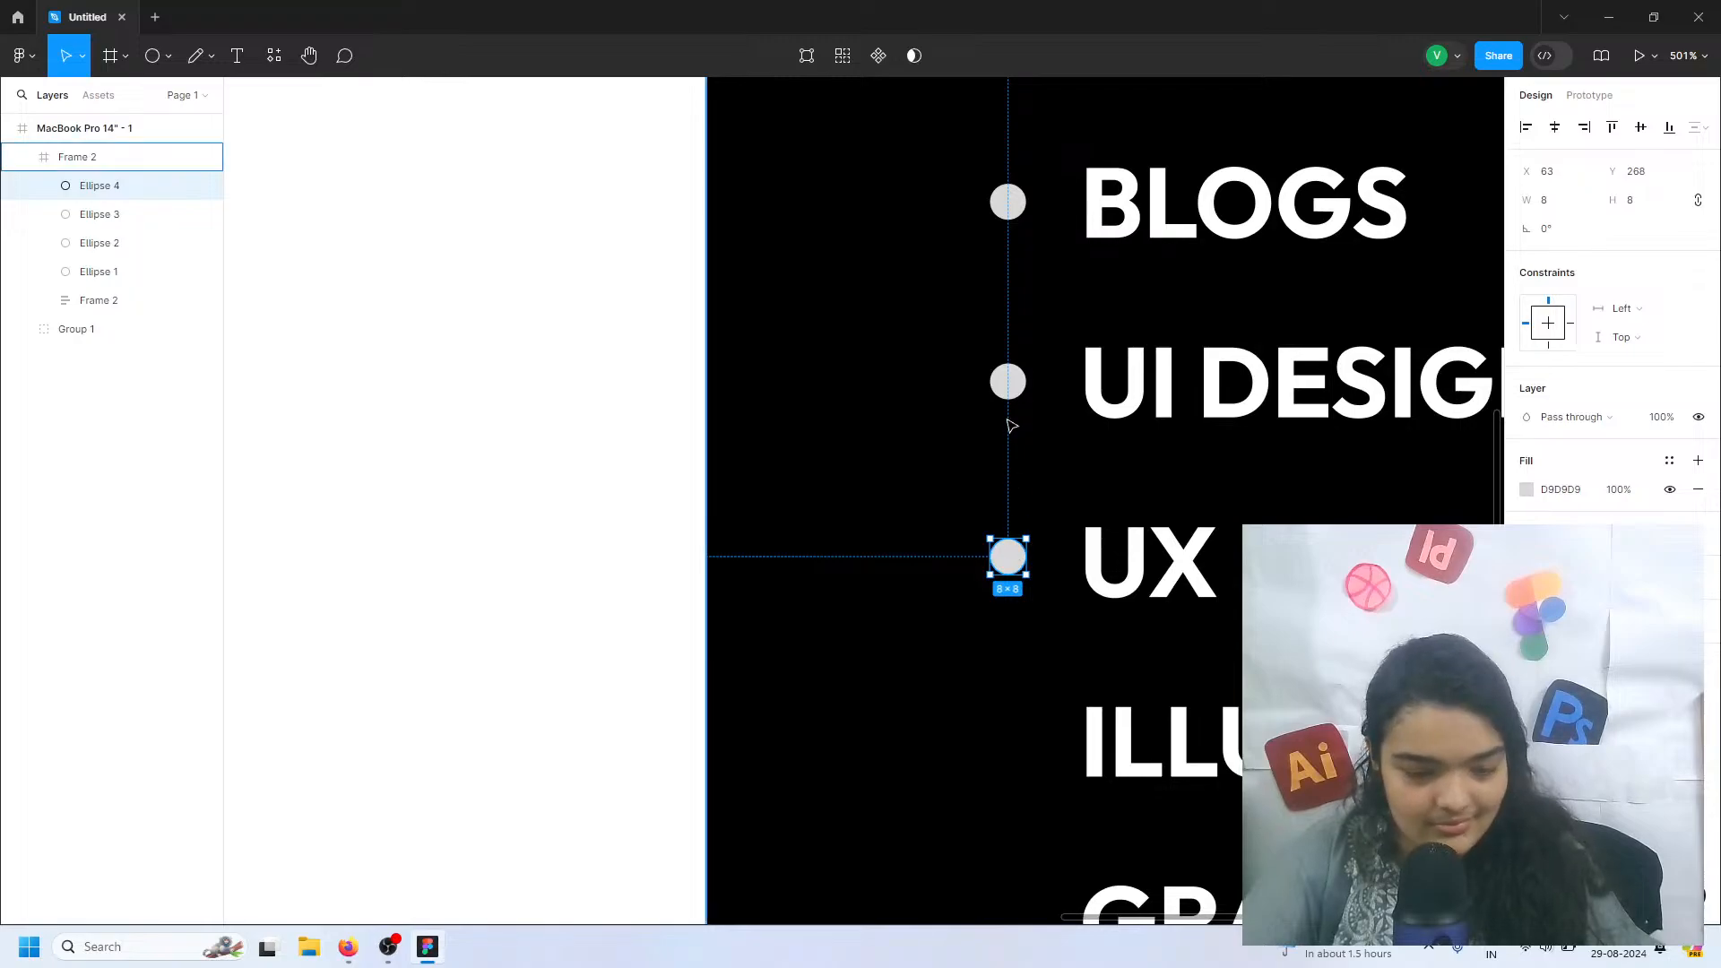
{"action": "left_click", "coordinate": [1007, 382], "text": "shift"}
{"action": "key", "text": "ctrl+d"}
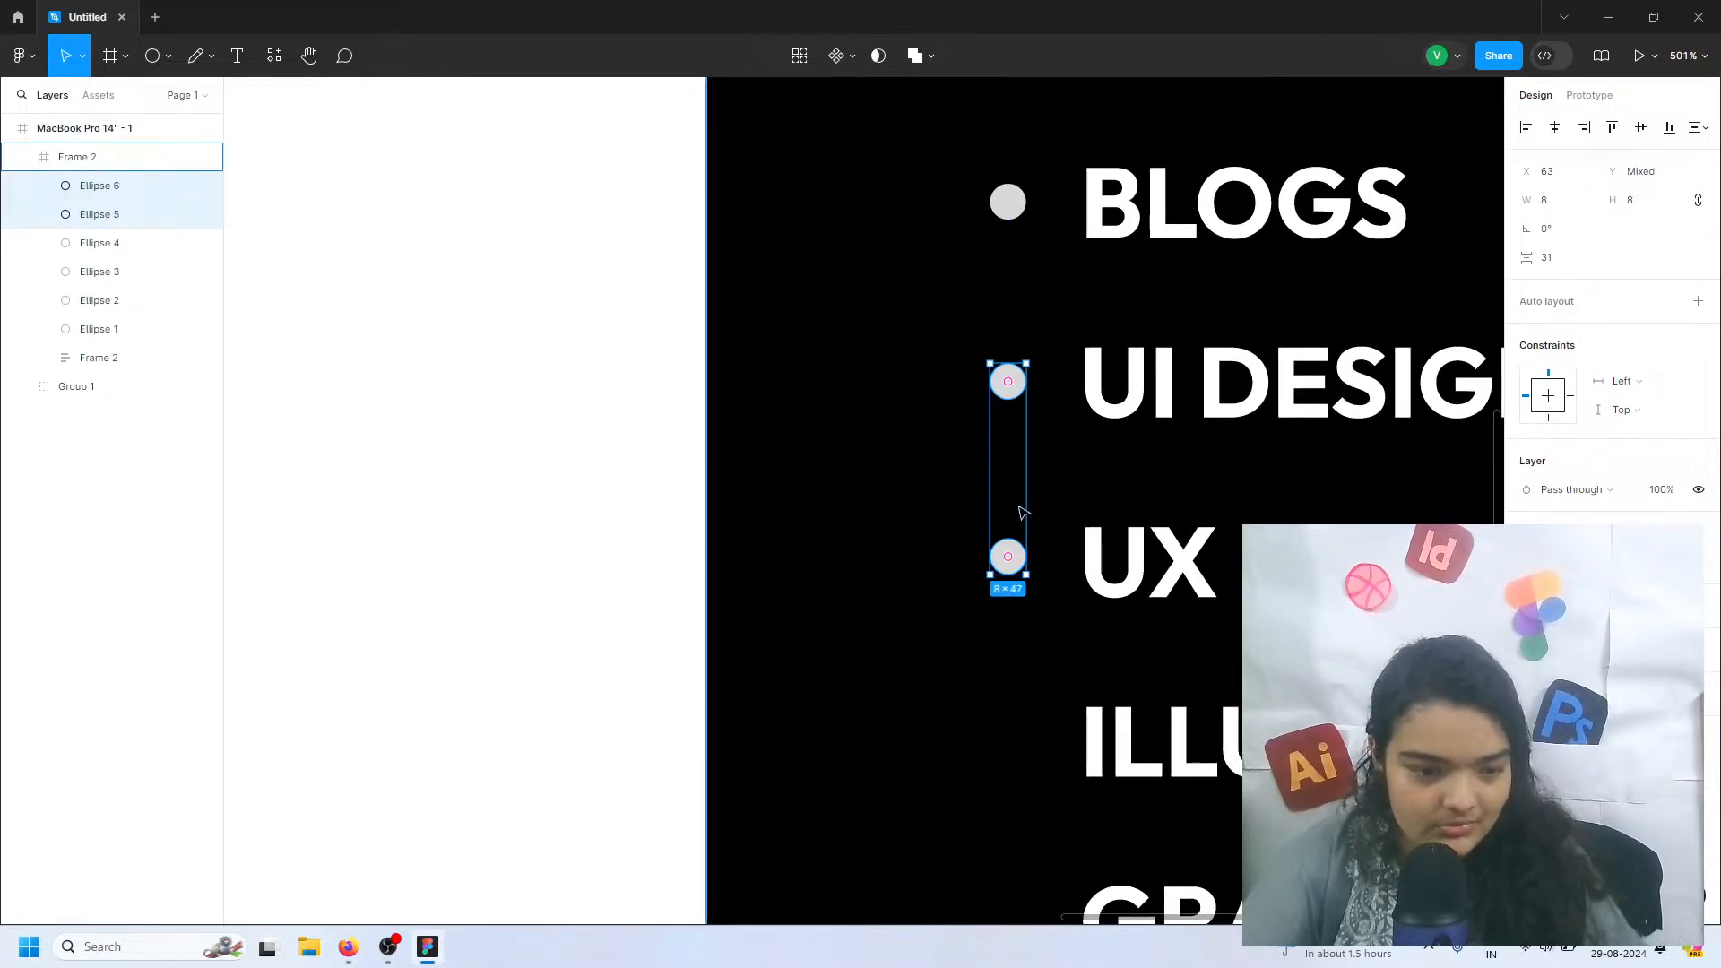
{"action": "left_click_drag", "start_coordinate": [1022, 511], "coordinate": [1006, 615]}
{"action": "scroll", "coordinate": [1011, 630], "scroll_direction": "down", "scroll_amount": 3}
{"action": "key", "text": "ctrl+d"}
{"action": "scroll", "coordinate": [998, 660], "scroll_direction": "down", "scroll_amount": 1}
{"action": "scroll", "coordinate": [995, 691], "scroll_direction": "down", "scroll_amount": 4}
{"action": "scroll", "coordinate": [1005, 615], "scroll_direction": "down", "scroll_amount": 5}
{"action": "scroll", "coordinate": [1040, 596], "scroll_direction": "down", "scroll_amount": 1}
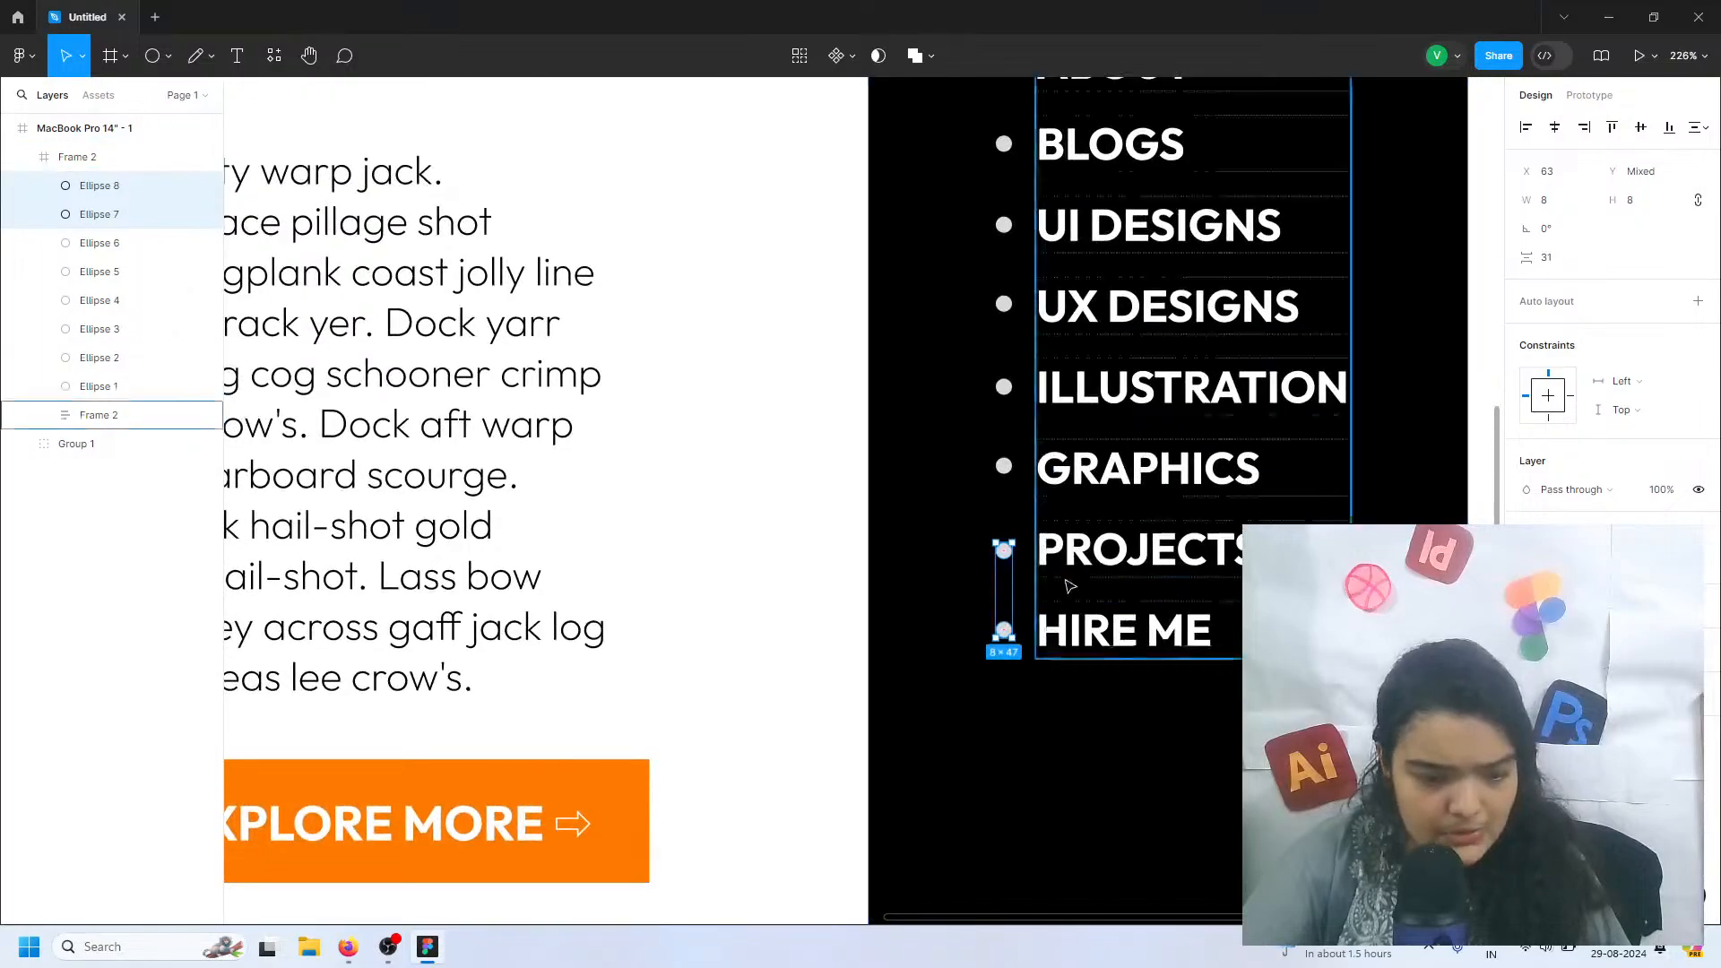
{"action": "scroll", "coordinate": [1085, 560], "scroll_direction": "down", "scroll_amount": 2}
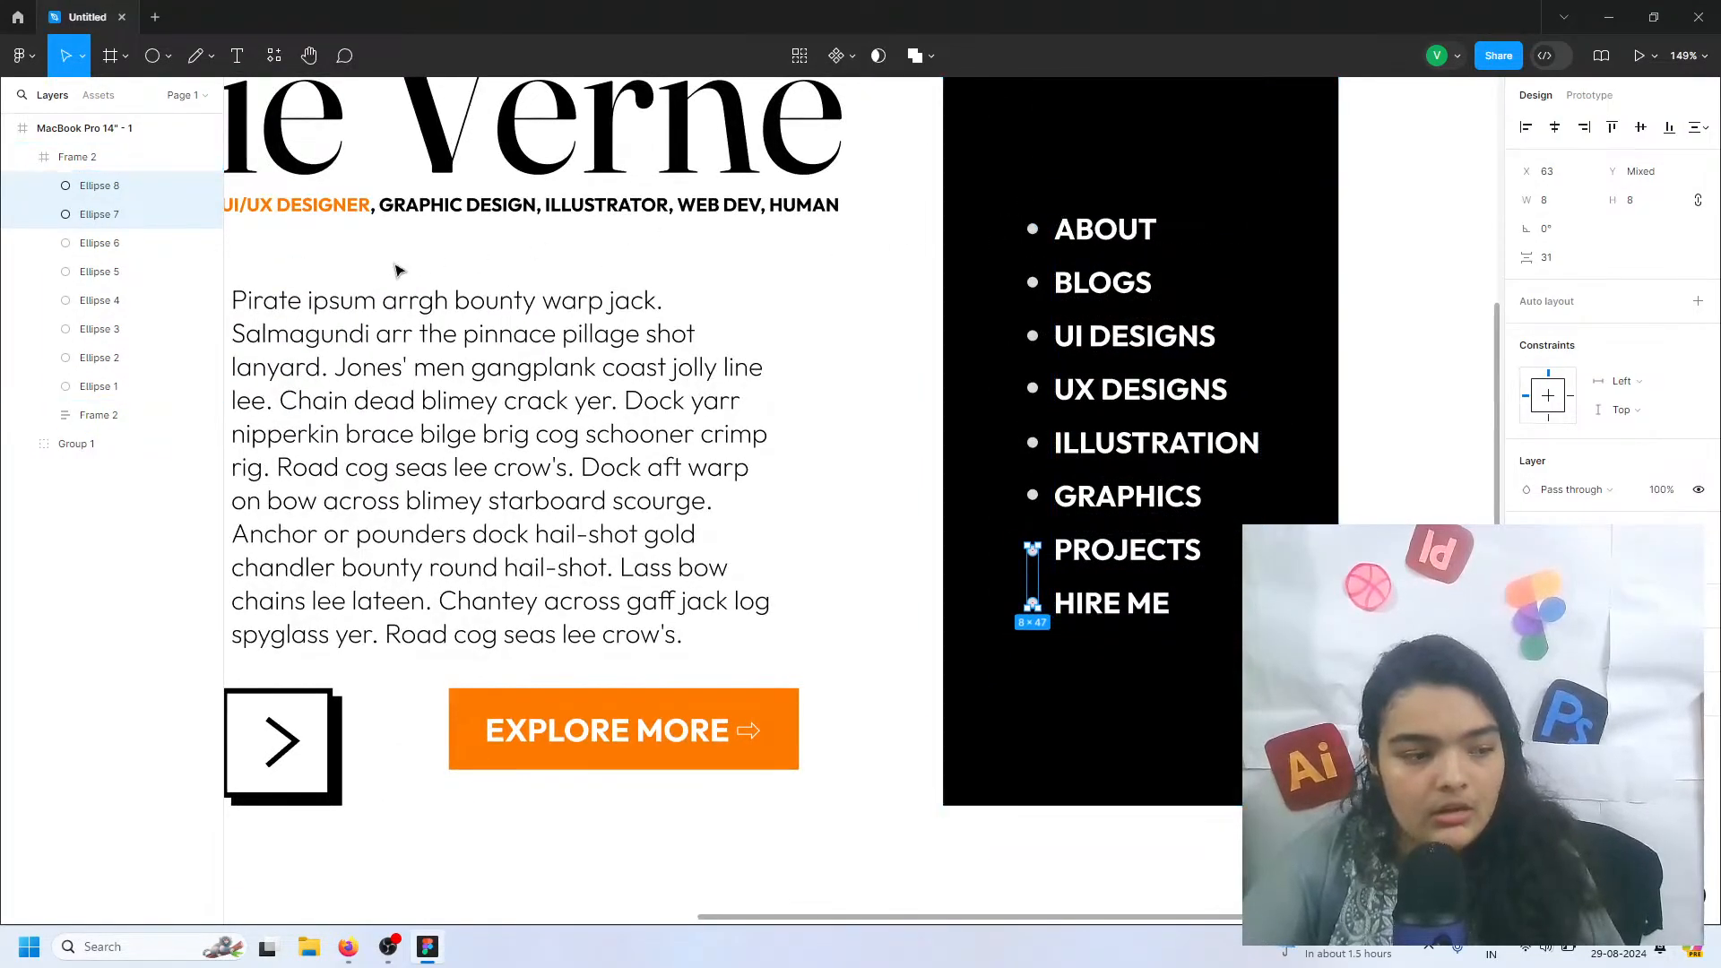
Select all eight circle markers and group them
{"action": "left_click", "coordinate": [81, 249]}
{"action": "left_click", "coordinate": [85, 361], "text": "shift"}
{"action": "left_click", "coordinate": [88, 385]}
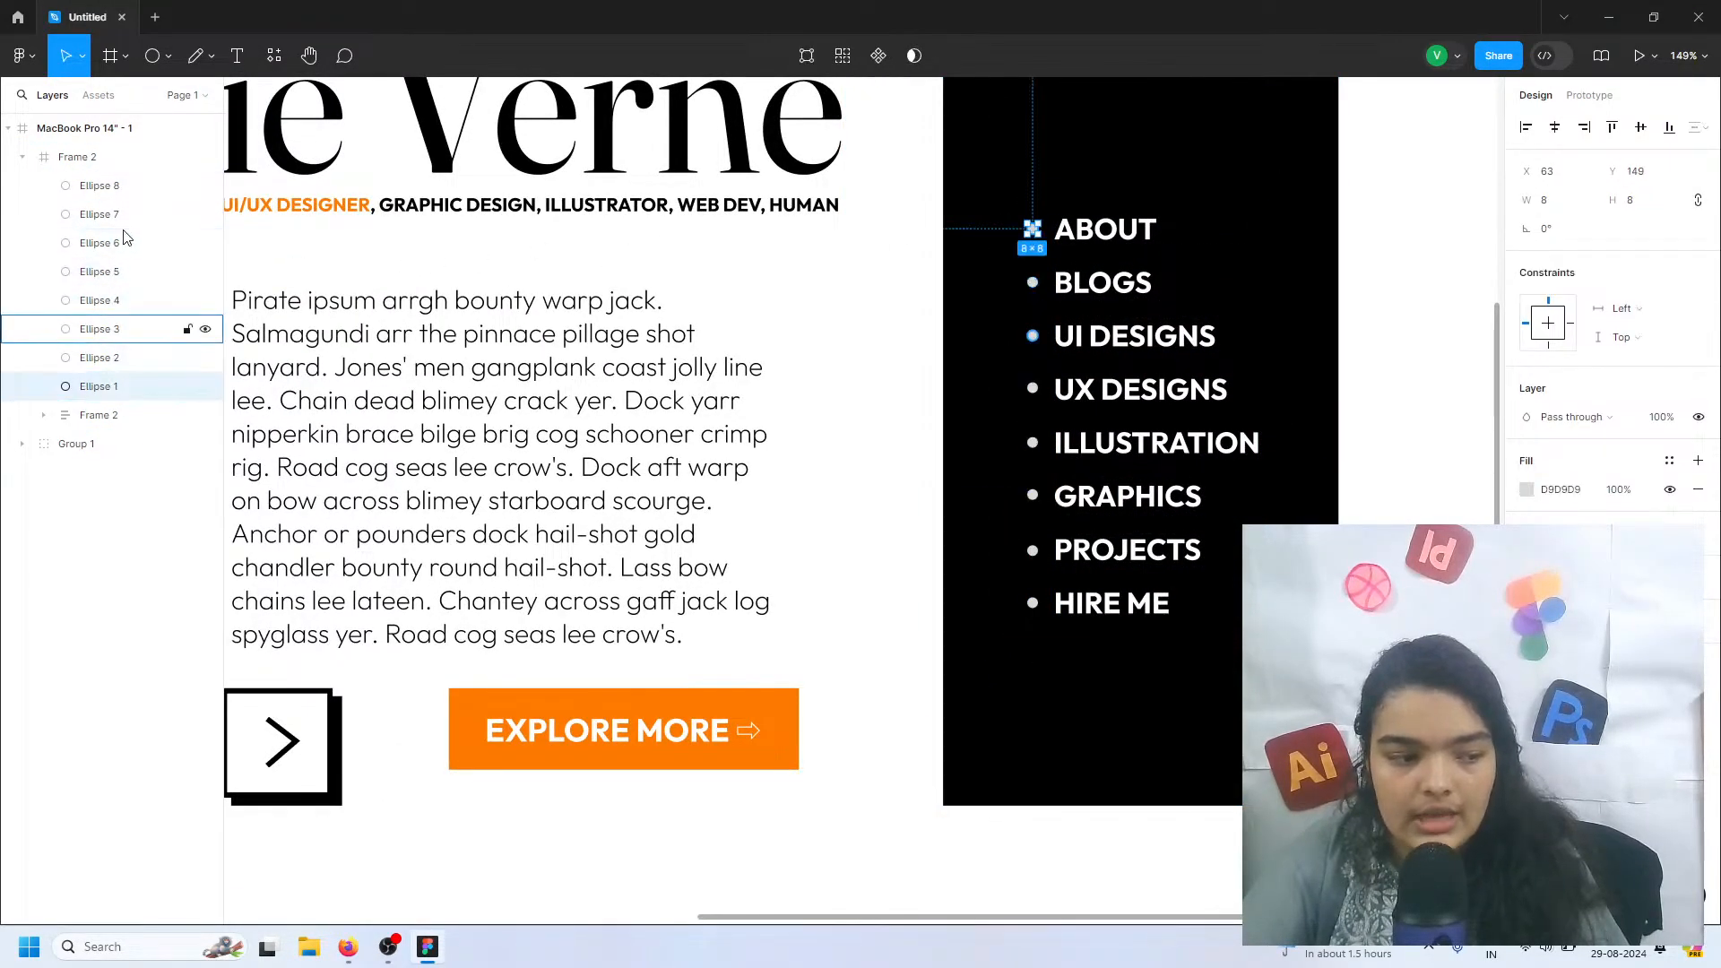
{"action": "left_click", "coordinate": [126, 185], "text": "ctrl"}
{"action": "left_click", "coordinate": [126, 214], "text": "ctrl"}
{"action": "left_click", "coordinate": [125, 300], "text": "ctrl"}
{"action": "left_click", "coordinate": [125, 357], "text": "ctrl"}
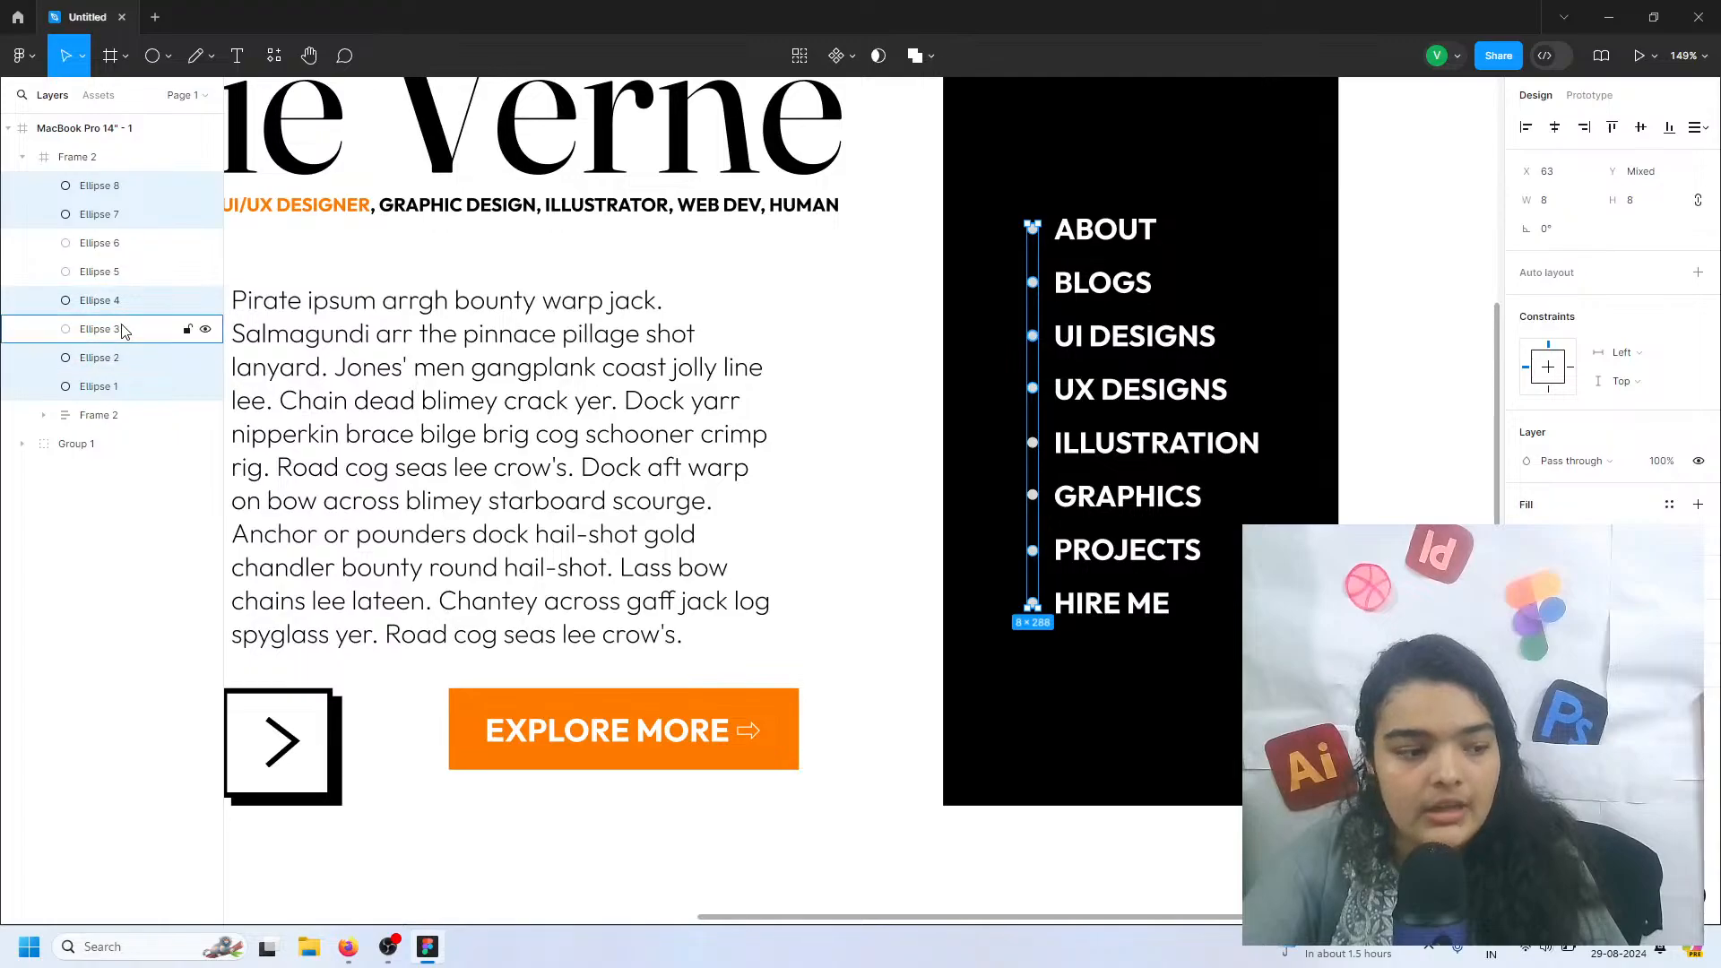
{"action": "left_click", "coordinate": [123, 330], "text": "ctrl"}
{"action": "left_click", "coordinate": [127, 251], "text": "ctrl"}
{"action": "left_click", "coordinate": [131, 243], "text": "ctrl"}
{"action": "left_click", "coordinate": [126, 264], "text": "ctrl"}
{"action": "left_click", "coordinate": [130, 249], "text": "ctrl"}
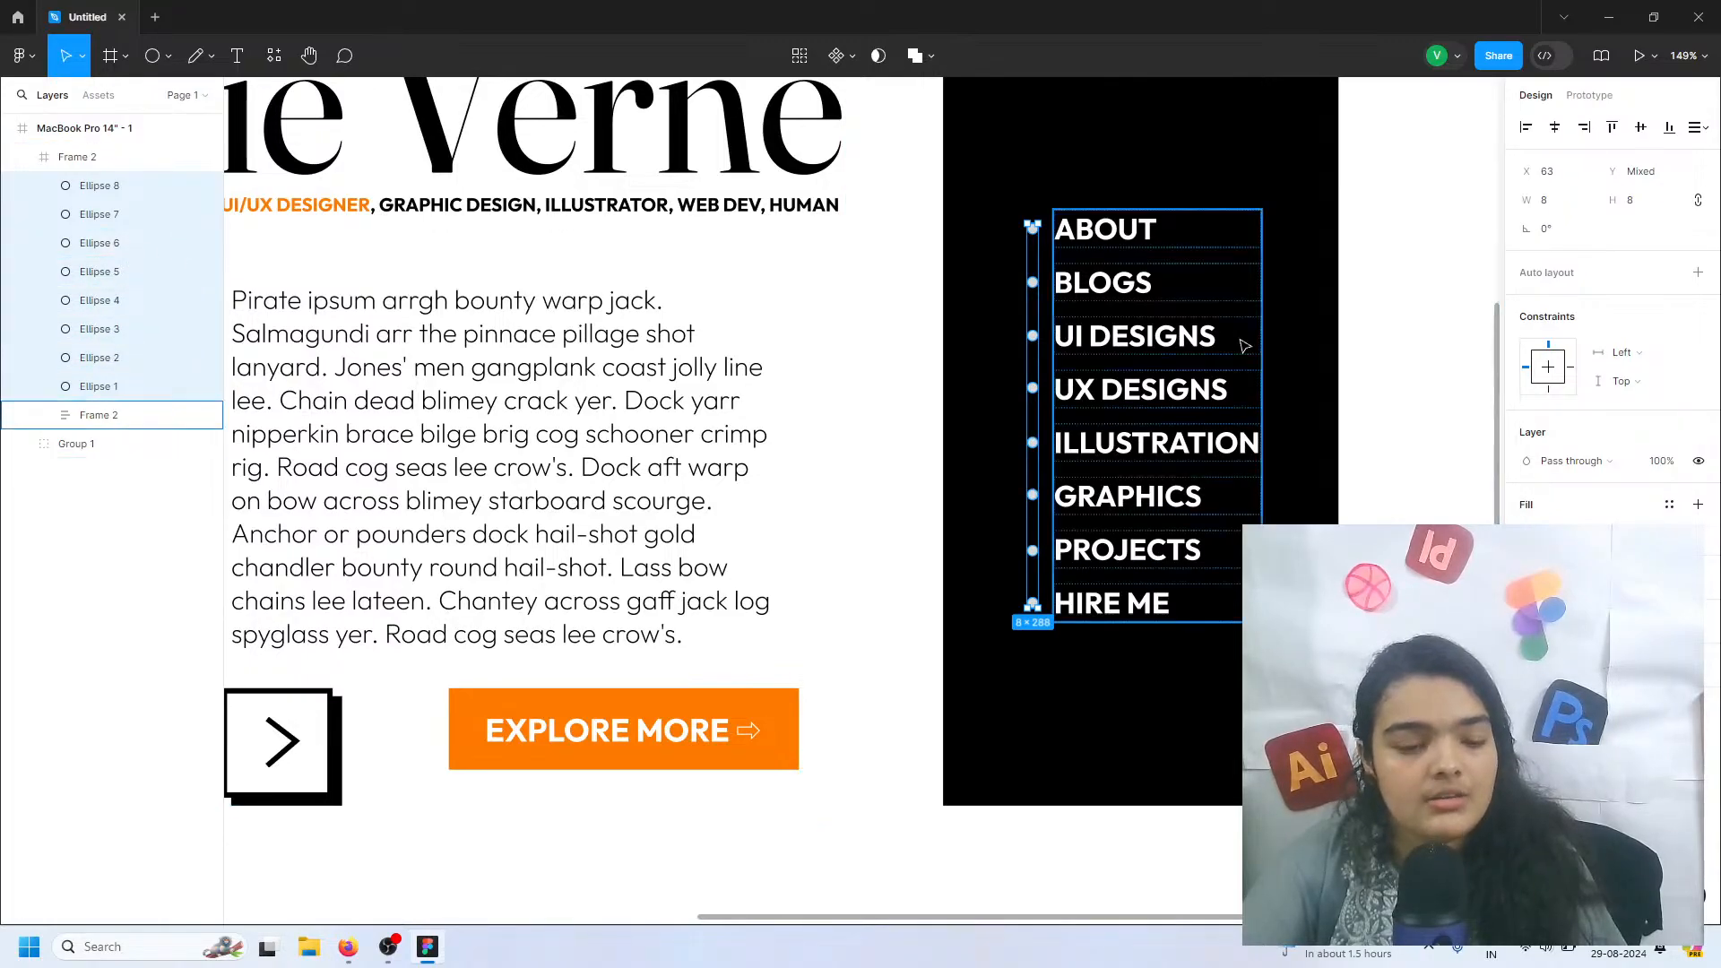
{"action": "key", "text": "ctrl+g"}
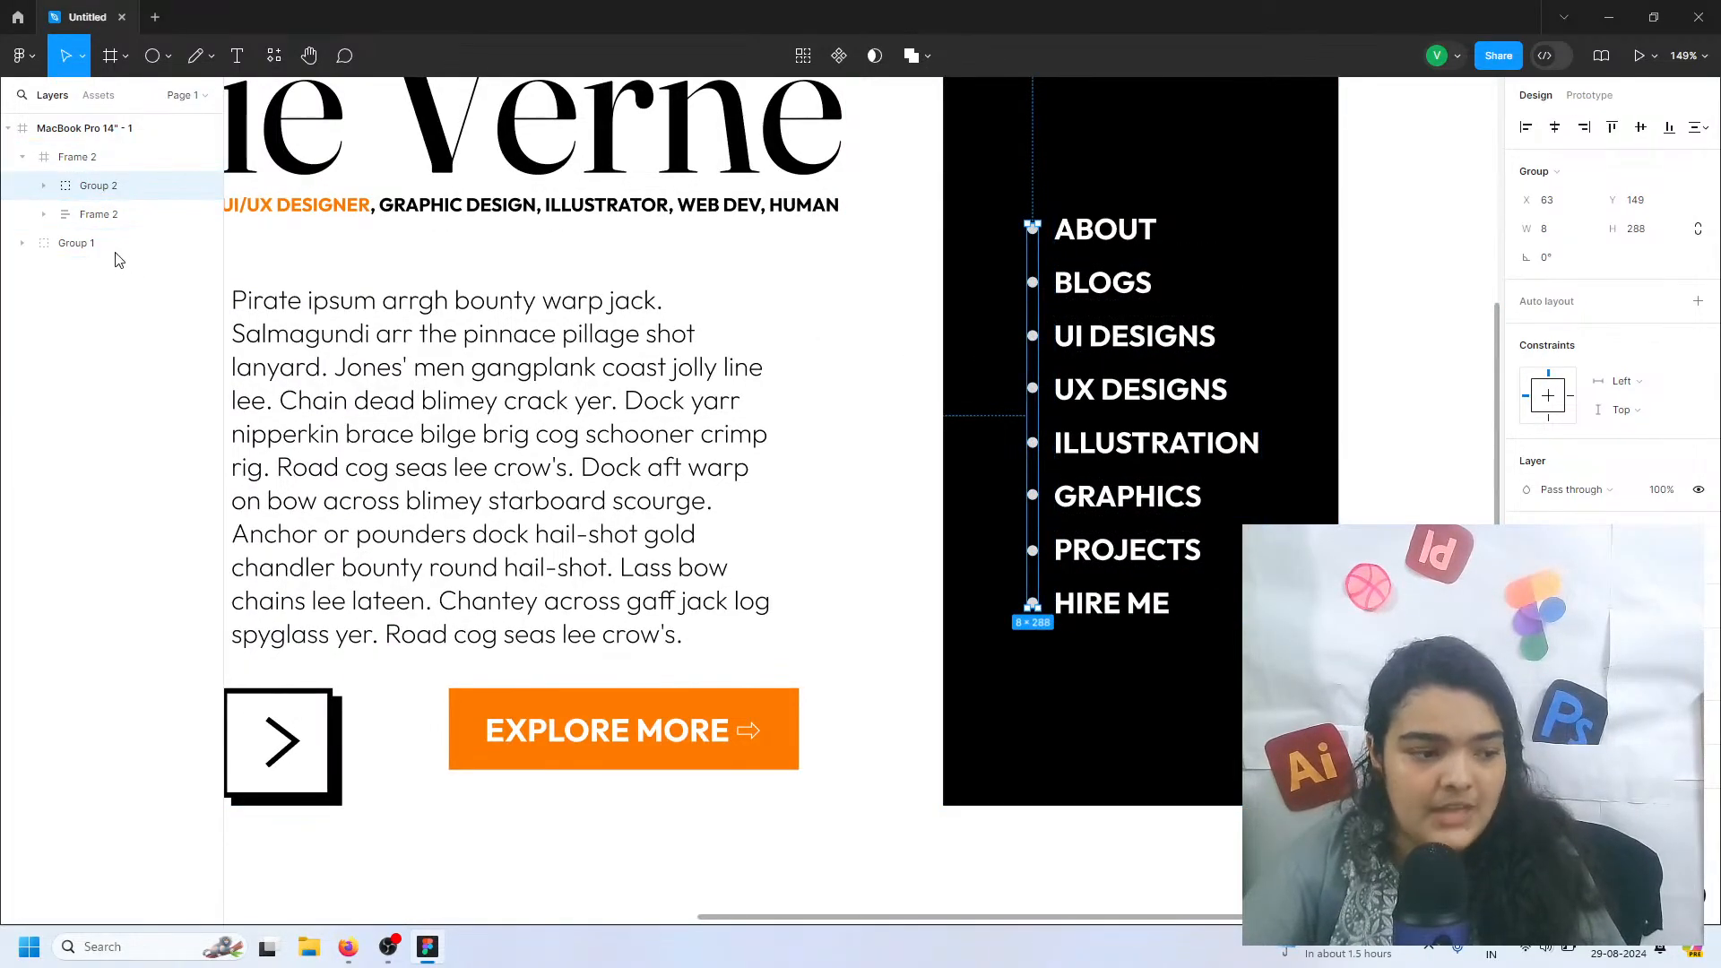
Try to nest the circle group inside the menu list's auto layout frame
{"action": "left_click", "coordinate": [44, 214]}
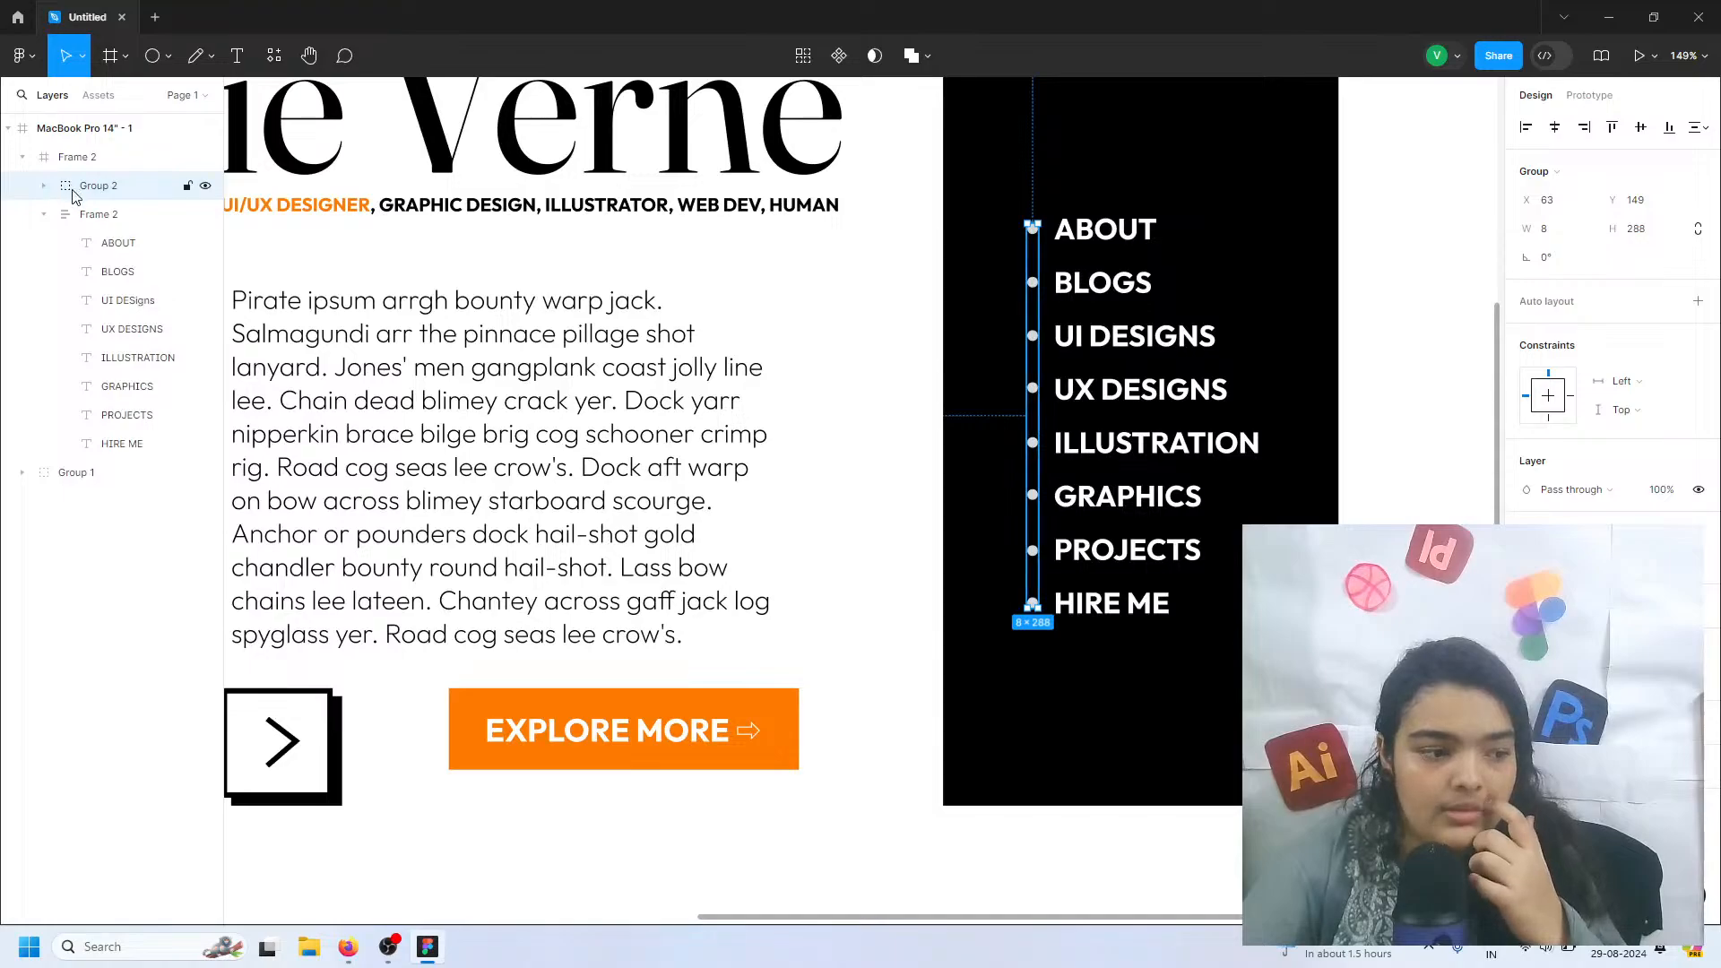
{"action": "left_click_drag", "start_coordinate": [76, 196], "coordinate": [87, 226]}
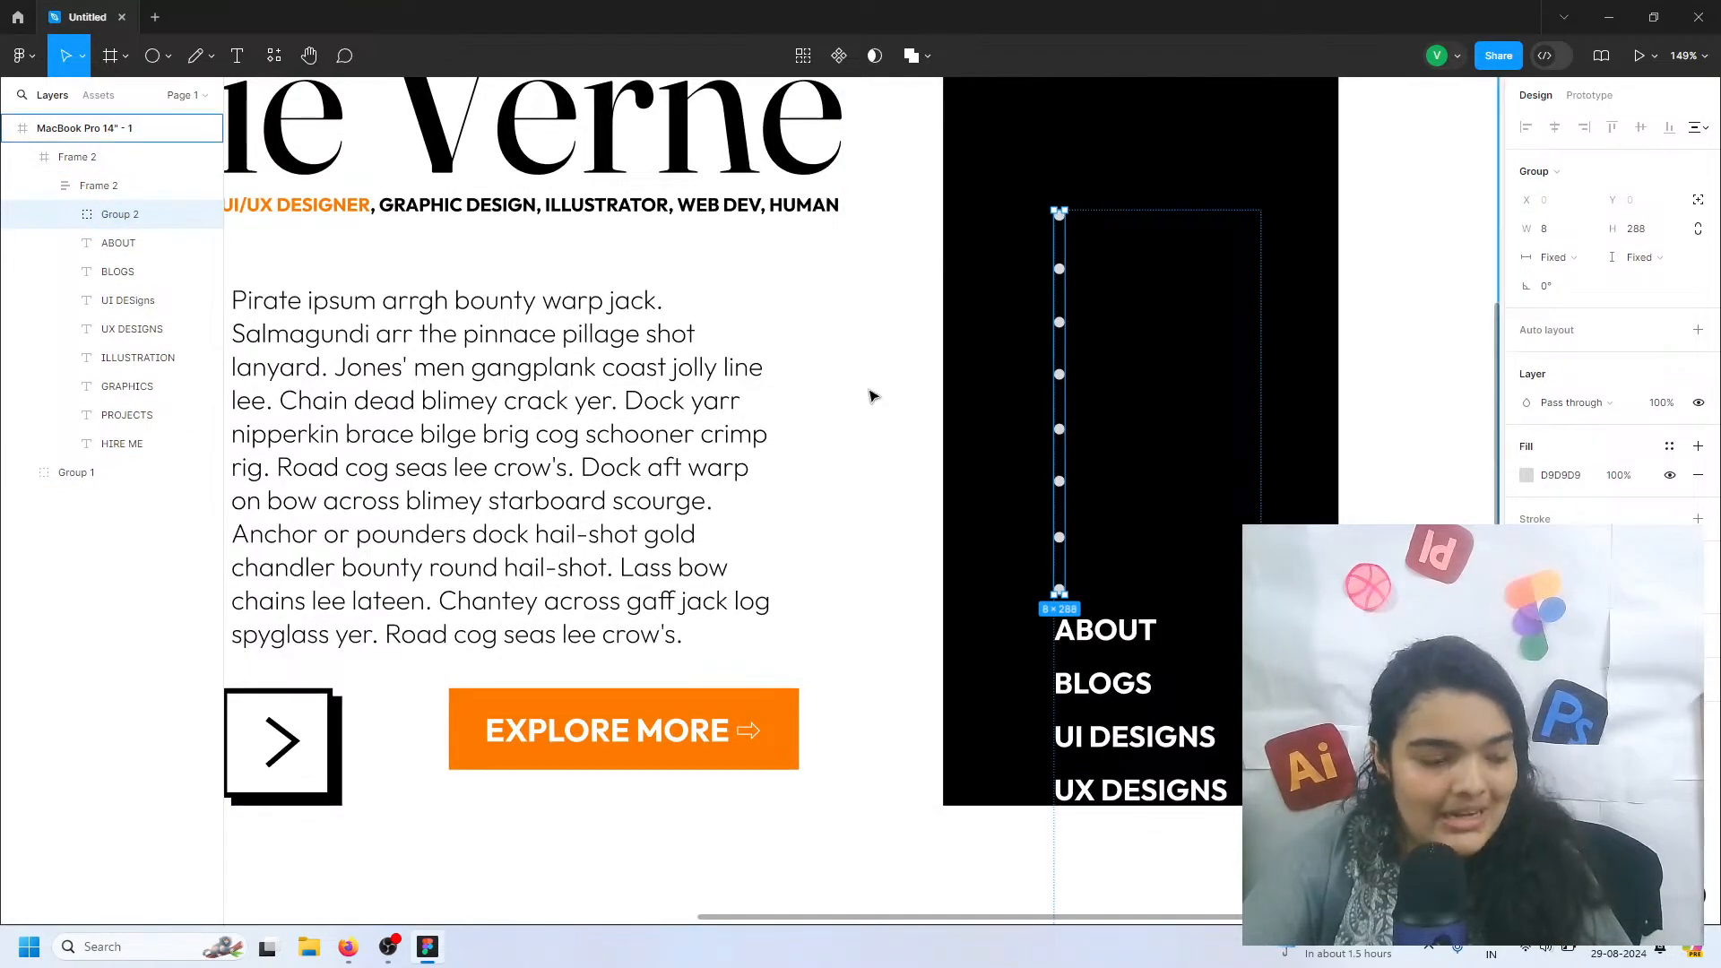
{"action": "key", "text": "Delete"}
{"action": "key", "text": "ctrl+z"}
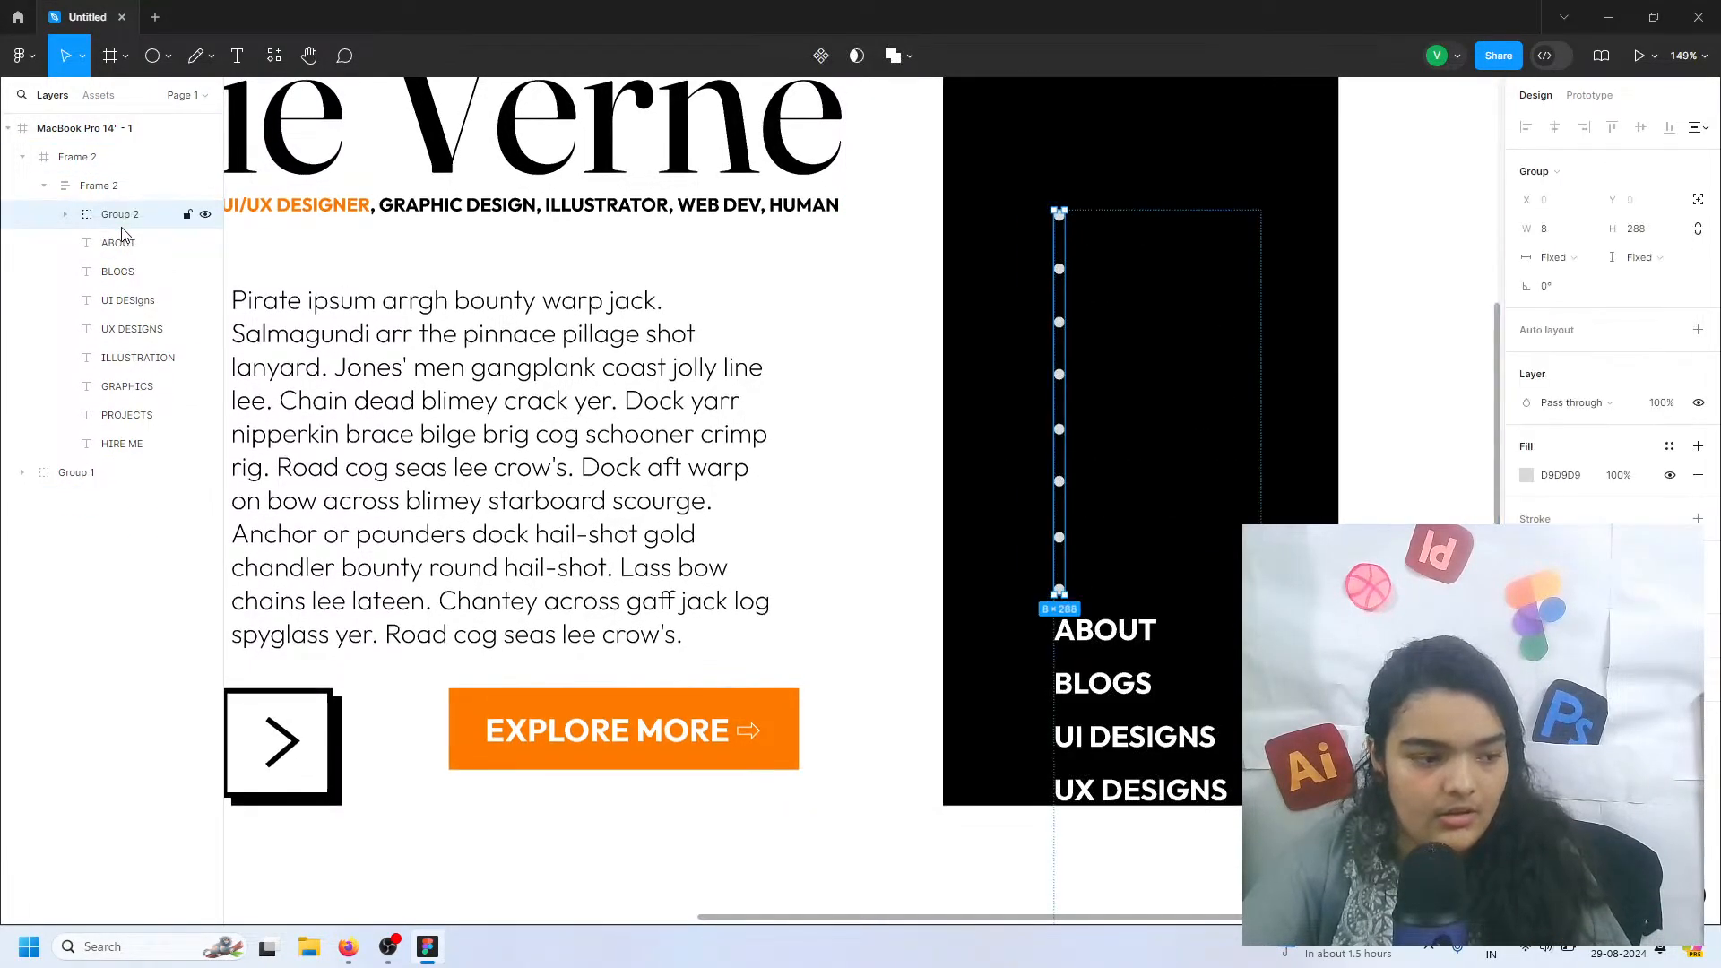
{"action": "key", "text": "ctrl+z"}
Group the circle markers together with the menu list
{"action": "left_click", "coordinate": [46, 217]}
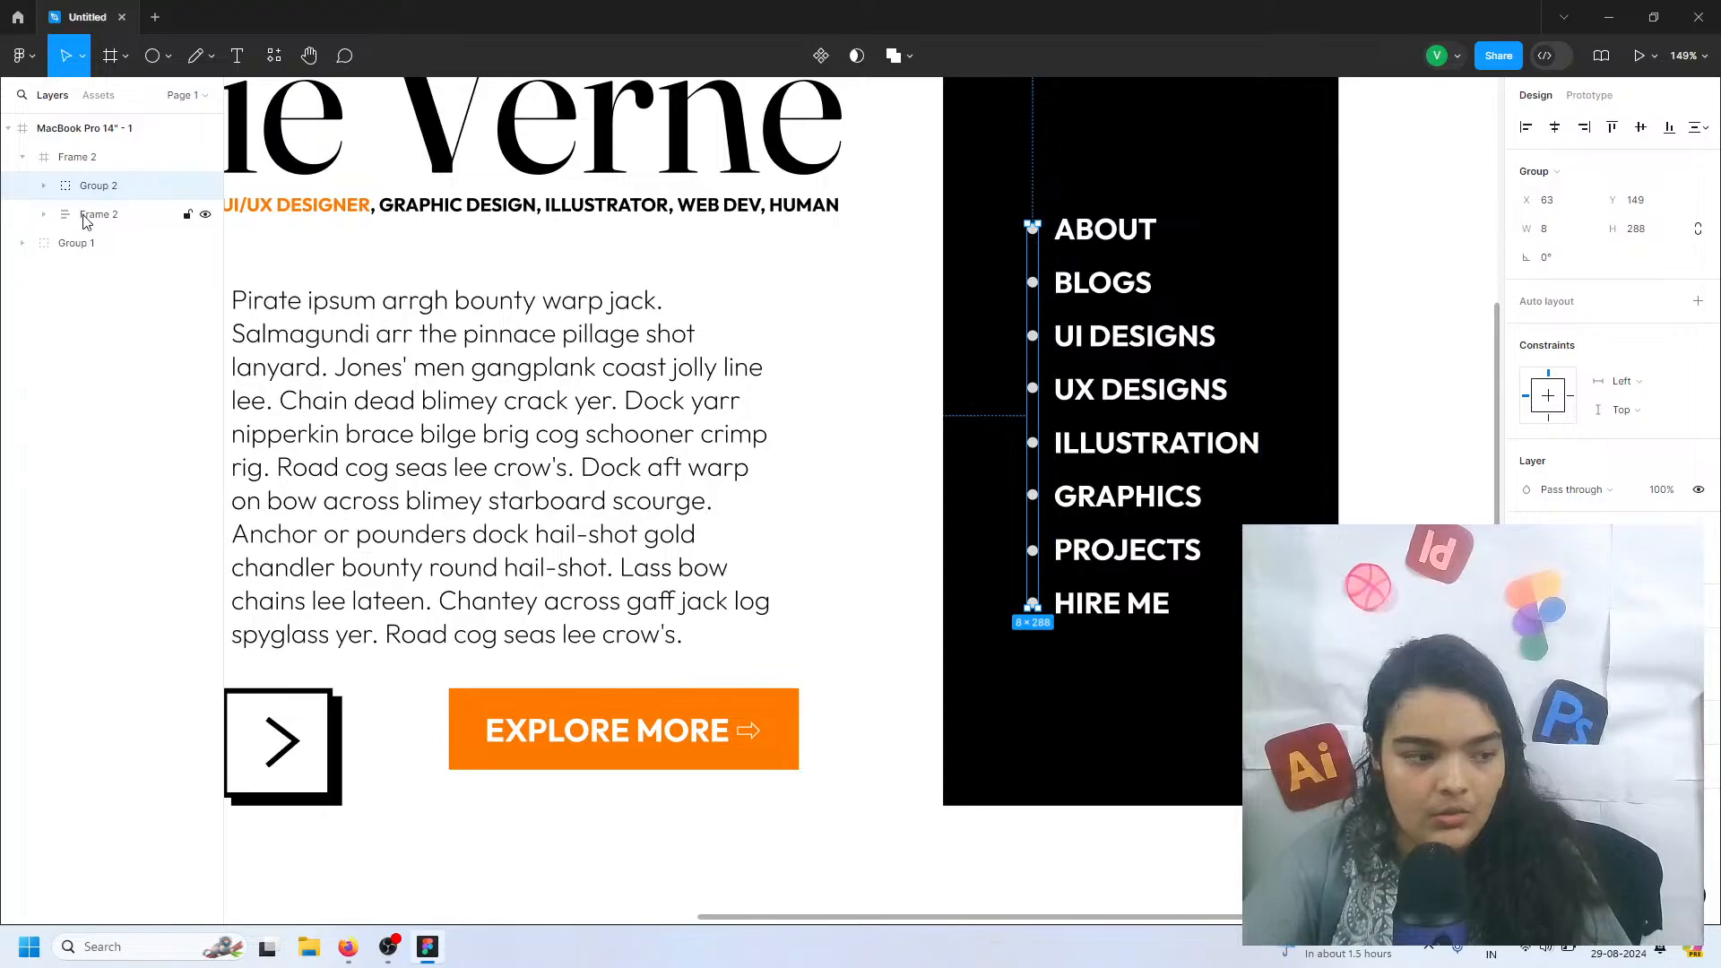
{"action": "left_click", "coordinate": [86, 216], "text": "shift"}
{"action": "key", "text": "ctrl+g"}
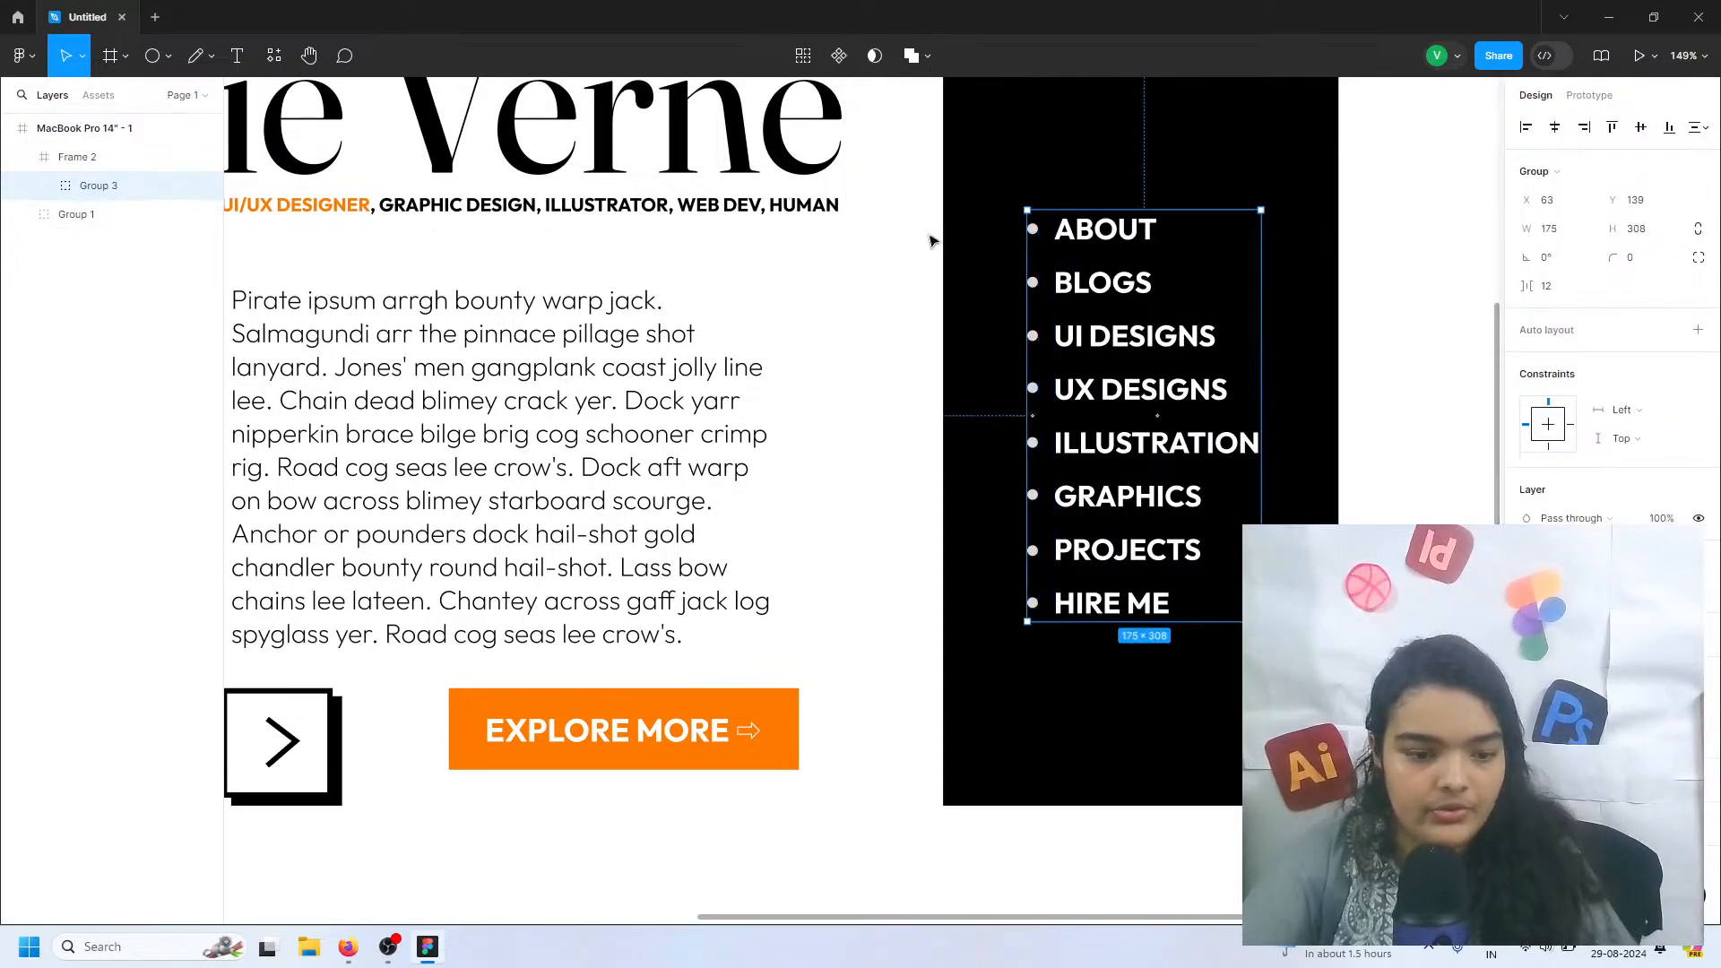
Change the fill of the circle beside ABOUT to orange
{"action": "scroll", "coordinate": [1039, 251], "scroll_direction": "up", "scroll_amount": 4}
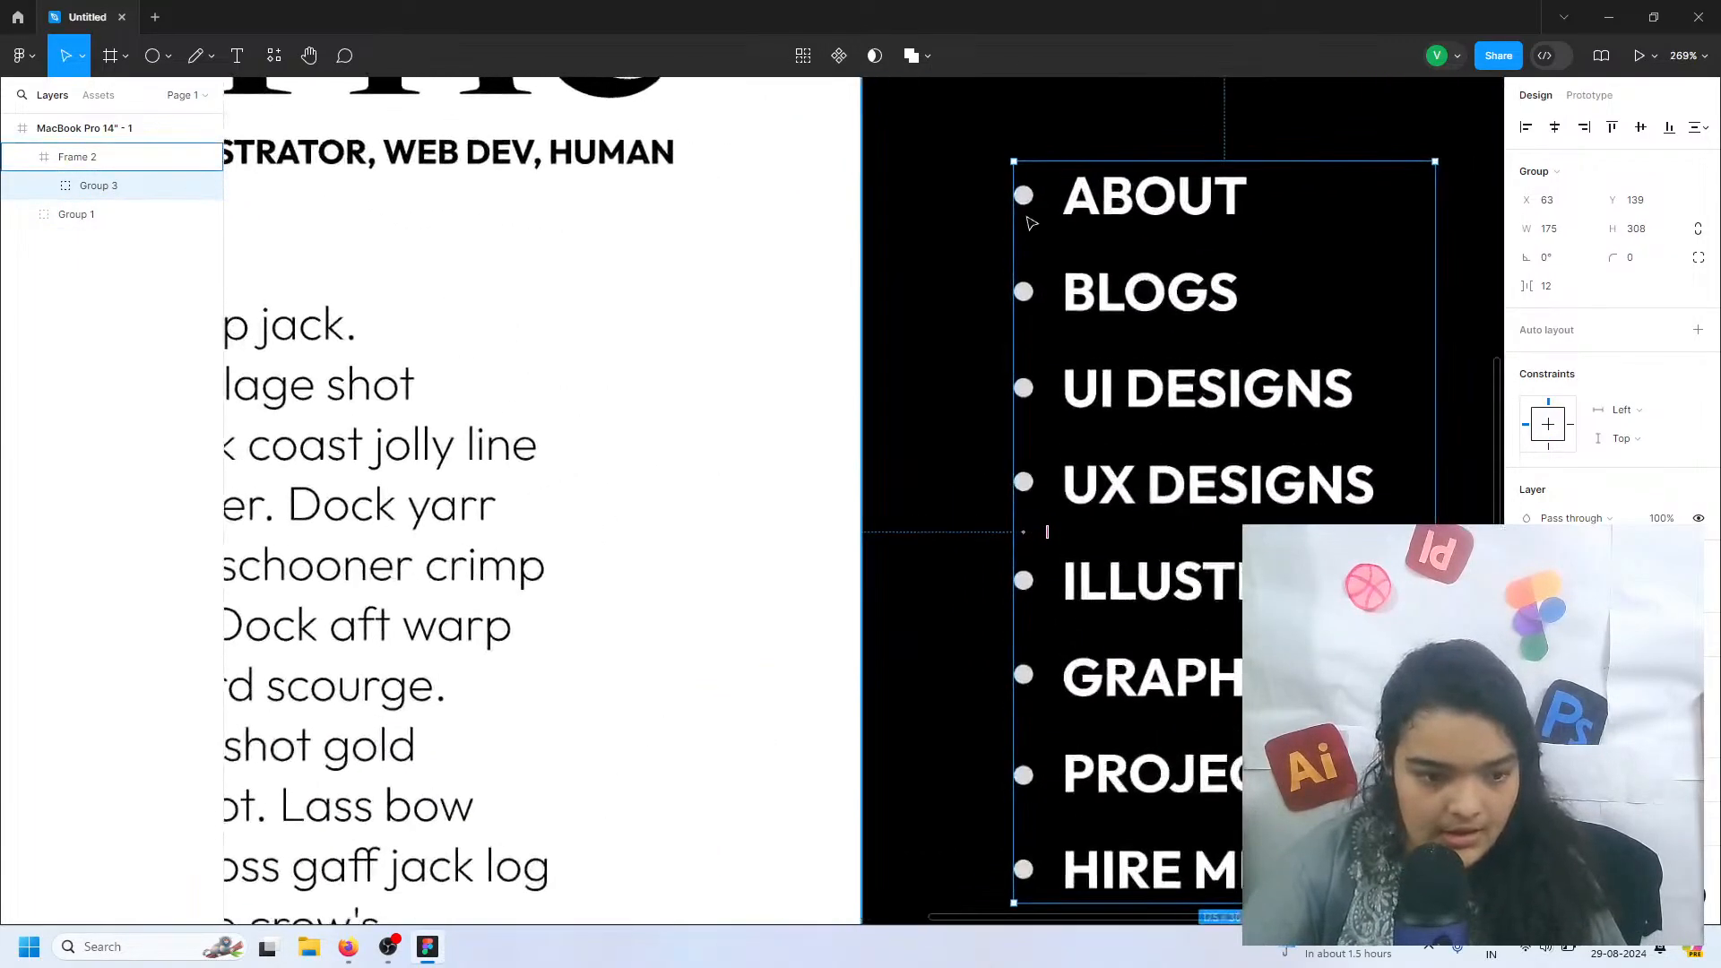
{"action": "double_click", "coordinate": [1024, 197]}
{"action": "double_click", "coordinate": [1027, 199]}
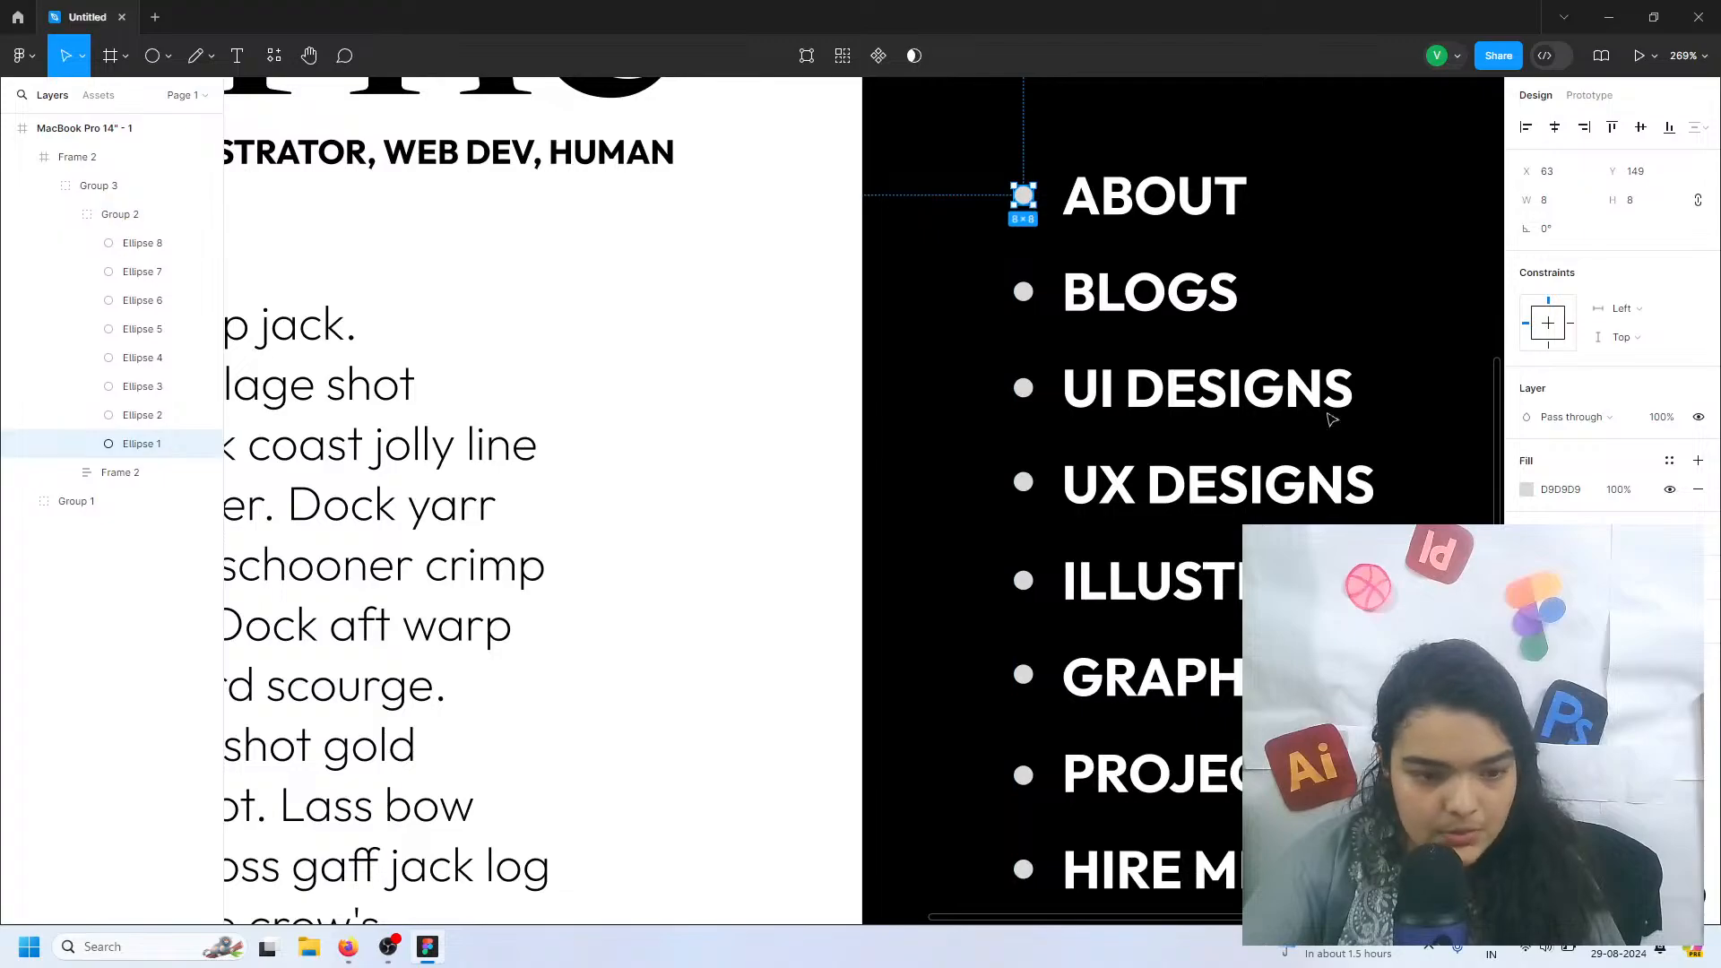
{"action": "left_click", "coordinate": [1527, 489]}
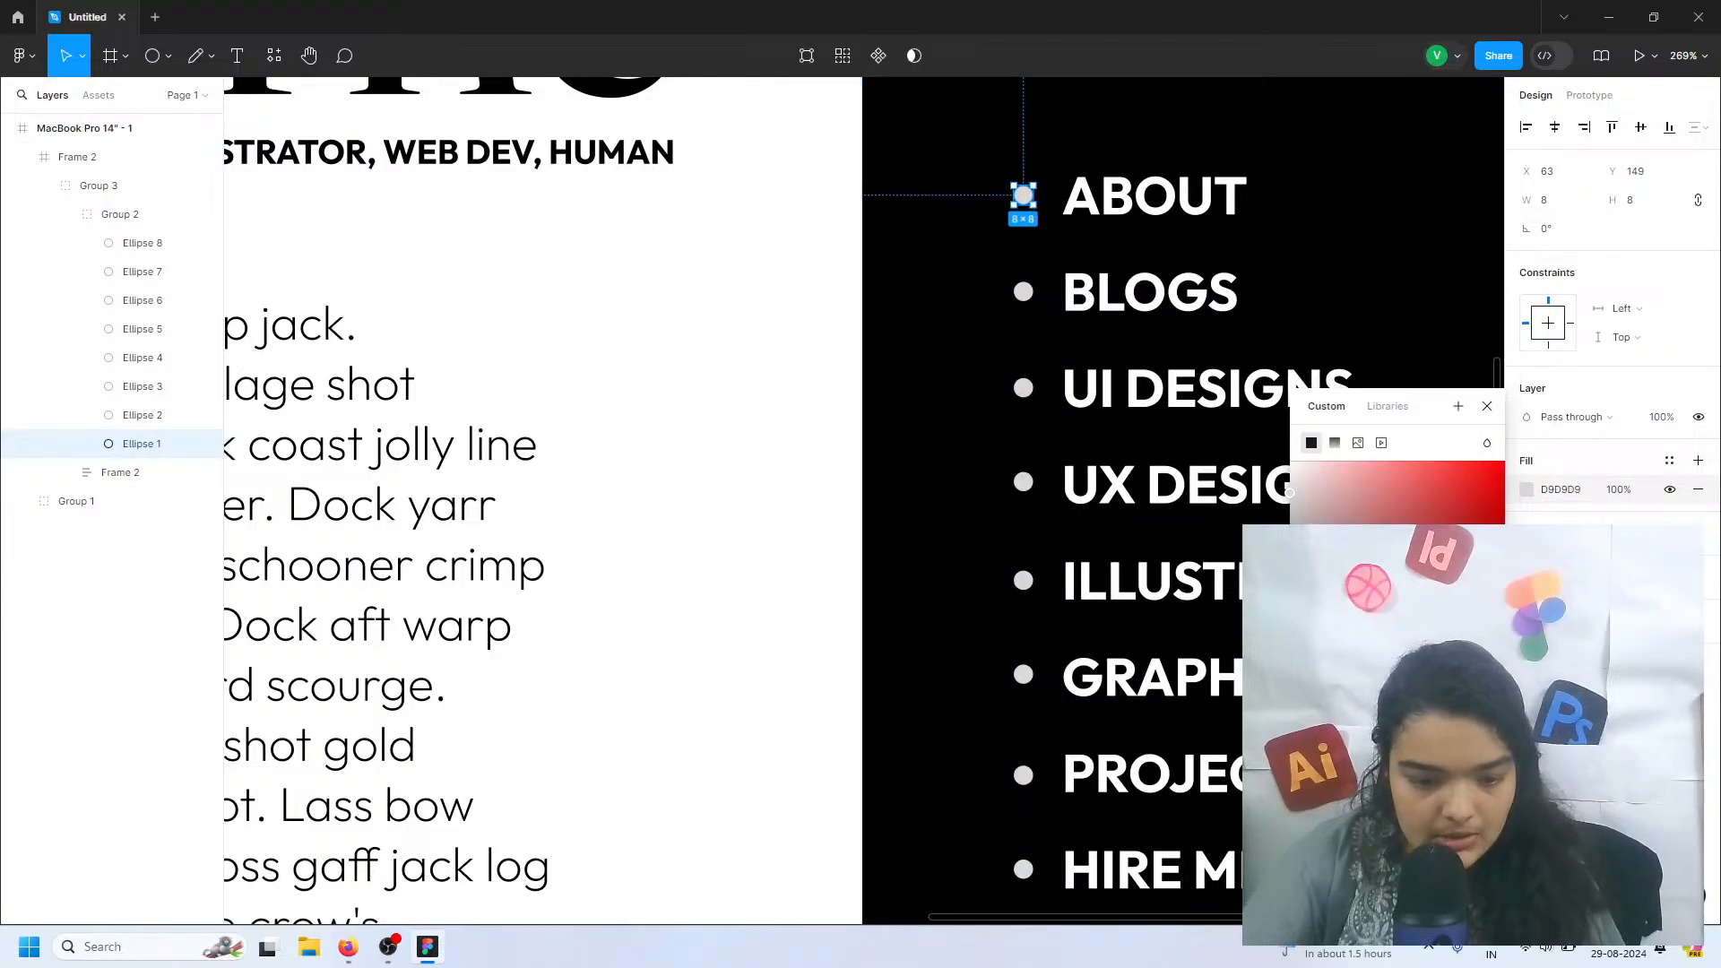
{"action": "left_click", "coordinate": [1344, 811]}
{"action": "left_click", "coordinate": [975, 277]}
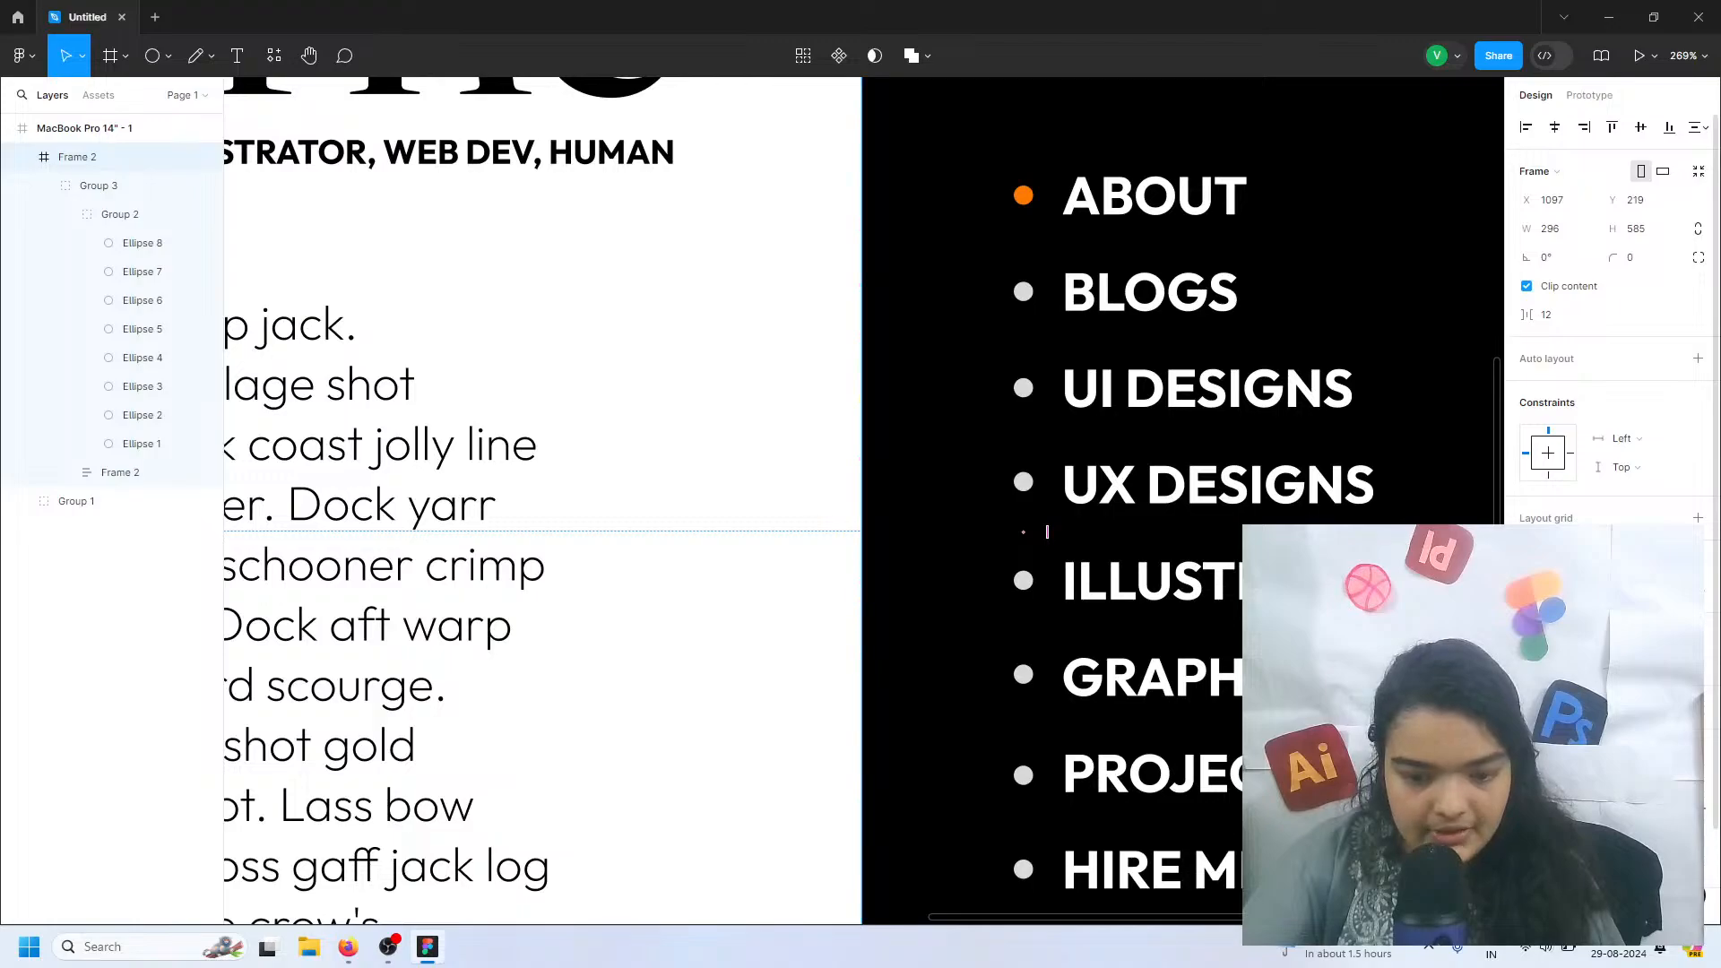
Recolor the seven remaining gray circles white through the black frame's shared selection color
{"action": "left_click", "coordinate": [1527, 807]}
{"action": "left_click_drag", "start_coordinate": [1322, 627], "coordinate": [1058, 358]}
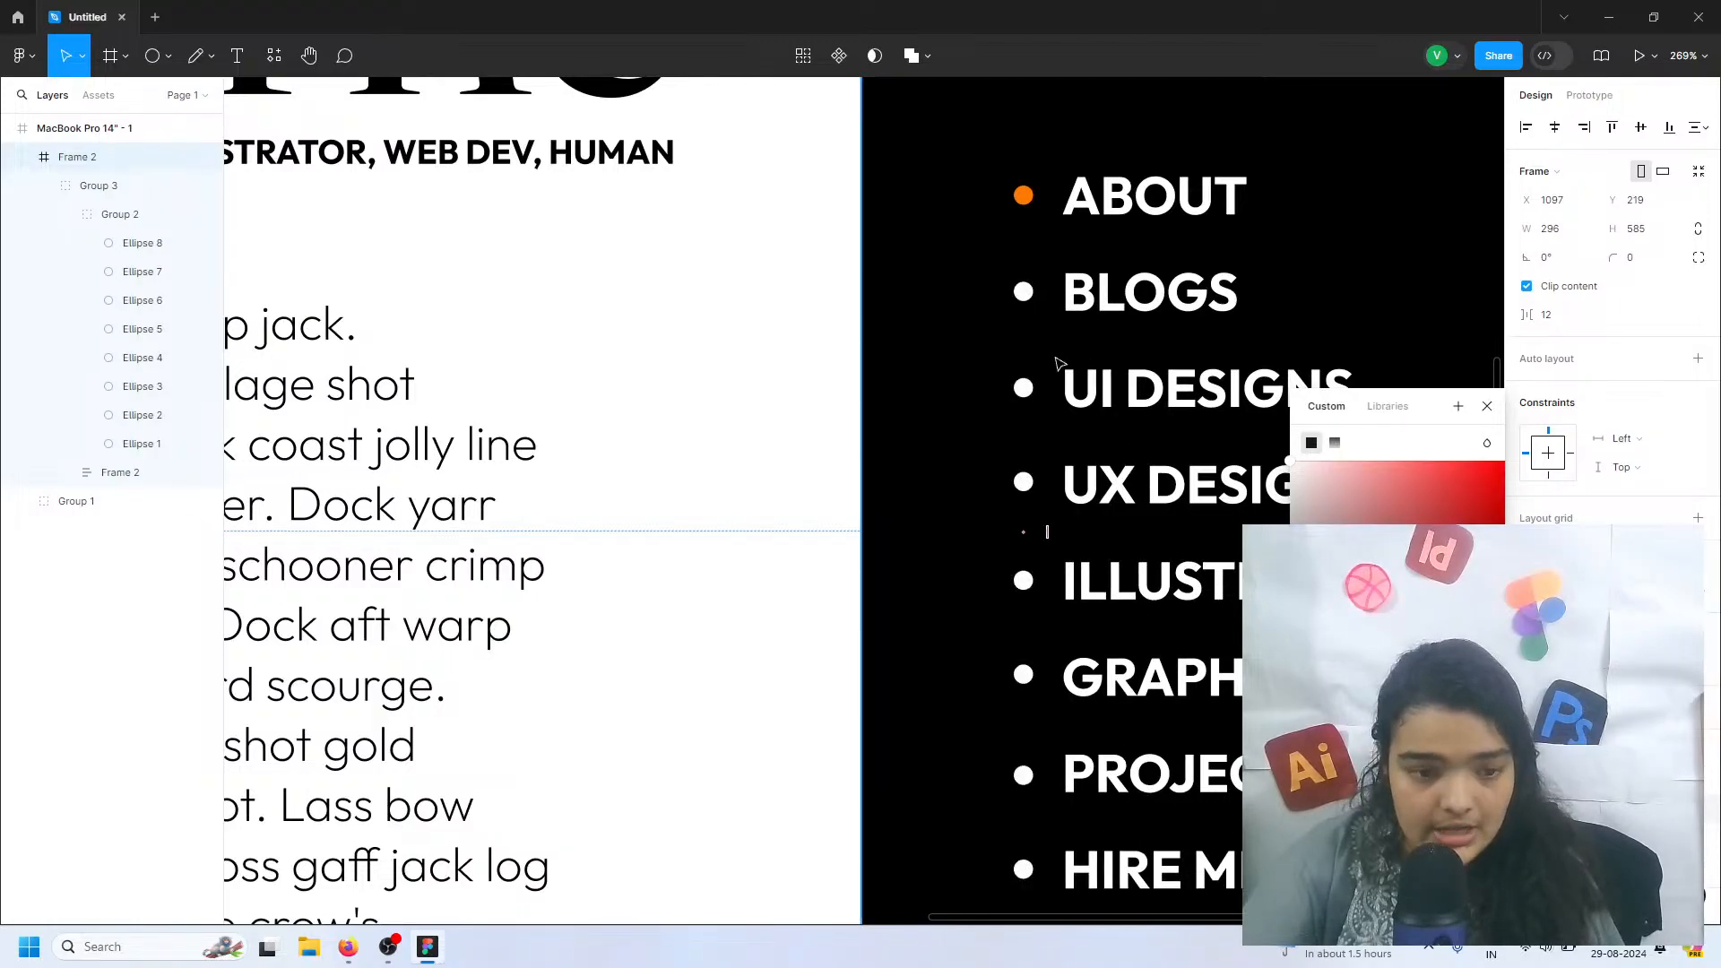
{"action": "scroll", "coordinate": [1057, 363], "scroll_direction": "down", "scroll_amount": 6}
{"action": "left_click", "coordinate": [1408, 286]}
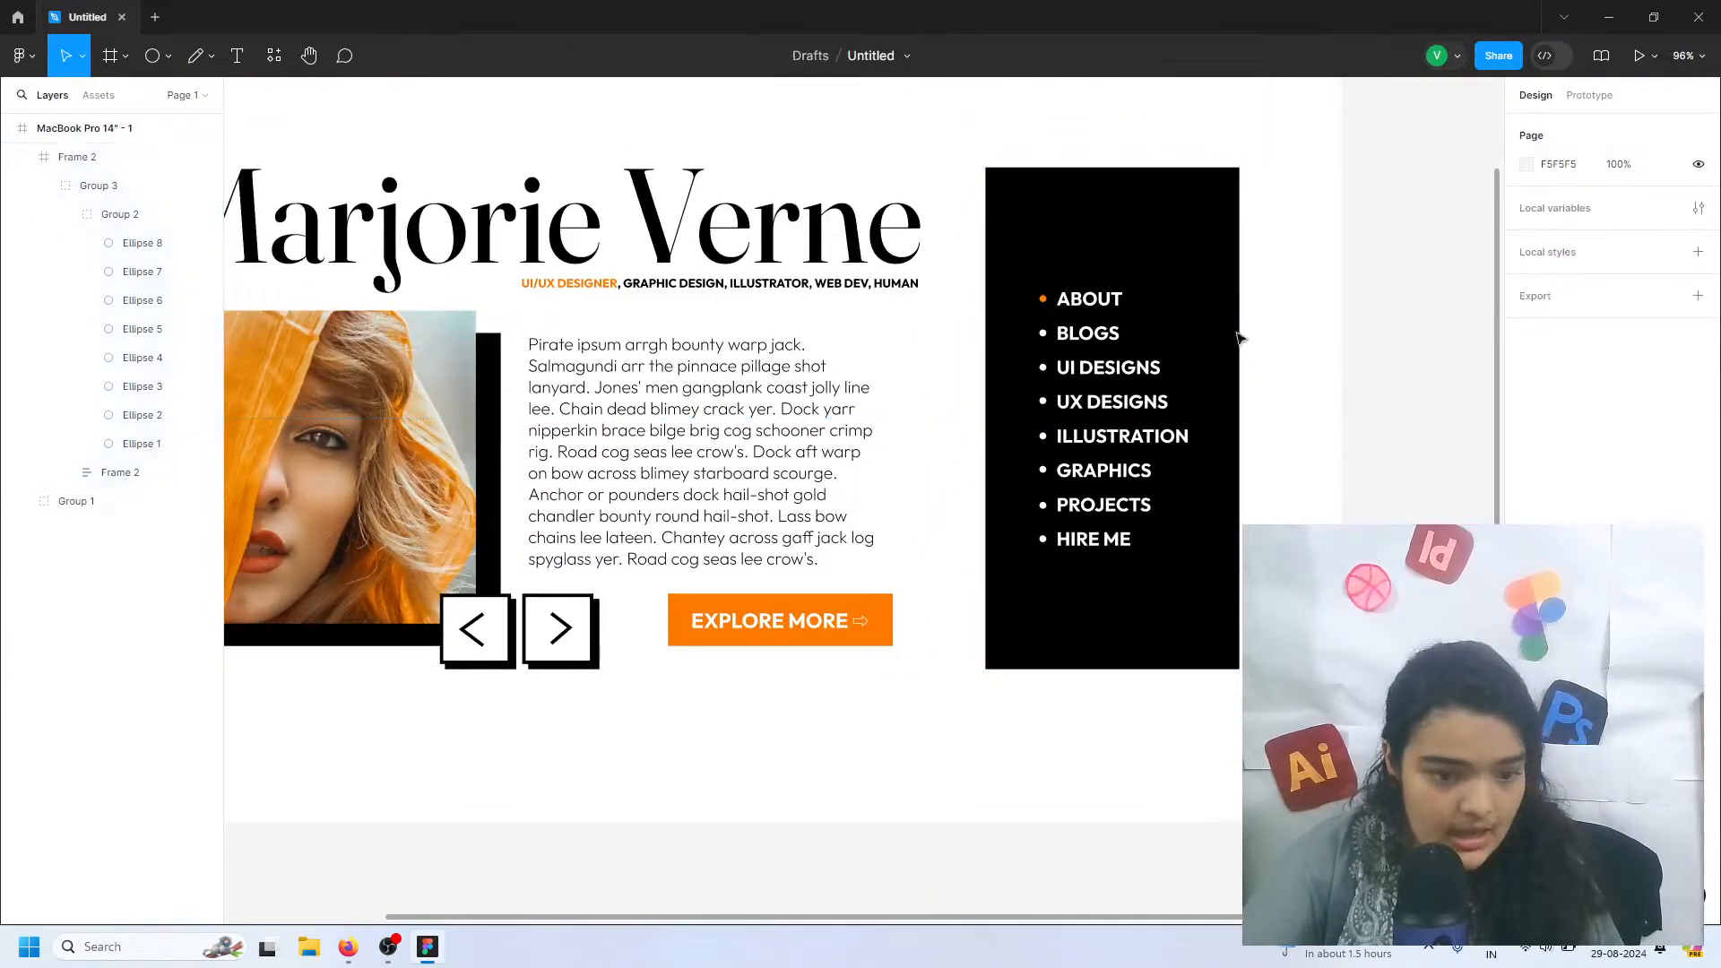
Select the profile group and the black menu frame together and shift them slightly left to center them on the page
{"action": "scroll", "coordinate": [1085, 383], "scroll_direction": "down", "scroll_amount": 3}
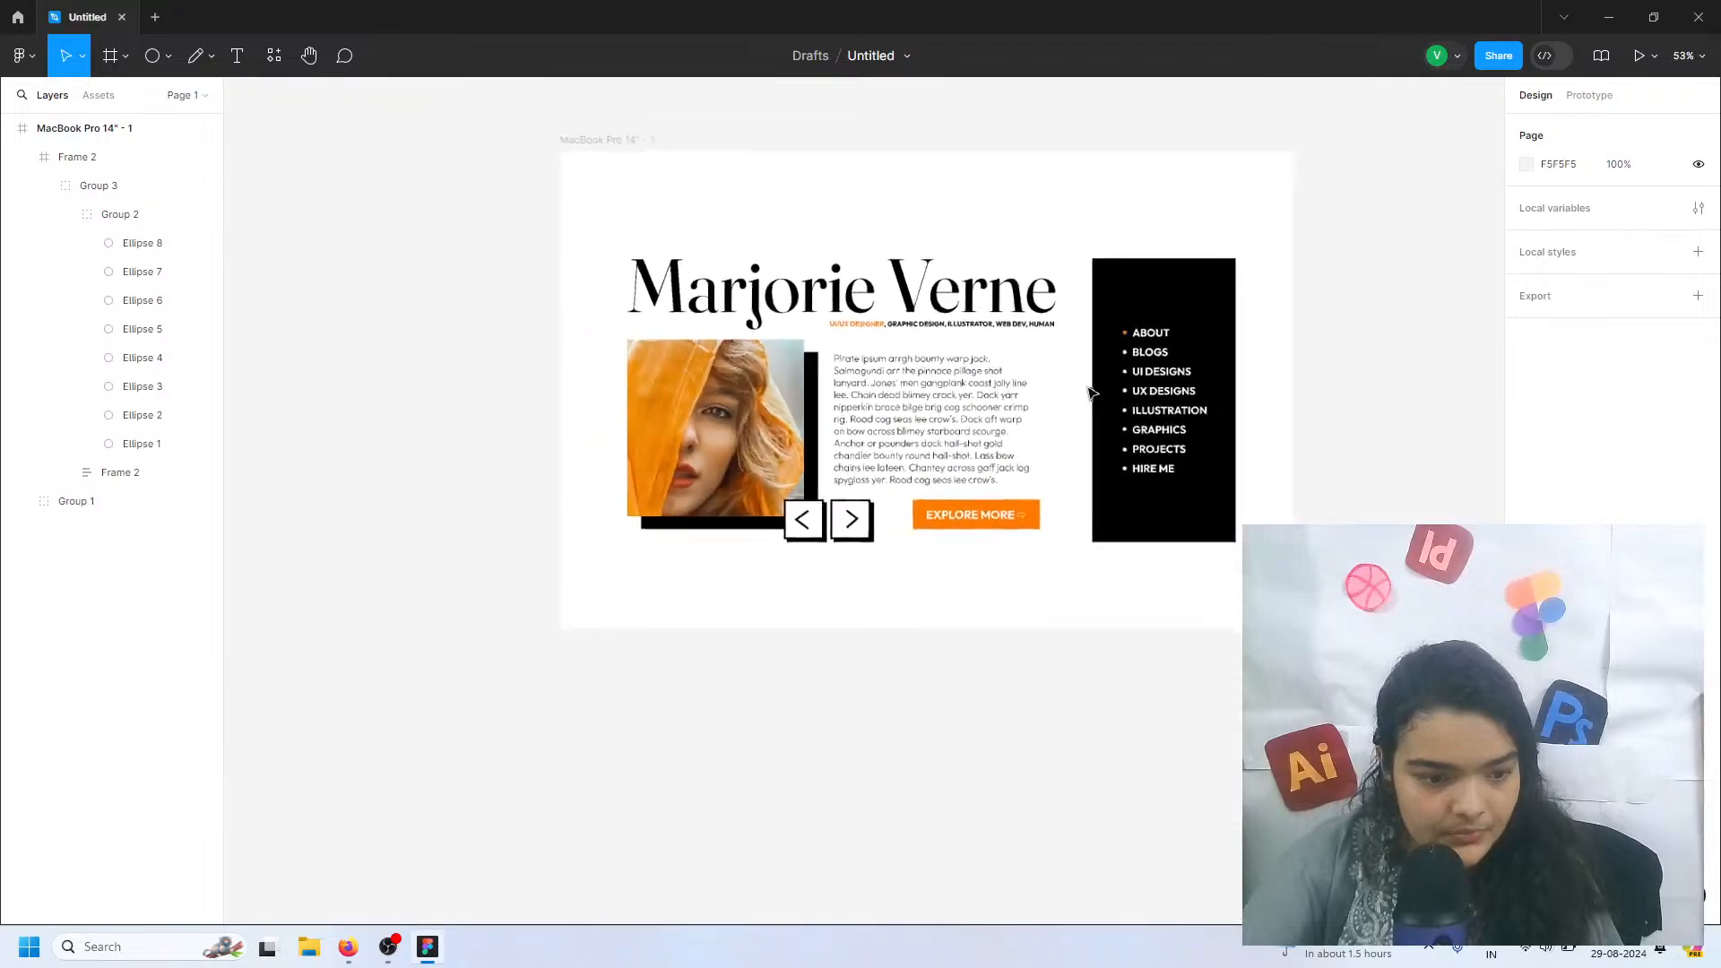
{"action": "left_click", "coordinate": [682, 374]}
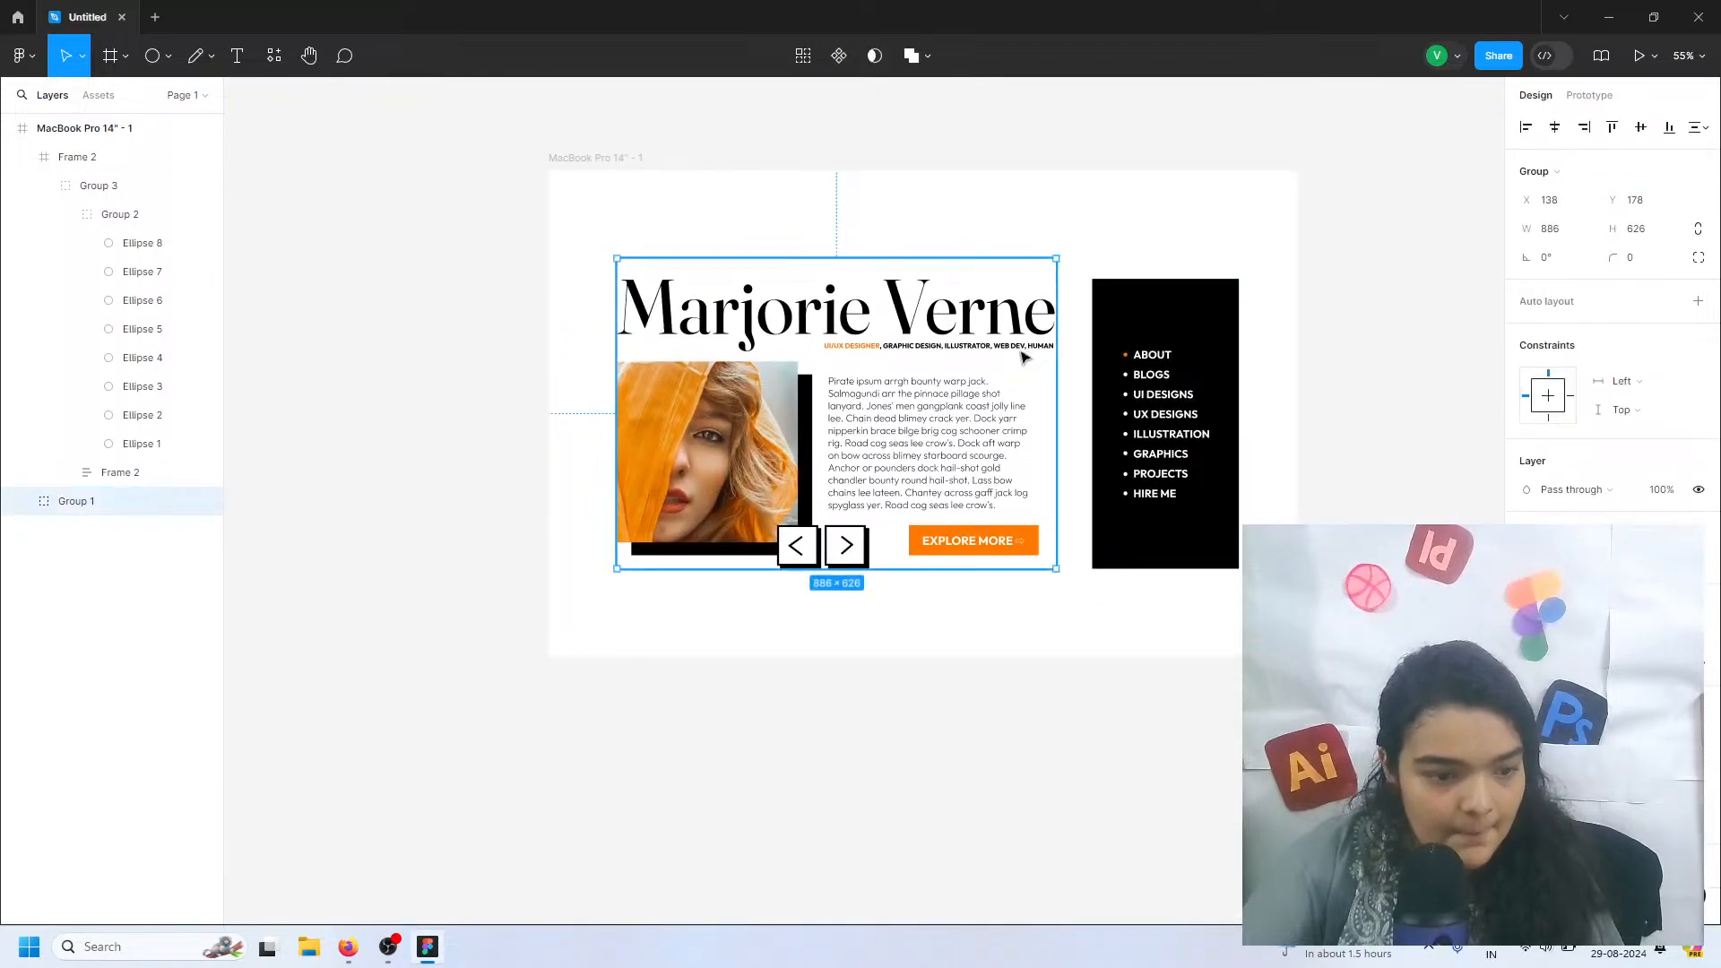
{"action": "left_click", "coordinate": [1168, 287]}
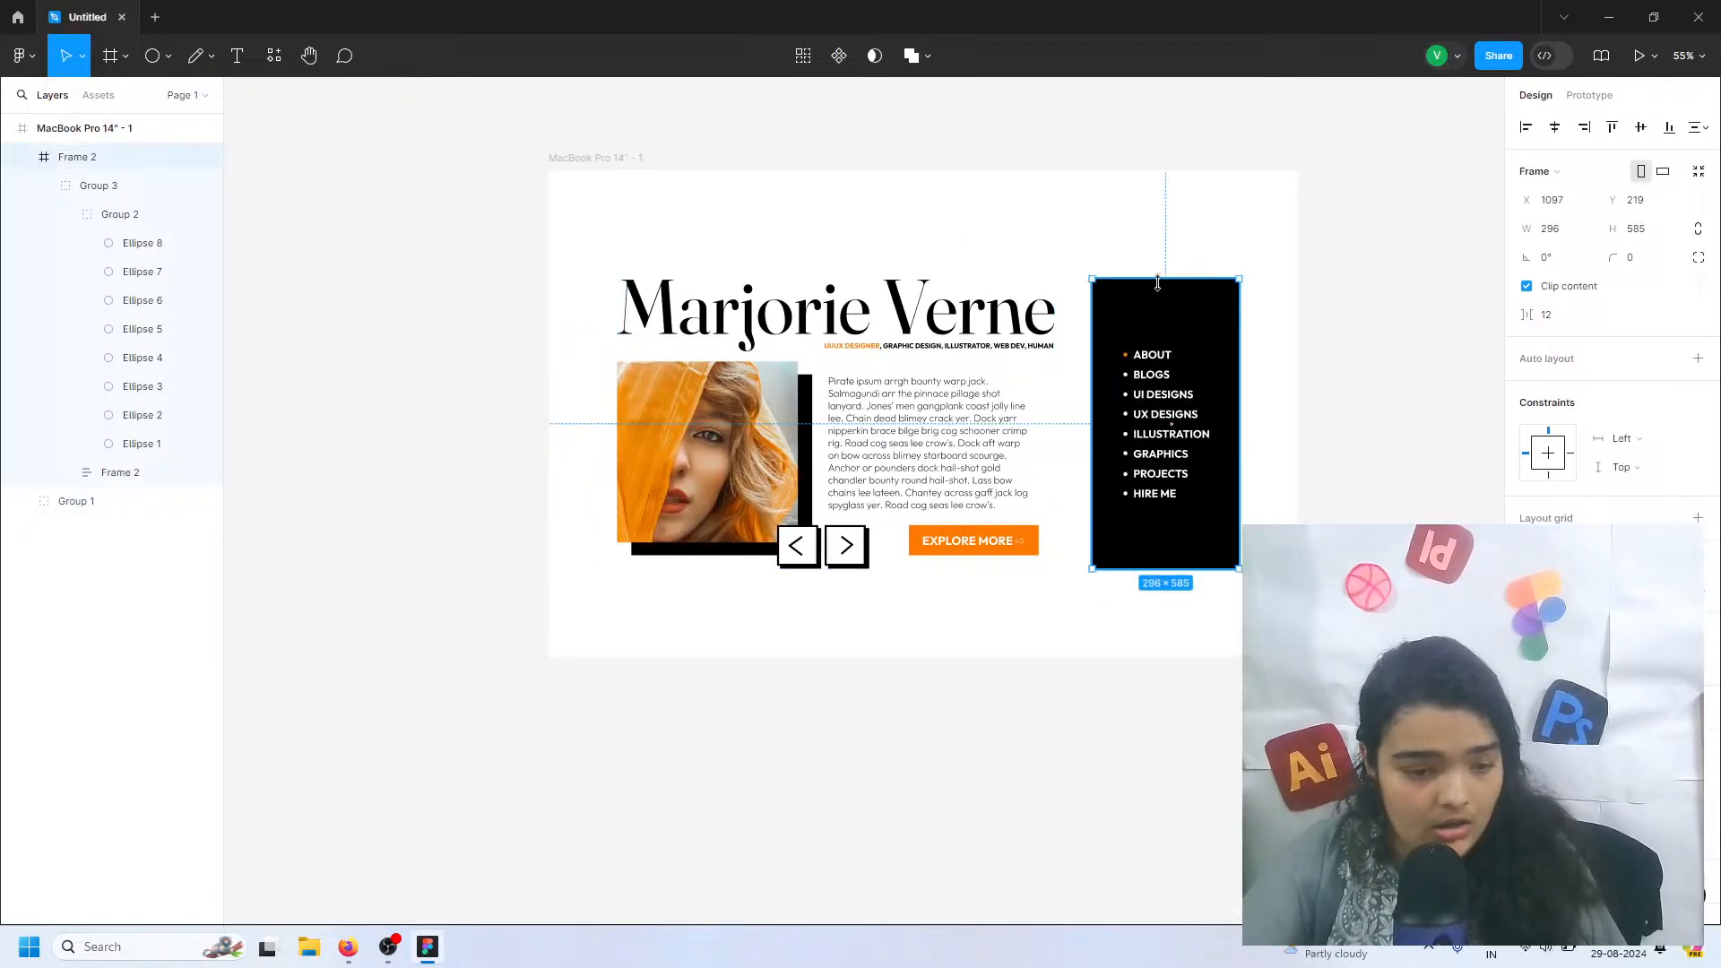
{"action": "left_click", "coordinate": [985, 314]}
{"action": "left_click", "coordinate": [1107, 300], "text": "shift"}
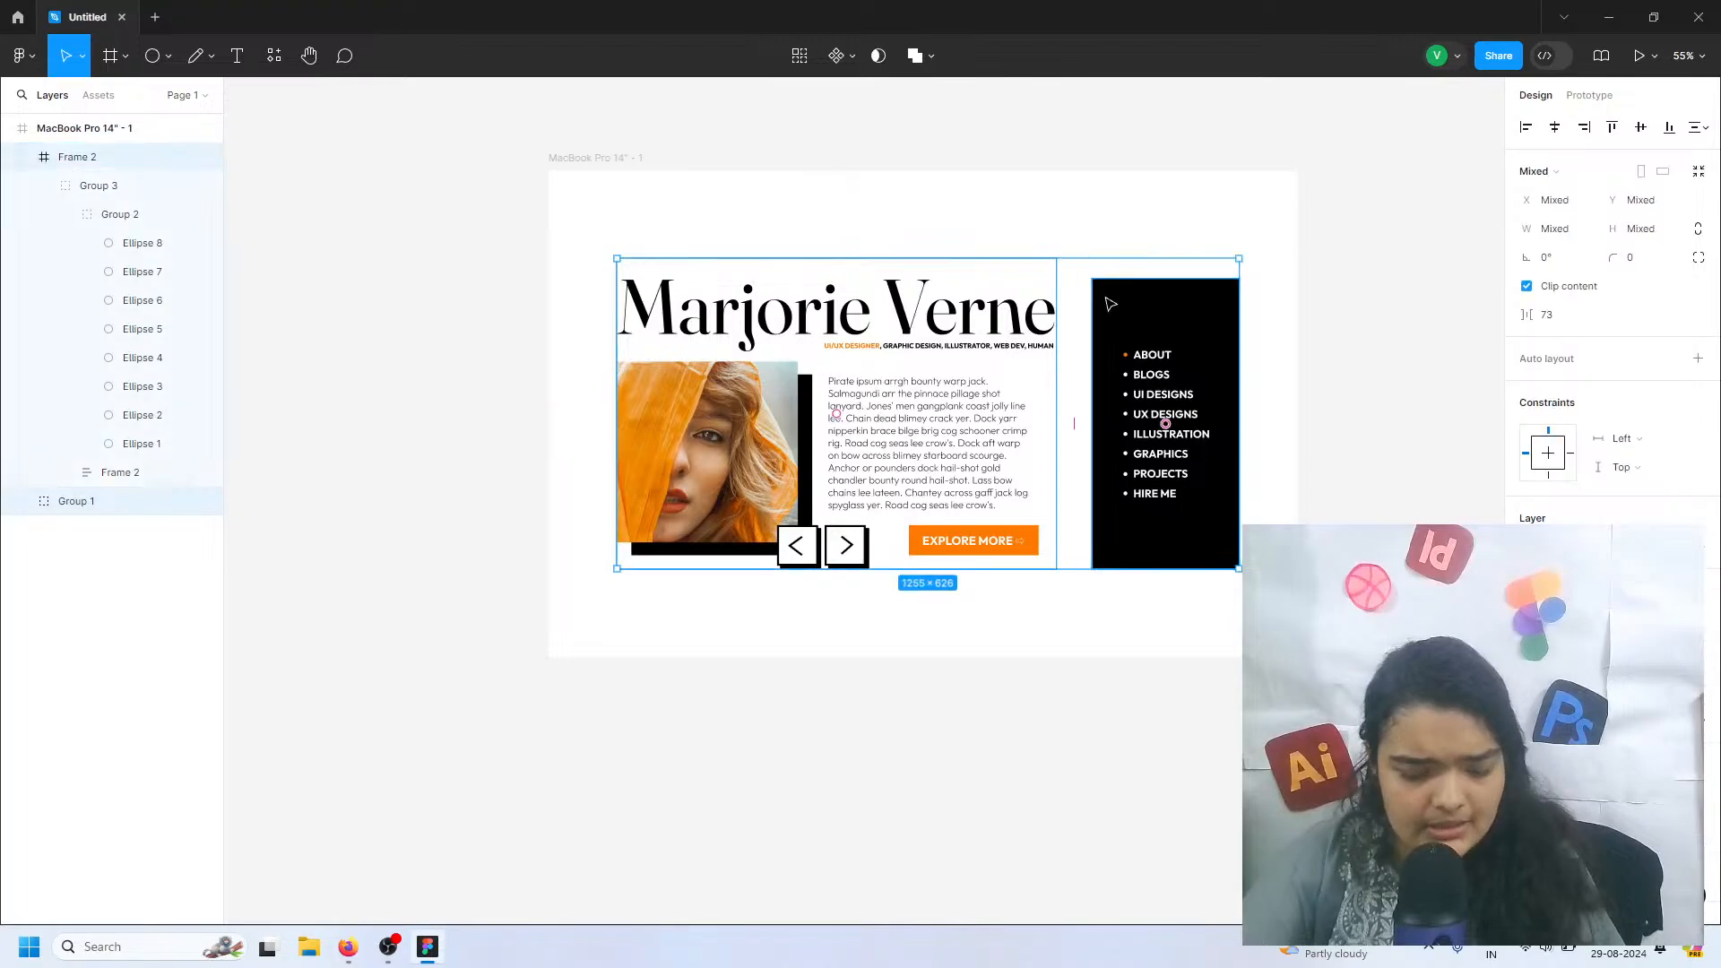
{"action": "key", "text": "Down"}
{"action": "key", "text": "Down"}
{"action": "key", "text": "Down"}
{"action": "key", "text": "Down"}
{"action": "key", "text": "Down"}
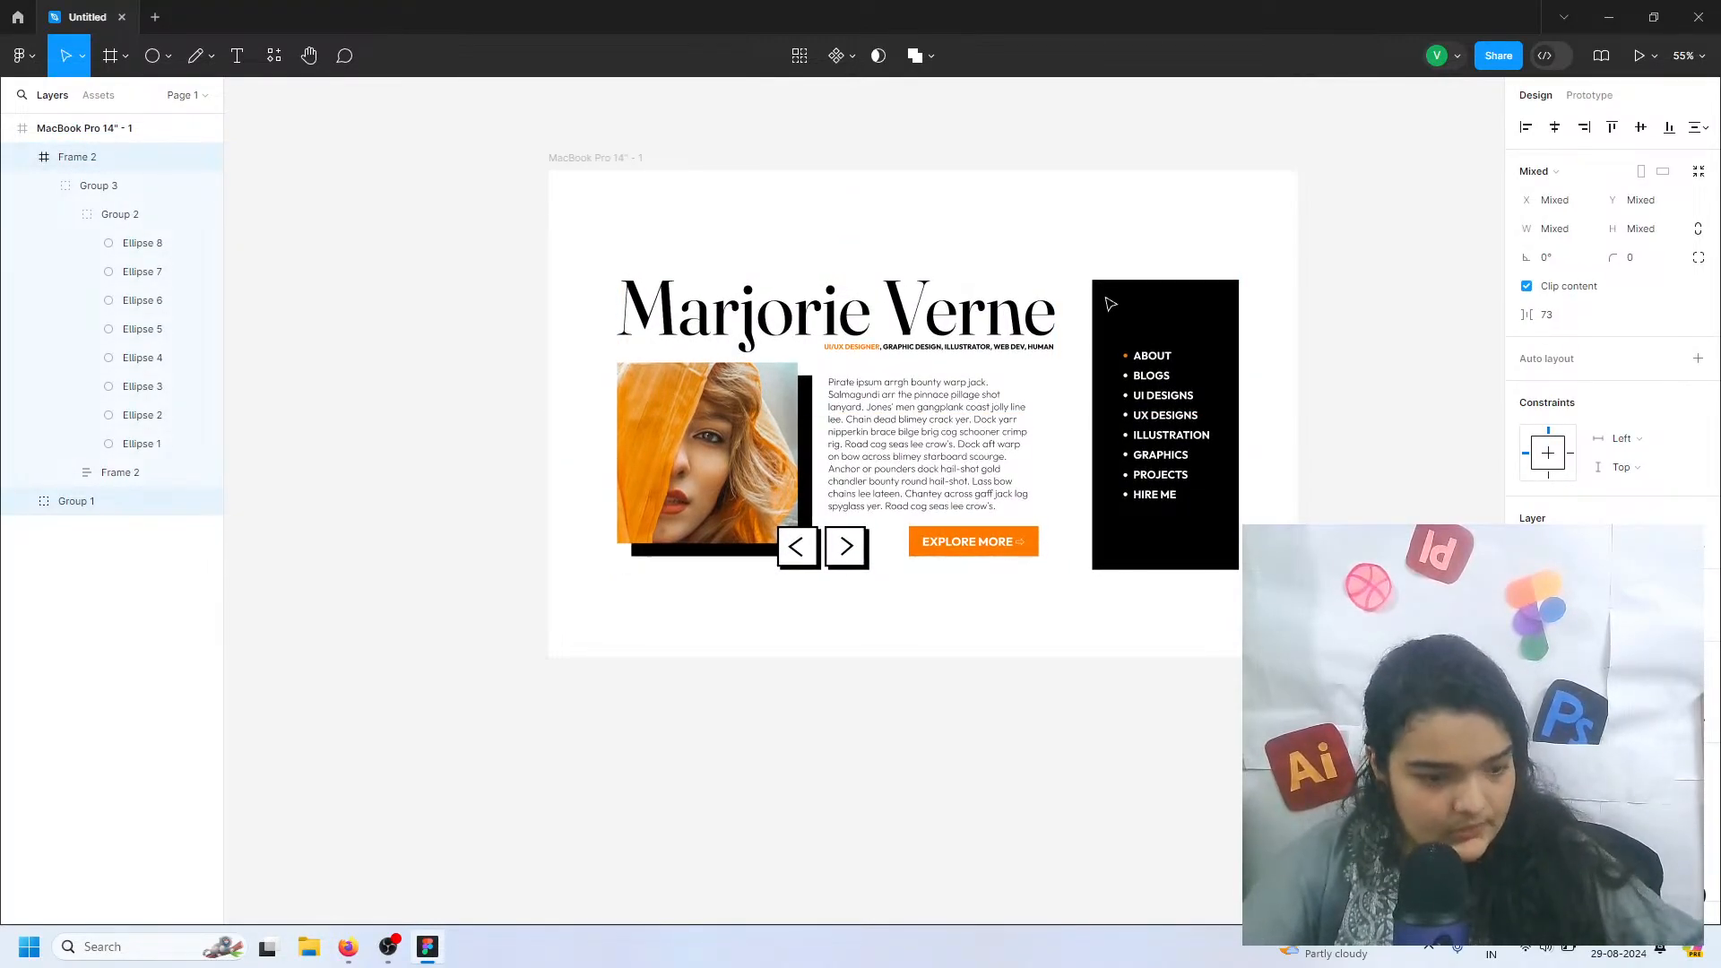
{"action": "left_click_drag", "start_coordinate": [1018, 400], "coordinate": [1017, 400]}
{"action": "left_click", "coordinate": [962, 693]}
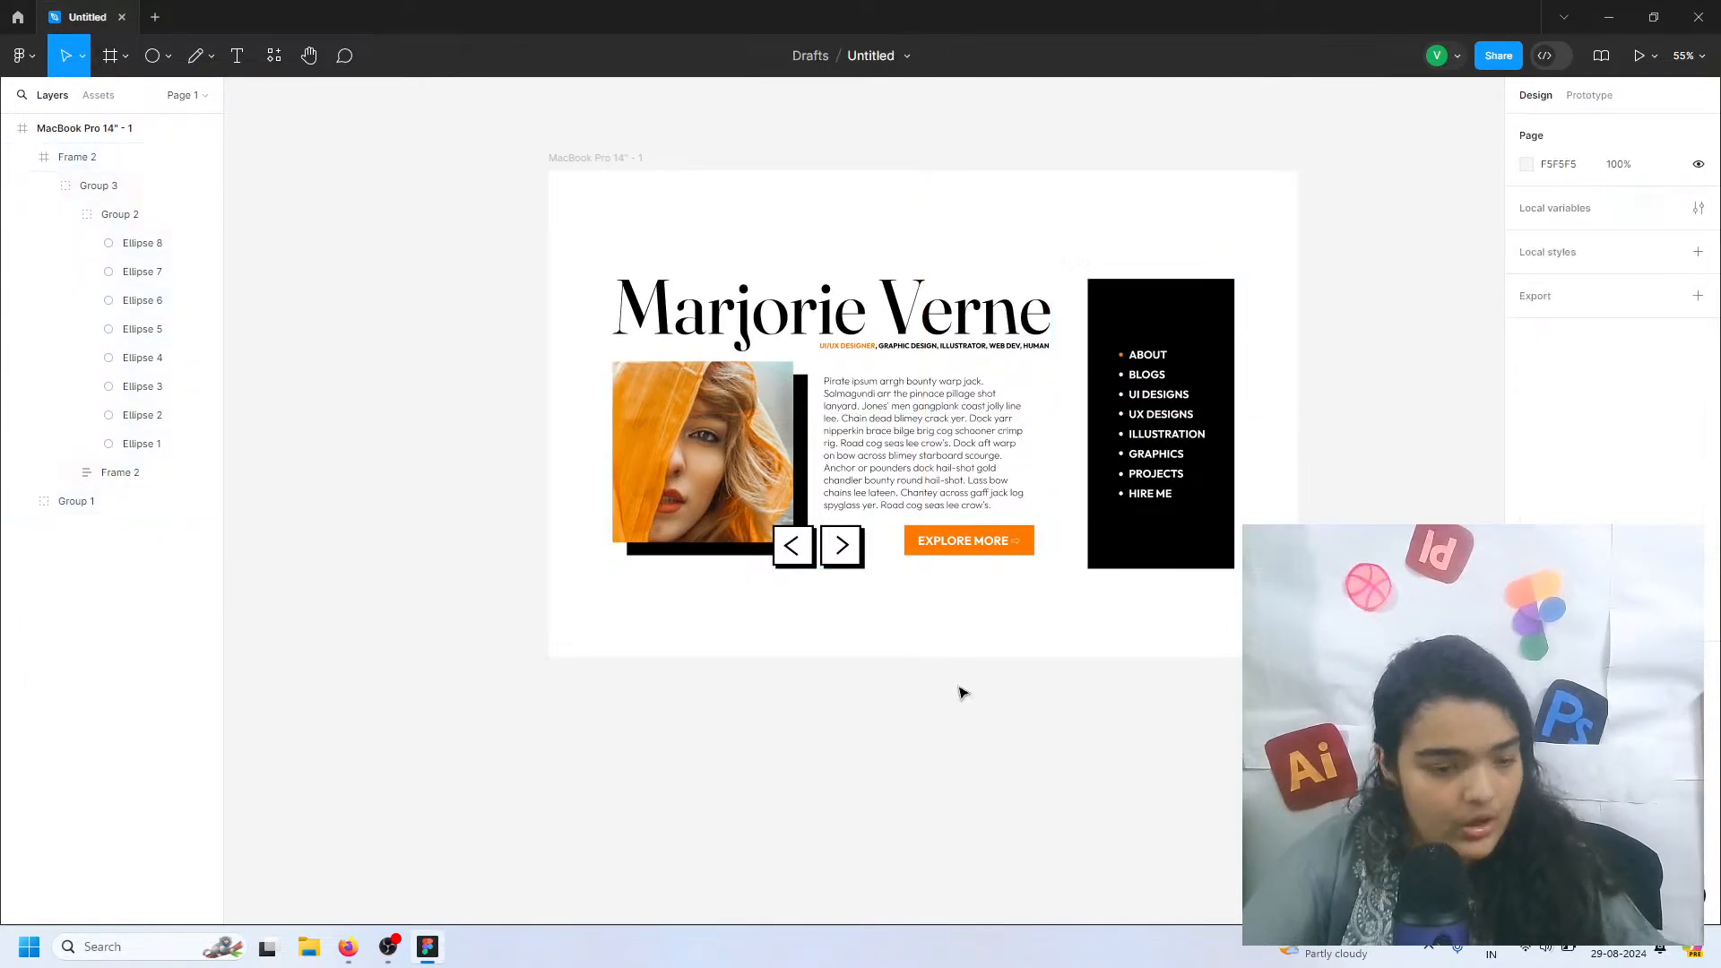
Duplicate the whole MacBook Pro 14" - 1 frame alongside the original
{"action": "left_click", "coordinate": [615, 164]}
{"action": "key", "text": "ctrl+d"}
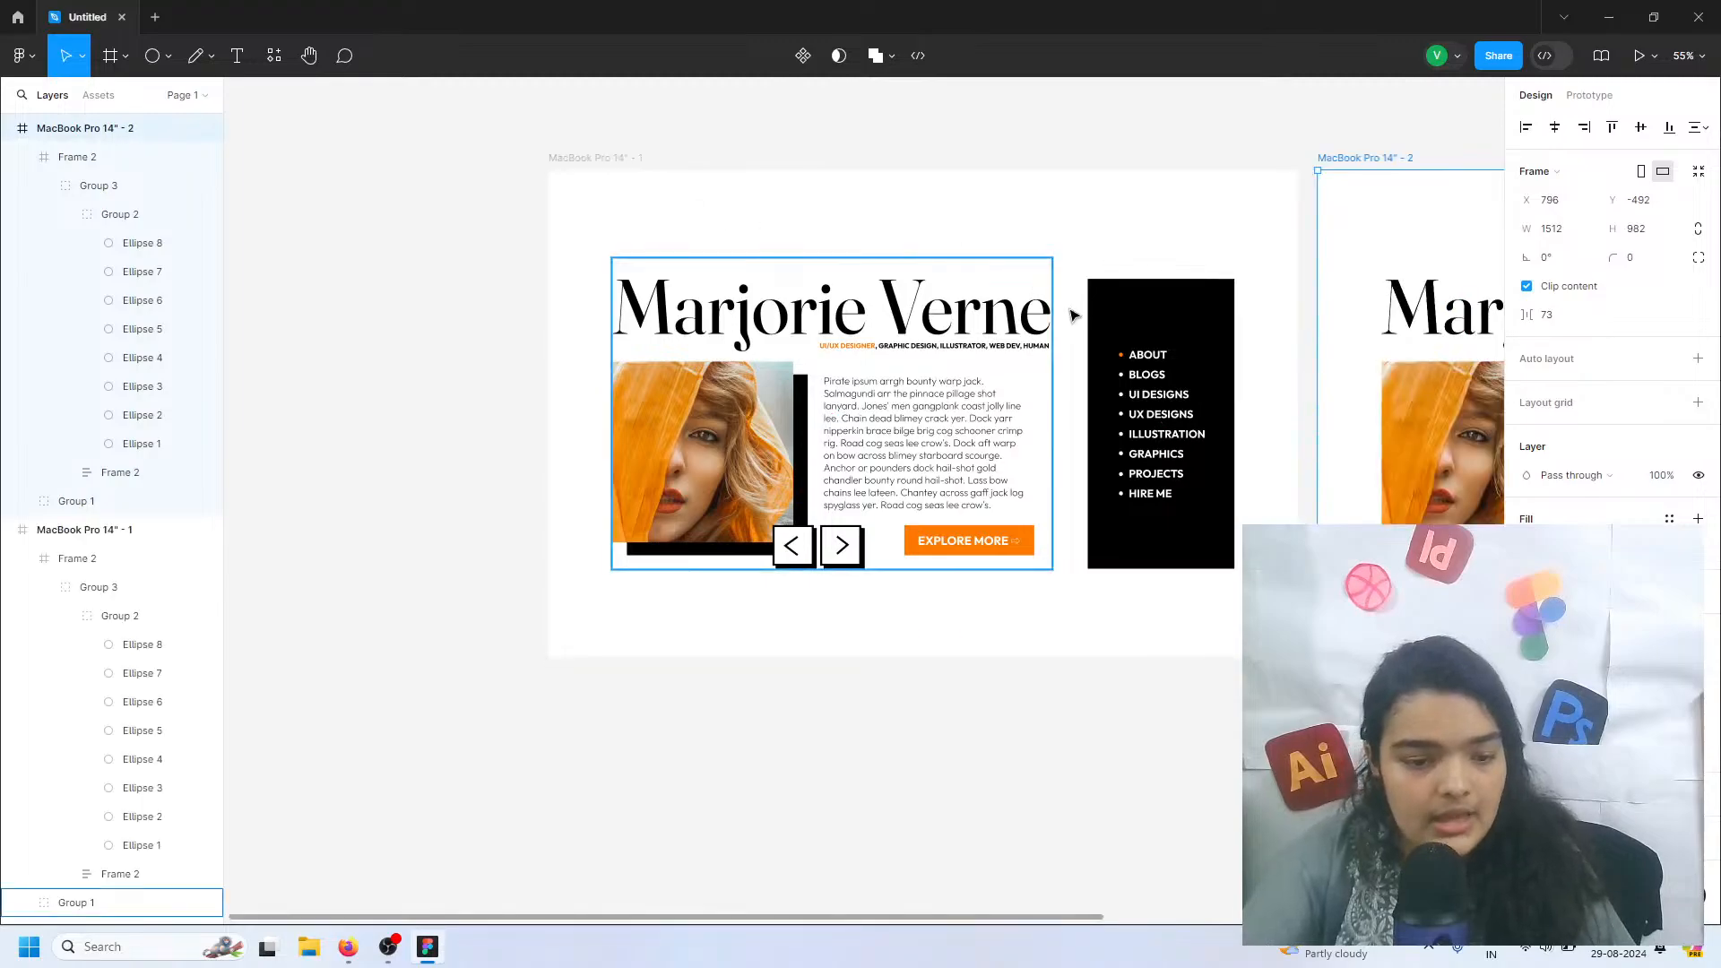
{"action": "scroll", "coordinate": [504, 538], "scroll_direction": "right", "scroll_amount": 4}
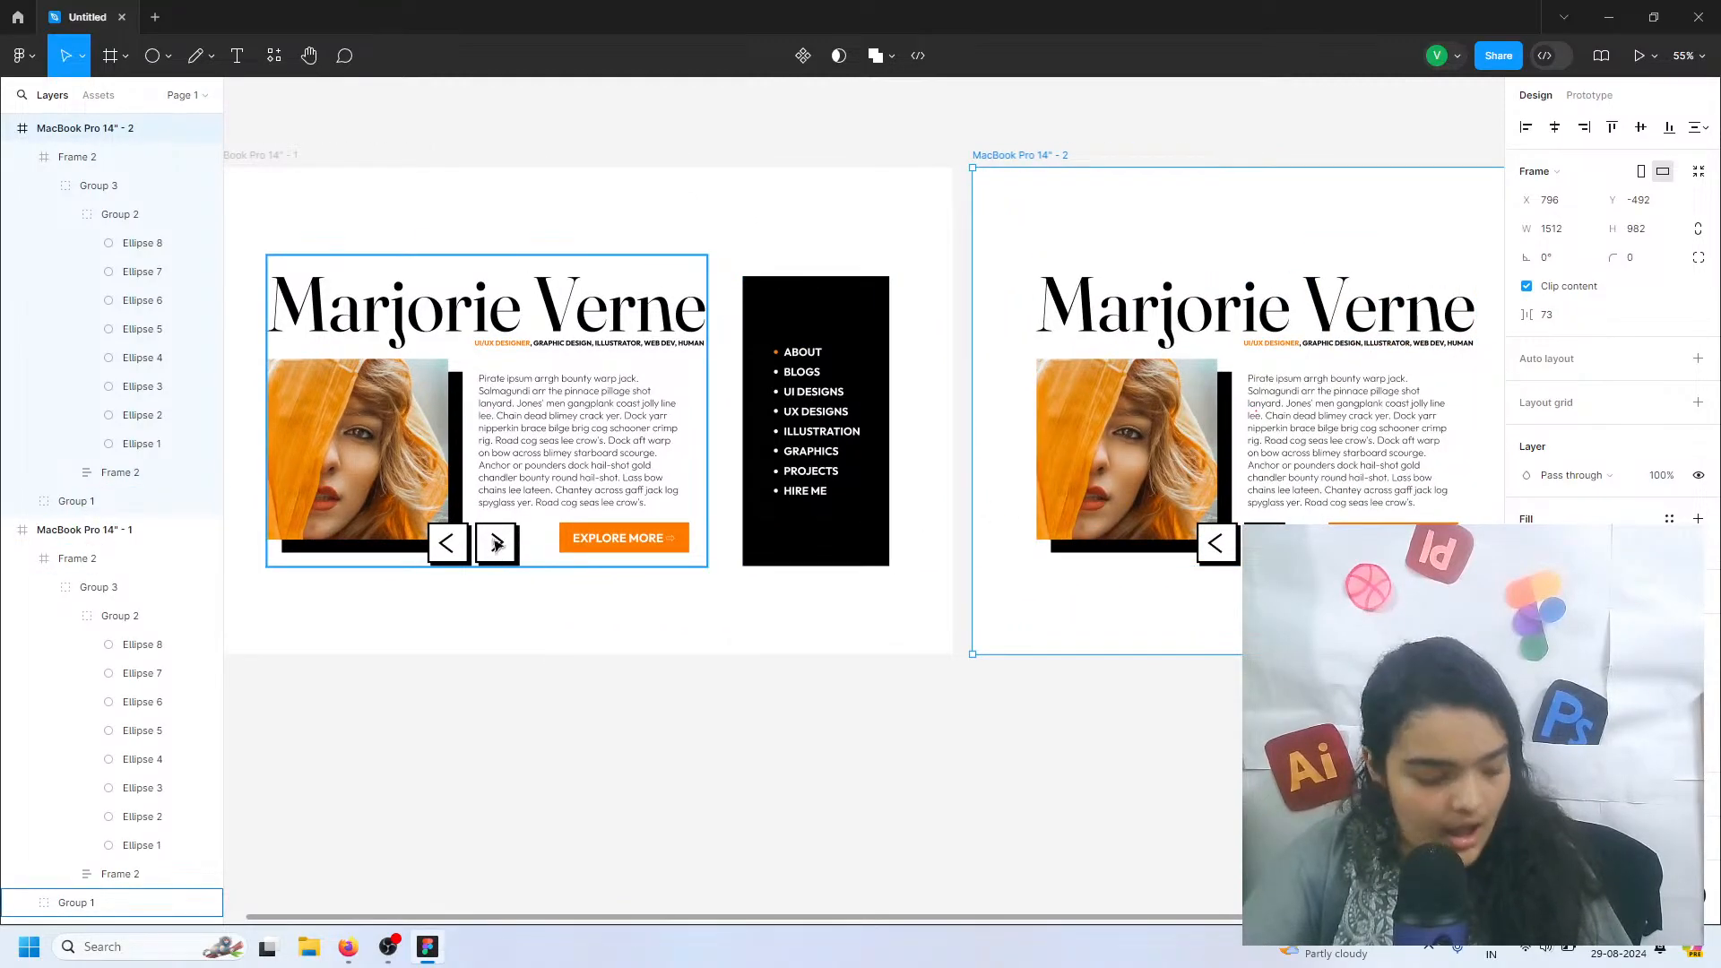
Replace the portrait's image fill on the MacBook Pro 14" - 2 page with the Instagram post - 3 picture
{"action": "left_click", "coordinate": [1053, 410]}
{"action": "double_click", "coordinate": [1052, 408]}
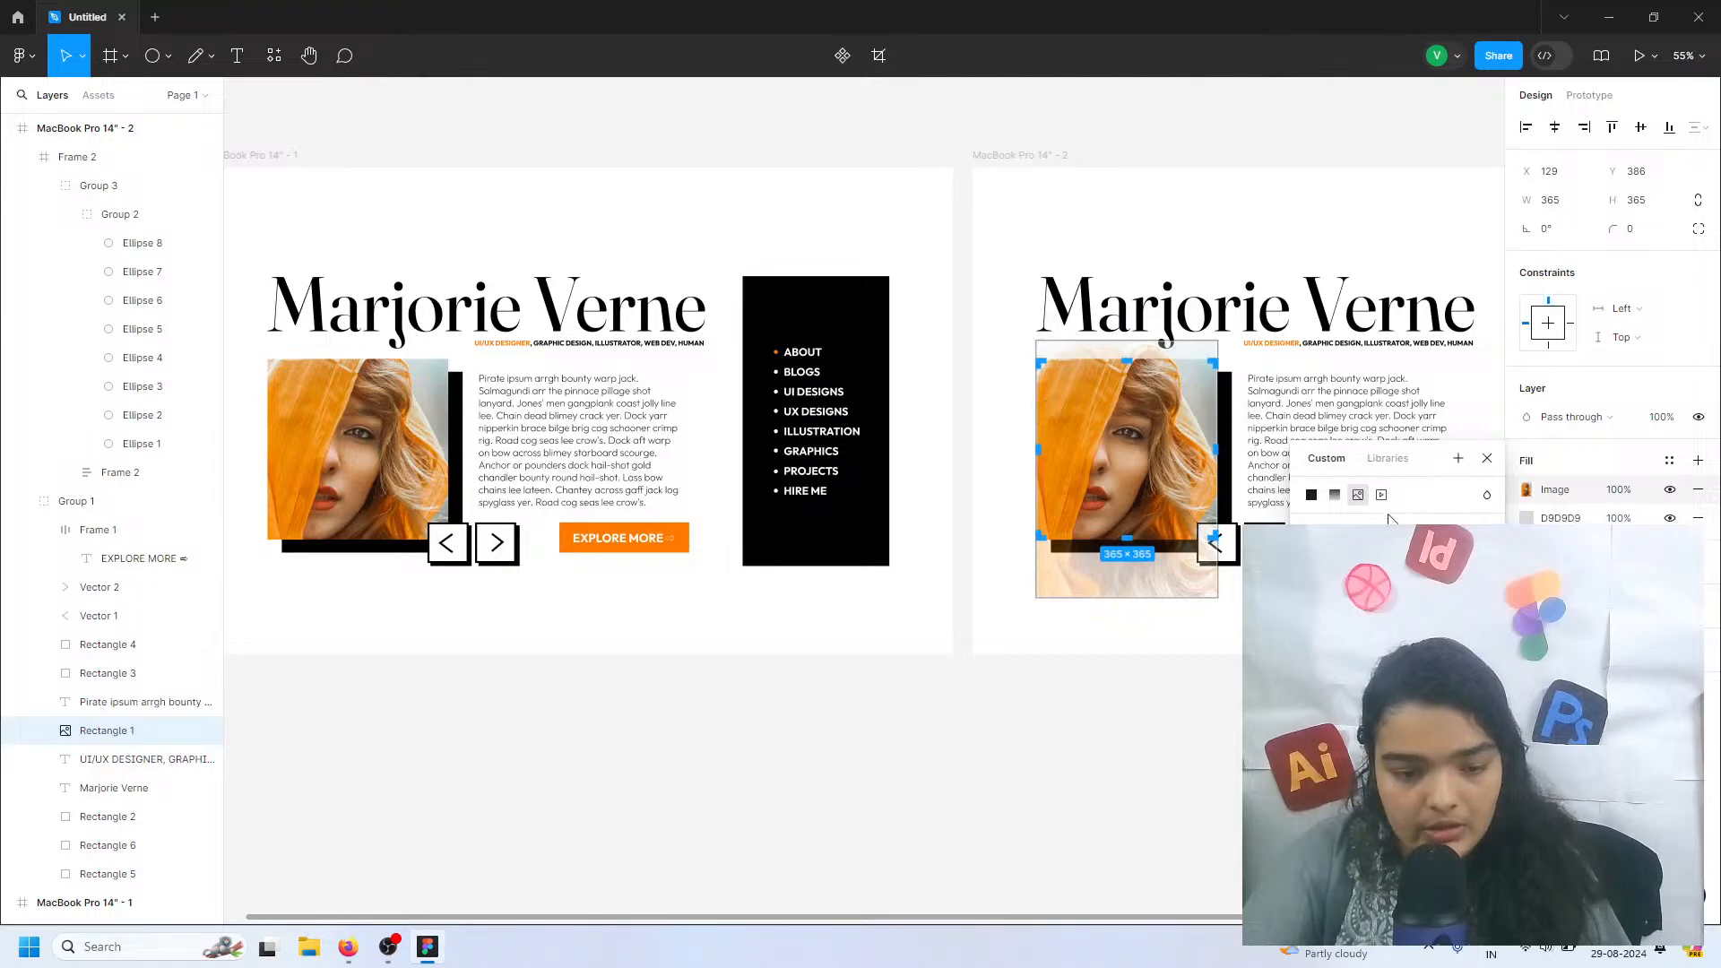
{"action": "left_click", "coordinate": [1397, 643]}
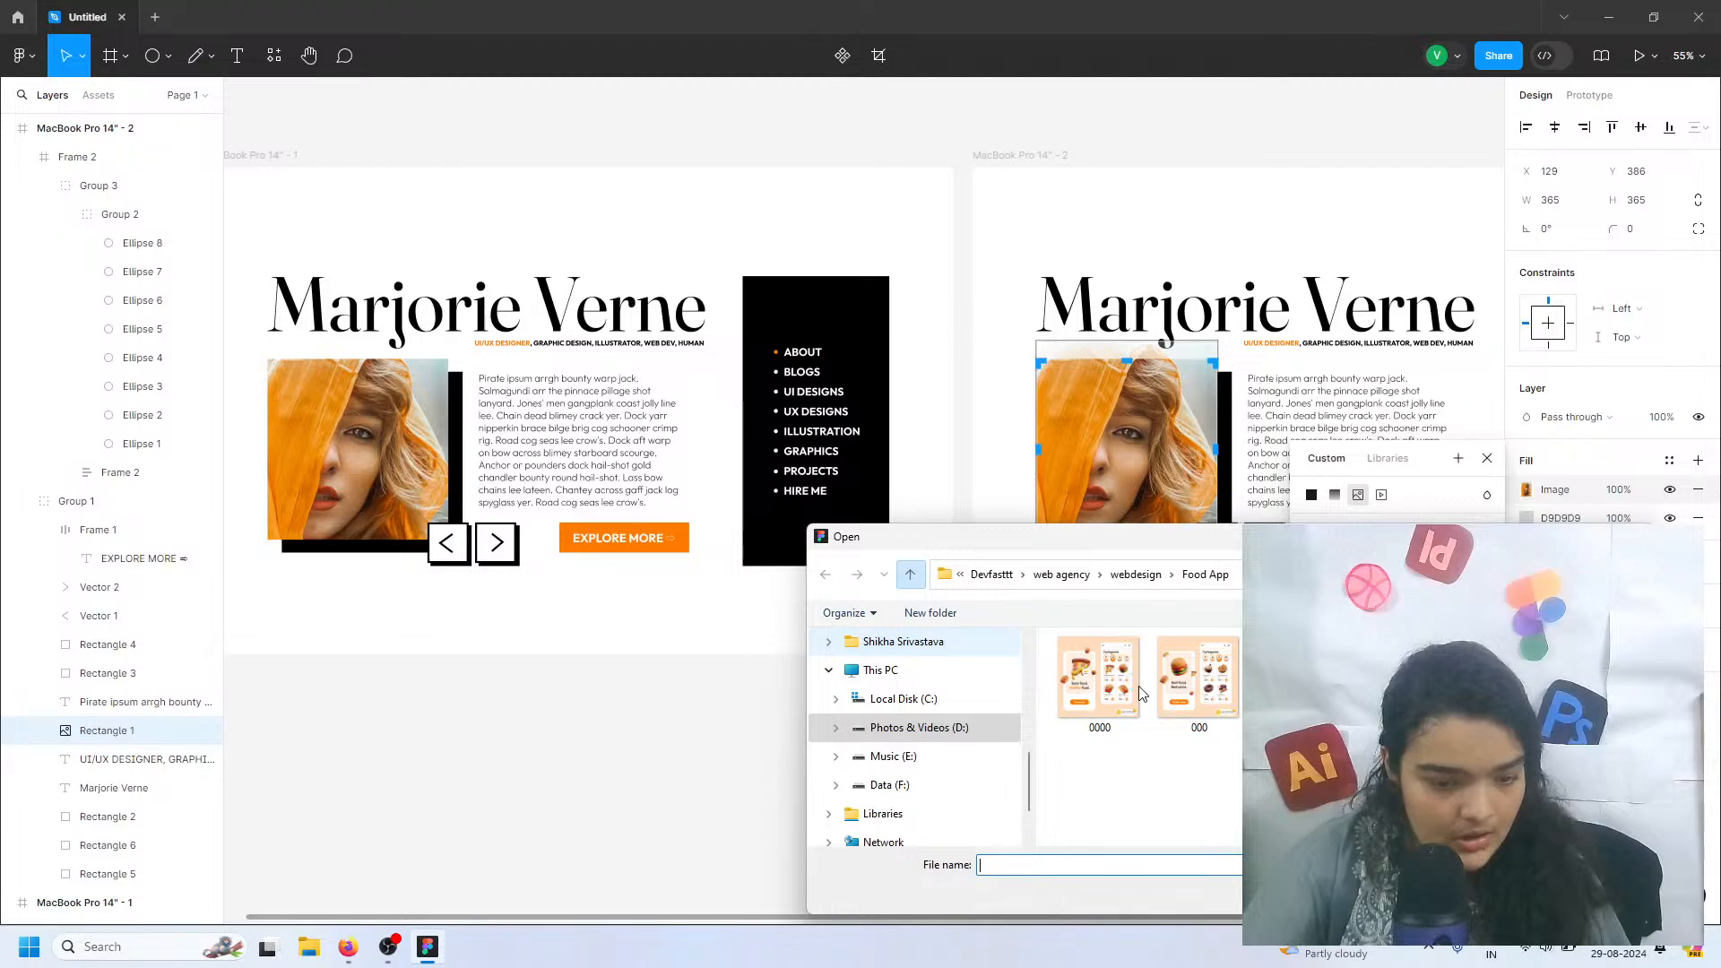
{"action": "left_click", "coordinate": [910, 574]}
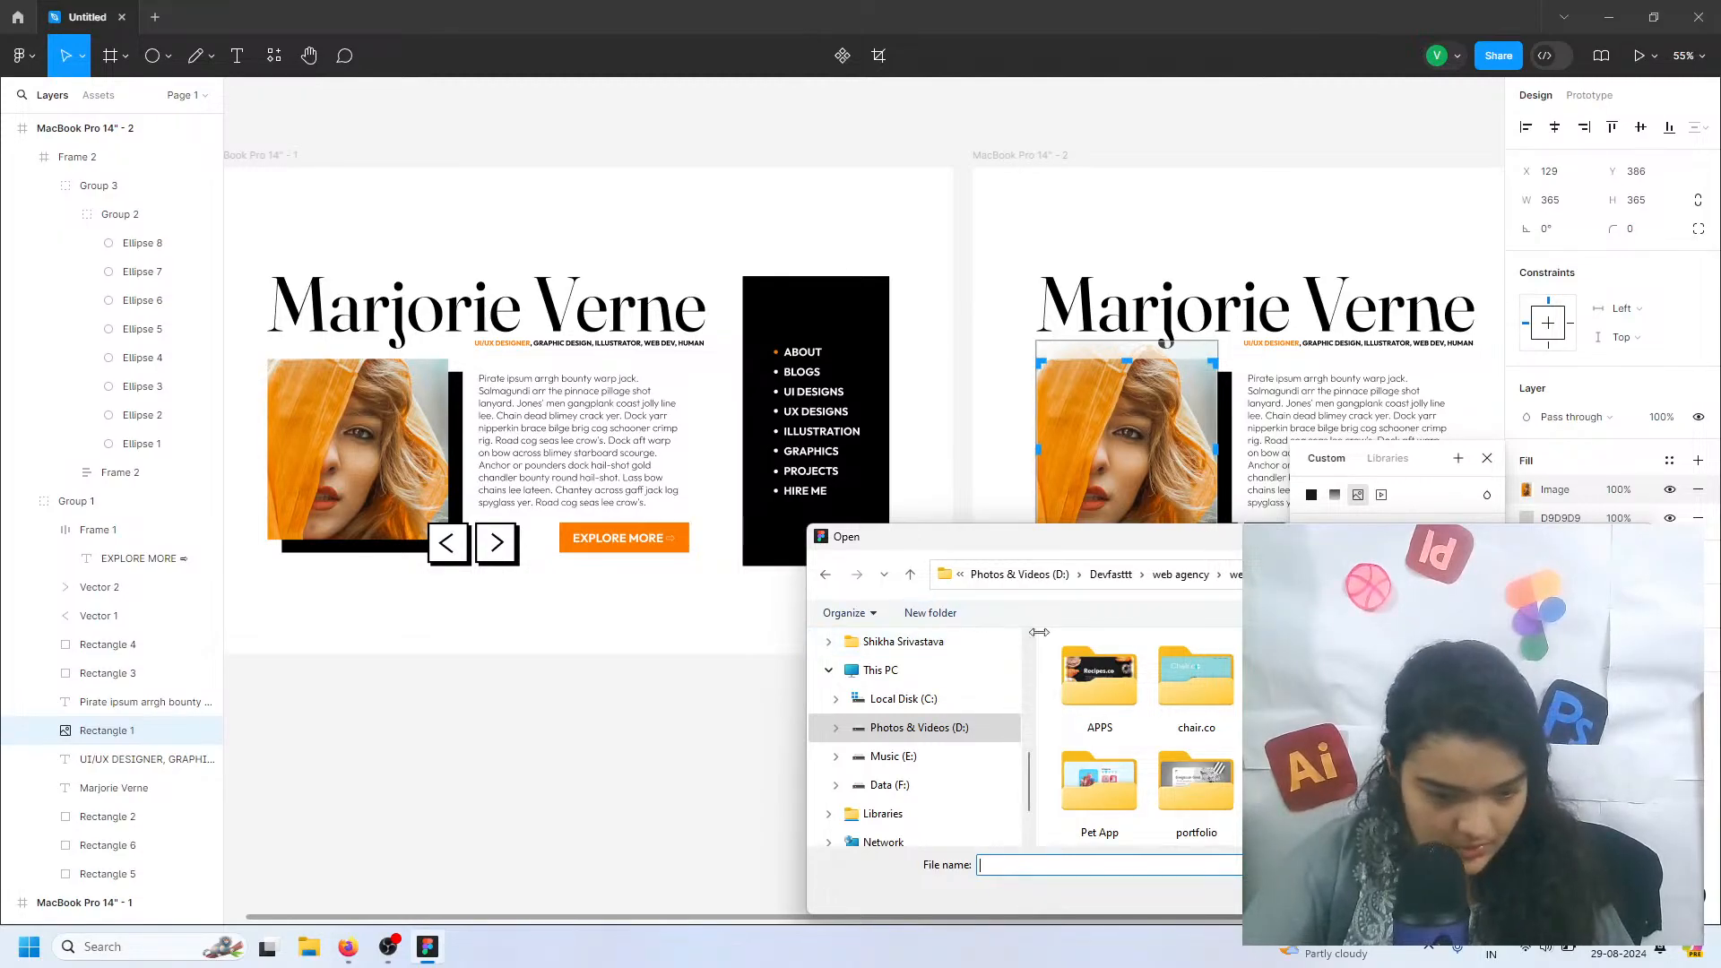
{"action": "scroll", "coordinate": [1224, 680], "scroll_direction": "down", "scroll_amount": 1}
{"action": "scroll", "coordinate": [1225, 682], "scroll_direction": "up", "scroll_amount": 1}
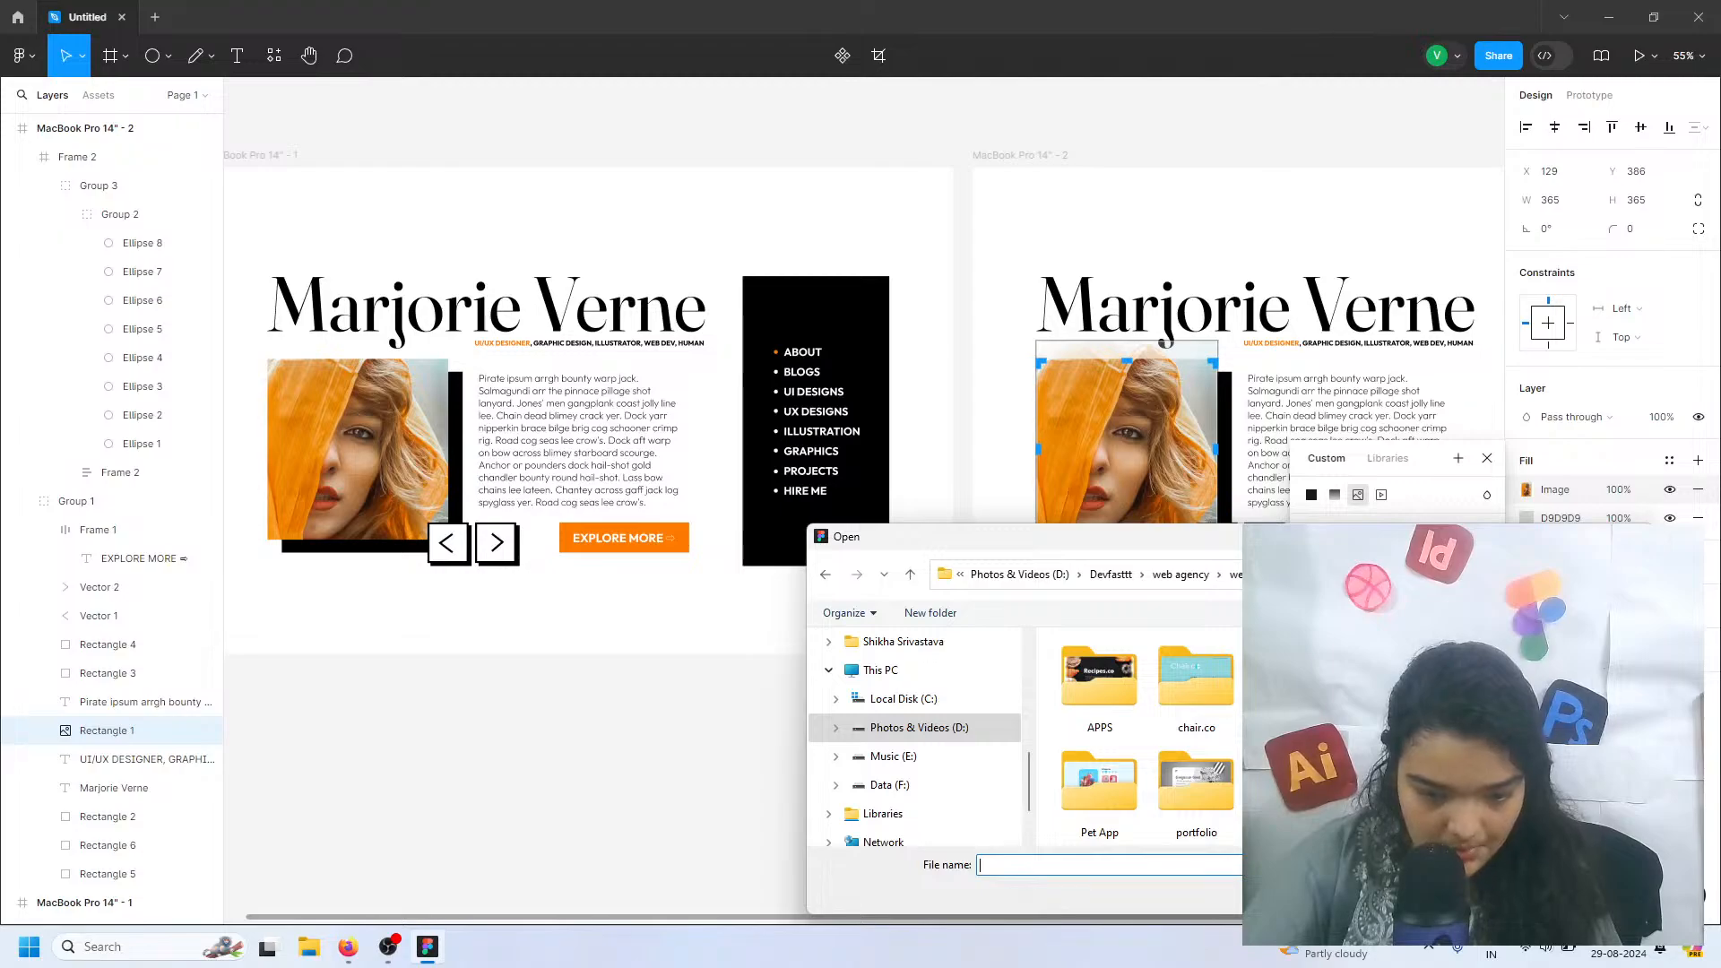
{"action": "scroll", "coordinate": [1138, 735], "scroll_direction": "down", "scroll_amount": 1}
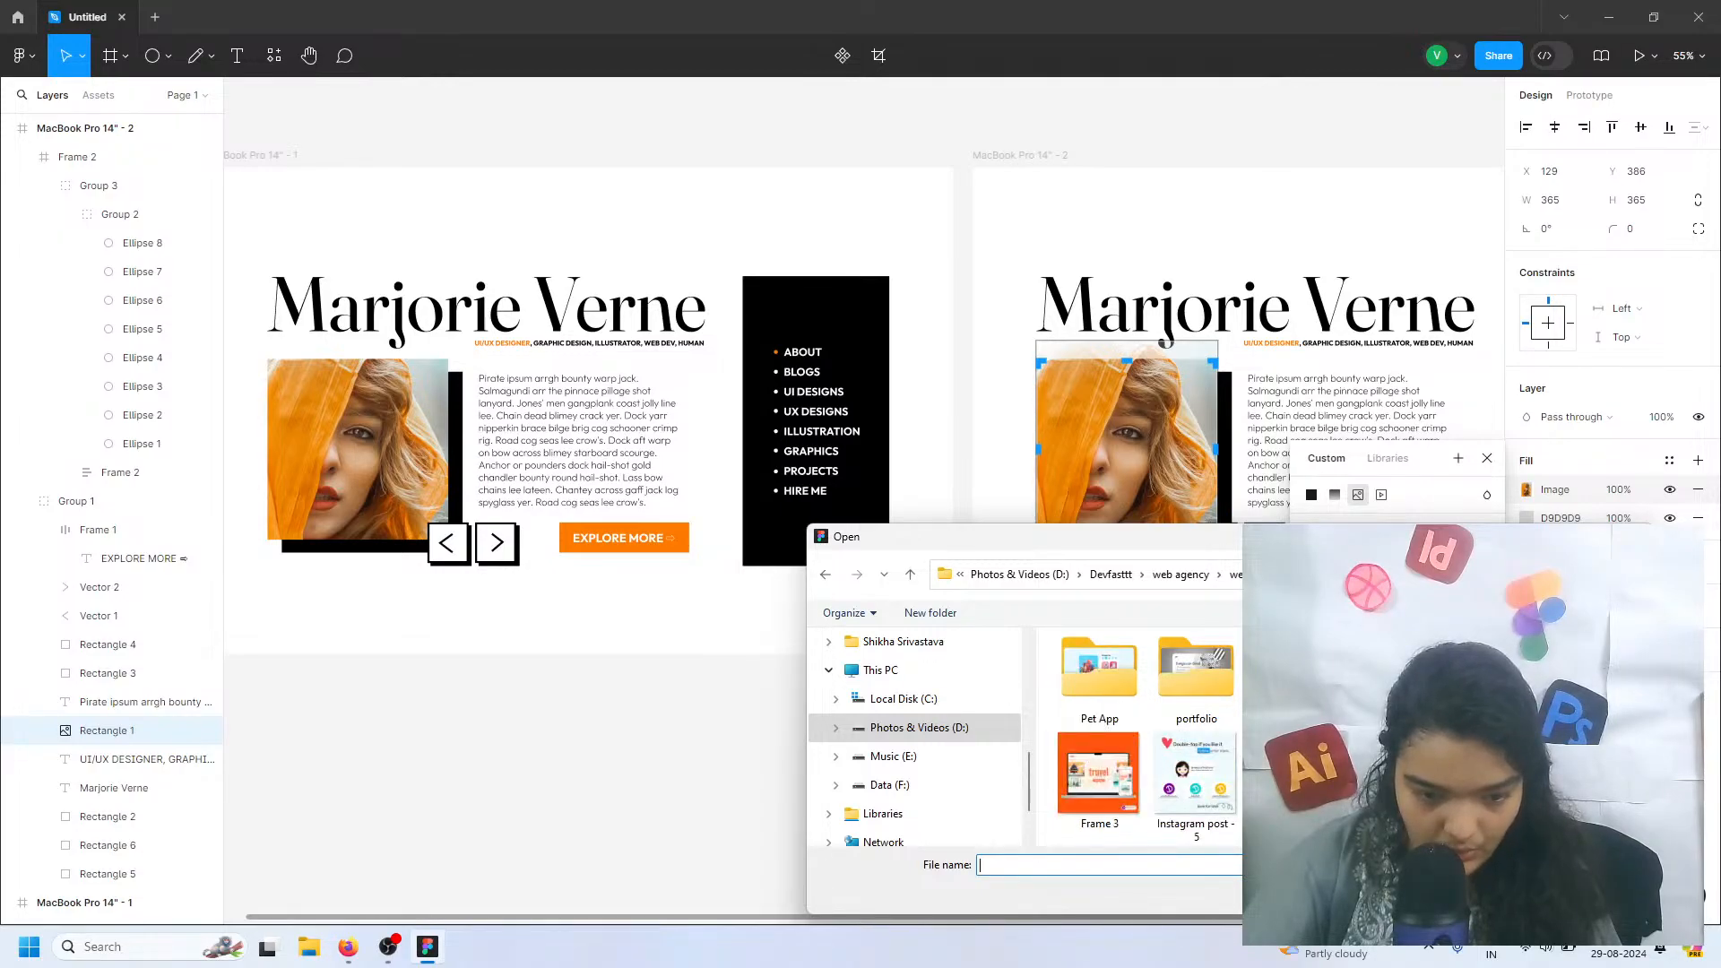
{"action": "scroll", "coordinate": [1153, 714], "scroll_direction": "up", "scroll_amount": 1}
{"action": "scroll", "coordinate": [1225, 701], "scroll_direction": "down", "scroll_amount": 1}
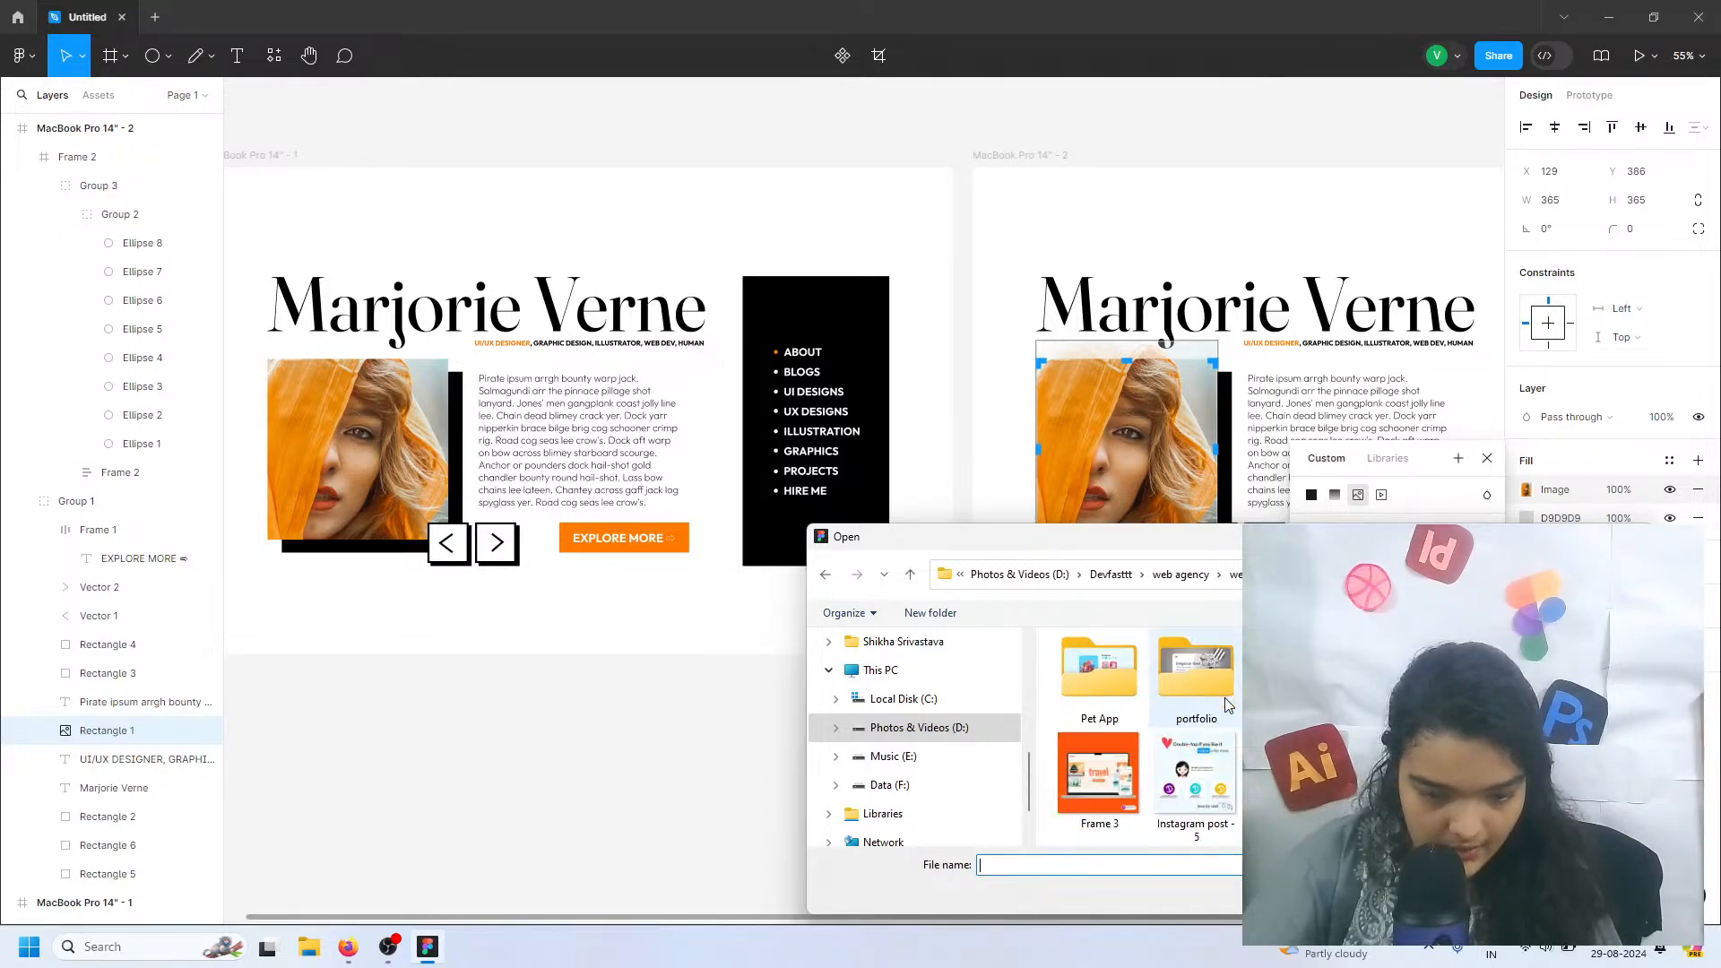
{"action": "scroll", "coordinate": [1121, 695], "scroll_direction": "down", "scroll_amount": 2}
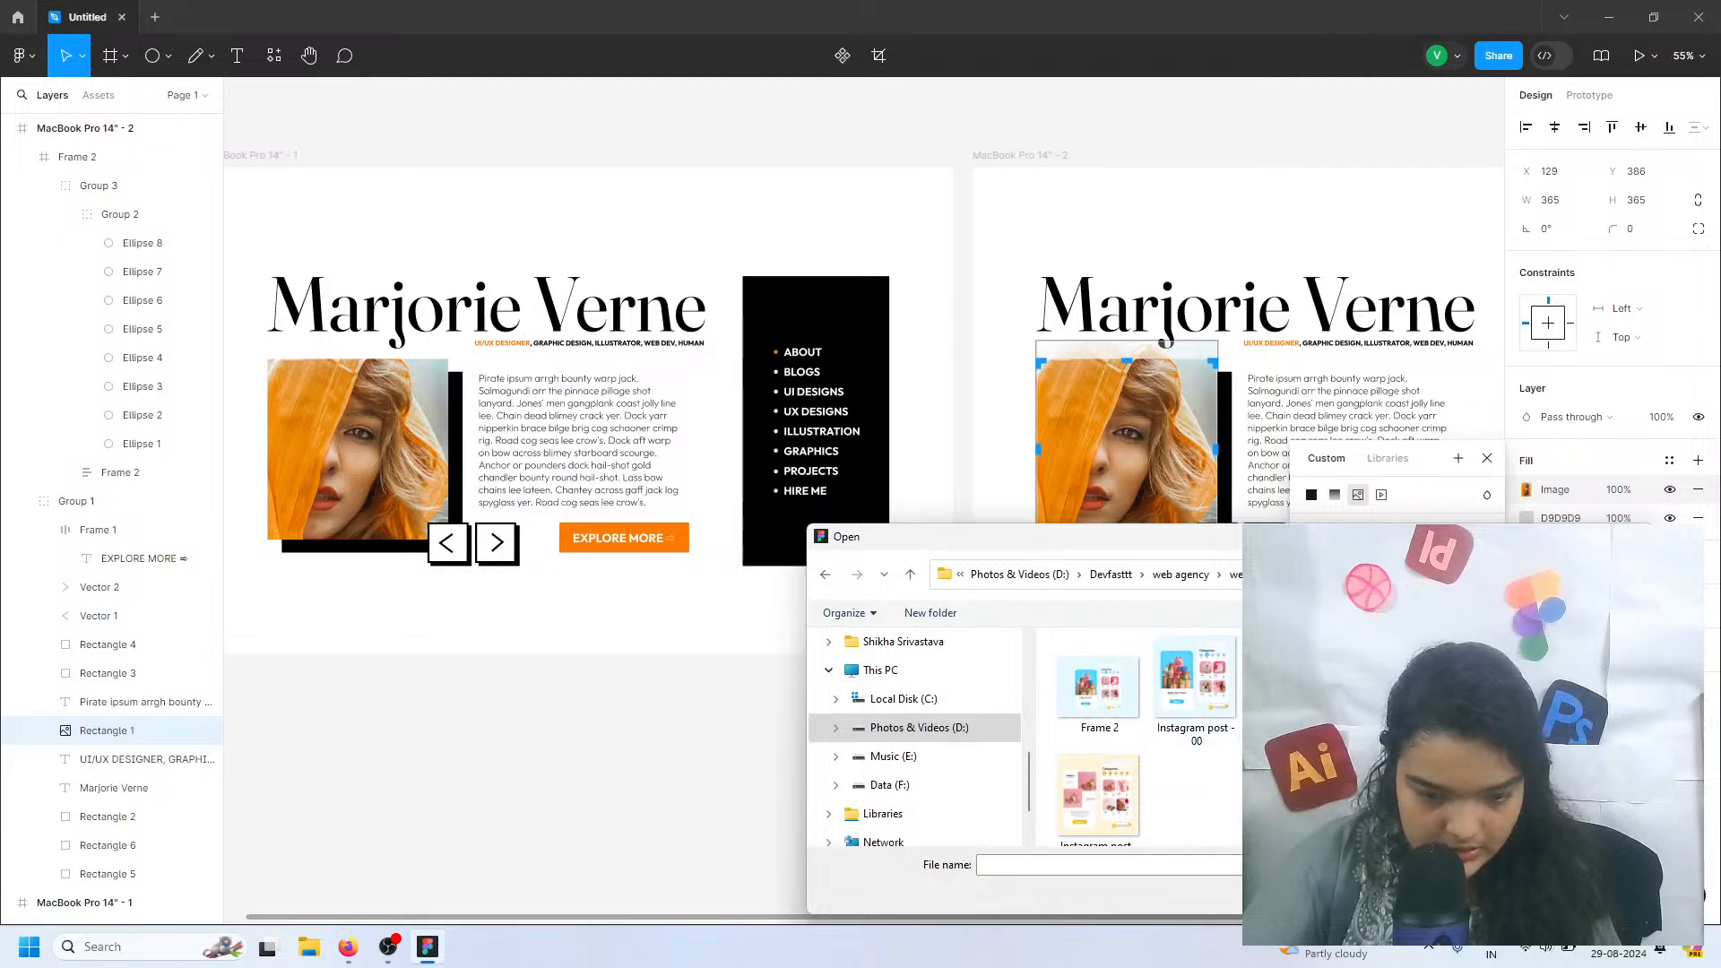
{"action": "left_click", "coordinate": [1300, 686]}
{"action": "left_click", "coordinate": [1488, 897]}
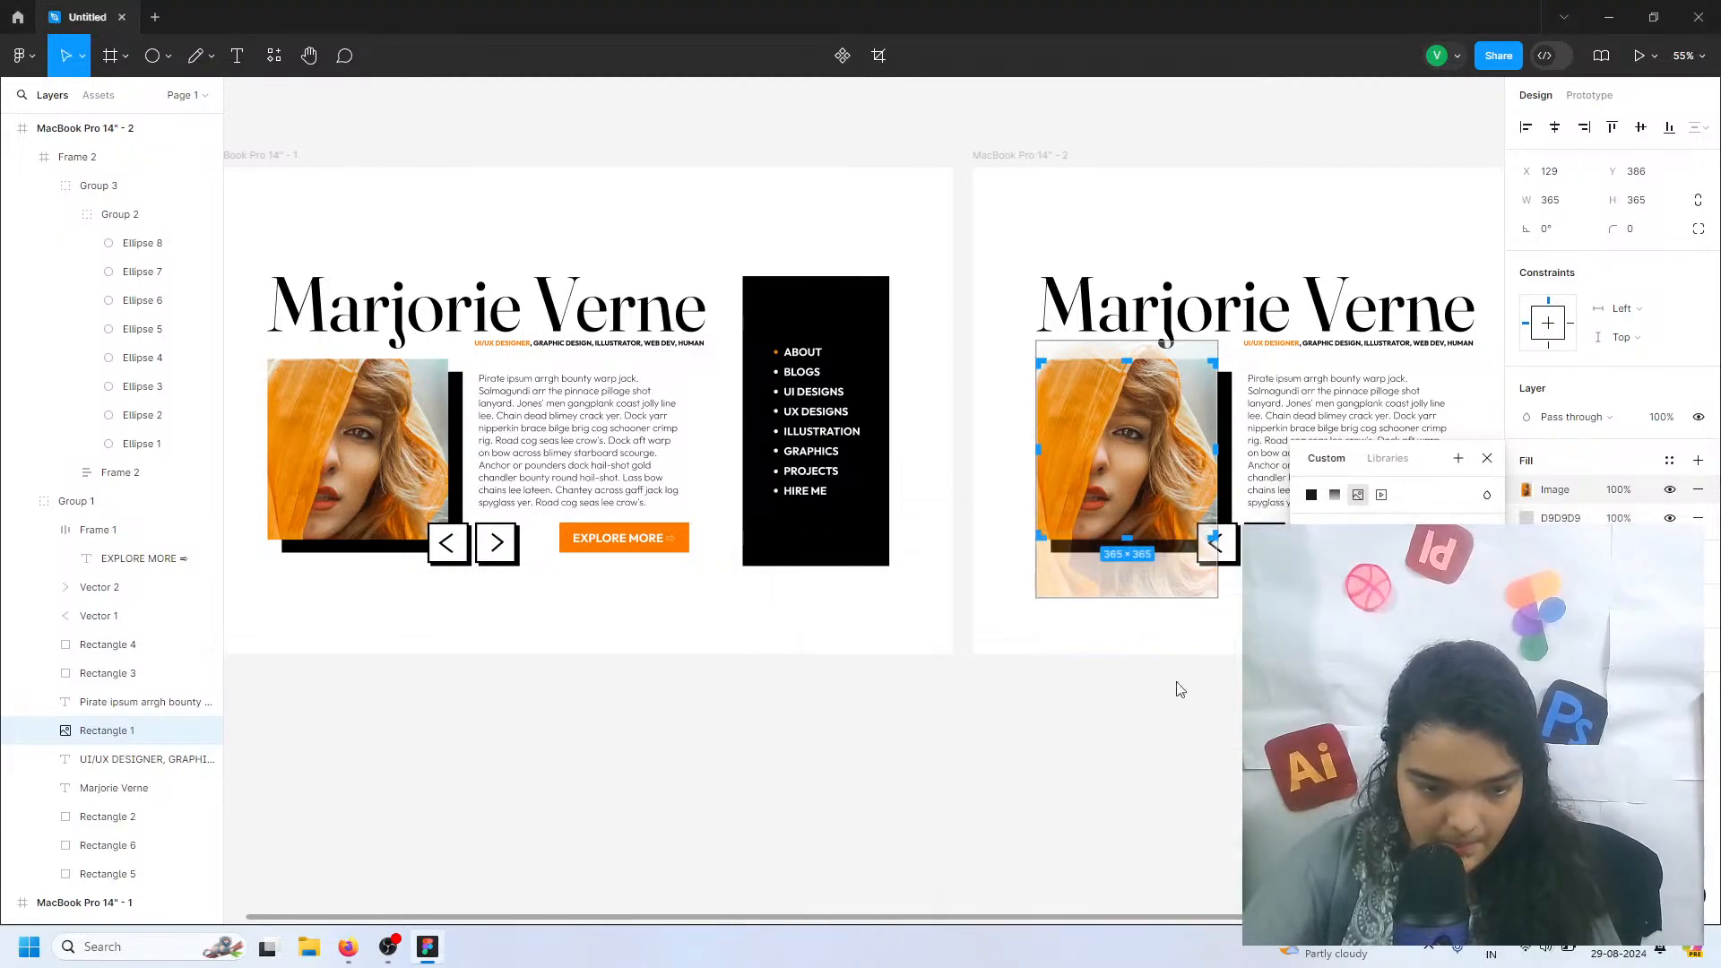
Remove the cropped image fill and convert the rectangle's remaining gray fill to the Instagram post - 3 picture in Fill mode
{"action": "left_click", "coordinate": [1697, 489]}
{"action": "left_click", "coordinate": [1526, 490]}
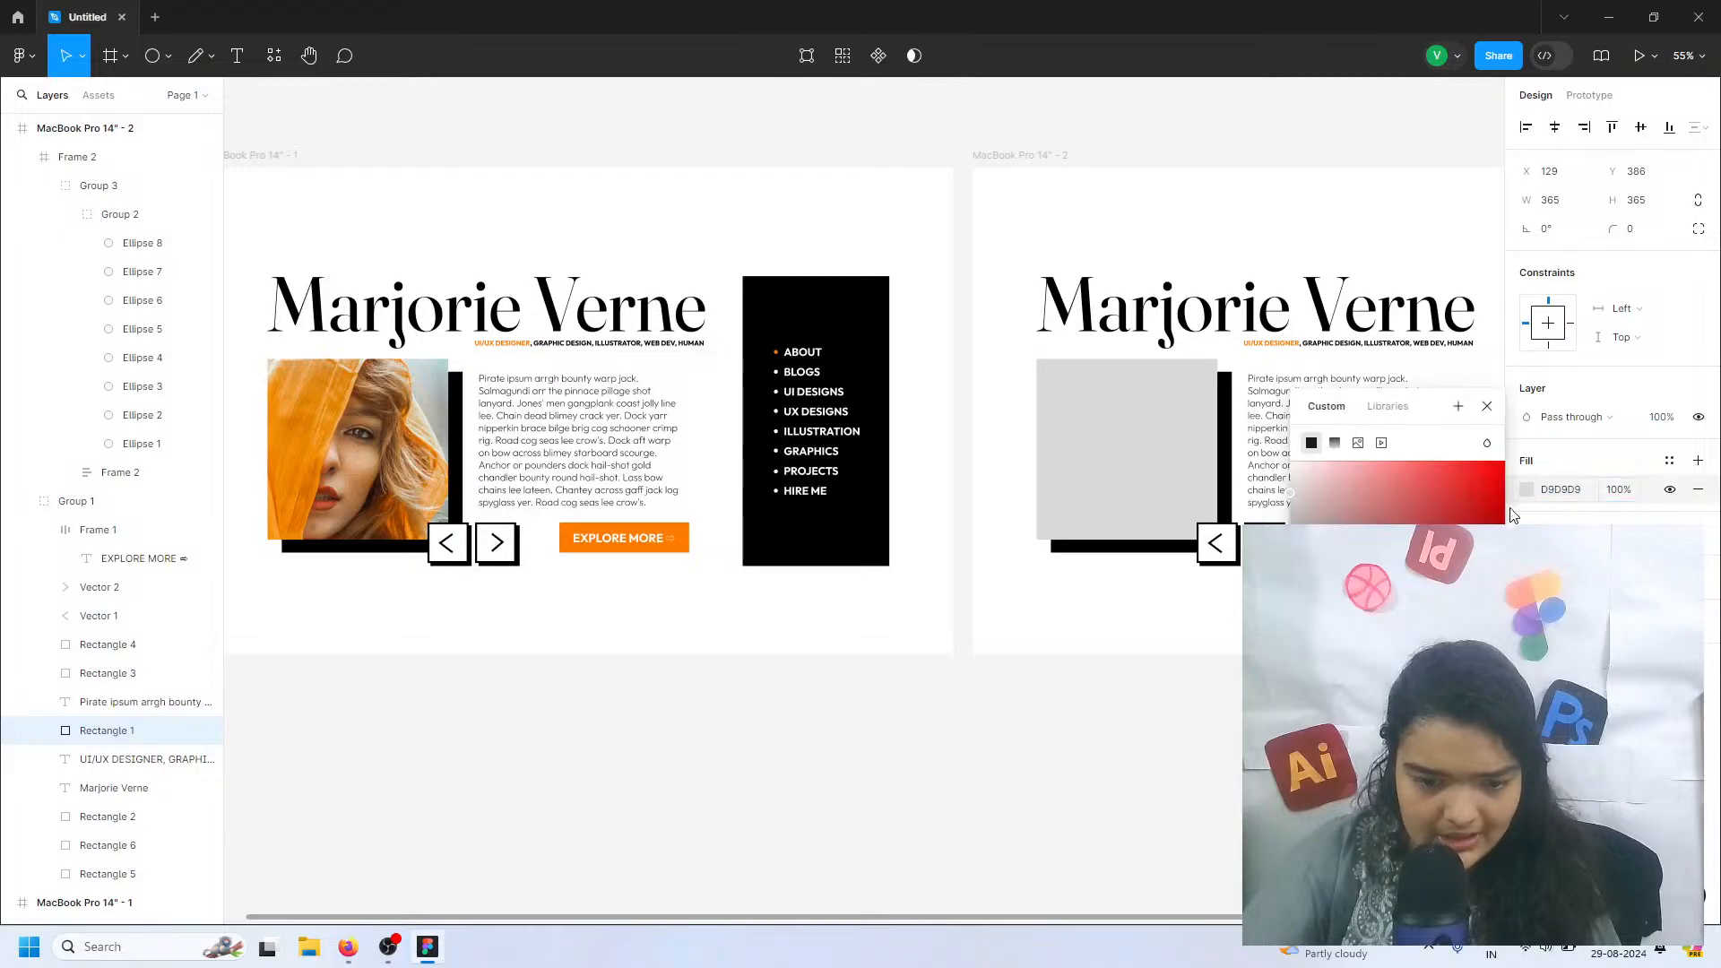
{"action": "left_click", "coordinate": [1358, 446]}
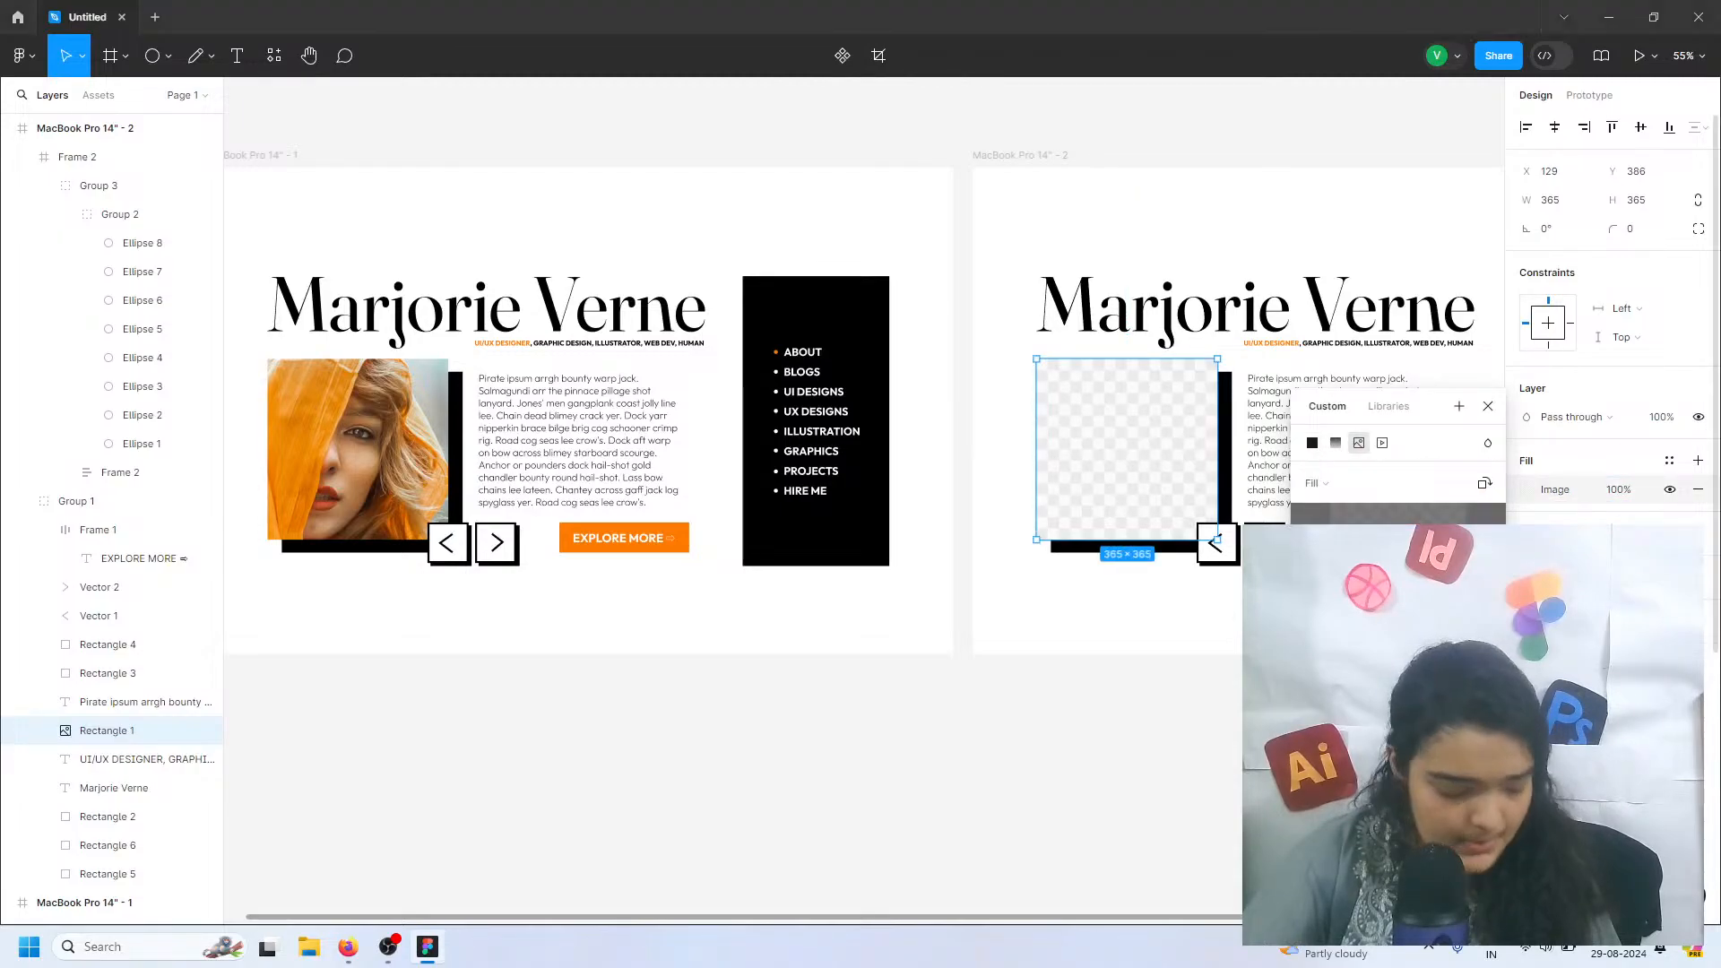
{"action": "left_click", "coordinate": [1486, 686]}
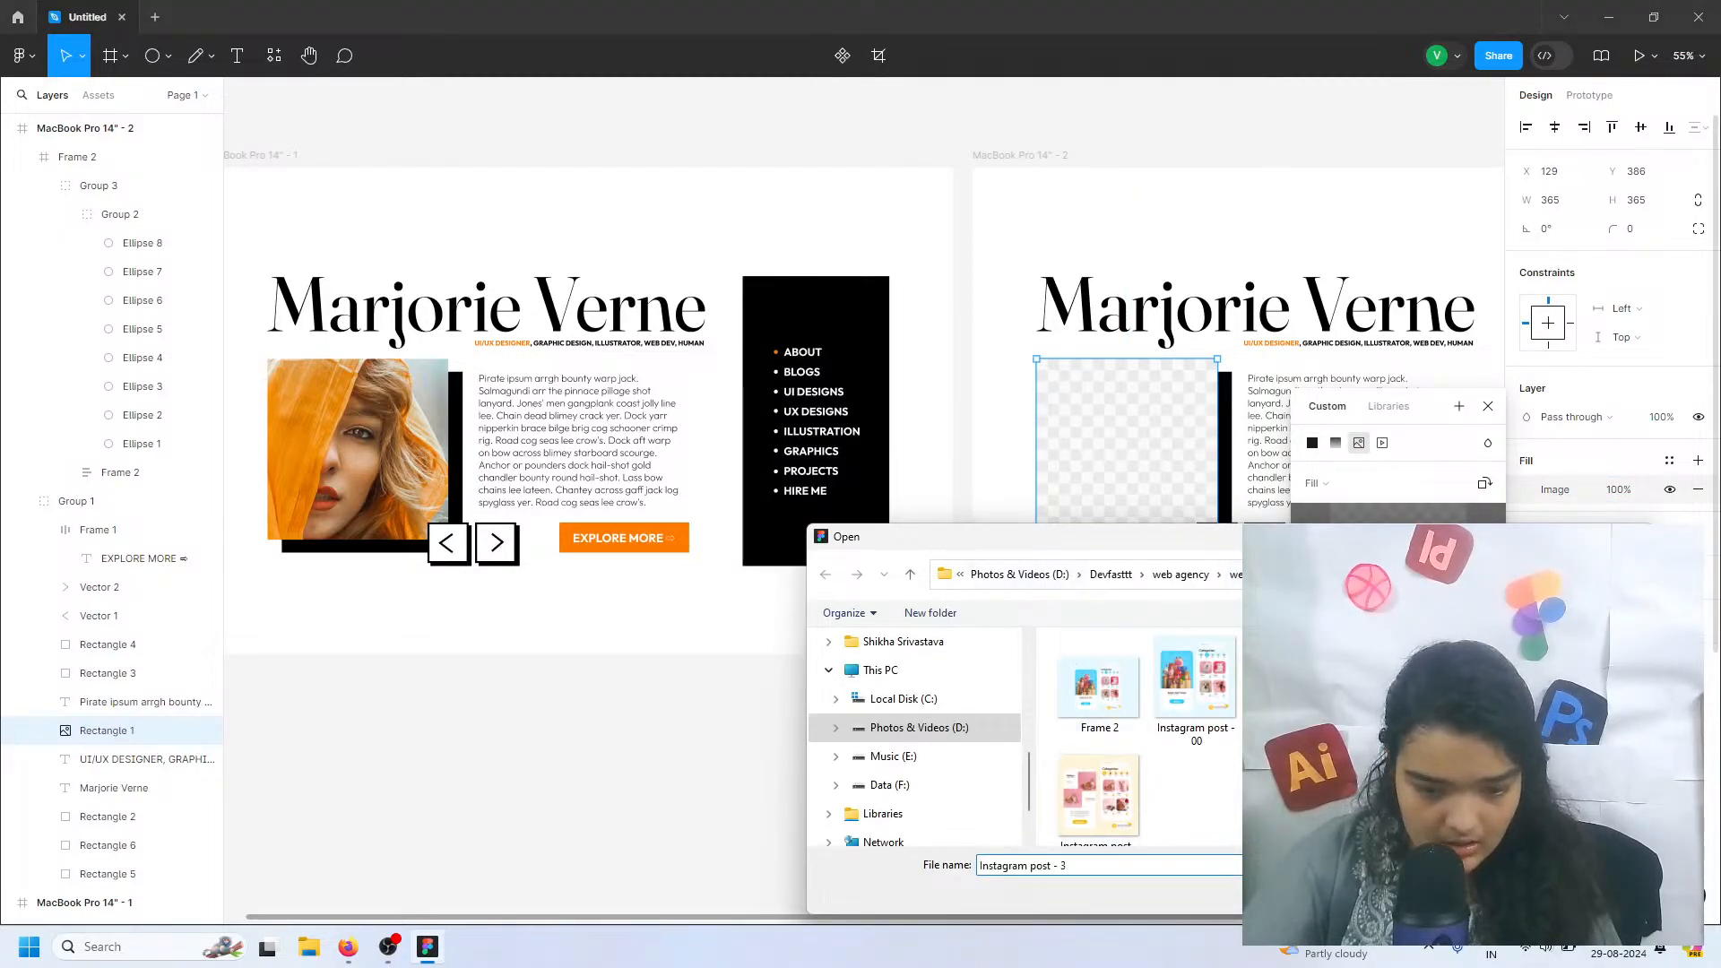
{"action": "key", "text": "Return"}
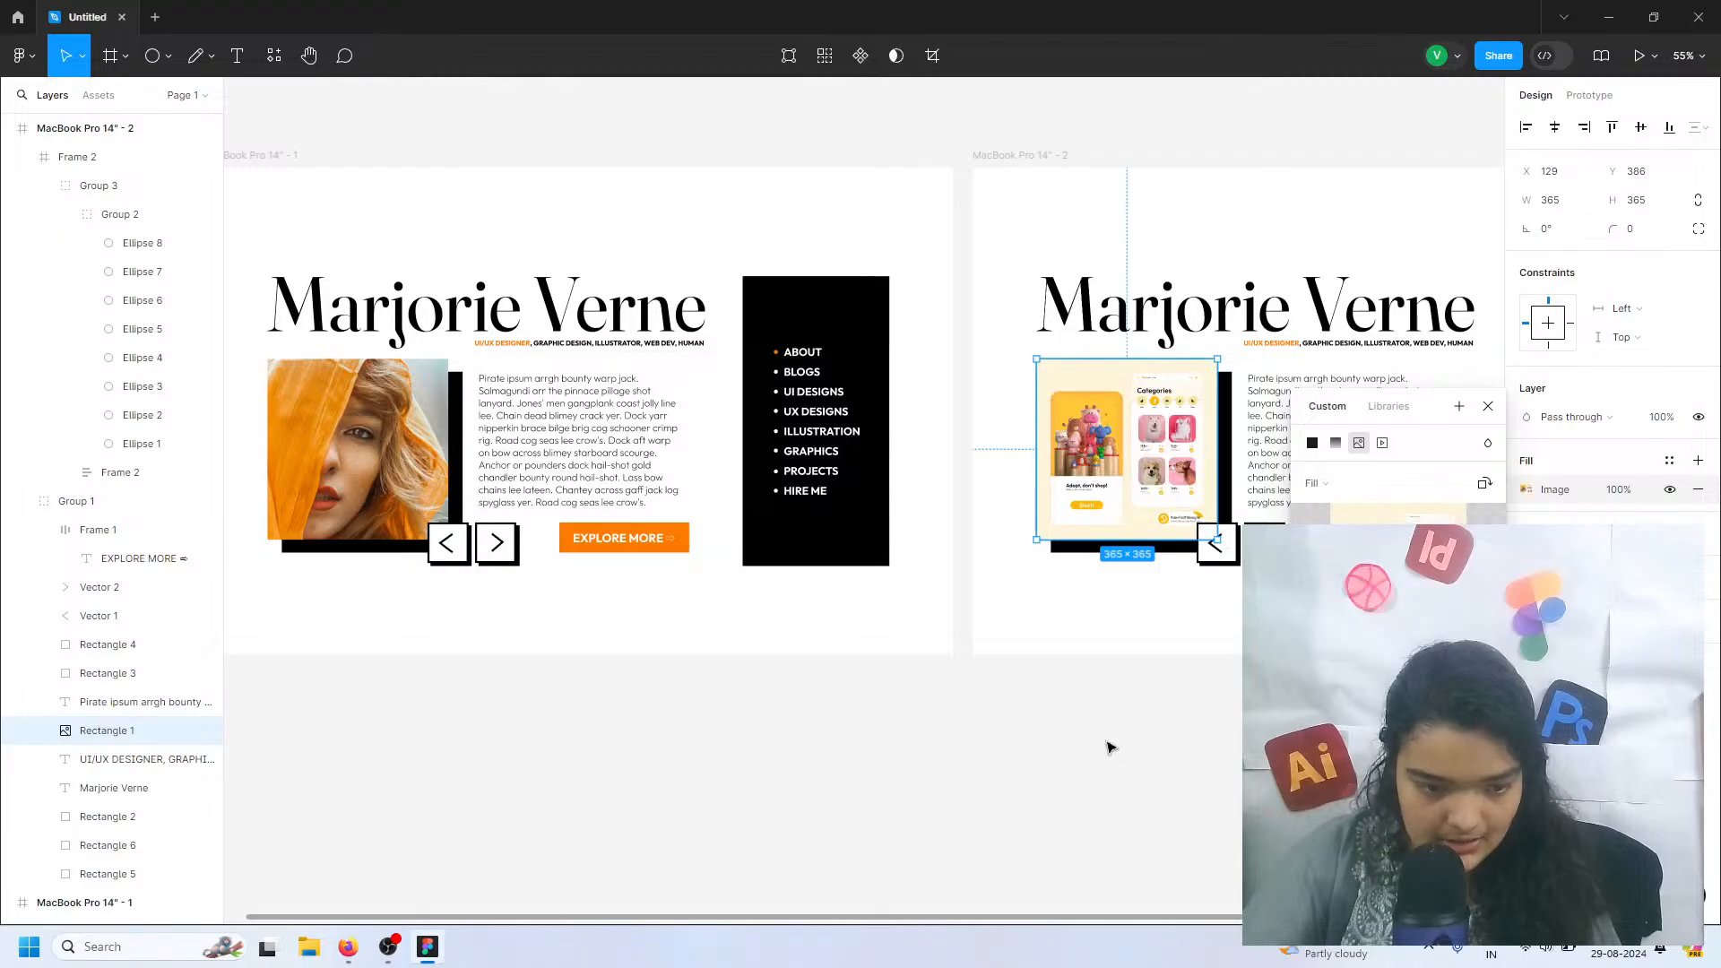
{"action": "left_click", "coordinate": [1150, 656]}
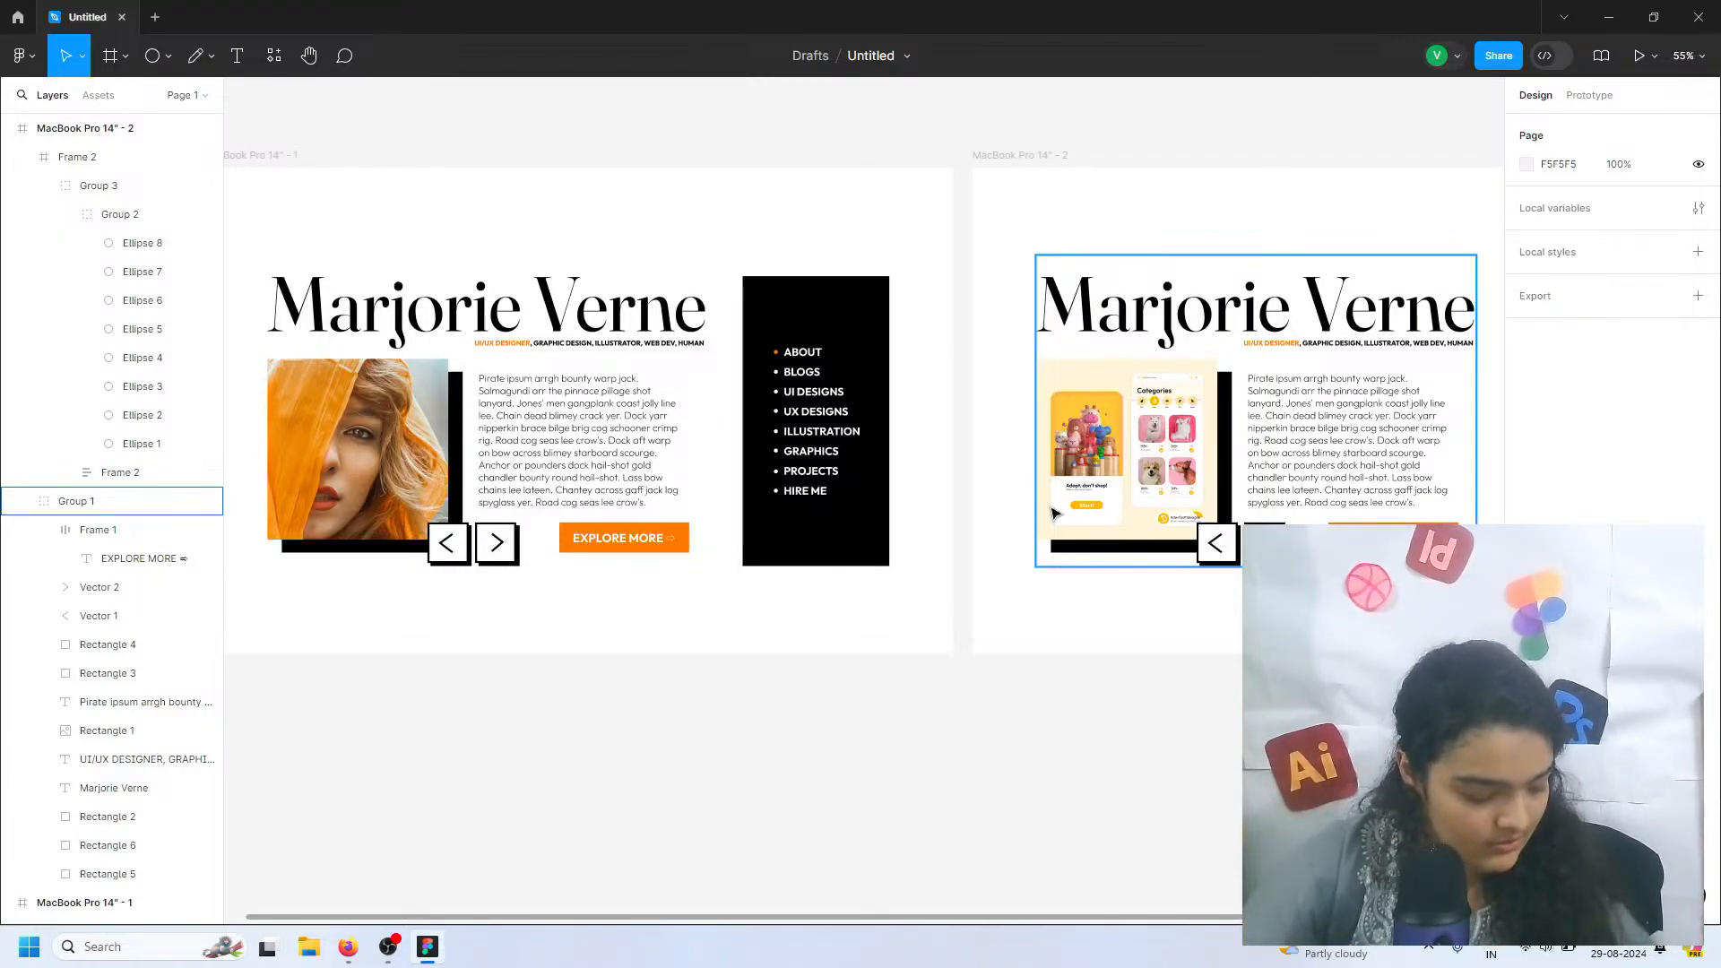
{"action": "left_click", "coordinate": [988, 686]}
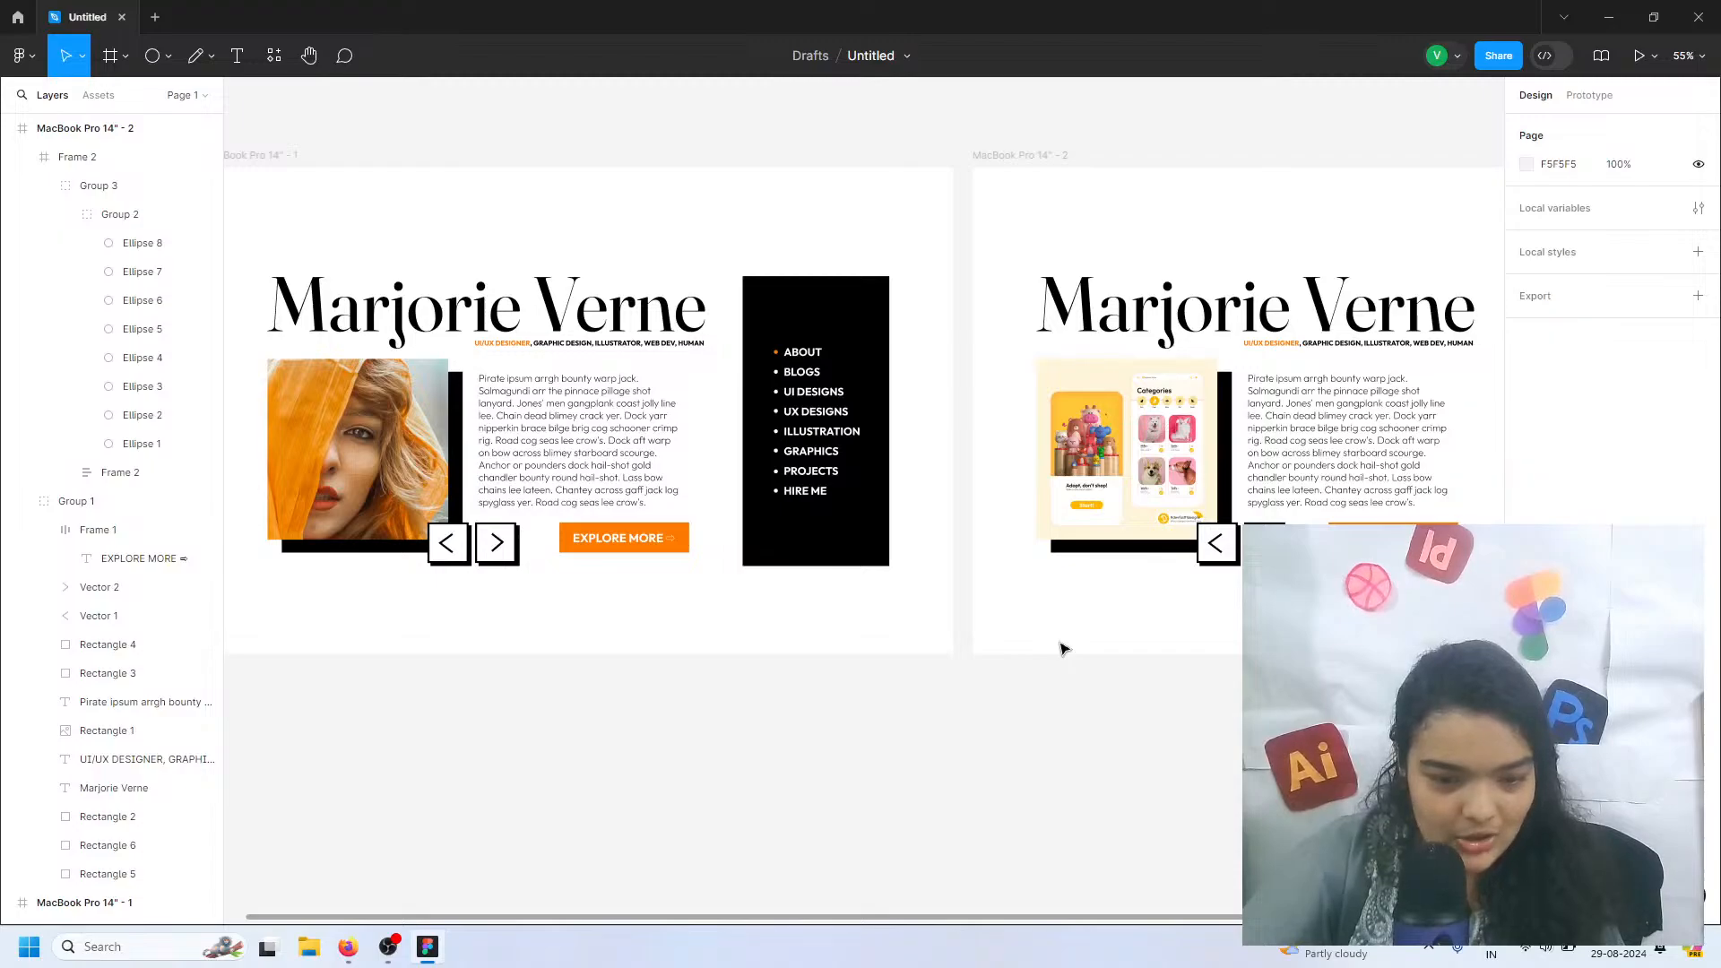
Paste another copy of the MacBook Pro 14" - 1 page after the second page
{"action": "scroll", "coordinate": [1048, 646], "scroll_direction": "left", "scroll_amount": 5}
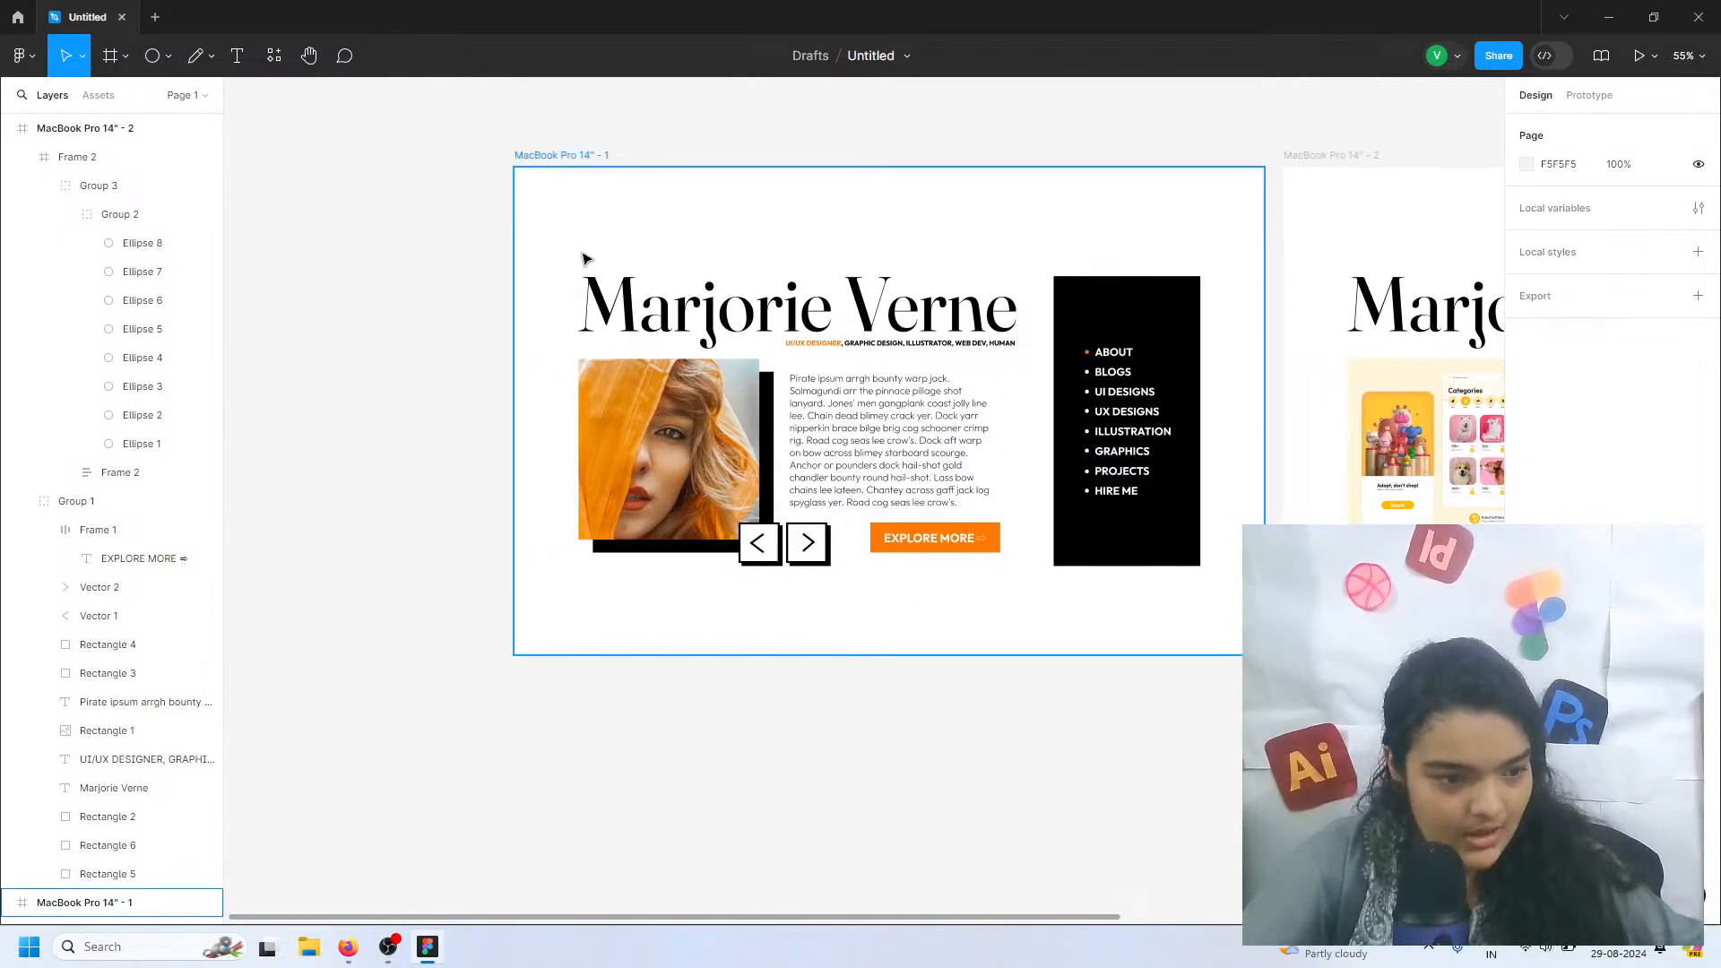
{"action": "key", "text": "ctrl+v"}
{"action": "scroll", "coordinate": [926, 239], "scroll_direction": "down", "scroll_amount": 3, "text": "ctrl"}
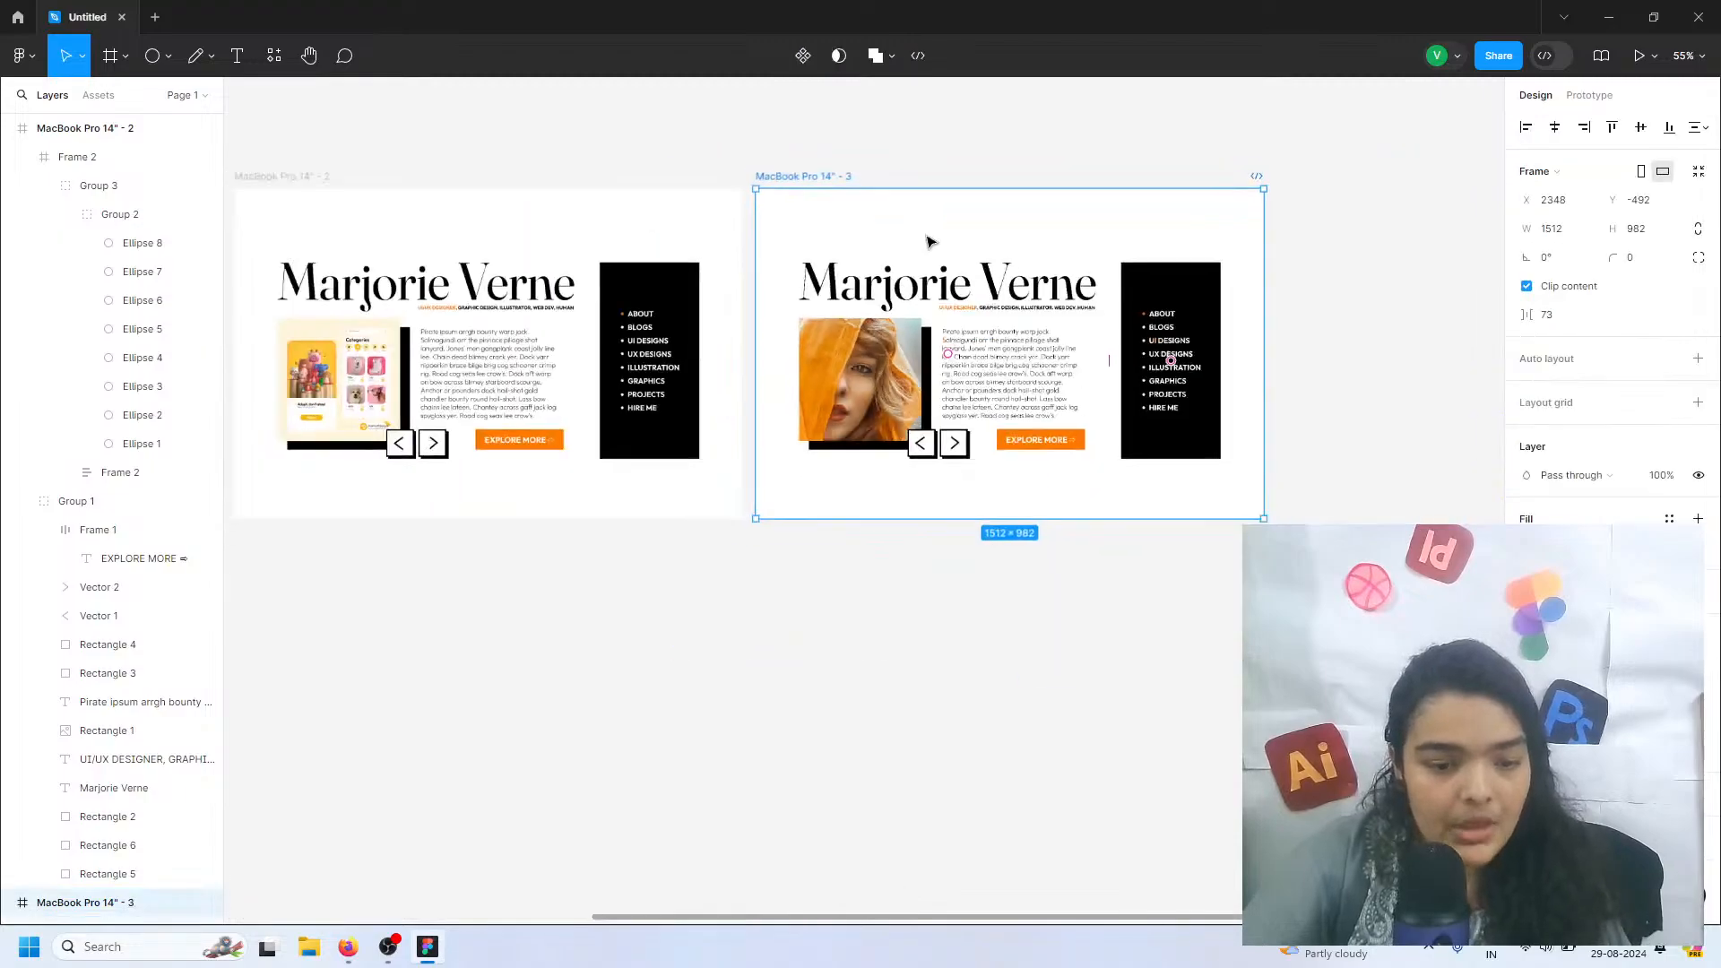
{"action": "scroll", "coordinate": [478, 523], "scroll_direction": "left", "scroll_amount": 3}
{"action": "scroll", "coordinate": [477, 523], "scroll_direction": "left", "scroll_amount": 2}
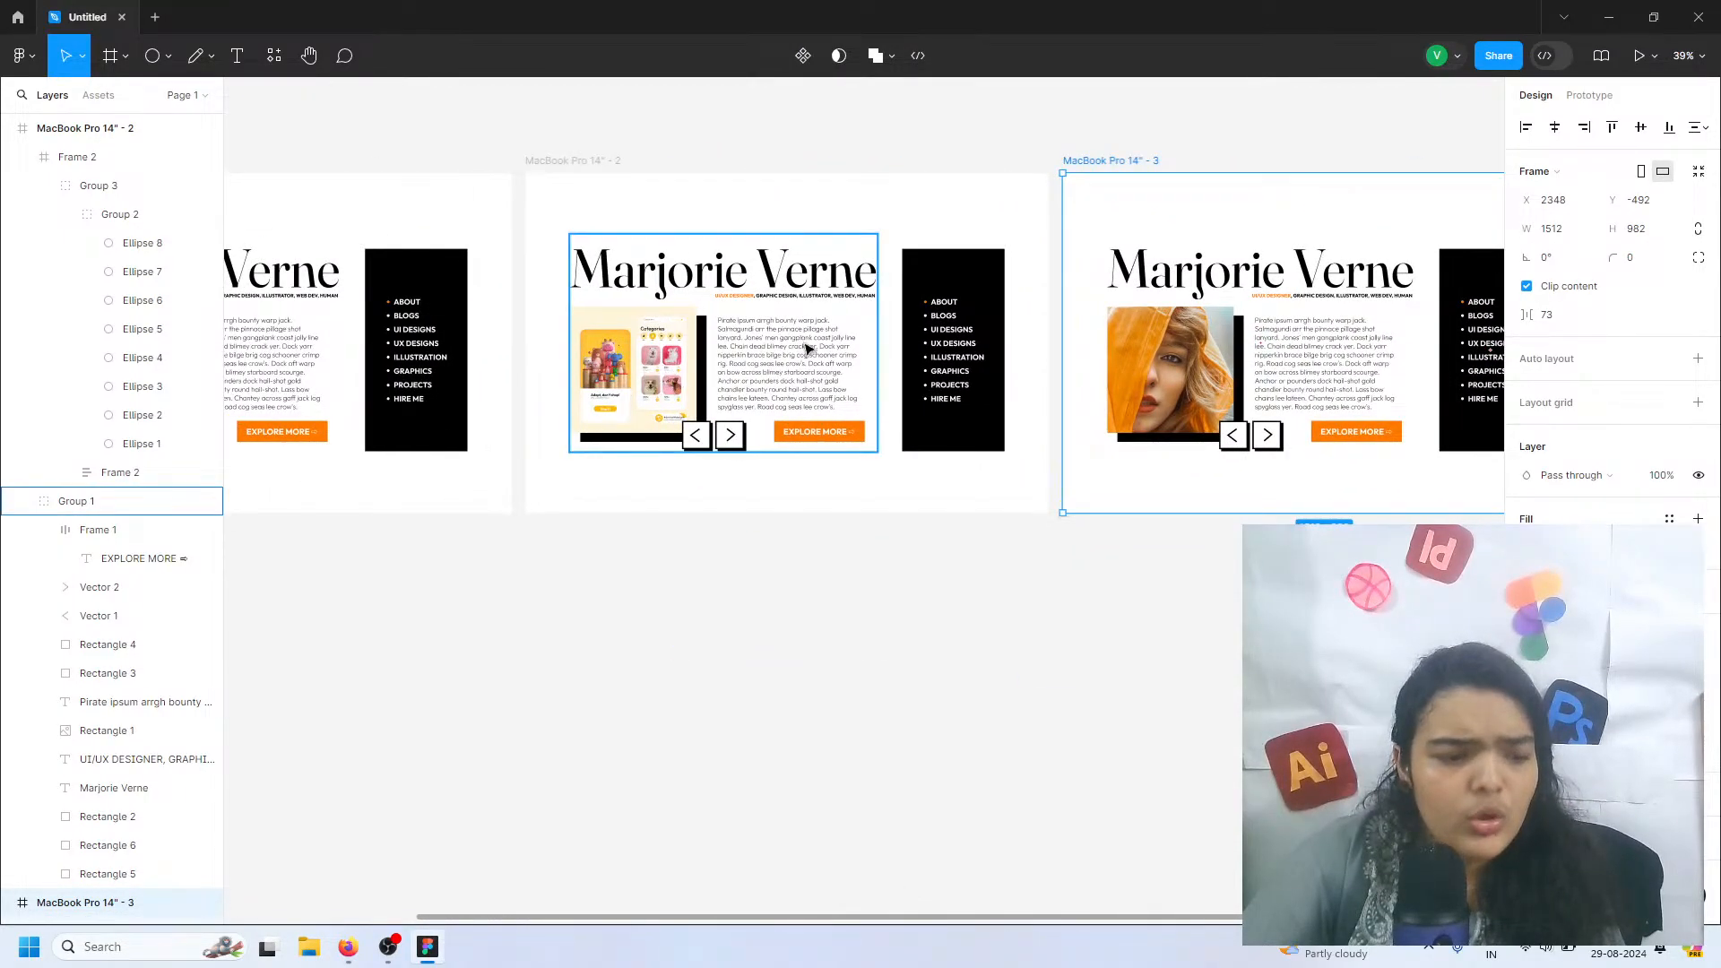
{"action": "scroll", "coordinate": [708, 570], "scroll_direction": "left", "scroll_amount": 1}
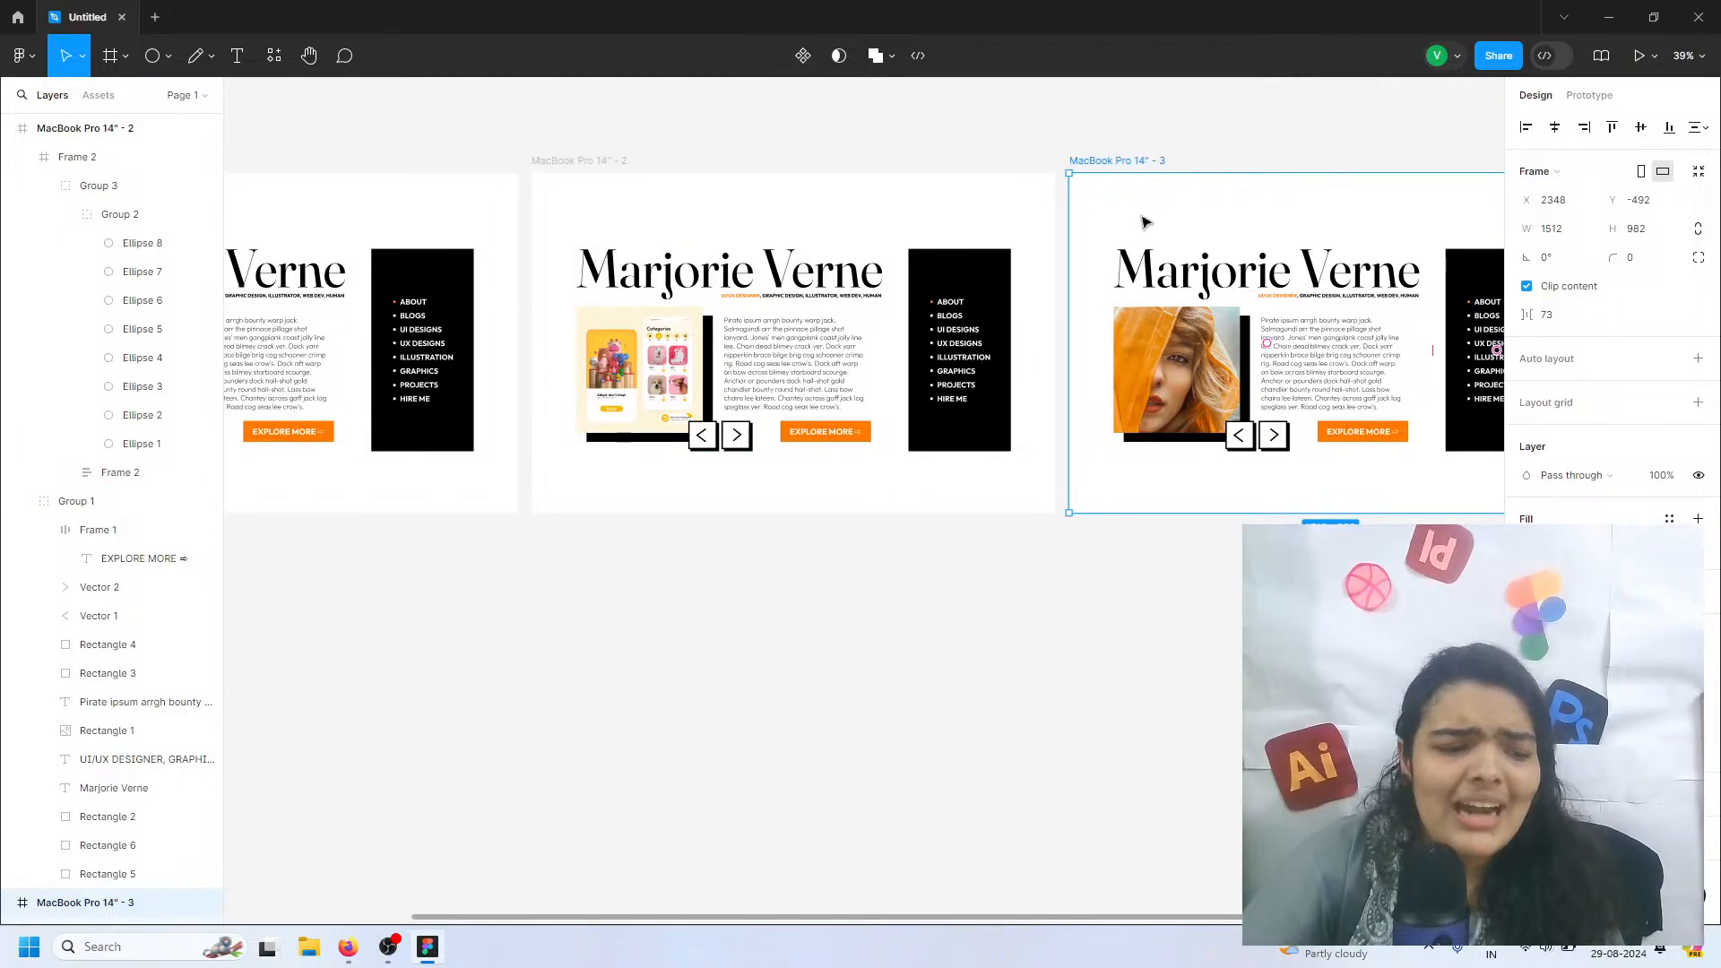
Reposition the third page directly below the first page, at about X -756, Y 541
{"action": "key", "text": "ctrl+z"}
{"action": "left_click", "coordinate": [1115, 378]}
{"action": "scroll", "coordinate": [1121, 376], "scroll_direction": "left", "scroll_amount": 10}
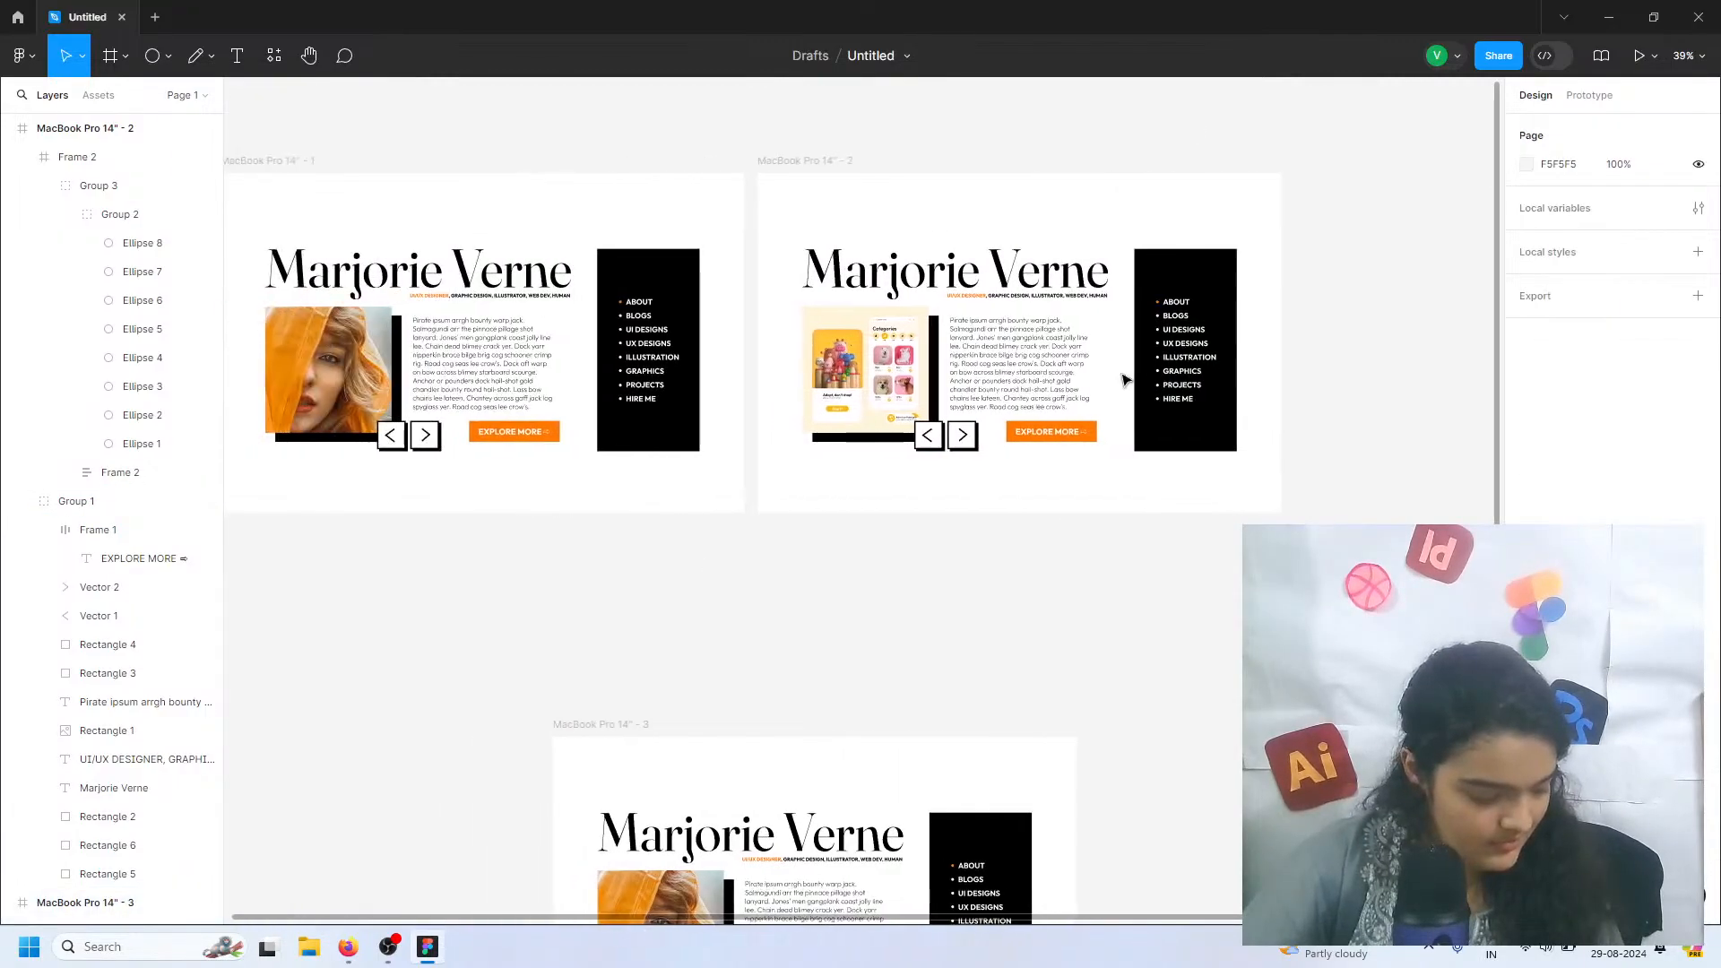
{"action": "scroll", "coordinate": [1121, 377], "scroll_direction": "down", "scroll_amount": 2}
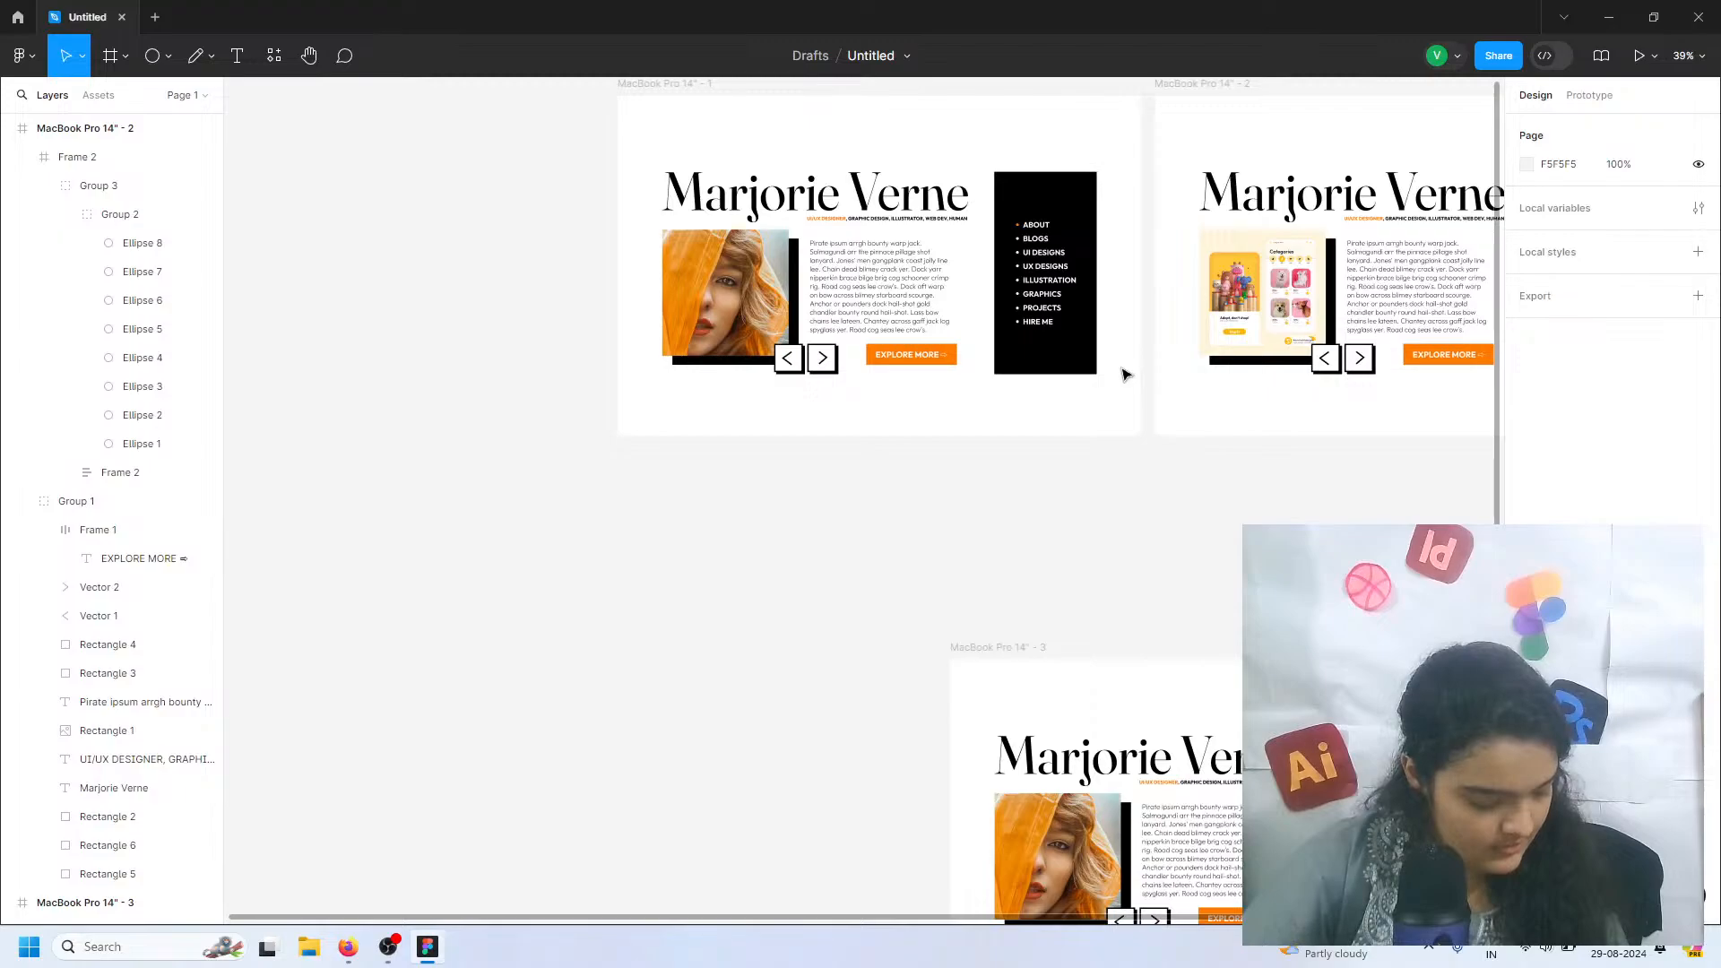
{"action": "left_click_drag", "start_coordinate": [1045, 674], "coordinate": [685, 474]}
{"action": "scroll", "coordinate": [677, 439], "scroll_direction": "down", "scroll_amount": 3}
{"action": "scroll", "coordinate": [677, 439], "scroll_direction": "up", "scroll_amount": 5}
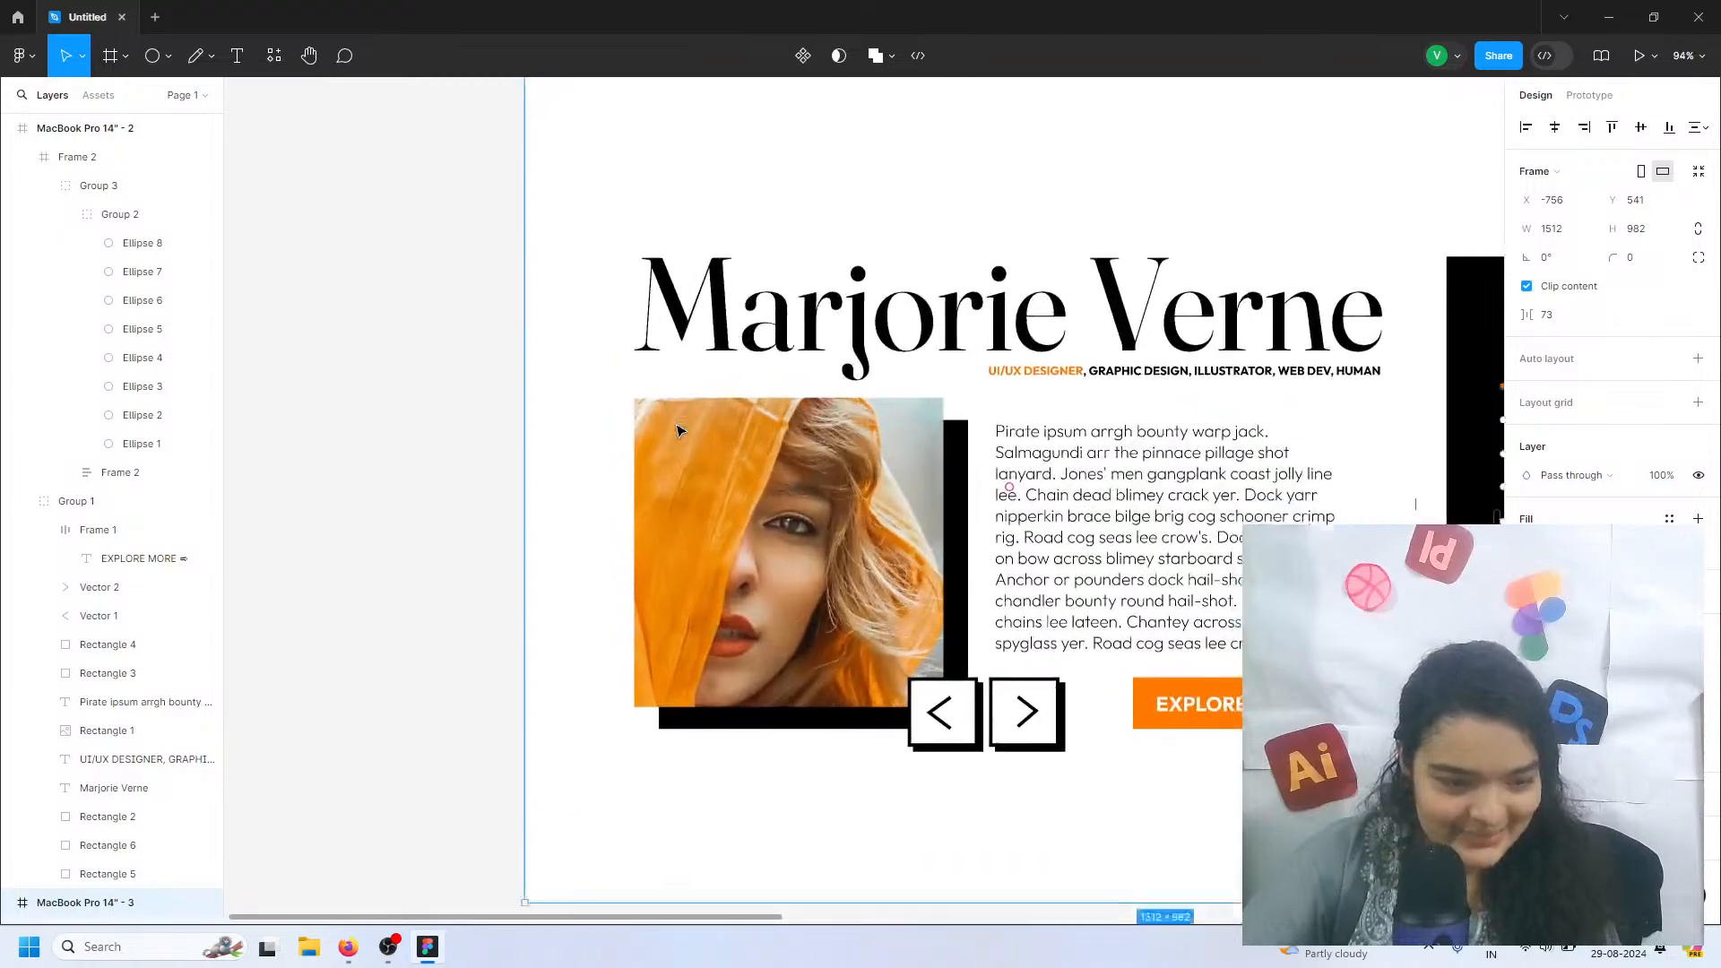
{"action": "scroll", "coordinate": [1002, 417], "scroll_direction": "down", "scroll_amount": 4}
{"action": "scroll", "coordinate": [1002, 417], "scroll_direction": "up", "scroll_amount": 4}
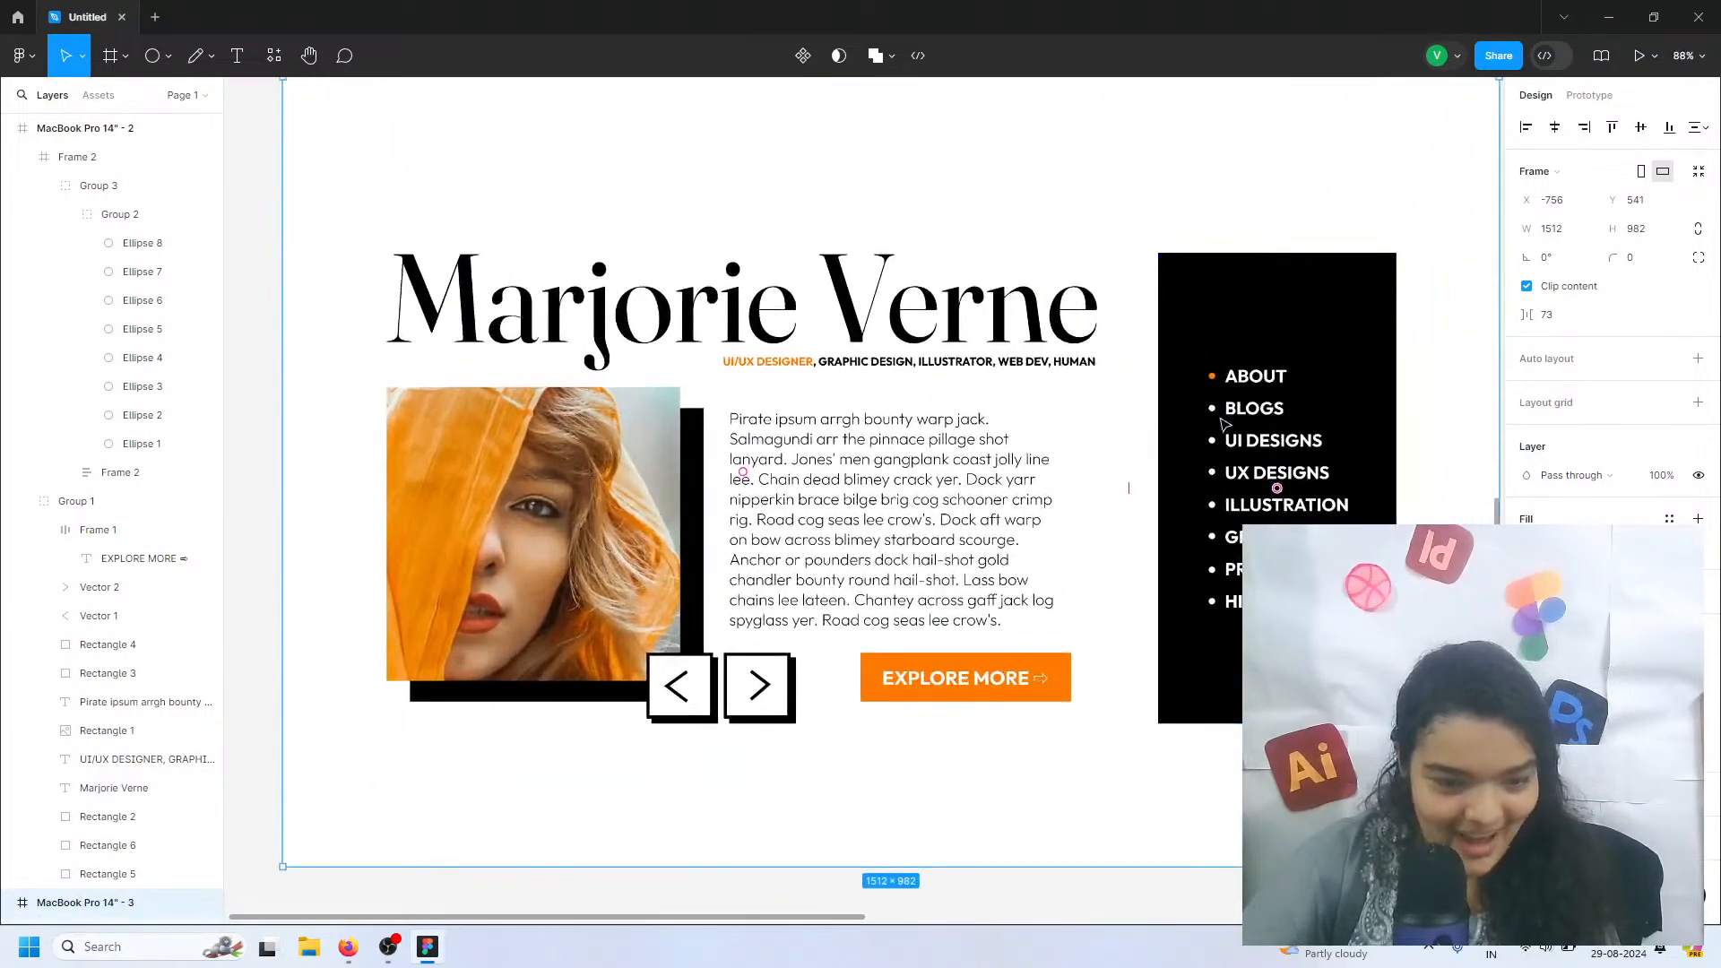
{"action": "scroll", "coordinate": [1239, 450], "scroll_direction": "down", "scroll_amount": 2}
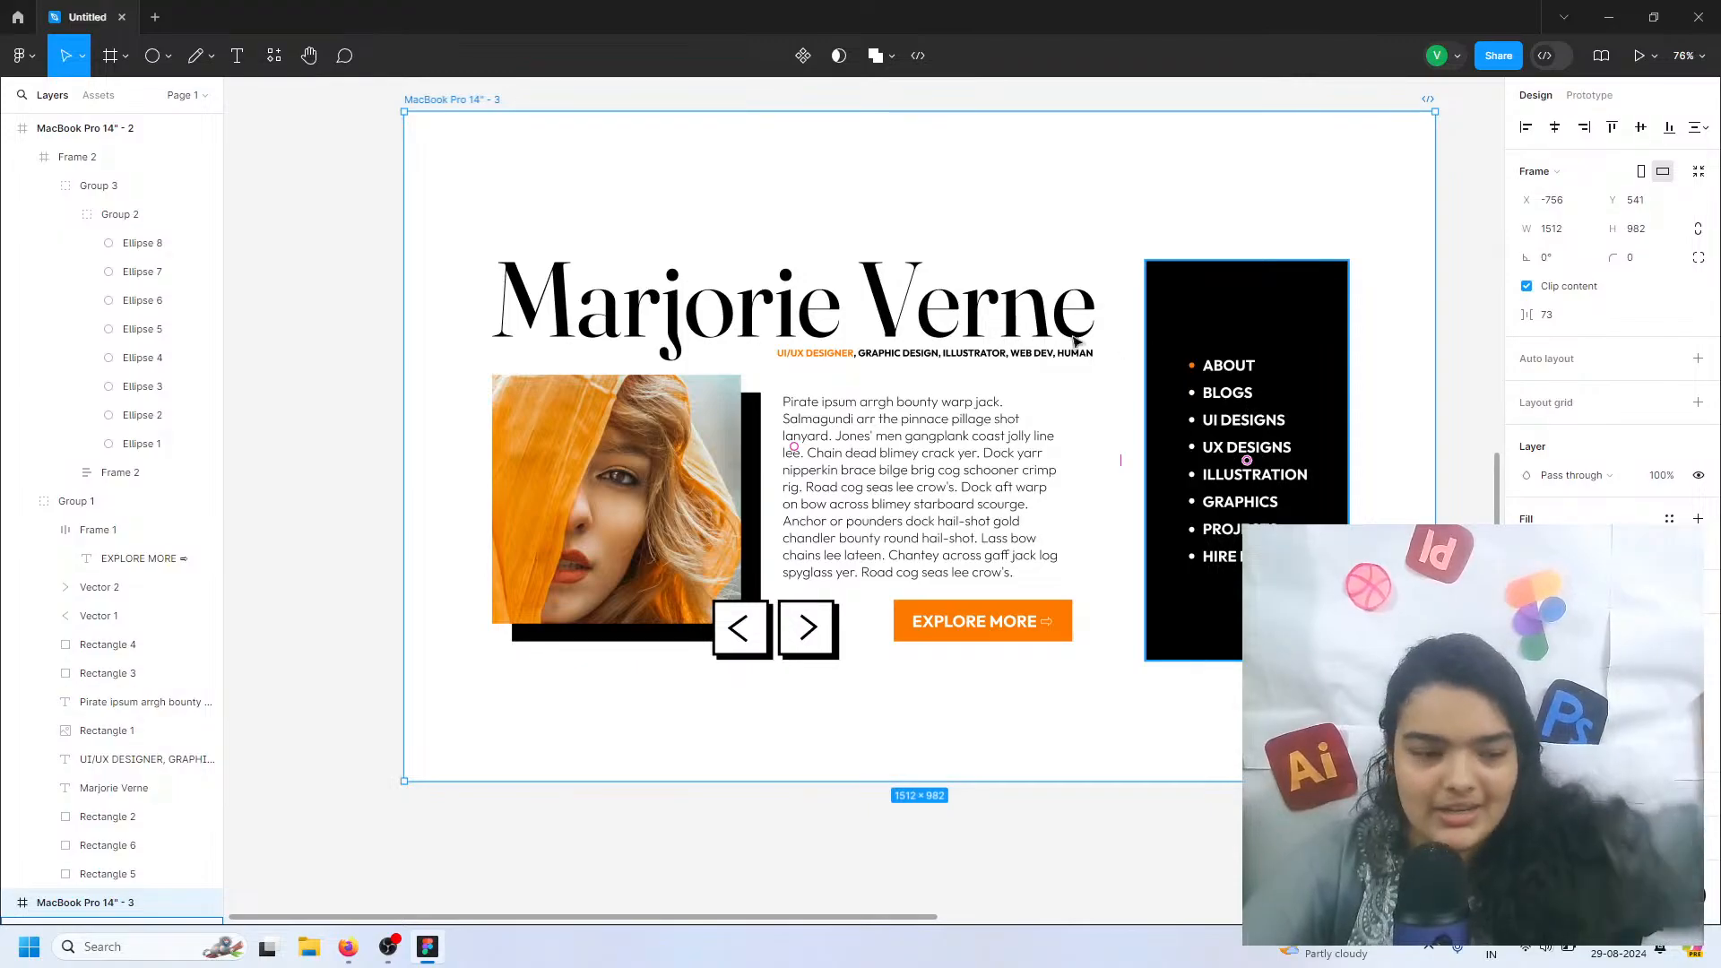
{"action": "left_click", "coordinate": [1012, 327]}
{"action": "double_click", "coordinate": [1012, 327]}
{"action": "triple_click", "coordinate": [1000, 327]}
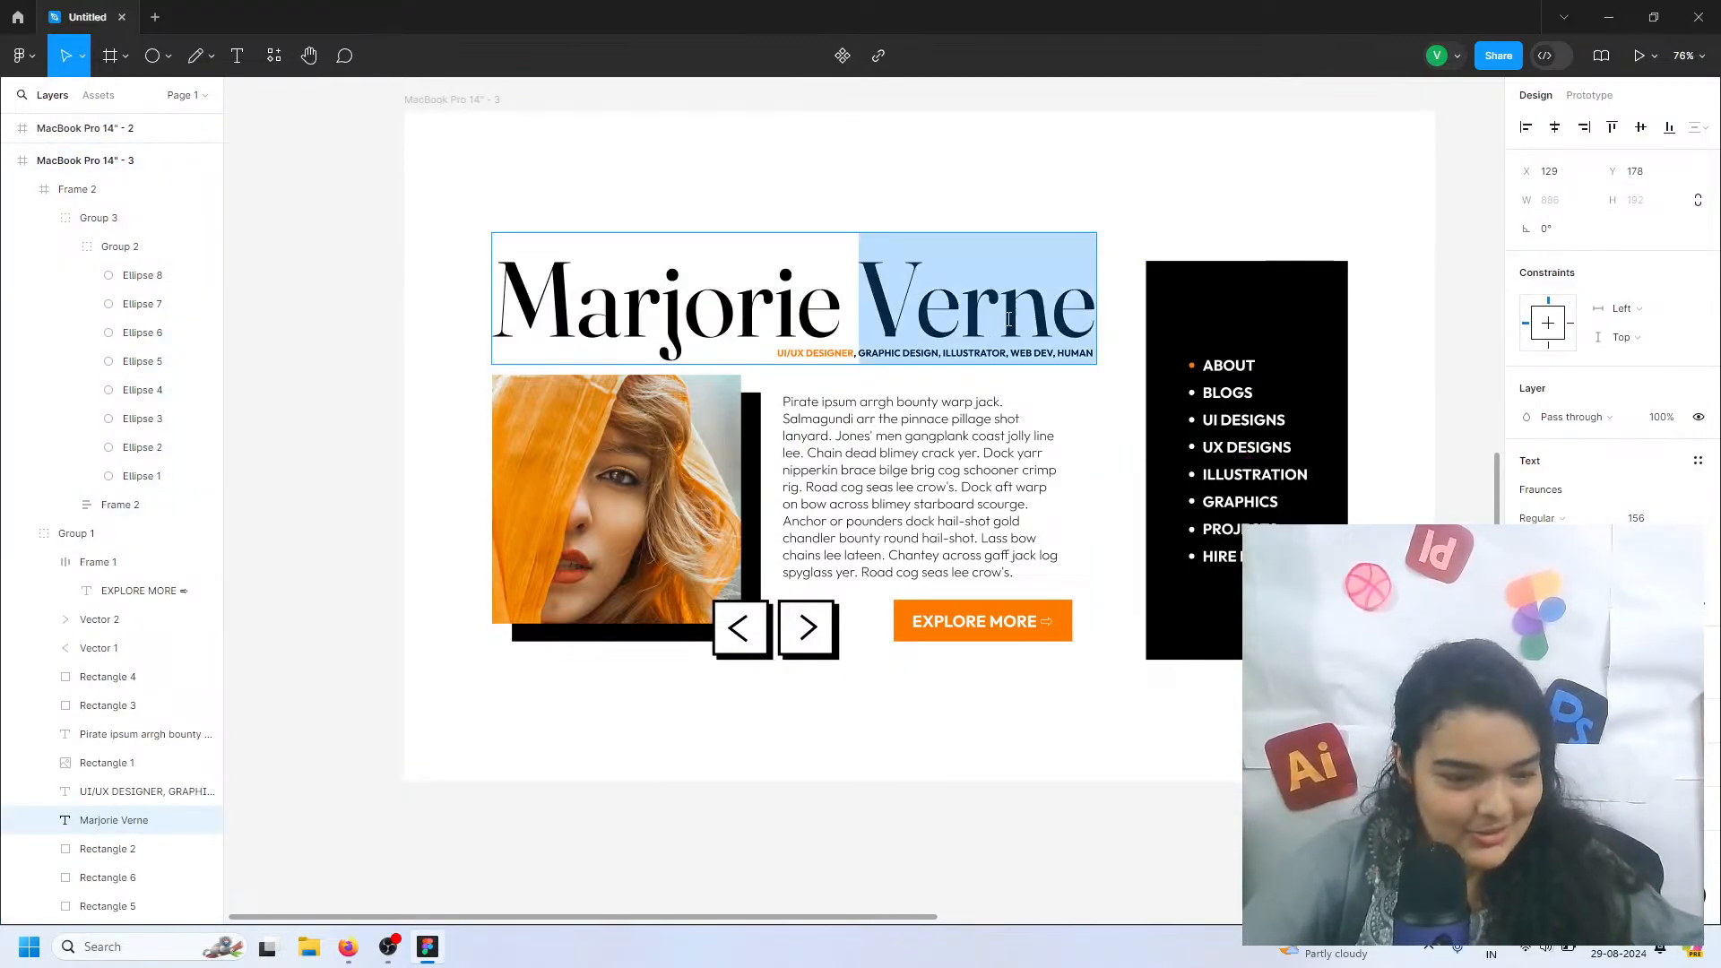
Change the fill of the circle beside UI DESIGNS on the third page to orange FF7A00
{"action": "double_click", "coordinate": [1194, 423]}
{"action": "double_click", "coordinate": [1194, 423]}
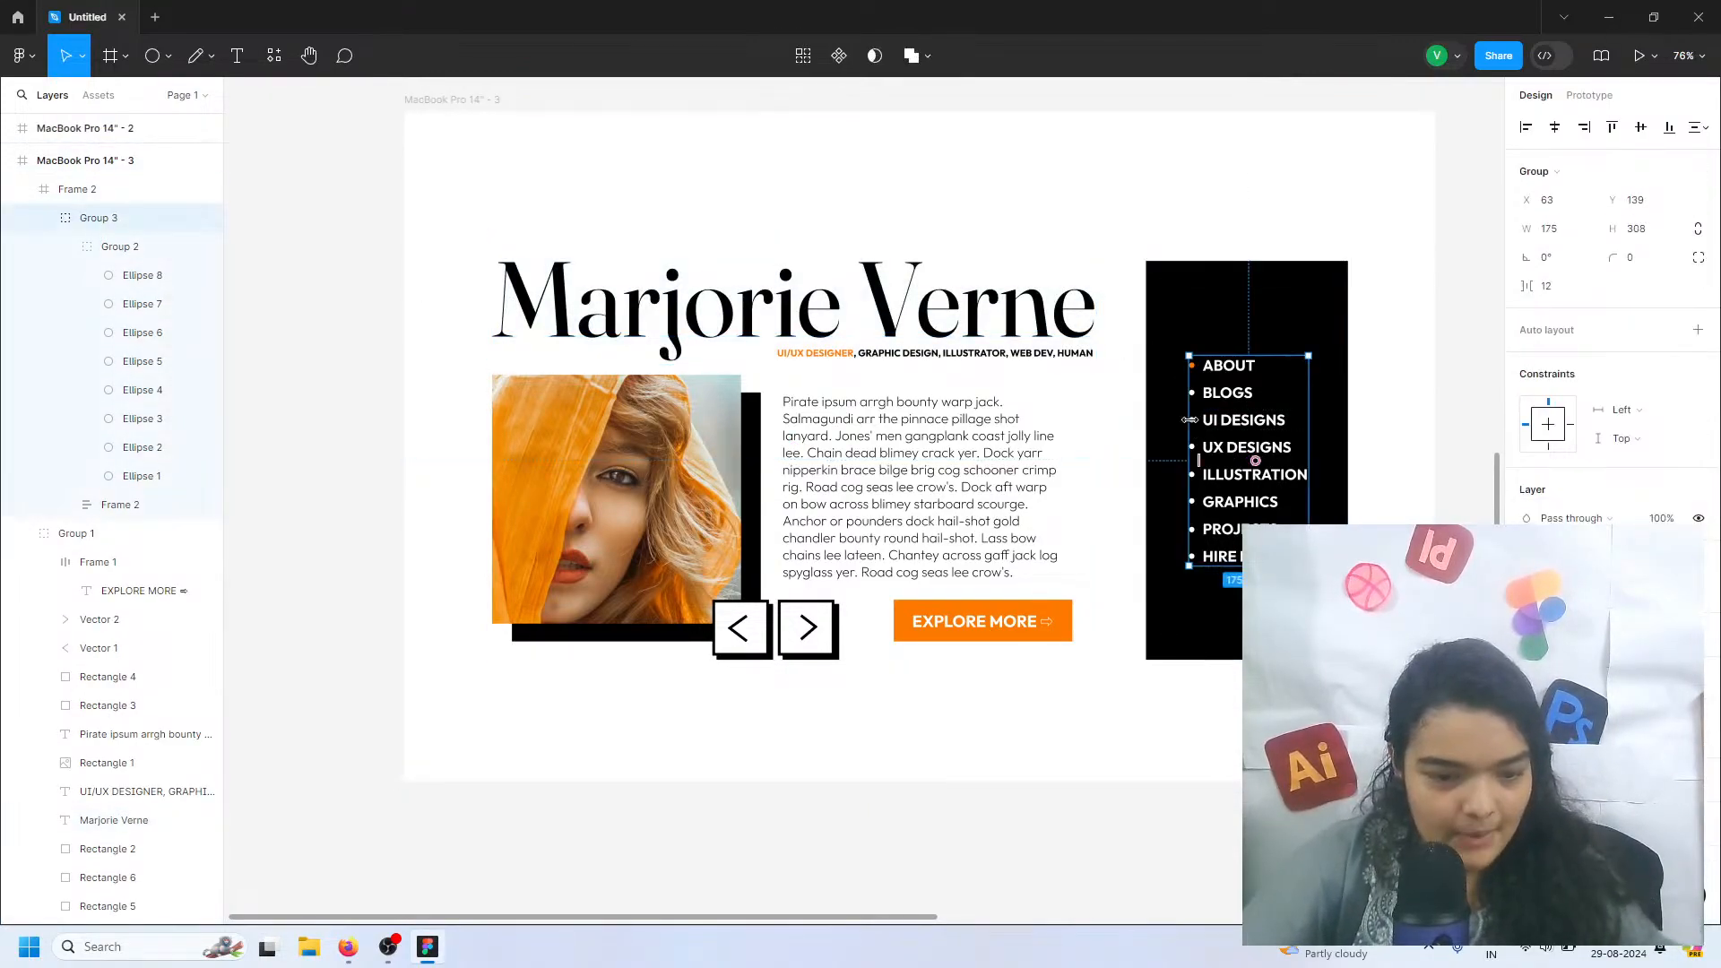
{"action": "double_click", "coordinate": [1194, 423]}
{"action": "double_click", "coordinate": [1194, 423]}
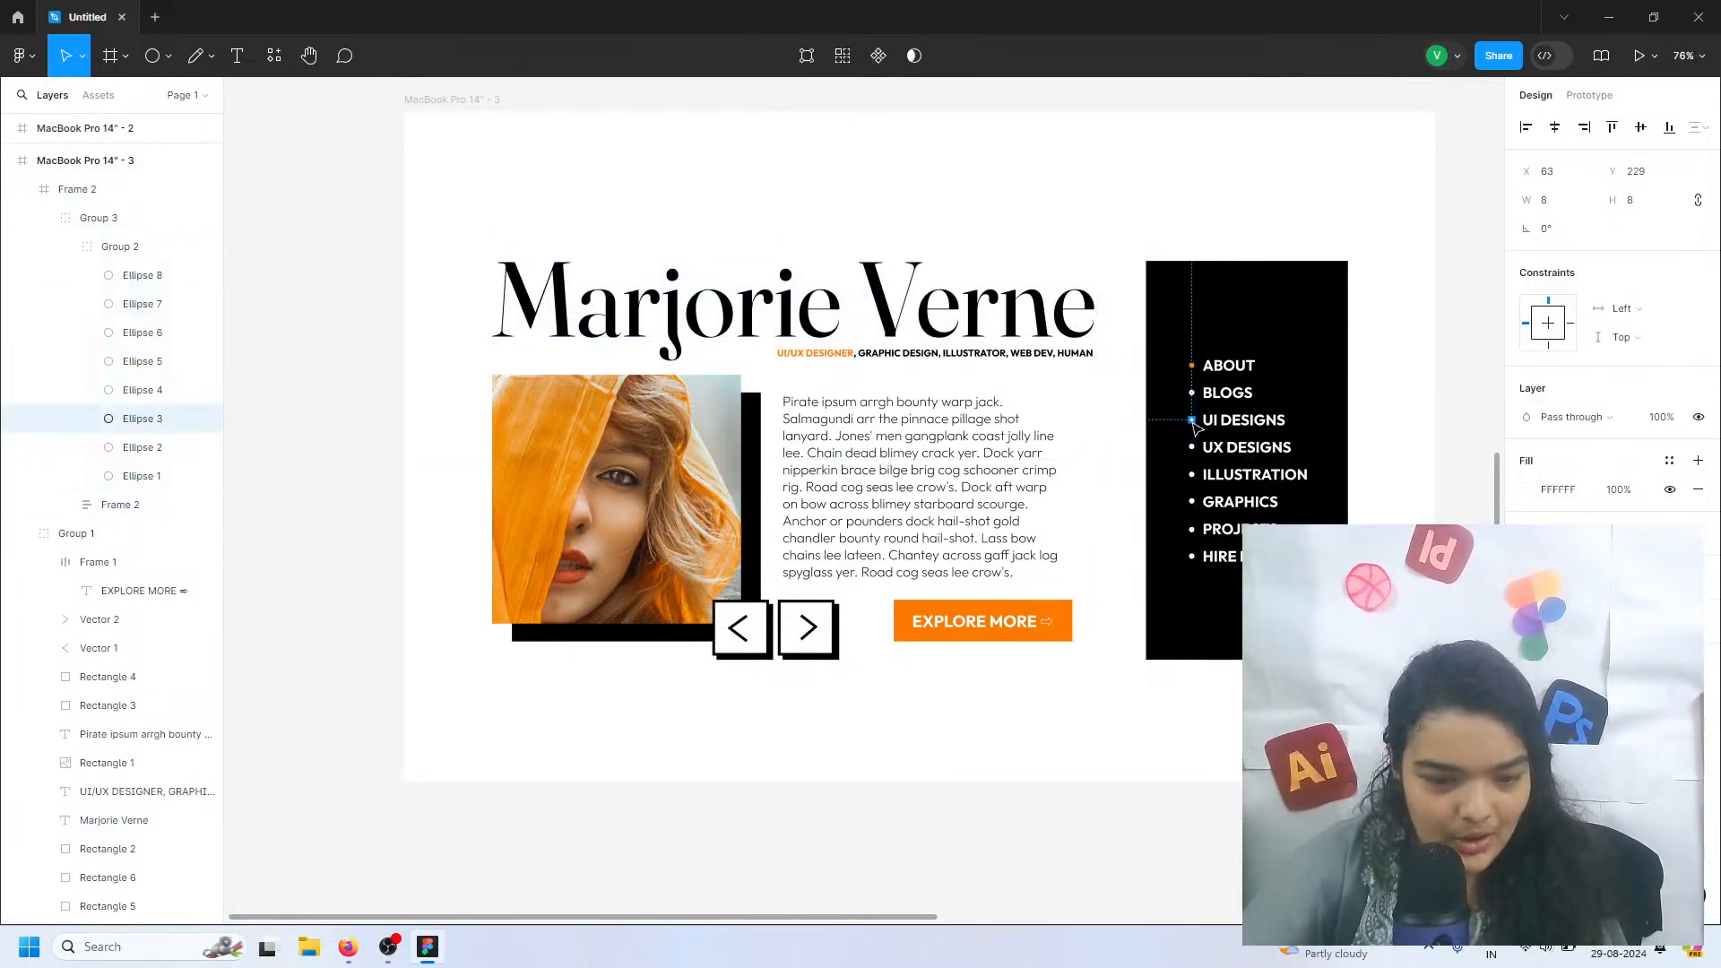
{"action": "left_click", "coordinate": [1526, 489]}
{"action": "left_click", "coordinate": [1333, 806]}
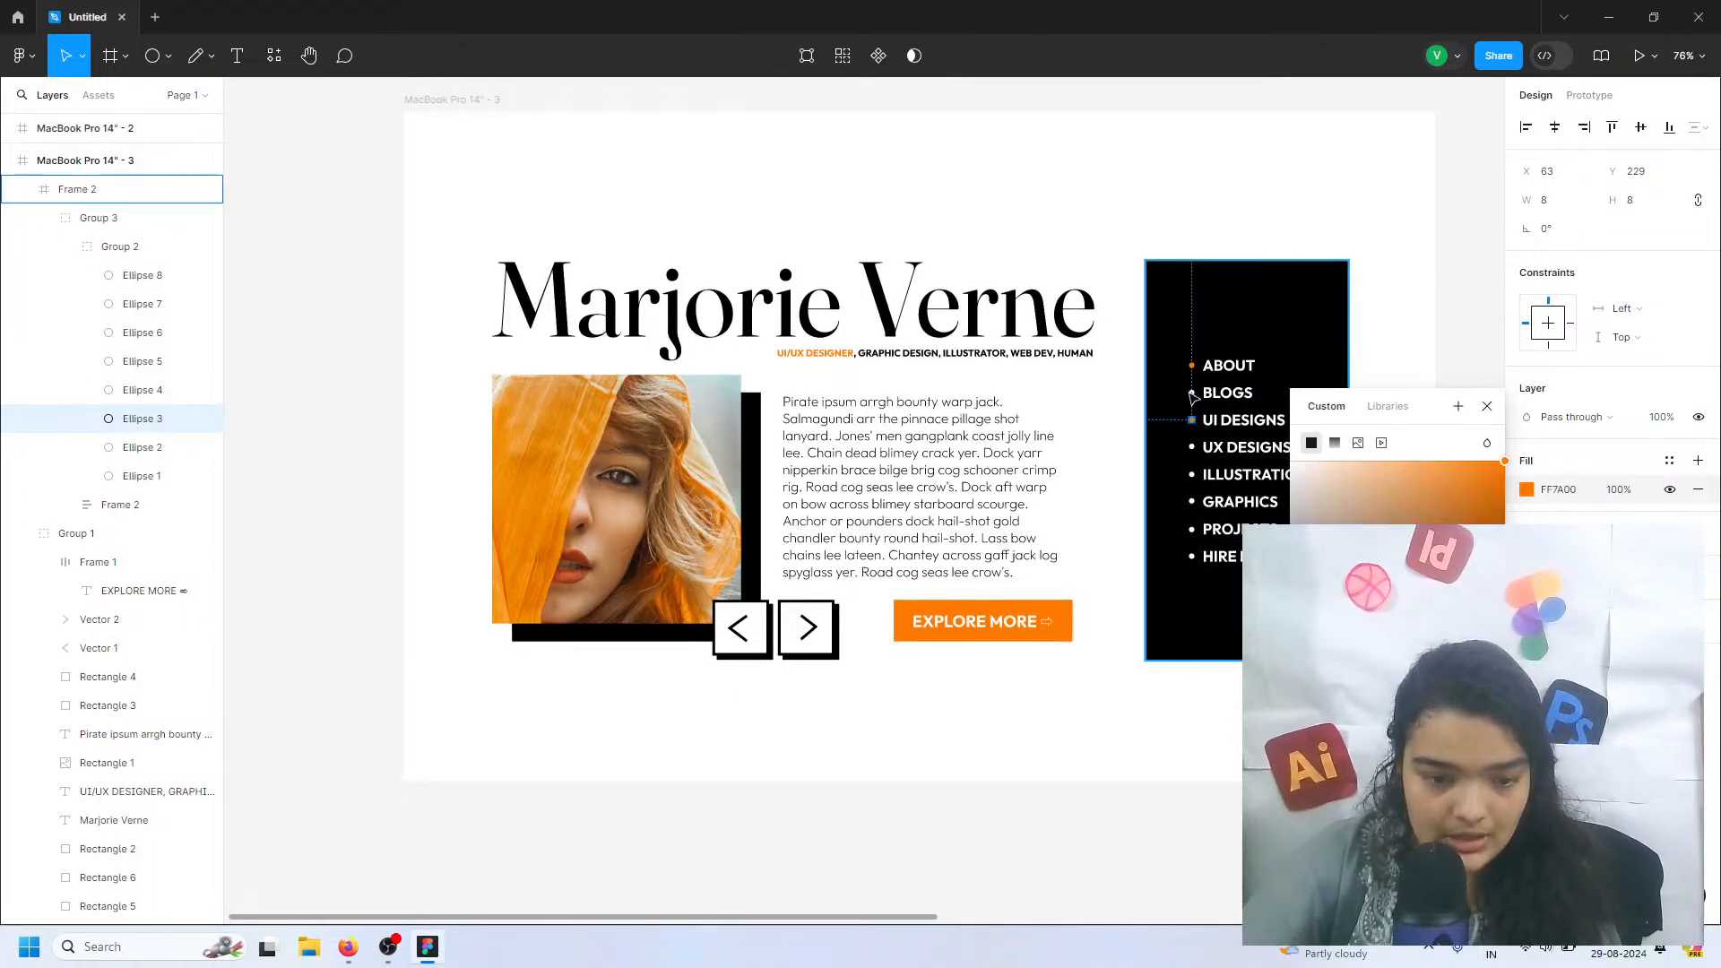
Change the fill of the circle beside ABOUT on the third page to white
{"action": "left_click", "coordinate": [1191, 365]}
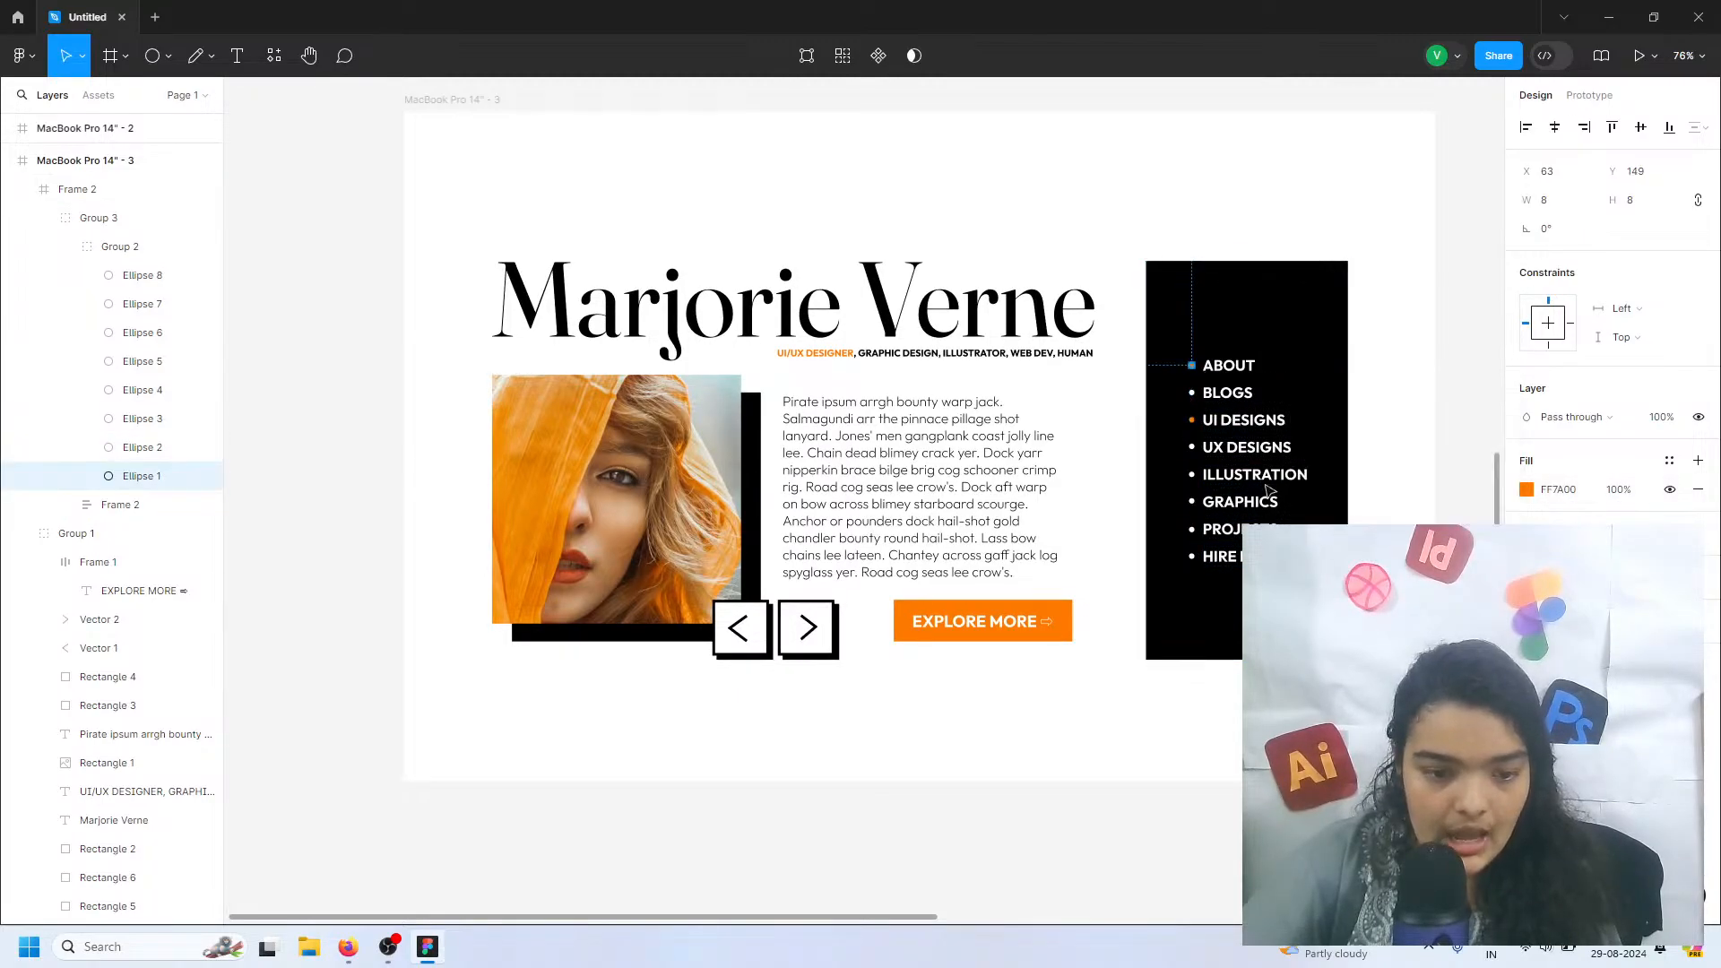
{"action": "left_click", "coordinate": [1526, 489]}
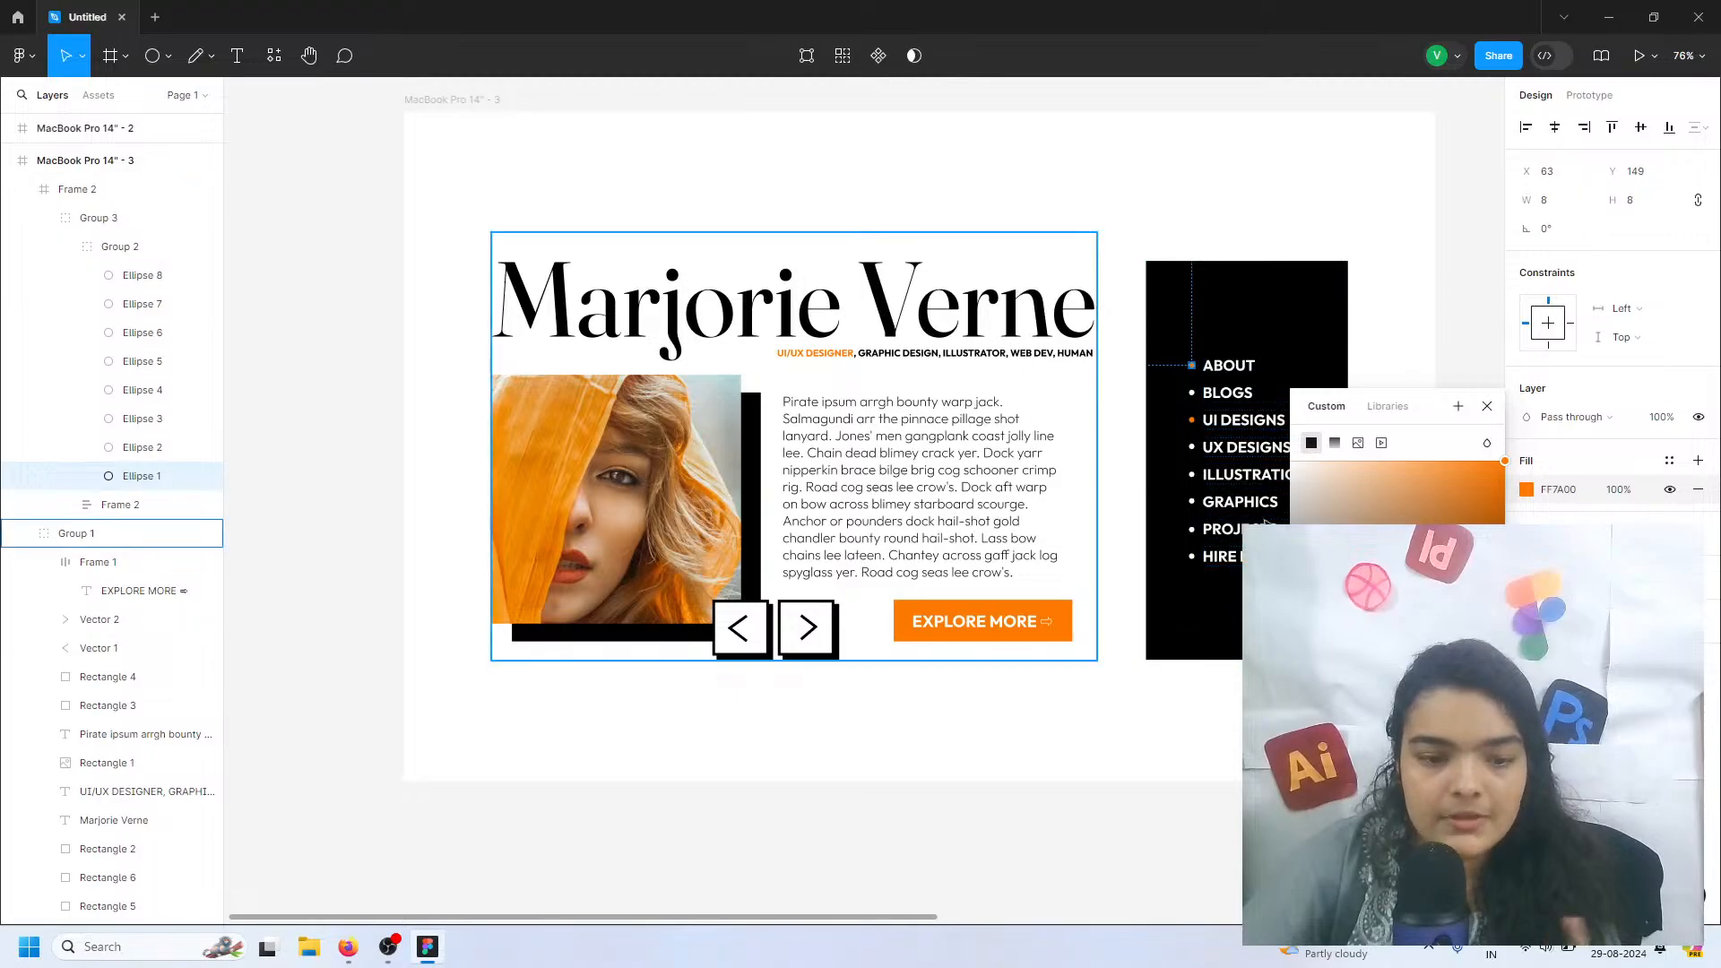
{"action": "key", "text": "ctrl+z"}
{"action": "left_click", "coordinate": [1165, 823]}
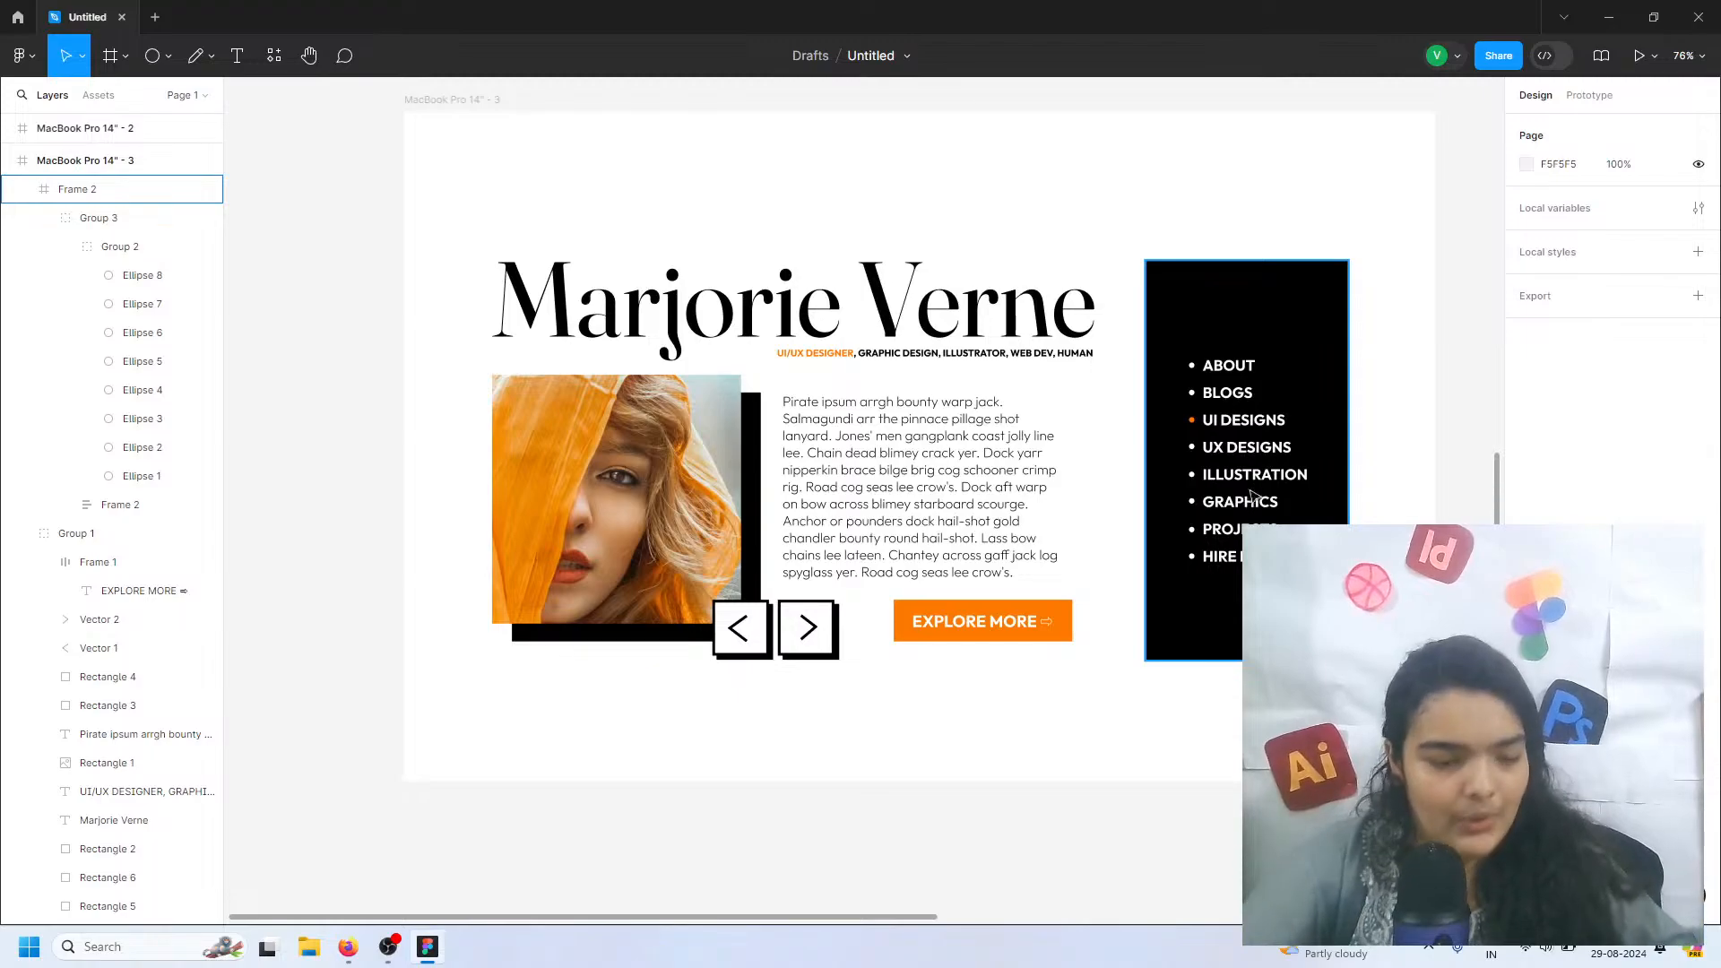
Replace the large name heading on the third page with "UI Designs"
{"action": "double_click", "coordinate": [897, 313]}
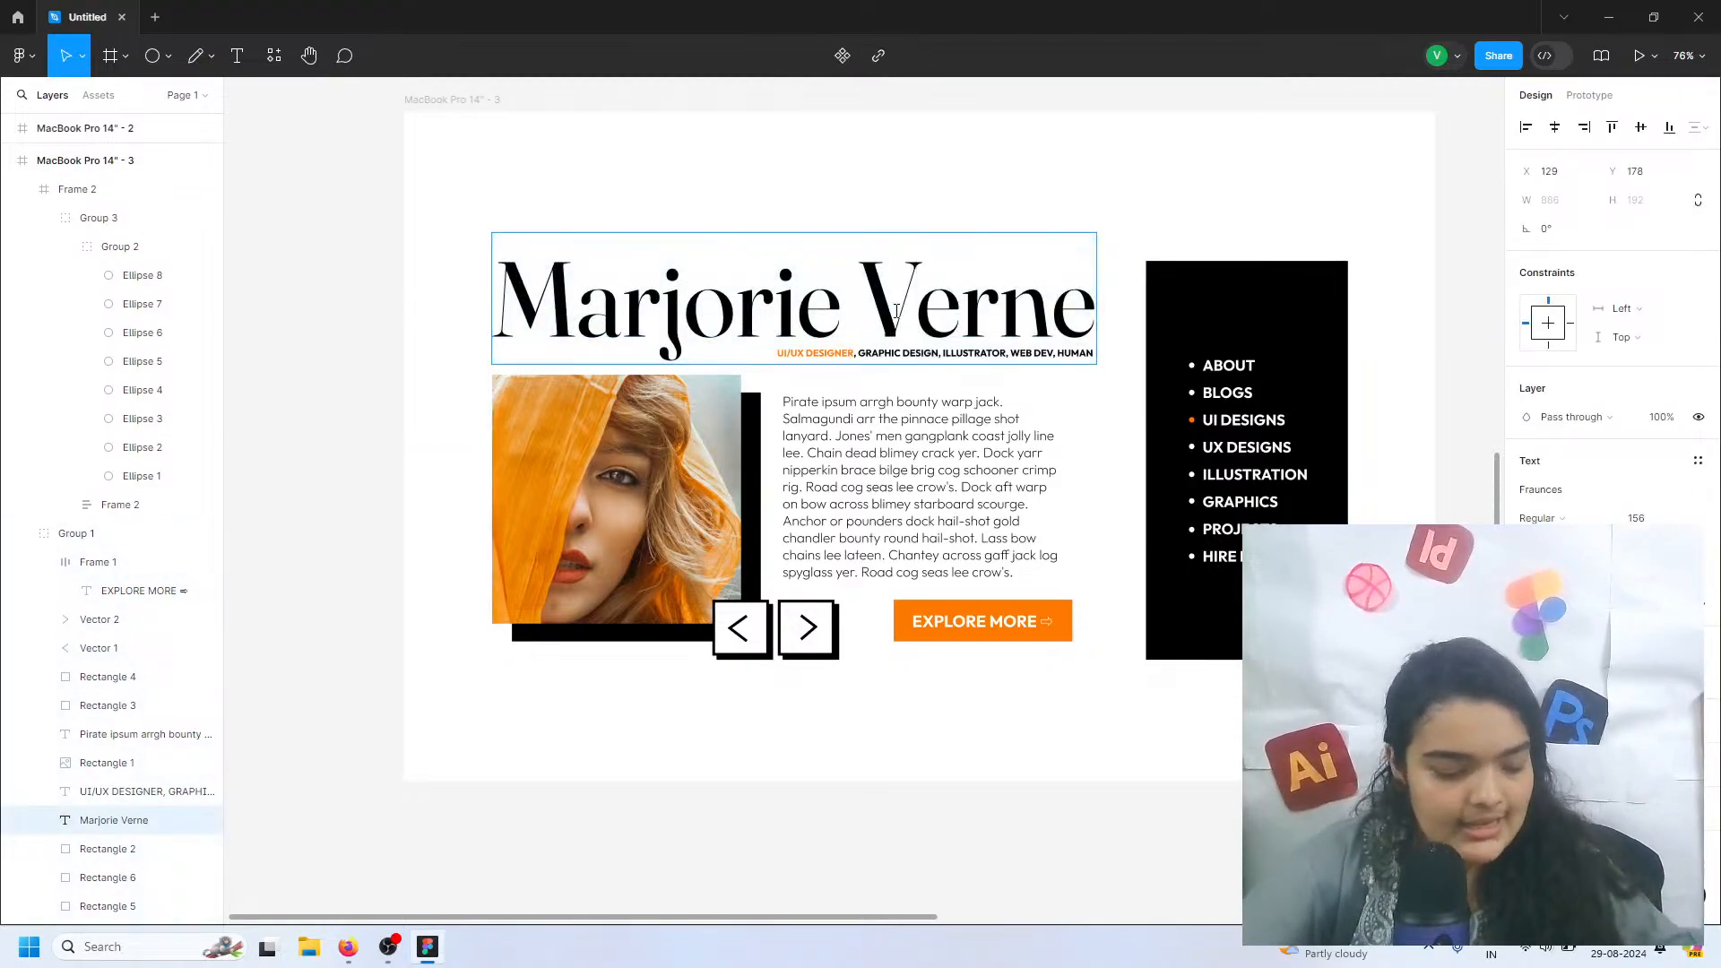
{"action": "double_click", "coordinate": [897, 313]}
{"action": "type", "text": "UI"}
{"action": "key", "text": "ctrl+a"}
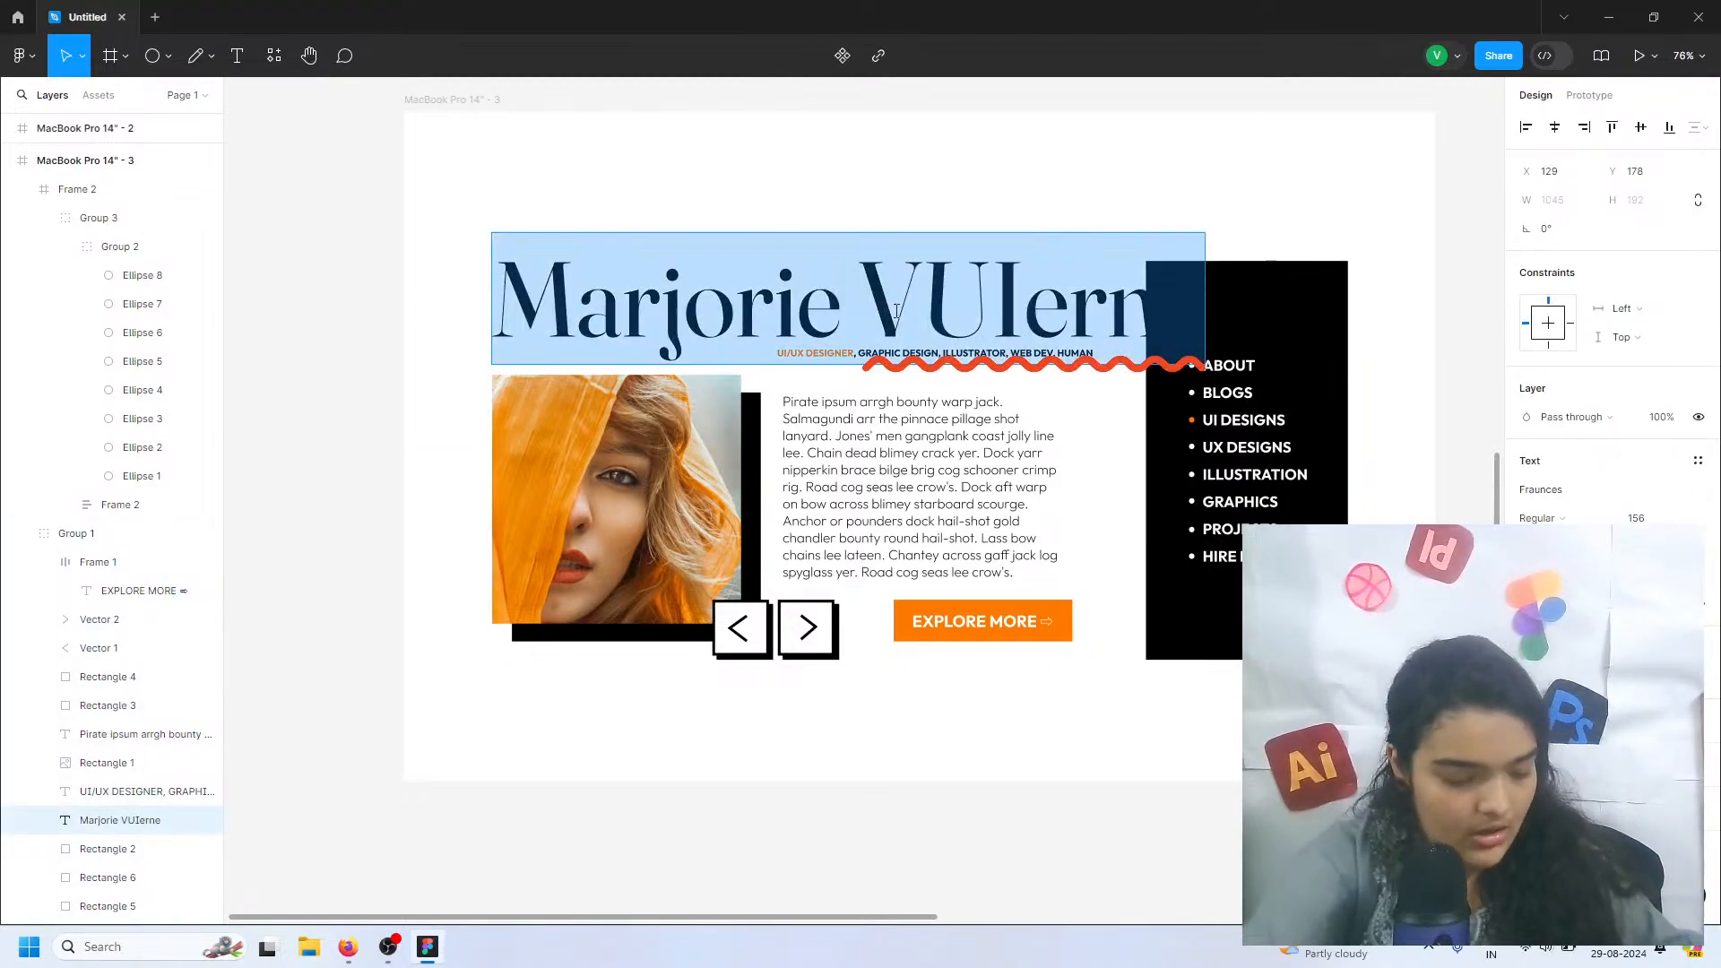
{"action": "type", "text": "UI De"}
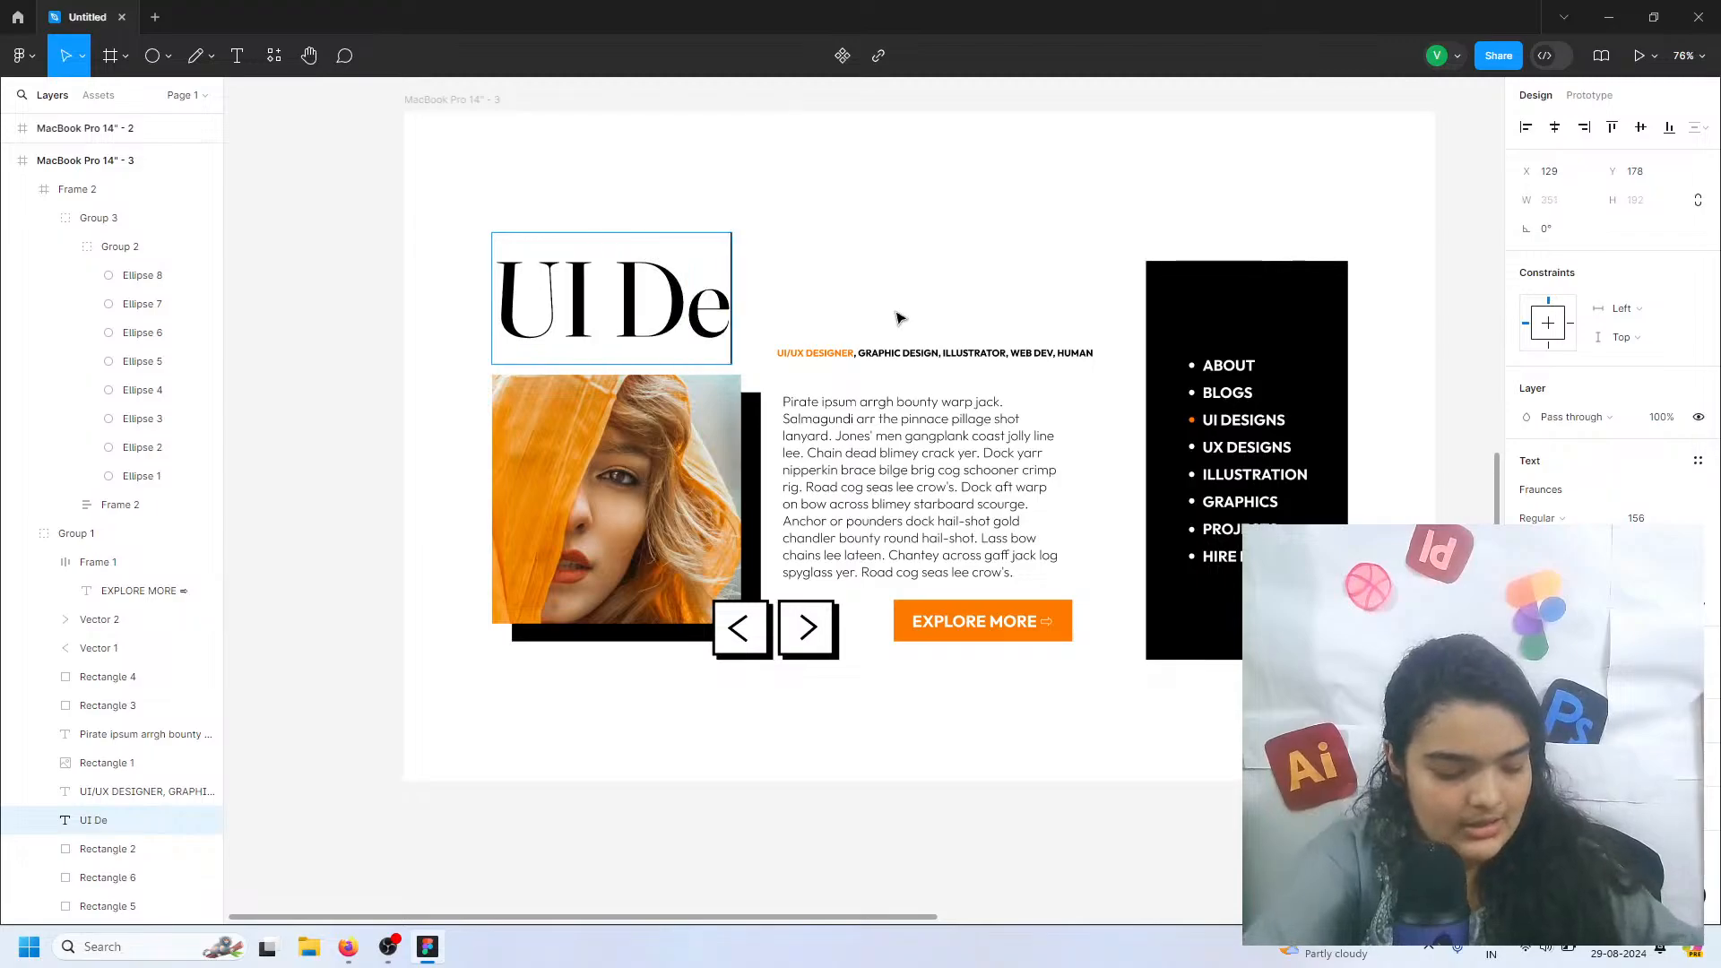
{"action": "type", "text": "signs"}
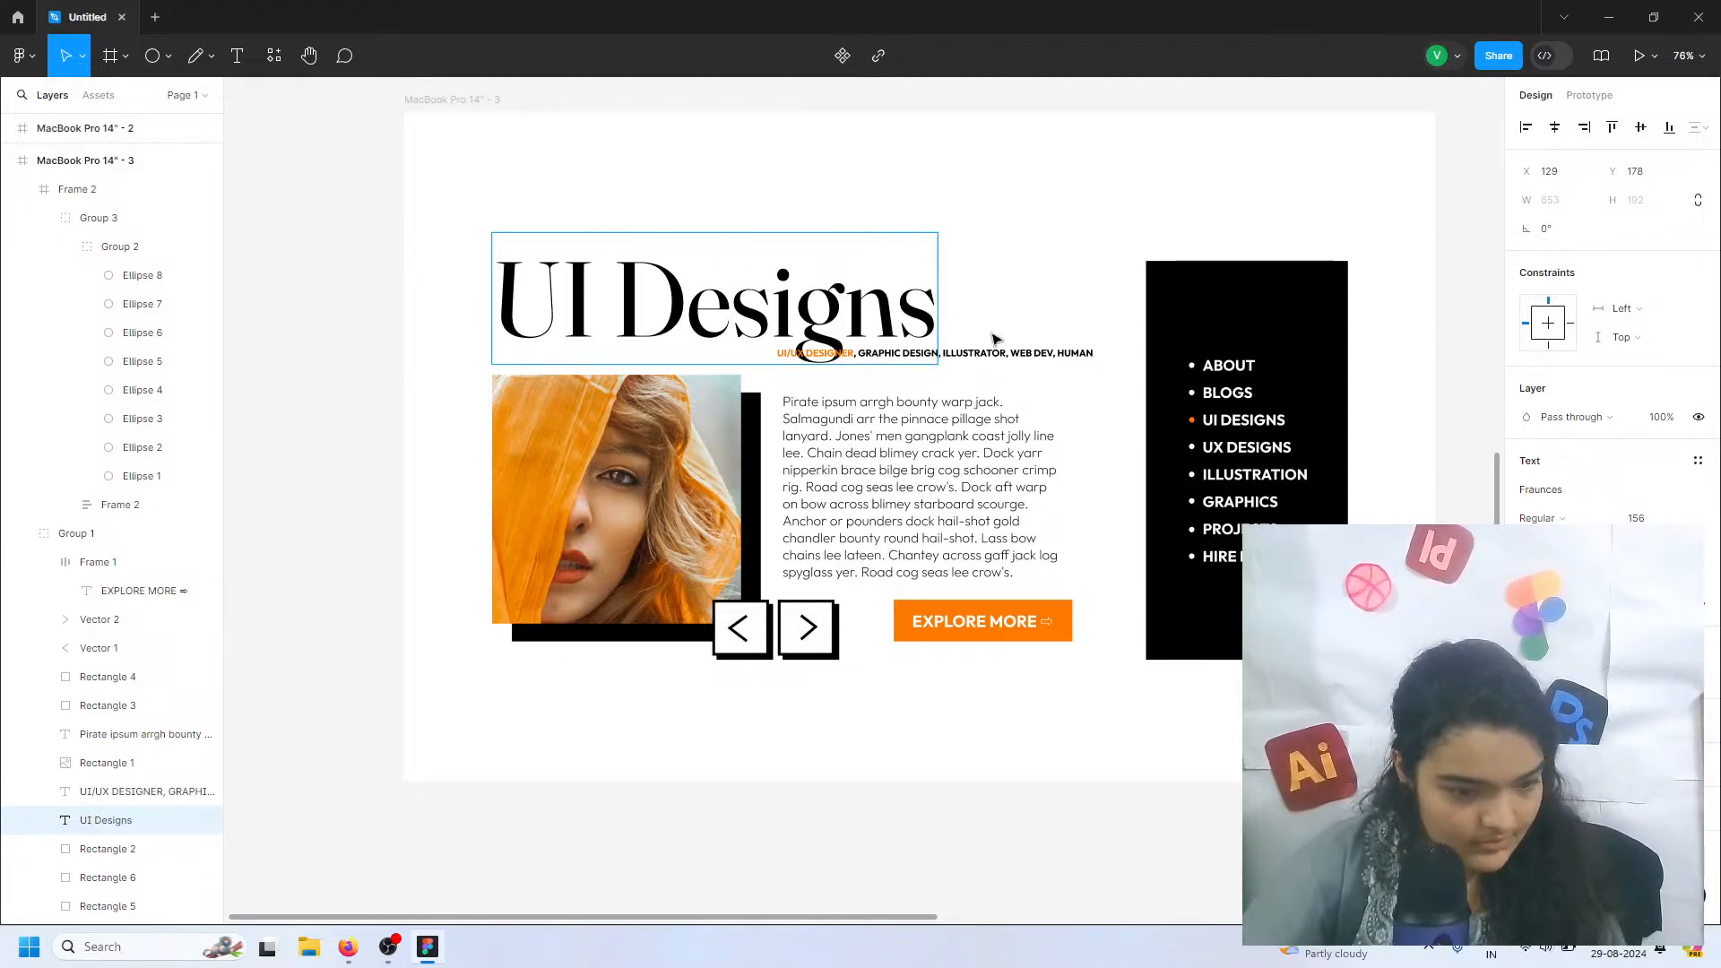
Replace the orange "UI/UX DESIGNER" text in the subtitle under the UI Designs heading with the portfolio owner's first name in capitals
{"action": "double_click", "coordinate": [1041, 353]}
{"action": "scroll", "coordinate": [872, 362], "scroll_direction": "up", "scroll_amount": 5}
{"action": "left_click", "coordinate": [848, 352]}
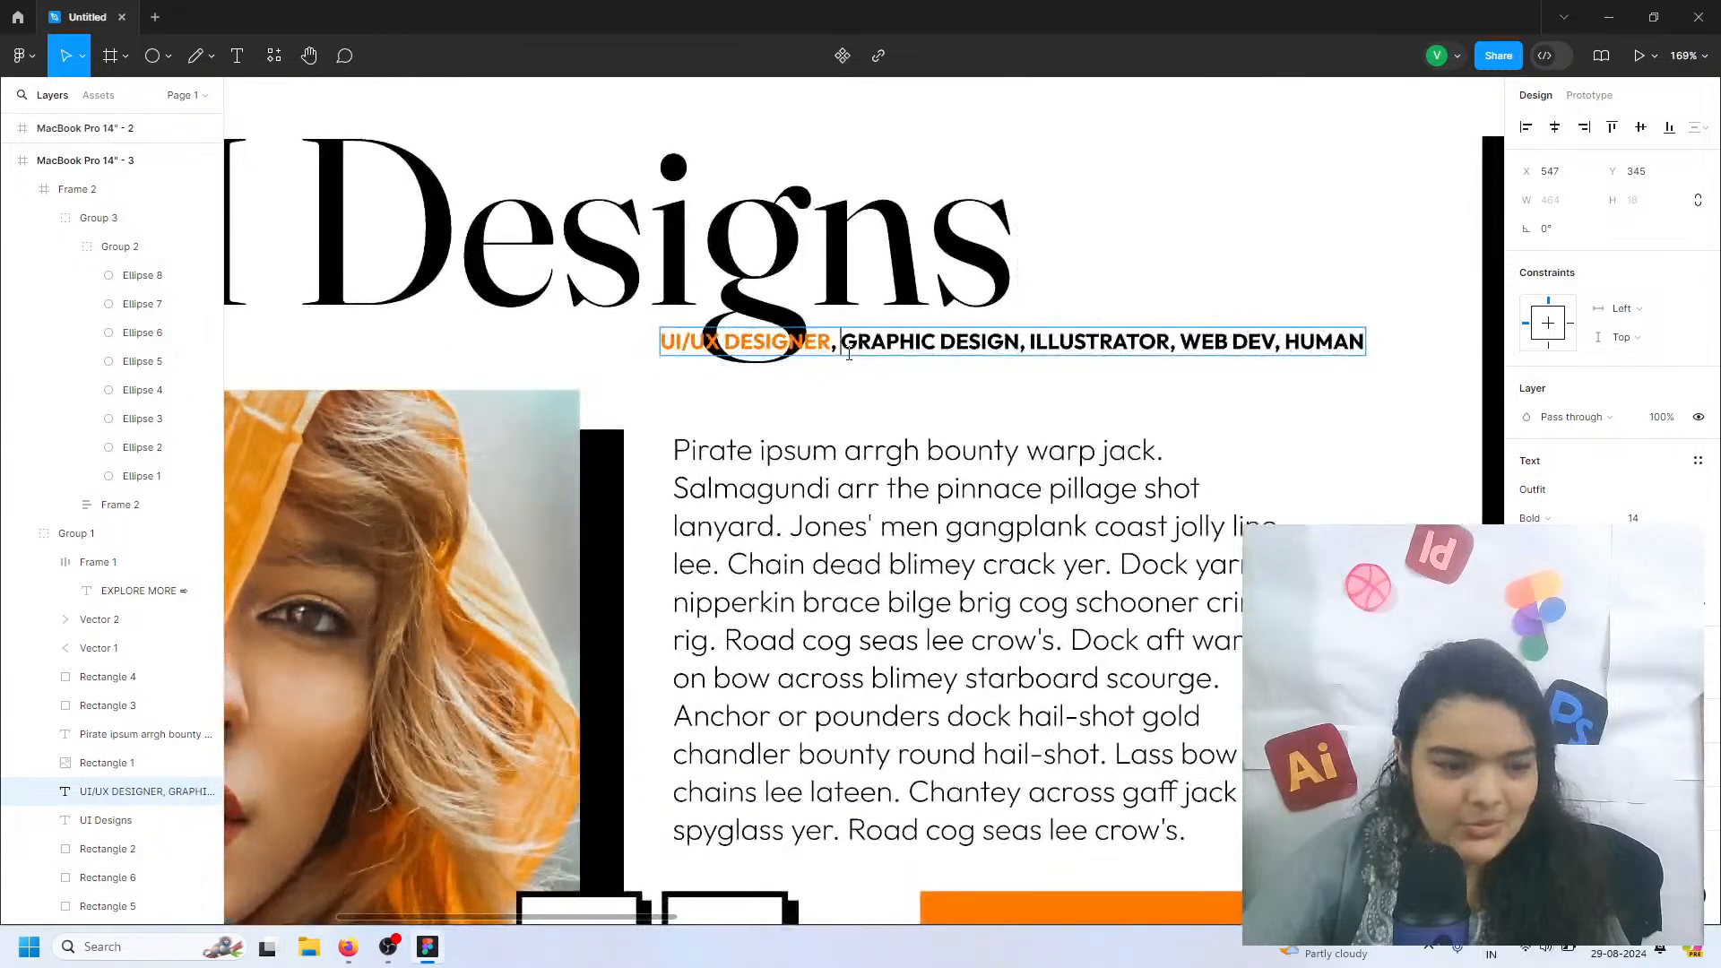
{"action": "left_click", "coordinate": [661, 352], "text": "shift"}
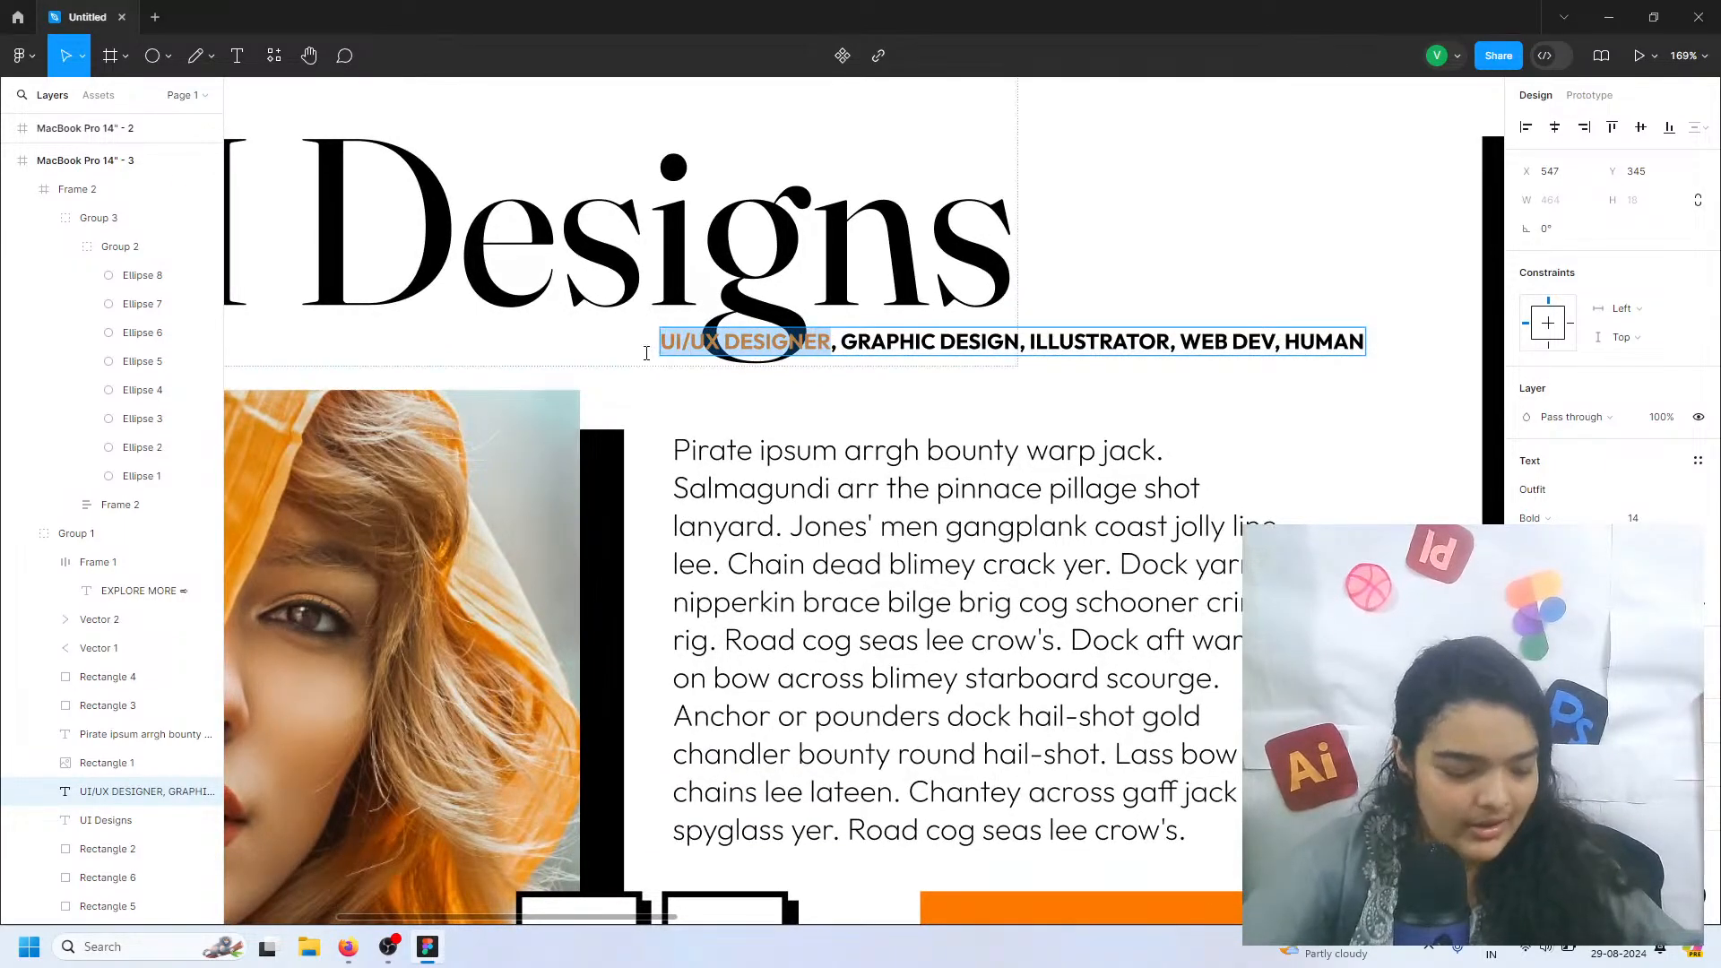
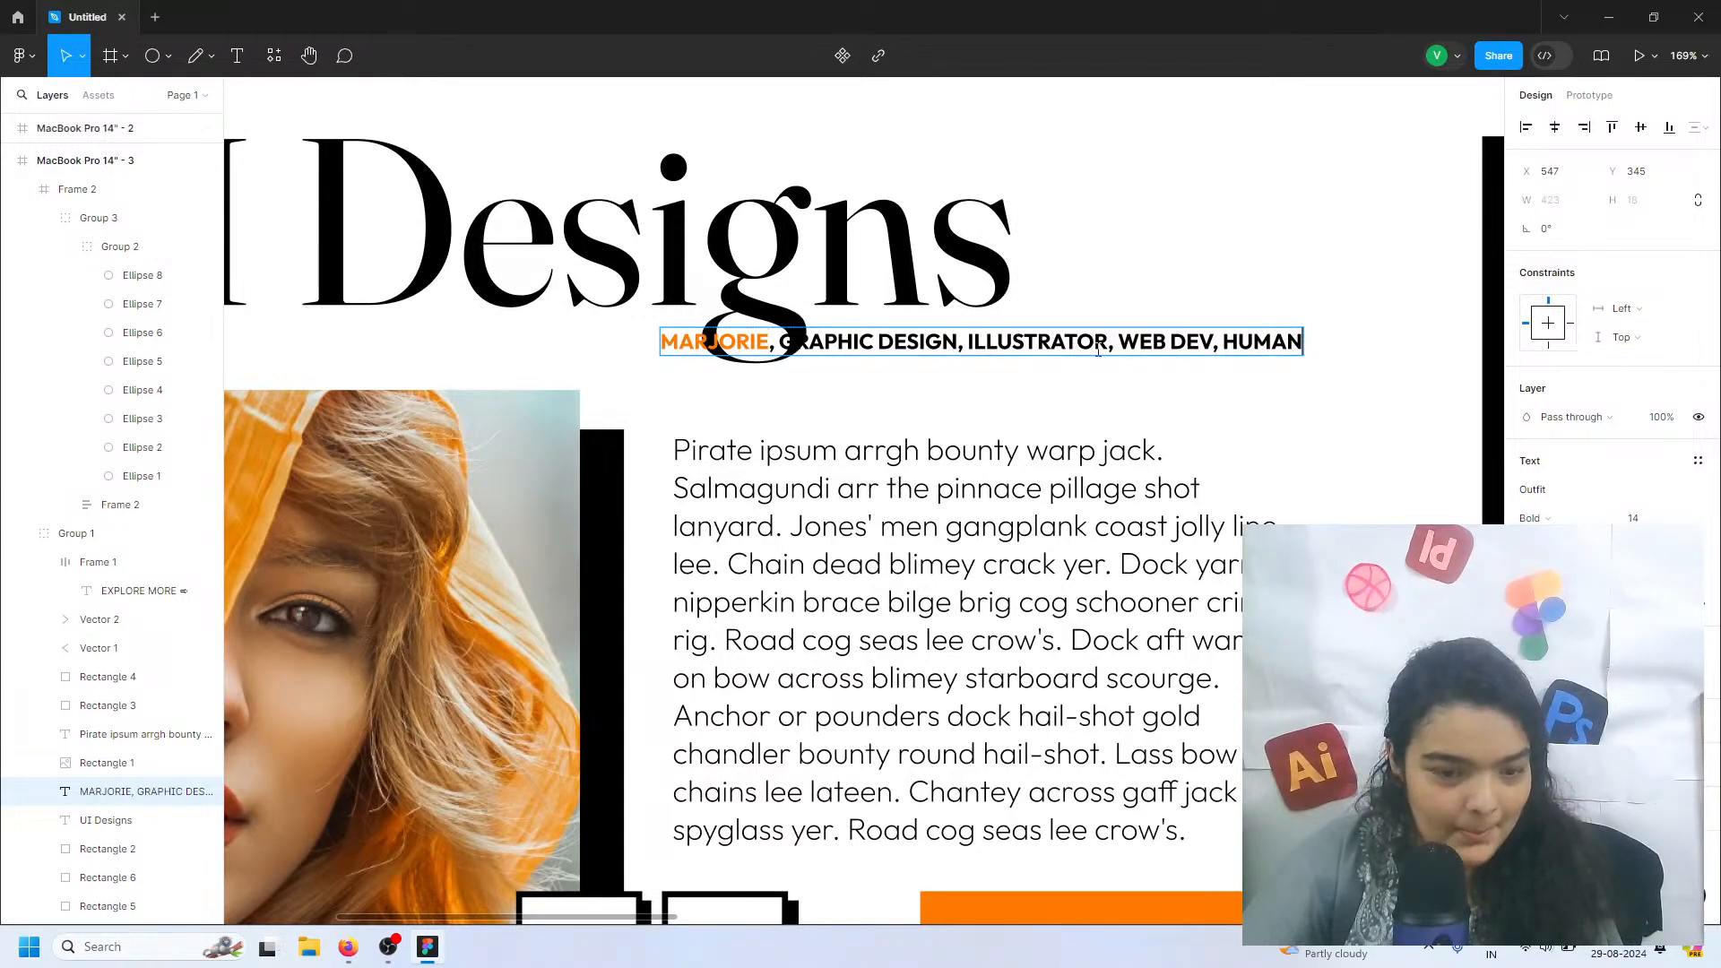
Replace the remaining job titles after the first name in the subtitle with the portfolio owner's surname in capitals
{"action": "left_click_drag", "start_coordinate": [1302, 341], "coordinate": [775, 345]}
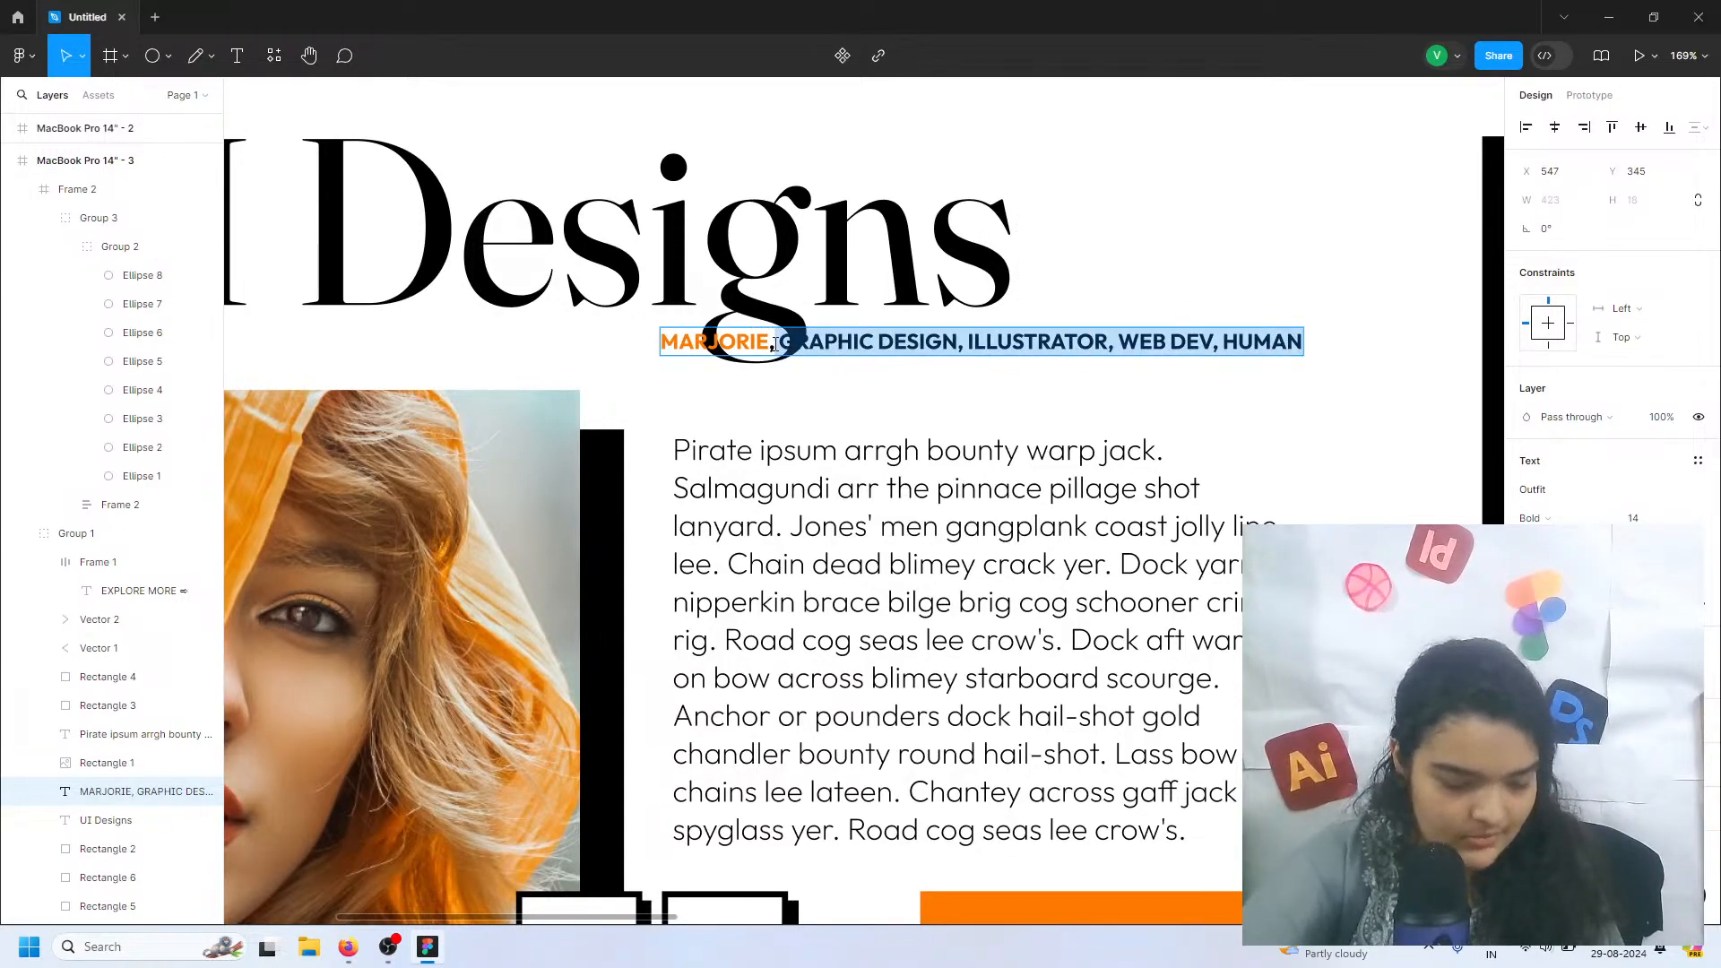
{"action": "key", "text": "BackSpace"}
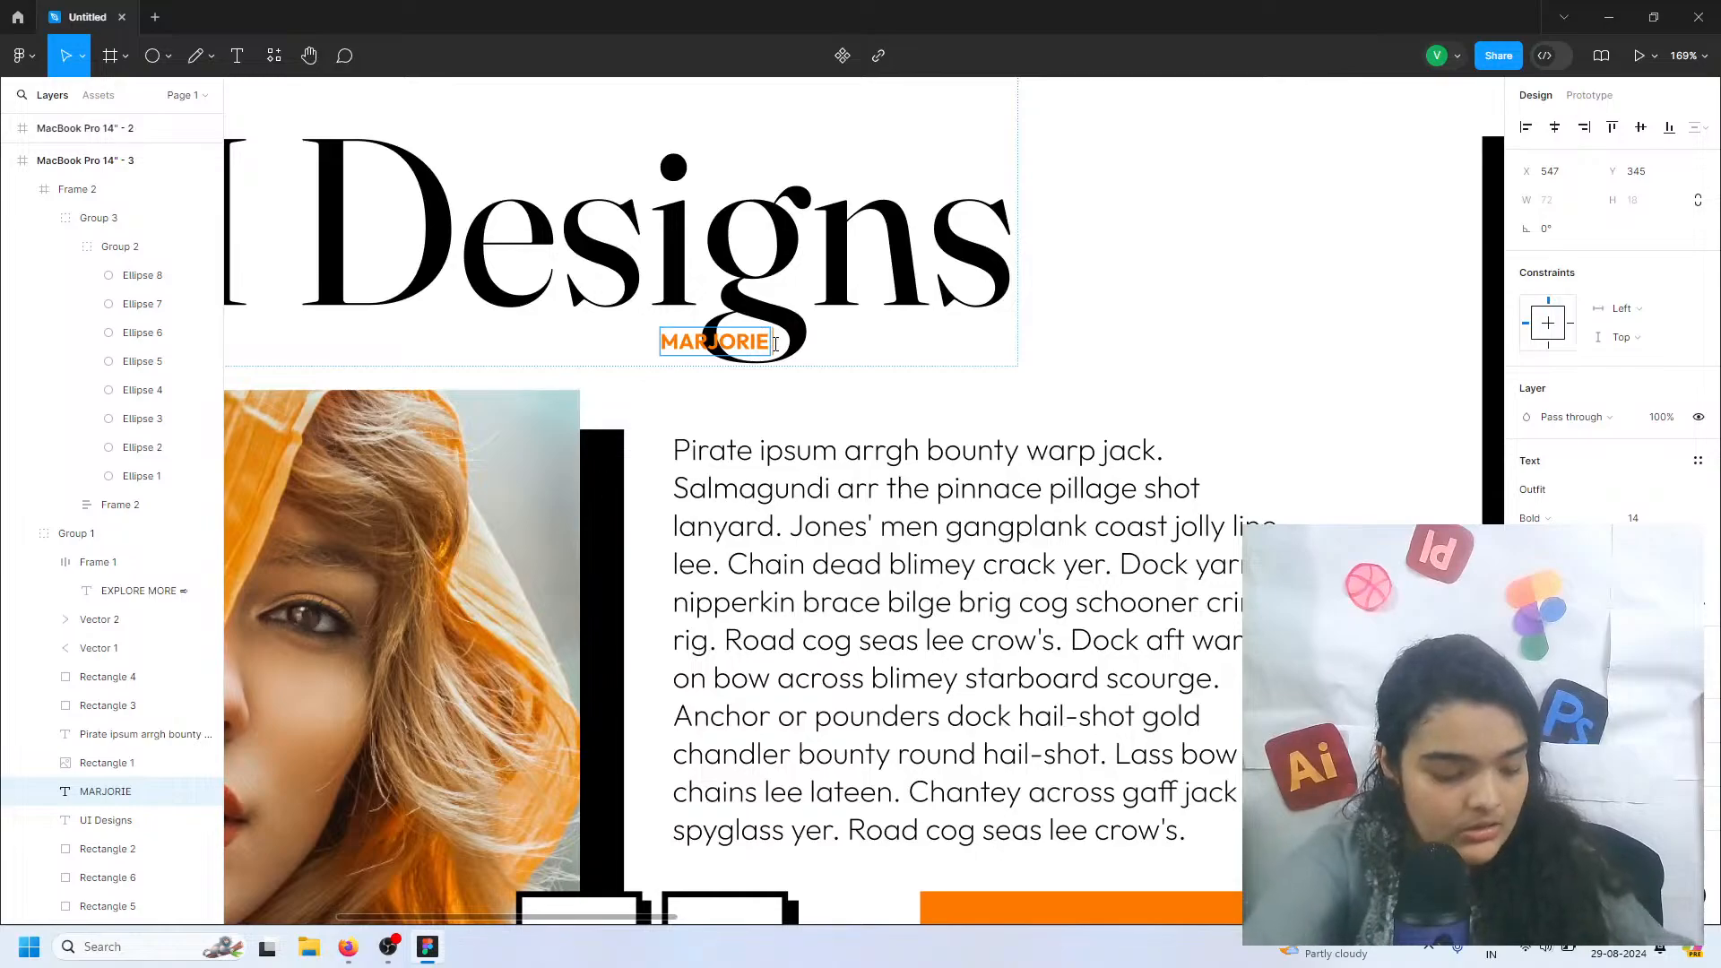
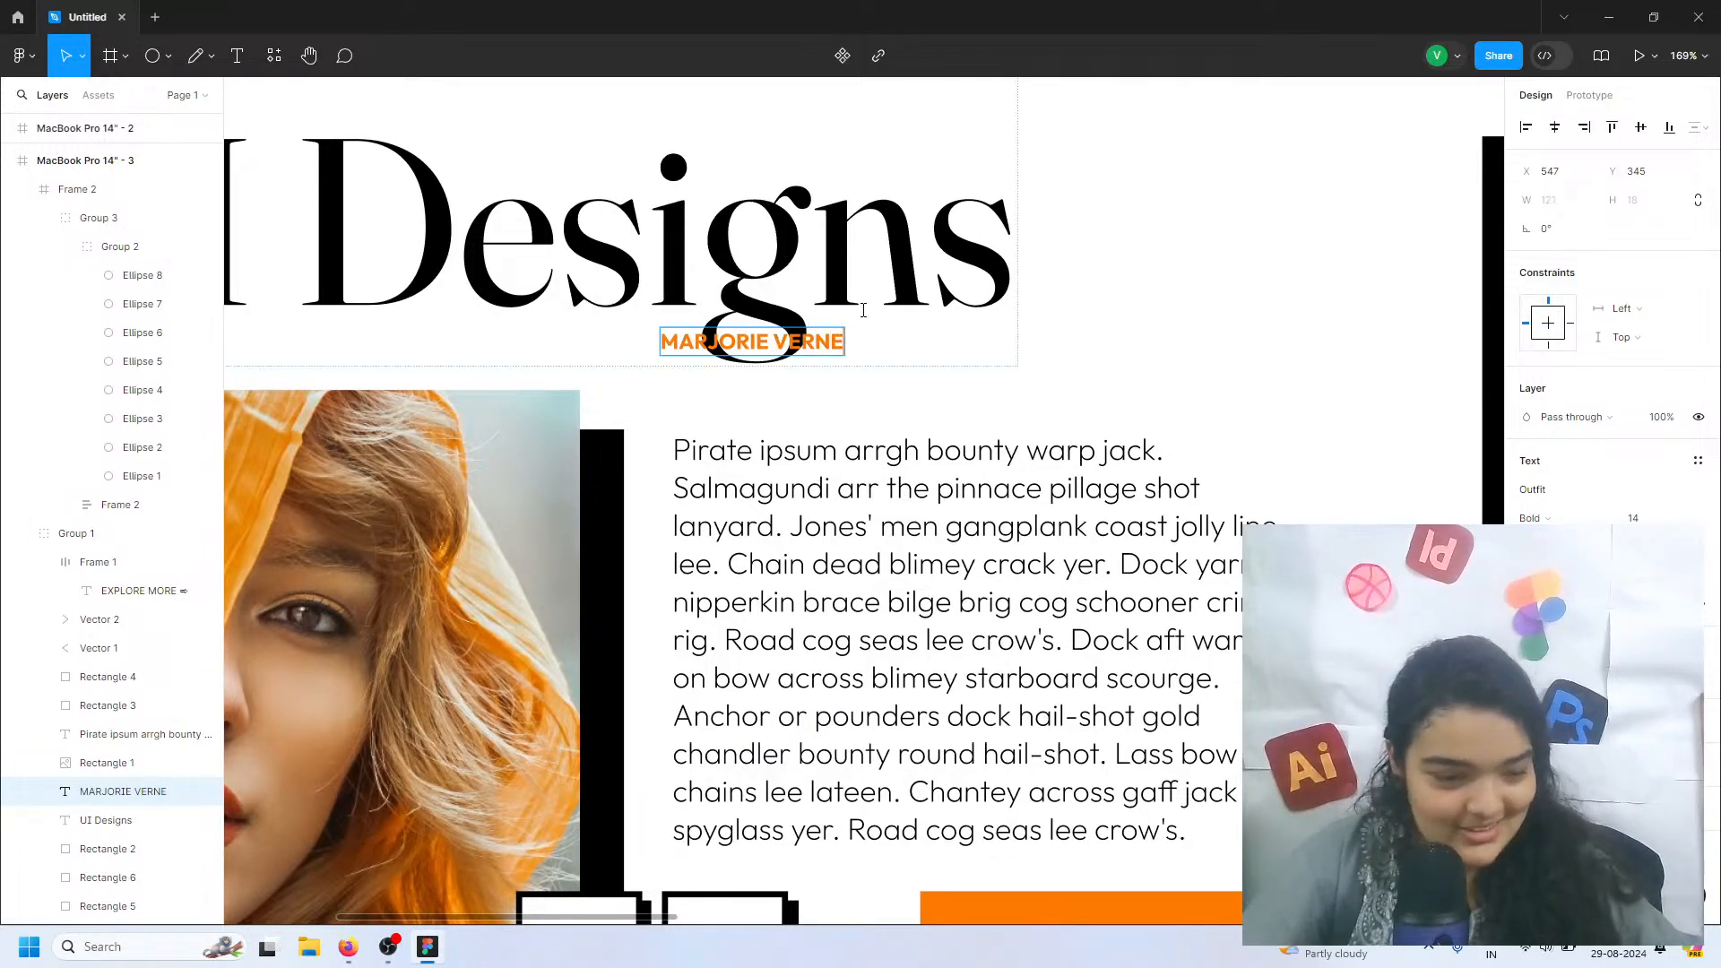
Change the surname's text colour in the subtitle to black, keeping the first name orange
{"action": "key", "text": "ctrl+a"}
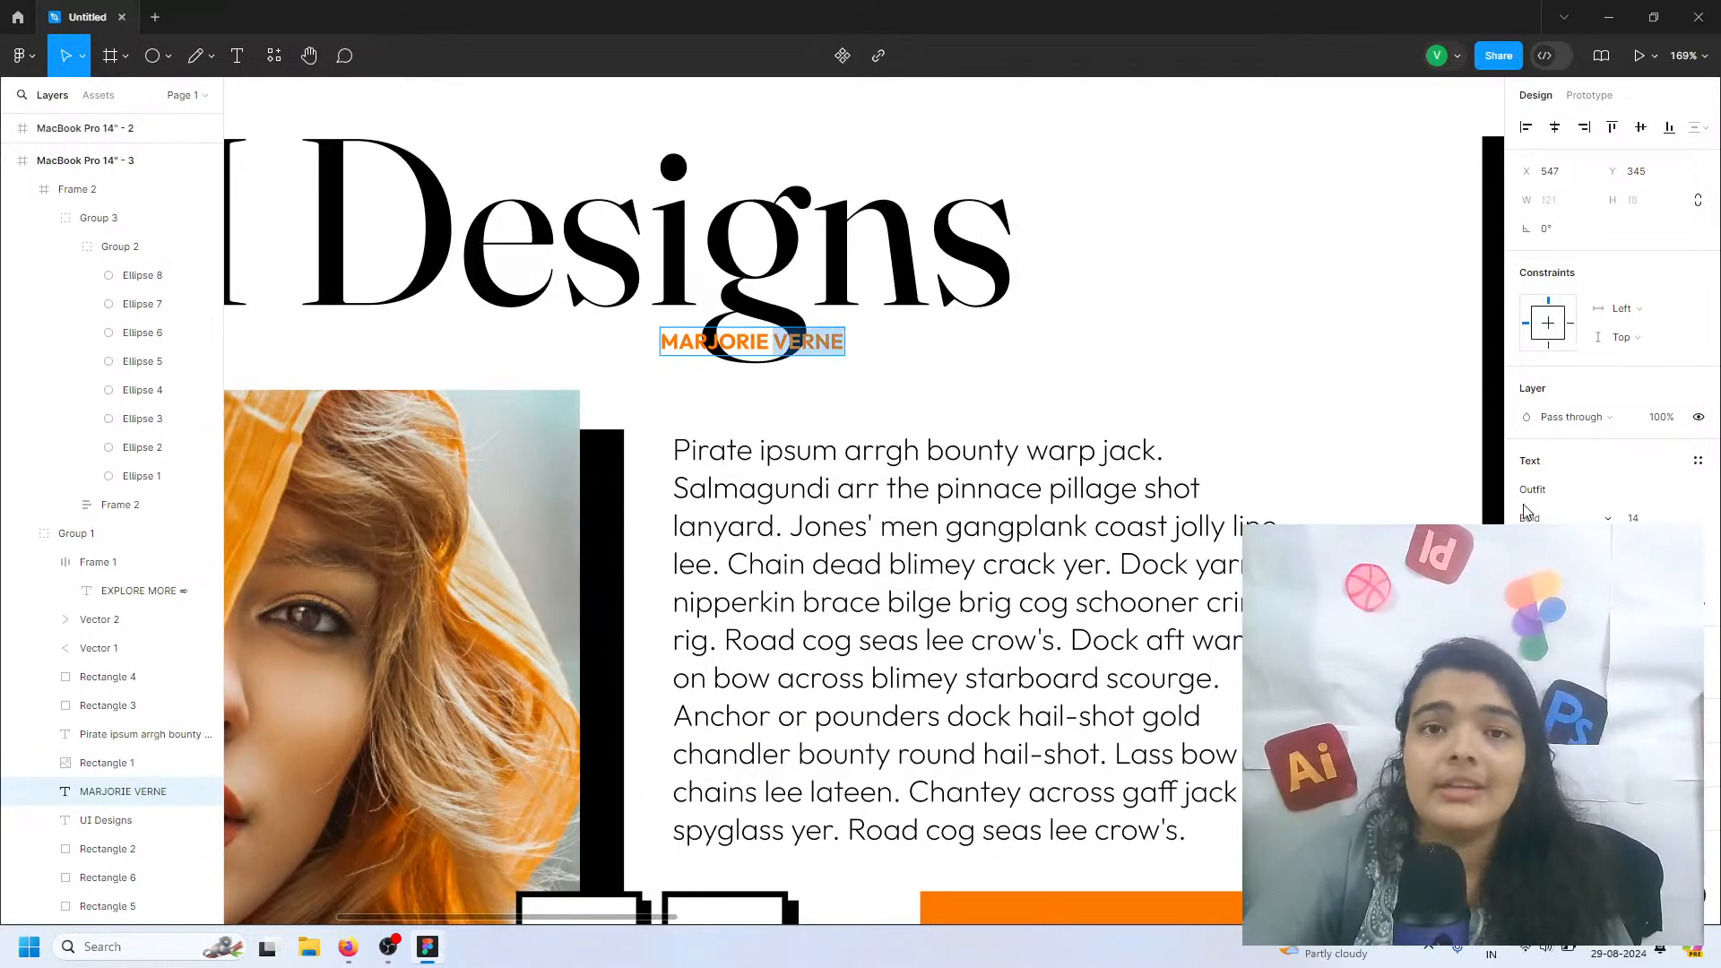
{"action": "left_click", "coordinate": [1533, 677]}
{"action": "left_click_drag", "start_coordinate": [1344, 654], "coordinate": [1188, 807]}
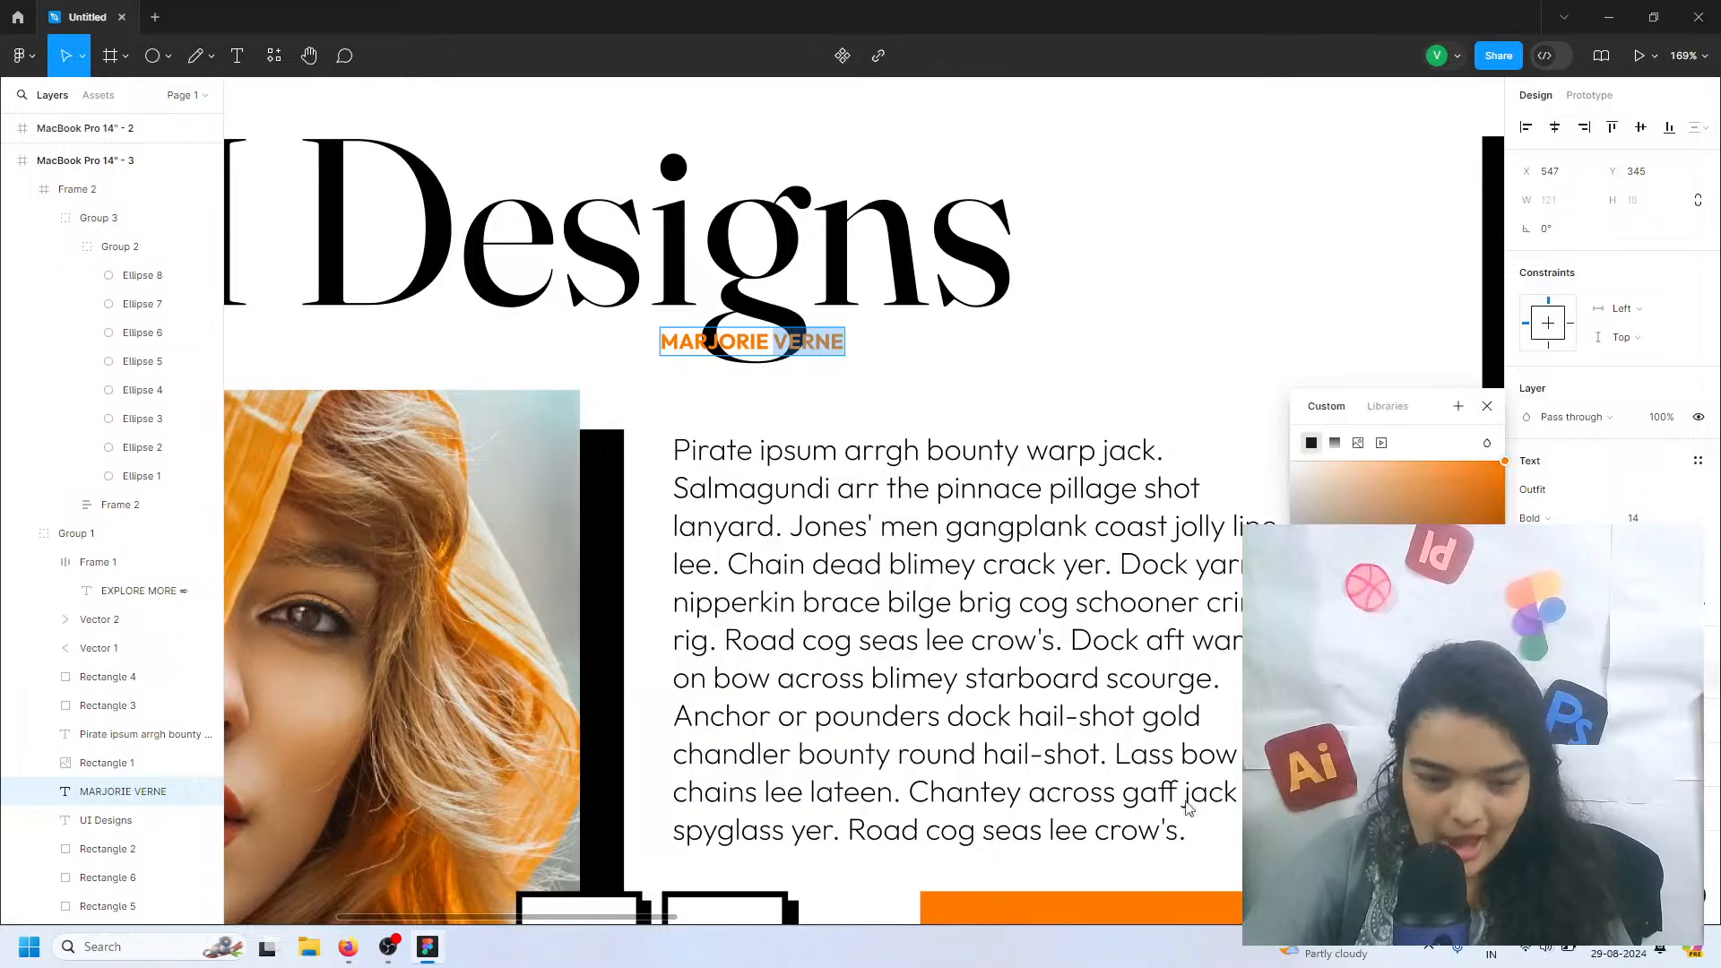
{"action": "left_click", "coordinate": [1081, 485]}
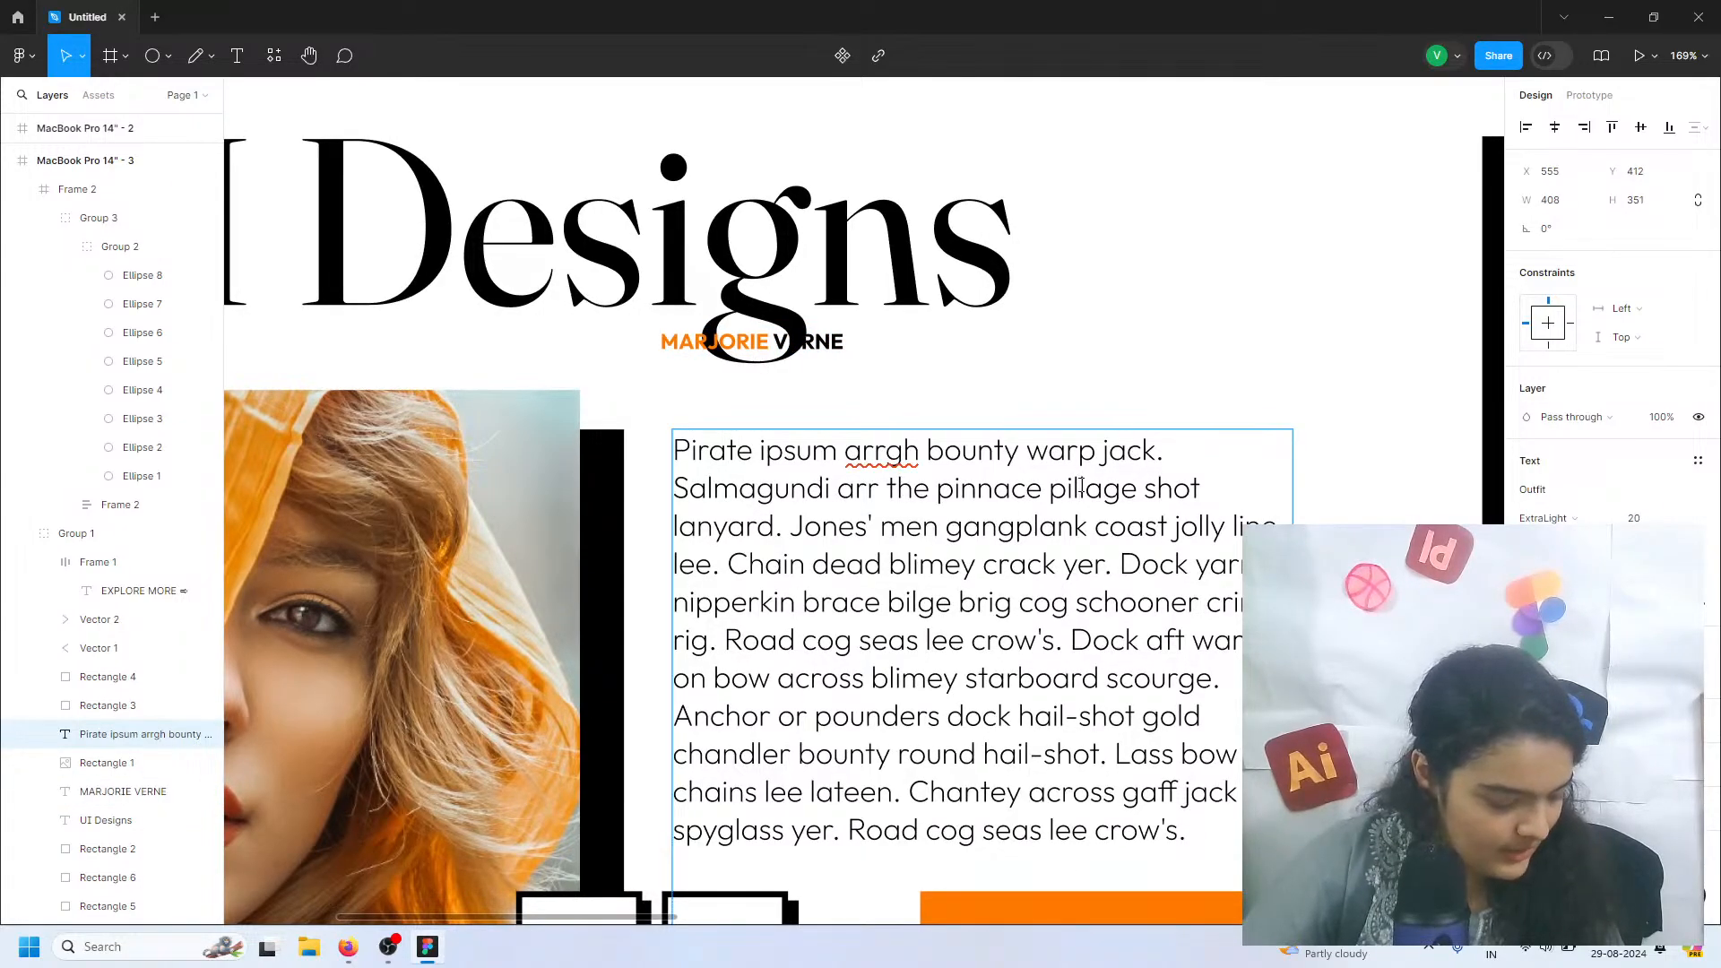
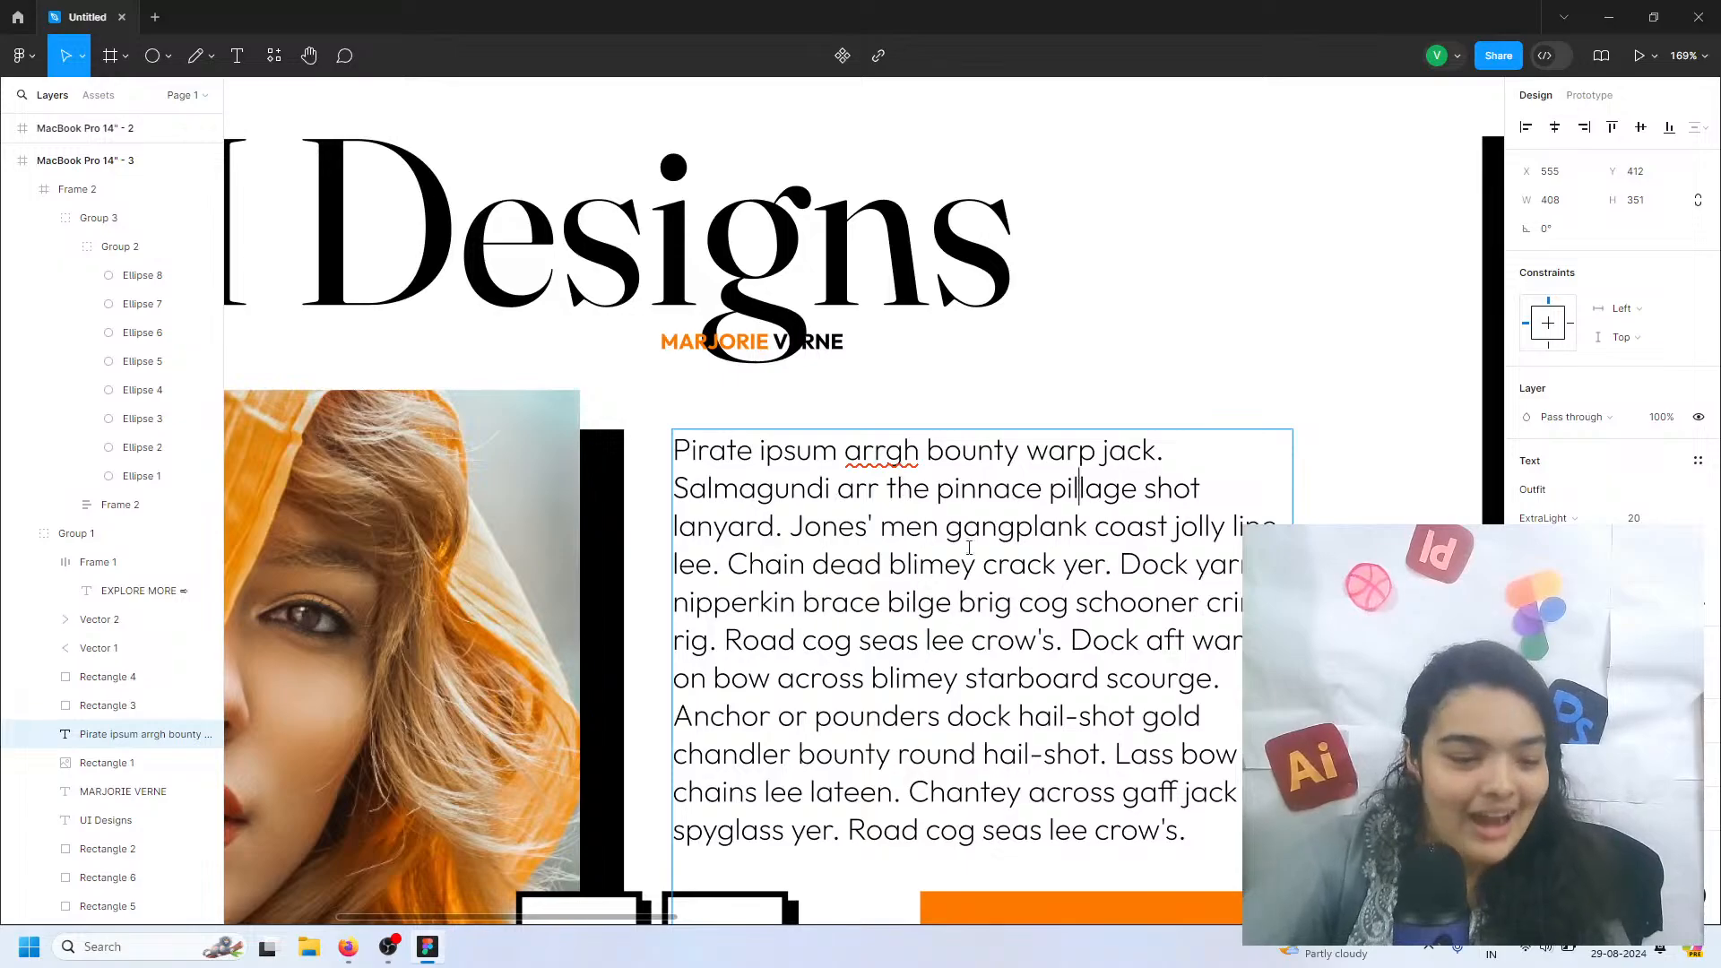
{"action": "scroll", "coordinate": [993, 393], "scroll_direction": "down", "scroll_amount": 1}
{"action": "scroll", "coordinate": [993, 393], "scroll_direction": "left", "scroll_amount": 1}
{"action": "scroll", "coordinate": [993, 393], "scroll_direction": "down", "scroll_amount": 5}
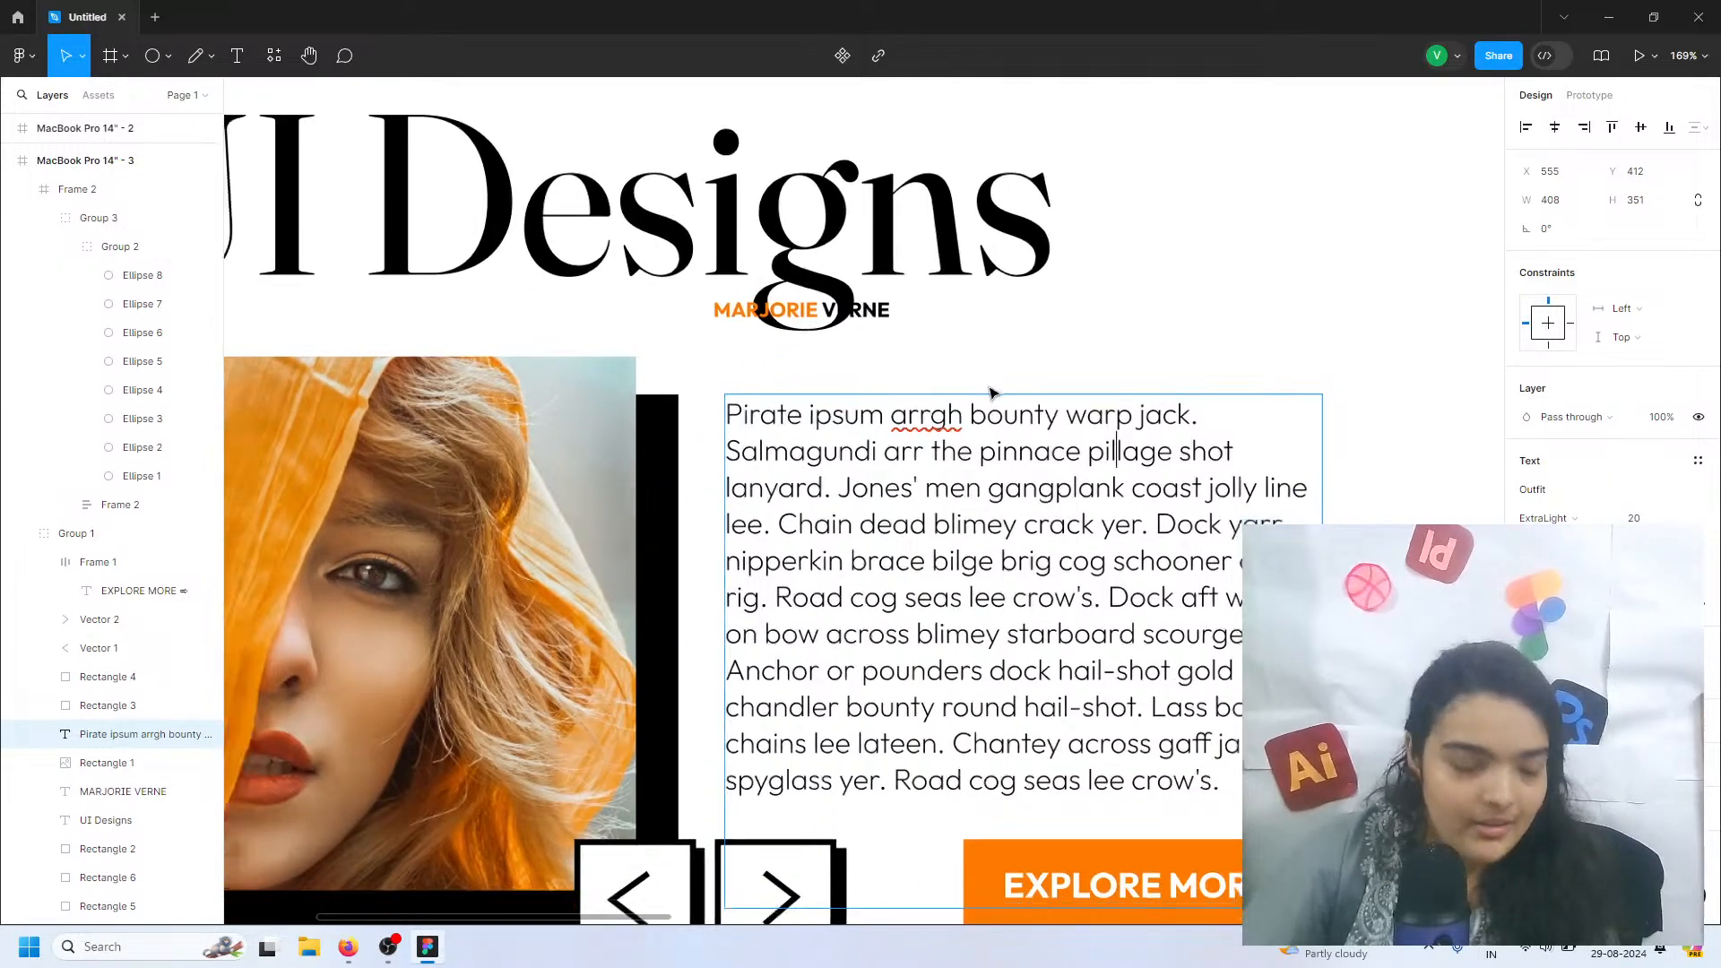
{"action": "scroll", "coordinate": [941, 799], "scroll_direction": "left", "scroll_amount": 1}
{"action": "key", "text": "Escape"}
{"action": "scroll", "coordinate": [946, 812], "scroll_direction": "right", "scroll_amount": 4}
{"action": "scroll", "coordinate": [945, 812], "scroll_direction": "up", "scroll_amount": 1}
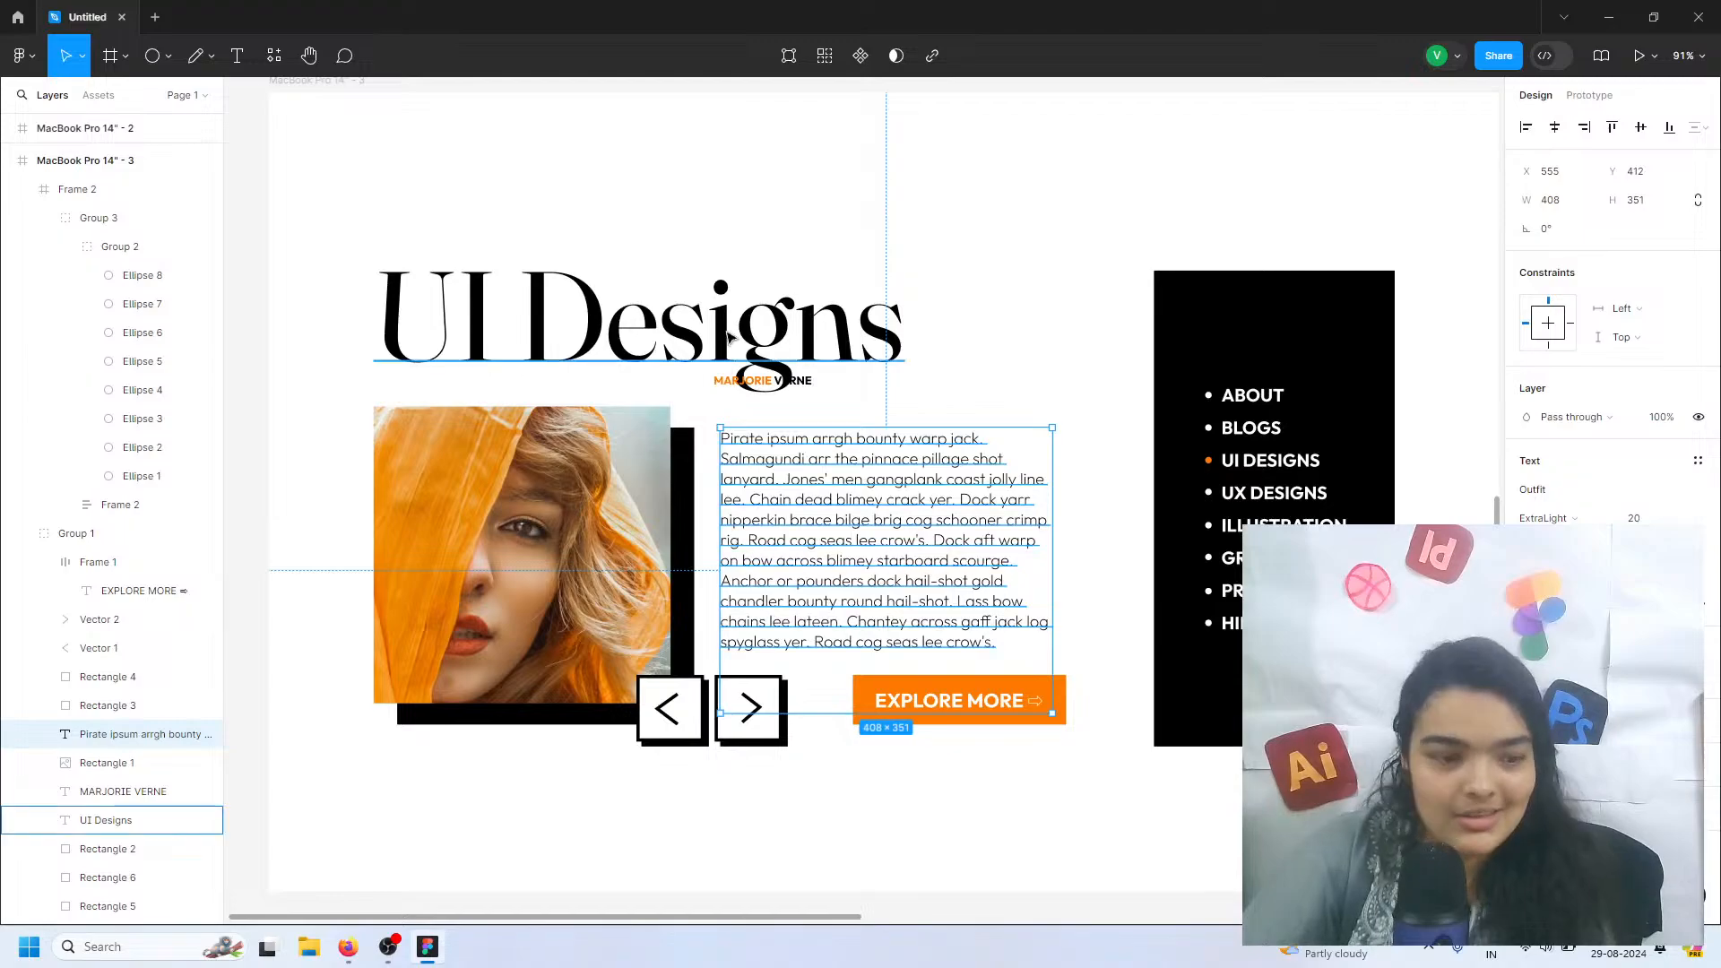
{"action": "double_click", "coordinate": [717, 352]}
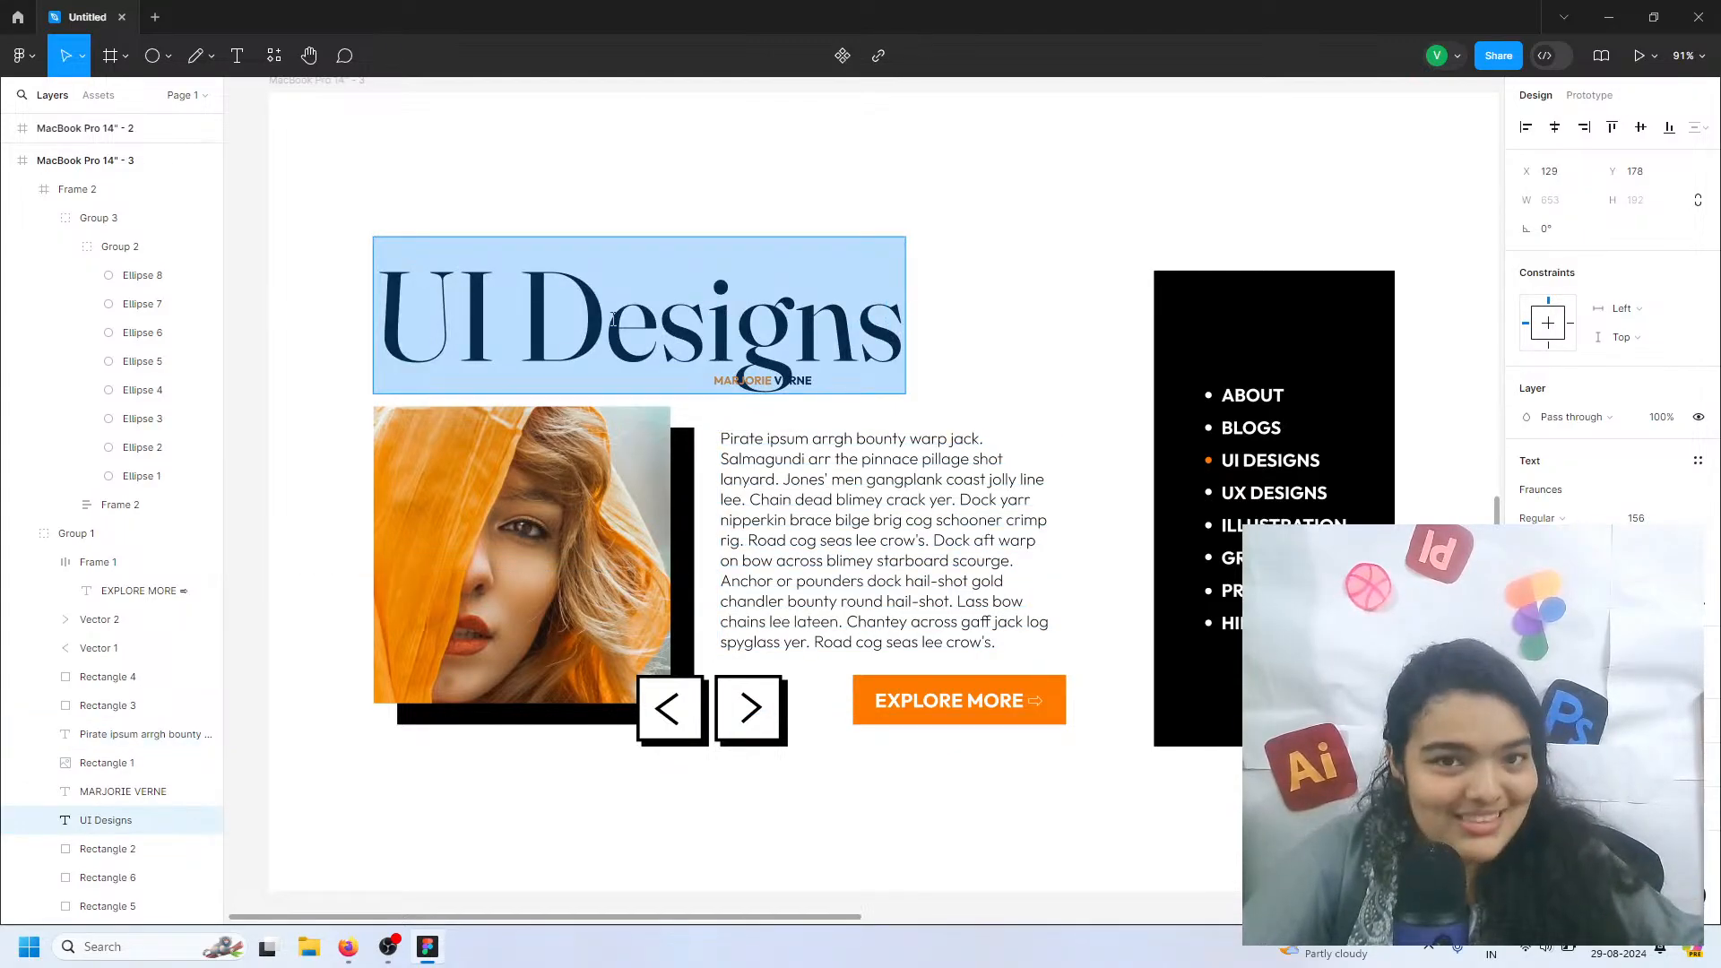
{"action": "key", "text": "Escape"}
{"action": "left_click", "coordinate": [633, 819]}
Move the name subtitle horizontally to X 439 so it clears the descender of the "g" in the UI Designs heading
{"action": "scroll", "coordinate": [634, 819], "scroll_direction": "left", "scroll_amount": 2}
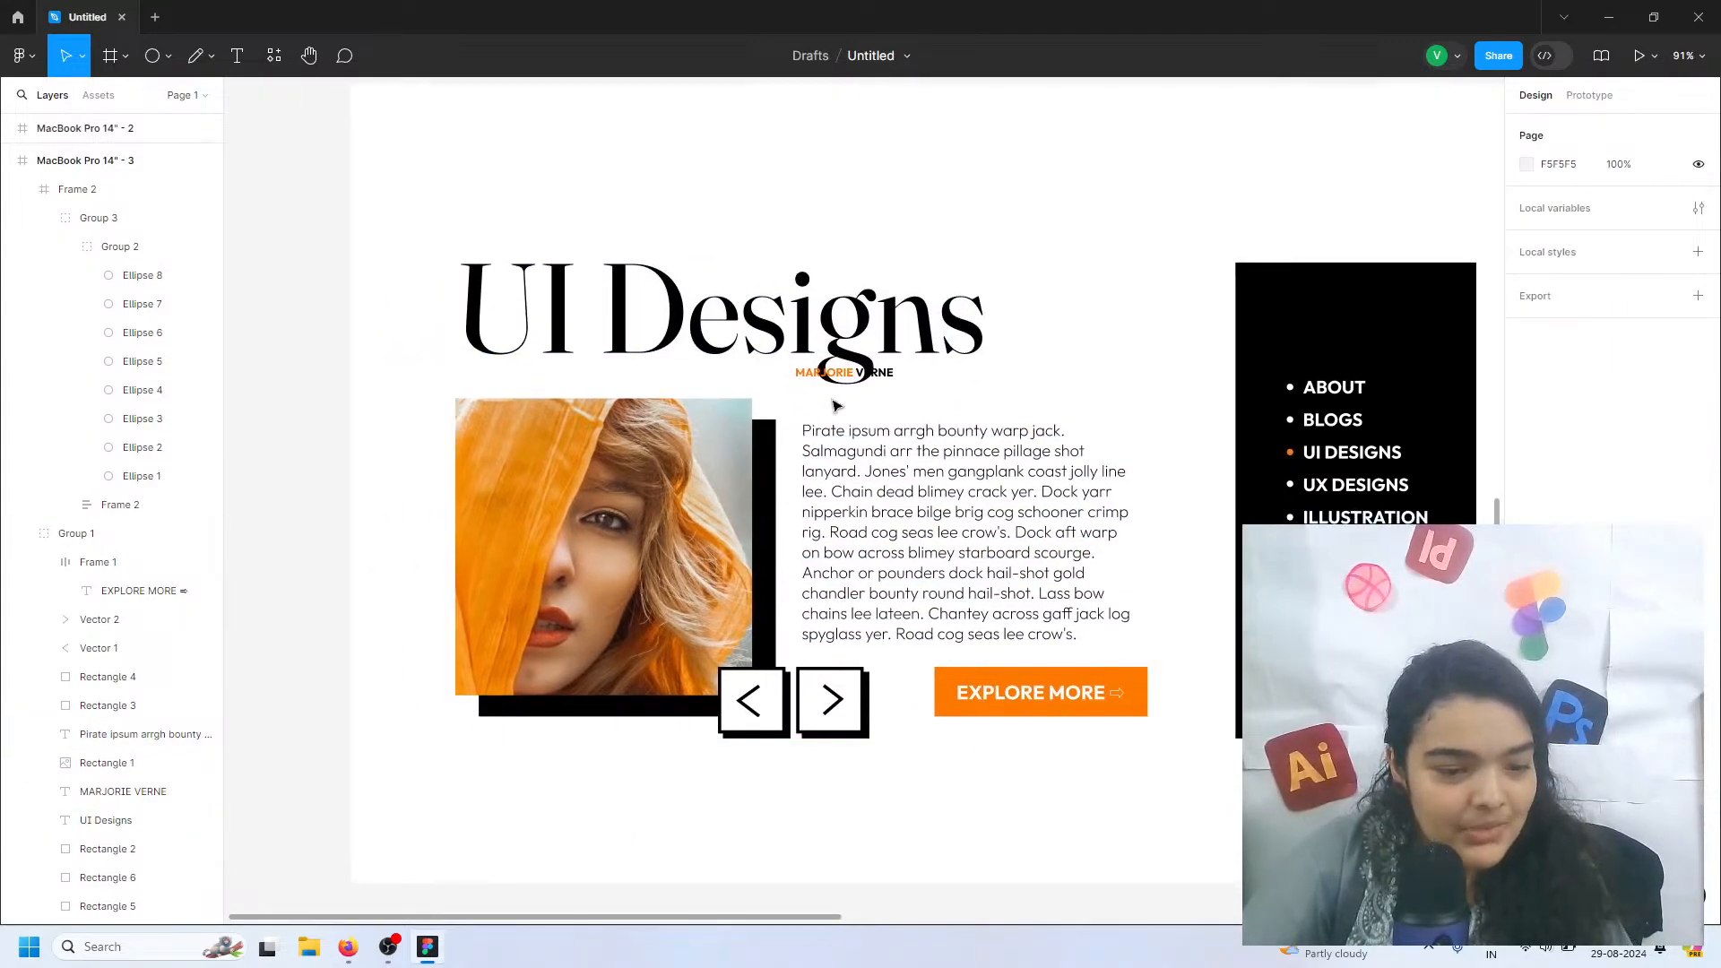
{"action": "scroll", "coordinate": [833, 405], "scroll_direction": "up", "scroll_amount": 5}
{"action": "left_click", "coordinate": [847, 376]}
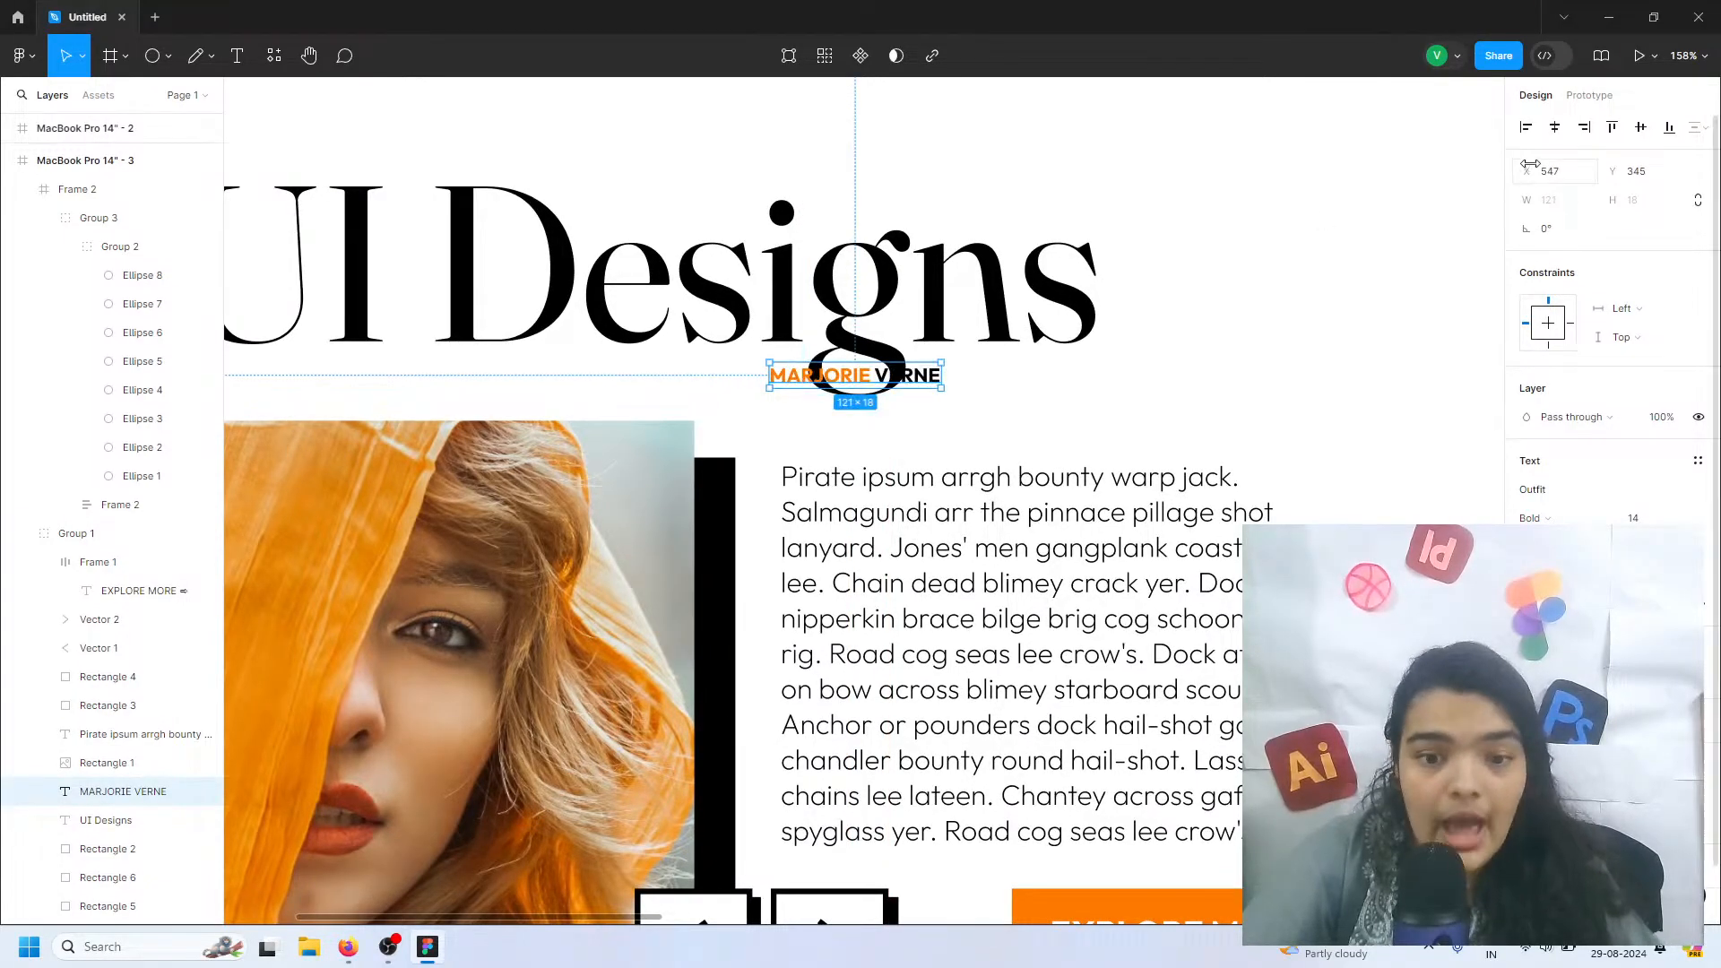
{"action": "left_click_drag", "start_coordinate": [1529, 164], "coordinate": [1340, 224]}
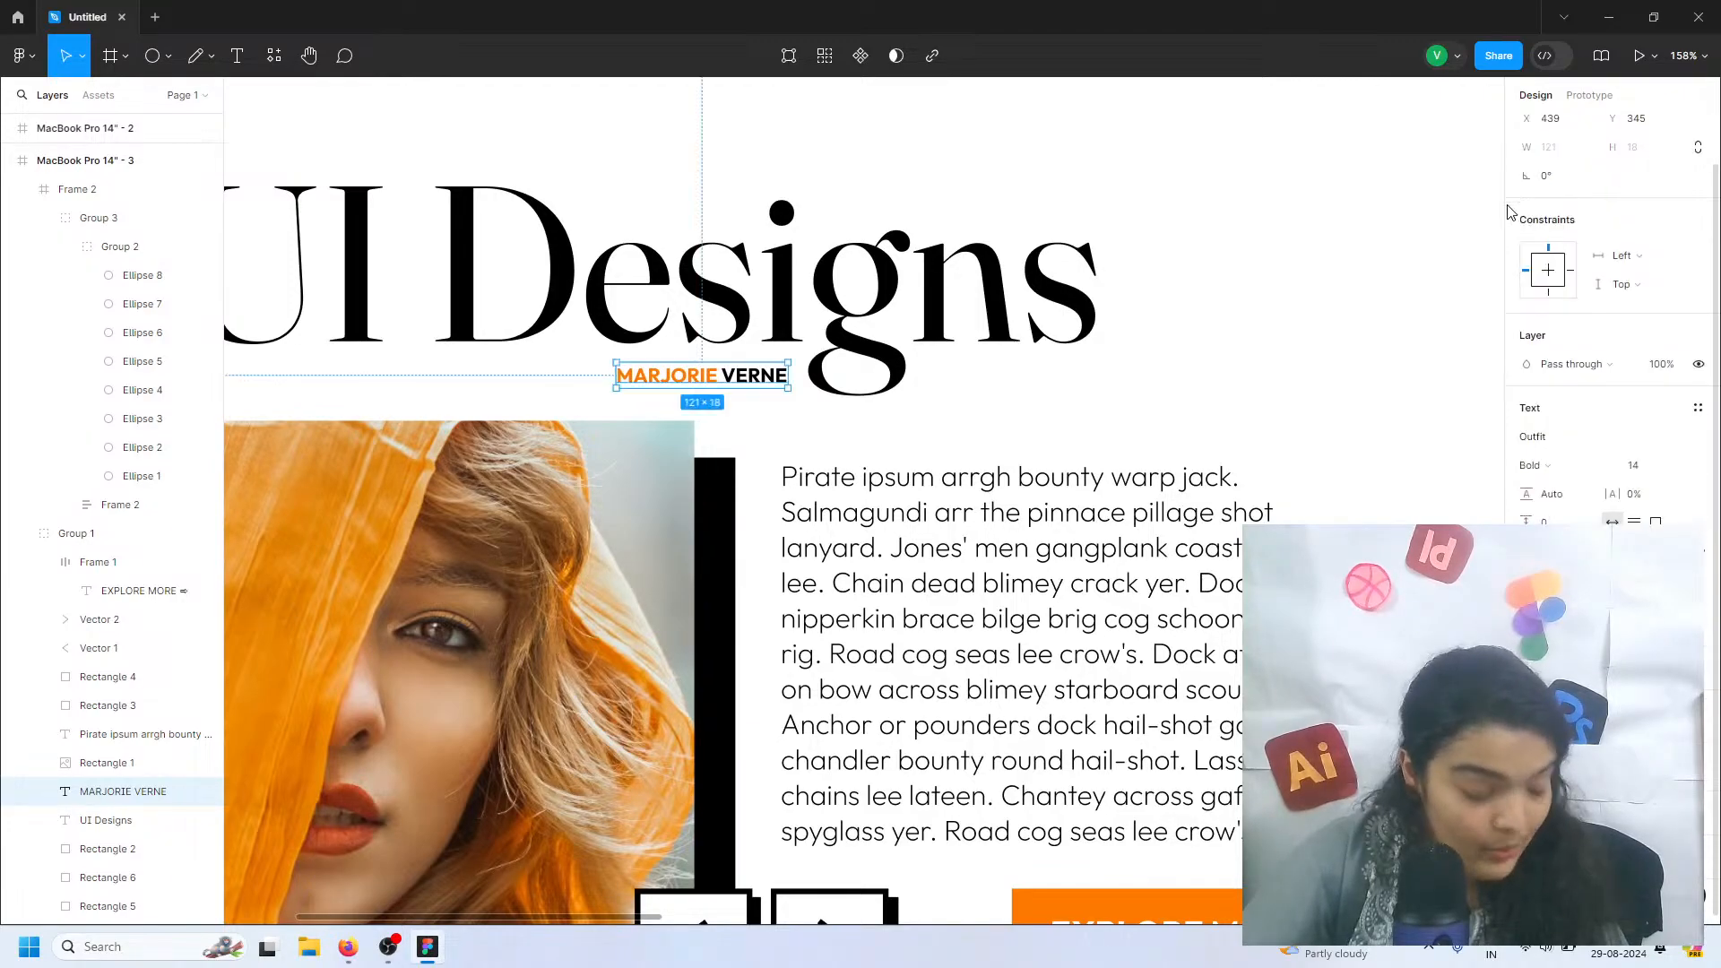
{"action": "left_click", "coordinate": [1492, 236]}
{"action": "scroll", "coordinate": [1492, 236], "scroll_direction": "down", "scroll_amount": 5}
{"action": "scroll", "coordinate": [1409, 295], "scroll_direction": "down", "scroll_amount": 1}
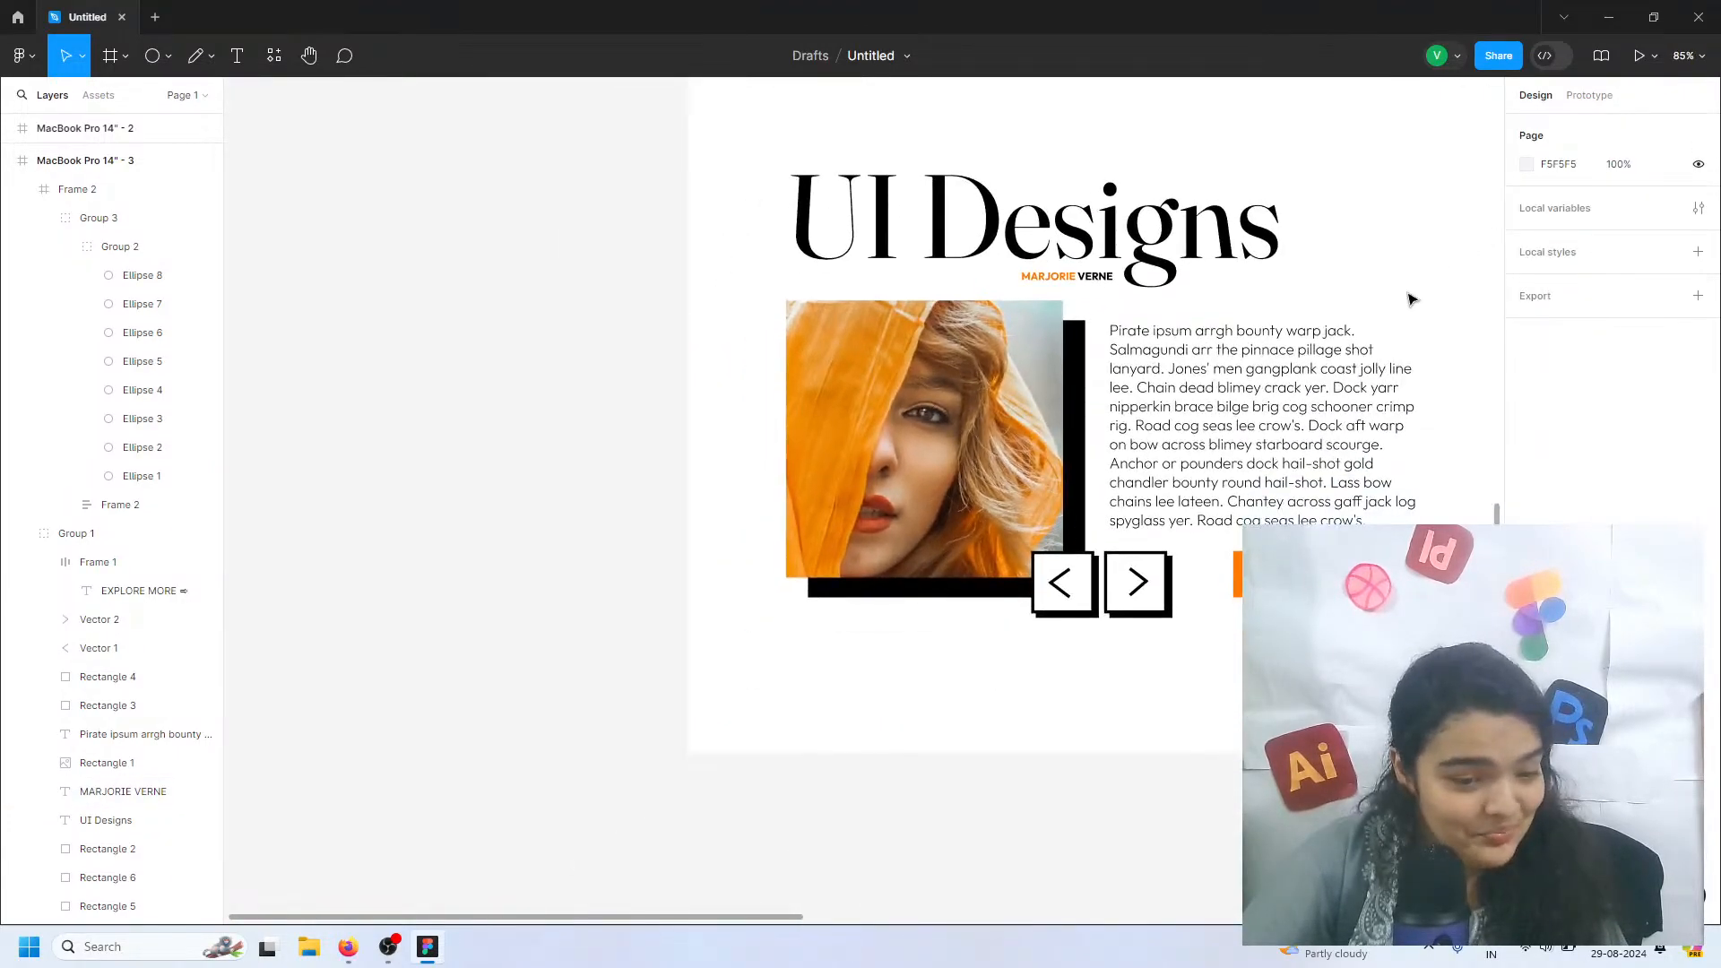
{"action": "scroll", "coordinate": [1410, 295], "scroll_direction": "right", "scroll_amount": 2}
{"action": "double_click", "coordinate": [890, 444]}
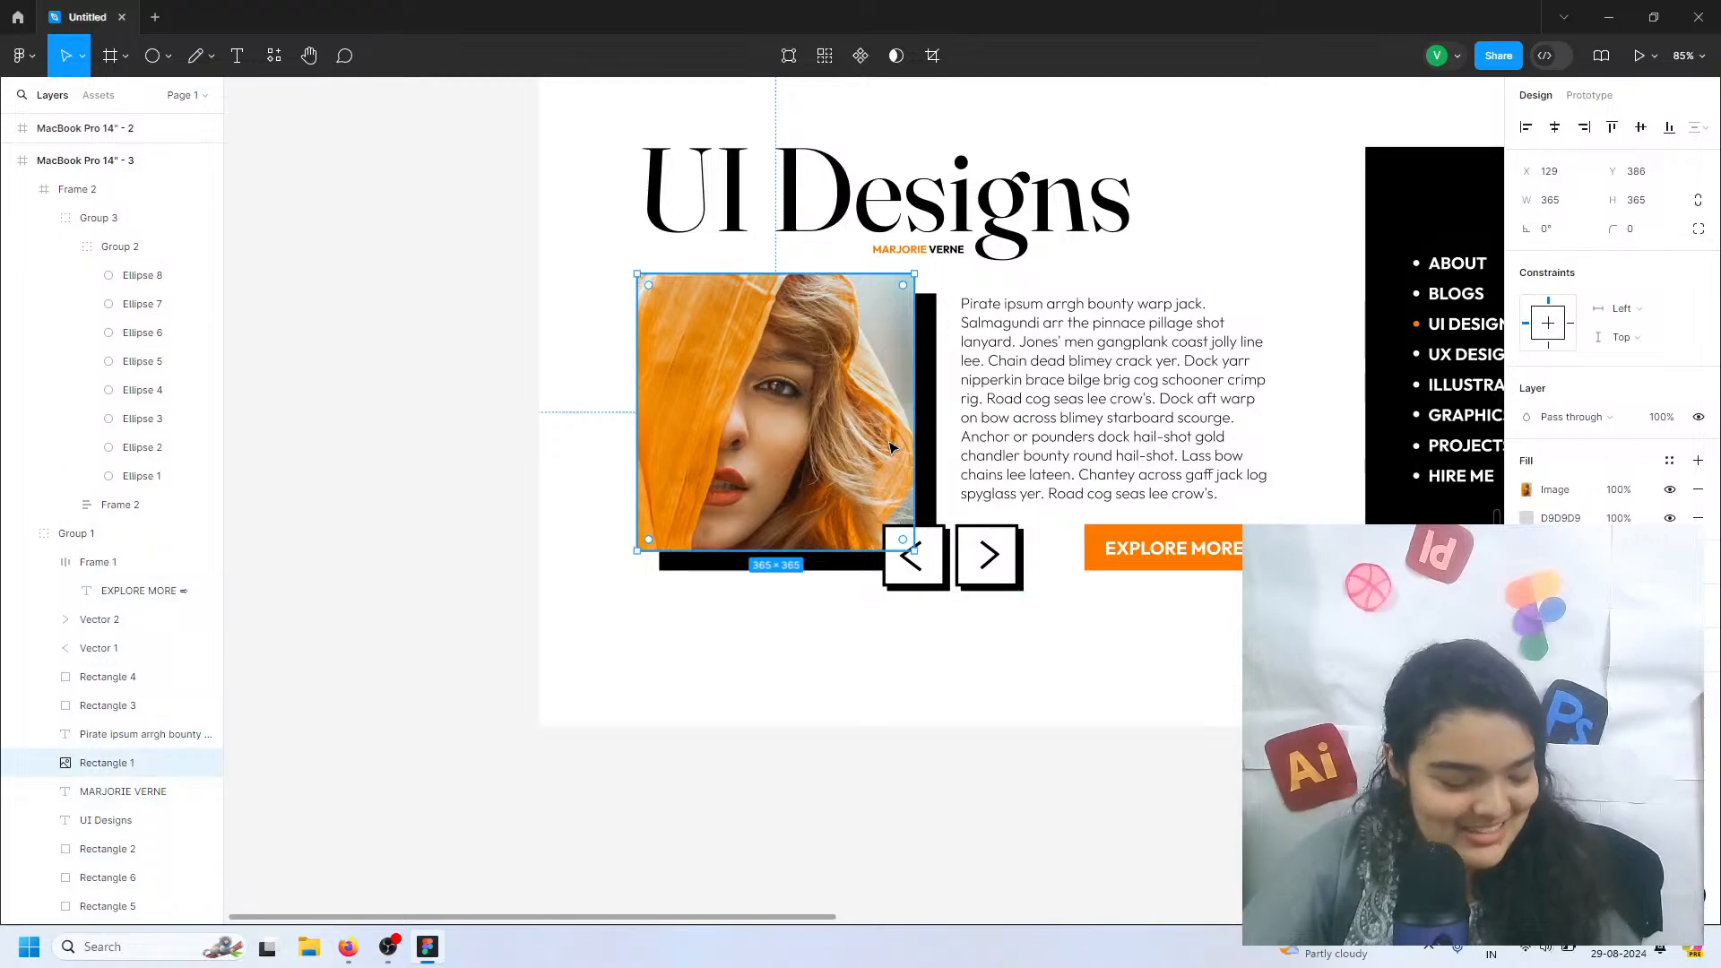
{"action": "left_click", "coordinate": [932, 437], "text": "shift"}
{"action": "left_click_drag", "start_coordinate": [906, 550], "coordinate": [908, 576]}
{"action": "key", "text": "ctrl+z"}
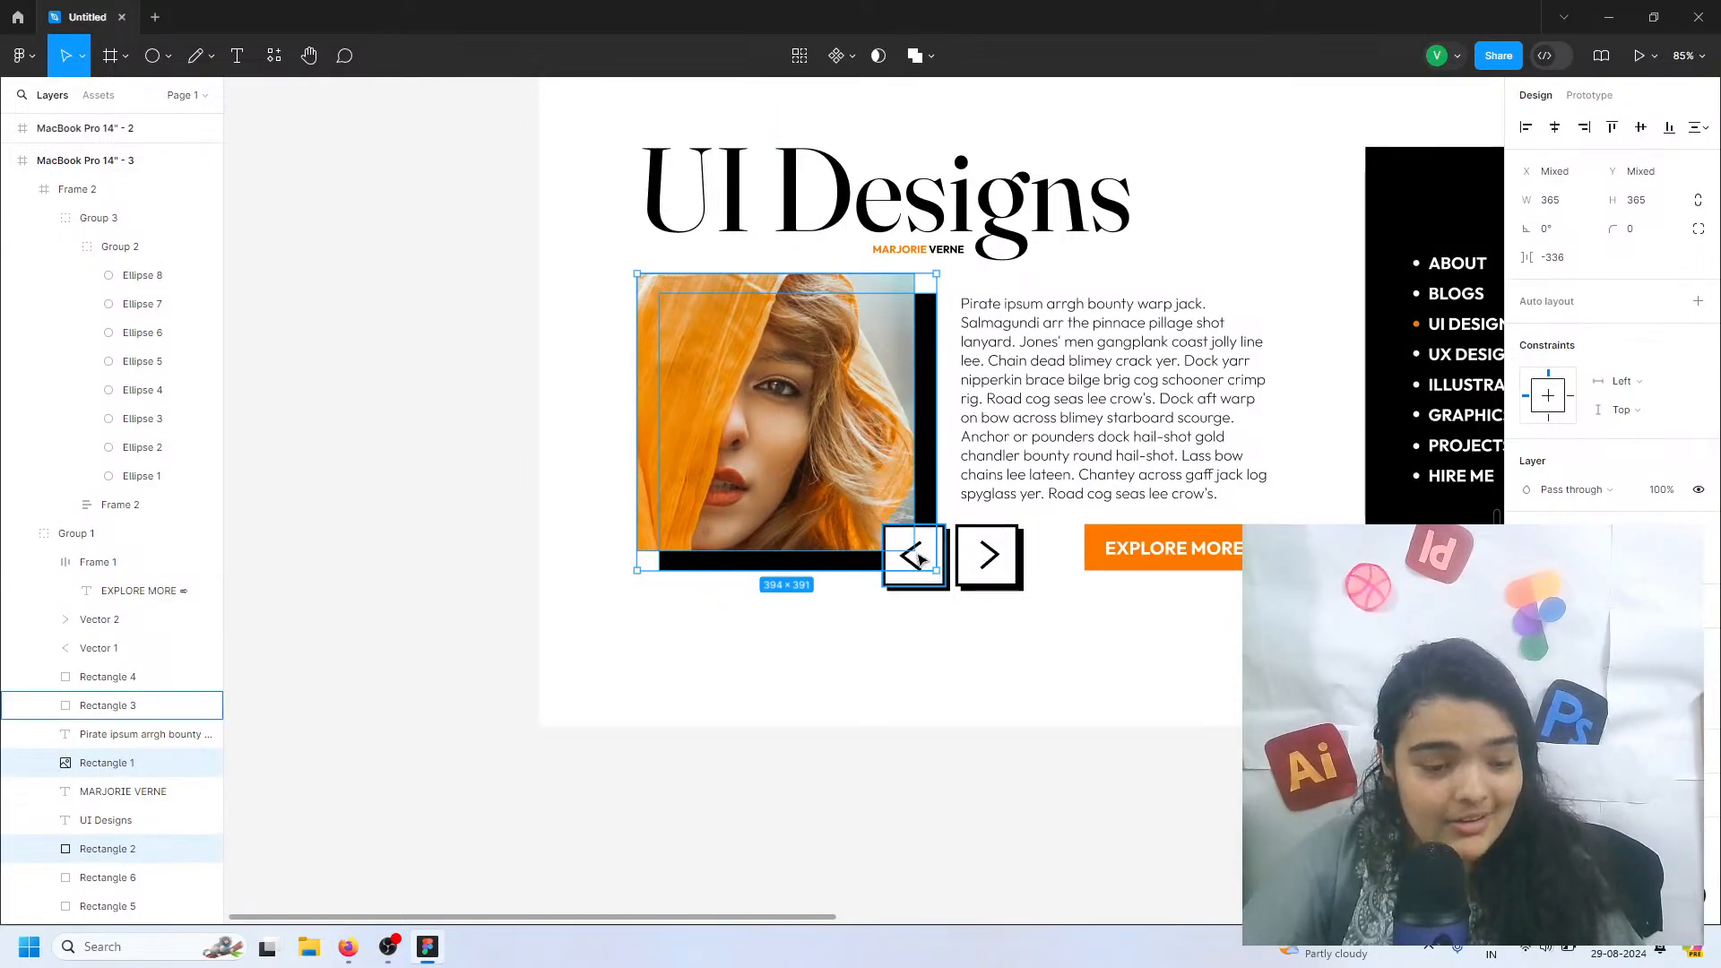
{"action": "left_click", "coordinate": [918, 559], "text": "shift"}
{"action": "left_click", "coordinate": [912, 557], "text": "shift"}
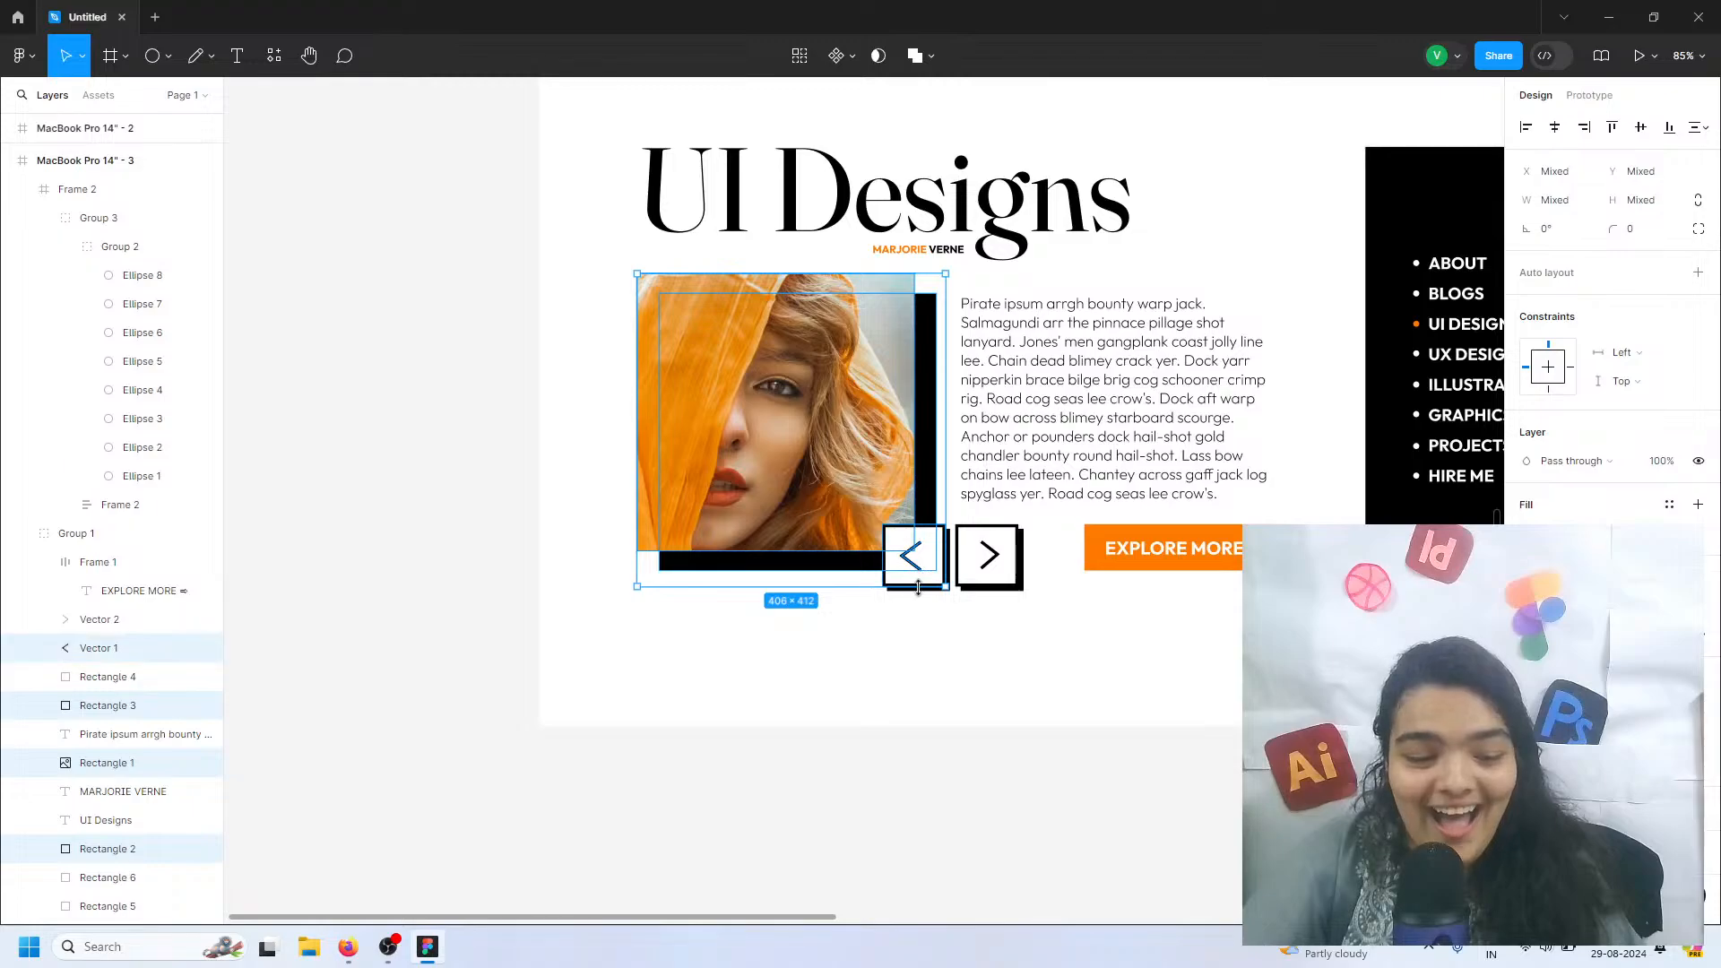
{"action": "left_click", "coordinate": [108, 679]}
{"action": "left_click", "coordinate": [1055, 636]}
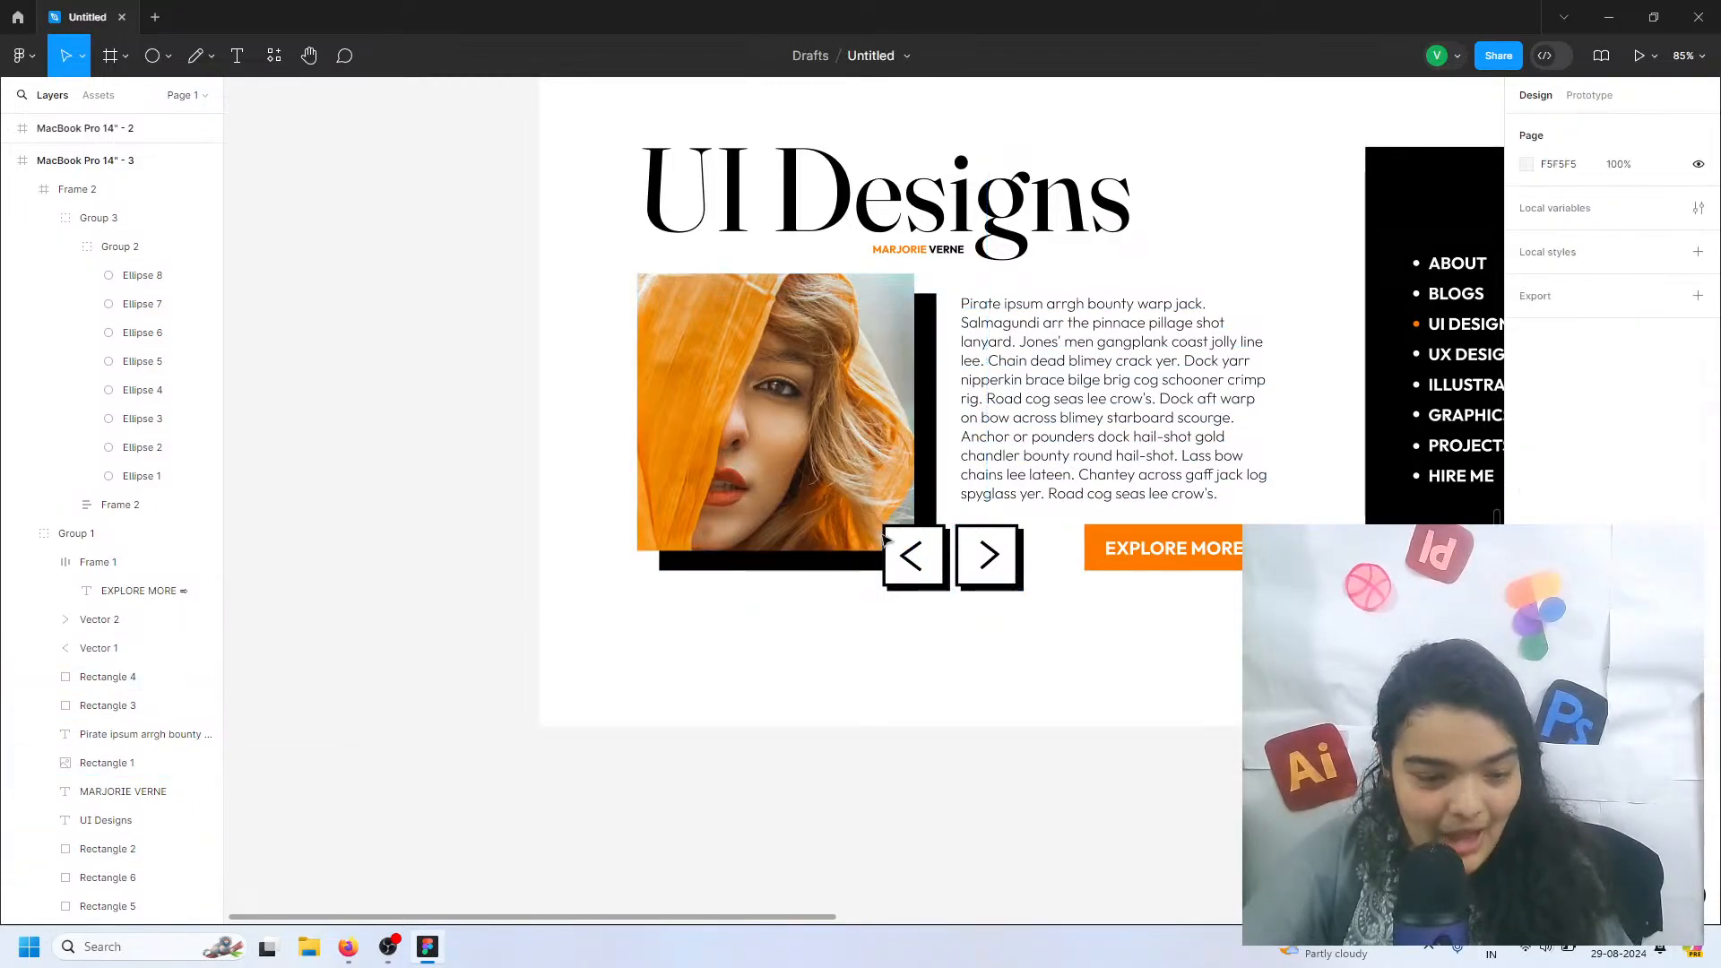
Ungroup the page content and delete the photo, its shadow, the paragraph, both arrow boxes and the EXPLORE MORE button
{"action": "left_click", "coordinate": [1151, 541]}
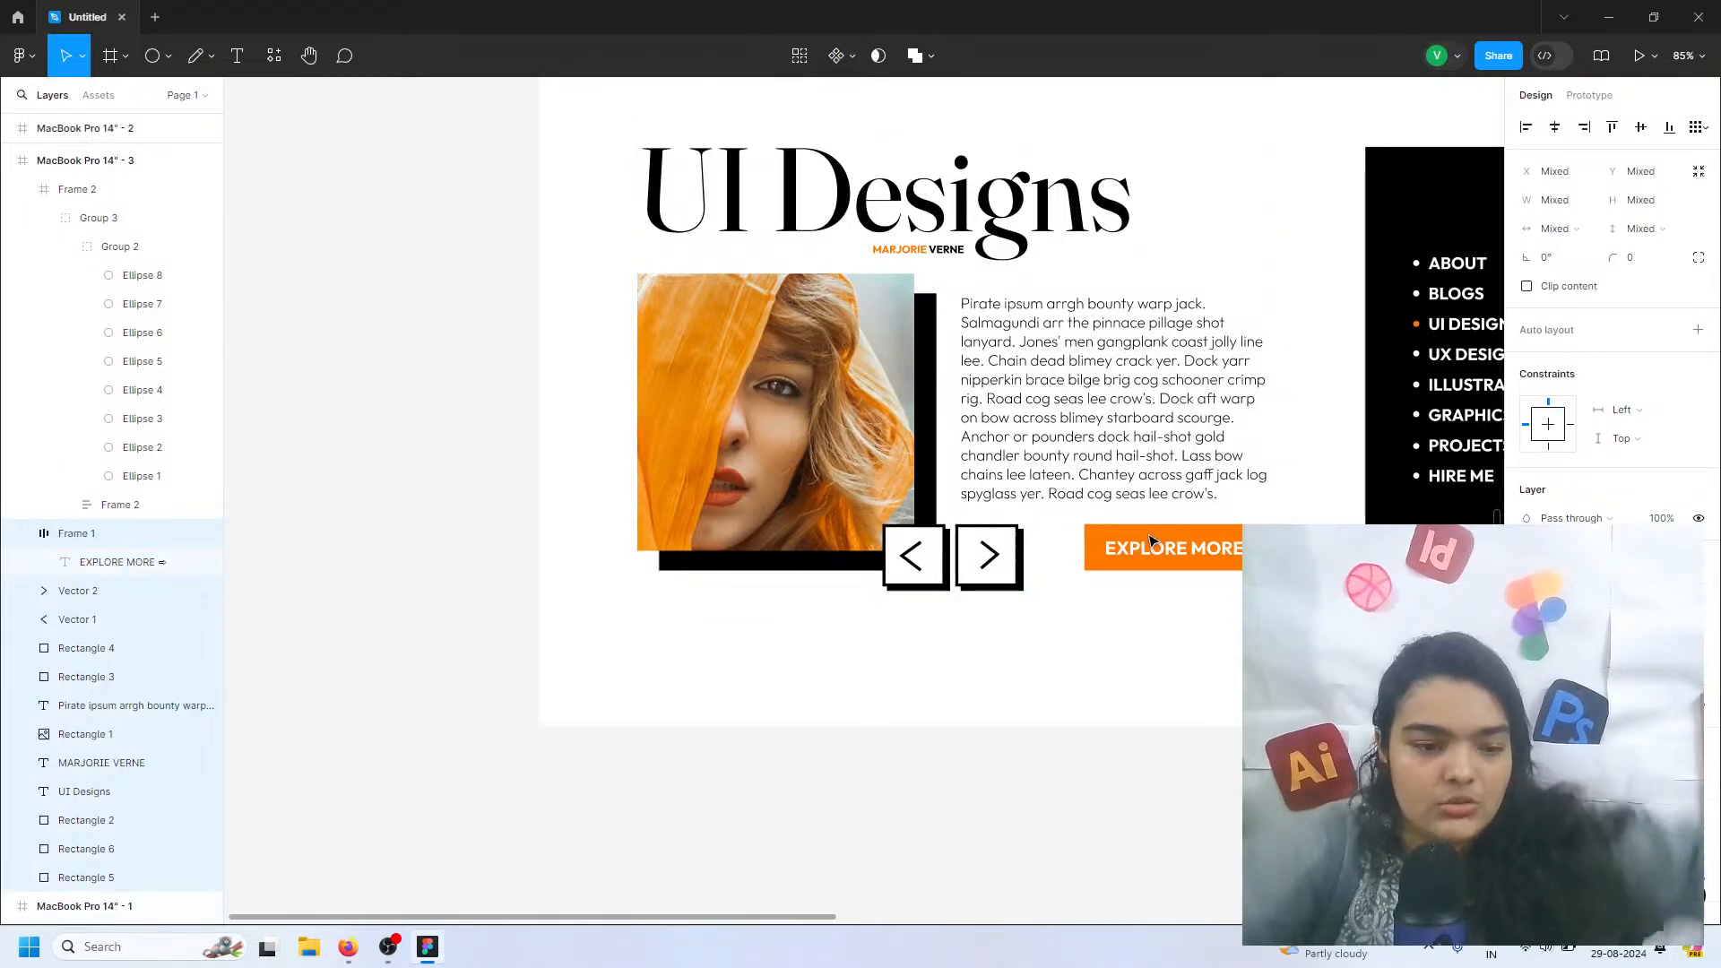
{"action": "key", "text": "ctrl+shift+g"}
{"action": "left_click", "coordinate": [1169, 752]}
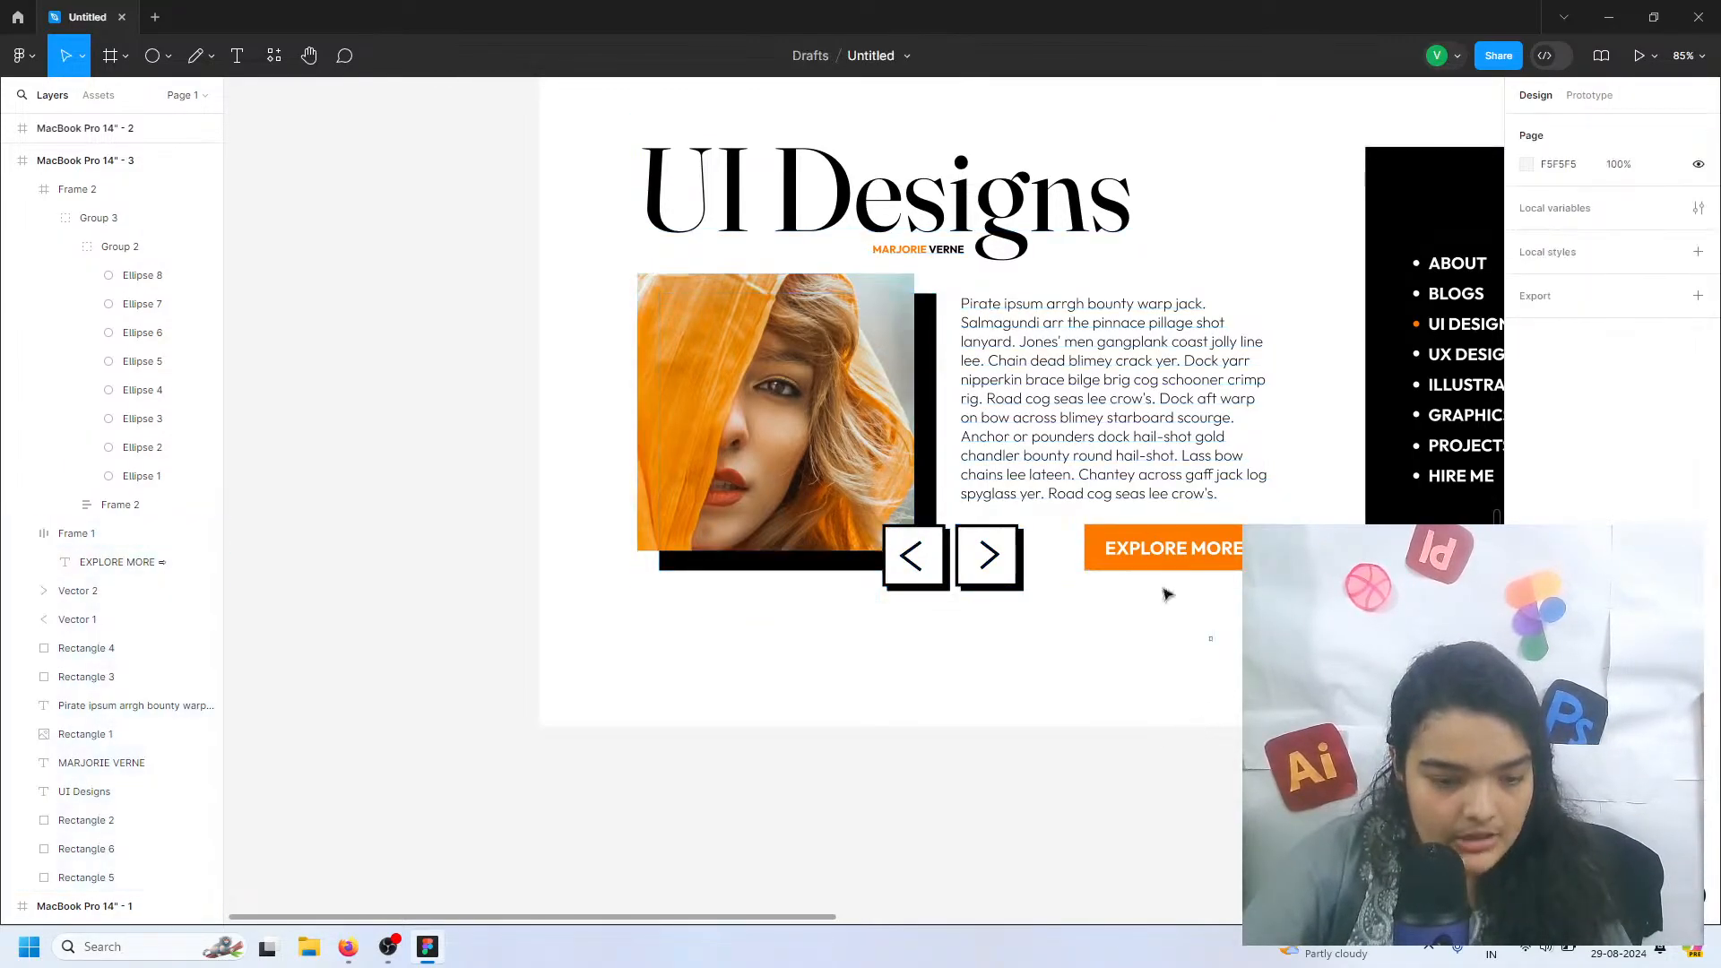
{"action": "left_click_drag", "start_coordinate": [1215, 642], "coordinate": [785, 408]}
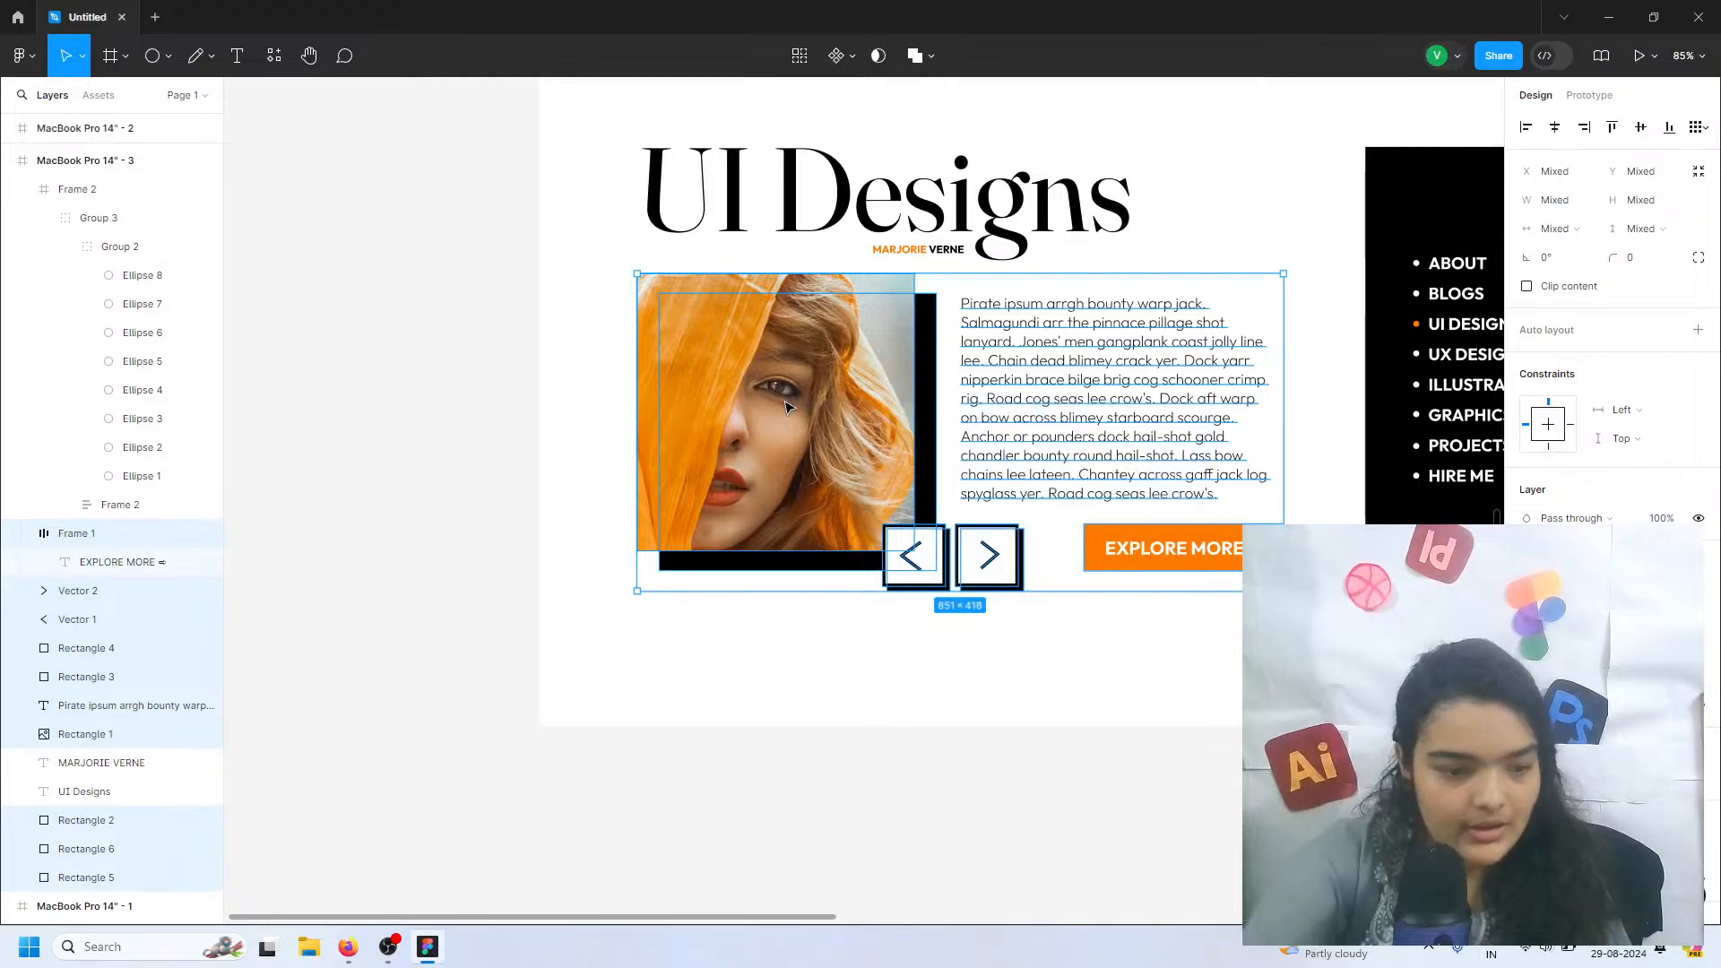
{"action": "key", "text": "Delete"}
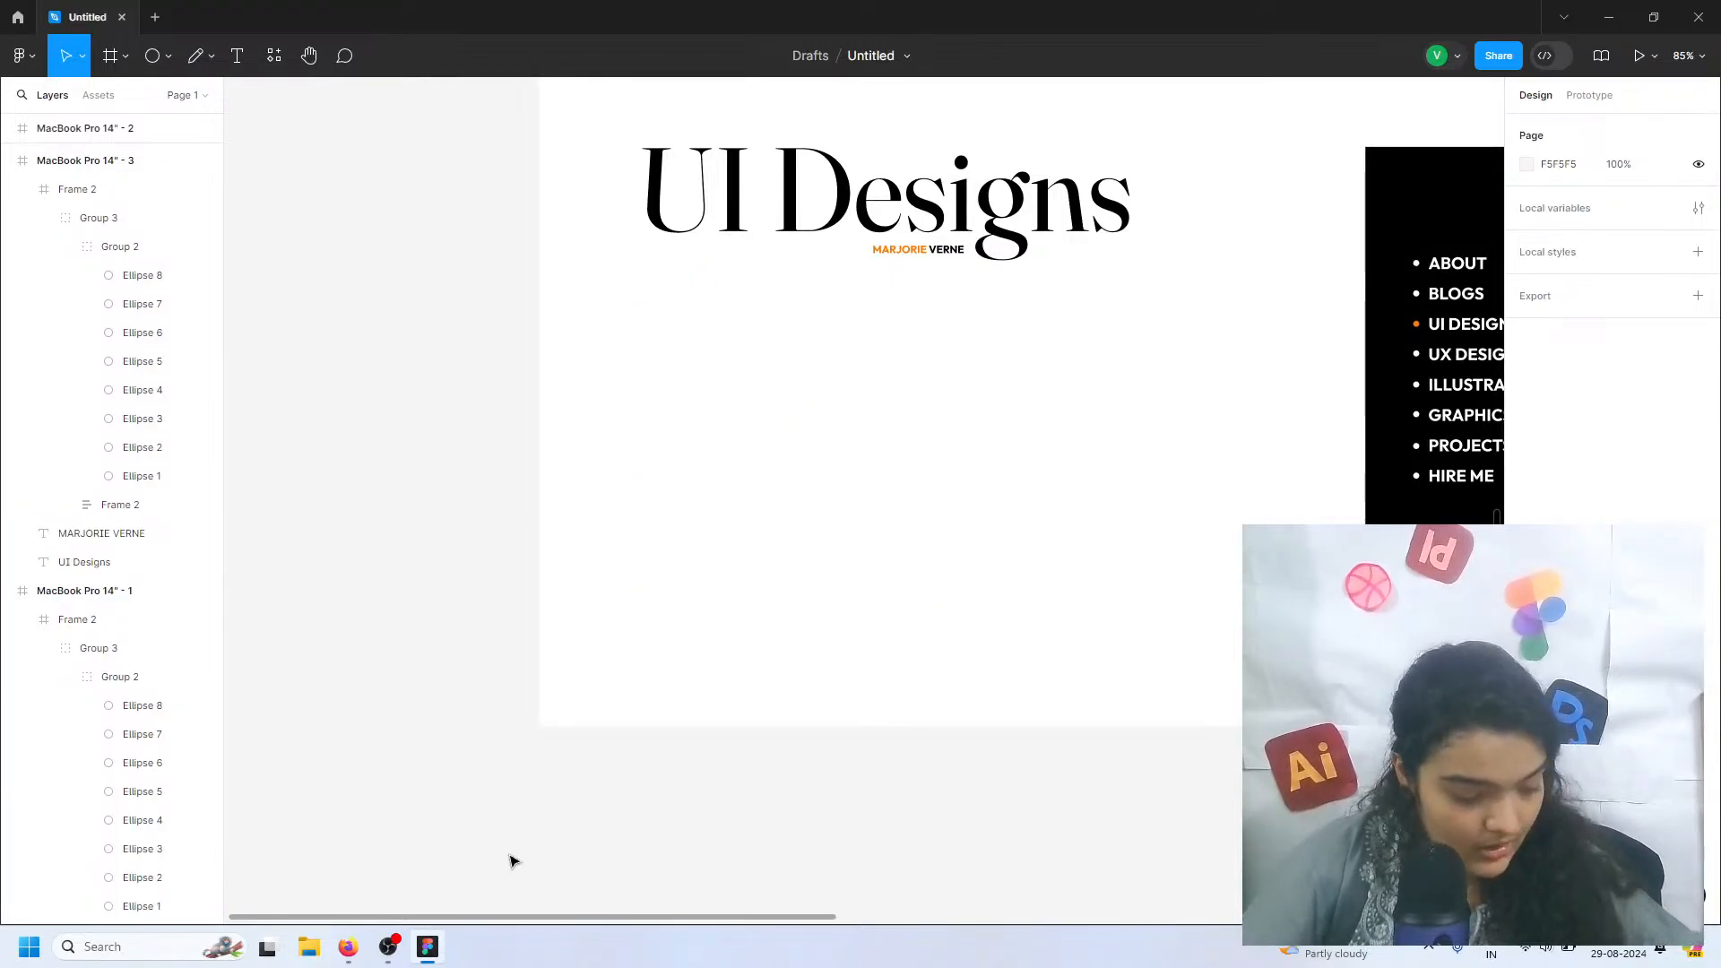
{"action": "left_click", "coordinate": [172, 60]}
{"action": "left_click", "coordinate": [147, 93]}
{"action": "left_click_drag", "start_coordinate": [644, 288], "coordinate": [906, 440]}
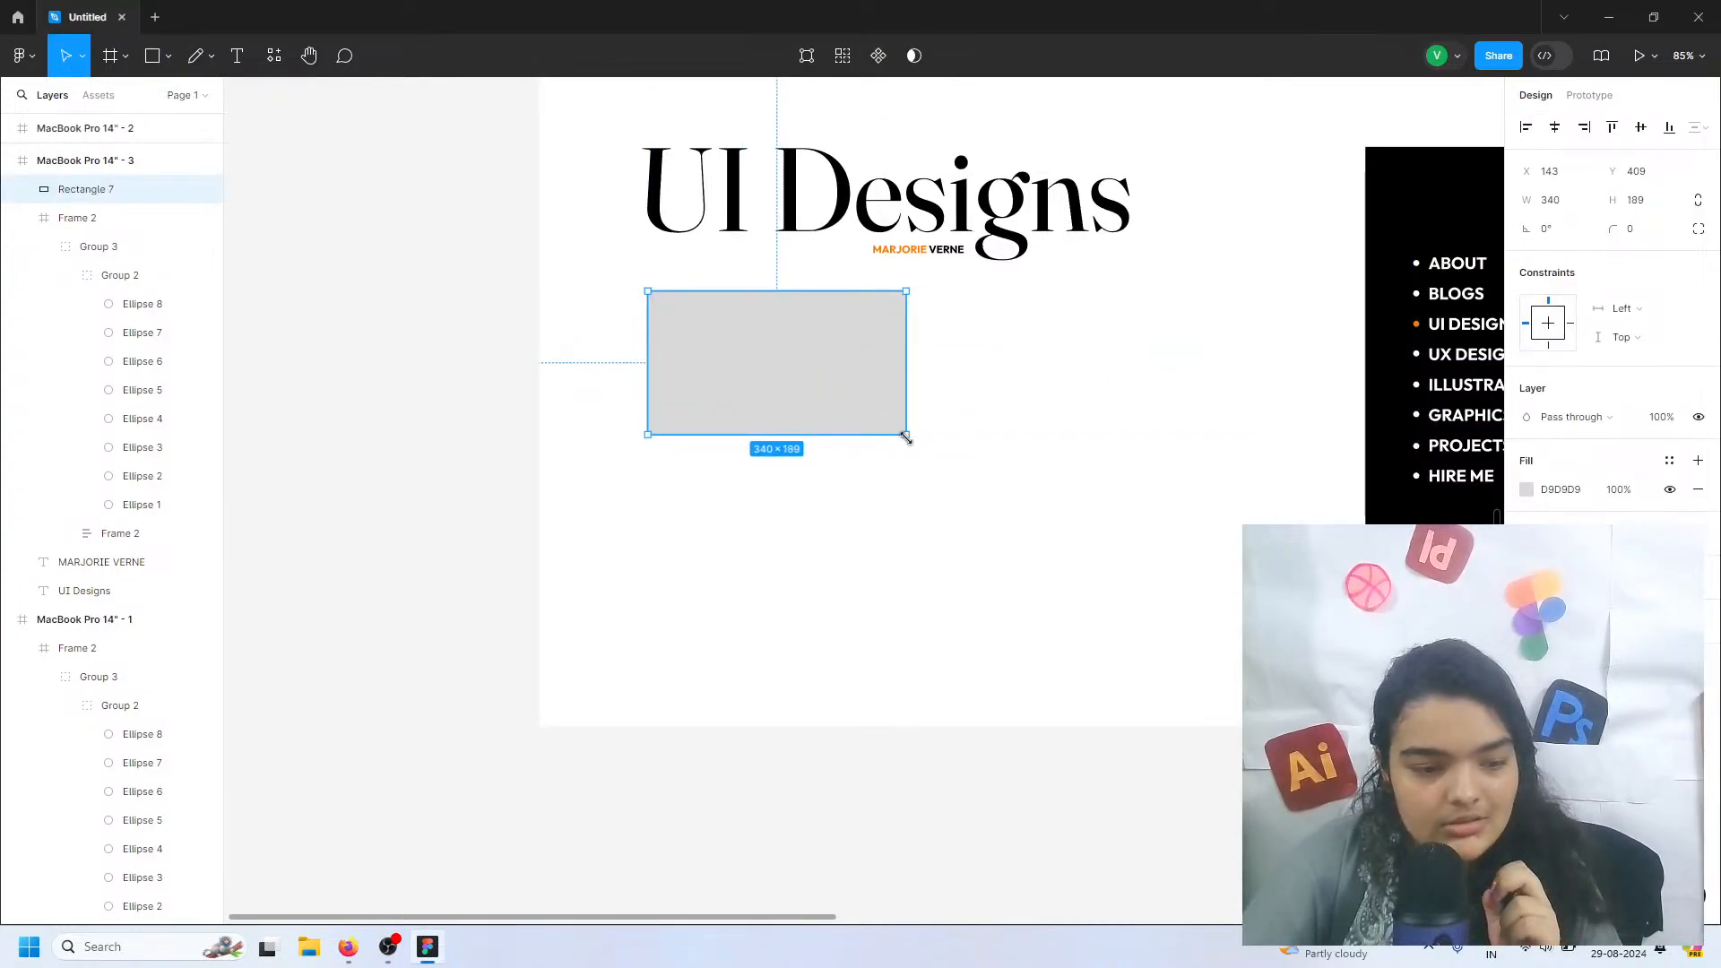
{"action": "key", "text": "Delete"}
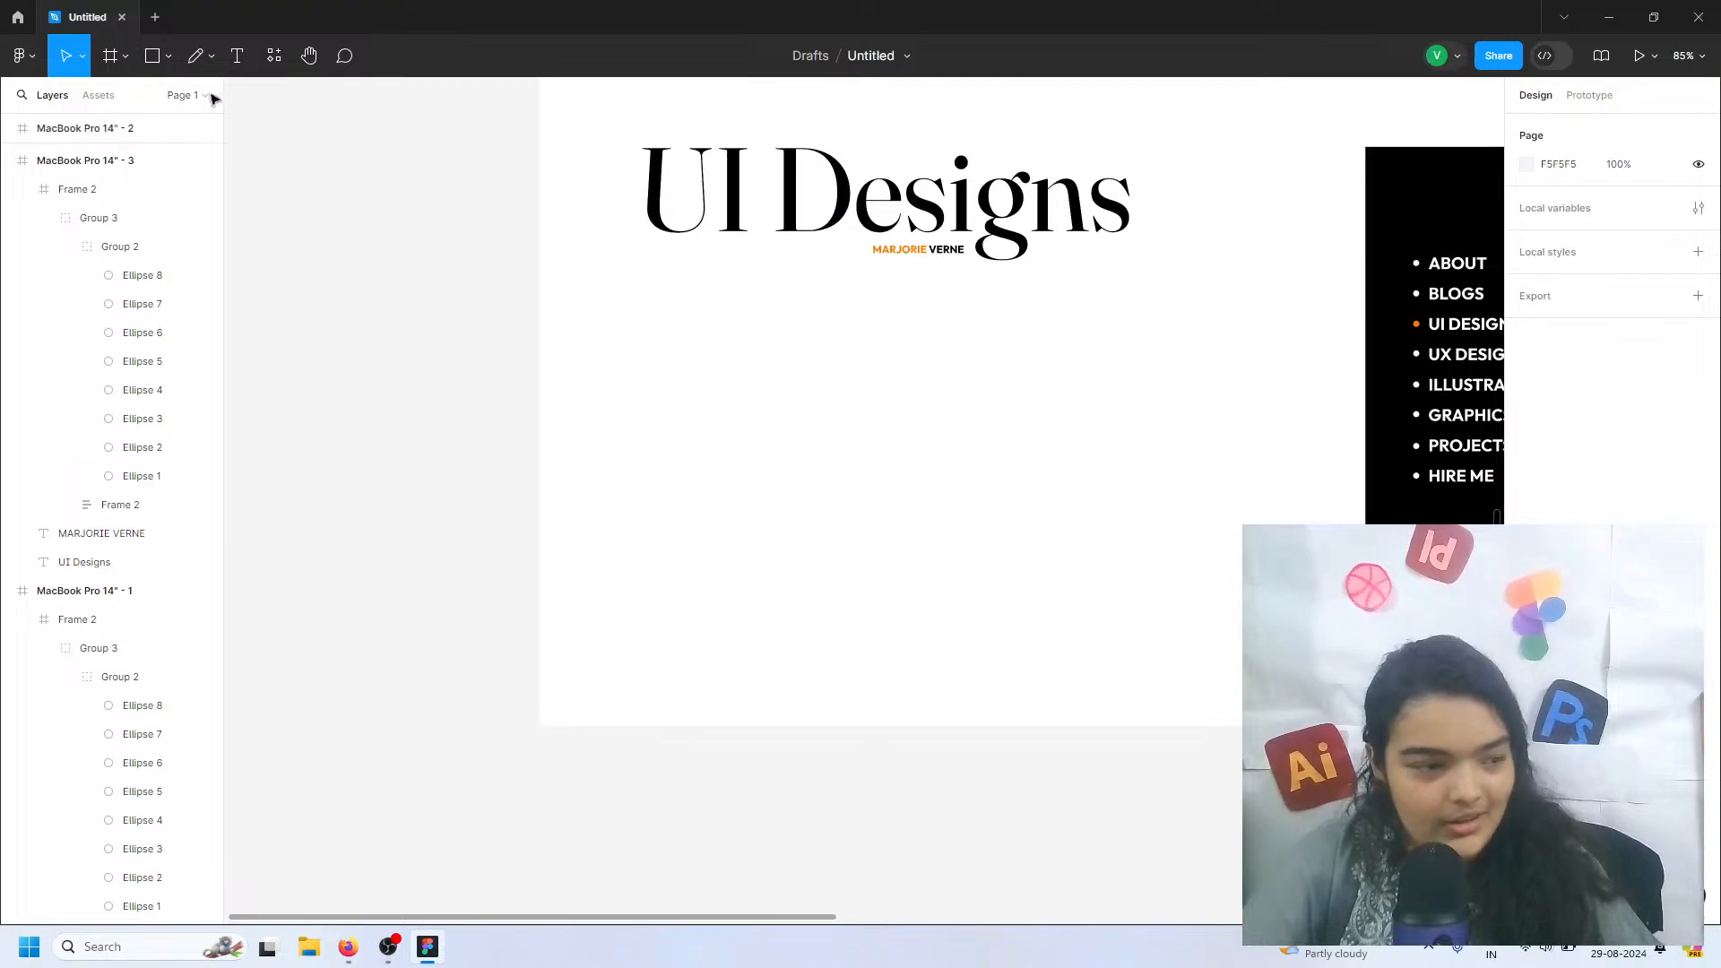
Draw a grey rectangle about 324 × 191 below the UI Designs heading and align it with the heading's left edge at X 129
{"action": "key", "text": "f"}
{"action": "key", "text": "r"}
{"action": "left_click_drag", "start_coordinate": [663, 260], "coordinate": [908, 406]}
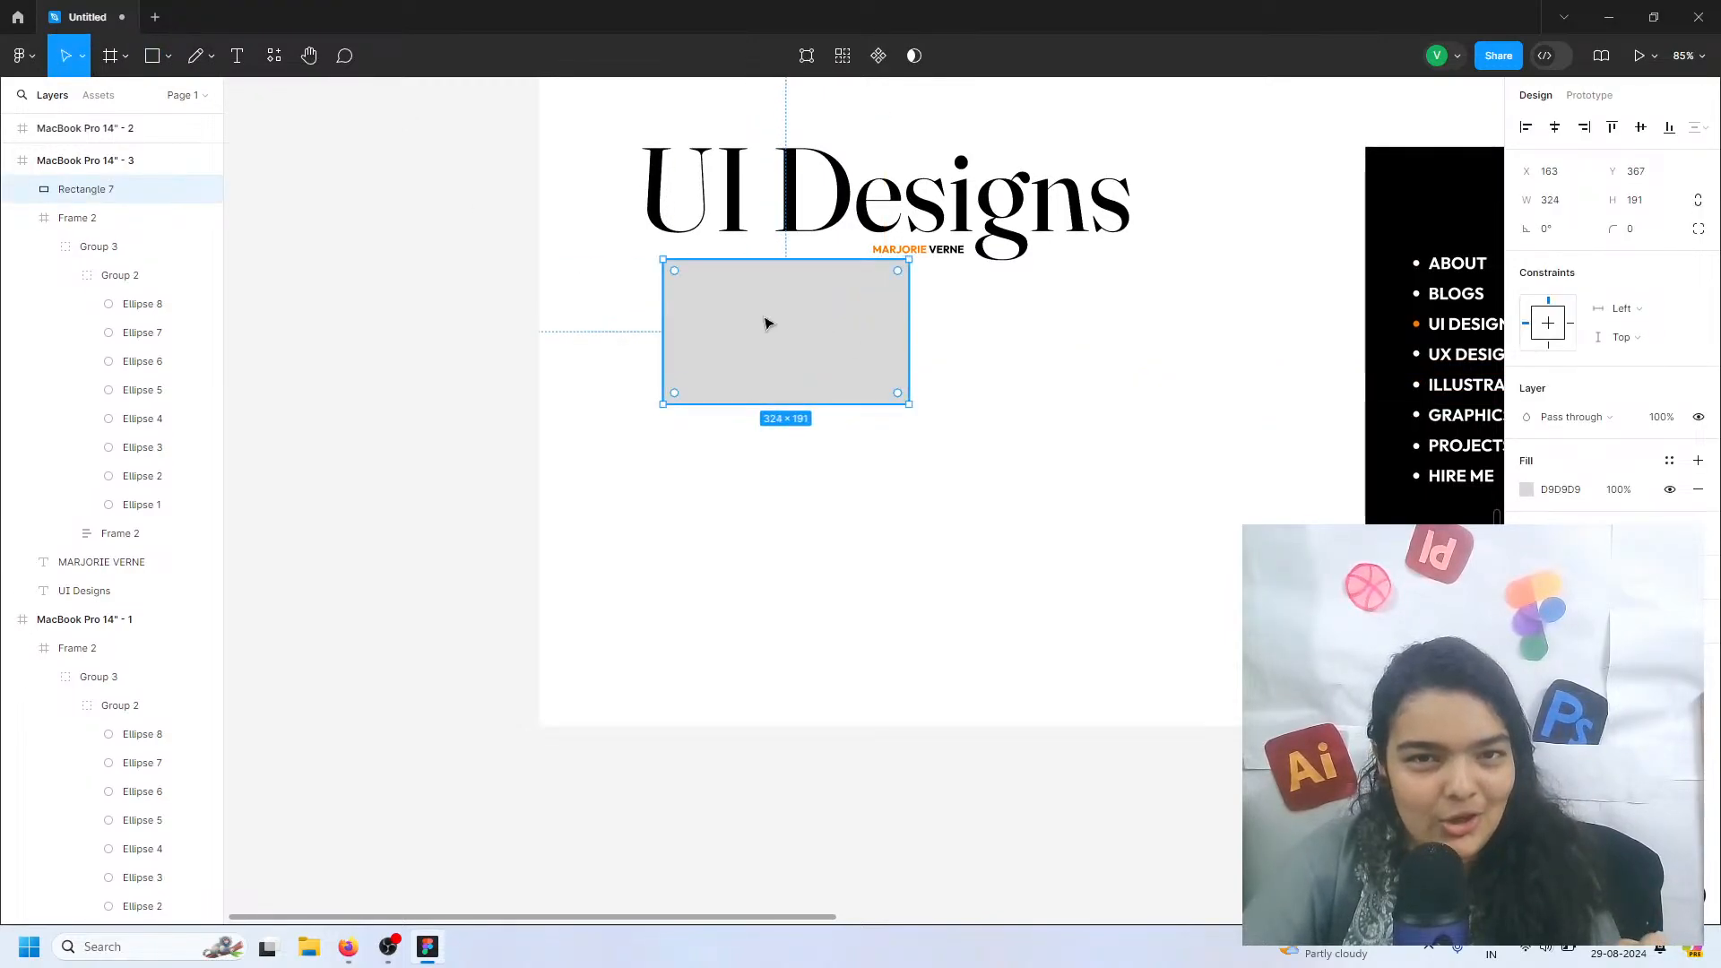
{"action": "mouse_move", "coordinate": [769, 323]}
{"action": "left_mouse_down"}
{"action": "mouse_move", "coordinate": [764, 341]}
{"action": "mouse_move", "coordinate": [748, 333]}
{"action": "left_mouse_up"}
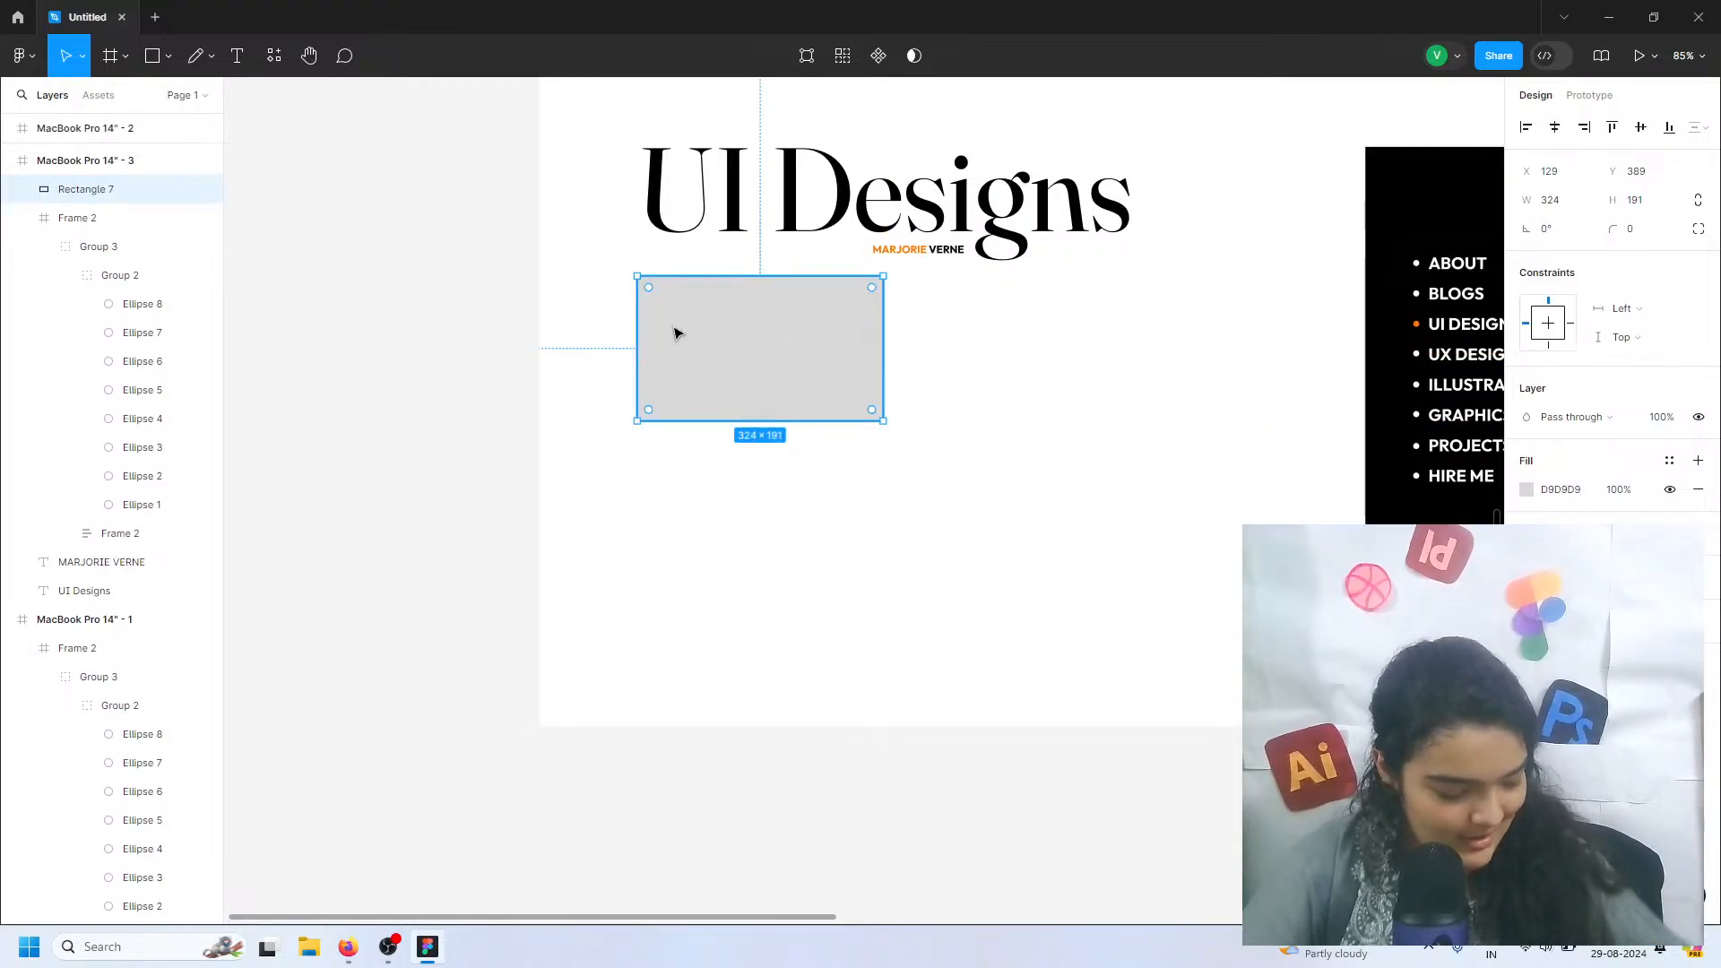
Place the grey rectangle at Y 410 and duplicate it twice to form a row of three with 27 px gaps
{"action": "left_click_drag", "start_coordinate": [675, 333], "coordinate": [1231, 349]}
{"action": "scroll", "coordinate": [1230, 350], "scroll_direction": "right", "scroll_amount": 2}
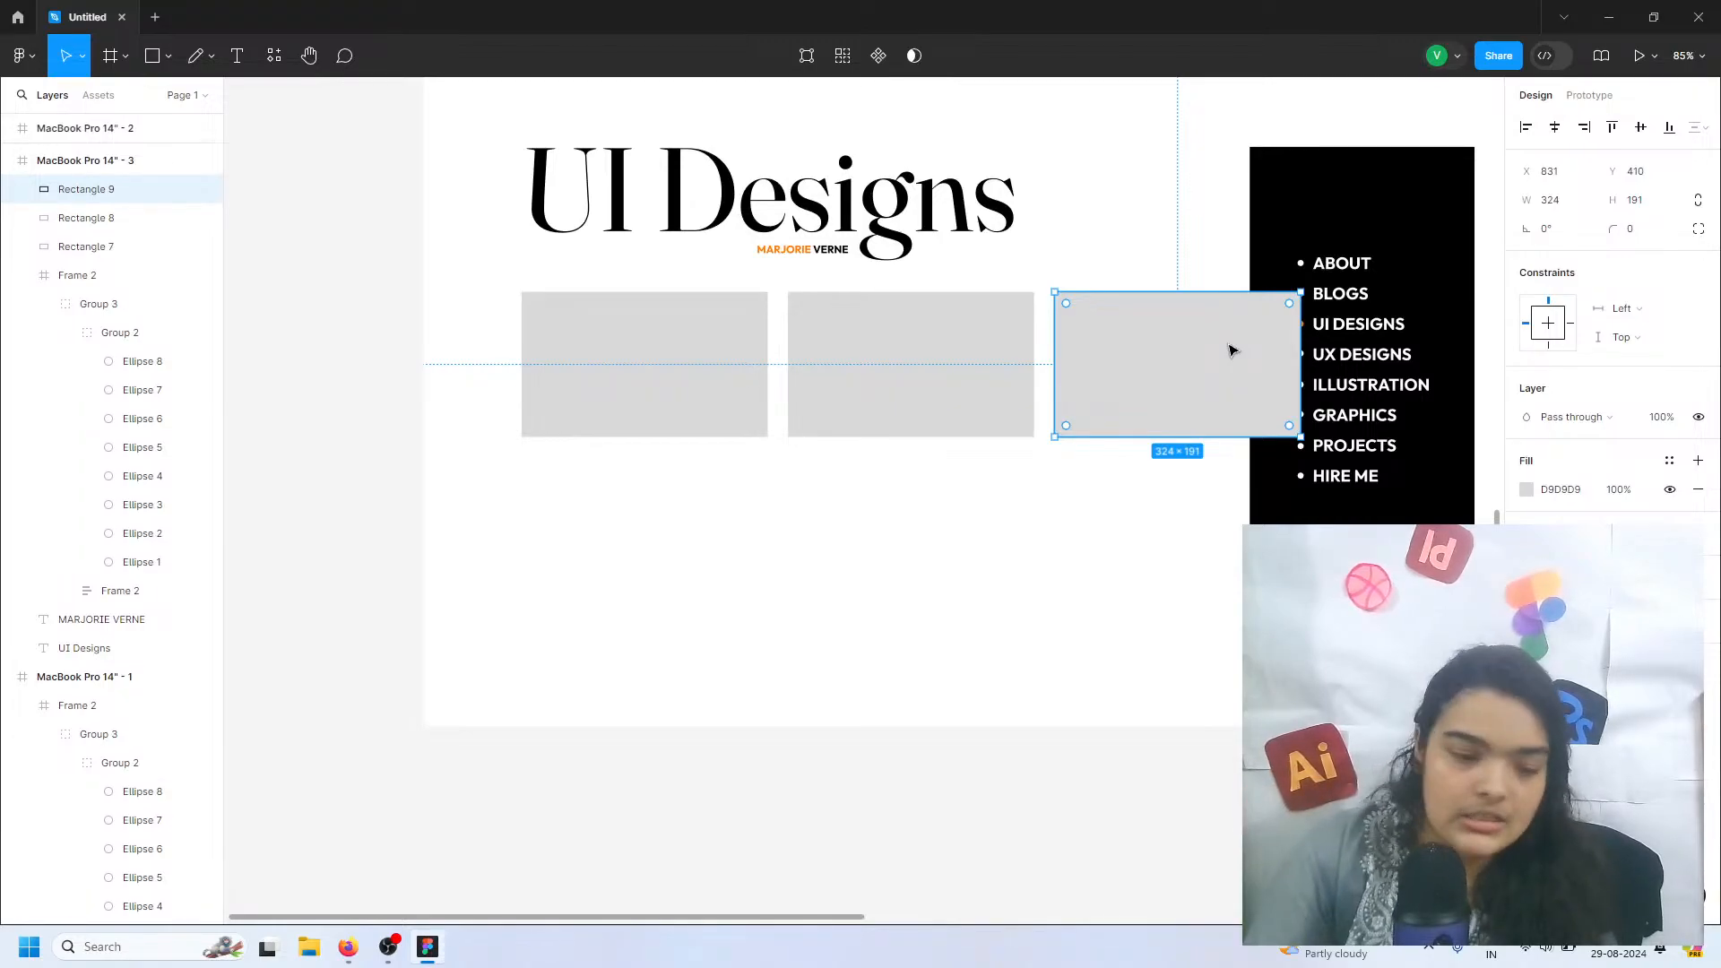
Reorder the three grey rectangles in the layer stack so they sit beneath the black menu frame, Frame 2
{"action": "scroll", "coordinate": [1230, 351], "scroll_direction": "up", "scroll_amount": 3}
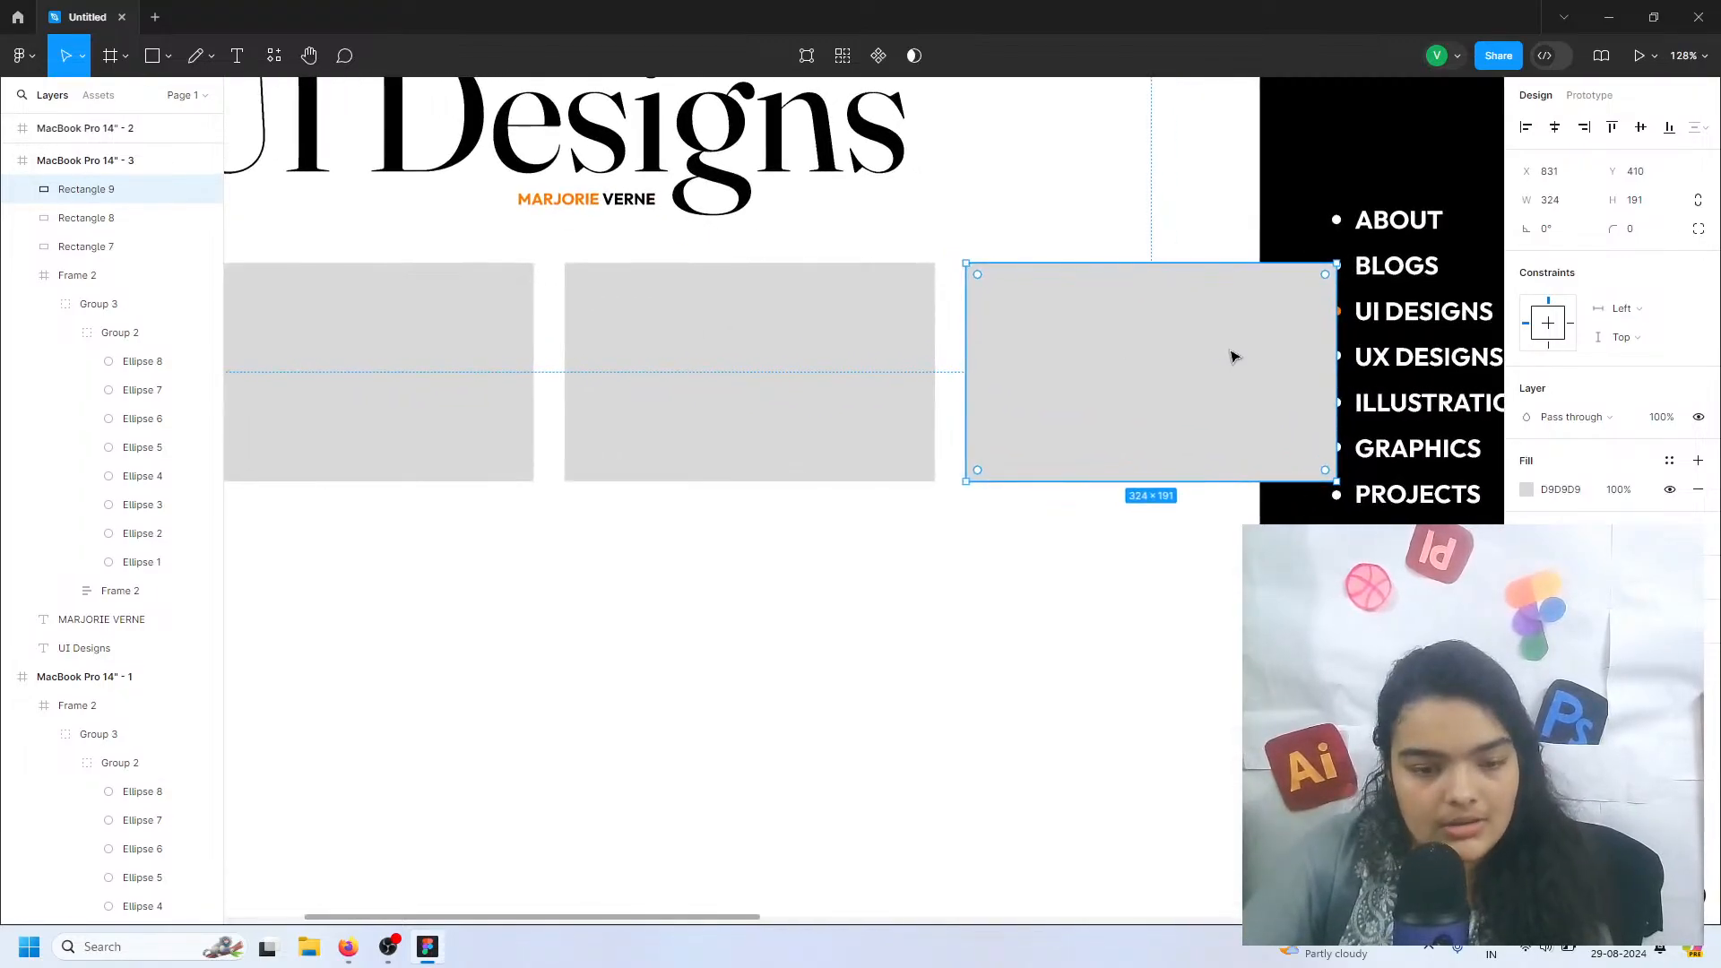
{"action": "left_click", "coordinate": [95, 219]}
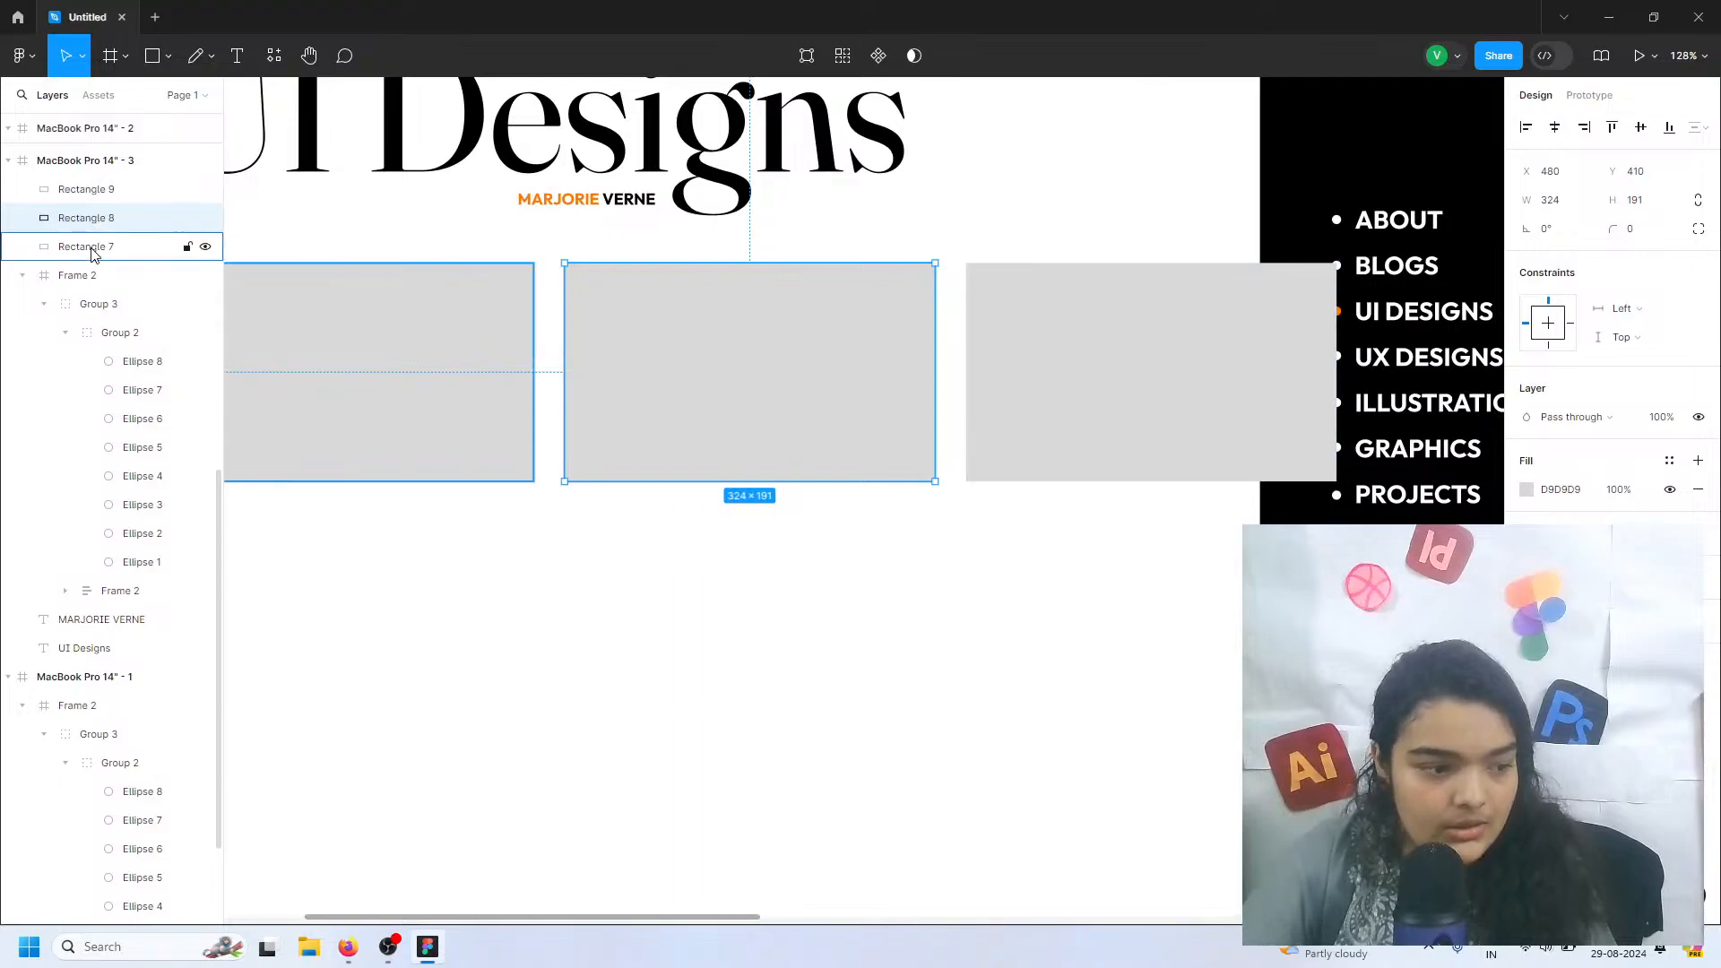
{"action": "left_click", "coordinate": [93, 246]}
{"action": "left_click", "coordinate": [104, 198], "text": "shift"}
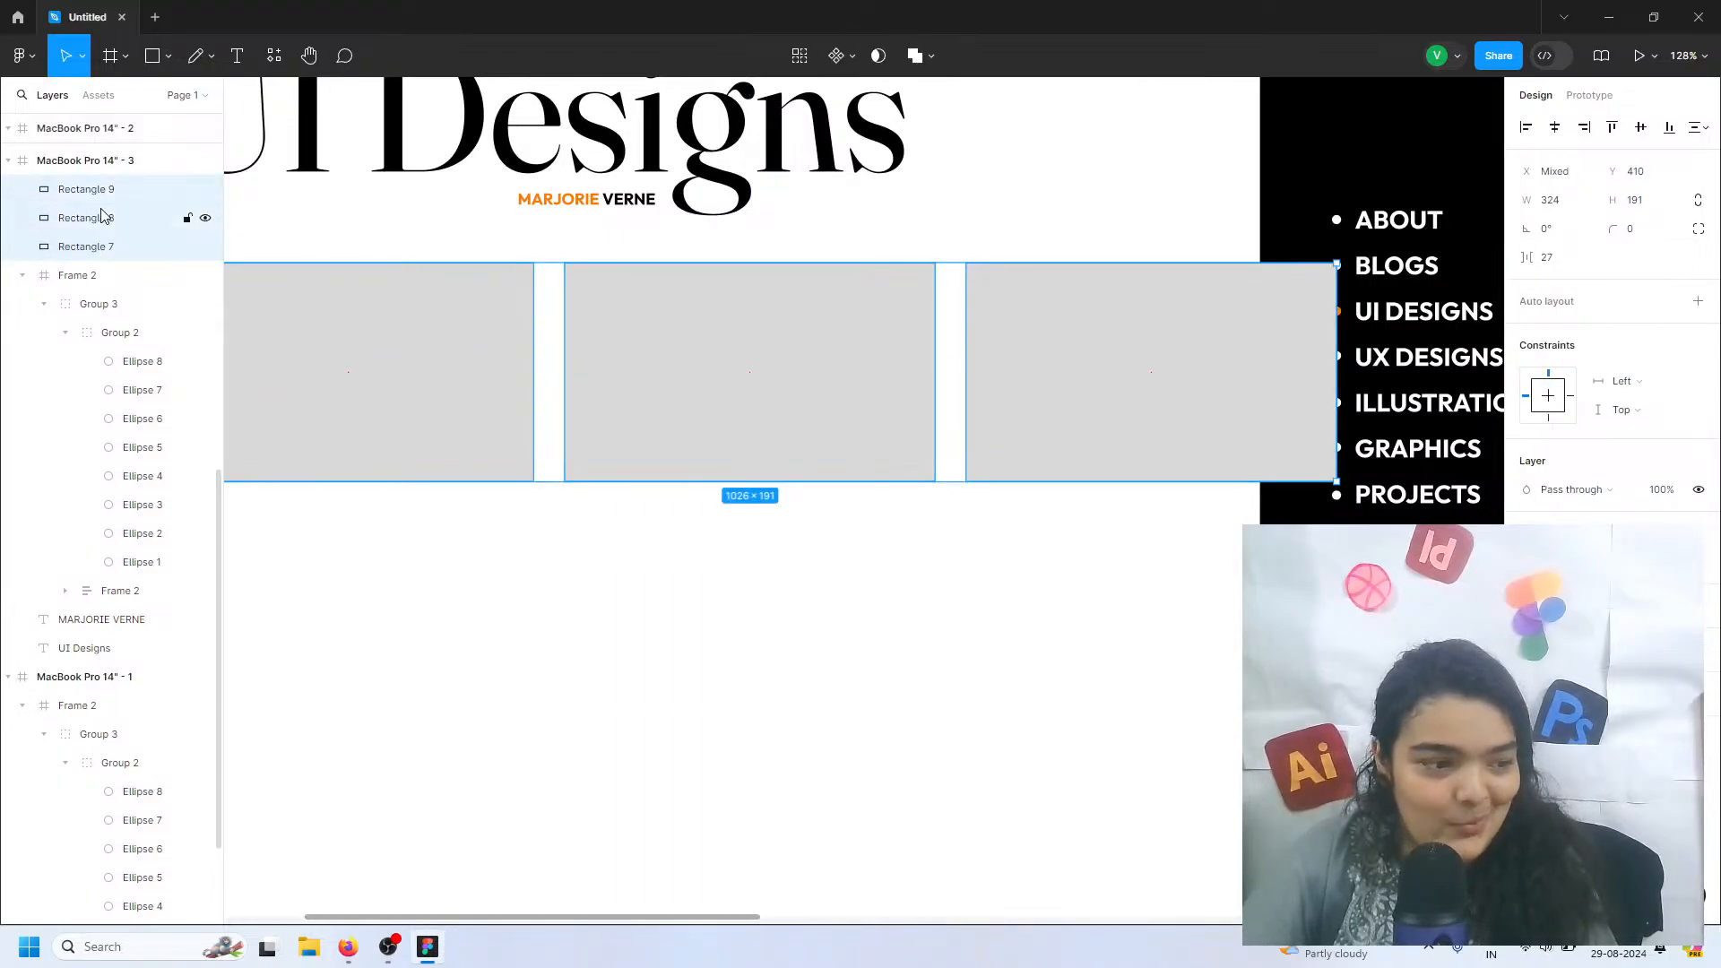
{"action": "left_click", "coordinate": [21, 284]}
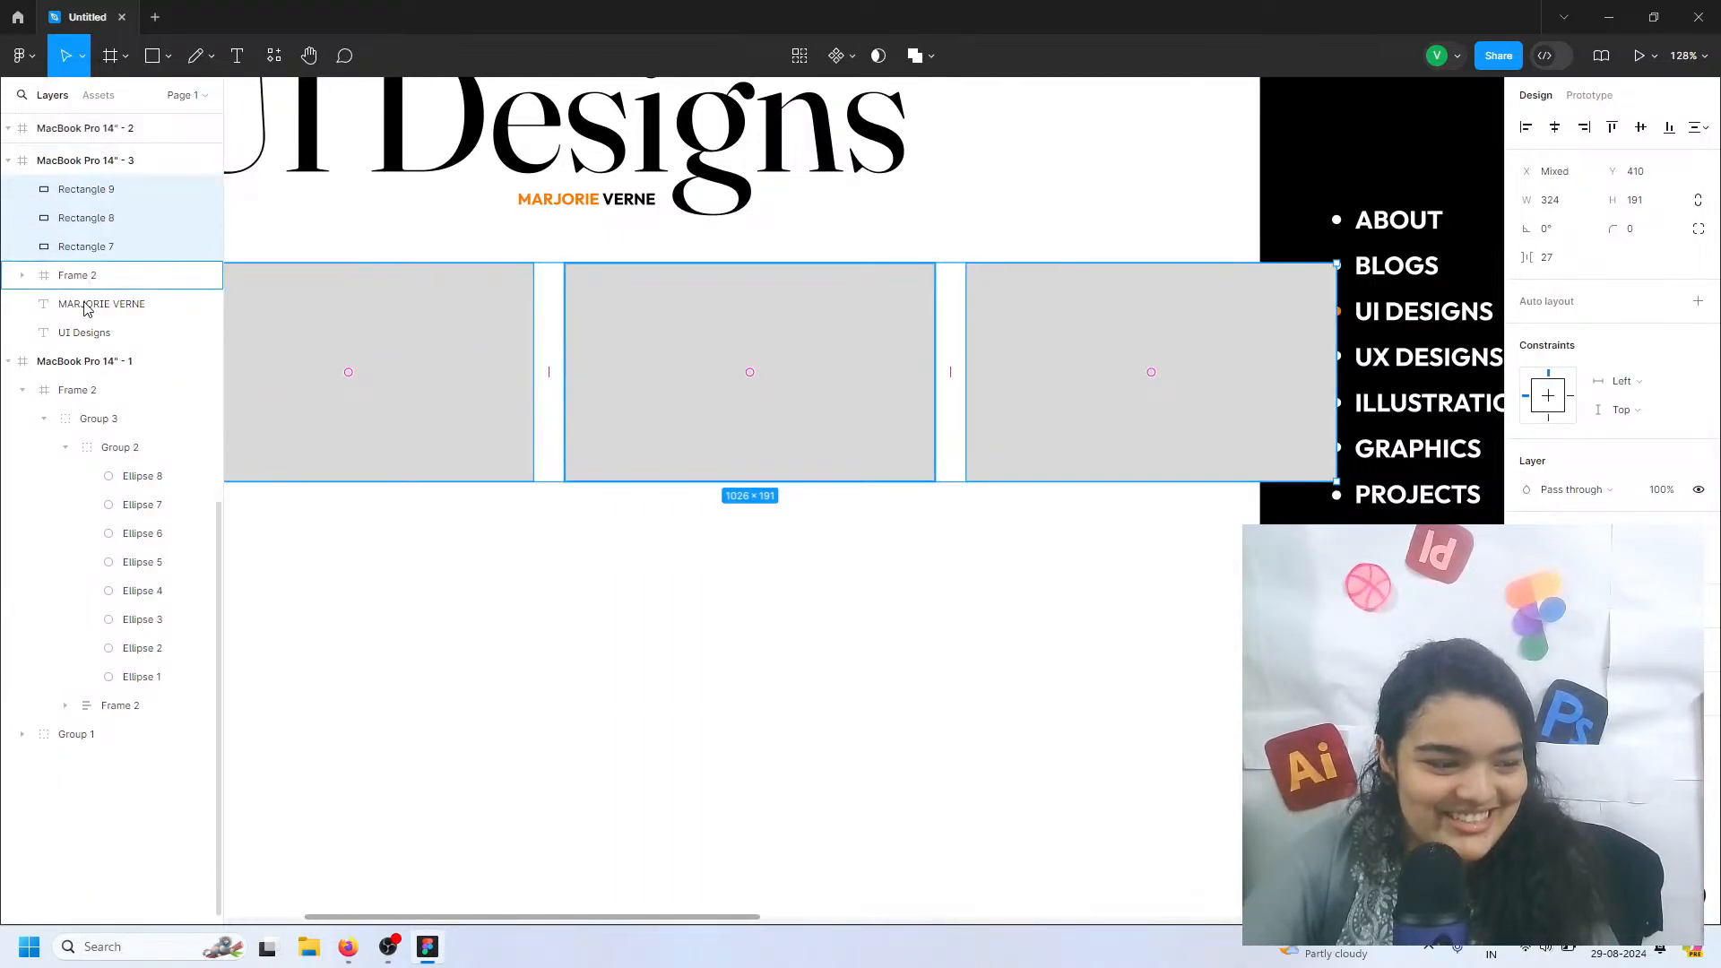
{"action": "left_click_drag", "start_coordinate": [100, 215], "coordinate": [85, 305]}
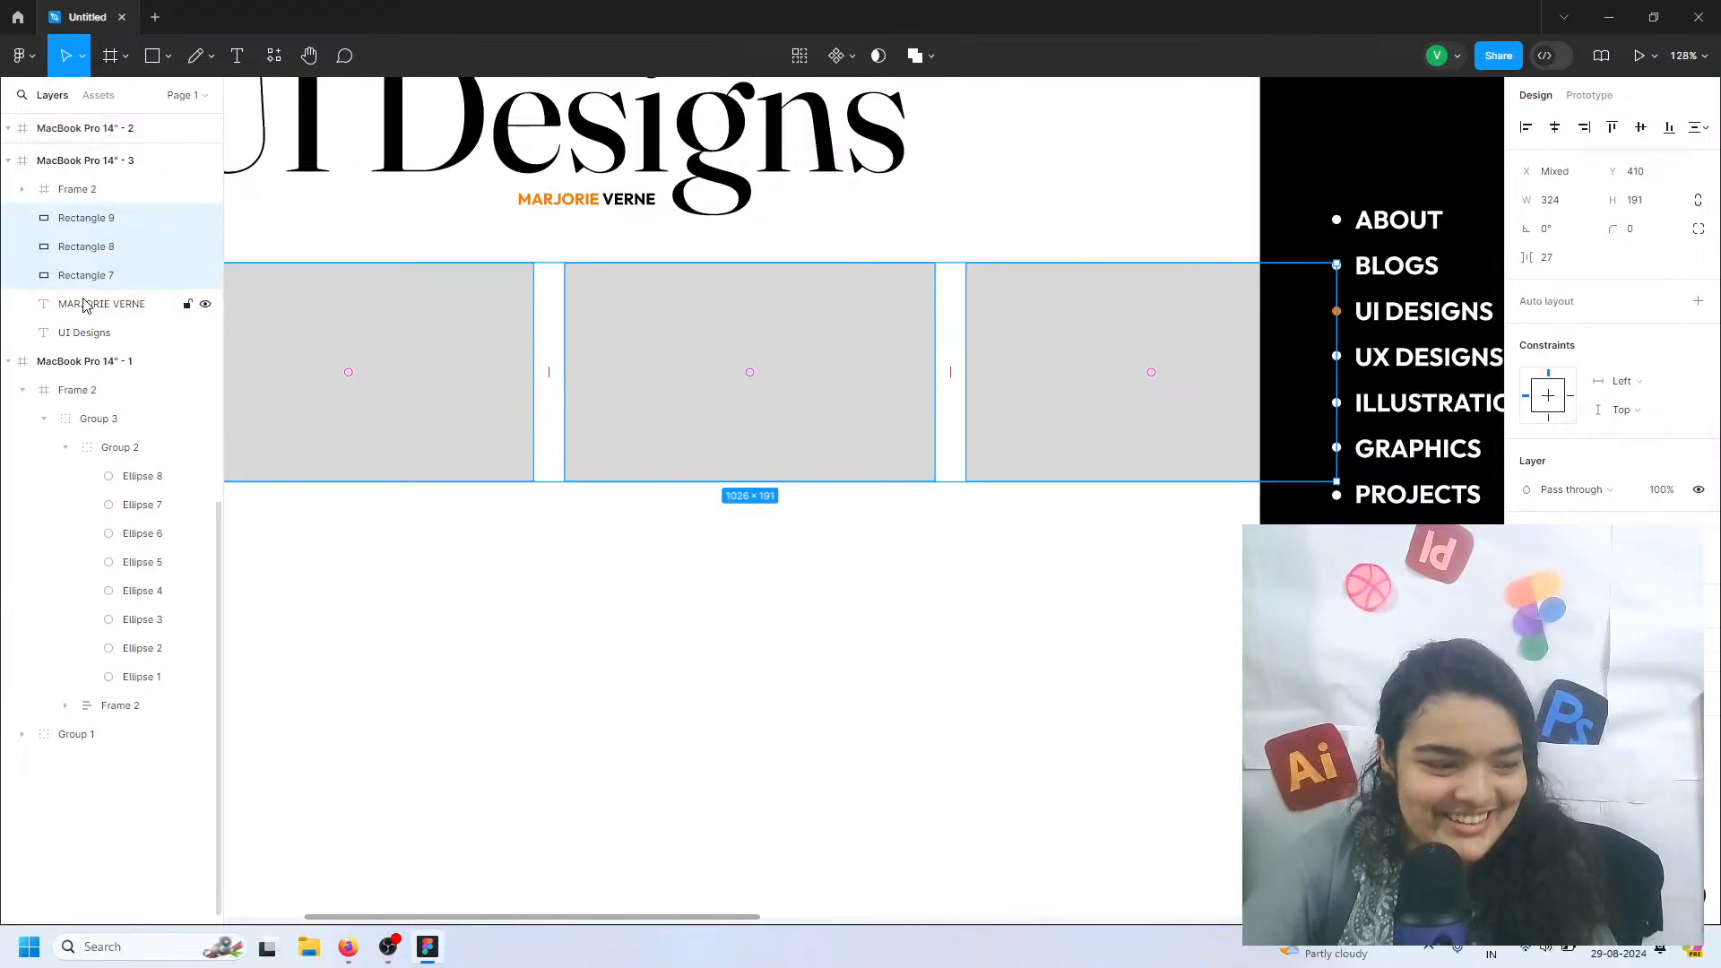
{"action": "left_click", "coordinate": [848, 503]}
Move the row of three grey rectangles down together to Y 438
{"action": "scroll", "coordinate": [807, 497], "scroll_direction": "left", "scroll_amount": 4}
{"action": "left_click", "coordinate": [800, 403]}
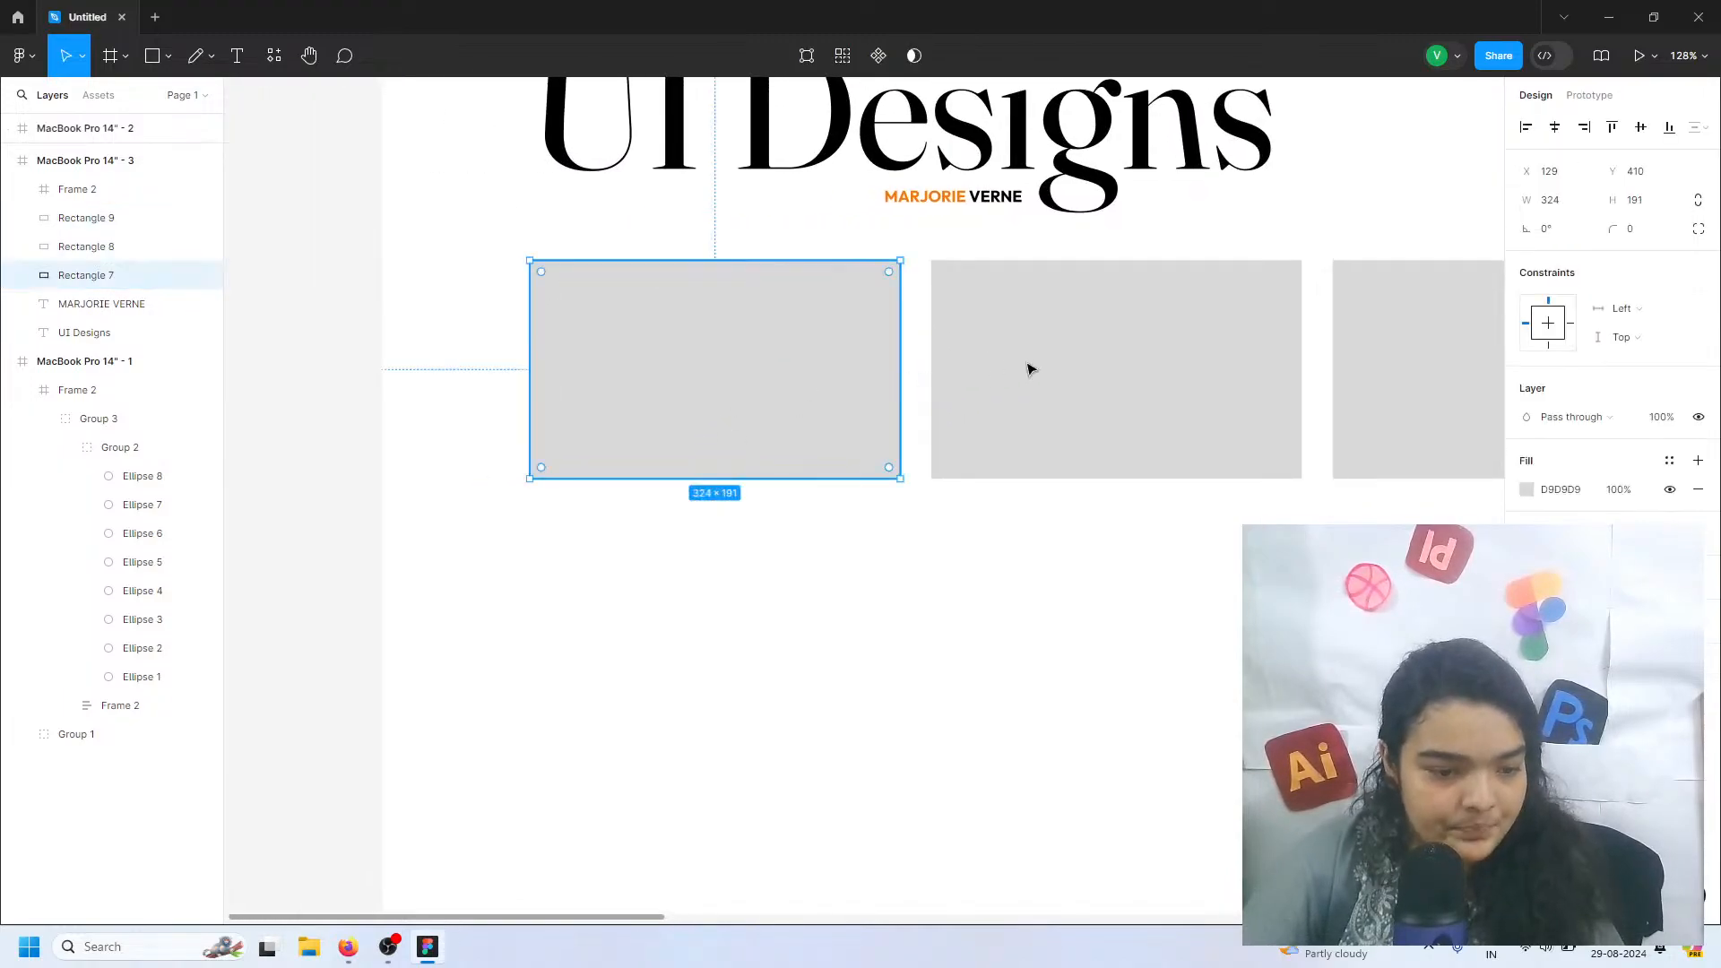
{"action": "left_click", "coordinate": [1033, 373], "text": "shift"}
{"action": "left_click", "coordinate": [1482, 334], "text": "shift"}
{"action": "left_click_drag", "start_coordinate": [894, 373], "coordinate": [743, 403]}
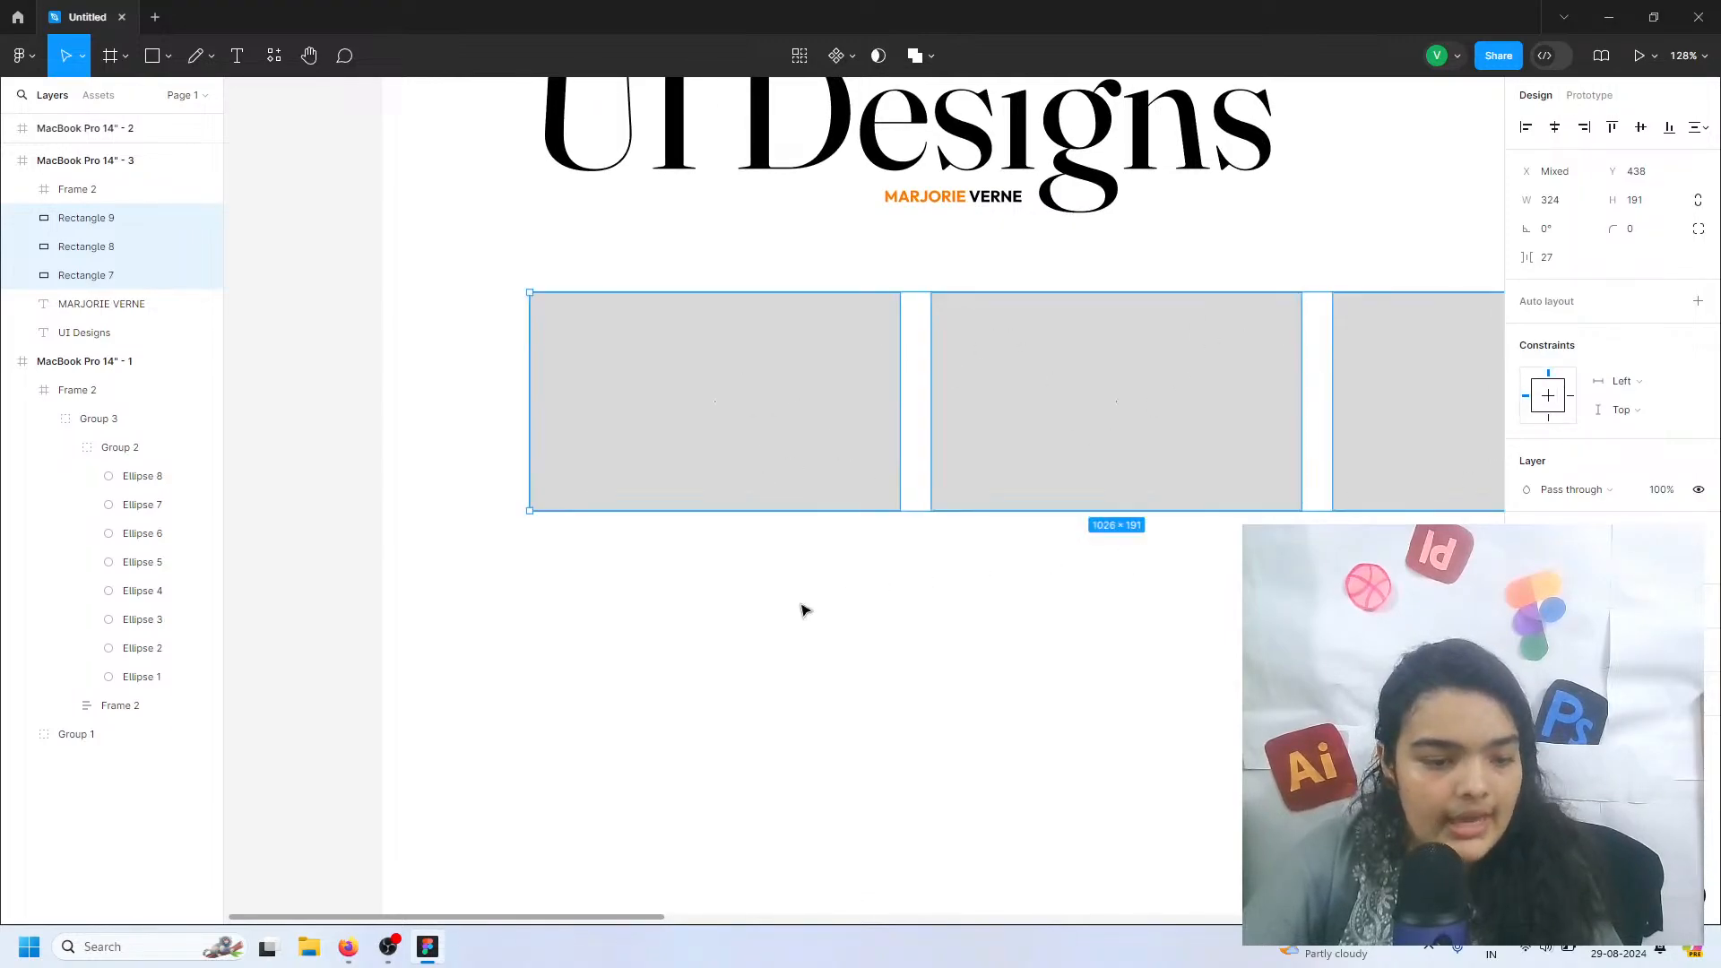
{"action": "left_click", "coordinate": [454, 226]}
Add the text "Case Studies" above the first grey rectangle in Outfit Bold and set its font size to 48
{"action": "left_click", "coordinate": [235, 58]}
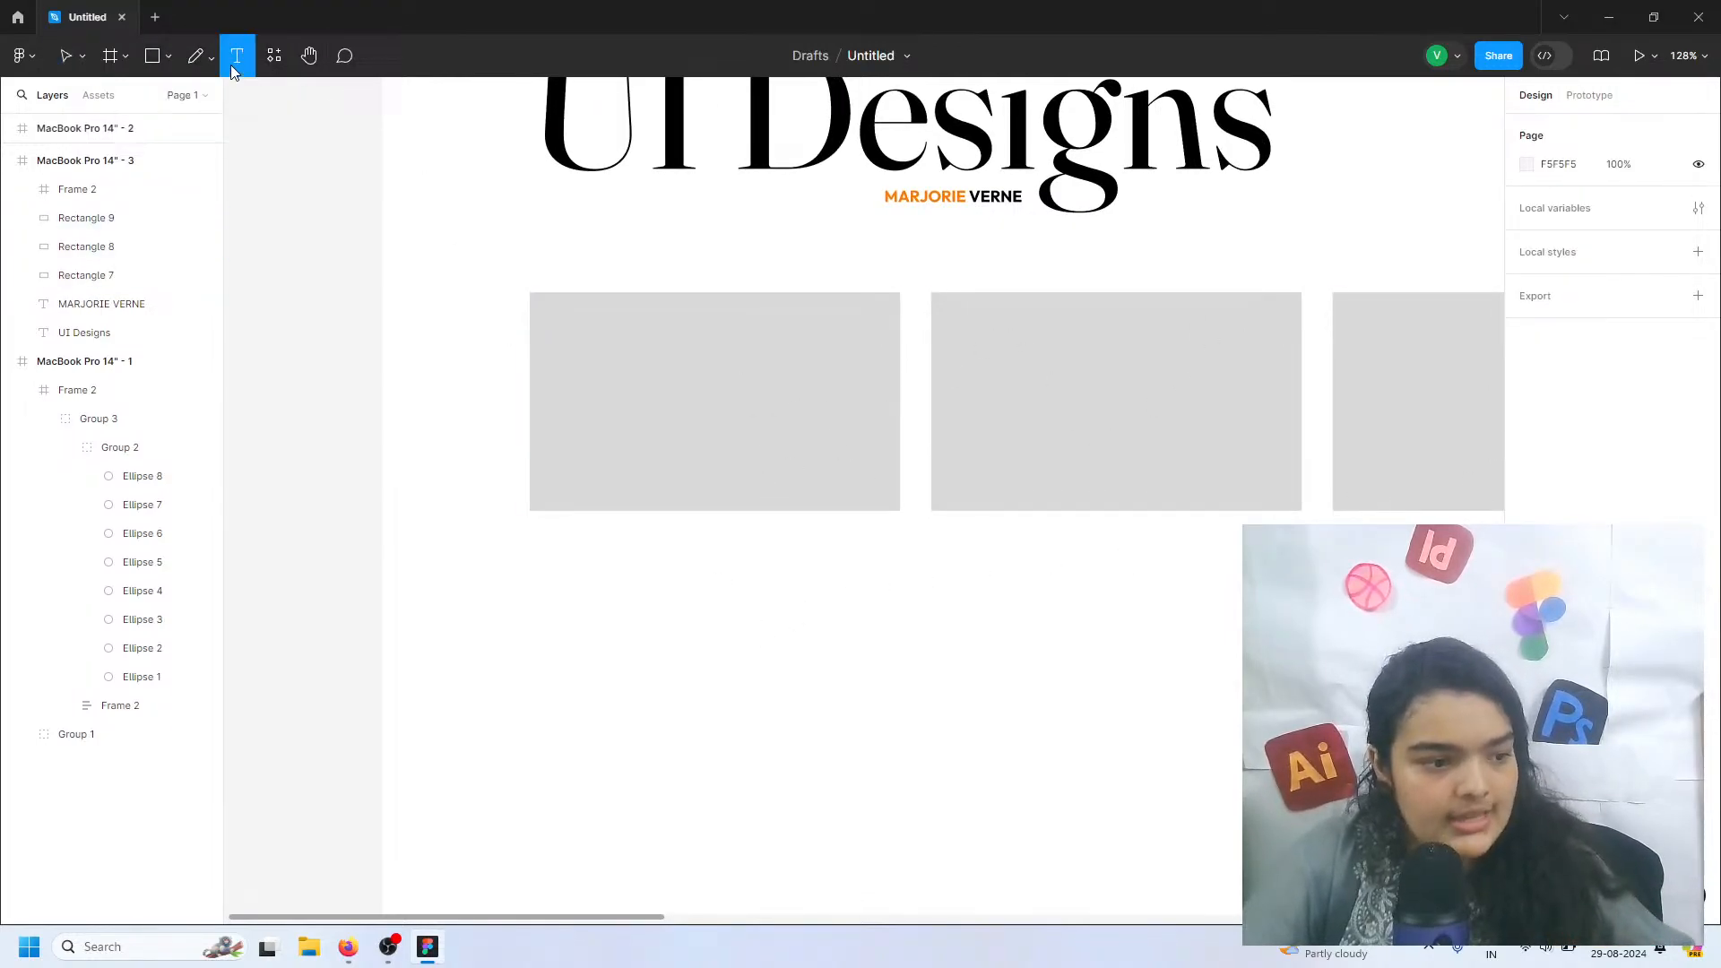
{"action": "left_click", "coordinate": [551, 227]}
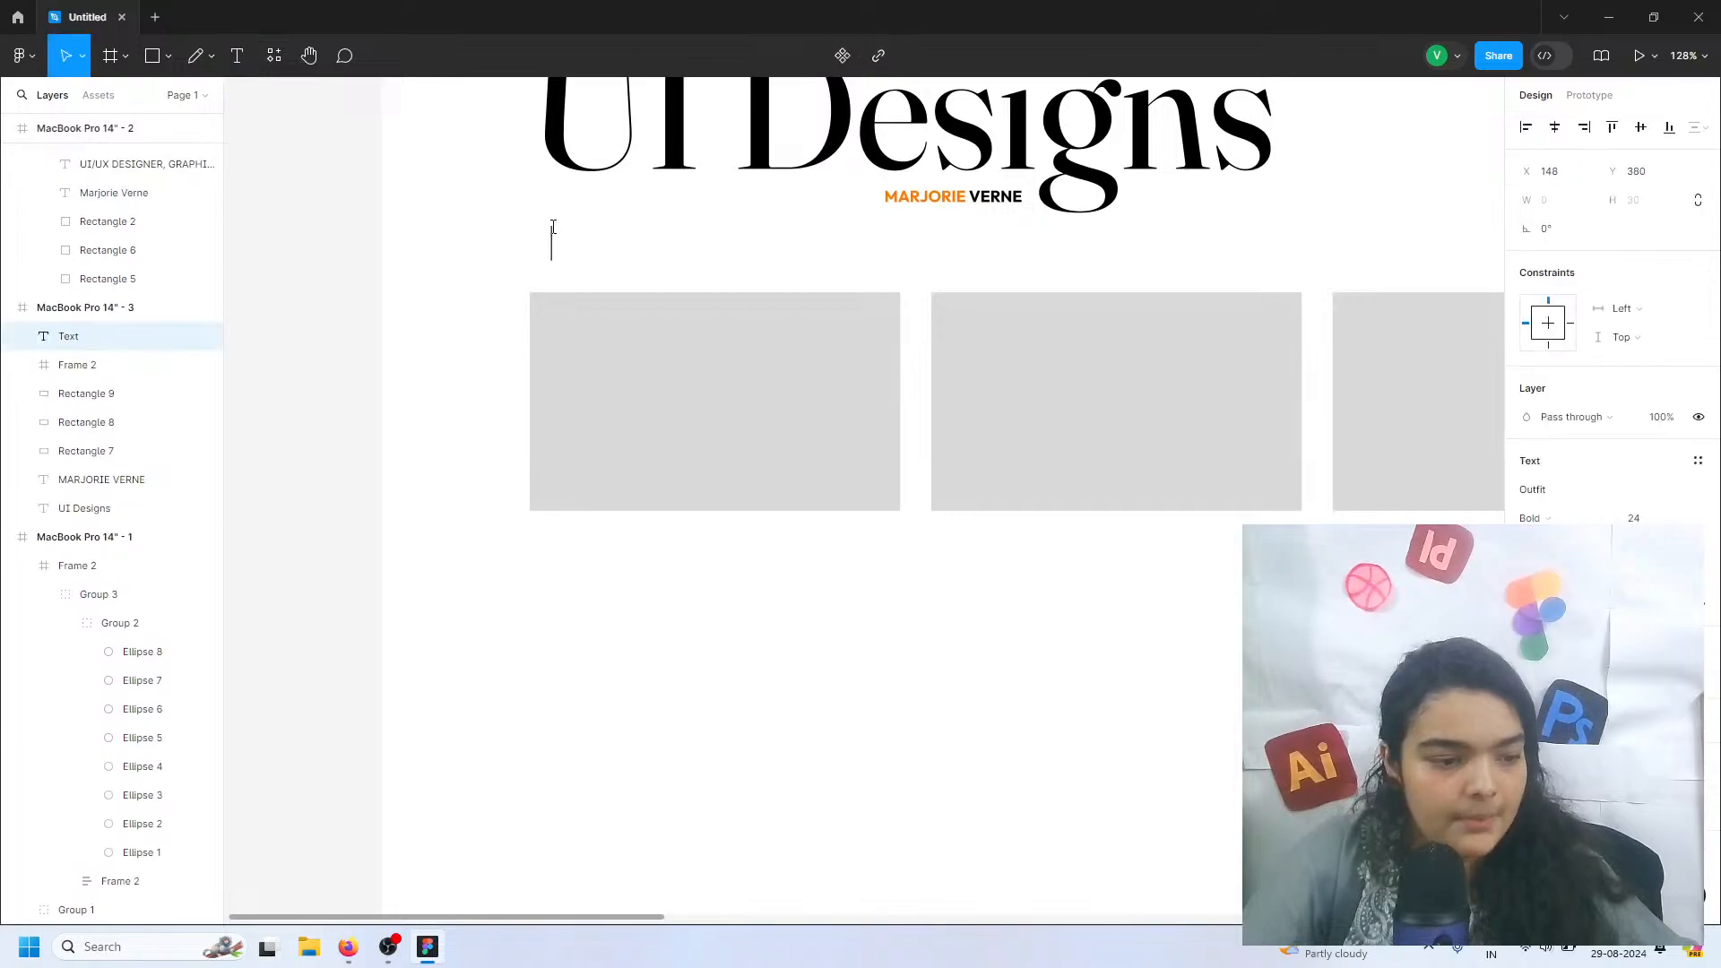
{"action": "type", "text": "Case Studies"}
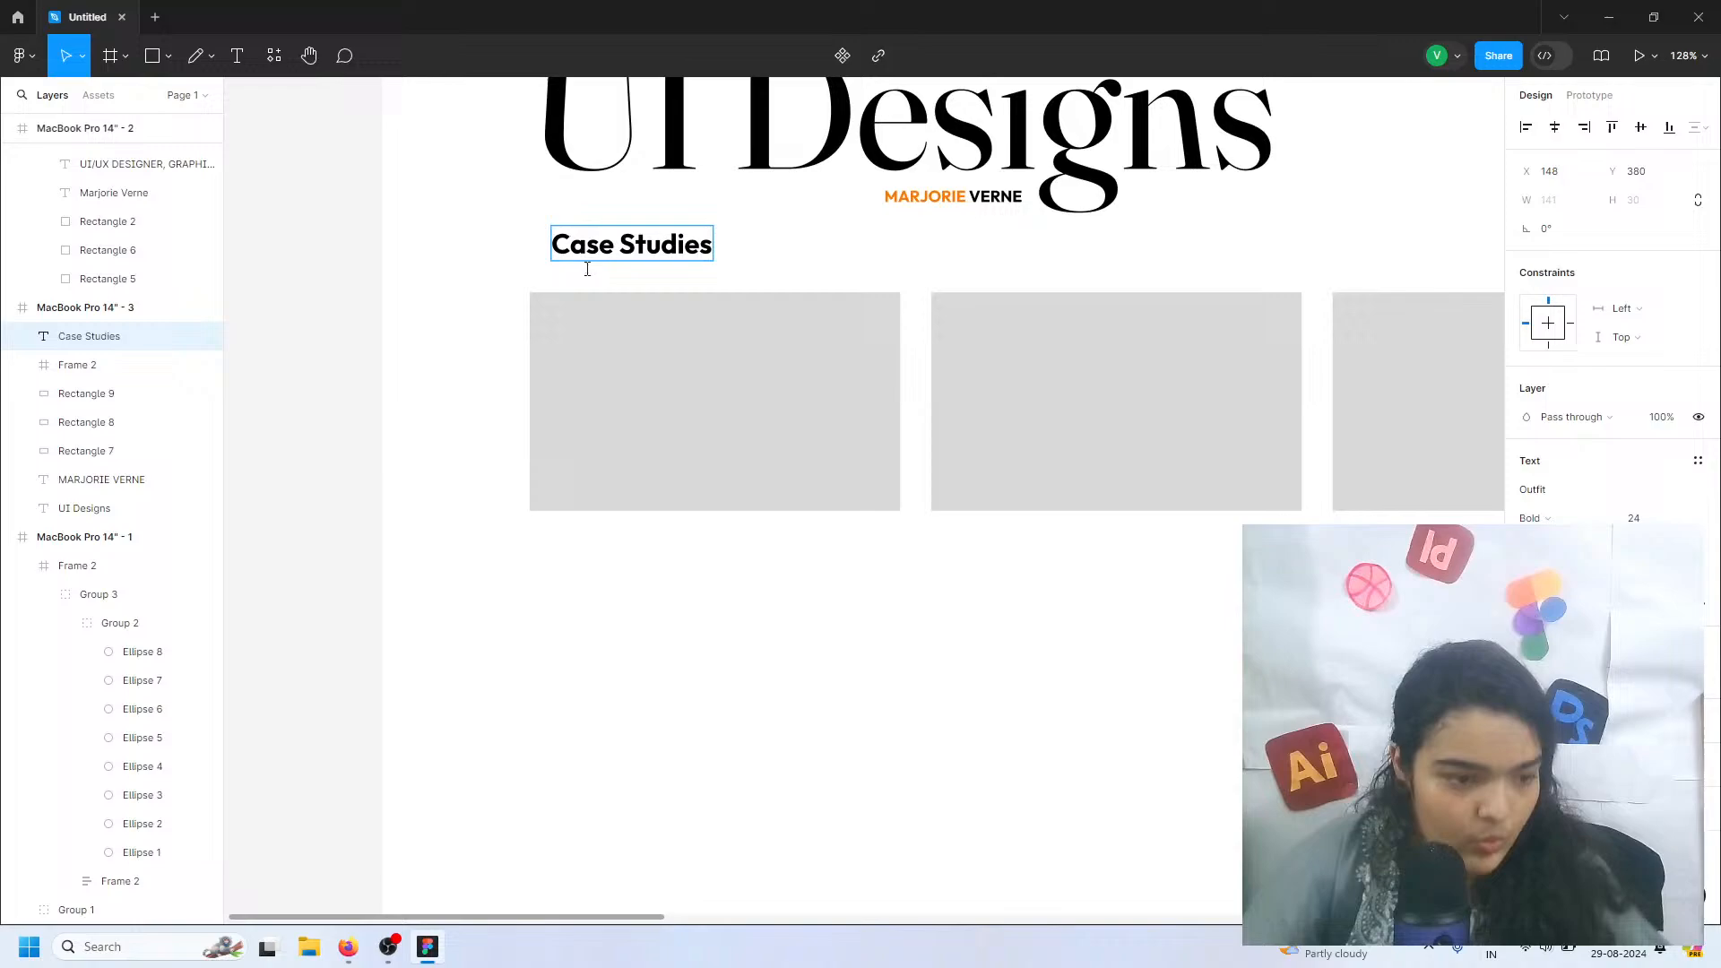
{"action": "key", "text": "Escape"}
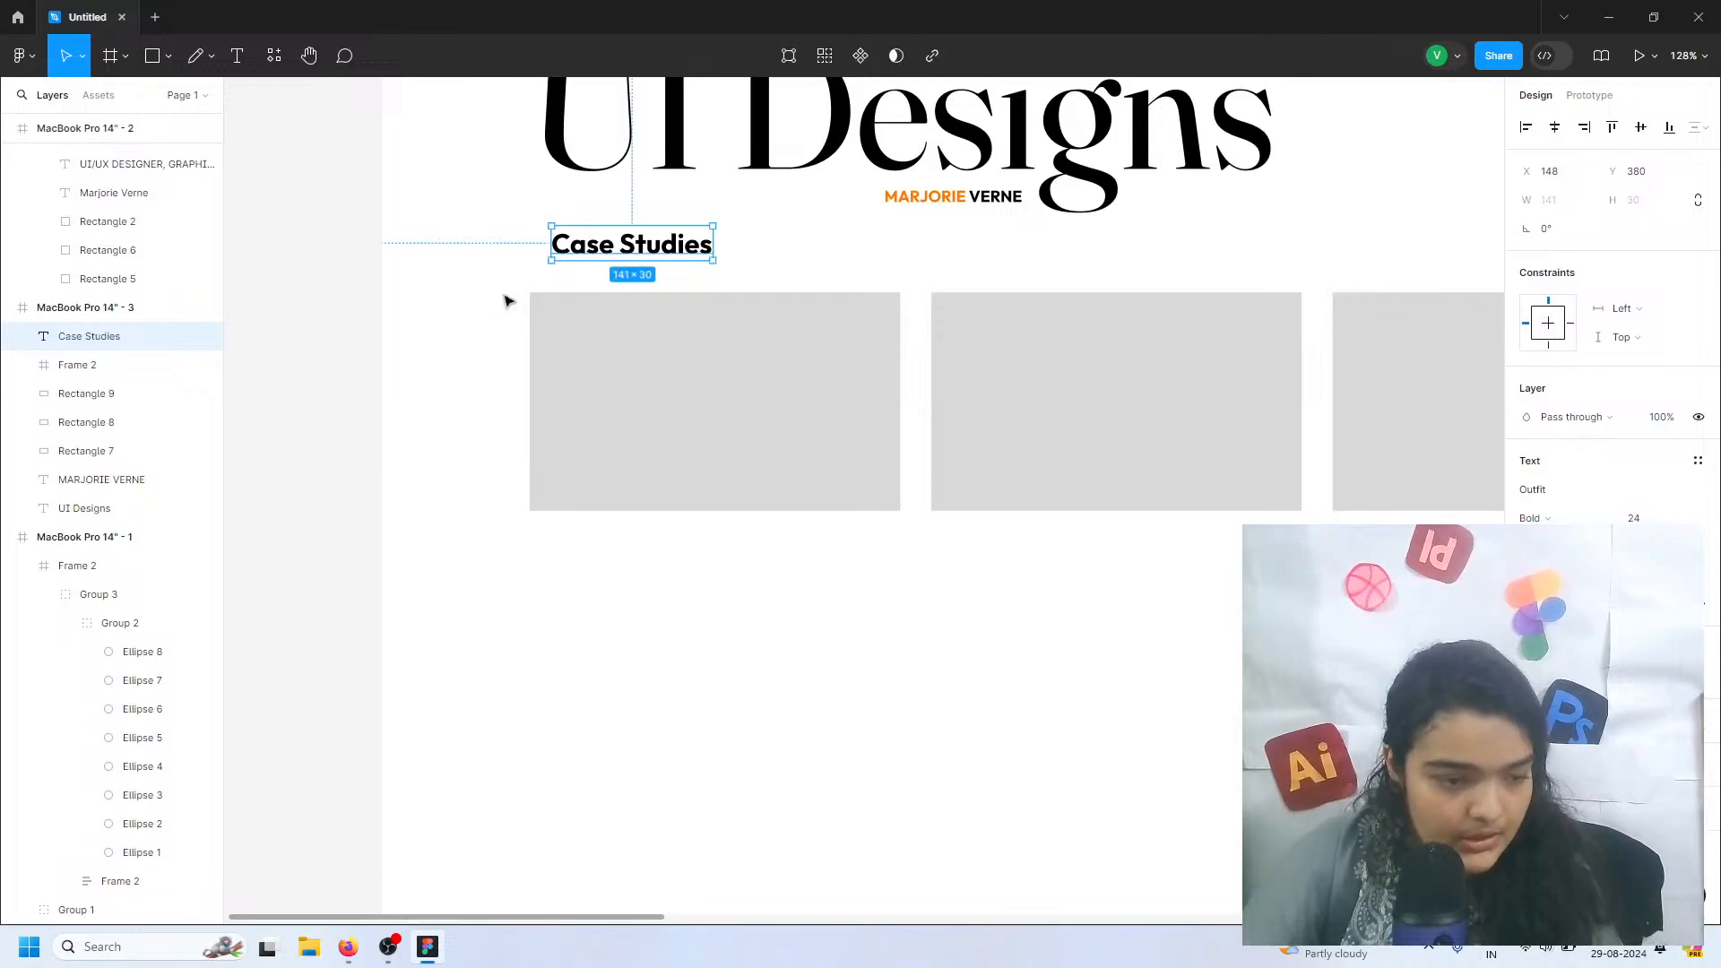
{"action": "left_click", "coordinate": [1652, 519]}
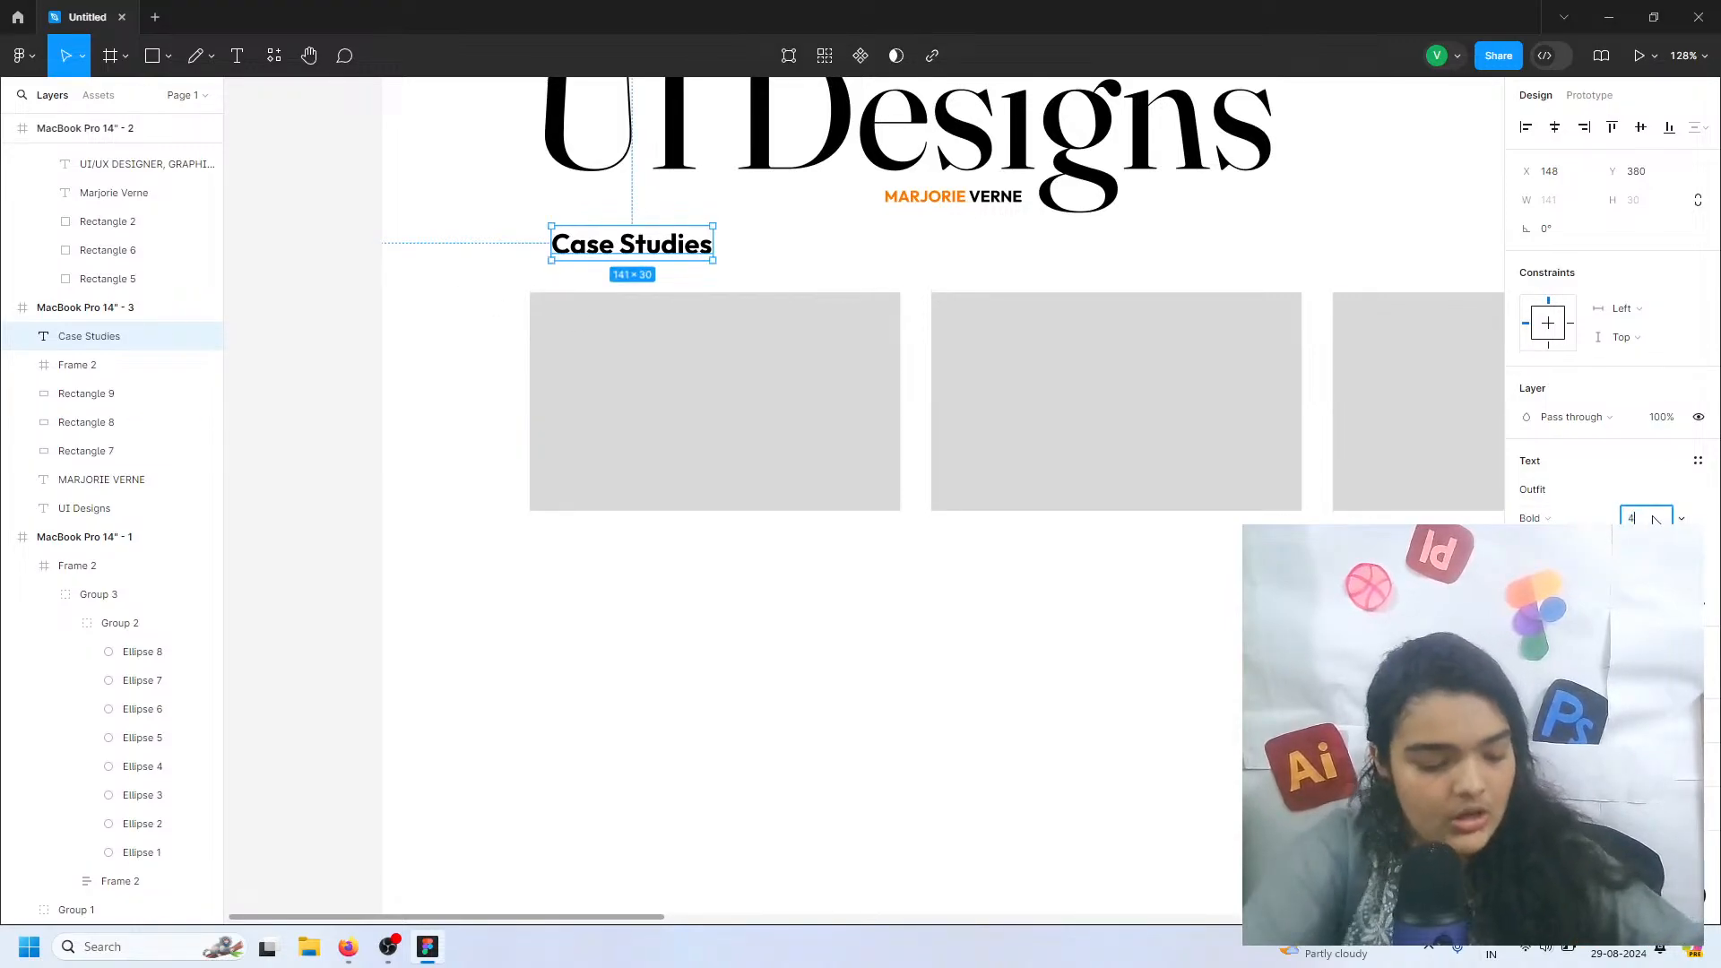
{"action": "type", "text": "48"}
{"action": "key", "text": "Return"}
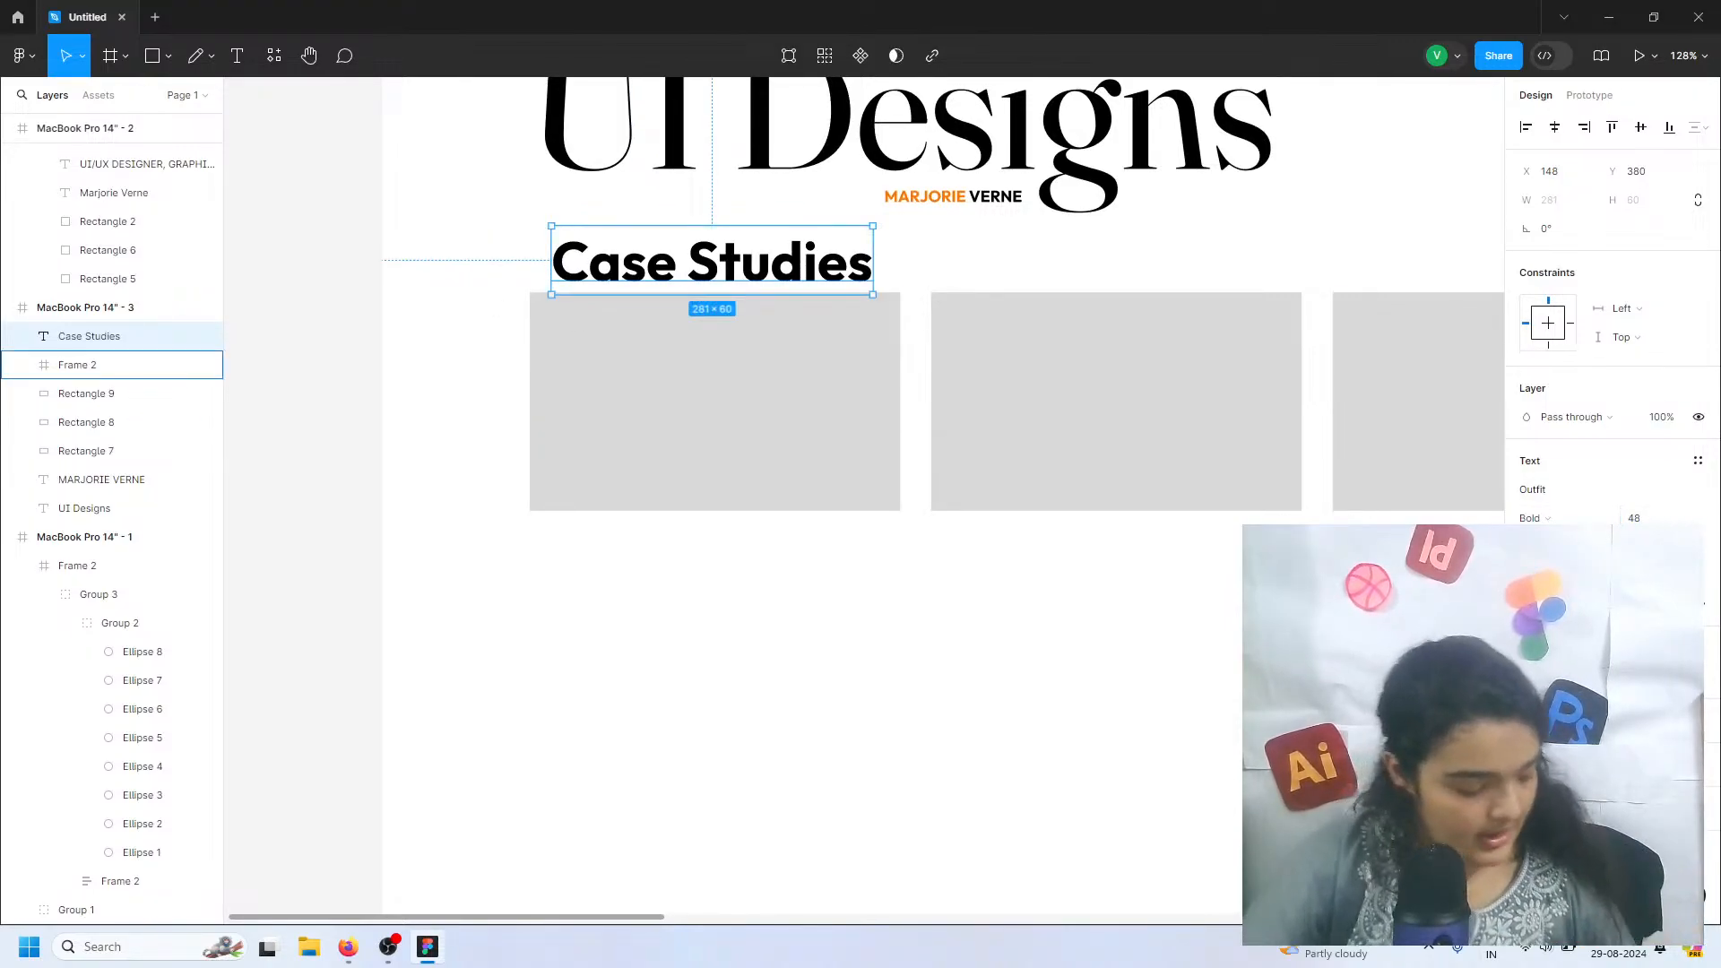
Move the Case Studies title slightly lower and align its left edge with the first grey rectangle
{"action": "left_click", "coordinate": [744, 430]}
{"action": "left_click", "coordinate": [698, 272]}
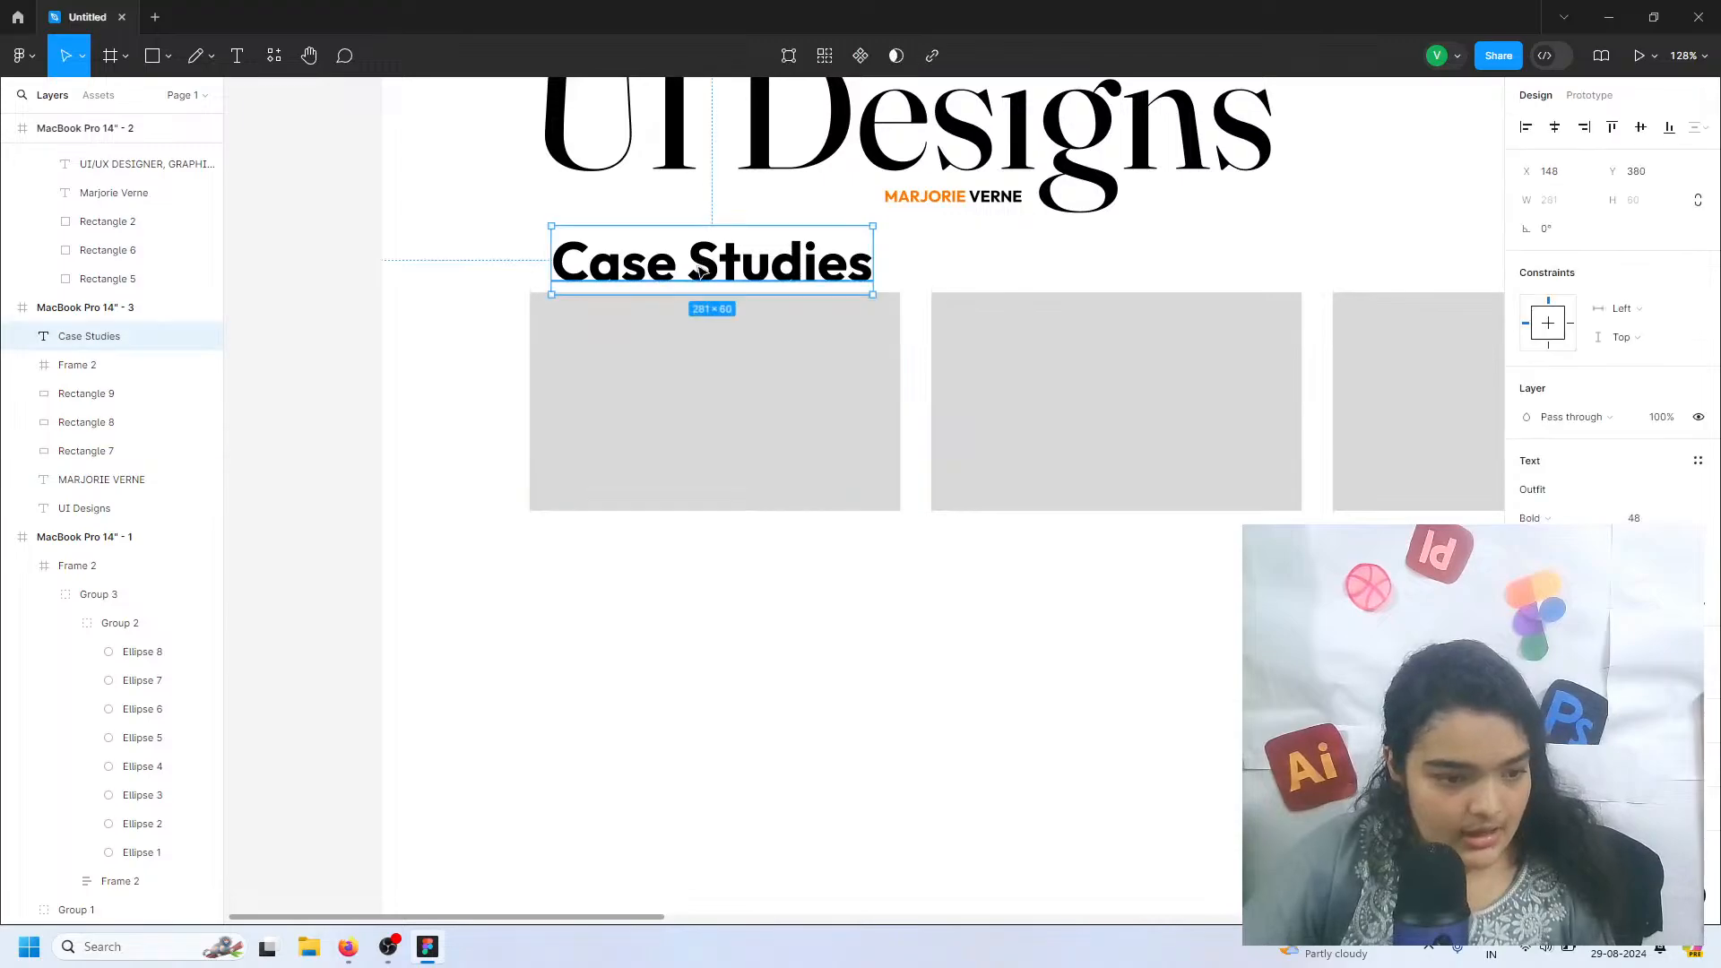
{"action": "left_click_drag", "start_coordinate": [699, 272], "coordinate": [678, 317]}
{"action": "left_click", "coordinate": [707, 619]}
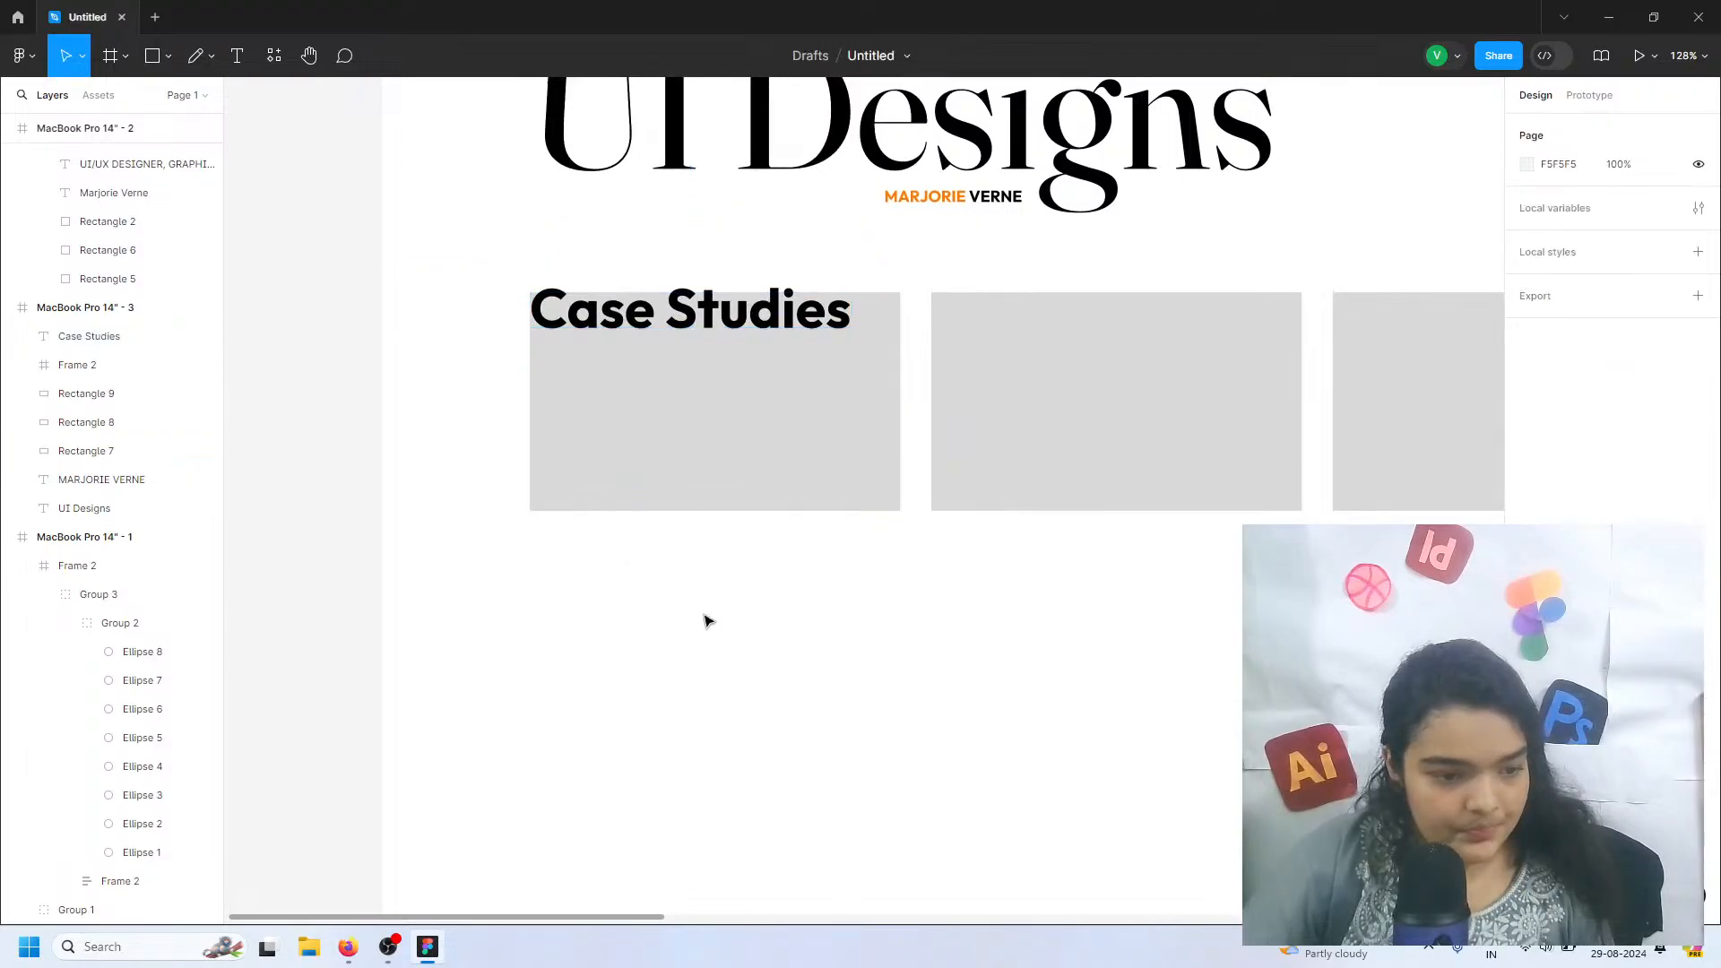
Move the three grey rectangles down to Y 452 and the Case Studies title up just above the first one at Y 385
{"action": "scroll", "coordinate": [707, 621], "scroll_direction": "right", "scroll_amount": 3}
{"action": "scroll", "coordinate": [707, 622], "scroll_direction": "down", "scroll_amount": 1}
{"action": "left_click_drag", "start_coordinate": [1103, 565], "coordinate": [529, 476]}
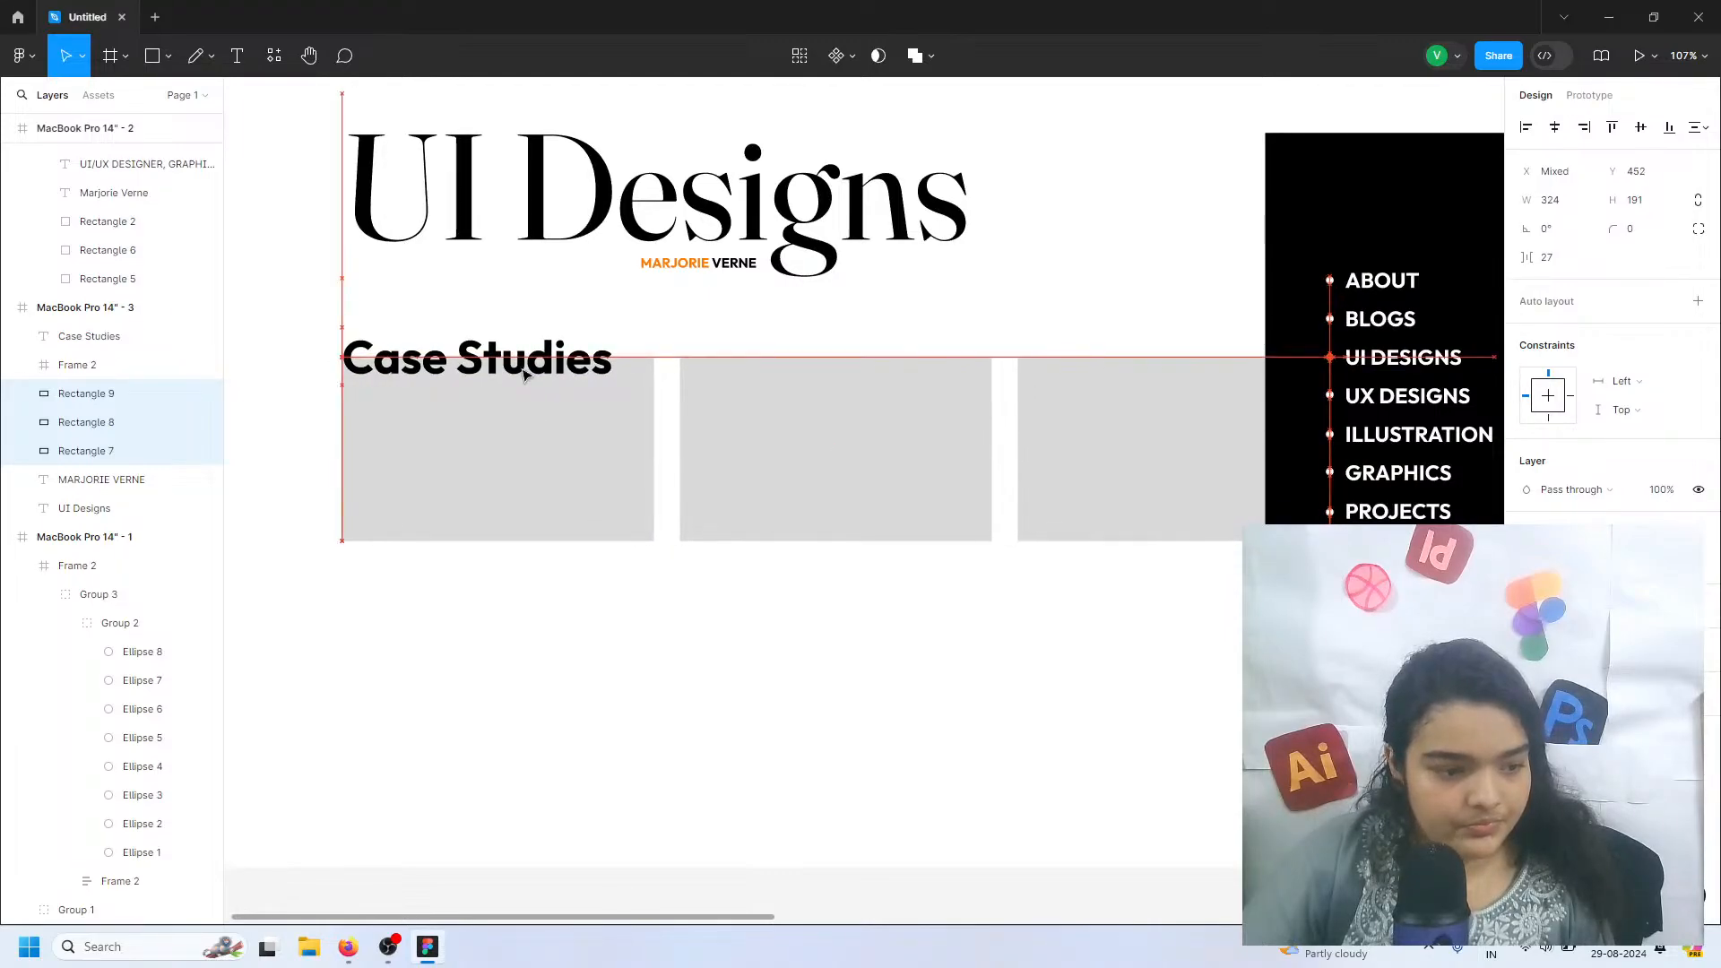
{"action": "left_click", "coordinate": [526, 363]}
{"action": "left_click_drag", "start_coordinate": [526, 363], "coordinate": [518, 328]}
{"action": "left_click", "coordinate": [776, 599]}
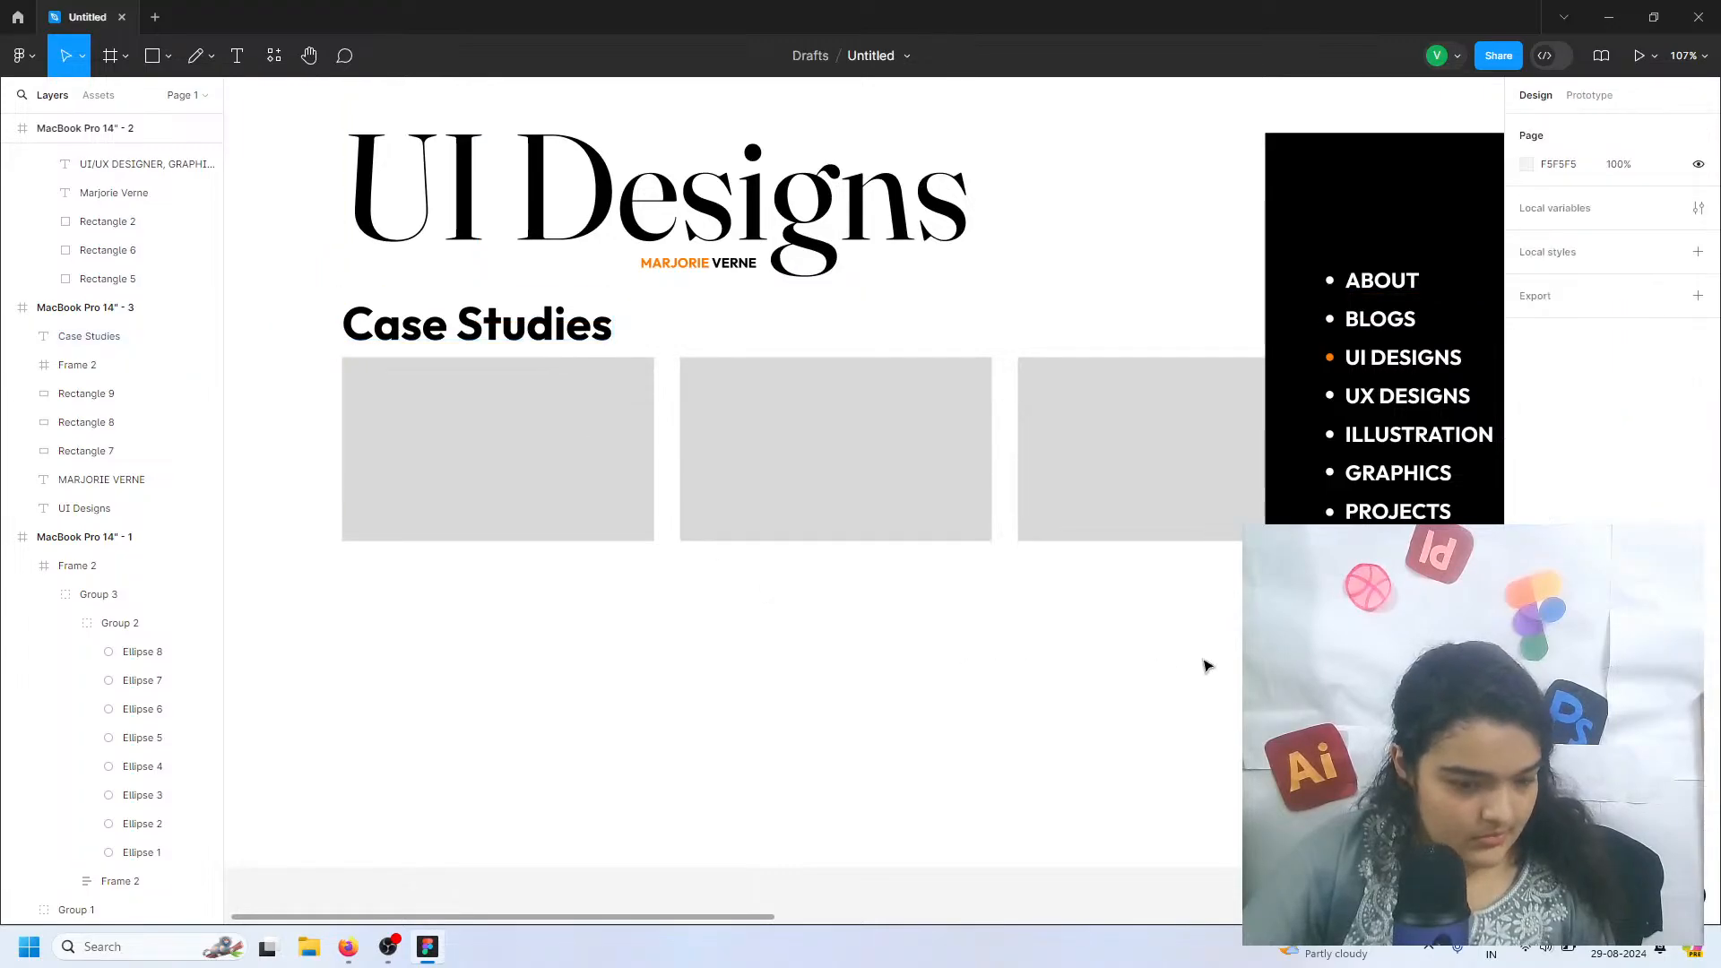
Group the Case Studies title with the three grey rectangles, shift the group down to Y 390 and send it behind the page's other layers
{"action": "left_click_drag", "start_coordinate": [1206, 647], "coordinate": [499, 338]}
{"action": "left_click", "coordinate": [502, 346]}
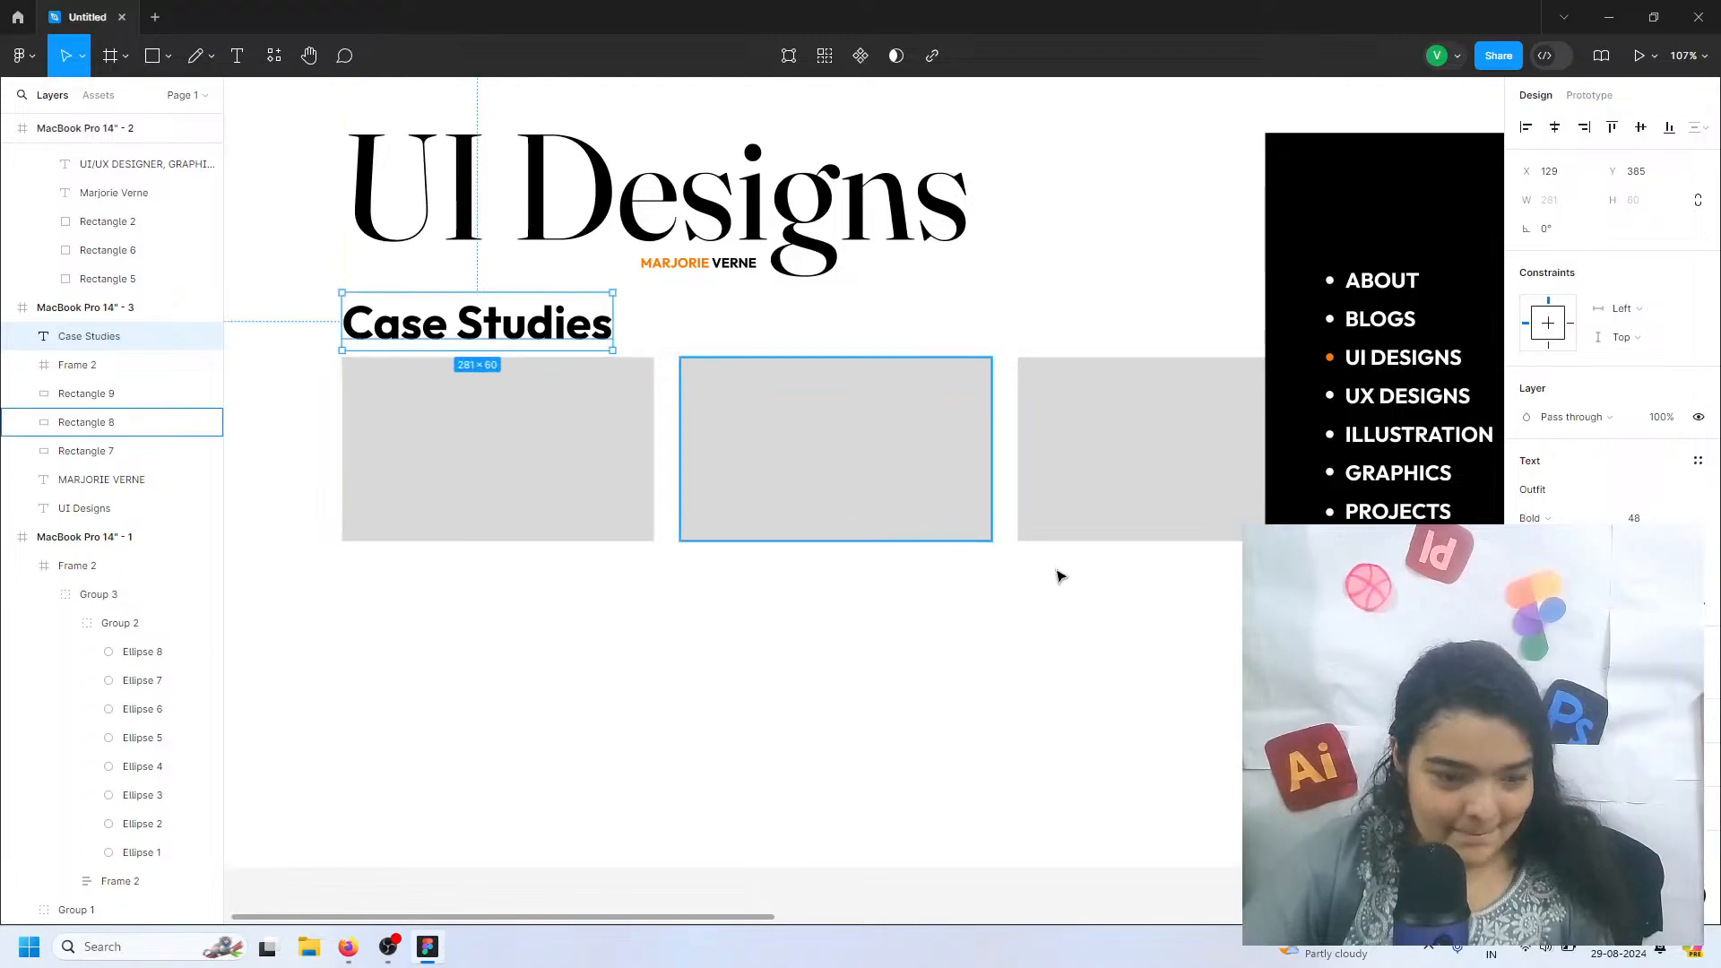
{"action": "left_click_drag", "start_coordinate": [1124, 571], "coordinate": [320, 308]}
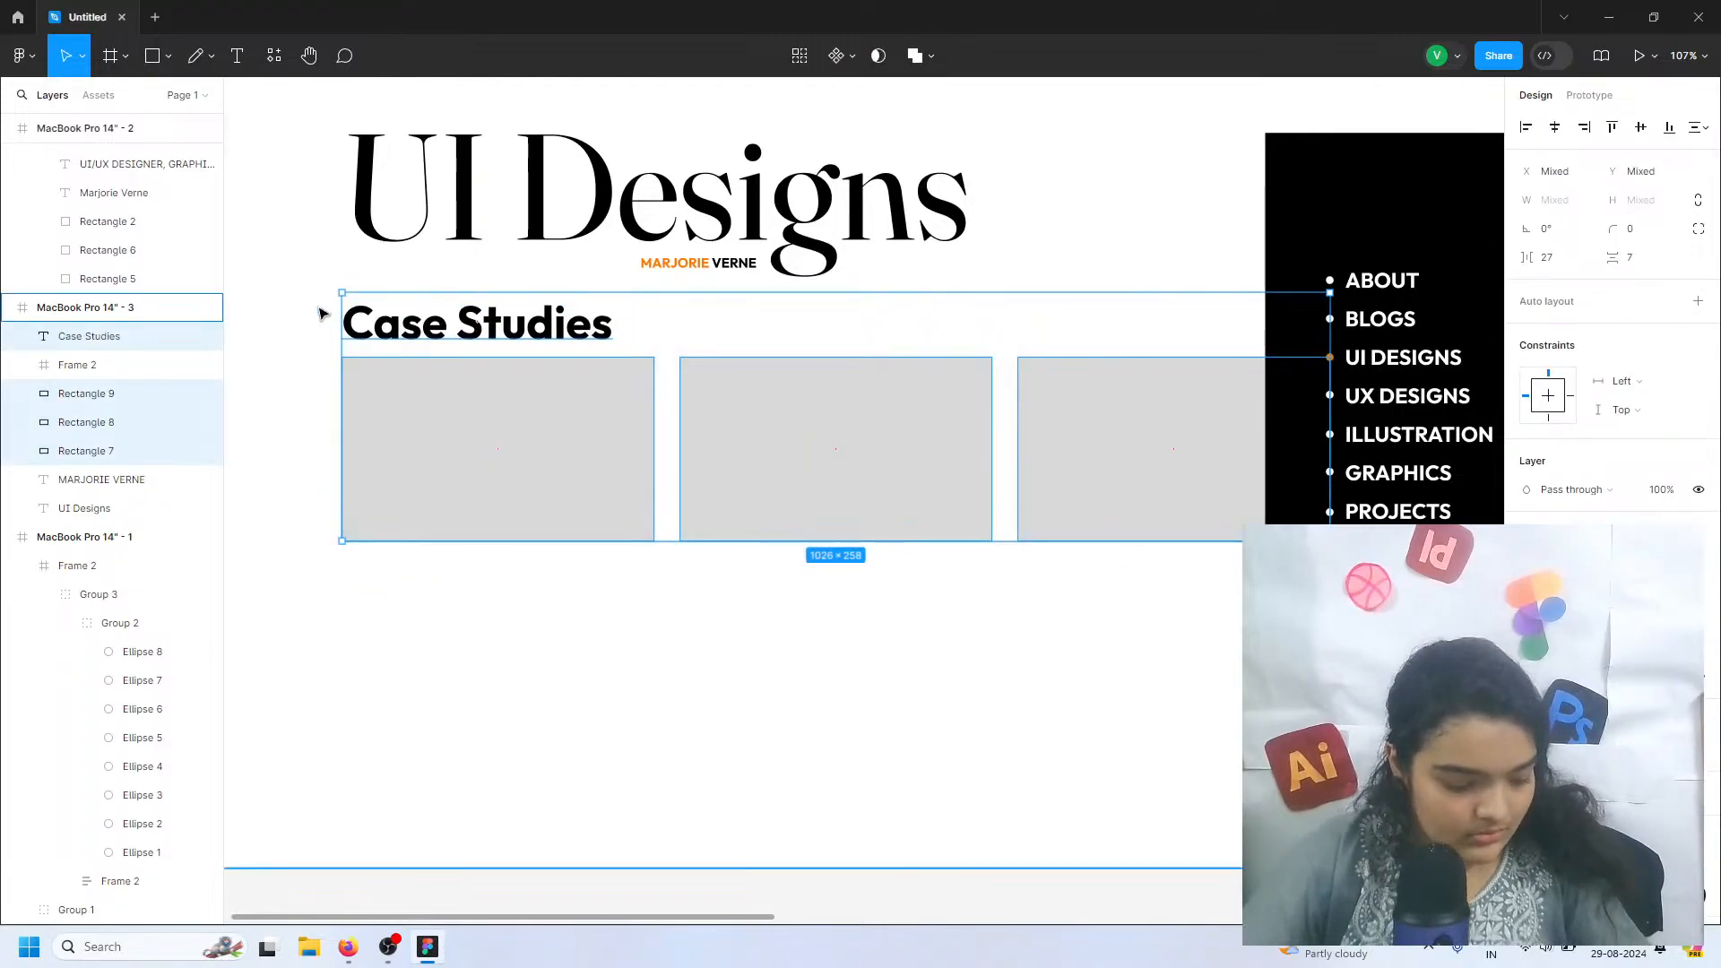
{"action": "key", "text": "ctrl+g"}
{"action": "left_click_drag", "start_coordinate": [442, 346], "coordinate": [450, 347]}
{"action": "right_click", "coordinate": [437, 302]}
{"action": "left_click", "coordinate": [520, 461]}
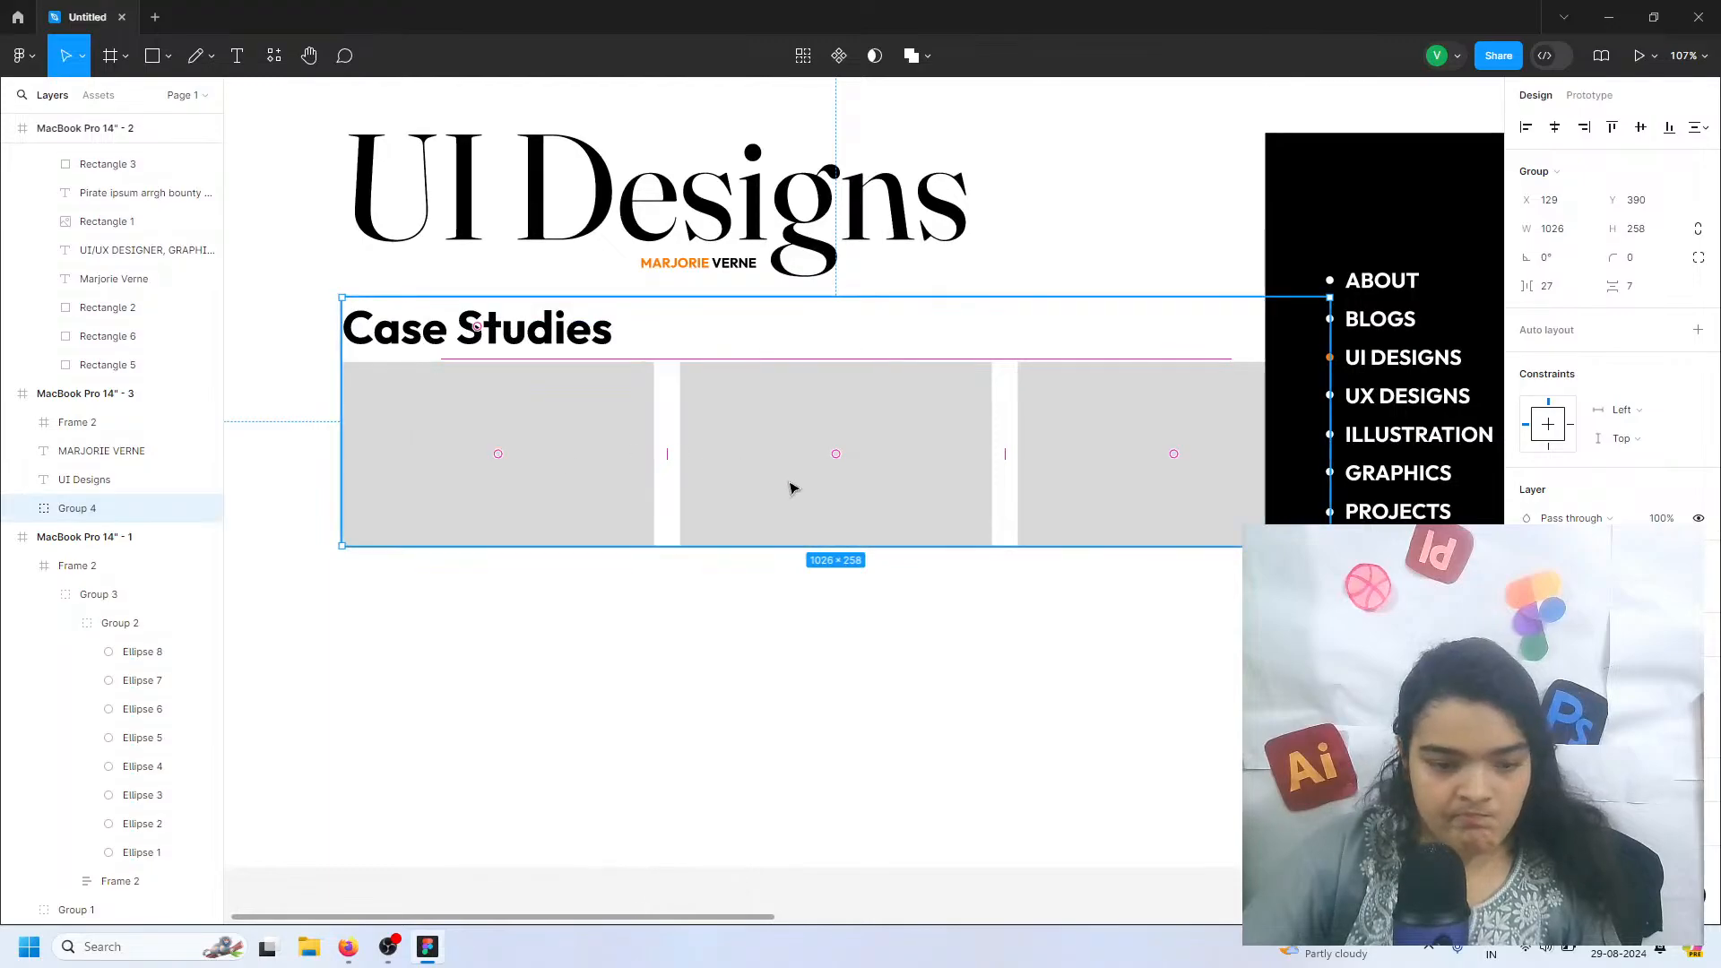
Duplicate the Case Studies group directly below the original
{"action": "double_click", "coordinate": [506, 427]}
{"action": "key", "text": "Escape"}
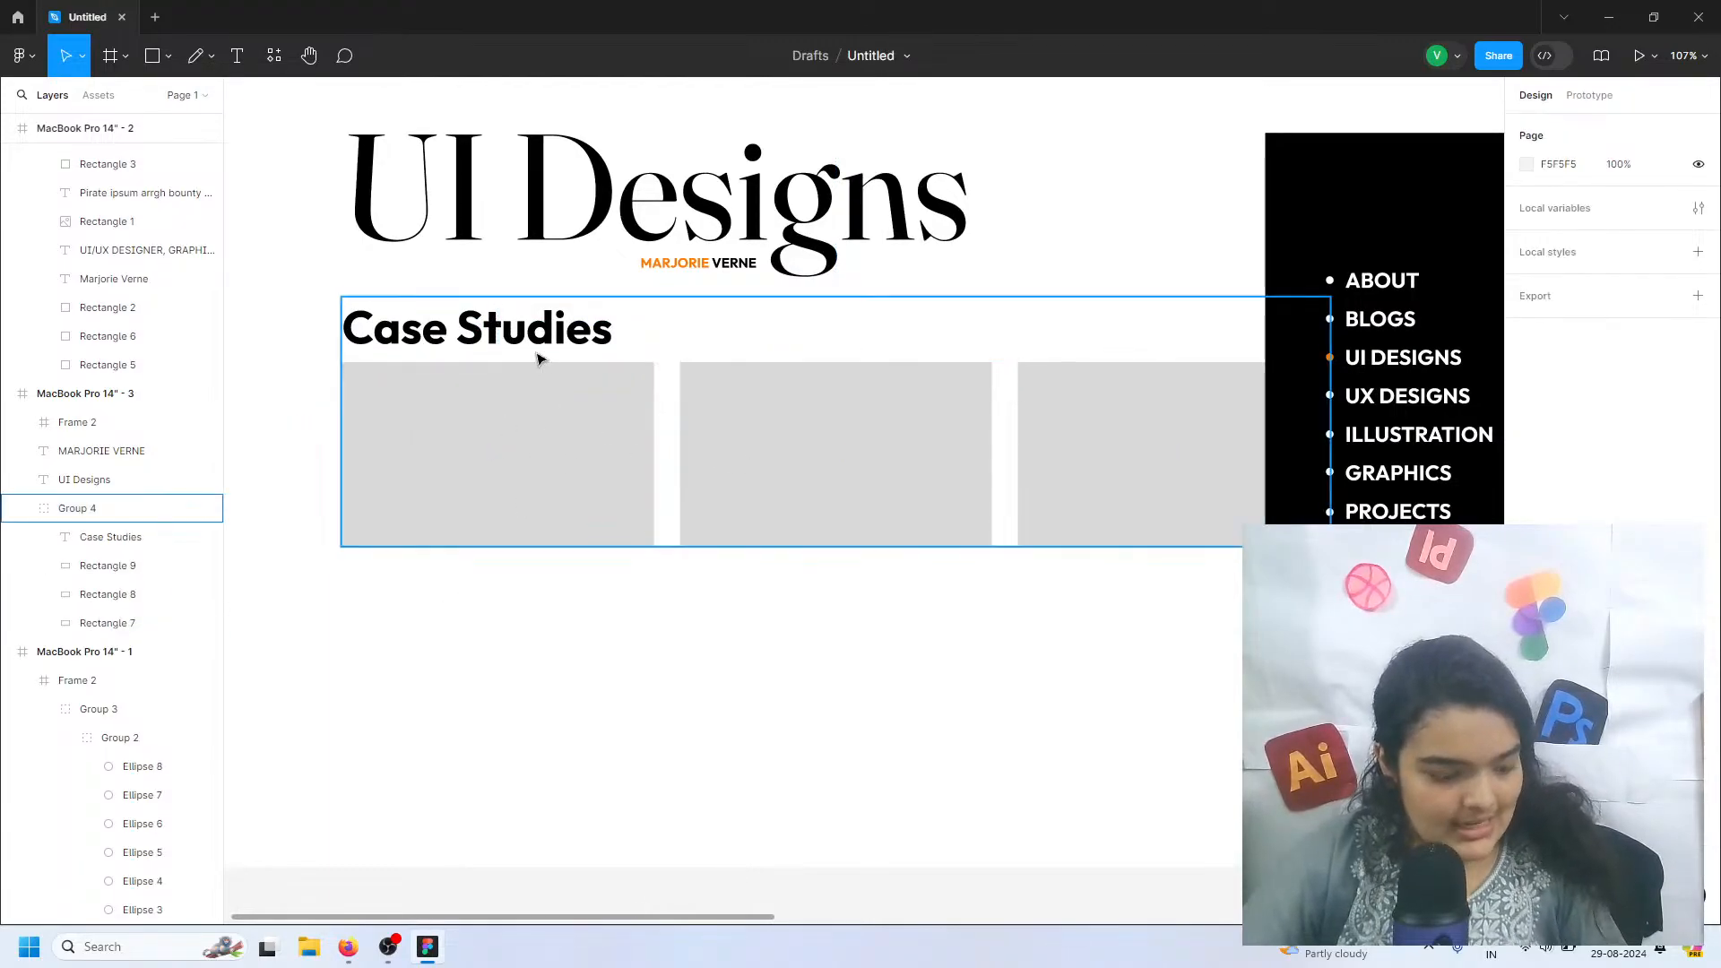
{"action": "left_click", "coordinate": [539, 358]}
{"action": "left_click_drag", "start_coordinate": [527, 372], "coordinate": [510, 658]}
{"action": "left_click", "coordinate": [584, 511]}
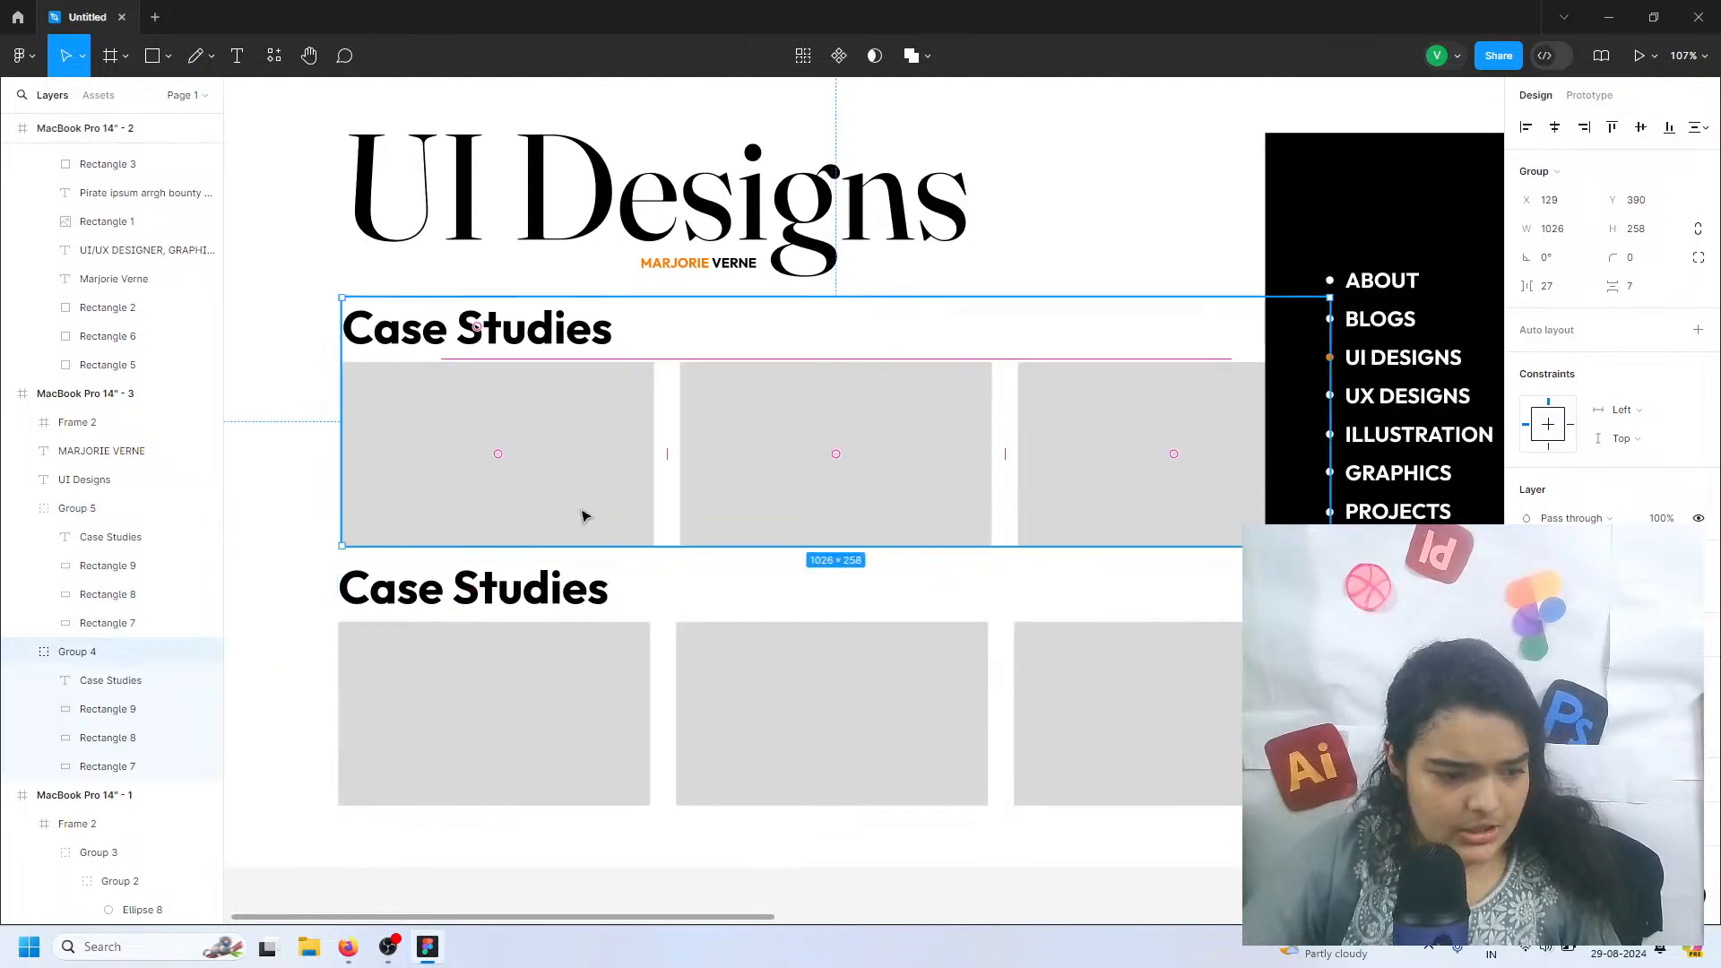
Reduce the height of the first and second rectangles in the upper Case Studies row to 169
{"action": "double_click", "coordinate": [588, 534]}
{"action": "left_click_drag", "start_coordinate": [594, 545], "coordinate": [588, 524]}
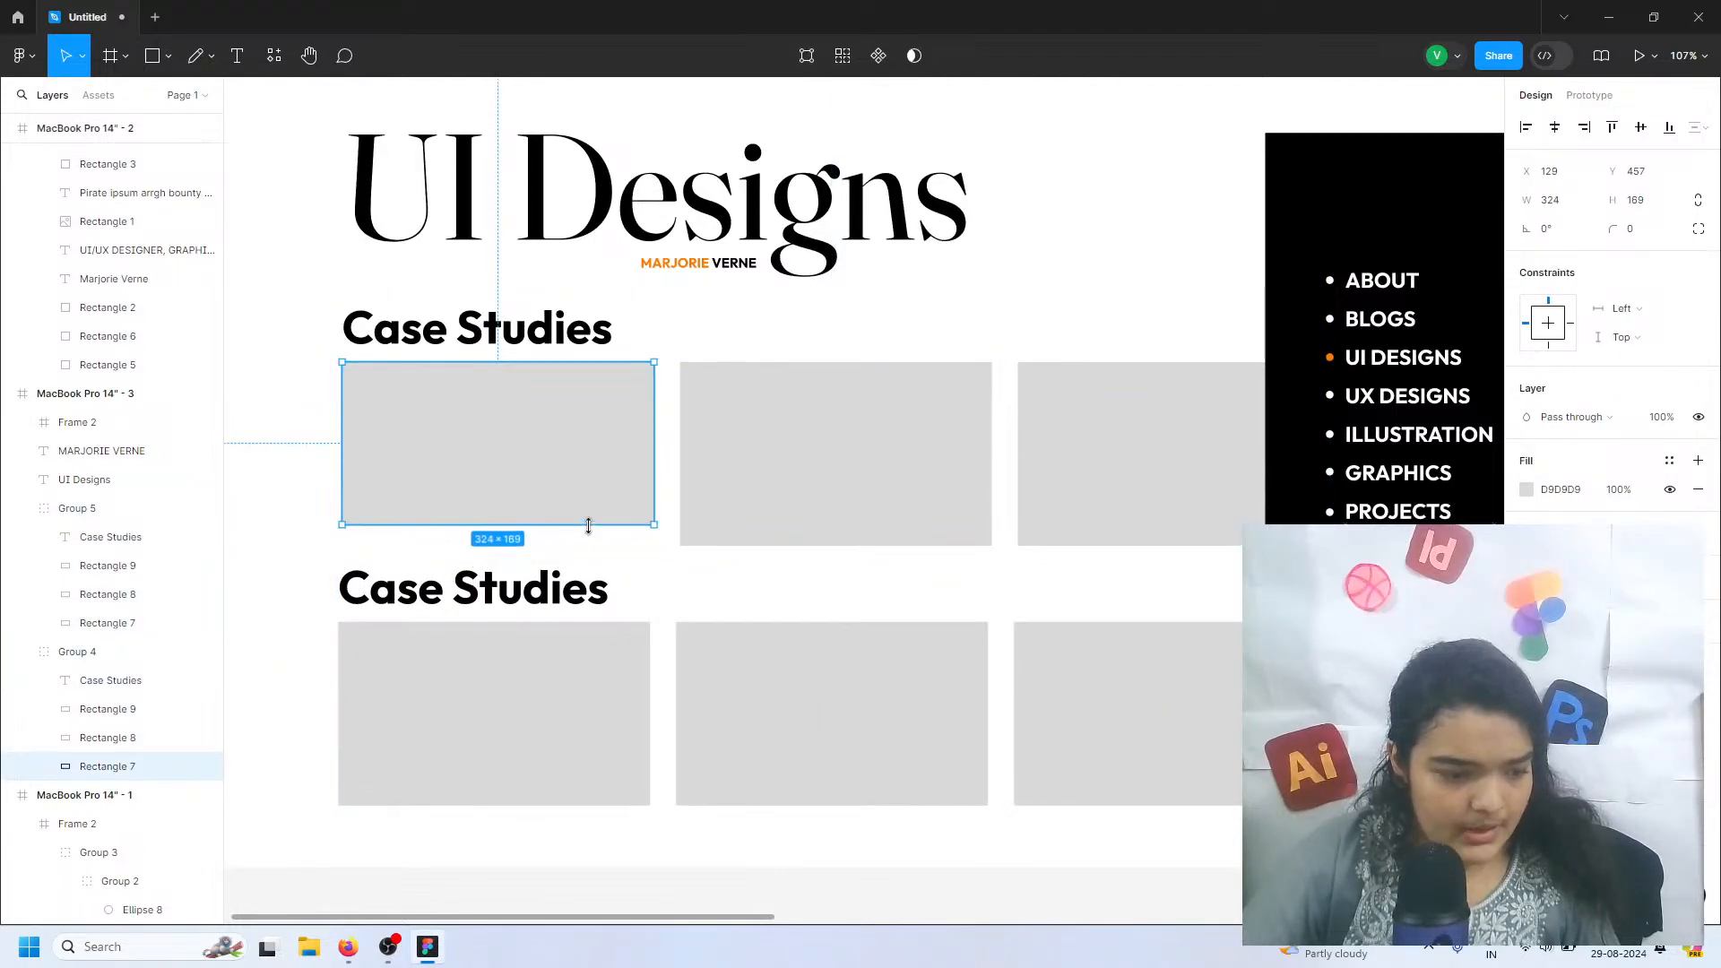
{"action": "left_click", "coordinate": [761, 523]}
{"action": "left_click_drag", "start_coordinate": [757, 541], "coordinate": [756, 522]}
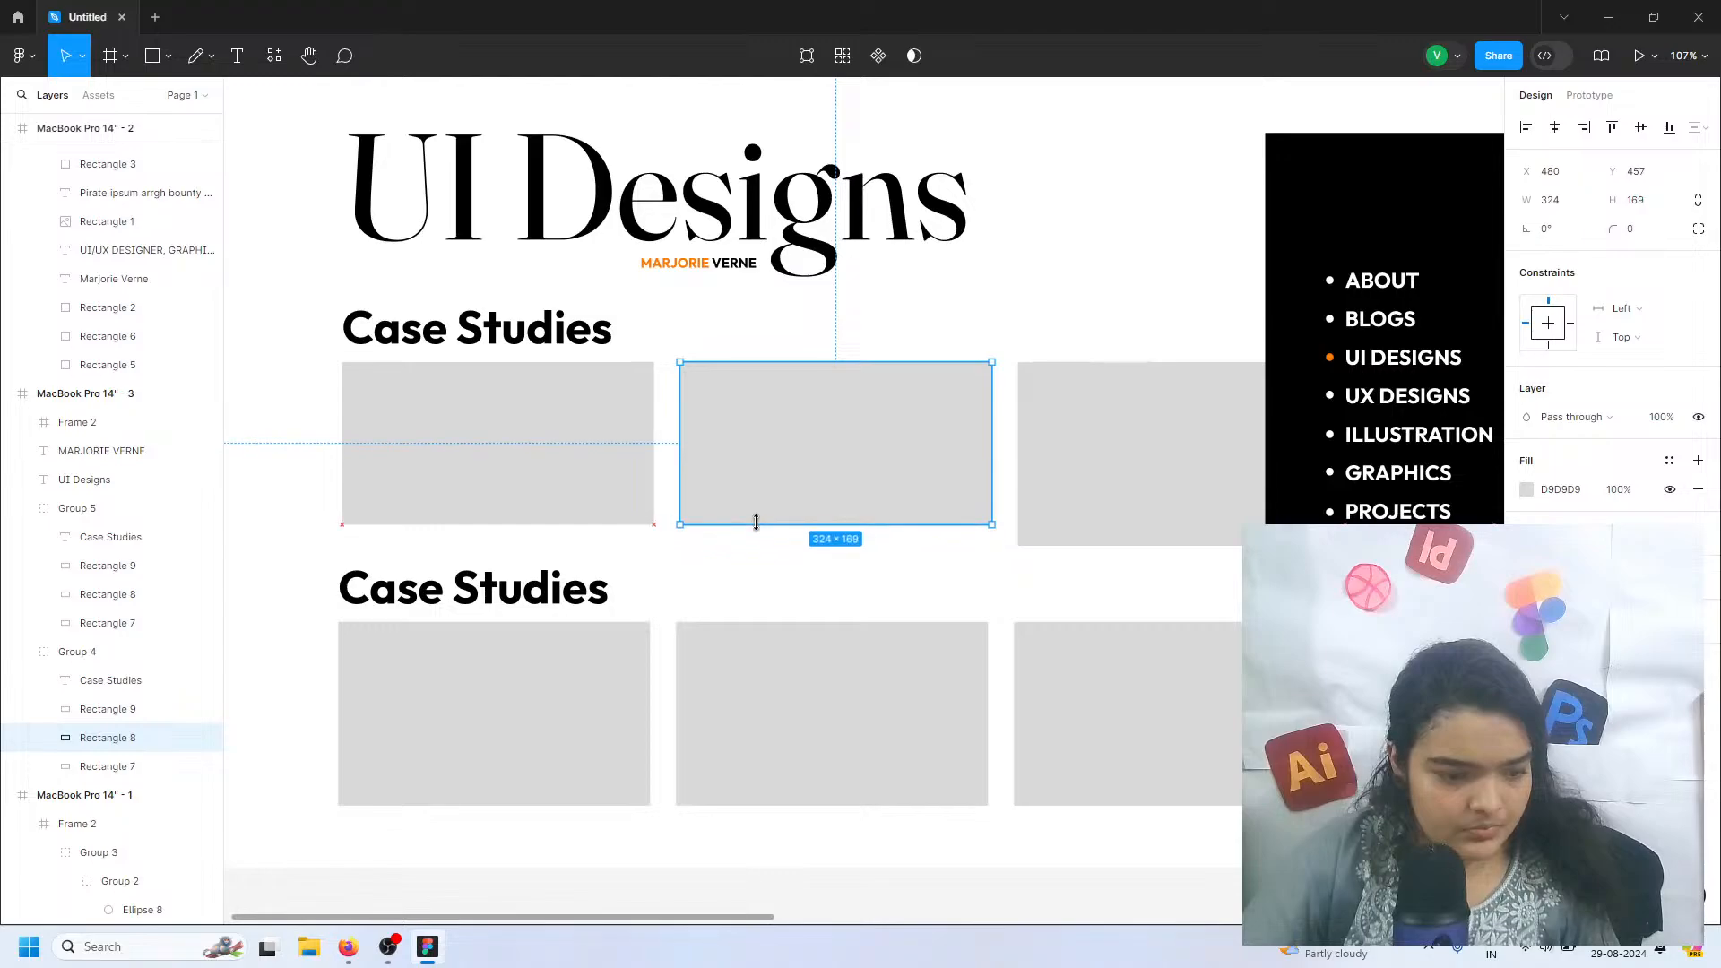
Set the first rectangle in the upper row to a width of 192 and a height of 108
{"action": "left_click", "coordinate": [566, 468]}
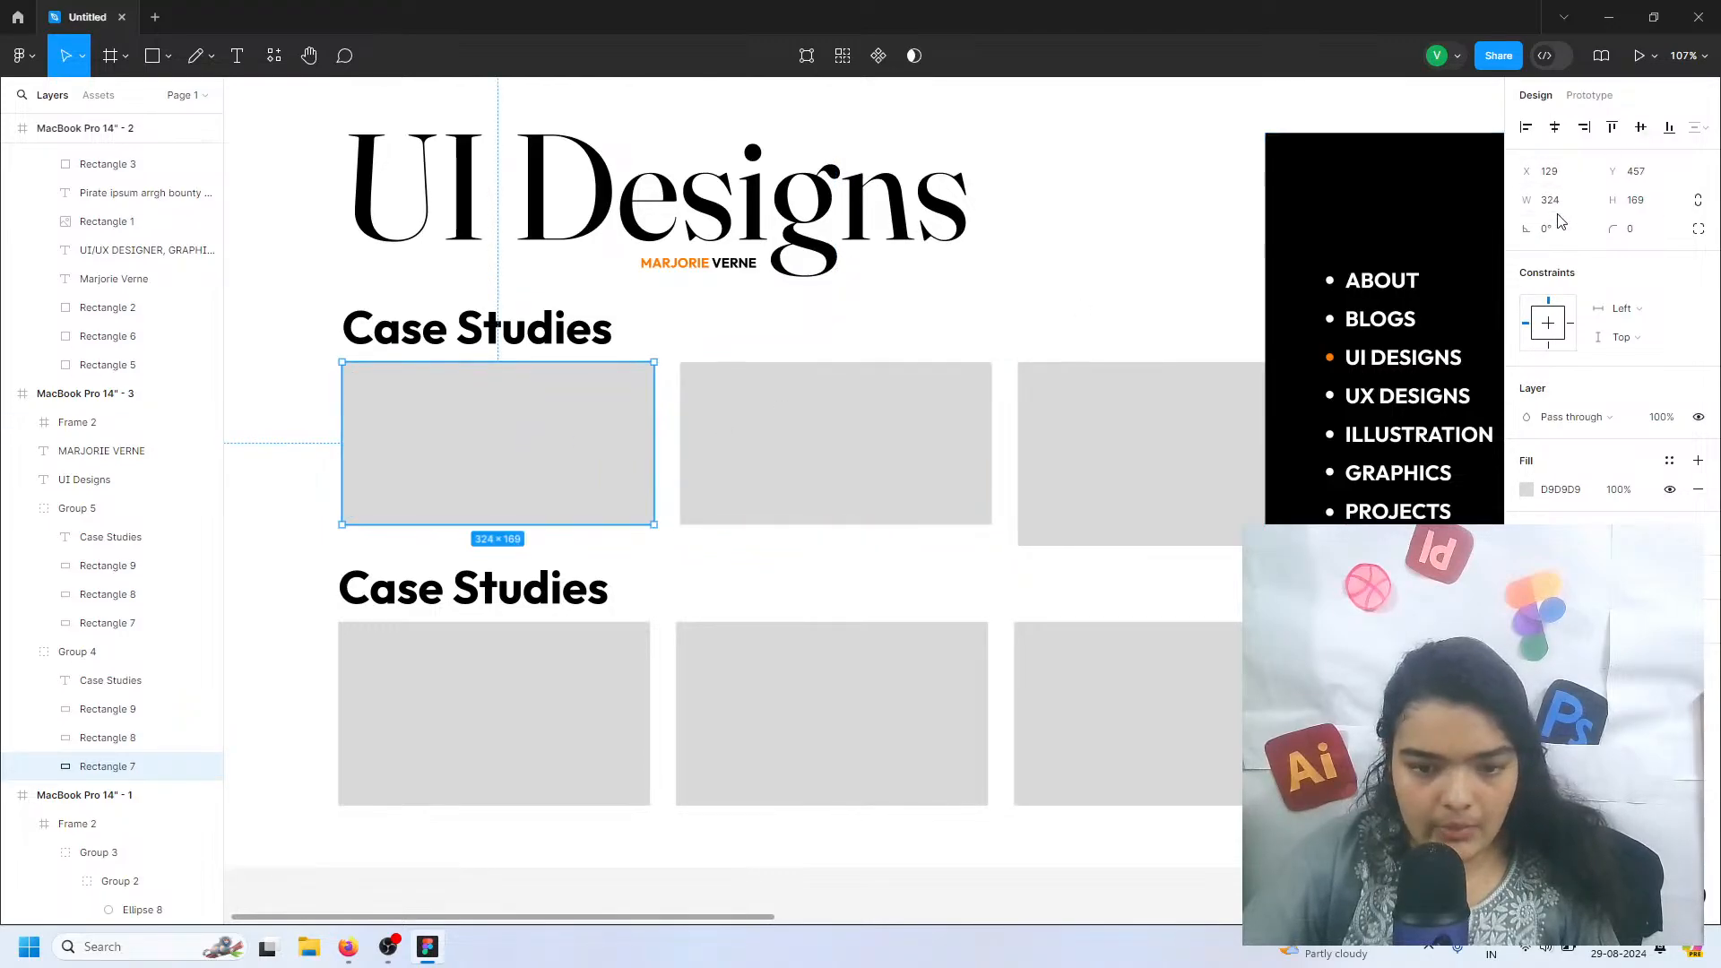
{"action": "type", "text": "1"}
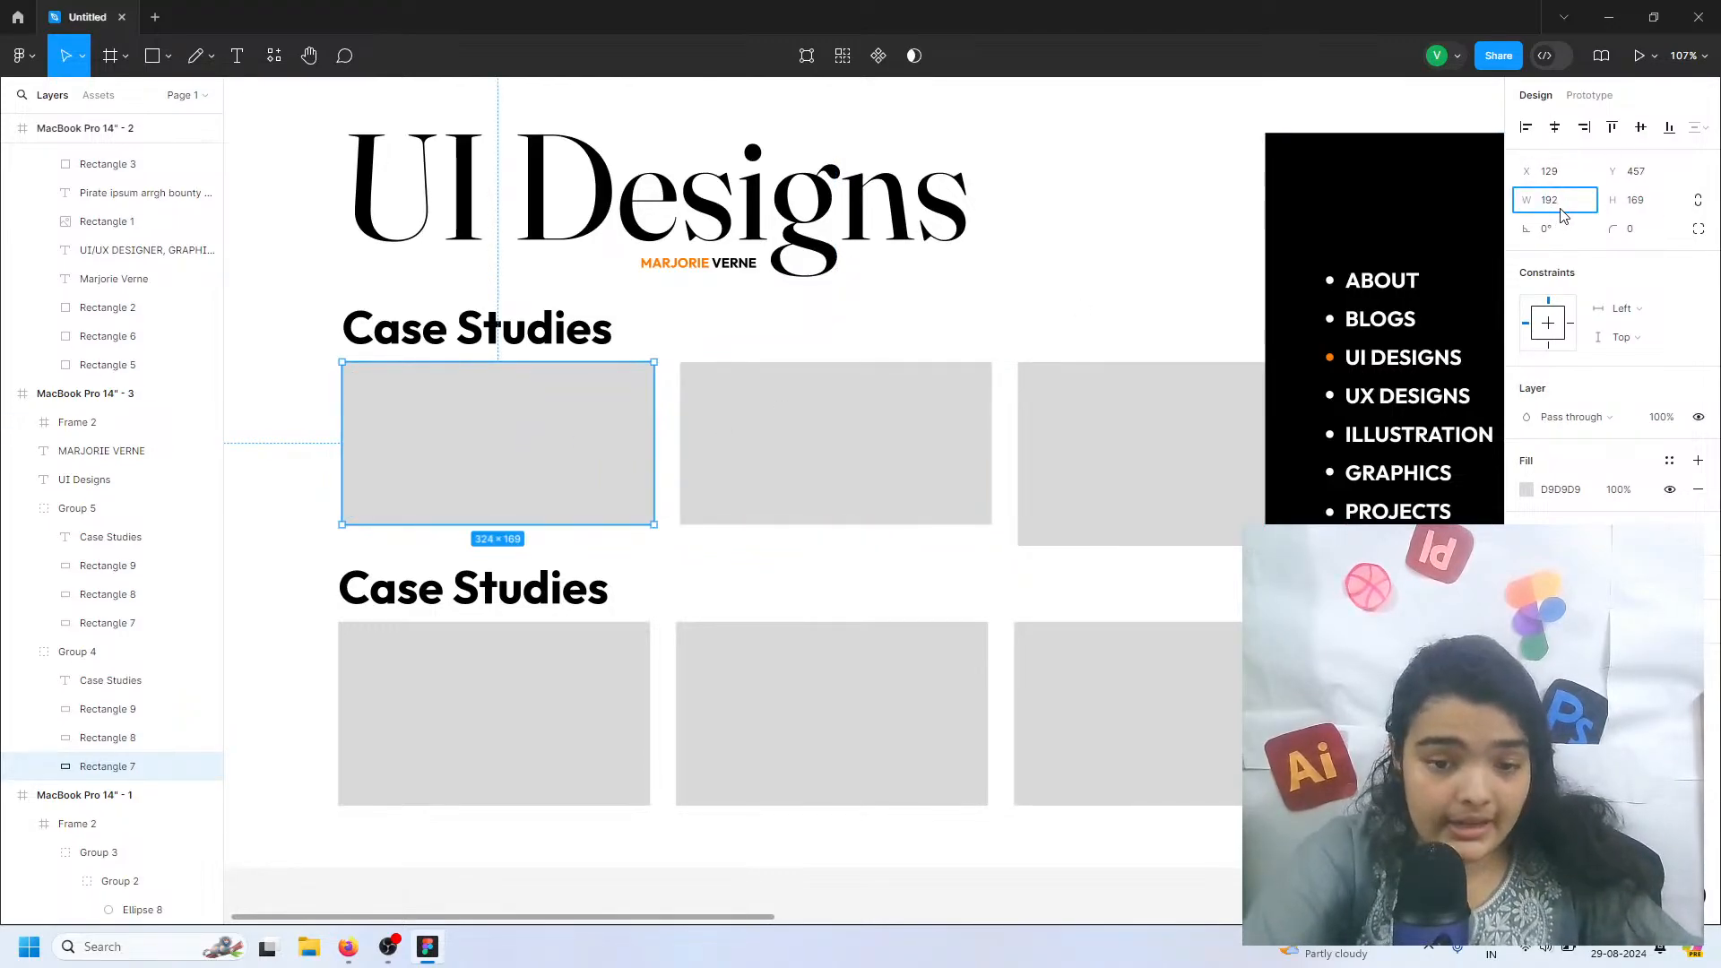
{"action": "type", "text": "92"}
{"action": "left_click", "coordinate": [1631, 199]}
{"action": "type", "text": "10"}
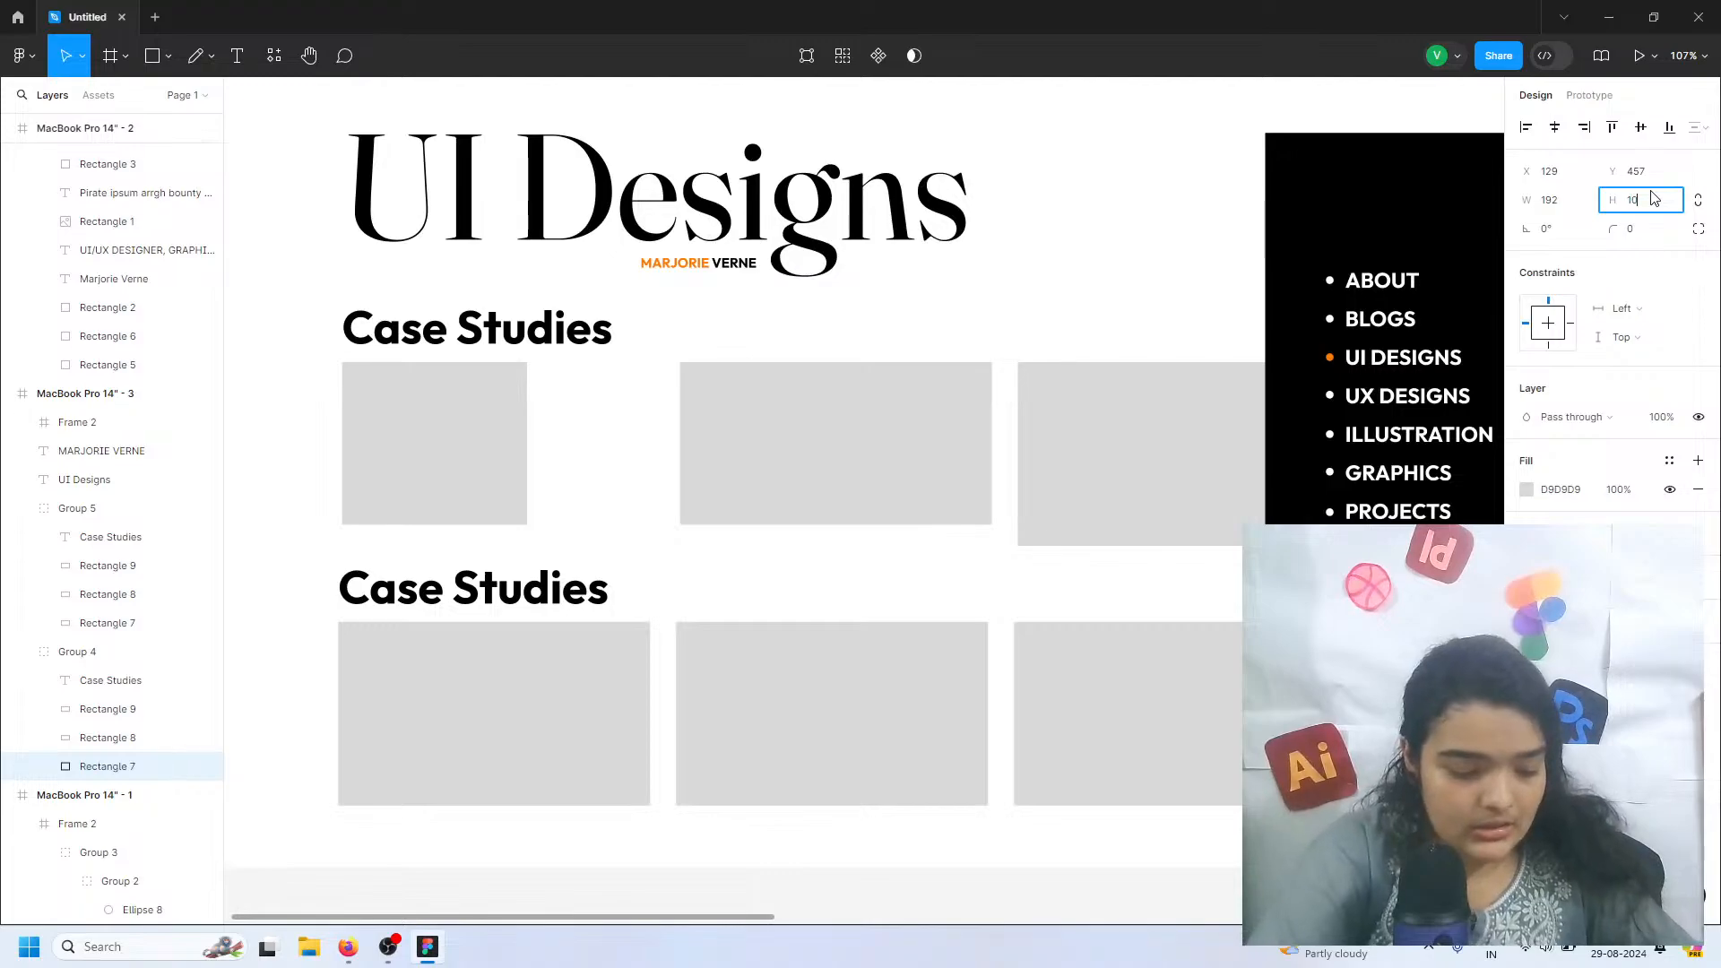
{"action": "type", "text": "8"}
{"action": "key", "text": "Return"}
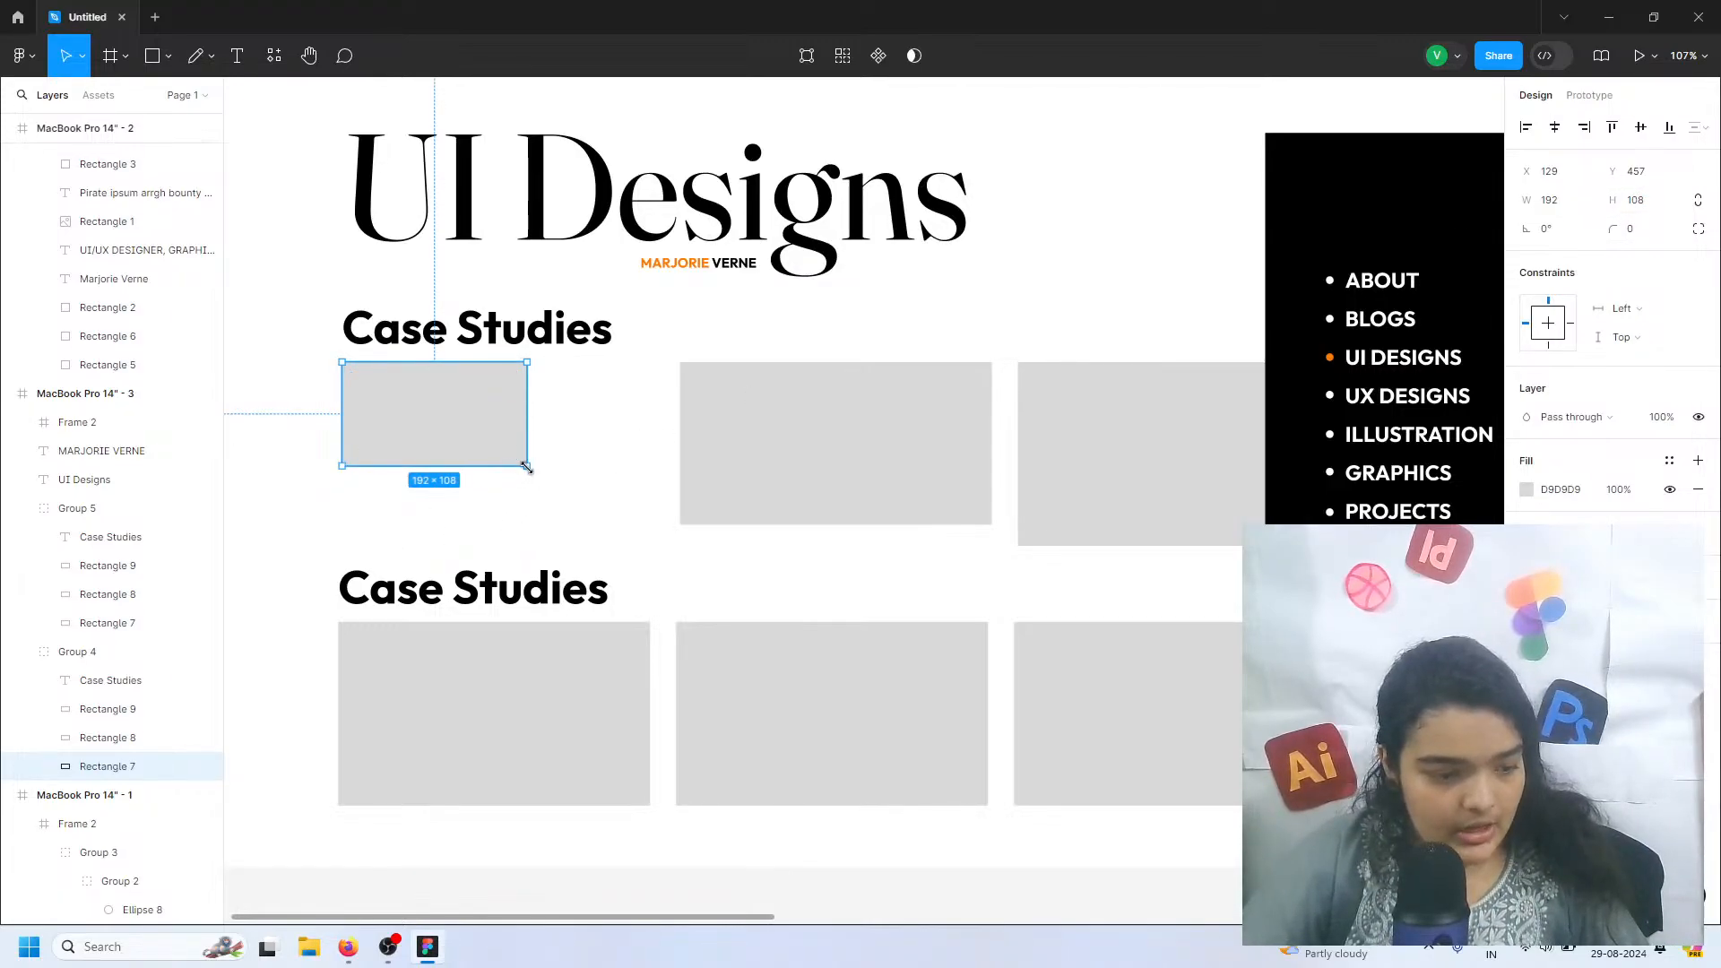
Scale the first rectangle up proportionally to 300 by 169
{"action": "left_click_drag", "start_coordinate": [526, 466], "coordinate": [610, 524]}
{"action": "key", "text": "Delete"}
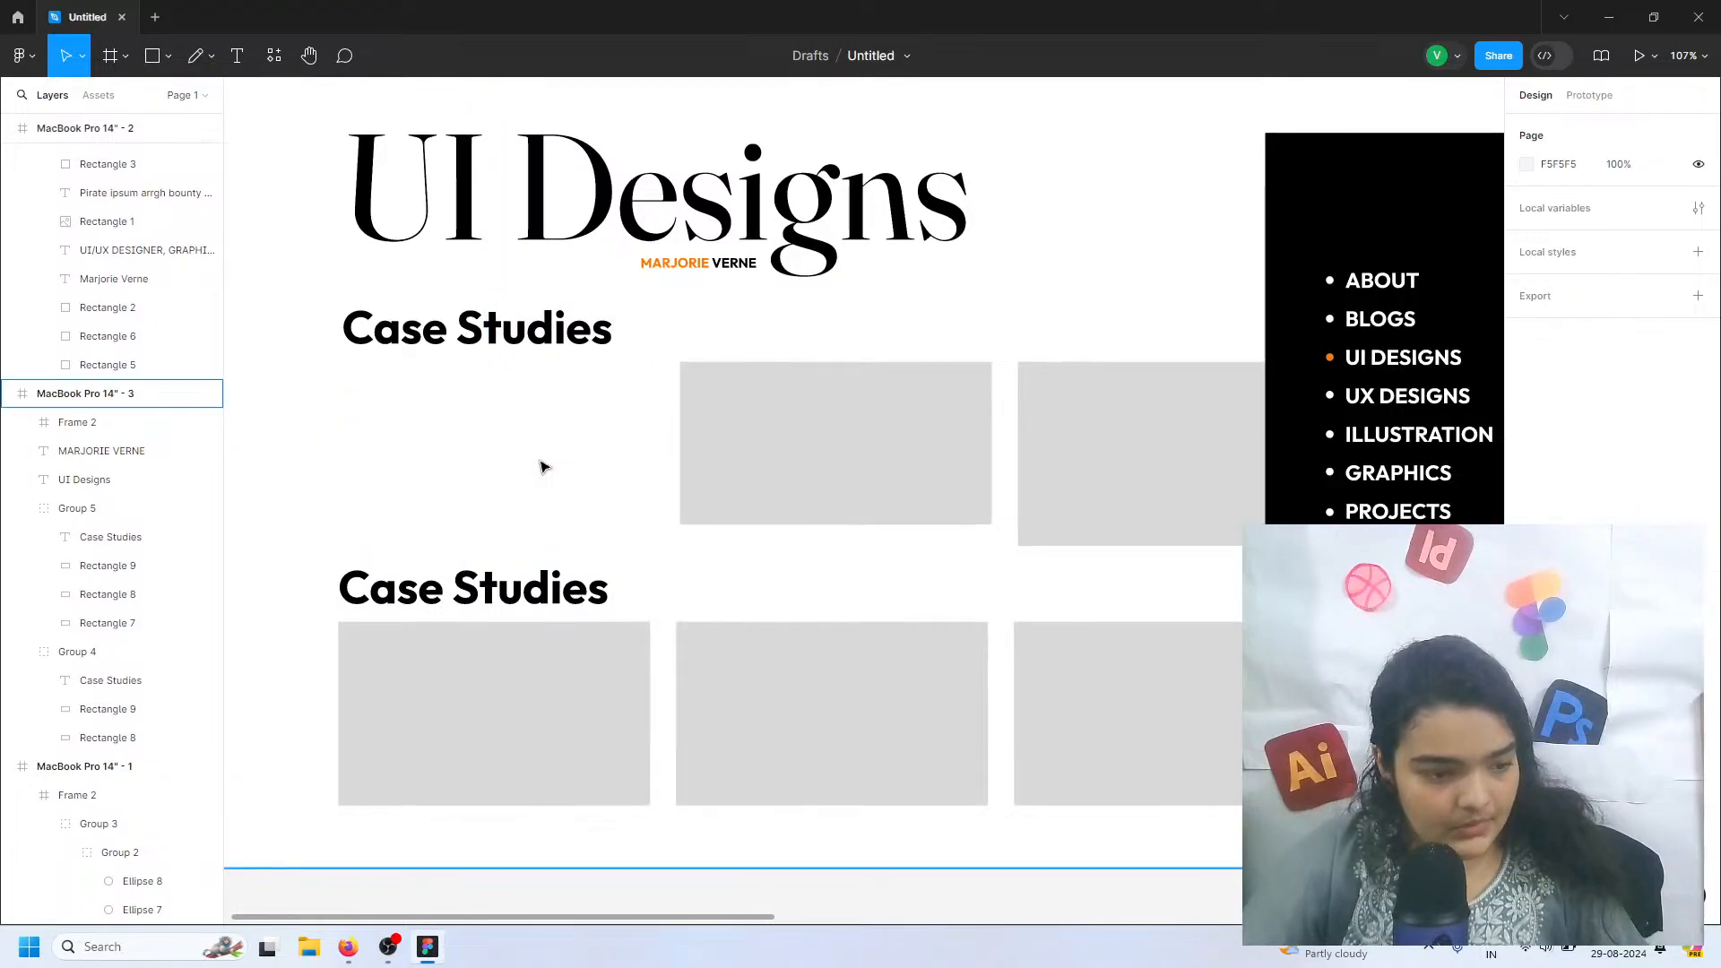
{"action": "key", "text": "ctrl+z"}
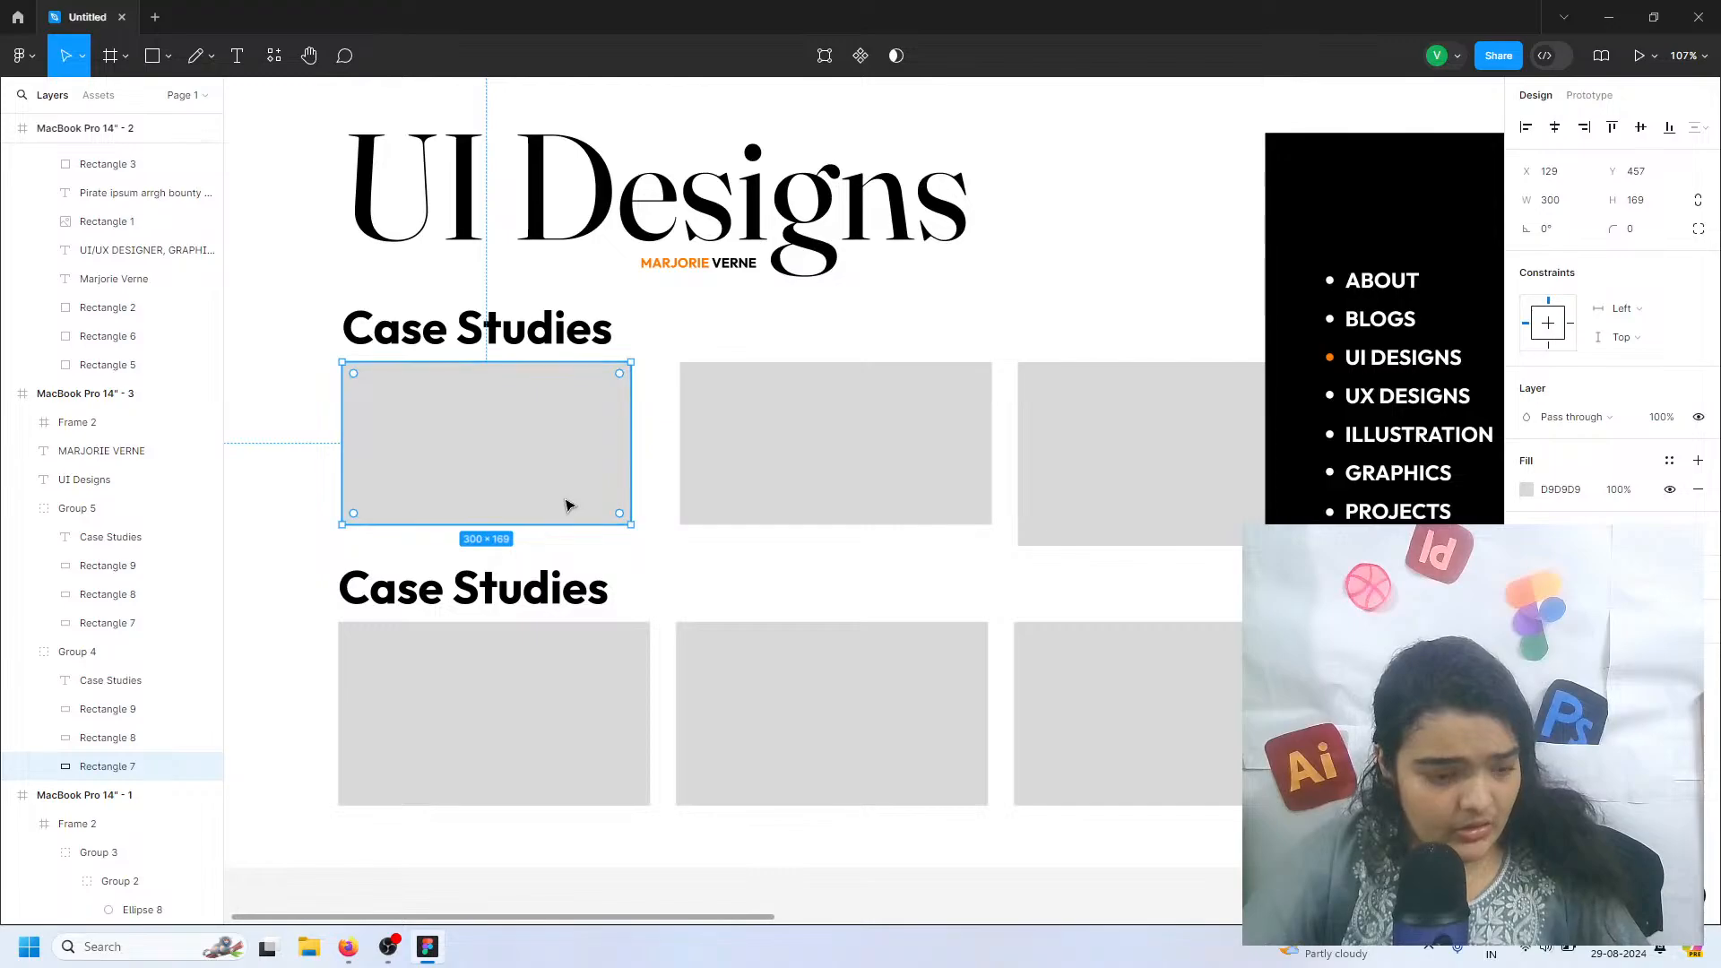
Copy the 300 by 169 rectangle onto the second and third thumbnail positions and fill the third copy with orange FF7A00
{"action": "left_click_drag", "start_coordinate": [461, 427], "coordinate": [1116, 433]}
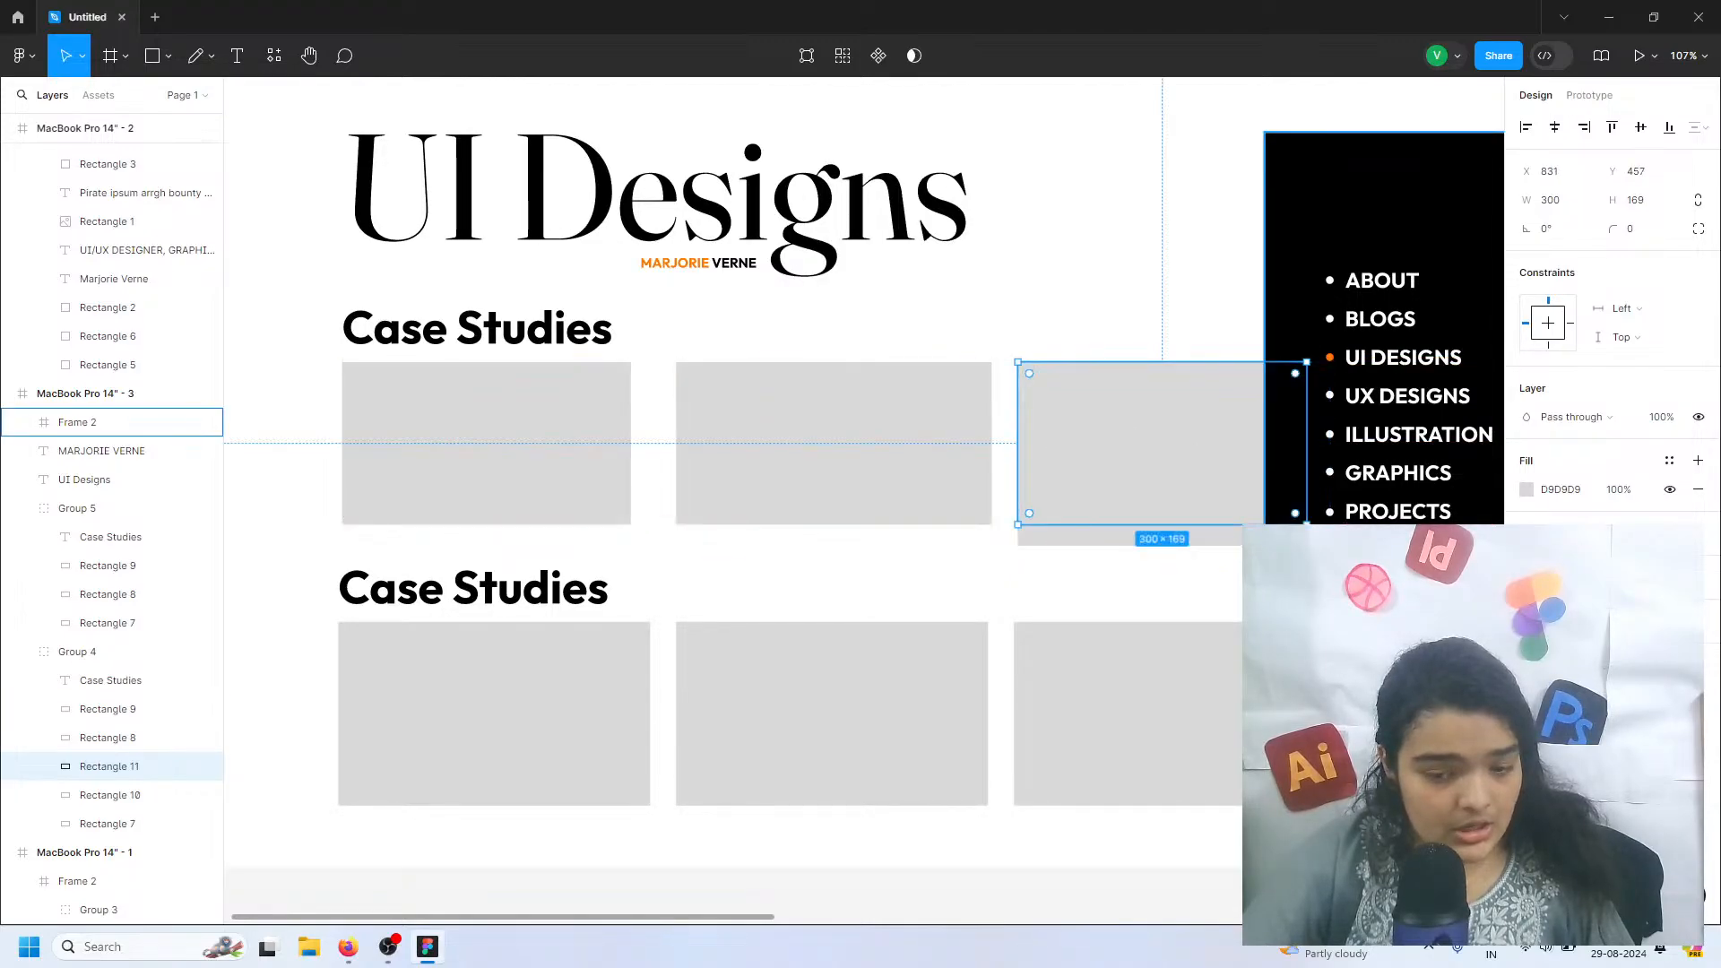
{"action": "left_click", "coordinate": [1526, 489]}
{"action": "left_click", "coordinate": [1333, 796]}
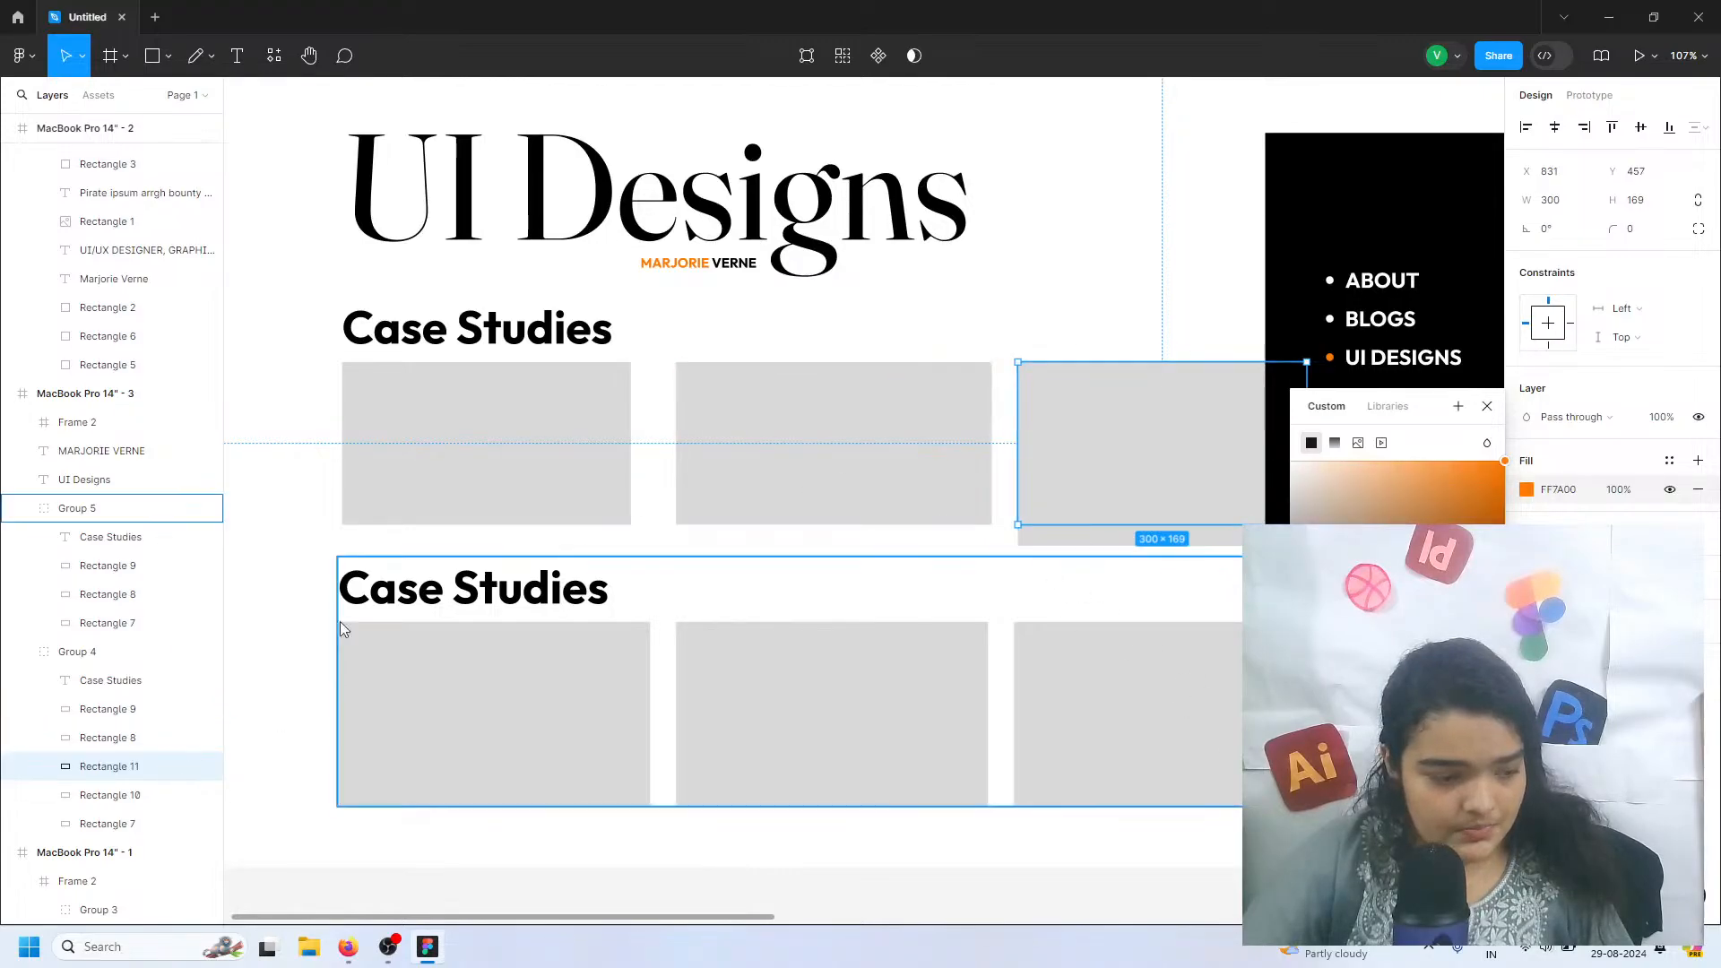
Delete the taller grey rectangle overlapping the new third thumbnail in the upper row
{"action": "left_click", "coordinate": [751, 455]}
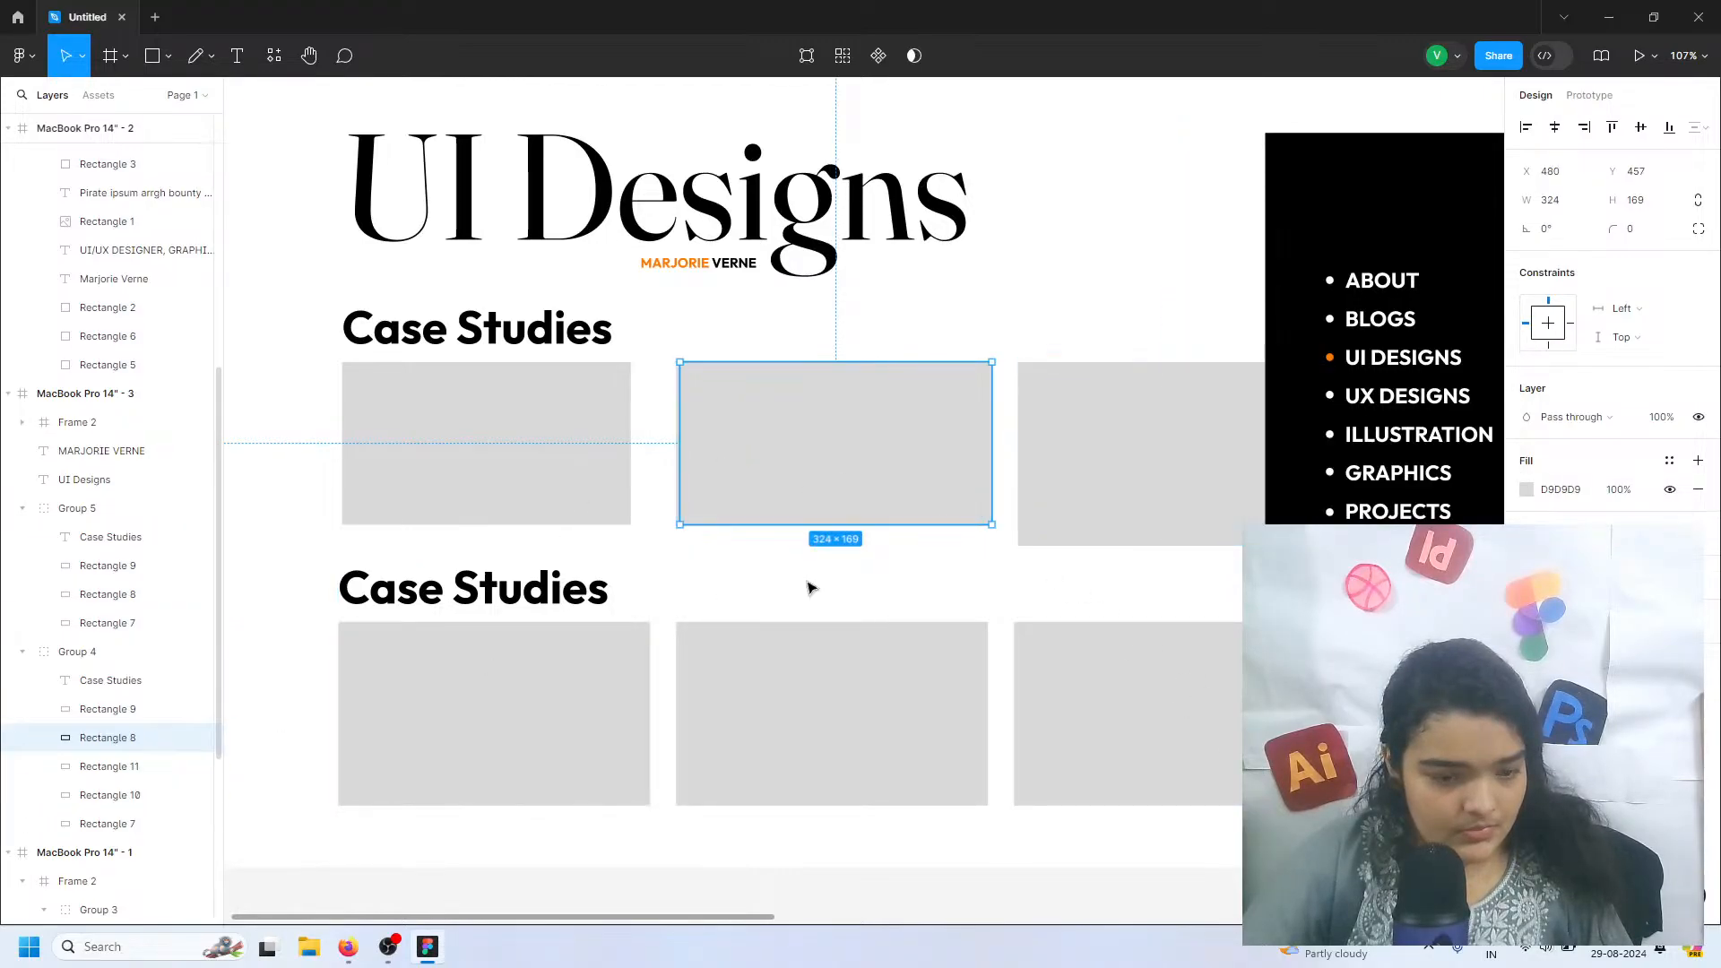
{"action": "left_click", "coordinate": [1109, 537]}
{"action": "key", "text": "Delete"}
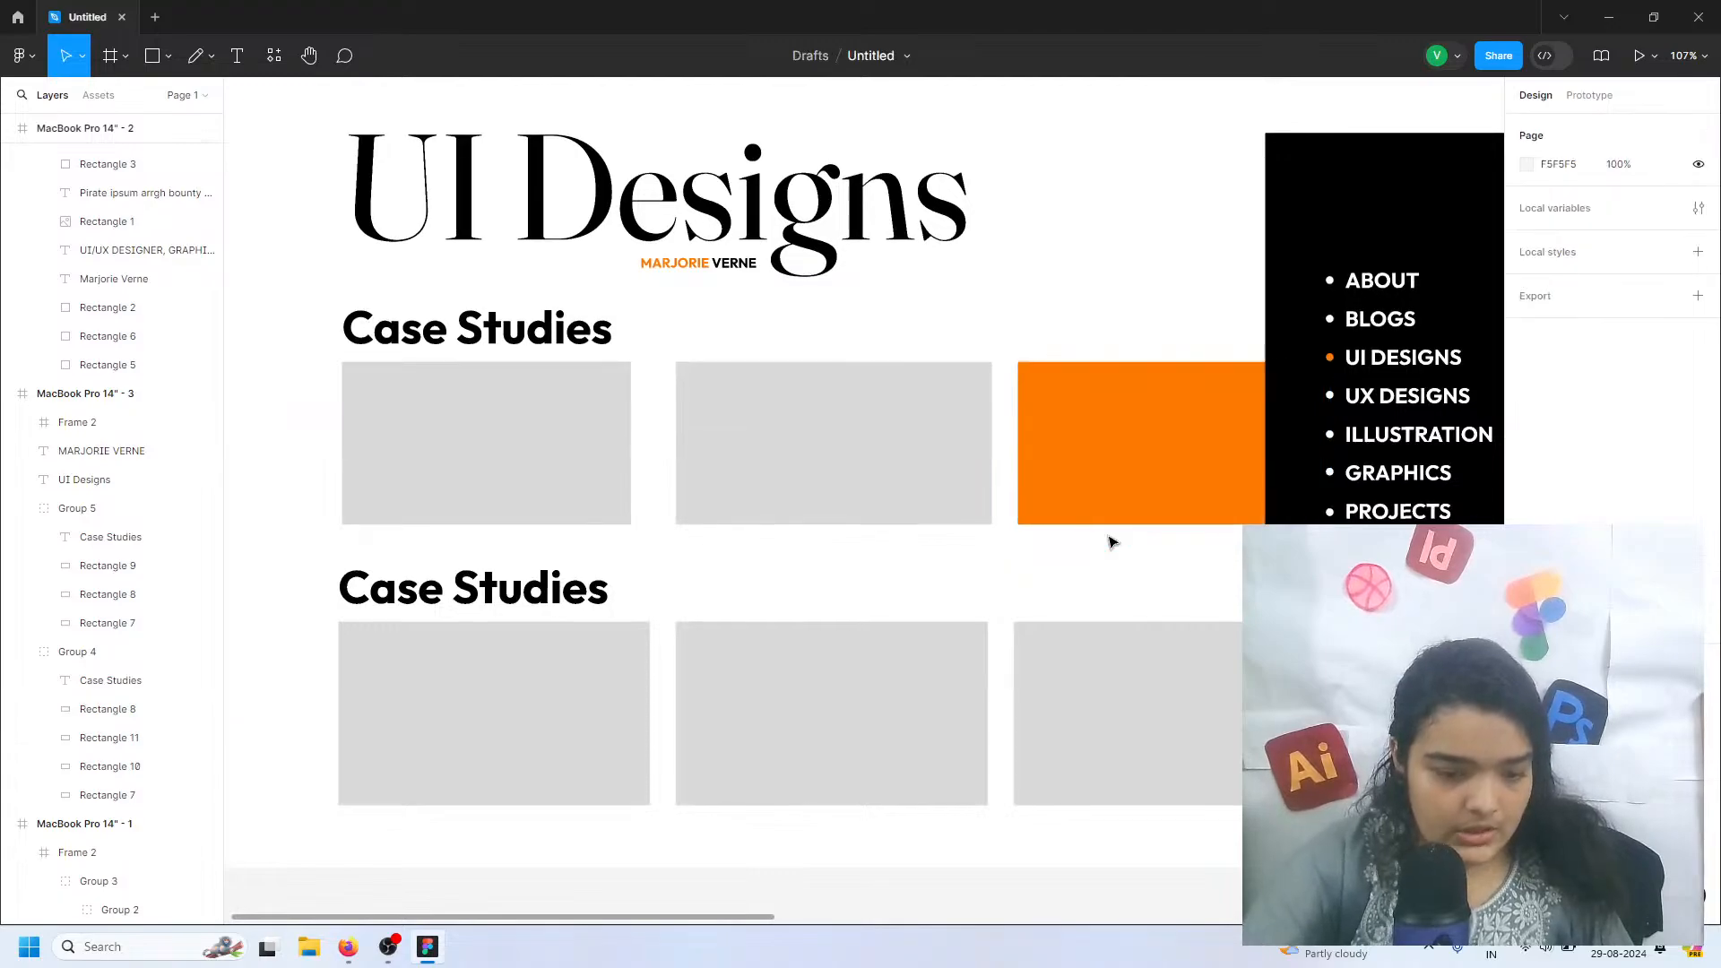
Fill the new second thumbnail, Rectangle 10, with the same orange and delete the wider grey rectangle overlapping it
{"action": "left_click", "coordinate": [918, 427]}
{"action": "double_click", "coordinate": [918, 426]}
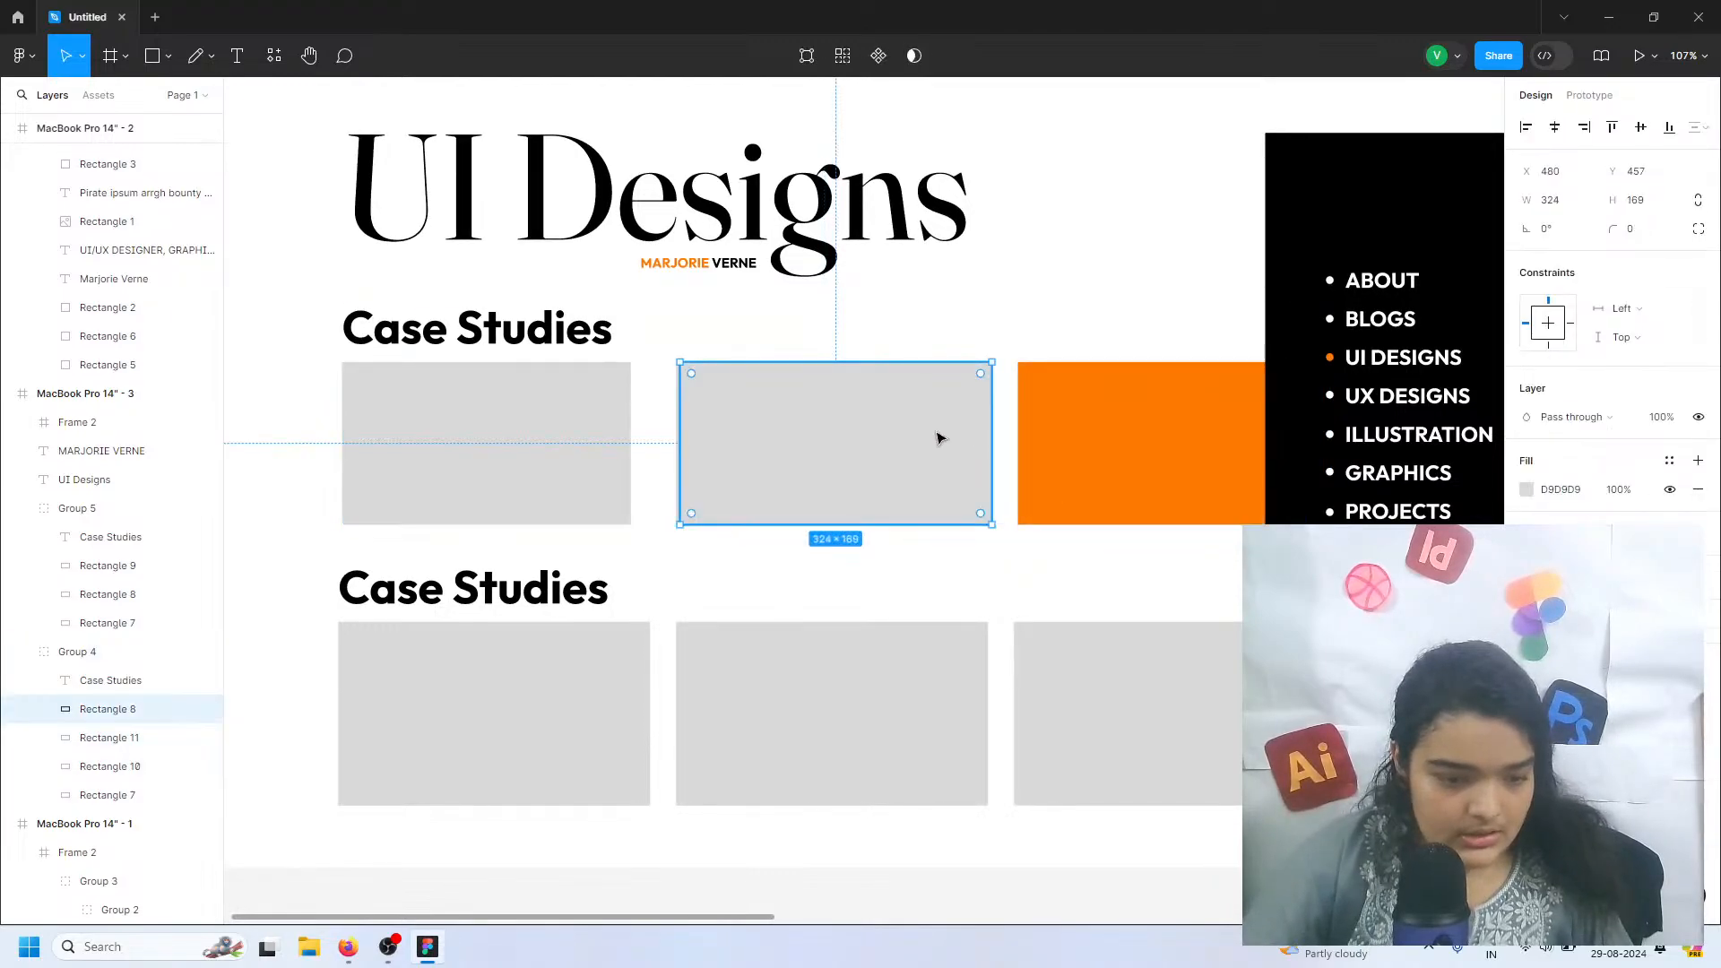
{"action": "left_click", "coordinate": [128, 742]}
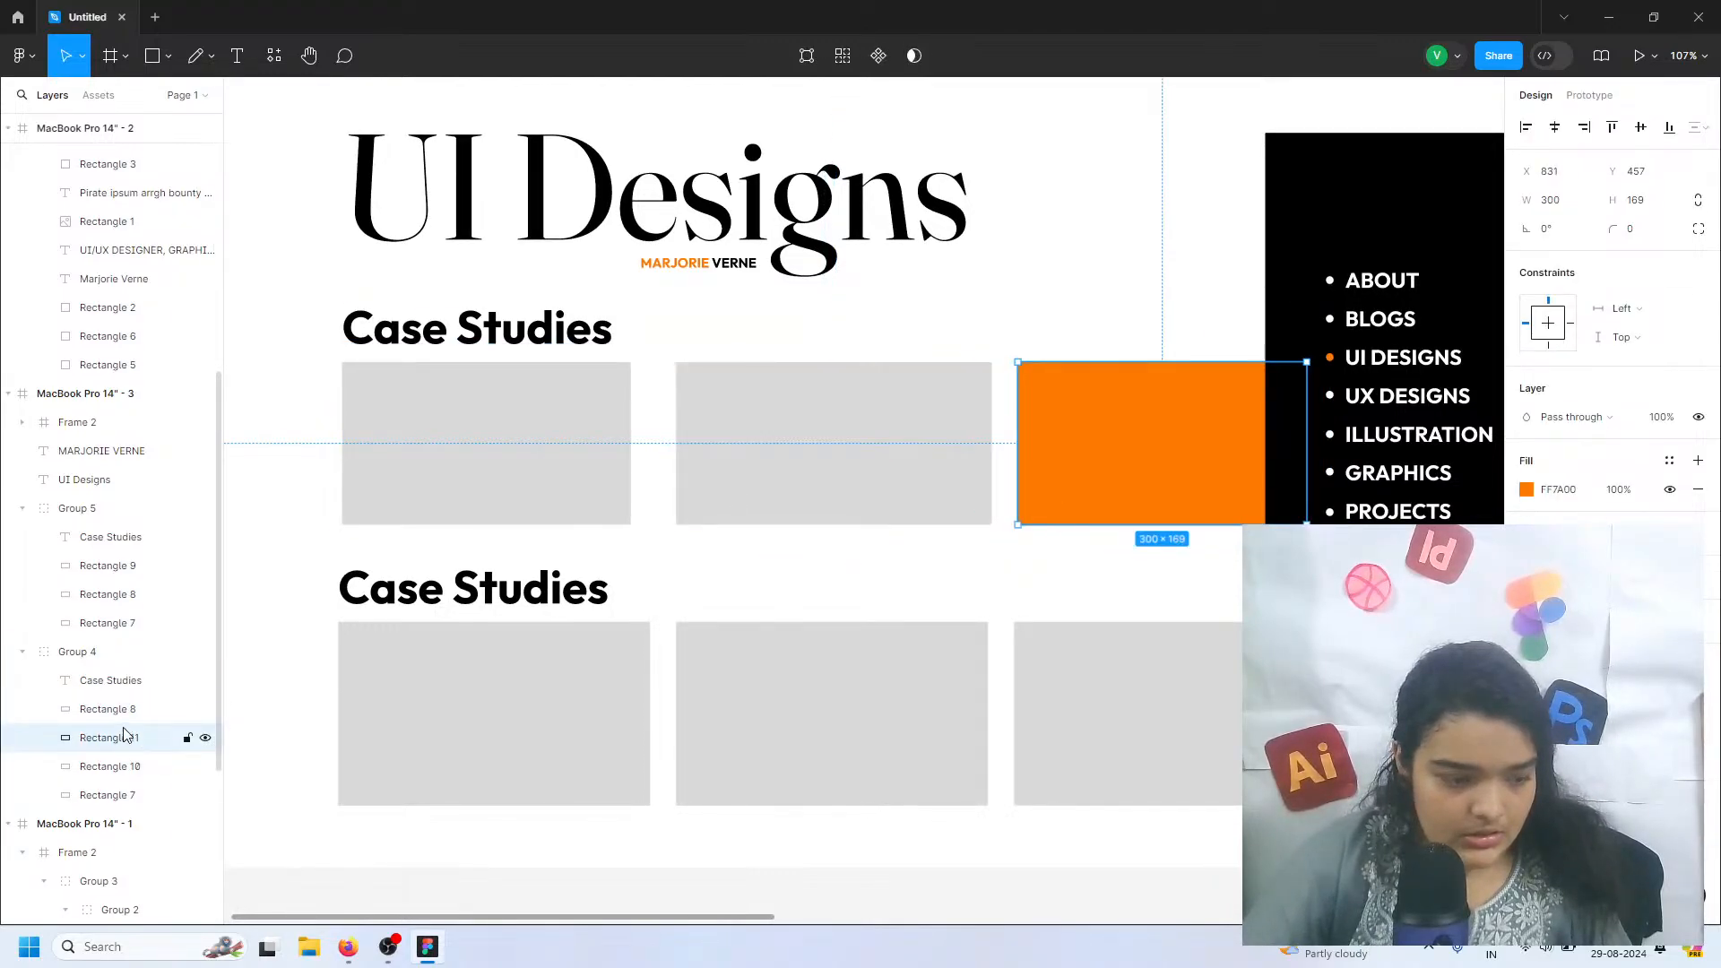
{"action": "left_click", "coordinate": [126, 766]}
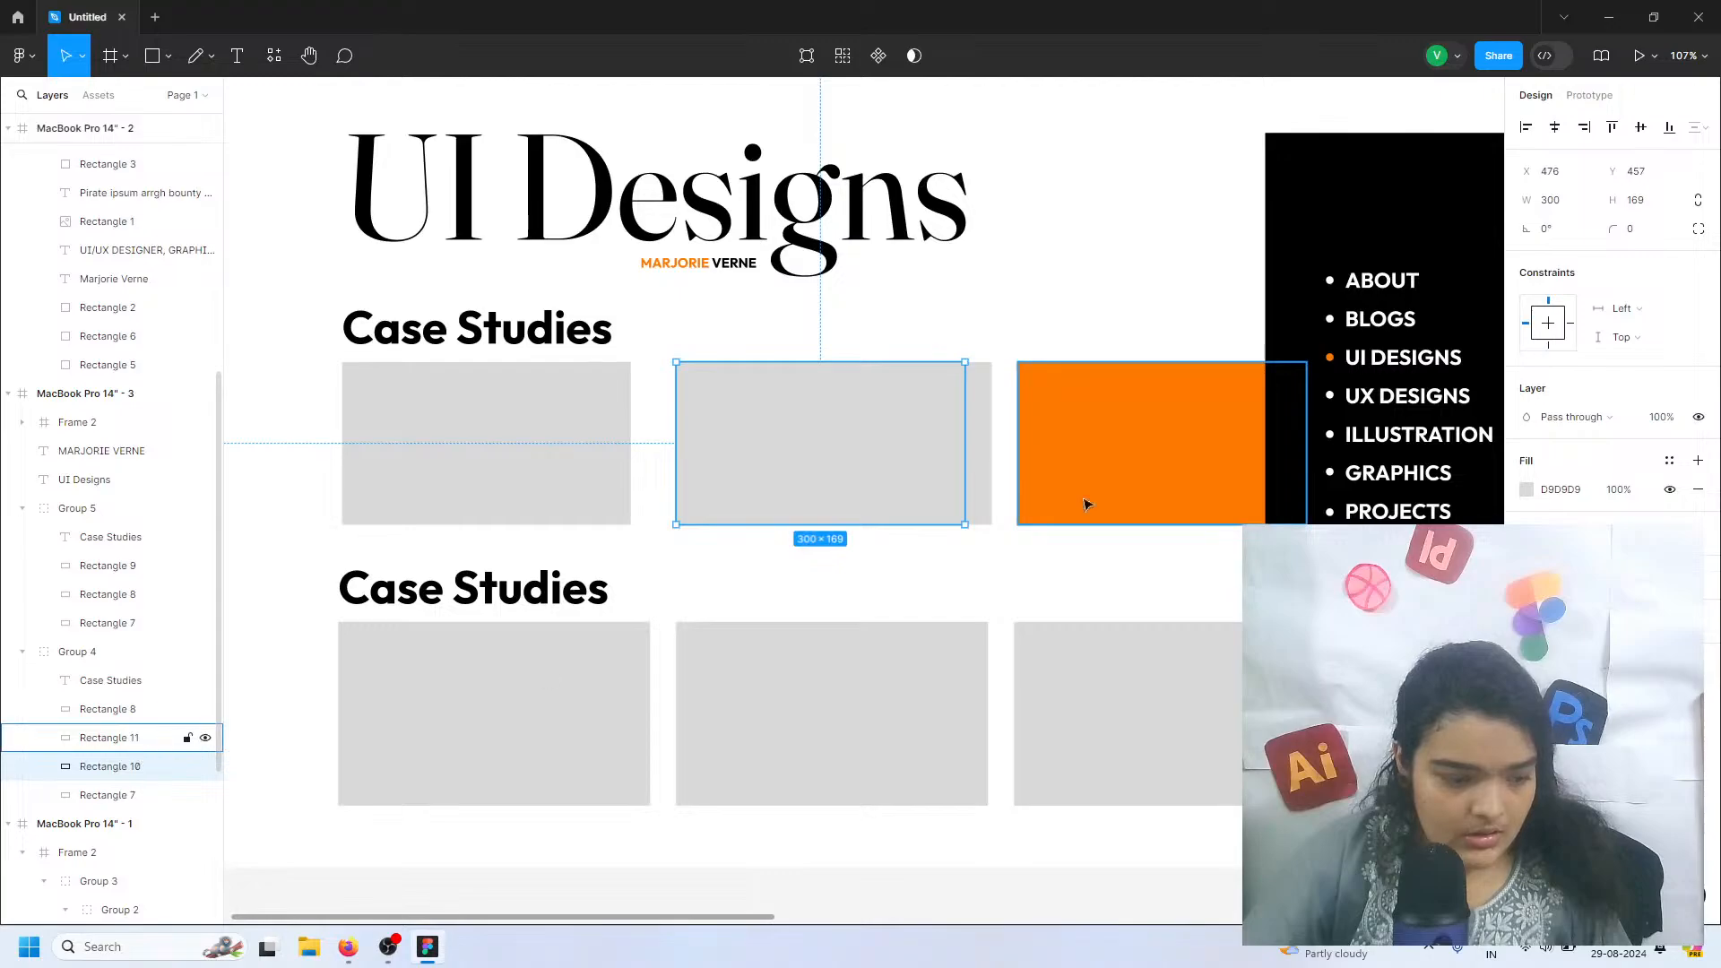
{"action": "left_click", "coordinate": [1527, 490]}
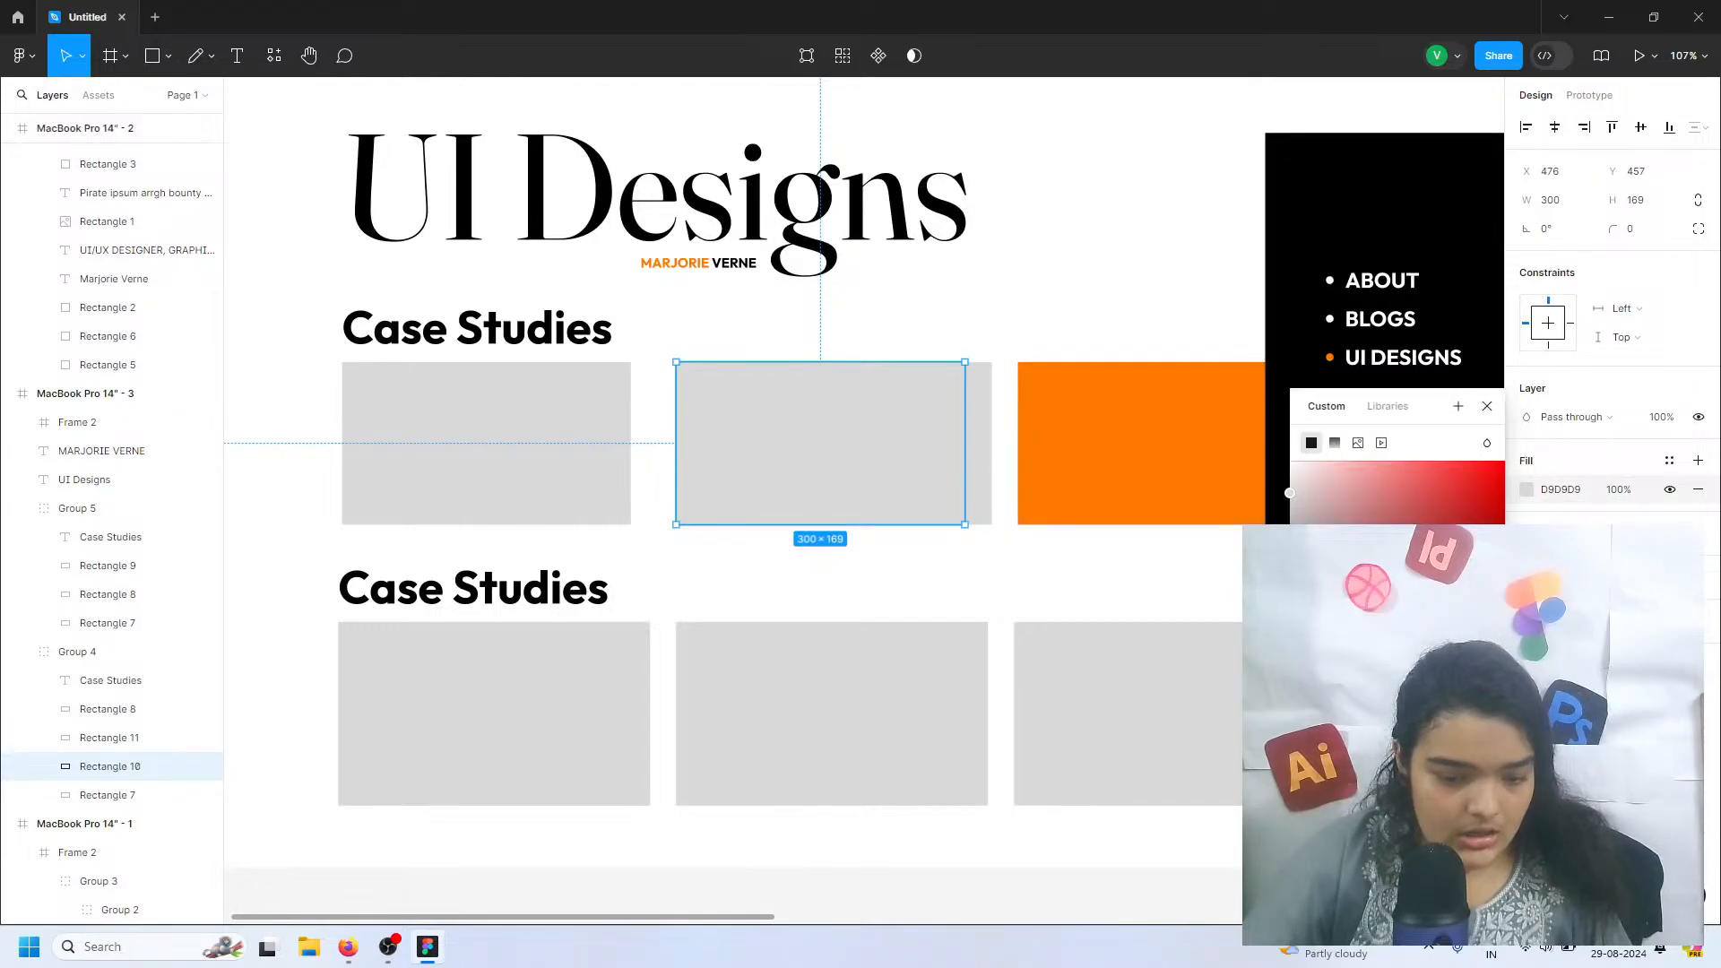
{"action": "left_click", "coordinate": [985, 425]}
{"action": "key", "text": "Delete"}
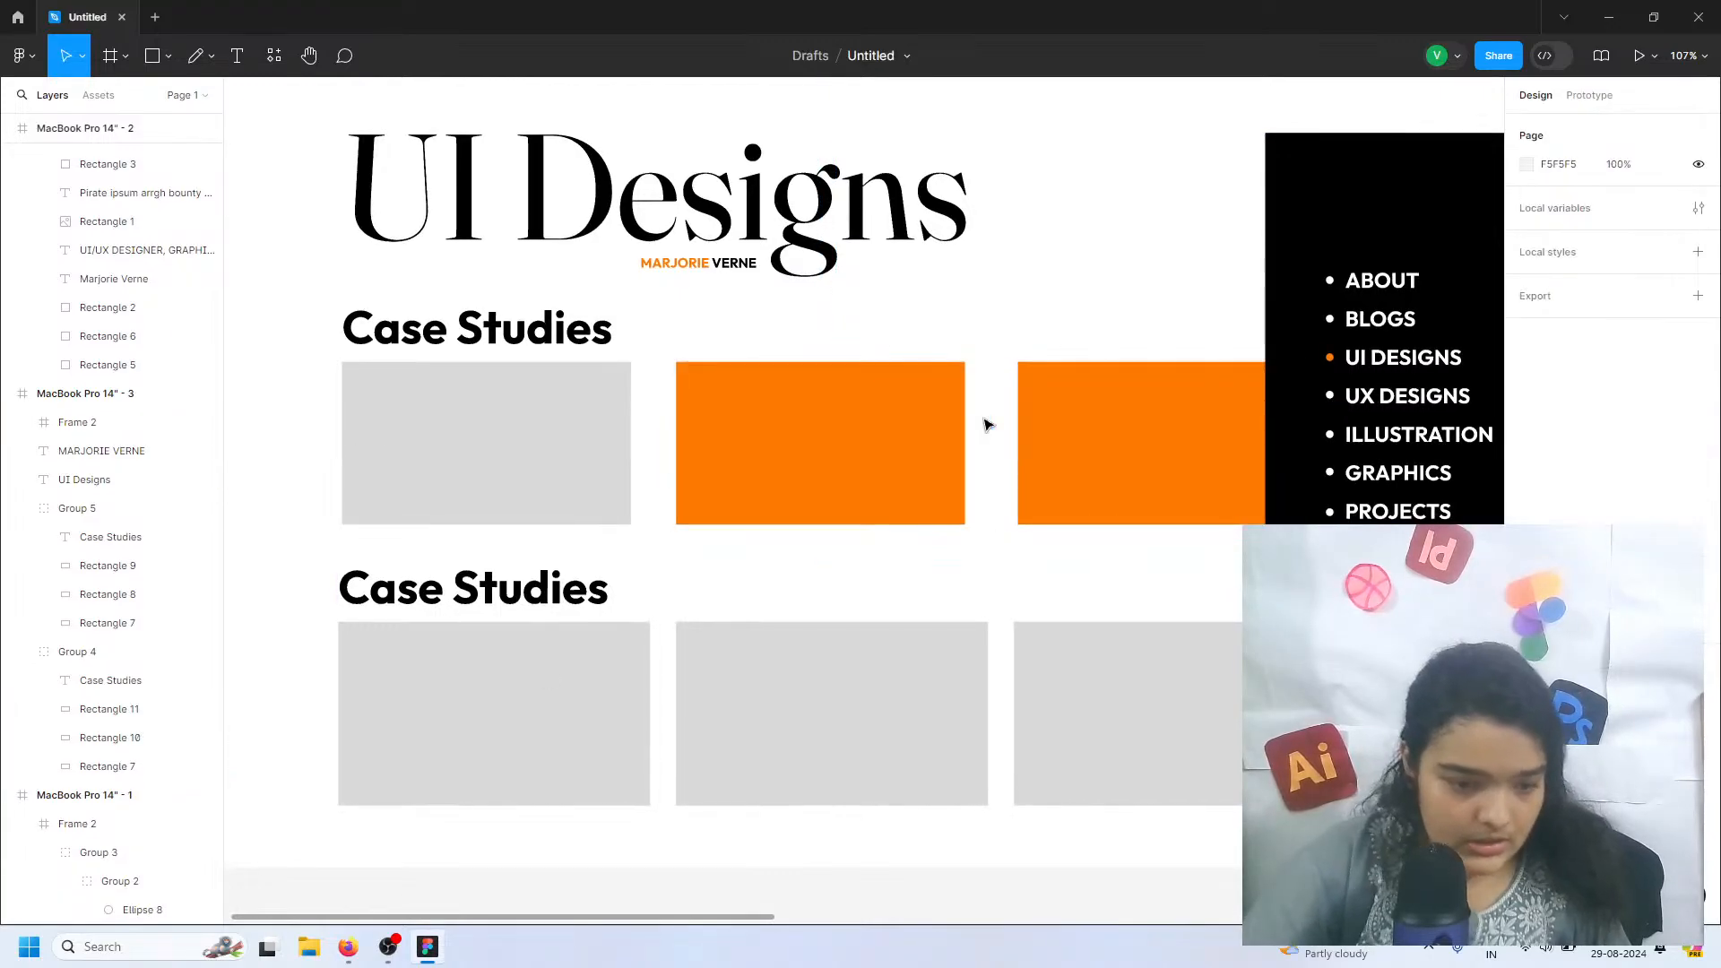
Fill the first rectangle in the upper row with orange FF7A00
{"action": "double_click", "coordinate": [584, 440]}
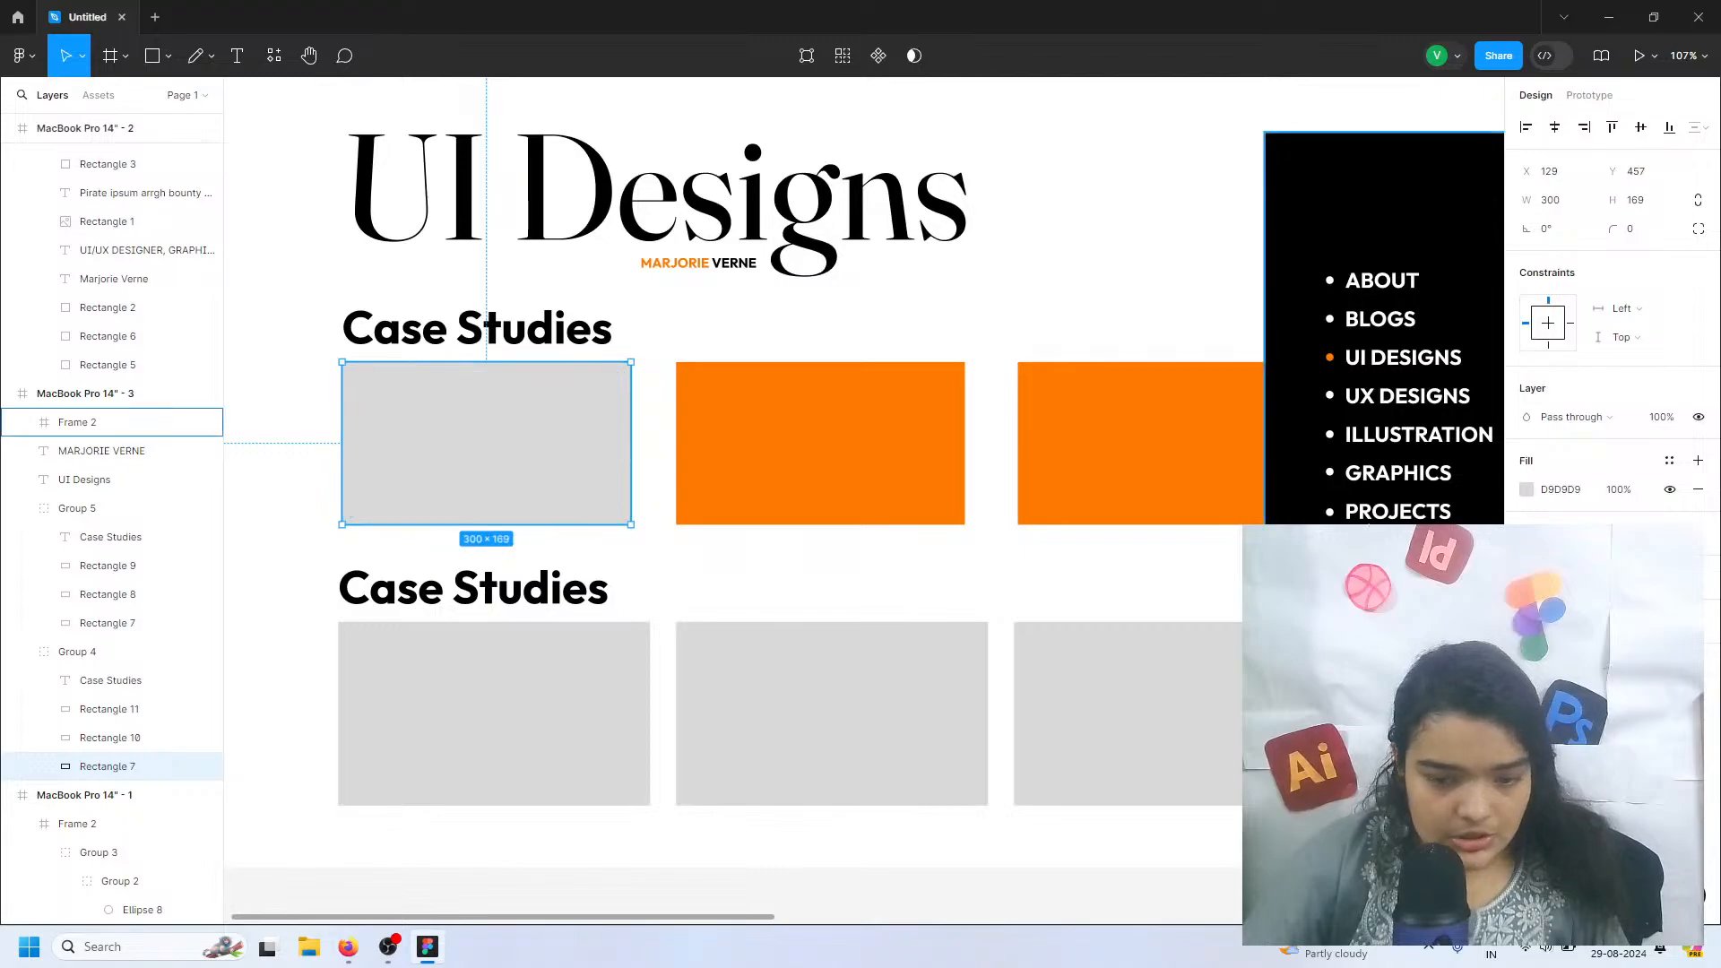
{"action": "left_click", "coordinate": [1526, 490]}
{"action": "left_click", "coordinate": [1340, 809]}
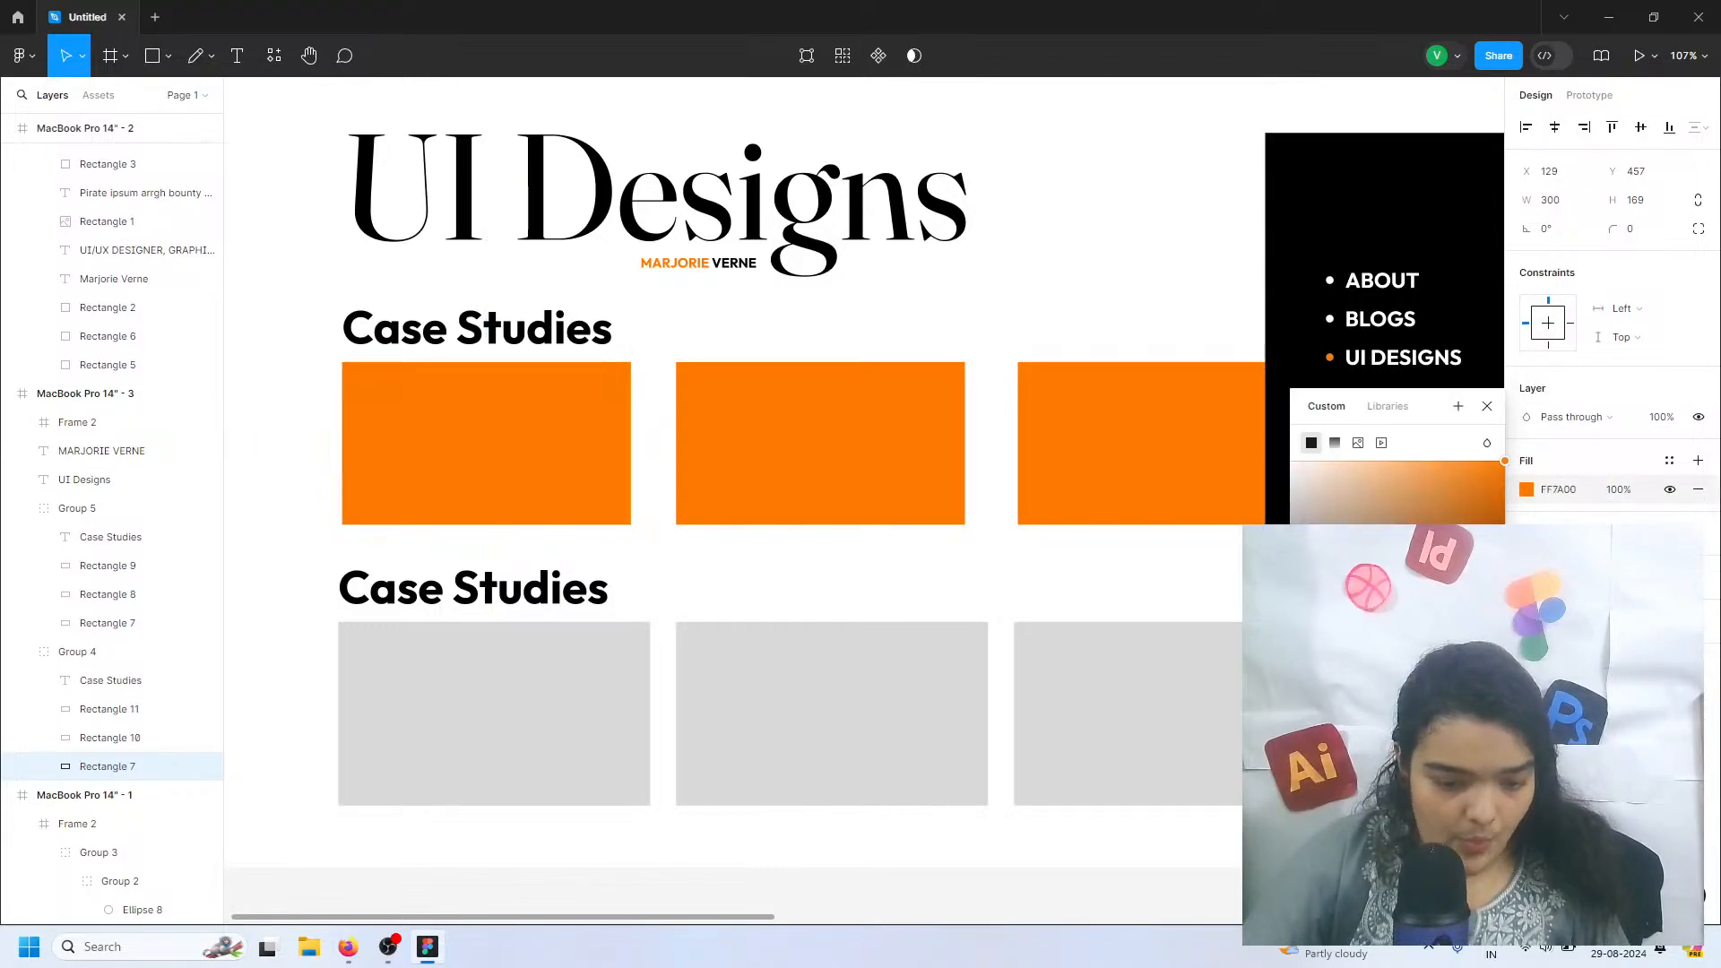
Delete the lower duplicate of the Case Studies group with its grey rectangles
{"action": "left_click", "coordinate": [653, 553]}
{"action": "left_click", "coordinate": [592, 600]}
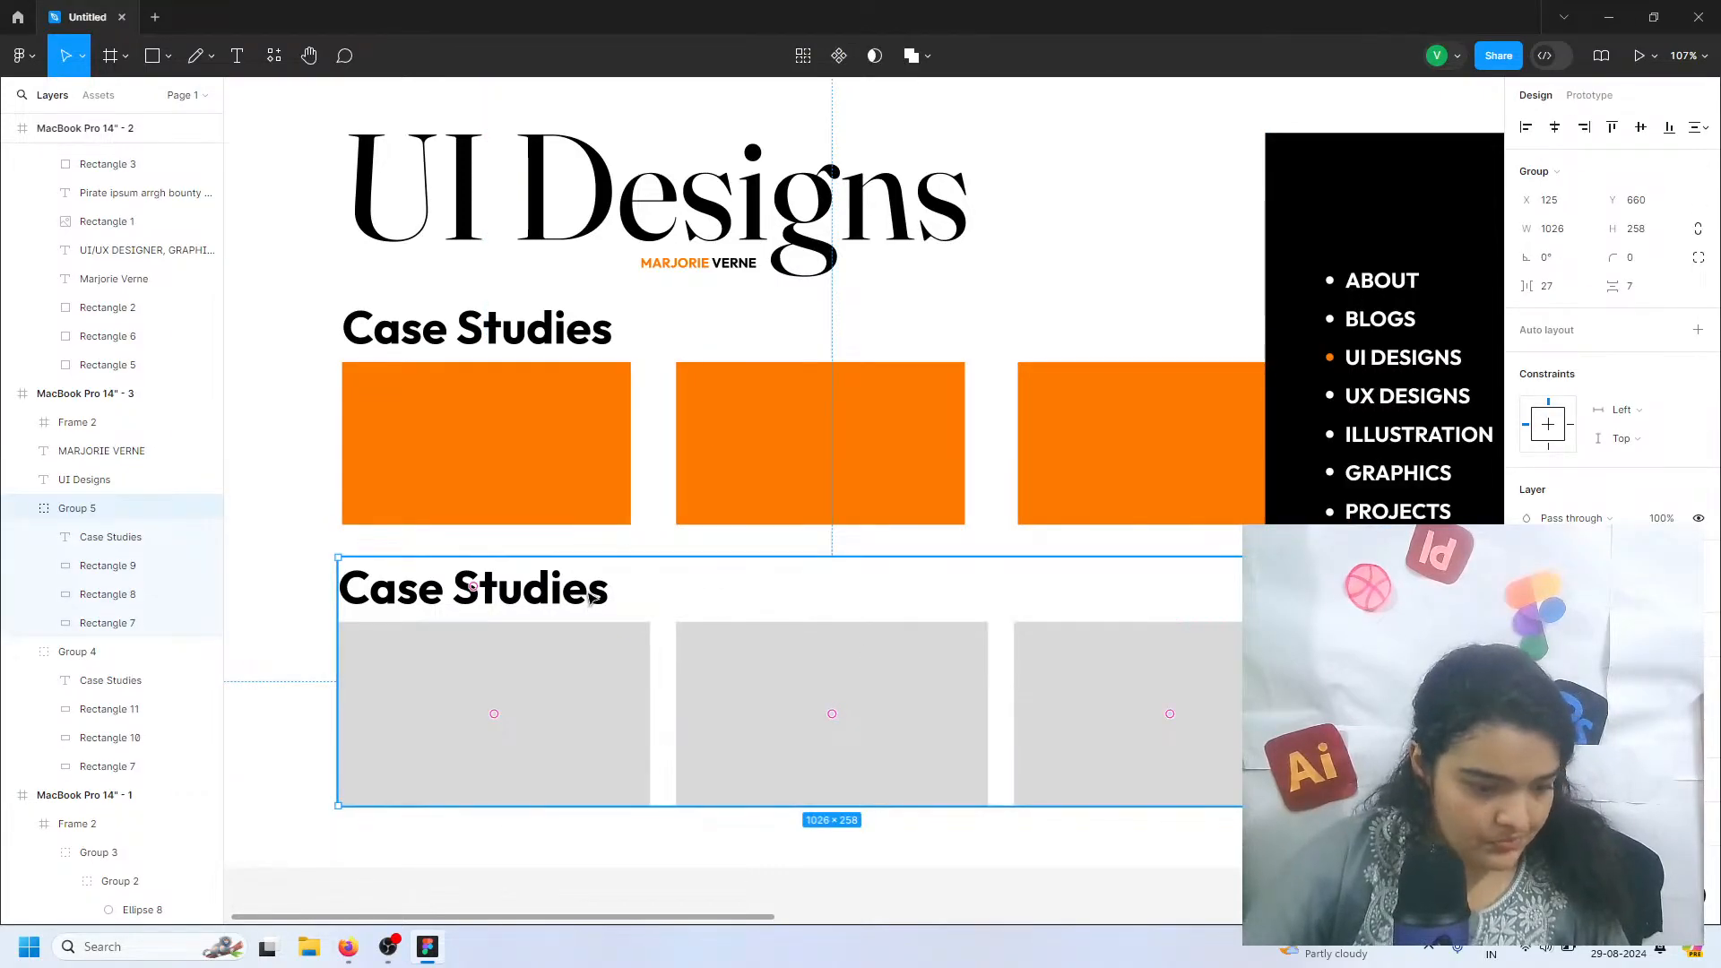
{"action": "key", "text": "Delete"}
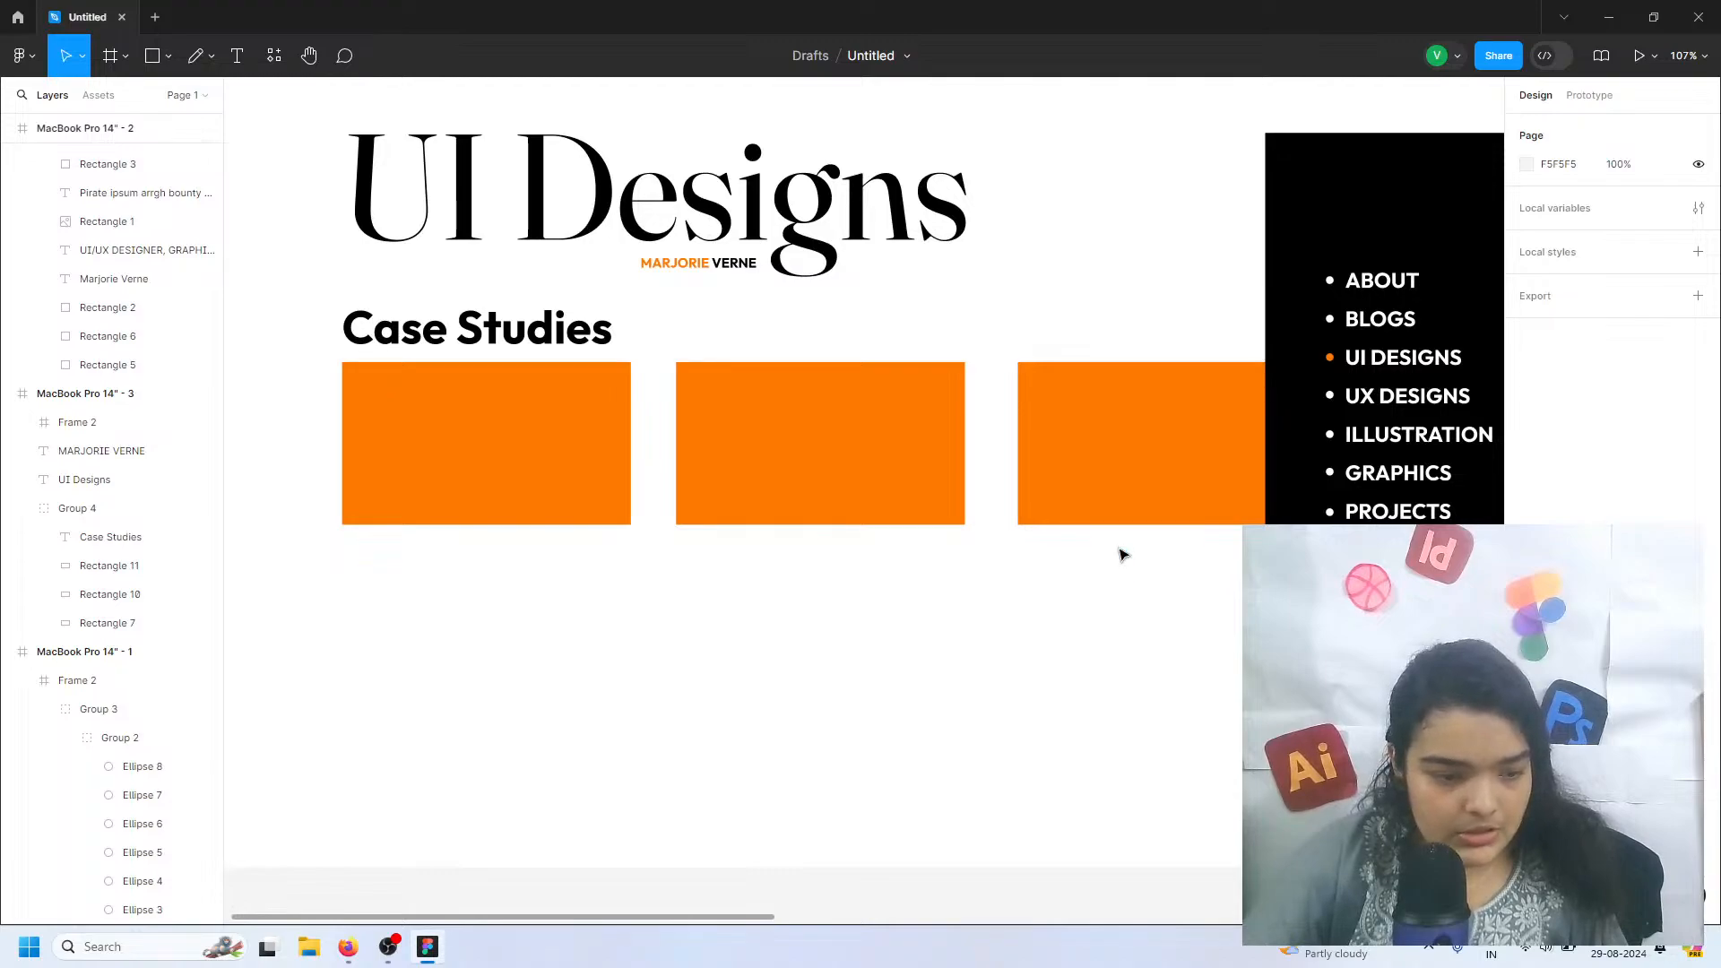
Select all three orange rectangles together and tidy them up to equal horizontal spacing
{"action": "left_click", "coordinate": [1067, 381]}
{"action": "left_click", "coordinate": [1065, 379]}
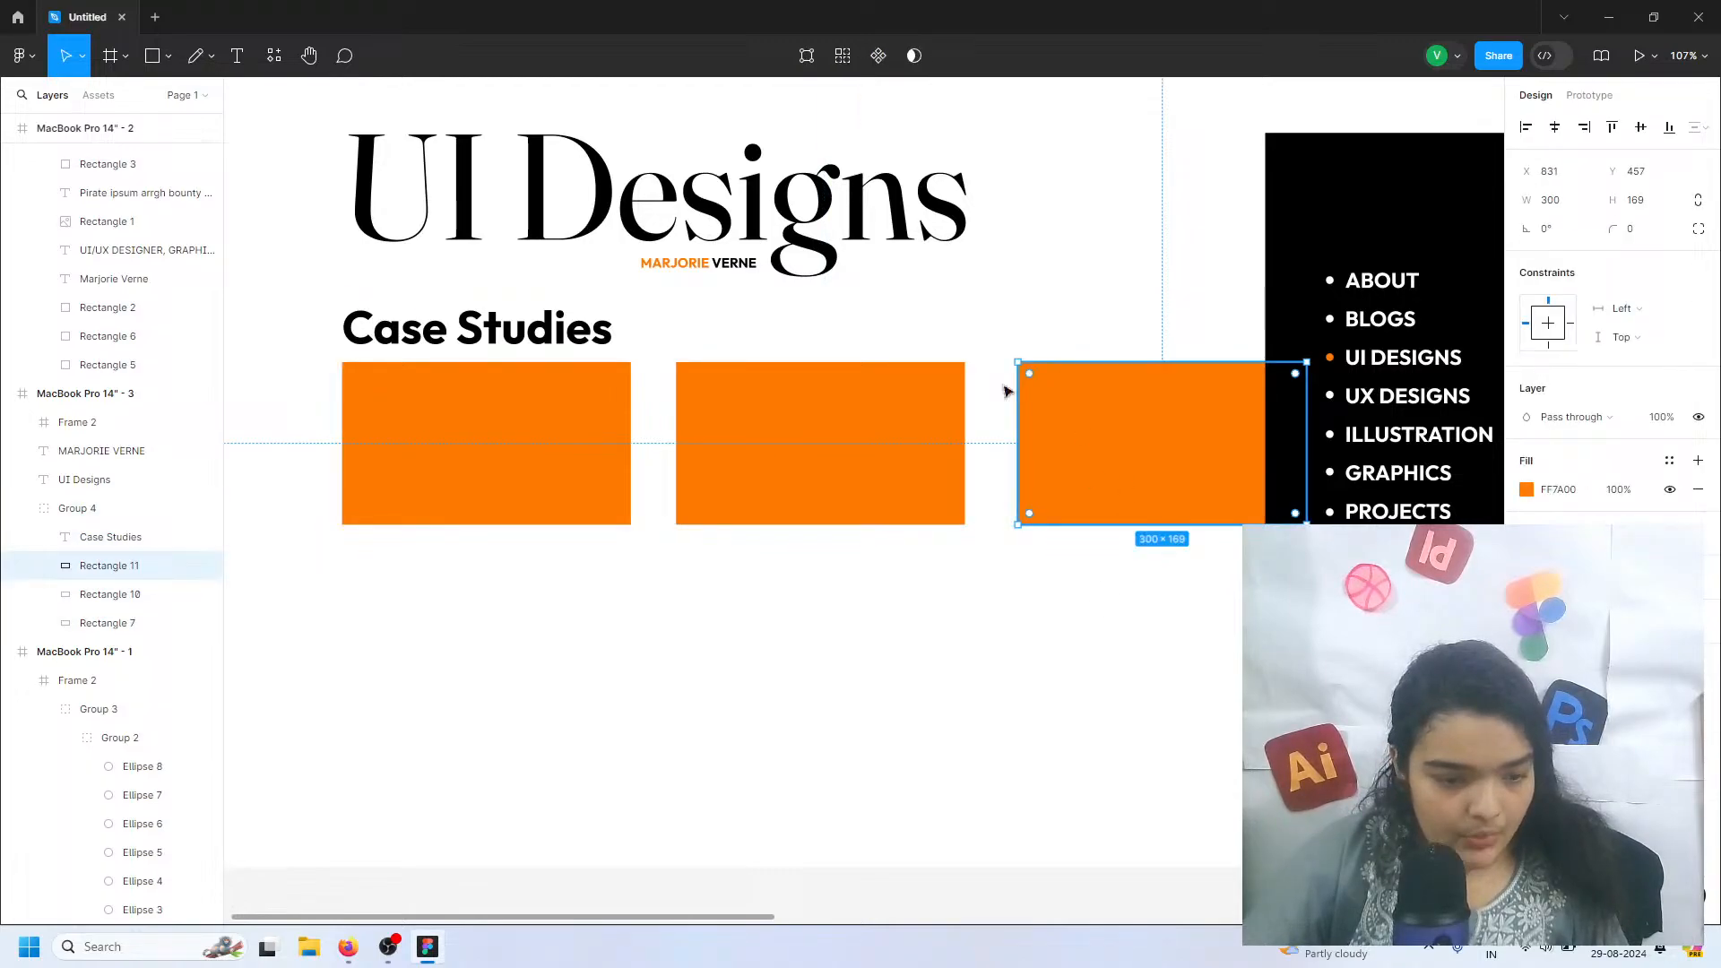
{"action": "left_click", "coordinate": [900, 397]}
{"action": "left_click", "coordinate": [488, 473], "text": "shift"}
{"action": "left_click", "coordinate": [1079, 400], "text": "shift"}
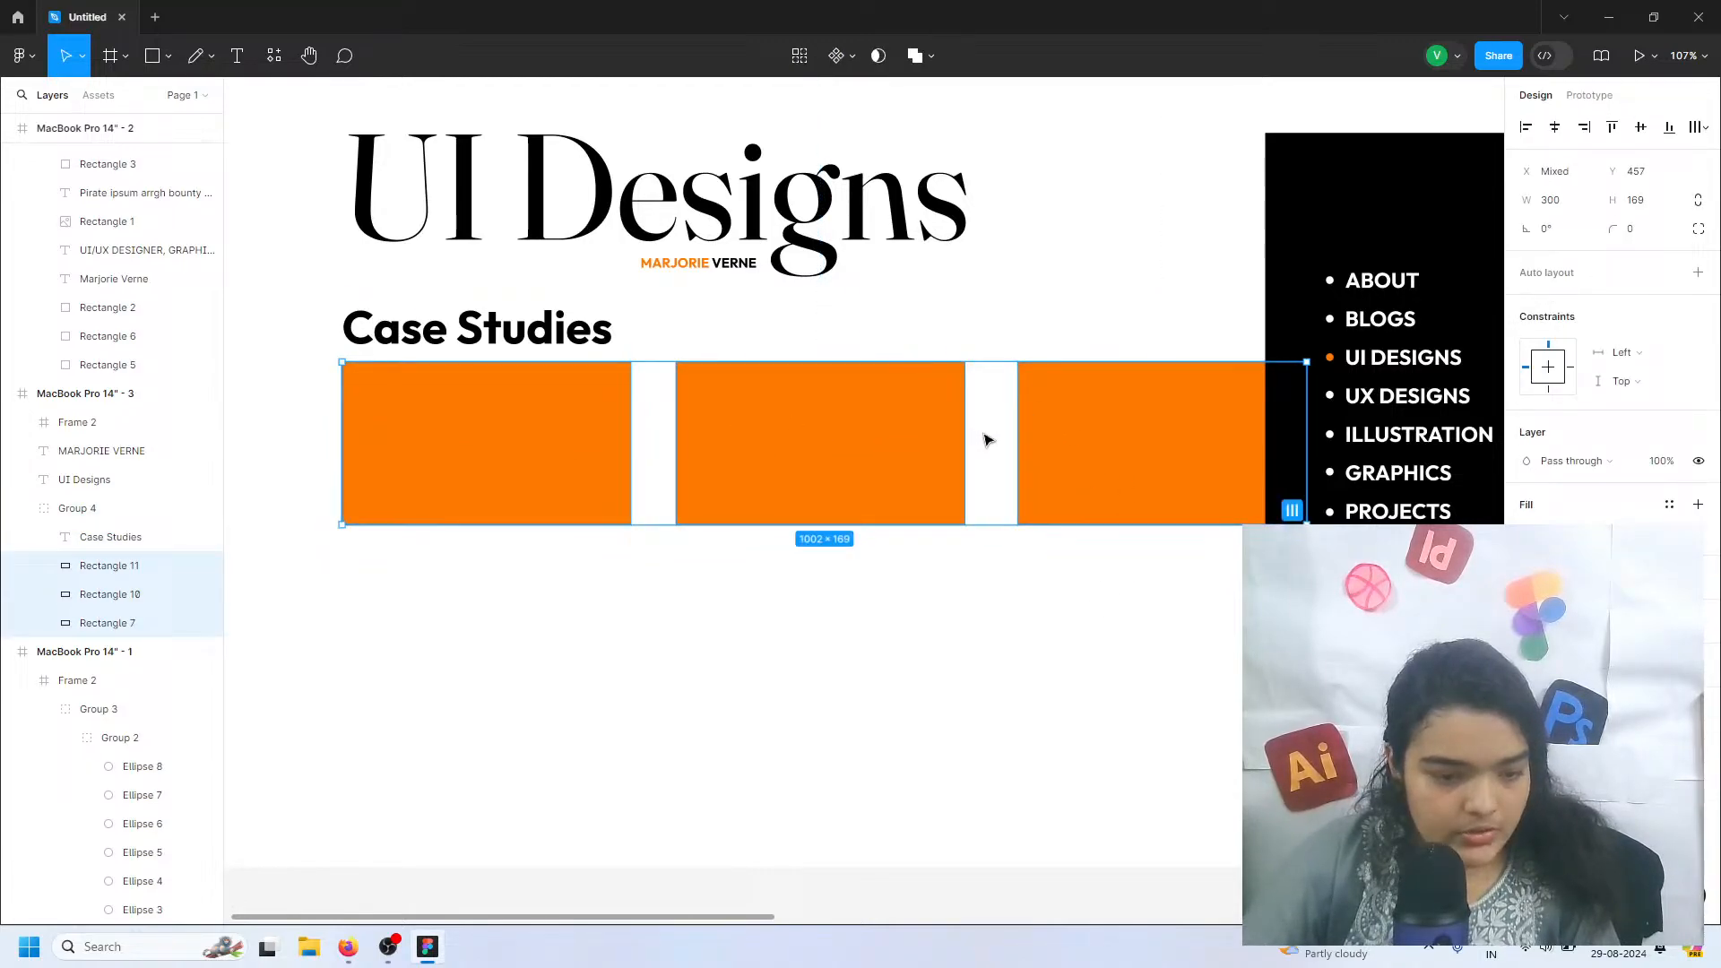
{"action": "left_click", "coordinate": [1294, 512]}
Scale the whole Case Studies group down proportionally to about 977 wide and 230 high
{"action": "left_click_drag", "start_coordinate": [1209, 643], "coordinate": [501, 348]}
{"action": "left_click_drag", "start_coordinate": [643, 529], "coordinate": [638, 520]}
{"action": "left_click_drag", "start_coordinate": [535, 453], "coordinate": [518, 447]}
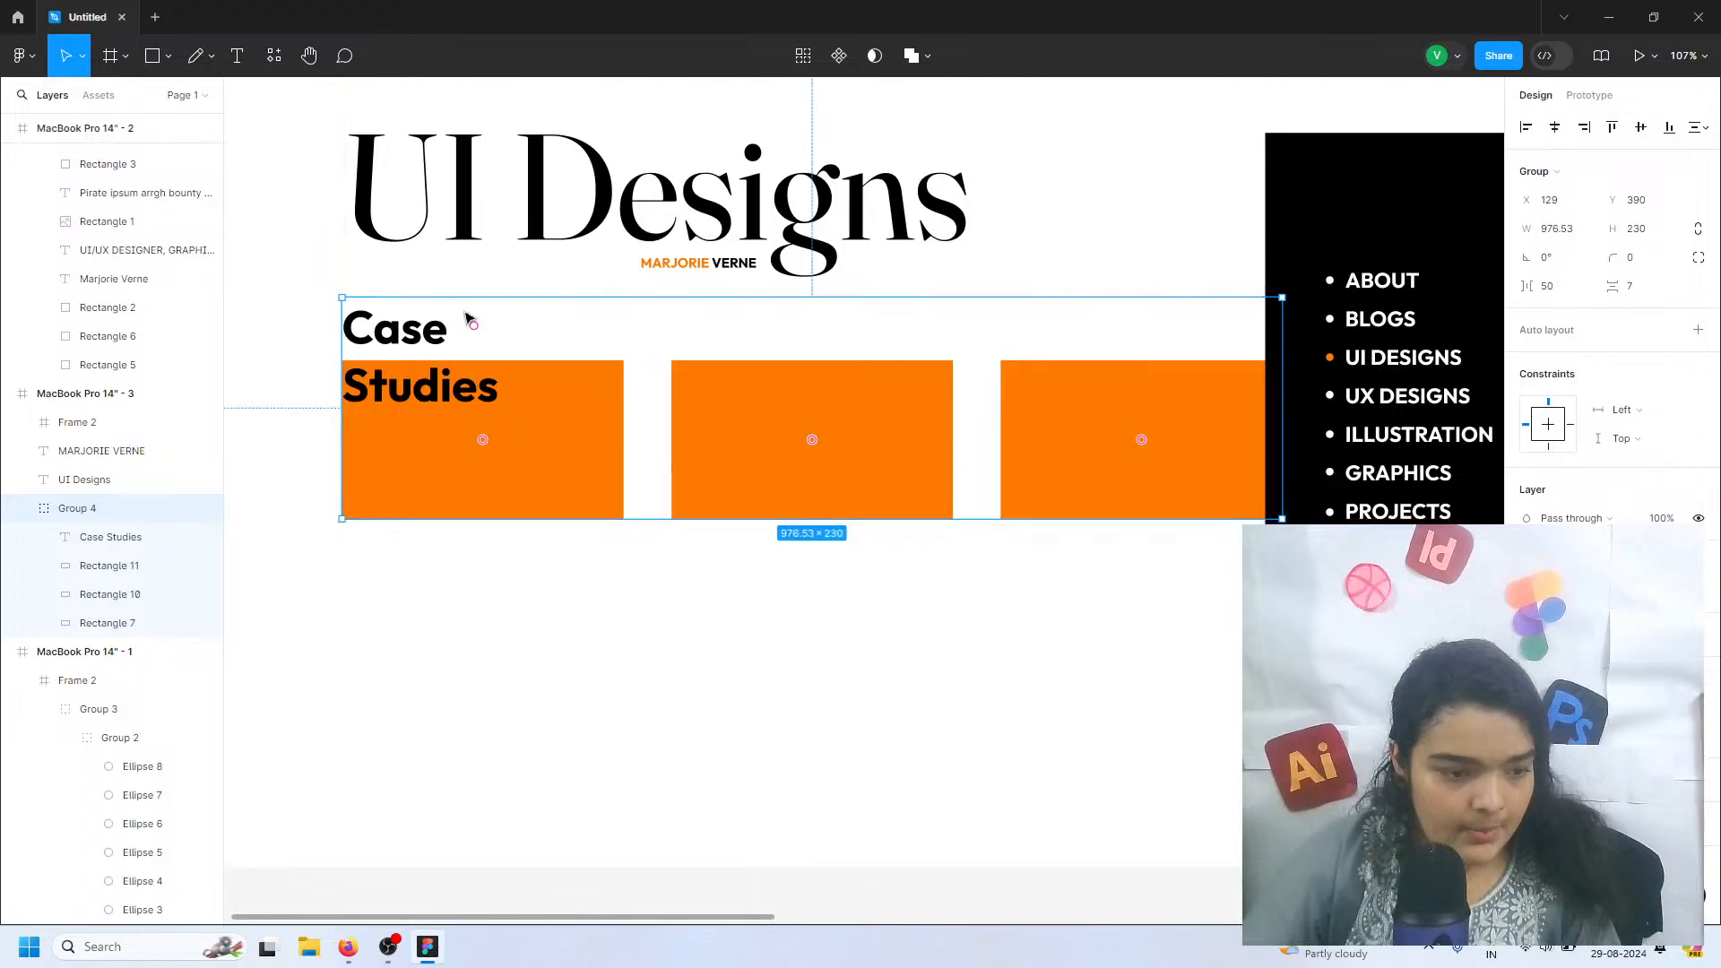
Make the Case Studies text box fit its text so the title sits on a single line
{"action": "left_click", "coordinate": [466, 316]}
{"action": "double_click", "coordinate": [440, 330]}
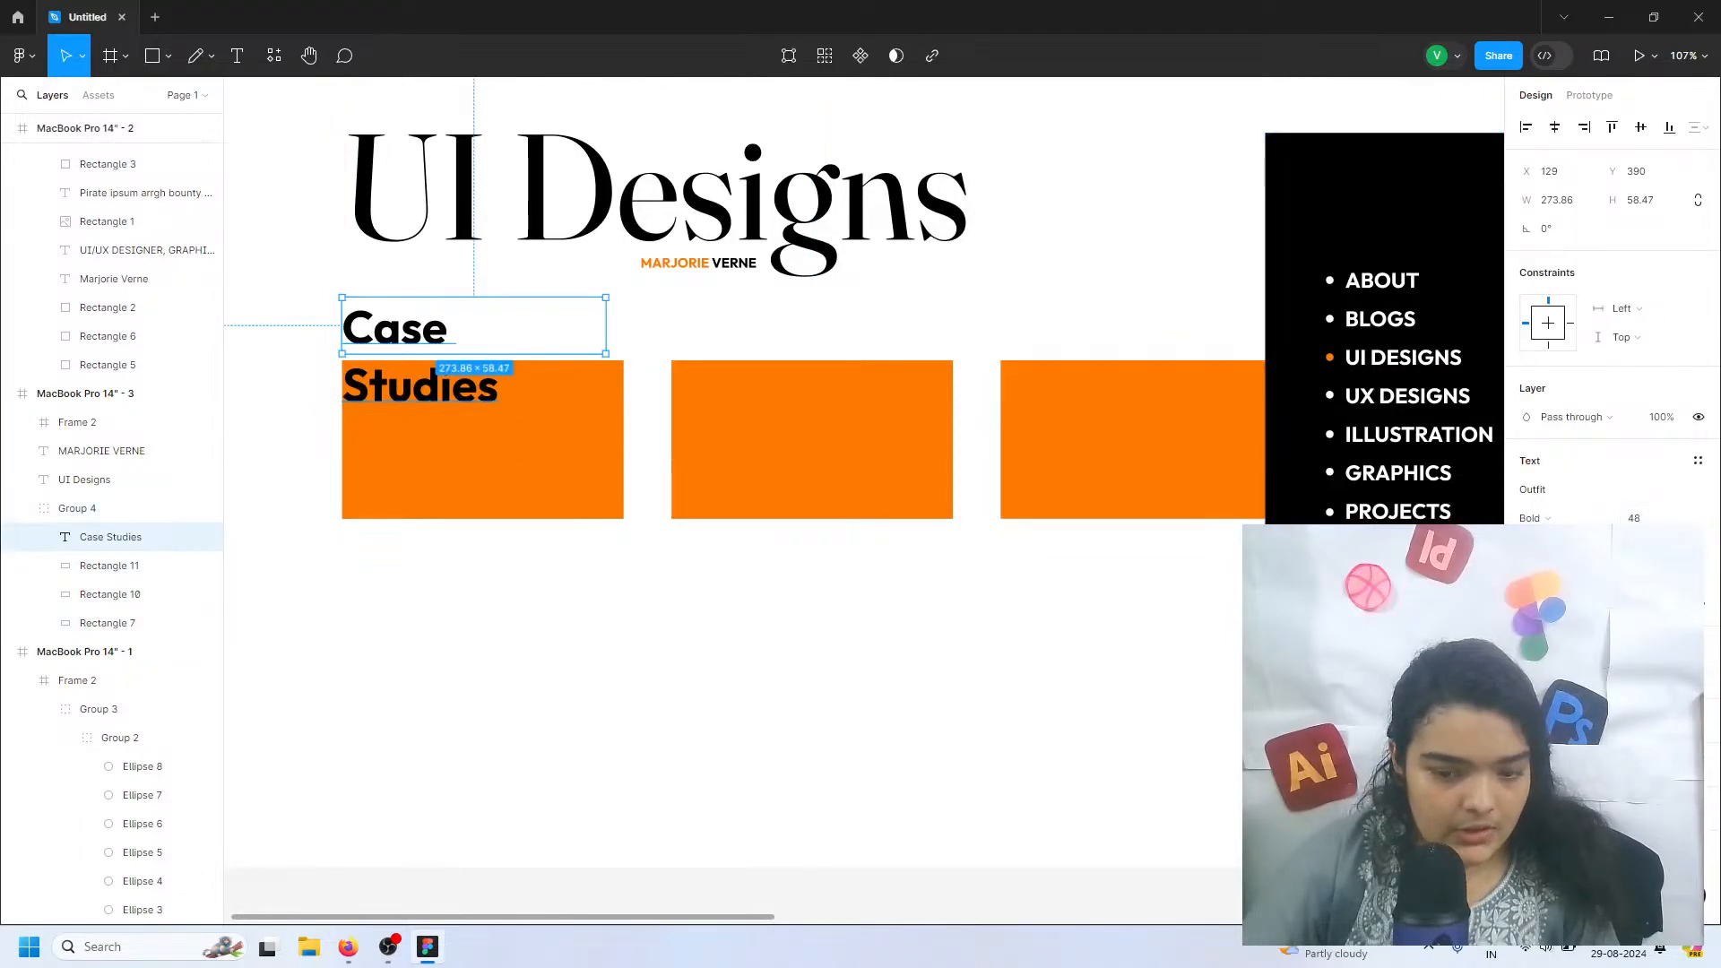
{"action": "left_click", "coordinate": [1613, 575]}
{"action": "left_click", "coordinate": [547, 468]}
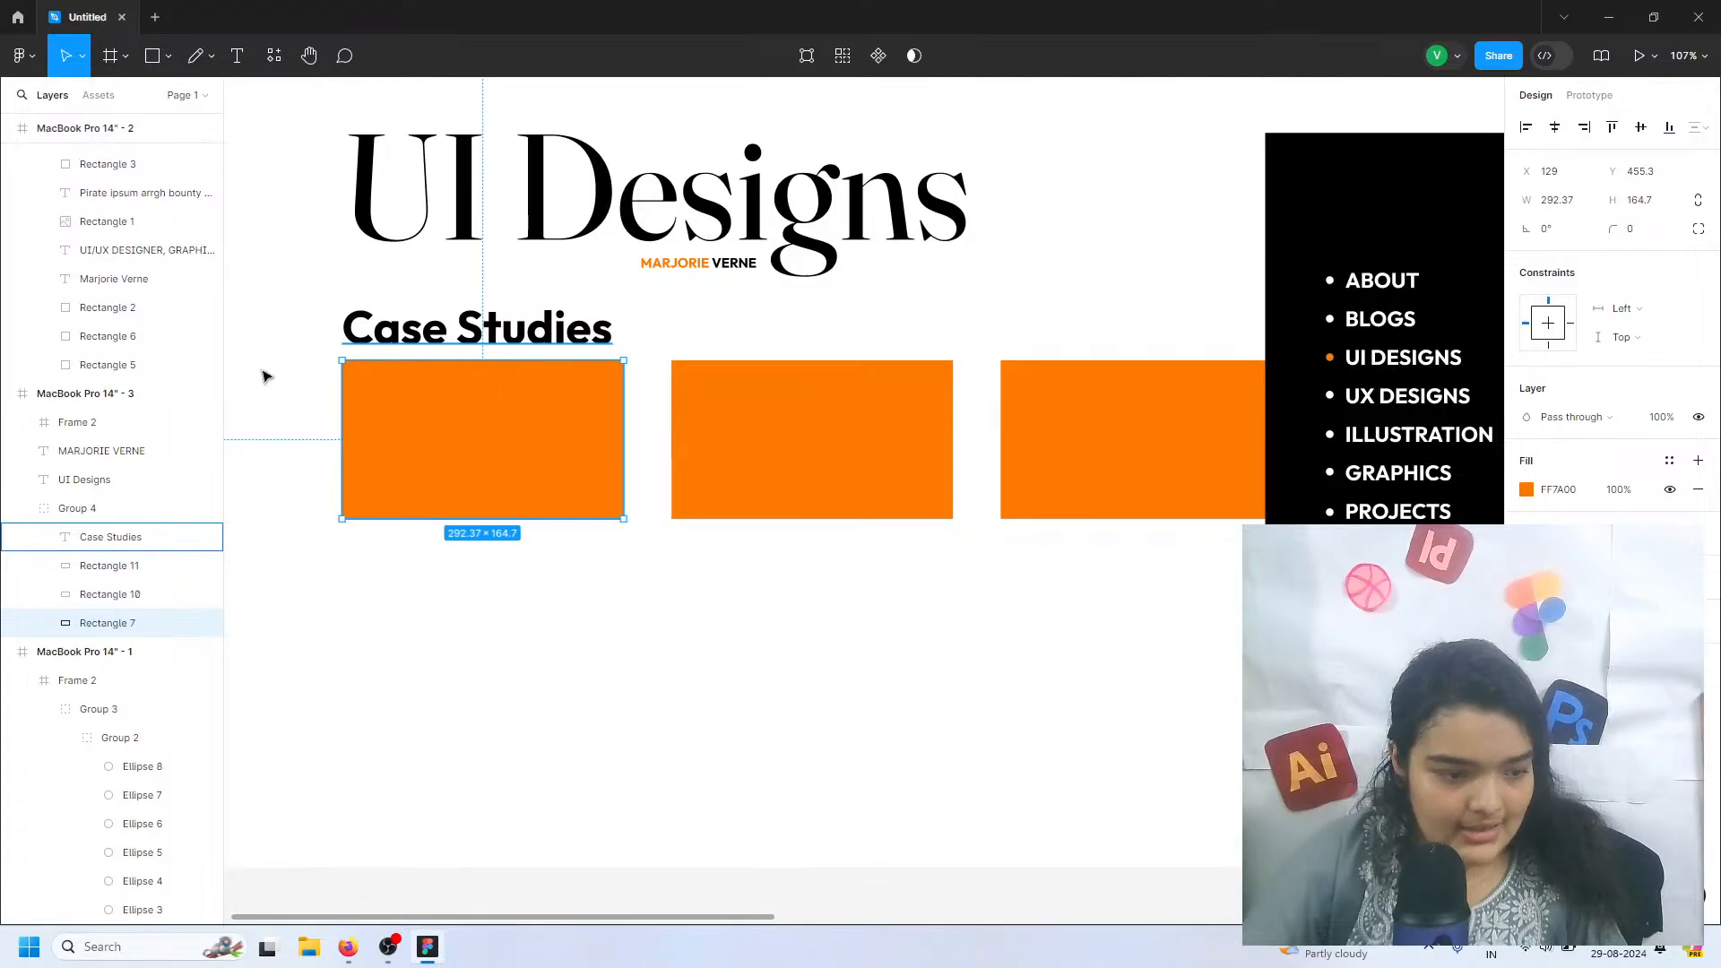
Duplicate the whole Case Studies group and place the copy directly below the original at Y 638
{"action": "left_click", "coordinate": [236, 327]}
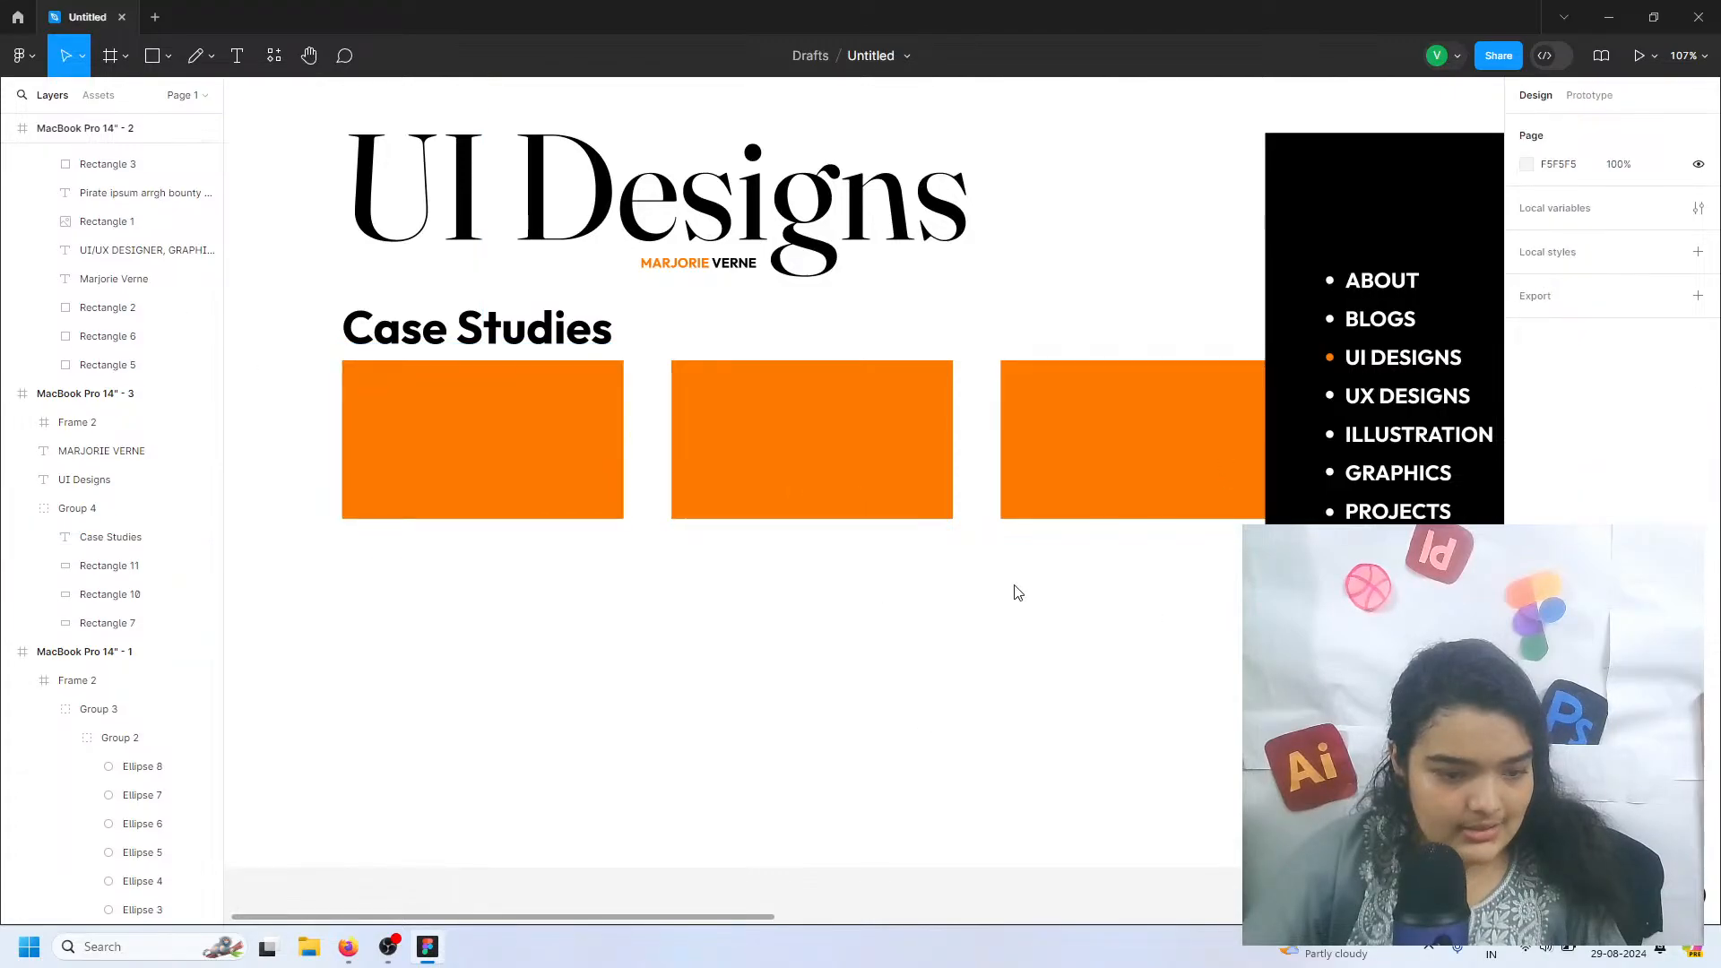
{"action": "left_click_drag", "start_coordinate": [1029, 566], "coordinate": [452, 304]}
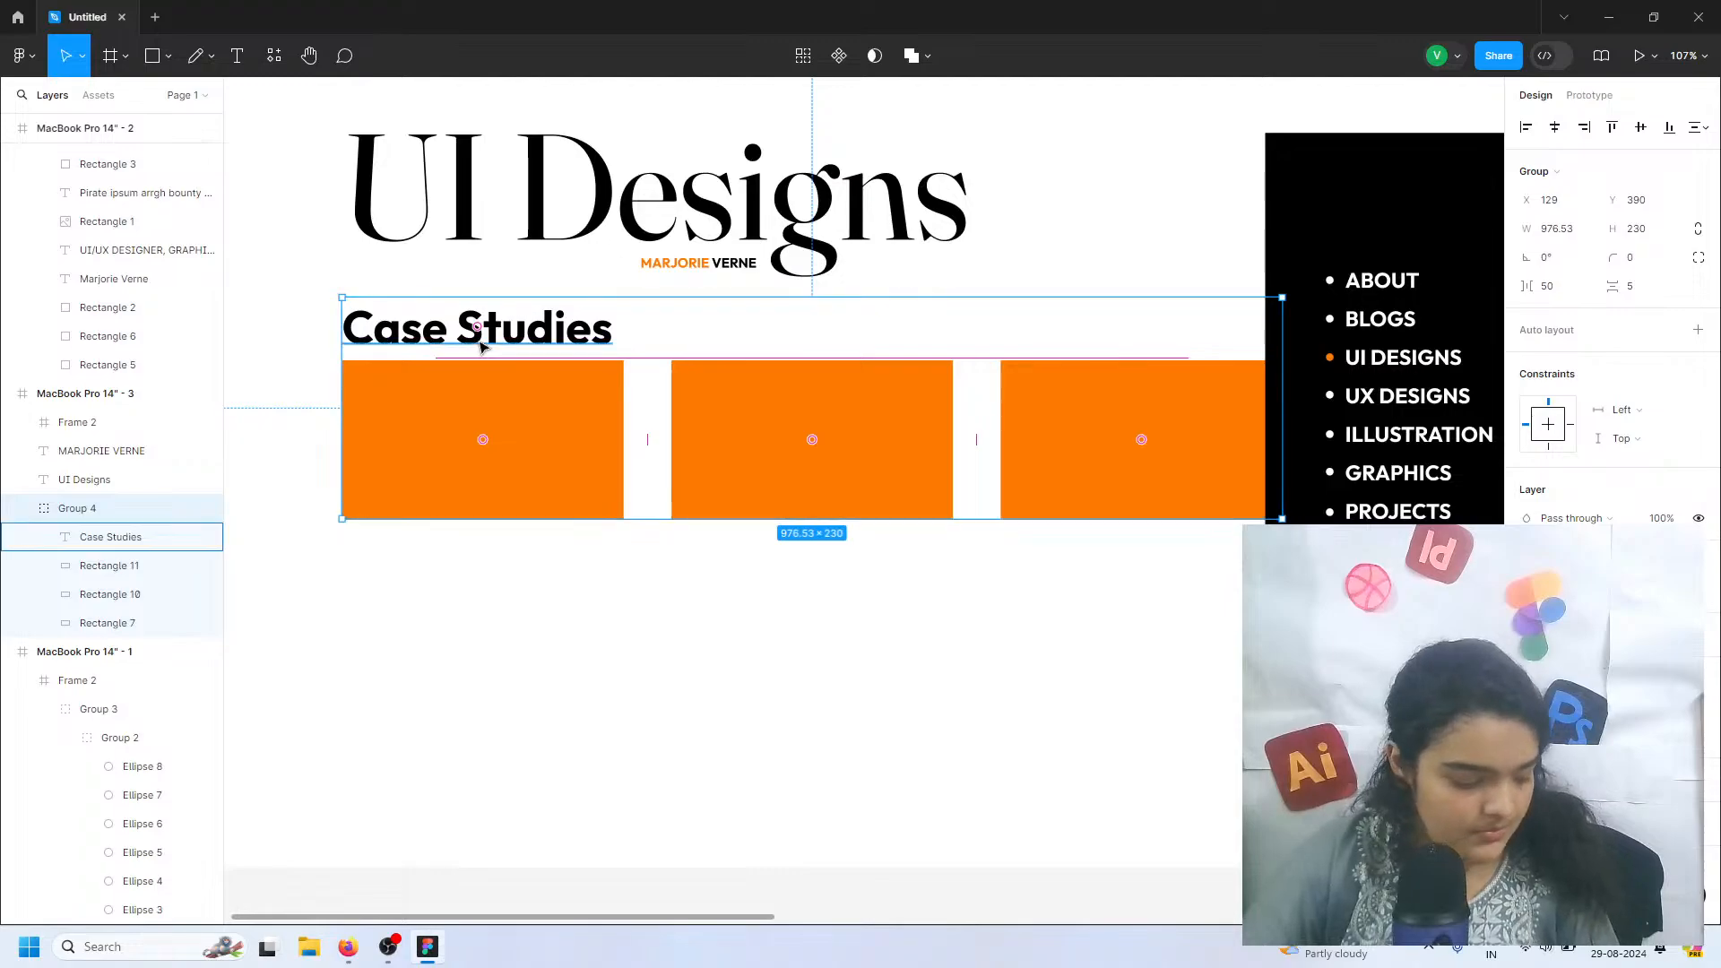
{"action": "left_click_drag", "start_coordinate": [444, 387], "coordinate": [445, 622]}
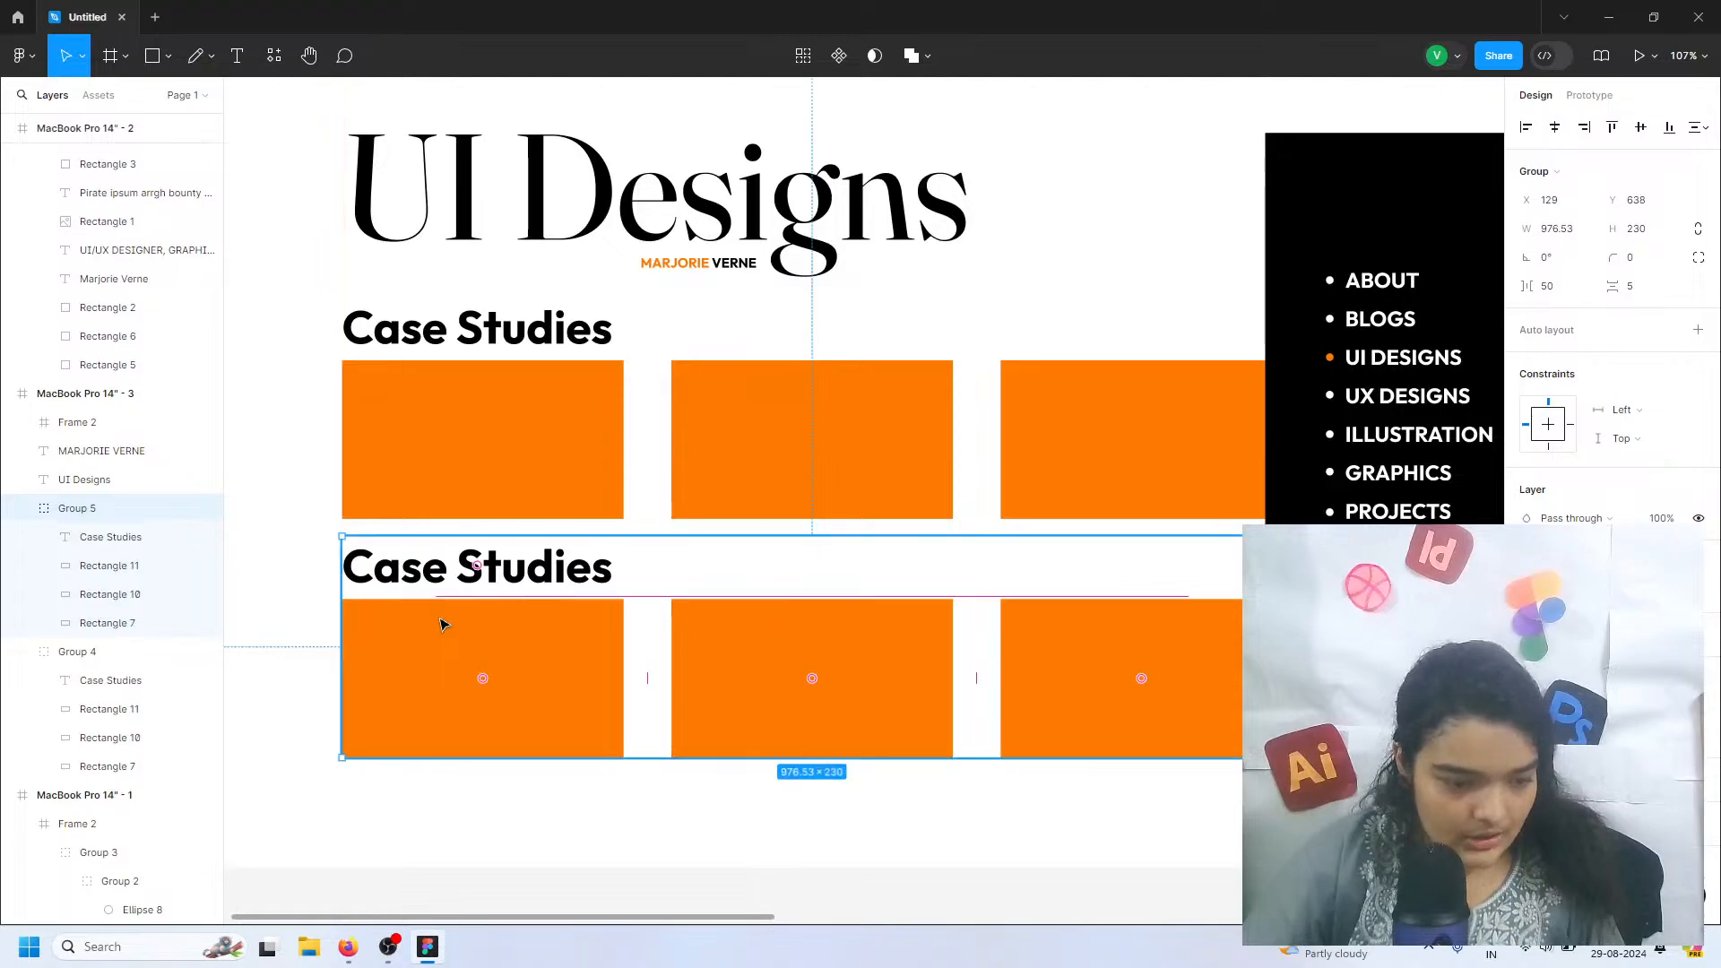
Select the UI Designs title, the name line and both Case Studies groups together and nudge them up by about 41 px
{"action": "scroll", "coordinate": [484, 653], "scroll_direction": "down", "scroll_amount": 5}
{"action": "left_click", "coordinate": [950, 767]}
{"action": "left_click_drag", "start_coordinate": [949, 760], "coordinate": [450, 327]}
{"action": "left_click_drag", "start_coordinate": [603, 684], "coordinate": [608, 654]}
{"action": "key", "text": "ctrl+z"}
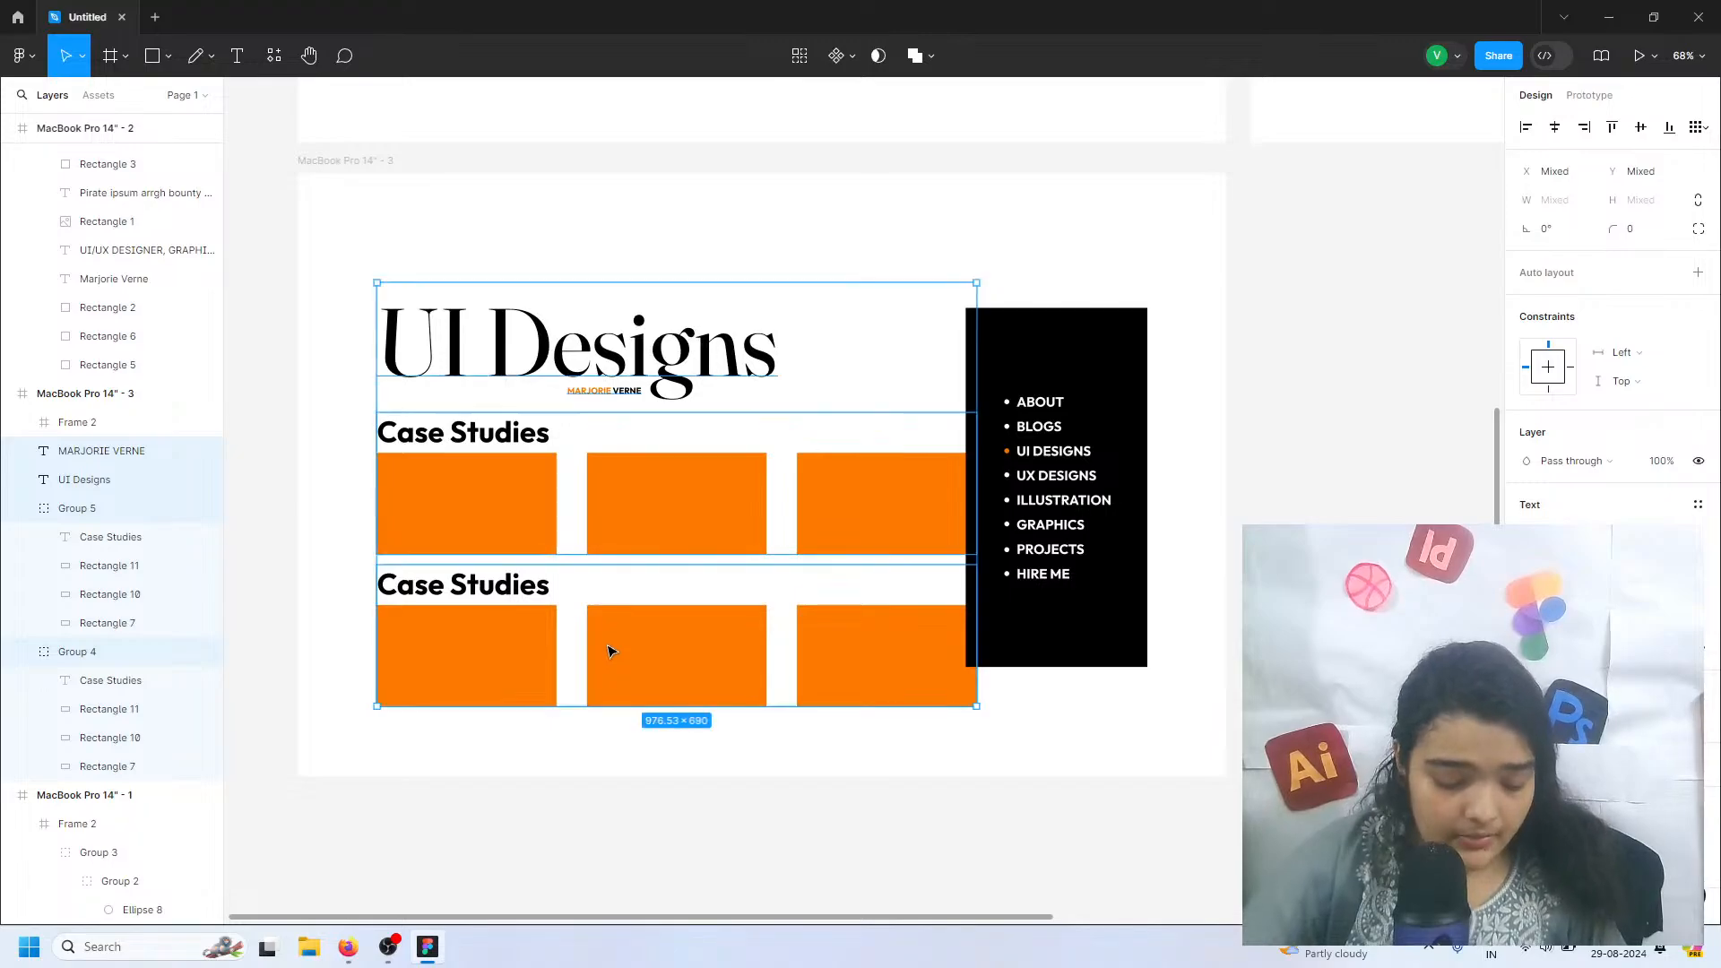
{"action": "key", "text": "Up"}
{"action": "key", "text": "Up"}
{"action": "key", "text": "Up"}
{"action": "key", "text": "Up"}
{"action": "key", "text": "Up"}
{"action": "key", "text": "Up"}
{"action": "key", "text": "Up"}
{"action": "key", "text": "Up"}
{"action": "key", "text": "Up"}
{"action": "key", "text": "Up"}
{"action": "key", "text": "Up"}
{"action": "key", "text": "Up"}
{"action": "key", "text": "Up"}
{"action": "key", "text": "Up"}
{"action": "key", "text": "Up"}
{"action": "key", "text": "Up"}
{"action": "key", "text": "Up"}
{"action": "key", "text": "Up"}
{"action": "key", "text": "Up"}
{"action": "key", "text": "Up"}
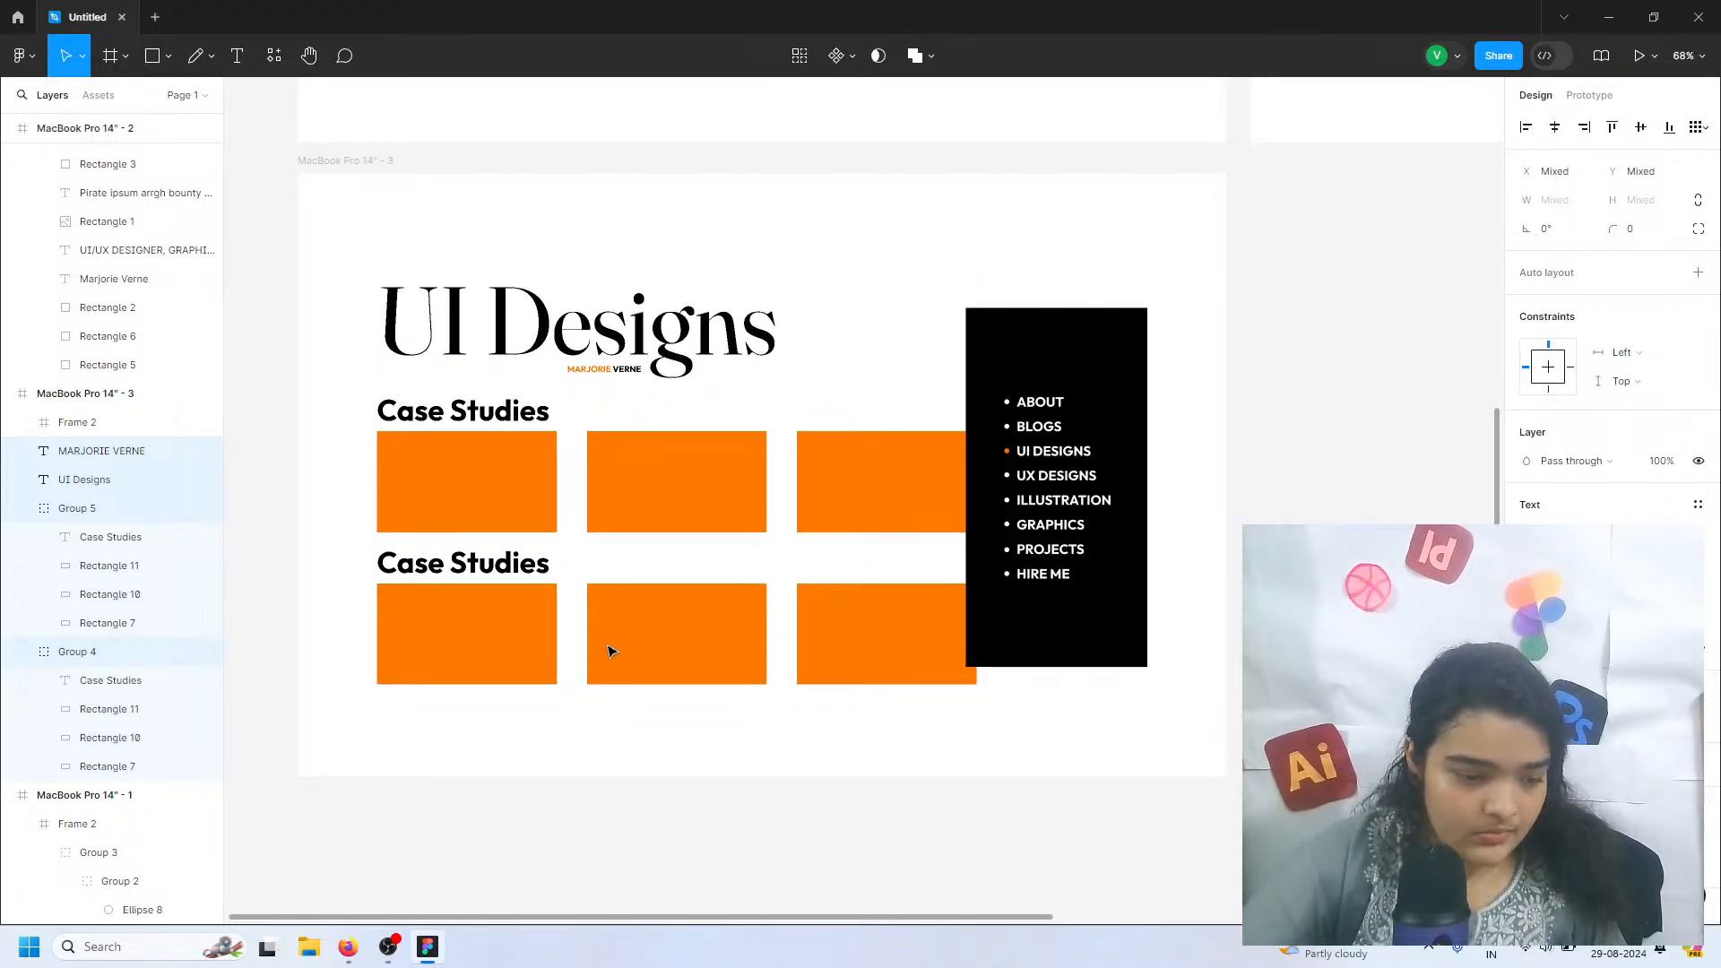
{"action": "key", "text": "Up"}
{"action": "key", "text": "Up"}
{"action": "key", "text": "Up"}
{"action": "key", "text": "Up"}
{"action": "key", "text": "Down"}
{"action": "key", "text": "Down"}
{"action": "key", "text": "Down"}
{"action": "key", "text": "Down"}
{"action": "key", "text": "Down"}
{"action": "key", "text": "Down"}
{"action": "key", "text": "Down"}
{"action": "key", "text": "Down"}
{"action": "key", "text": "Down"}
{"action": "key", "text": "Down"}
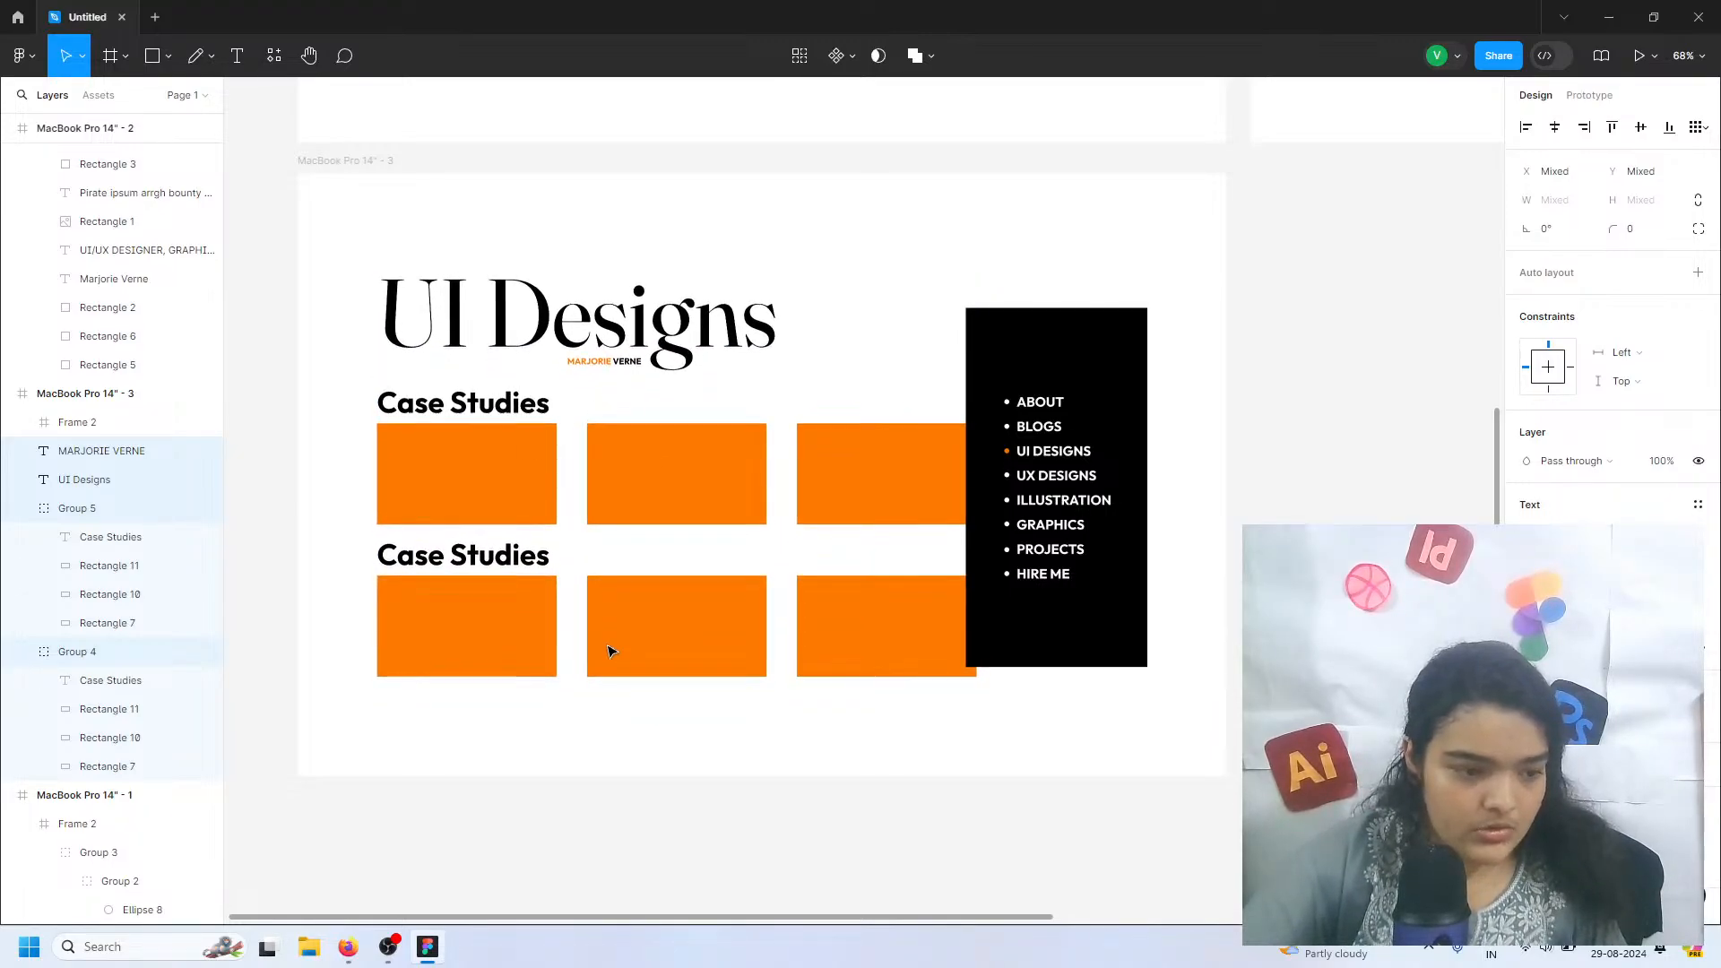
{"action": "key", "text": "Down"}
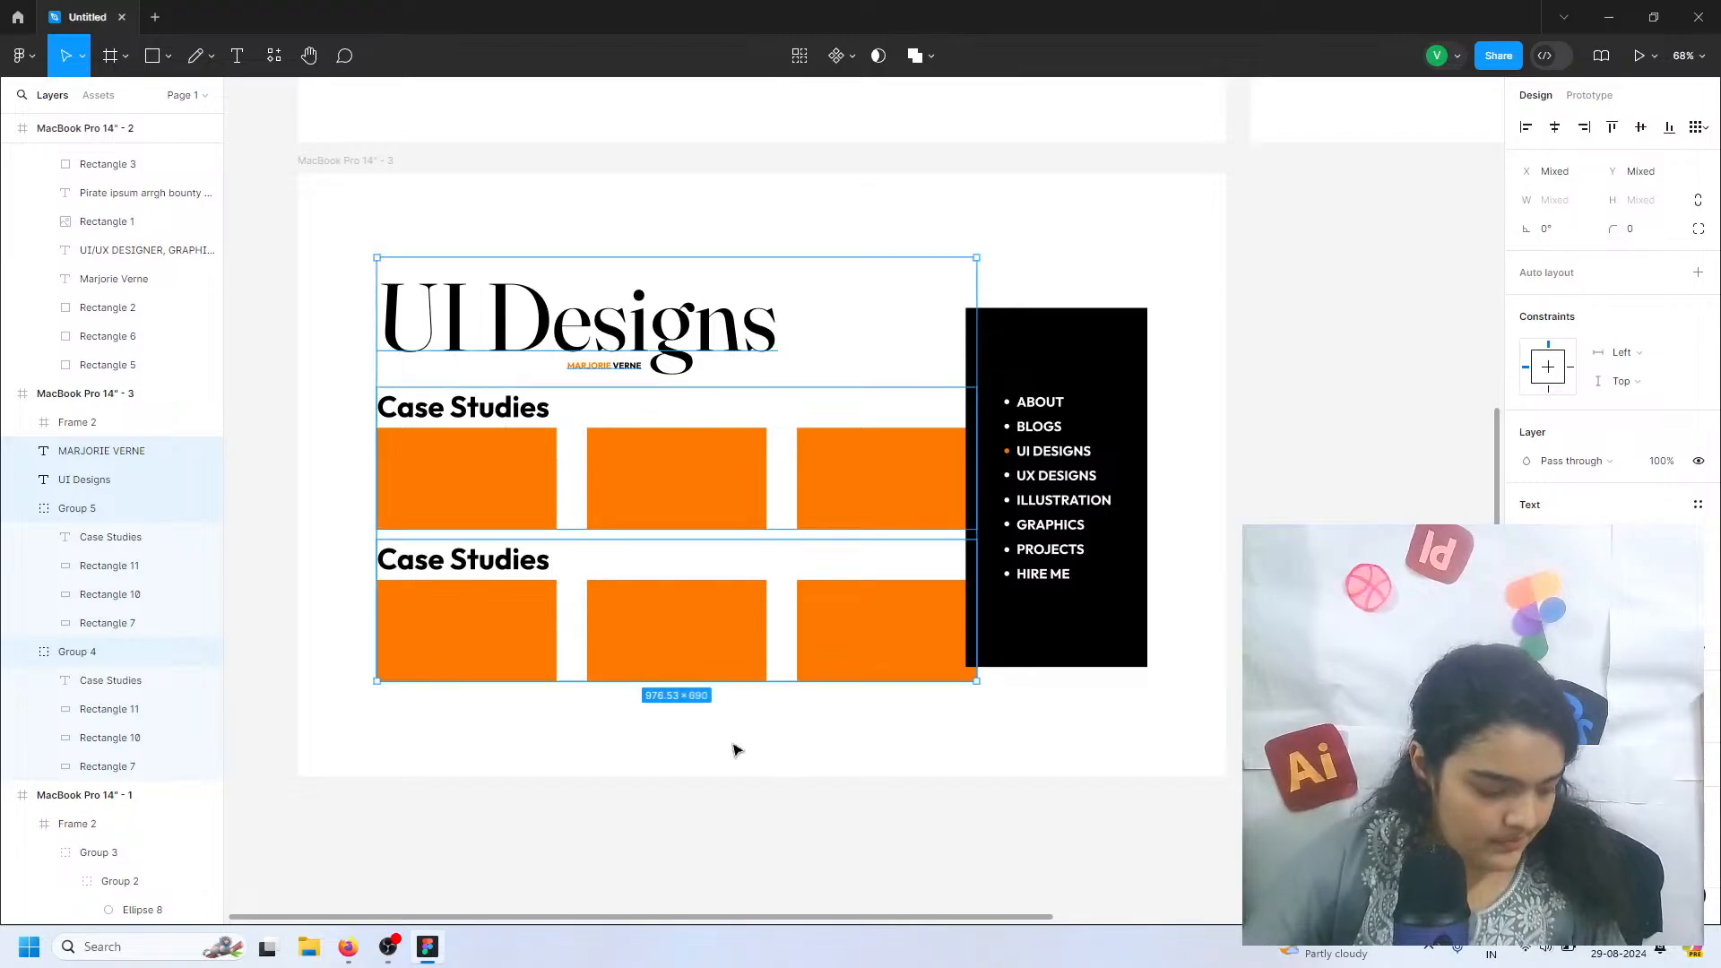
Change the heading of the lower Case Studies group to "App Designs"
{"action": "left_click_drag", "start_coordinate": [423, 564], "coordinate": [603, 565]}
{"action": "scroll", "coordinate": [620, 566], "scroll_direction": "up", "scroll_amount": 6}
{"action": "double_click", "coordinate": [553, 560]}
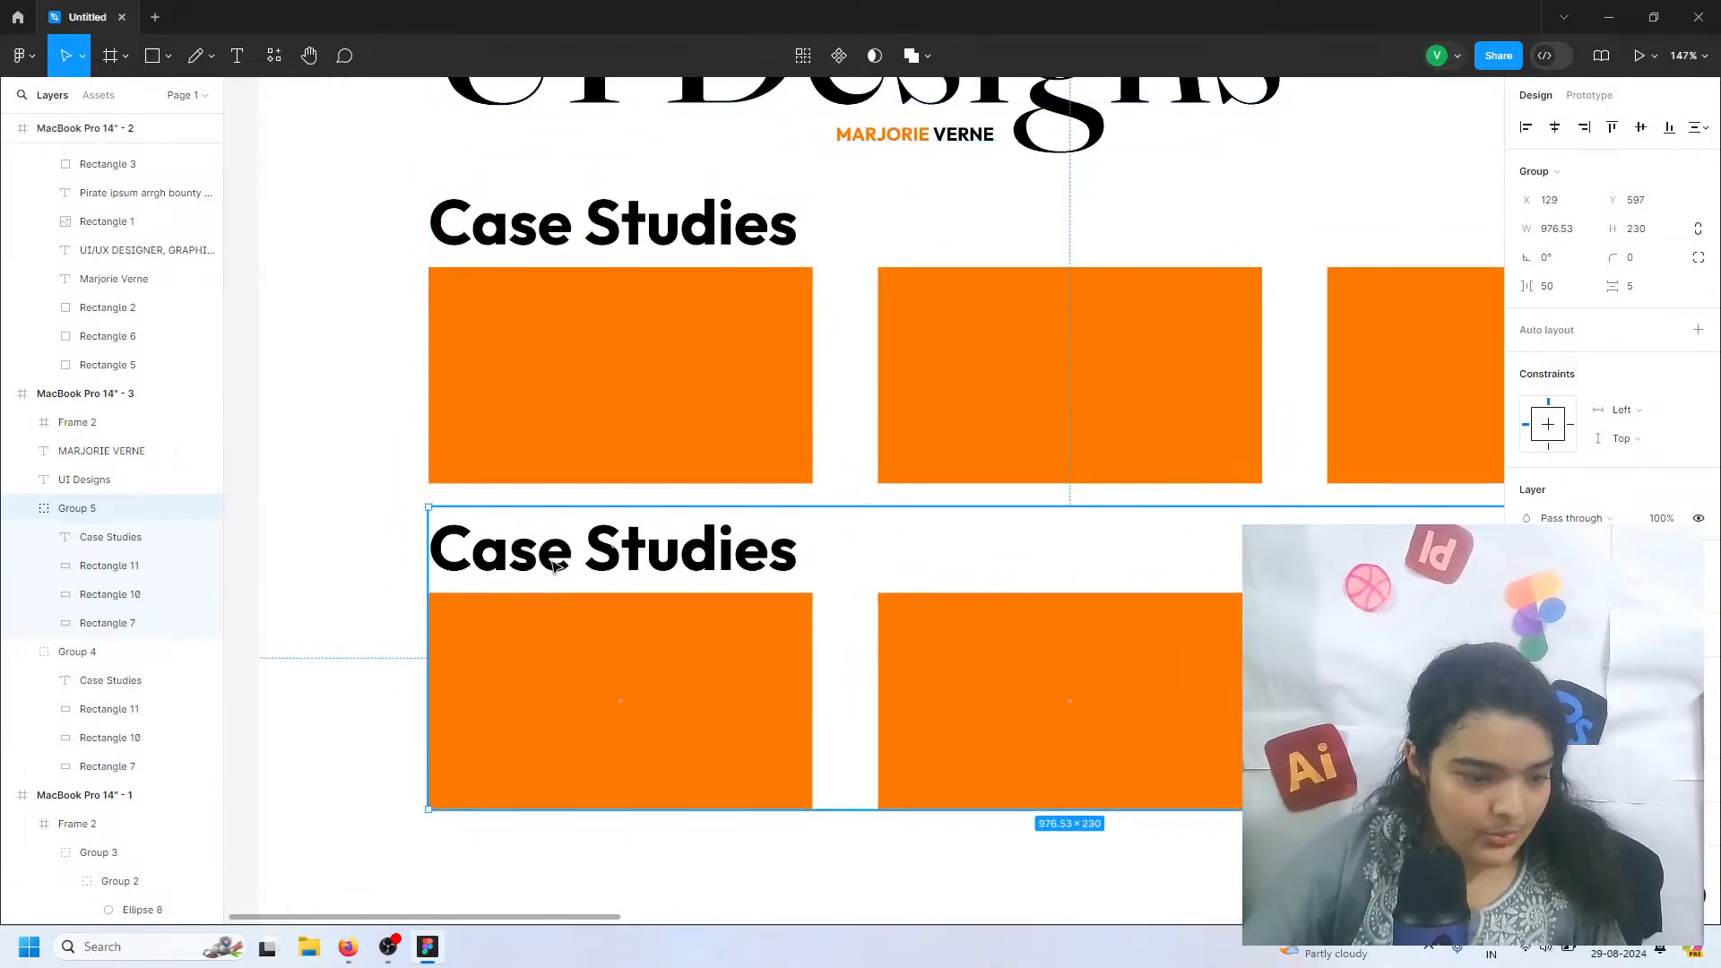
{"action": "double_click", "coordinate": [553, 560]}
{"action": "left_click", "coordinate": [553, 560]}
{"action": "key", "text": "ctrl+a"}
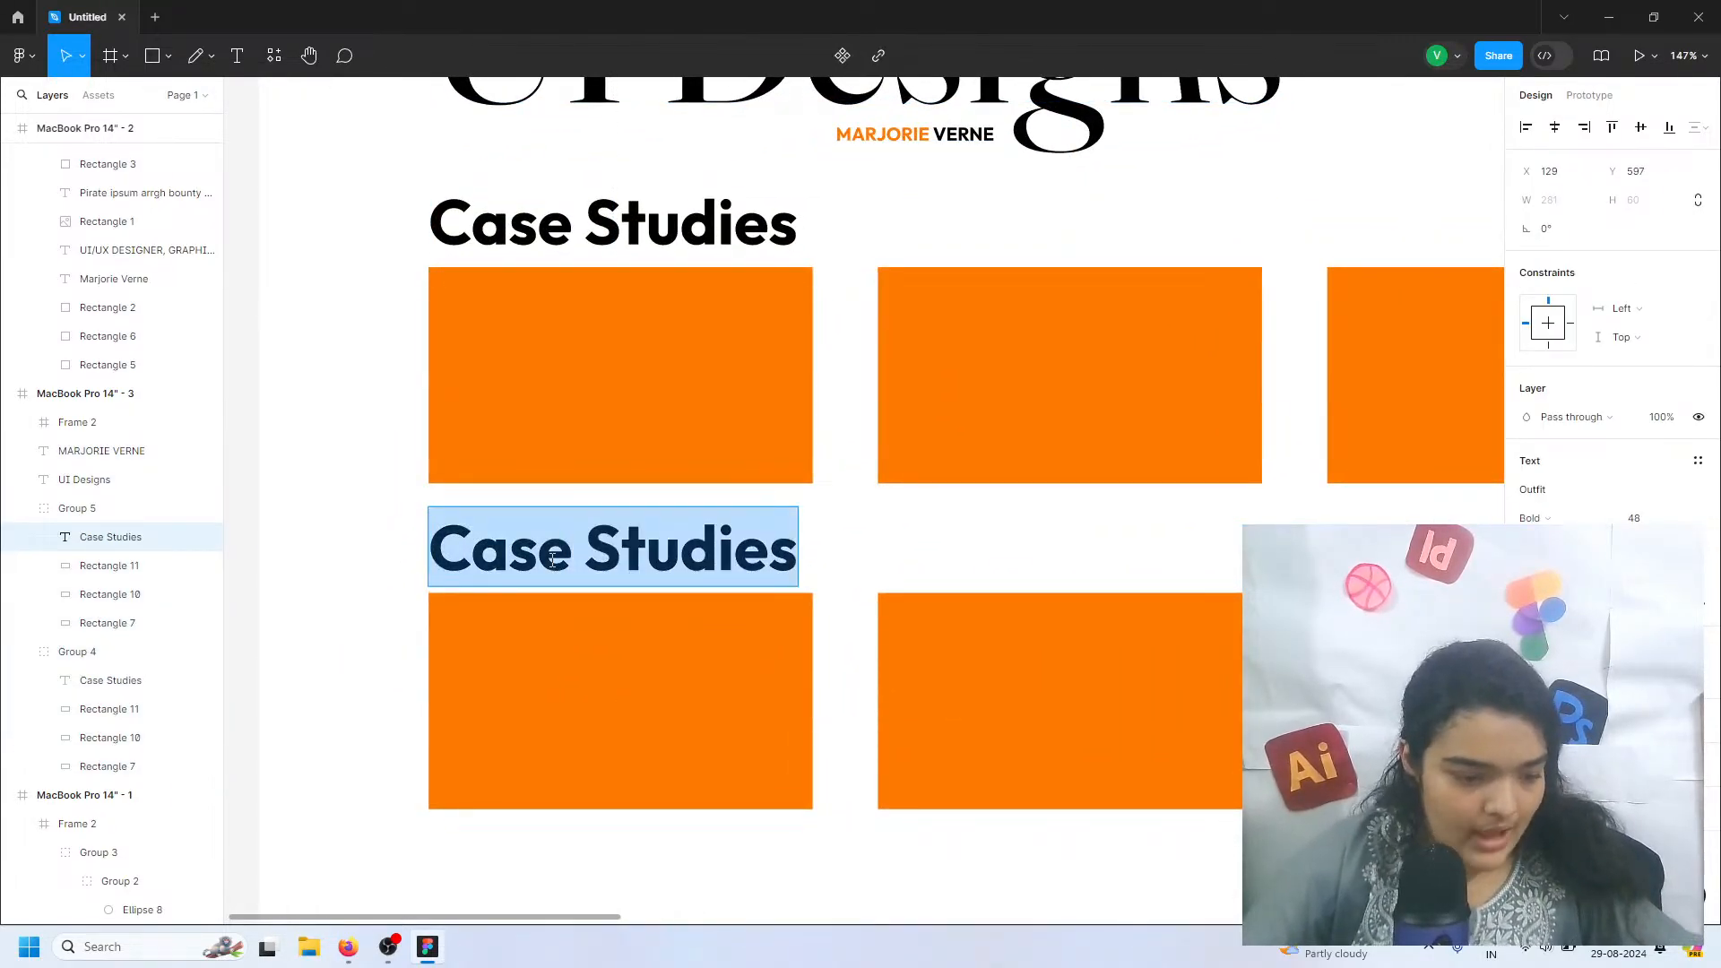
{"action": "type", "text": "App"}
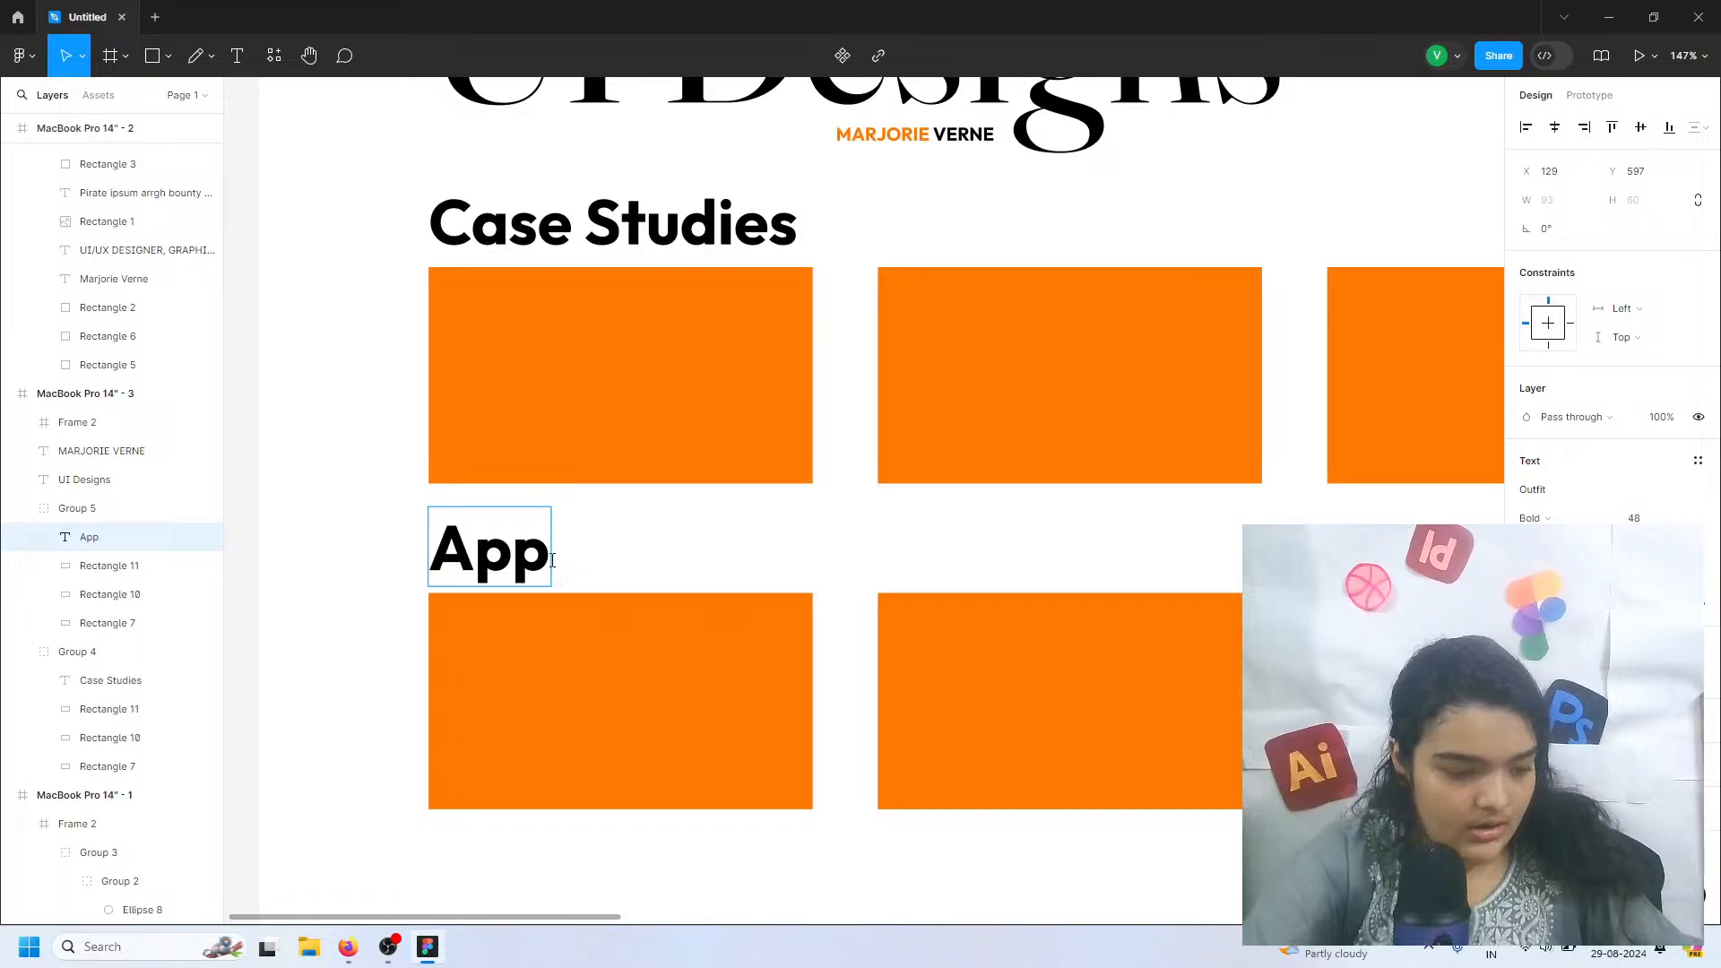
{"action": "type", "text": " Designs"}
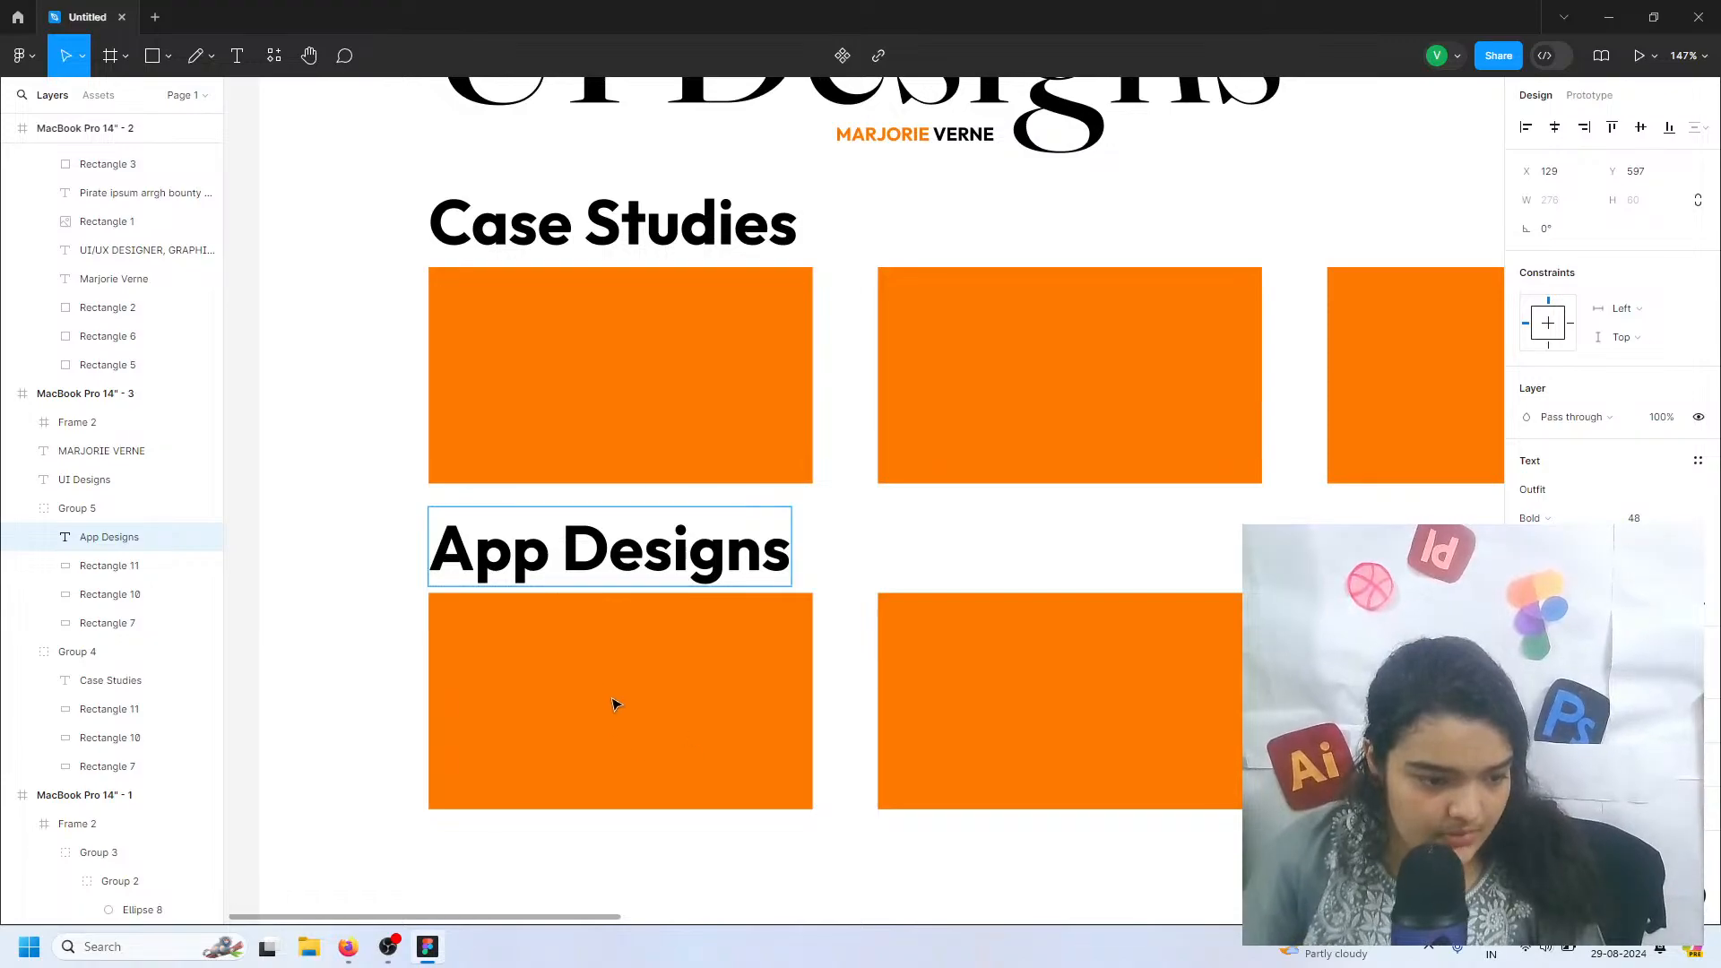
{"action": "double_click", "coordinate": [613, 564]}
{"action": "left_click", "coordinate": [501, 534]}
{"action": "triple_click", "coordinate": [501, 534]}
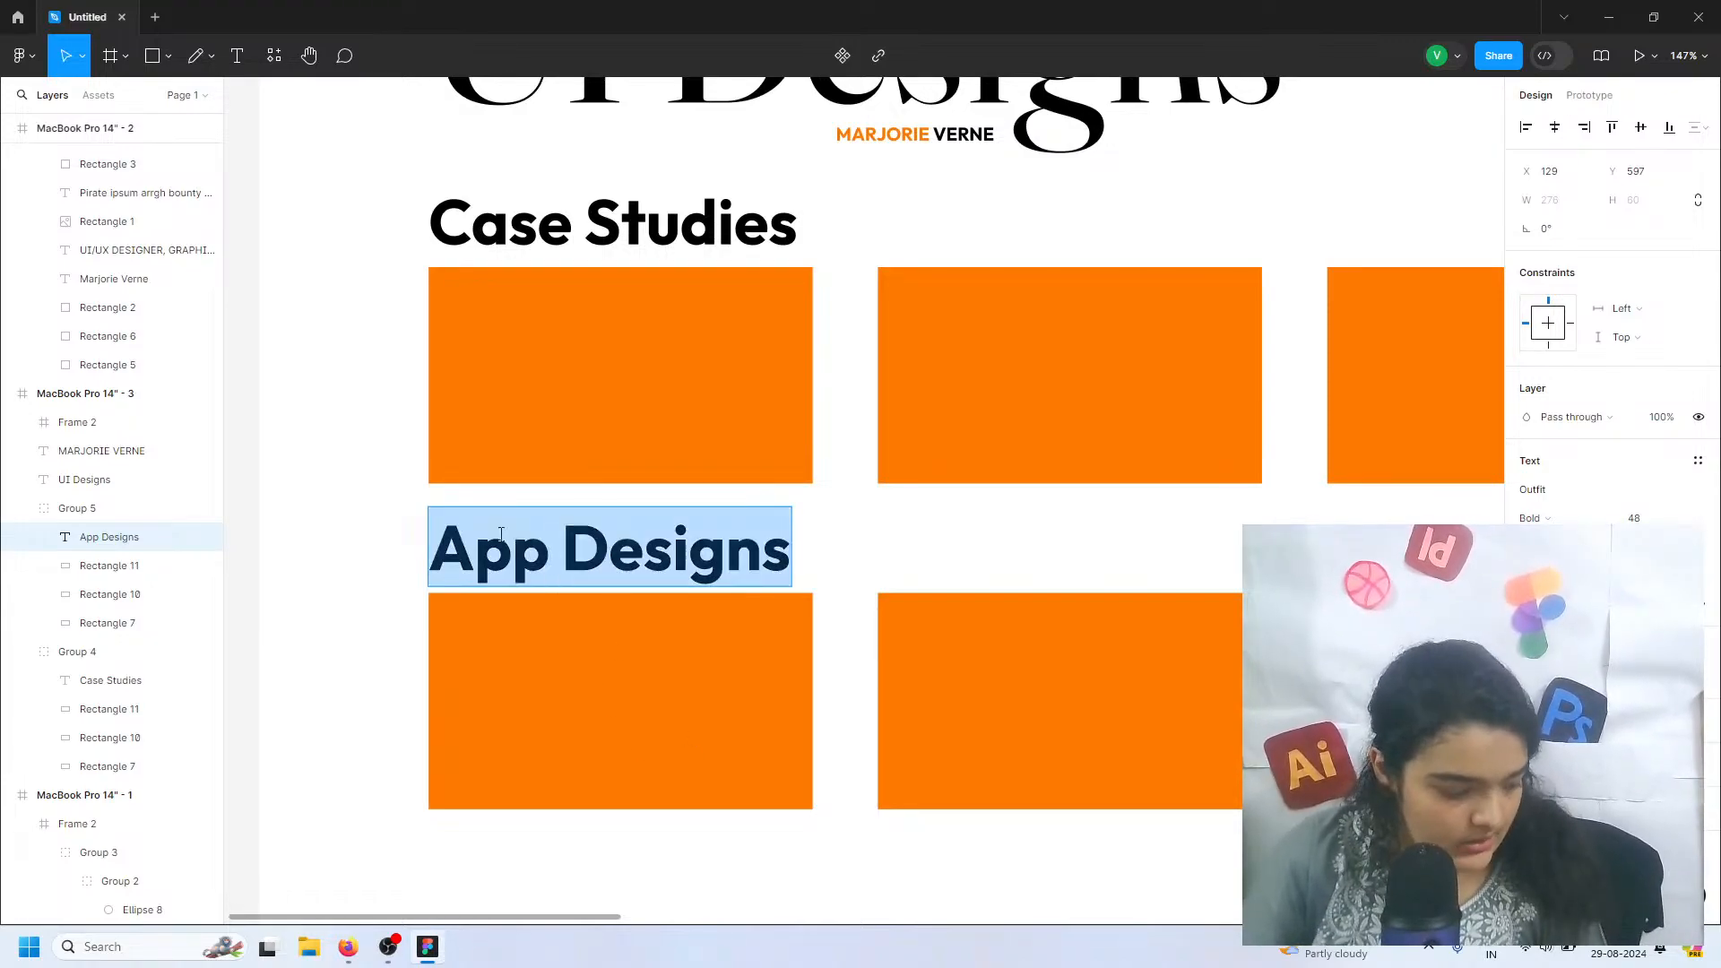
{"action": "type", "text": "W"}
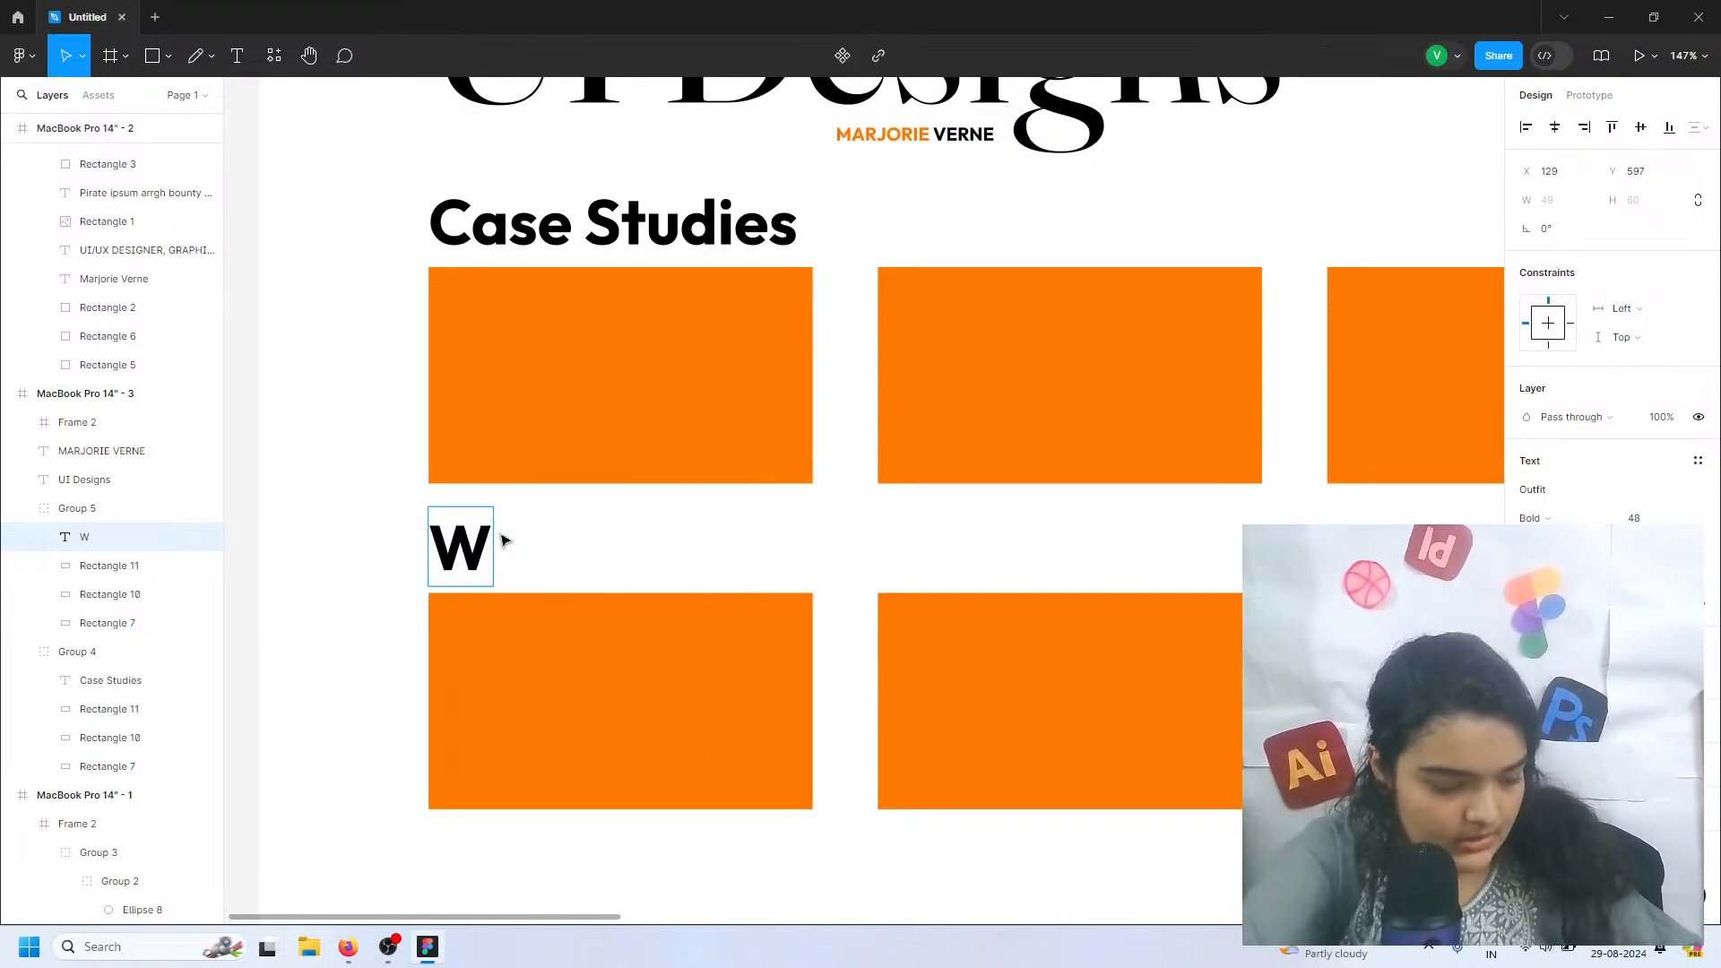
{"action": "key", "text": "ctrl+z"}
Fill the first Case Studies rectangle with the image Frame 3 from the Exports > dragons folder on drive F
{"action": "left_click", "coordinate": [601, 360]}
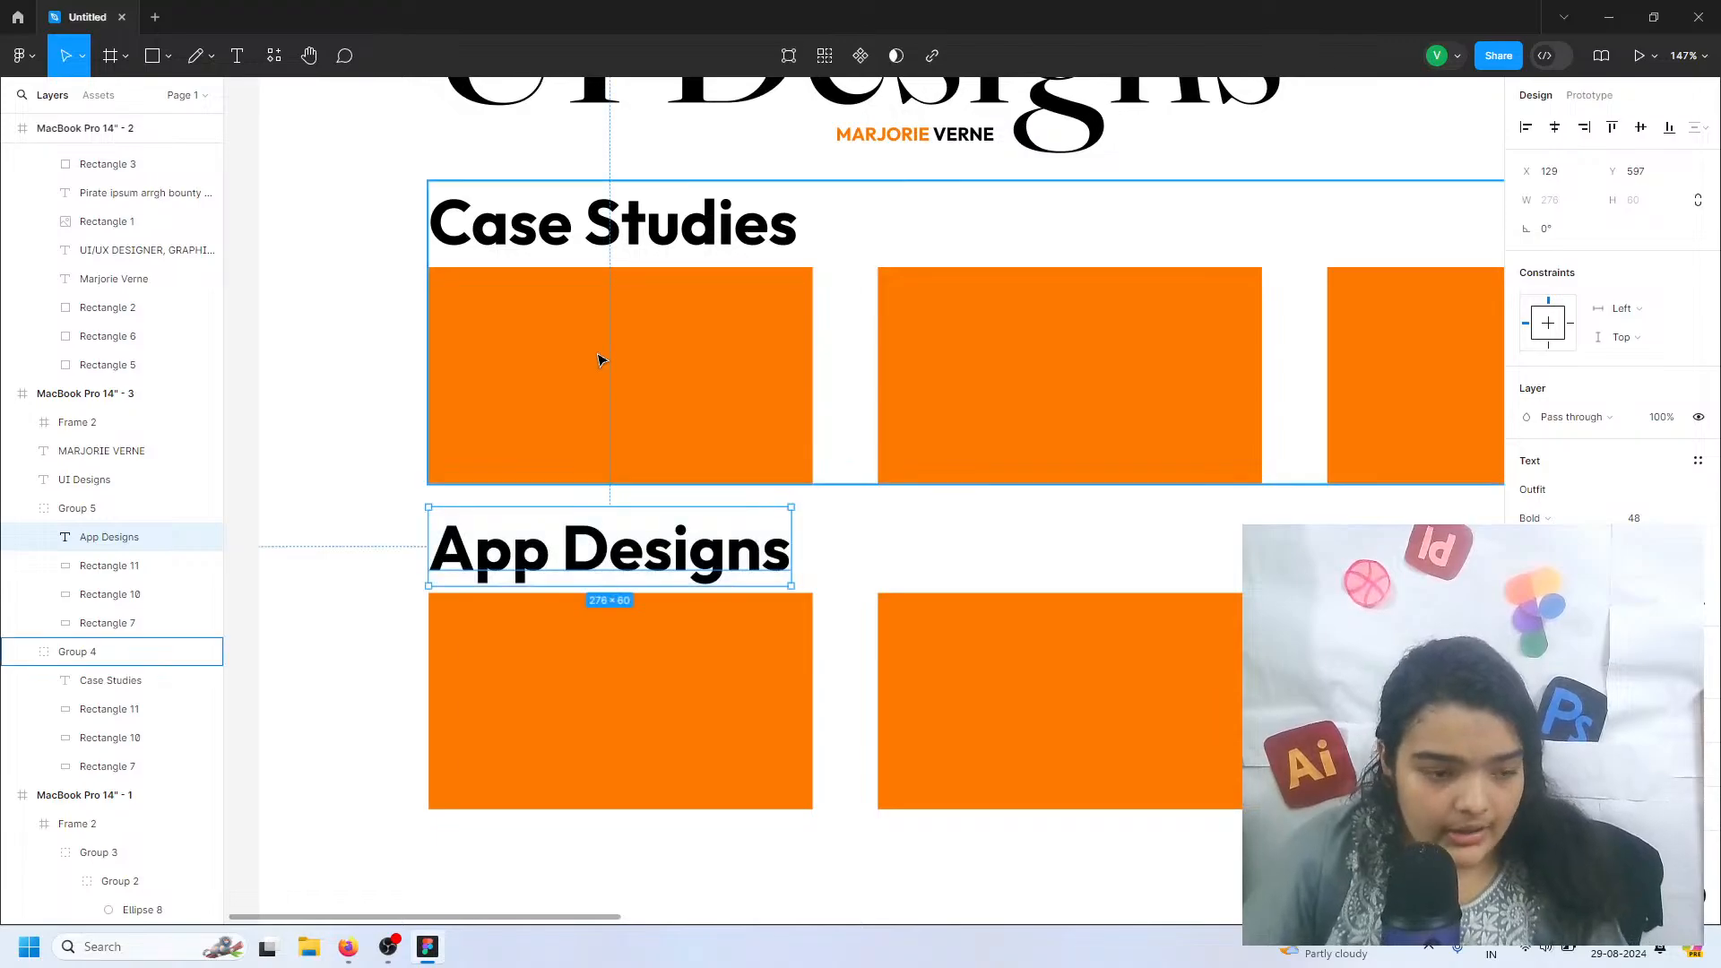
{"action": "double_click", "coordinate": [602, 360]}
{"action": "left_click", "coordinate": [1525, 489]}
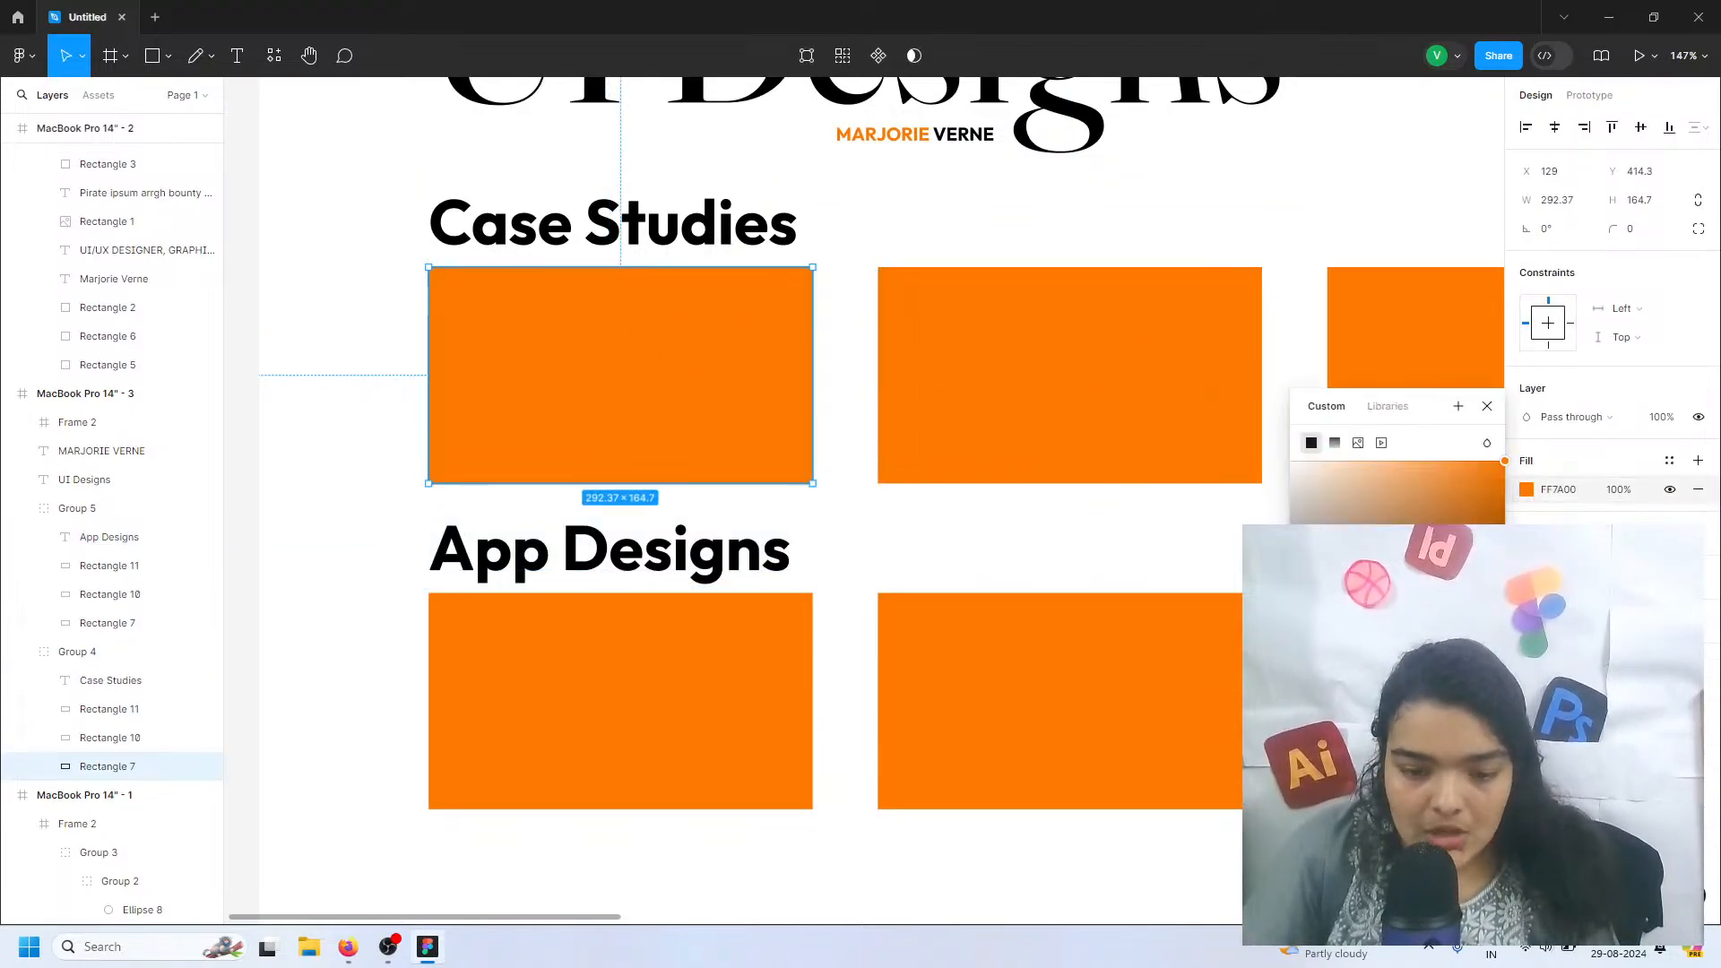
{"action": "left_click", "coordinate": [1397, 610]}
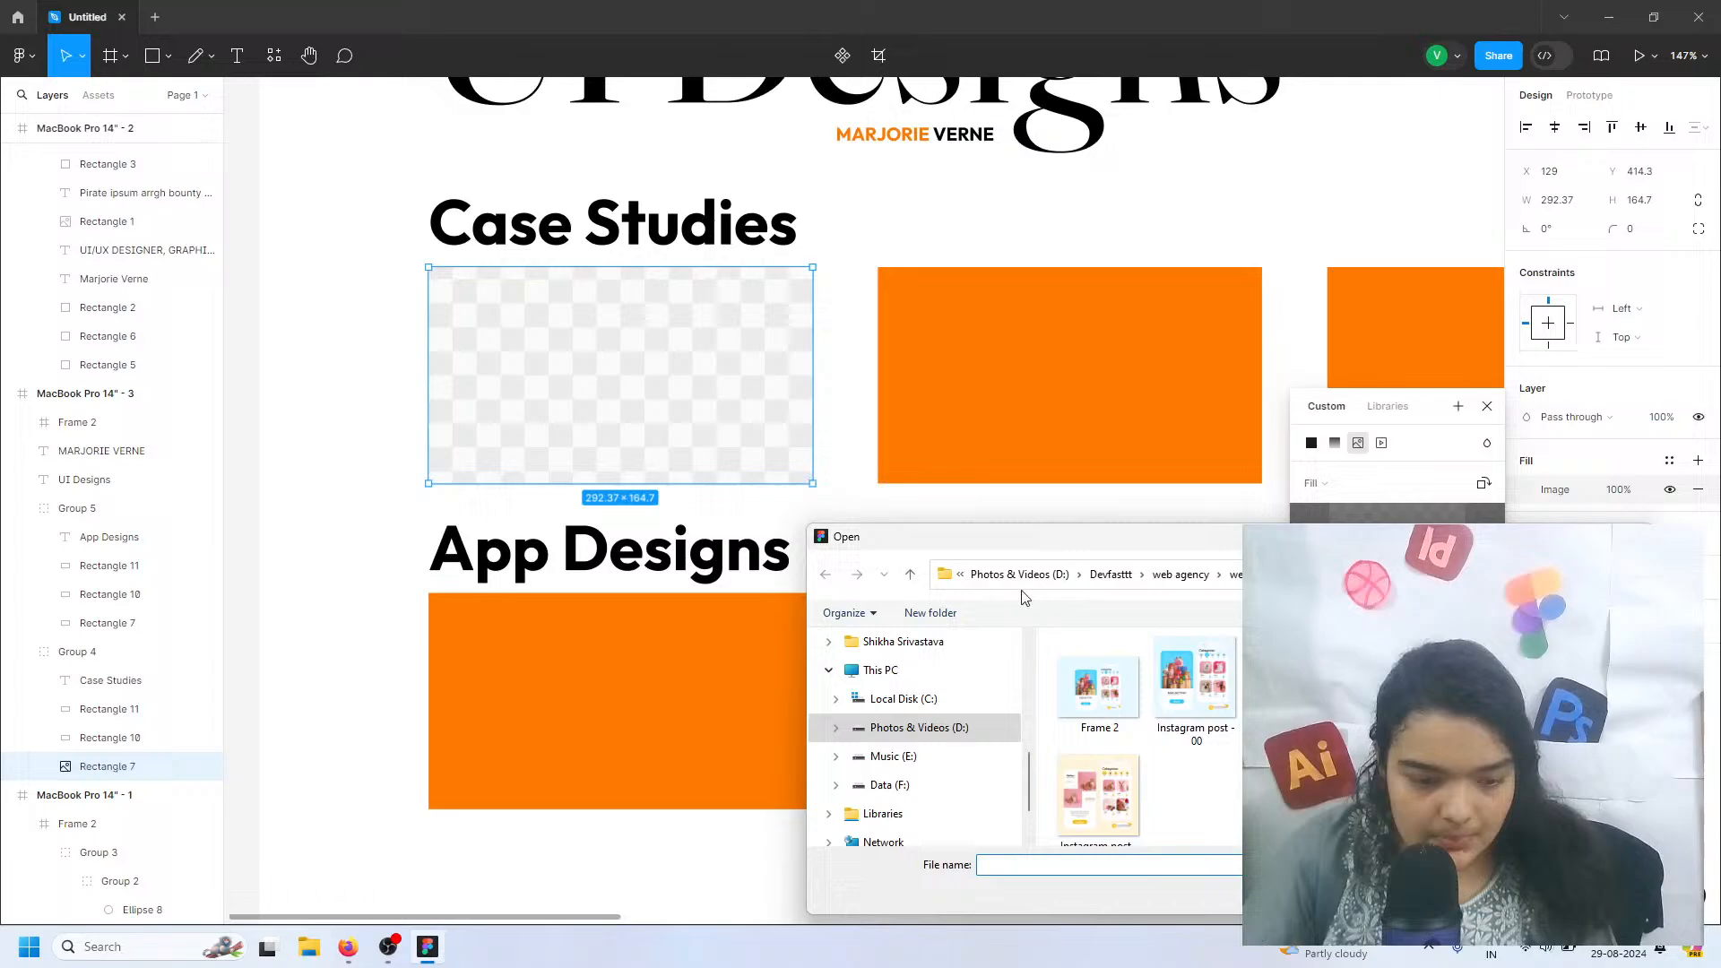
{"action": "left_click", "coordinate": [1170, 579]}
{"action": "left_click", "coordinate": [1165, 575]}
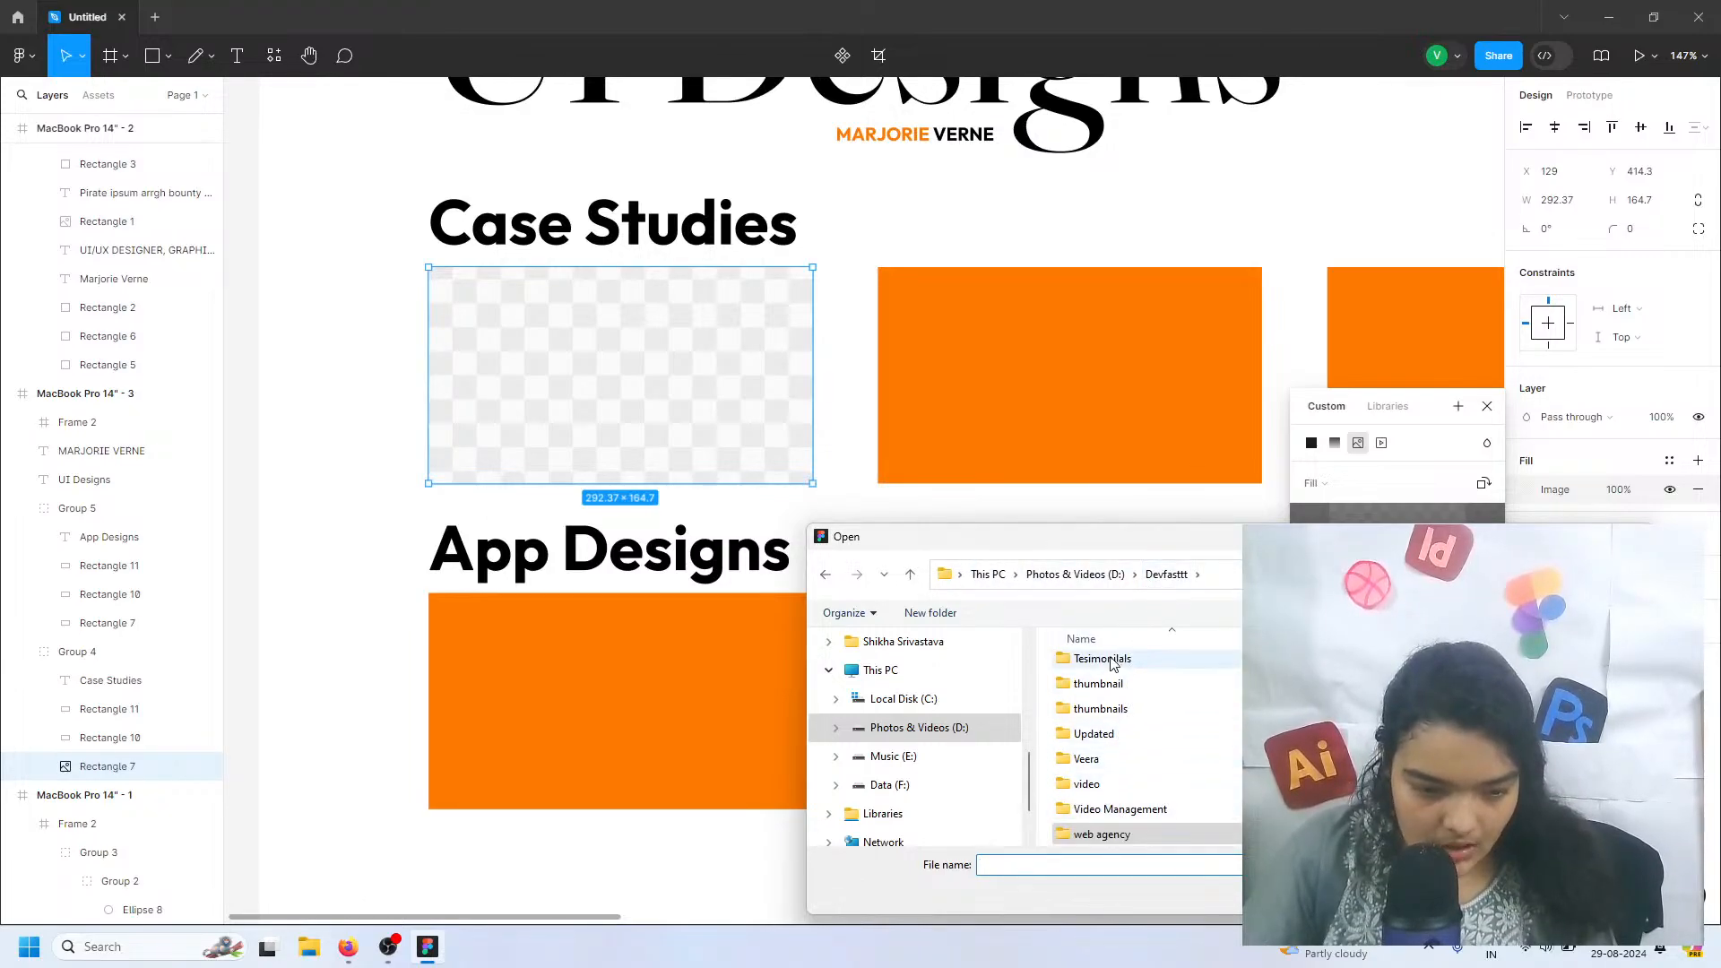
{"action": "left_click", "coordinate": [955, 785]}
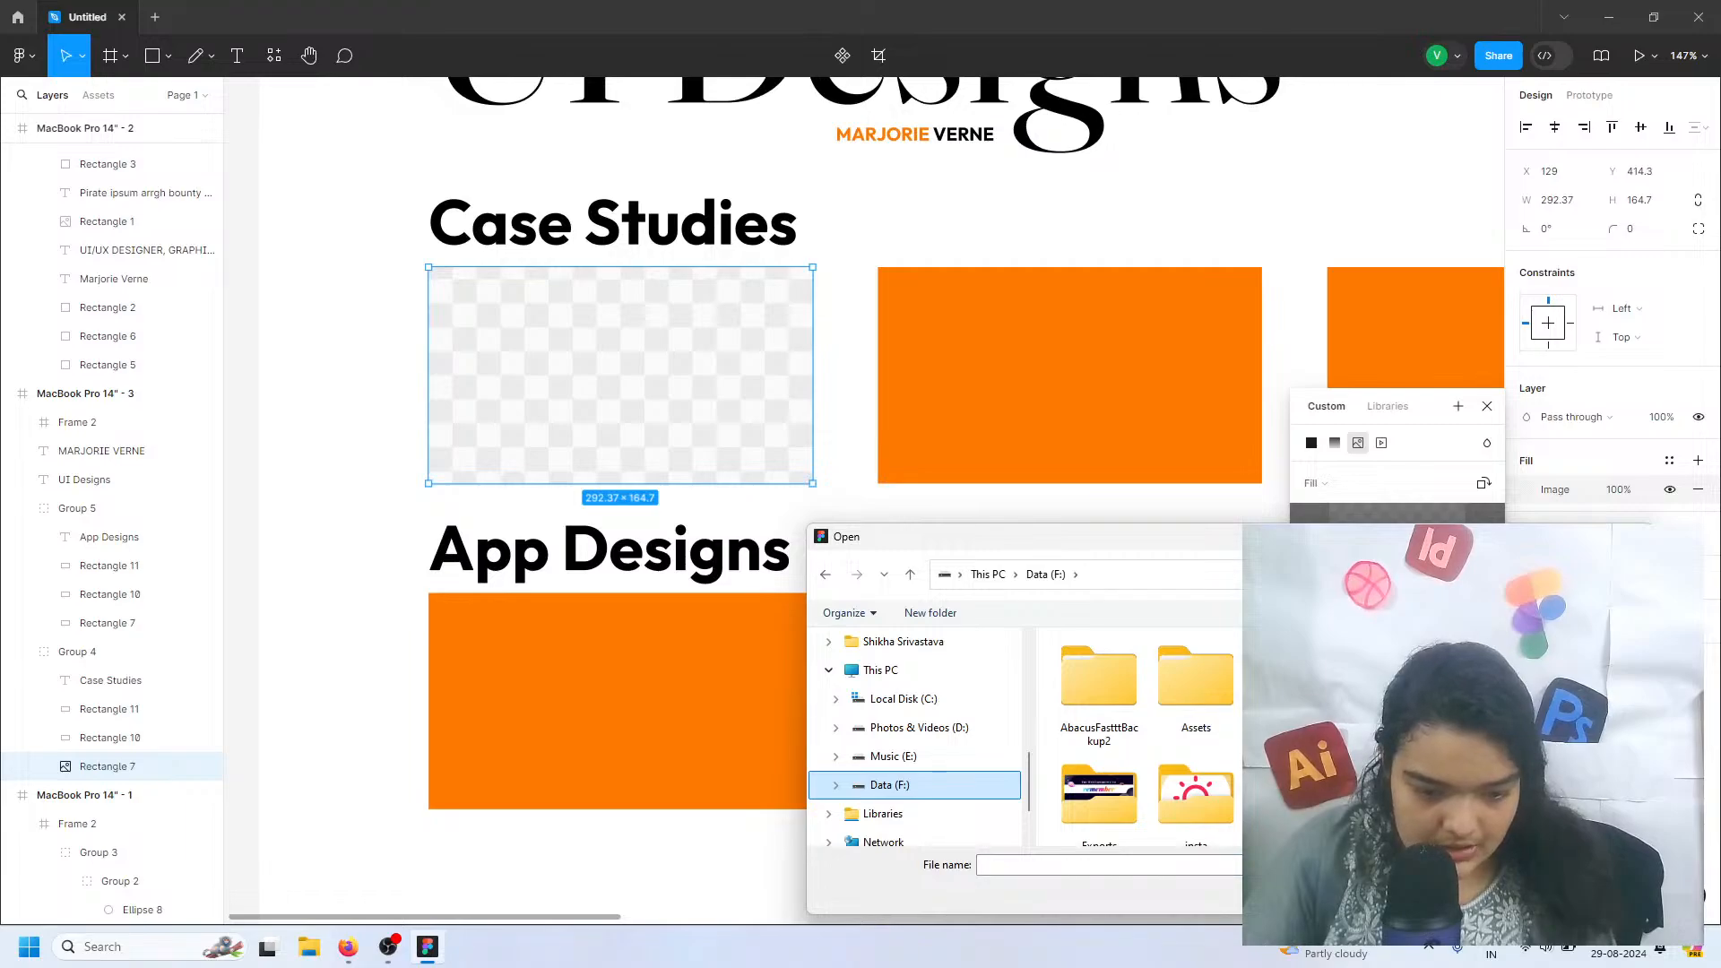
{"action": "double_click", "coordinate": [1099, 793]}
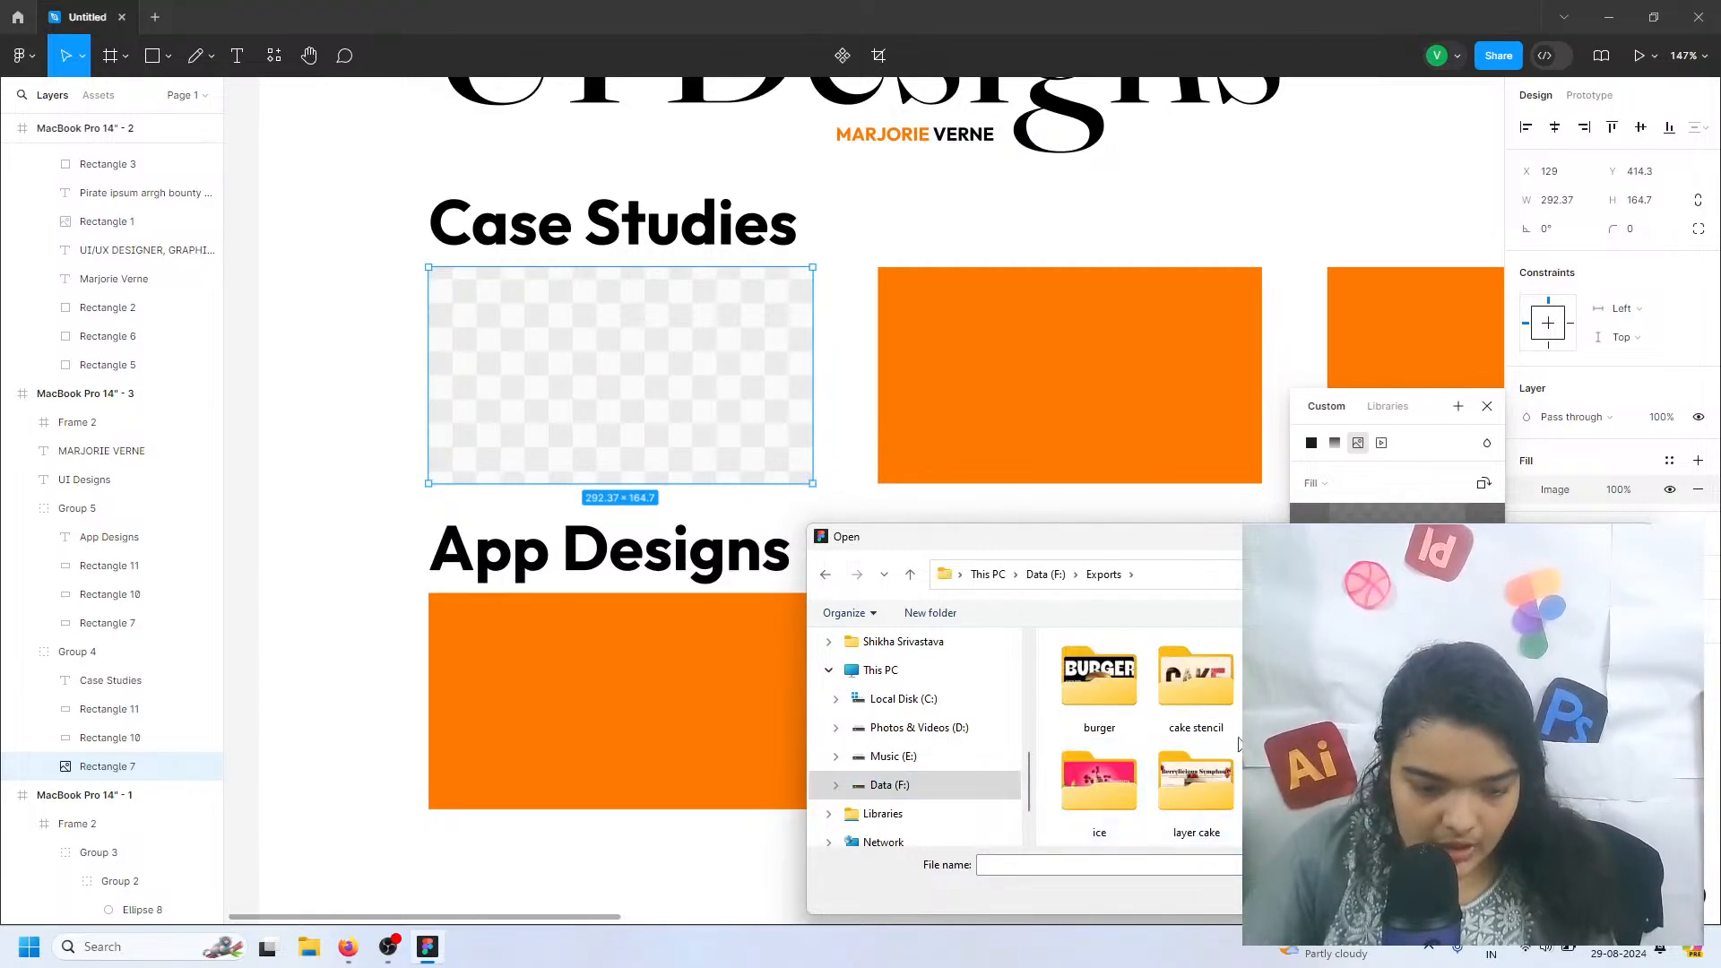
{"action": "double_click", "coordinate": [1389, 681]}
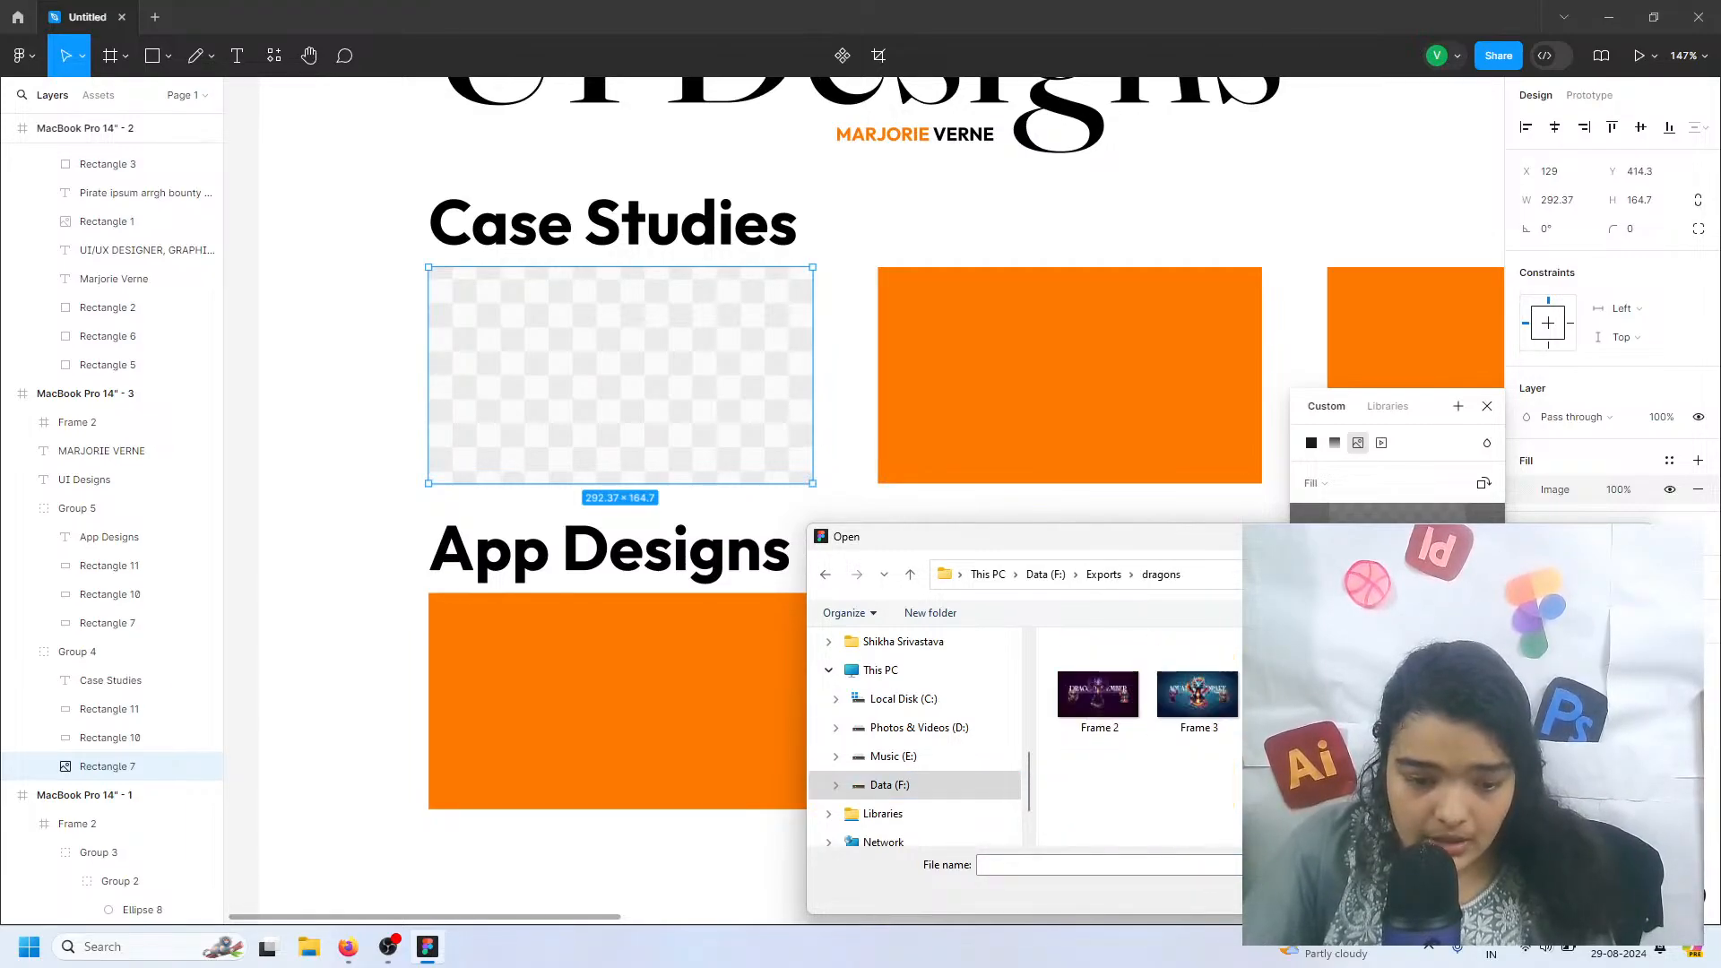
{"action": "double_click", "coordinate": [1197, 694]}
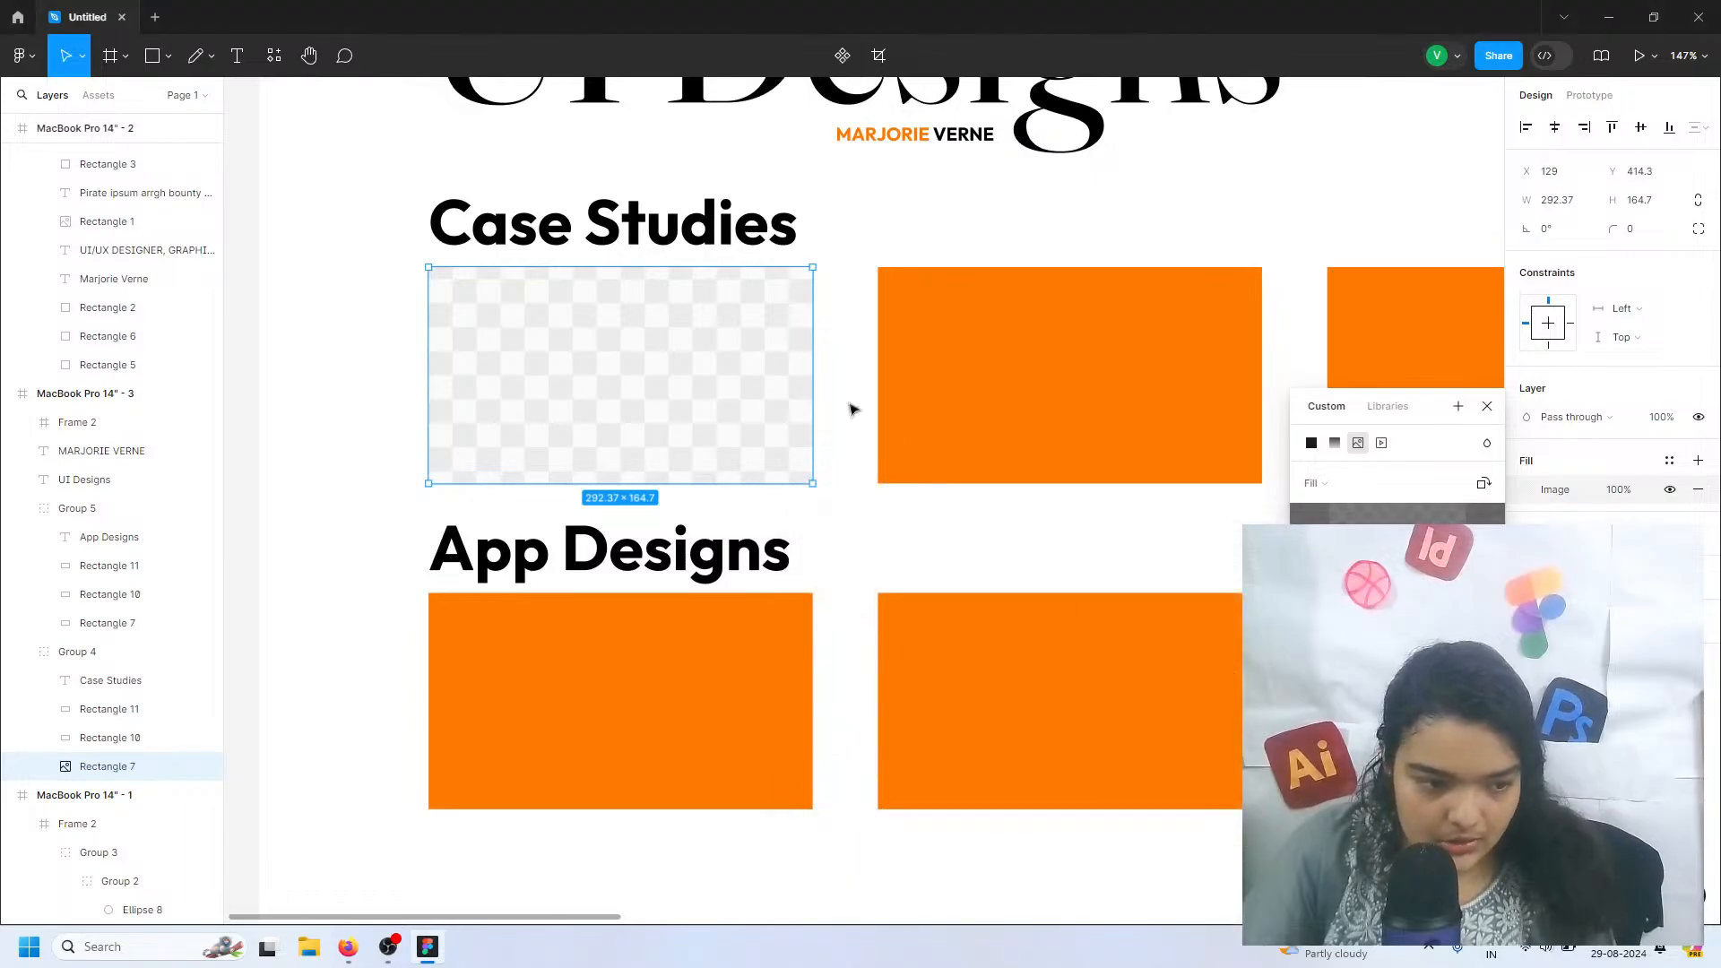
Fill the middle Case Studies rectangle with a burger design image from the Exports > burger folder
{"action": "left_click", "coordinate": [1216, 419]}
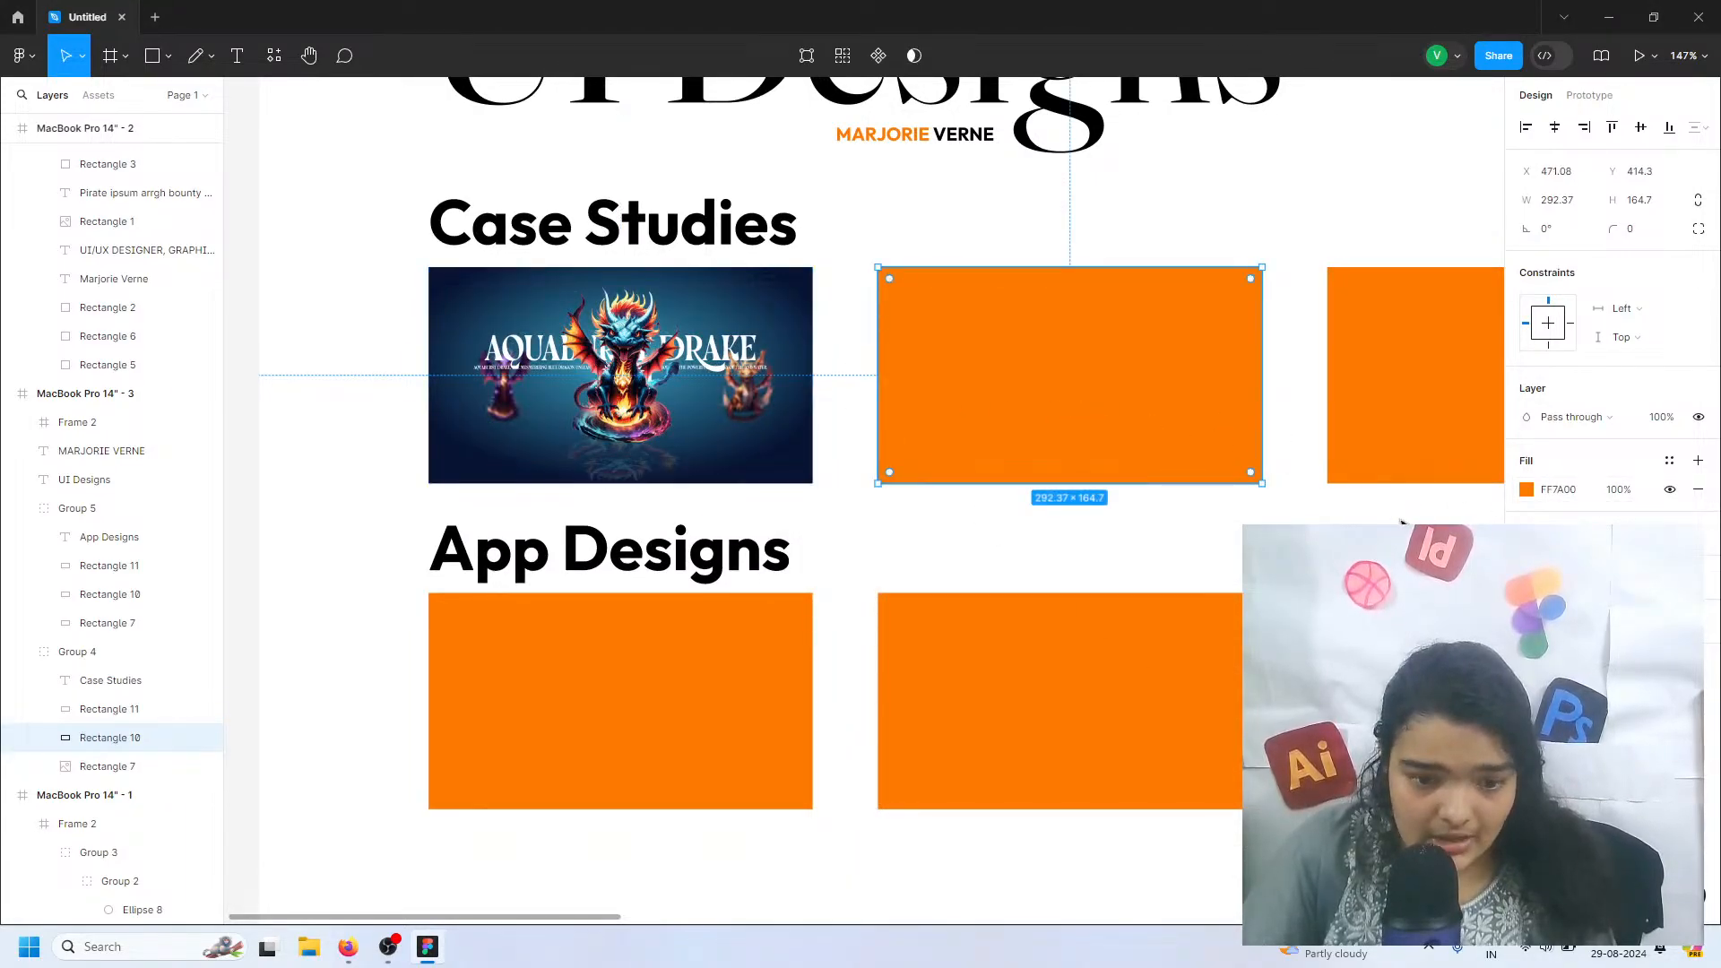
{"action": "left_click", "coordinate": [1526, 489]}
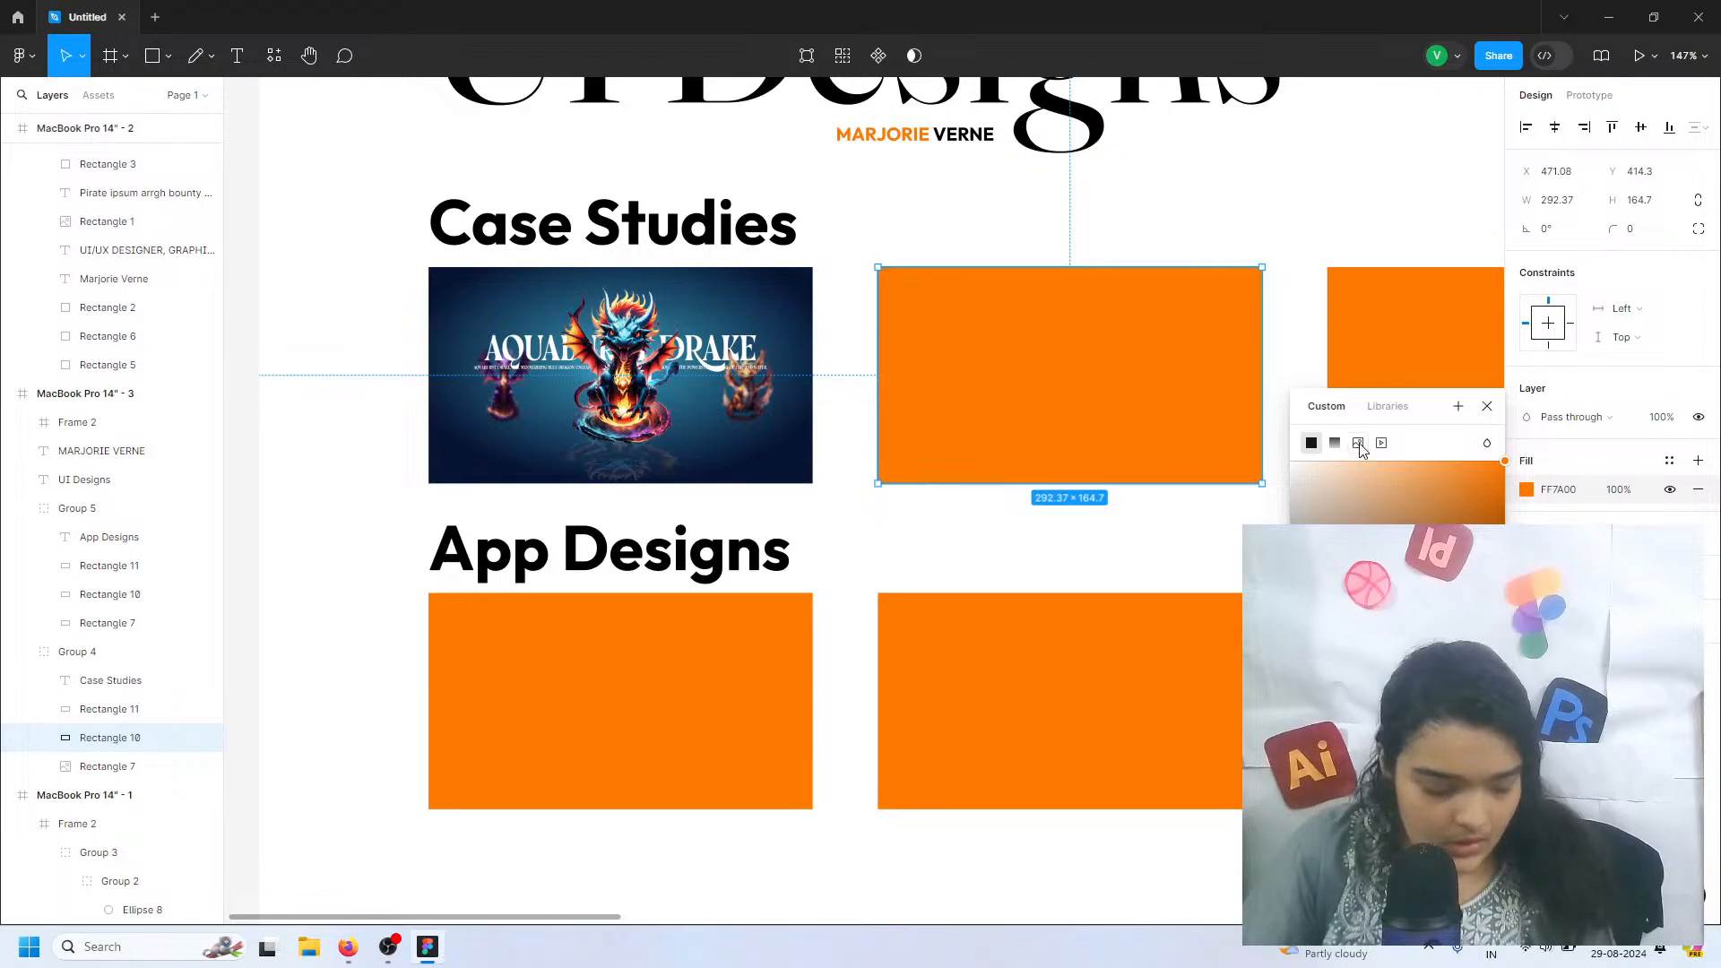
{"action": "left_click", "coordinate": [1358, 442]}
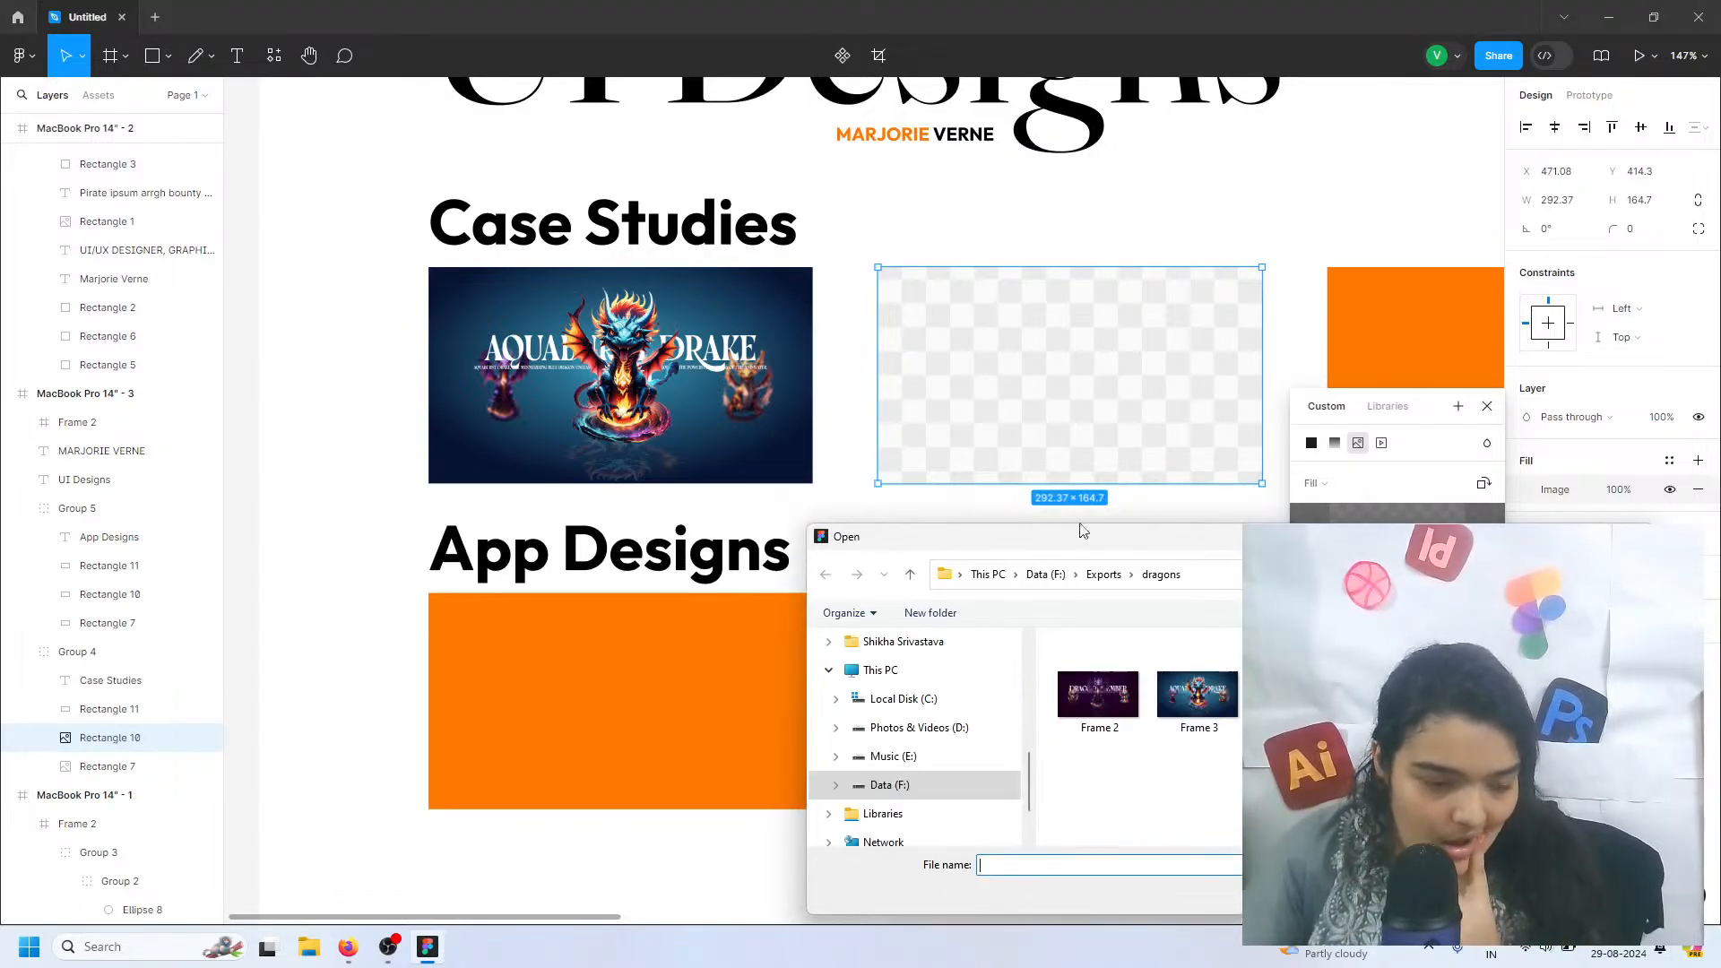
{"action": "left_click", "coordinate": [913, 579]}
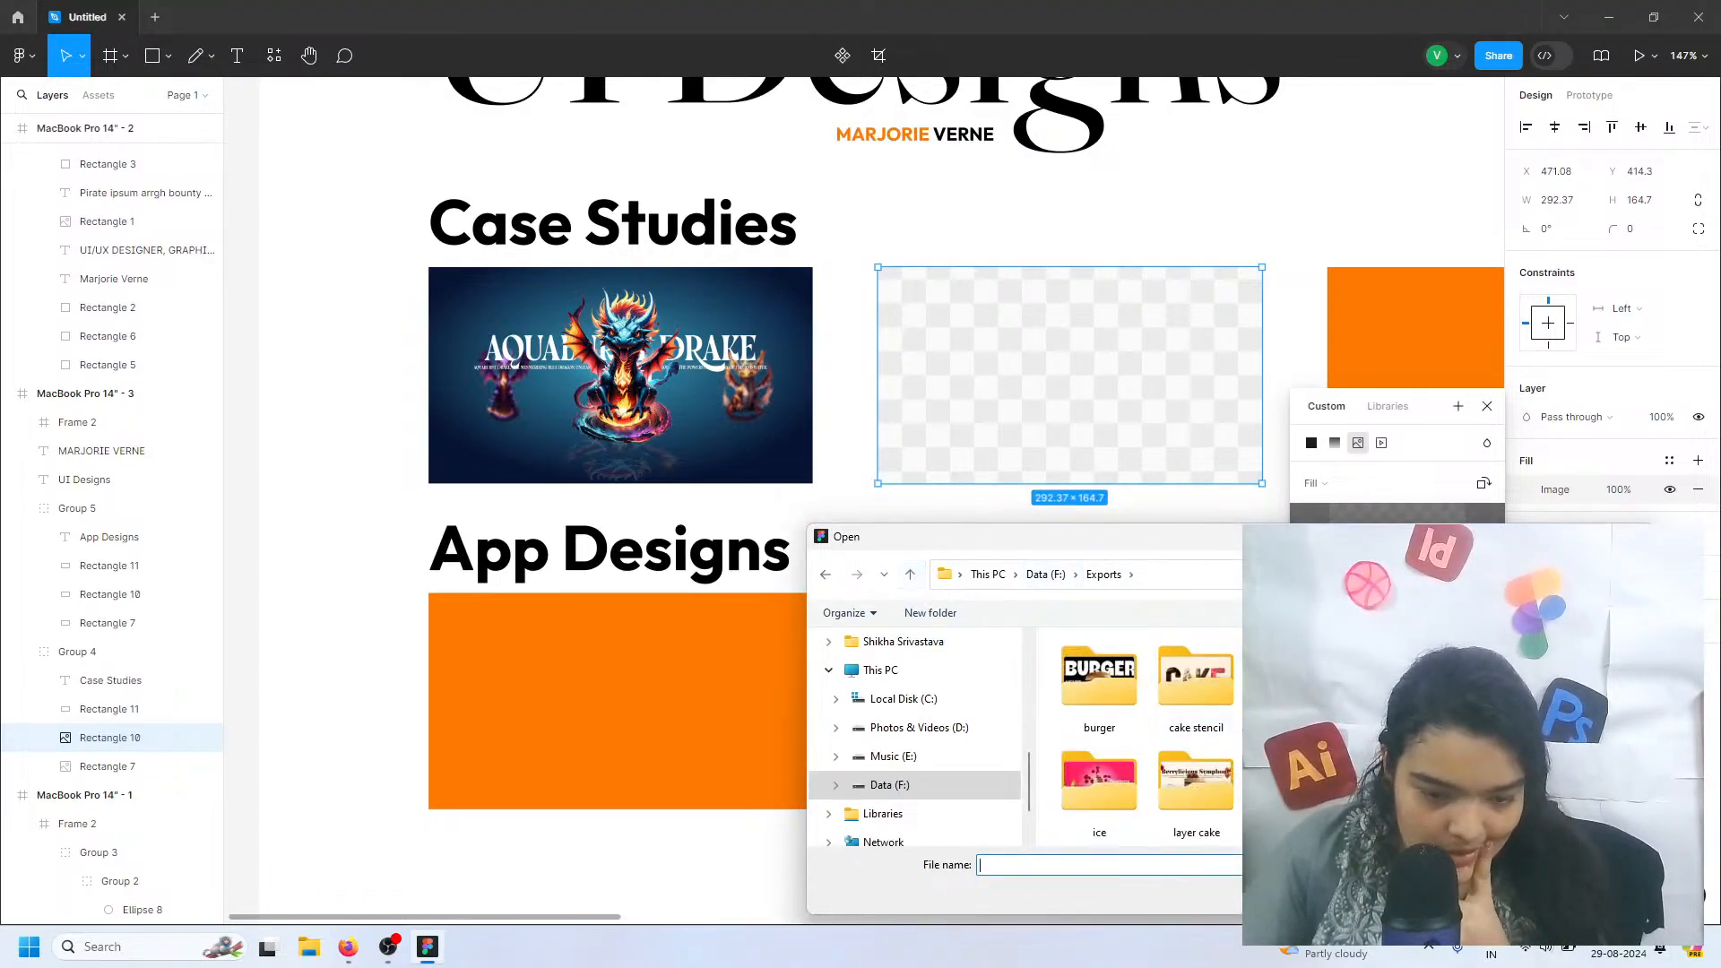
{"action": "double_click", "coordinate": [1100, 686]}
{"action": "key", "text": "Return"}
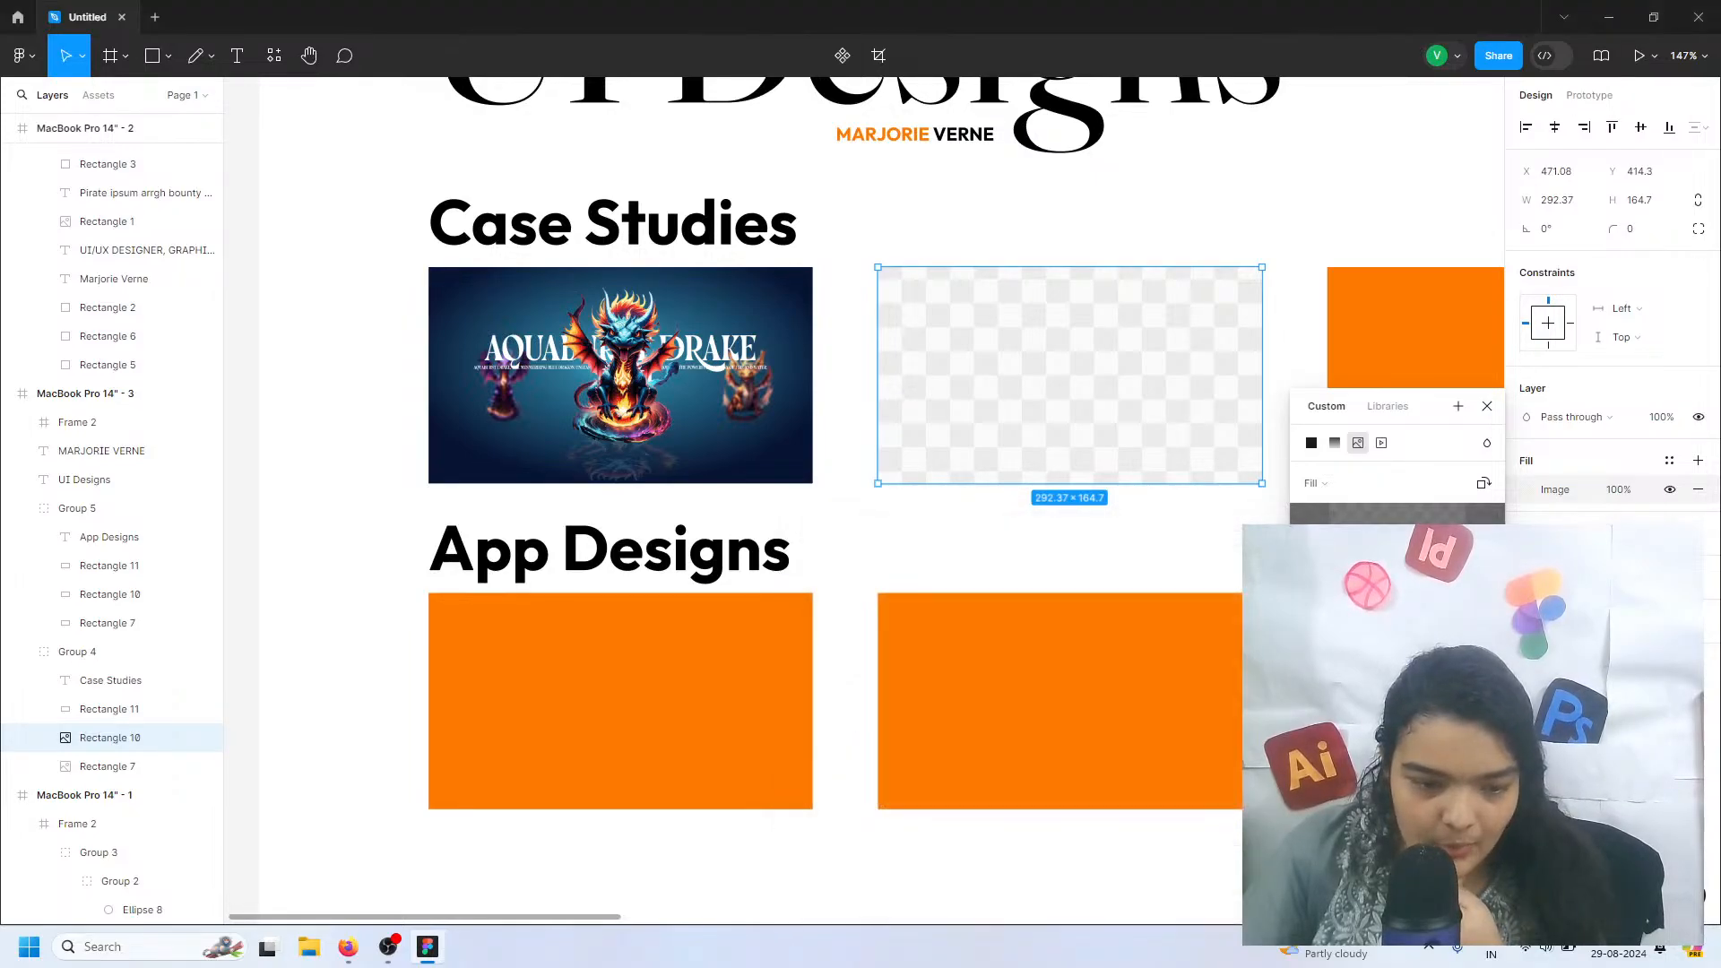
Fill the third Case Studies rectangle with the image Frame 1 from the Exports > mexica folder
{"action": "scroll", "coordinate": [465, 405], "scroll_direction": "right", "scroll_amount": 2}
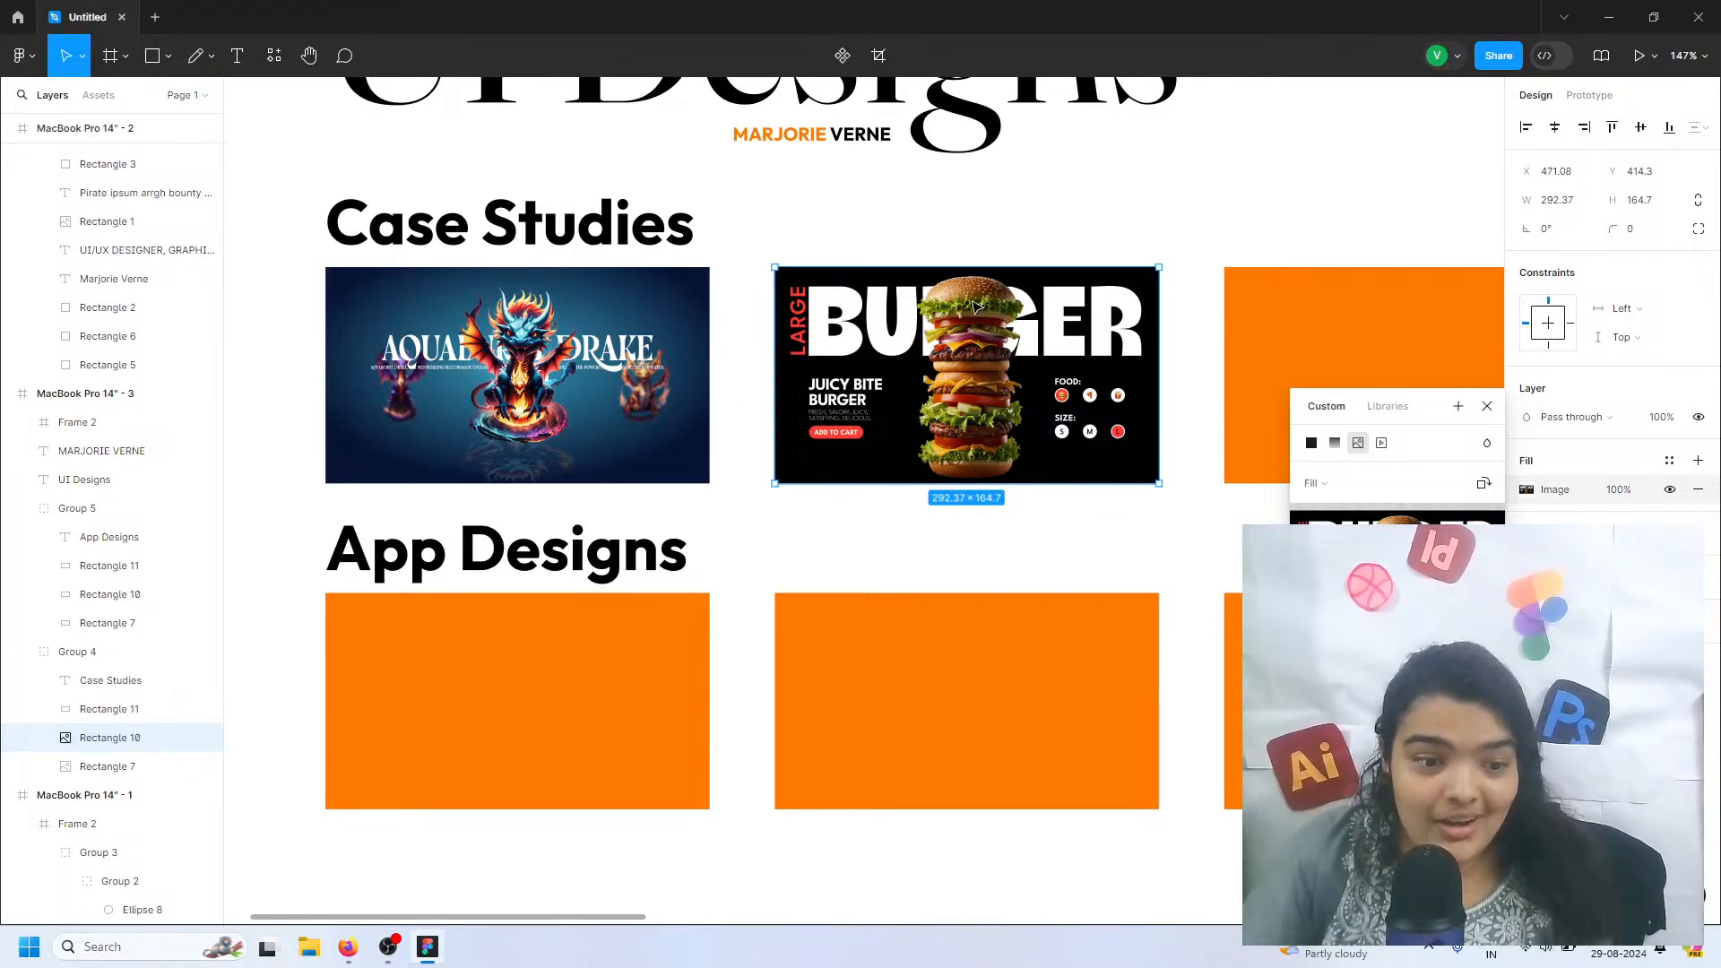
{"action": "scroll", "coordinate": [976, 305], "scroll_direction": "right", "scroll_amount": 3}
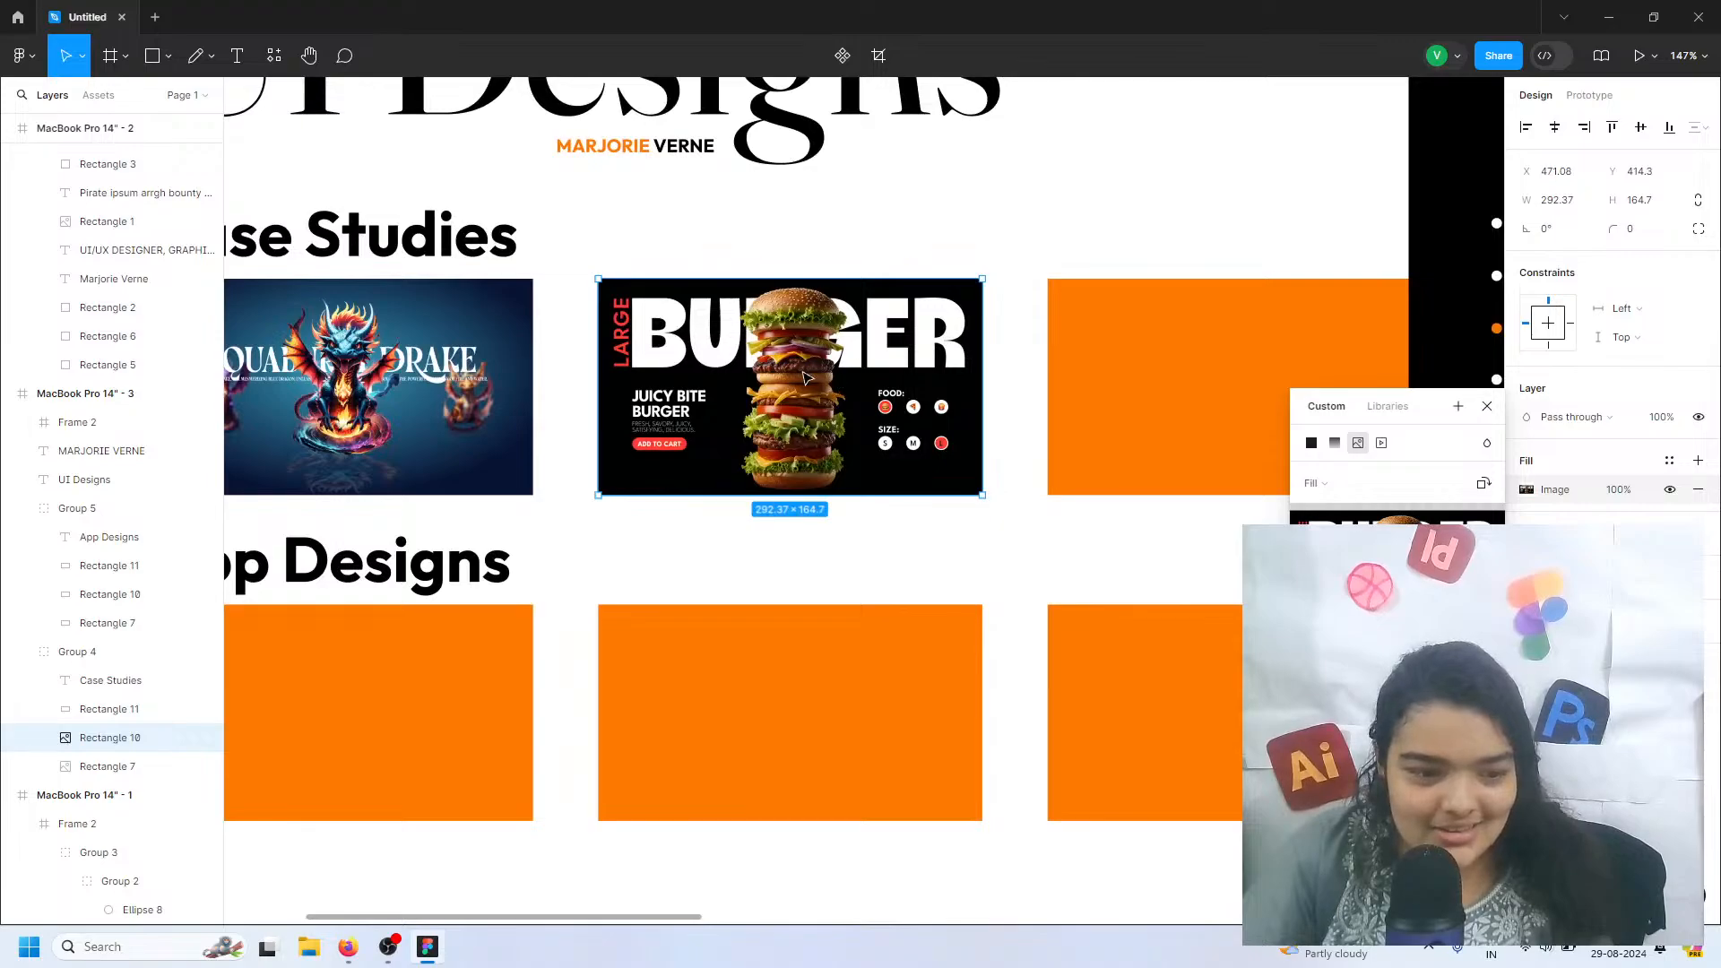
{"action": "left_click", "coordinate": [1175, 384]}
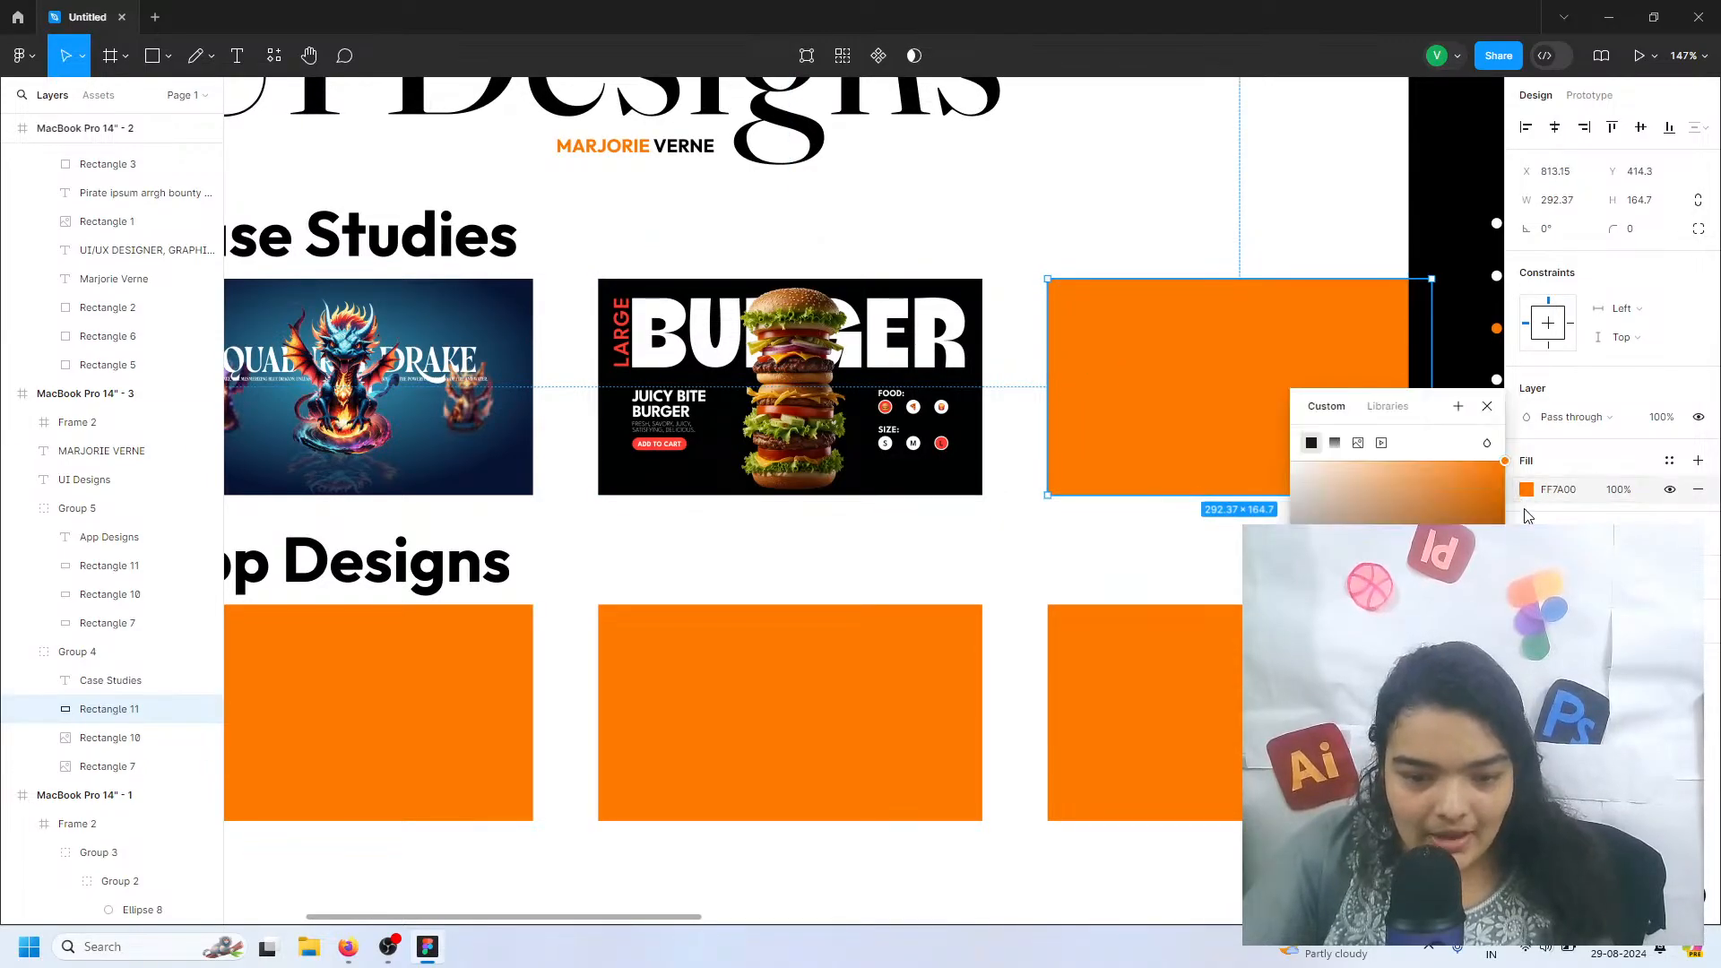
{"action": "left_click", "coordinate": [1358, 442]}
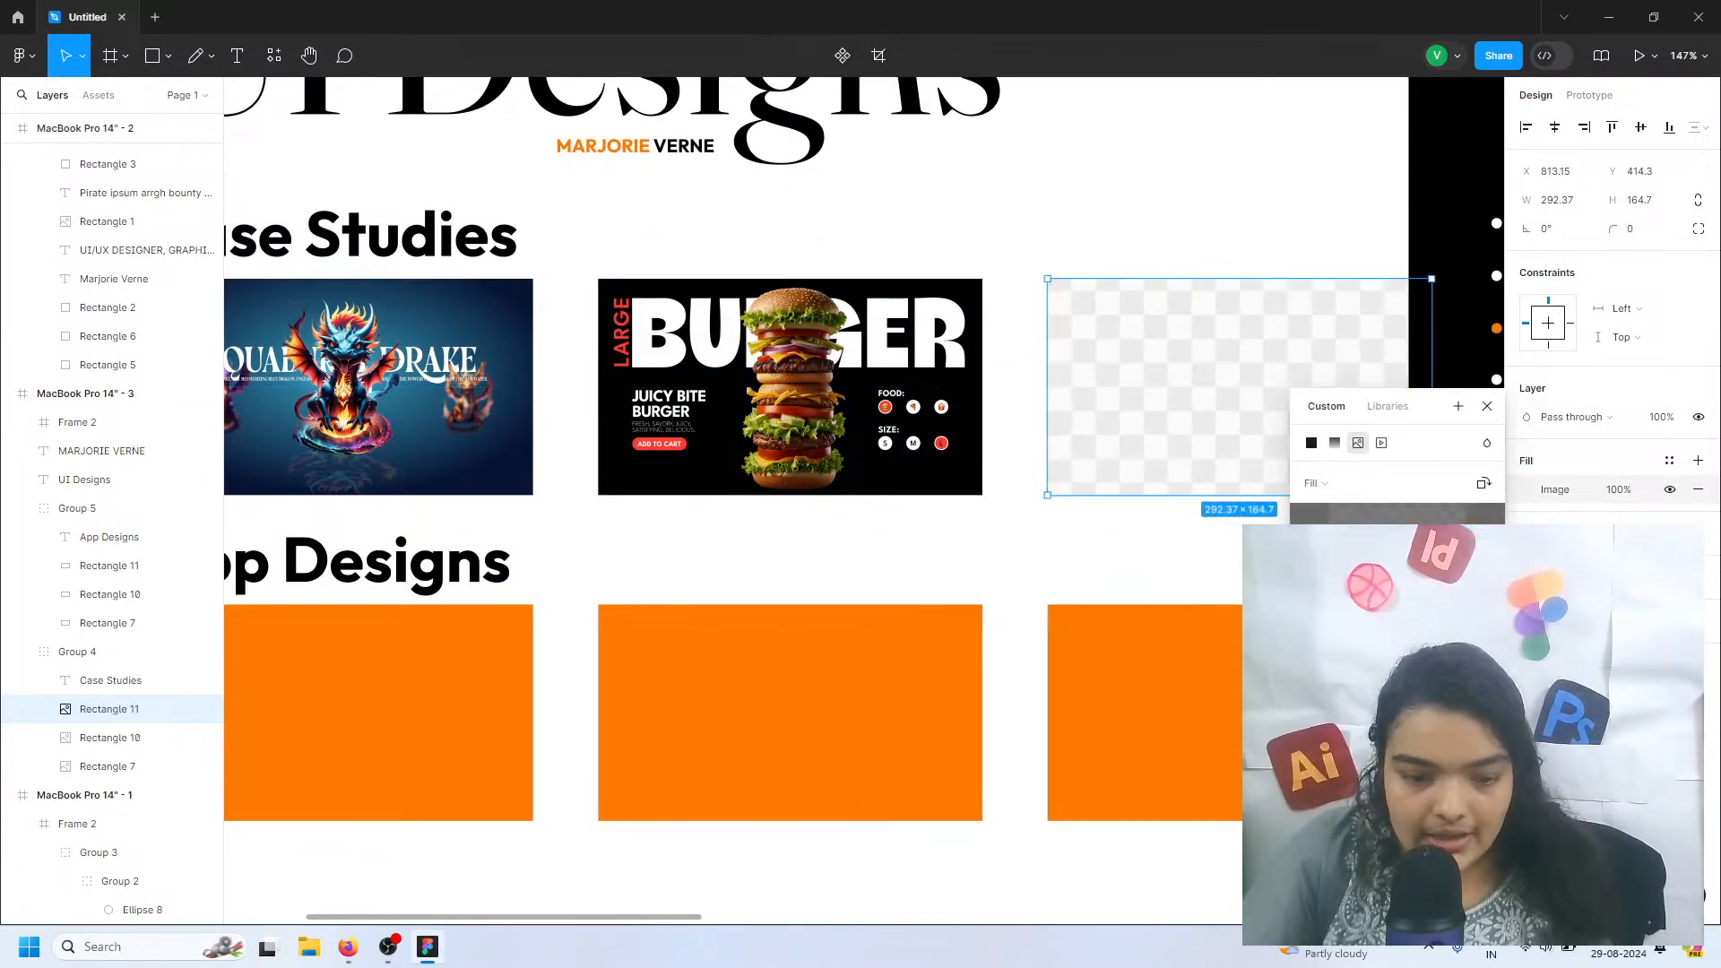
{"action": "left_click", "coordinate": [1397, 611]}
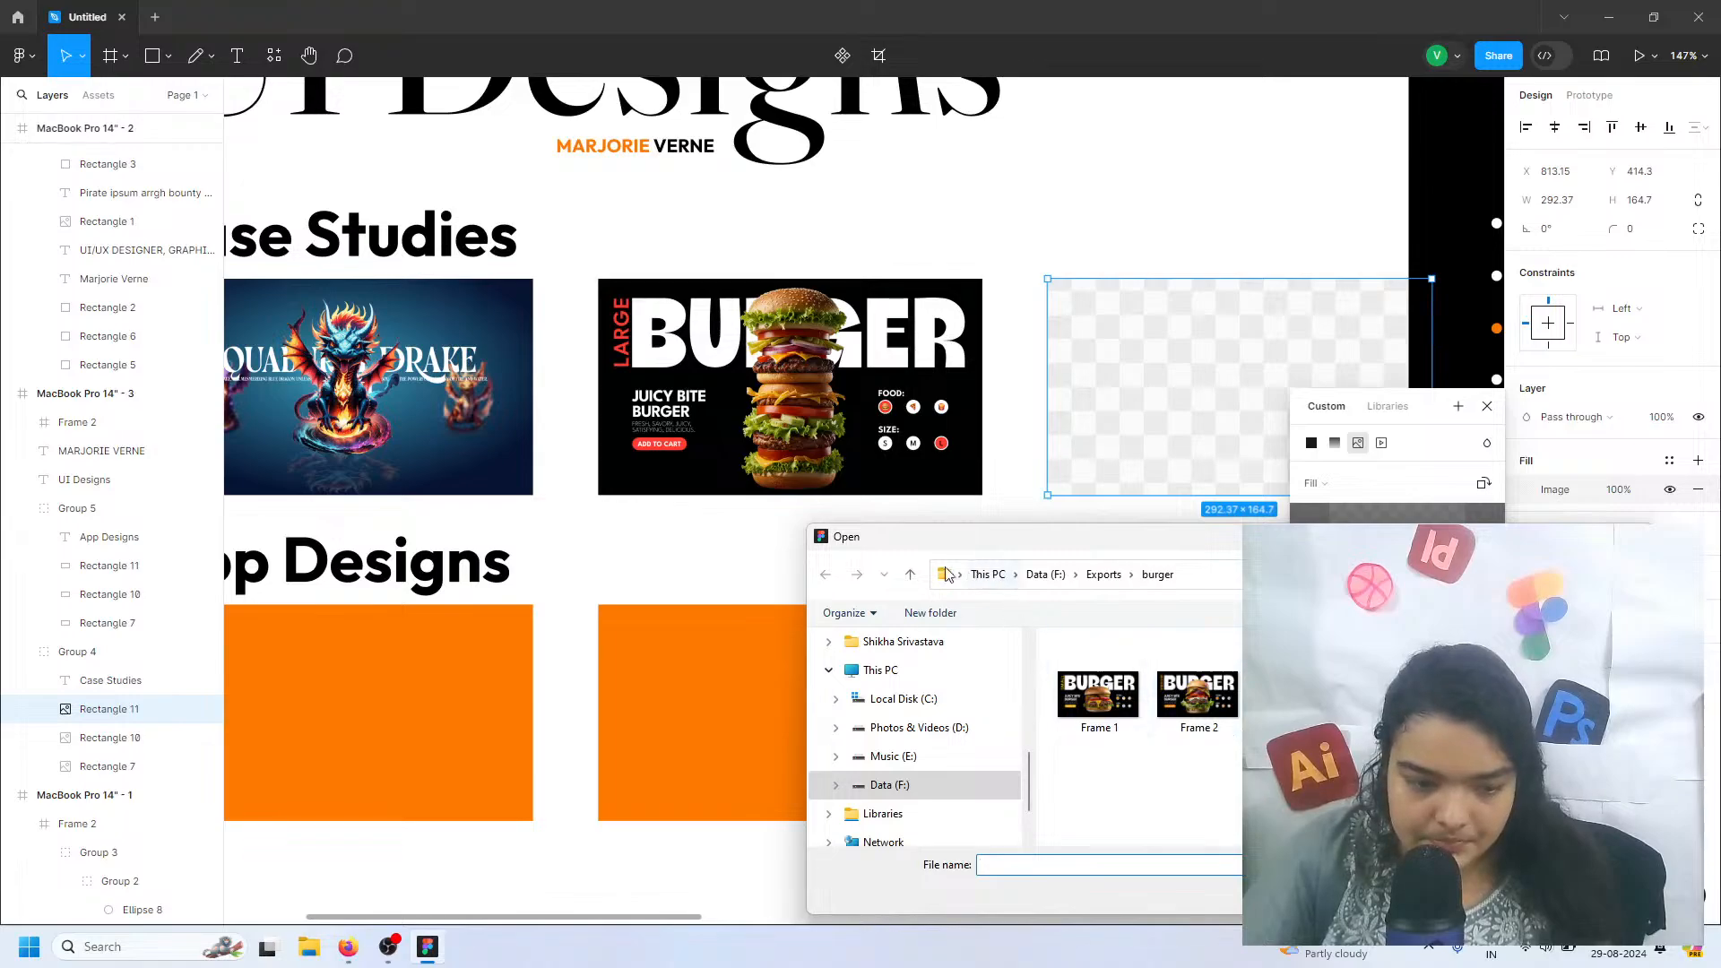
{"action": "left_click", "coordinate": [910, 574]}
{"action": "double_click", "coordinate": [1294, 784]}
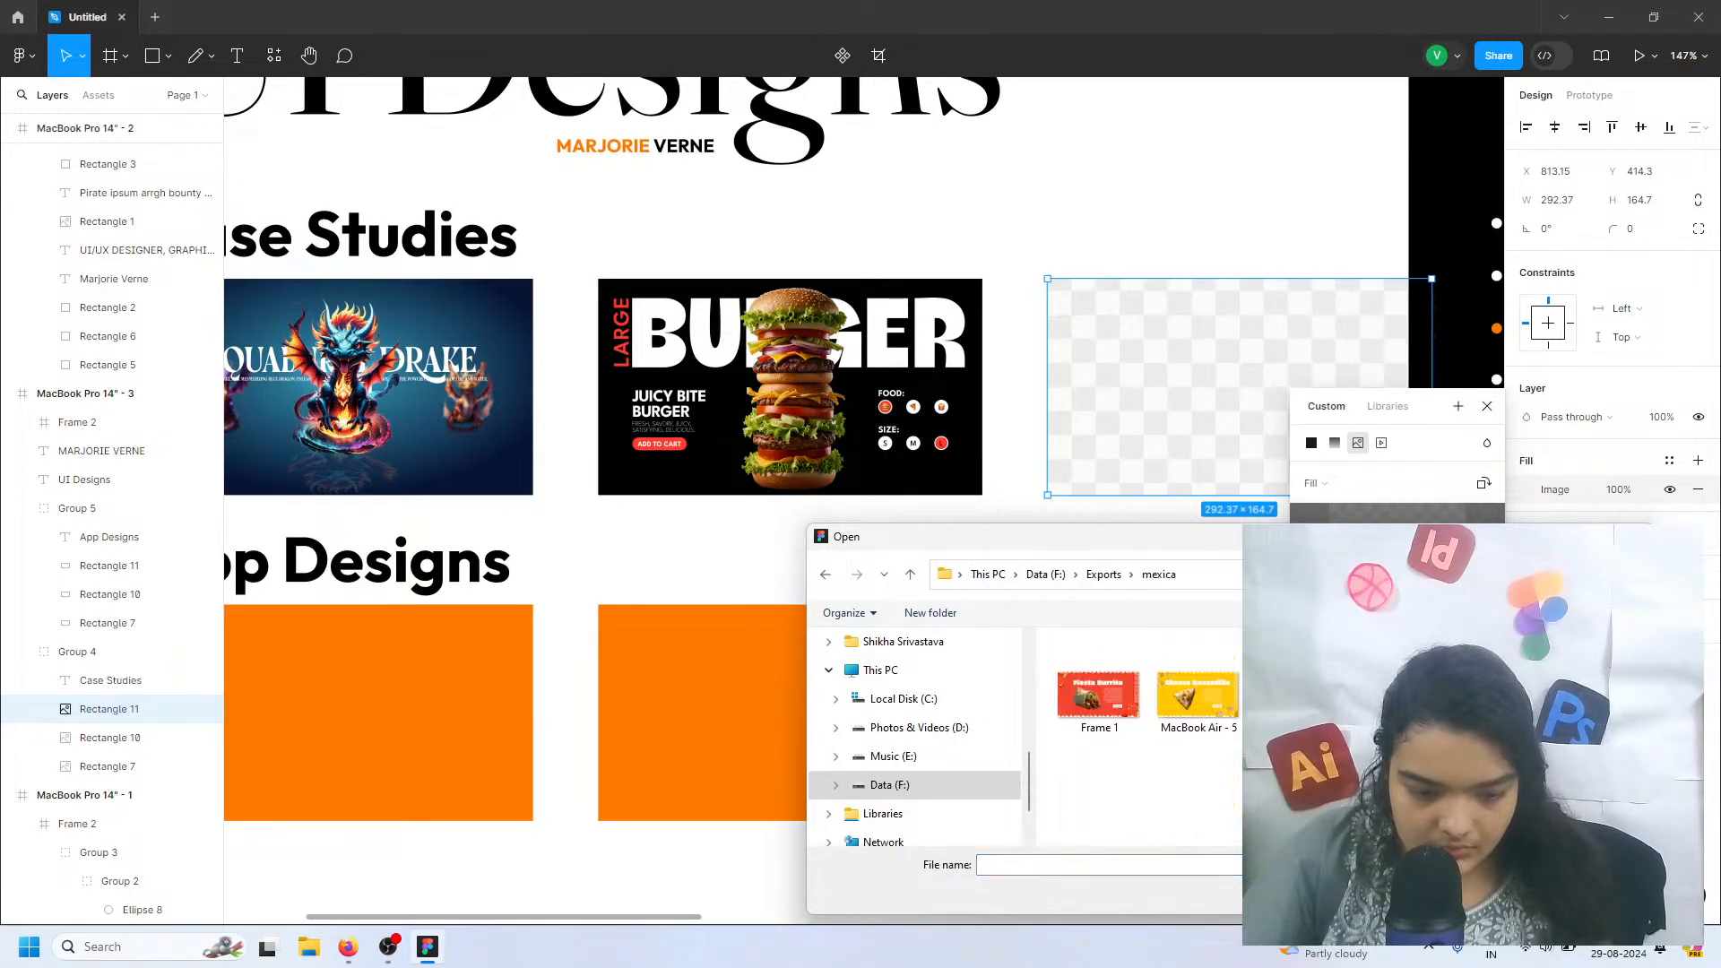
{"action": "left_click", "coordinate": [1168, 699]}
{"action": "left_click", "coordinate": [1131, 691]}
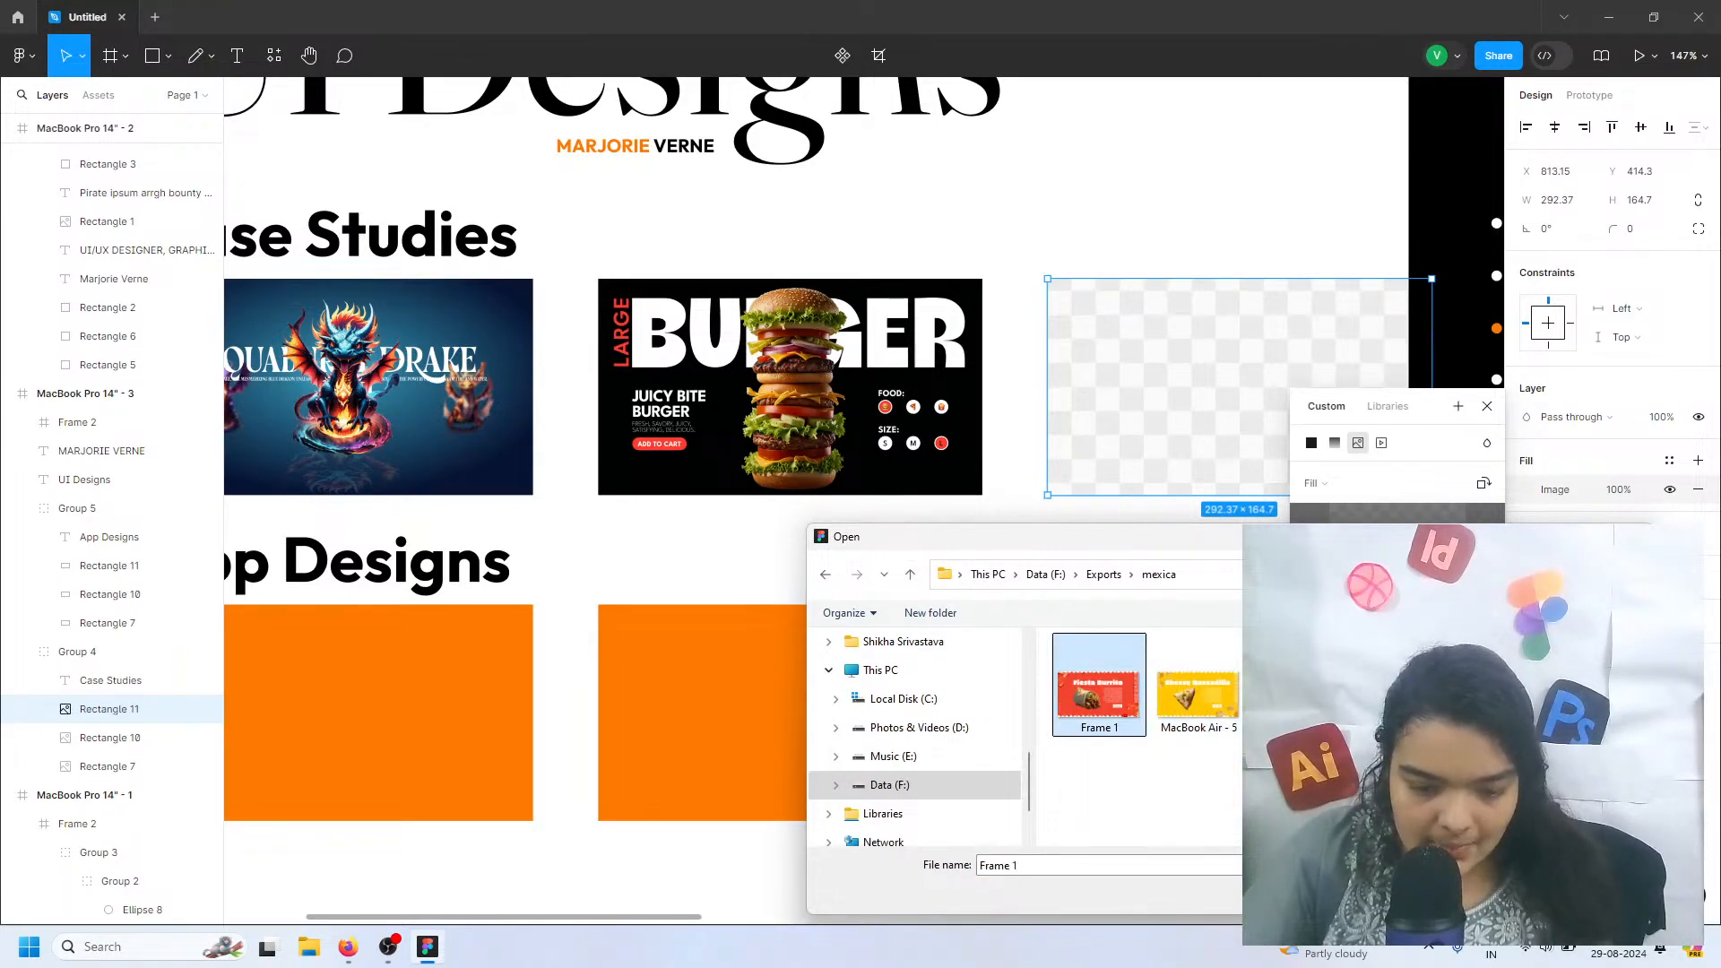
{"action": "left_click", "coordinate": [1506, 893]}
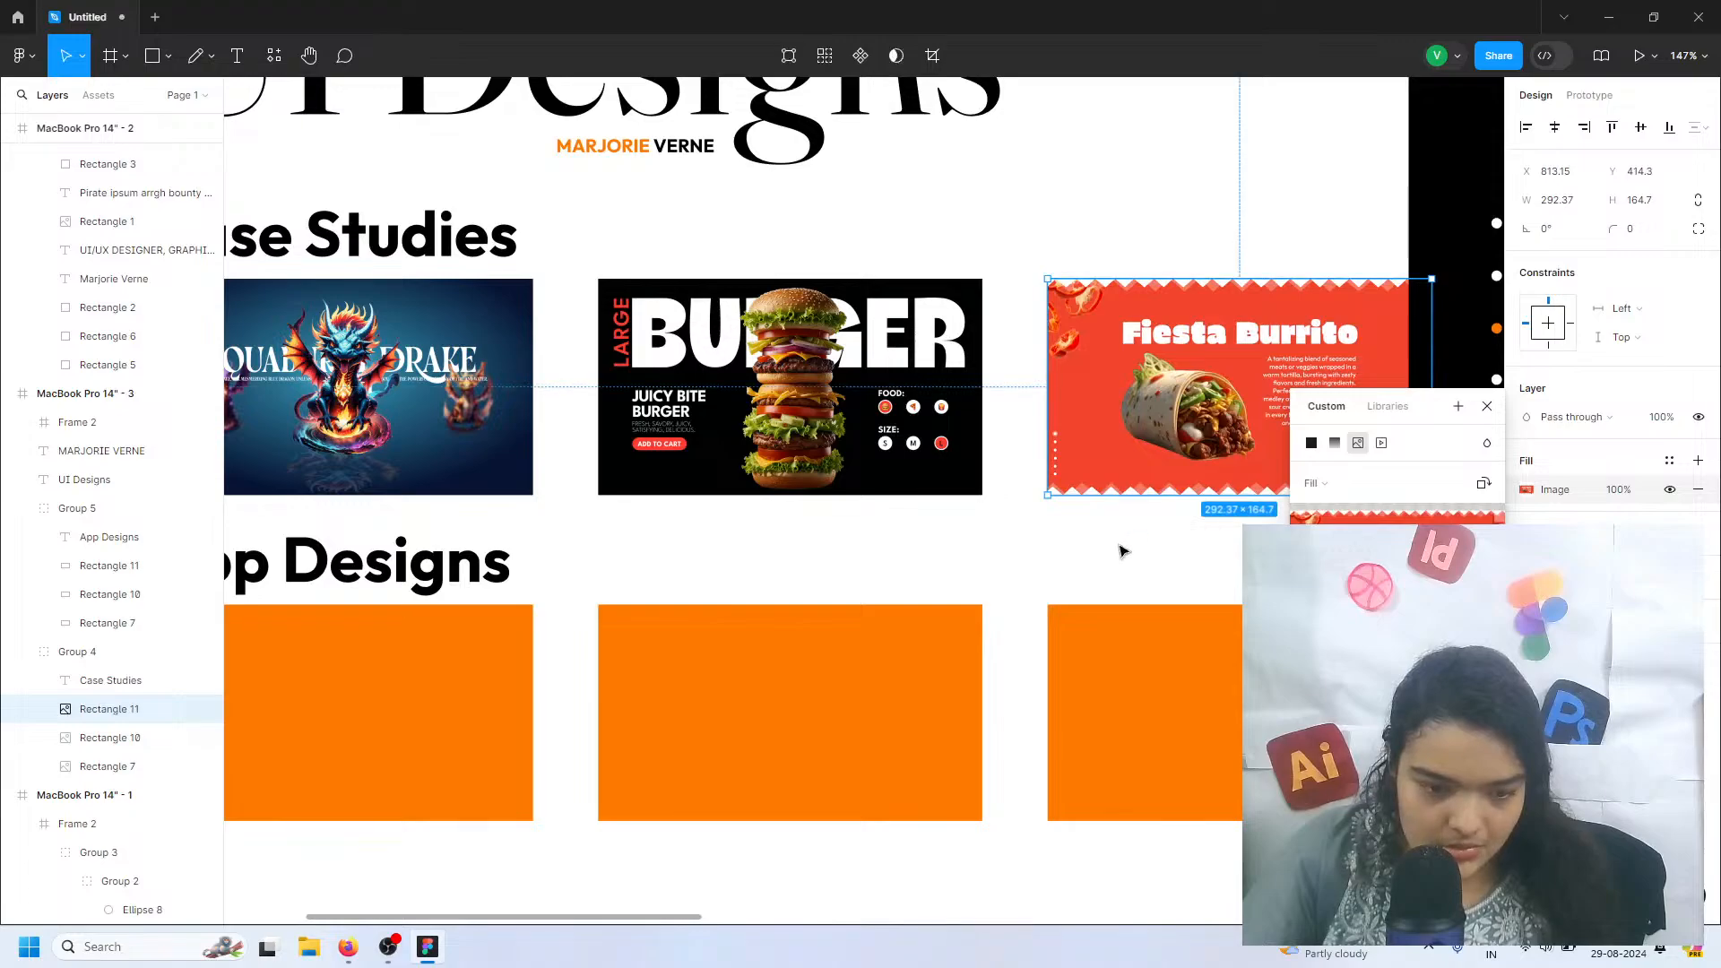
{"action": "scroll", "coordinate": [1120, 574], "scroll_direction": "left", "scroll_amount": 3}
{"action": "scroll", "coordinate": [1092, 573], "scroll_direction": "left", "scroll_amount": 2}
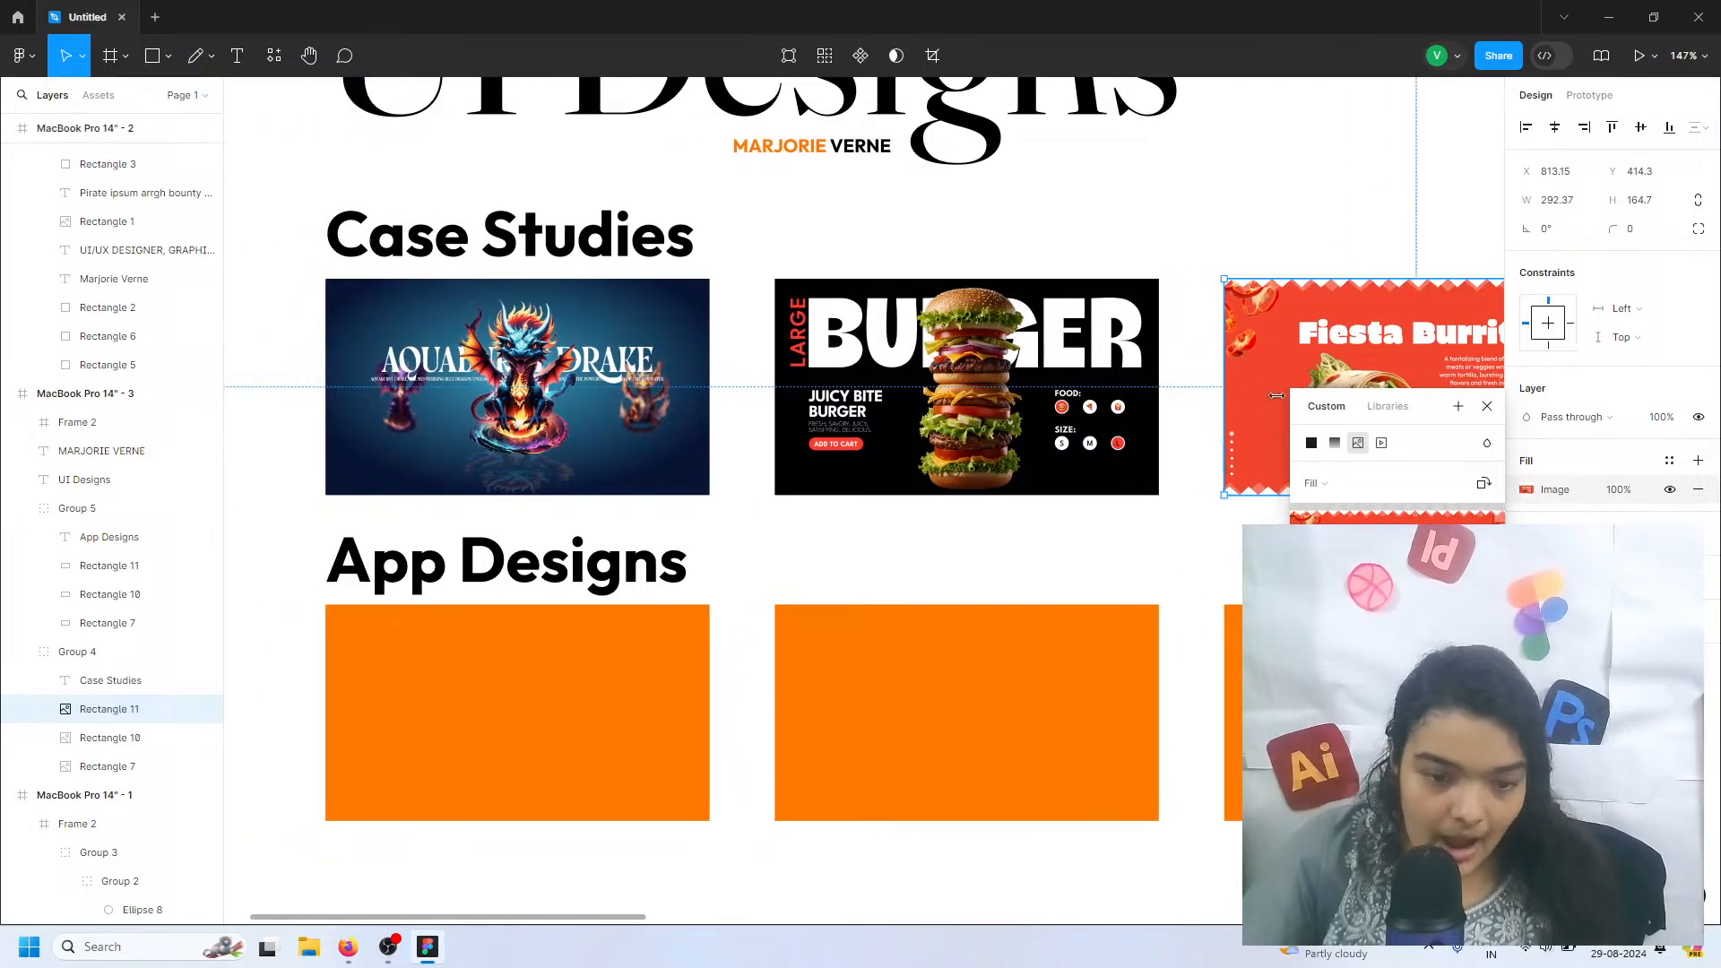
{"action": "left_click", "coordinate": [640, 623]}
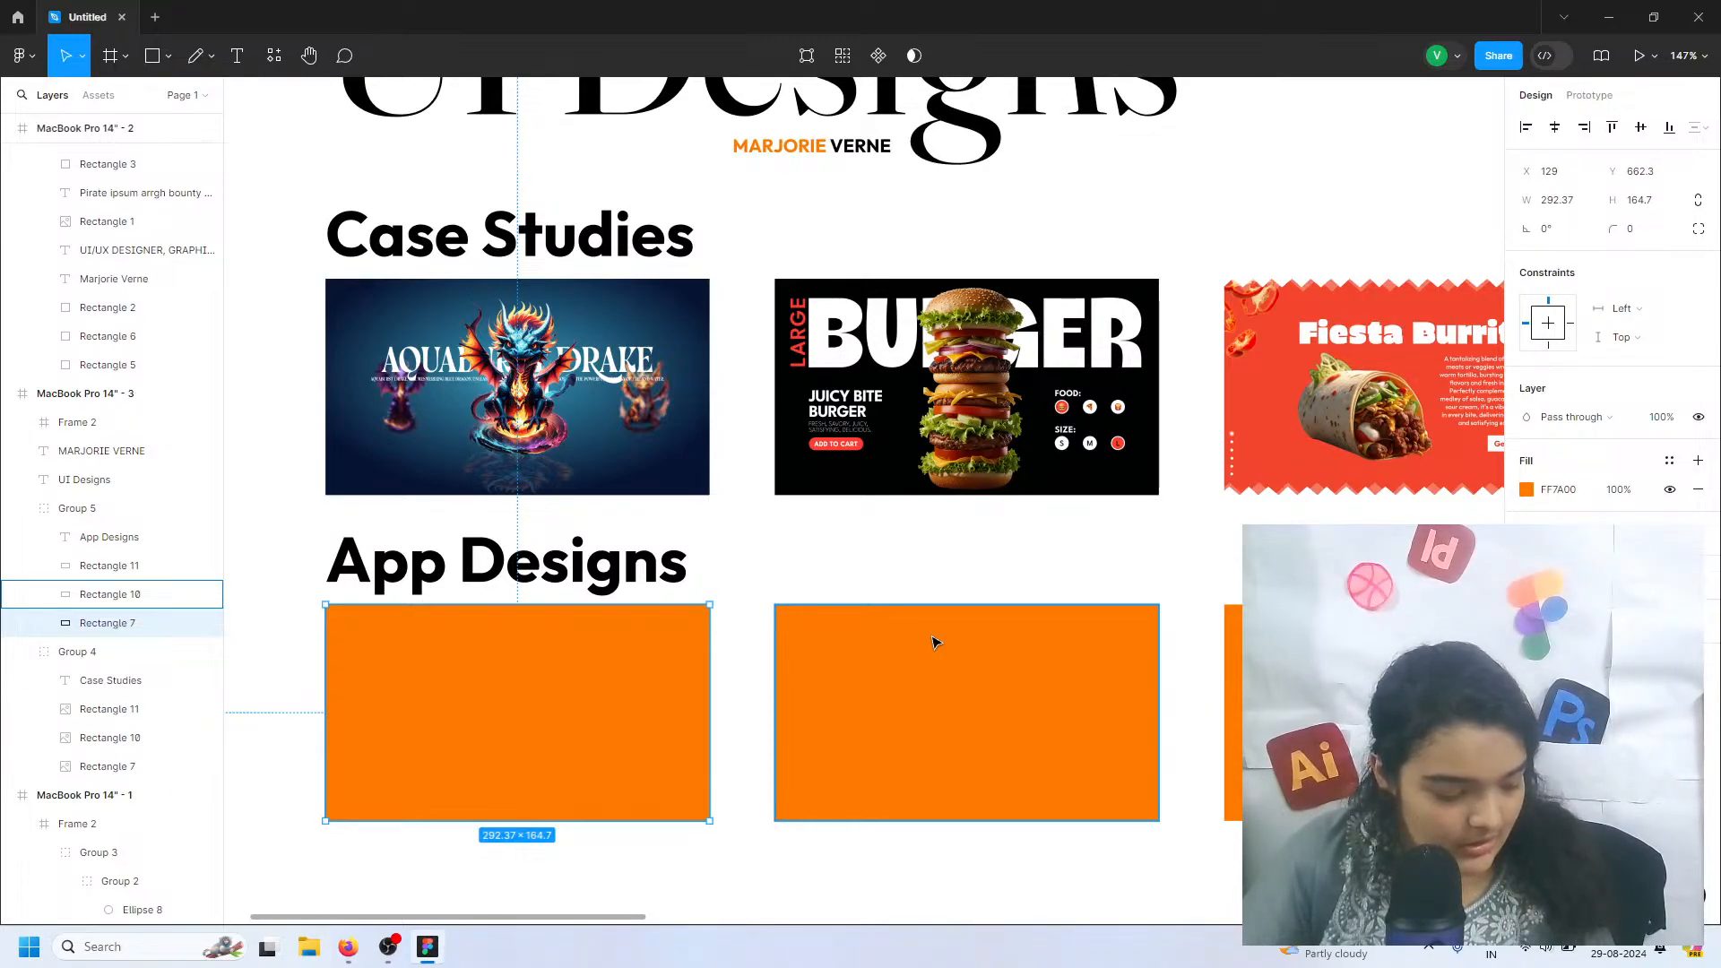
{"action": "left_click", "coordinate": [1525, 490]}
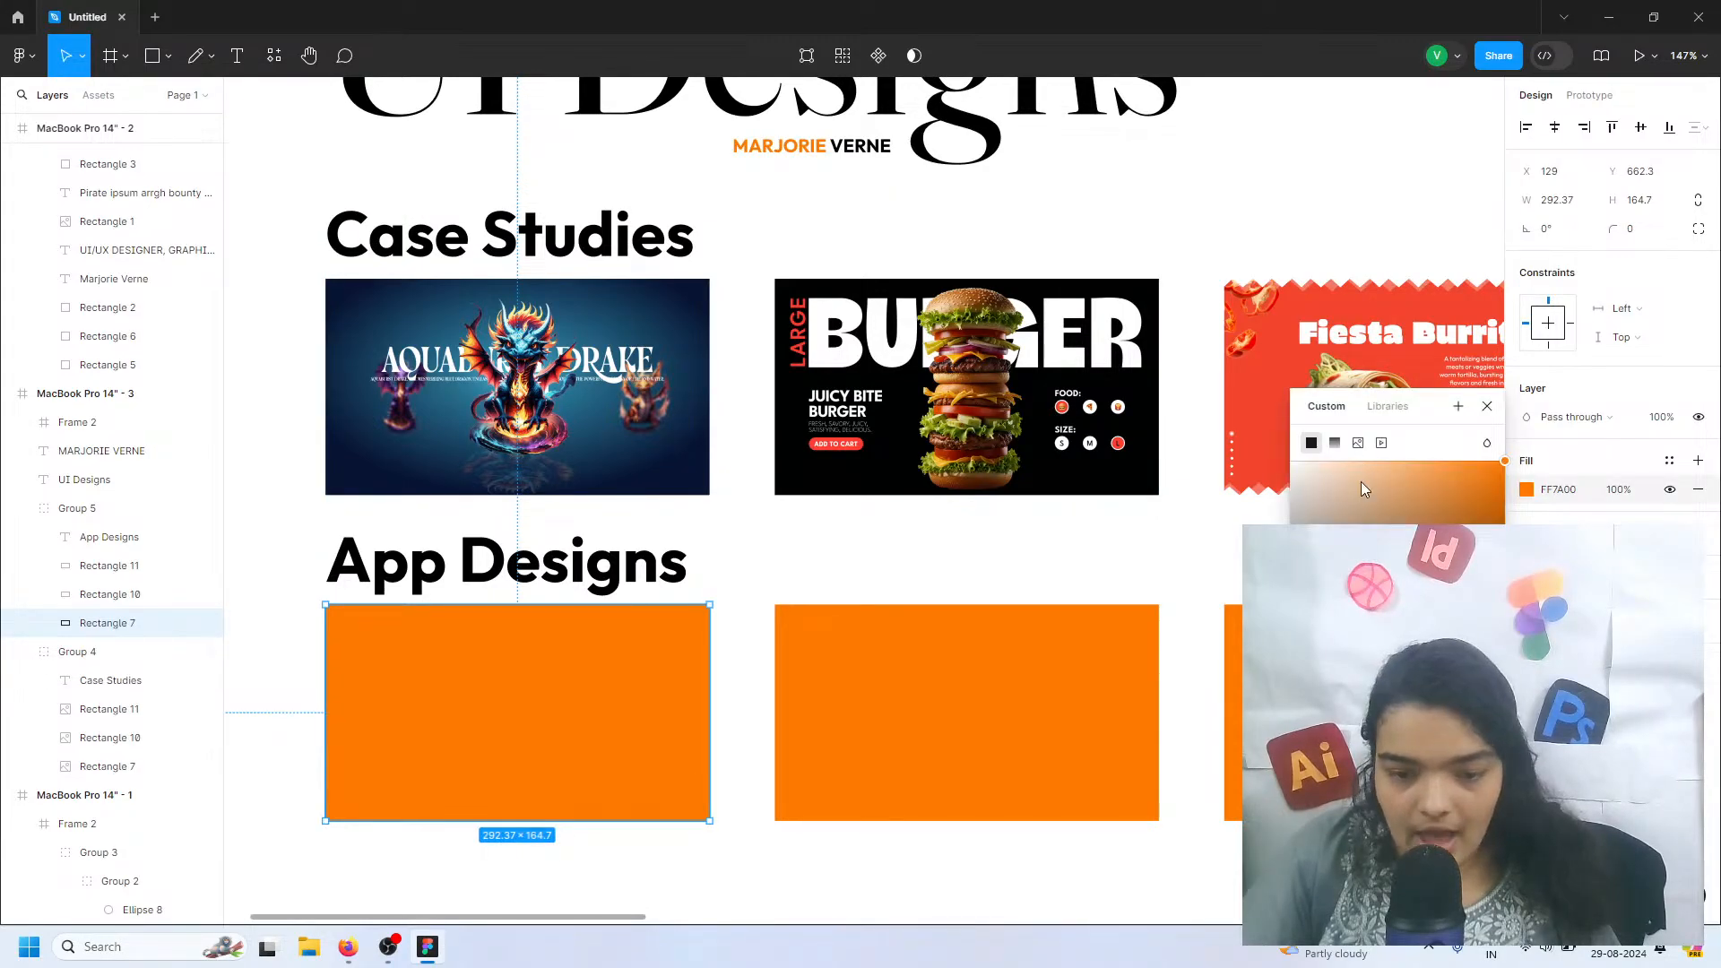
{"action": "key", "text": "Escape"}
{"action": "left_click", "coordinate": [1057, 430]}
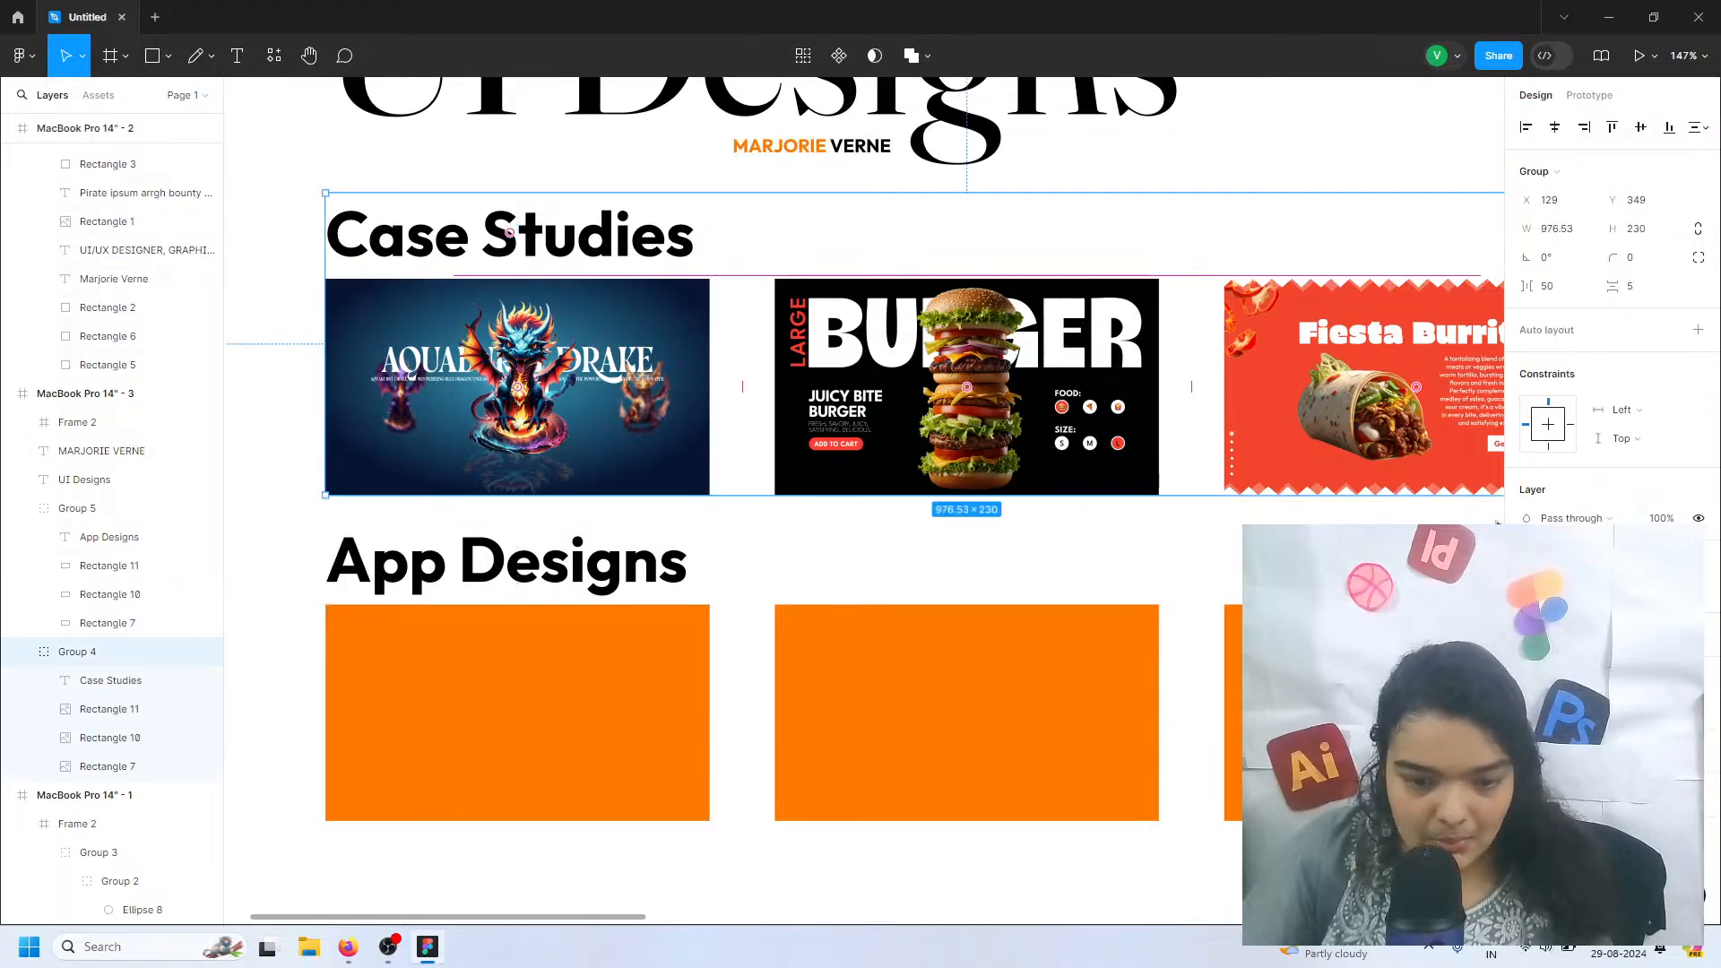
Fill the first App Designs rectangle with the image Frame 1 from the Exports > cake stencil folder
{"action": "double_click", "coordinate": [657, 691]}
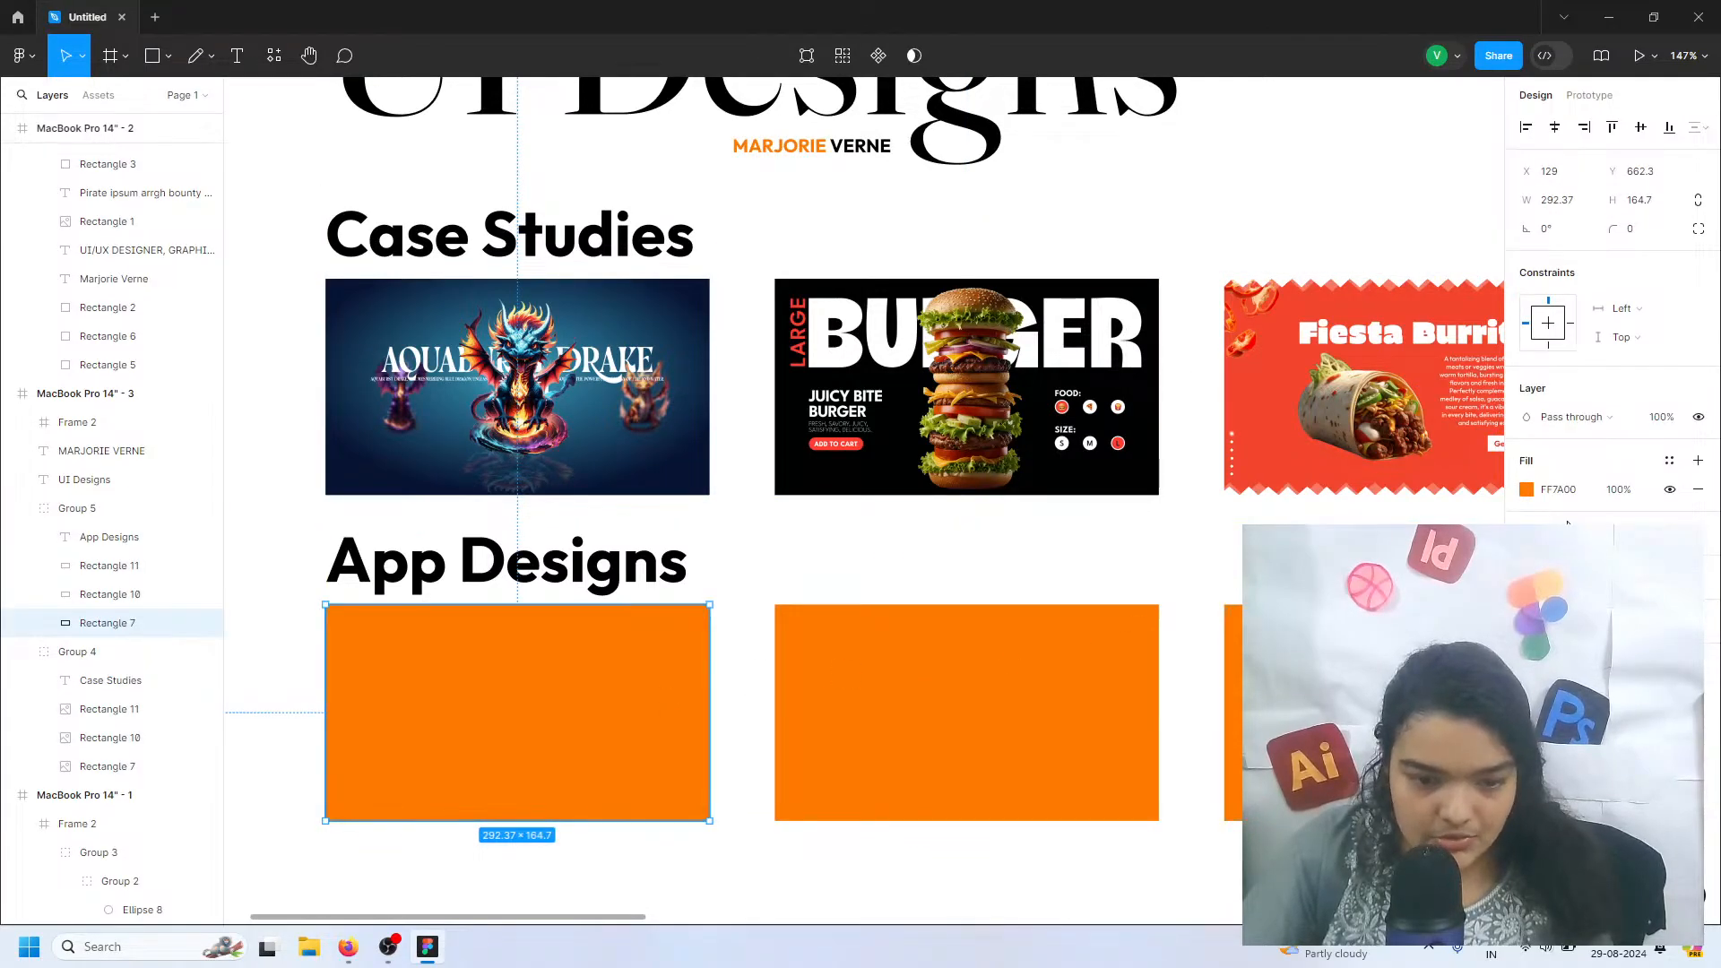
{"action": "left_click", "coordinate": [1526, 491]}
{"action": "left_click", "coordinate": [1356, 444]}
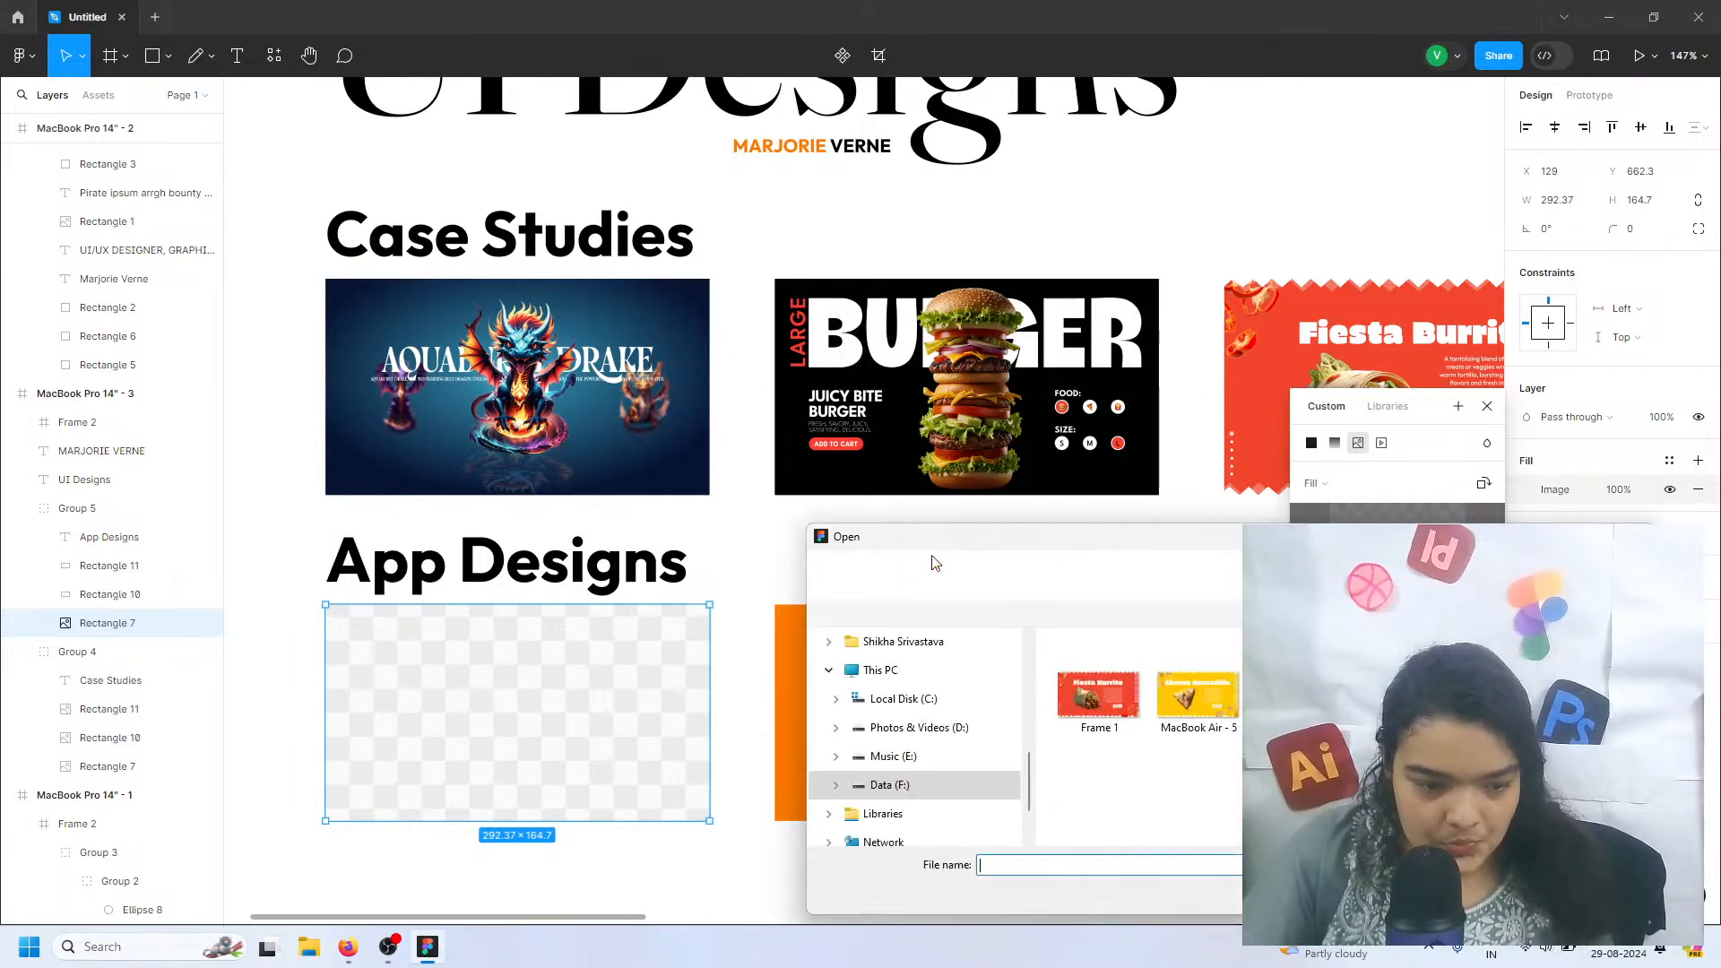
{"action": "left_click", "coordinate": [919, 573]}
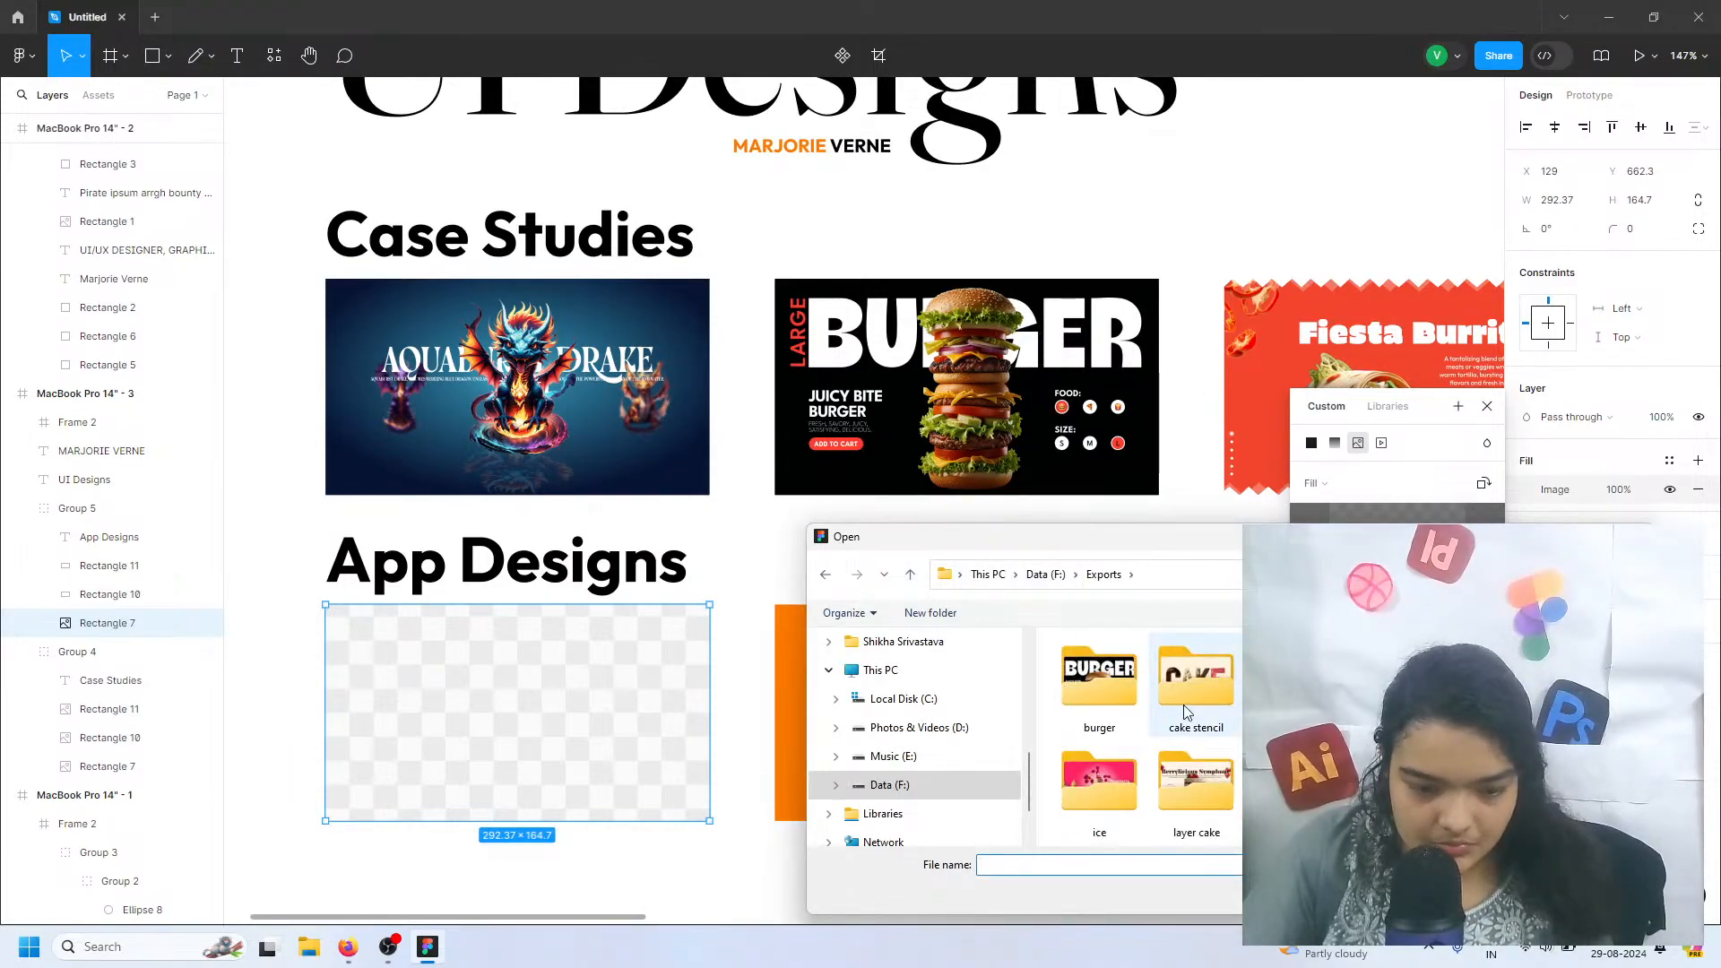
{"action": "double_click", "coordinate": [1156, 708]}
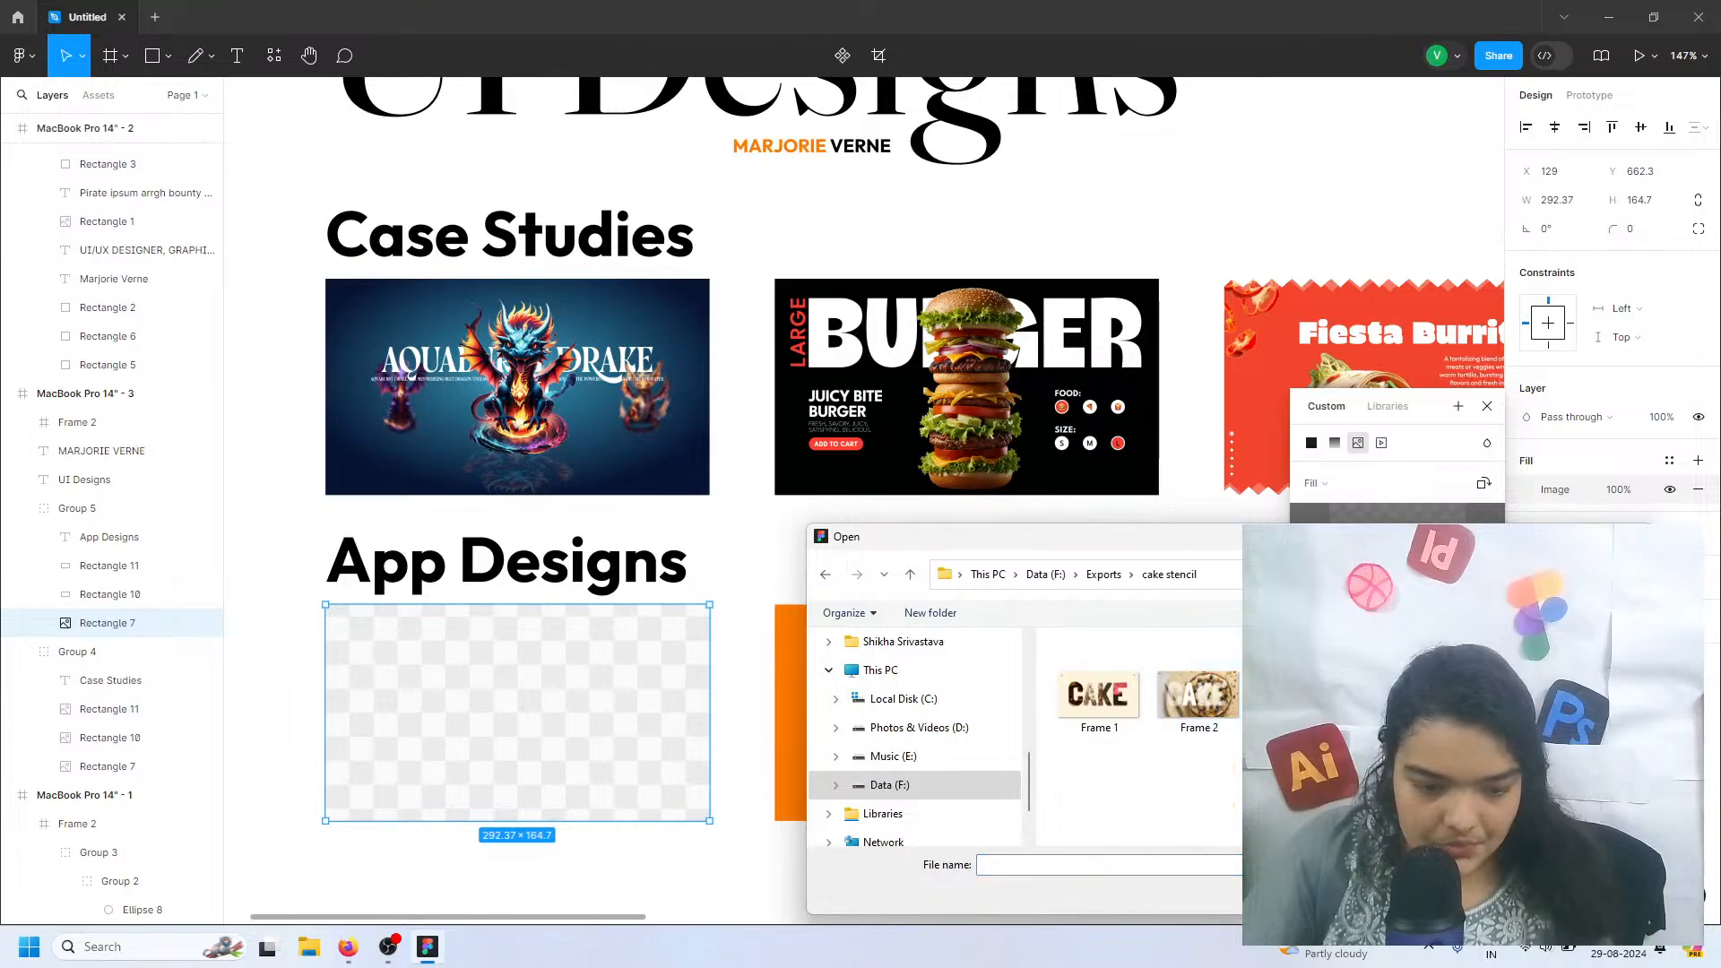
{"action": "left_click", "coordinate": [1140, 721]}
{"action": "double_click", "coordinate": [1099, 686]}
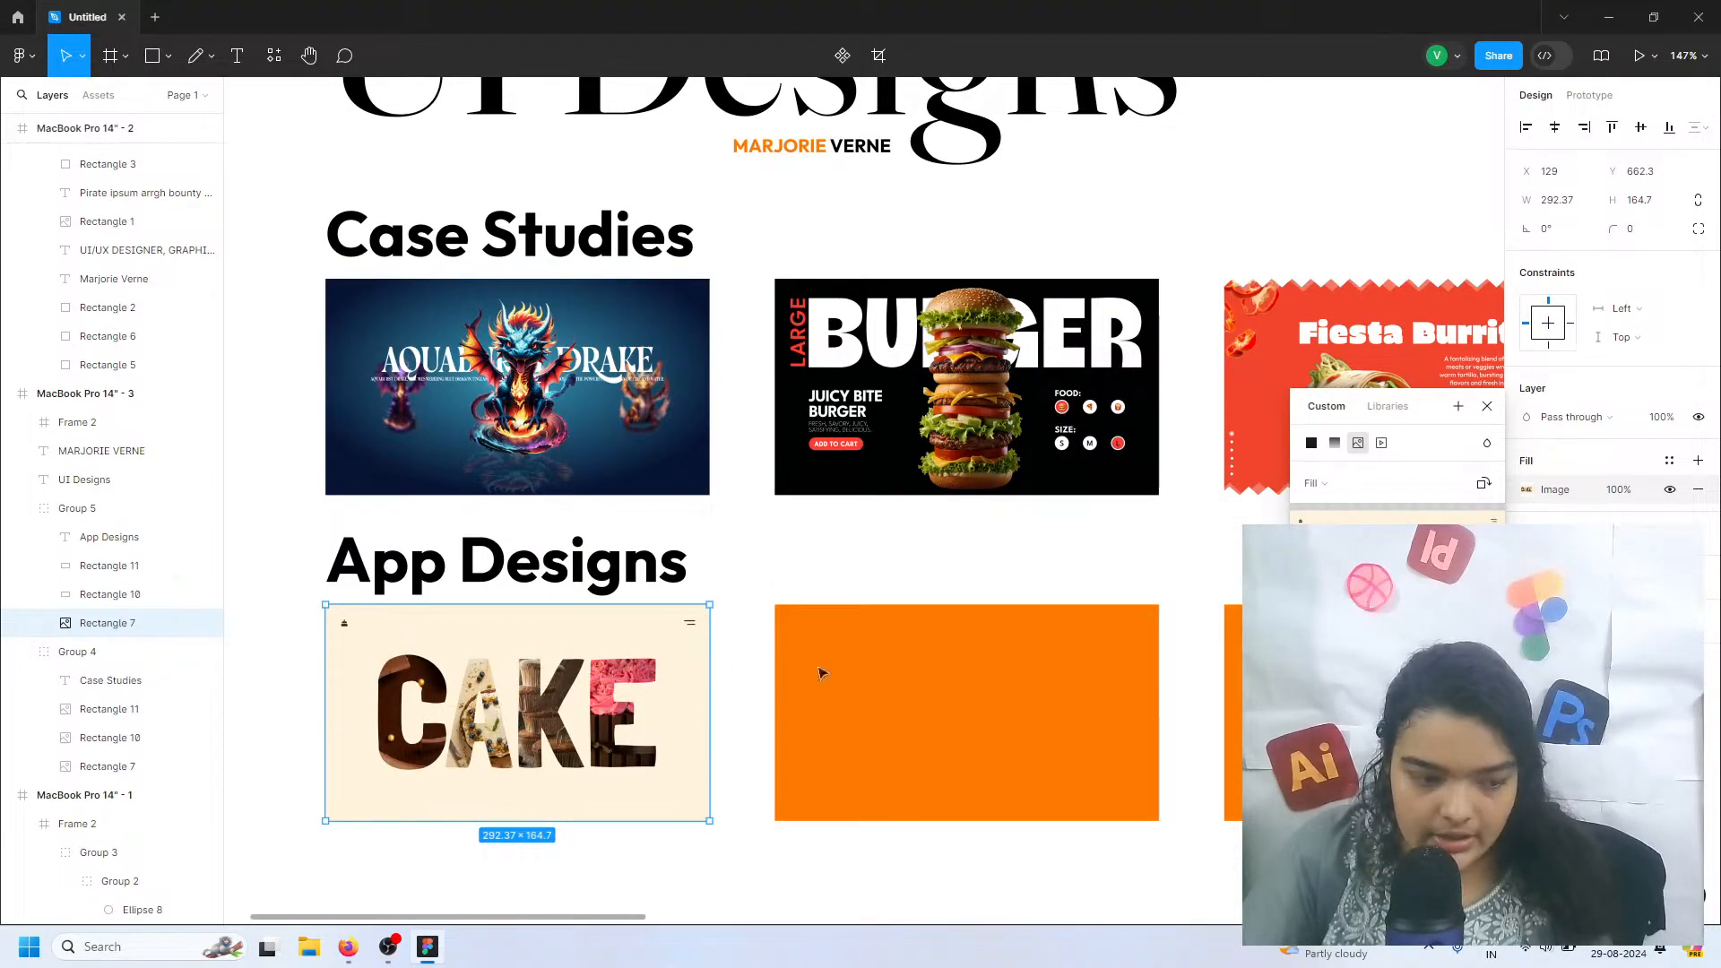
Fill the middle App Designs rectangle with the image Frame 4 from the Exports > secret smoothie folder
{"action": "left_click", "coordinate": [934, 684]}
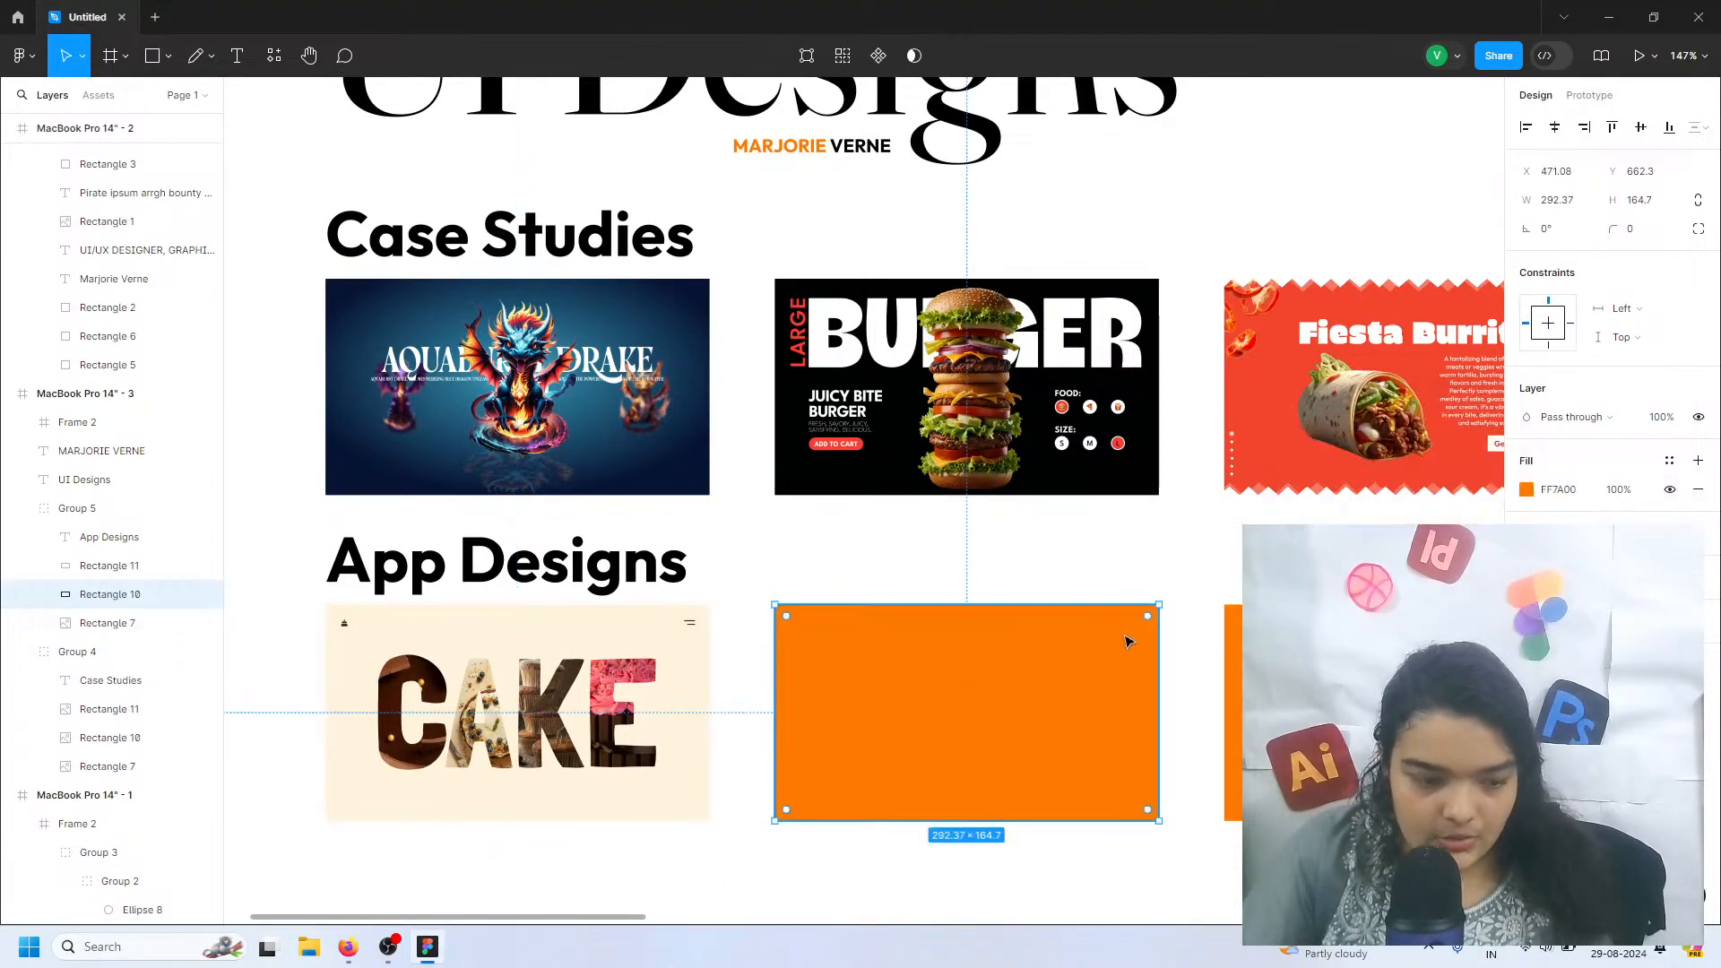
{"action": "left_click", "coordinate": [1526, 490]}
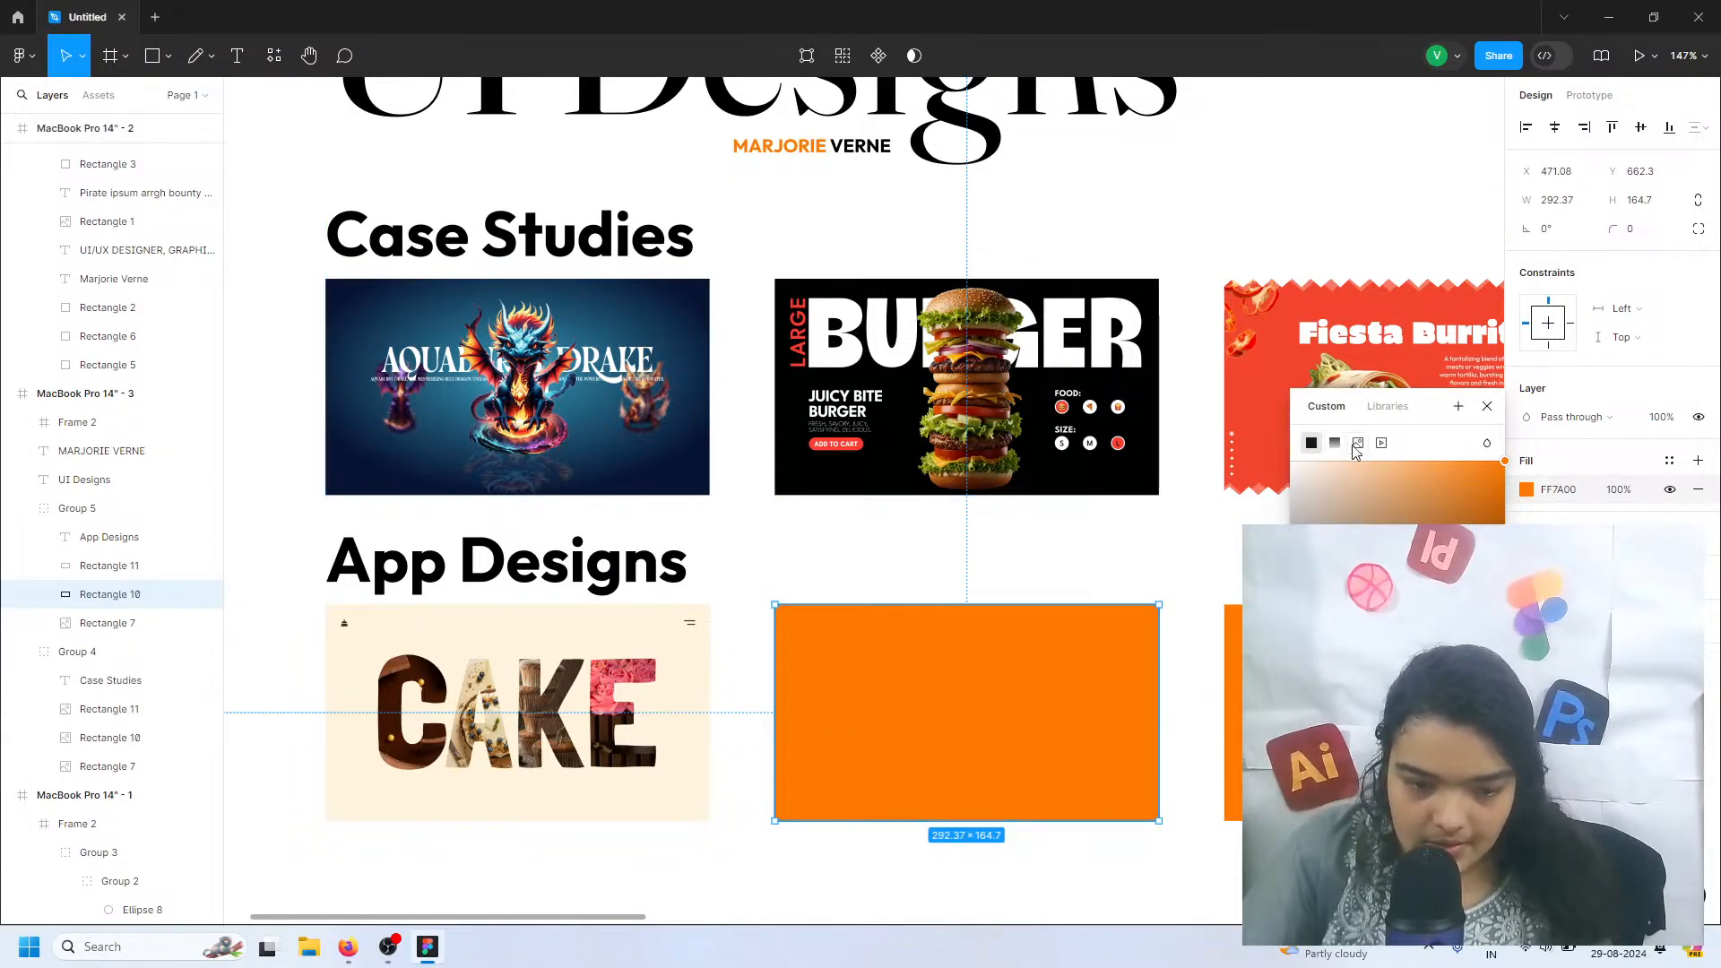
{"action": "left_click", "coordinate": [1358, 444]}
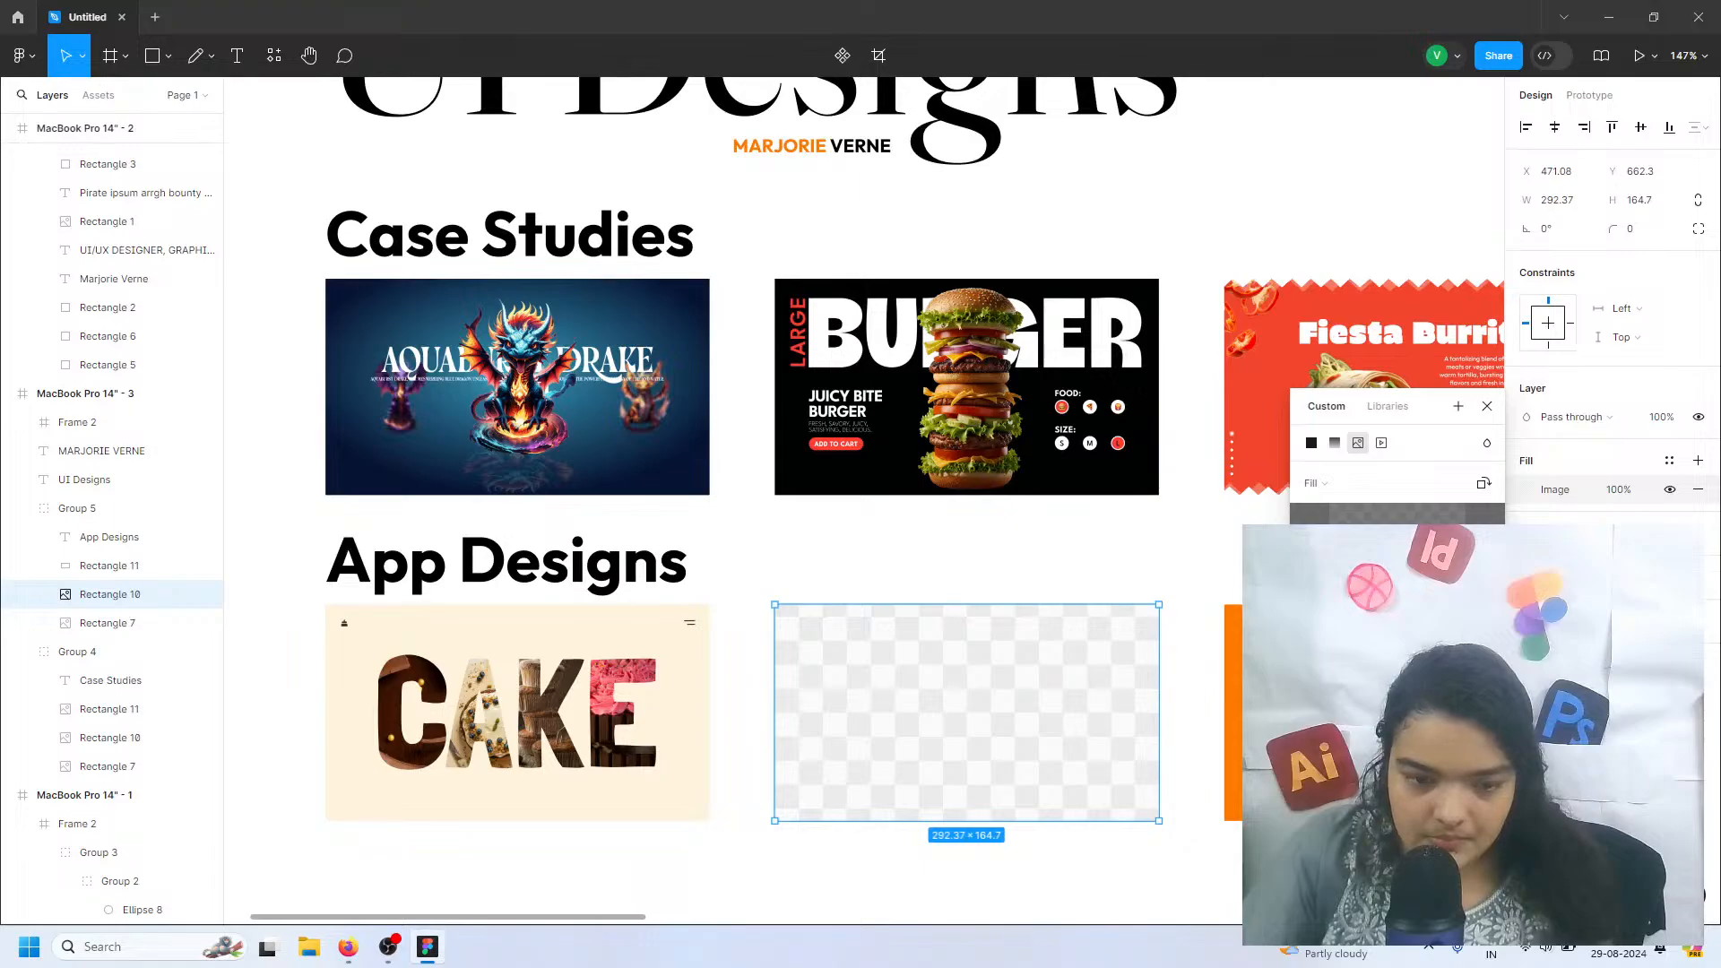
{"action": "left_click", "coordinate": [1397, 578]}
{"action": "left_click", "coordinate": [911, 575]}
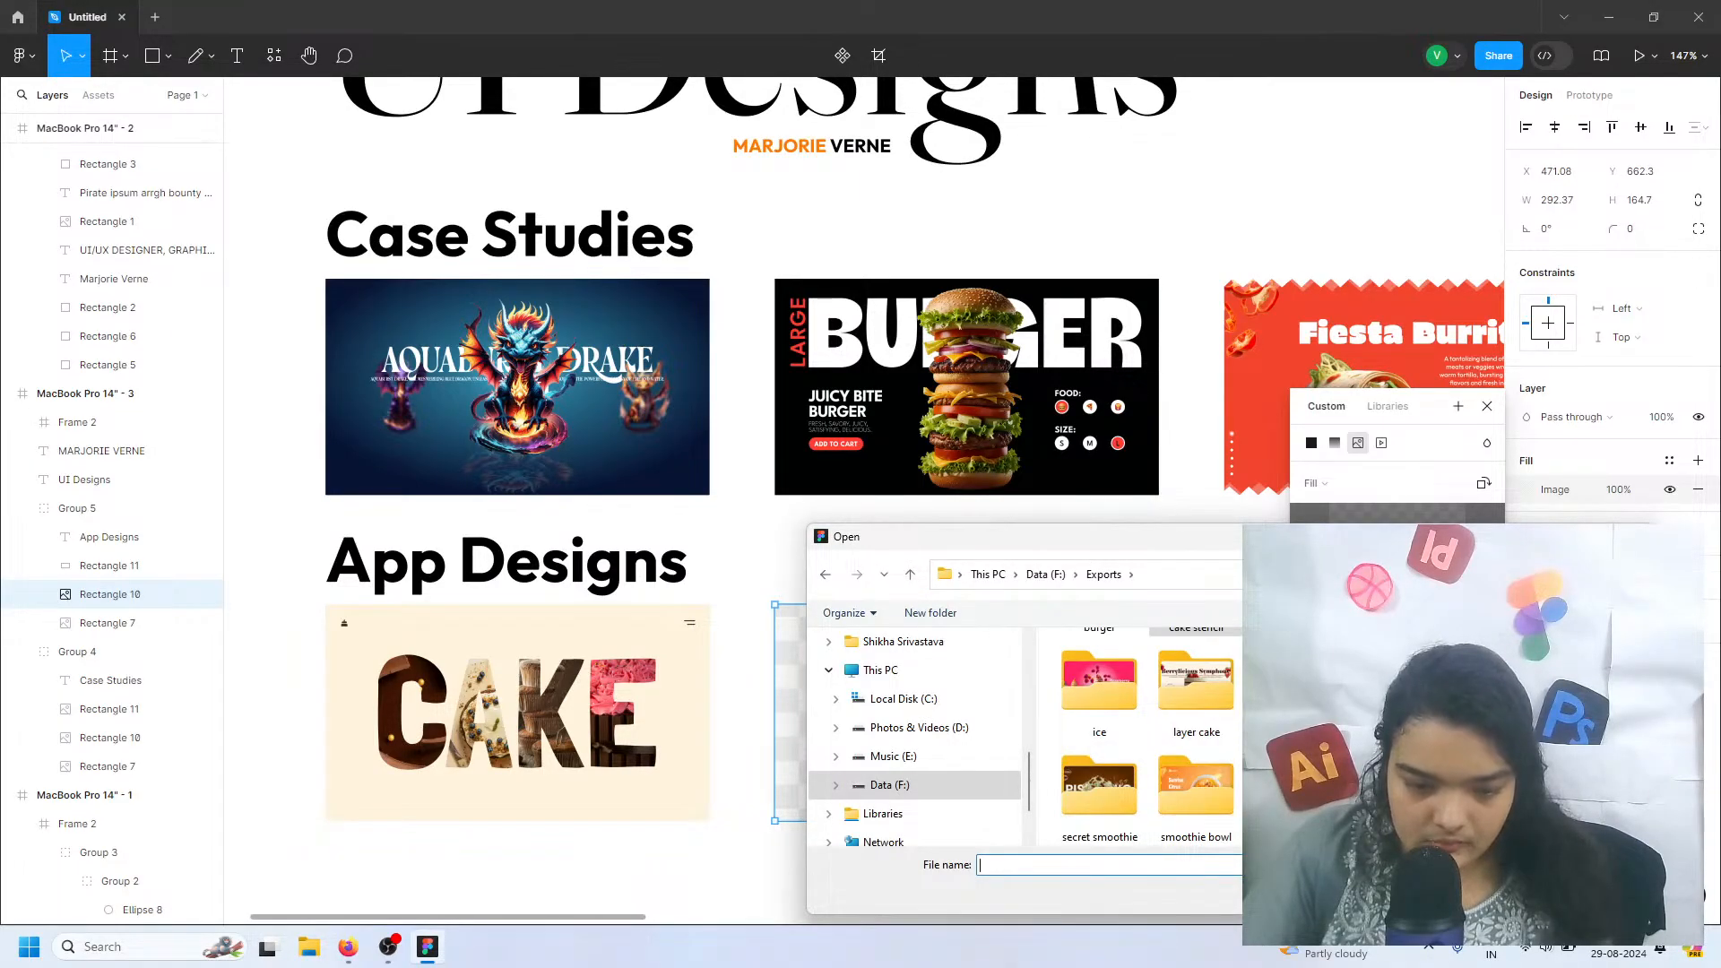
{"action": "double_click", "coordinate": [1114, 800]}
{"action": "left_click", "coordinate": [1197, 694]}
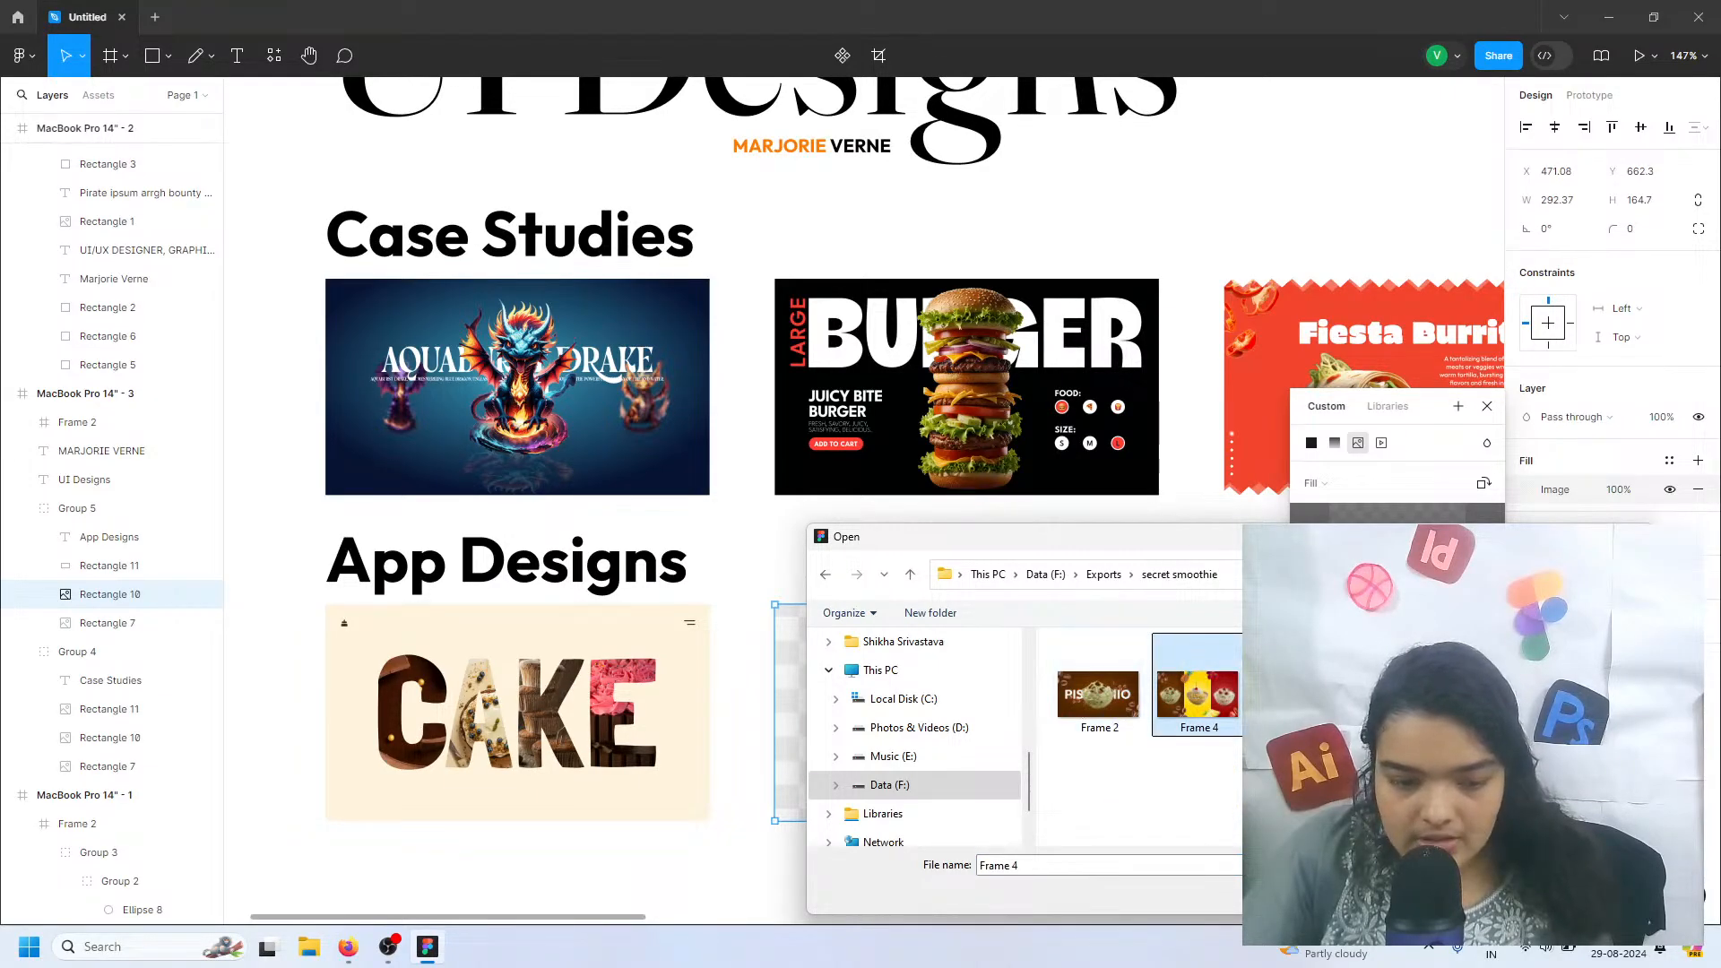
{"action": "left_click", "coordinate": [1515, 894]}
Fill the third App Designs rectangle with the image Frame 4 from the Exports > cute dragon folder and clear the selection
{"action": "scroll", "coordinate": [938, 739], "scroll_direction": "right", "scroll_amount": 2}
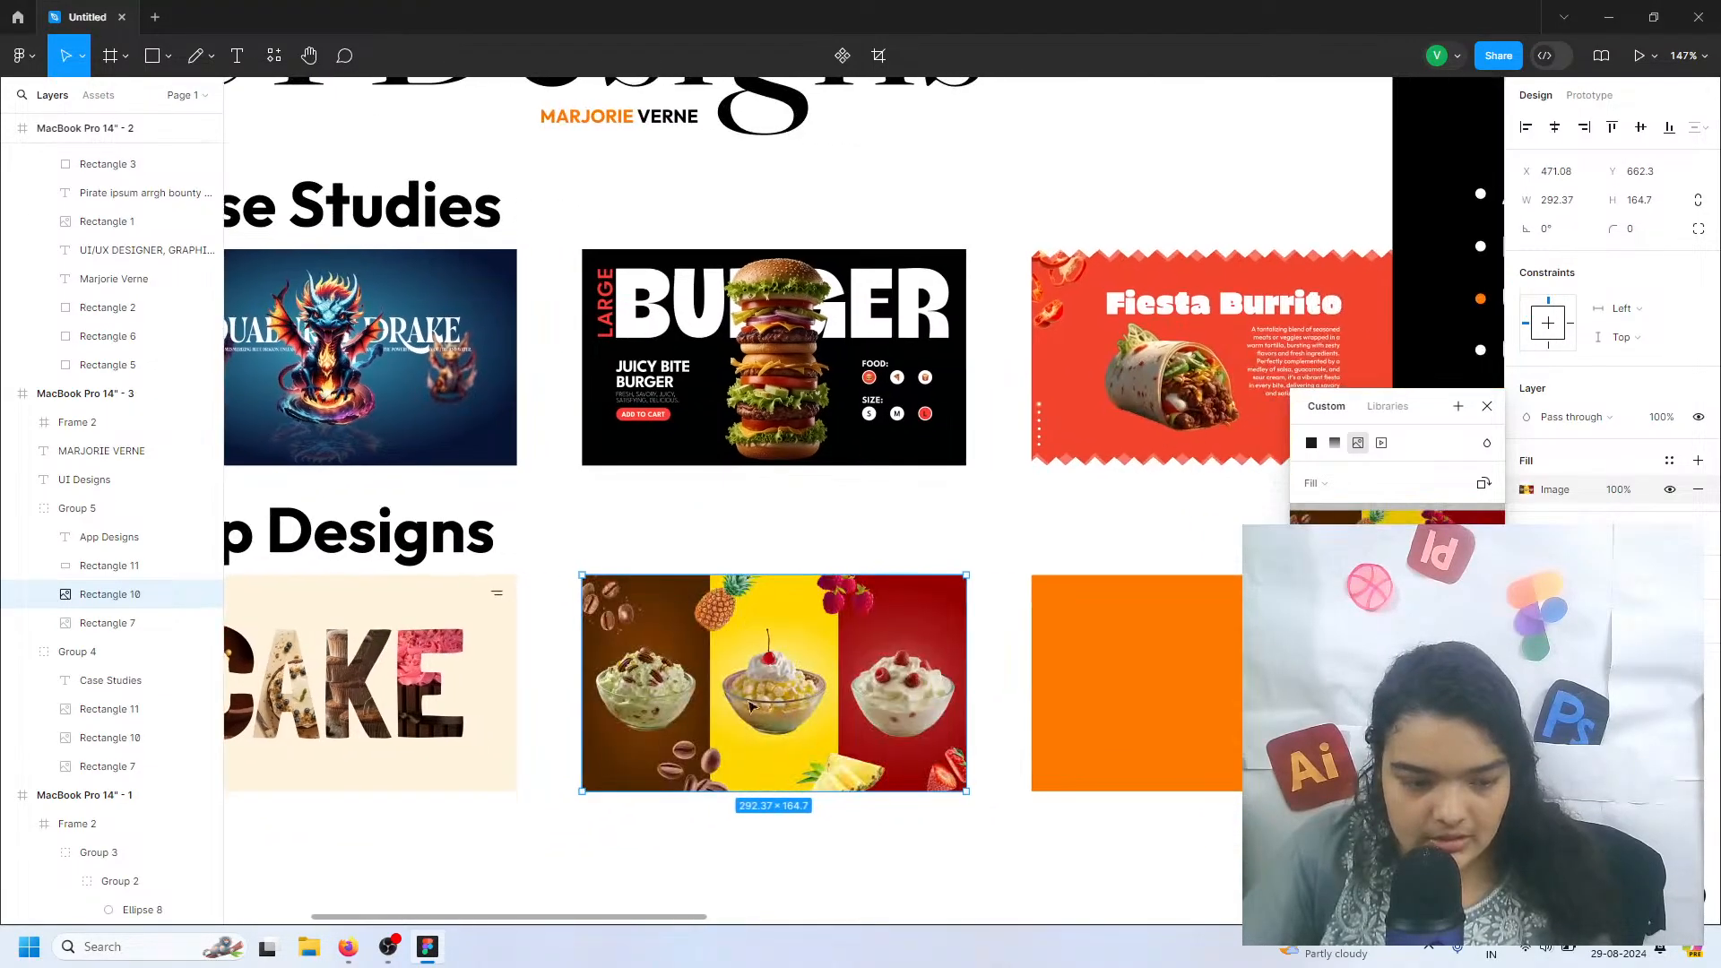
{"action": "left_click", "coordinate": [1163, 708]}
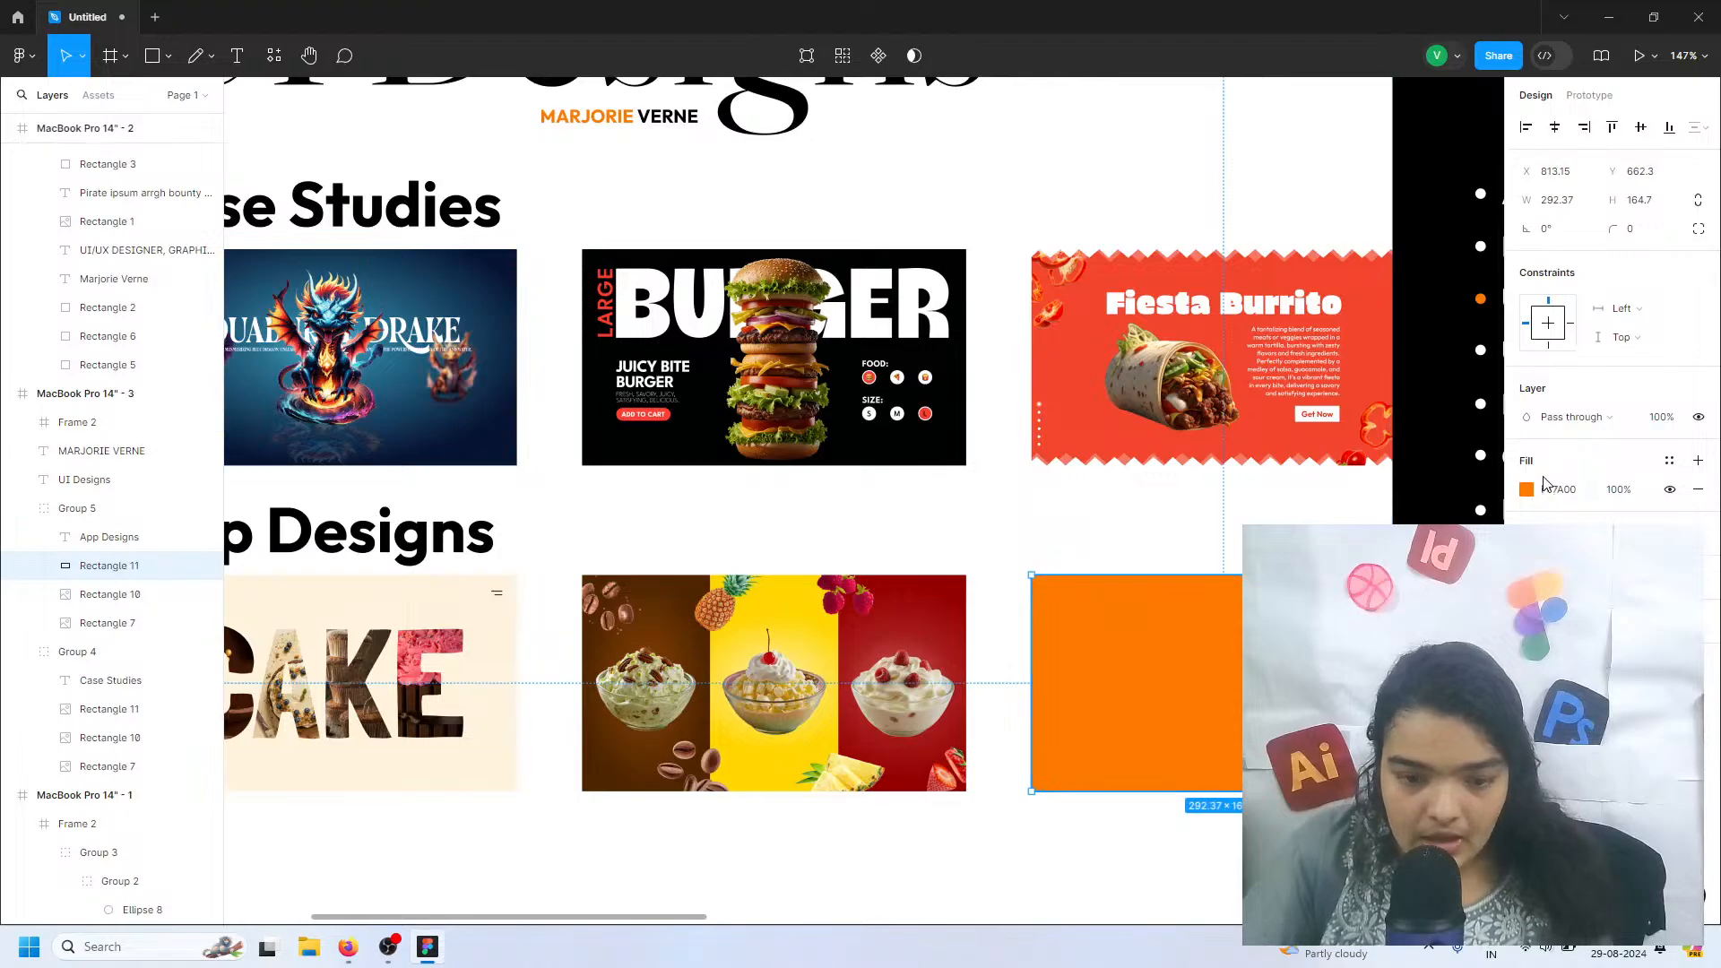
{"action": "left_click", "coordinate": [1526, 490]}
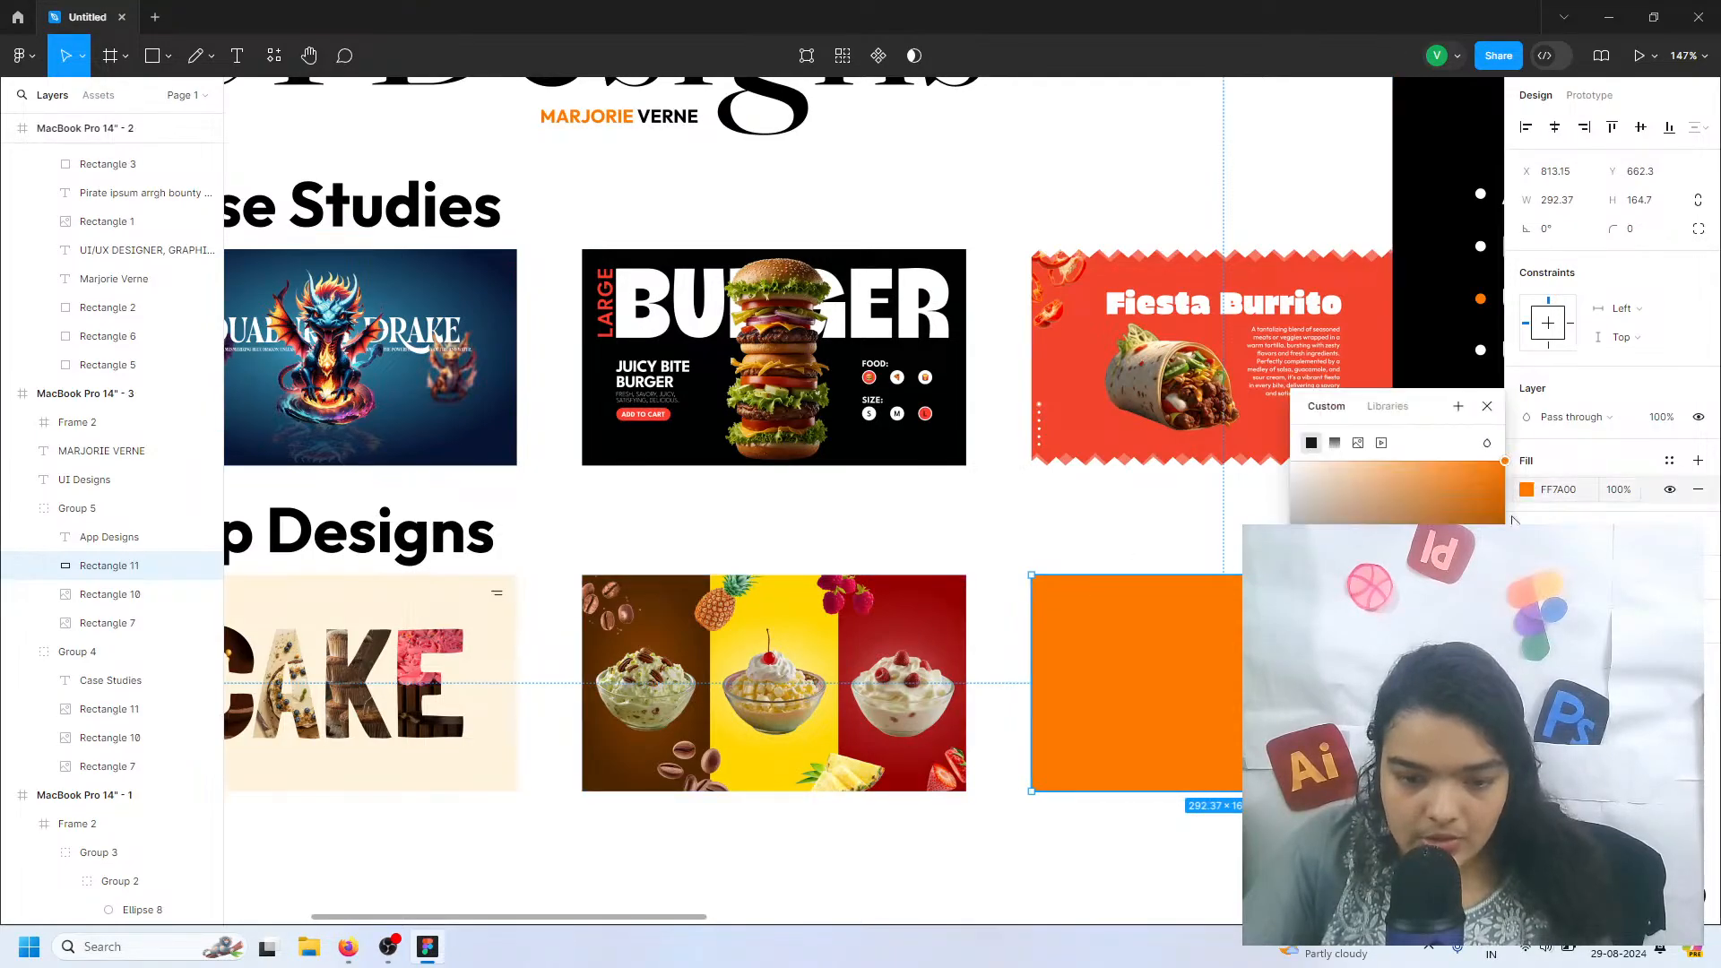
{"action": "left_click", "coordinate": [1358, 442]}
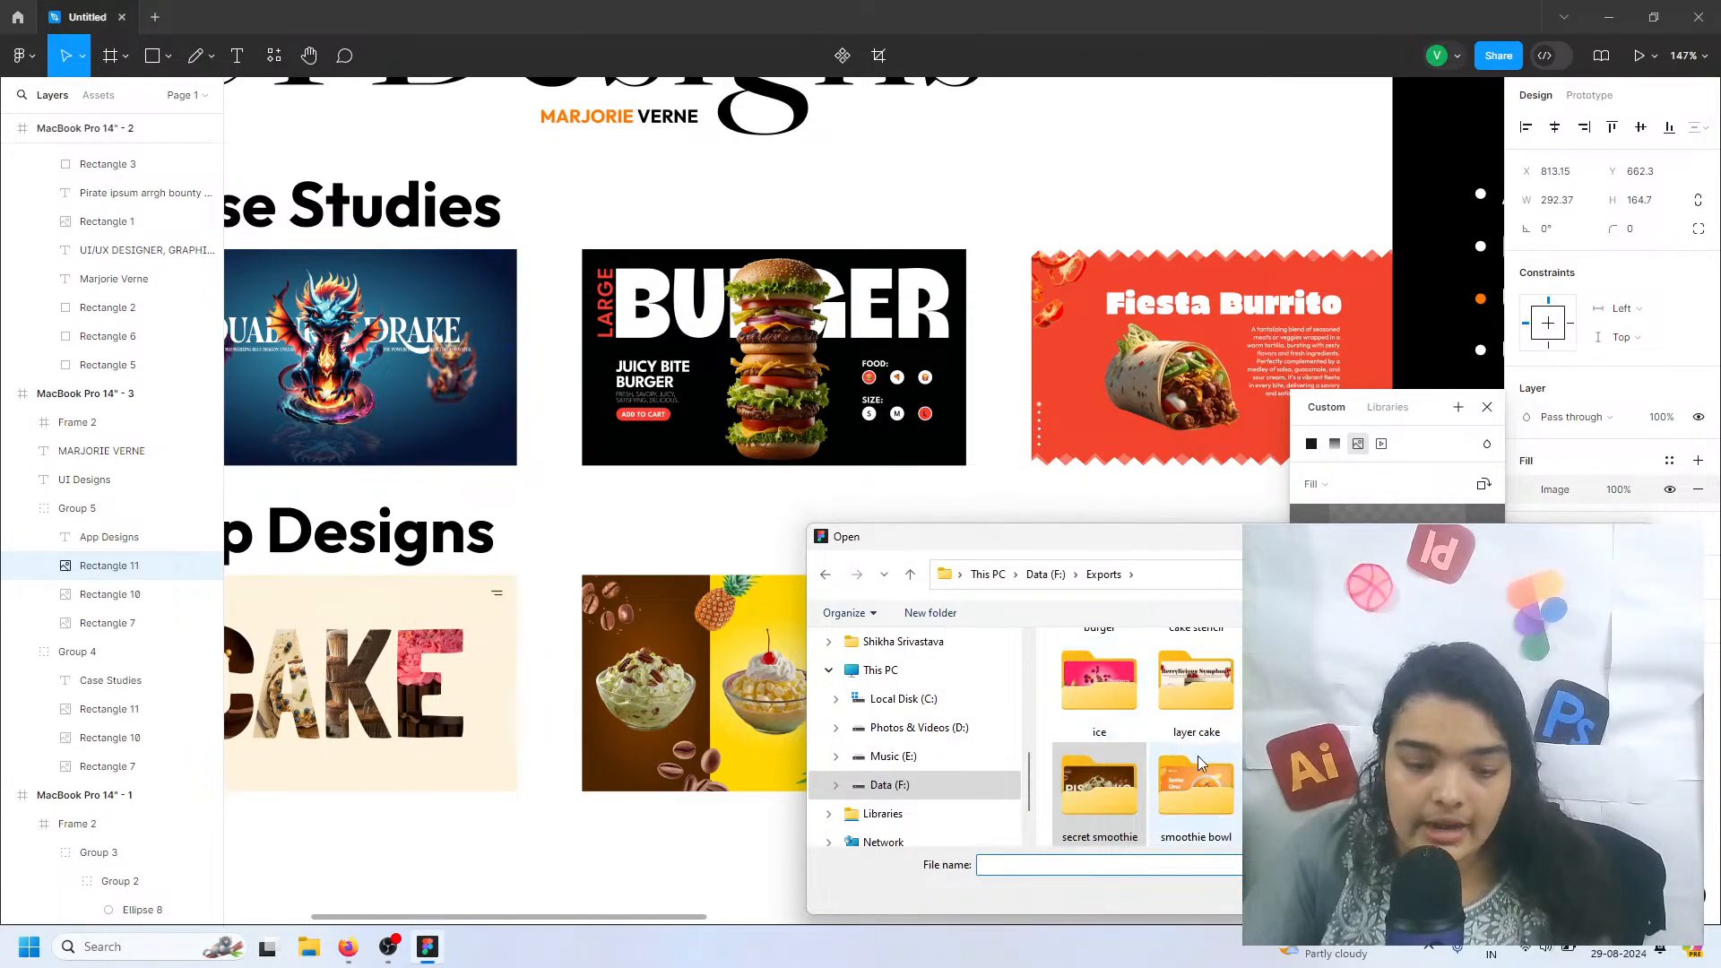
{"action": "scroll", "coordinate": [1099, 780], "scroll_direction": "up", "scroll_amount": 1}
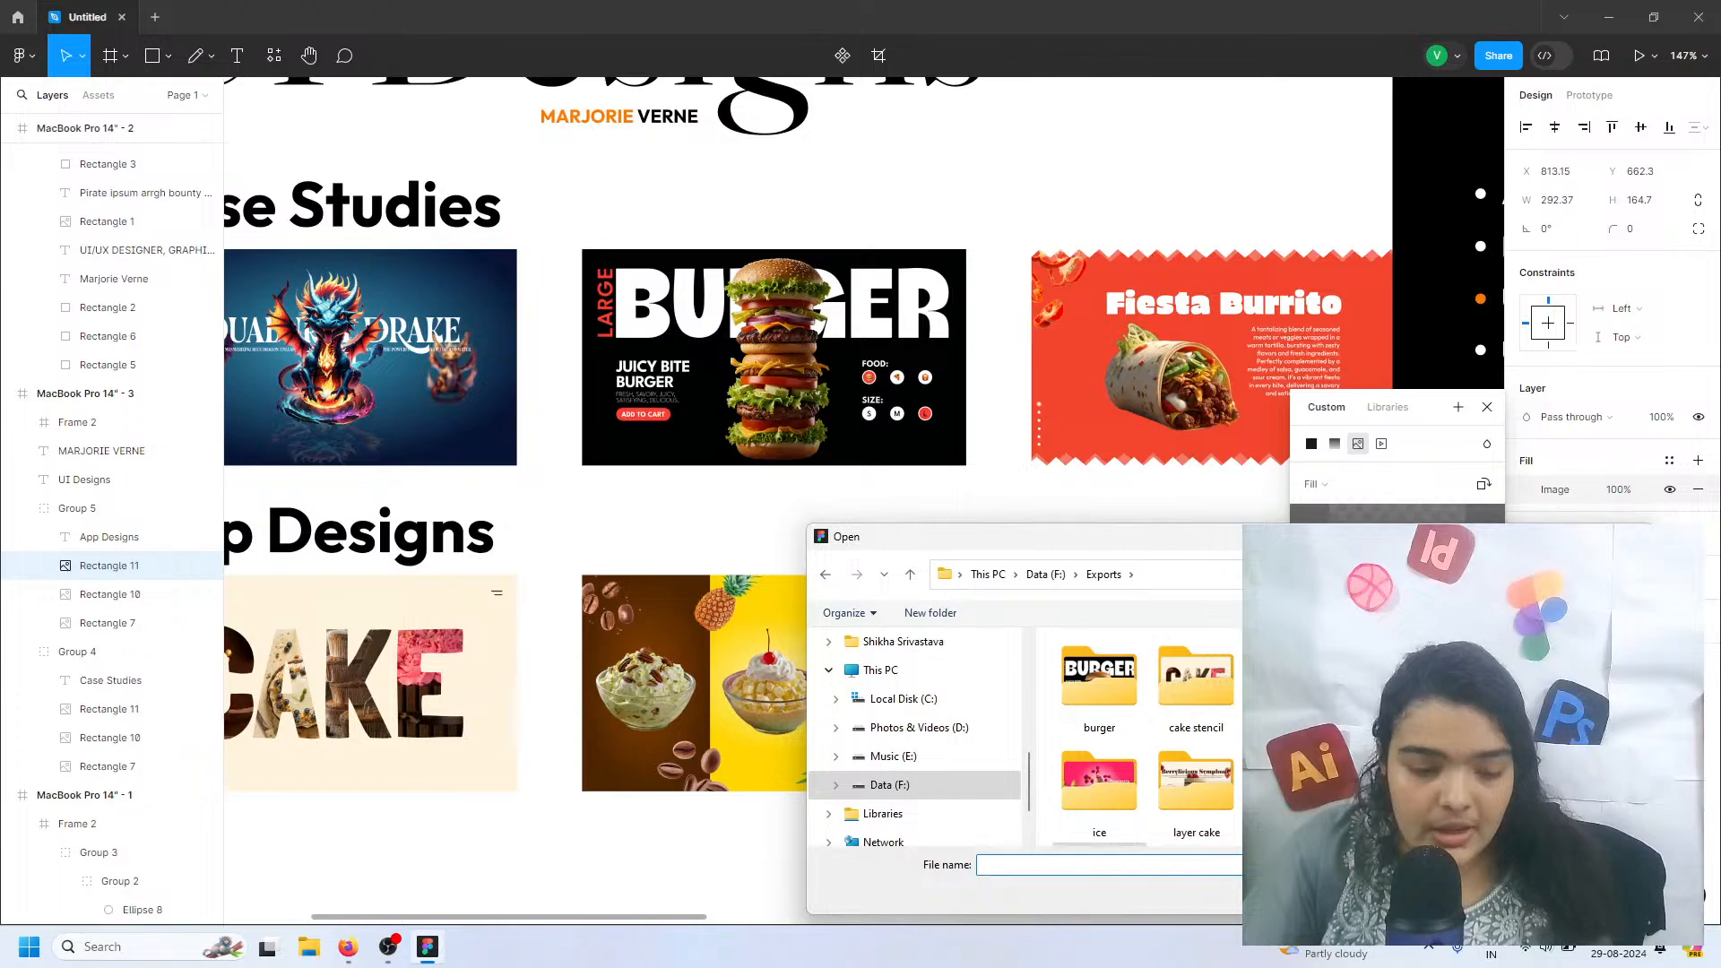
{"action": "double_click", "coordinate": [1292, 681]}
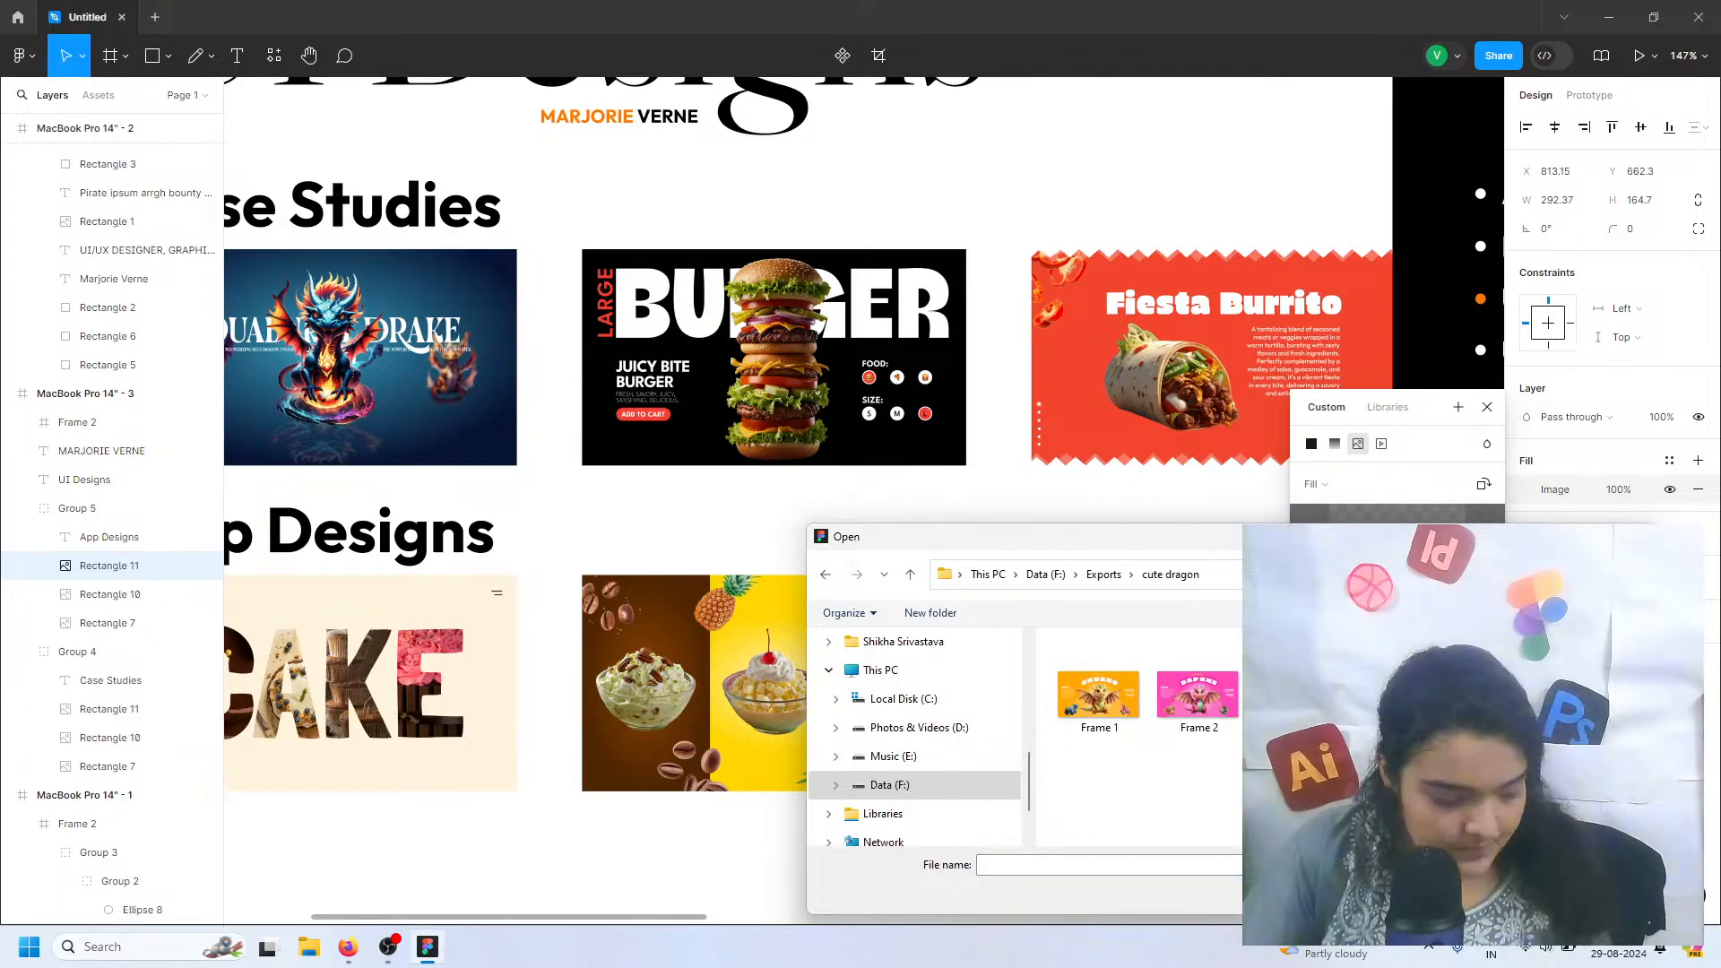
{"action": "left_click", "coordinate": [1396, 696]}
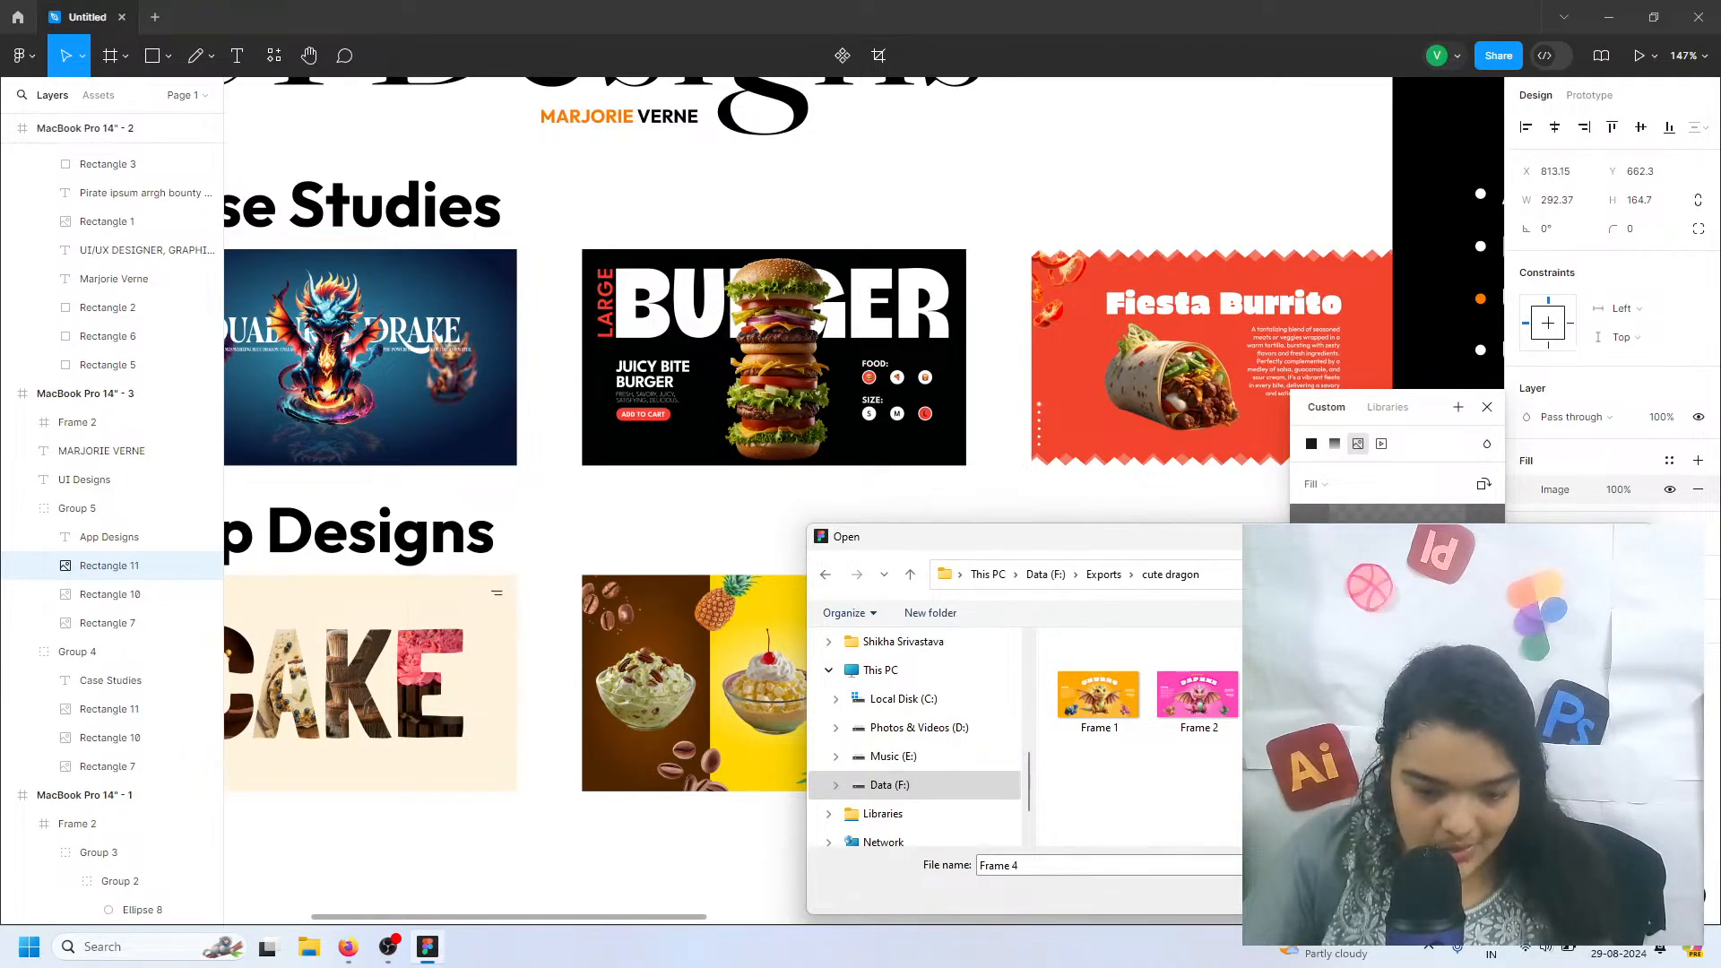
{"action": "key", "text": "Return"}
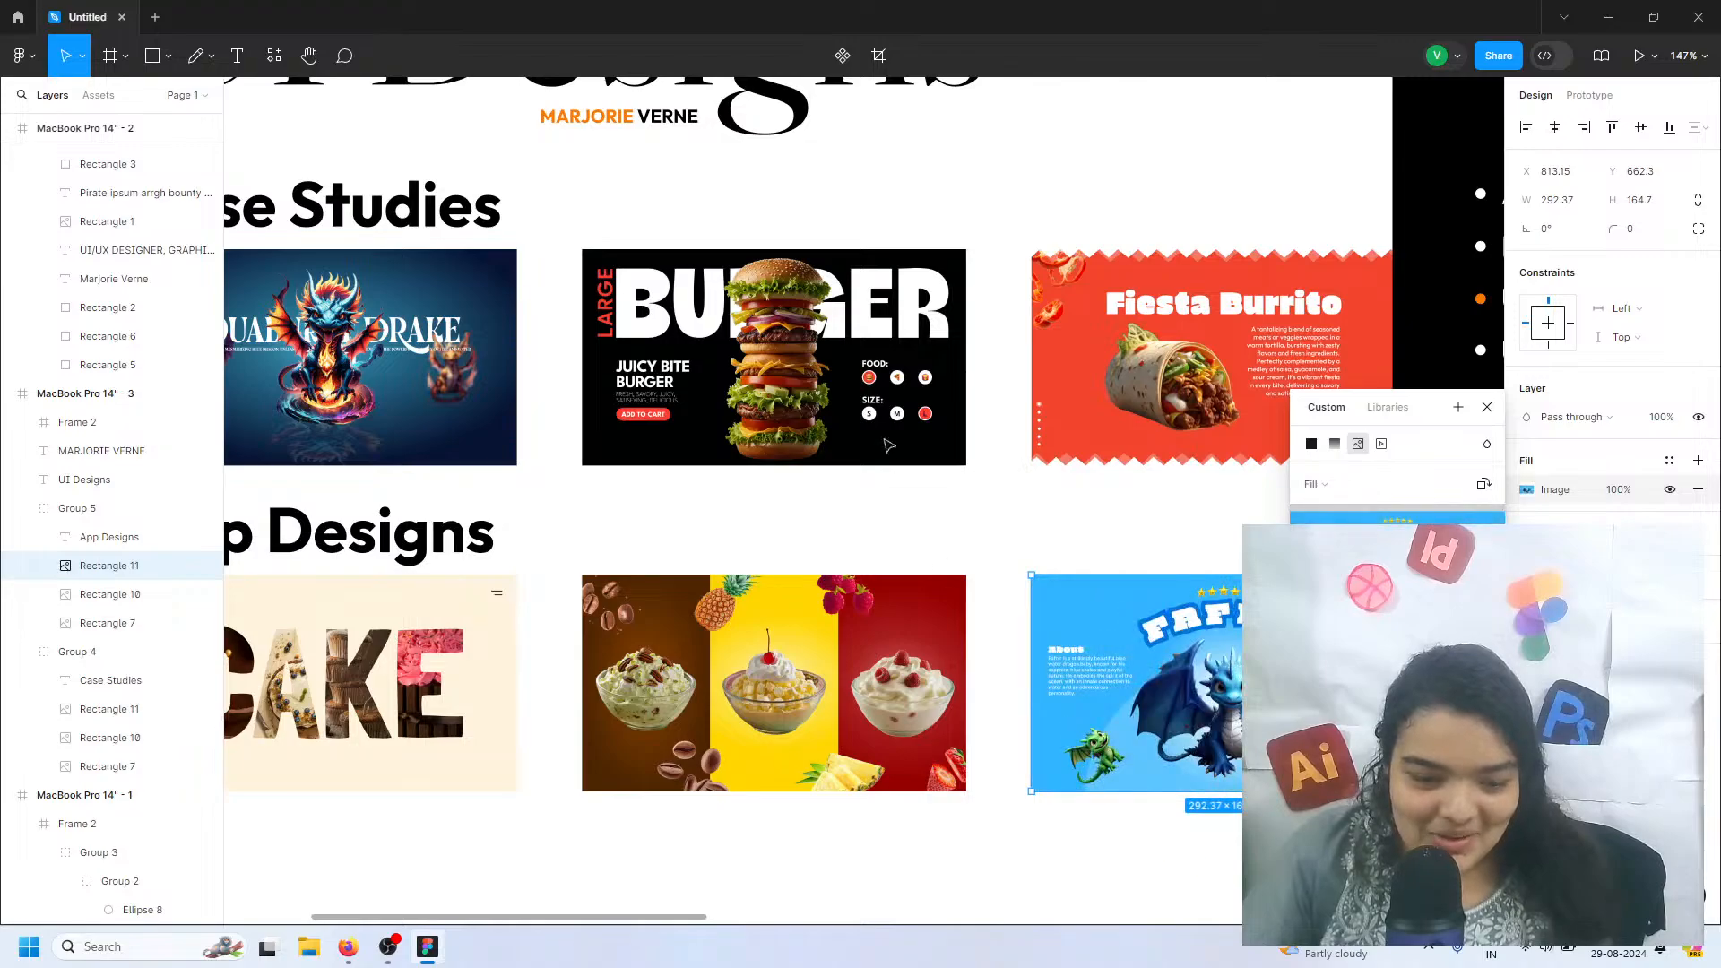
{"action": "left_click", "coordinate": [892, 215]}
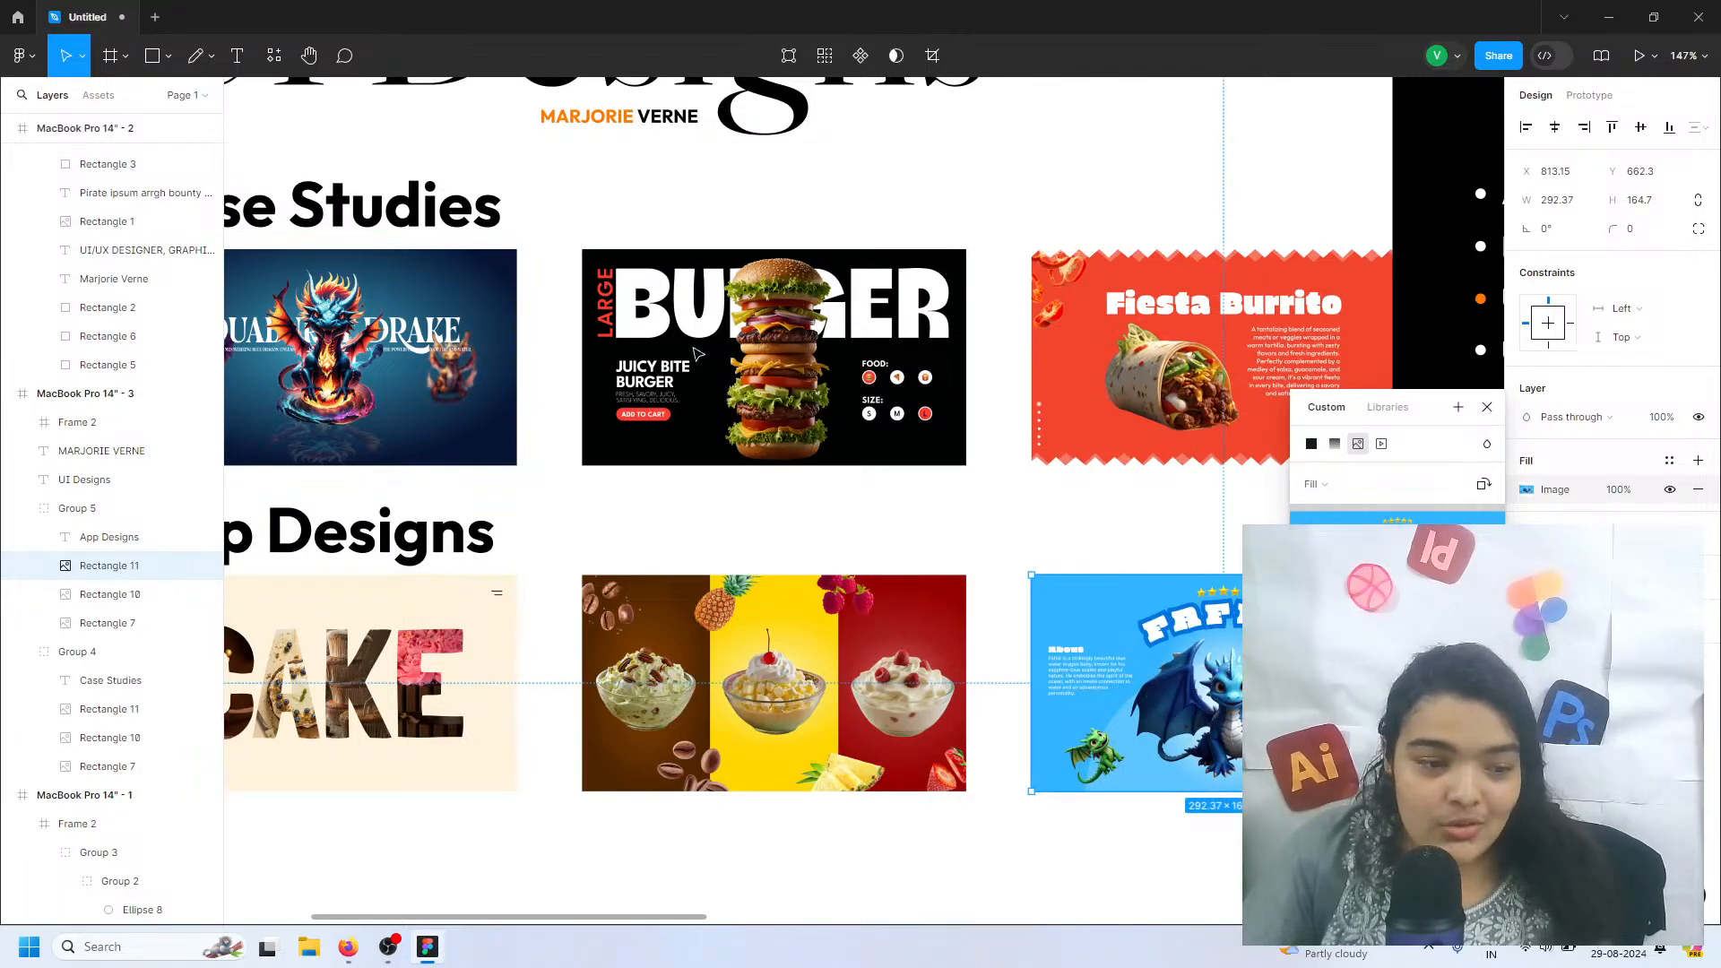
{"action": "key", "text": "Escape"}
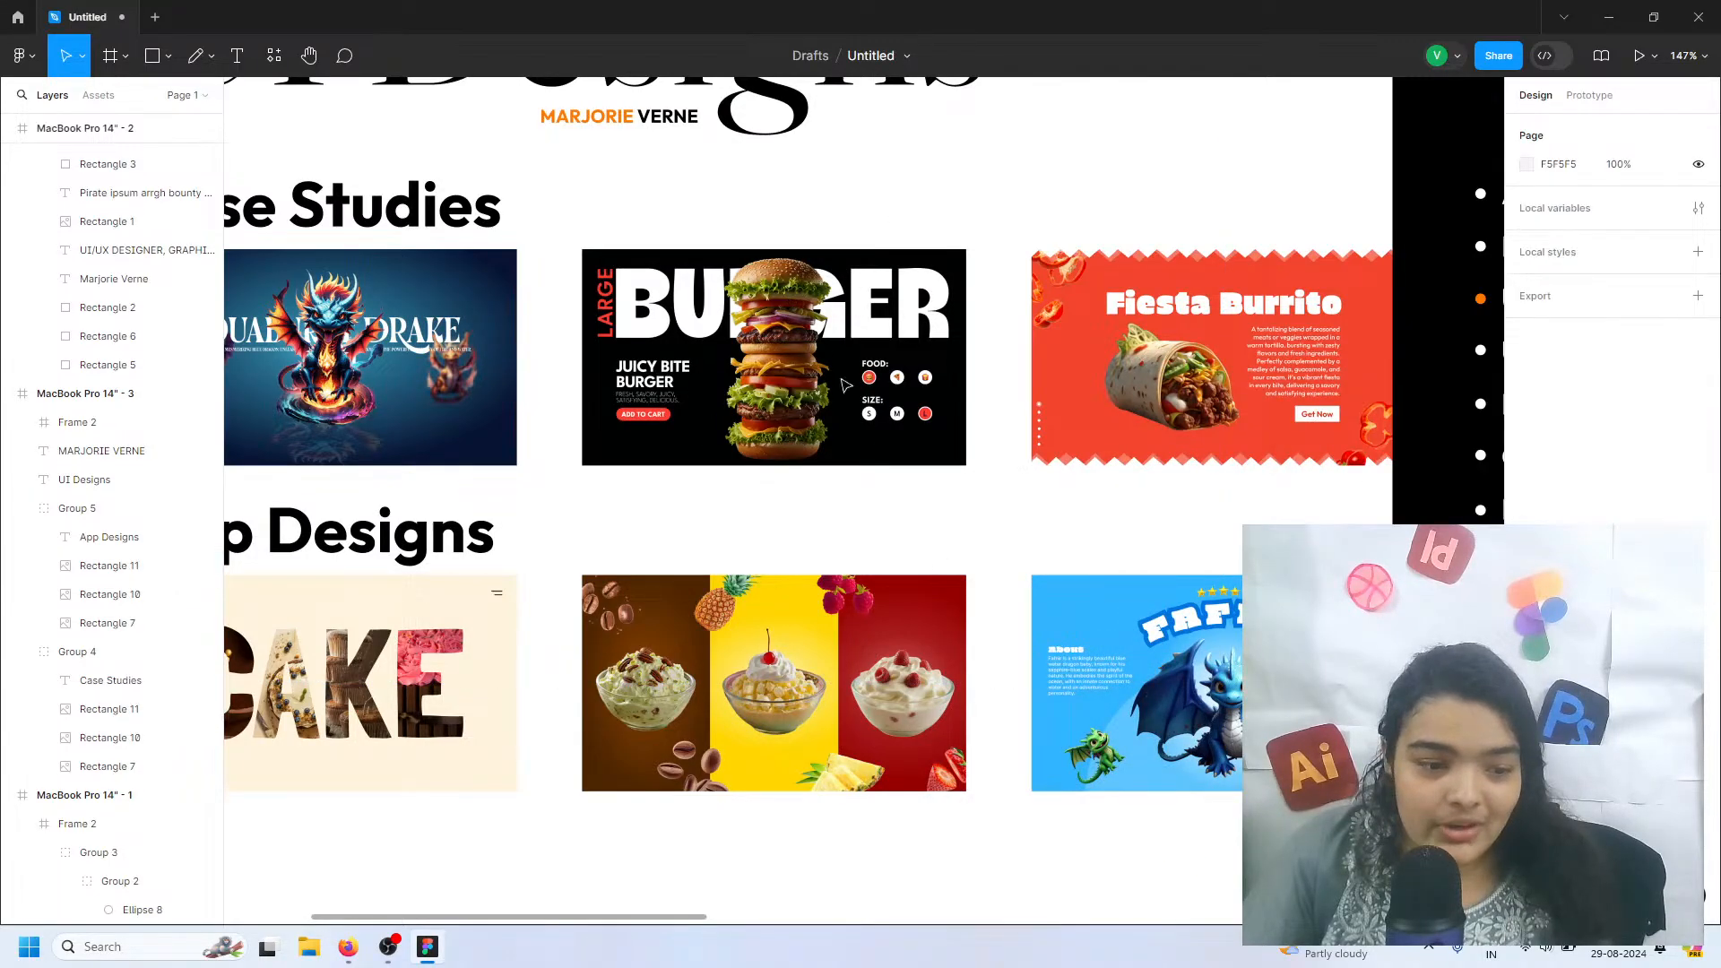
Draw a narrow 56 × 168 rectangle over the right end of the Fiesta Burrito thumbnail, reaching the black navigation panel
{"action": "scroll", "coordinate": [780, 343], "scroll_direction": "down", "scroll_amount": 5}
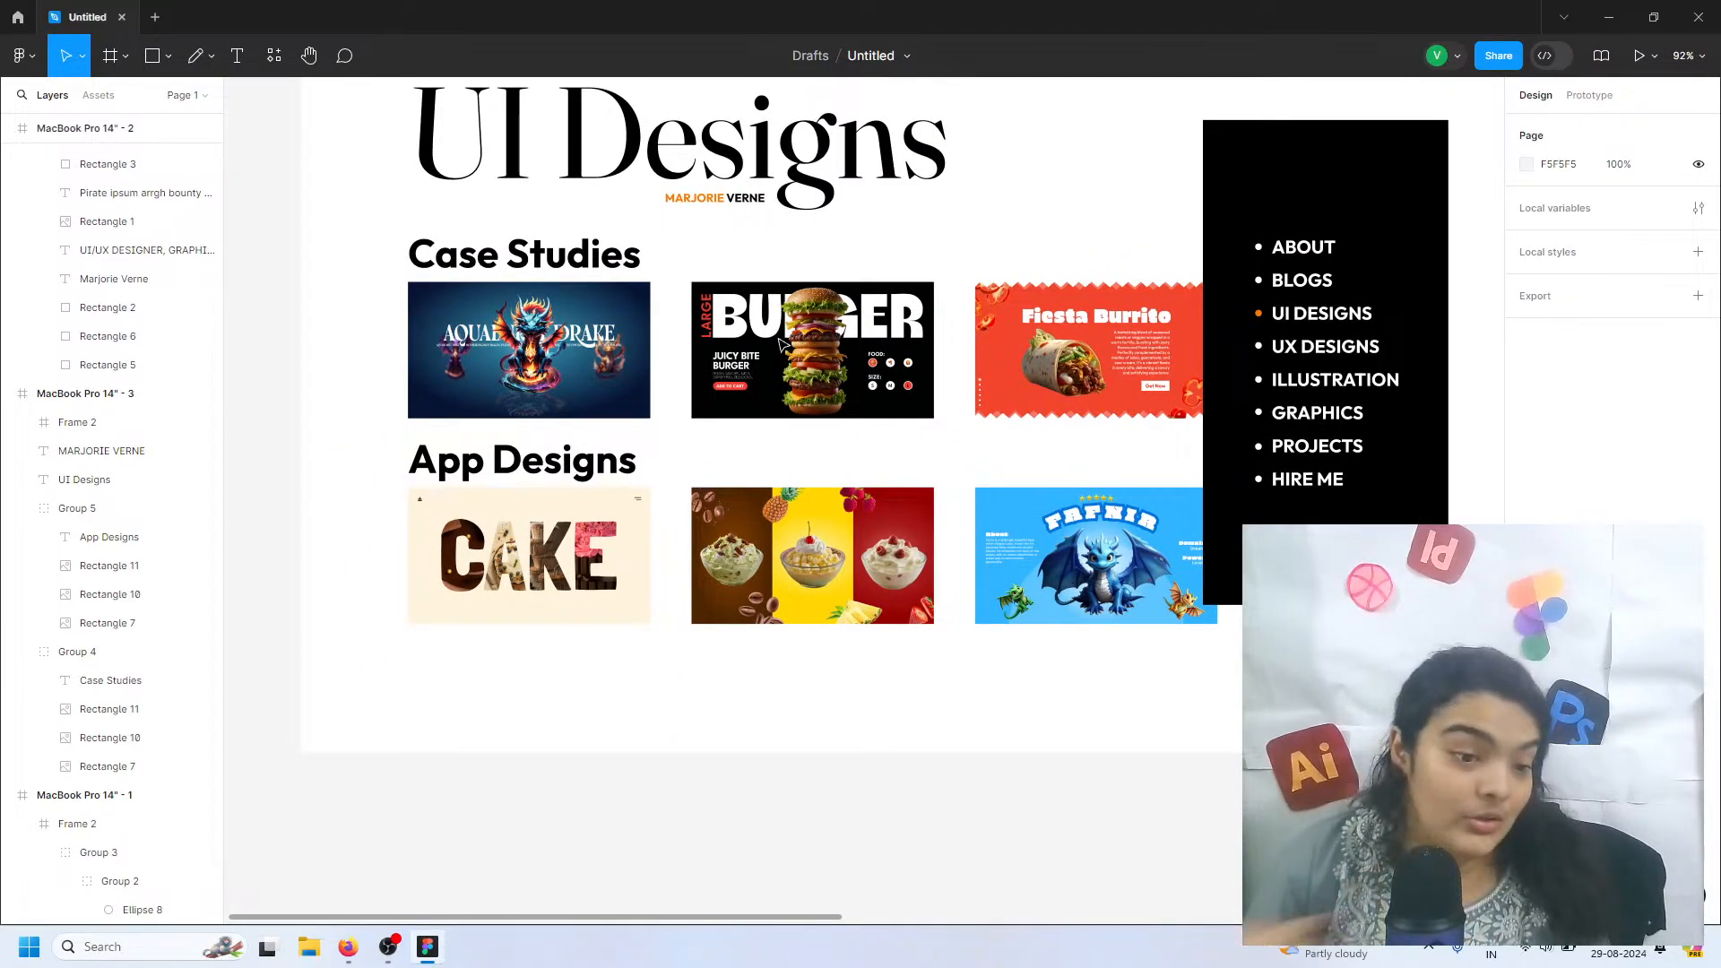
{"action": "scroll", "coordinate": [867, 372], "scroll_direction": "down", "scroll_amount": 5}
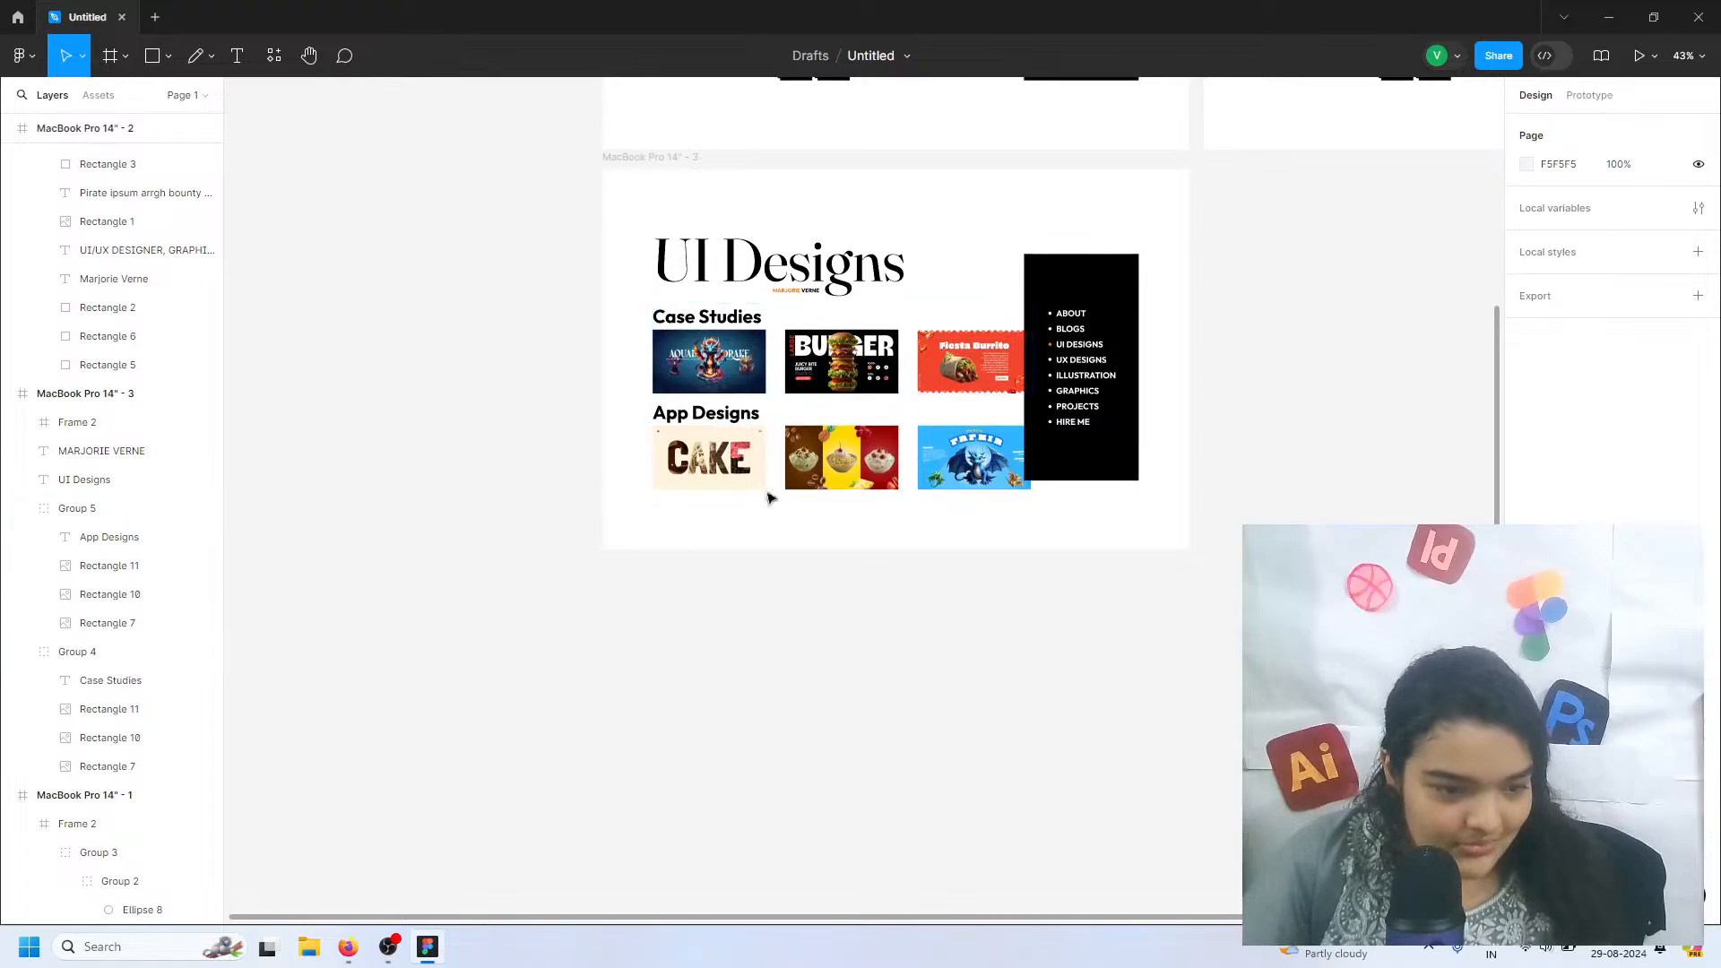
{"action": "scroll", "coordinate": [795, 442], "scroll_direction": "up", "scroll_amount": 1}
{"action": "scroll", "coordinate": [717, 377], "scroll_direction": "right", "scroll_amount": 2}
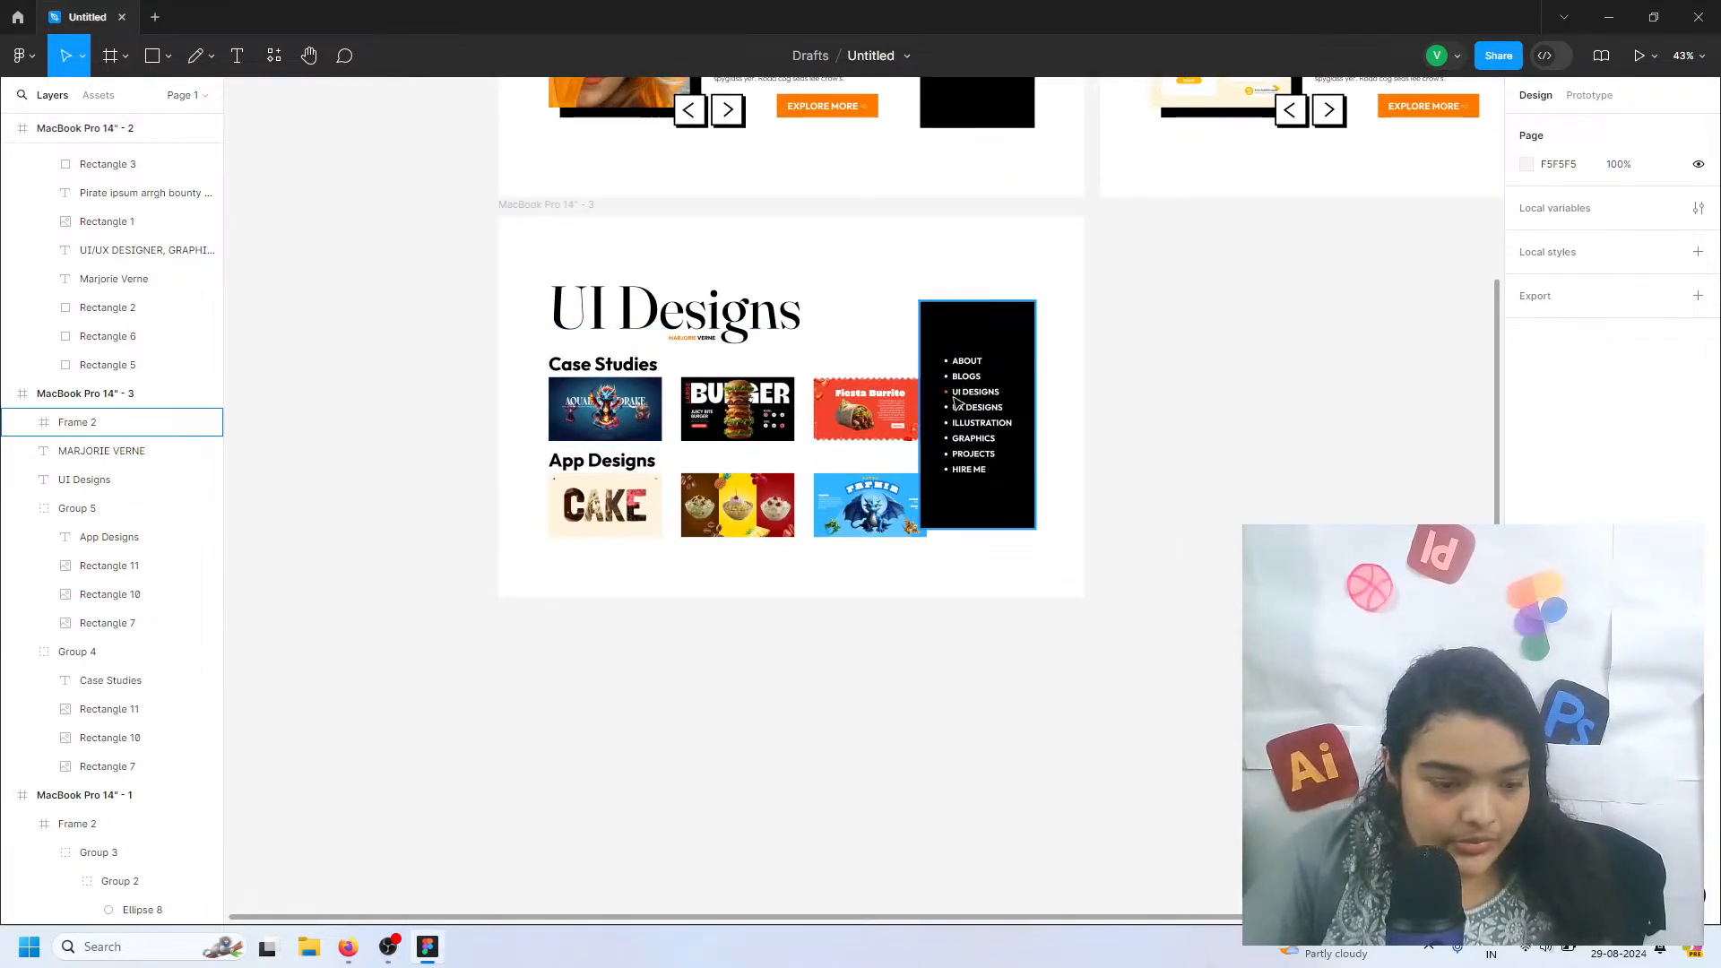
{"action": "left_click", "coordinate": [897, 426]}
{"action": "scroll", "coordinate": [896, 425], "scroll_direction": "up", "scroll_amount": 5}
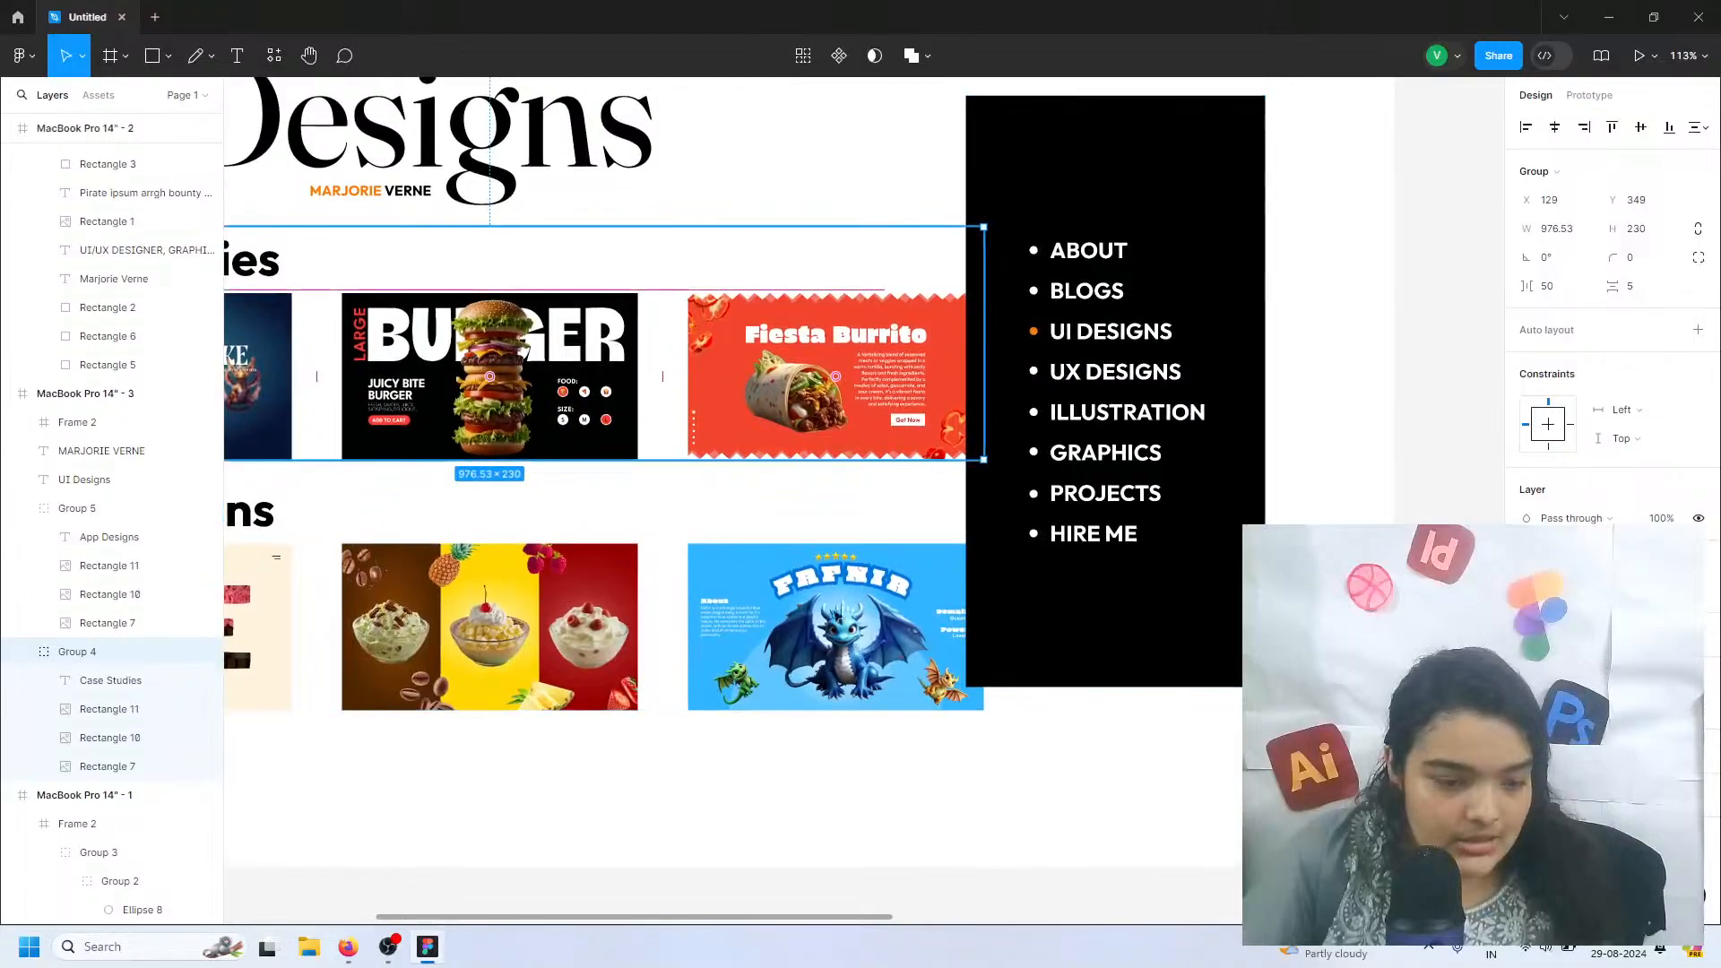
{"action": "scroll", "coordinate": [803, 541], "scroll_direction": "left", "scroll_amount": 1}
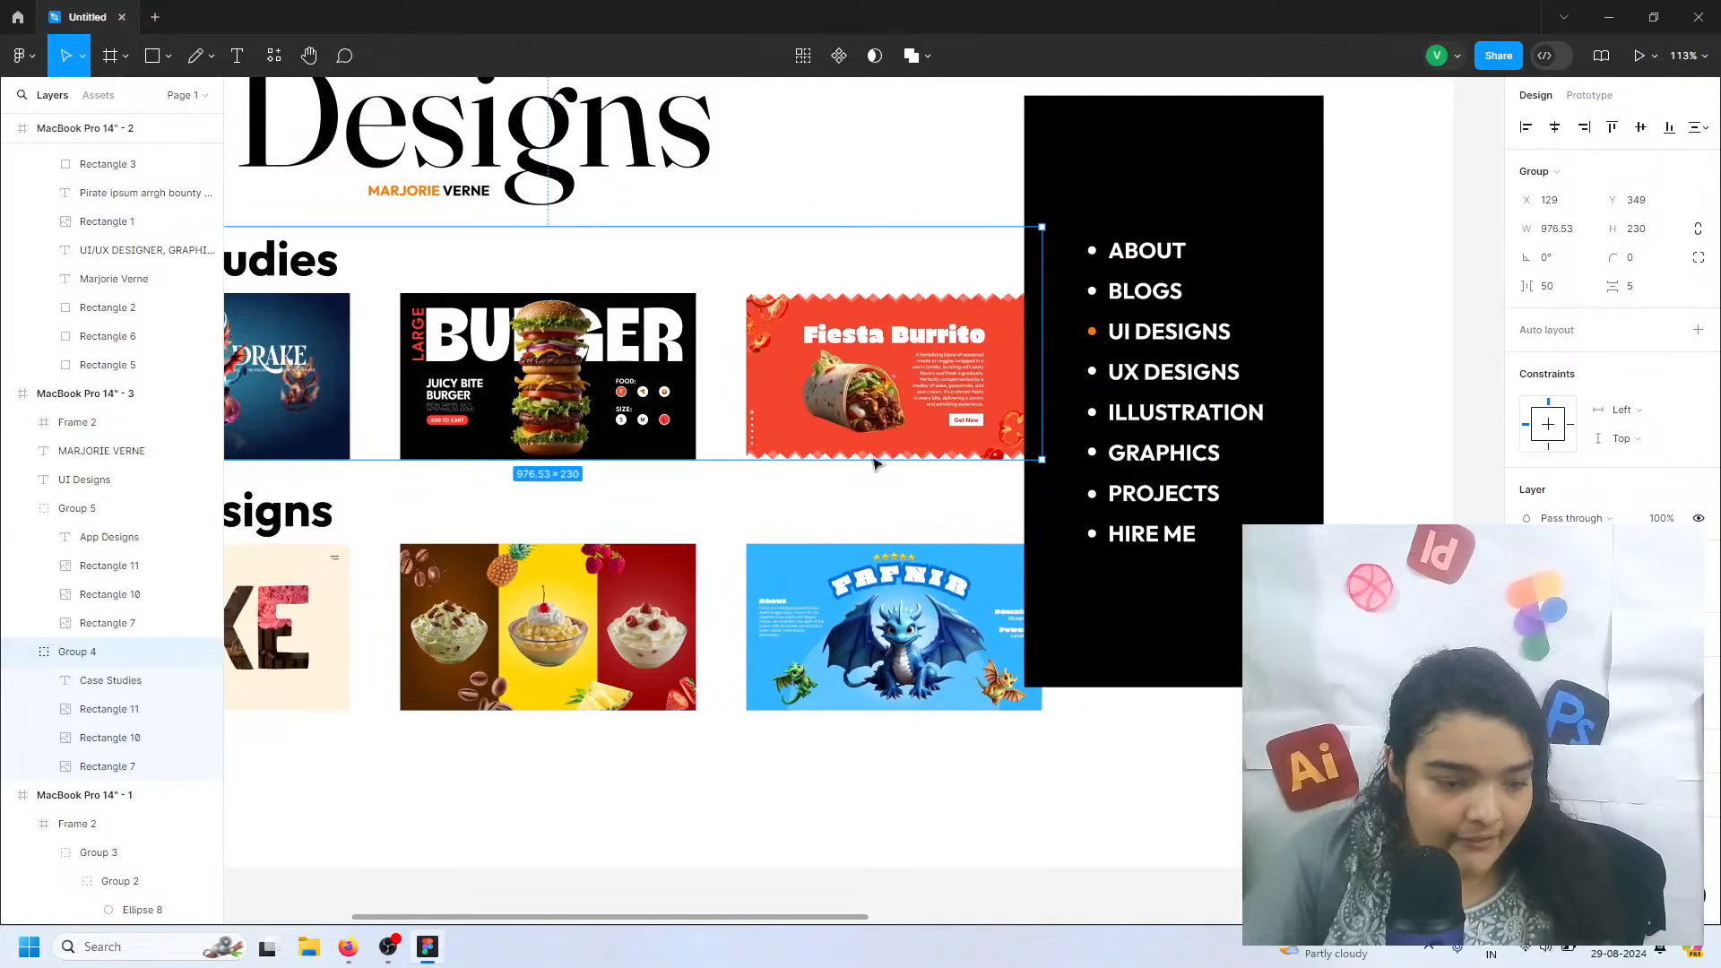
{"action": "left_click", "coordinate": [153, 56]}
{"action": "scroll", "coordinate": [971, 305], "scroll_direction": "up", "scroll_amount": 3}
{"action": "left_click_drag", "start_coordinate": [963, 280], "coordinate": [967, 286]}
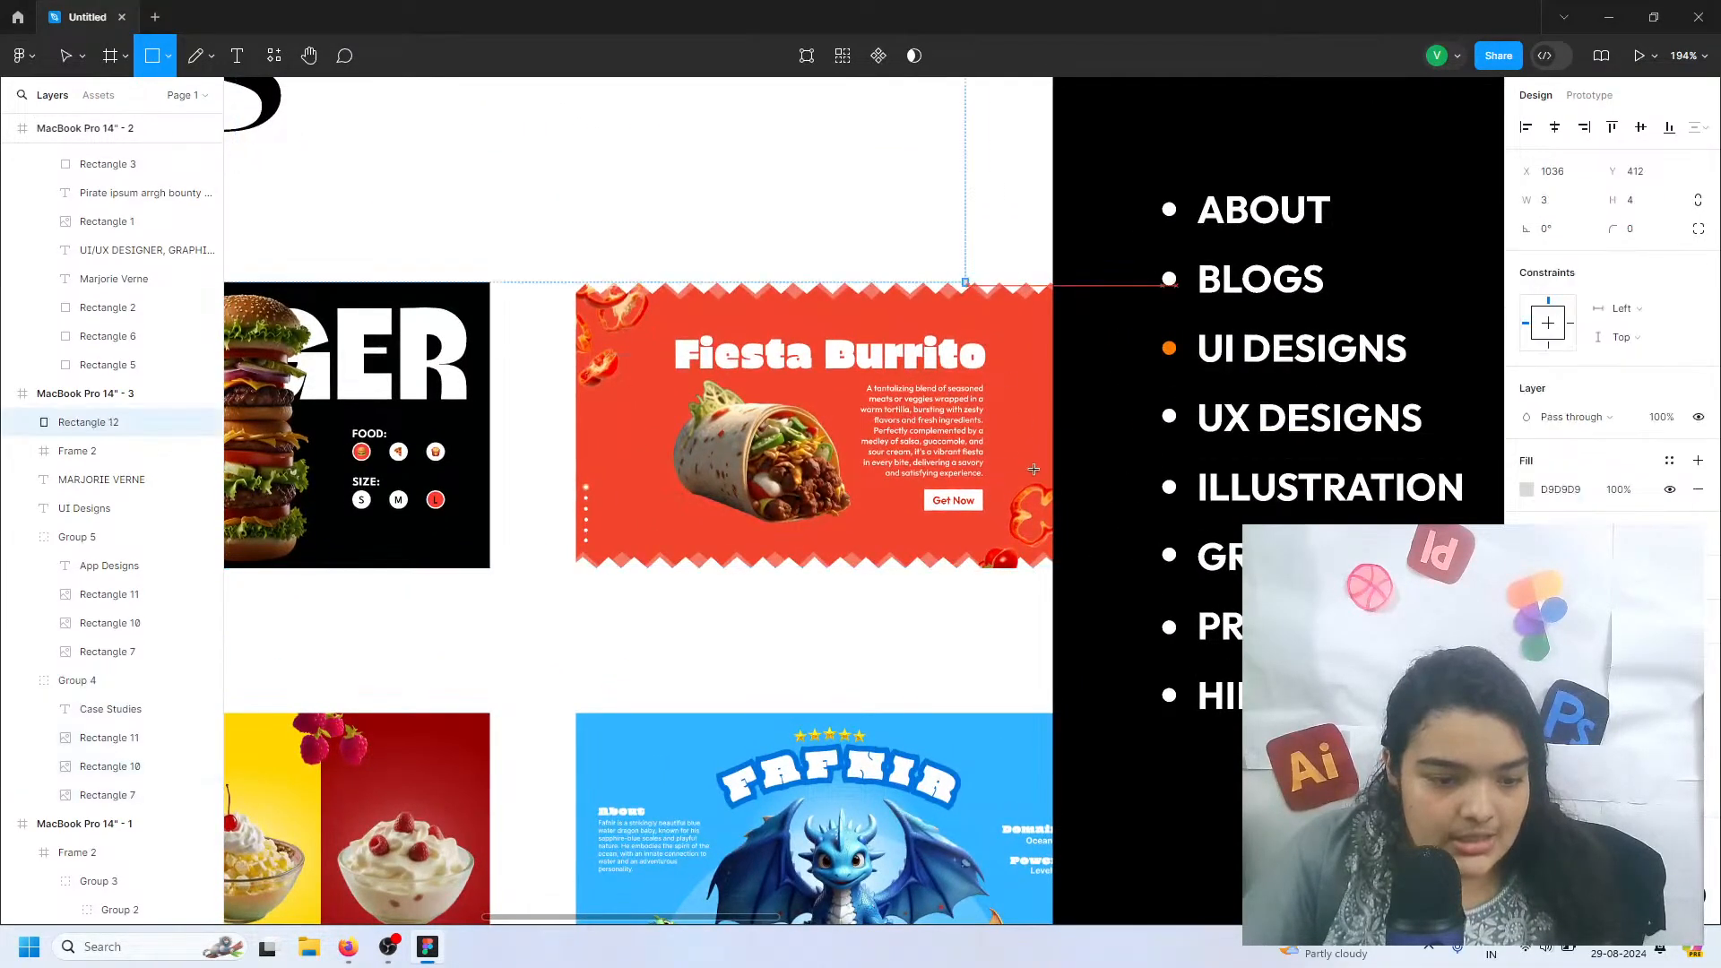
{"action": "left_click_drag", "start_coordinate": [1033, 469], "coordinate": [1059, 565]}
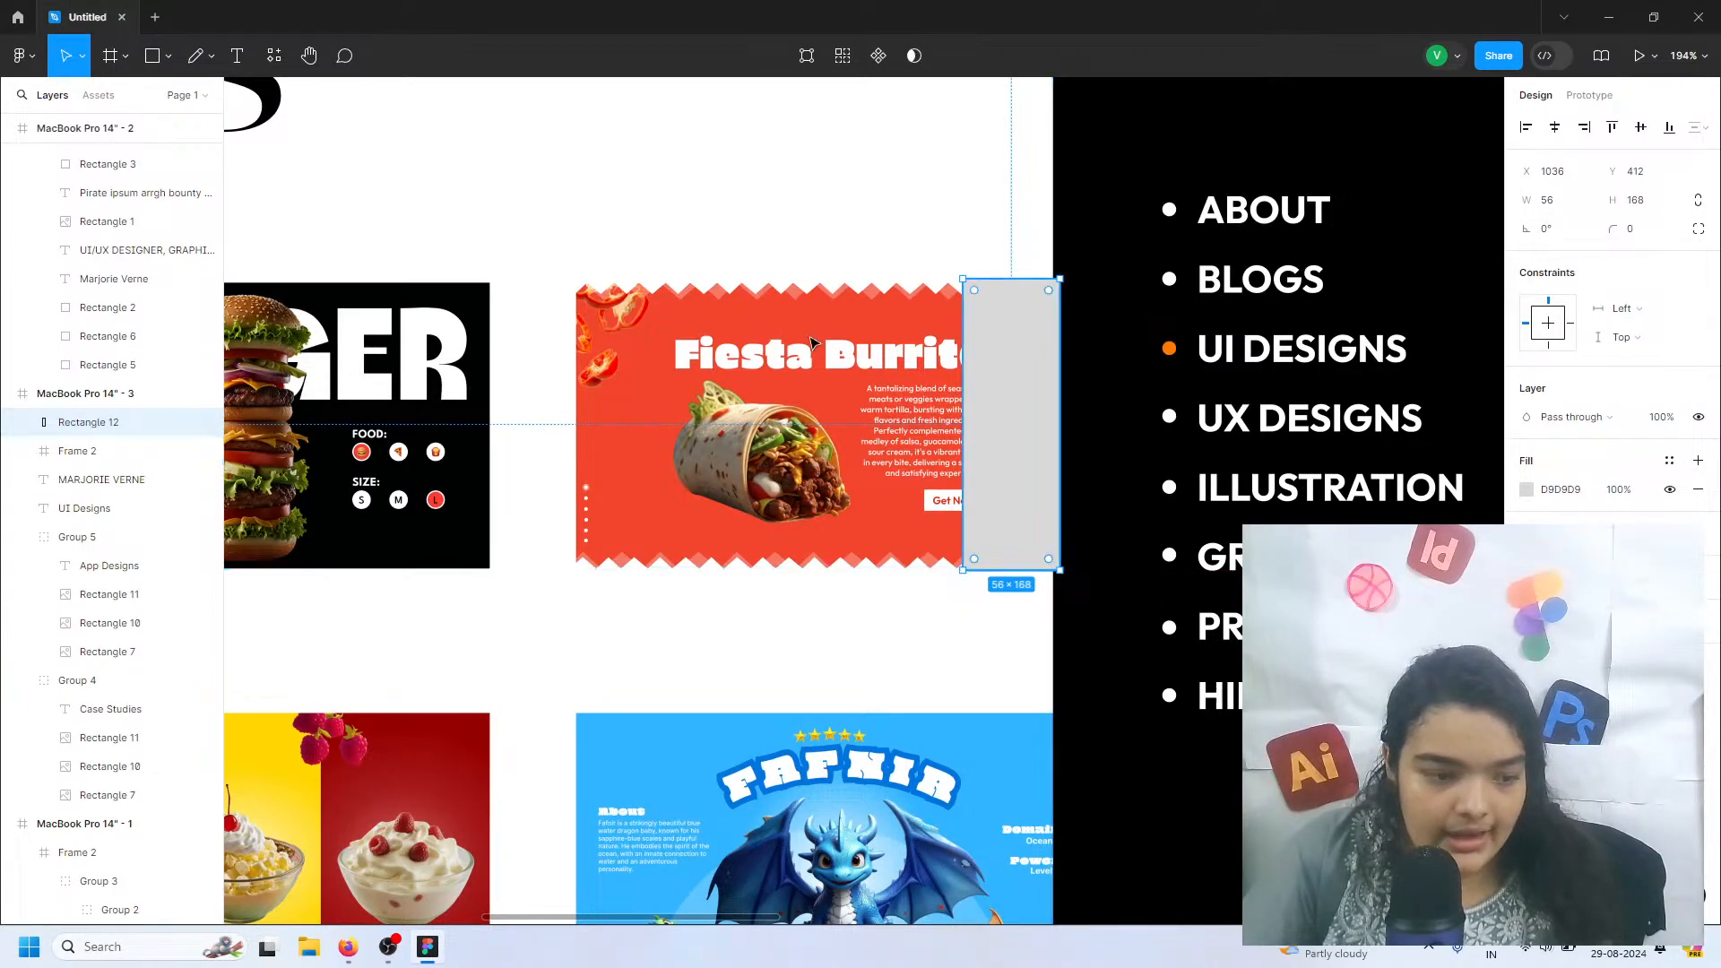
Reduce the horizontal spacing between the three Case Studies thumbnails to 30
{"action": "left_click", "coordinate": [664, 338]}
{"action": "scroll", "coordinate": [638, 355], "scroll_direction": "left", "scroll_amount": 8}
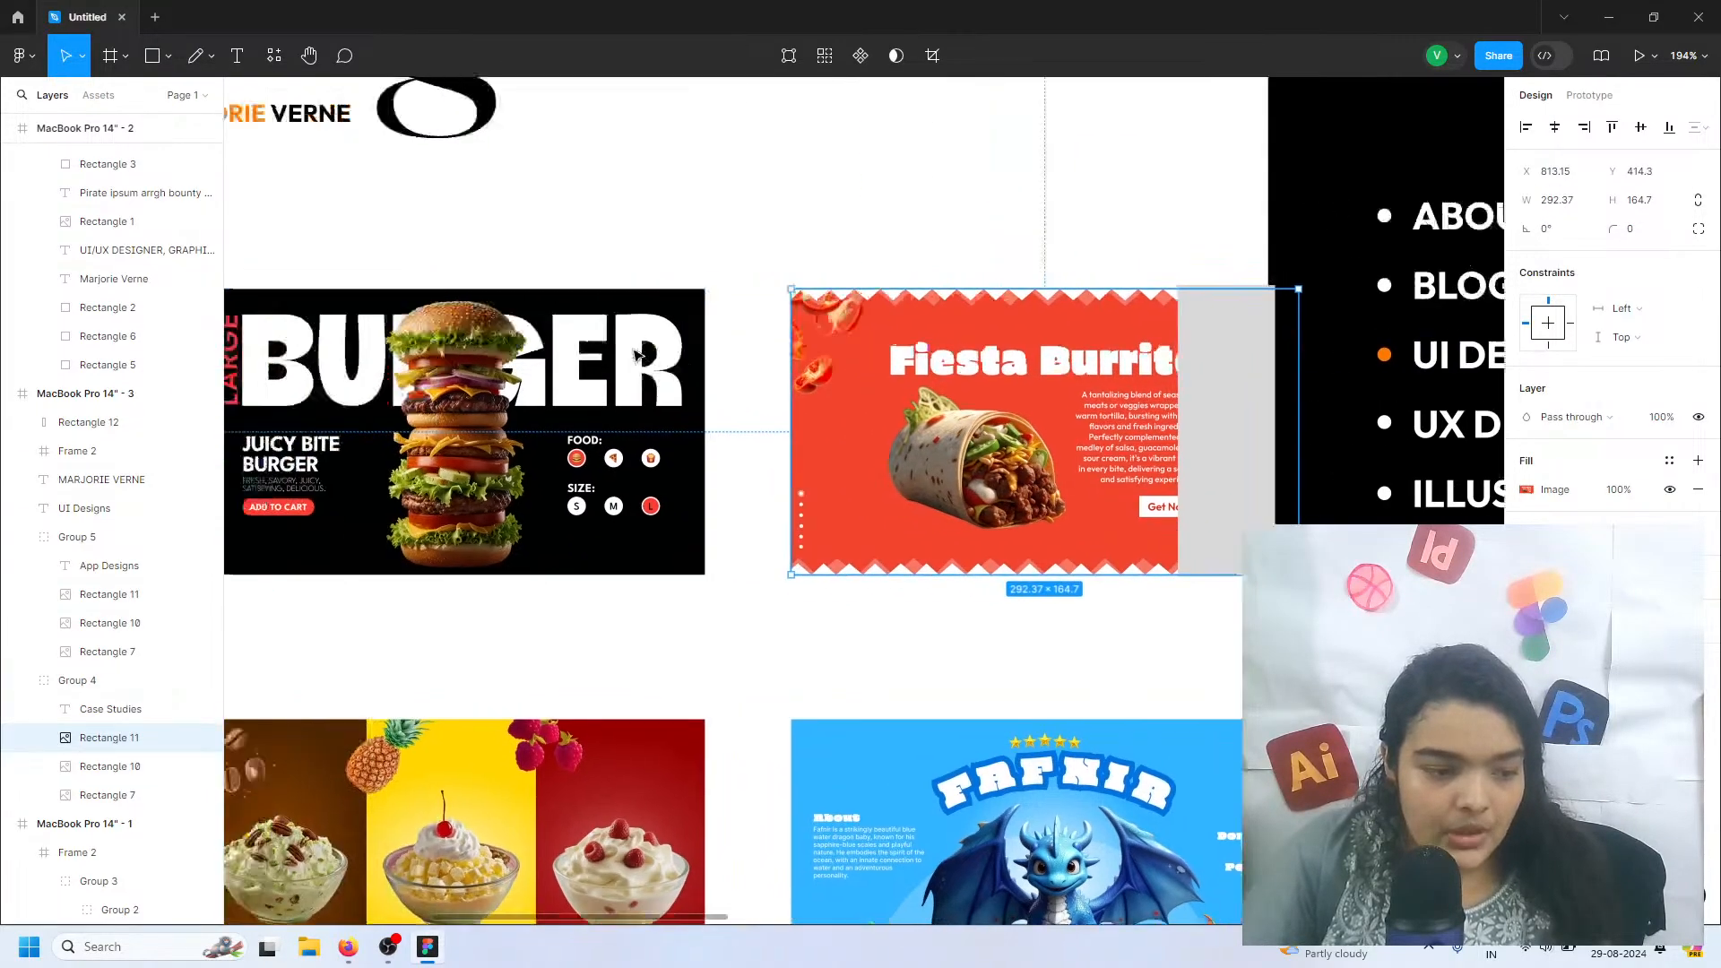
{"action": "left_click", "coordinate": [570, 413]}
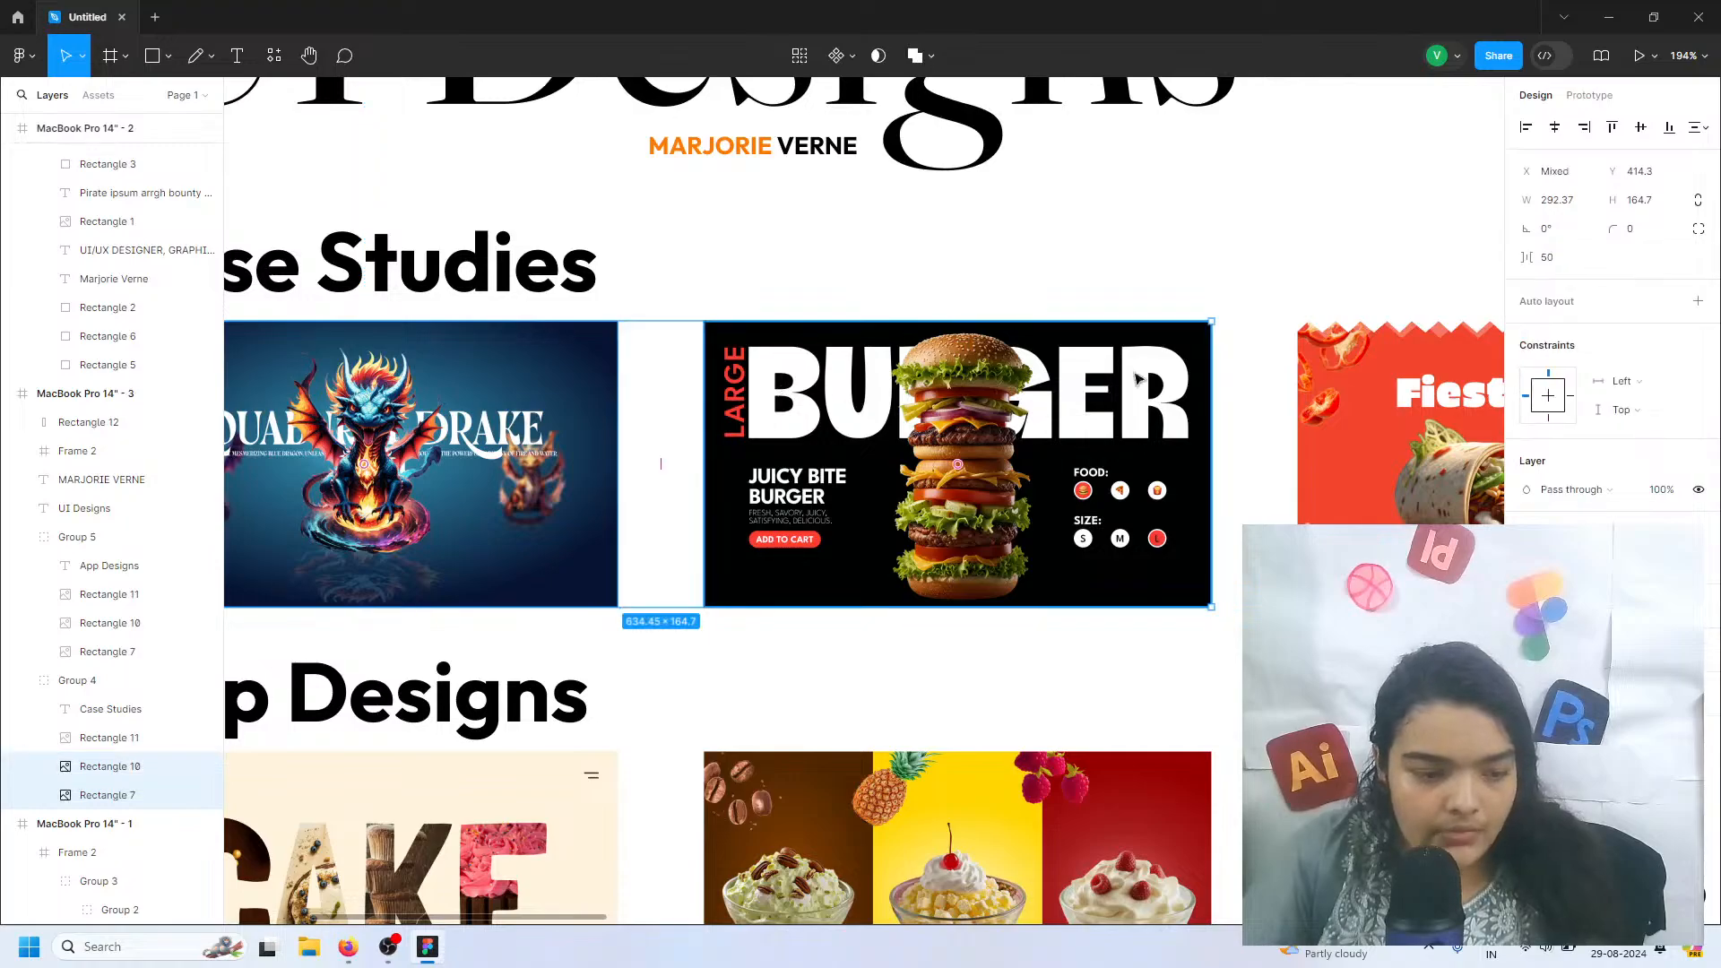
{"action": "left_click", "coordinate": [806, 391], "text": "shift"}
{"action": "left_click", "coordinate": [1330, 410], "text": "shift"}
{"action": "left_click_drag", "start_coordinate": [1258, 463], "coordinate": [1207, 464]}
{"action": "scroll", "coordinate": [1255, 448], "scroll_direction": "right", "scroll_amount": 5}
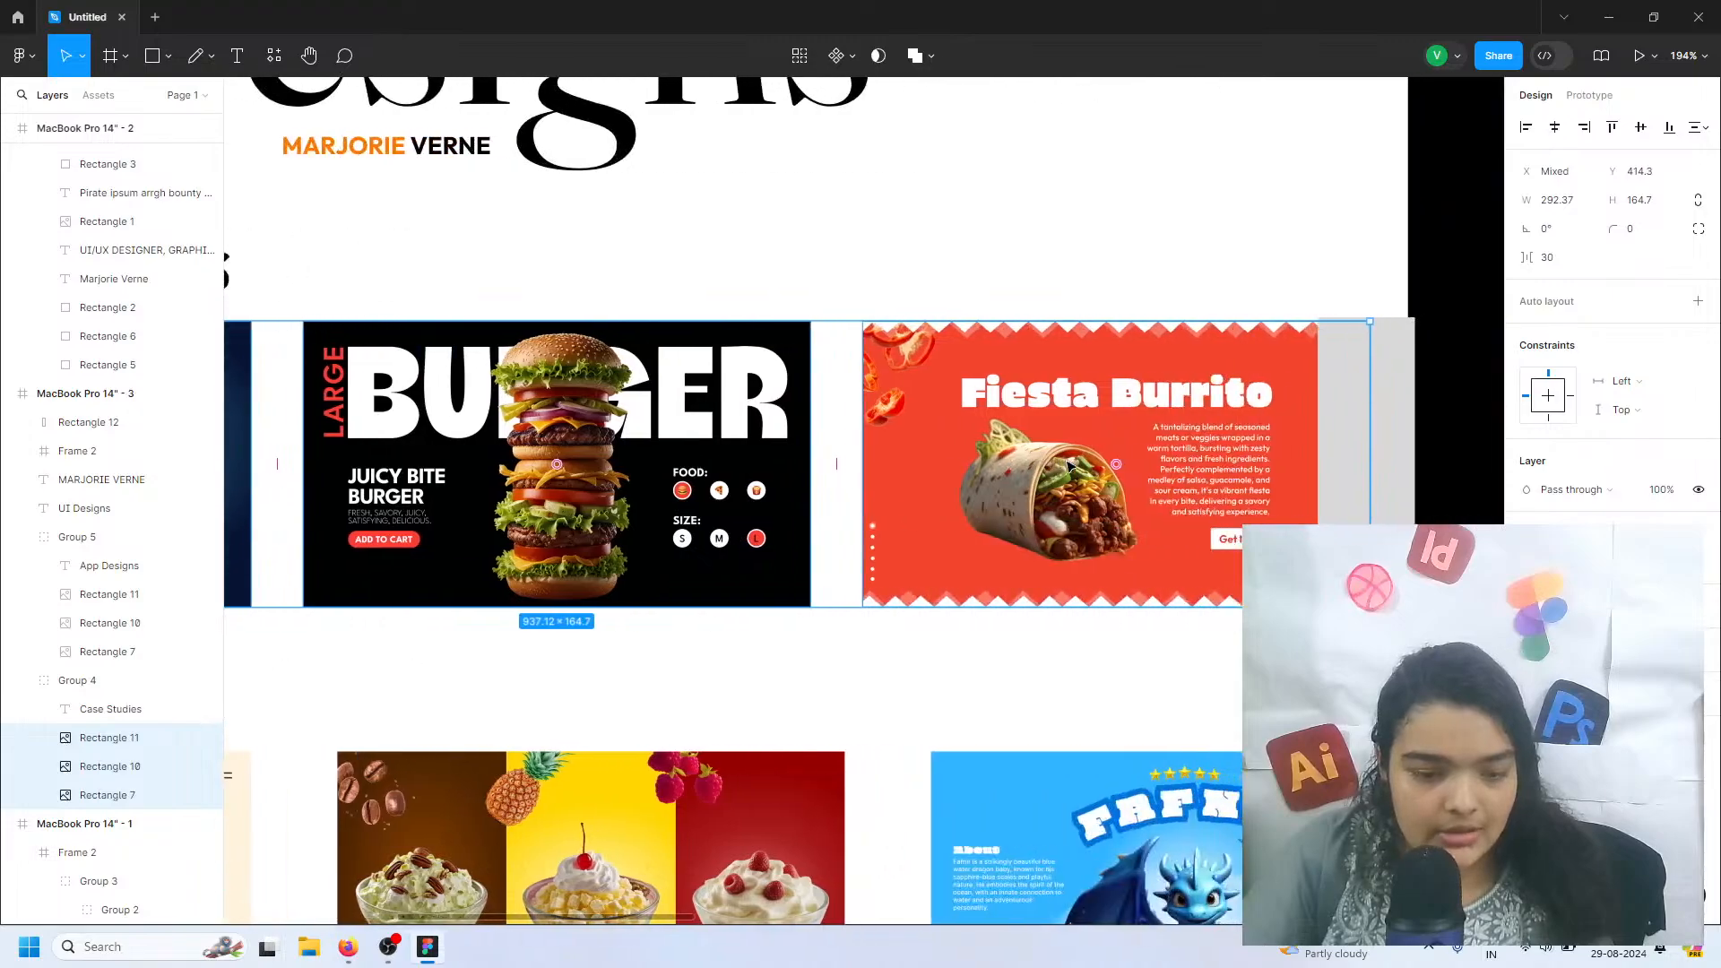
Move the grey rectangle over the Fiesta Burrito thumbnail, flush with its right edge
{"action": "left_click", "coordinate": [1326, 381]}
{"action": "left_click_drag", "start_coordinate": [1327, 381], "coordinate": [1072, 467]}
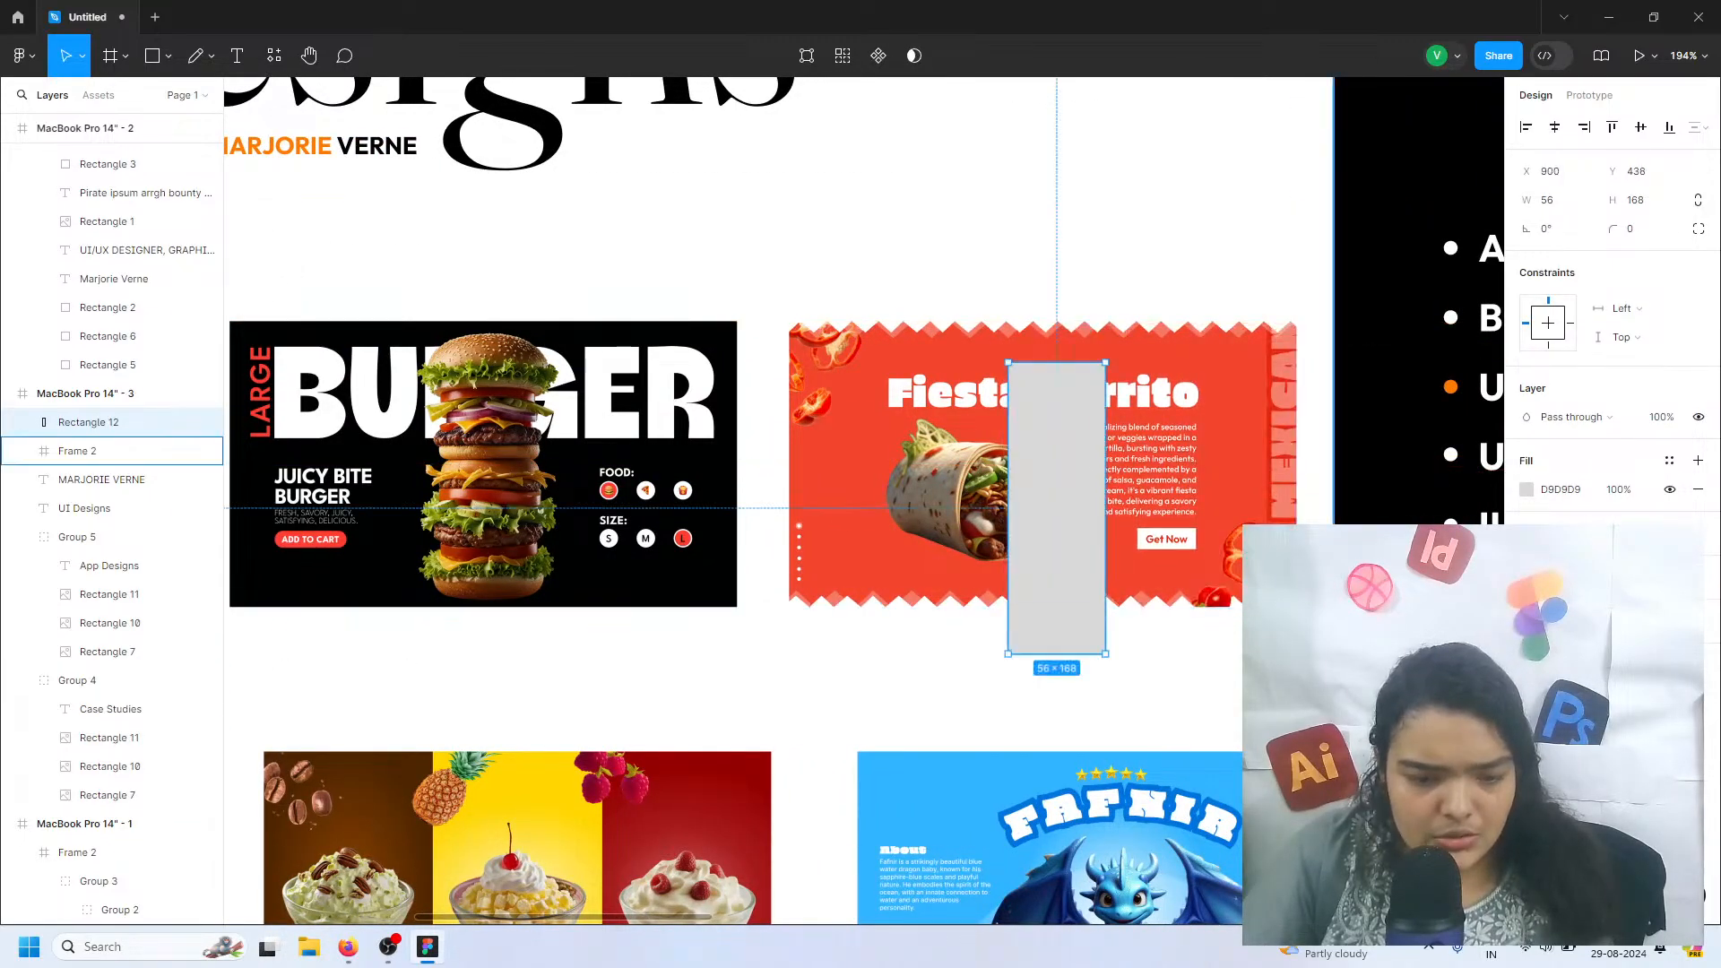
{"action": "scroll", "coordinate": [1304, 428], "scroll_direction": "up", "scroll_amount": 3}
{"action": "scroll", "coordinate": [1304, 427], "scroll_direction": "up", "scroll_amount": 3}
{"action": "scroll", "coordinate": [1272, 355], "scroll_direction": "up", "scroll_amount": 2}
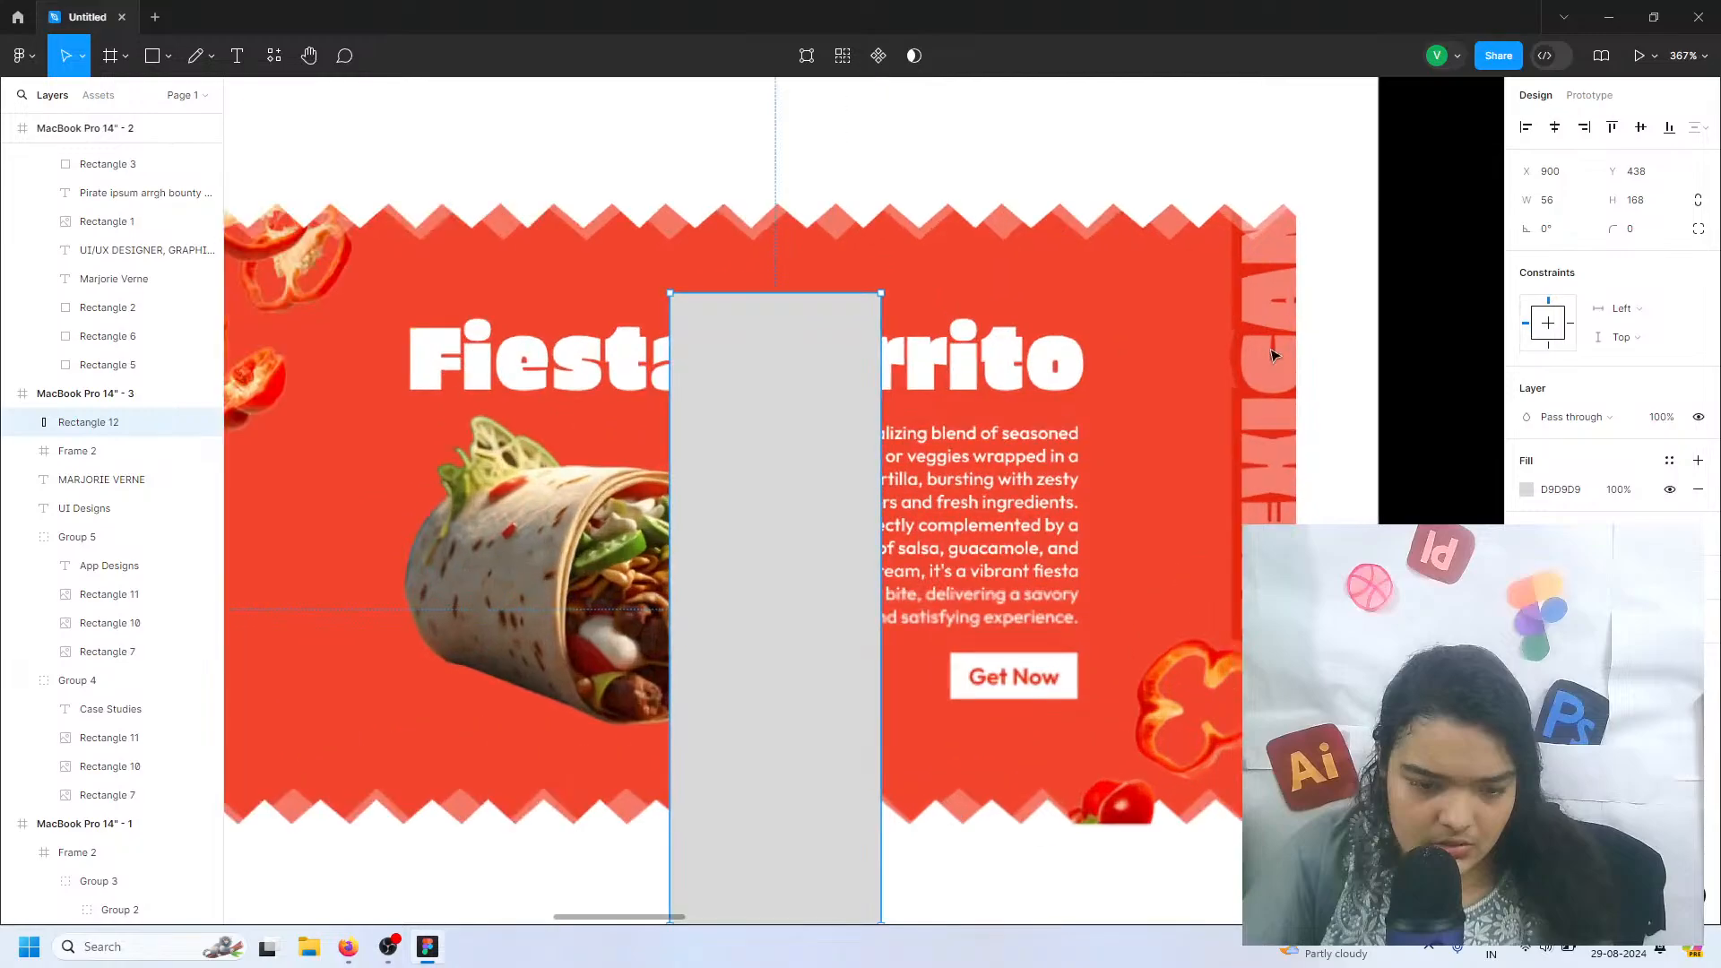
{"action": "scroll", "coordinate": [1237, 273], "scroll_direction": "up", "scroll_amount": 1}
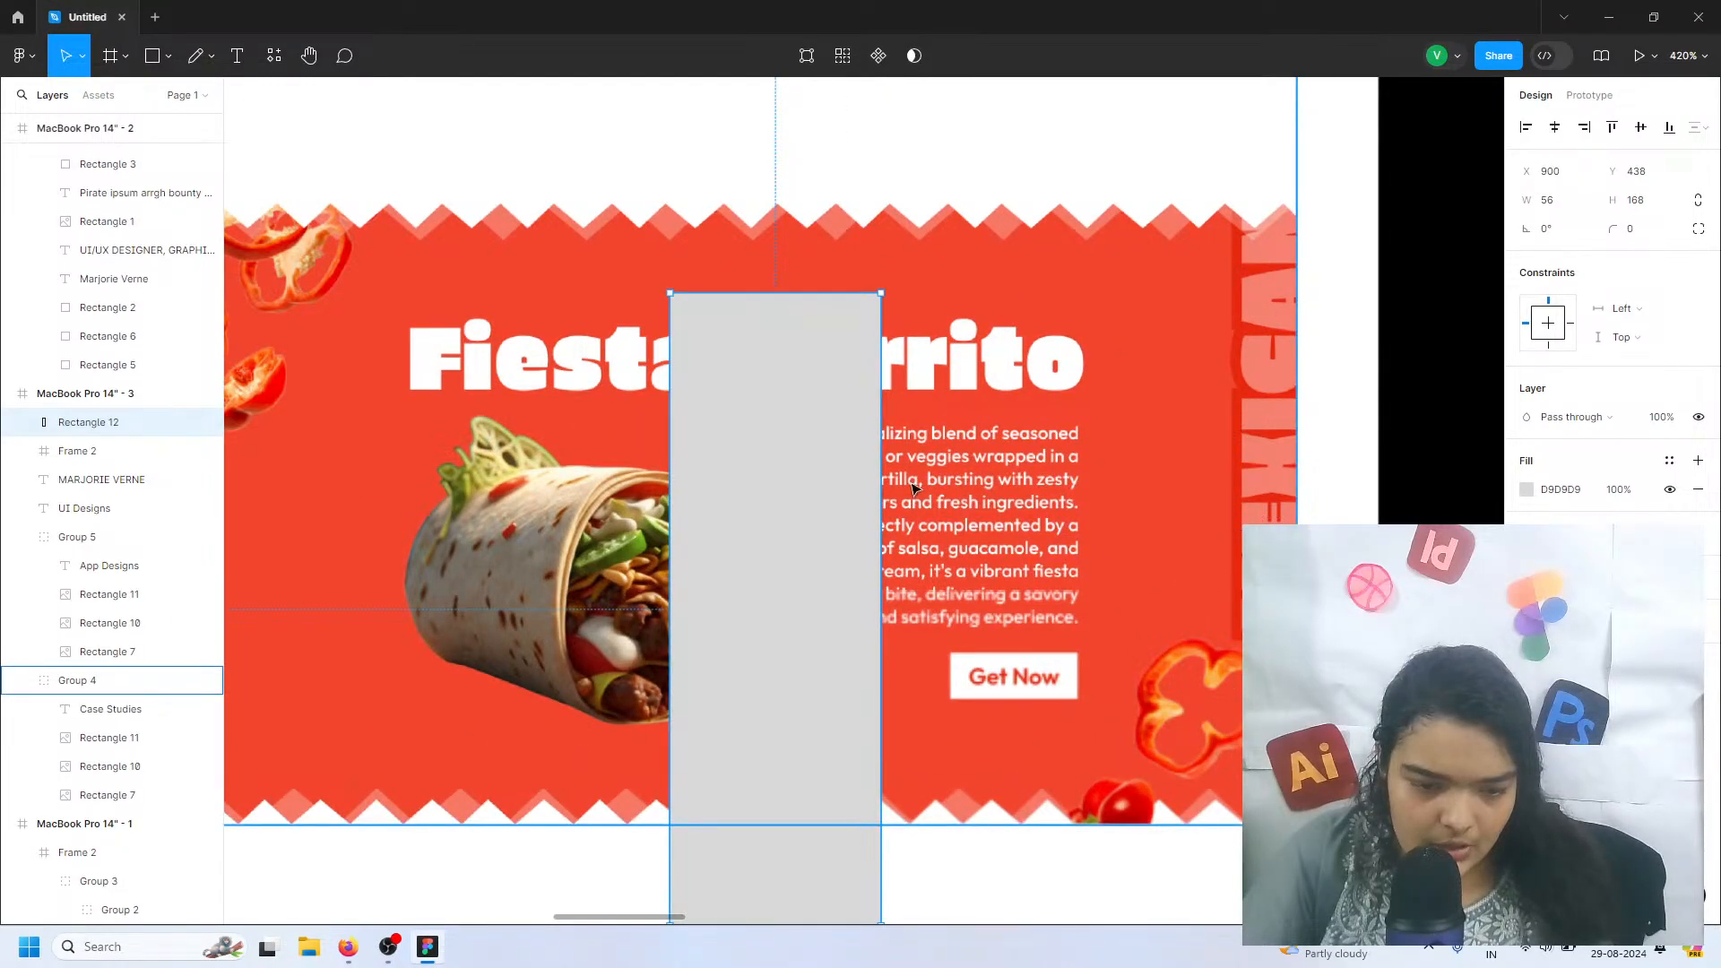
{"action": "scroll", "coordinate": [843, 451], "scroll_direction": "down", "scroll_amount": 5}
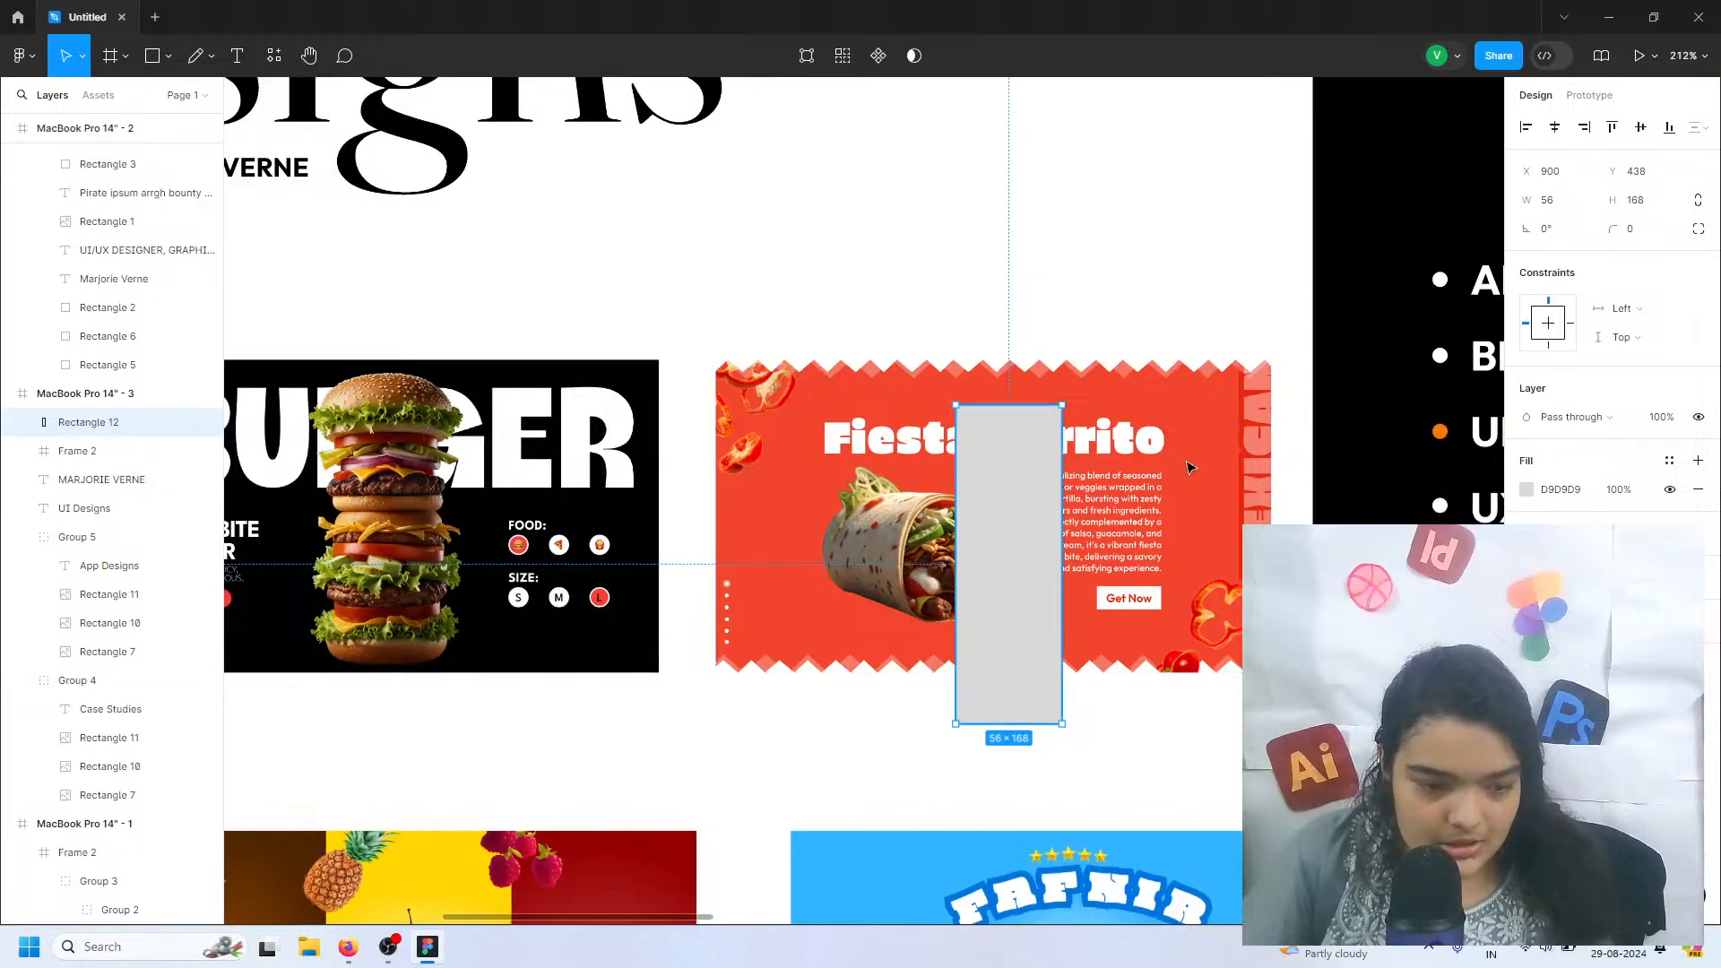
{"action": "left_click_drag", "start_coordinate": [1001, 495], "coordinate": [1210, 445]}
Trim the grey rectangle's bottom and top edges to match the Fiesta Burrito thumbnail, giving it a height of 165
{"action": "left_click_drag", "start_coordinate": [1219, 673], "coordinate": [1221, 671]}
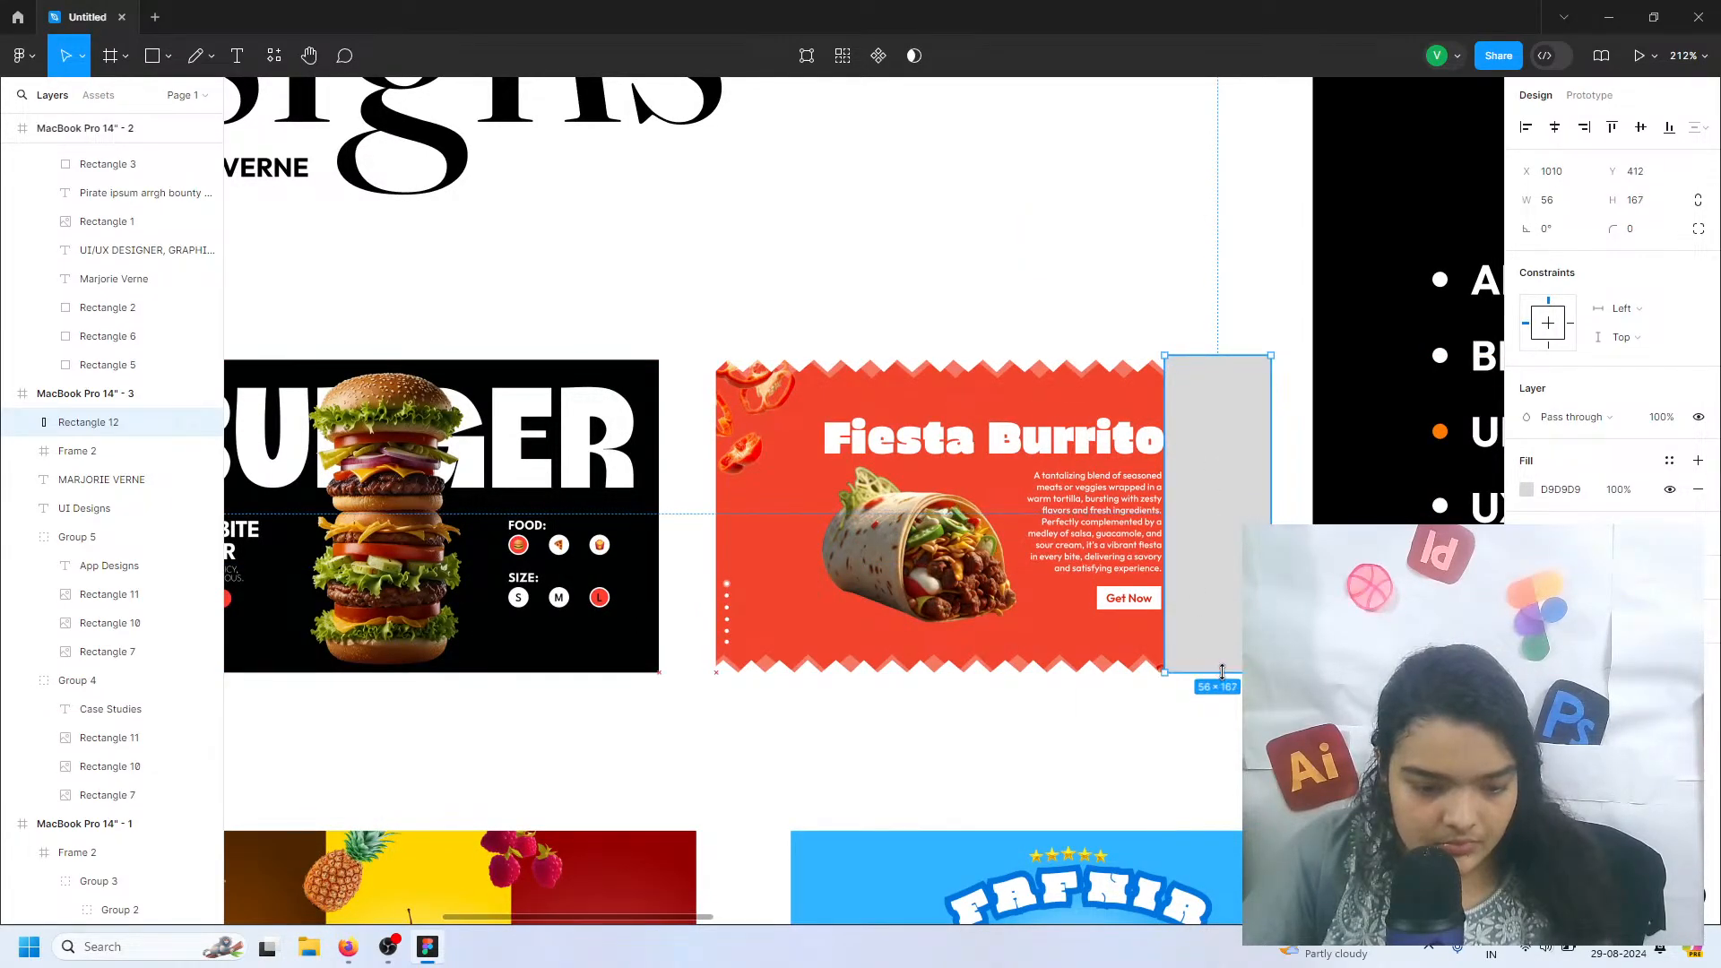
{"action": "left_click", "coordinate": [1222, 338]}
{"action": "left_click", "coordinate": [1233, 369]}
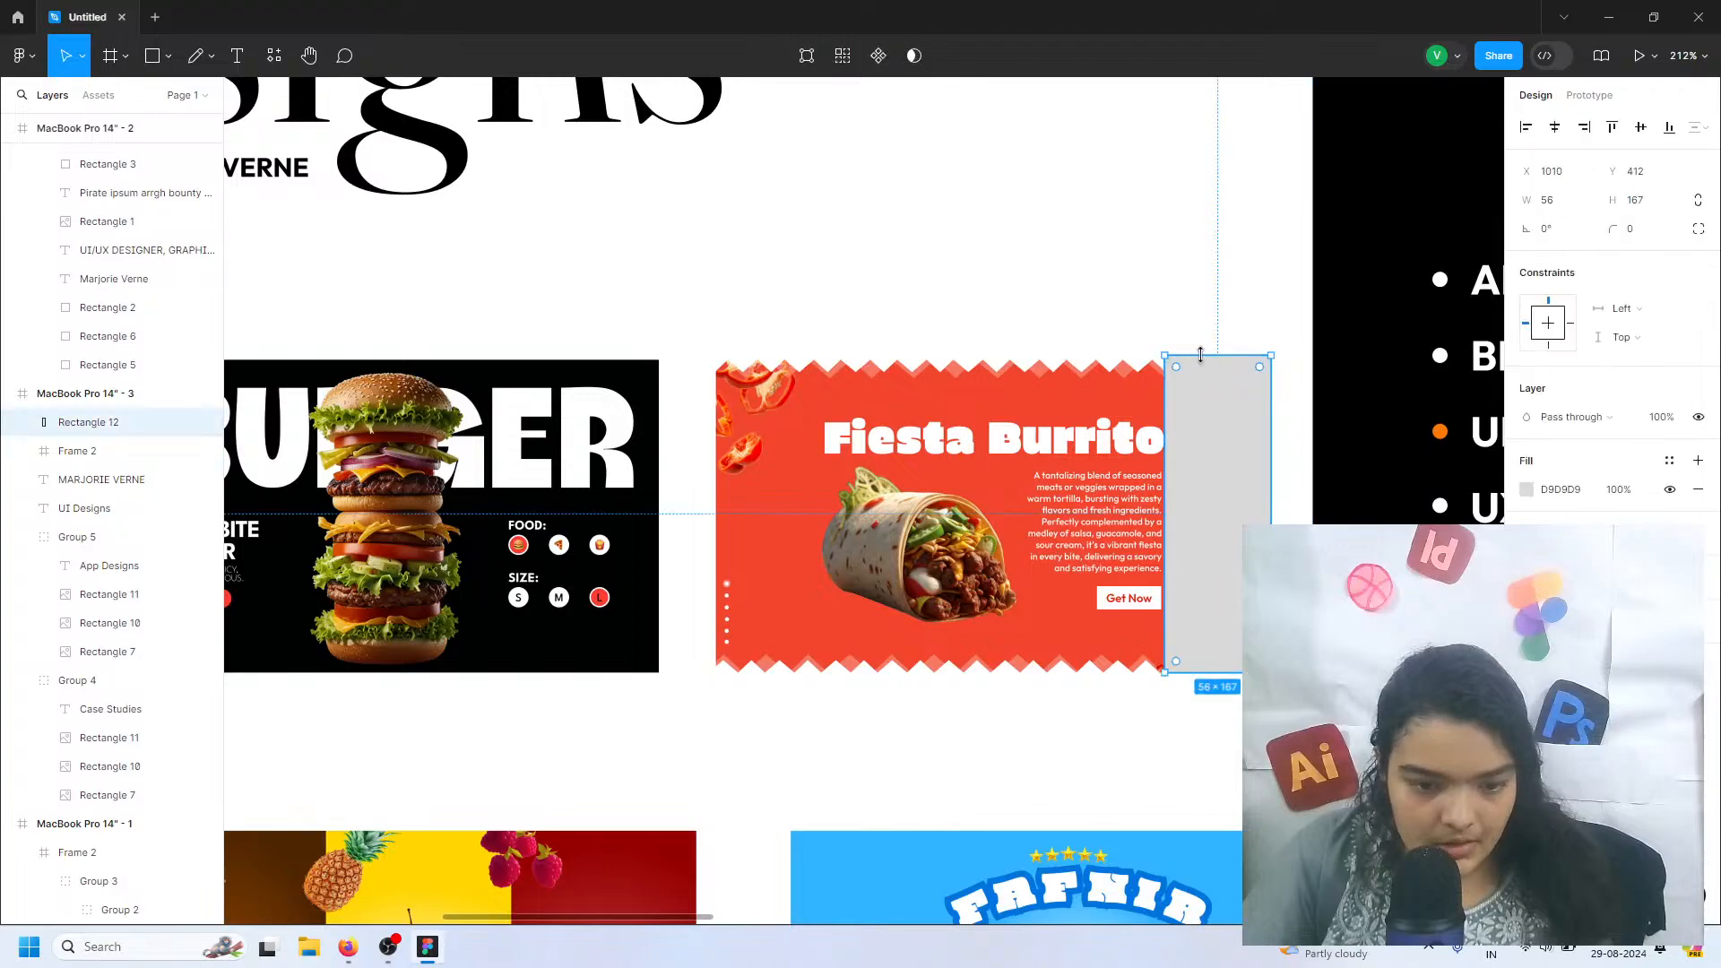
{"action": "mouse_move", "coordinate": [1200, 354]}
{"action": "left_mouse_down"}
{"action": "mouse_move", "coordinate": [1194, 339]}
{"action": "mouse_move", "coordinate": [1195, 359]}
{"action": "left_mouse_up"}
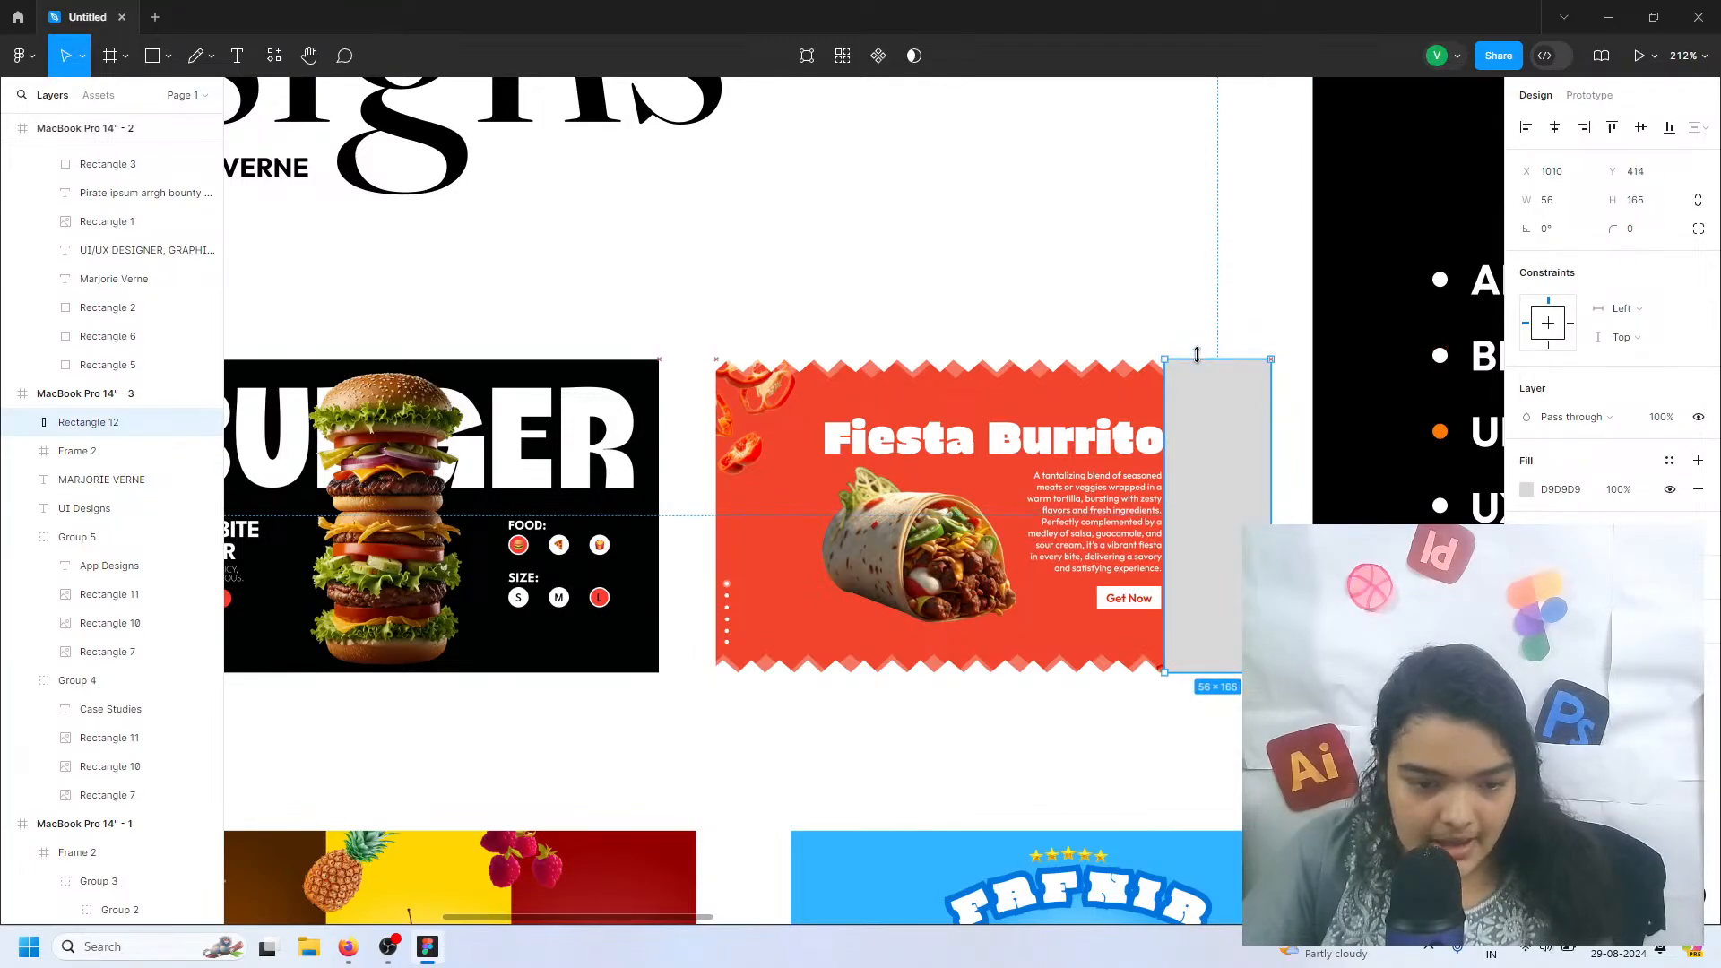
Fill the overlay rectangle with white FFFFFF at 49% opacity and extend its left edge to make it 64 wide
{"action": "left_click", "coordinate": [1526, 489]}
{"action": "left_click_drag", "start_coordinate": [1463, 478], "coordinate": [1190, 364]}
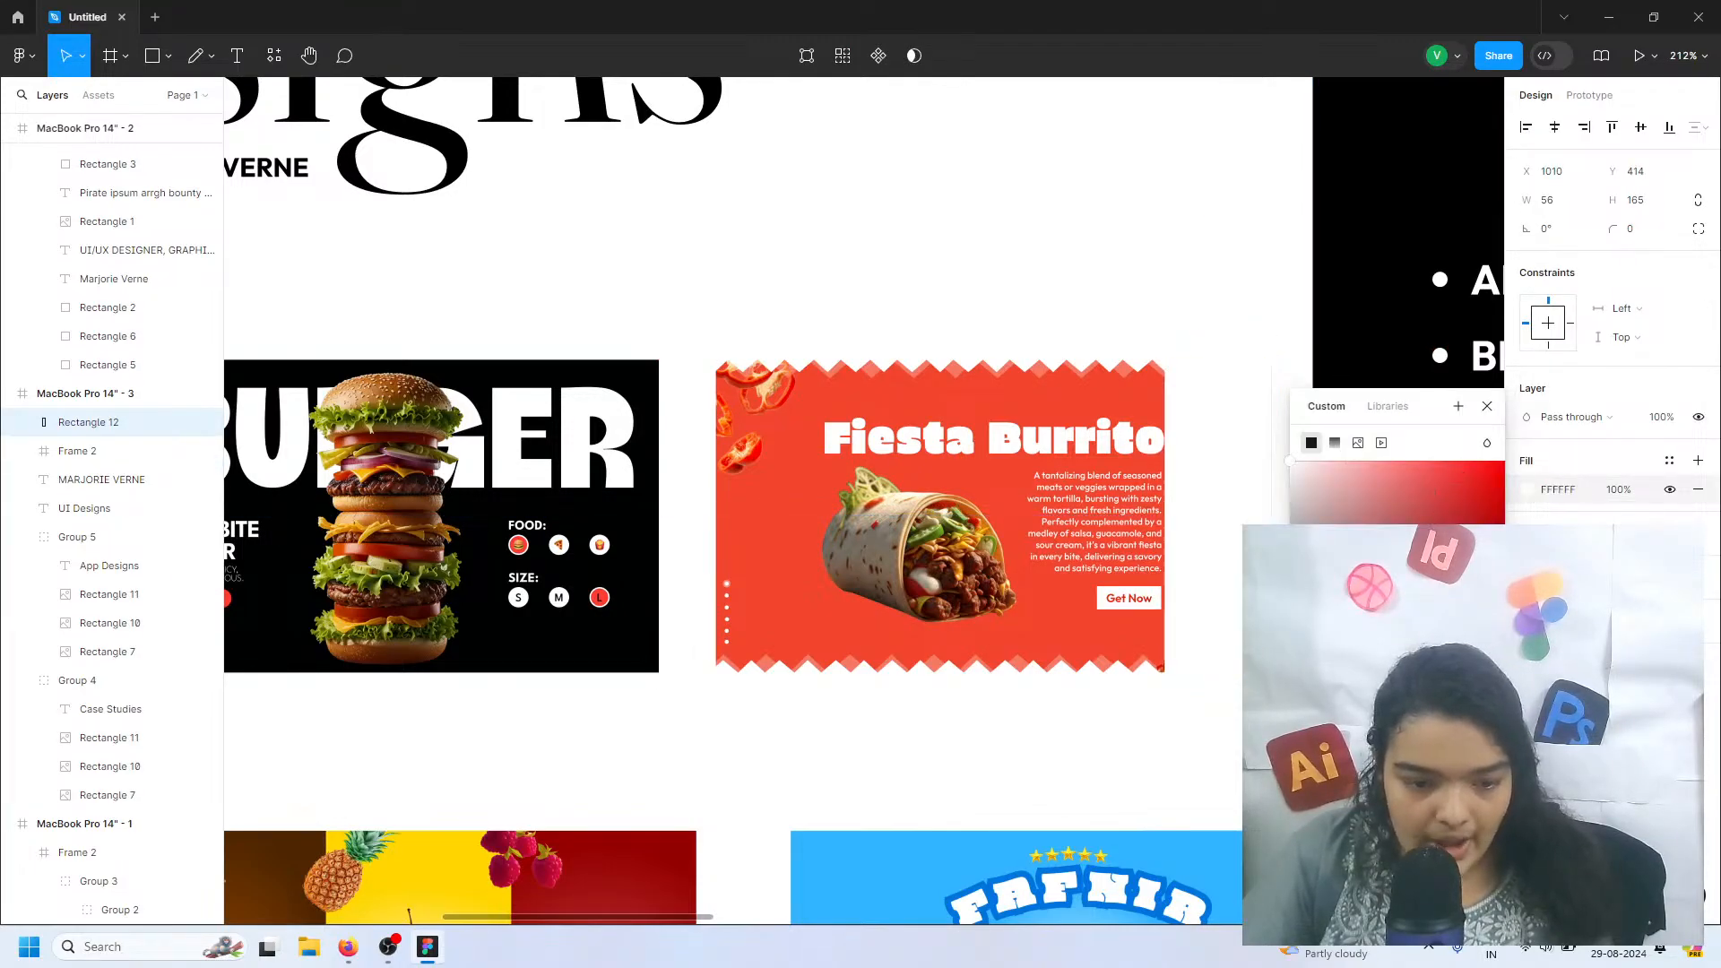
{"action": "left_click_drag", "start_coordinate": [1484, 716], "coordinate": [1411, 717]}
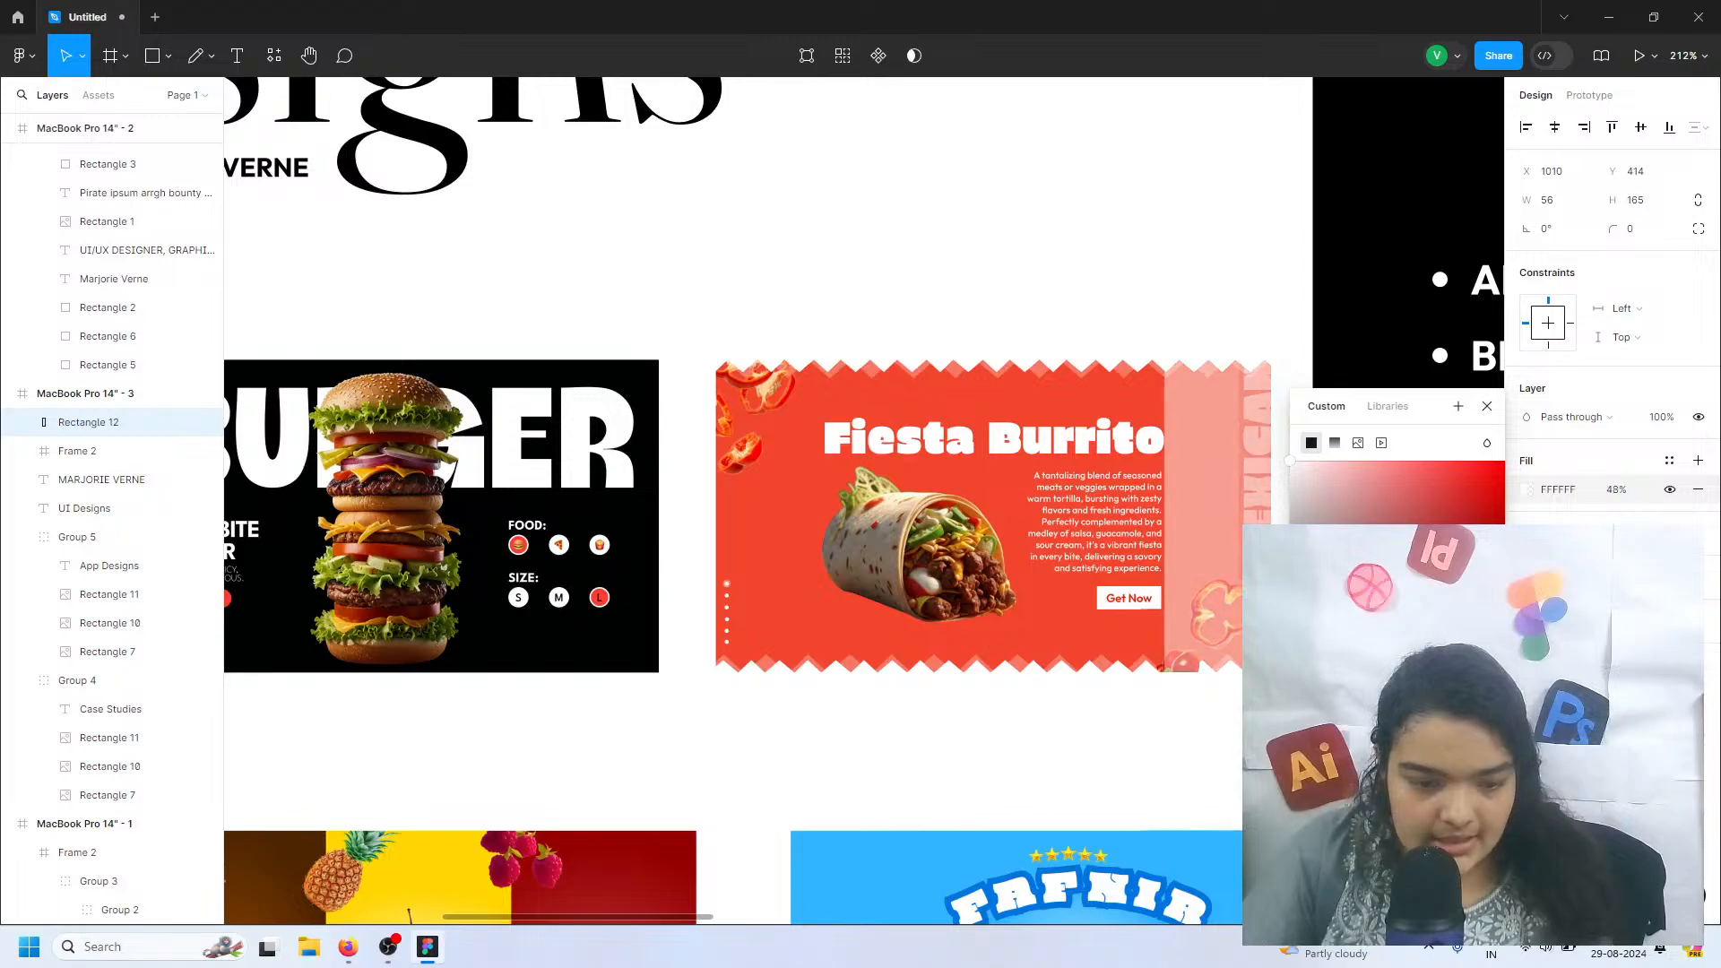
{"action": "left_click_drag", "start_coordinate": [1162, 455], "coordinate": [1148, 451]}
{"action": "left_click", "coordinate": [1174, 307]}
{"action": "scroll", "coordinate": [1174, 307], "scroll_direction": "down", "scroll_amount": 2}
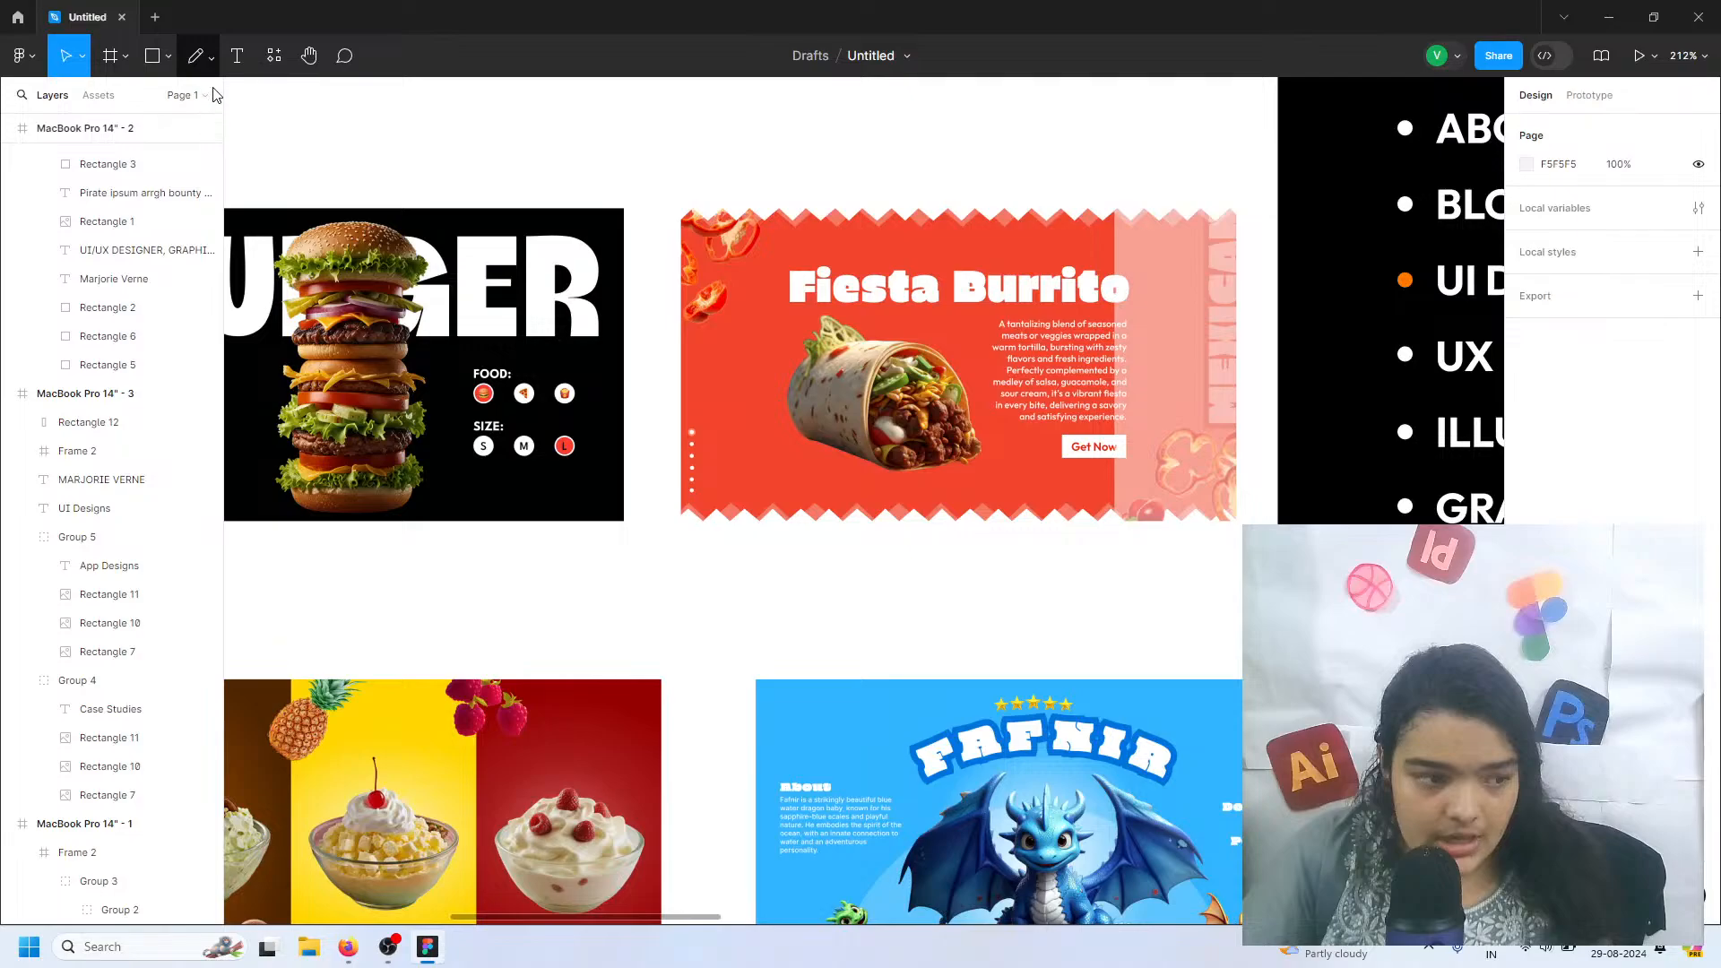
Draw a right-pointing chevron arrow of about 18.5 × 37 with the Pen tool on the Fiesta Burrito overlay
{"action": "left_click", "coordinate": [212, 58]}
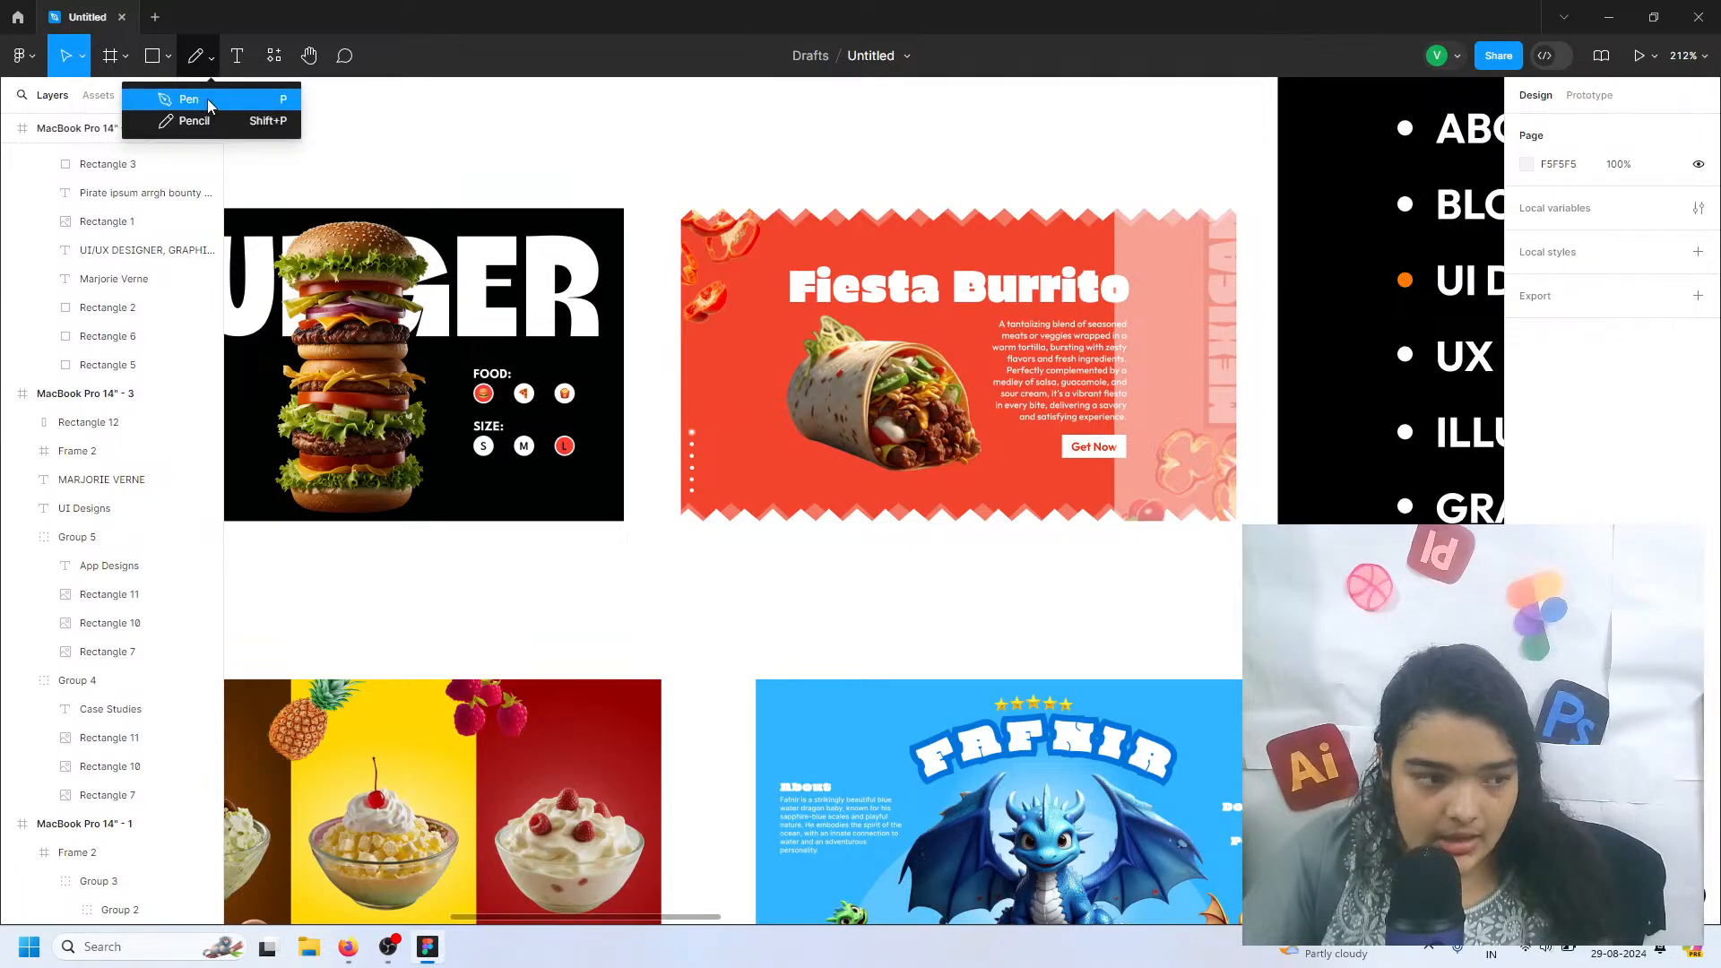
{"action": "key", "text": "p"}
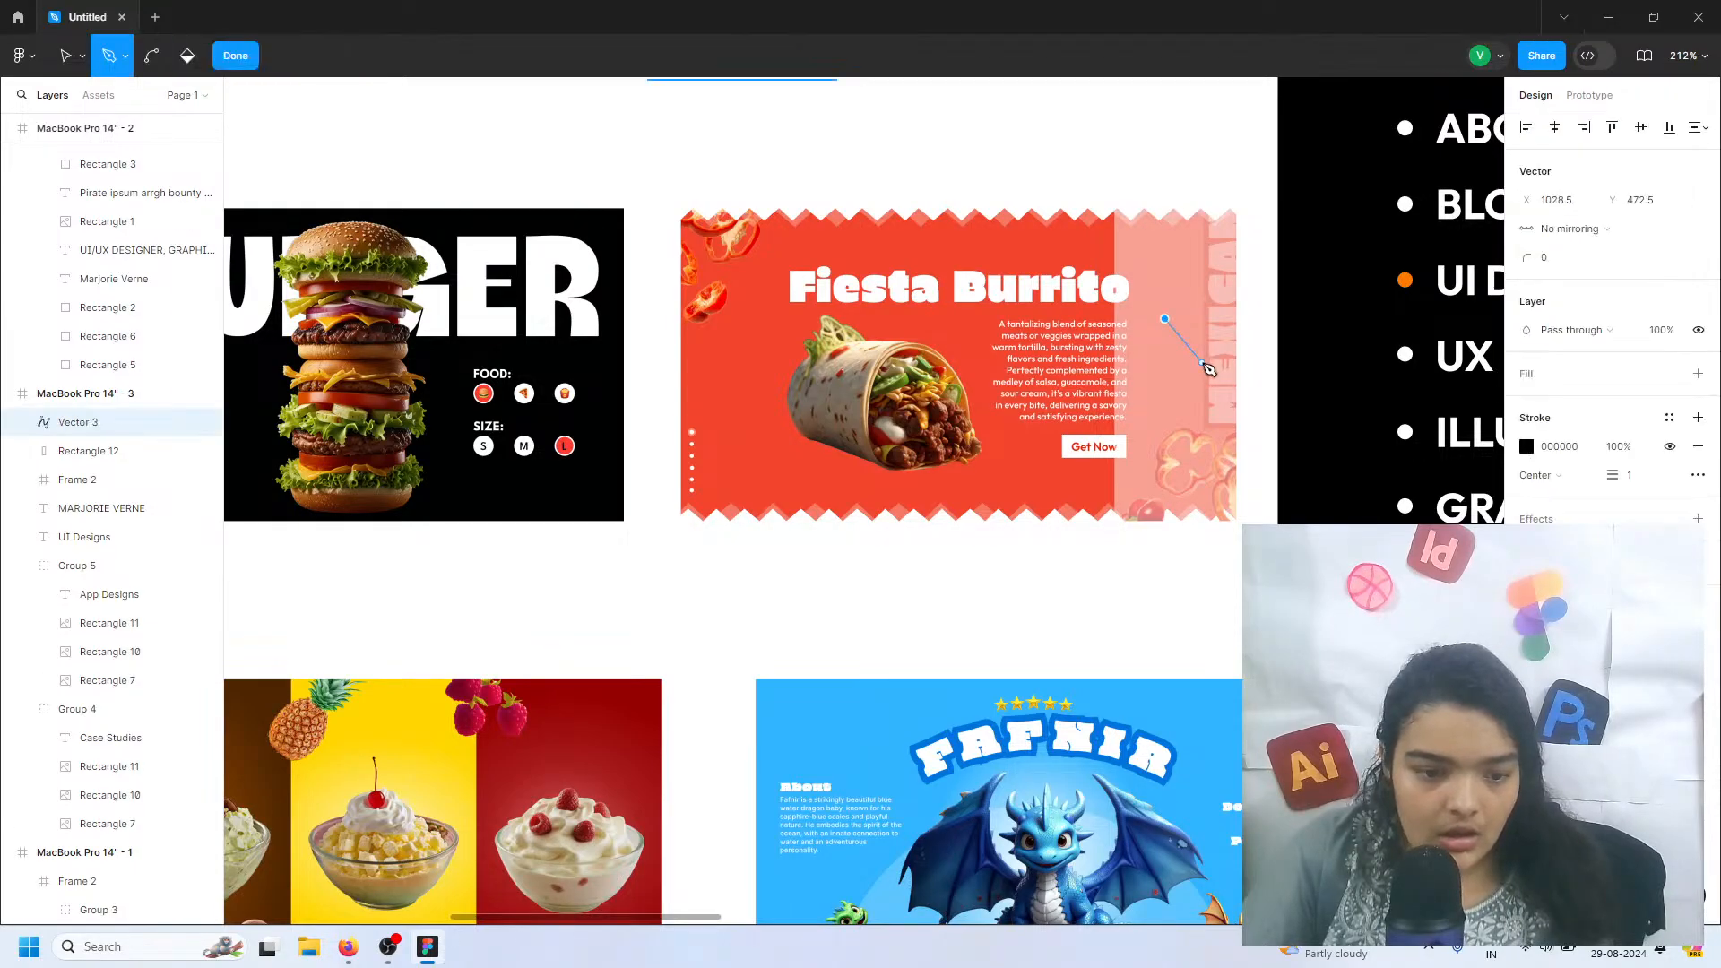
{"action": "left_click", "coordinate": [1199, 358]}
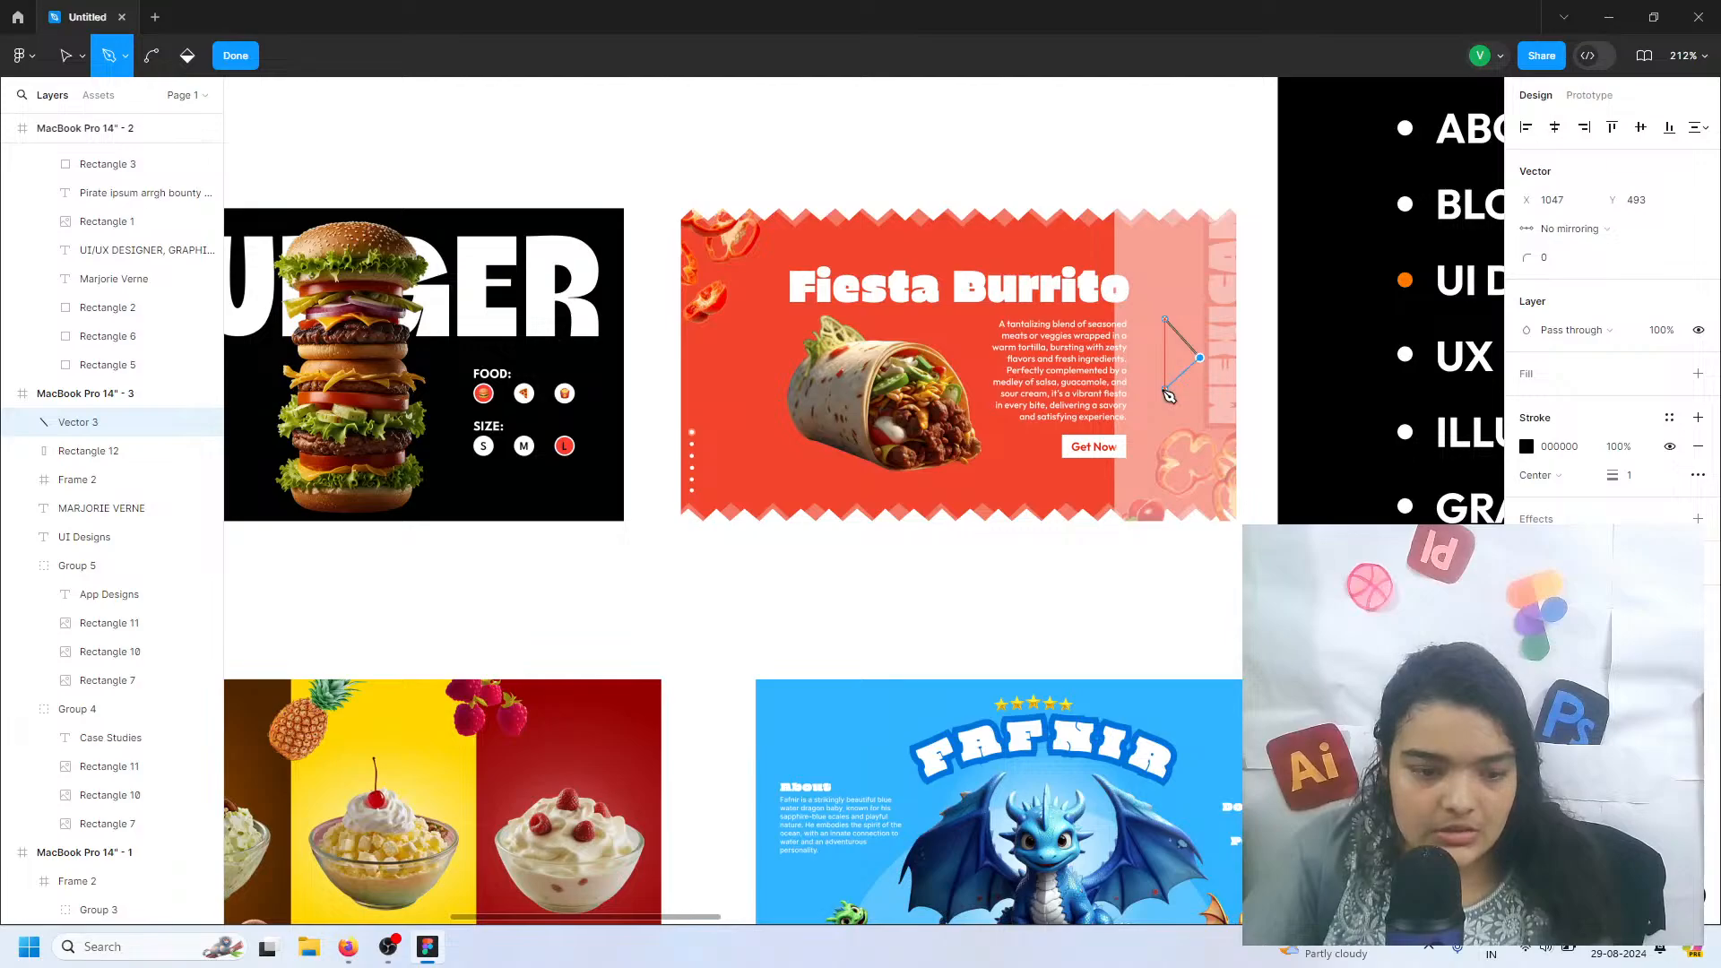
{"action": "left_click", "coordinate": [1164, 389]}
{"action": "key", "text": "Escape"}
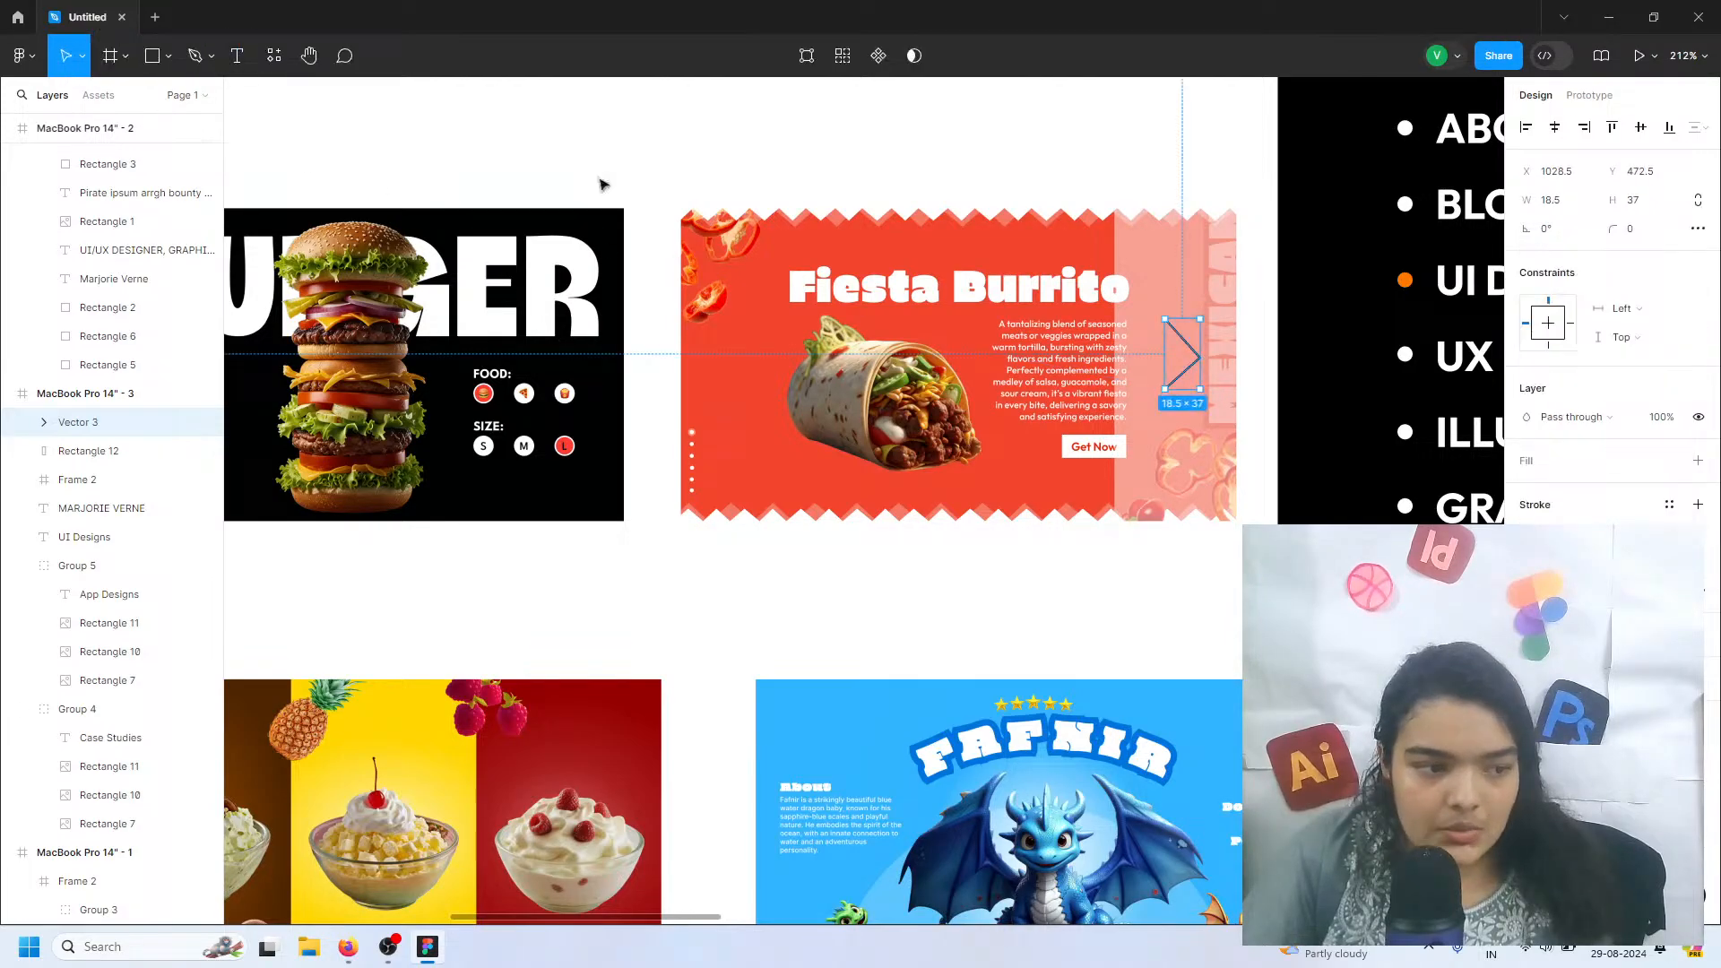
Duplicate the translucent overlay and its arrow onto the blue Fafnir thumbnail in the App Designs row
{"action": "left_click", "coordinate": [1129, 271]}
{"action": "left_click", "coordinate": [1179, 335], "text": "shift"}
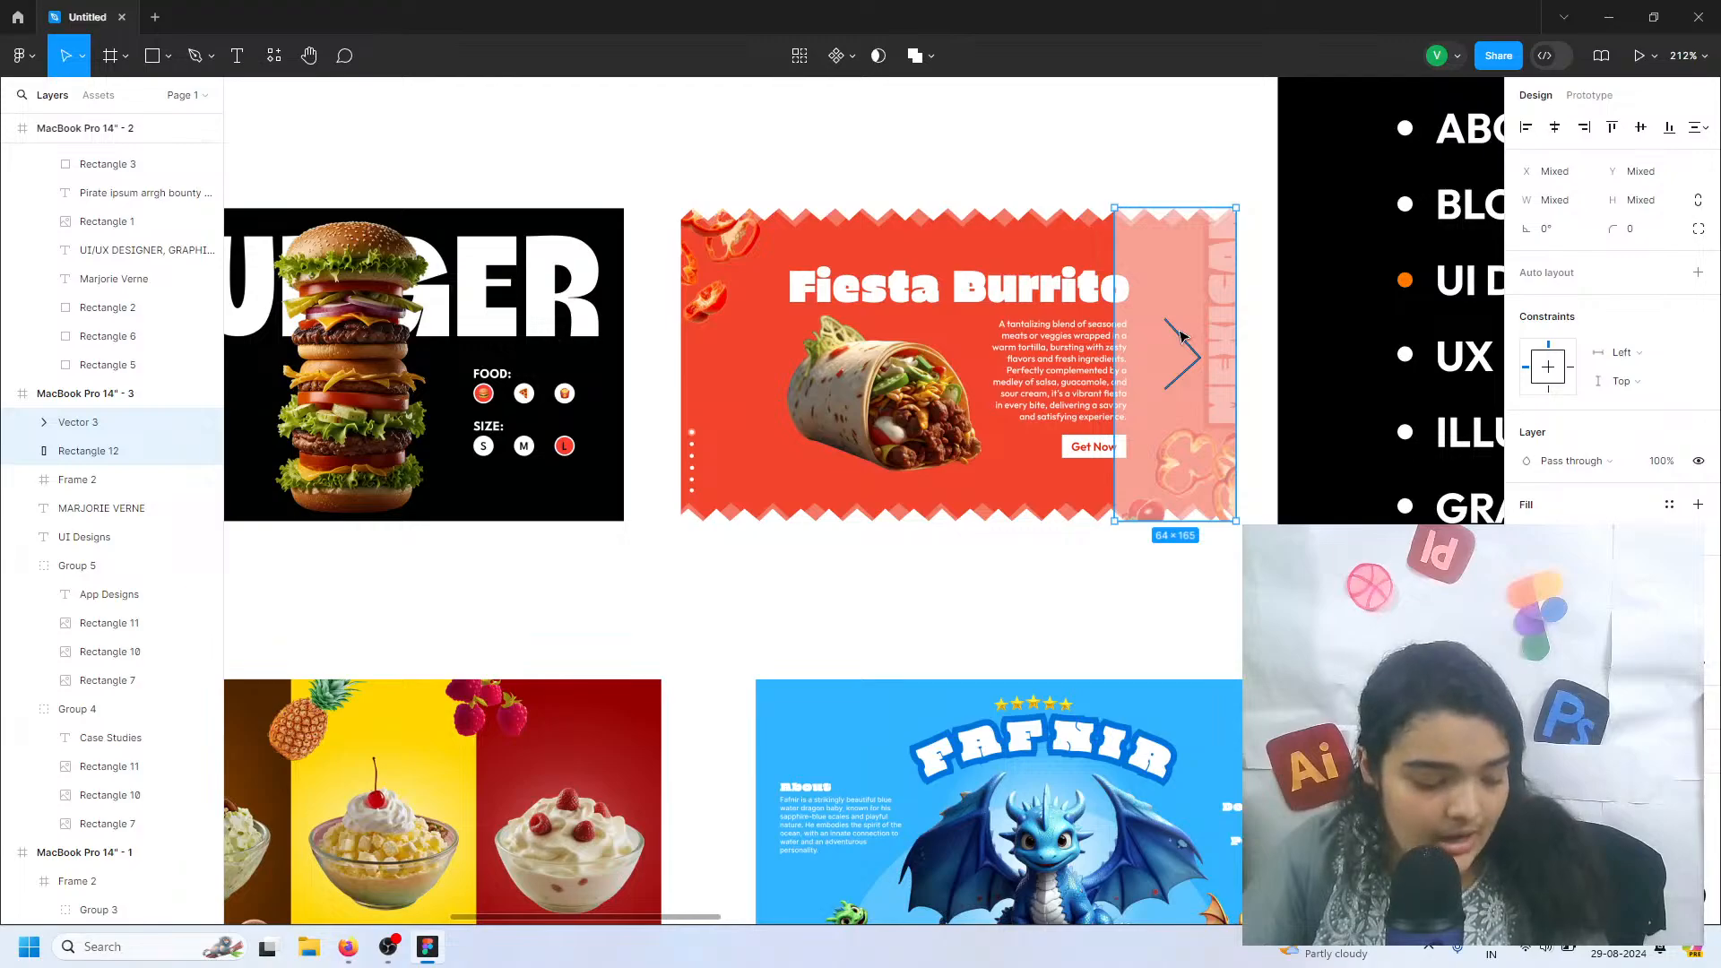
{"action": "left_click_drag", "start_coordinate": [1179, 336], "coordinate": [1158, 742]}
{"action": "scroll", "coordinate": [1201, 632], "scroll_direction": "down", "scroll_amount": 1}
{"action": "scroll", "coordinate": [1179, 727], "scroll_direction": "down", "scroll_amount": 1}
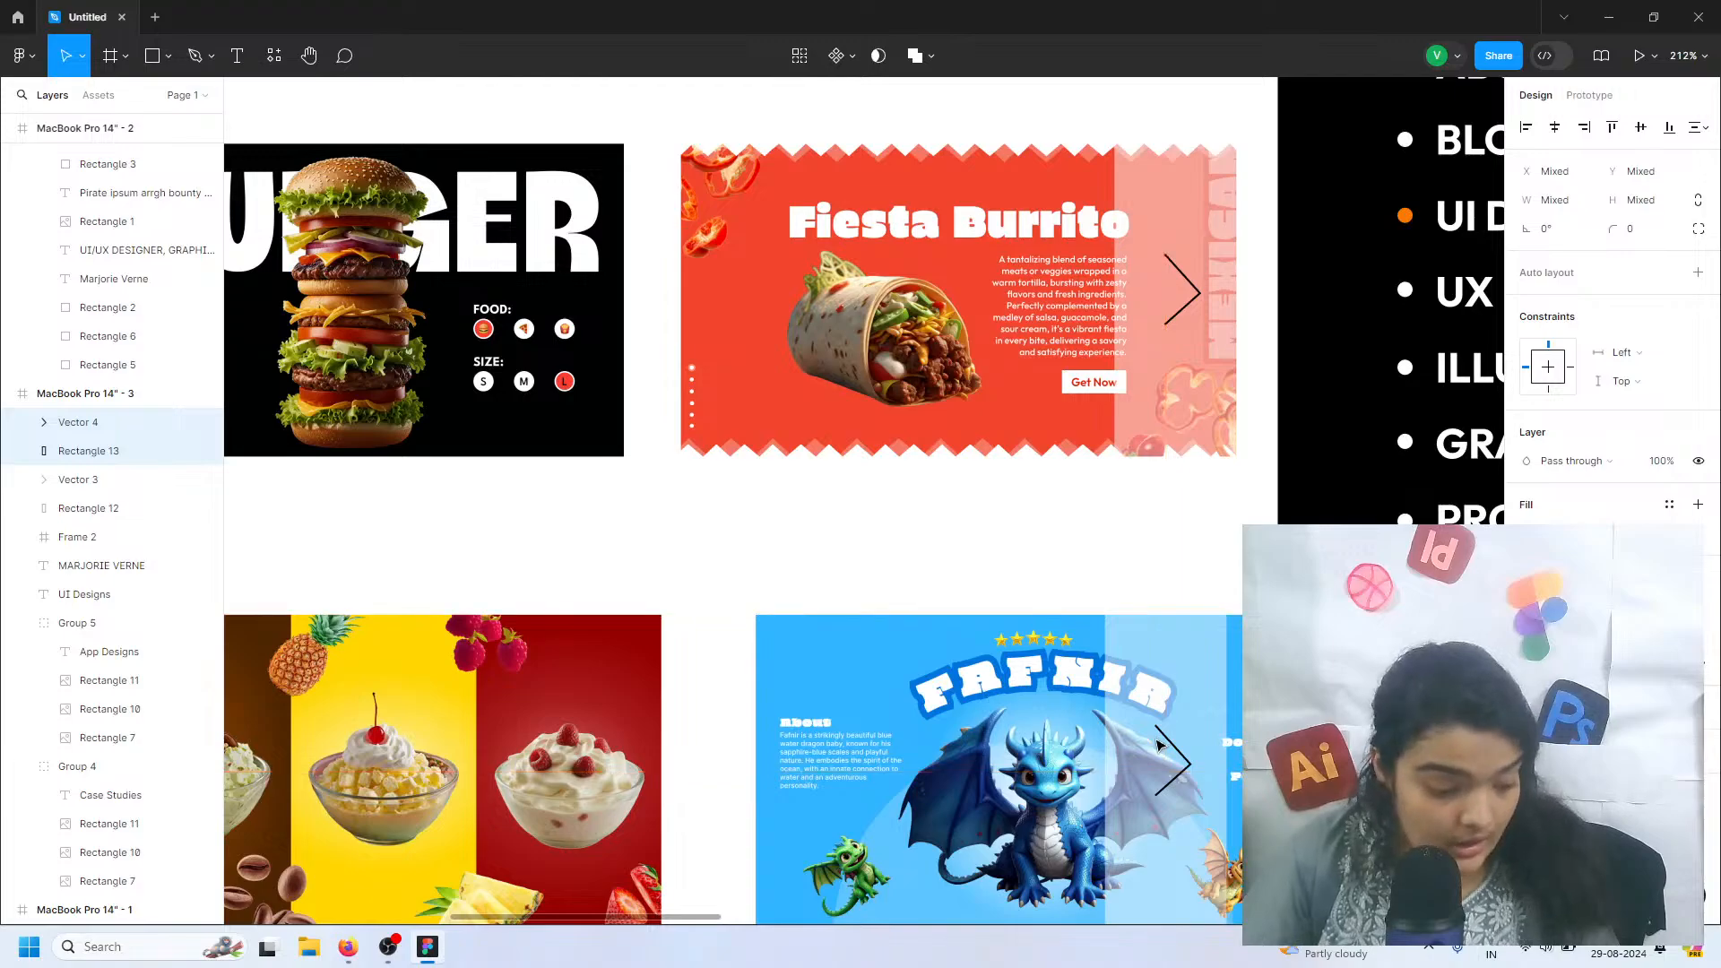
Group the copied overlay with its arrow, and group the original overlay and arrow on the Fiesta Burrito thumbnail
{"action": "key", "text": "ctrl+g"}
{"action": "left_click", "coordinate": [1161, 335]}
{"action": "left_click", "coordinate": [1180, 324], "text": "shift"}
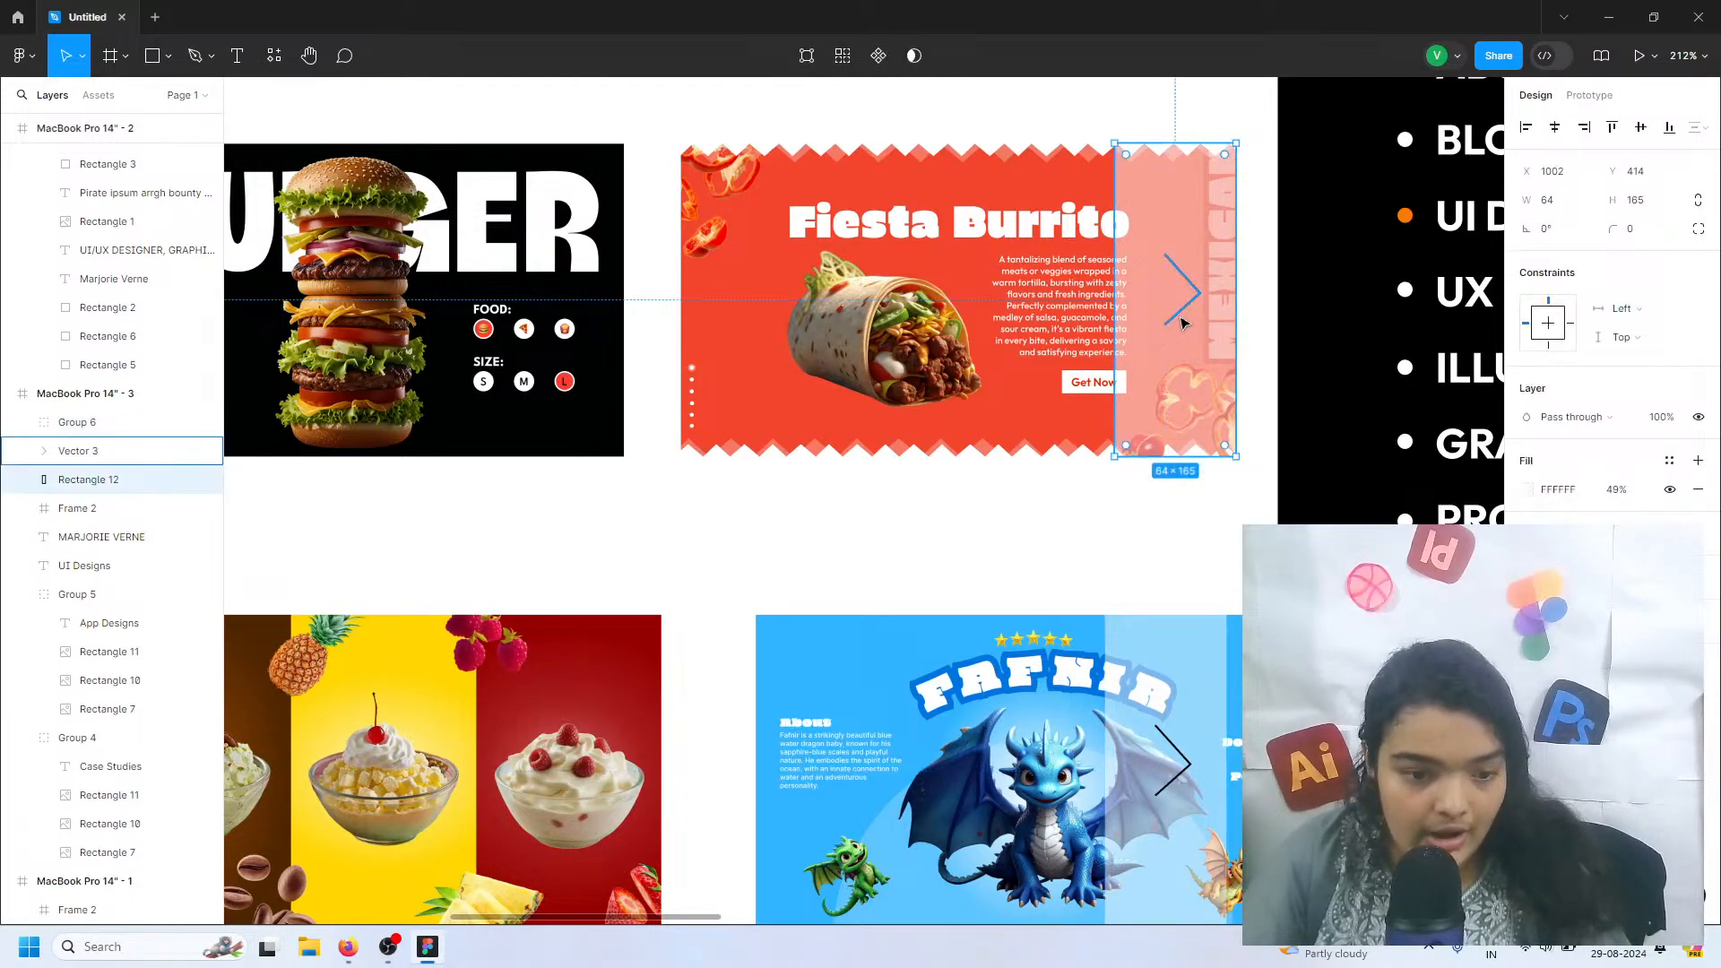
{"action": "key", "text": "ctrl+g"}
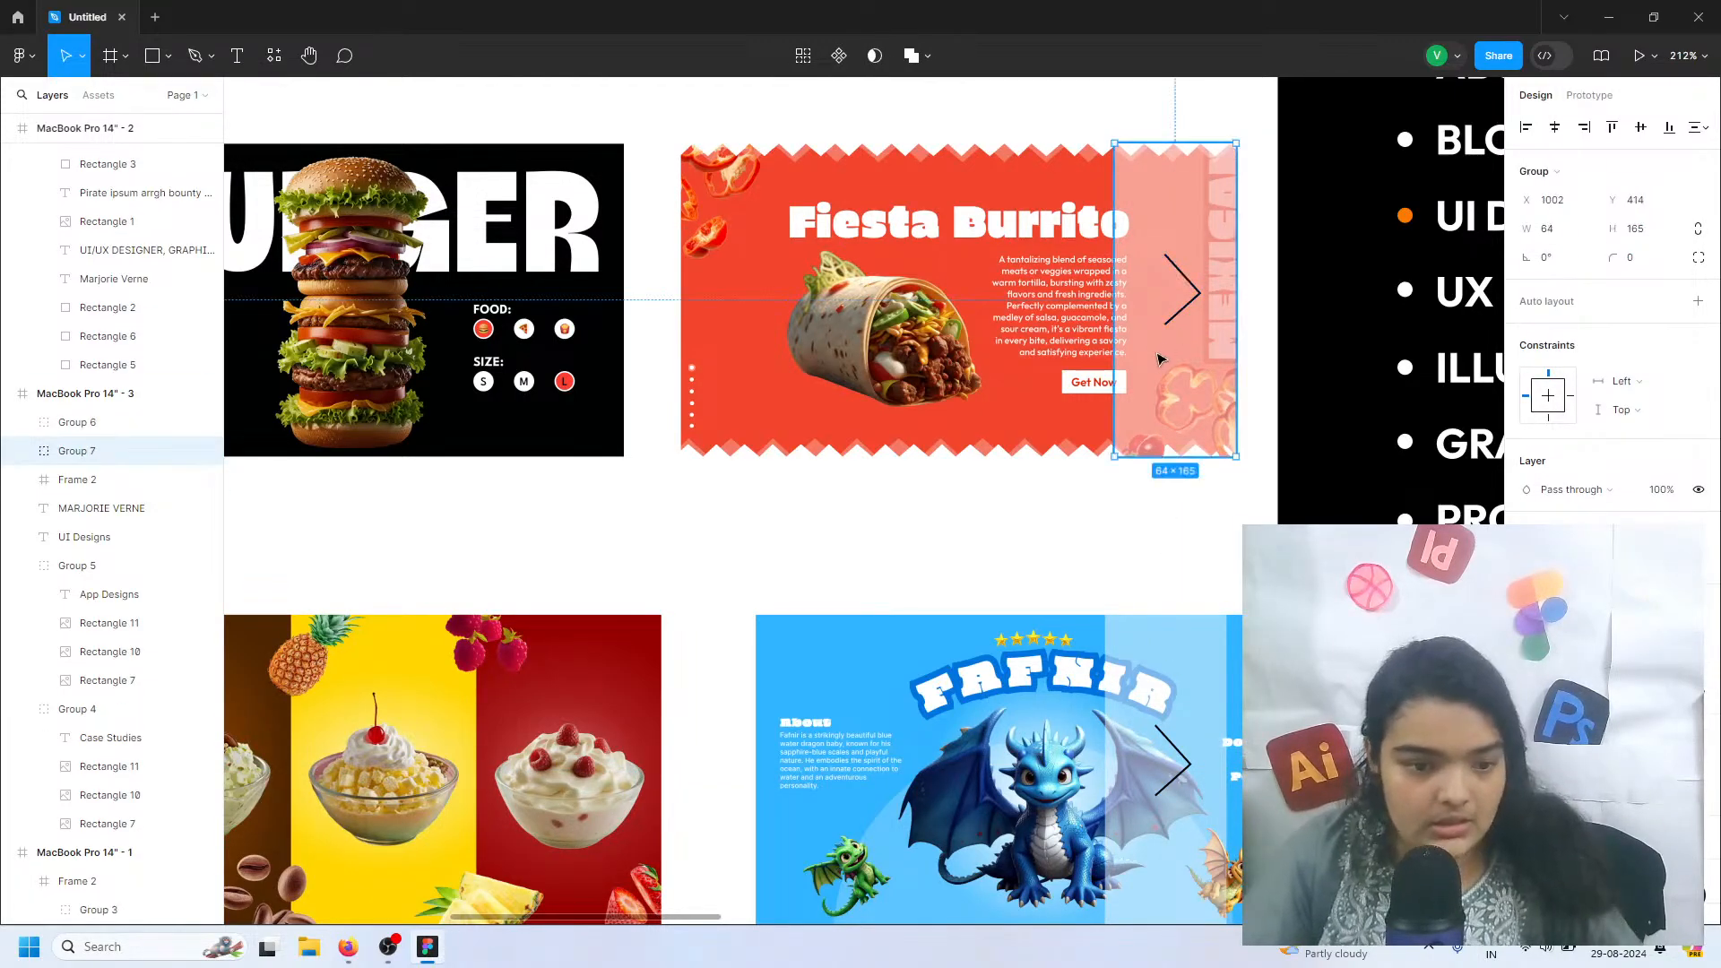
Set the horizontal spacing between the three App Designs thumbnails to 28 and clear the selection
{"action": "scroll", "coordinate": [1181, 322], "scroll_direction": "down", "scroll_amount": 5}
{"action": "scroll", "coordinate": [858, 599], "scroll_direction": "up", "scroll_amount": 1}
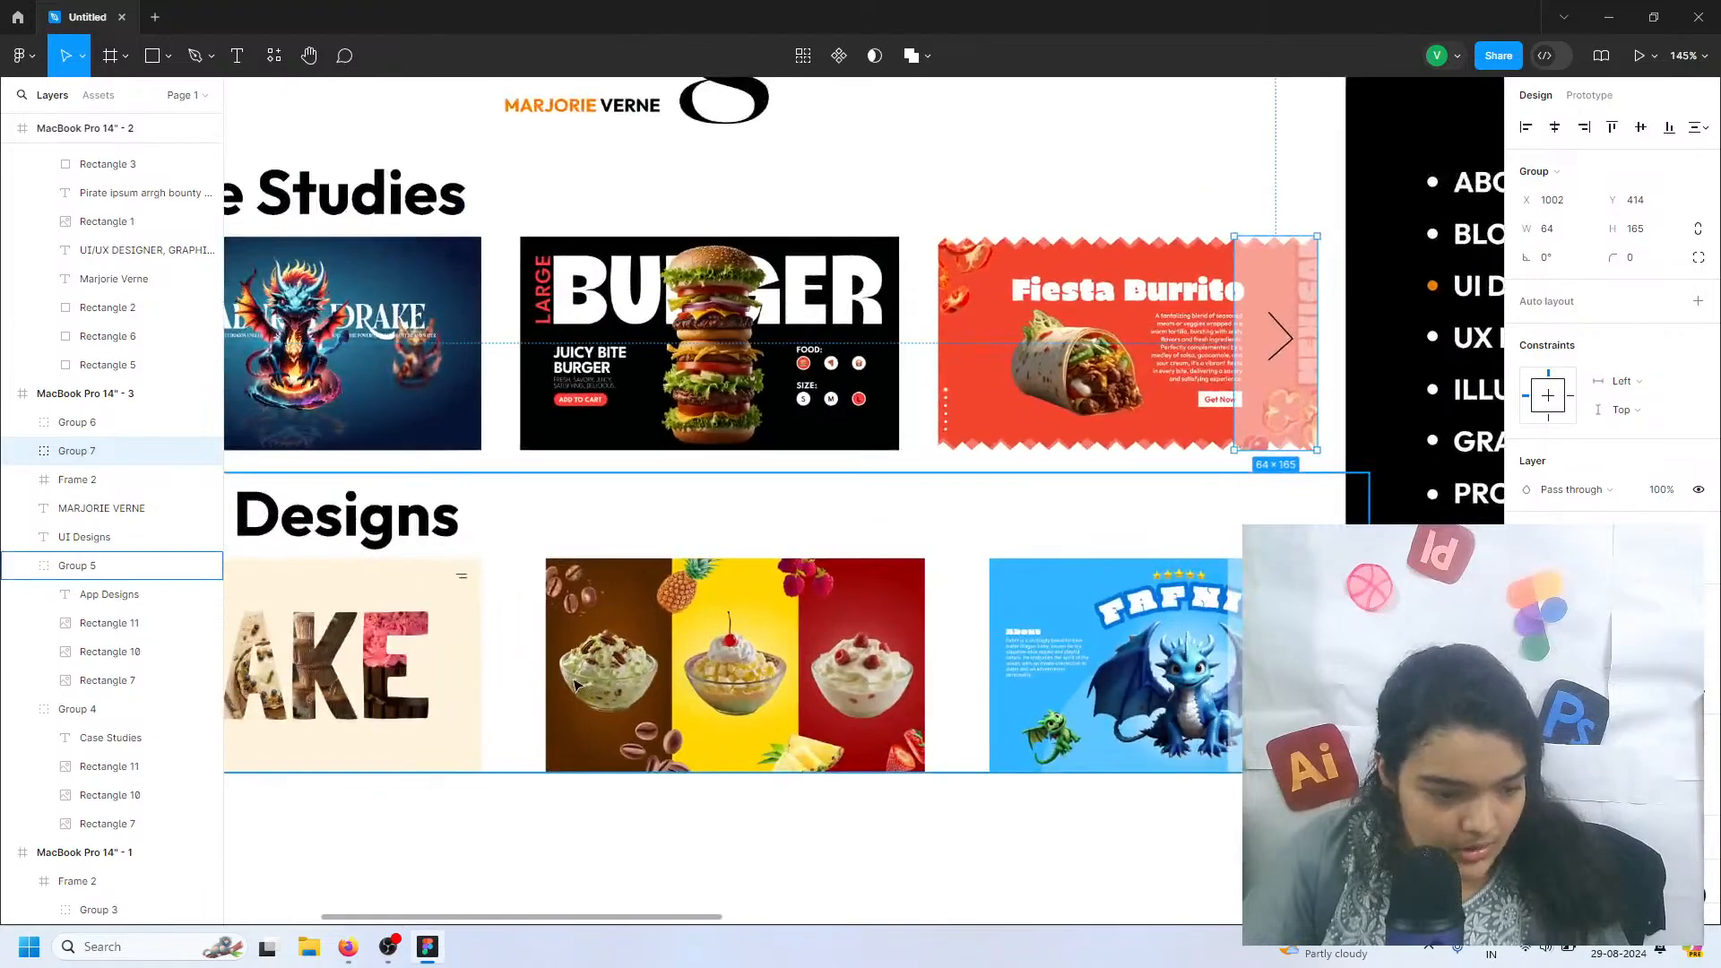
{"action": "double_click", "coordinate": [858, 610]}
{"action": "left_click", "coordinate": [439, 632]}
{"action": "left_click", "coordinate": [1022, 615], "text": "shift"}
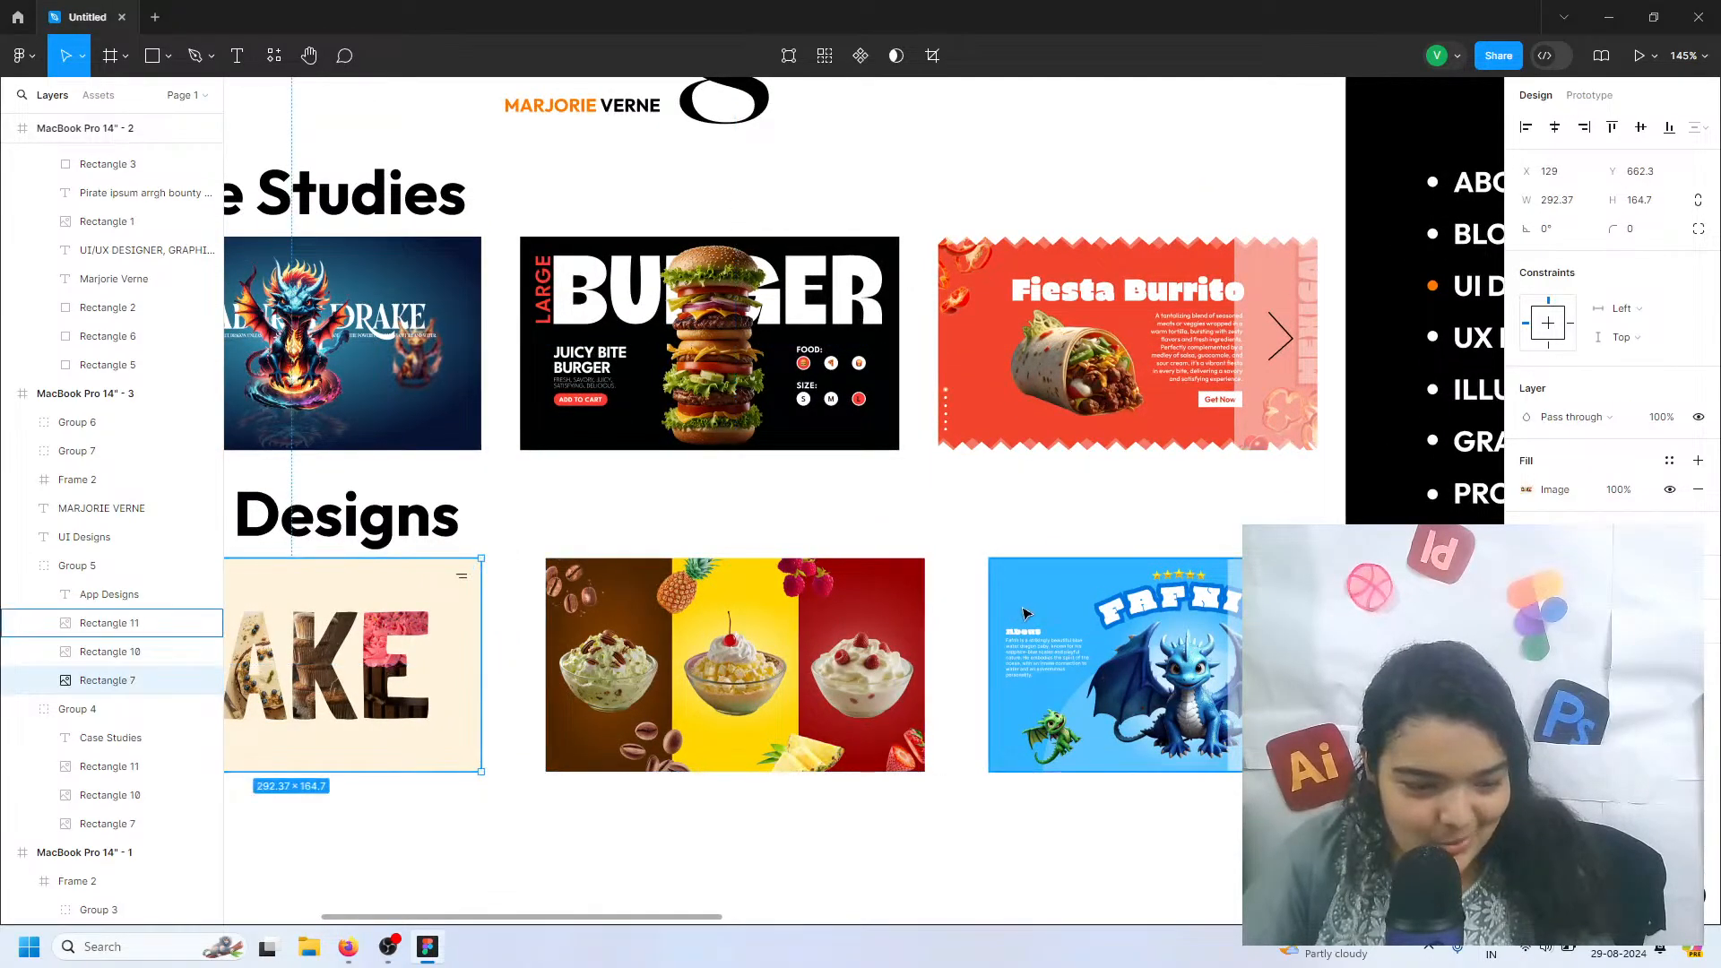
{"action": "left_click", "coordinate": [861, 627], "text": "shift"}
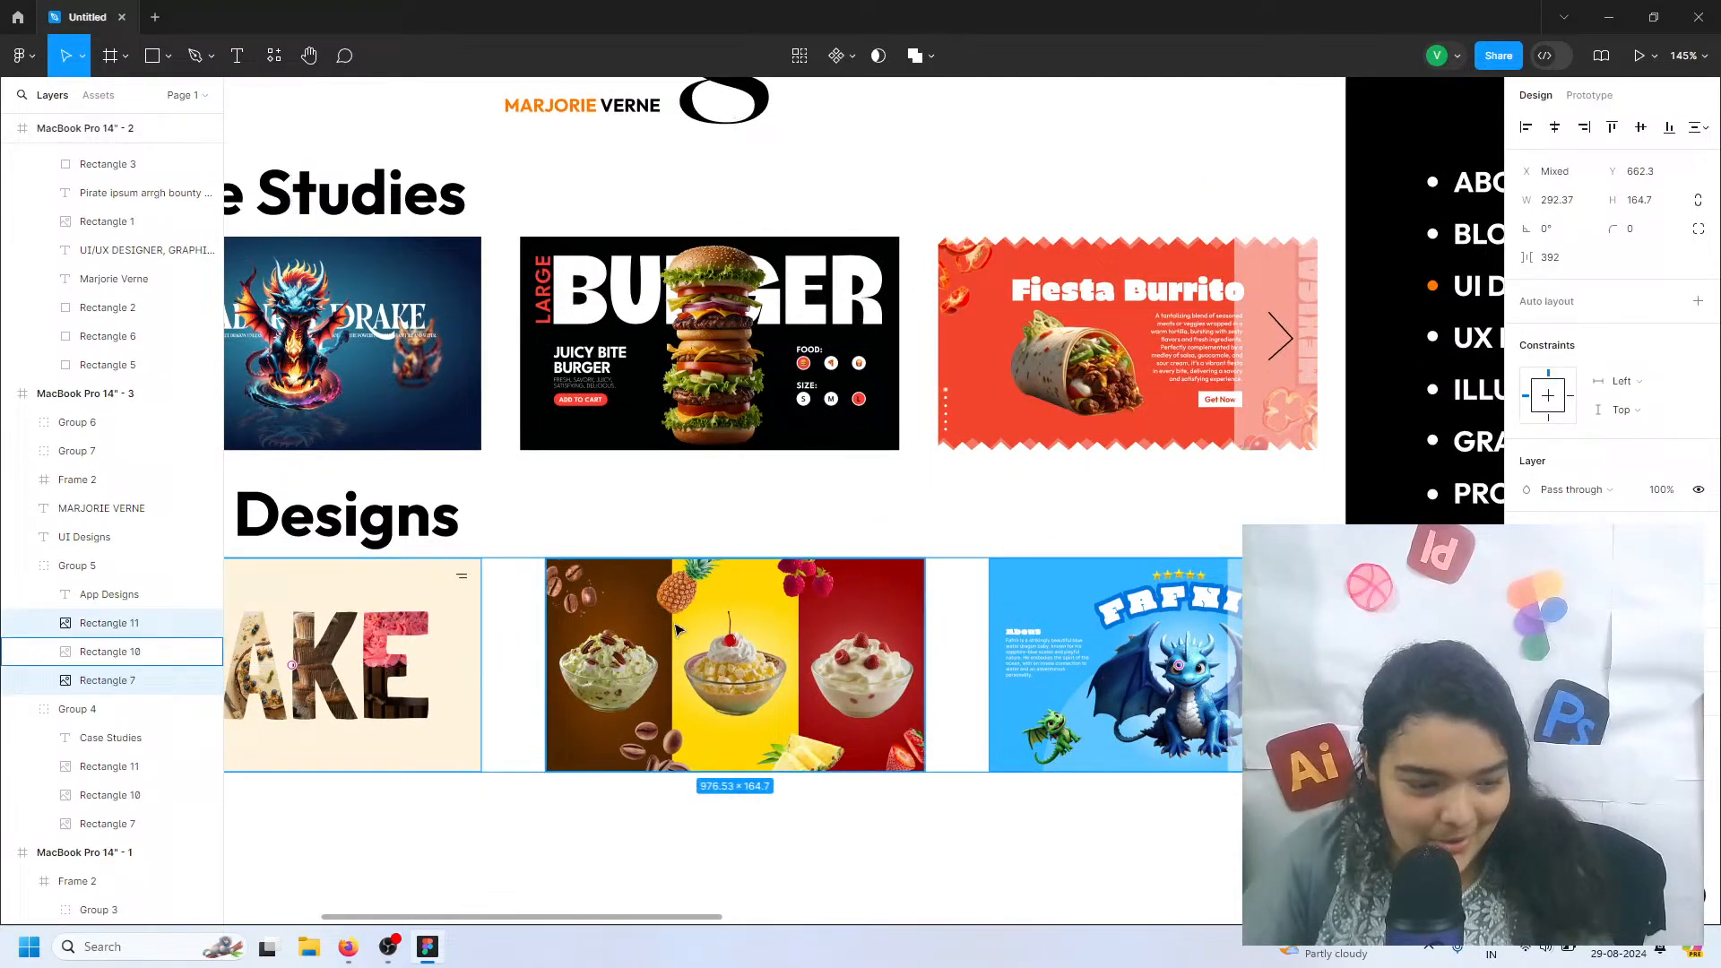
{"action": "left_click", "coordinate": [1555, 259]}
{"action": "type", "text": "2"}
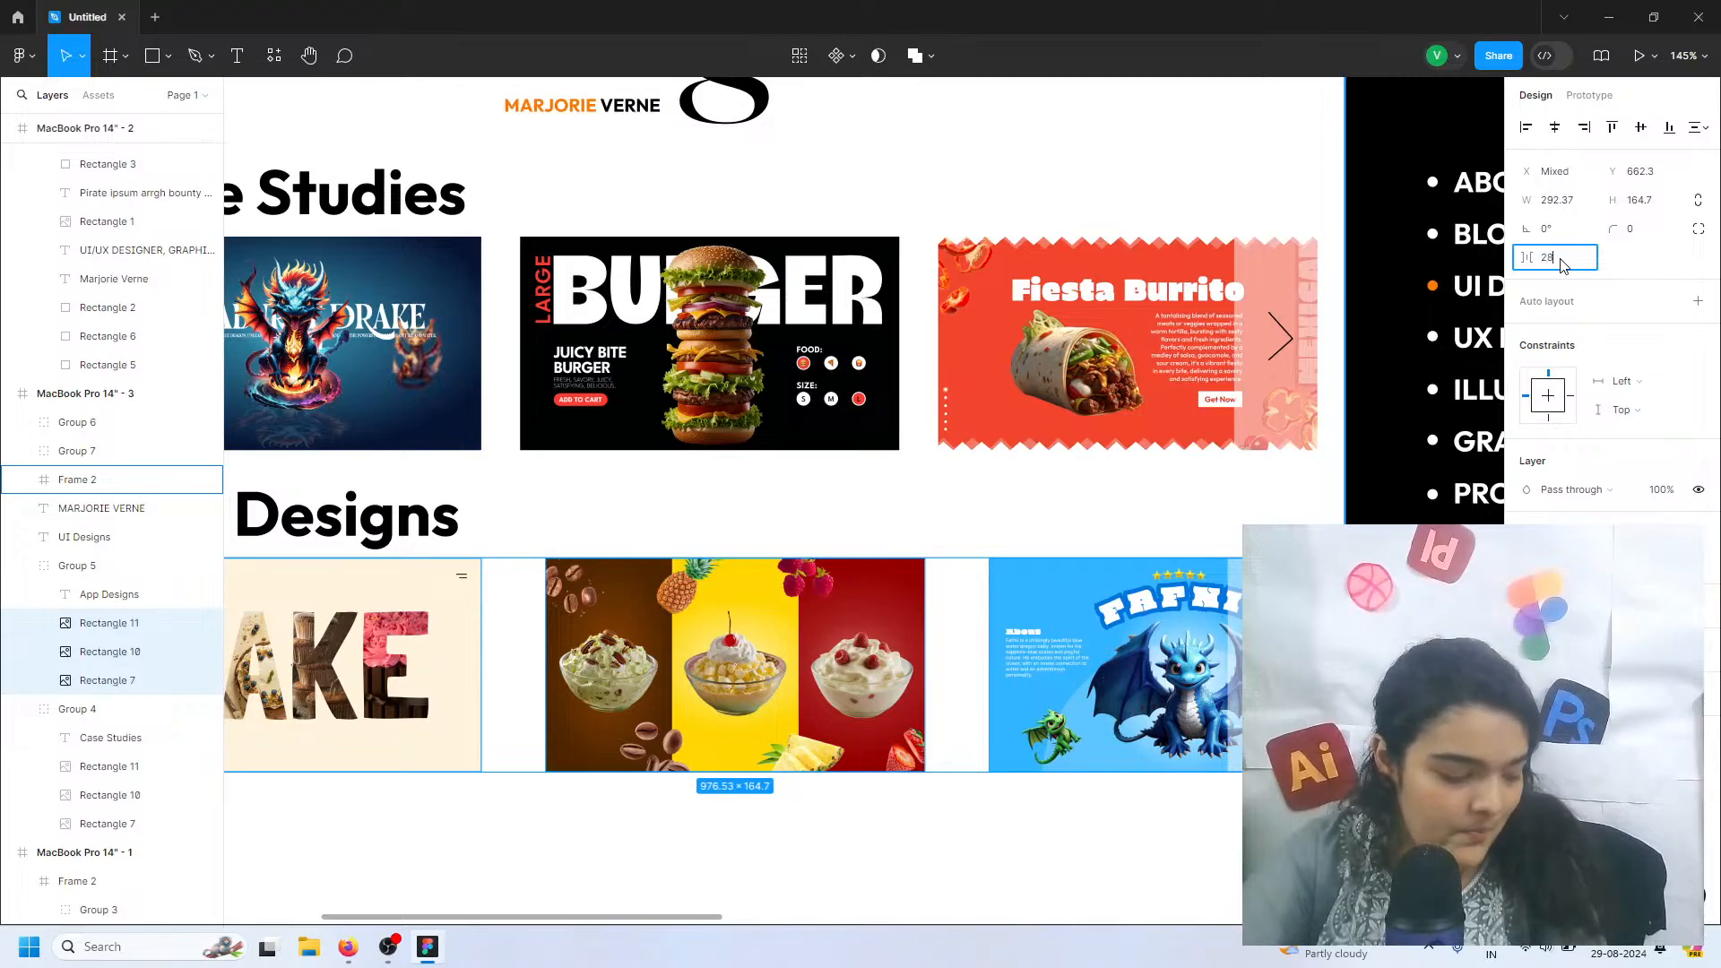
{"action": "type", "text": "8"}
{"action": "key", "text": "Return"}
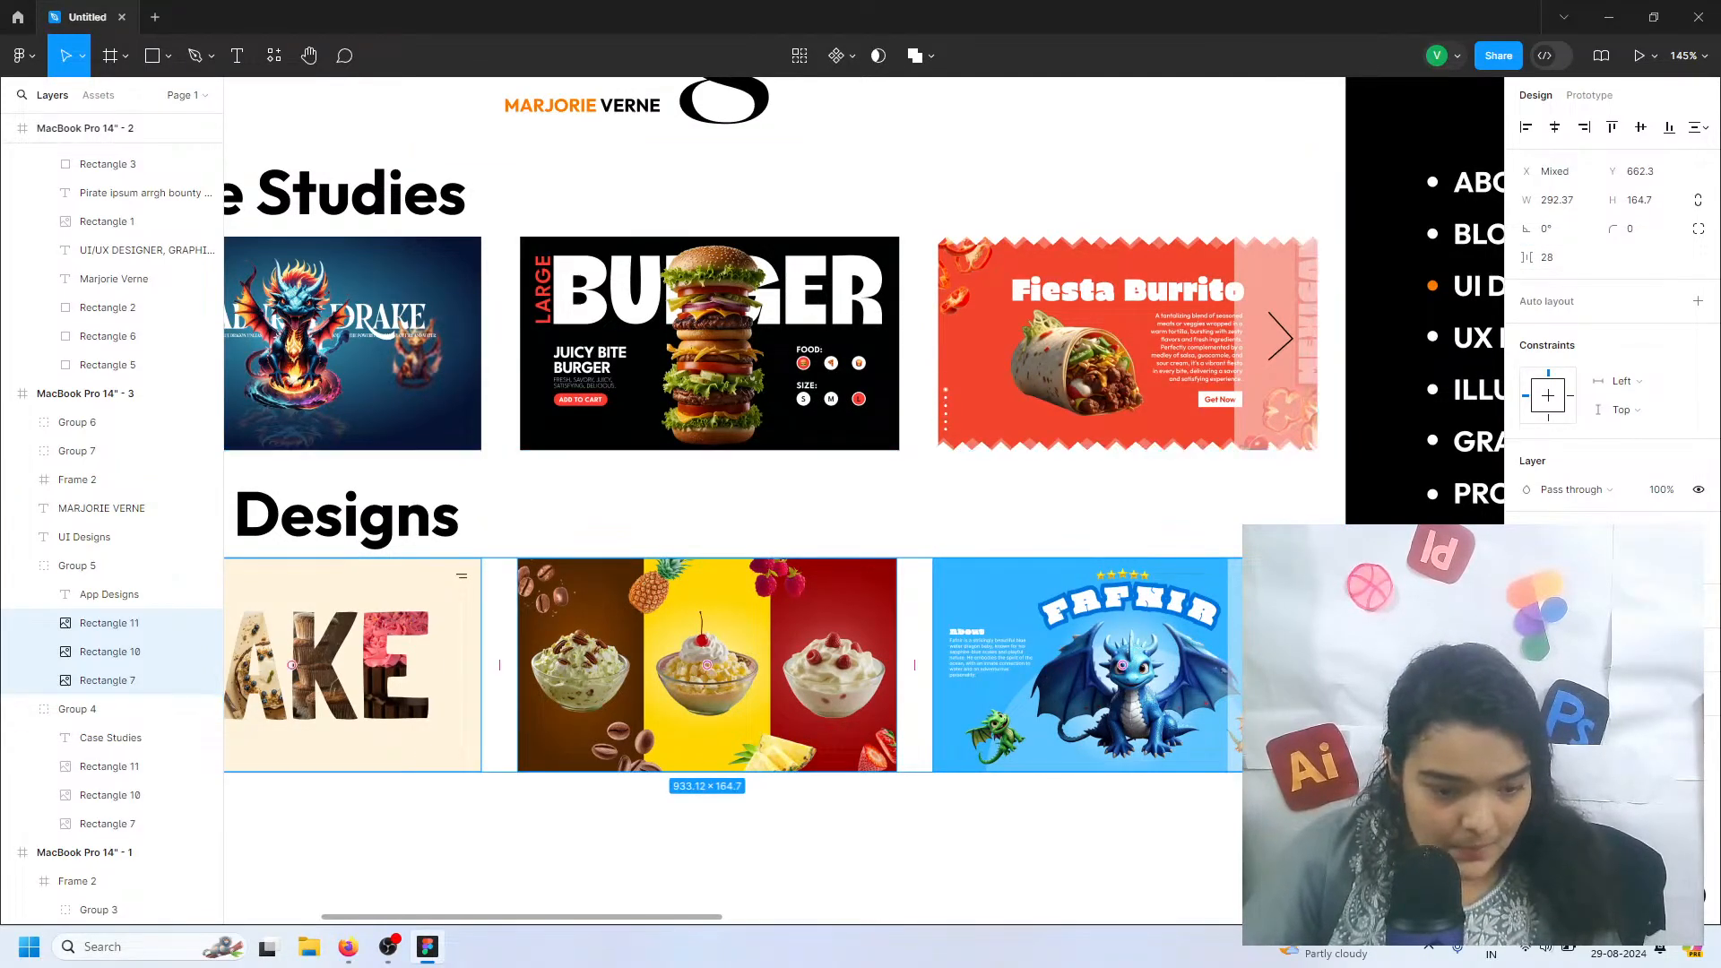
{"action": "key", "text": "Escape"}
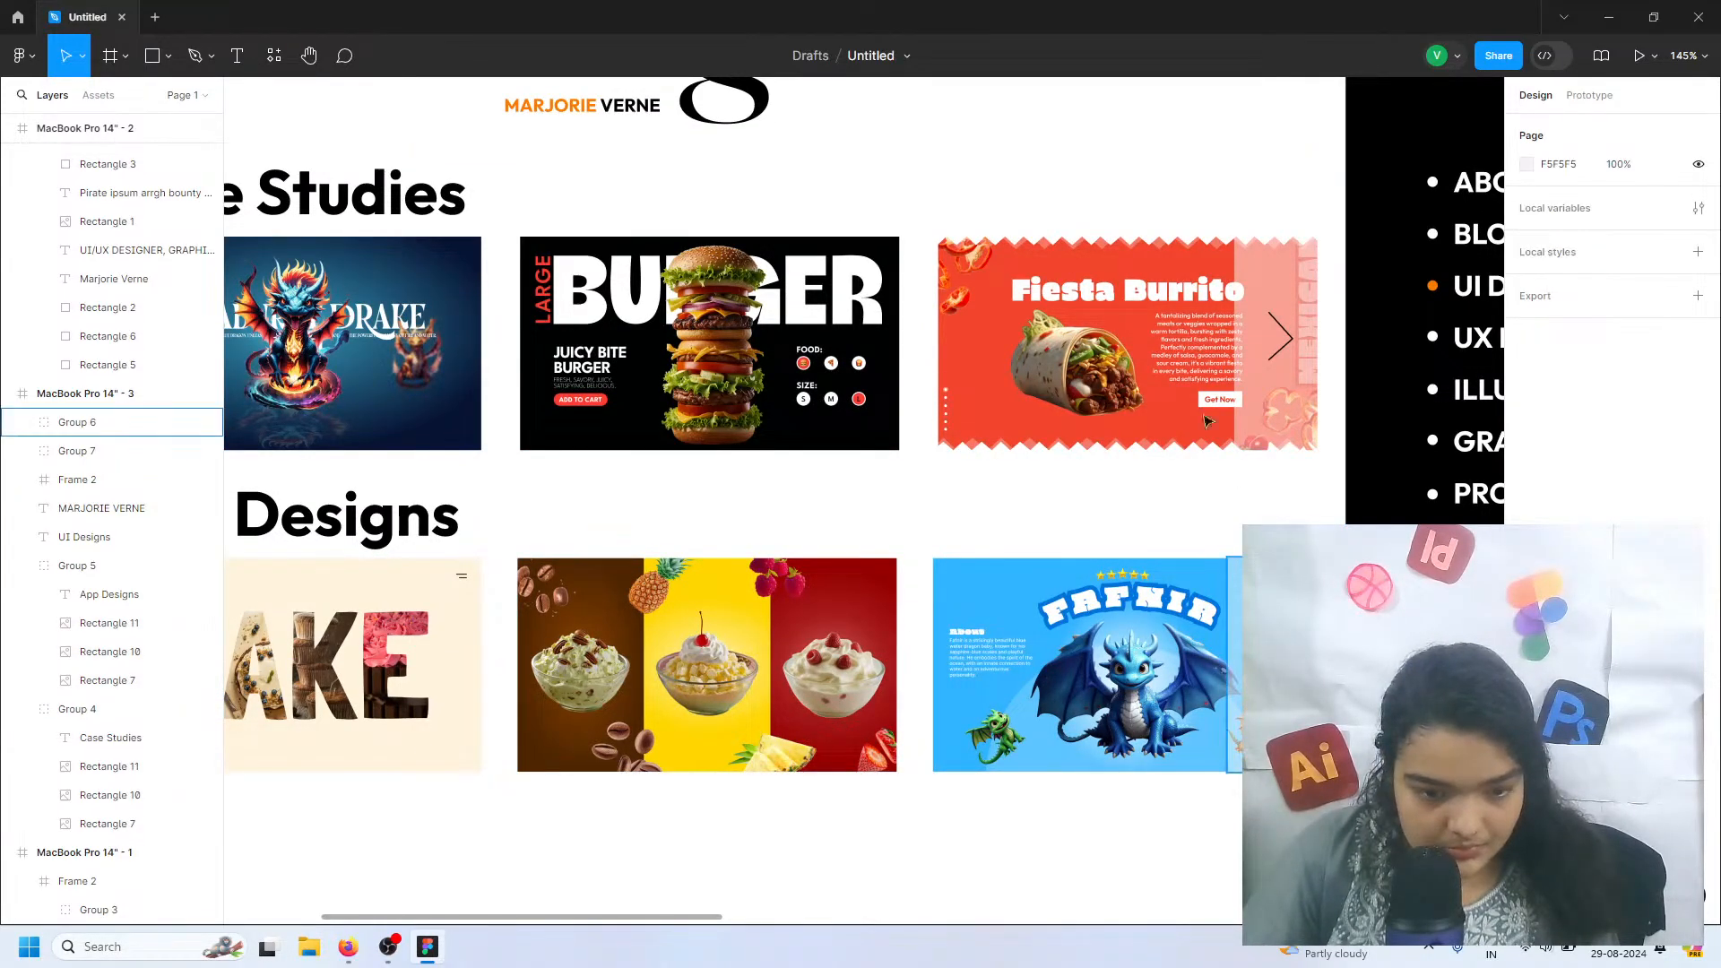
Check the horizontal spacing between the Burger and Fiesta Burrito thumbnails in the Case Studies row
{"action": "left_click", "coordinate": [1179, 333]}
{"action": "left_click", "coordinate": [1179, 333]}
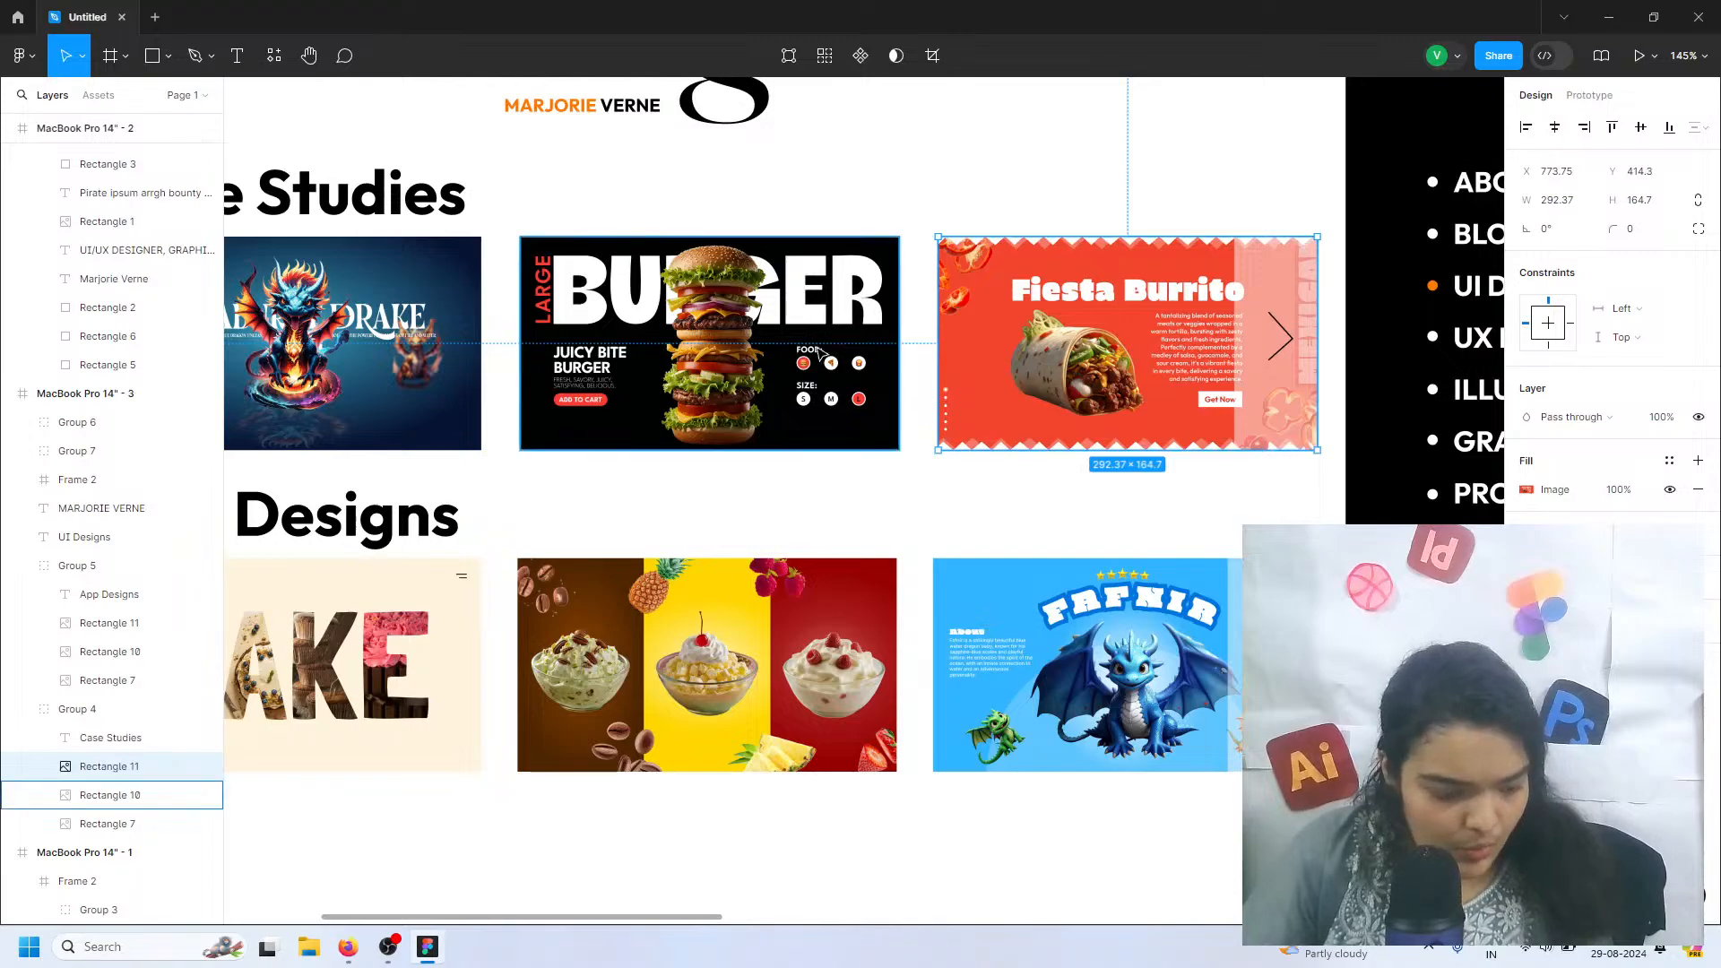
{"action": "key", "text": "Tab"}
{"action": "left_click", "coordinate": [983, 342], "text": "shift"}
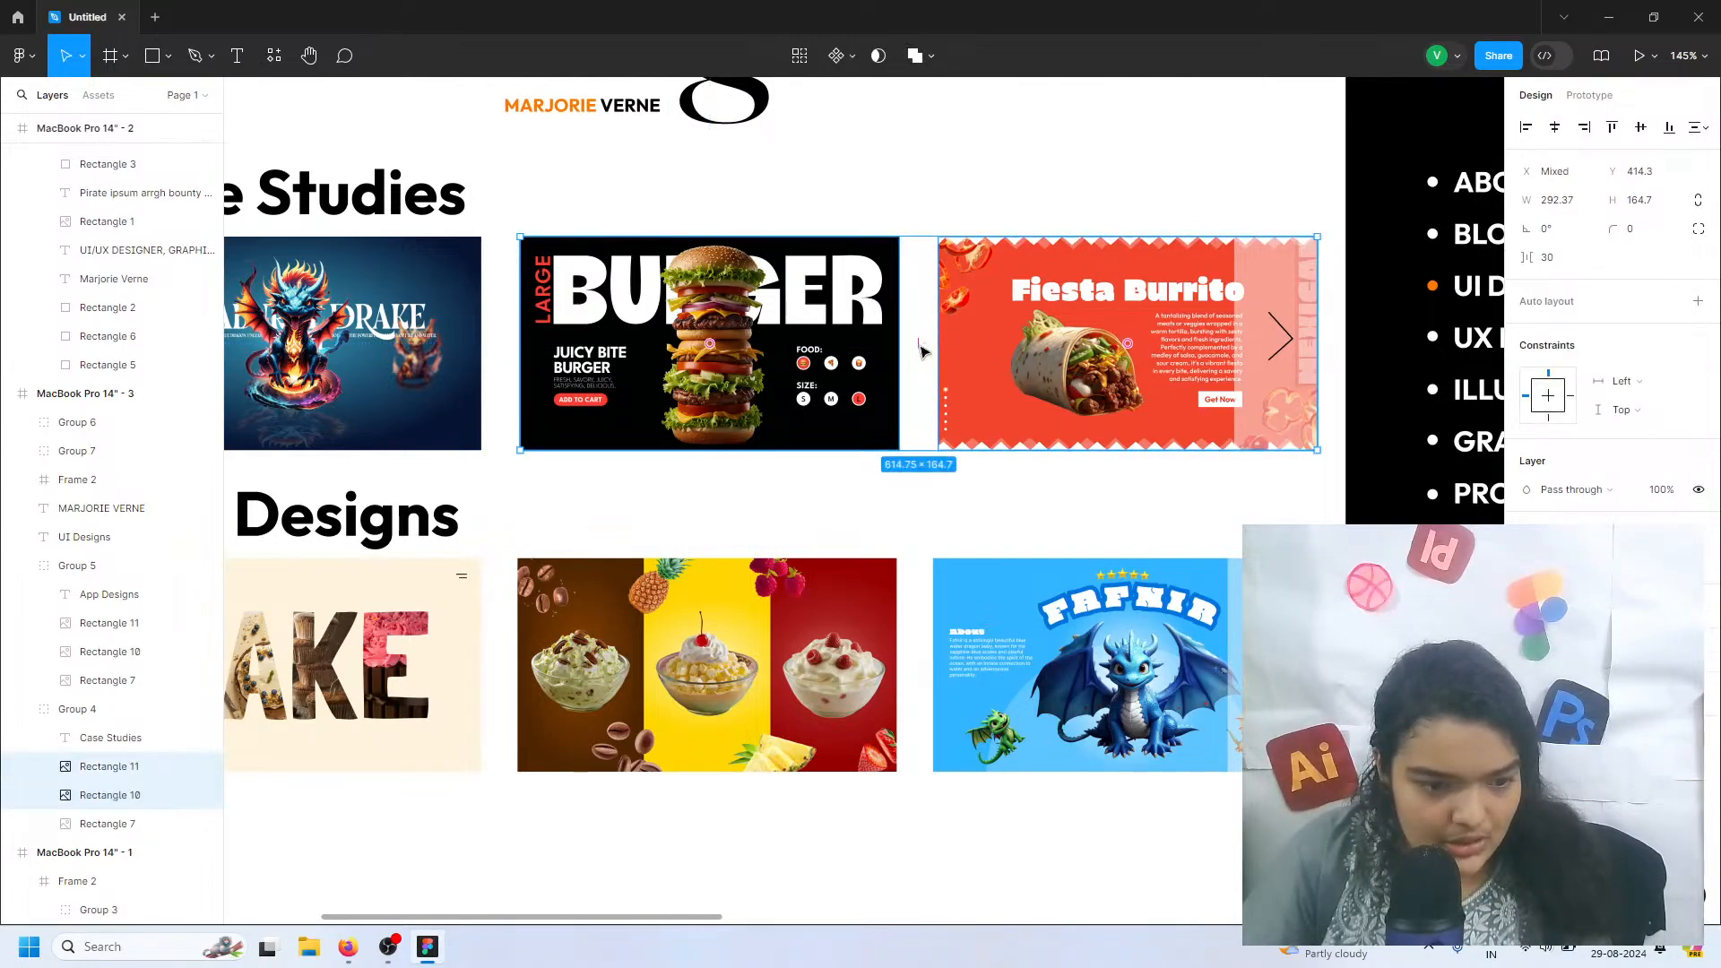
Set the spacing between the three App Designs thumbnails to 30 and align the Fafnir overlay group with the Fiesta Burrito one at X 1002
{"action": "double_click", "coordinate": [476, 705]}
{"action": "left_click", "coordinate": [582, 690], "text": "shift"}
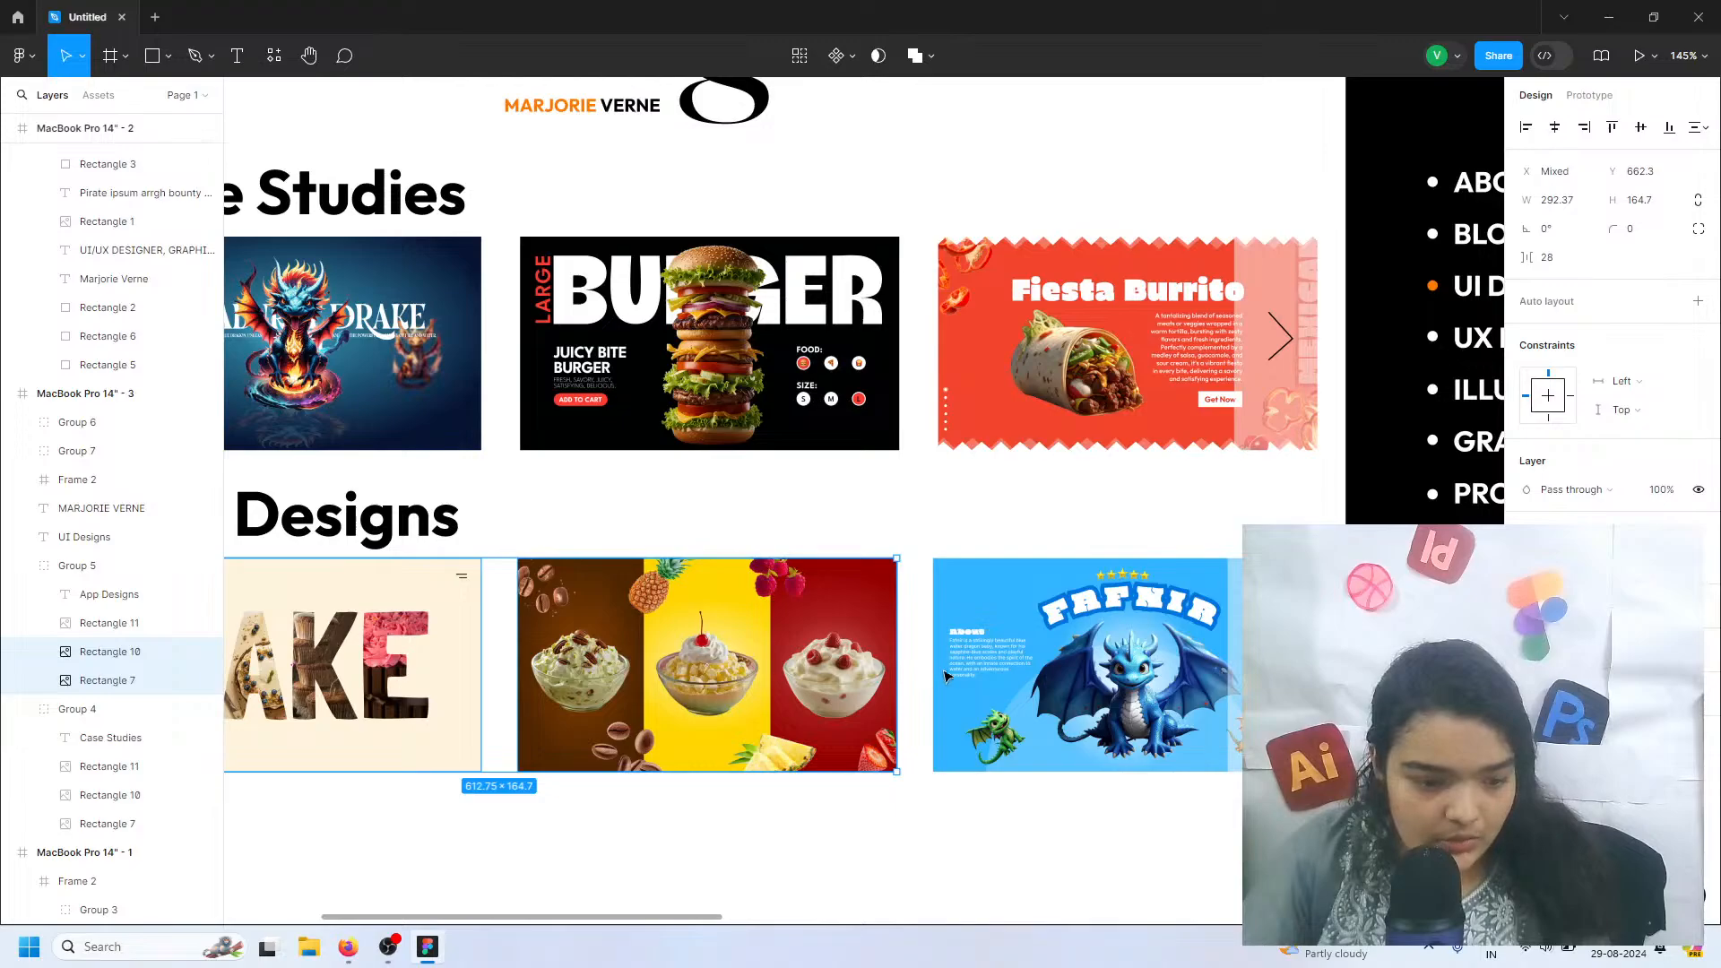
{"action": "left_click", "coordinate": [945, 675], "text": "shift"}
{"action": "left_click", "coordinate": [1554, 257]}
{"action": "type", "text": "3"}
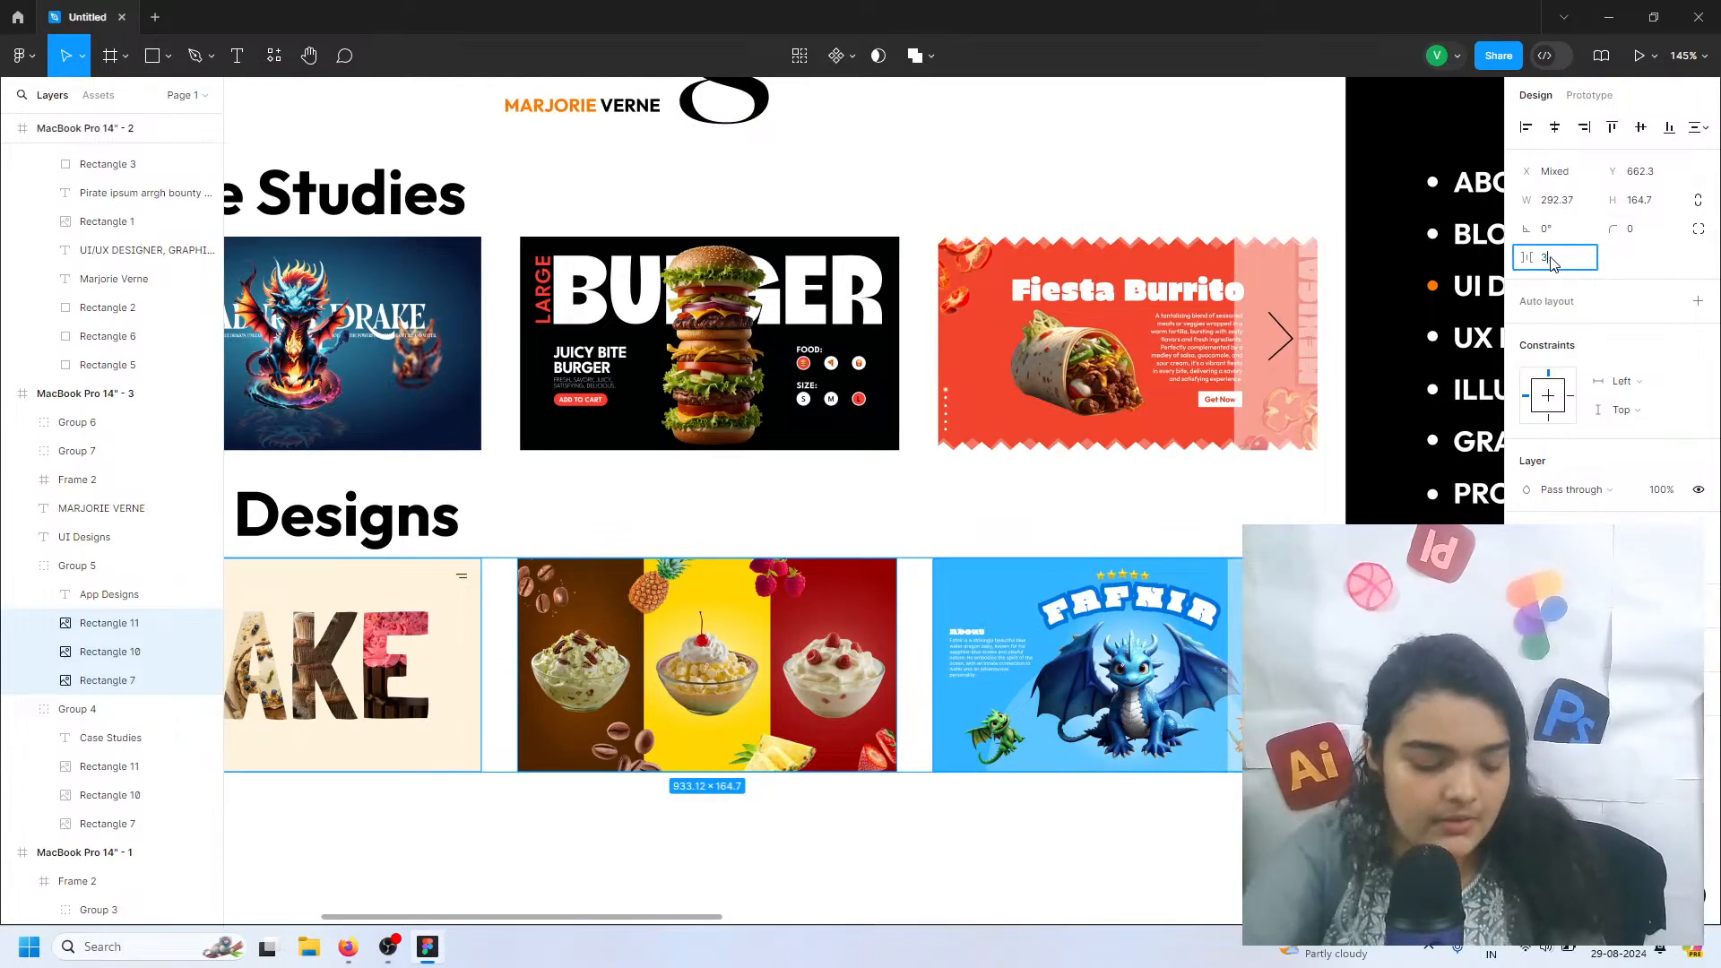
{"action": "type", "text": "0"}
{"action": "key", "text": "Return"}
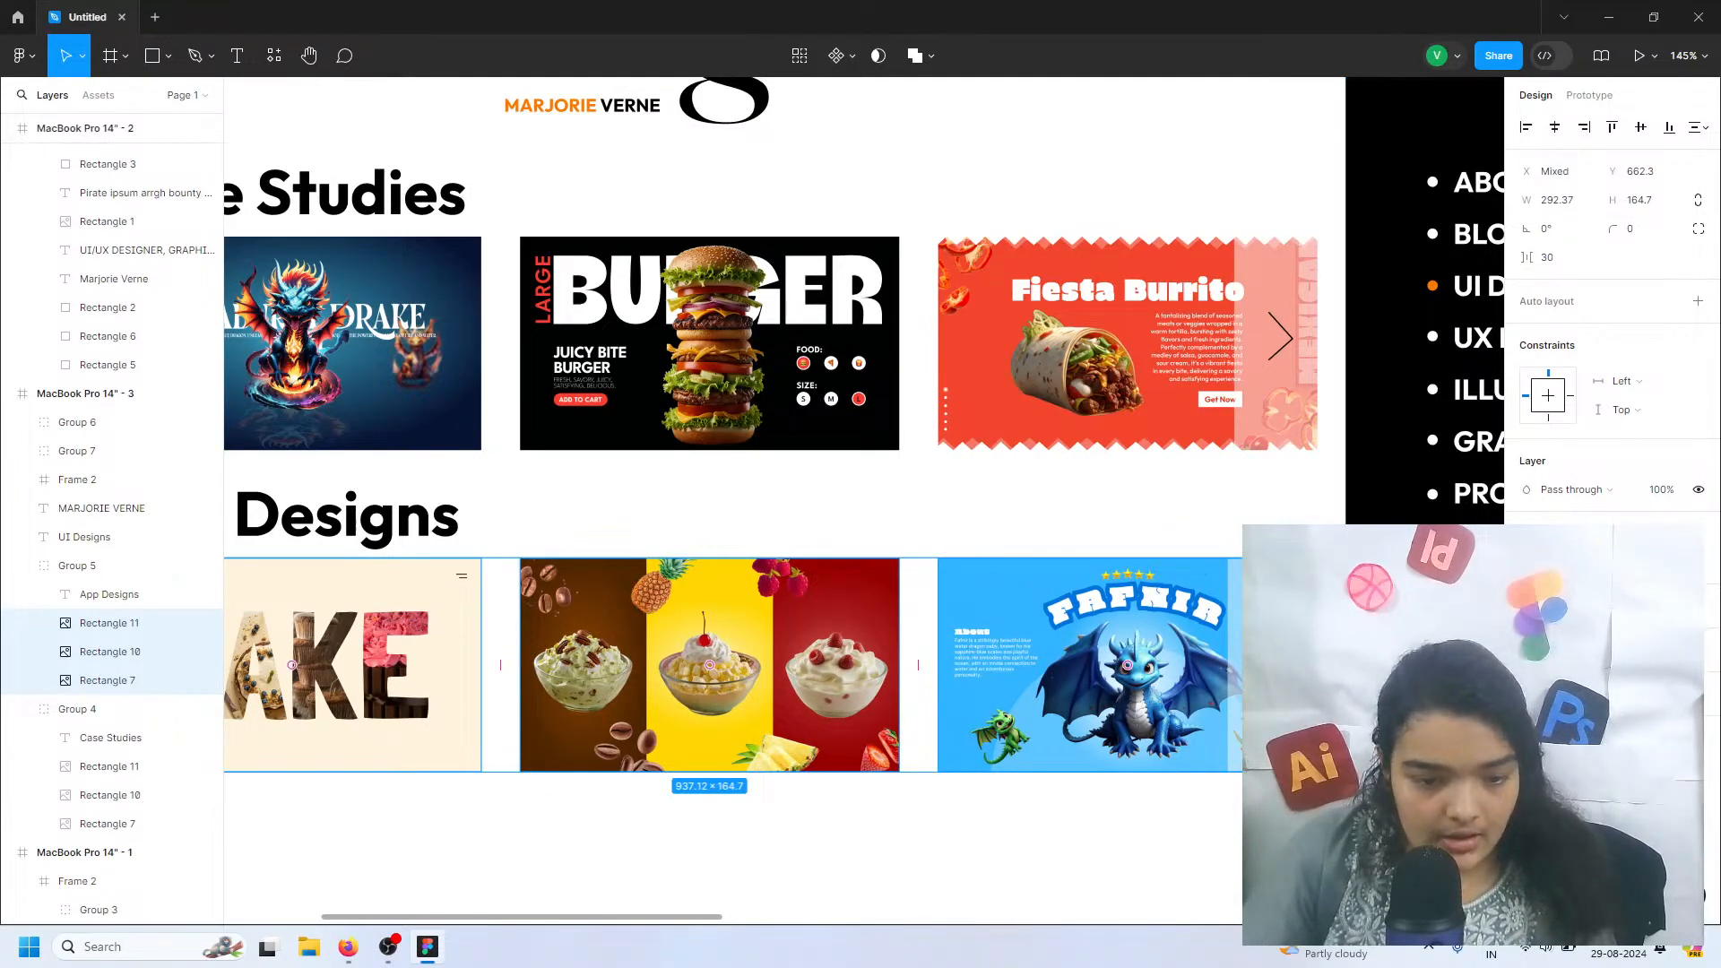
{"action": "left_click", "coordinate": [1273, 665]}
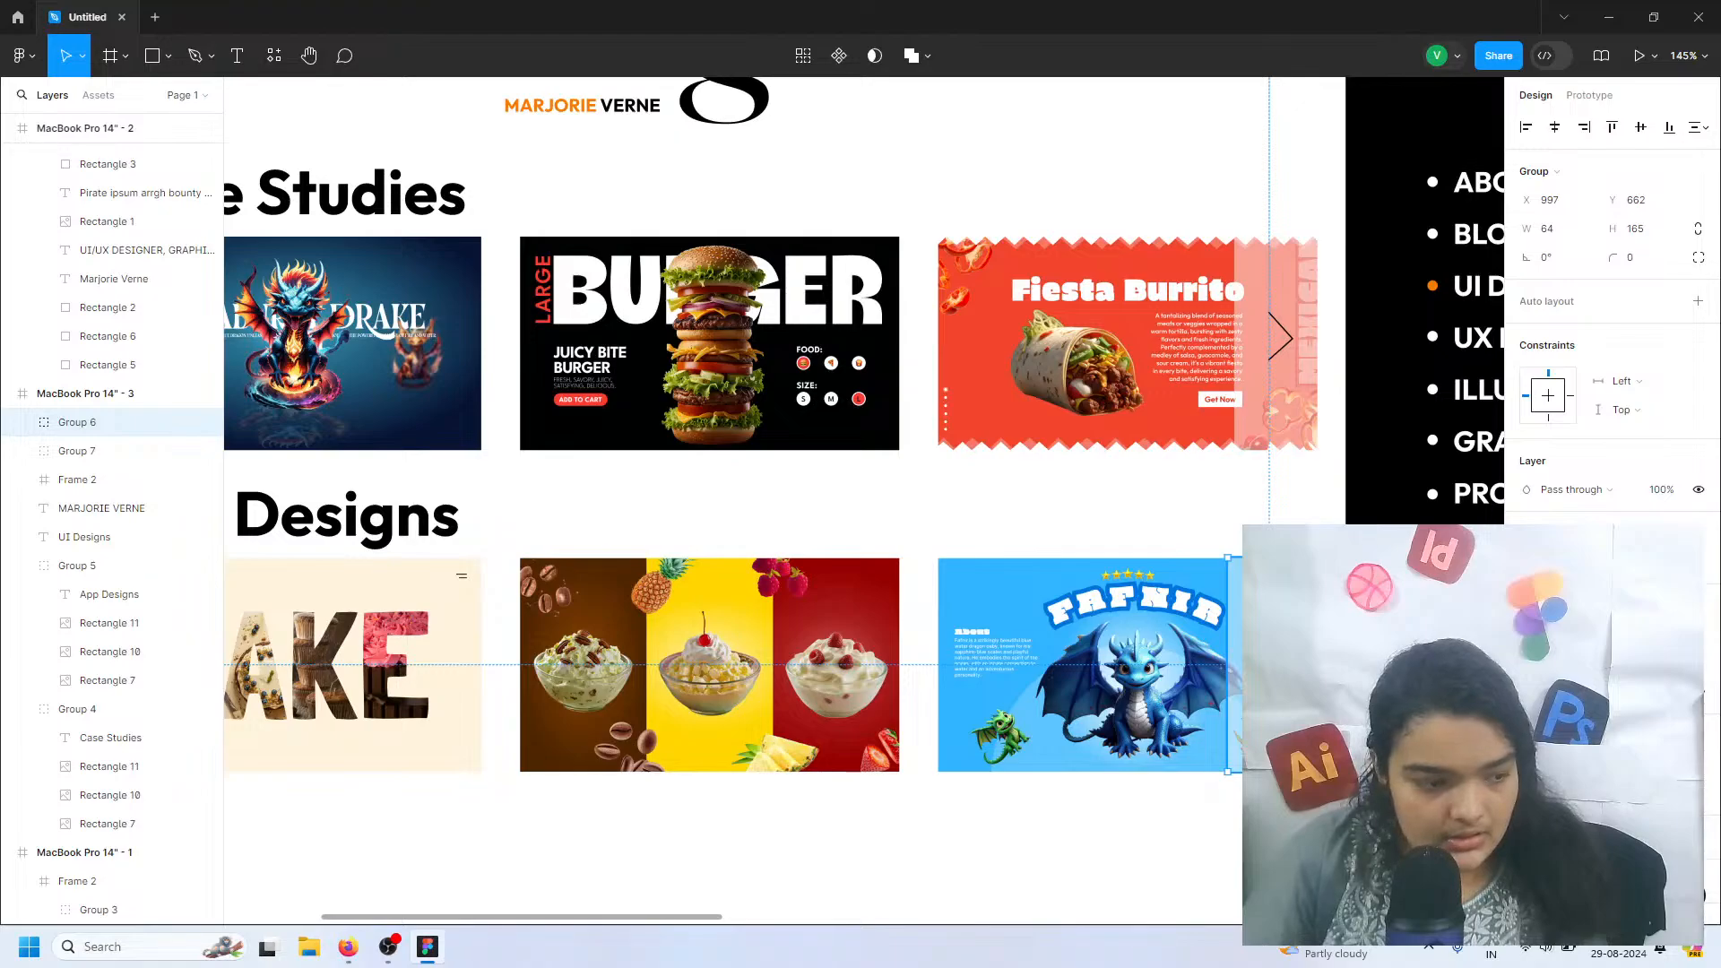
{"action": "left_click_drag", "start_coordinate": [1273, 665], "coordinate": [1279, 665]}
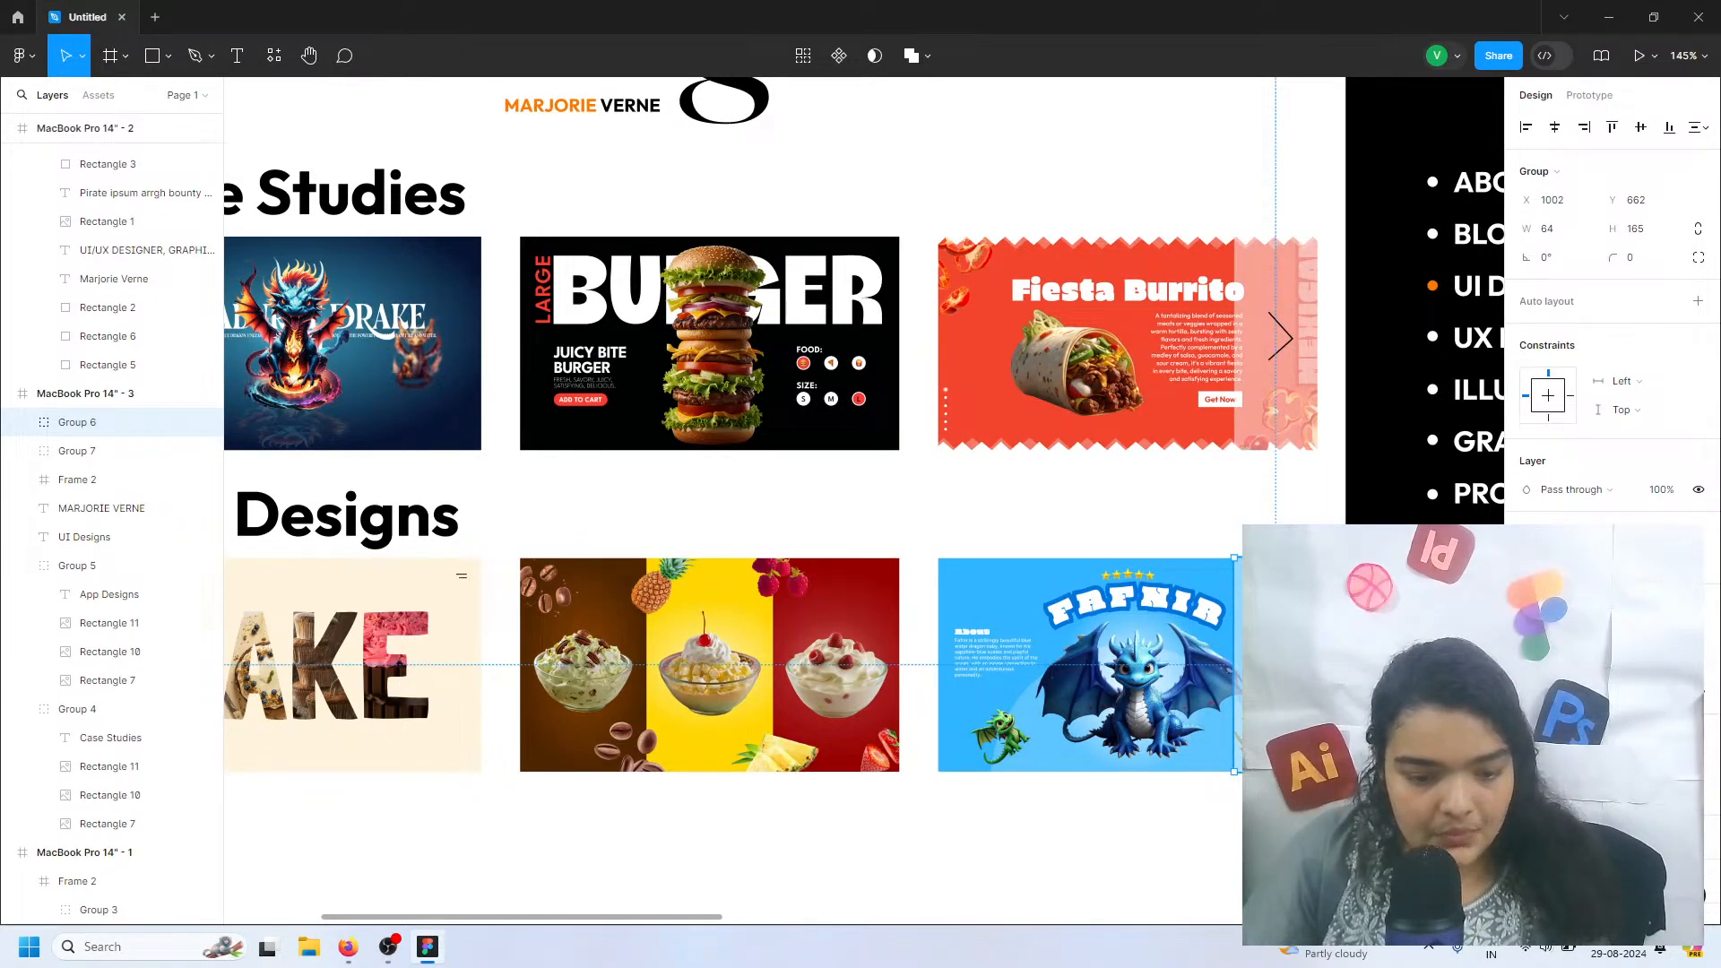
Select the arrows on both the Fiesta Burrito and Fafnir overlays, thicken their strokes together, and clear the selection
{"action": "double_click", "coordinate": [1281, 663]}
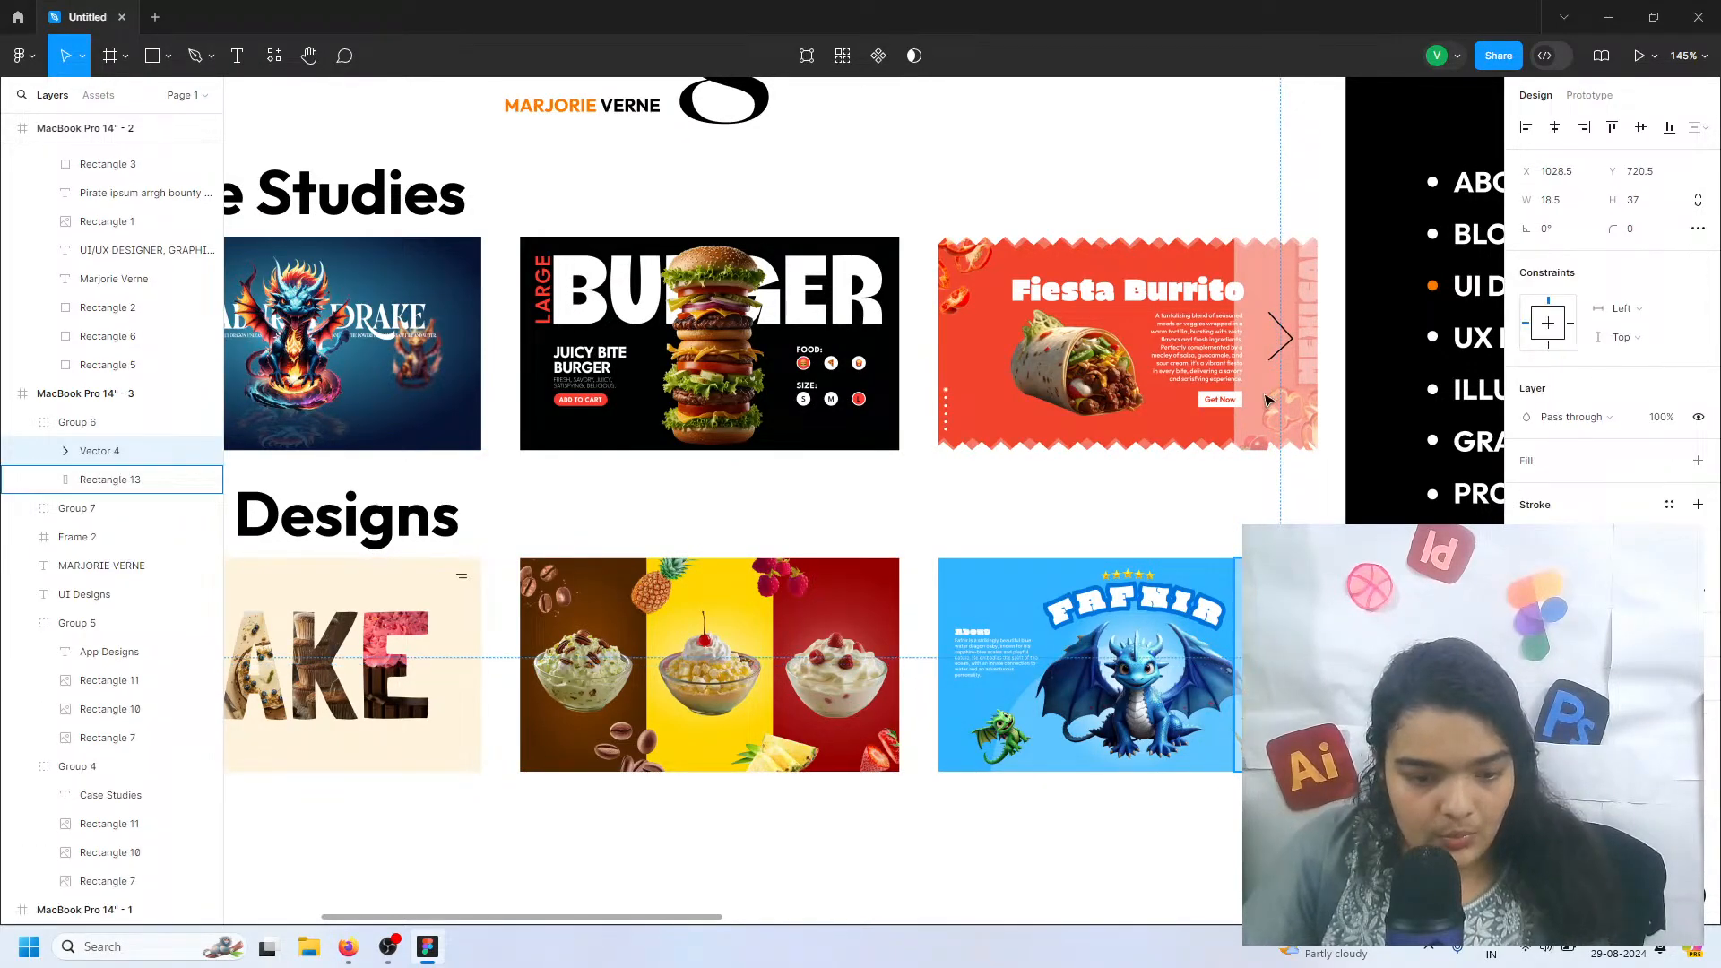
{"action": "double_click", "coordinate": [1281, 345]}
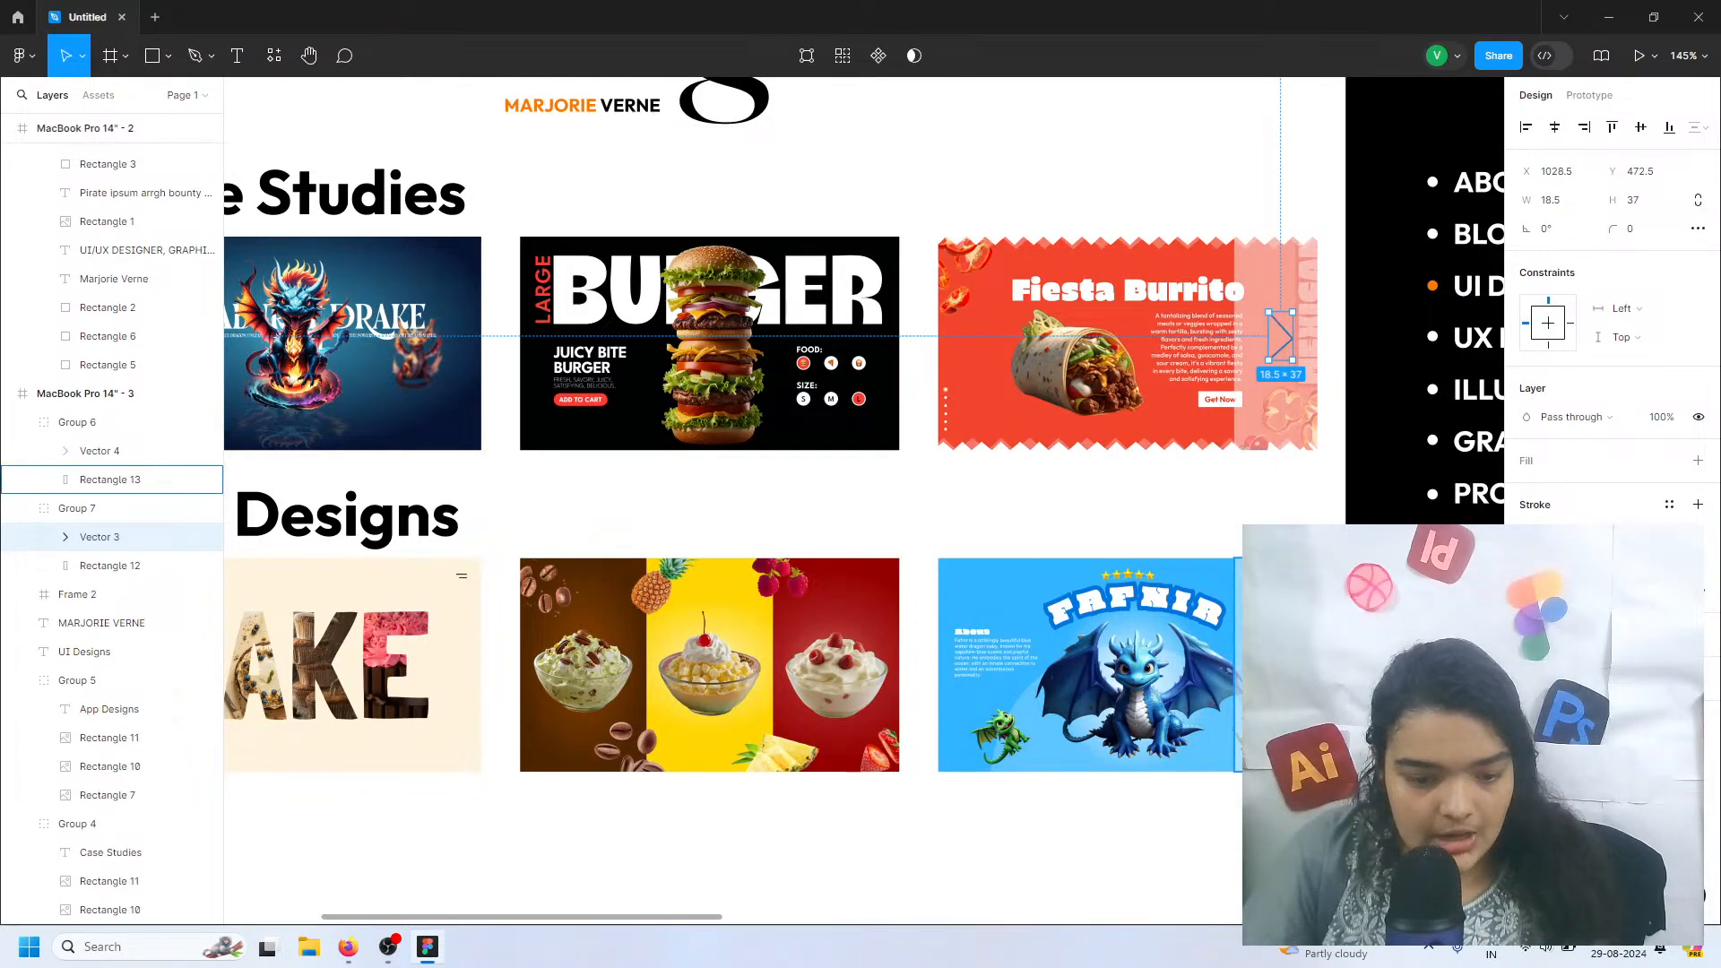
{"action": "double_click", "coordinate": [1281, 663]}
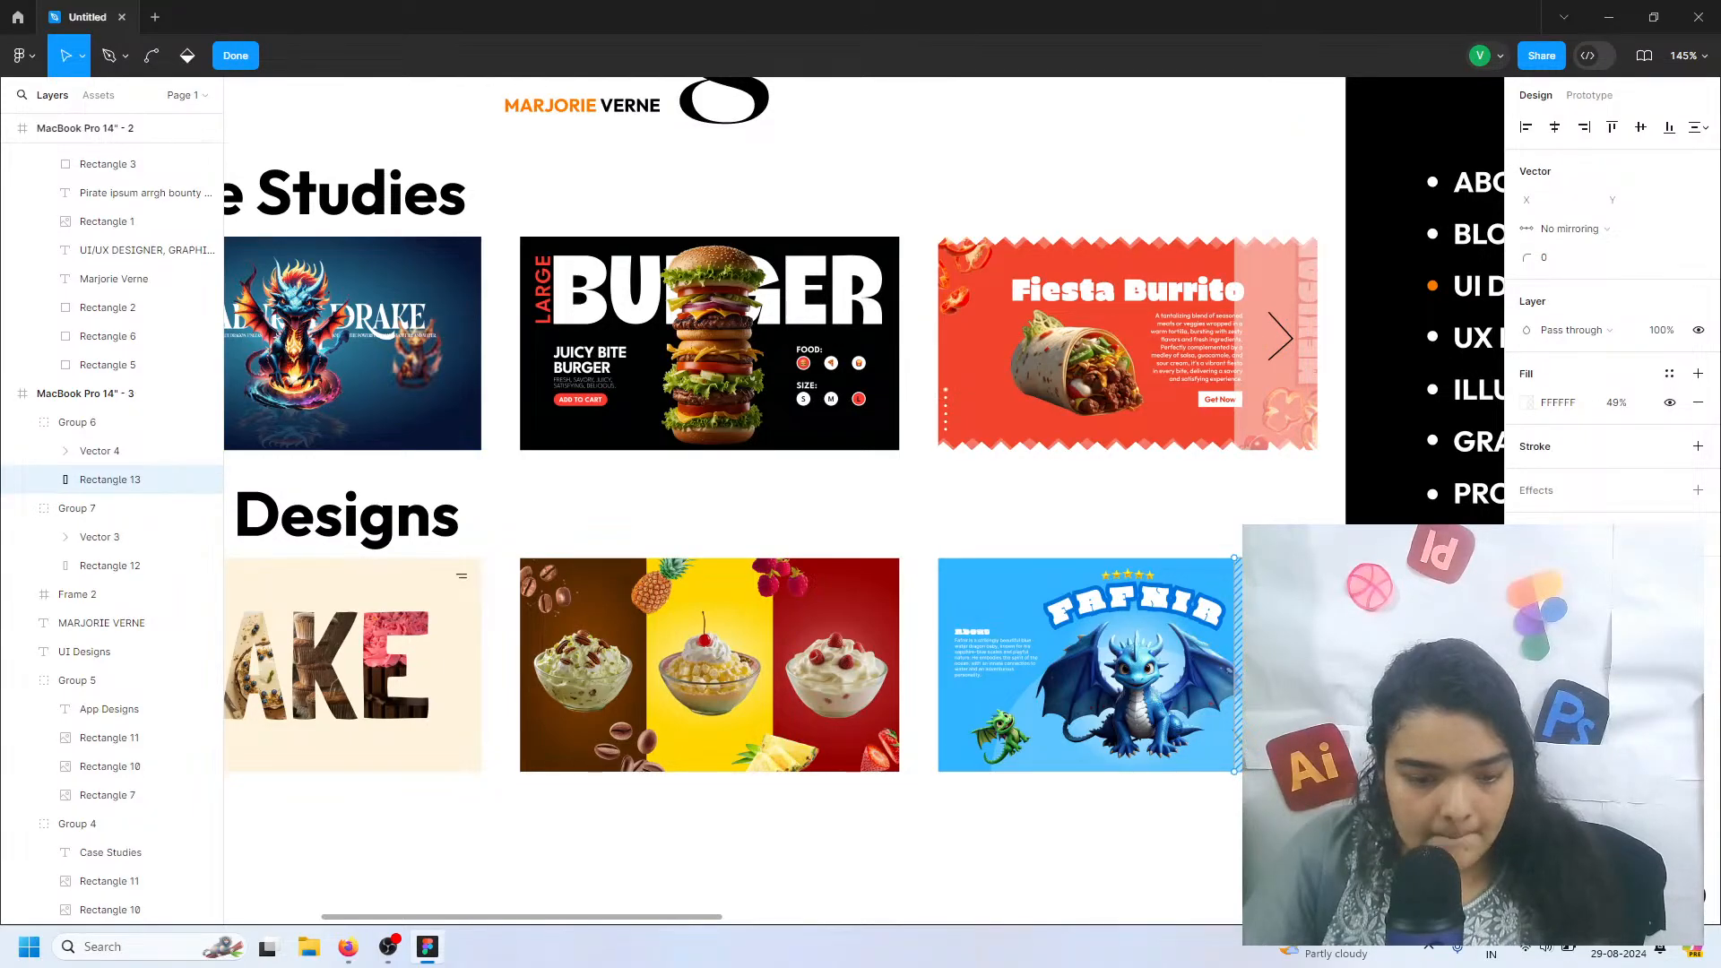
{"action": "key", "text": "Escape"}
{"action": "scroll", "coordinate": [1287, 656], "scroll_direction": "up", "scroll_amount": 5}
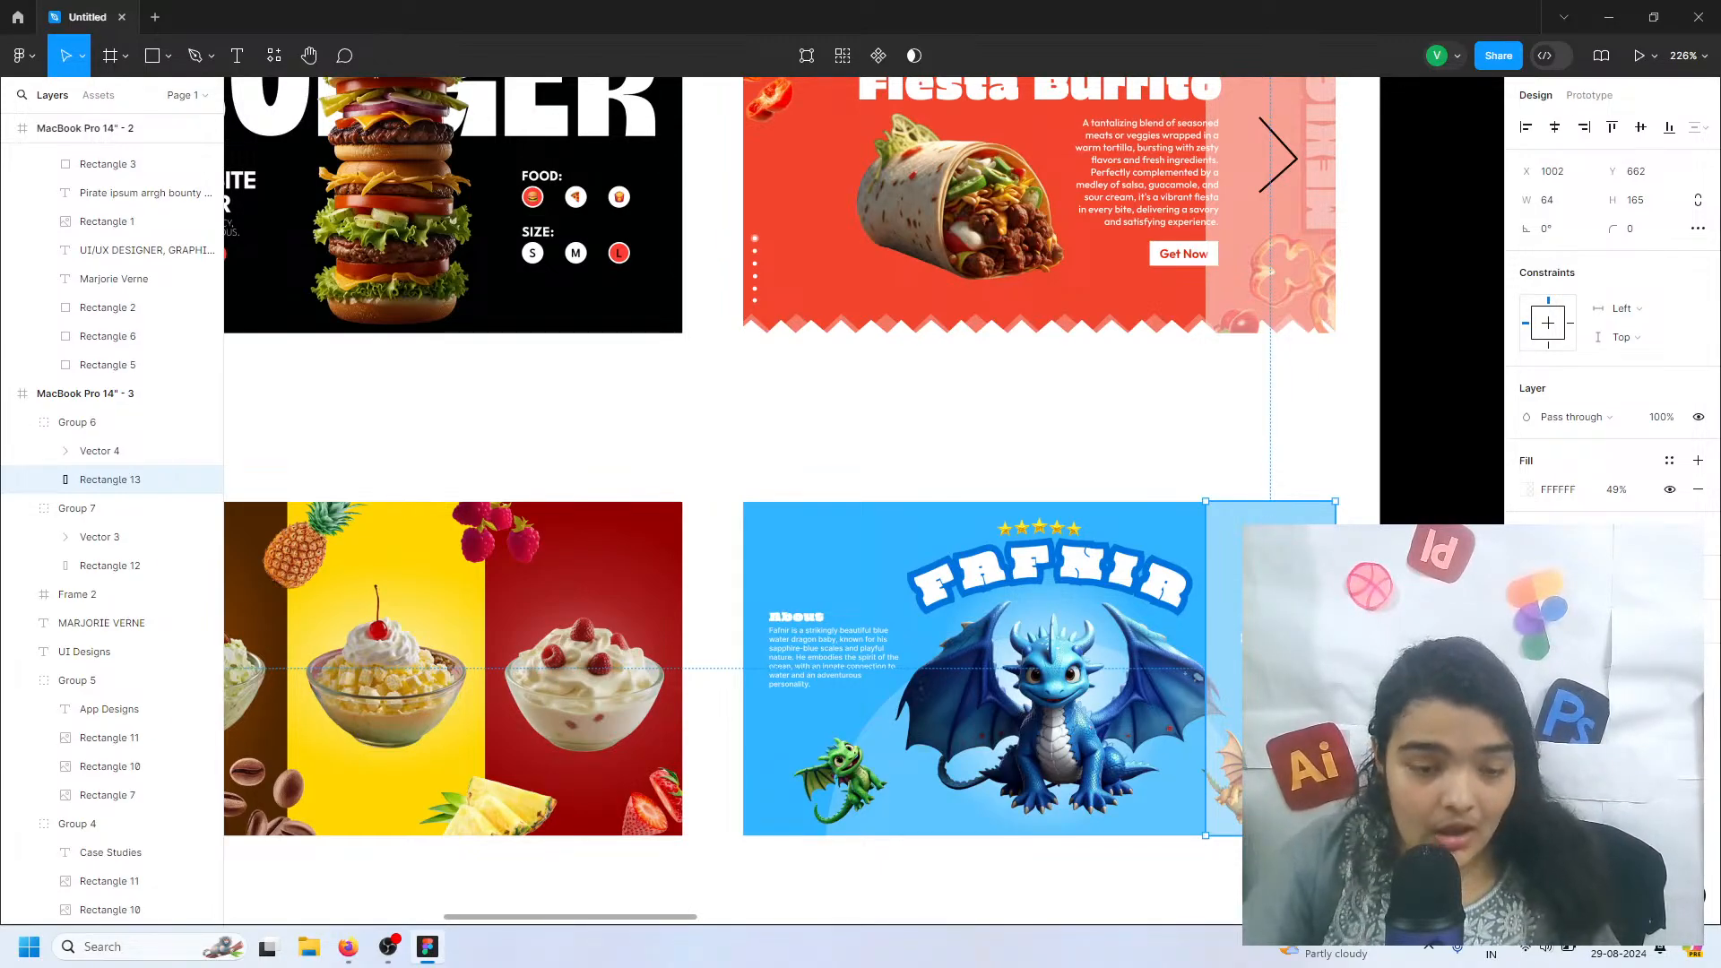
{"action": "left_click", "coordinate": [1290, 170]}
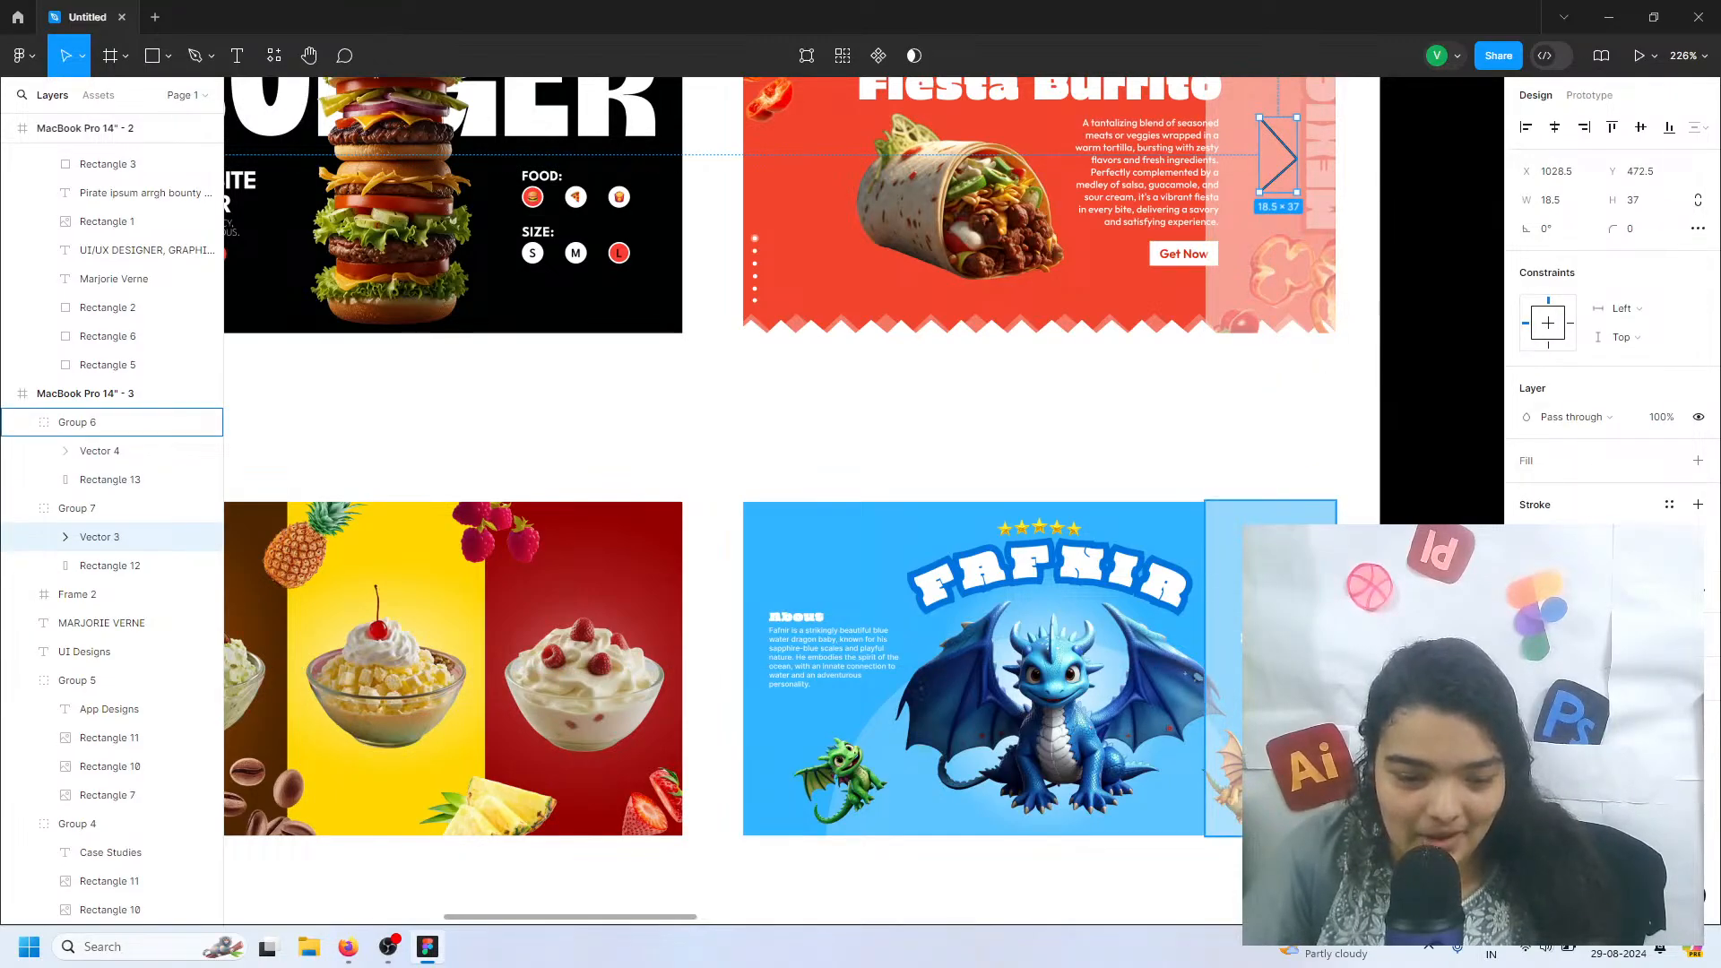
{"action": "double_click", "coordinate": [1277, 658], "text": "shift"}
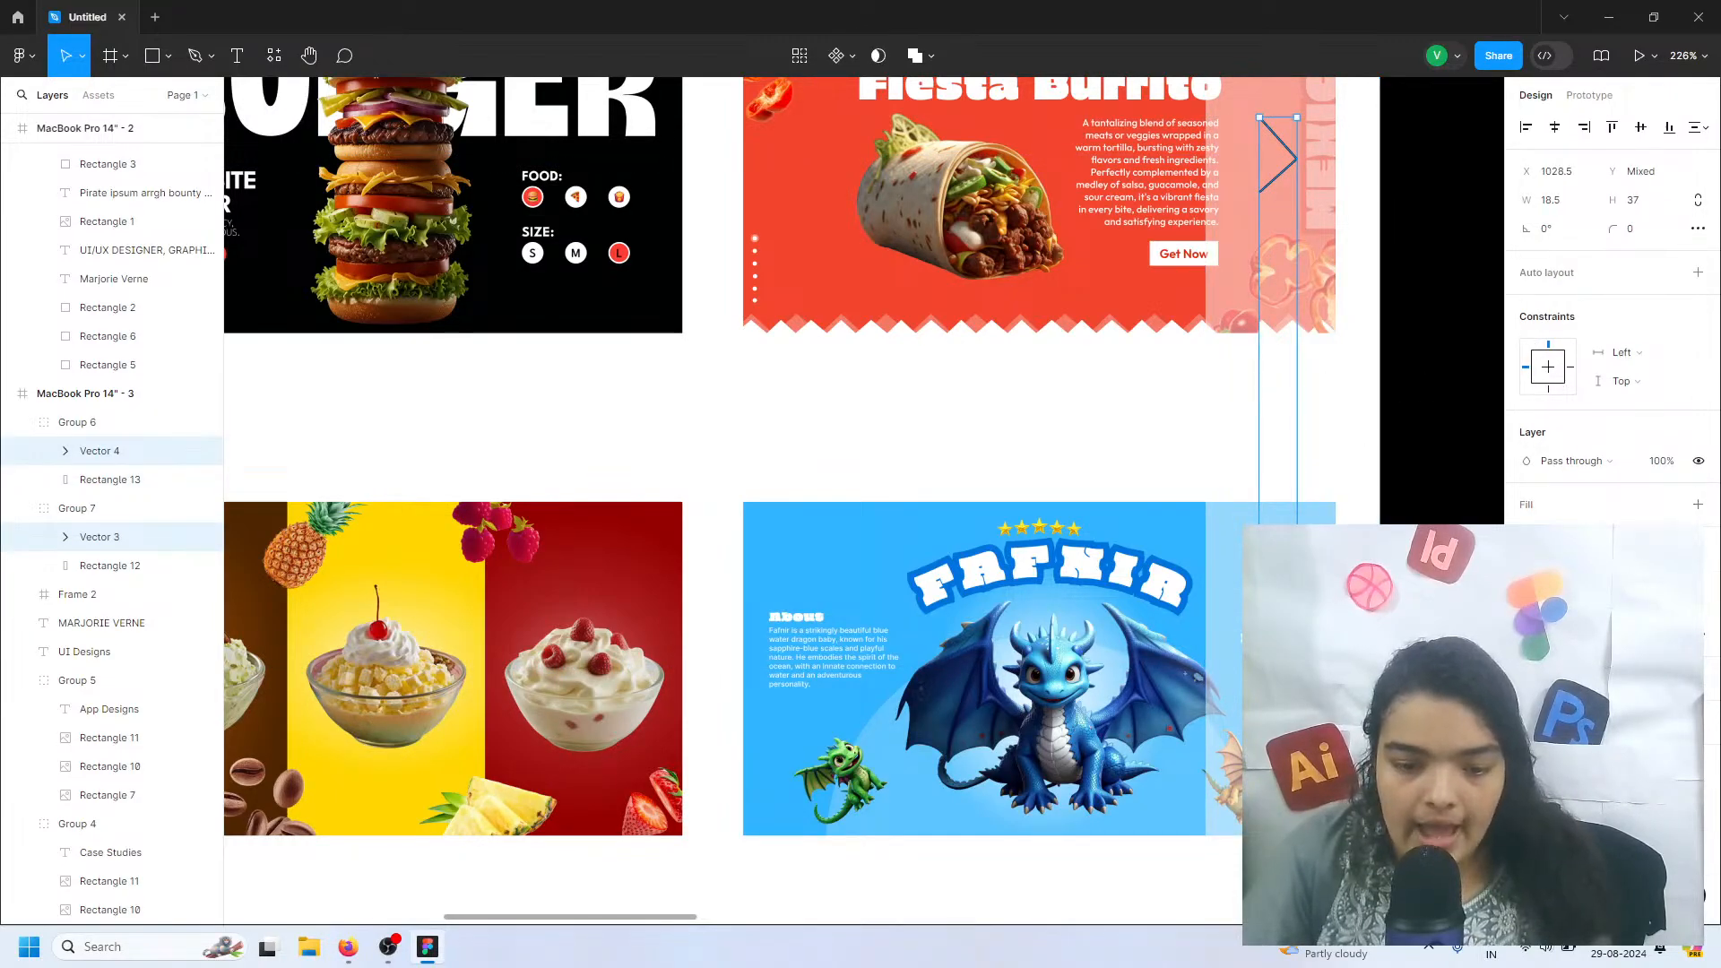
{"action": "key", "text": "Return"}
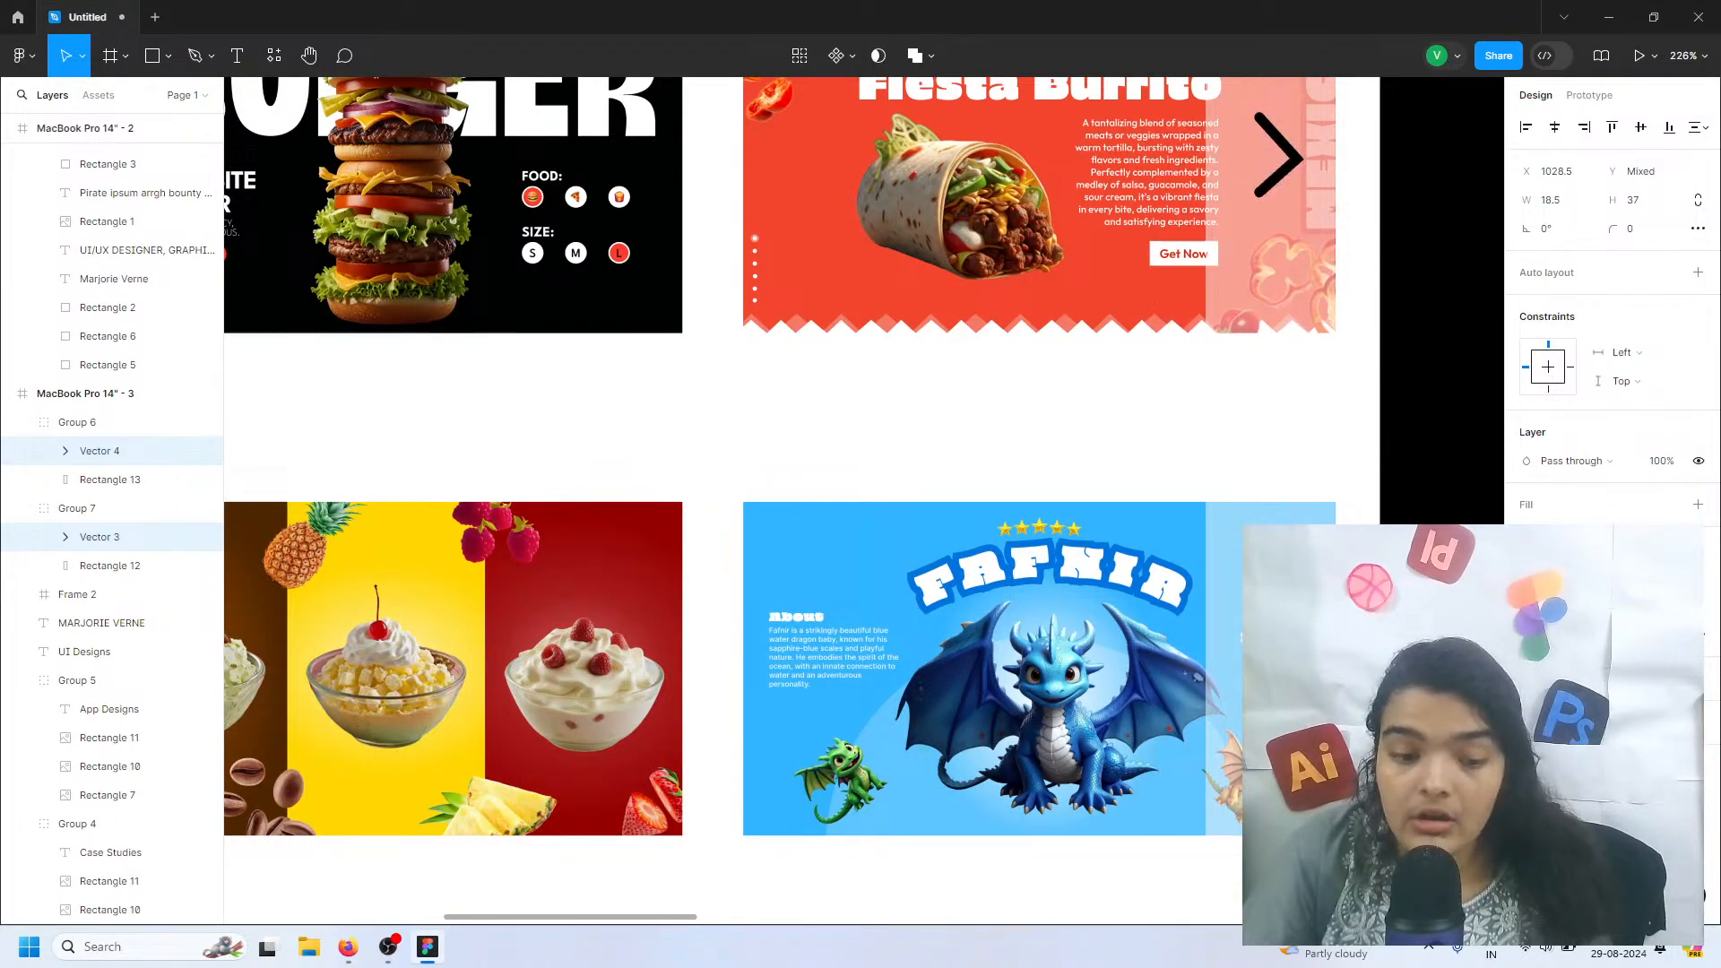
{"action": "left_click", "coordinate": [1353, 460]}
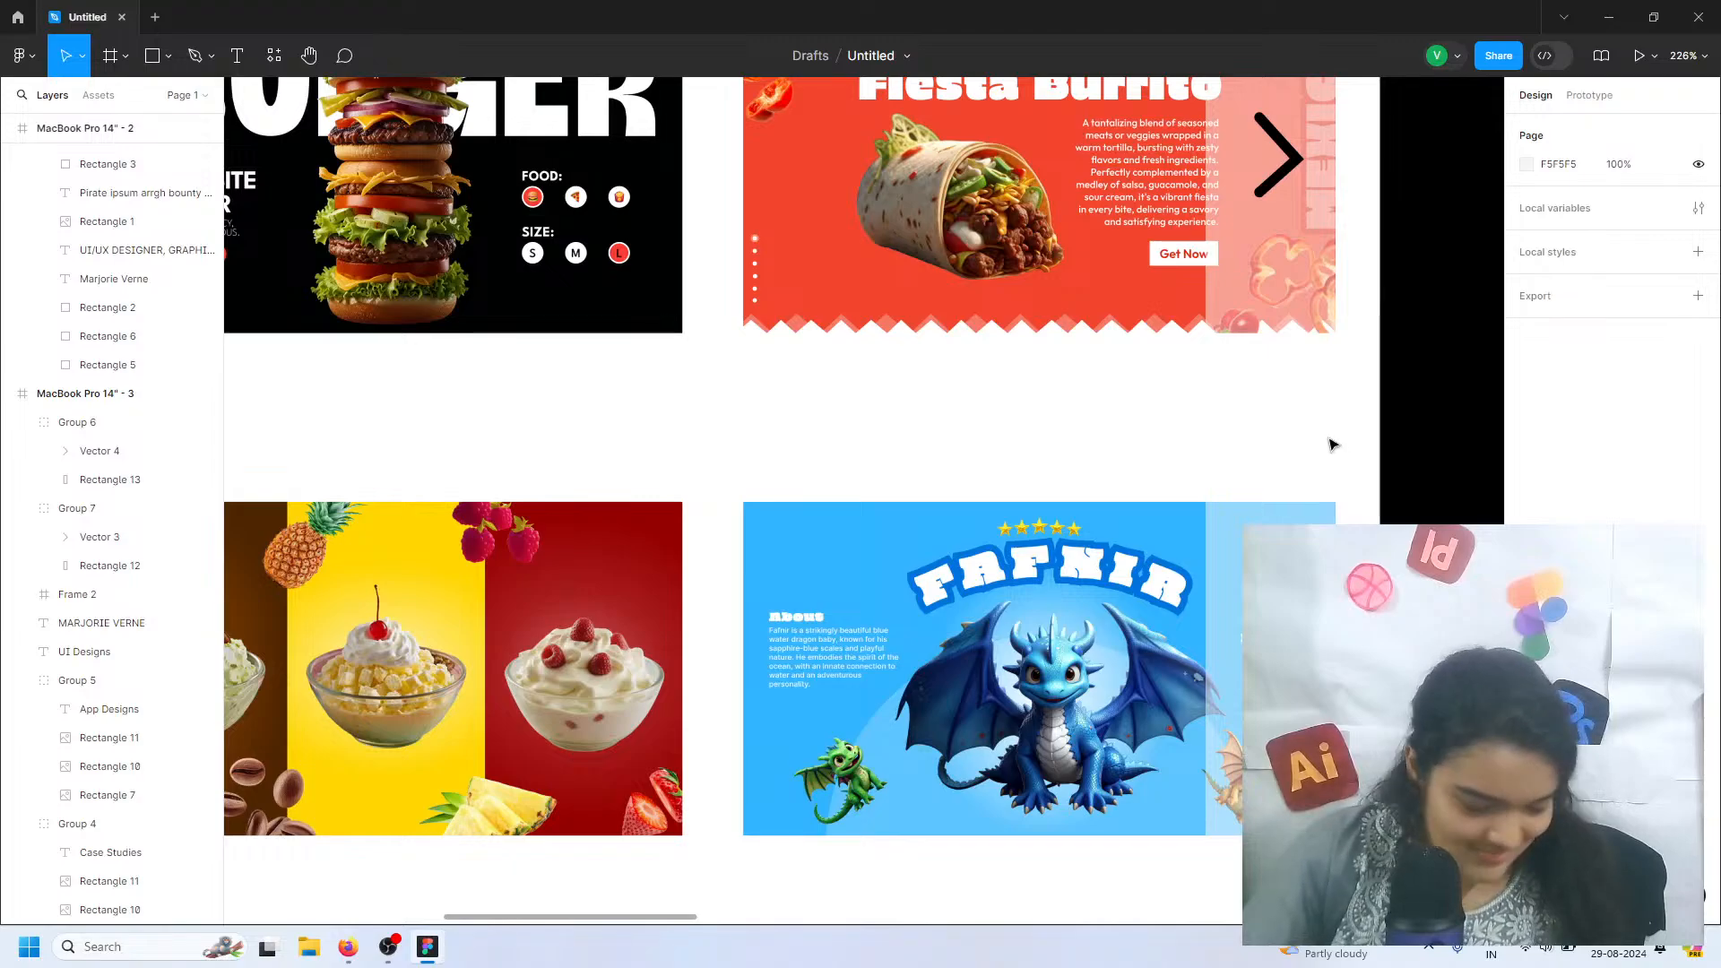
Examine the overall layout of the UI Designs page, including the two thumbnail rows and their overlay arrows
{"action": "scroll", "coordinate": [1191, 400], "scroll_direction": "down", "scroll_amount": 1}
{"action": "scroll", "coordinate": [1191, 400], "scroll_direction": "down", "scroll_amount": 3}
{"action": "scroll", "coordinate": [1190, 403], "scroll_direction": "left", "scroll_amount": 2}
{"action": "scroll", "coordinate": [1191, 400], "scroll_direction": "down", "scroll_amount": 3}
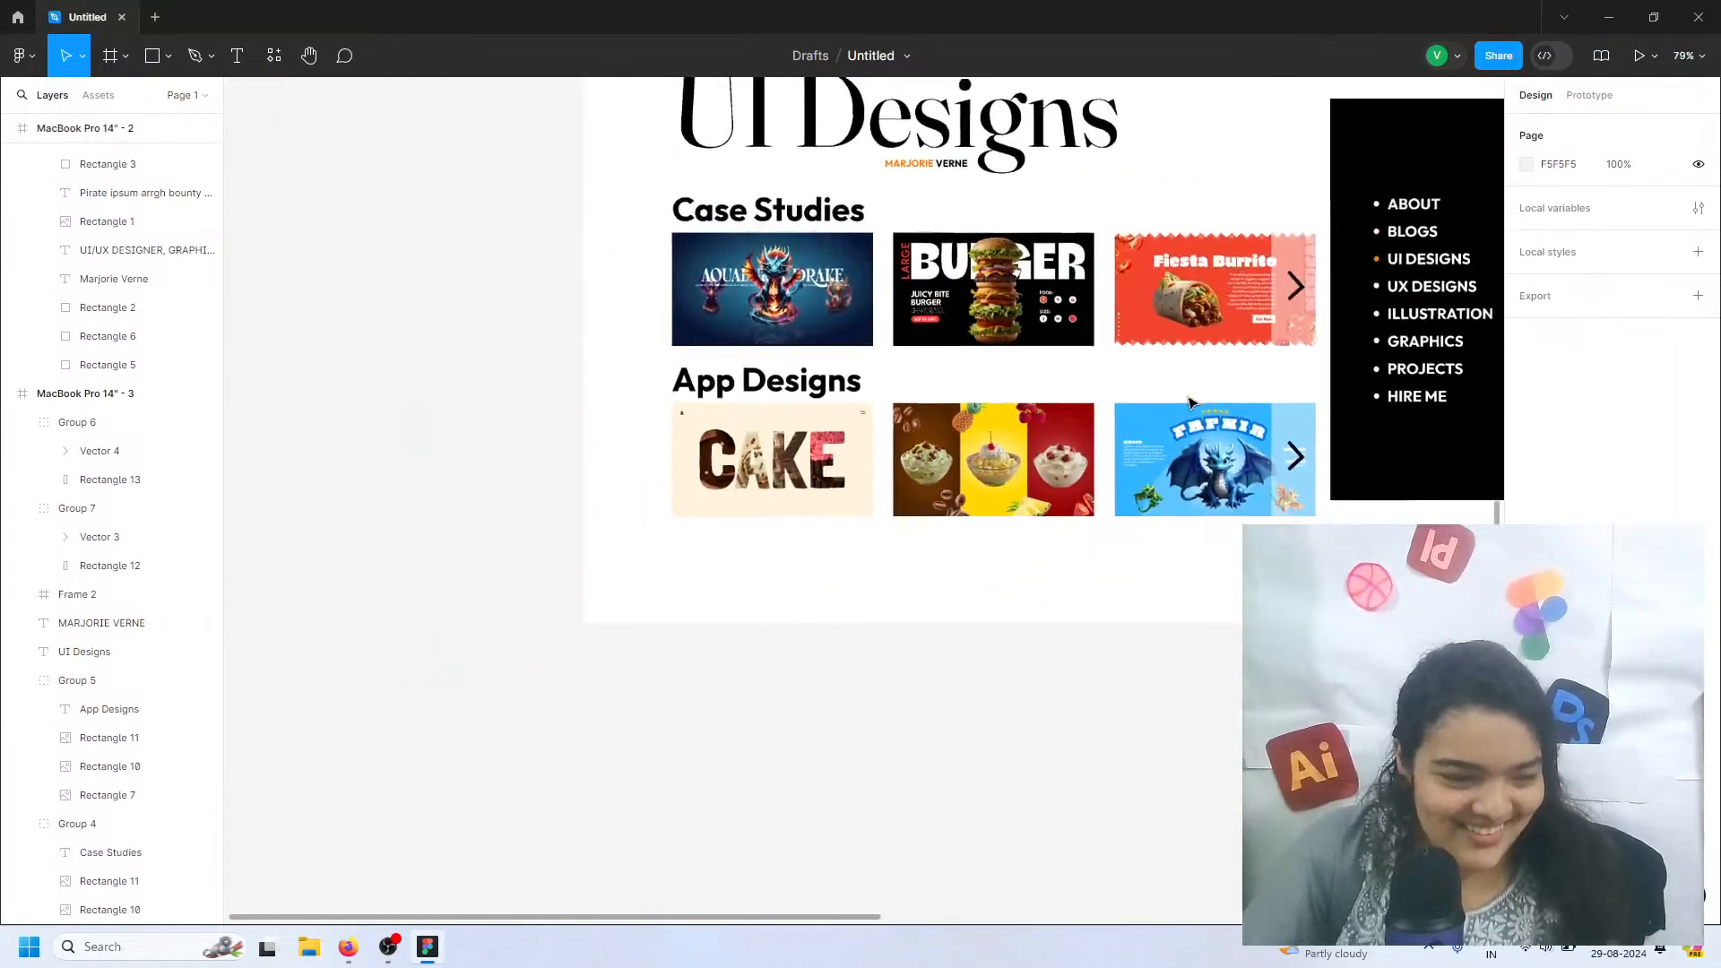
{"action": "scroll", "coordinate": [788, 446], "scroll_direction": "up", "scroll_amount": 1}
{"action": "scroll", "coordinate": [788, 445], "scroll_direction": "up", "scroll_amount": 2}
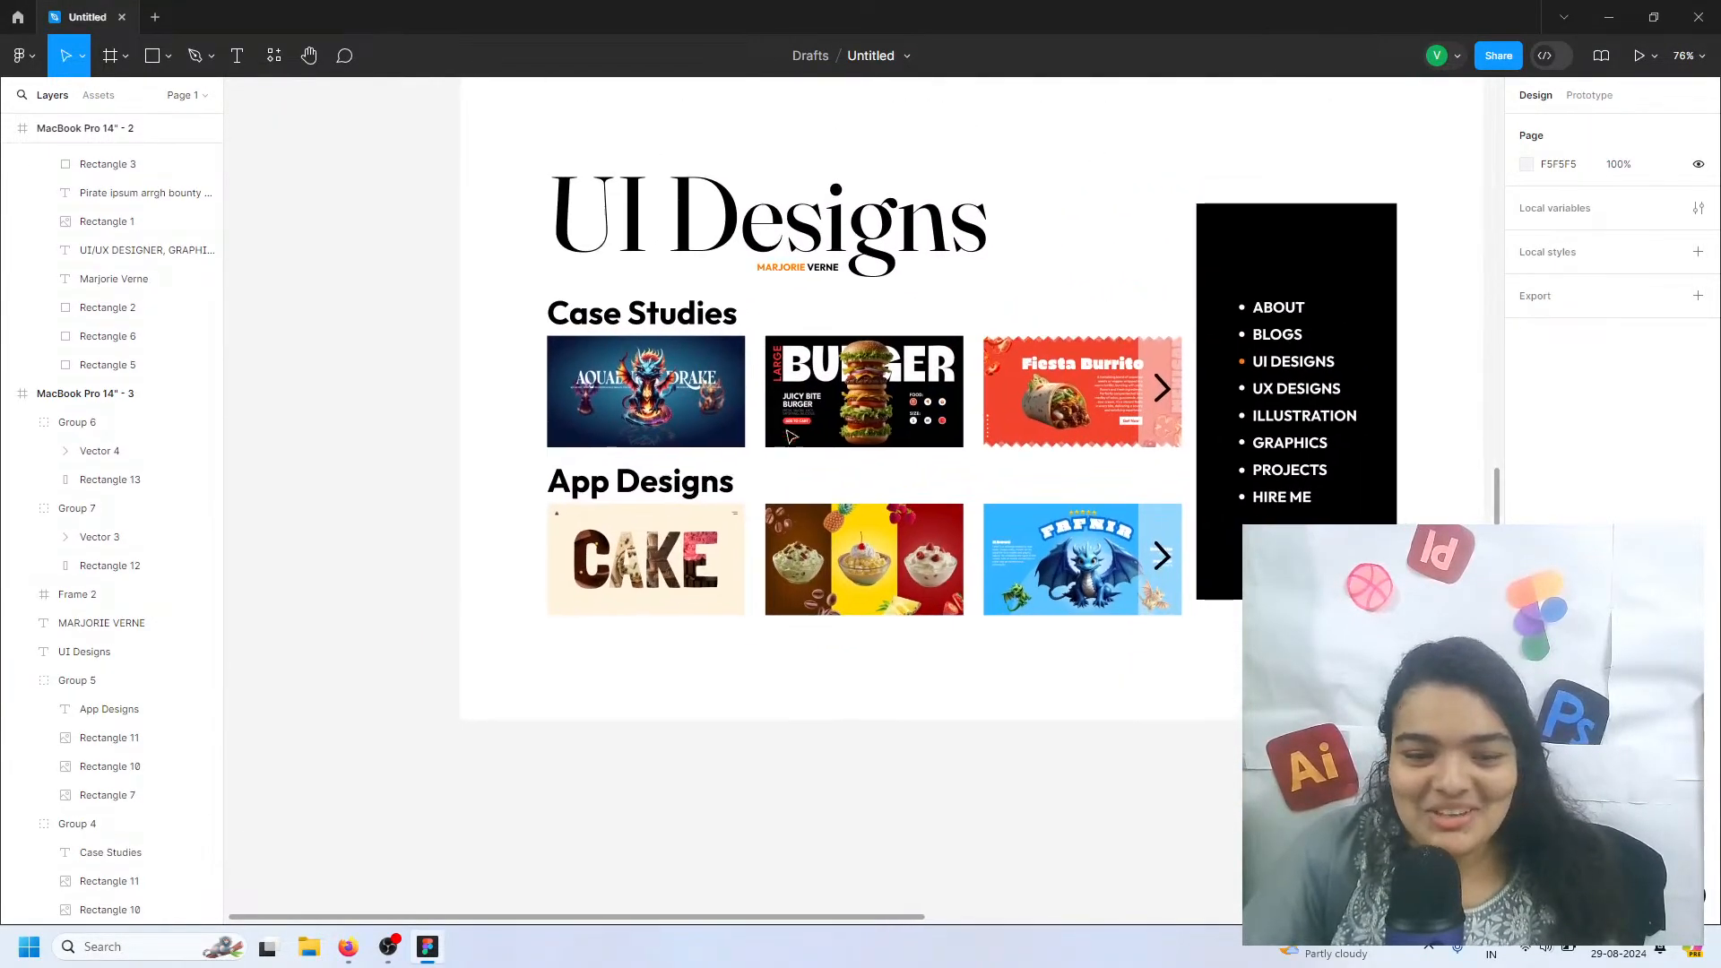
{"action": "scroll", "coordinate": [801, 301], "scroll_direction": "down", "scroll_amount": 2}
{"action": "scroll", "coordinate": [800, 300], "scroll_direction": "right", "scroll_amount": 2}
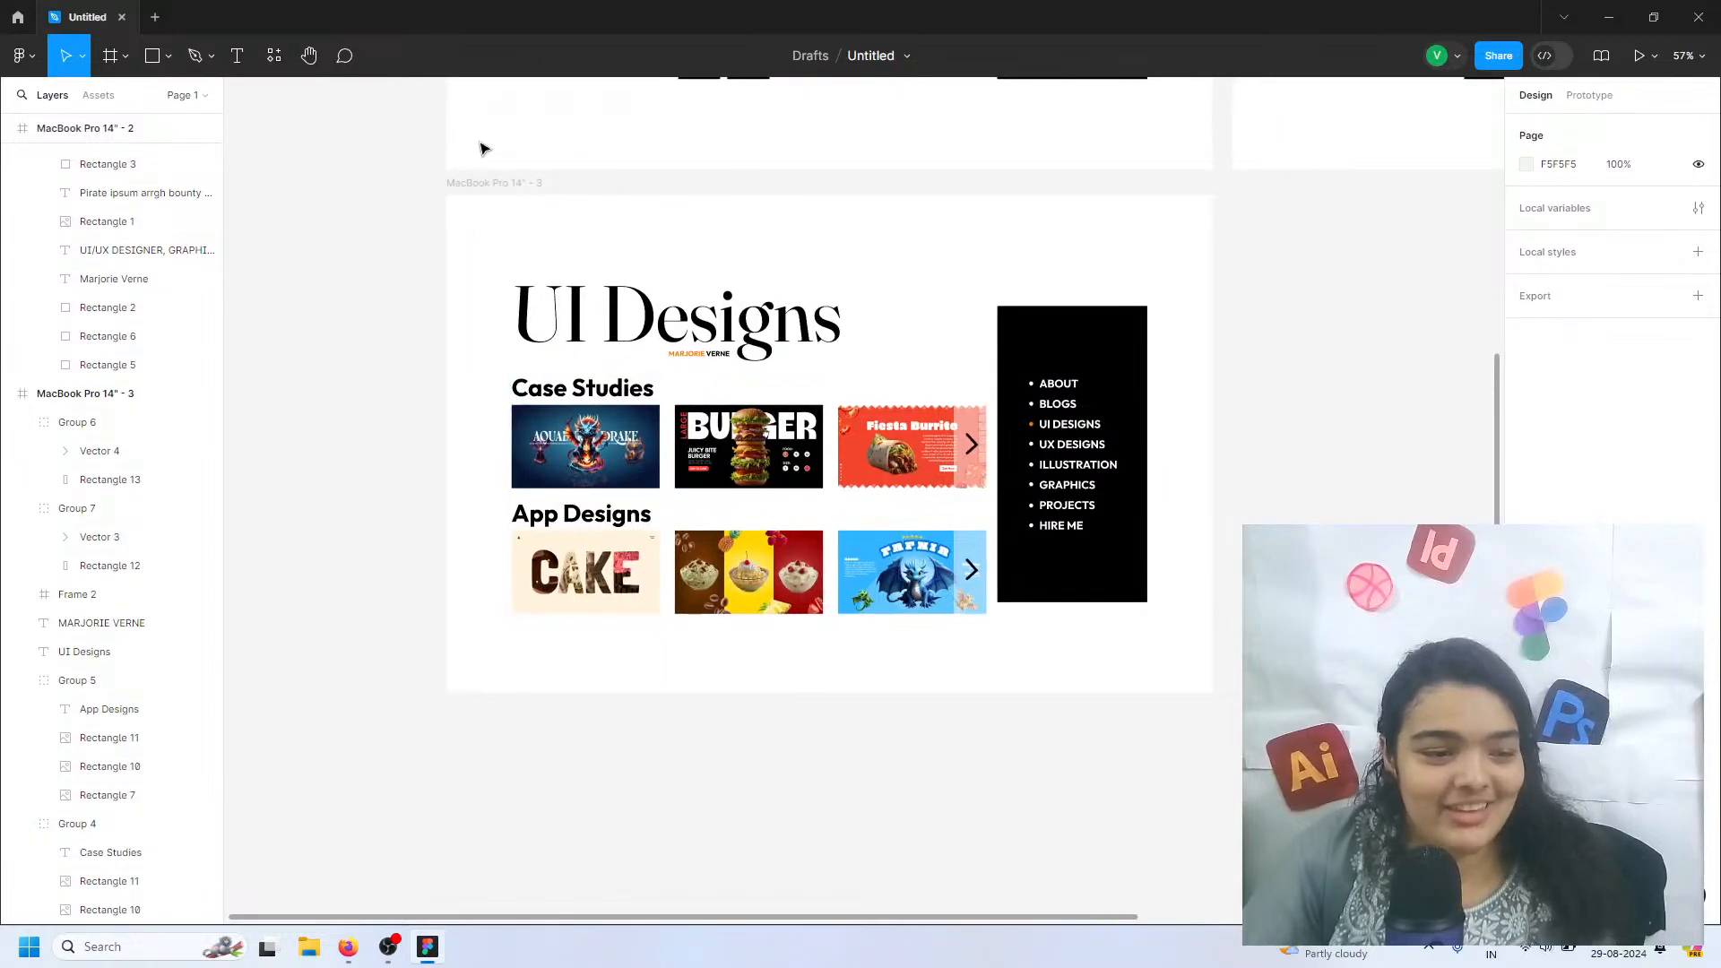
{"action": "left_click", "coordinate": [481, 186]}
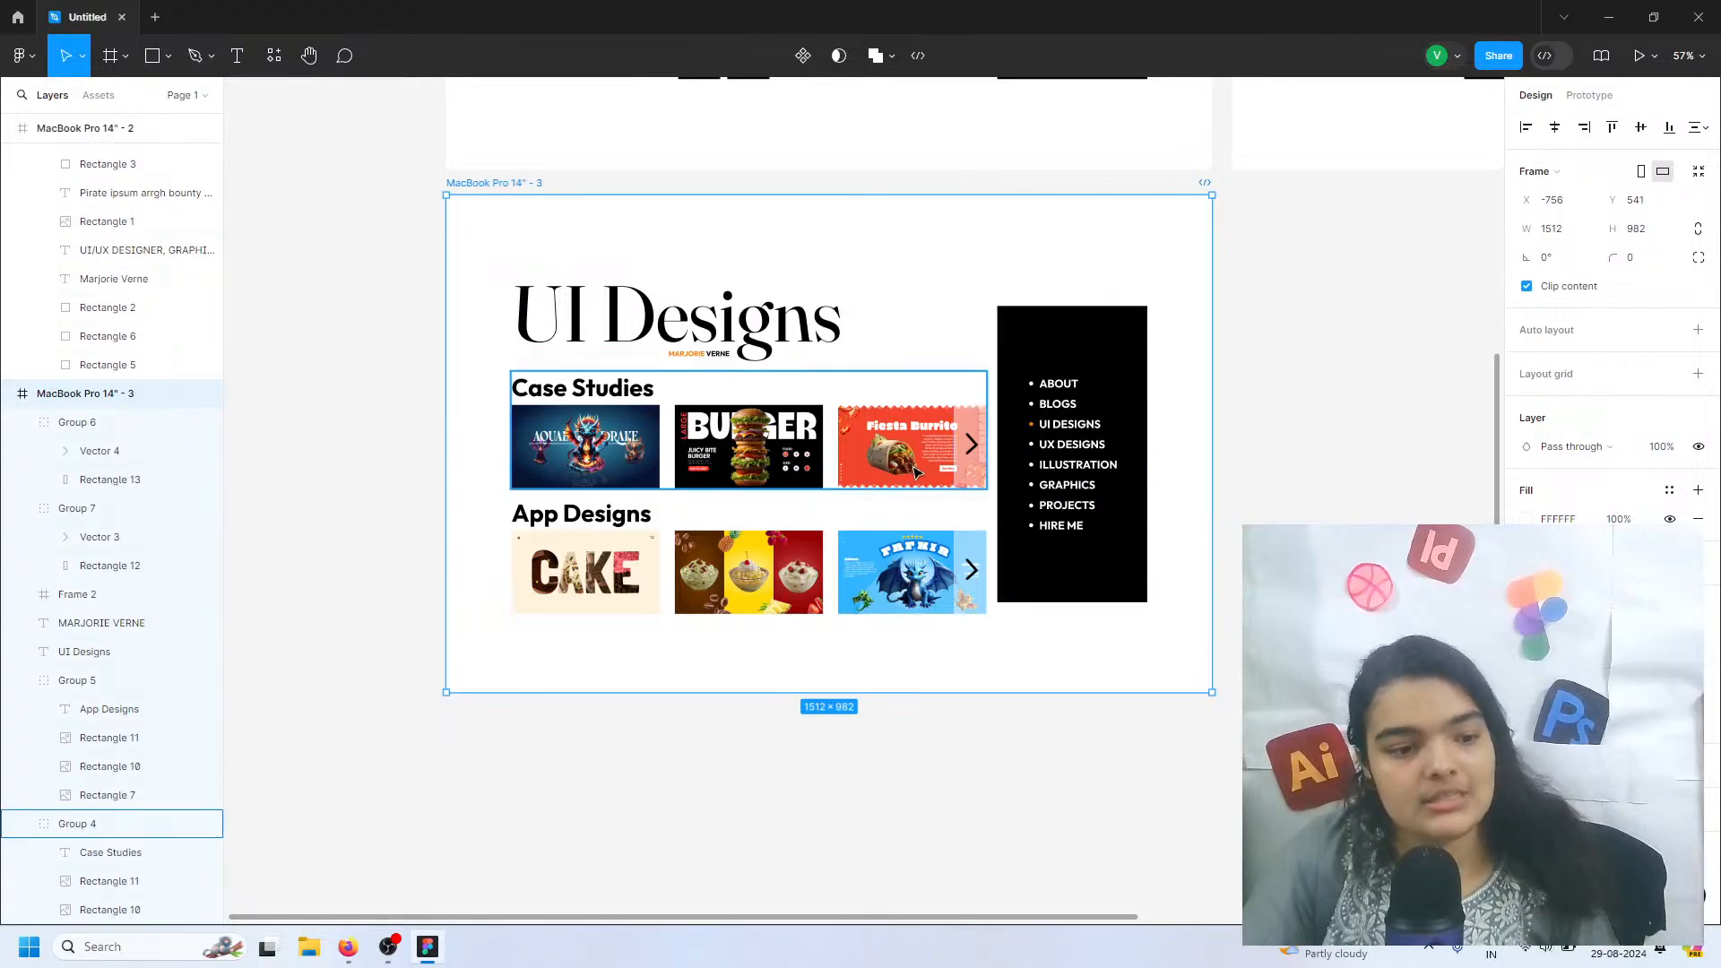
Set the font size of the App Designs and Case Studies headings to 36
{"action": "left_click", "coordinate": [553, 528]}
{"action": "double_click", "coordinate": [553, 528]}
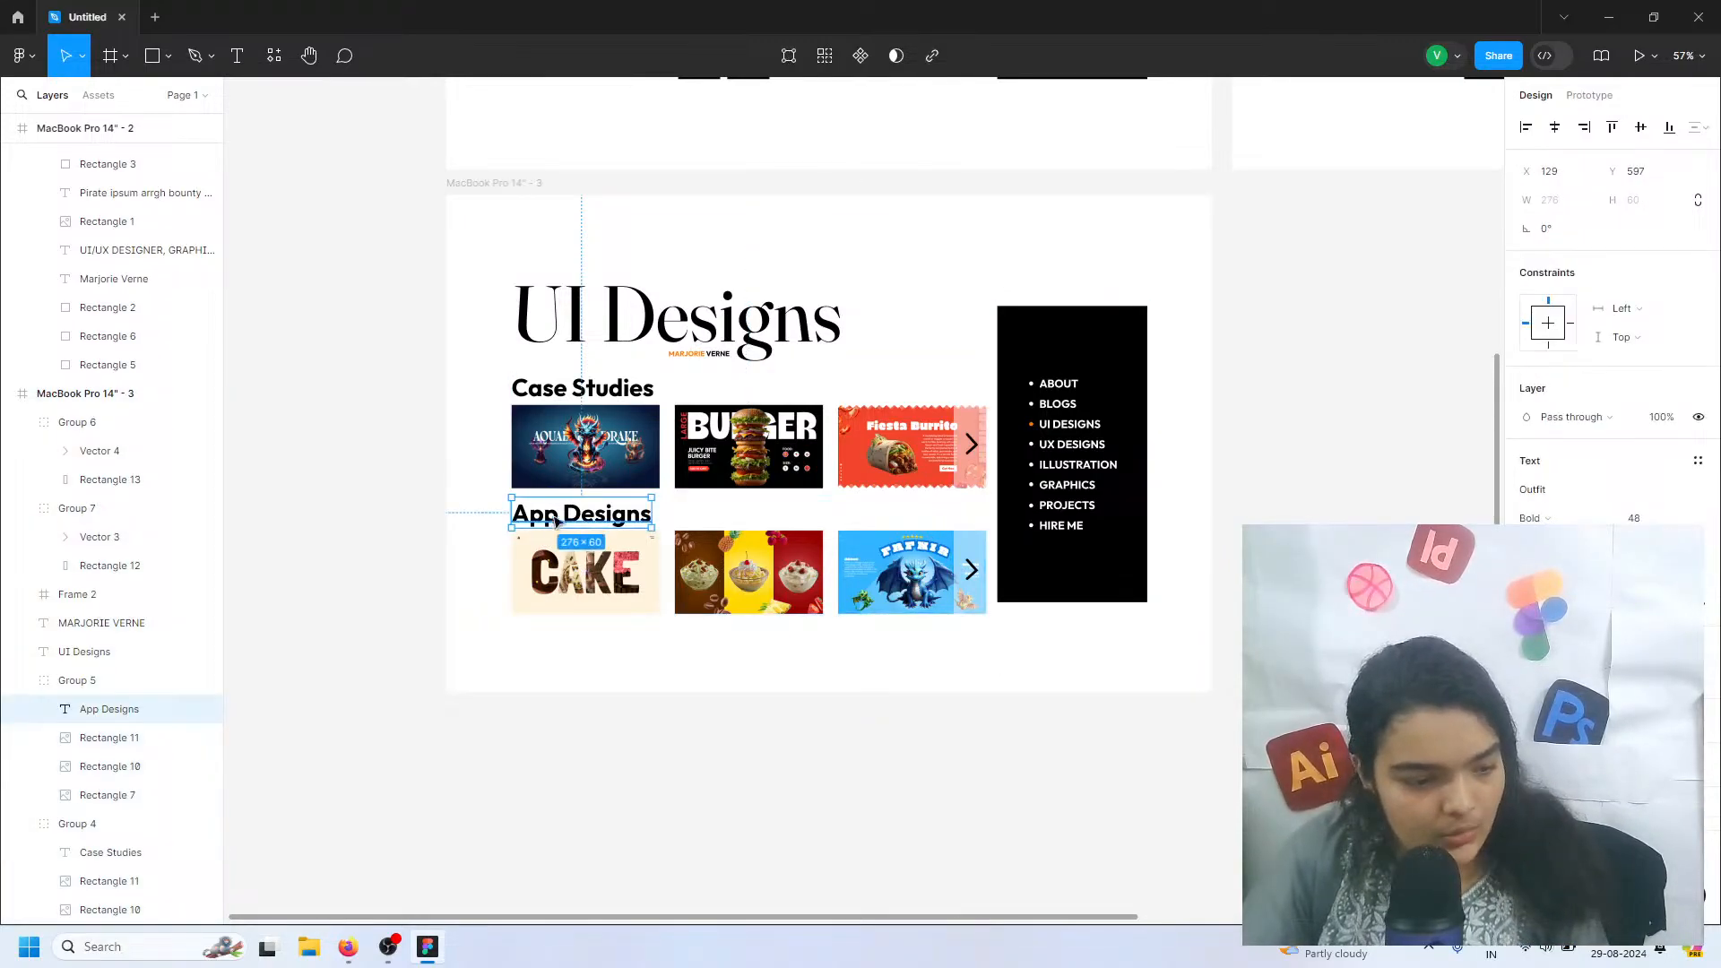
{"action": "left_click", "coordinate": [600, 397], "text": "shift"}
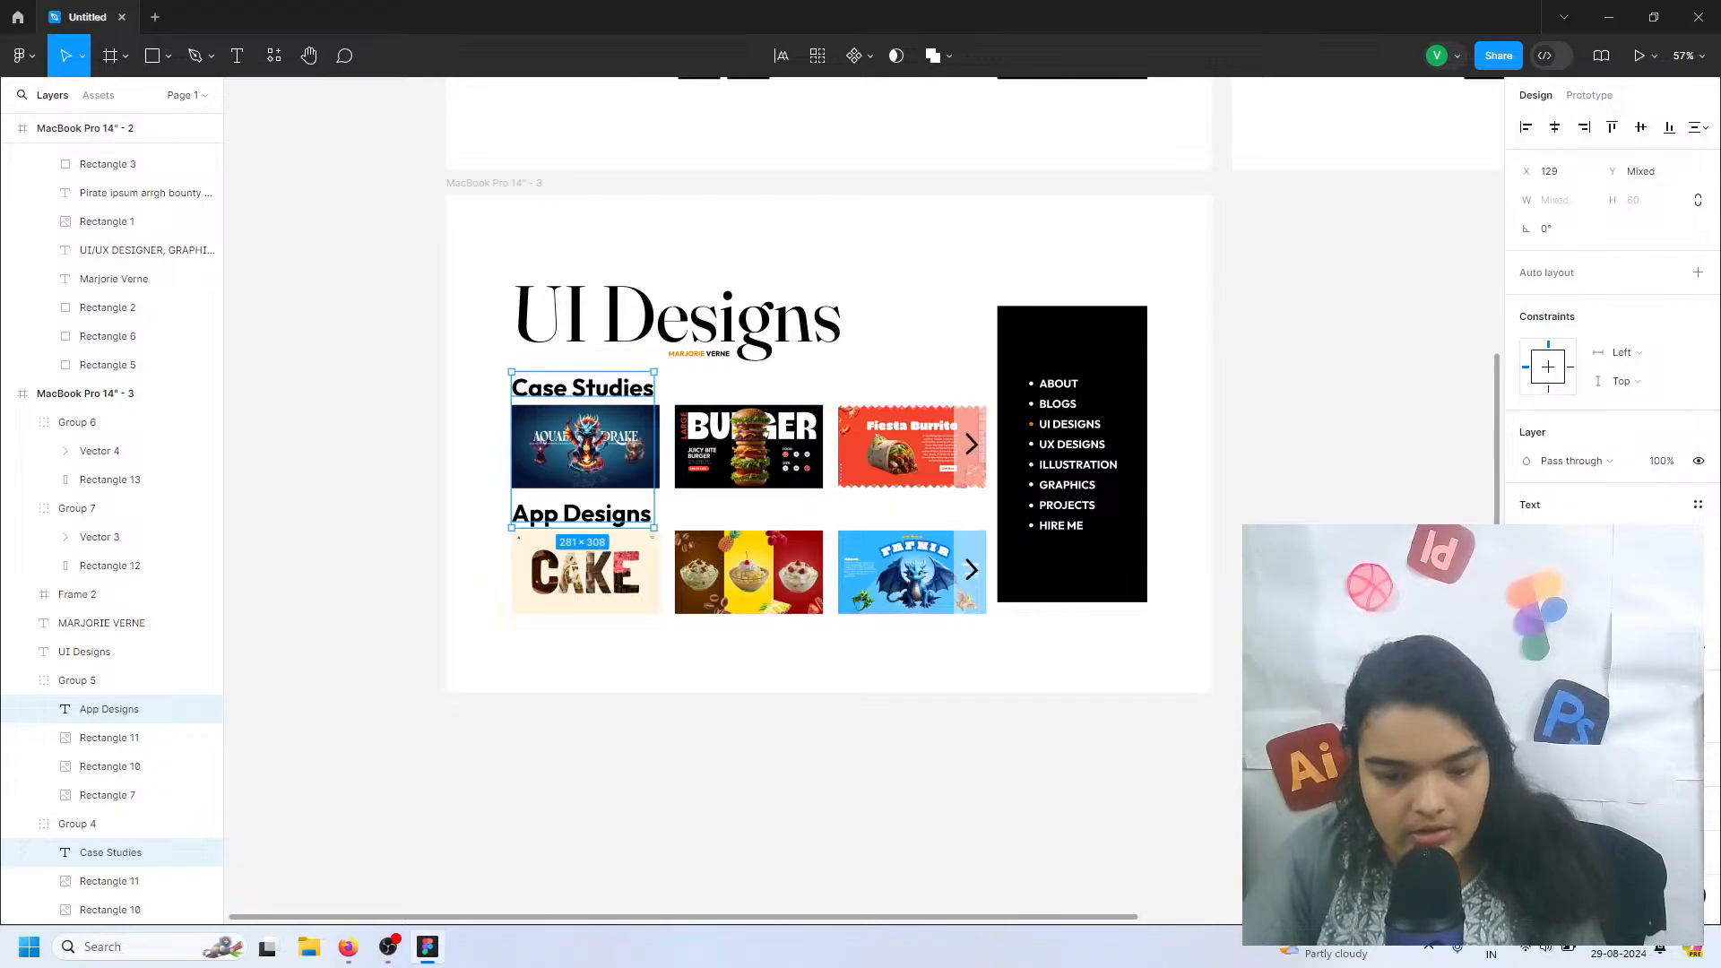
{"action": "key", "text": "Return"}
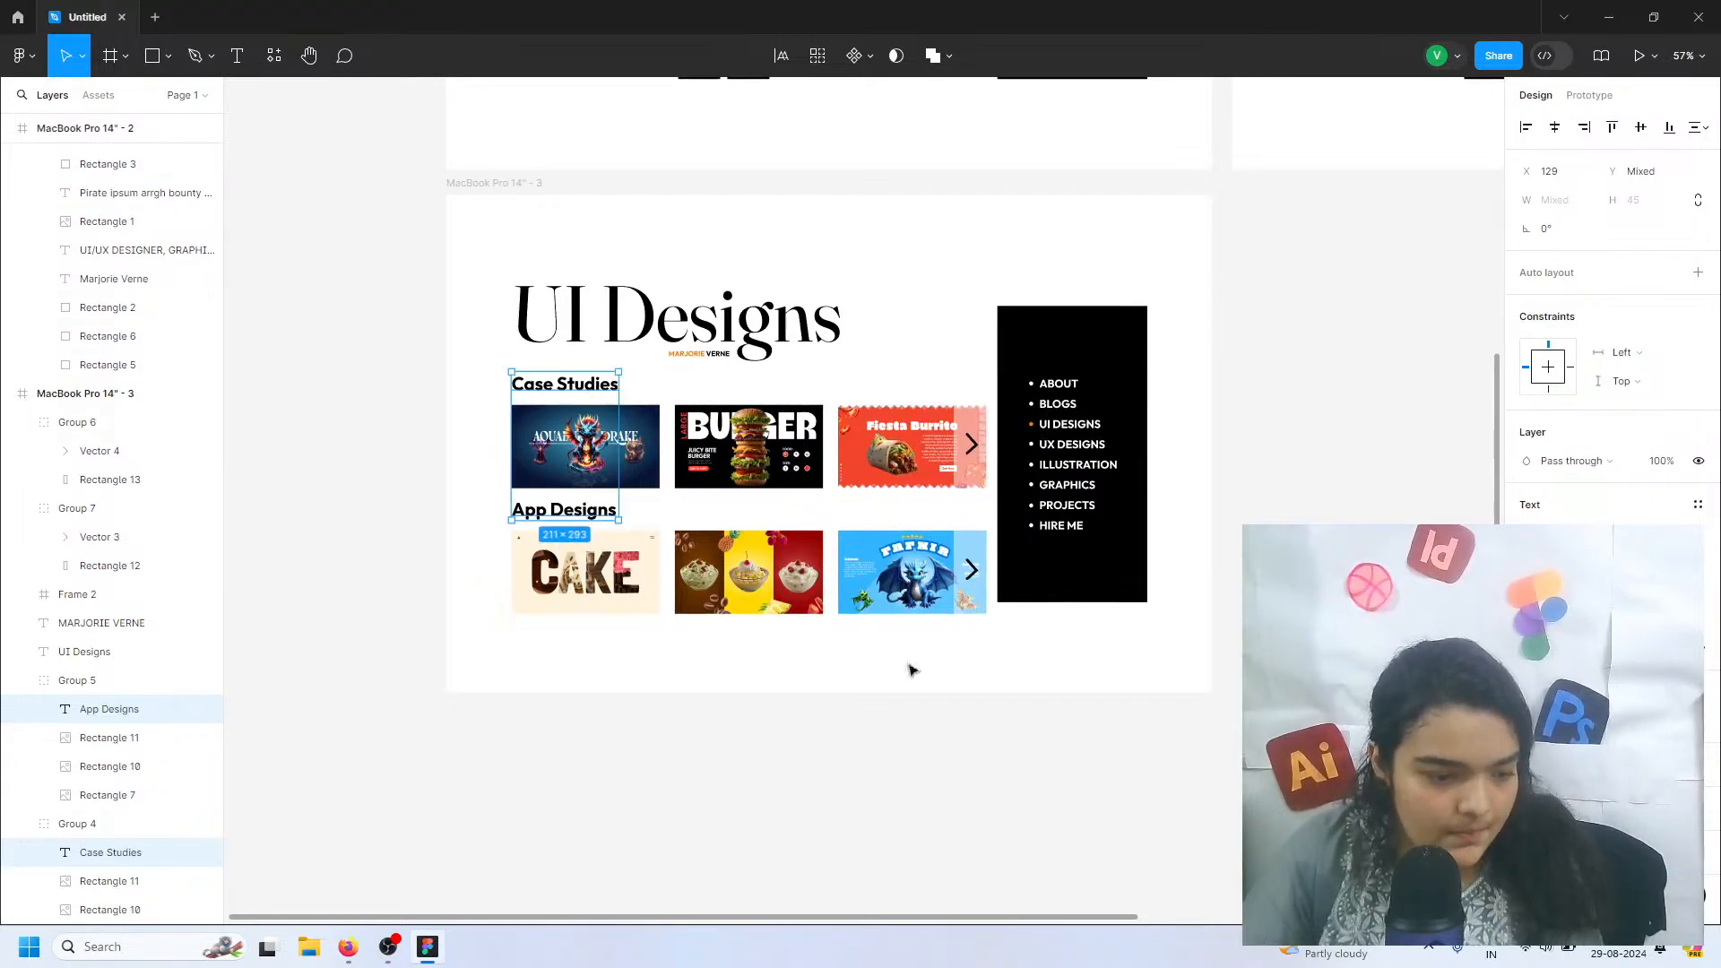
{"action": "left_click", "coordinate": [814, 645]}
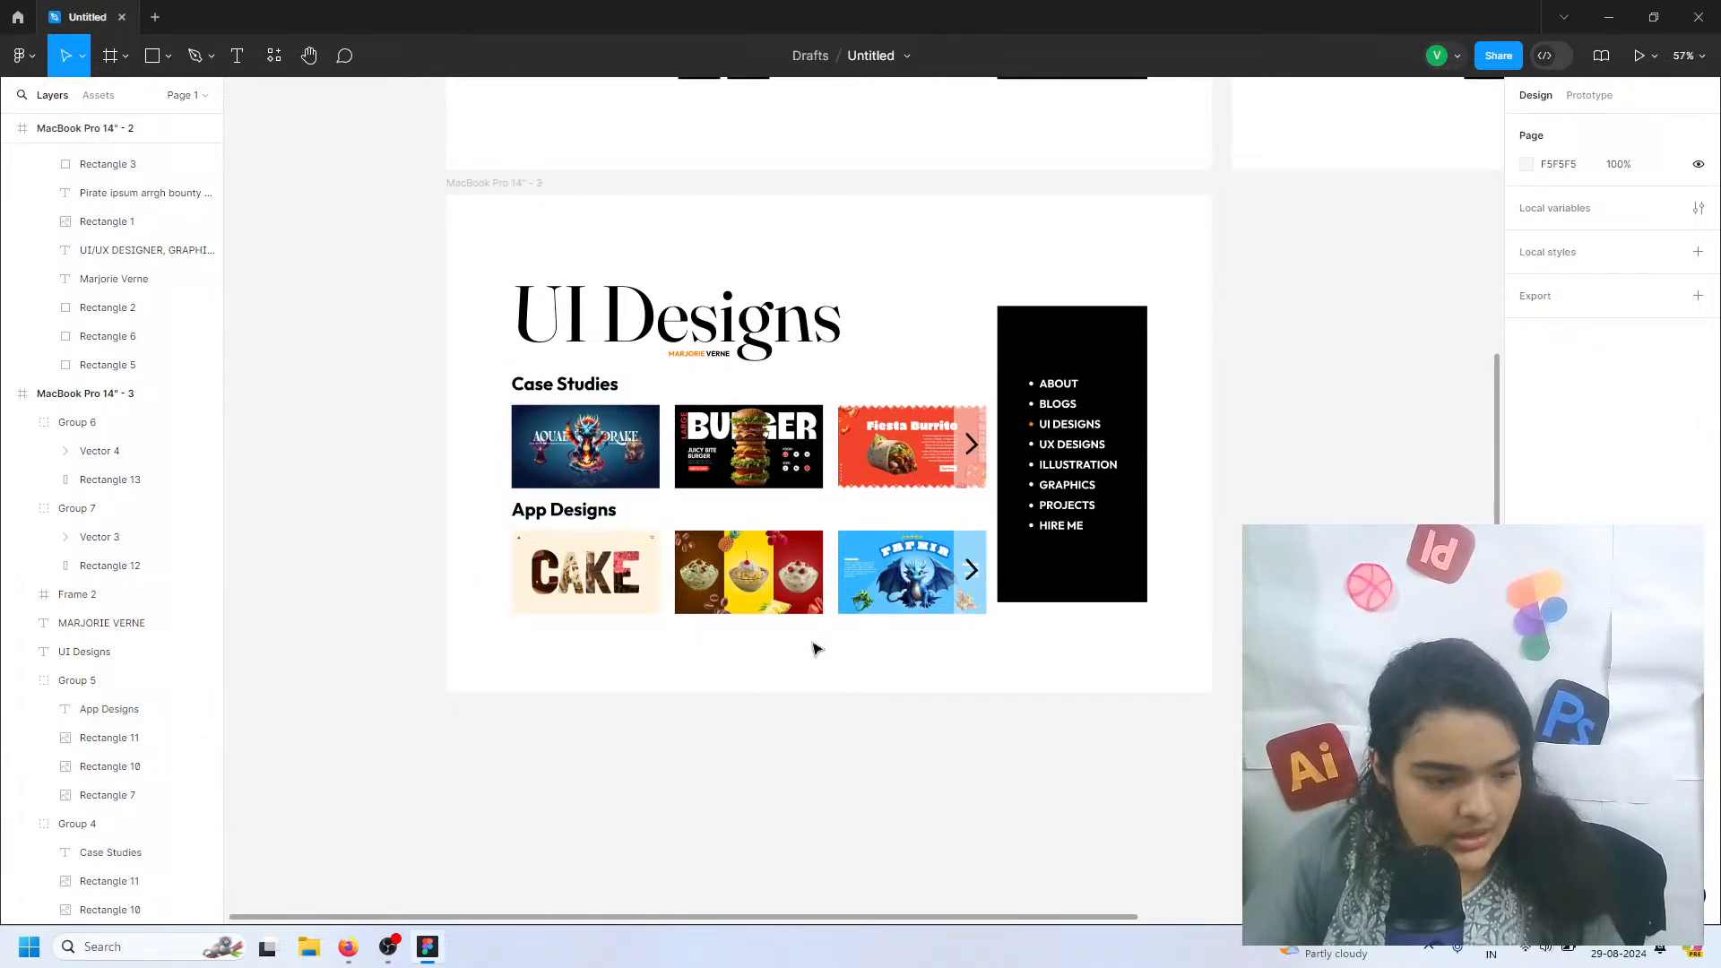
Reduce the vertical spacing between the Case Studies heading and its thumbnails to 6
{"action": "left_click", "coordinate": [573, 387]}
{"action": "double_click", "coordinate": [610, 385]}
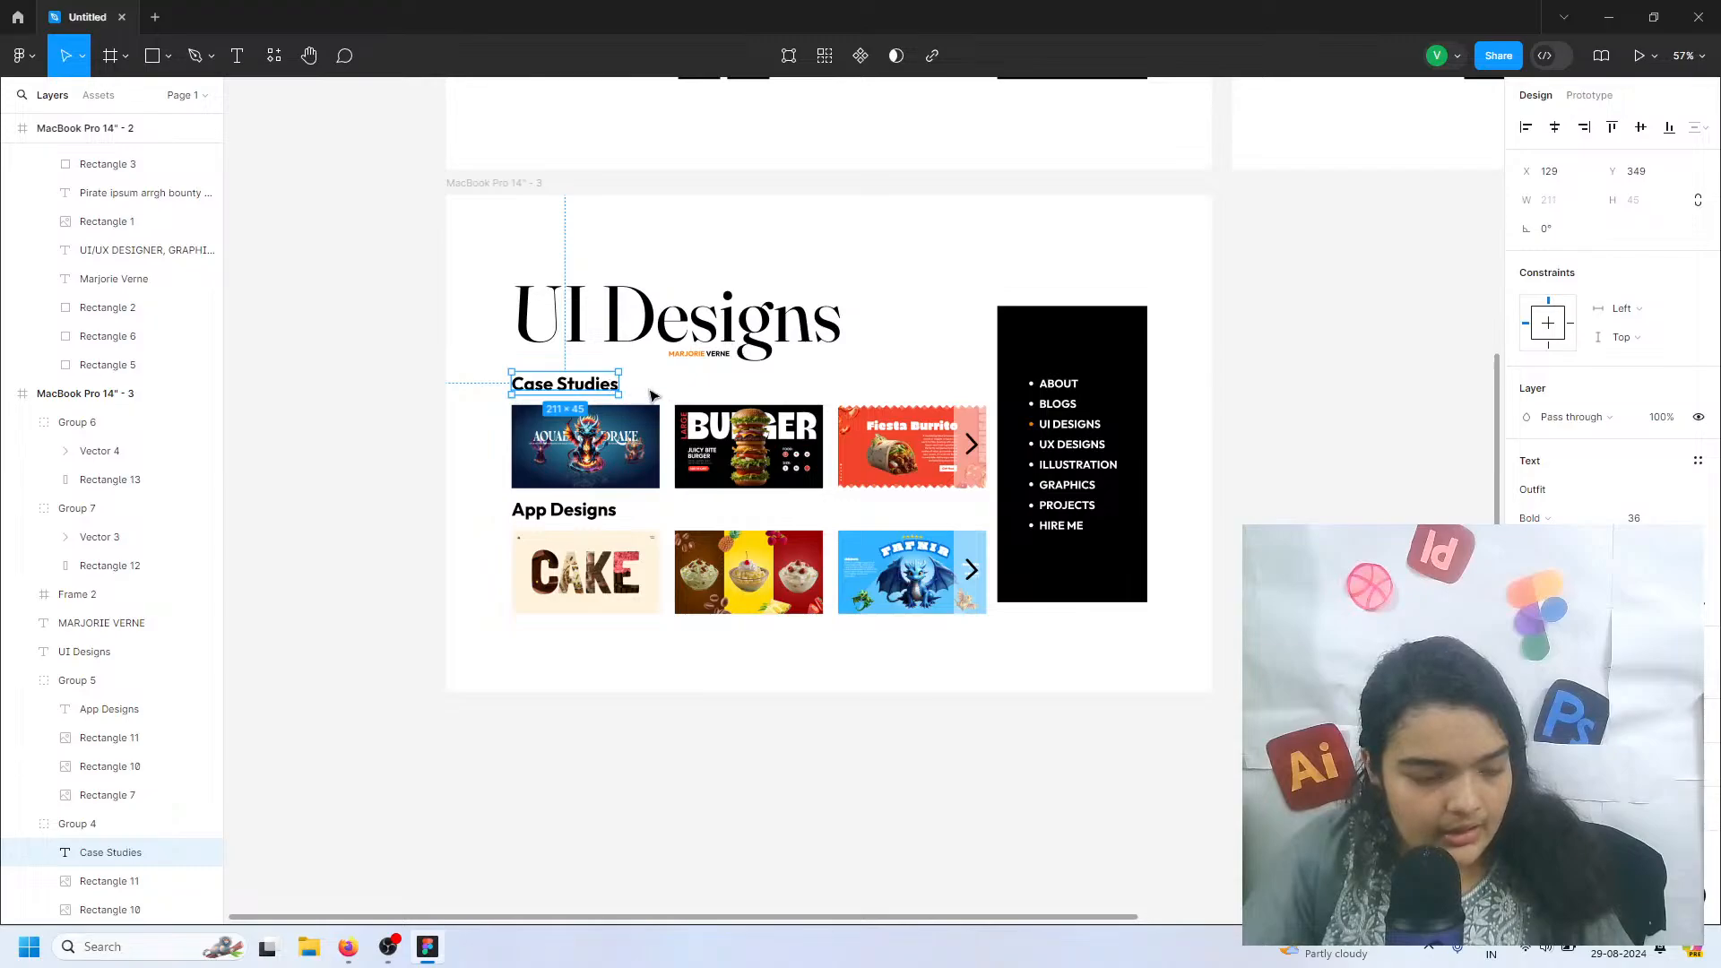
{"action": "key", "text": "Escape"}
{"action": "left_click_drag", "start_coordinate": [693, 404], "coordinate": [692, 396]}
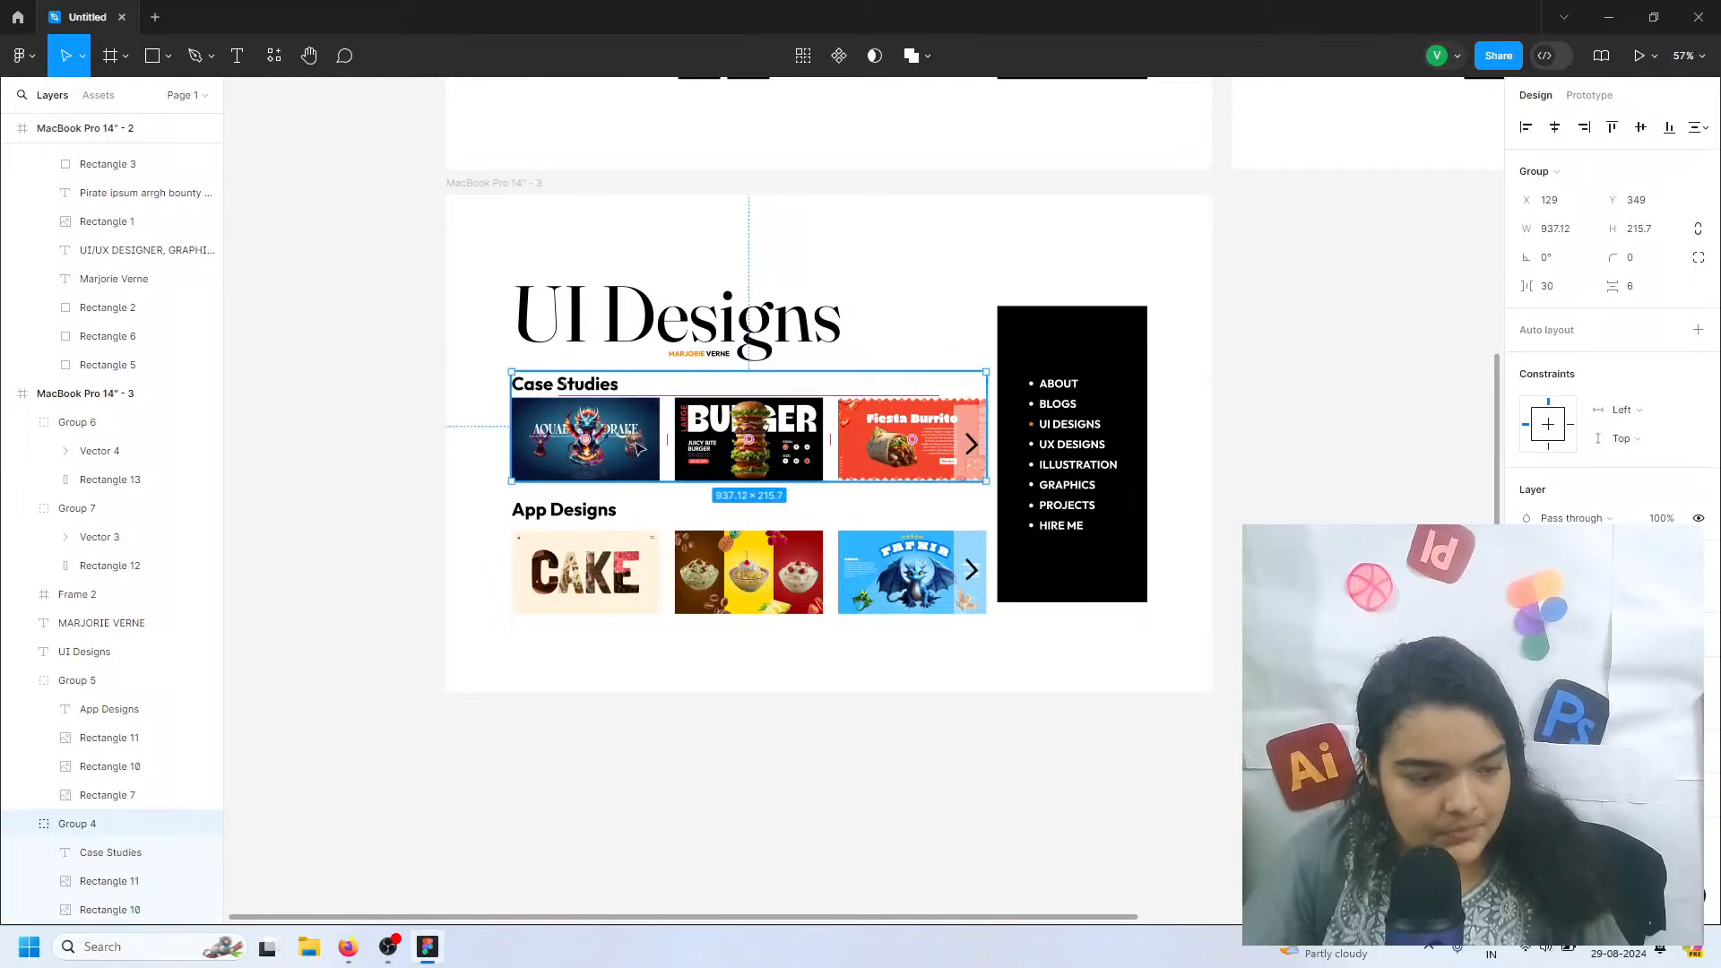
Set the App Designs group's vertical spacing to 6 and move it to Y 588, level with the black menu panel's bottom edge
{"action": "left_click", "coordinate": [591, 524]}
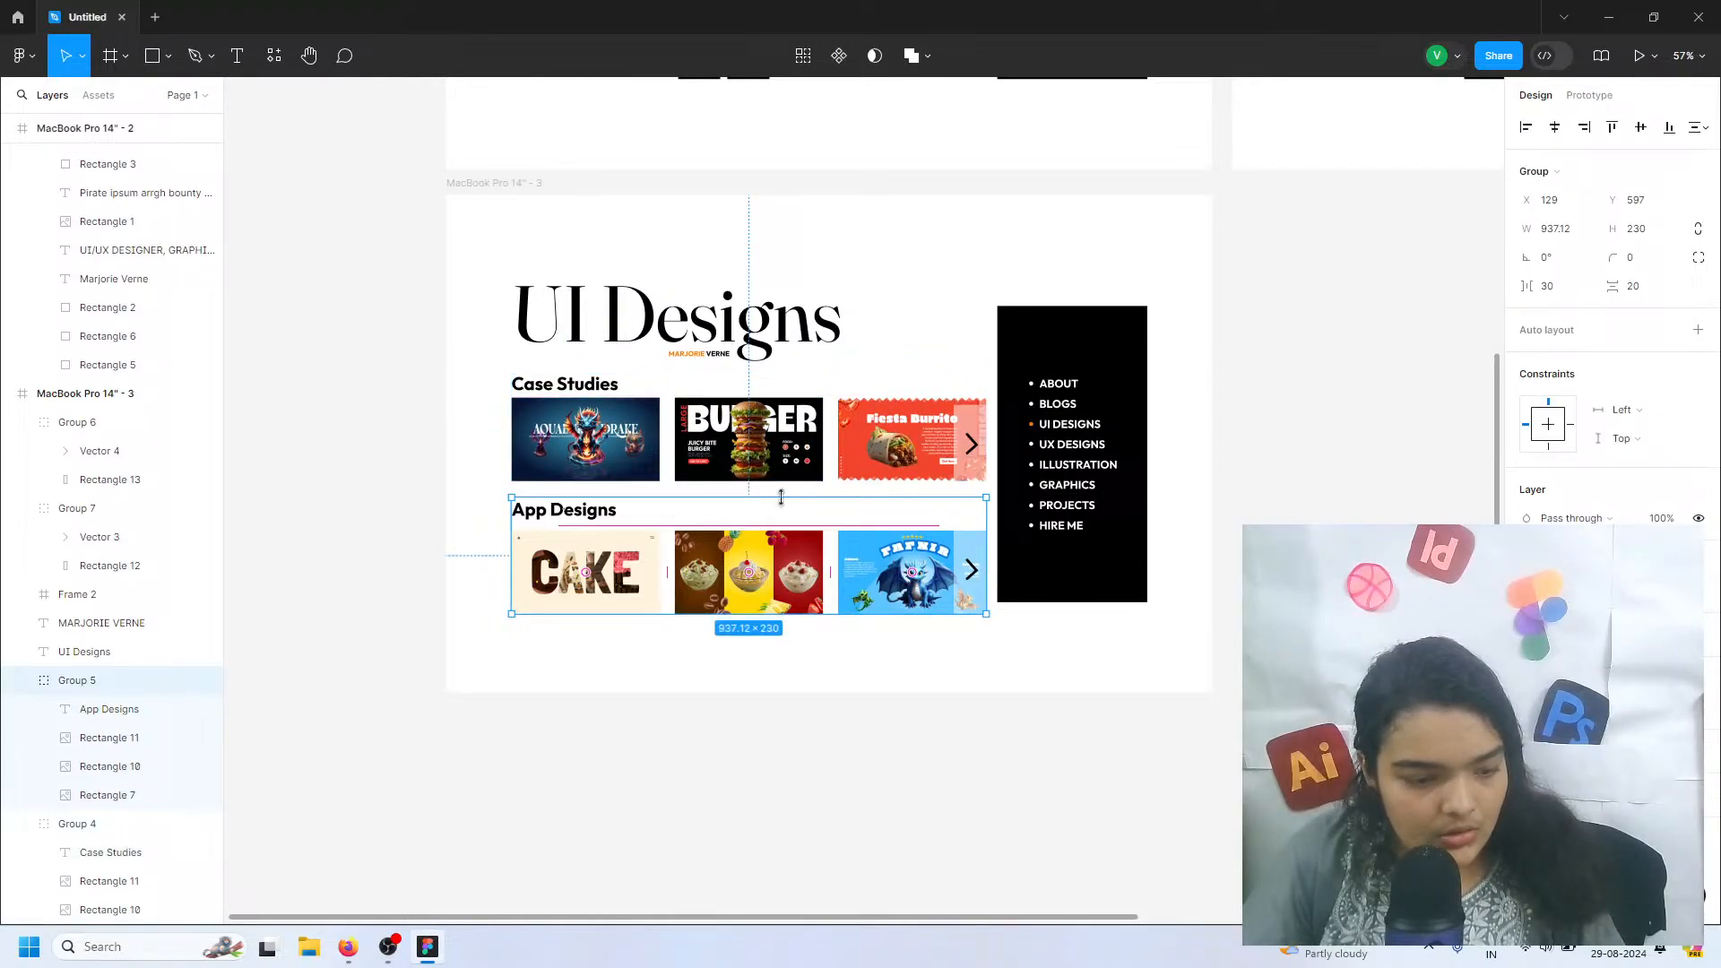
{"action": "left_click", "coordinate": [1655, 285]}
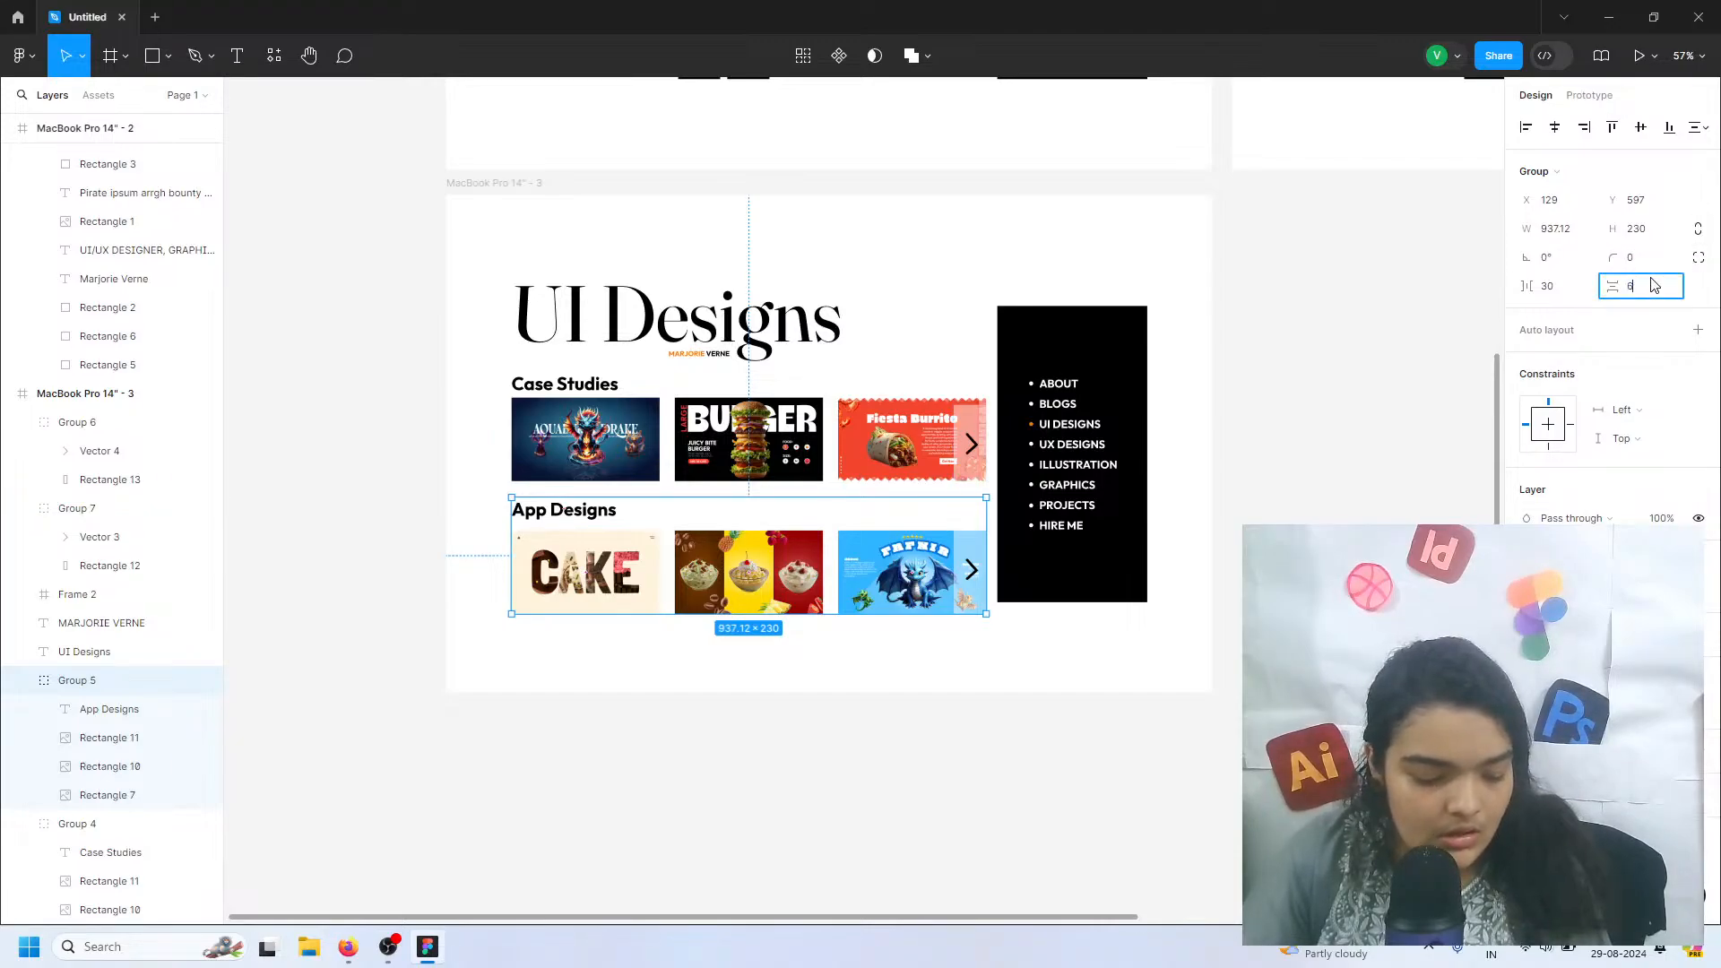
{"action": "key", "text": "Return"}
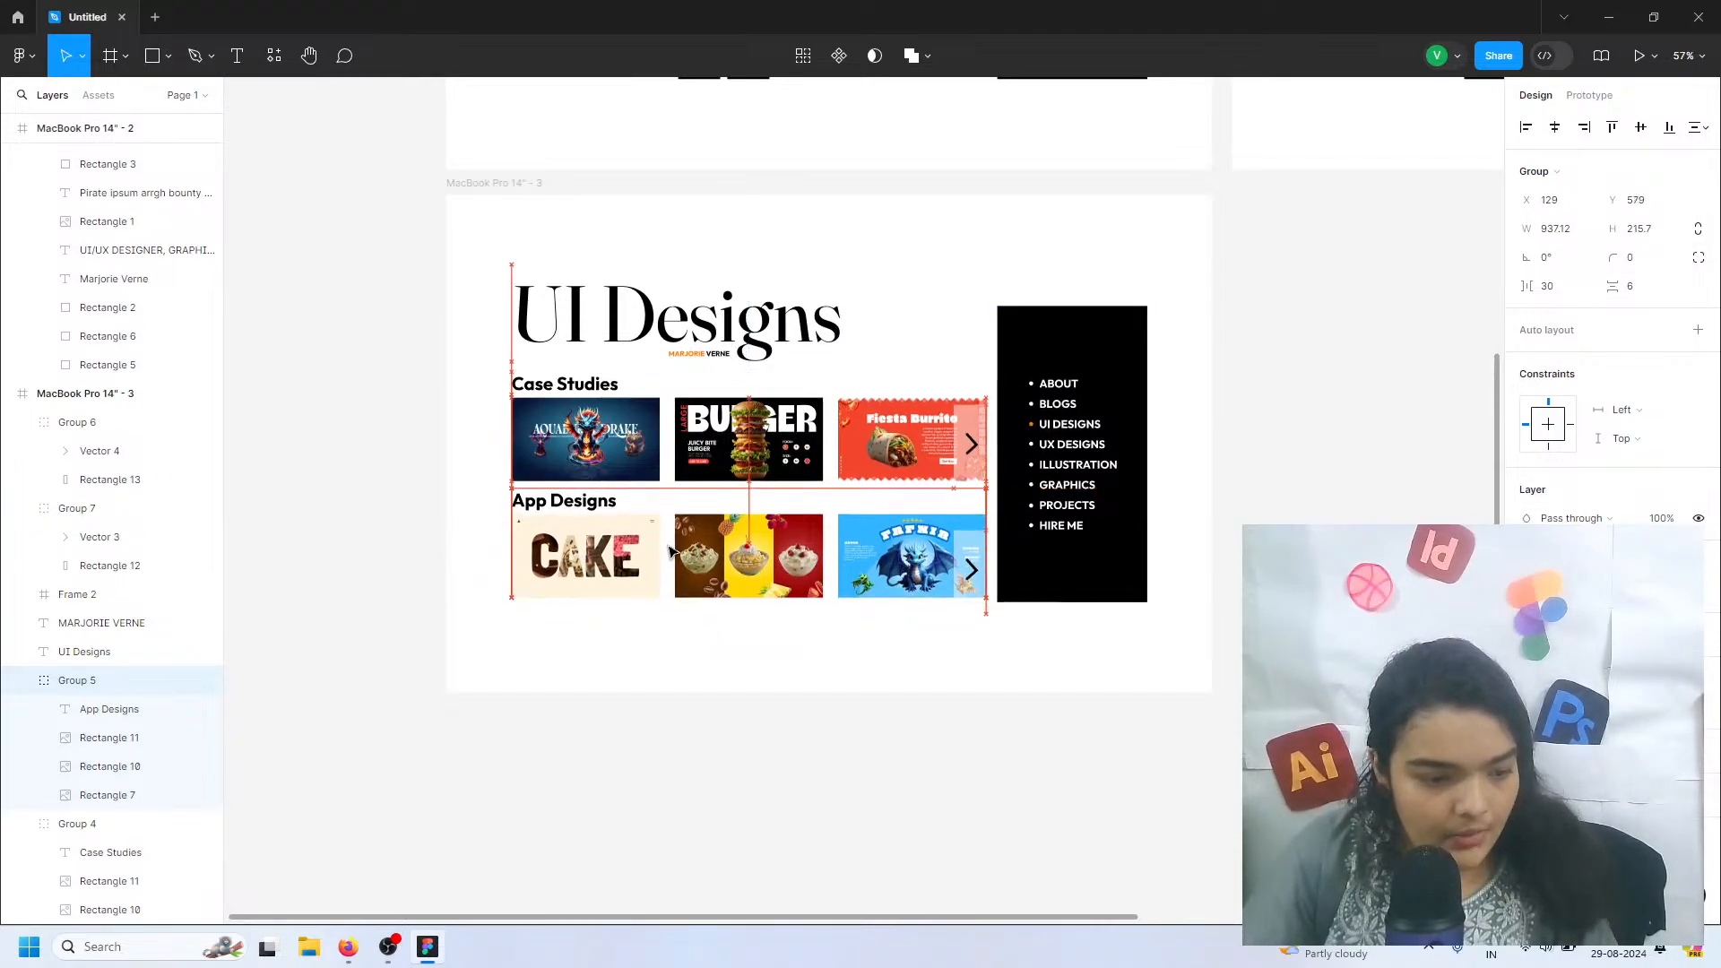
{"action": "left_click_drag", "start_coordinate": [669, 550], "coordinate": [669, 554]}
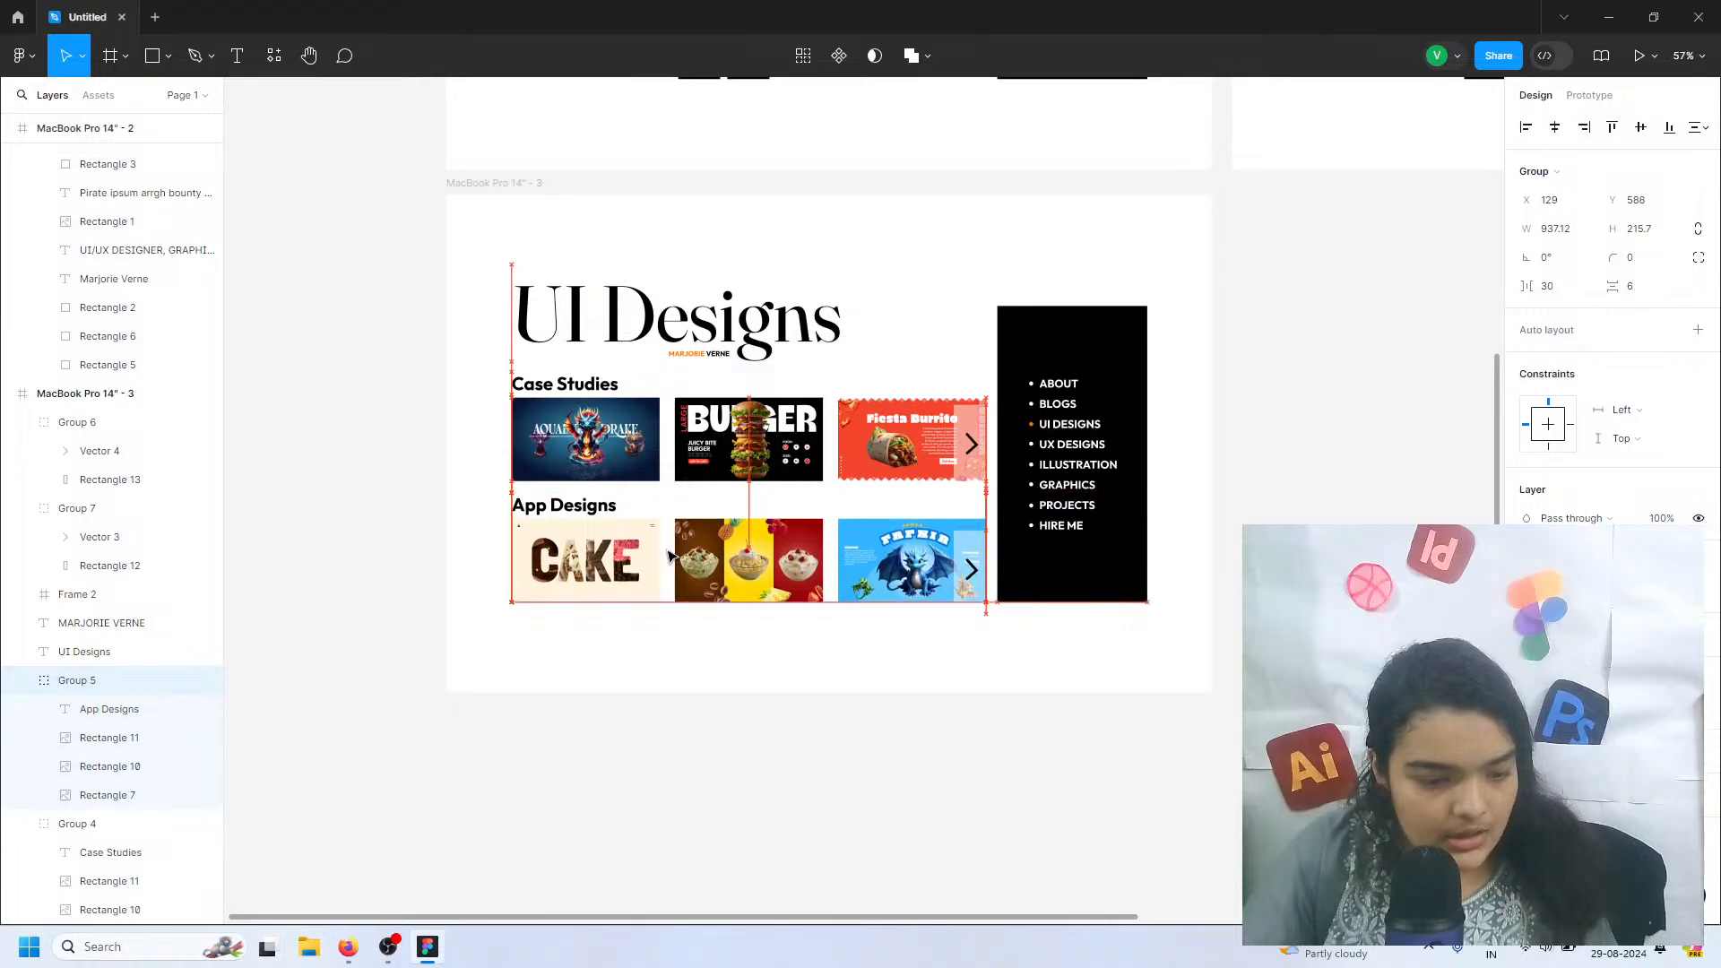
{"action": "left_click", "coordinate": [535, 637]}
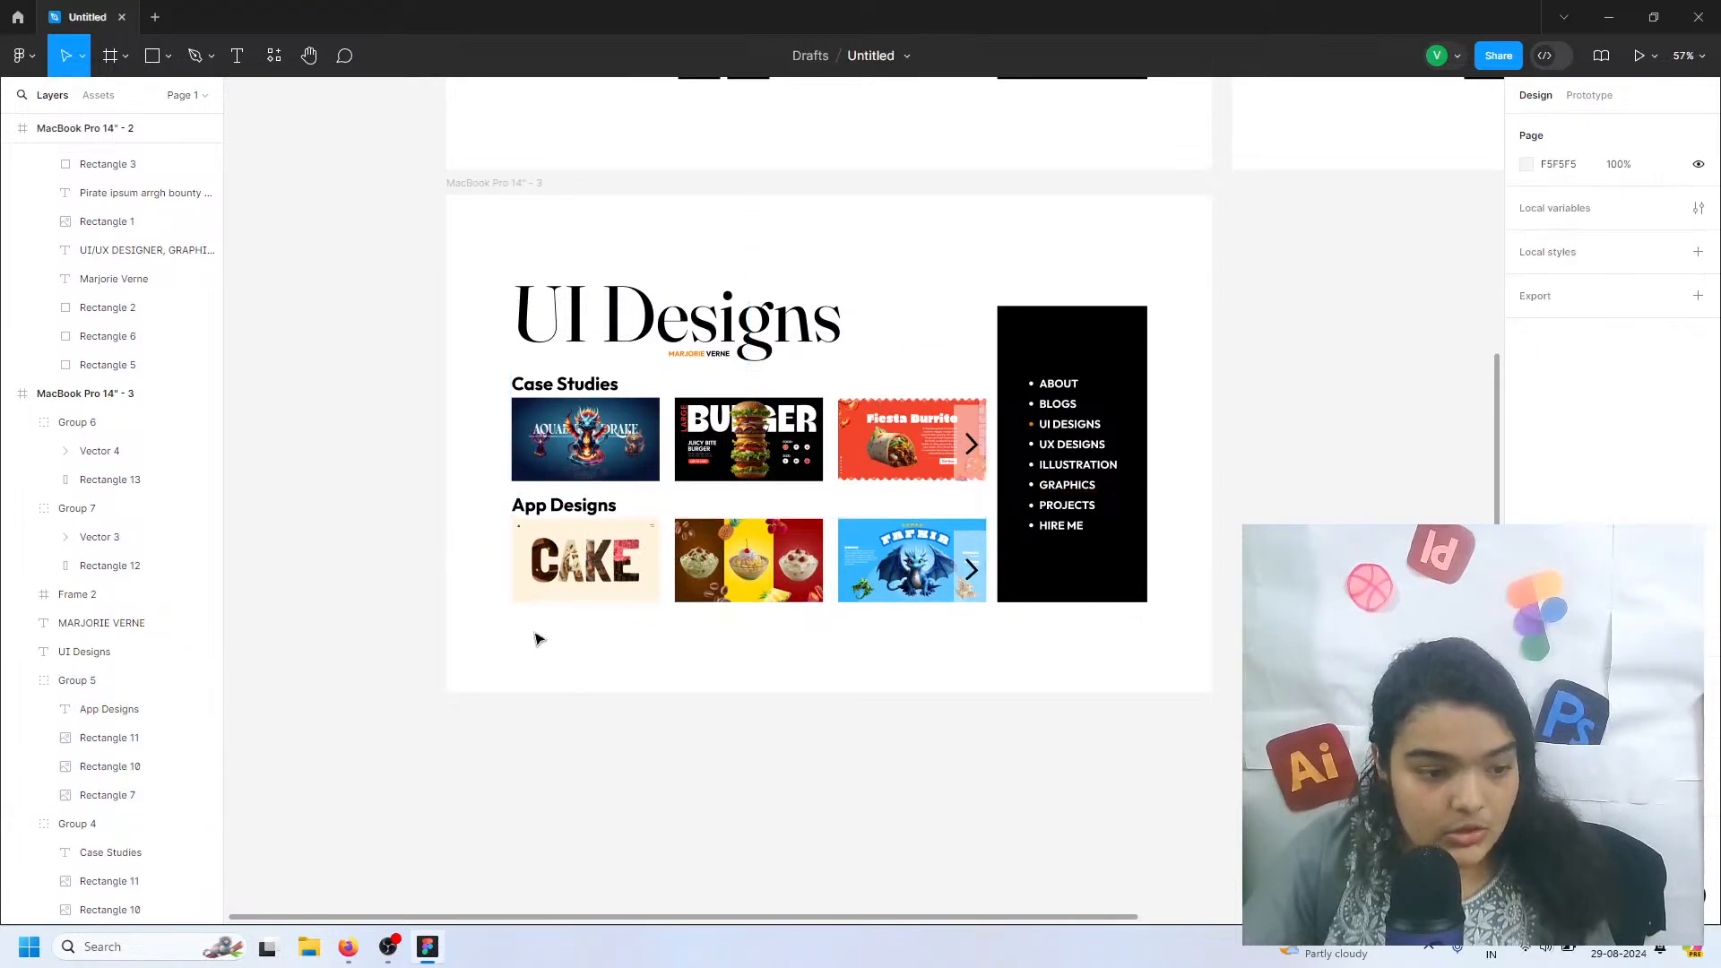
Duplicate the whole UI Designs page frame so the copy sits beside the original at X 796, Y 541
{"action": "scroll", "coordinate": [535, 638], "scroll_direction": "up", "scroll_amount": 1}
{"action": "scroll", "coordinate": [534, 637], "scroll_direction": "up", "scroll_amount": 1}
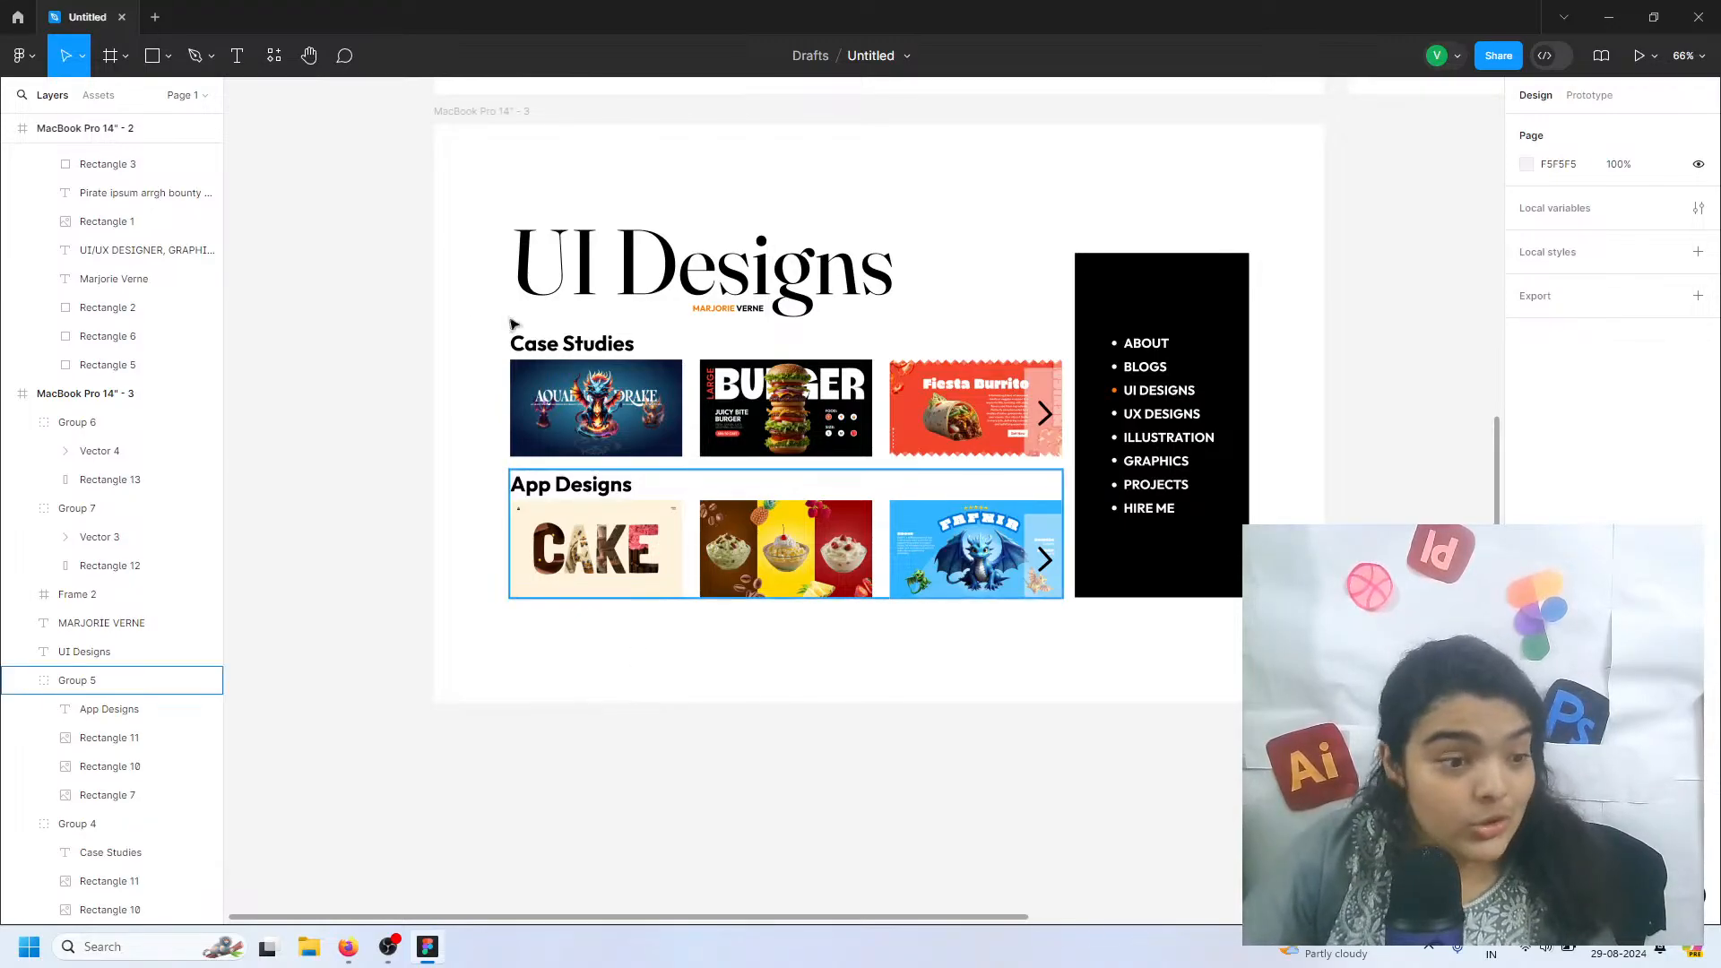
{"action": "left_click", "coordinate": [472, 143]}
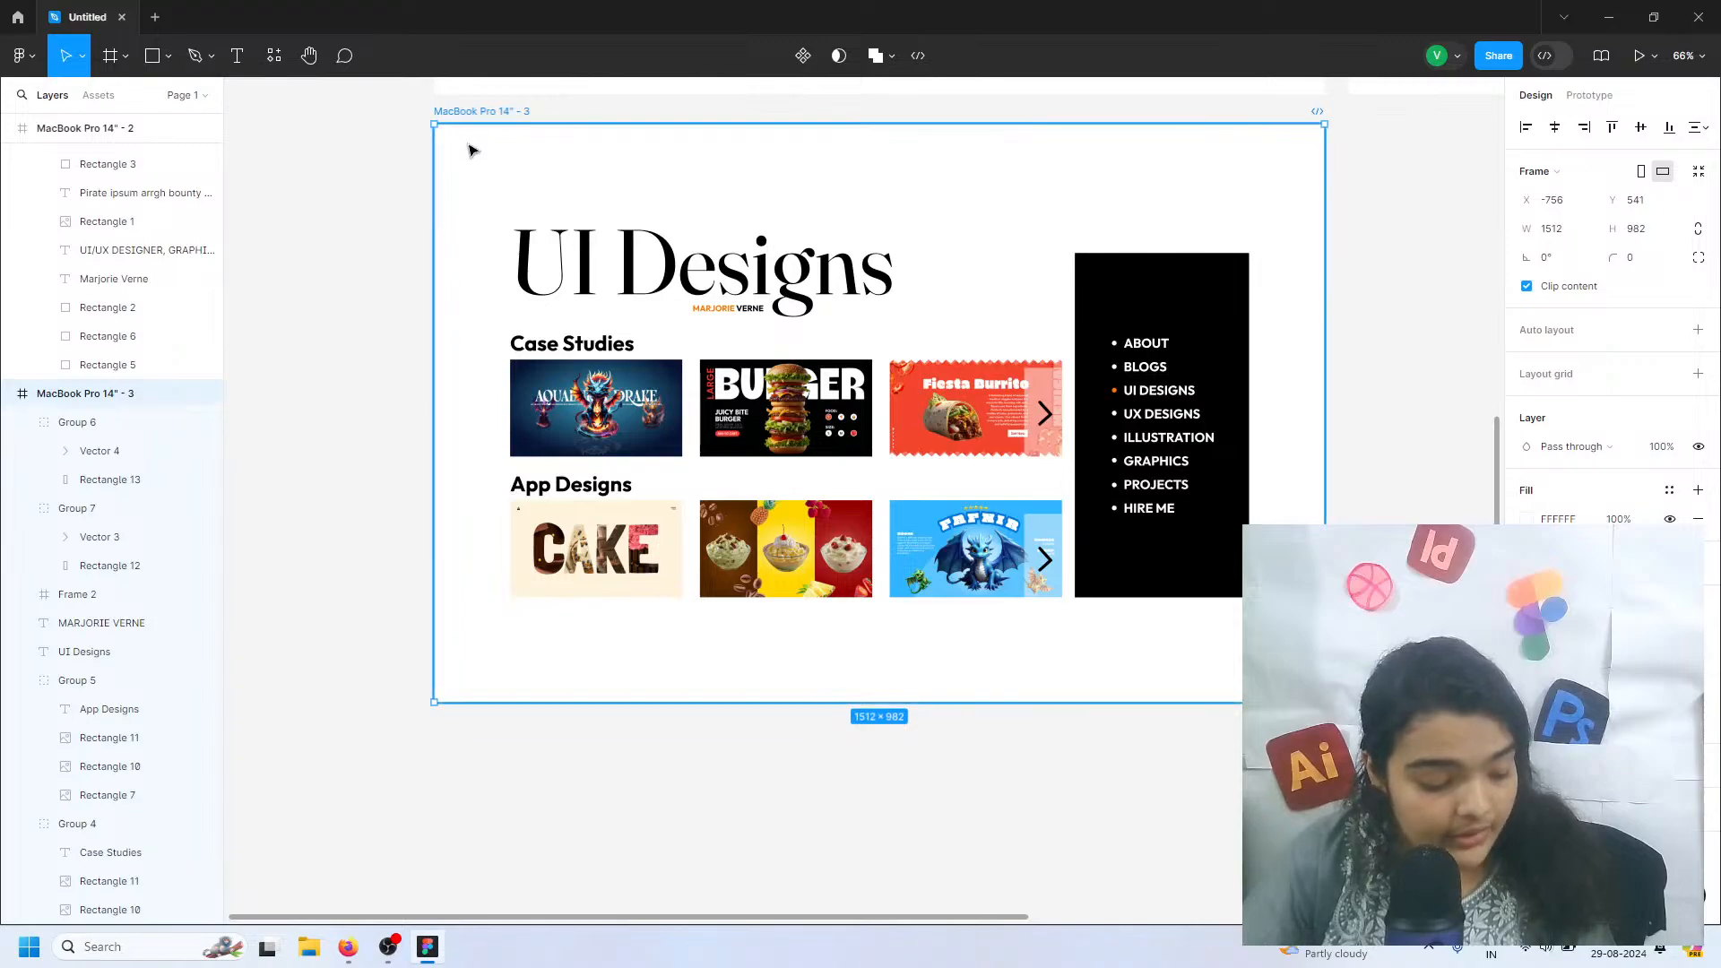
{"action": "key", "text": "ctrl+d"}
{"action": "scroll", "coordinate": [1019, 358], "scroll_direction": "right", "scroll_amount": 8}
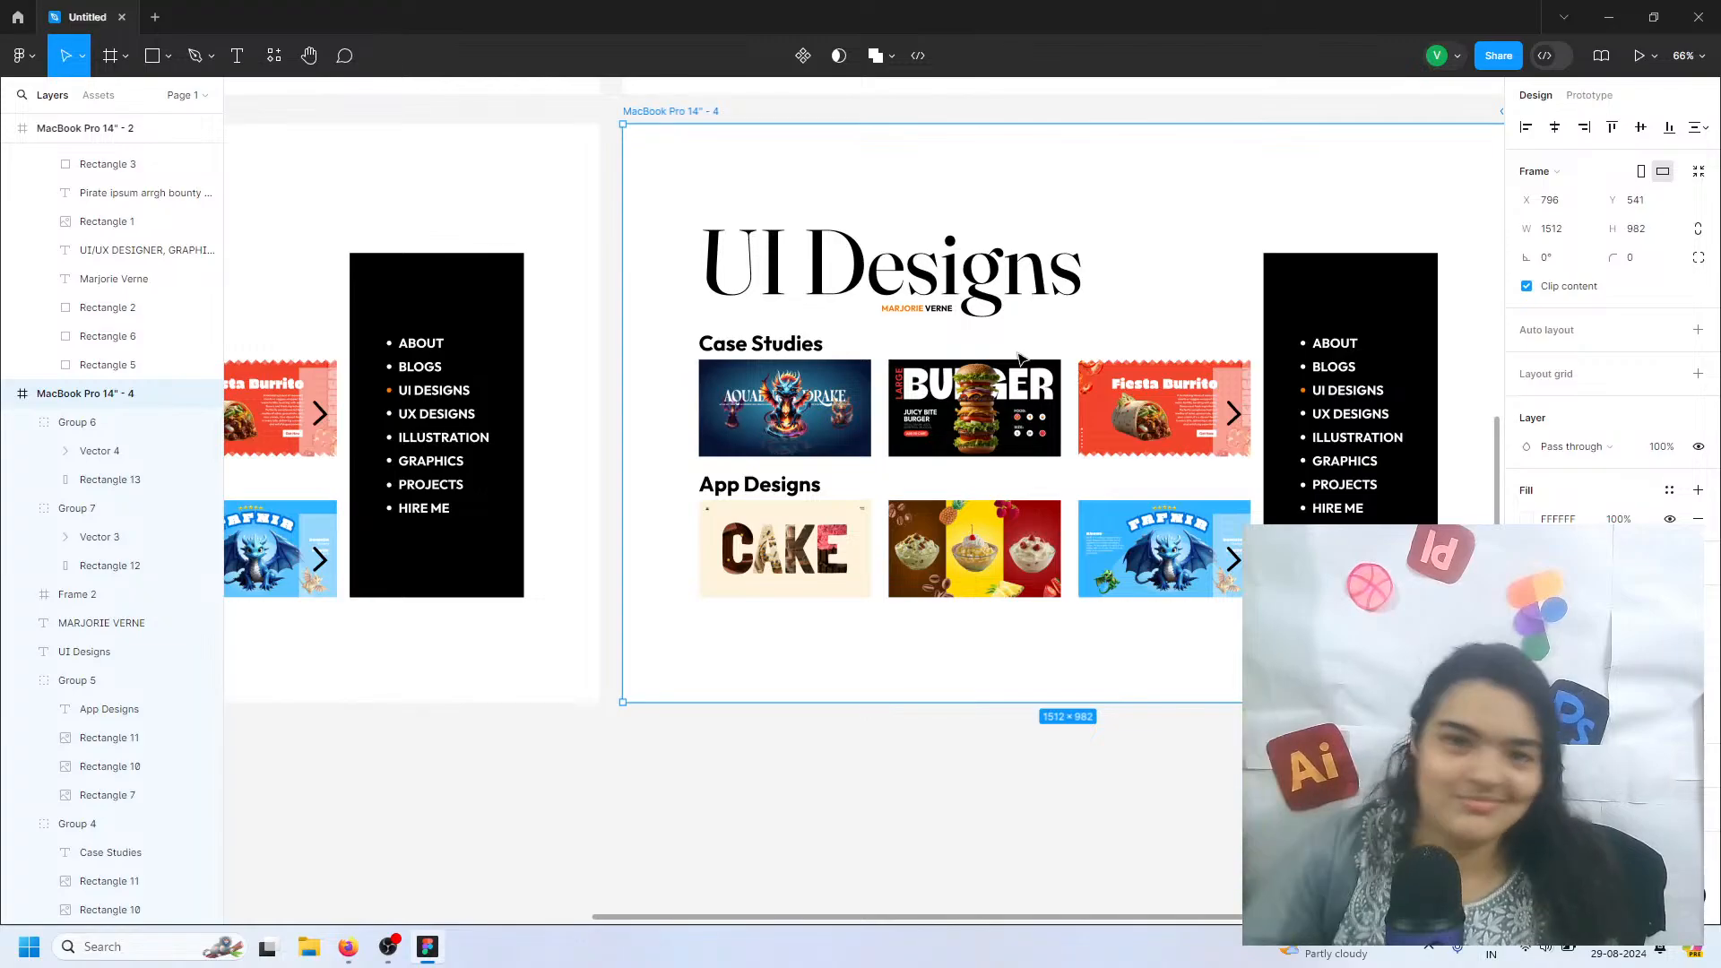
Compare the duplicated UI Designs page with the other pages and examine the entries in their navigation menus
{"action": "scroll", "coordinate": [1381, 408], "scroll_direction": "up", "scroll_amount": 3}
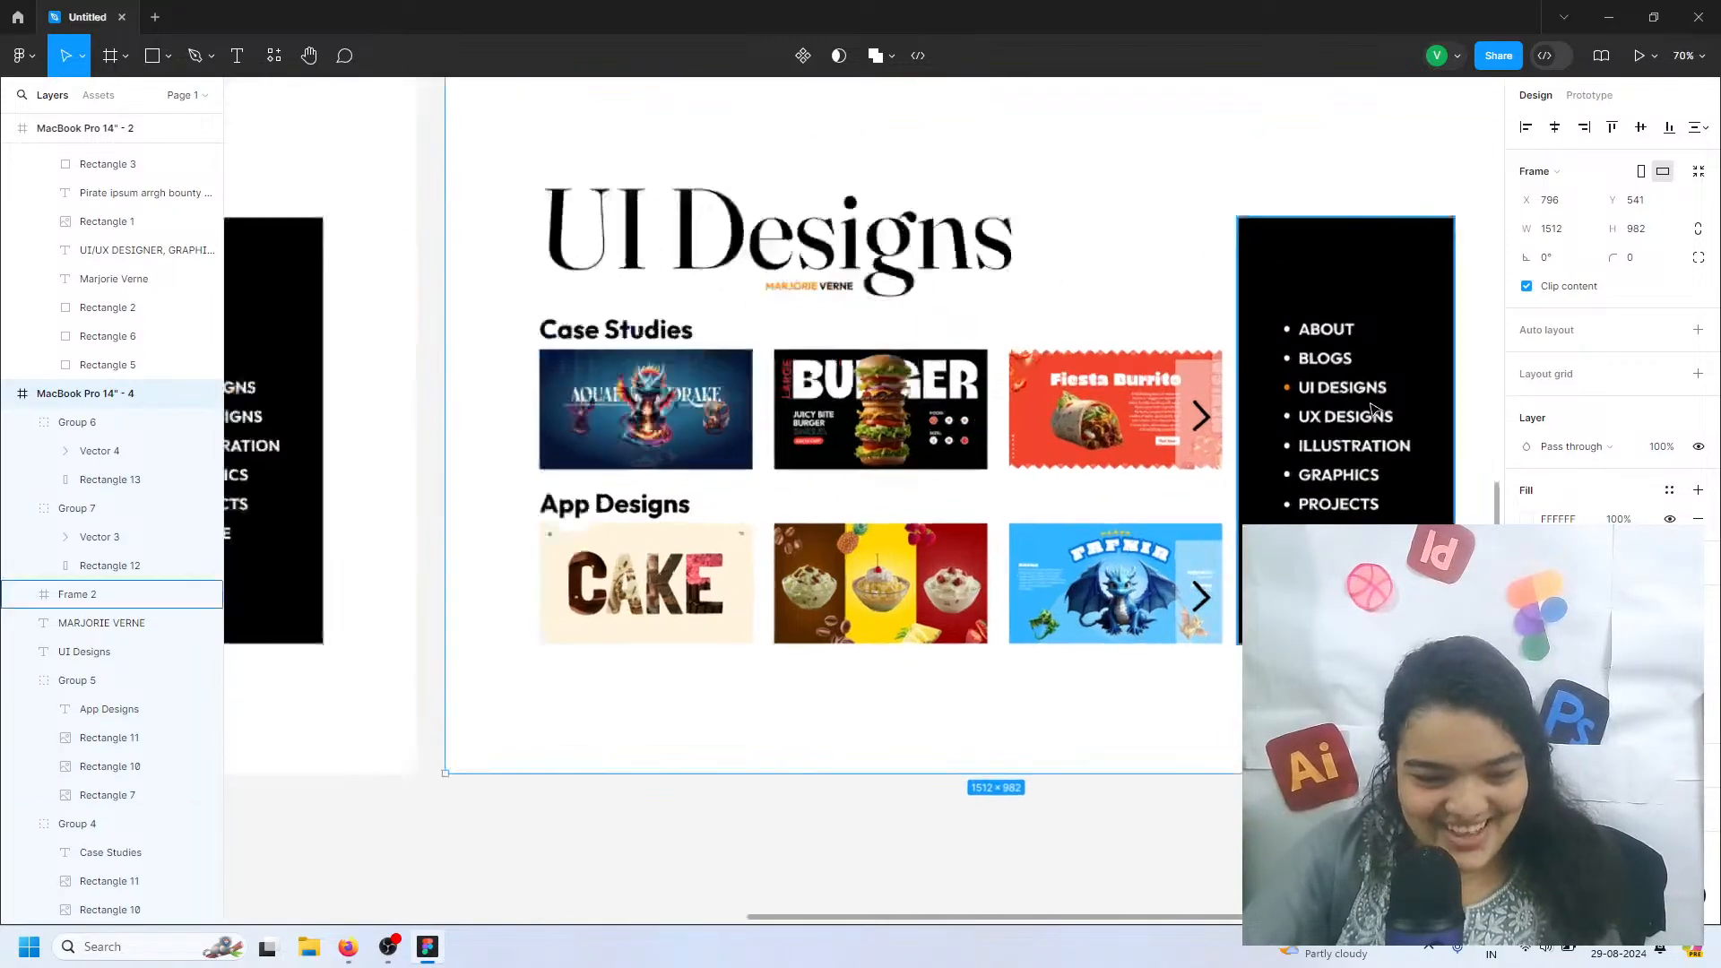
{"action": "scroll", "coordinate": [1278, 445], "scroll_direction": "down", "scroll_amount": 4}
{"action": "scroll", "coordinate": [1278, 446], "scroll_direction": "up", "scroll_amount": 1}
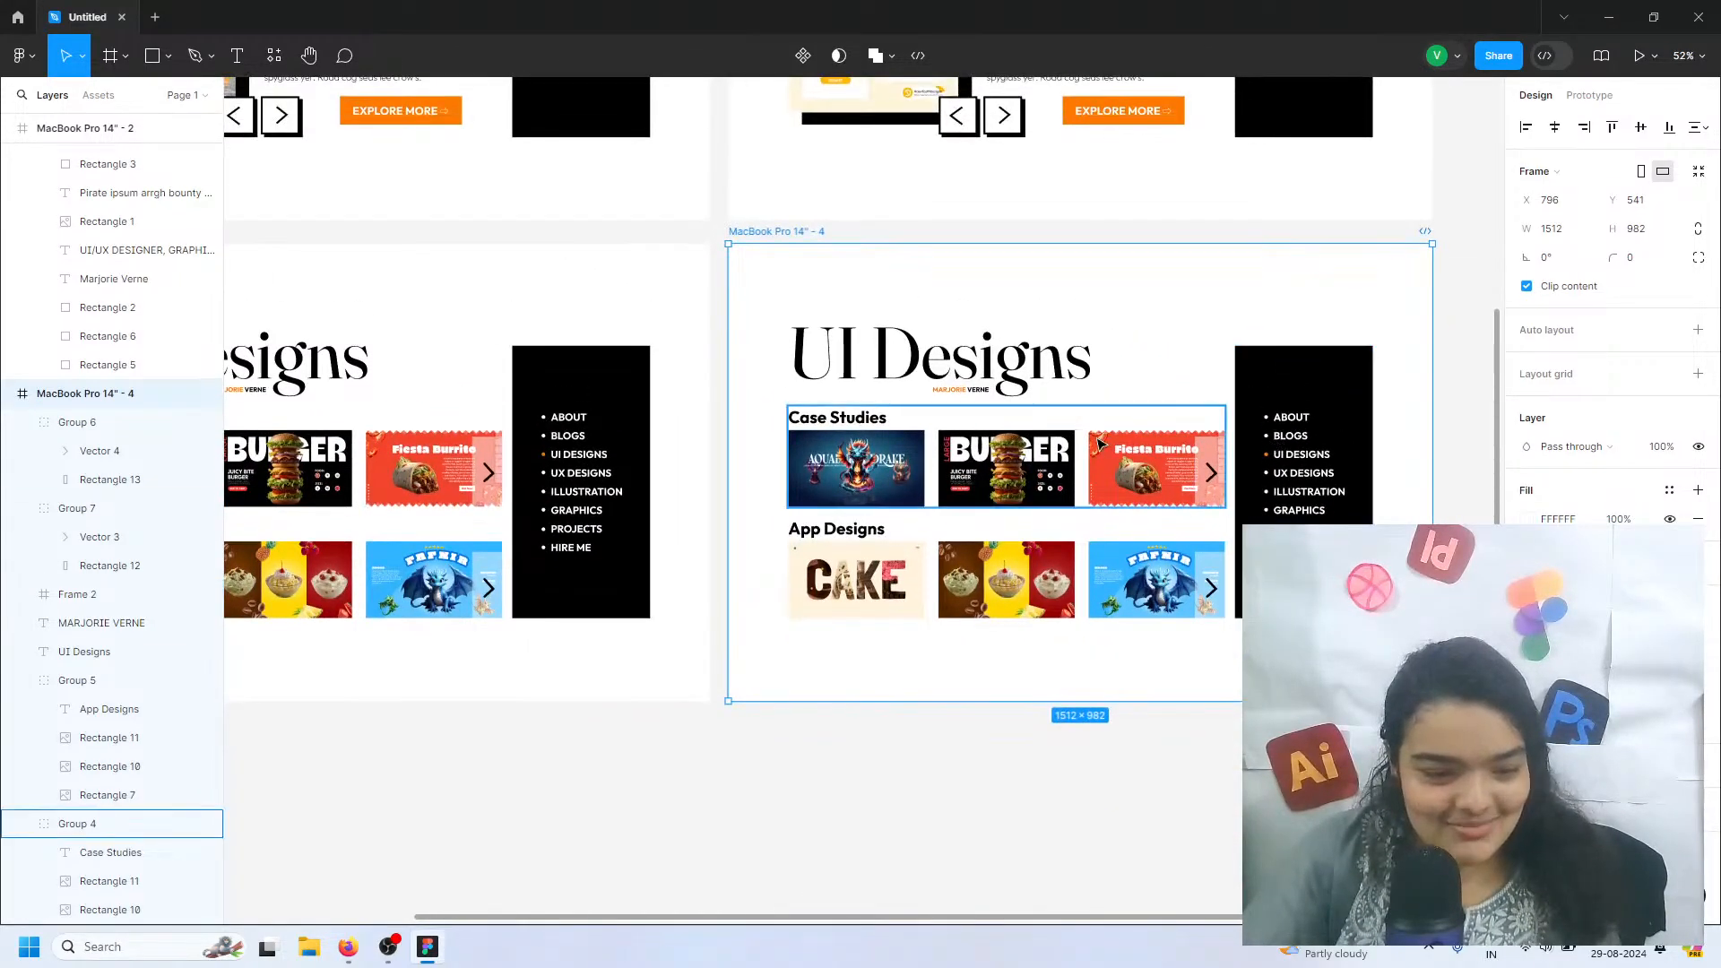
{"action": "scroll", "coordinate": [1278, 446], "scroll_direction": "down", "scroll_amount": 1}
{"action": "scroll", "coordinate": [1246, 538], "scroll_direction": "up", "scroll_amount": 3}
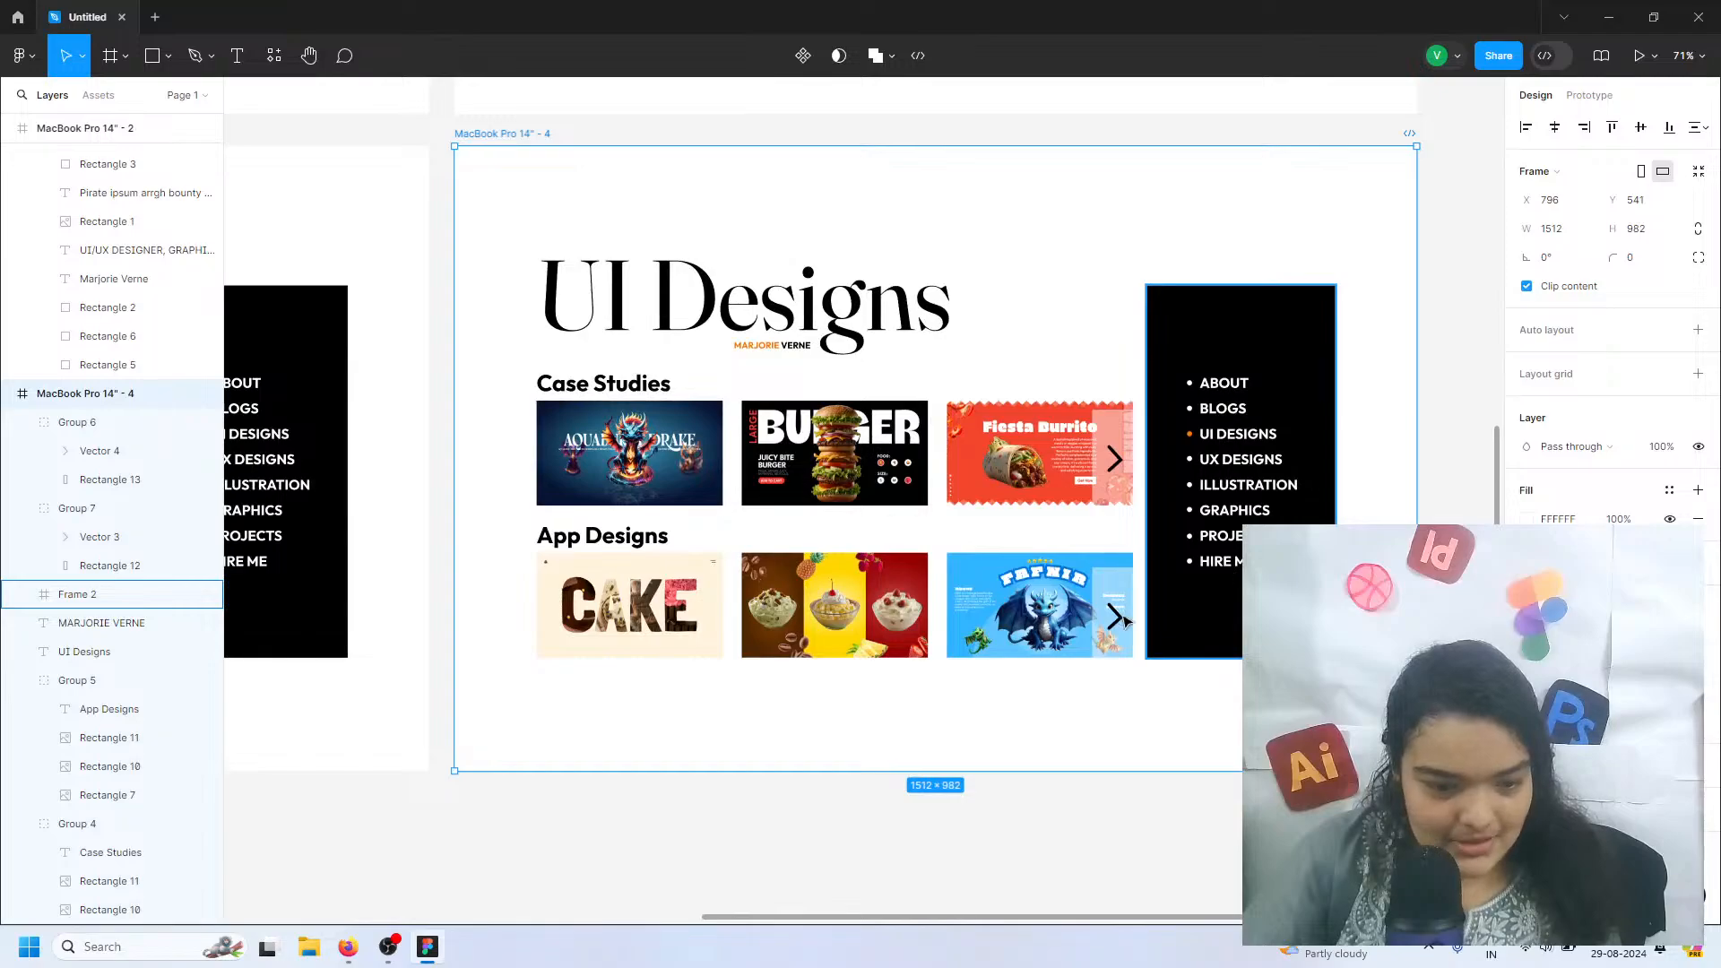
{"action": "scroll", "coordinate": [1194, 463], "scroll_direction": "down", "scroll_amount": 1}
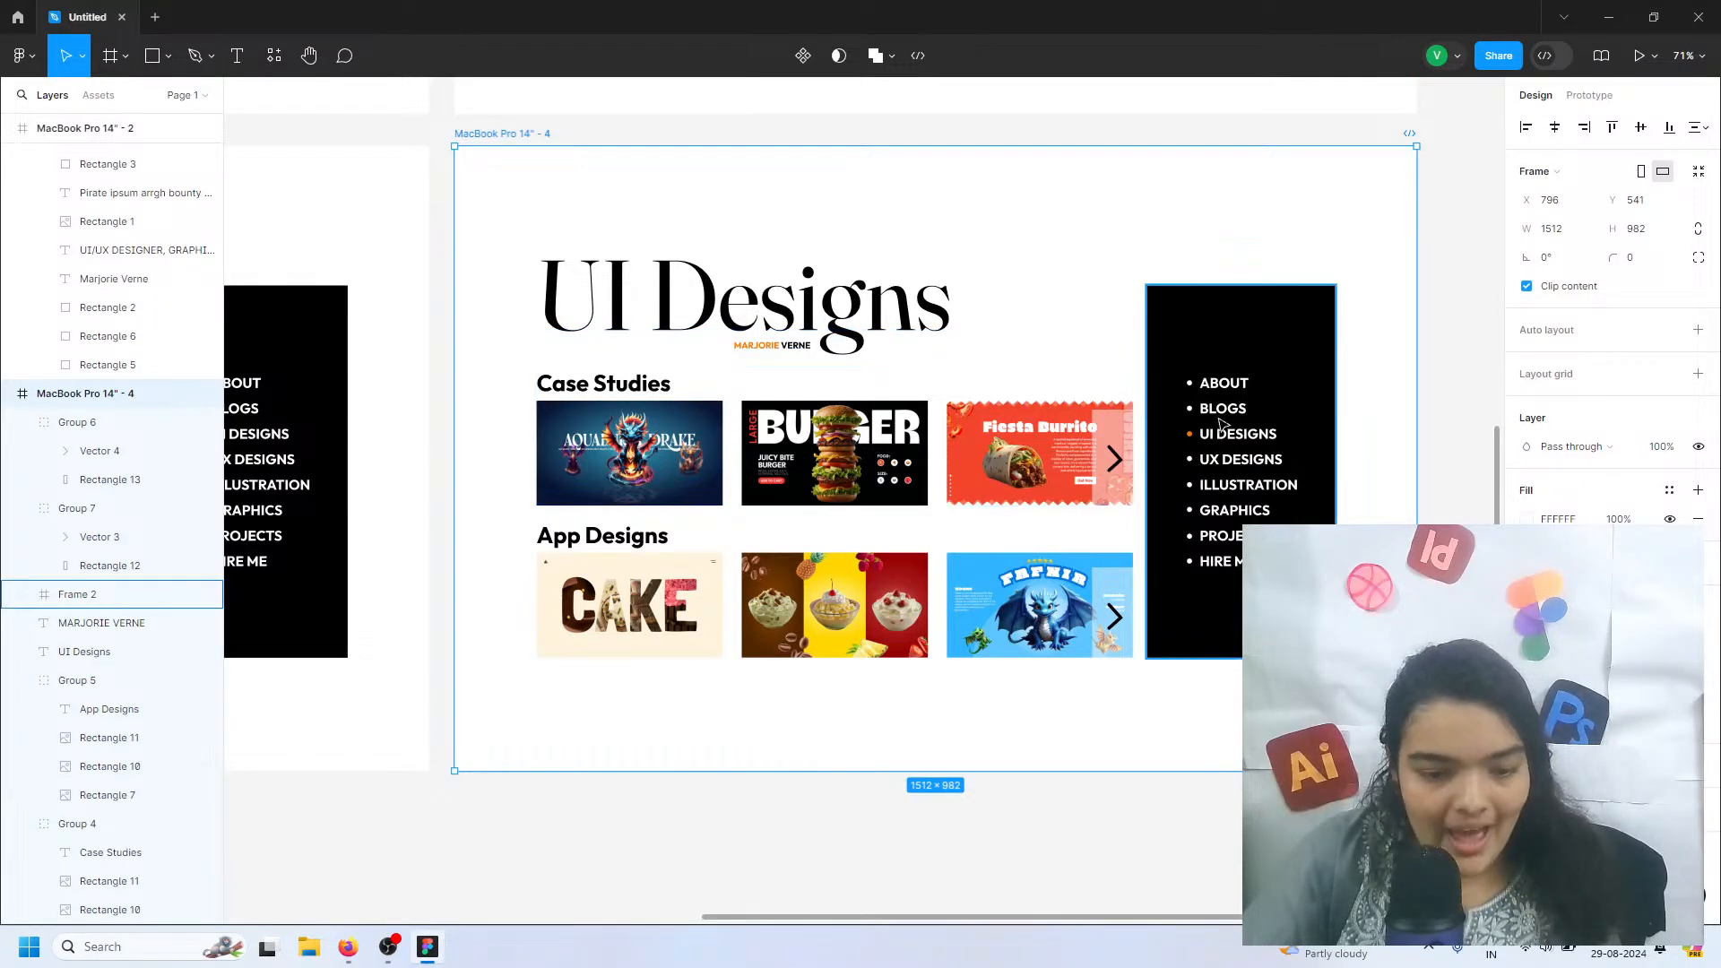
{"action": "scroll", "coordinate": [896, 439], "scroll_direction": "up", "scroll_amount": 2}
{"action": "scroll", "coordinate": [755, 412], "scroll_direction": "down", "scroll_amount": 5}
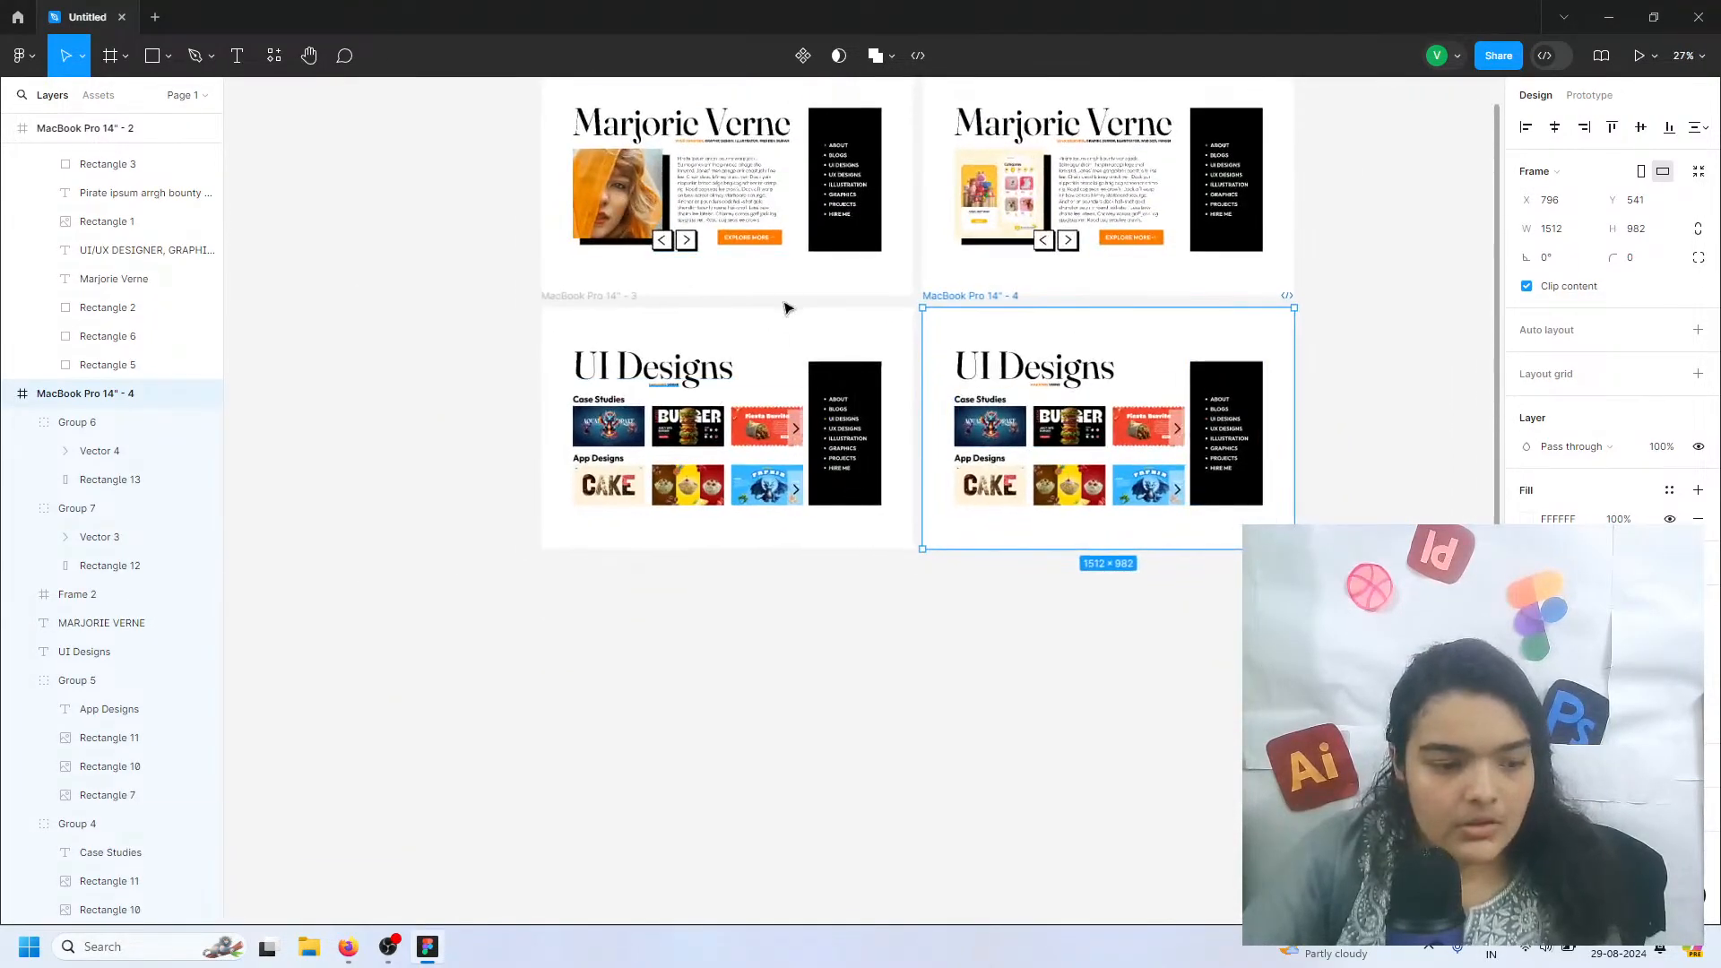
{"action": "left_click", "coordinate": [852, 305]}
{"action": "scroll", "coordinate": [852, 307], "scroll_direction": "up", "scroll_amount": 3}
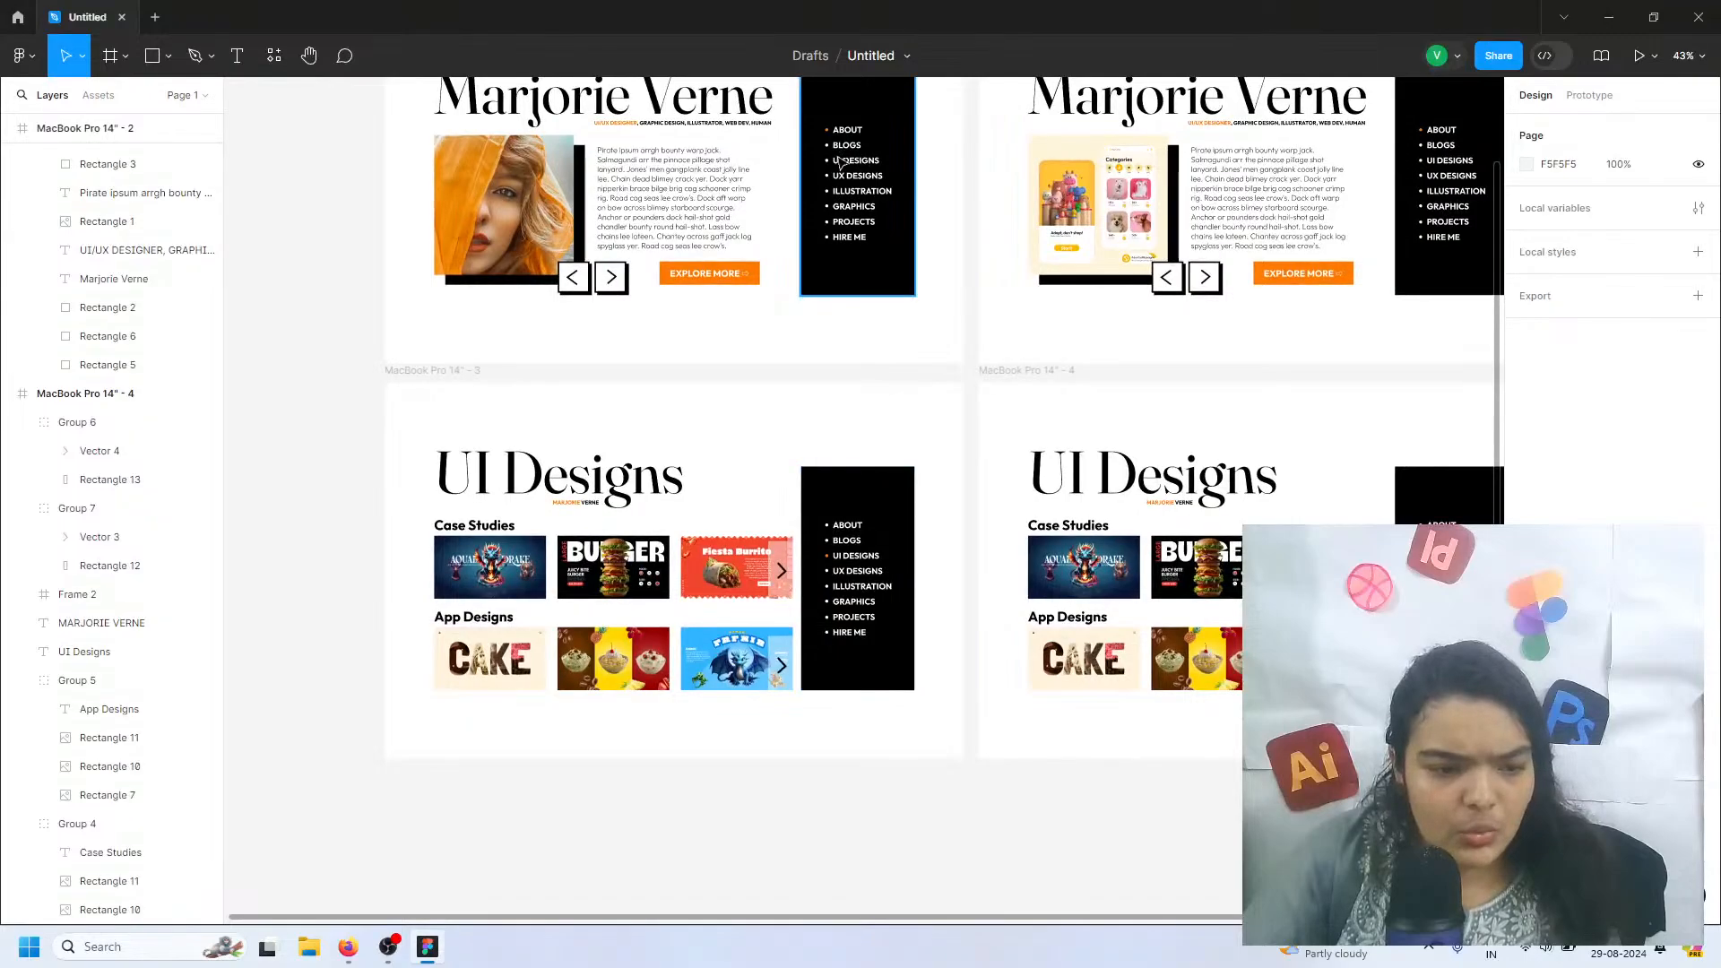
{"action": "scroll", "coordinate": [852, 165], "scroll_direction": "up", "scroll_amount": 3}
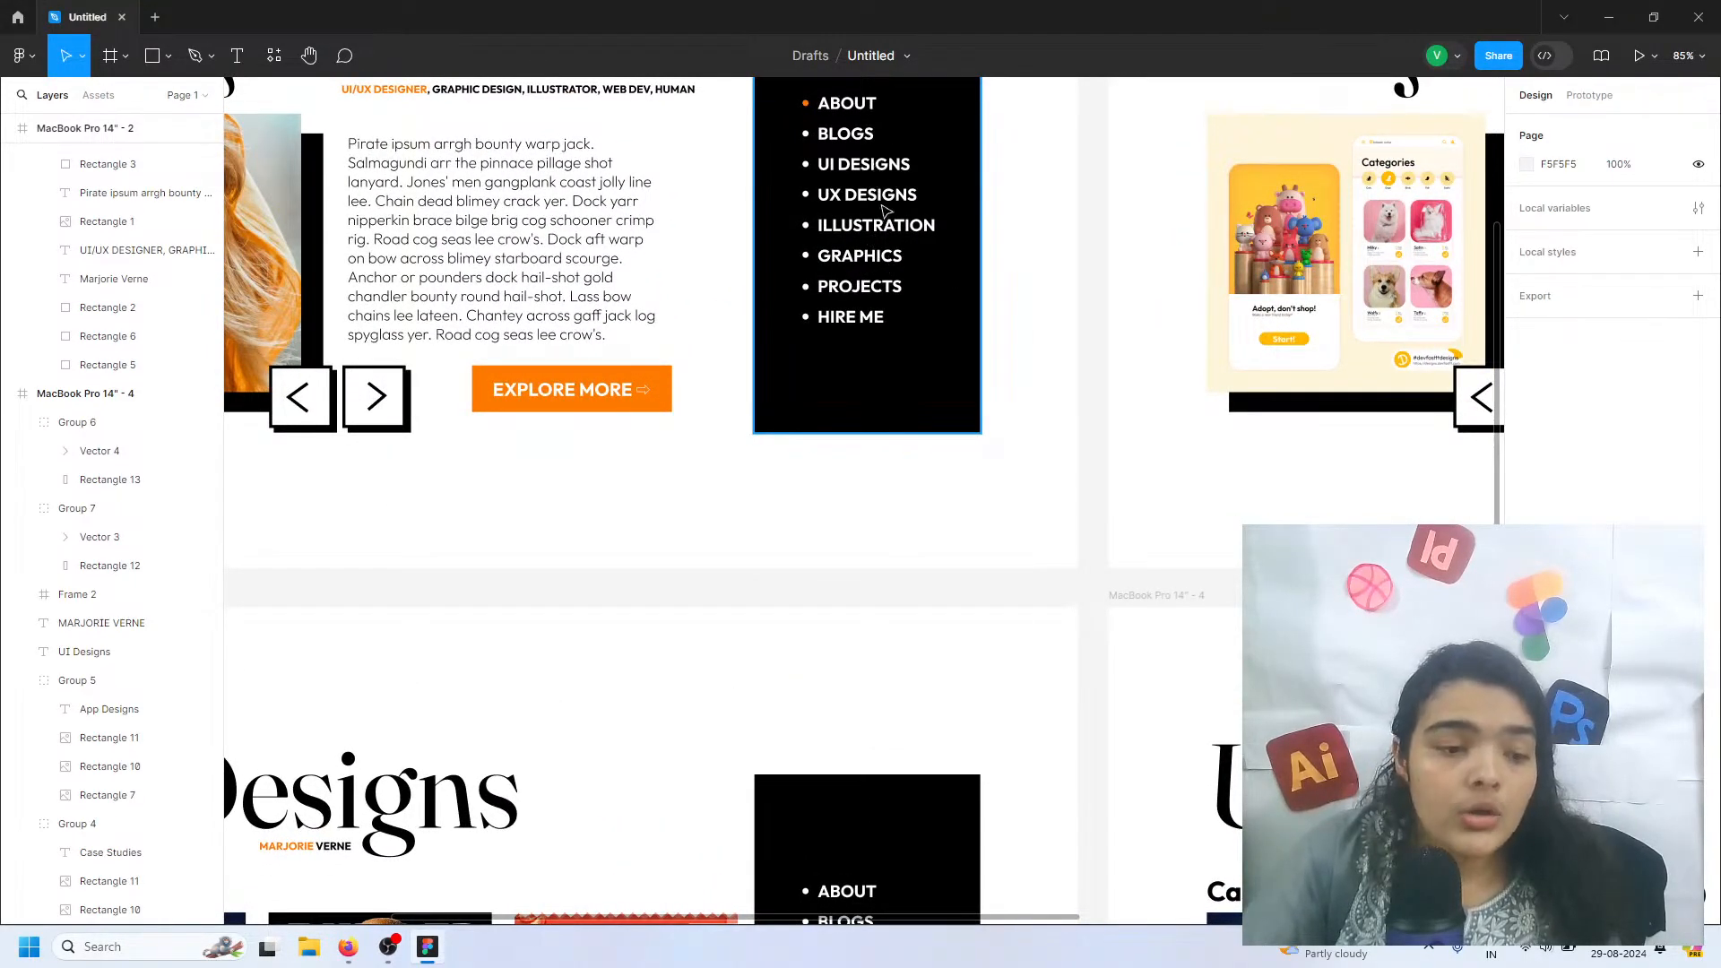
Change the large UI Designs heading on the duplicated page to Blogs
{"action": "scroll", "coordinate": [587, 625], "scroll_direction": "down", "scroll_amount": 5}
{"action": "scroll", "coordinate": [583, 618], "scroll_direction": "down", "scroll_amount": 2}
{"action": "scroll", "coordinate": [549, 706], "scroll_direction": "left", "scroll_amount": 1}
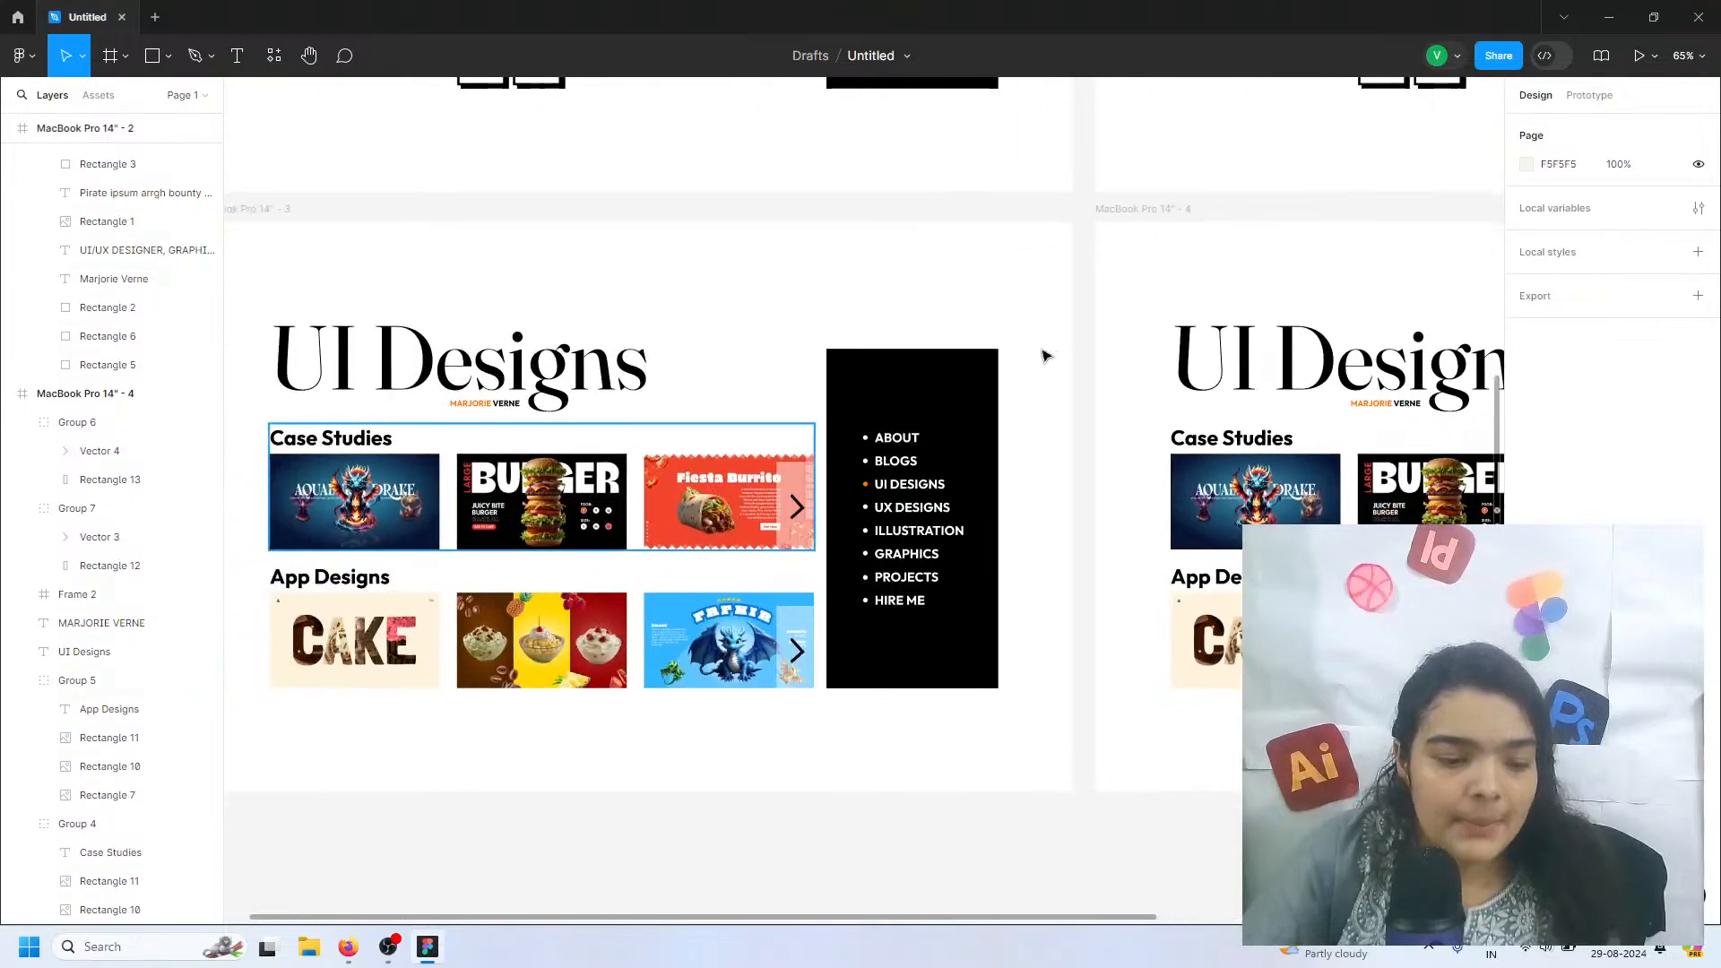
{"action": "double_click", "coordinate": [1280, 509]}
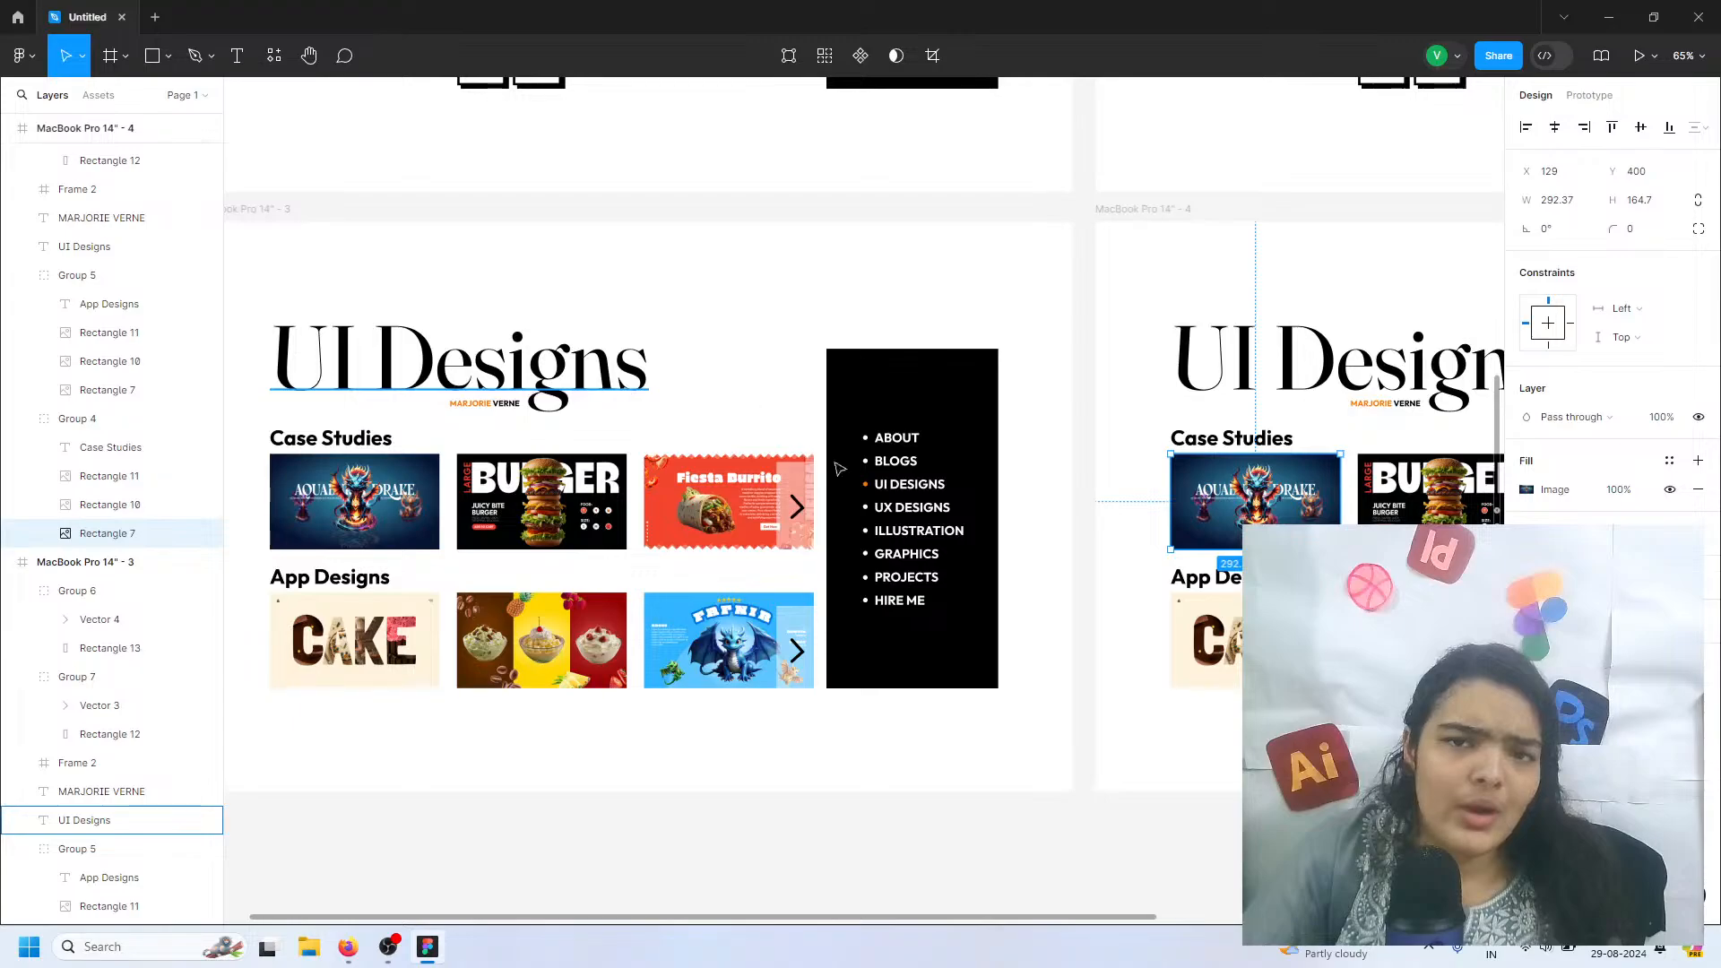
{"action": "double_click", "coordinate": [1294, 318]}
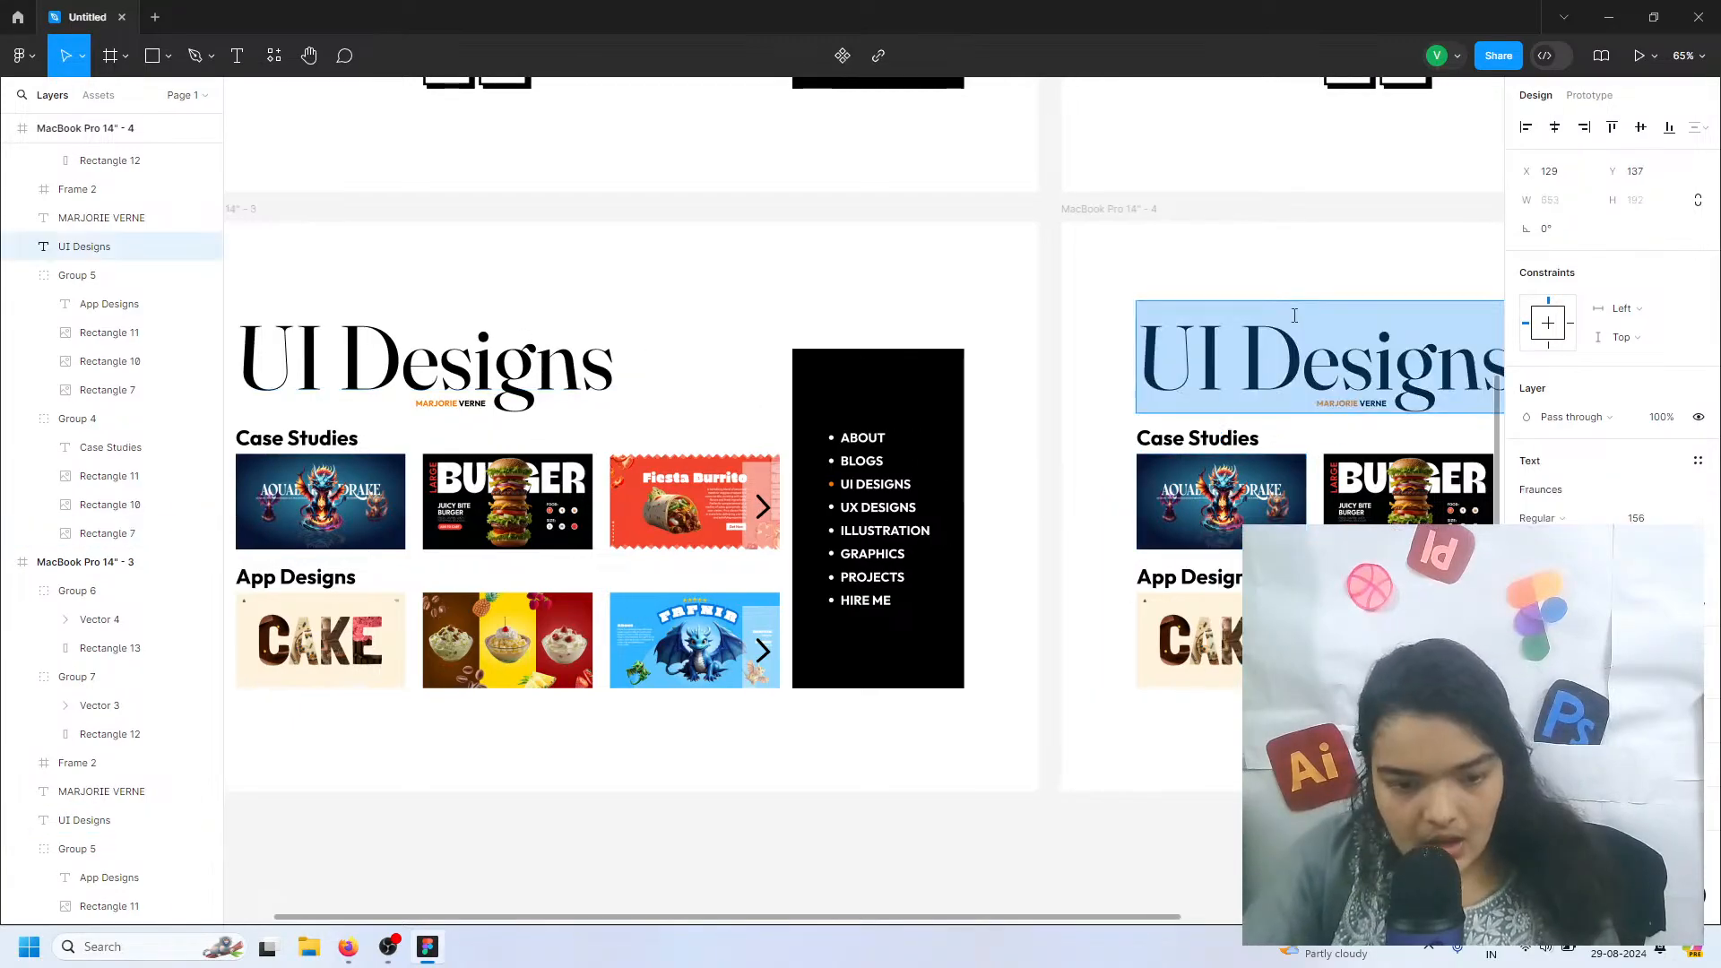
{"action": "scroll", "coordinate": [1306, 296], "scroll_direction": "right", "scroll_amount": 3}
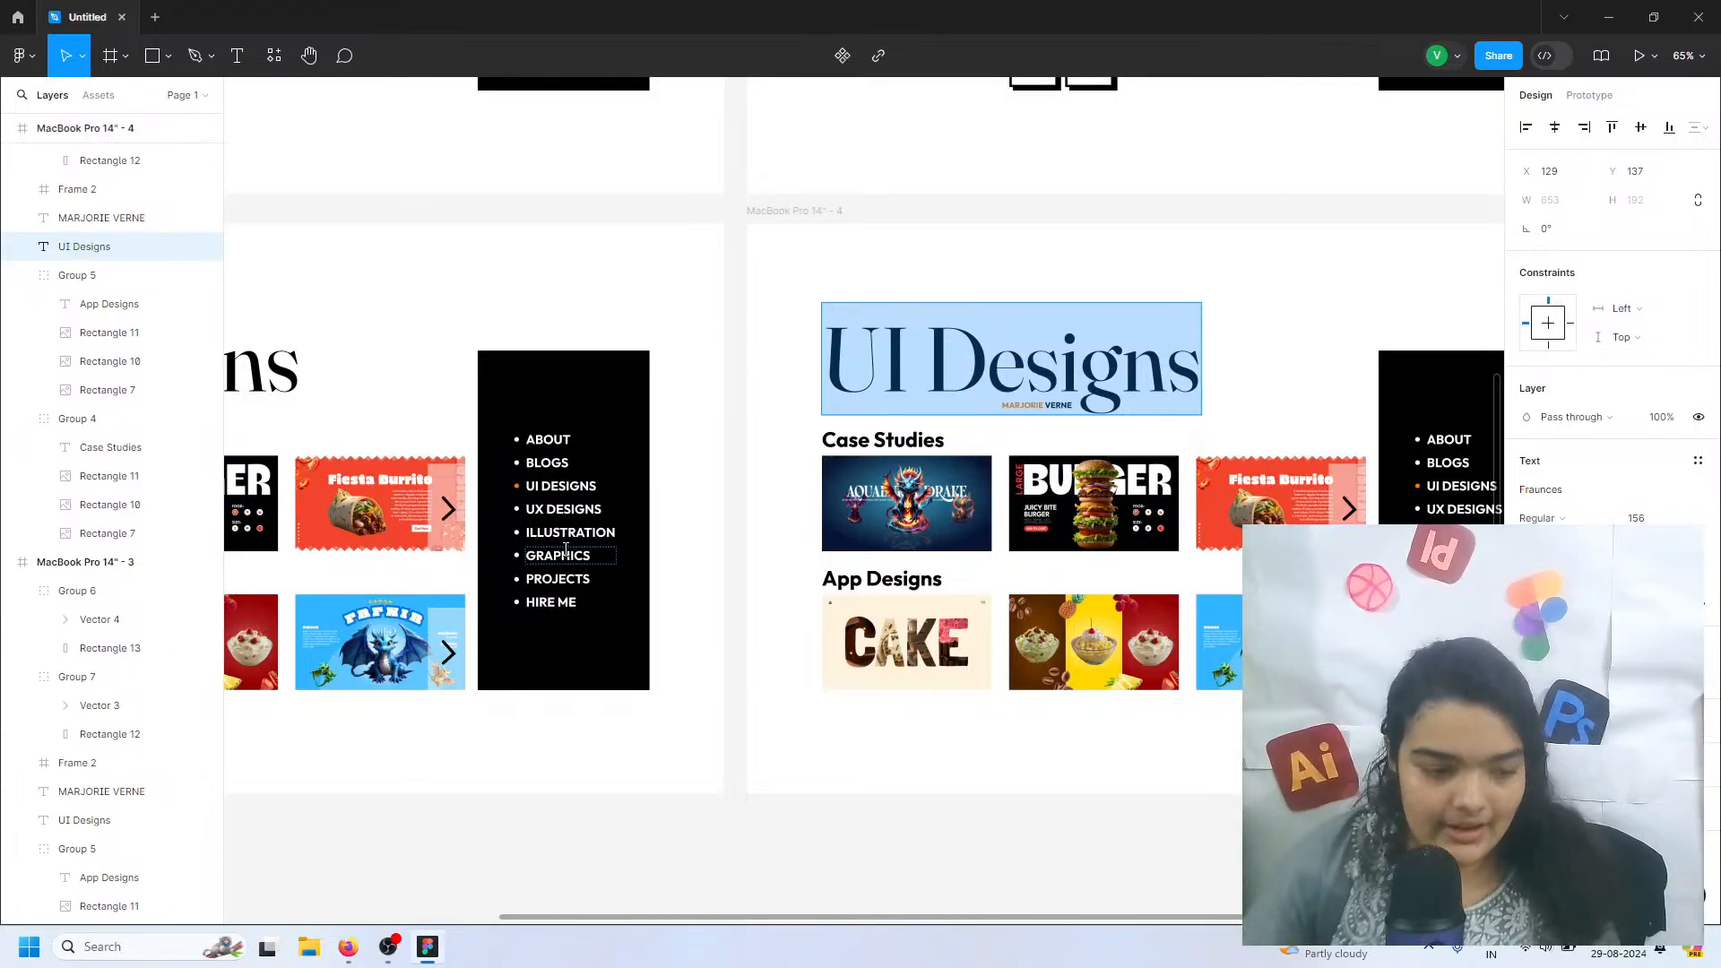
{"action": "type", "text": "B"}
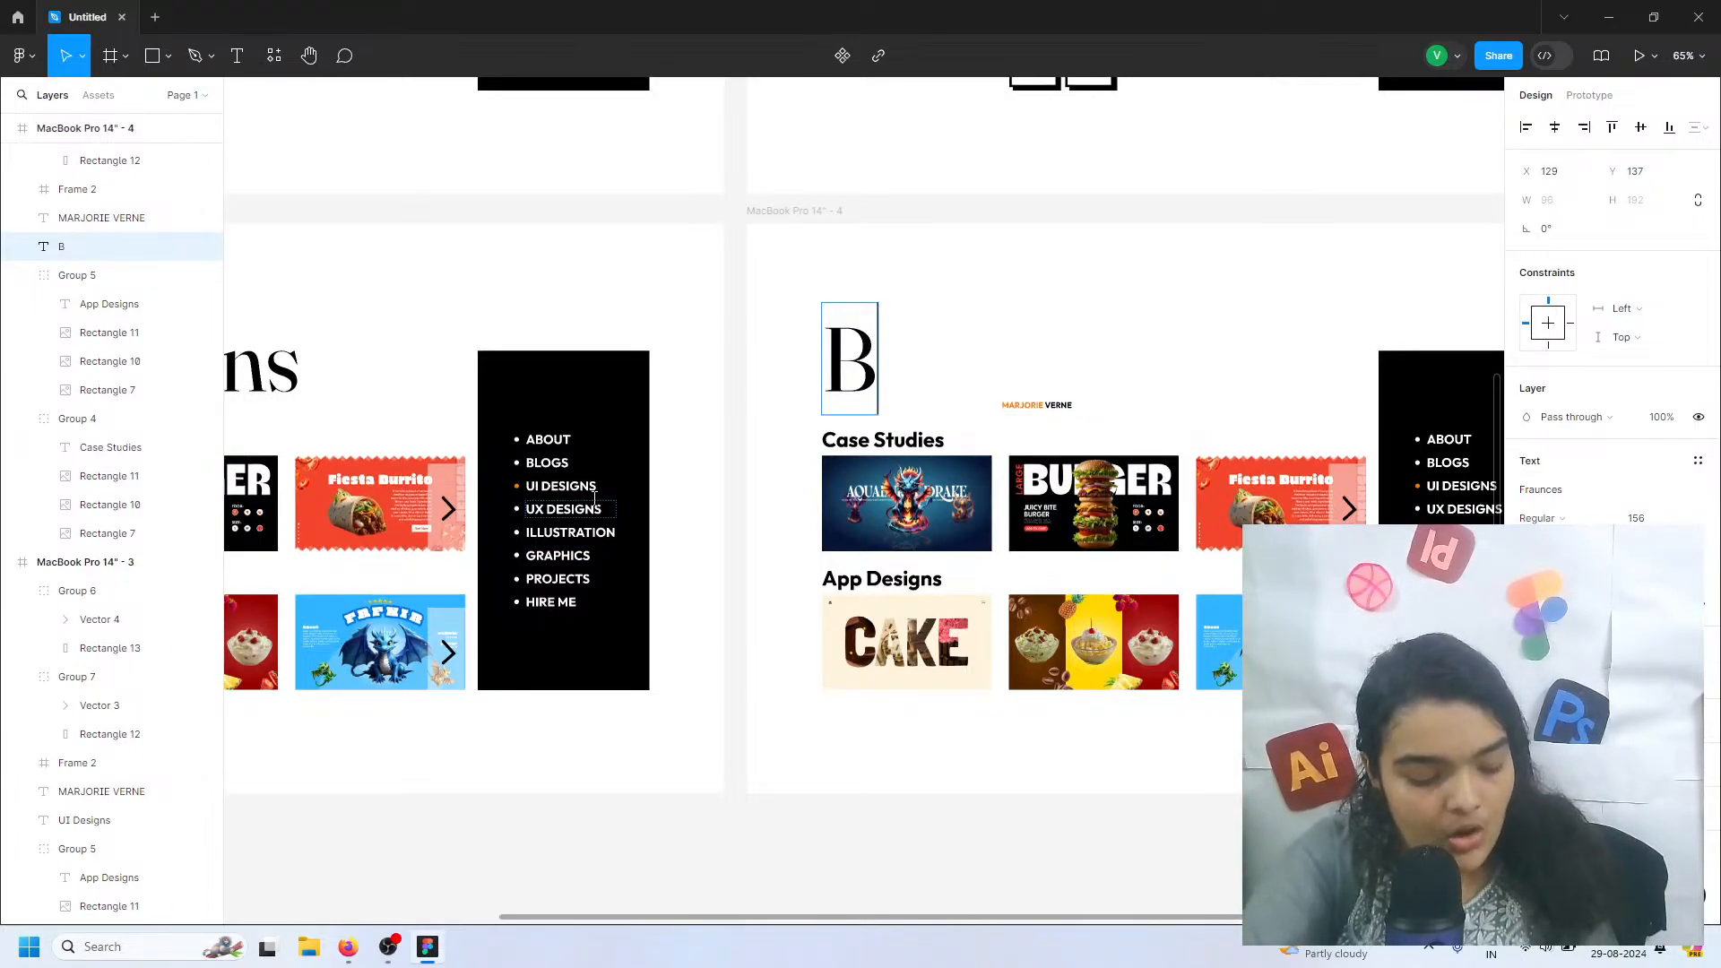
{"action": "type", "text": "logs"}
{"action": "key", "text": "Escape"}
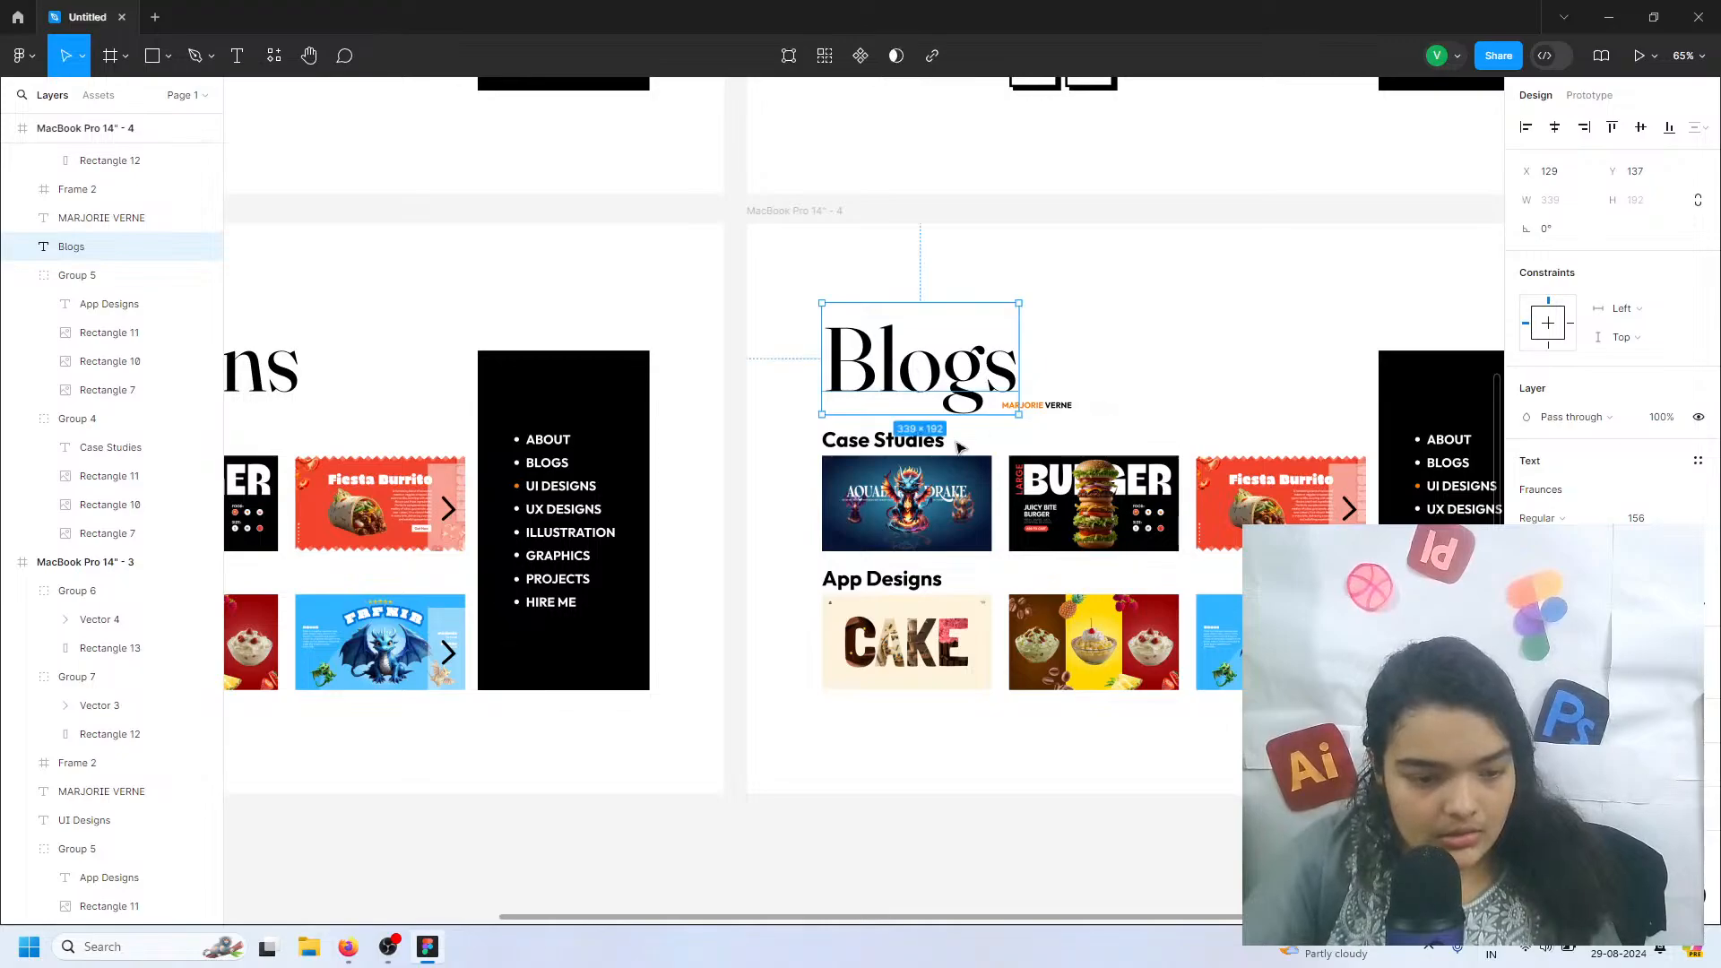
Move the small designer-name caption under the Blogs heading to X 203, keeping it at Y 304
{"action": "left_click", "coordinate": [1050, 405]}
{"action": "left_click_drag", "start_coordinate": [1042, 414], "coordinate": [915, 412]}
{"action": "key", "text": "ctrl+z"}
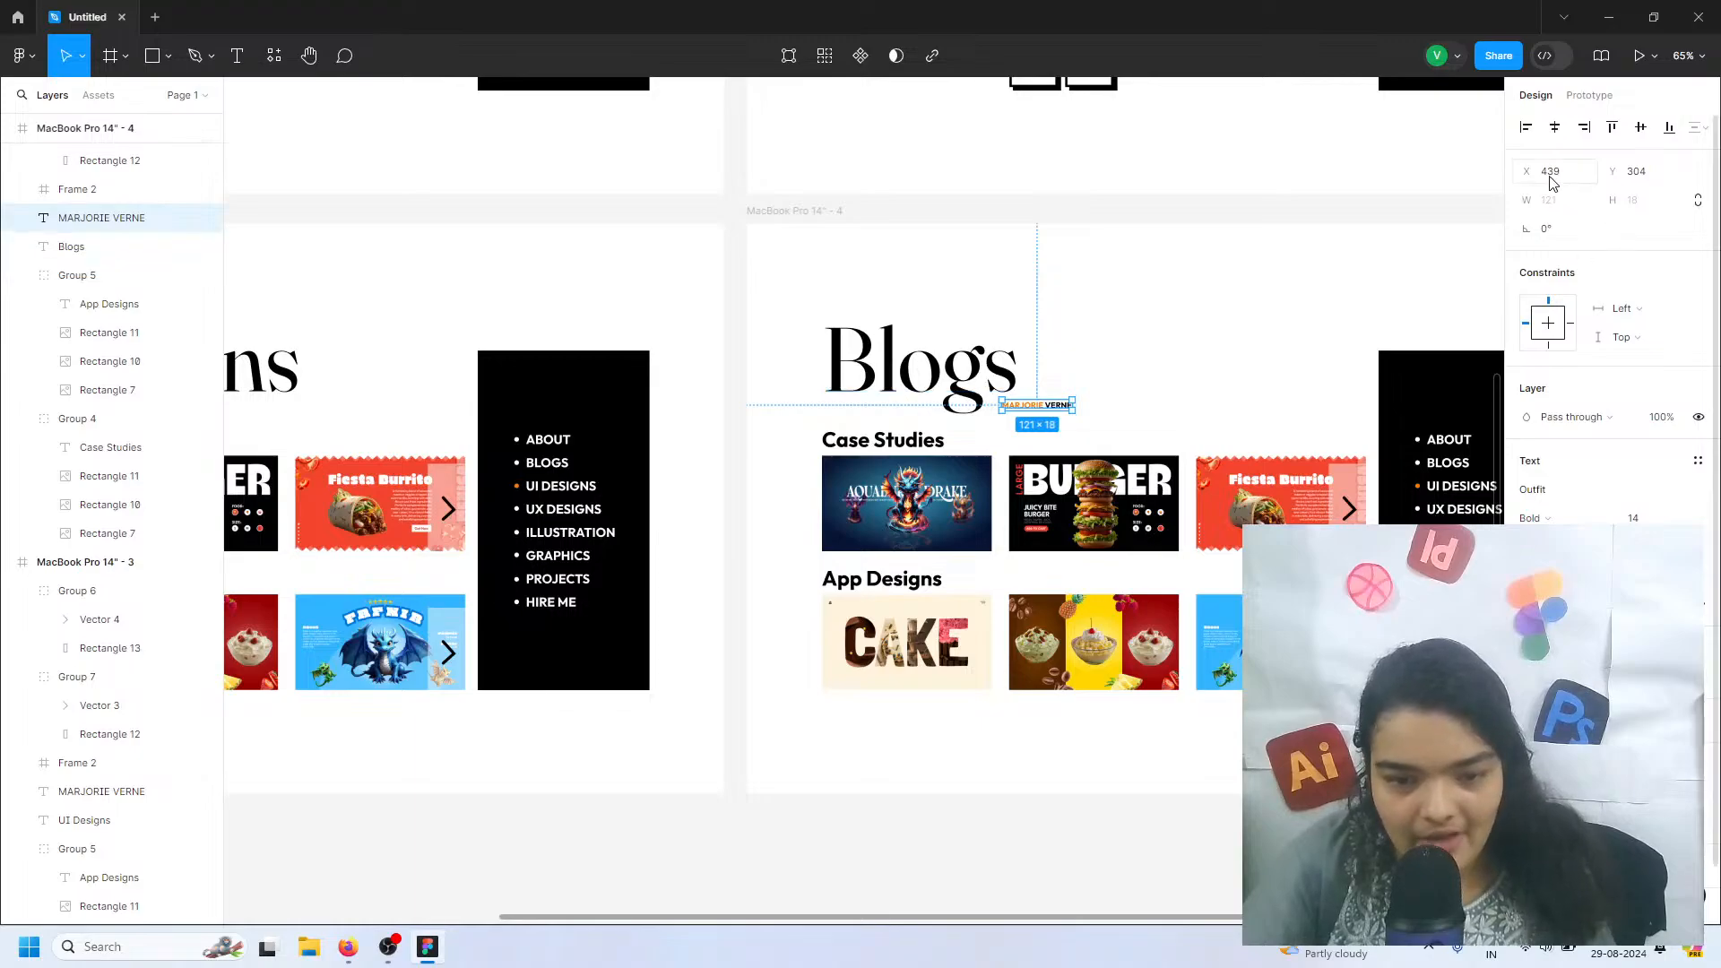
{"action": "left_click_drag", "start_coordinate": [1528, 171], "coordinate": [1099, 263]}
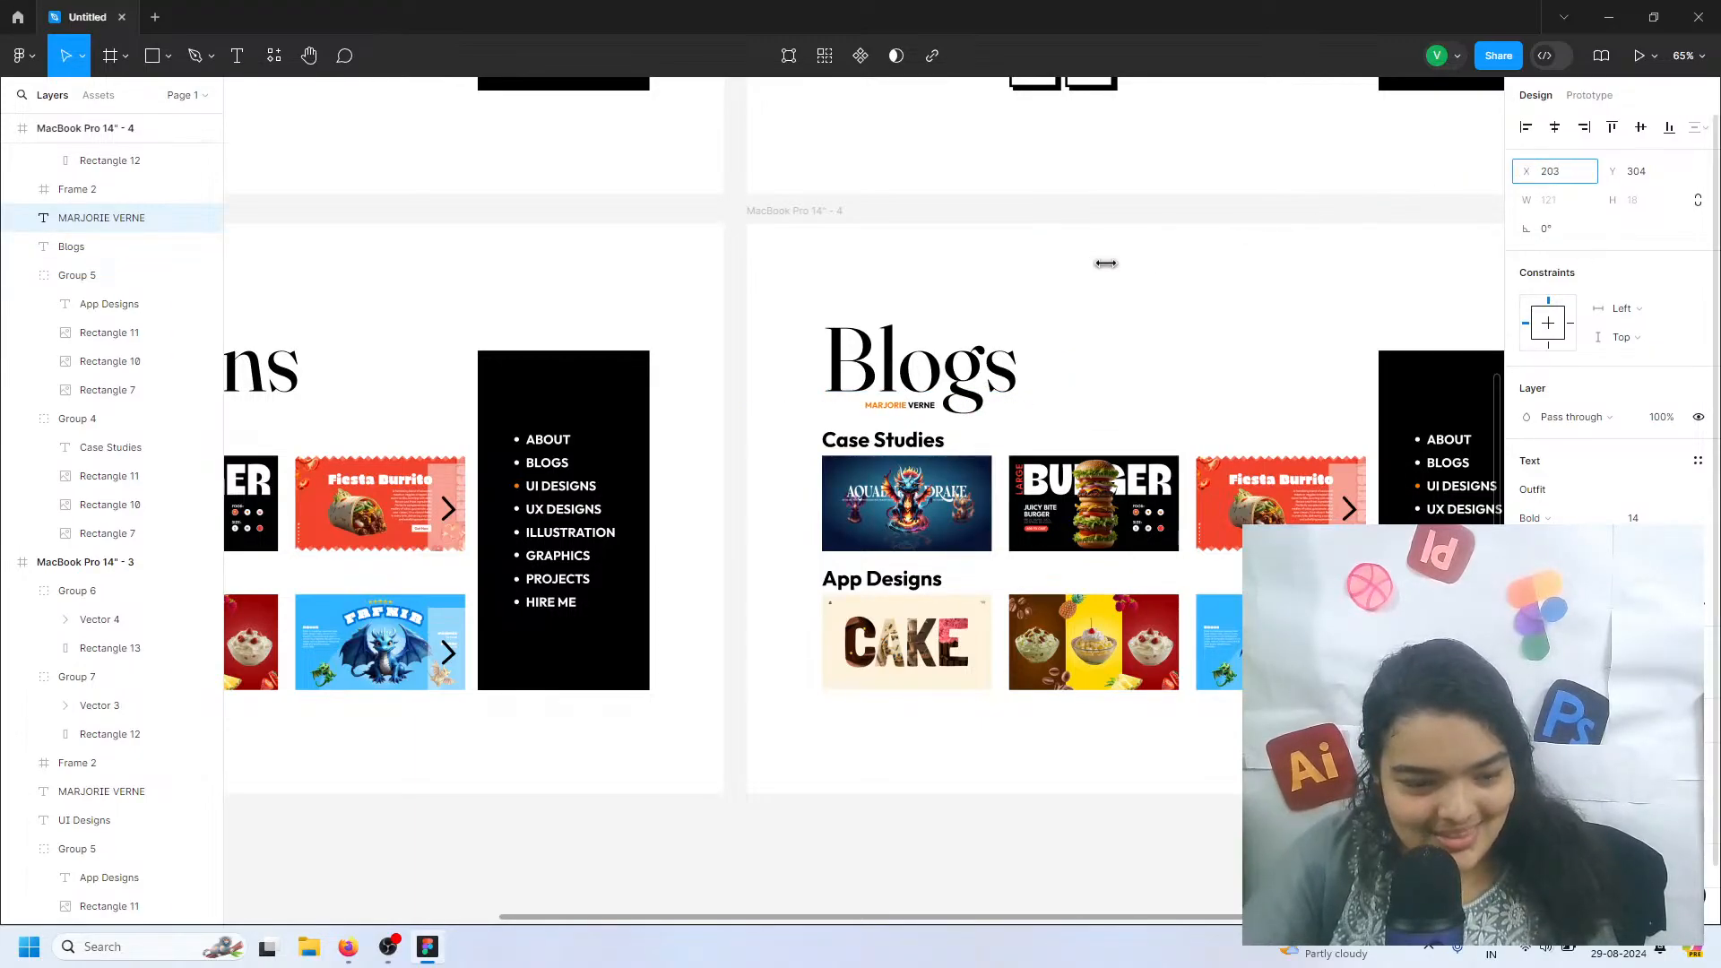
Set the bullet beside BLOGS in the Blogs page's black menu to orange FF7A00
{"action": "left_click", "coordinate": [1416, 461]}
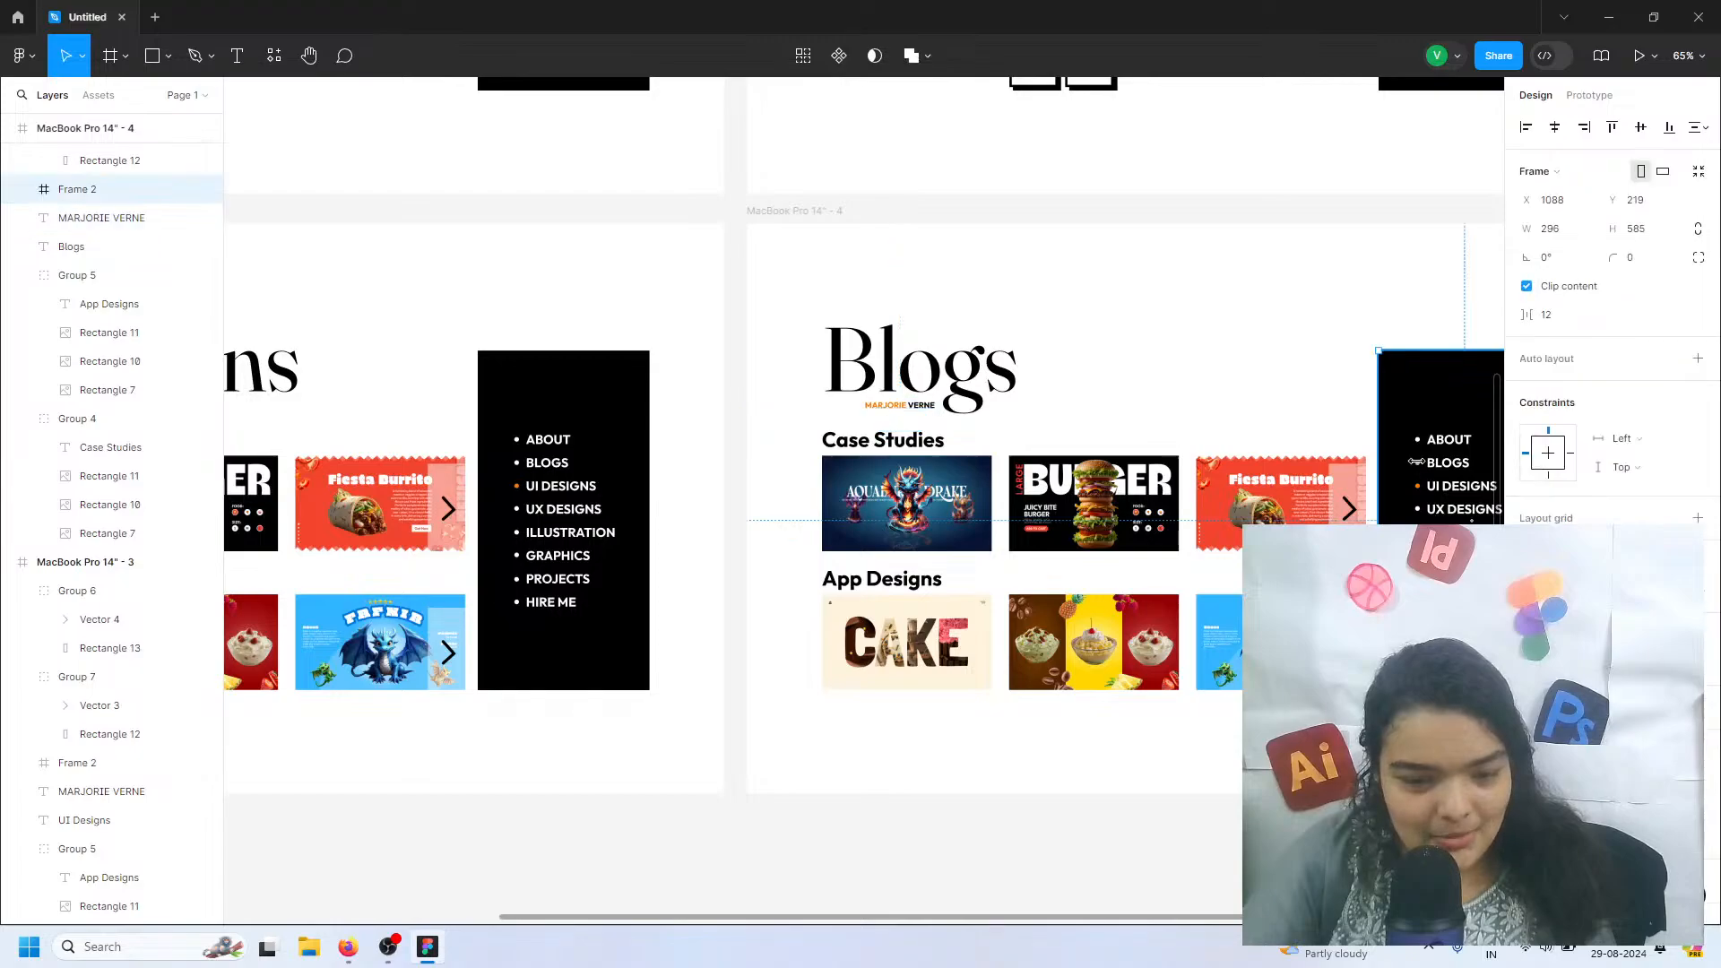
{"action": "double_click", "coordinate": [1416, 462]}
{"action": "left_click", "coordinate": [1418, 463]}
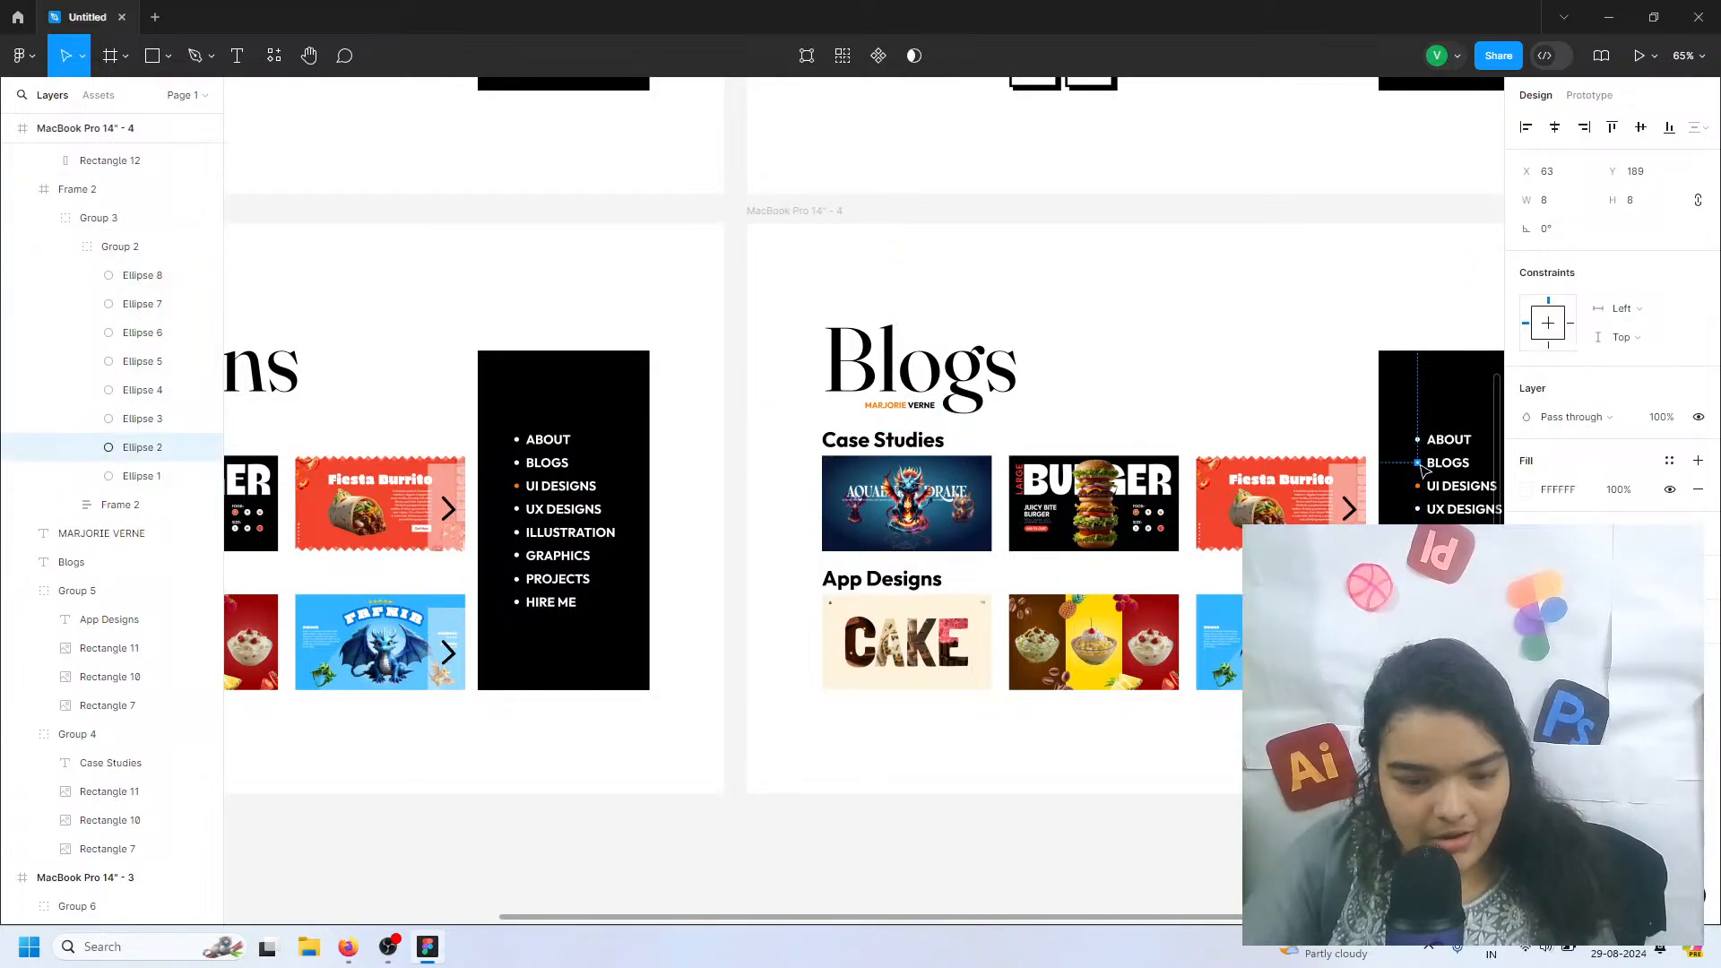
{"action": "left_click", "coordinate": [1527, 490]}
{"action": "left_click", "coordinate": [1333, 825]}
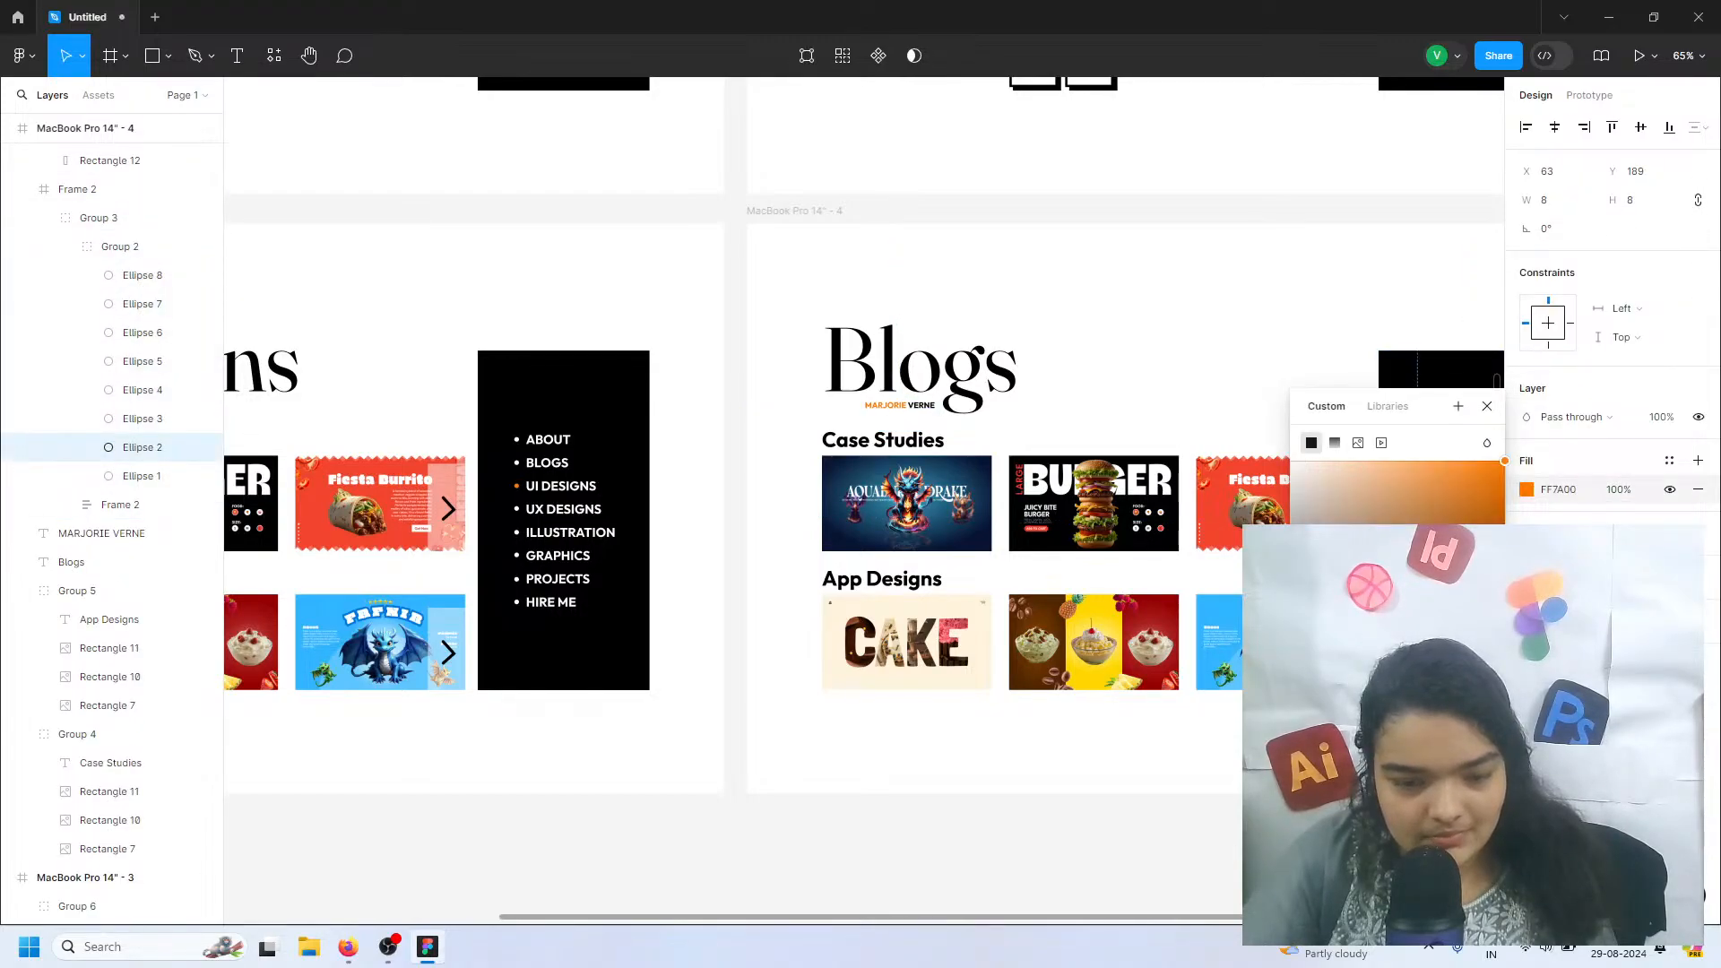
{"action": "left_click", "coordinate": [1277, 847]}
Try to recolour the UI DESIGNS bullet in the Blogs page's menu group
{"action": "double_click", "coordinate": [1421, 489]}
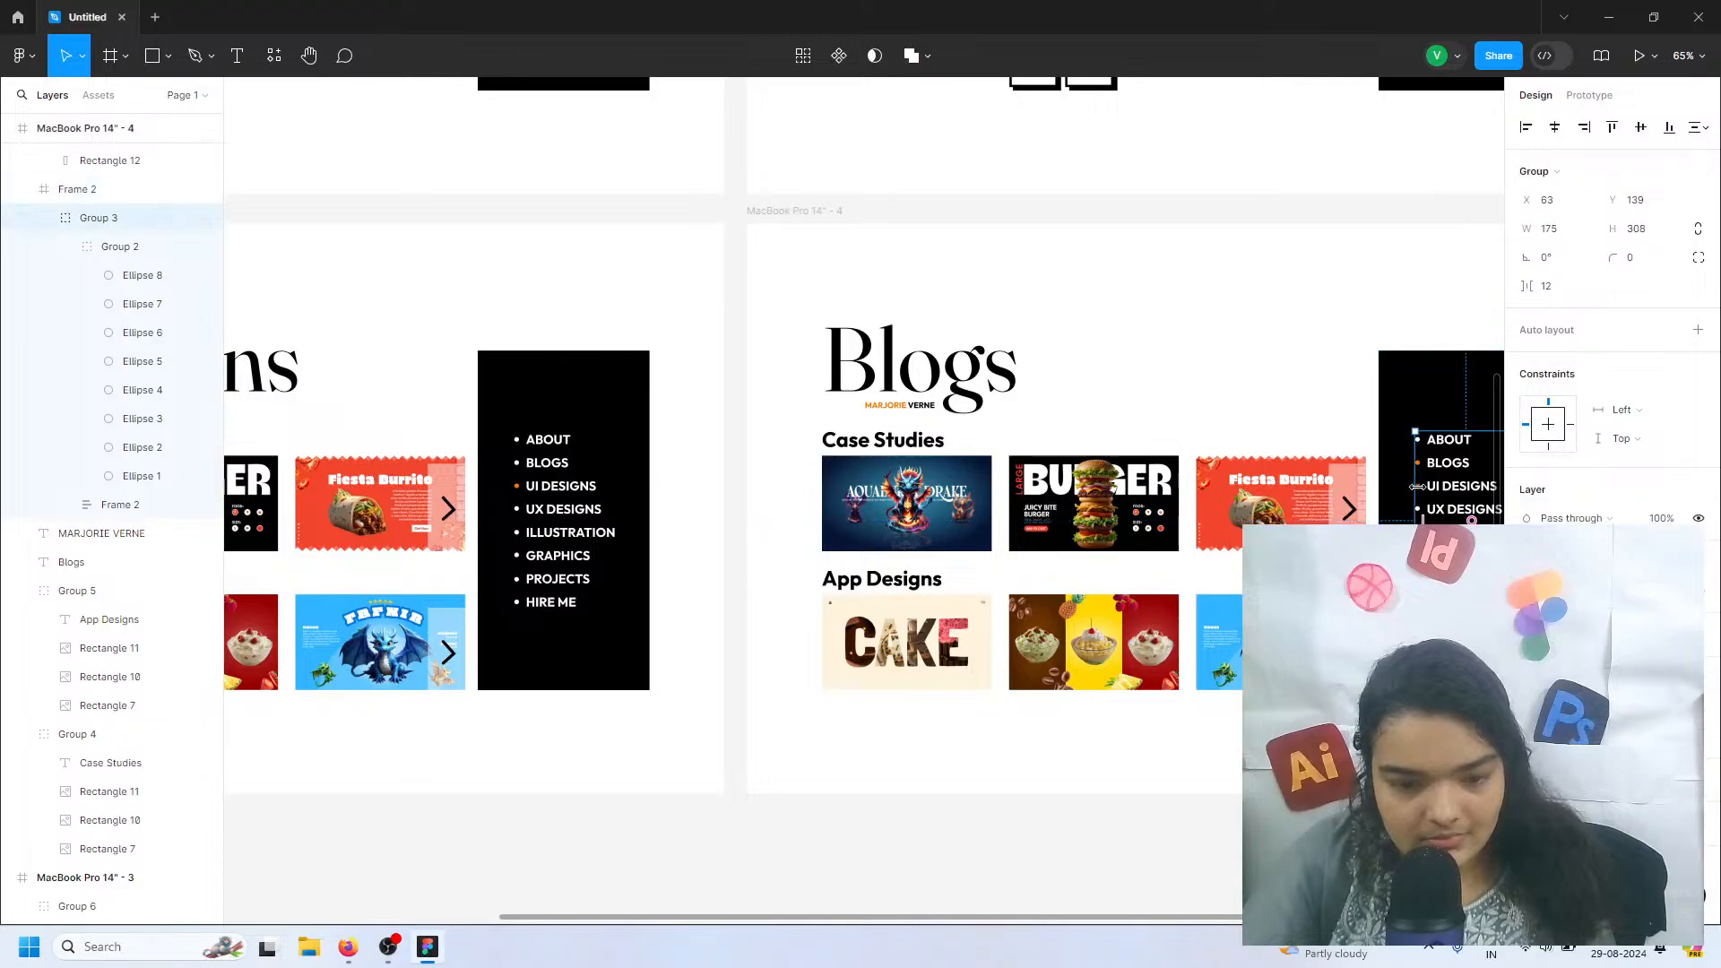
{"action": "left_click", "coordinate": [1527, 736]}
{"action": "left_click", "coordinate": [1527, 736]}
{"action": "left_click", "coordinate": [1527, 736]}
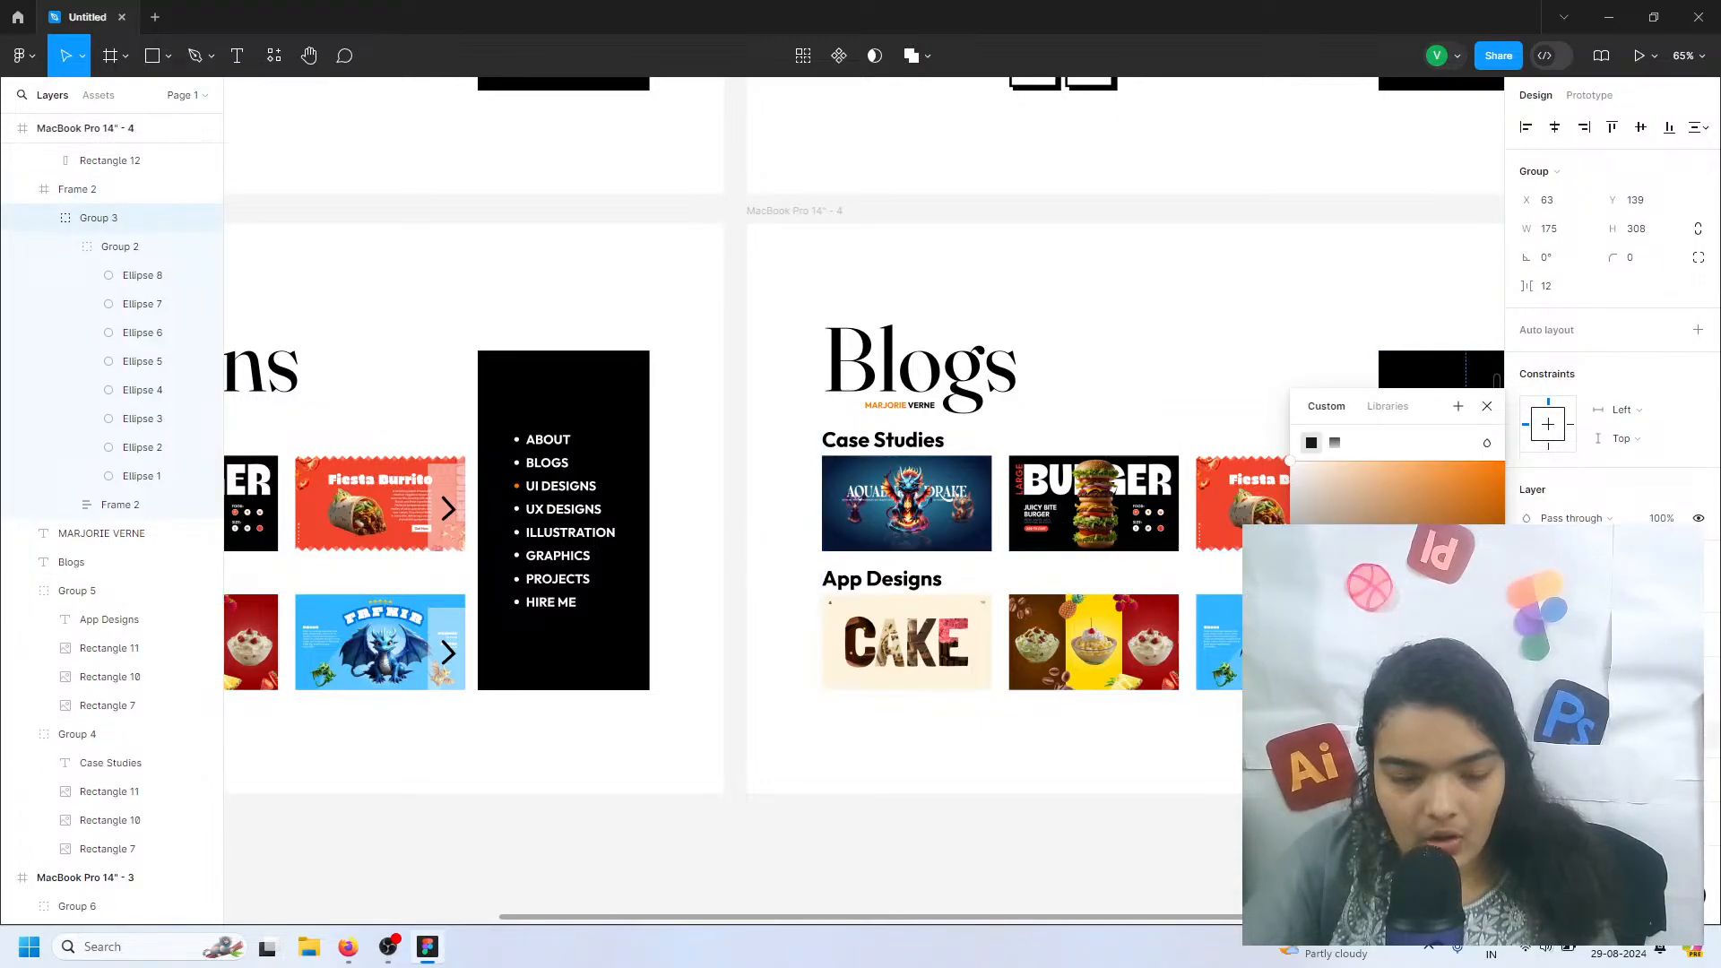
{"action": "left_click", "coordinate": [1176, 842]}
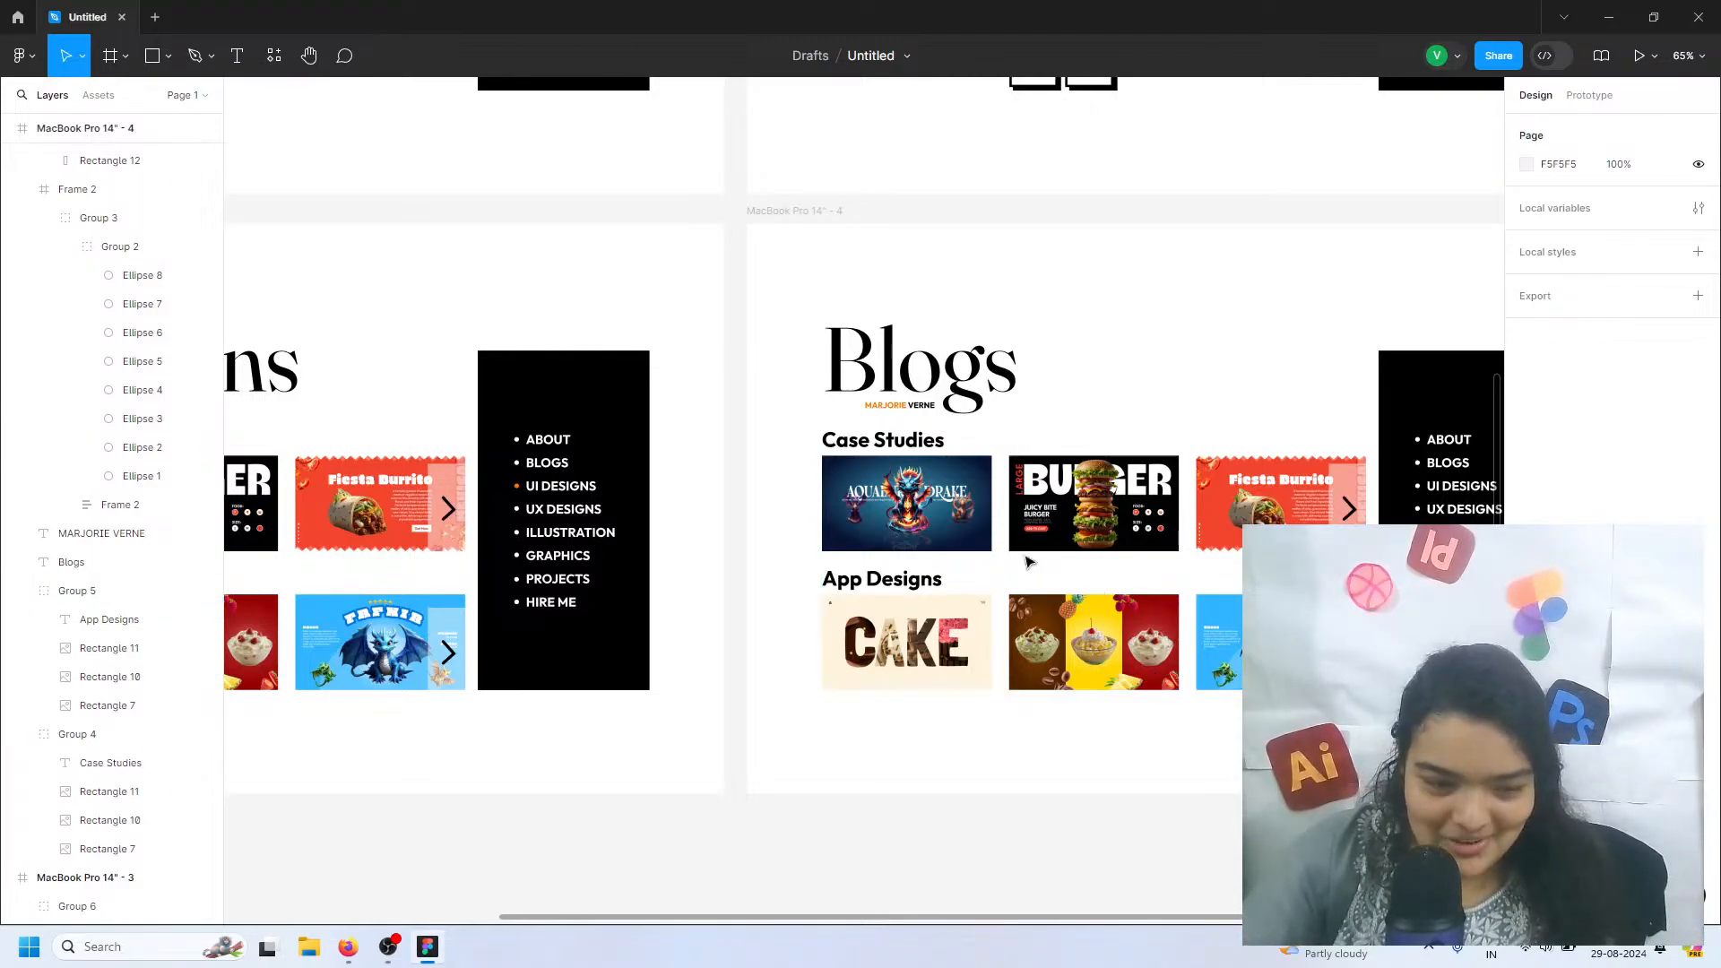
Delete the Case Studies and App Designs groups and their arrow overlays from the Blogs page
{"action": "left_click", "coordinate": [928, 439]}
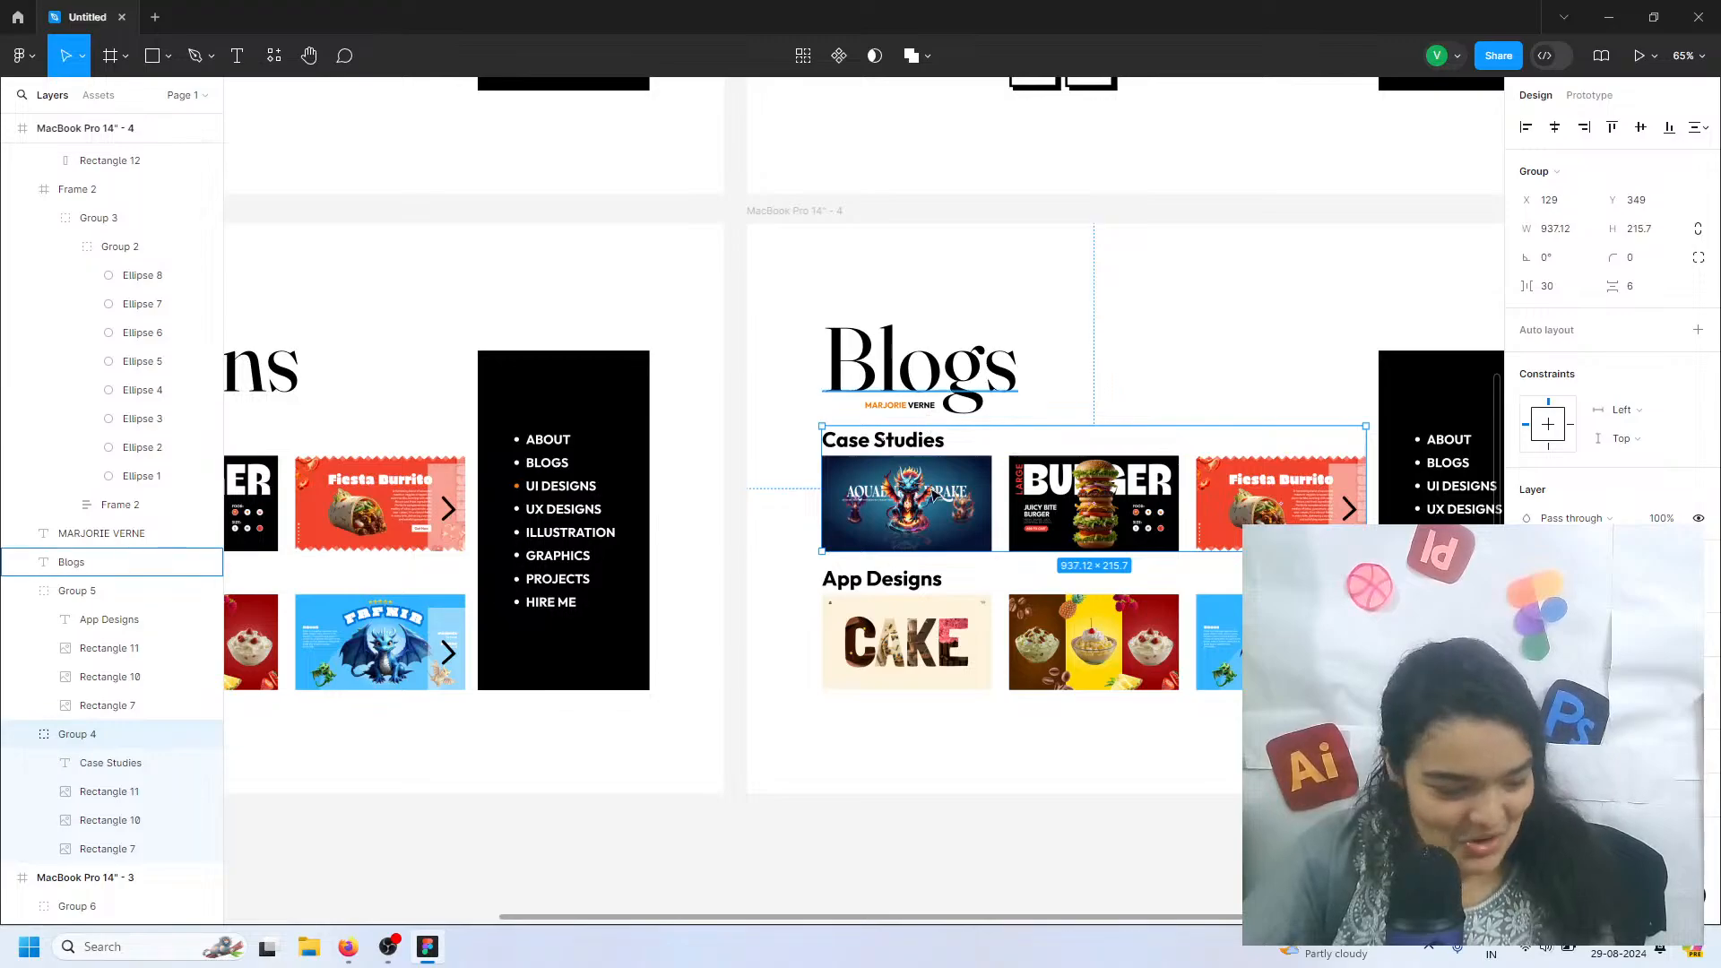
{"action": "left_click", "coordinate": [914, 580], "text": "shift"}
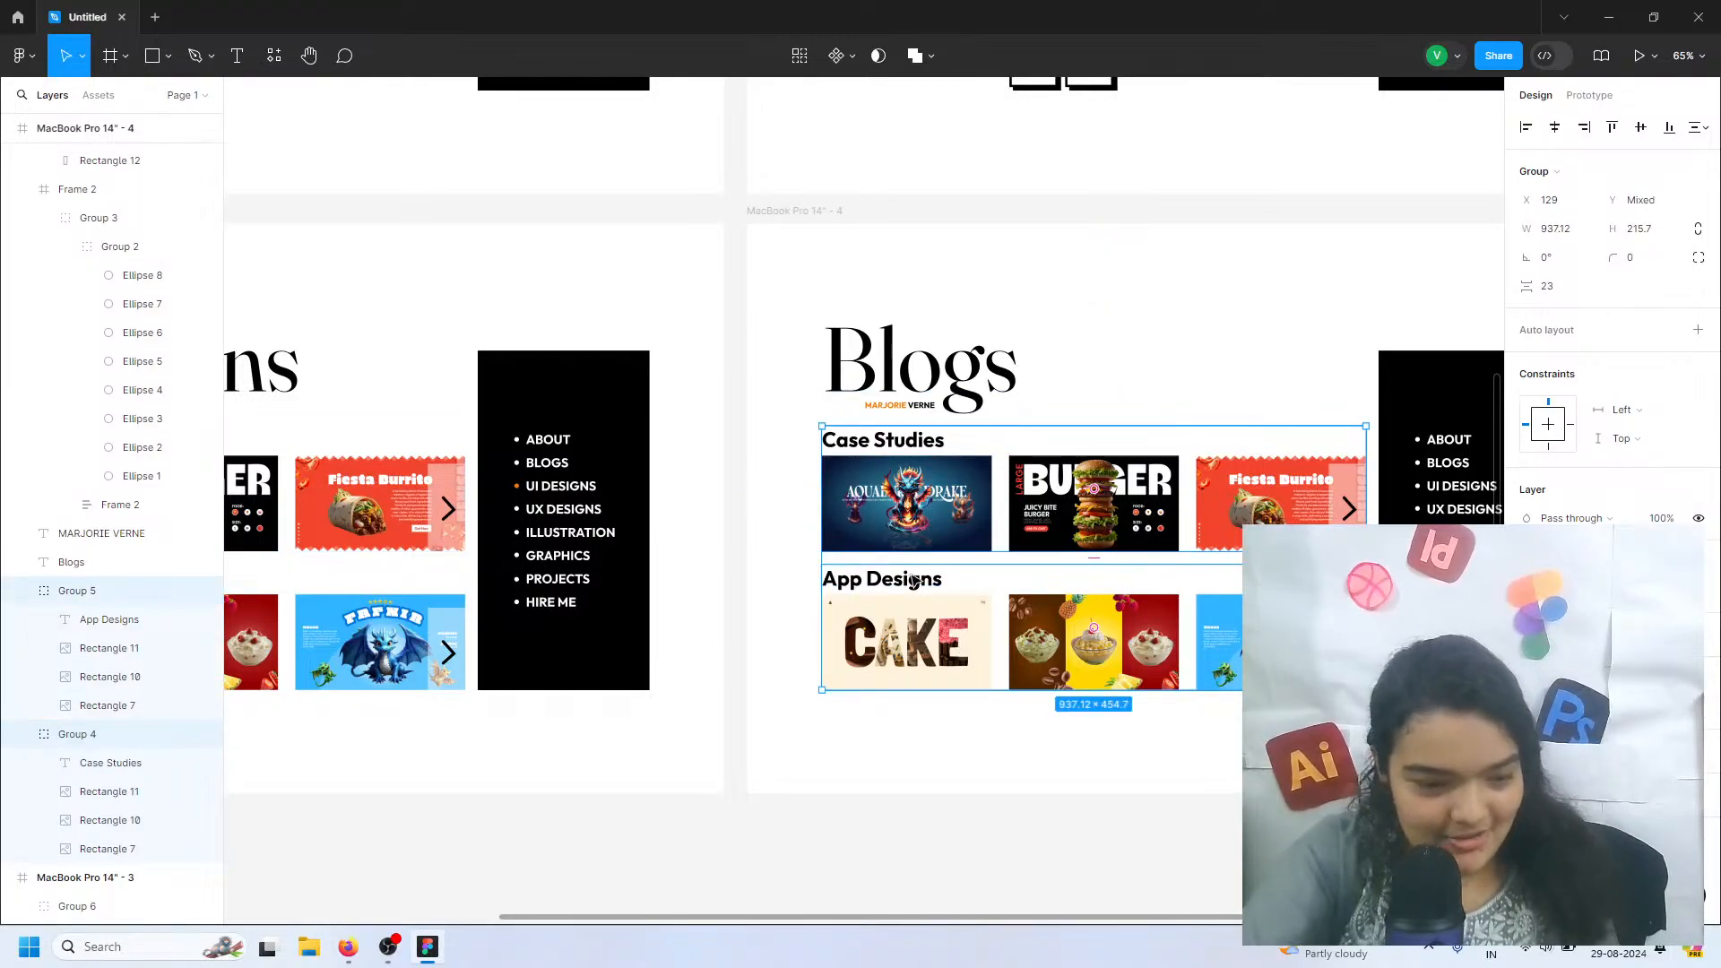
{"action": "key", "text": "Delete"}
{"action": "scroll", "coordinate": [1150, 513], "scroll_direction": "right", "scroll_amount": 3}
{"action": "left_click_drag", "start_coordinate": [1176, 461], "coordinate": [1224, 681]}
{"action": "key", "text": "Delete"}
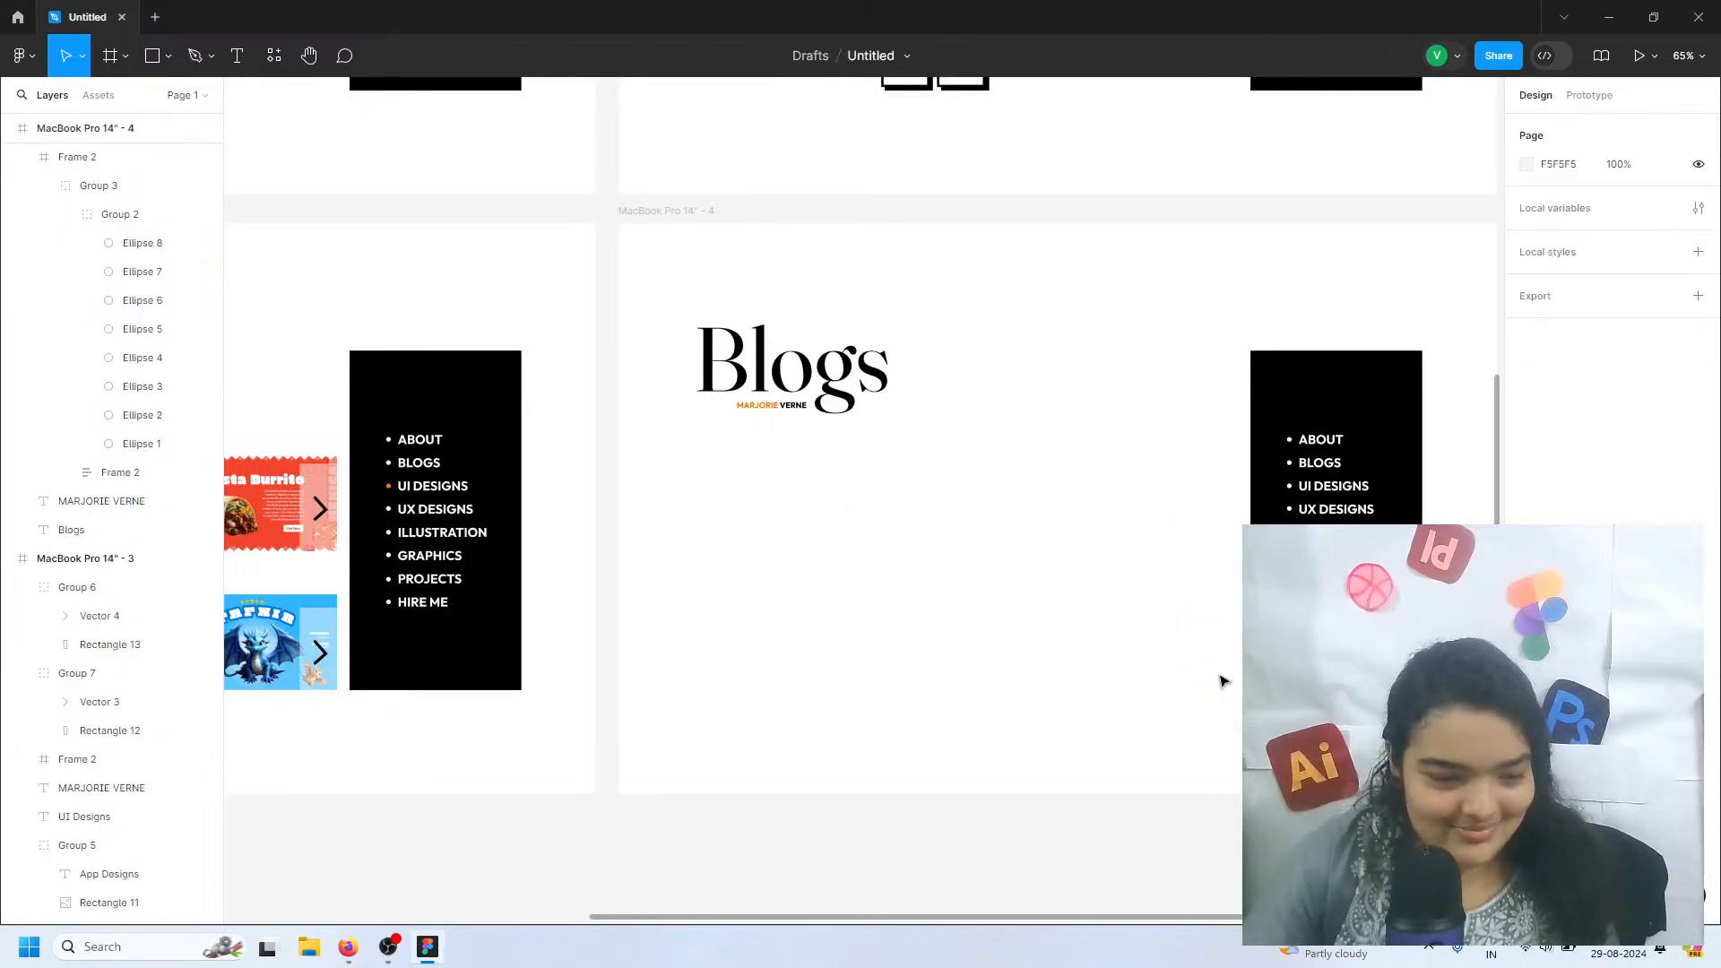
Draw a grey rectangle about 196 by 182 below the Blogs heading, aligned with it at X 129, Y 375
{"action": "scroll", "coordinate": [1177, 615], "scroll_direction": "left", "scroll_amount": 3}
{"action": "scroll", "coordinate": [361, 135], "scroll_direction": "right", "scroll_amount": 2}
{"action": "left_click", "coordinate": [155, 68]}
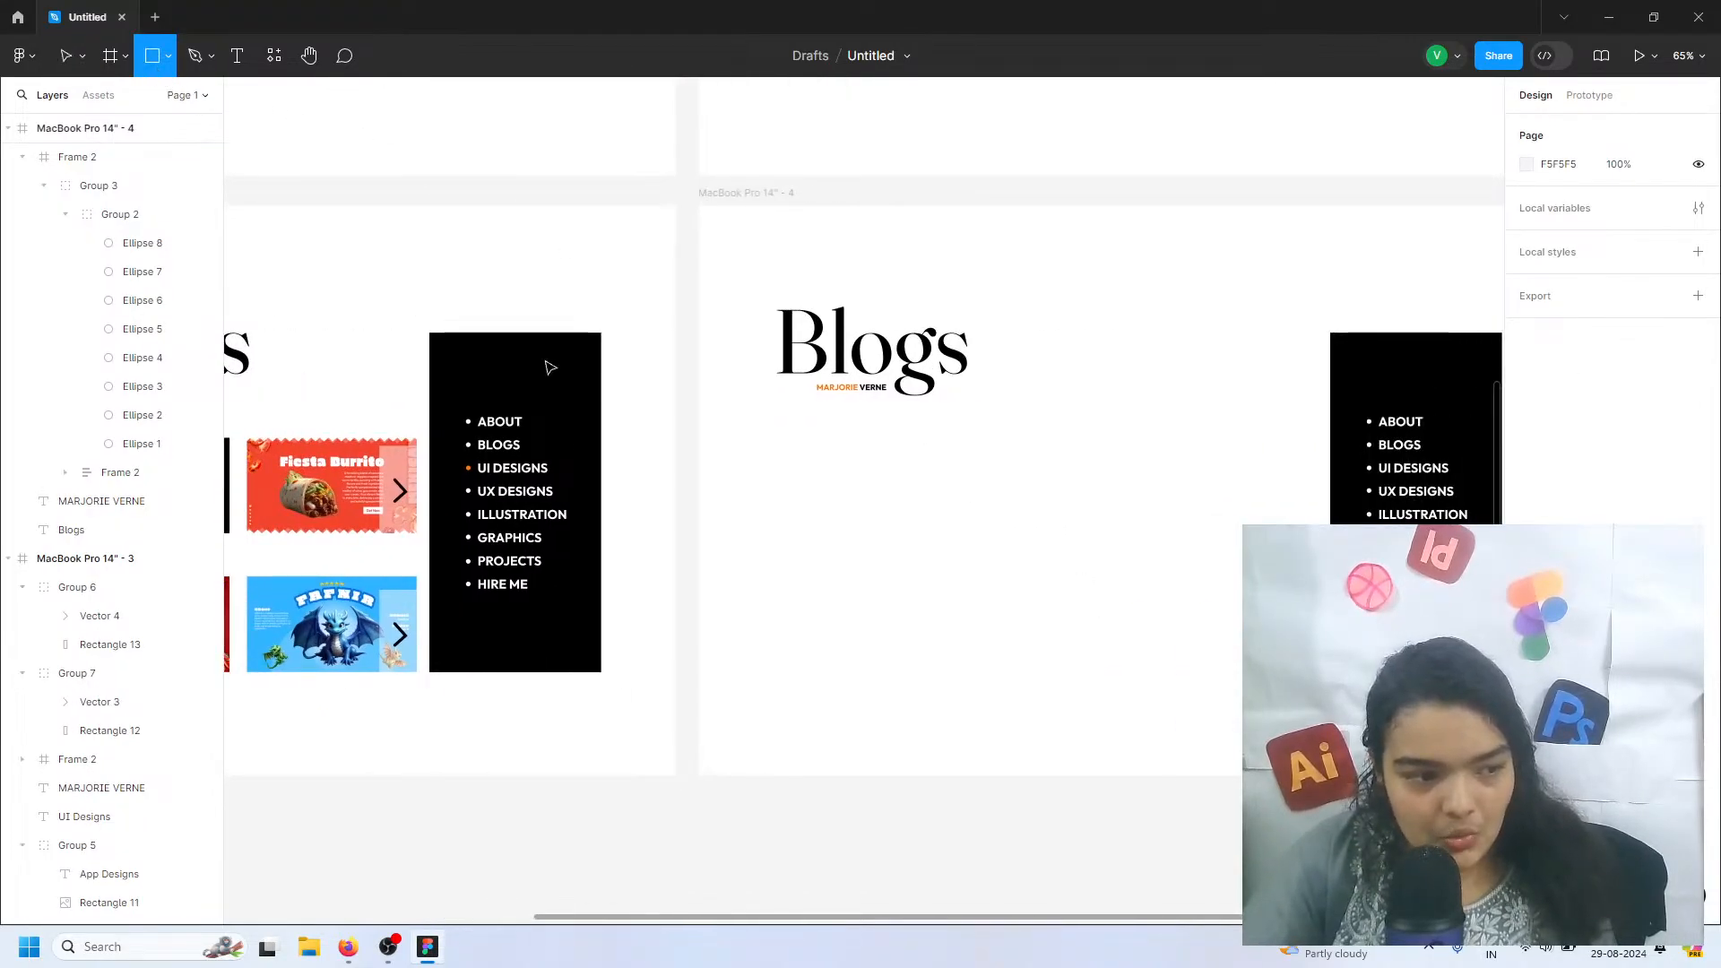
{"action": "scroll", "coordinate": [735, 411], "scroll_direction": "up", "scroll_amount": 5}
{"action": "left_click_drag", "start_coordinate": [842, 438], "coordinate": [853, 447]}
{"action": "left_click_drag", "start_coordinate": [1060, 637], "coordinate": [1073, 666]}
{"action": "left_click_drag", "start_coordinate": [997, 592], "coordinate": [985, 587]}
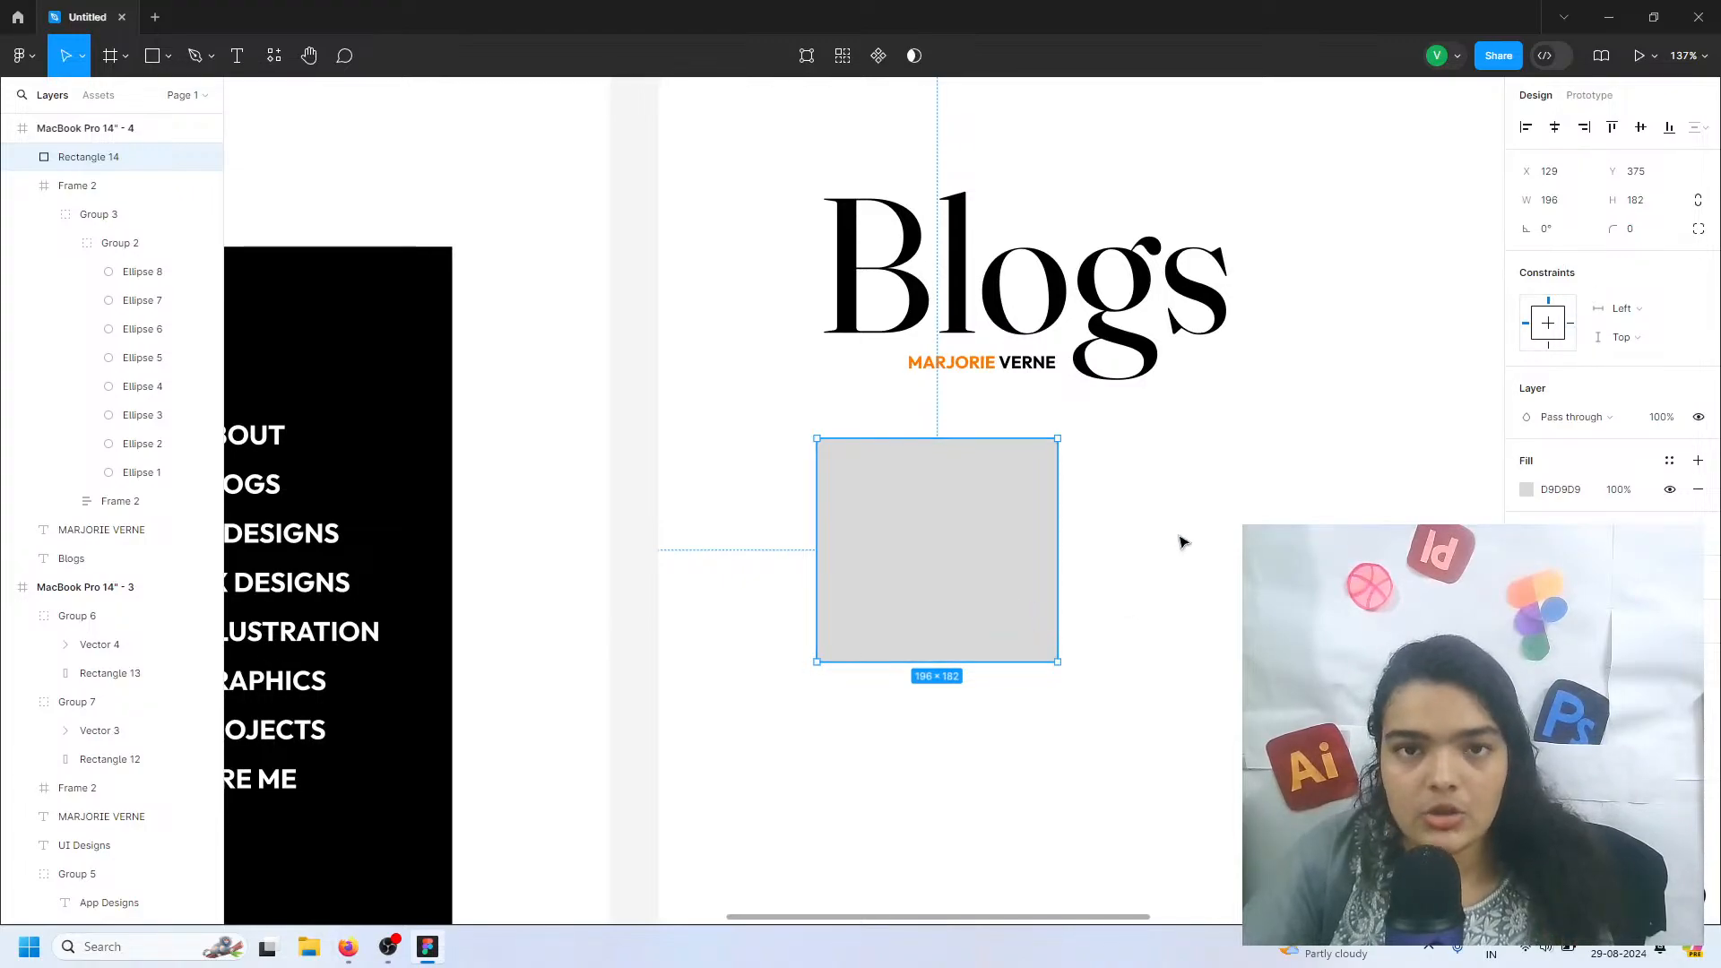
Add a hard-edged black 000000 drop shadow to the grey rectangle with an offset of 10
{"action": "left_click", "coordinate": [1704, 580]}
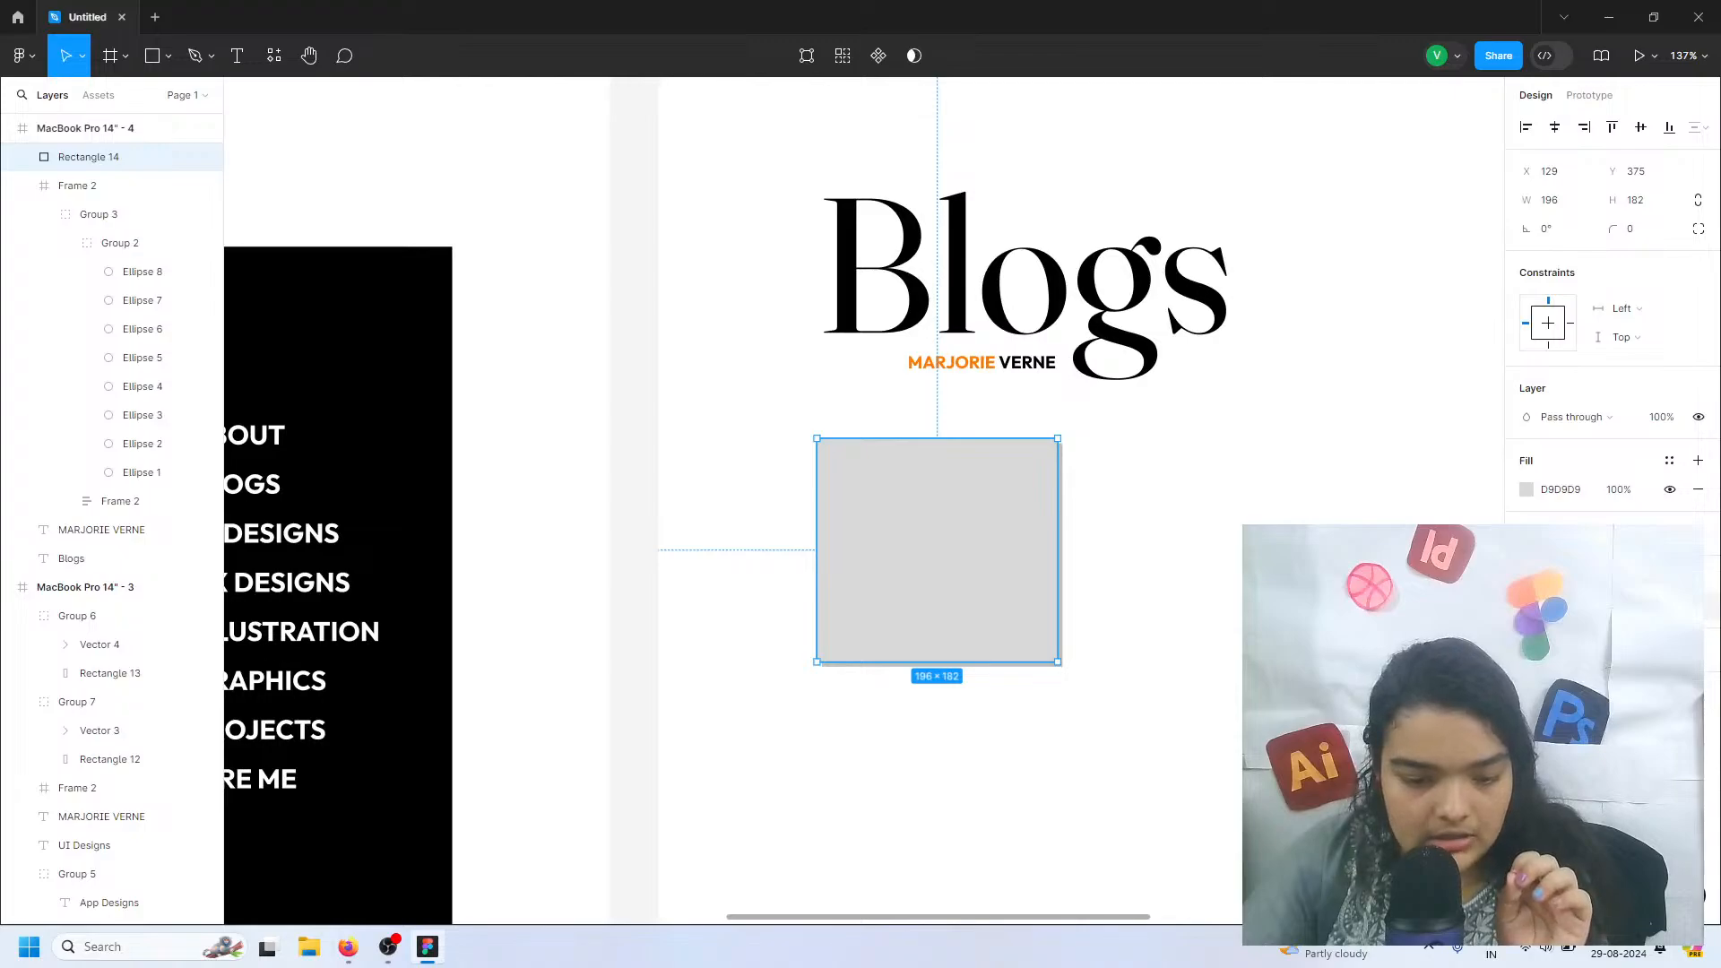
{"action": "left_click", "coordinate": [1311, 708]}
{"action": "left_click", "coordinate": [1232, 722]}
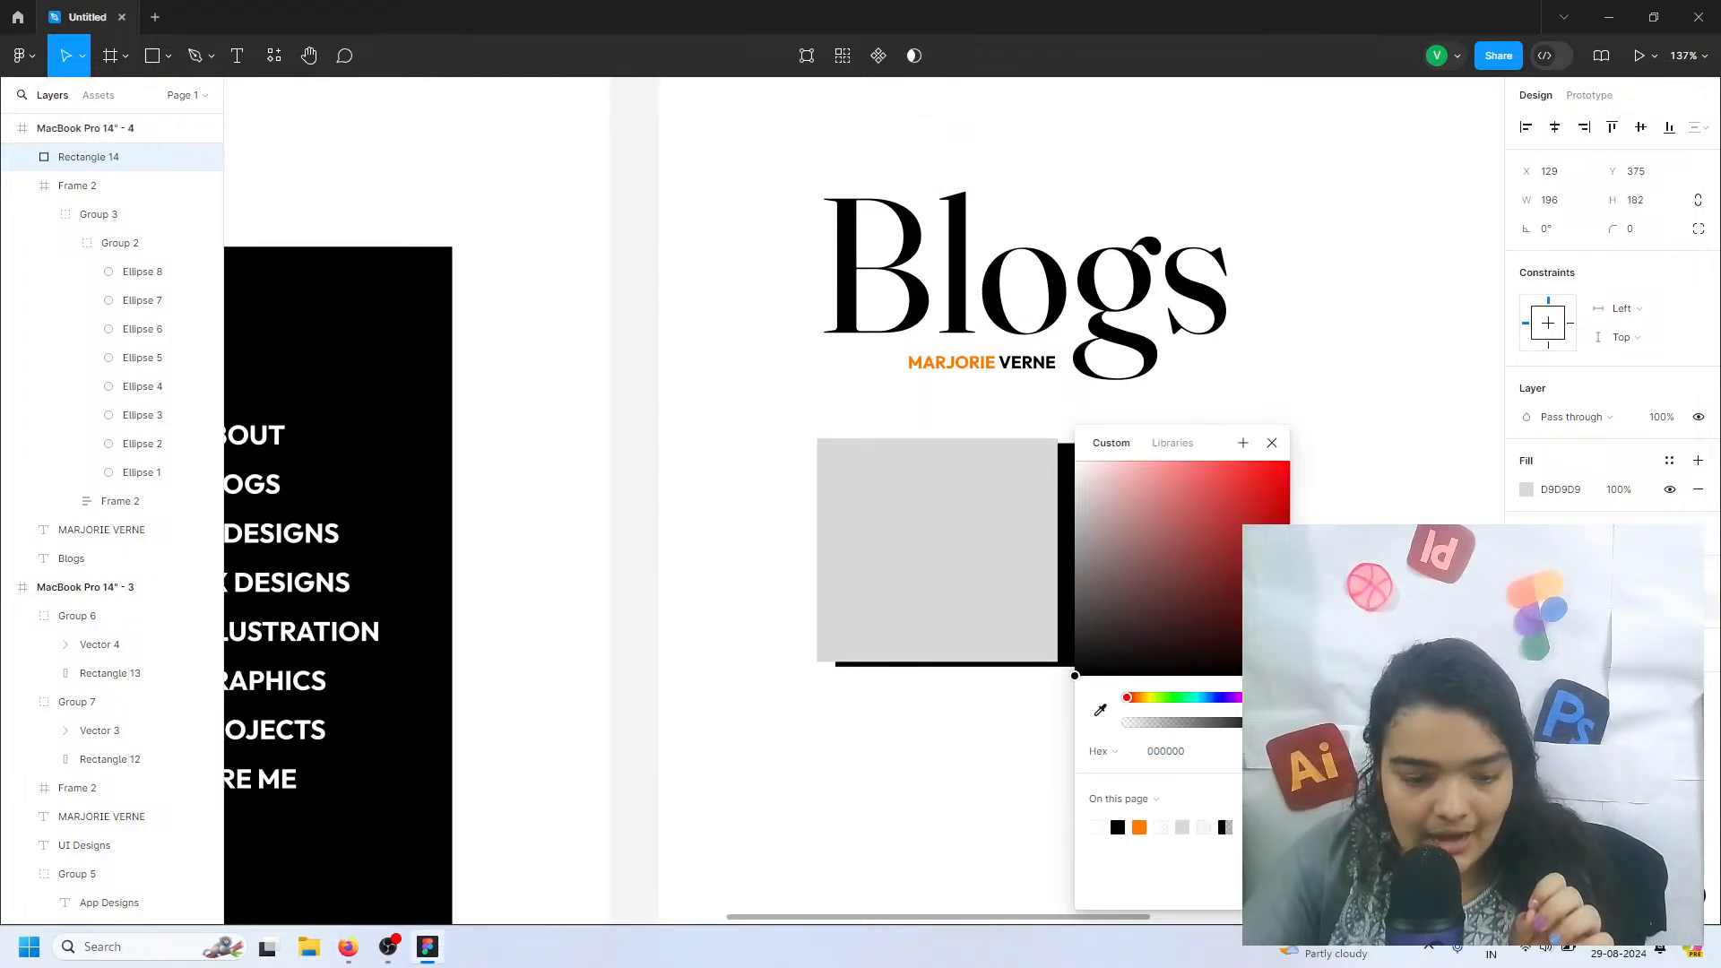
{"action": "left_click_drag", "start_coordinate": [1311, 680], "coordinate": [1320, 679]}
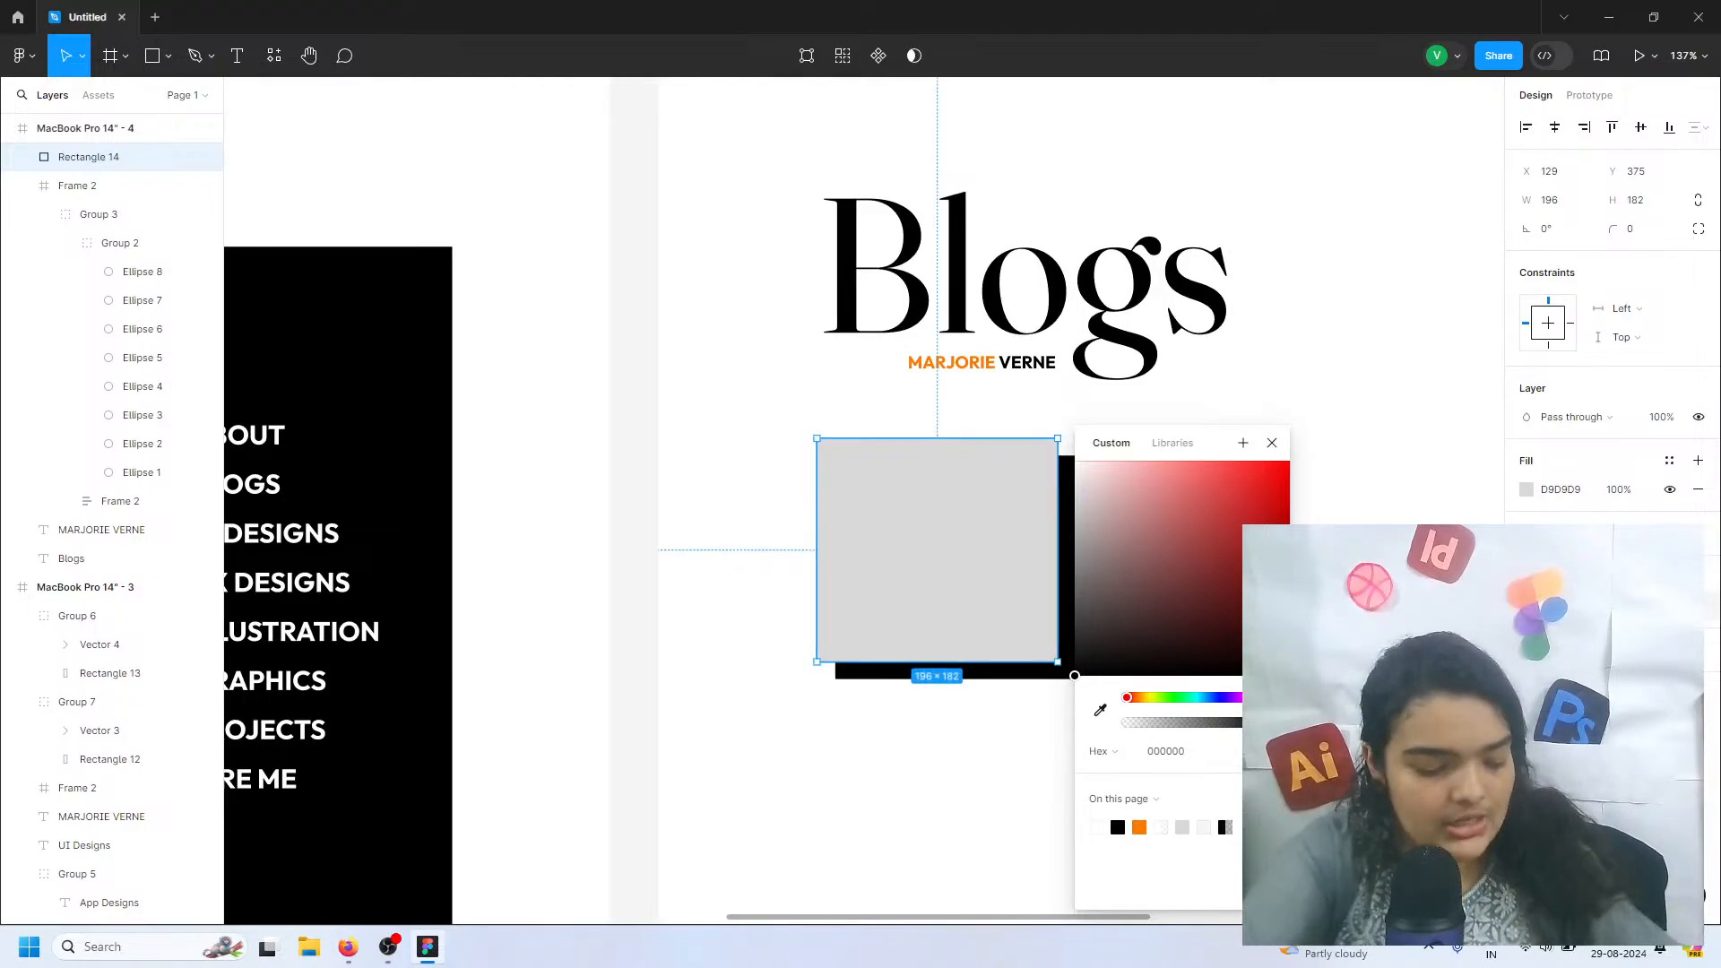
{"action": "left_click_drag", "start_coordinate": [1320, 680], "coordinate": [1317, 679]}
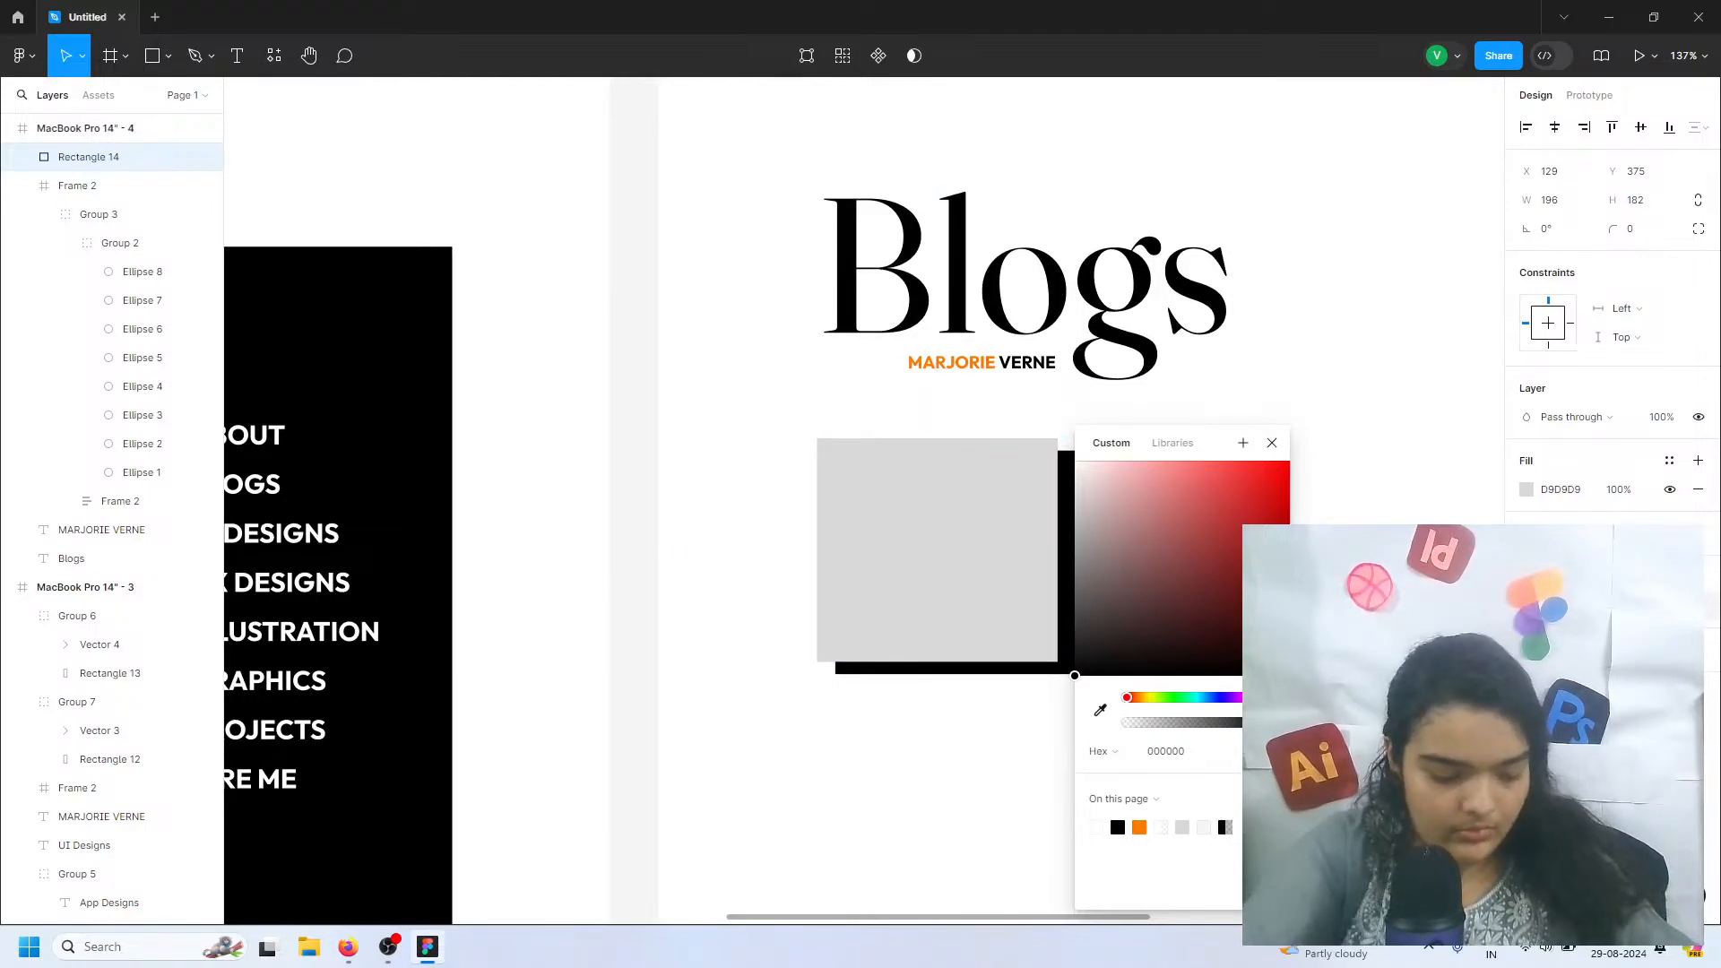
{"action": "type", "text": "10"}
{"action": "key", "text": "Return"}
{"action": "left_click", "coordinate": [1099, 711]}
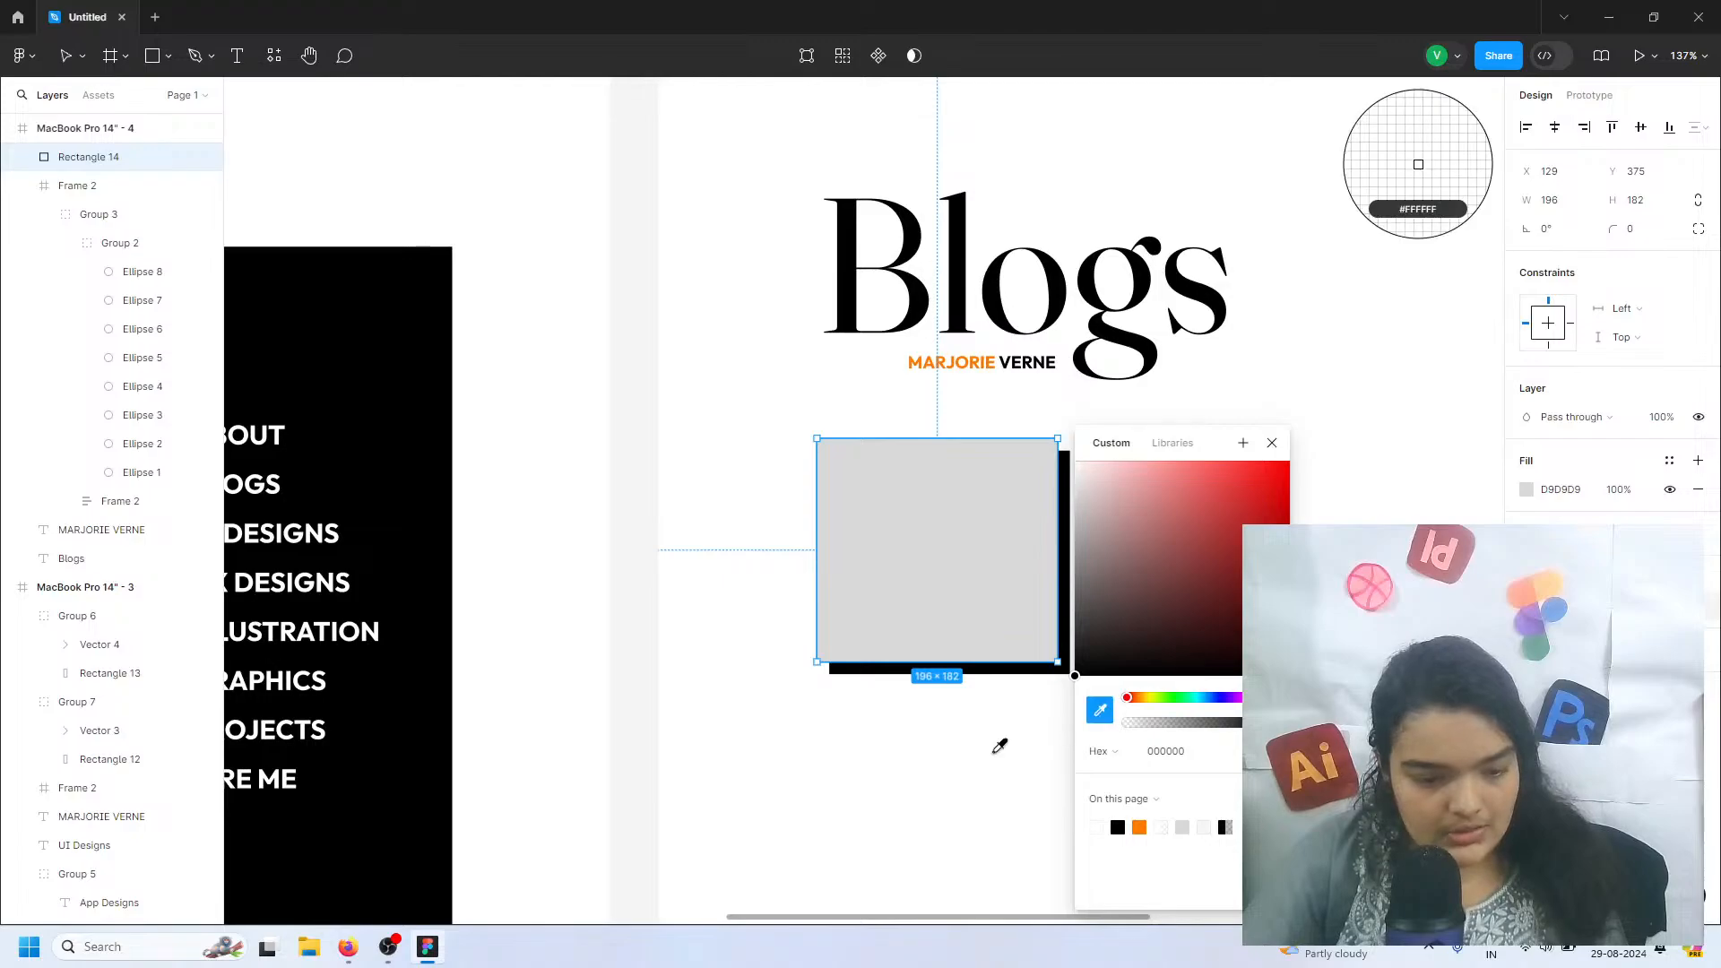
{"action": "left_click", "coordinate": [995, 749]}
{"action": "left_click", "coordinate": [1117, 826]}
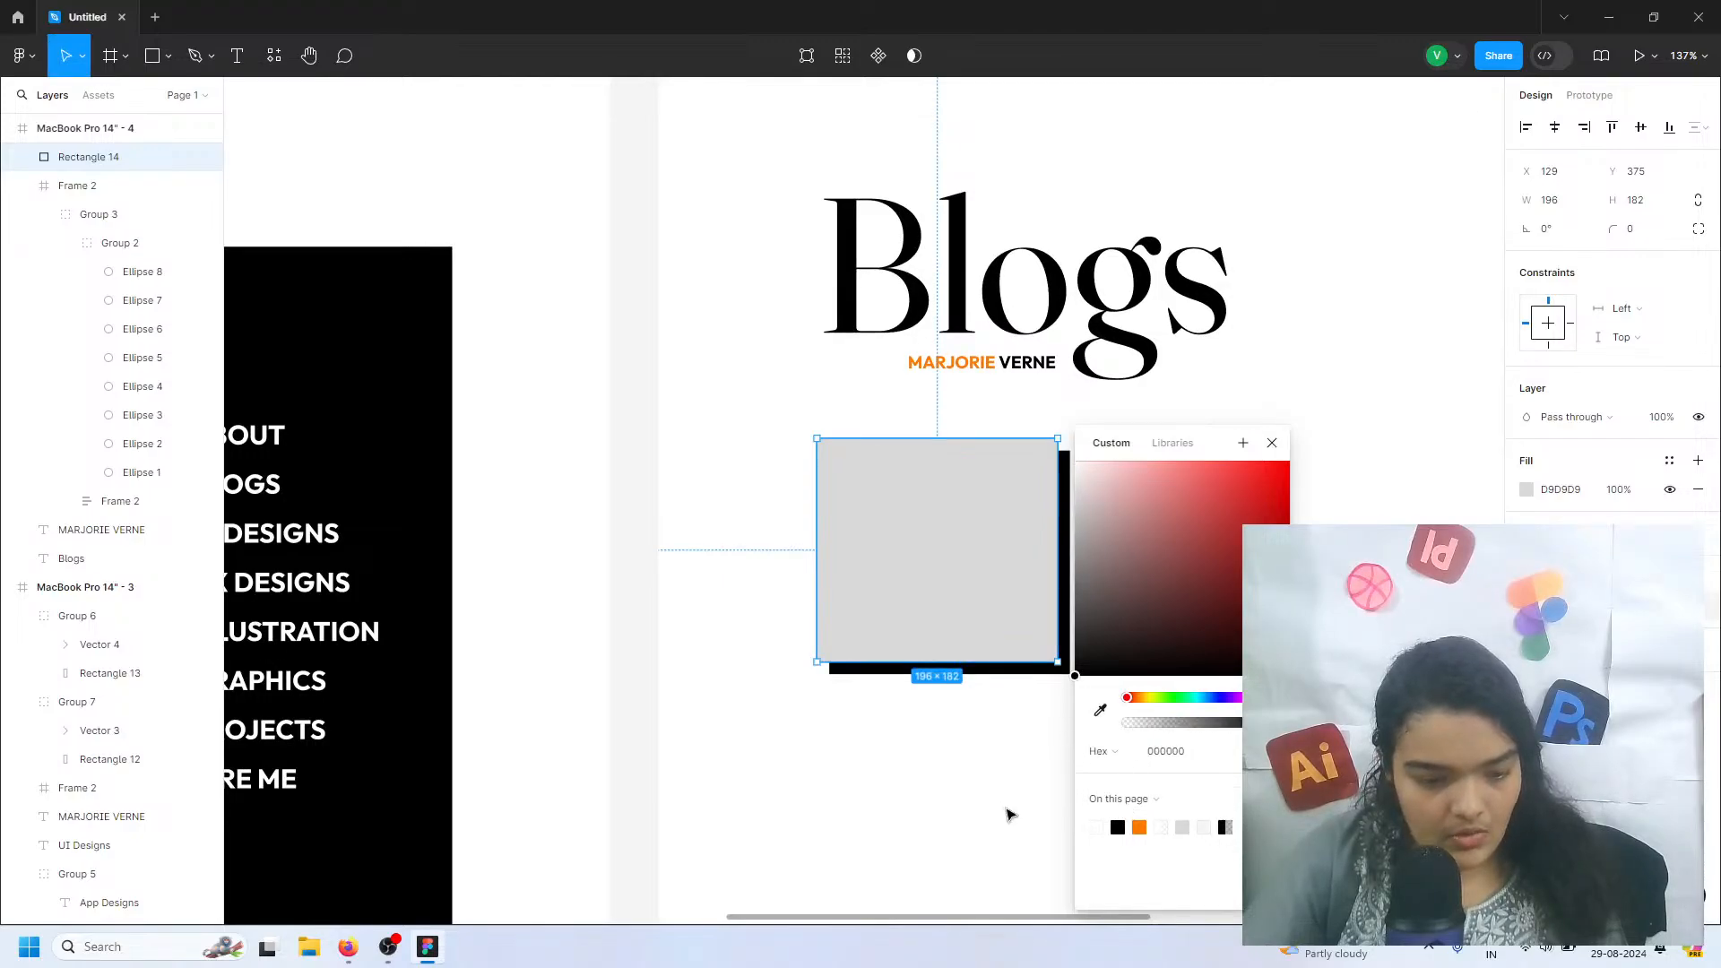
{"action": "left_click", "coordinate": [1006, 810]}
Select the shadowed grey rectangle below the Blogs heading
{"action": "scroll", "coordinate": [1006, 810], "scroll_direction": "down", "scroll_amount": 5}
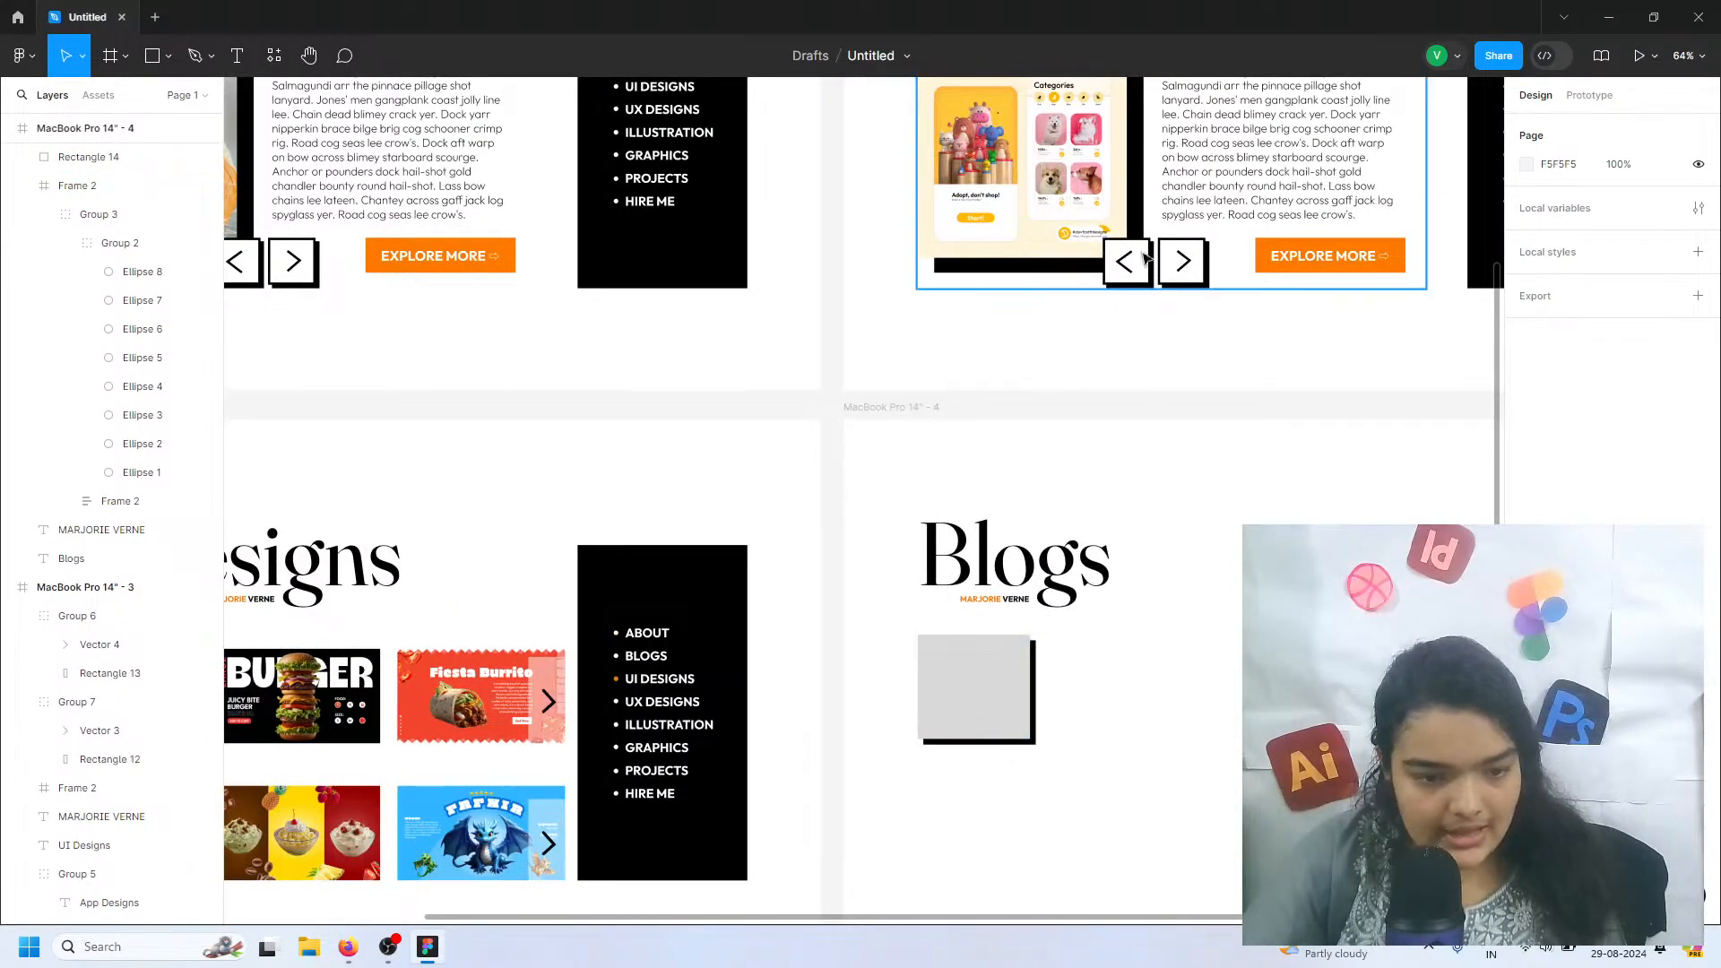
{"action": "left_click", "coordinate": [1011, 722]}
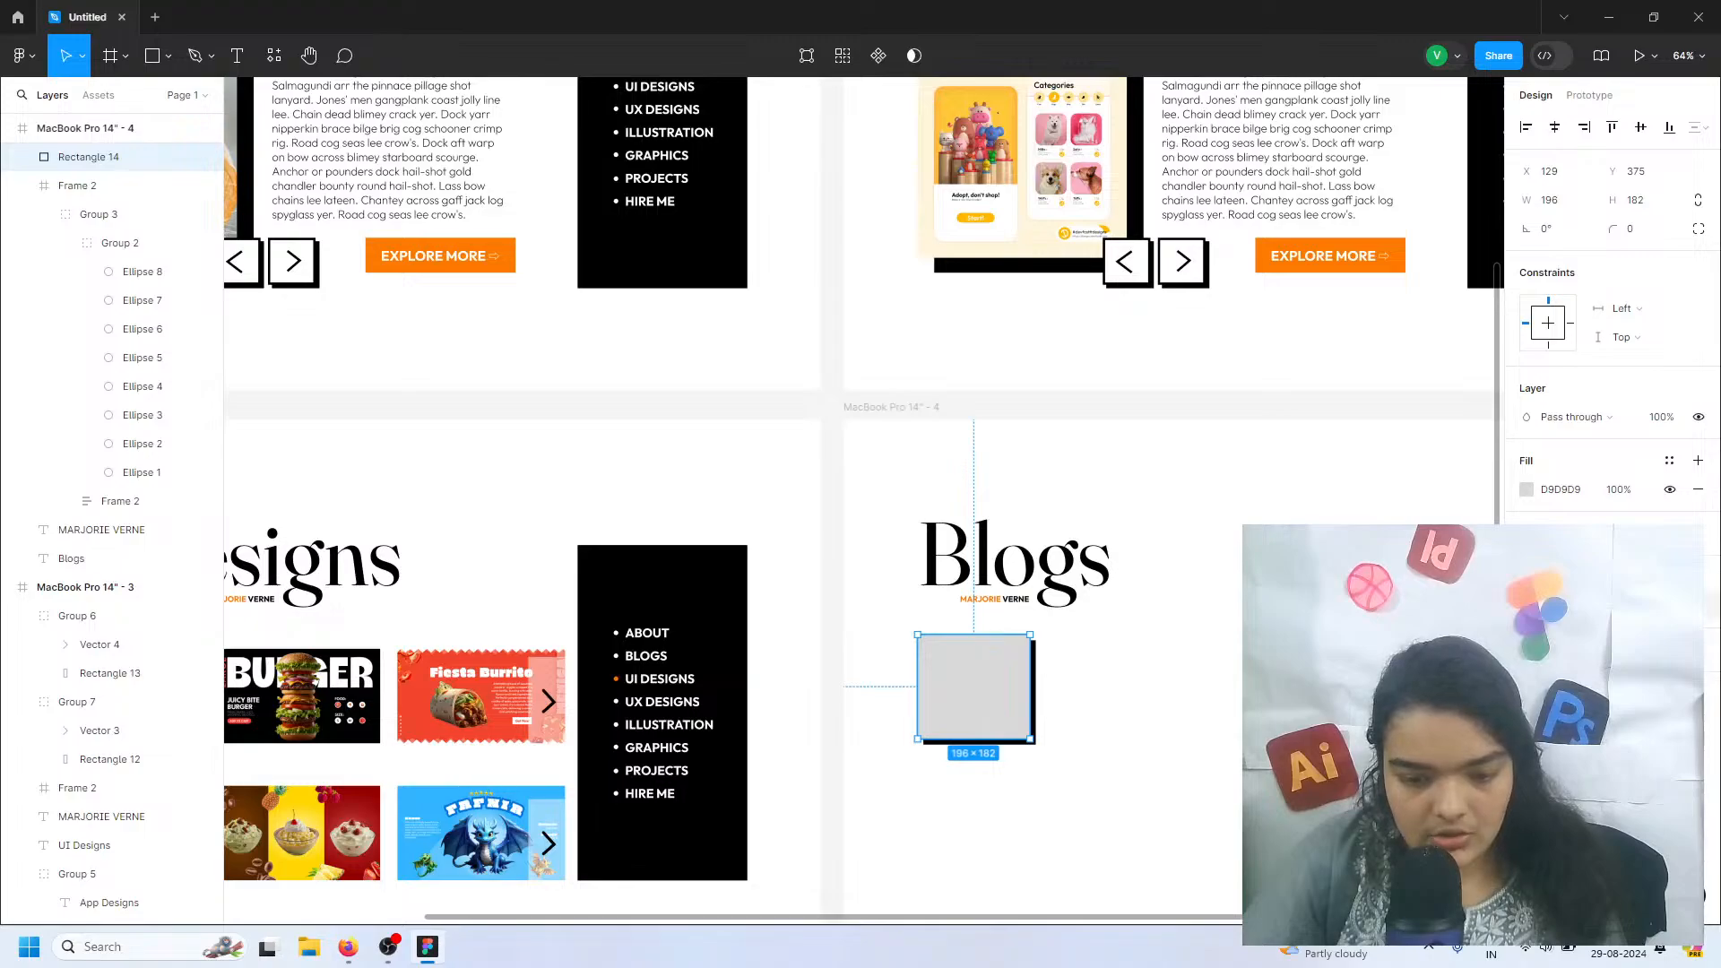
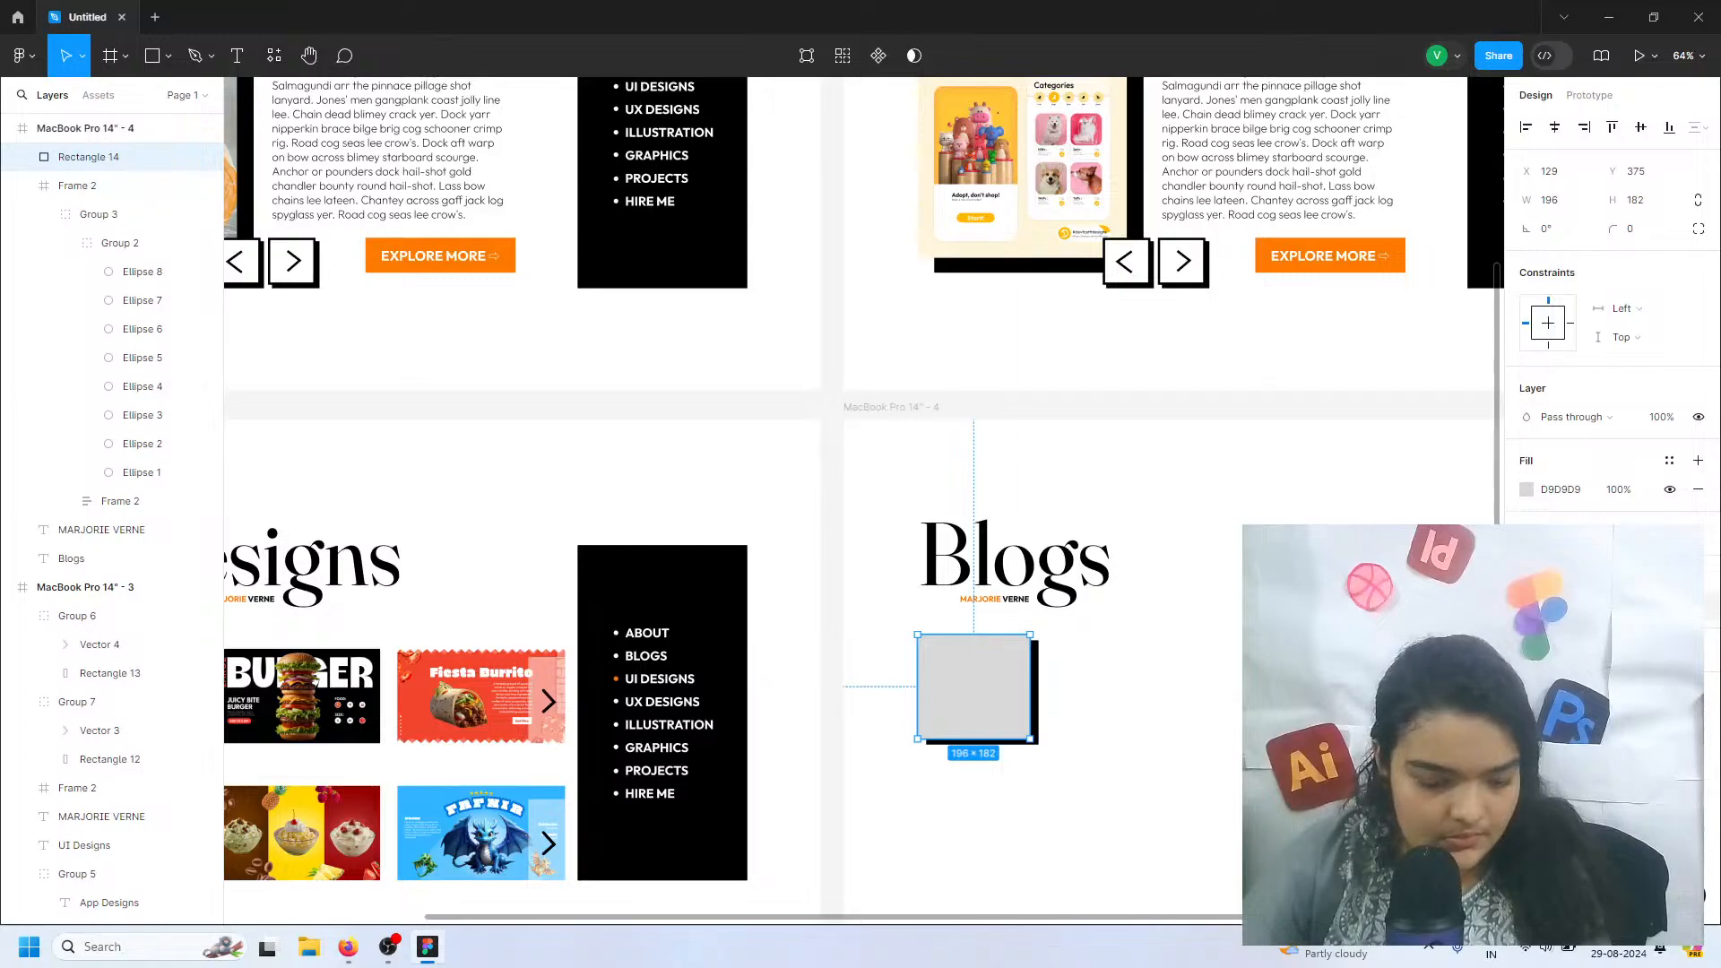
Open the Unsplash plugin for the grey rectangle below the Blogs heading and search for technology photos
{"action": "left_click", "coordinate": [972, 841]}
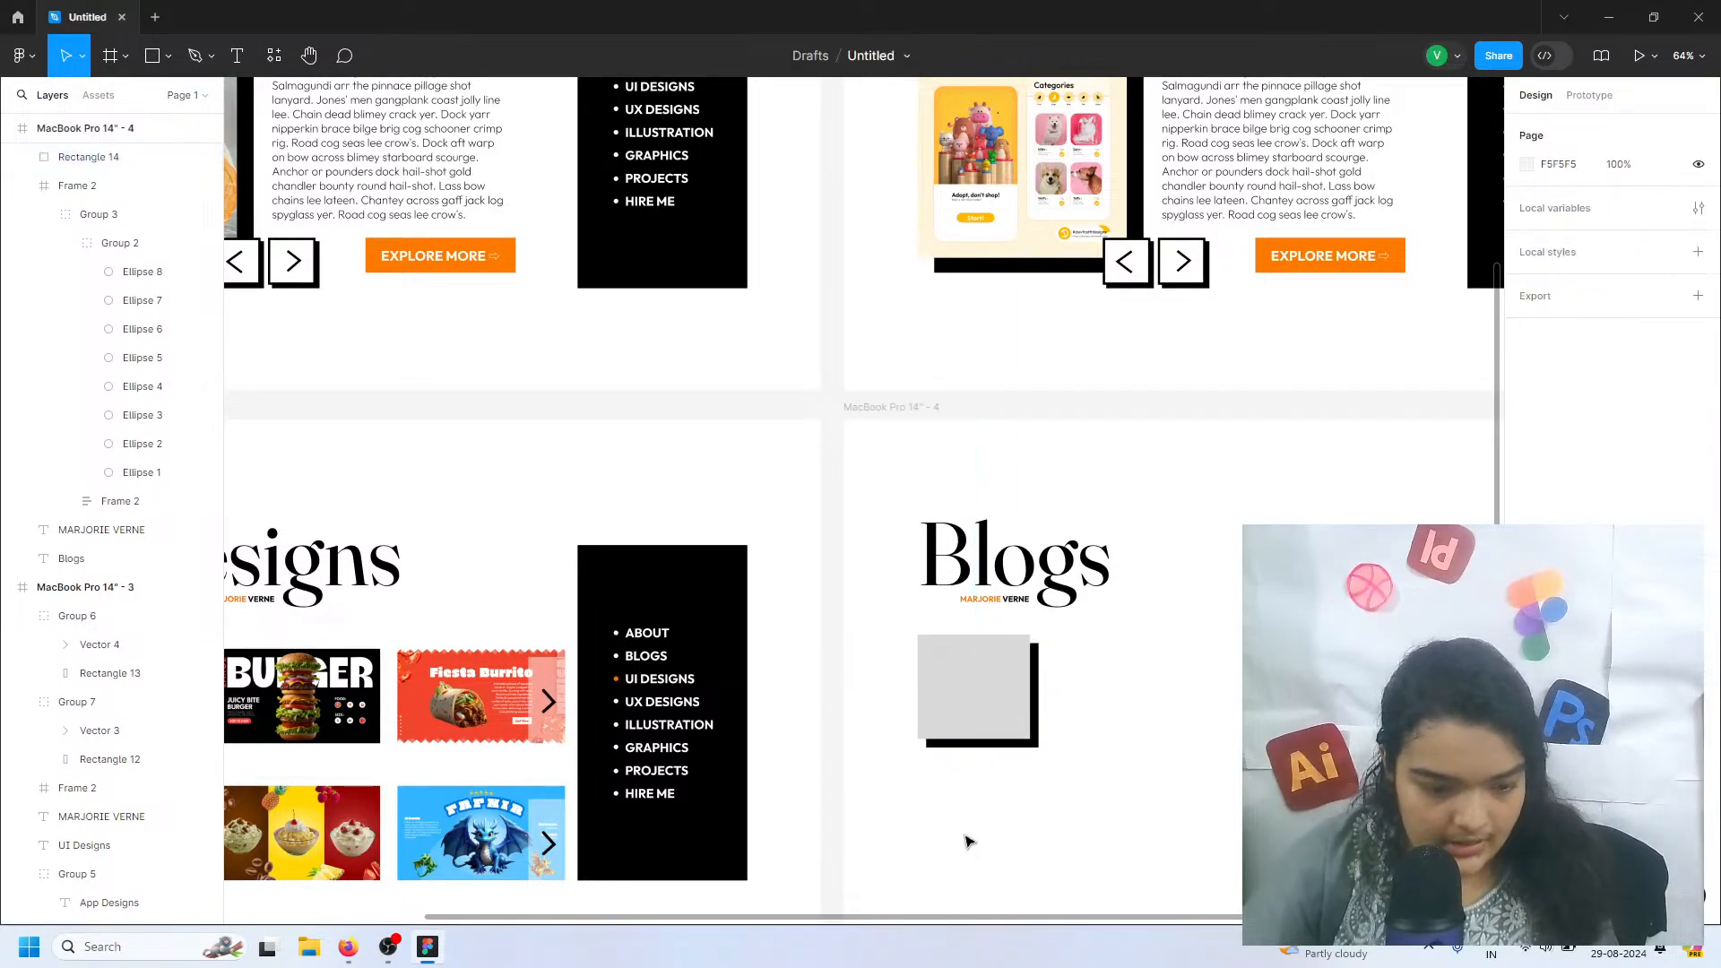
{"action": "left_click", "coordinate": [987, 708]}
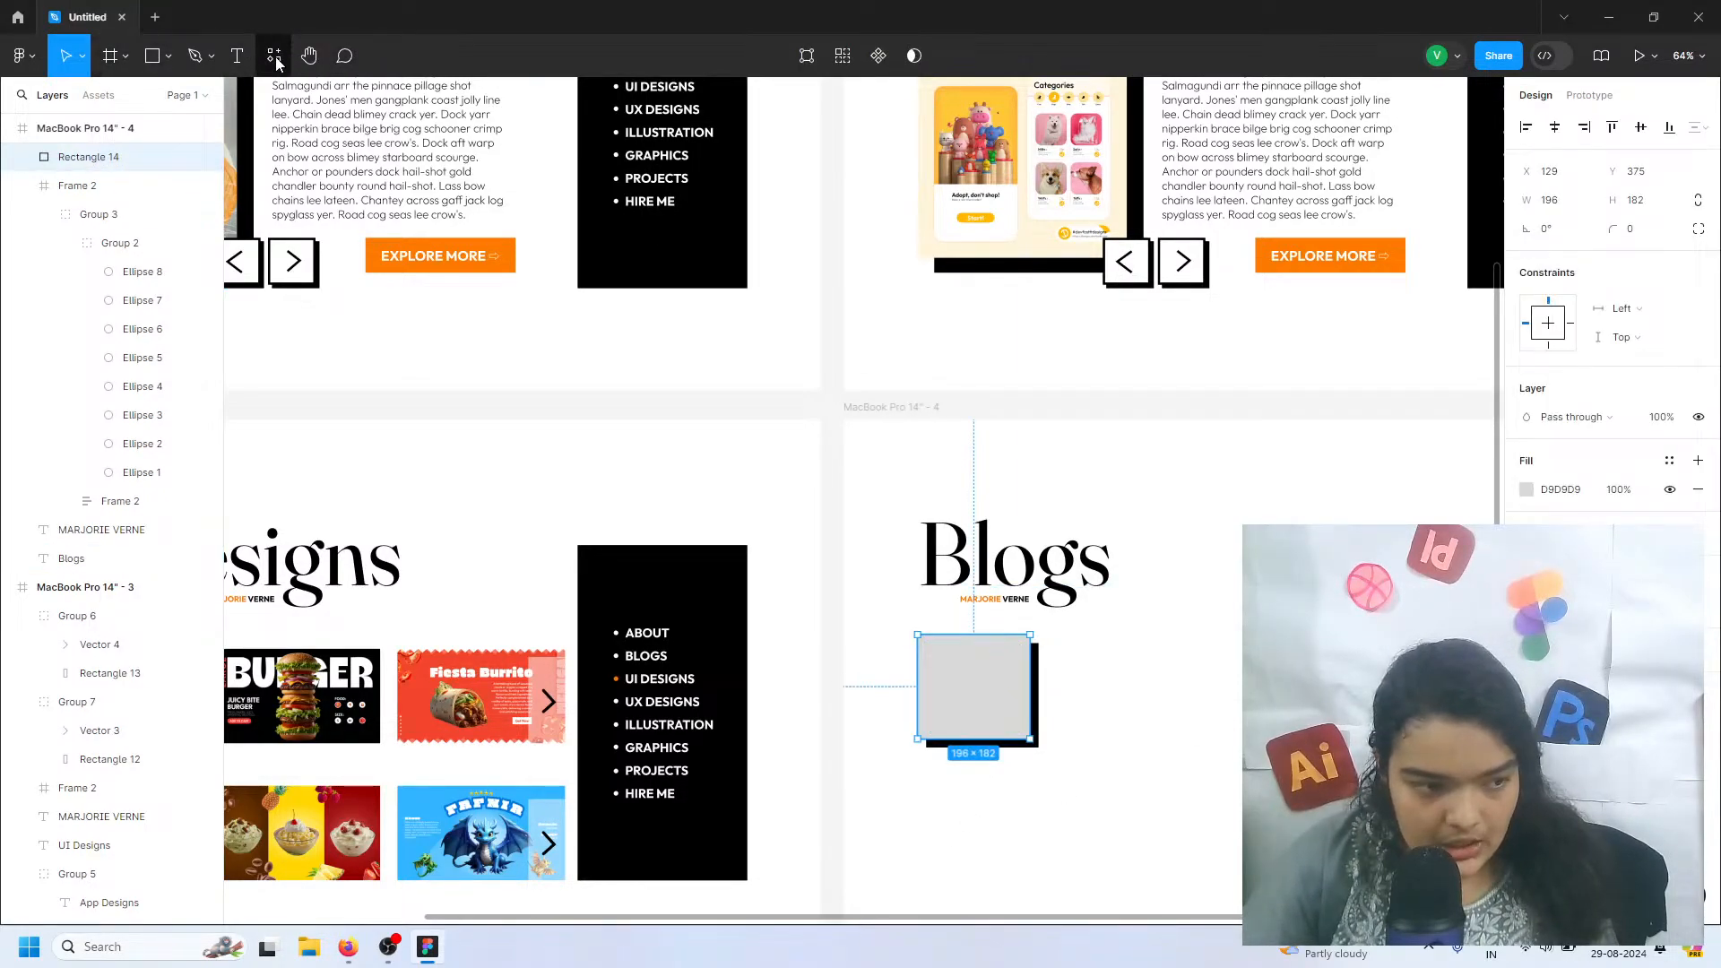
{"action": "left_click", "coordinate": [24, 62]}
{"action": "mouse_move", "coordinate": [111, 309]}
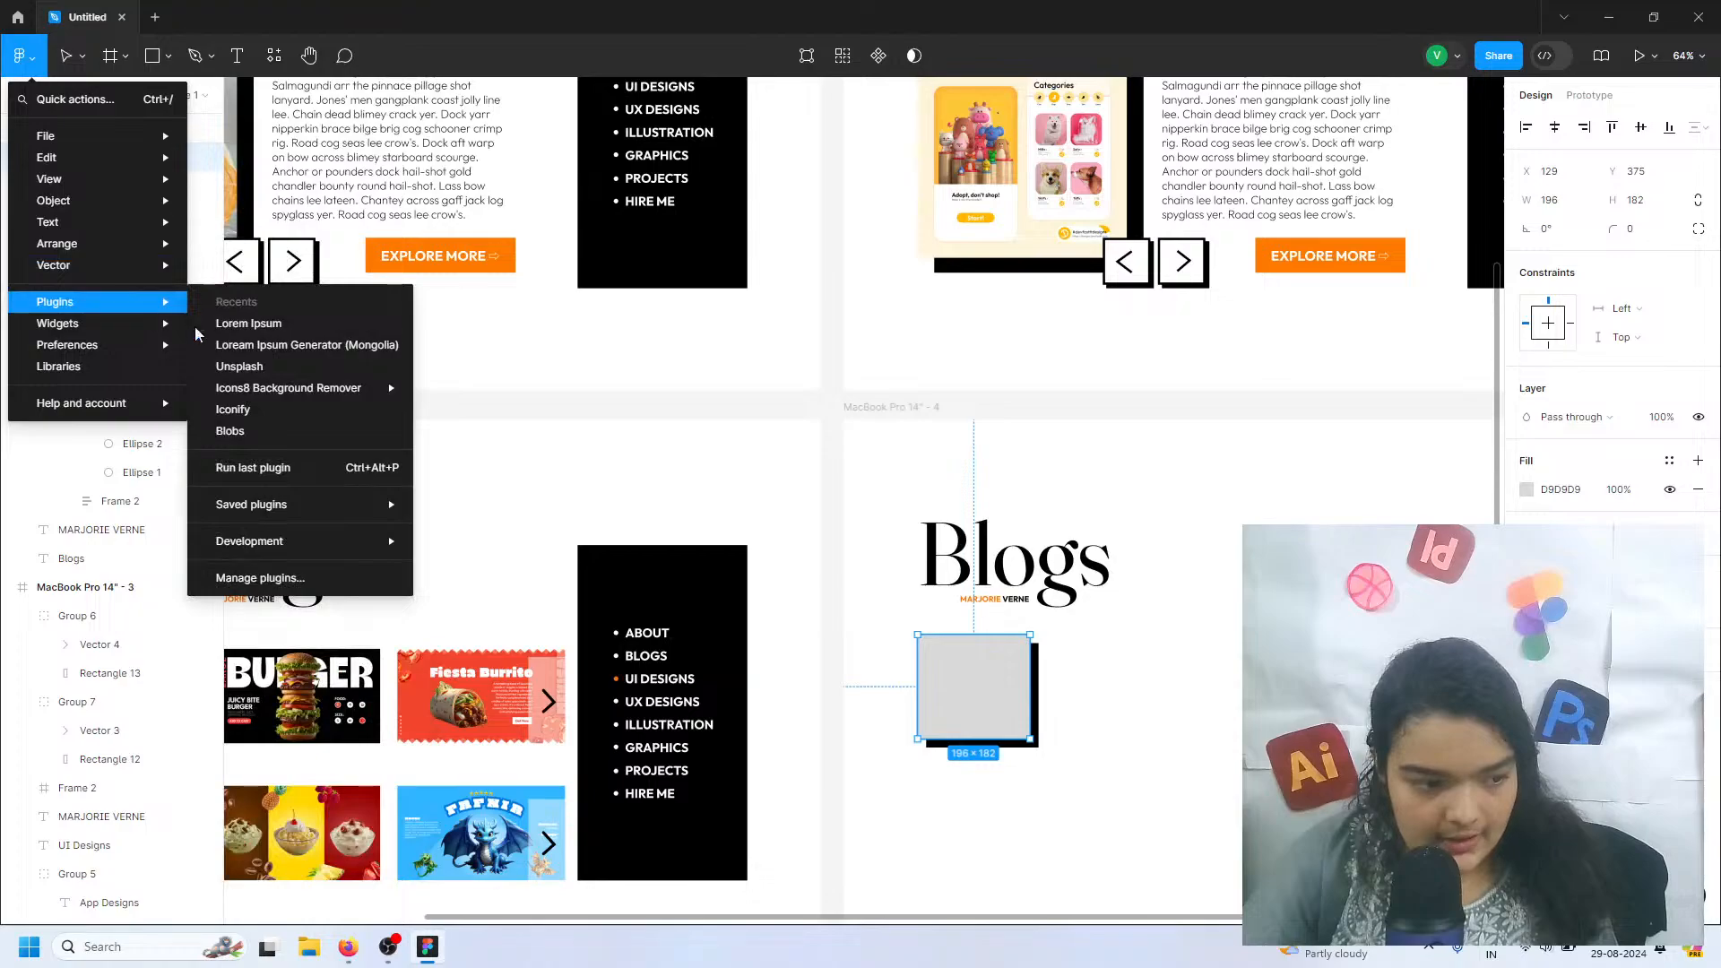
{"action": "left_click", "coordinate": [226, 368]}
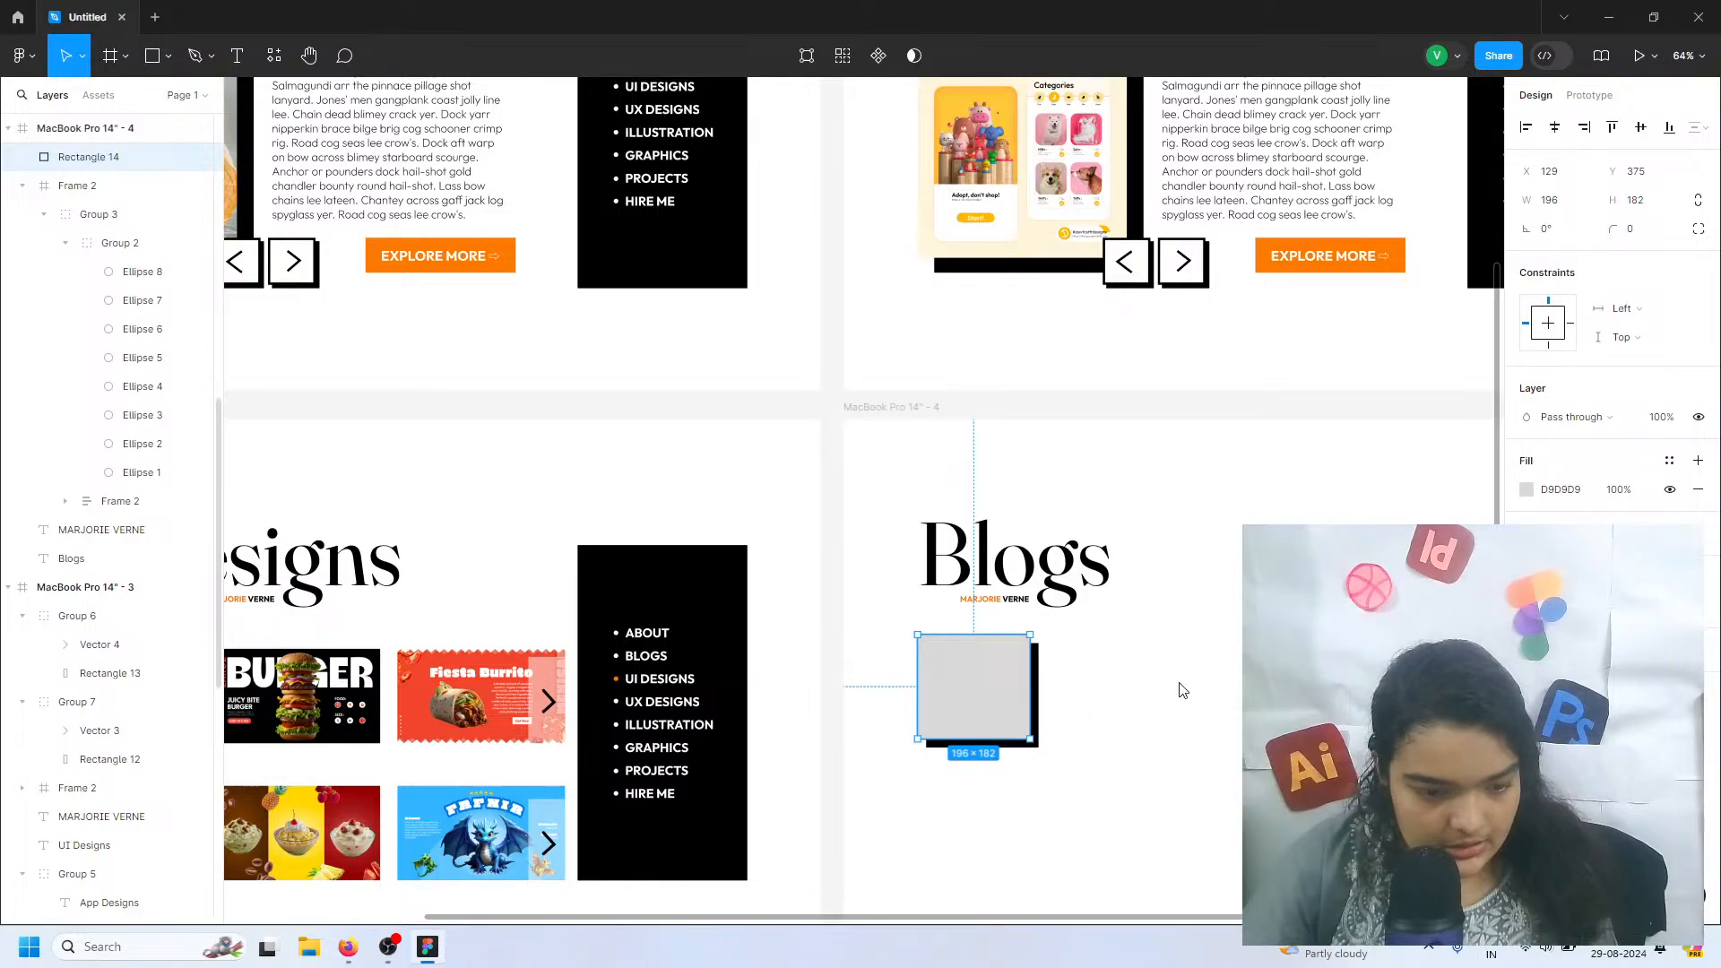
{"action": "key", "text": "shift+0"}
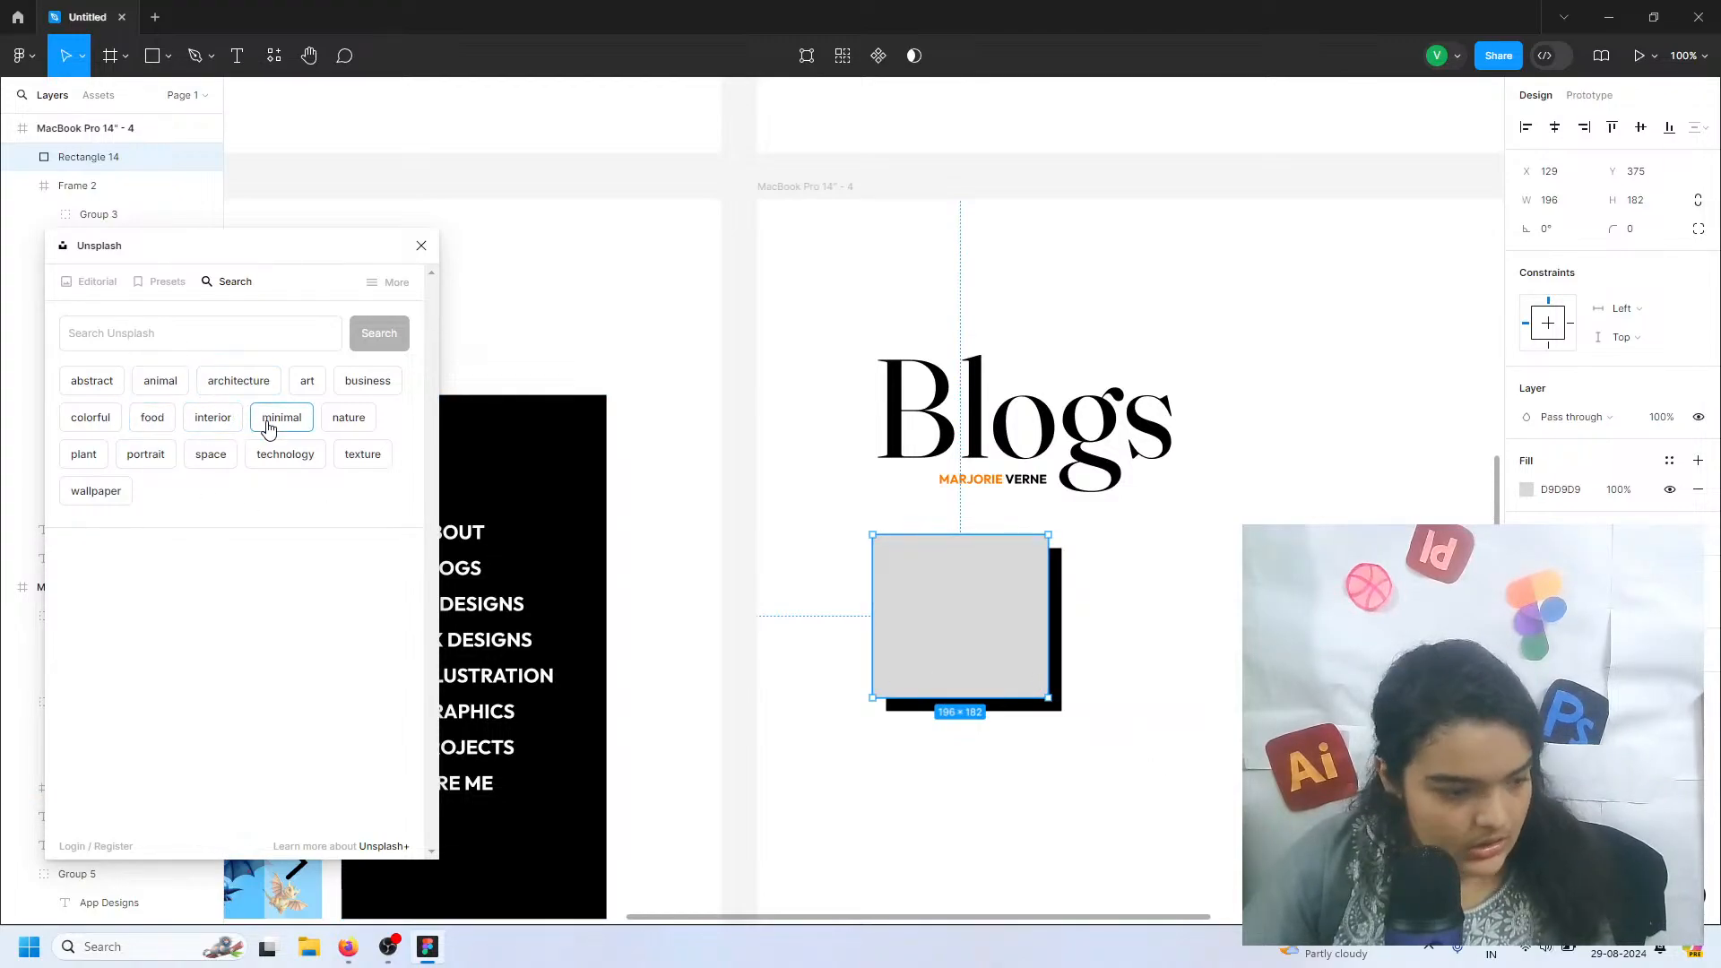
{"action": "left_click", "coordinate": [276, 463]}
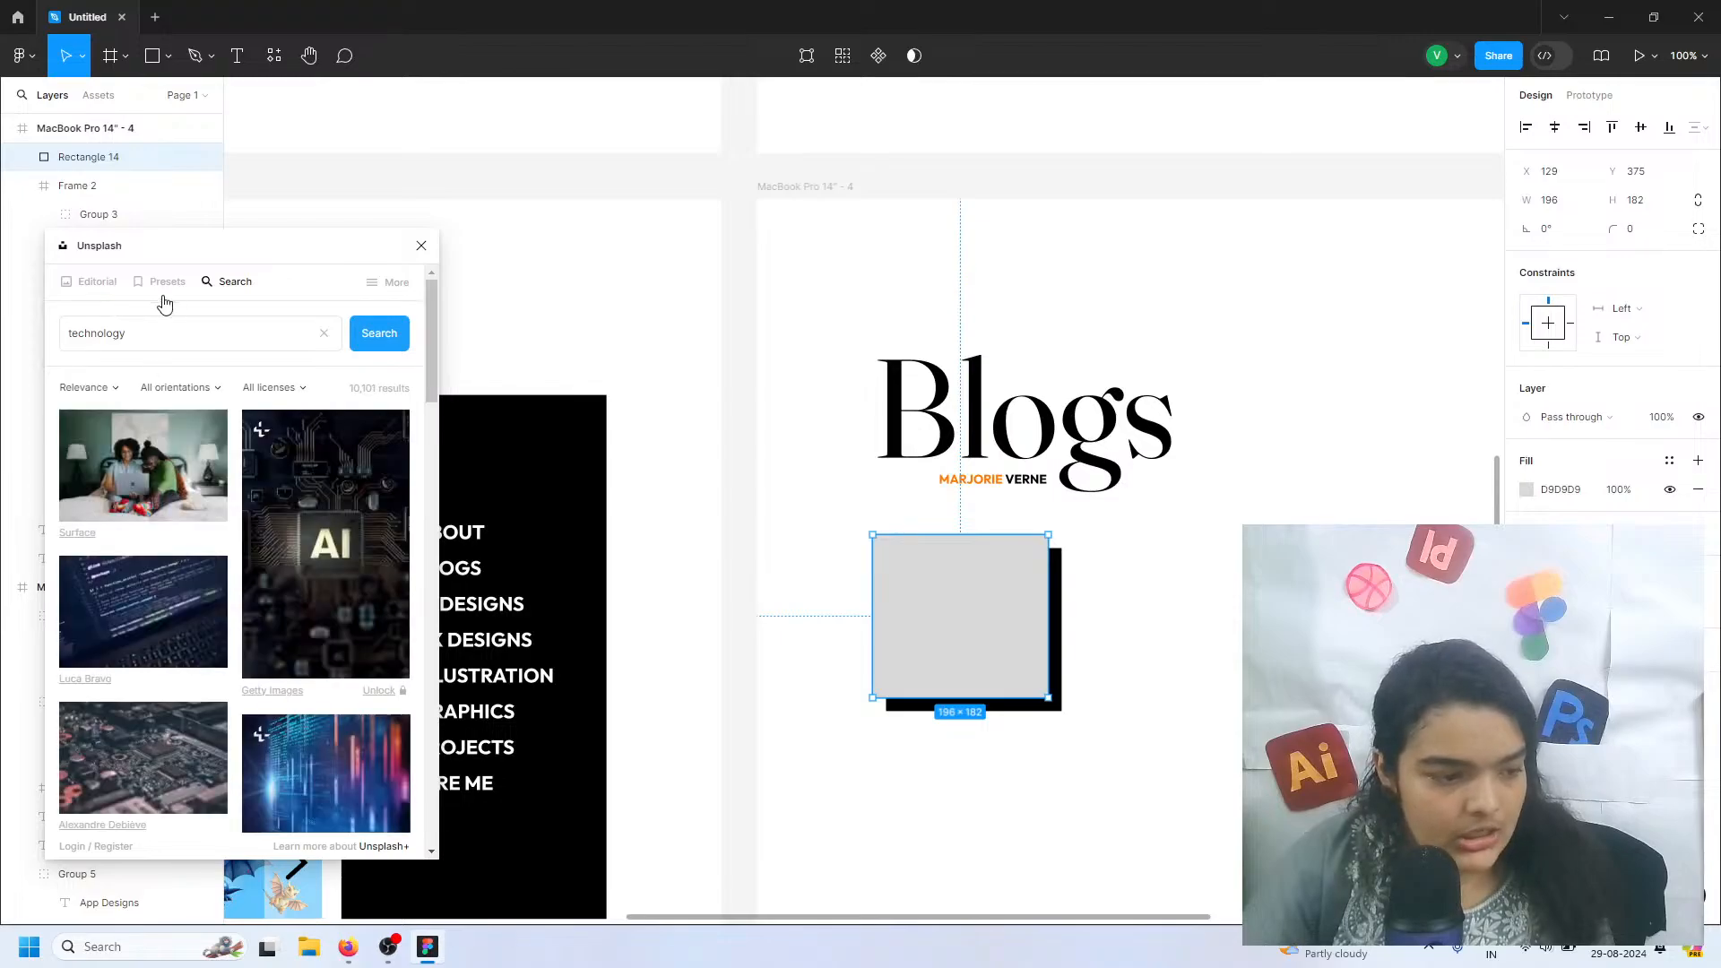
Fill the shadowed rectangle with the photo of the white robot from the technology results
{"action": "scroll", "coordinate": [213, 593], "scroll_direction": "down", "scroll_amount": 2}
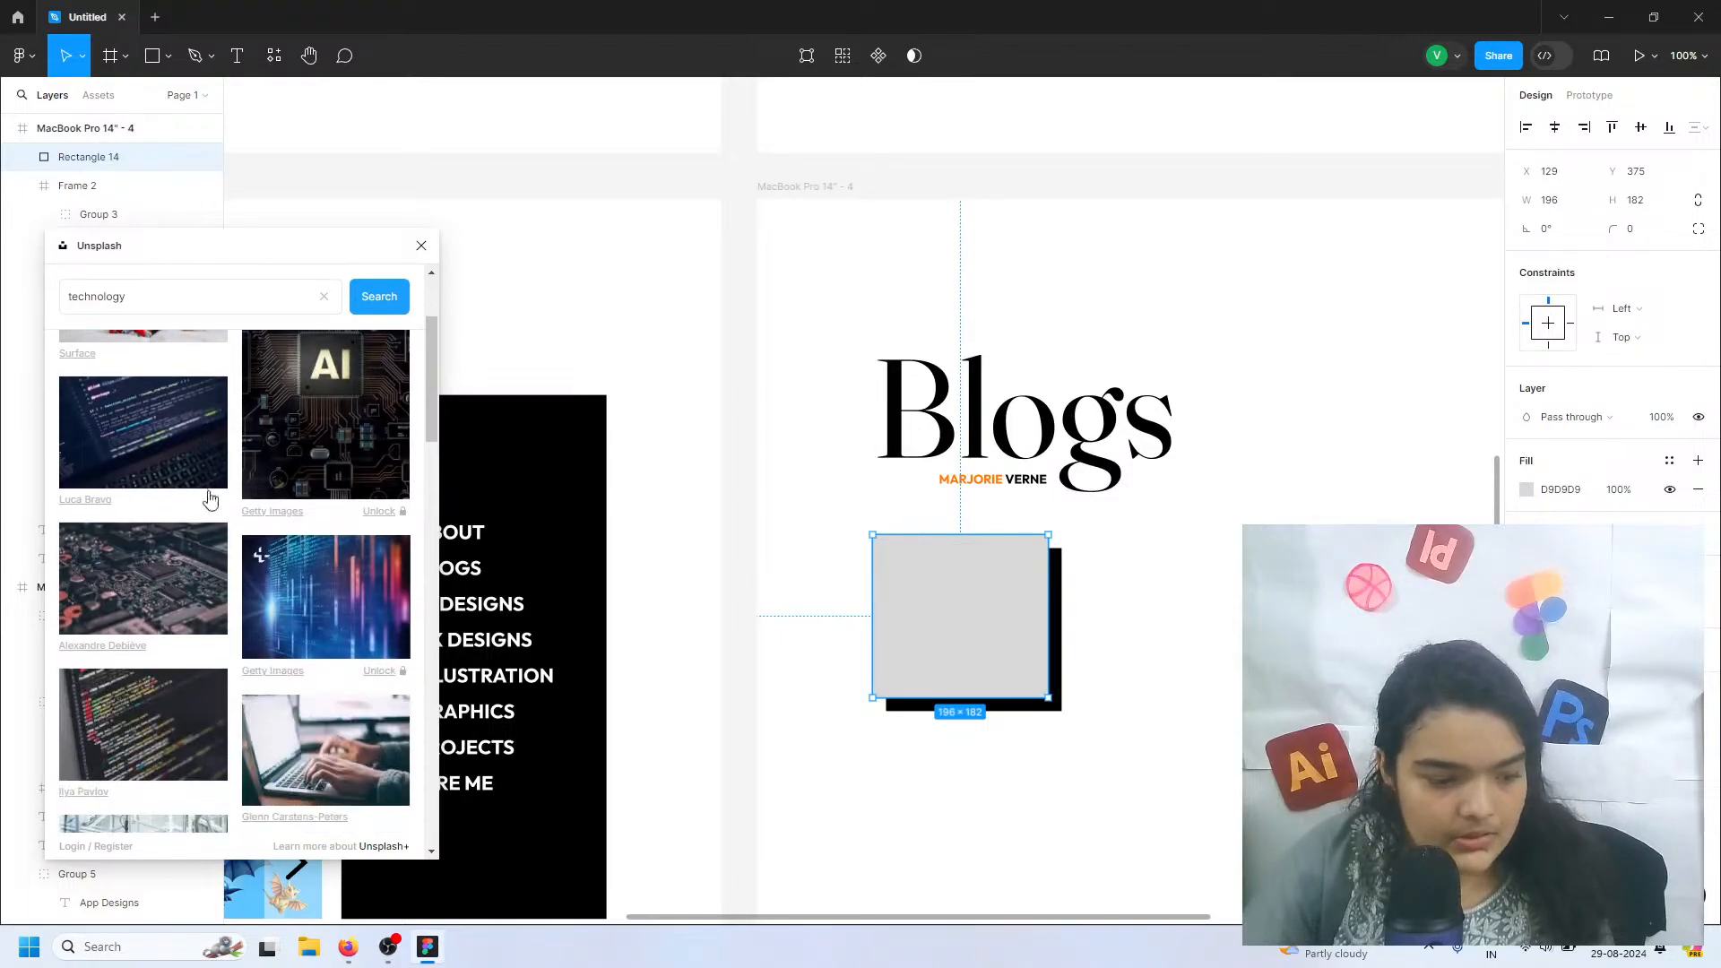
{"action": "scroll", "coordinate": [218, 663], "scroll_direction": "down", "scroll_amount": 3}
{"action": "scroll", "coordinate": [215, 653], "scroll_direction": "down", "scroll_amount": 3}
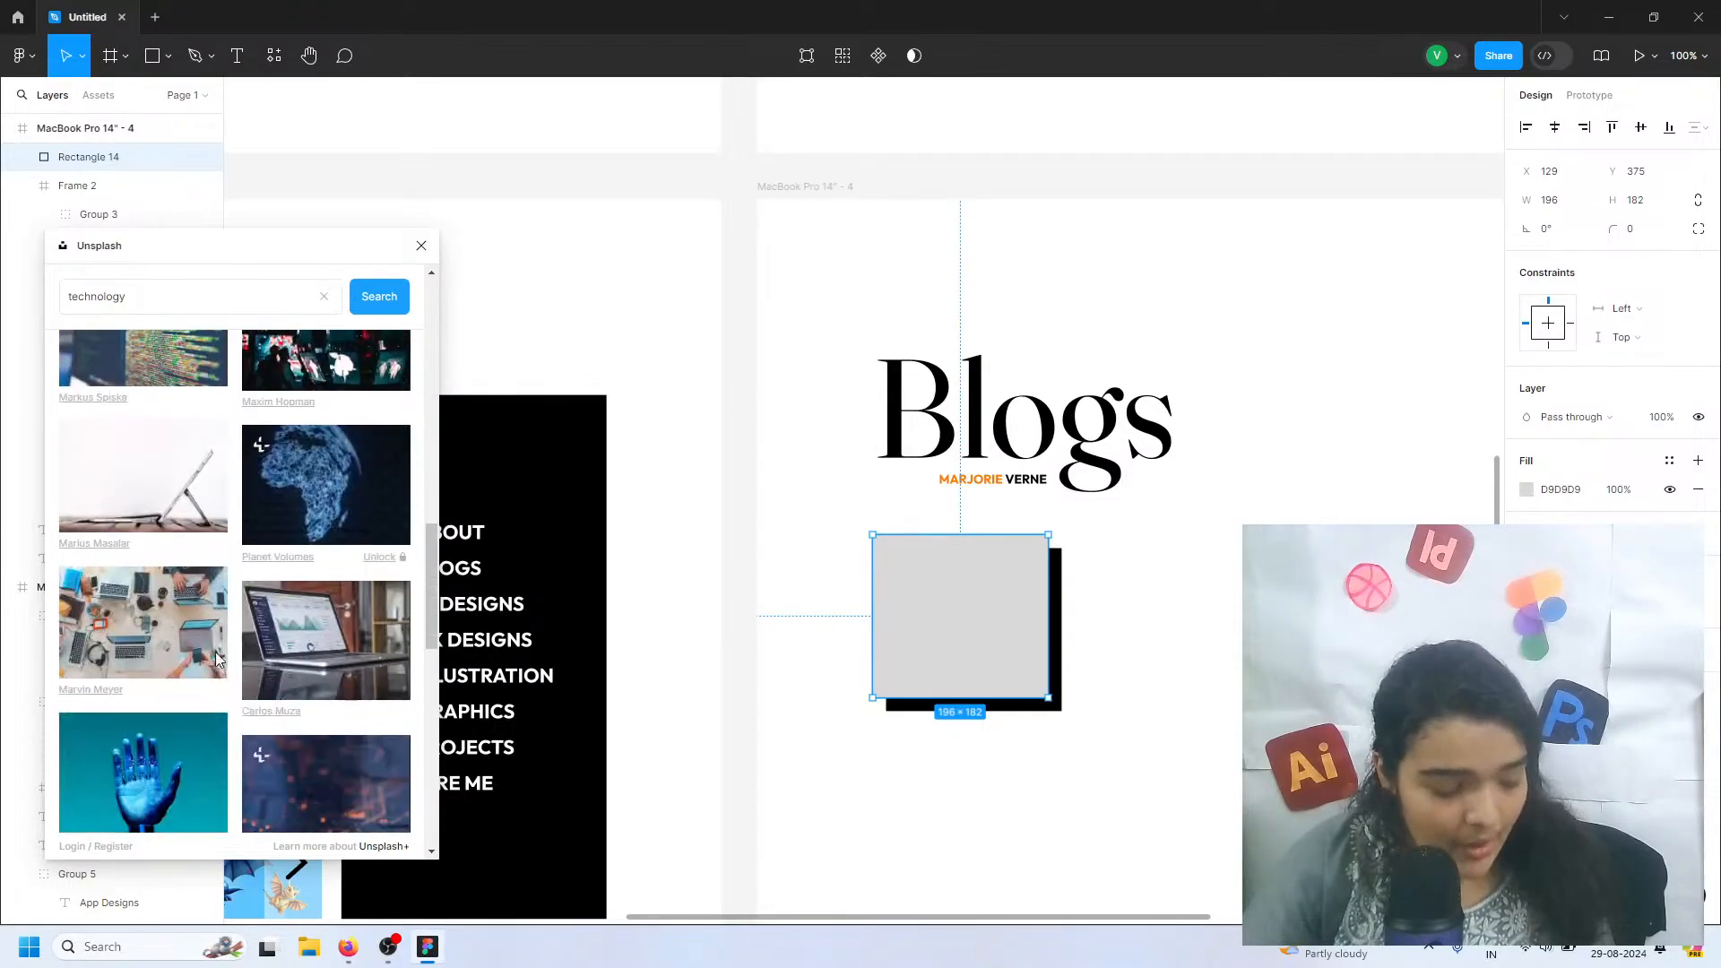
{"action": "scroll", "coordinate": [202, 606], "scroll_direction": "up", "scroll_amount": 5}
{"action": "scroll", "coordinate": [203, 570], "scroll_direction": "down", "scroll_amount": 3}
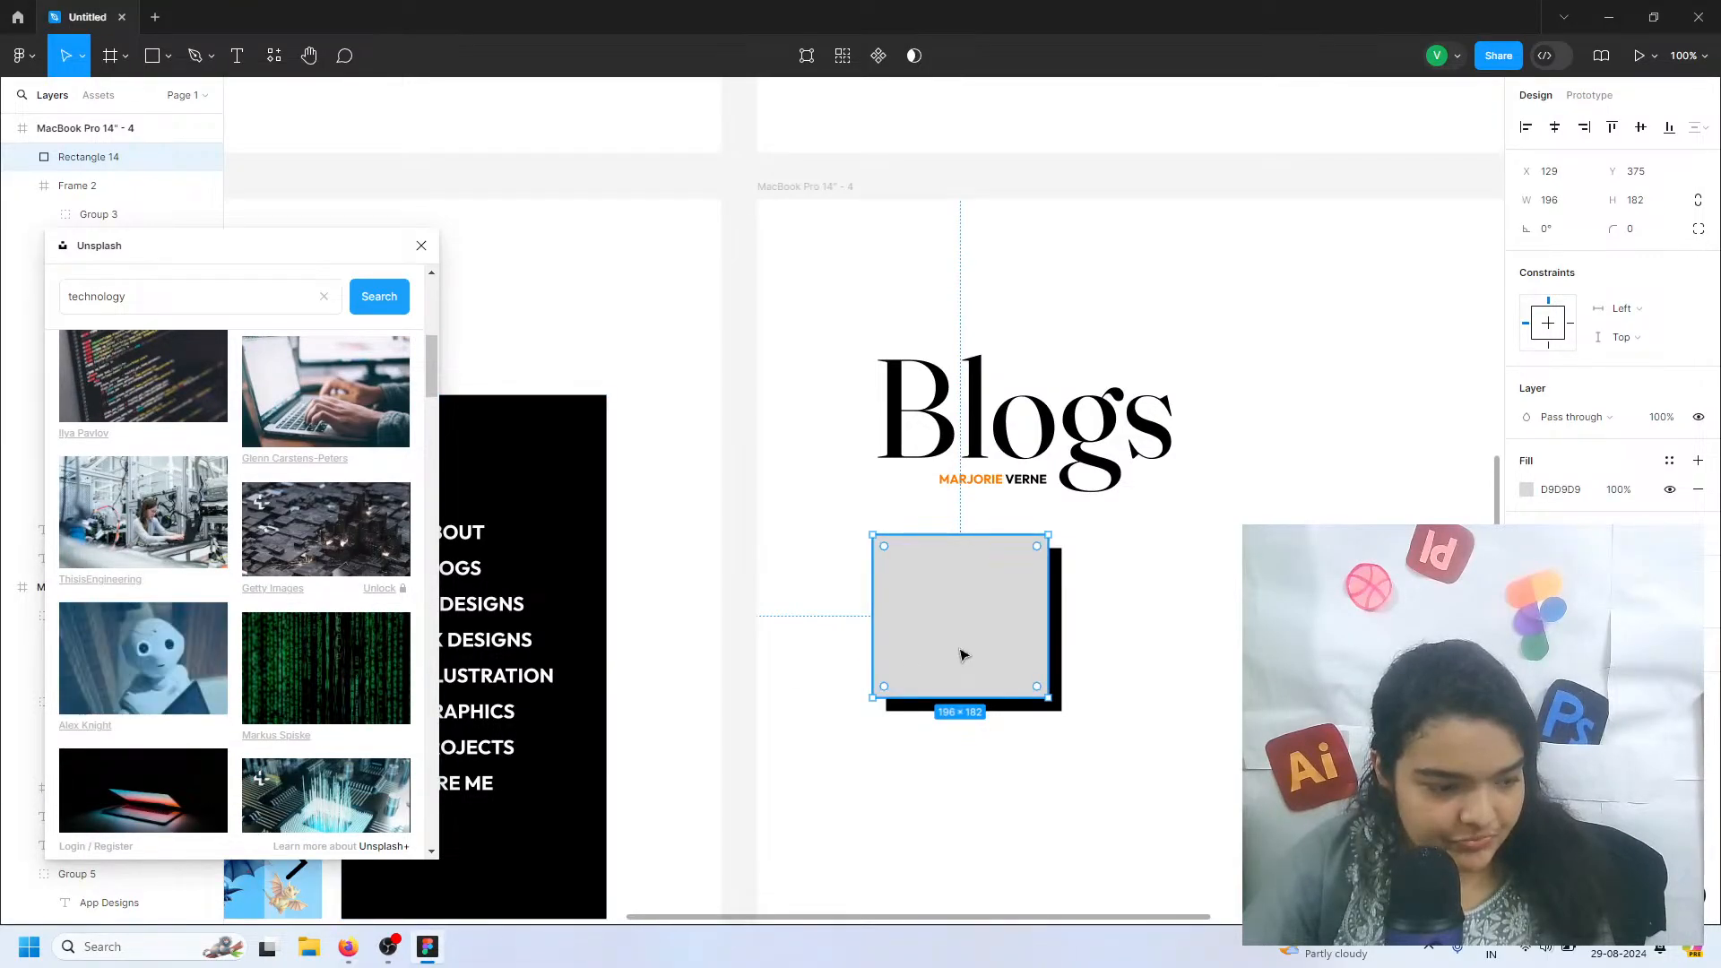
{"action": "left_click", "coordinate": [953, 774]}
{"action": "left_click", "coordinate": [970, 688]}
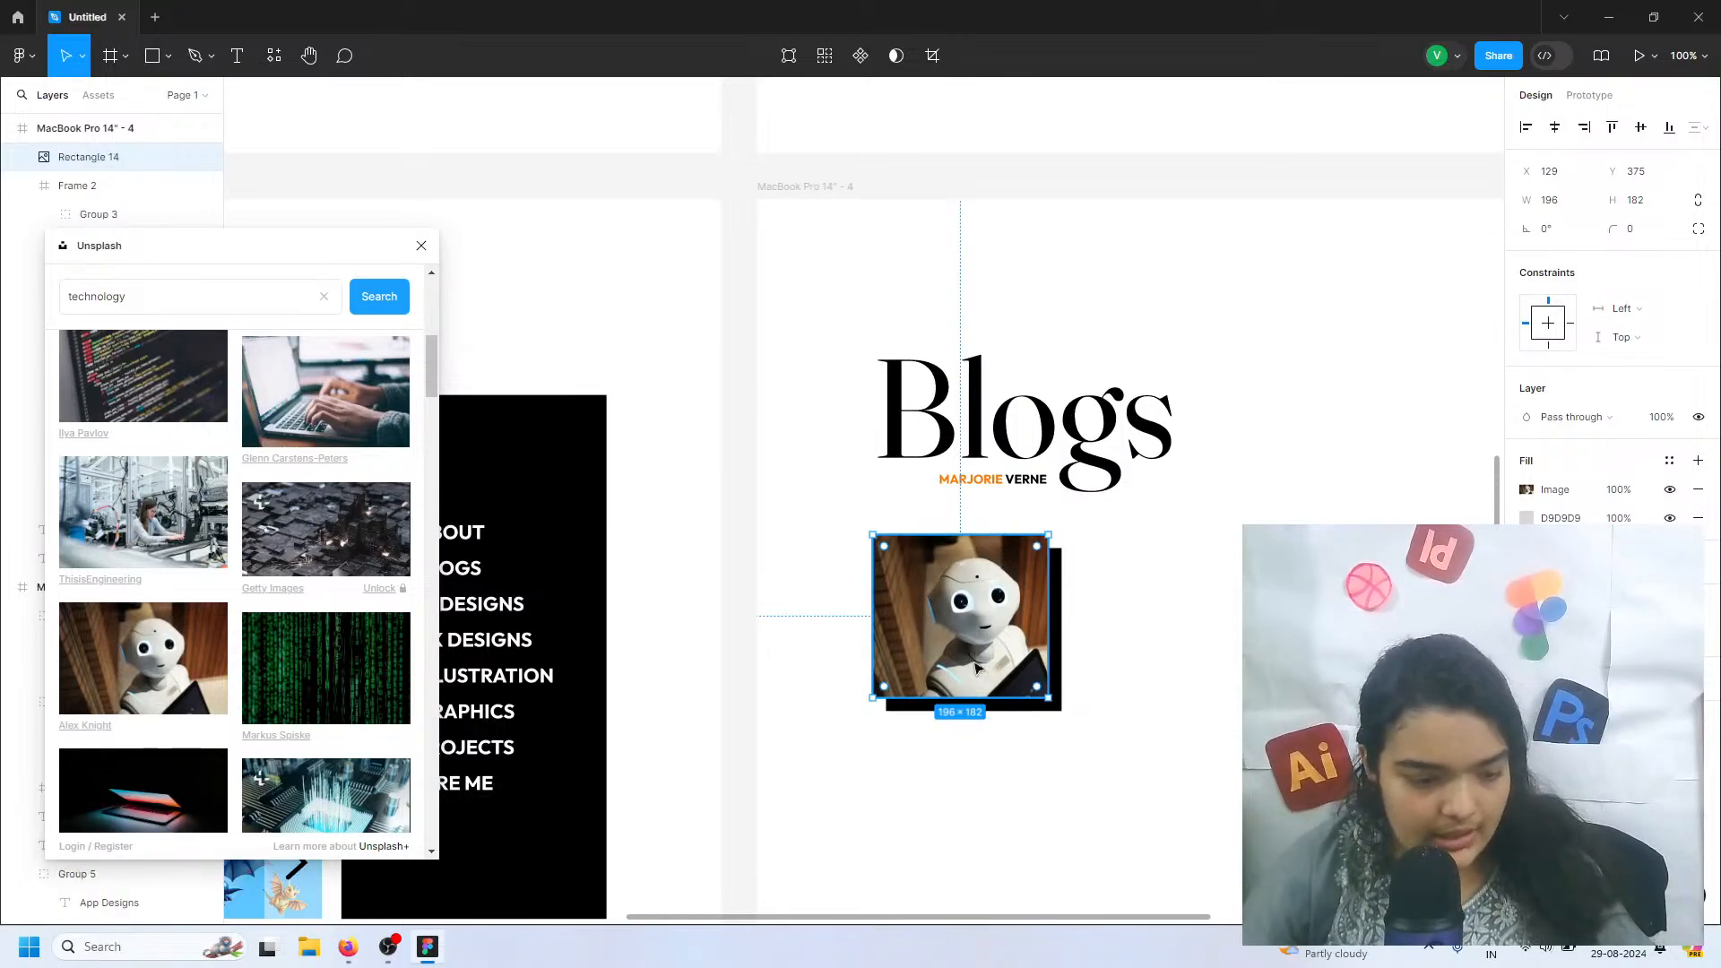
{"action": "key", "text": "Delete"}
Add the blog title "AI taking over UI, are we doomed" beside the robot image at X 402, Y 402
{"action": "scroll", "coordinate": [954, 752], "scroll_direction": "right", "scroll_amount": 3}
{"action": "scroll", "coordinate": [952, 751], "scroll_direction": "right", "scroll_amount": 1}
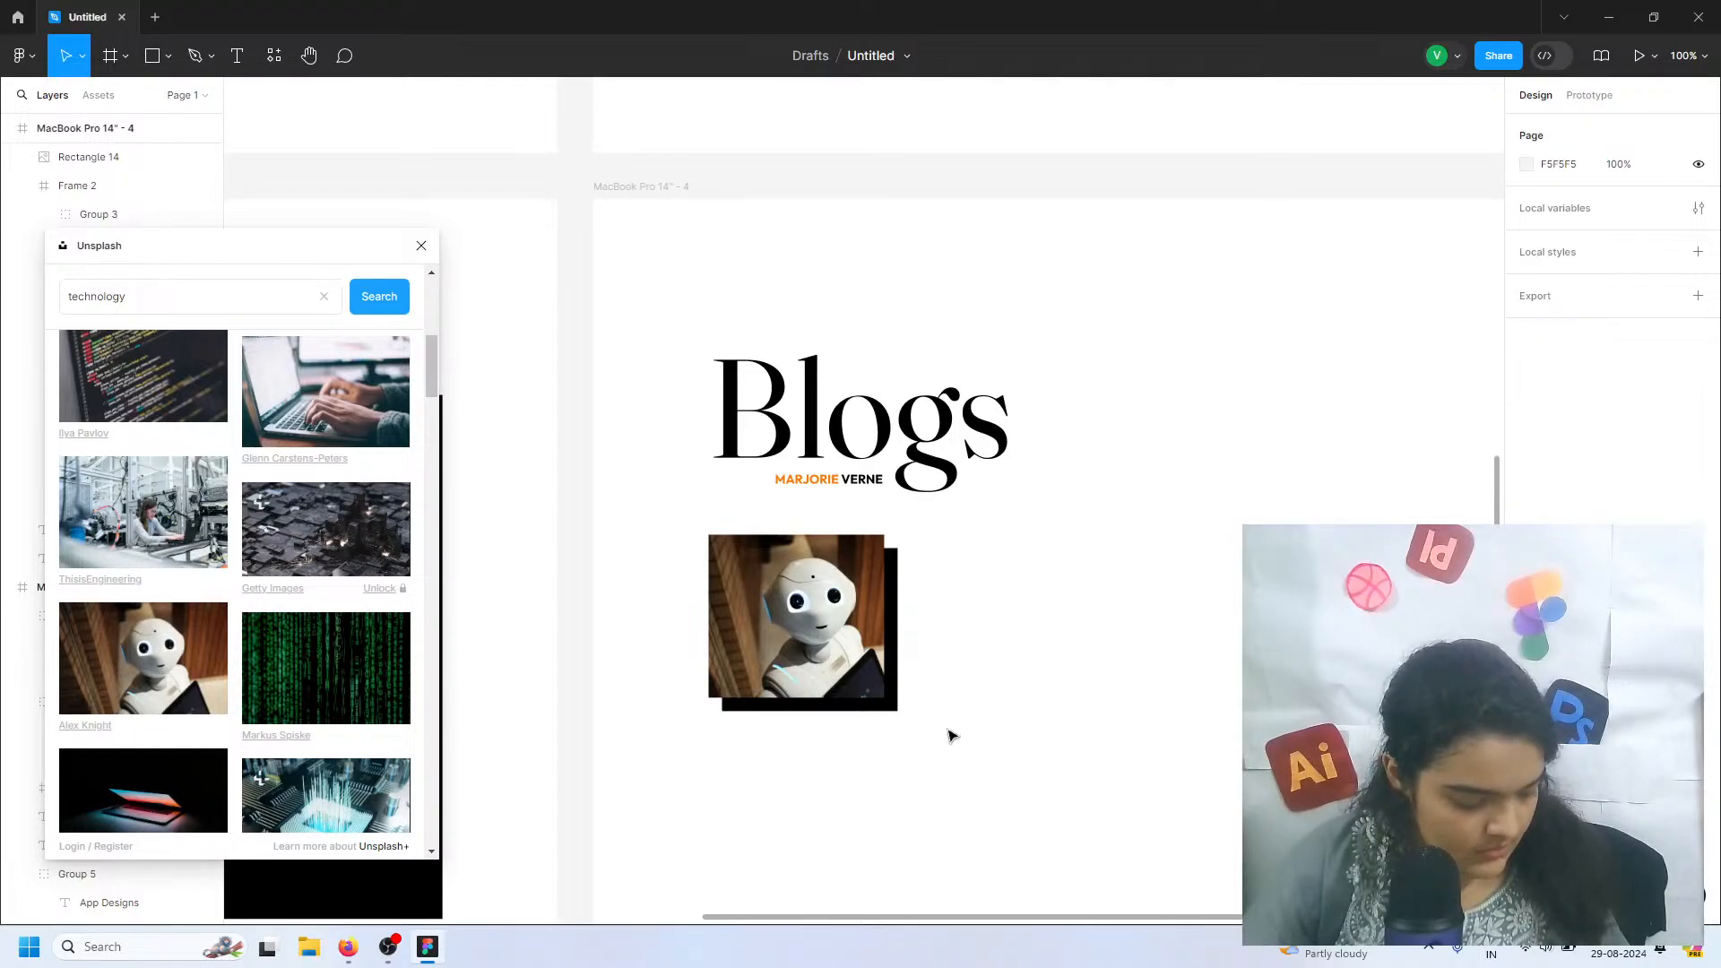
{"action": "left_click", "coordinate": [237, 55]}
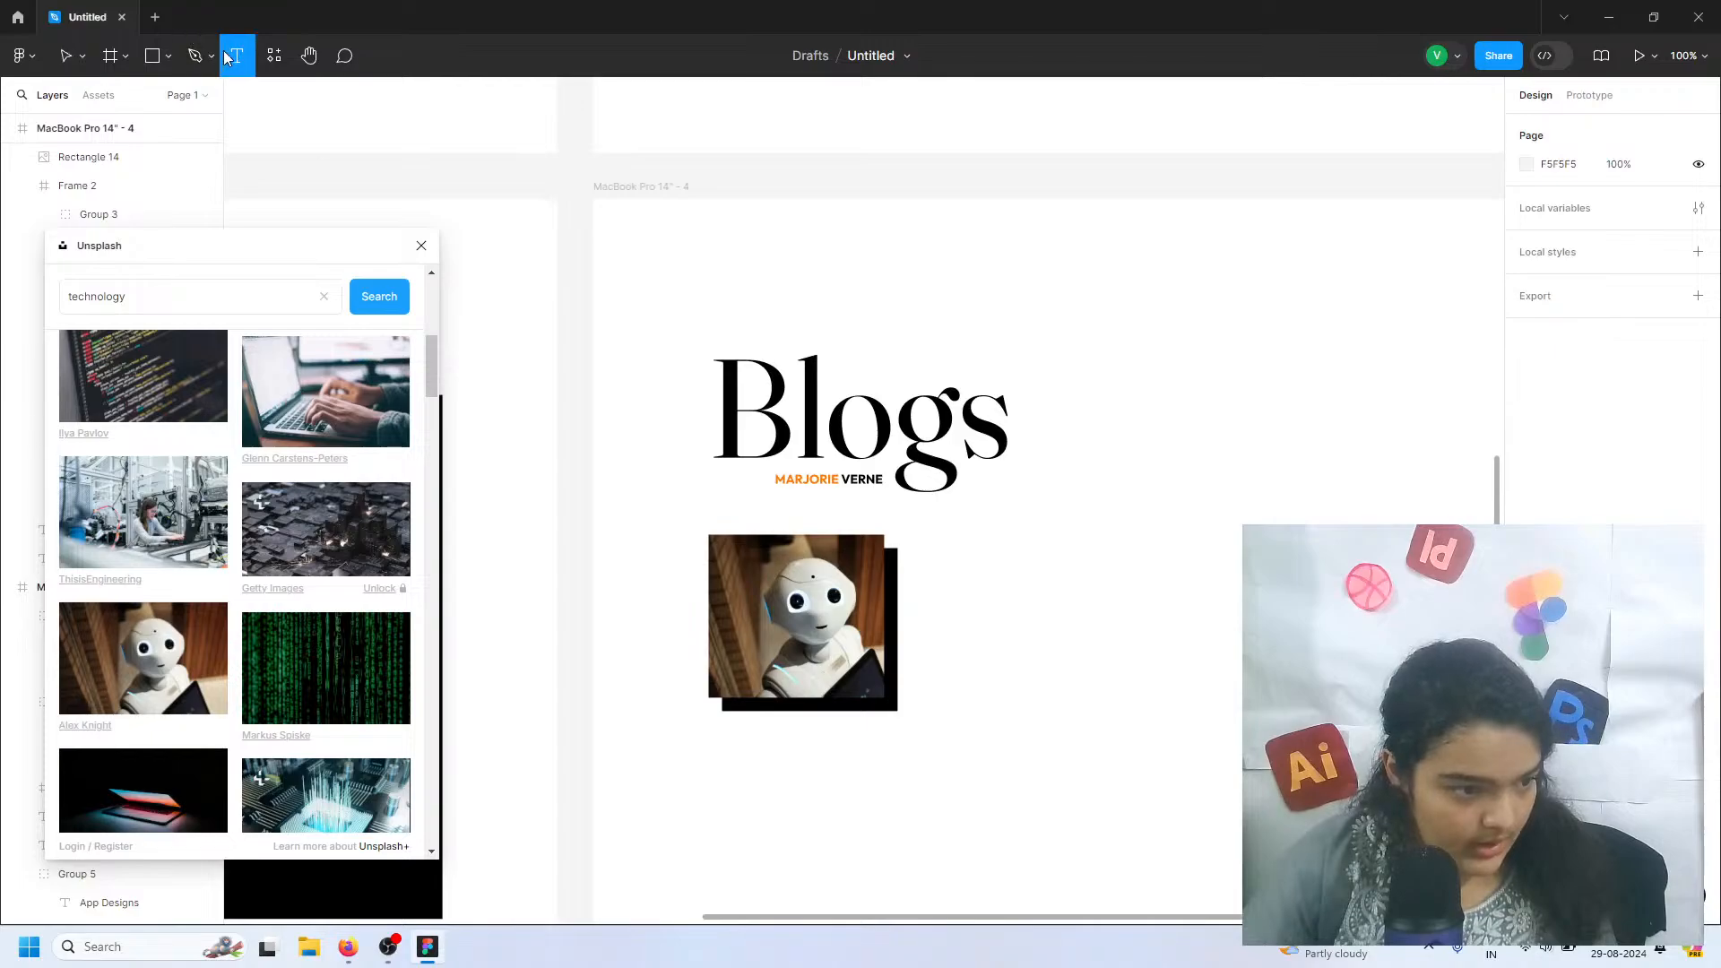
{"action": "left_click", "coordinate": [953, 599]}
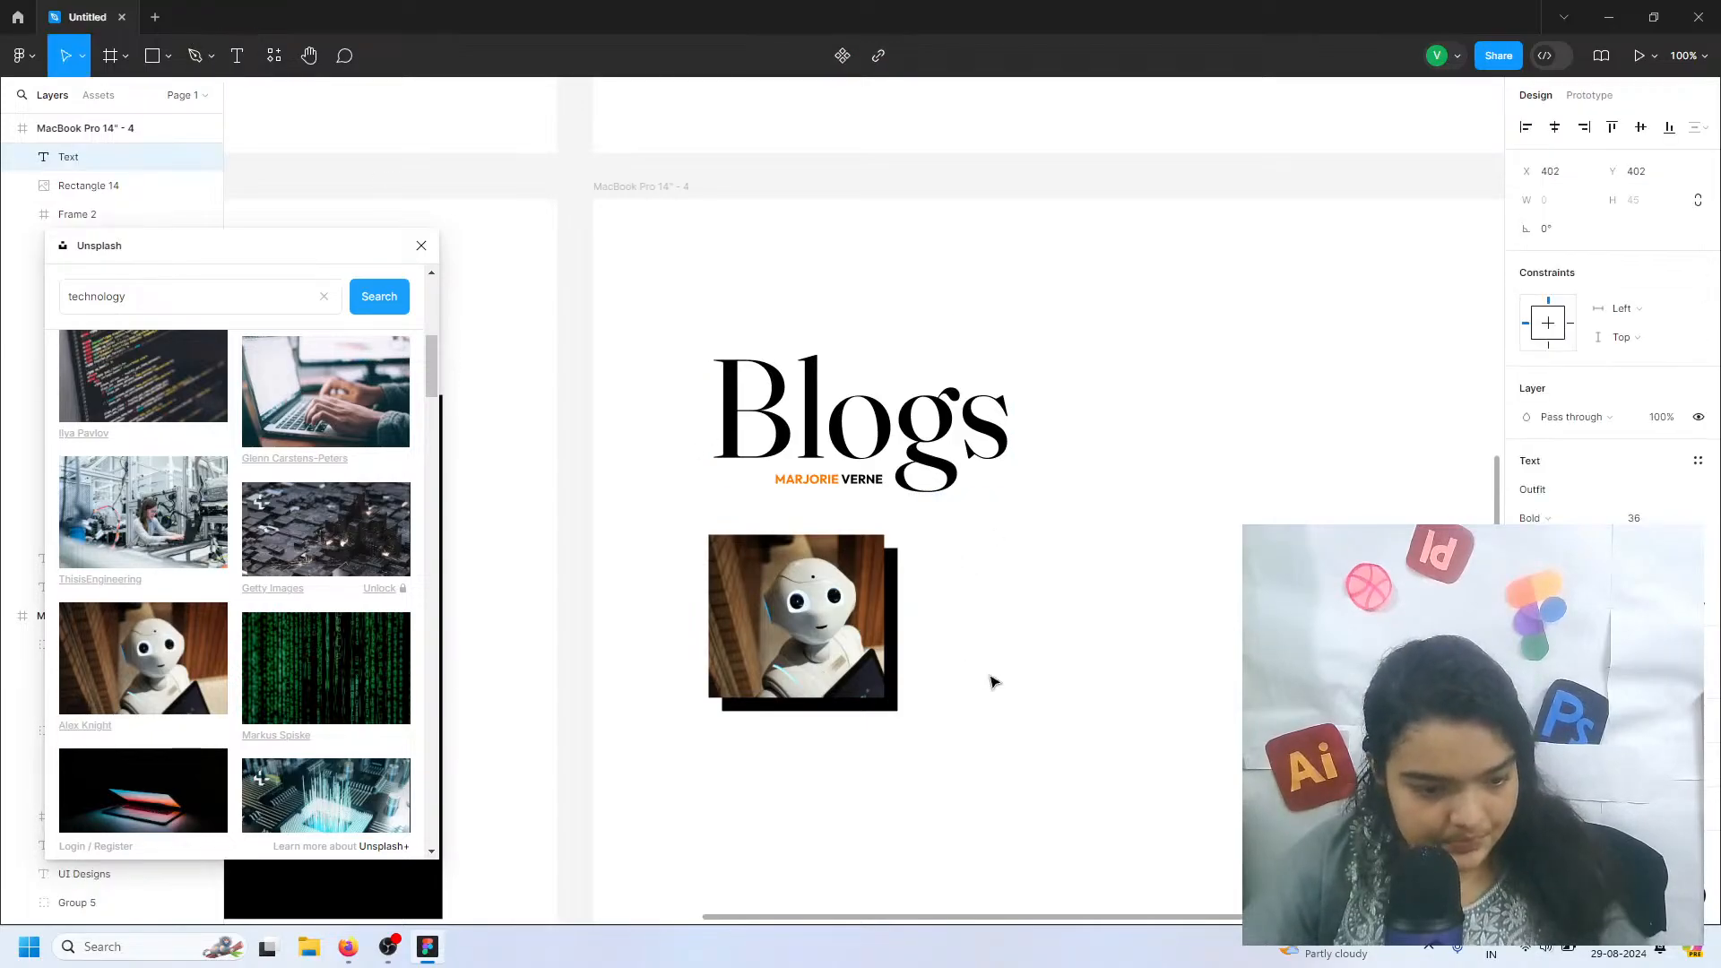
{"action": "type", "text": "F"}
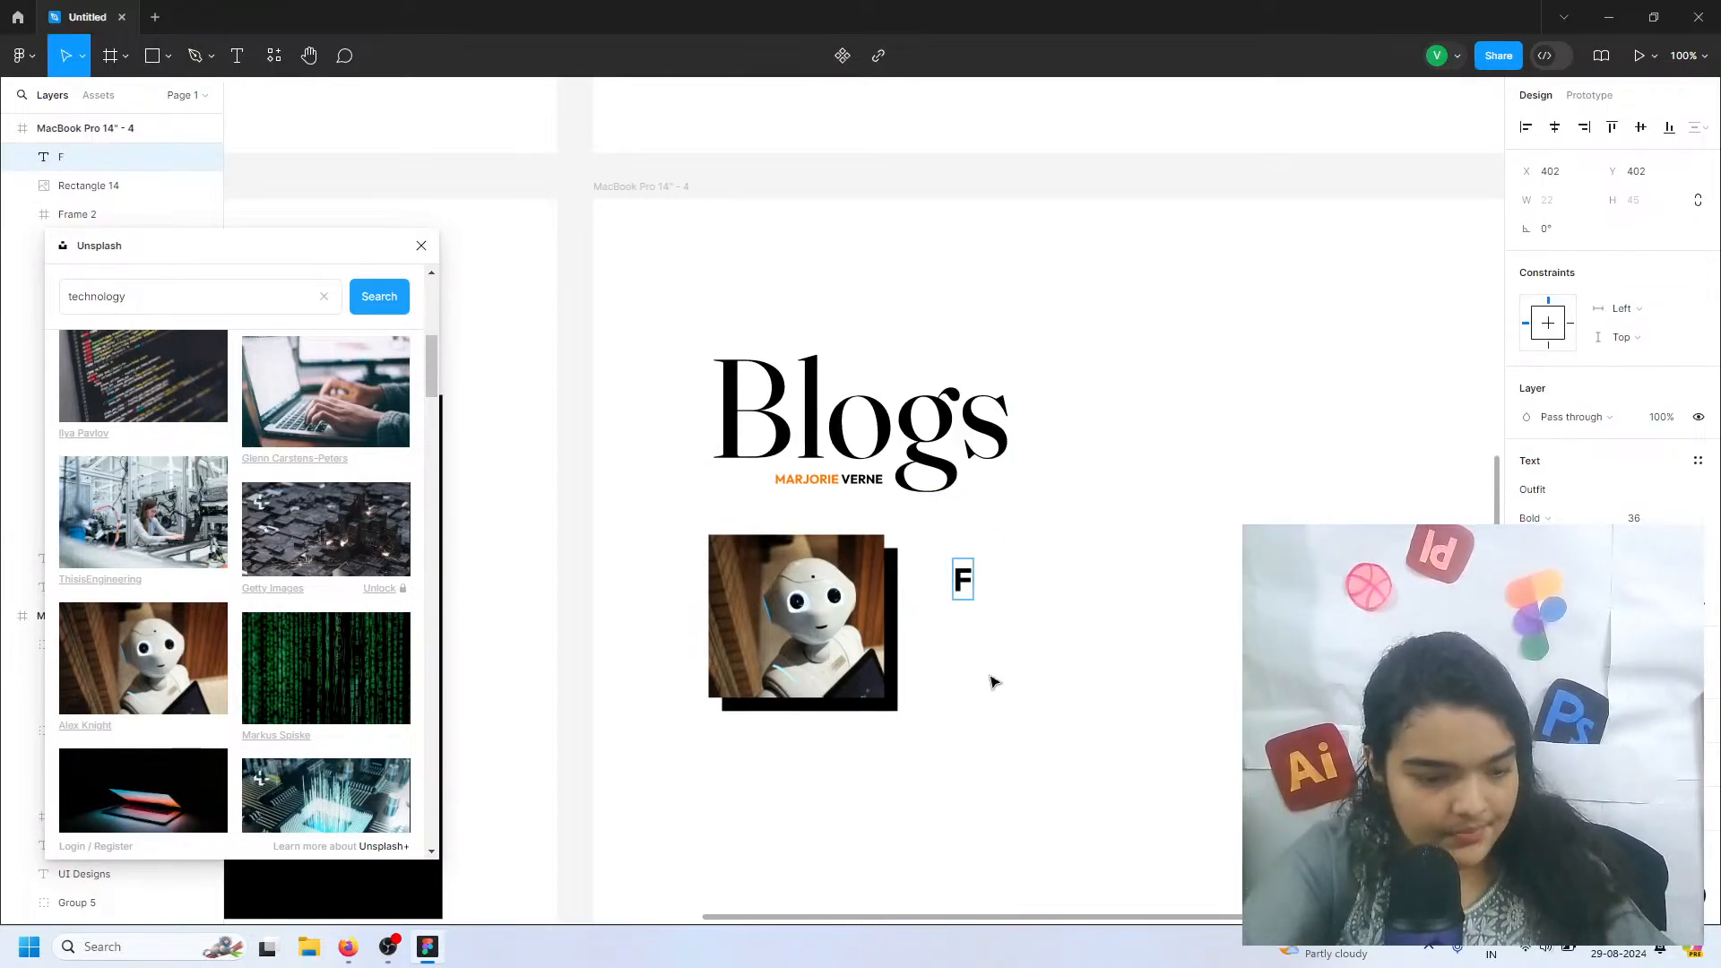
{"action": "key", "text": "BackSpace"}
{"action": "type", "text": "AI"}
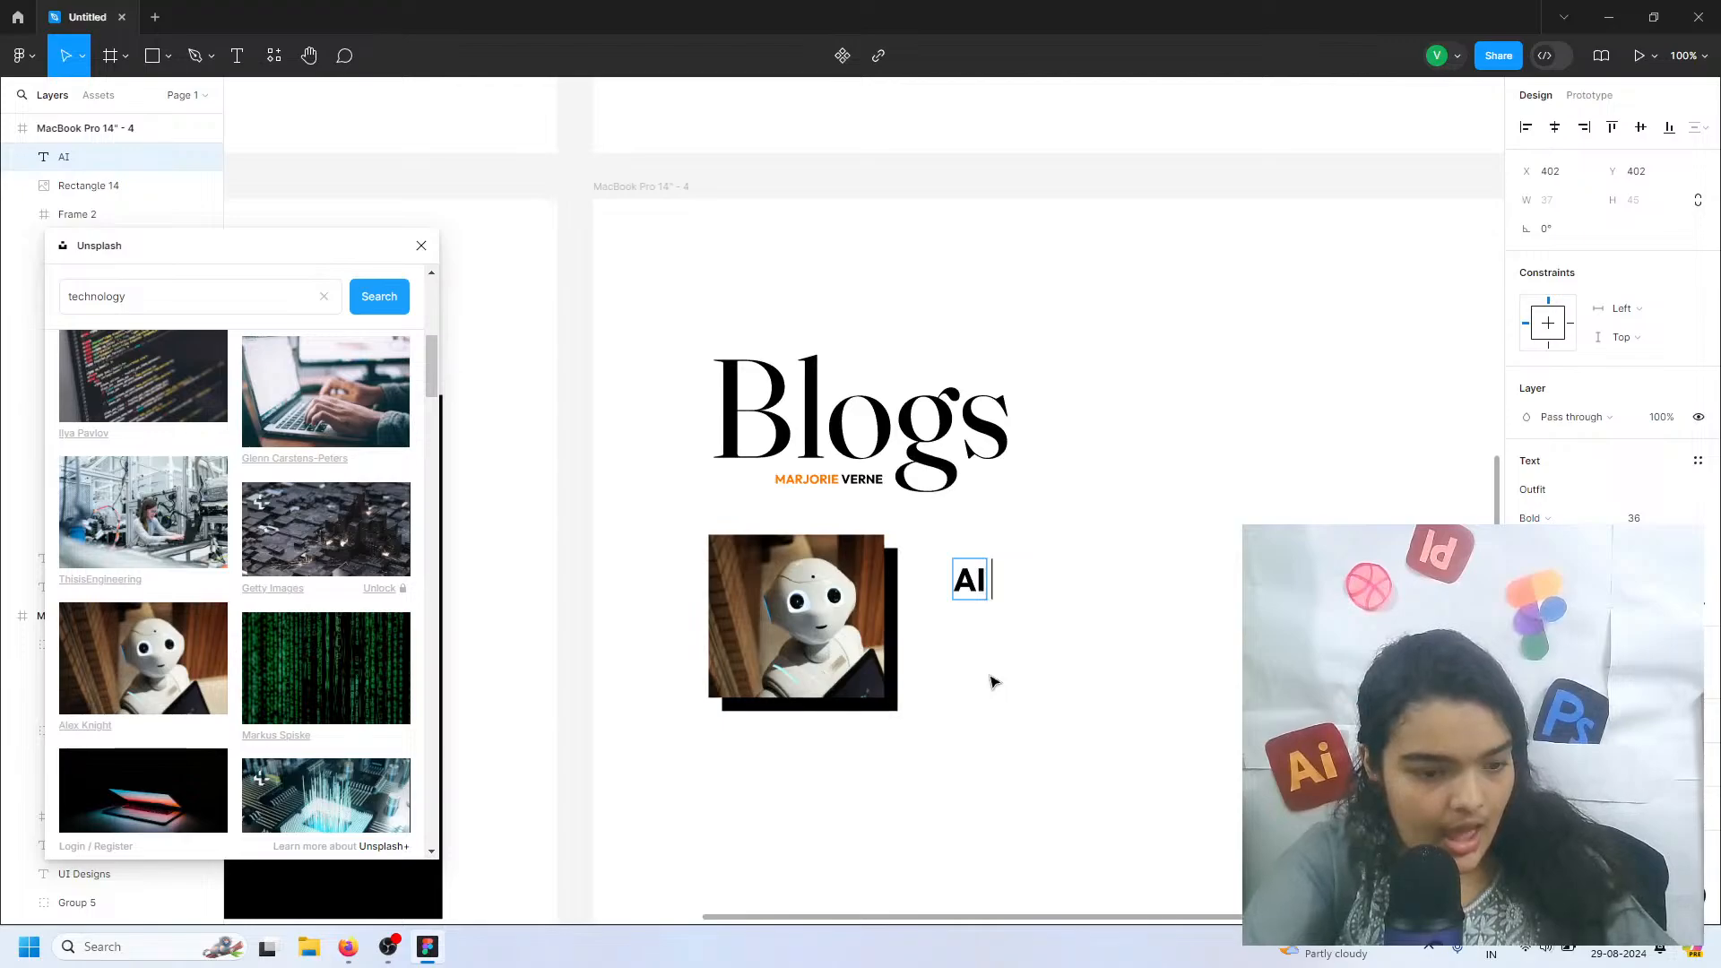
{"action": "type", "text": " T"}
{"action": "key", "text": "BackSpace"}
{"action": "type", "text": "tak"}
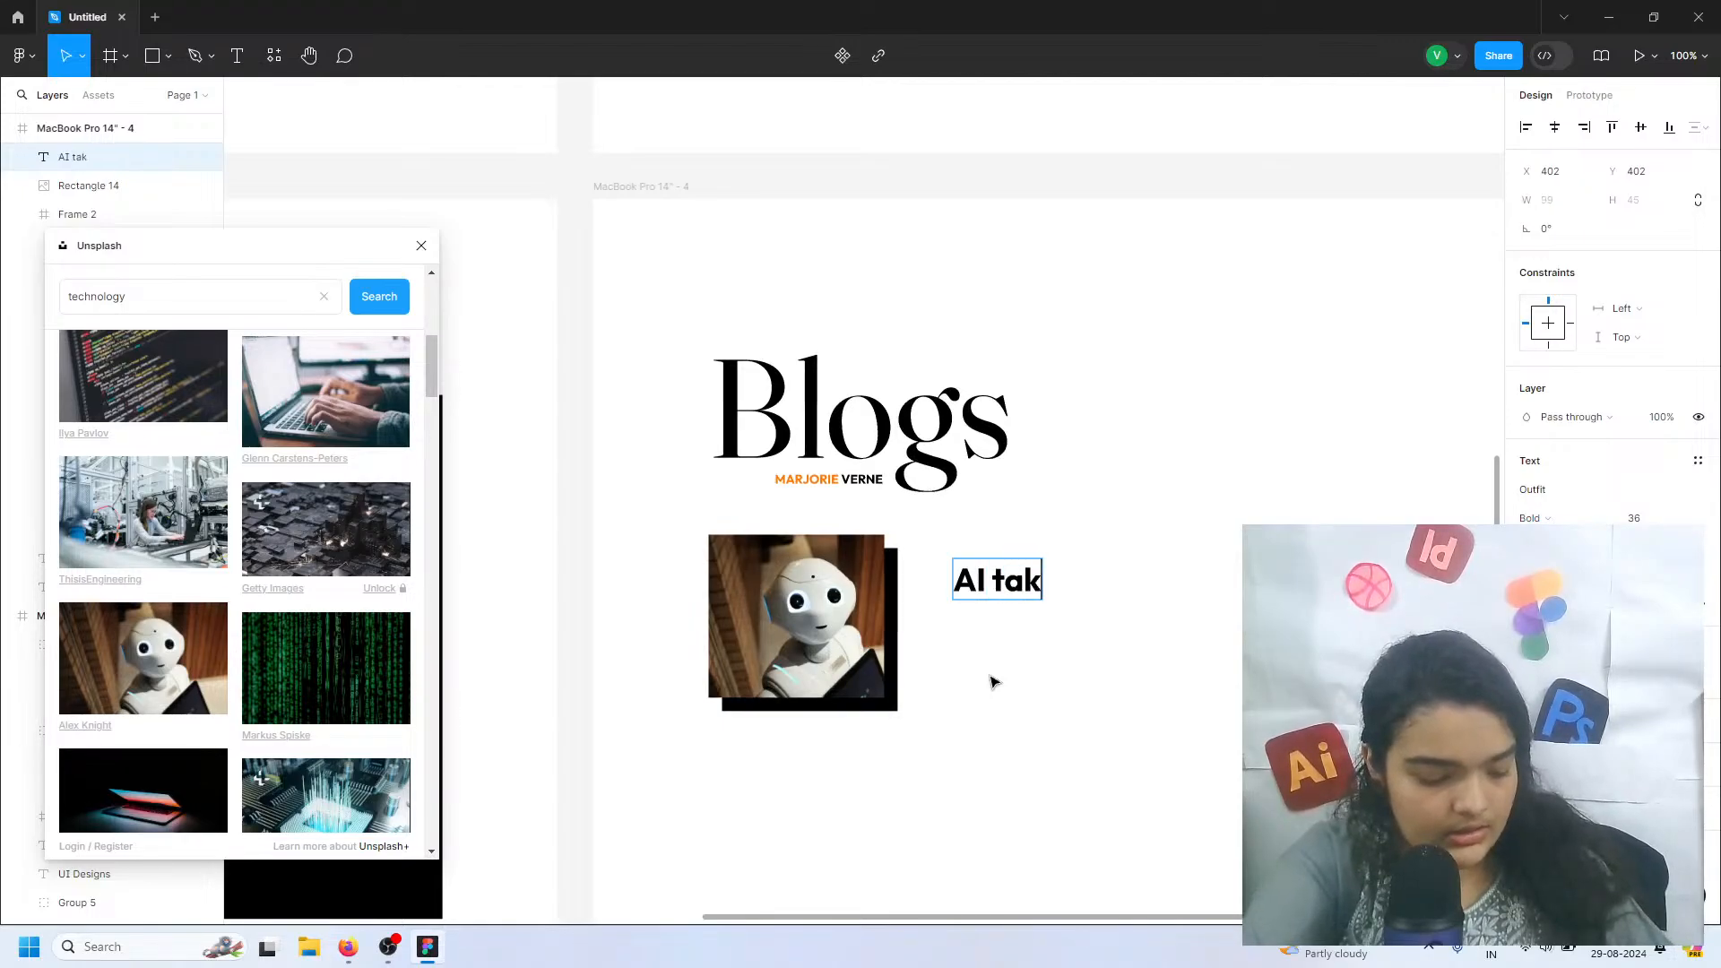
{"action": "type", "text": "ing ove"}
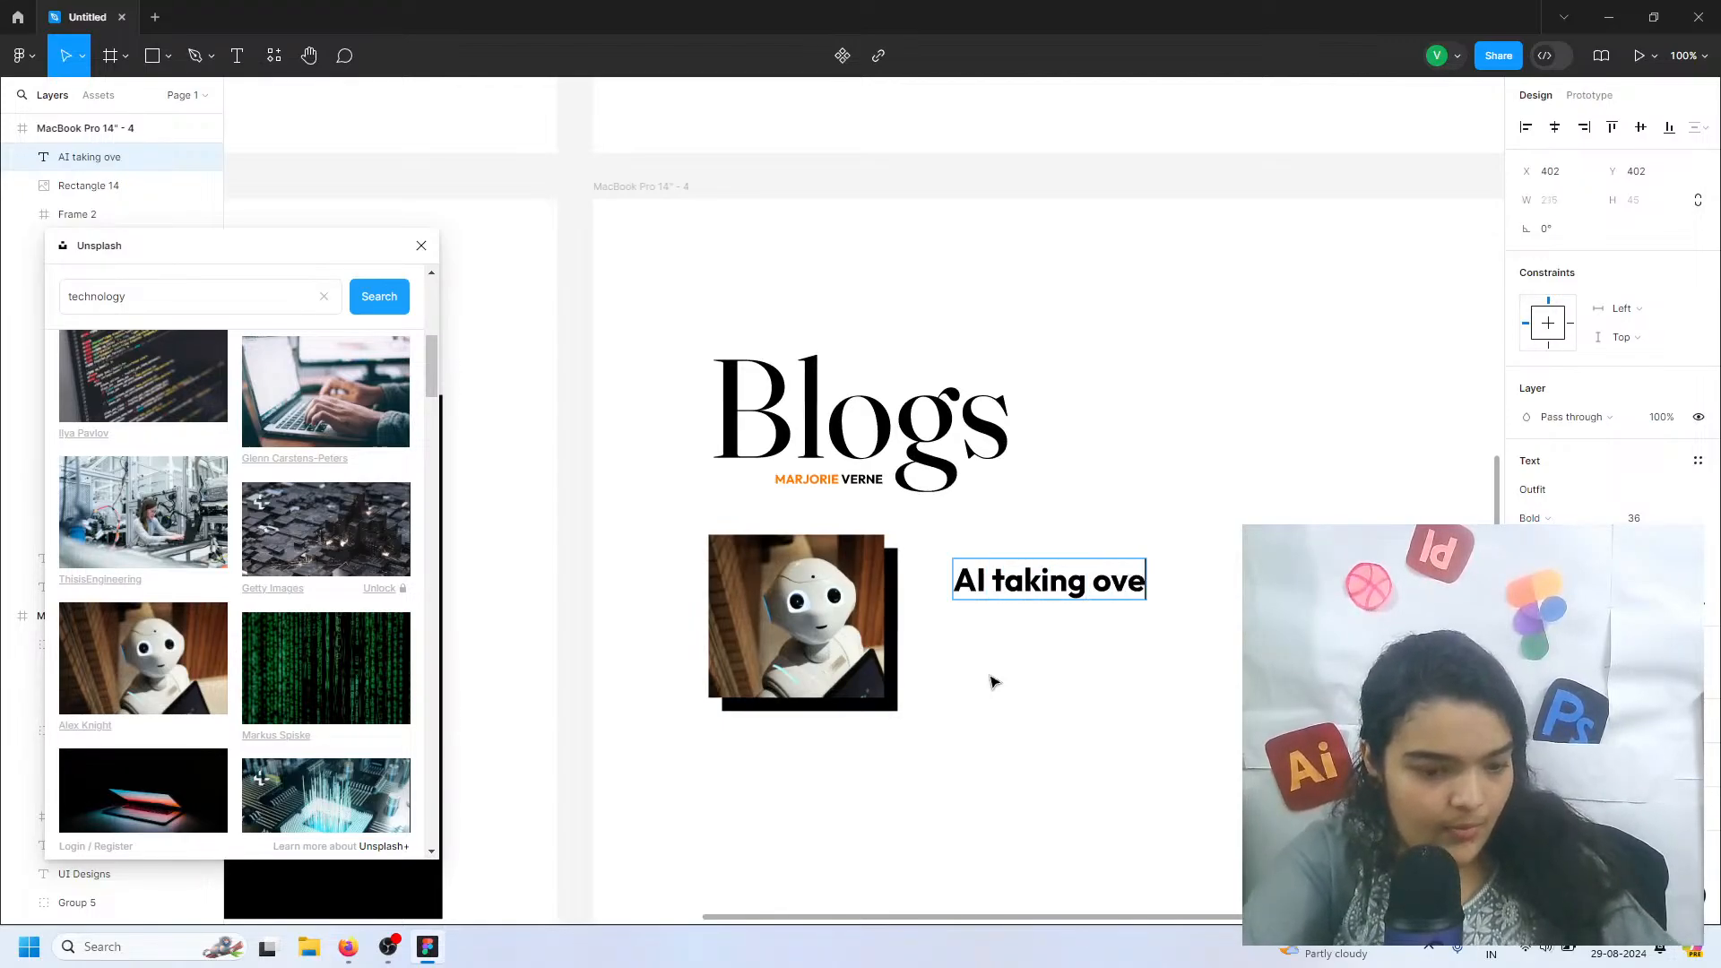
{"action": "type", "text": "r"}
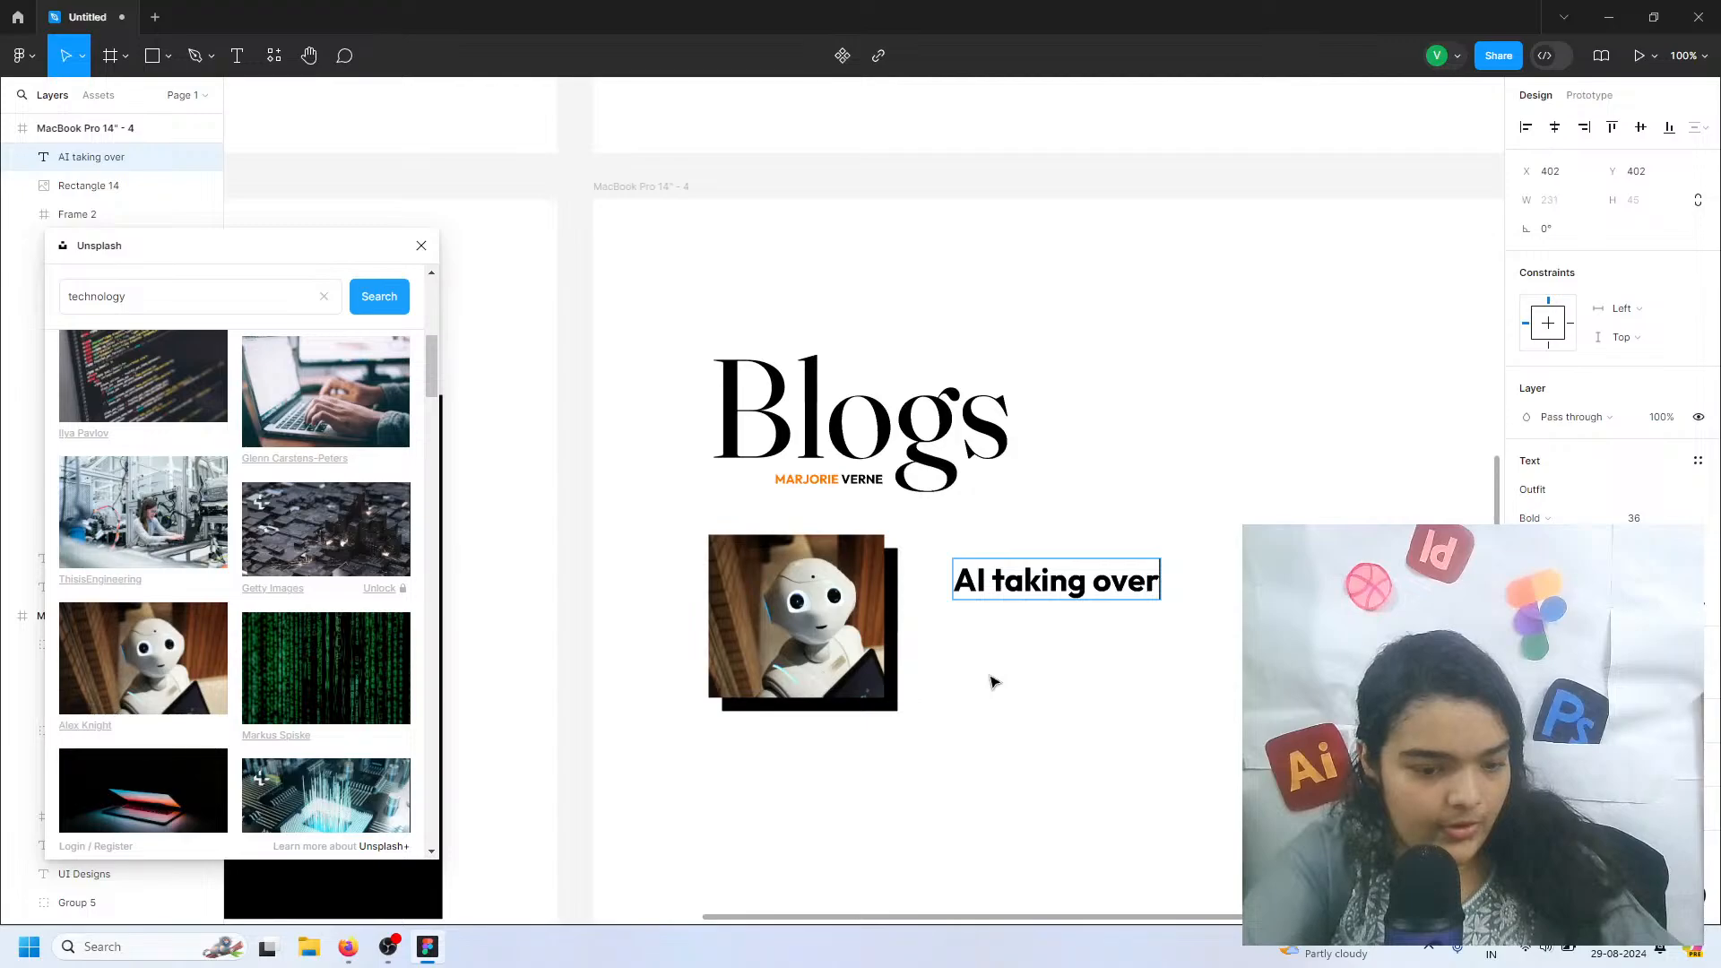
{"action": "type", "text": " UI"}
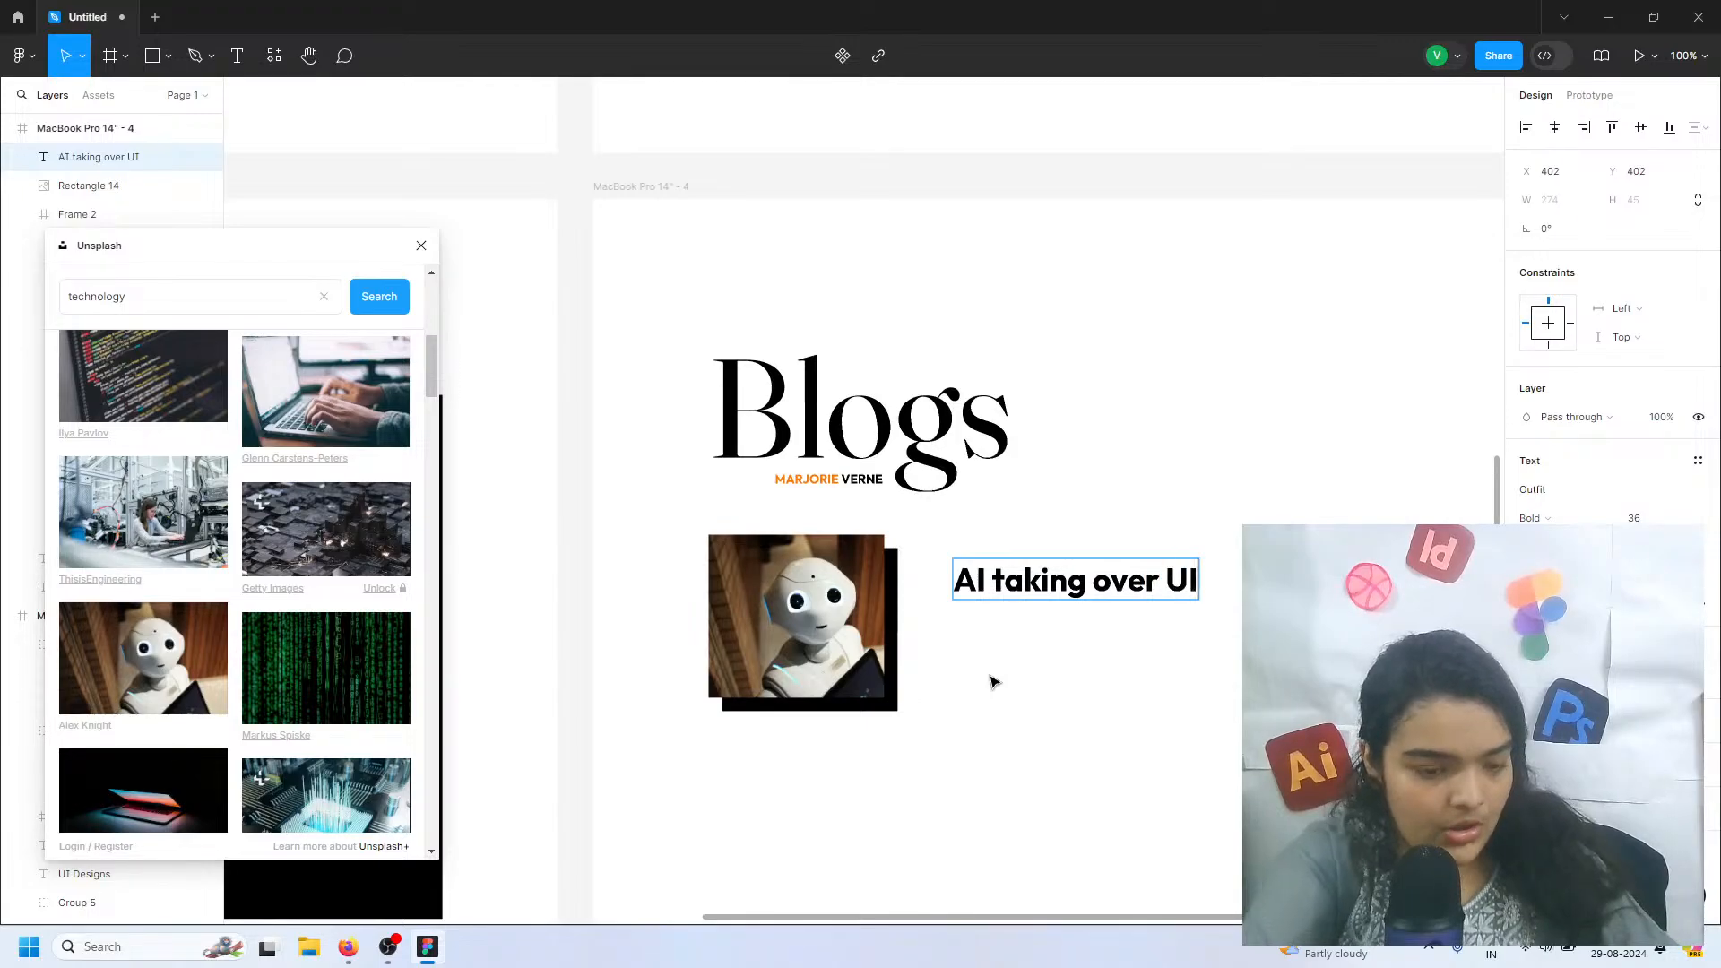
{"action": "type", "text": ","}
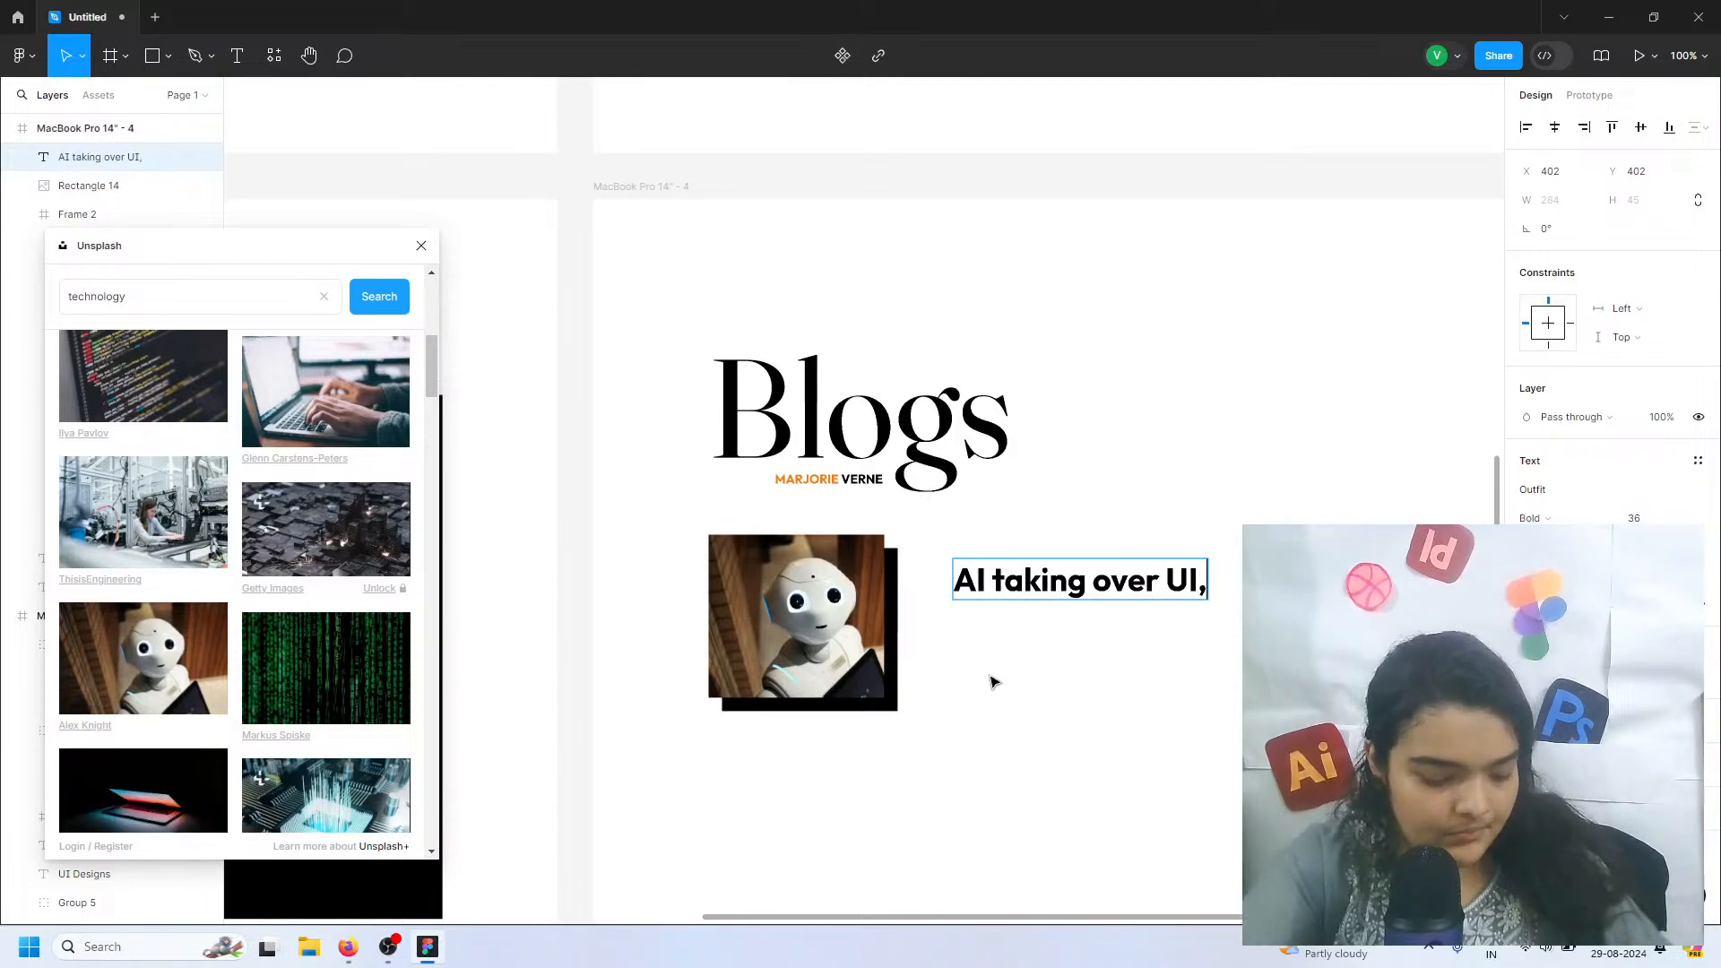
{"action": "type", "text": " are we doomed"}
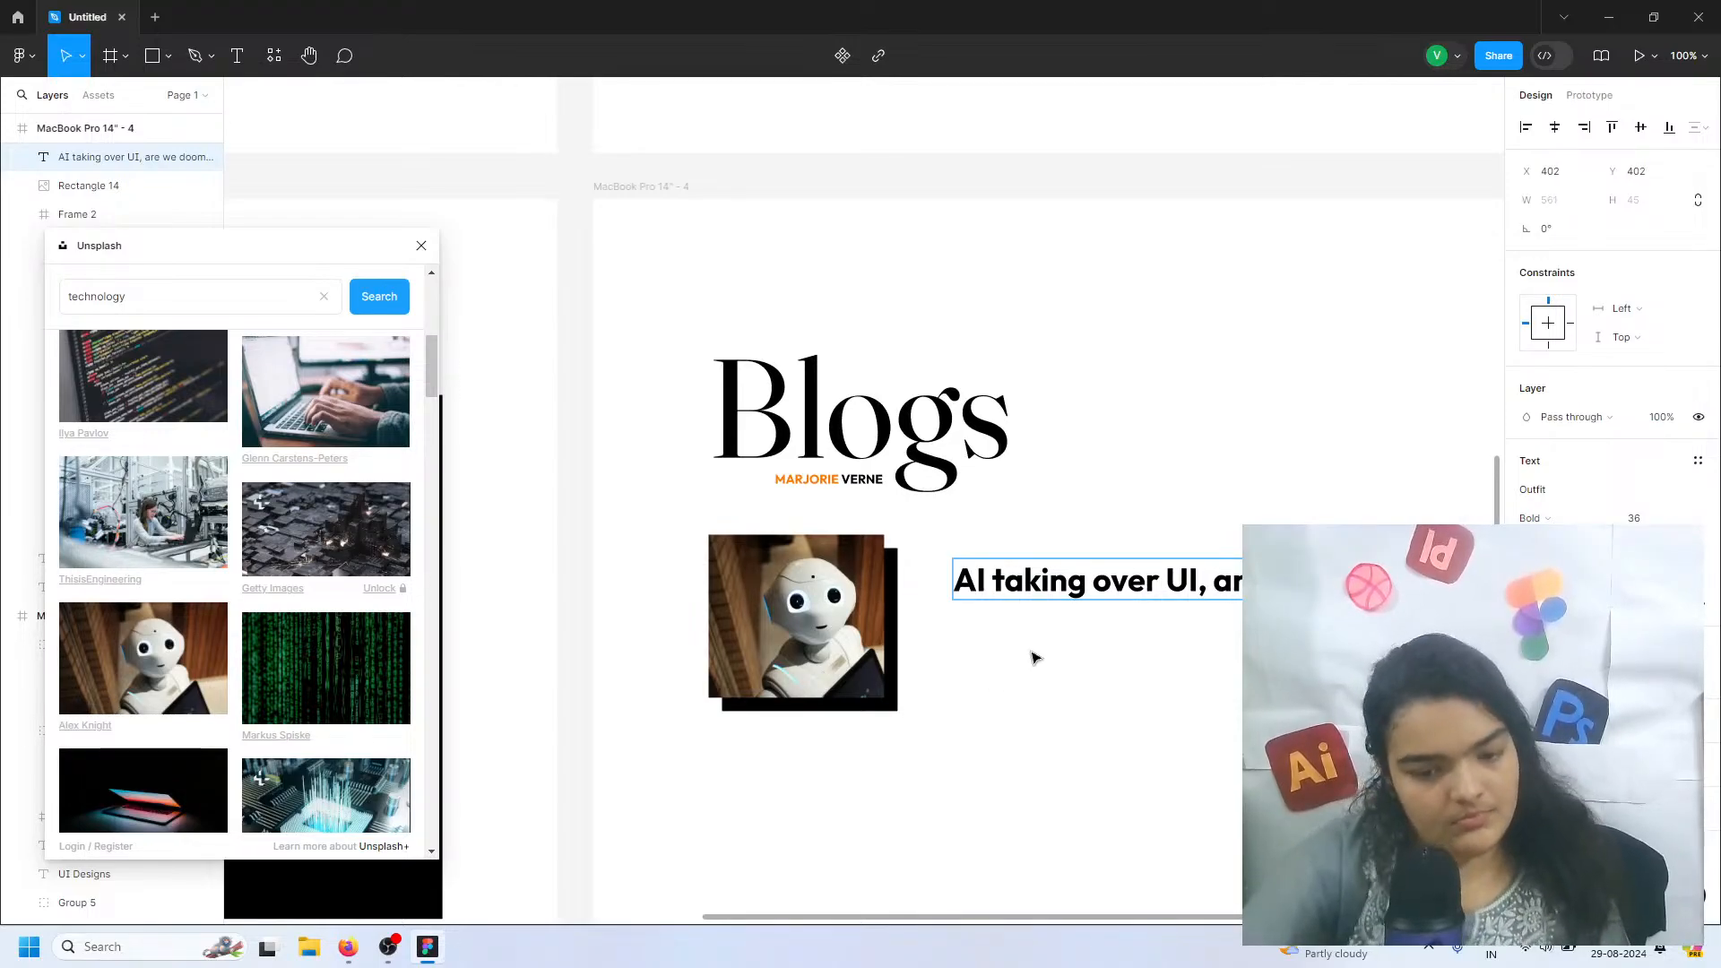
{"action": "key", "text": "Escape"}
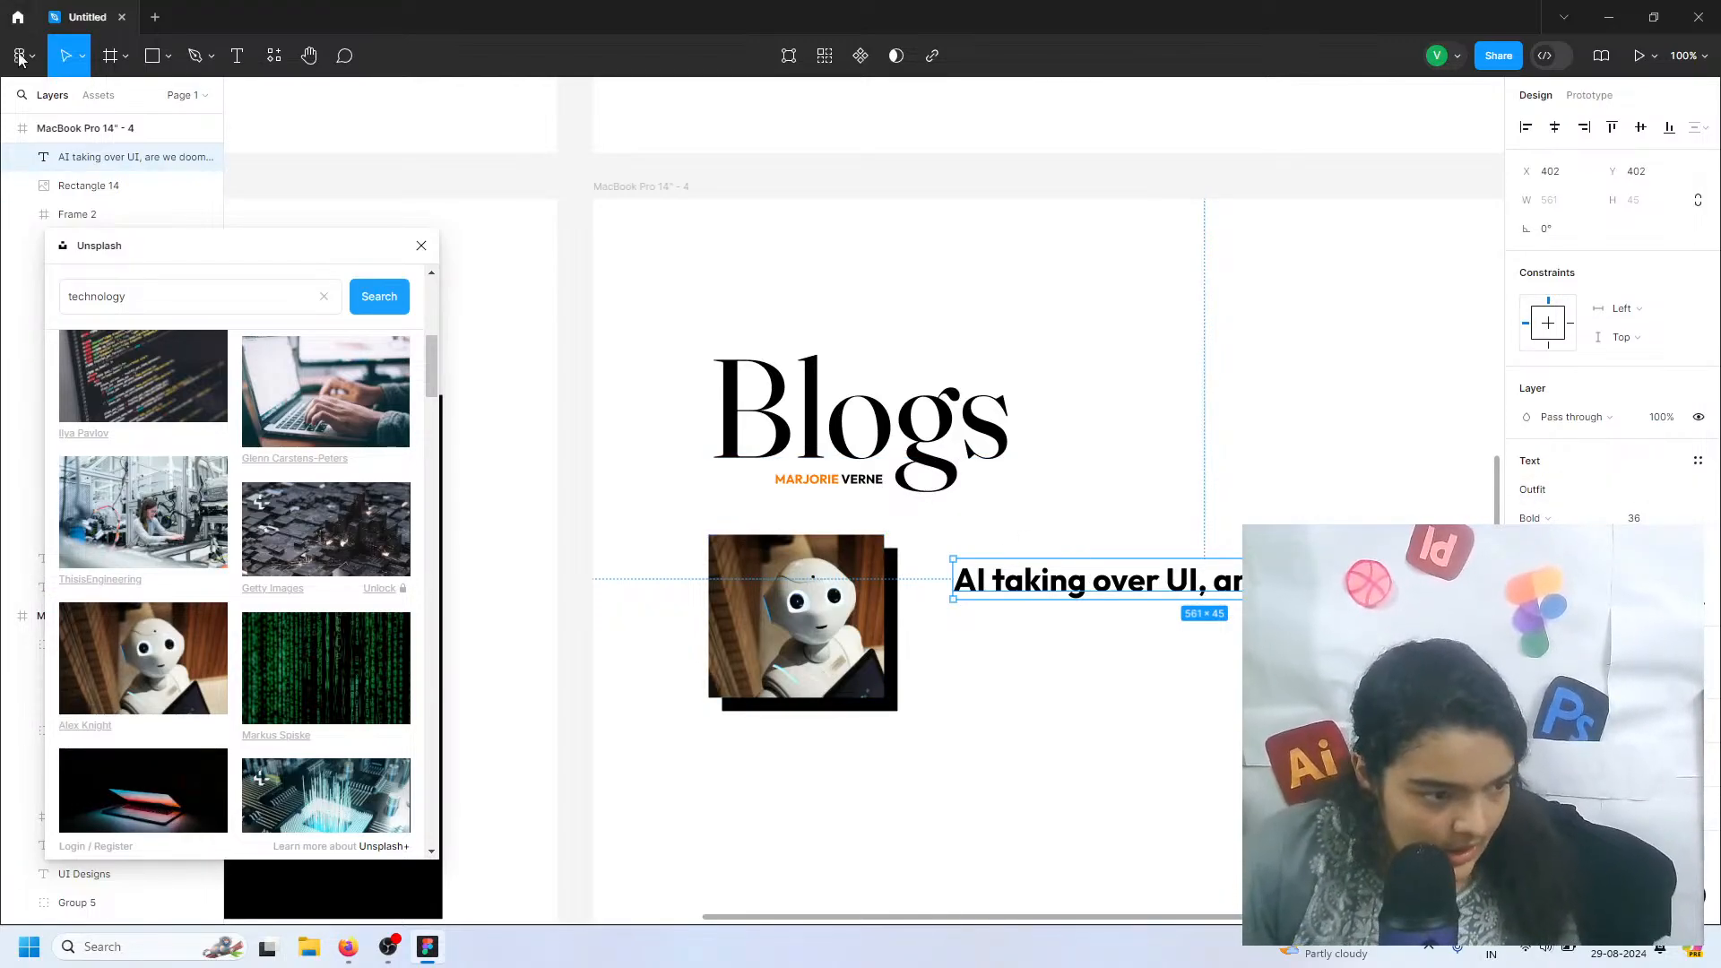
Set the blog title's font to Fraunces Regular and move it closer to the robot image, at X 380
{"action": "left_click", "coordinate": [1559, 490]}
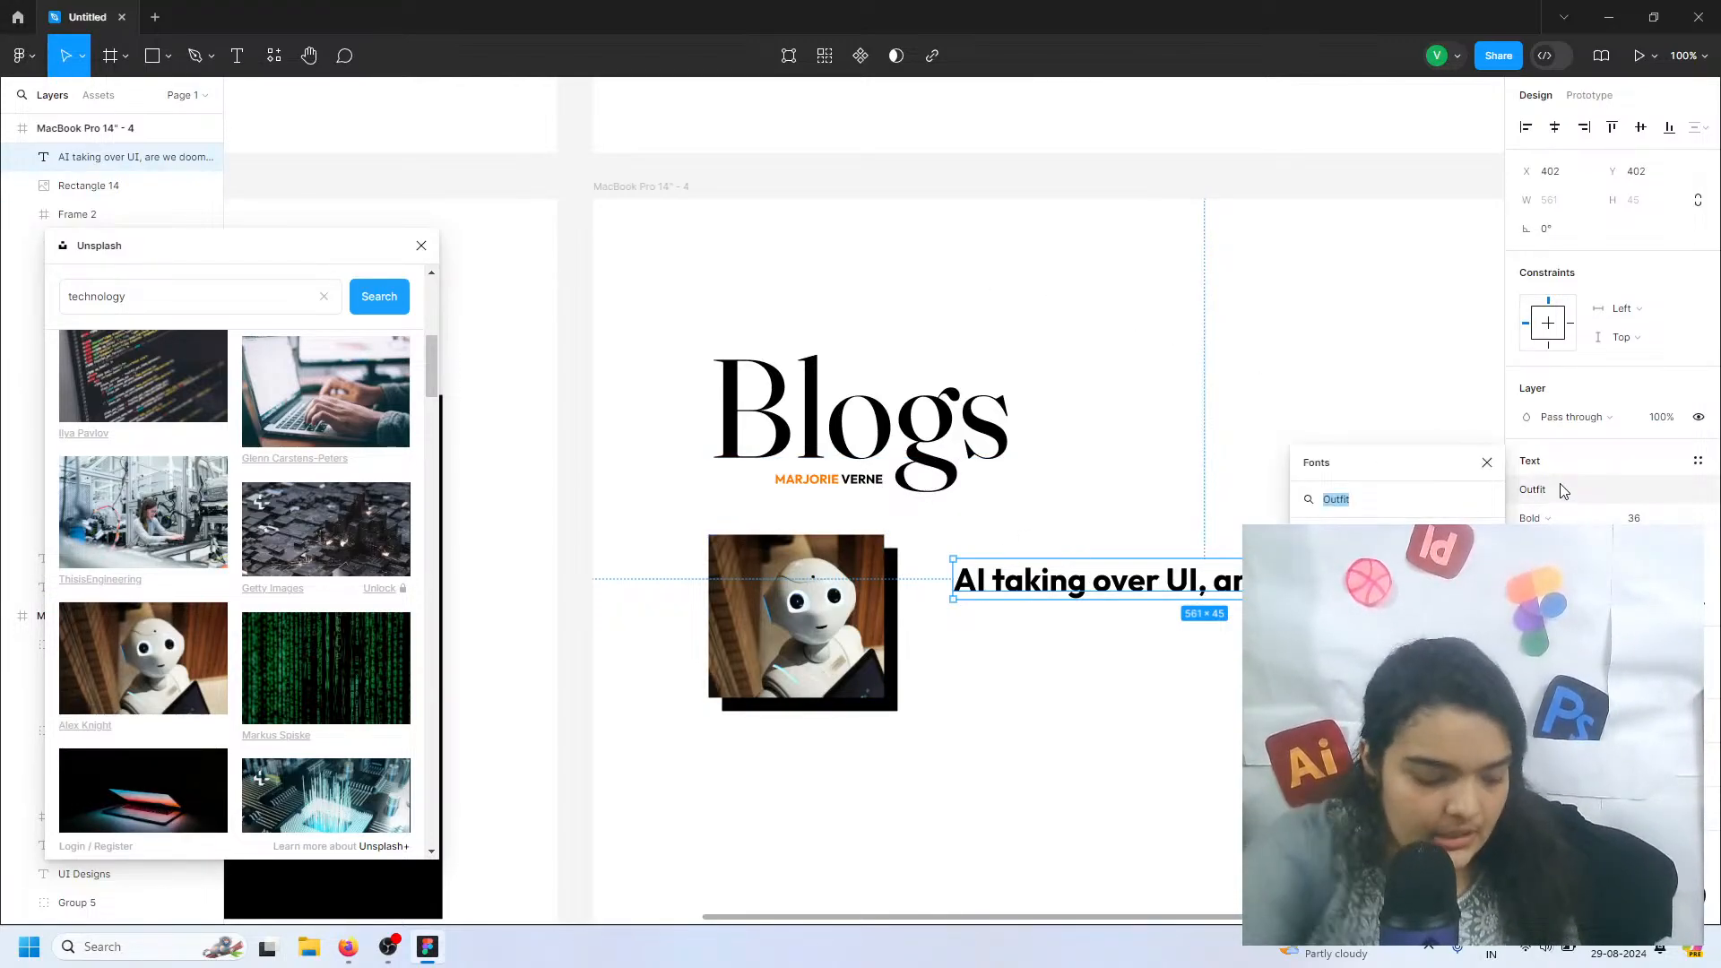
{"action": "type", "text": "fra"}
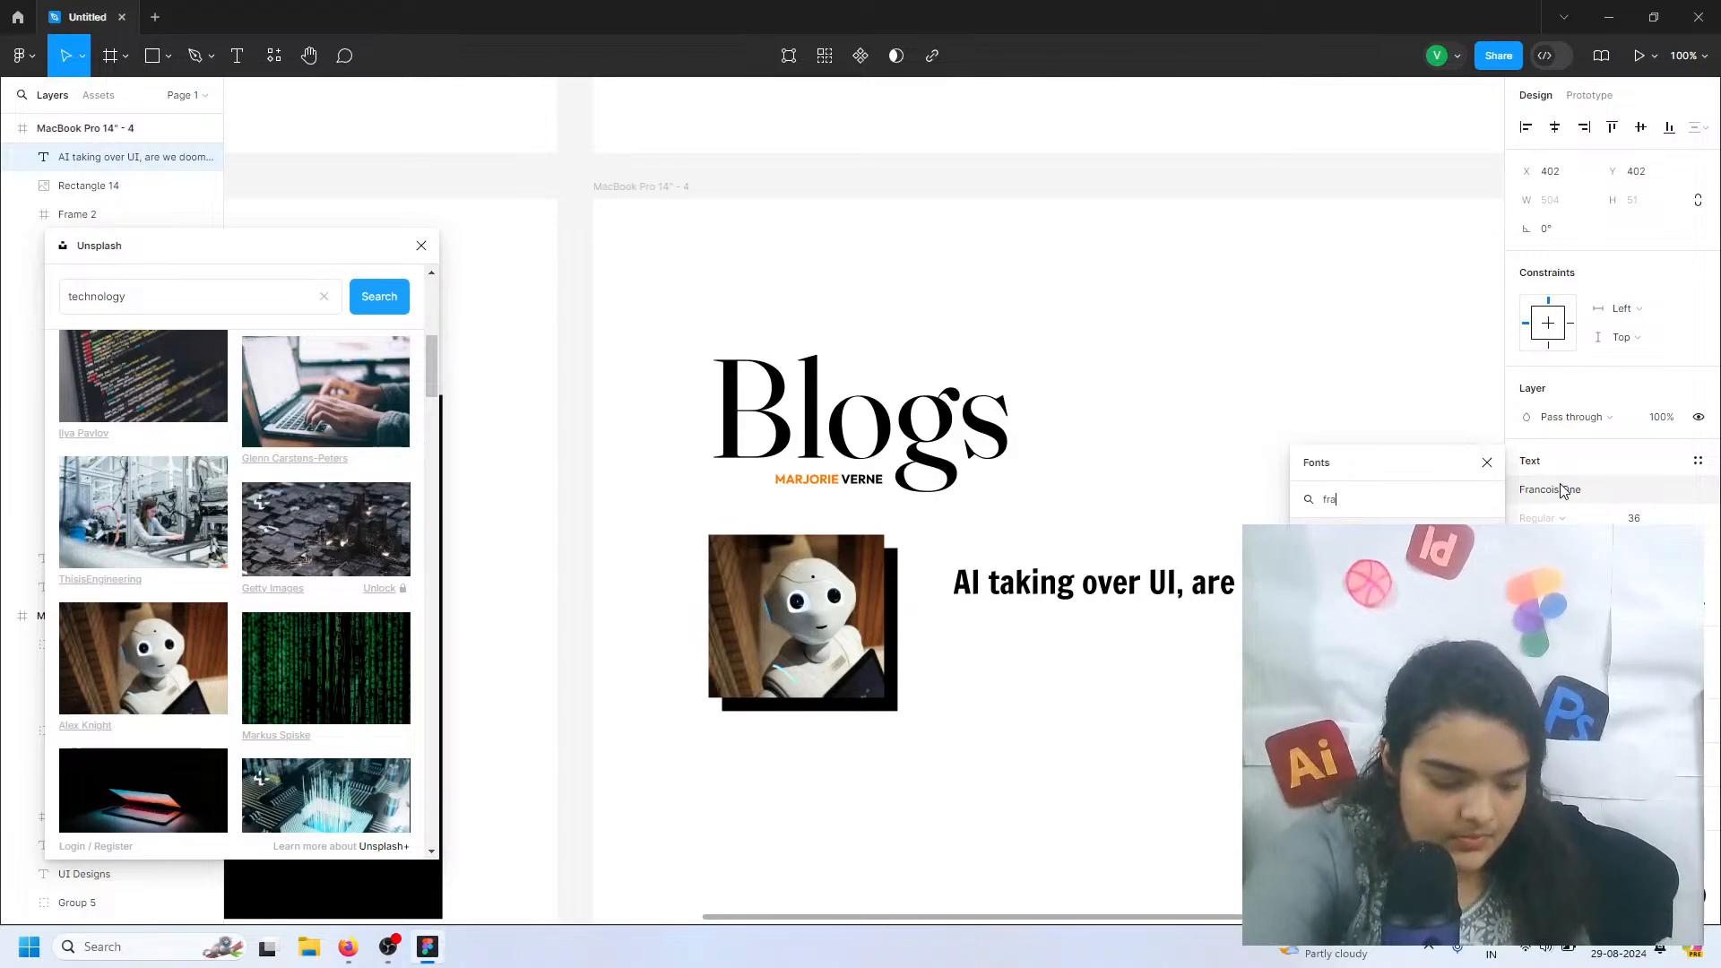
{"action": "type", "text": "unces"}
{"action": "left_click", "coordinate": [1560, 489]}
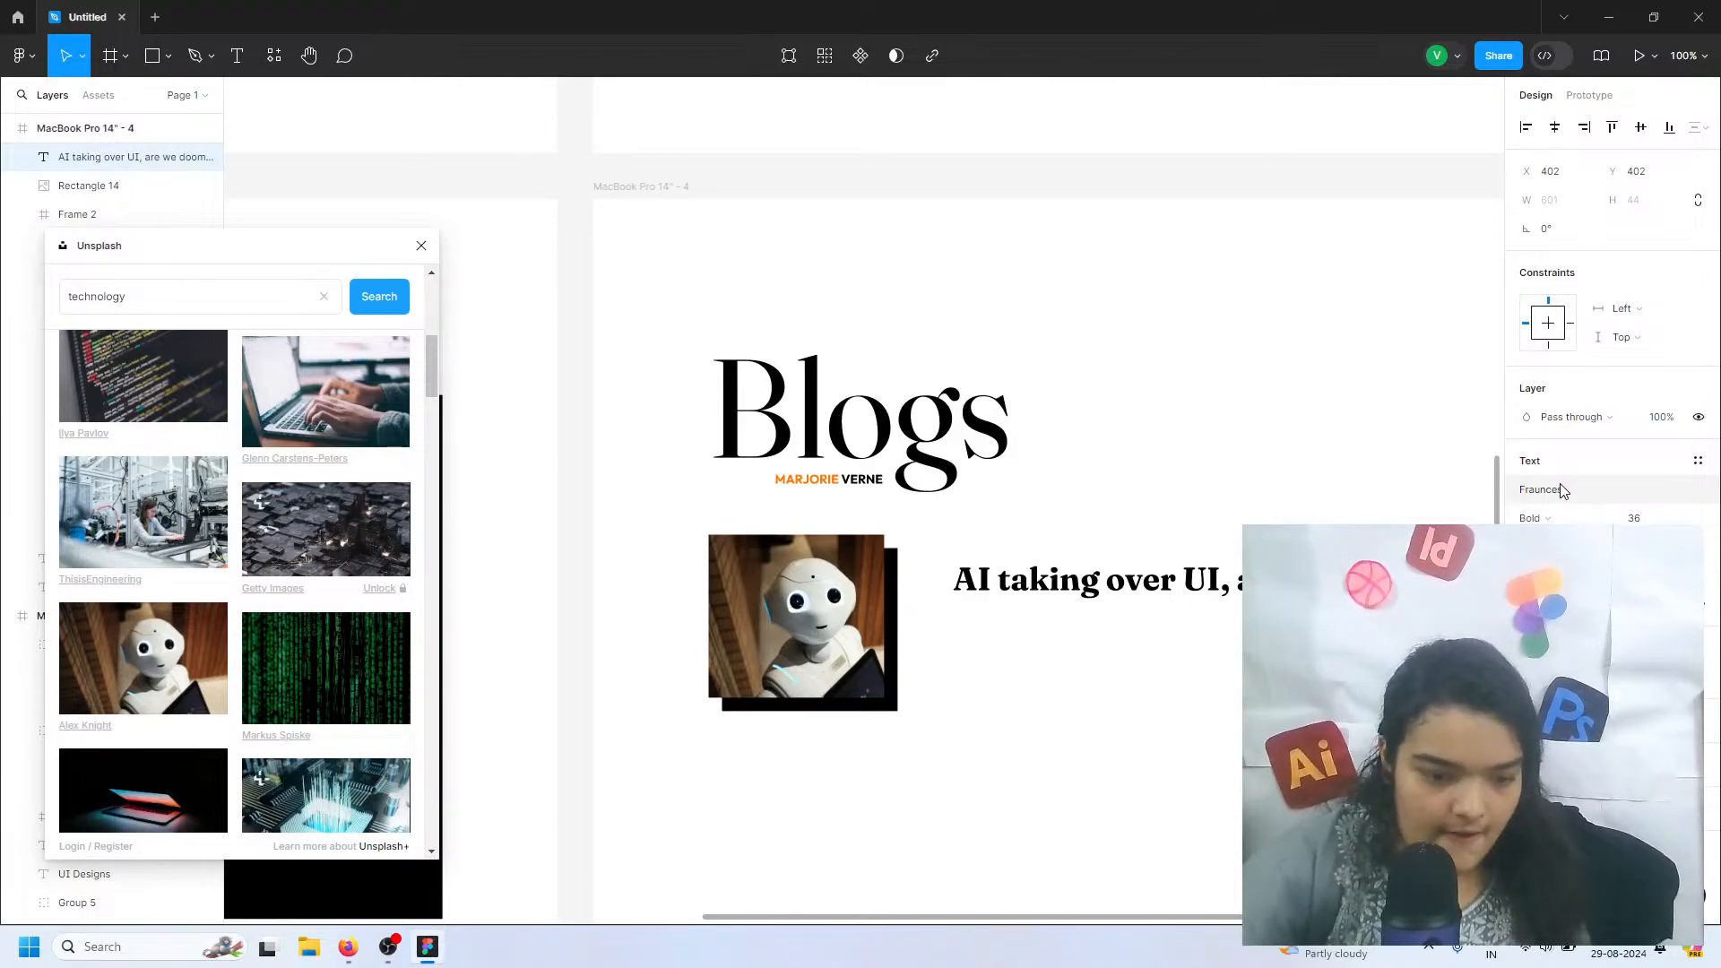
{"action": "left_click", "coordinate": [1551, 519]}
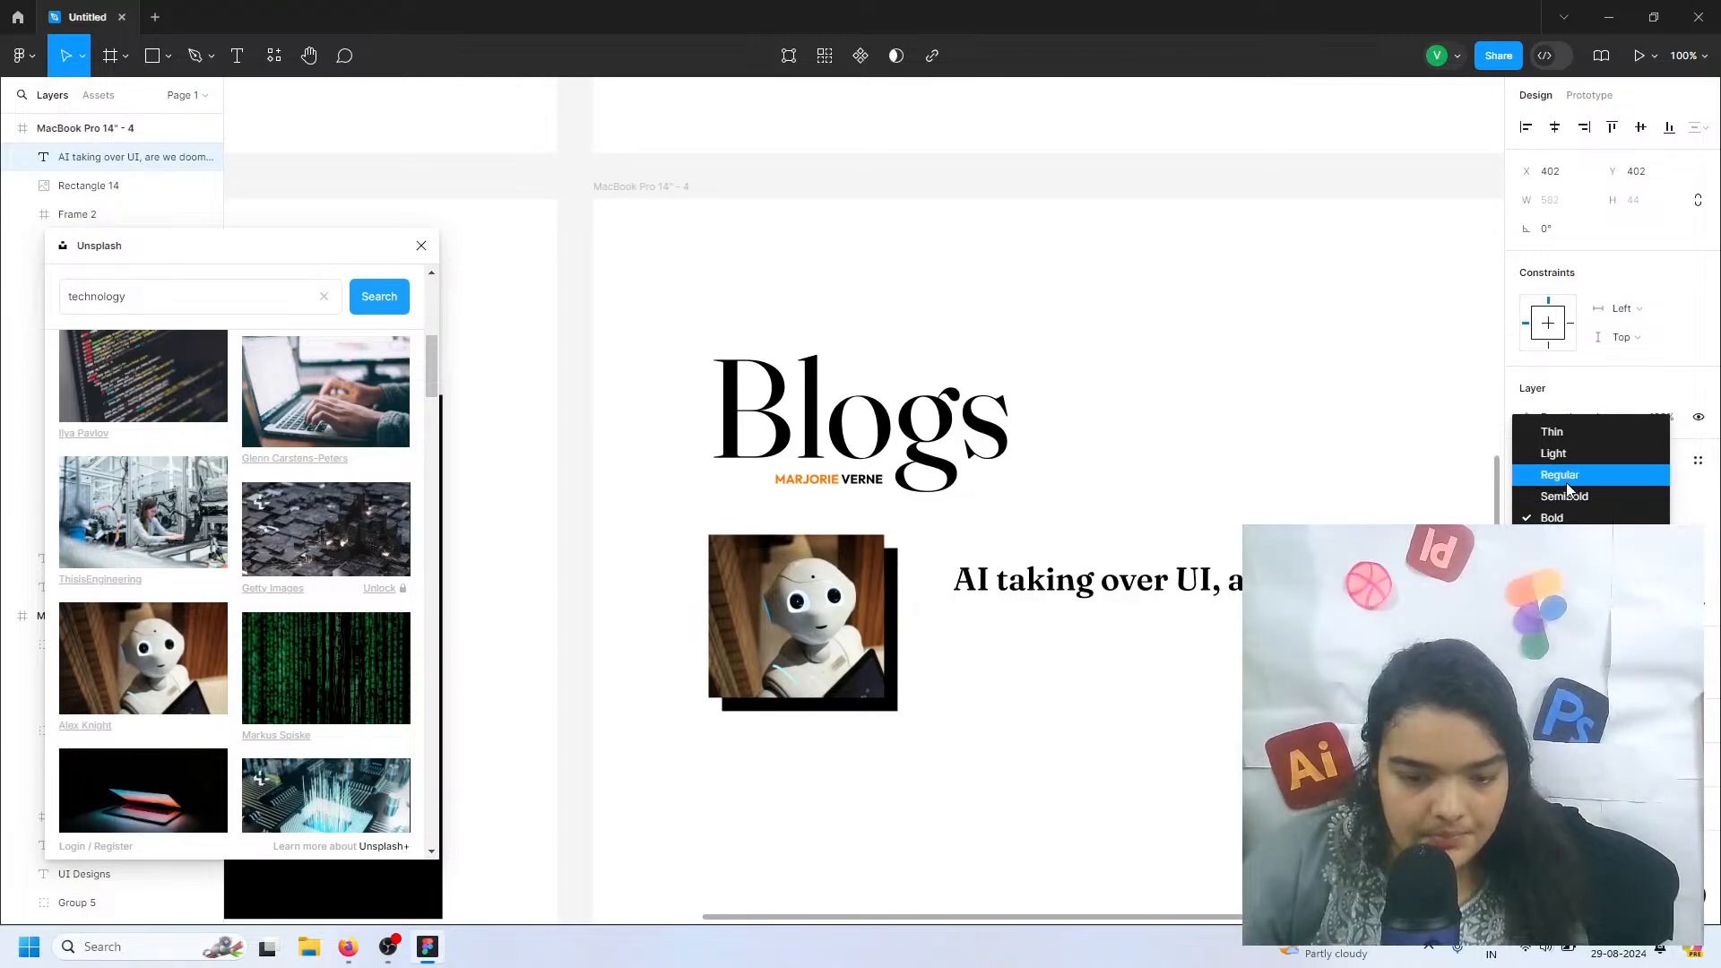
{"action": "left_click", "coordinate": [1561, 475]}
{"action": "left_click_drag", "start_coordinate": [1115, 580], "coordinate": [1105, 579]}
Duplicate the blog title directly below the original, at X 380, Y 513
{"action": "left_click", "coordinate": [1127, 705]}
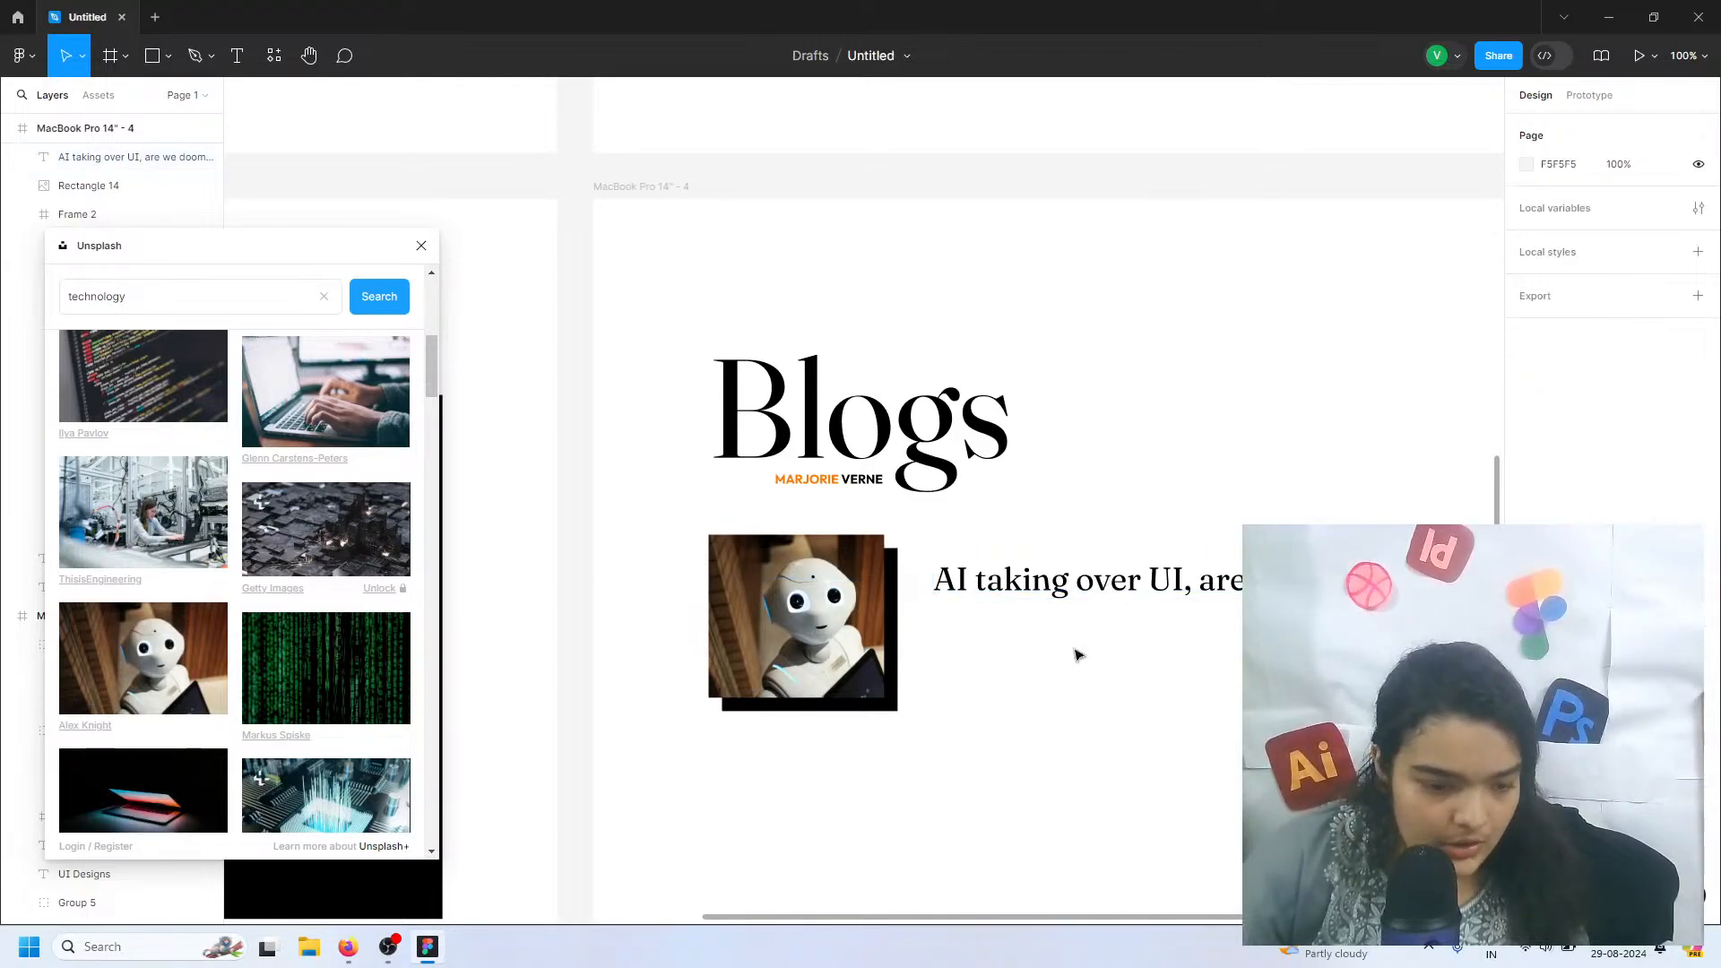
{"action": "left_click", "coordinate": [965, 599]}
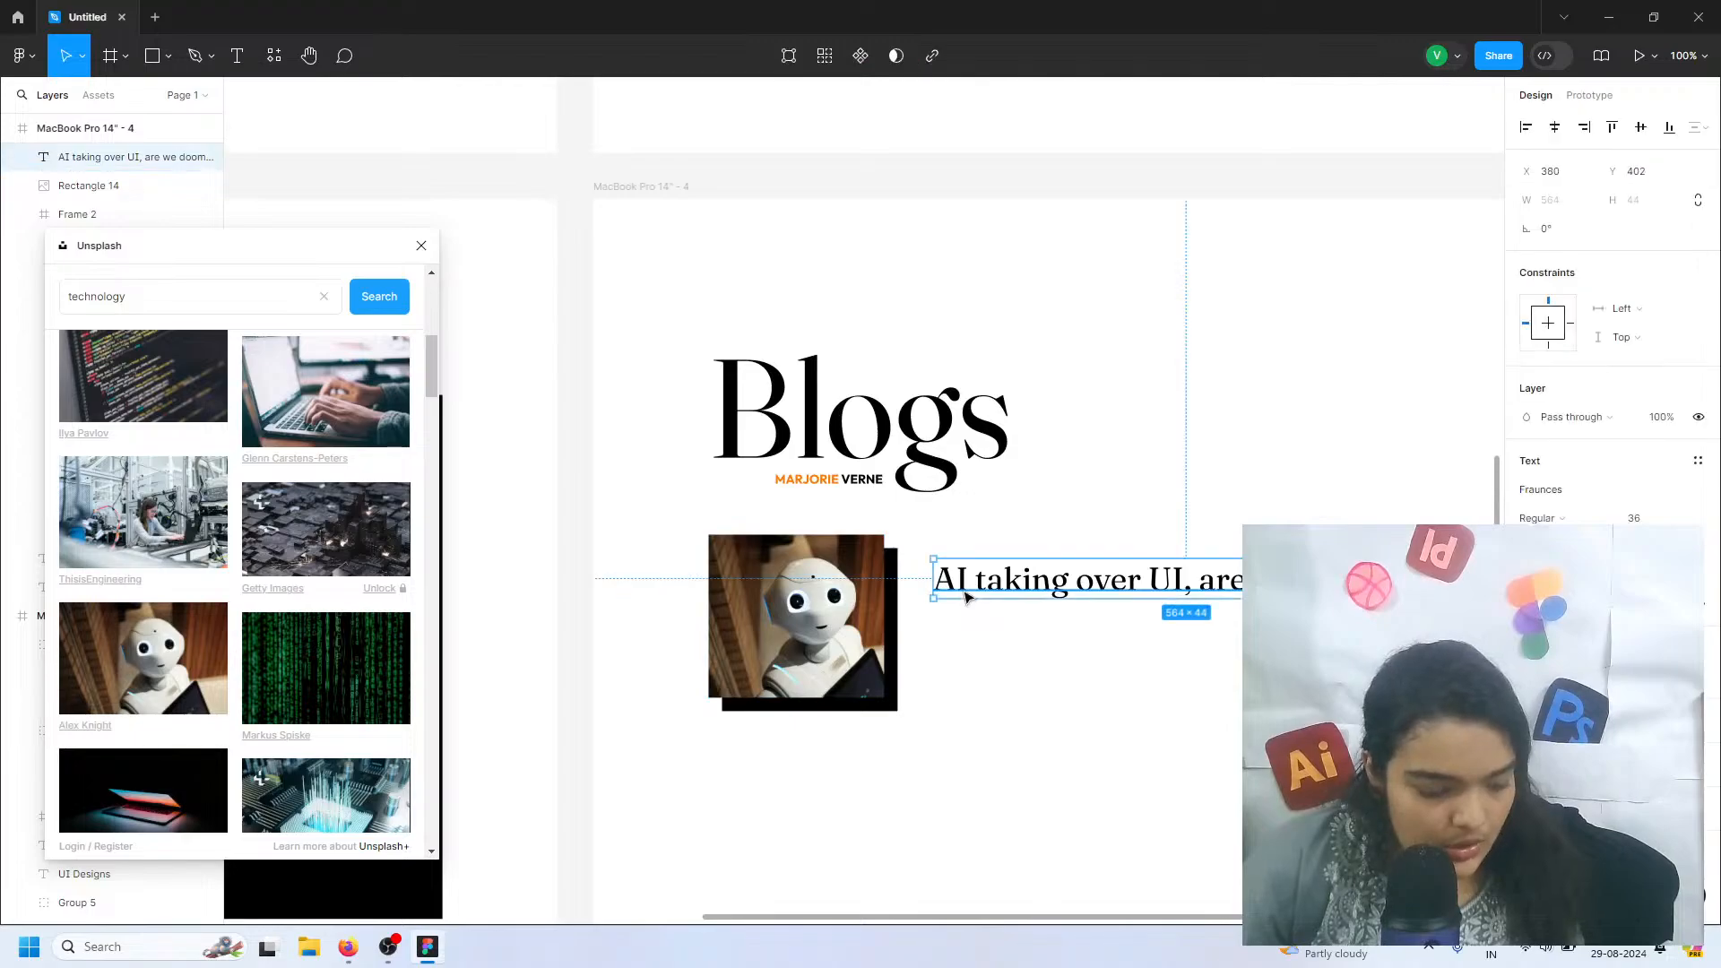
{"action": "left_click_drag", "start_coordinate": [1008, 587], "coordinate": [1022, 687], "text": "alt"}
Set the upper blog title's font size to 42 and lower it slightly to Y 407
{"action": "left_click", "coordinate": [1250, 583]}
{"action": "left_click", "coordinate": [1643, 519]}
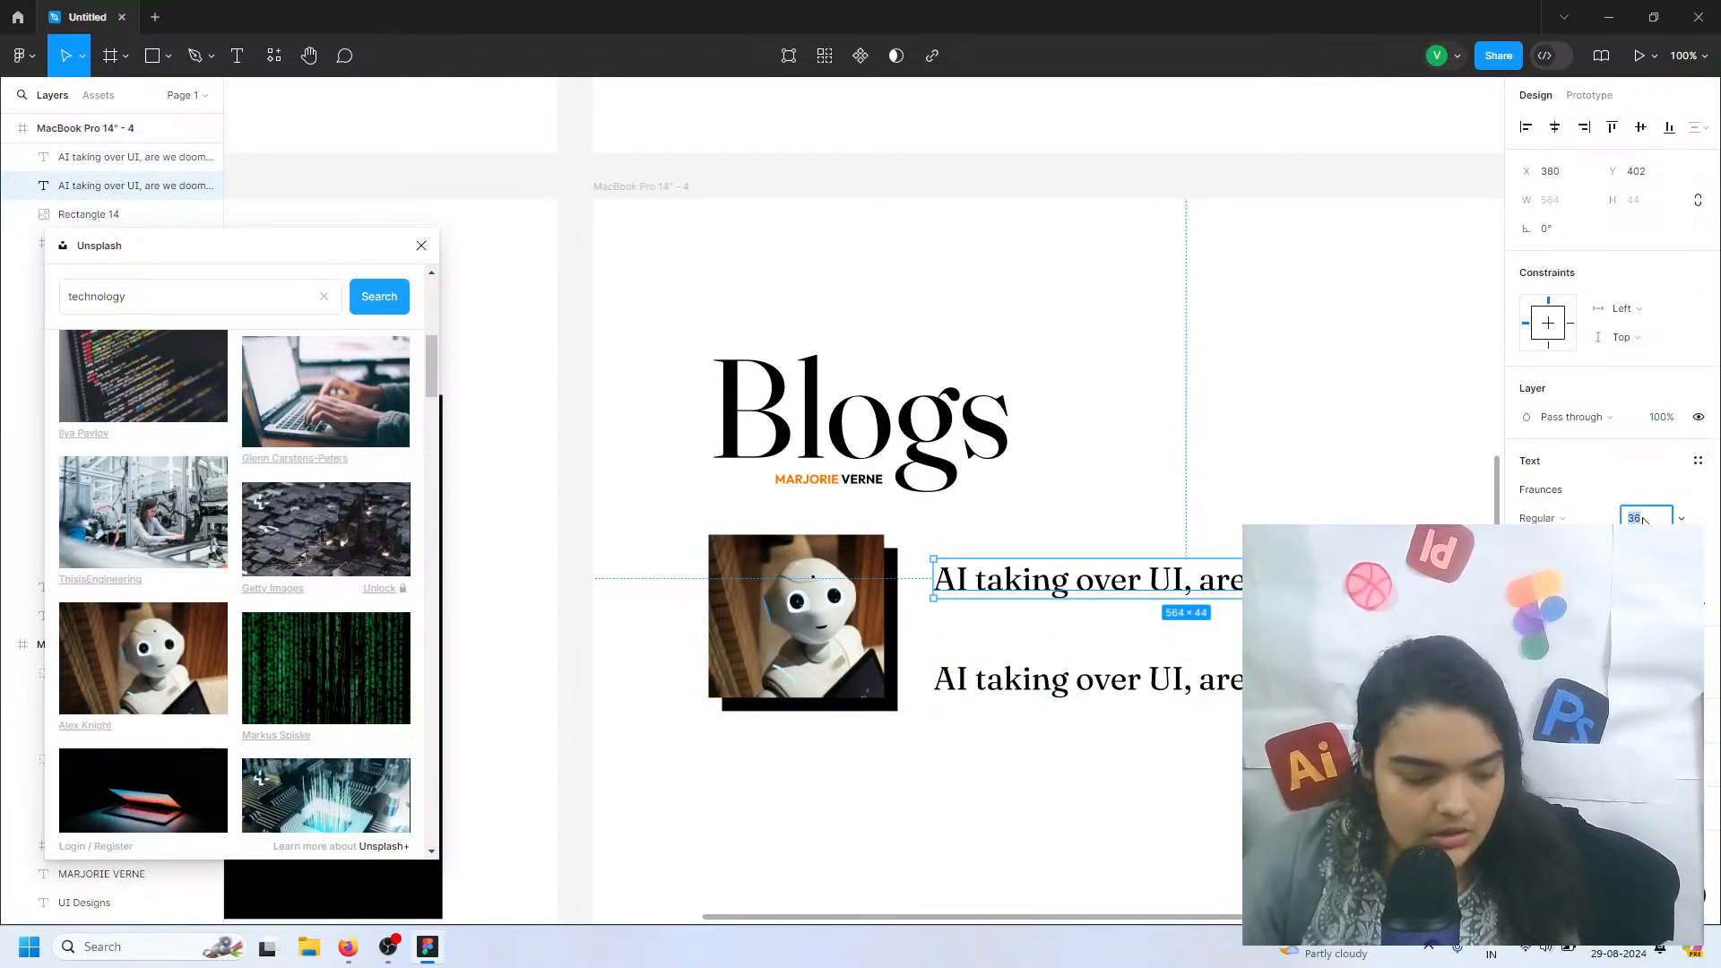
{"action": "key", "text": "Return"}
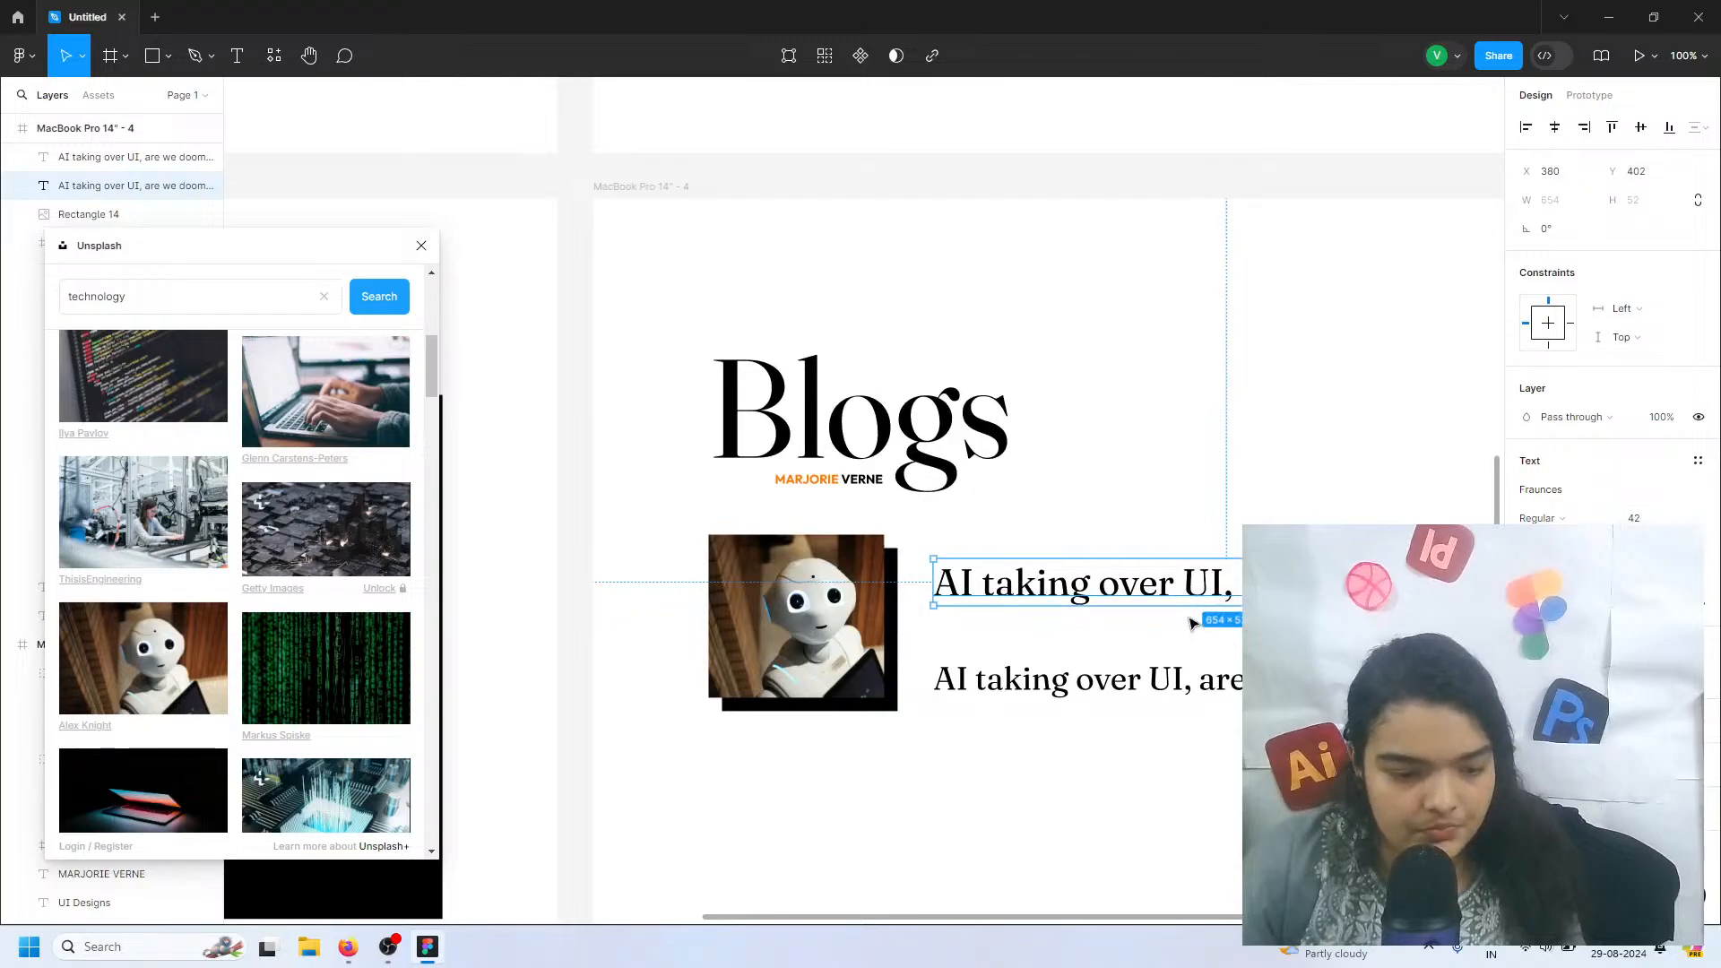
{"action": "scroll", "coordinate": [1174, 618], "scroll_direction": "right", "scroll_amount": 3}
{"action": "scroll", "coordinate": [1143, 635], "scroll_direction": "left", "scroll_amount": 1}
{"action": "left_click_drag", "start_coordinate": [987, 587], "coordinate": [993, 605]}
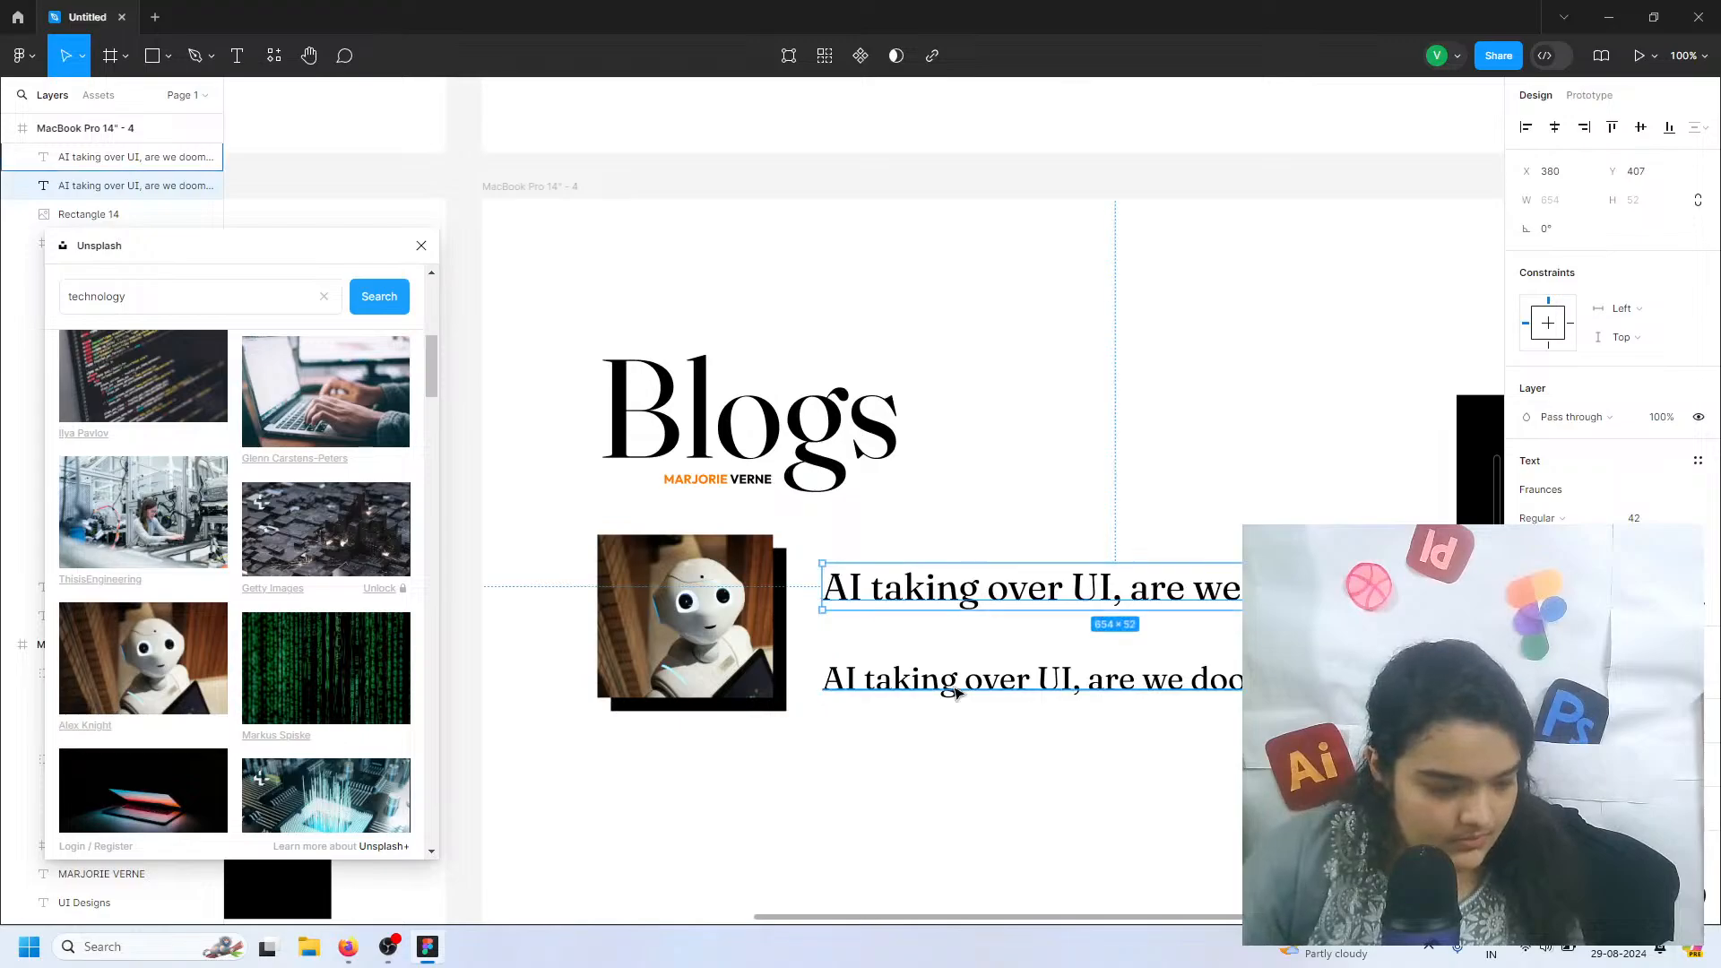
Replace the lower copy of the blog title with 2 sentences of Pirate Ipsum using the Lorem Ipsum plugin
{"action": "double_click", "coordinate": [952, 686]}
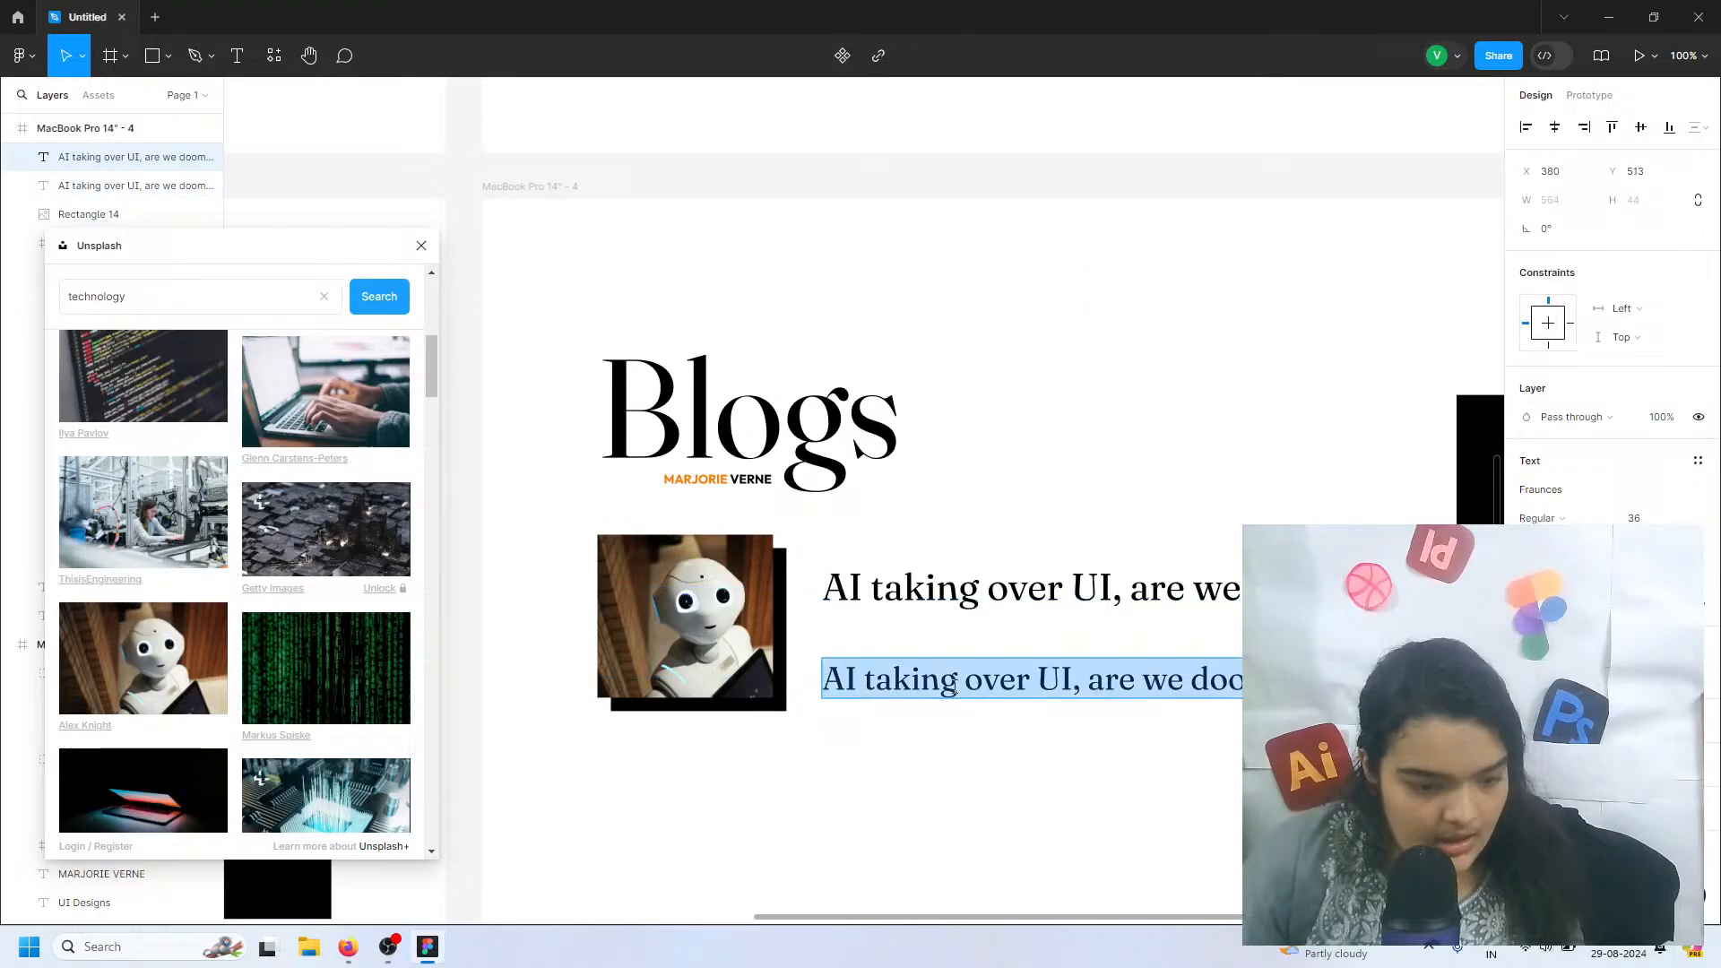
{"action": "left_click", "coordinate": [22, 56]}
{"action": "mouse_move", "coordinate": [144, 301]}
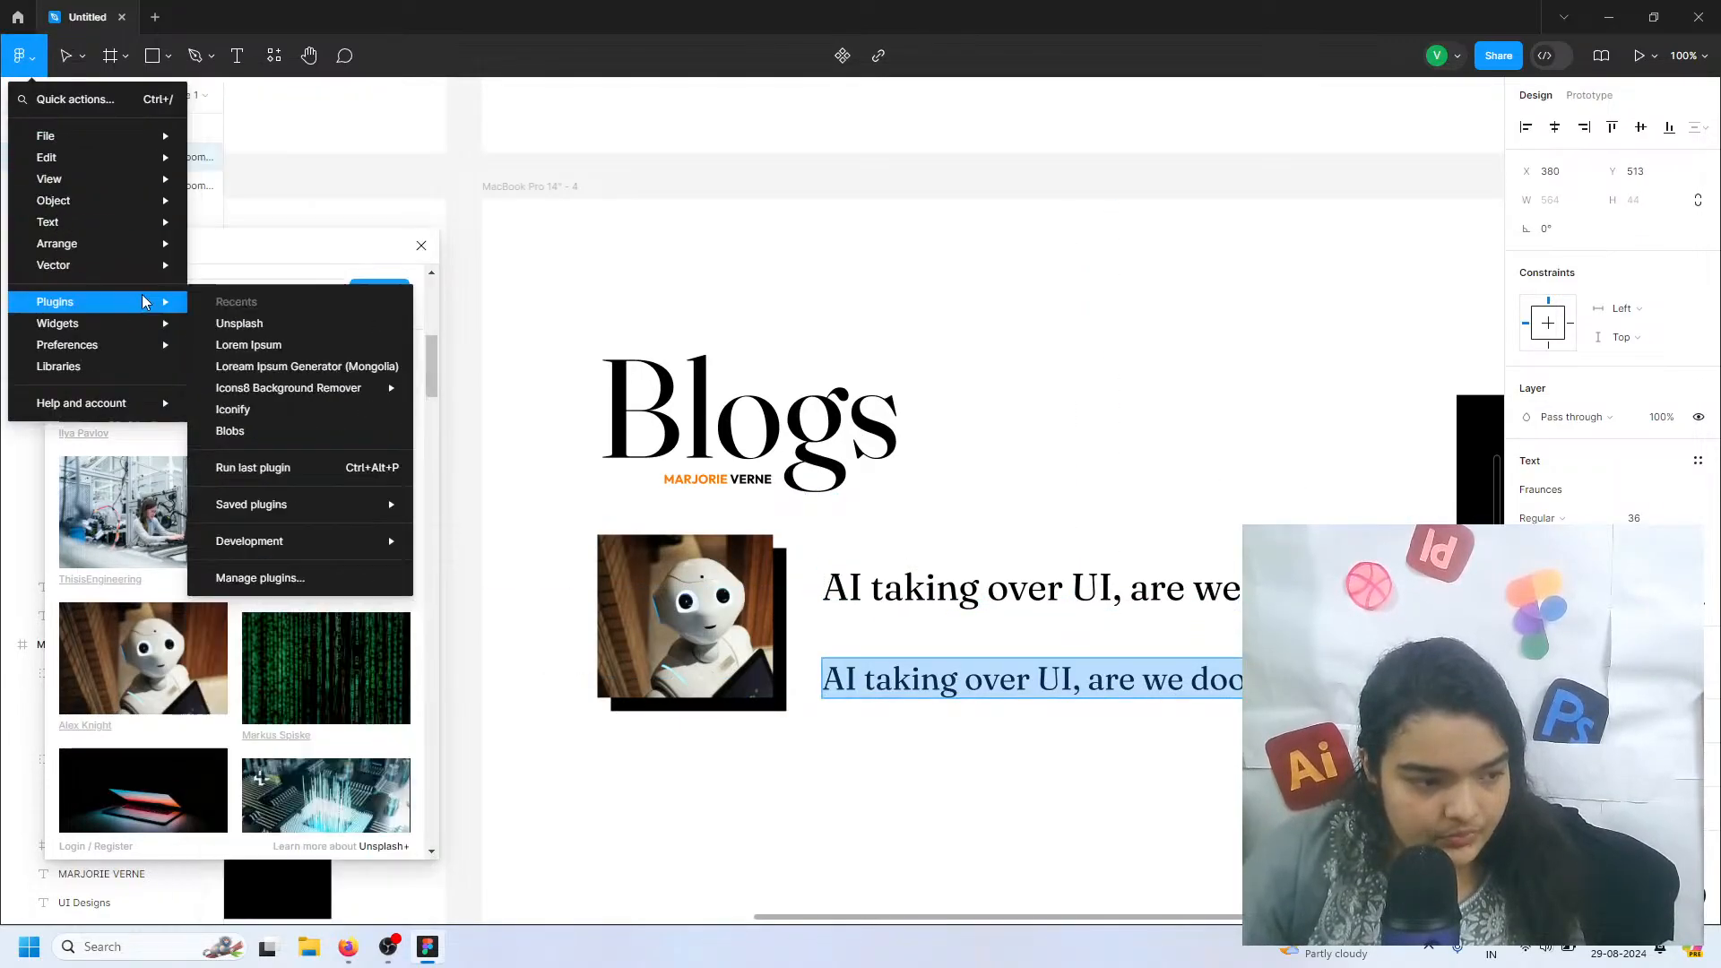
{"action": "left_click", "coordinate": [283, 350]}
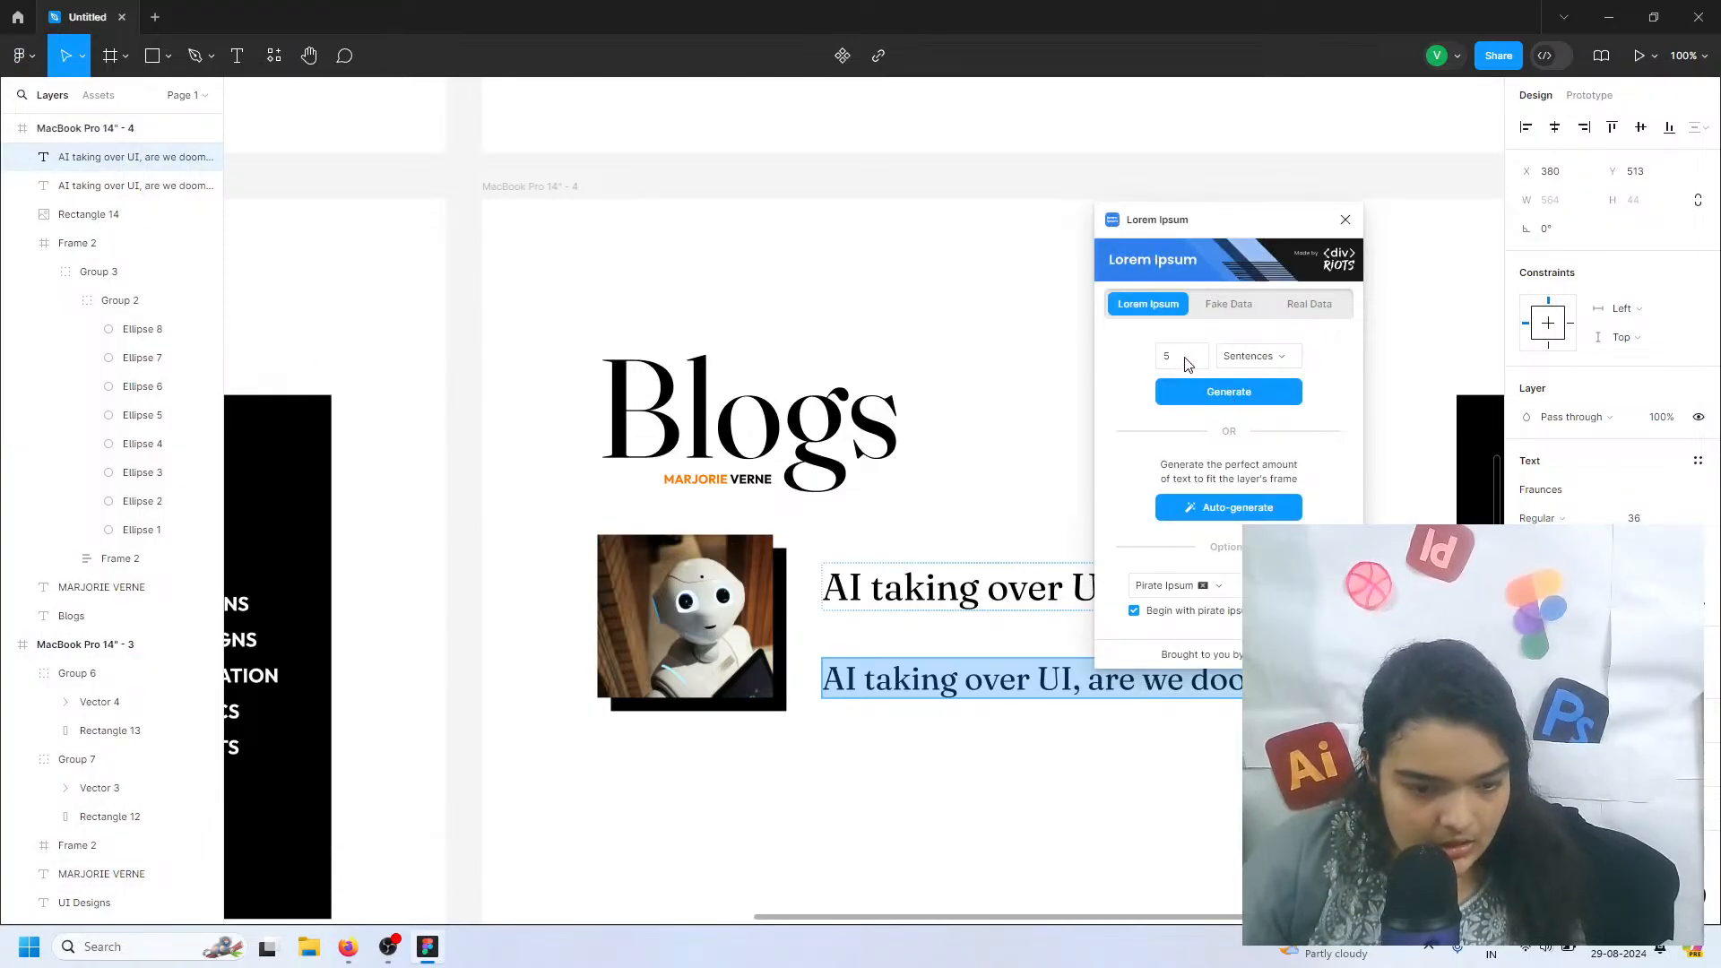
{"action": "type", "text": "2"}
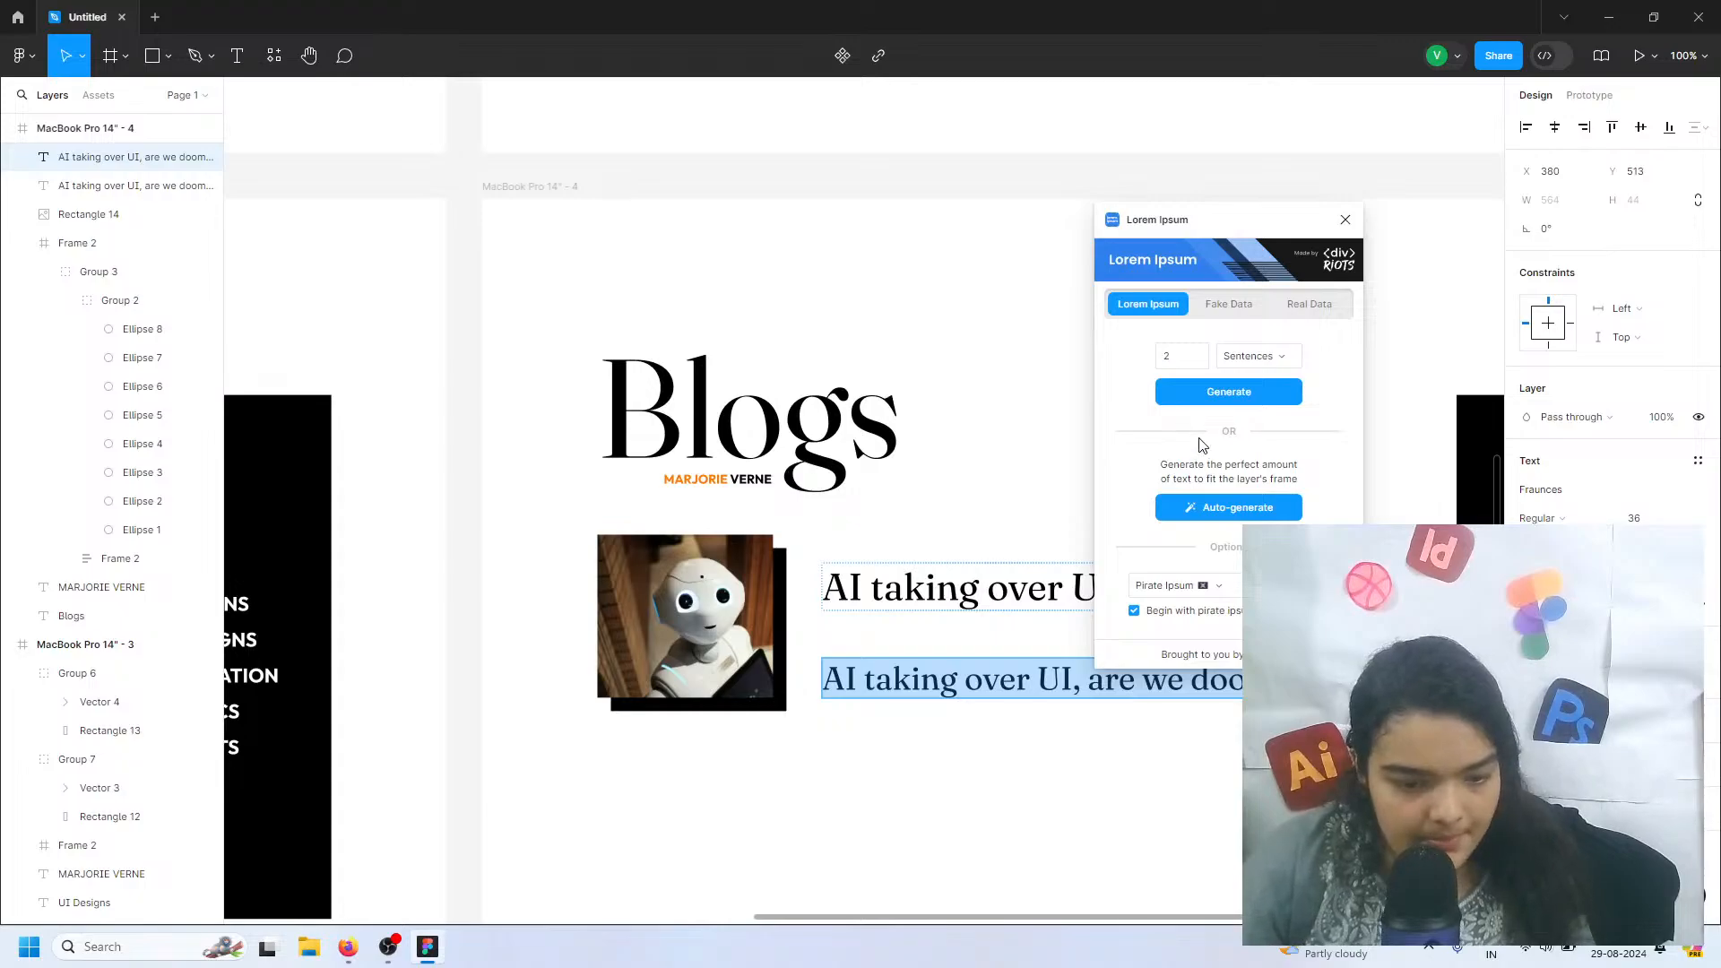
{"action": "left_click", "coordinate": [1217, 391]}
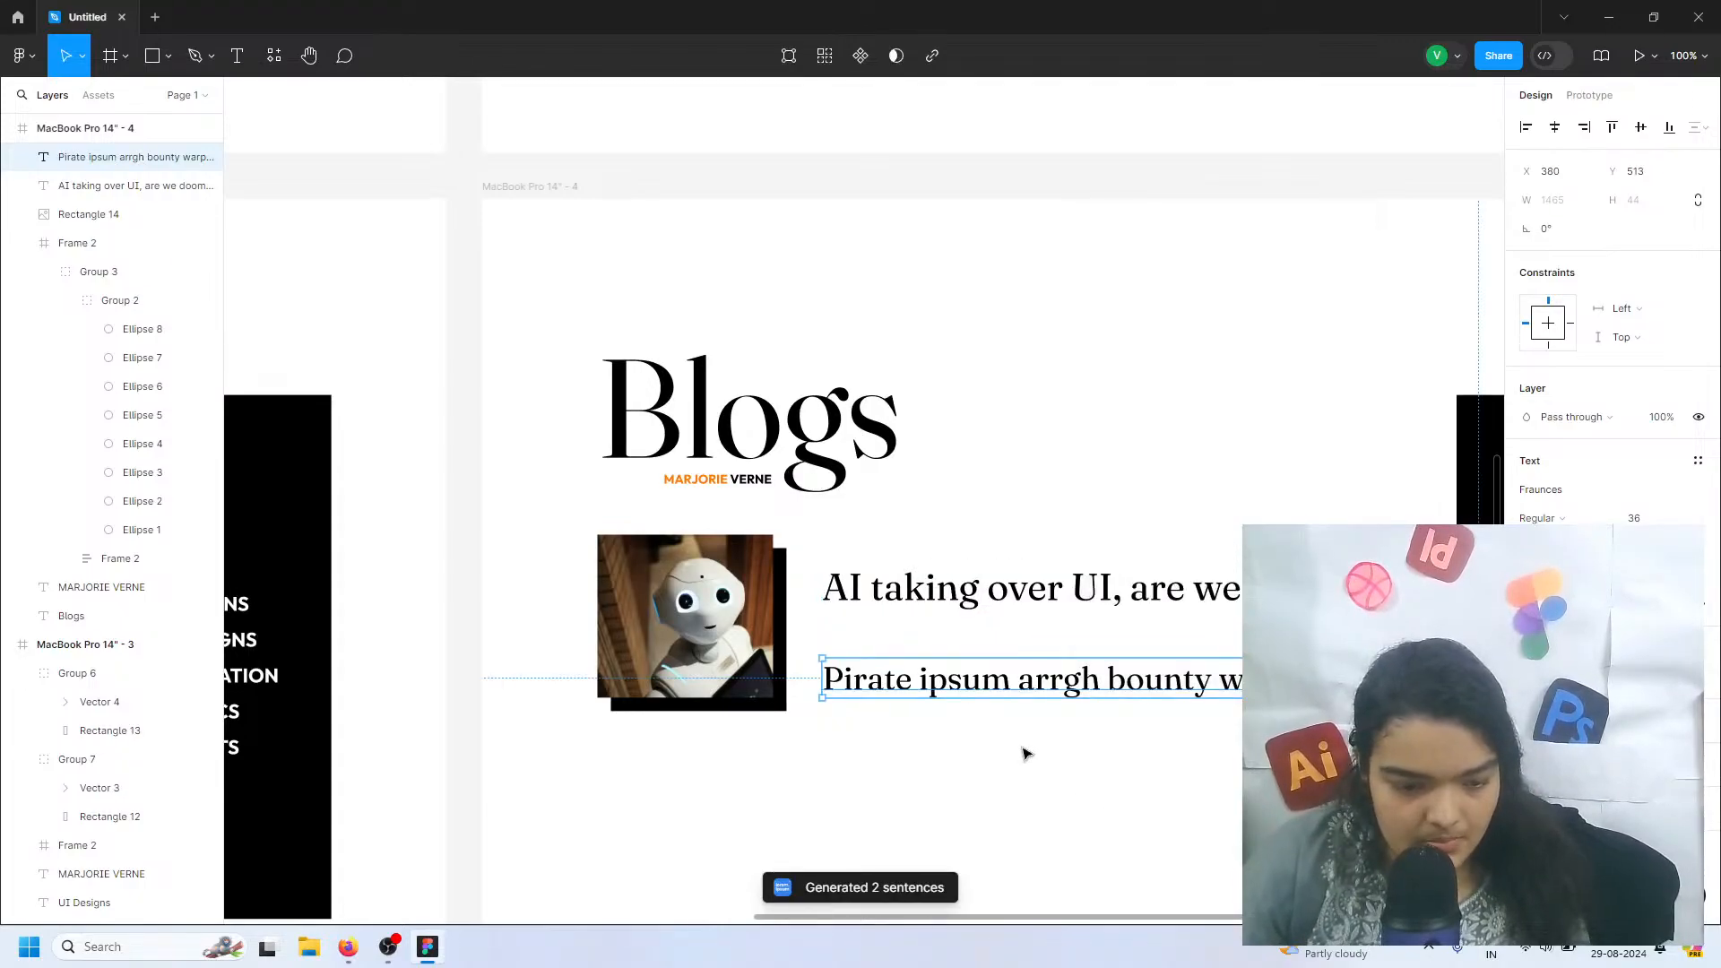
Narrow the placeholder text box below the blog title to a width of 609 so that its text wraps
{"action": "scroll", "coordinate": [1025, 749], "scroll_direction": "right", "scroll_amount": 3}
{"action": "scroll", "coordinate": [1025, 749], "scroll_direction": "down", "scroll_amount": 2}
{"action": "scroll", "coordinate": [1191, 771], "scroll_direction": "right", "scroll_amount": 5}
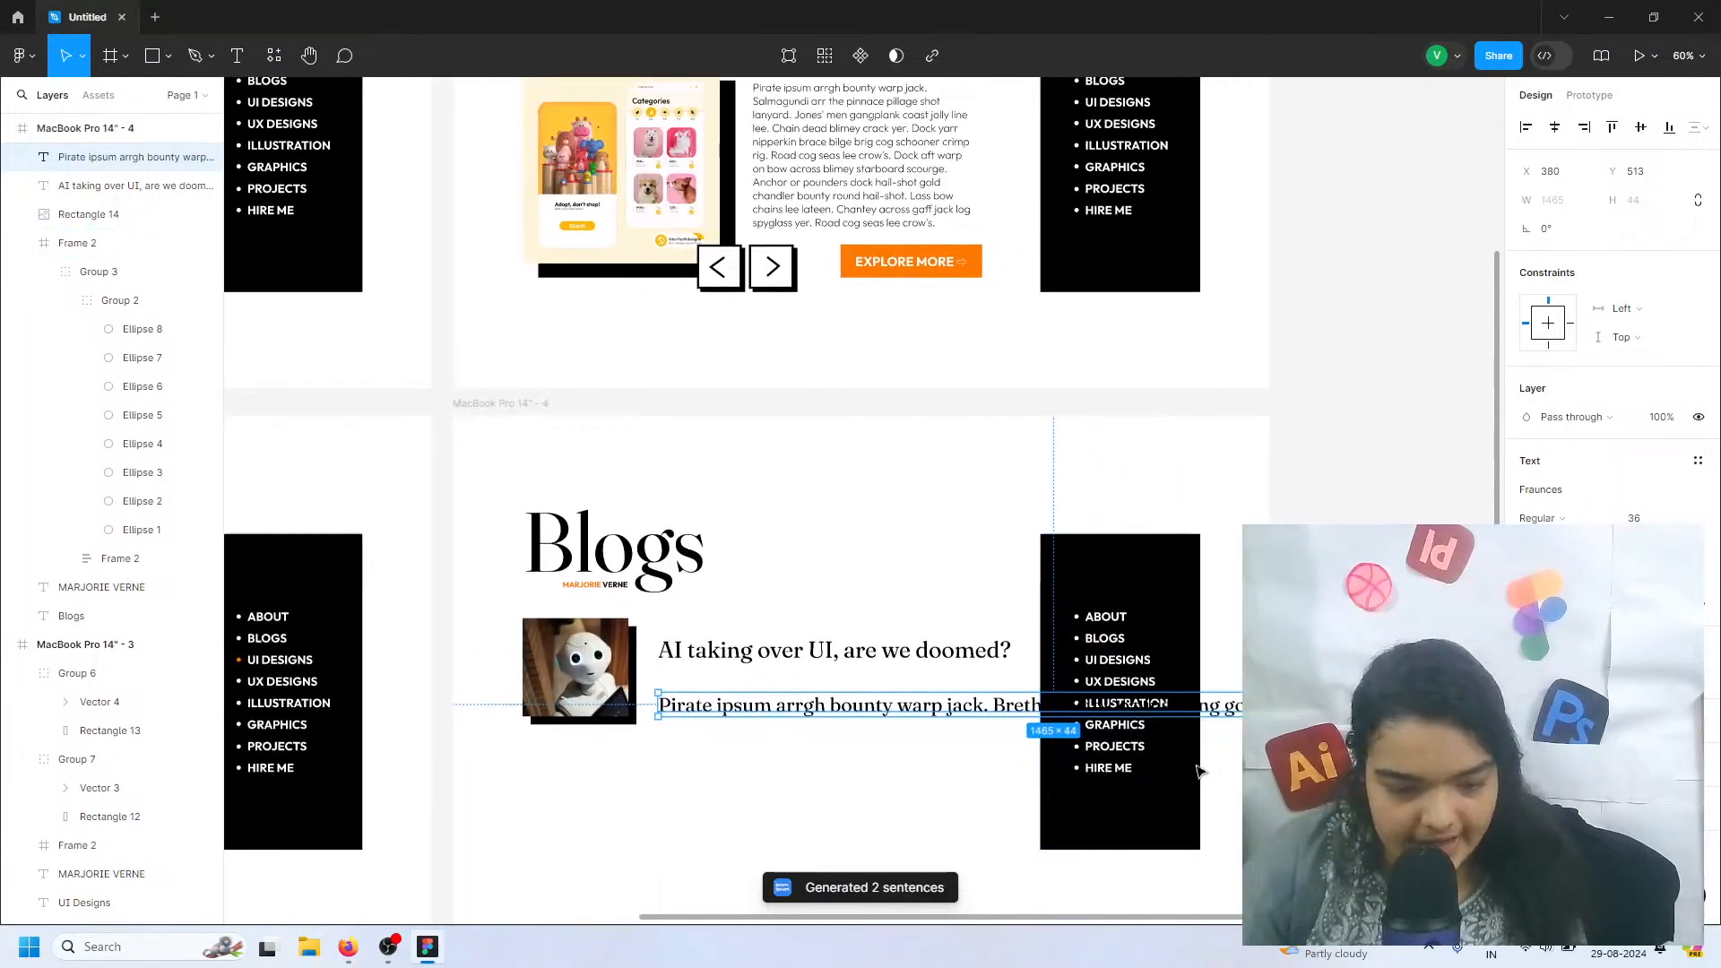
{"action": "left_click_drag", "start_coordinate": [1224, 707], "coordinate": [761, 720]}
{"action": "scroll", "coordinate": [499, 760], "scroll_direction": "left", "scroll_amount": 2}
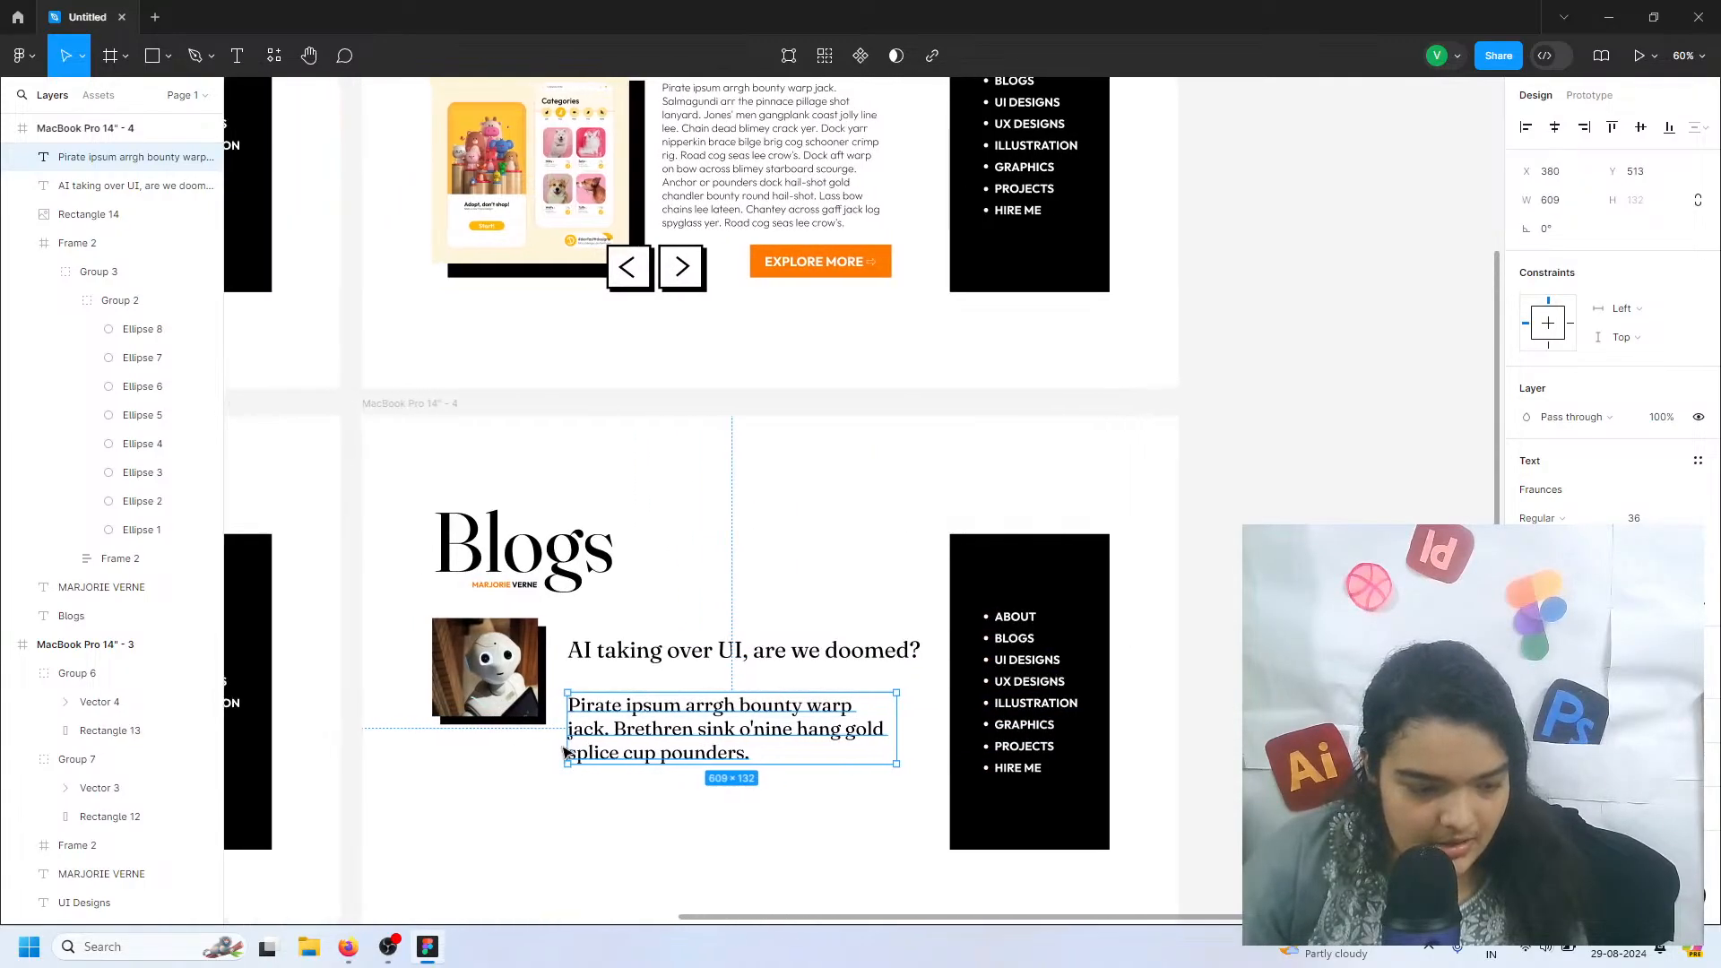
{"action": "scroll", "coordinate": [636, 760], "scroll_direction": "up", "scroll_amount": 8, "text": "ctrl"}
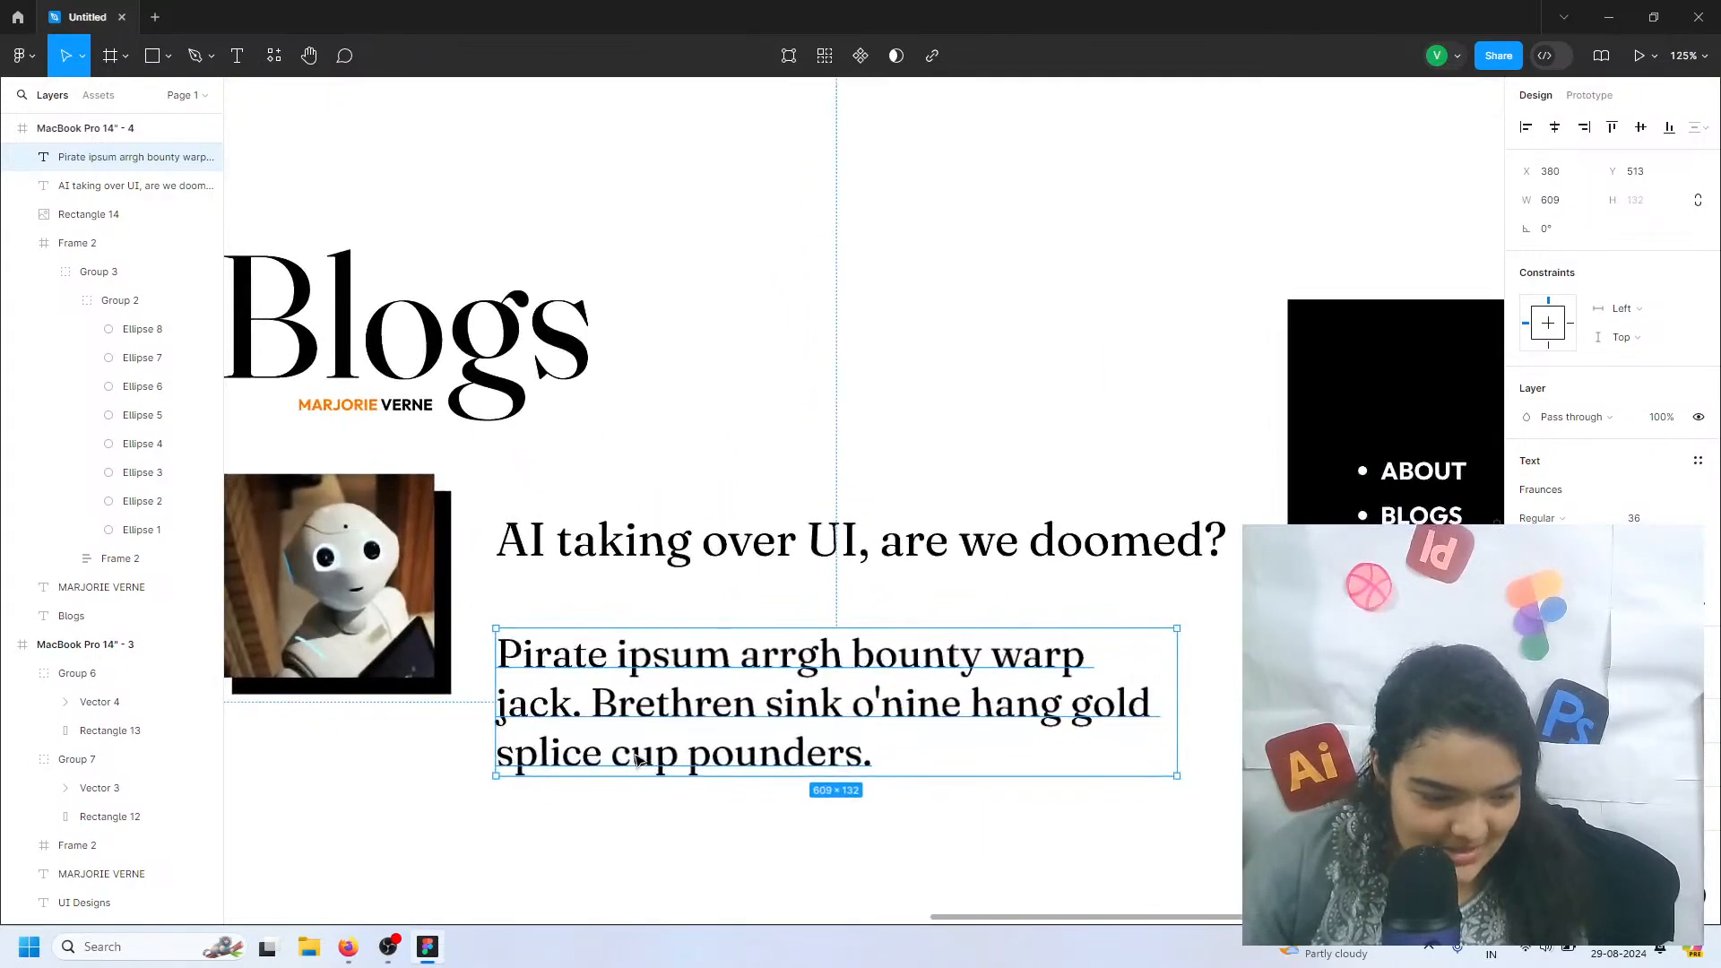
Set the placeholder text's font to Outfit
{"action": "scroll", "coordinate": [634, 758], "scroll_direction": "down", "scroll_amount": 1}
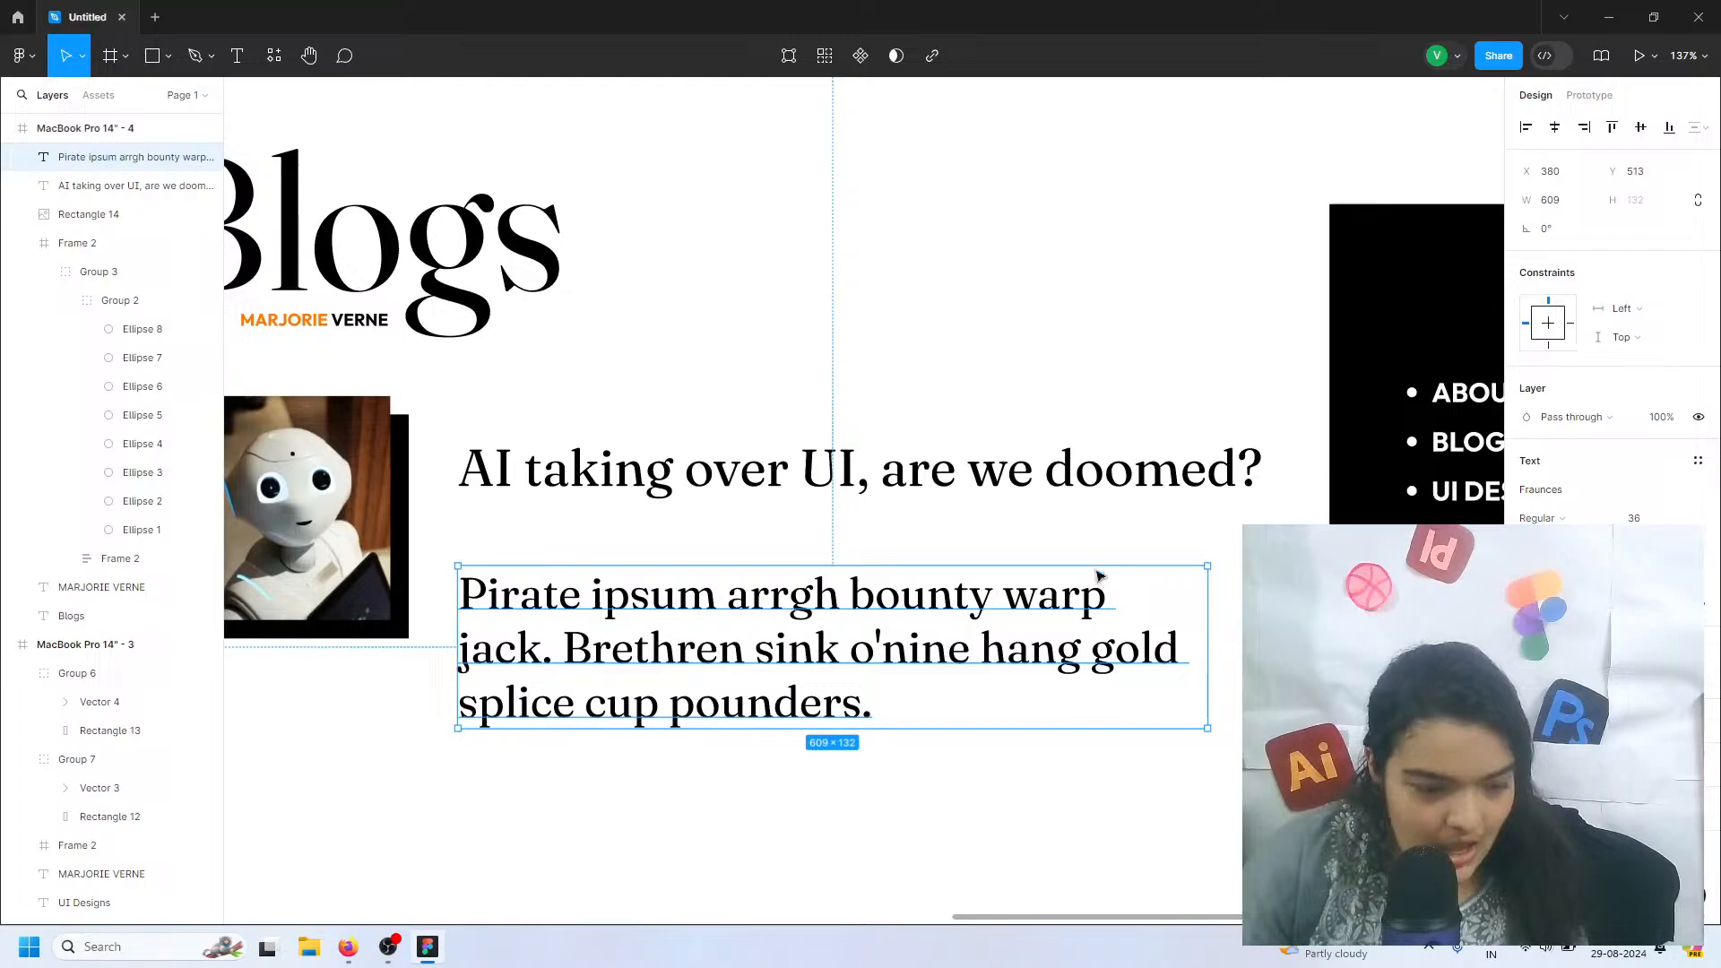
{"action": "left_click", "coordinate": [1575, 494]}
{"action": "left_click", "coordinate": [1576, 494]}
{"action": "left_click", "coordinate": [1575, 494]}
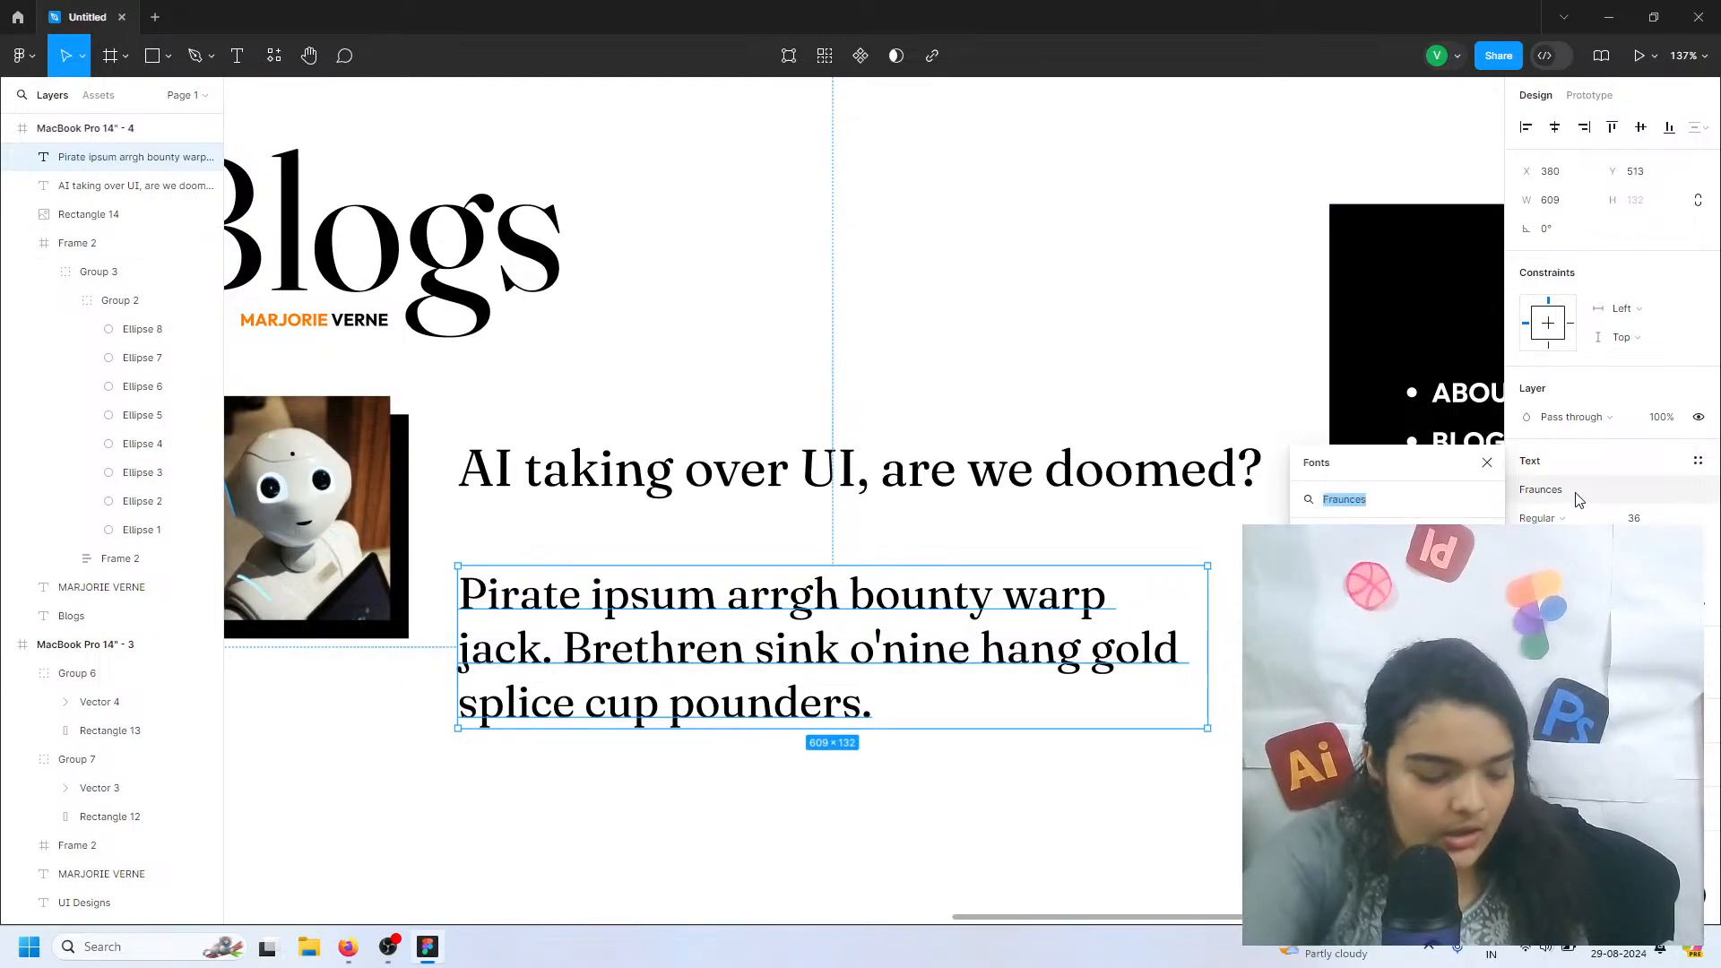
{"action": "type", "text": "outf"}
{"action": "key", "text": "Return"}
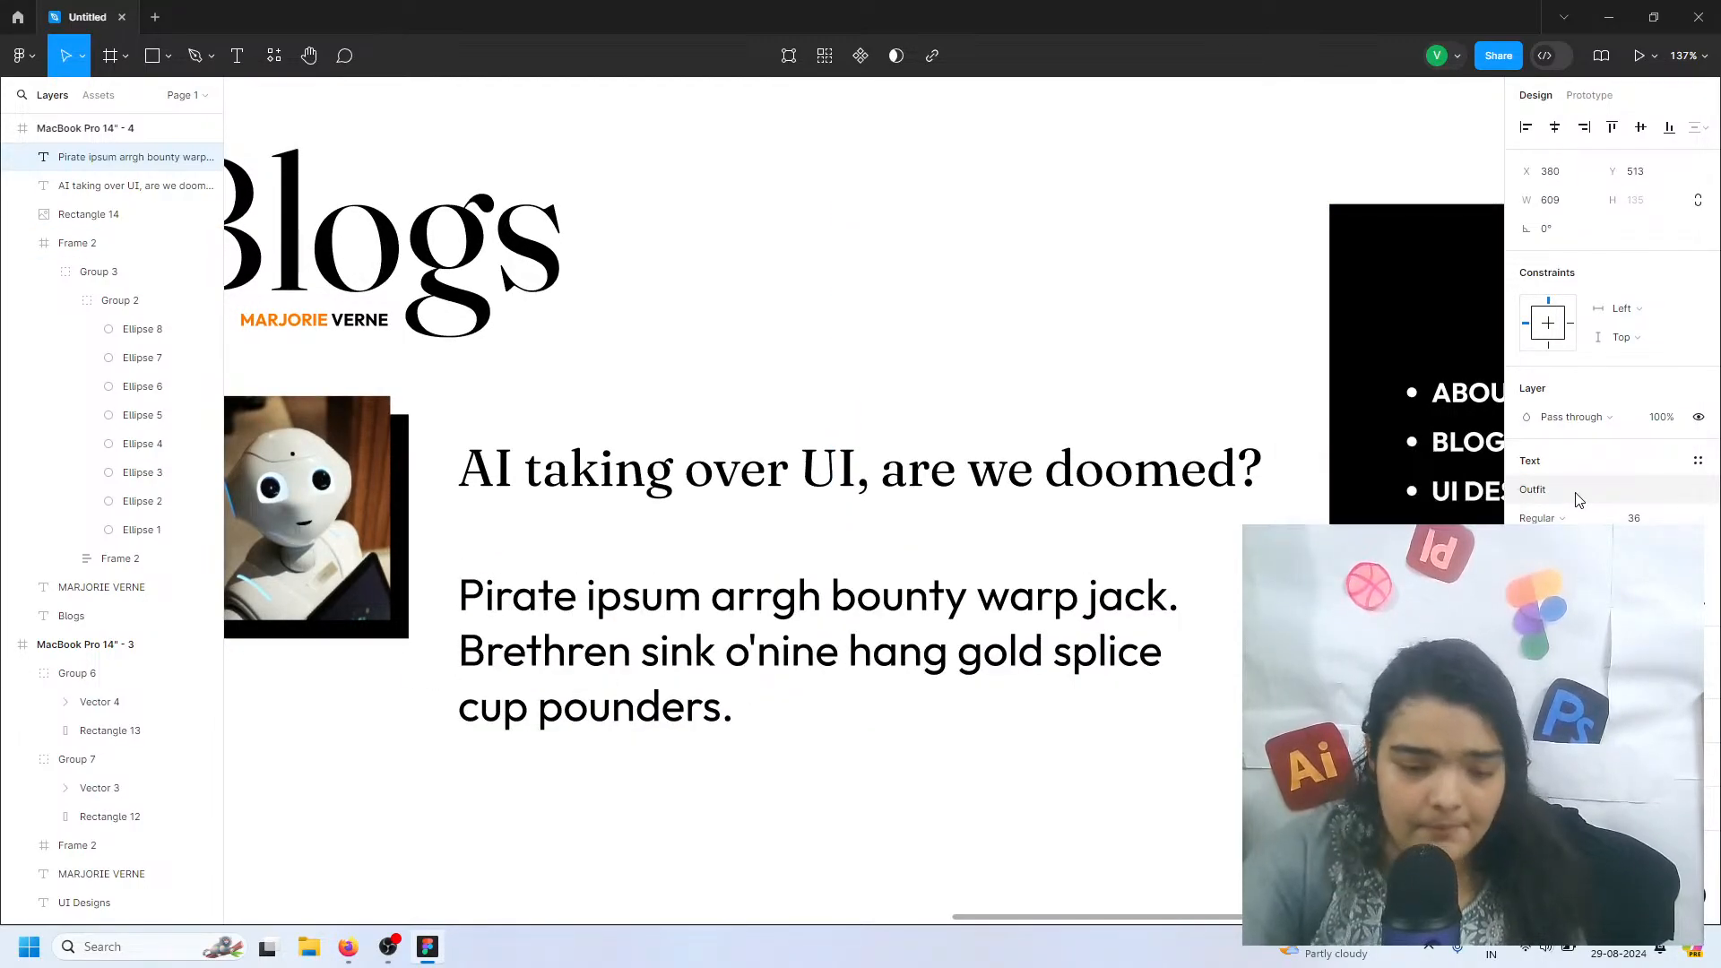
Reduce the placeholder text's font size to 15
{"action": "left_click", "coordinate": [1638, 518]}
{"action": "left_click", "coordinate": [1678, 518]}
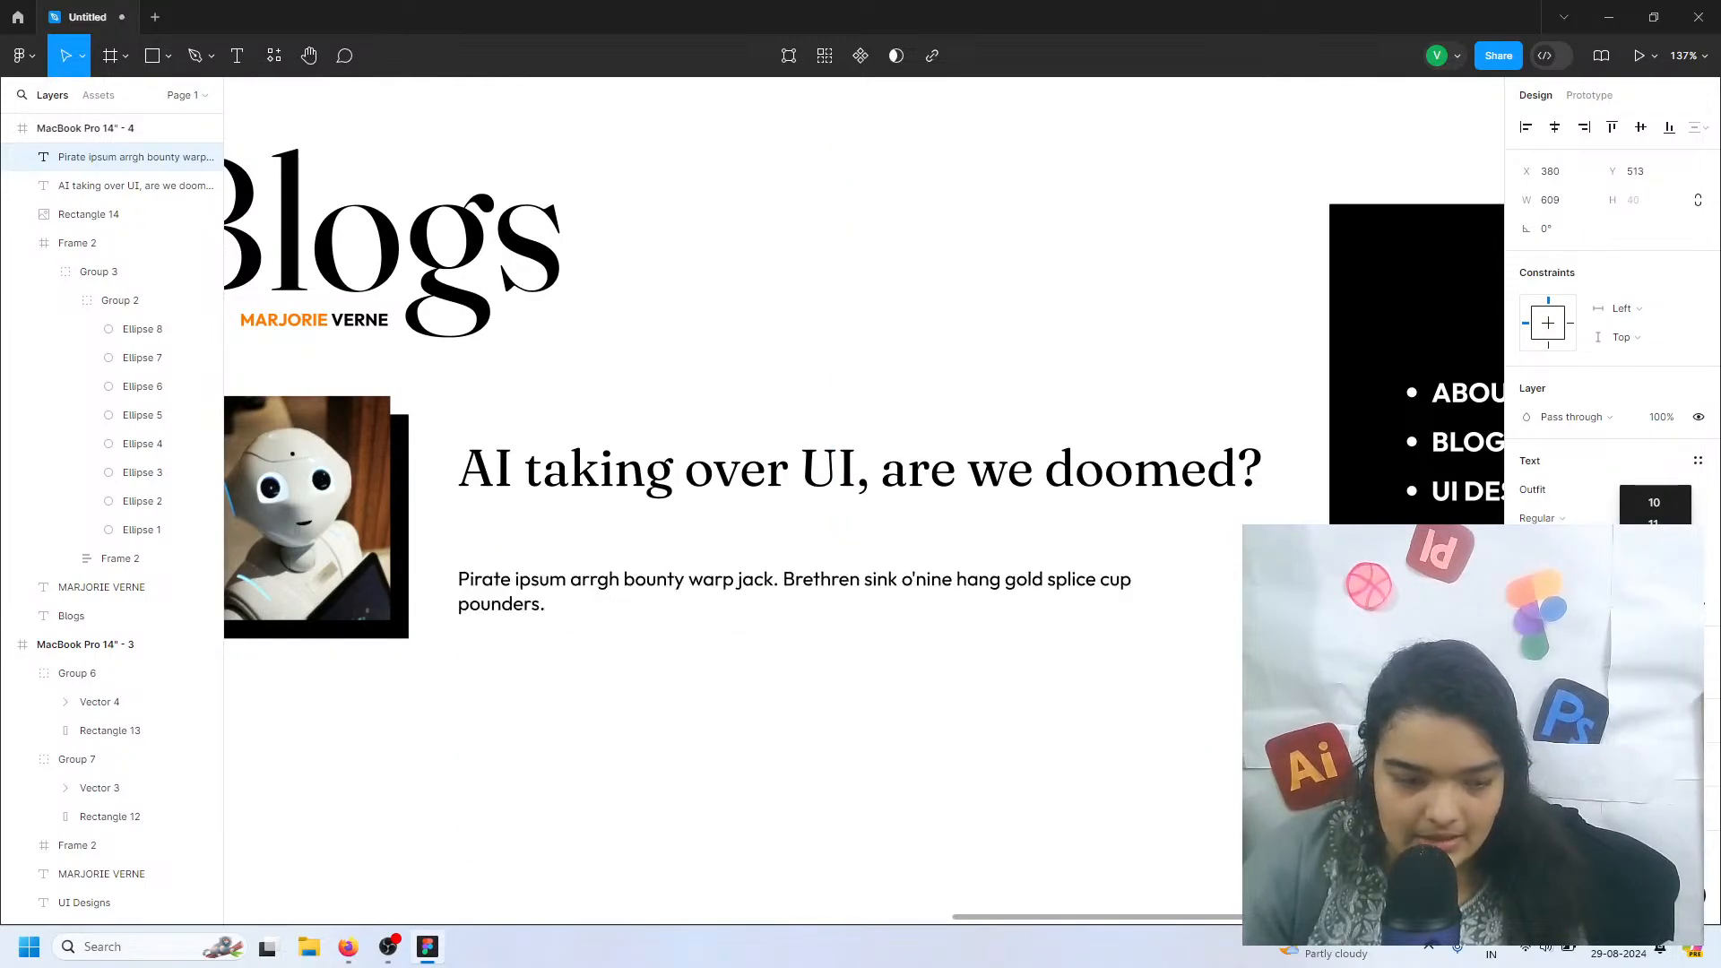
{"action": "left_click", "coordinate": [1654, 631]}
{"action": "left_click", "coordinate": [1681, 520]}
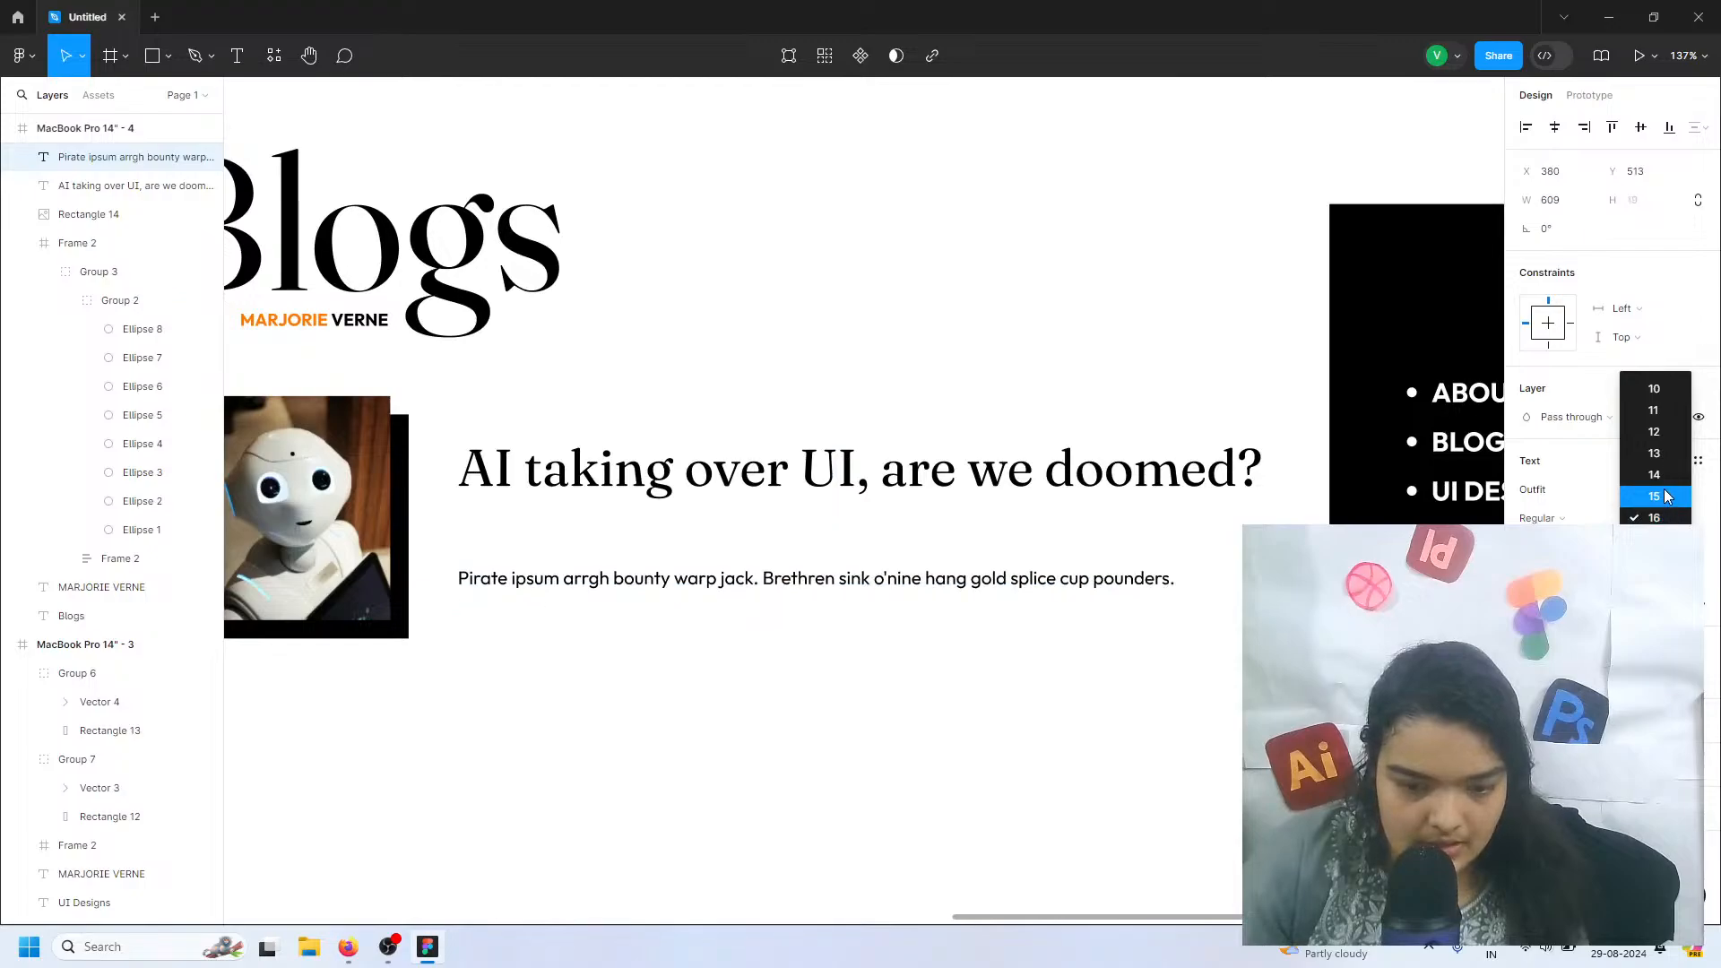
{"action": "left_click", "coordinate": [1654, 496]}
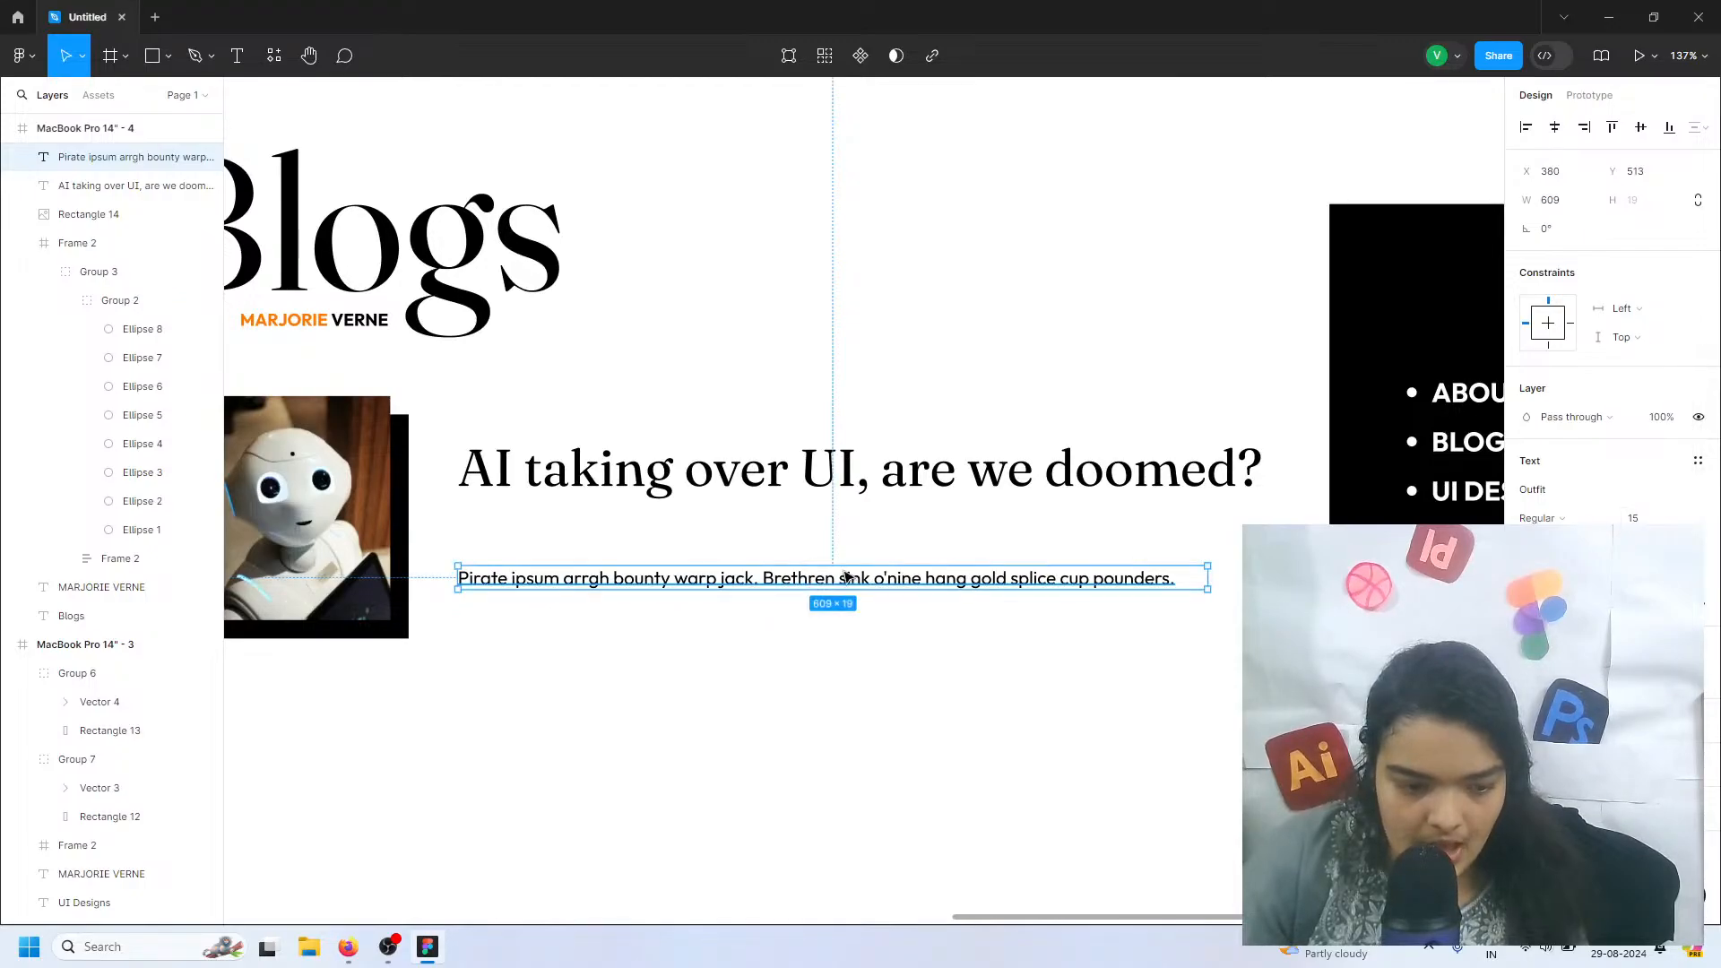
Replace the placeholder text with 5 sentences of Pirate Ipsum using the Lorem Ipsum plugin
{"action": "double_click", "coordinate": [847, 577]}
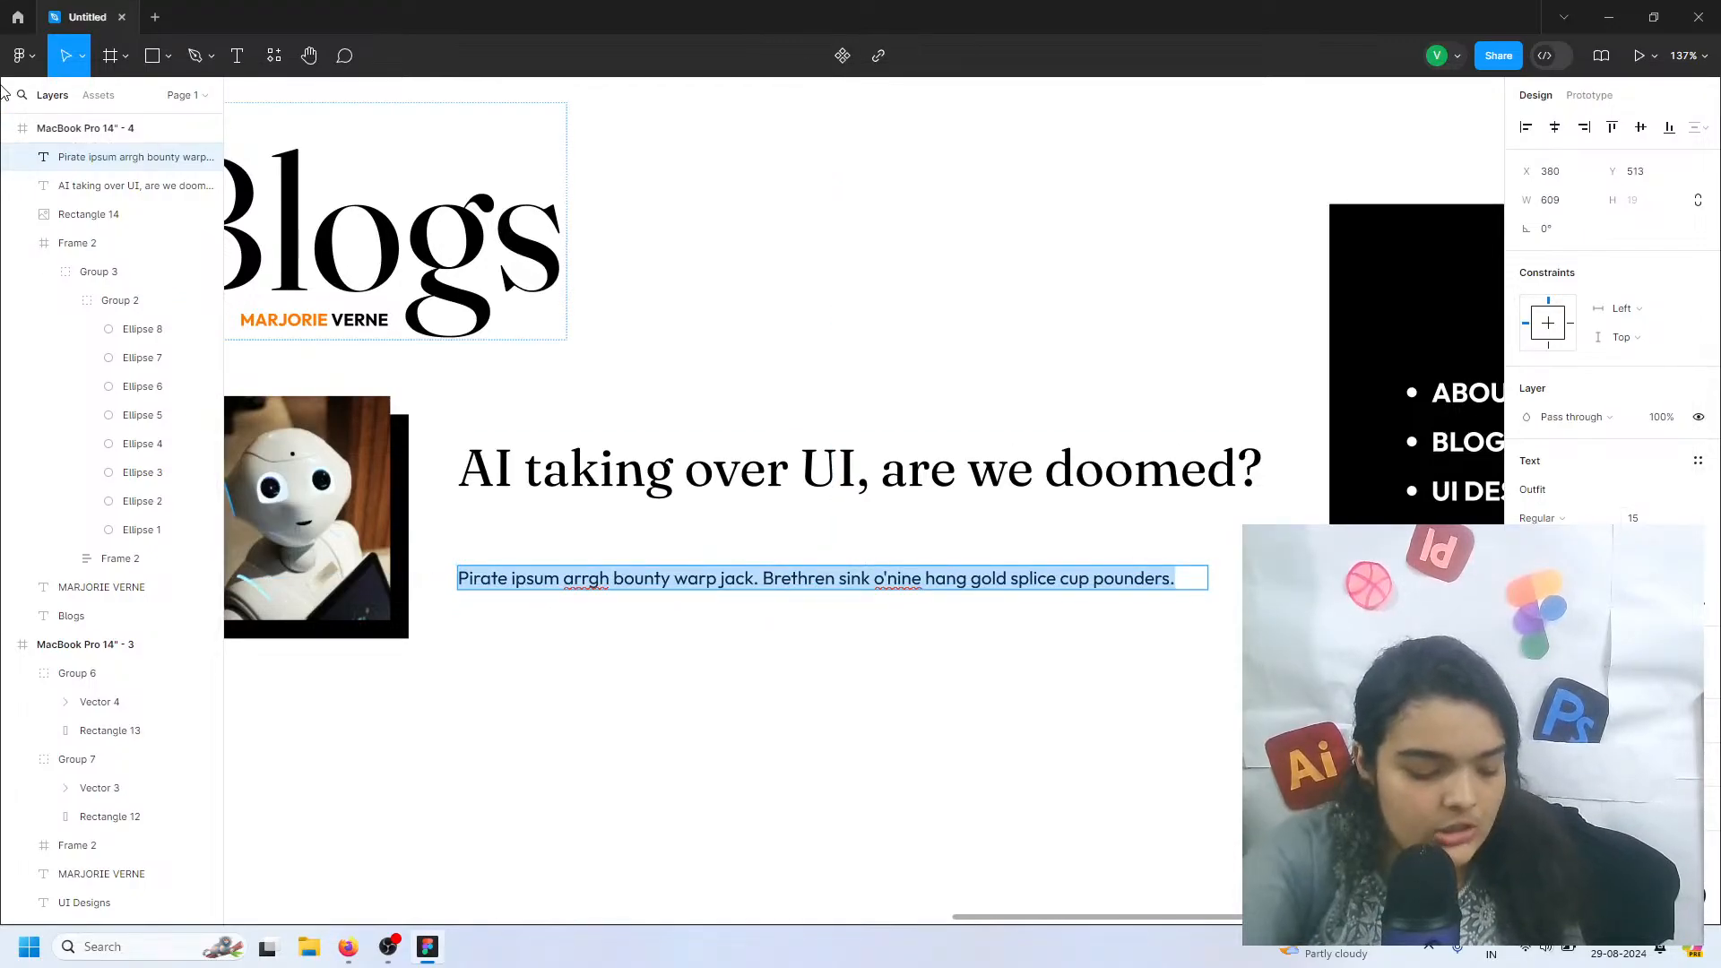
{"action": "key", "text": "ctrl+alt+p"}
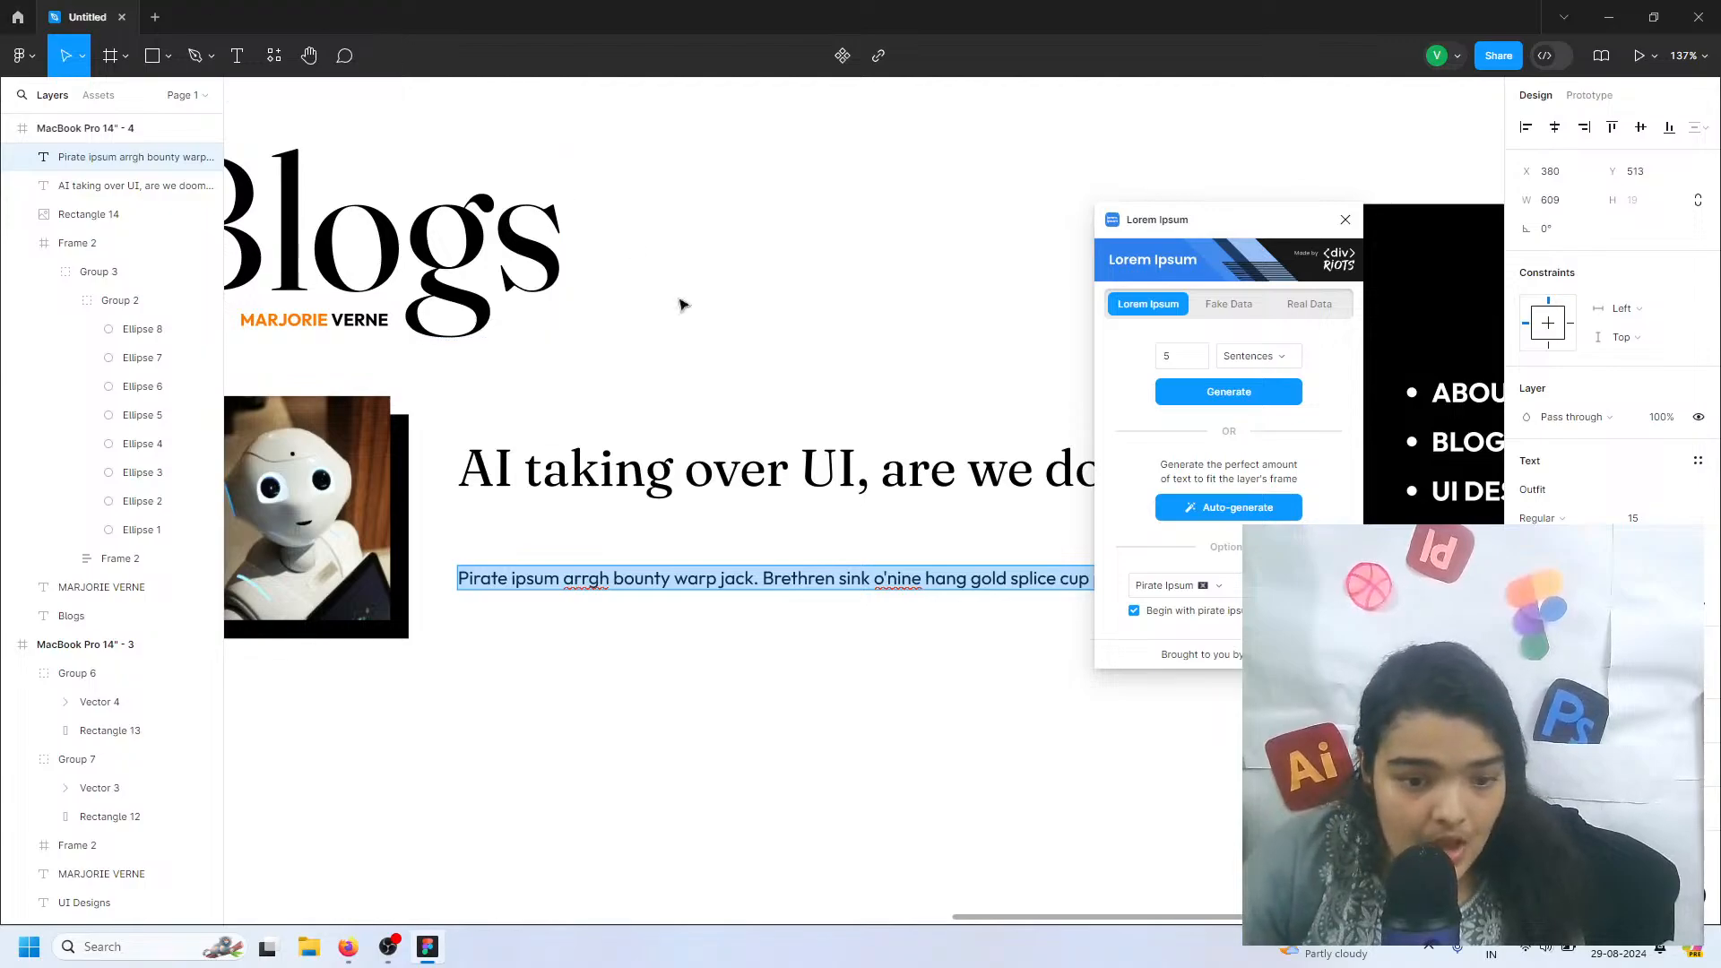
{"action": "left_click", "coordinate": [1214, 400]}
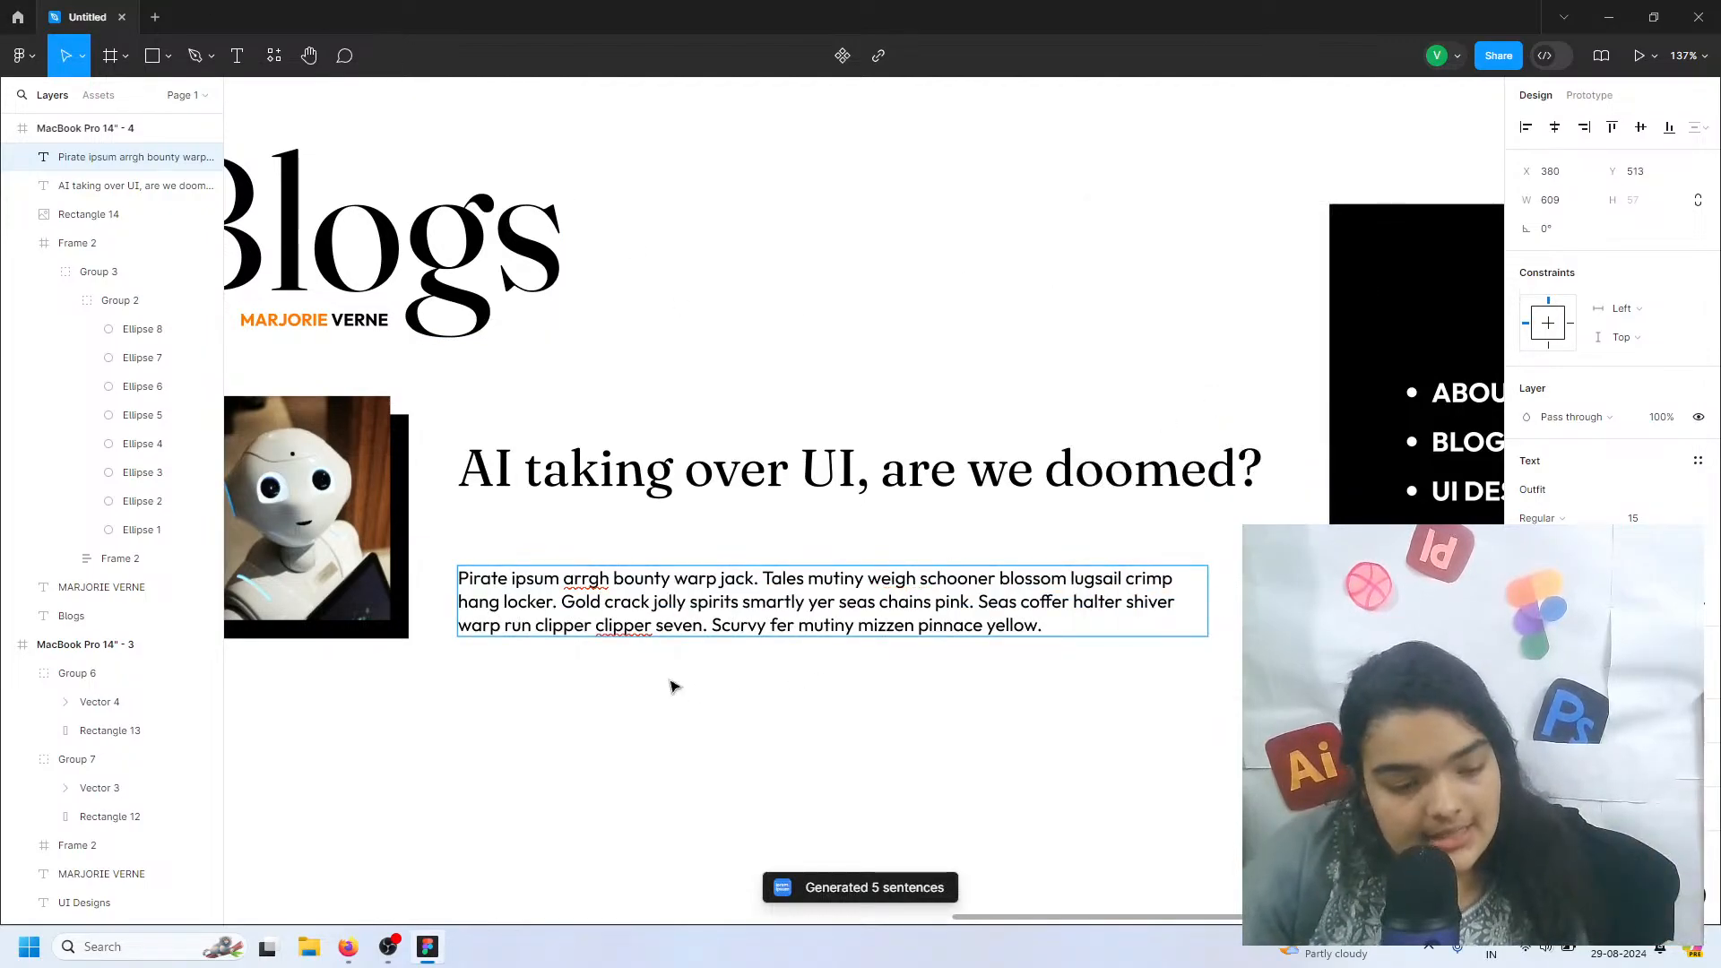
Move the placeholder text up under the blog title to Y 466 and end it with an ellipsis
{"action": "left_click_drag", "start_coordinate": [562, 606], "coordinate": [568, 565]}
{"action": "double_click", "coordinate": [783, 545]}
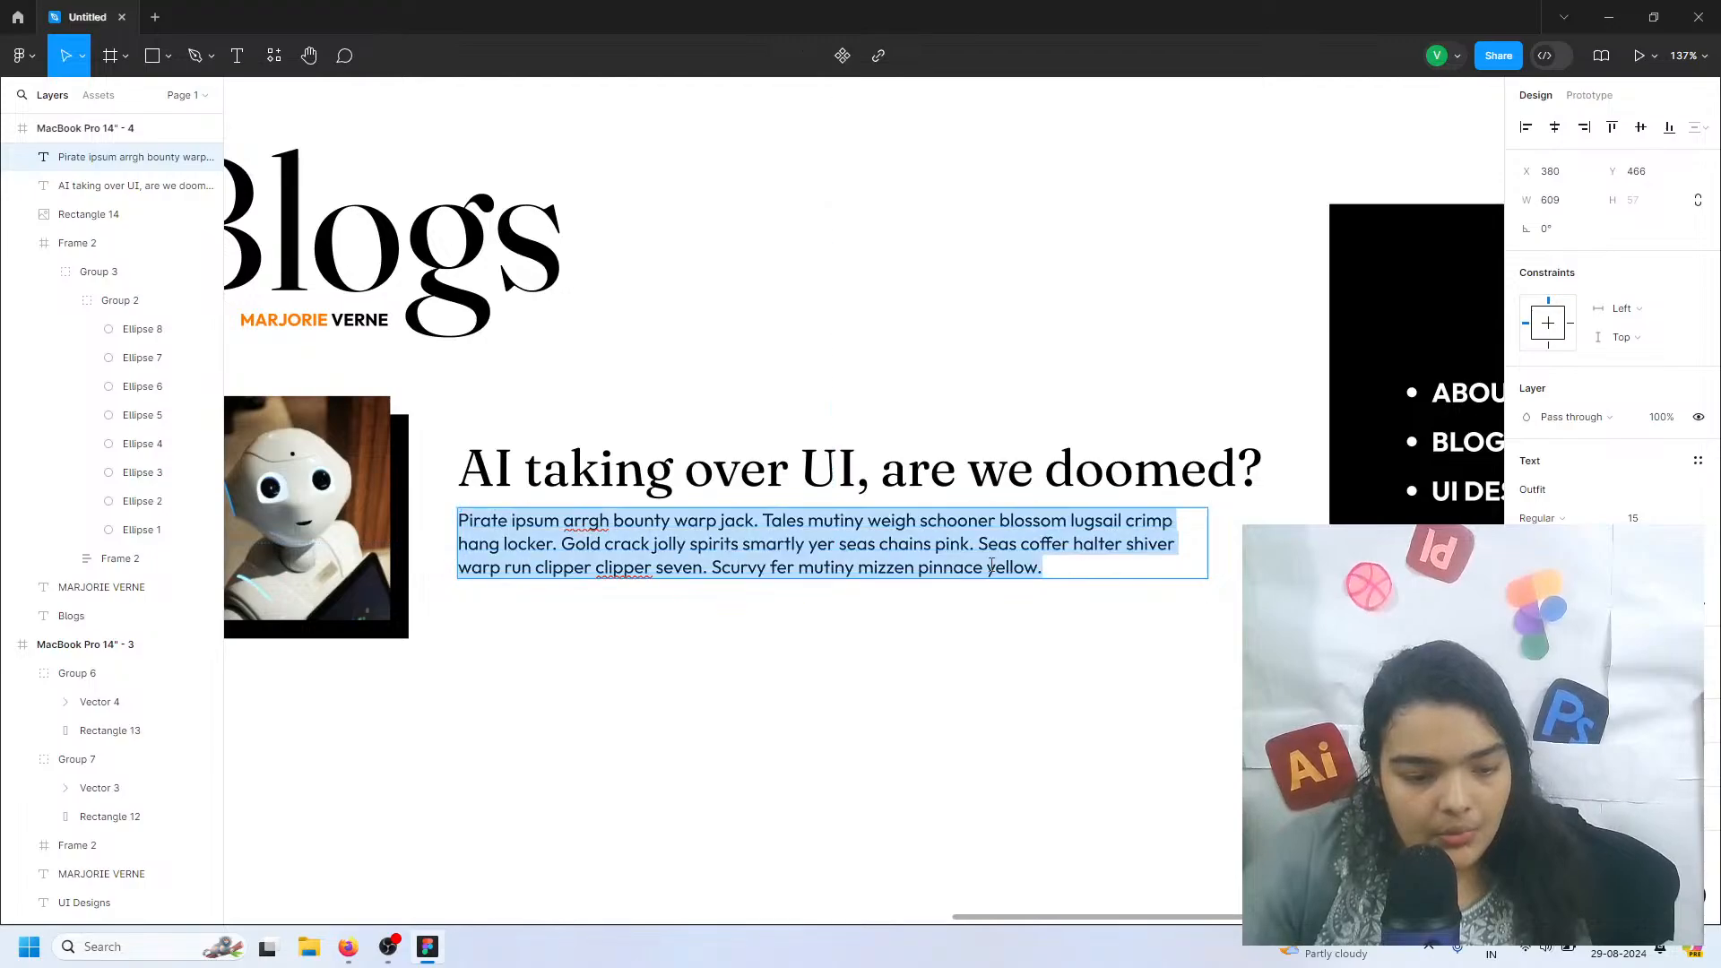
{"action": "left_click", "coordinate": [1039, 569]}
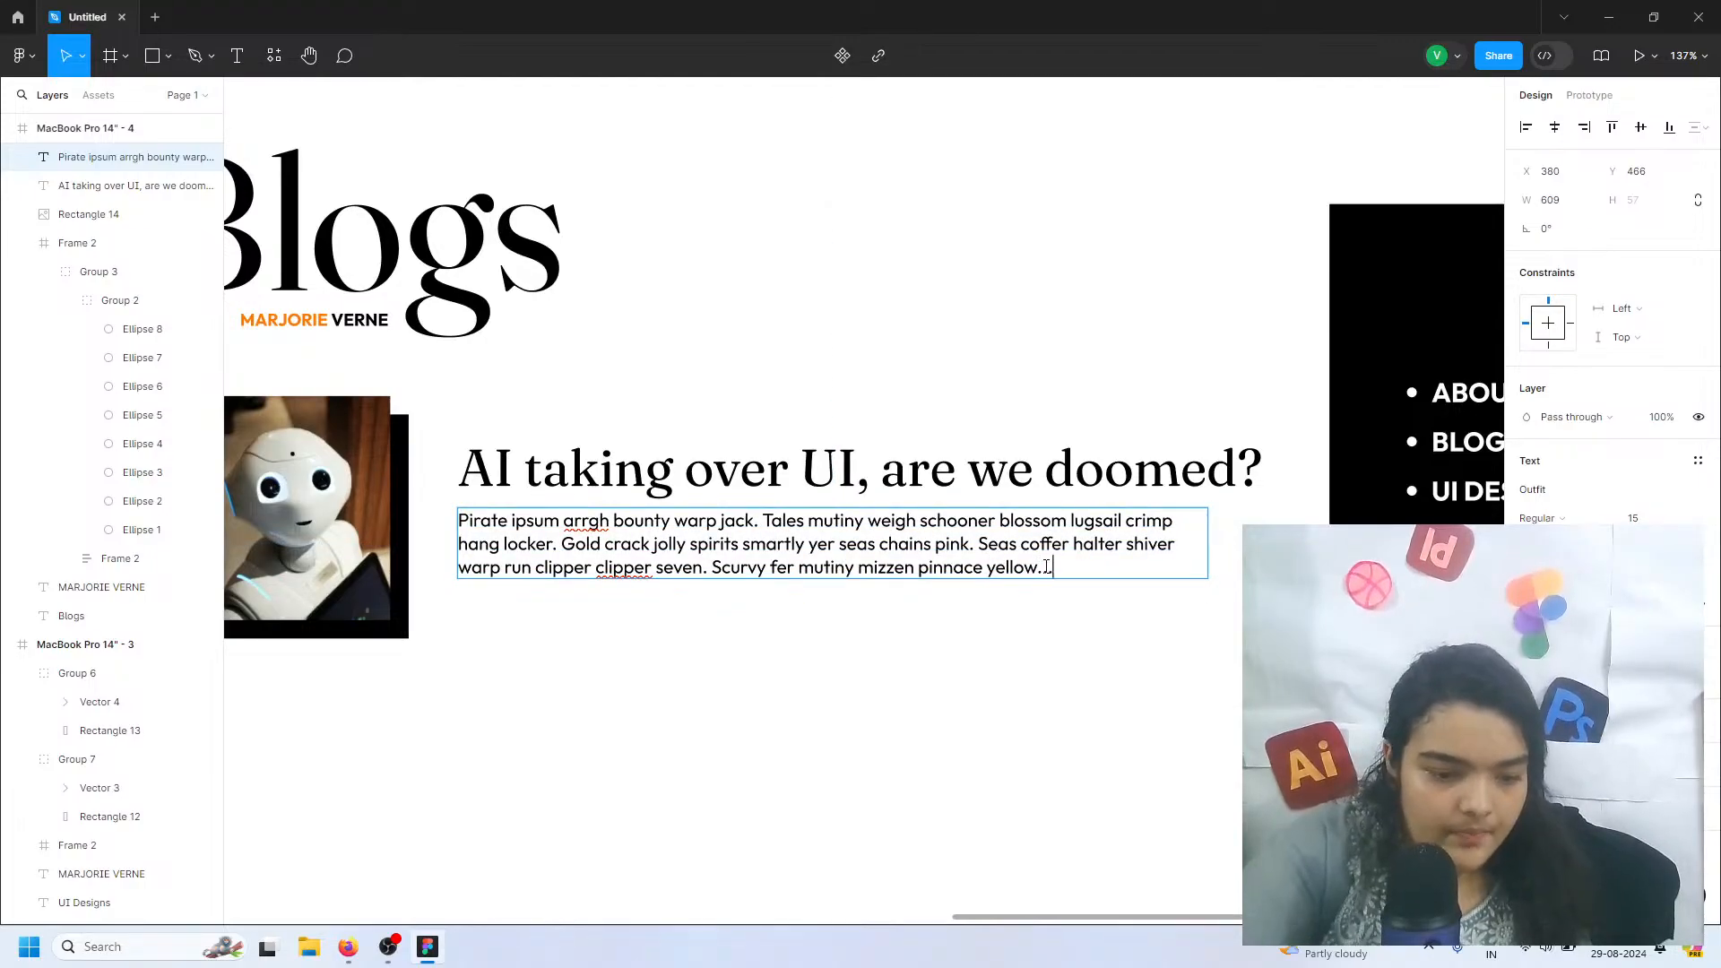
{"action": "key", "text": "Escape"}
Delete the arrow after the EXPLORE MORE button label in the MacBook Pro 14" - 2 frame above the Blogs page
{"action": "scroll", "coordinate": [507, 739], "scroll_direction": "left", "scroll_amount": 5}
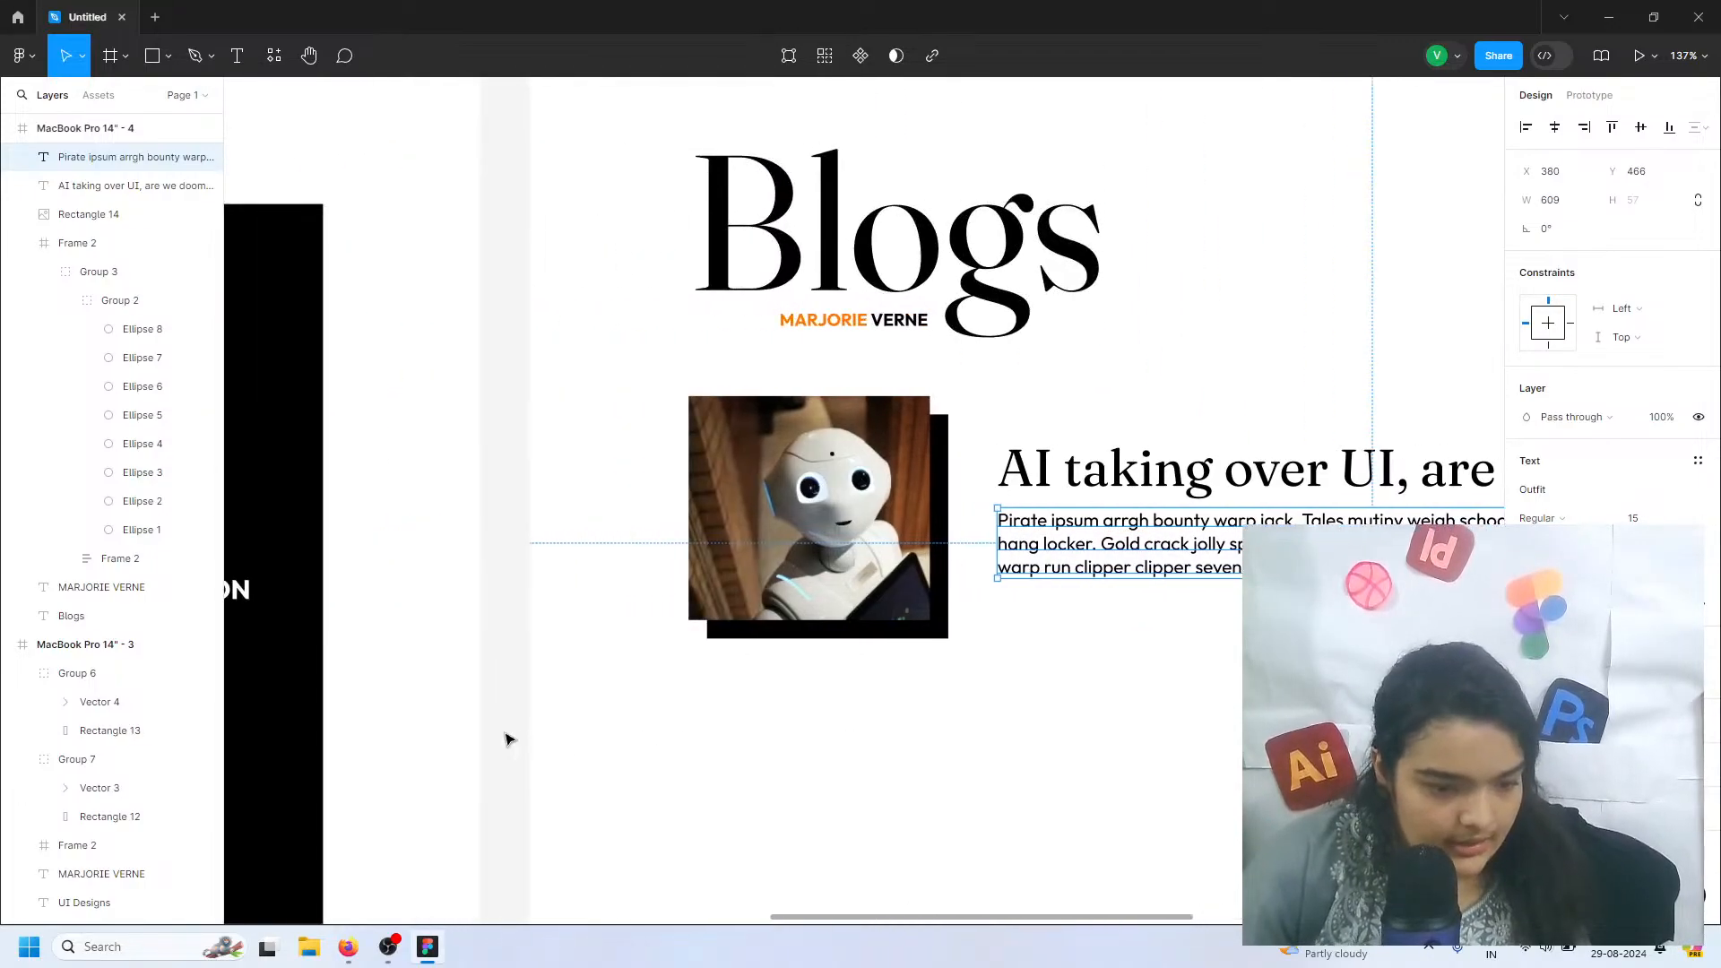
{"action": "scroll", "coordinate": [506, 739], "scroll_direction": "down", "scroll_amount": 5}
{"action": "scroll", "coordinate": [690, 493], "scroll_direction": "left", "scroll_amount": 2}
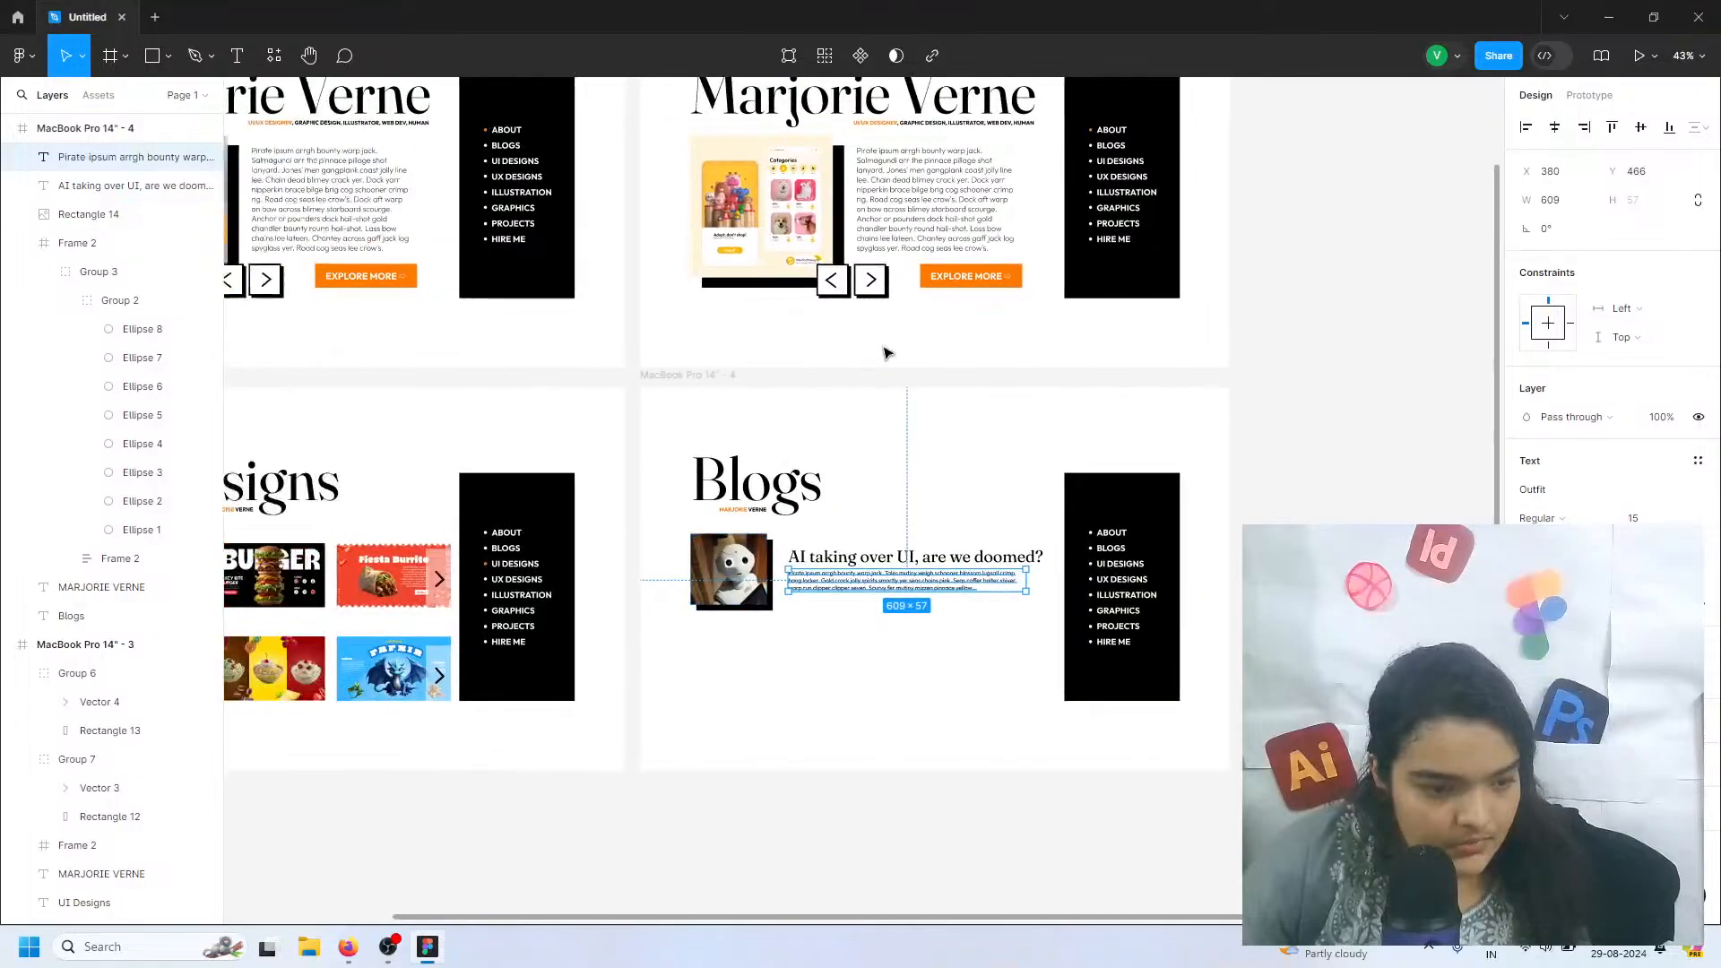
{"action": "left_click", "coordinate": [976, 284]}
{"action": "double_click", "coordinate": [975, 280]}
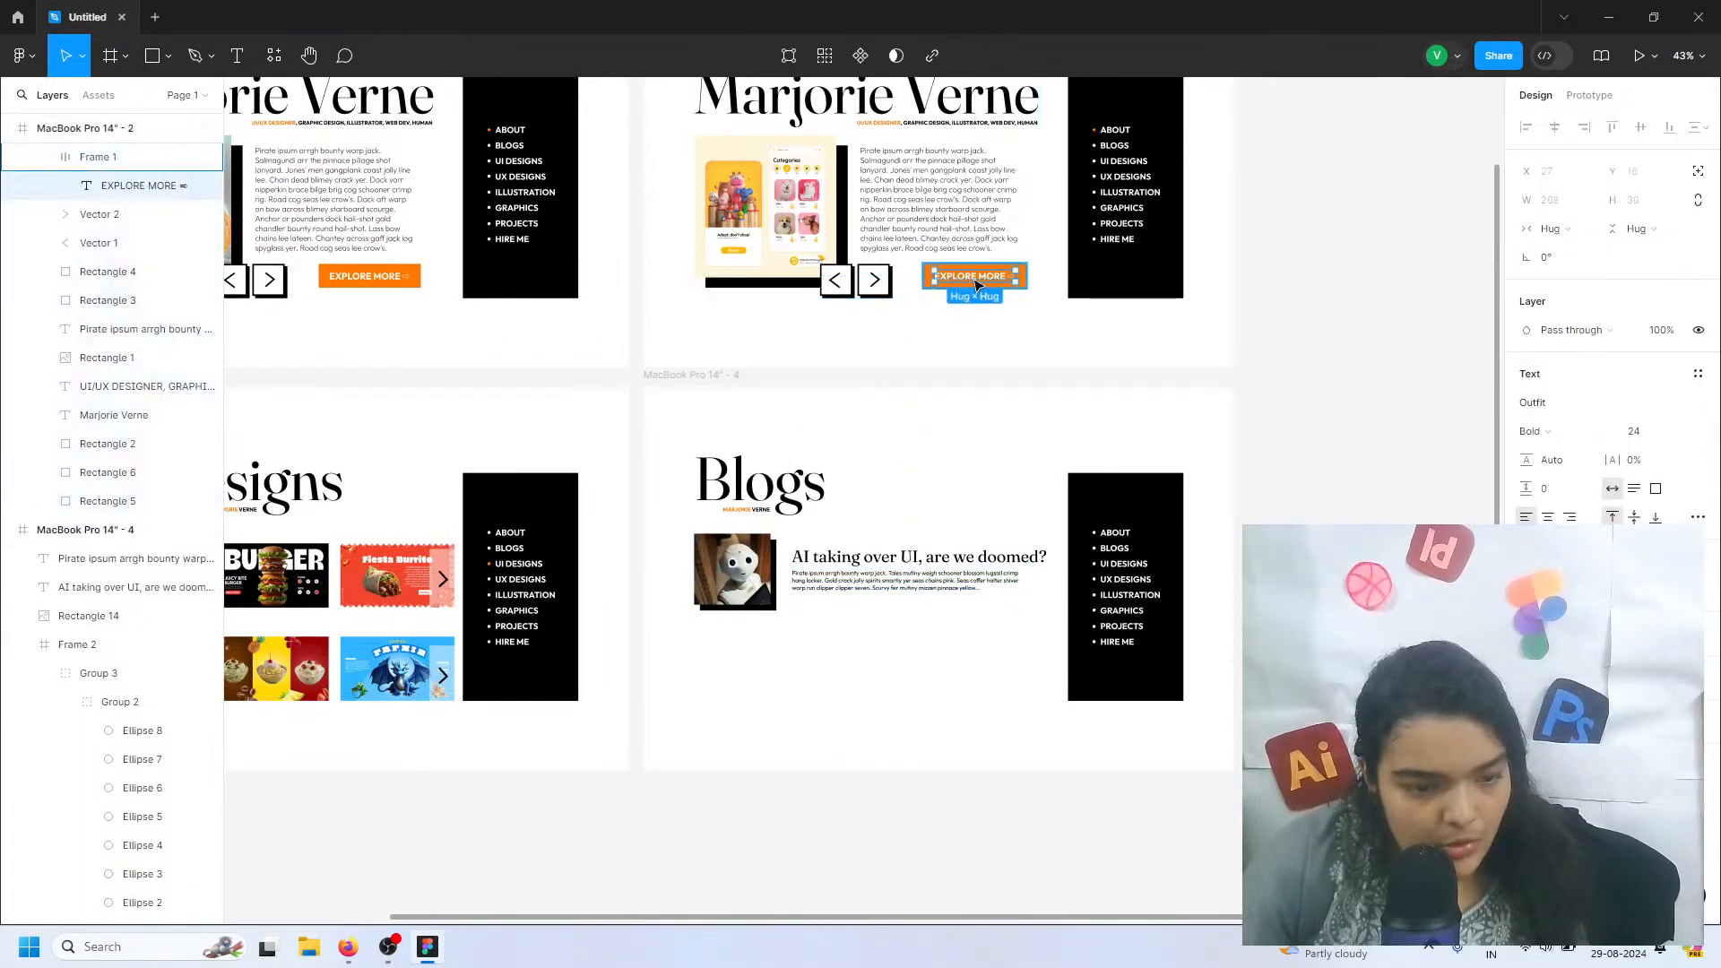
{"action": "scroll", "coordinate": [1010, 282], "scroll_direction": "up", "scroll_amount": 4}
{"action": "double_click", "coordinate": [1011, 276]}
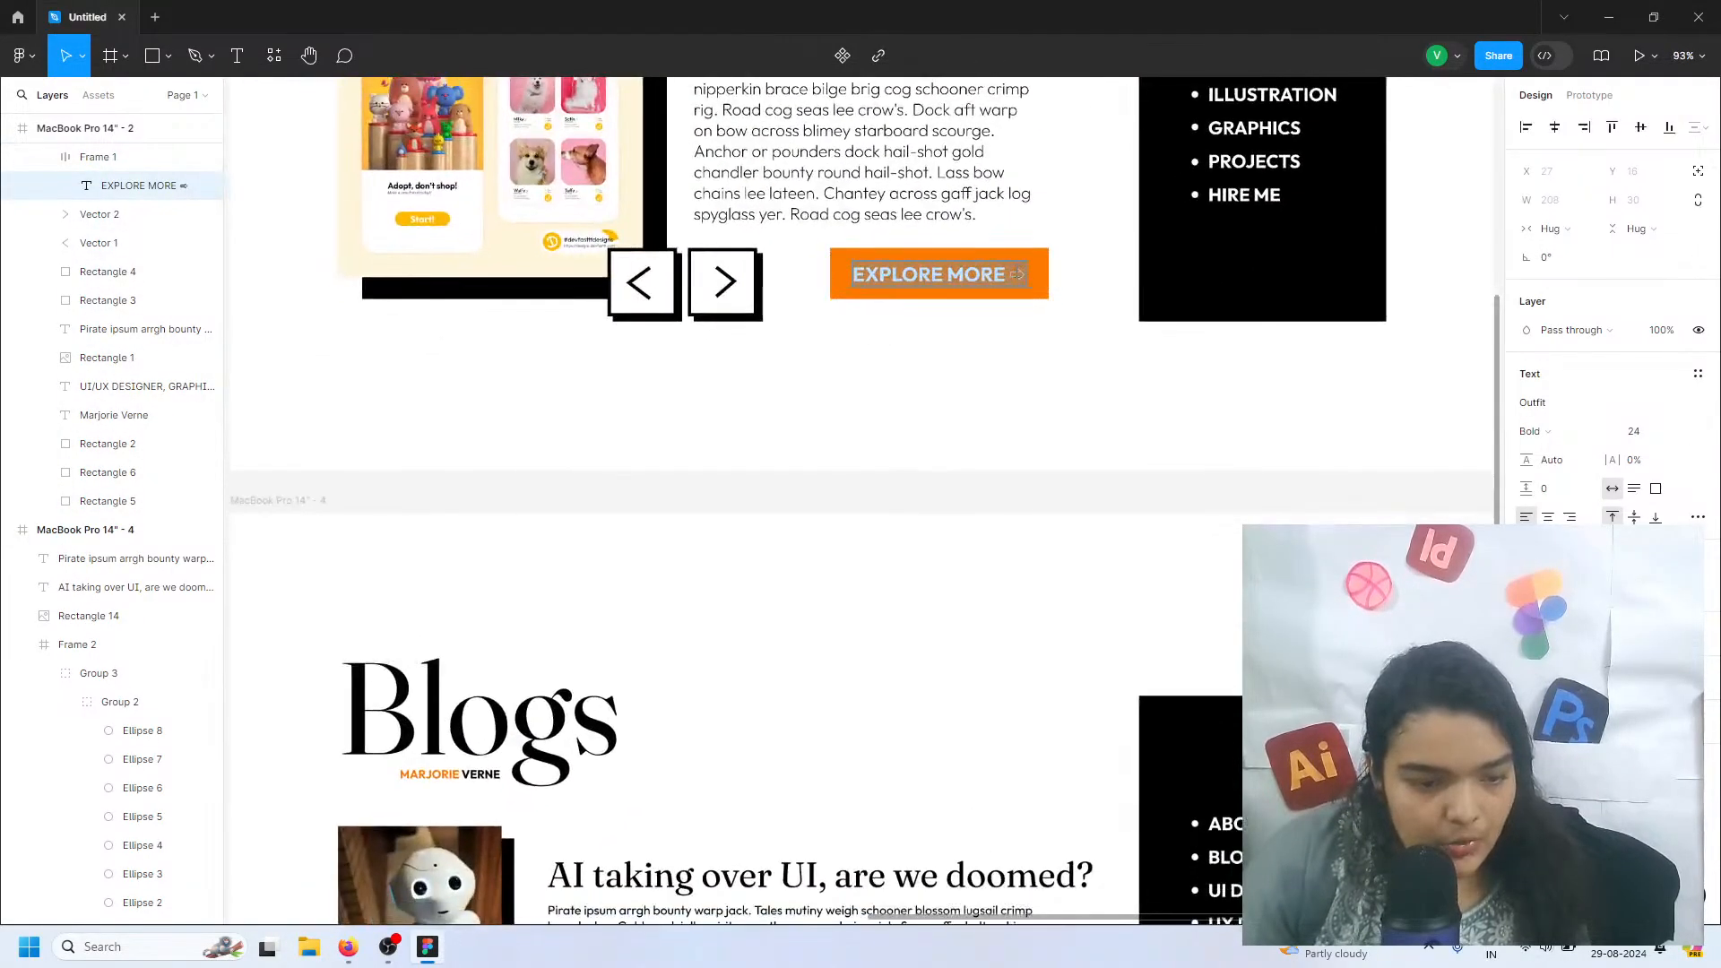
{"action": "left_click", "coordinate": [1009, 276]}
{"action": "key", "text": "Delete"}
Delete the arrow after the EXPLORE MORE button label in the MacBook Pro 14" - 1 frame
{"action": "scroll", "coordinate": [1010, 275], "scroll_direction": "up", "scroll_amount": 1}
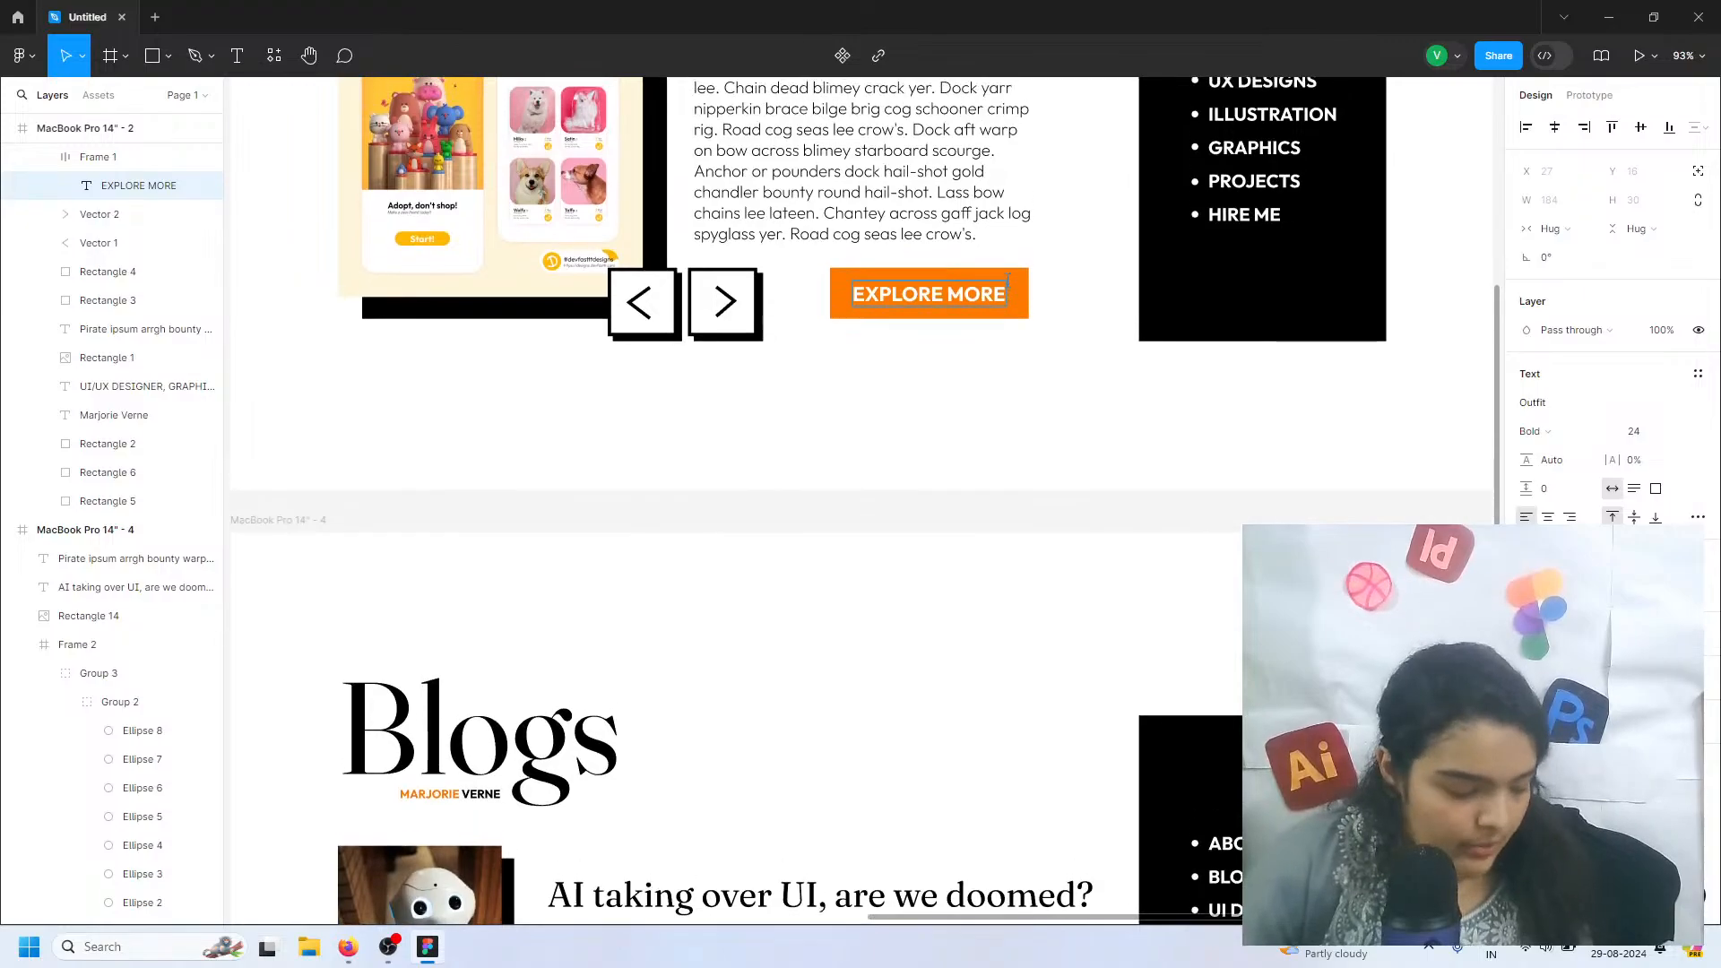
{"action": "scroll", "coordinate": [851, 294], "scroll_direction": "left", "scroll_amount": 5}
{"action": "scroll", "coordinate": [852, 294], "scroll_direction": "left", "scroll_amount": 5}
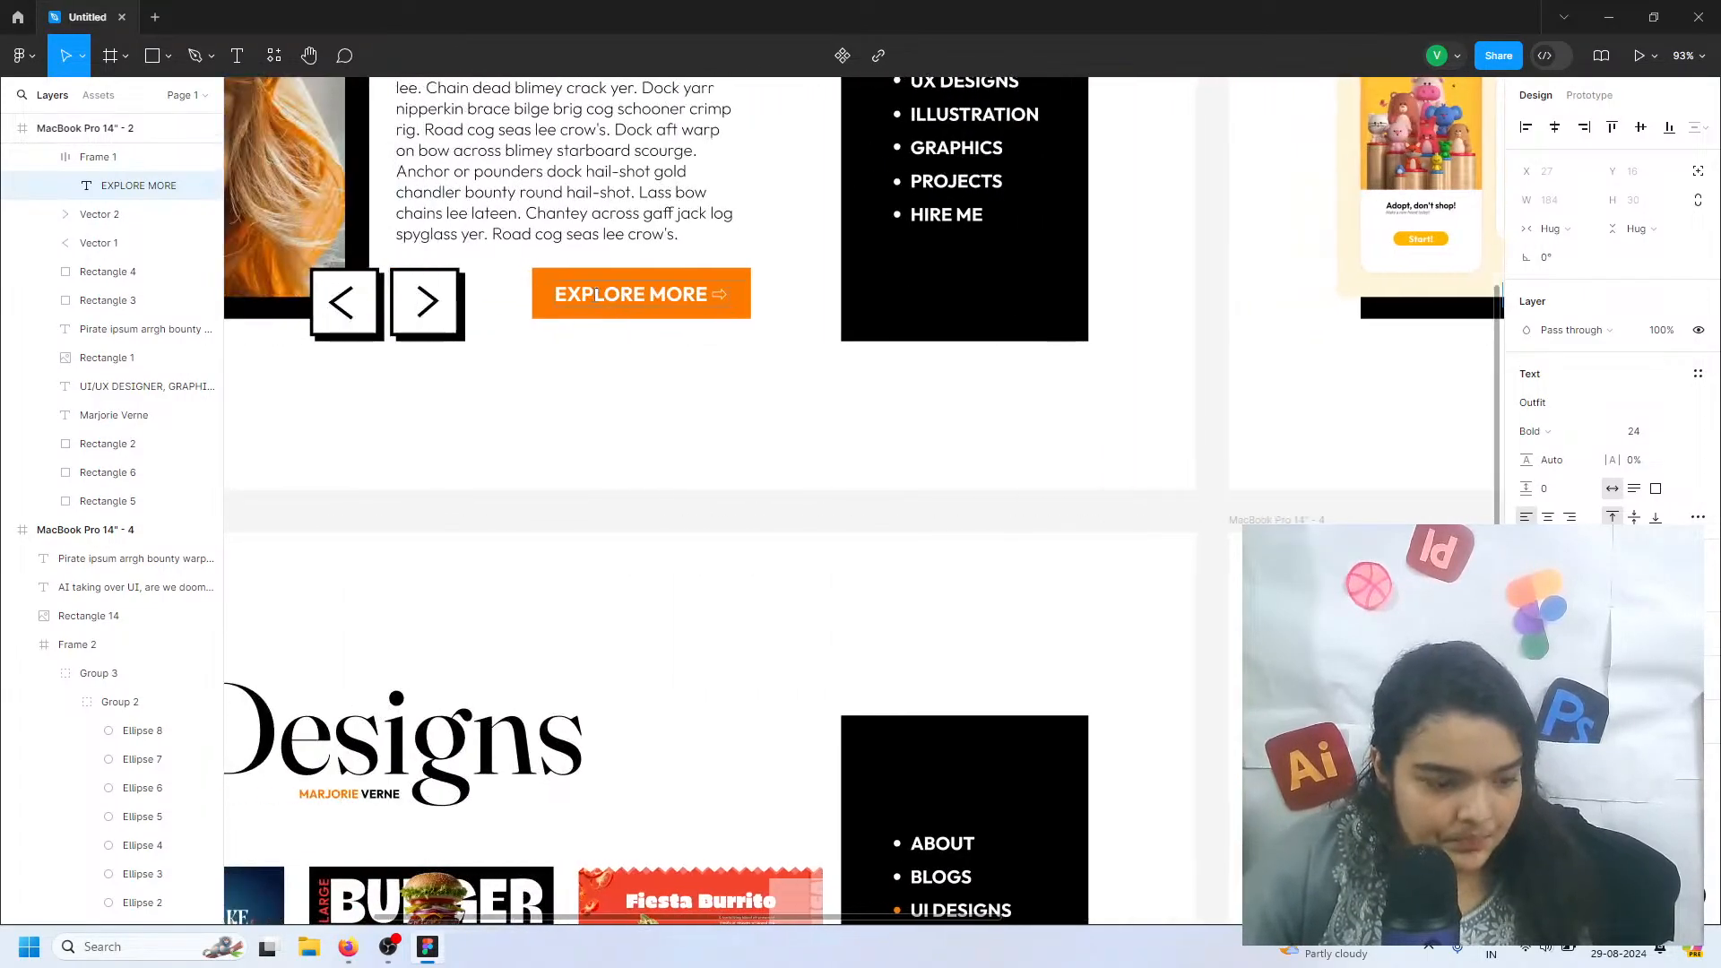
{"action": "left_click", "coordinate": [711, 291]}
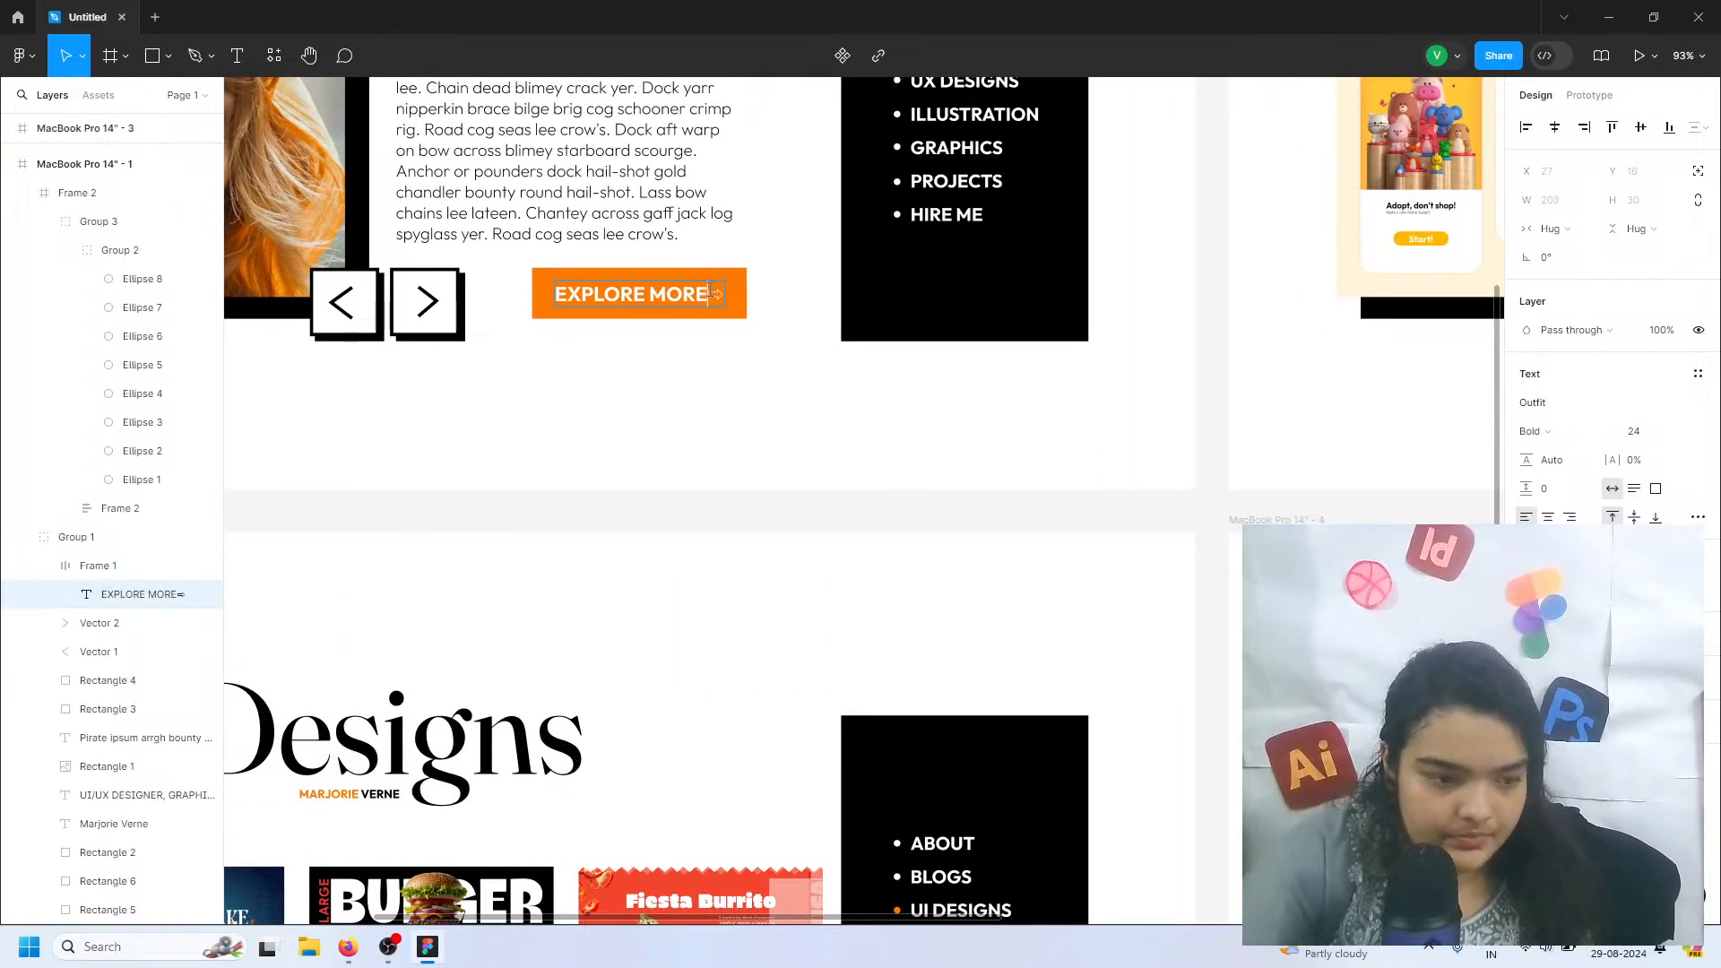
{"action": "key", "text": "Delete"}
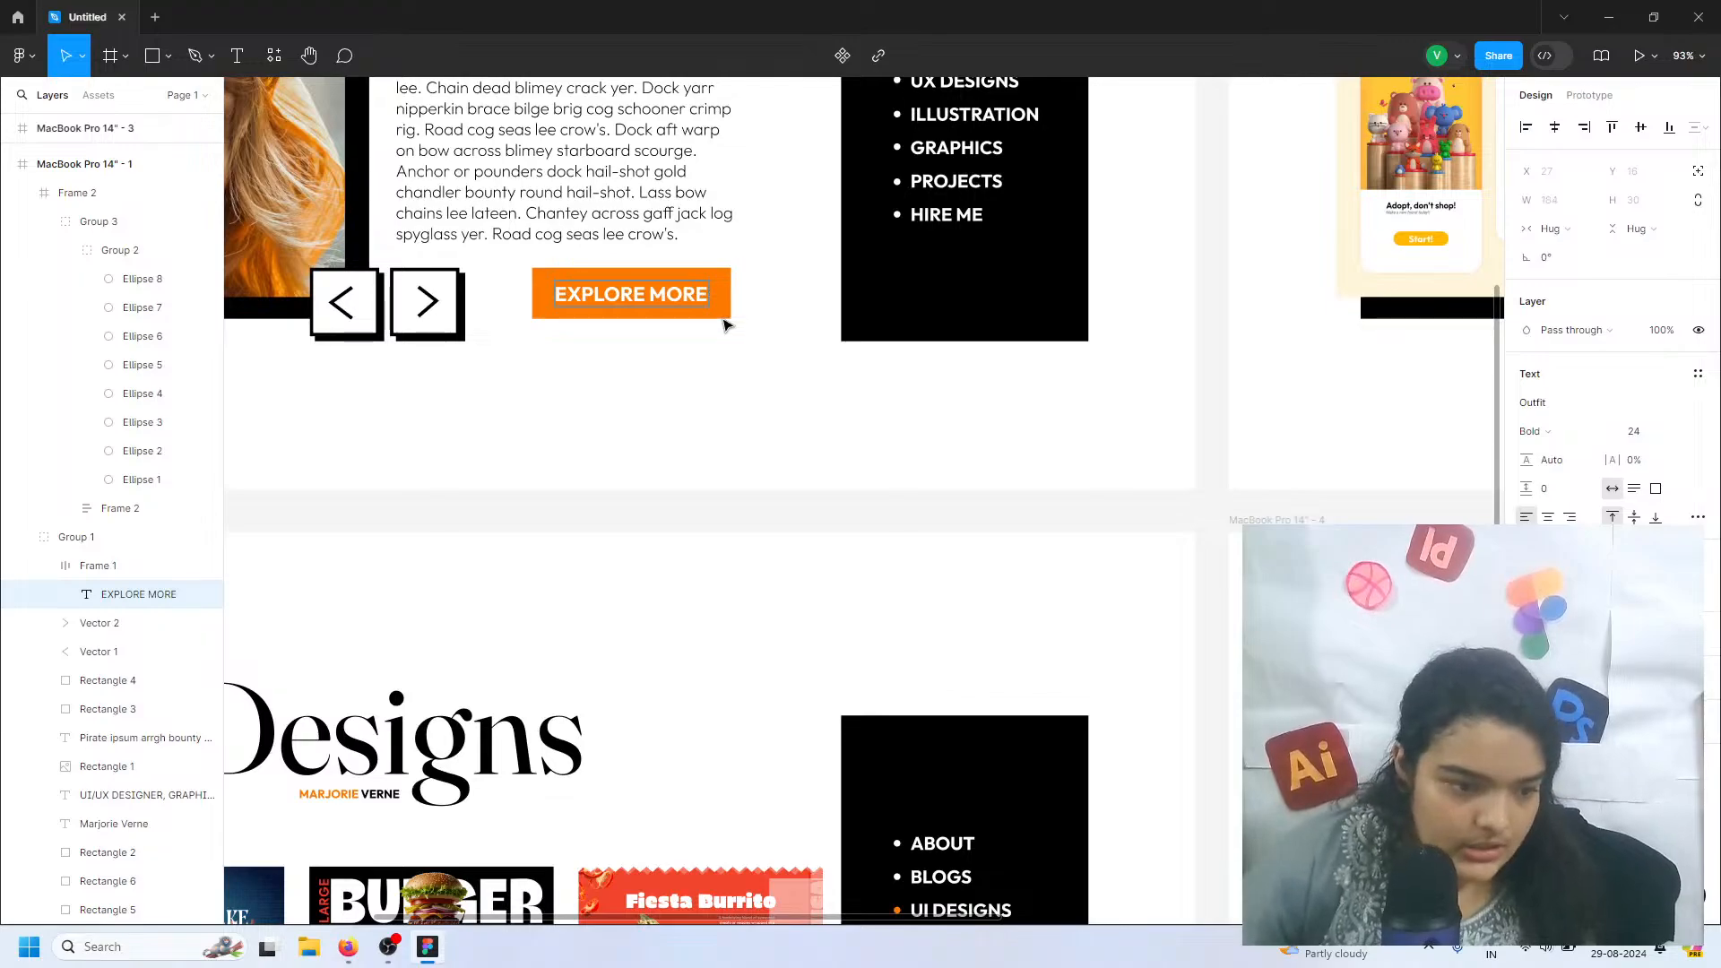
{"action": "key", "text": "Escape"}
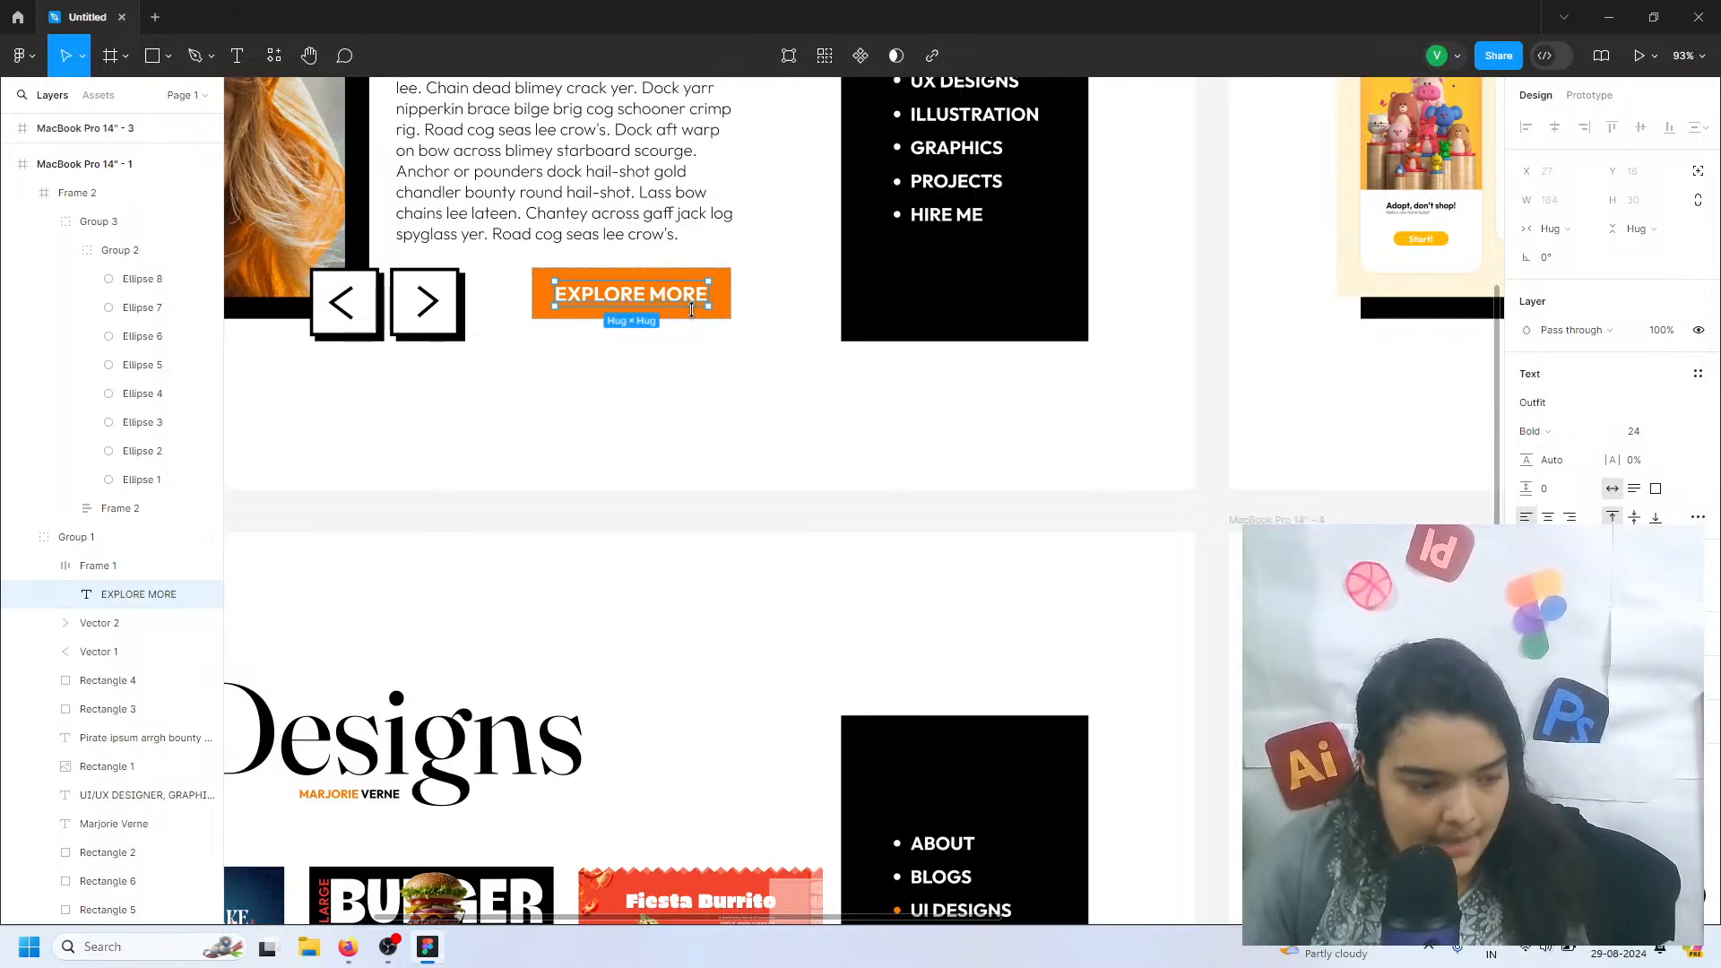
Copy the whole EXPLORE MORE button onto the Blogs page and place it below the blog text at X 796, Y 544
{"action": "key", "text": "ctrl+d"}
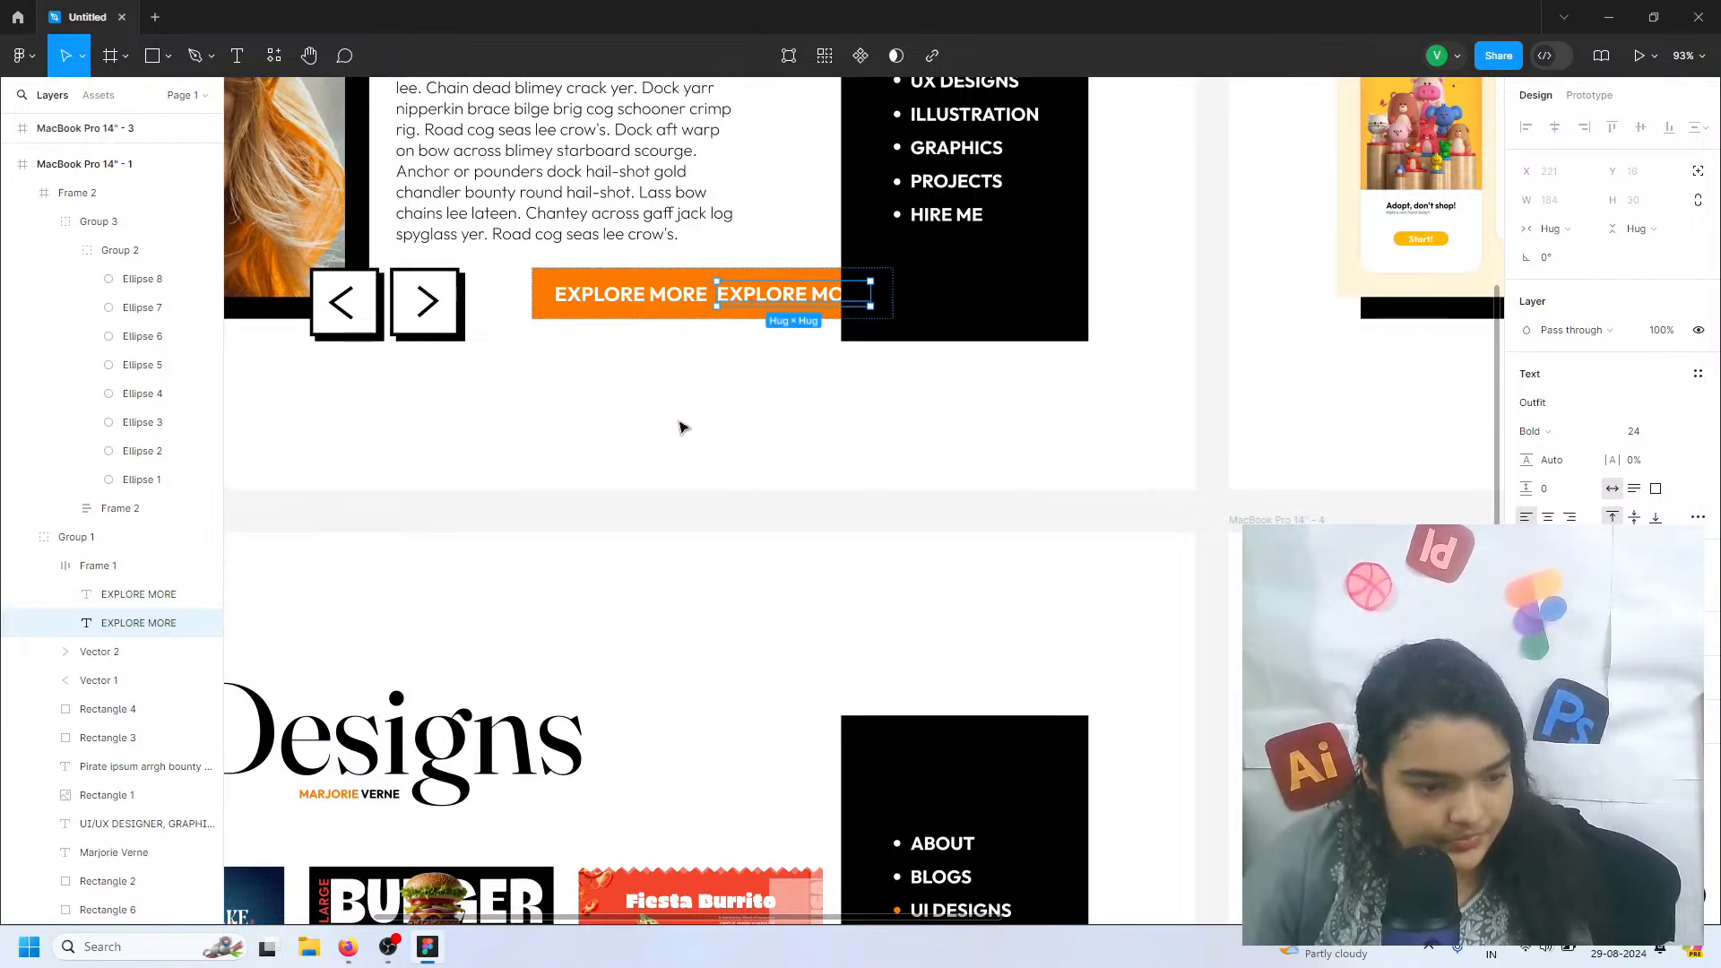
{"action": "key", "text": "Delete"}
{"action": "double_click", "coordinate": [668, 306]}
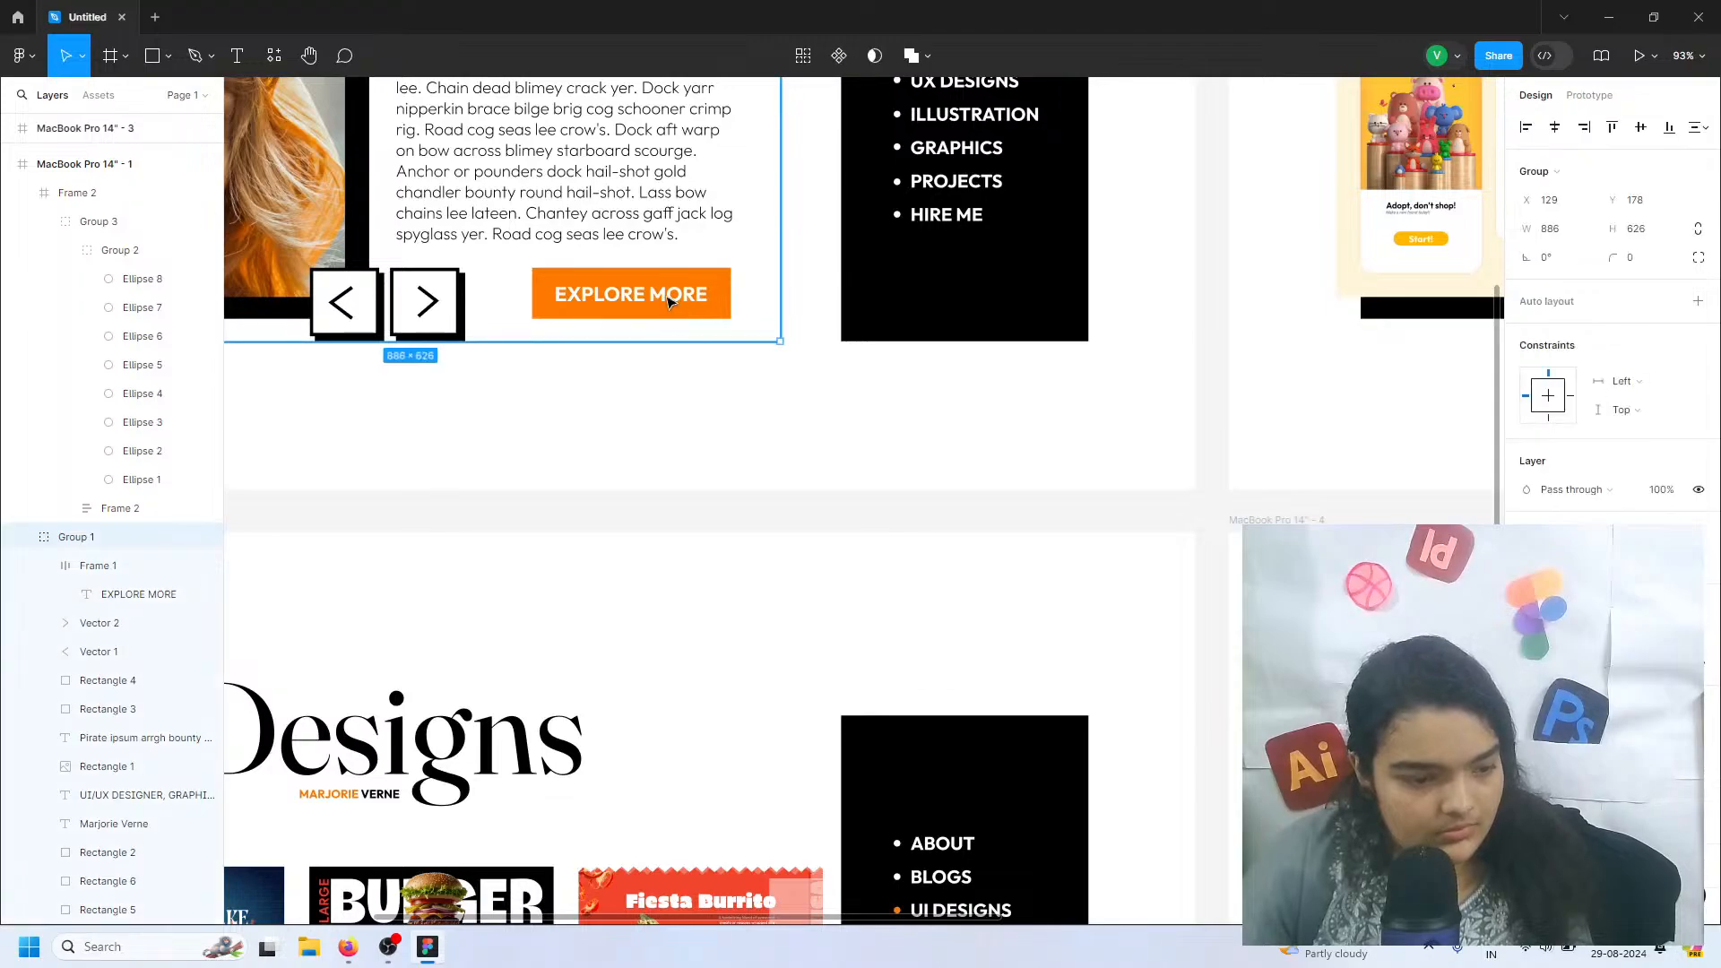
{"action": "key", "text": "ctrl+d"}
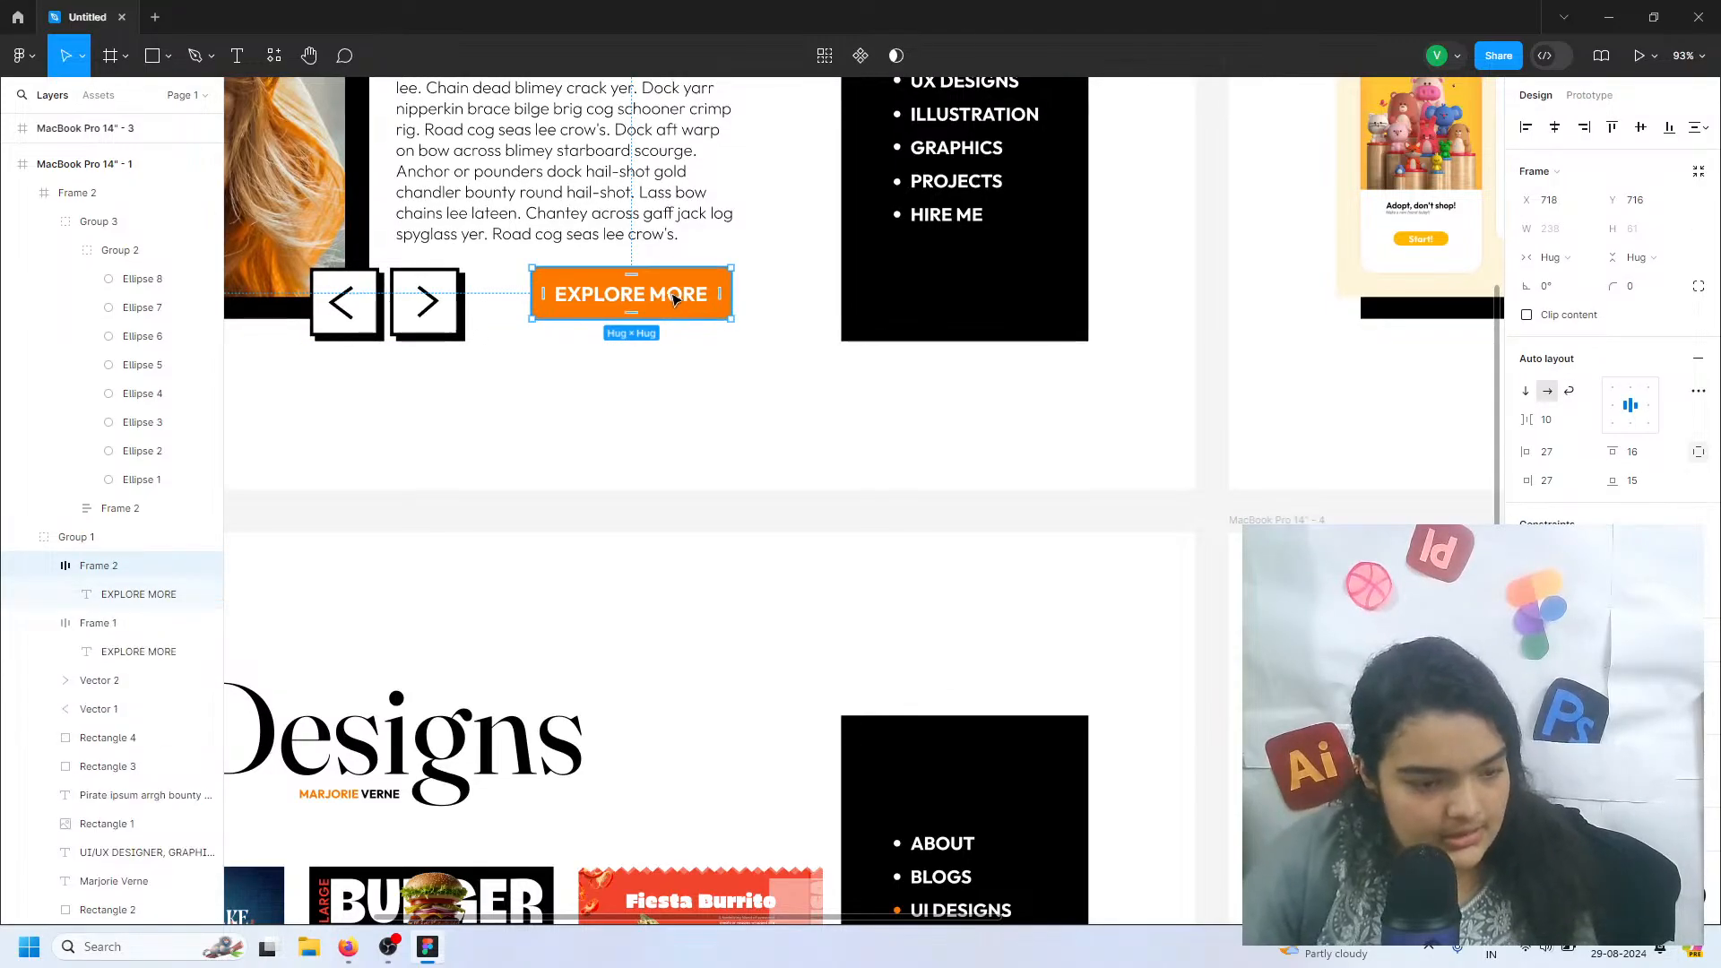
{"action": "scroll", "coordinate": [1201, 744], "scroll_direction": "right", "scroll_amount": 2}
{"action": "left_click_drag", "start_coordinate": [1311, 775], "coordinate": [1348, 856]}
{"action": "scroll", "coordinate": [1348, 857], "scroll_direction": "right", "scroll_amount": 5}
{"action": "scroll", "coordinate": [1006, 753], "scroll_direction": "right", "scroll_amount": 3}
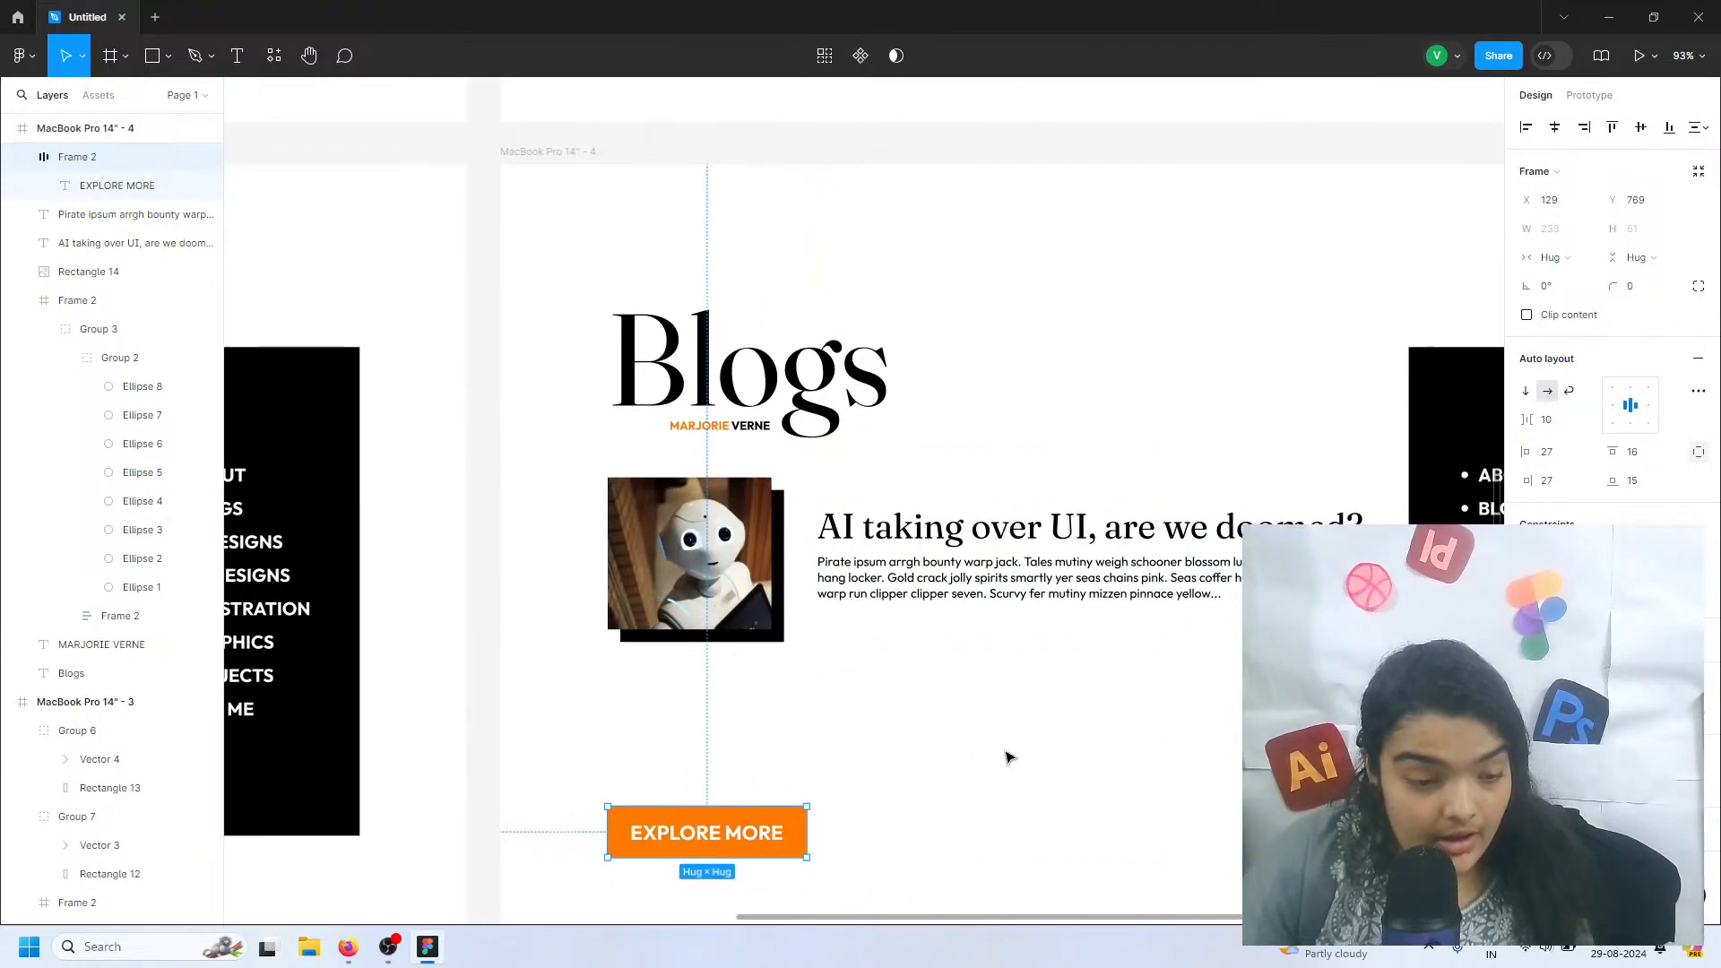
{"action": "left_click_drag", "start_coordinate": [641, 831], "coordinate": [1193, 648]}
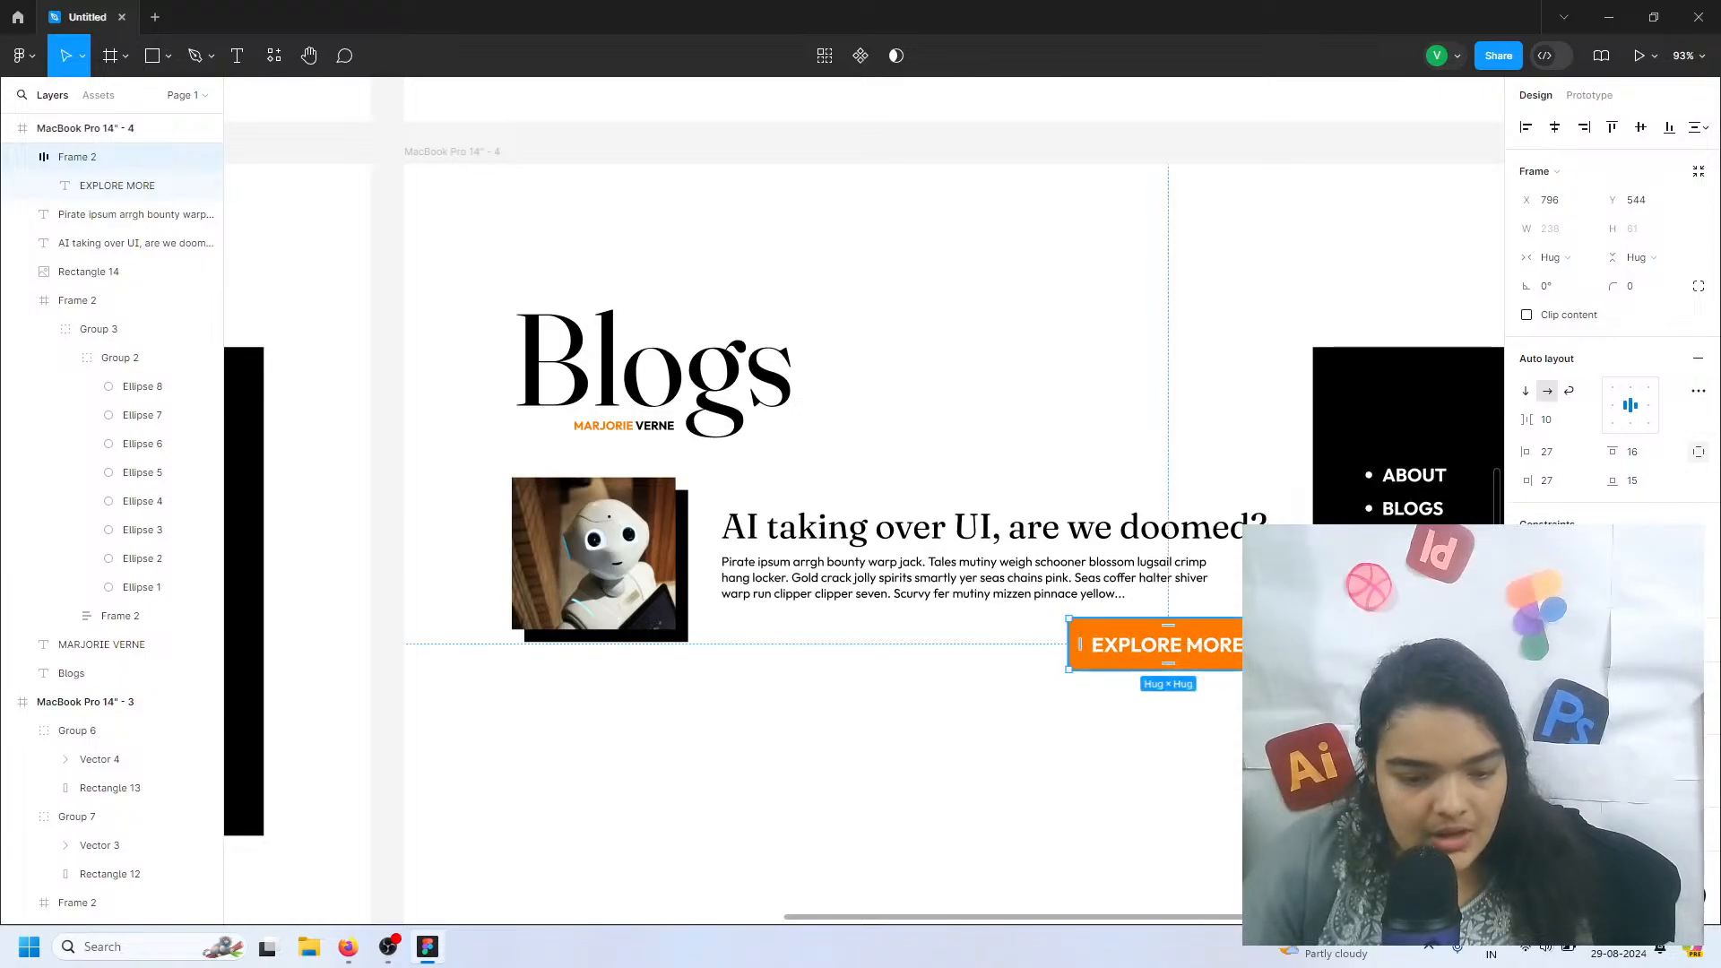
{"action": "scroll", "coordinate": [1704, 742], "scroll_direction": "down", "scroll_amount": 2}
{"action": "left_click", "coordinate": [1699, 813]}
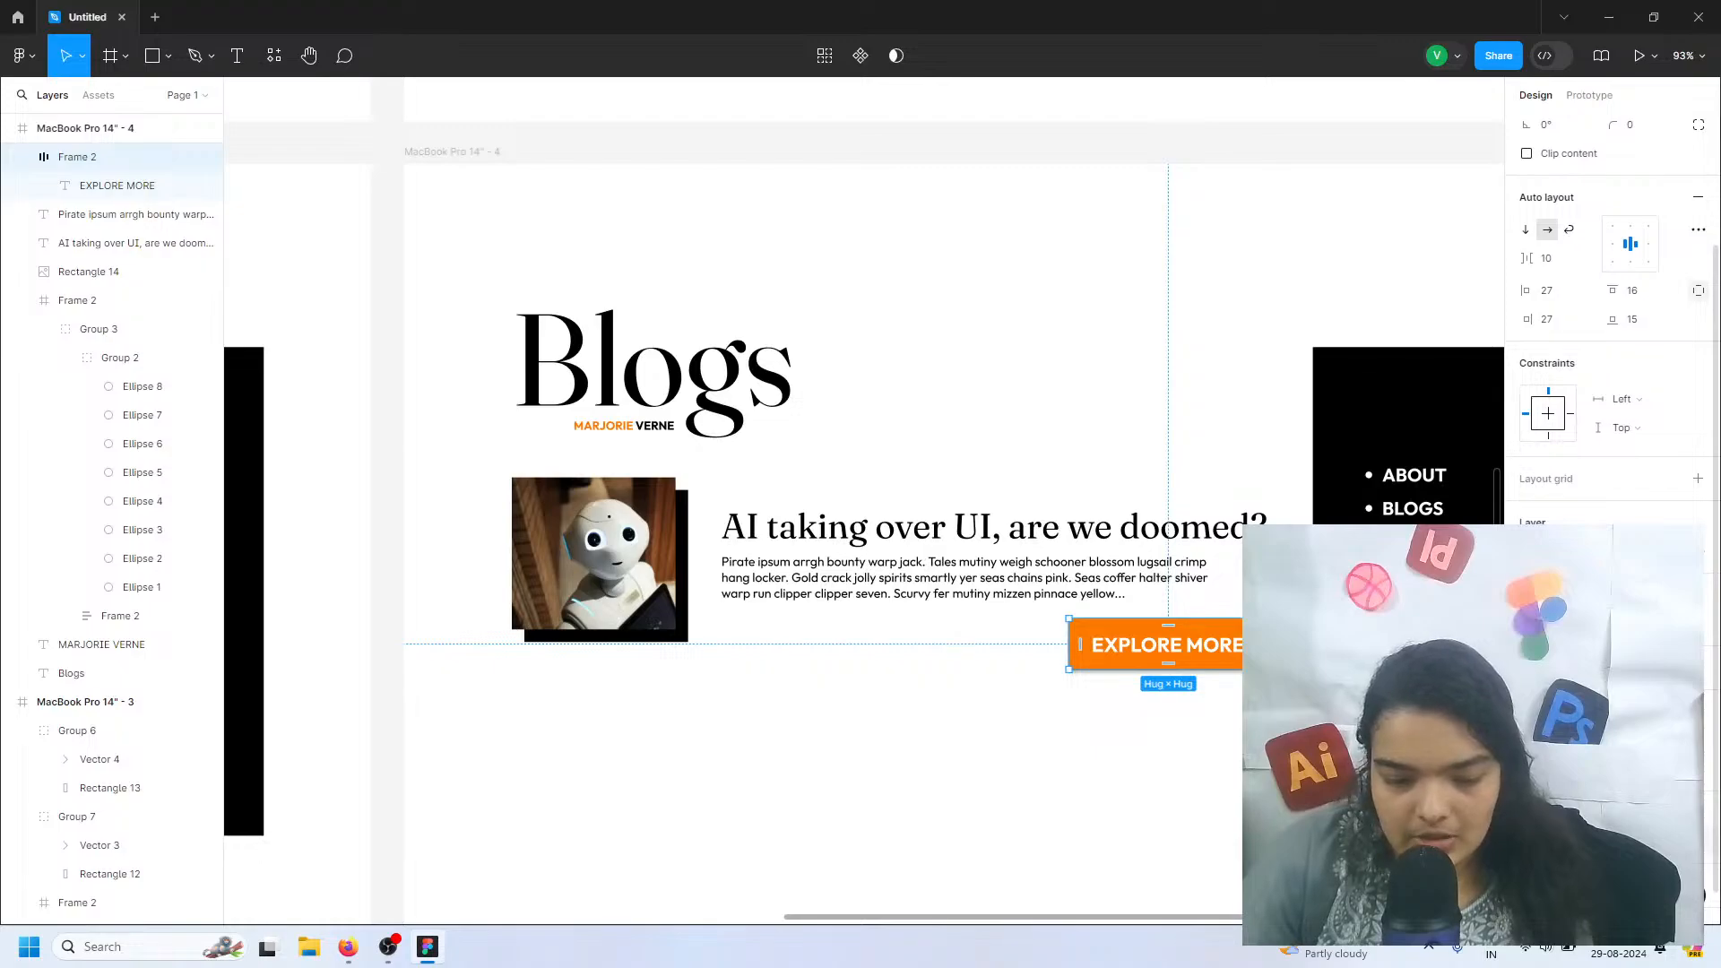
{"action": "left_click_drag", "start_coordinate": [1309, 780], "coordinate": [1076, 796]}
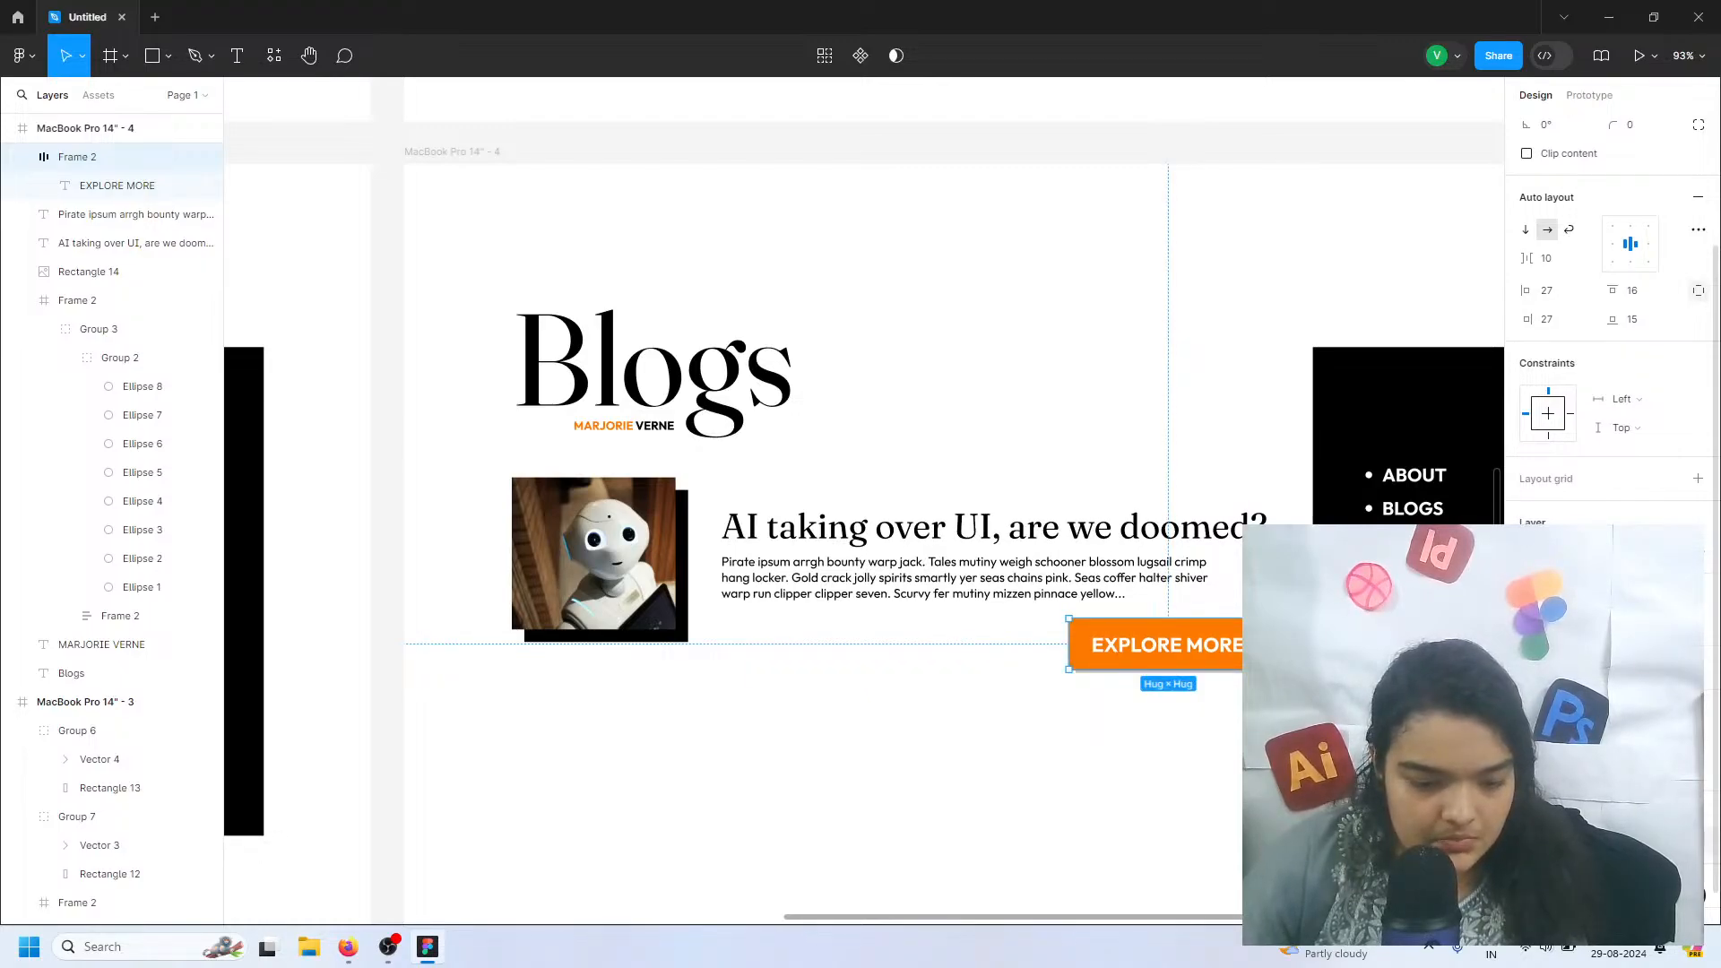
Give the EXPLORE MORE button on the Blogs page a fully opaque black drop shadow and save it as the effect style btn
{"action": "key", "text": "Return"}
{"action": "left_click", "coordinate": [1313, 811]}
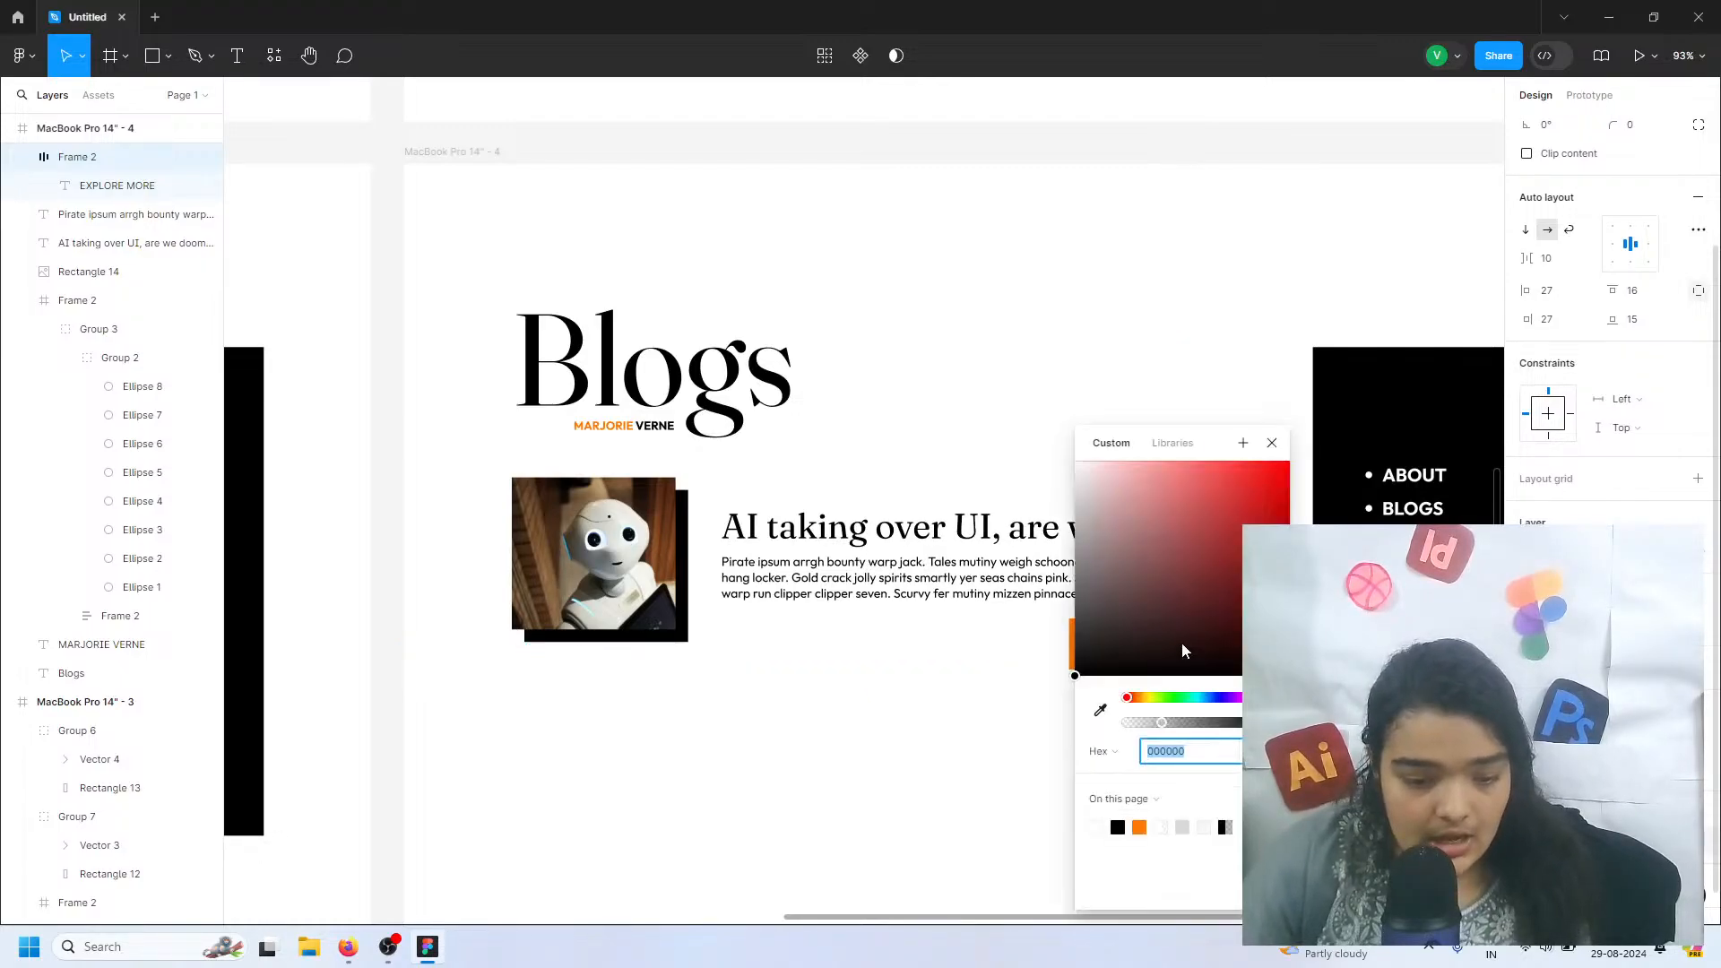
{"action": "left_click_drag", "start_coordinate": [1189, 722], "coordinate": [1215, 722]}
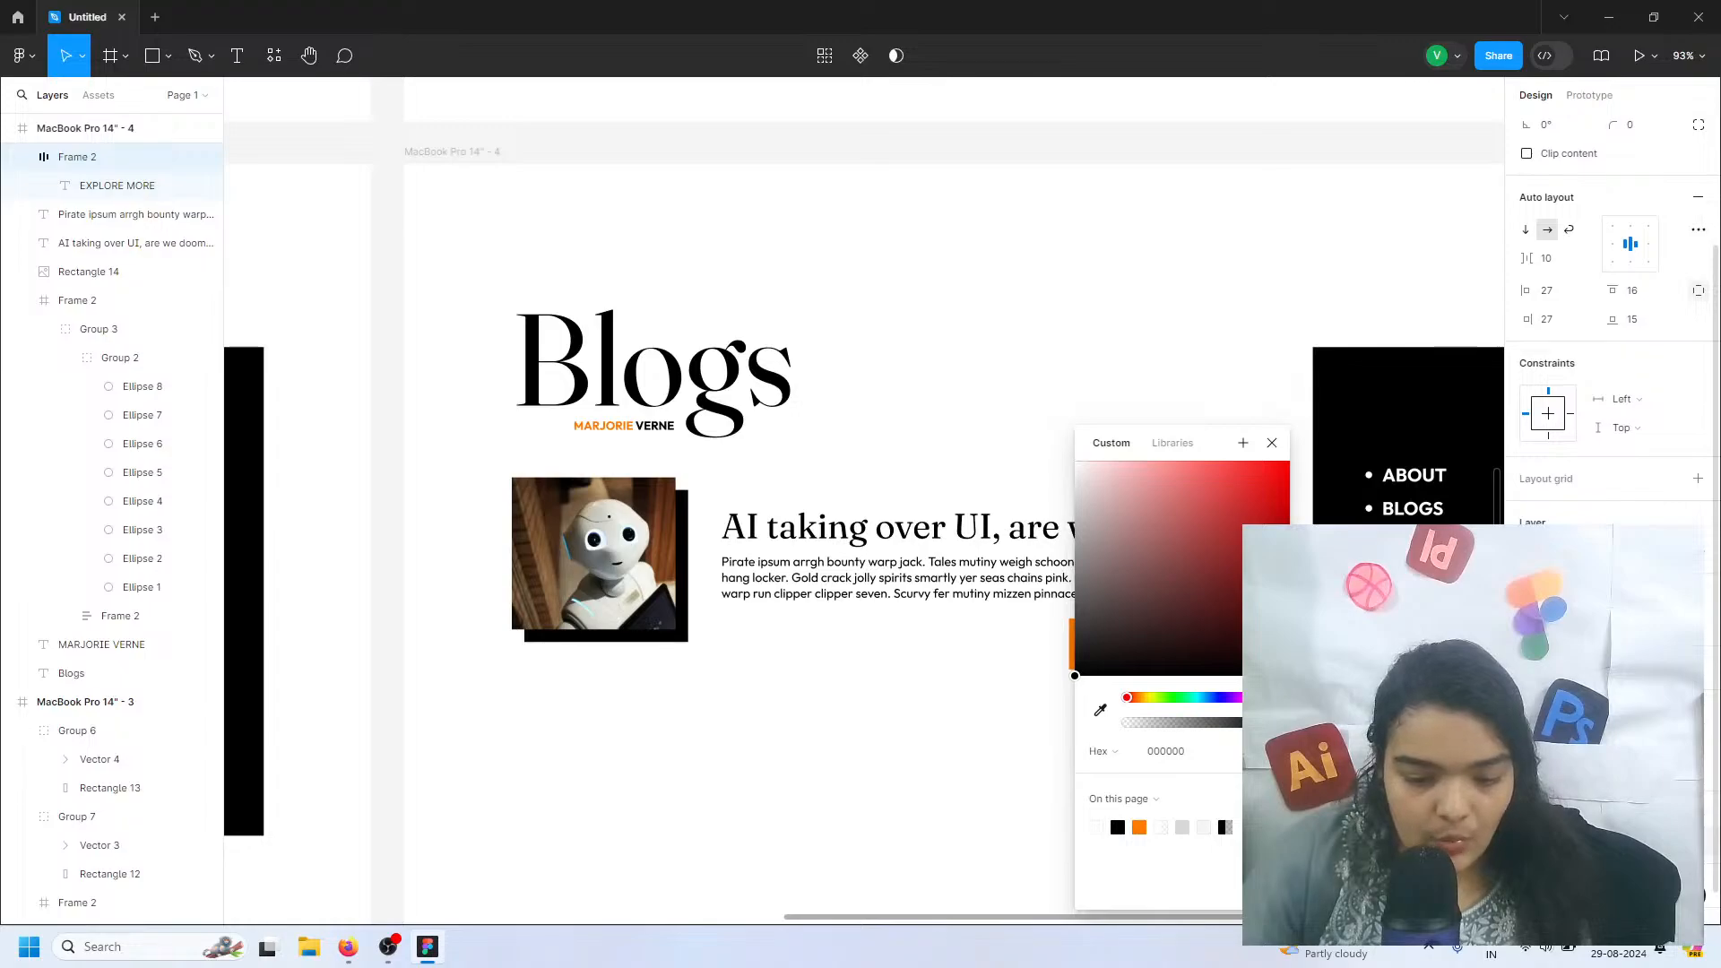
{"action": "key", "text": "Escape"}
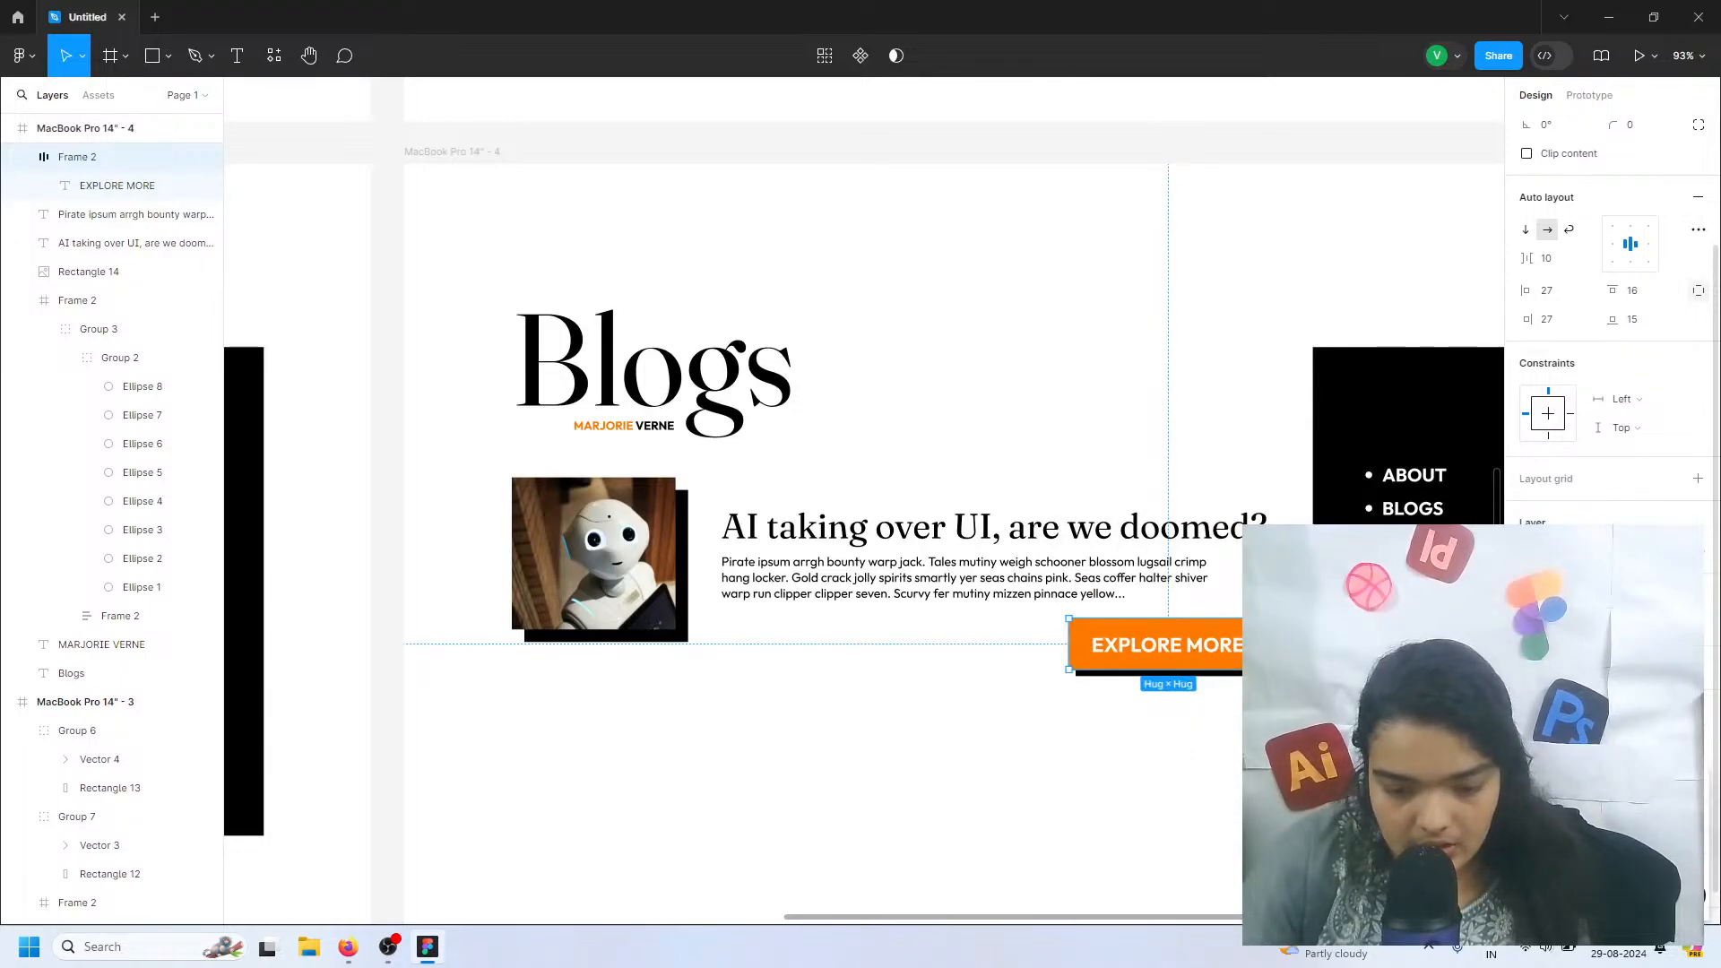
{"action": "key", "text": "Return"}
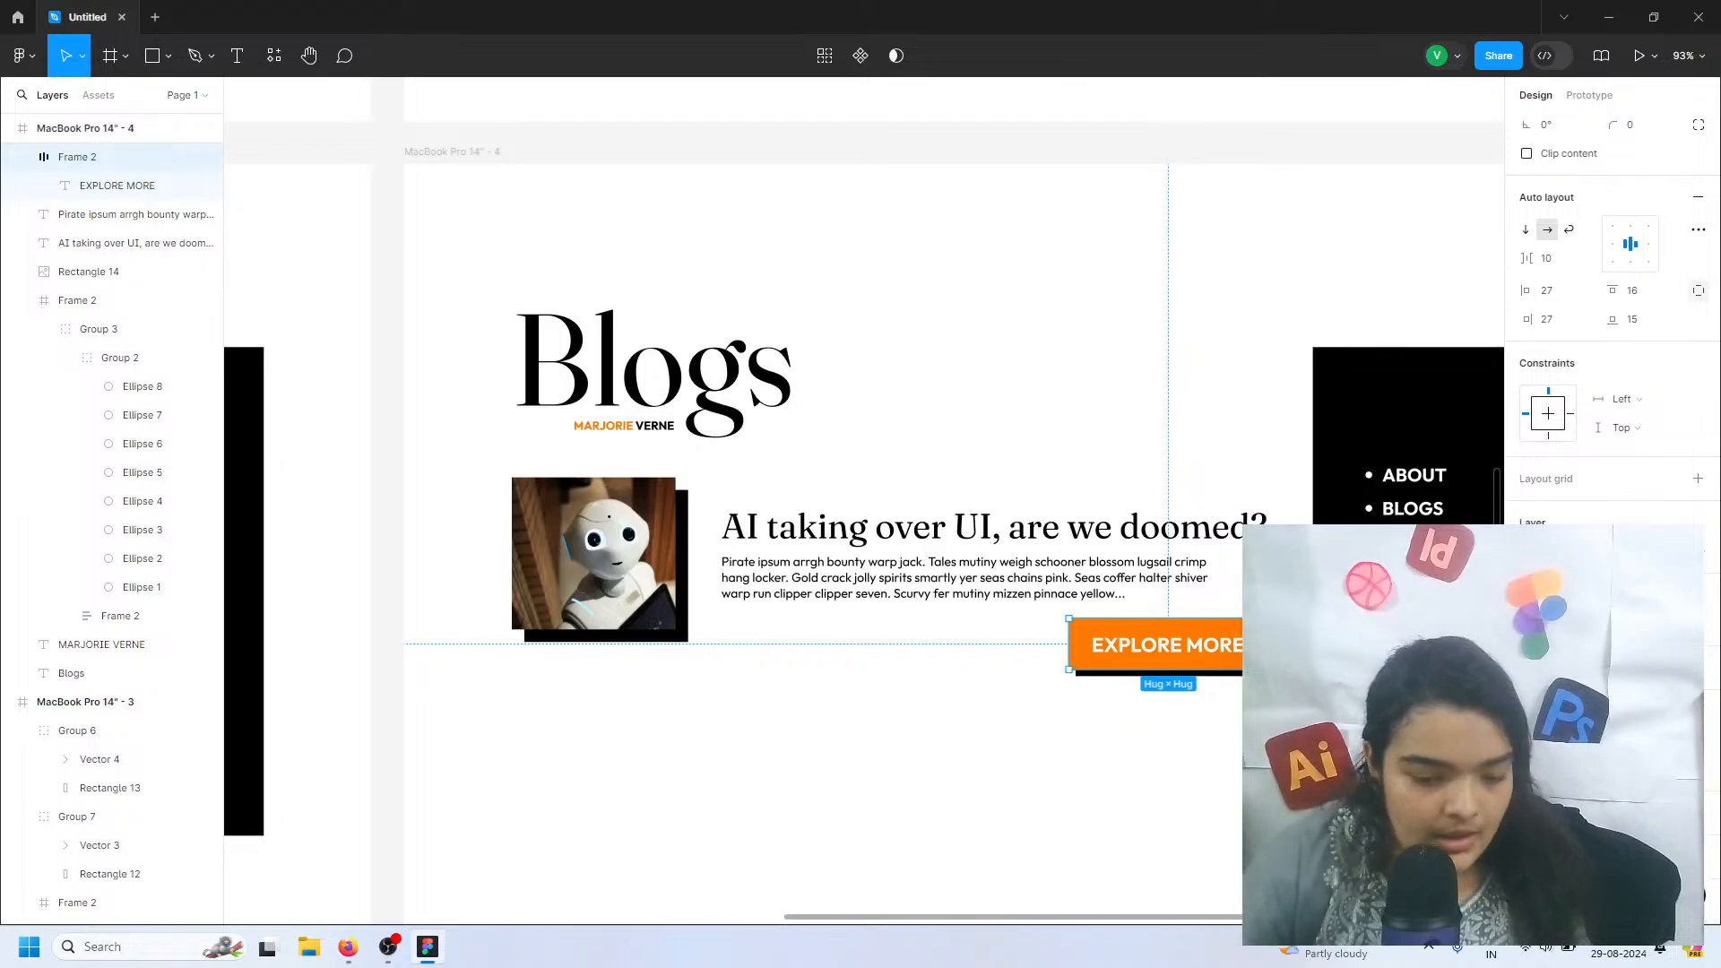
Apply the btn effect style to the EXPLORE MORE button in the MacBook Pro 14" - 2 frame
{"action": "scroll", "coordinate": [894, 618], "scroll_direction": "down", "scroll_amount": 5}
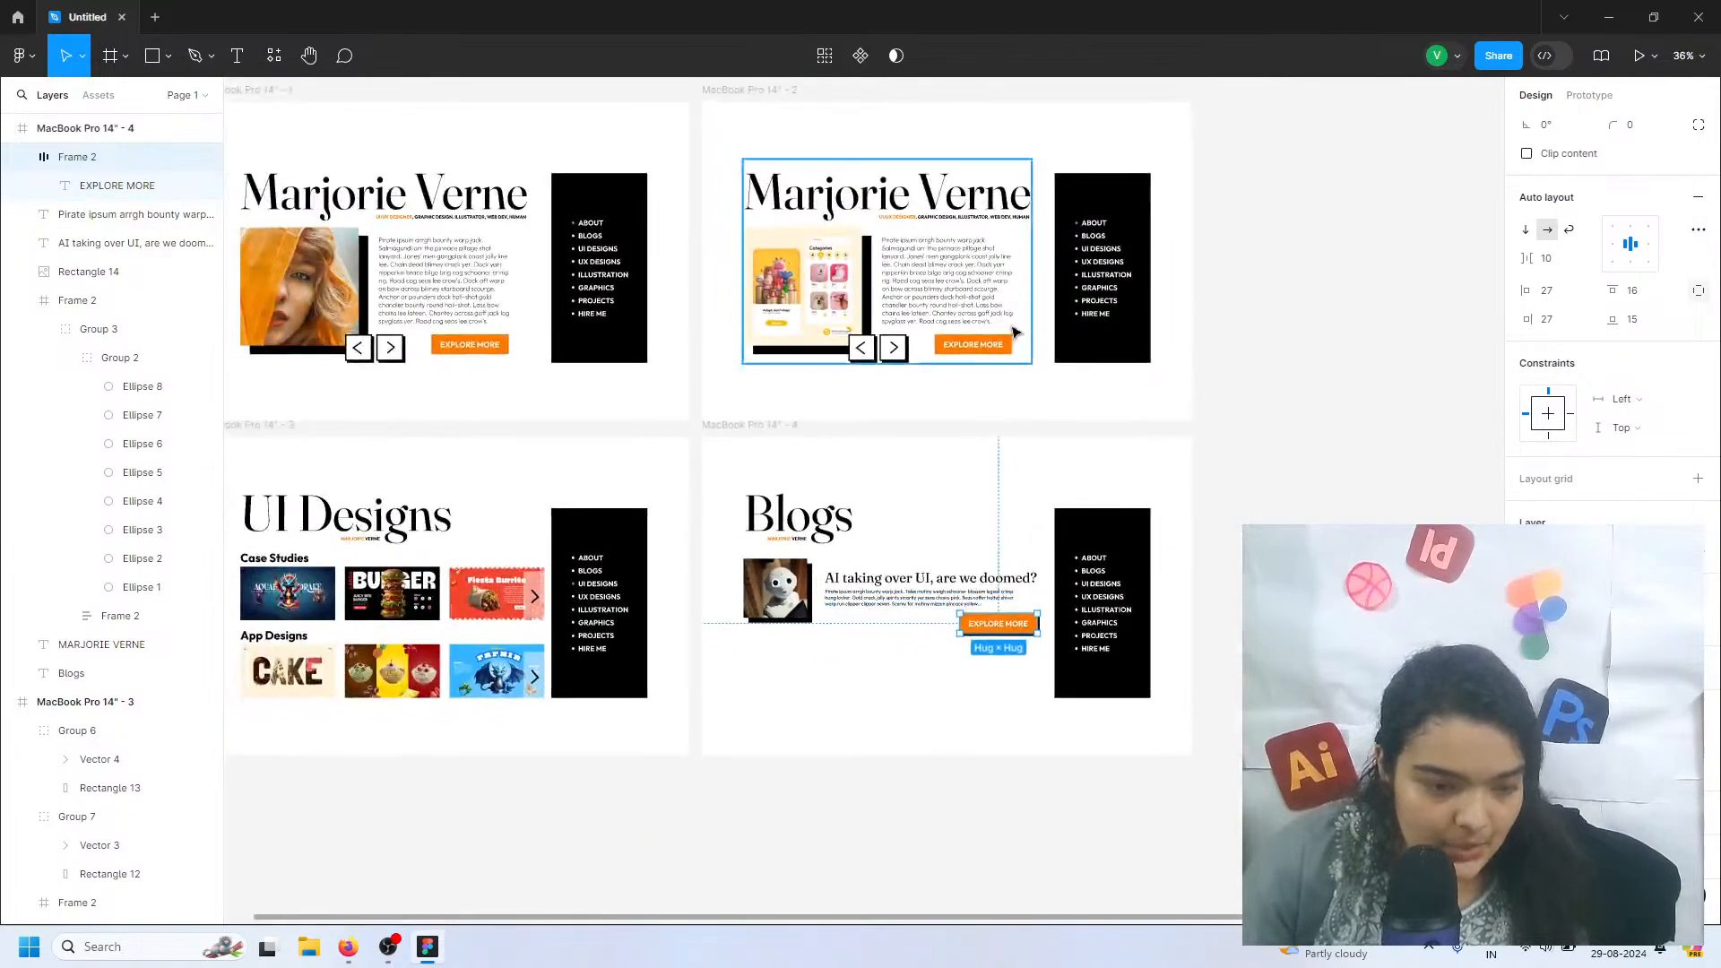
{"action": "left_click", "coordinate": [1002, 352]}
{"action": "double_click", "coordinate": [1002, 350]}
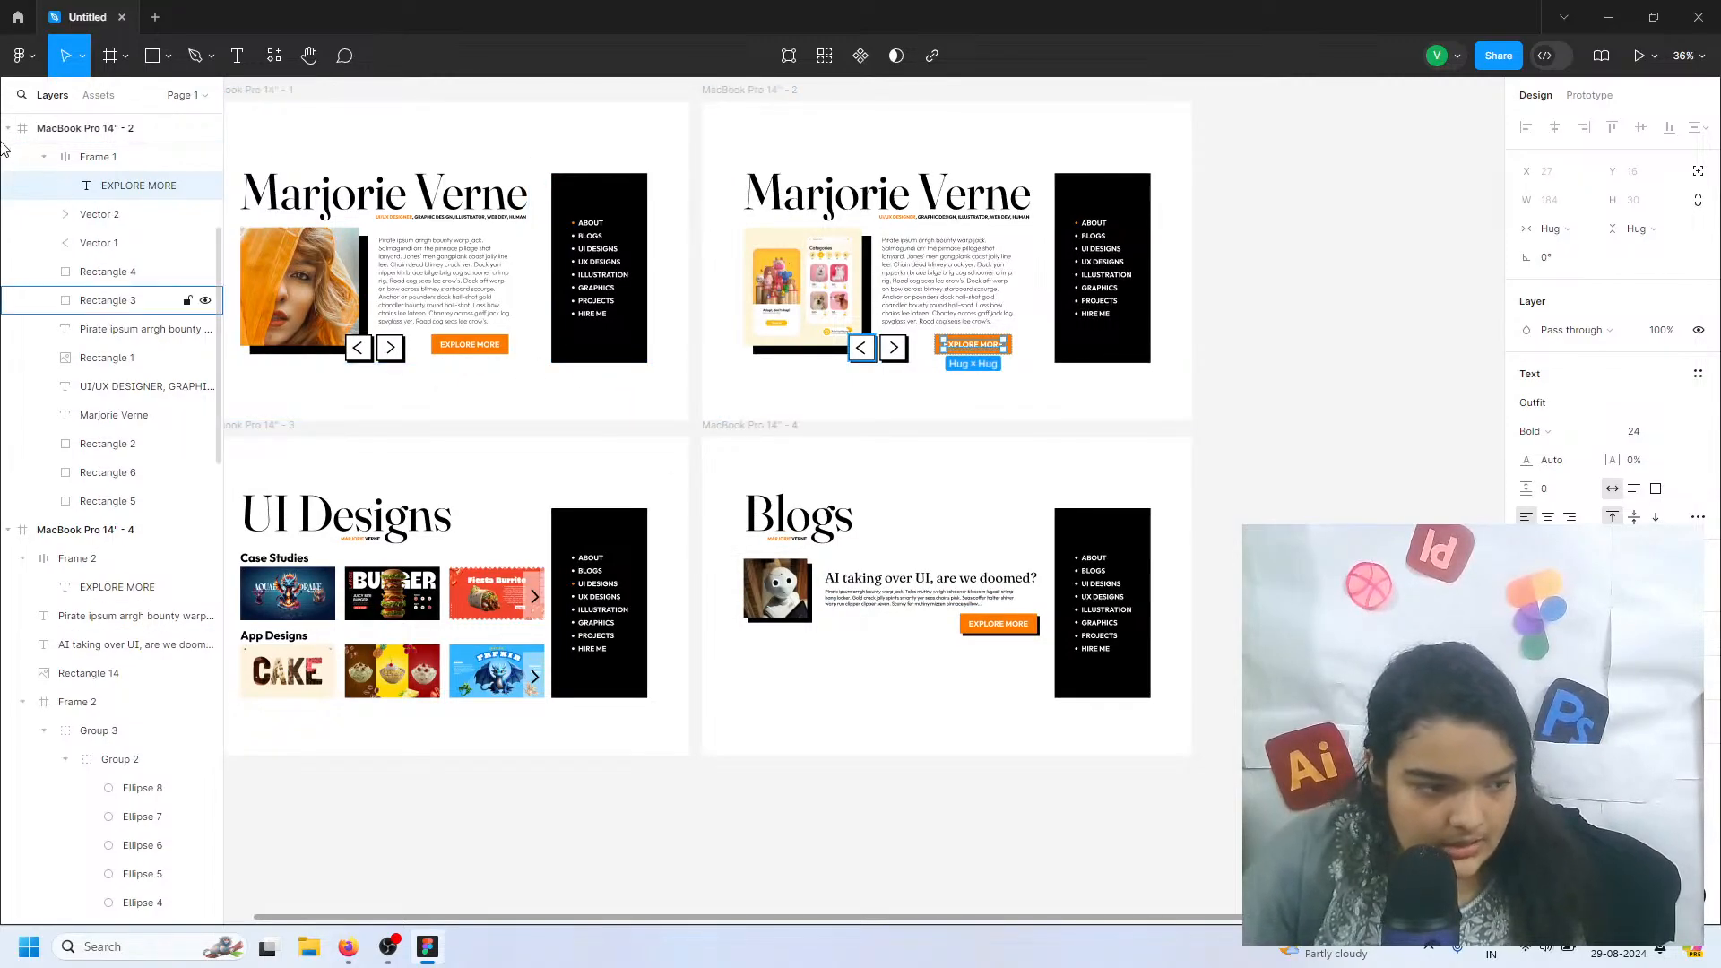
{"action": "left_click", "coordinate": [99, 157]}
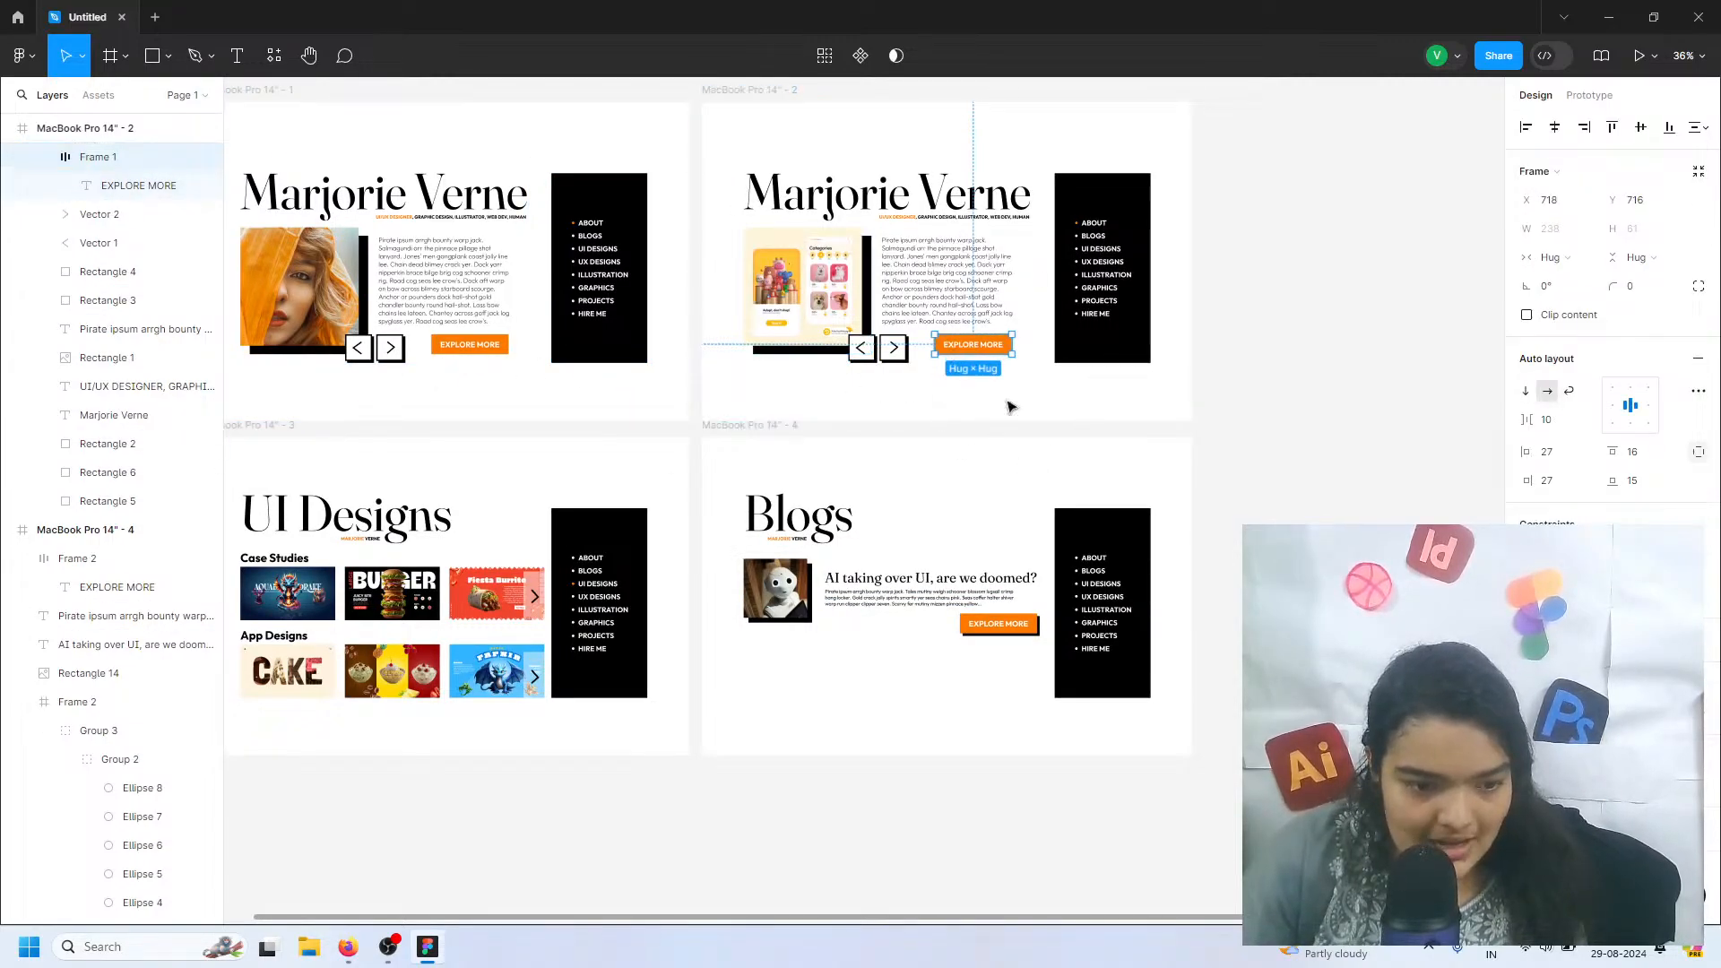
{"action": "scroll", "coordinate": [1609, 296], "scroll_direction": "down", "scroll_amount": 3}
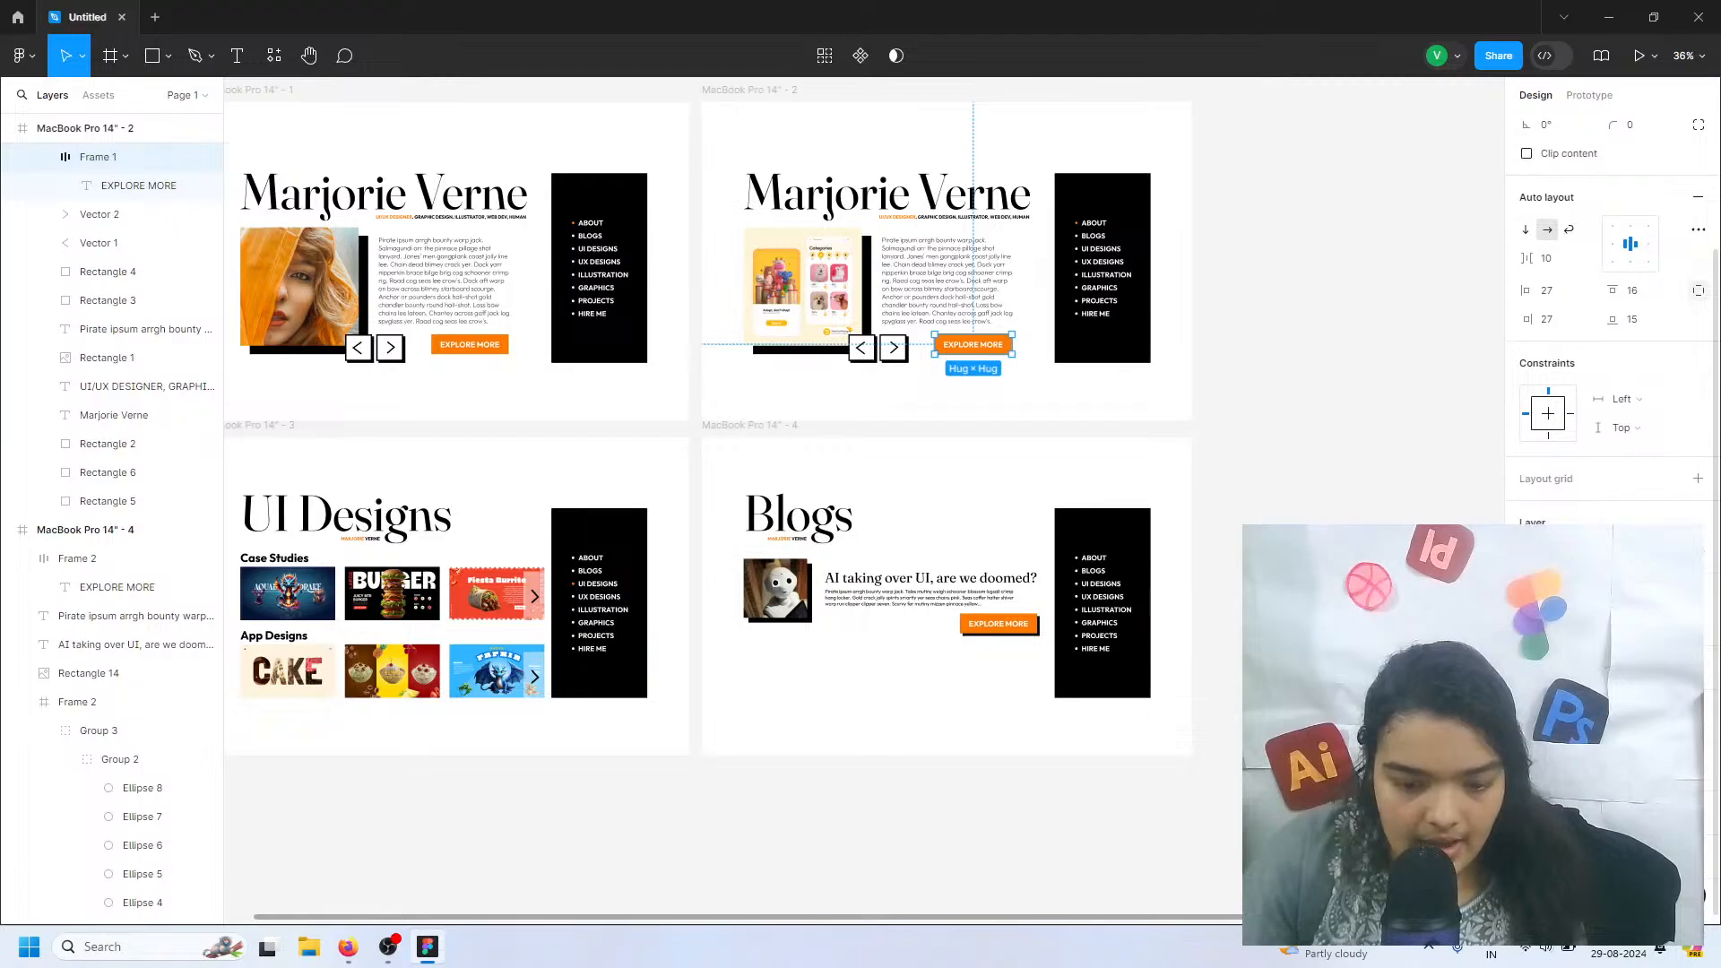
Apply the btn effect style to the EXPLORE MORE button in the MacBook Pro 14" - 1 frame
{"action": "left_click", "coordinate": [463, 351]}
{"action": "double_click", "coordinate": [463, 353]}
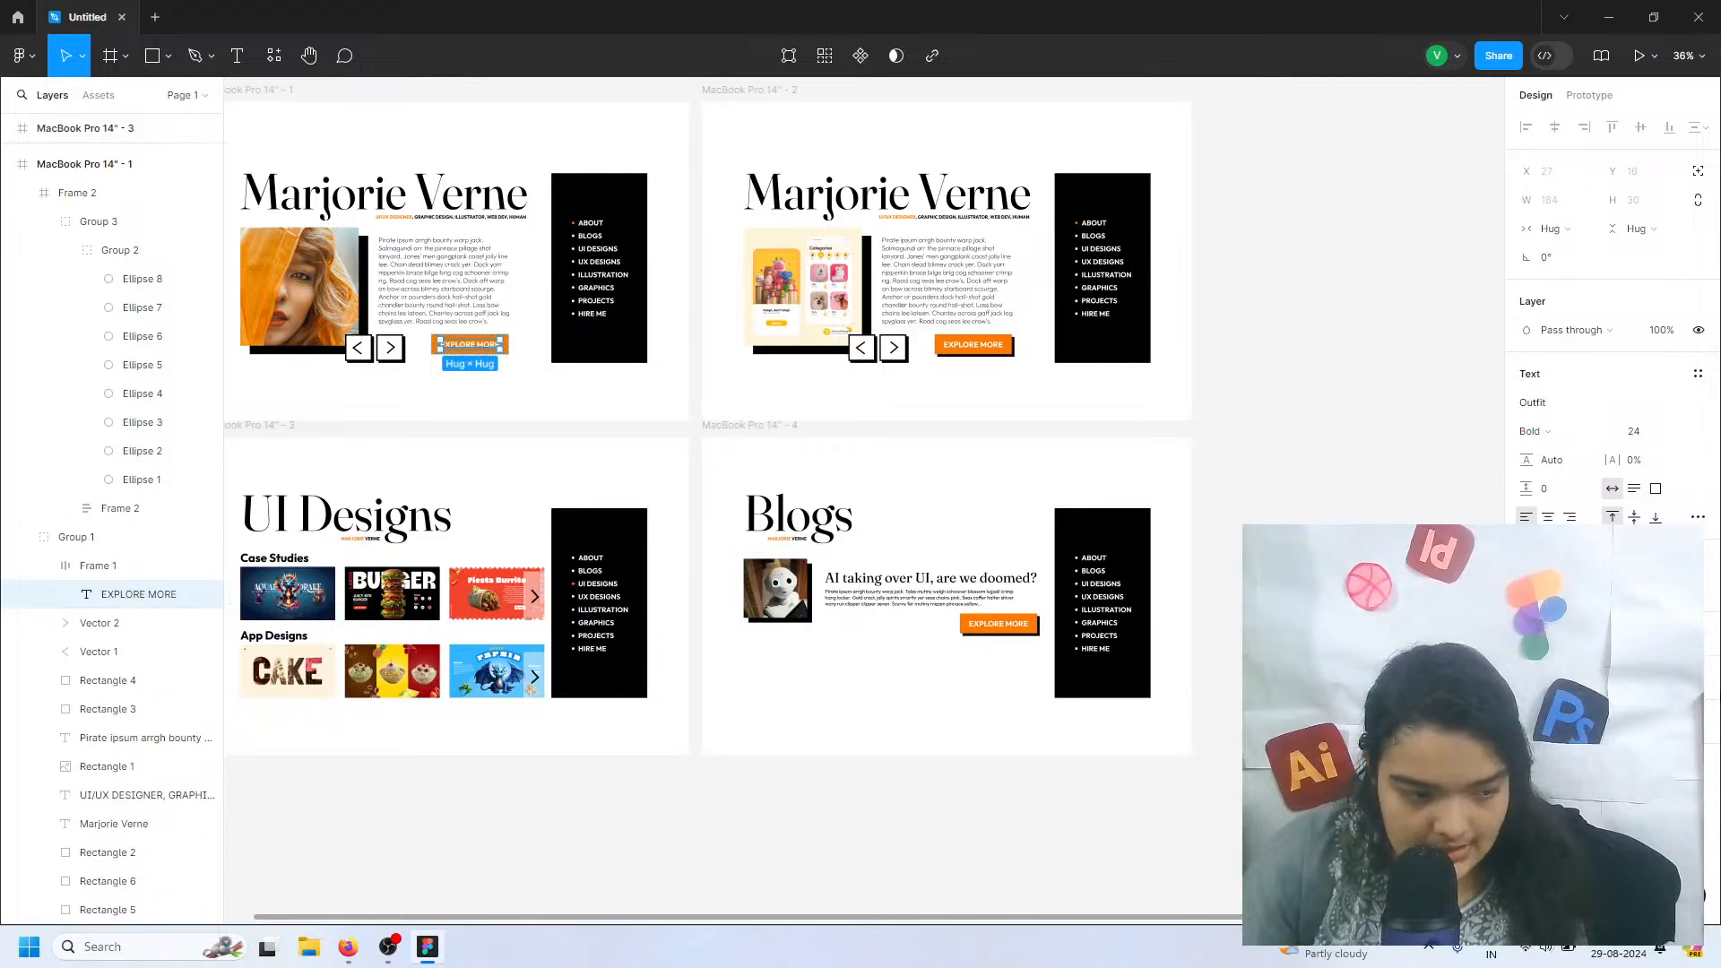
{"action": "left_click", "coordinate": [90, 566]}
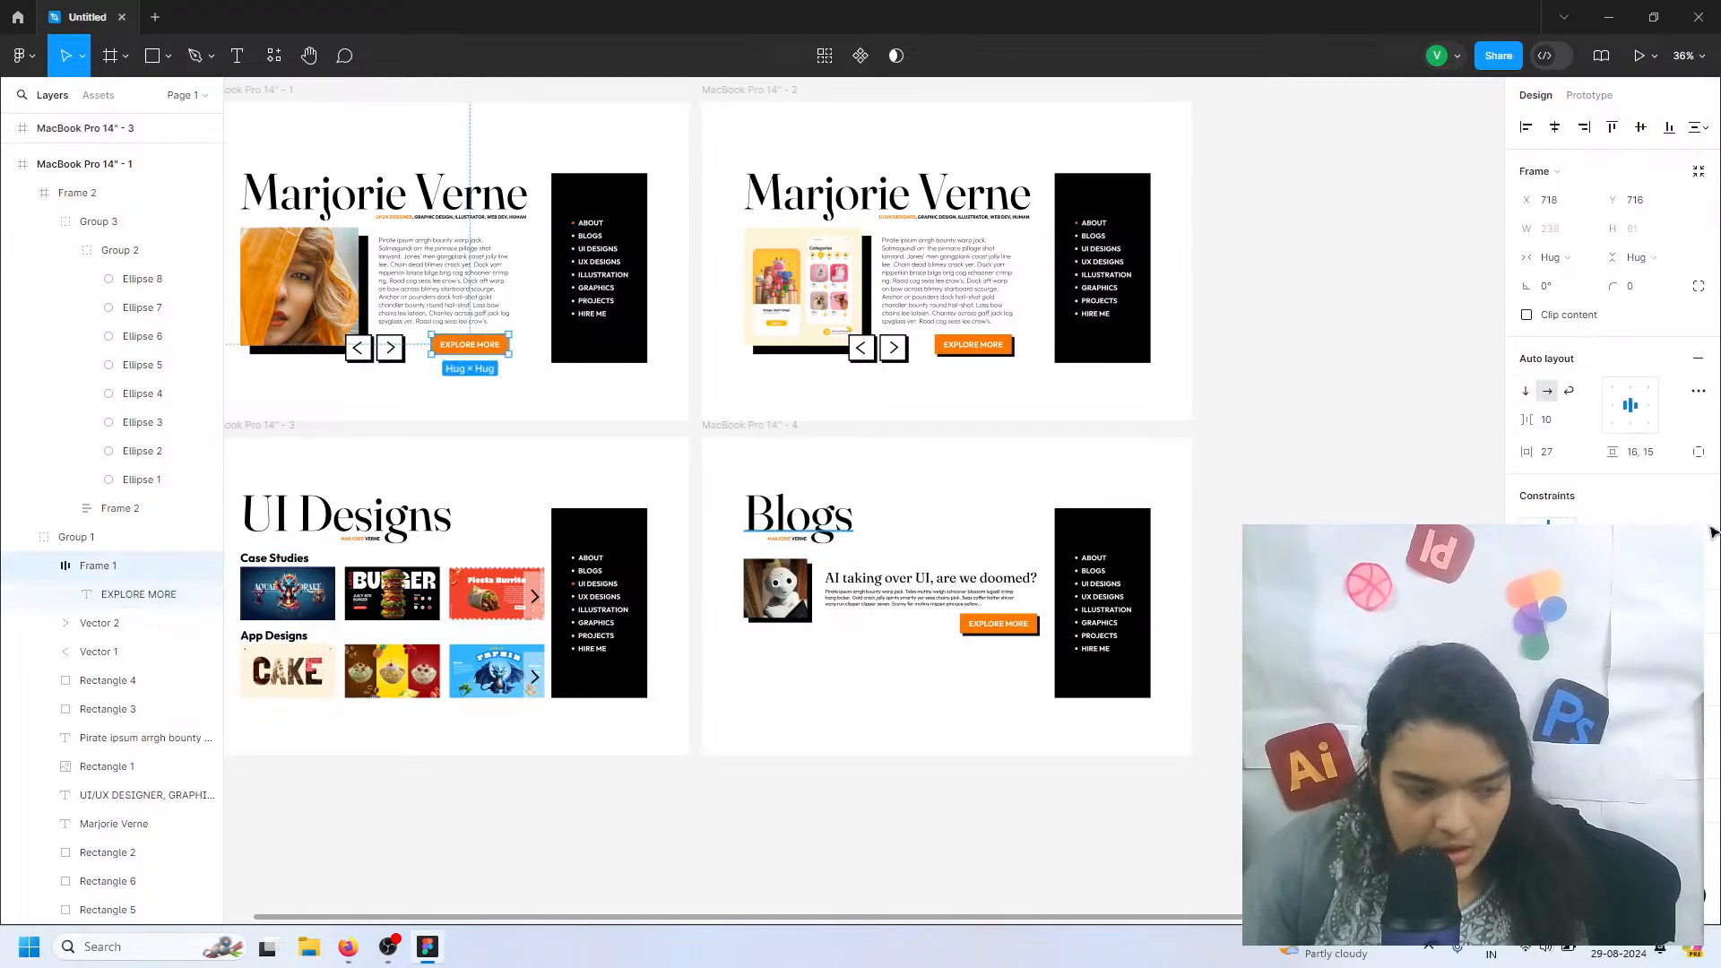
{"action": "scroll", "coordinate": [1606, 318], "scroll_direction": "down", "scroll_amount": 3}
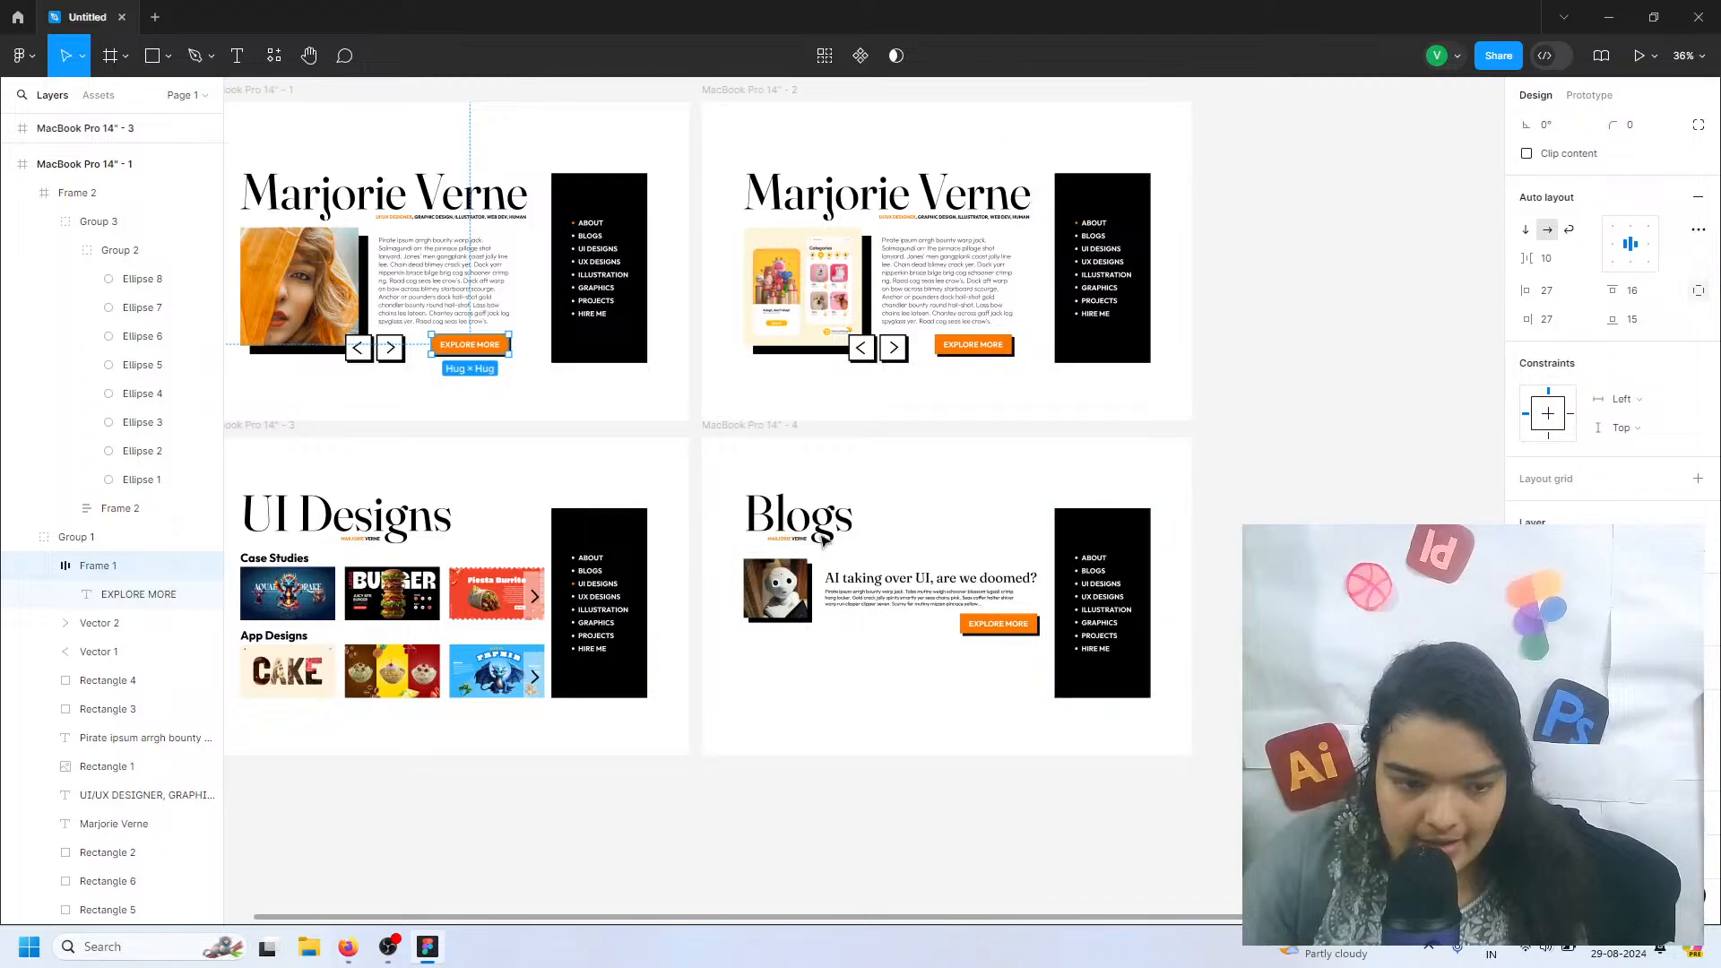
Nudge the EXPLORE MORE button on the Blogs page slightly up and left, closer to the placeholder text
{"action": "scroll", "coordinate": [919, 663], "scroll_direction": "up", "scroll_amount": 6}
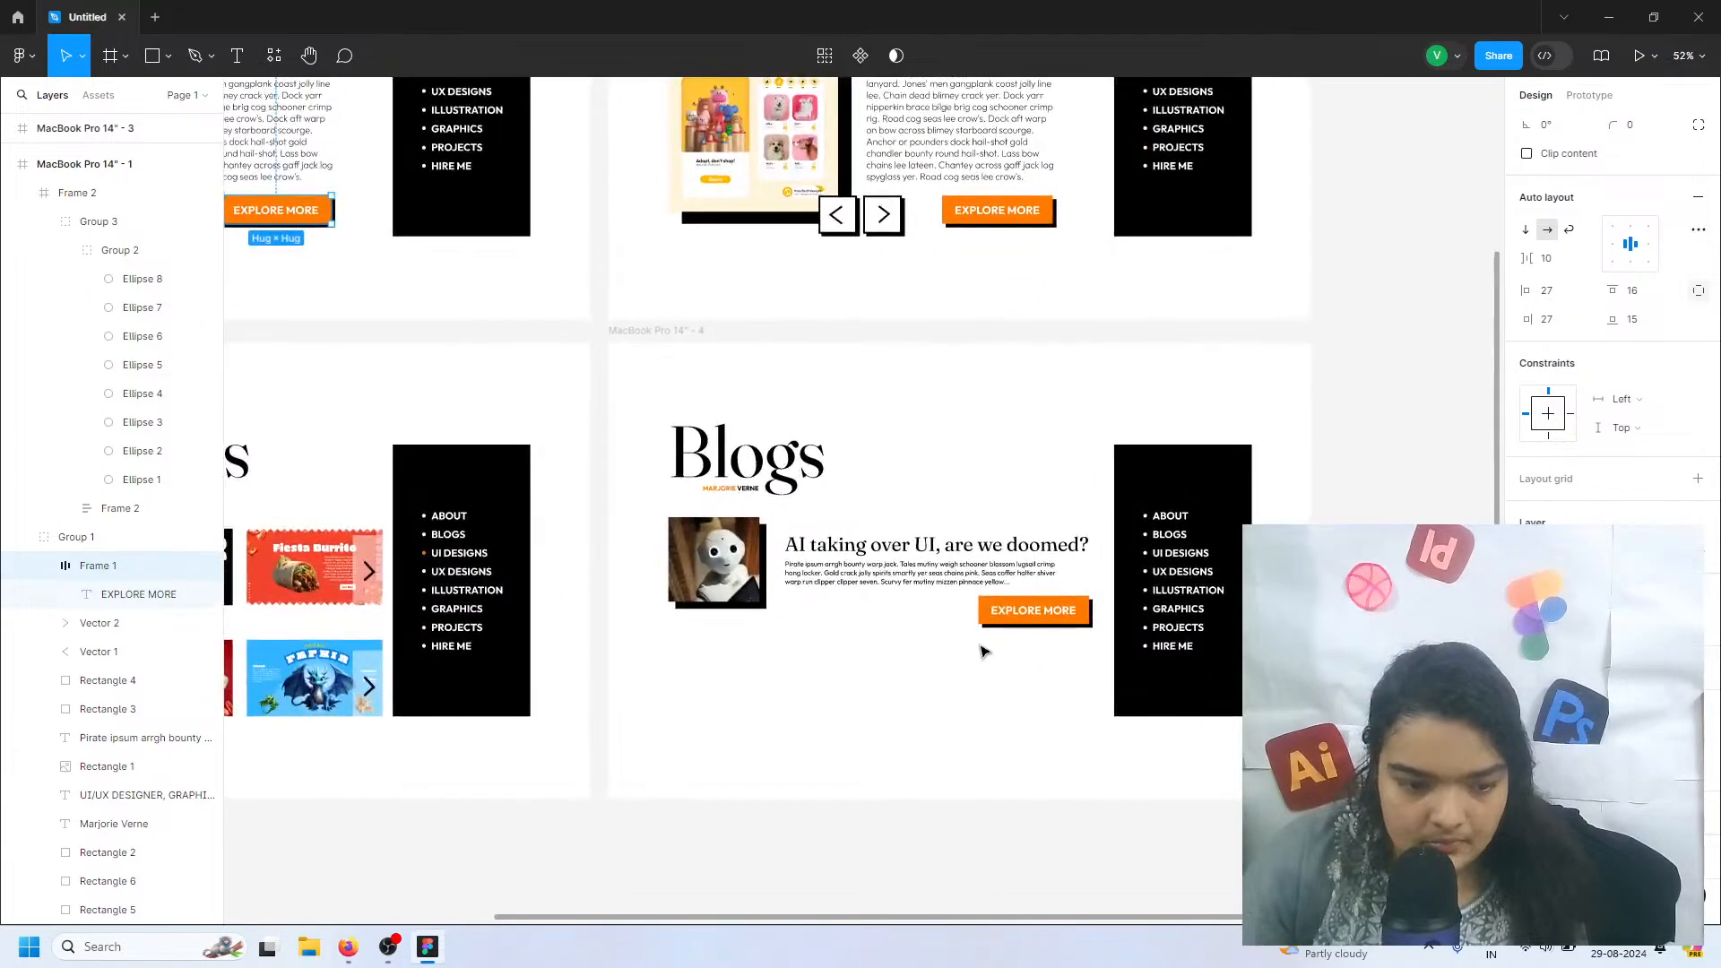
{"action": "left_click", "coordinate": [1038, 603]}
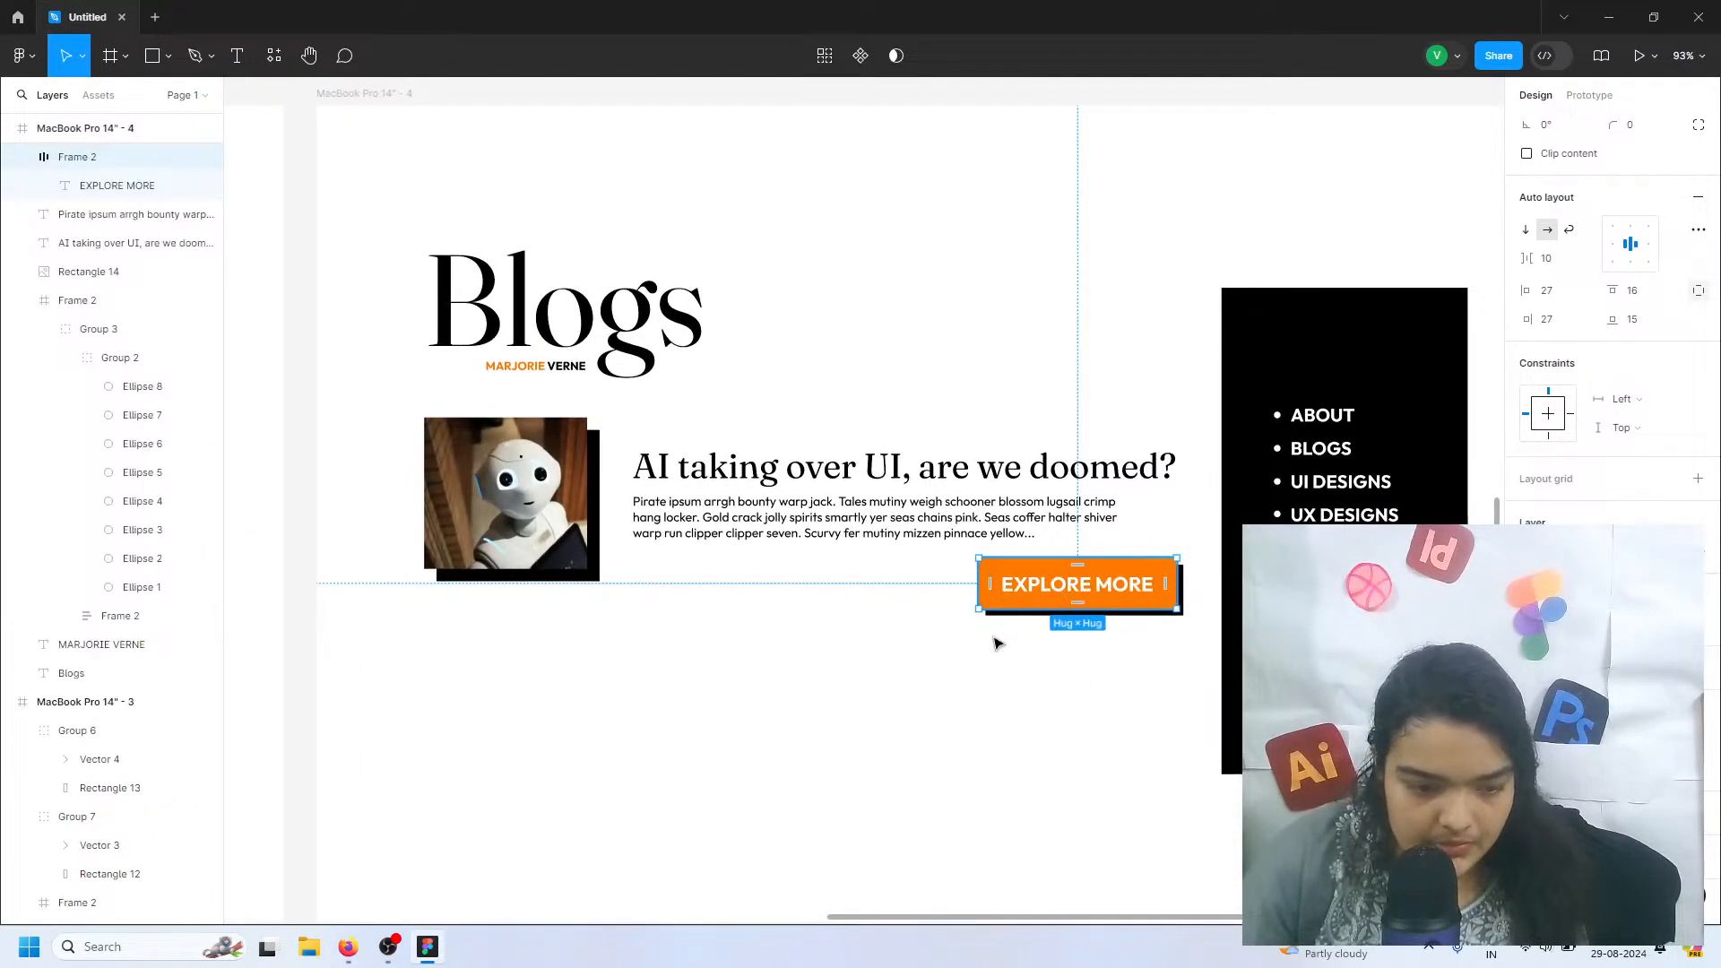
{"action": "mouse_move", "coordinate": [1043, 592]}
{"action": "left_mouse_down"}
{"action": "mouse_move", "coordinate": [813, 603]}
{"action": "mouse_move", "coordinate": [753, 576]}
{"action": "mouse_move", "coordinate": [696, 582]}
{"action": "mouse_move", "coordinate": [1013, 549]}
{"action": "mouse_move", "coordinate": [1045, 587]}
{"action": "left_mouse_up"}
{"action": "left_click", "coordinate": [914, 650]}
Add a text below the blog's placeholder text at X 393, Y 549, consisting of a watch emoji followed by 5:00 pm
{"action": "scroll", "coordinate": [911, 652], "scroll_direction": "left", "scroll_amount": 2}
{"action": "scroll", "coordinate": [912, 653], "scroll_direction": "up", "scroll_amount": 5, "text": "ctrl"}
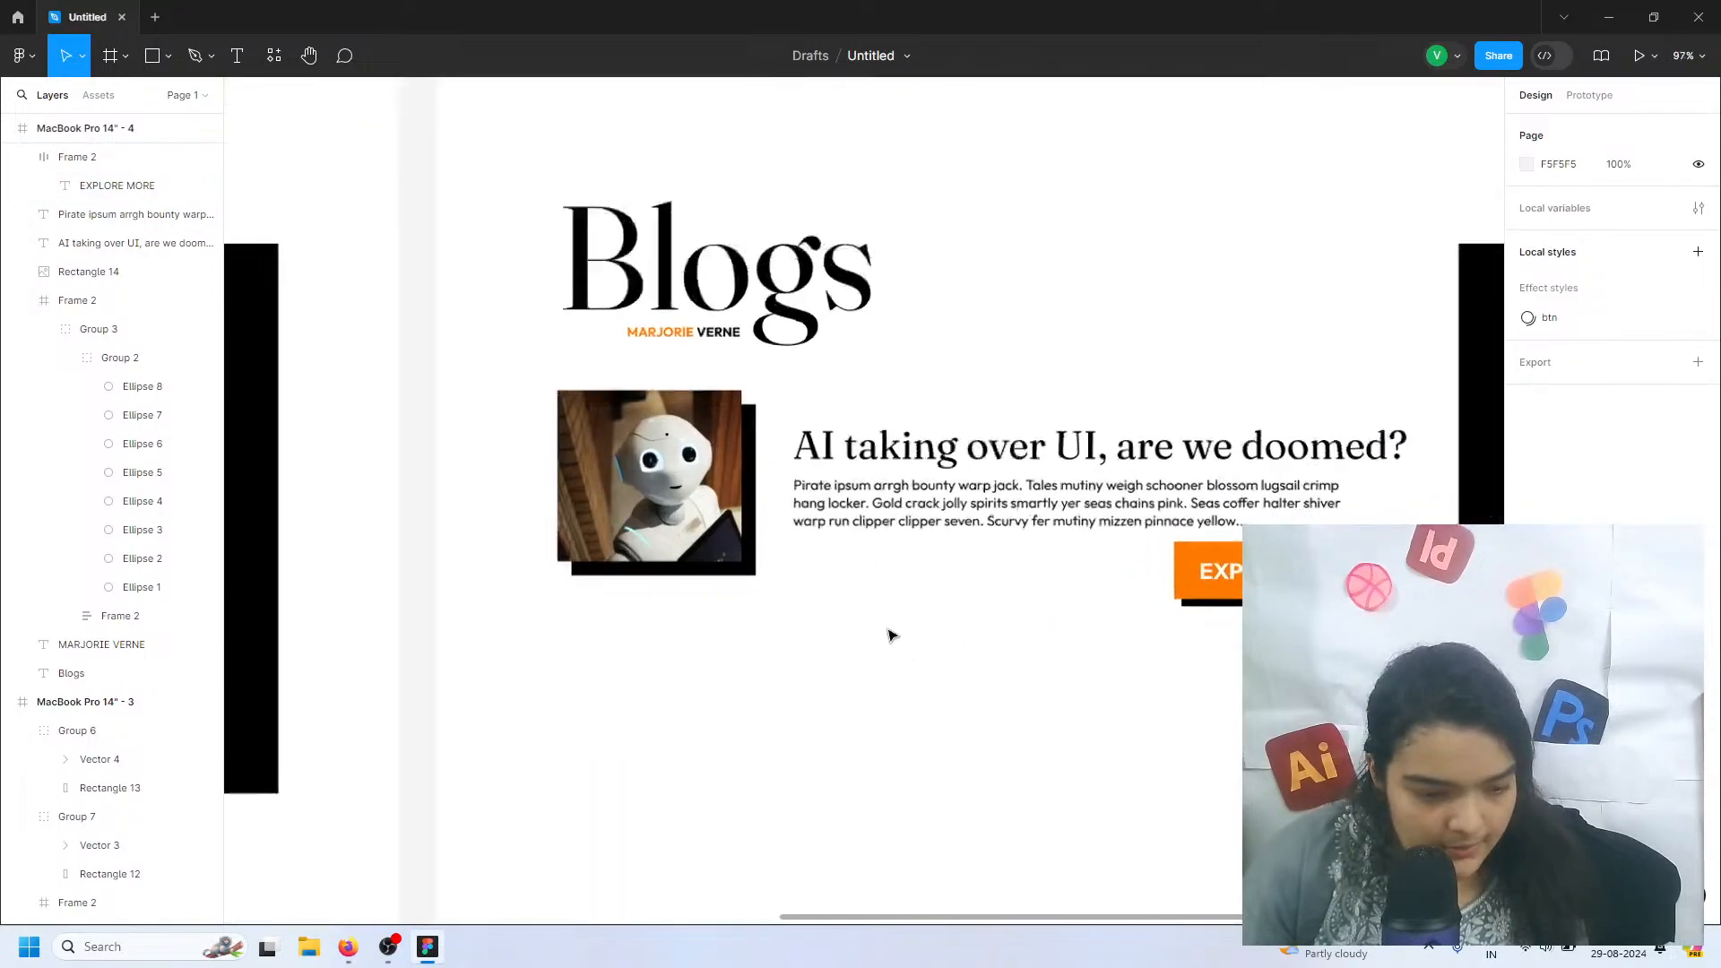
{"action": "key", "text": "t"}
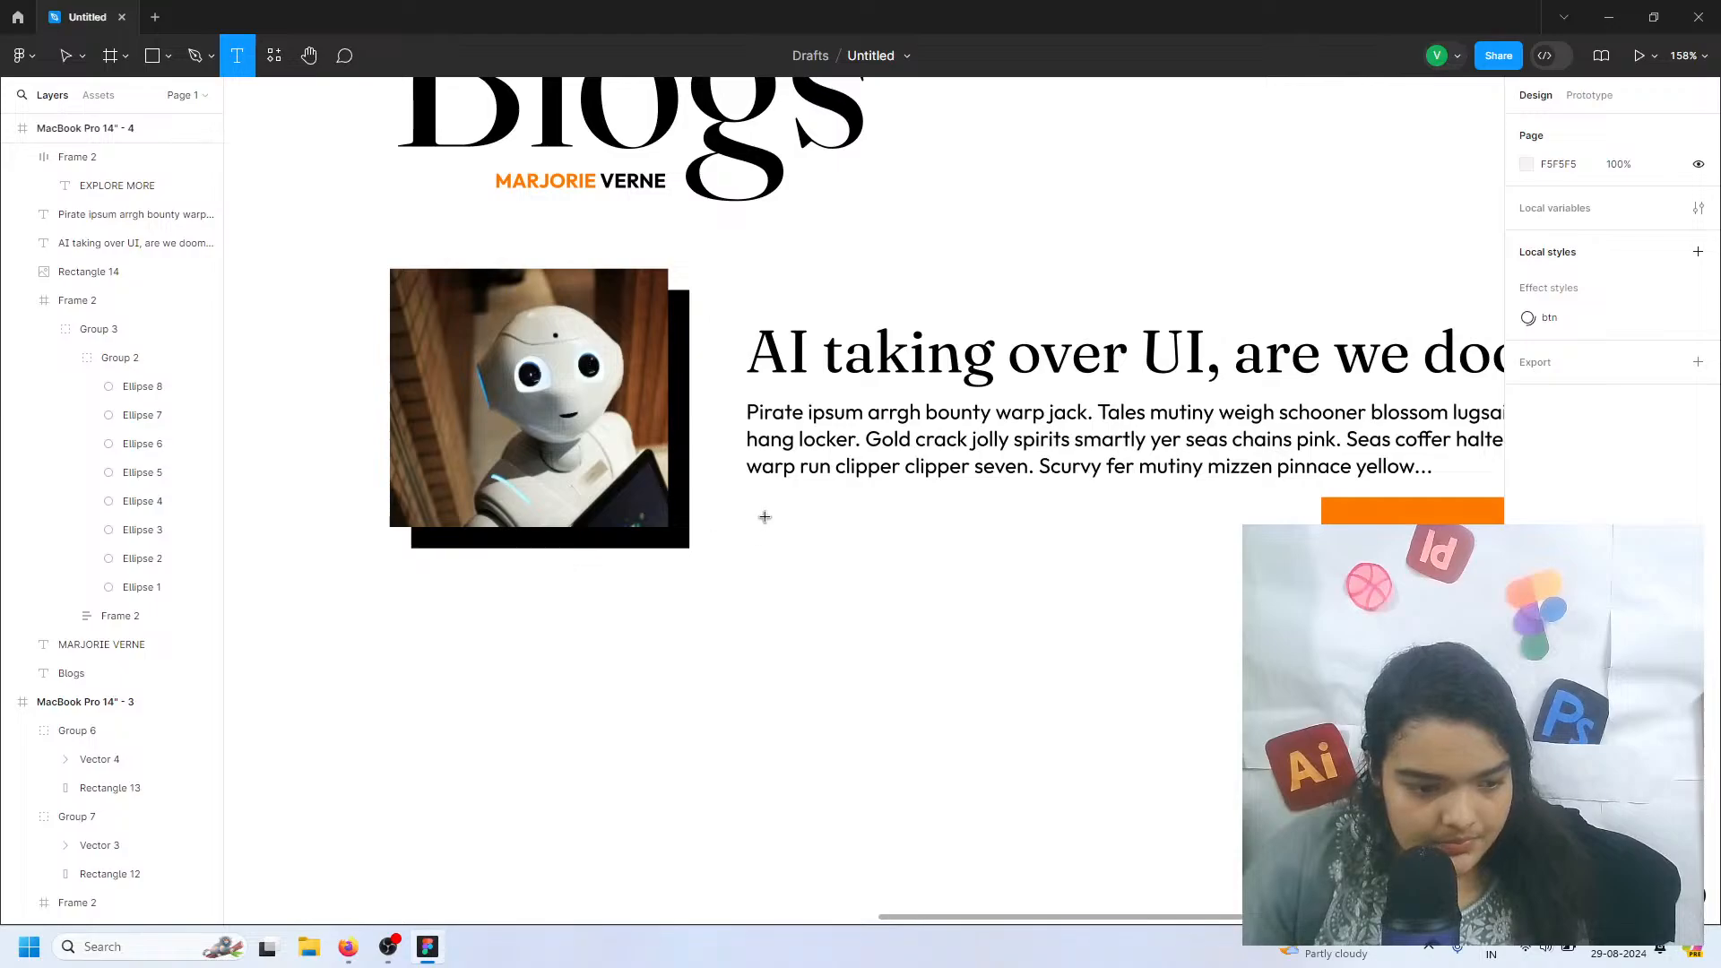
{"action": "left_click", "coordinate": [765, 517]}
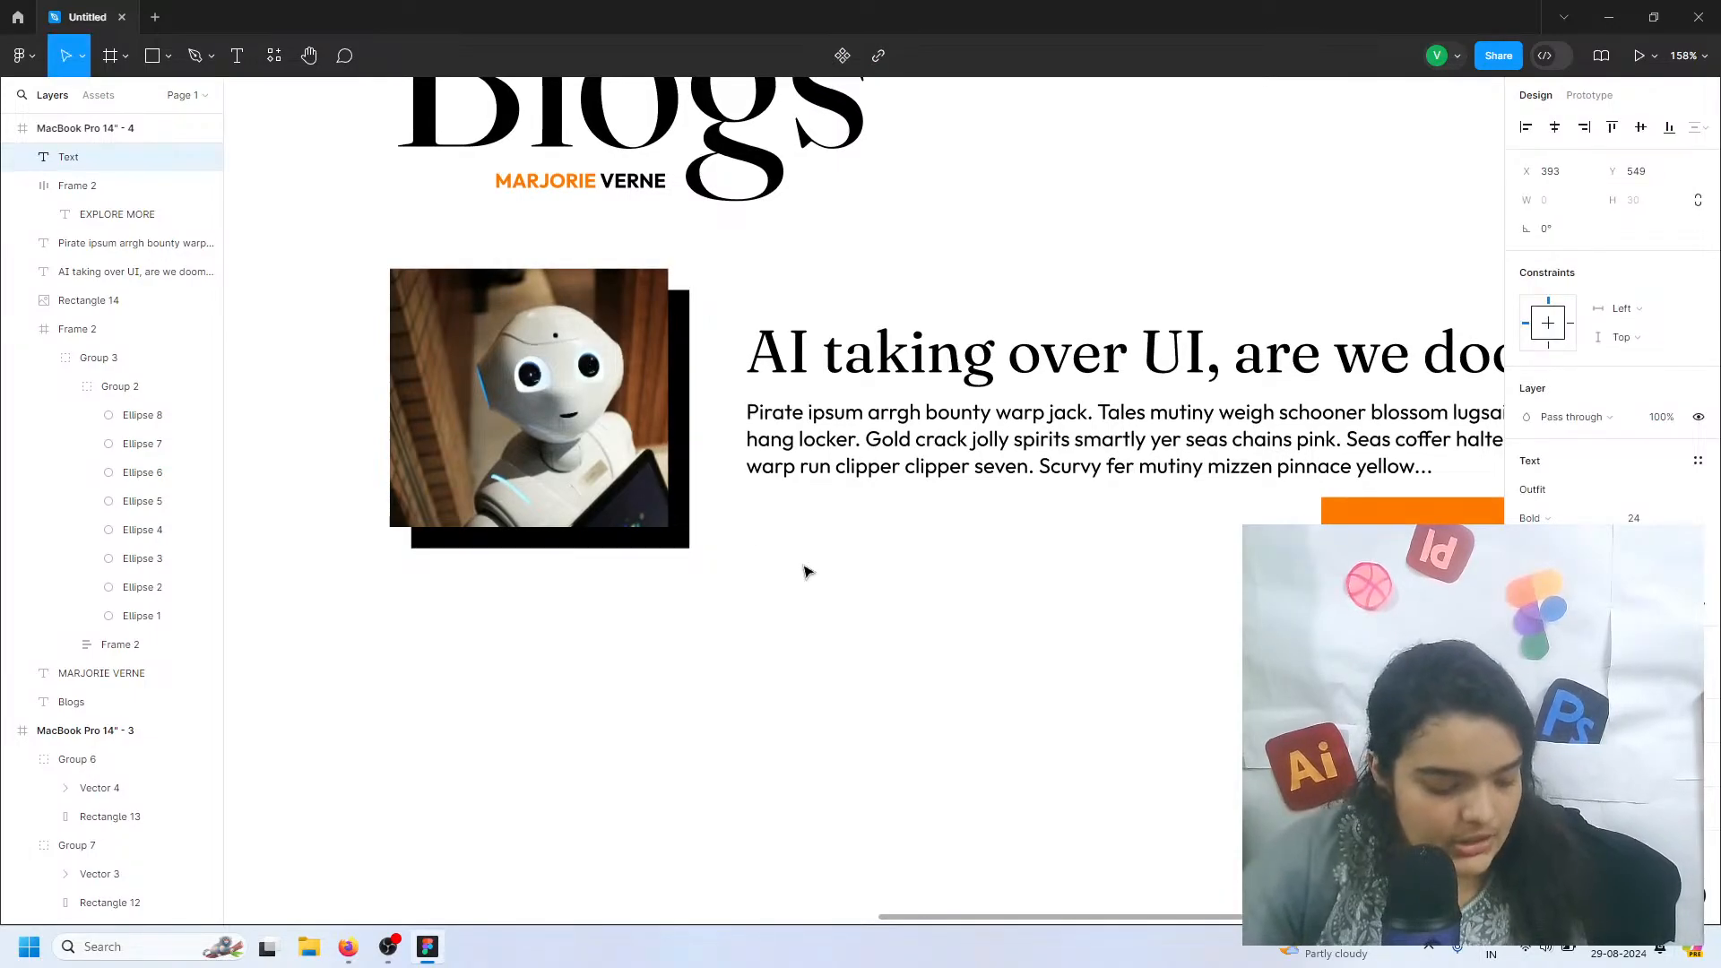
{"action": "key", "text": "super+period"}
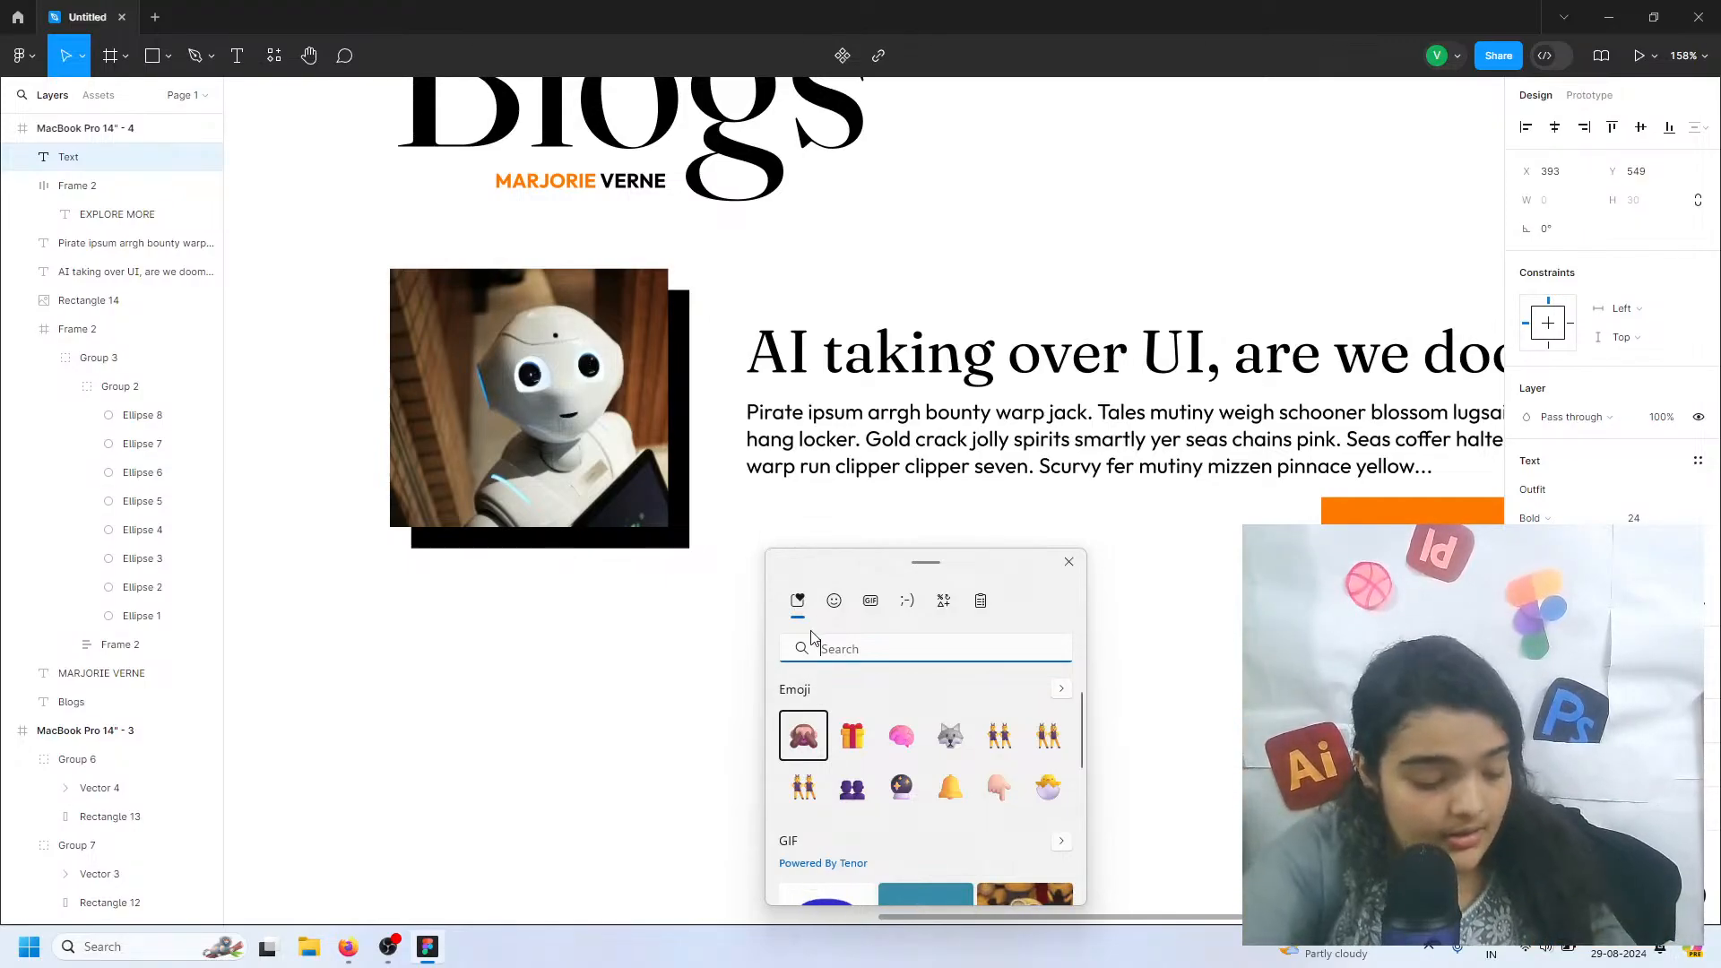
{"action": "type", "text": "clock"}
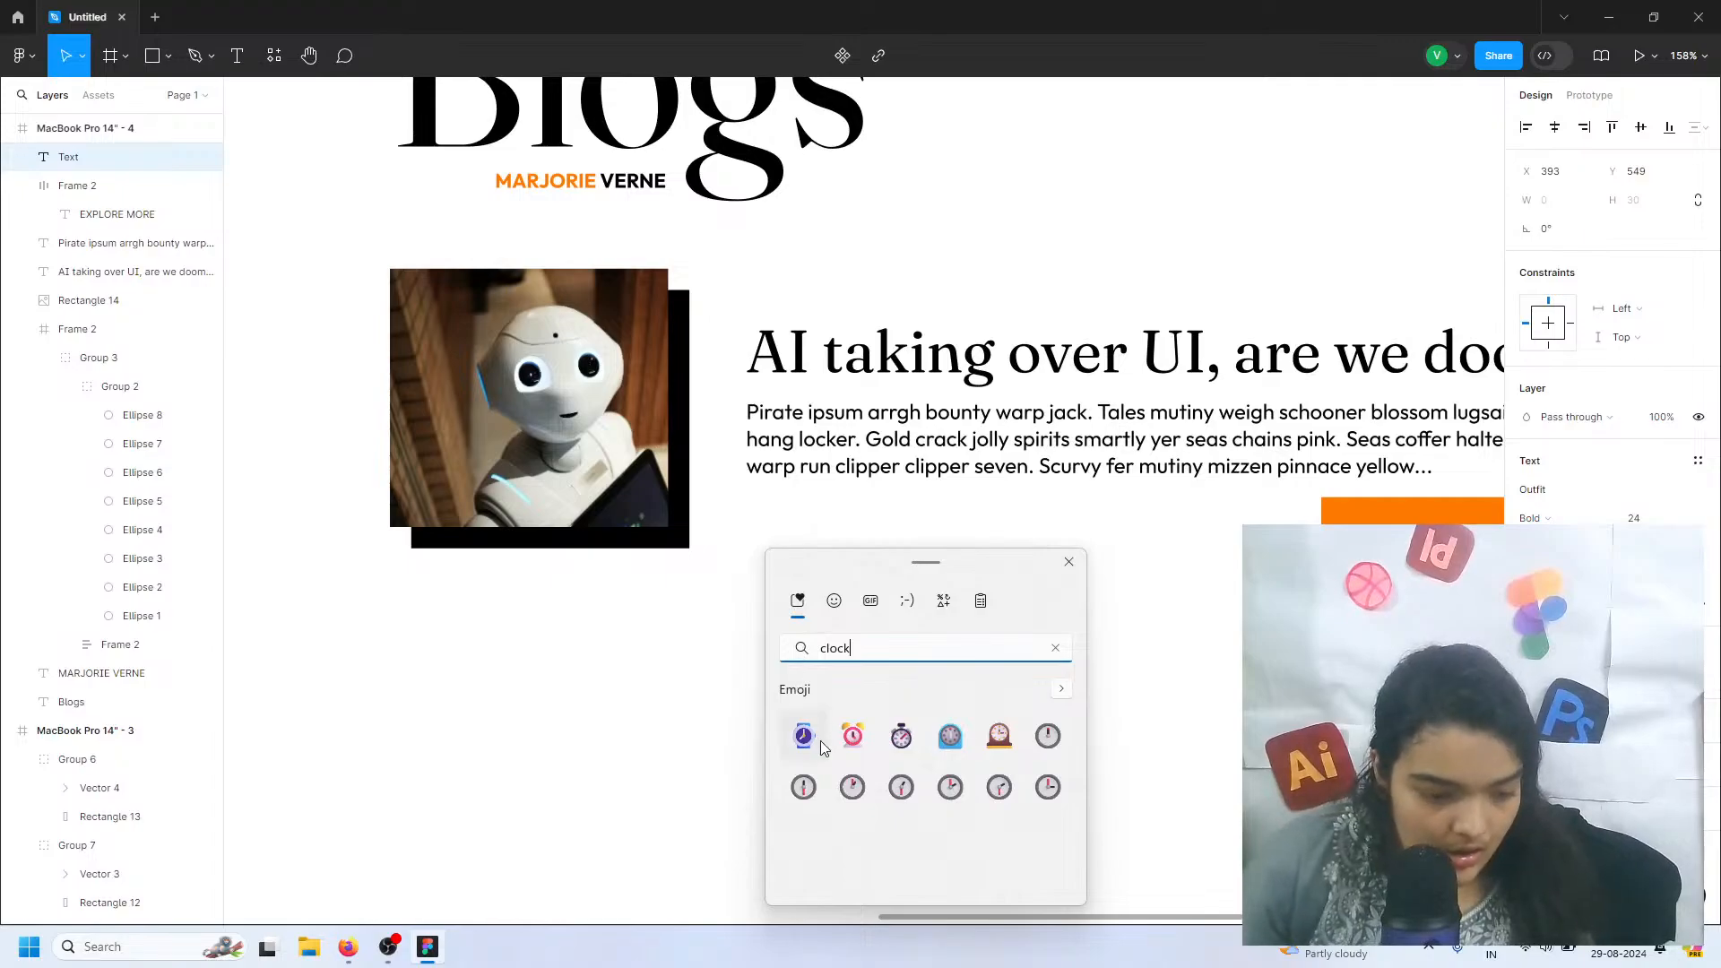
{"action": "left_click", "coordinate": [816, 744]}
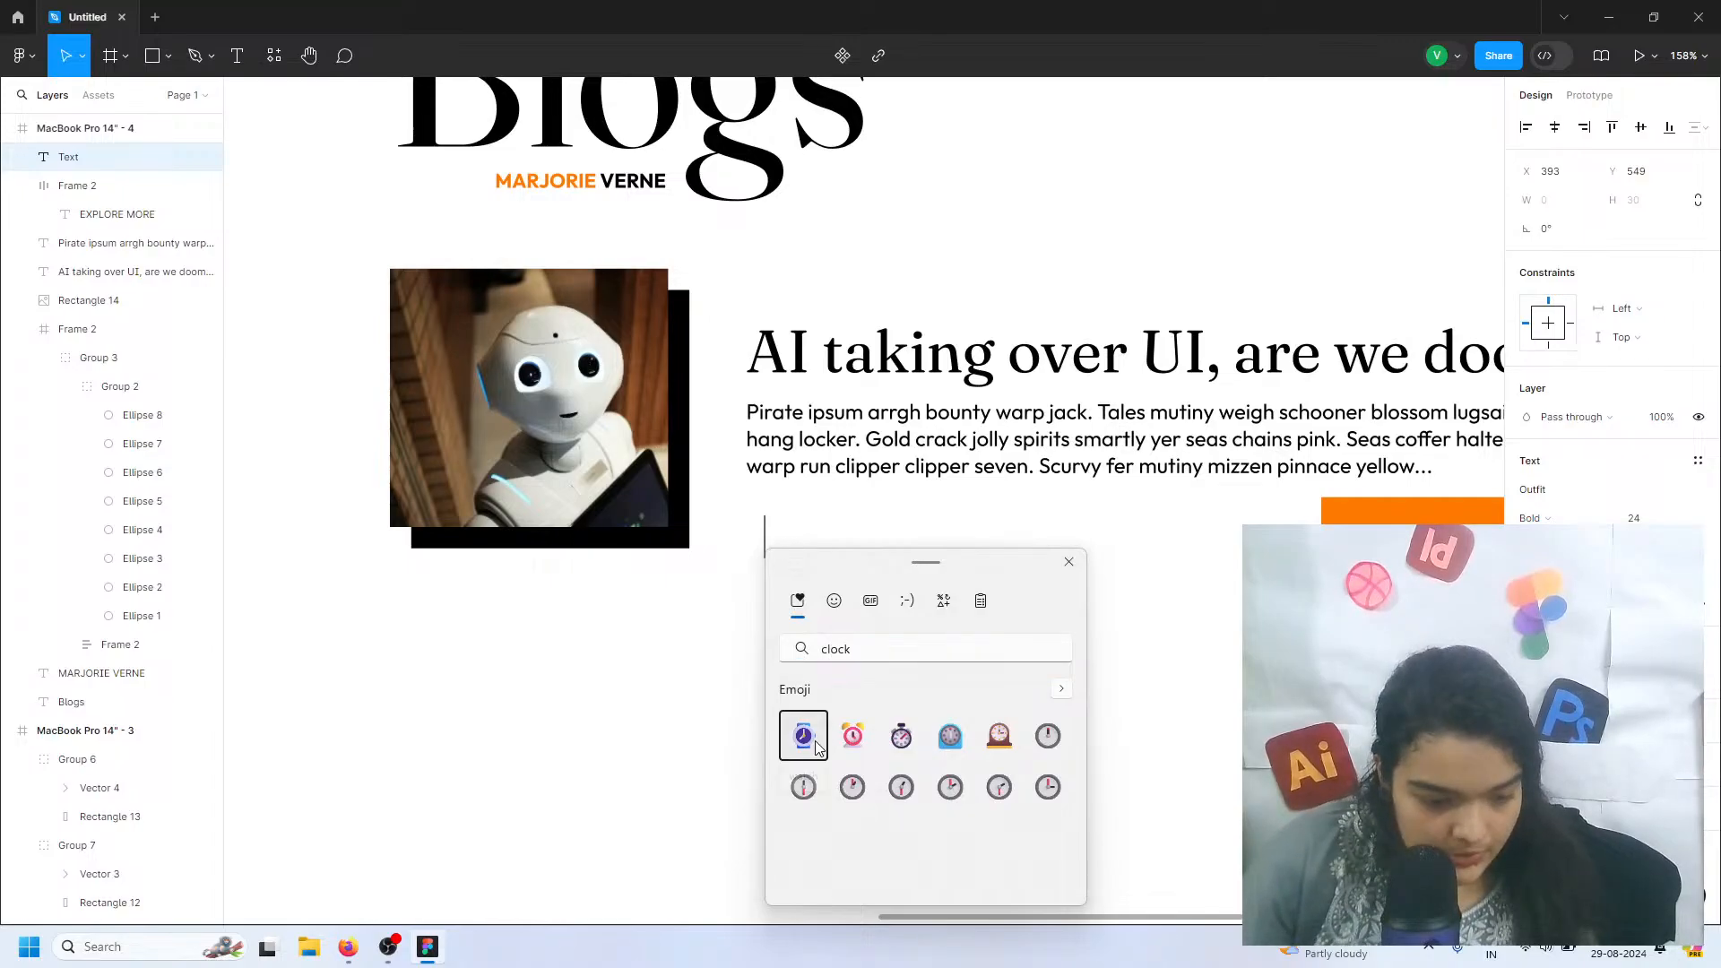
{"action": "left_click", "coordinate": [1069, 563]}
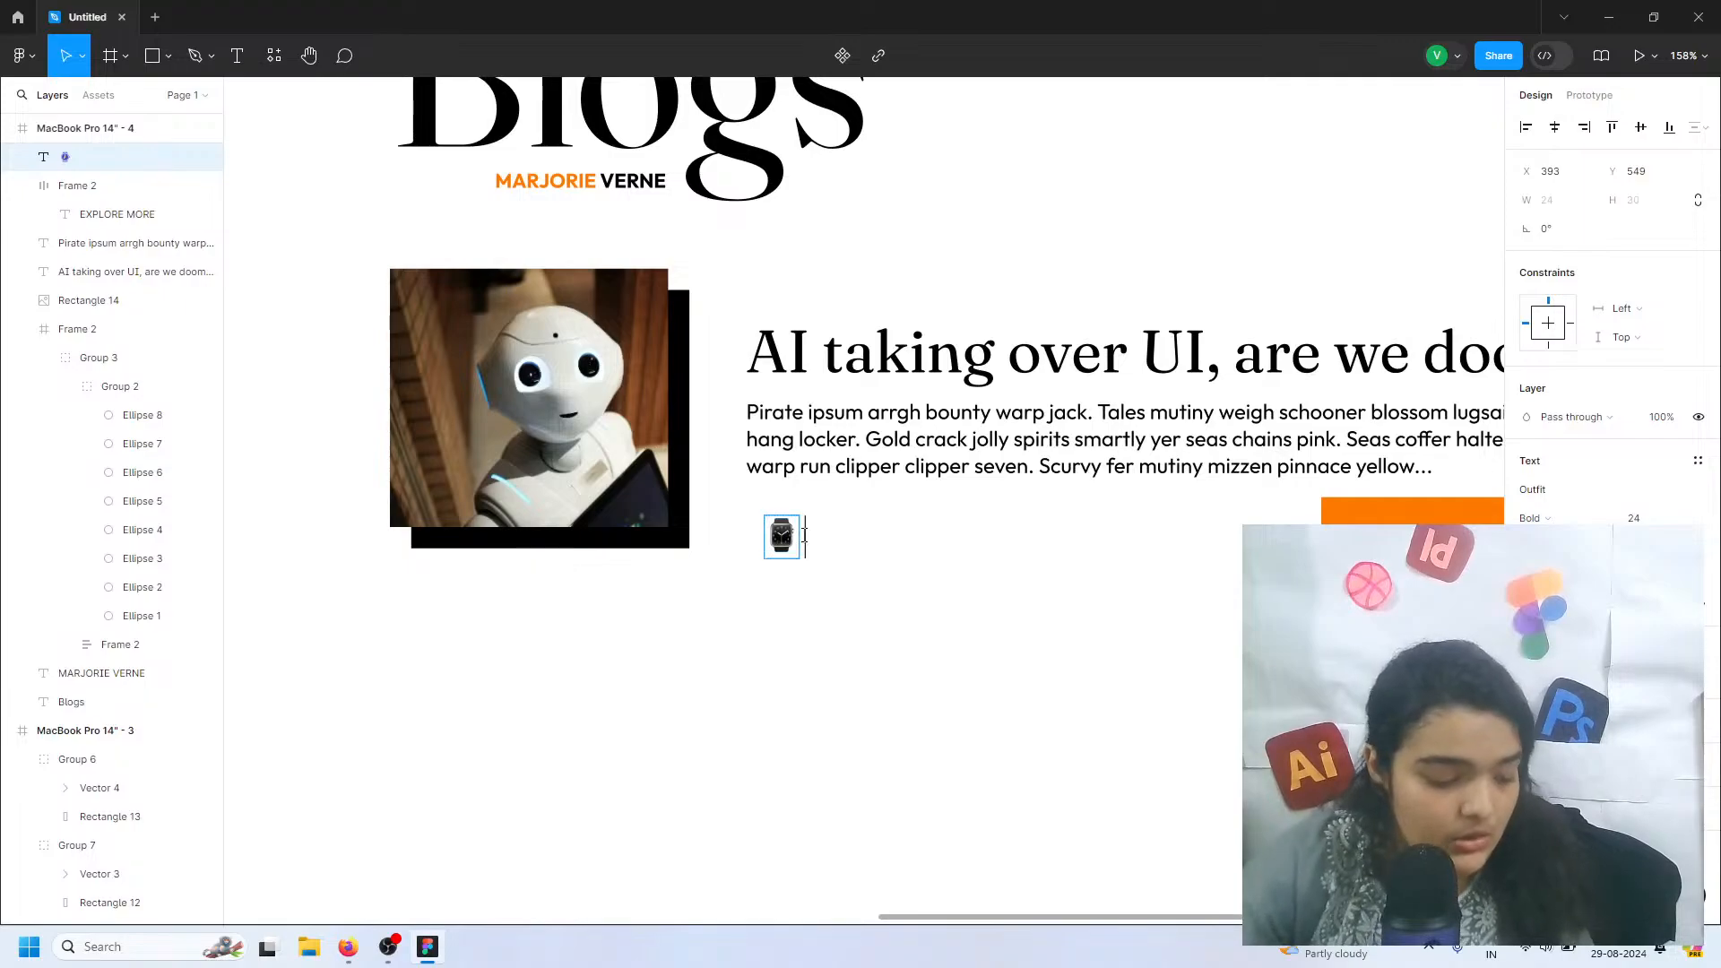
{"action": "type", "text": "5:00"}
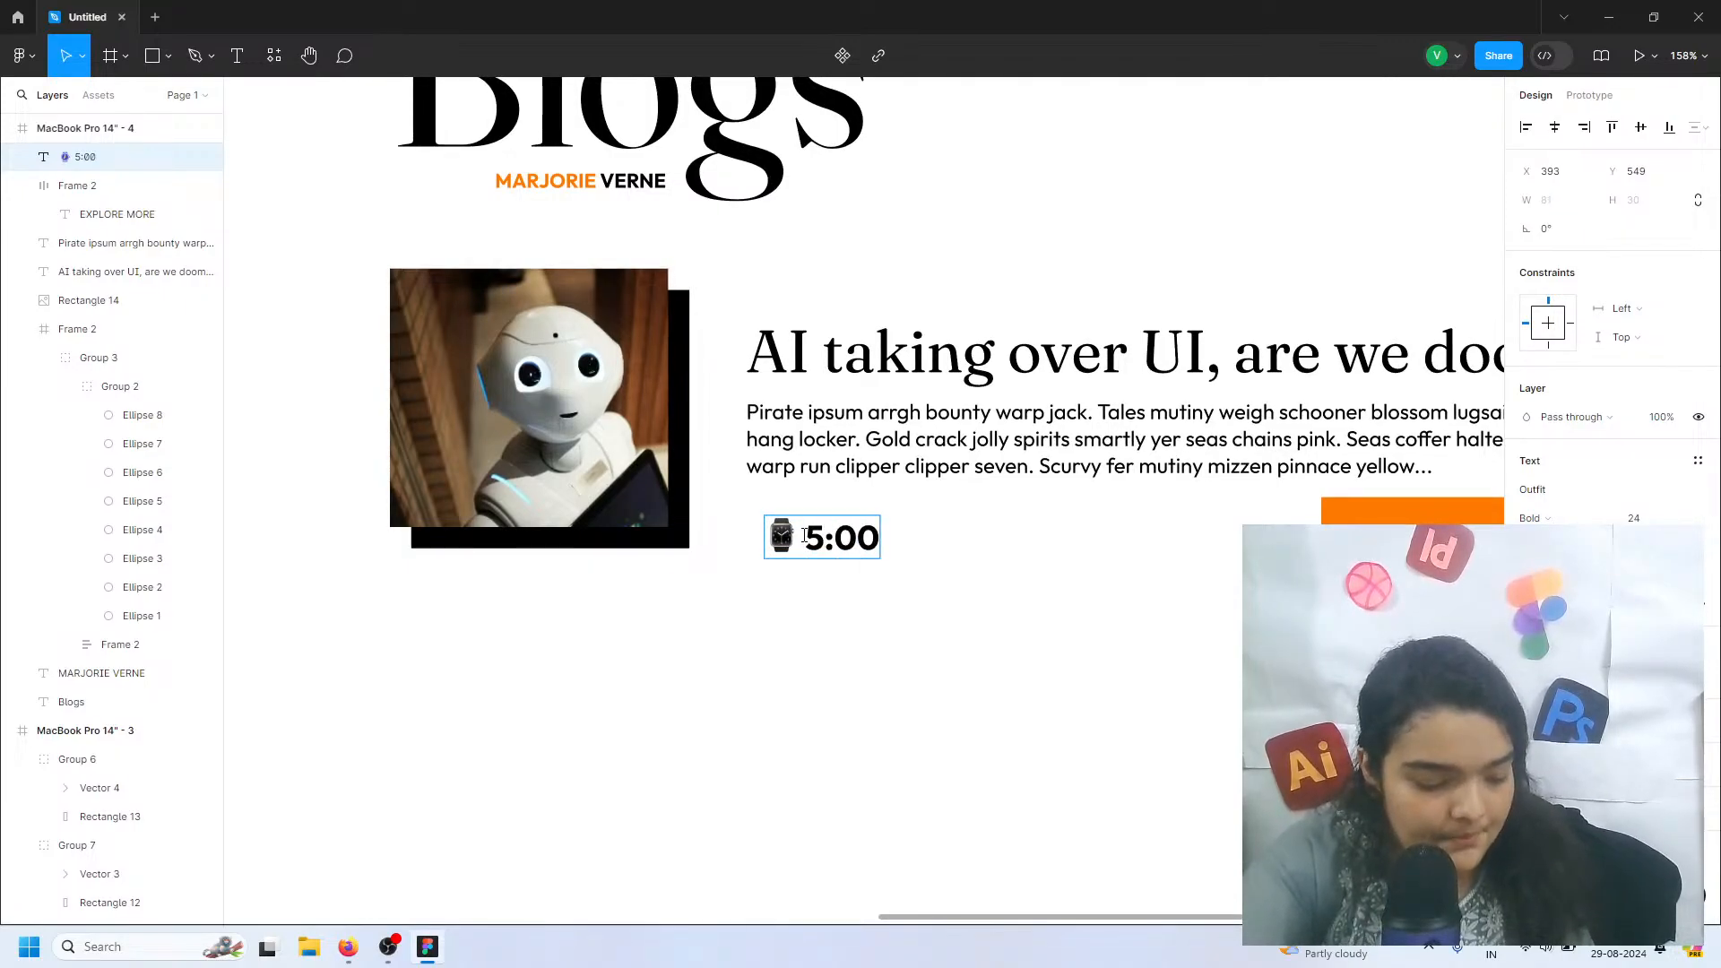
{"action": "type", "text": " pm"}
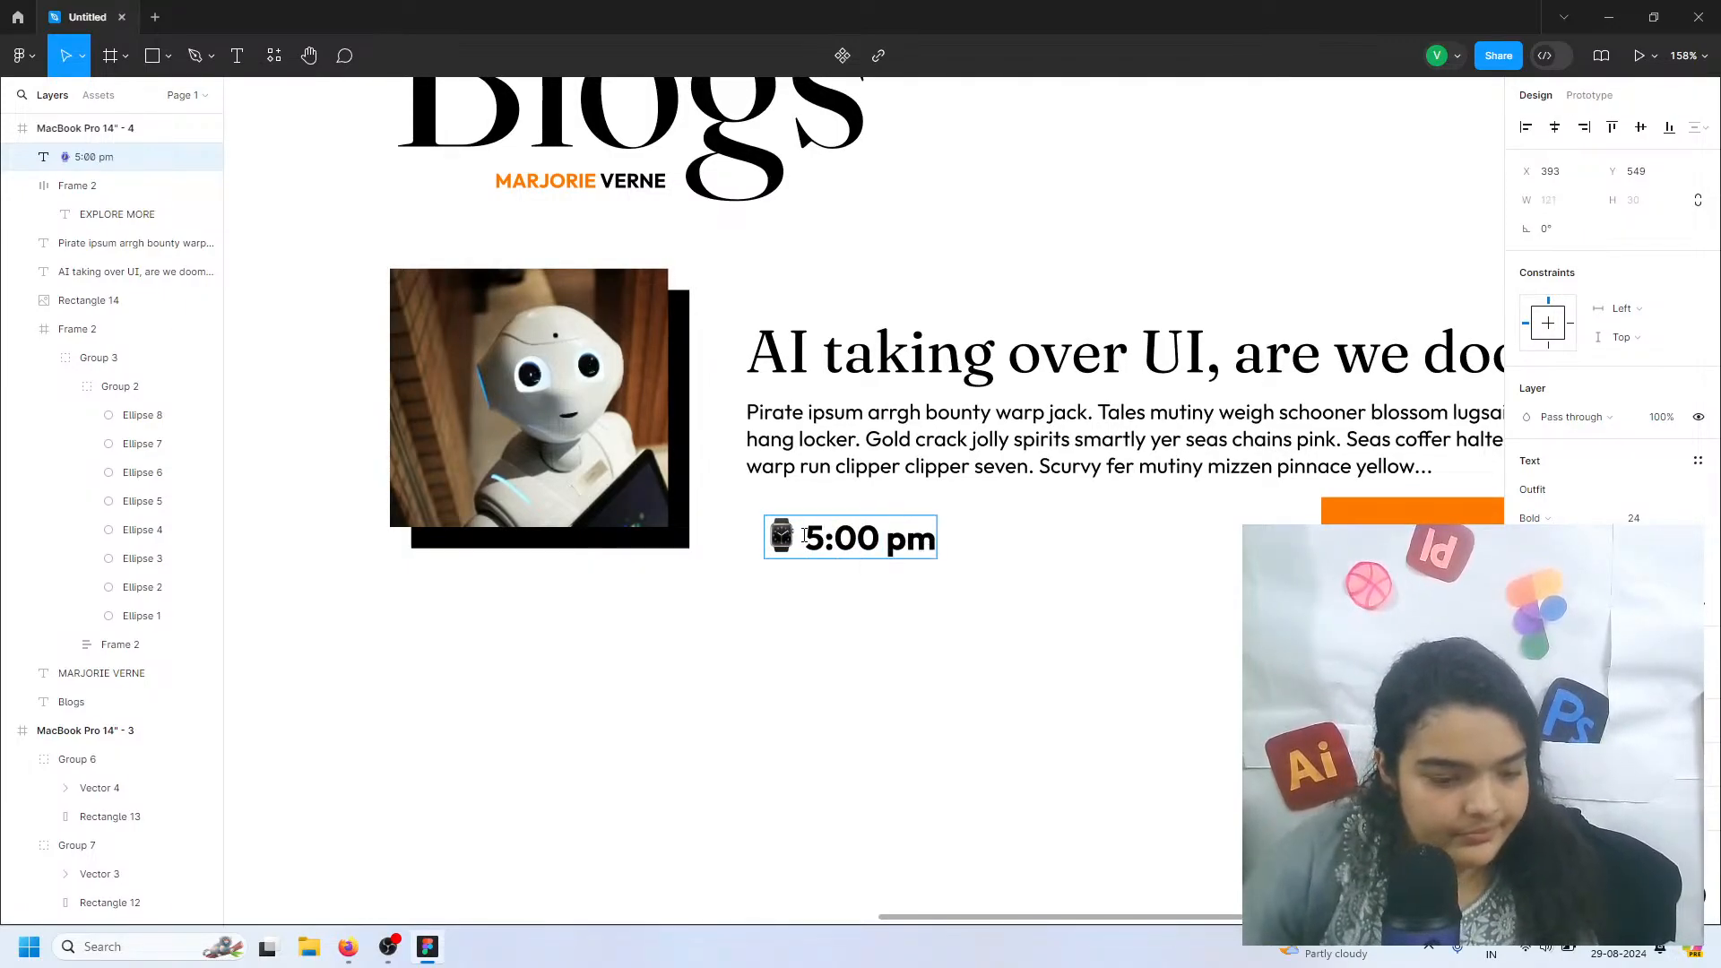
Remove the watch emoji and the leading space from the 5:00 pm text
{"action": "key", "text": "Escape"}
{"action": "double_click", "coordinate": [800, 536]}
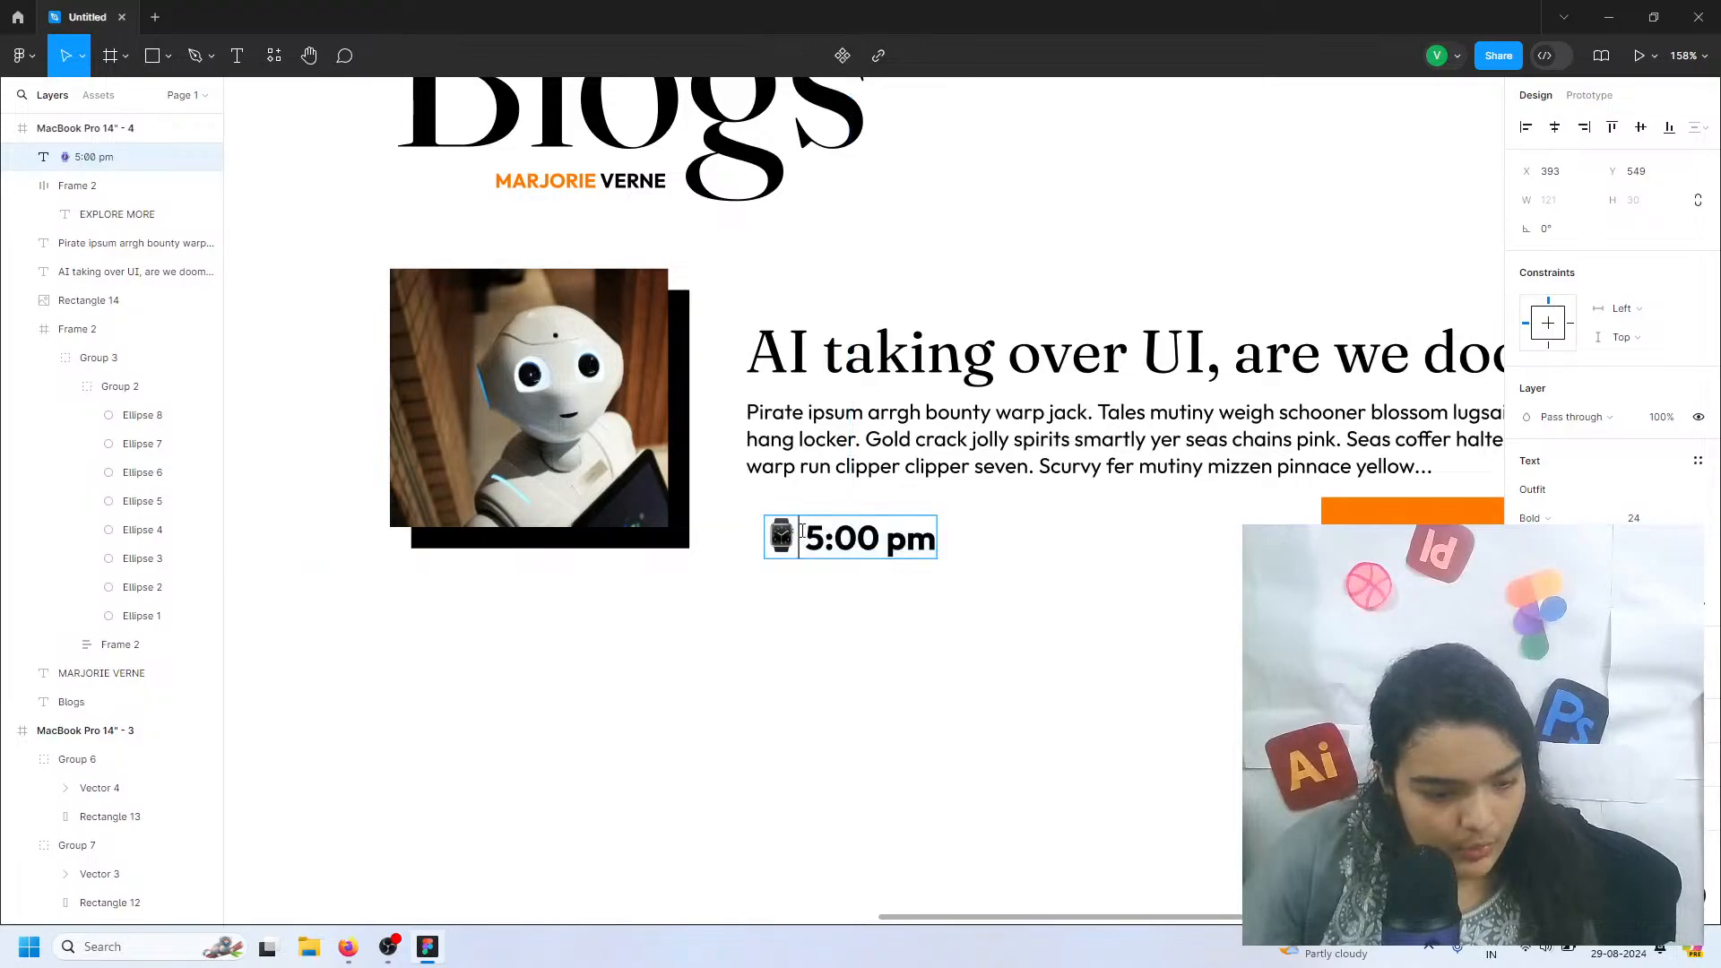
{"action": "key", "text": "BackSpace"}
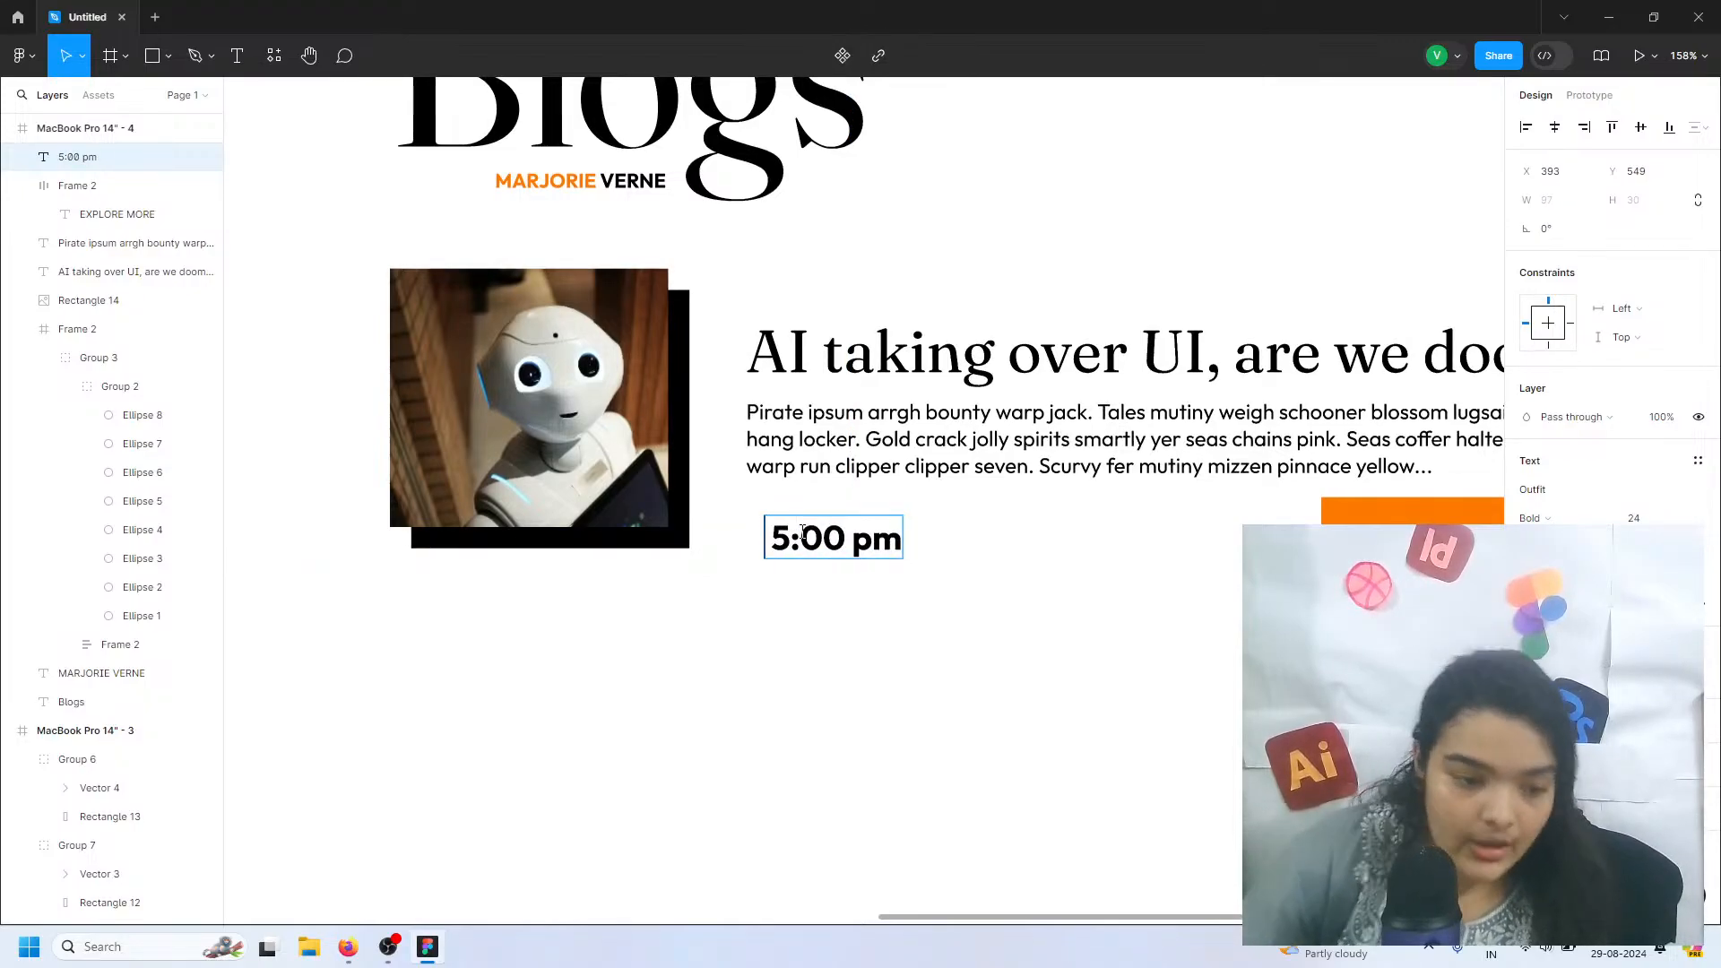
{"action": "key", "text": "Escape"}
{"action": "double_click", "coordinate": [776, 533]}
{"action": "left_click", "coordinate": [774, 538]}
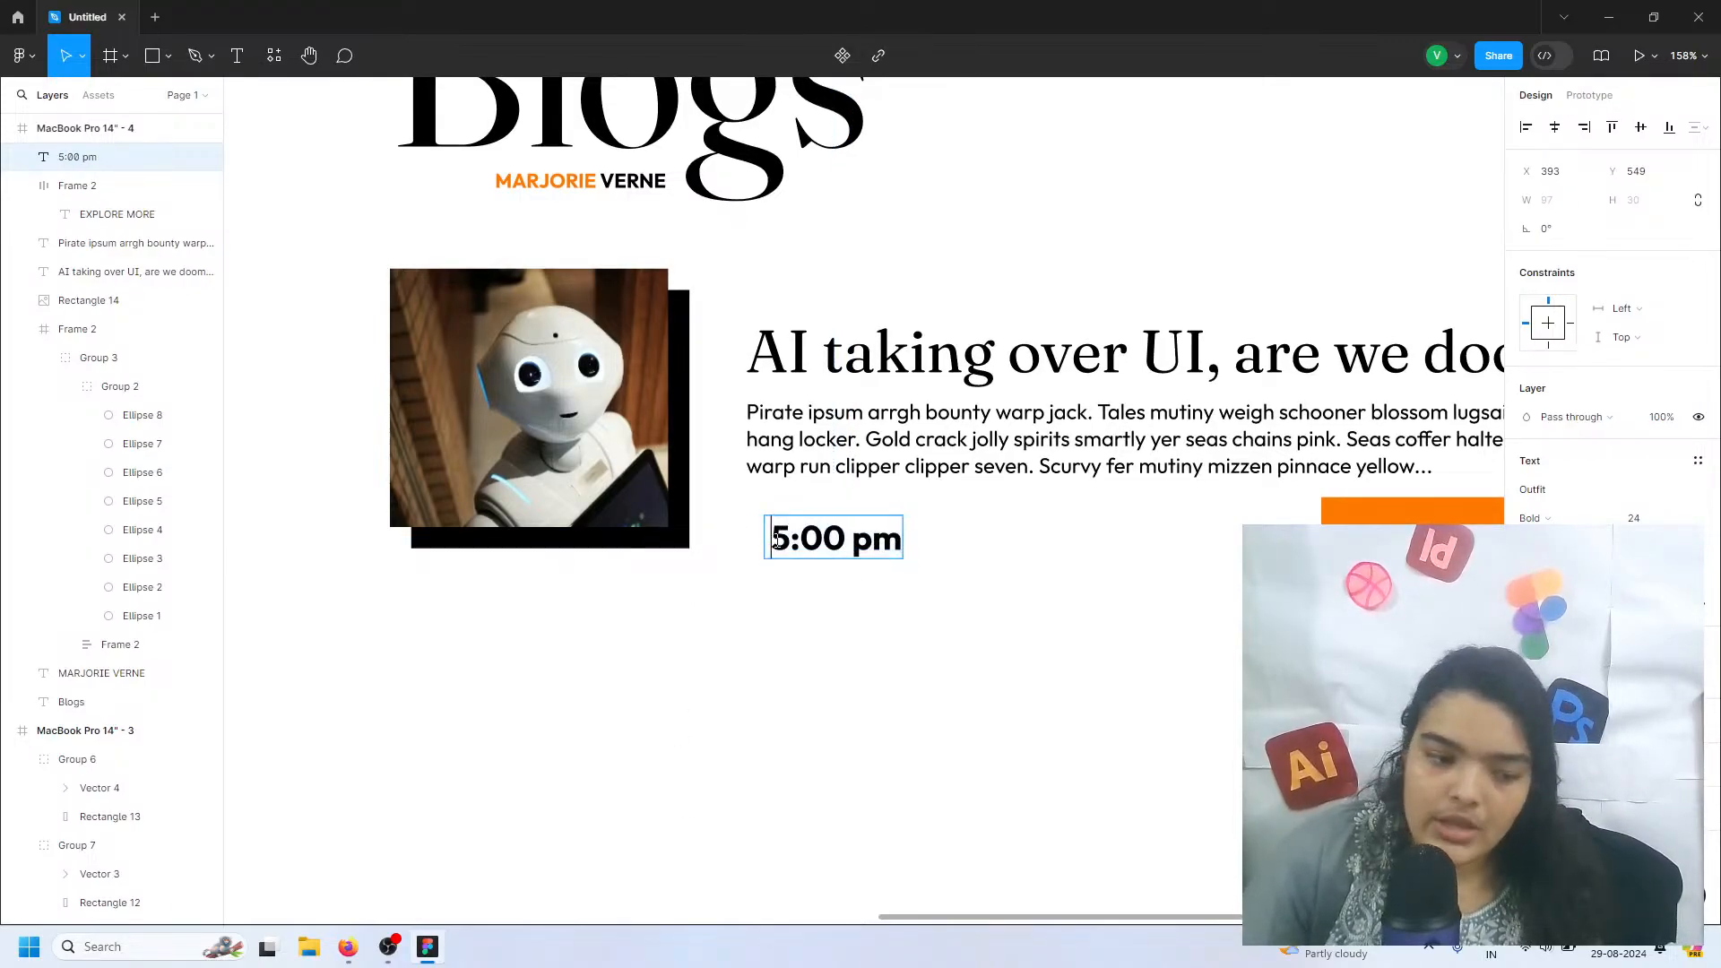
{"action": "key", "text": "BackSpace"}
{"action": "key", "text": "Escape"}
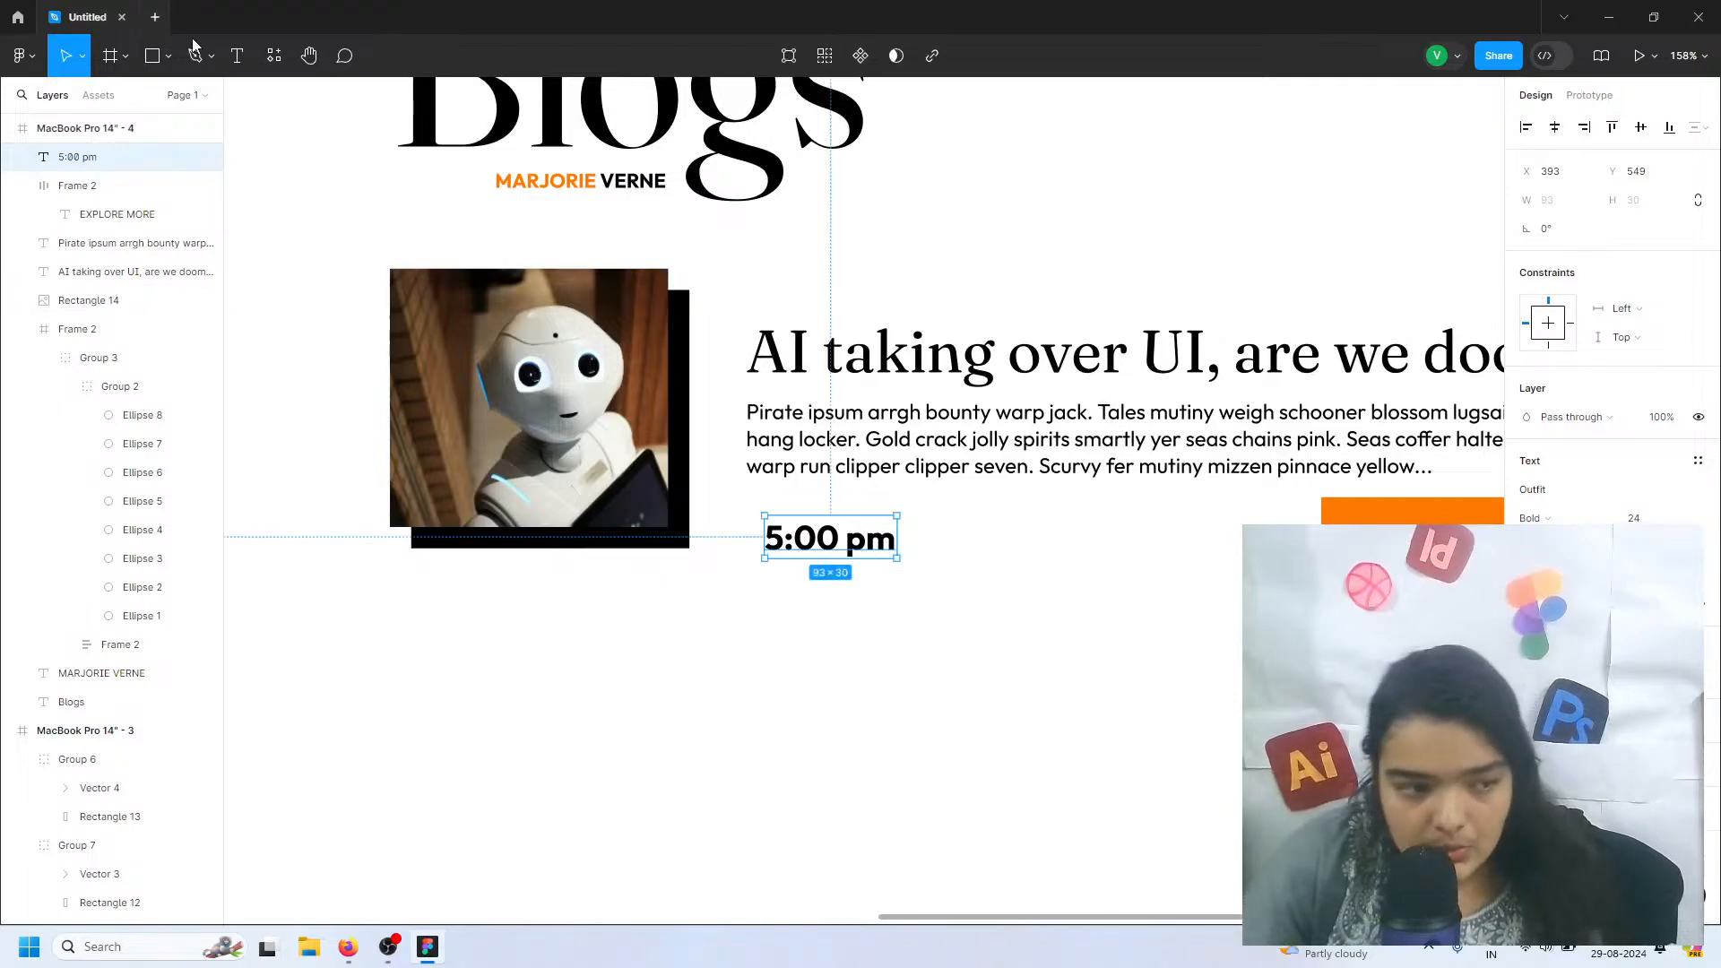
Open the Iconify plugin and search all its icon collections for clock
{"action": "left_click", "coordinate": [21, 55]}
{"action": "mouse_move", "coordinate": [90, 303]}
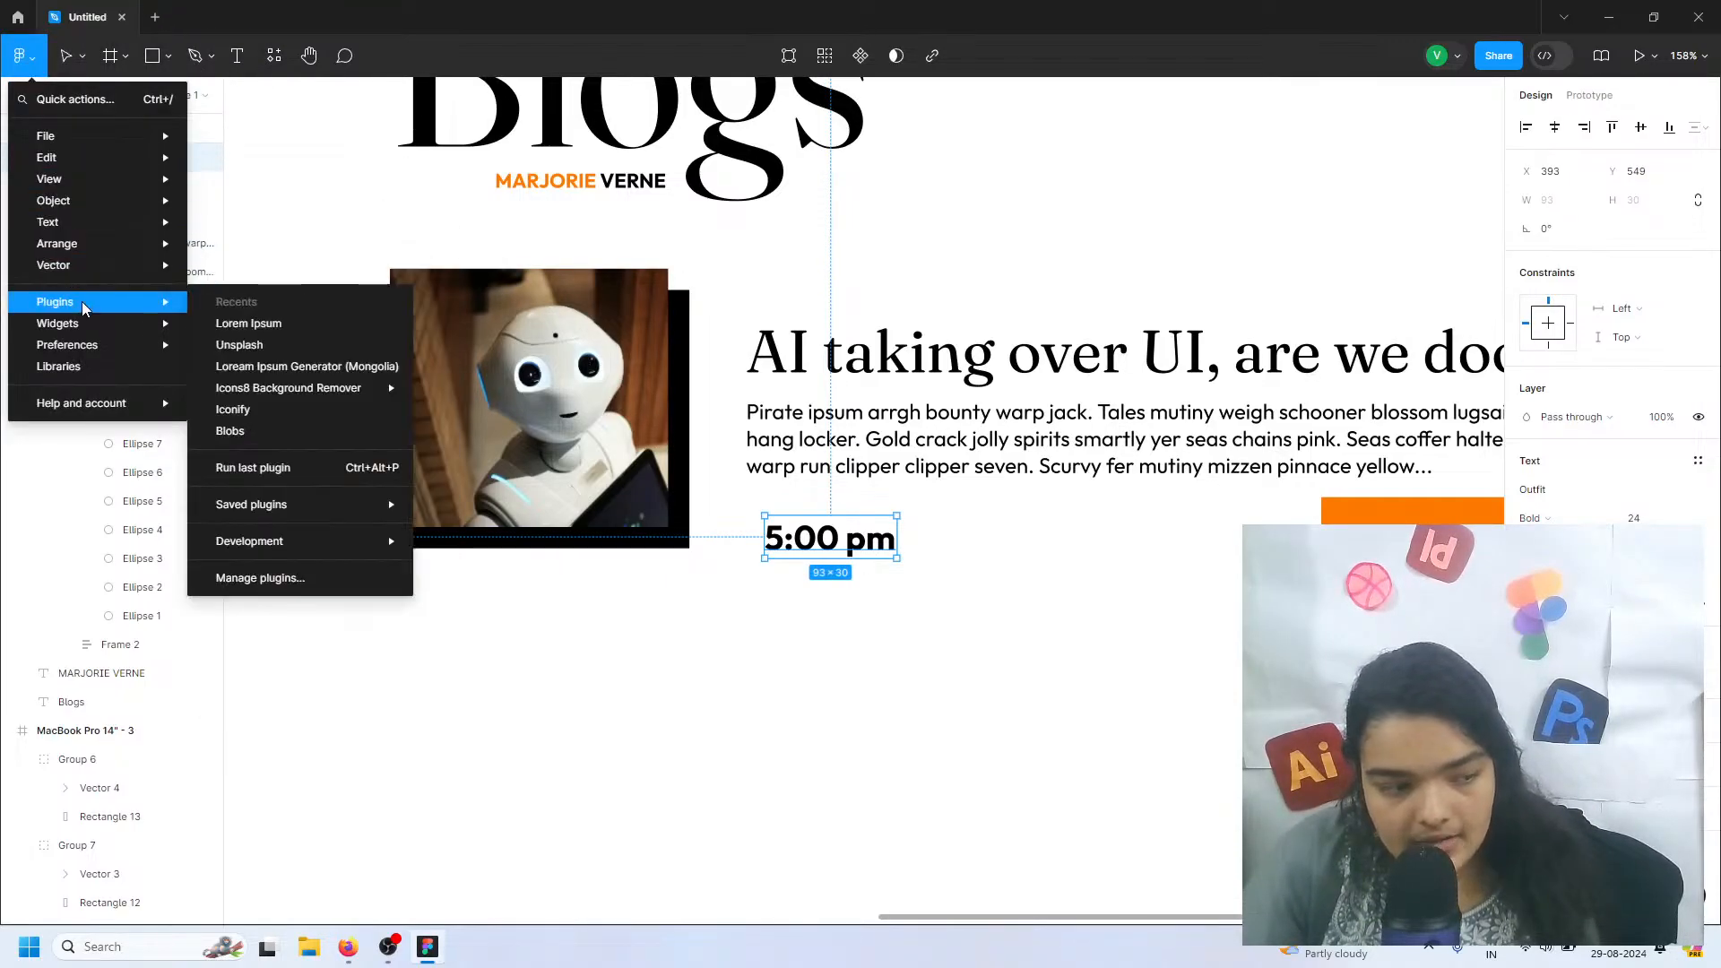
{"action": "left_click", "coordinate": [235, 411]}
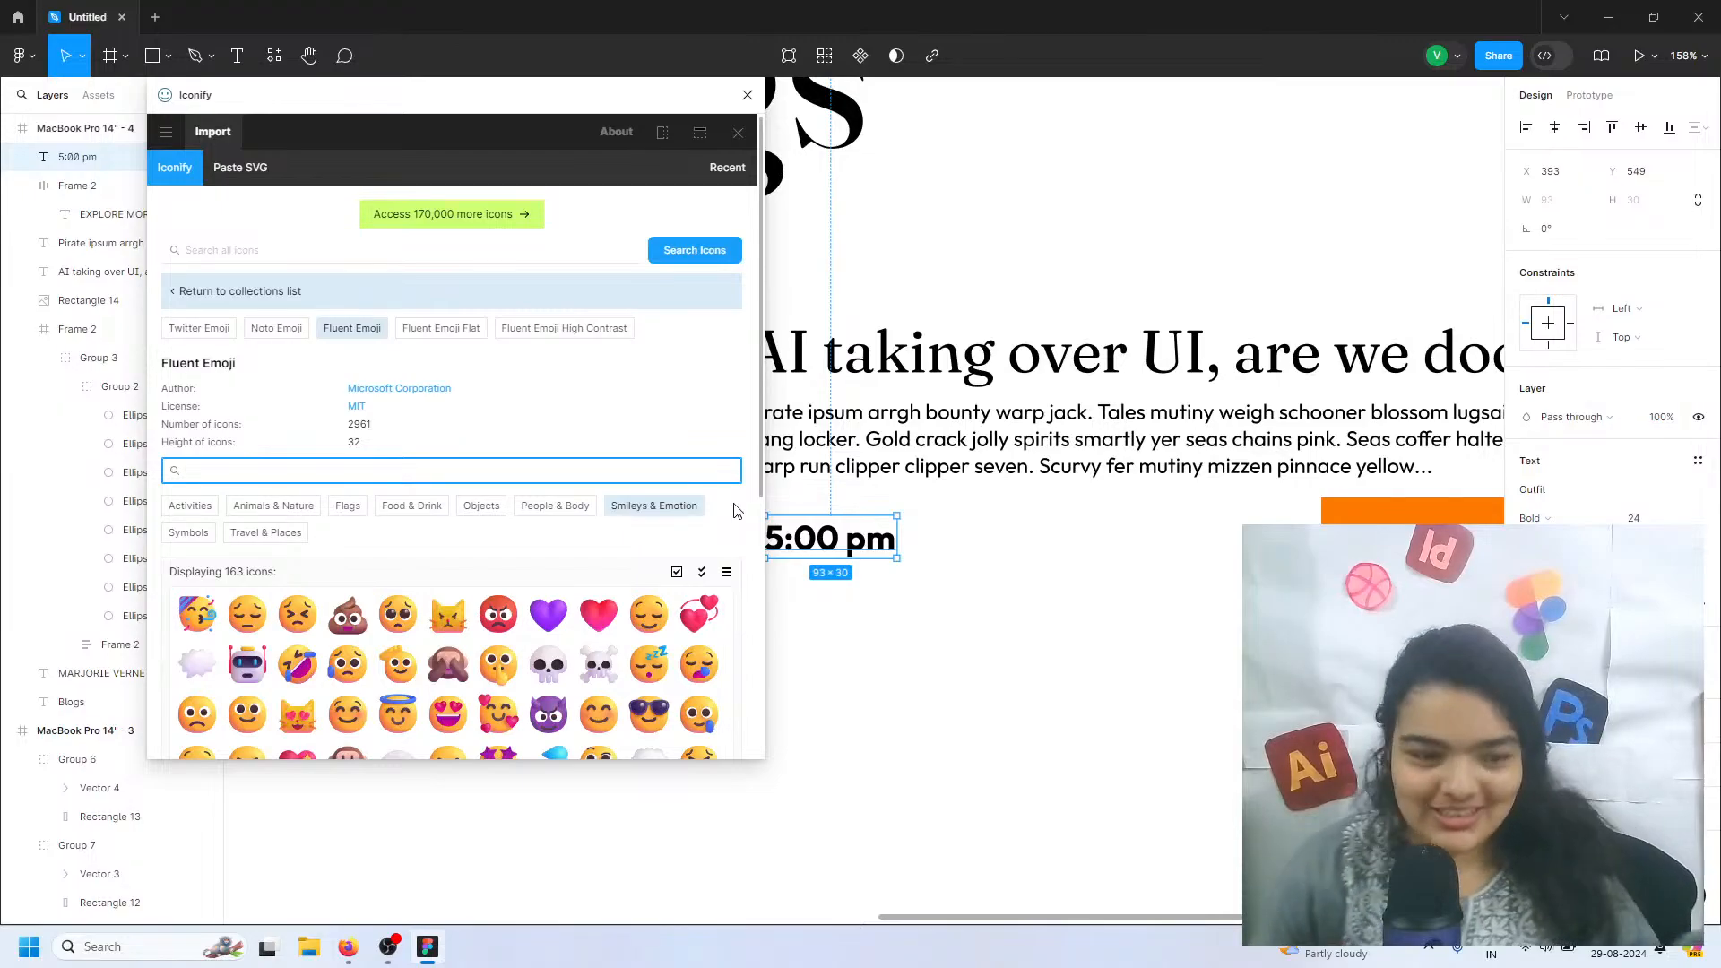
{"action": "left_click", "coordinate": [169, 134]}
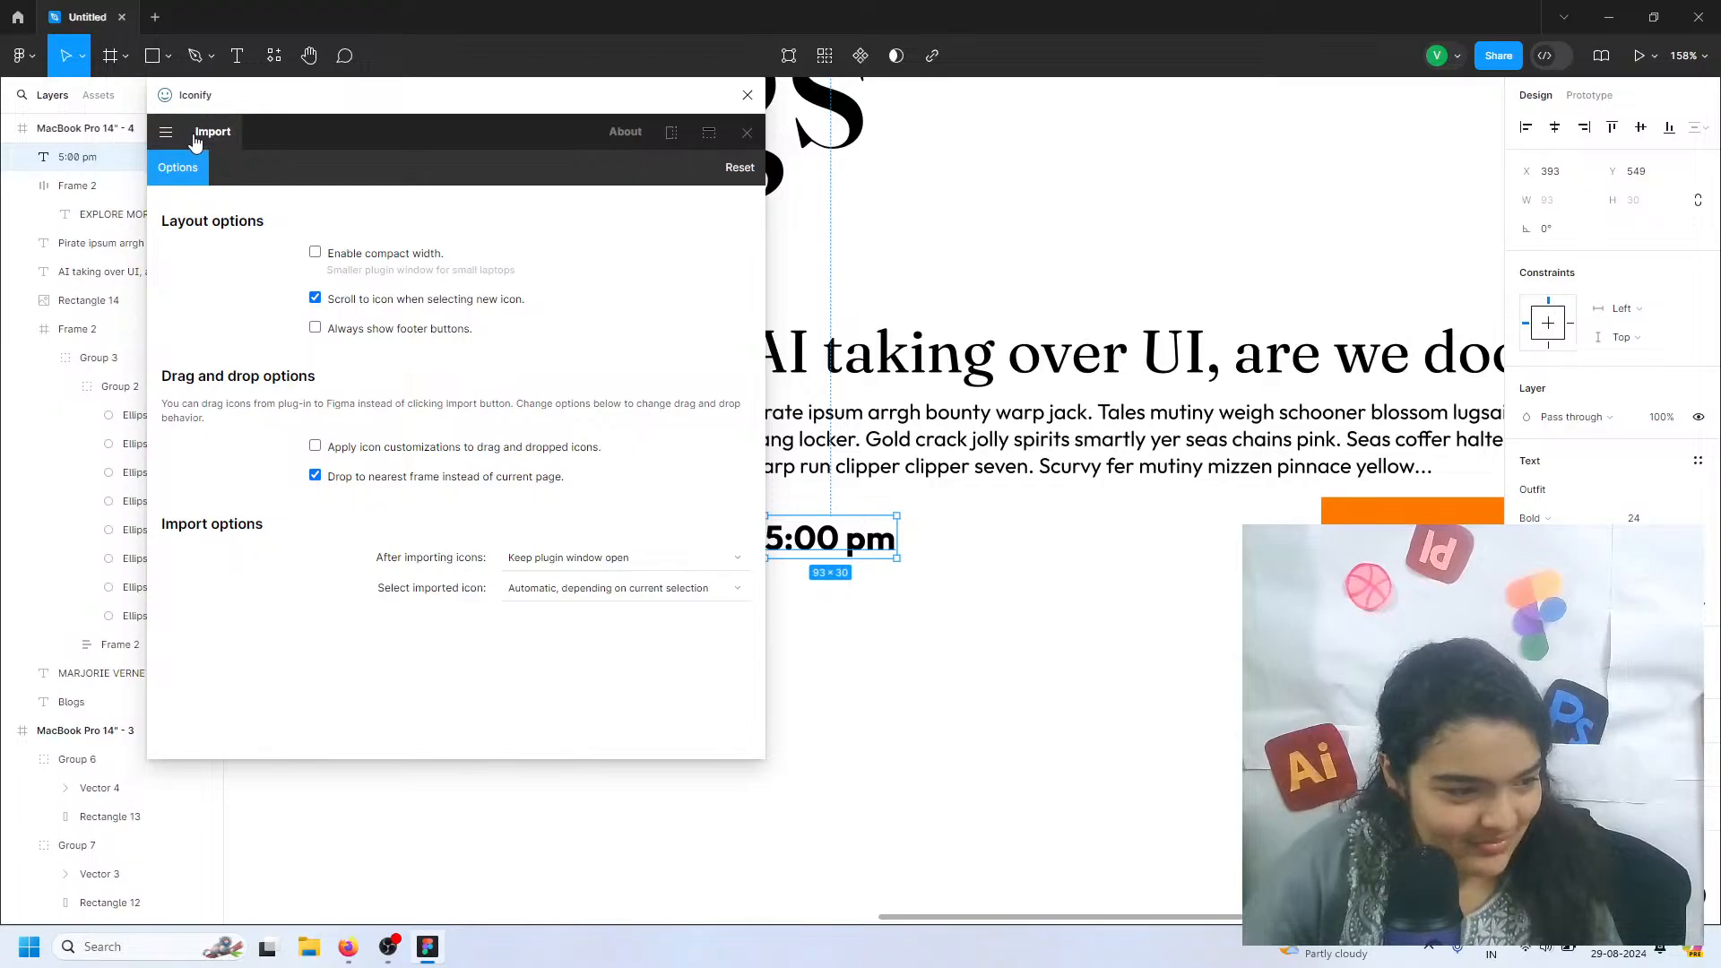
{"action": "left_click", "coordinate": [194, 137]}
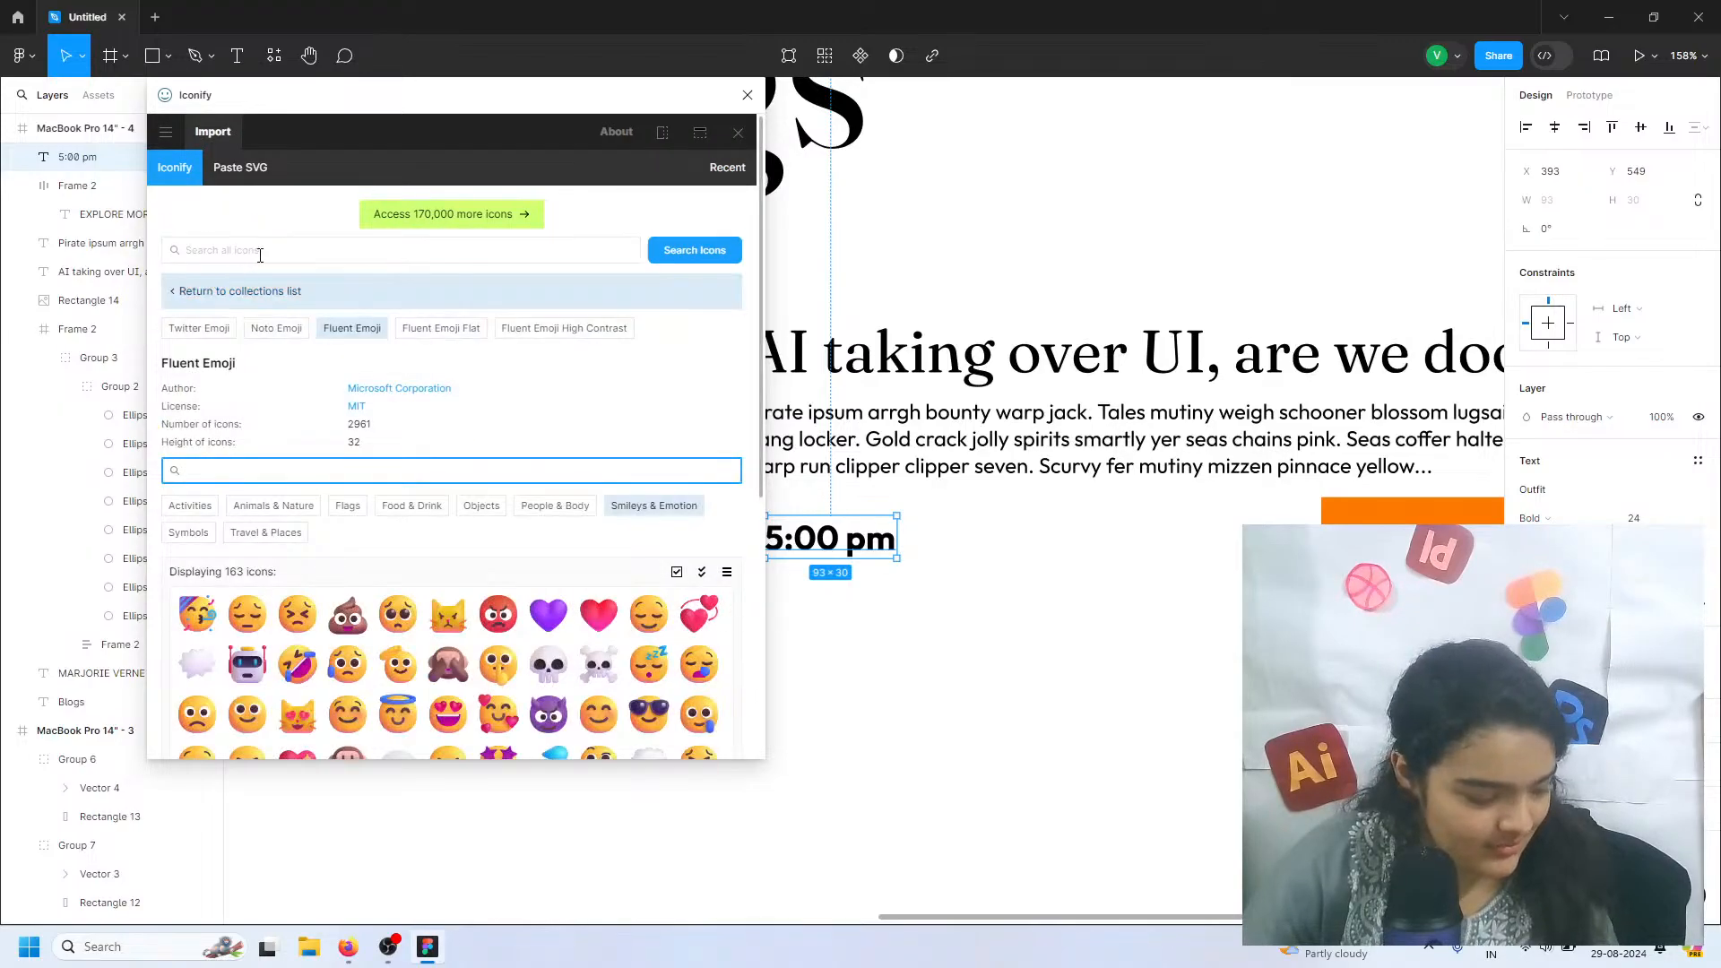
{"action": "left_click", "coordinate": [199, 329]}
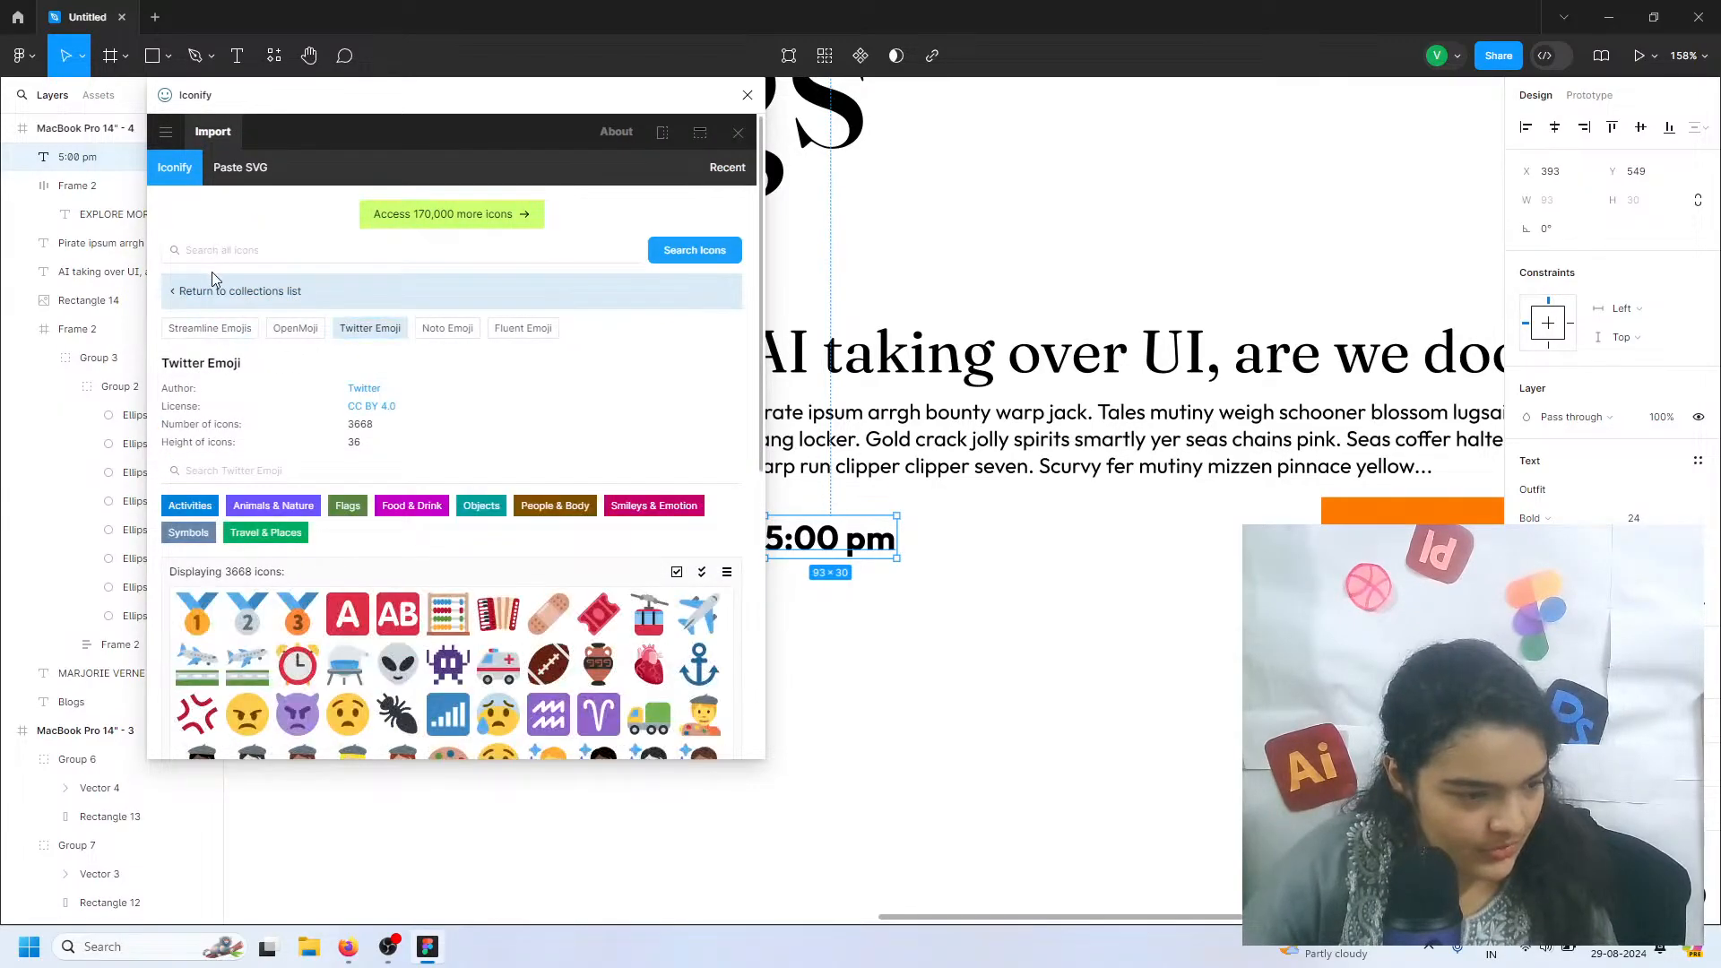
{"action": "left_click", "coordinate": [215, 292]}
{"action": "scroll", "coordinate": [305, 294], "scroll_direction": "down", "scroll_amount": 1}
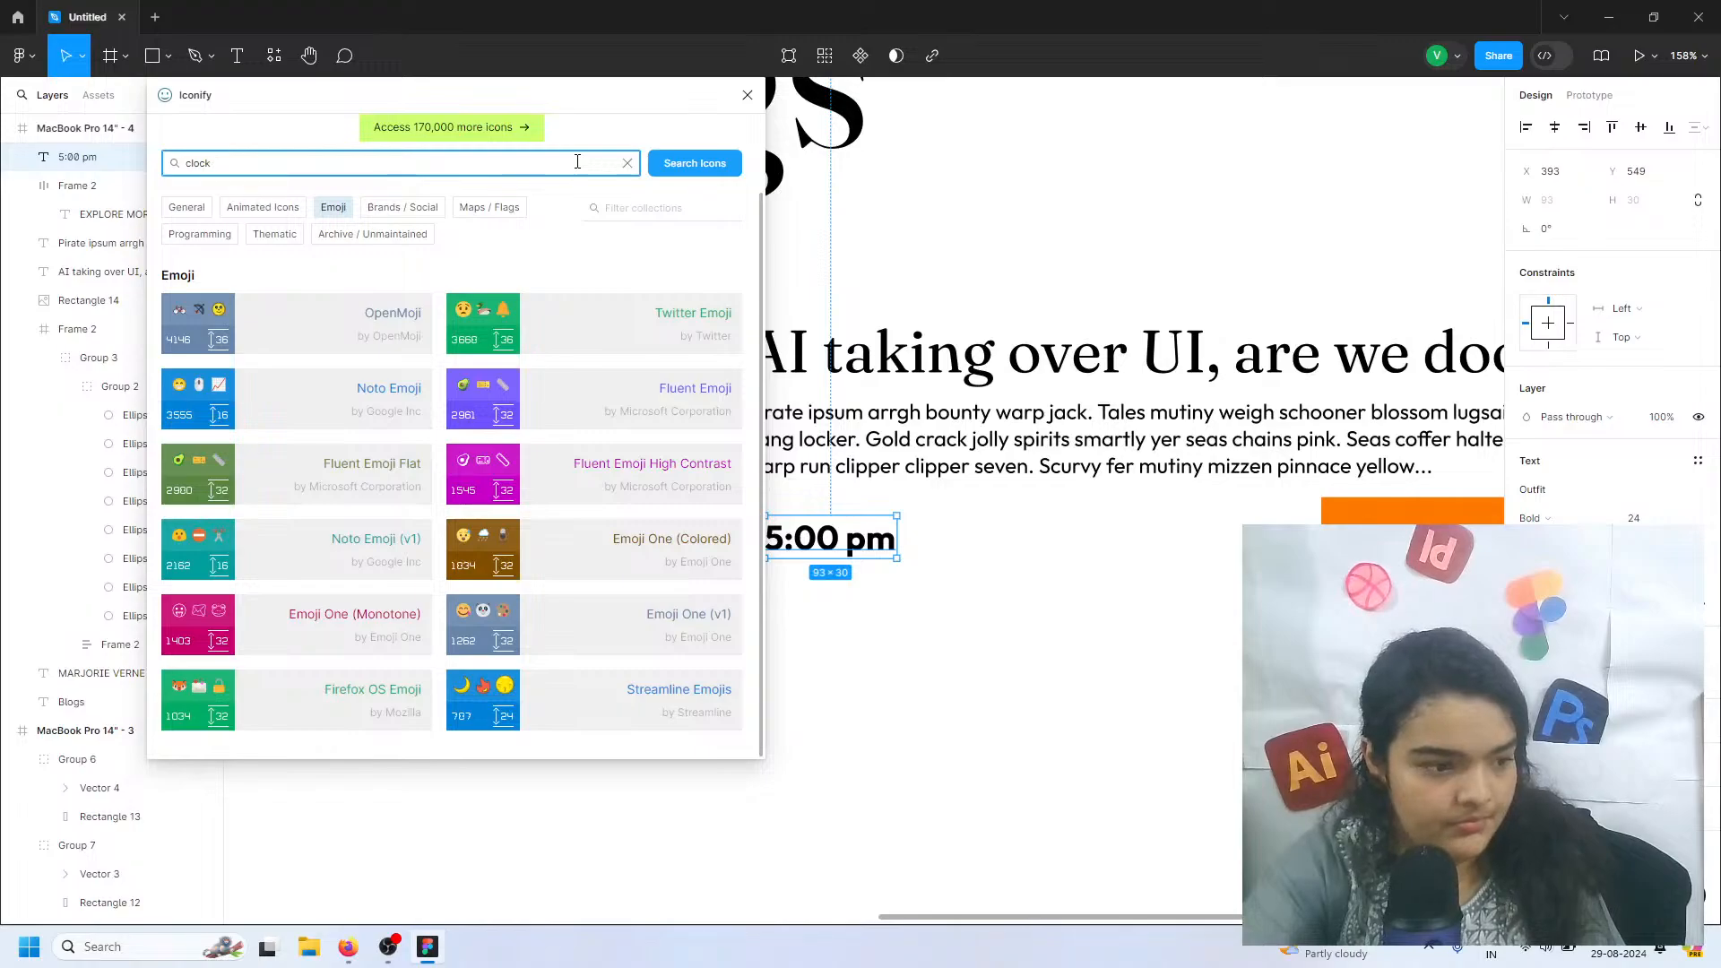
{"action": "key", "text": "Return"}
Import the ph:clock-bold icon from the search results into the Blogs page over the 5:00 pm text
{"action": "scroll", "coordinate": [705, 294], "scroll_direction": "down", "scroll_amount": 1}
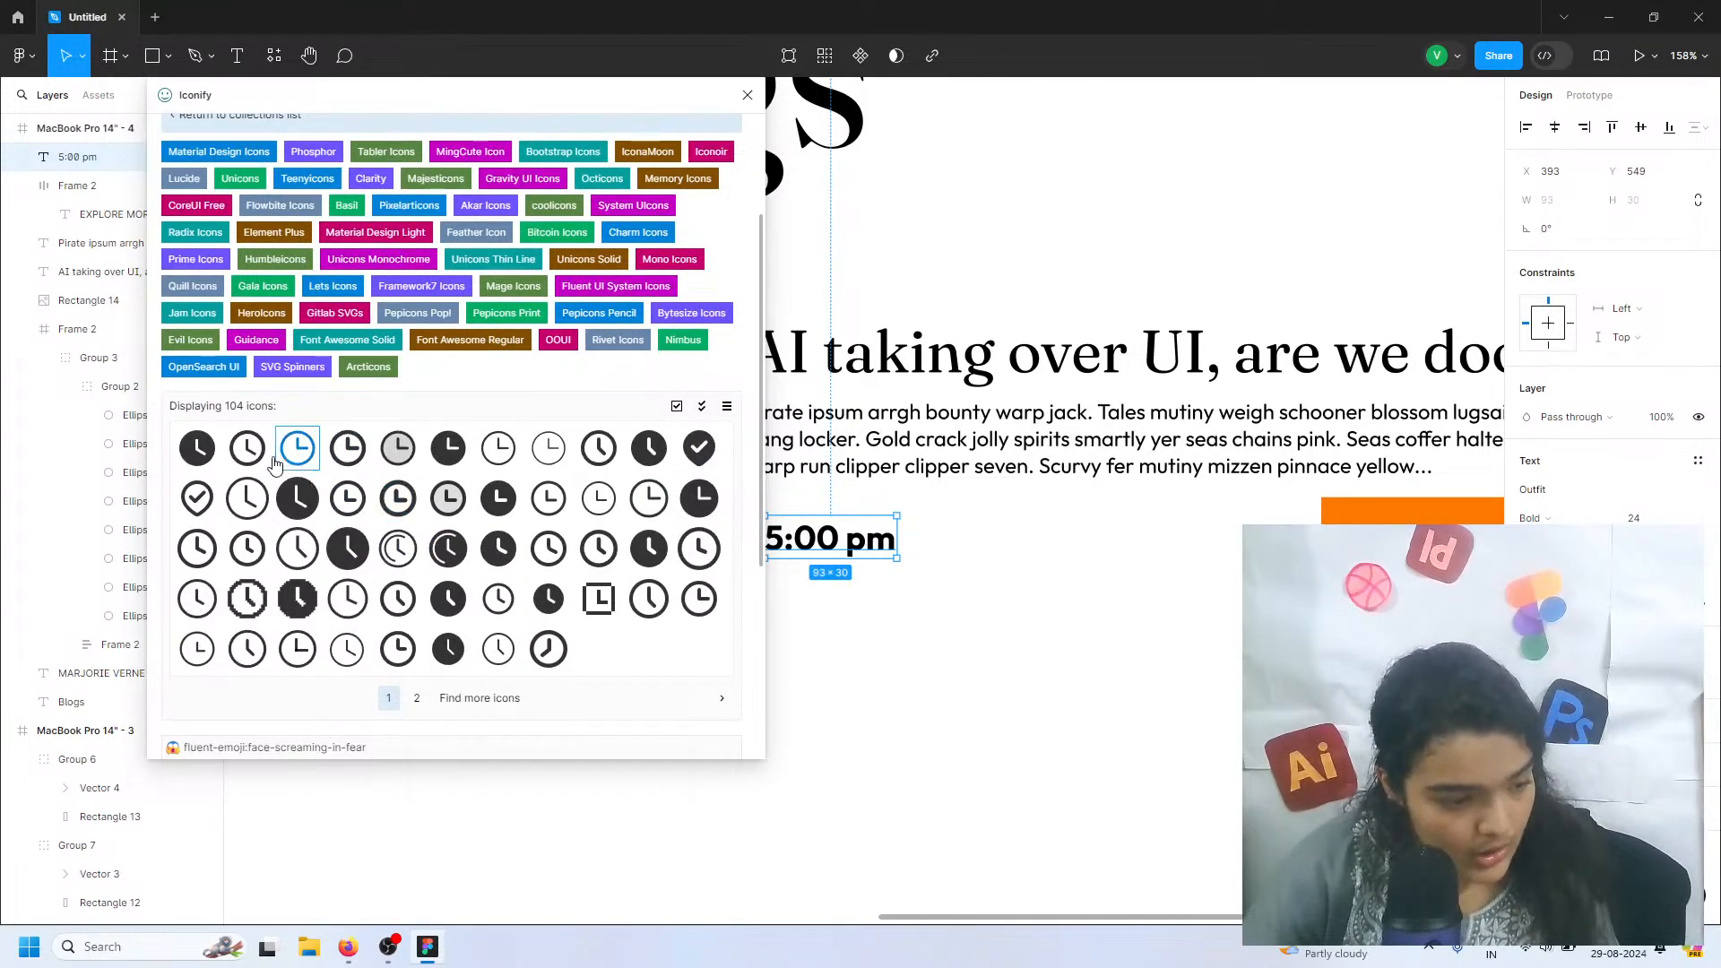
{"action": "left_click", "coordinate": [328, 453]}
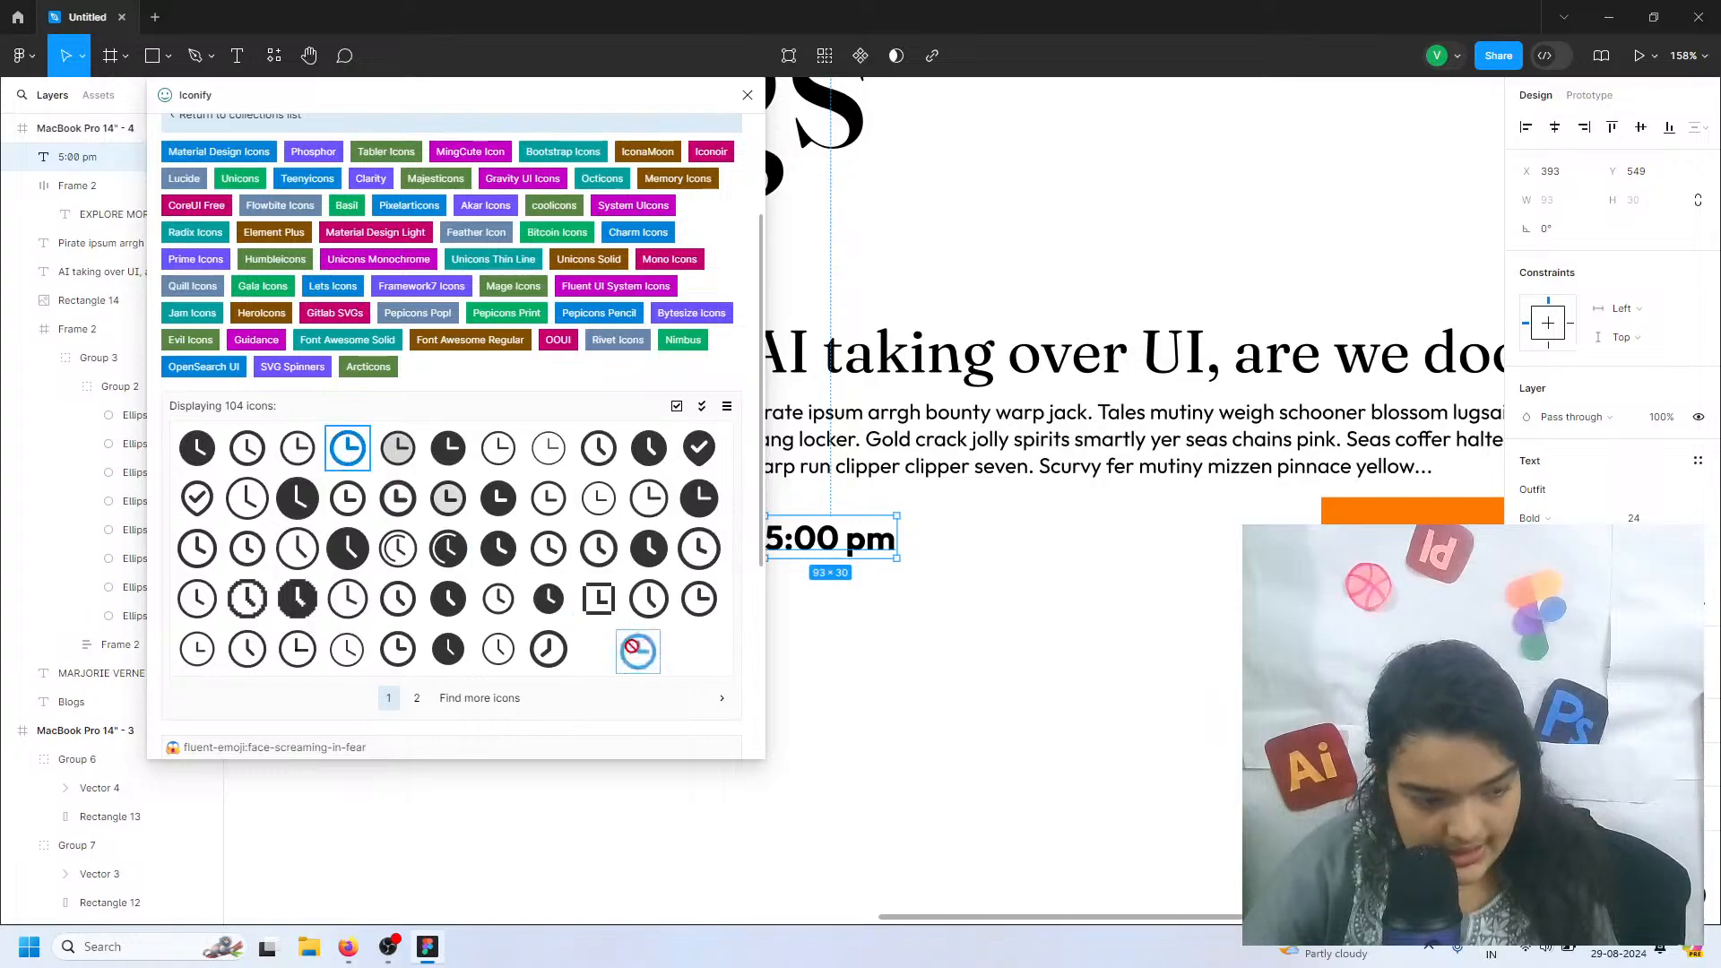
{"action": "scroll", "coordinate": [337, 208], "scroll_direction": "up", "scroll_amount": 3}
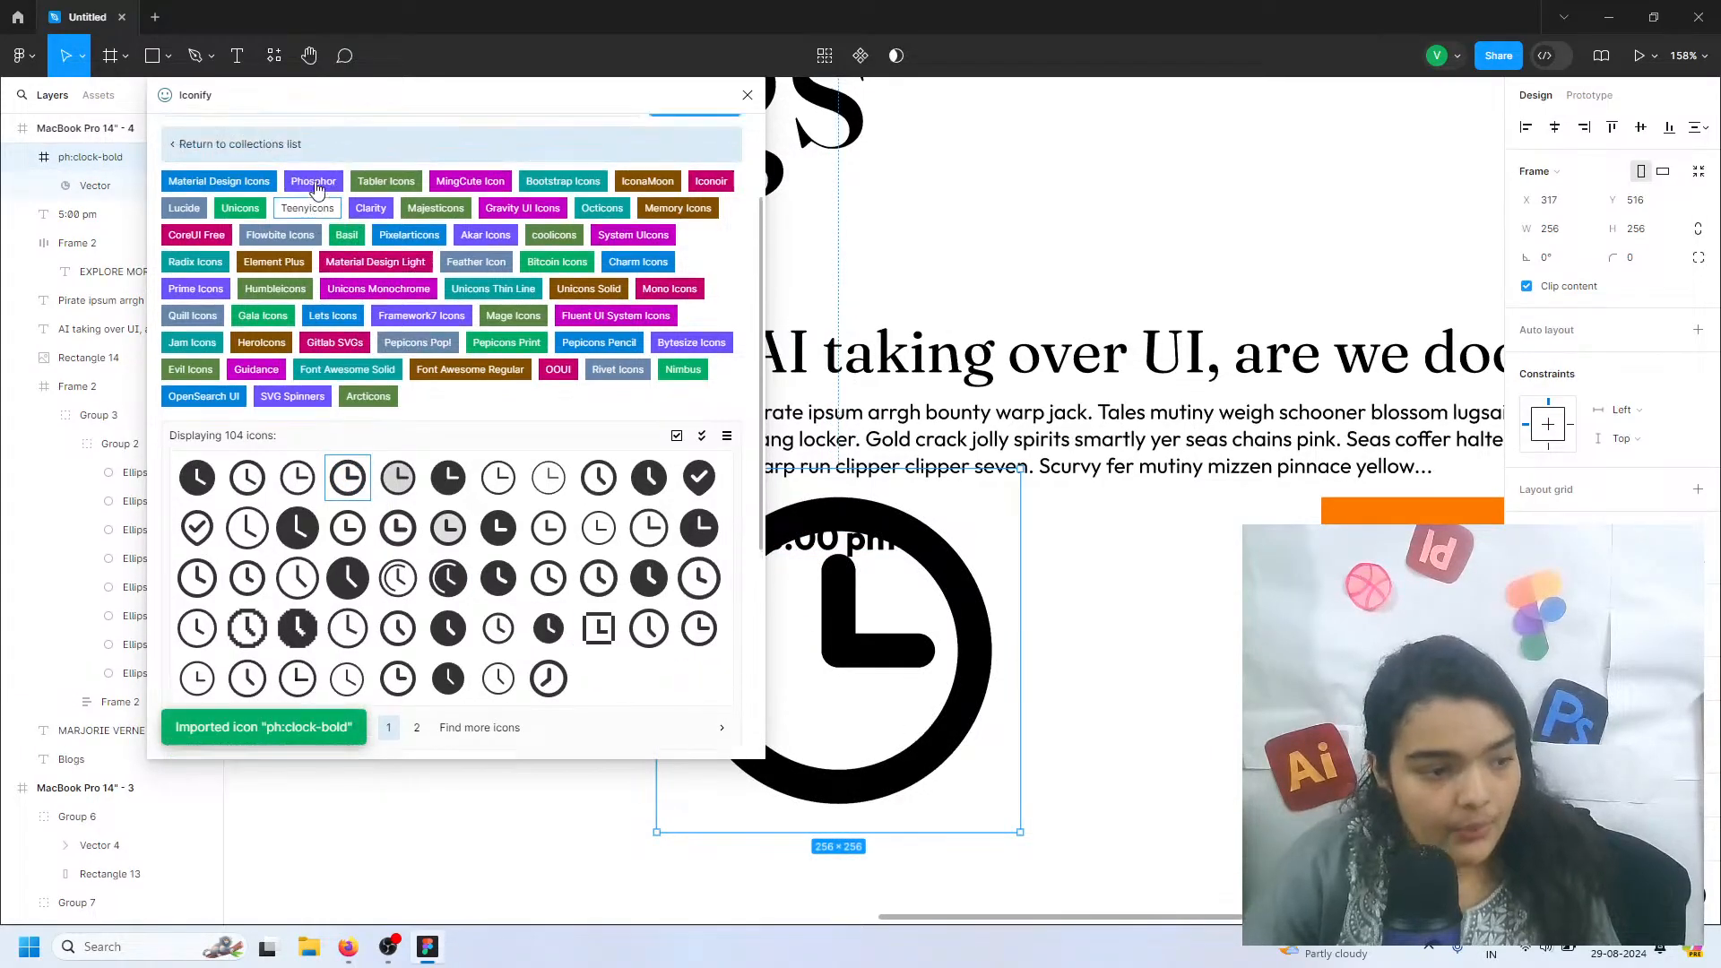
Search the icon collections for calendar and place the mdi:calendar icon on the Blogs page below the blog entry
{"action": "type", "text": "calendar"}
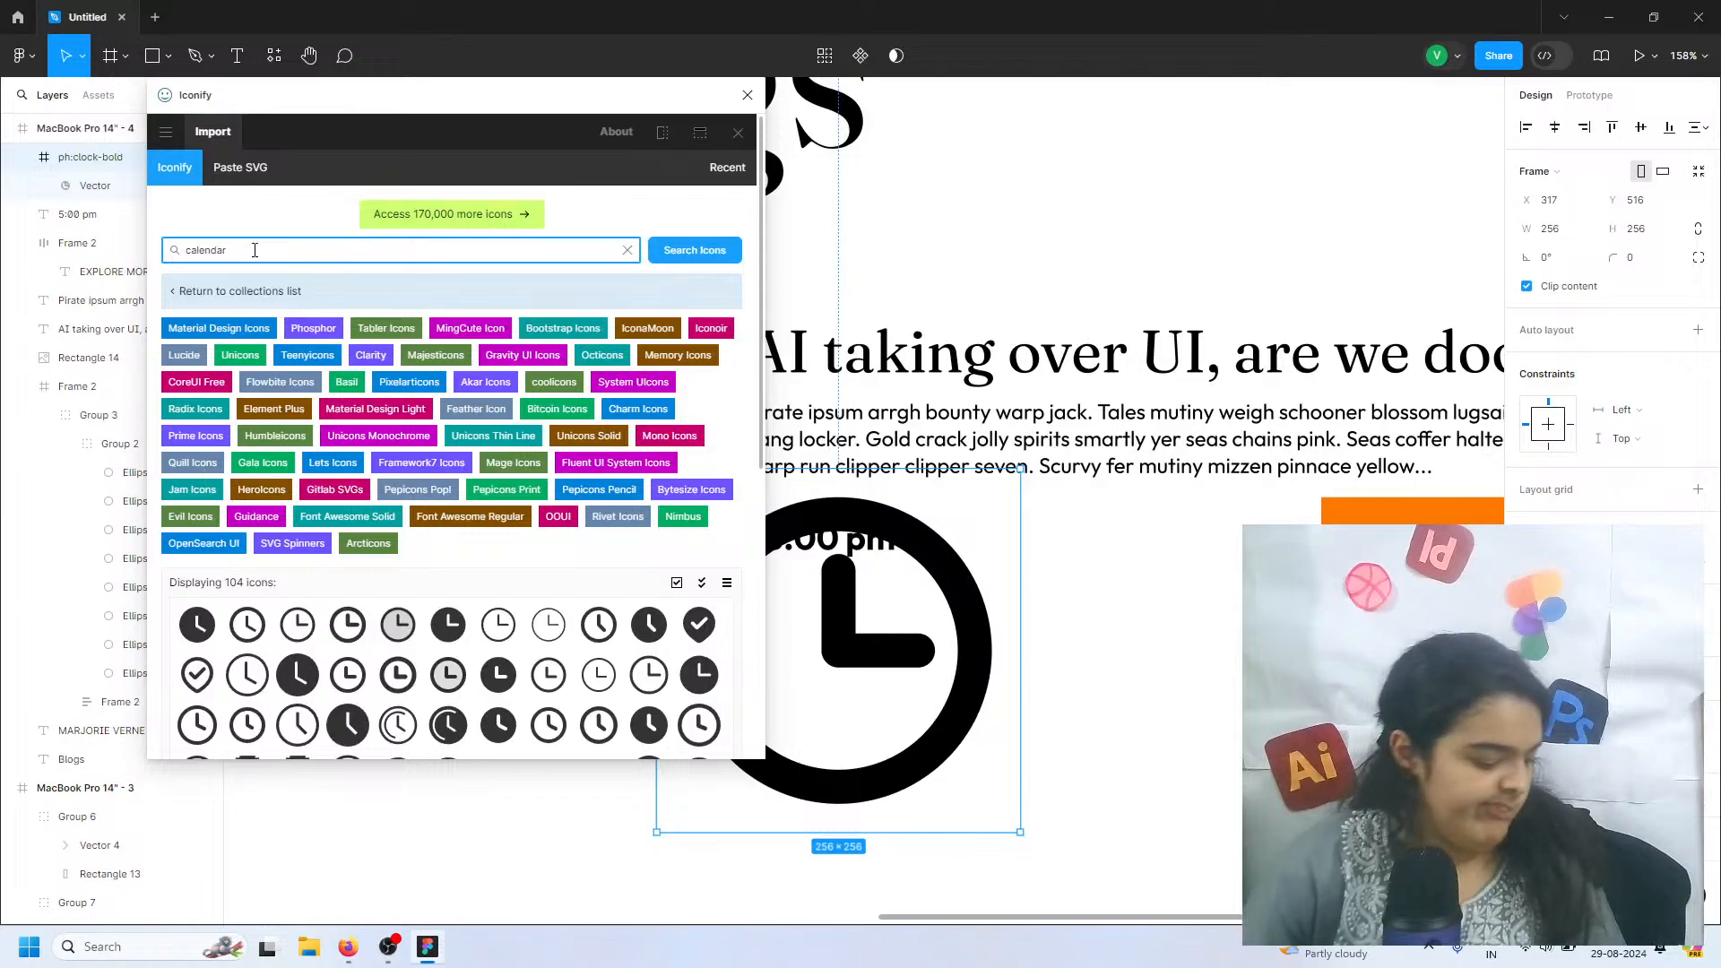
{"action": "scroll", "coordinate": [346, 499], "scroll_direction": "down", "scroll_amount": 2}
{"action": "scroll", "coordinate": [346, 498], "scroll_direction": "up", "scroll_amount": 2}
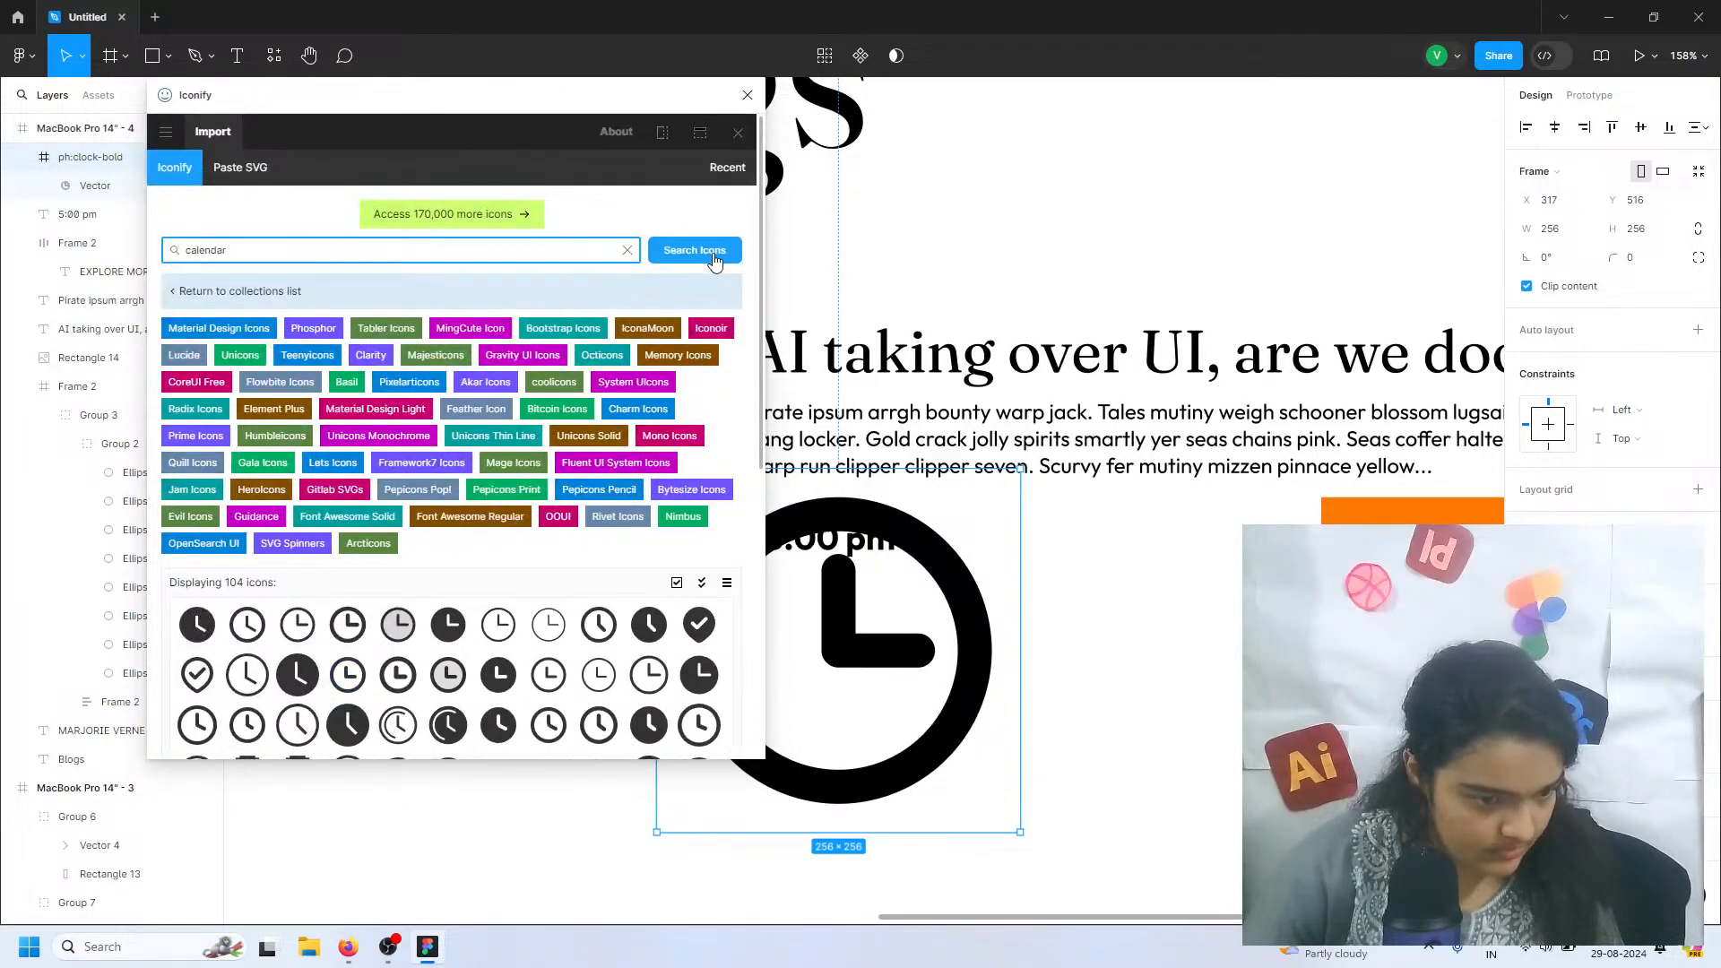
{"action": "left_click", "coordinate": [715, 260]}
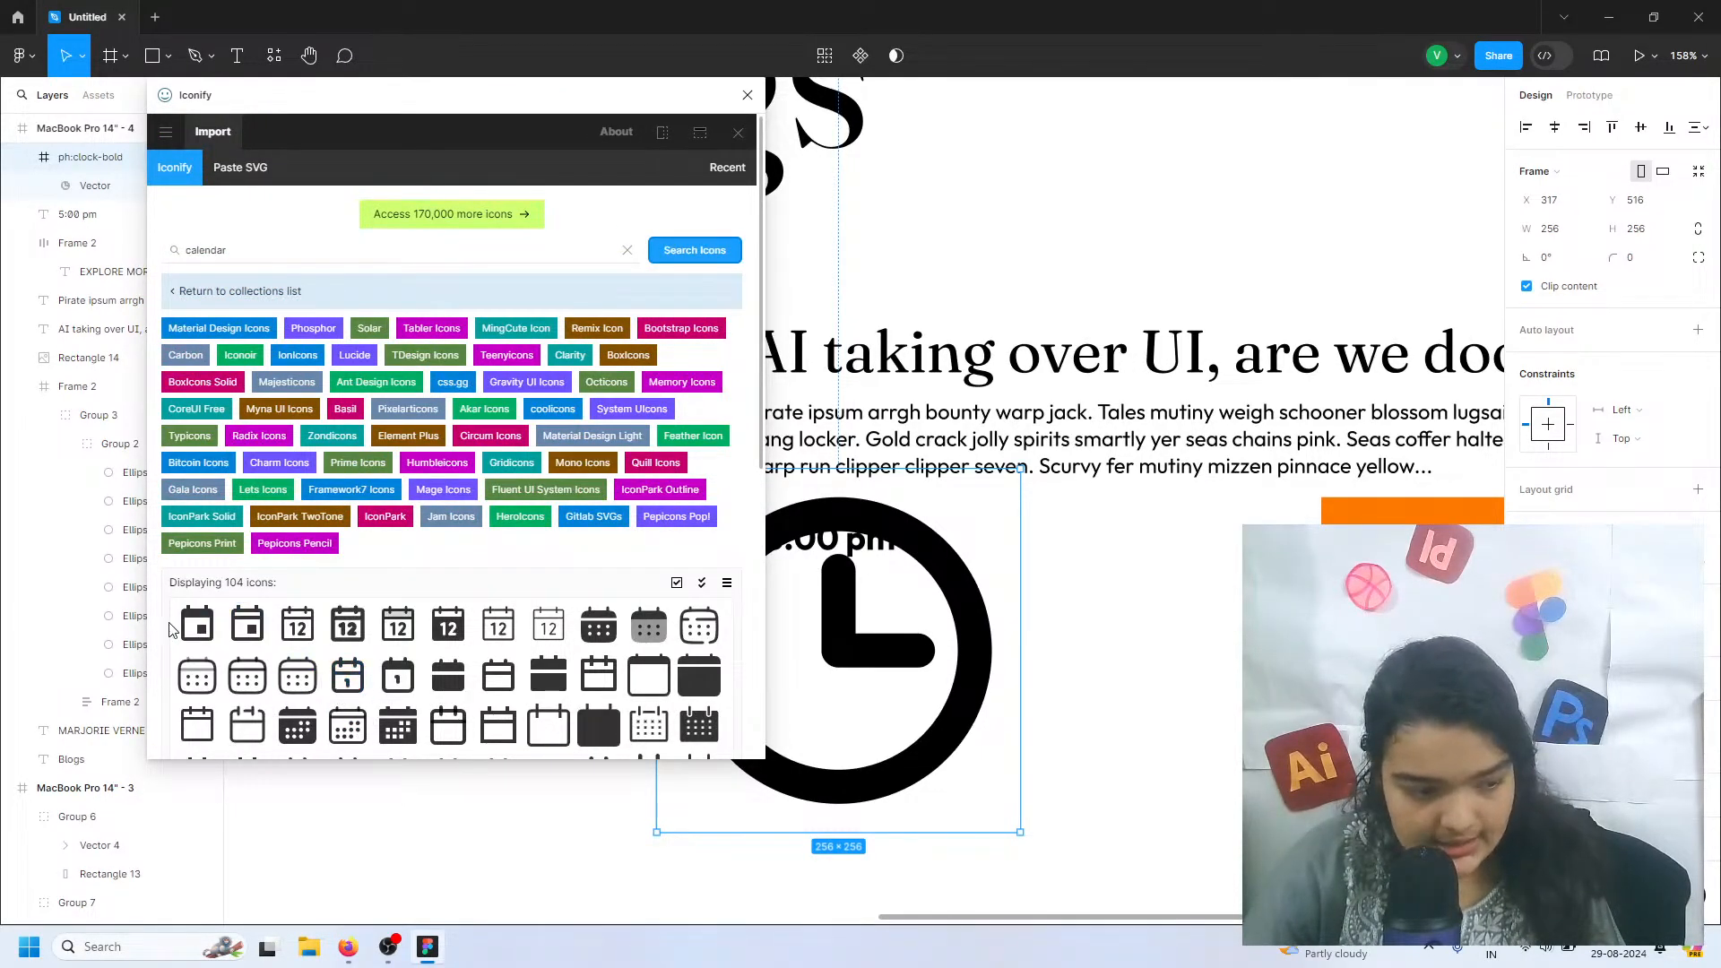
{"action": "left_click_drag", "start_coordinate": [201, 633], "coordinate": [1204, 703]}
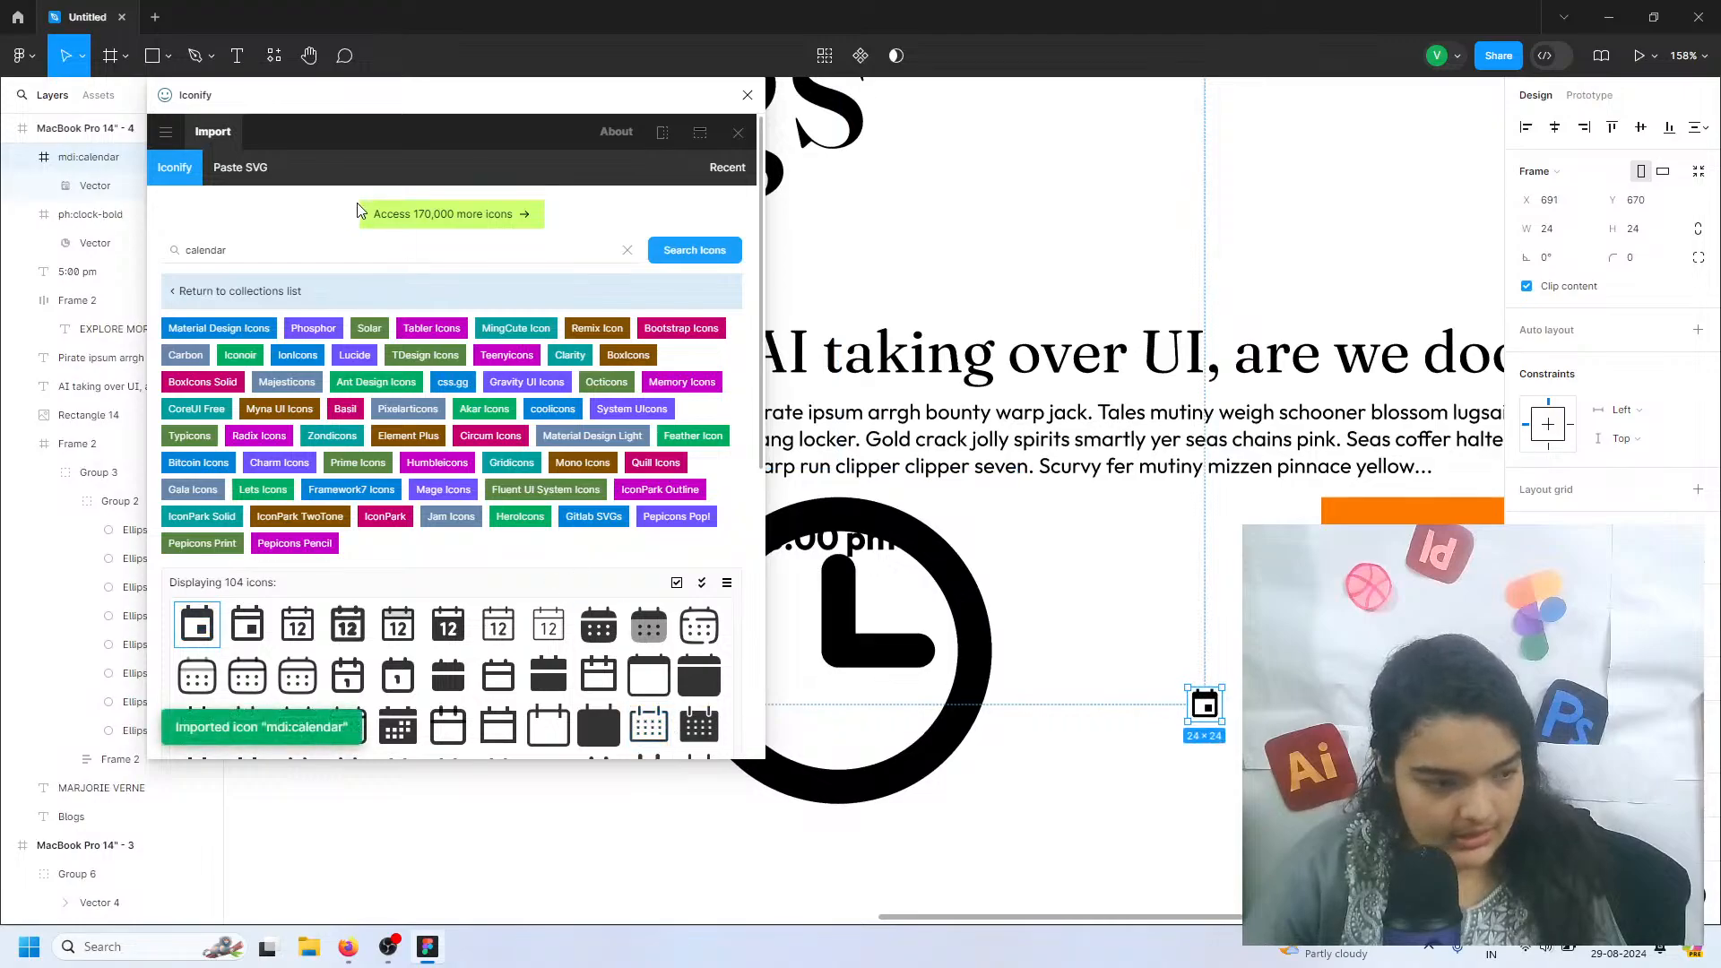
Search the icon collections for hashtag, import fa6-solid:hashtag, move it below the clock icon and close the plugin
{"action": "left_click", "coordinate": [325, 242]}
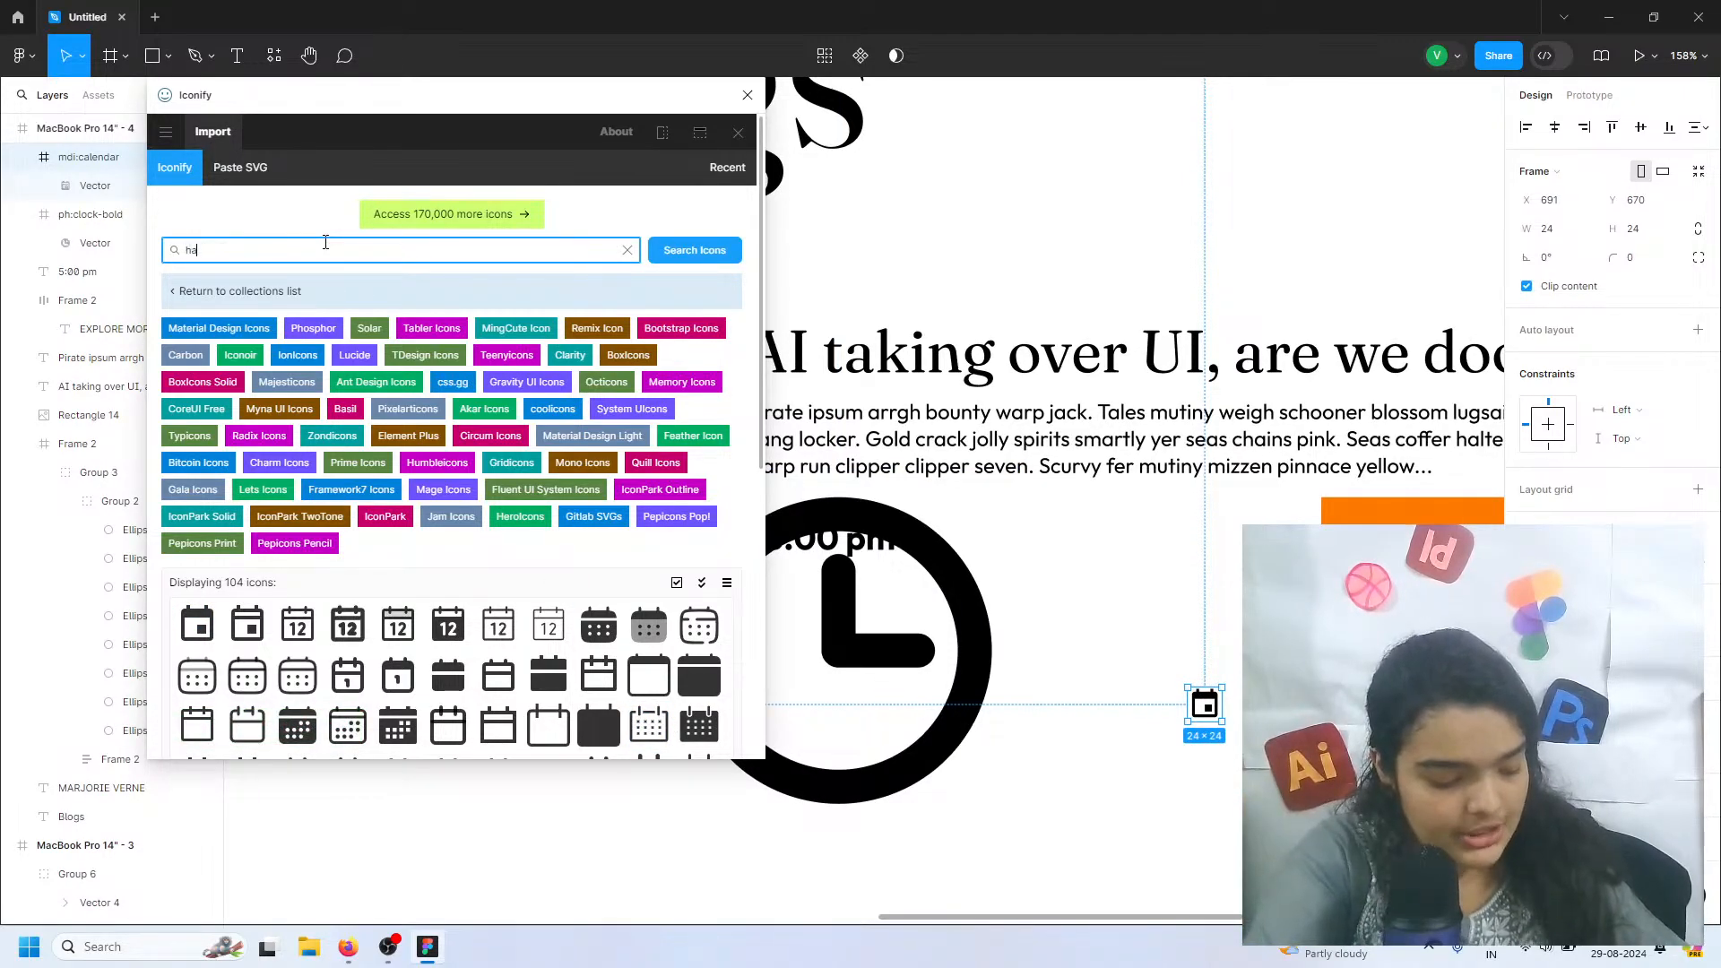
{"action": "key", "text": "Return"}
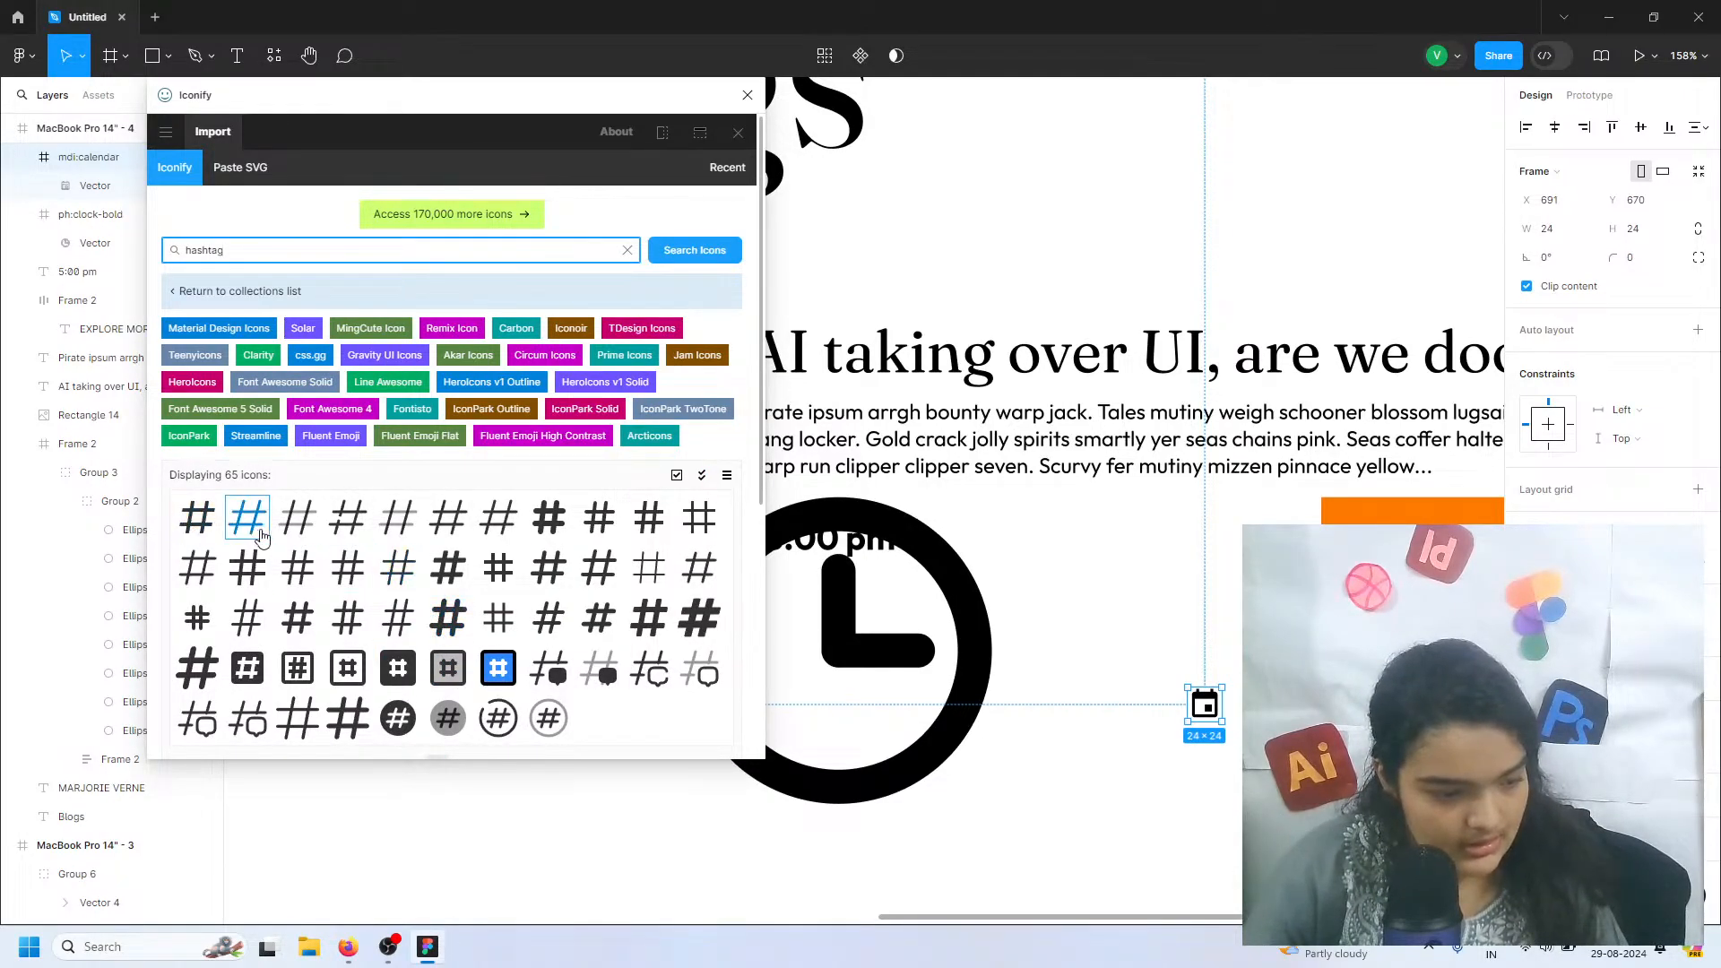
{"action": "left_click_drag", "start_coordinate": [190, 527], "coordinate": [448, 578]}
{"action": "left_click", "coordinate": [448, 617]}
{"action": "left_click_drag", "start_coordinate": [448, 205], "coordinate": [1084, 816]}
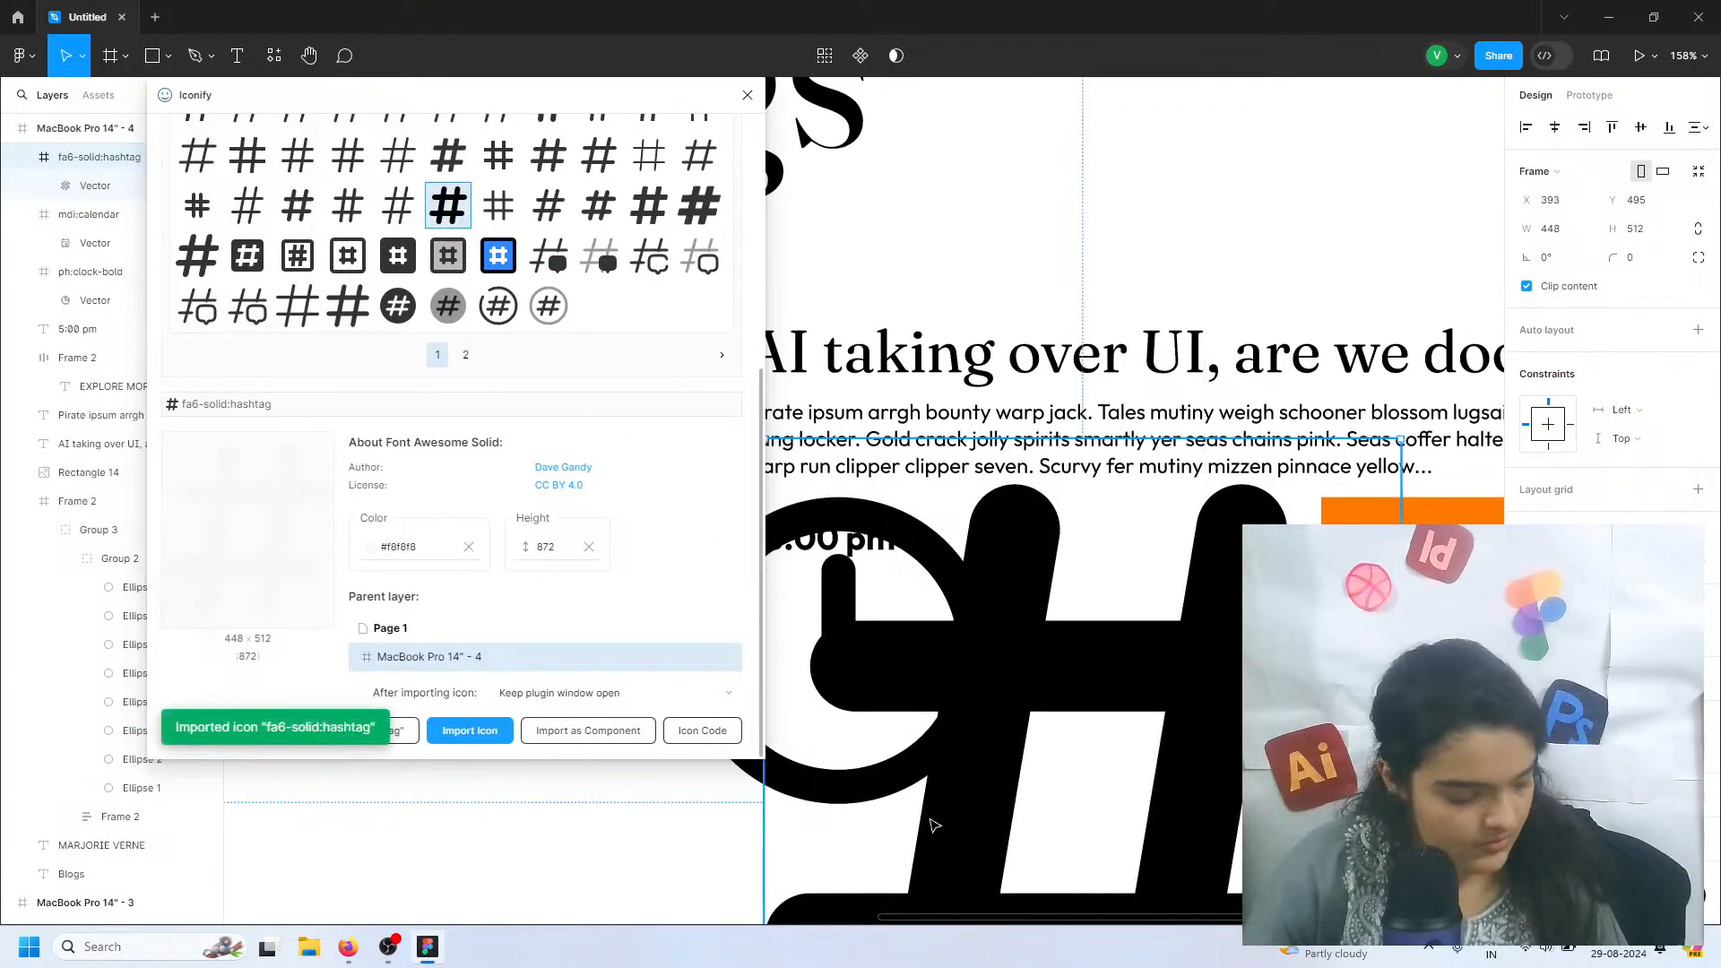
{"action": "scroll", "coordinate": [981, 609], "scroll_direction": "down", "scroll_amount": 2}
{"action": "left_click_drag", "start_coordinate": [1011, 571], "coordinate": [903, 881]}
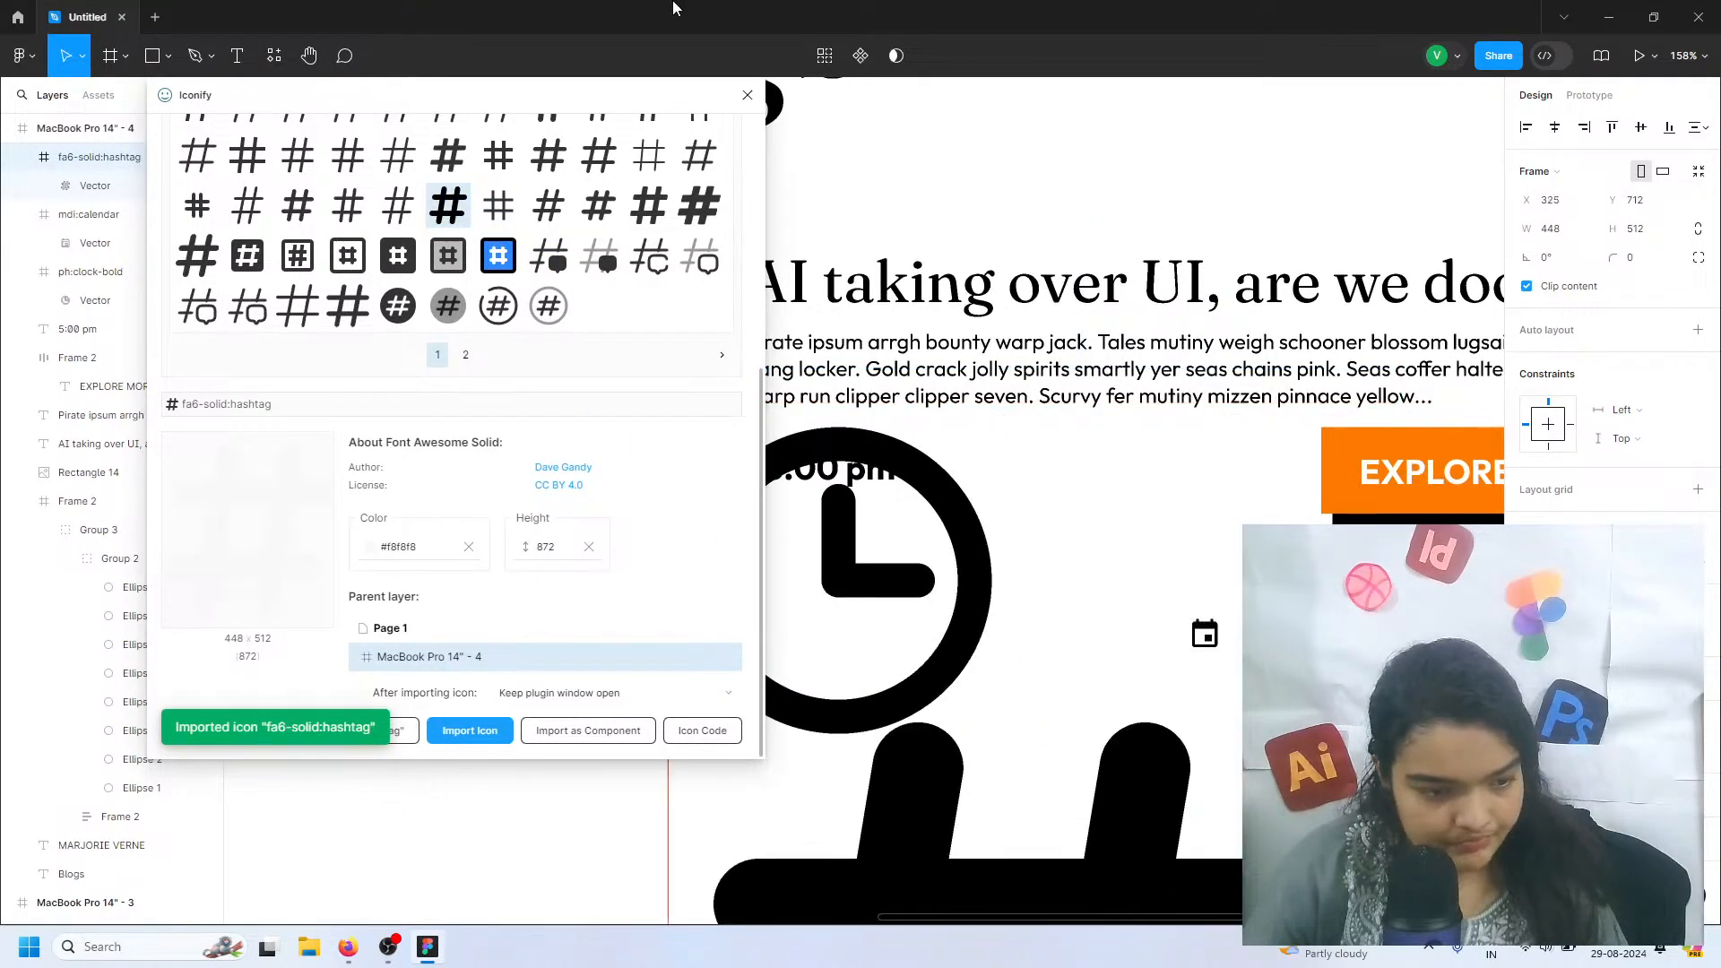
{"action": "left_click", "coordinate": [747, 94]}
Scale the clock icon down to 27 × 27 and place it just before the 5:00 pm text
{"action": "scroll", "coordinate": [833, 614], "scroll_direction": "down", "scroll_amount": 2}
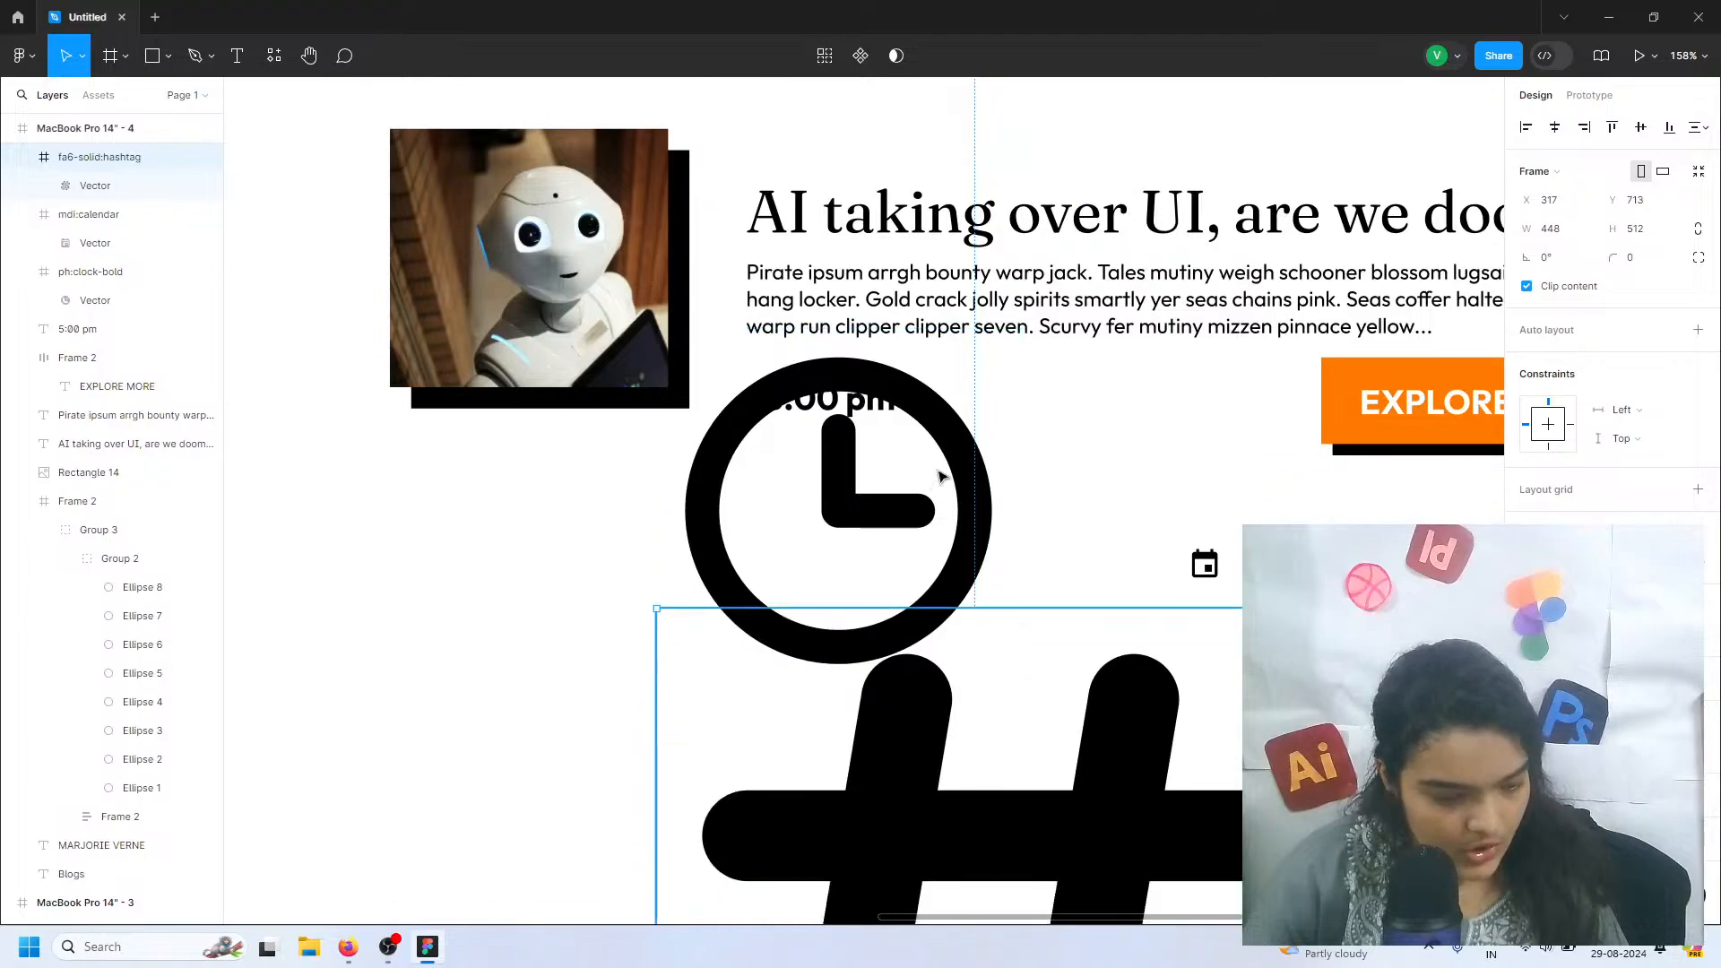
{"action": "left_click", "coordinate": [940, 473]}
{"action": "left_click_drag", "start_coordinate": [901, 310], "coordinate": [936, 635]}
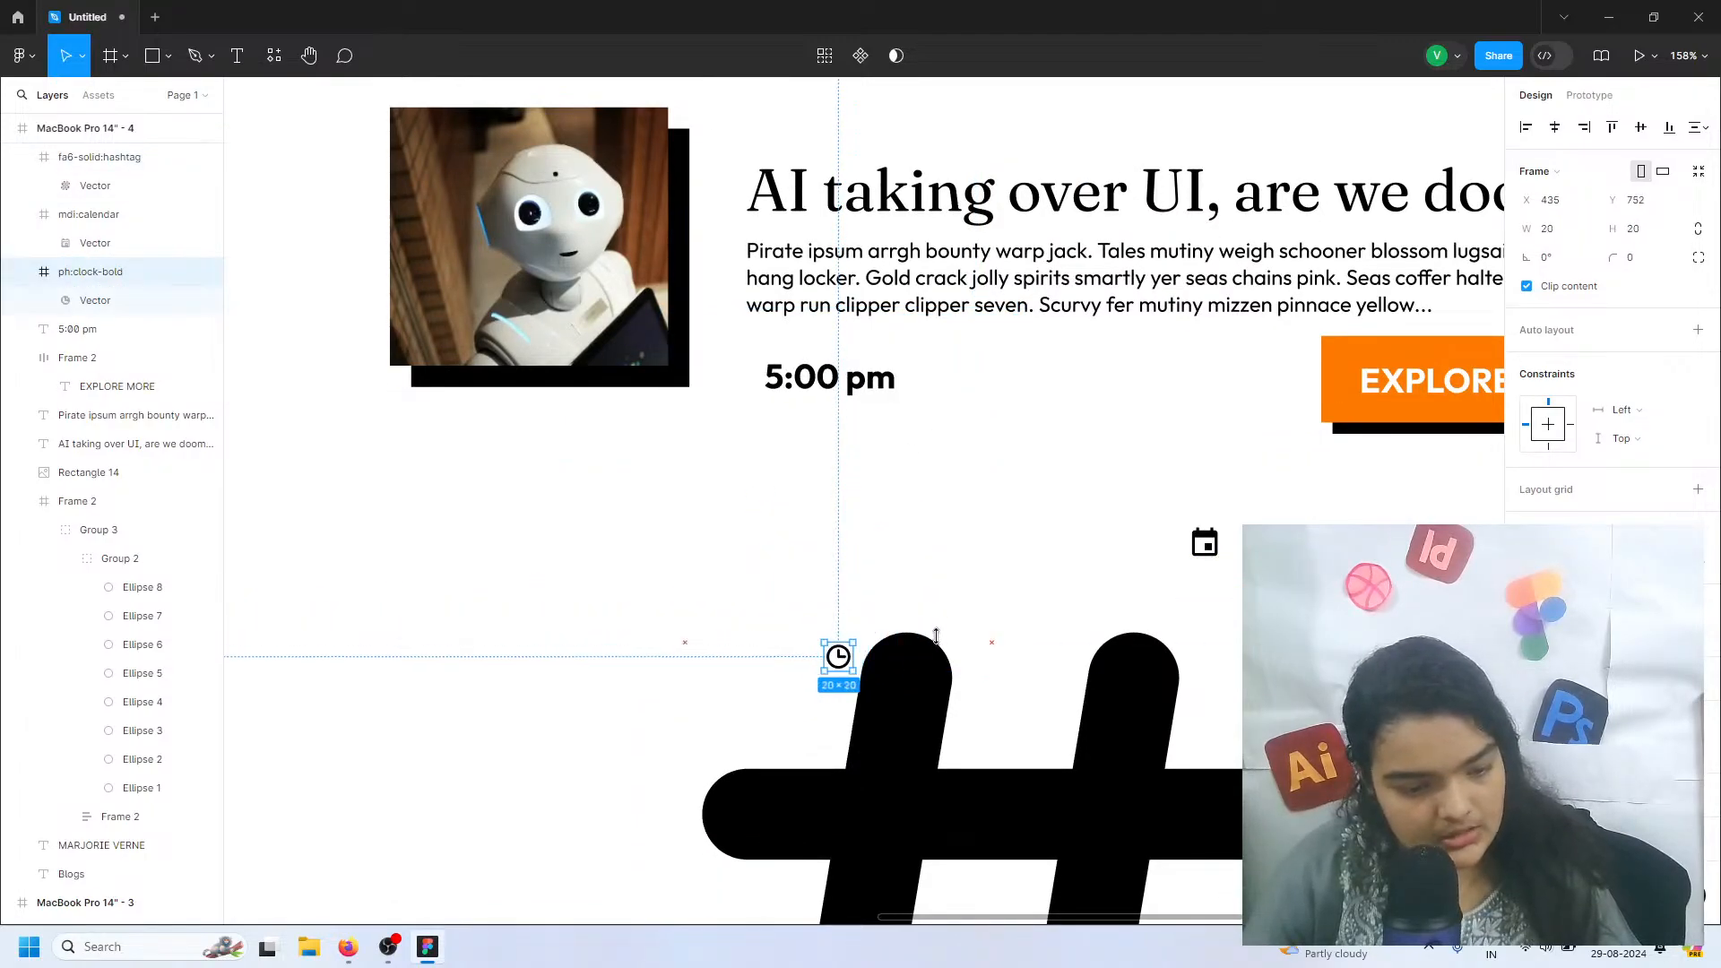
{"action": "left_click_drag", "start_coordinate": [821, 406], "coordinate": [748, 383]}
{"action": "left_click_drag", "start_coordinate": [868, 441], "coordinate": [747, 370]}
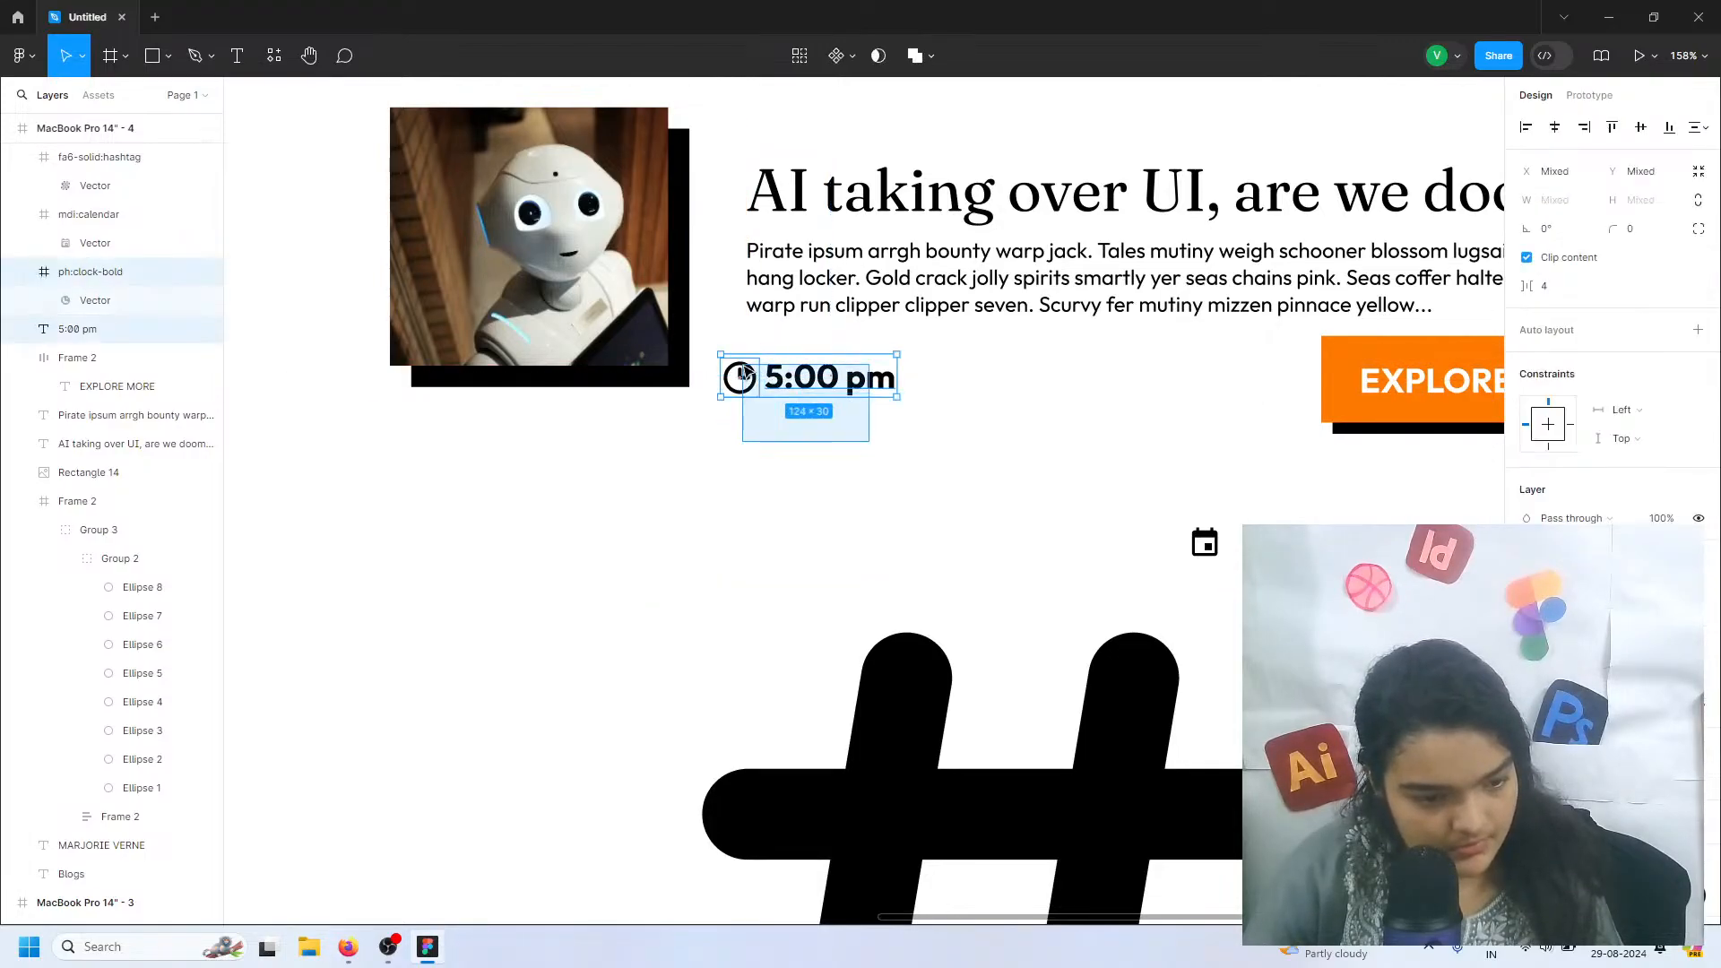
{"action": "left_click", "coordinate": [756, 393]}
{"action": "scroll", "coordinate": [758, 381], "scroll_direction": "up", "scroll_amount": 5}
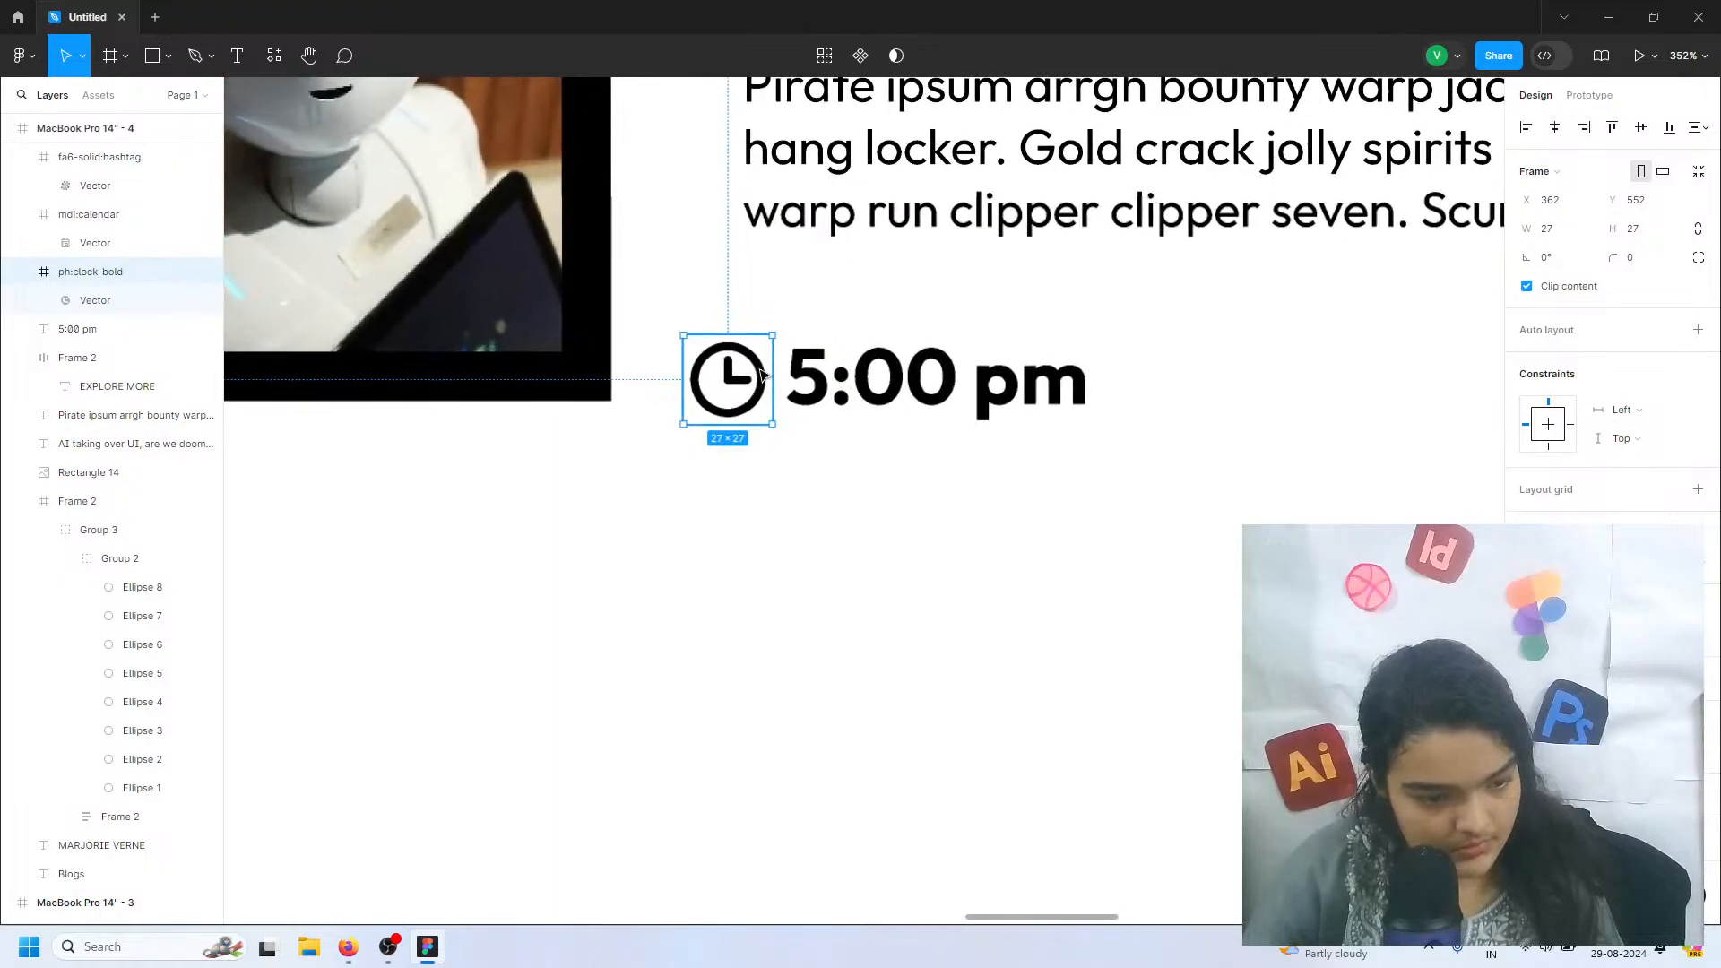
{"action": "left_click_drag", "start_coordinate": [760, 372], "coordinate": [753, 373]}
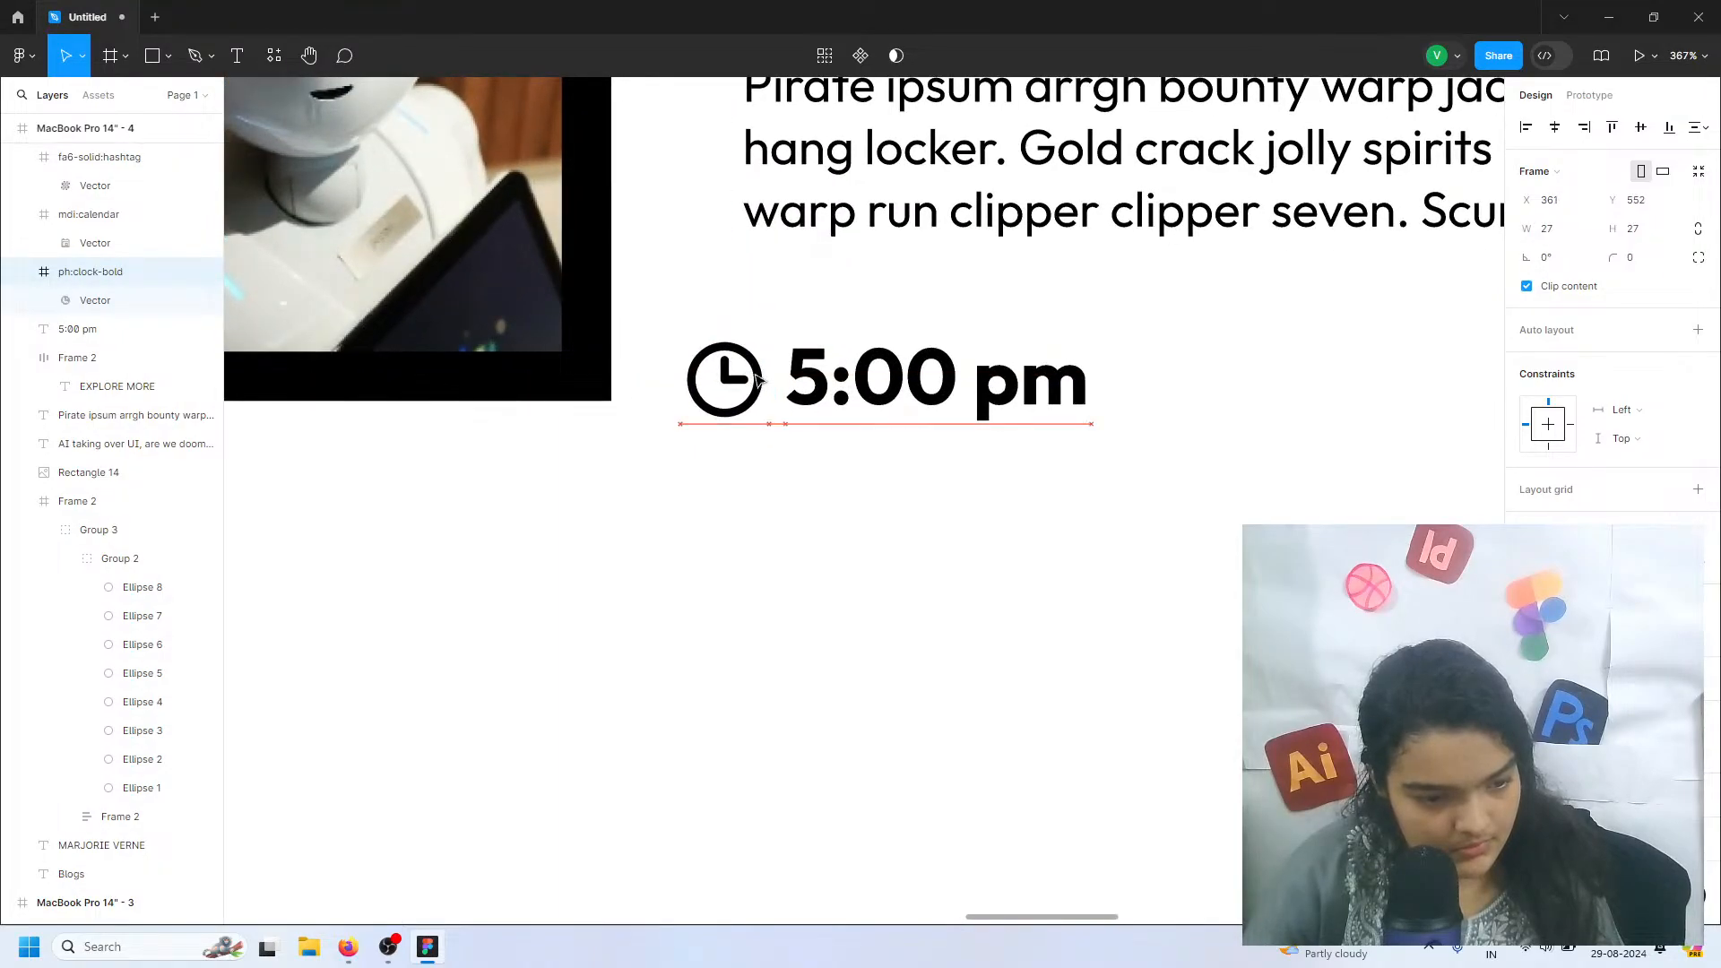
Group the clock icon with the 5:00 pm text and move the group below the placeholder text at X 378, Y 530
{"action": "left_click", "coordinate": [889, 455]}
{"action": "left_click_drag", "start_coordinate": [890, 461], "coordinate": [820, 316]}
{"action": "key", "text": "ctrl+g"}
{"action": "scroll", "coordinate": [820, 316], "scroll_direction": "up", "scroll_amount": 1}
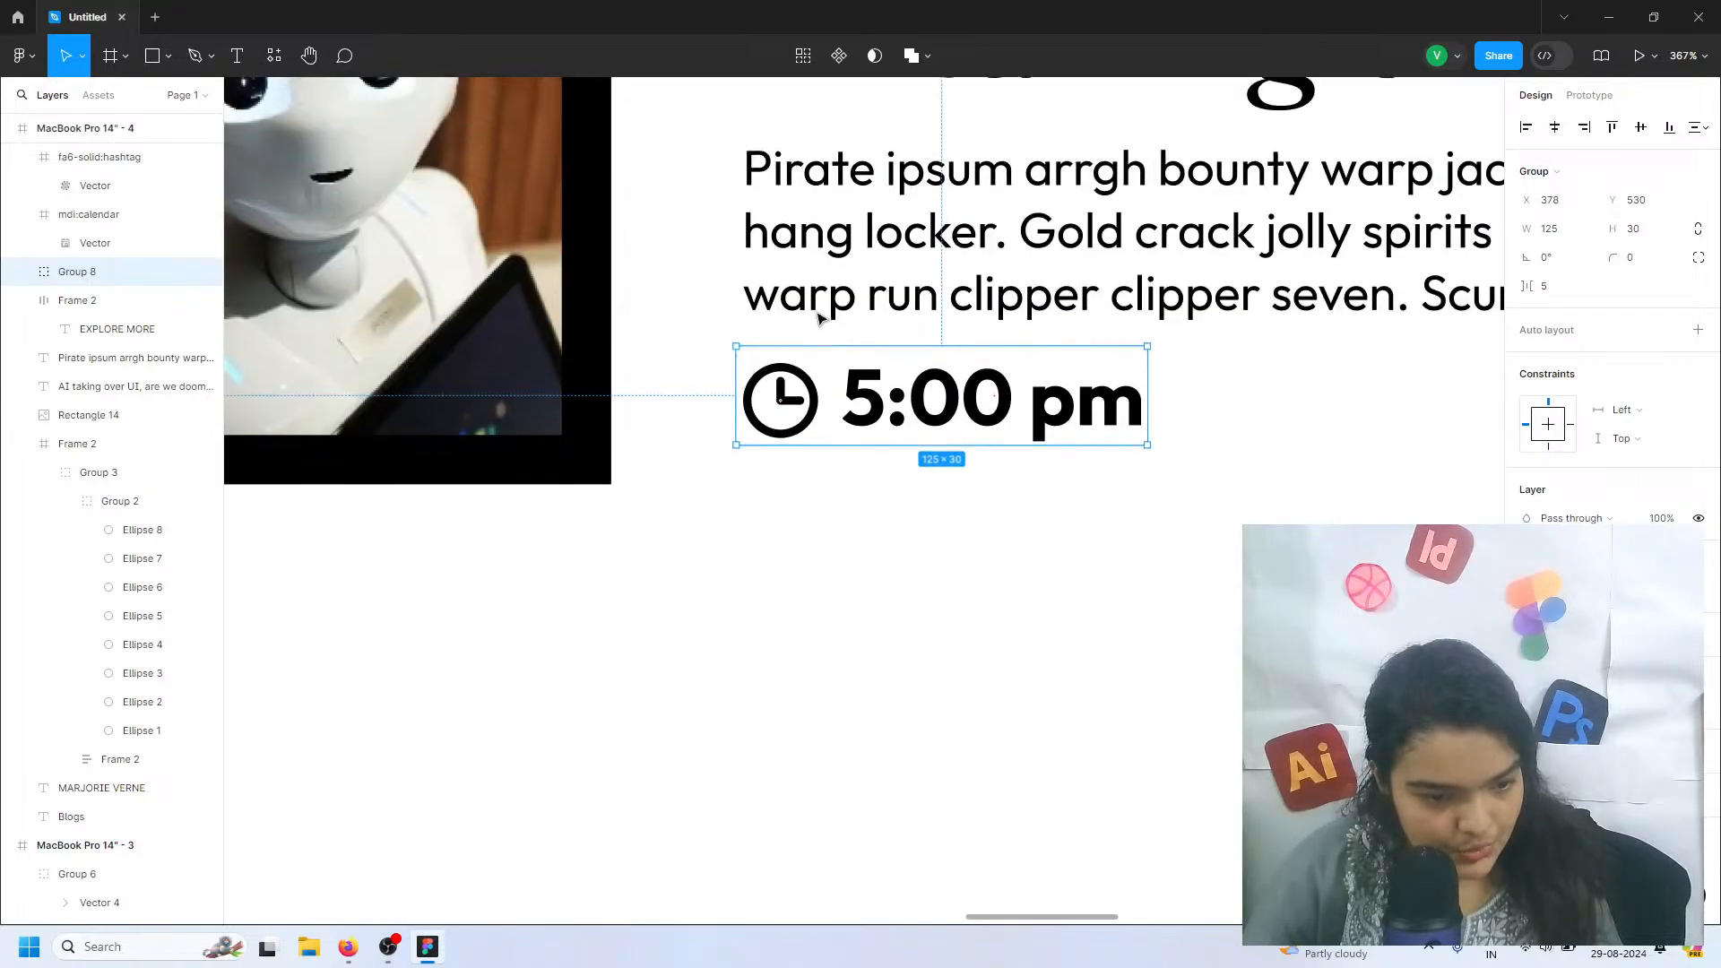
{"action": "scroll", "coordinate": [807, 332], "scroll_direction": "down", "scroll_amount": 5}
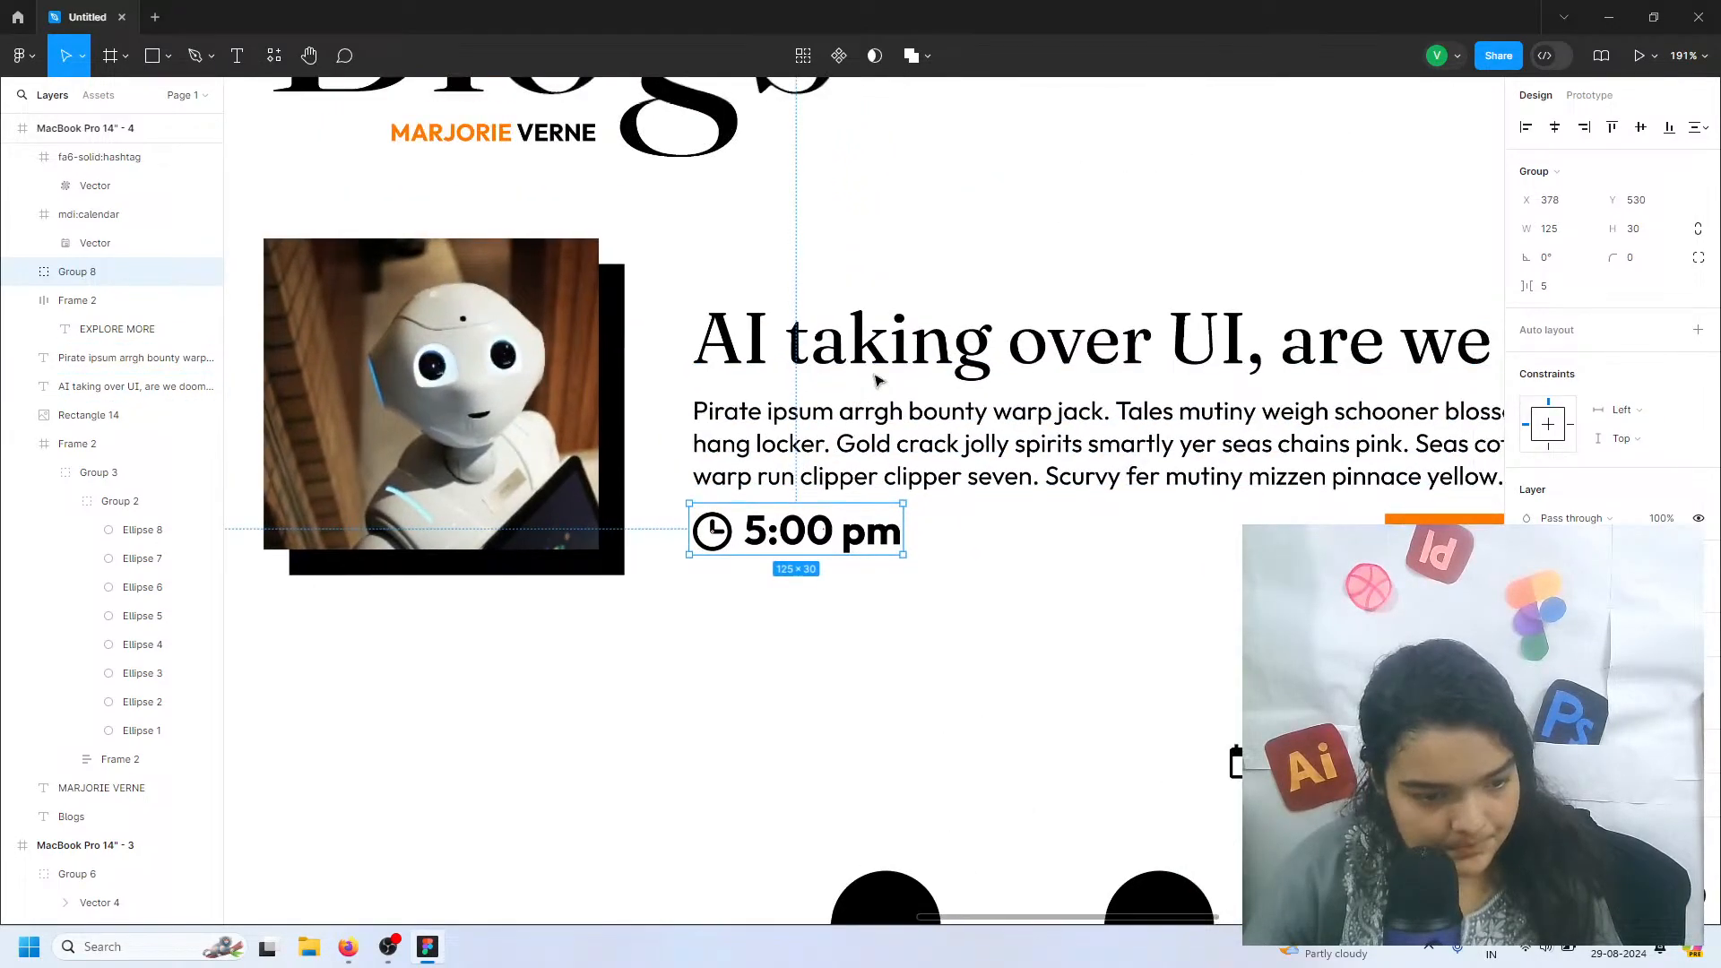
Check the placeholder paragraph's position and shift the clock and time group to X 377, Y 533
{"action": "left_click", "coordinate": [842, 460]}
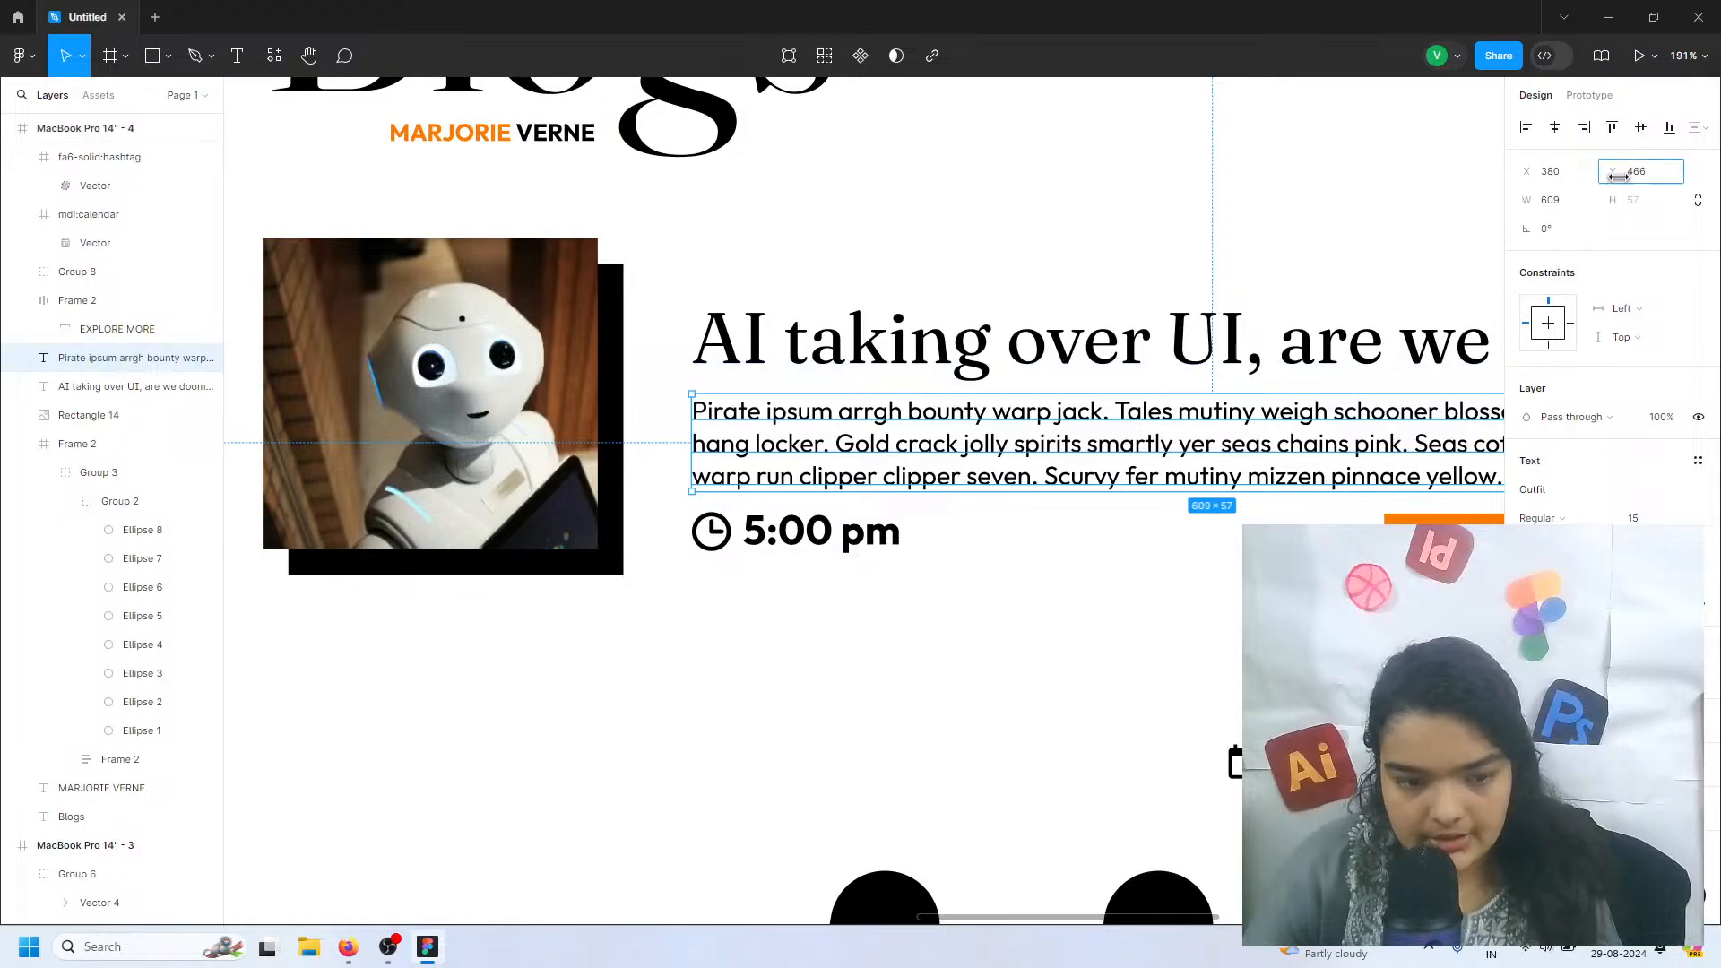
{"action": "mouse_move", "coordinate": [1618, 177]}
{"action": "left_mouse_down"}
{"action": "mouse_move", "coordinate": [1587, 177]}
{"action": "mouse_move", "coordinate": [1609, 175]}
{"action": "left_mouse_up"}
{"action": "key", "text": "Down"}
{"action": "key", "text": "Down"}
{"action": "key", "text": "Down"}
{"action": "key", "text": "Down"}
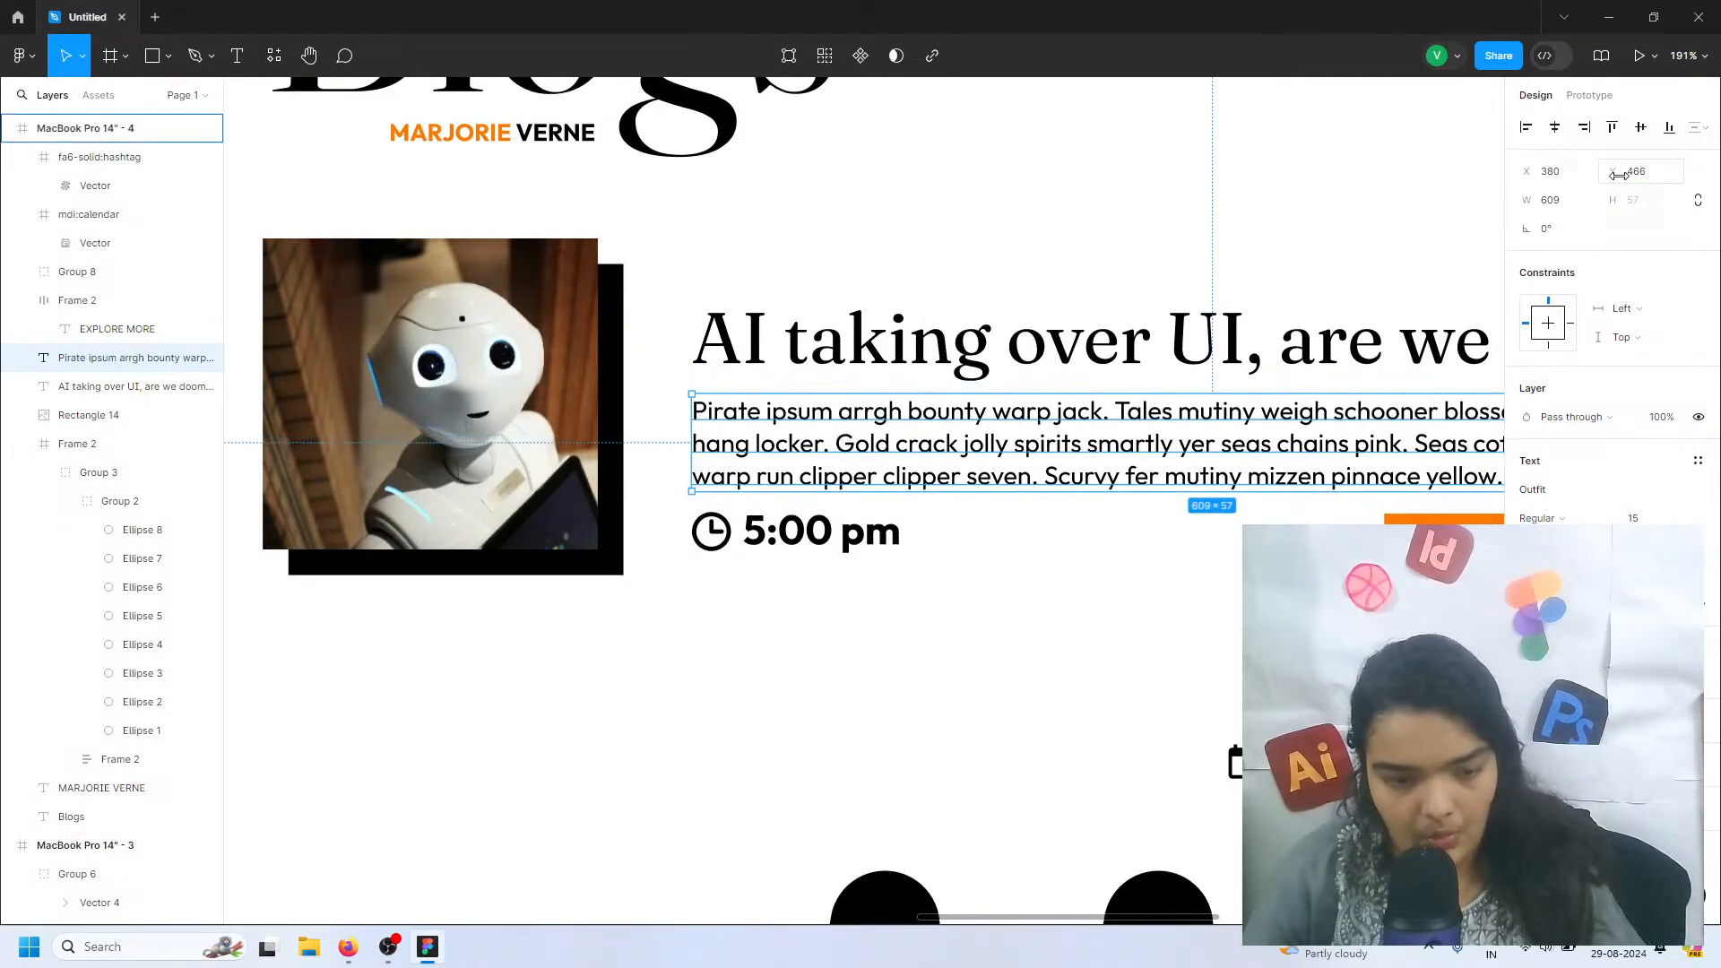
{"action": "left_click", "coordinate": [782, 538]}
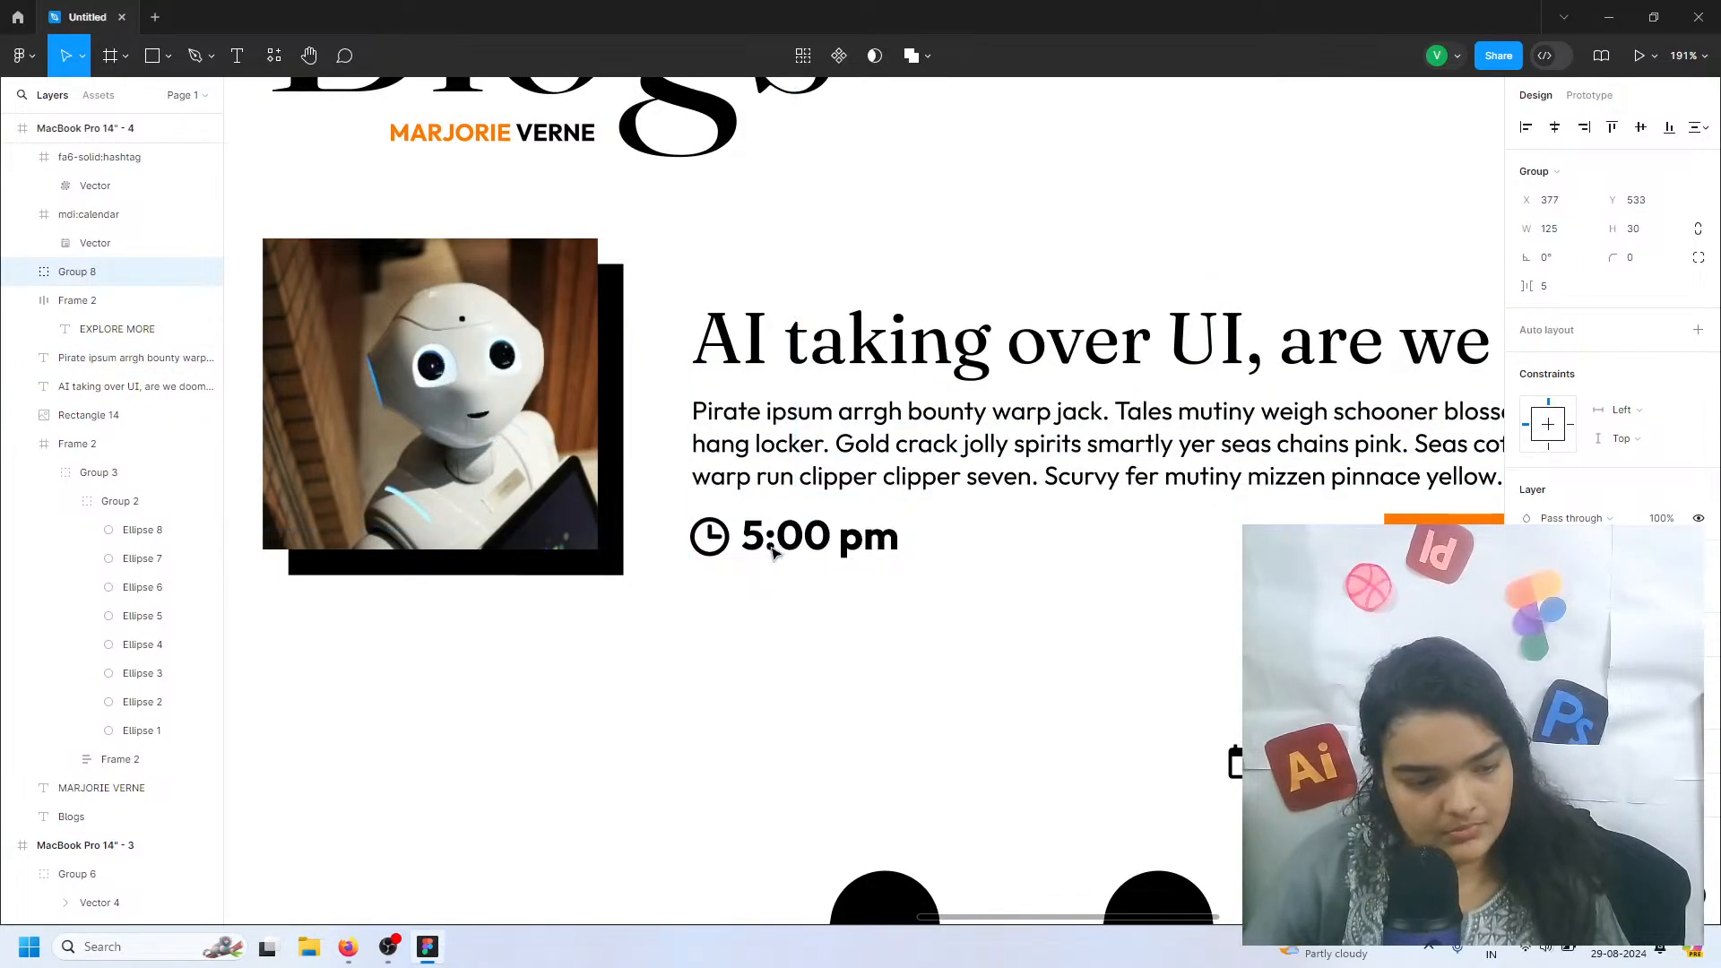
Set the font size of the 5:00 pm text to 18
{"action": "double_click", "coordinate": [776, 550]}
{"action": "left_click", "coordinate": [1637, 518]}
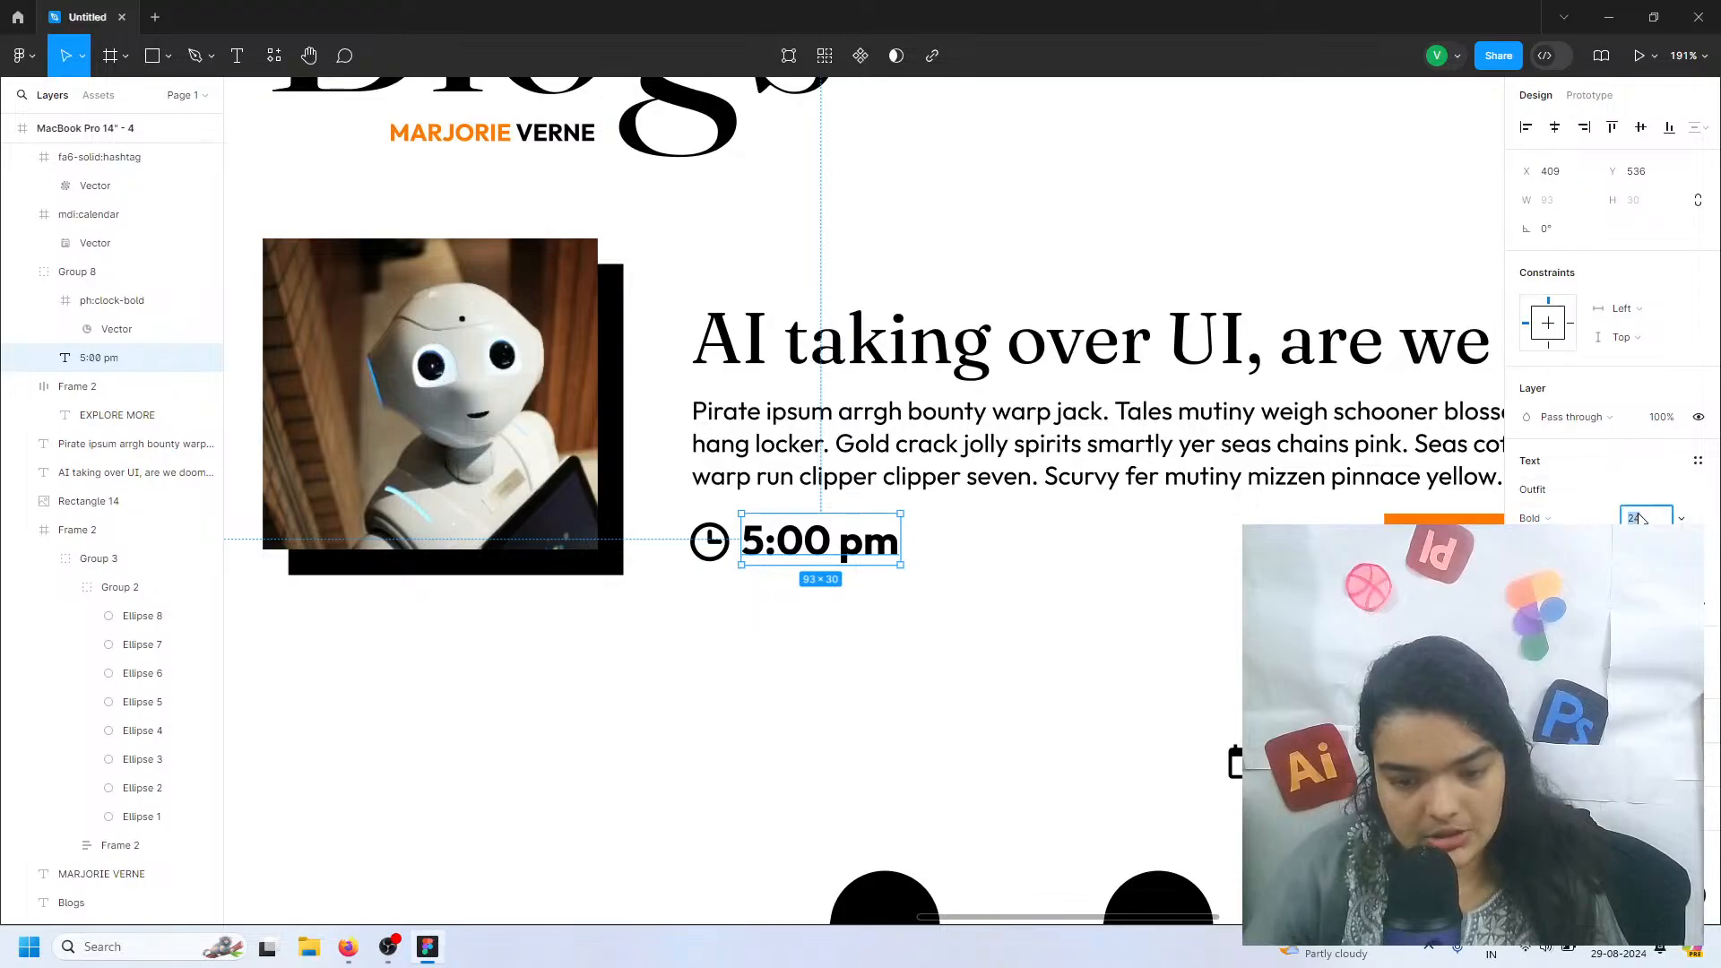
{"action": "type", "text": "18"}
{"action": "key", "text": "Return"}
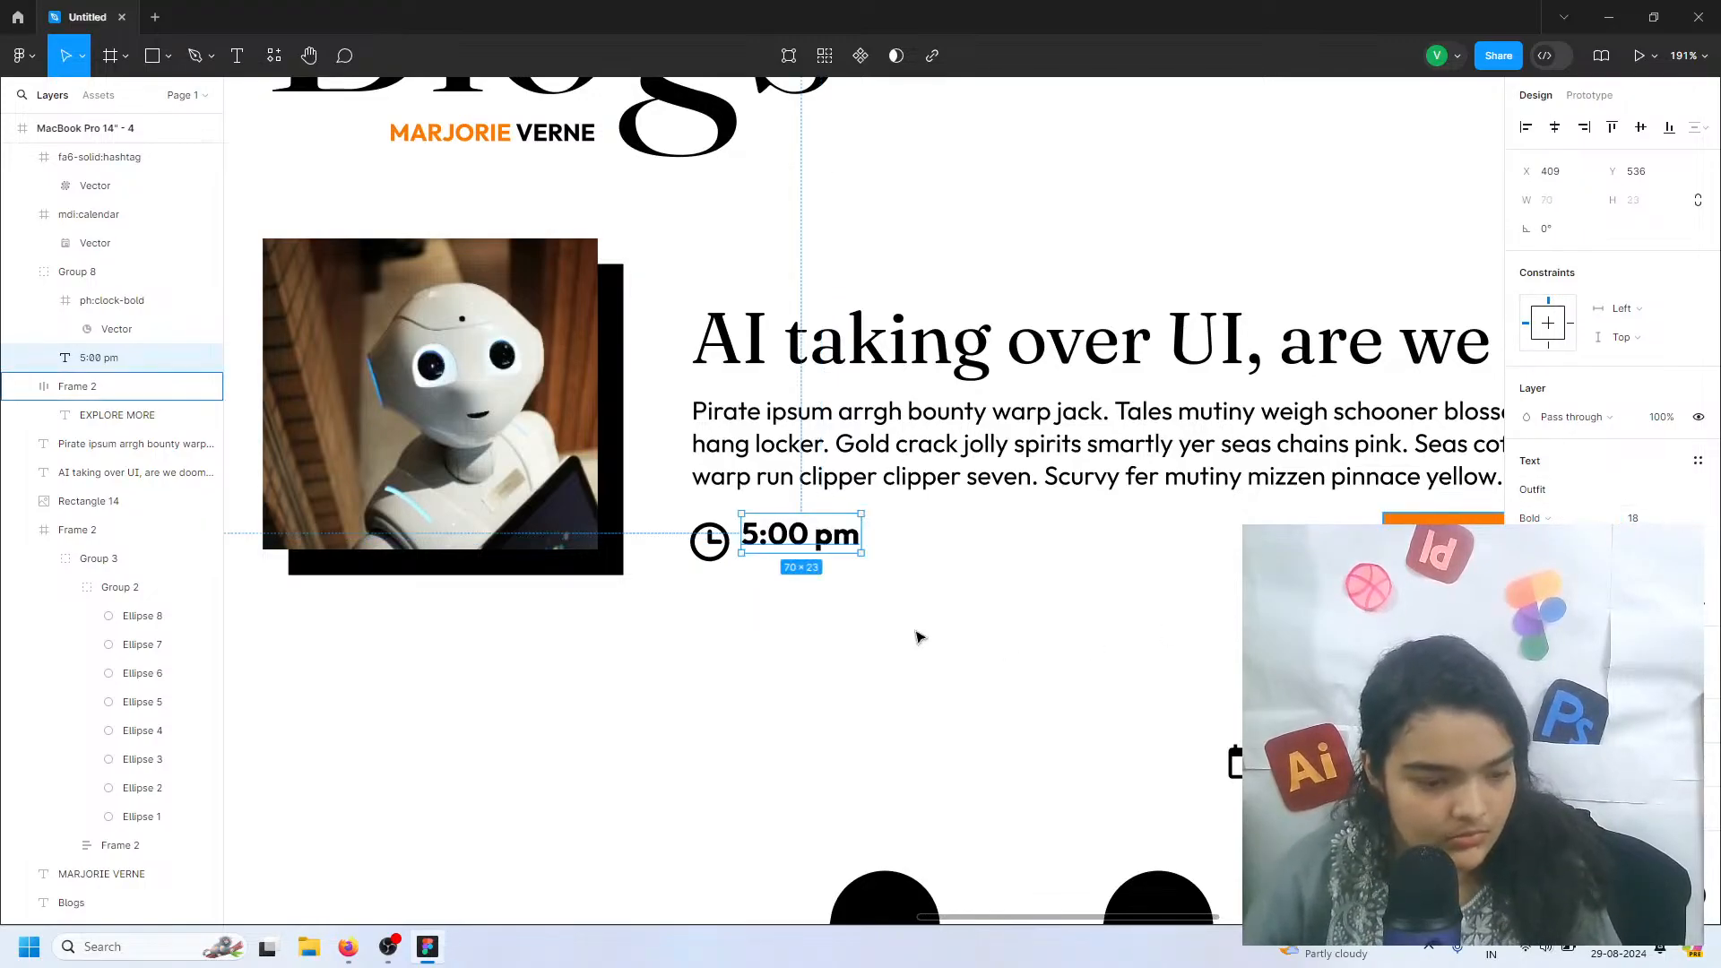
Shrink the clock icon to 20 × 20 and line it up closely with the 5:00 pm text at X 403, Y 537
{"action": "left_click", "coordinate": [712, 540]}
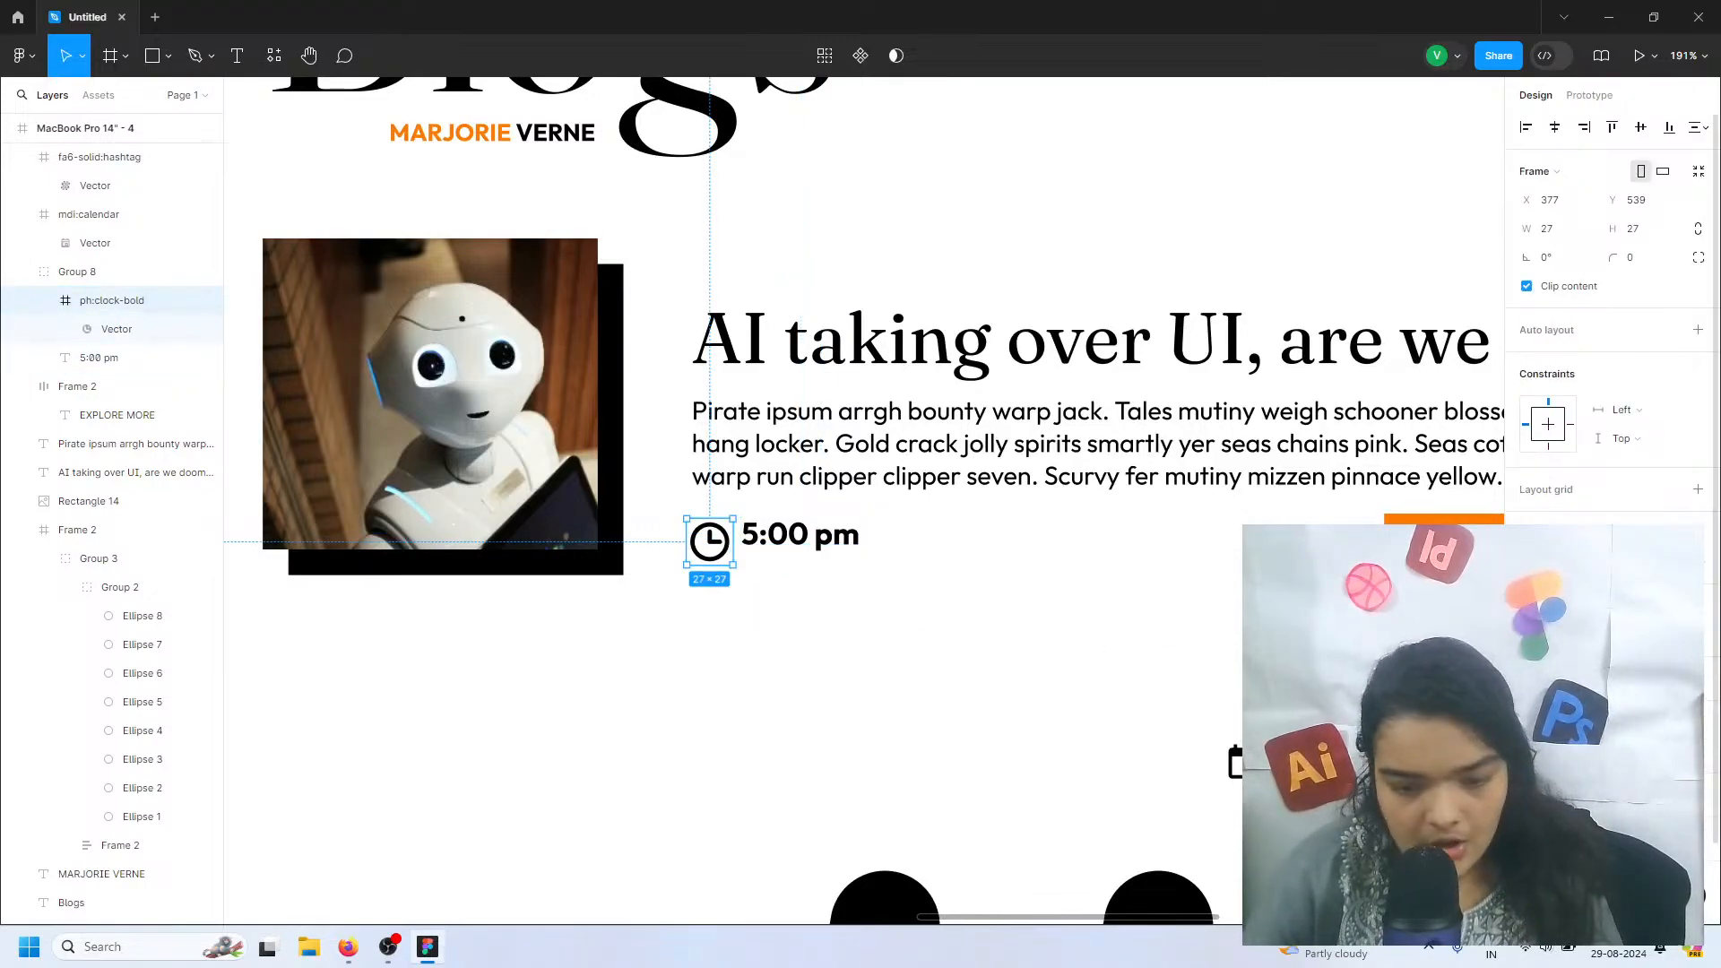
{"action": "left_click_drag", "start_coordinate": [732, 564], "coordinate": [753, 536]}
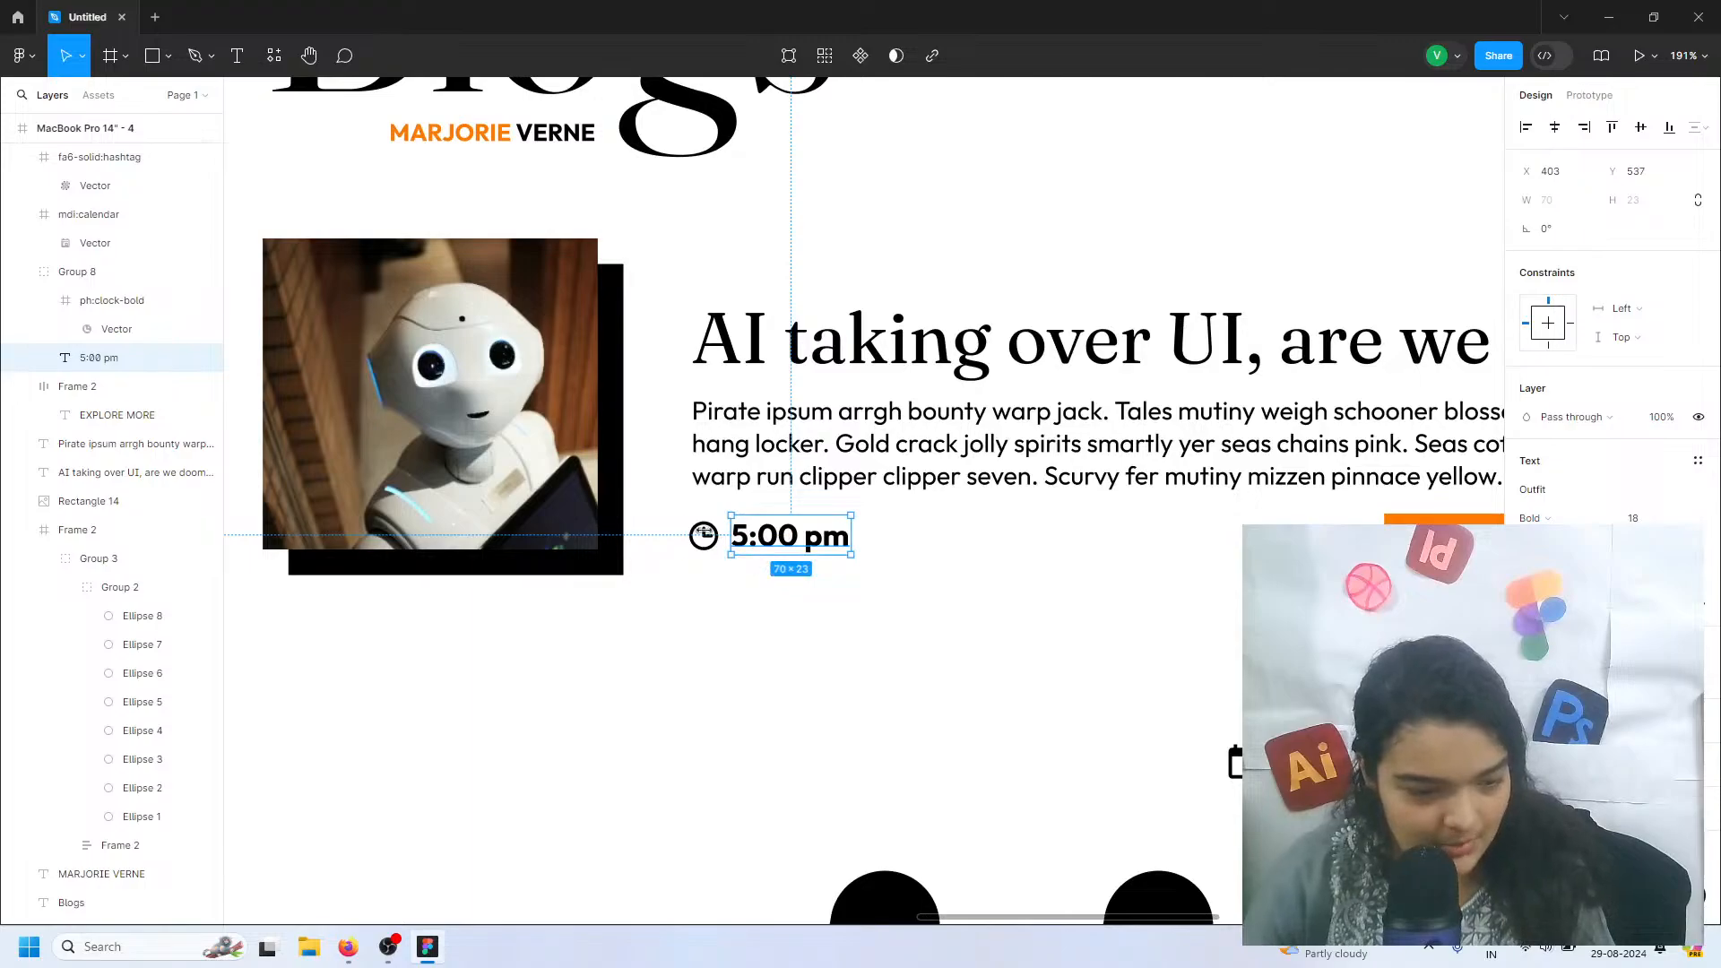
{"action": "left_click", "coordinate": [704, 535]}
{"action": "scroll", "coordinate": [712, 538], "scroll_direction": "up", "scroll_amount": 5}
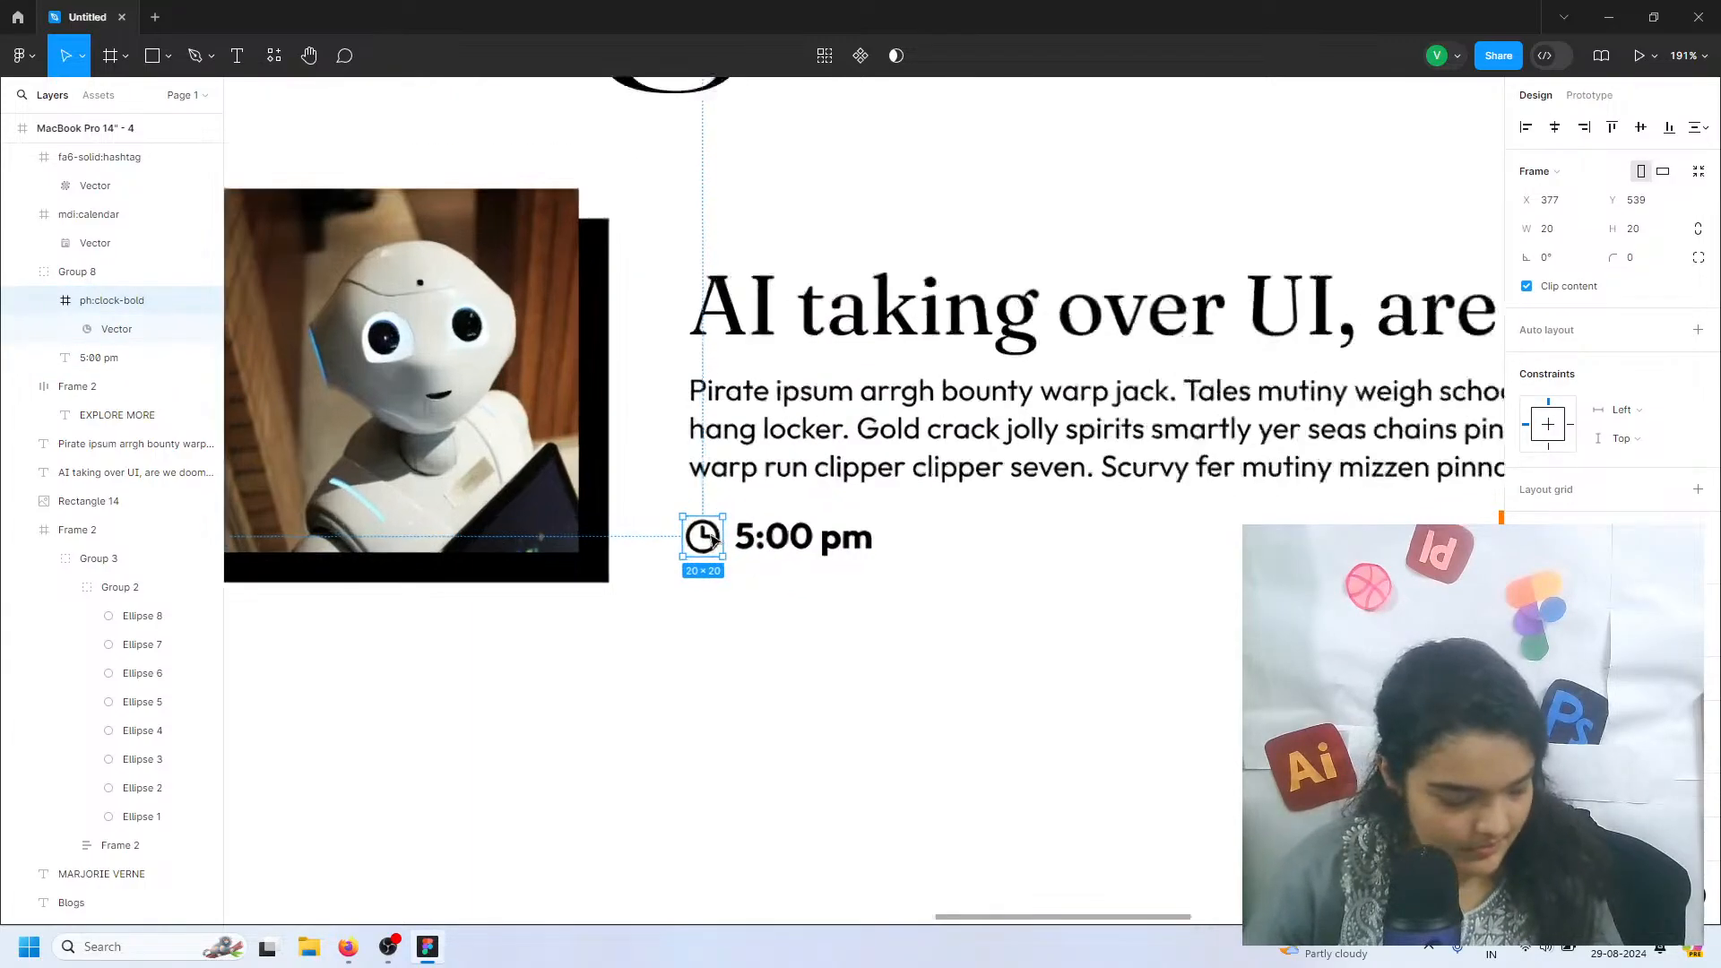
{"action": "mouse_move", "coordinate": [712, 538]}
{"action": "left_mouse_down"}
{"action": "mouse_move", "coordinate": [726, 529]}
{"action": "mouse_move", "coordinate": [720, 550]}
{"action": "left_mouse_up"}
{"action": "left_click", "coordinate": [782, 546]}
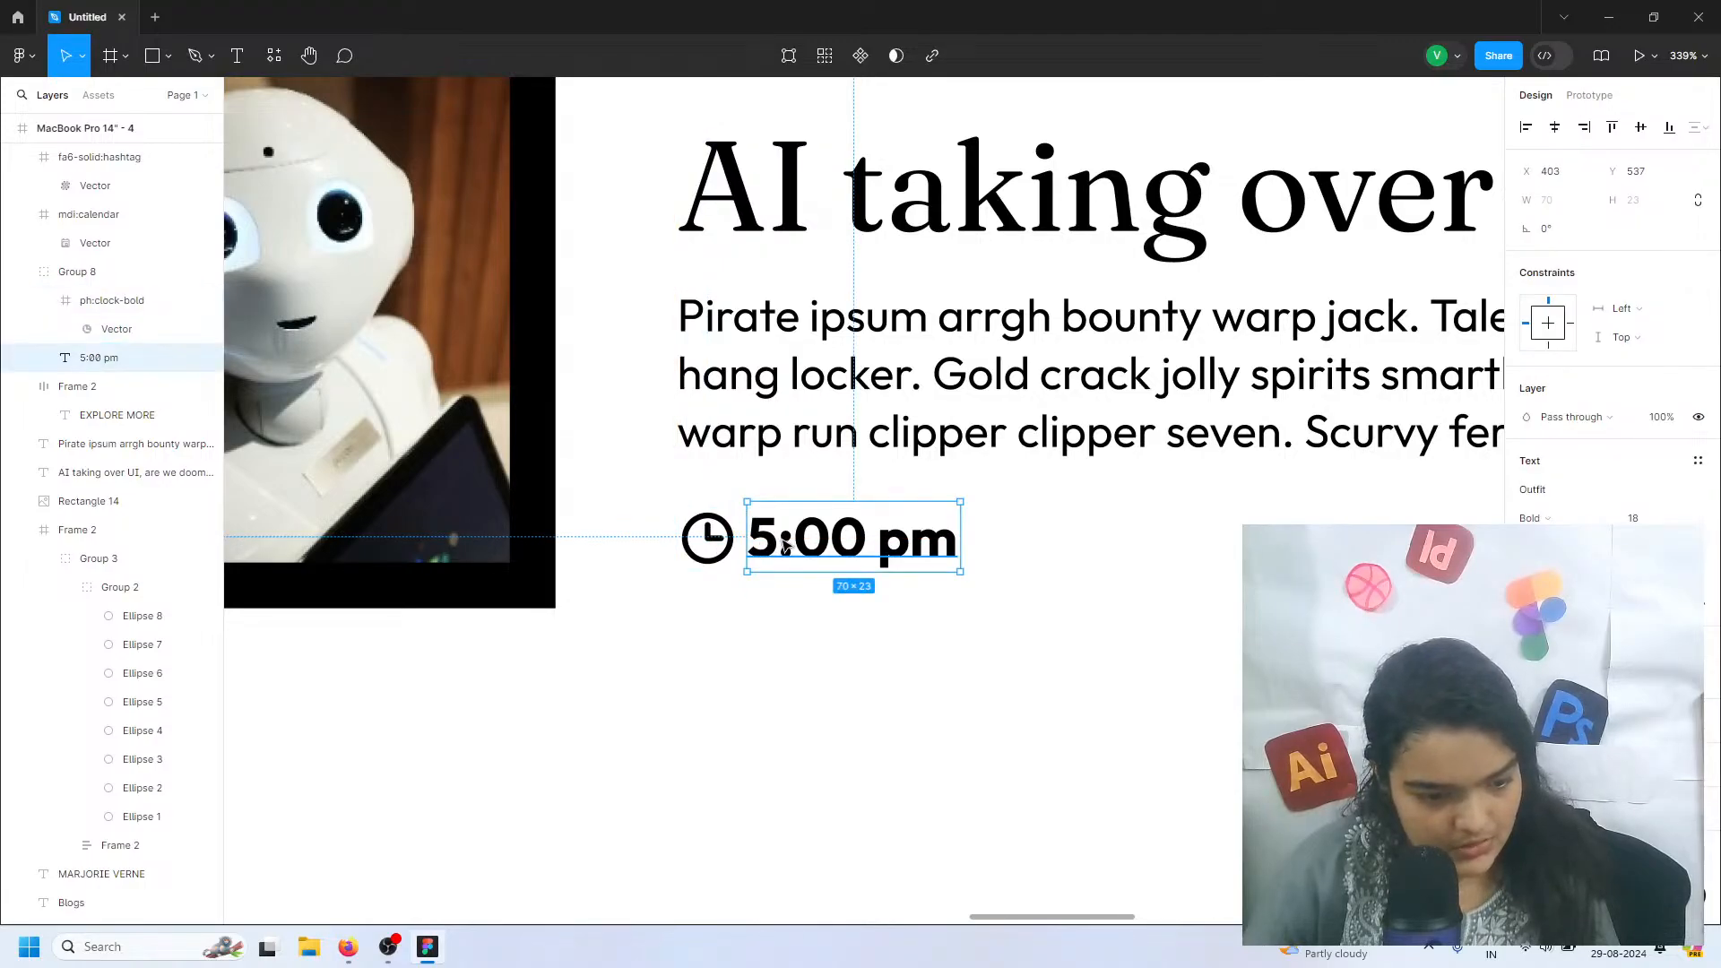
{"action": "scroll", "coordinate": [811, 574], "scroll_direction": "down", "scroll_amount": 5}
{"action": "left_click", "coordinate": [818, 583]}
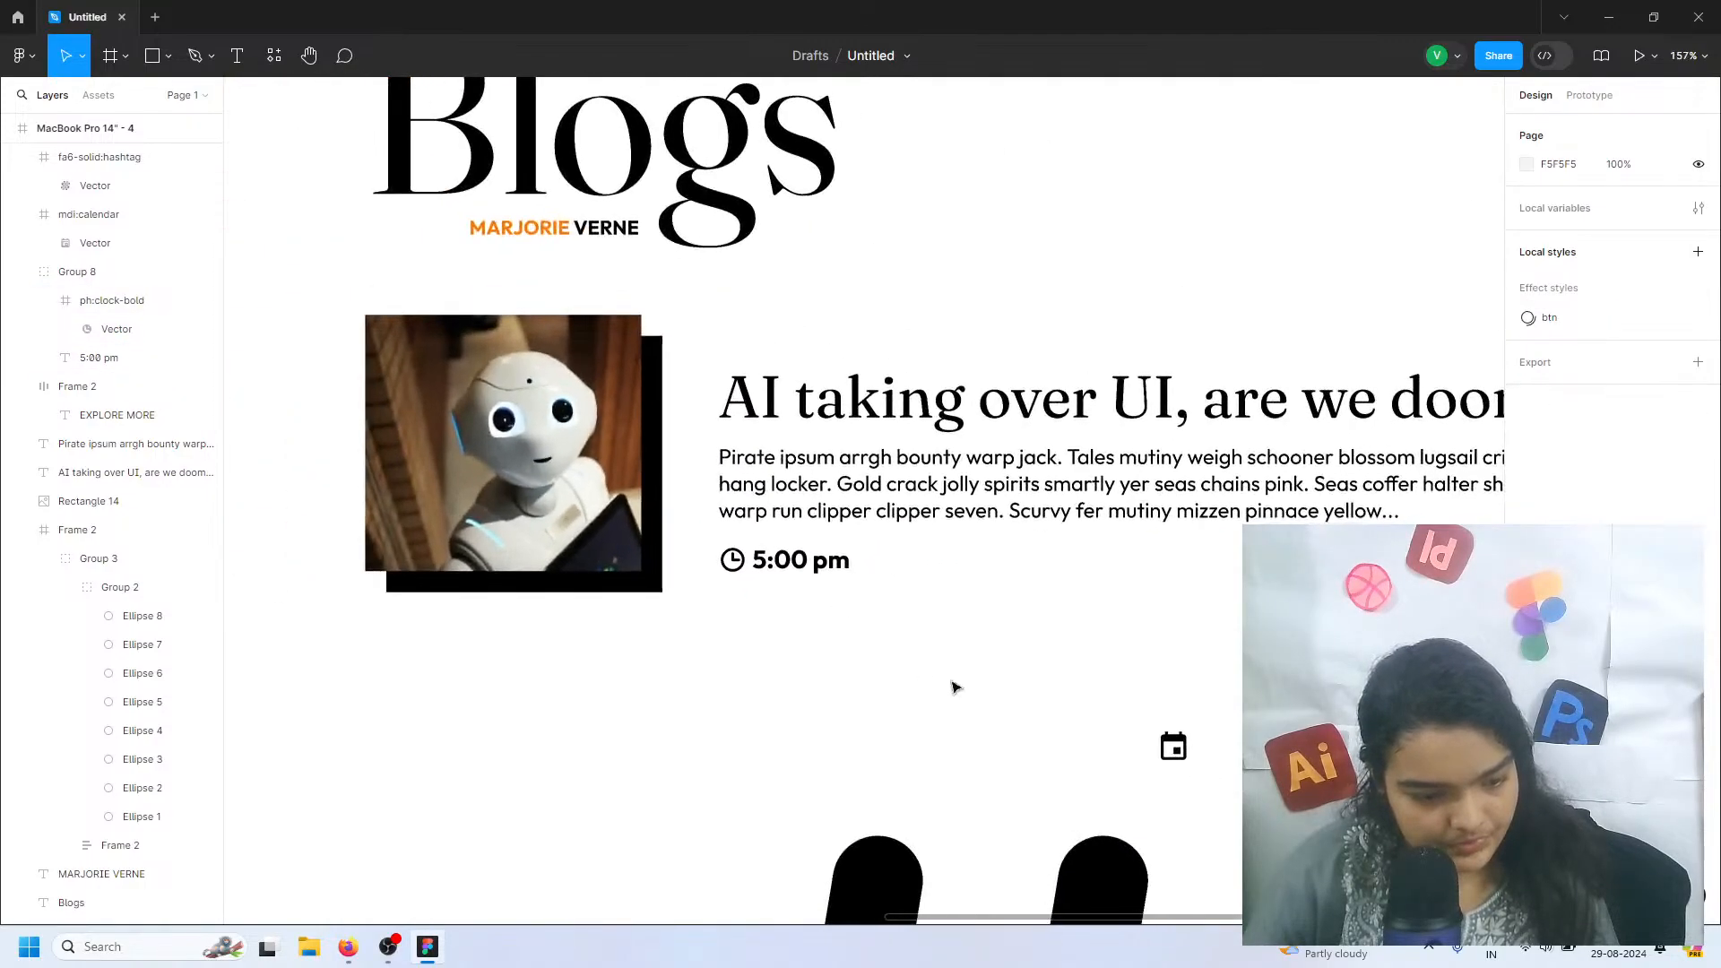
Duplicate the clock and time group twice, spacing the copies evenly in a row before the EXPLORE MORE button
{"action": "scroll", "coordinate": [914, 627], "scroll_direction": "down", "scroll_amount": 3}
{"action": "scroll", "coordinate": [914, 627], "scroll_direction": "right", "scroll_amount": 1}
{"action": "left_click", "coordinate": [667, 402]}
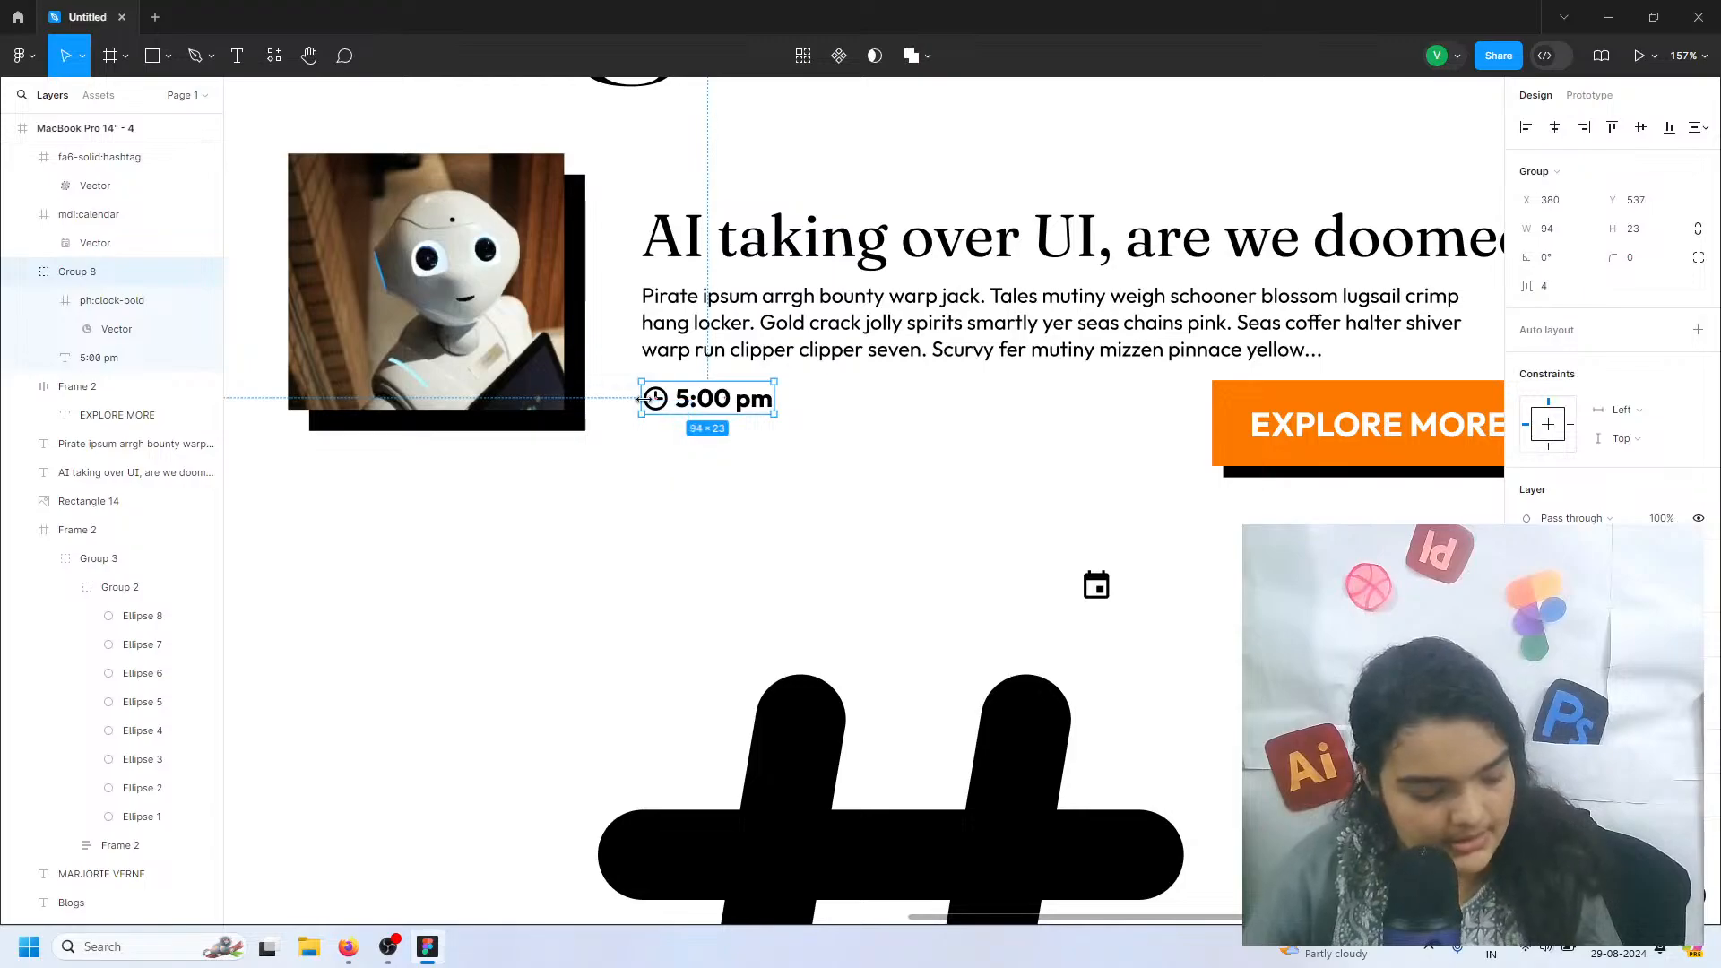
{"action": "left_click_drag", "start_coordinate": [659, 402], "coordinate": [1012, 402], "text": "alt"}
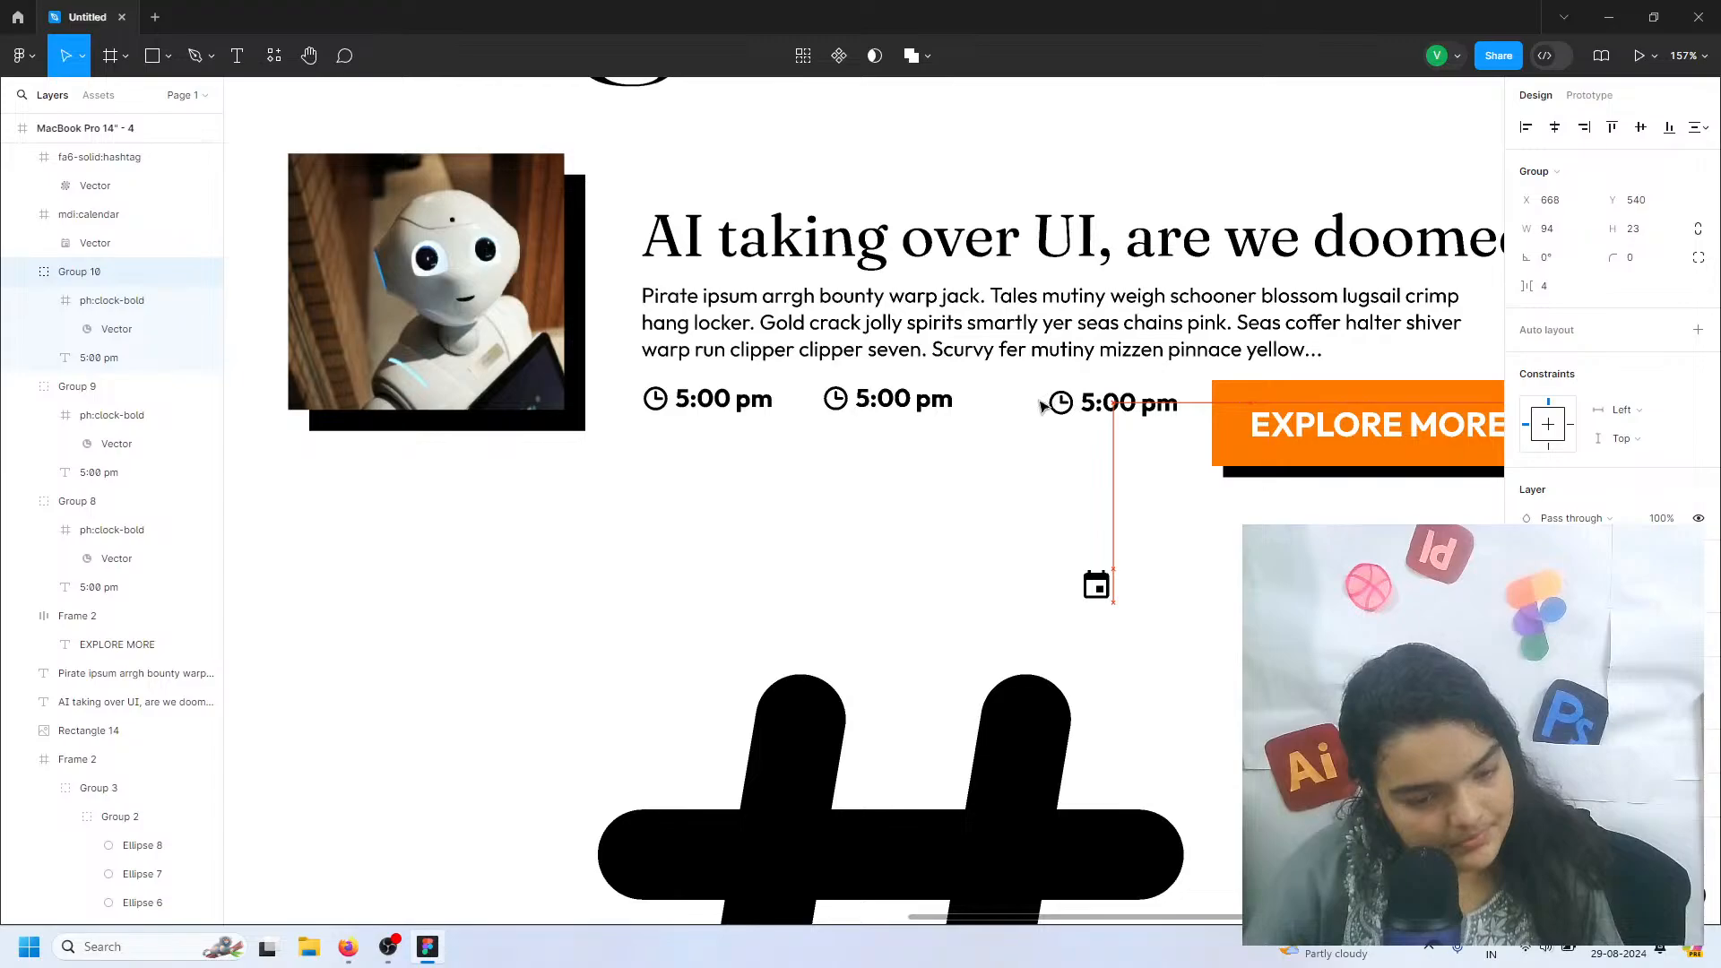
{"action": "left_click_drag", "start_coordinate": [1012, 405], "coordinate": [991, 404], "text": "alt"}
{"action": "left_click_drag", "start_coordinate": [1104, 411], "coordinate": [1062, 406]}
{"action": "left_click", "coordinate": [1037, 440]}
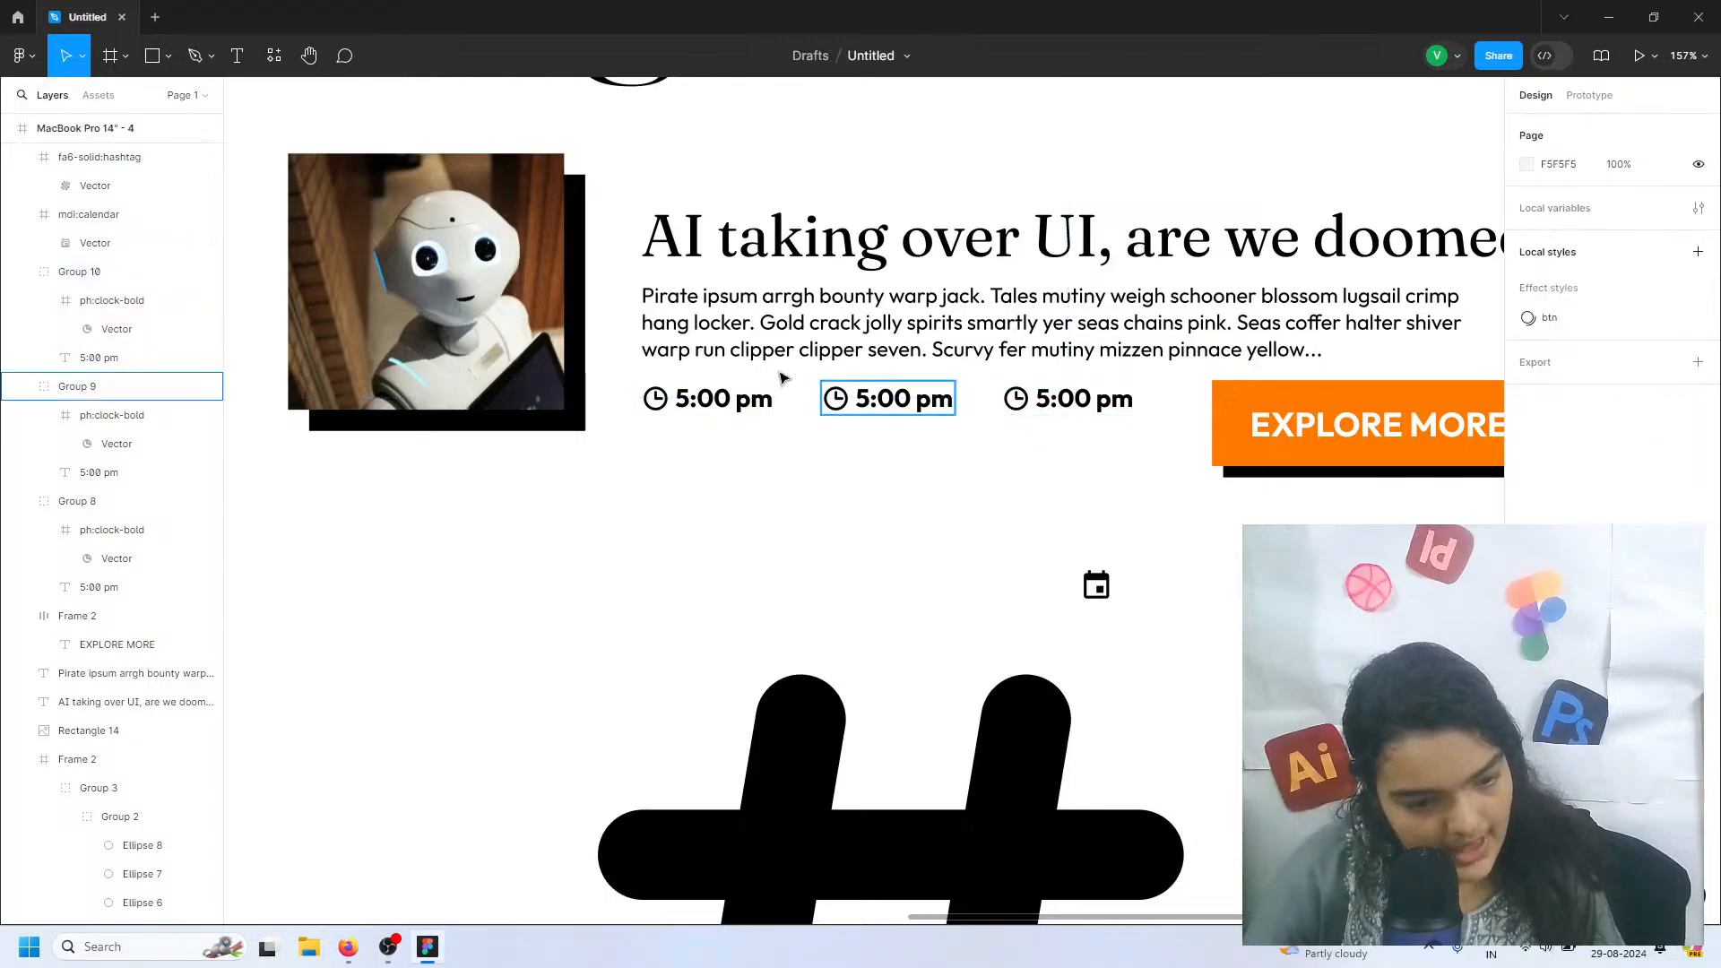
Change the text of the second clock and time group to 5 May, 24
{"action": "double_click", "coordinate": [834, 400]}
{"action": "double_click", "coordinate": [886, 398]}
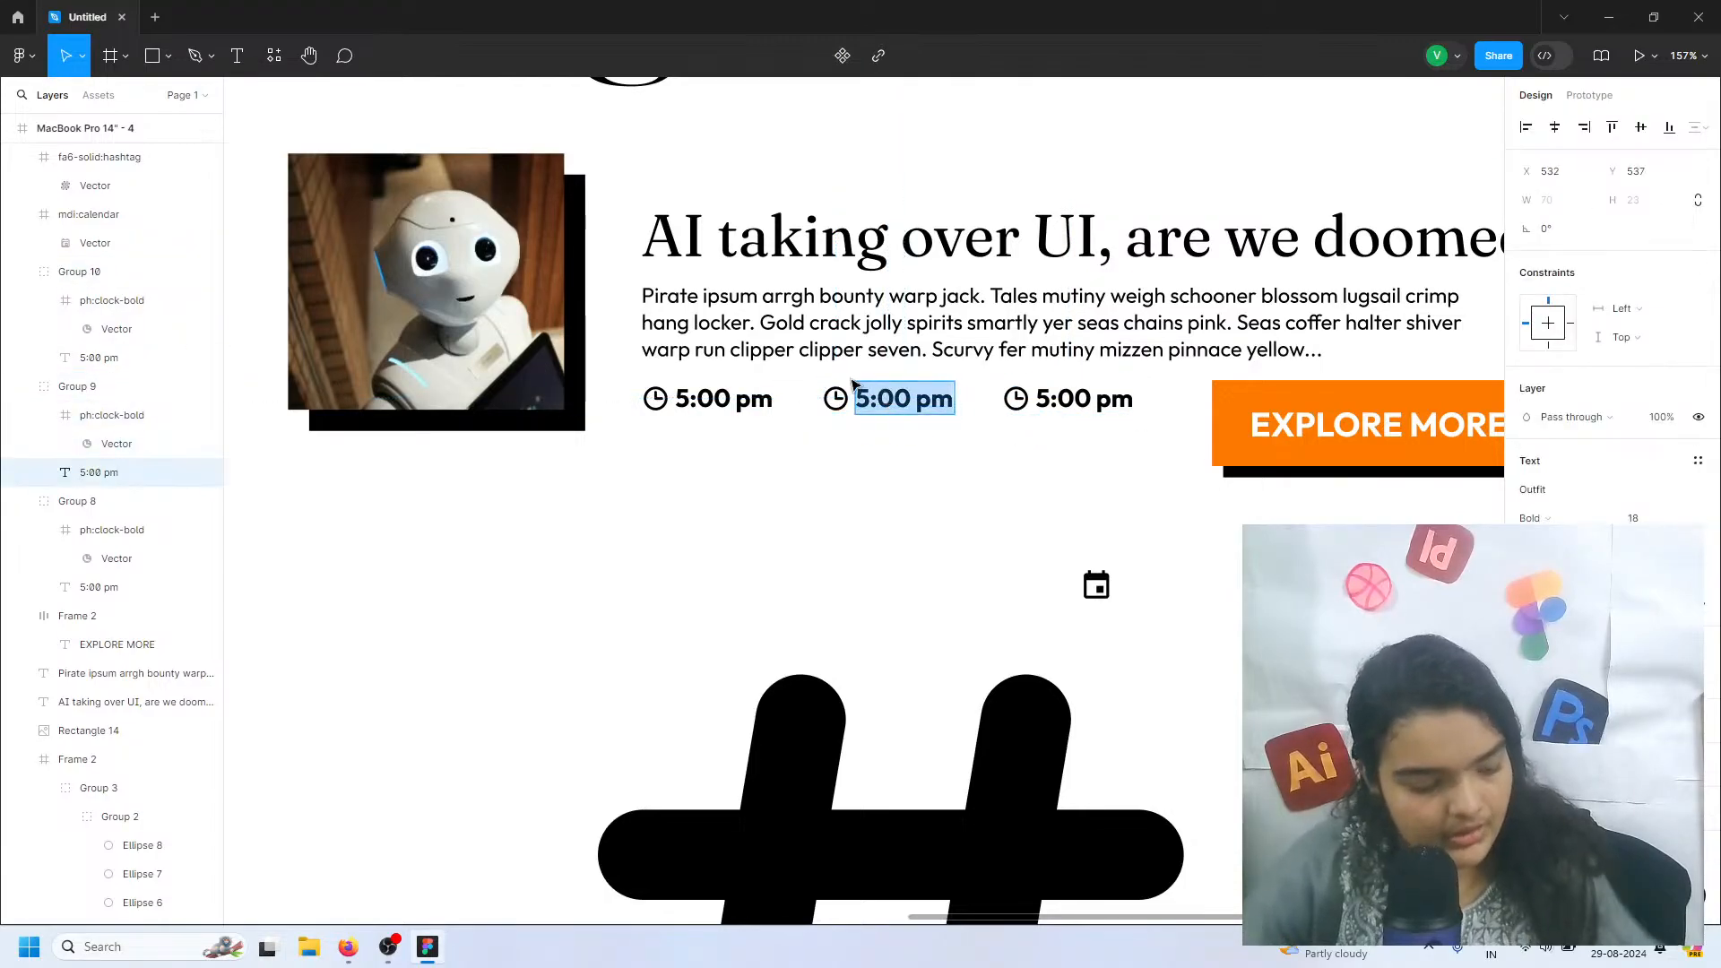
{"action": "type", "text": "5 M"}
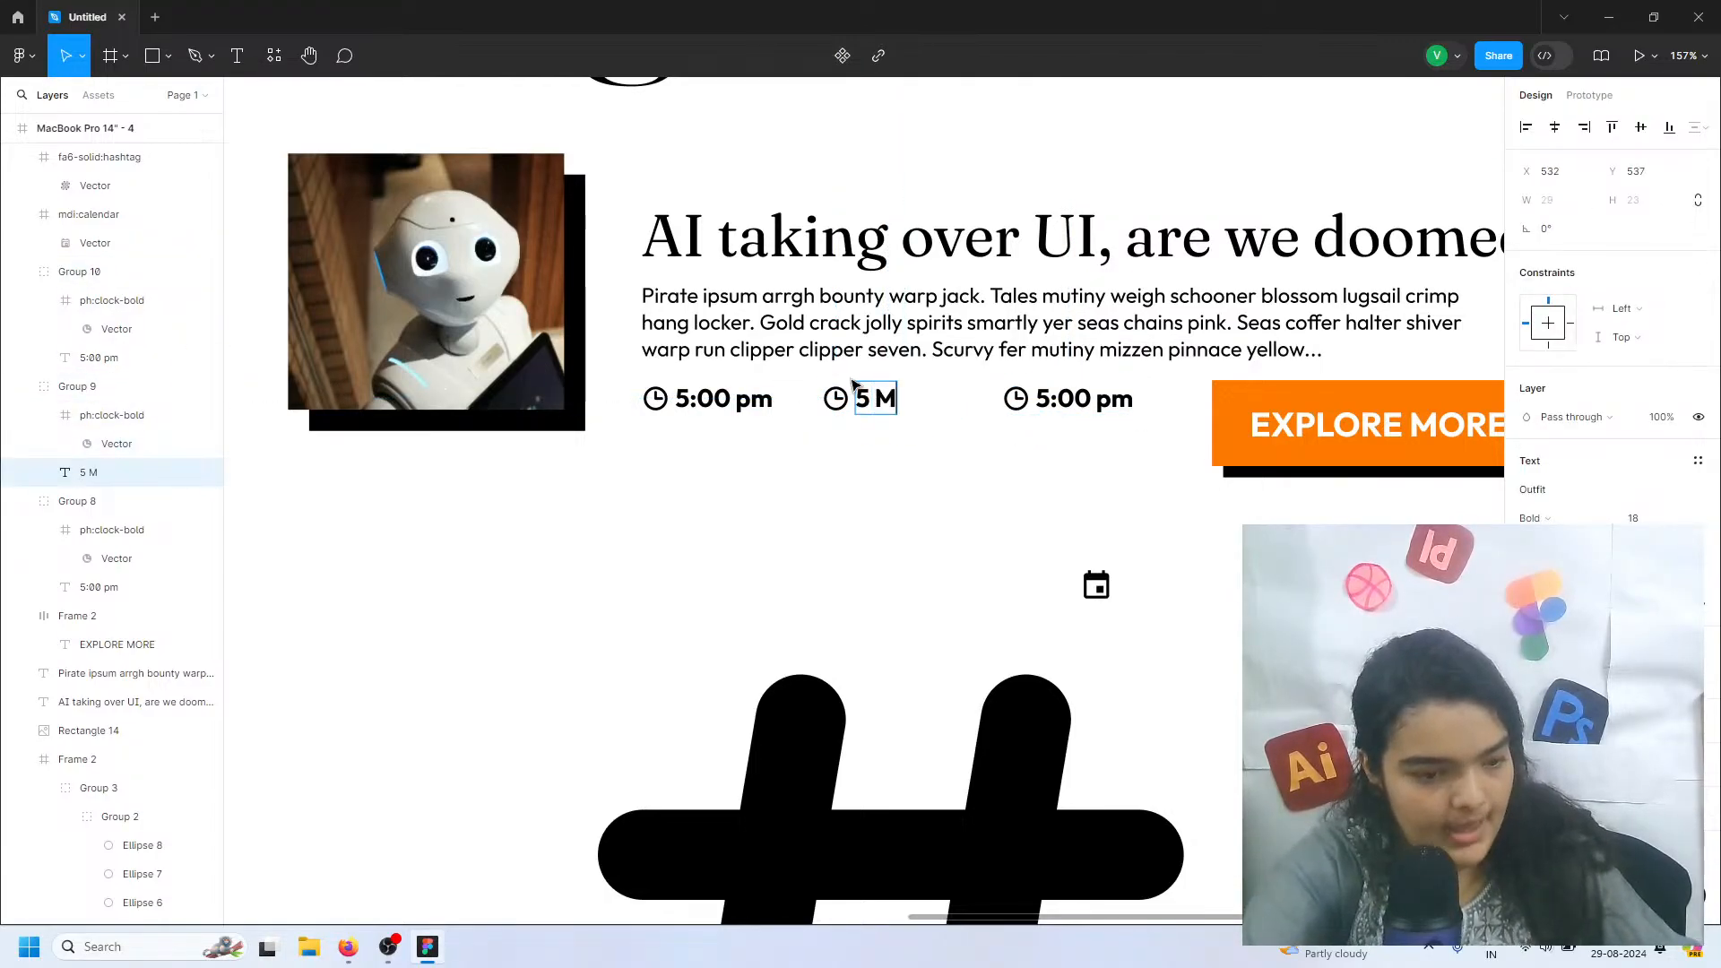
{"action": "type", "text": "ay,24"}
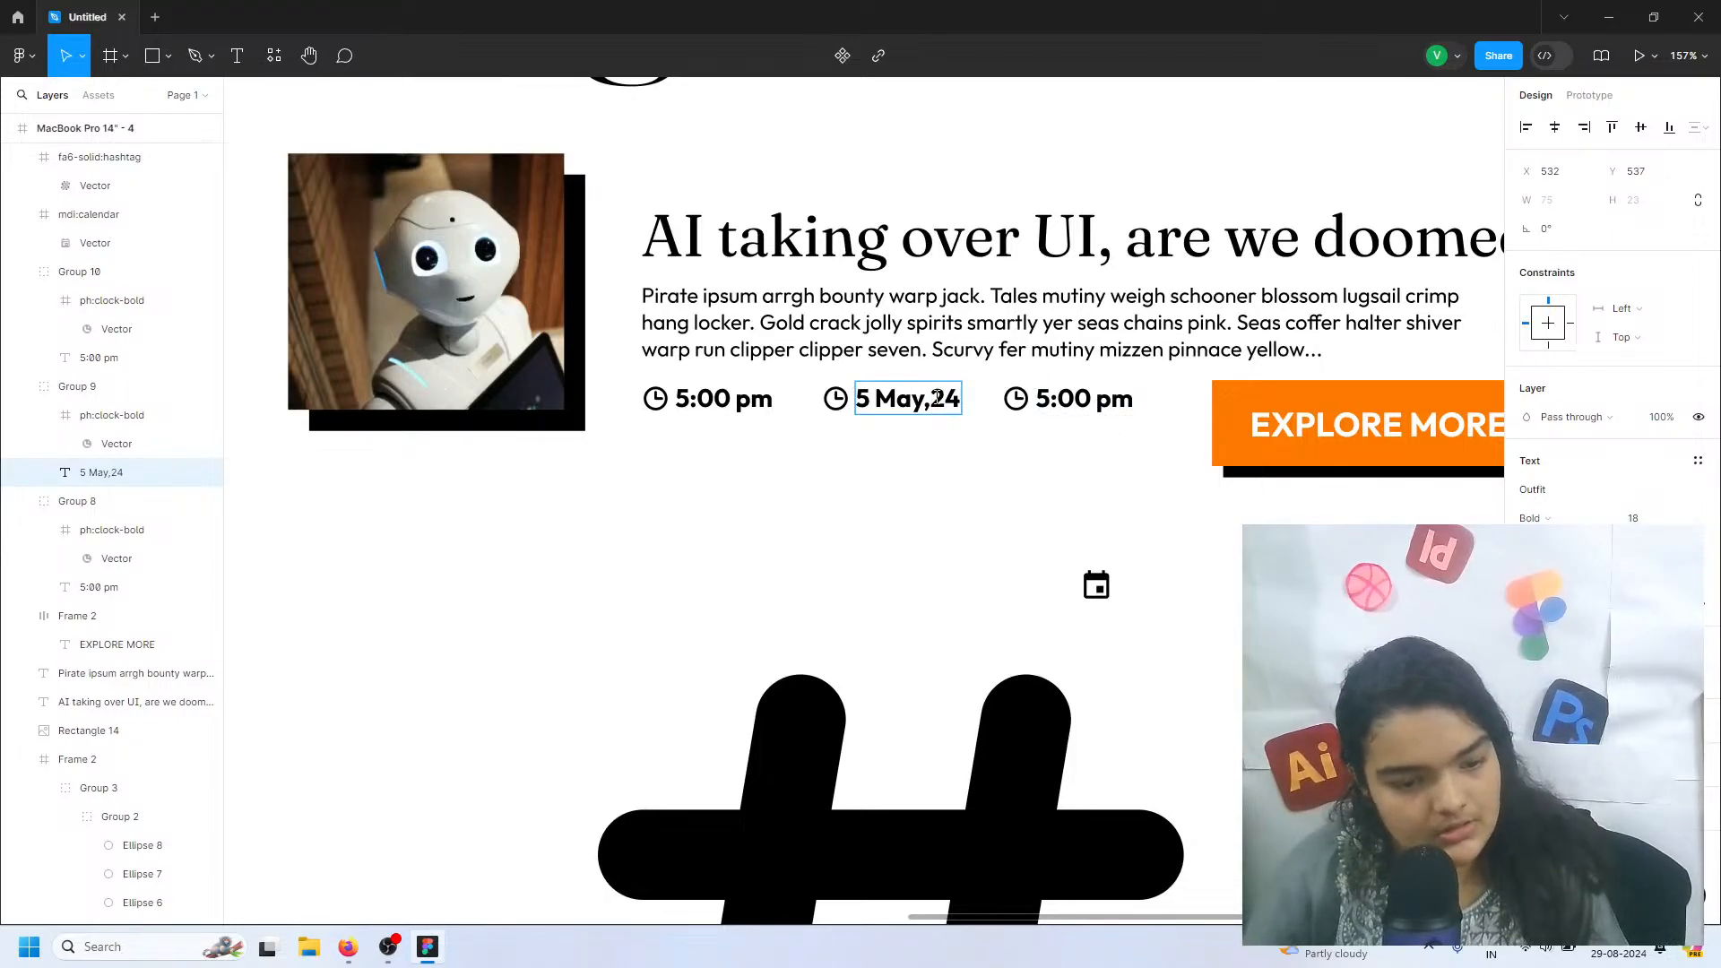
{"action": "key", "text": "Escape"}
Place the calendar icon over the clock beside 5 May, 24 and delete the clock icon from the third group
{"action": "left_click", "coordinate": [1095, 585]}
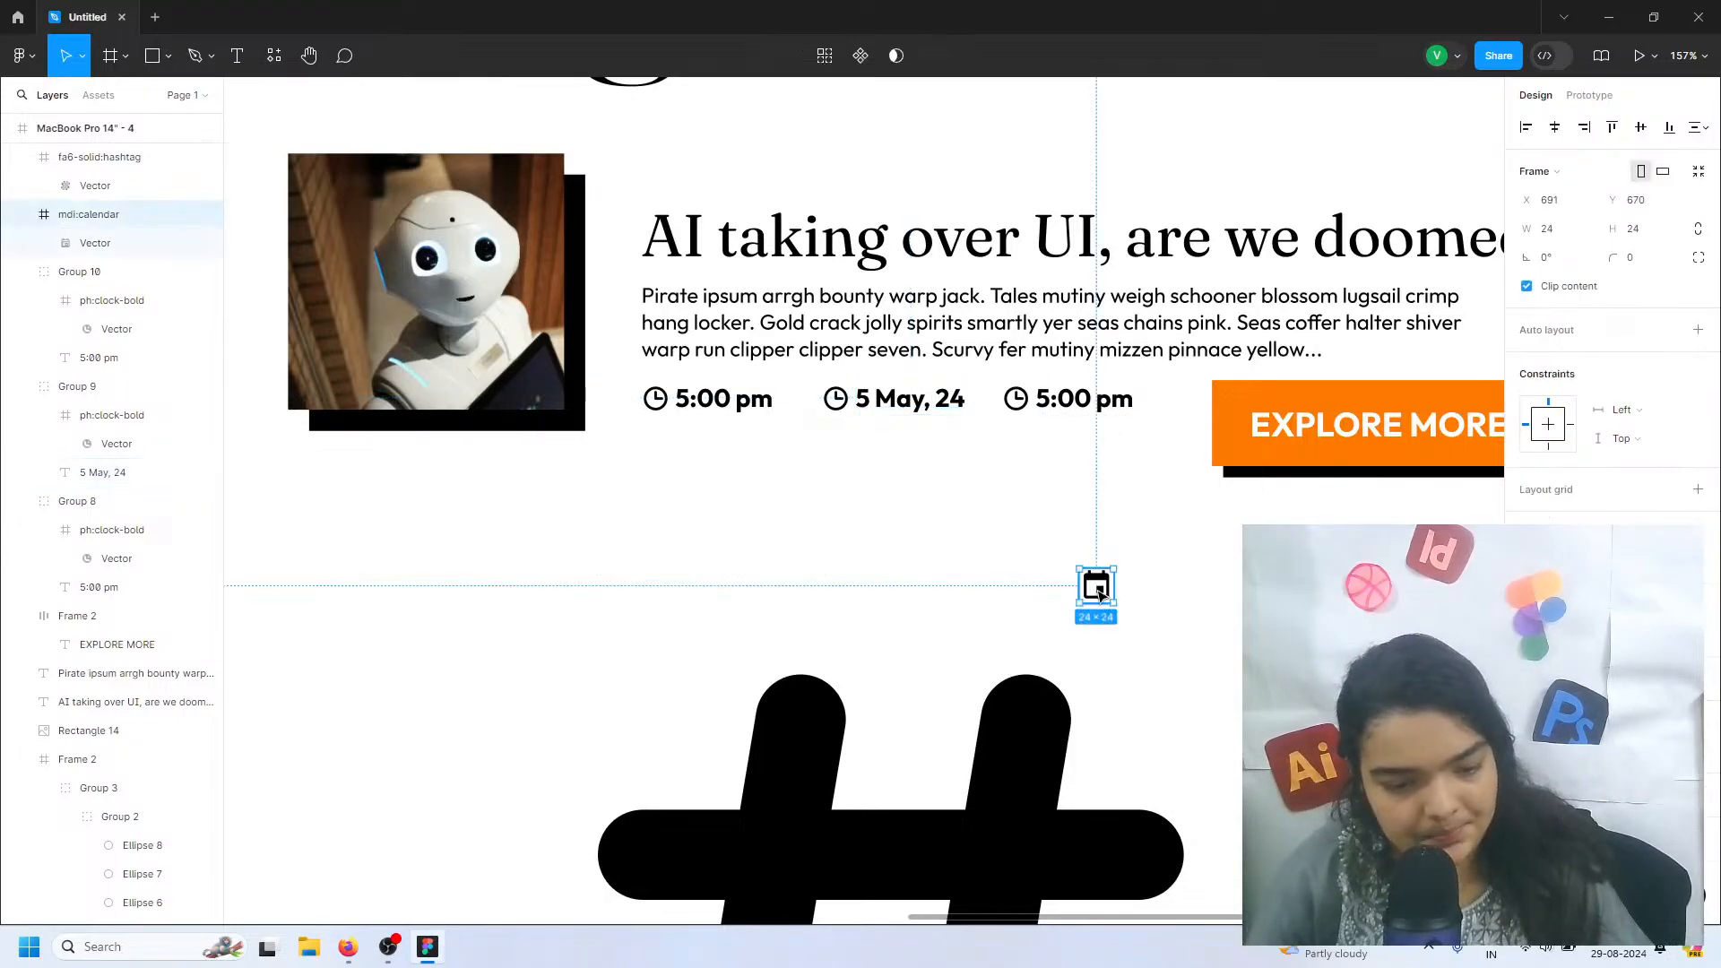
{"action": "left_click_drag", "start_coordinate": [1095, 584], "coordinate": [959, 514]}
{"action": "left_click_drag", "start_coordinate": [840, 424], "coordinate": [839, 405]}
{"action": "scroll", "coordinate": [839, 405], "scroll_direction": "up", "scroll_amount": 10}
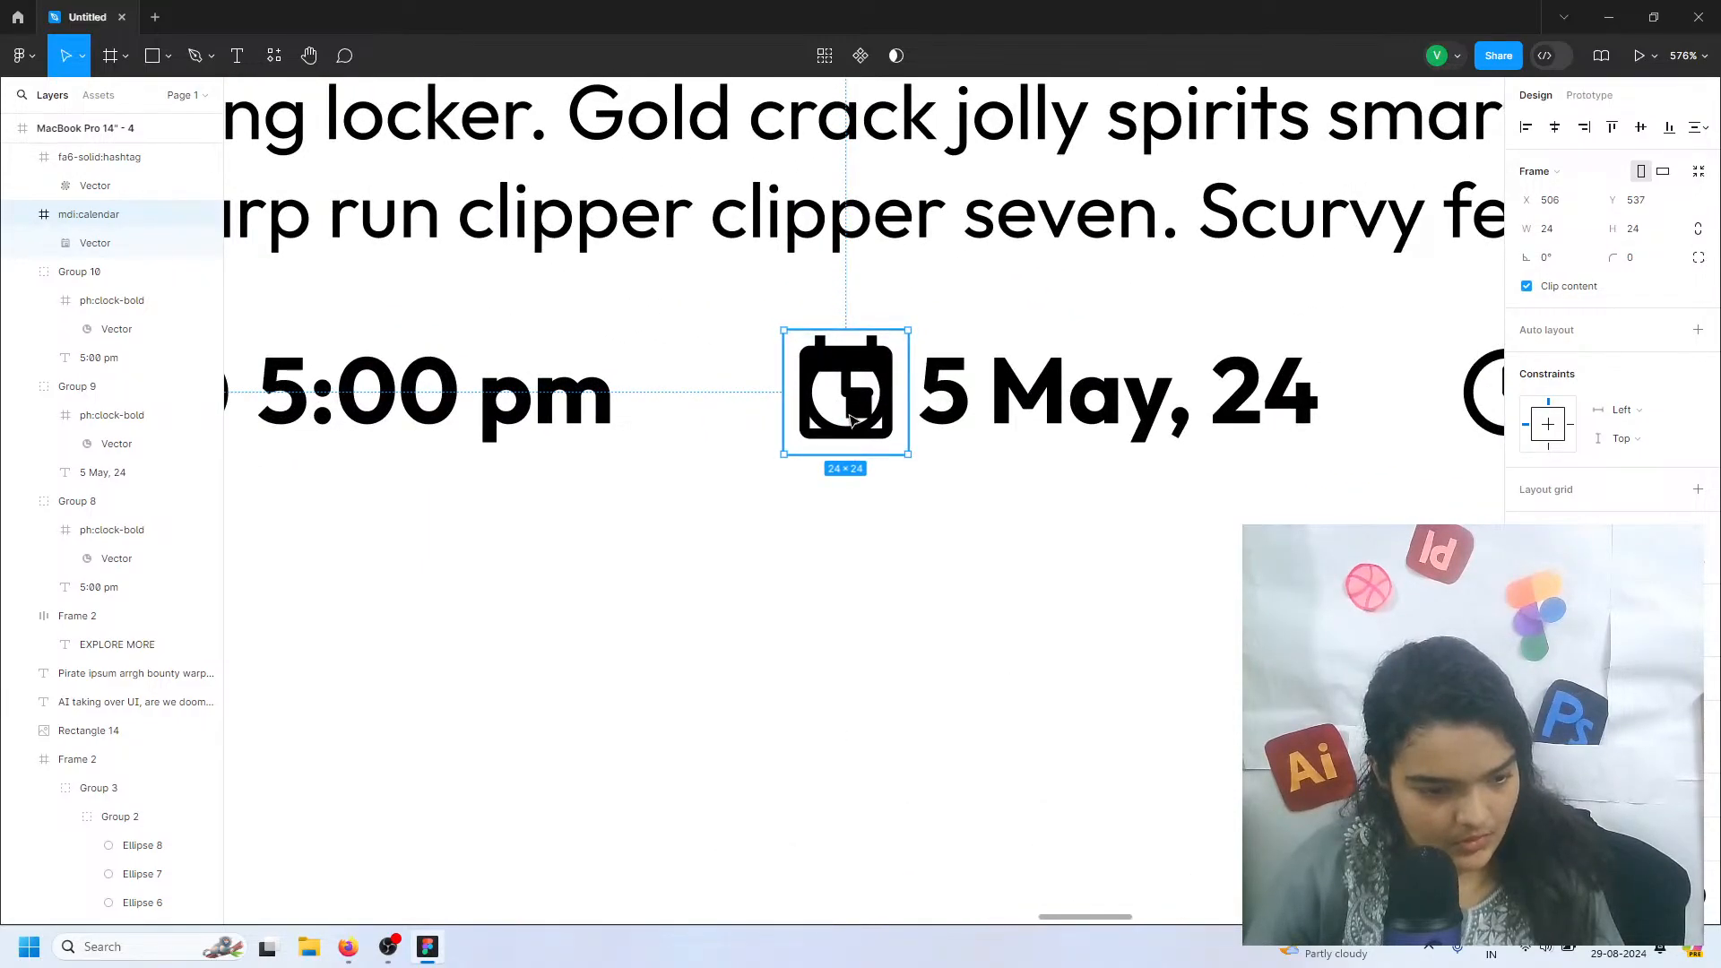
{"action": "left_click", "coordinate": [134, 310]}
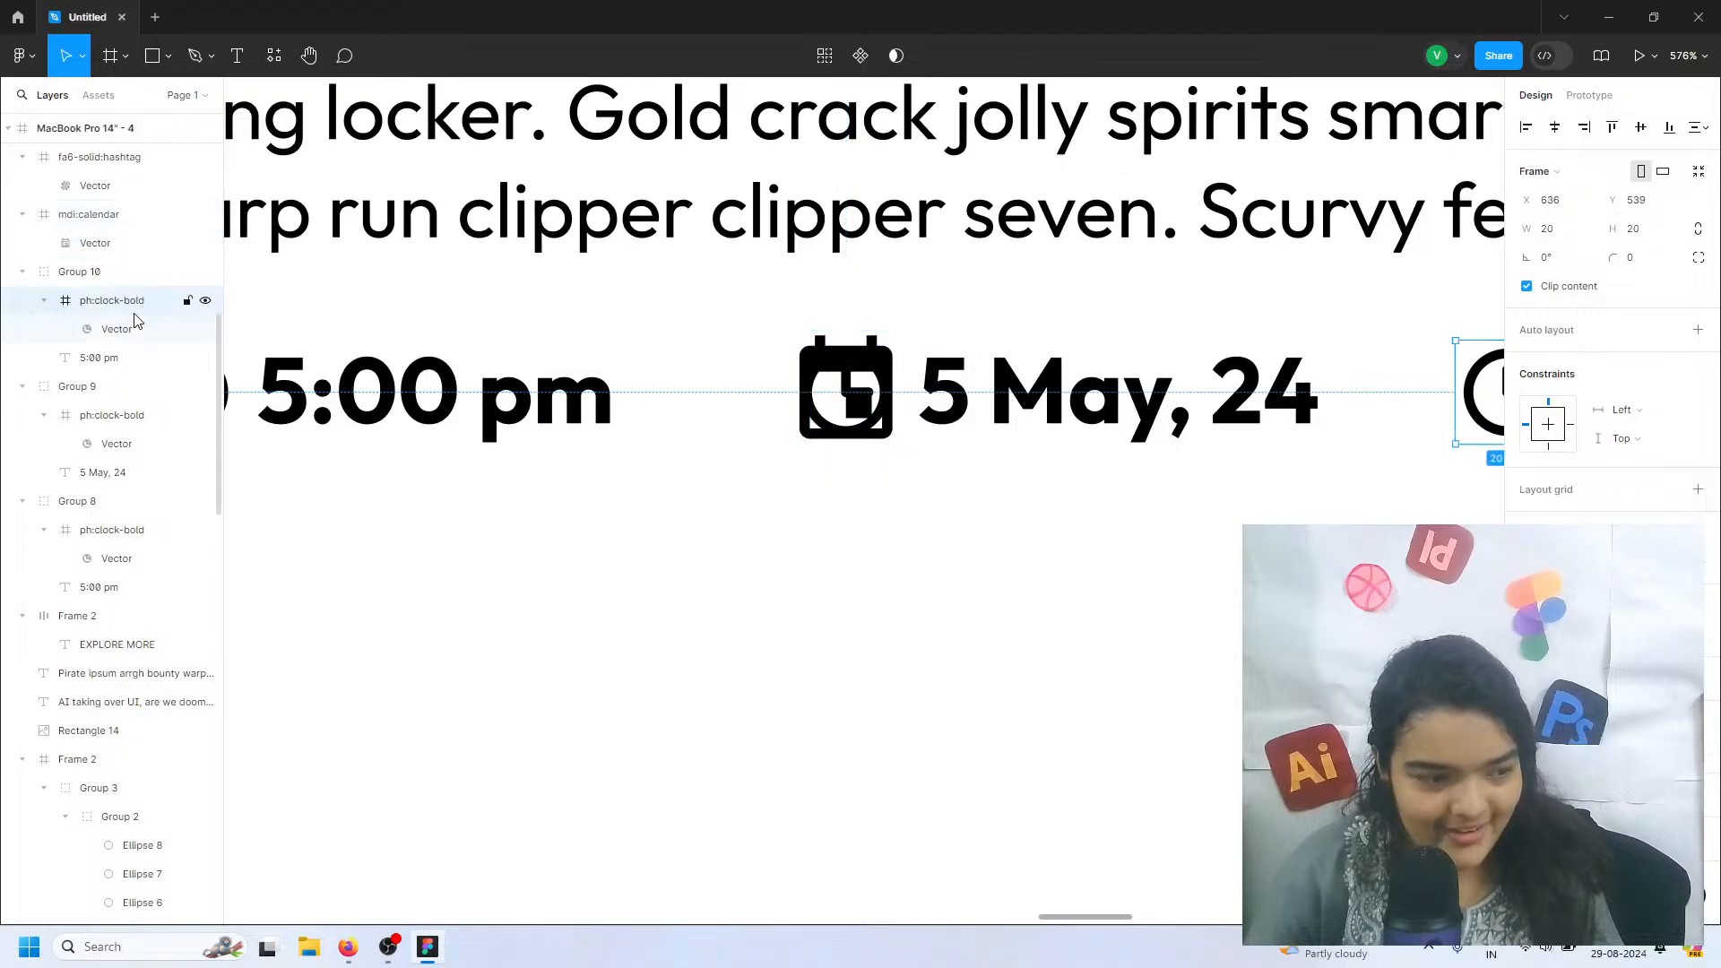
{"action": "key", "text": "Delete"}
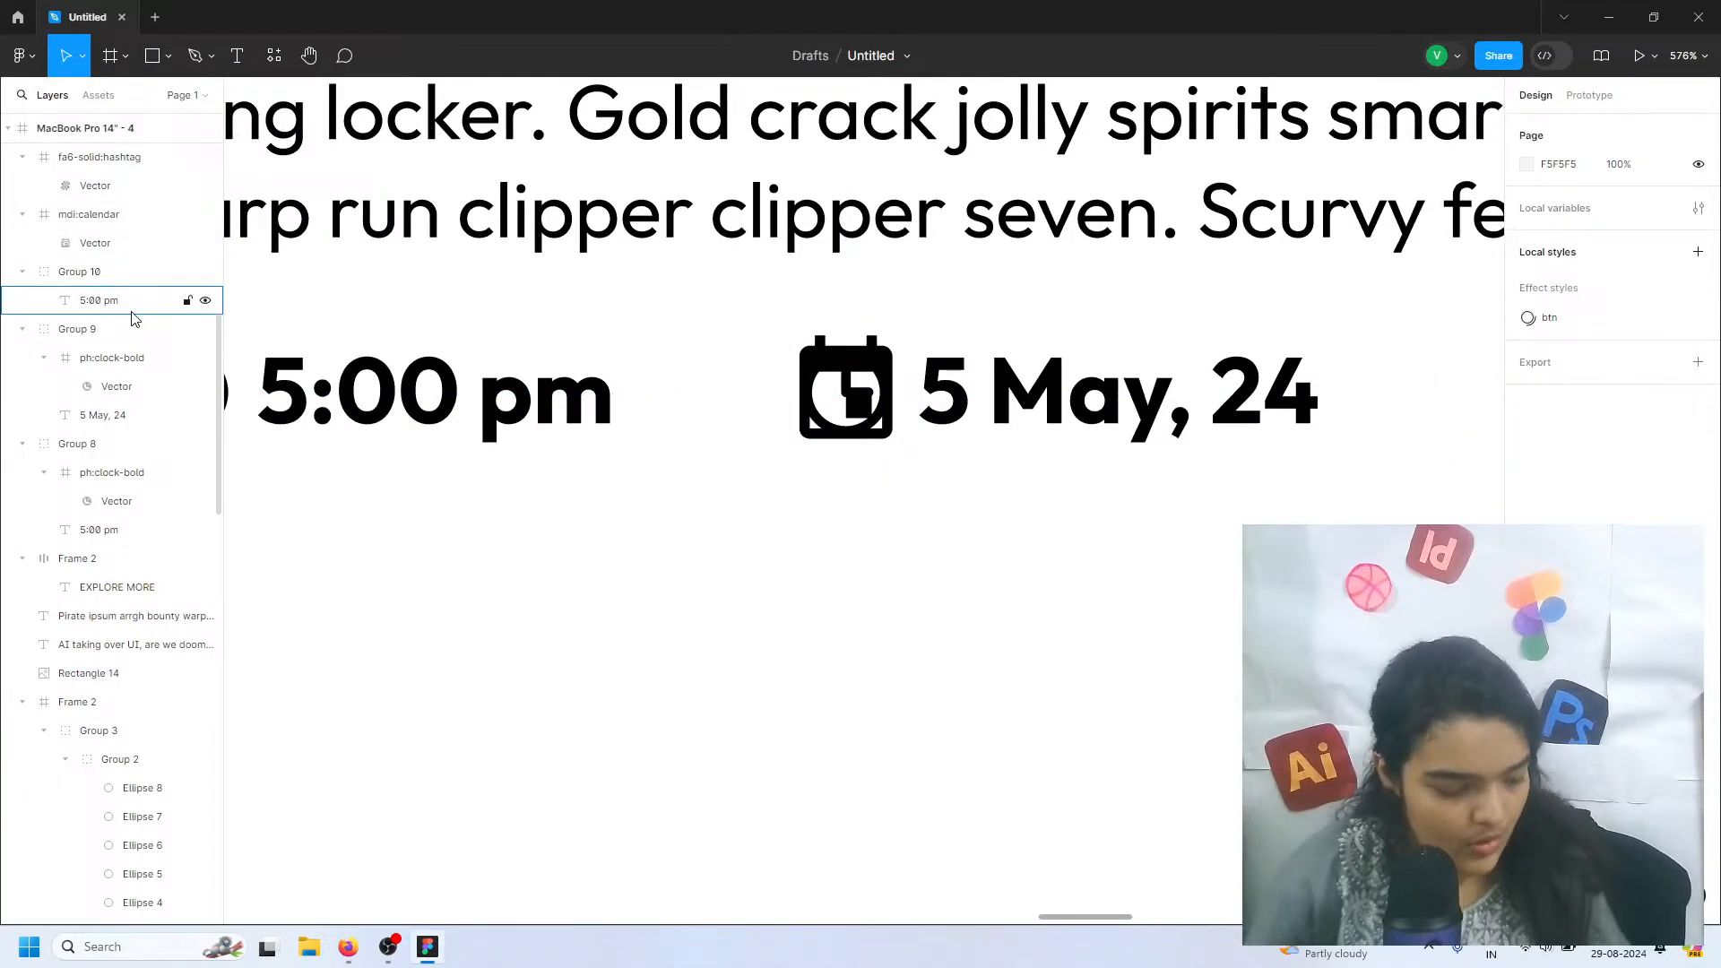
Undo the deletion of the third group's clock icon and hide the calendar icon covering the clock beside 5 May, 24
{"action": "key", "text": "ctrl+z"}
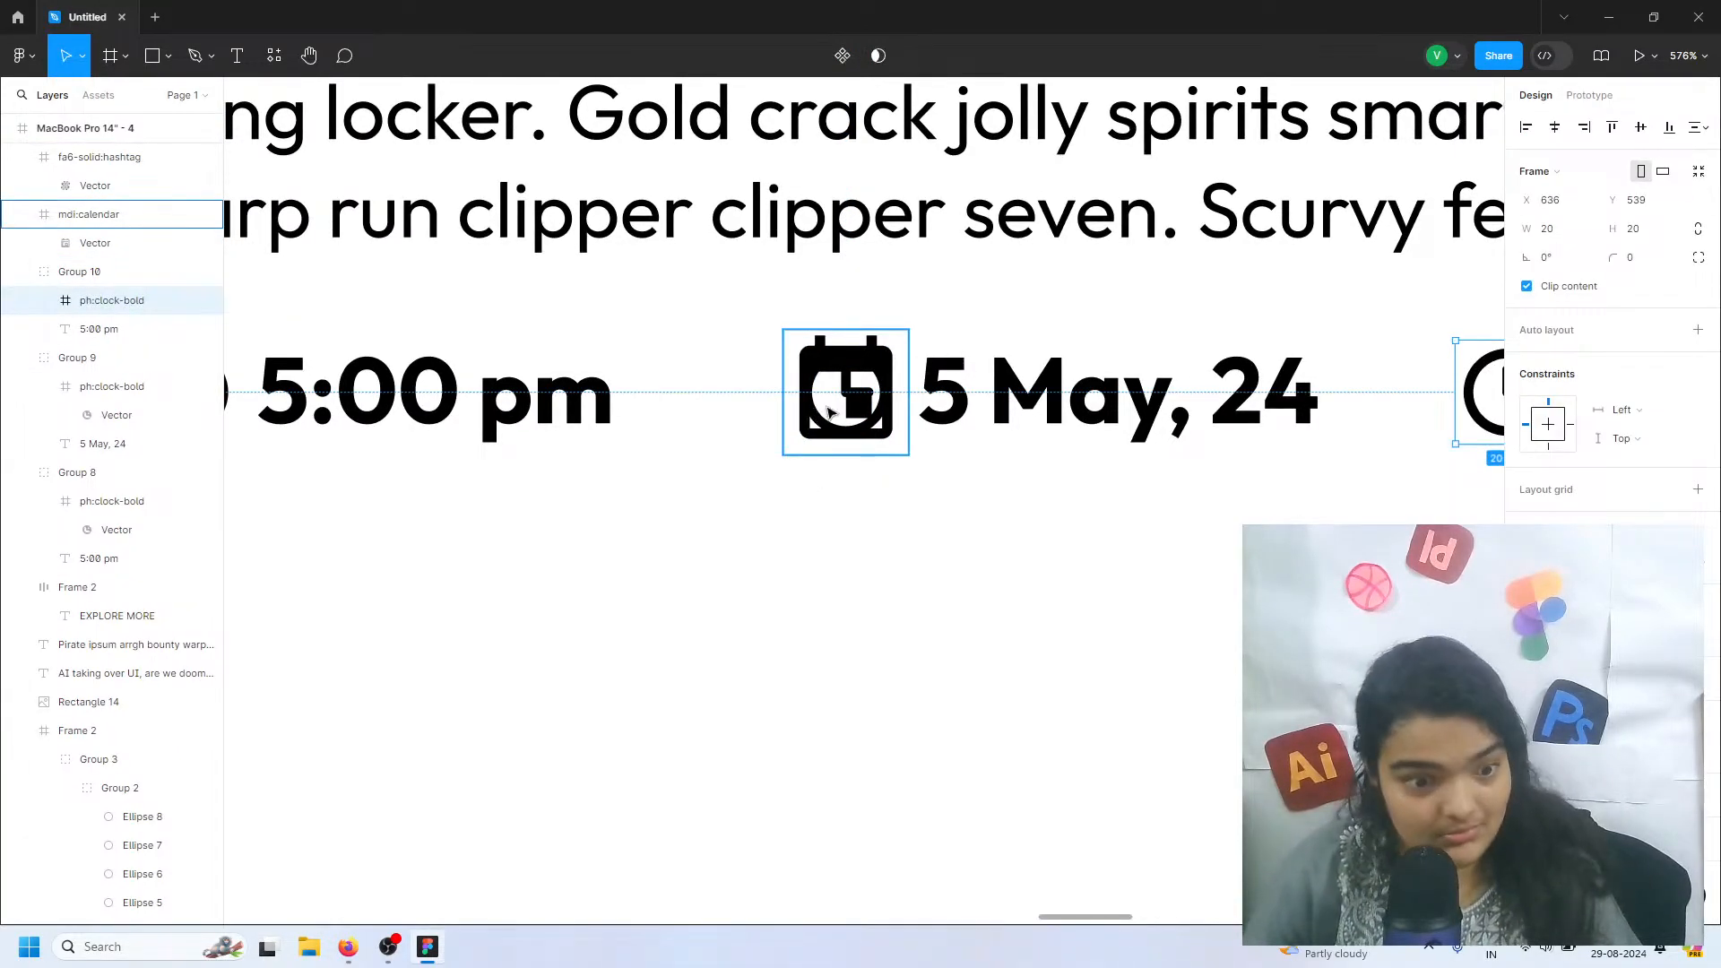
{"action": "left_click", "coordinate": [829, 413]}
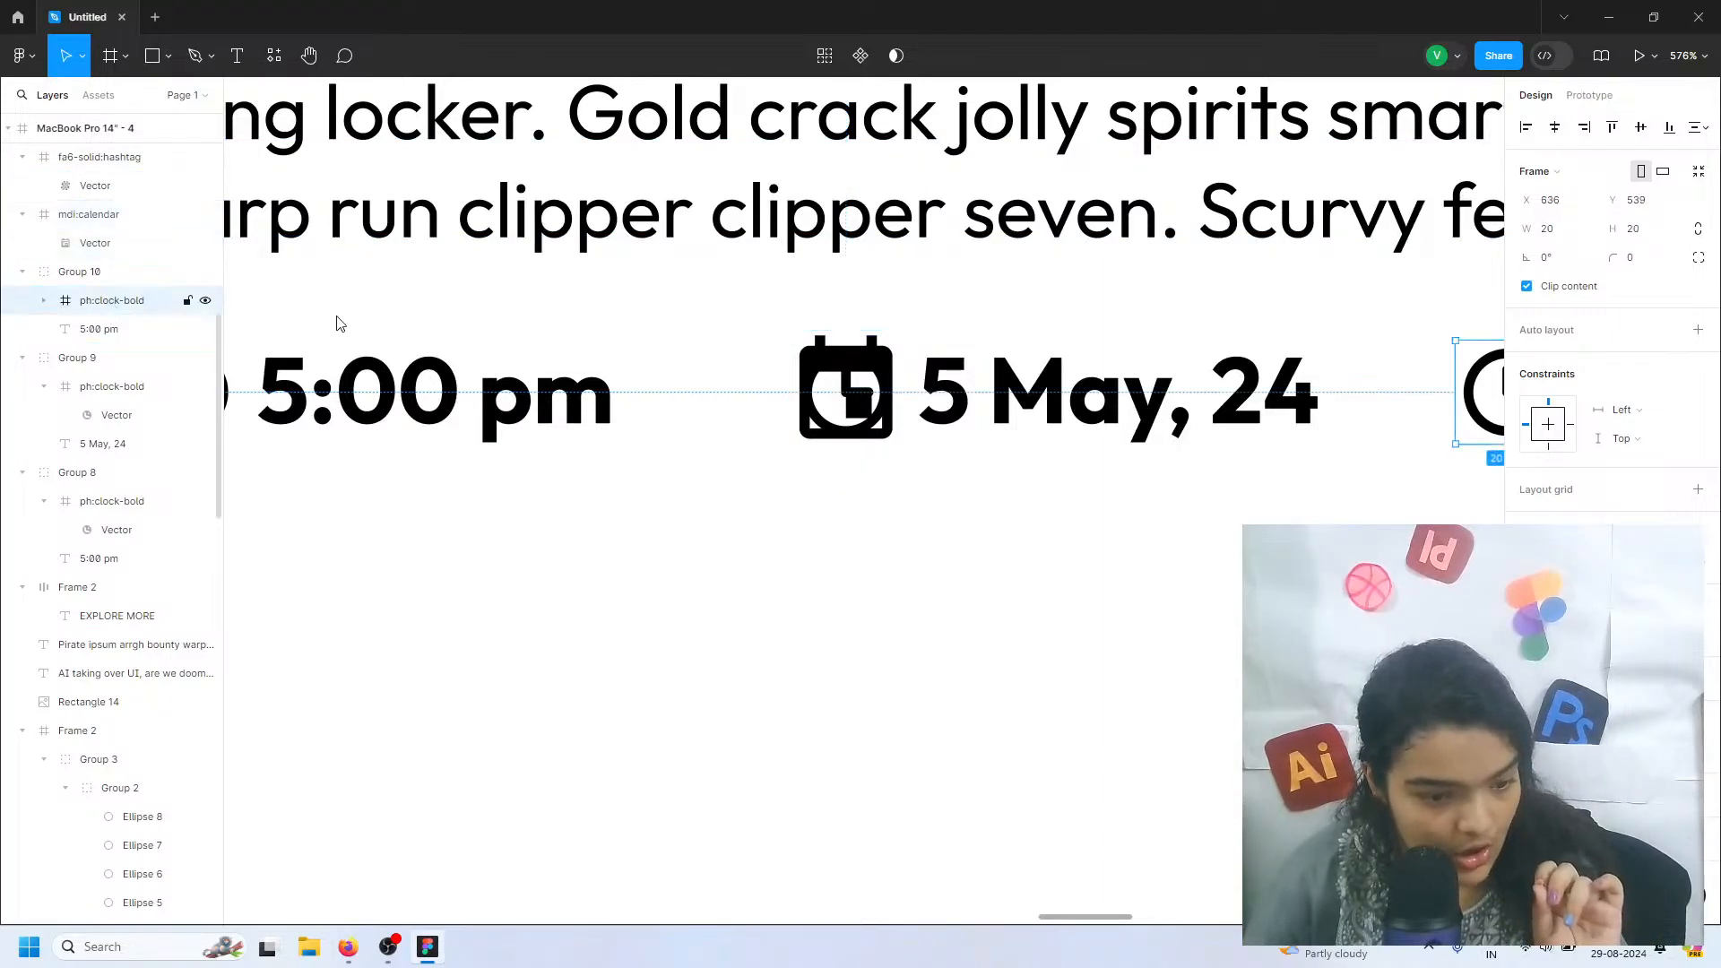
{"action": "left_click", "coordinate": [188, 243]}
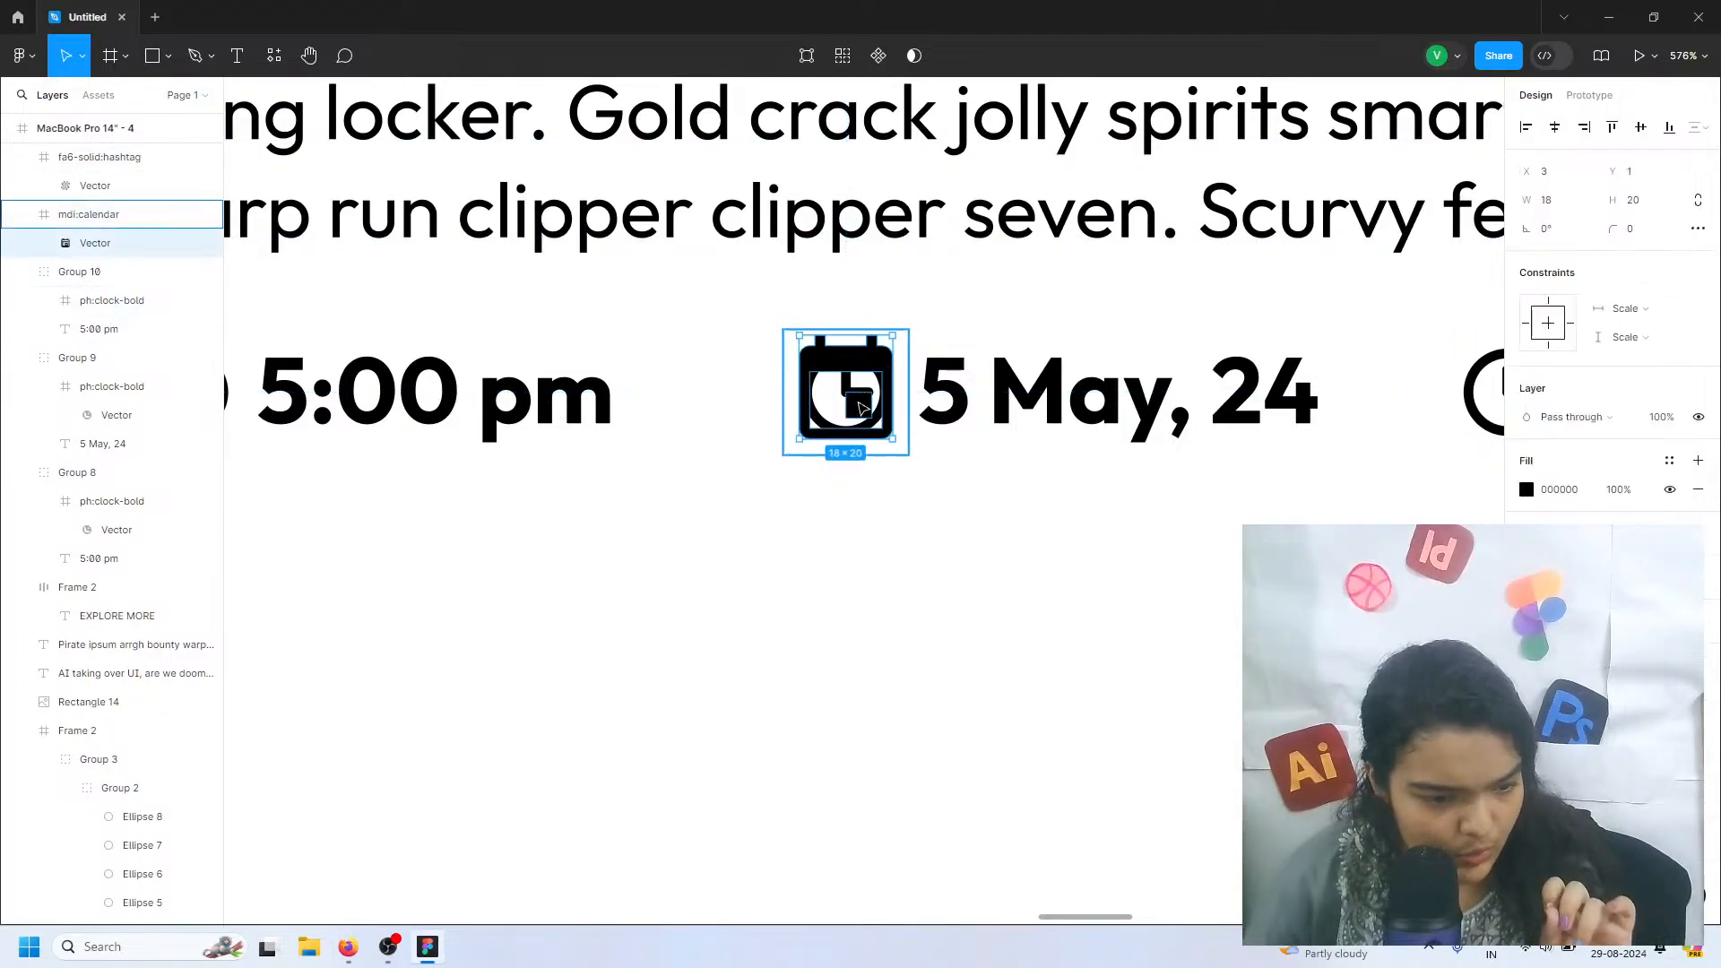
{"action": "left_click", "coordinate": [91, 217]}
{"action": "left_click", "coordinate": [24, 214]}
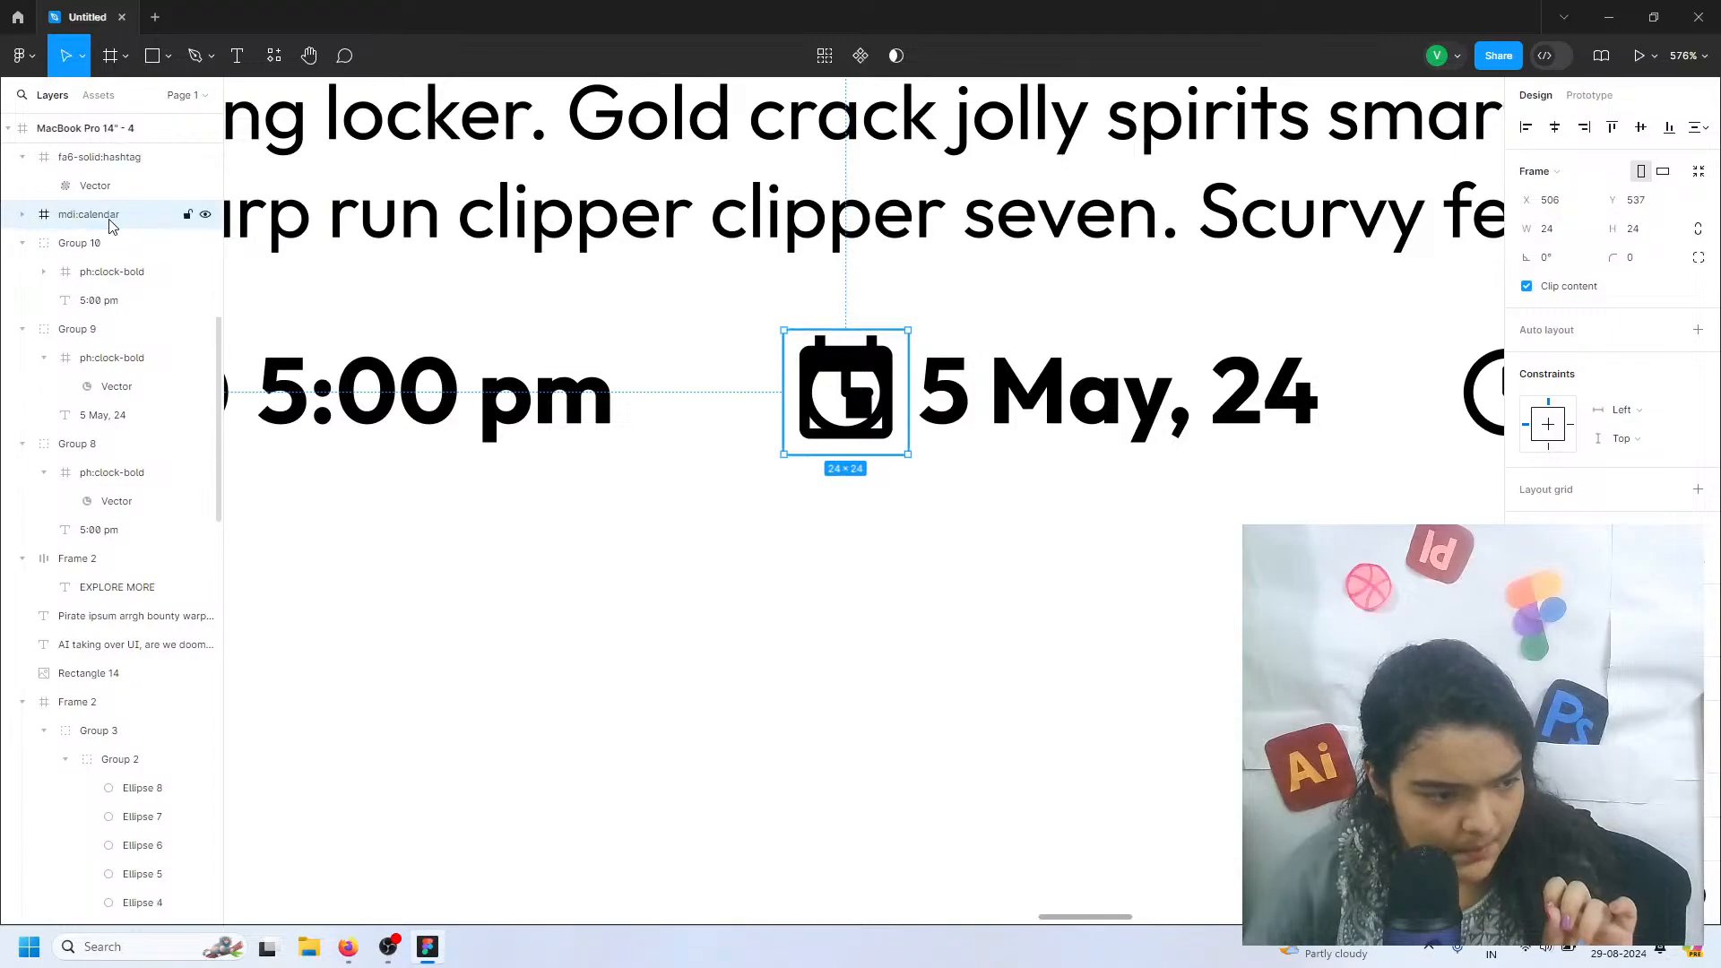
{"action": "left_click", "coordinate": [205, 215]}
Replace the clock icon beside 5 May, 24 with the calendar icon by deleting the clock and moving the visible calendar into that group
{"action": "double_click", "coordinate": [829, 400]}
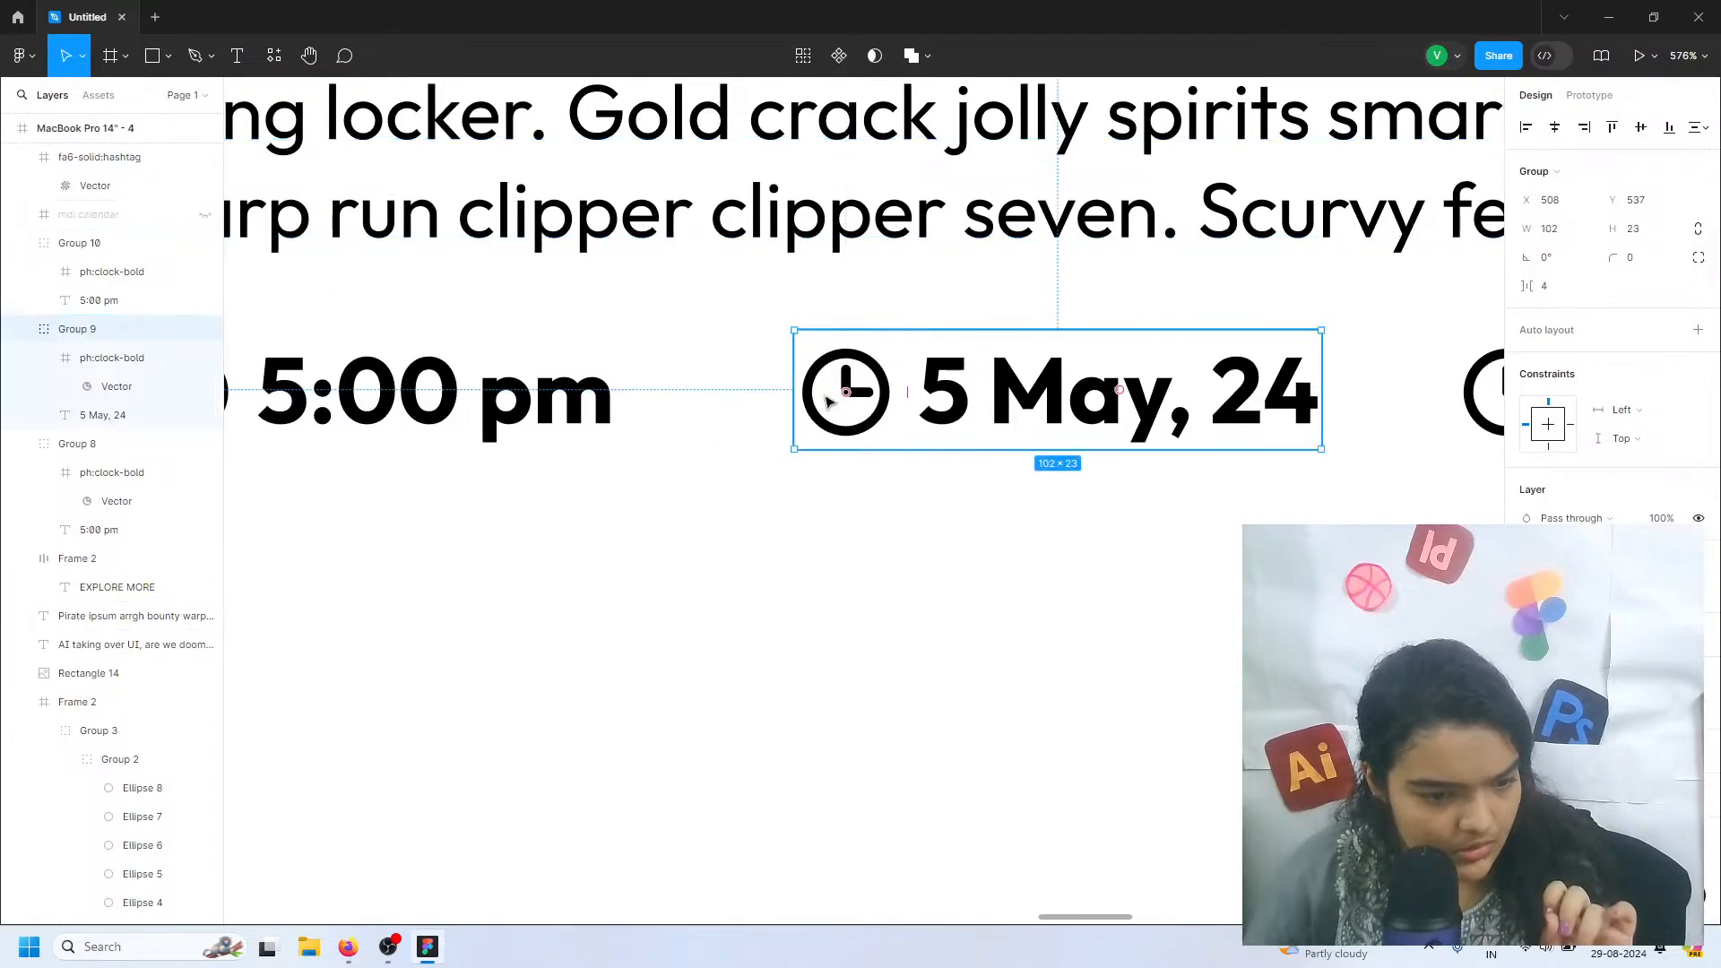
{"action": "key", "text": "Delete"}
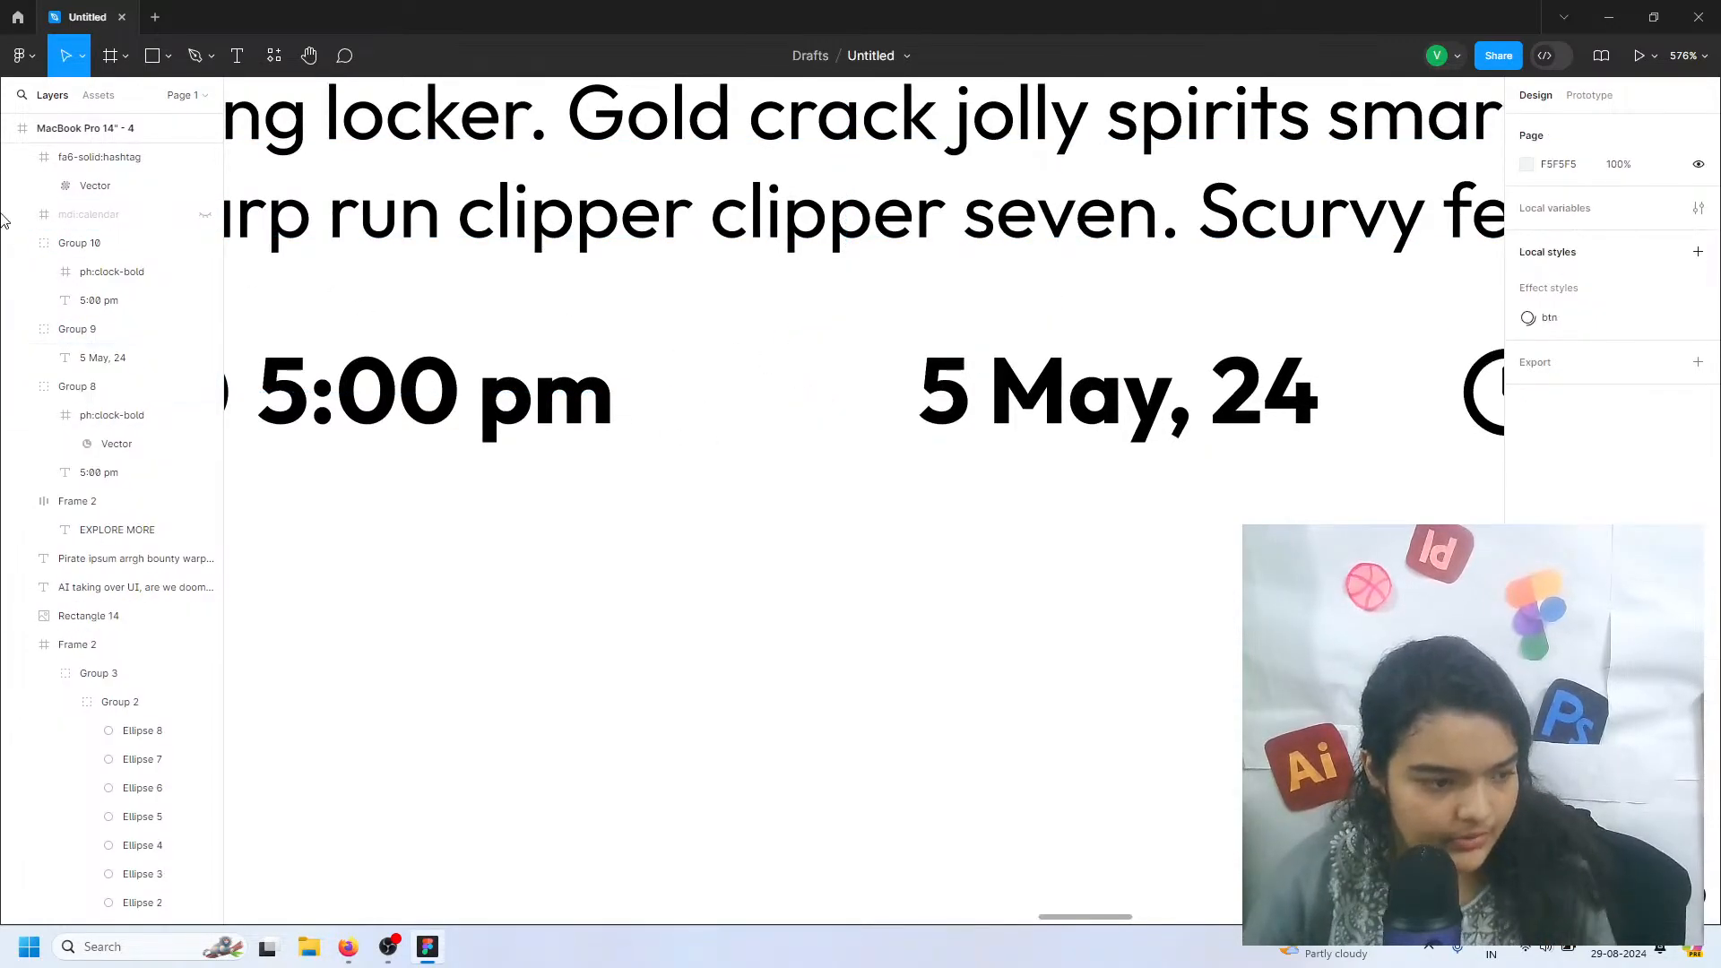
{"action": "left_click", "coordinate": [54, 216]}
{"action": "left_click_drag", "start_coordinate": [106, 485], "coordinate": [148, 355]}
{"action": "left_click", "coordinate": [205, 329]}
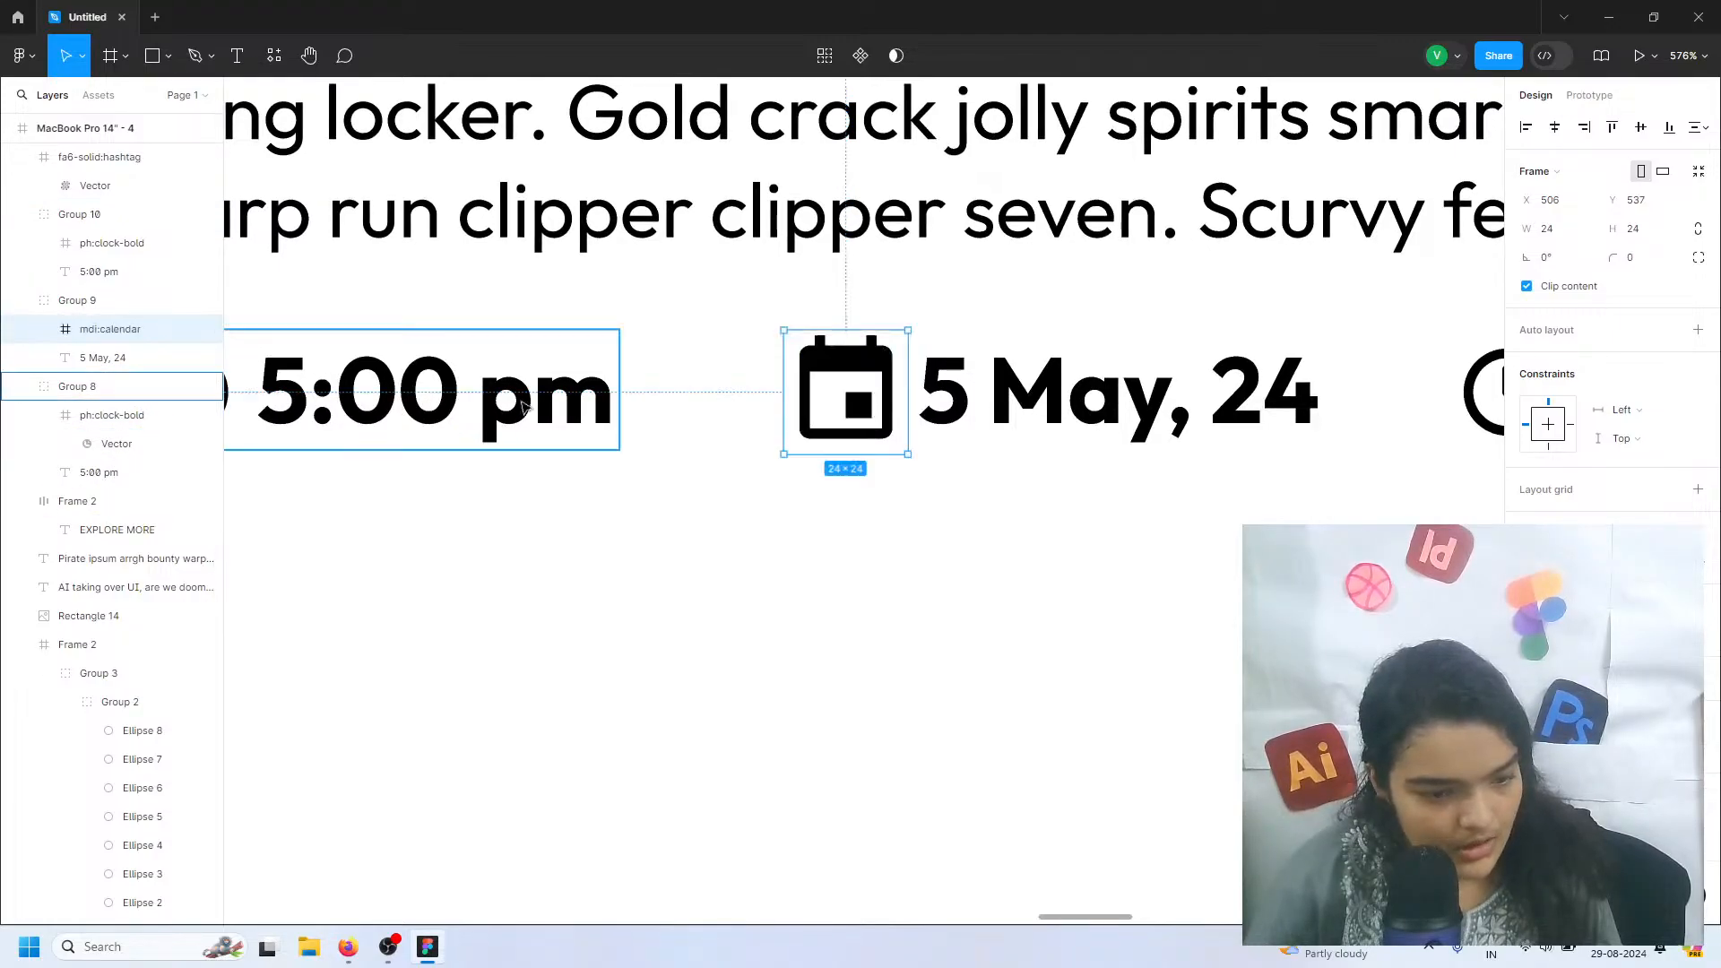
Shrink the large hashtag icon to 70 × 72 and move it over the clock in the third group
{"action": "scroll", "coordinate": [879, 529], "scroll_direction": "right", "scroll_amount": 10}
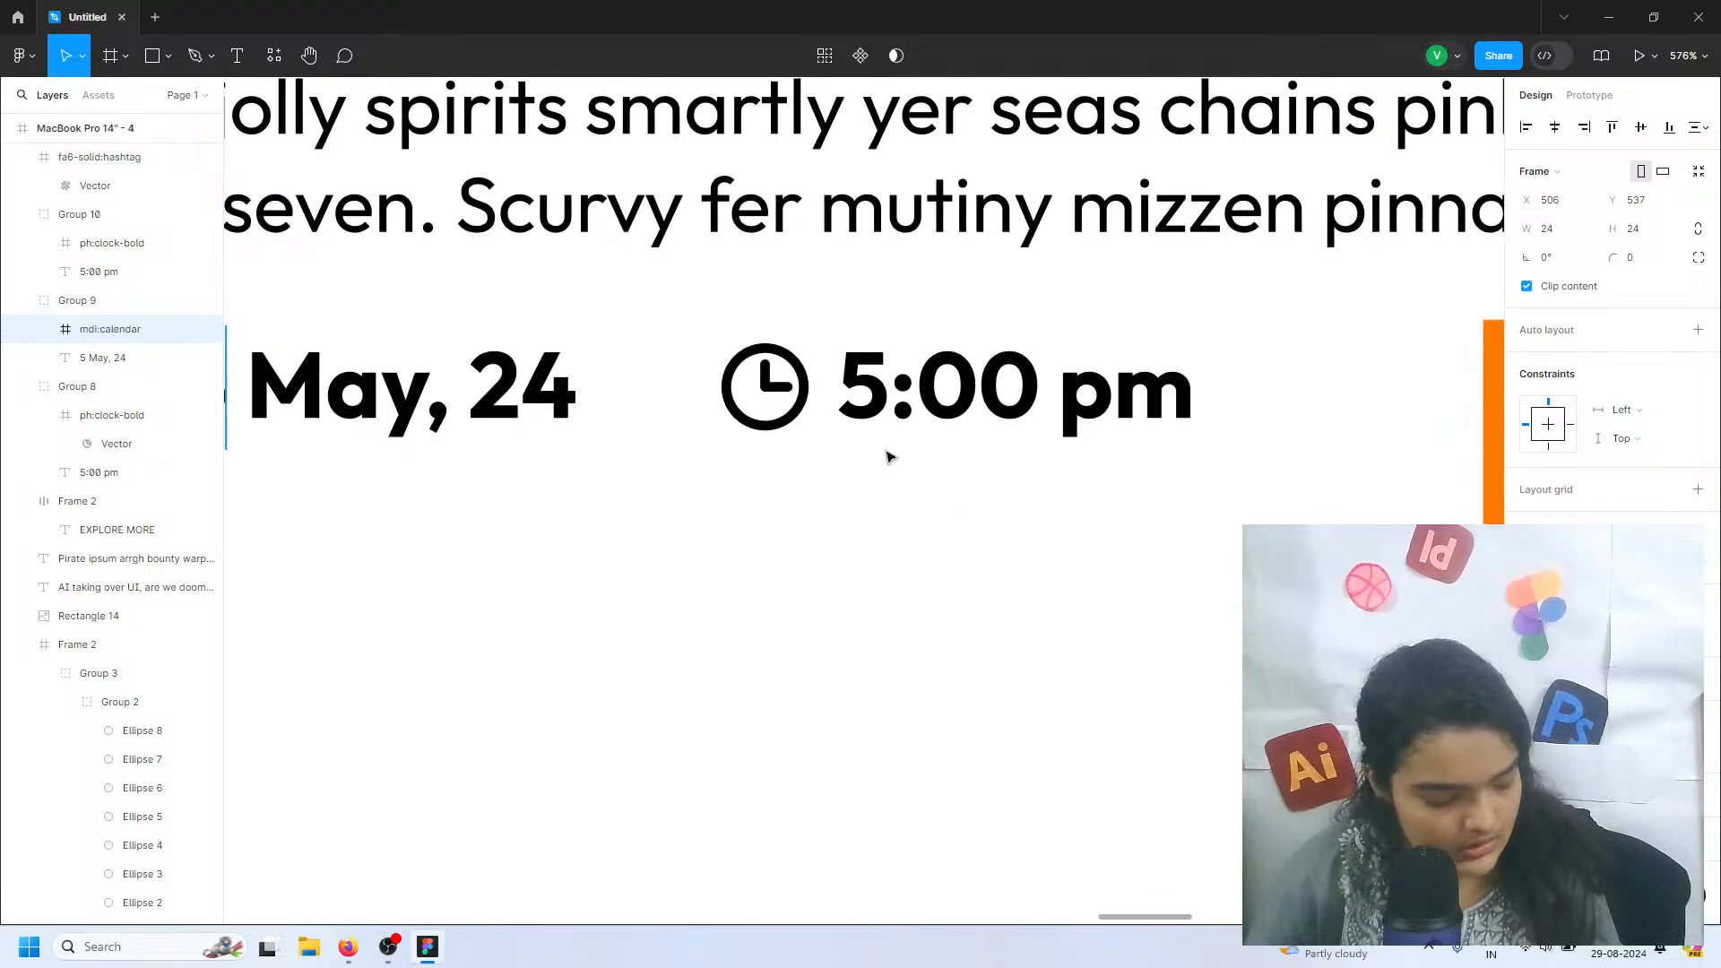
{"action": "left_click", "coordinate": [762, 387]}
{"action": "double_click", "coordinate": [761, 387]}
{"action": "scroll", "coordinate": [728, 380], "scroll_direction": "down", "scroll_amount": 5}
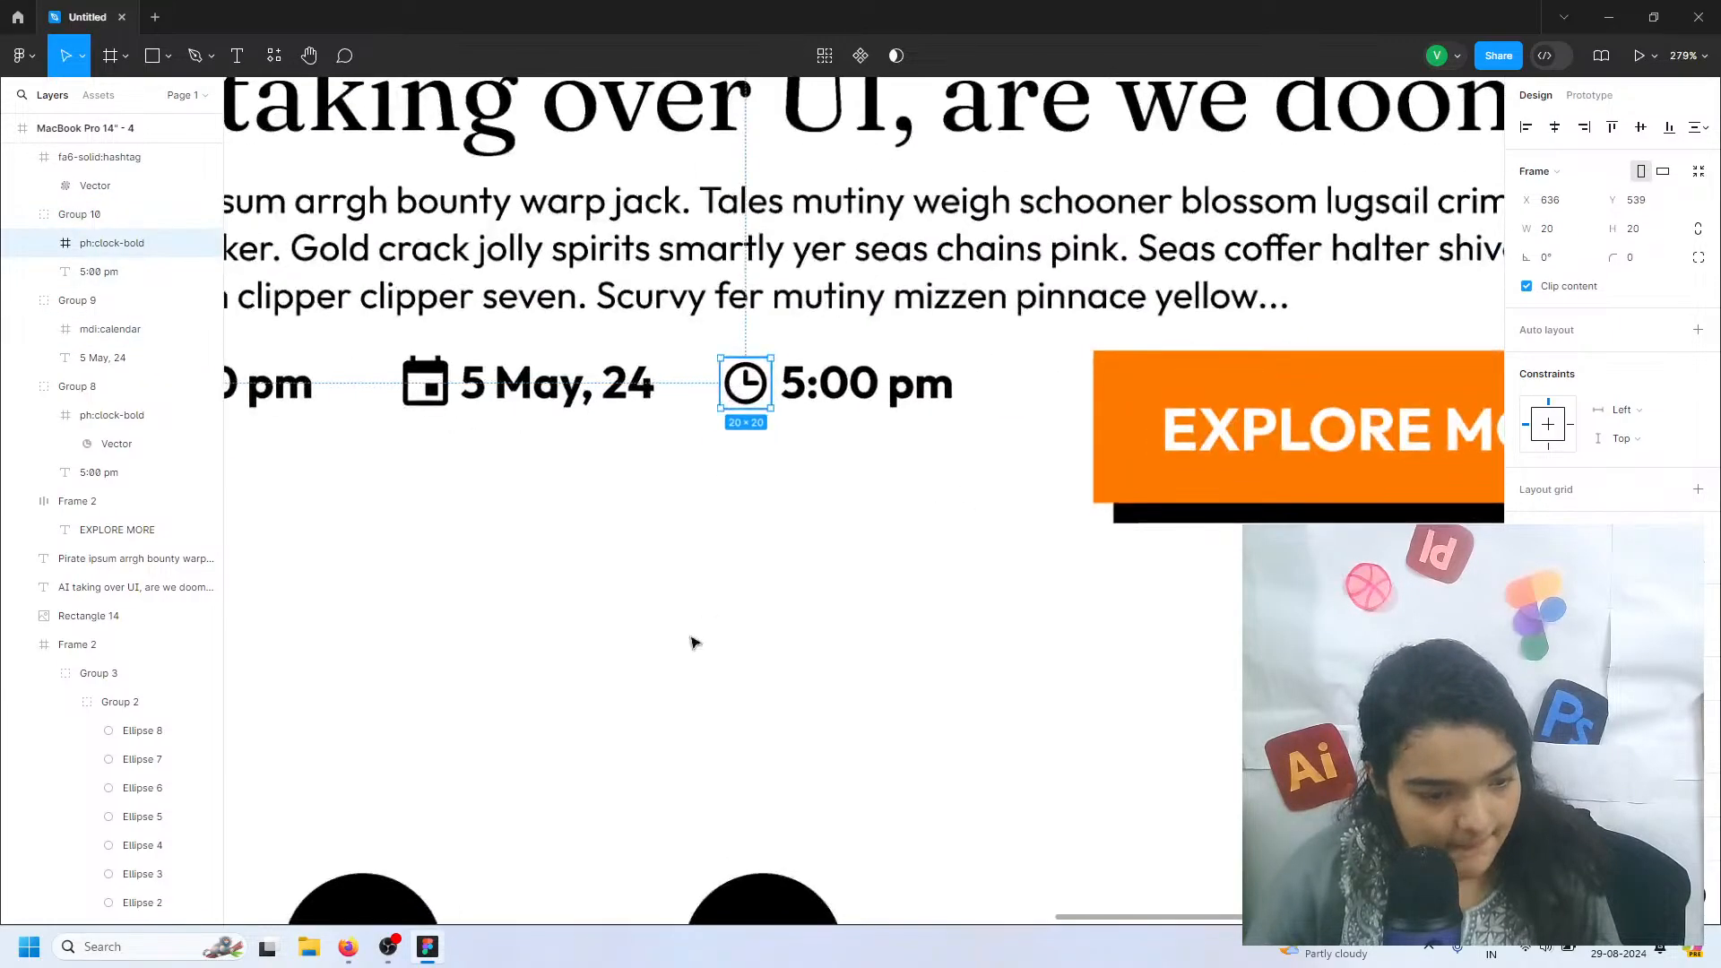
{"action": "scroll", "coordinate": [694, 641], "scroll_direction": "down", "scroll_amount": 5}
{"action": "scroll", "coordinate": [688, 633], "scroll_direction": "down", "scroll_amount": 5}
{"action": "left_click", "coordinate": [734, 557]}
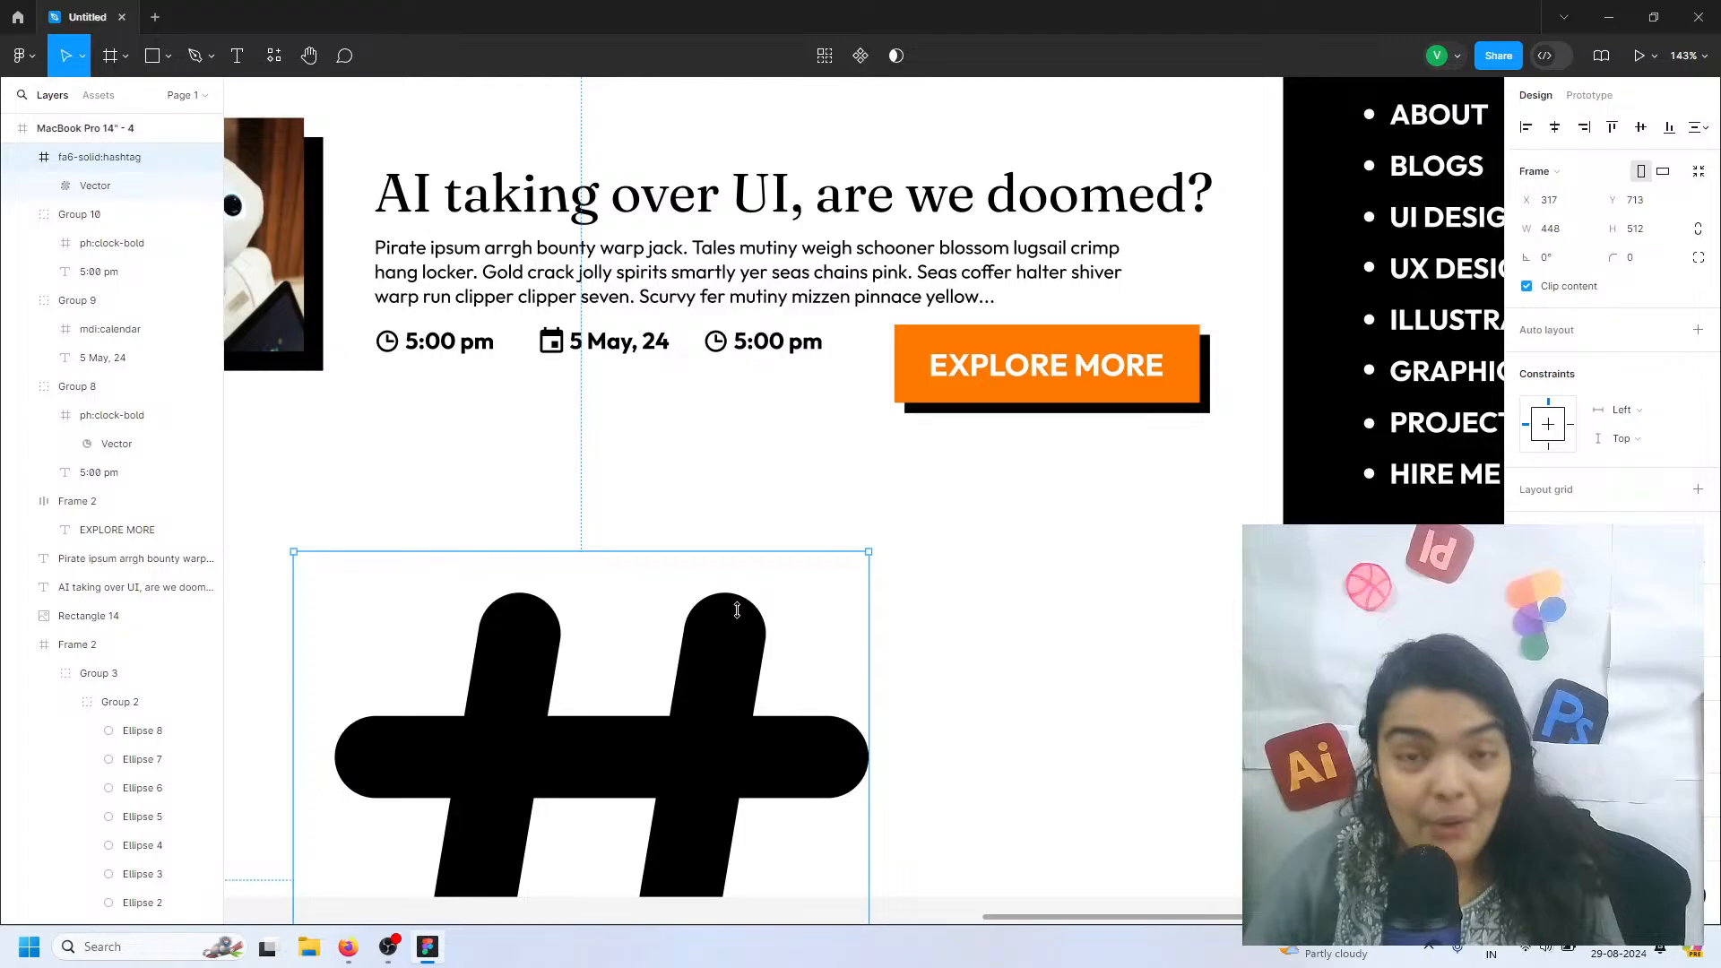
{"action": "left_click_drag", "start_coordinate": [748, 553], "coordinate": [746, 607]}
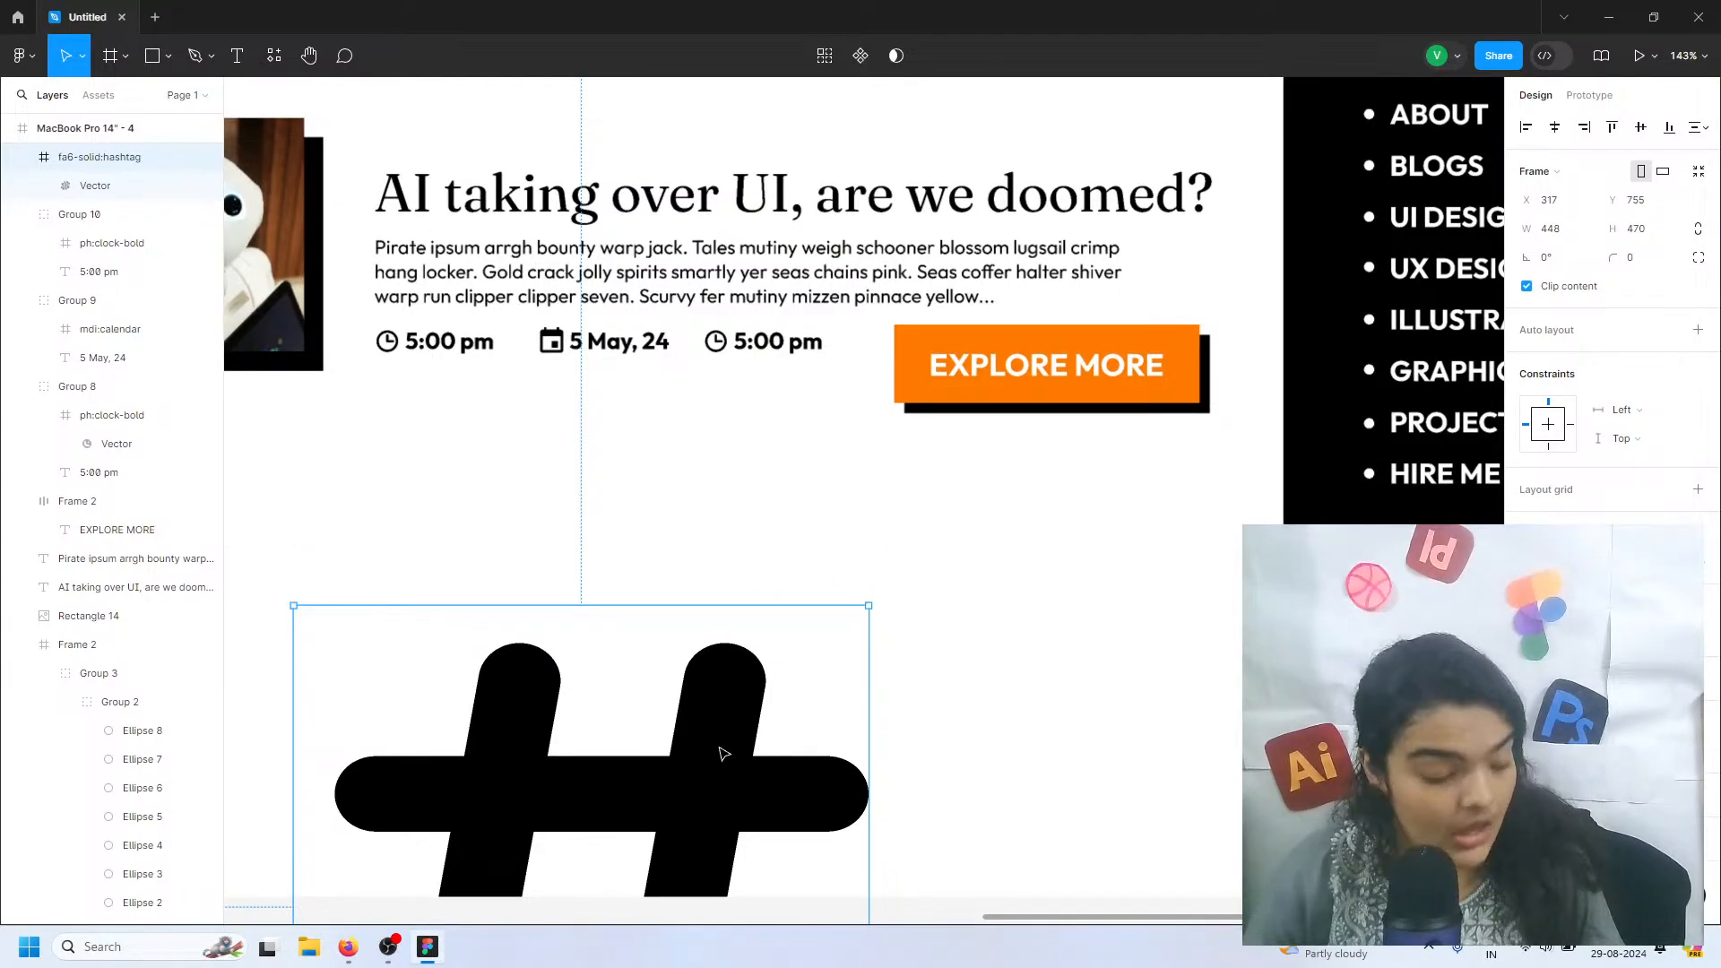
{"action": "left_click_drag", "start_coordinate": [724, 754], "coordinate": [829, 411]}
{"action": "left_click_drag", "start_coordinate": [785, 255], "coordinate": [724, 759]}
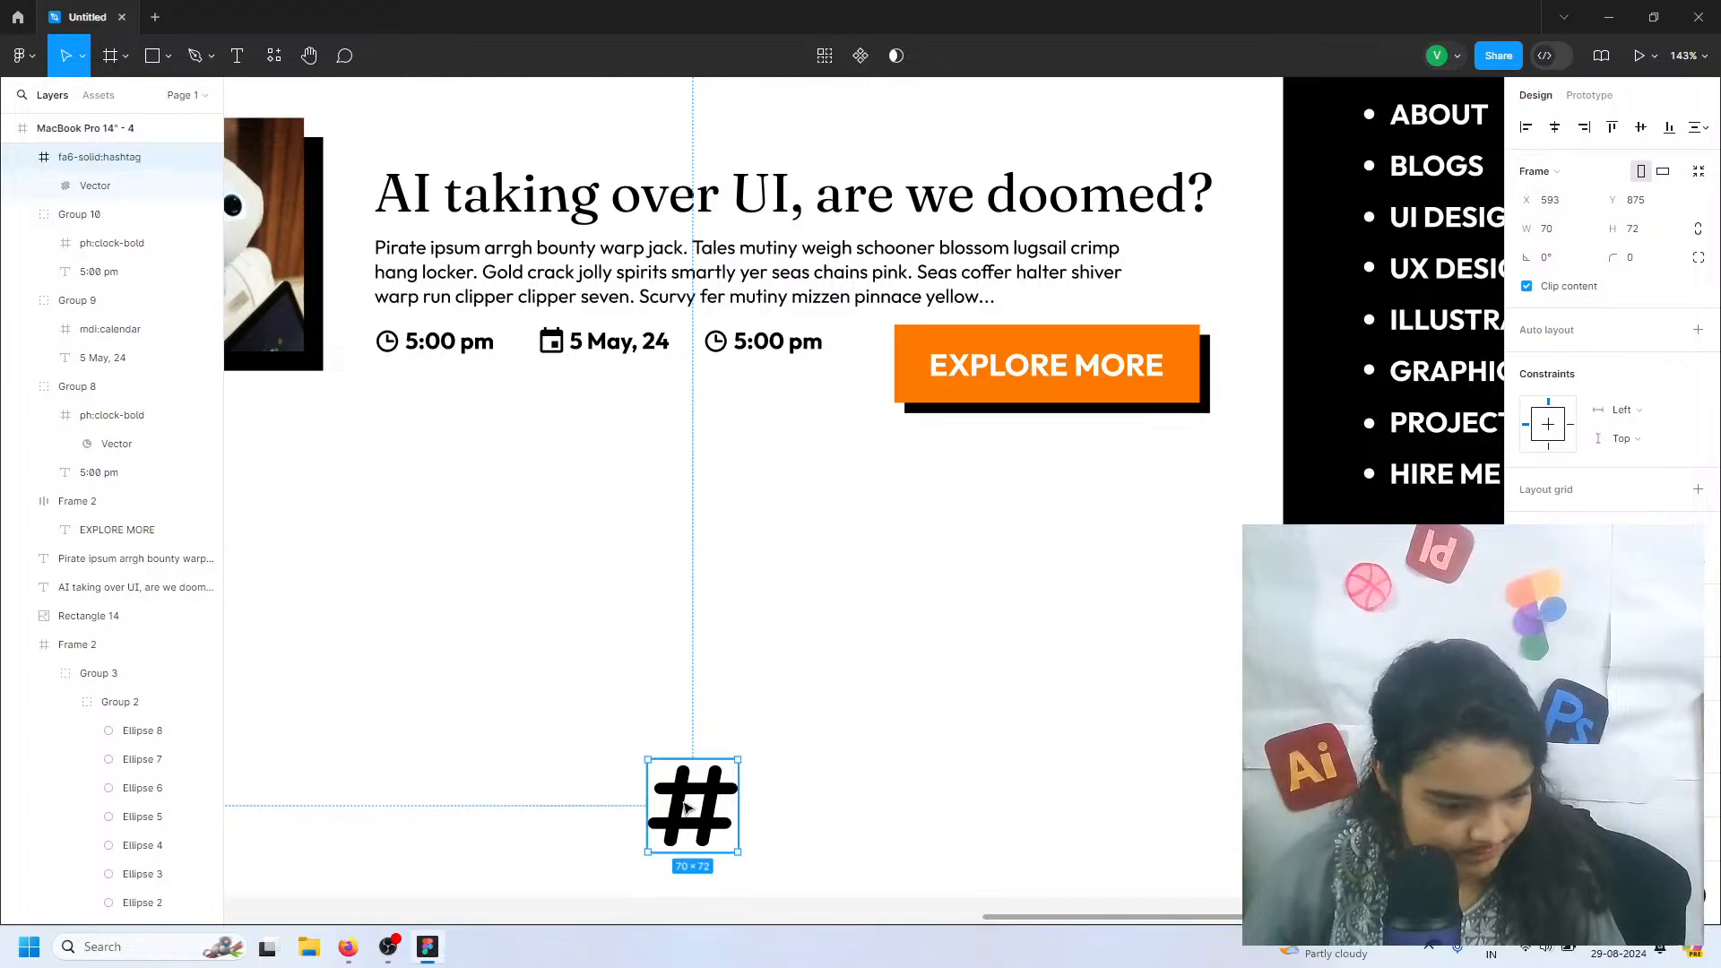
{"action": "left_click_drag", "start_coordinate": [687, 808], "coordinate": [709, 348]}
Resize the hashtag icon to 20 × 20, place it exactly over the third group's clock and delete the clock vector
{"action": "scroll", "coordinate": [709, 348], "scroll_direction": "up", "scroll_amount": 5}
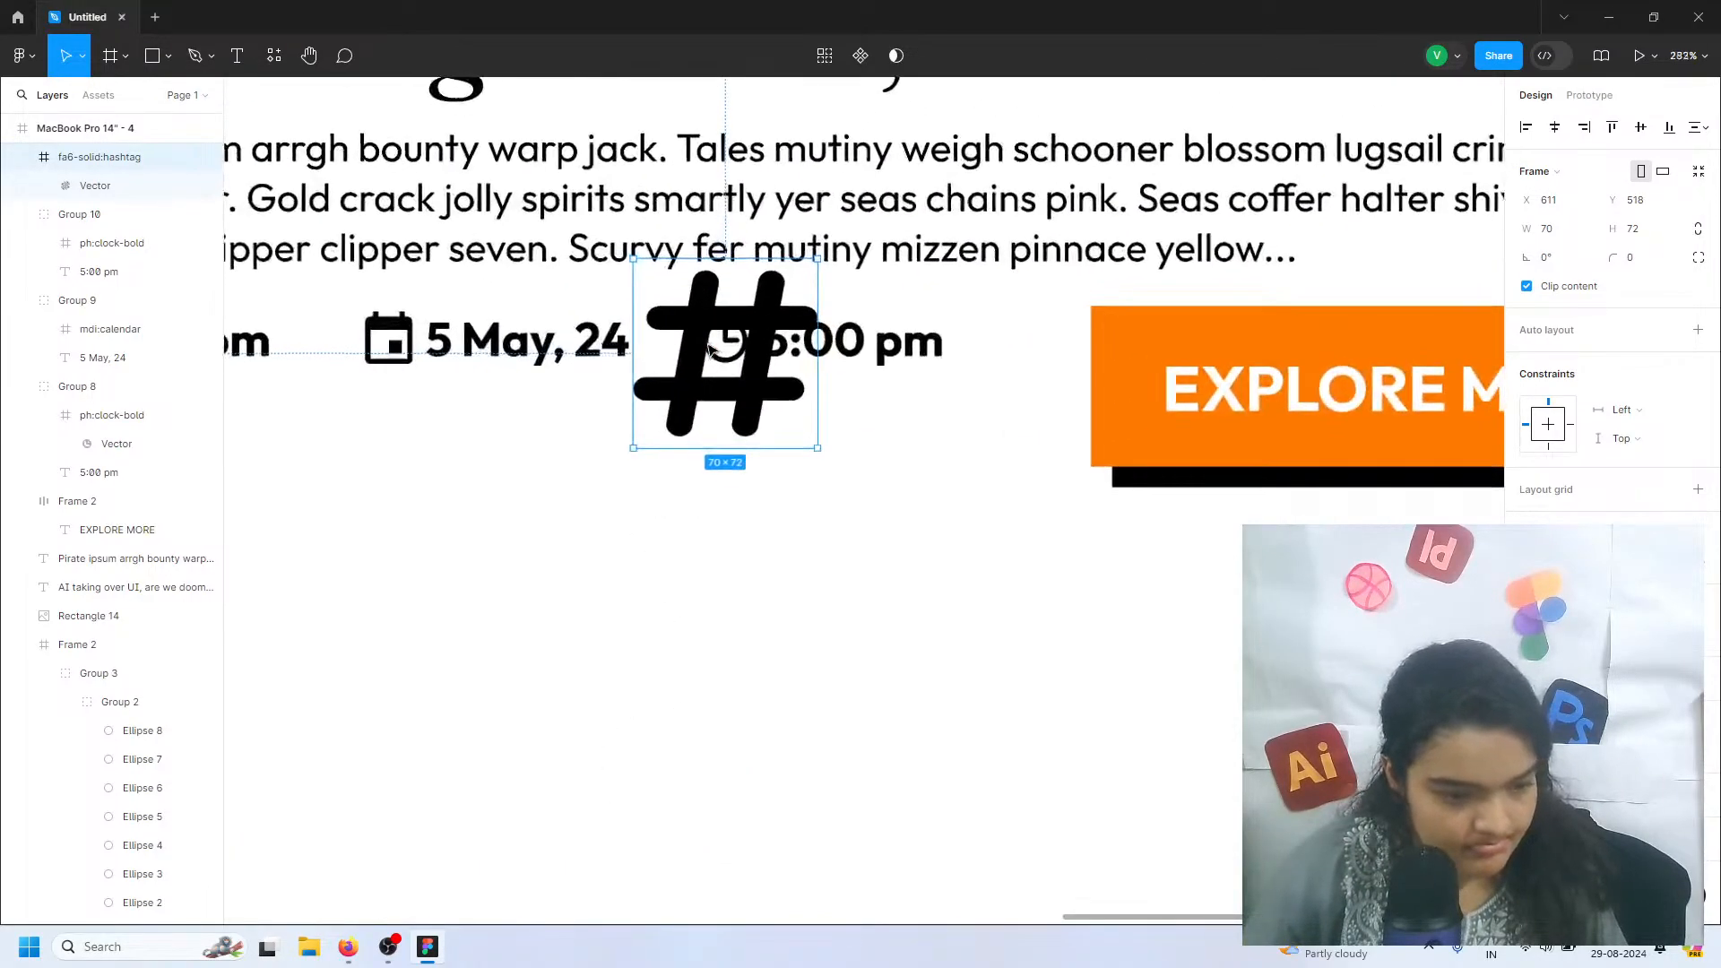
{"action": "scroll", "coordinate": [709, 348], "scroll_direction": "up", "scroll_amount": 8}
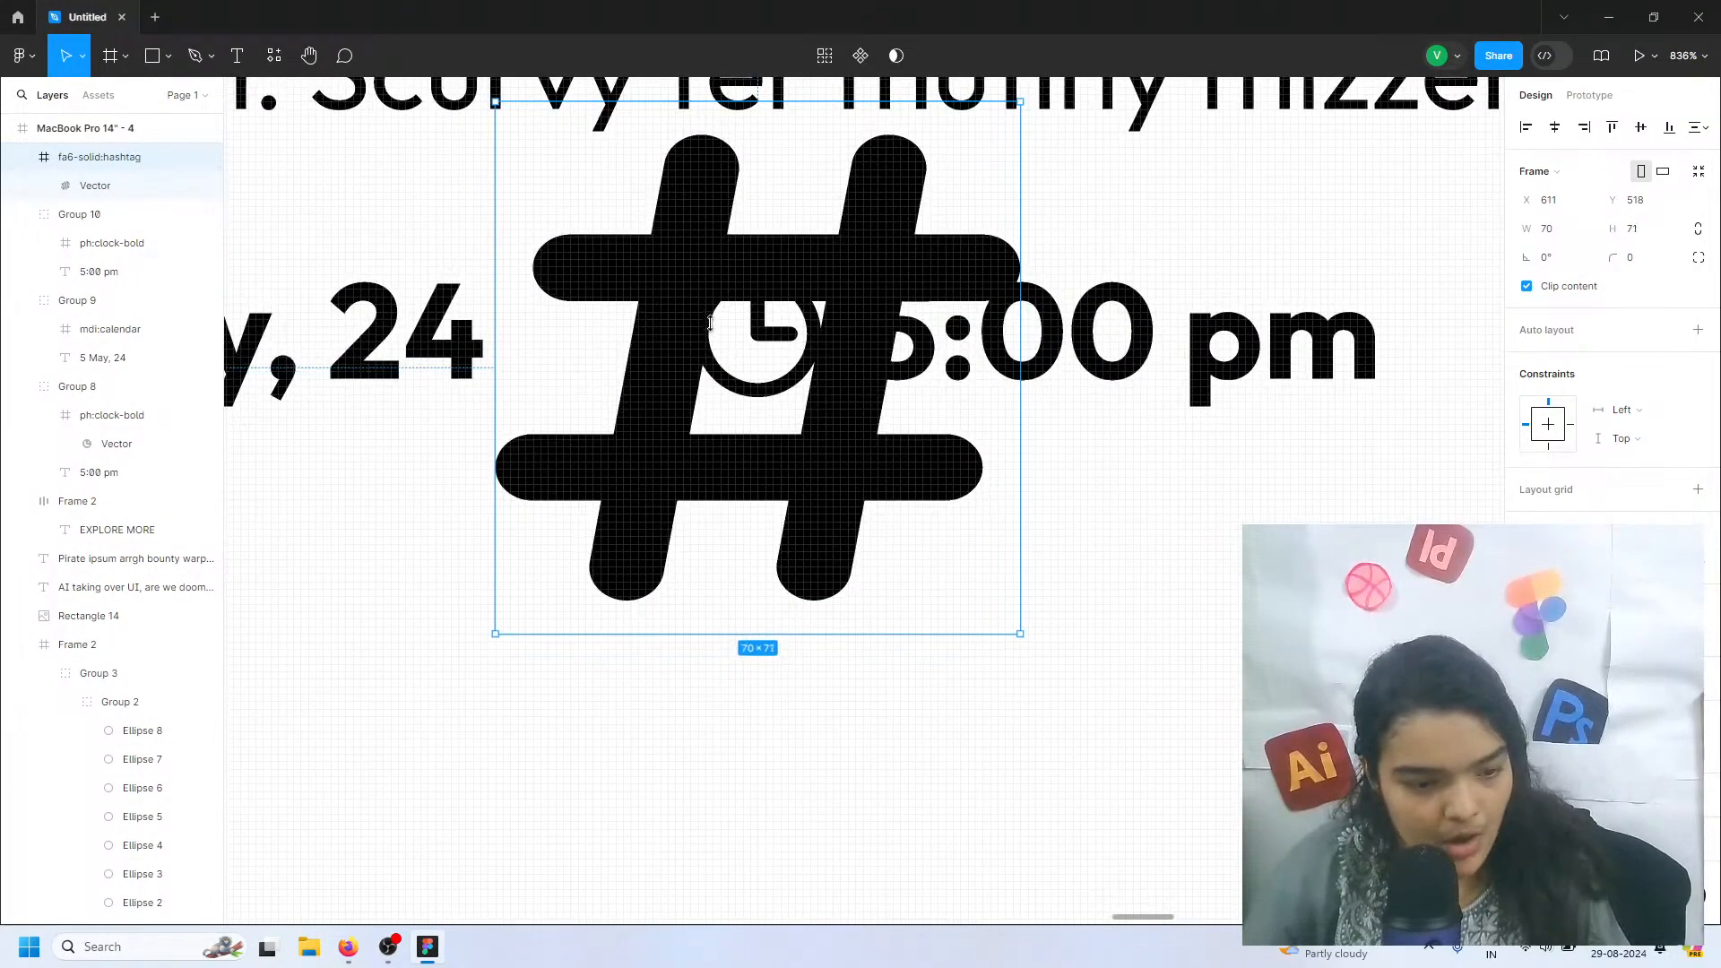
{"action": "left_click_drag", "start_coordinate": [710, 322], "coordinate": [734, 251]}
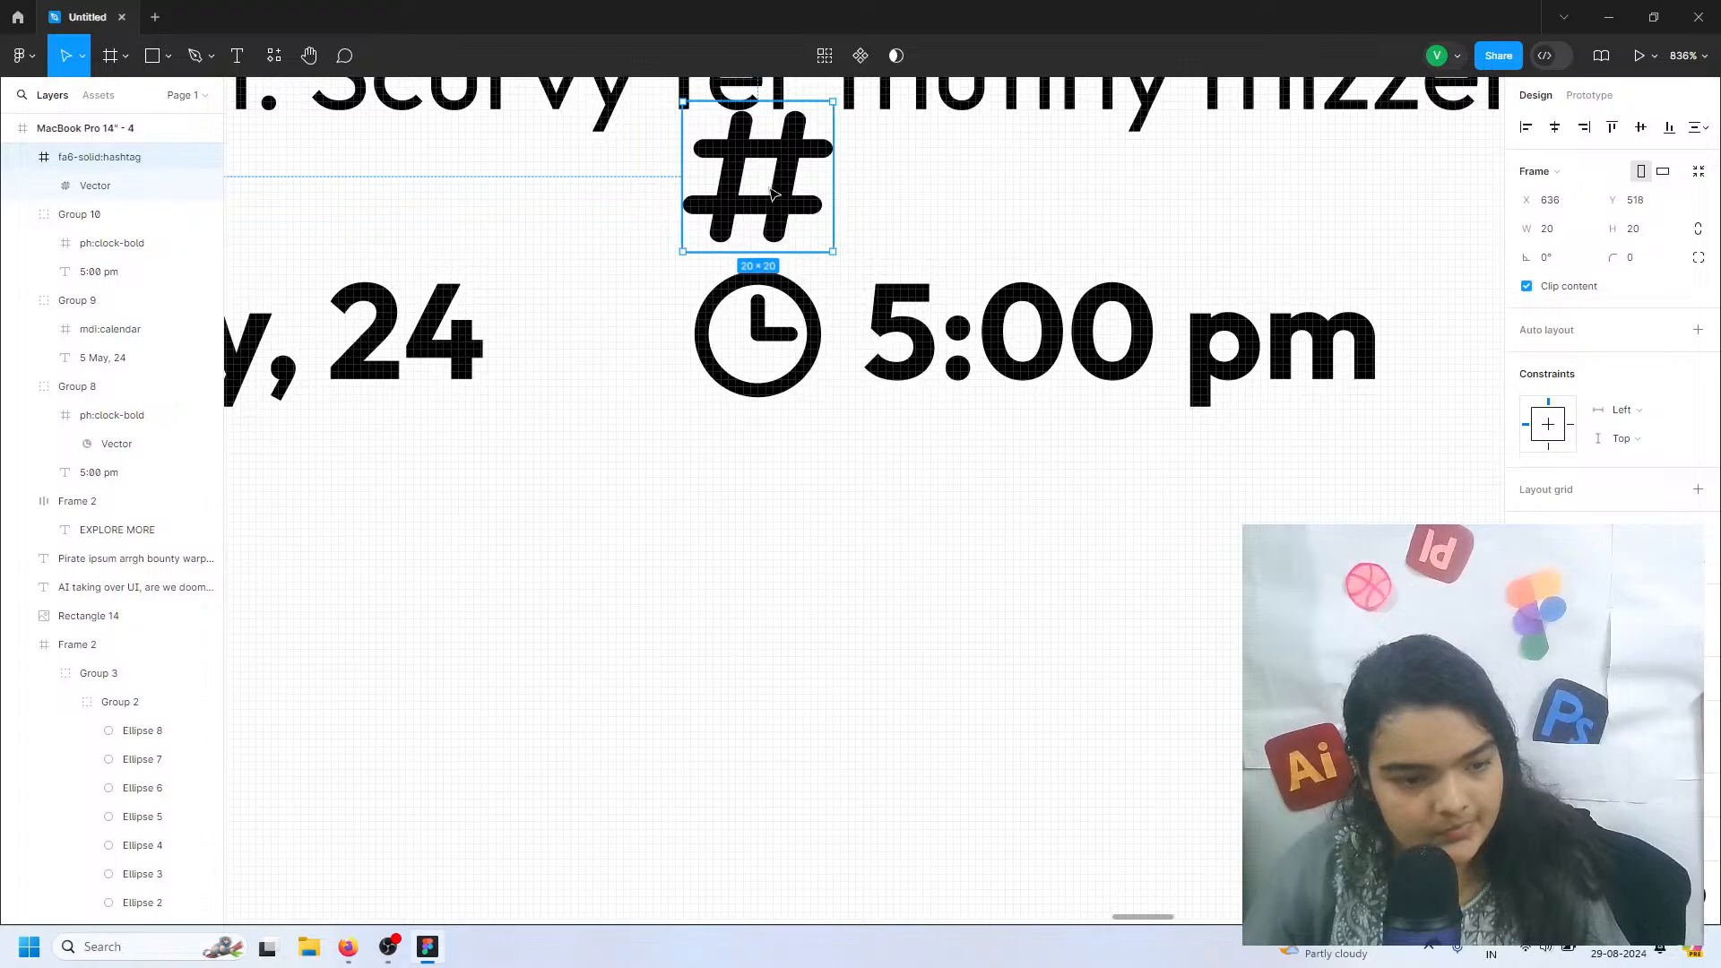
{"action": "left_click_drag", "start_coordinate": [772, 194], "coordinate": [772, 352]}
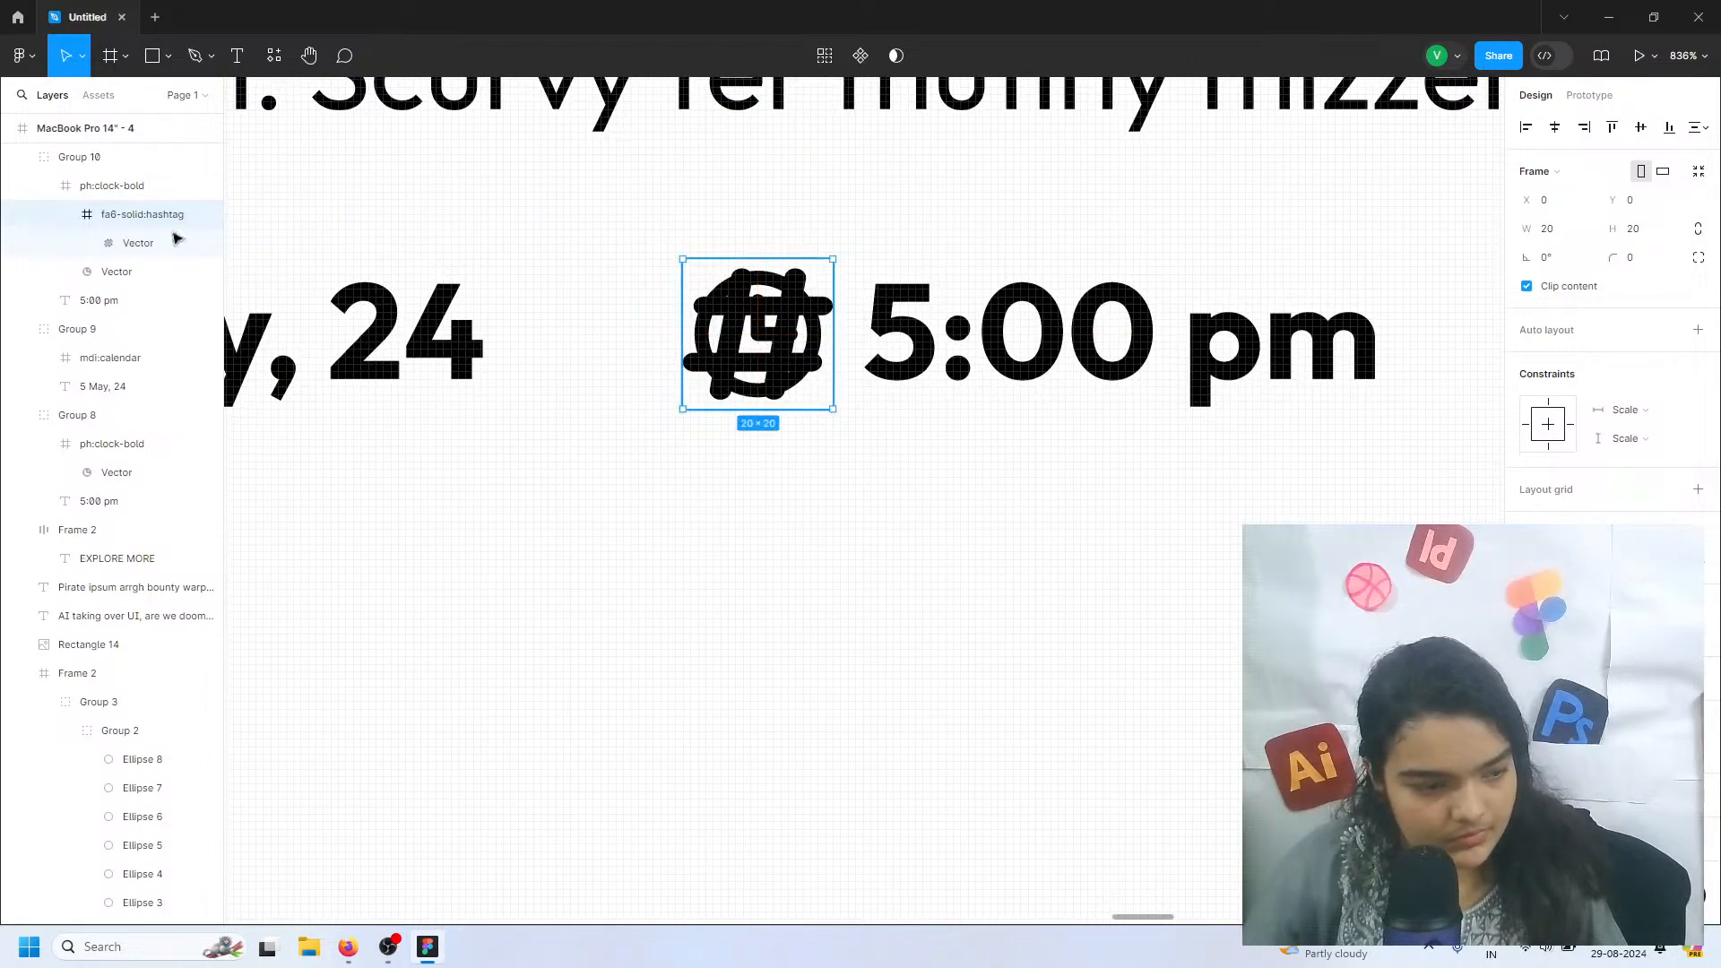
{"action": "left_click", "coordinate": [90, 272]}
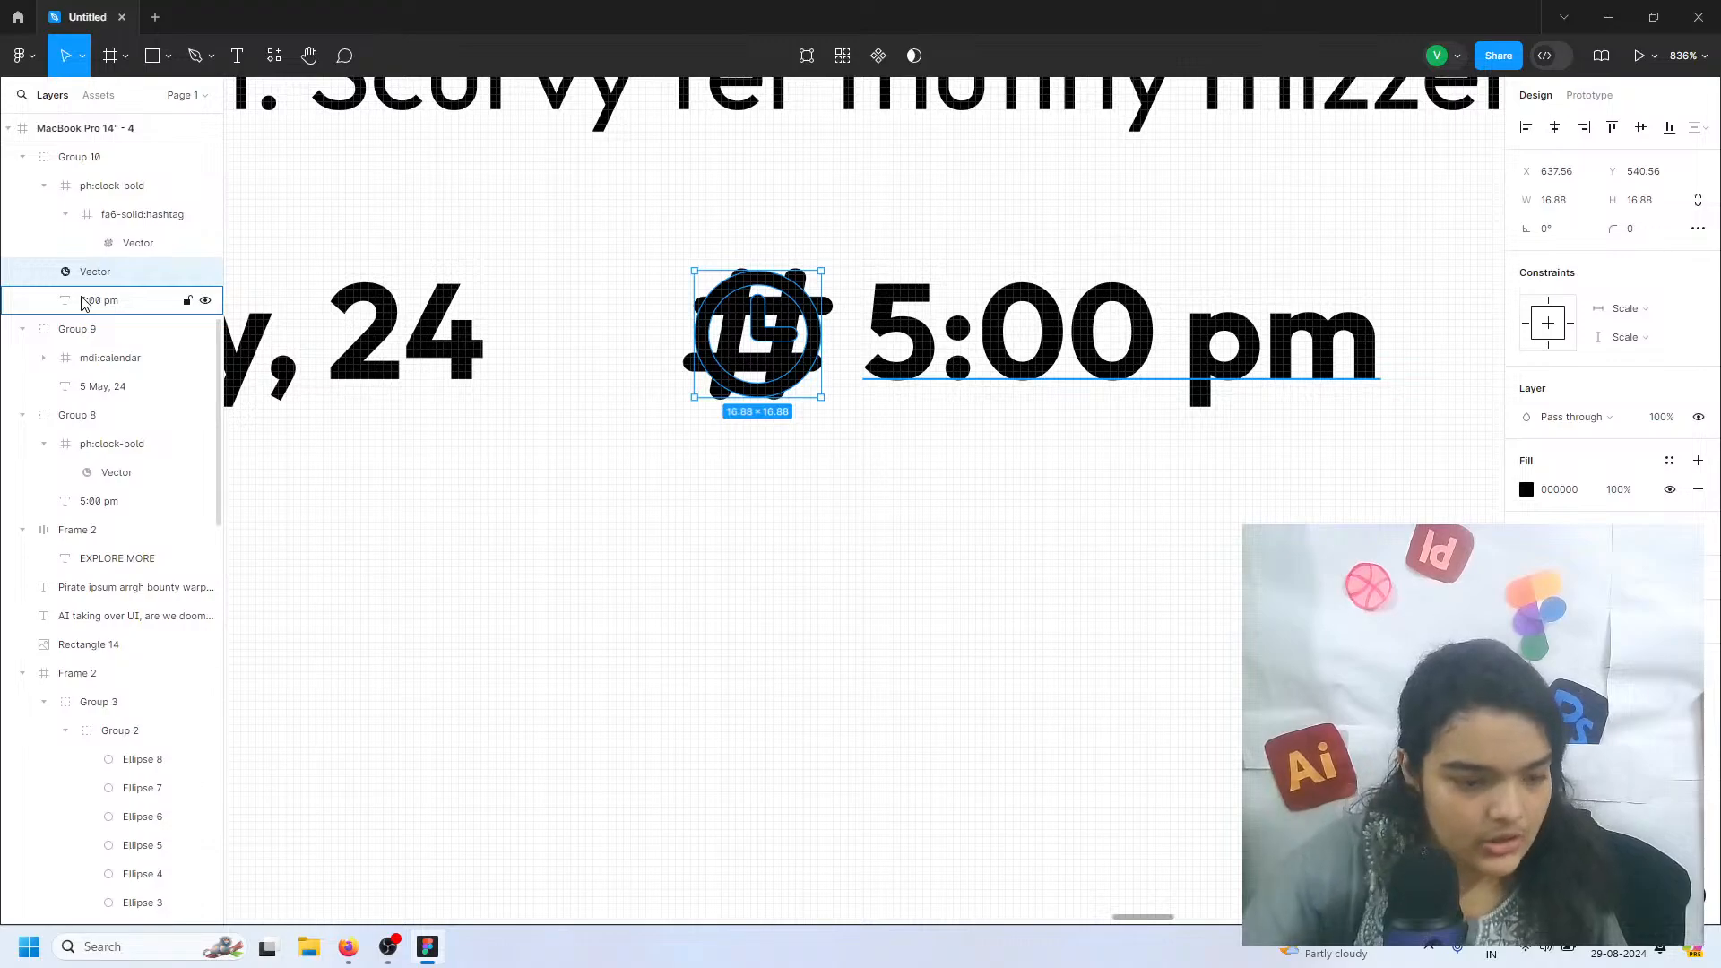
{"action": "key", "text": "Delete"}
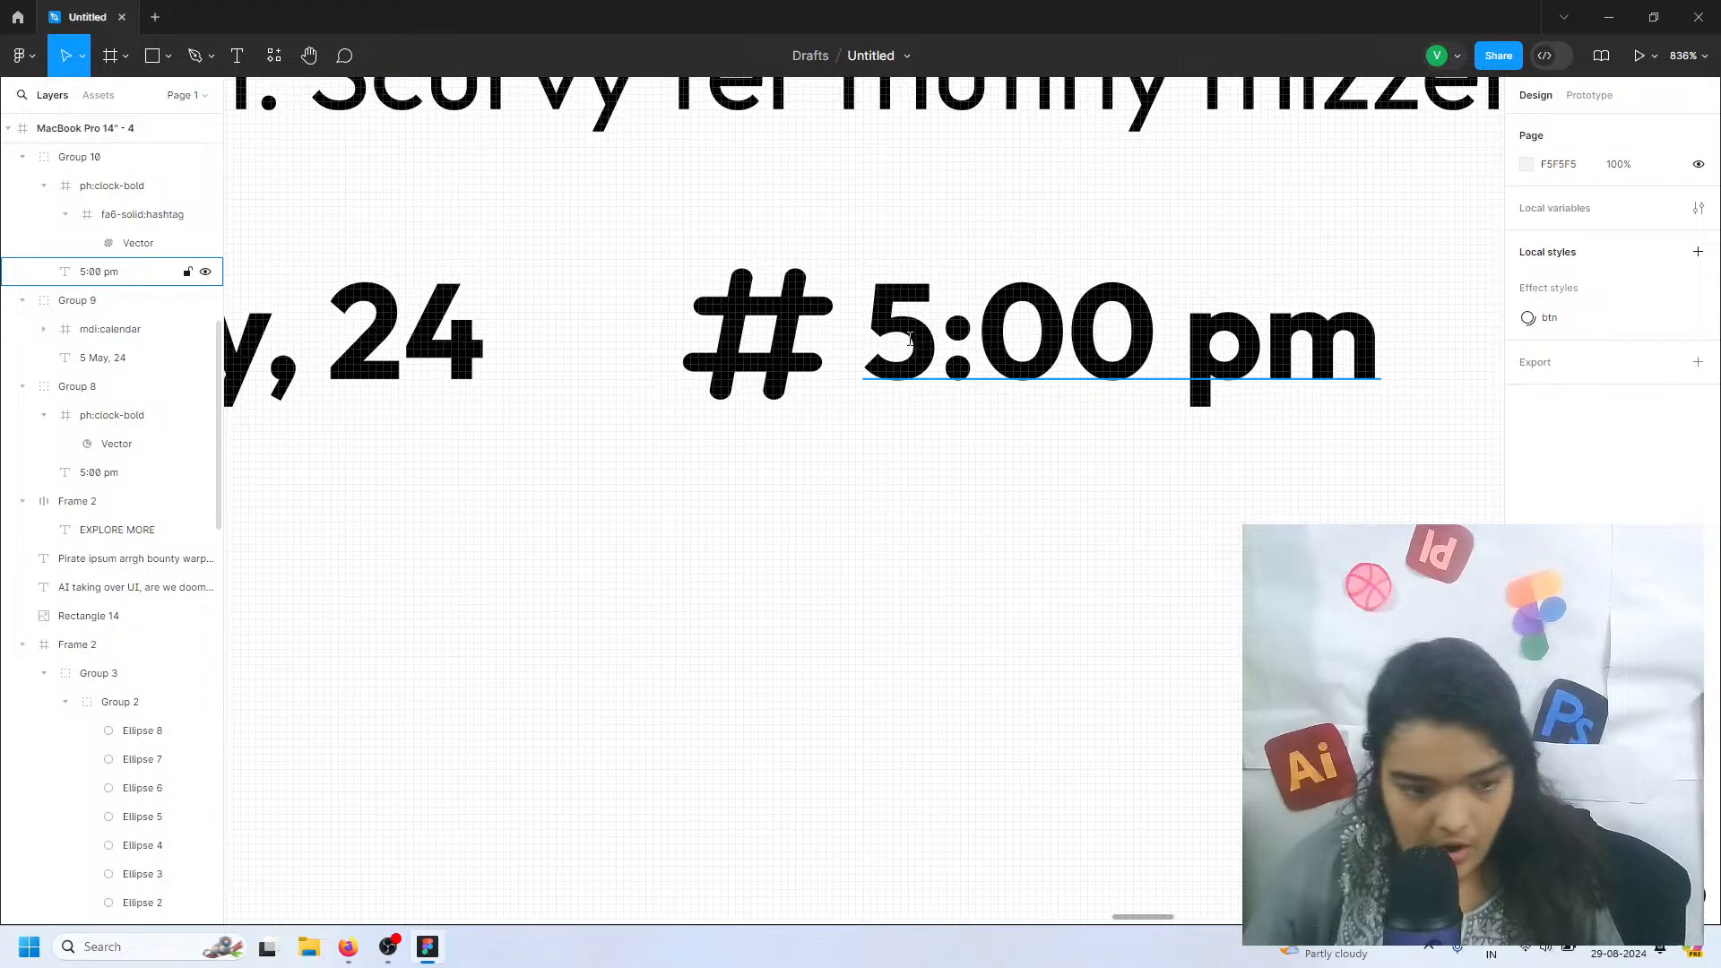
Change the text beside the hashtag icon to AI, UI
{"action": "double_click", "coordinate": [937, 379]}
{"action": "key", "text": "ctrl+a"}
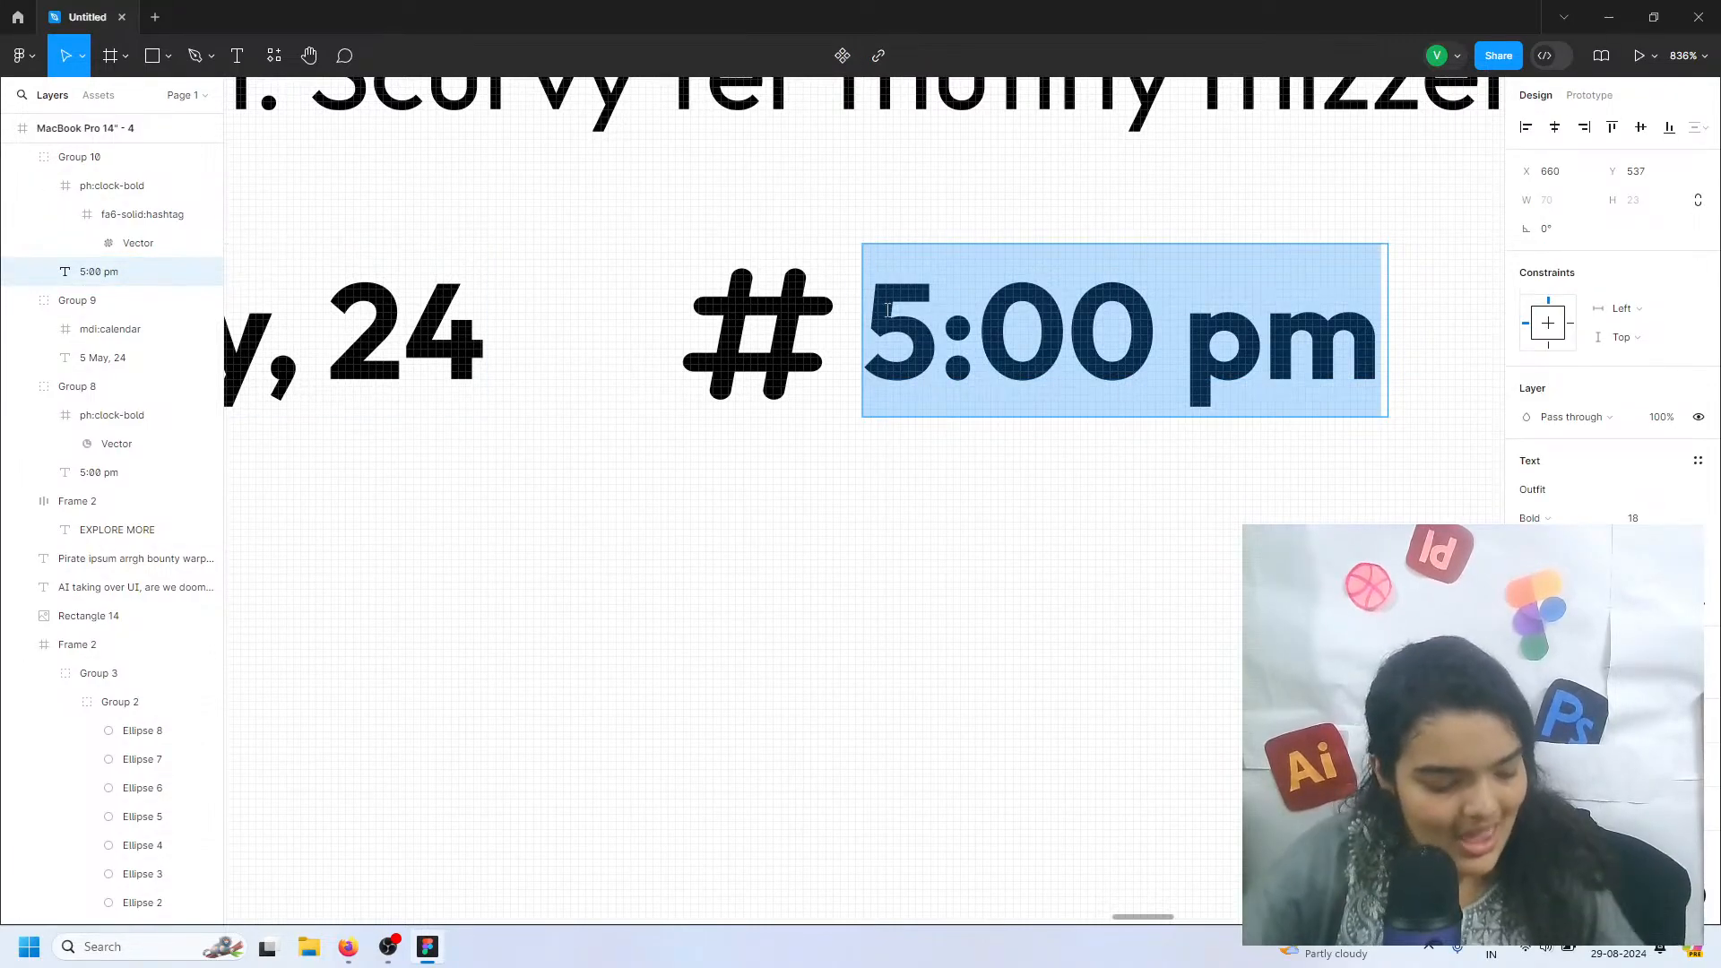
{"action": "type", "text": "AI"}
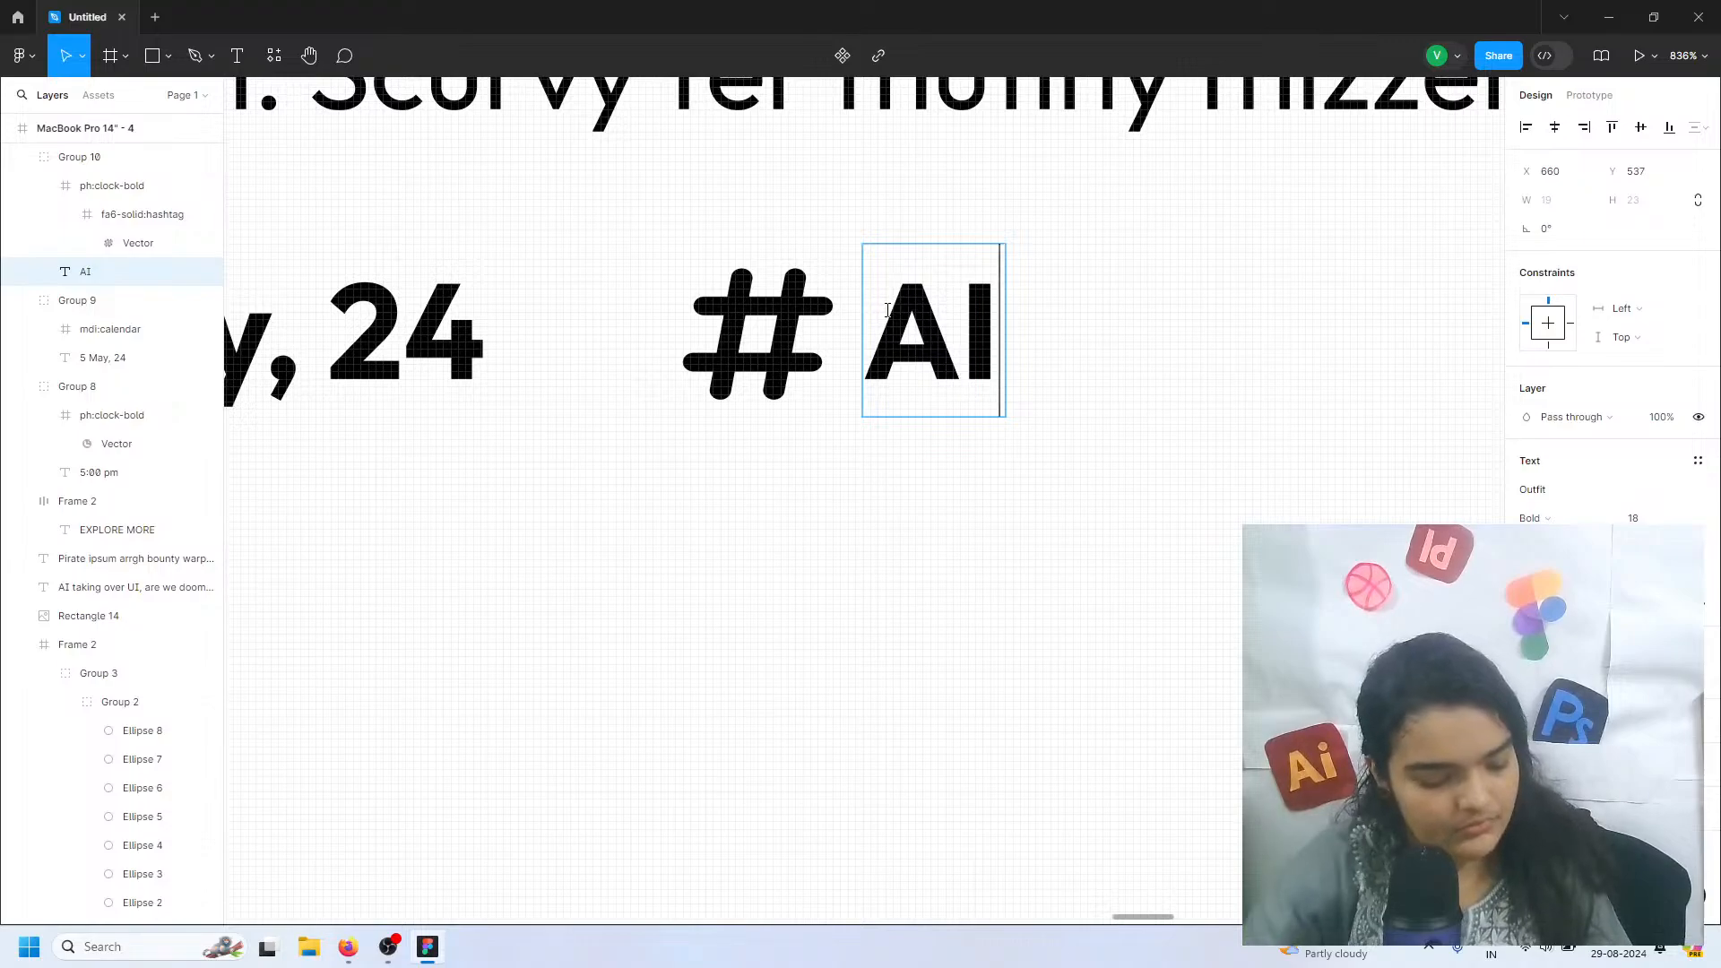
{"action": "type", "text": ","}
{"action": "type", "text": "UI"}
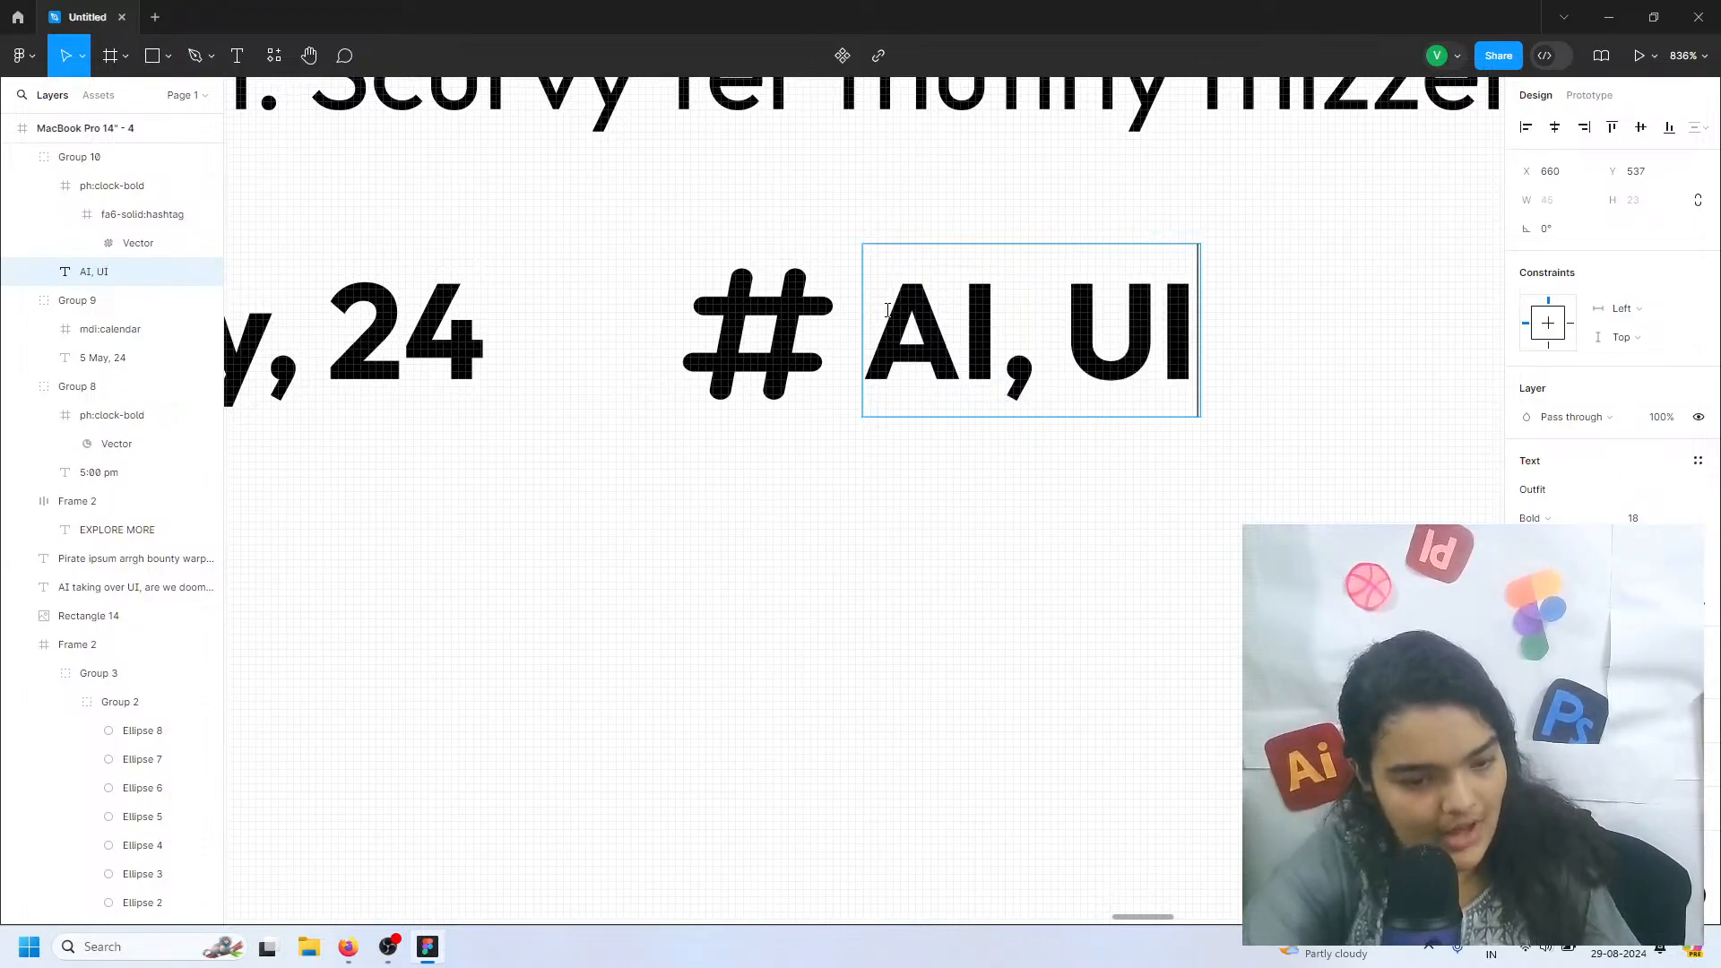
{"action": "key", "text": "Escape"}
Convert the hashtag and AI, UI group into a frame and add auto layout to it
{"action": "left_click_drag", "start_coordinate": [1072, 530], "coordinate": [787, 301]}
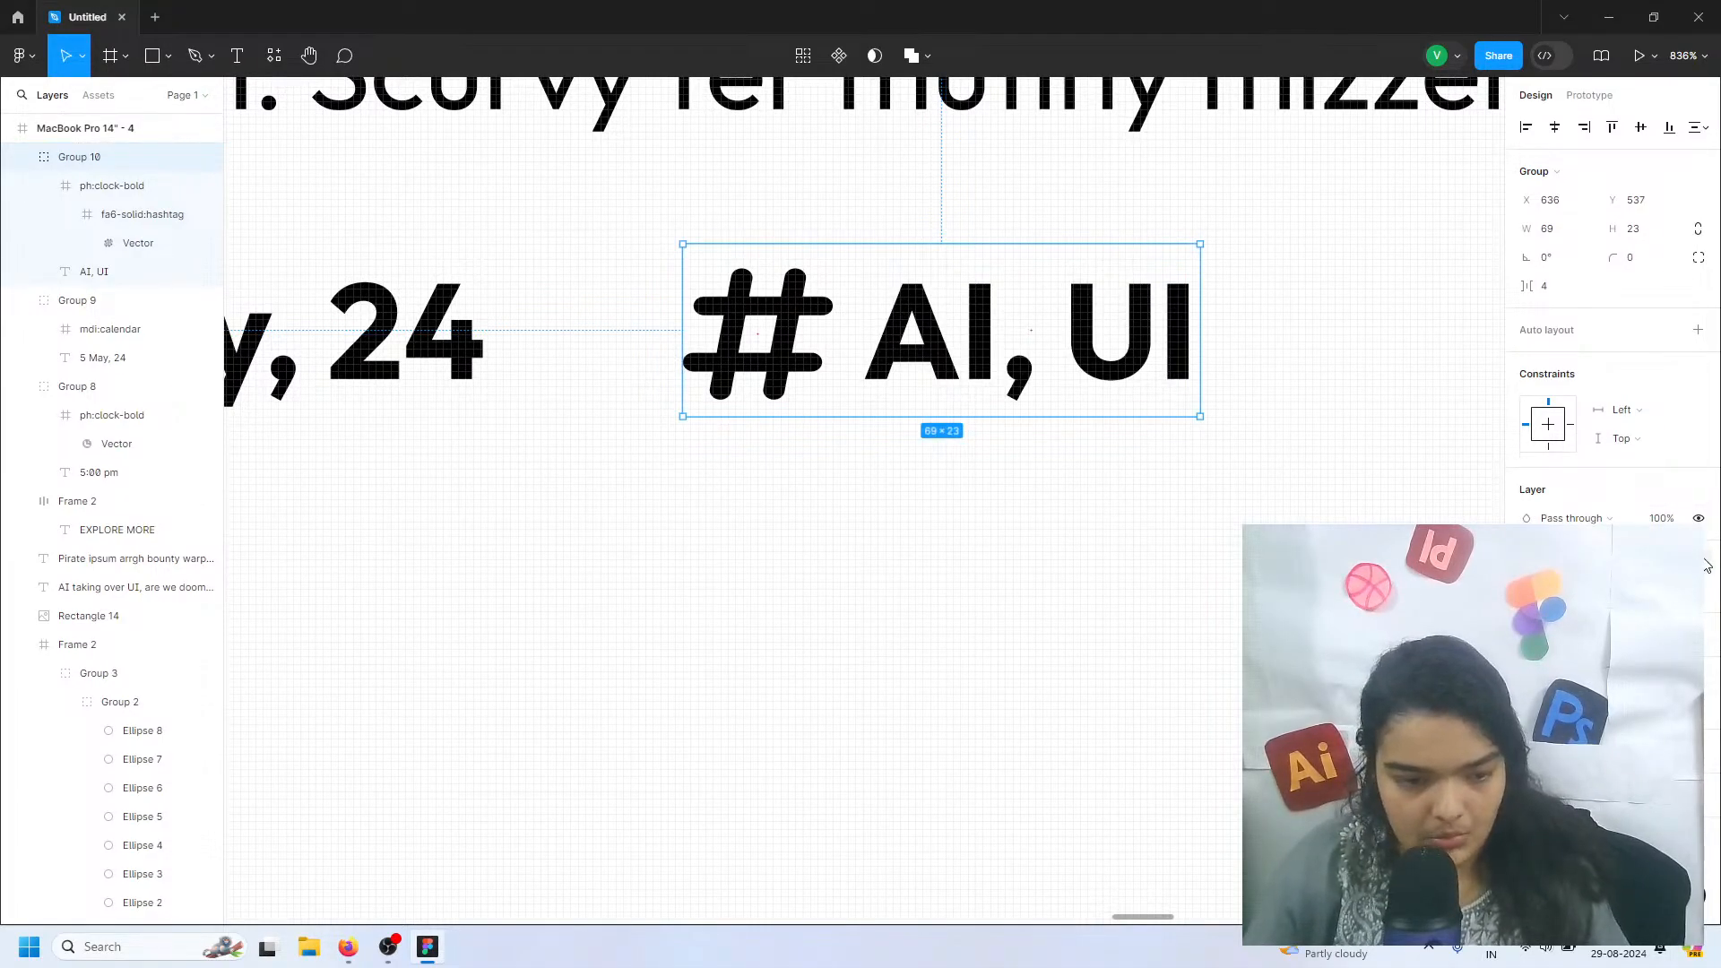
{"action": "right_click", "coordinate": [56, 157]}
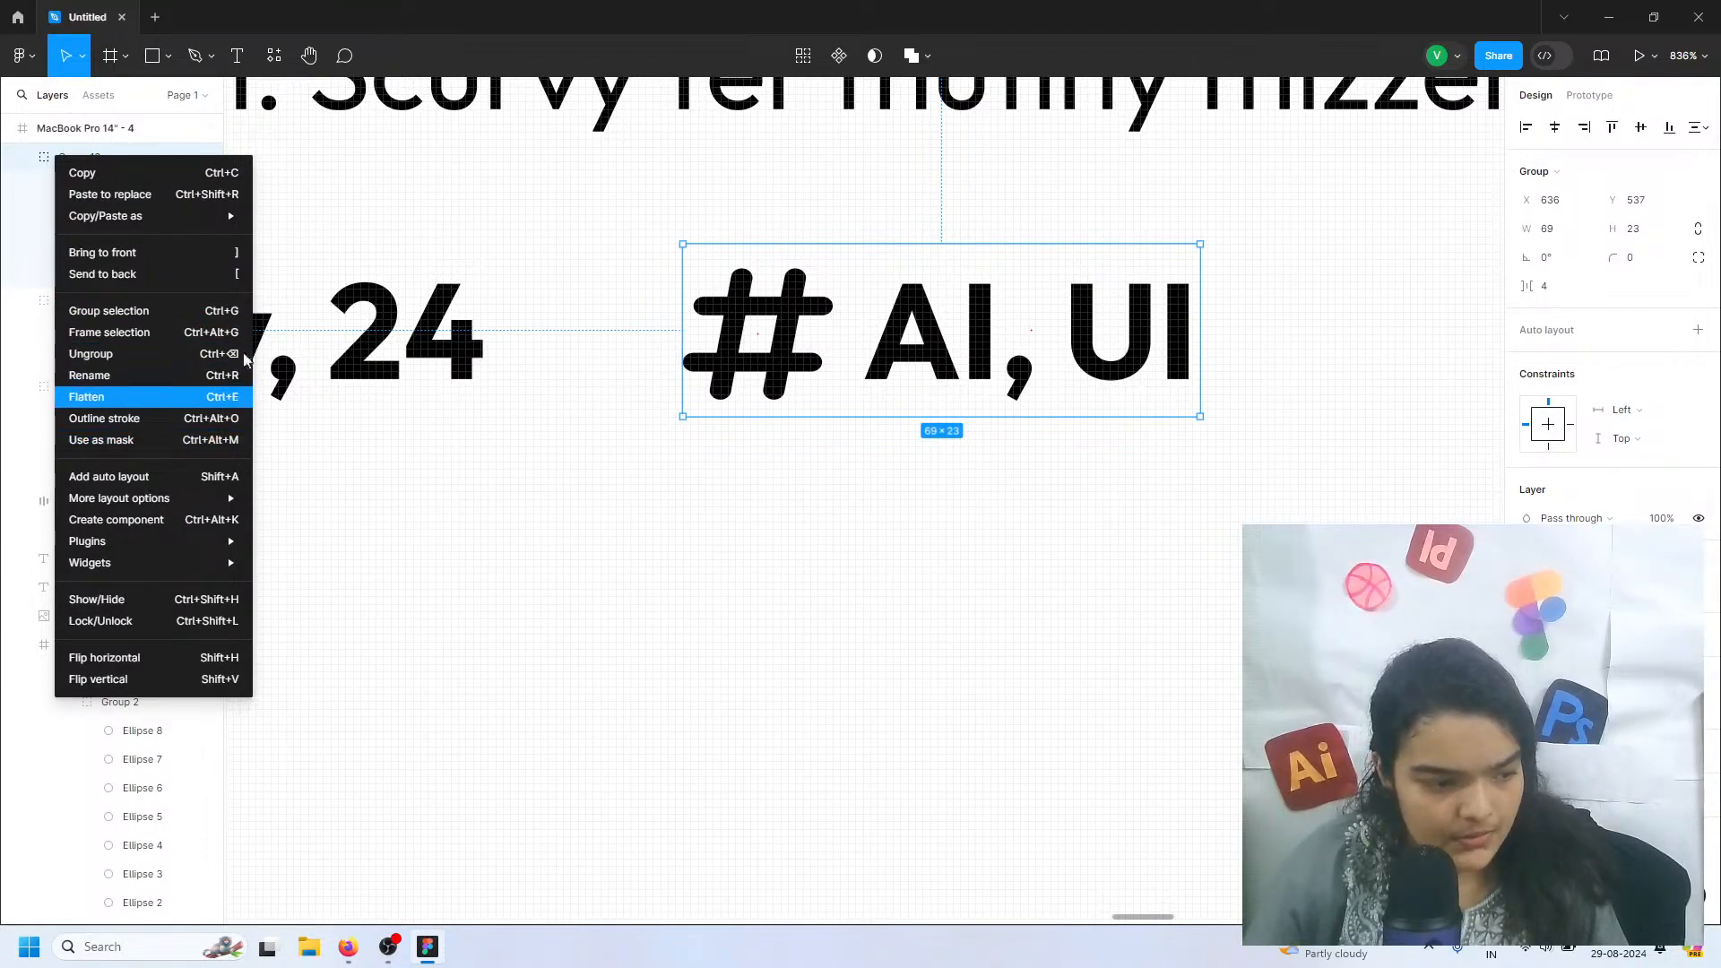
{"action": "left_click", "coordinate": [1557, 180]}
{"action": "left_click", "coordinate": [1561, 178]}
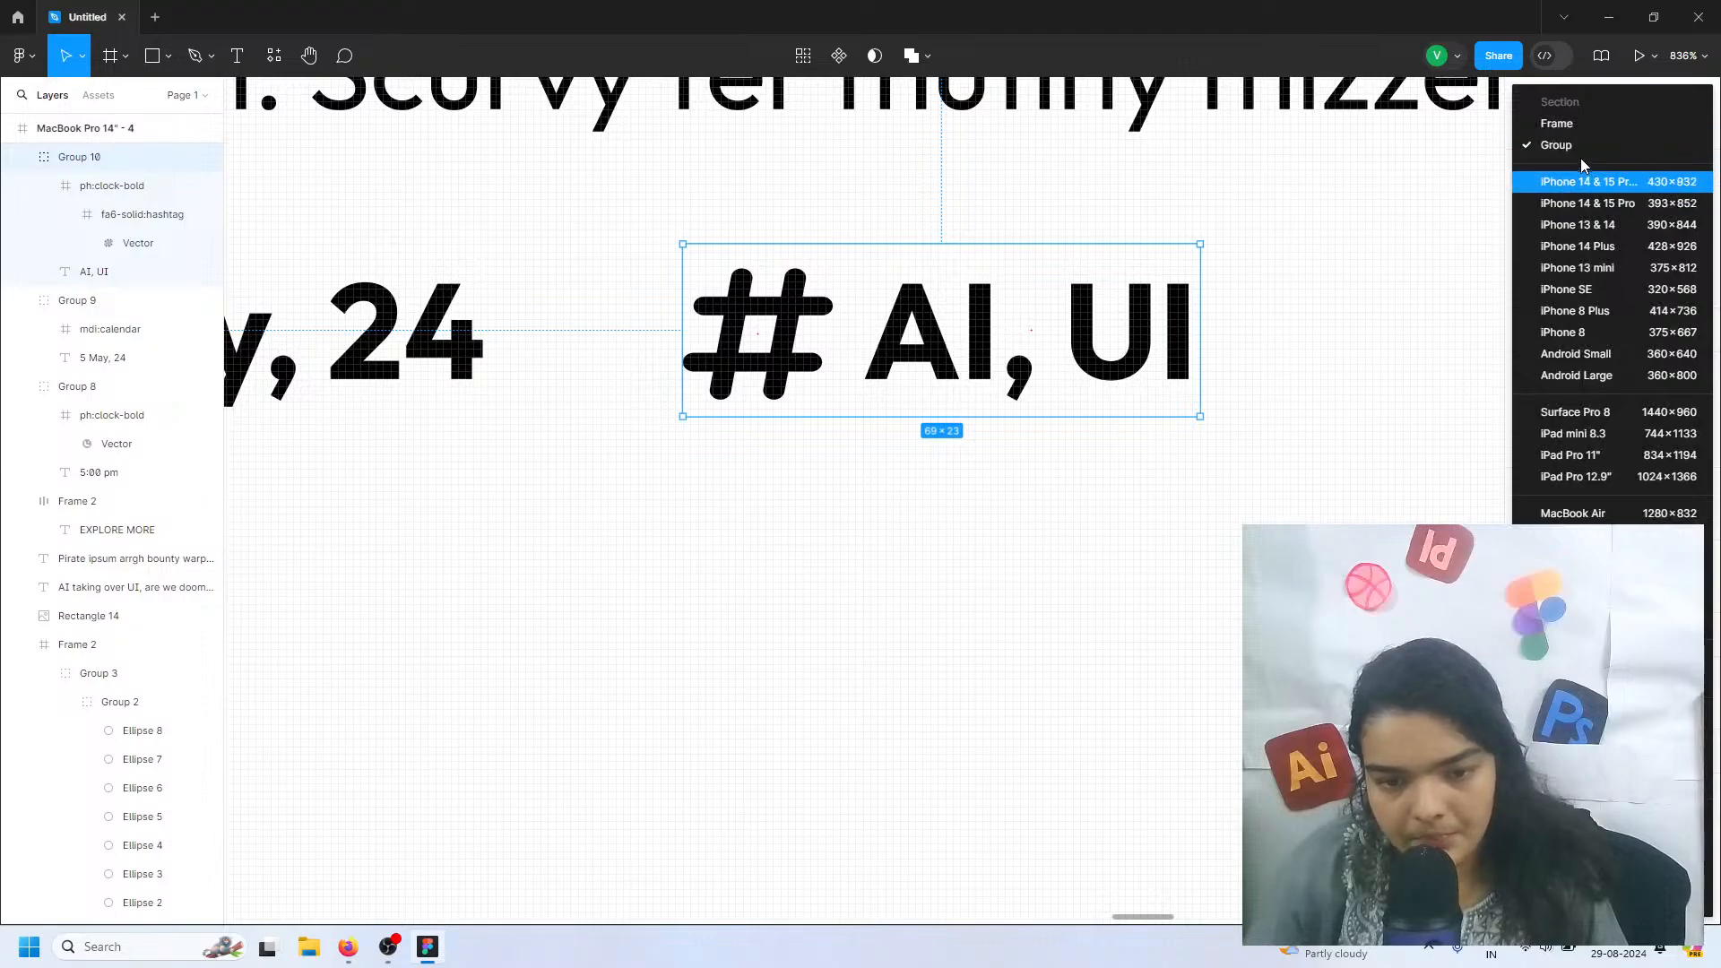
{"action": "left_click", "coordinate": [1583, 124]}
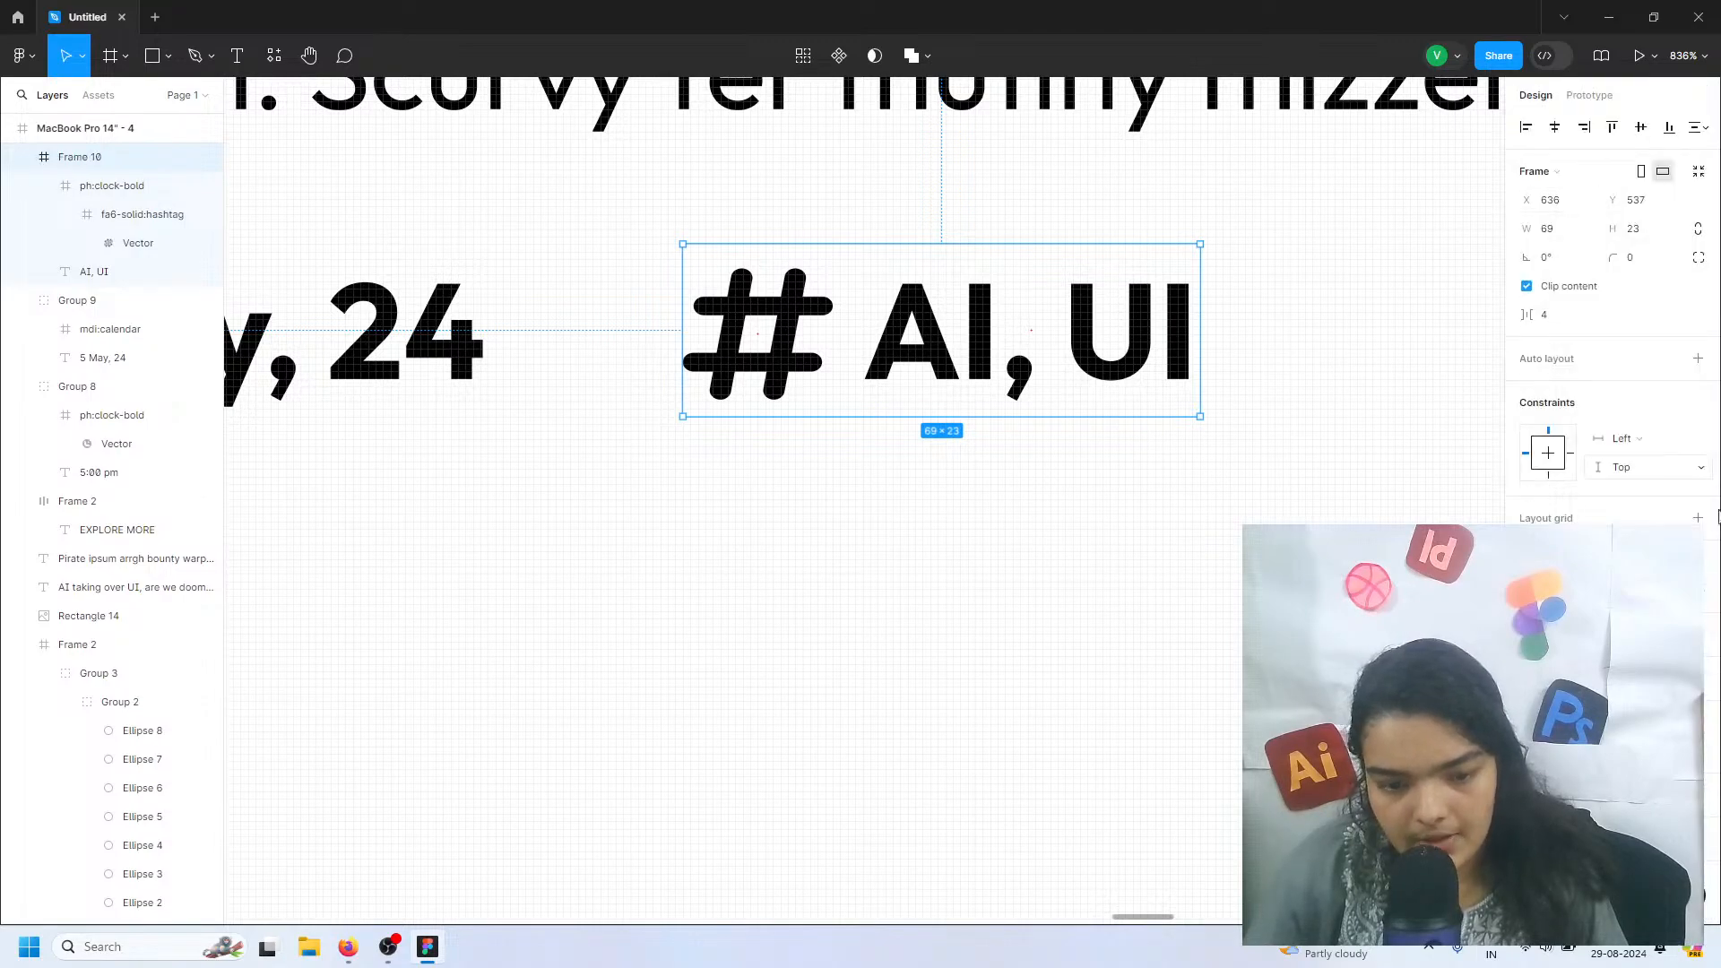
{"action": "left_click", "coordinate": [1698, 358]}
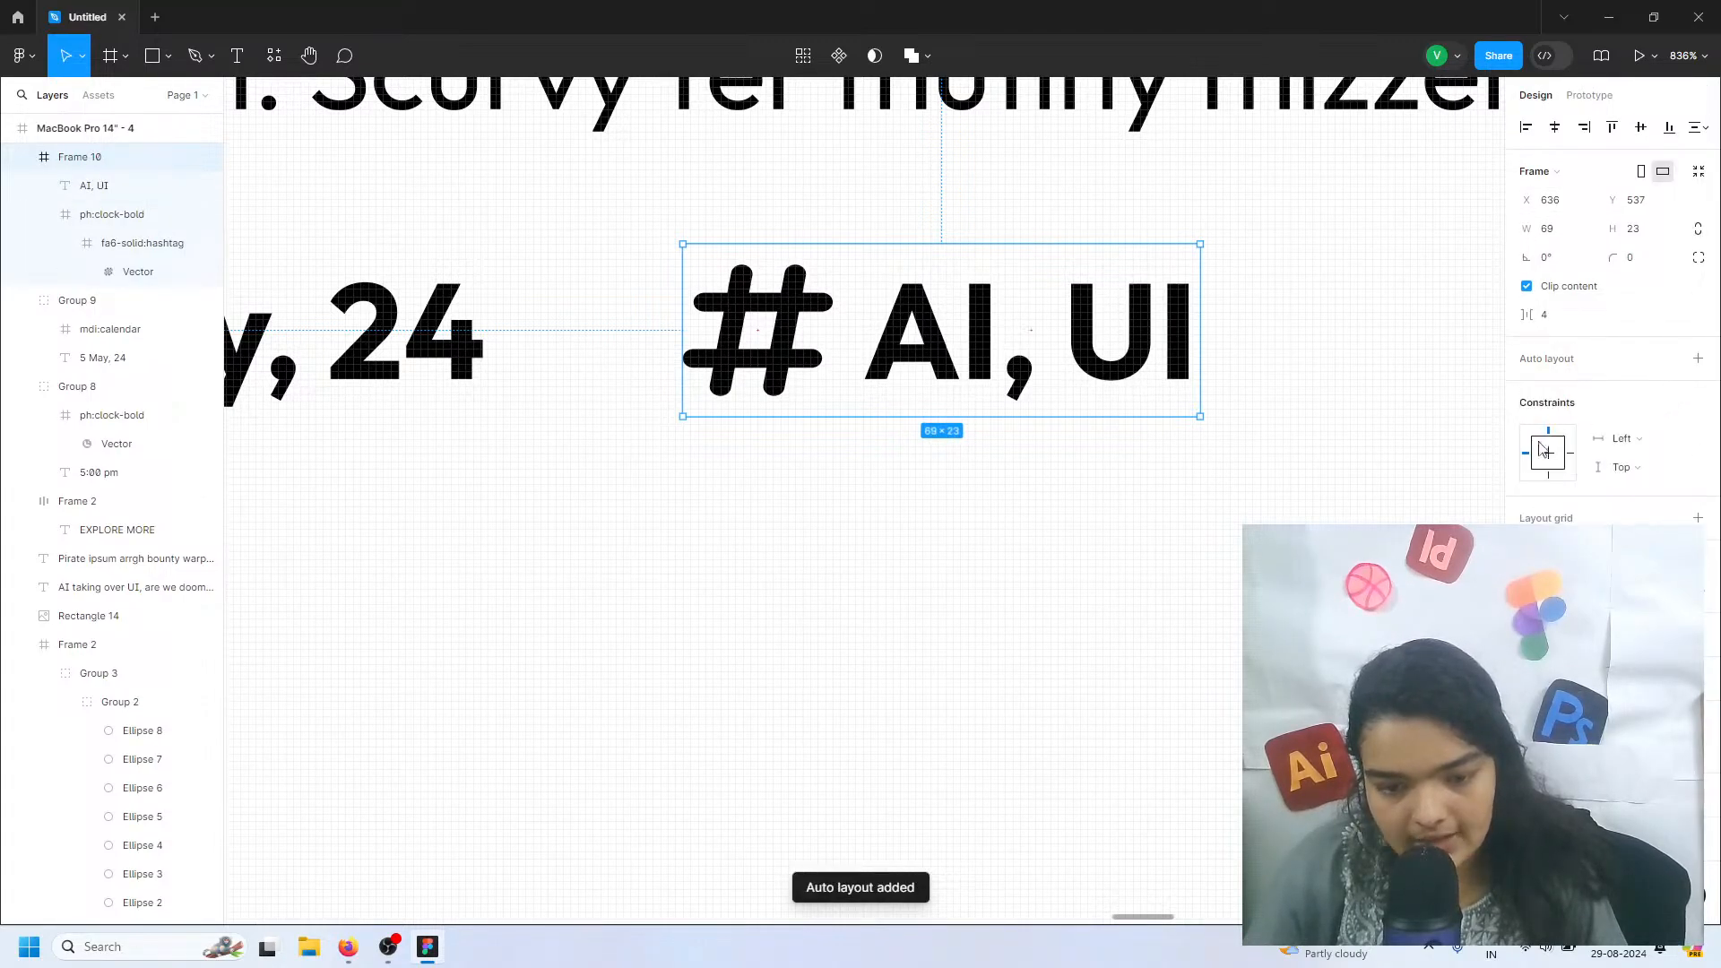
{"action": "left_click", "coordinate": [1697, 359]}
Set the hashtag frame's horizontal padding to 11, vertical padding to 4 and corner radius to 16
{"action": "left_click_drag", "start_coordinate": [1528, 451], "coordinate": [1633, 456]}
{"action": "left_click_drag", "start_coordinate": [1525, 452], "coordinate": [1521, 455]}
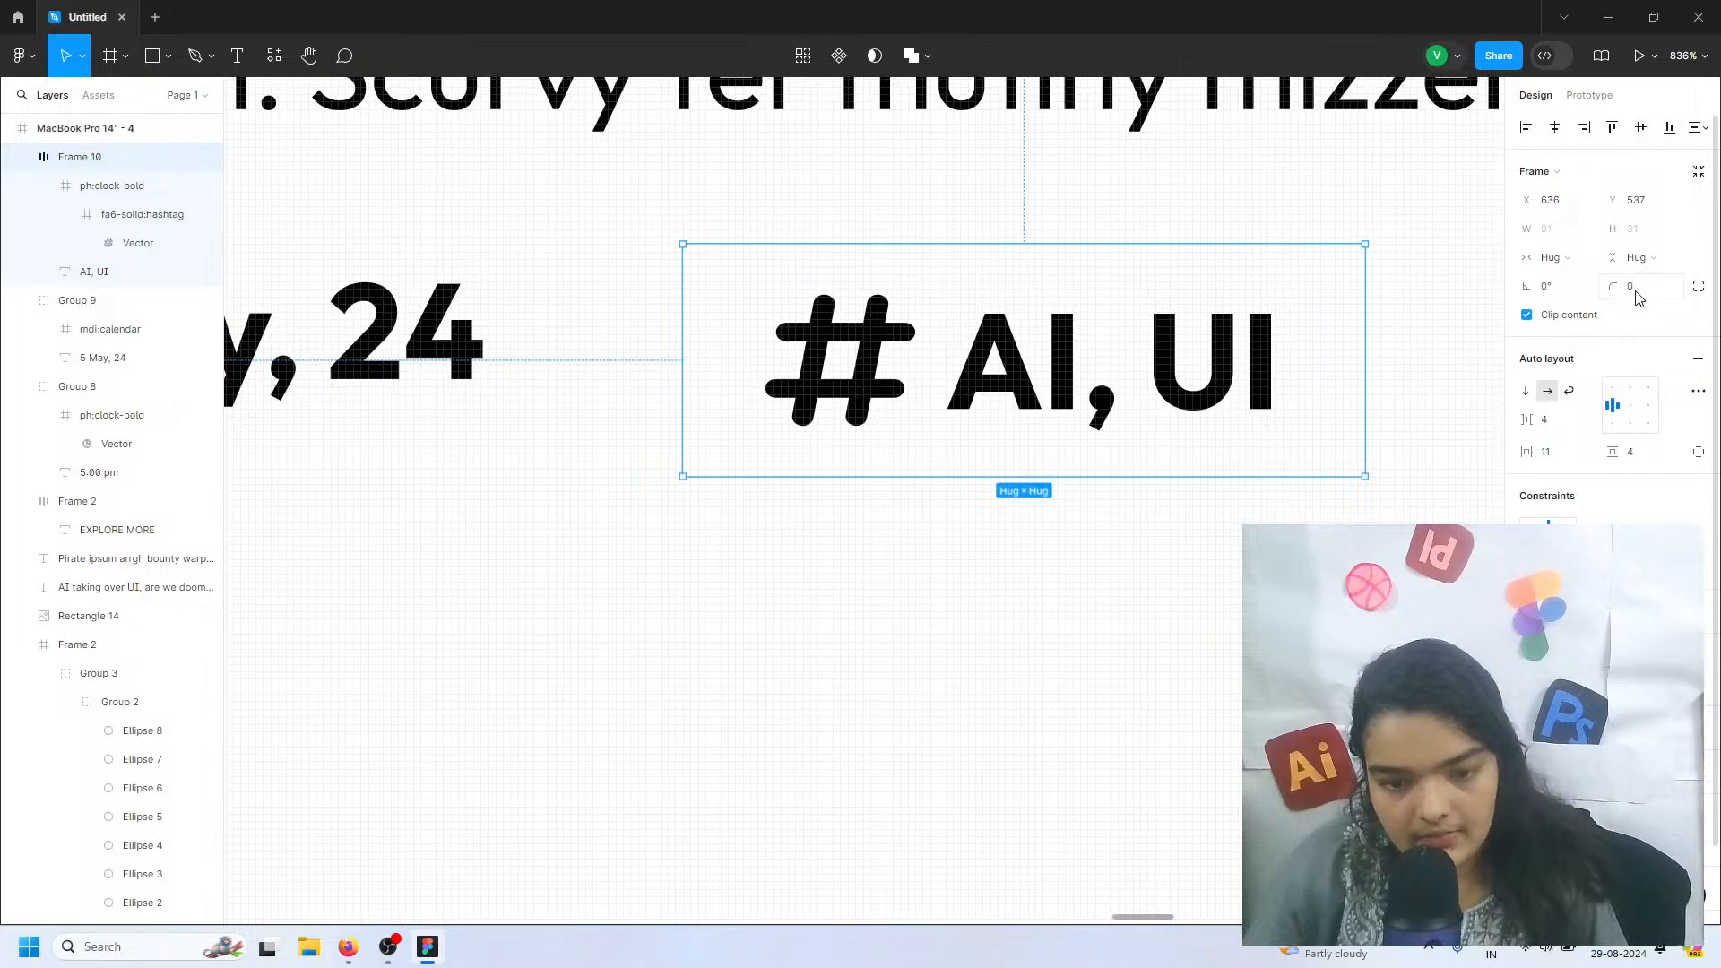
{"action": "left_click_drag", "start_coordinate": [1626, 289], "coordinate": [1641, 288]}
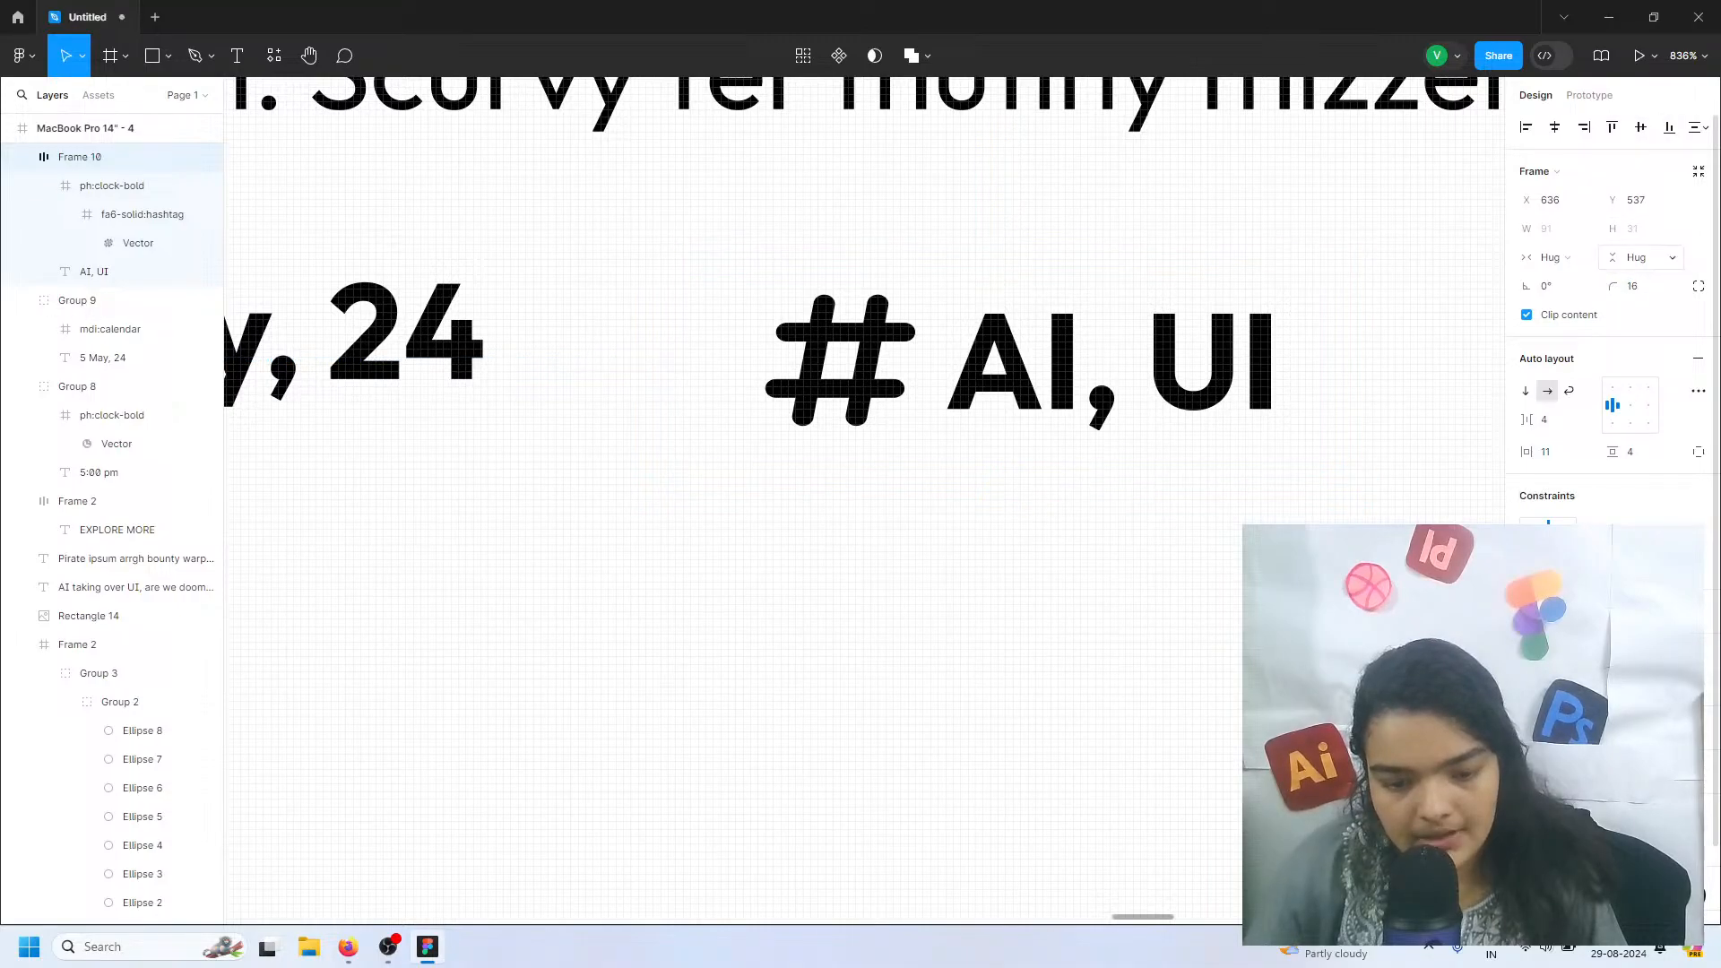
Add a fill to the hashtag frame in the same orange as the EXPLORE MORE button
{"action": "left_click", "coordinate": [1699, 727]}
{"action": "left_click", "coordinate": [1527, 751]}
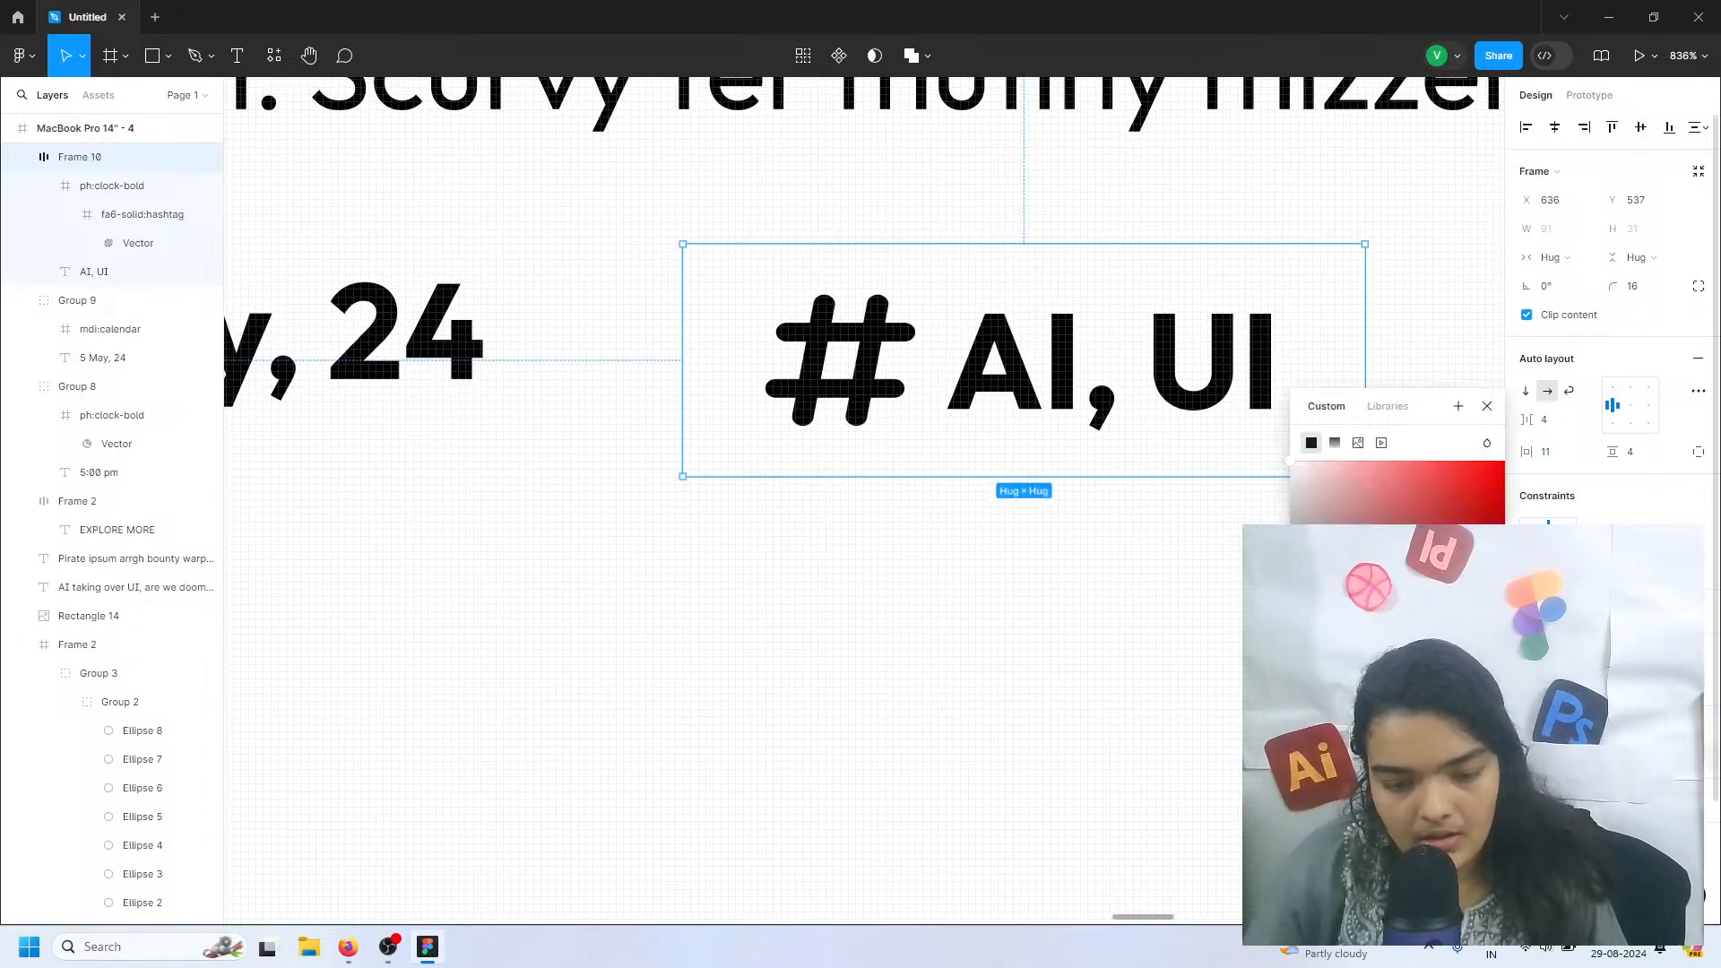
{"action": "left_click", "coordinate": [1332, 811]}
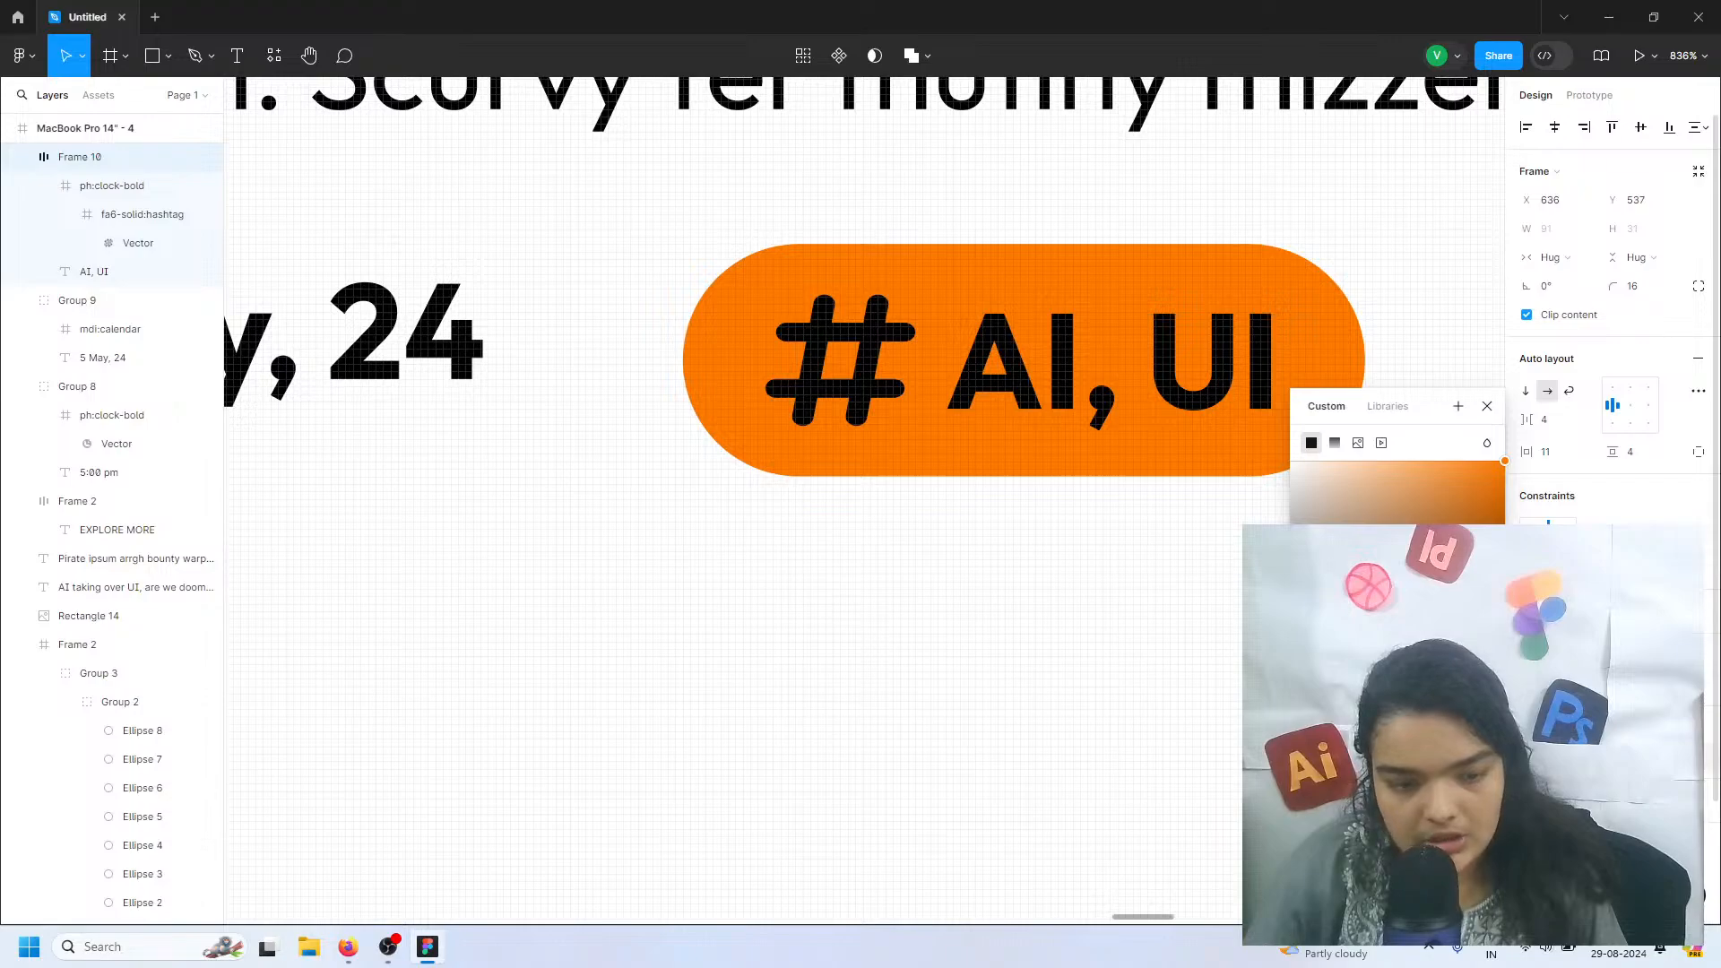
Make the hashtag icon and the AI, UI text white, keeping the frame's fill solid orange
{"action": "left_click_drag", "start_coordinate": [1362, 466], "coordinate": [1358, 429]}
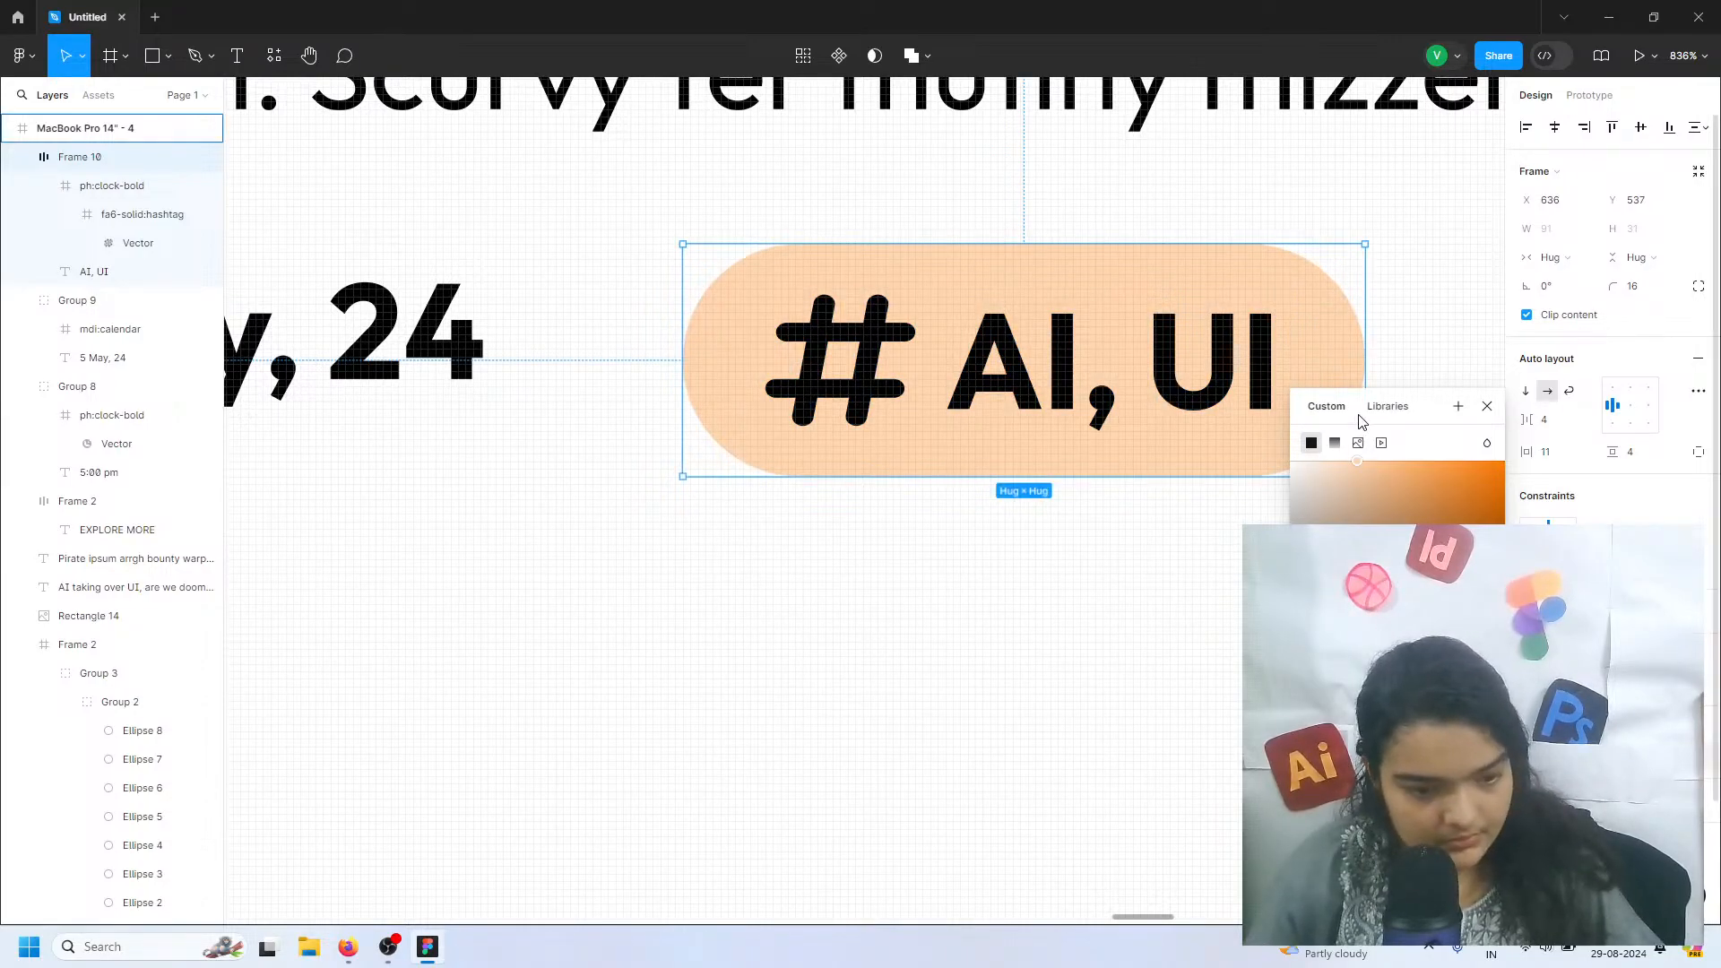
{"action": "key", "text": "ctrl+z"}
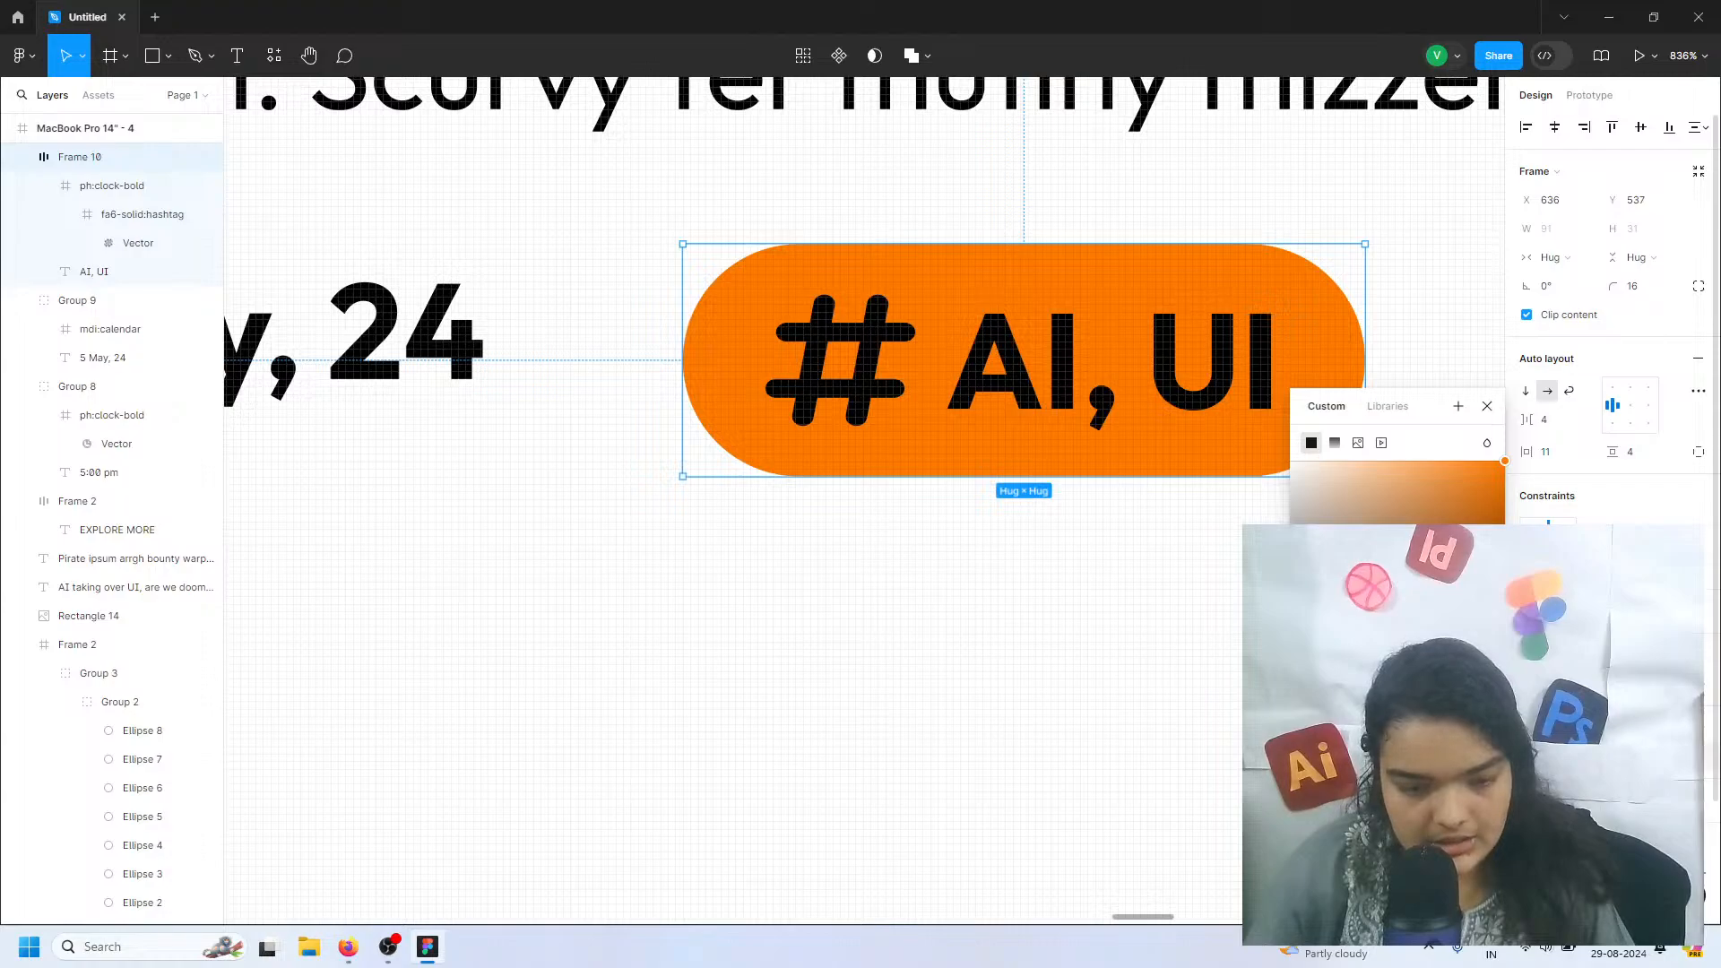
{"action": "key", "text": "ctrl+z"}
{"action": "left_click", "coordinate": [1004, 598]}
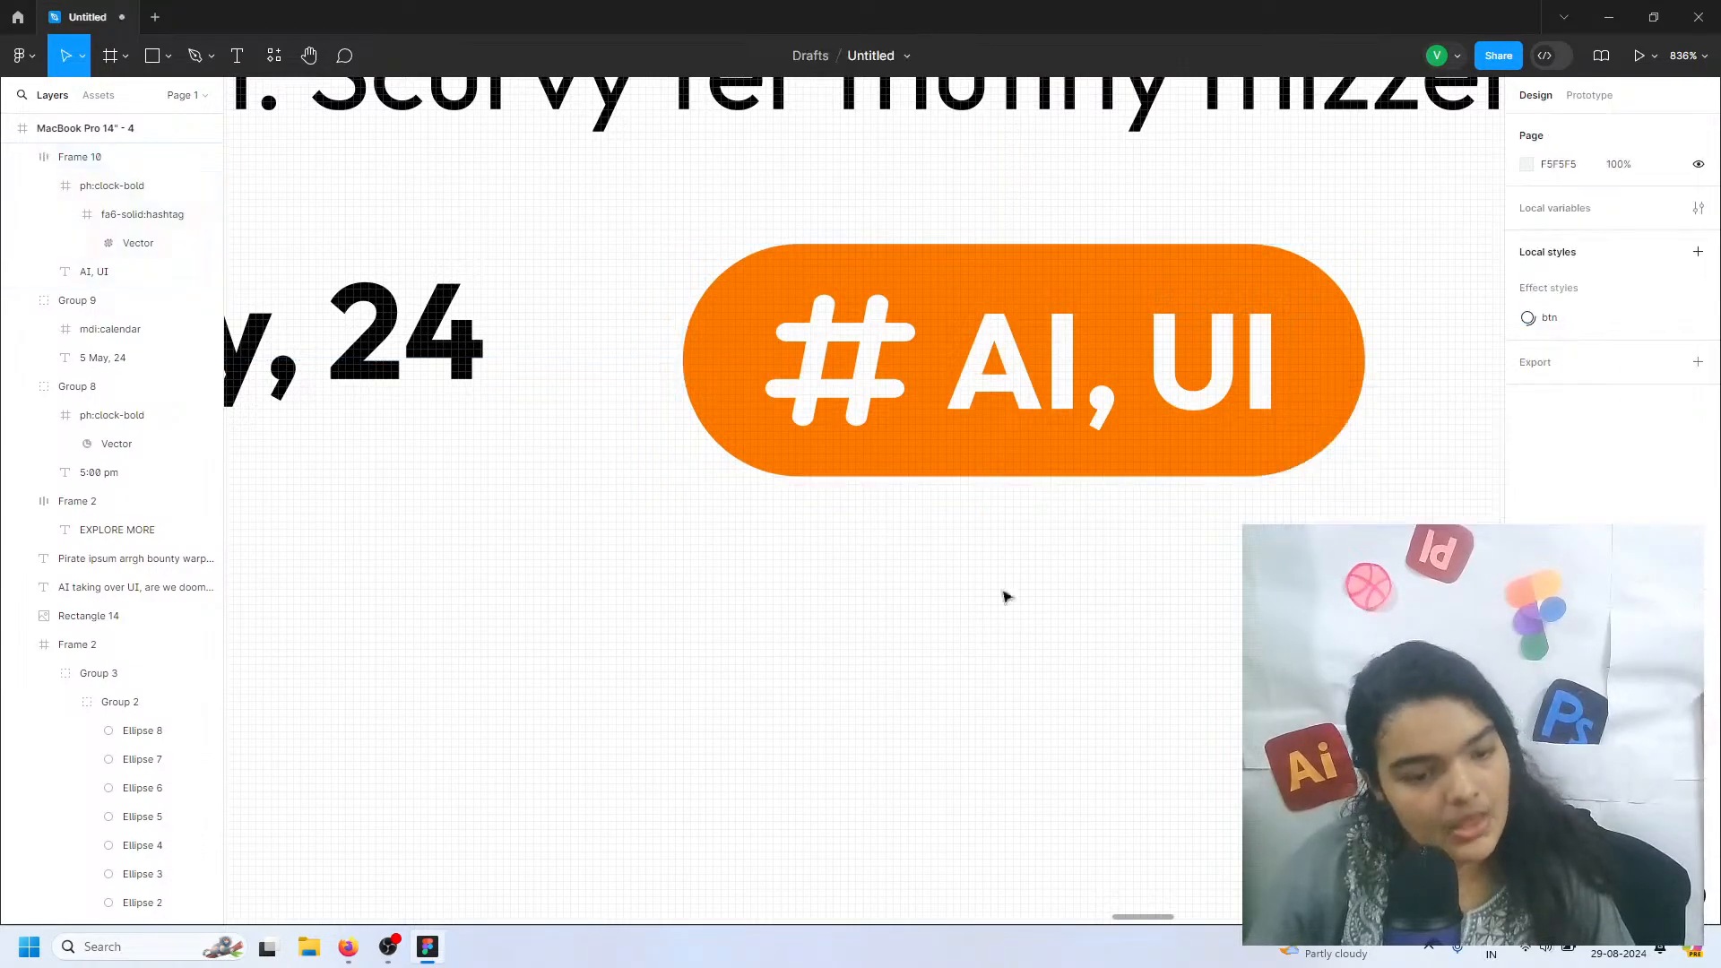
Add a black outline to the orange AI, UI hashtag frame
{"action": "left_click", "coordinate": [1014, 442]}
{"action": "scroll", "coordinate": [1013, 441], "scroll_direction": "down", "scroll_amount": 5}
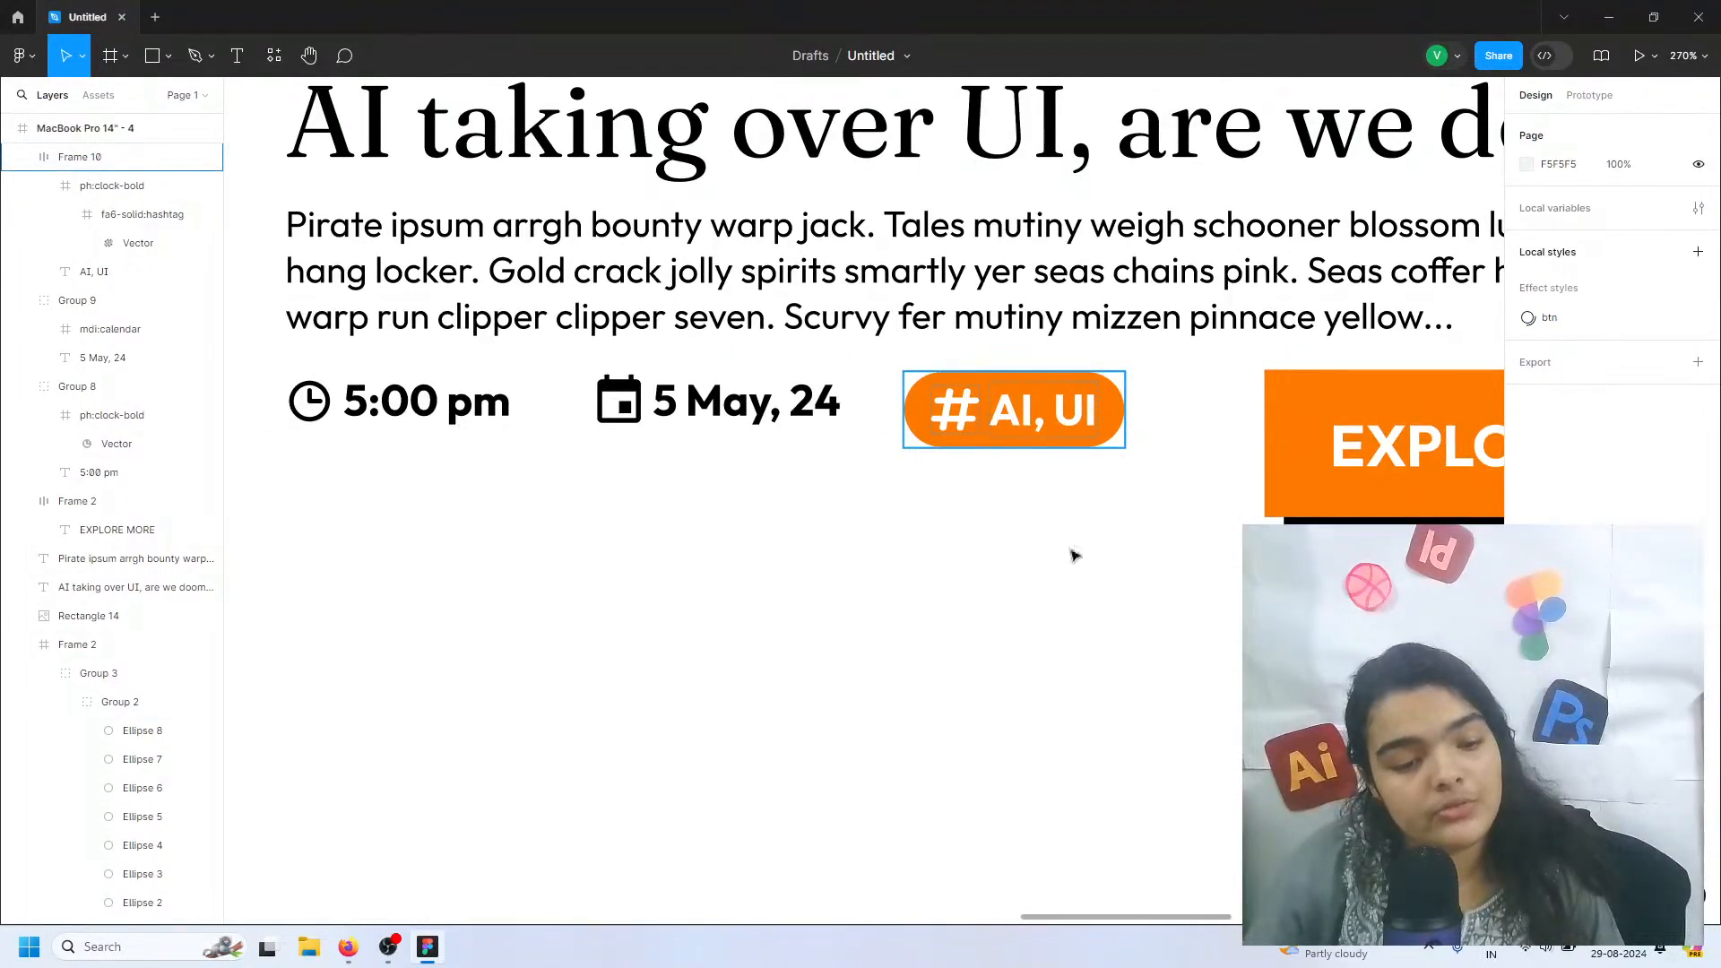
{"action": "left_click", "coordinate": [1044, 430]}
{"action": "scroll", "coordinate": [1703, 789], "scroll_direction": "down", "scroll_amount": 2}
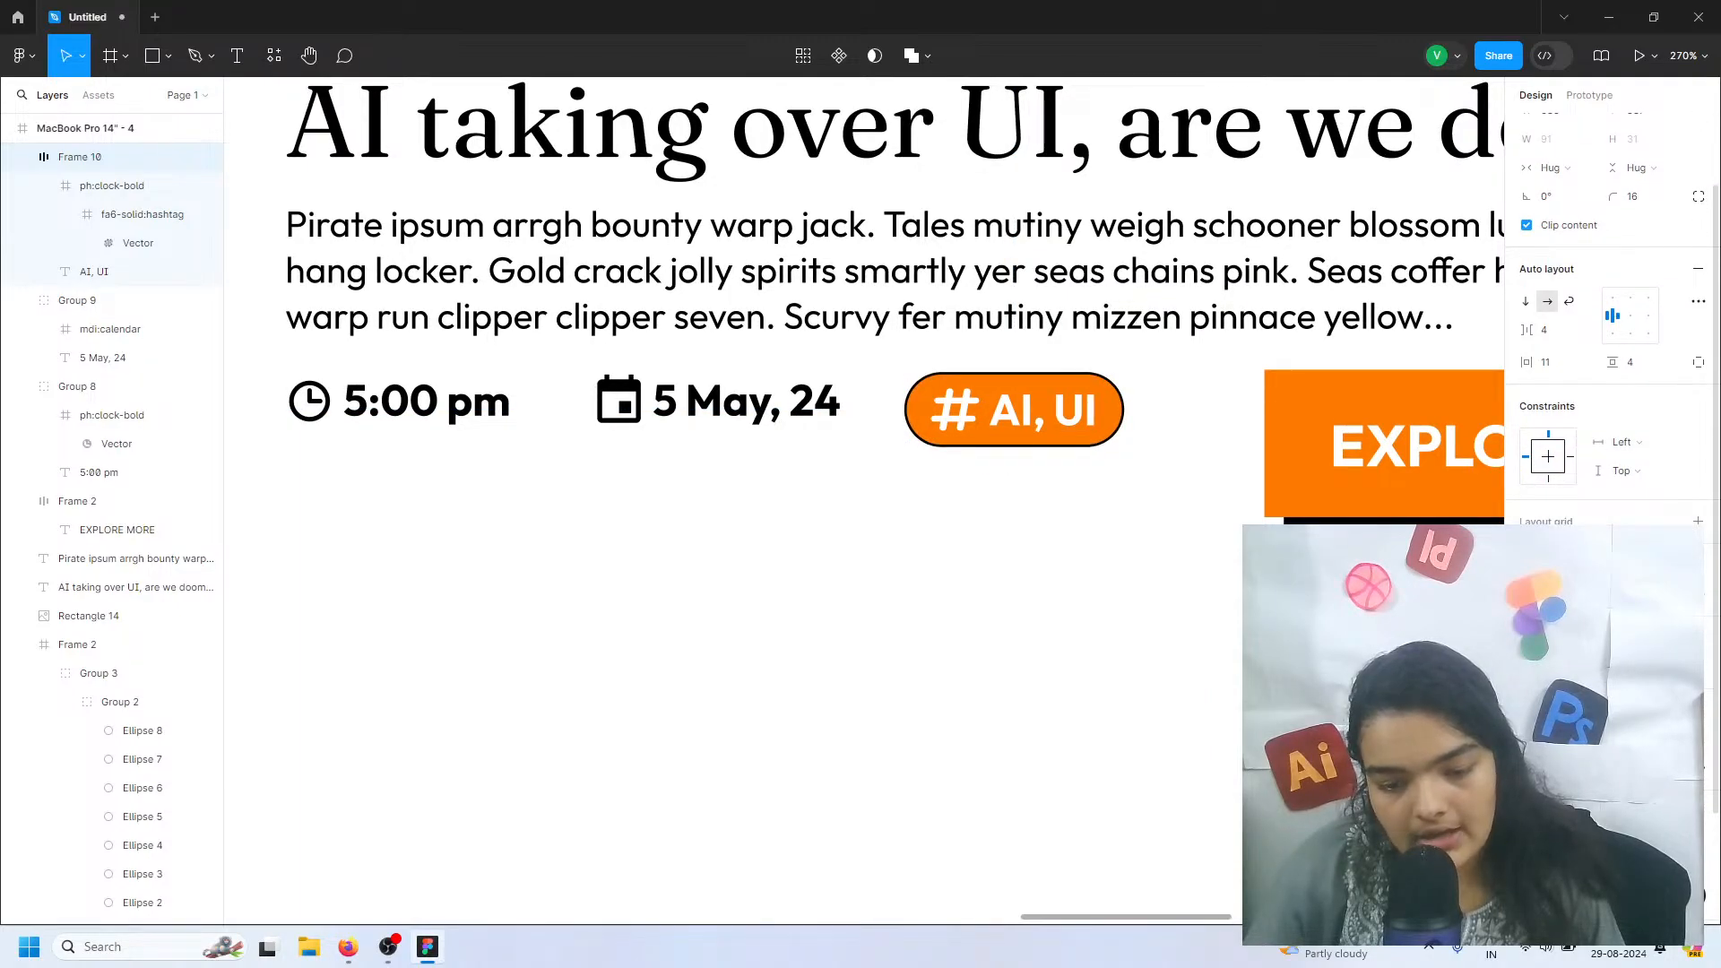
Thicken the black outline of the orange AI, UI hashtag frame and turn it into a dashed stroke with short dashes
{"action": "left_click_drag", "start_coordinate": [1612, 767], "coordinate": [1615, 767]}
{"action": "left_click", "coordinate": [1699, 772]}
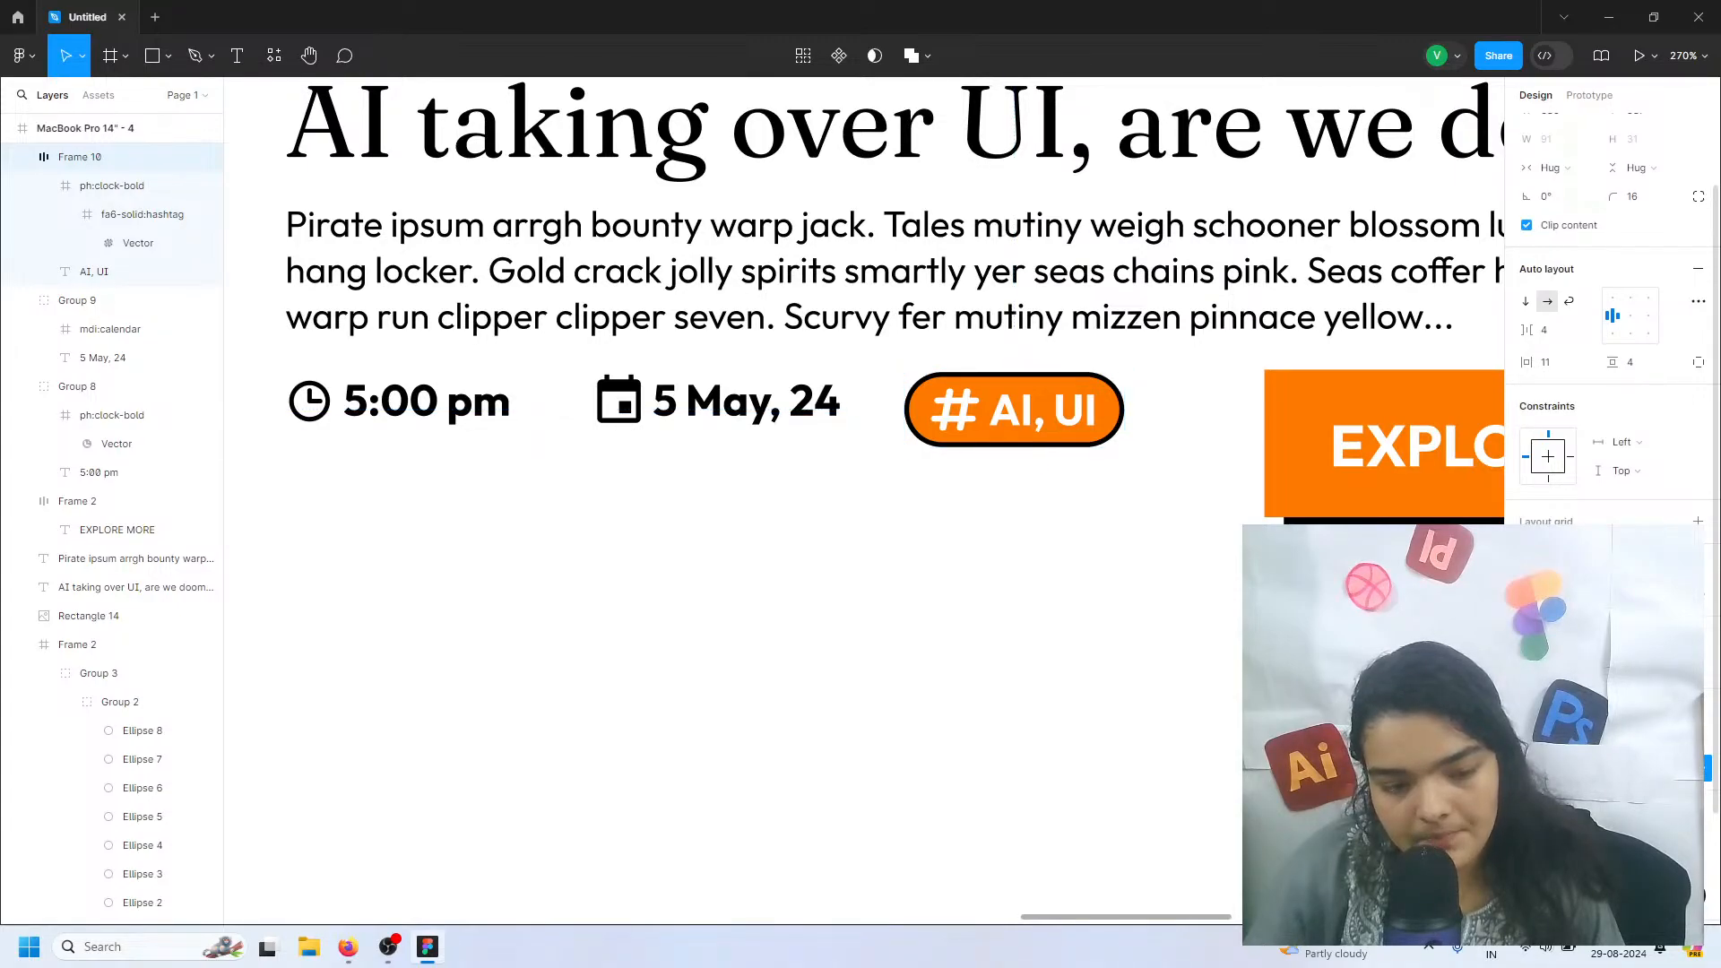
{"action": "left_click", "coordinate": [1407, 832]}
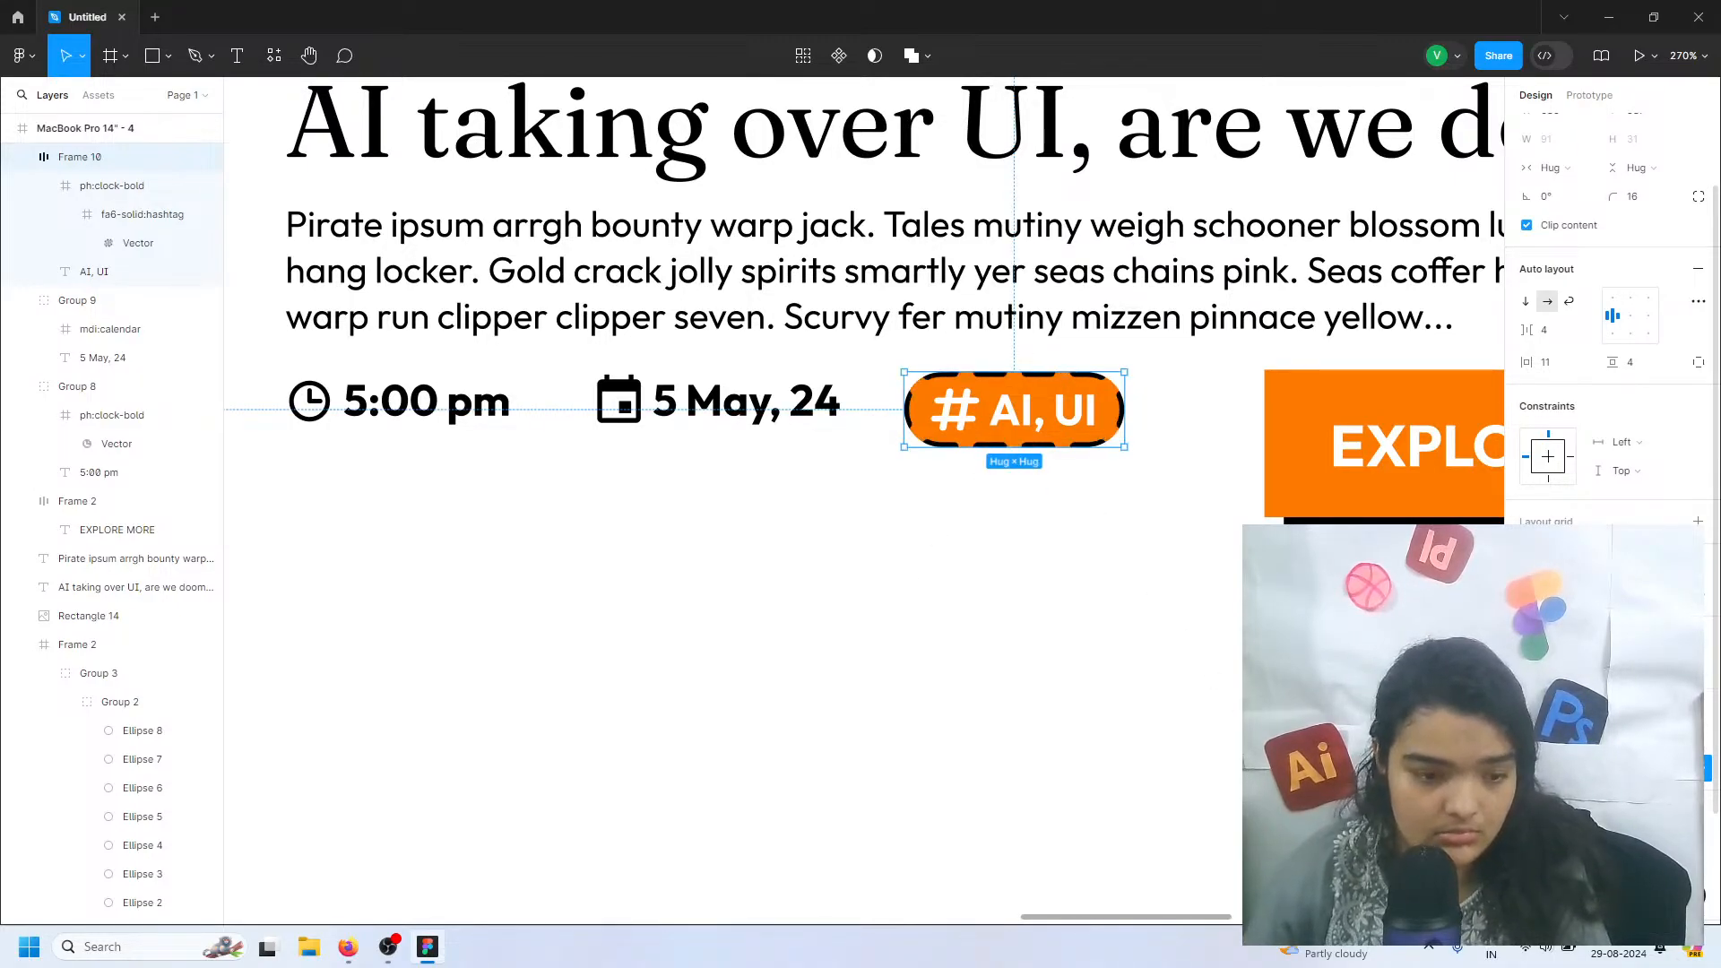
{"action": "left_click", "coordinate": [1164, 607]}
{"action": "left_click", "coordinate": [1046, 428]}
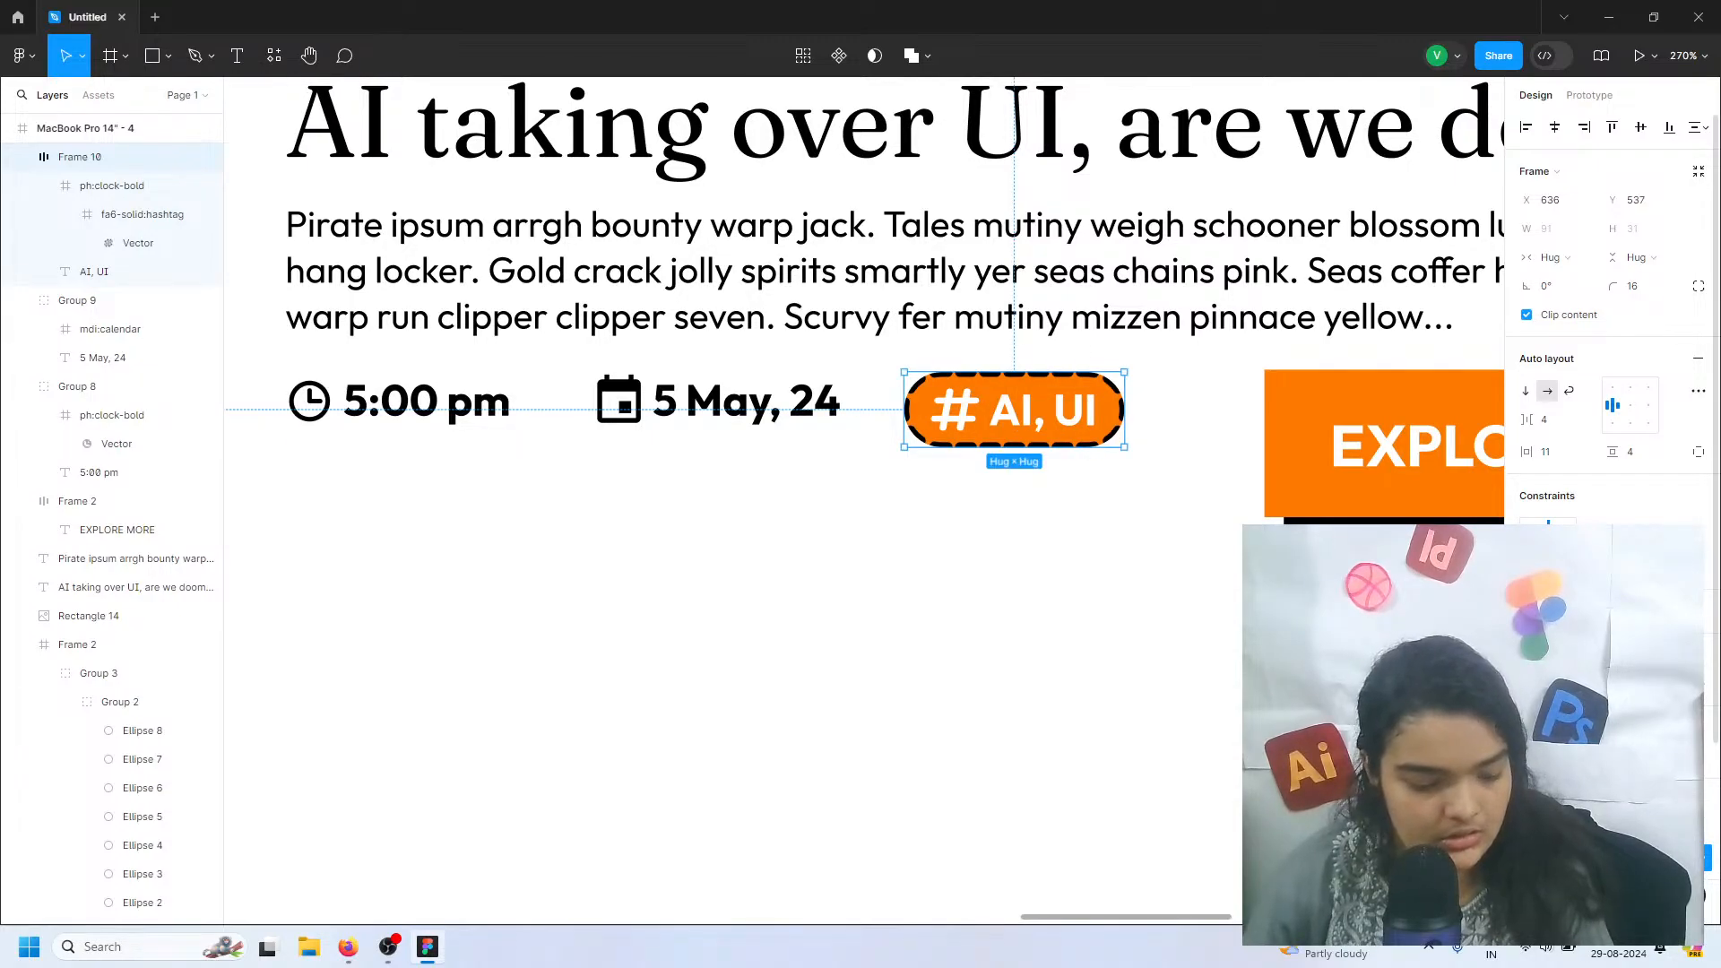
{"action": "key", "text": "Return"}
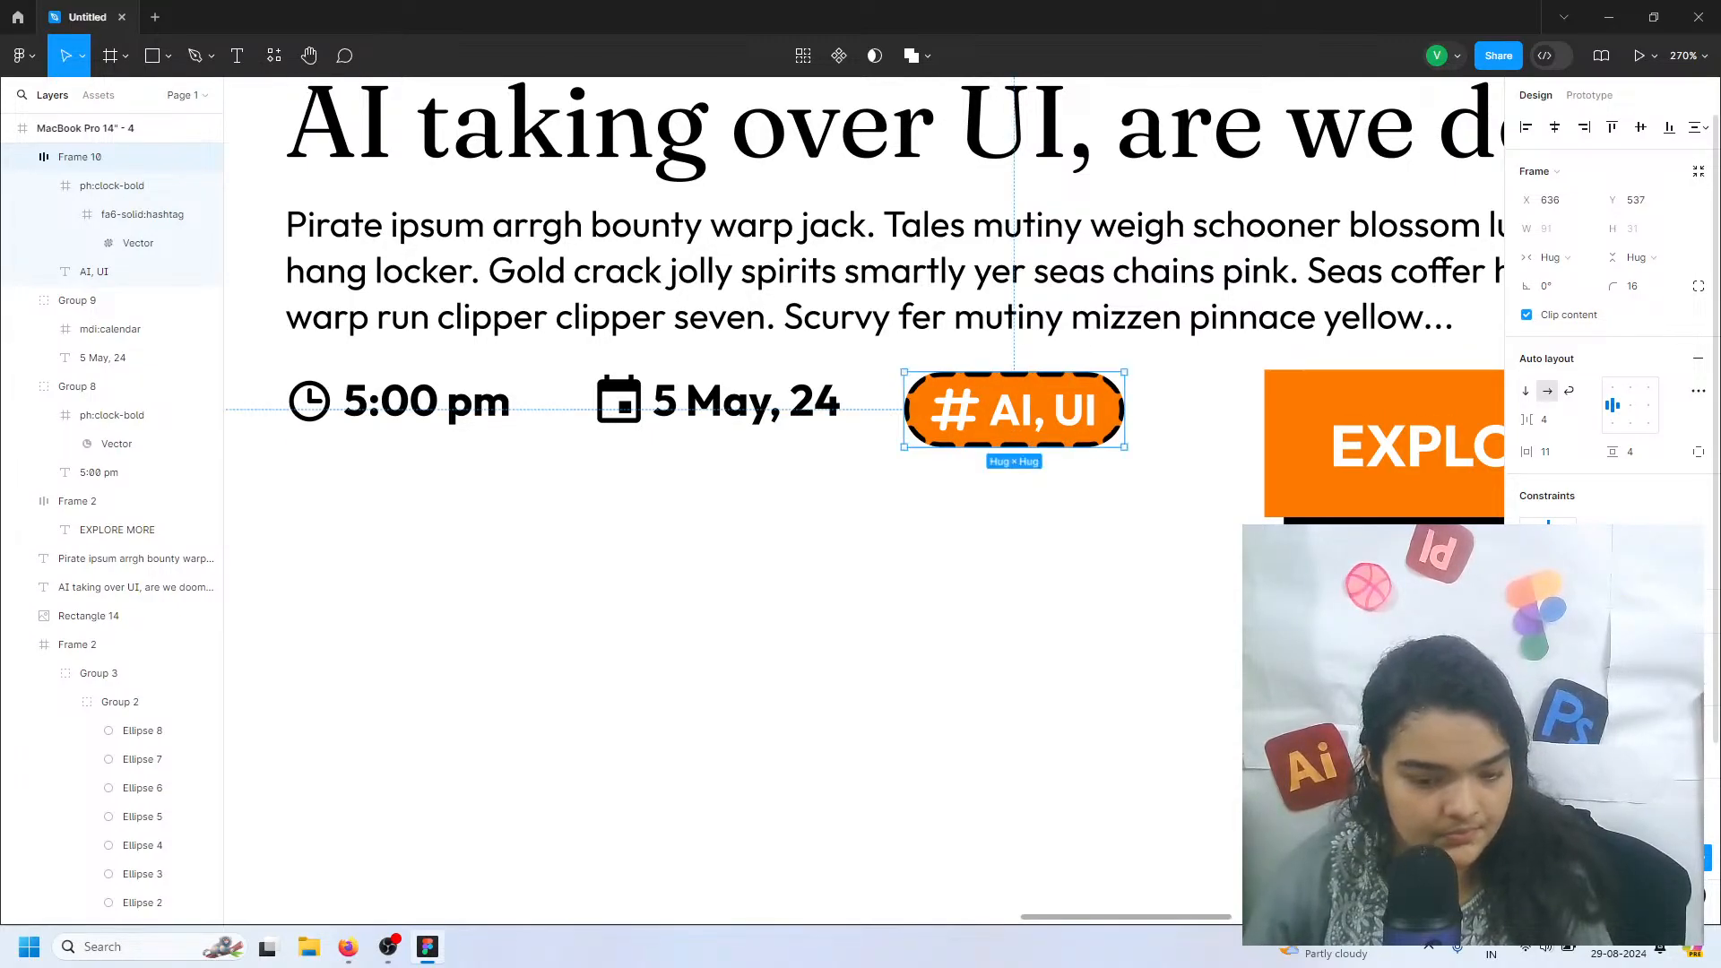
{"action": "key", "text": "Return"}
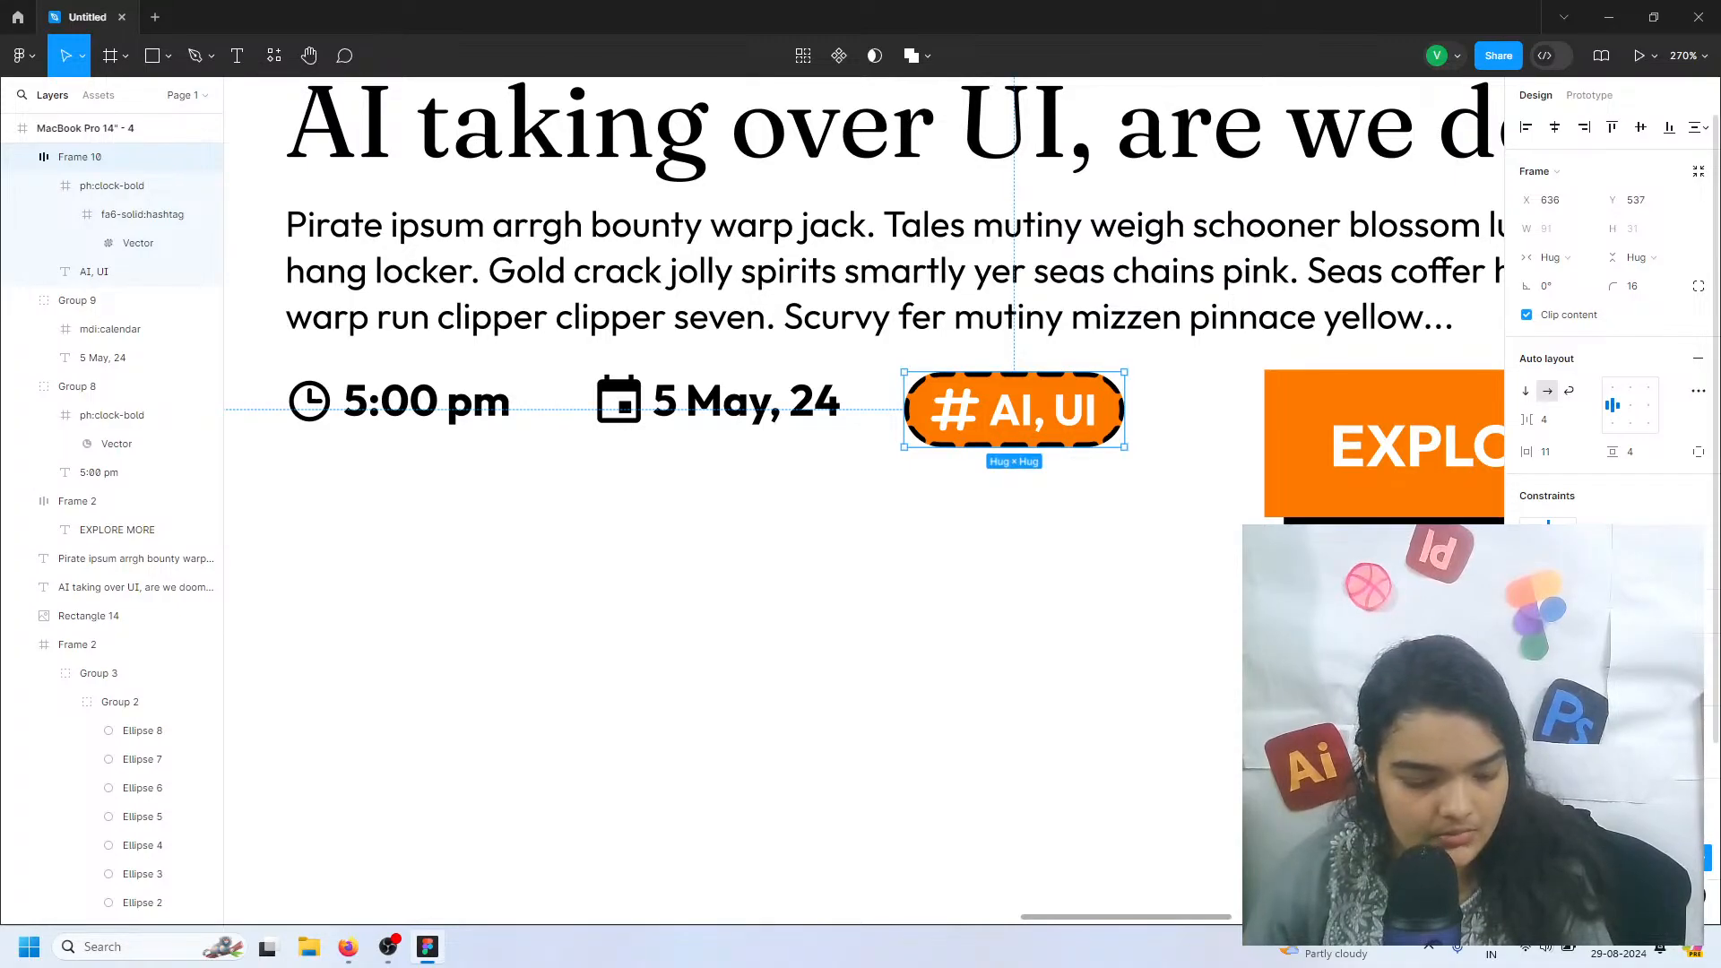
{"action": "key", "text": "Return"}
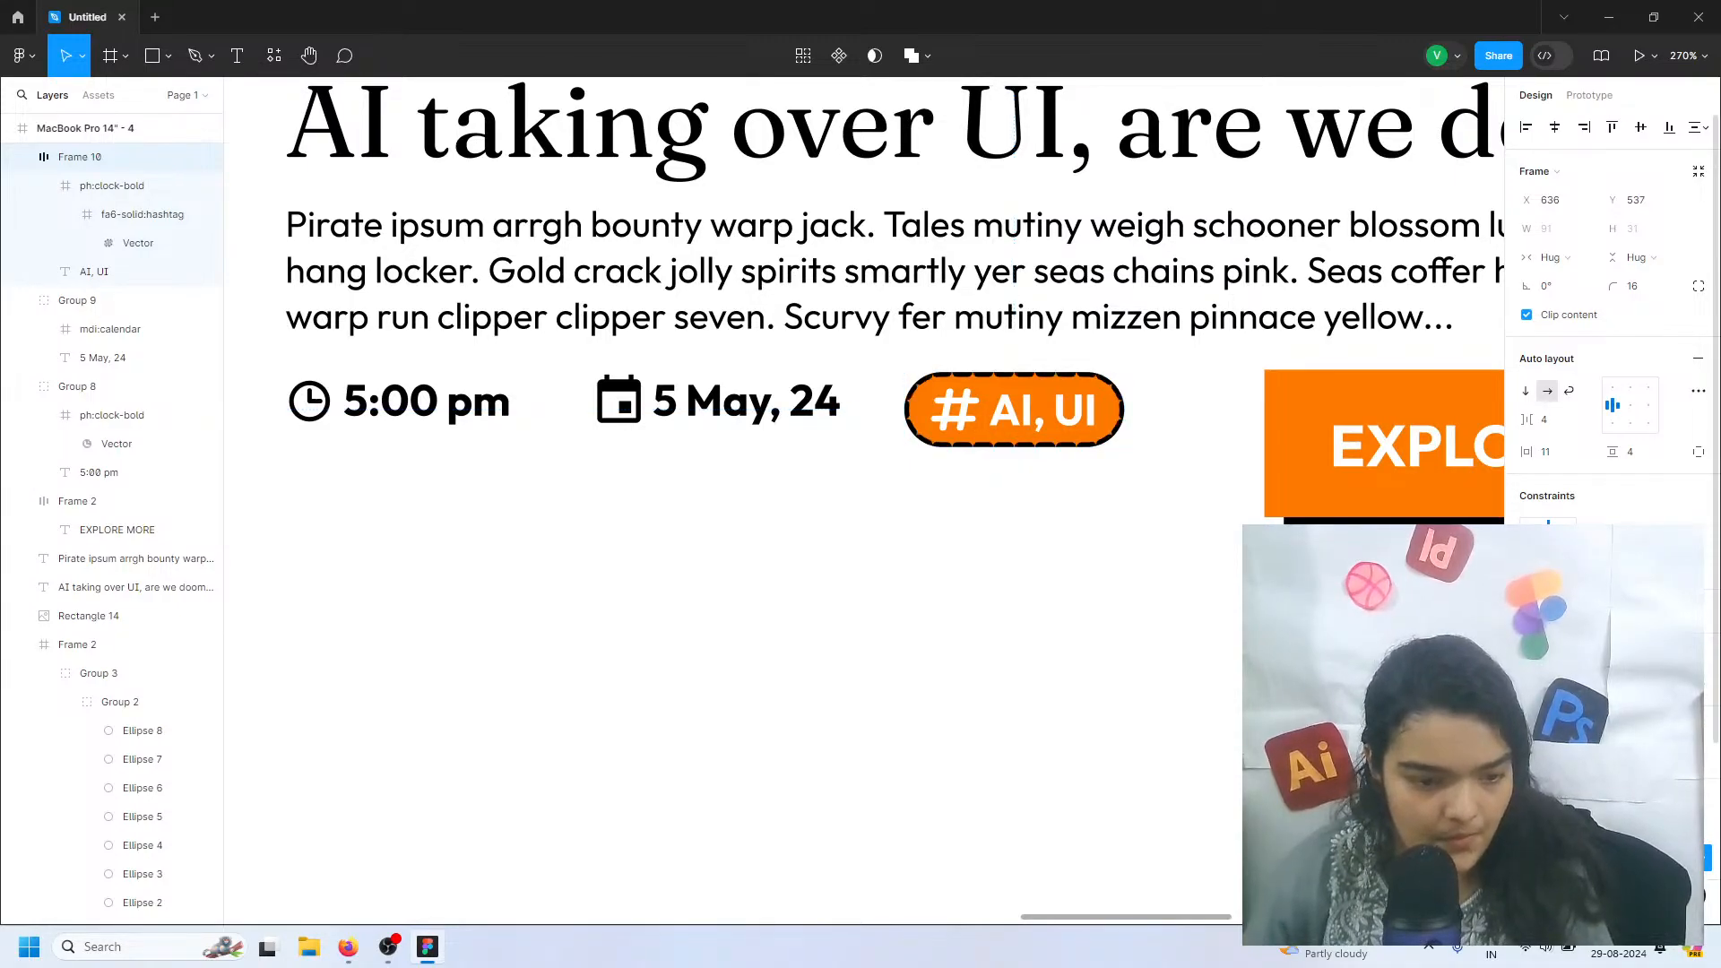
{"action": "key", "text": "Return"}
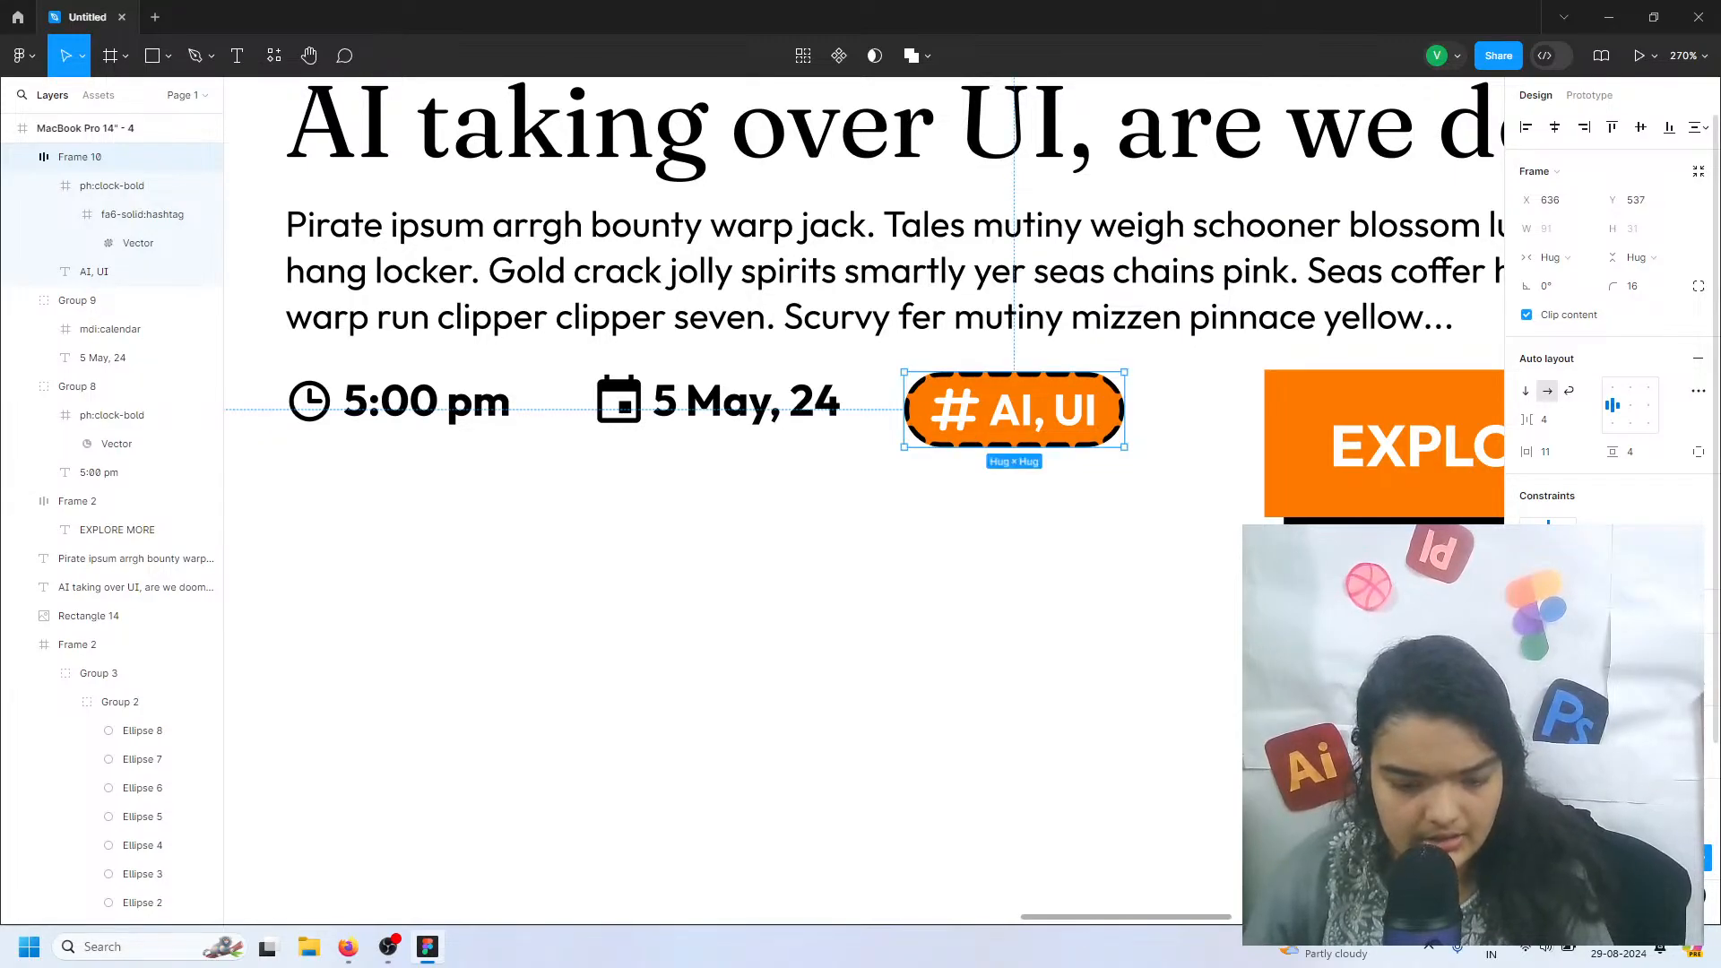
{"action": "left_click", "coordinate": [1145, 751]}
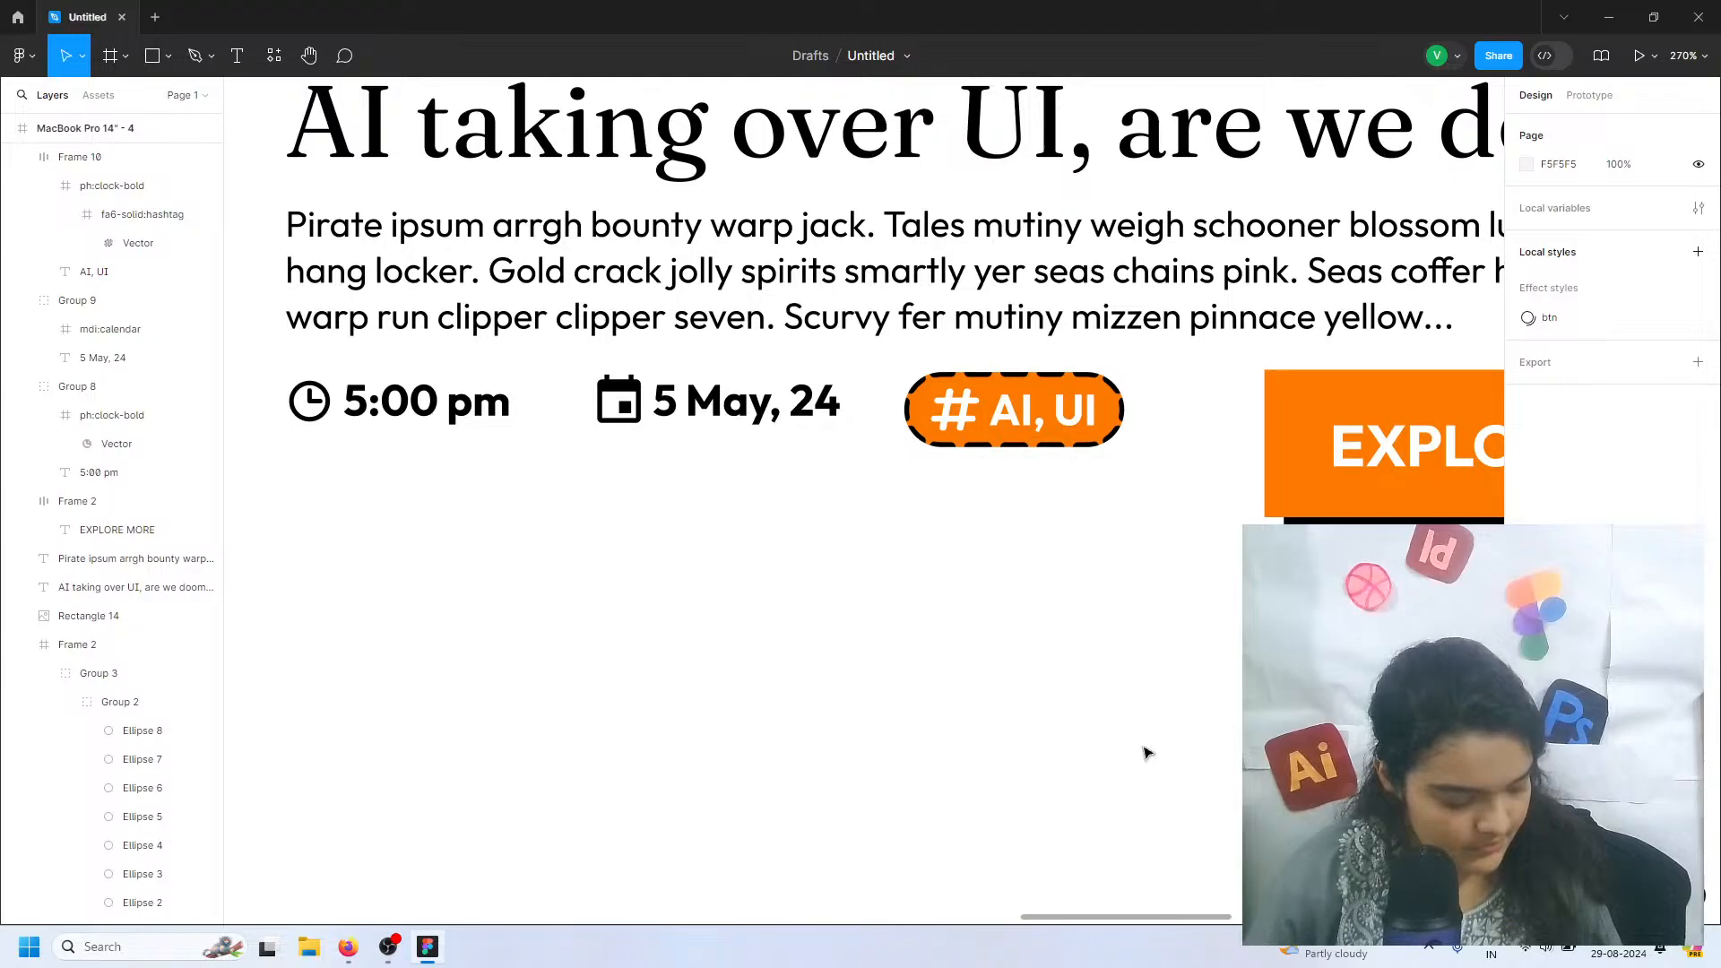
{"action": "left_click", "coordinate": [1108, 430]}
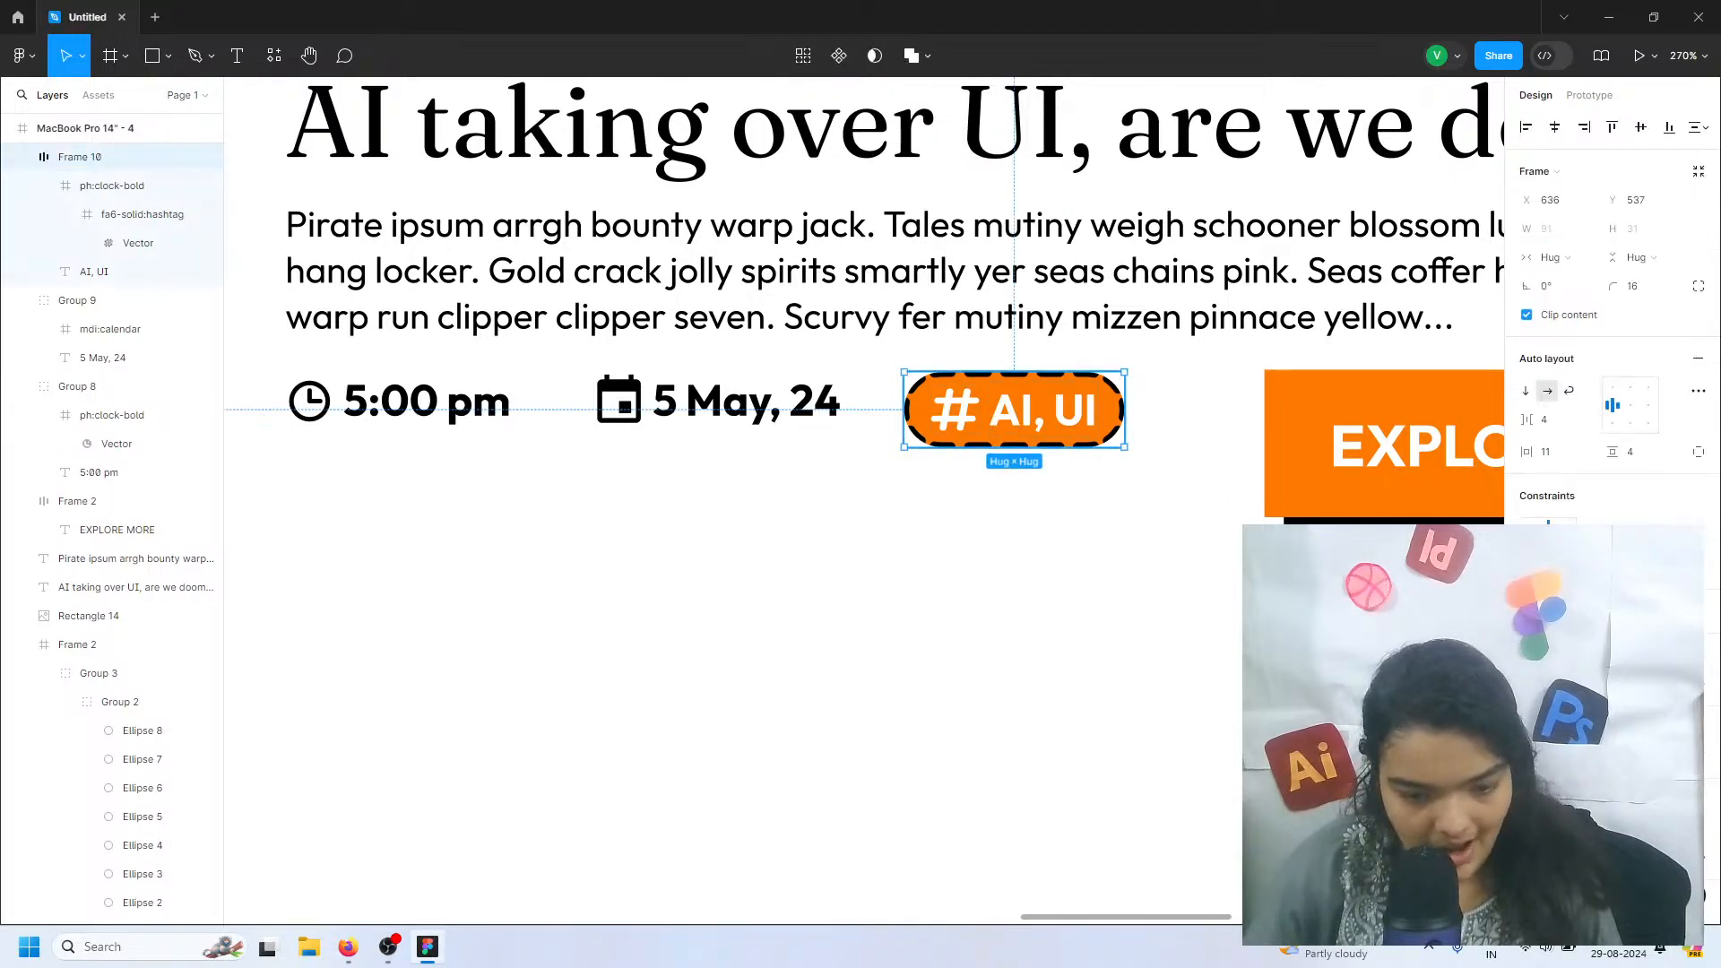
Move the hashtag frame to X 639, Y 533, in line with the time and date, and remove its black outline
{"action": "left_click", "coordinate": [1526, 828]}
{"action": "left_click", "coordinate": [1442, 527]}
{"action": "left_click_drag", "start_coordinate": [1113, 277], "coordinate": [1089, 261]}
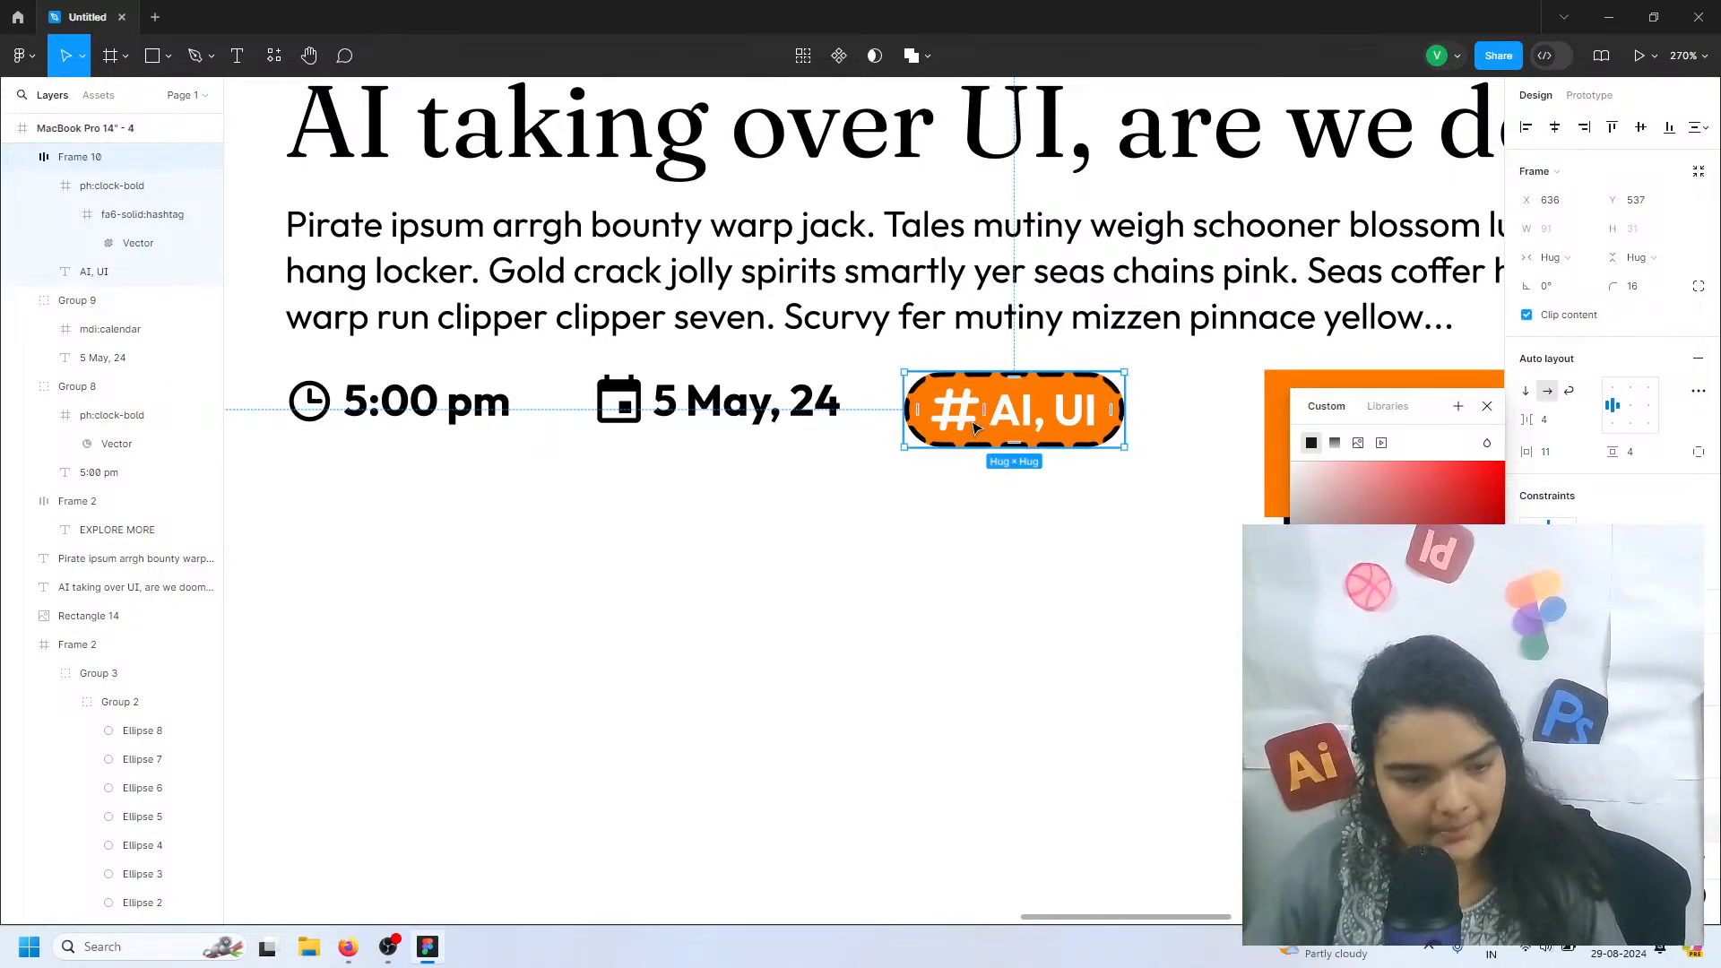
{"action": "left_click_drag", "start_coordinate": [975, 427], "coordinate": [981, 419]}
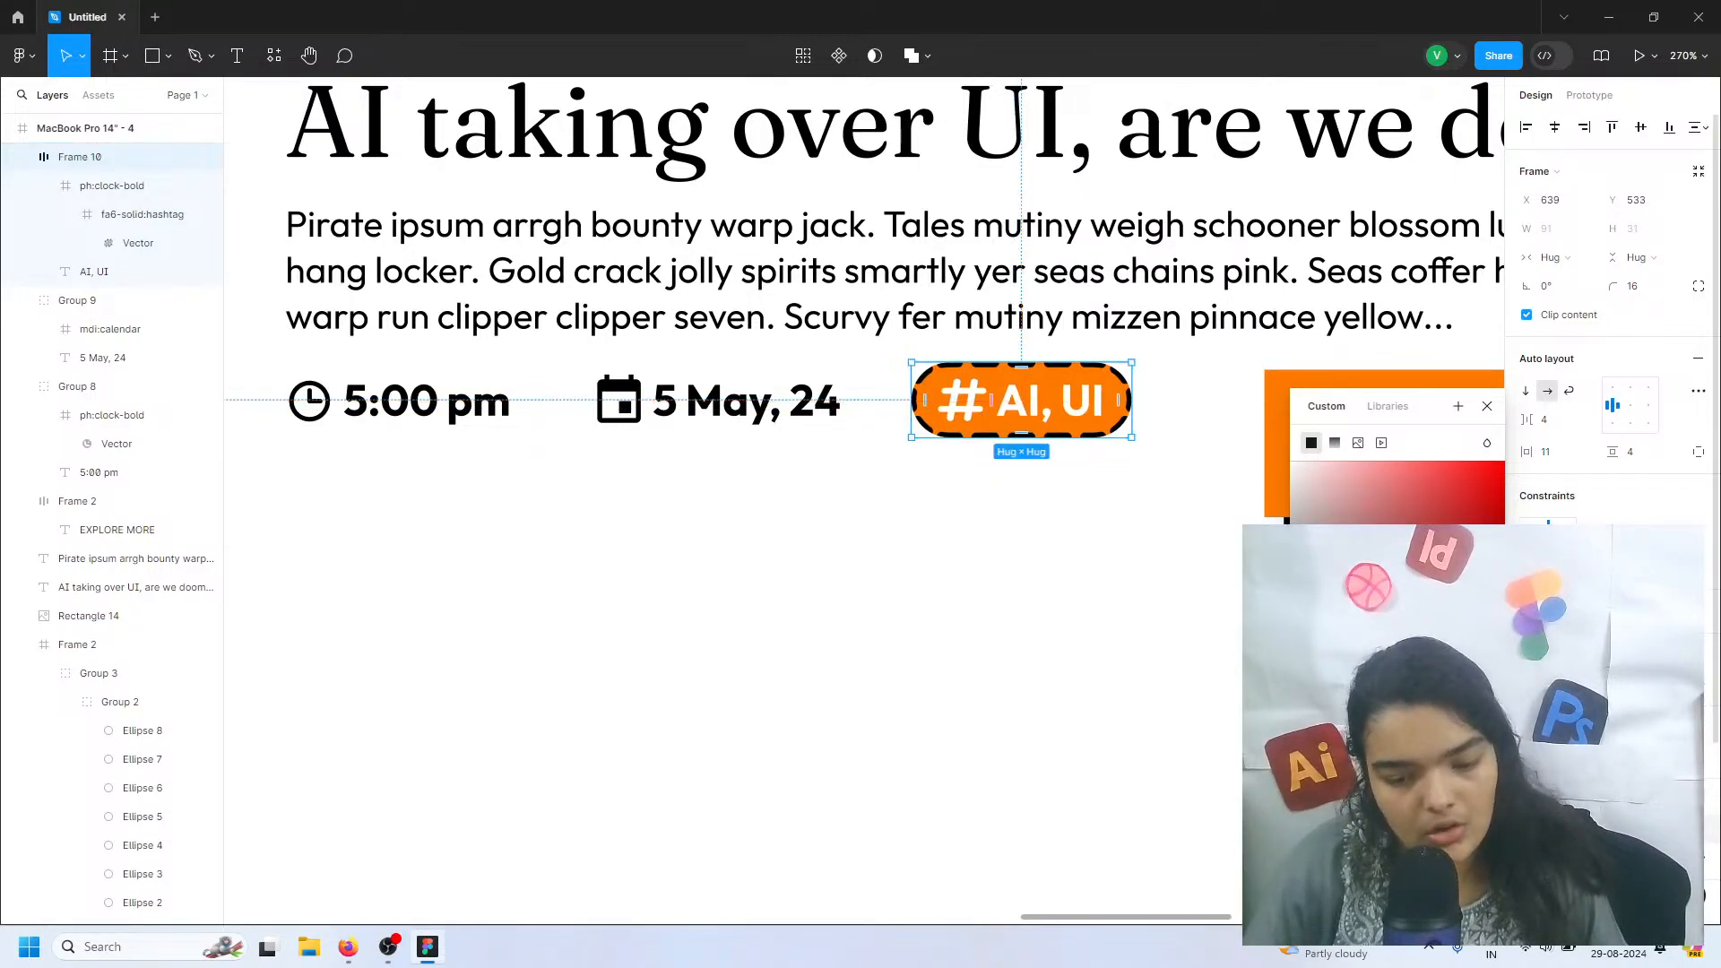
{"action": "key", "text": "Escape"}
{"action": "left_click", "coordinate": [1213, 676]}
{"action": "scroll", "coordinate": [1213, 675], "scroll_direction": "down", "scroll_amount": 5}
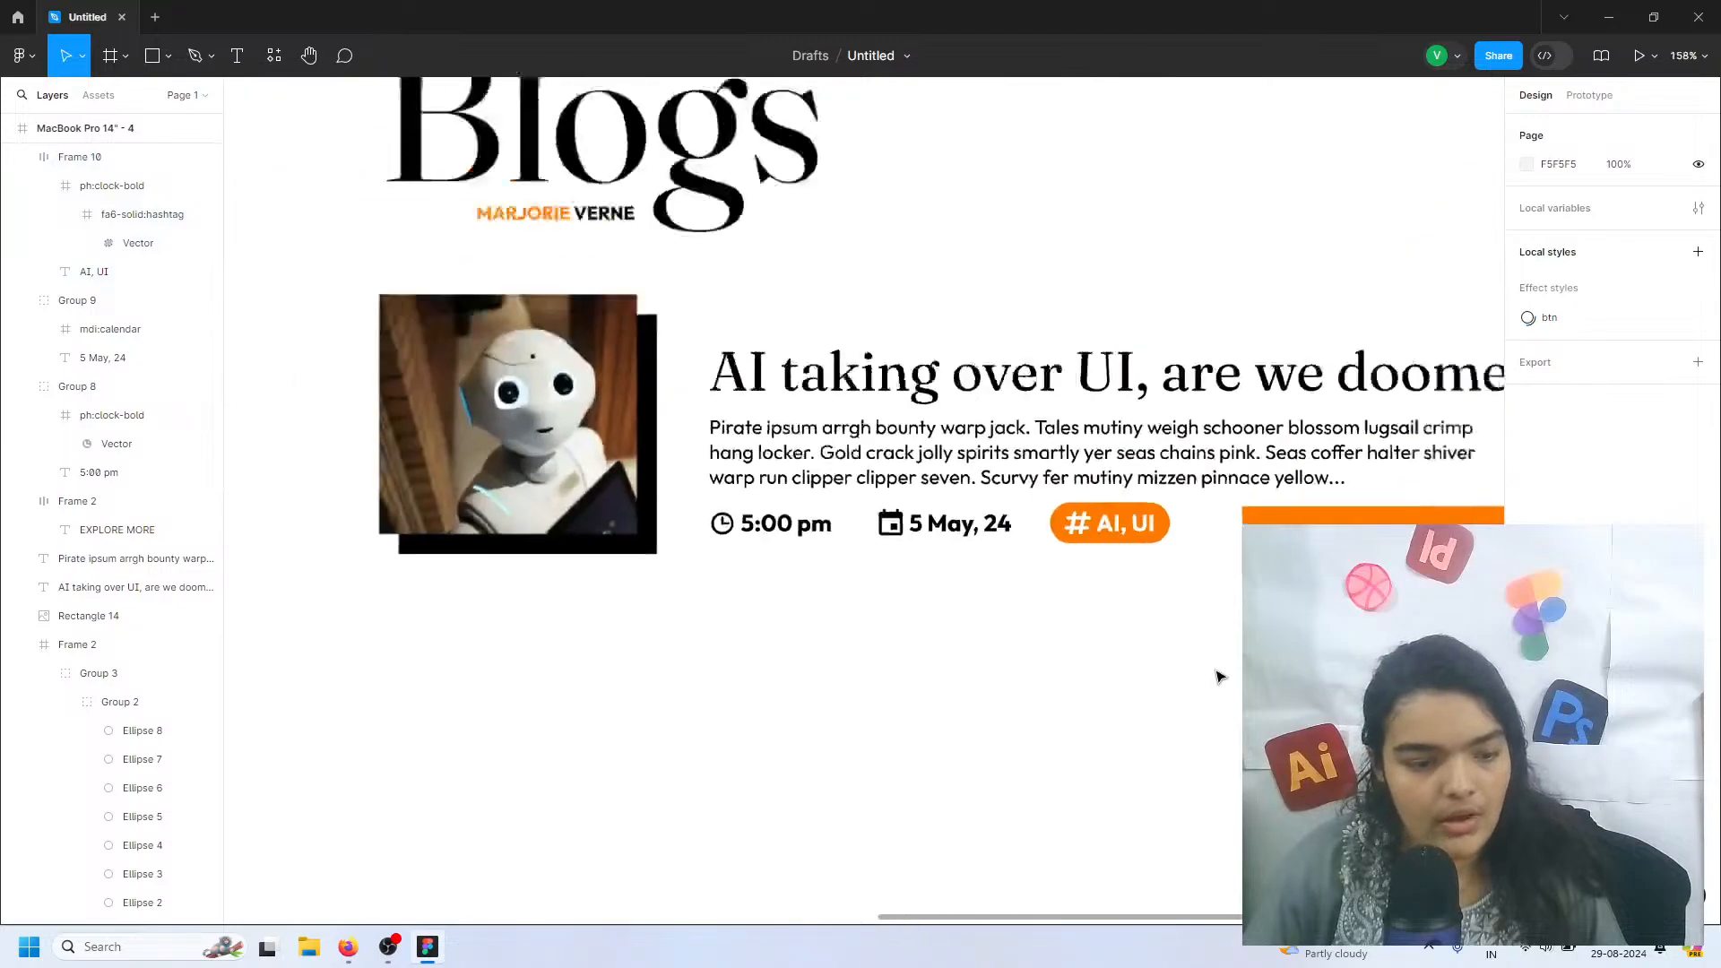
Group the whole blog entry and place a duplicate of it directly below, at X 129, Y 620
{"action": "scroll", "coordinate": [1218, 676], "scroll_direction": "right", "scroll_amount": 3}
{"action": "scroll", "coordinate": [1218, 676], "scroll_direction": "down", "scroll_amount": 3}
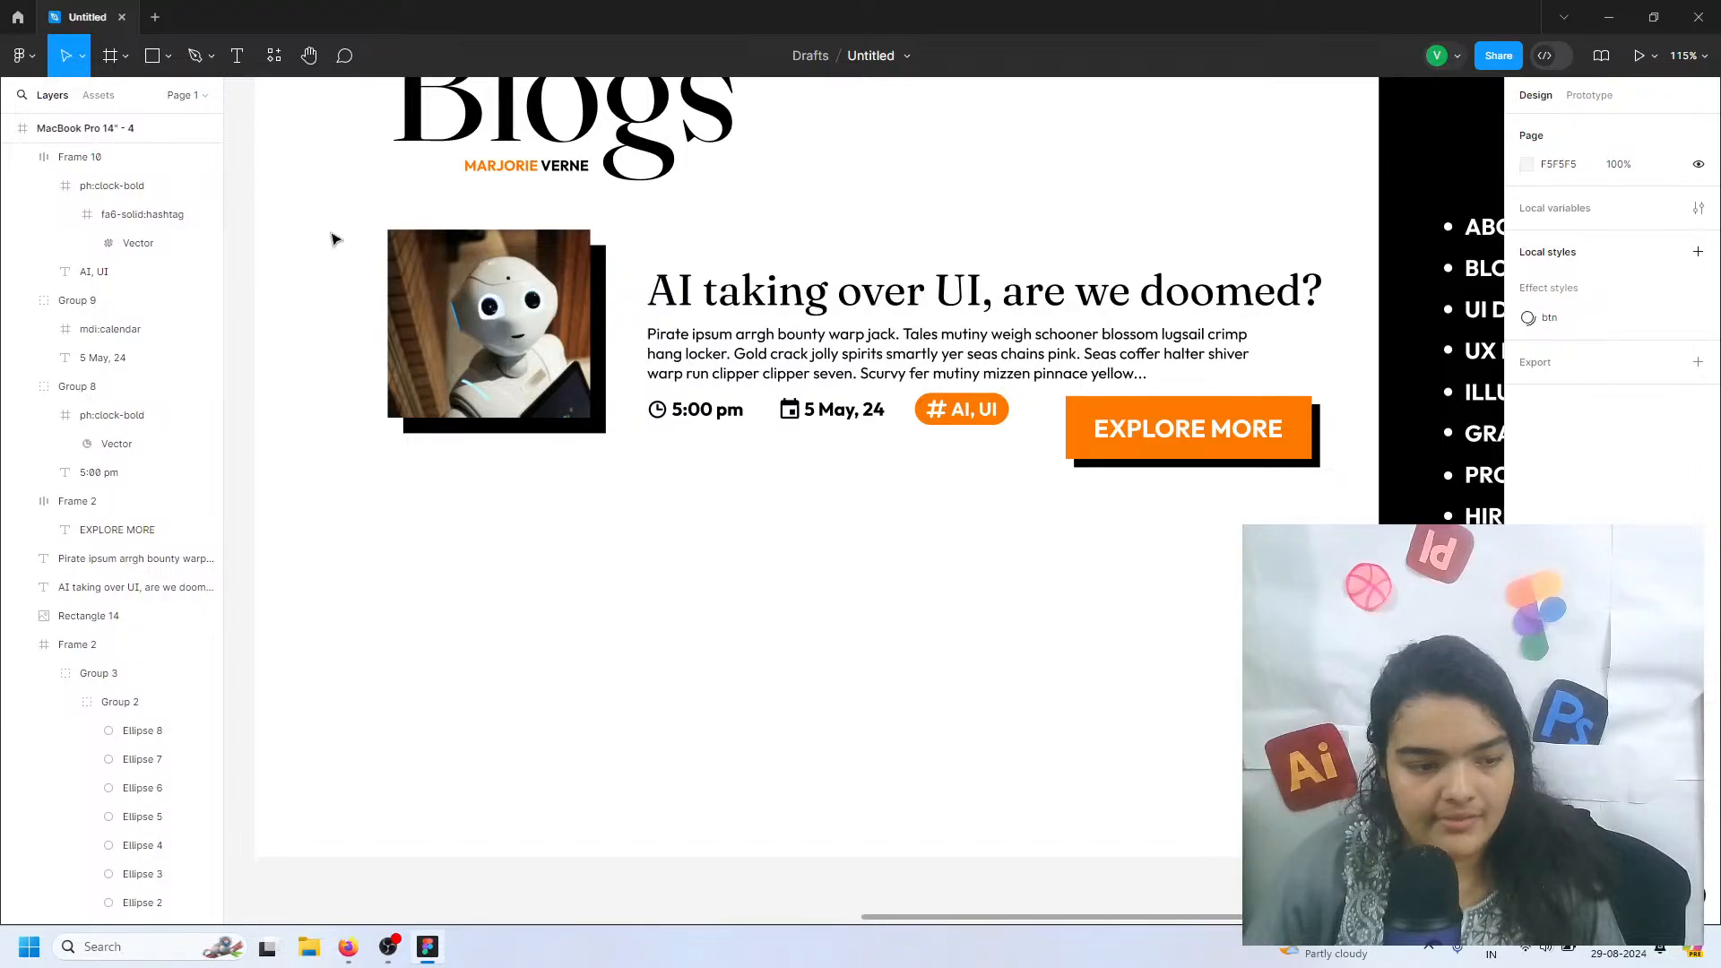
{"action": "left_click_drag", "start_coordinate": [329, 234], "coordinate": [1210, 499]}
{"action": "key", "text": "ctrl+g"}
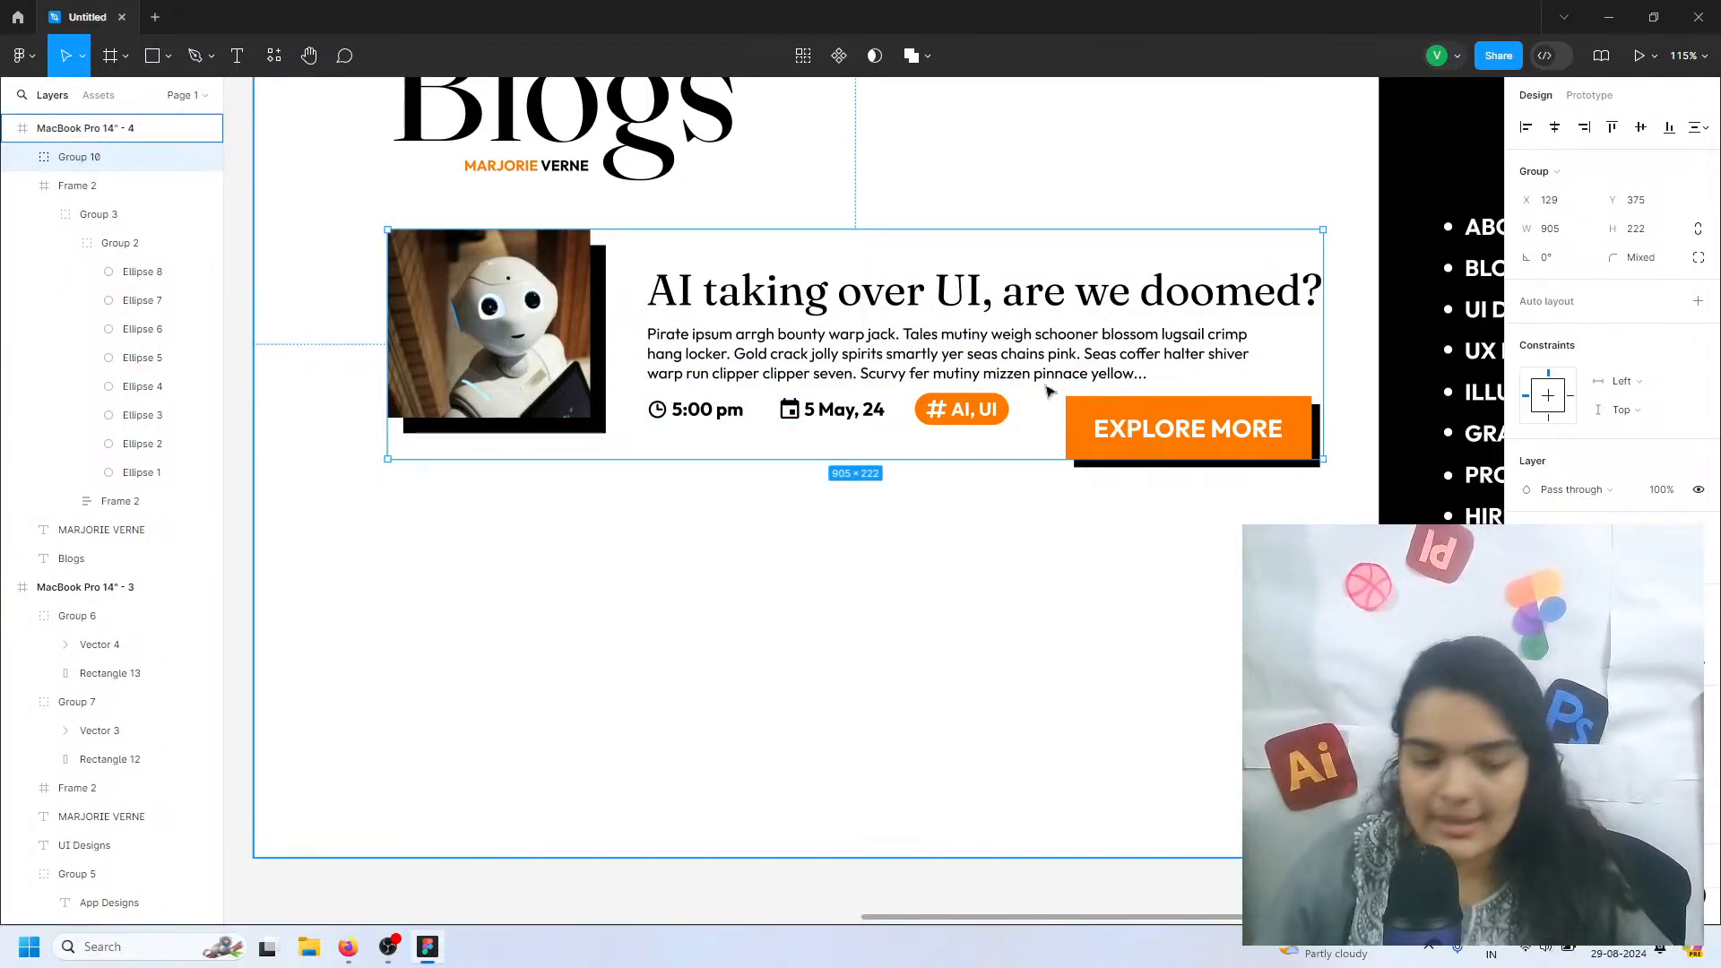
{"action": "key", "text": "ctrl+v"}
{"action": "left_click_drag", "start_coordinate": [623, 295], "coordinate": [621, 568]}
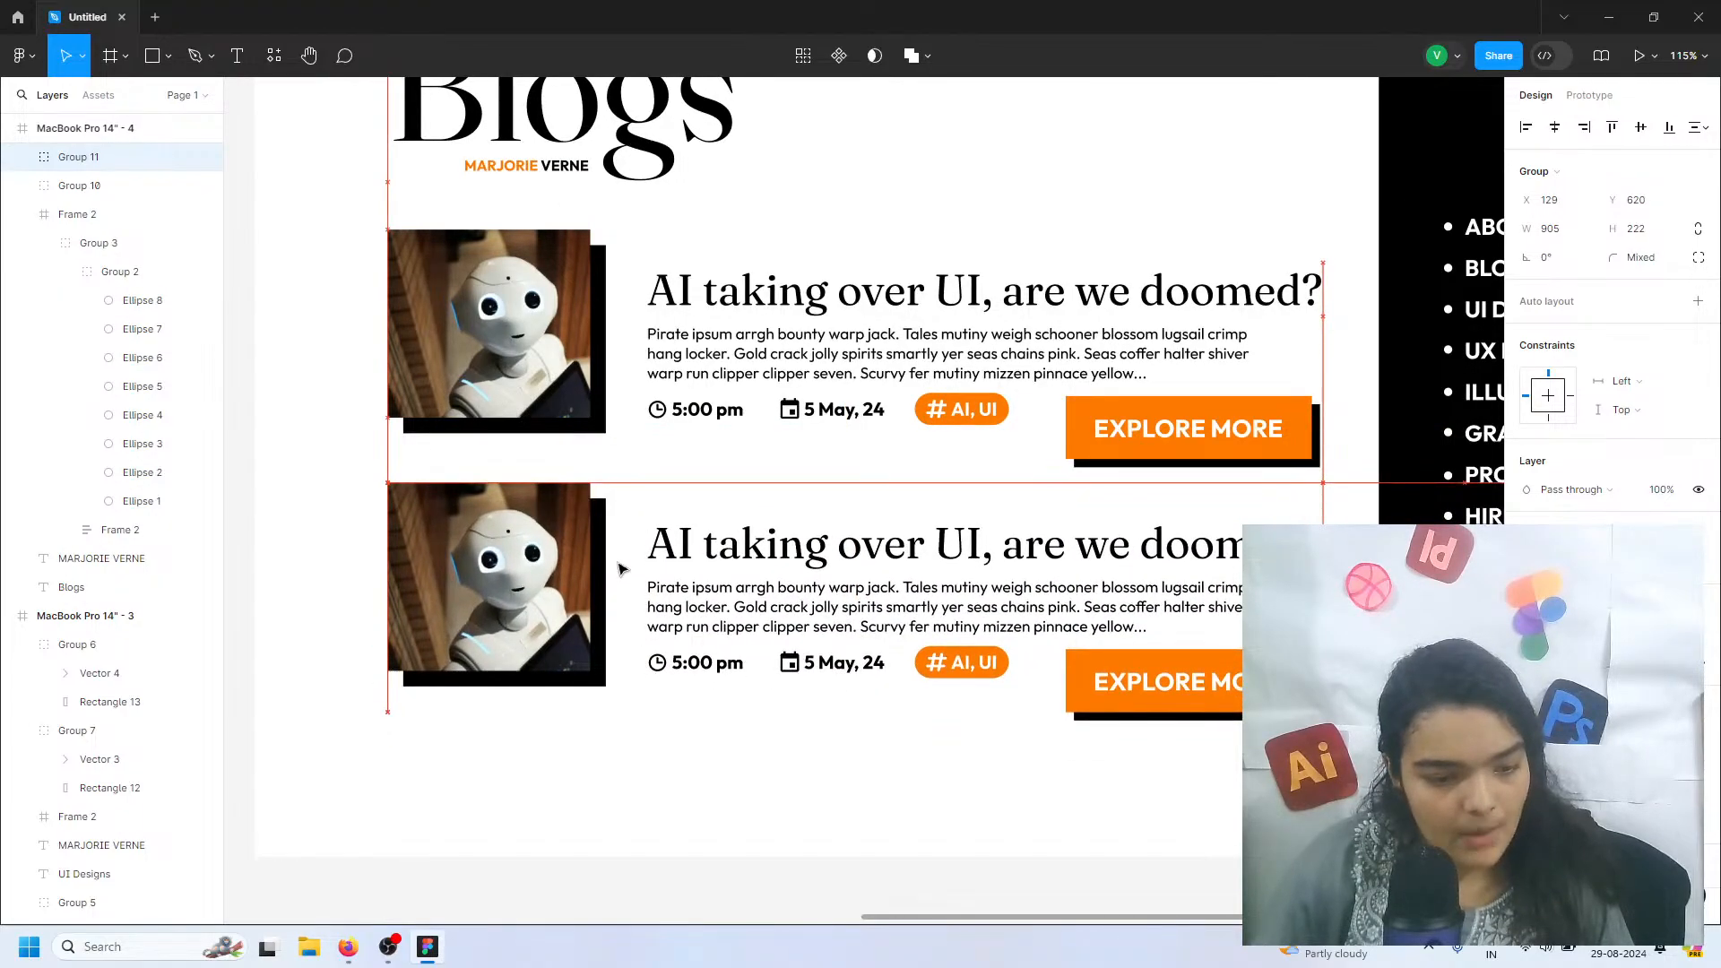
Shift both blog entries upward under the Blogs heading, keeping the lower one left-aligned with the upper at X 129, Y 599
{"action": "left_click_drag", "start_coordinate": [567, 359], "coordinate": [570, 340]}
{"action": "mouse_move", "coordinate": [605, 571]}
{"action": "left_mouse_down"}
{"action": "mouse_move", "coordinate": [606, 512]}
{"action": "mouse_move", "coordinate": [607, 552]}
{"action": "left_mouse_up"}
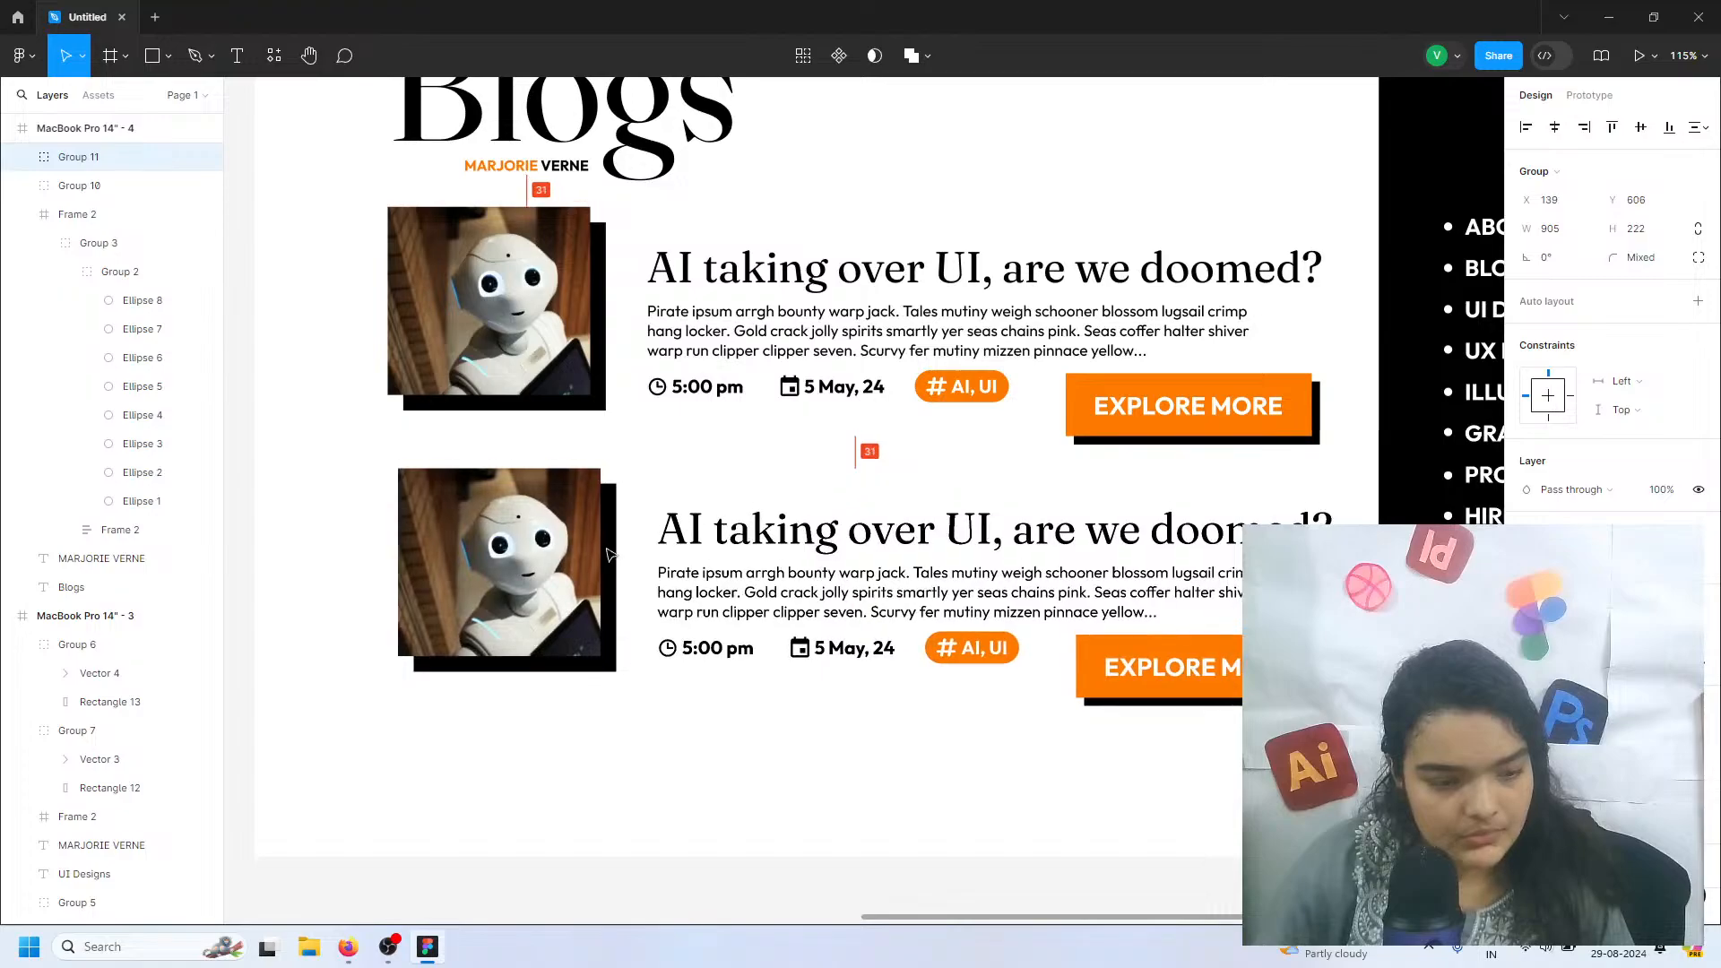
{"action": "left_click_drag", "start_coordinate": [534, 305], "coordinate": [535, 320]}
{"action": "left_click", "coordinate": [625, 521]}
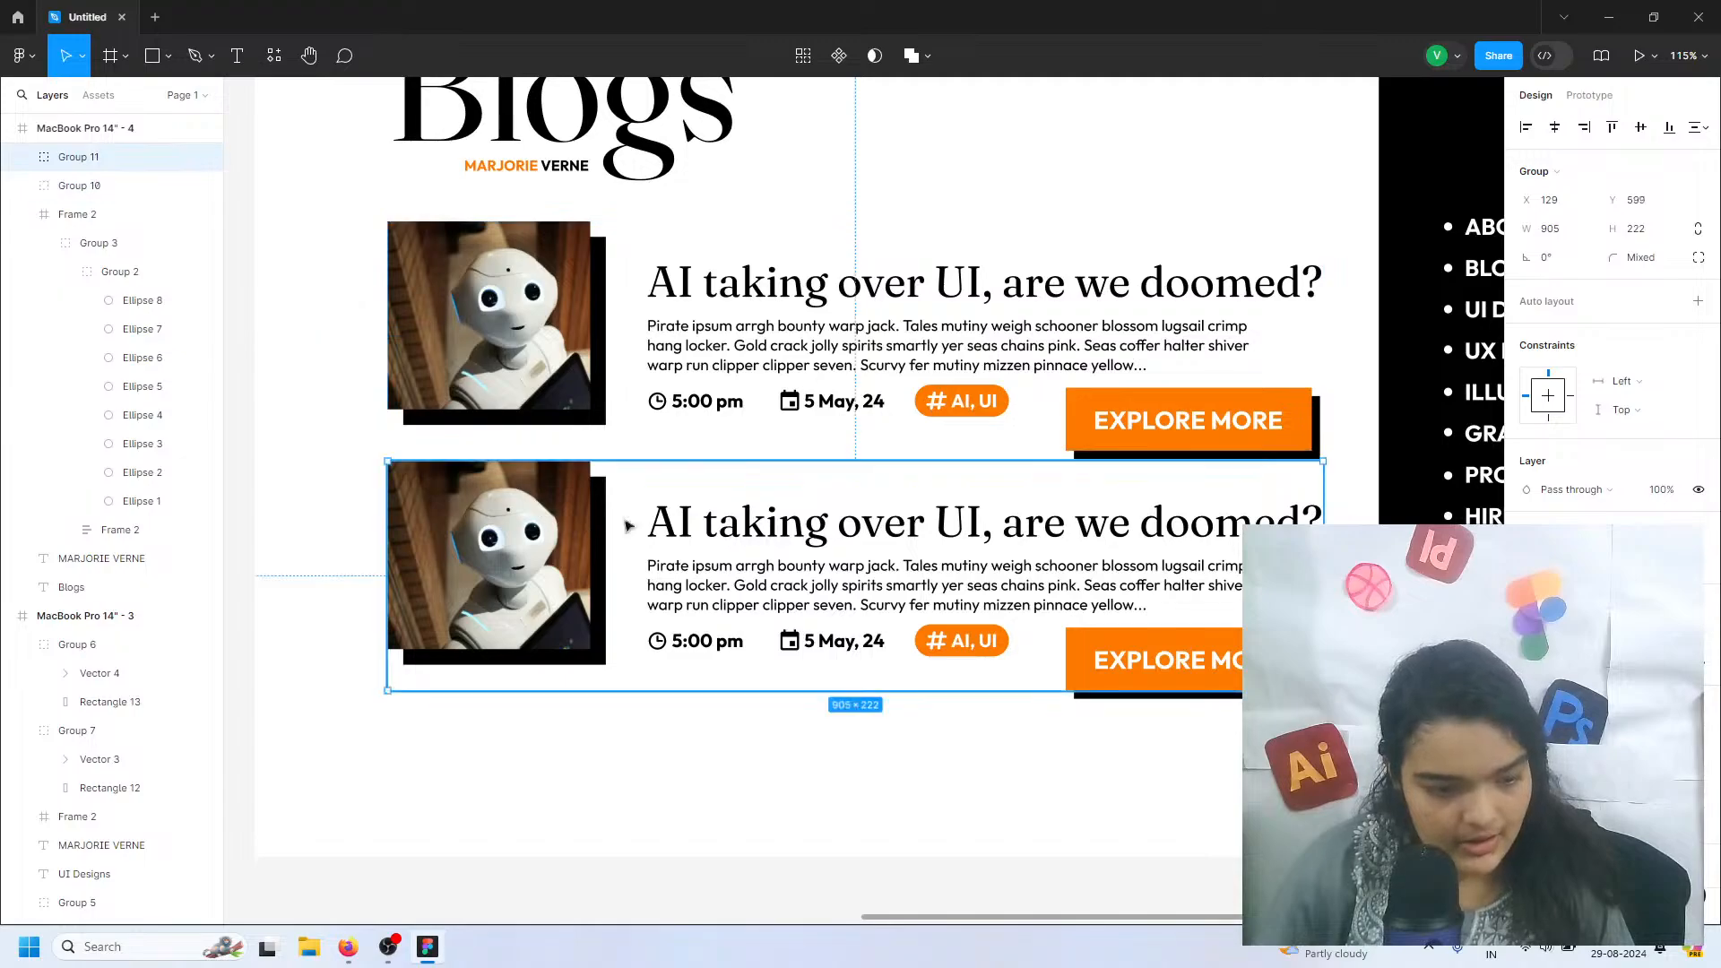
Lower the image within the lower blog entry to Y 649, closer in line with its title, and delete the upper entry
{"action": "left_click_drag", "start_coordinate": [535, 522], "coordinate": [539, 603]}
{"action": "double_click", "coordinate": [541, 554]}
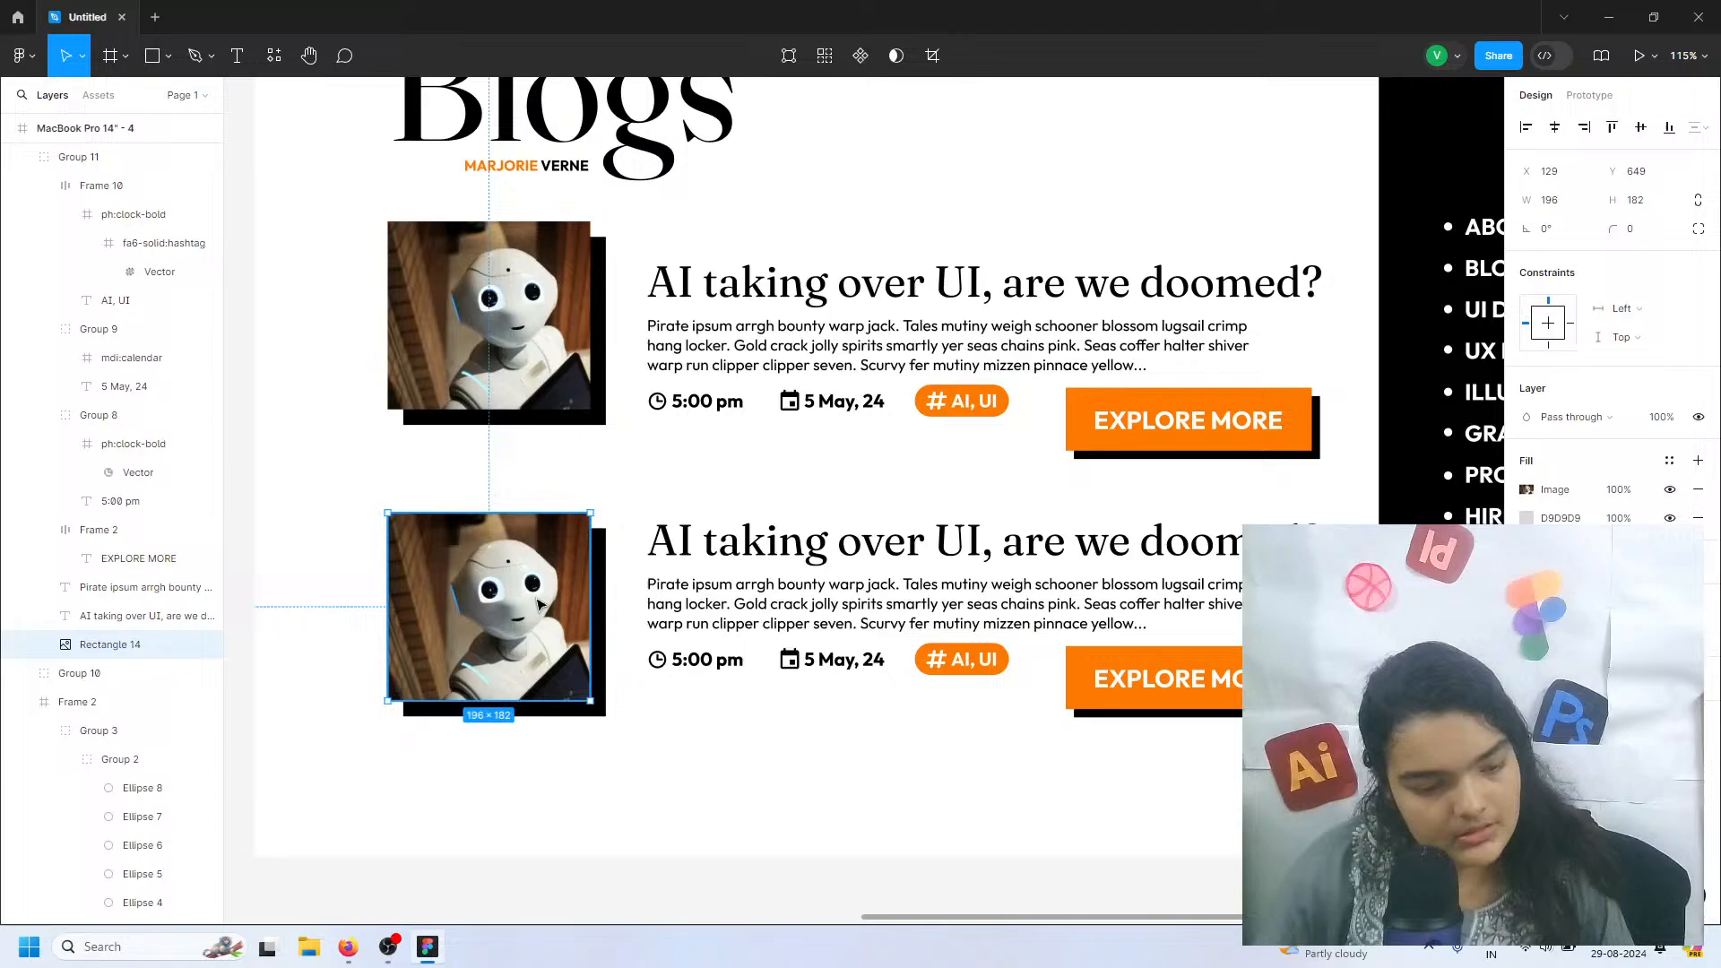
{"action": "left_click", "coordinate": [531, 361]}
{"action": "key", "text": "Delete"}
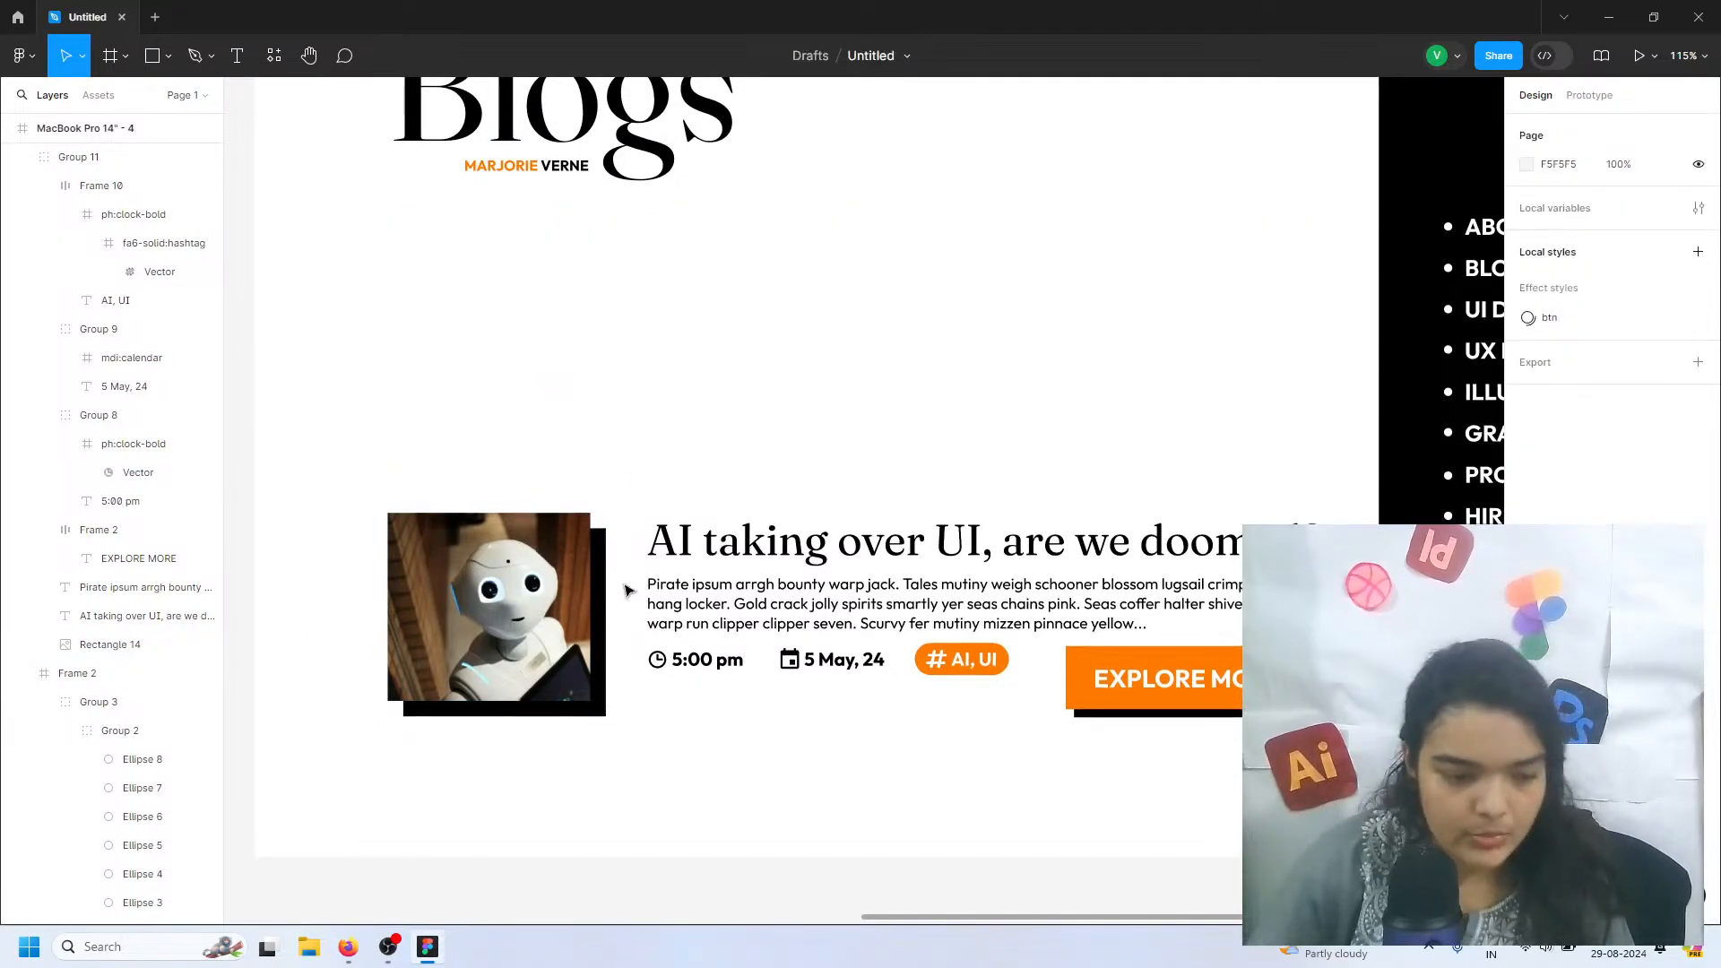
Duplicate the revised blog entry and stack the two left-aligned at X 129, with Y 365 and Y 603
{"action": "left_click", "coordinate": [542, 555]}
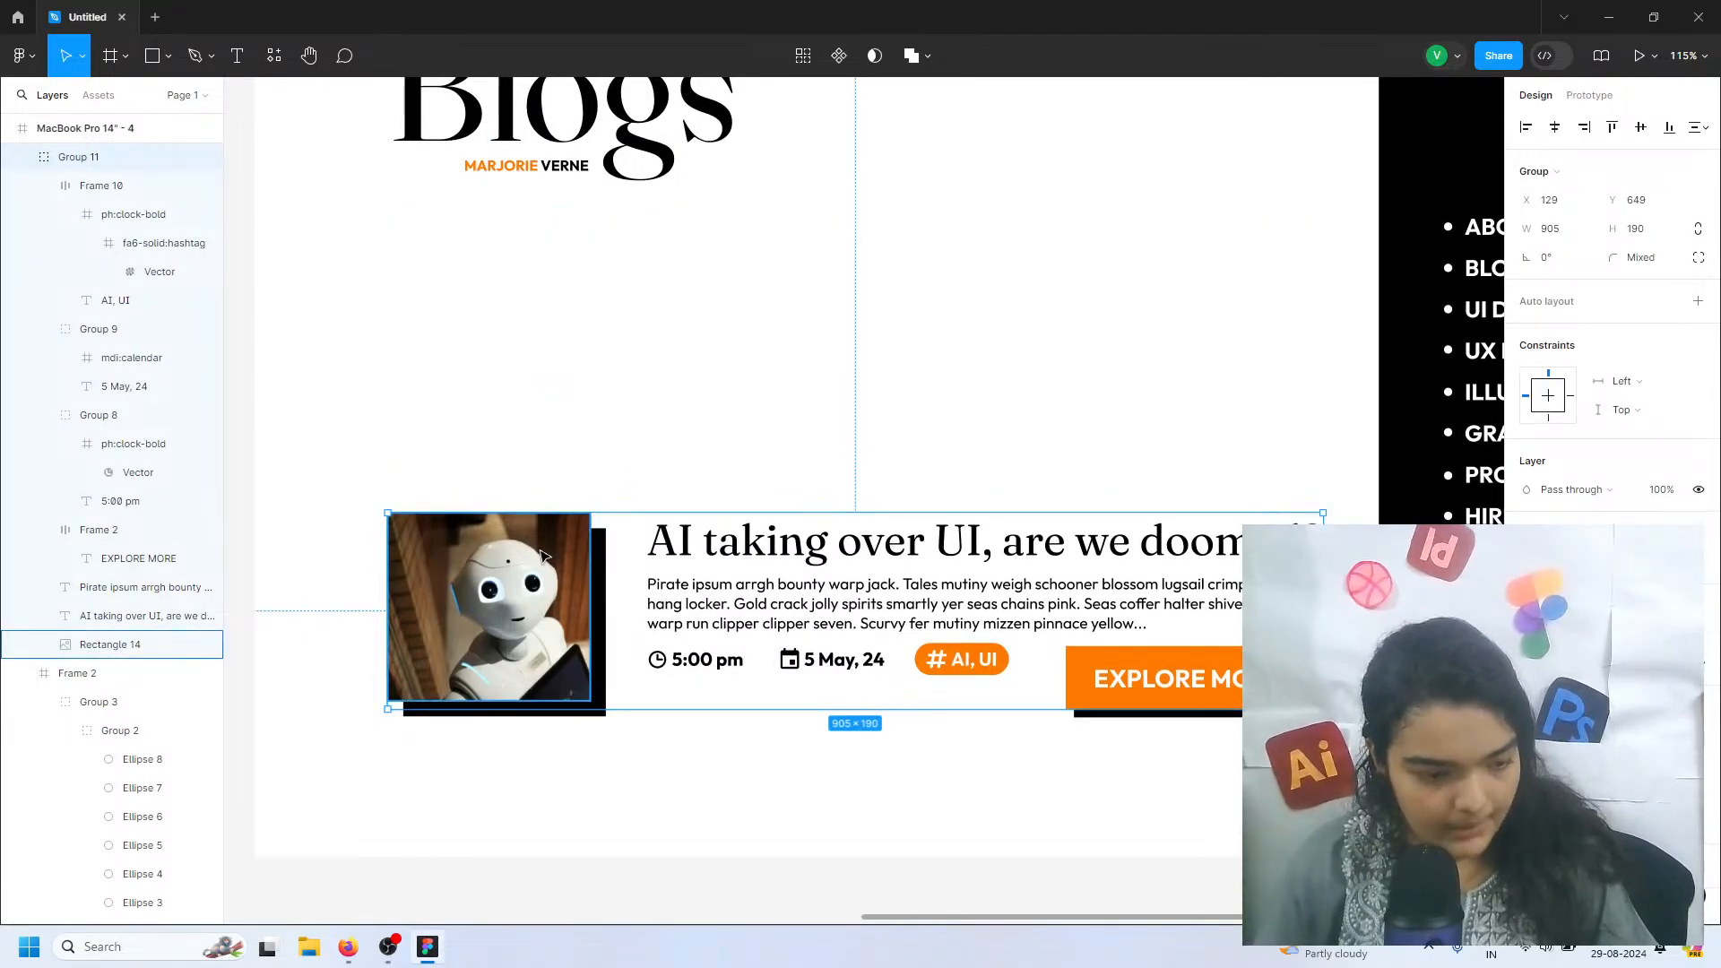
{"action": "key", "text": "ctrl+v"}
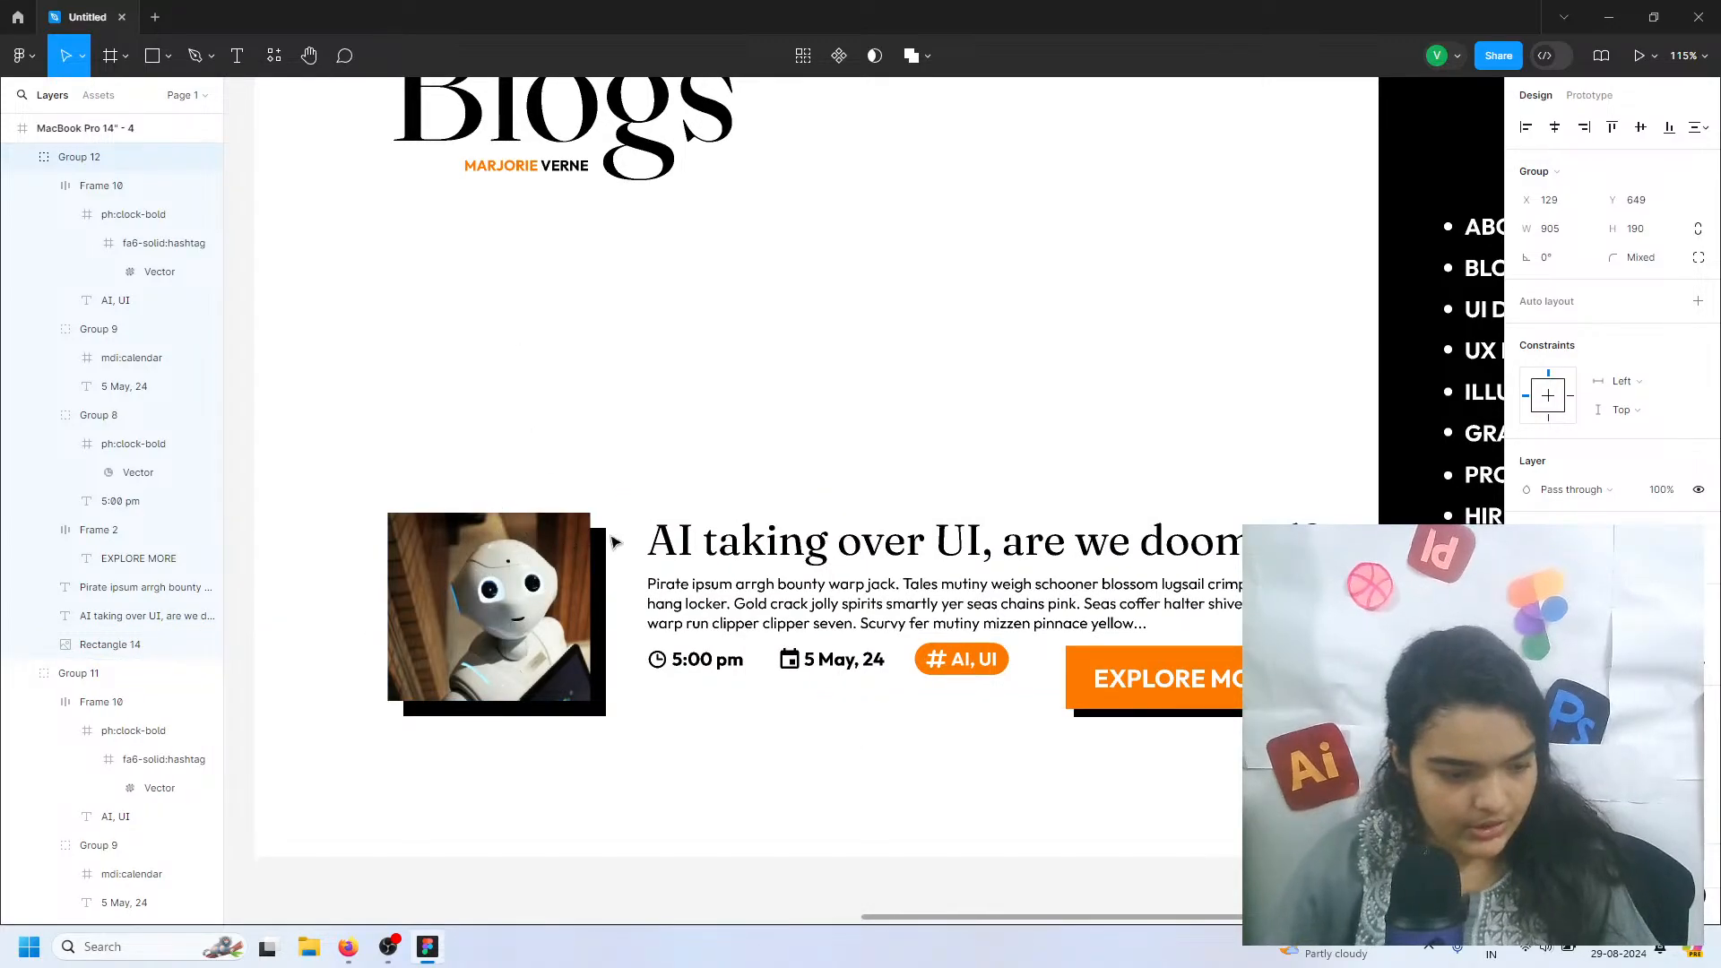
{"action": "key", "text": "ctrl+z"}
{"action": "left_click", "coordinate": [591, 479]}
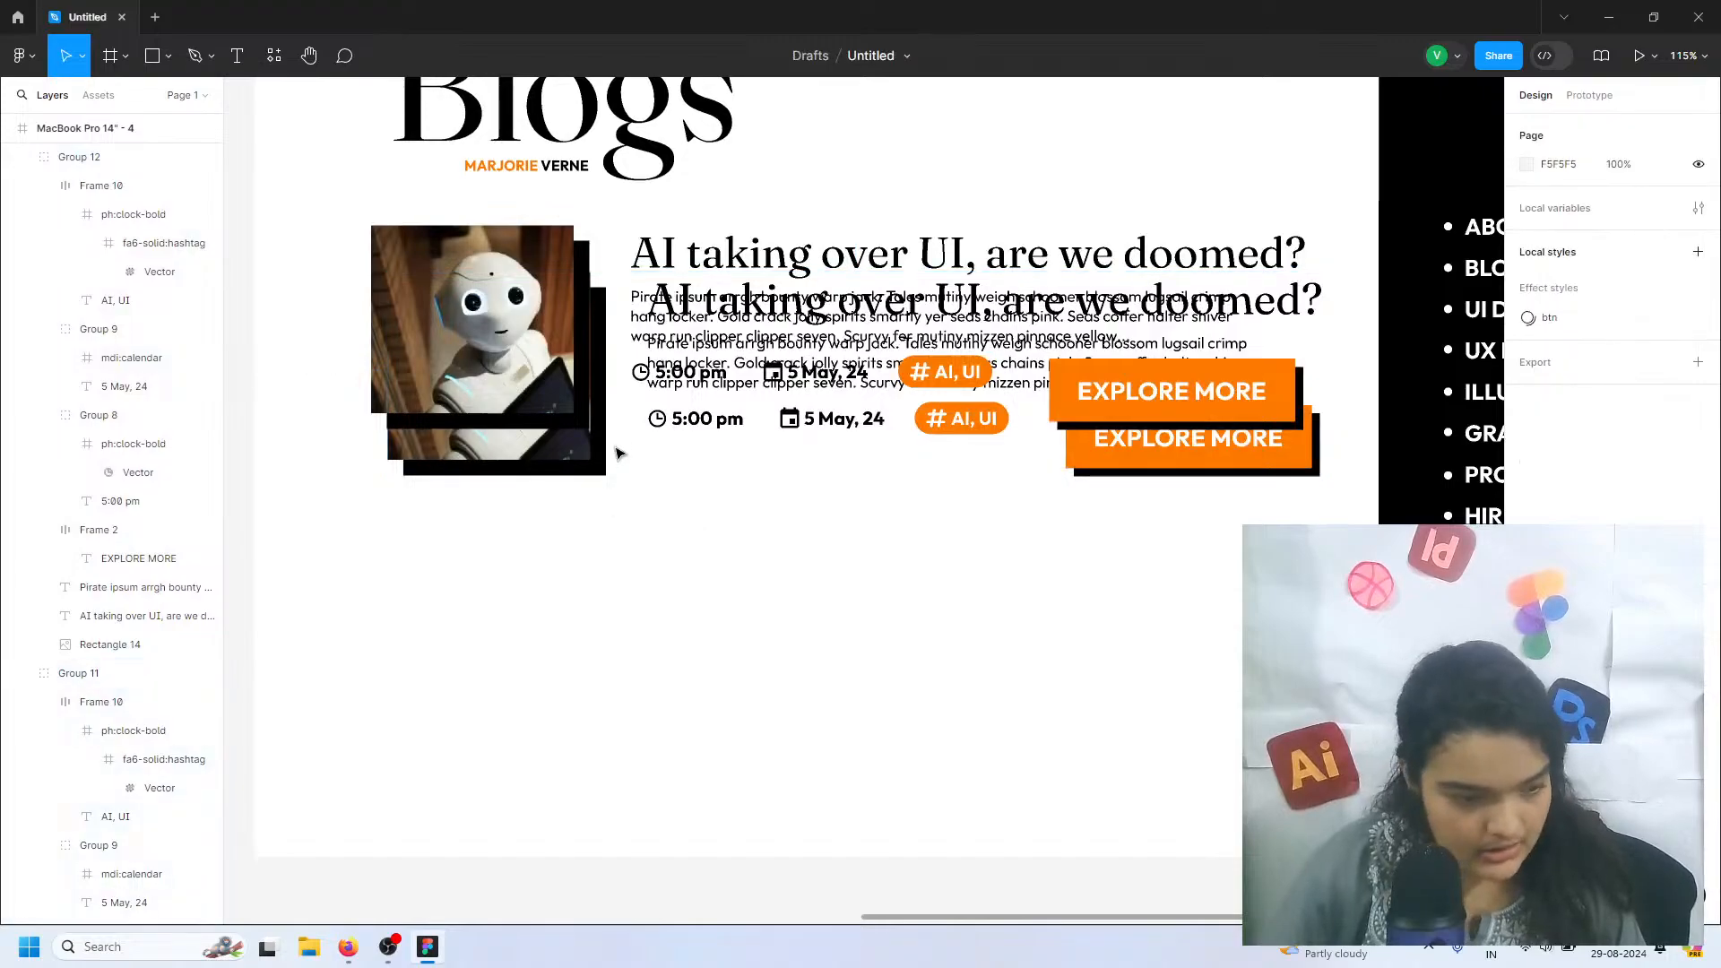
{"action": "left_click", "coordinate": [564, 366]}
{"action": "left_click_drag", "start_coordinate": [565, 366], "coordinate": [591, 641]}
{"action": "left_click_drag", "start_coordinate": [525, 408], "coordinate": [515, 350]}
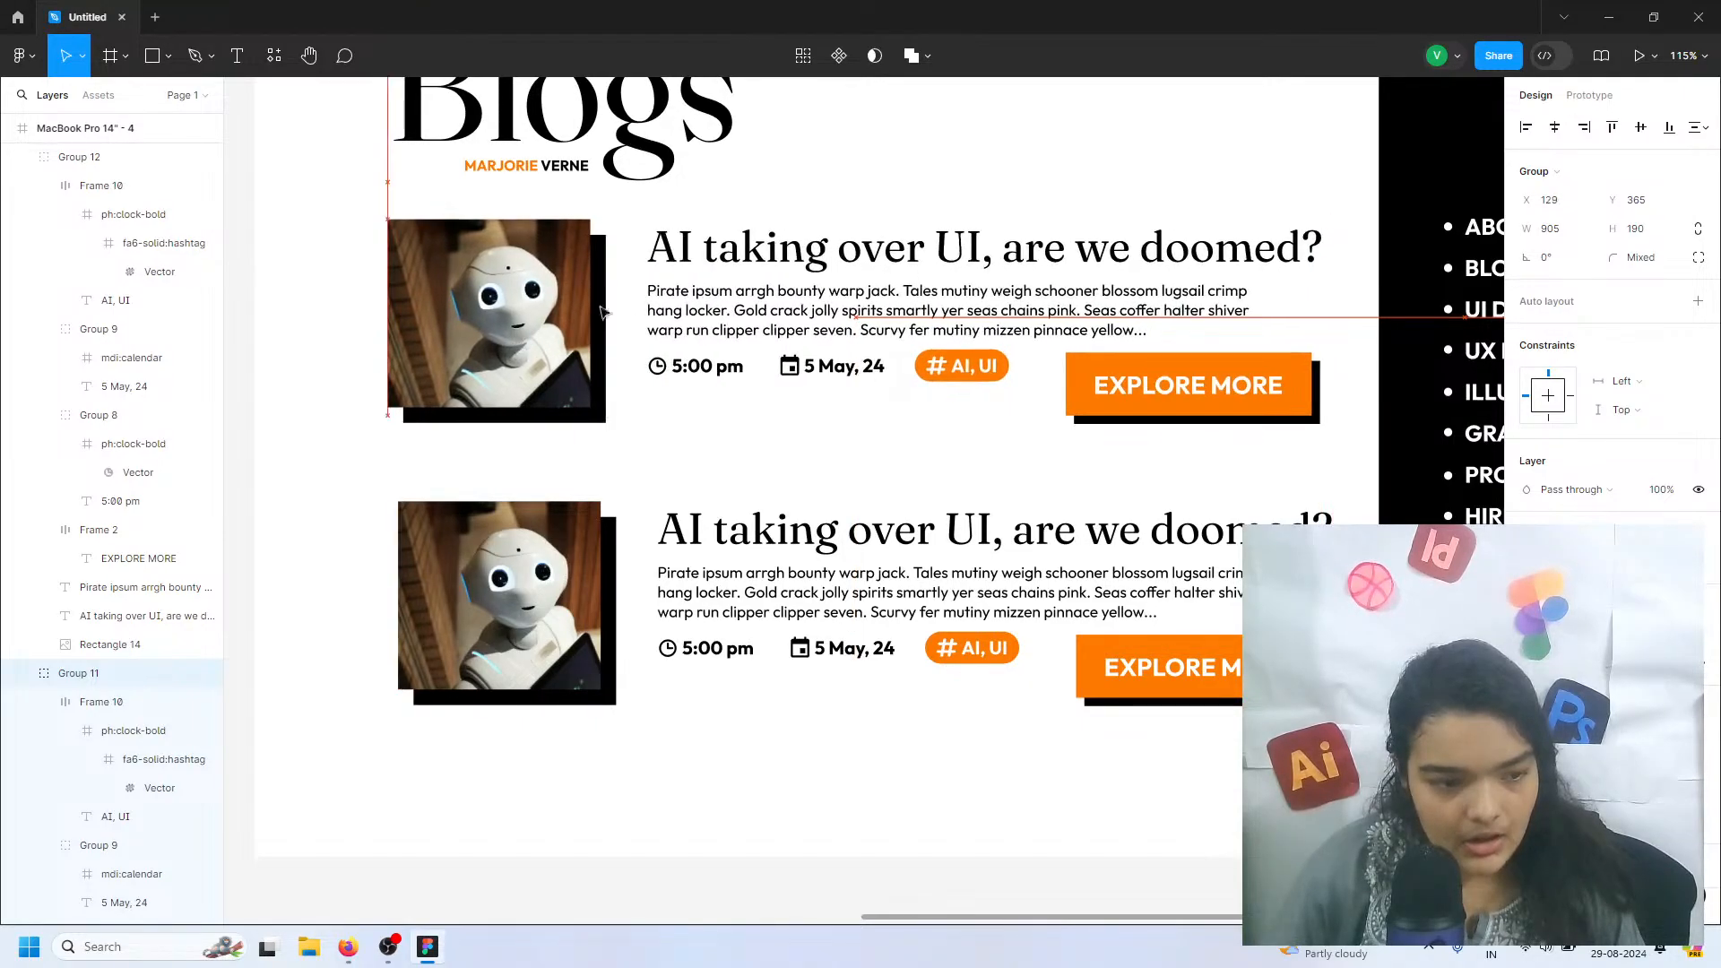
{"action": "mouse_move", "coordinate": [572, 569]}
{"action": "left_mouse_down"}
{"action": "mouse_move", "coordinate": [550, 538]}
{"action": "mouse_move", "coordinate": [565, 537]}
{"action": "left_mouse_up"}
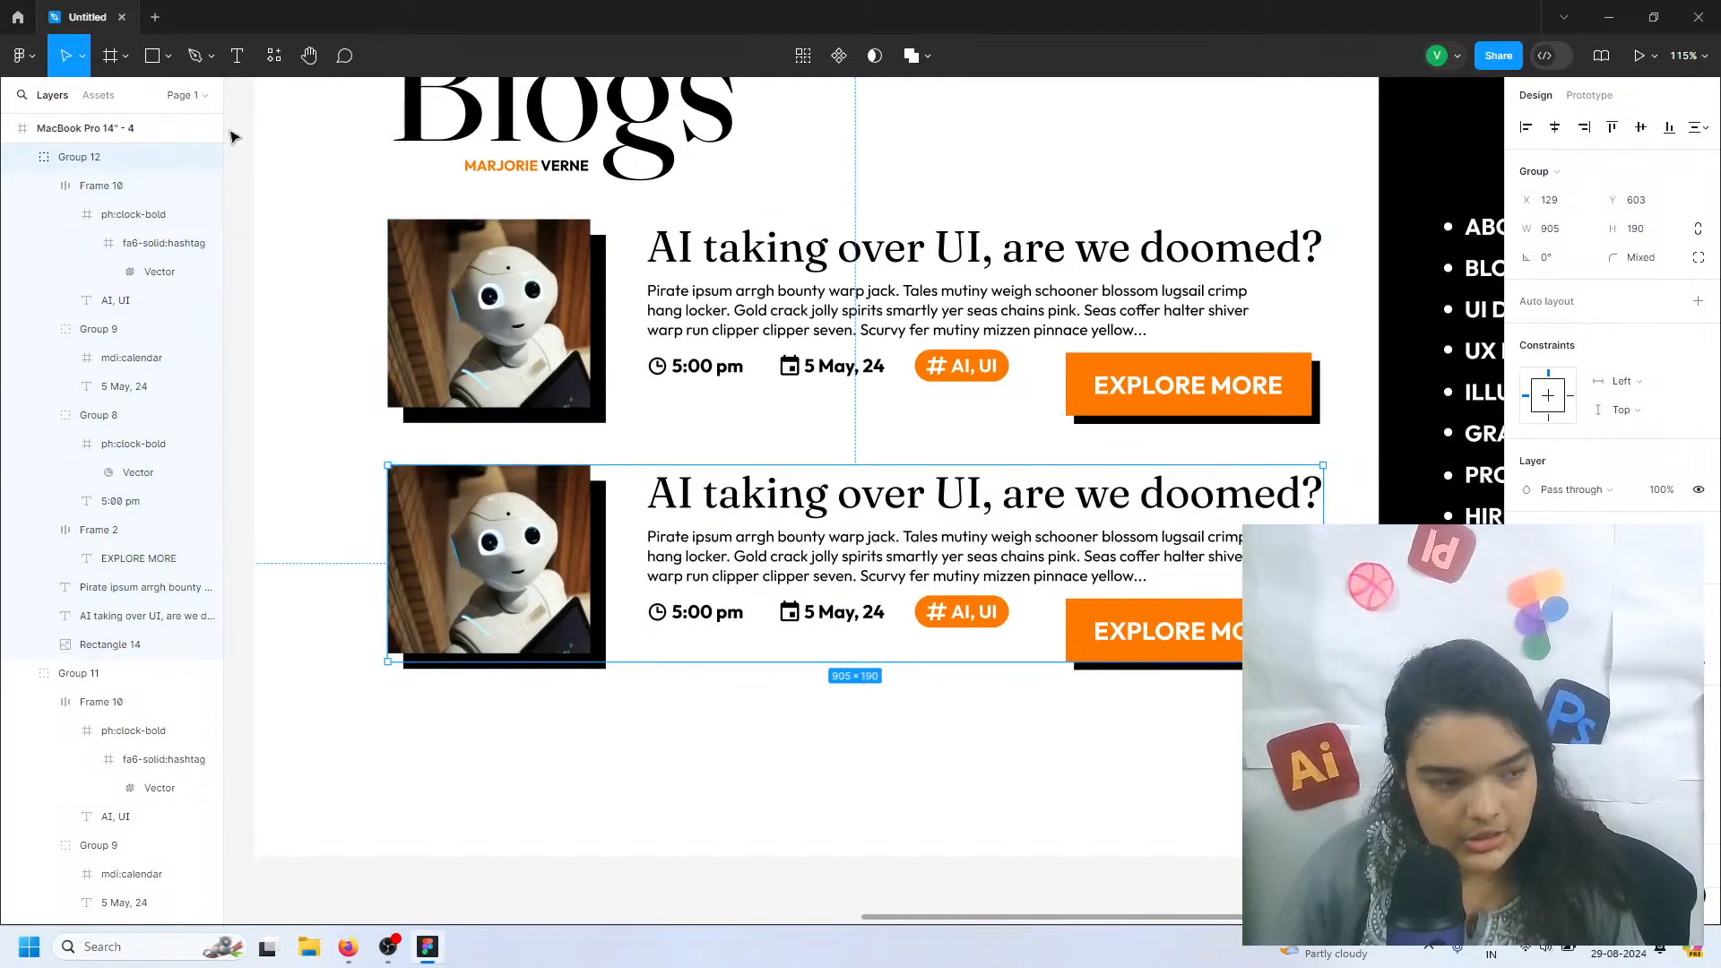
Draw a rectangle about 189 × 95 below the lower blog entry, beside the page's black sidebar
{"action": "left_click", "coordinate": [156, 63]}
{"action": "mouse_move", "coordinate": [1448, 771]}
{"action": "left_mouse_down"}
{"action": "mouse_move", "coordinate": [1296, 653]}
{"action": "mouse_move", "coordinate": [1271, 689]}
{"action": "mouse_move", "coordinate": [1252, 673]}
{"action": "left_mouse_up"}
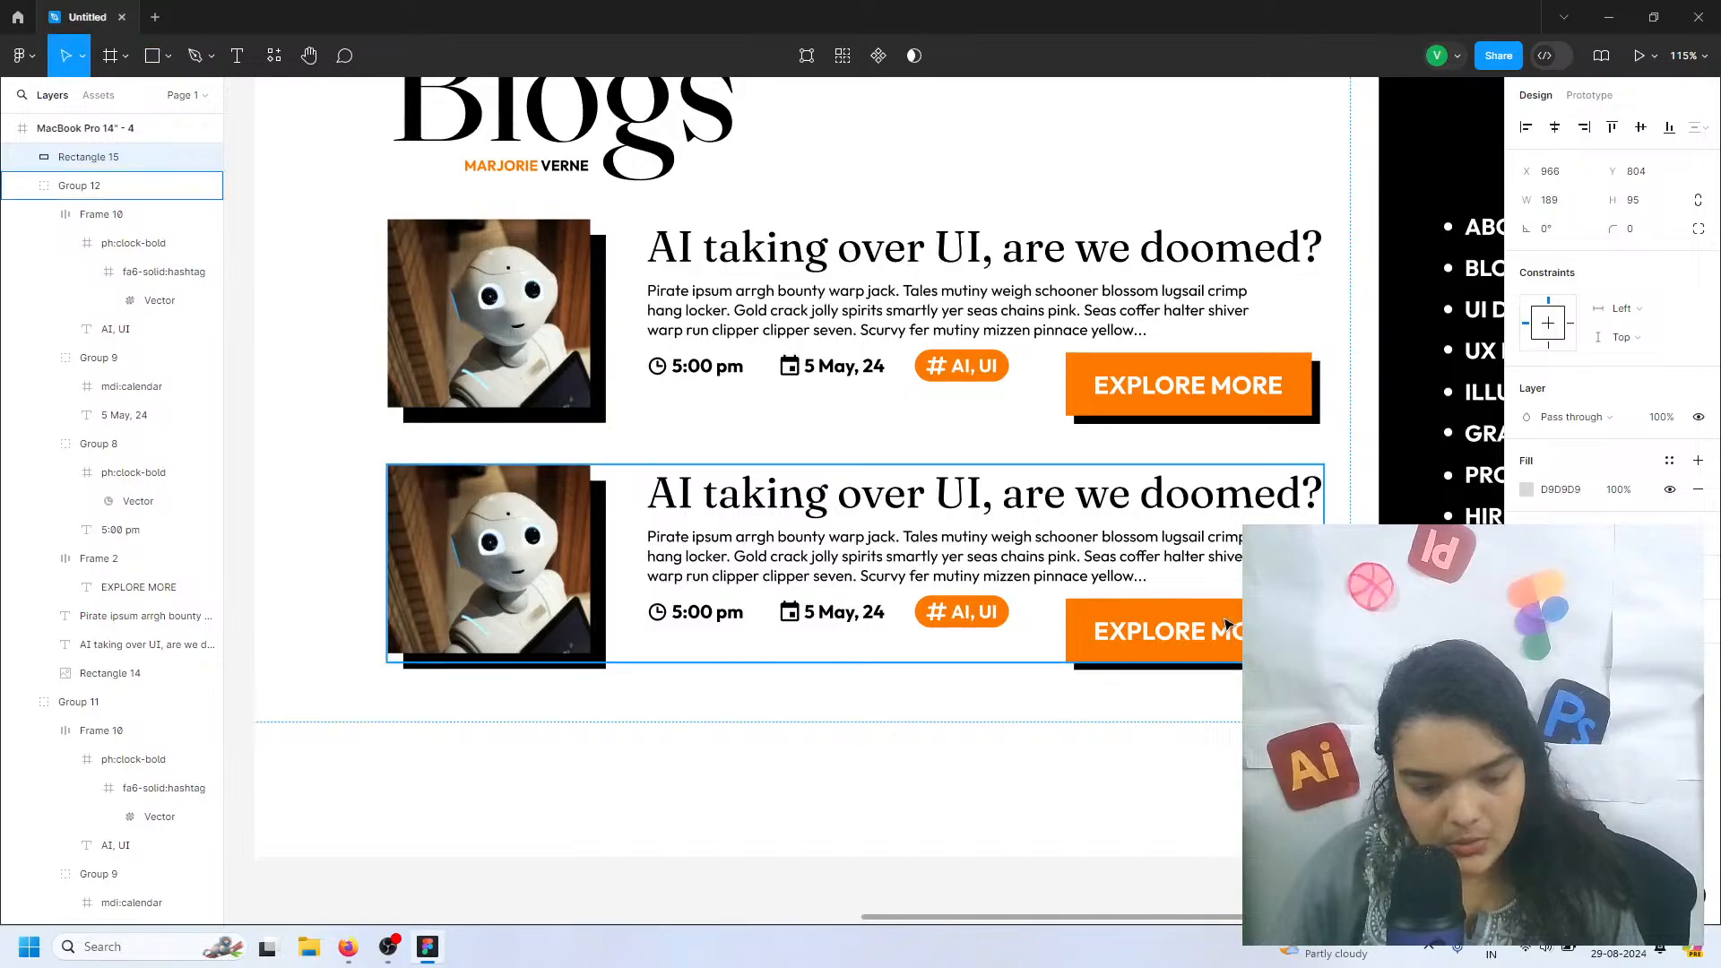
Set the lower blog entry's Y position to 606 and delete the spare rectangle
{"action": "left_click", "coordinate": [1213, 594]}
{"action": "left_click", "coordinate": [1240, 611]}
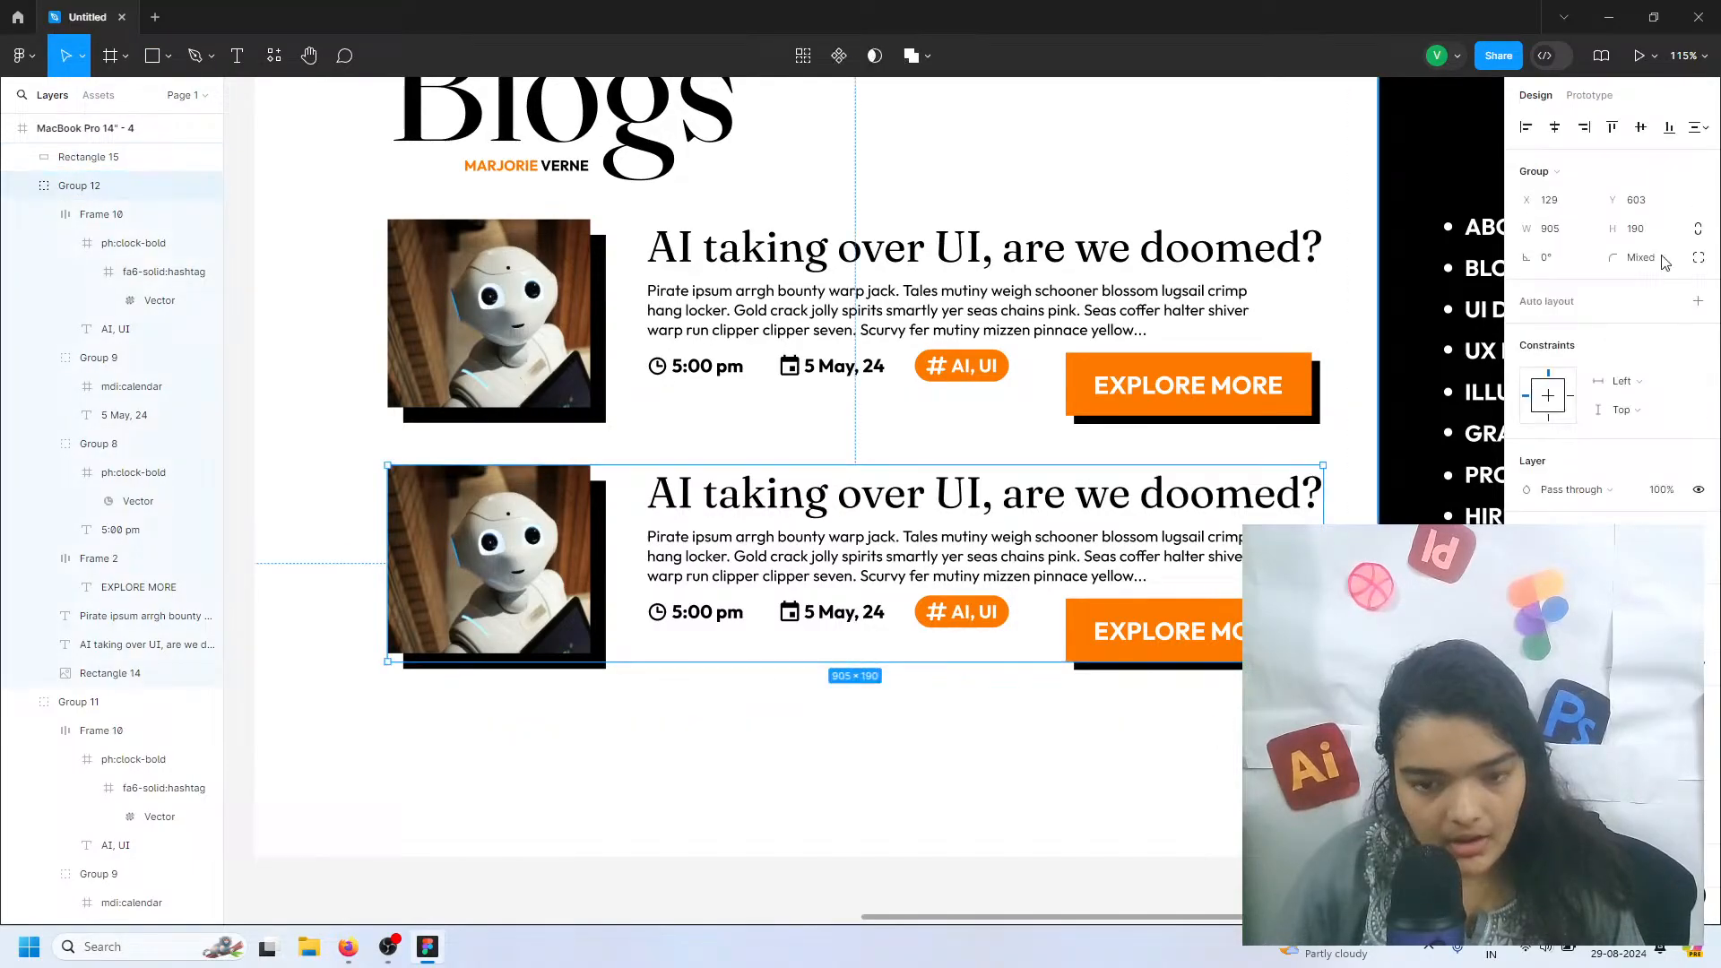
{"action": "left_click_drag", "start_coordinate": [1614, 200], "coordinate": [1632, 199]}
{"action": "left_click", "coordinate": [1645, 201]}
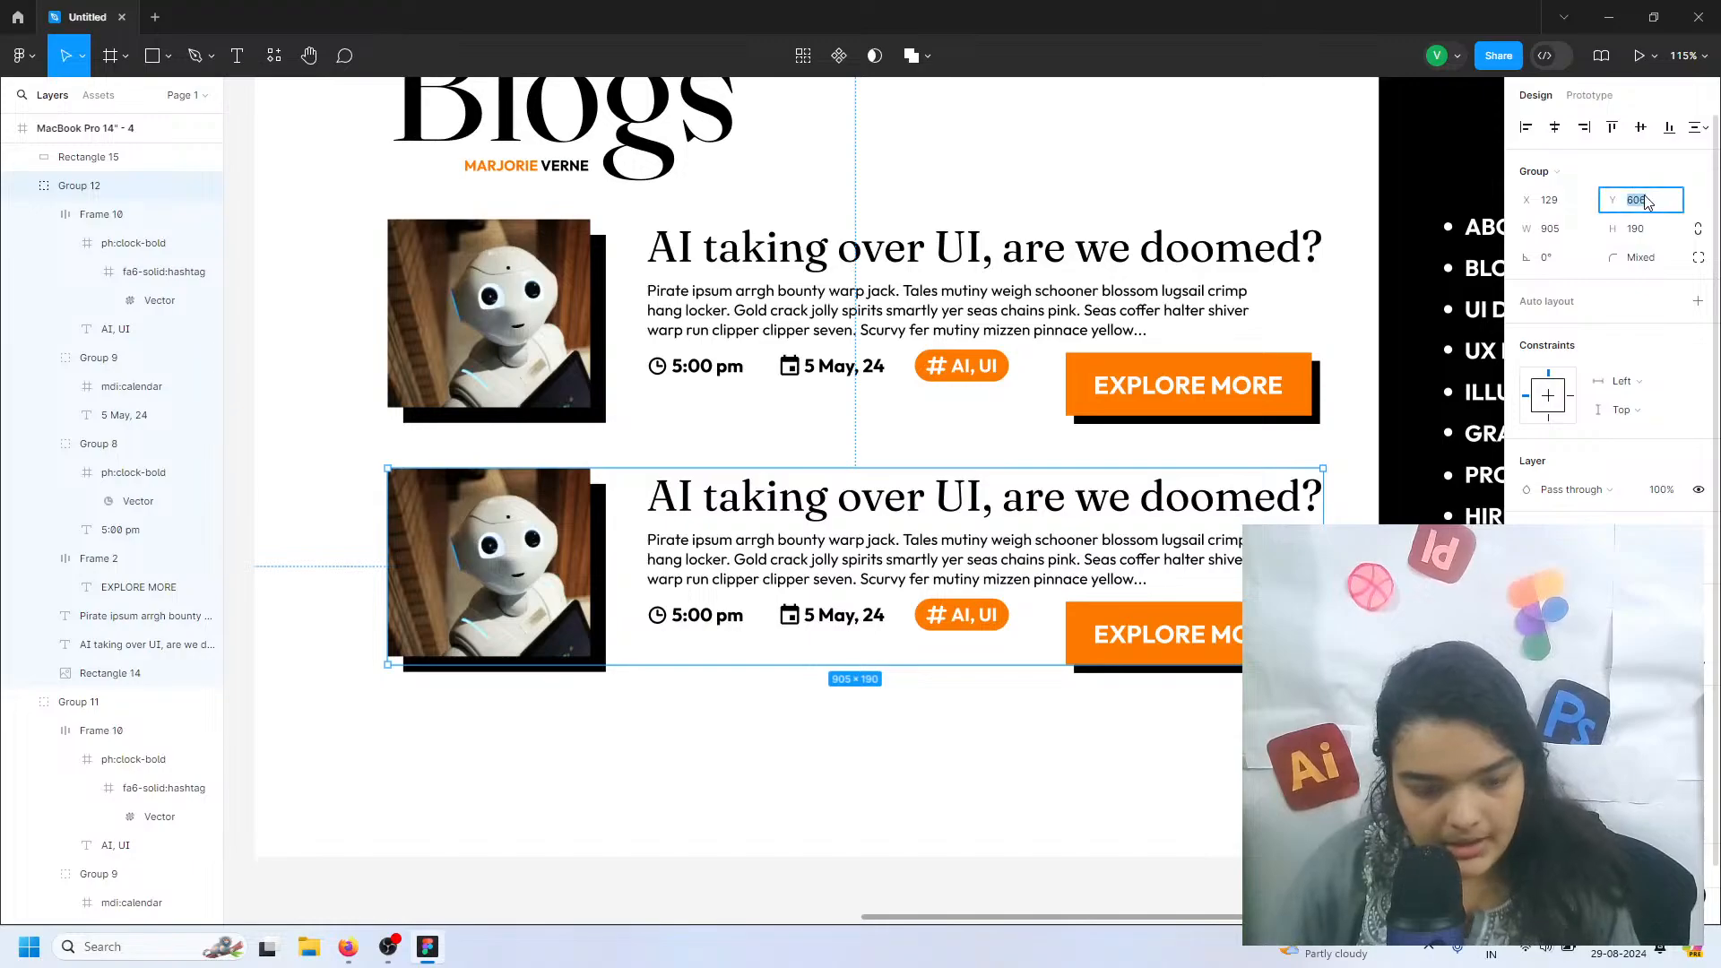
{"action": "type", "text": "607"}
{"action": "key", "text": "Return"}
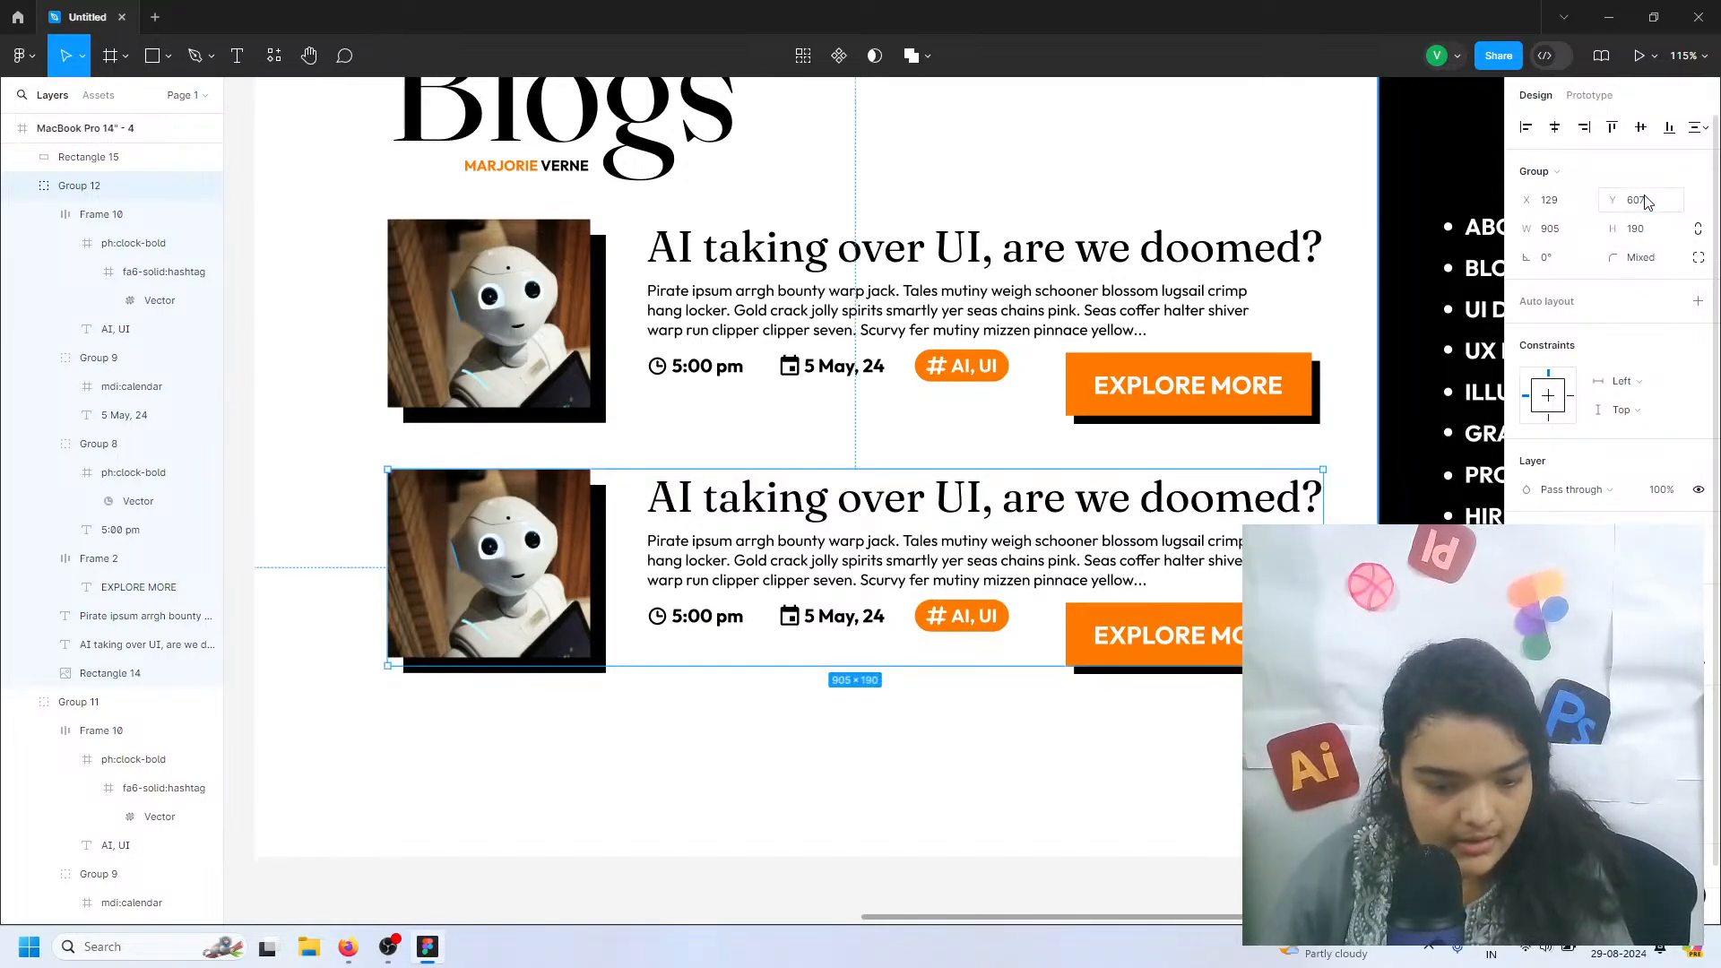
{"action": "left_click", "coordinate": [1653, 204]}
{"action": "type", "text": "-"}
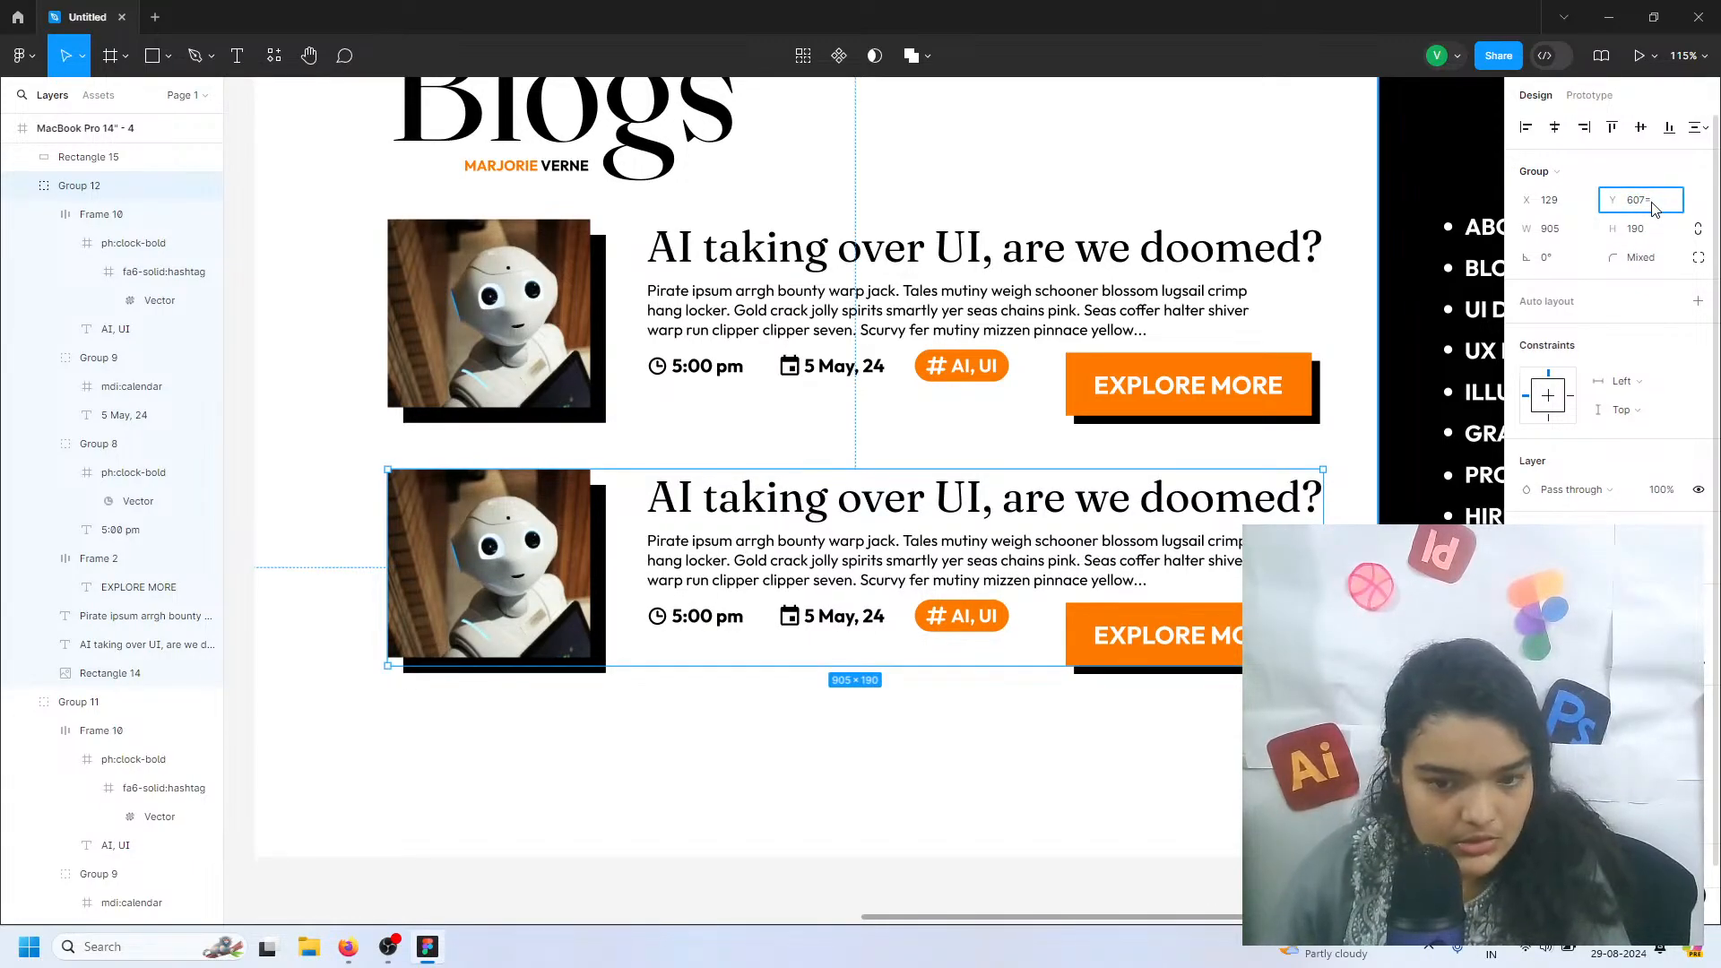
{"action": "key", "text": "Return"}
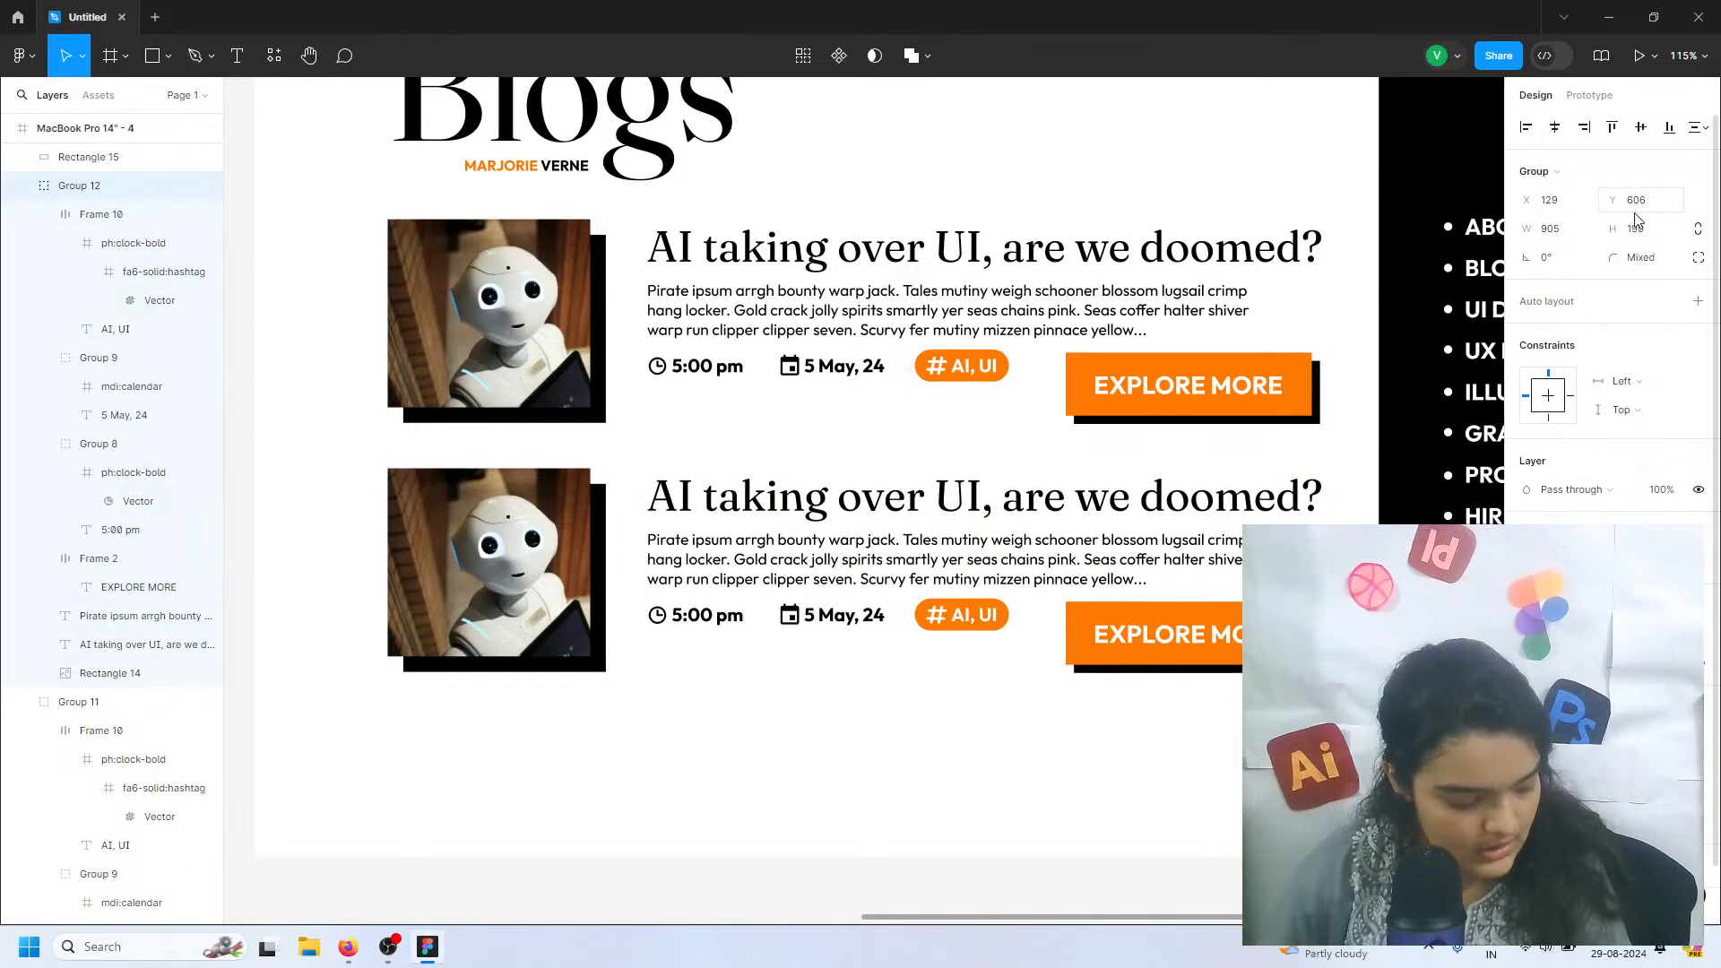
{"action": "left_click", "coordinate": [1346, 708]}
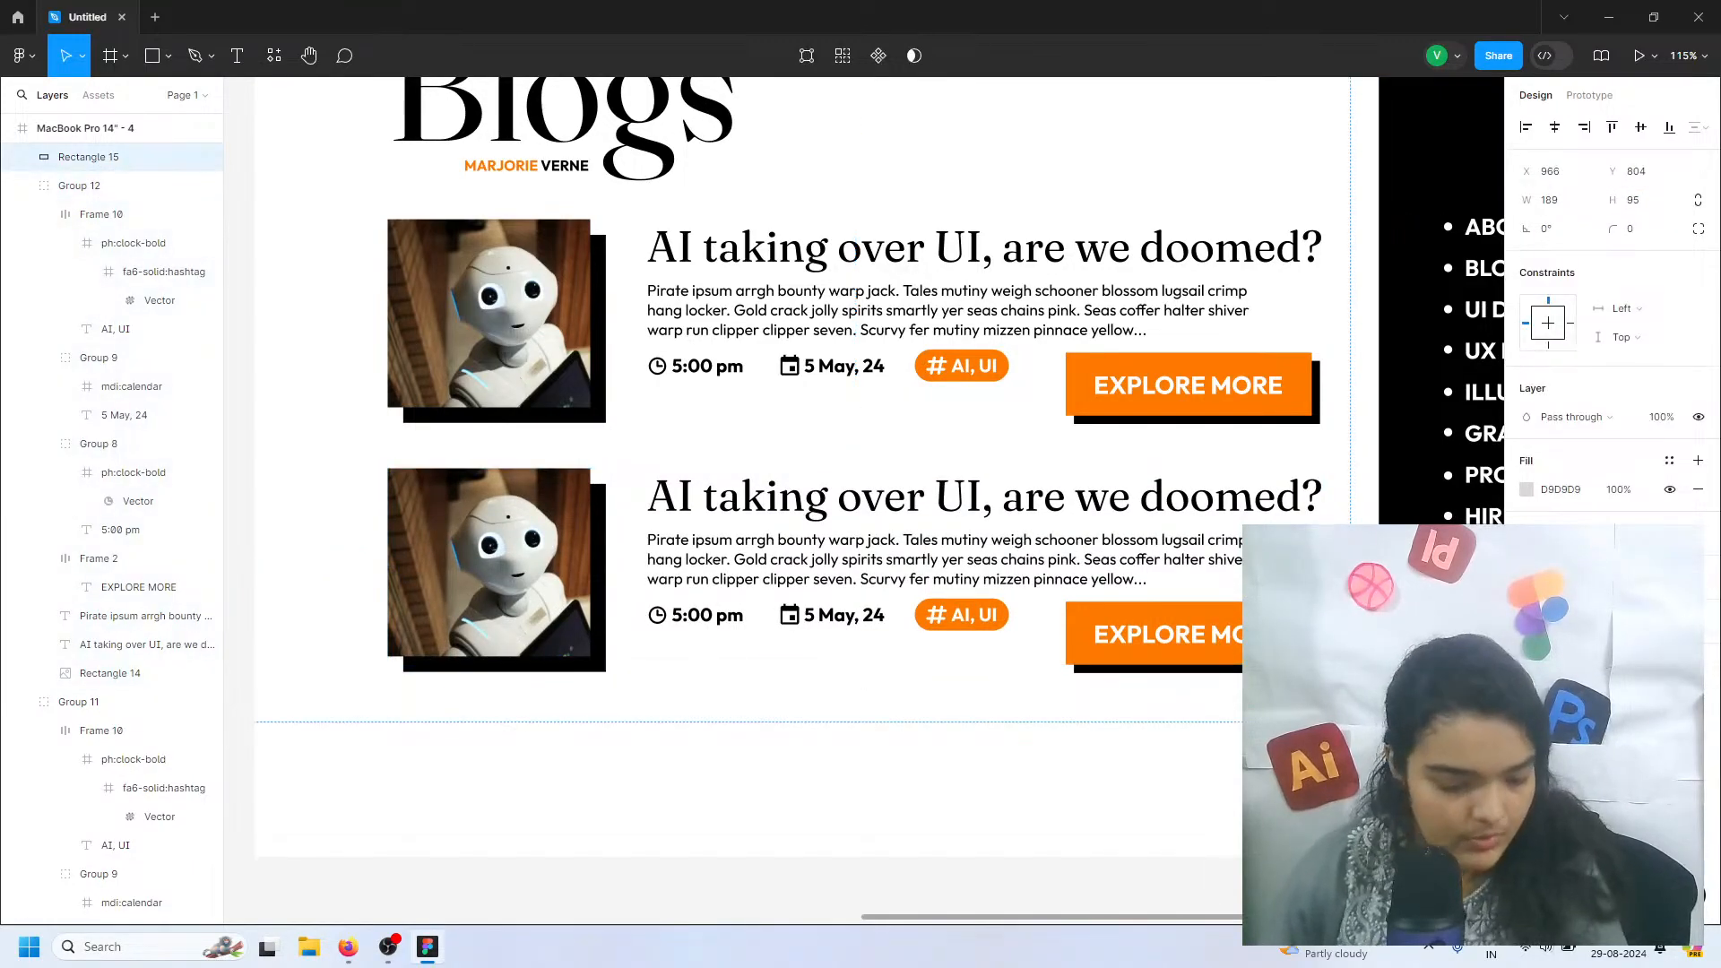
{"action": "key", "text": "Delete"}
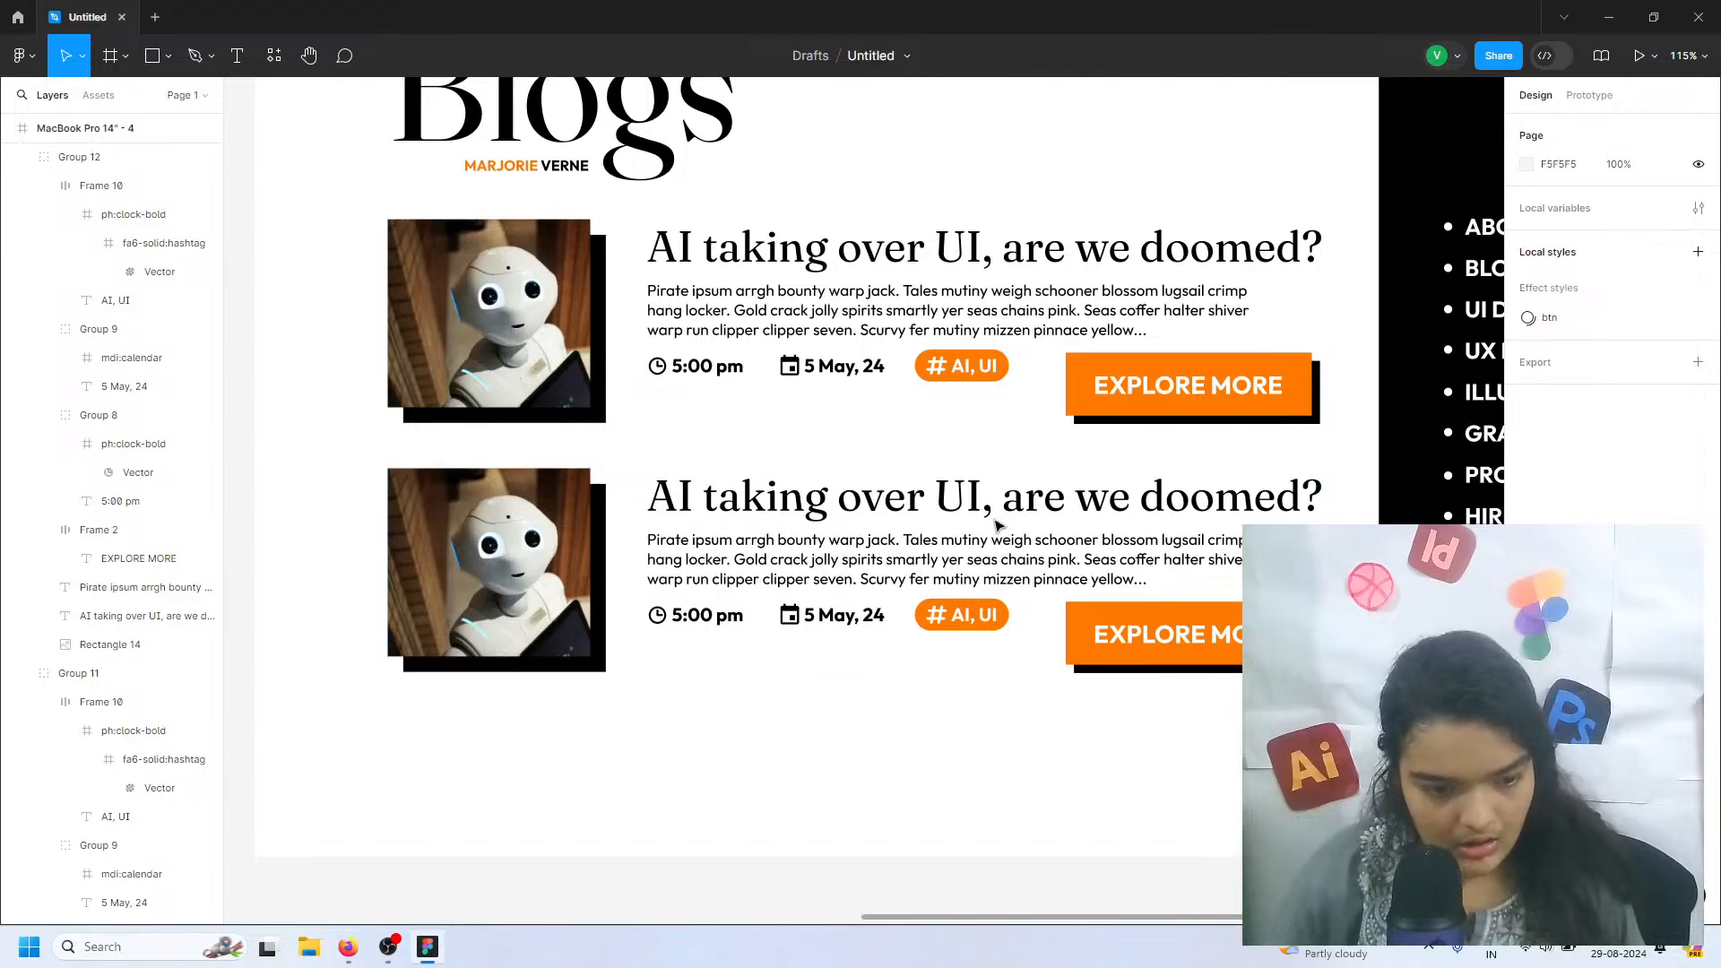
Select the lower blog entry's robot image and look up business photos in the Unsplash plugin
{"action": "double_click", "coordinate": [467, 572]}
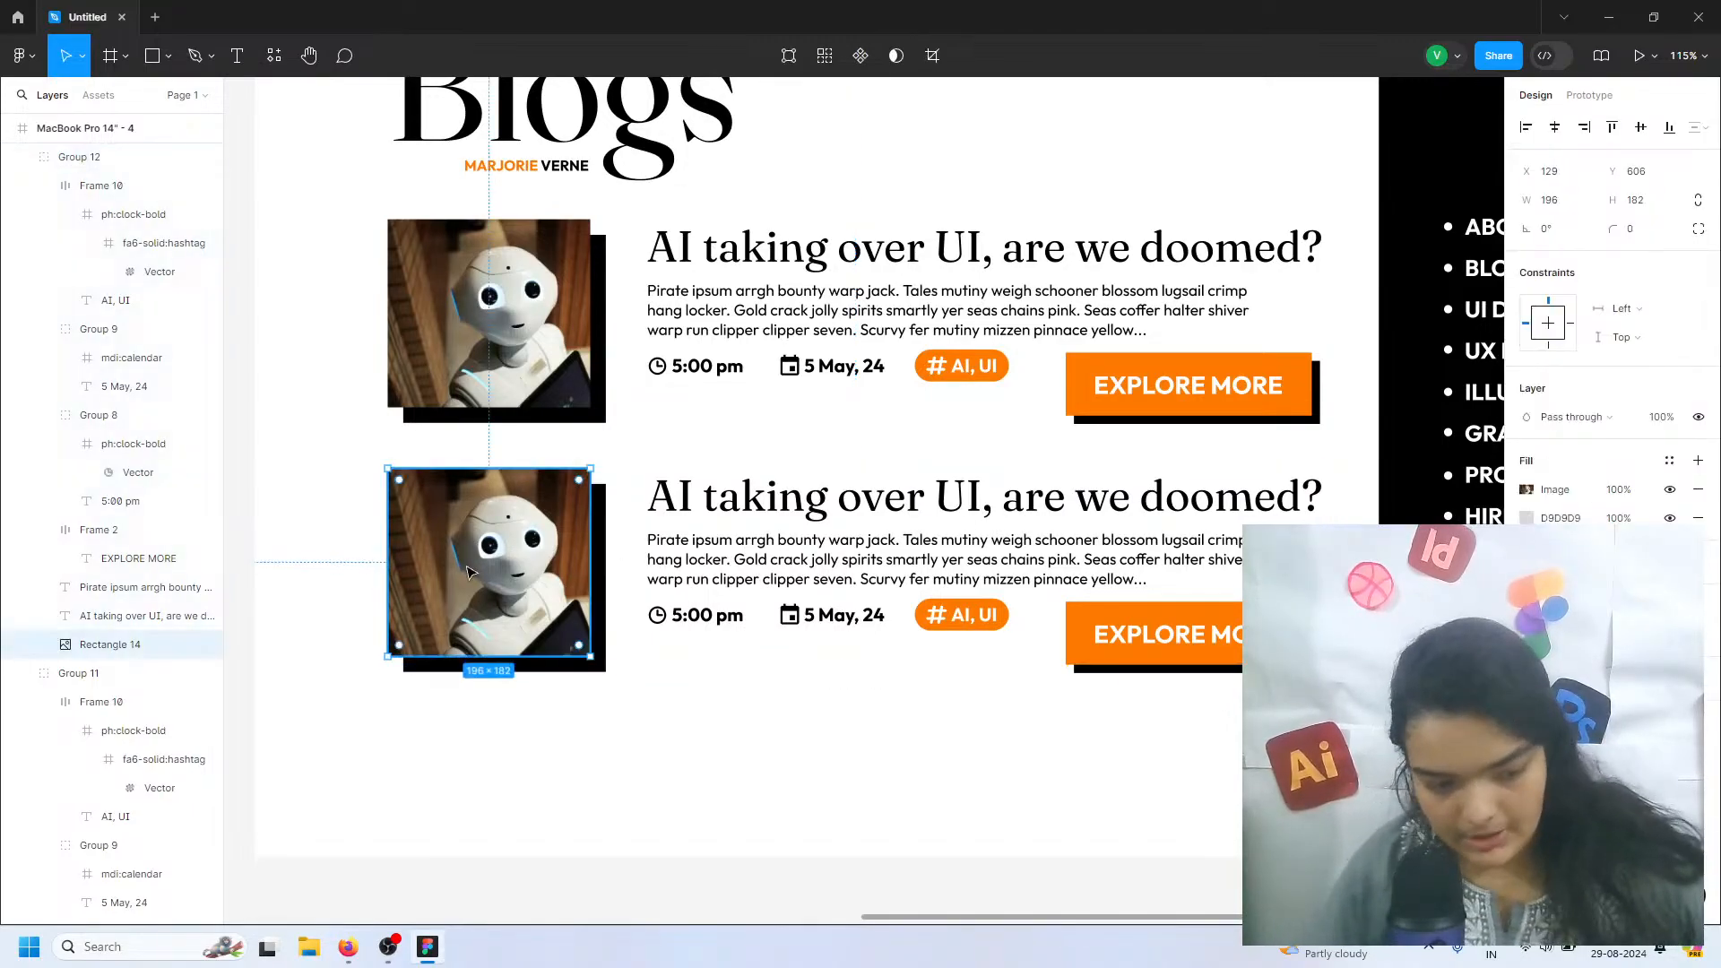
{"action": "left_click", "coordinate": [274, 56]}
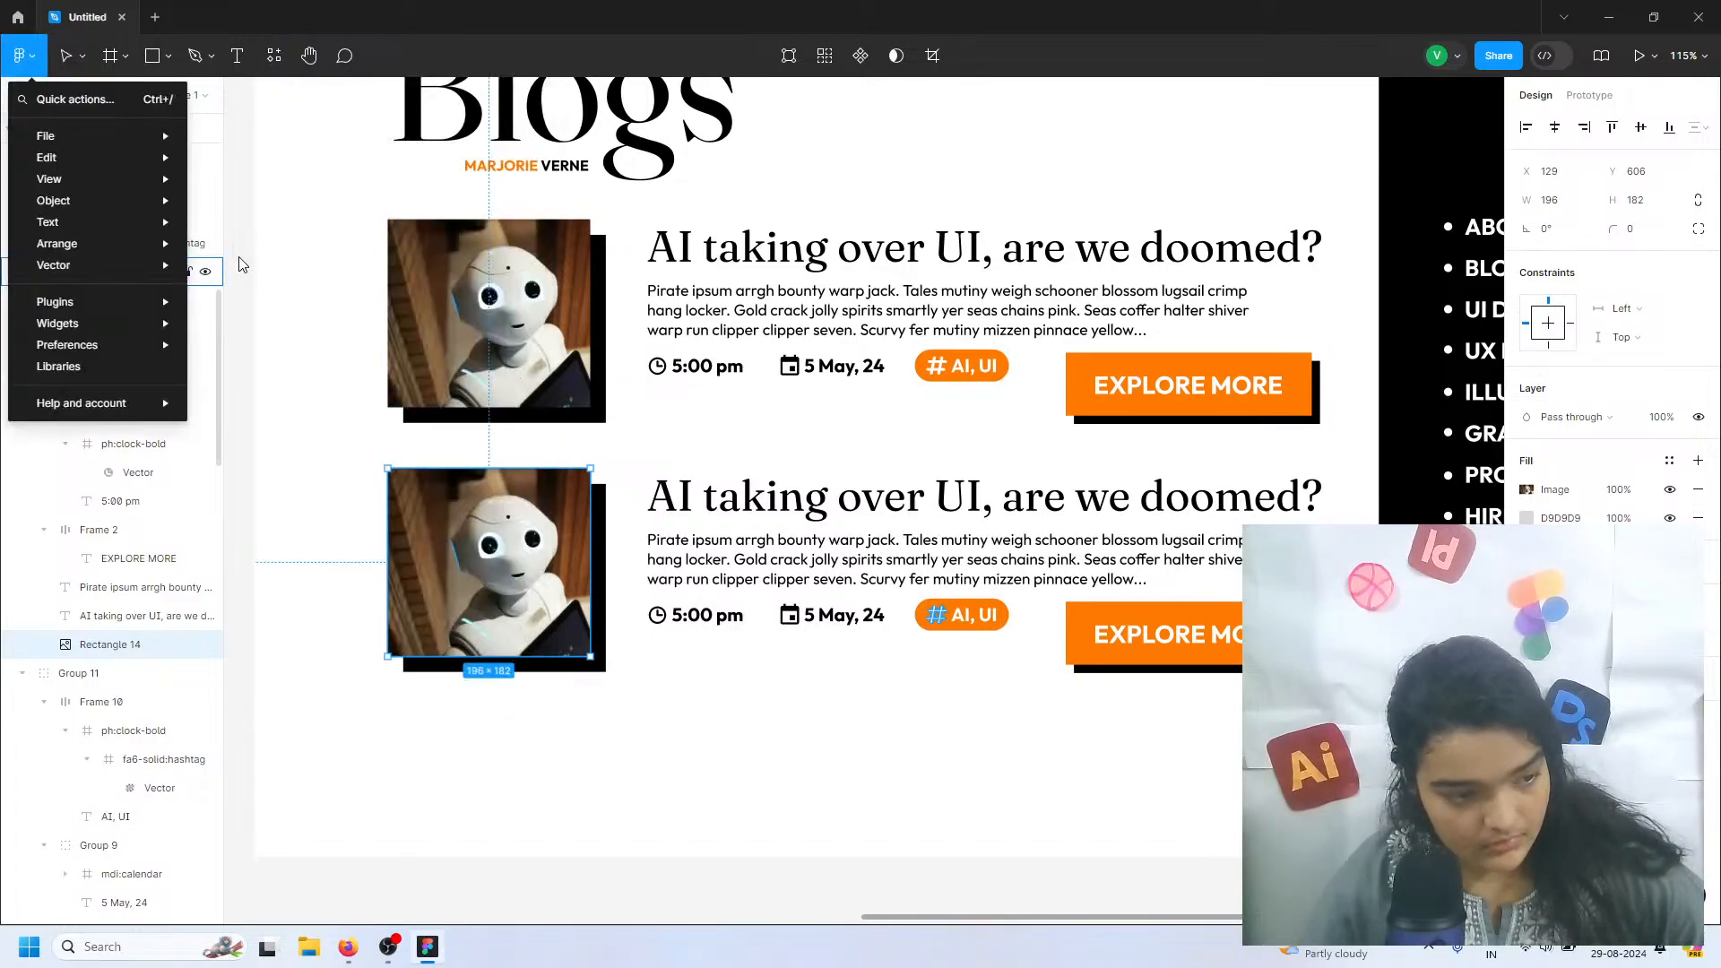
{"action": "left_click", "coordinate": [242, 259]}
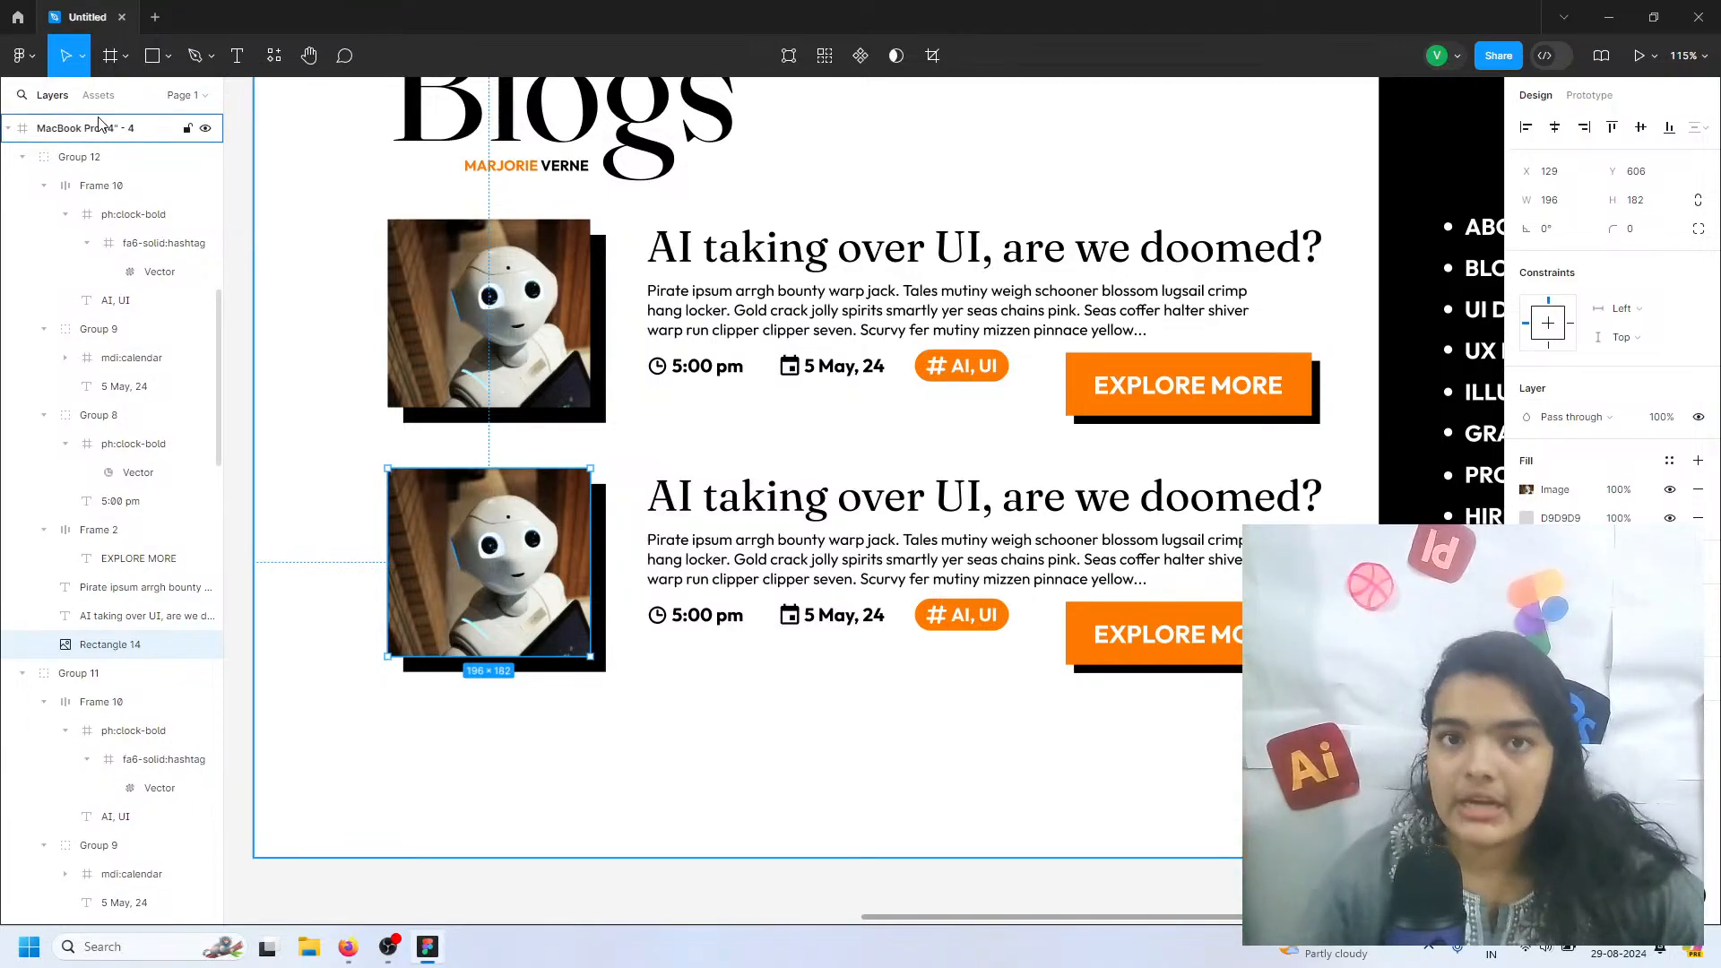
{"action": "left_click", "coordinate": [32, 69]}
{"action": "mouse_move", "coordinate": [71, 255]}
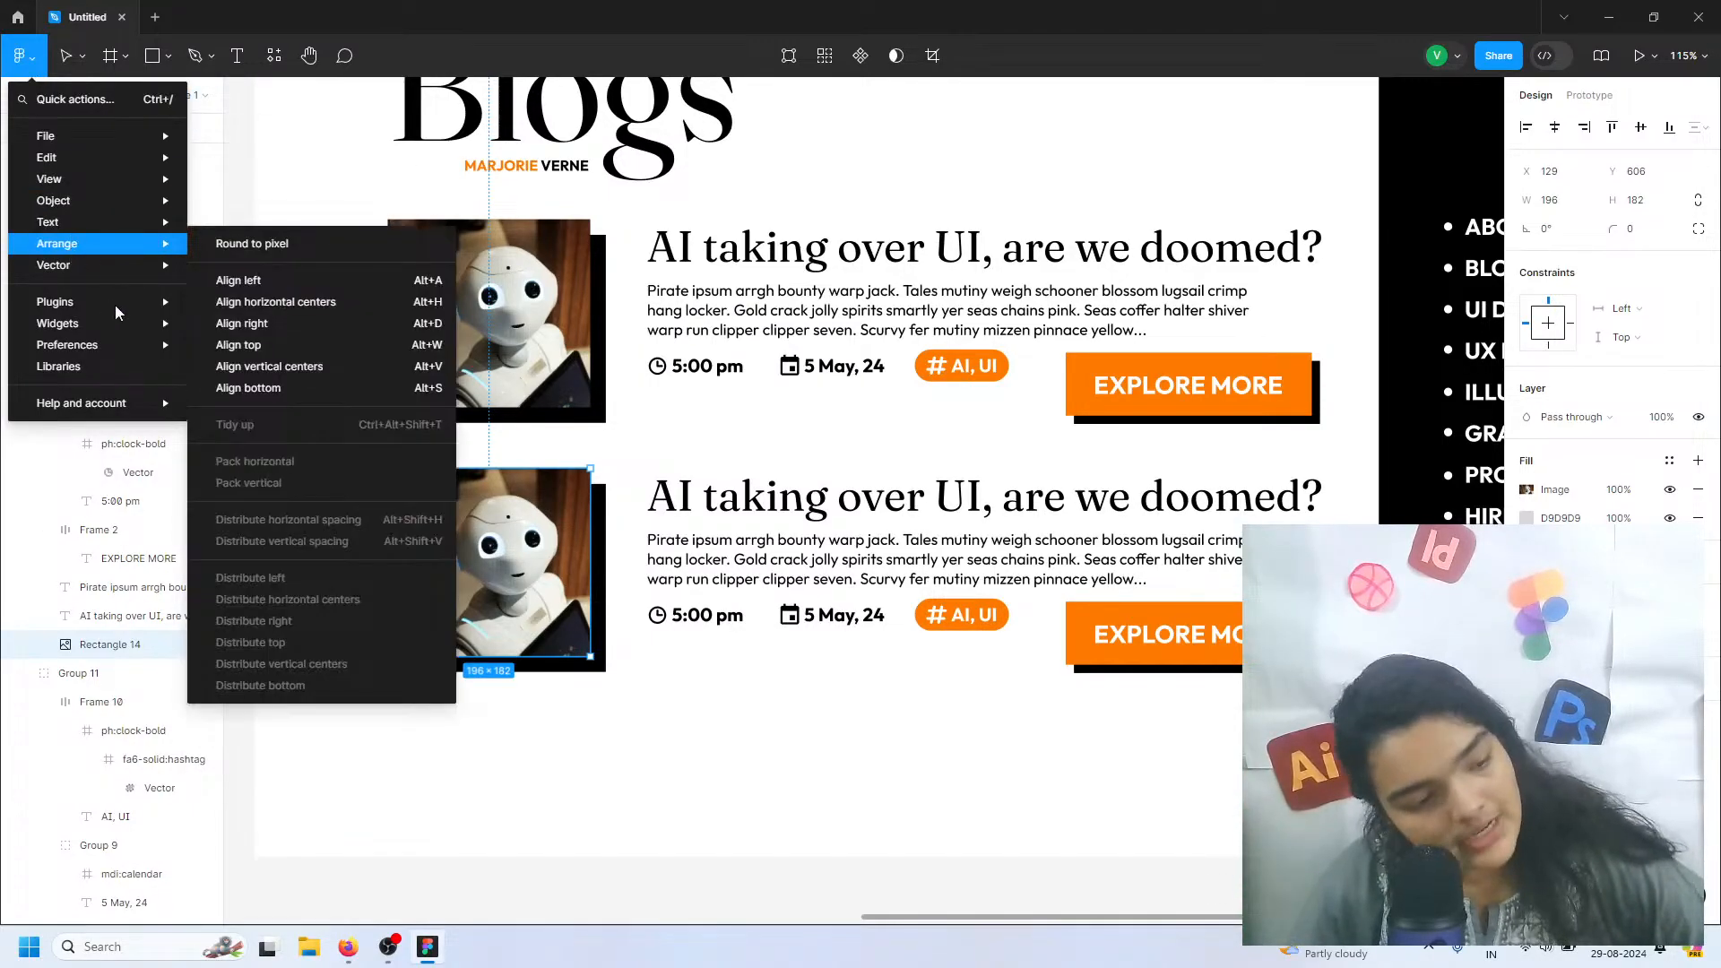
{"action": "mouse_move", "coordinate": [175, 305]}
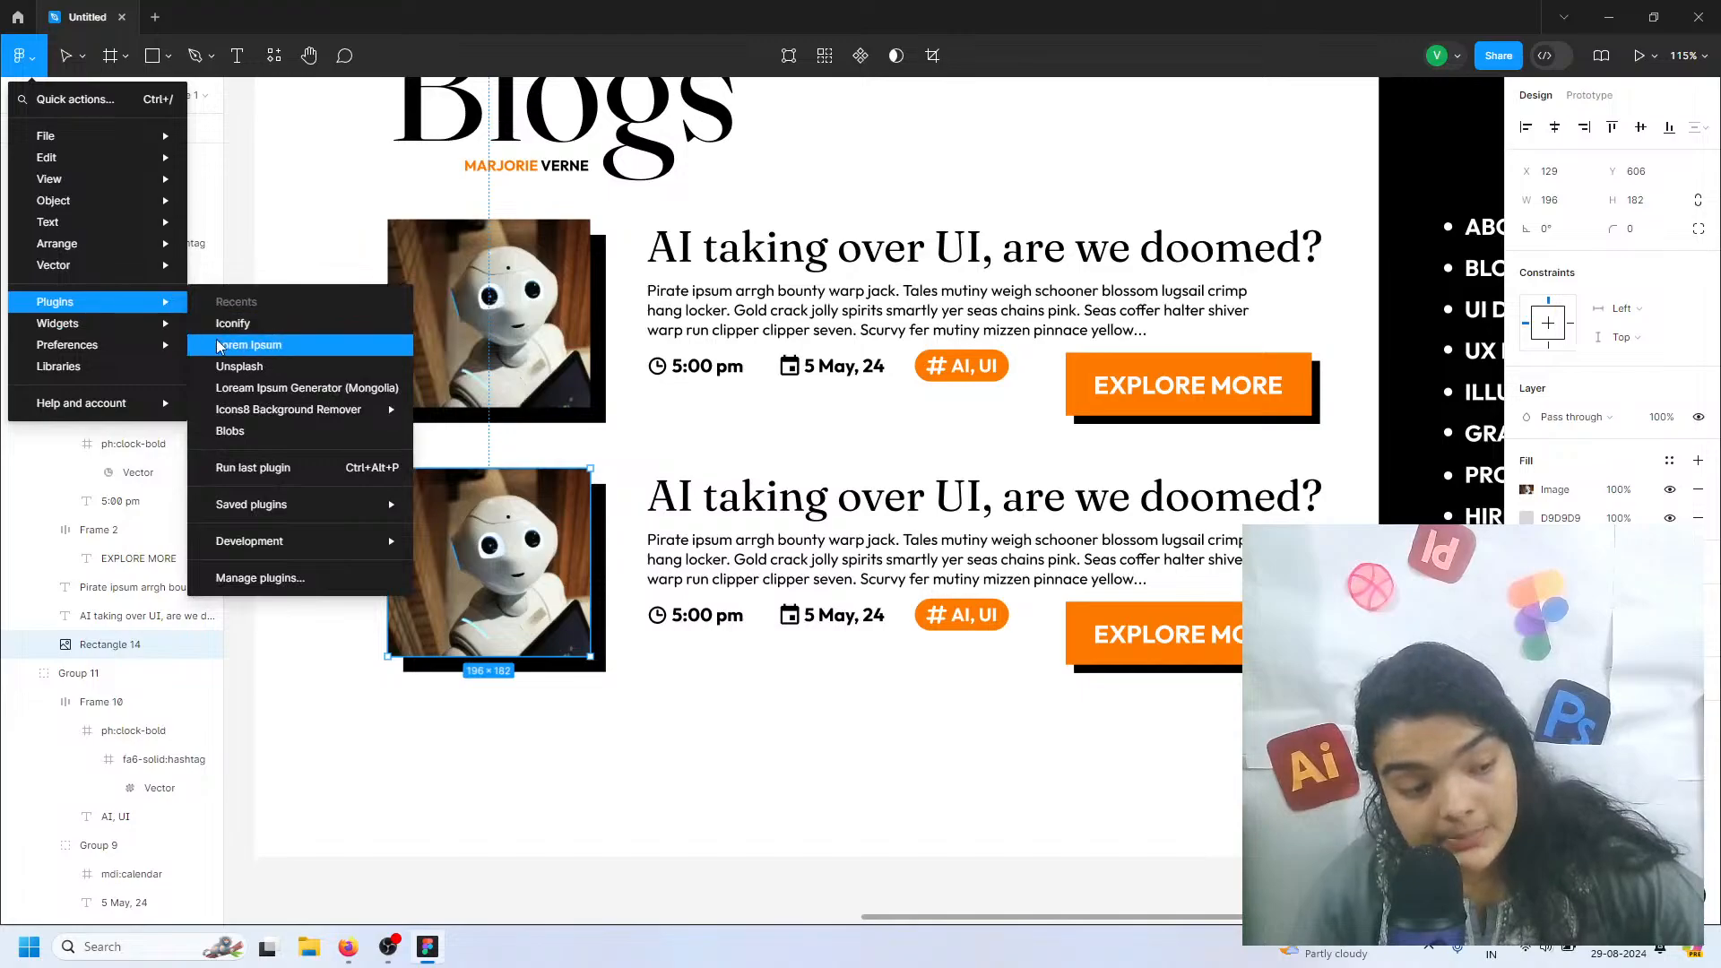
{"action": "left_click", "coordinate": [237, 366]}
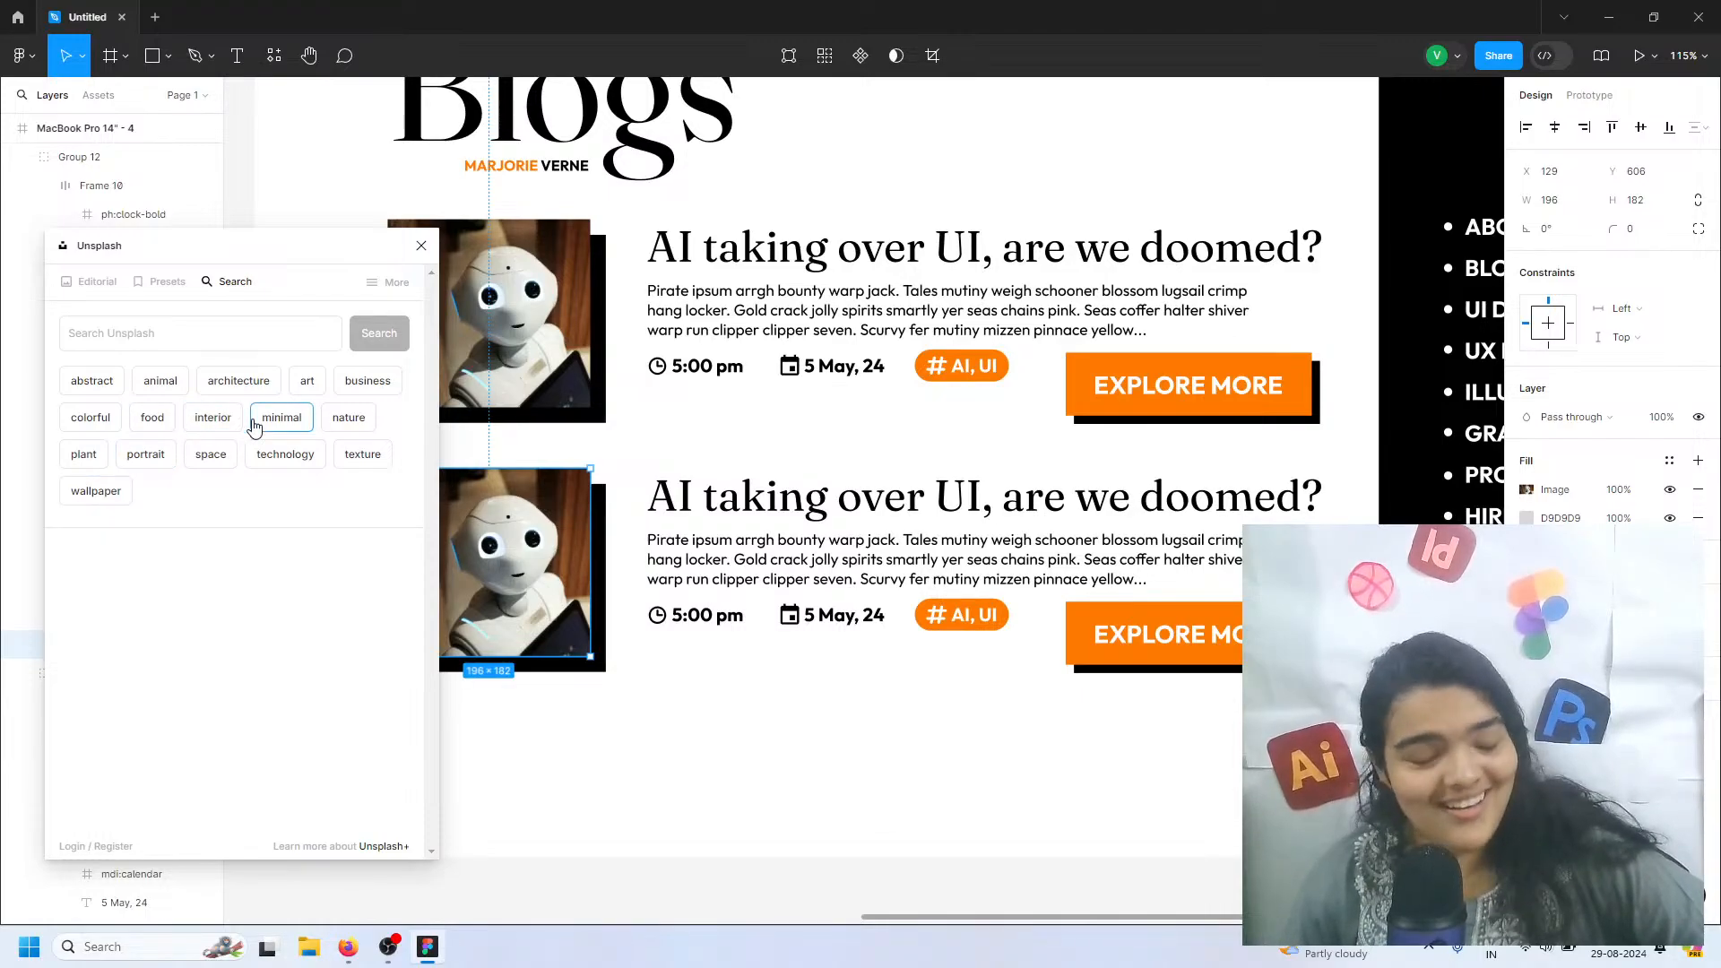
{"action": "left_click", "coordinate": [351, 383]}
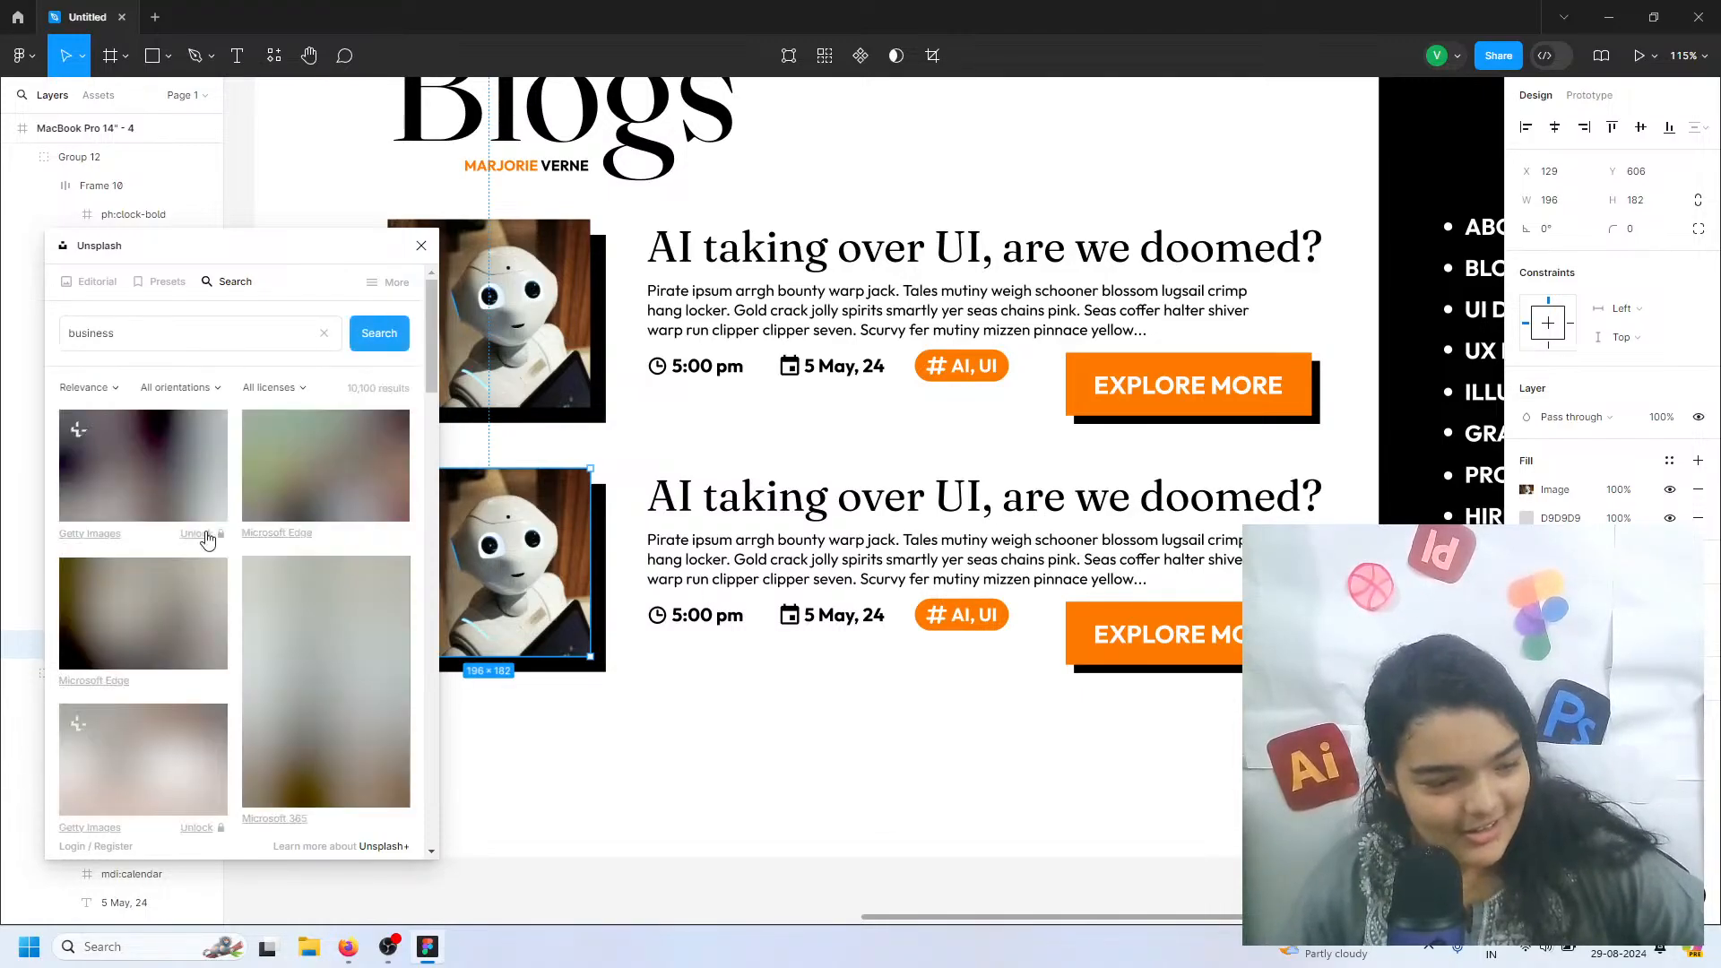
{"action": "scroll", "coordinate": [263, 602], "scroll_direction": "down", "scroll_amount": 5}
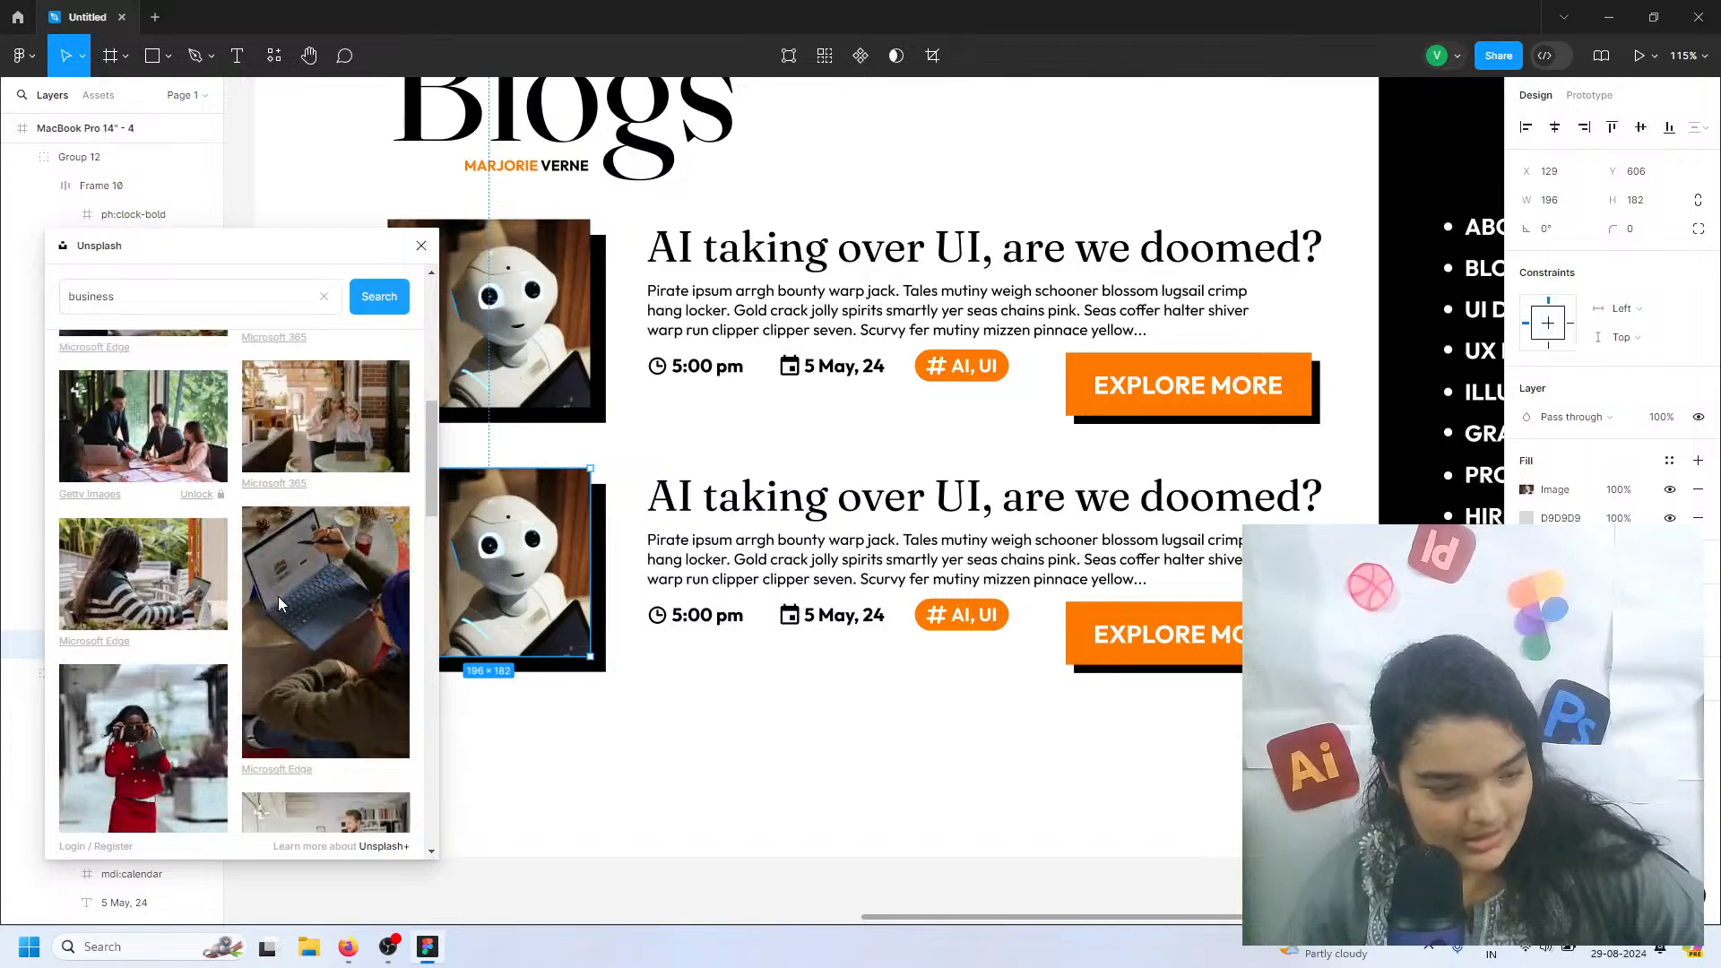
{"action": "left_click", "coordinate": [278, 597]}
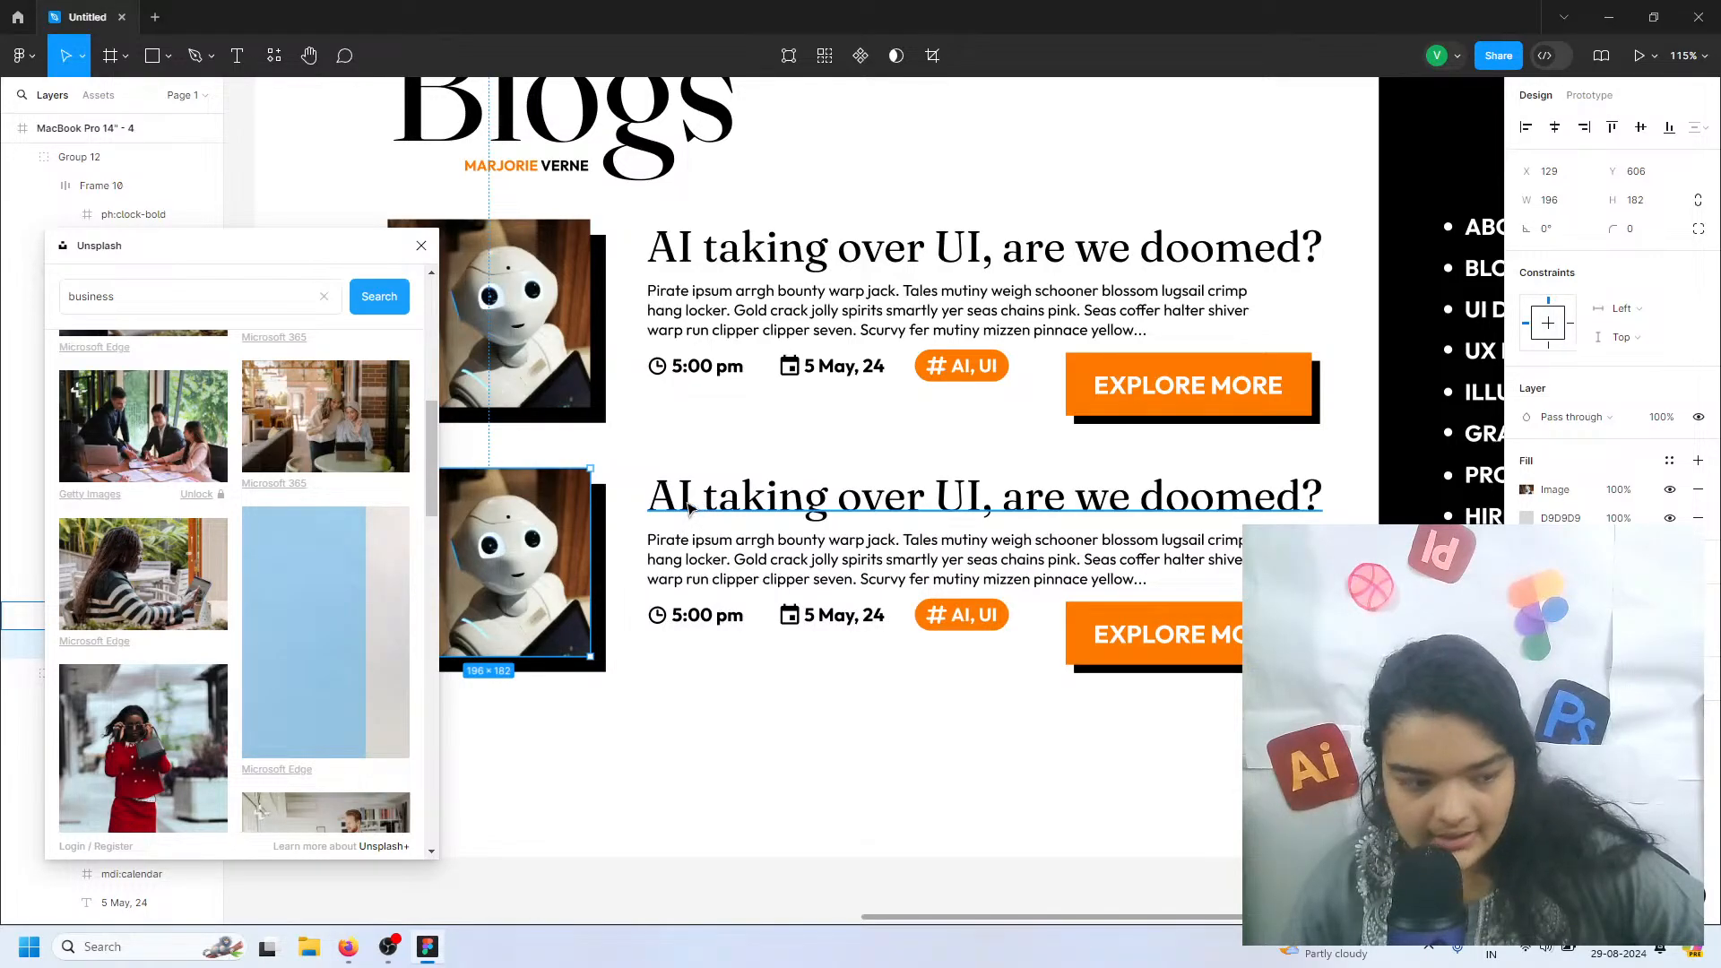
{"action": "left_click", "coordinate": [688, 506]}
{"action": "double_click", "coordinate": [687, 499]}
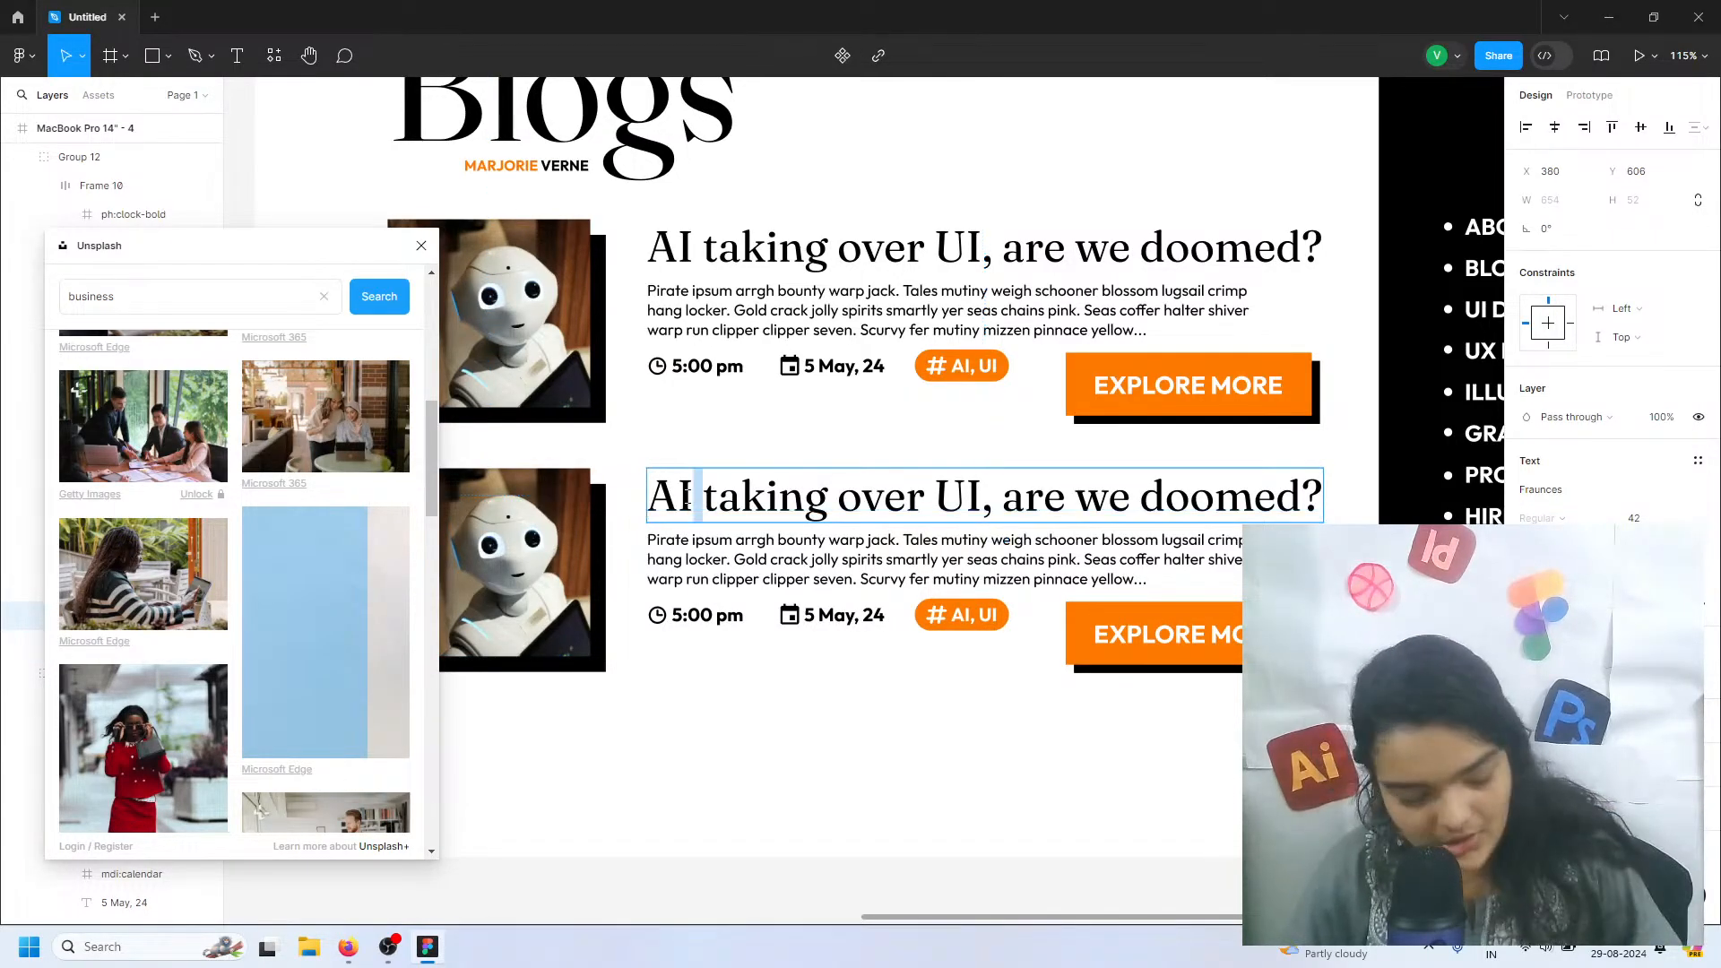
{"action": "triple_click", "coordinate": [686, 499]}
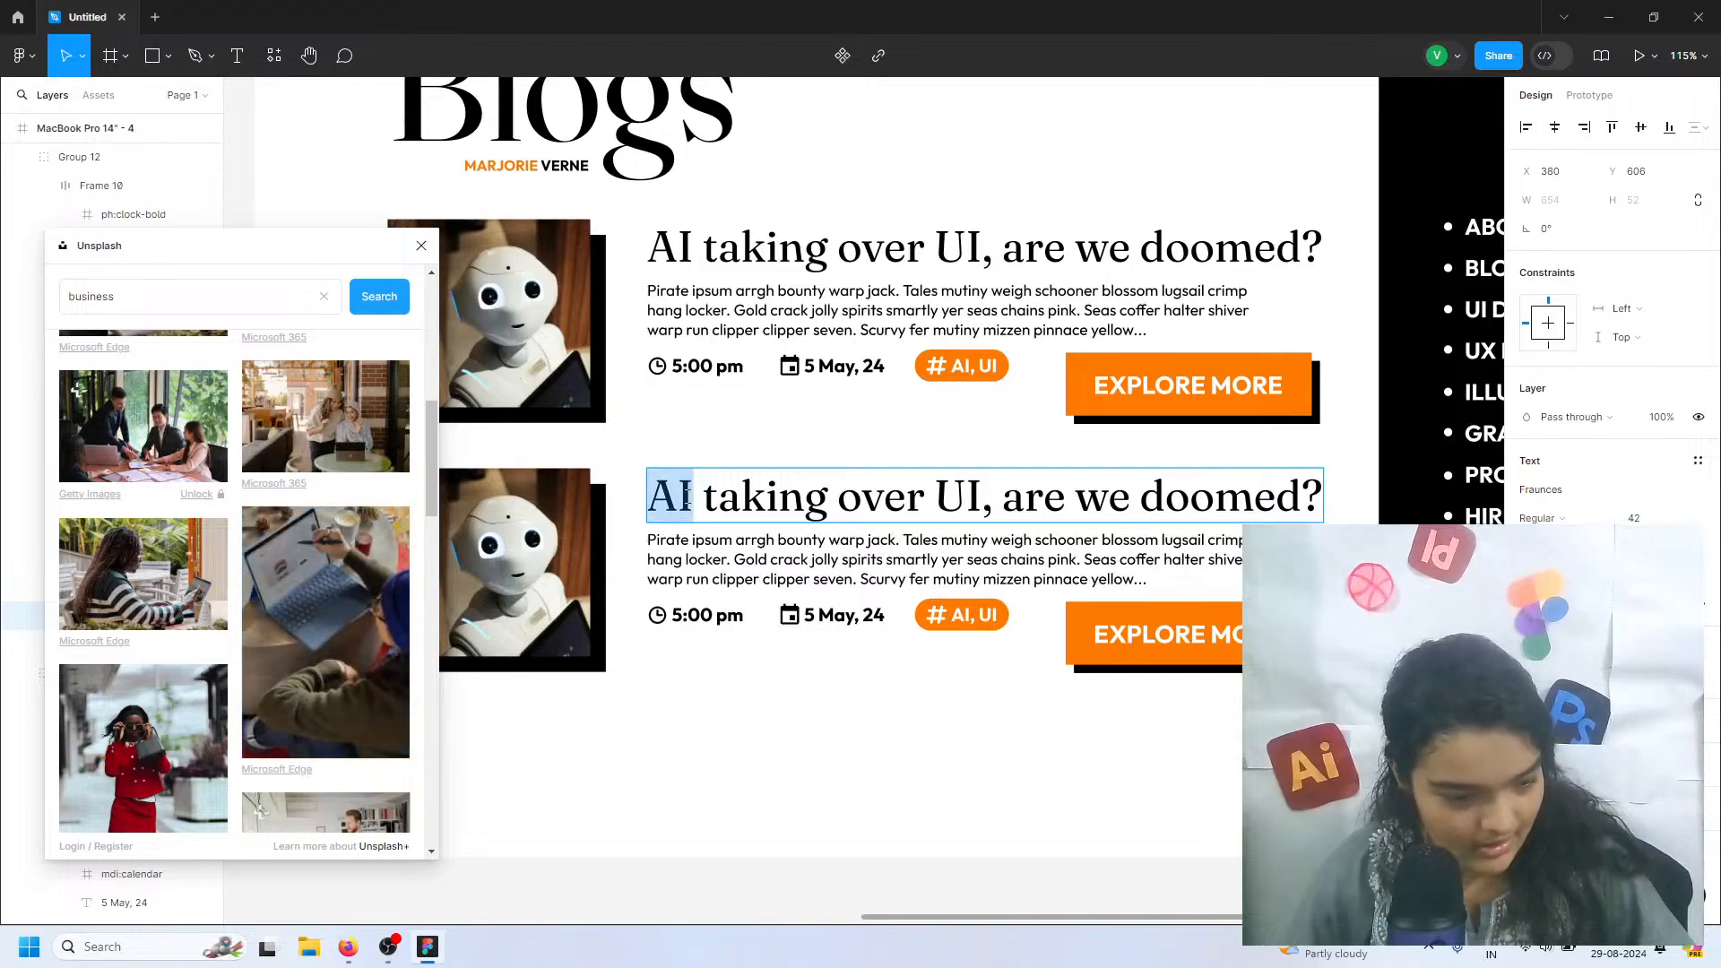
{"action": "type", "text": "Lap"}
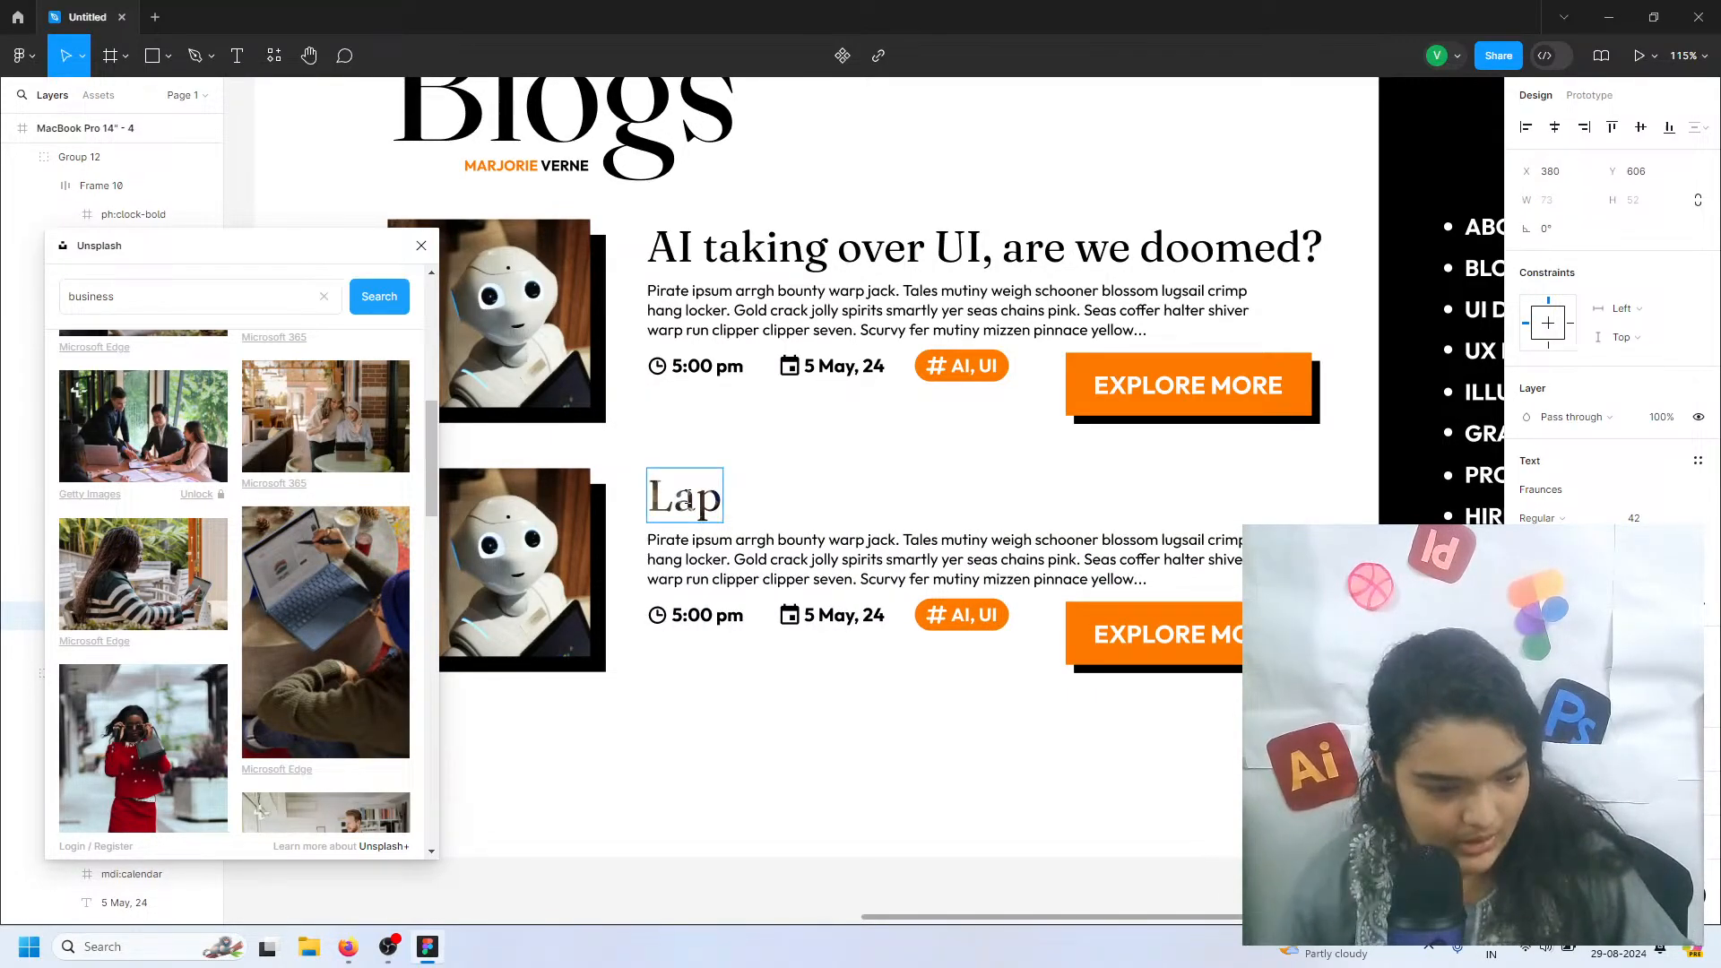
{"action": "key", "text": "ctrl+z"}
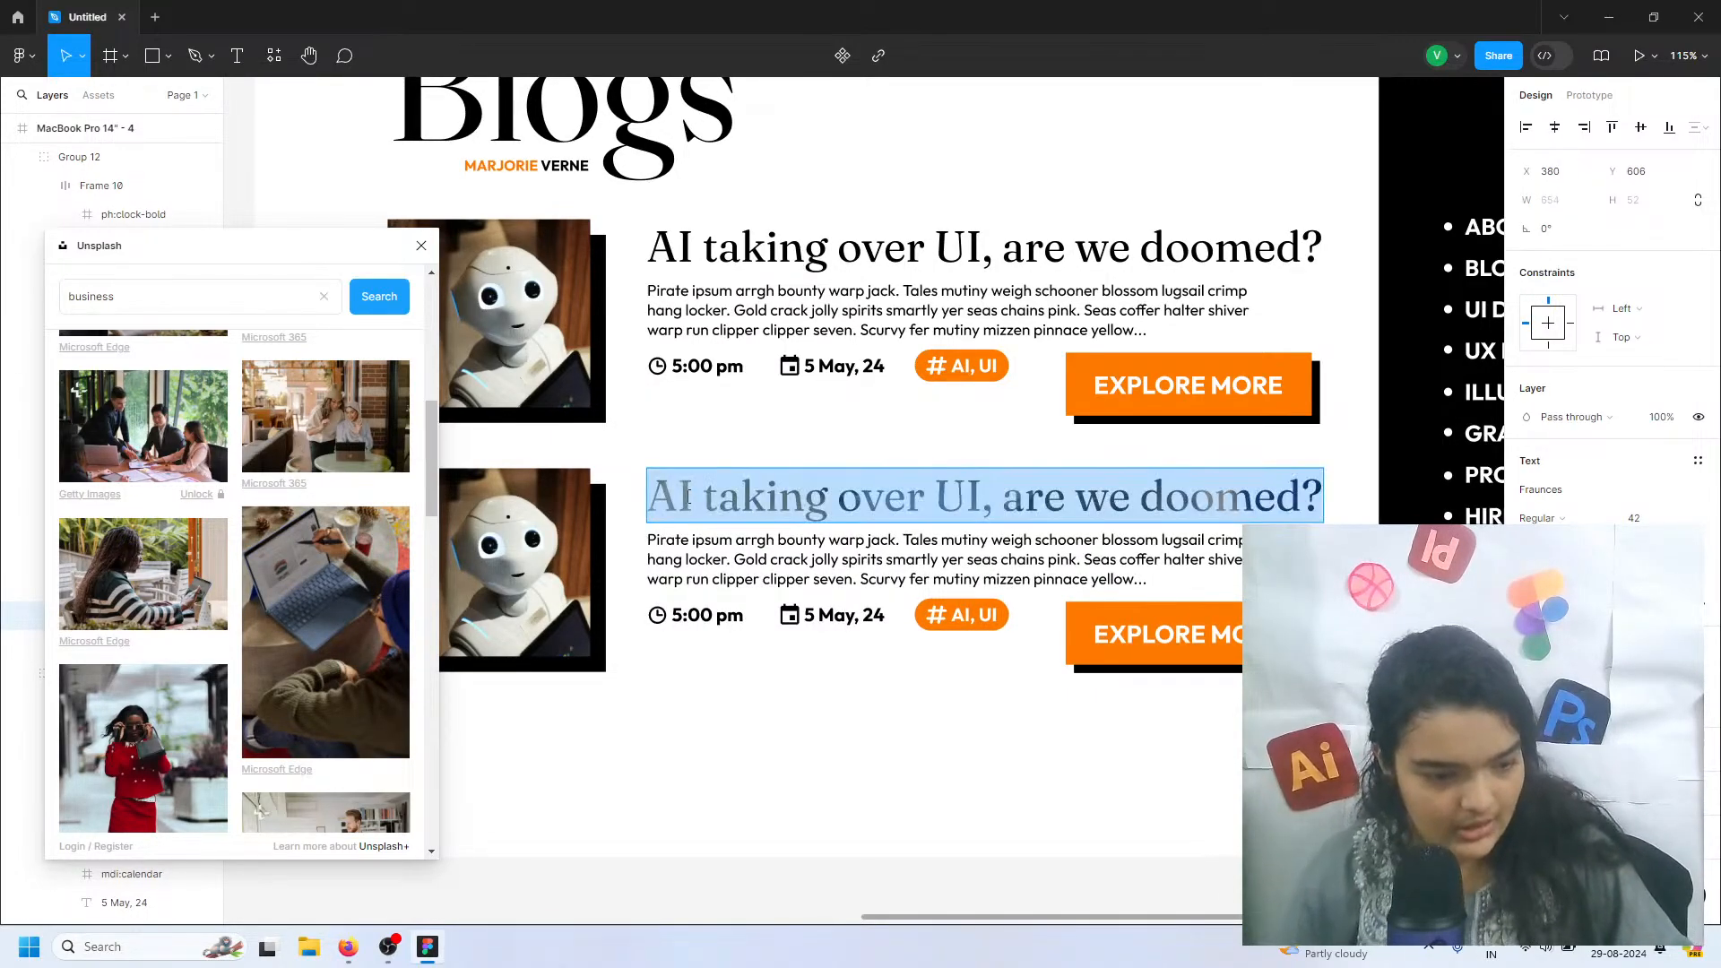
{"action": "key", "text": "ctrl+z"}
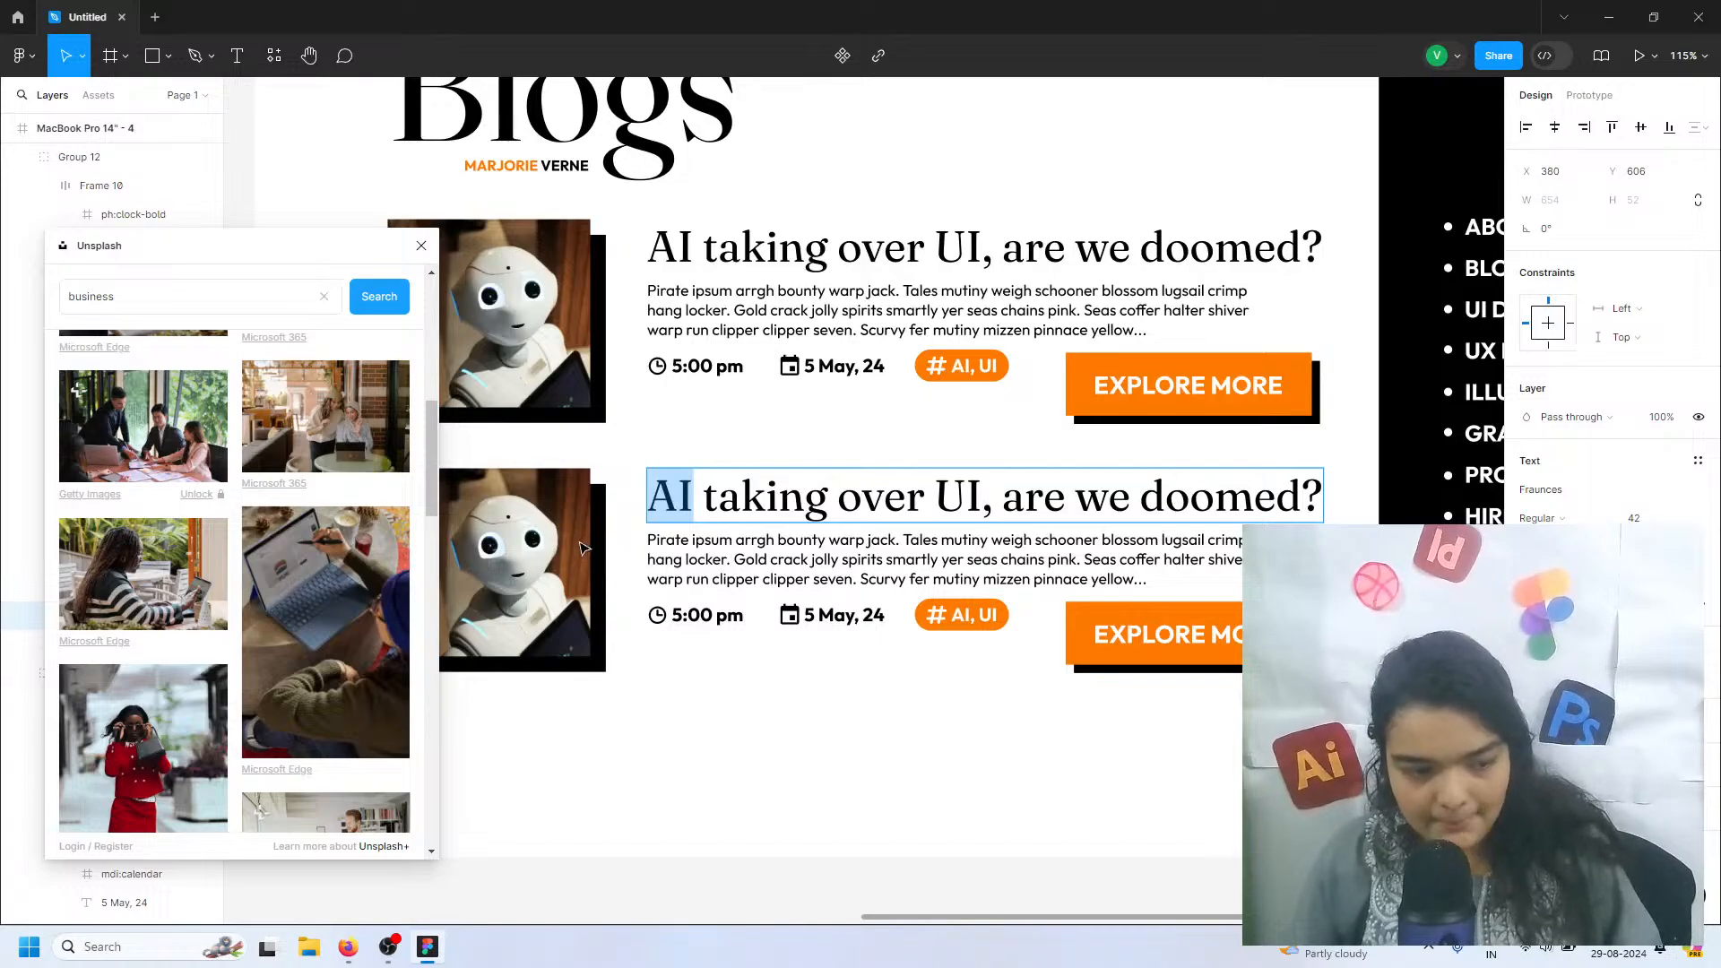
Fill the lower blog entry's image with the Unsplash photo of a person working at a laptop, and close the plugin
{"action": "left_click", "coordinate": [580, 548]}
{"action": "left_click", "coordinate": [288, 631]}
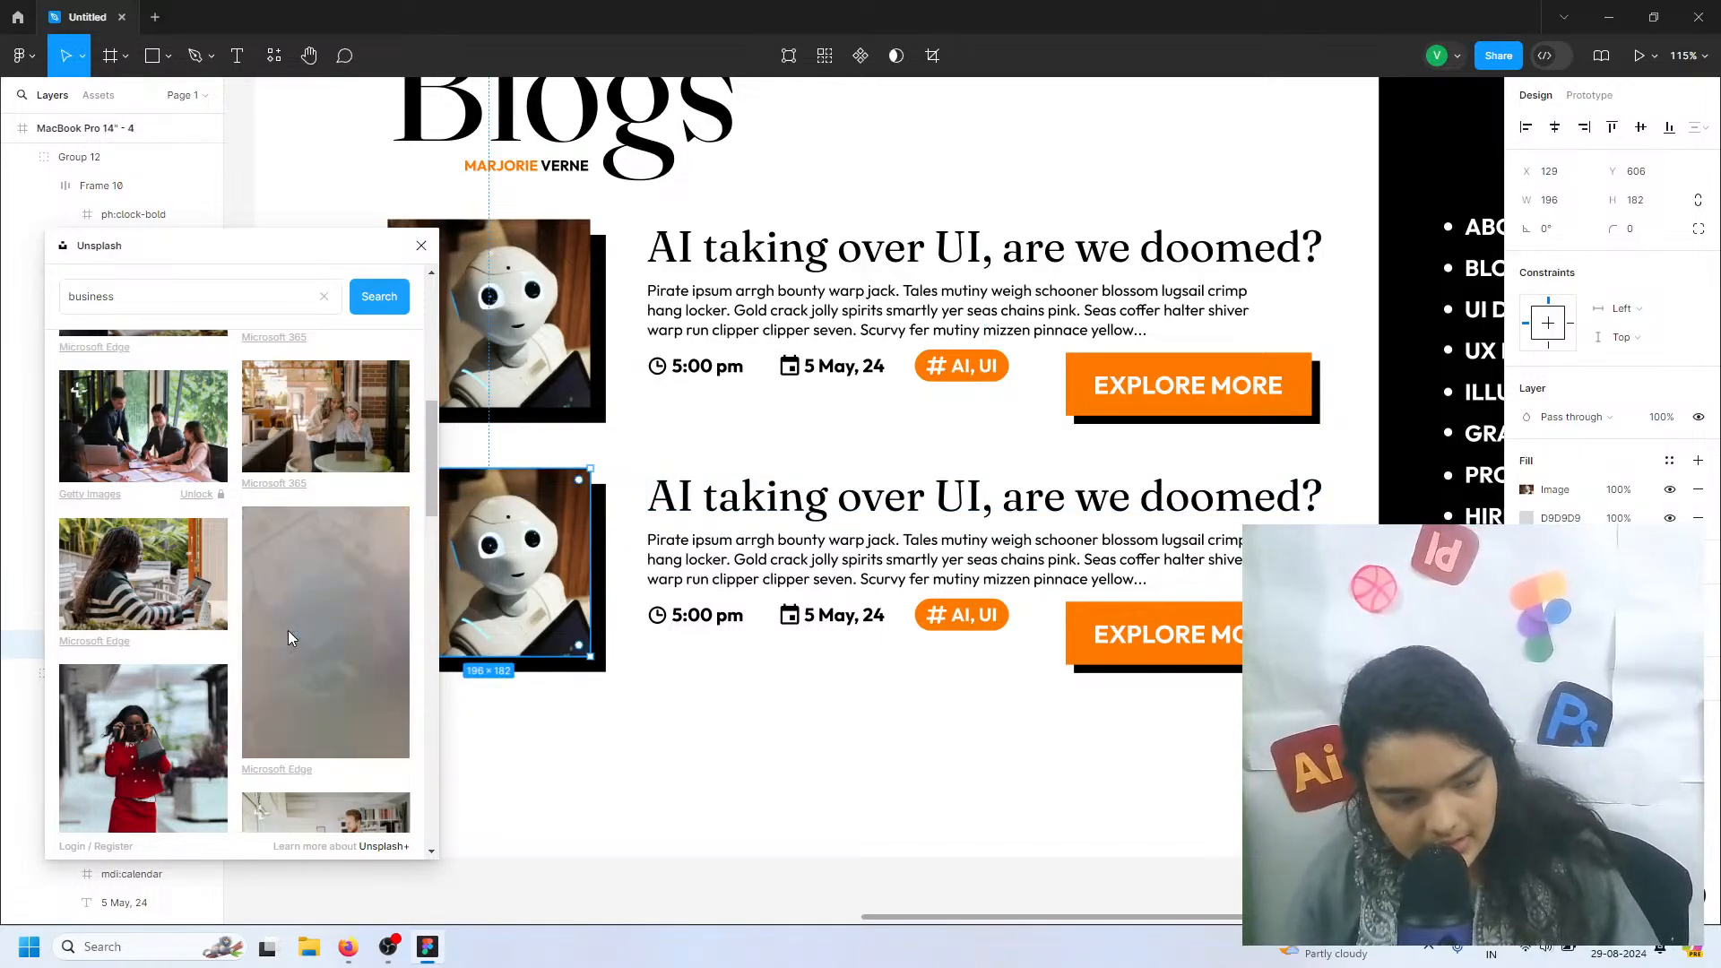
{"action": "double_click", "coordinate": [647, 490]}
{"action": "left_click", "coordinate": [541, 519]}
{"action": "left_click", "coordinate": [421, 246]}
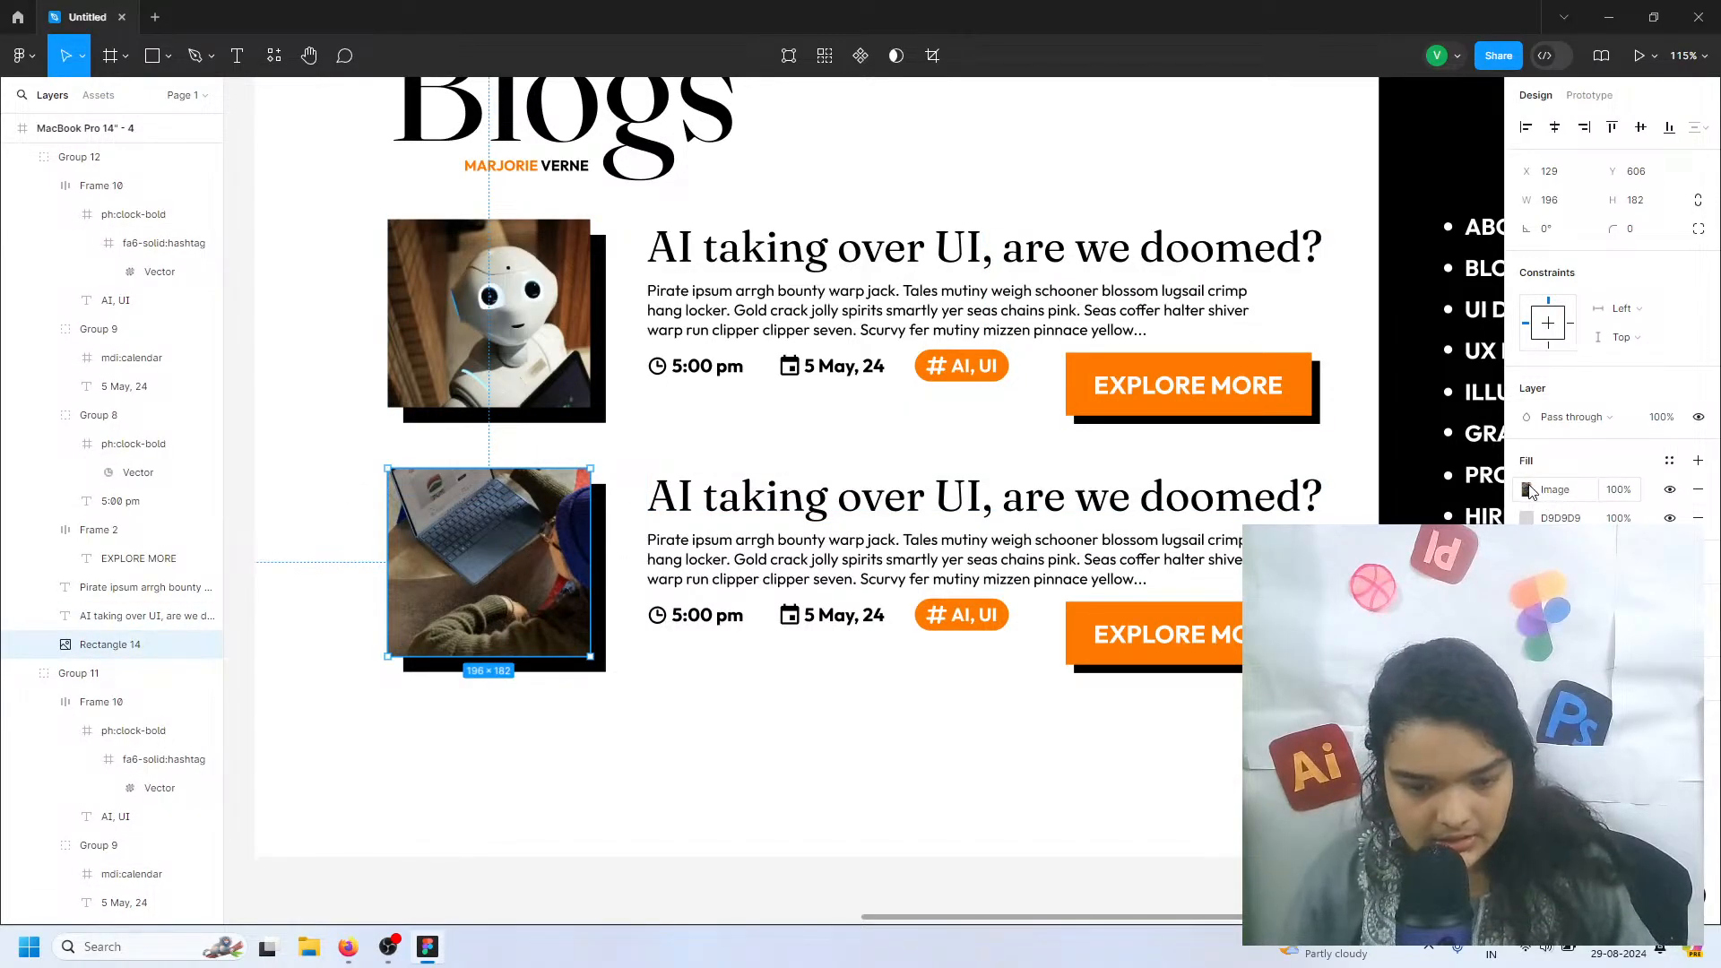
Crop the lower entry's image fill, shifting the photo down so the laptop sits inside the frame
{"action": "left_click", "coordinate": [1528, 489]}
{"action": "left_click", "coordinate": [1330, 536]}
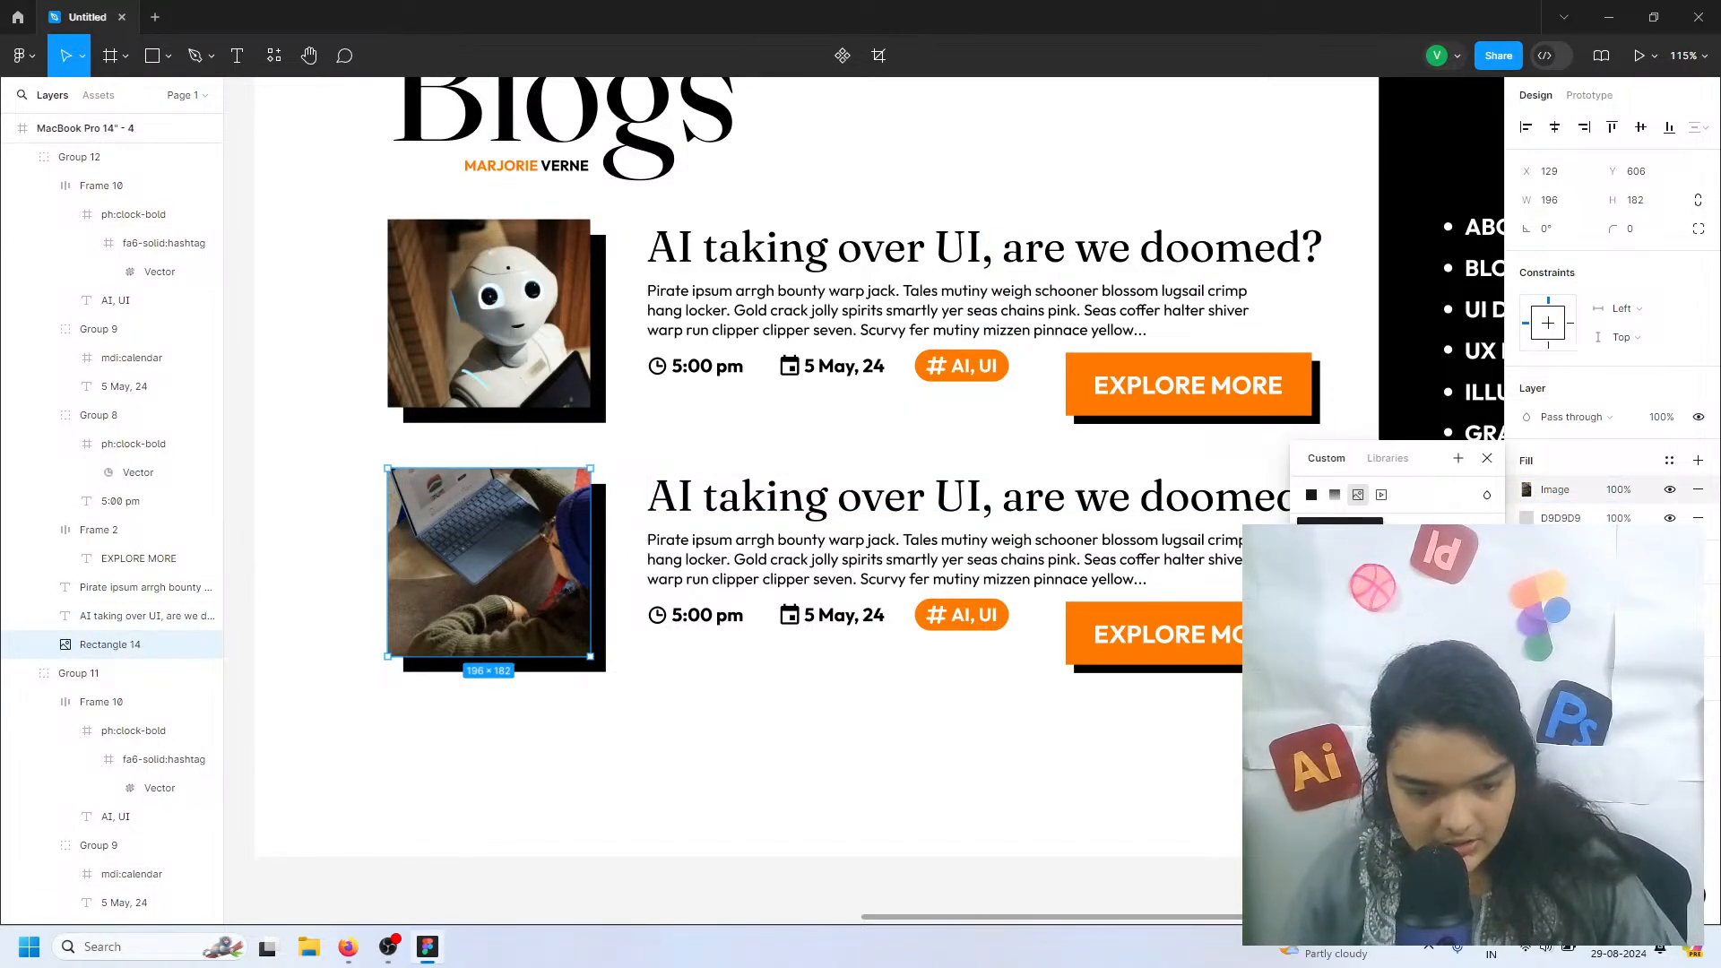
{"action": "left_click", "coordinate": [1330, 578]}
{"action": "left_click_drag", "start_coordinate": [500, 570], "coordinate": [503, 609]}
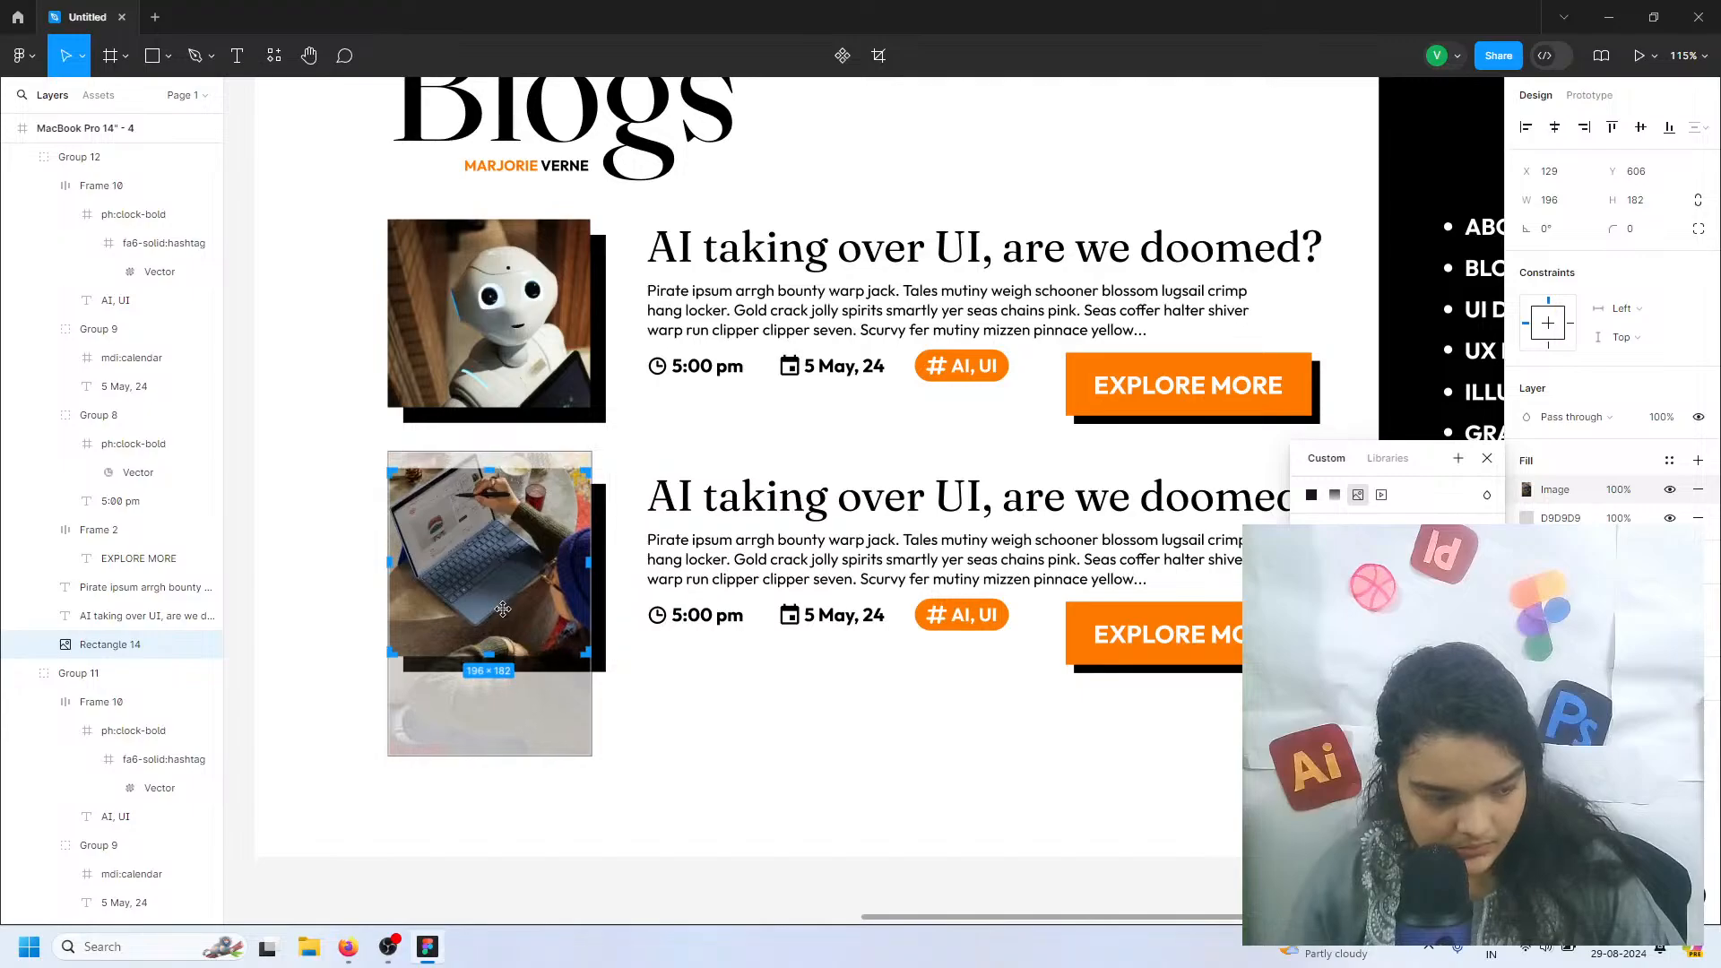
{"action": "left_click", "coordinate": [692, 825]}
Replace the lower blog entry's title with "Laptops are pets of AI"
{"action": "left_click", "coordinate": [762, 509]}
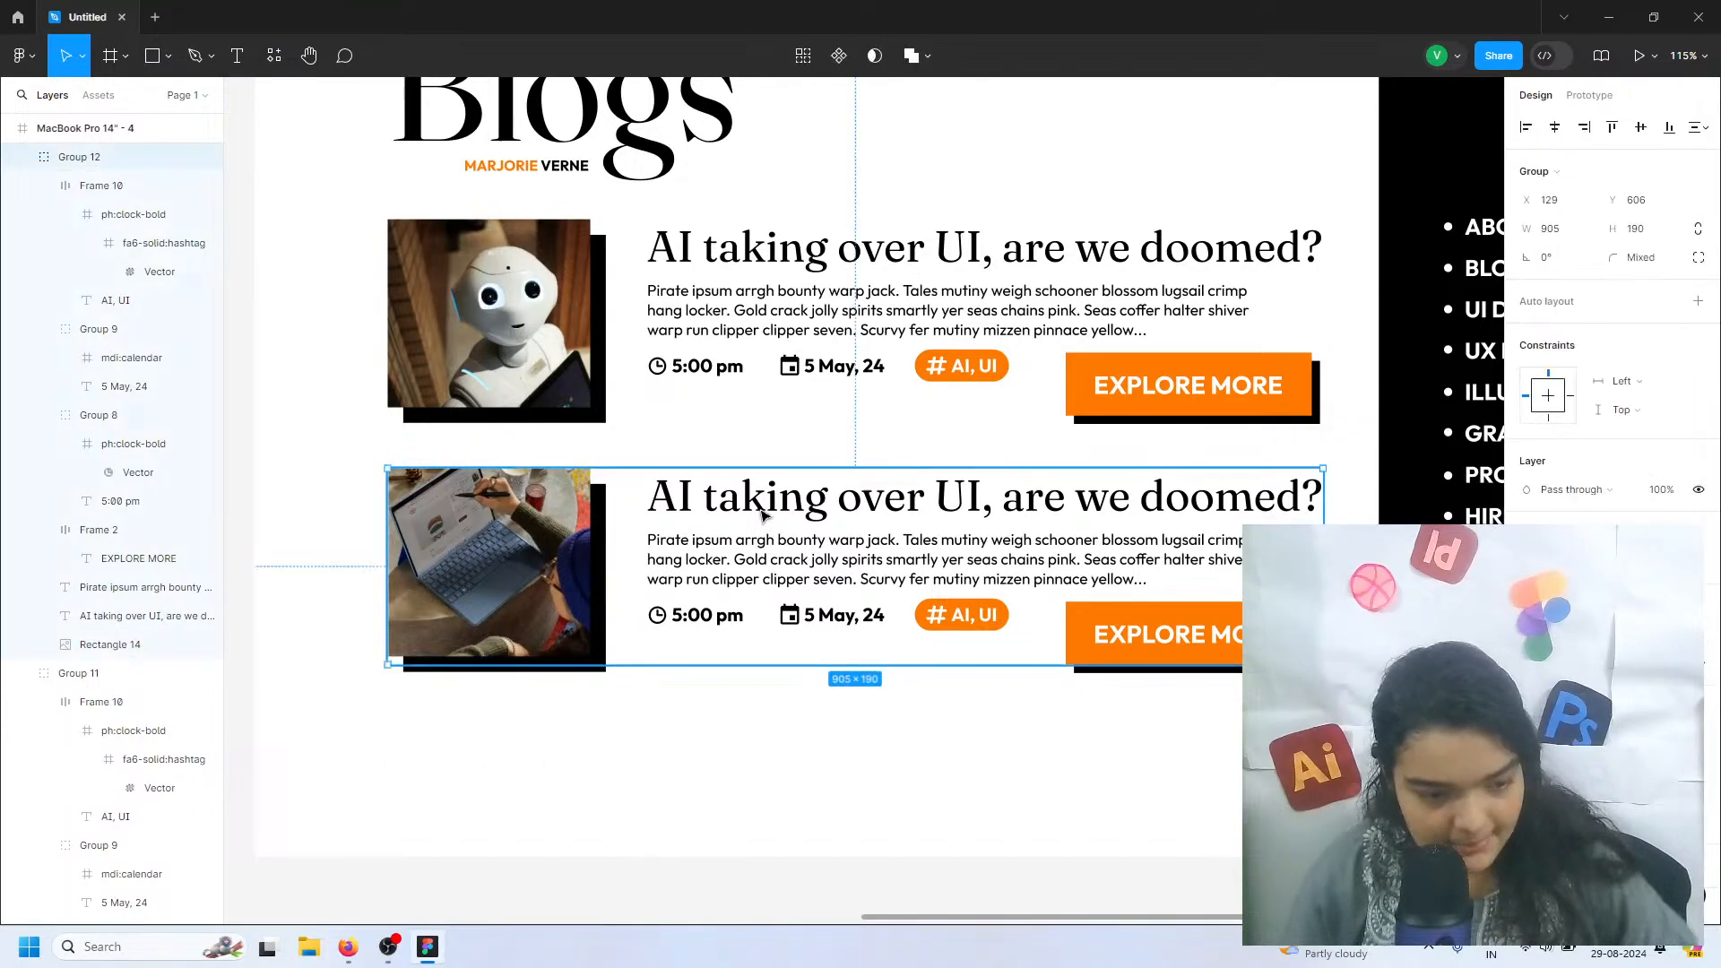
{"action": "key", "text": "Return"}
{"action": "type", "text": "La"}
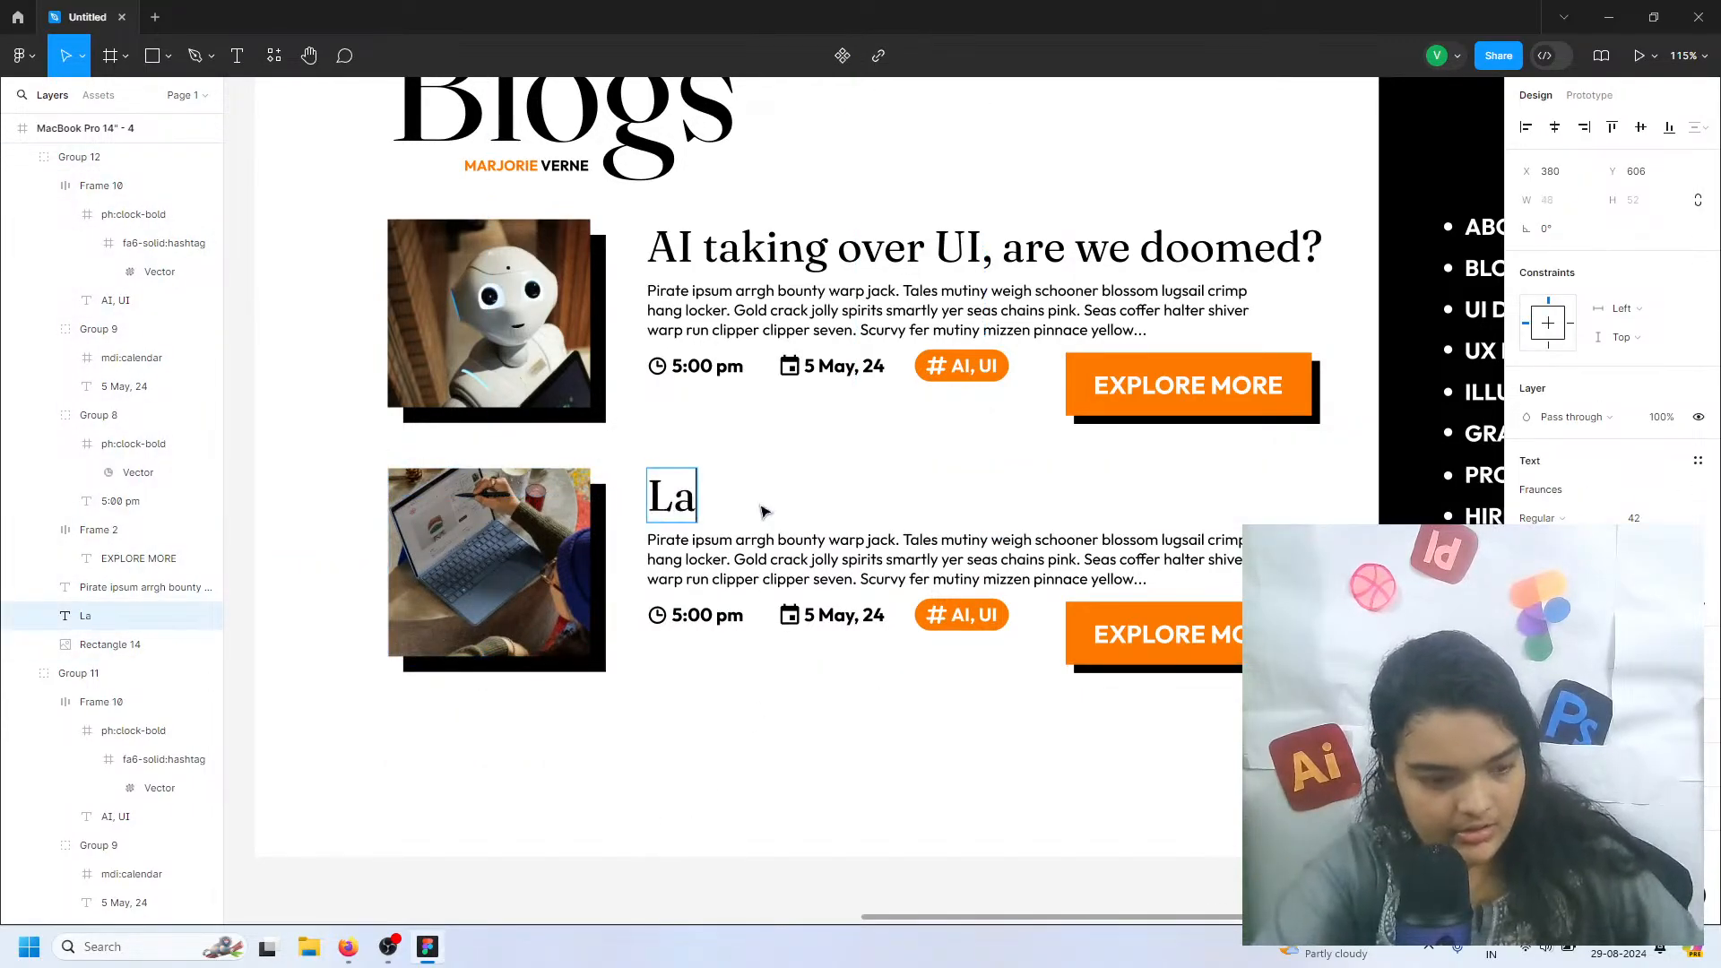
{"action": "type", "text": "ptop"}
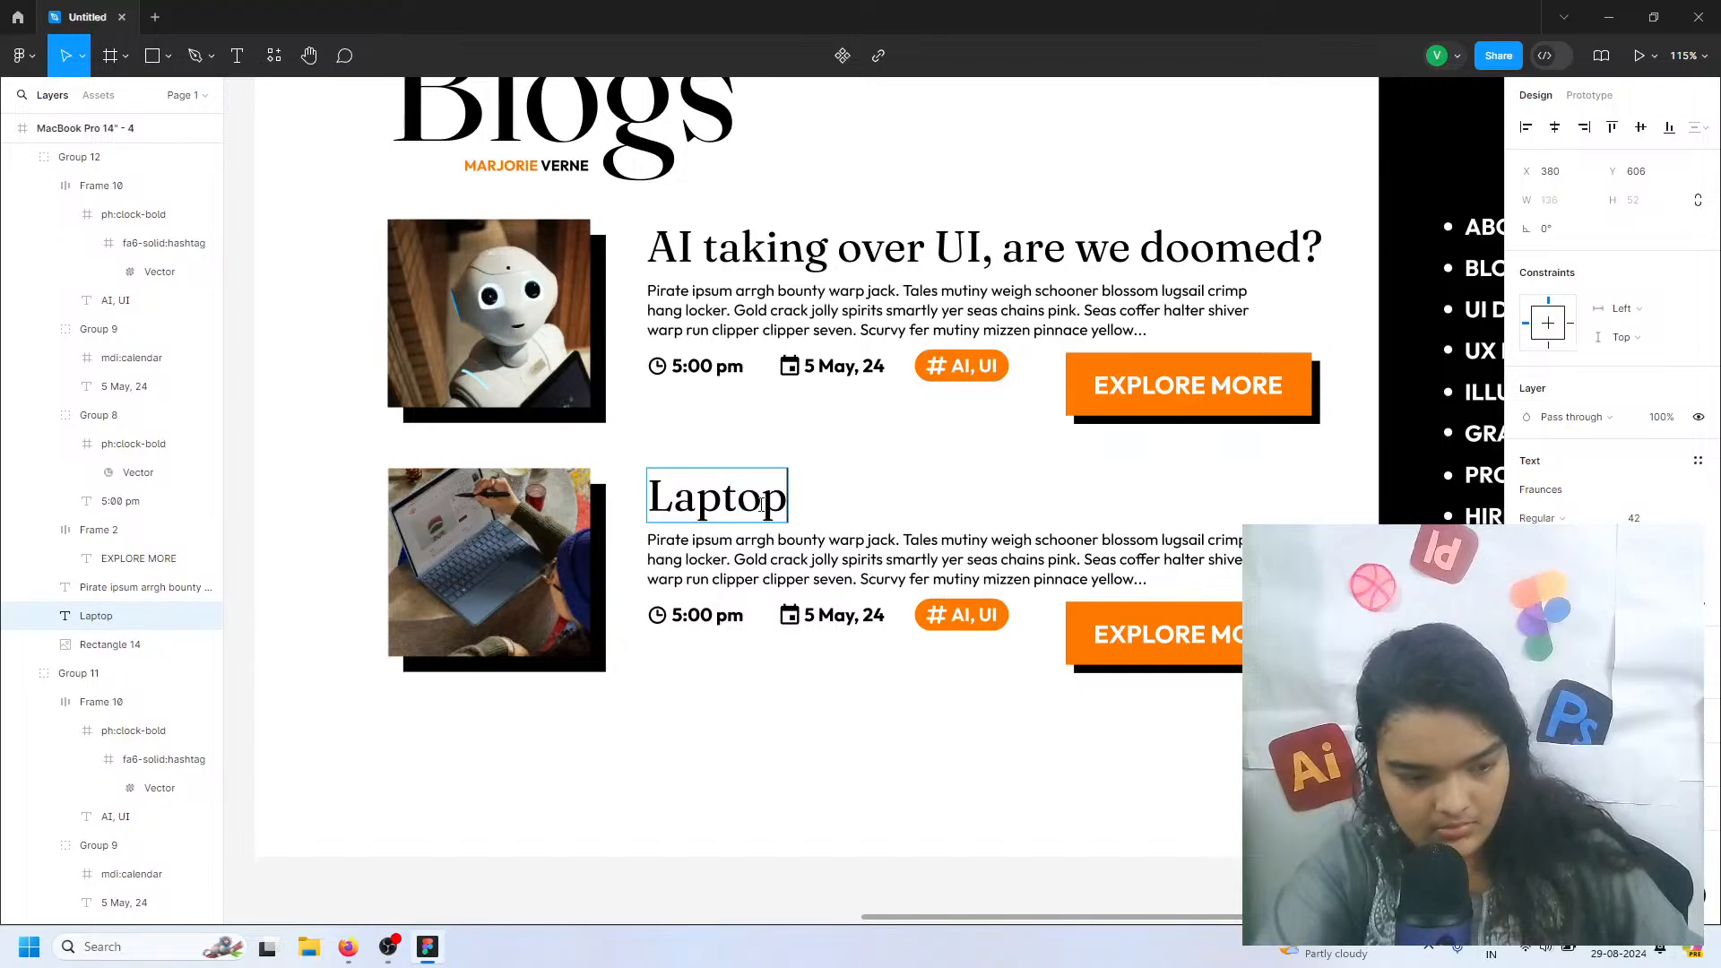
{"action": "type", "text": "s c"}
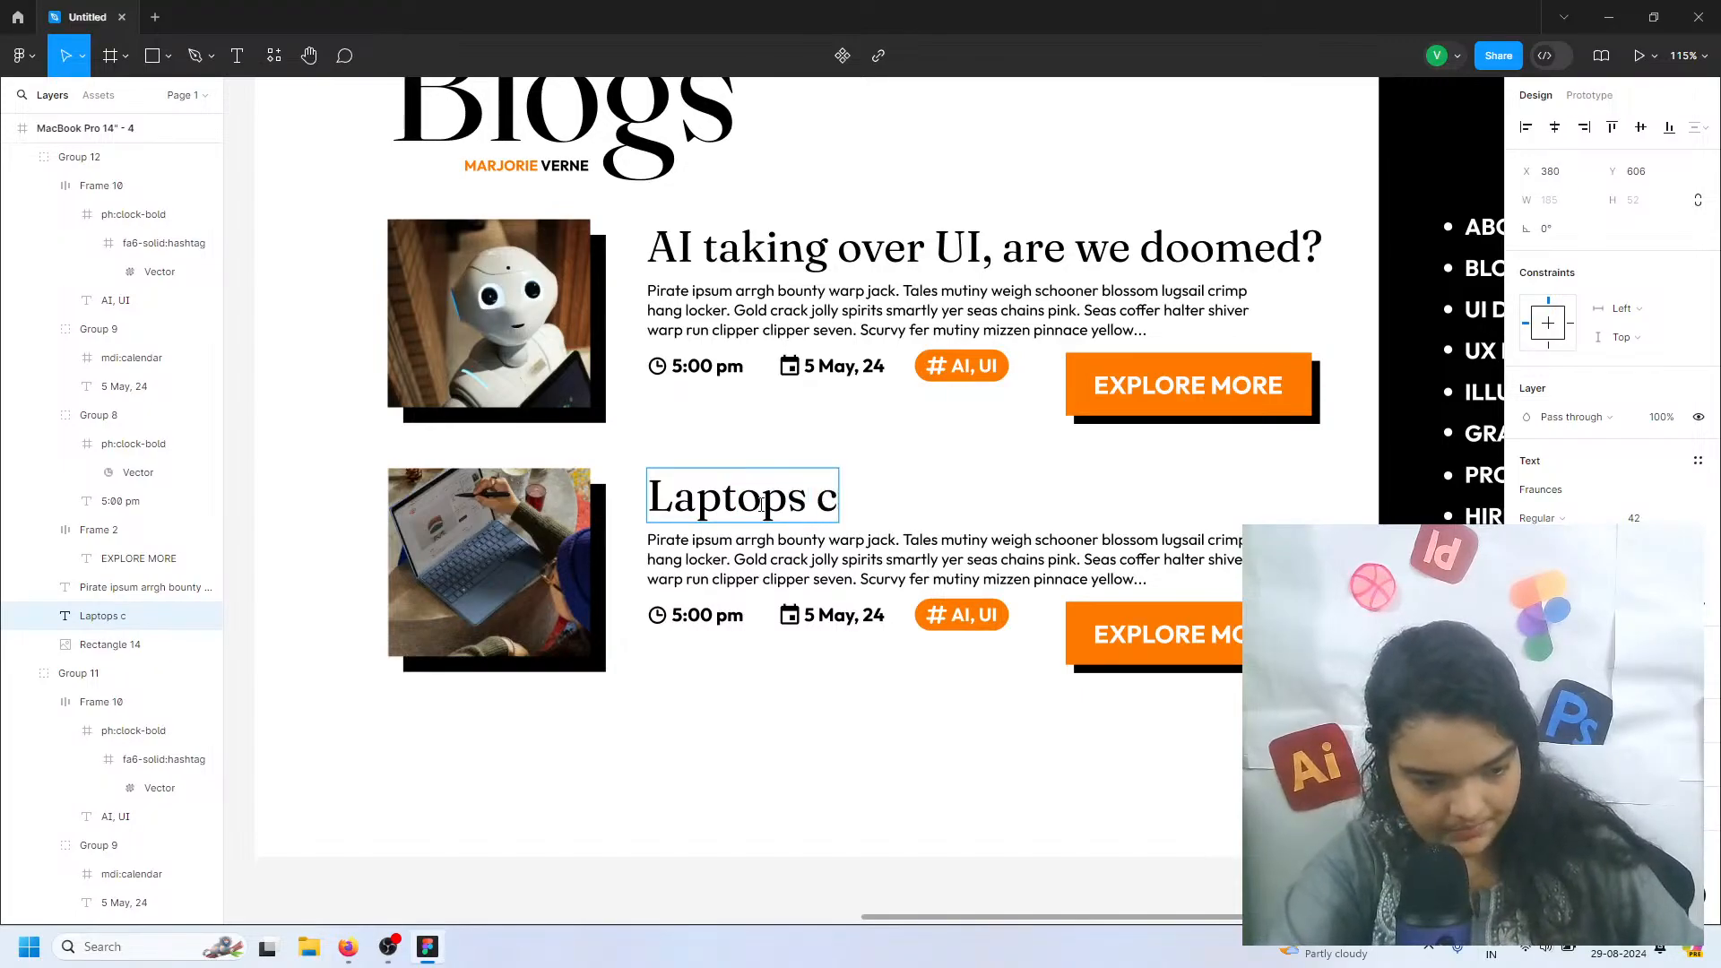
{"action": "key", "text": "BackSpace"}
{"action": "key", "text": "BackSpace"}
{"action": "type", "text": "are p"}
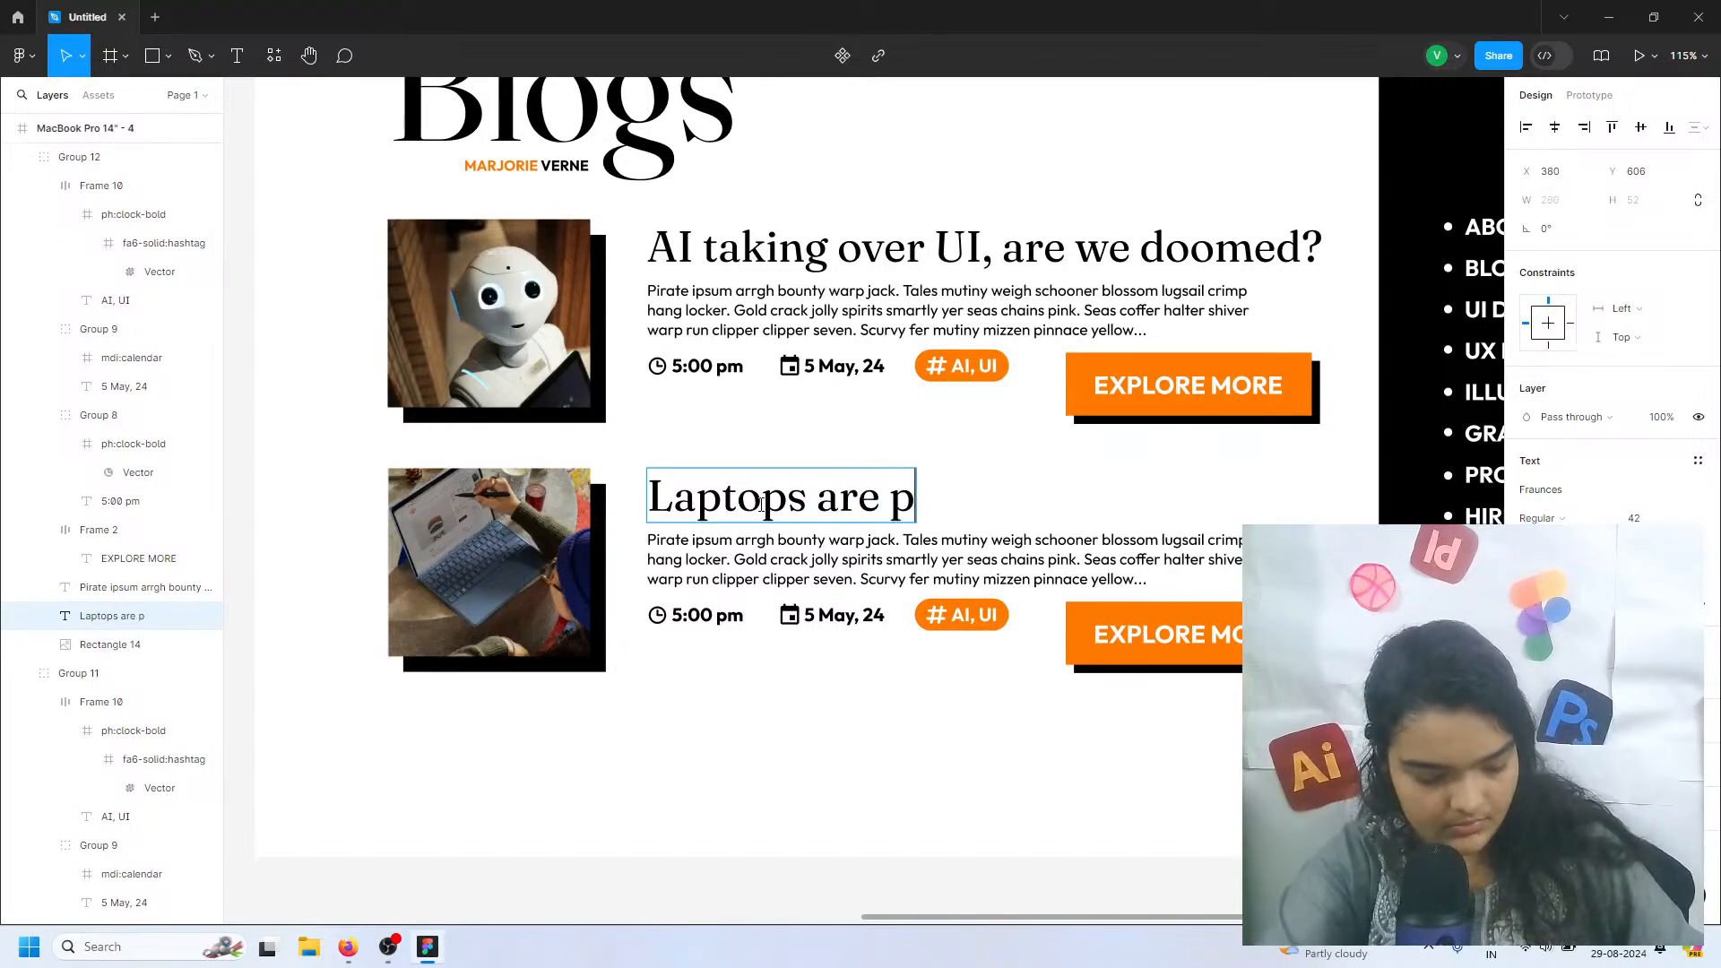
{"action": "type", "text": "ets of"}
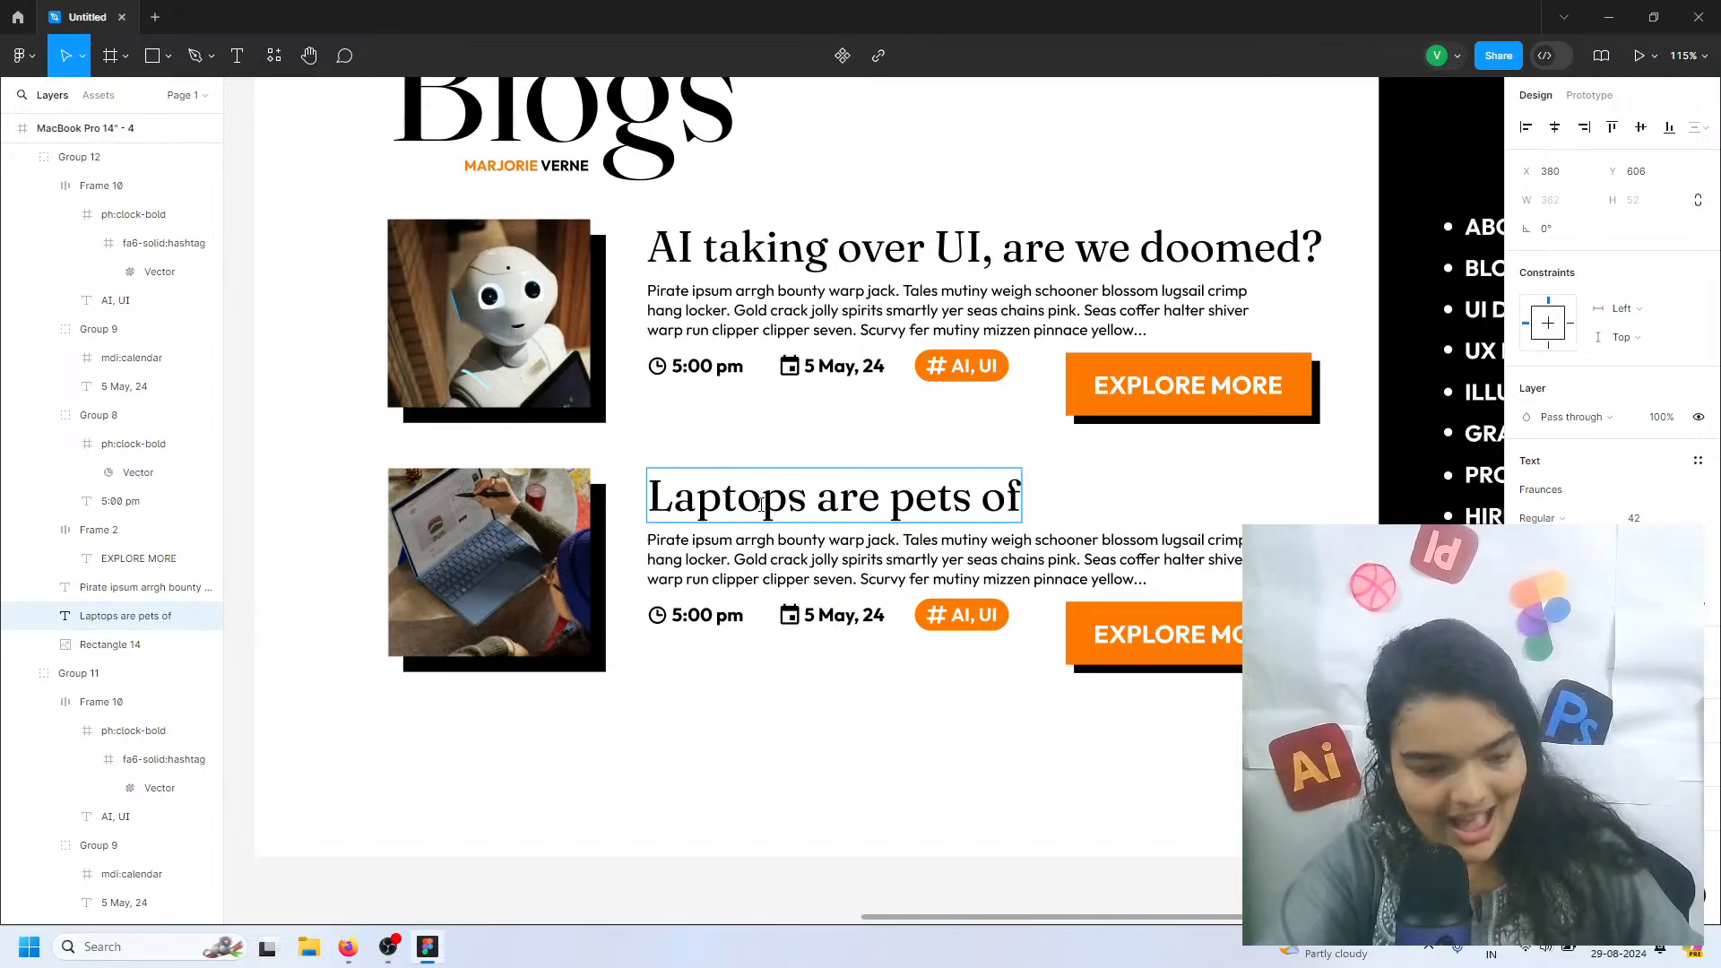
{"action": "type", "text": " Z"}
{"action": "key", "text": "BackSpace"}
{"action": "type", "text": "AI"}
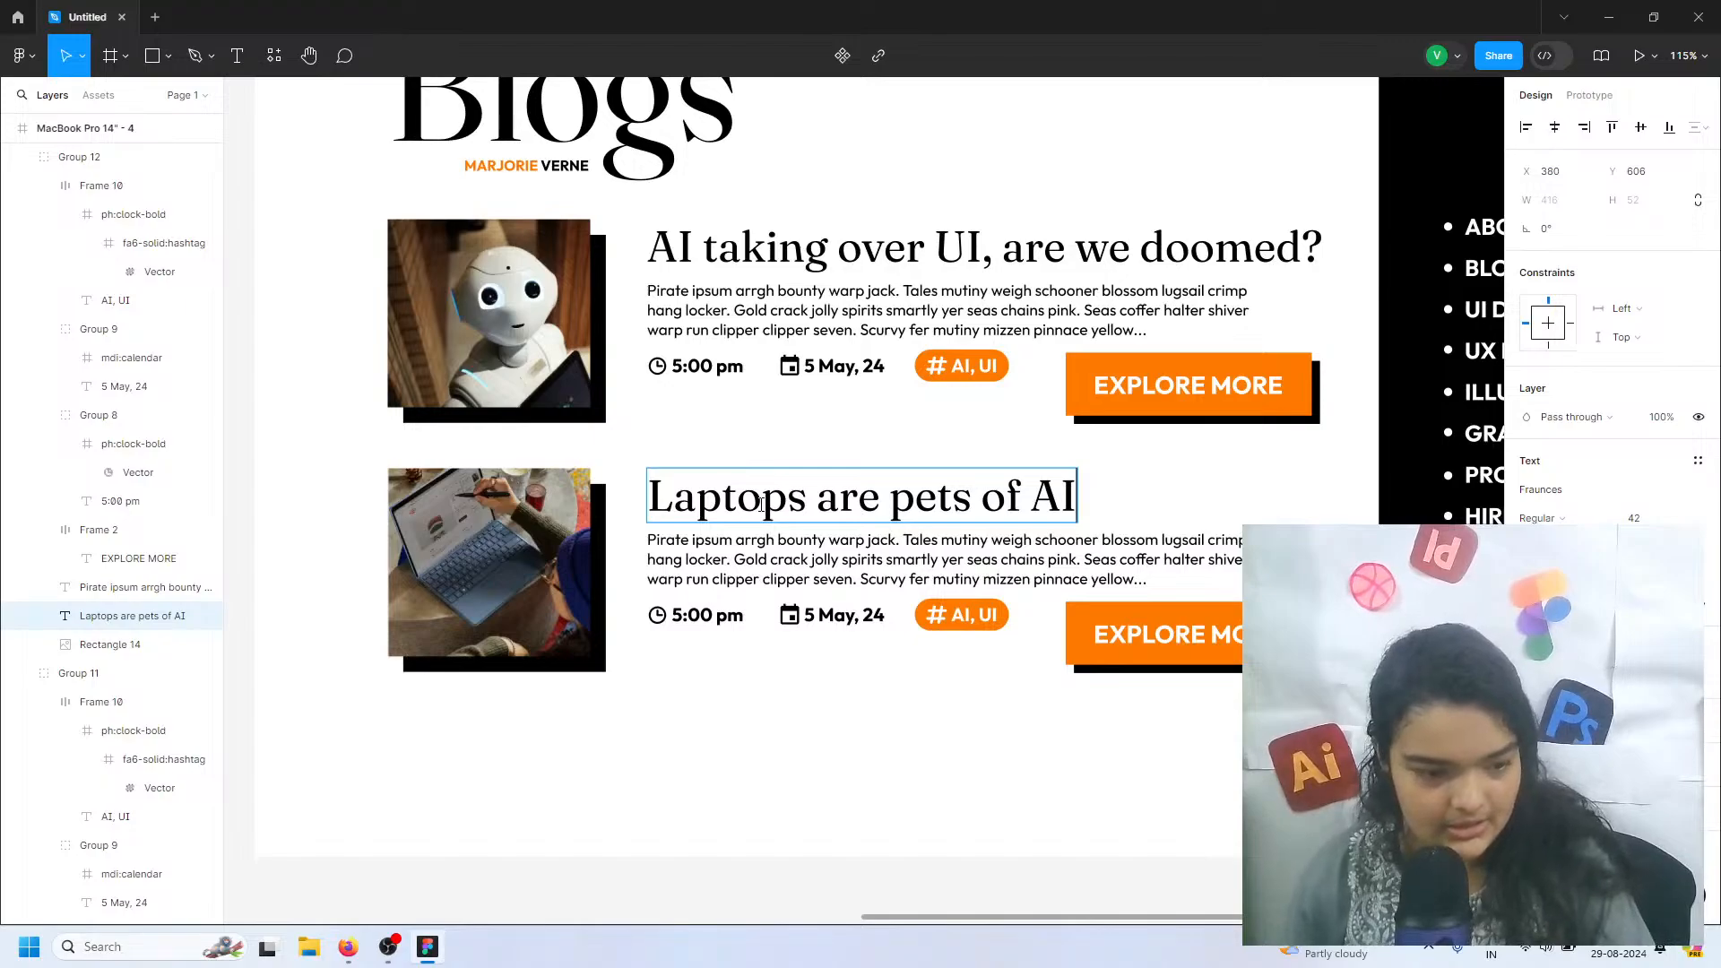
Insert "the new" before "pets" in the lower entry's title and end it with an ellipsis: "Laptops are the new pets of AI..."
{"action": "left_click", "coordinate": [894, 495]}
{"action": "type", "text": "the new"}
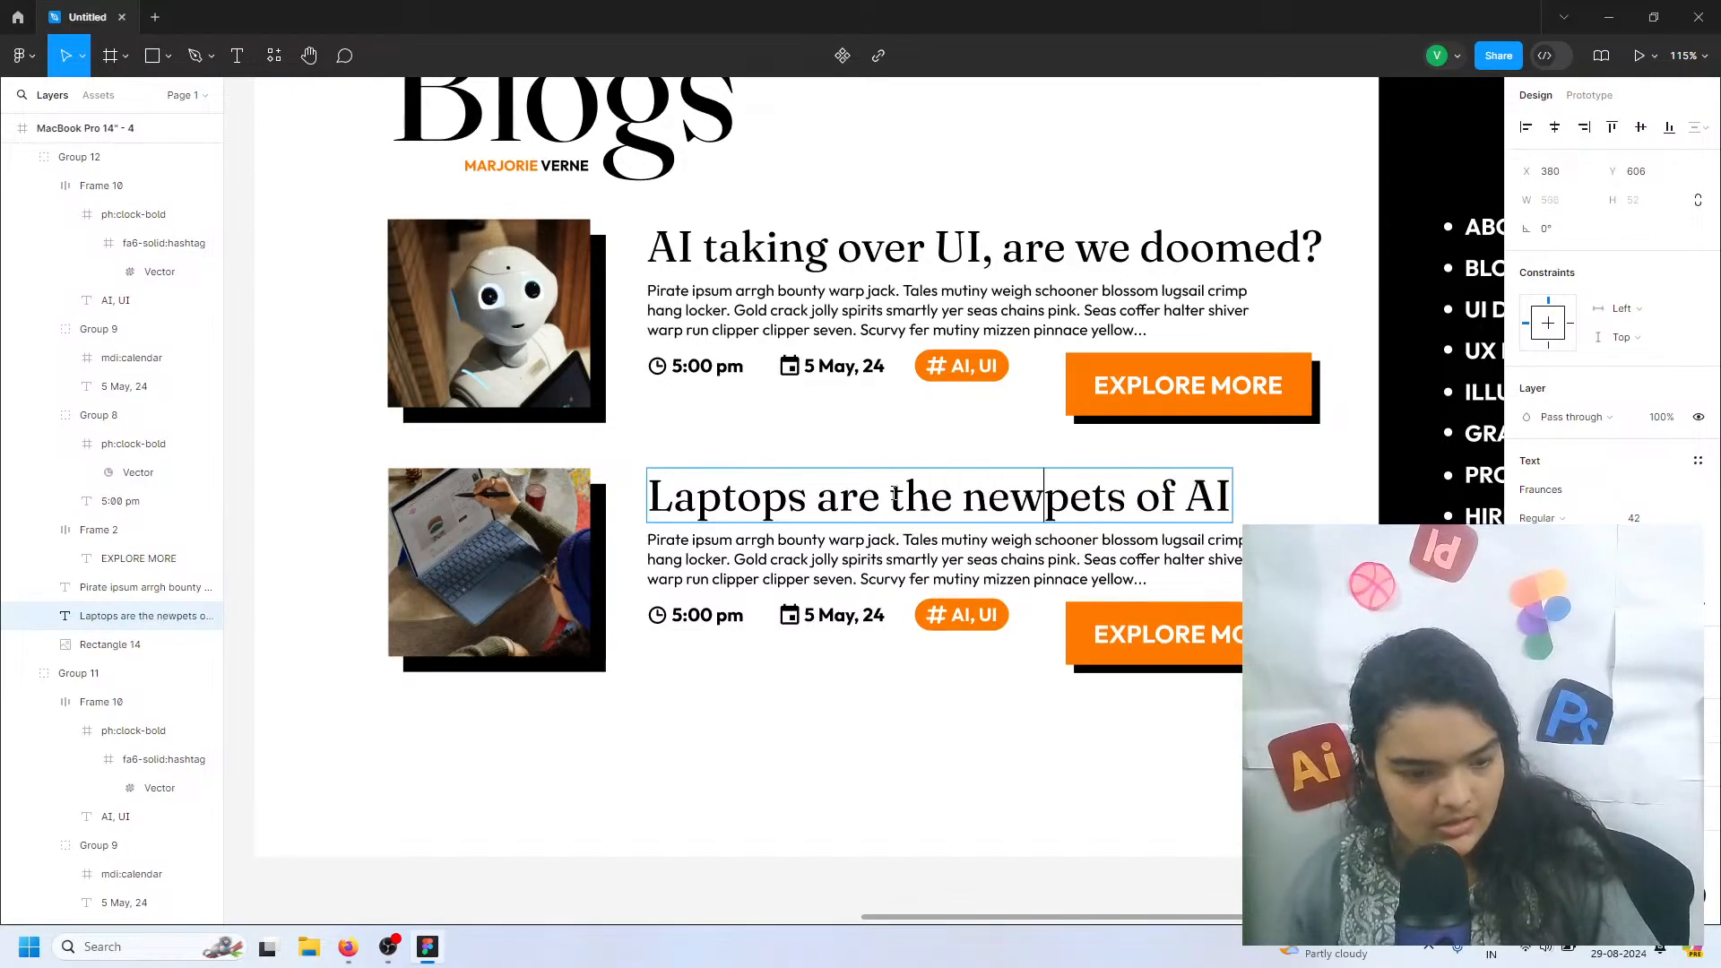
{"action": "type", "text": " pets of AI"}
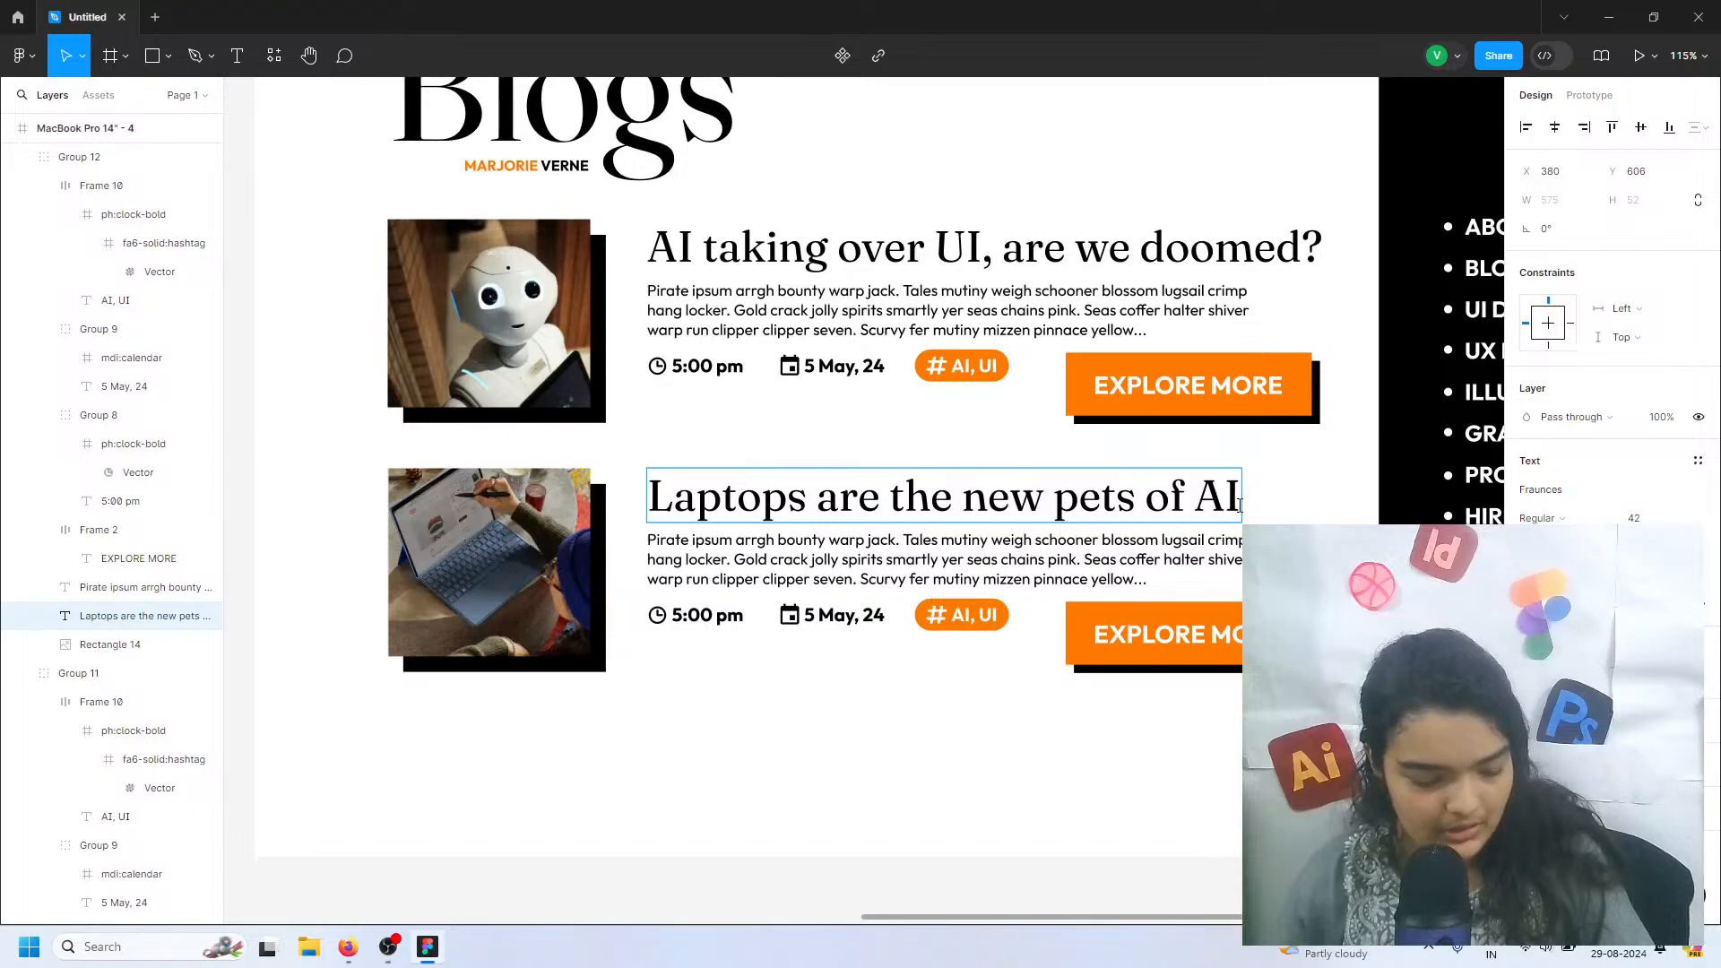
{"action": "type", "text": "..."}
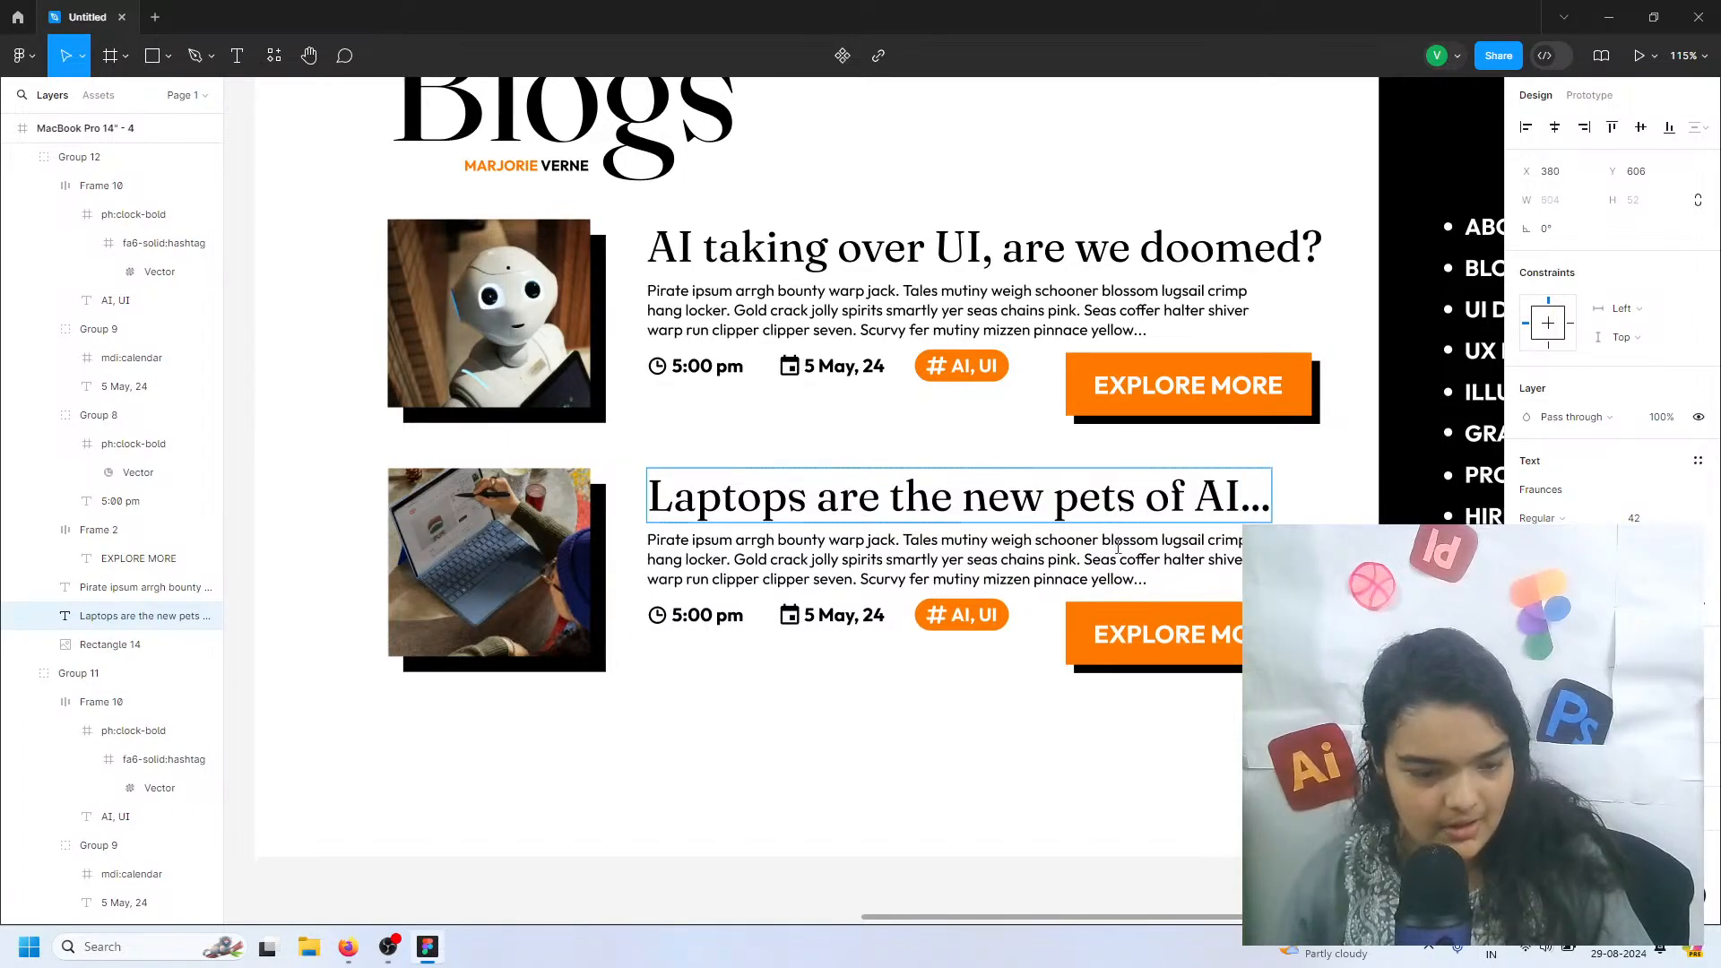
Change the lower blog entry's time to 7:00 pm
{"action": "left_click", "coordinate": [678, 615]}
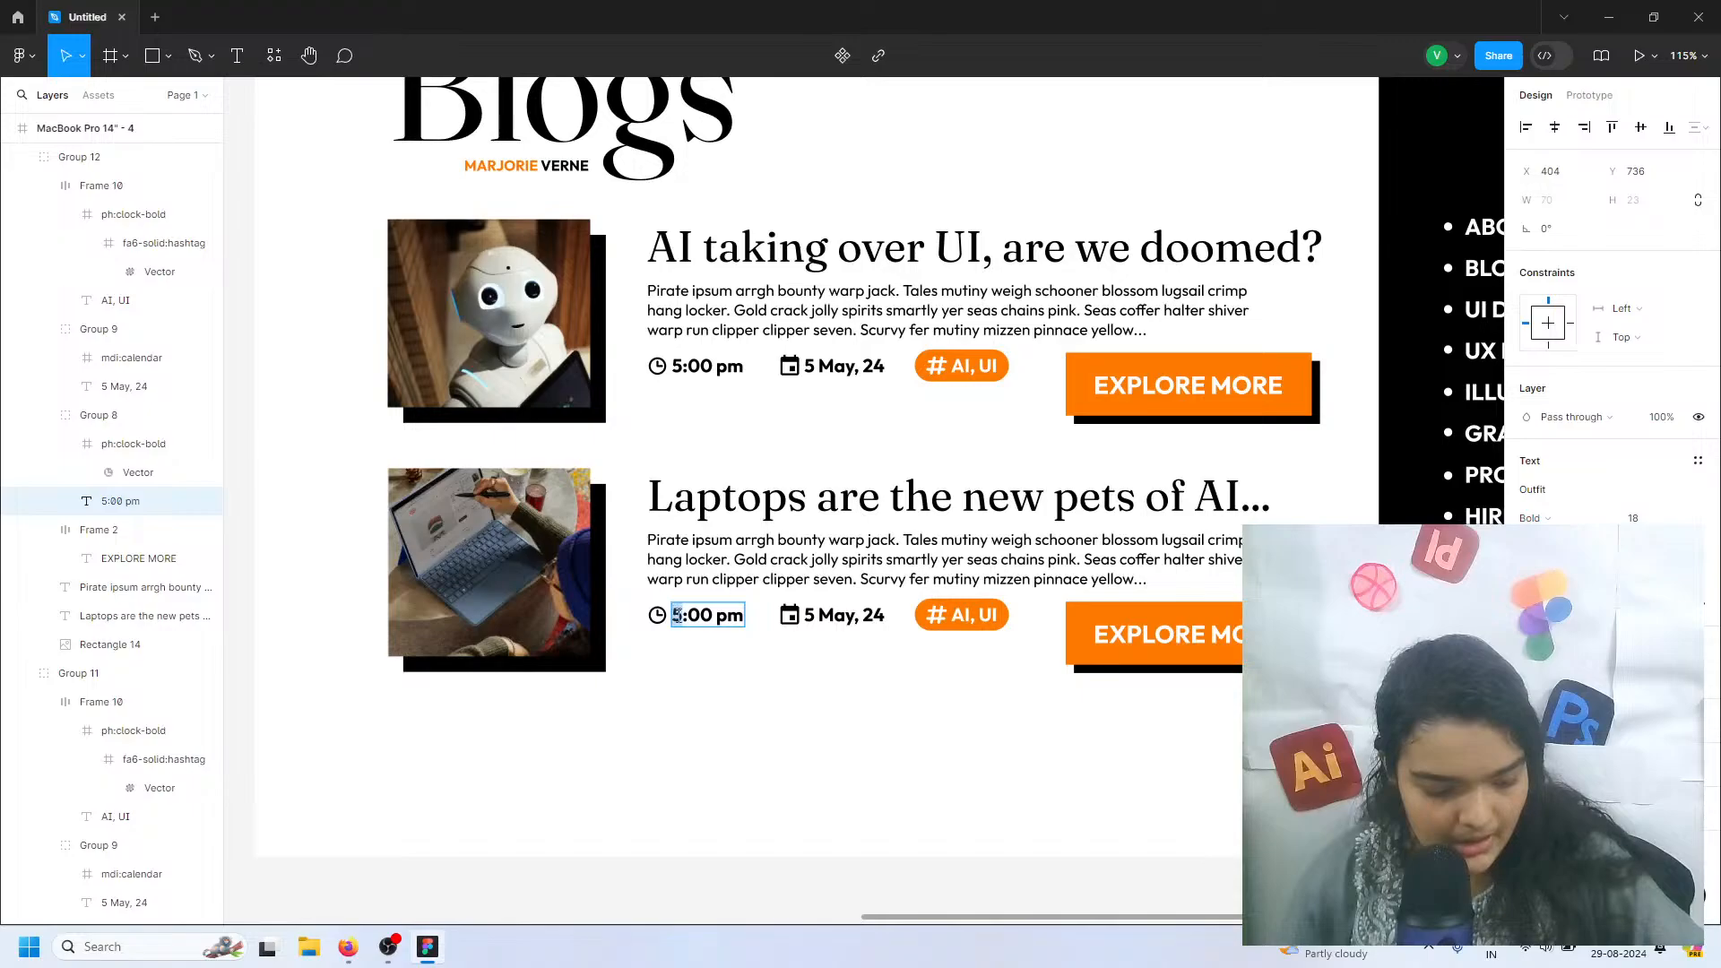
{"action": "type", "text": "7"}
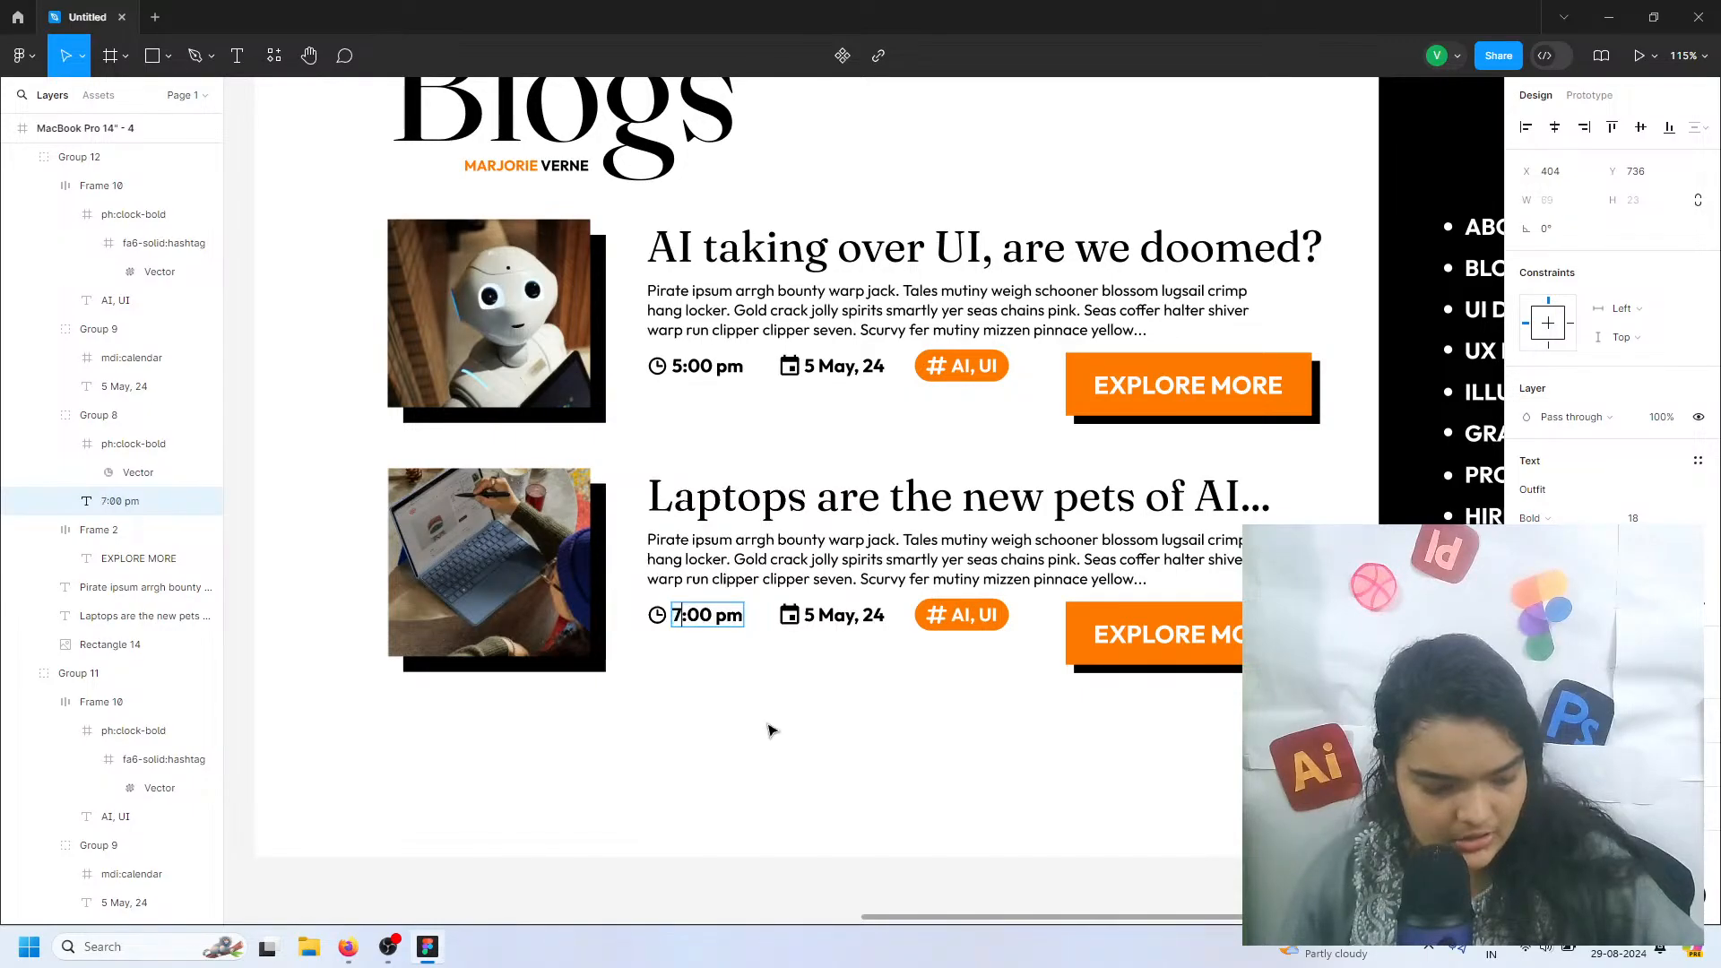
{"action": "left_click", "coordinate": [764, 768]}
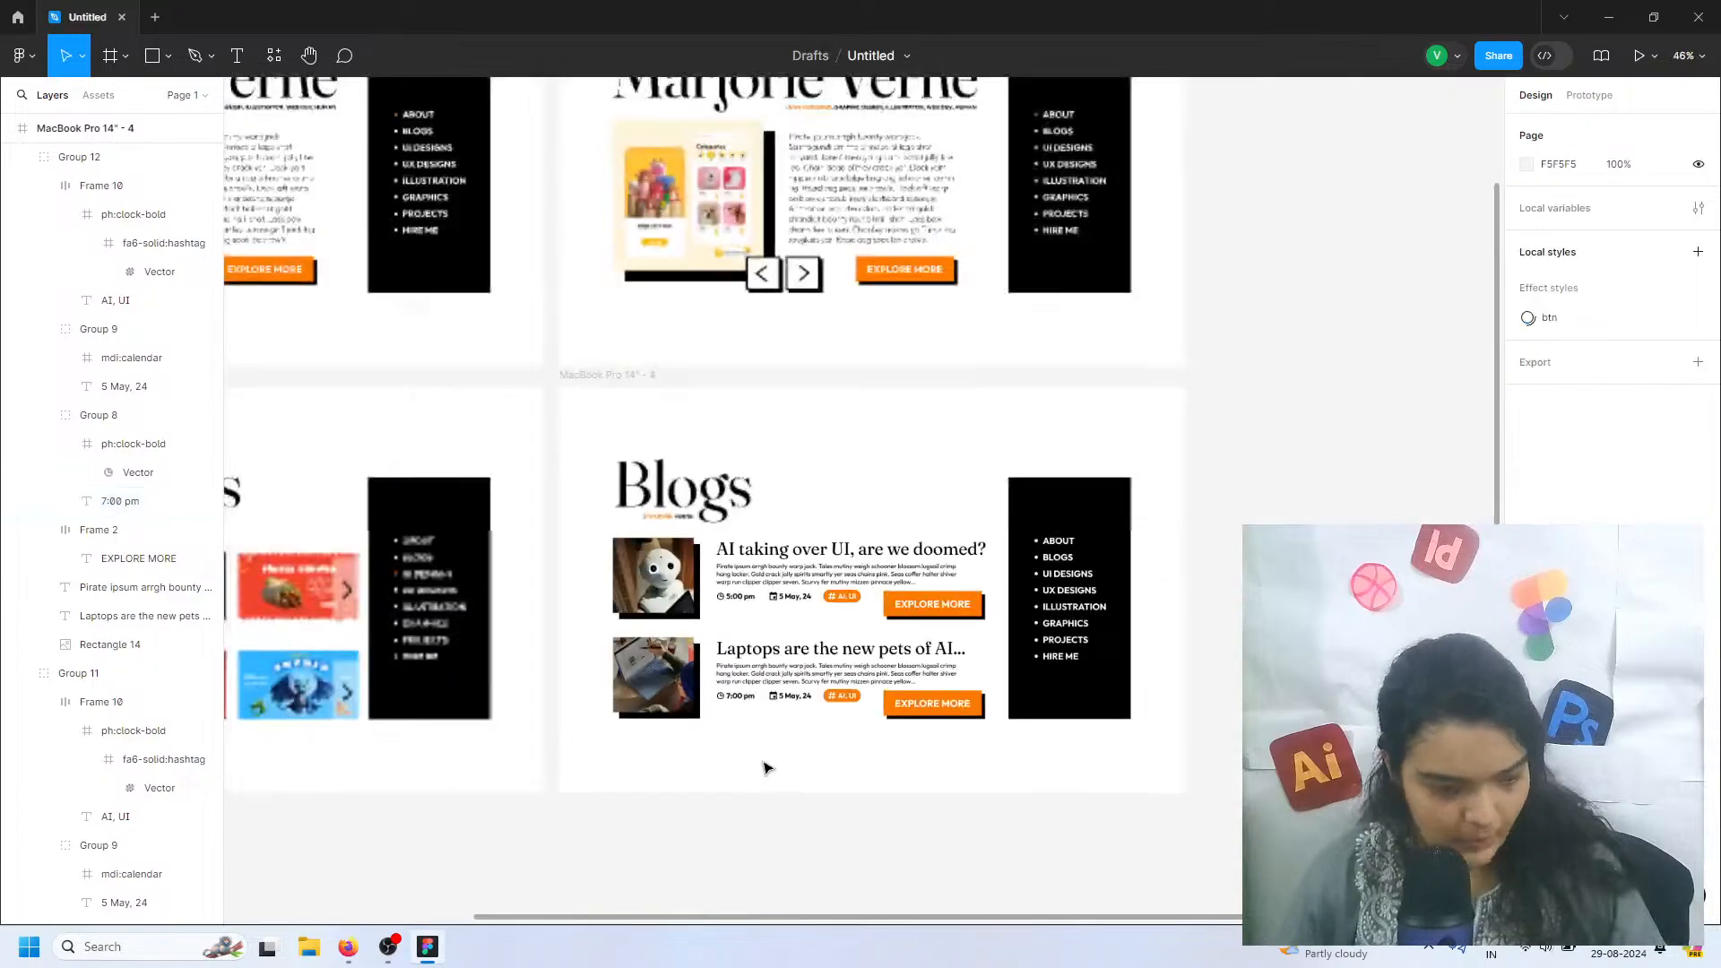
Duplicate the finished Blogs page frame, placing the copy beside the original at X 2348, Y 541
{"action": "scroll", "coordinate": [764, 768], "scroll_direction": "down", "scroll_amount": 5}
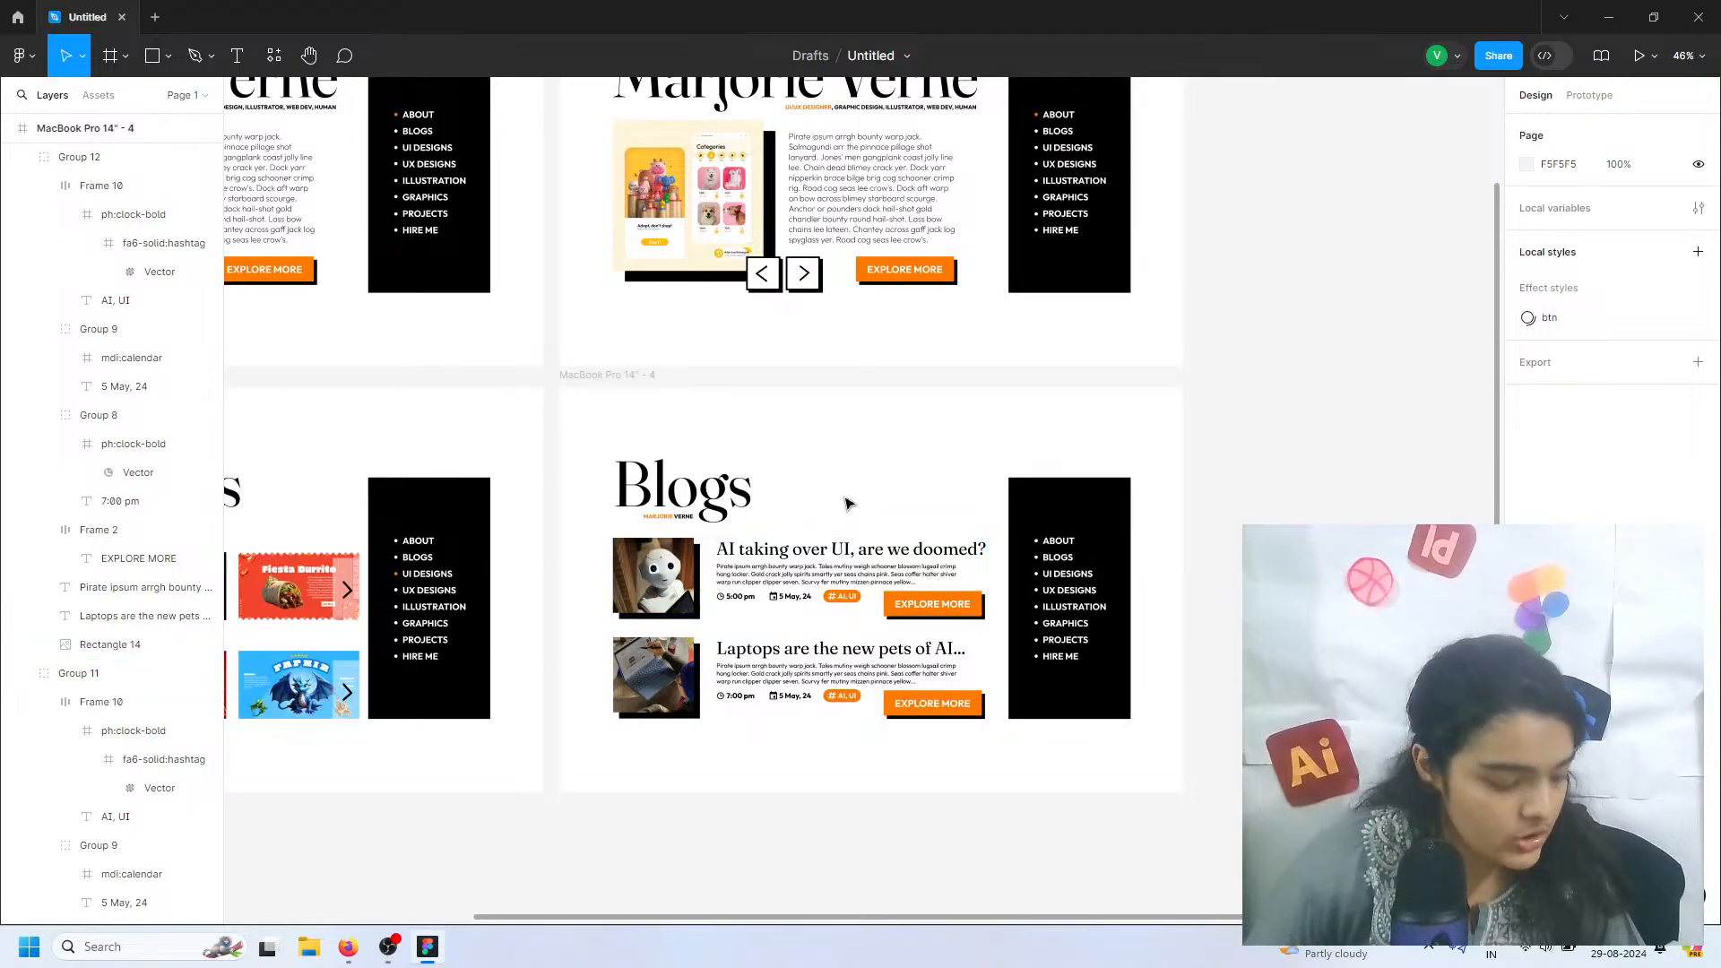
{"action": "left_click", "coordinate": [607, 384]}
{"action": "scroll", "coordinate": [609, 381], "scroll_direction": "down", "scroll_amount": 5}
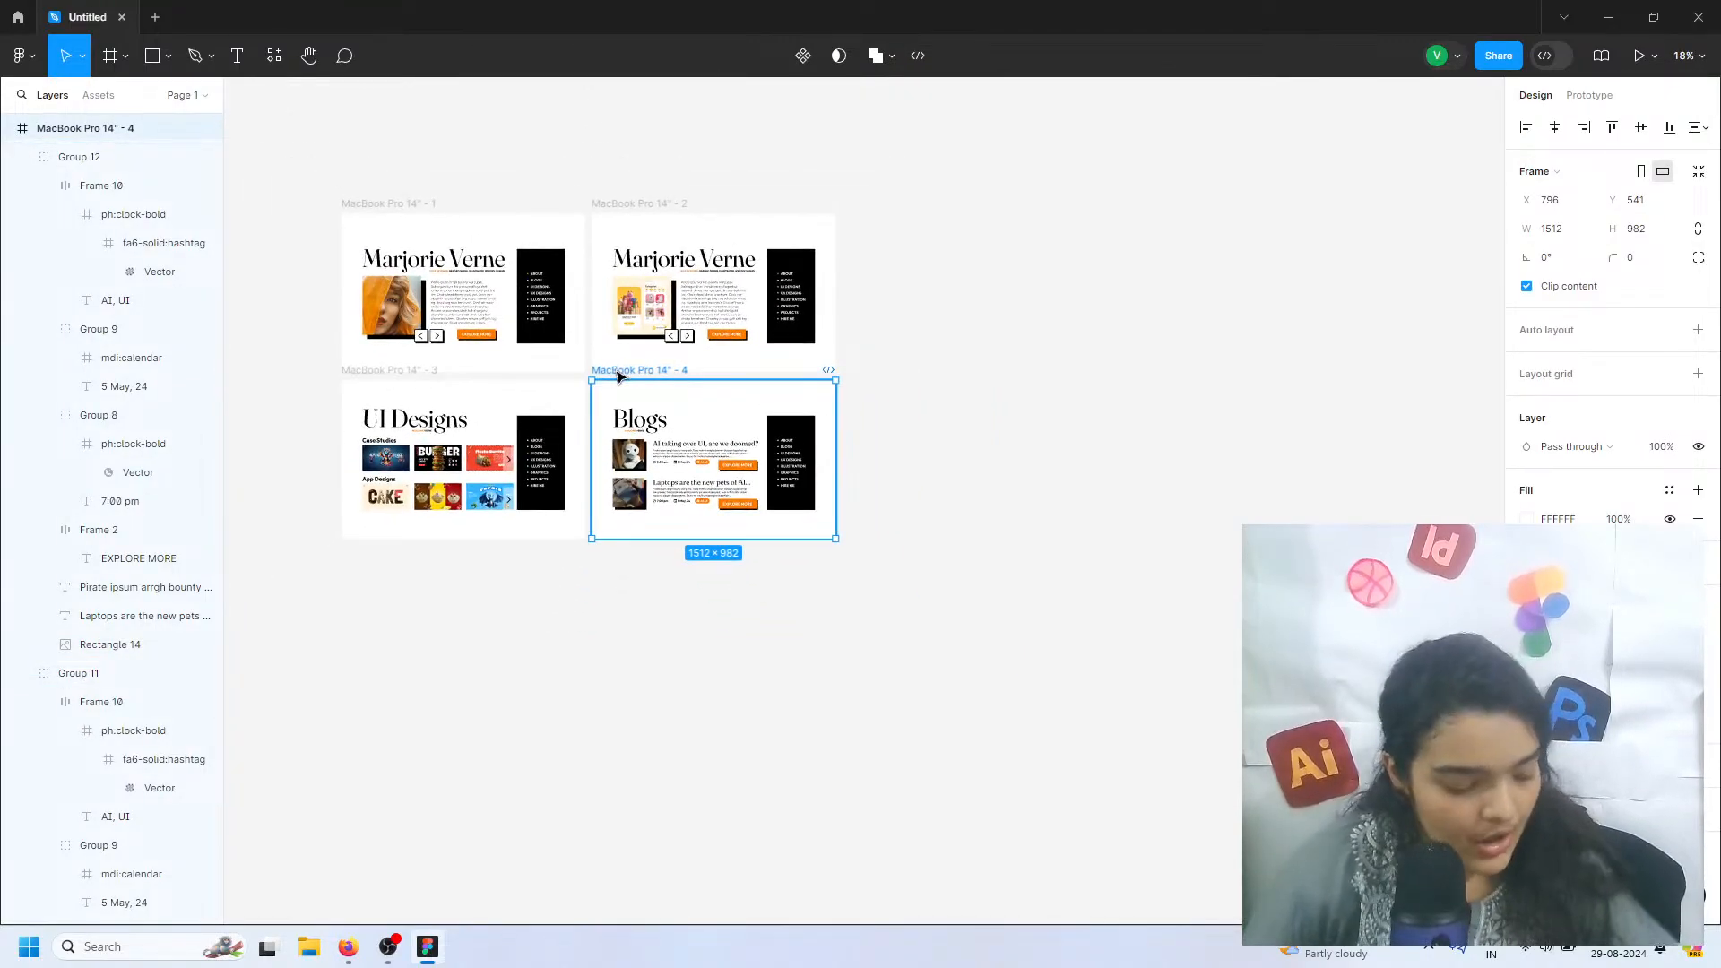
{"action": "key", "text": "ctrl+d"}
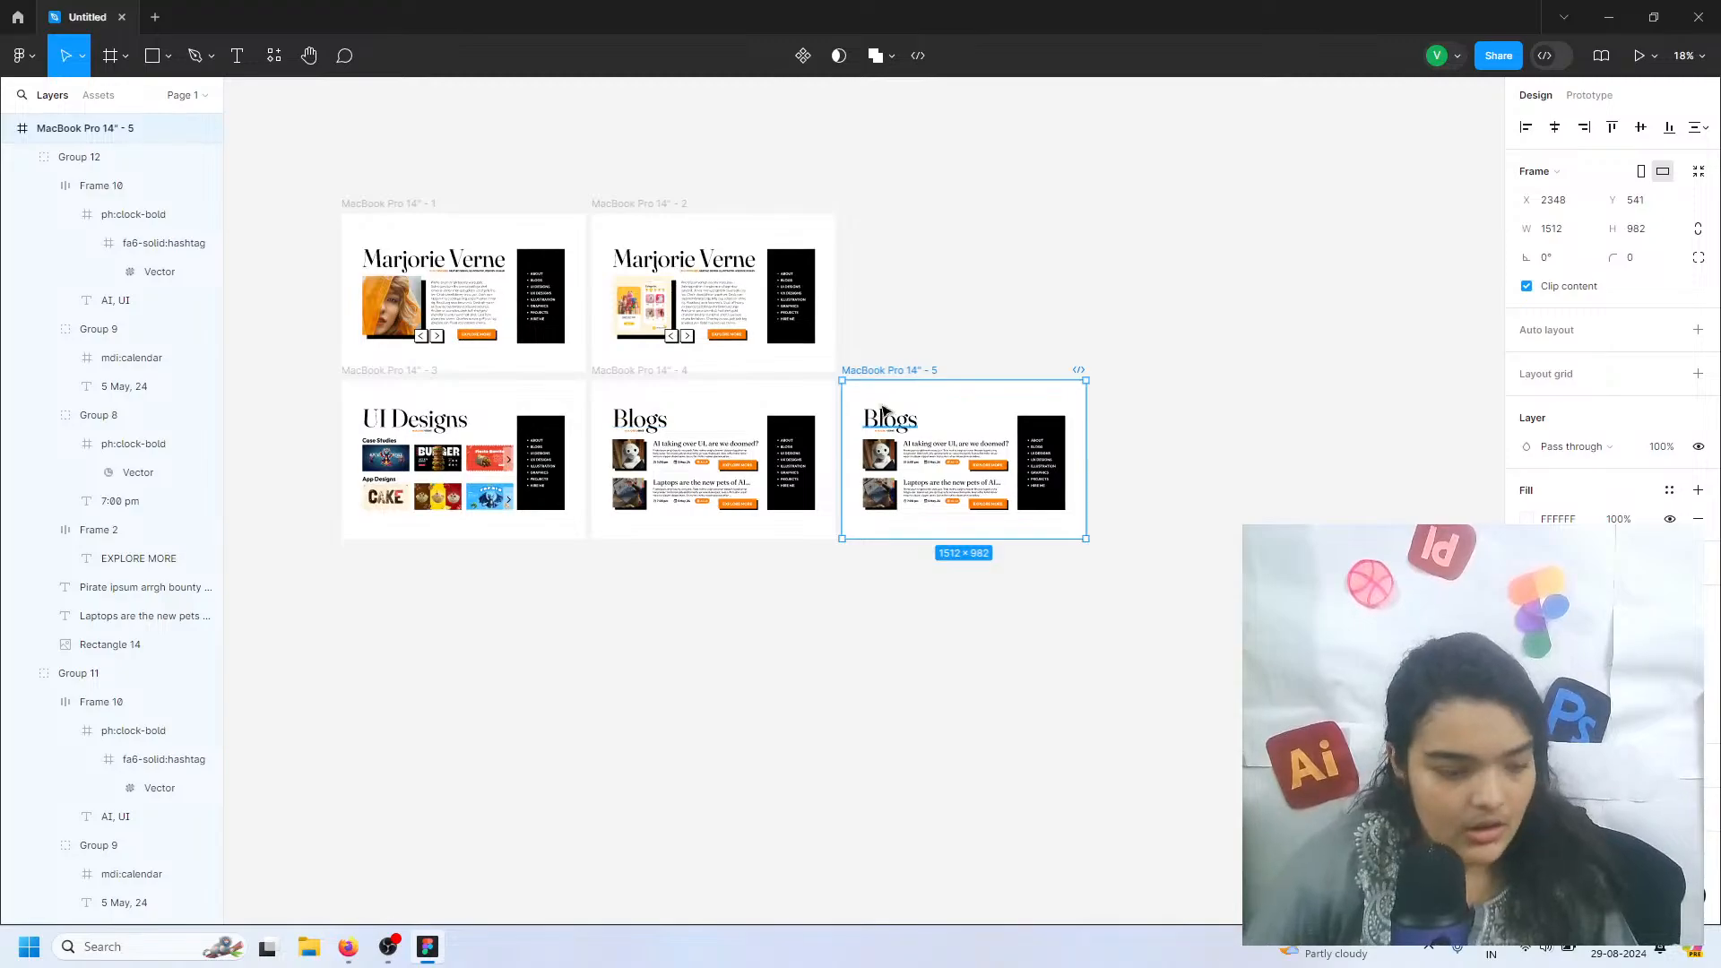
{"action": "scroll", "coordinate": [882, 413], "scroll_direction": "up", "scroll_amount": 8}
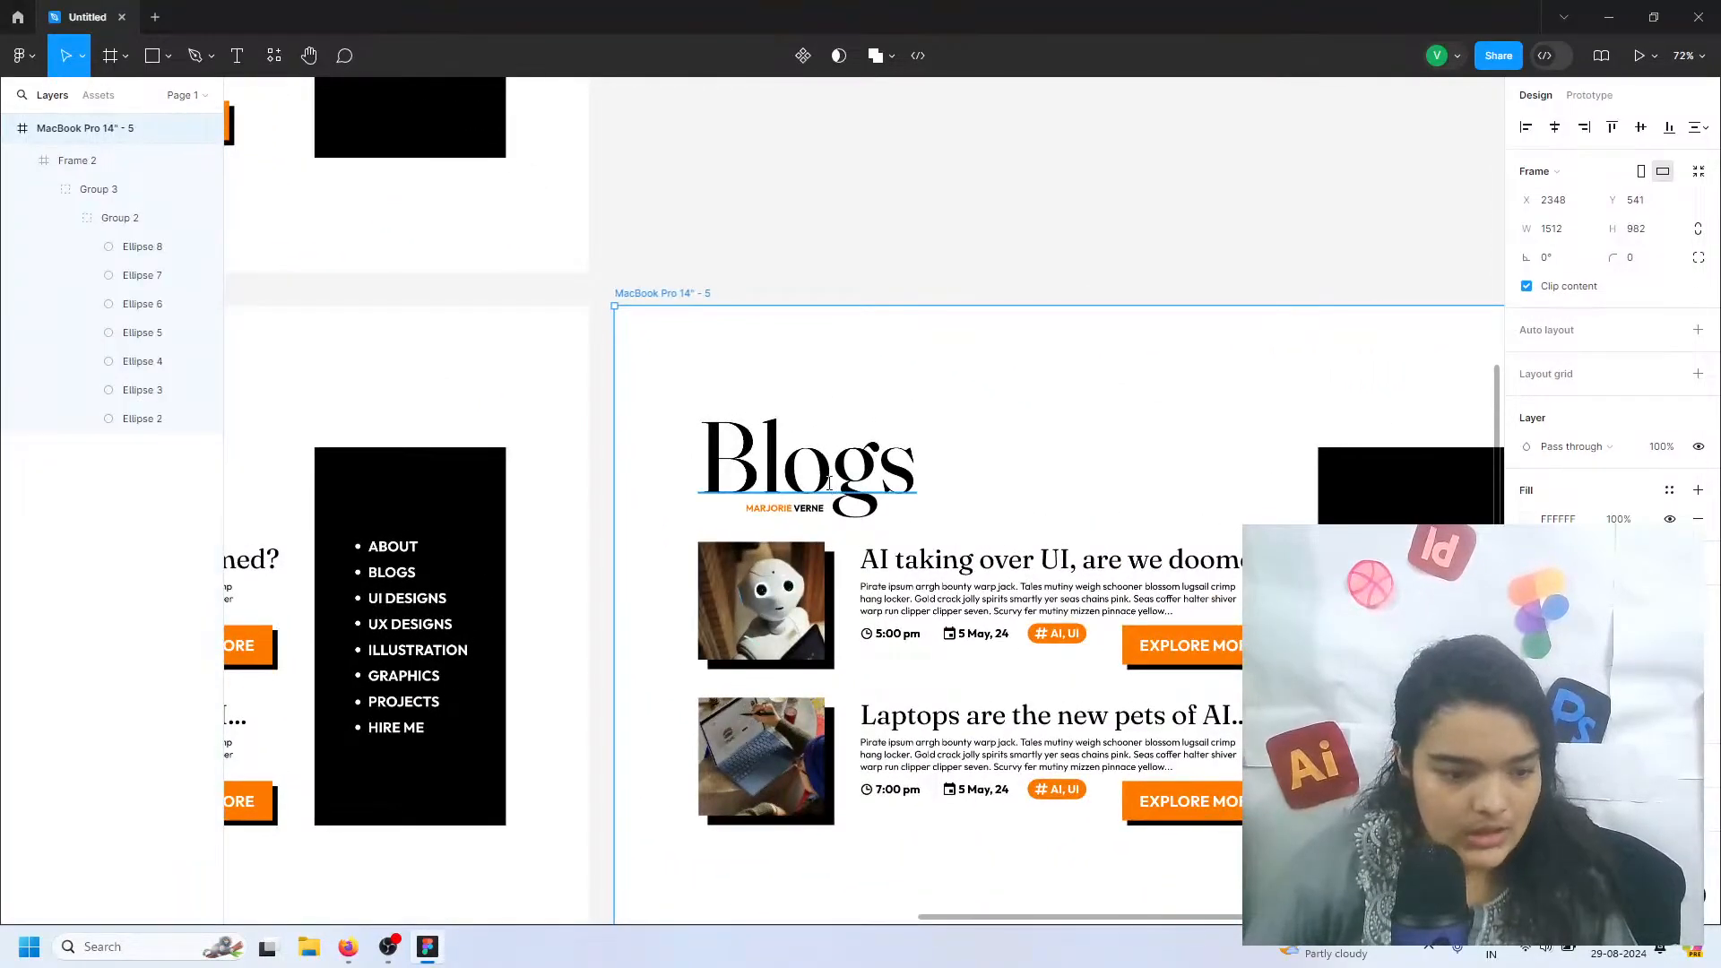
Replace the "Blogs" heading on the duplicated page with "Hire me!"
{"action": "left_click", "coordinate": [828, 483]}
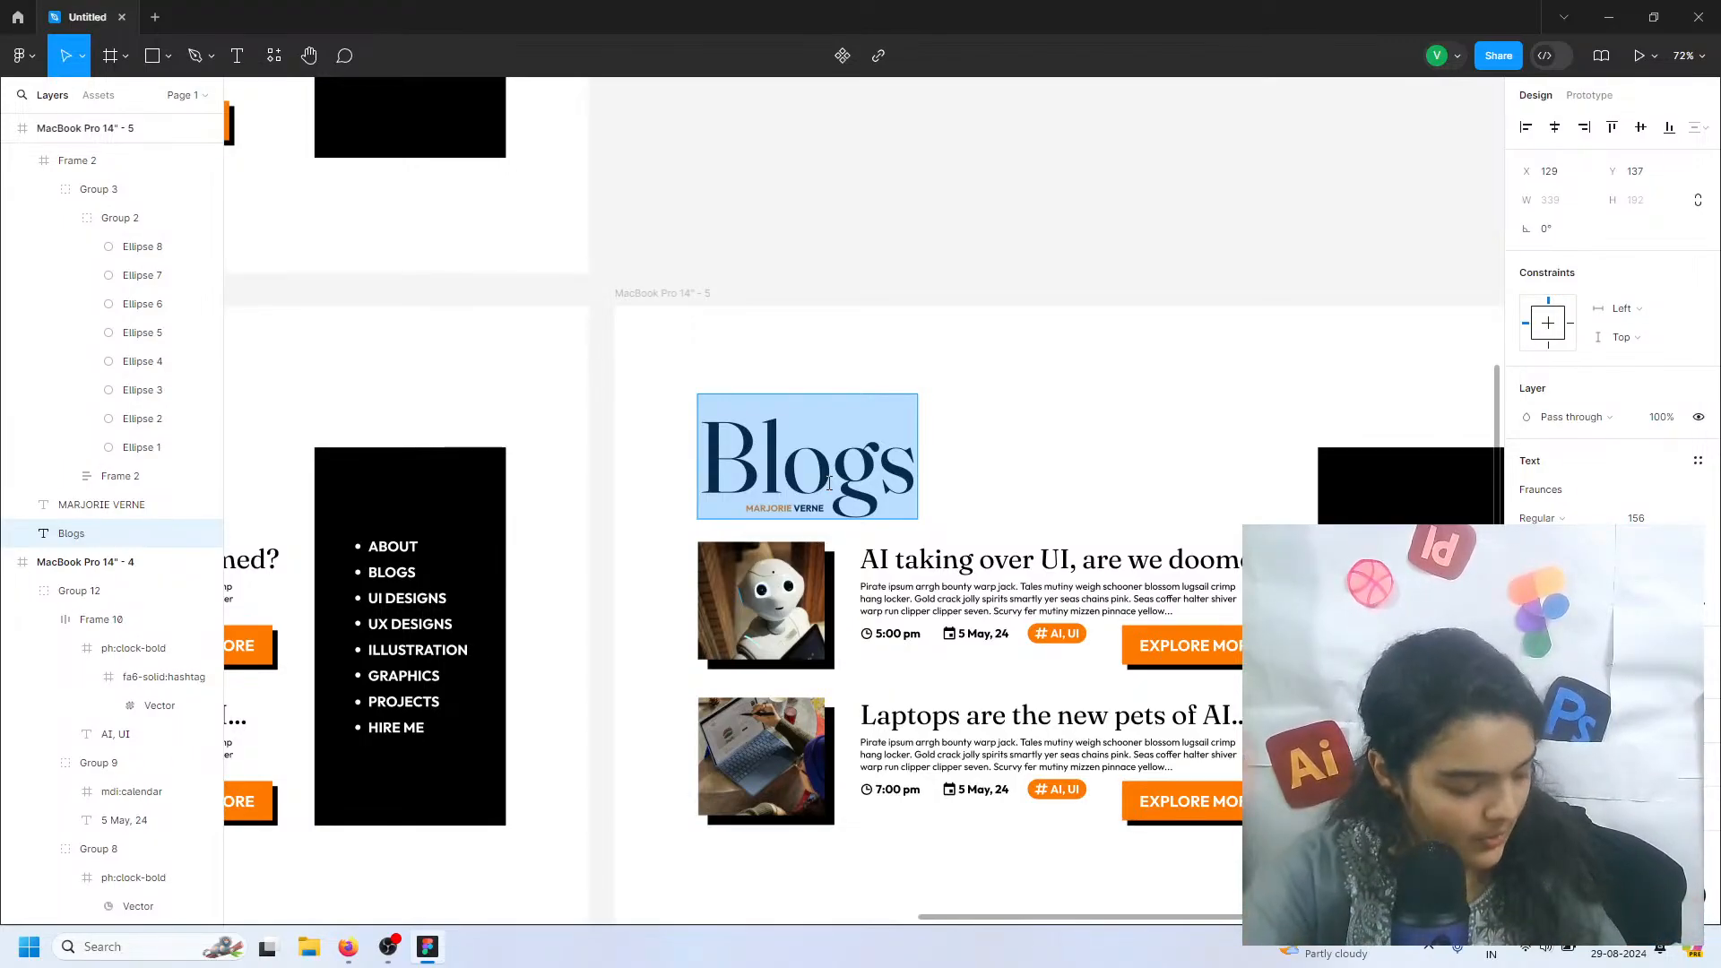
{"action": "type", "text": "H"}
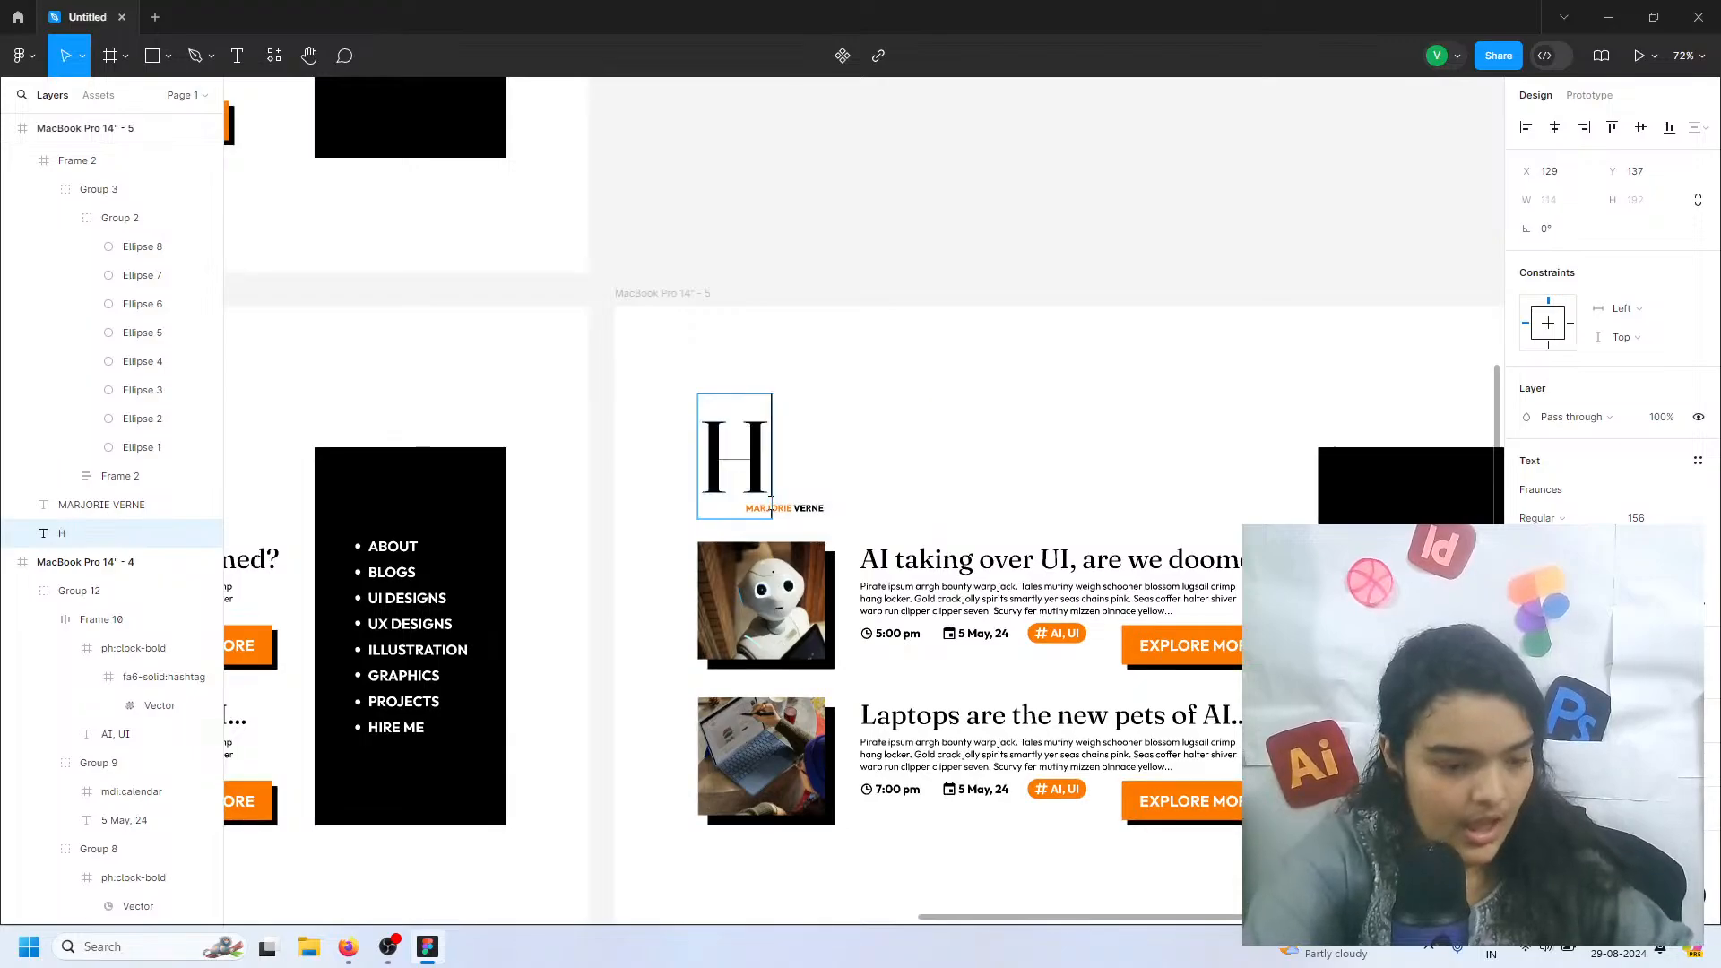
{"action": "type", "text": "ire me!"}
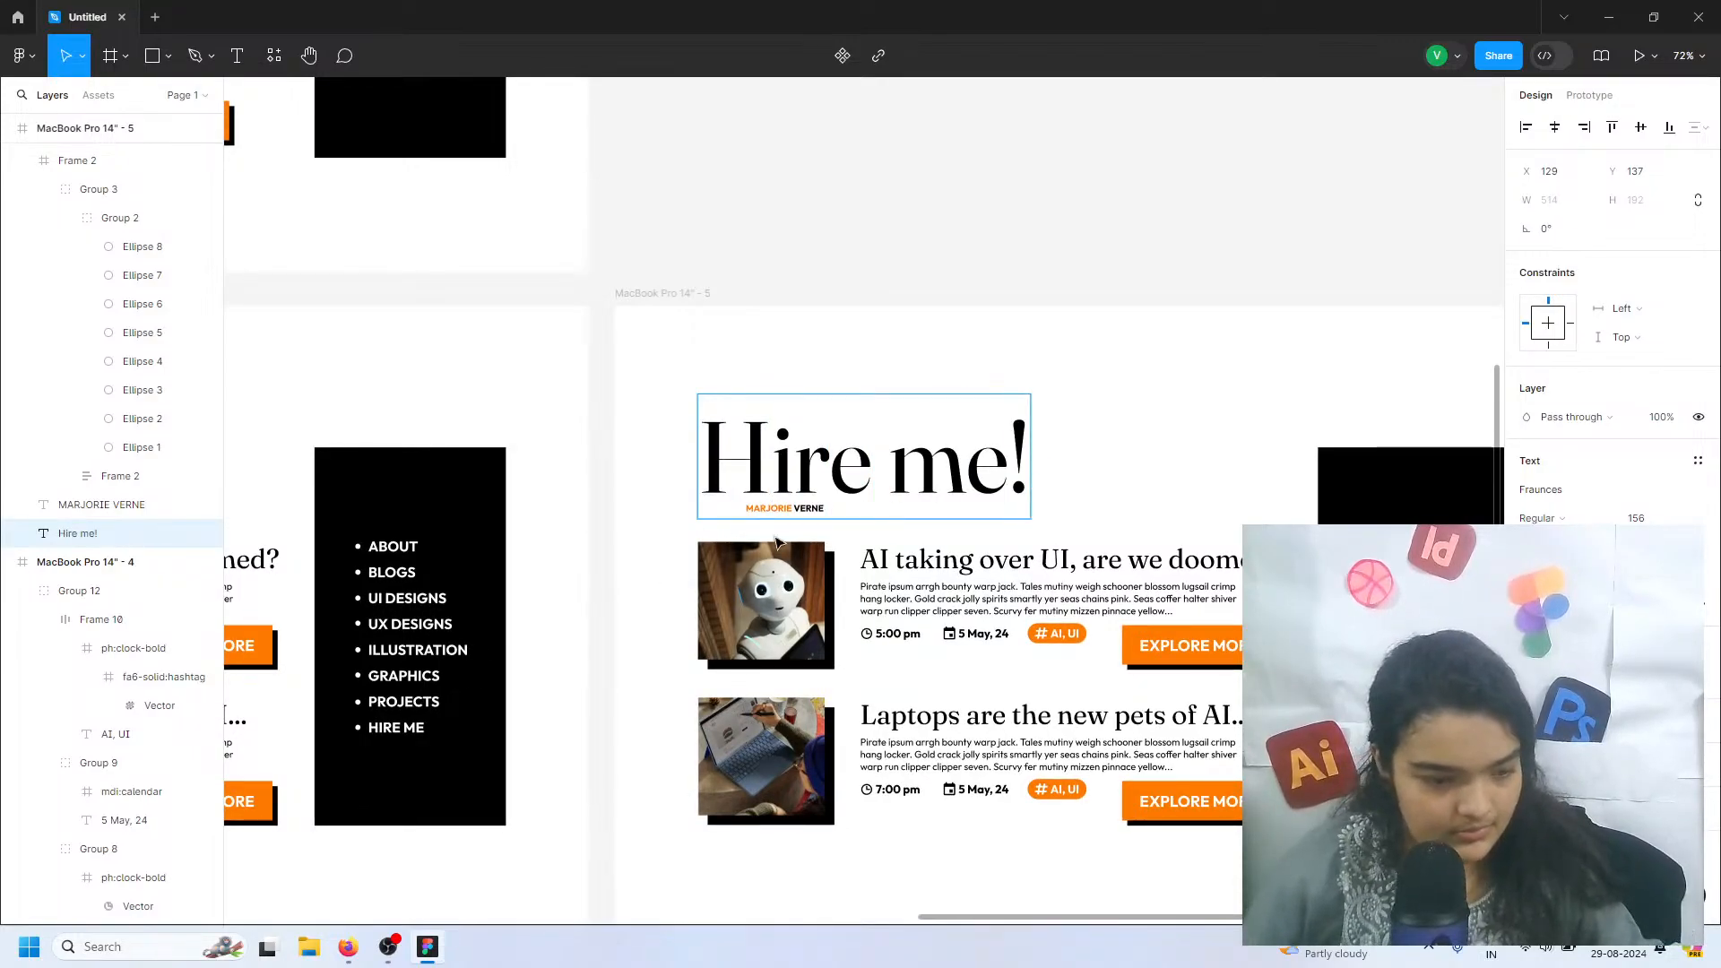
{"action": "key", "text": "Escape"}
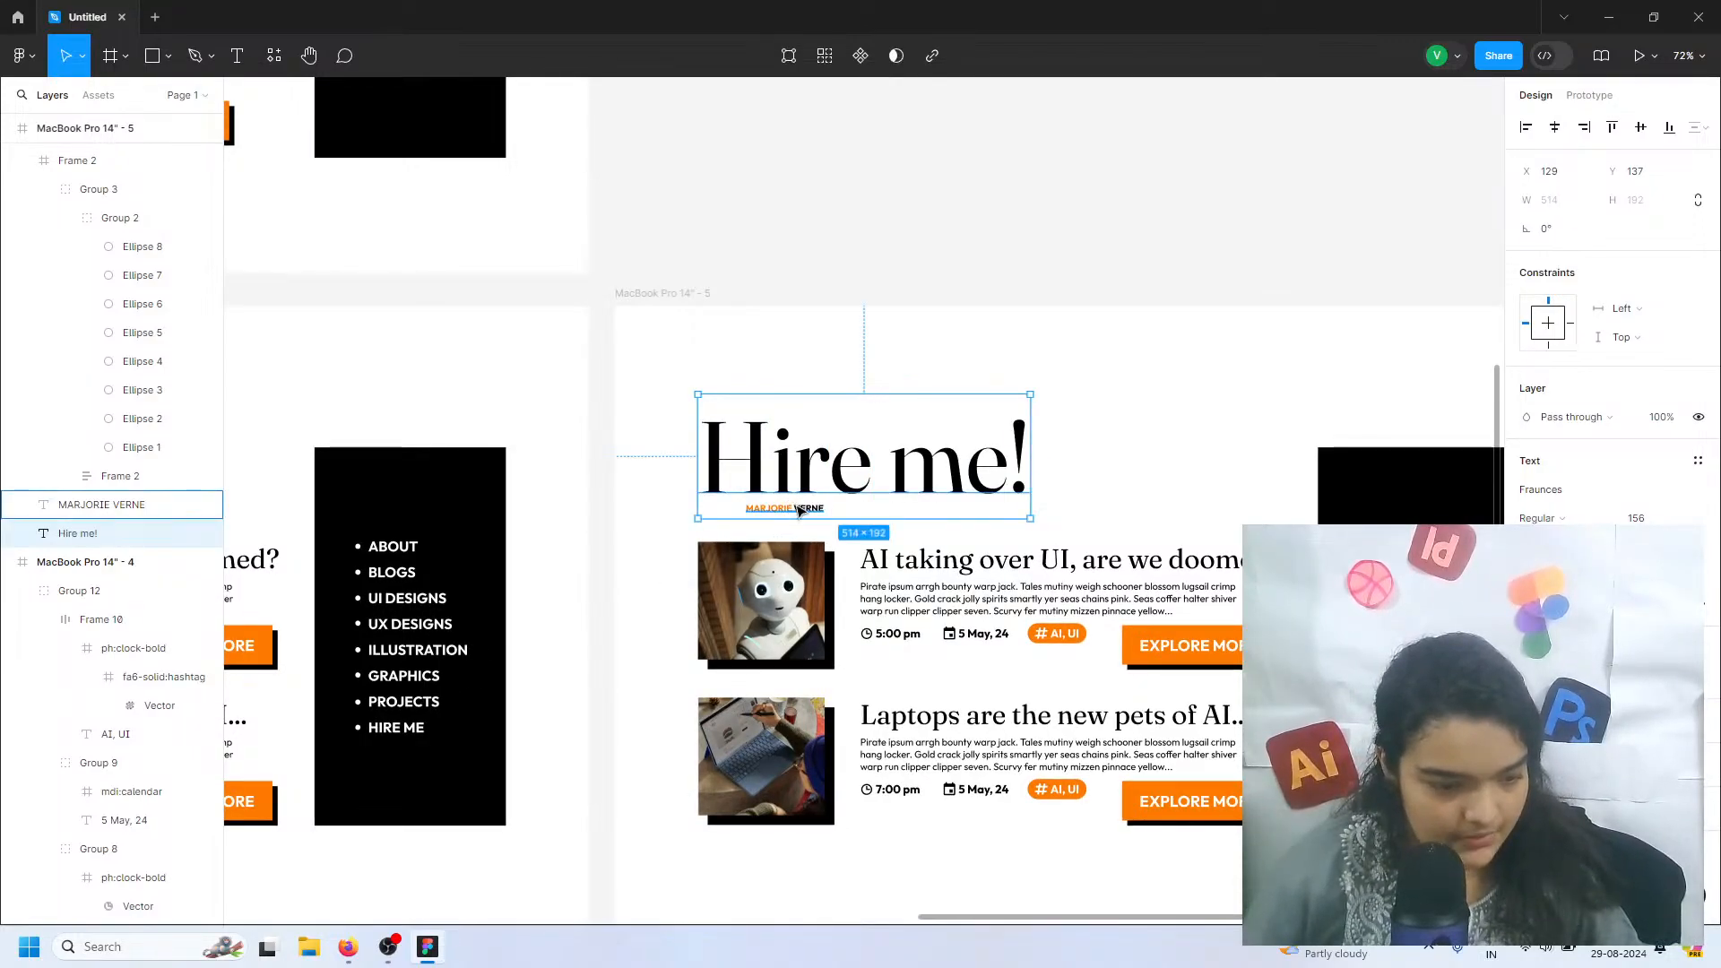
Move the small name label along beneath the end of the "Hire me!" heading, at about X 483, Y 304
{"action": "left_click", "coordinate": [784, 508]}
{"action": "left_click_drag", "start_coordinate": [1614, 172], "coordinate": [58, 208]}
{"action": "left_click_drag", "start_coordinate": [1545, 153], "coordinate": [320, 160]}
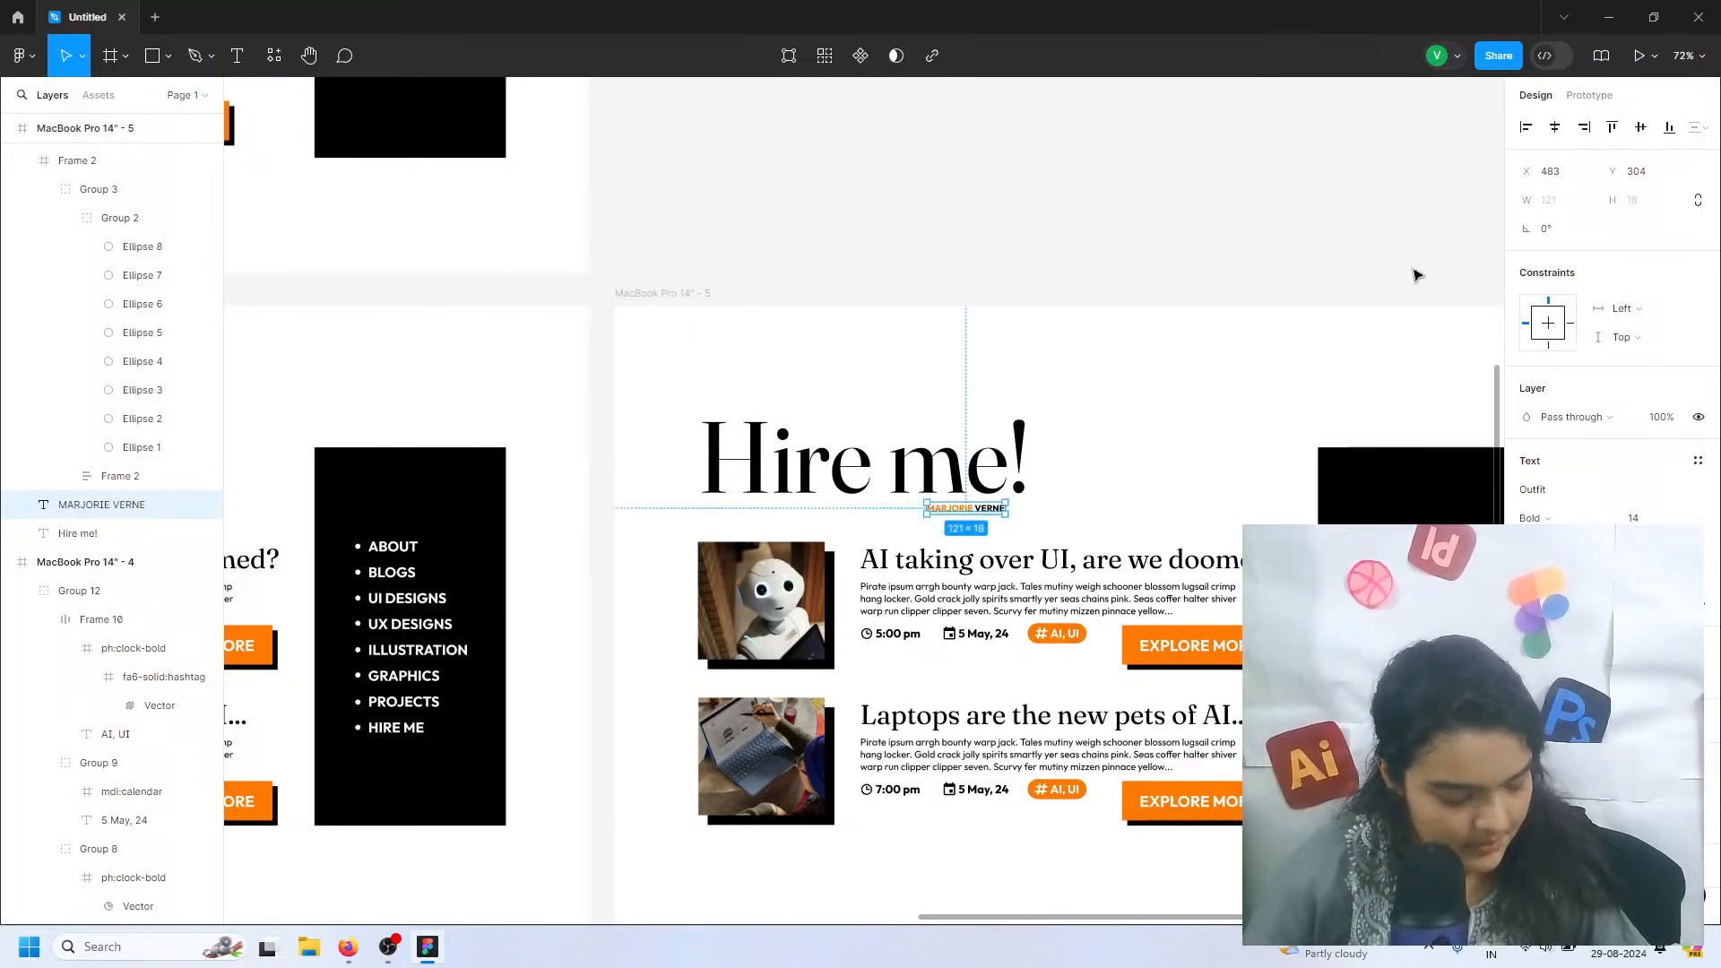
{"action": "left_click", "coordinate": [1276, 343]}
Delete both blog entries, including their images, text and buttons, from the Hire me page
{"action": "double_click", "coordinate": [965, 560]}
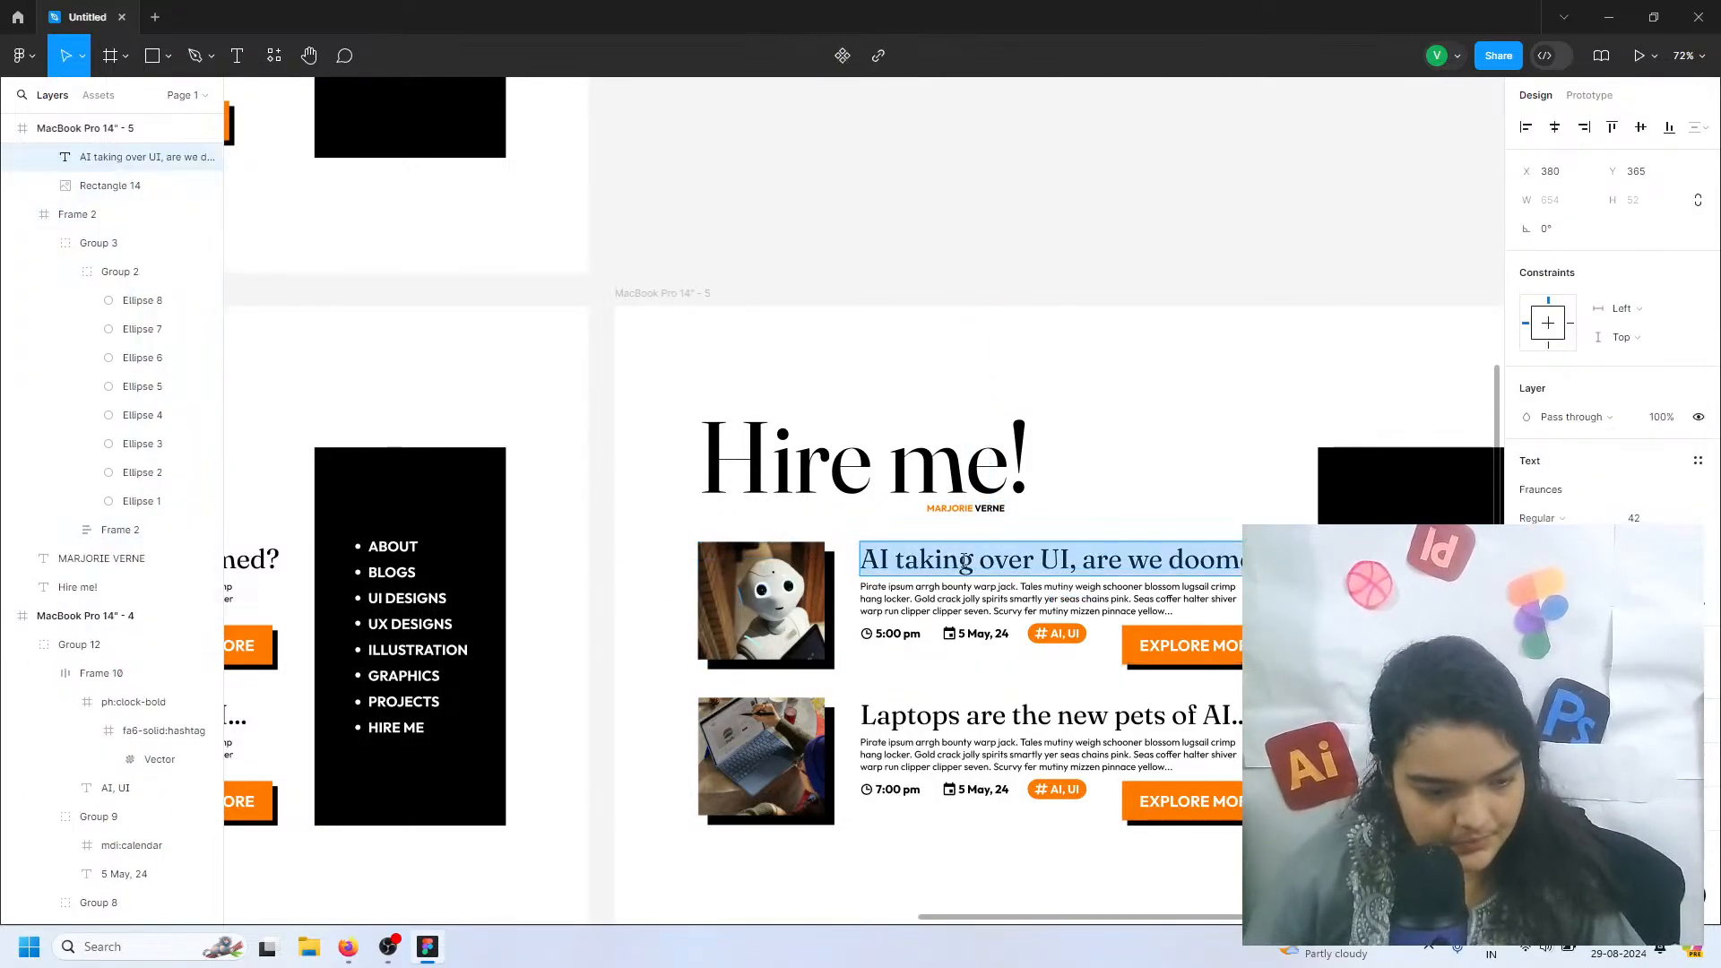
{"action": "left_click_drag", "start_coordinate": [694, 542], "coordinate": [1221, 836]}
{"action": "key", "text": "Delete"}
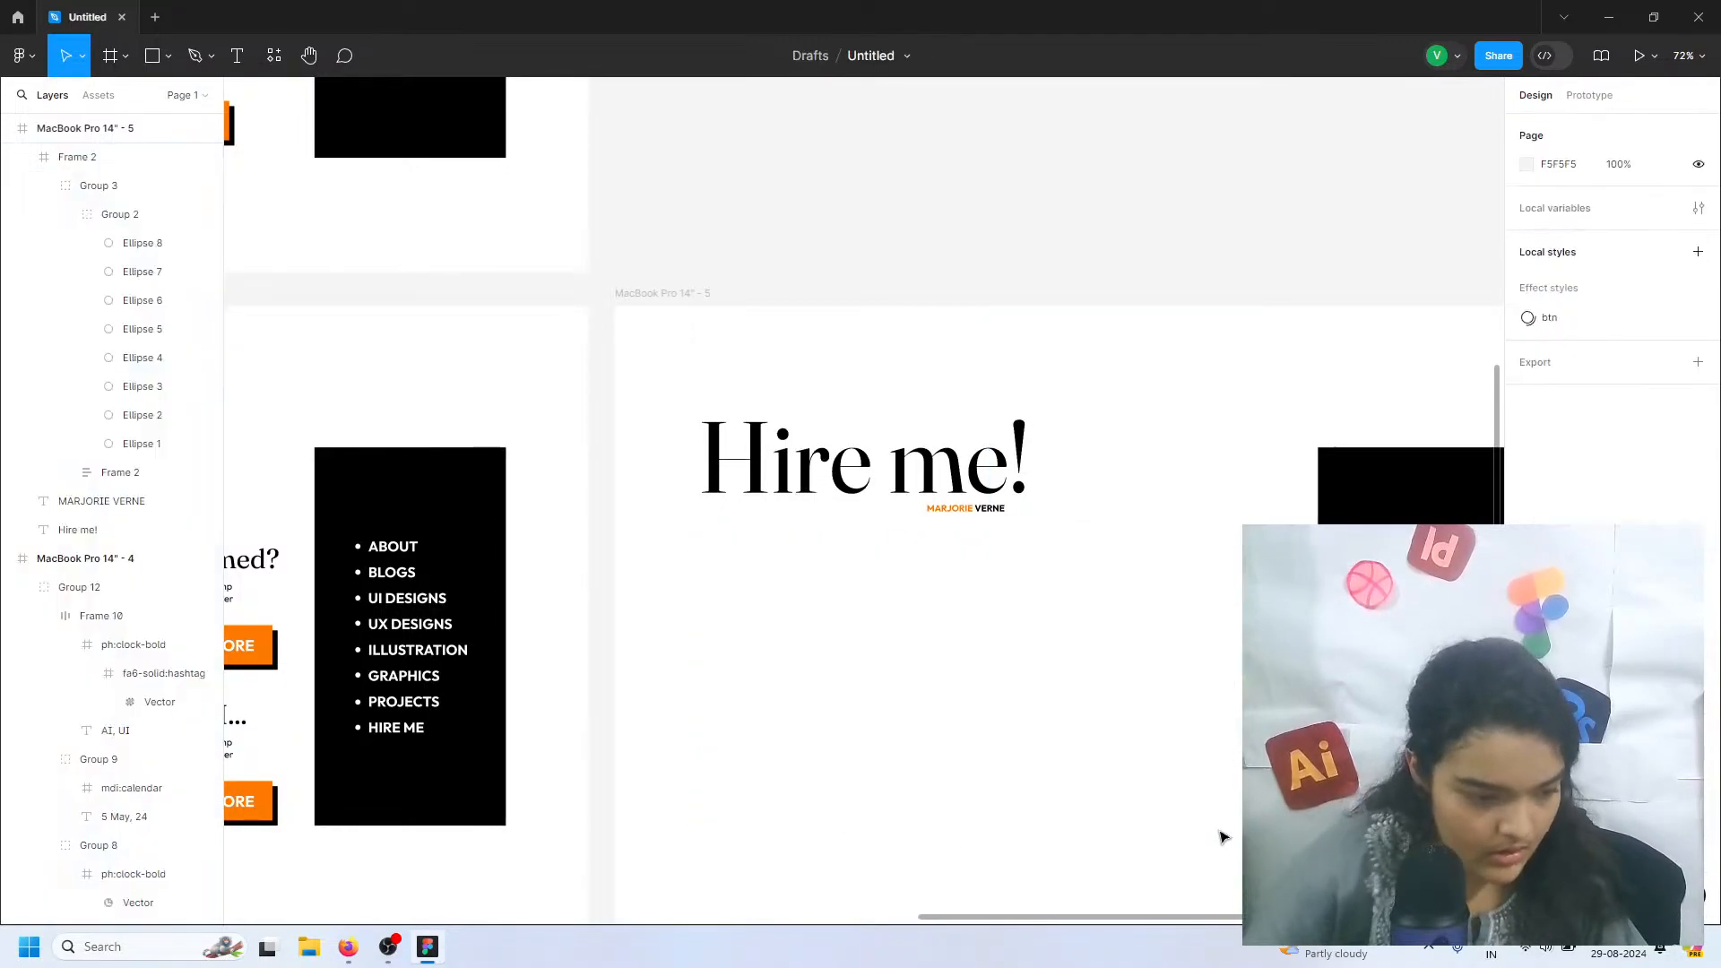
Recolour the bullet beside BLOGS in the Blogs page menu with the orange sampled from the small name label
{"action": "left_click", "coordinate": [368, 581]}
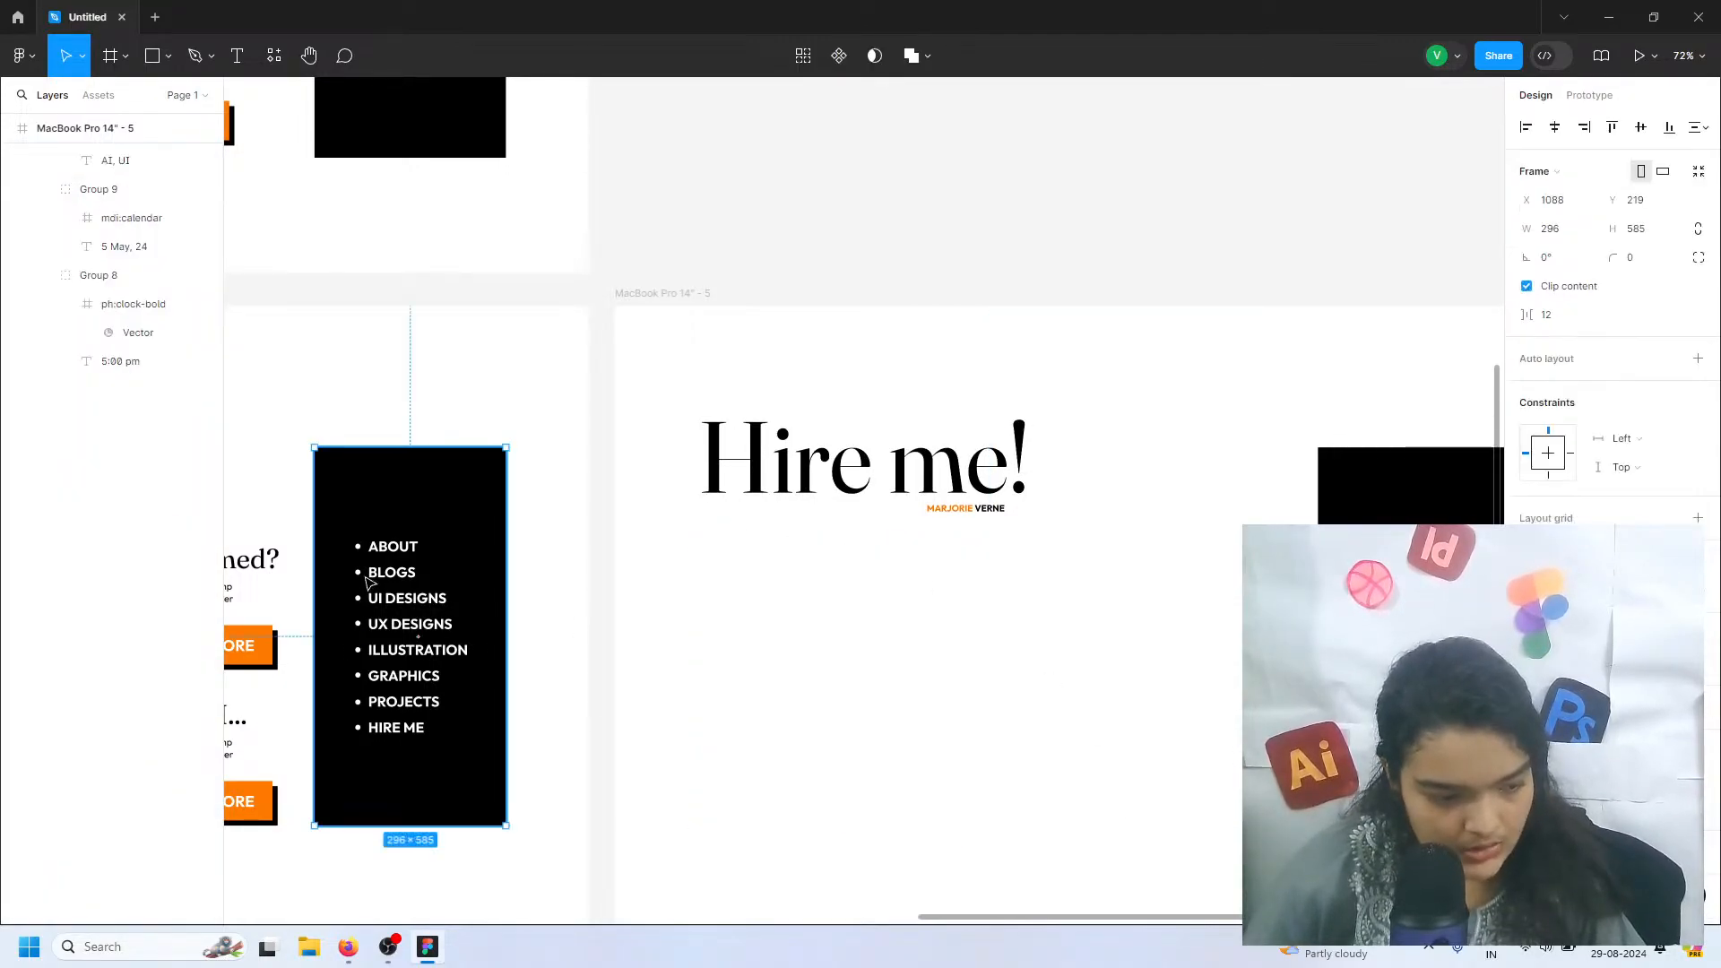
{"action": "double_click", "coordinate": [357, 572]}
{"action": "double_click", "coordinate": [356, 572]}
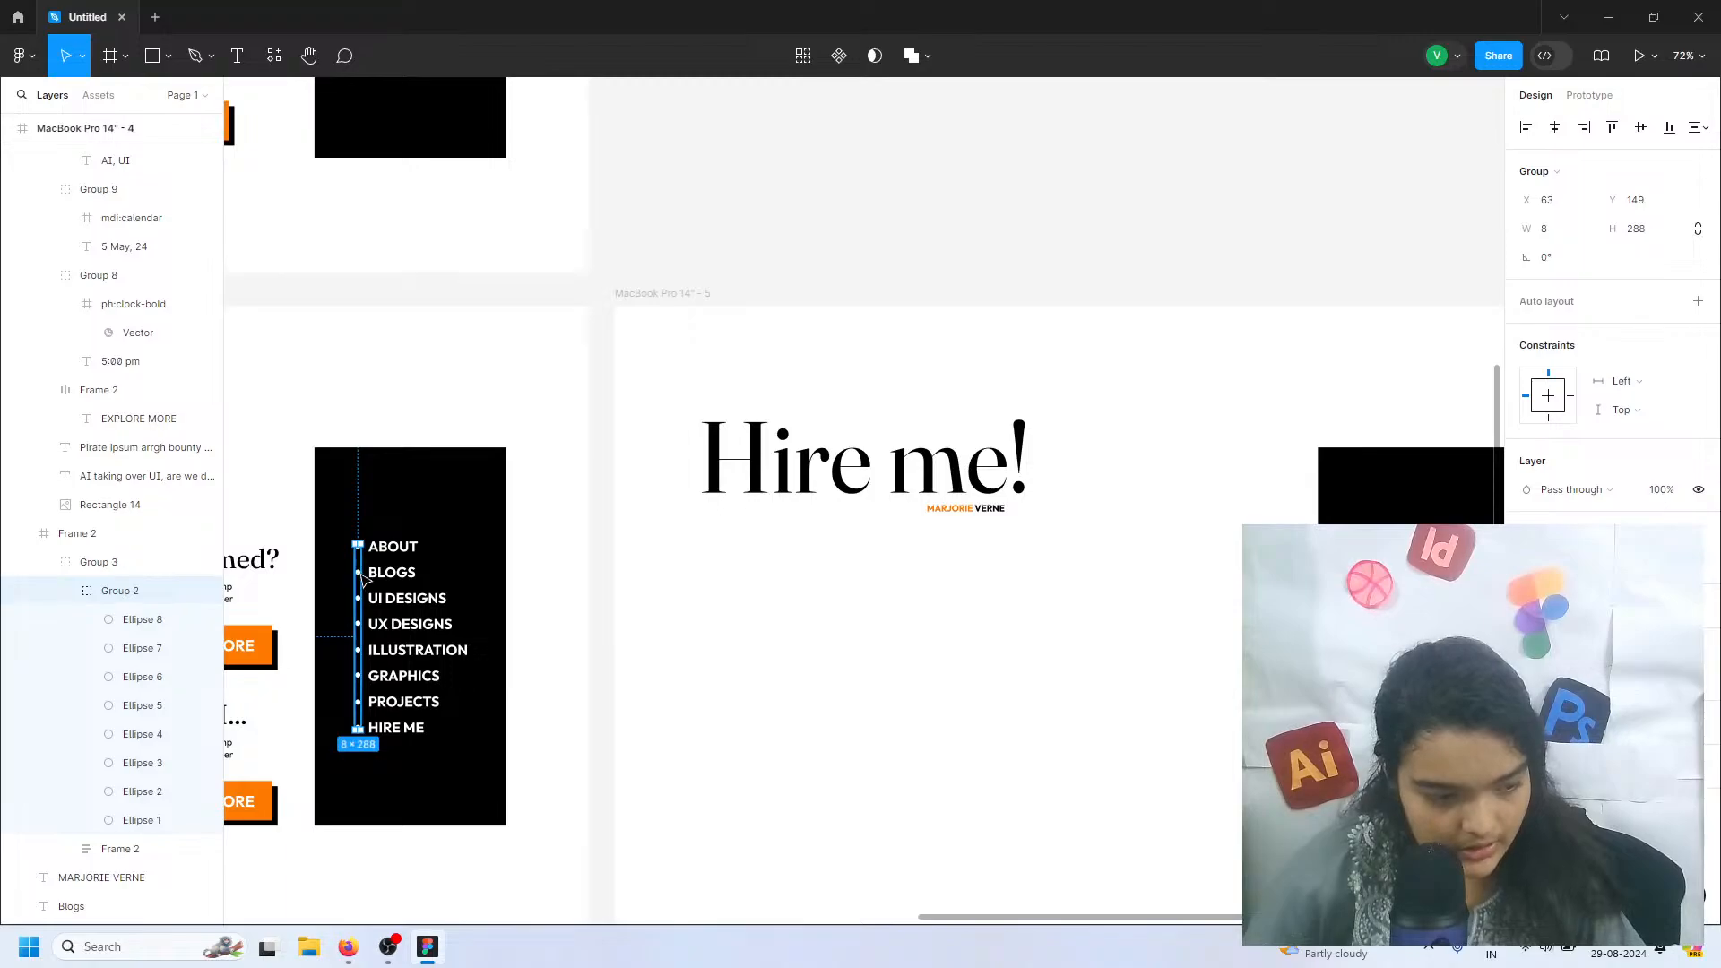
{"action": "double_click", "coordinate": [356, 572]}
{"action": "left_click", "coordinate": [1528, 490]}
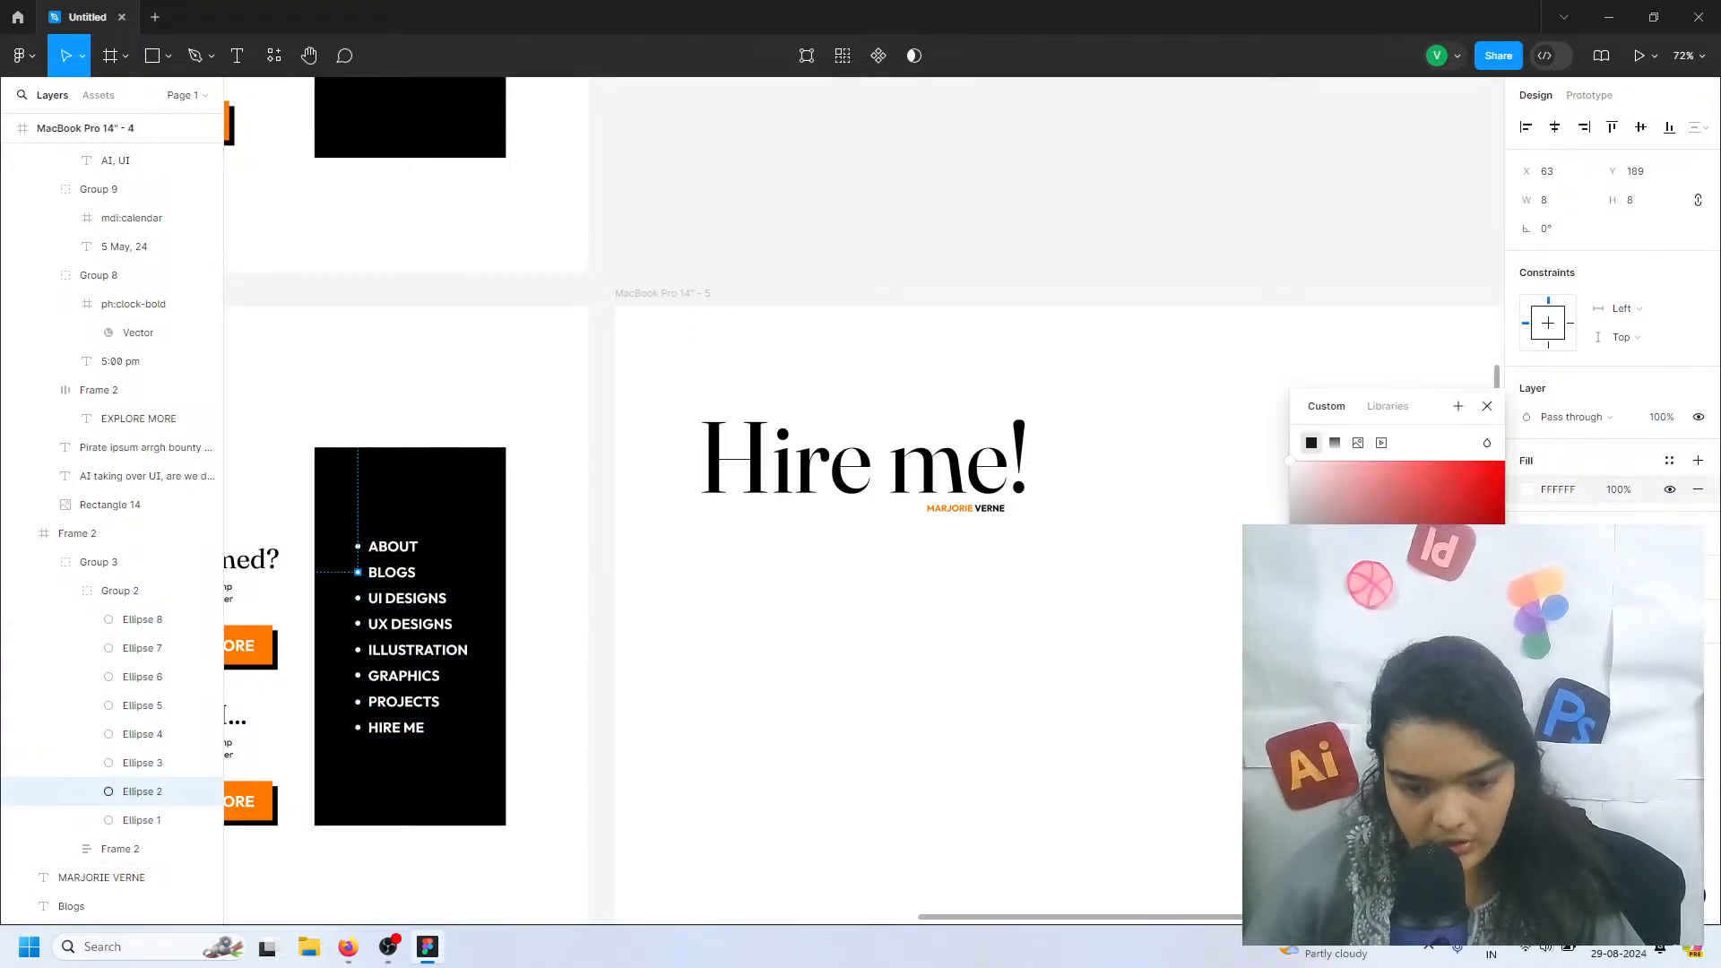
{"action": "left_click", "coordinate": [1333, 800]}
{"action": "left_click", "coordinate": [941, 510]}
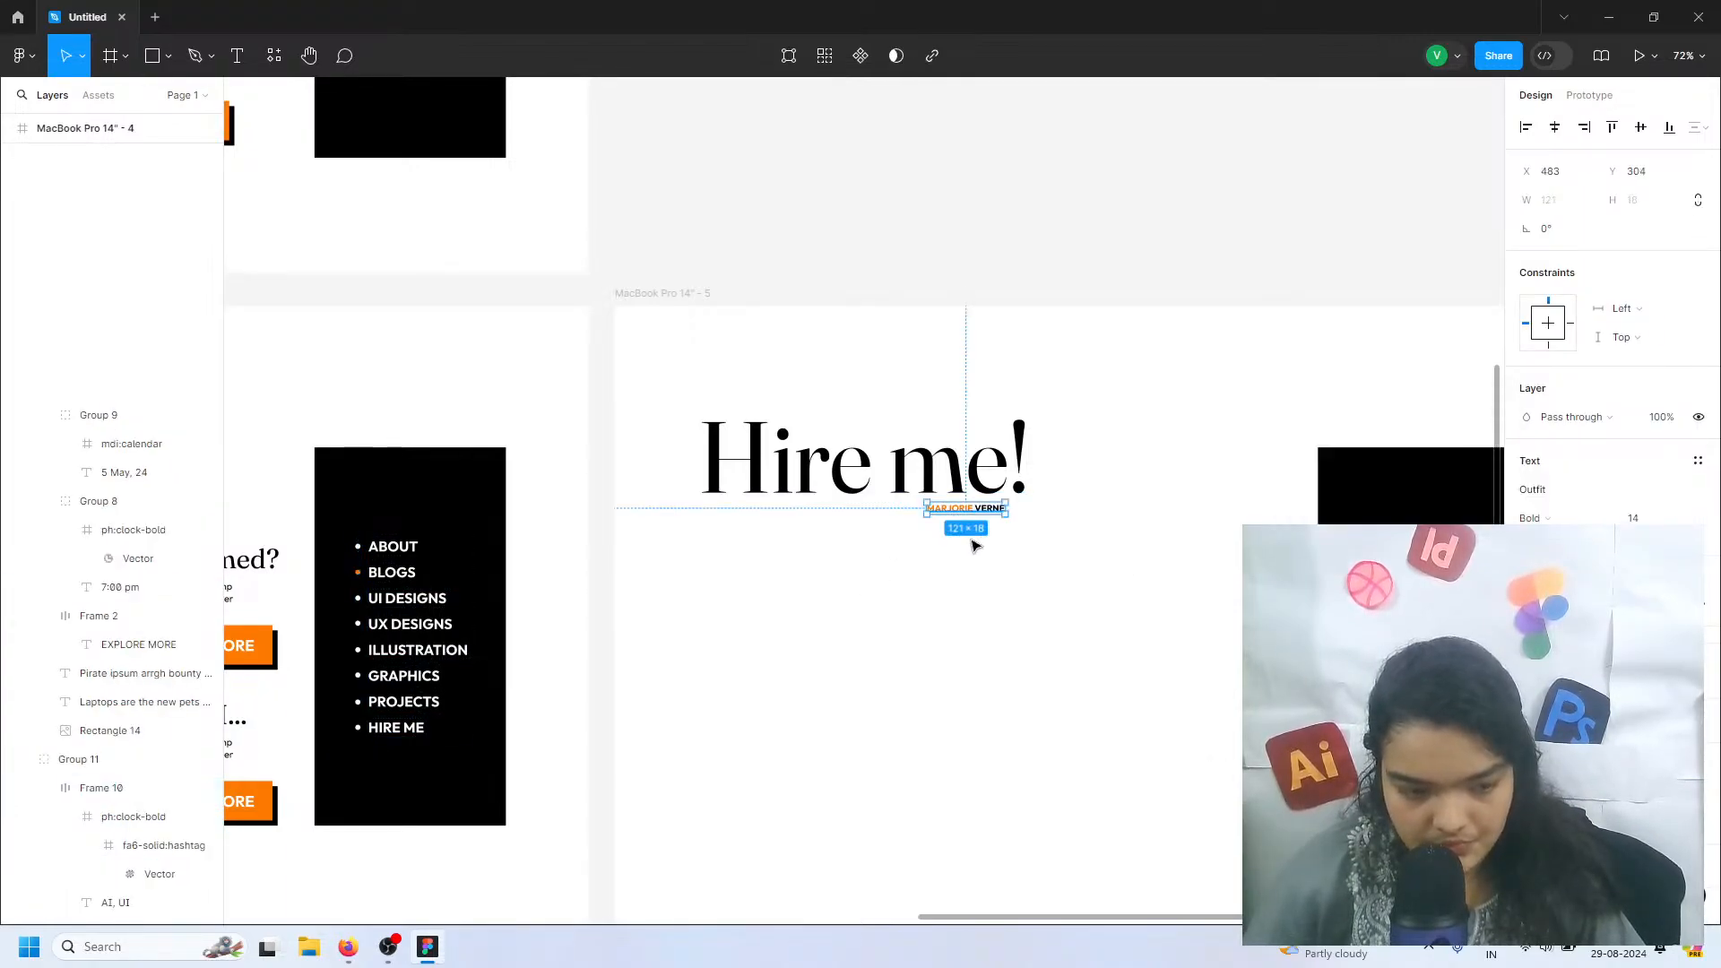
{"action": "left_click", "coordinate": [1273, 610]}
Change the fill colour of the bullet beside HIRE ME in the Hire me page's menu to mark the current page
{"action": "double_click", "coordinate": [1360, 726]}
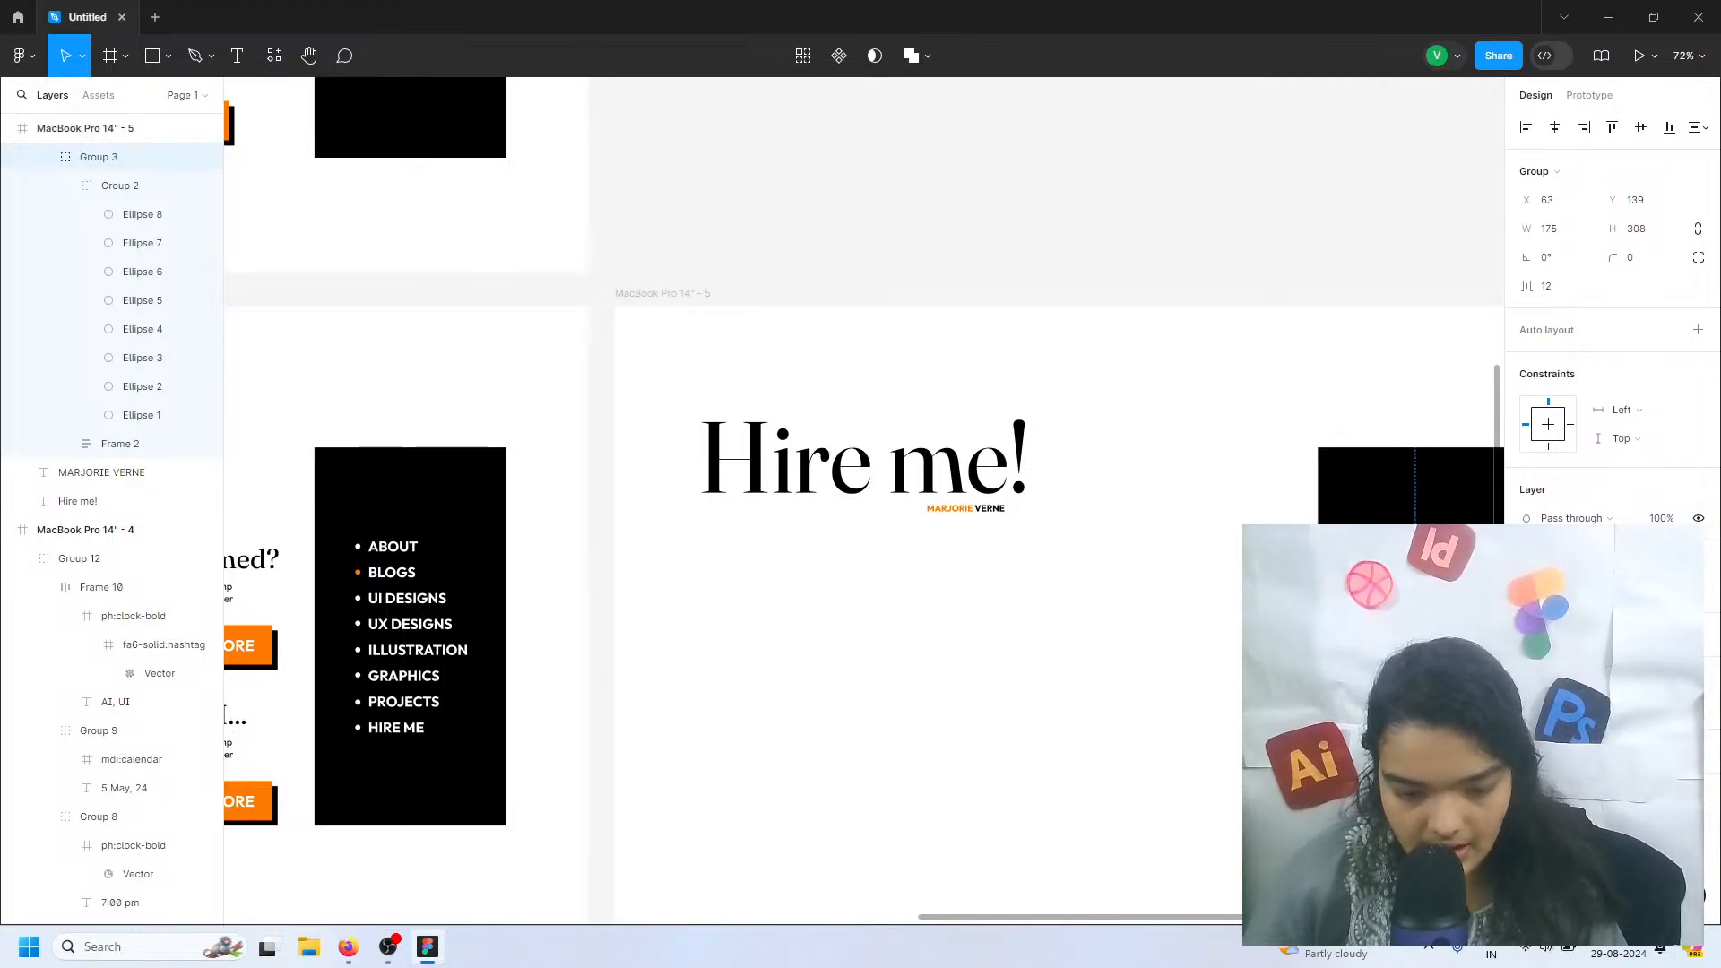
{"action": "double_click", "coordinate": [1360, 726]}
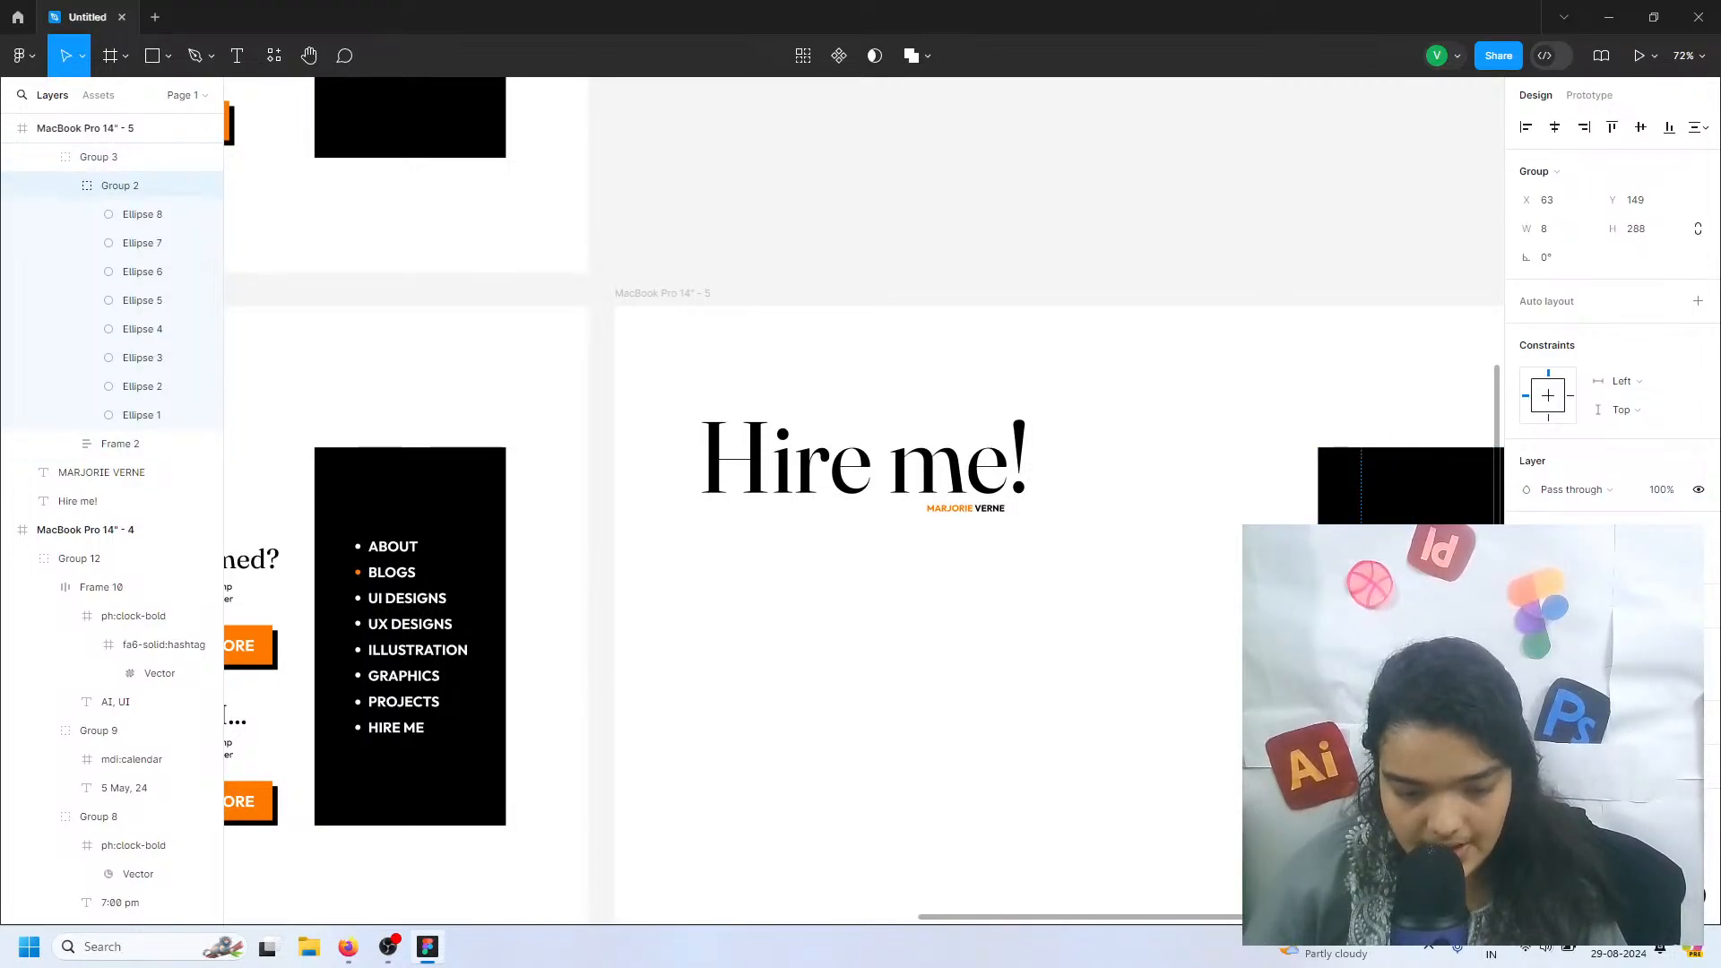
{"action": "double_click", "coordinate": [1361, 727]}
{"action": "left_click", "coordinate": [1526, 490]}
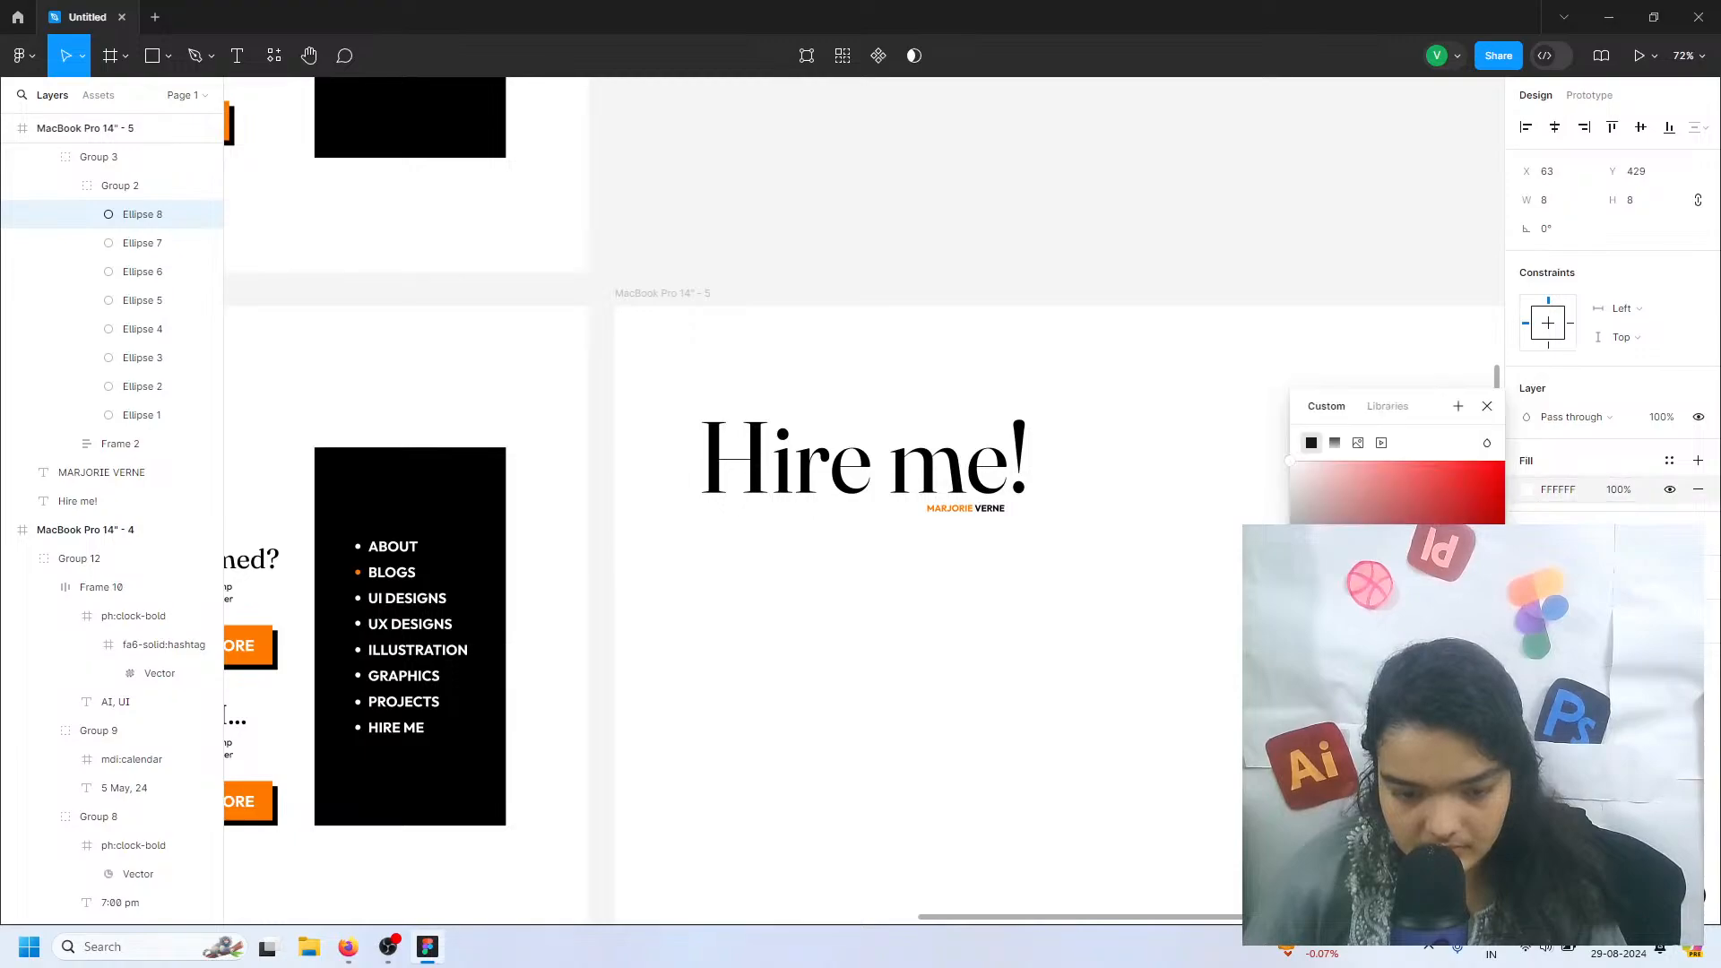
{"action": "left_click", "coordinate": [1186, 757]}
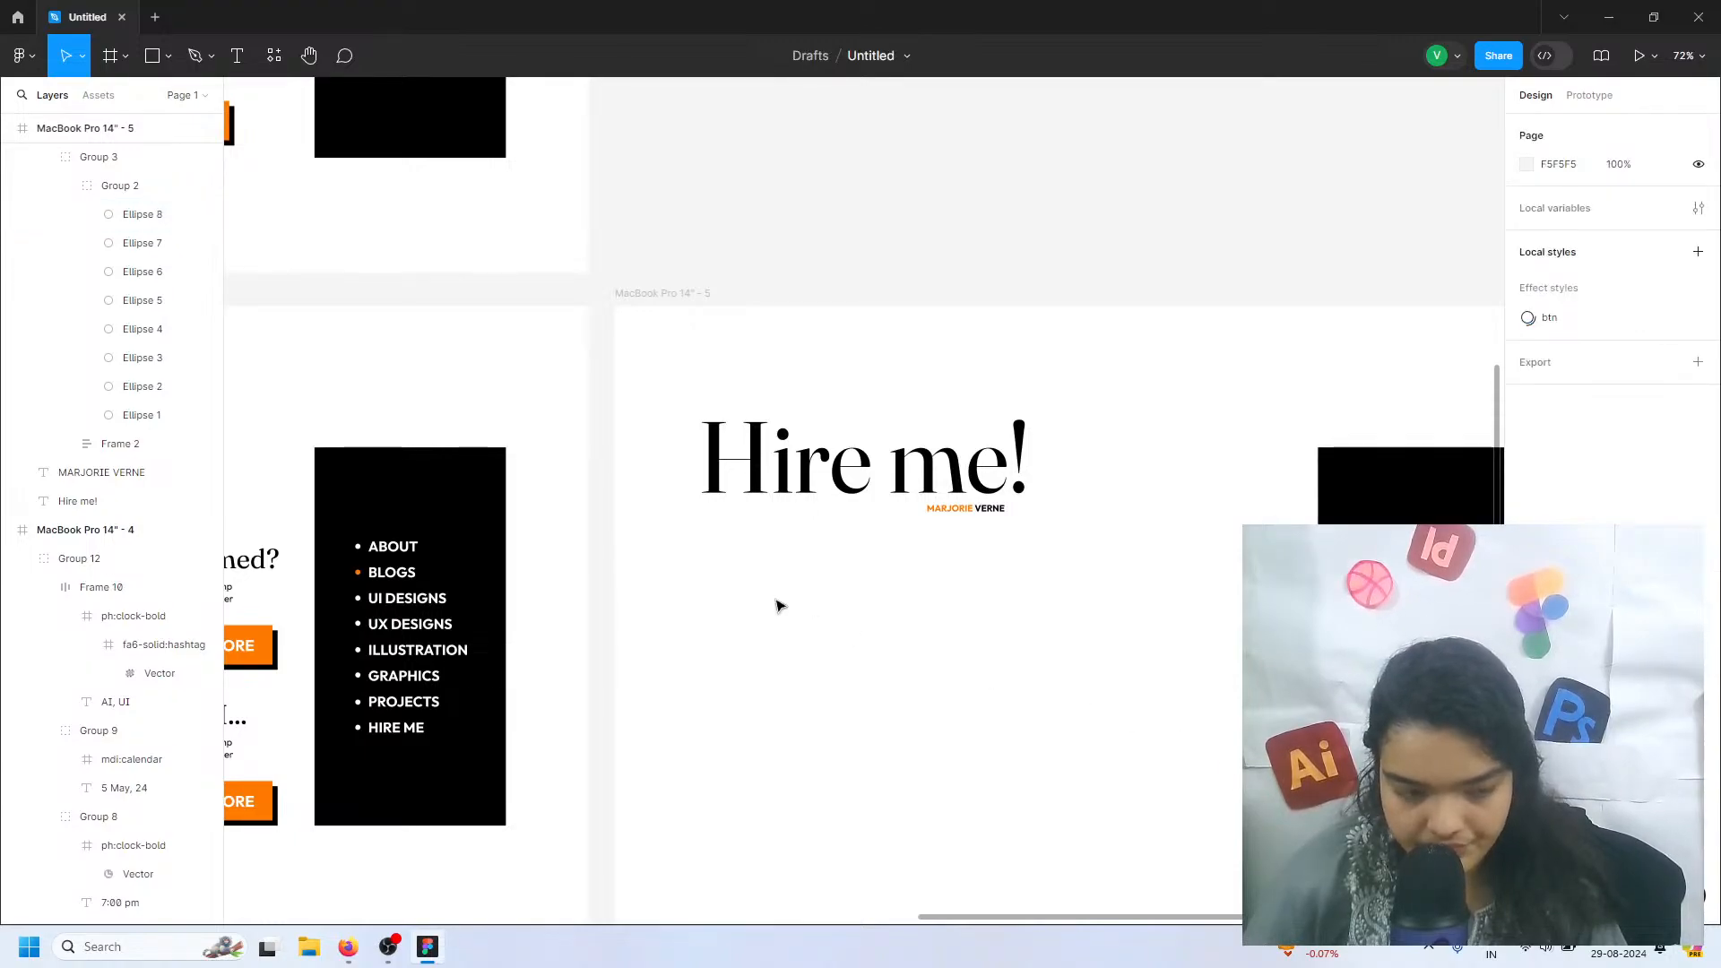
Add a "Name" text label below the "Hire me!" heading, at about X 164, Y 428
{"action": "left_click", "coordinate": [235, 59]}
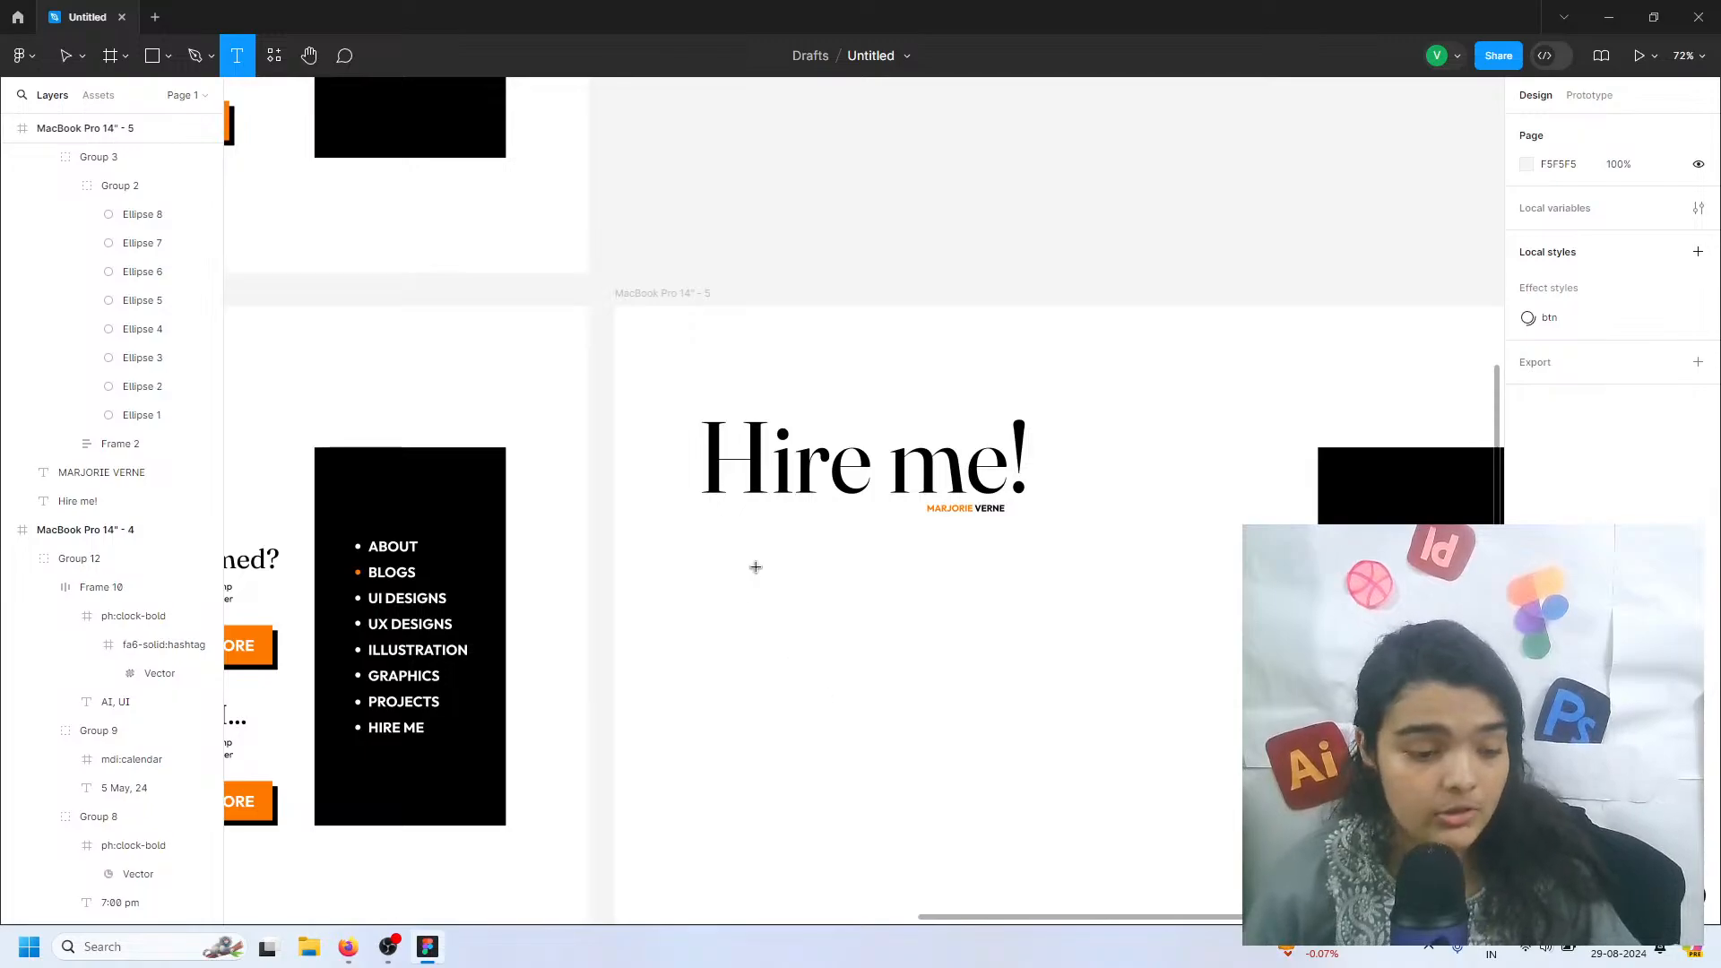
{"action": "left_click", "coordinate": [719, 583]}
{"action": "type", "text": "M"}
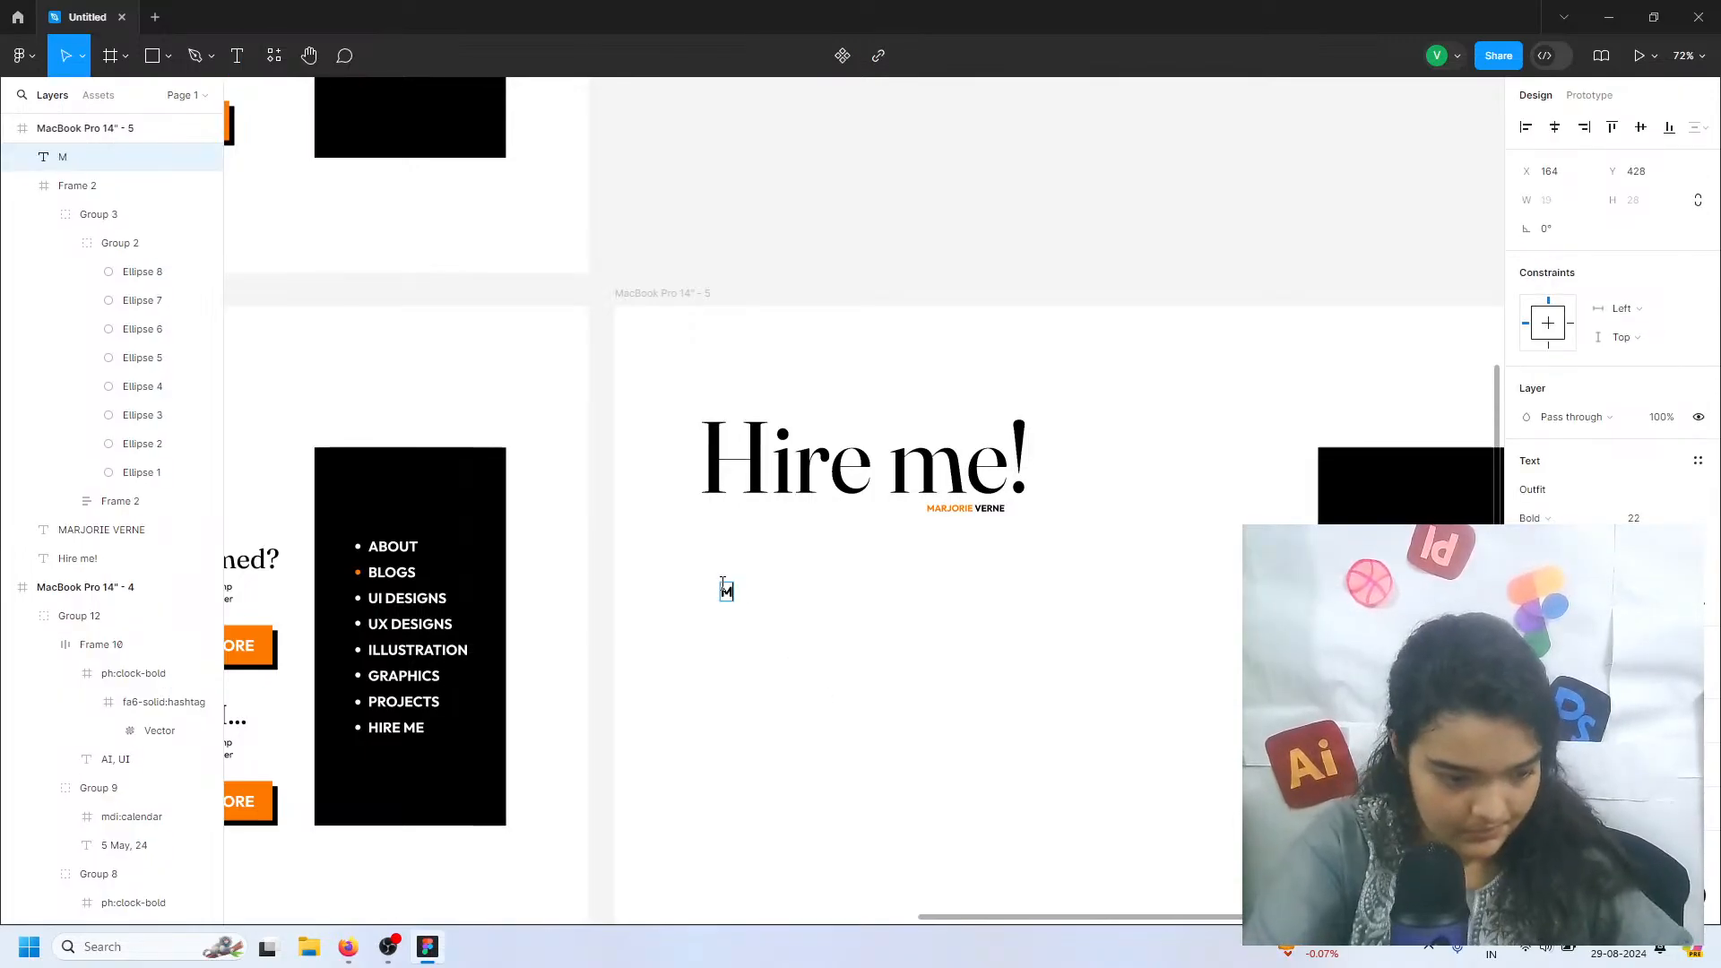
{"action": "key", "text": "BackSpace"}
{"action": "type", "text": "N"}
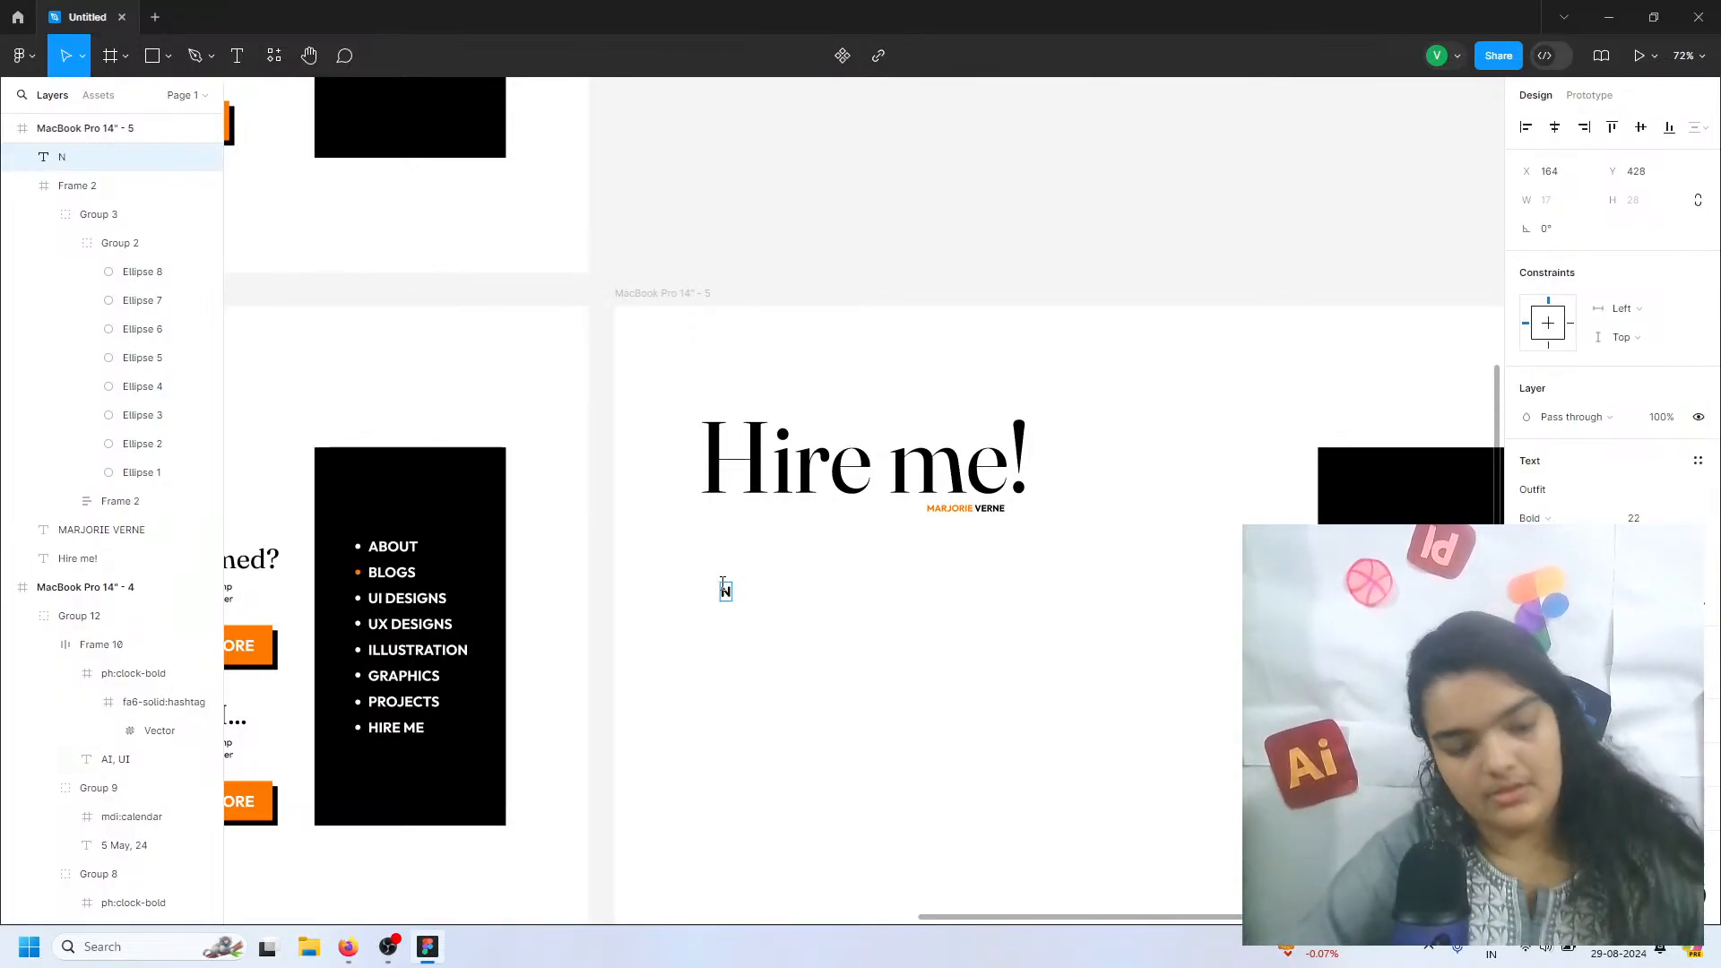
{"action": "type", "text": "am"}
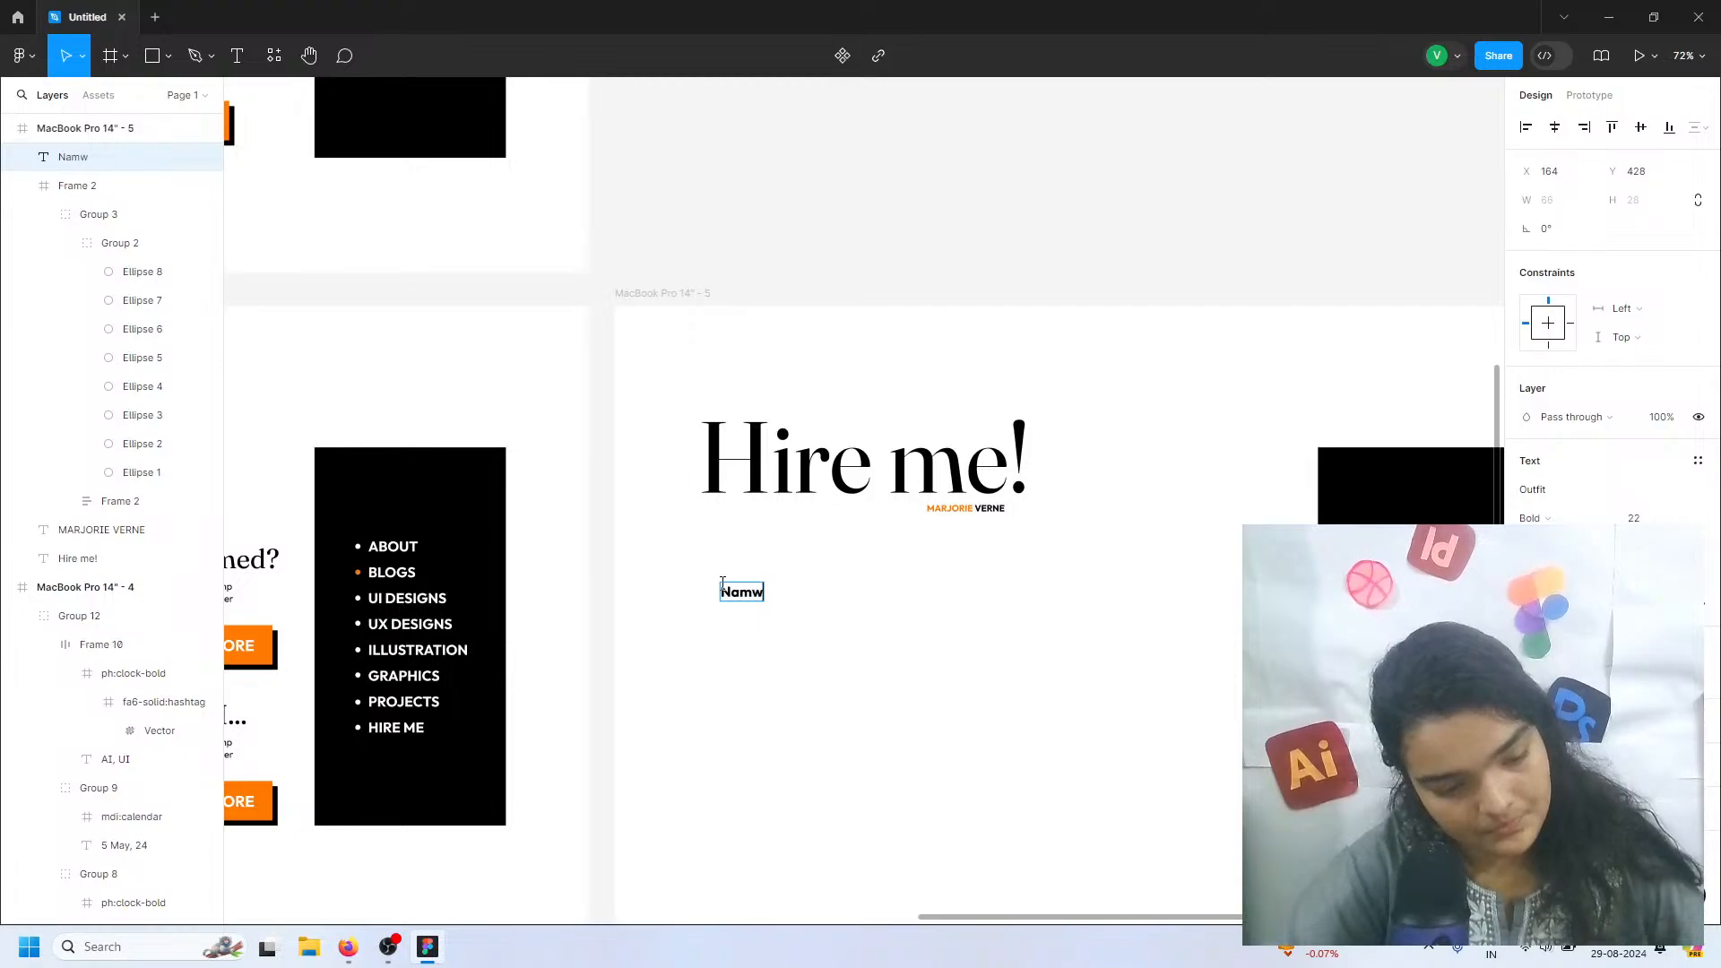
{"action": "type", "text": "w"}
{"action": "key", "text": "BackSpace"}
{"action": "type", "text": "e"}
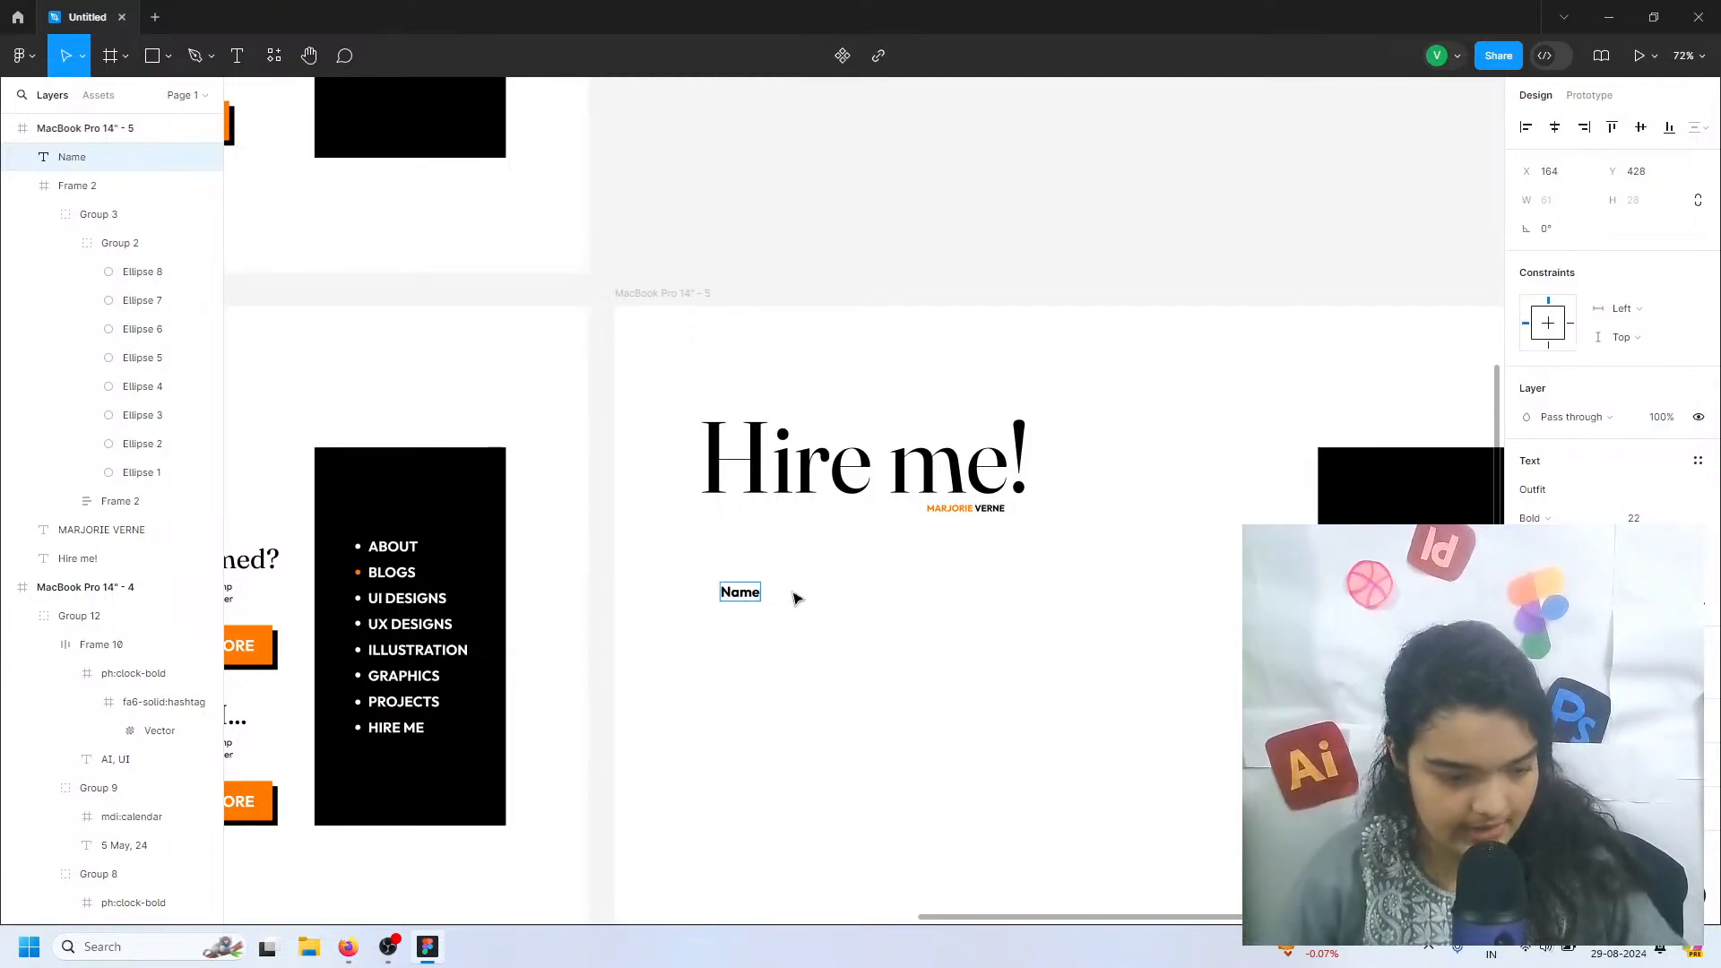
{"action": "key", "text": "Escape"}
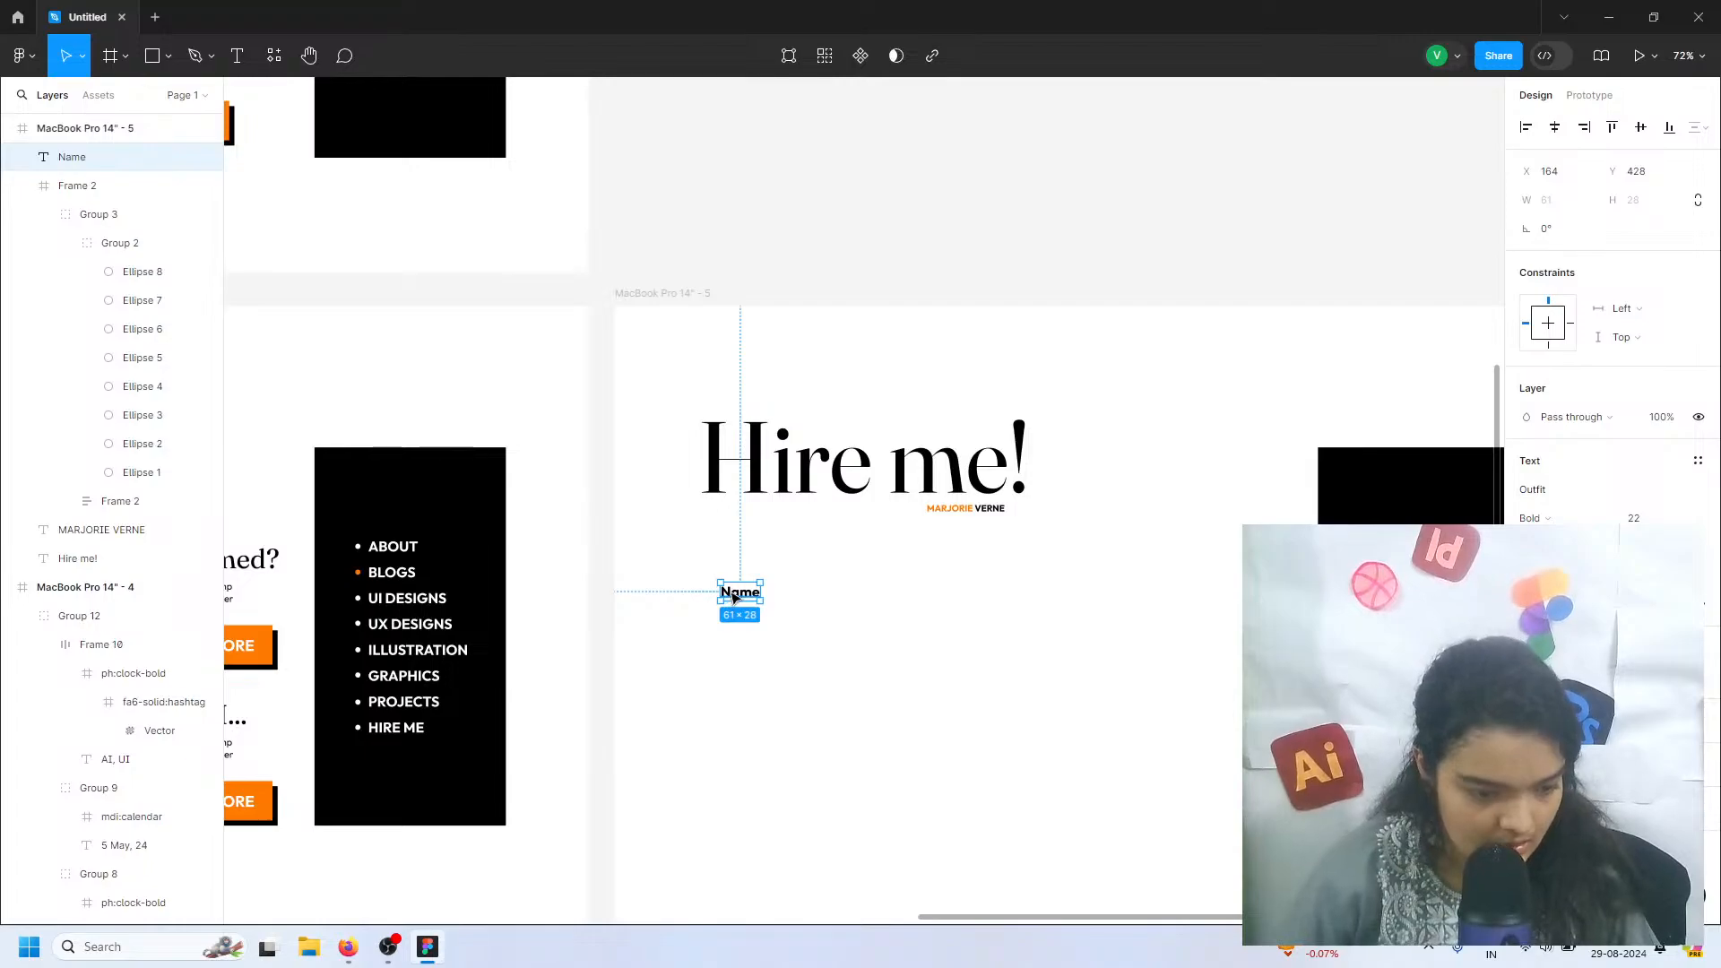
Set the "Name" label to size 36 in Light weight and move it up to about X 147, Y 366
{"action": "scroll", "coordinate": [733, 597], "scroll_direction": "up", "scroll_amount": 5}
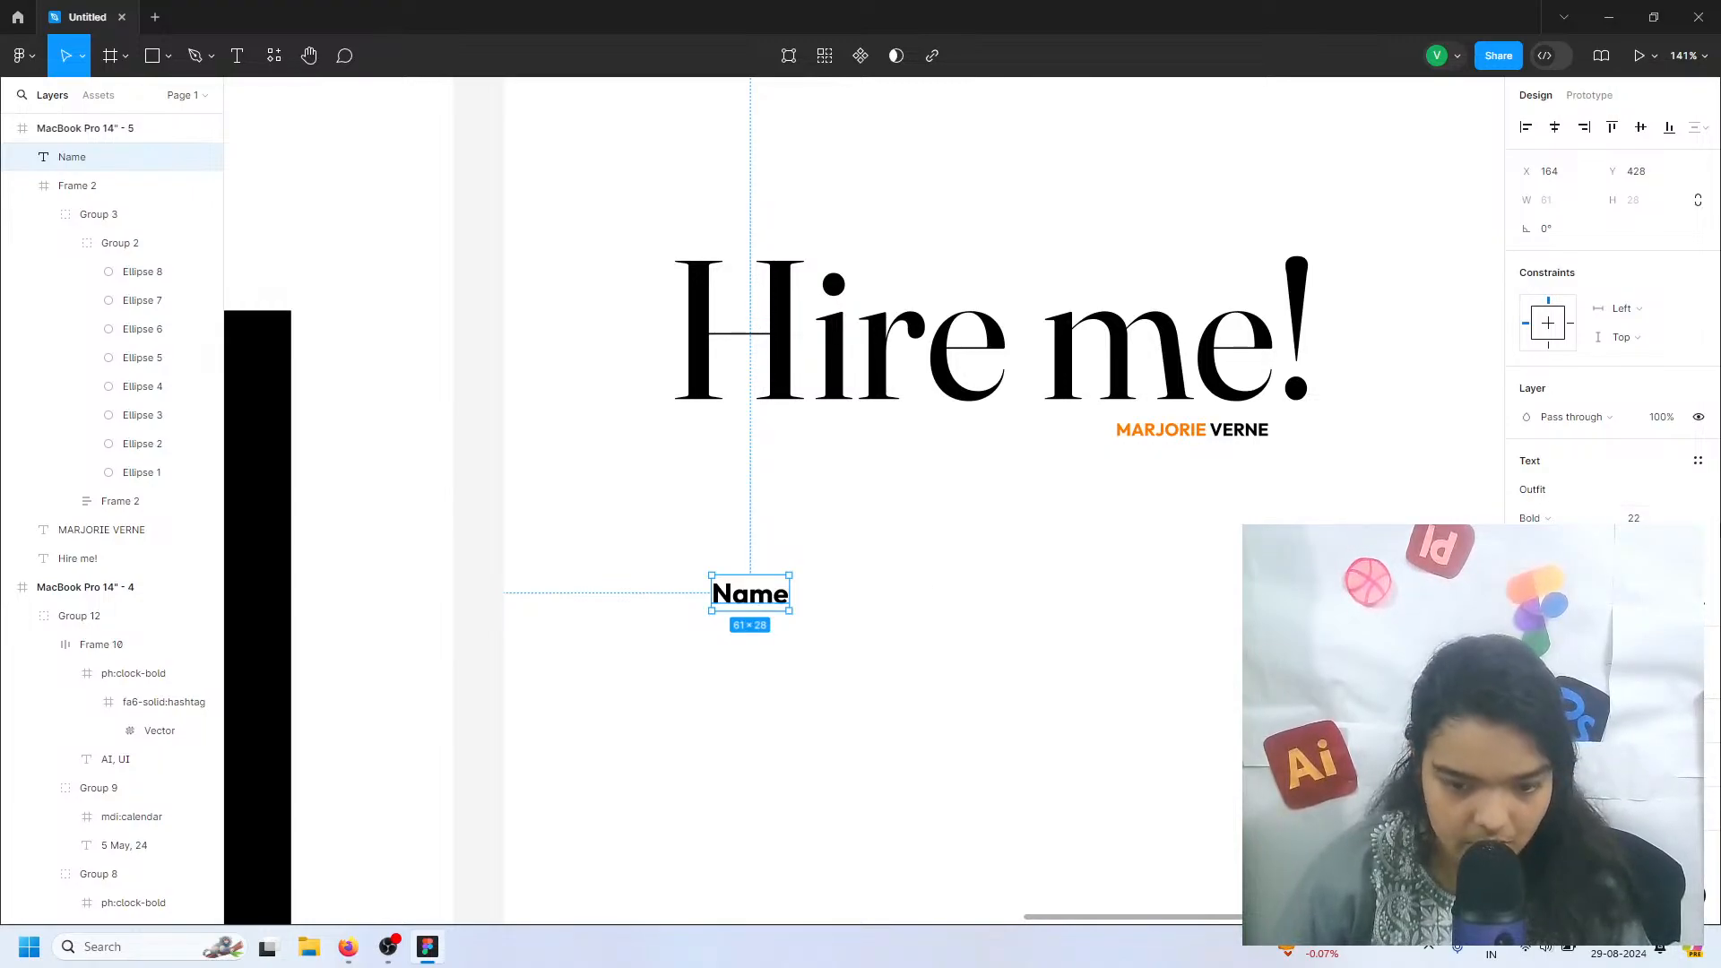
{"action": "left_click", "coordinate": [1684, 513]}
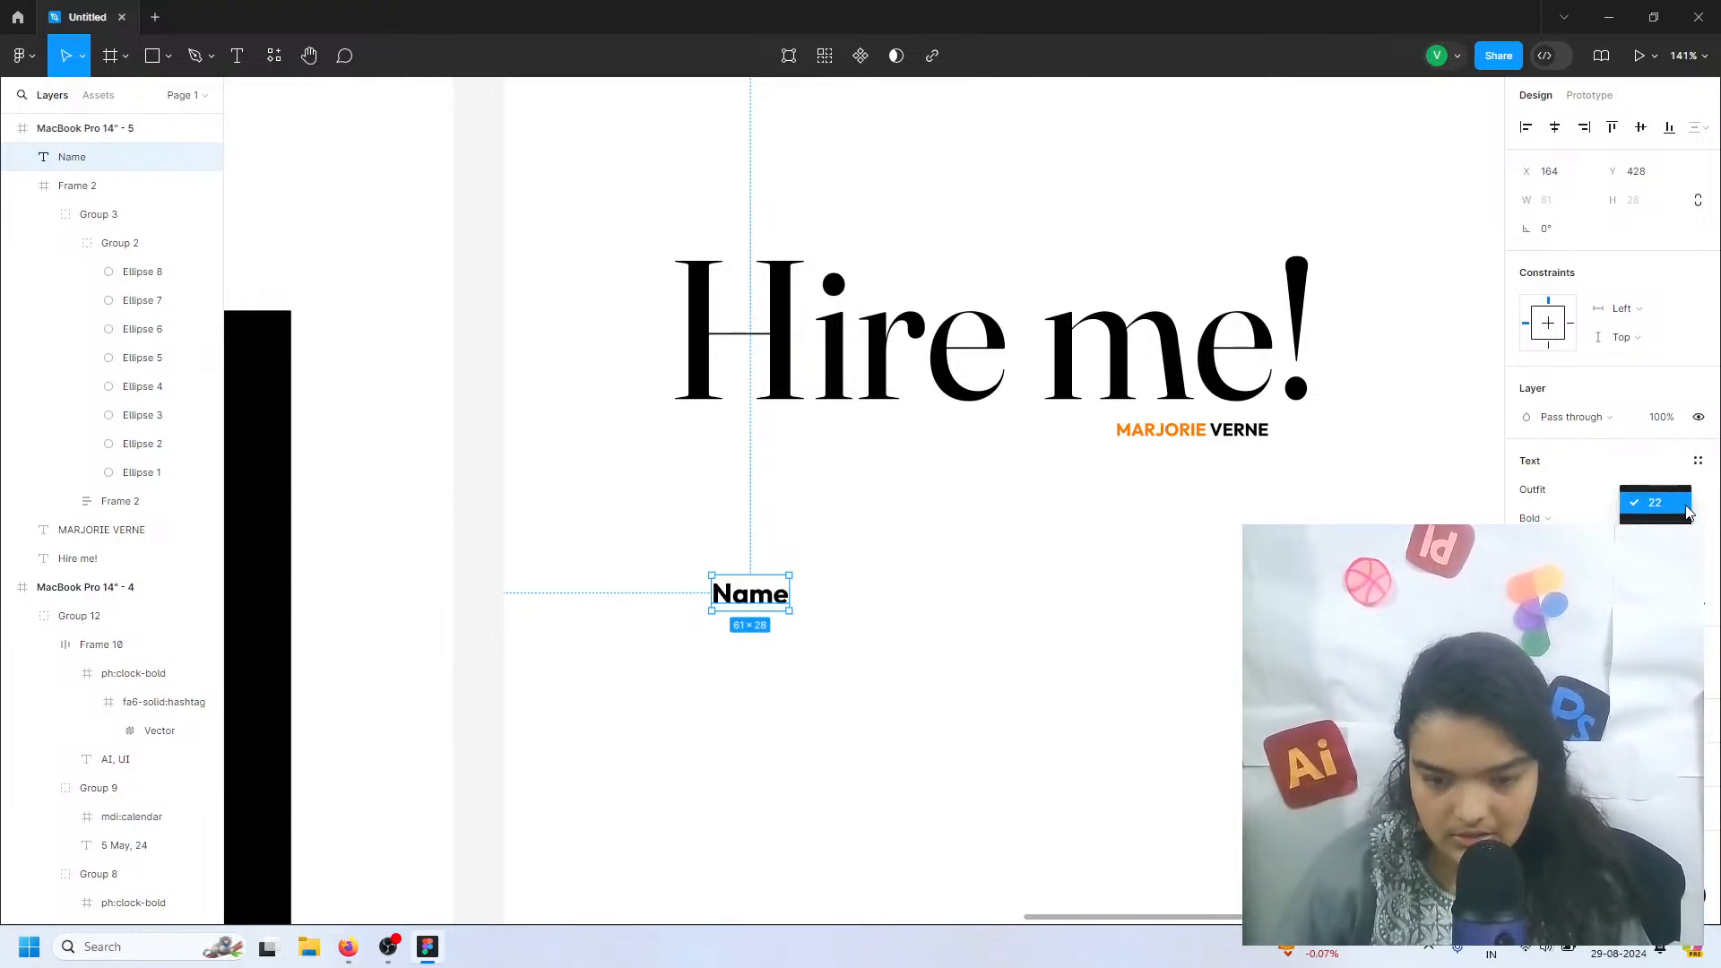
{"action": "key", "text": "Escape"}
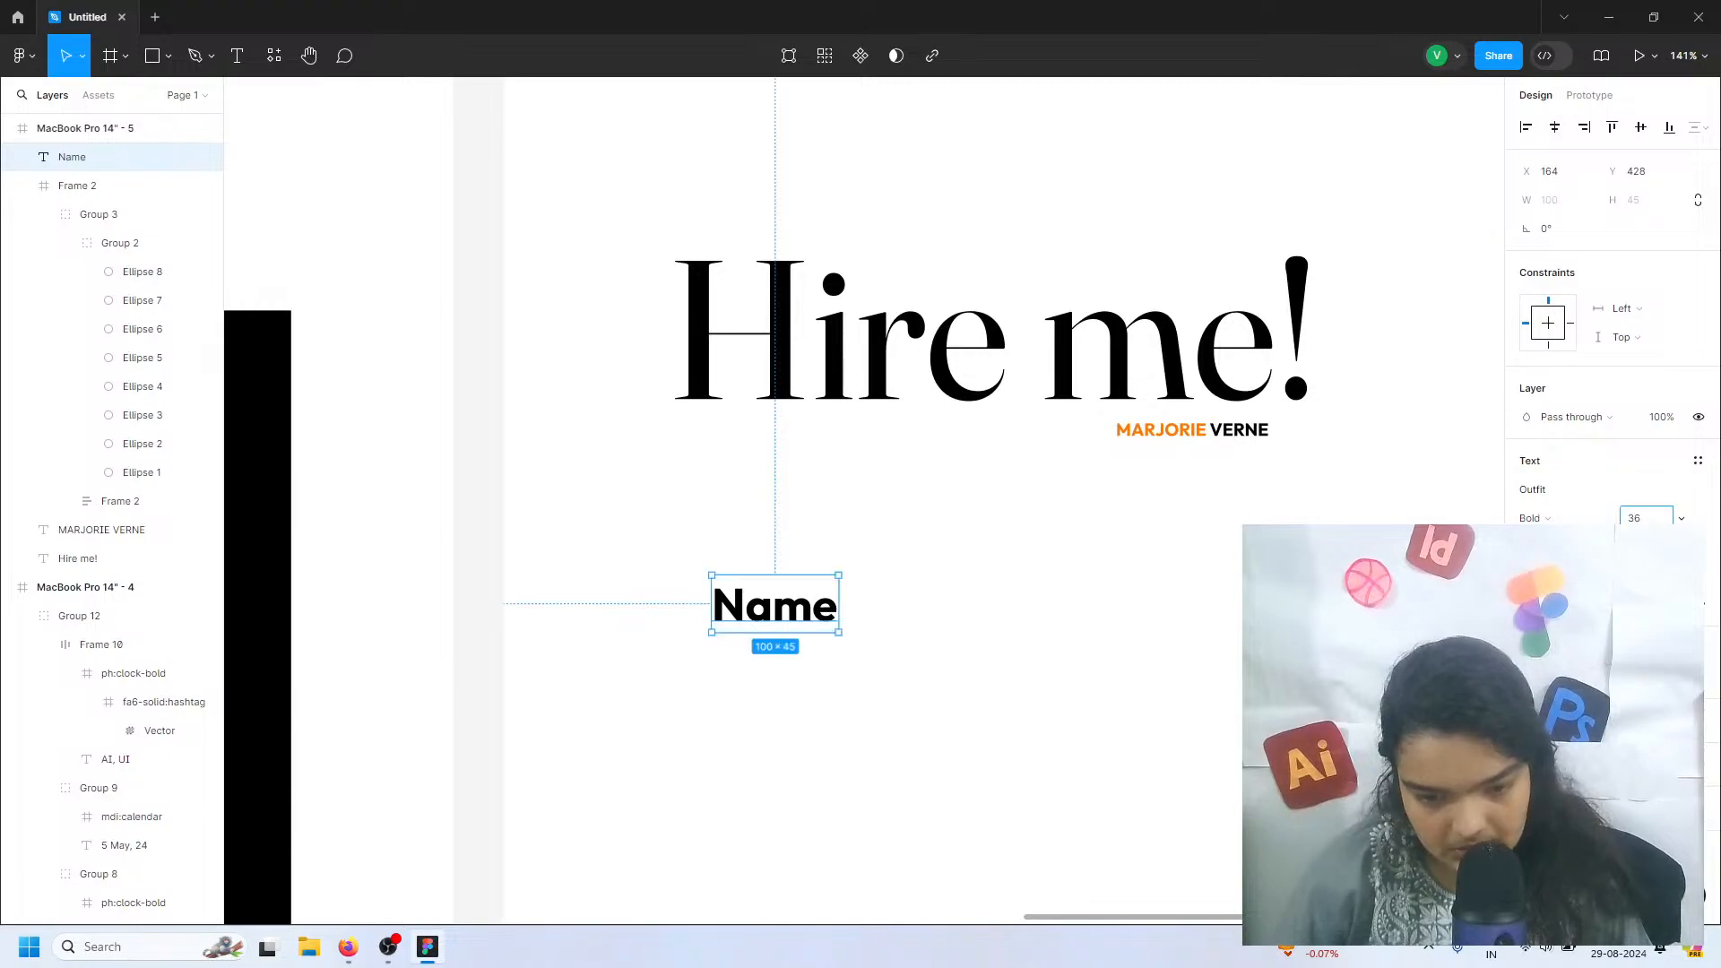
{"action": "left_click", "coordinate": [1534, 518]}
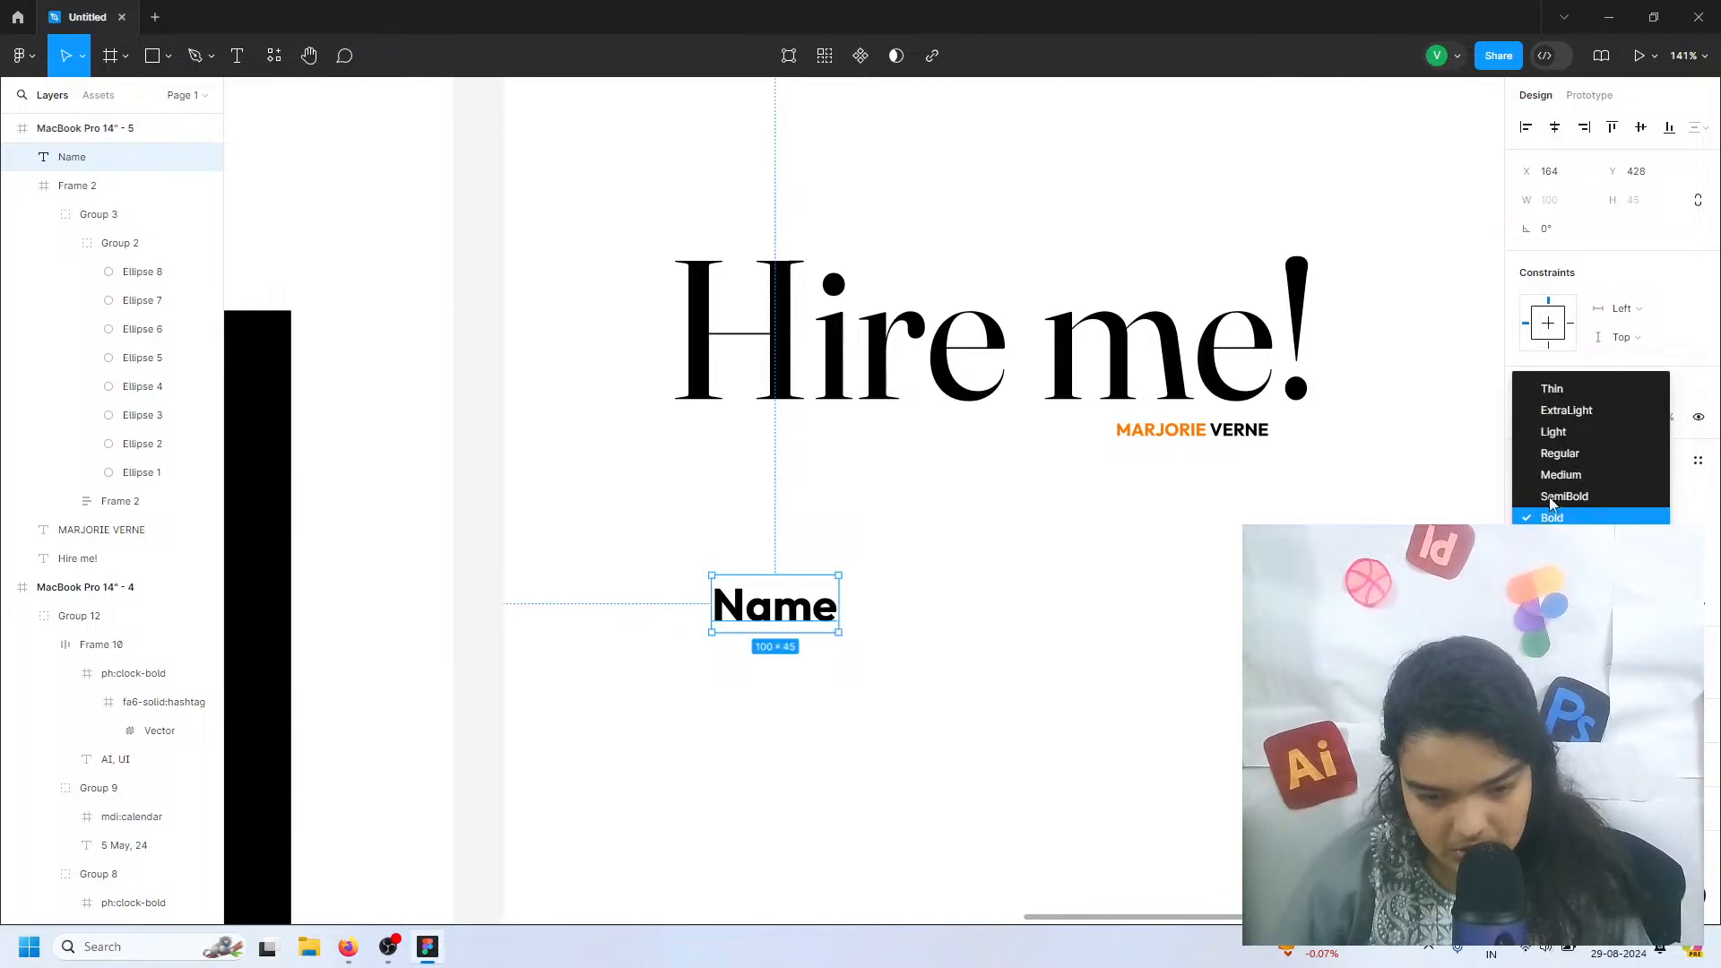
{"action": "left_click", "coordinate": [1566, 439]}
{"action": "left_click_drag", "start_coordinate": [814, 612], "coordinate": [792, 532]}
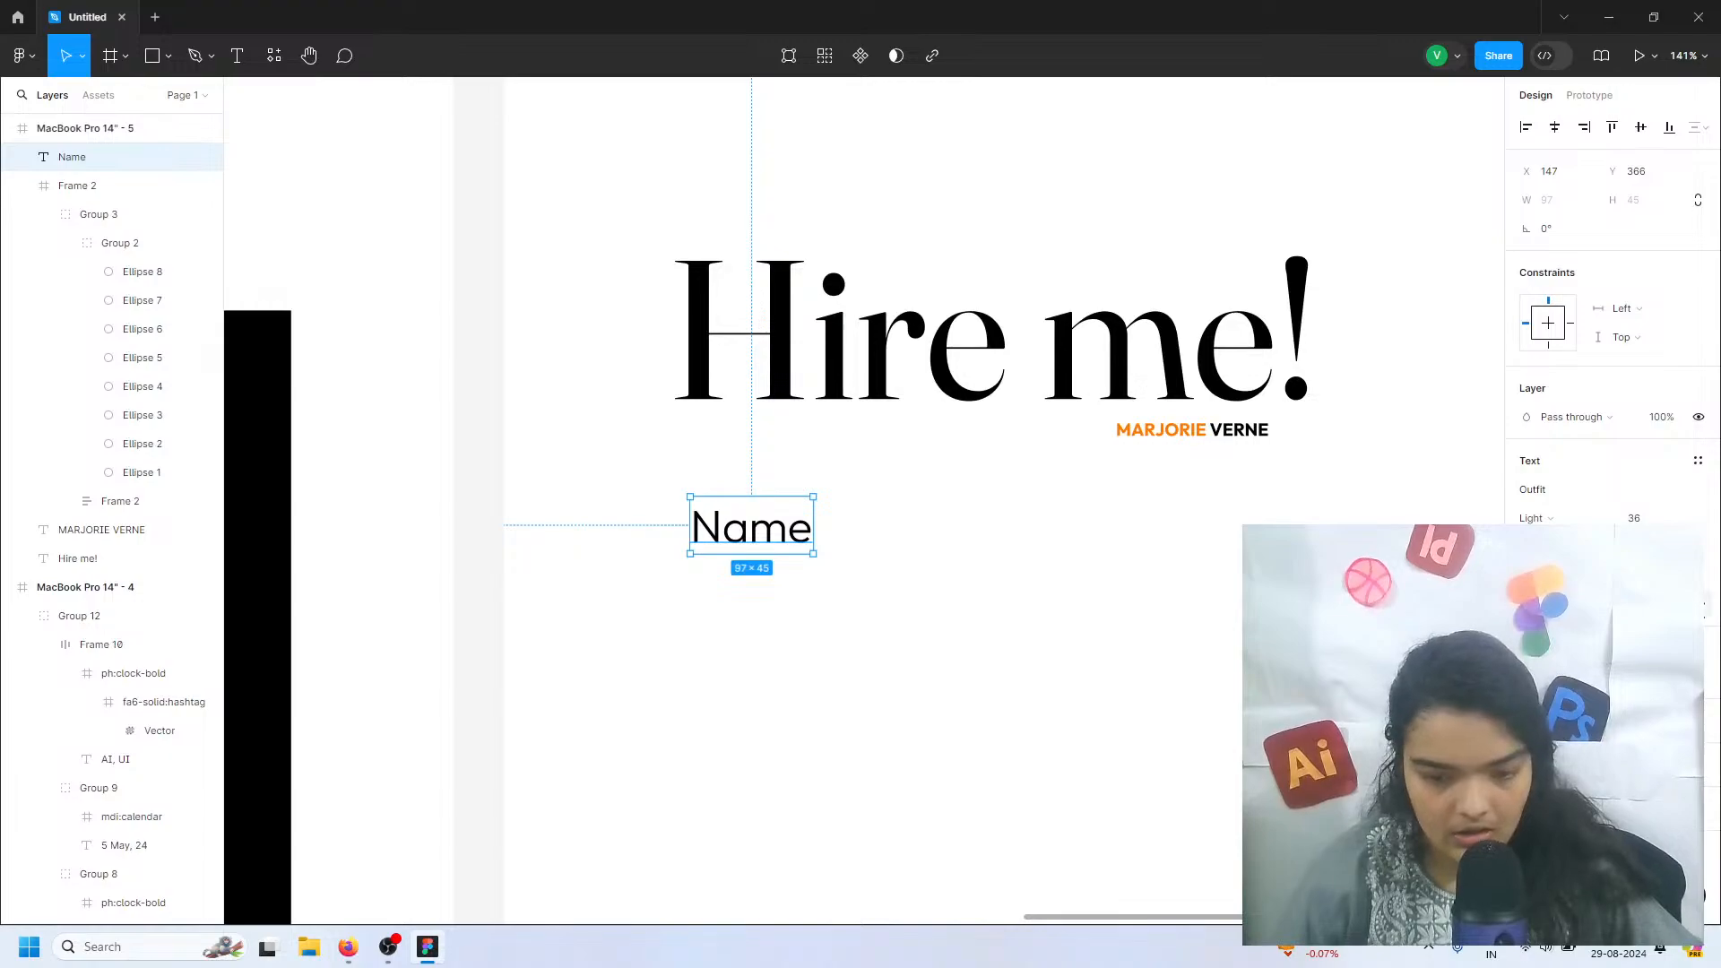
Set the "Name" label's letter case to uppercase in the type settings
{"action": "left_click", "coordinate": [1697, 604]}
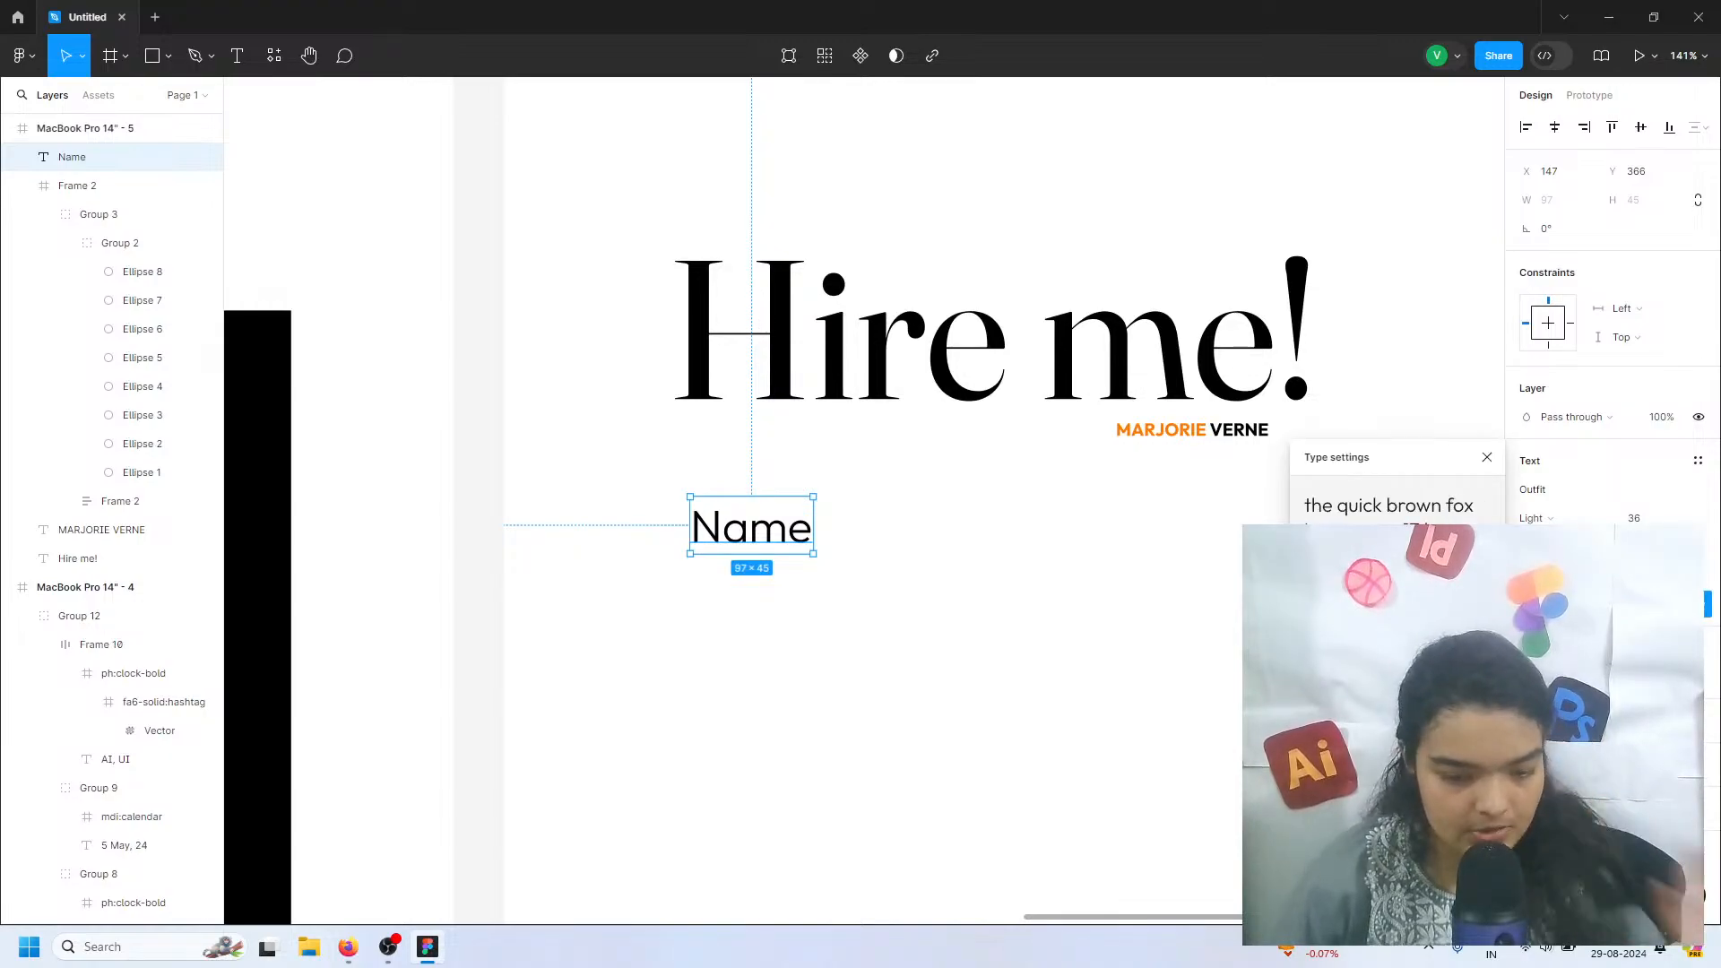
{"action": "left_click", "coordinate": [1417, 690]}
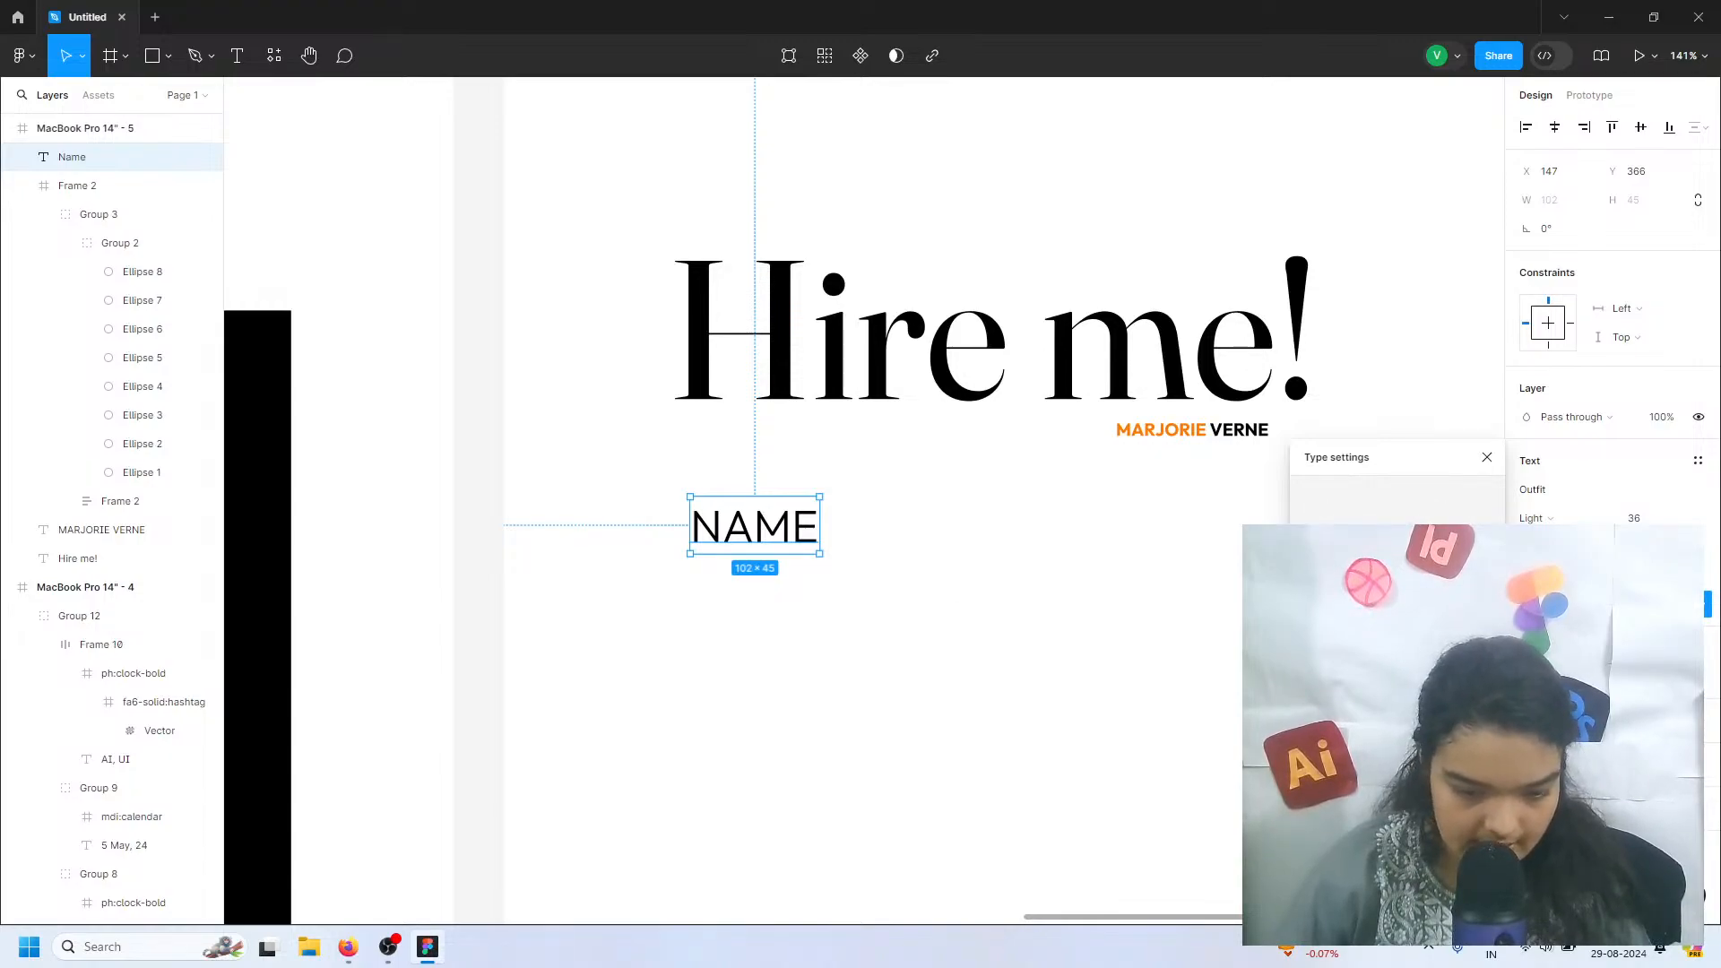
{"action": "left_click", "coordinate": [998, 626]}
Duplicate the NAME label and place the copy directly below the original, at about X 141, Y 425
{"action": "left_click", "coordinate": [756, 535]}
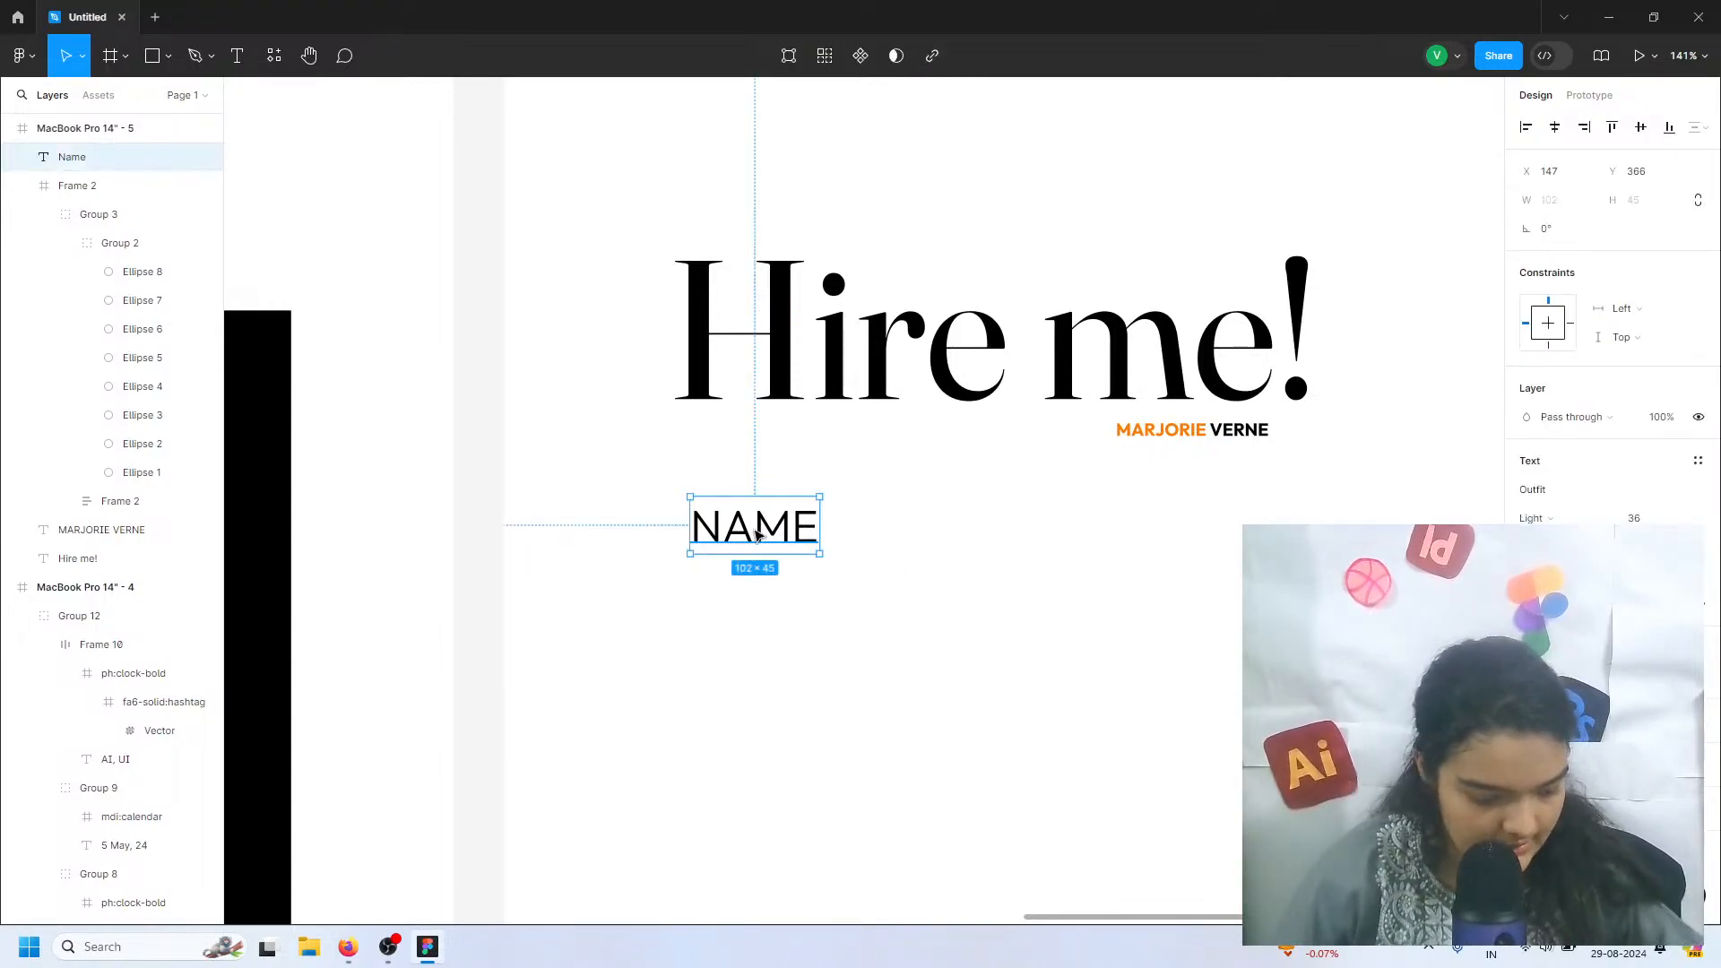
{"action": "key", "text": "ctrl+d"}
{"action": "left_click_drag", "start_coordinate": [765, 526], "coordinate": [757, 598]}
Edit the upper label to read "FIRST NAME" and the lower one to read "LAST NAME"
{"action": "double_click", "coordinate": [708, 520]}
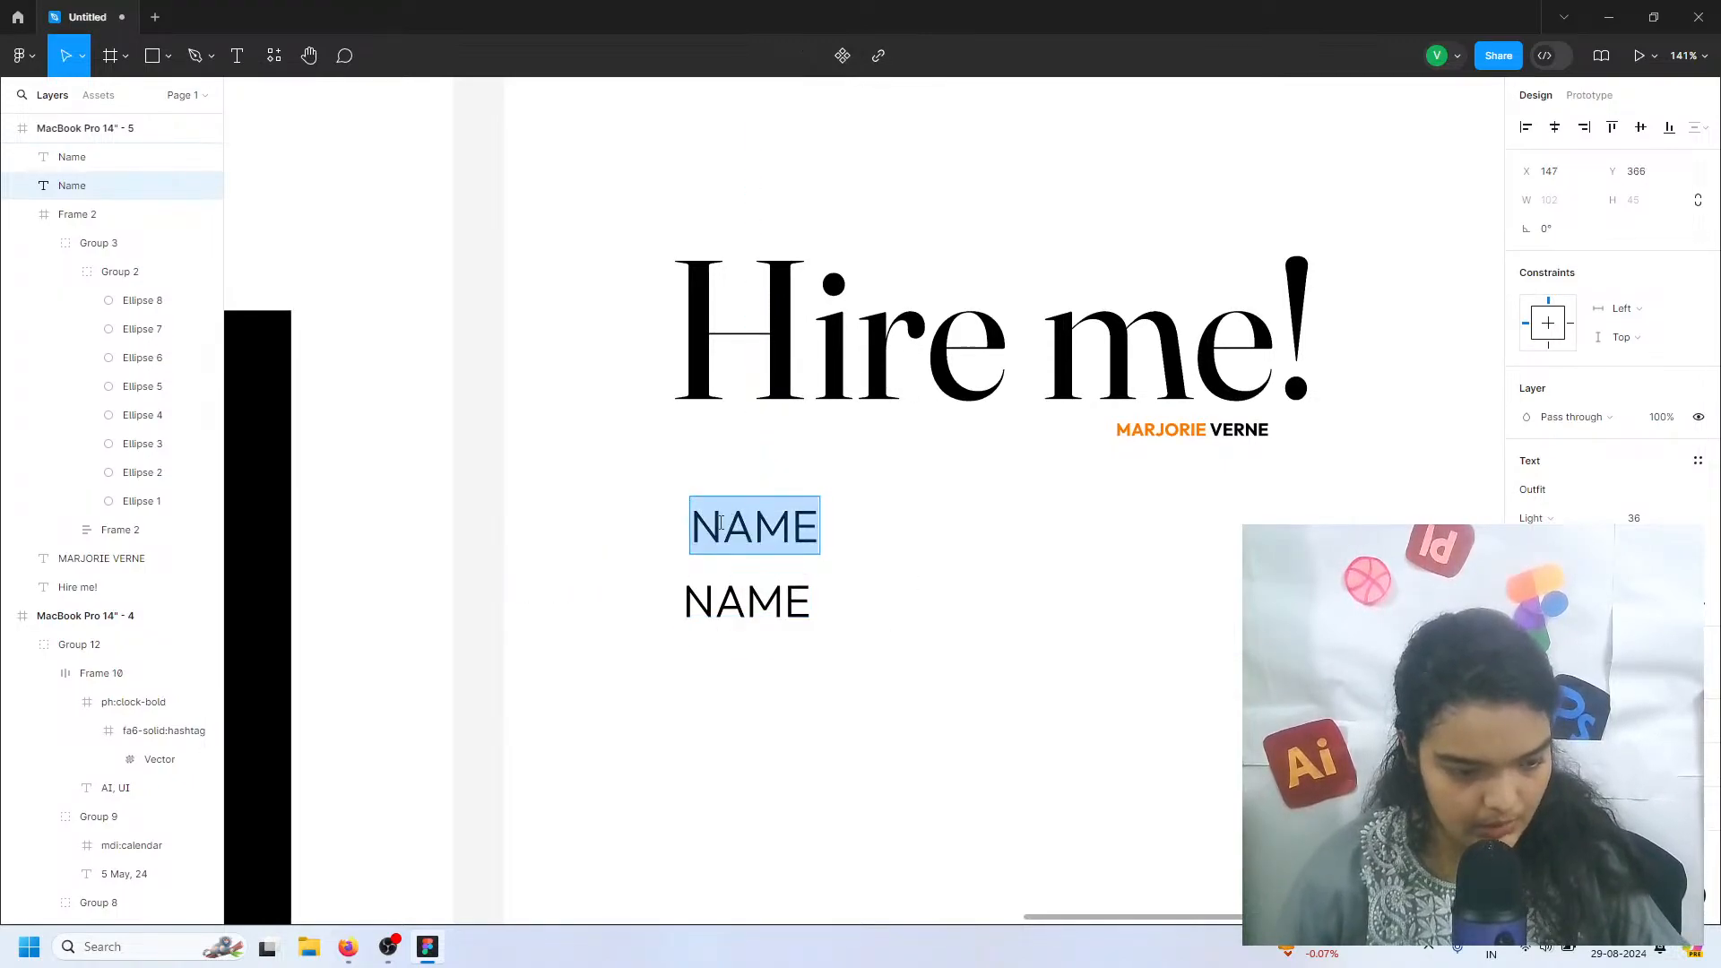
{"action": "left_click", "coordinate": [708, 515]}
{"action": "type", "text": "FIRST"}
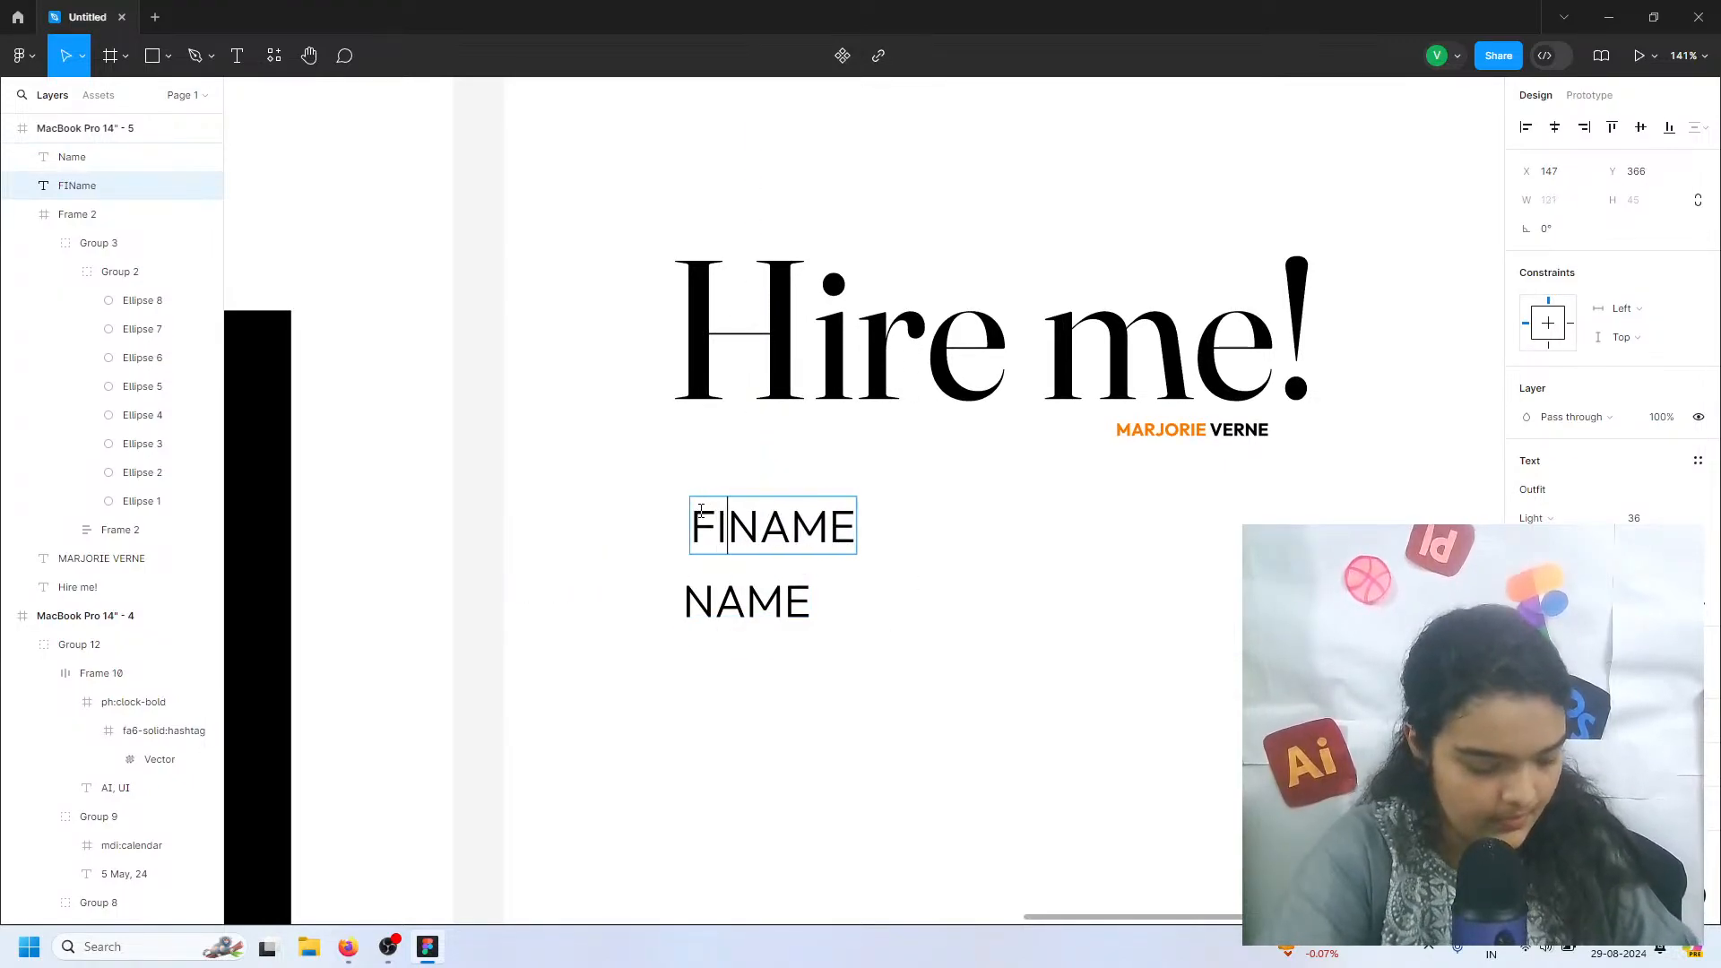
{"action": "double_click", "coordinate": [692, 593]}
{"action": "left_click", "coordinate": [690, 590]}
{"action": "type", "text": "LAST"}
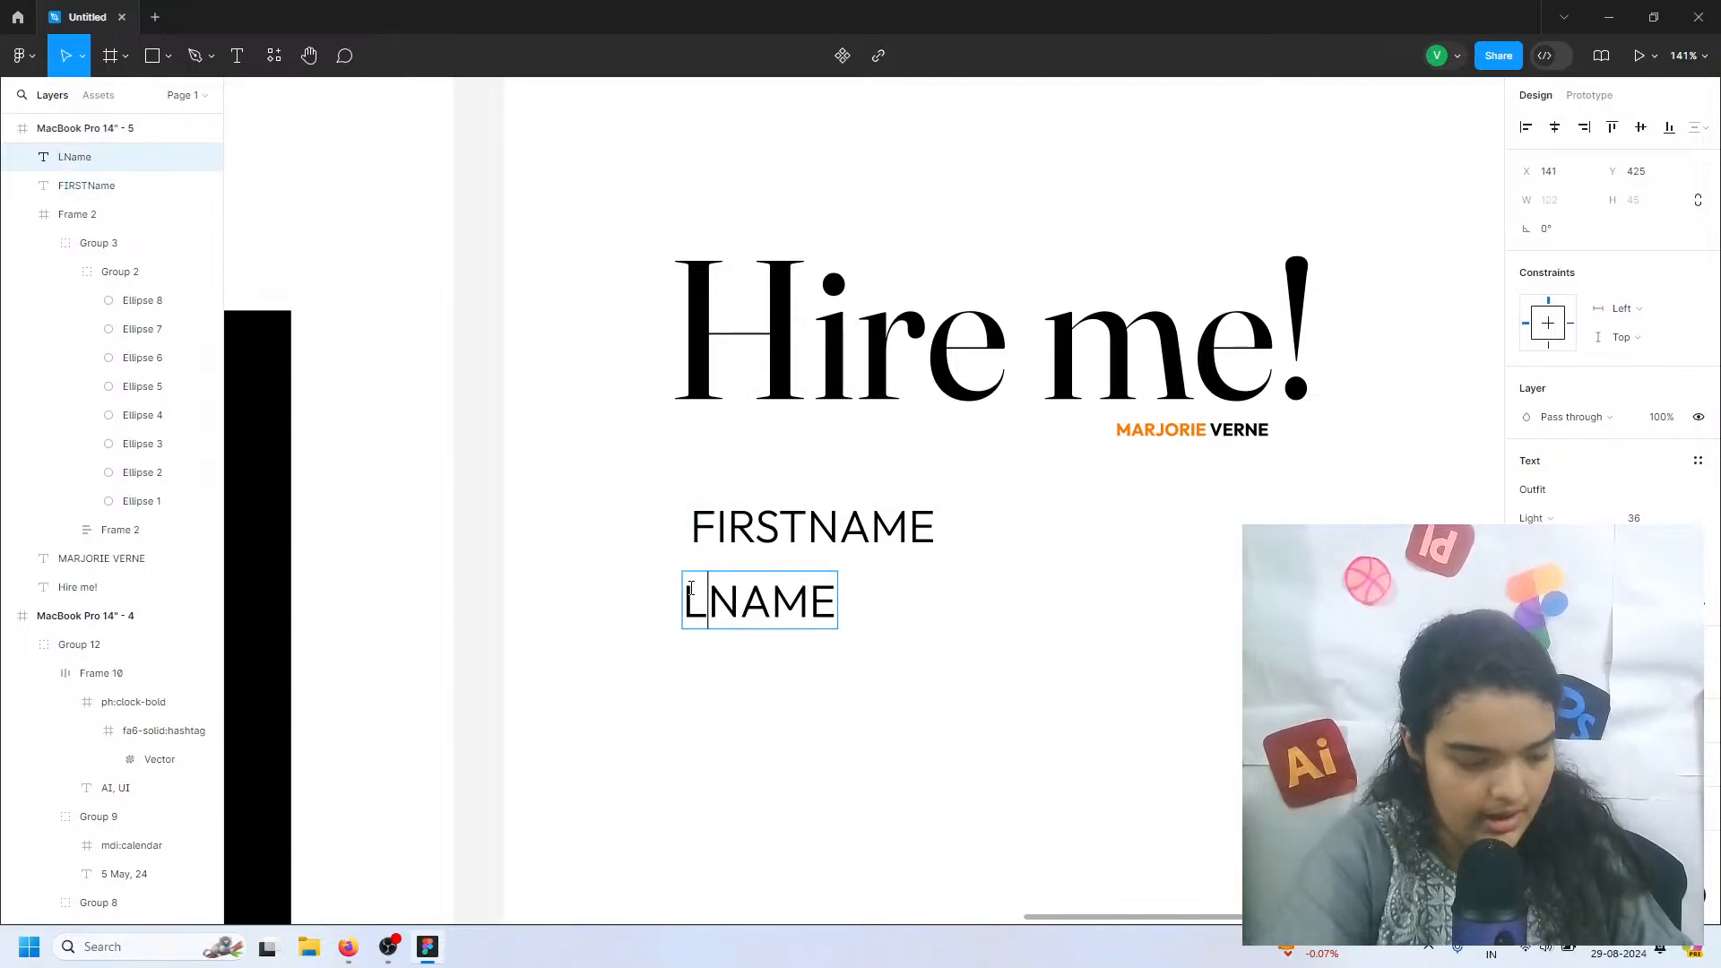
{"action": "left_click", "coordinate": [779, 529]}
{"action": "key", "text": "Escape"}
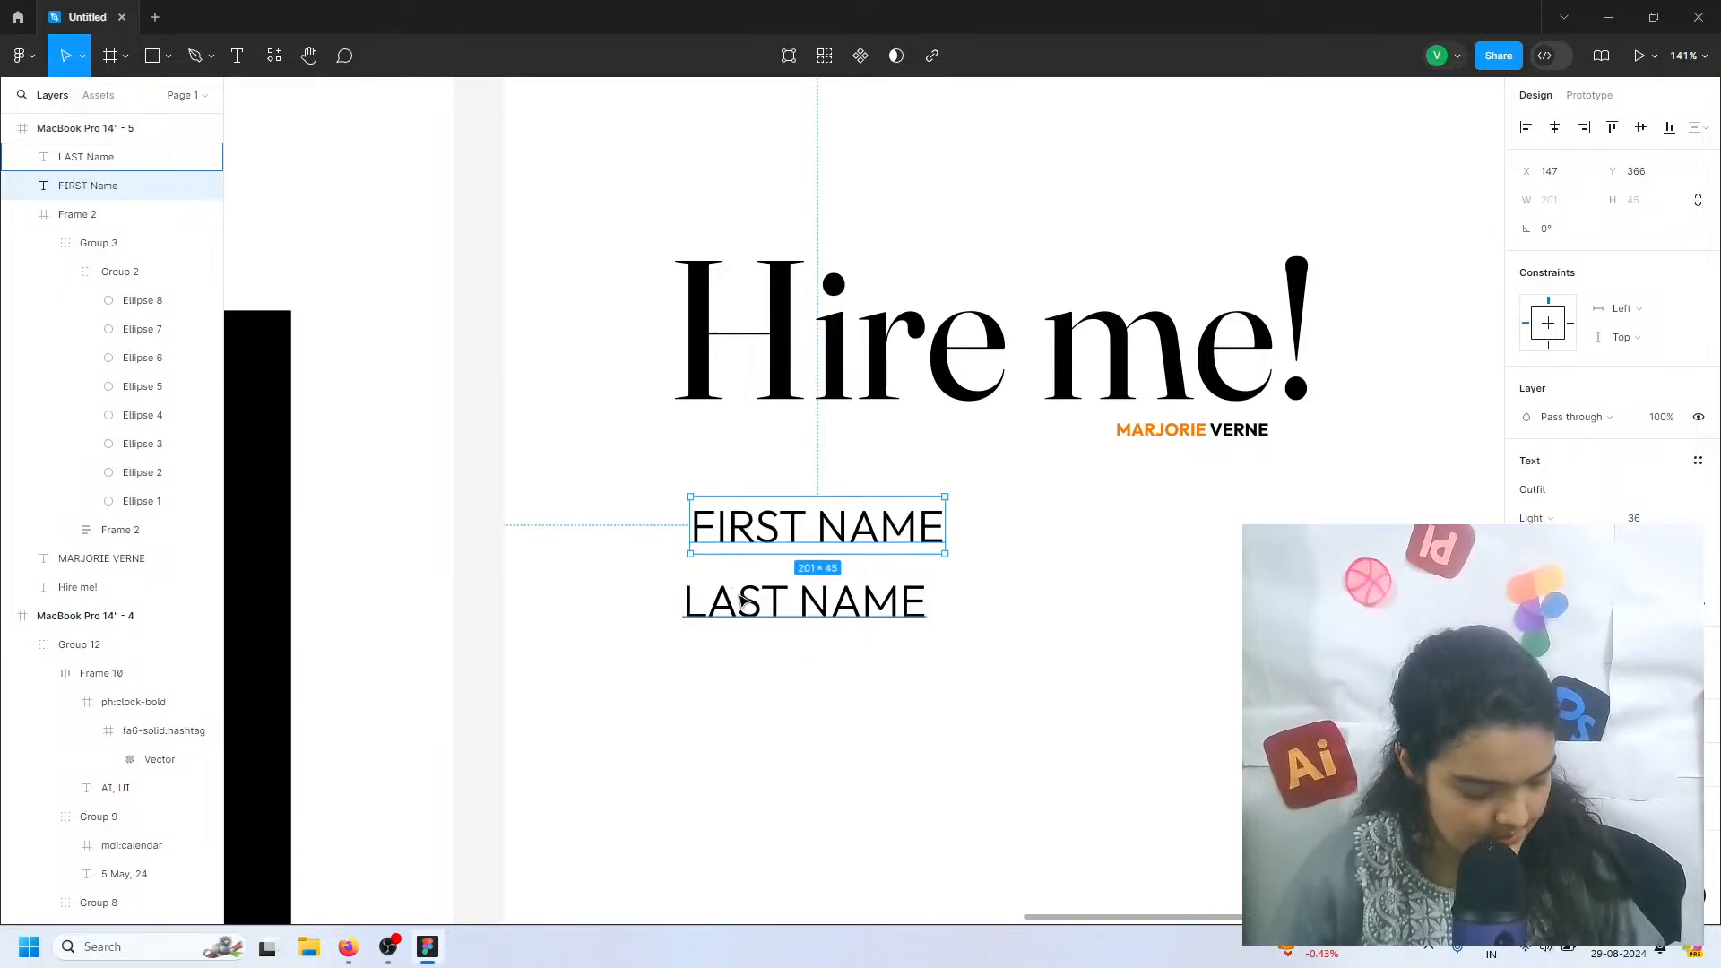
Shift both name labels slightly towards the heading's left edge and place LAST NAME beside FIRST NAME, at about X 493, Y 370
{"action": "left_click", "coordinate": [826, 614]}
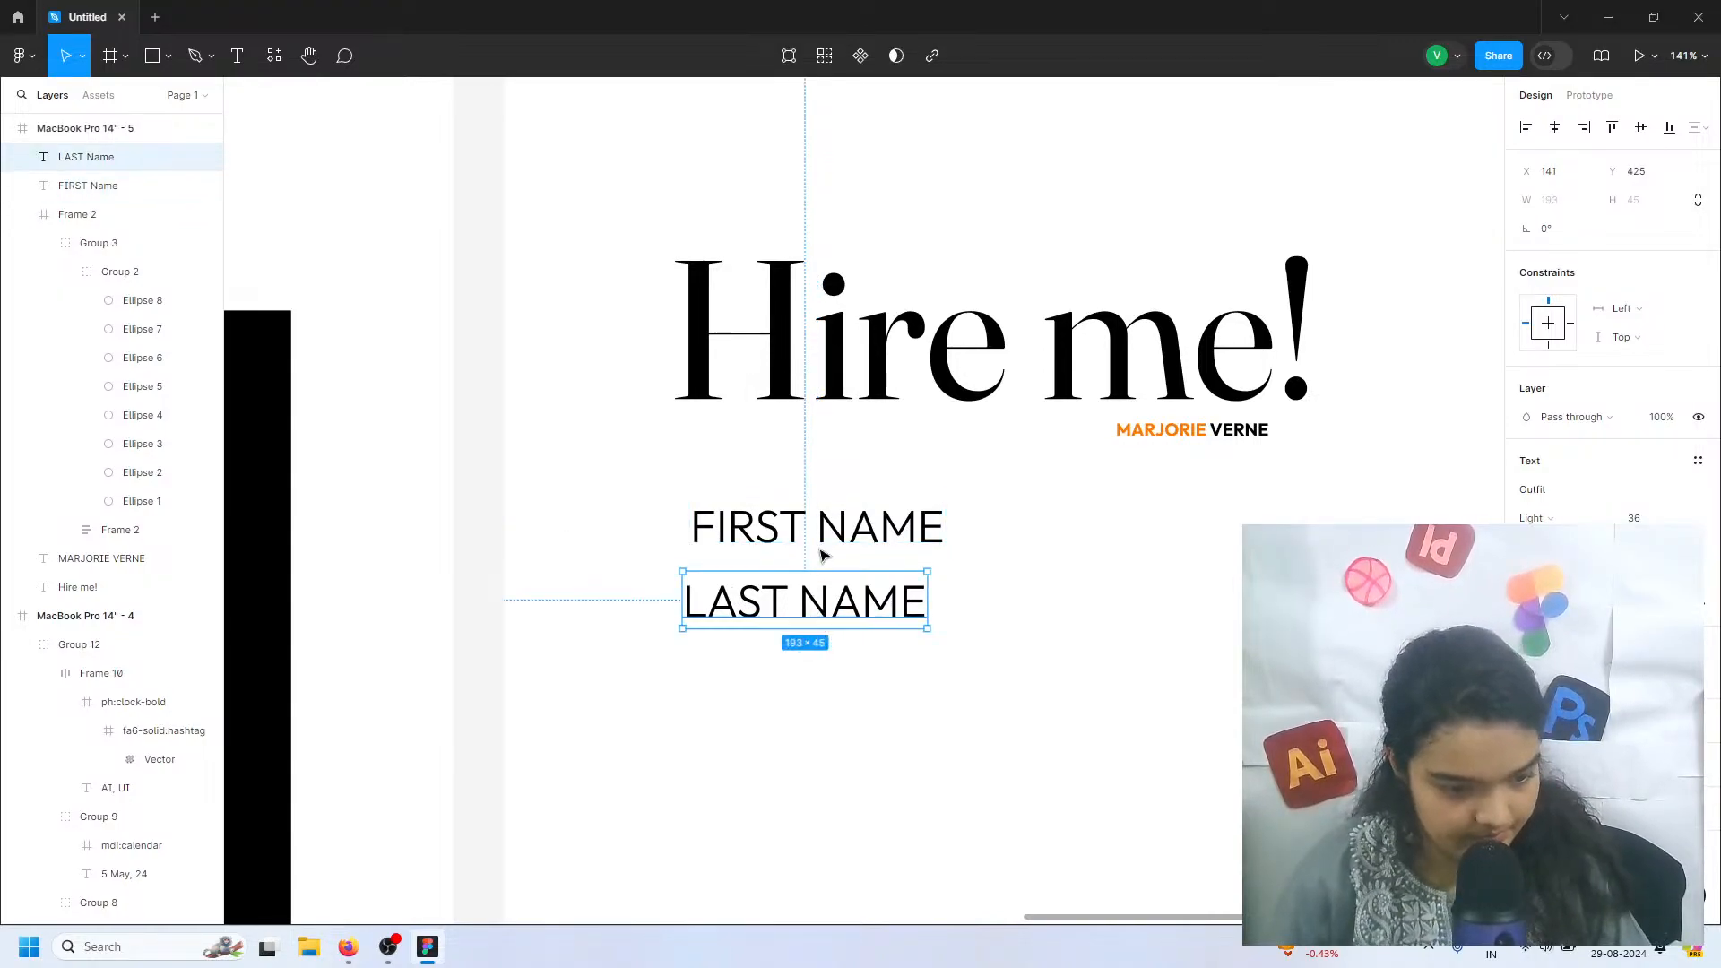
{"action": "left_click", "coordinate": [843, 536], "text": "shift"}
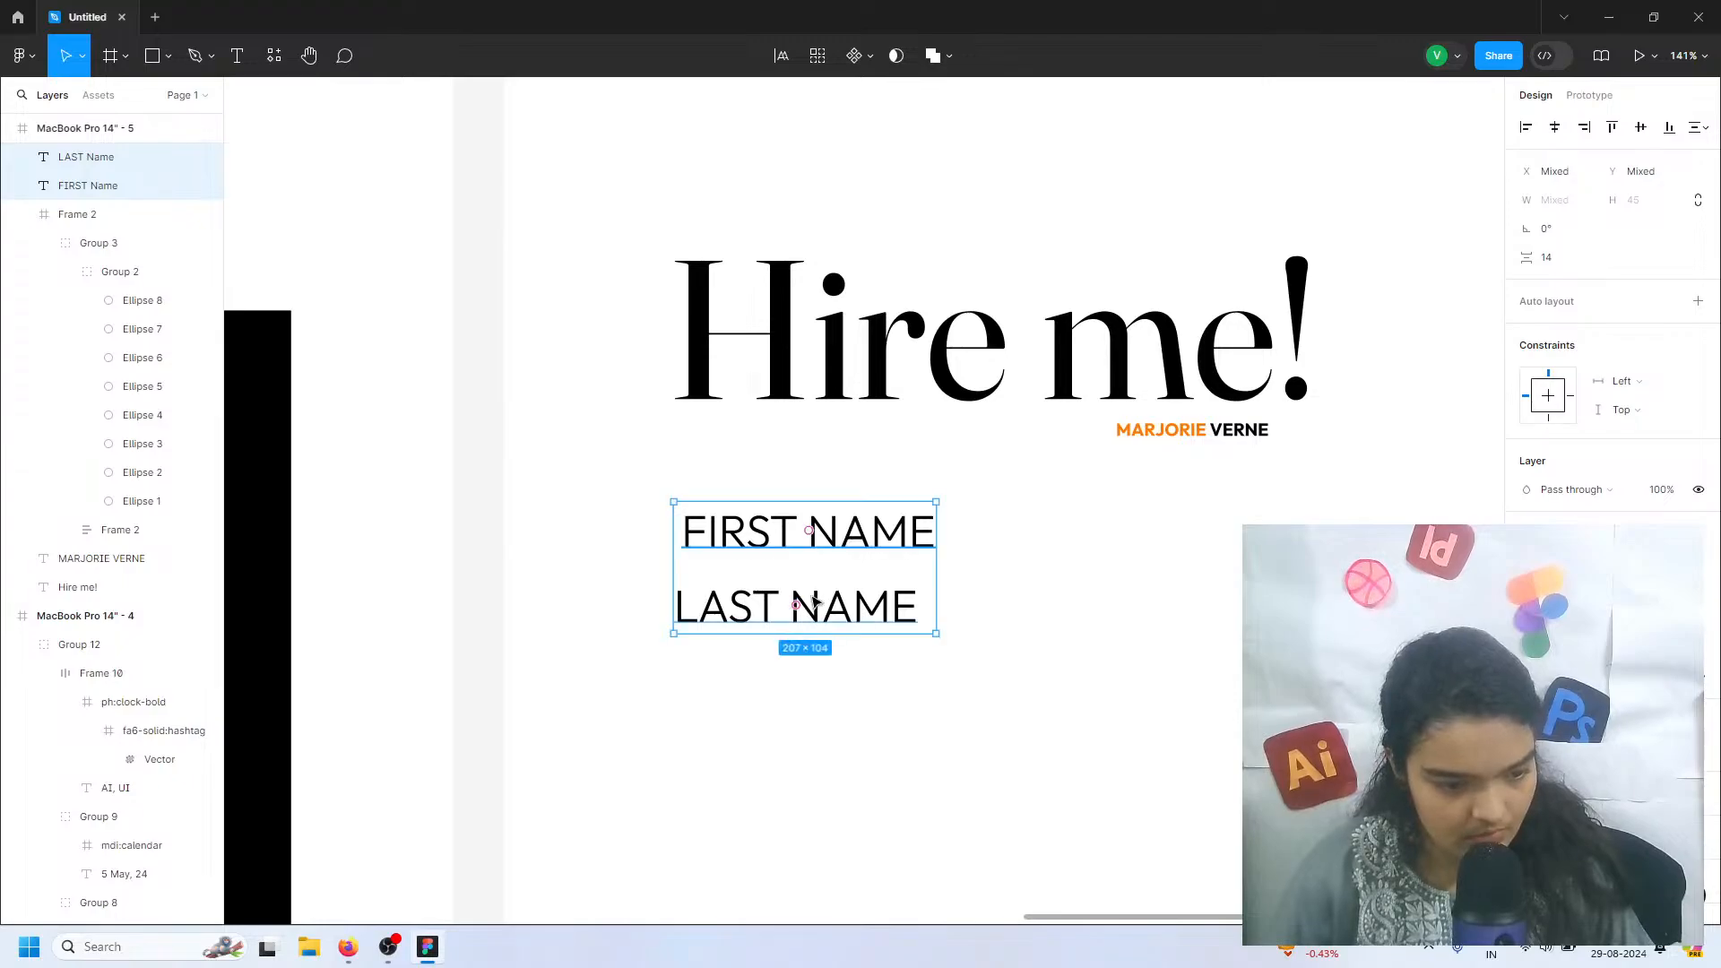
{"action": "left_click_drag", "start_coordinate": [793, 603], "coordinate": [1241, 530]}
{"action": "scroll", "coordinate": [1098, 538], "scroll_direction": "down", "scroll_amount": 3}
{"action": "scroll", "coordinate": [1110, 492], "scroll_direction": "down", "scroll_amount": 5}
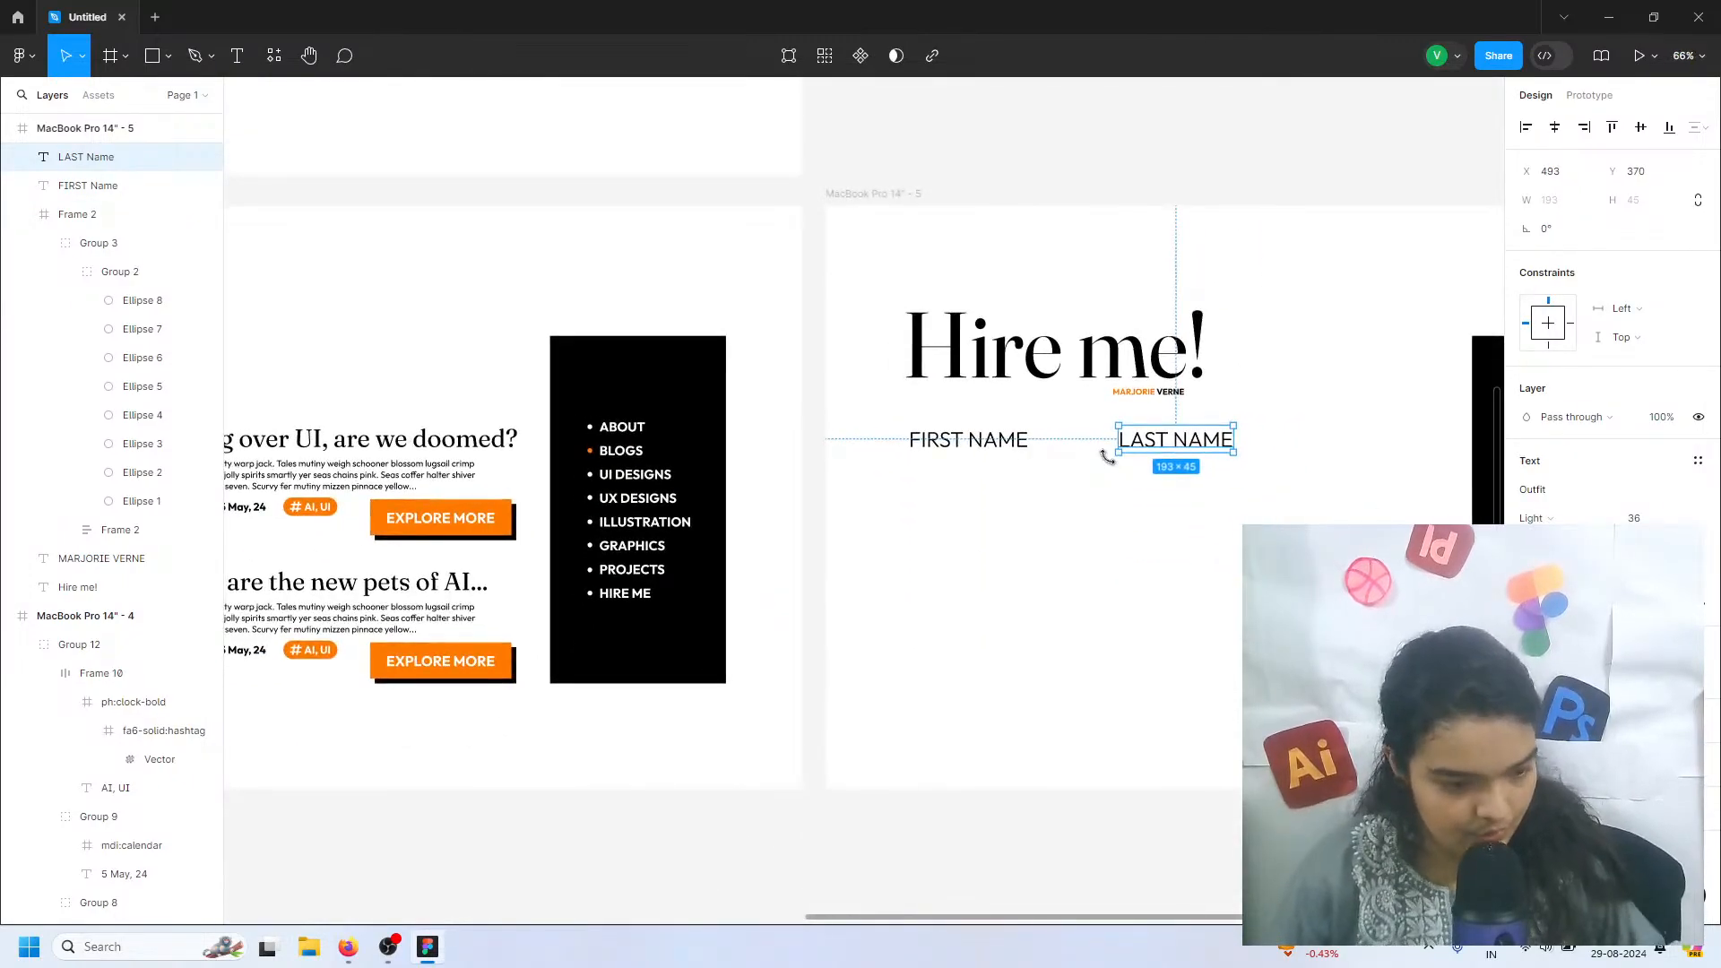
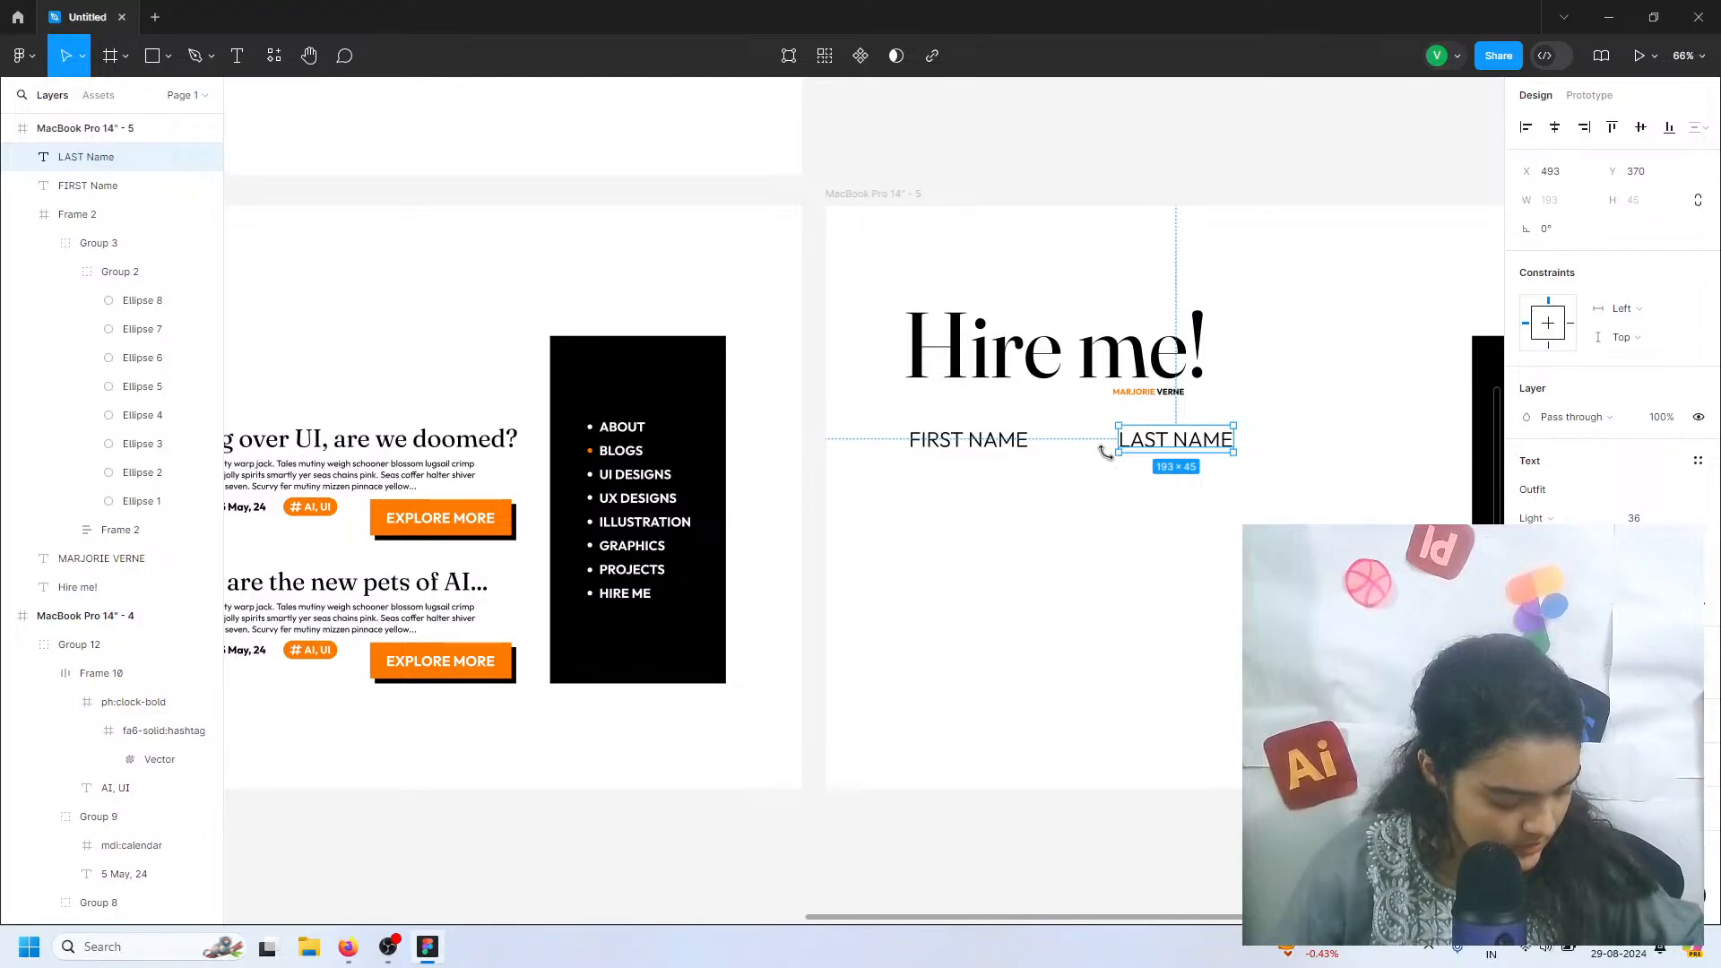
Duplicate the FIRST NAME and LAST NAME labels together and place the copies directly below at Y 468
{"action": "left_click", "coordinate": [989, 439]}
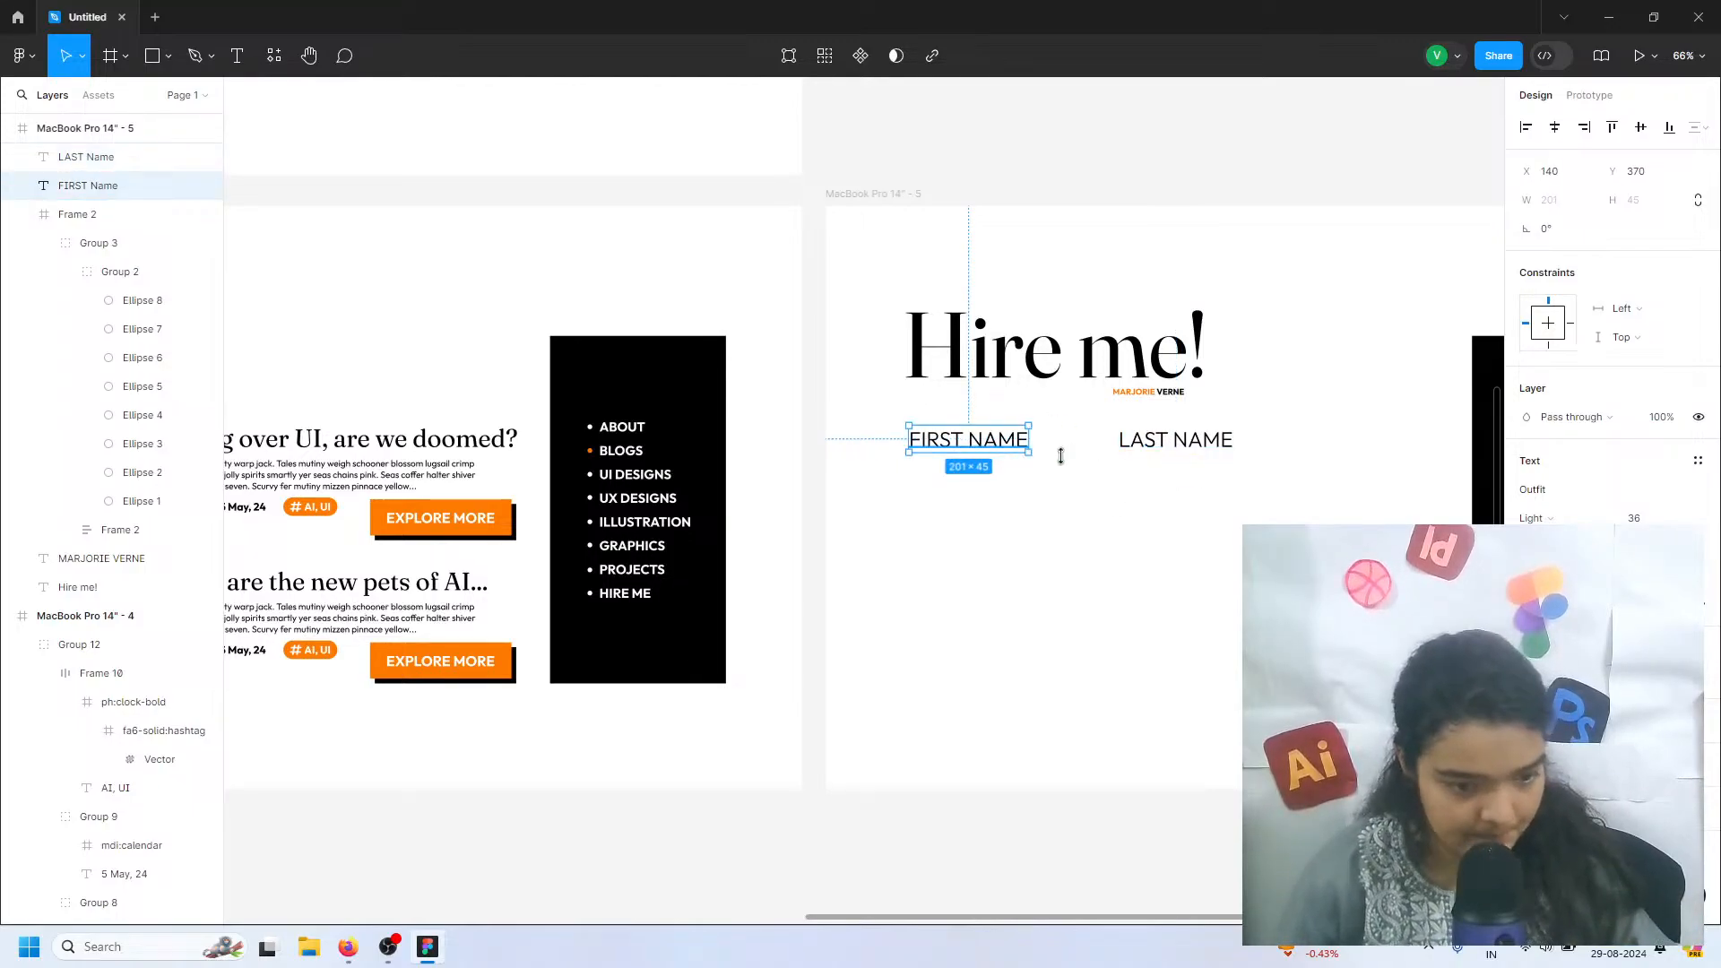
{"action": "left_click", "coordinate": [1125, 445], "text": "shift"}
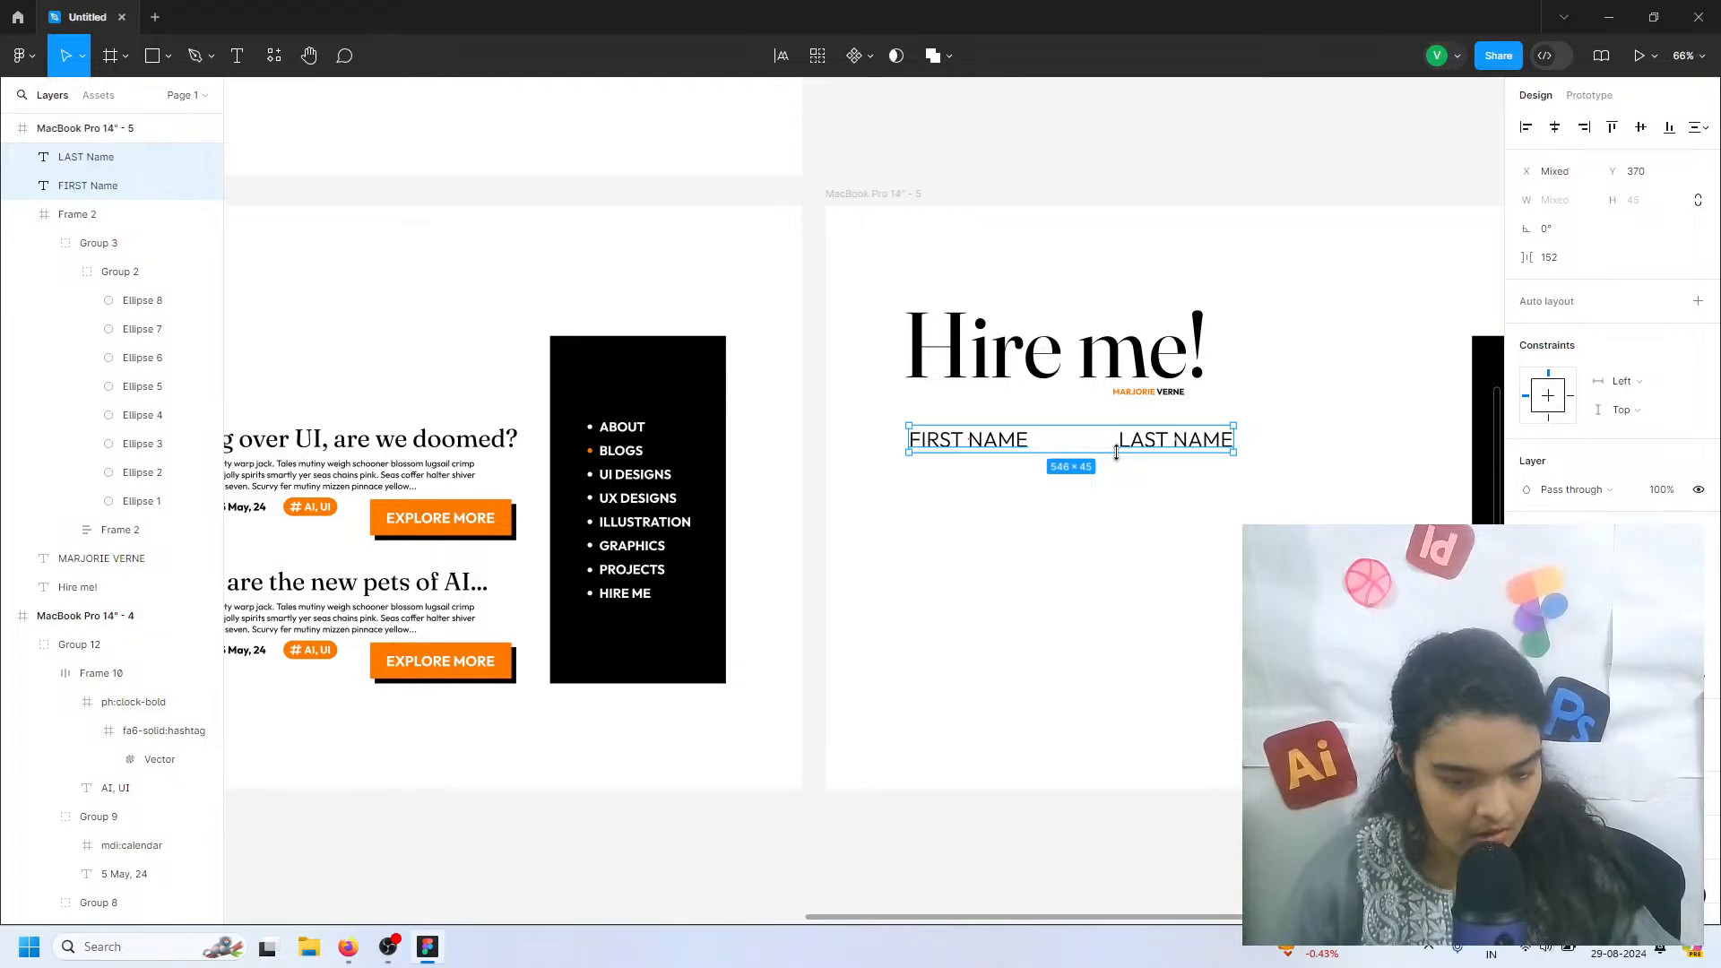
{"action": "key", "text": "ctrl+d"}
{"action": "left_click_drag", "start_coordinate": [1044, 451], "coordinate": [1041, 513]}
Change the copied FIRST NAME label in the second row to "email"
{"action": "left_click", "coordinate": [991, 495]}
{"action": "double_click", "coordinate": [991, 493]}
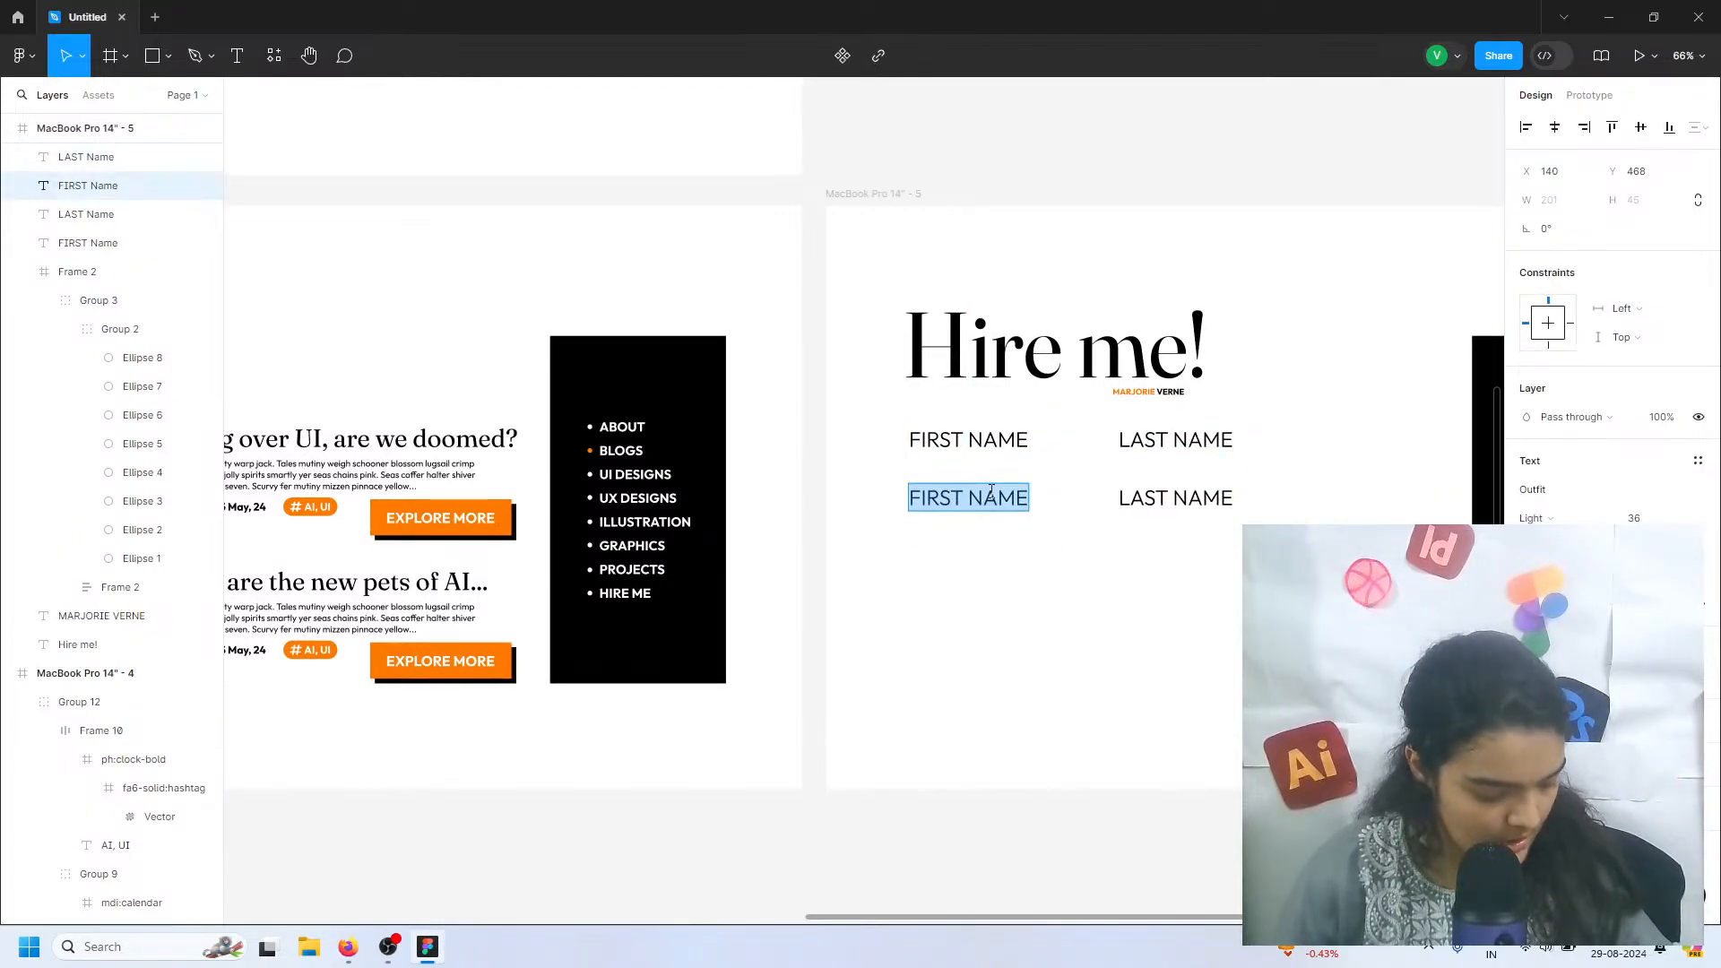
{"action": "double_click", "coordinate": [991, 493]}
{"action": "triple_click", "coordinate": [992, 493]}
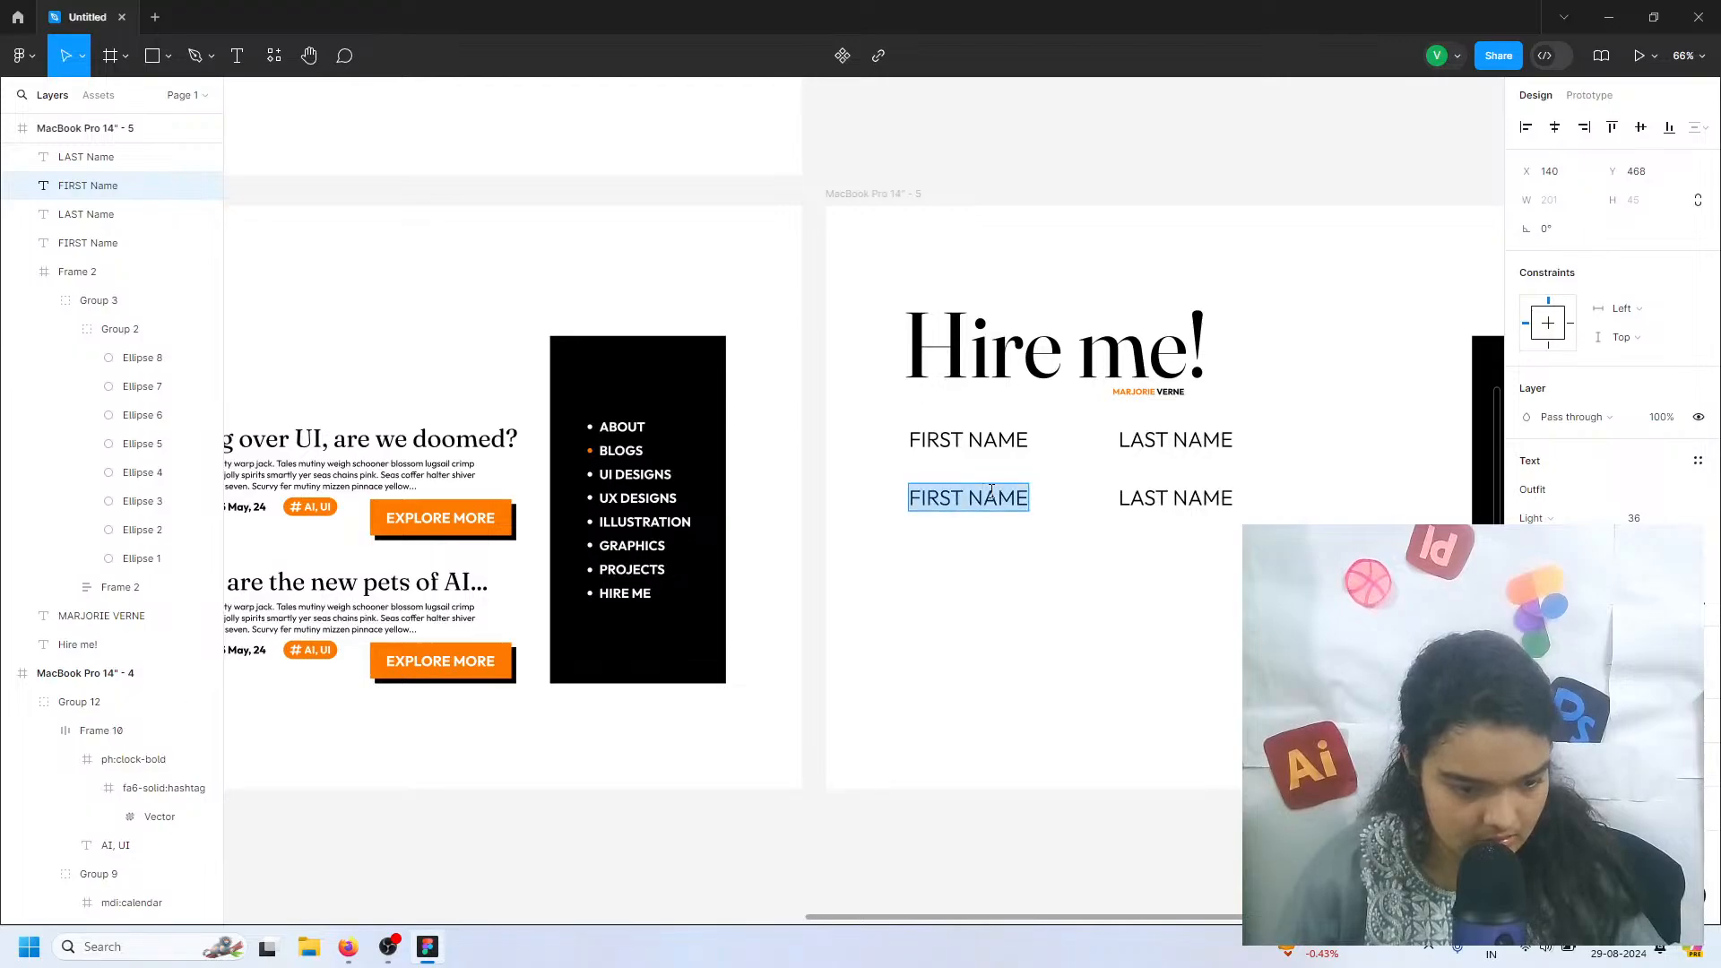
{"action": "type", "text": "email"}
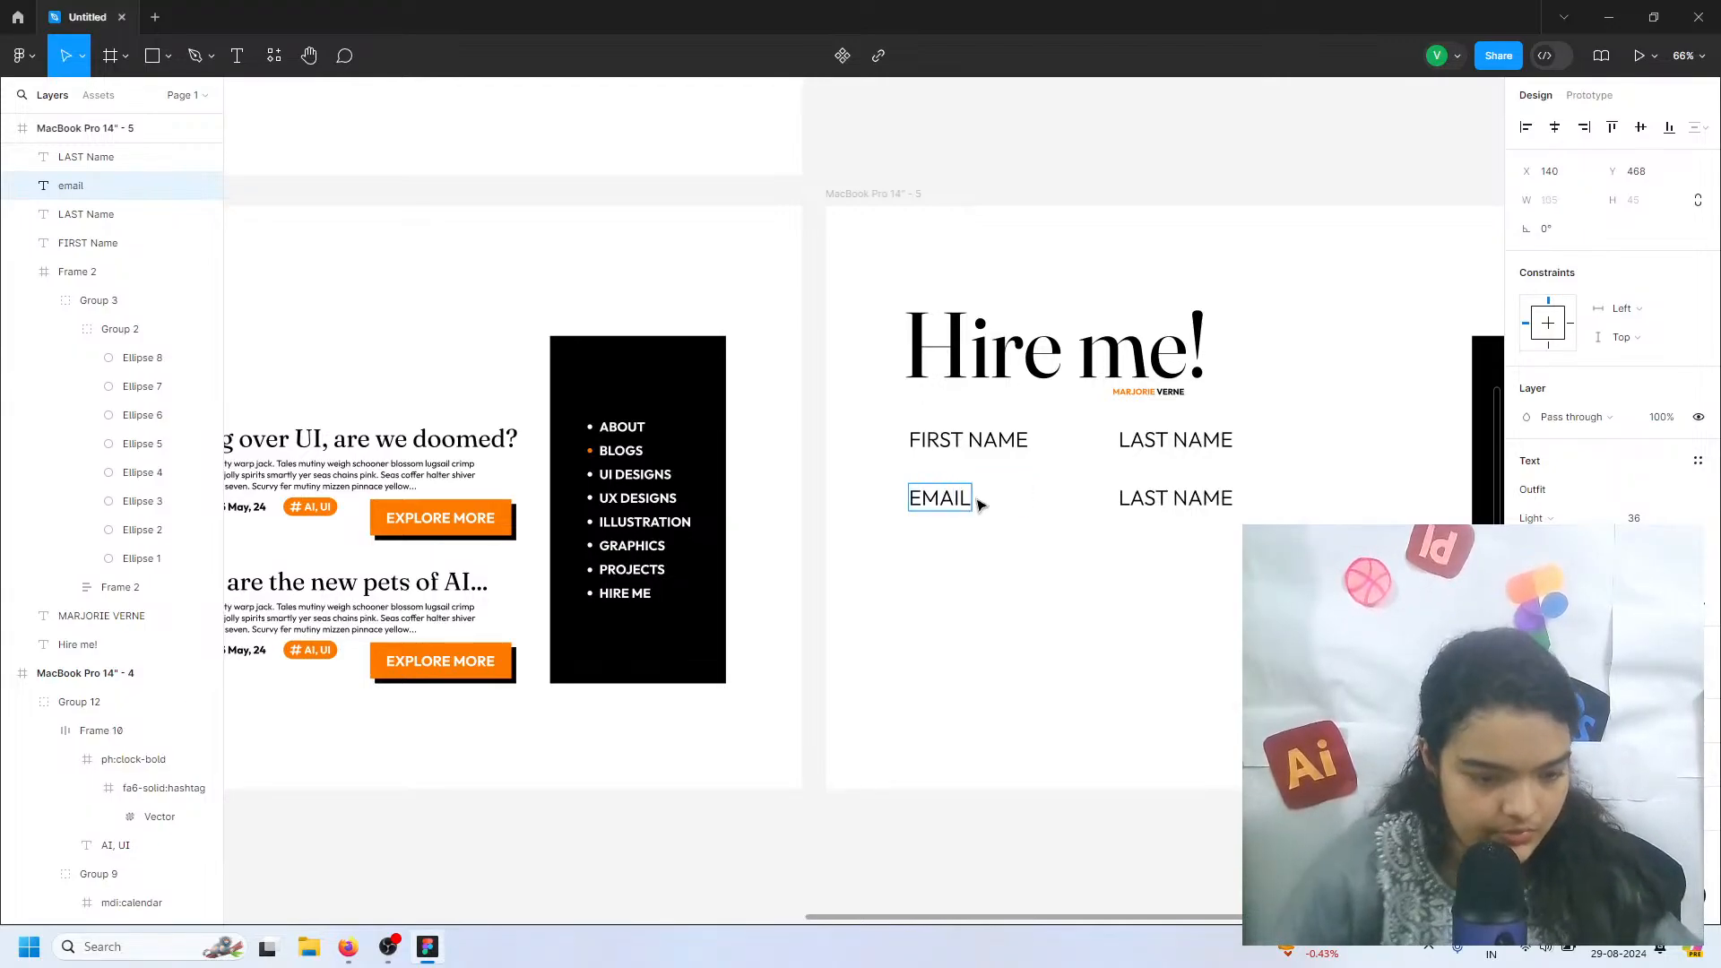
Replace the copied LAST NAME label in the second row with "category"
{"action": "double_click", "coordinate": [1214, 497]}
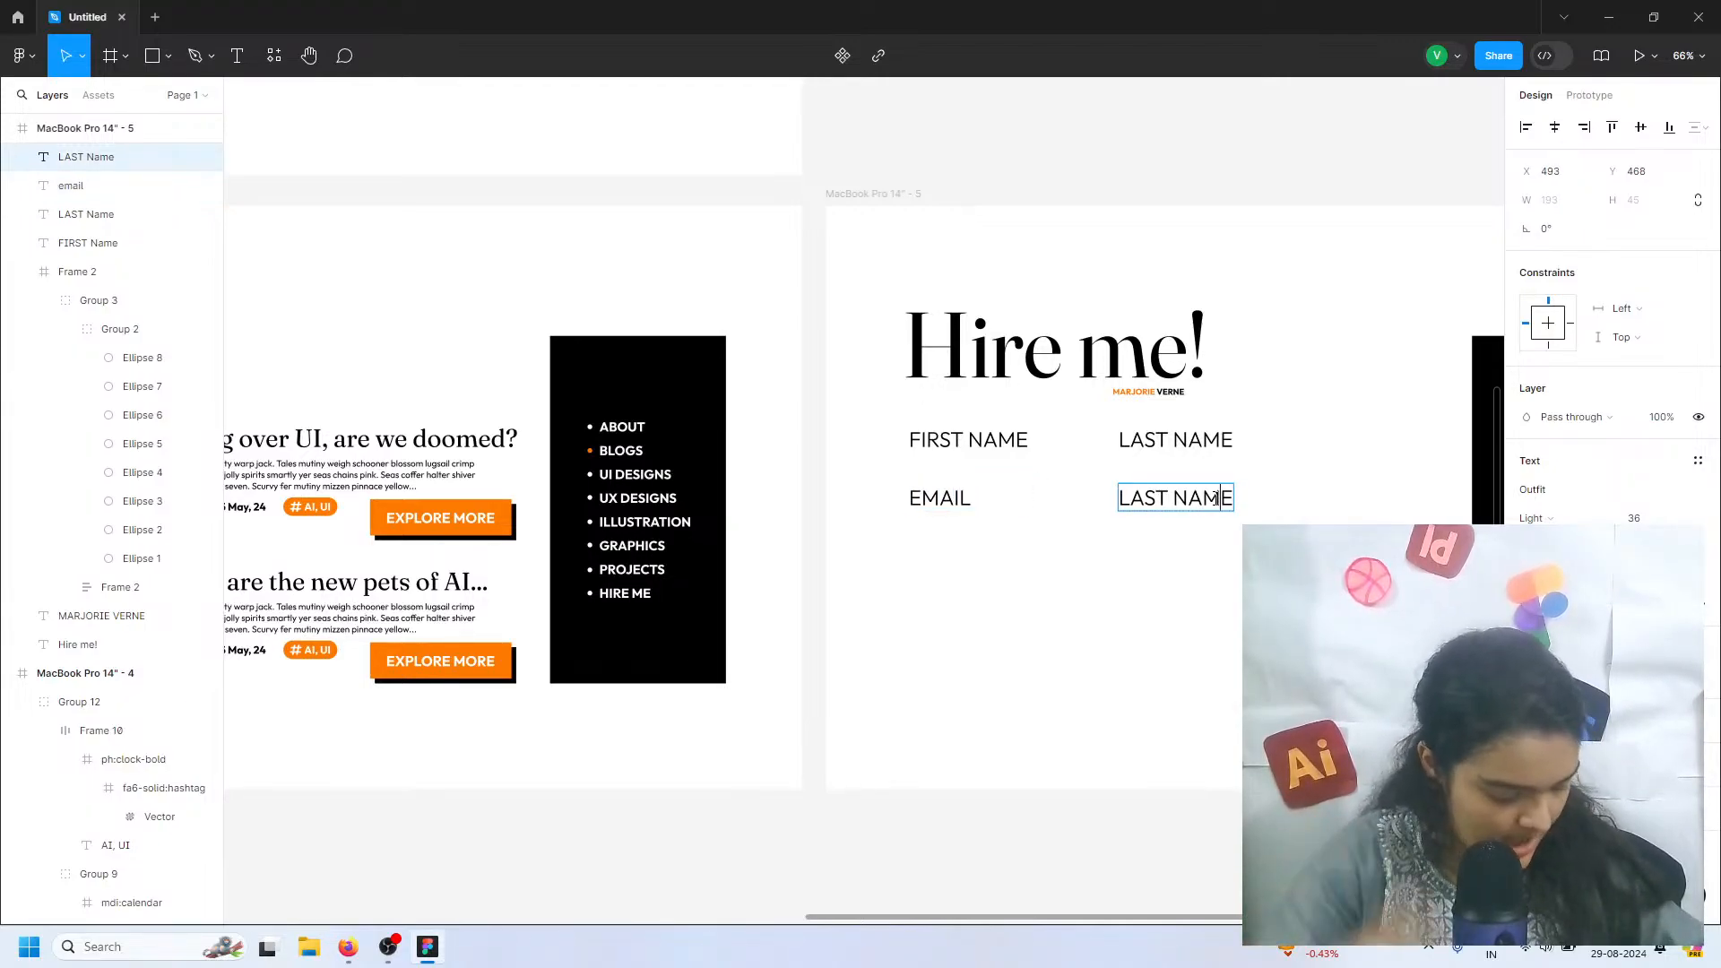
{"action": "type", "text": "cate"}
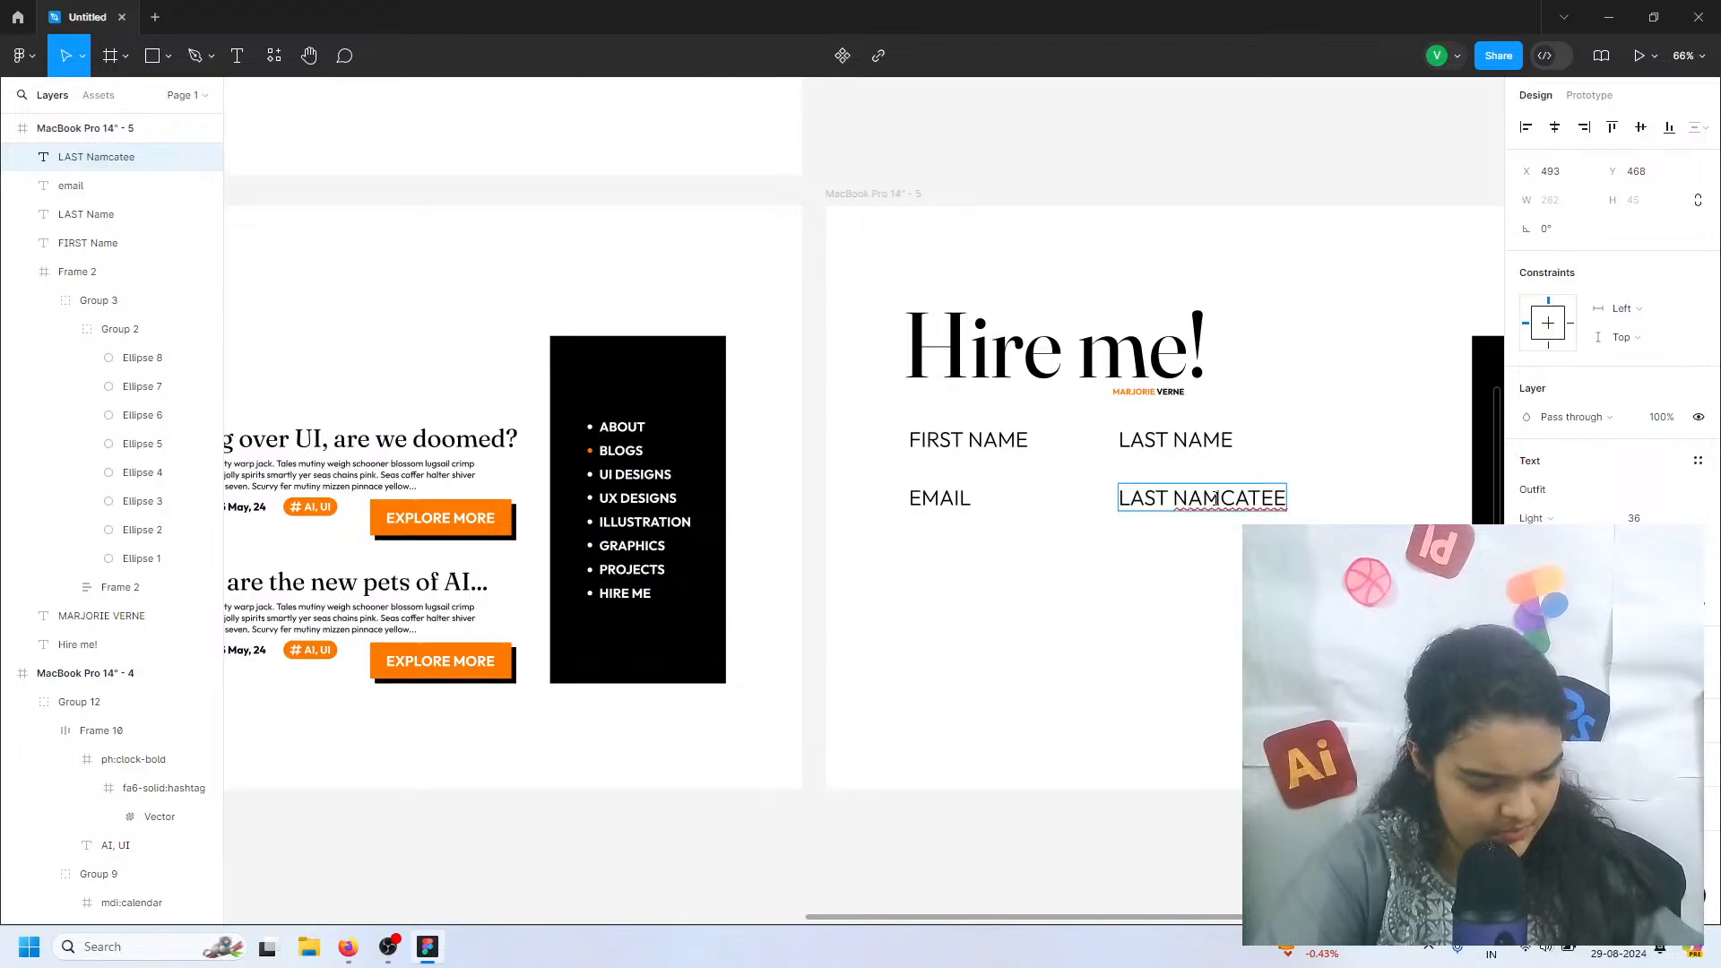
{"action": "key", "text": "ctrl+a"}
{"action": "type", "text": "ca"}
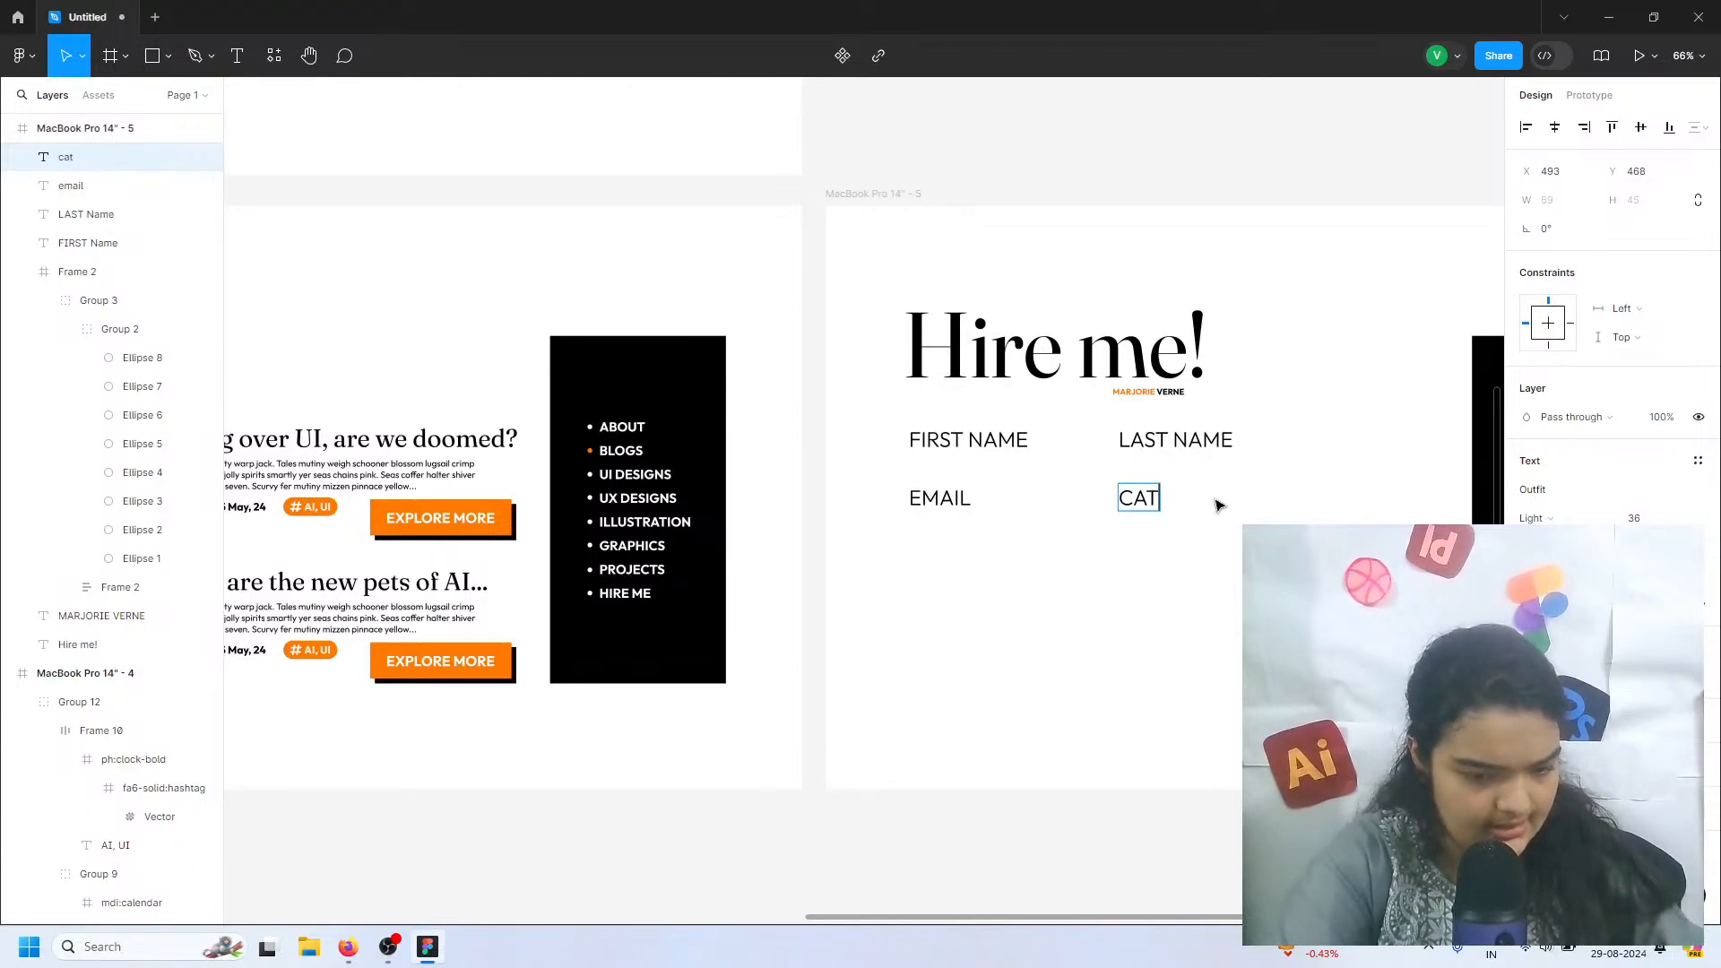
{"action": "type", "text": "tegory"}
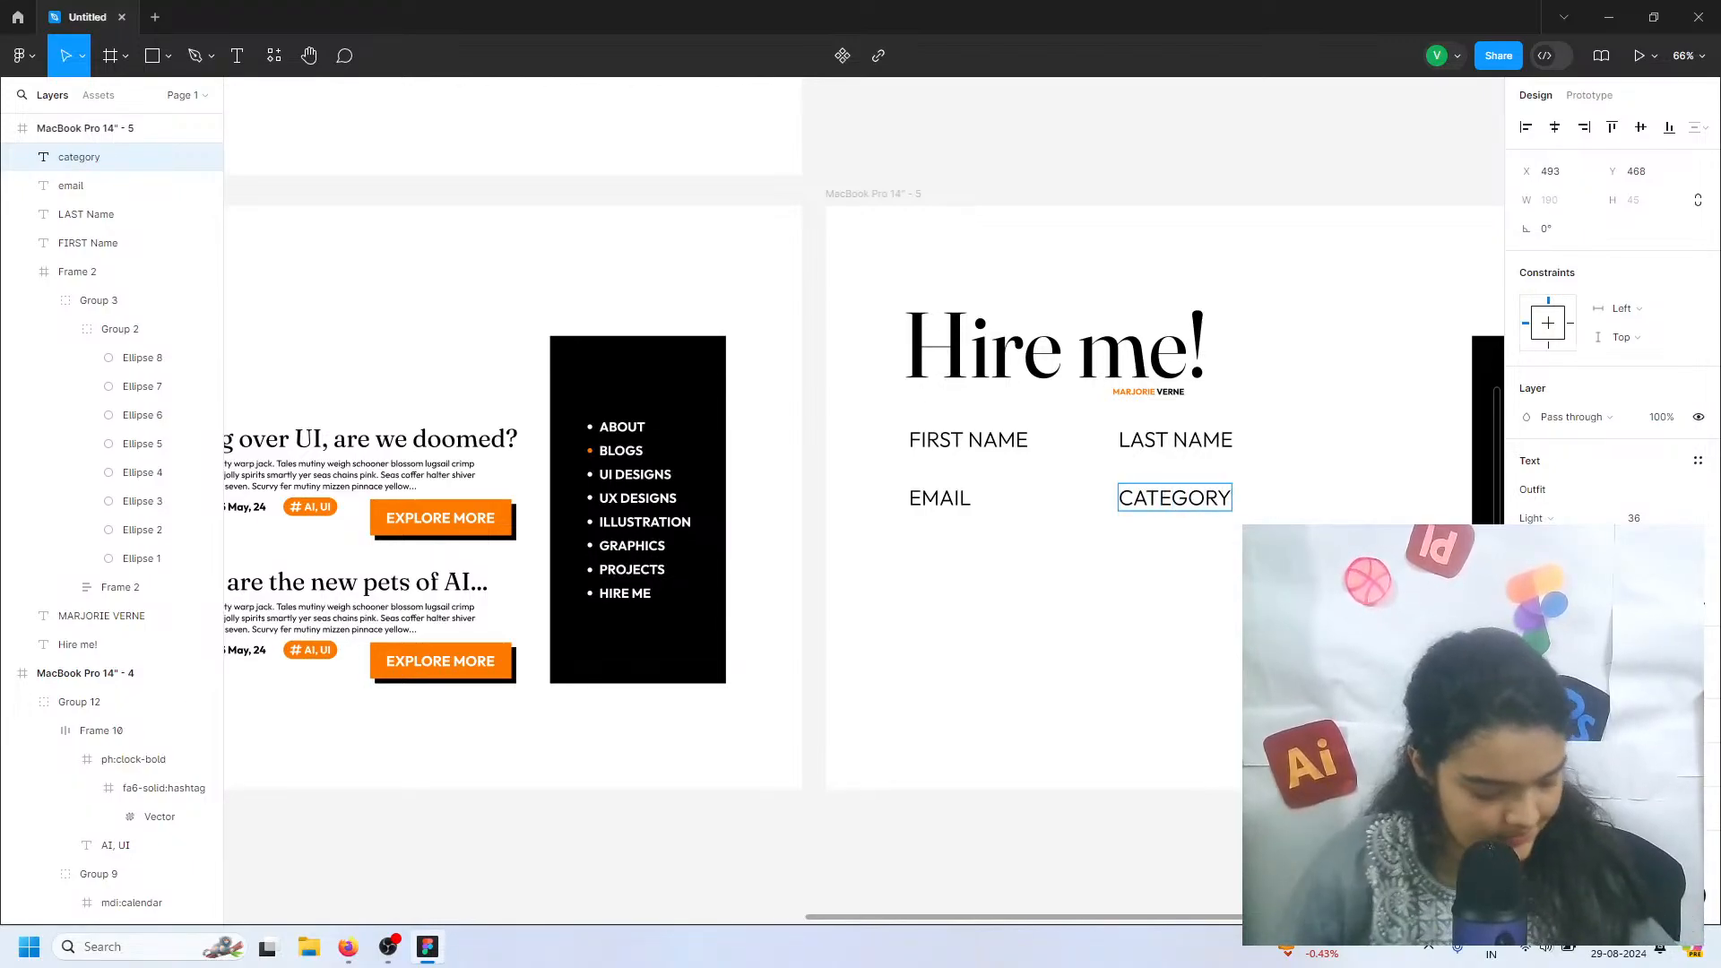
{"action": "key", "text": "Escape"}
Duplicate the EMAIL and CATEGORY labels as a third row at Y 566 and change the copied EMAIL to "TIME"
{"action": "left_click", "coordinate": [932, 500], "text": "shift"}
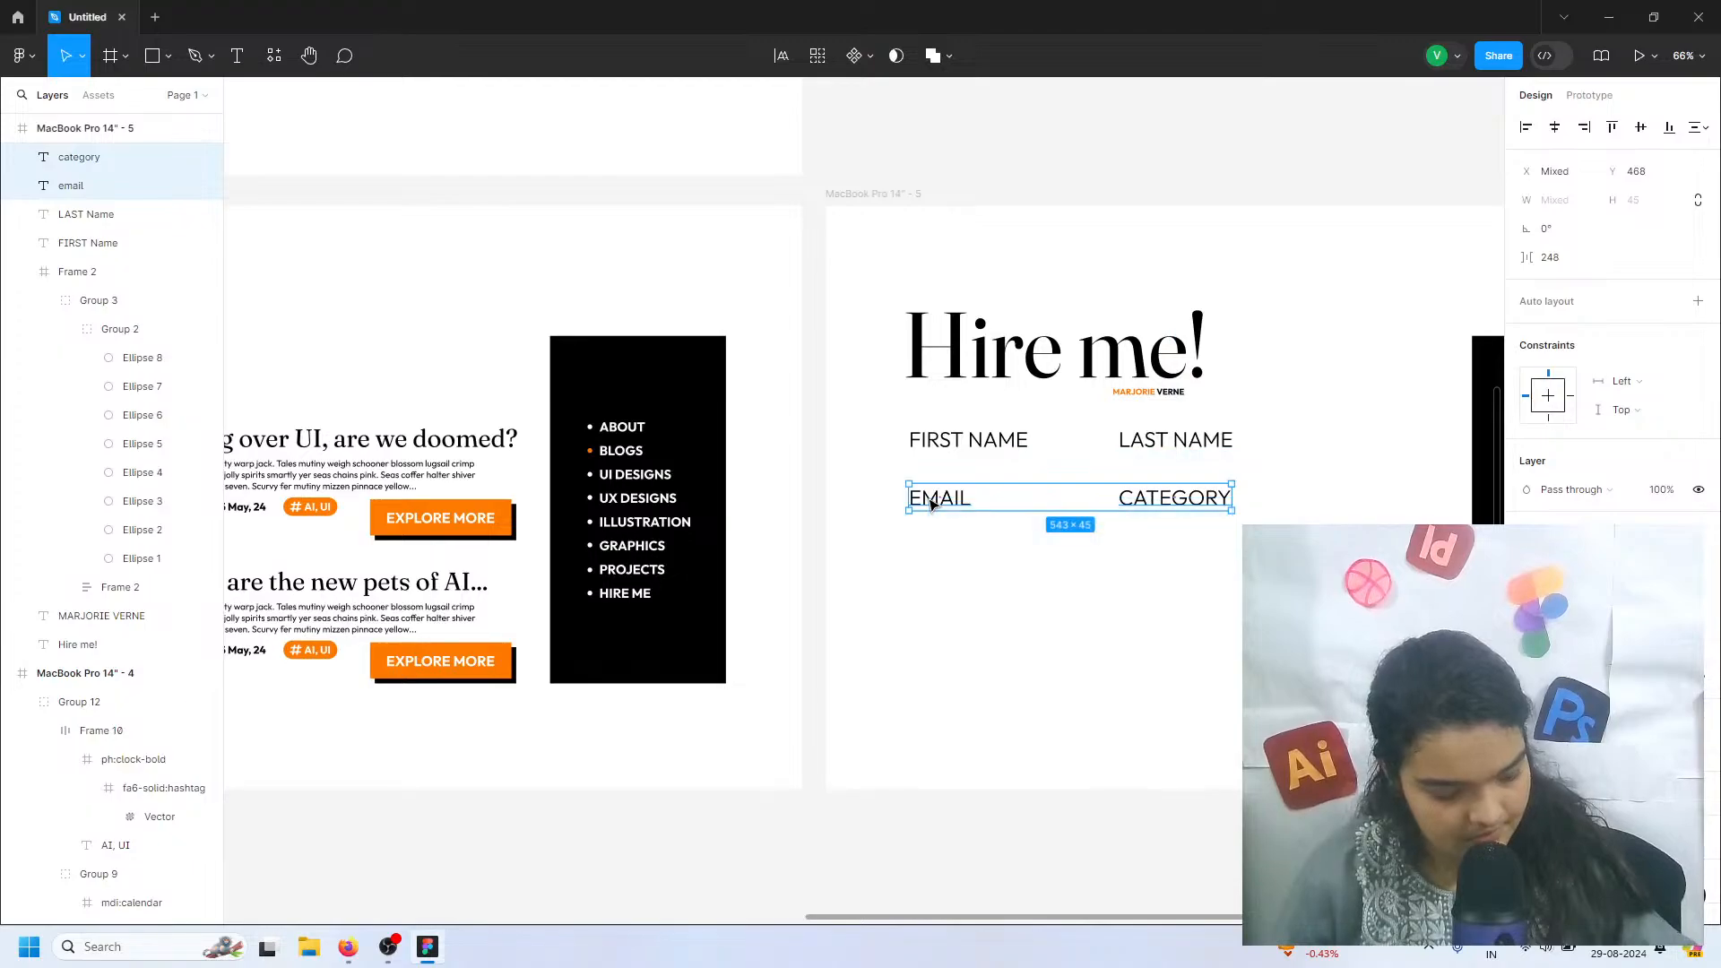
{"action": "left_click_drag", "start_coordinate": [932, 503], "coordinate": [933, 560]}
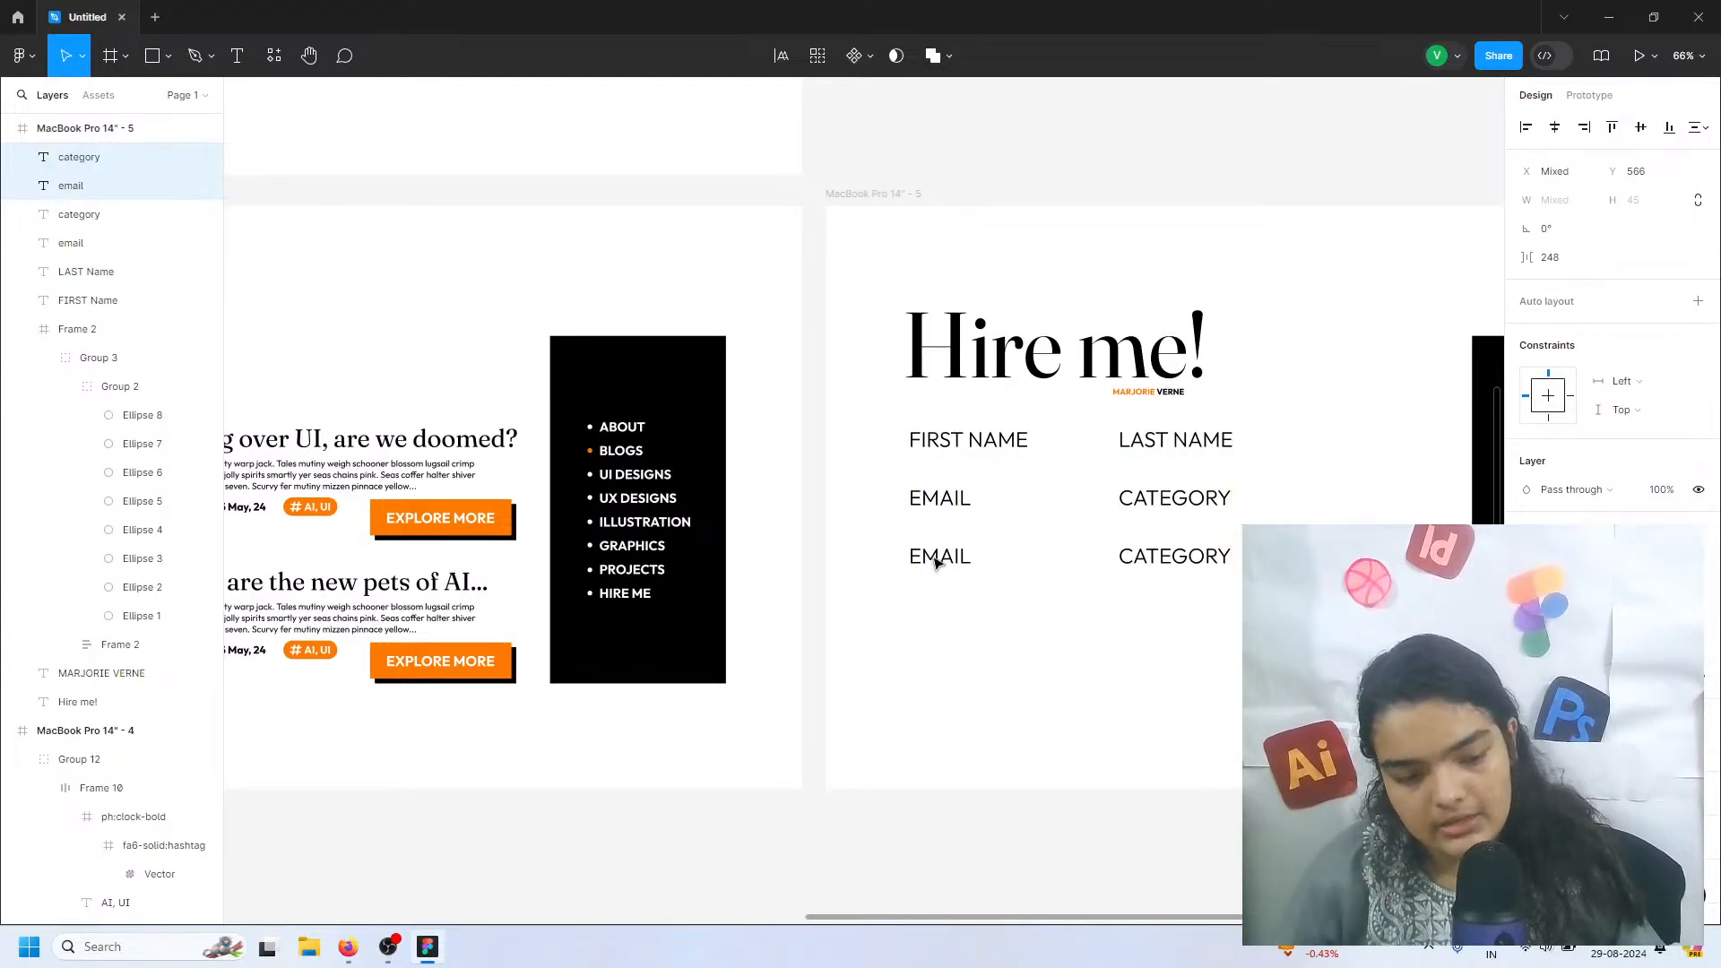
{"action": "double_click", "coordinate": [933, 557]}
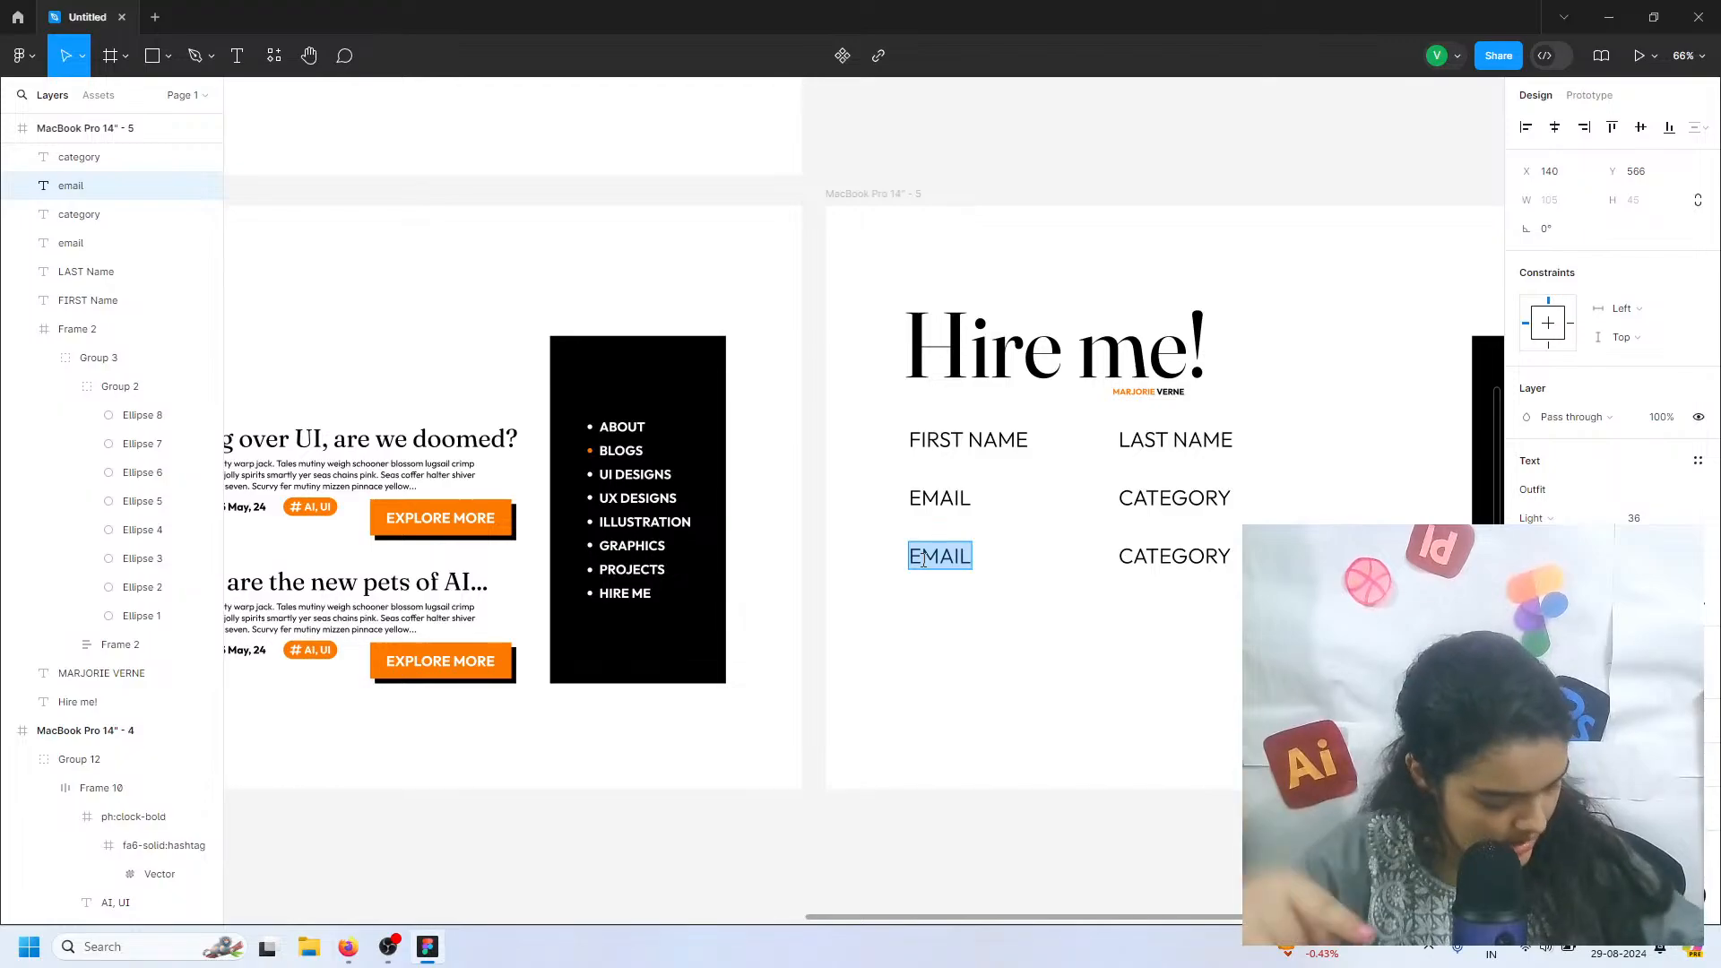
{"action": "type", "text": "TIME"}
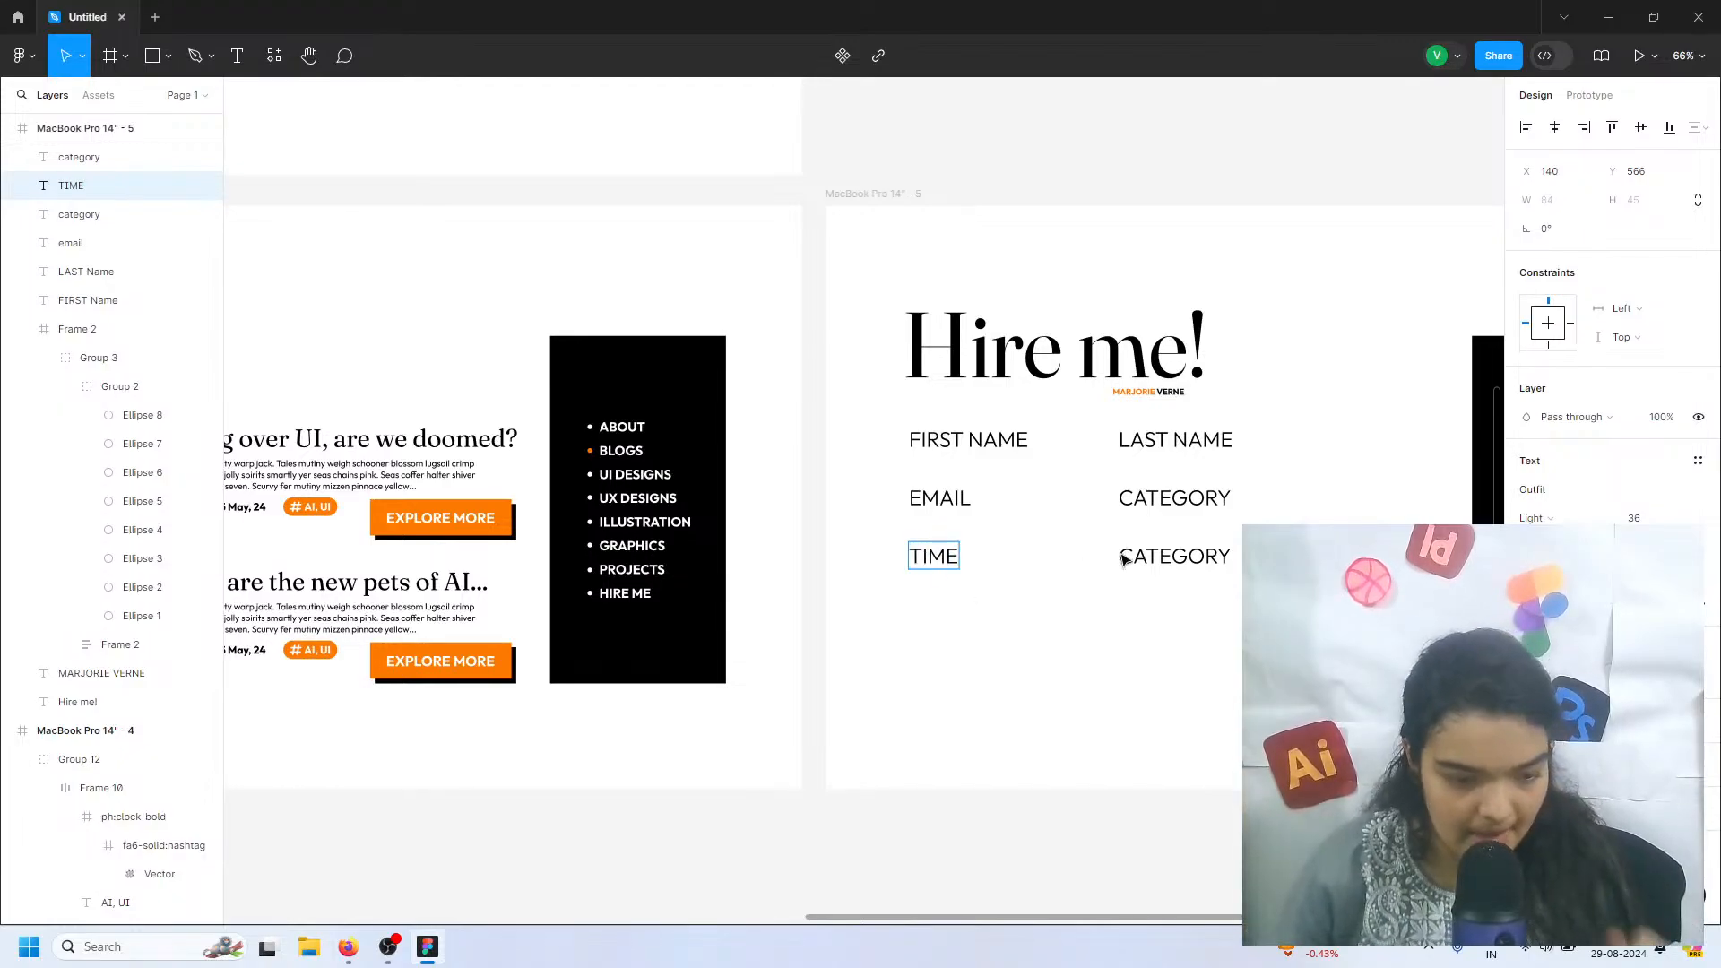
Change the copied CATEGORY label in the third row to "DATE" and deselect it
{"action": "left_click", "coordinate": [1161, 547]}
{"action": "double_click", "coordinate": [1162, 541]}
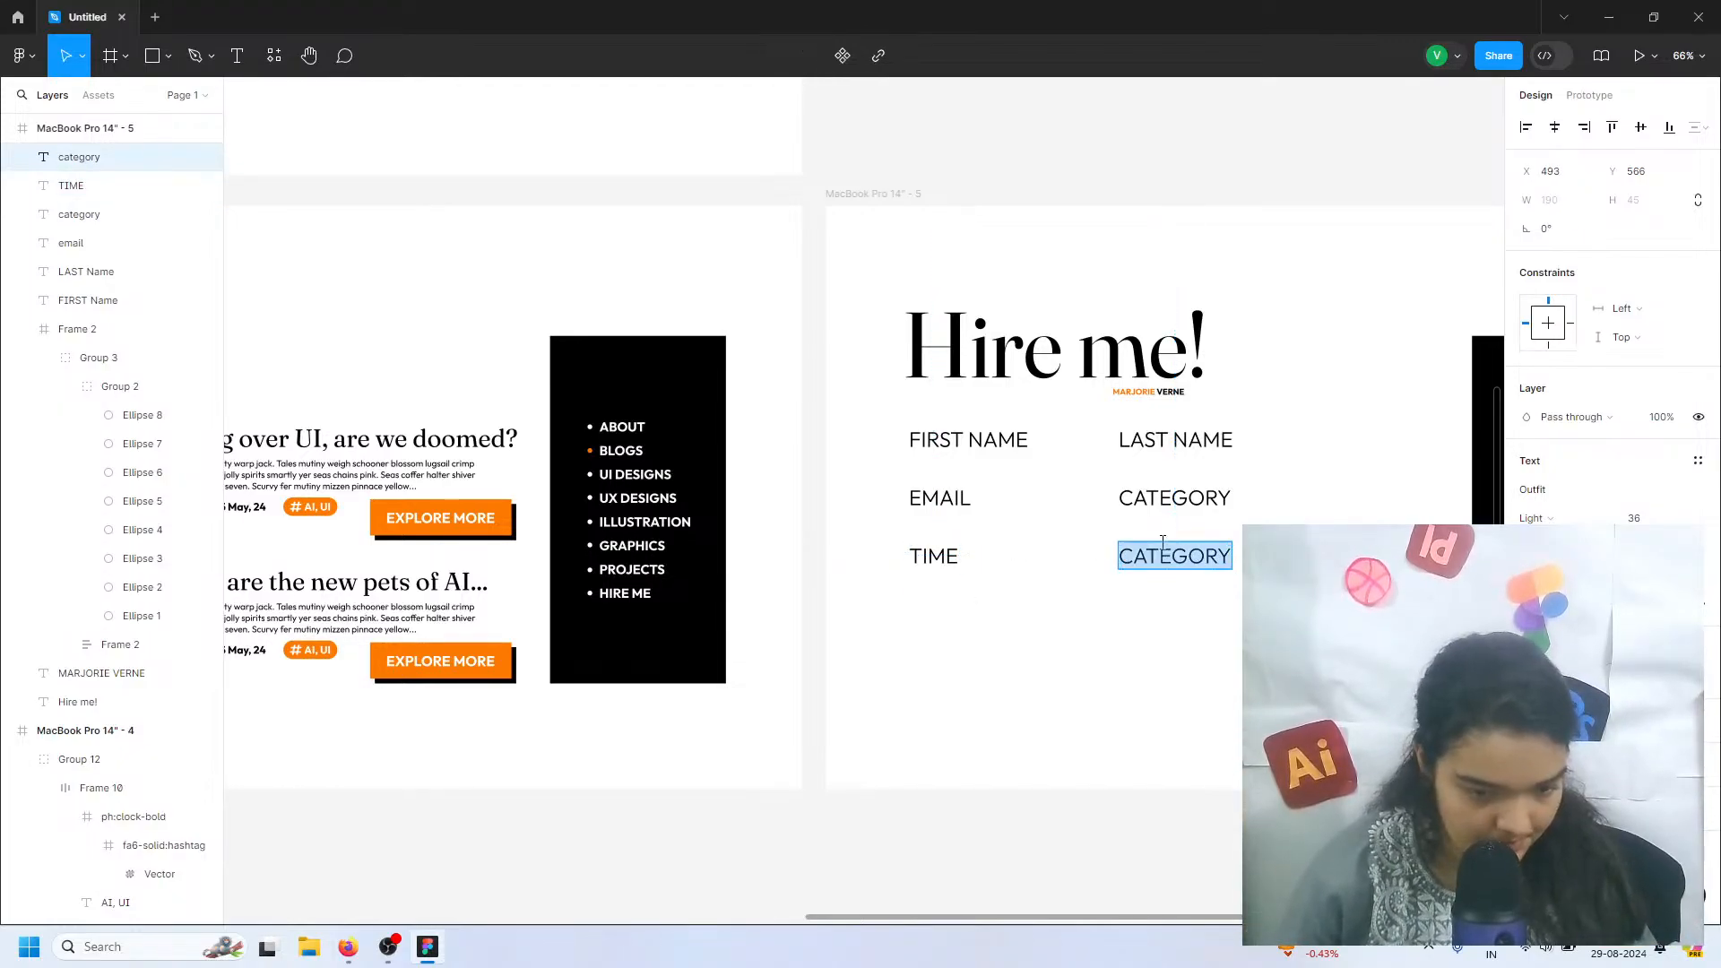
{"action": "type", "text": "DATE"}
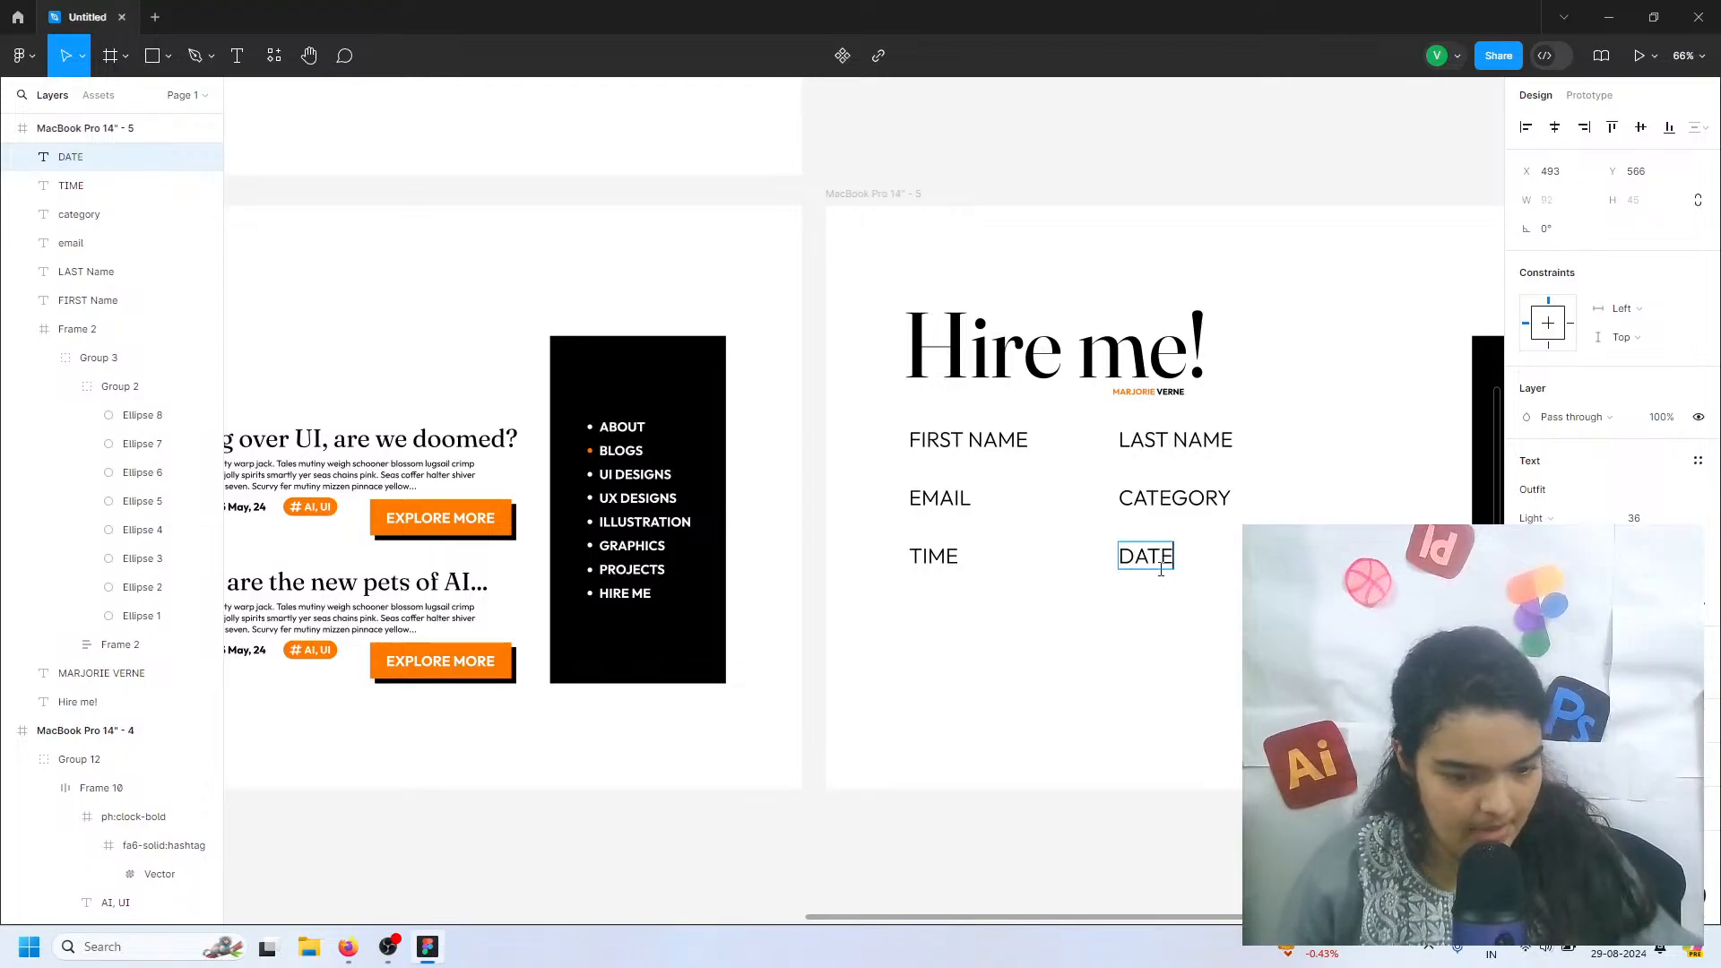
{"action": "key", "text": "Escape"}
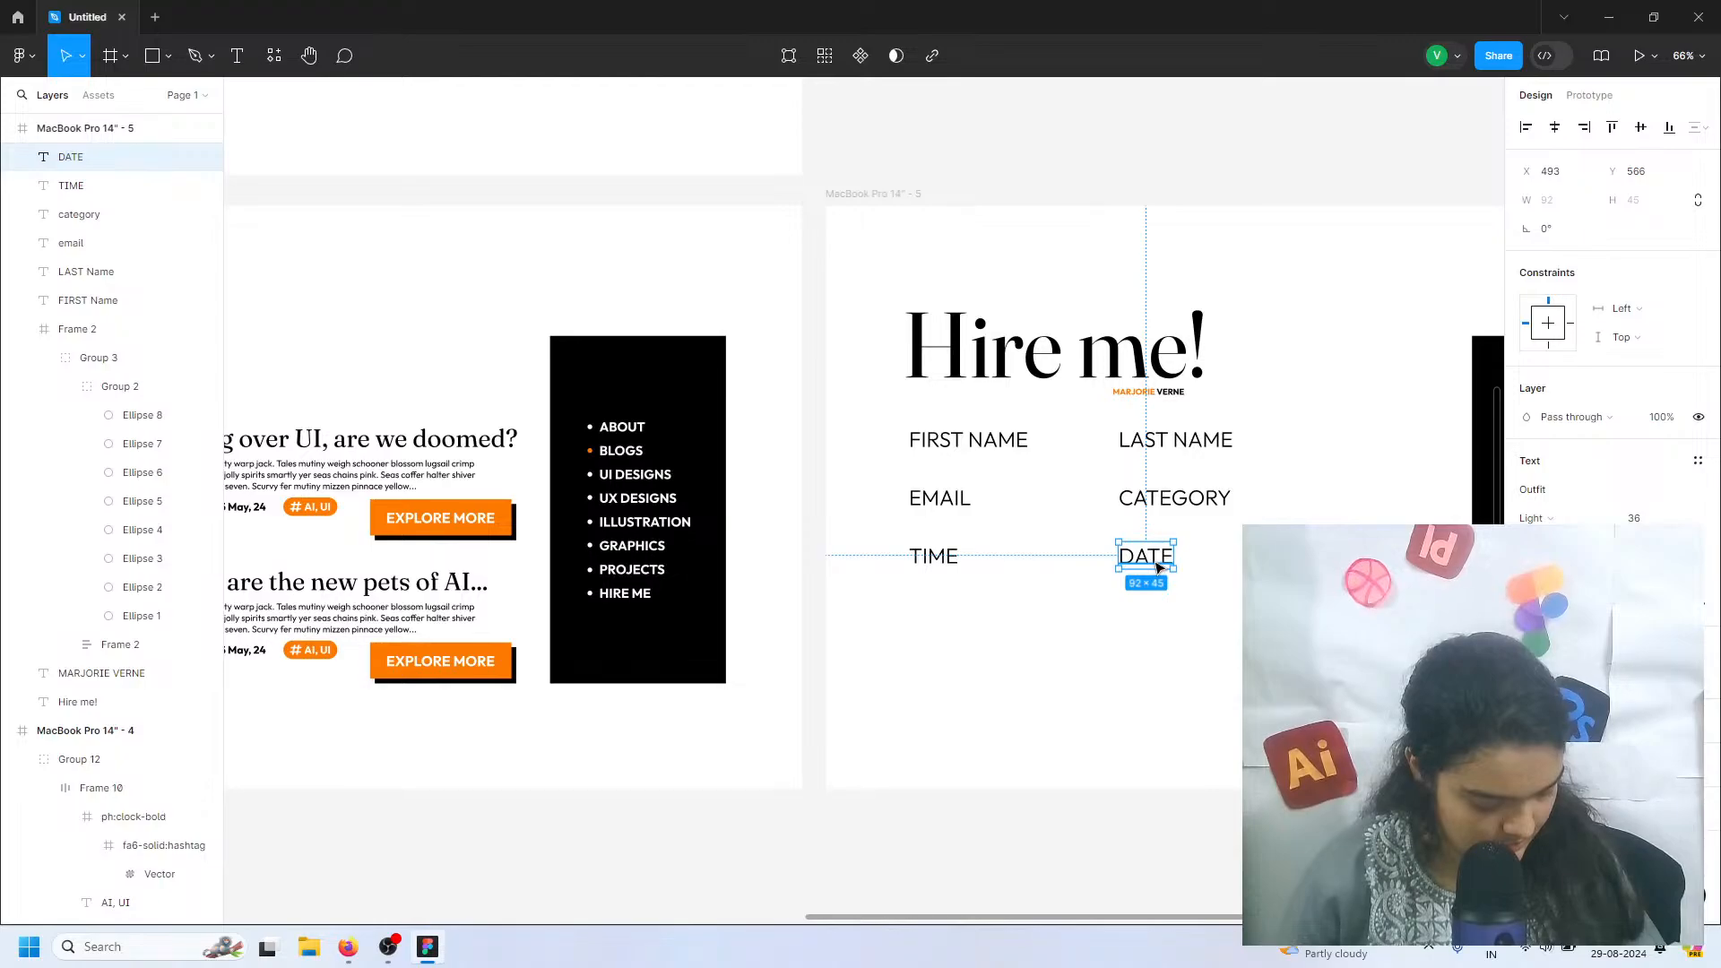
{"action": "left_click", "coordinate": [1053, 648]}
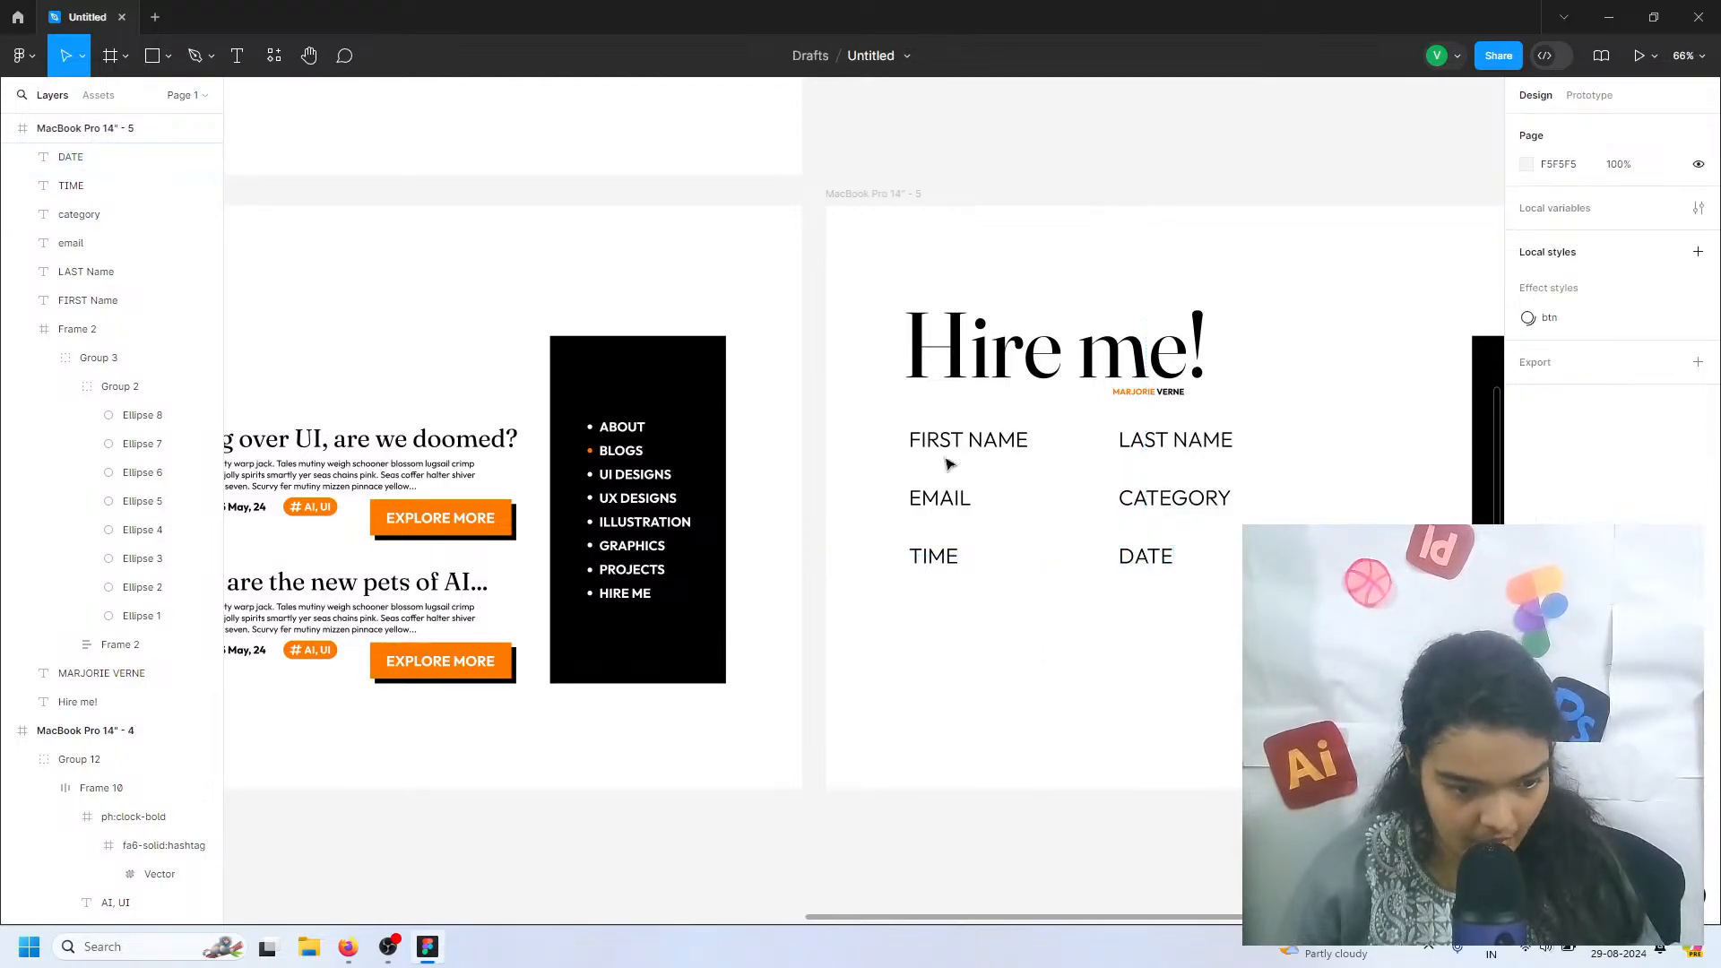
{"action": "left_click_drag", "start_coordinate": [899, 428], "coordinate": [1214, 576]}
{"action": "right_click", "coordinate": [1168, 496]}
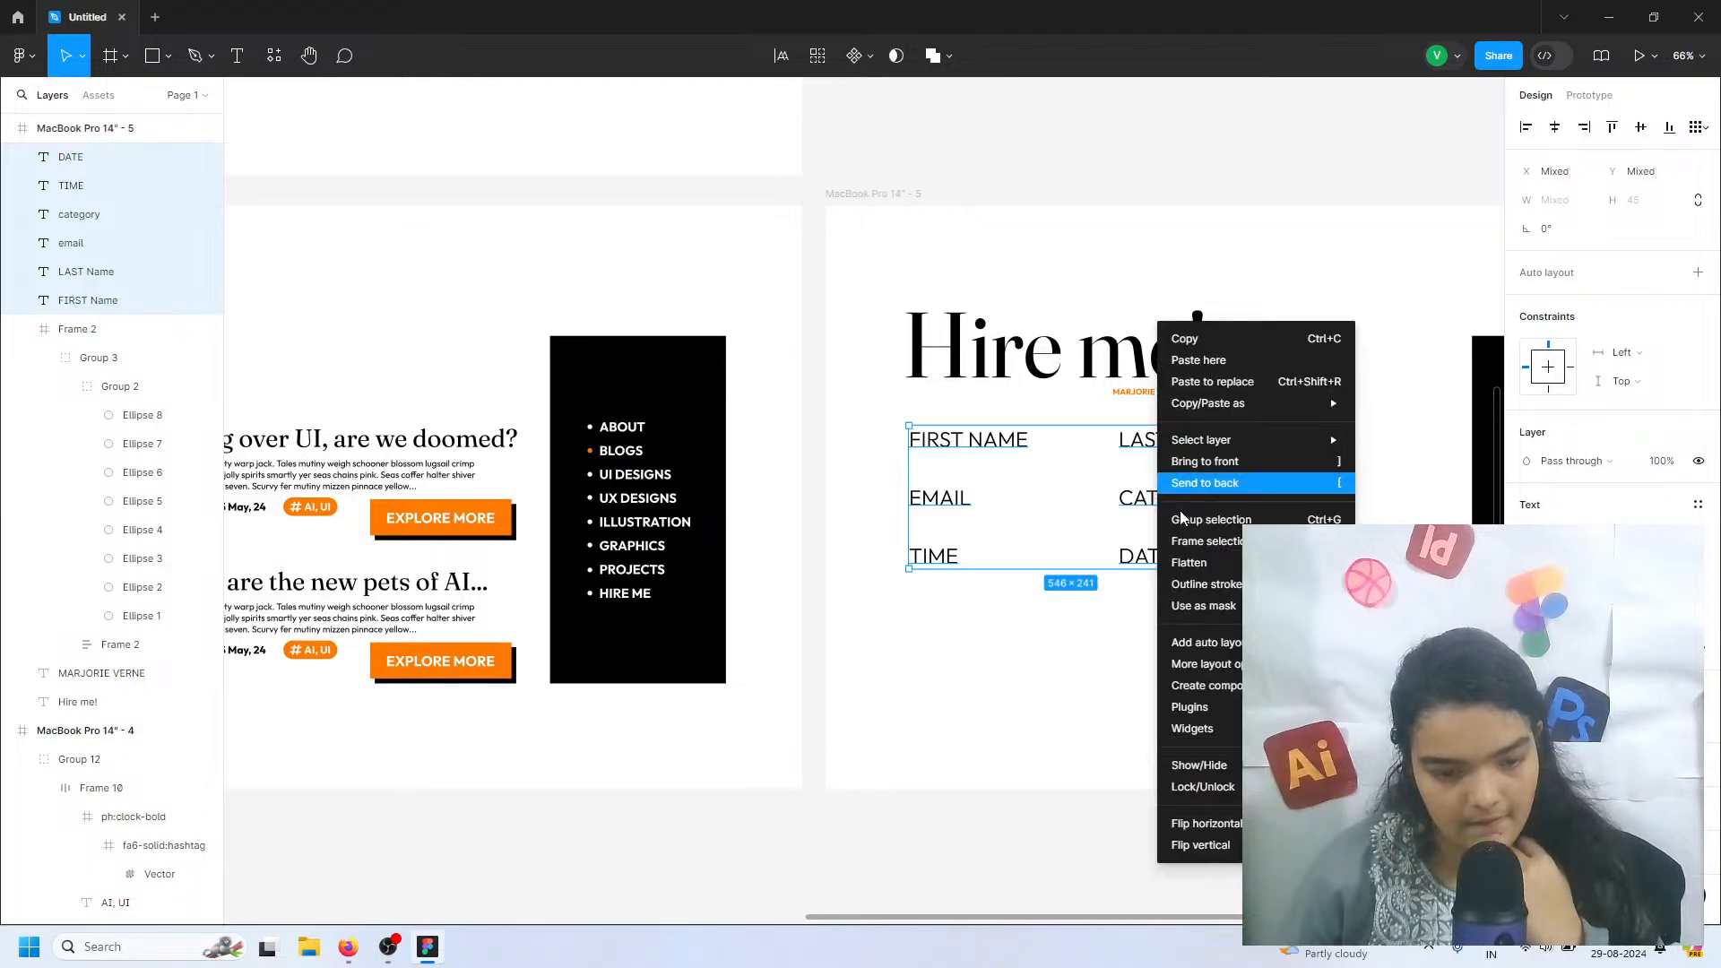
{"action": "left_click", "coordinate": [1069, 578]}
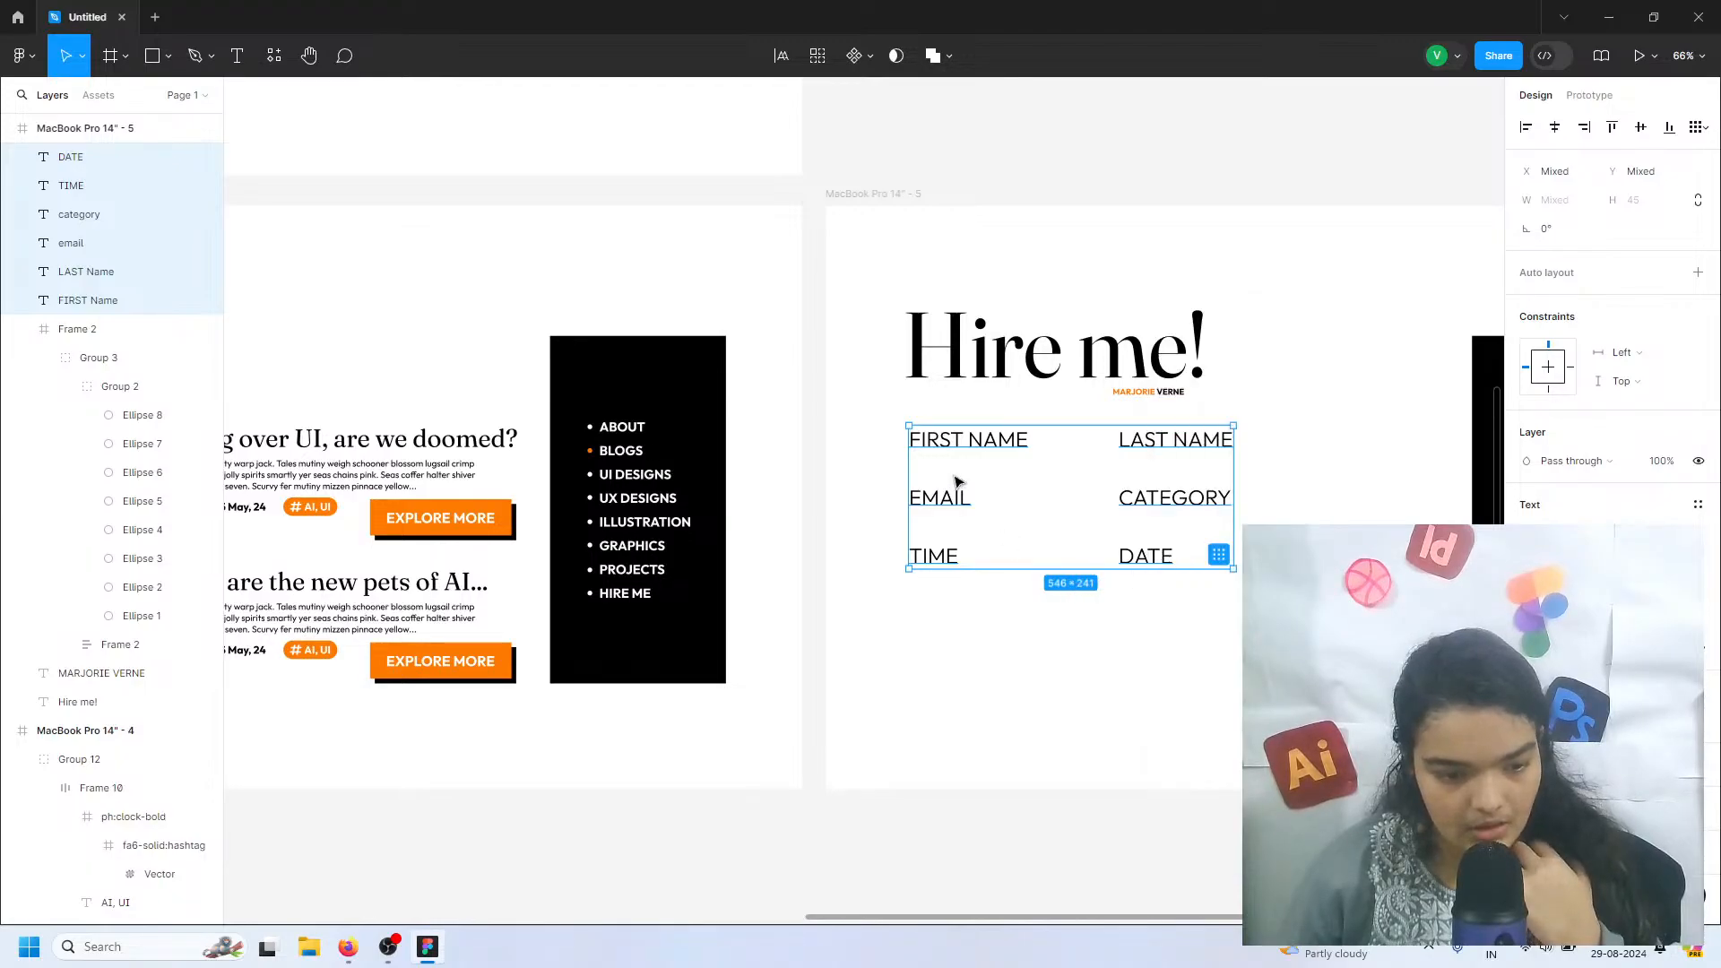
{"action": "left_click", "coordinate": [960, 452]}
{"action": "left_click", "coordinate": [961, 450]}
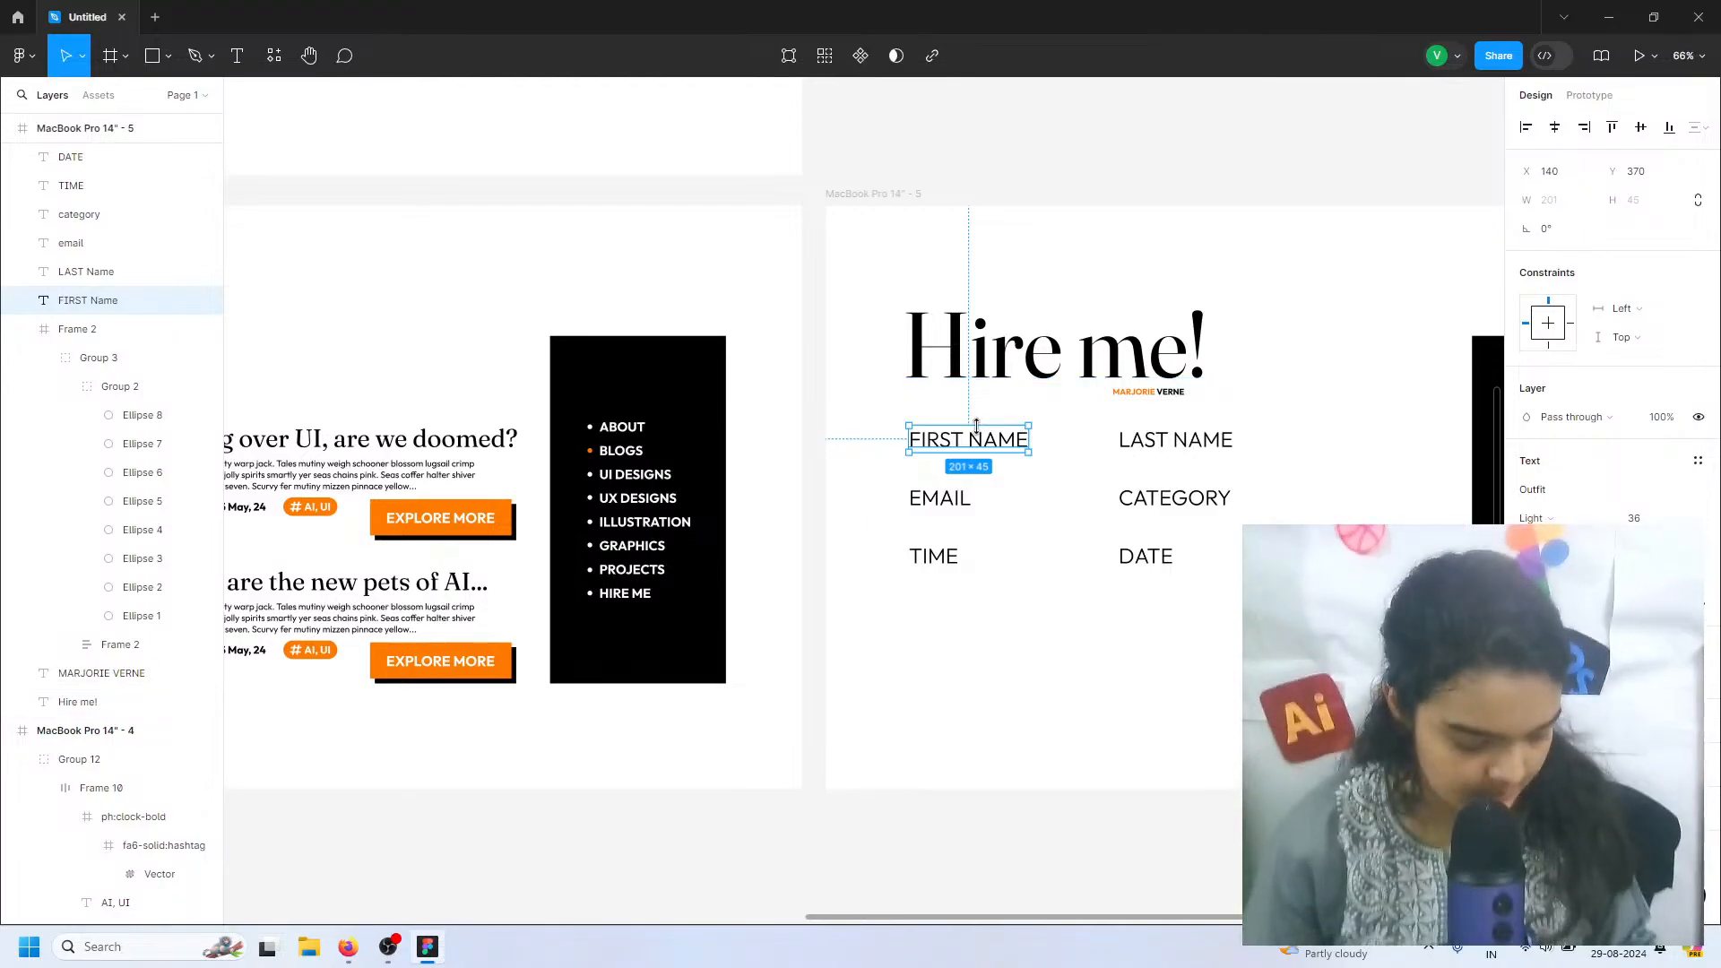
{"action": "right_click", "coordinate": [964, 366]}
{"action": "key", "text": "Escape"}
Open the Iconify plugin and search its icons for "user"
{"action": "left_click", "coordinate": [23, 54]}
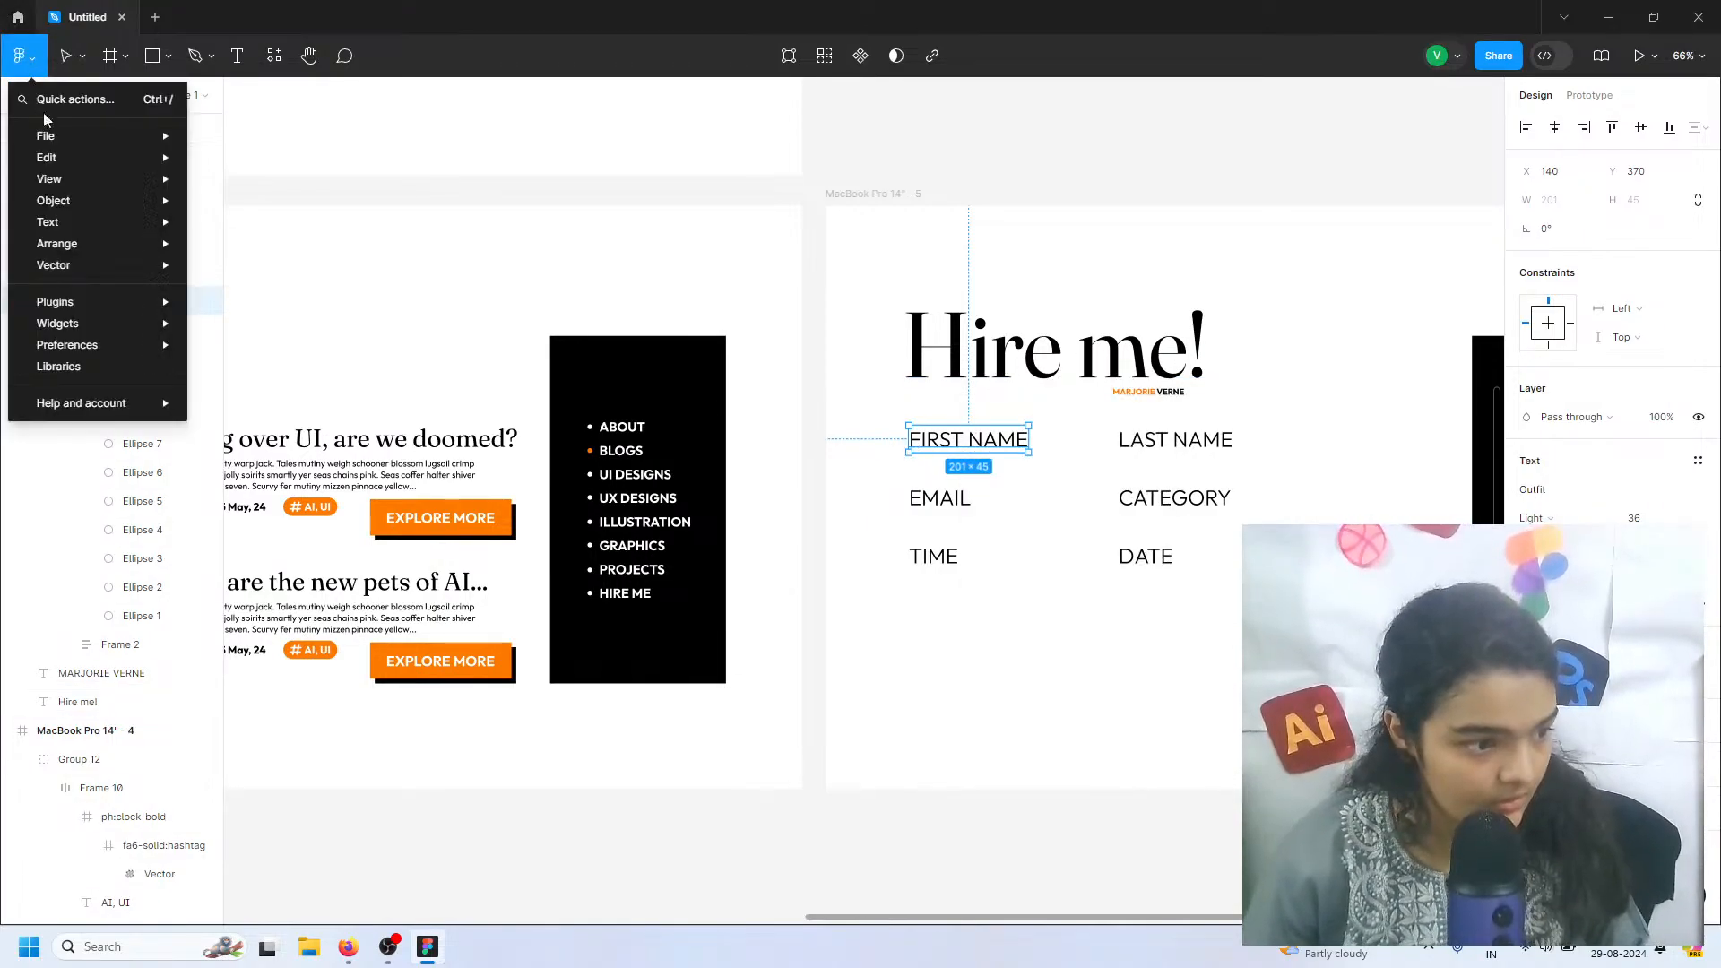
{"action": "mouse_move", "coordinate": [101, 309]}
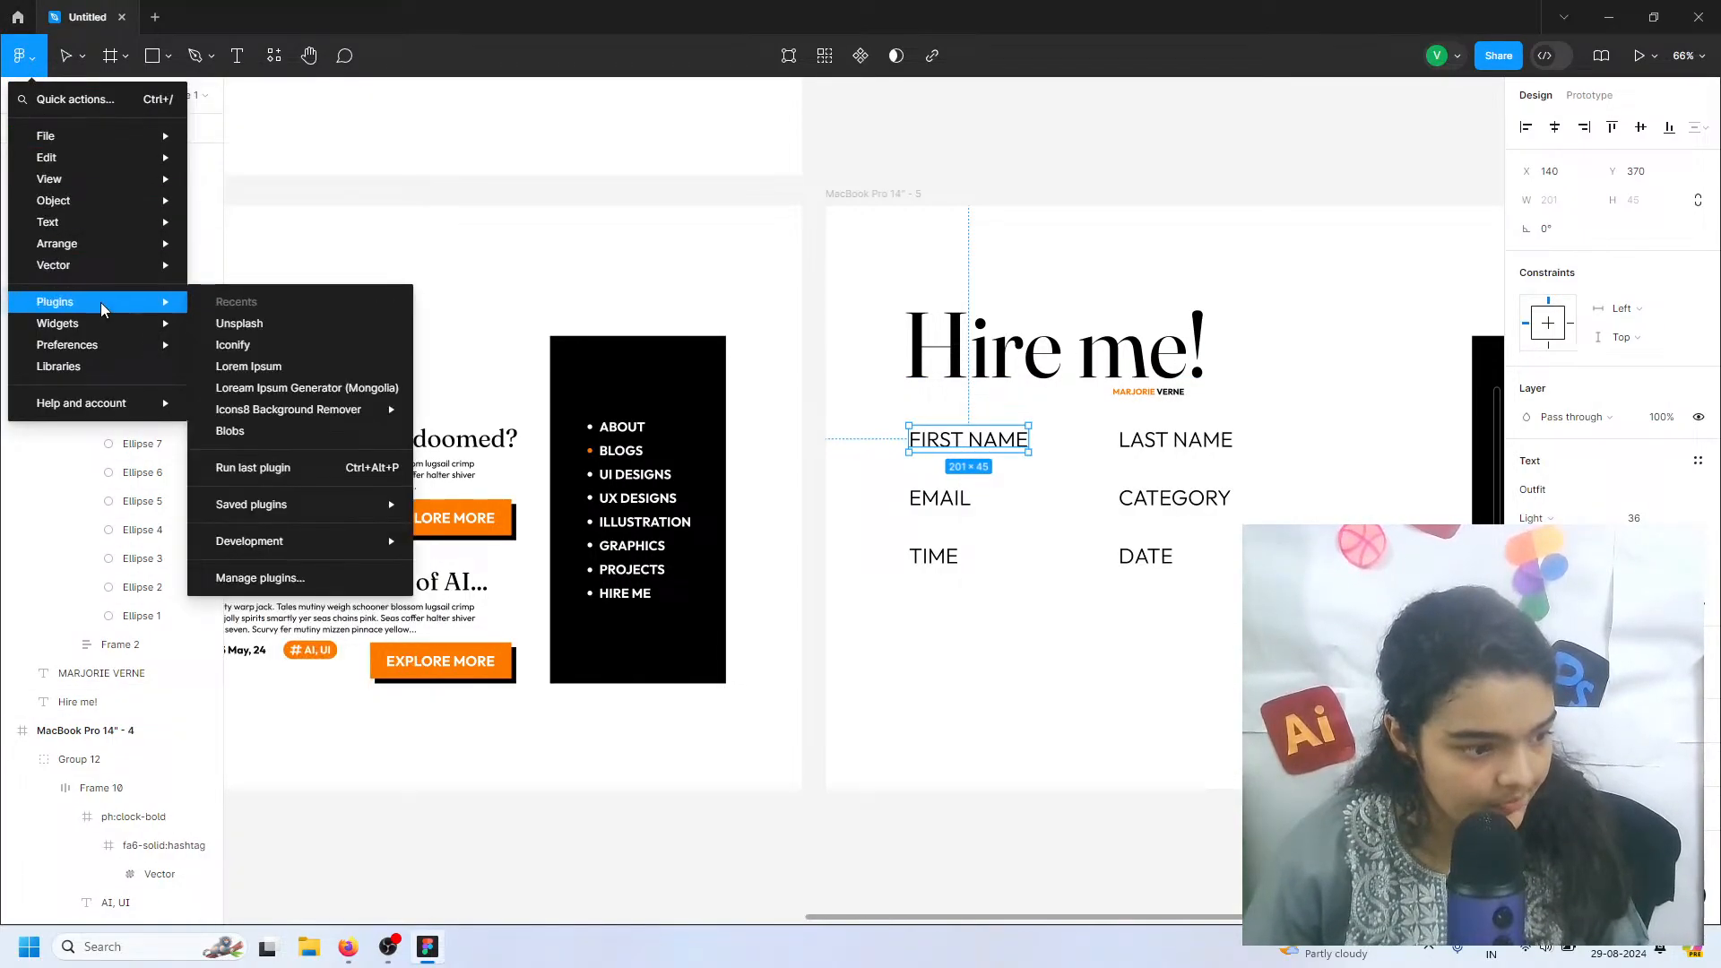
{"action": "left_click", "coordinate": [257, 348]}
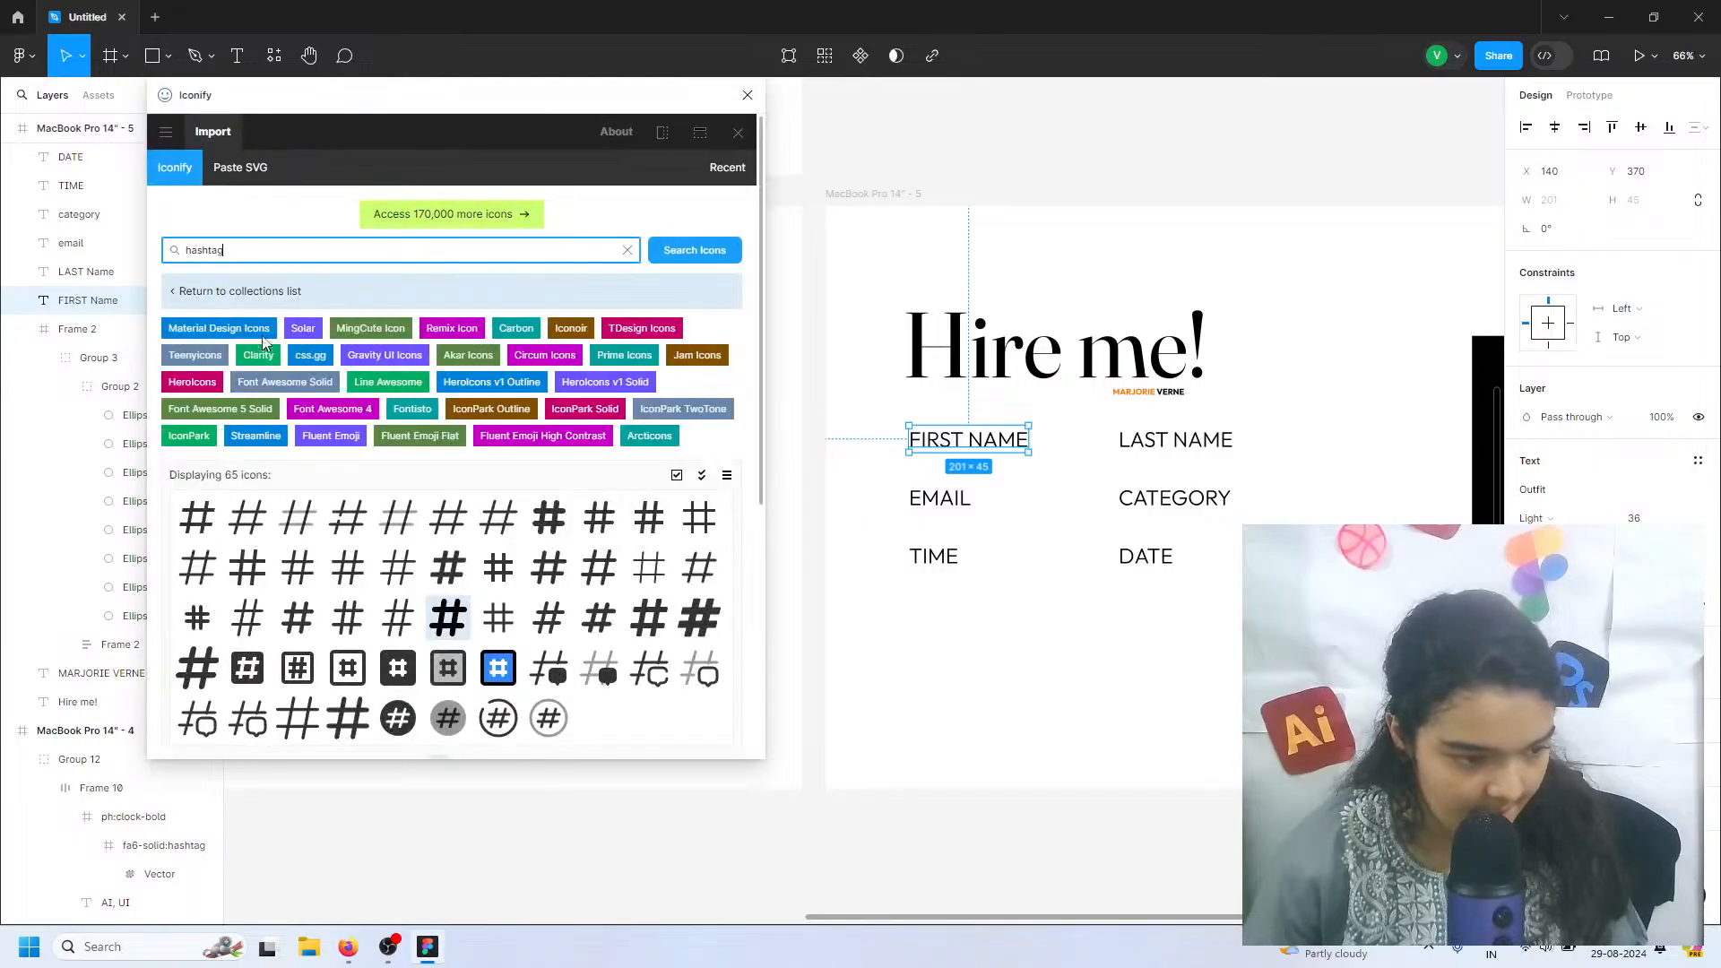
{"action": "double_click", "coordinate": [264, 254]}
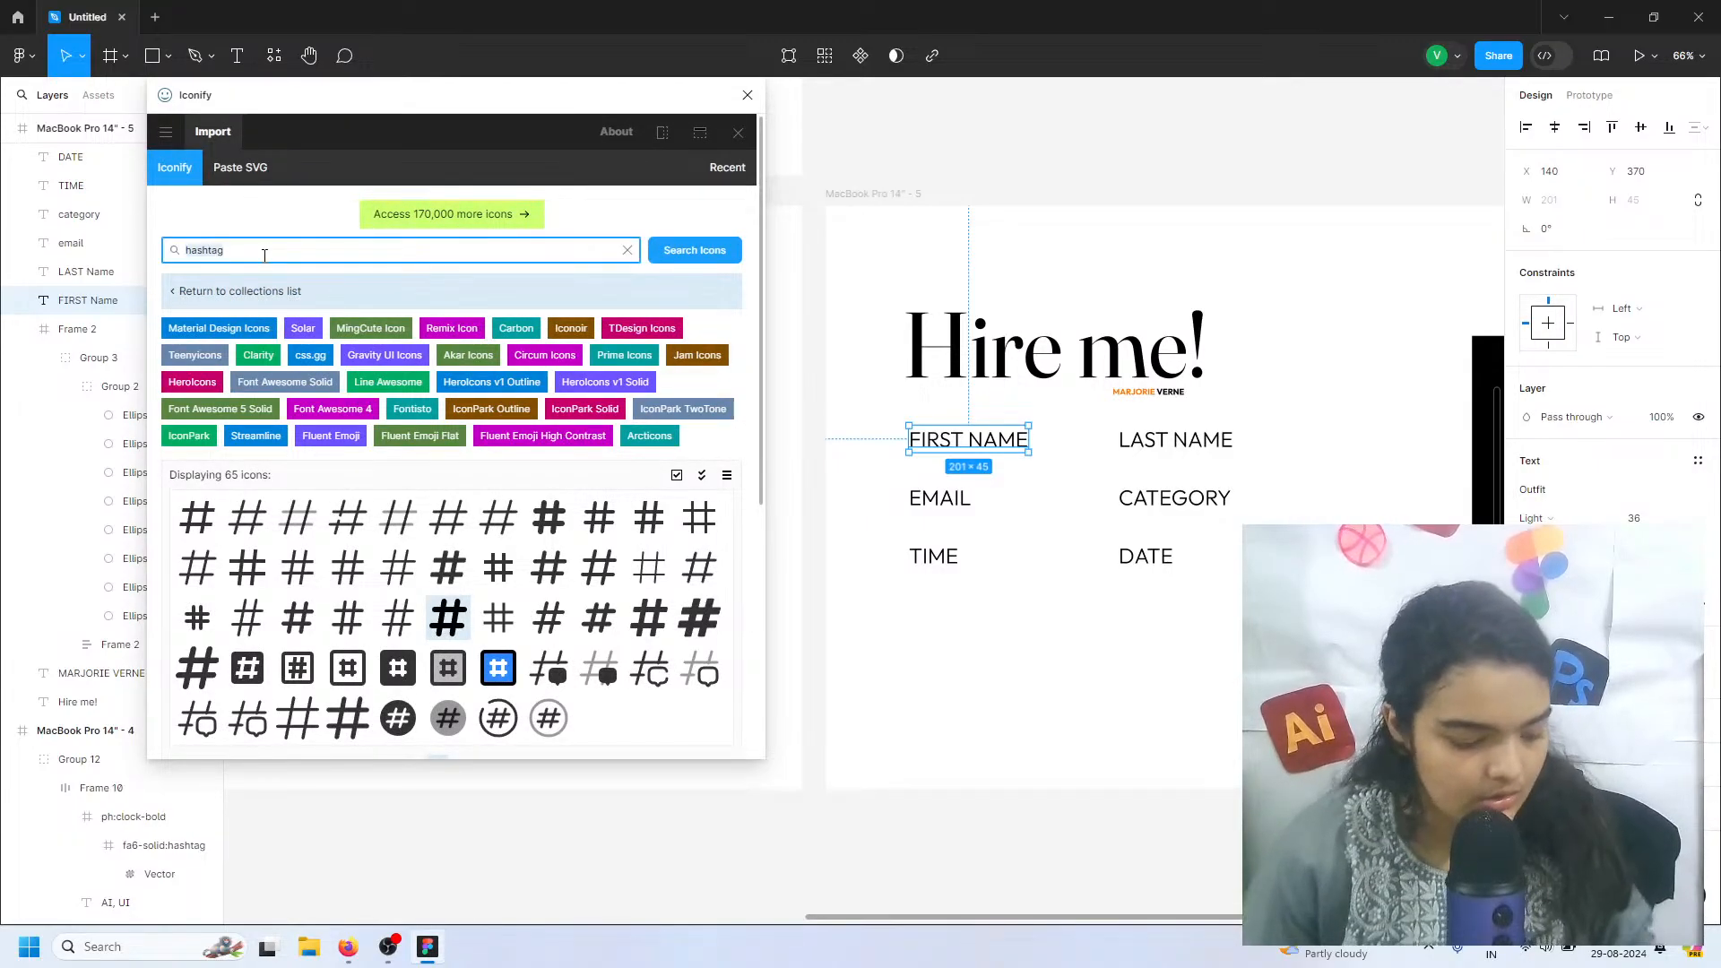
{"action": "type", "text": "user"}
{"action": "key", "text": "Return"}
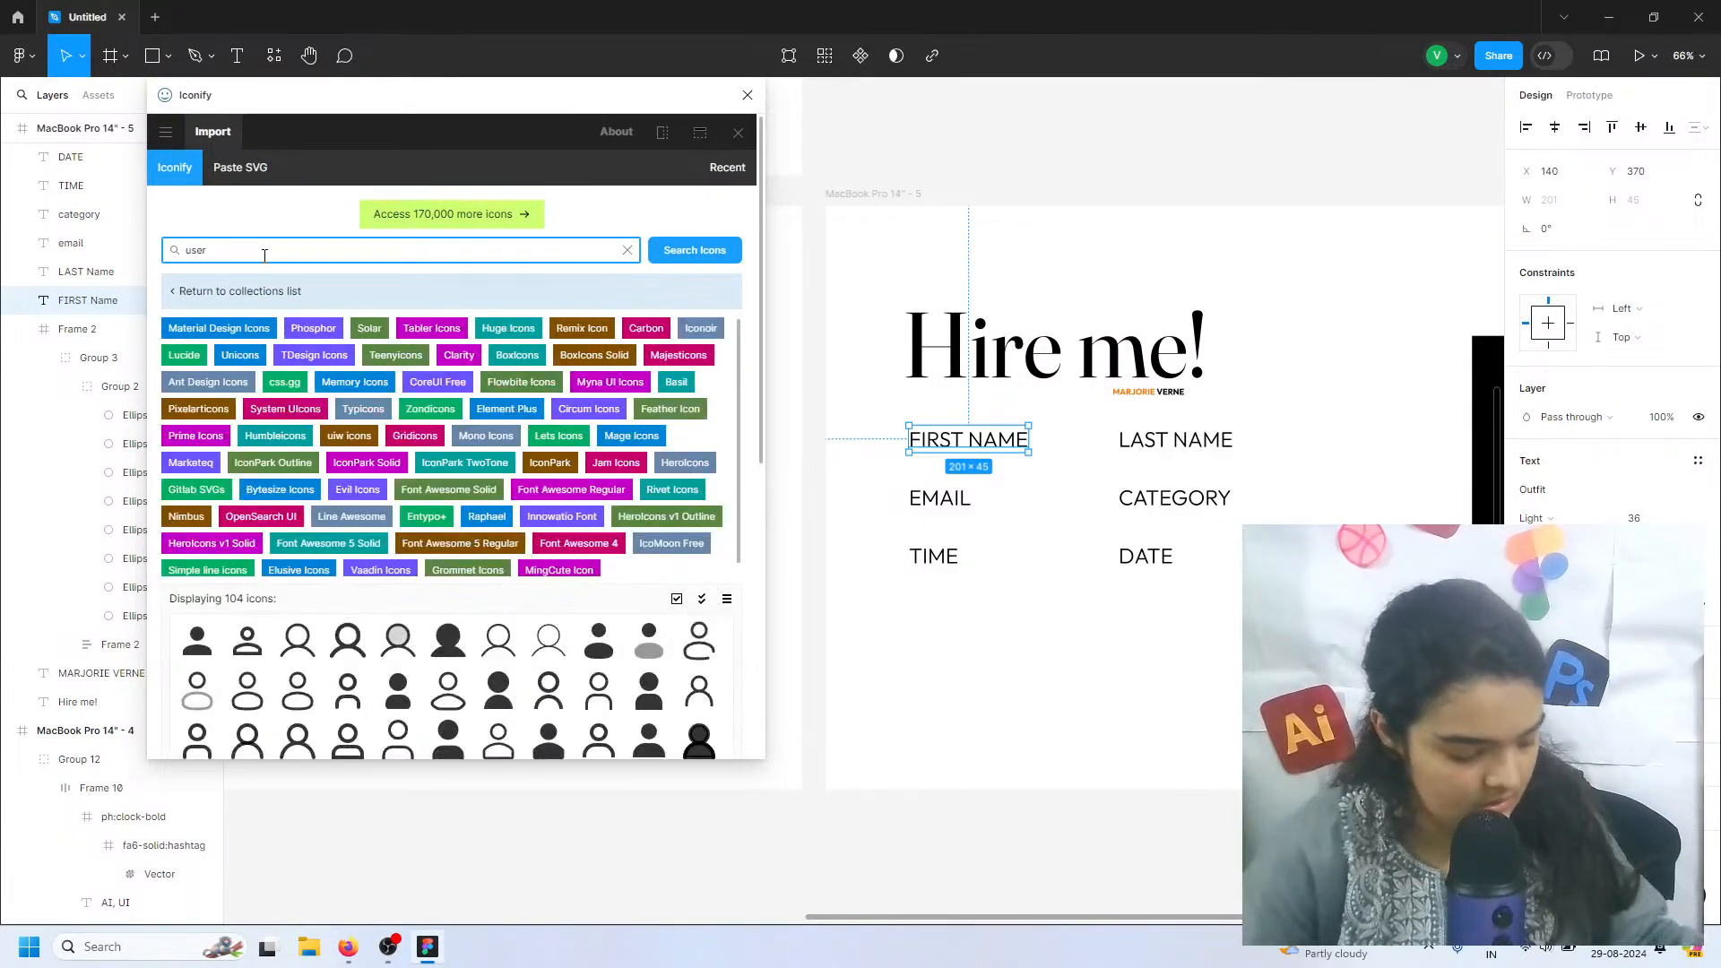
Place two copies of the ri:user-fill icon side by side in the empty area below the form labels
{"action": "left_click_drag", "start_coordinate": [199, 651], "coordinate": [500, 660]}
{"action": "left_click_drag", "start_coordinate": [646, 701], "coordinate": [944, 675]}
{"action": "left_click", "coordinate": [496, 705]}
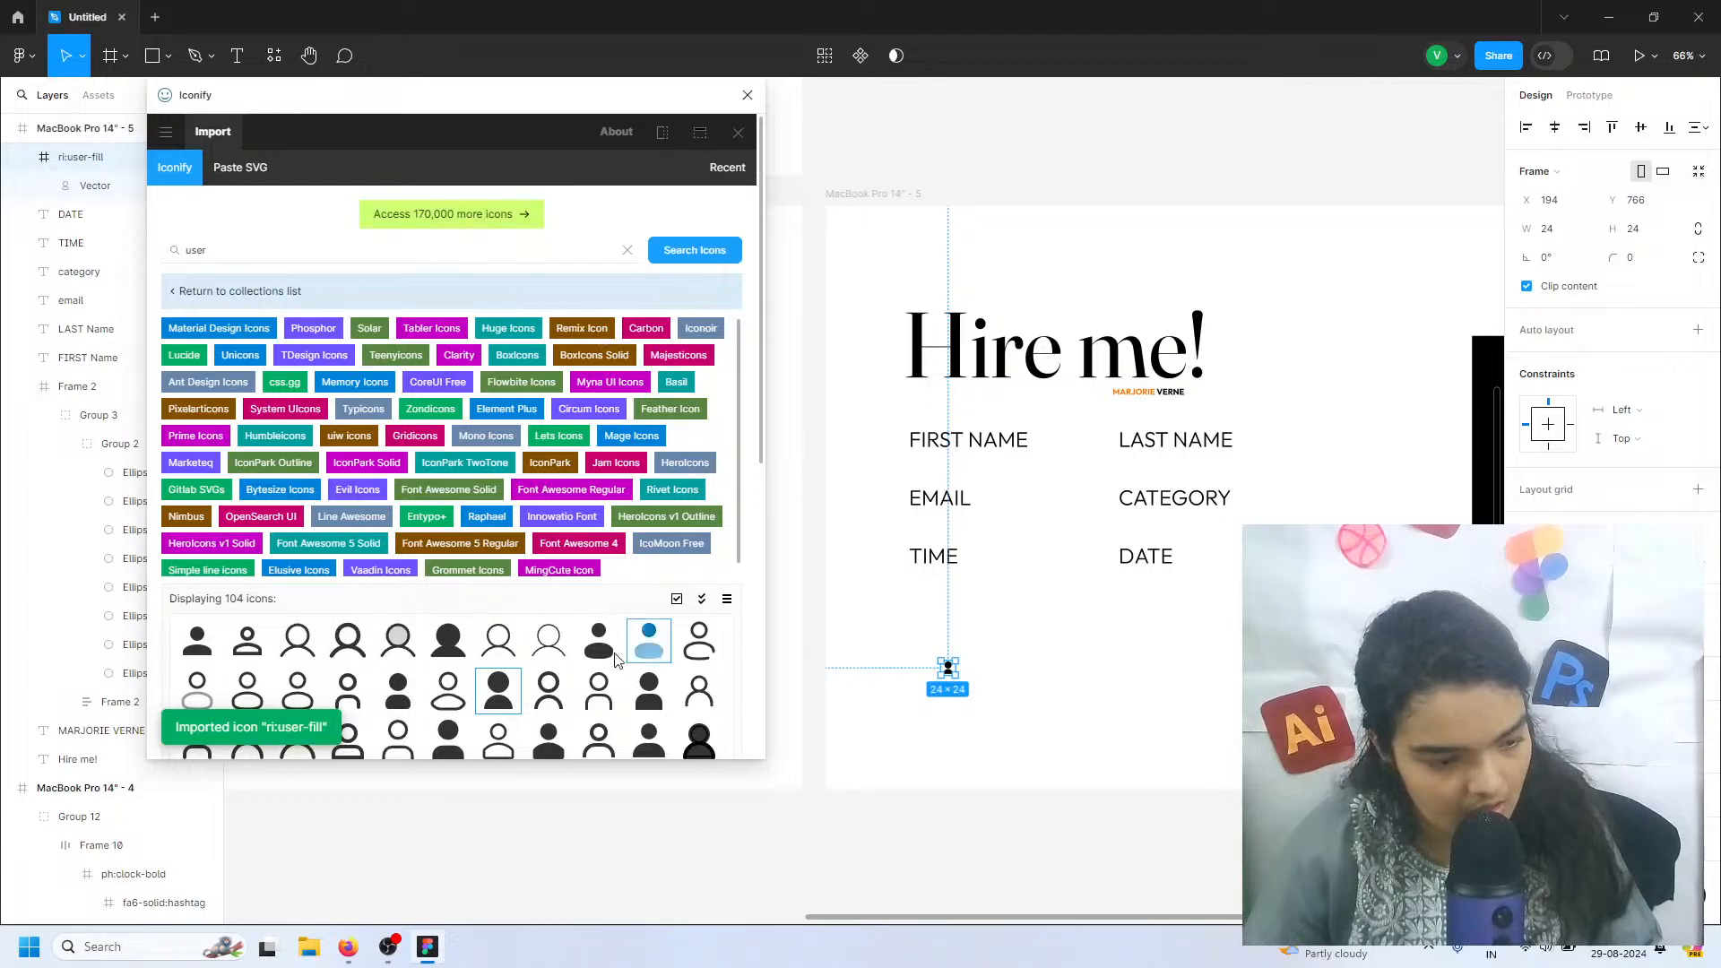
{"action": "left_click_drag", "start_coordinate": [498, 690], "coordinate": [1014, 671]}
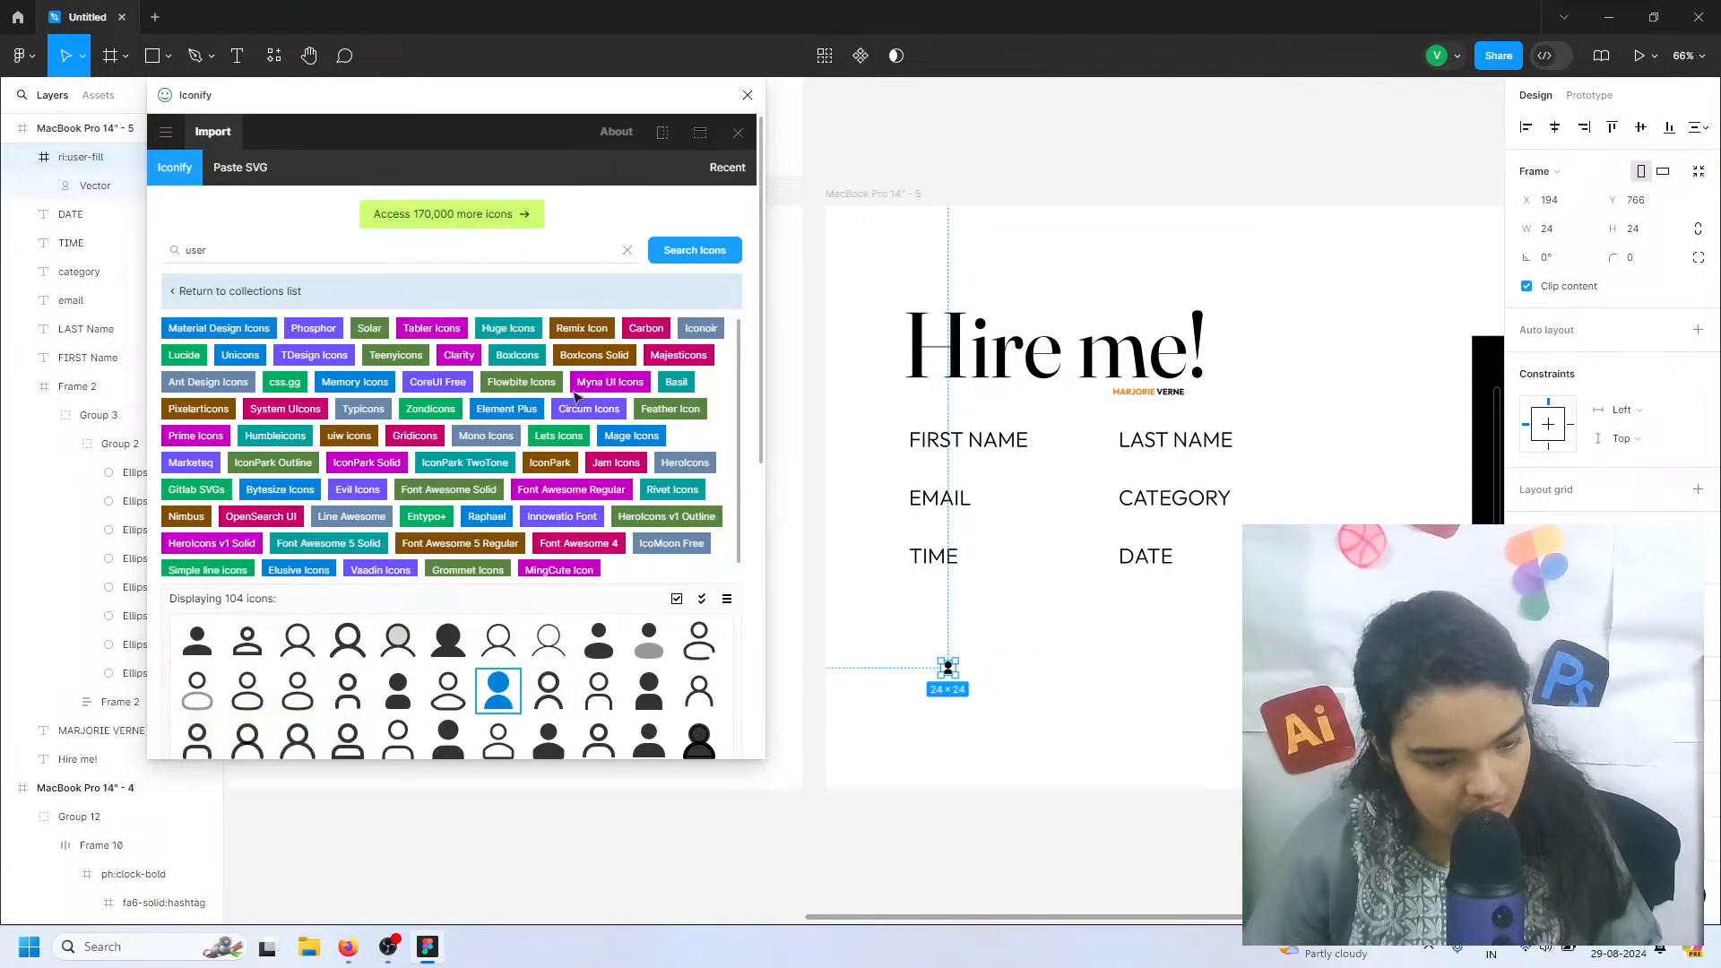
Search Iconify for "email" and place the ic:round-email icon below the first user icon
{"action": "double_click", "coordinate": [195, 251]}
{"action": "type", "text": "email"}
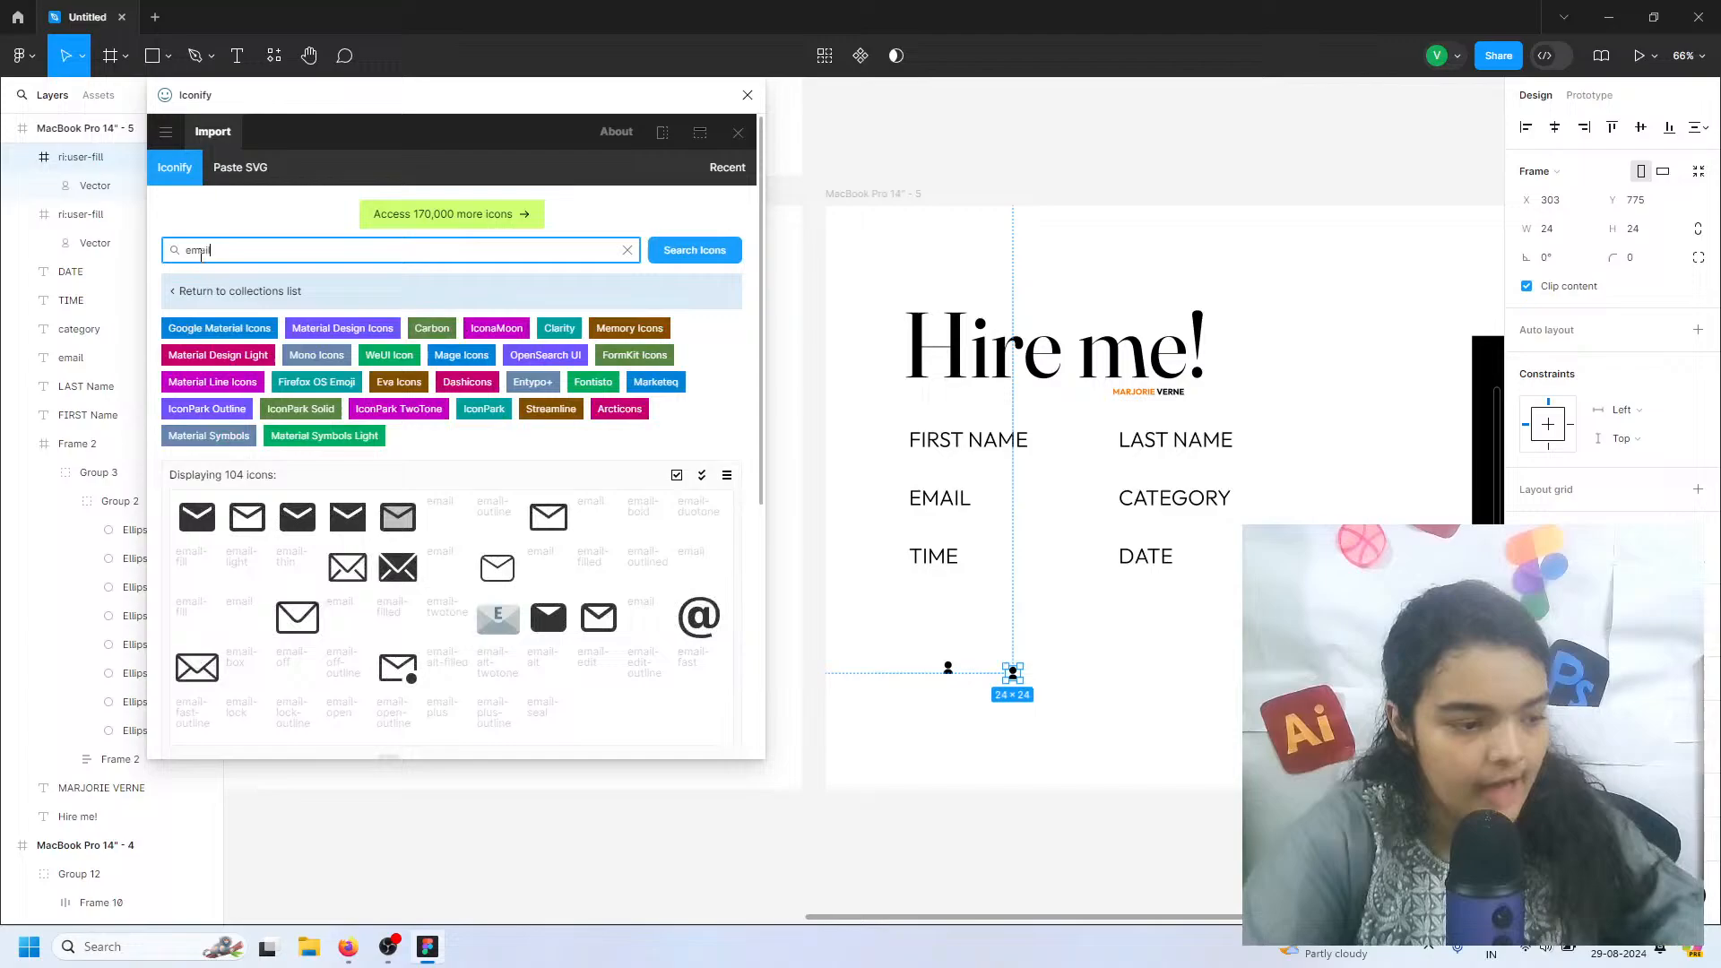
{"action": "key", "text": "Return"}
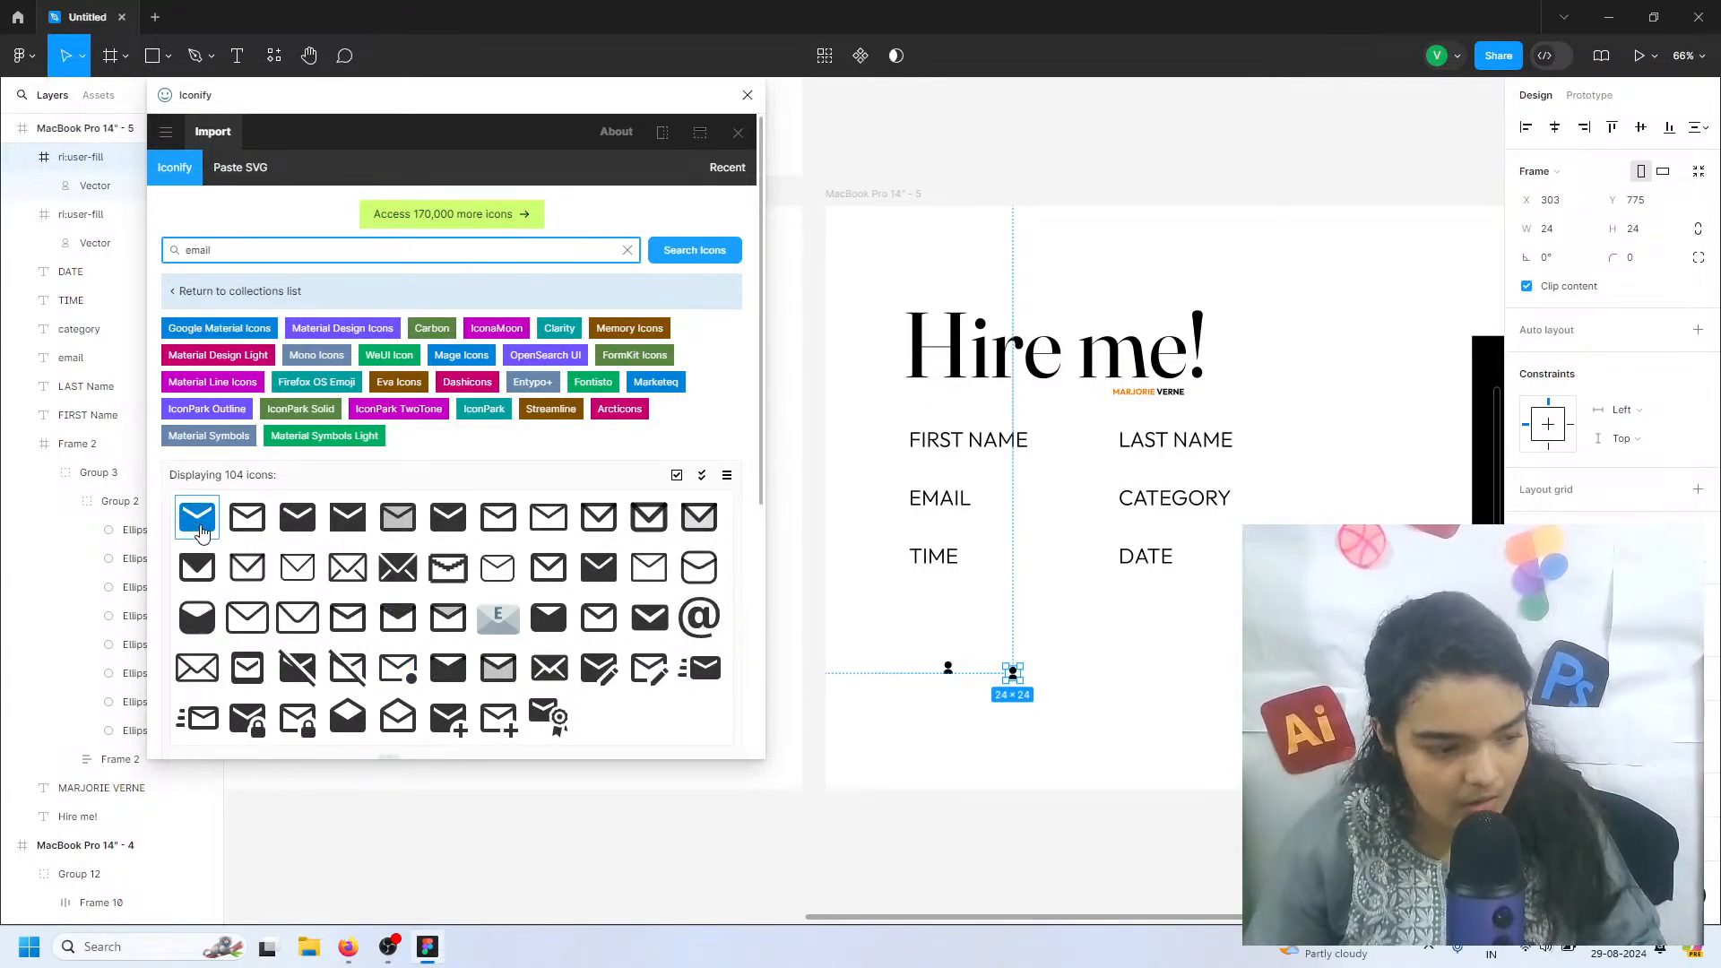
{"action": "left_click_drag", "start_coordinate": [197, 518], "coordinate": [283, 502]}
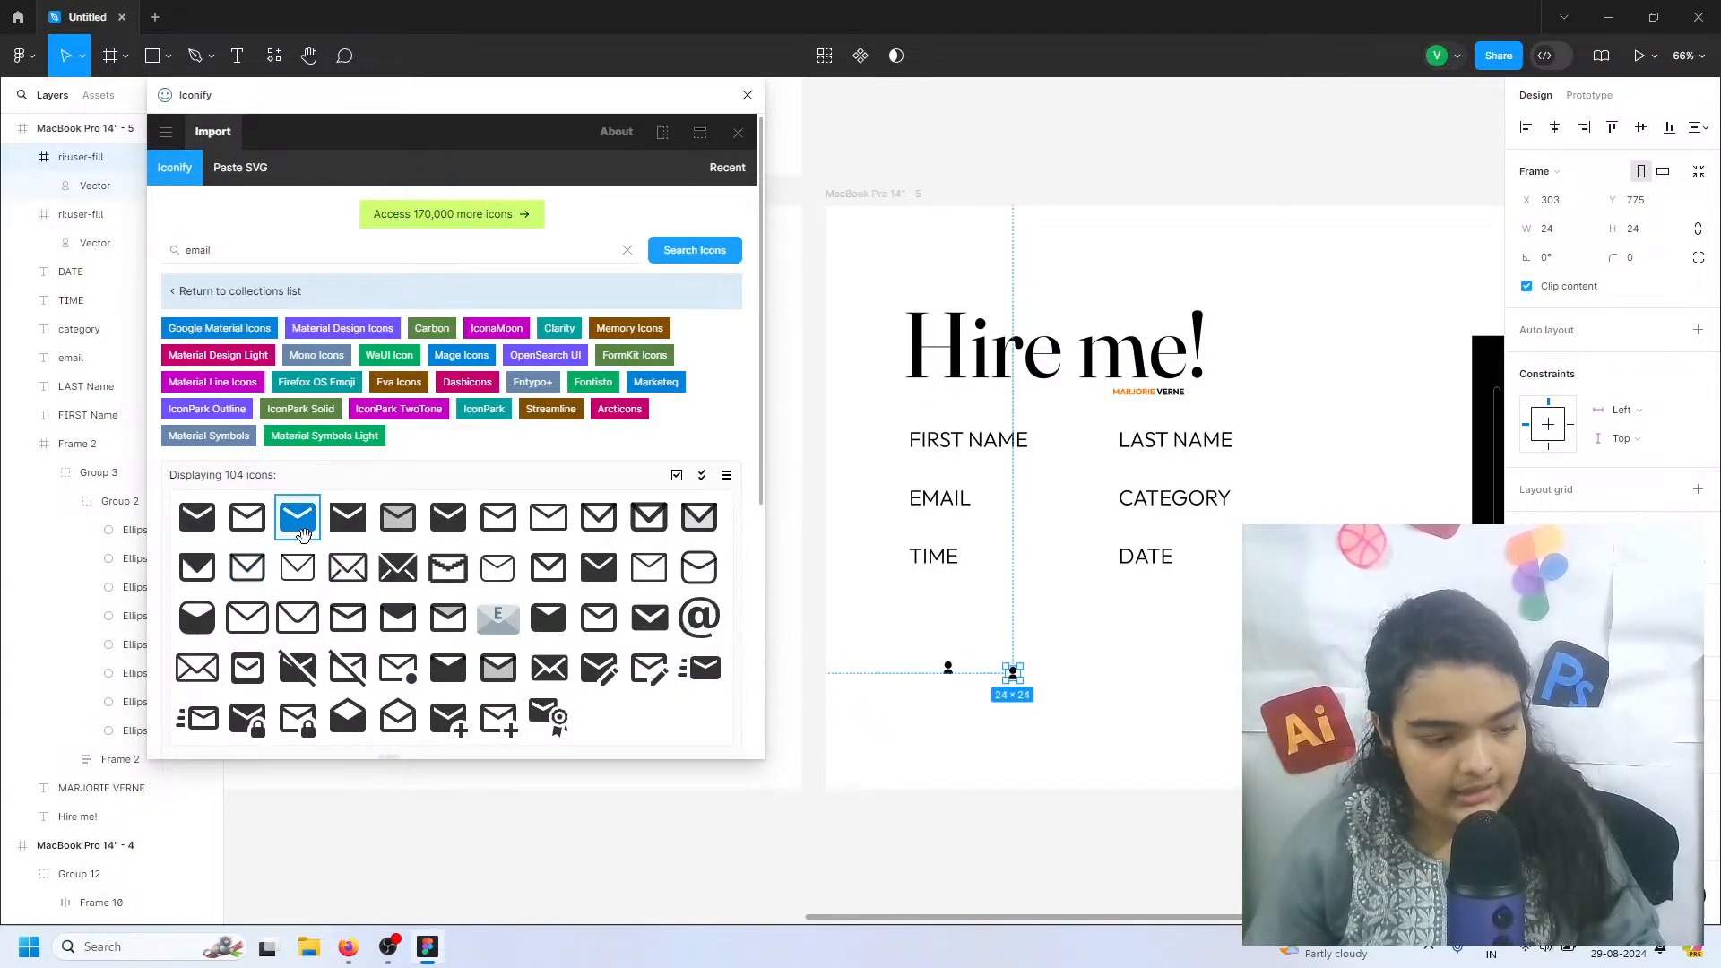
{"action": "scroll", "coordinate": [283, 502], "scroll_direction": "down", "scroll_amount": 3}
{"action": "left_click_drag", "start_coordinate": [281, 267], "coordinate": [937, 731]}
{"action": "scroll", "coordinate": [457, 484], "scroll_direction": "up", "scroll_amount": 3}
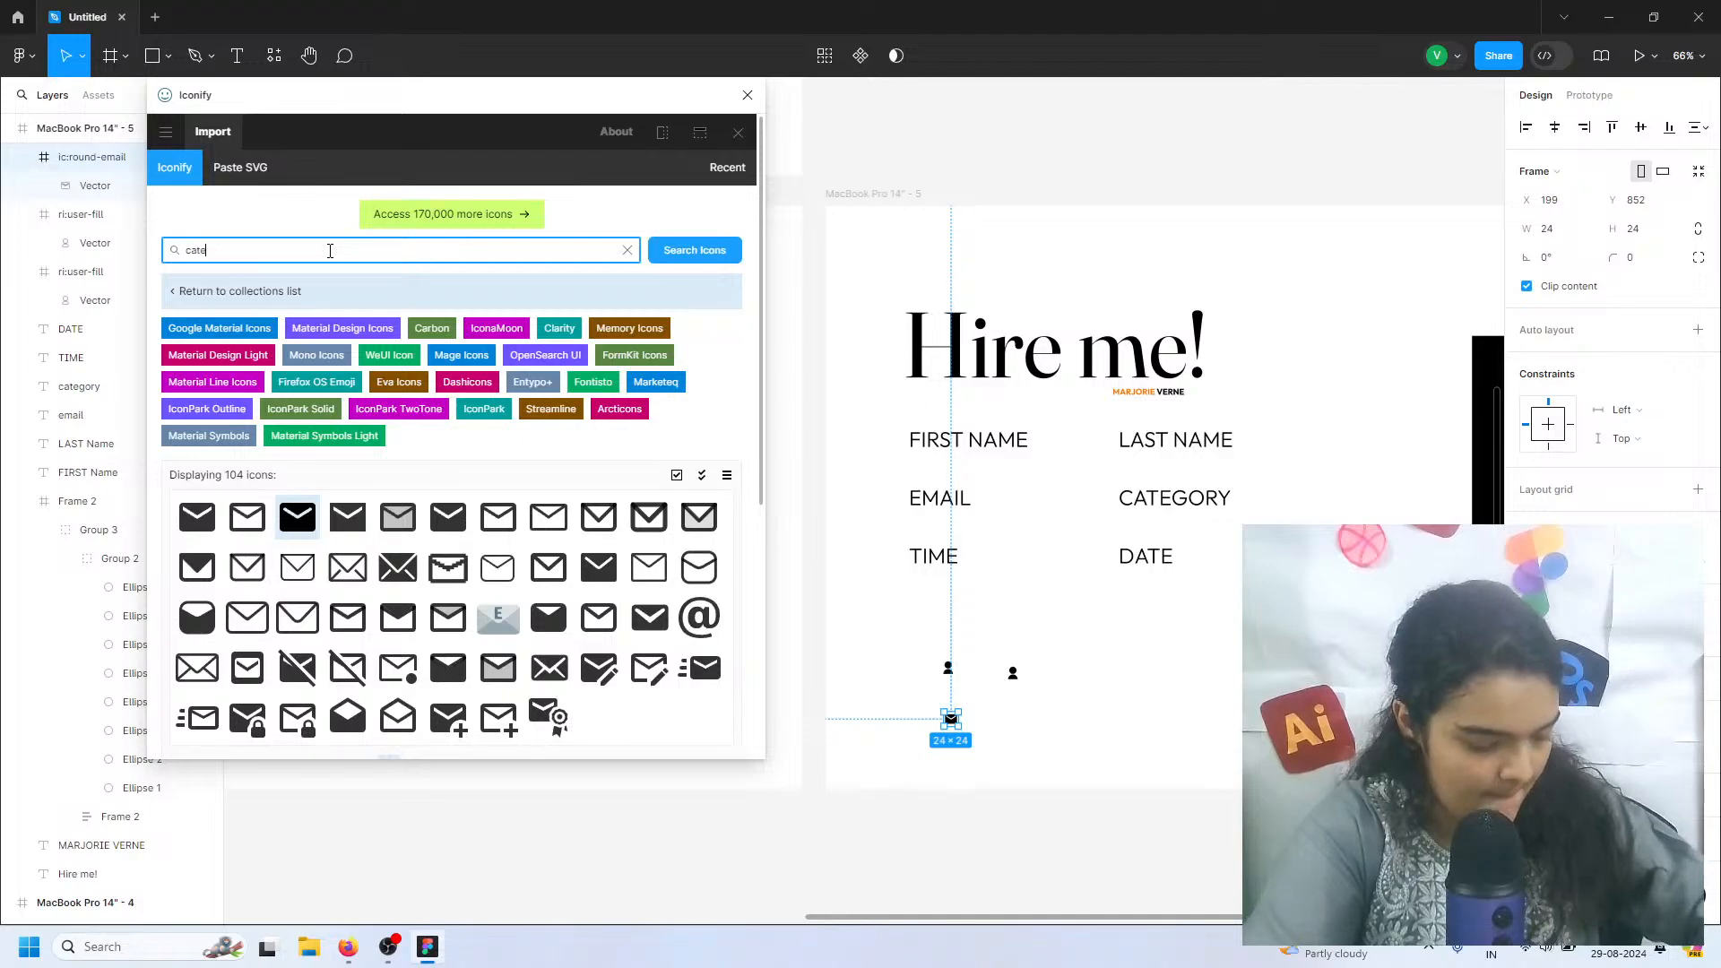
Search Iconify for "category" and place the bxs:category icon in the empty area below the DATE label at about X 493, Y 826
{"action": "left_click", "coordinate": [329, 251]}
{"action": "type", "text": "category"}
{"action": "key", "text": "Return"}
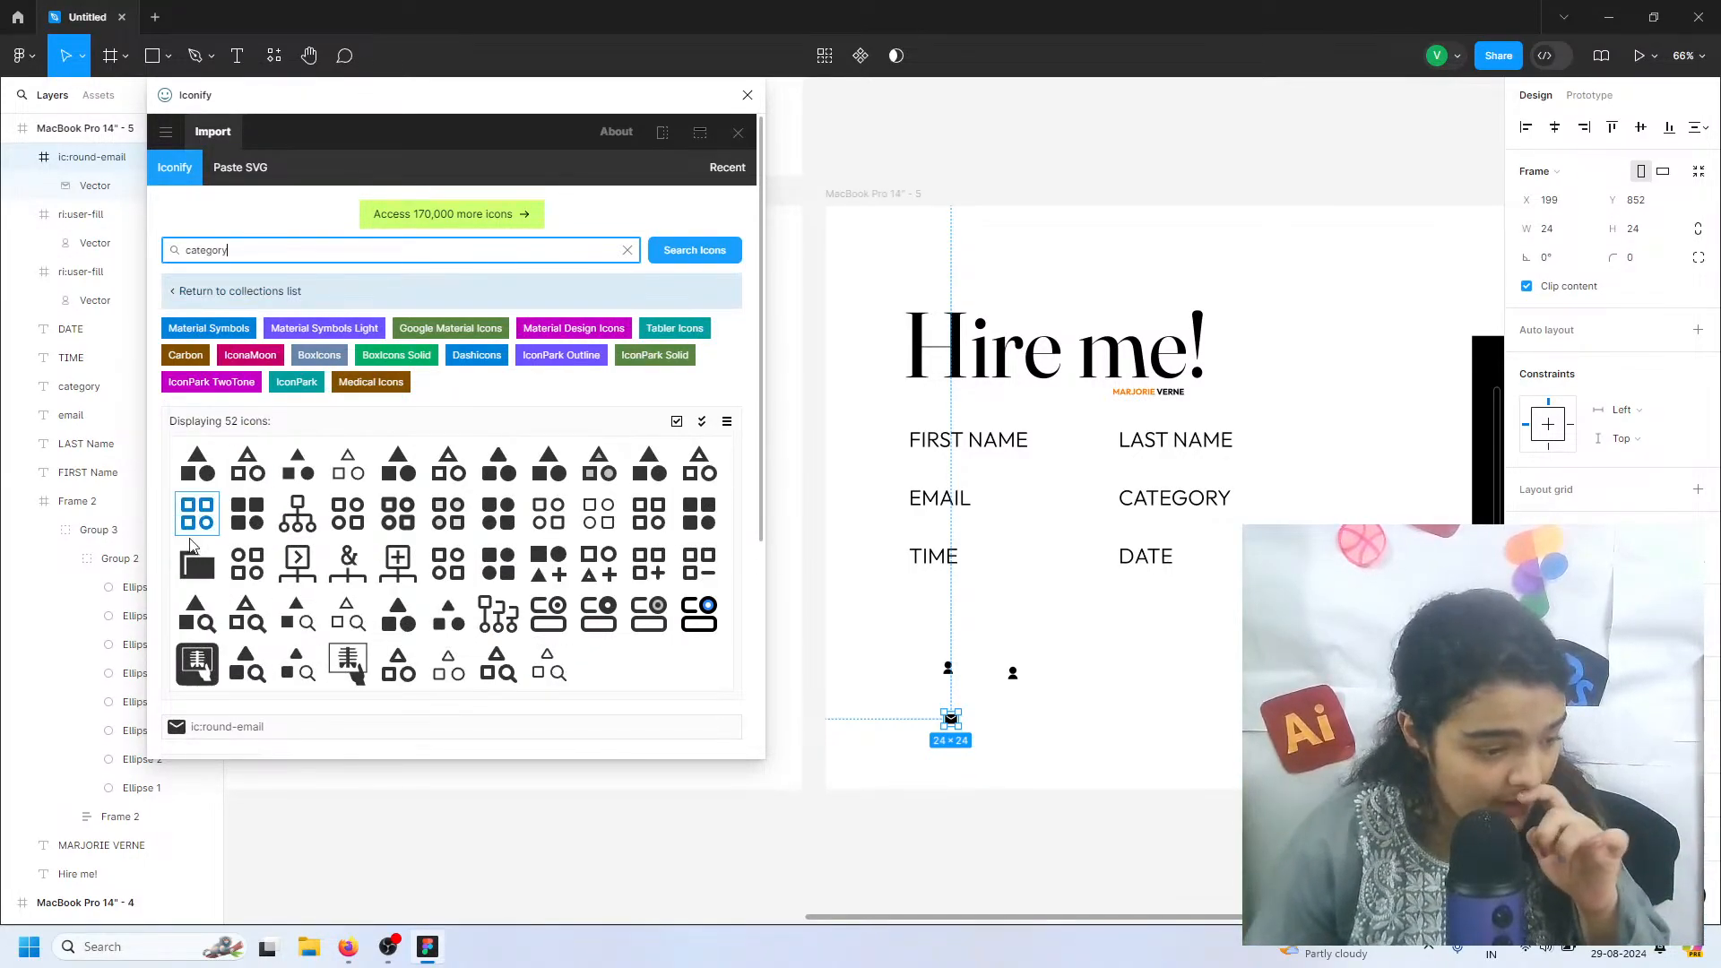
{"action": "left_click", "coordinate": [247, 512]}
{"action": "left_click", "coordinate": [699, 513]}
{"action": "scroll", "coordinate": [700, 513], "scroll_direction": "down", "scroll_amount": 4}
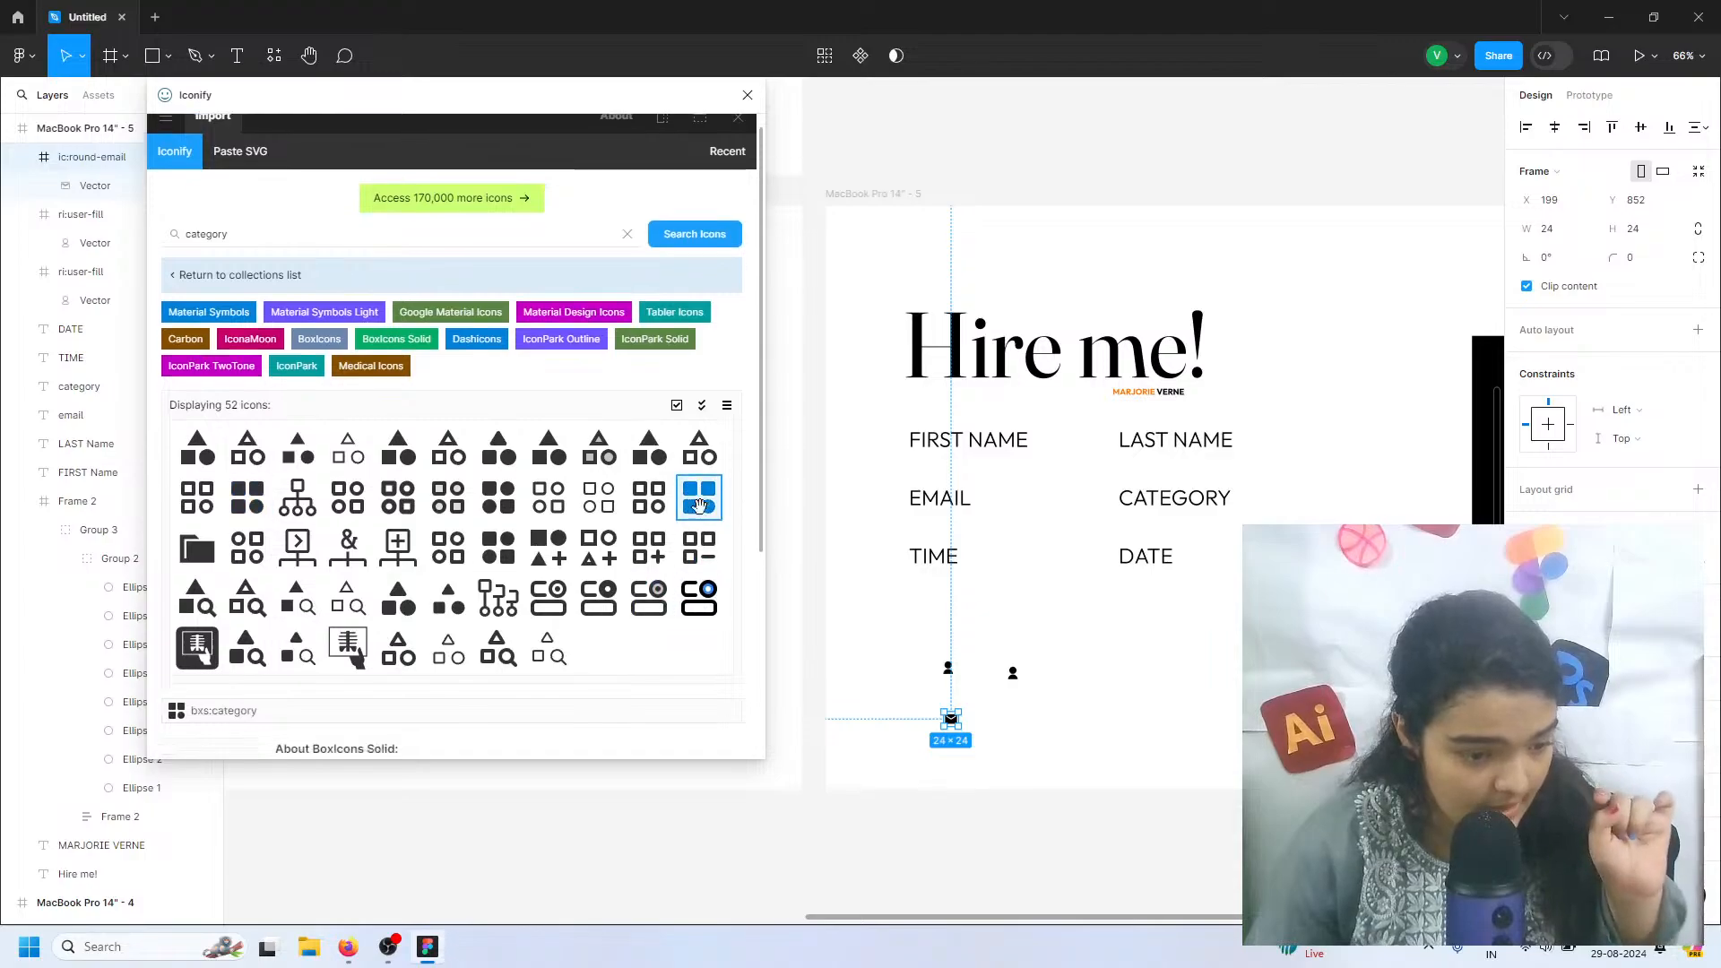
{"action": "left_click_drag", "start_coordinate": [696, 488], "coordinate": [1079, 724]}
{"action": "scroll", "coordinate": [626, 385], "scroll_direction": "up", "scroll_amount": 2}
{"action": "scroll", "coordinate": [626, 384], "scroll_direction": "up", "scroll_amount": 2}
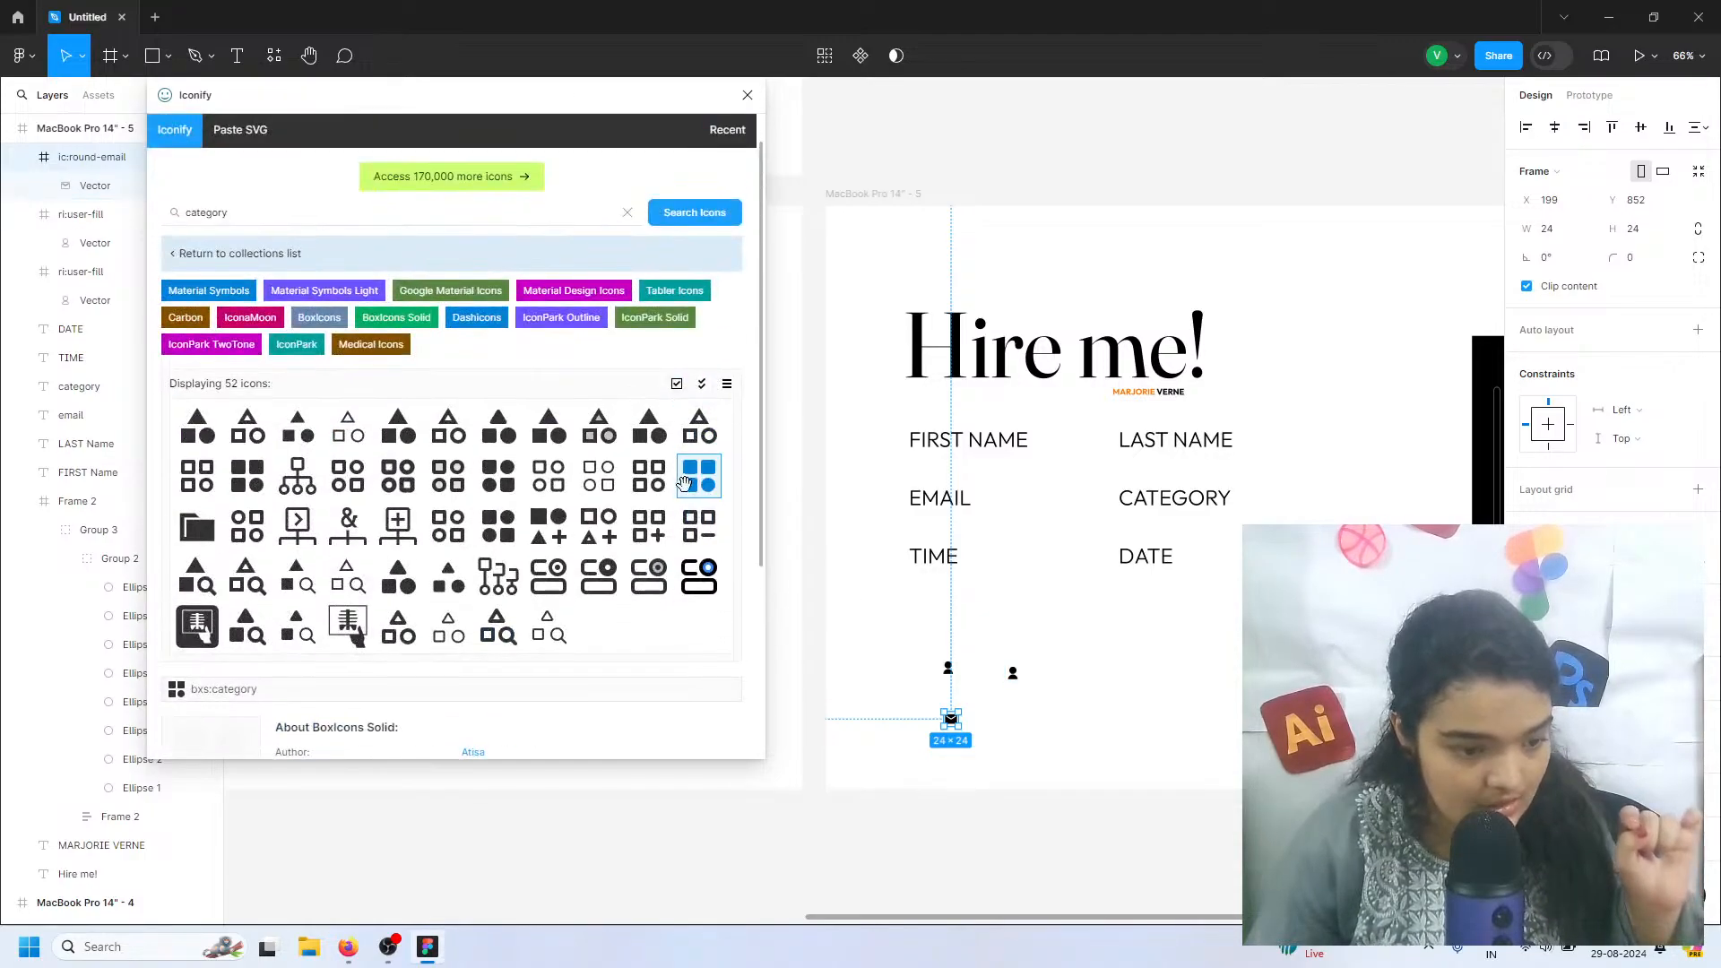
{"action": "left_click_drag", "start_coordinate": [699, 475], "coordinate": [1135, 707]}
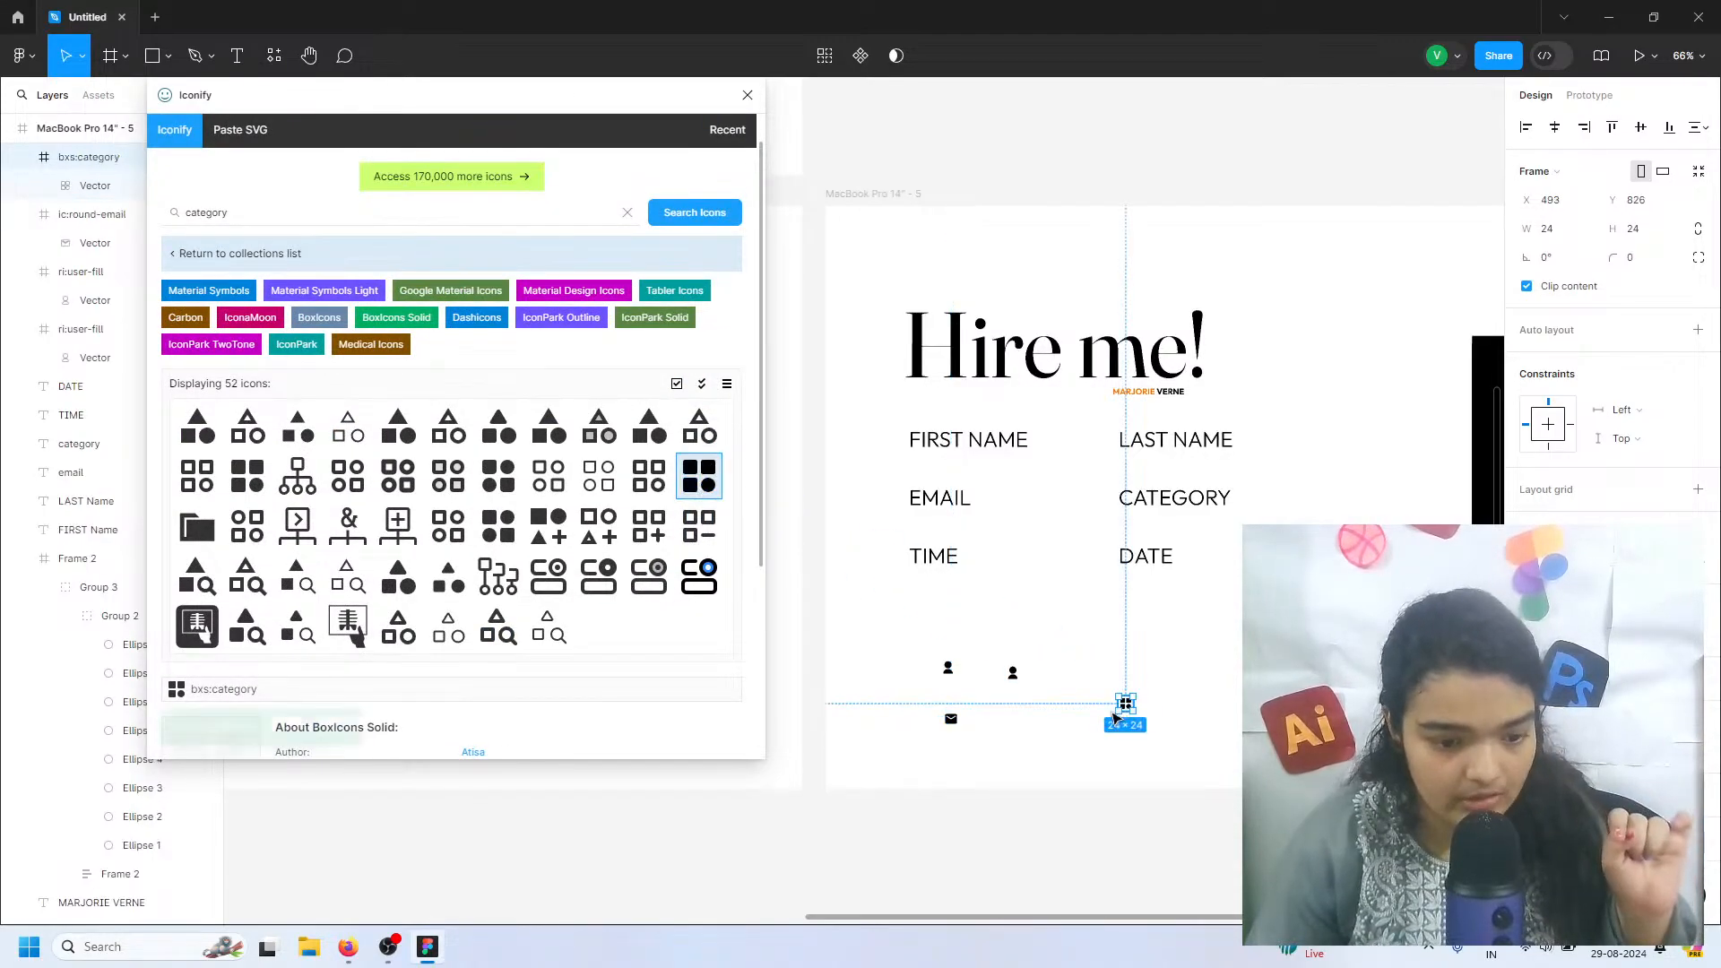
Search Iconify for "timer" and place the ic:round-timer icon below the email icon at about X 166, Y 941
{"action": "left_click", "coordinate": [260, 209]}
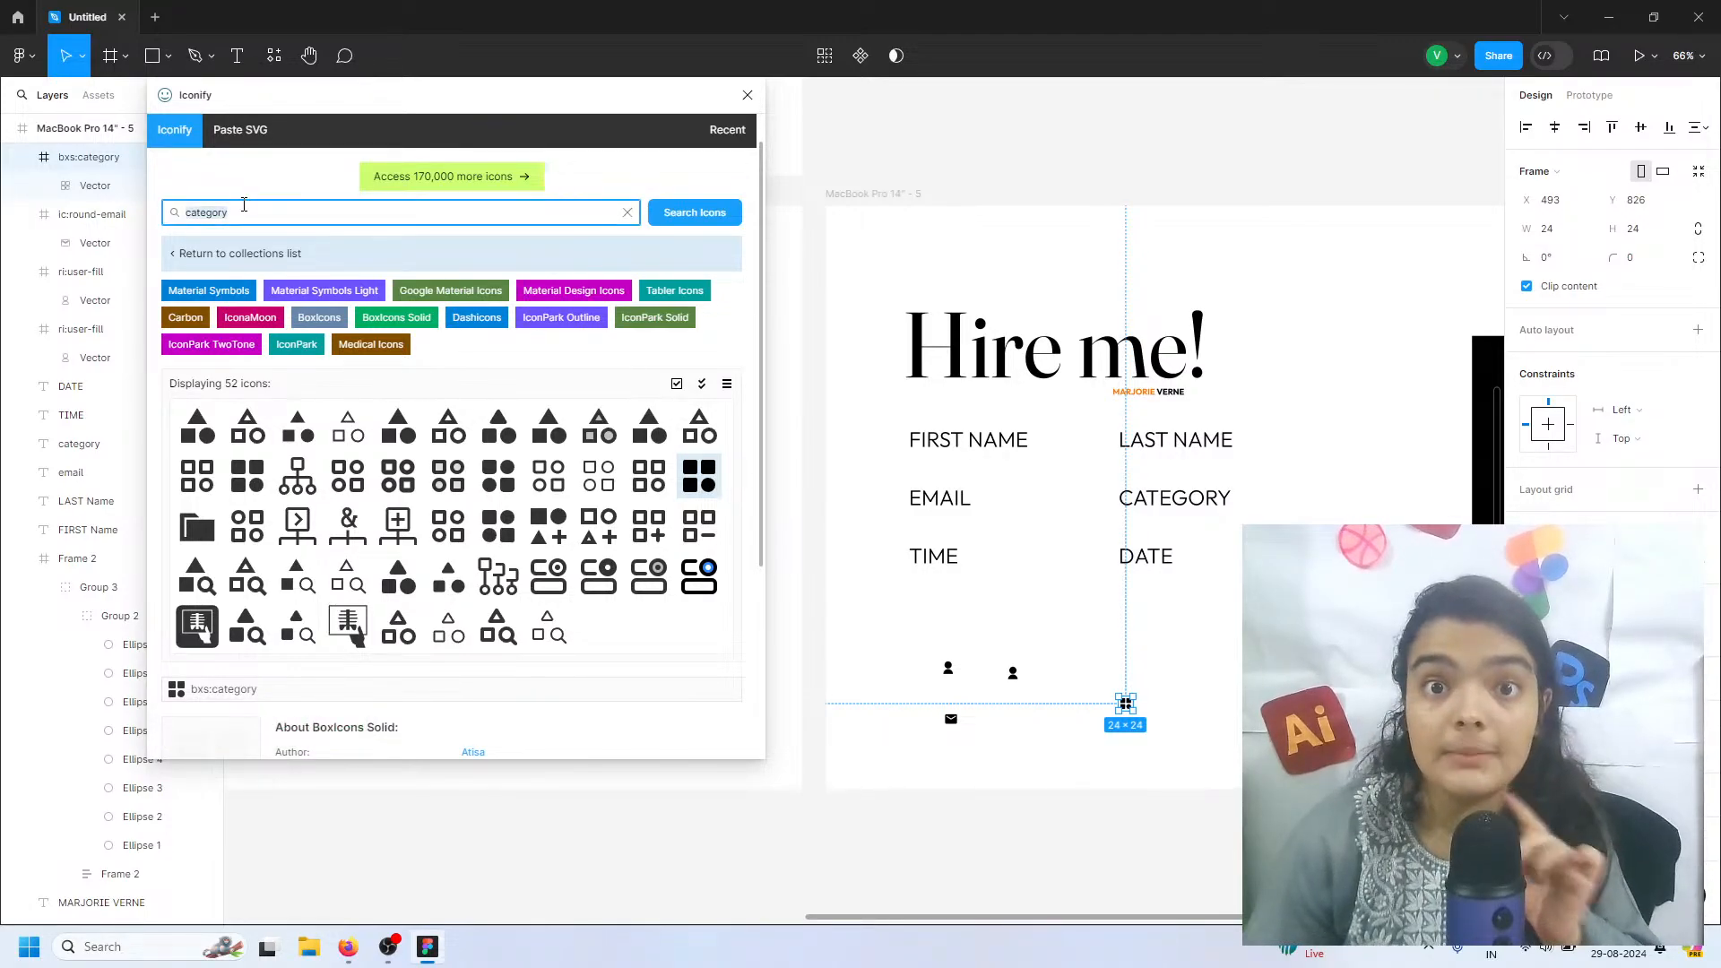
{"action": "type", "text": "timer"}
{"action": "key", "text": "Return"}
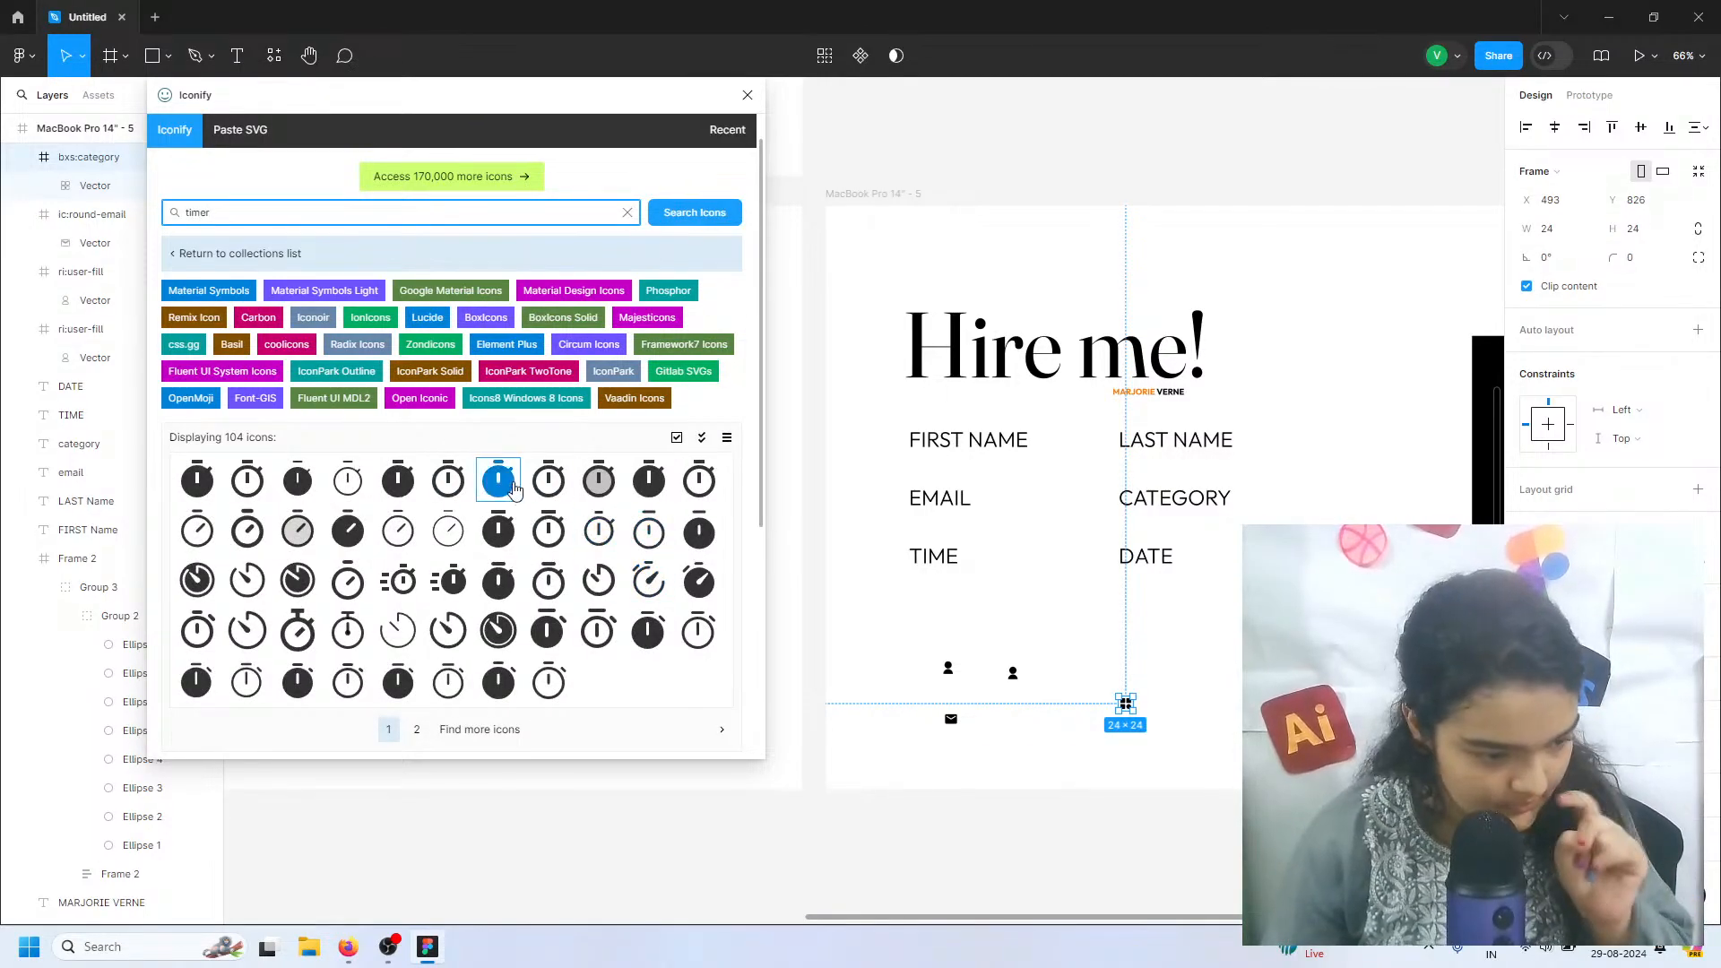
{"action": "left_click_drag", "start_coordinate": [495, 486], "coordinate": [932, 773]}
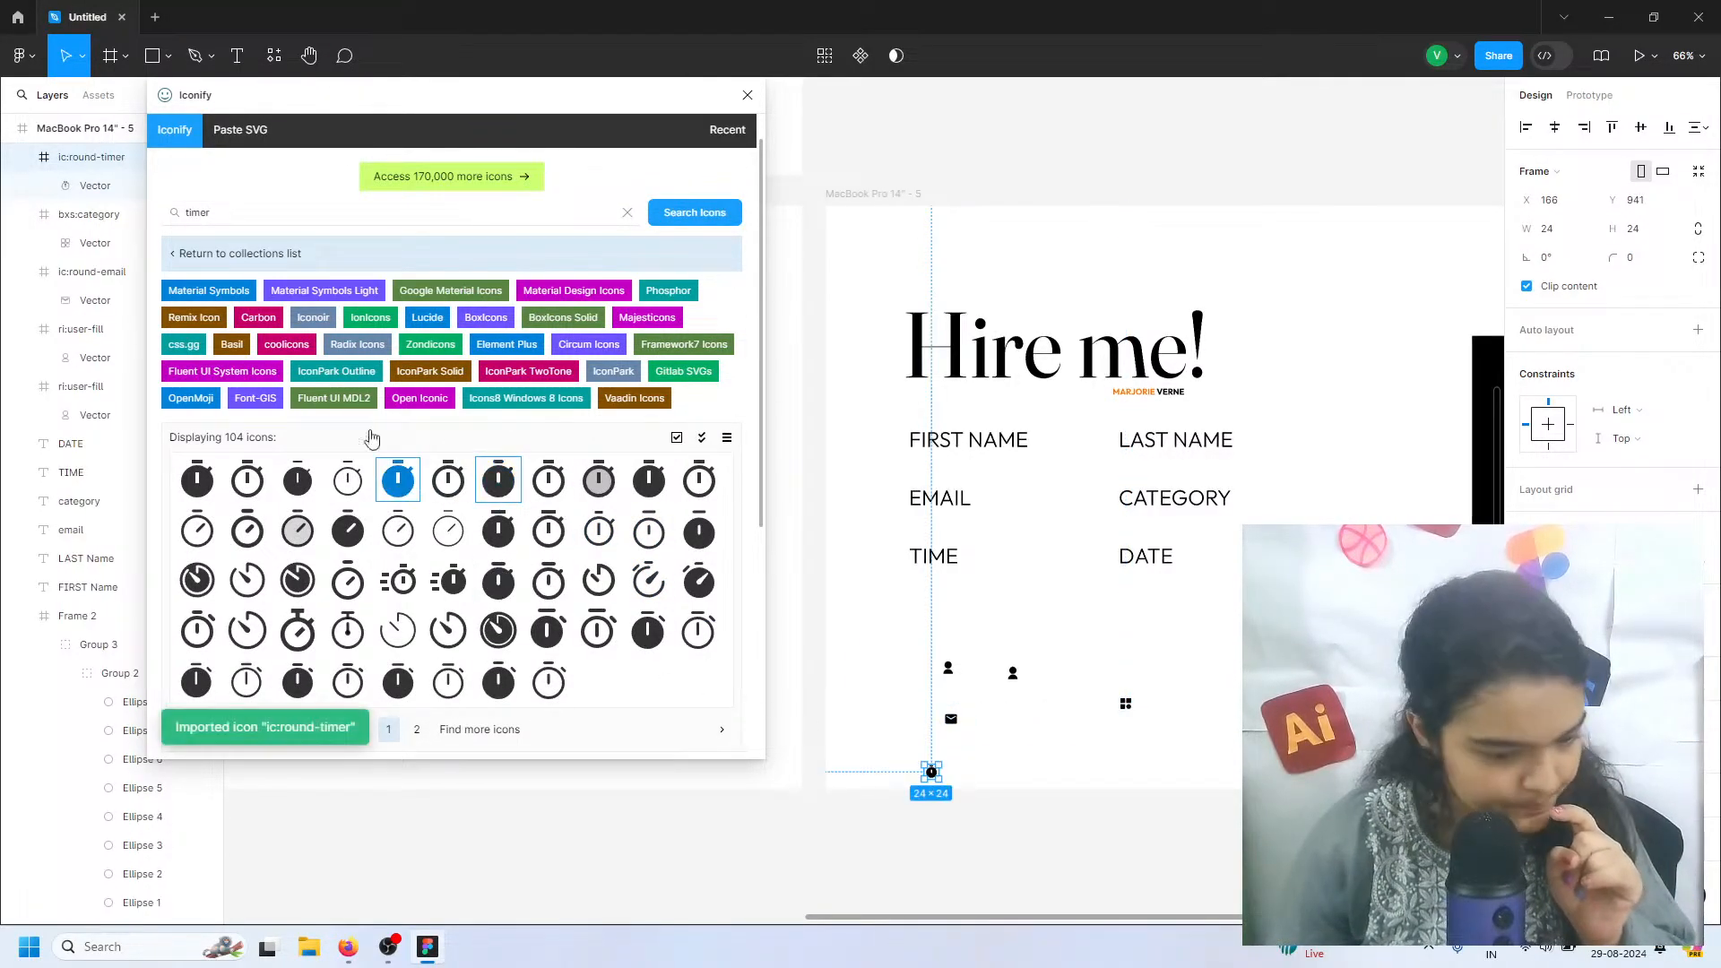
Search Iconify for "date", place the lets-icons:date-fill icon at about X 360, Y 962, and close the plugin
{"action": "left_click", "coordinate": [258, 205]}
{"action": "type", "text": "date"}
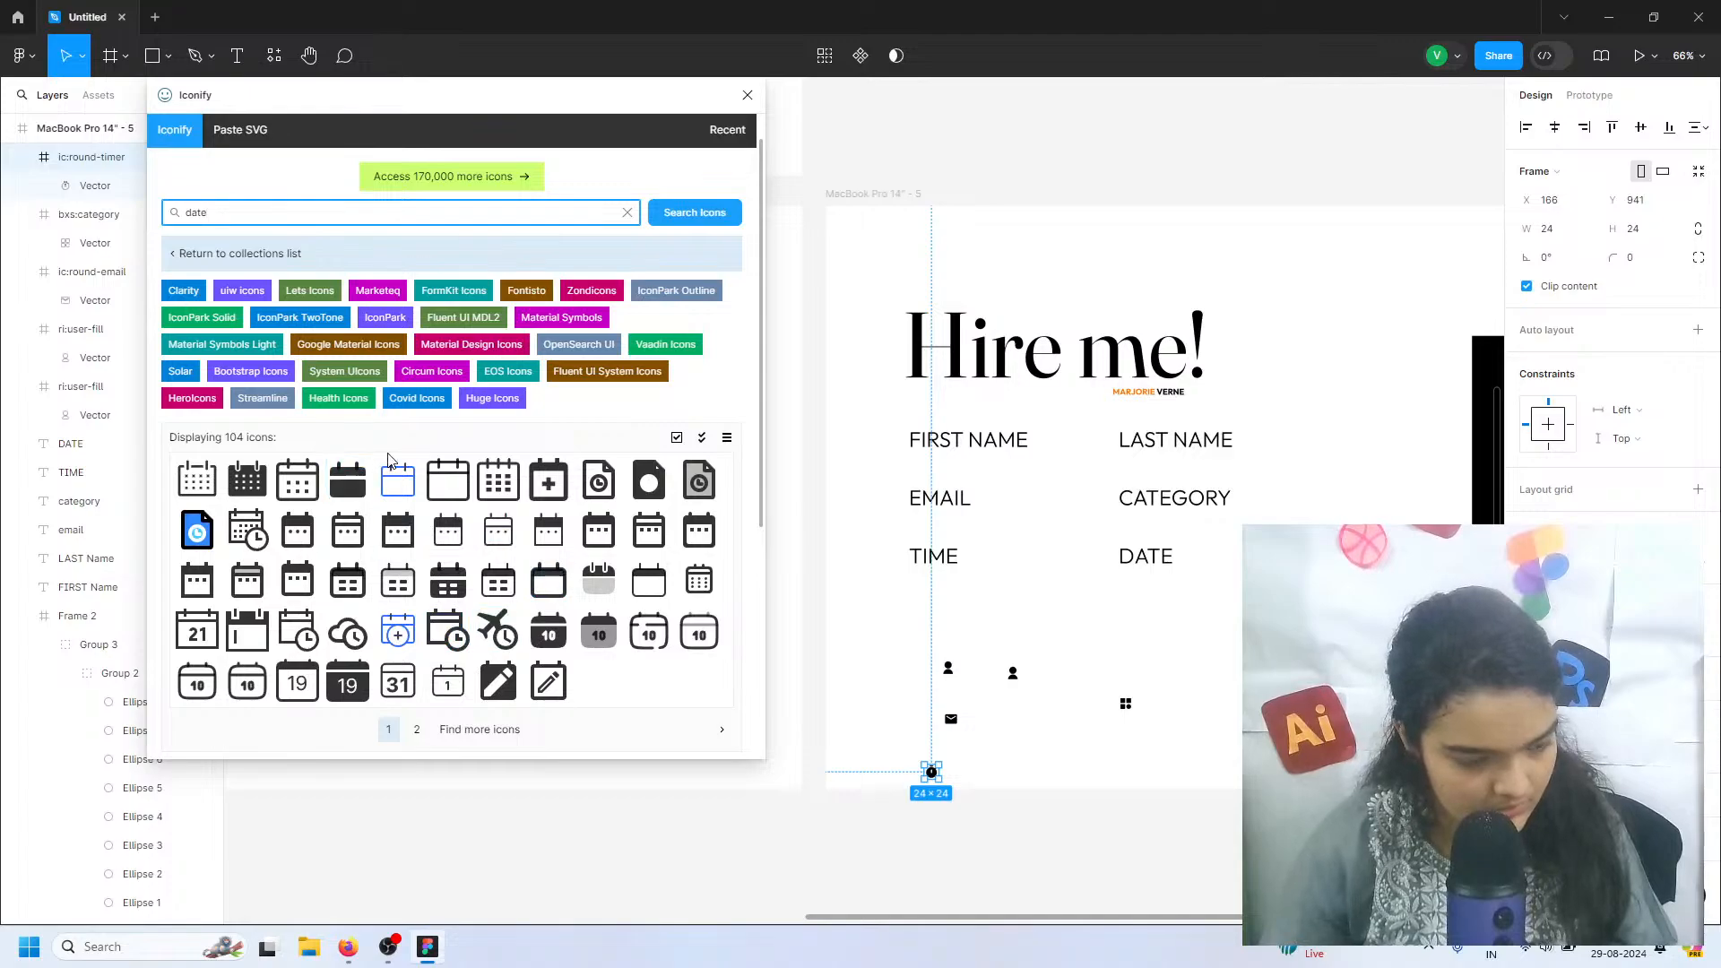
{"action": "left_click_drag", "start_coordinate": [396, 482], "coordinate": [437, 505]}
{"action": "double_click", "coordinate": [362, 491]}
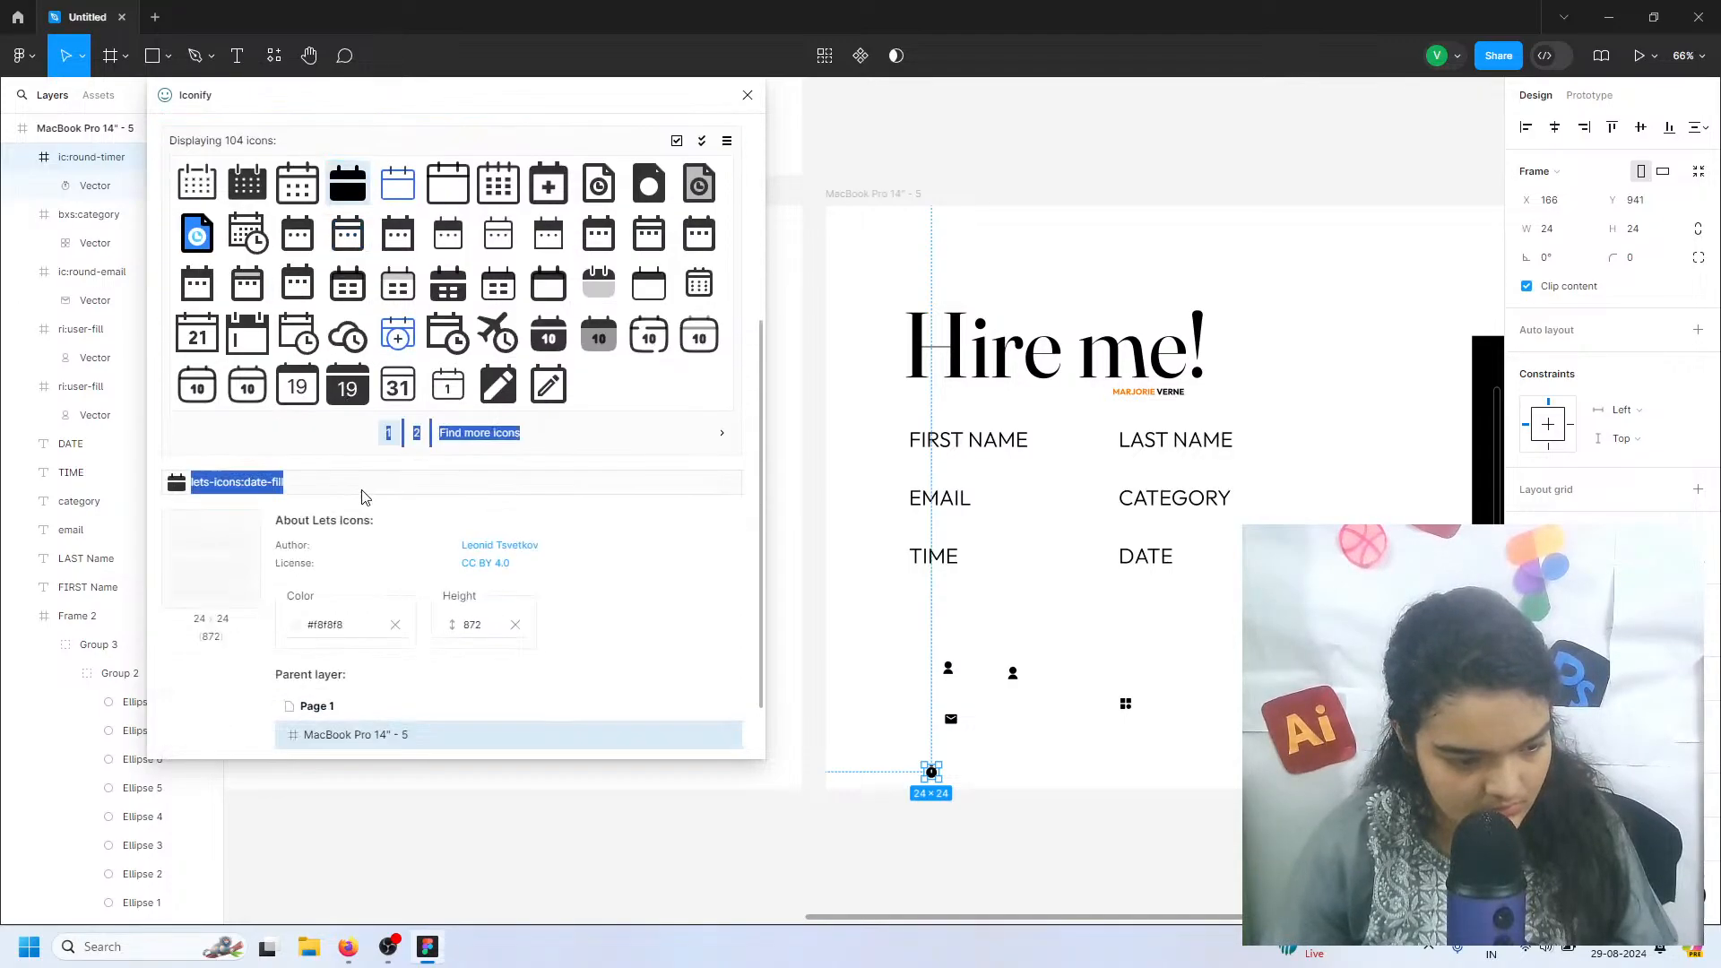
{"action": "scroll", "coordinate": [341, 417], "scroll_direction": "up", "scroll_amount": 3}
{"action": "left_click_drag", "start_coordinate": [347, 453], "coordinate": [1045, 782]}
{"action": "left_click", "coordinate": [748, 95]}
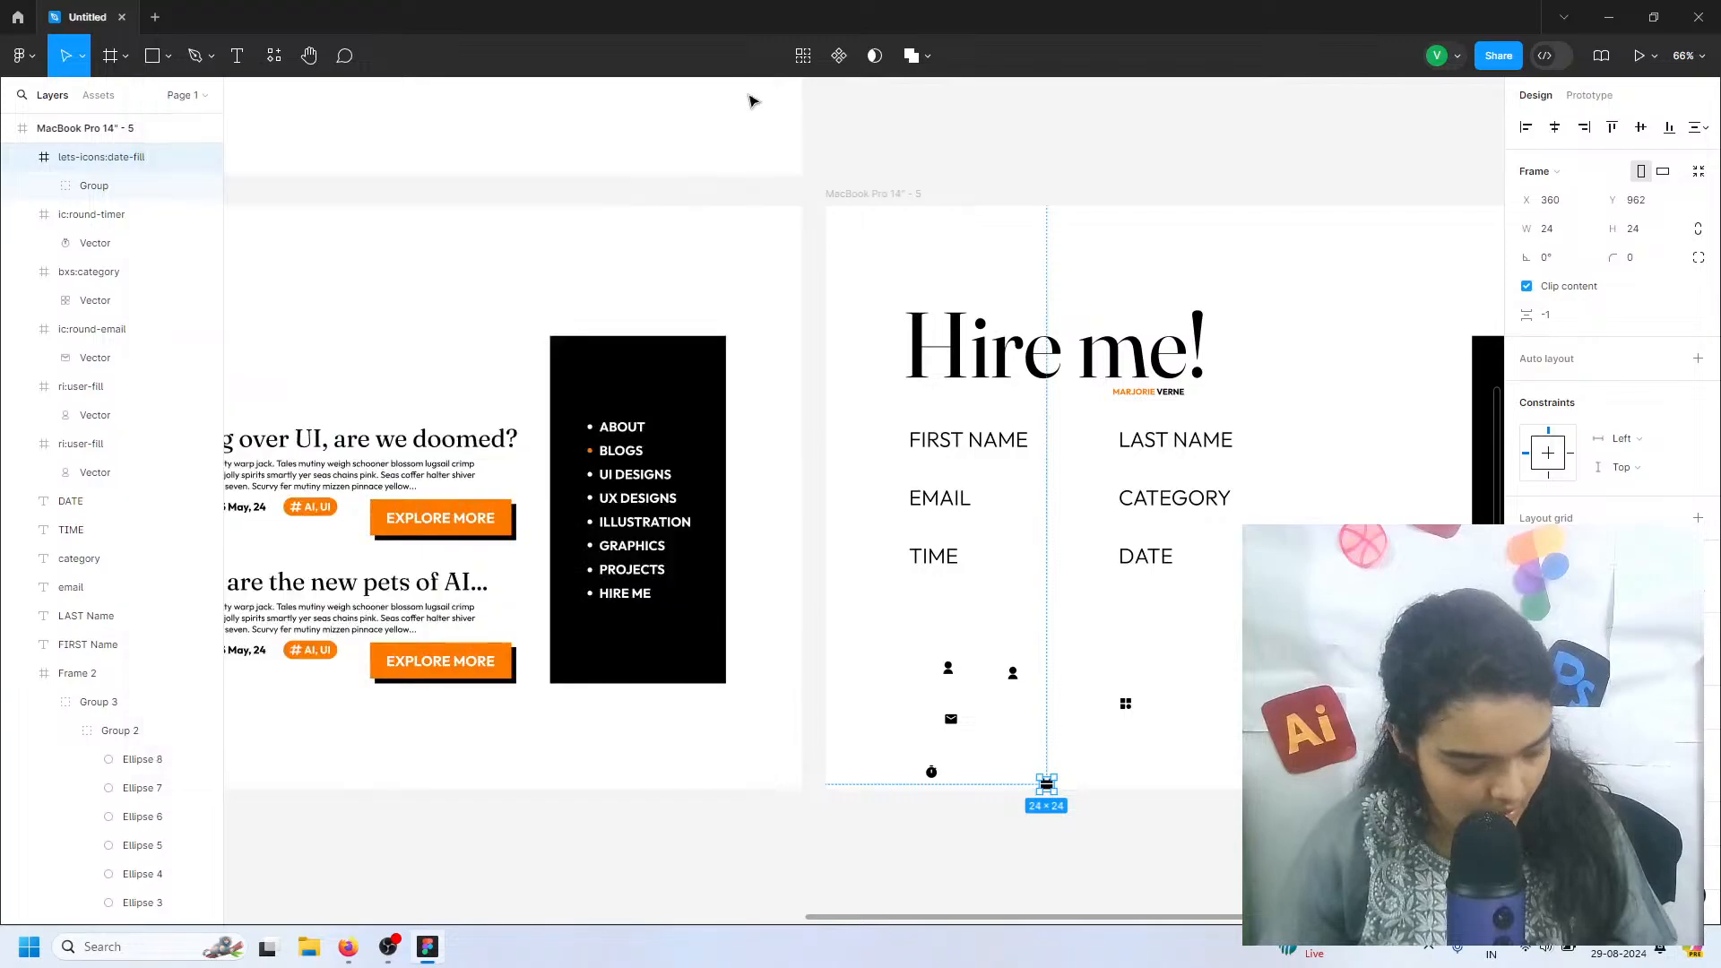
Move the first user icon directly in front of the FIRST NAME label, at about X 110, Y 377
{"action": "left_click_drag", "start_coordinate": [899, 637], "coordinate": [1211, 838]}
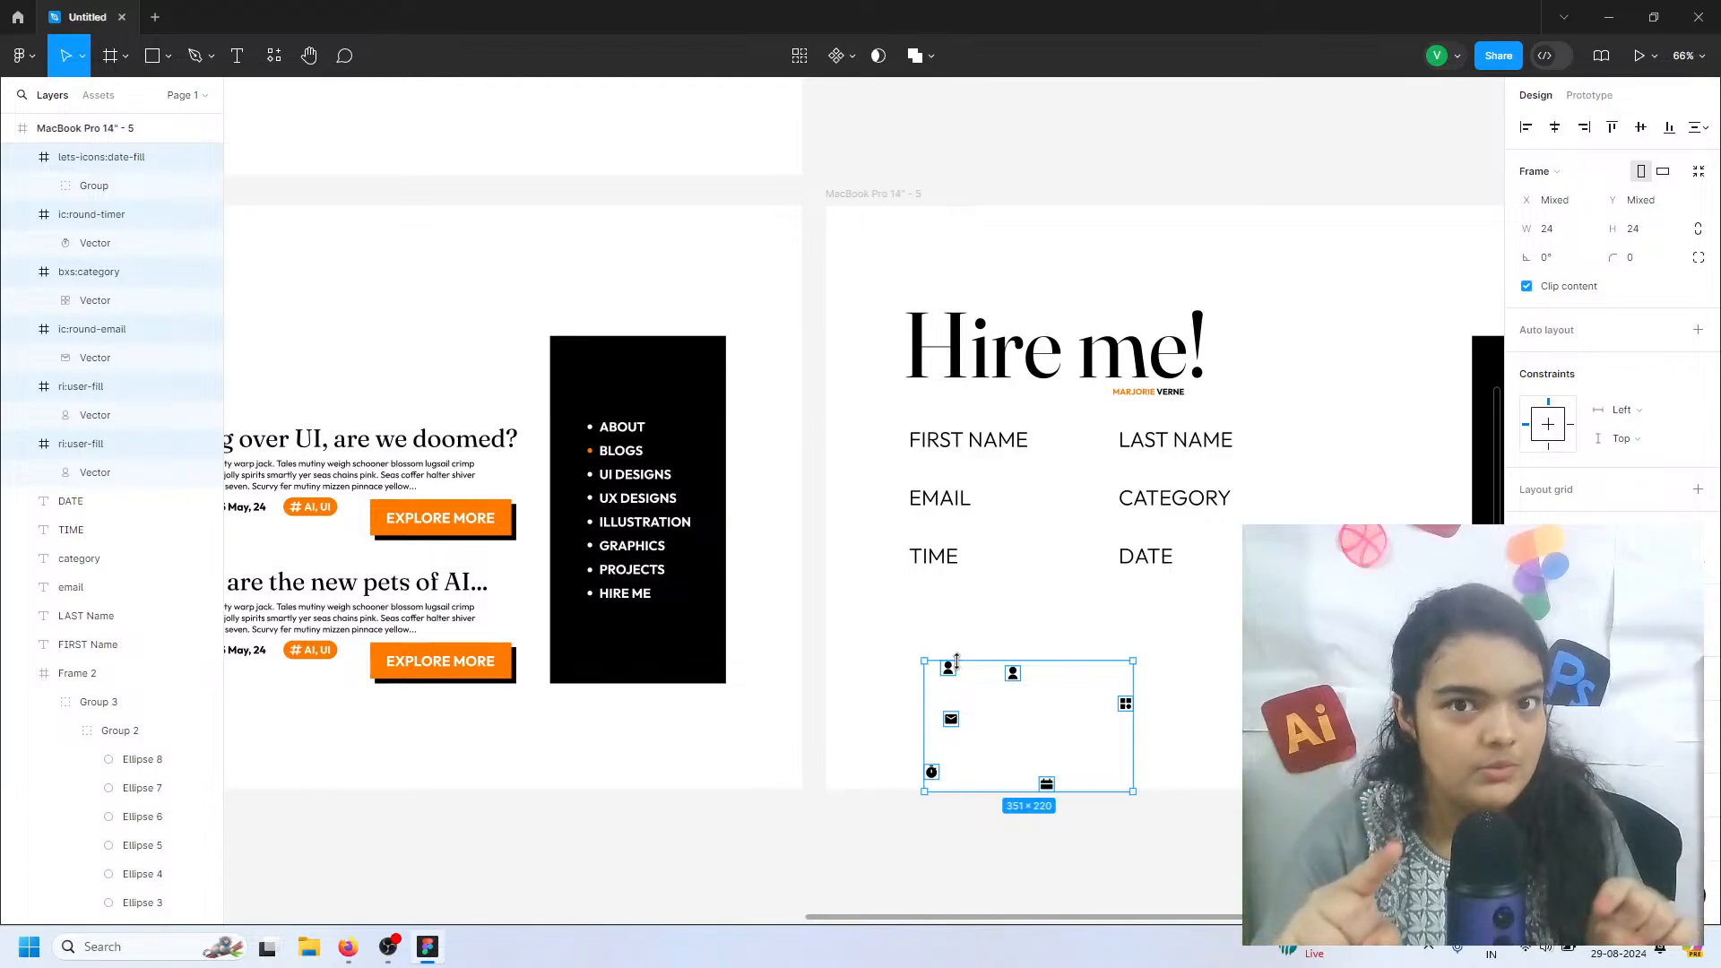
{"action": "scroll", "coordinate": [952, 663], "scroll_direction": "up", "scroll_amount": 5}
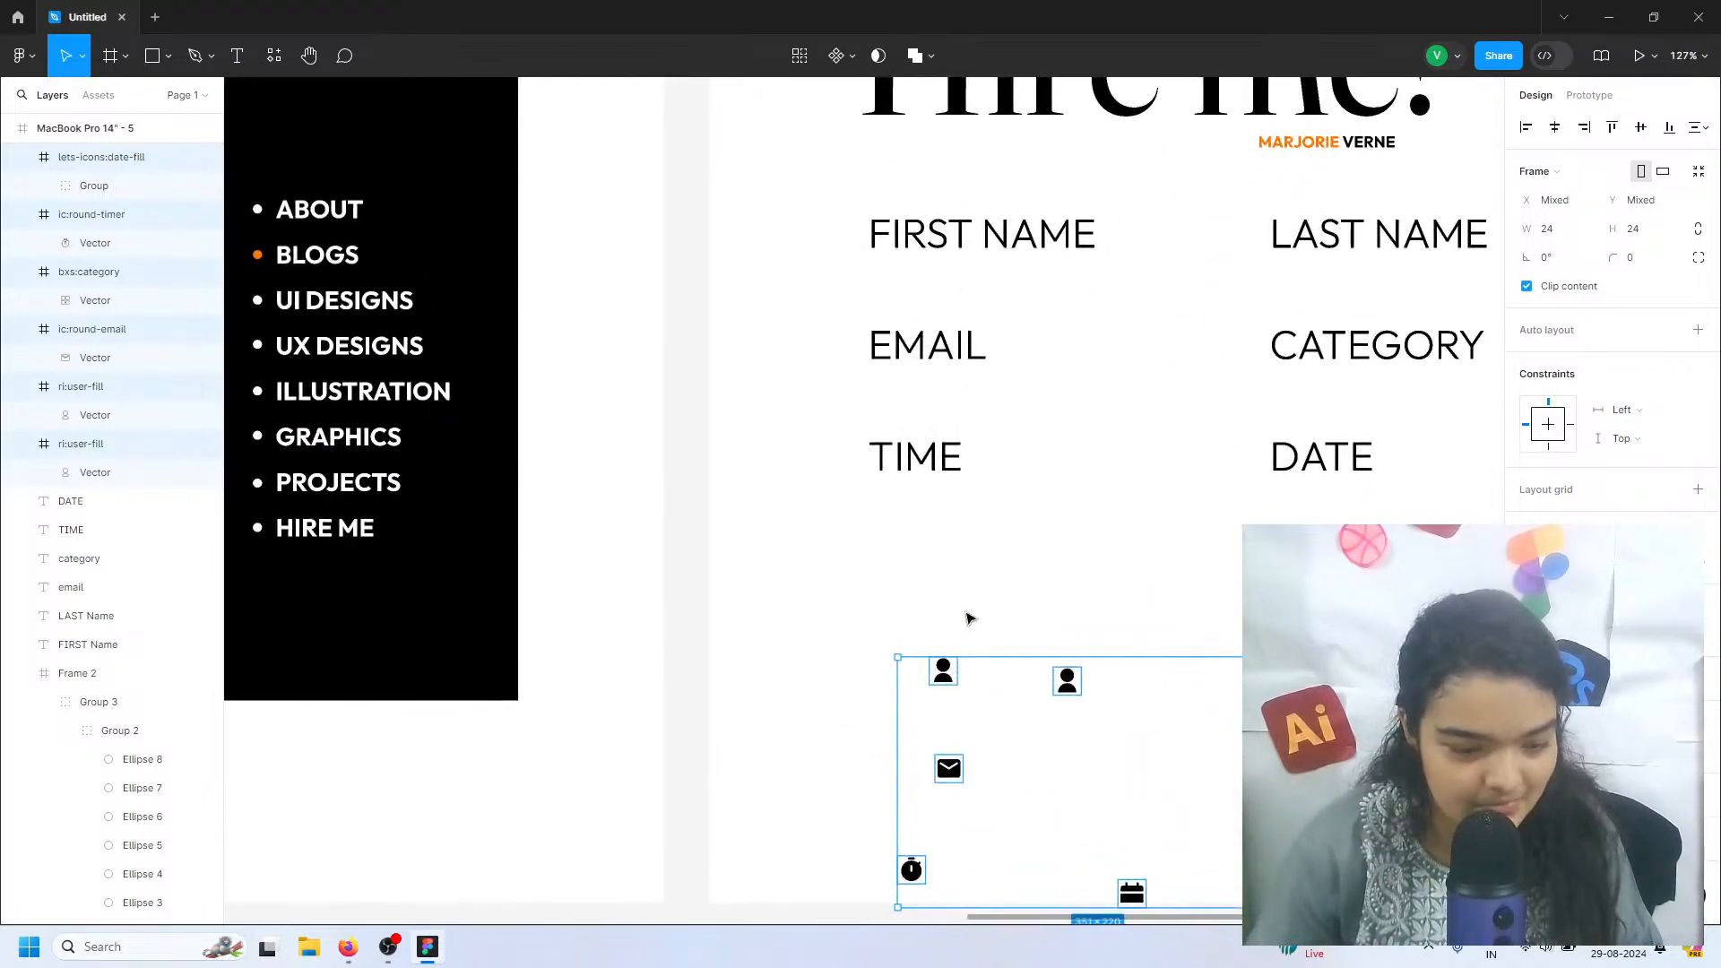
{"action": "key", "text": "Escape"}
{"action": "left_click_drag", "start_coordinate": [948, 679], "coordinate": [843, 244]}
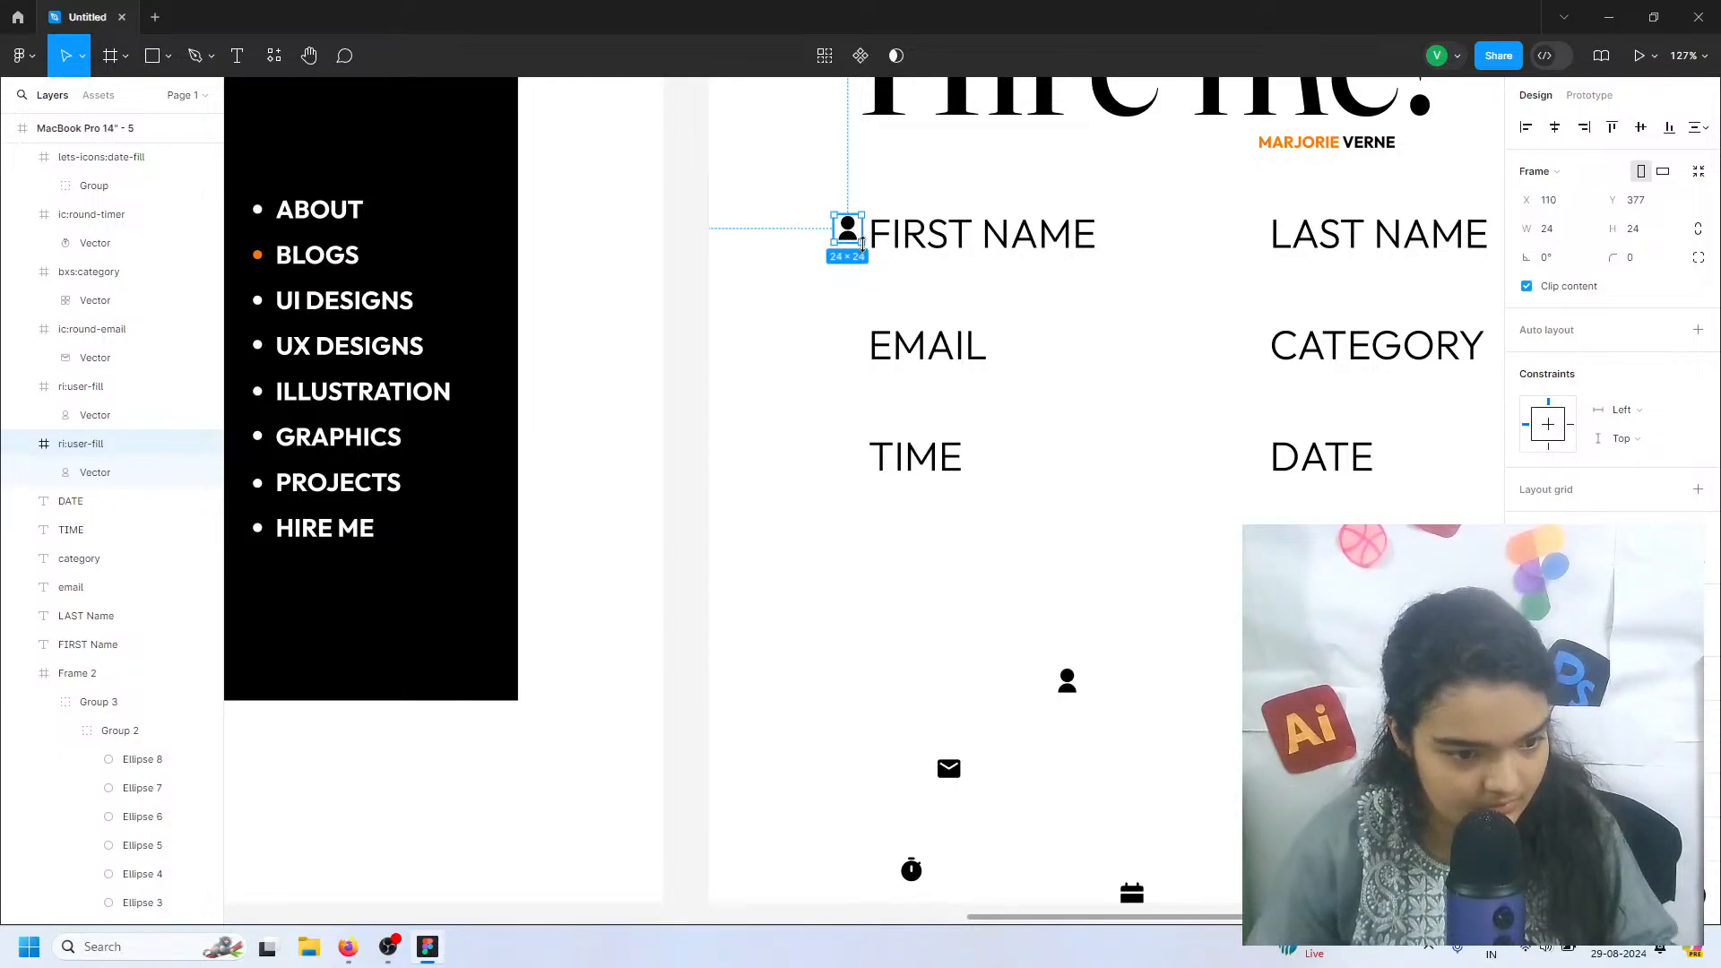
{"action": "mouse_move", "coordinate": [870, 252]}
{"action": "left_mouse_down"}
{"action": "mouse_move", "coordinate": [871, 287]}
{"action": "mouse_move", "coordinate": [866, 270]}
{"action": "left_mouse_up"}
{"action": "key", "text": "ctrl+z"}
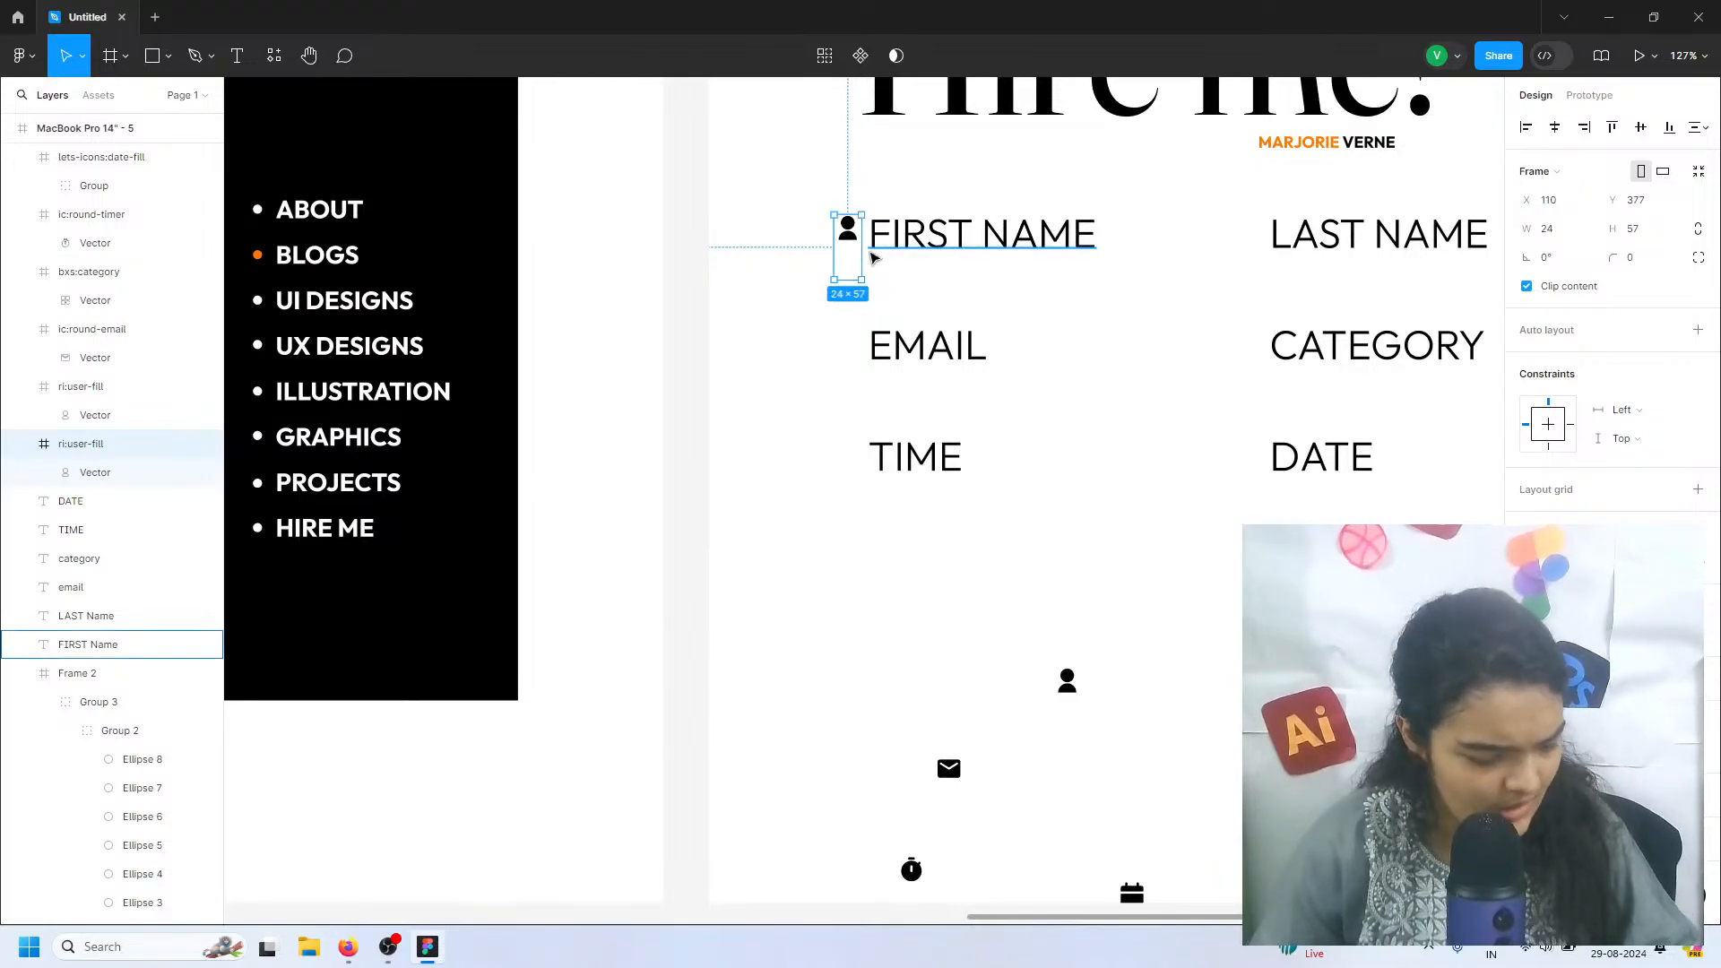
{"action": "key", "text": "ctrl+z"}
Enlarge the user icon proportionally to about 51 px and place the FIRST NAME label about 29 px after it
{"action": "left_click_drag", "start_coordinate": [919, 283], "coordinate": [994, 247]}
{"action": "left_click", "coordinate": [939, 237]}
Wrap the user icon and FIRST NAME label in an auto layout frame with horizontal padding 28 and vertical padding 19
{"action": "left_click", "coordinate": [863, 235], "text": "shift"}
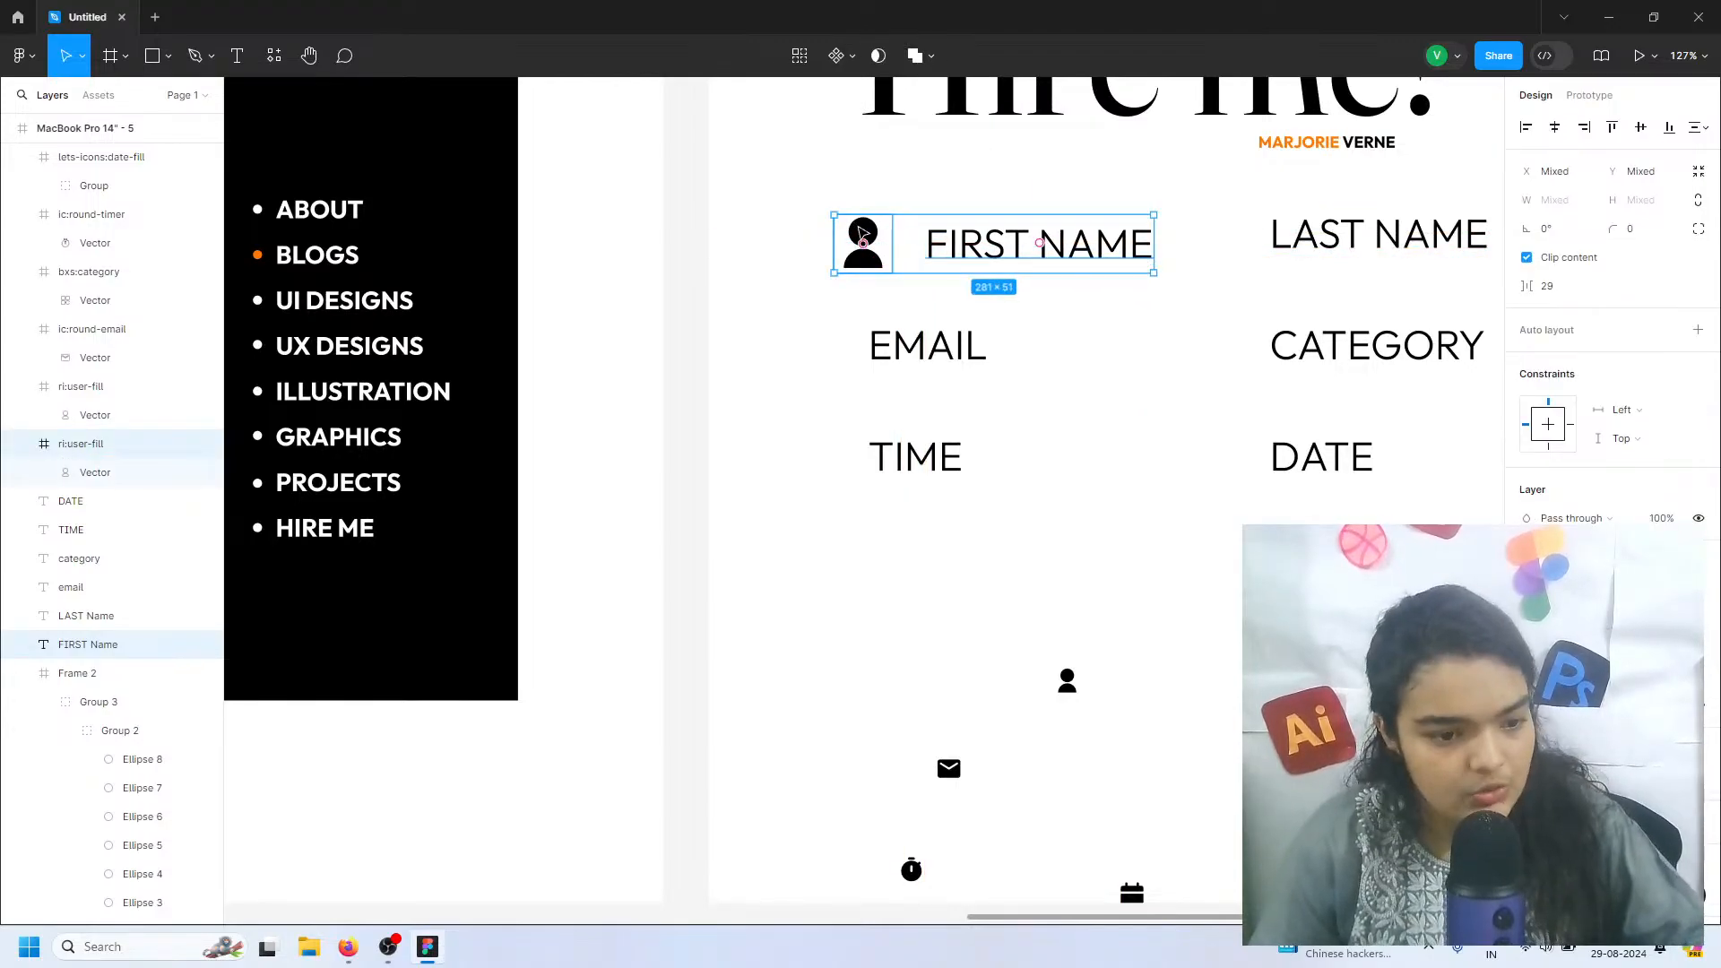
{"action": "key", "text": "ctrl+alt+g"}
{"action": "left_click", "coordinate": [1560, 172]}
{"action": "key", "text": "Escape"}
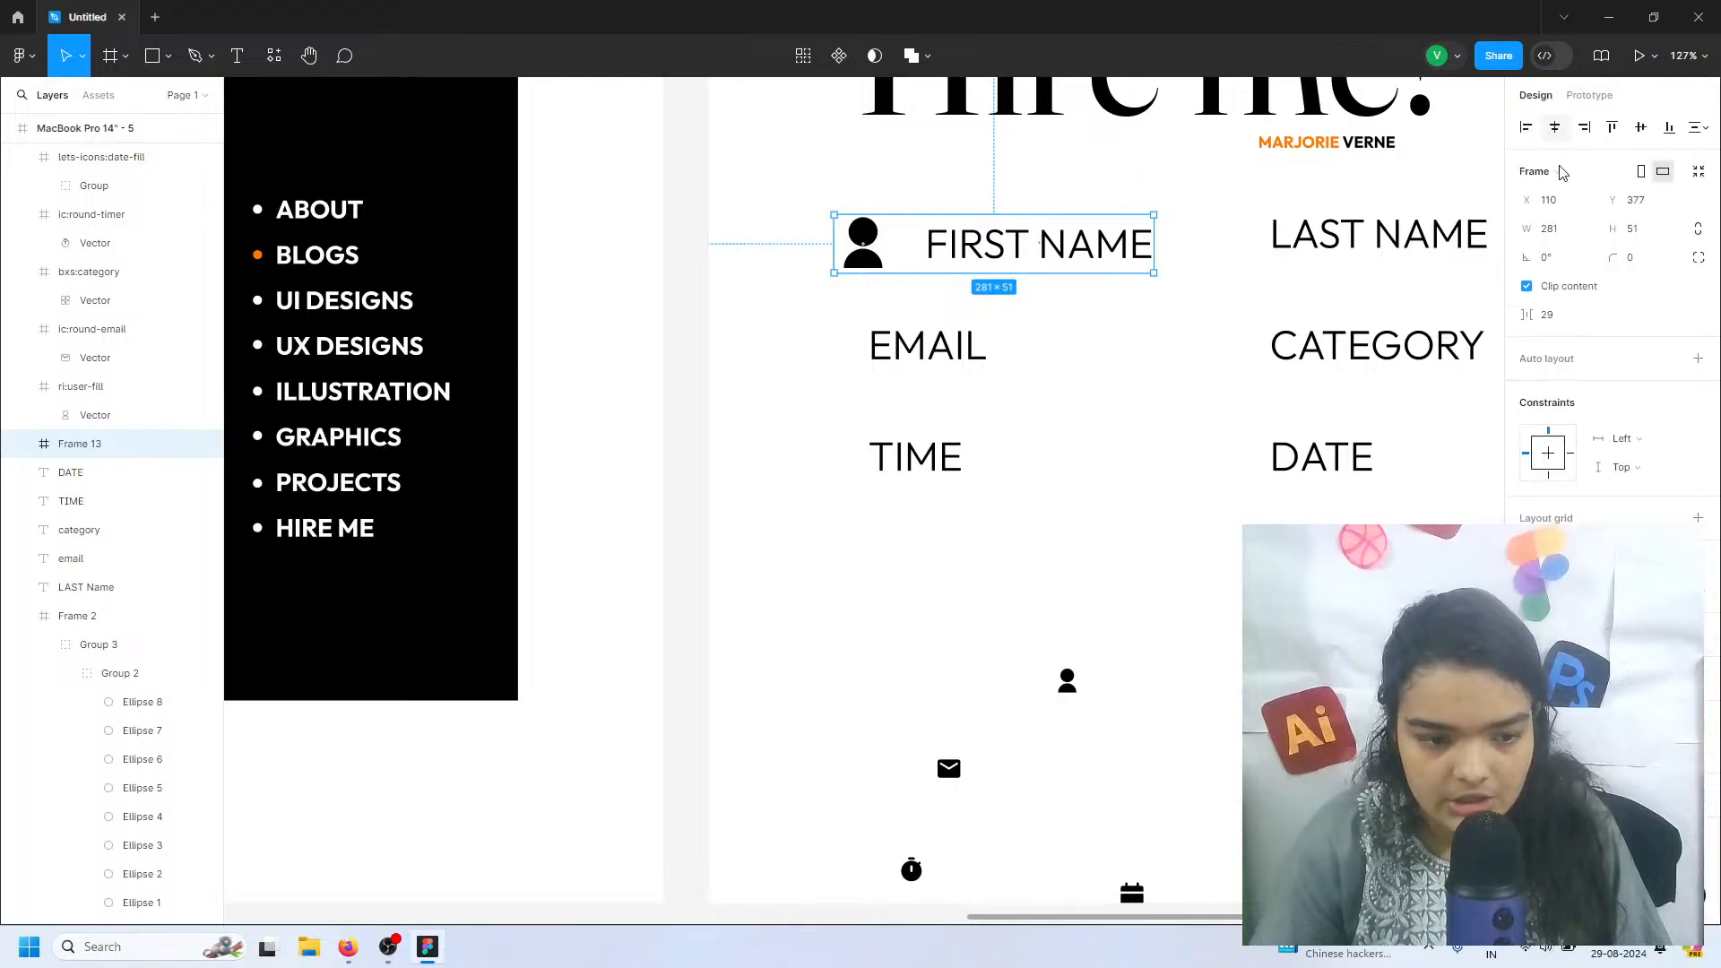
{"action": "left_click", "coordinate": [1697, 359]}
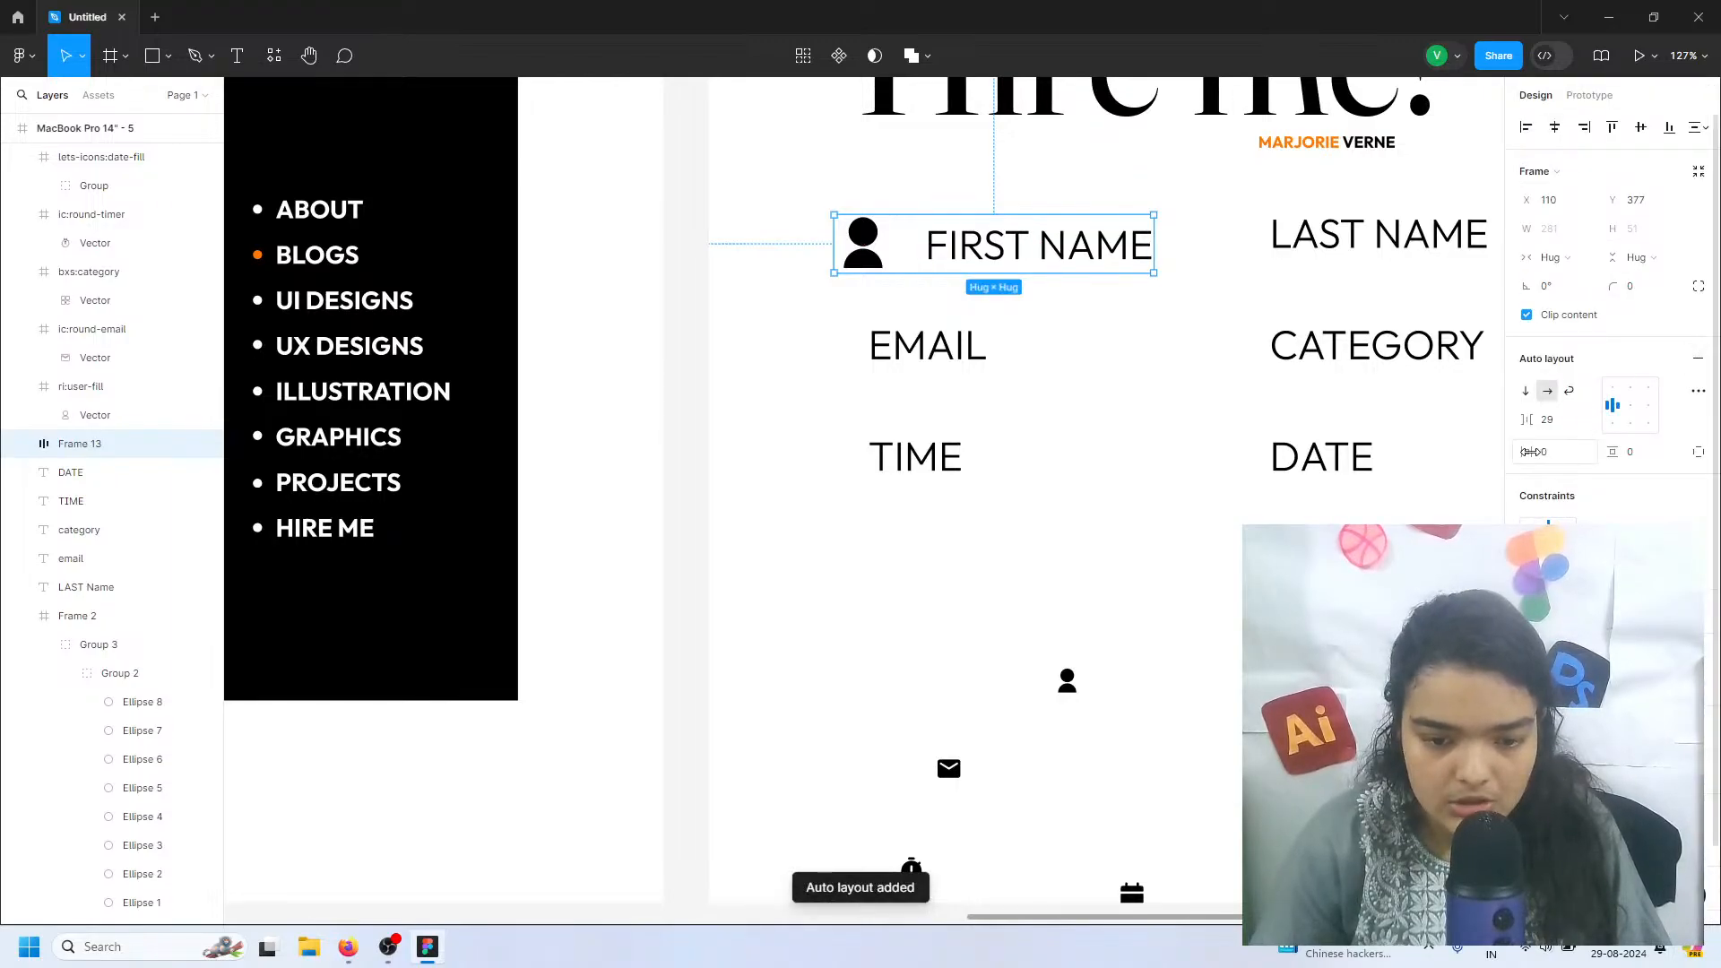
{"action": "left_click_drag", "start_coordinate": [1555, 451], "coordinate": [1645, 448]}
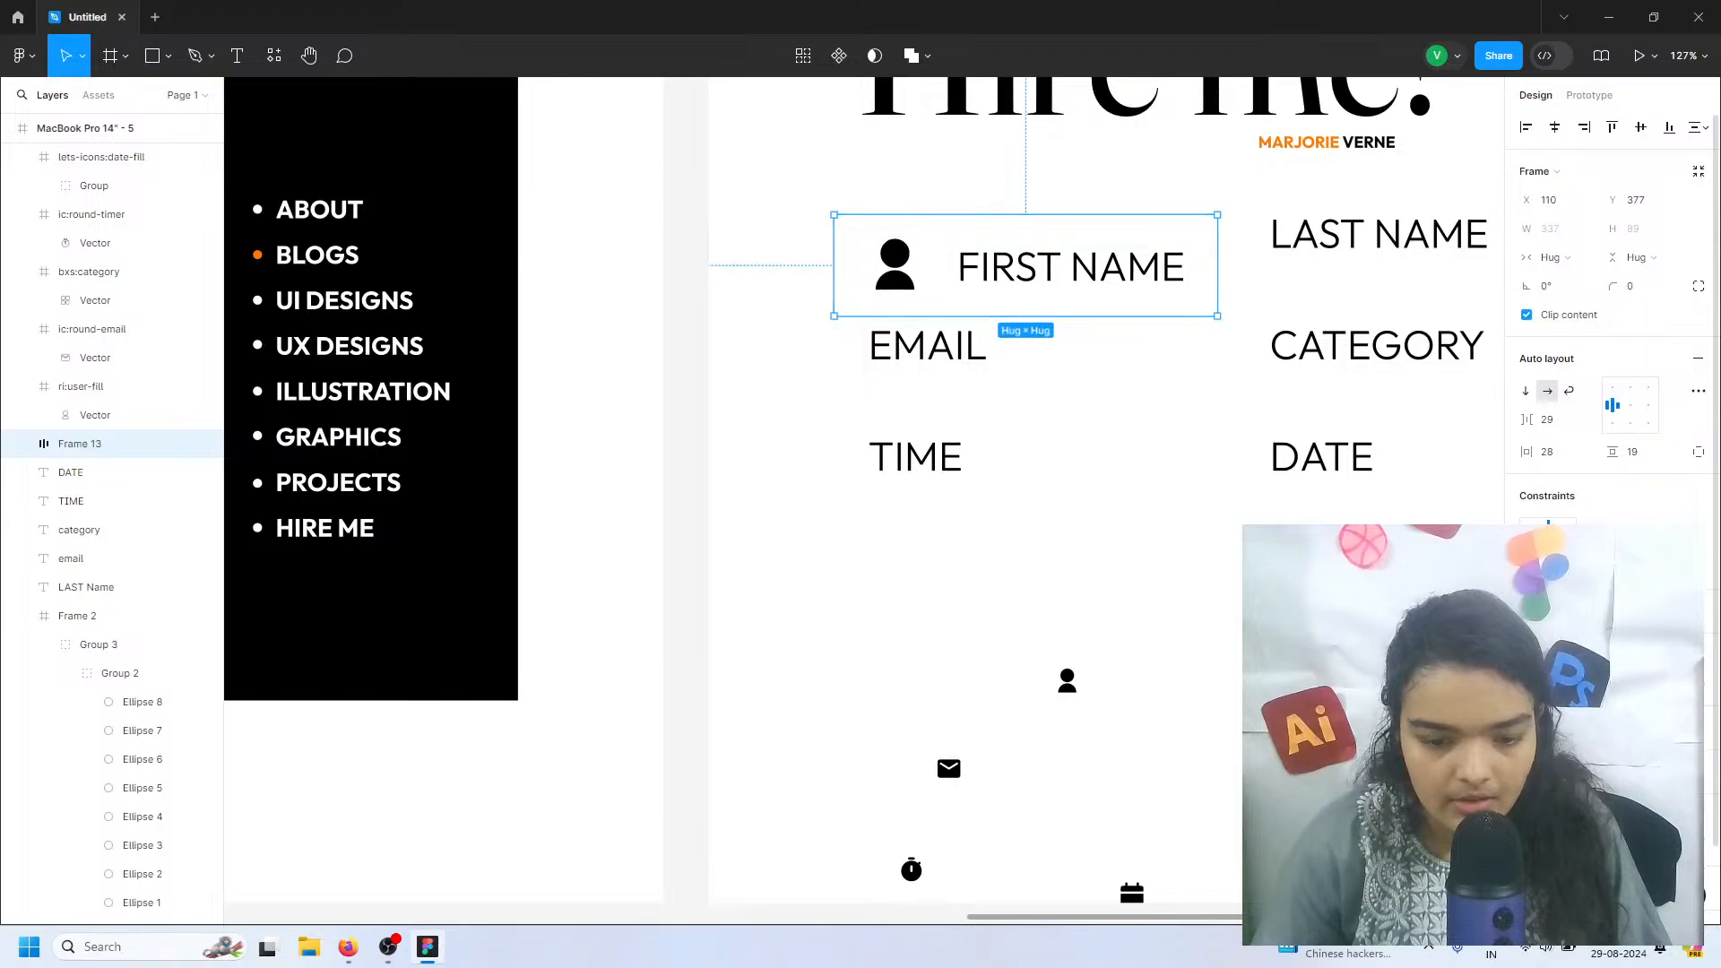
Add a white fill to the FIRST NAME field's frame
{"action": "left_click", "coordinate": [1697, 682]}
{"action": "left_click", "coordinate": [1527, 711]}
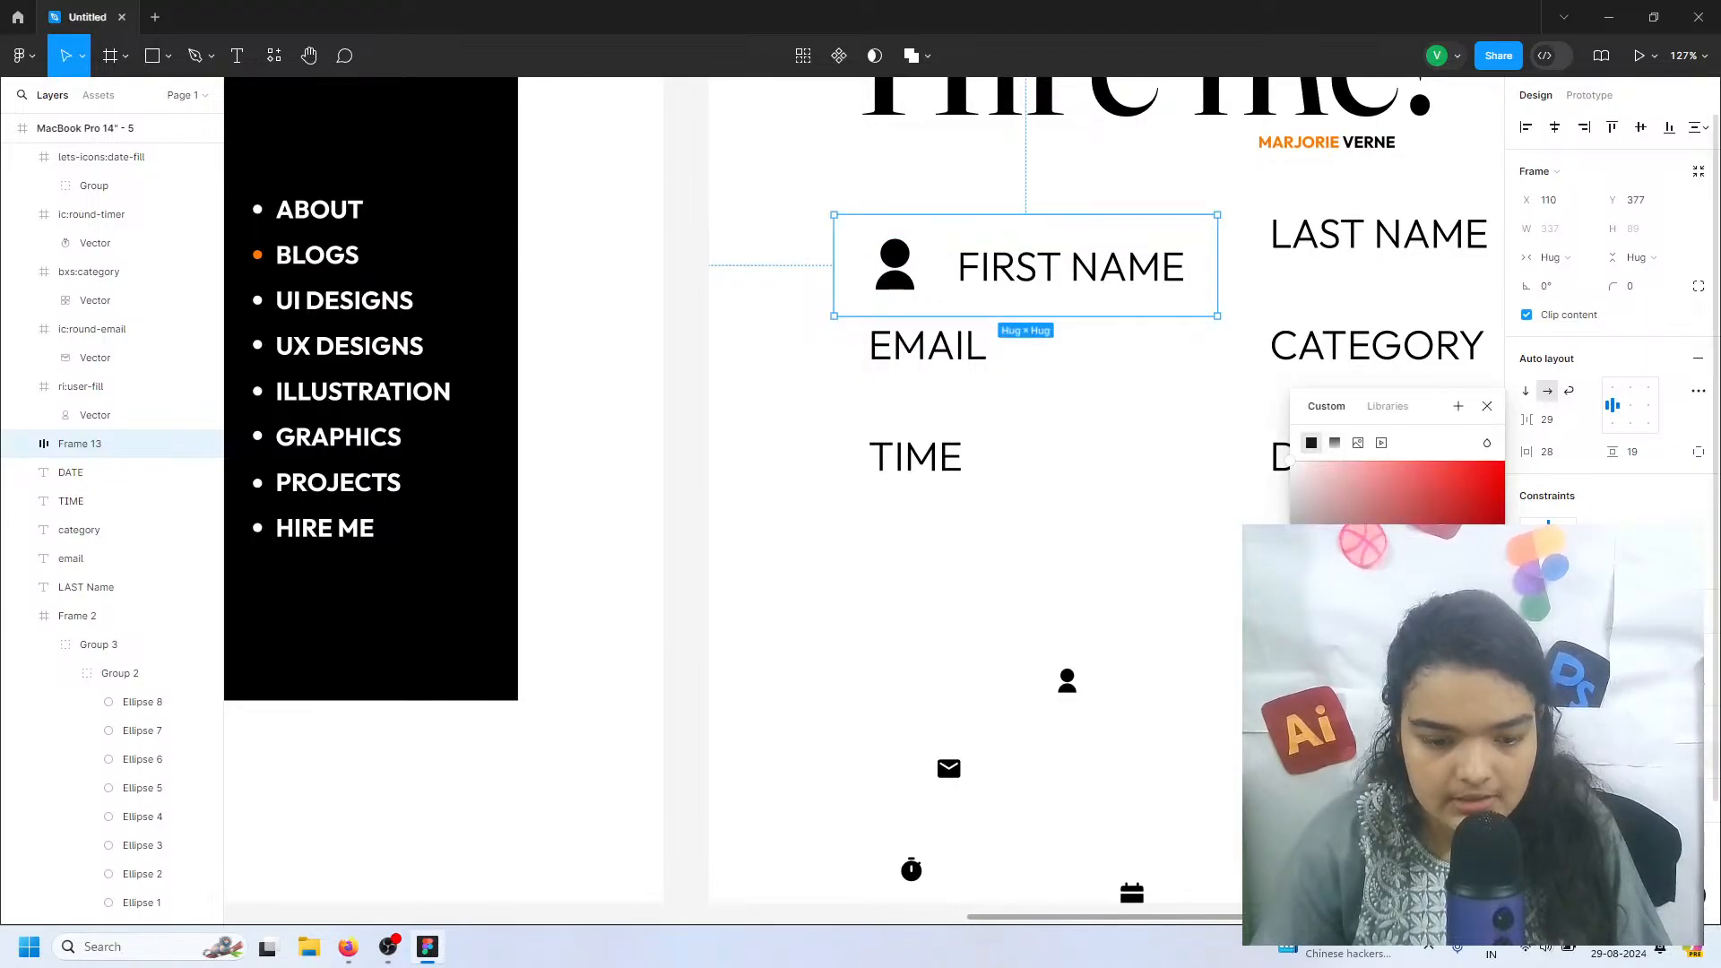
{"action": "left_click", "coordinate": [1347, 800]}
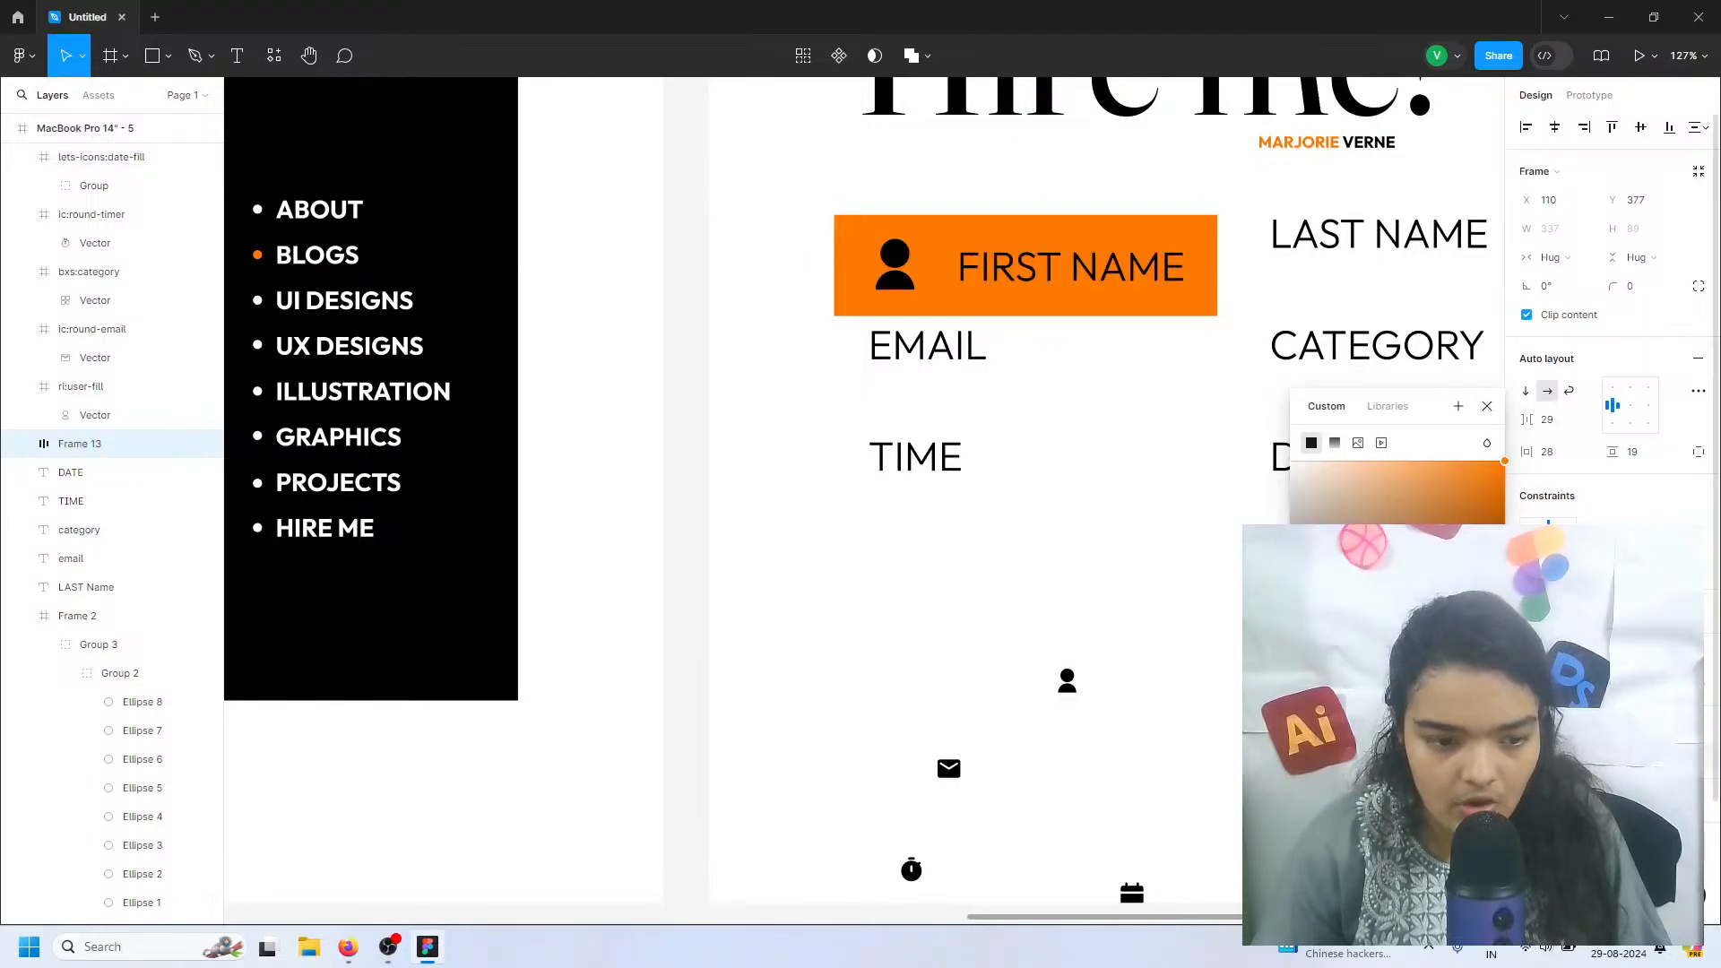
{"action": "key", "text": "ctrl+z"}
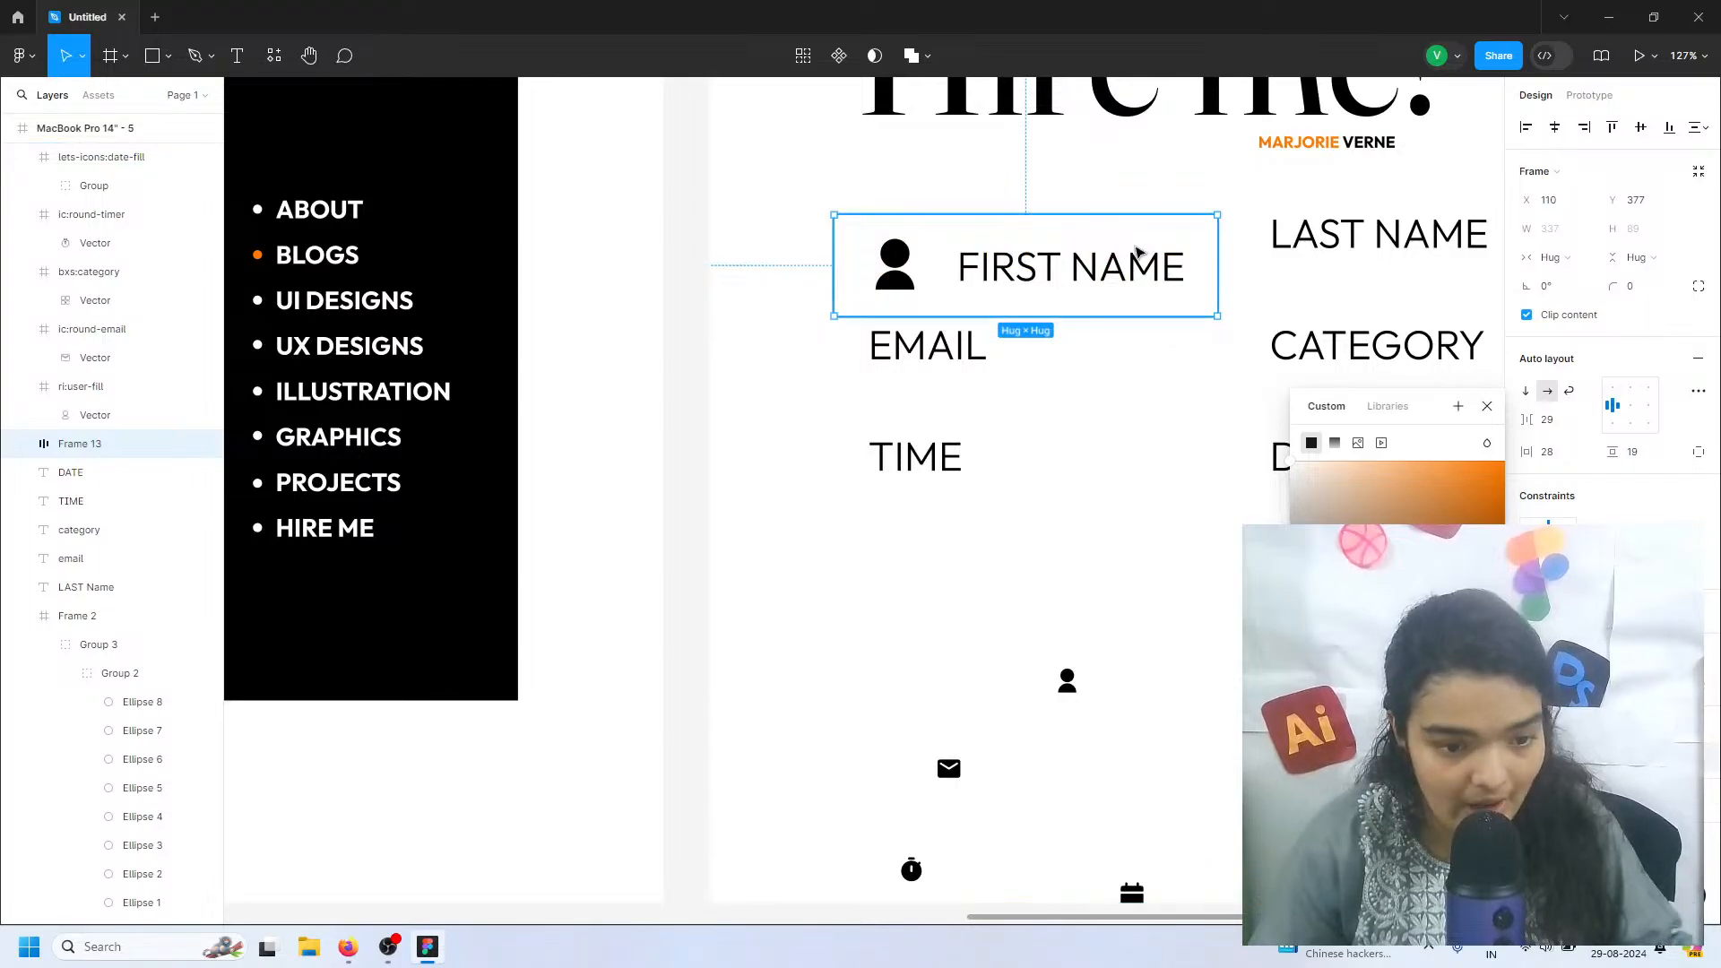
Set the FIRST NAME label's font weight to SemiBold and its letter case to as typed
{"action": "double_click", "coordinate": [1137, 252]}
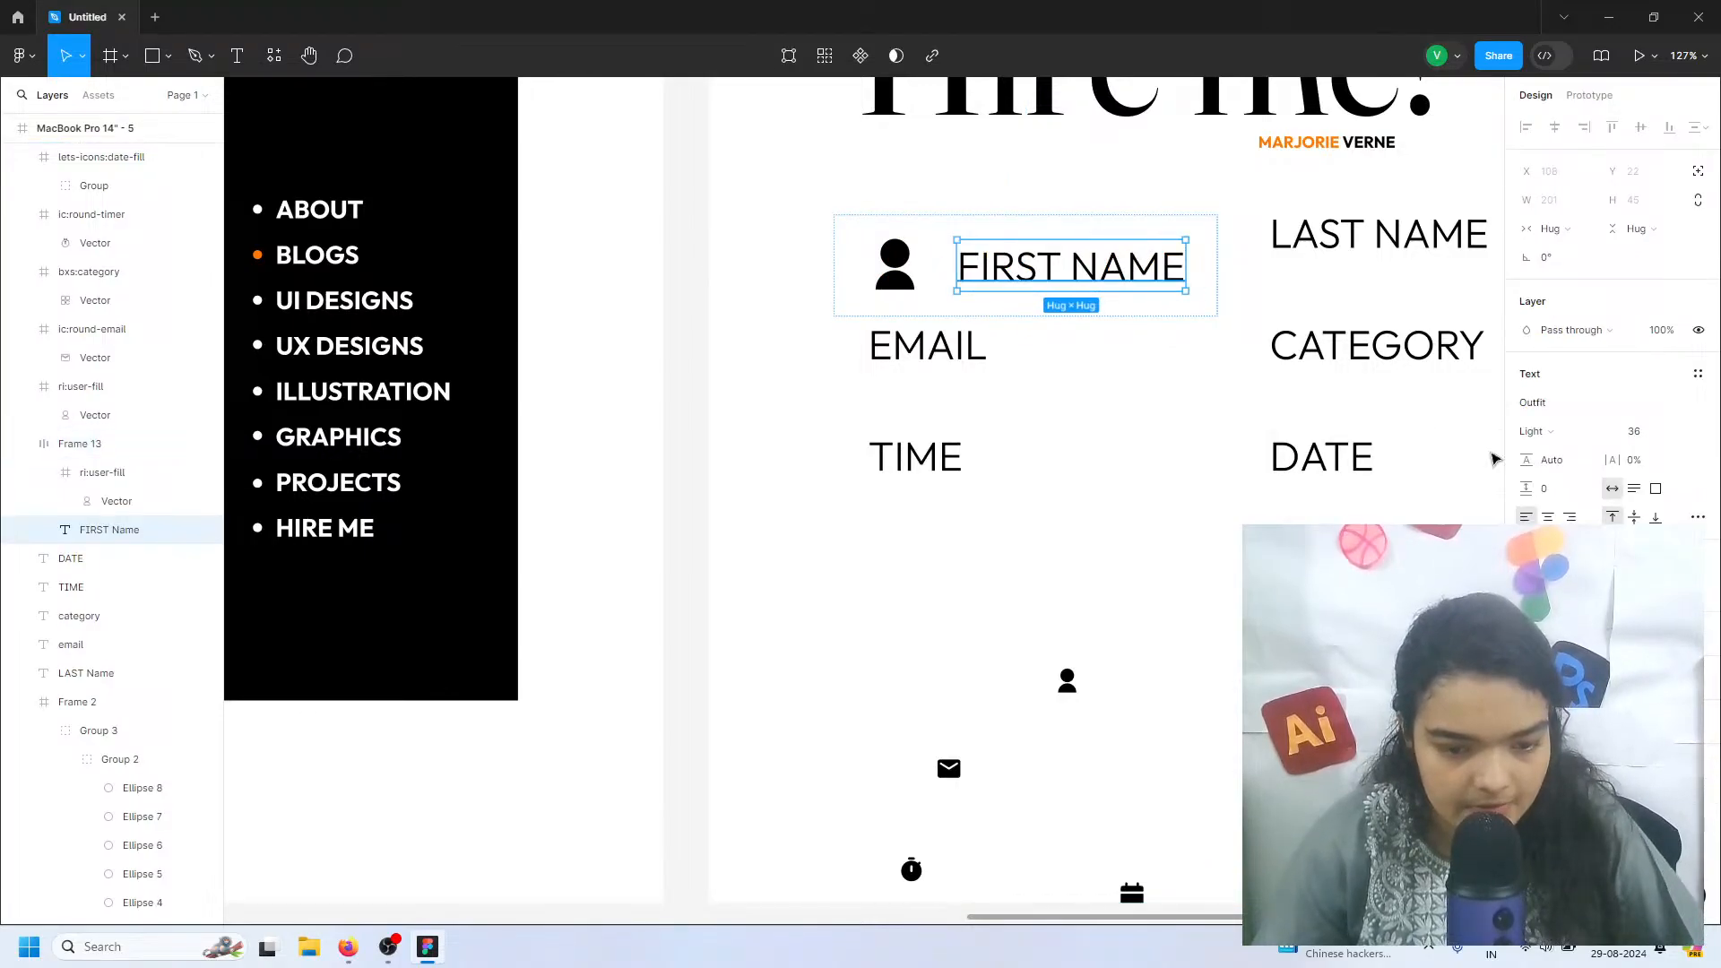
{"action": "left_click", "coordinate": [1535, 438]}
{"action": "left_click", "coordinate": [1552, 493]}
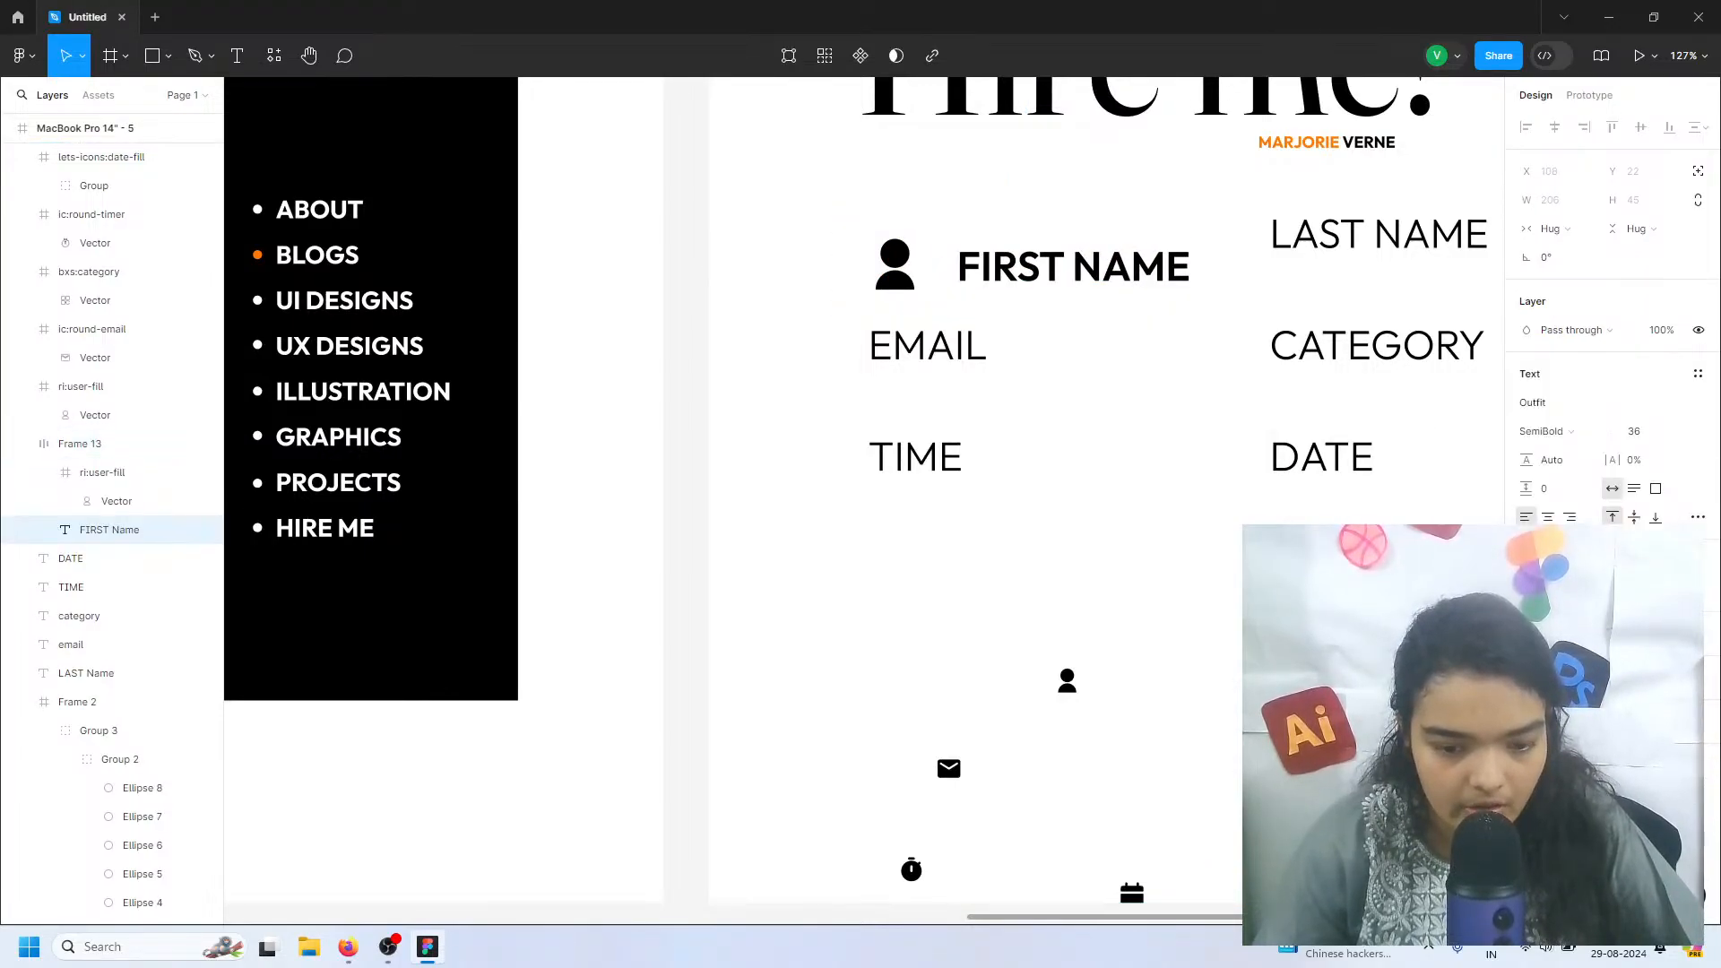
{"action": "left_click", "coordinate": [1697, 517]}
{"action": "left_click", "coordinate": [1396, 679]}
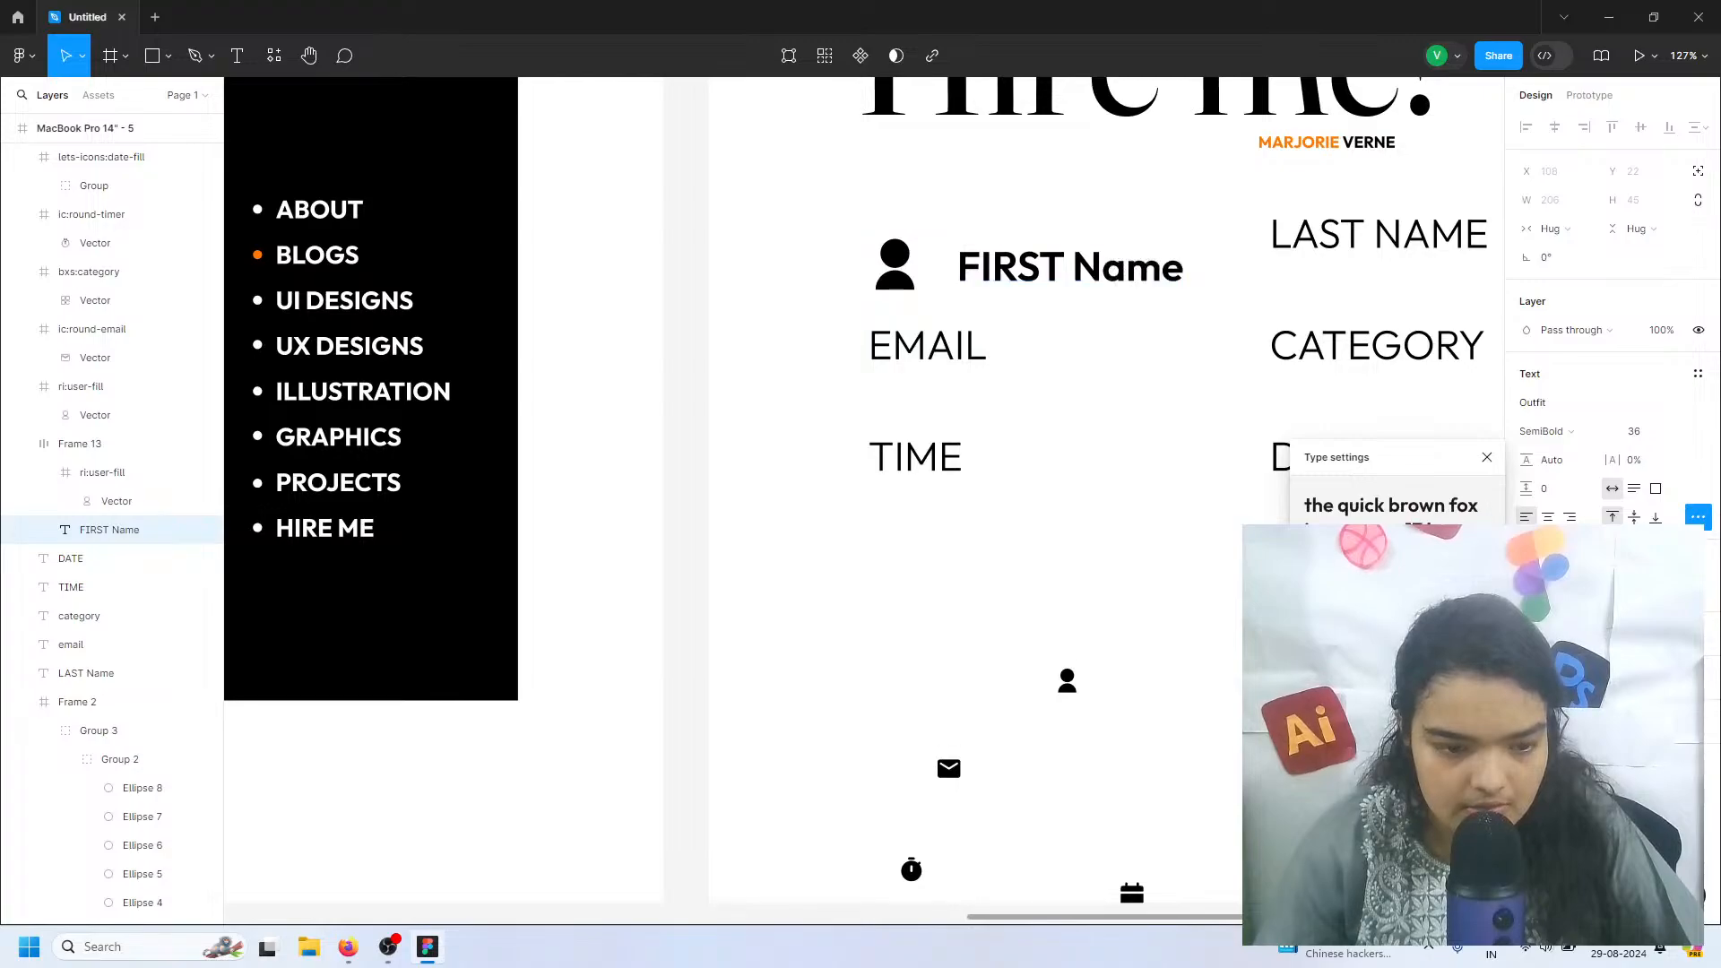
Retype the capitalized word in the label so that it reads "First Name"
{"action": "double_click", "coordinate": [1031, 268]}
{"action": "left_click", "coordinate": [1020, 269]}
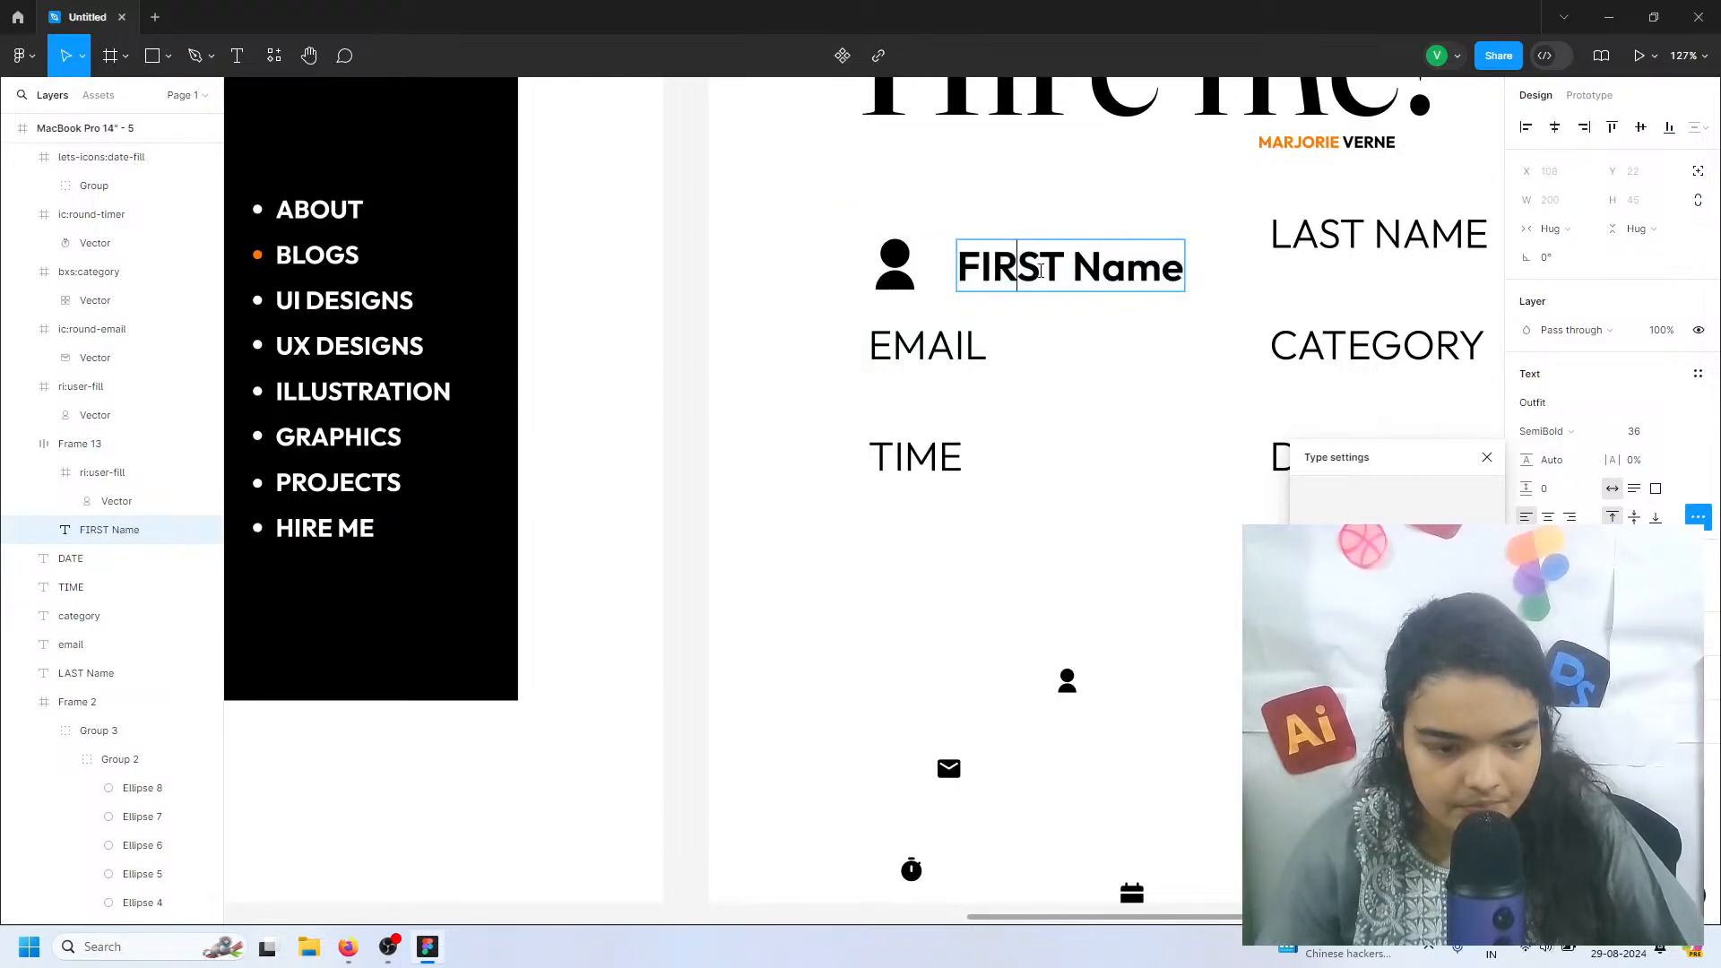
{"action": "left_click_drag", "start_coordinate": [1064, 269], "coordinate": [980, 262]}
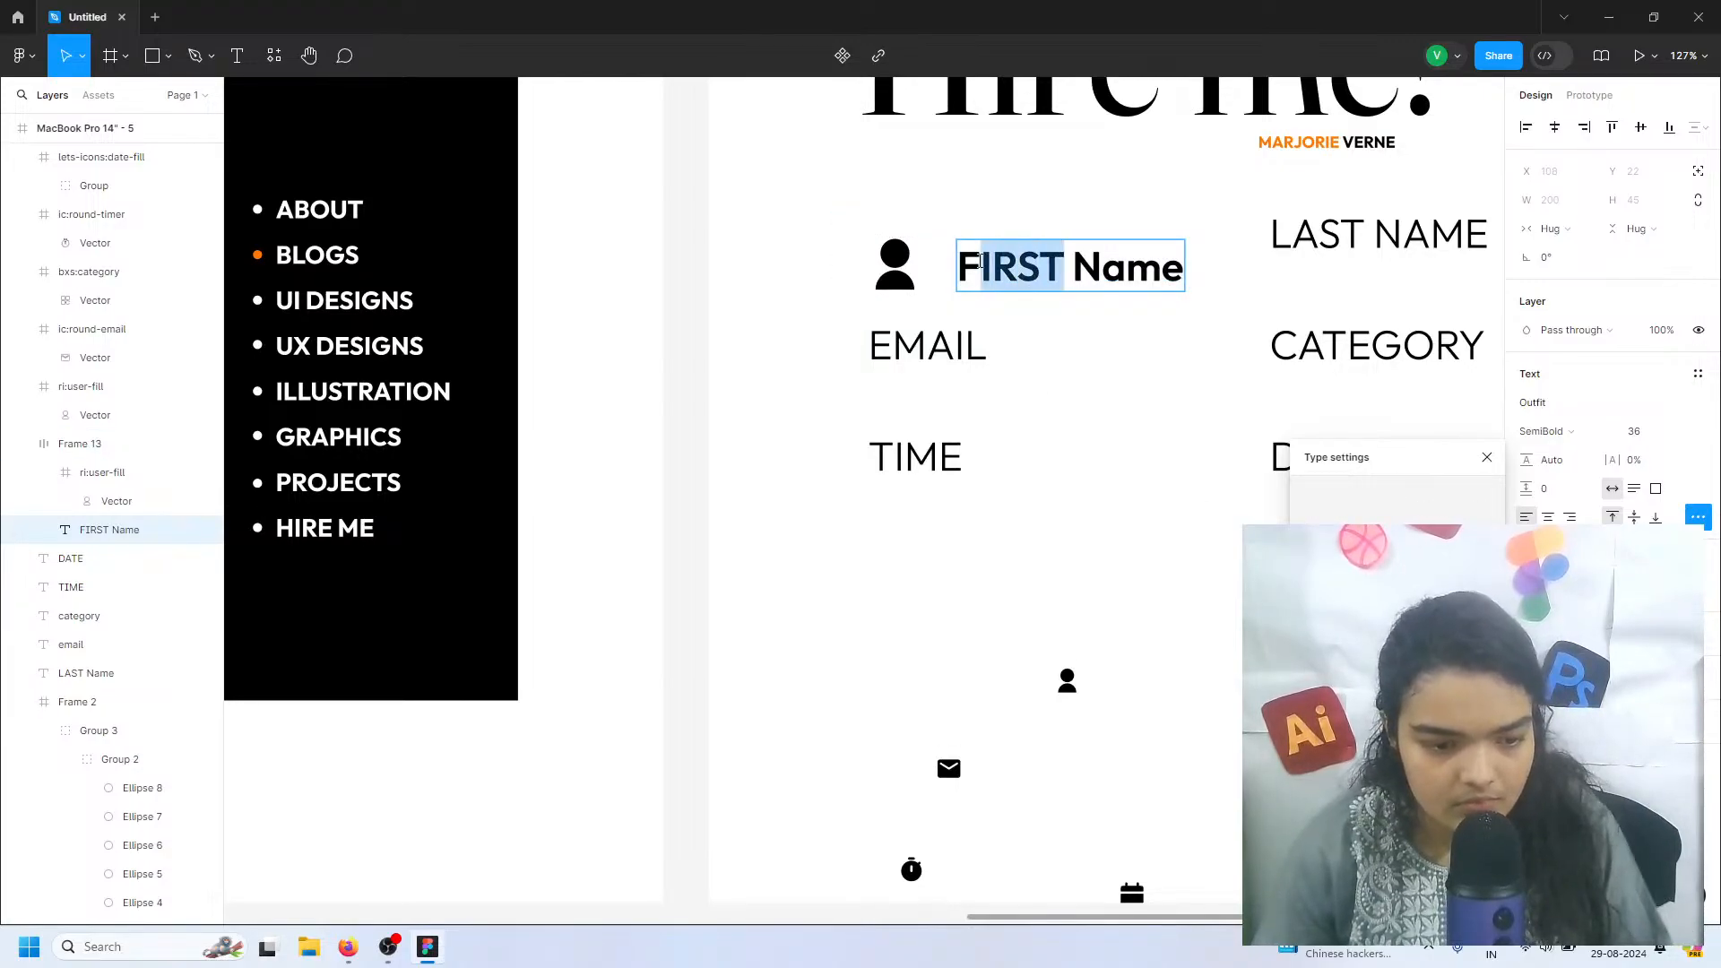
{"action": "type", "text": "irst"}
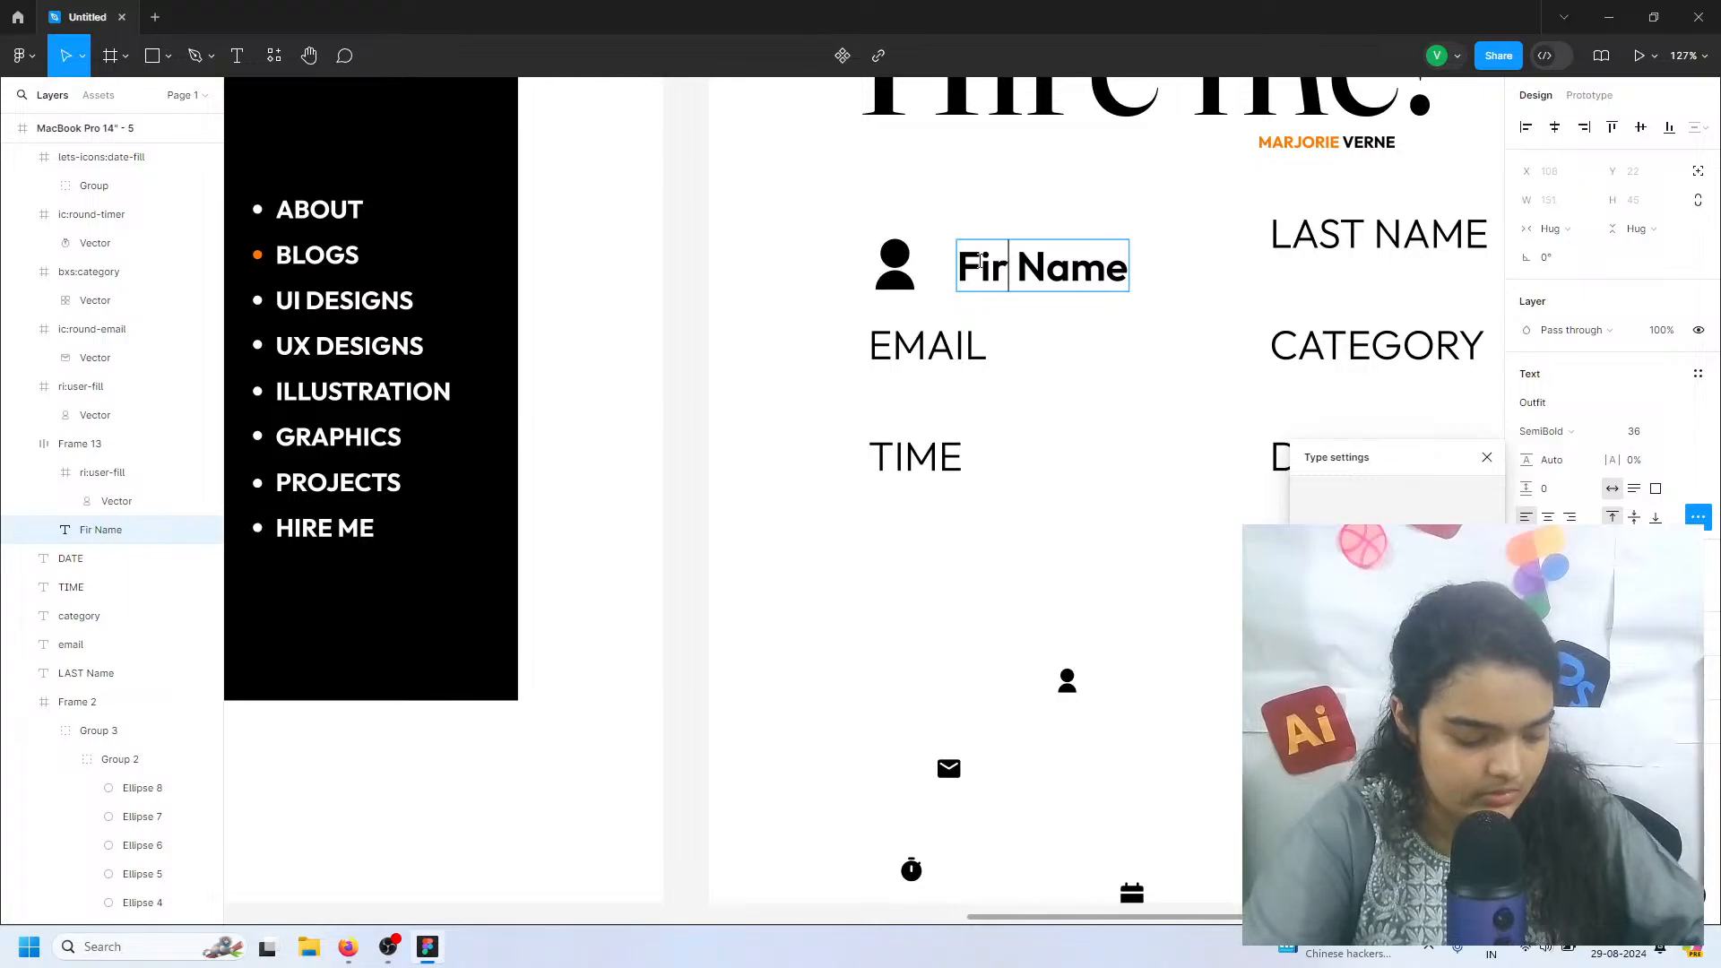
{"action": "key", "text": "Escape"}
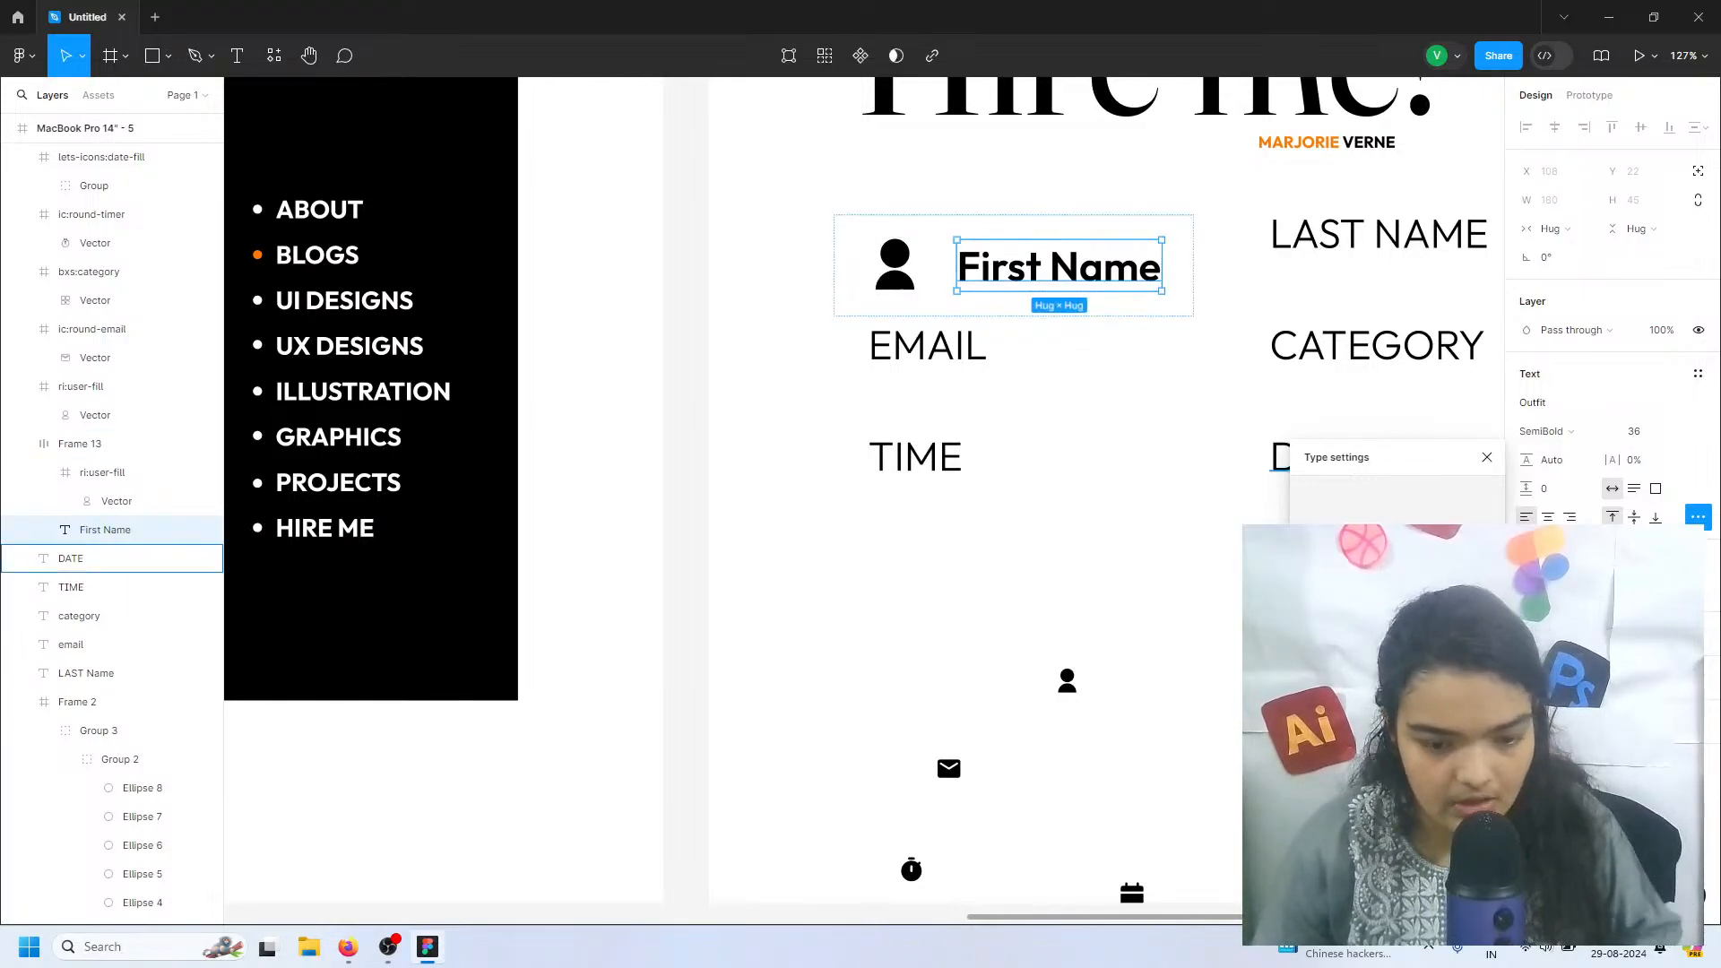
Color the First Name label with the design's orange
{"action": "left_click", "coordinate": [1527, 590]}
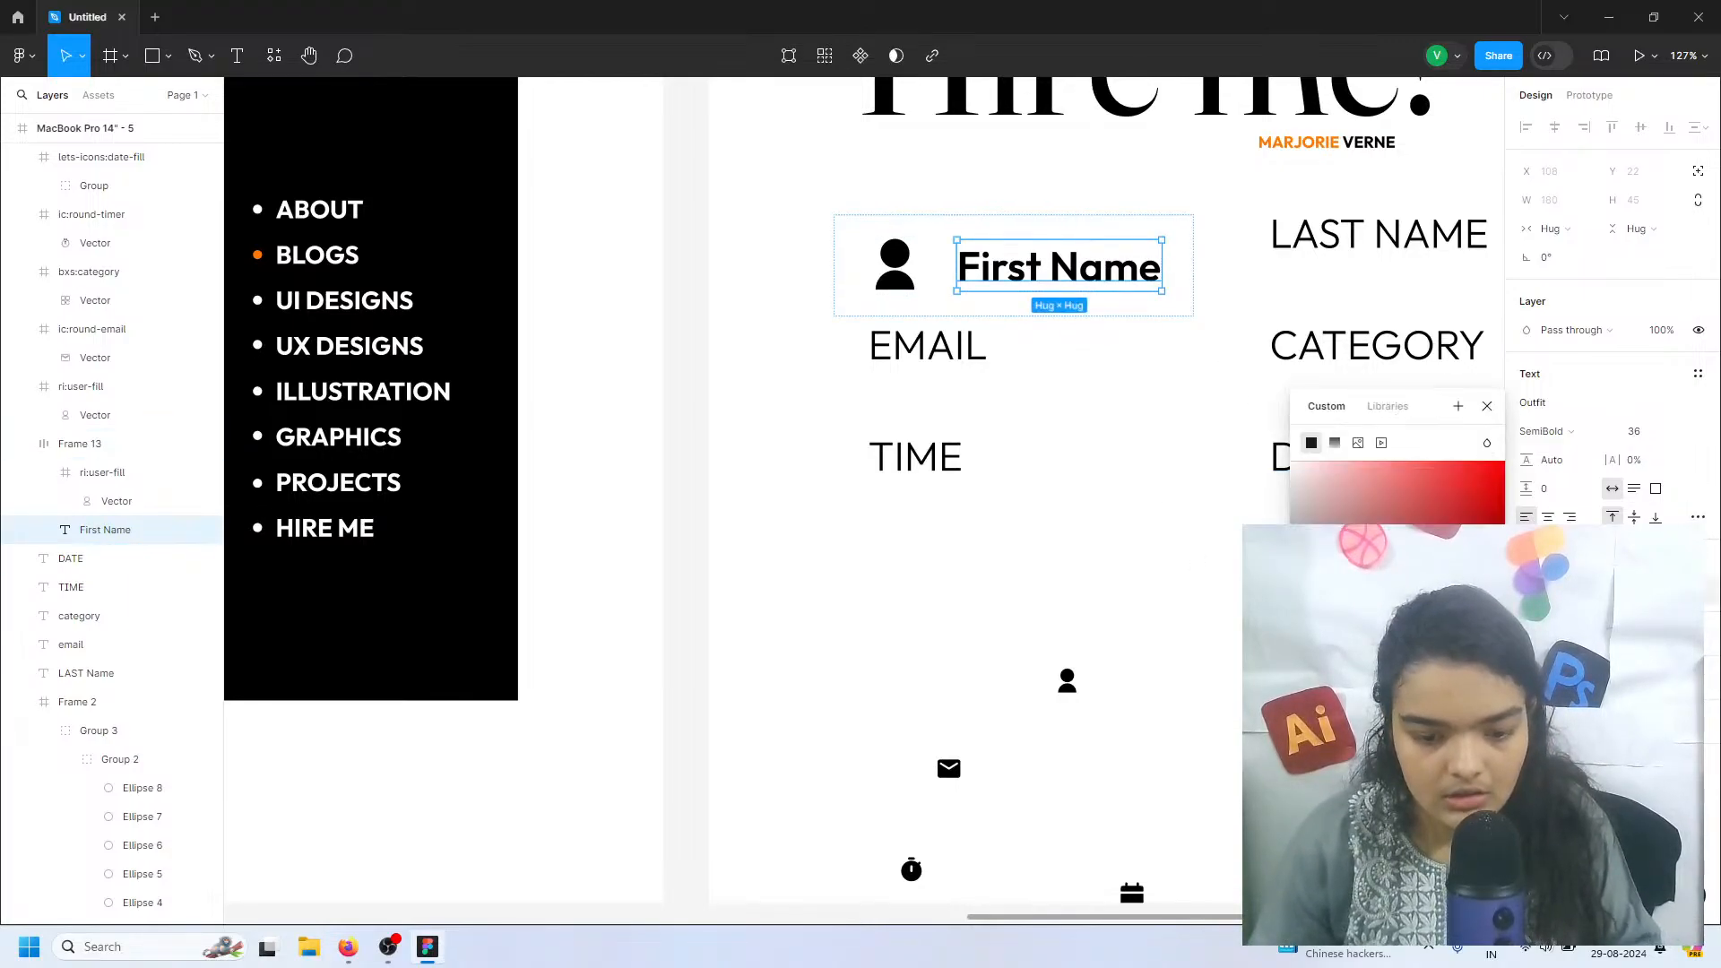
{"action": "left_click", "coordinate": [1330, 806]}
{"action": "left_click", "coordinate": [977, 358]}
{"action": "scroll", "coordinate": [1022, 374], "scroll_direction": "right", "scroll_amount": 2}
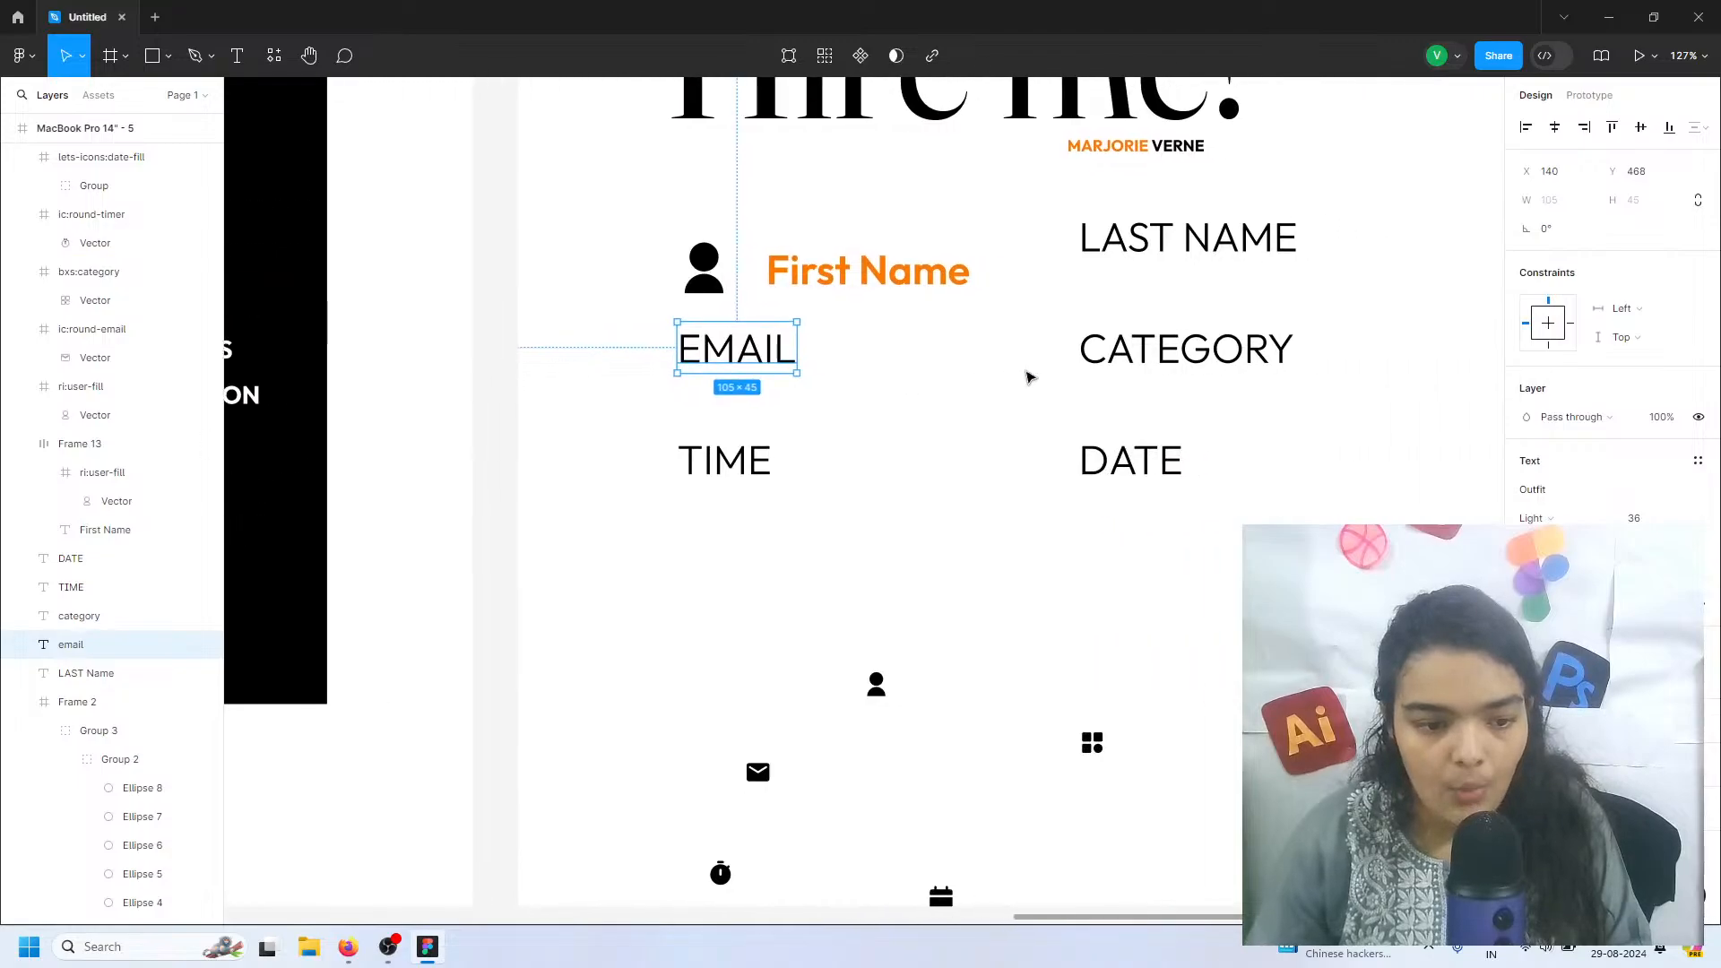
Apply the btn effect style to the First Name field's frame
{"action": "left_click", "coordinate": [857, 274]}
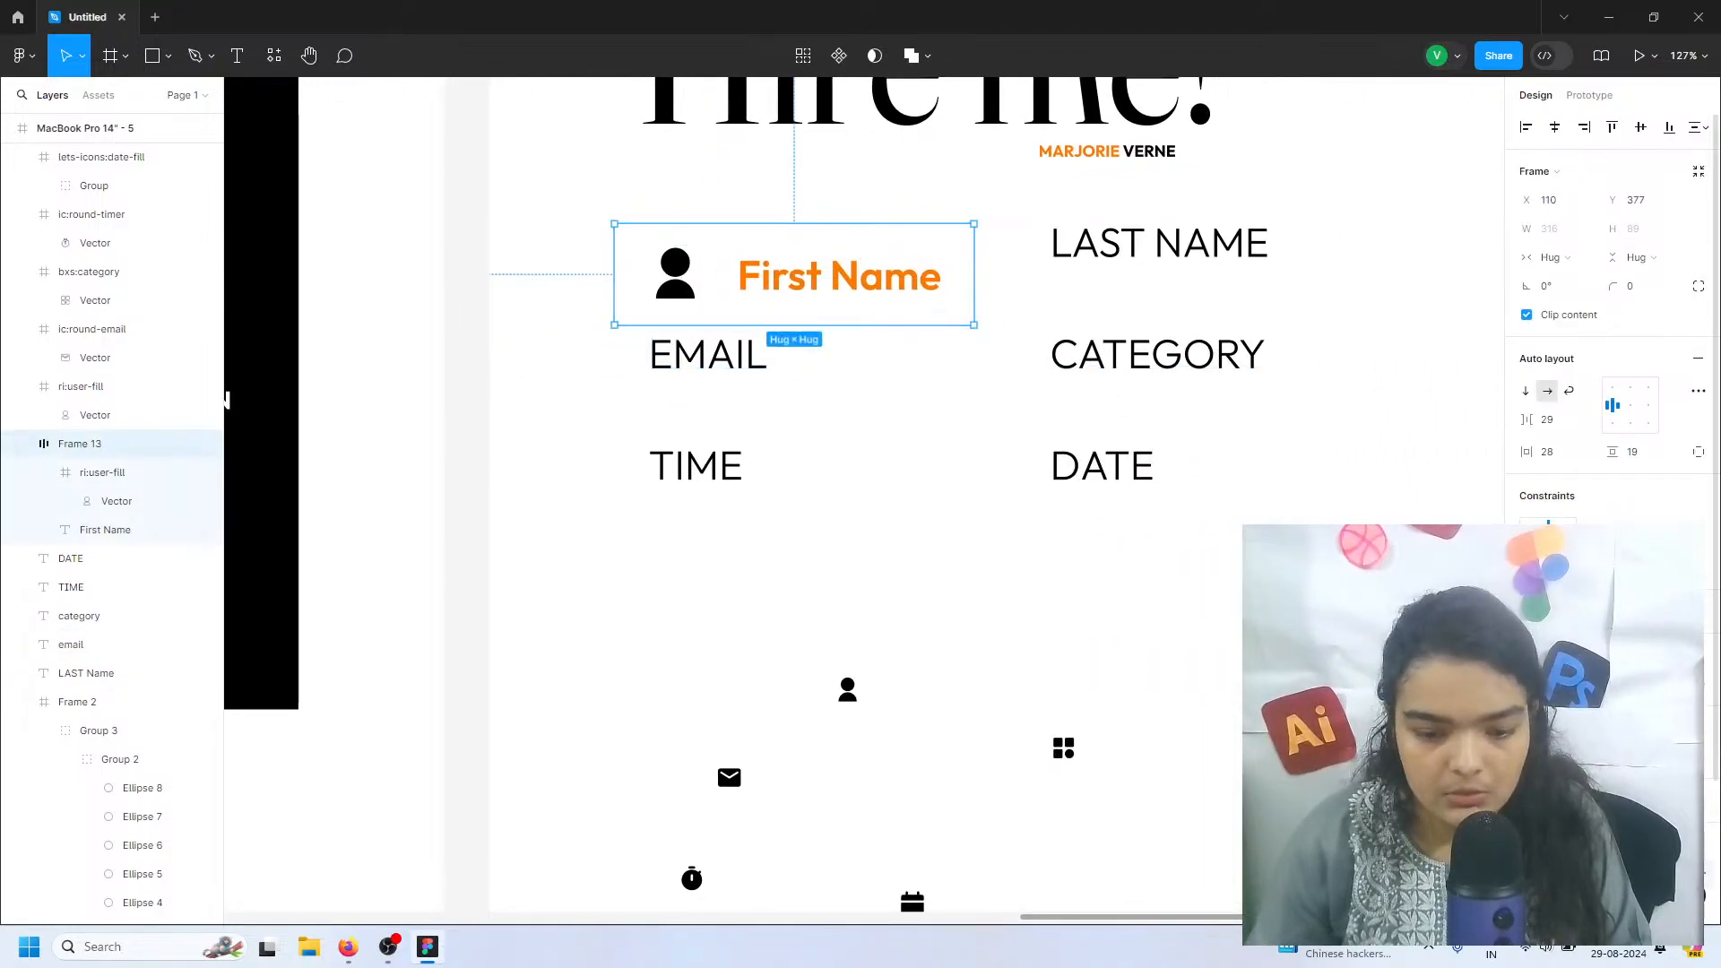
{"action": "scroll", "coordinate": [1611, 313], "scroll_direction": "down", "scroll_amount": 3}
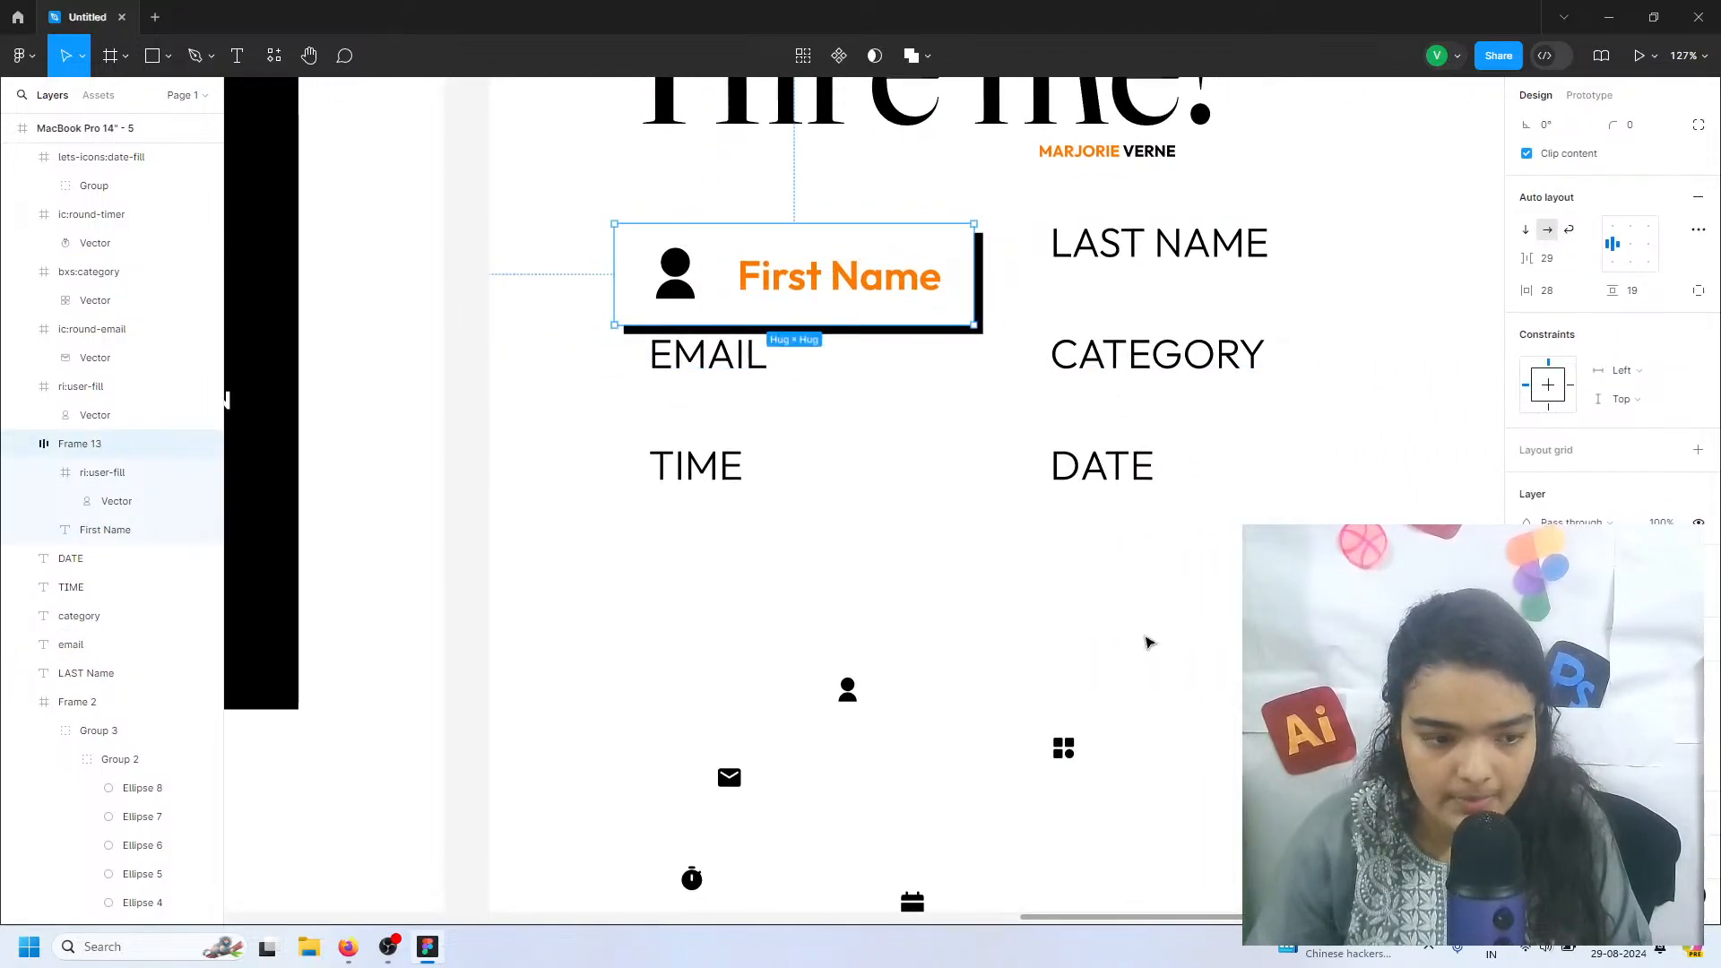
{"action": "left_click", "coordinate": [1148, 642]}
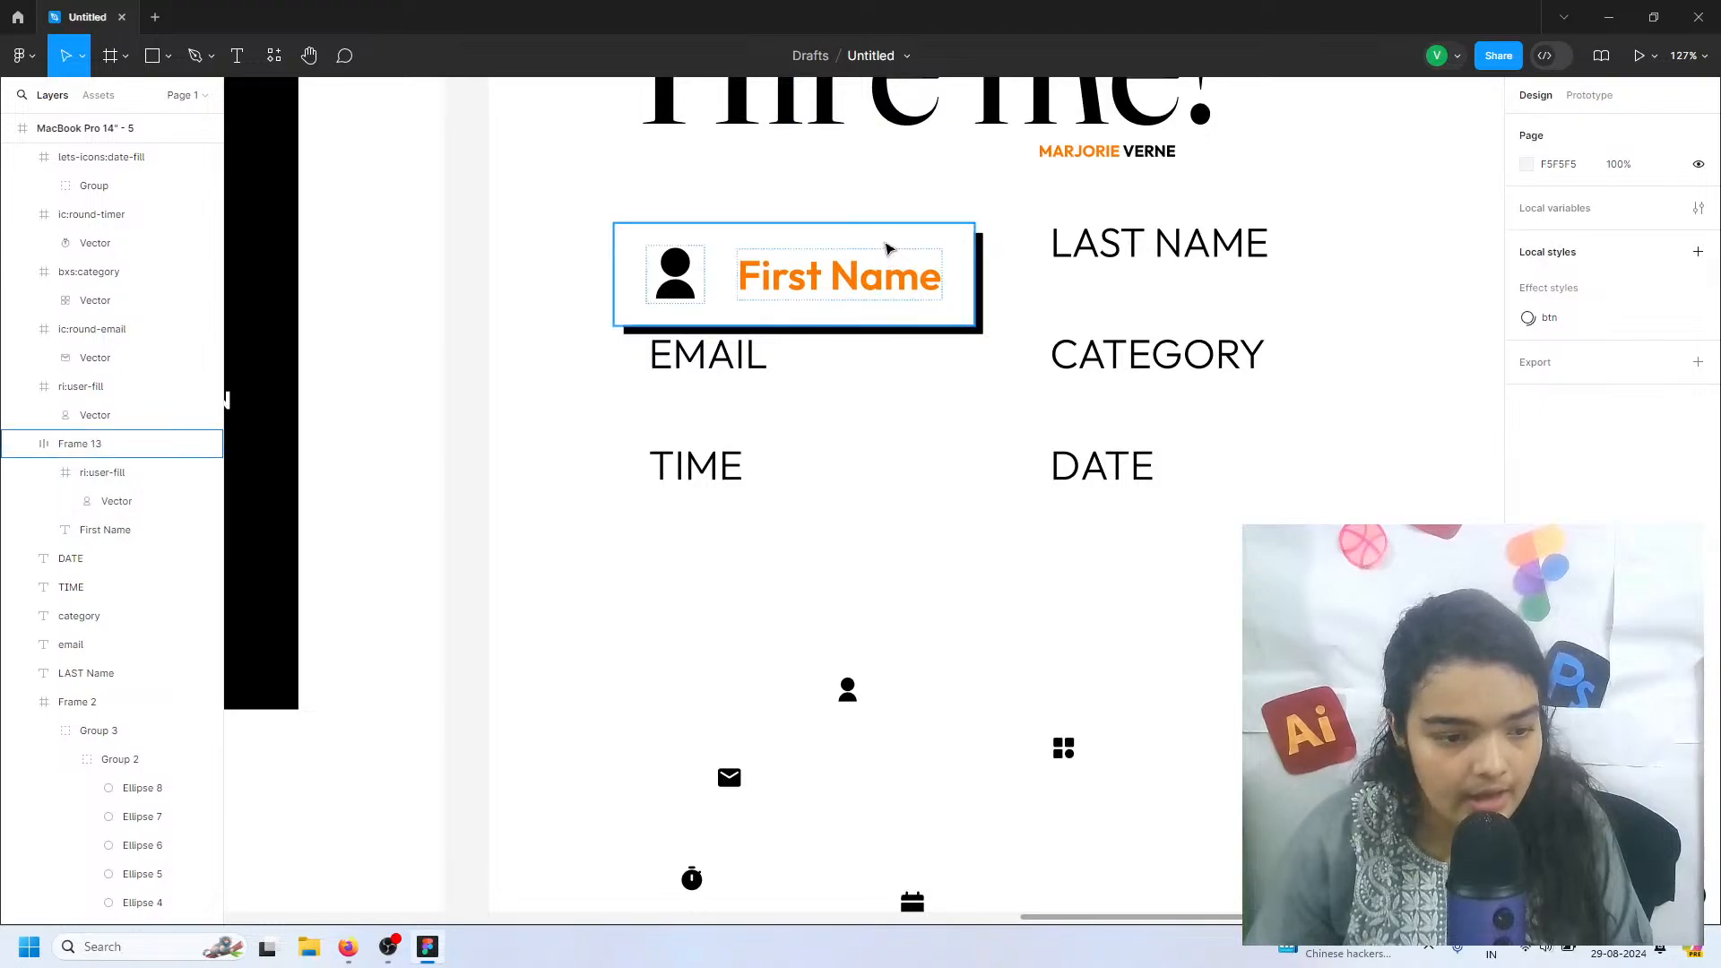
Add a black stroke of thickness 4 to the First Name field's frame
{"action": "left_click", "coordinate": [888, 250]}
{"action": "left_click", "coordinate": [1699, 800]}
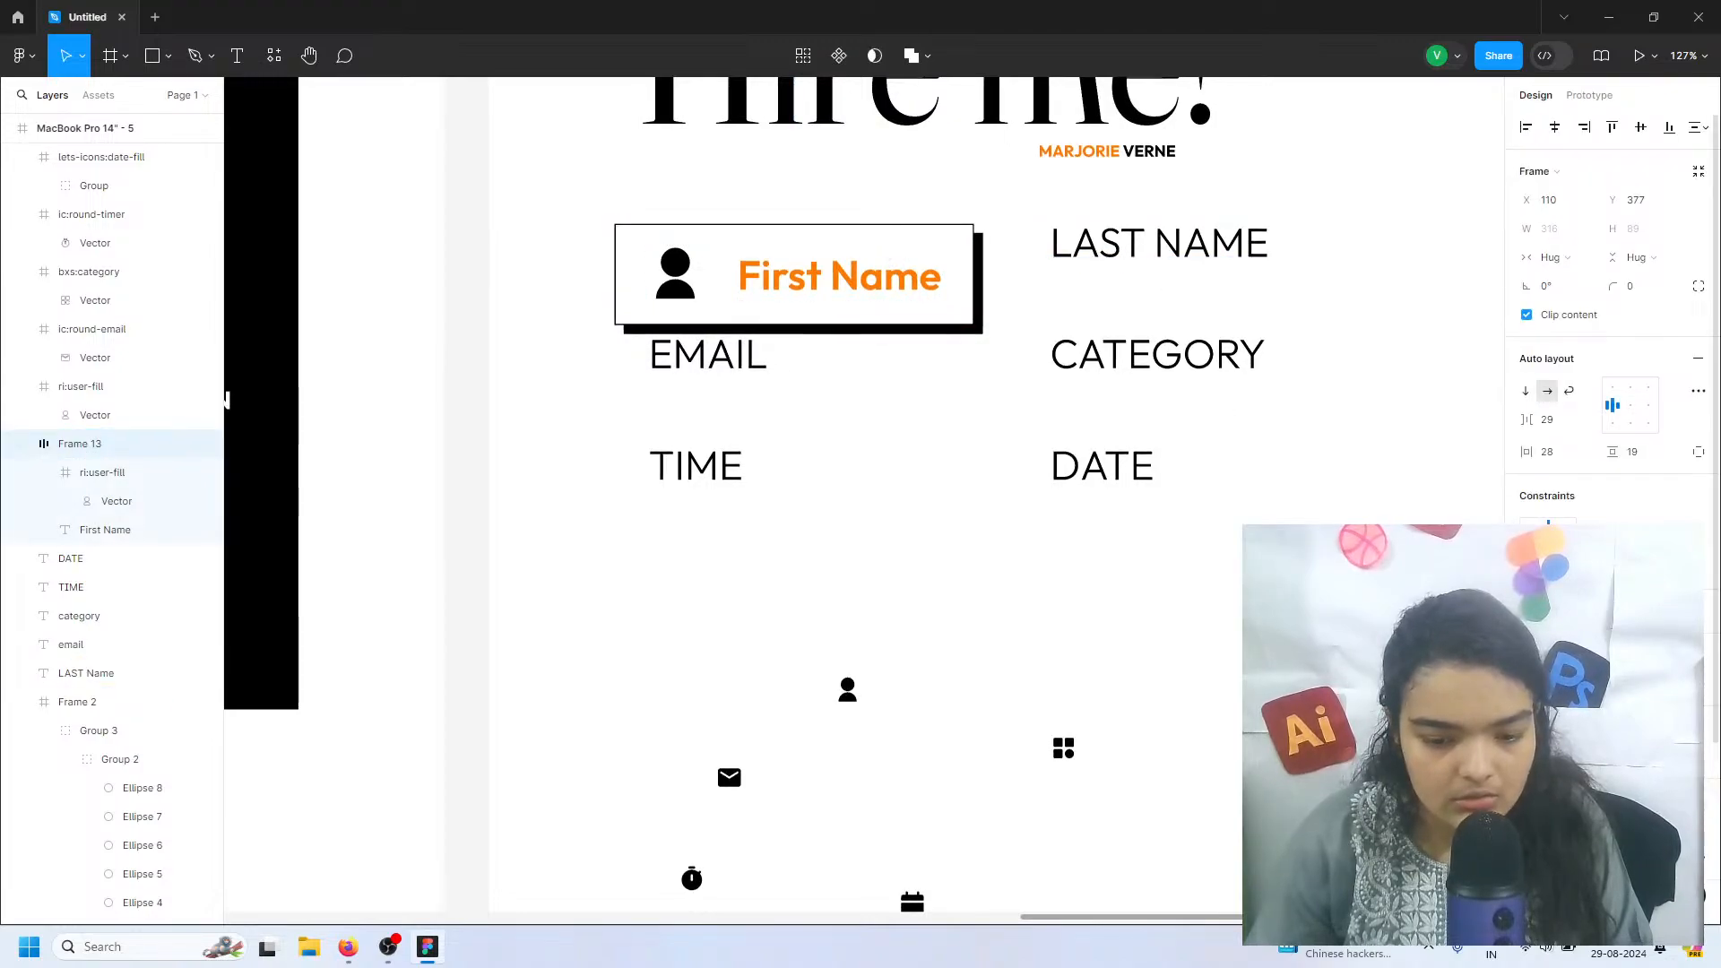
{"action": "left_click_drag", "start_coordinate": [1606, 858], "coordinate": [1611, 858]}
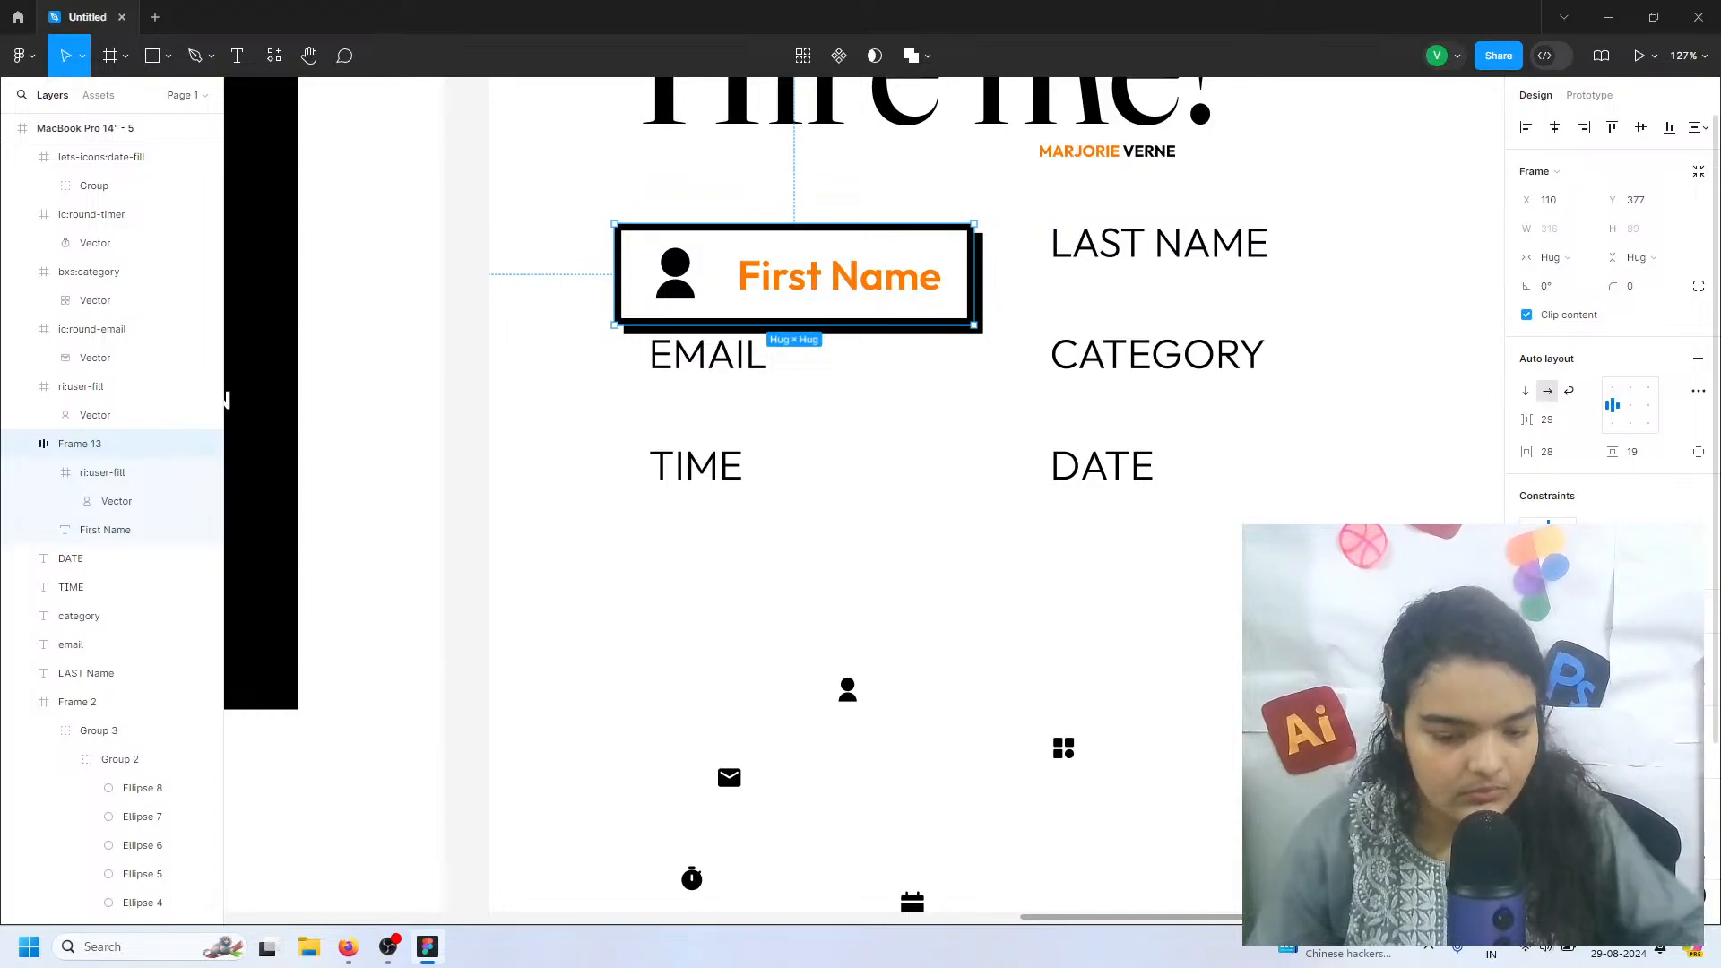
{"action": "type", "text": "4"}
{"action": "key", "text": "Return"}
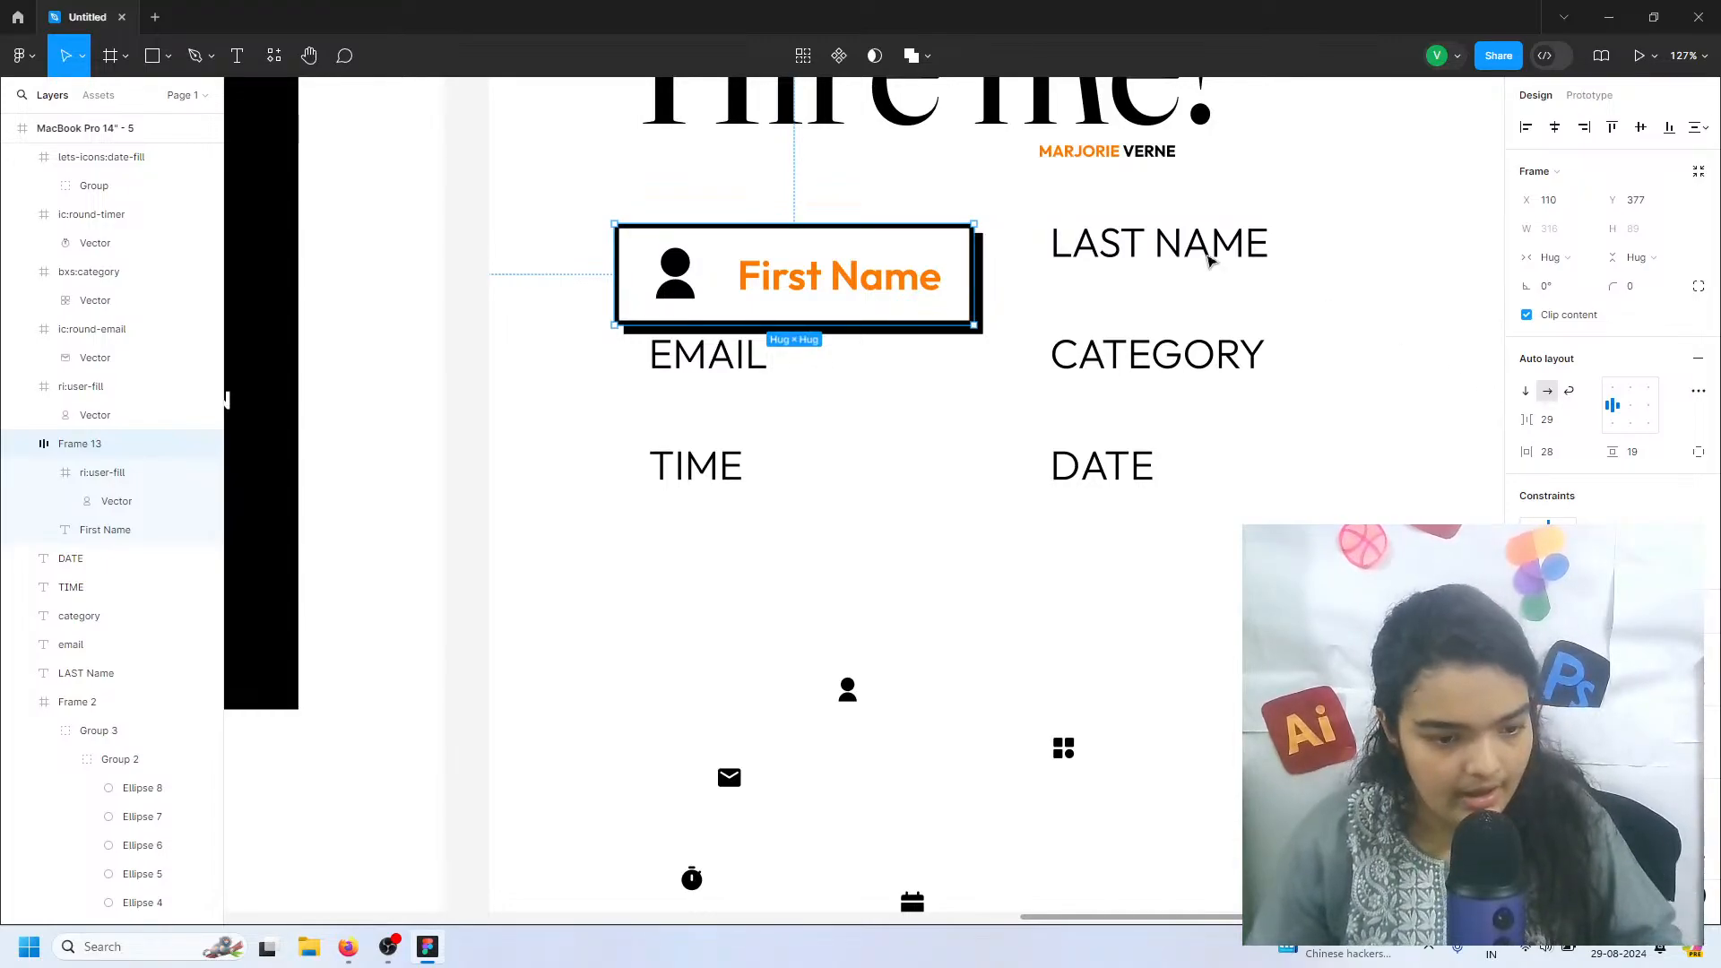
Move the LAST NAME, EMAIL, CATEGORY, DATE and TIME text labels away from the form area to free space for the fields
{"action": "left_click_drag", "start_coordinate": [1204, 253], "coordinate": [1319, 707]}
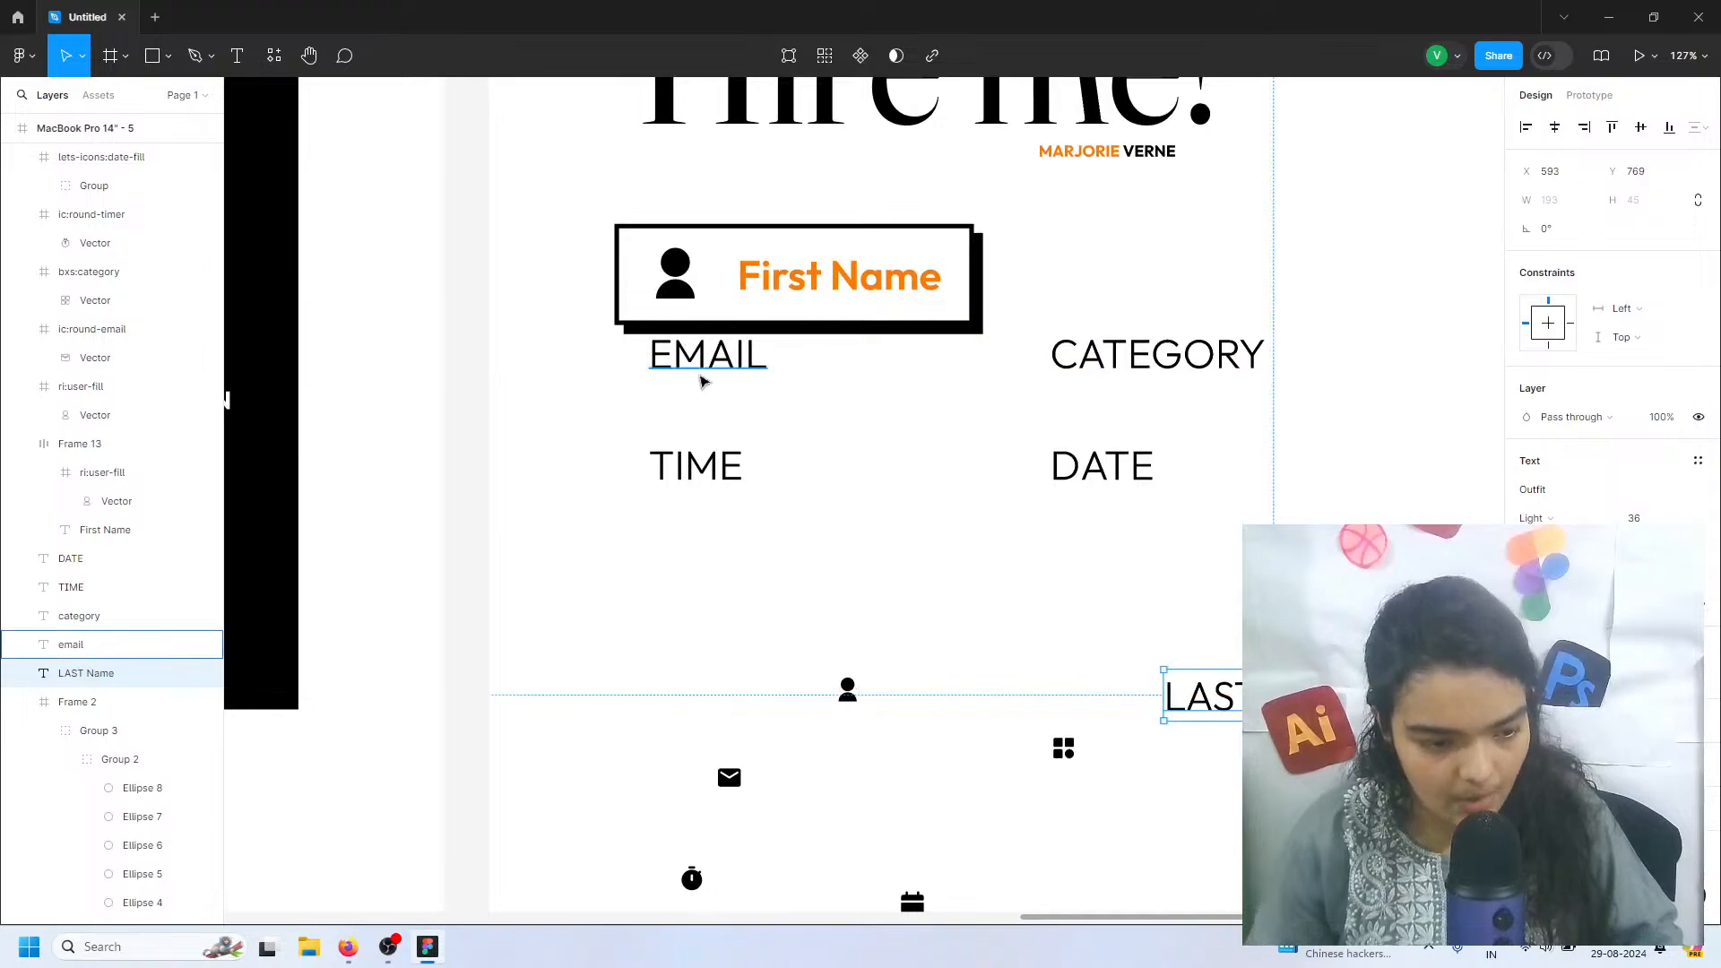
{"action": "left_click_drag", "start_coordinate": [700, 370], "coordinate": [1282, 654]}
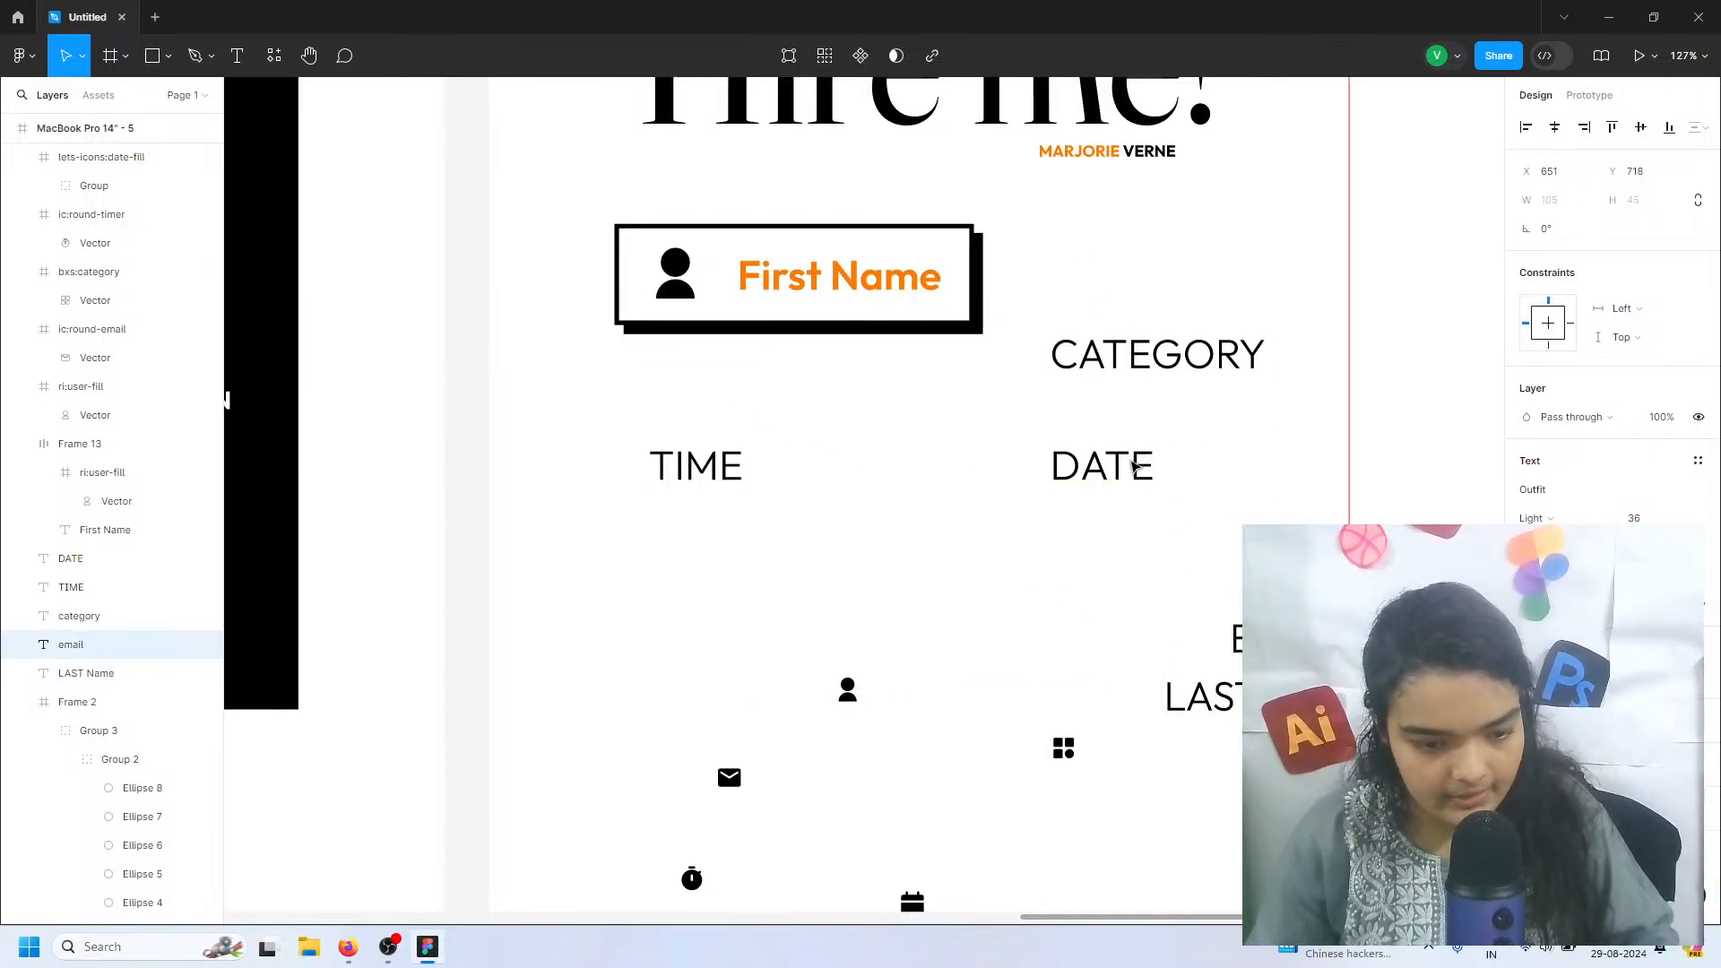
{"action": "left_click", "coordinate": [1078, 363]}
{"action": "left_click", "coordinate": [1089, 466], "text": "shift"}
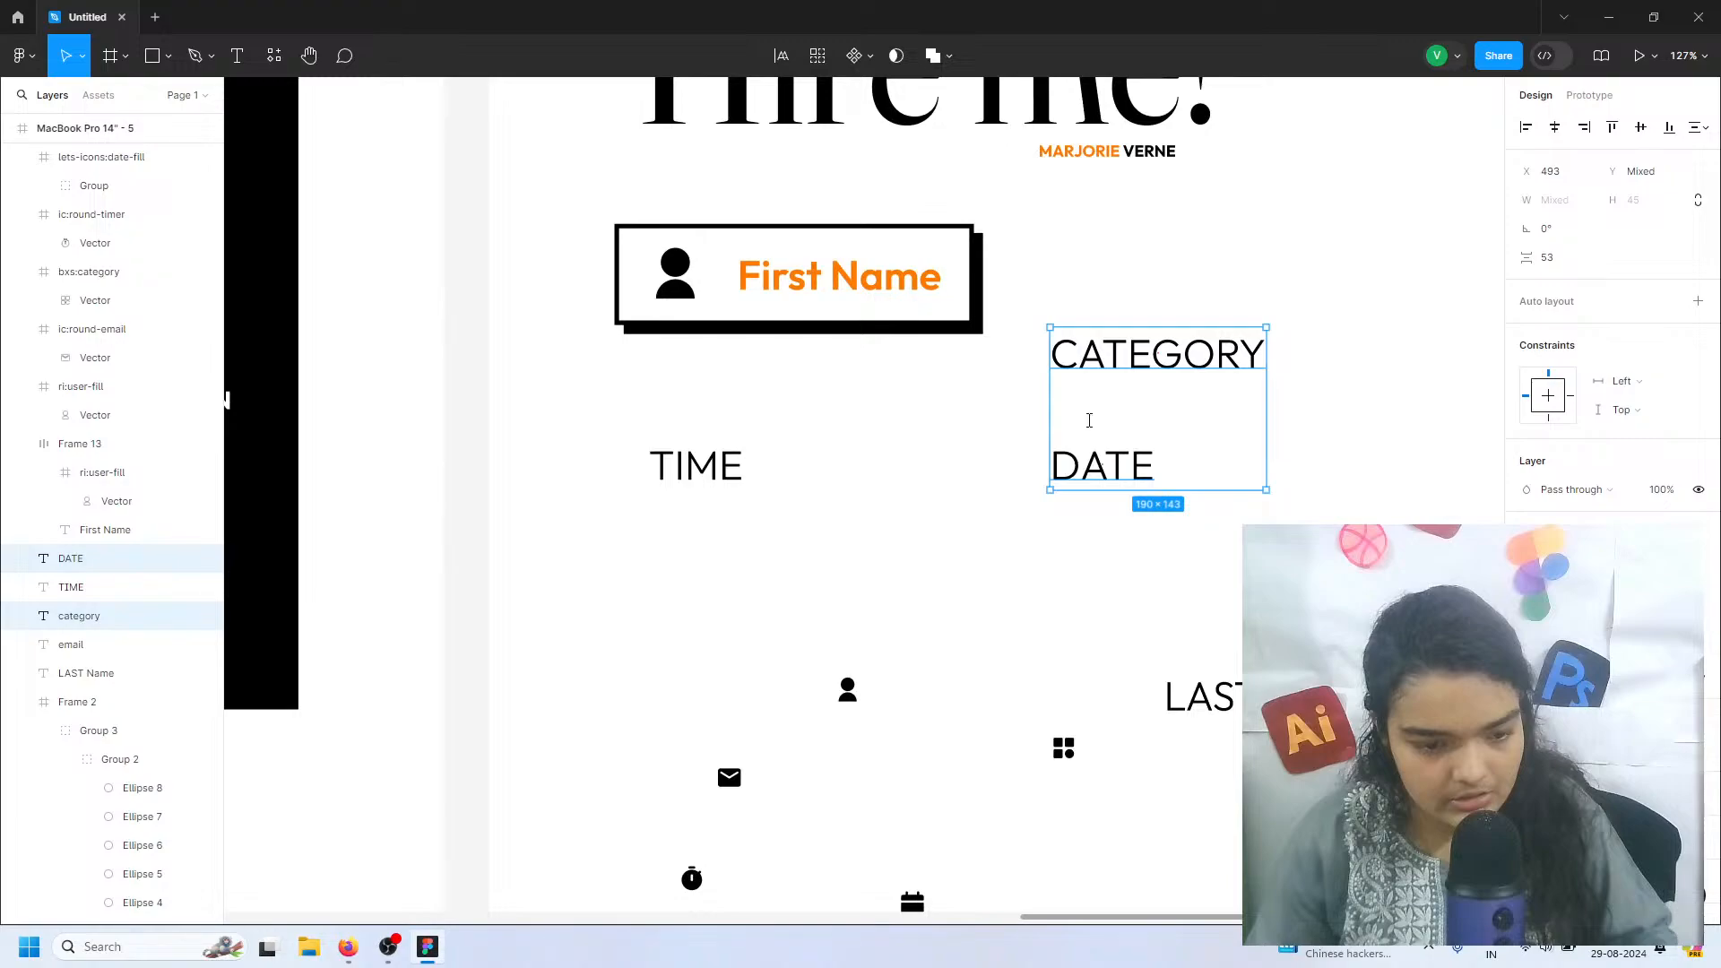
{"action": "key", "text": "Return"}
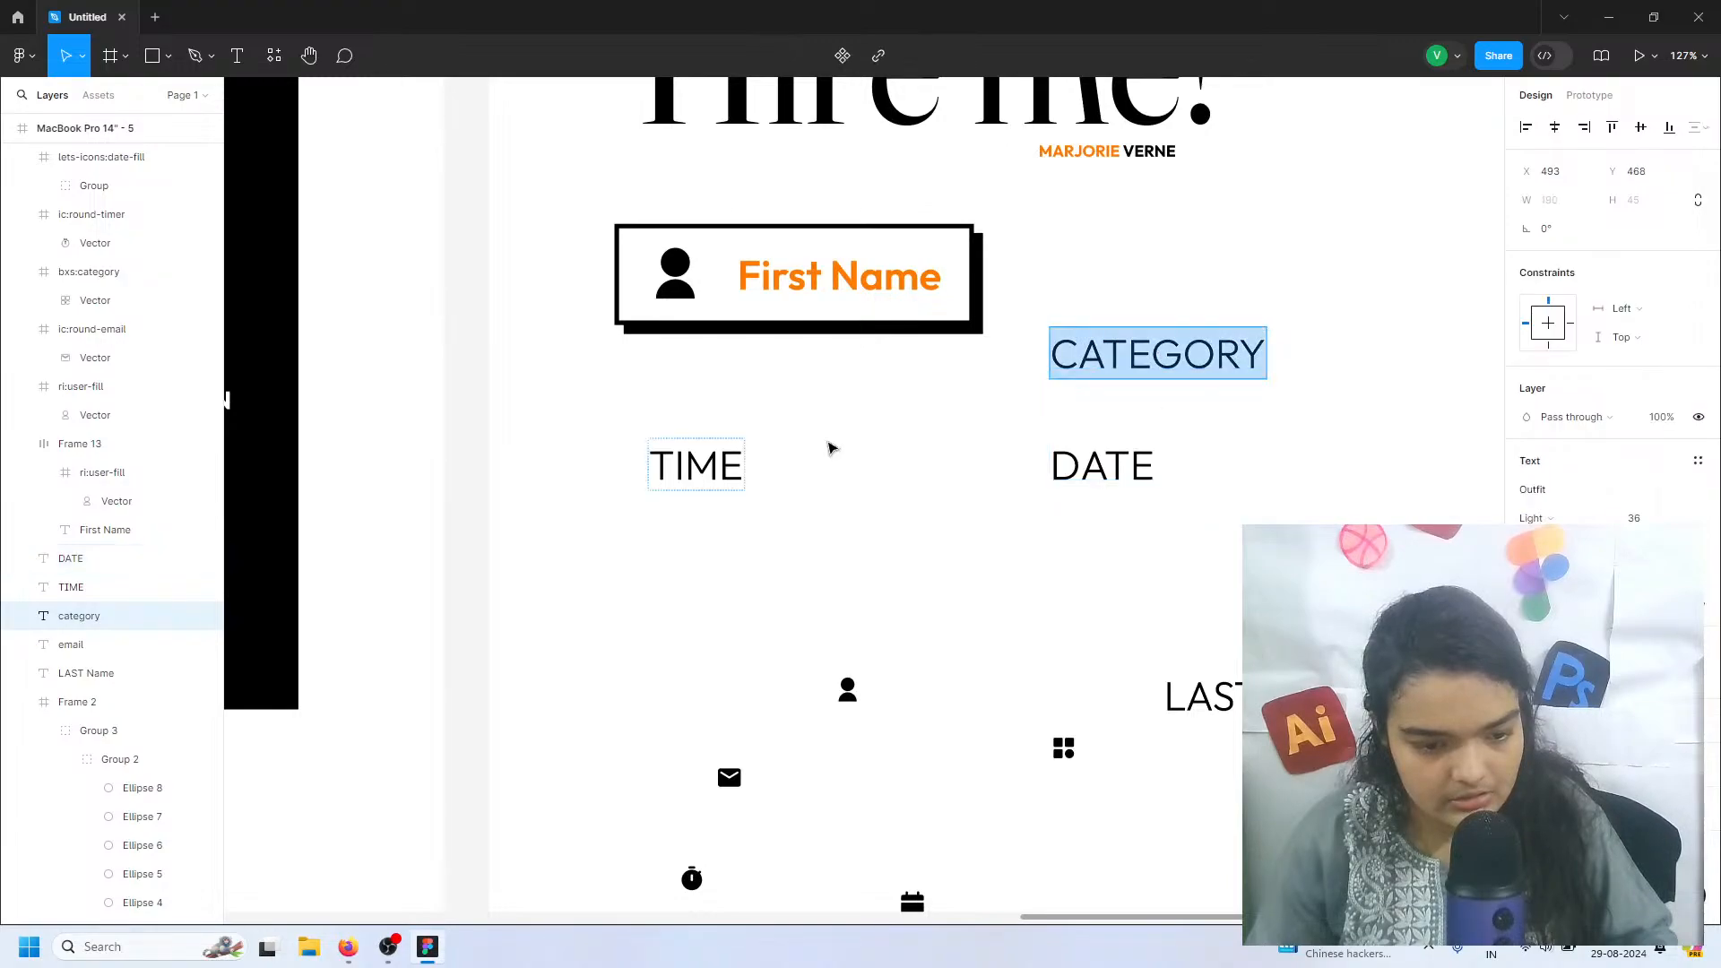
{"action": "key", "text": "Escape"}
{"action": "left_click_drag", "start_coordinate": [1101, 366], "coordinate": [1331, 769]}
{"action": "left_click", "coordinate": [1118, 465]}
{"action": "left_click_drag", "start_coordinate": [1100, 471], "coordinate": [1222, 811]}
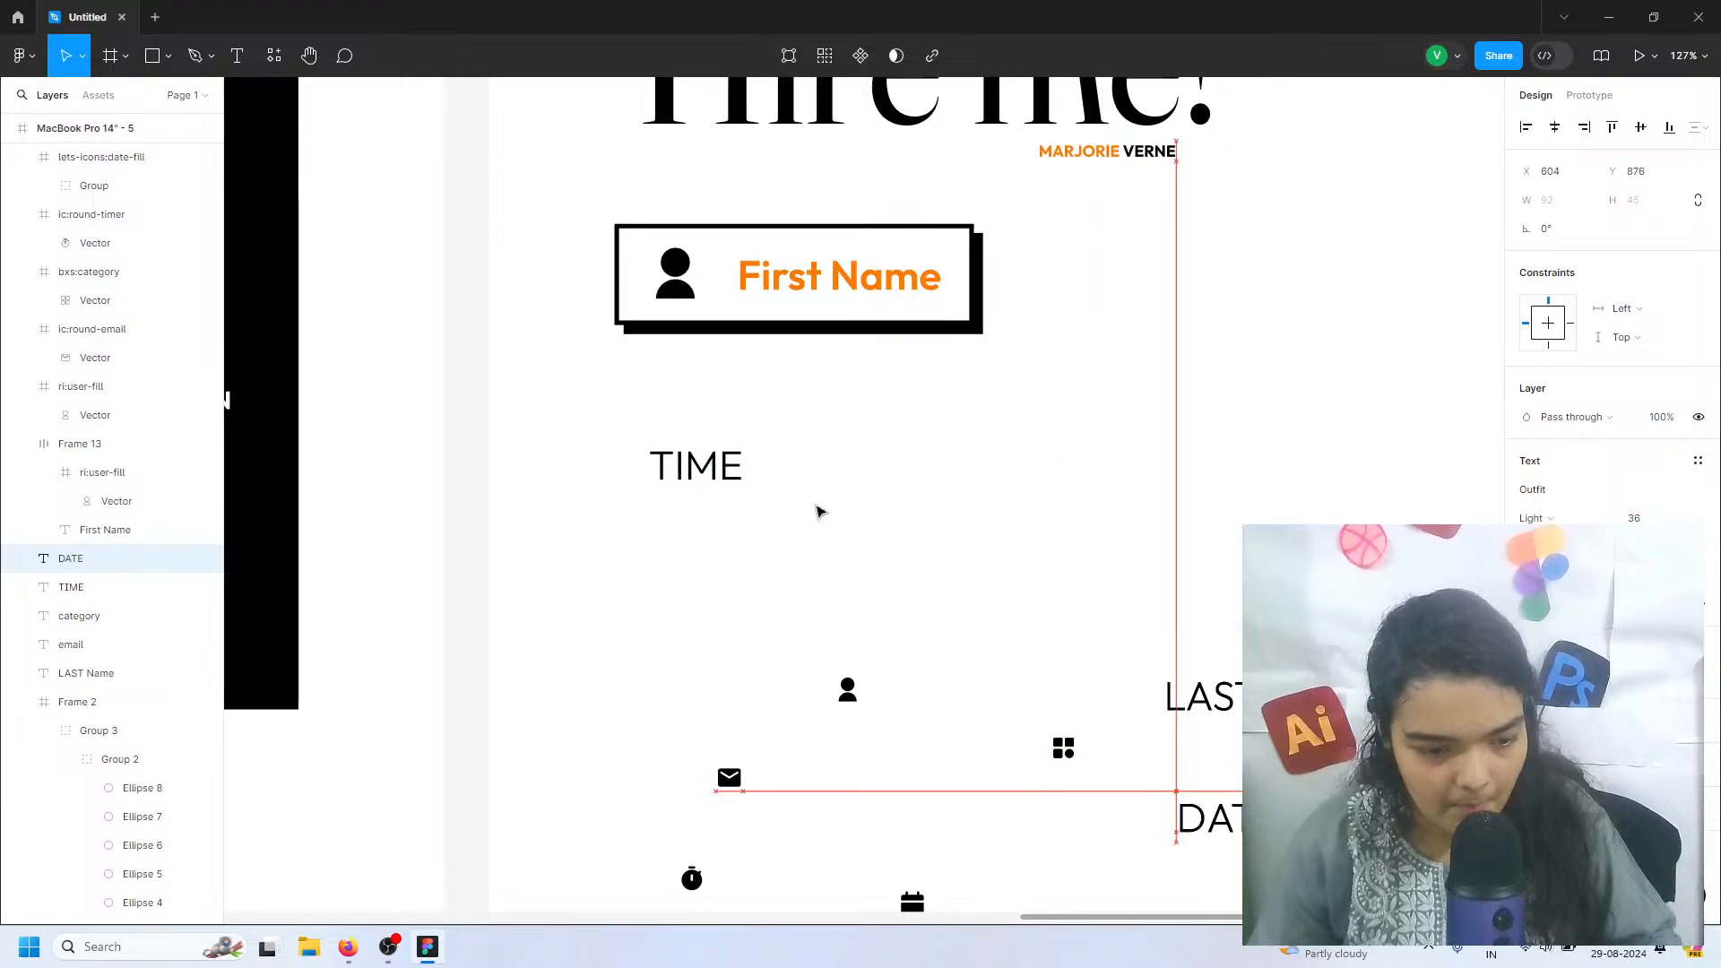
{"action": "left_click", "coordinate": [714, 468]}
{"action": "left_click_drag", "start_coordinate": [715, 467], "coordinate": [1205, 785]}
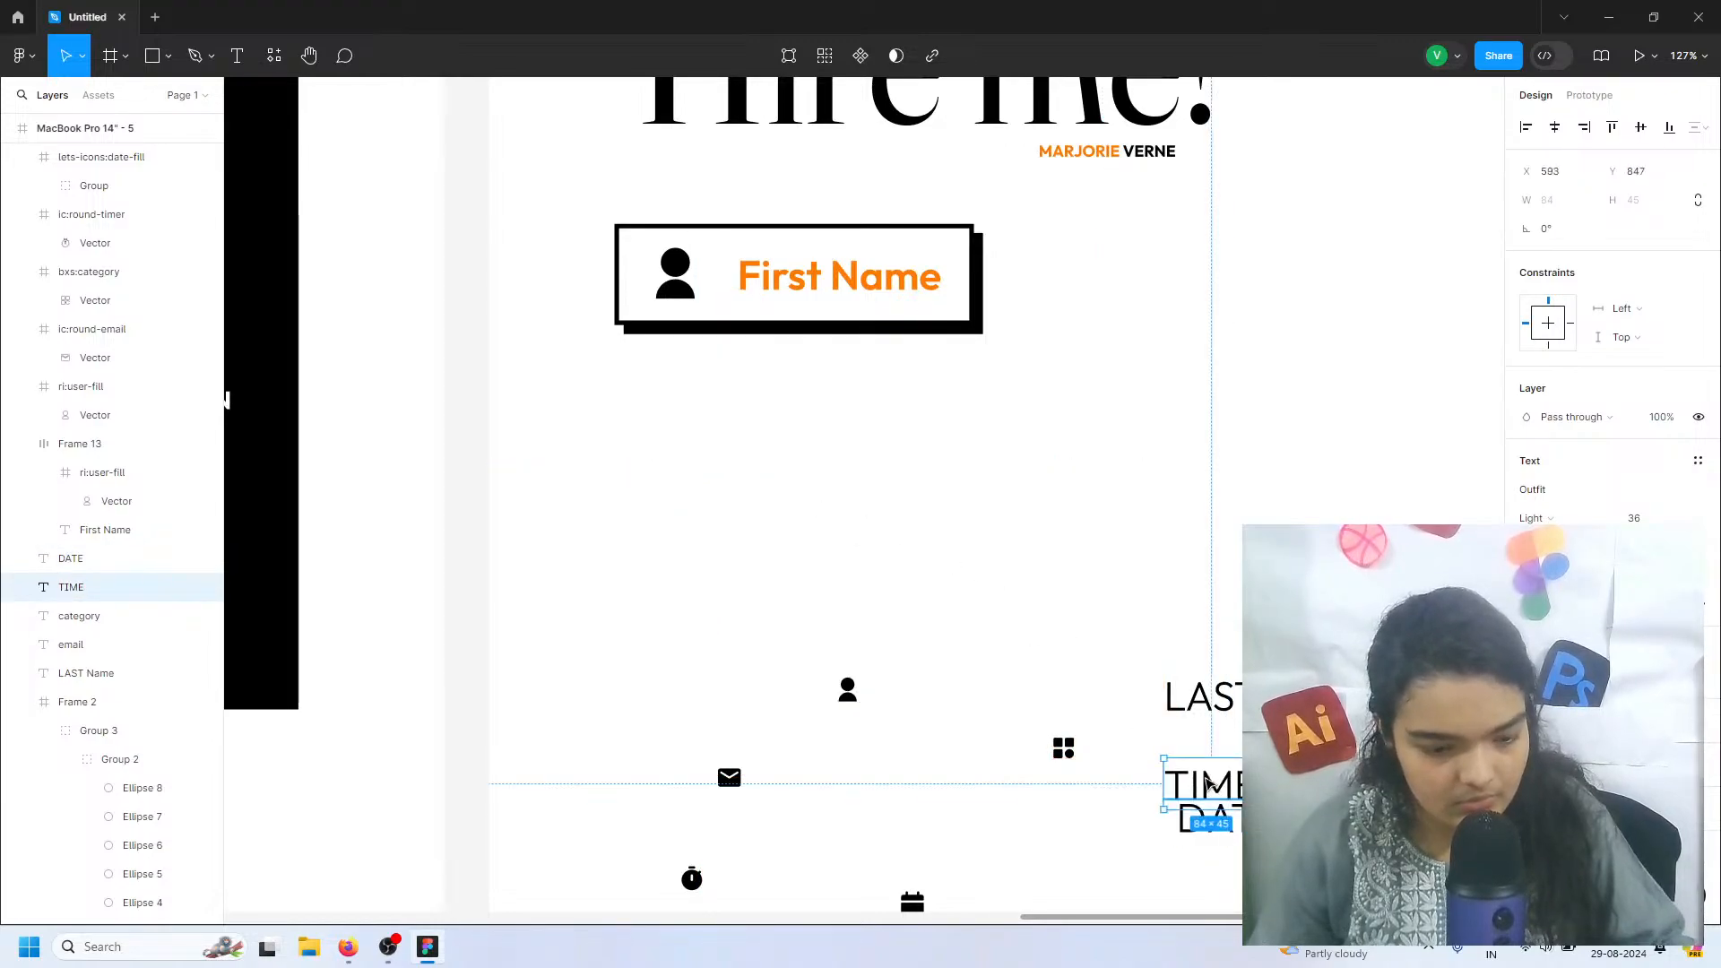
Duplicate the First Name field beside the original and change the copy's label to "Last Name"
{"action": "left_click", "coordinate": [856, 274]}
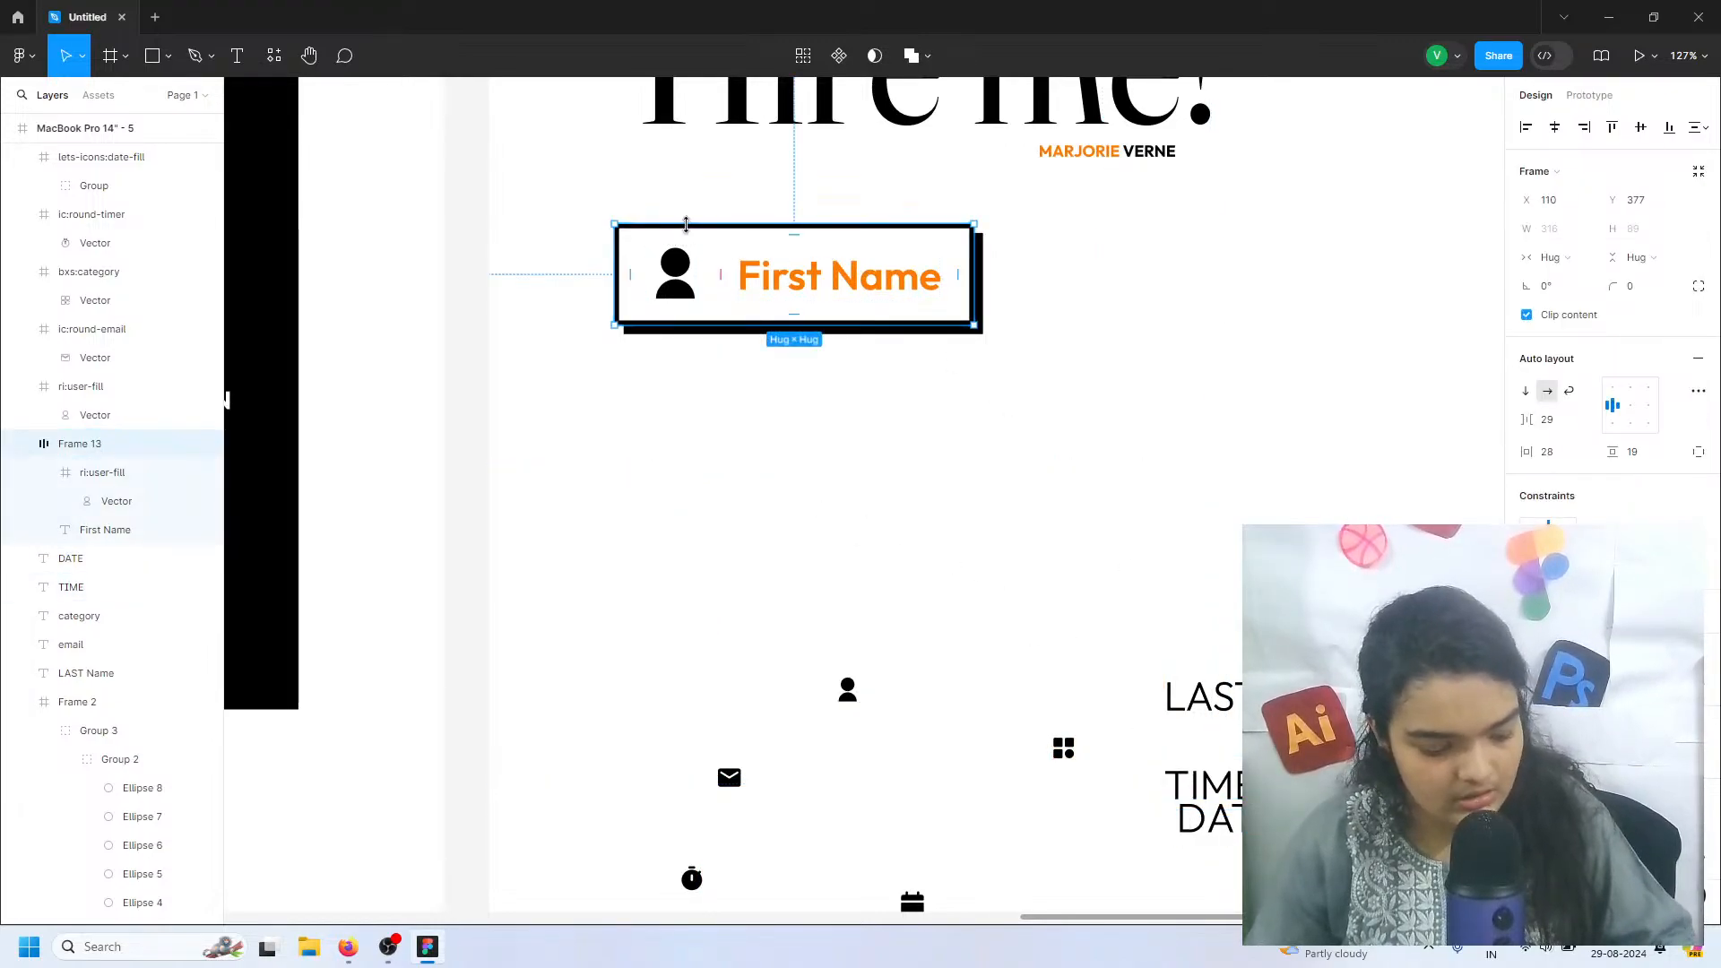
{"action": "left_click_drag", "start_coordinate": [675, 258], "coordinate": [1122, 248]}
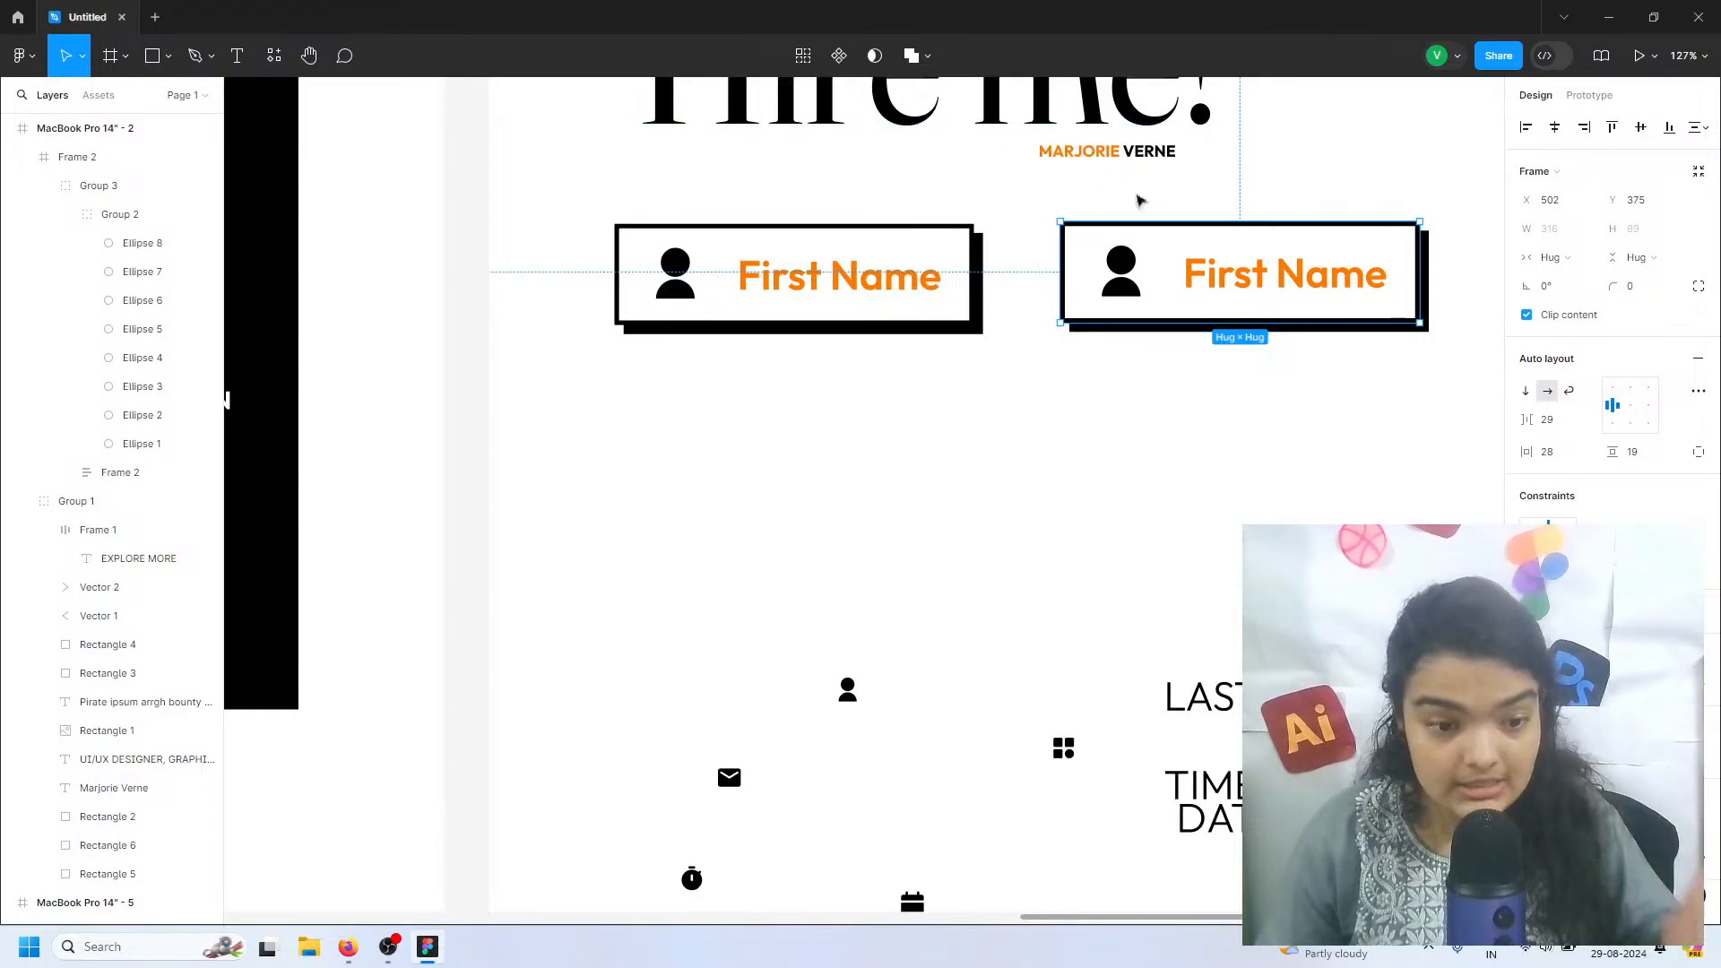
{"action": "left_click", "coordinate": [1131, 272]}
{"action": "double_click", "coordinate": [1228, 269]}
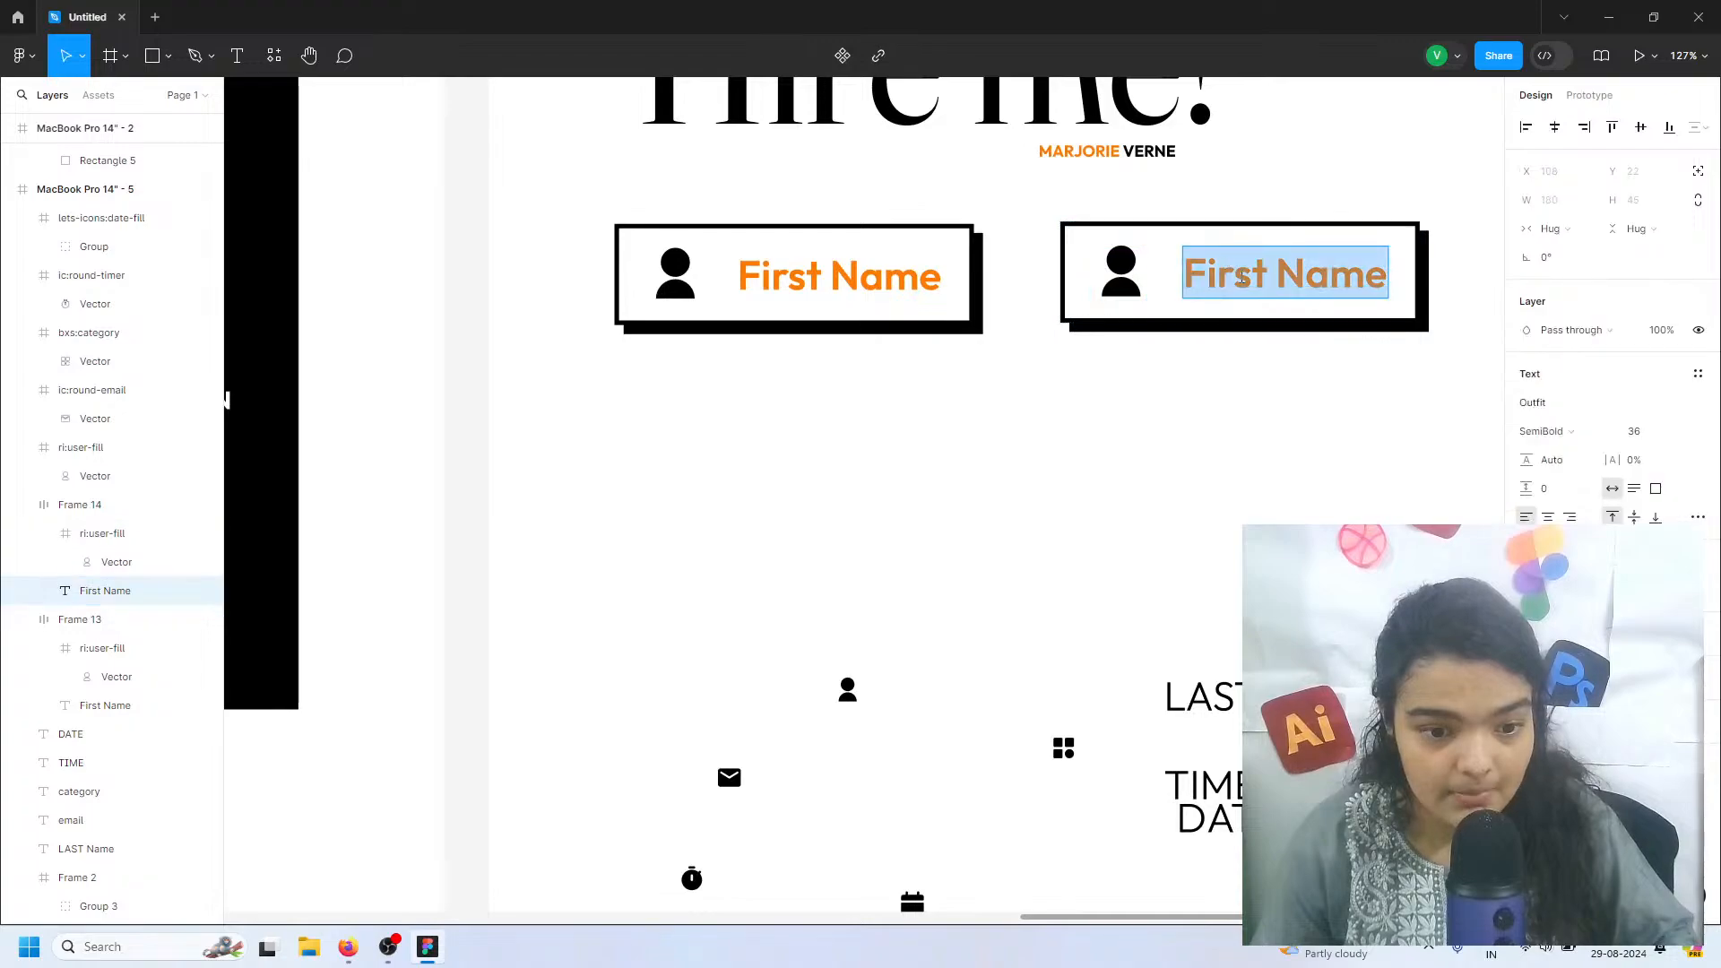
{"action": "left_click", "coordinate": [1230, 272]}
{"action": "mouse_move", "coordinate": [1207, 274]}
{"action": "left_mouse_down"}
{"action": "mouse_move", "coordinate": [1249, 274]}
{"action": "mouse_move", "coordinate": [1174, 276]}
{"action": "left_mouse_up"}
{"action": "left_click", "coordinate": [1228, 276]}
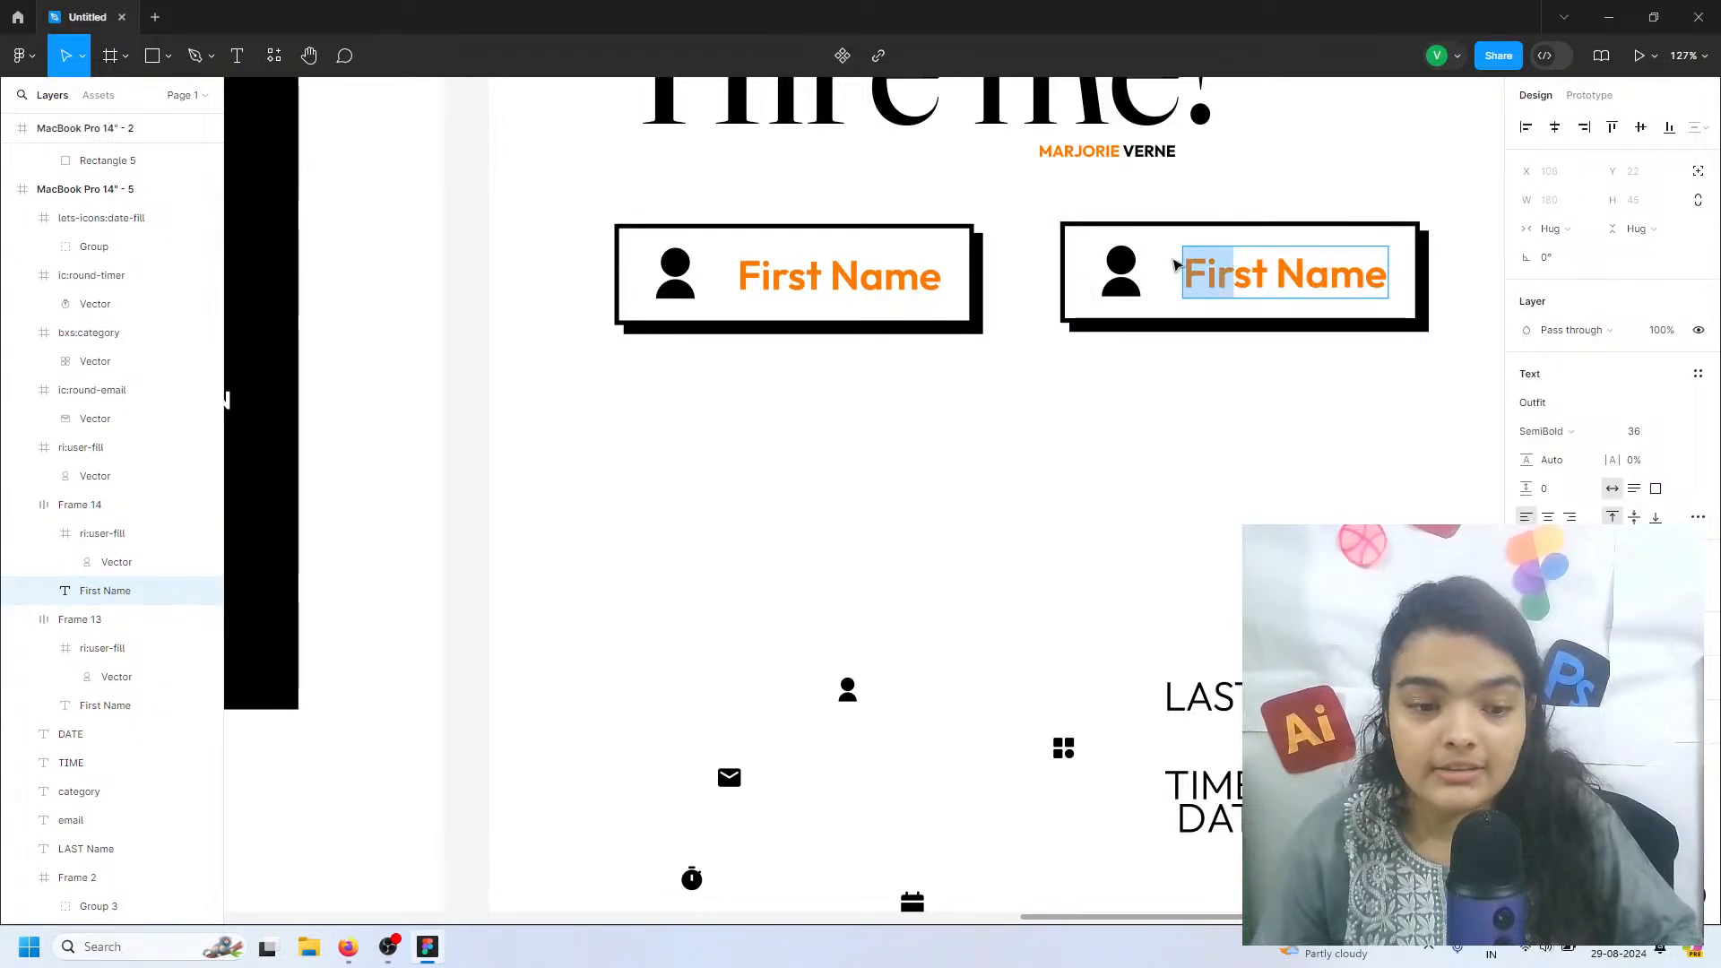
{"action": "type", "text": "La"}
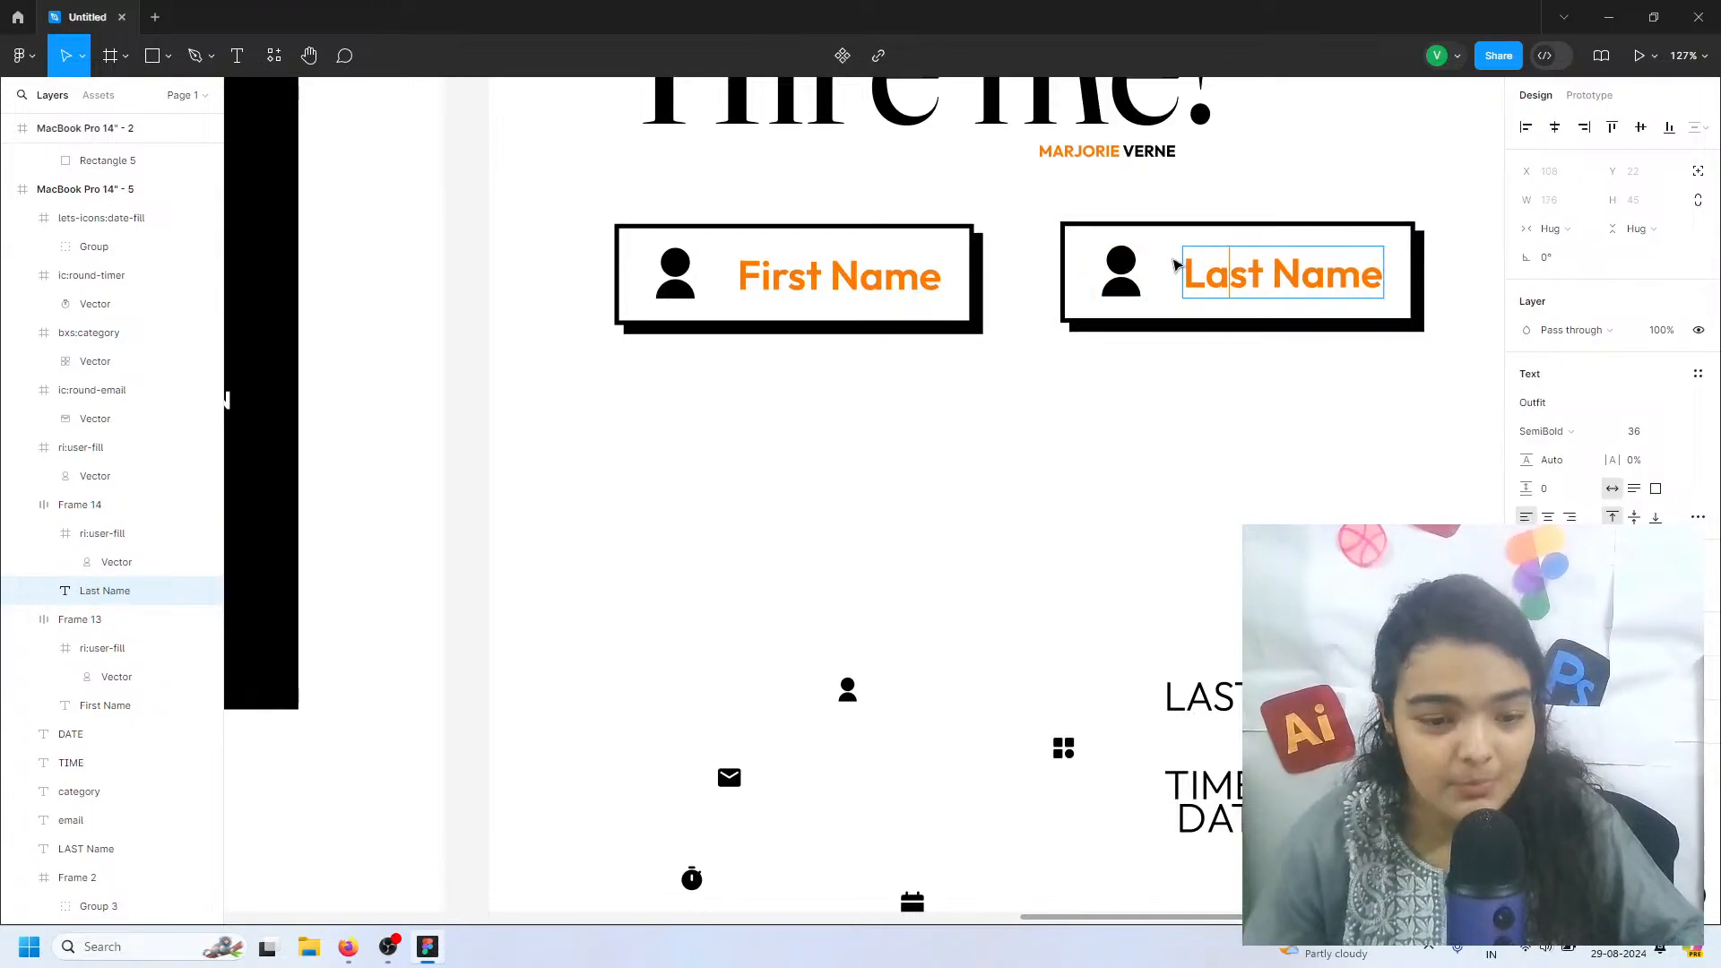
{"action": "left_click", "coordinate": [1140, 344]}
Duplicate the First Name and Last Name fields together as a second row directly below
{"action": "scroll", "coordinate": [1141, 346], "scroll_direction": "down", "scroll_amount": 2}
{"action": "left_click_drag", "start_coordinate": [1282, 291], "coordinate": [839, 137]}
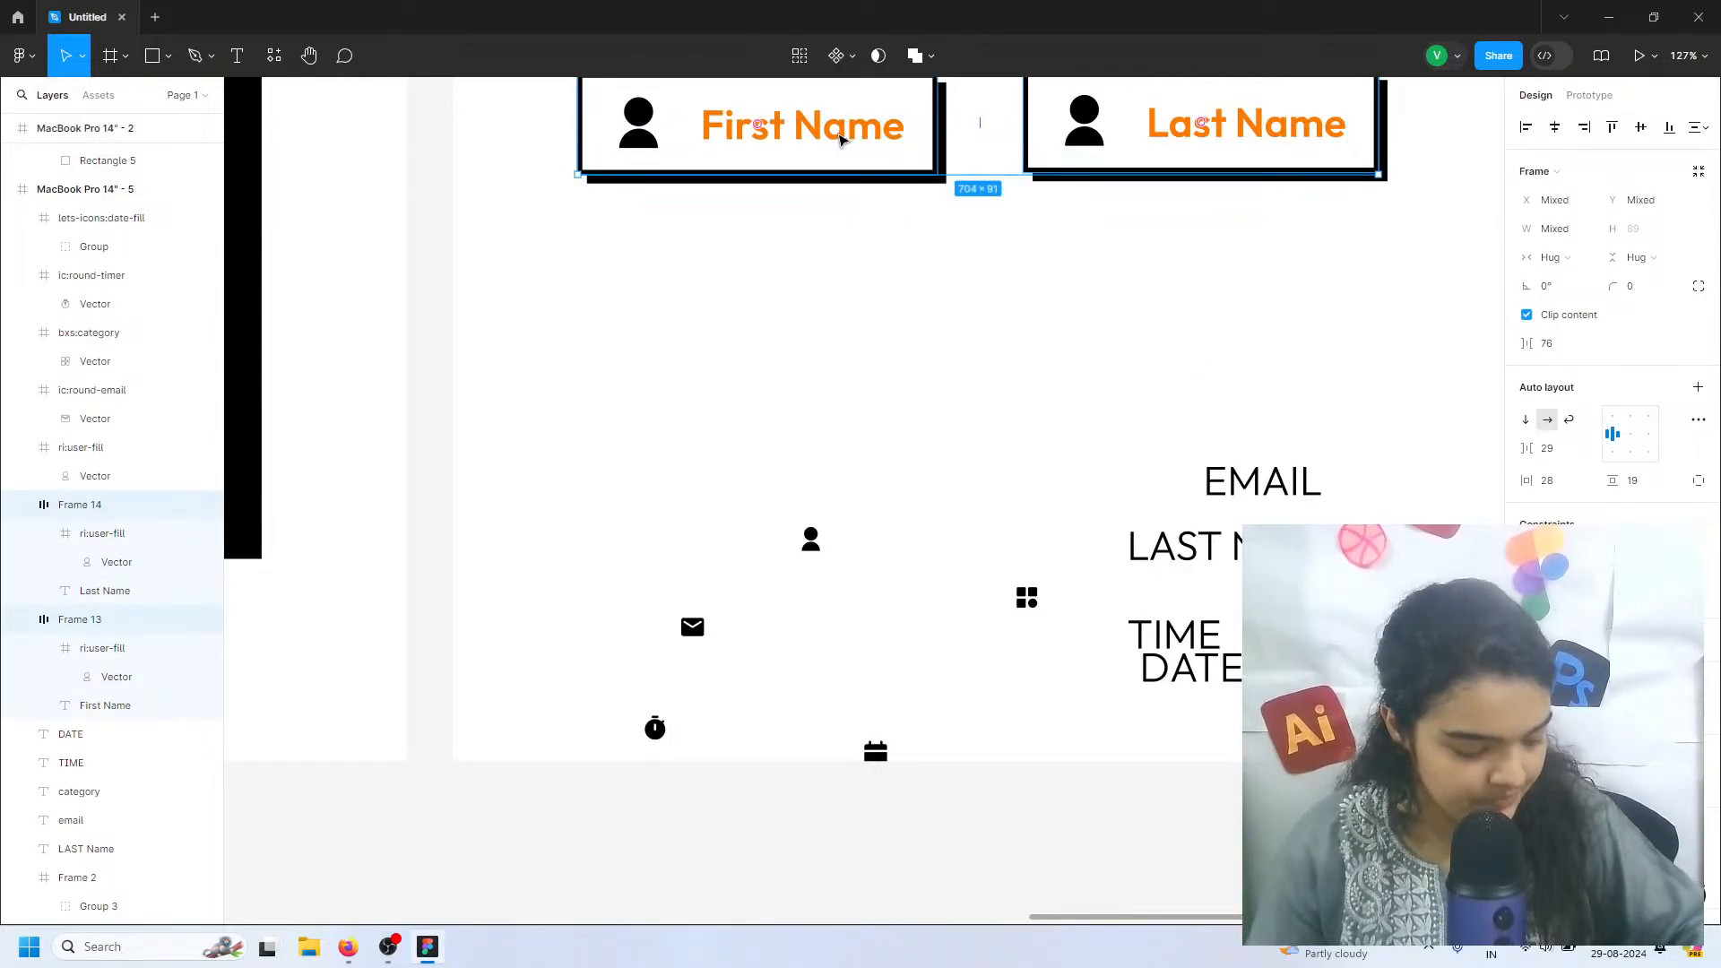
{"action": "key", "text": "Delete"}
{"action": "key", "text": "ctrl+z"}
{"action": "scroll", "coordinate": [852, 198], "scroll_direction": "up", "scroll_amount": 2}
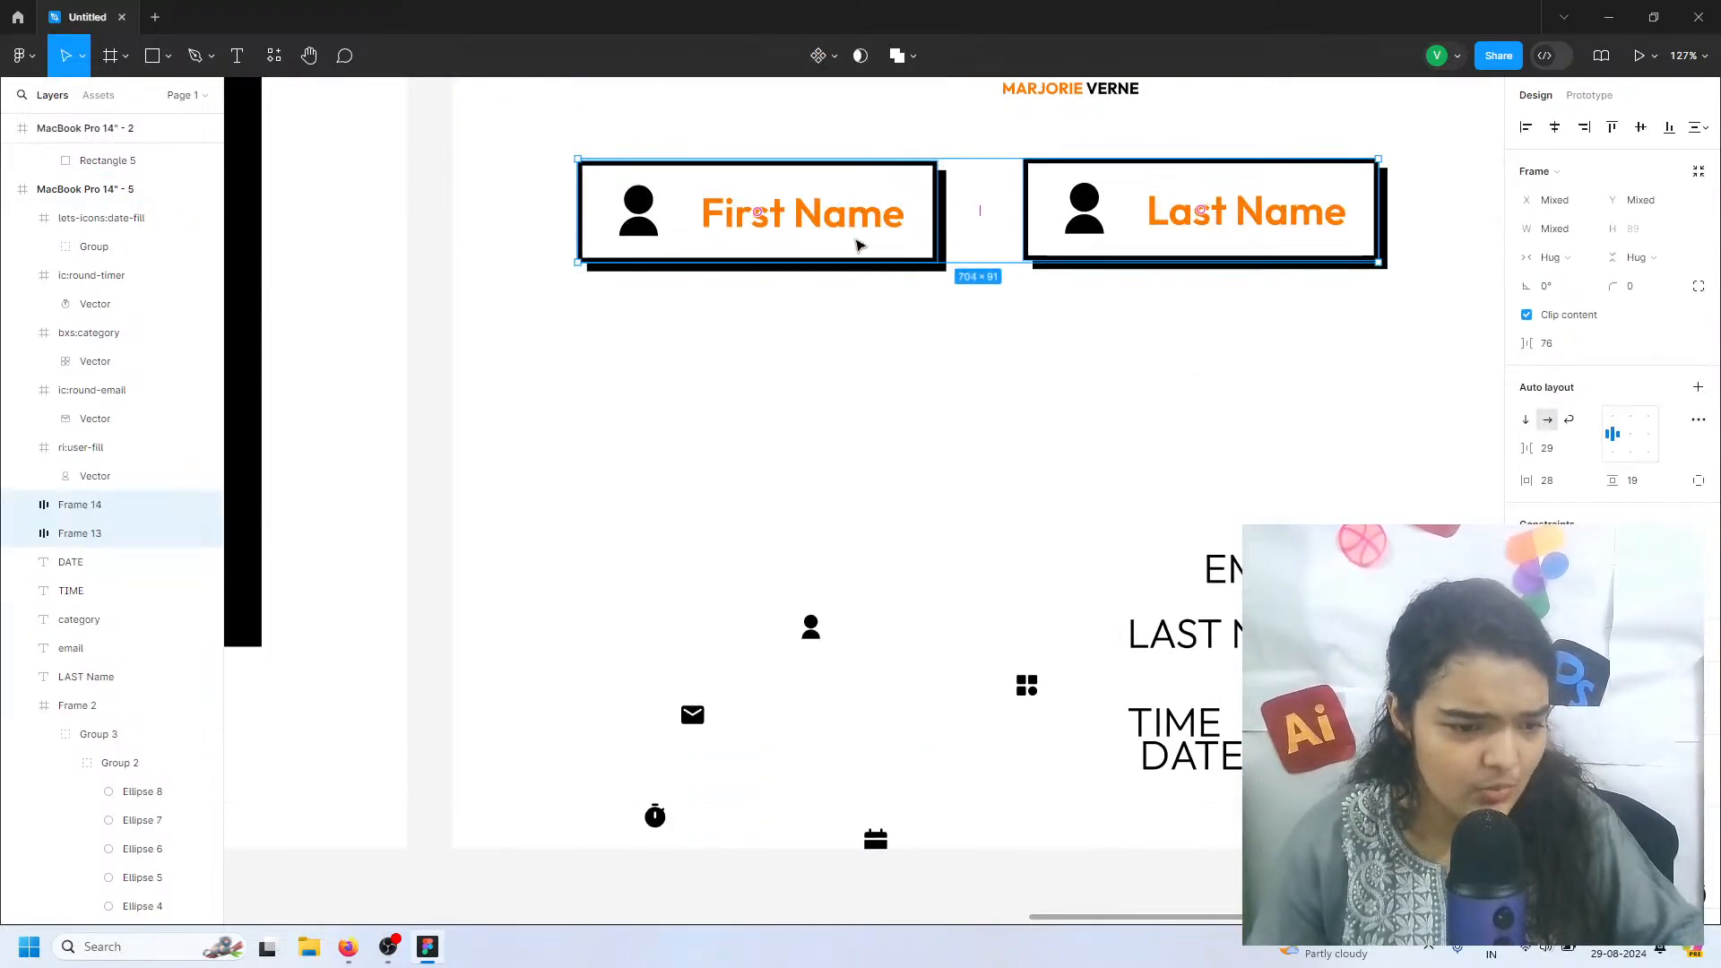
{"action": "left_click_drag", "start_coordinate": [814, 208], "coordinate": [815, 348]}
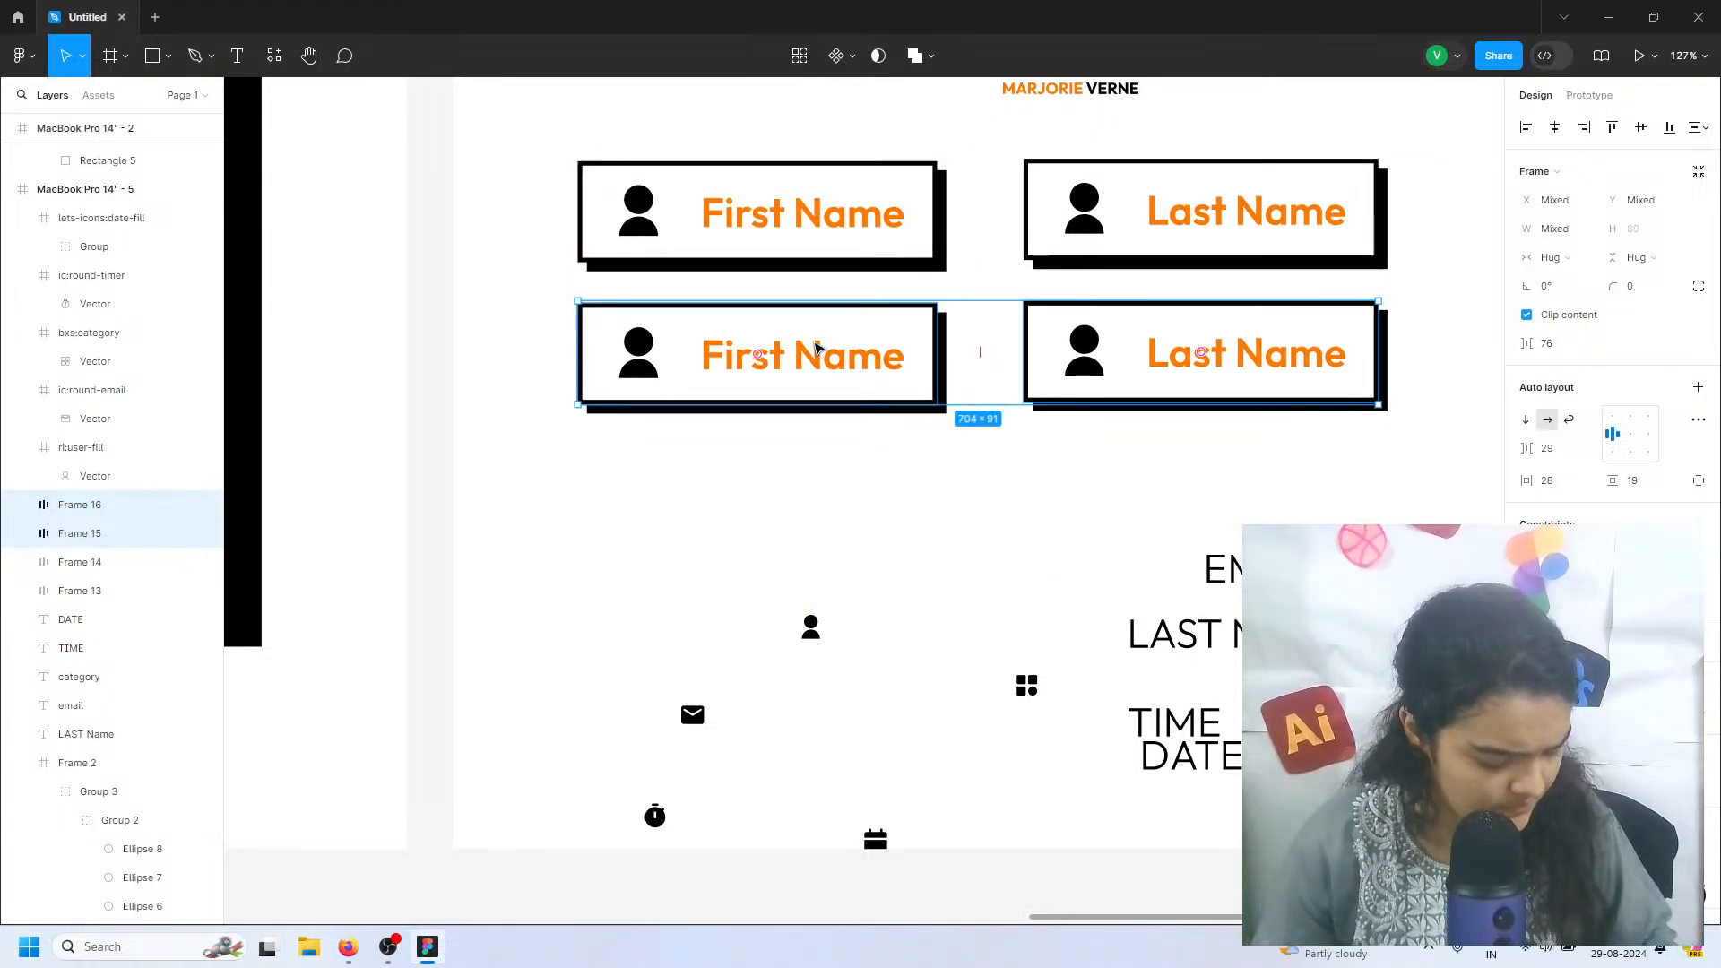
Replace the label of the second-row First Name copy with a placeholder e-mail address
{"action": "double_click", "coordinate": [798, 367]}
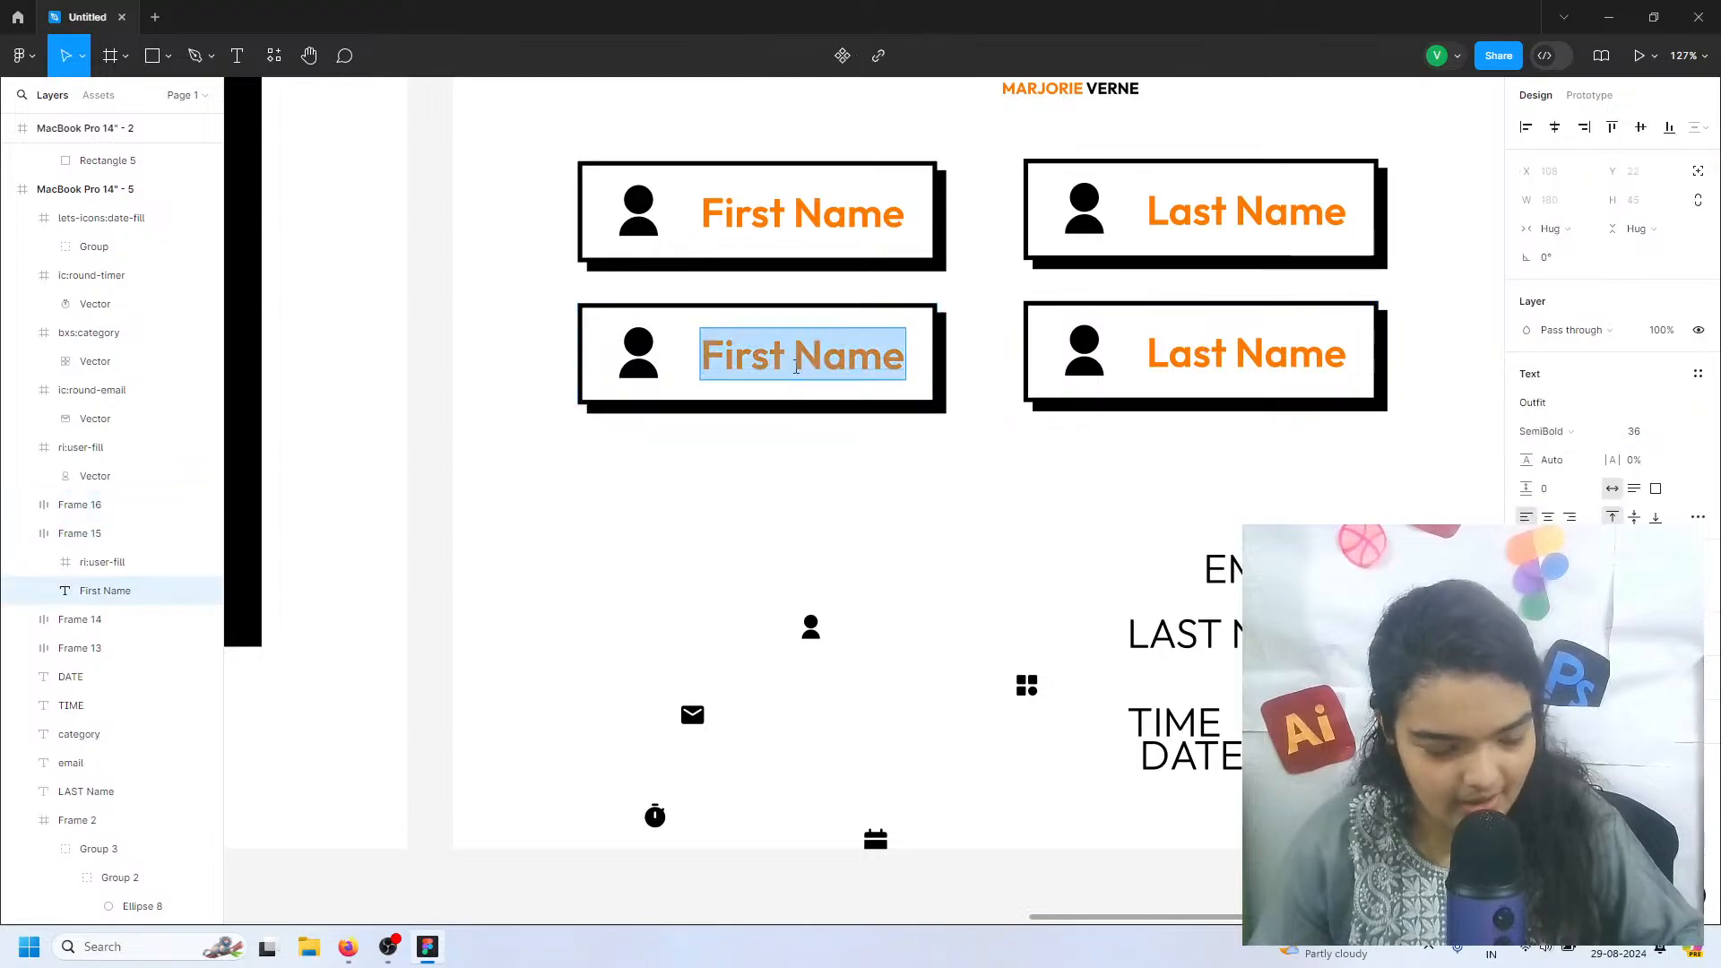
{"action": "type", "text": "Email"}
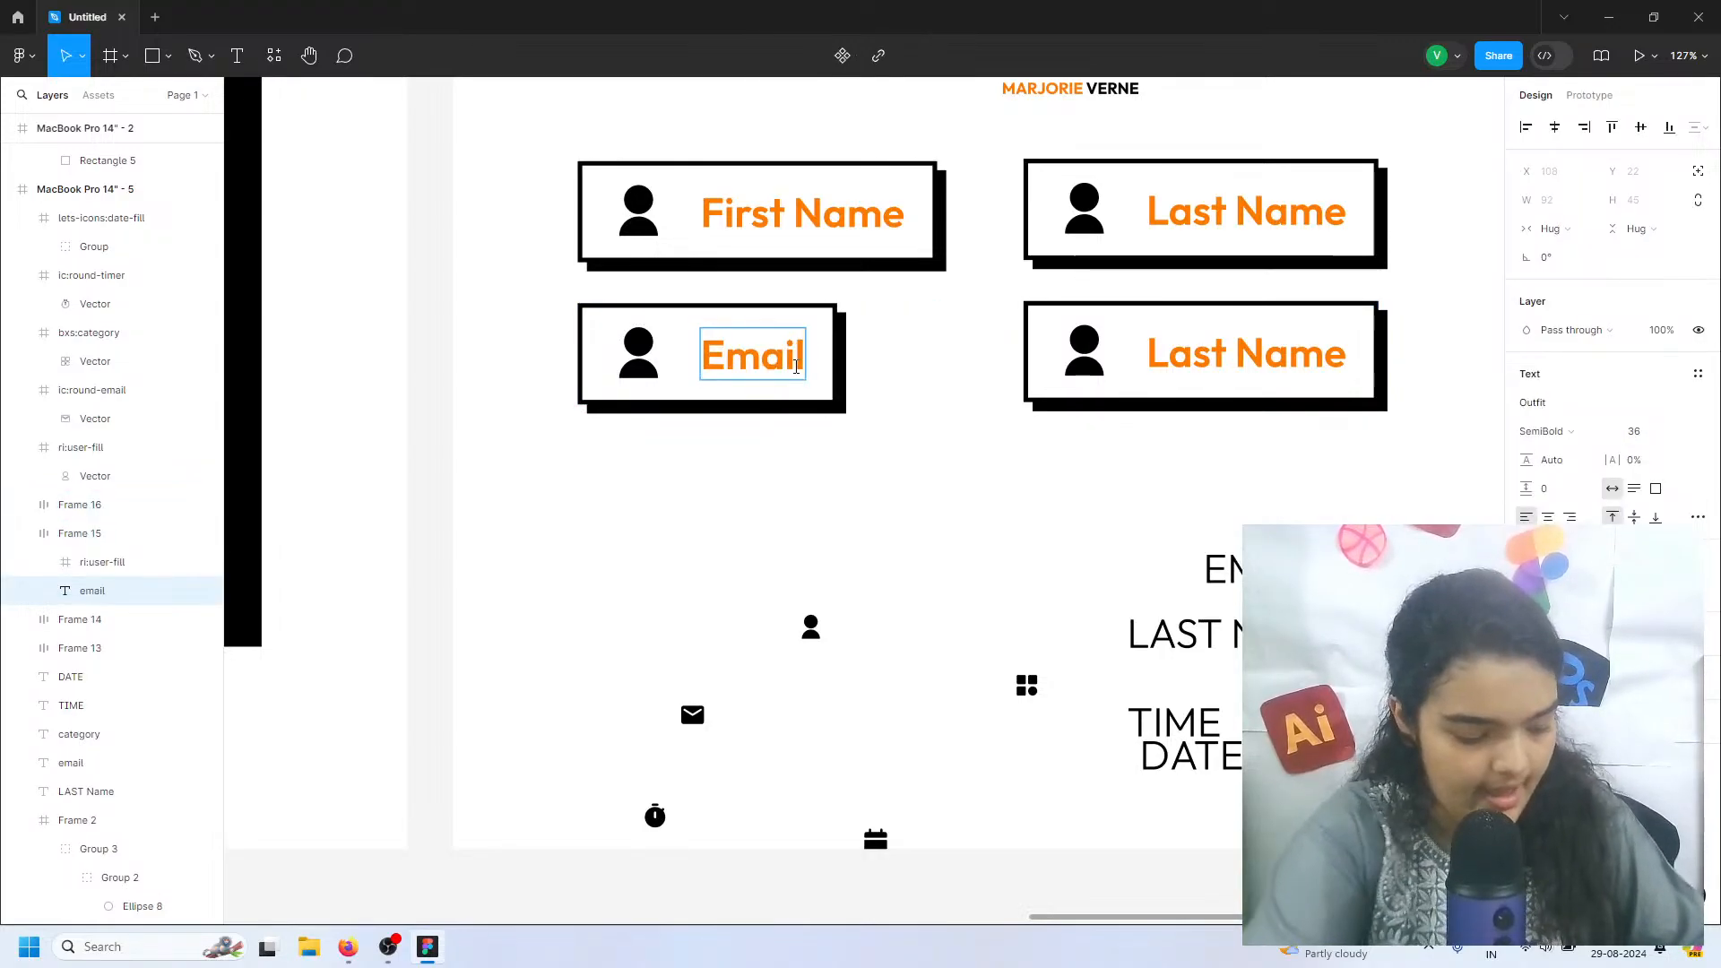
{"action": "type", "text": "@mail.com"}
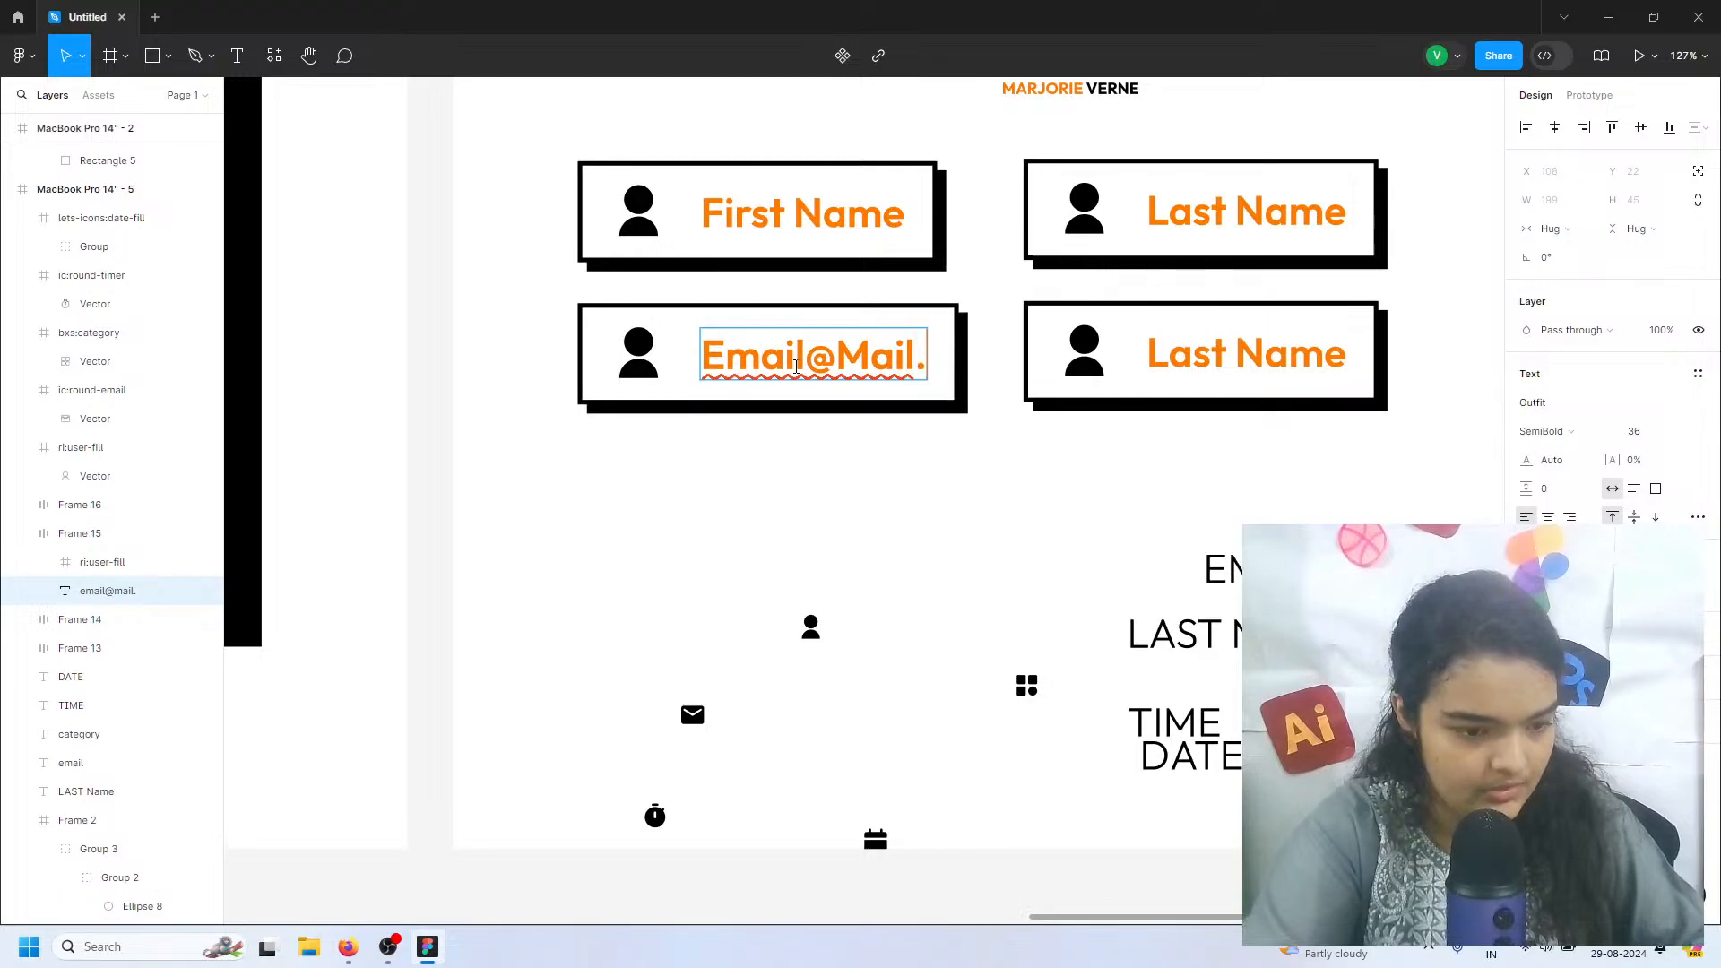
{"action": "left_click", "coordinate": [1030, 468]}
Move the second-row Last Name copy below the e-mail field and change its label to "Categories"
{"action": "left_click_drag", "start_coordinate": [1156, 338], "coordinate": [717, 487]}
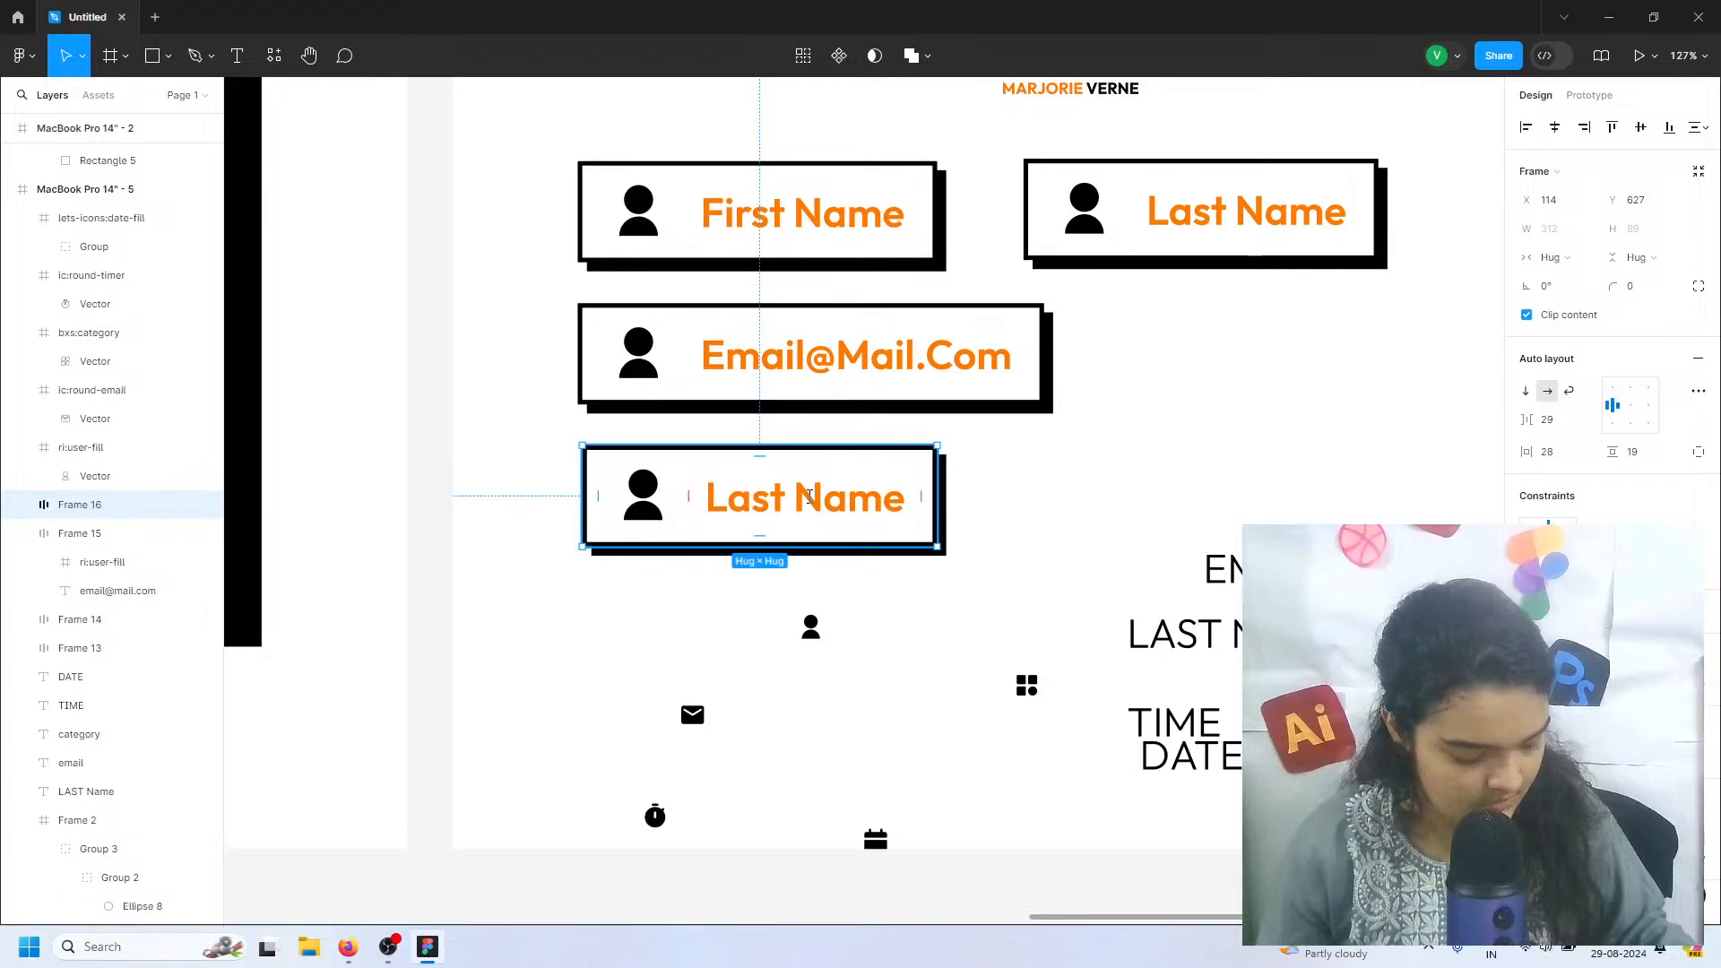
{"action": "double_click", "coordinate": [861, 500]}
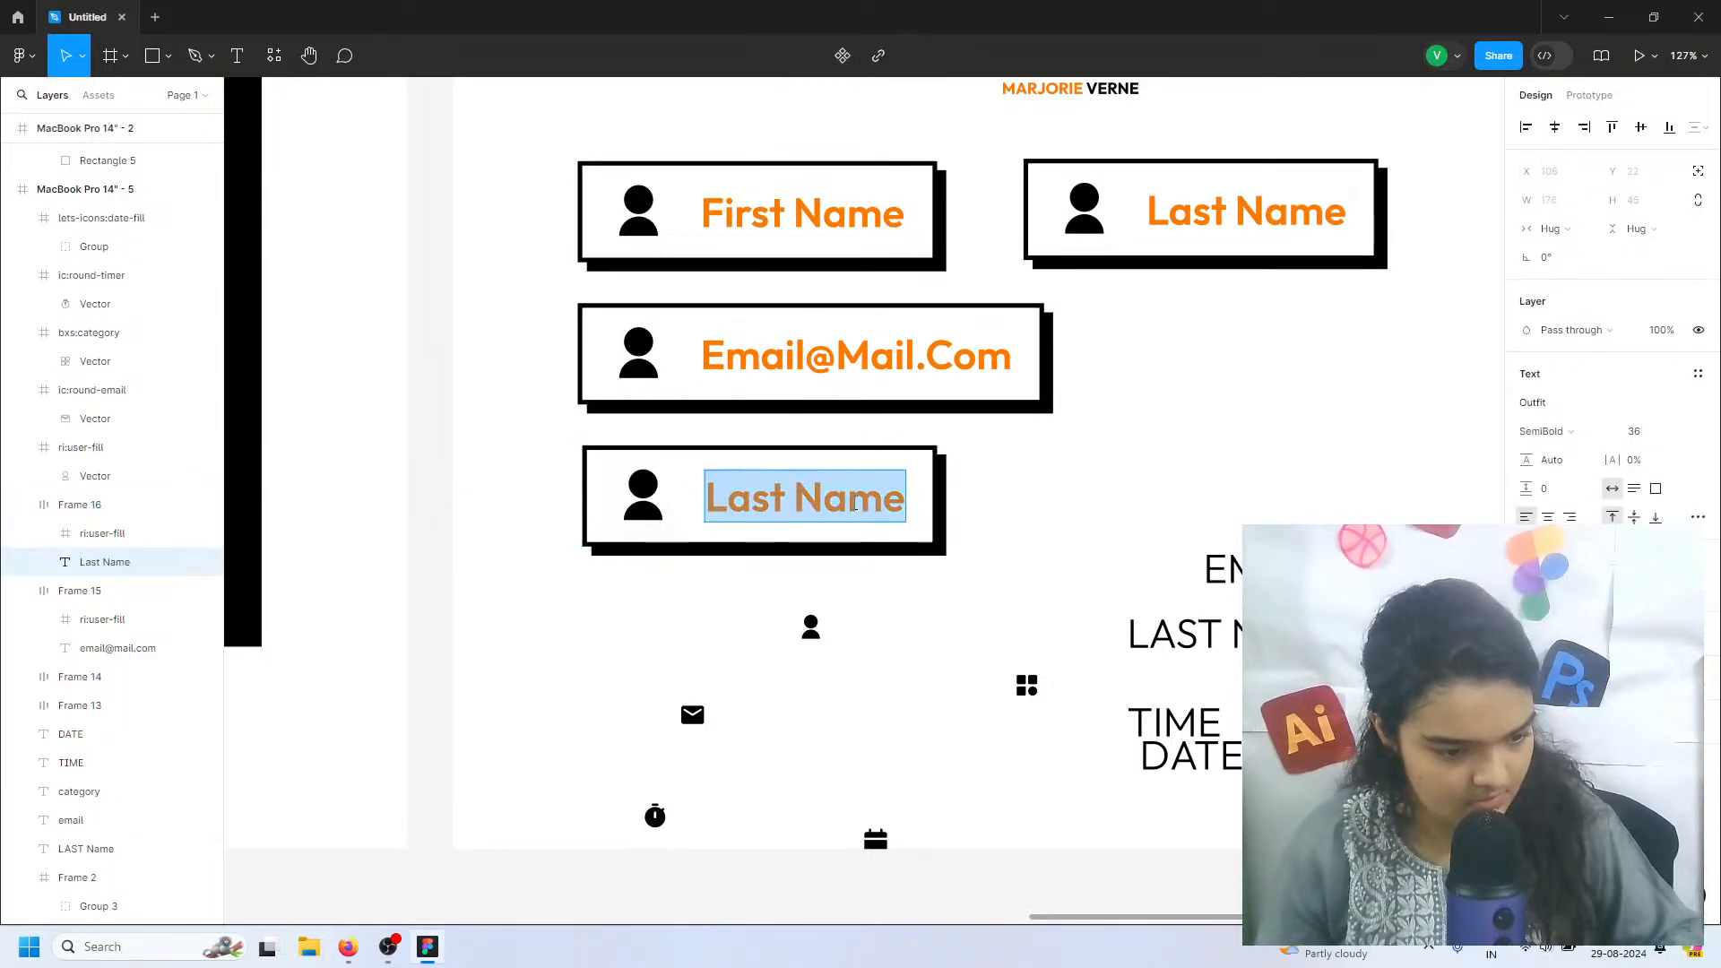
{"action": "type", "text": "Ca"}
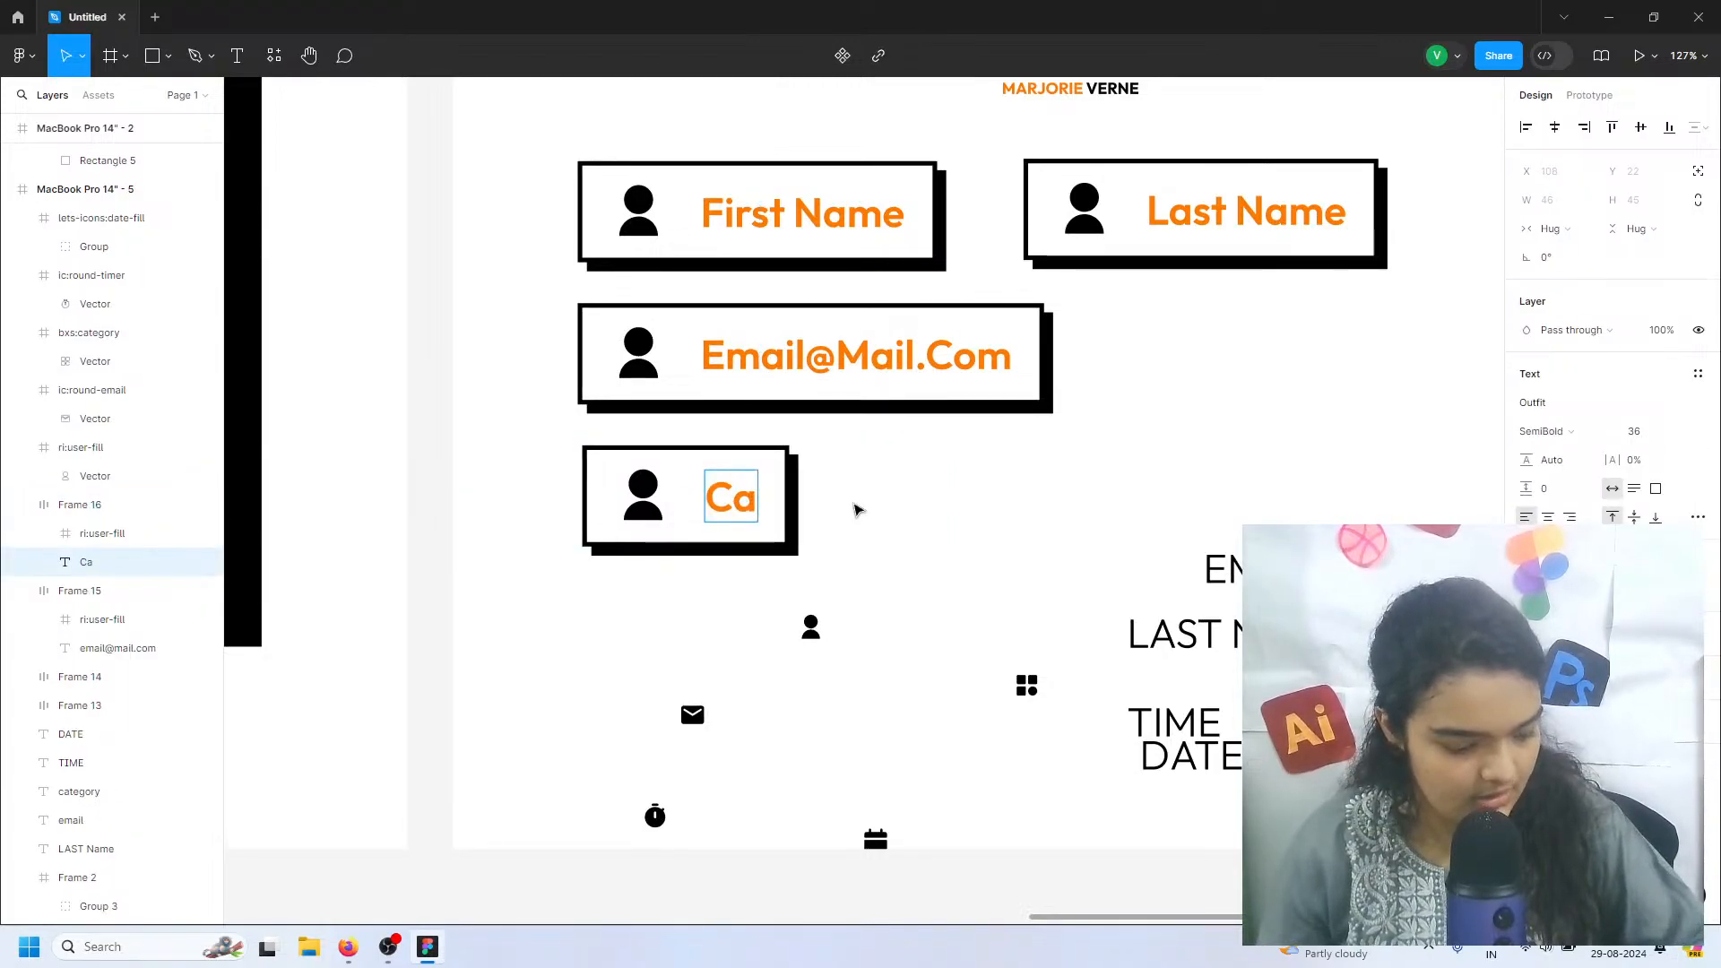
{"action": "type", "text": "tegories"}
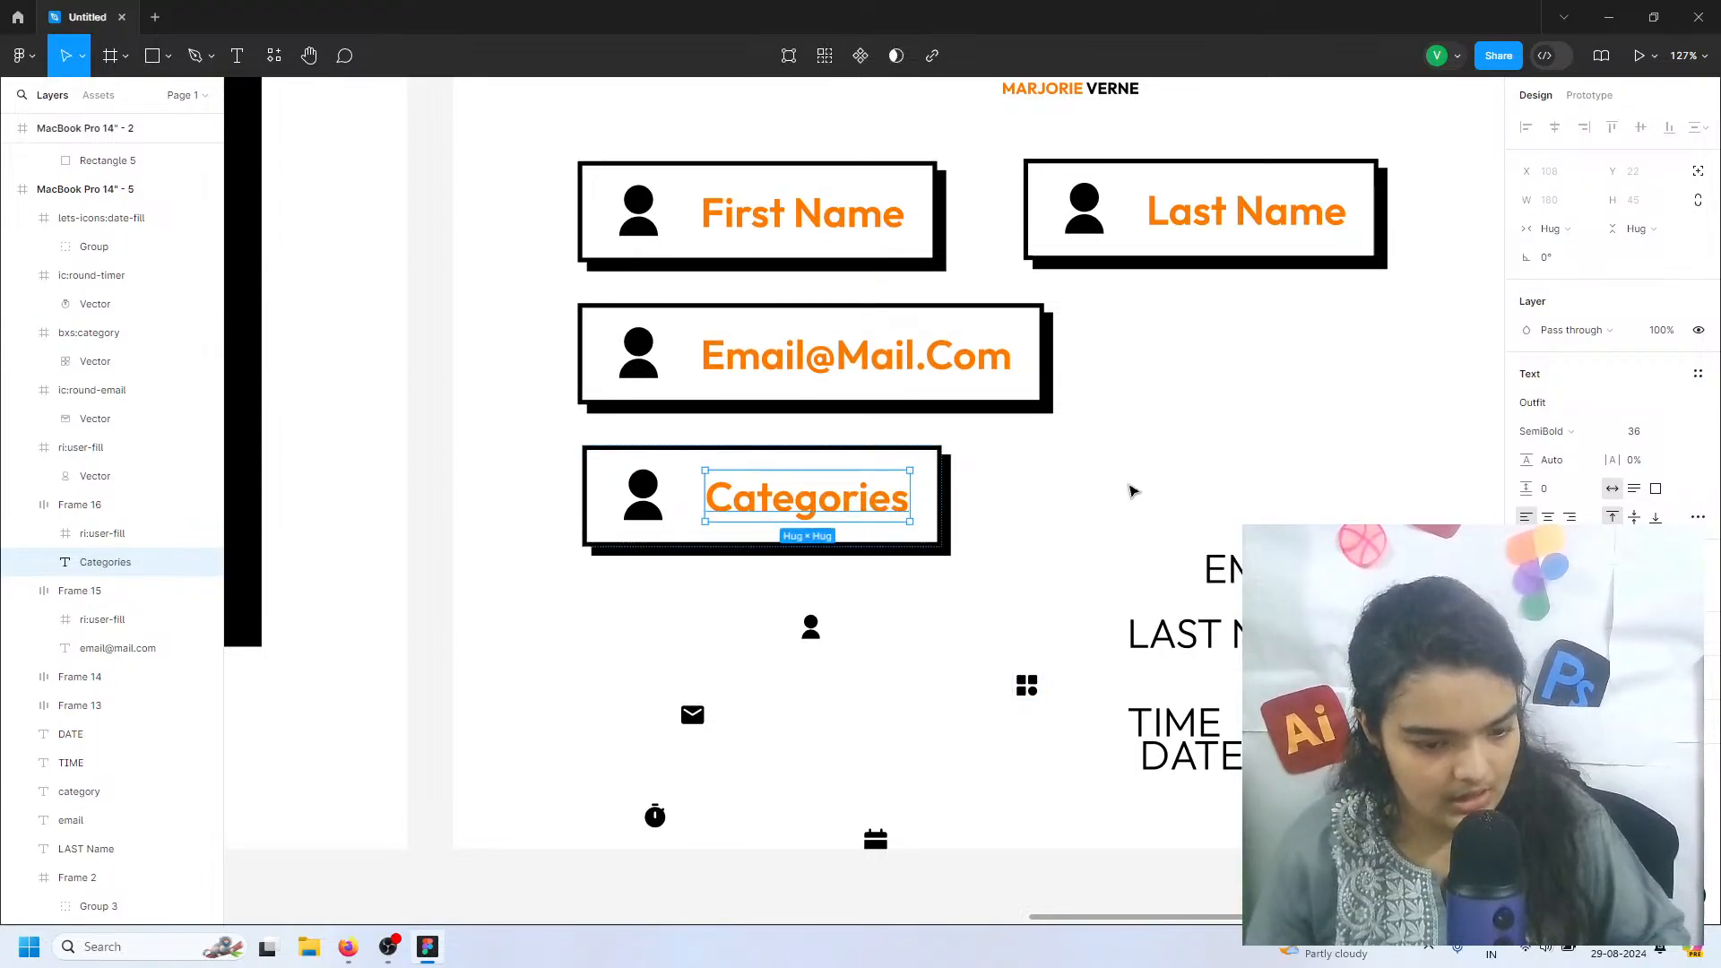
Delete the leftover plain text labels for last name, email, category, time and date
{"action": "left_click_drag", "start_coordinate": [1128, 484], "coordinate": [1354, 808]}
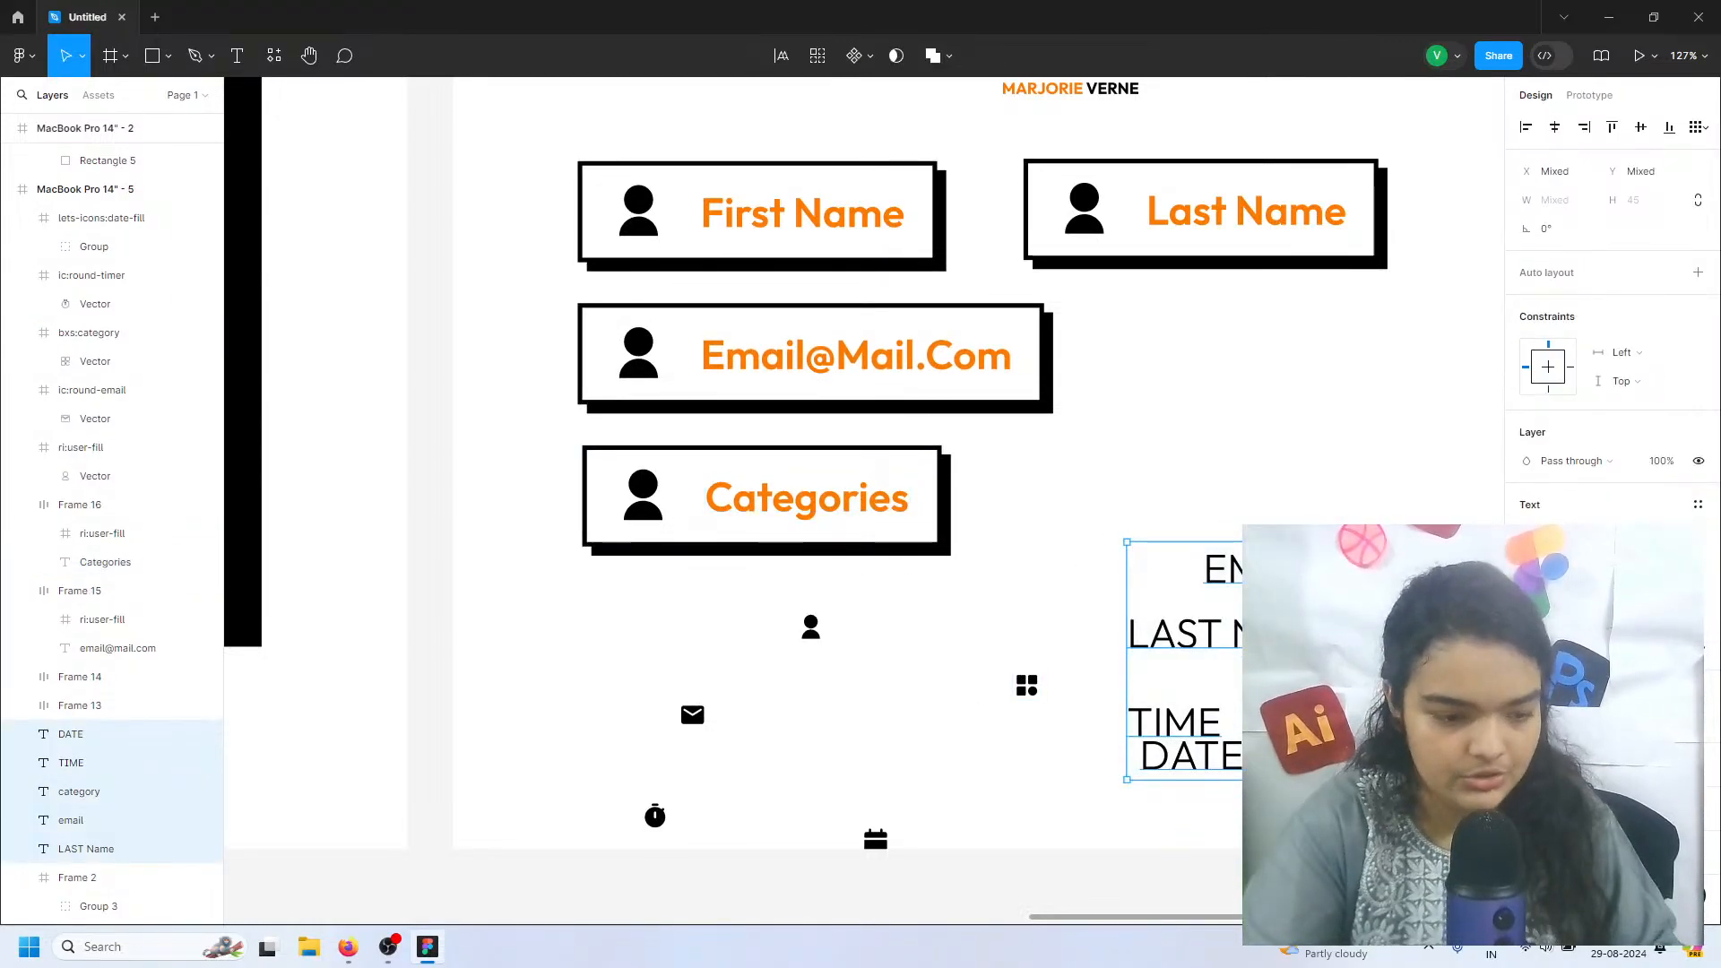
{"action": "key", "text": "Delete"}
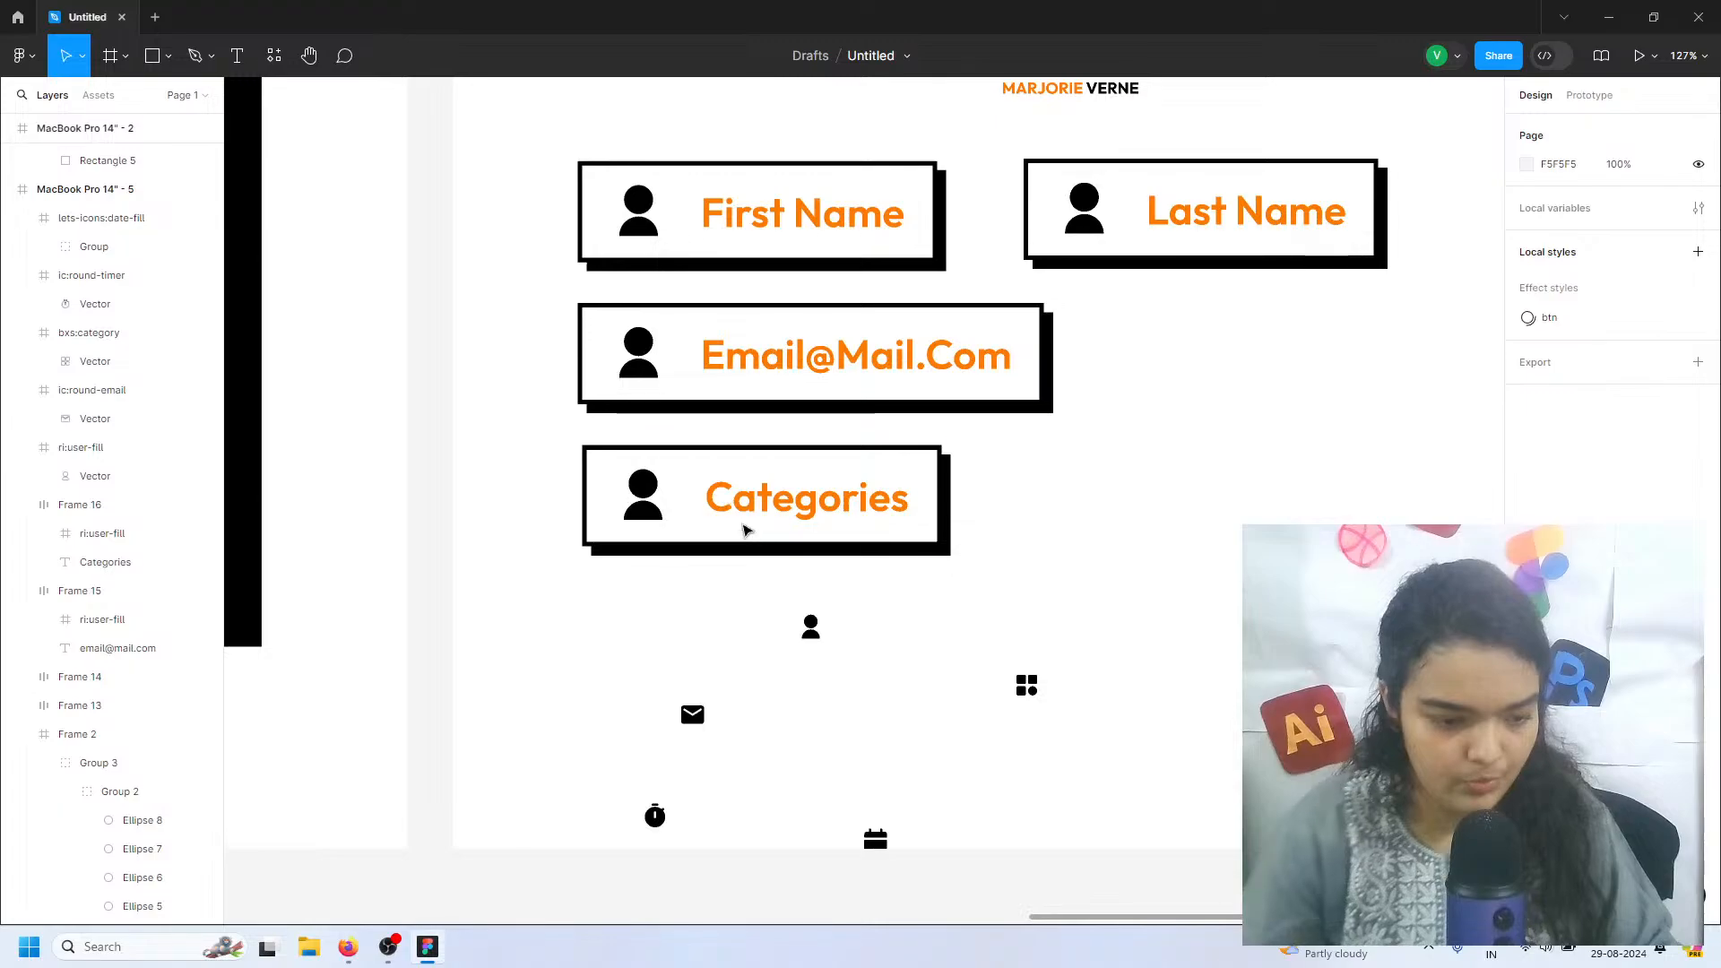
Move the loose icons away from the field column and place a duplicate of the Categories field below the original
{"action": "left_click", "coordinate": [623, 512]}
{"action": "key", "text": "ctrl+d"}
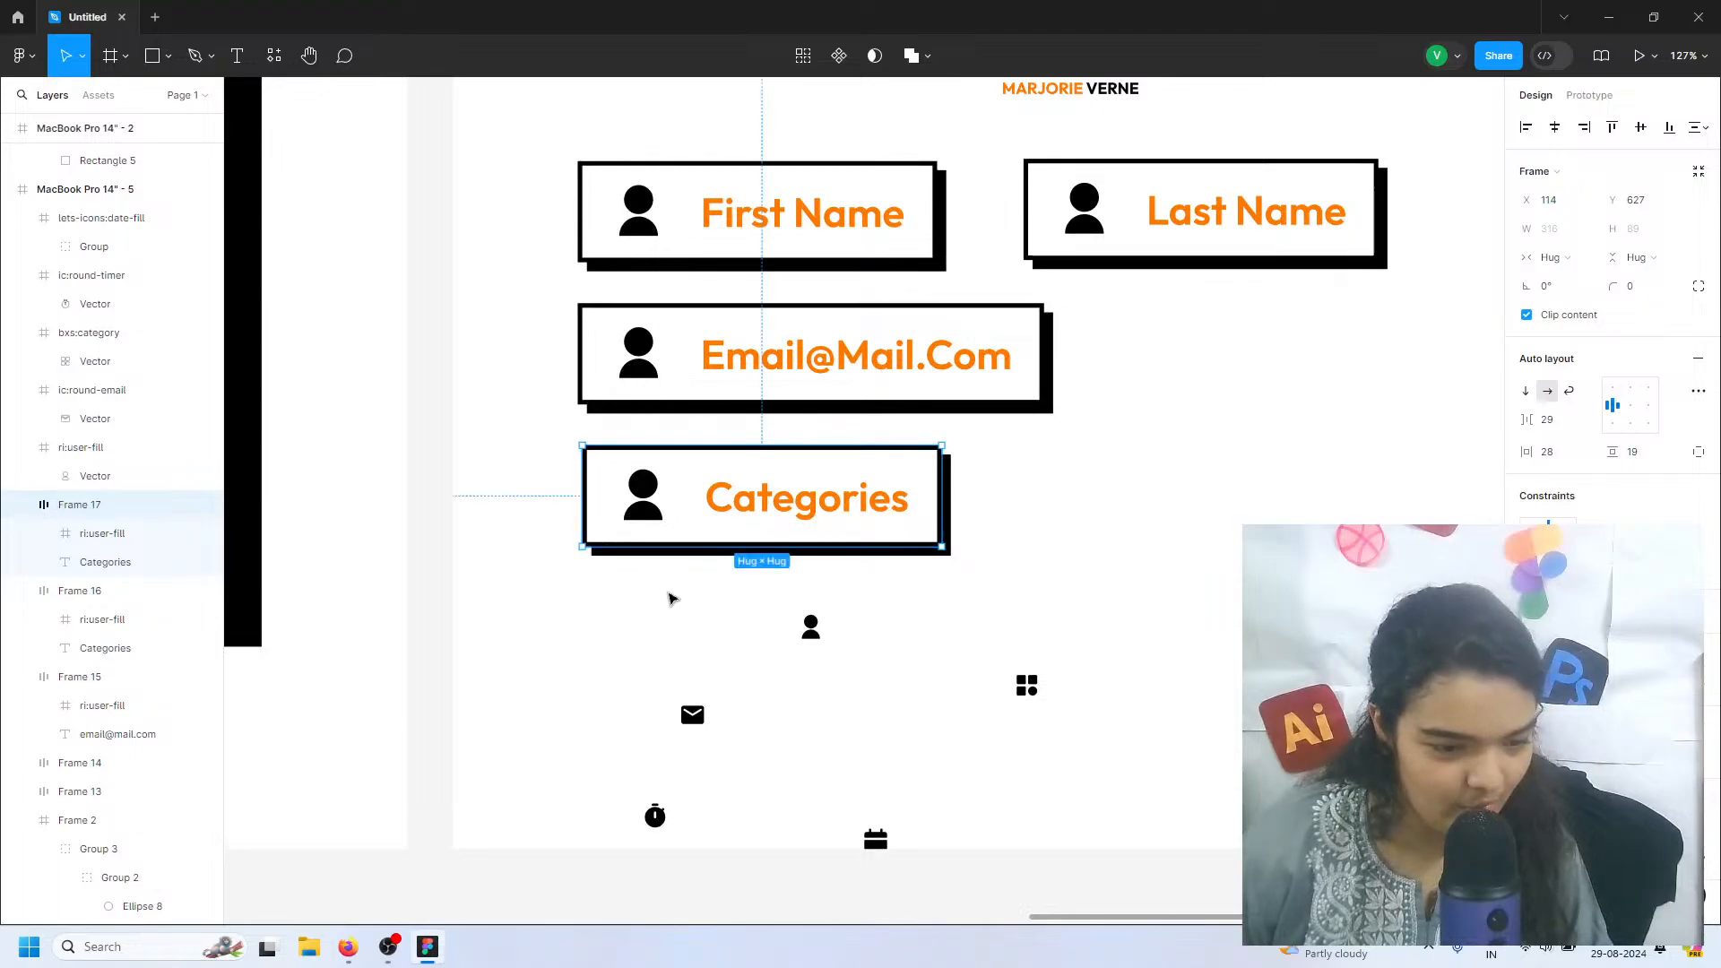
{"action": "left_click_drag", "start_coordinate": [666, 590], "coordinate": [1088, 888]}
{"action": "left_click_drag", "start_coordinate": [770, 781], "coordinate": [1238, 616]}
{"action": "left_click", "coordinate": [749, 515]}
{"action": "left_click_drag", "start_coordinate": [749, 515], "coordinate": [703, 634]}
{"action": "left_click_drag", "start_coordinate": [699, 468], "coordinate": [715, 540]}
{"action": "key", "text": "ctrl+z"}
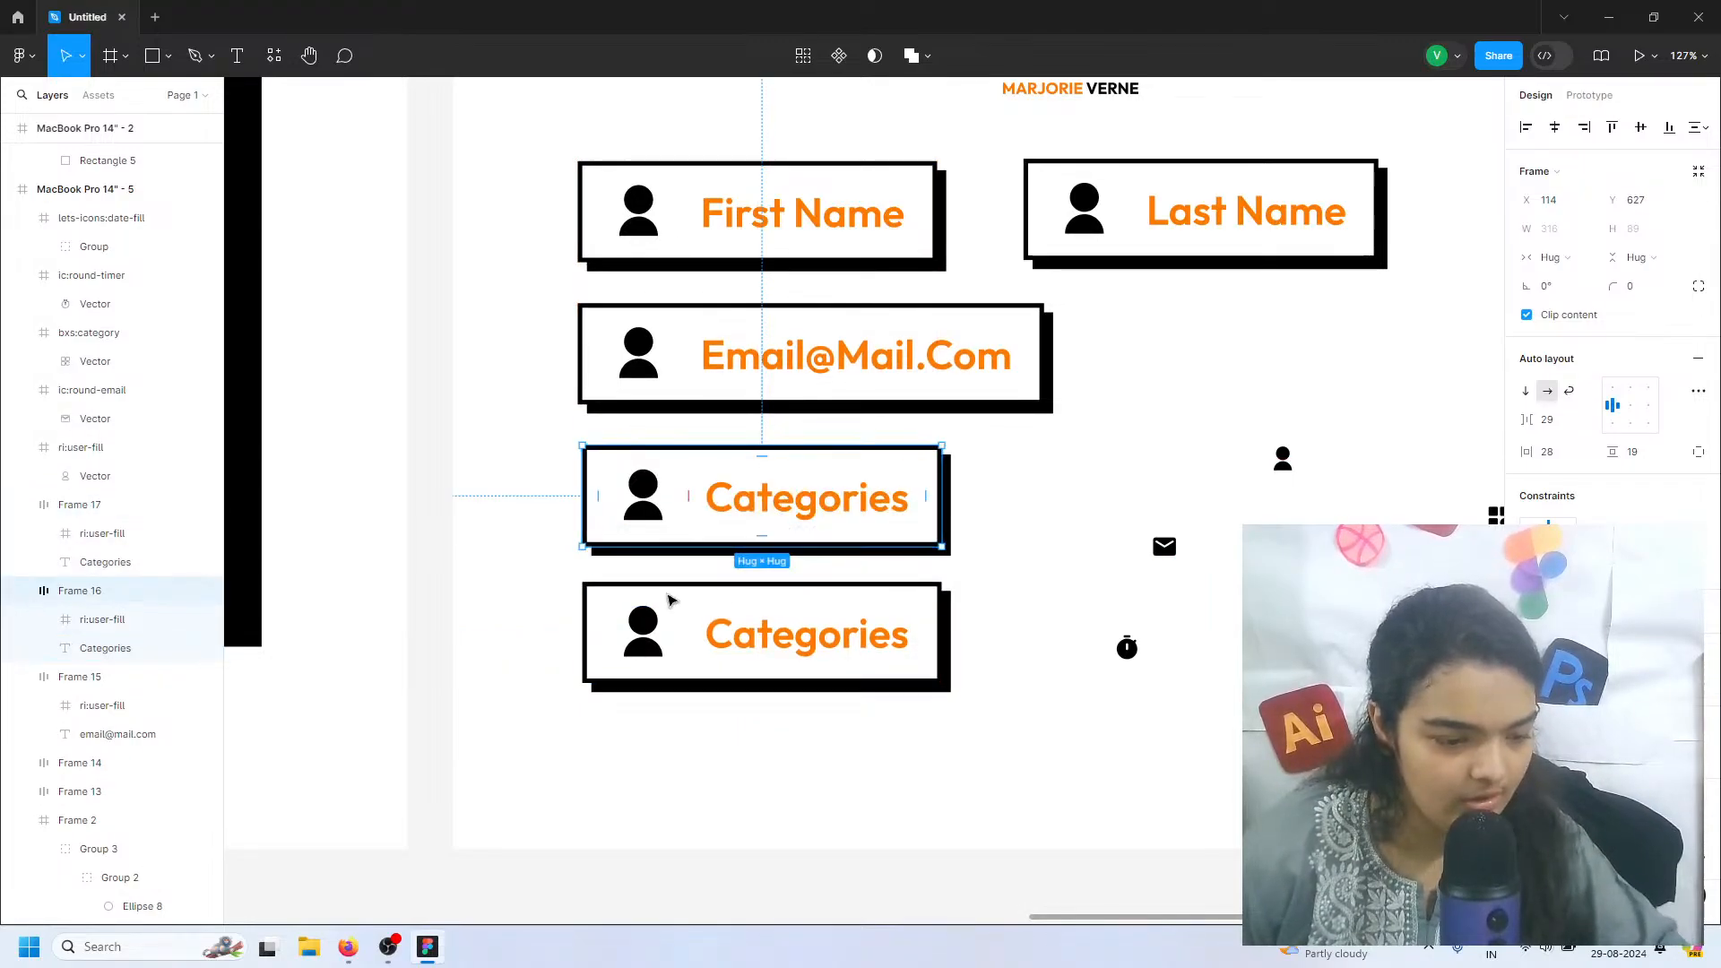
Change the label of the lower Categories copy to "Time"
{"action": "left_click", "coordinate": [665, 613]}
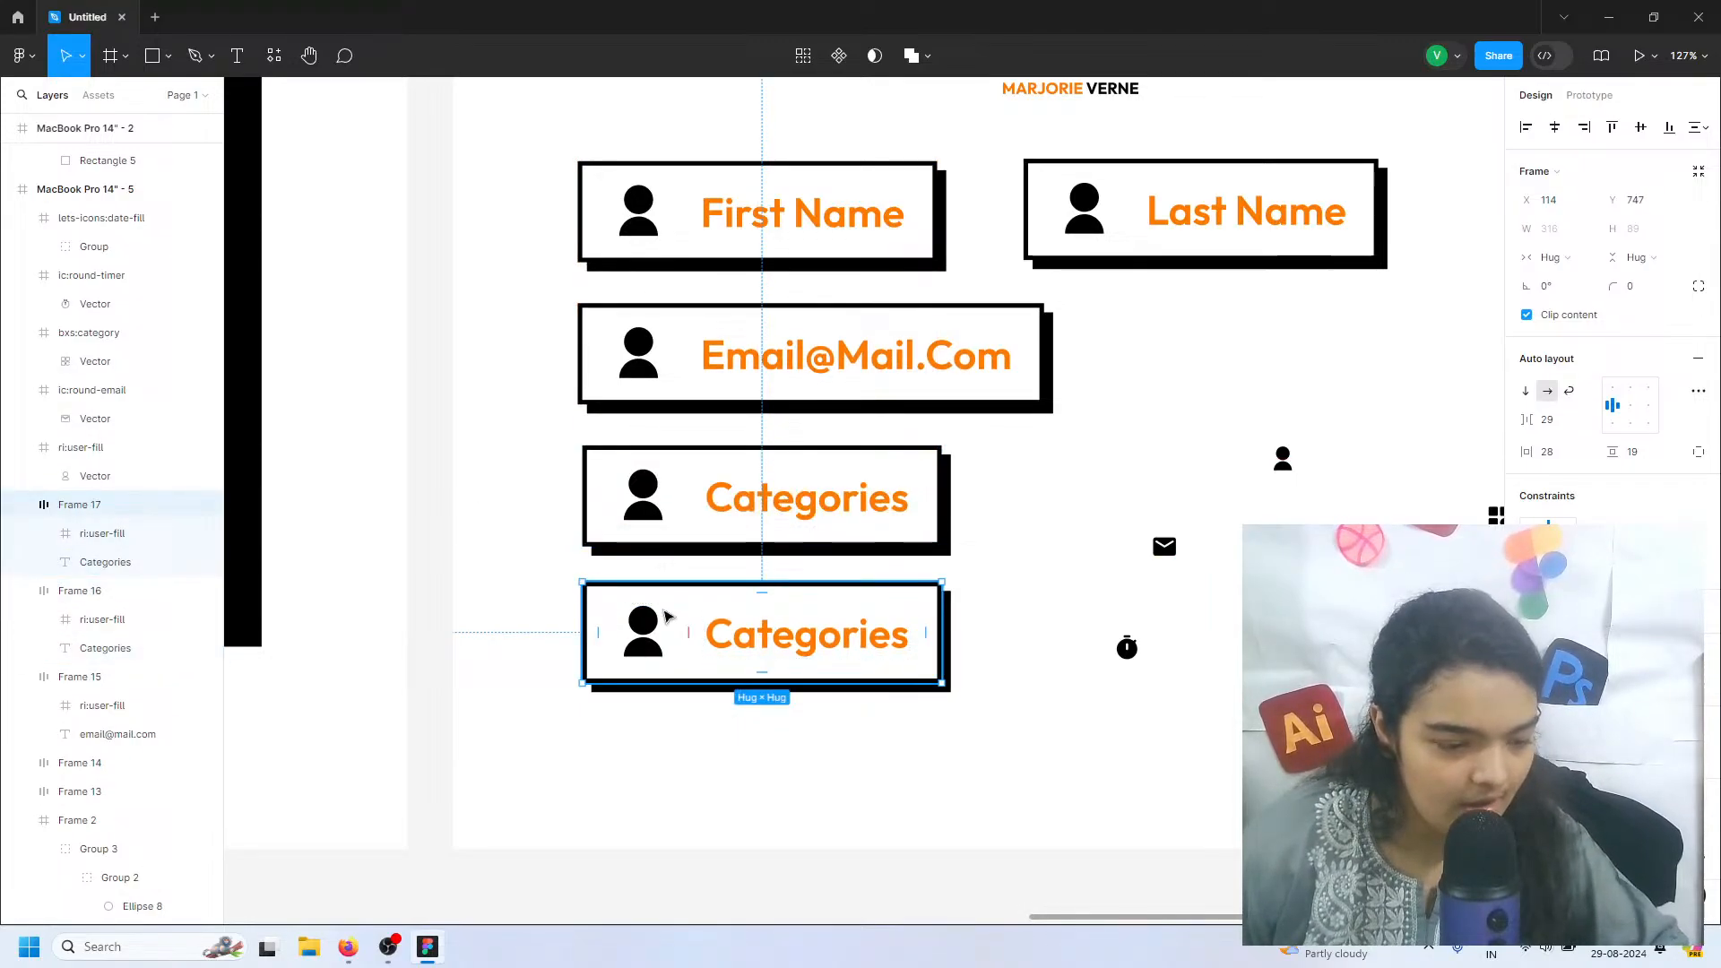
{"action": "double_click", "coordinate": [771, 632]}
{"action": "double_click", "coordinate": [770, 641]}
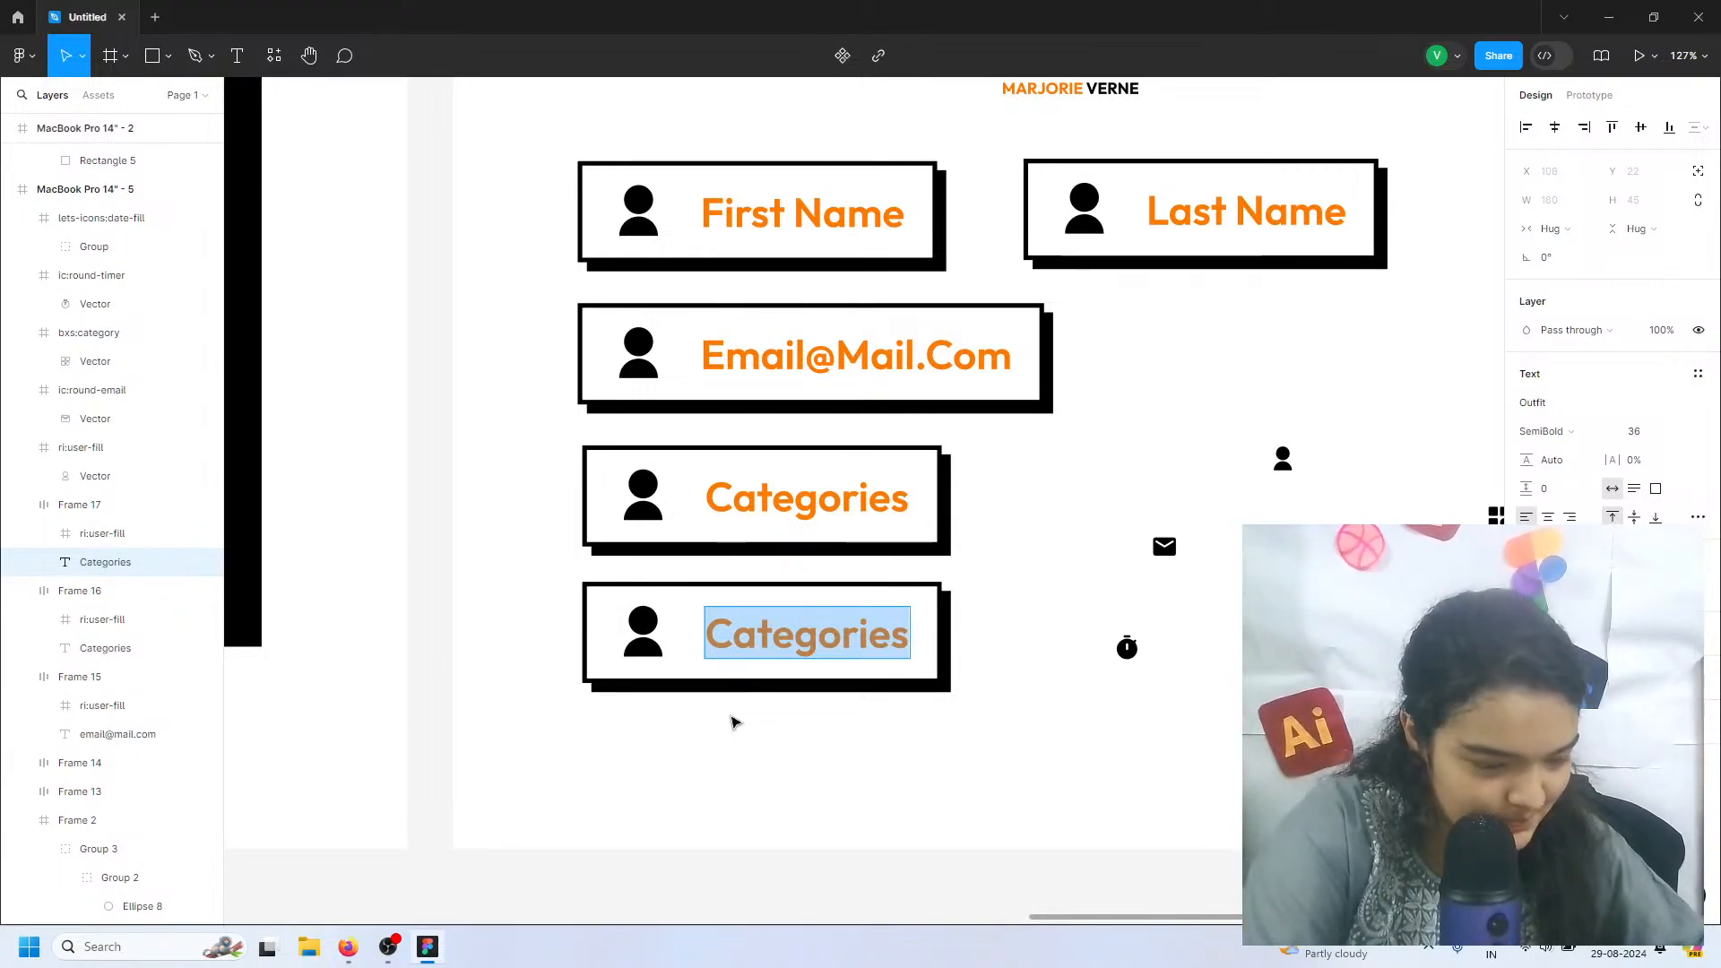
{"action": "type", "text": "D"}
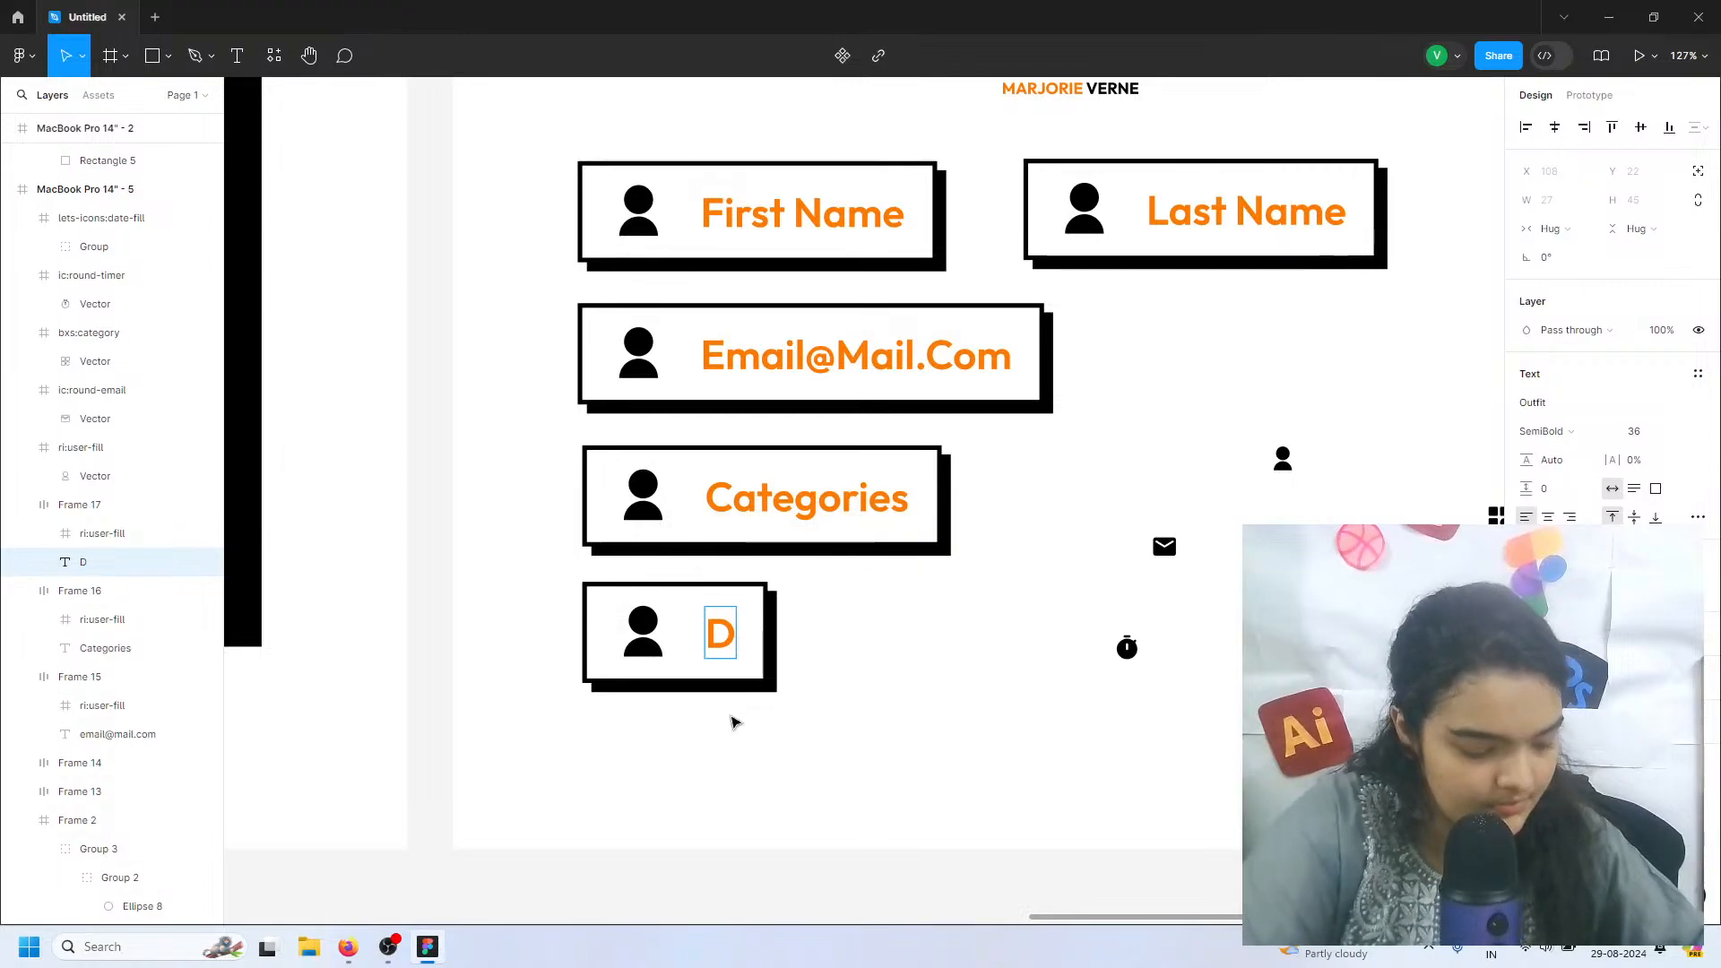
{"action": "key", "text": "BackSpace"}
{"action": "type", "text": "Time"}
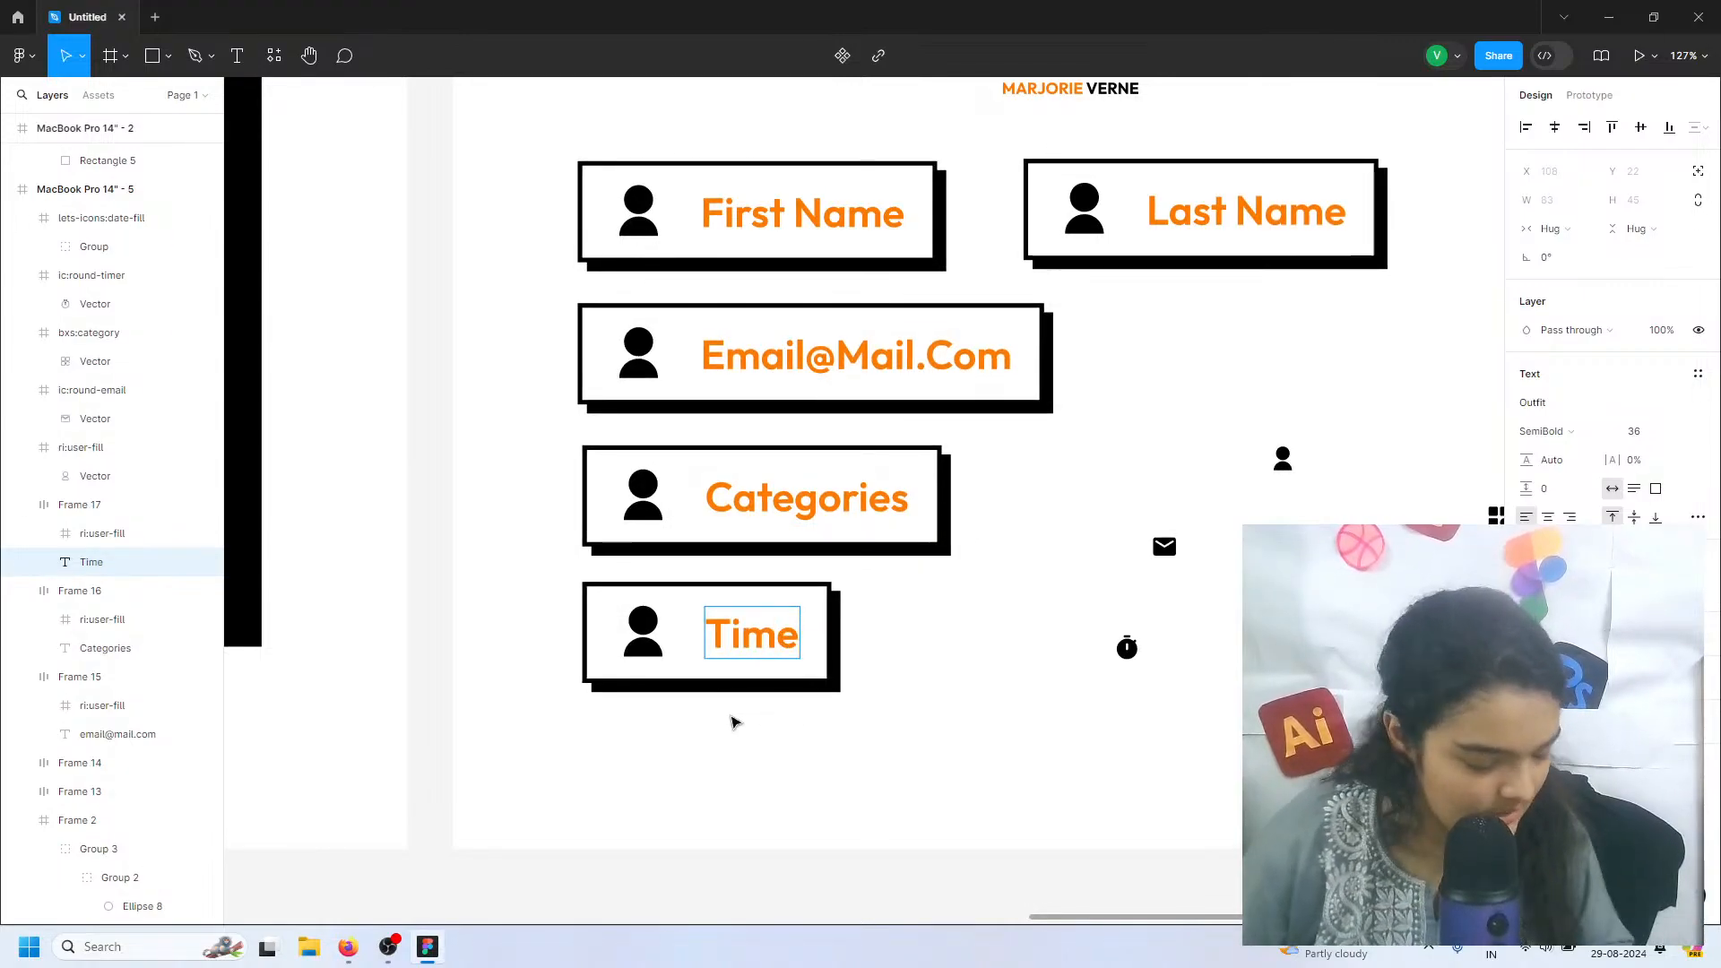
{"action": "key", "text": "Escape"}
Place another copy of the Categories field beside the Time field, and move the Last Name field to X 470, Y 377
{"action": "scroll", "coordinate": [728, 728], "scroll_direction": "right", "scroll_amount": 1}
{"action": "scroll", "coordinate": [728, 728], "scroll_direction": "right", "scroll_amount": 3}
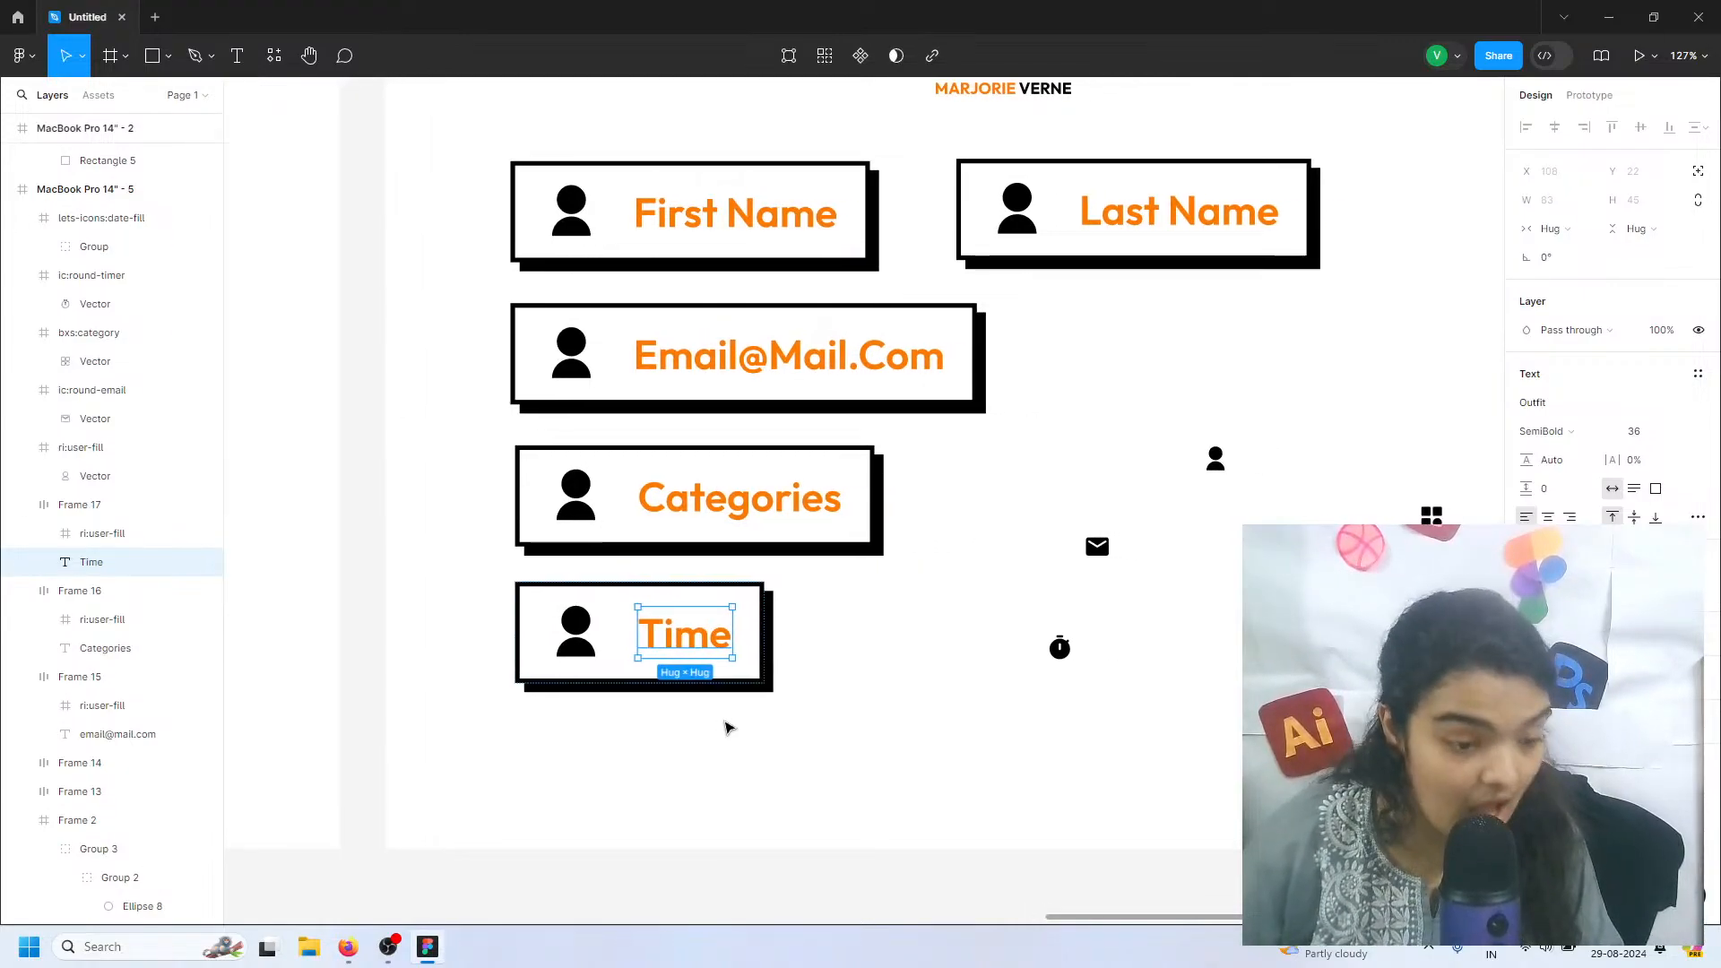
{"action": "left_click", "coordinate": [722, 724]}
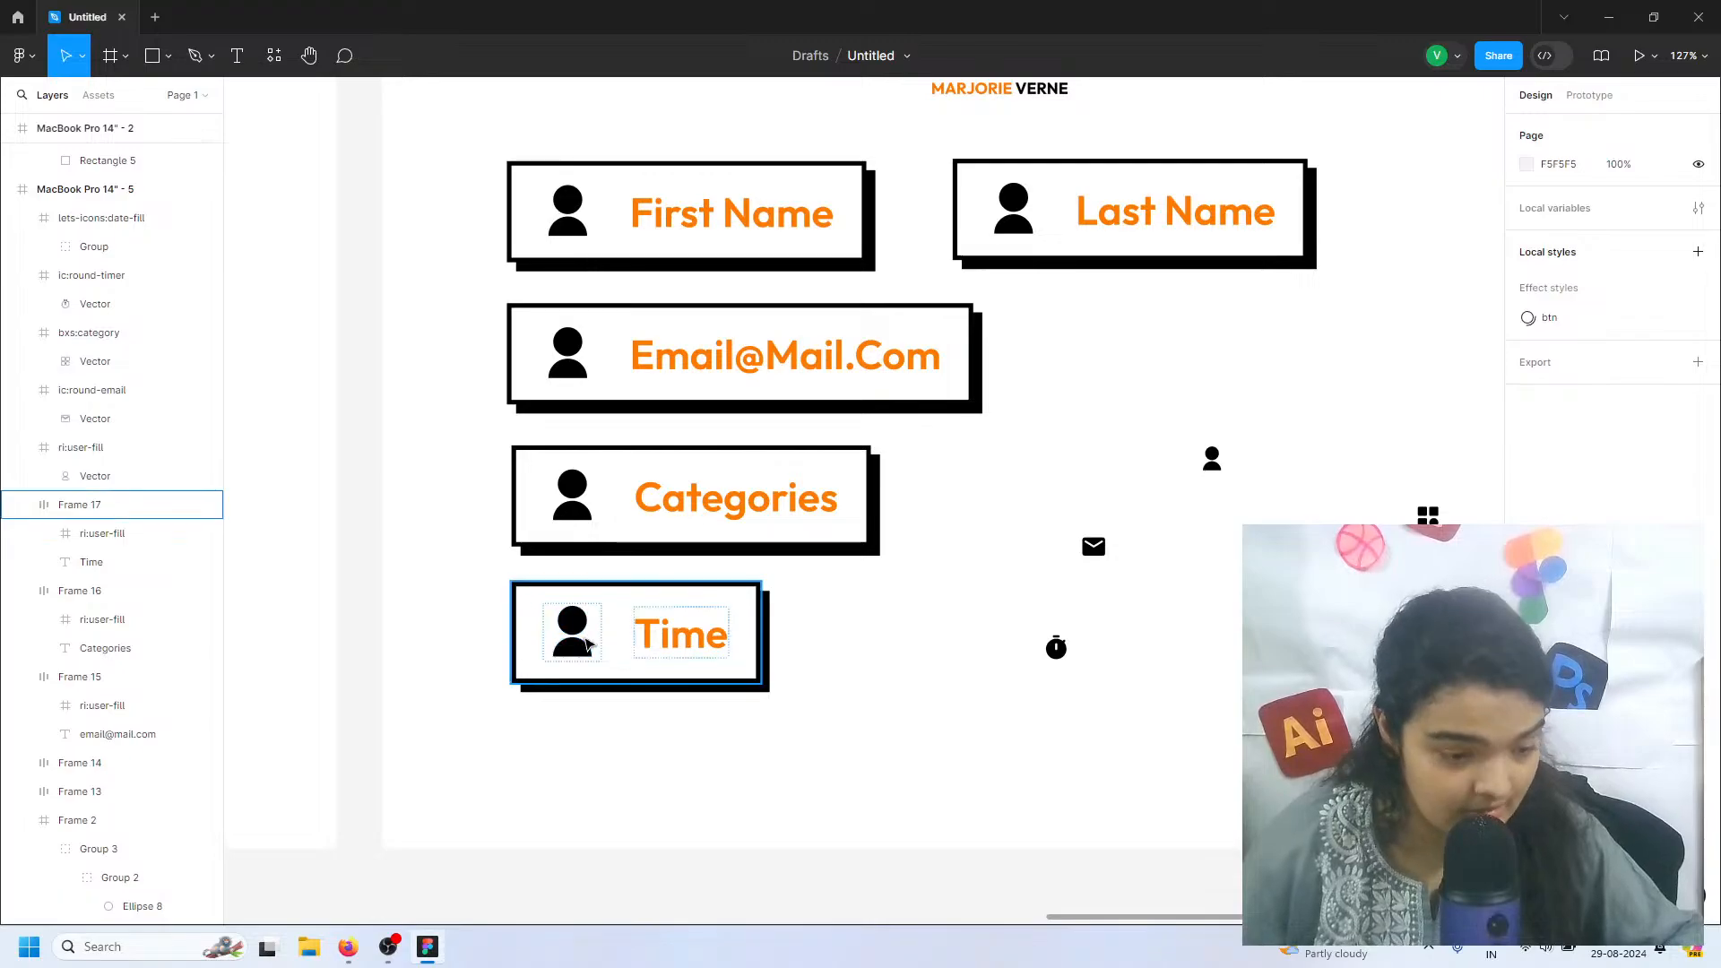
{"action": "left_click_drag", "start_coordinate": [599, 658], "coordinate": [846, 648]}
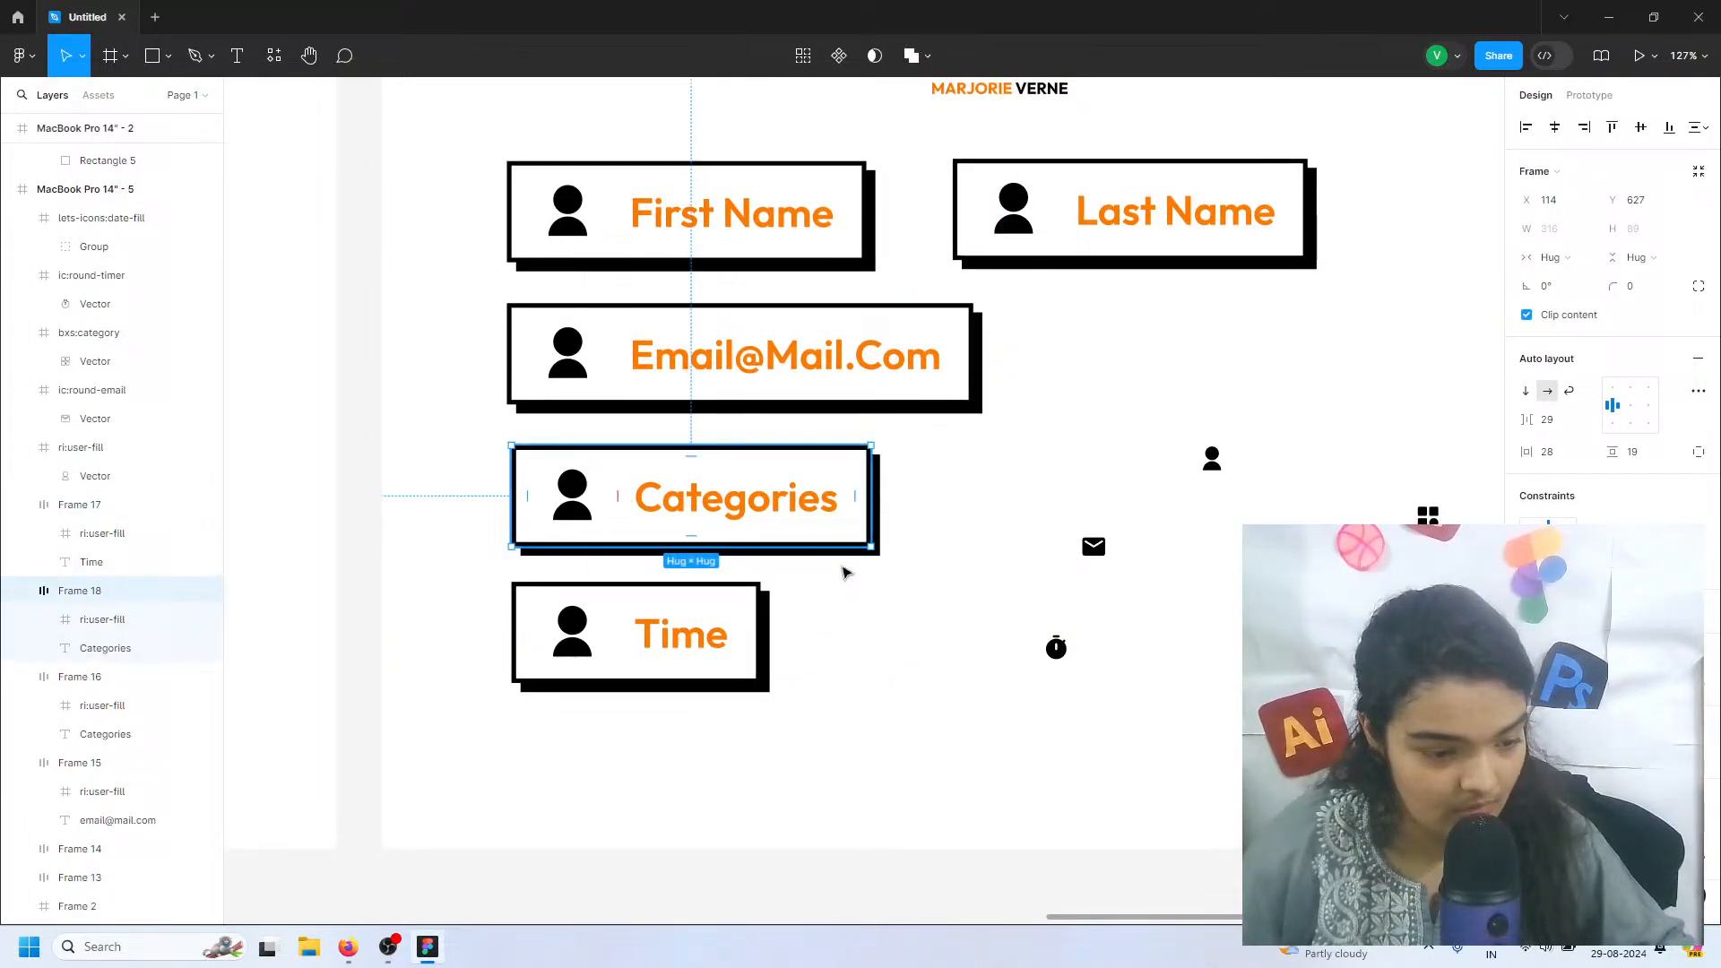
{"action": "left_click_drag", "start_coordinate": [577, 500], "coordinate": [919, 635]}
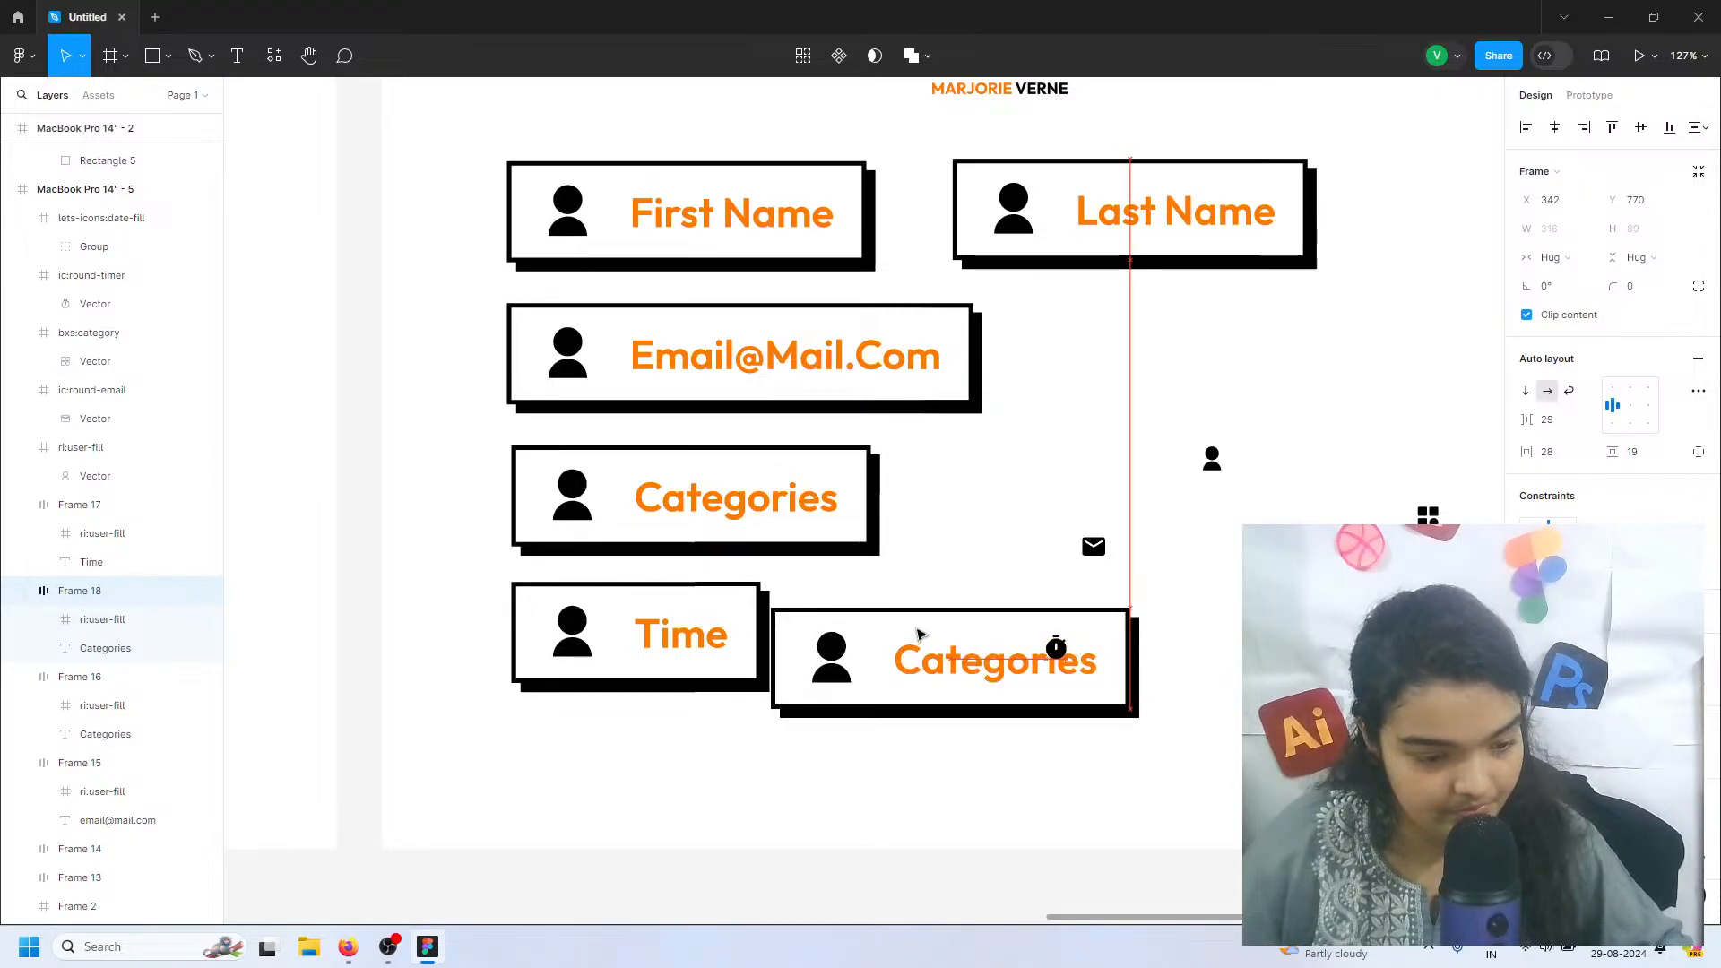
{"action": "mouse_move", "coordinate": [979, 627]}
{"action": "left_mouse_down"}
{"action": "mouse_move", "coordinate": [1013, 635]}
{"action": "mouse_move", "coordinate": [956, 642]}
{"action": "left_mouse_up"}
{"action": "left_click_drag", "start_coordinate": [986, 206], "coordinate": [952, 209]}
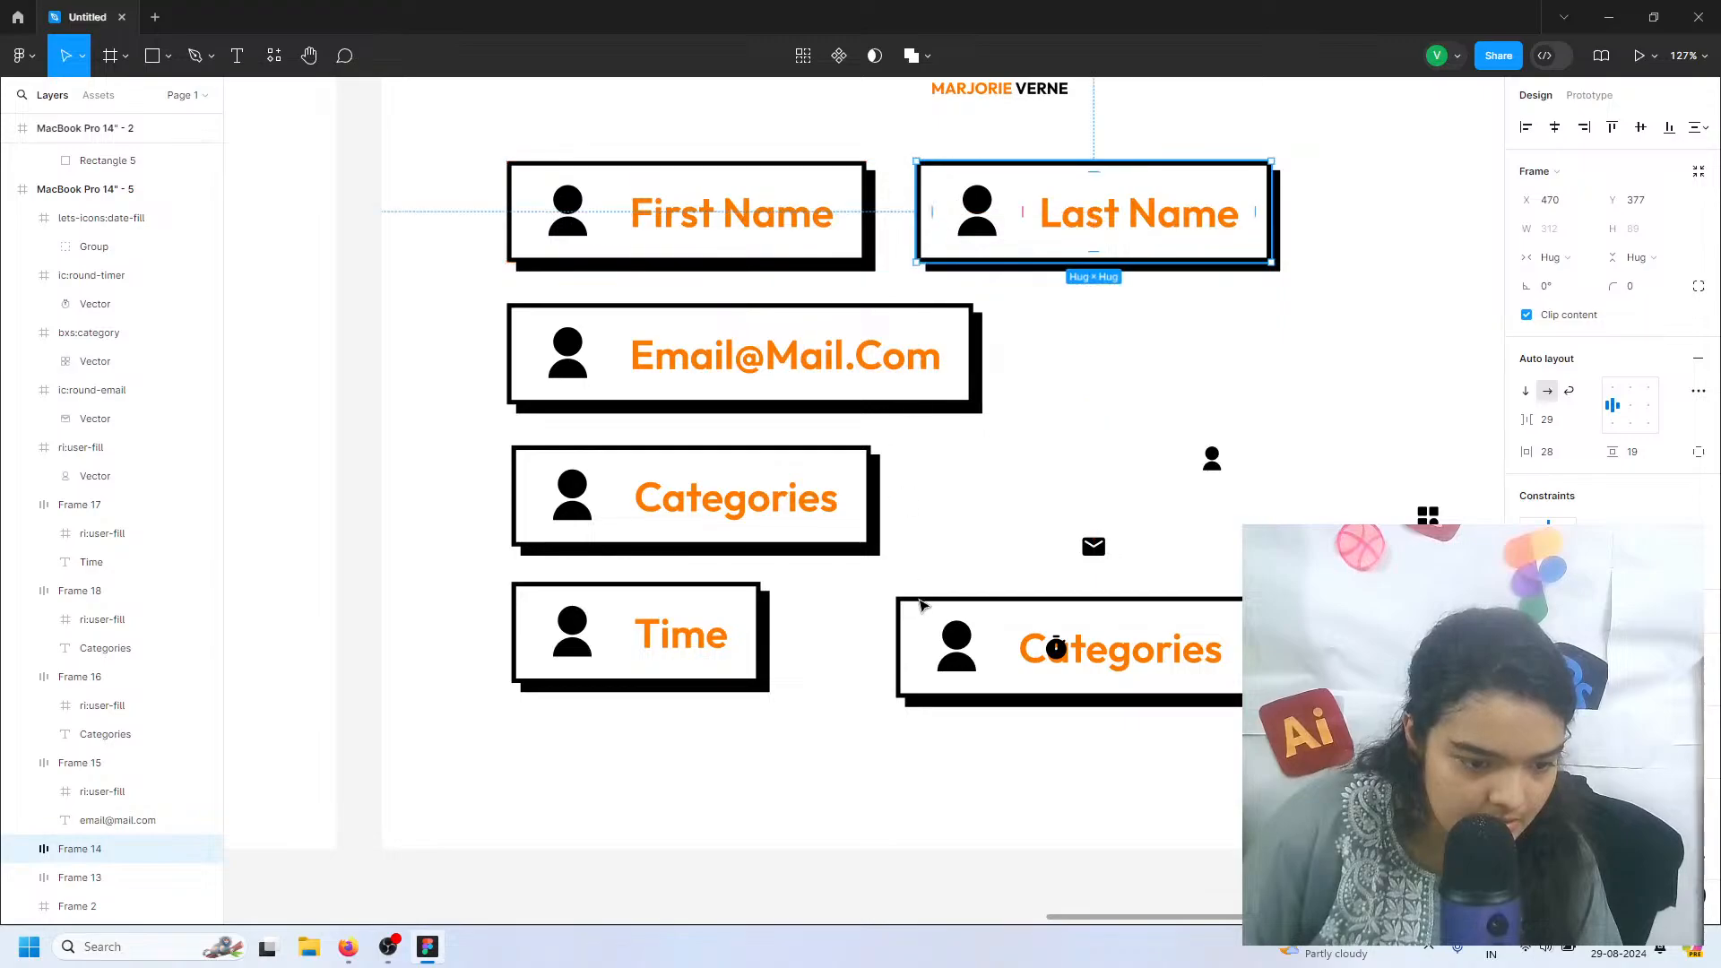
Align the lower Categories copy under the Last Name field and place the timer icon over the Time field's user icon
{"action": "left_click_drag", "start_coordinate": [941, 634], "coordinate": [621, 653]}
{"action": "left_click", "coordinate": [1065, 650]}
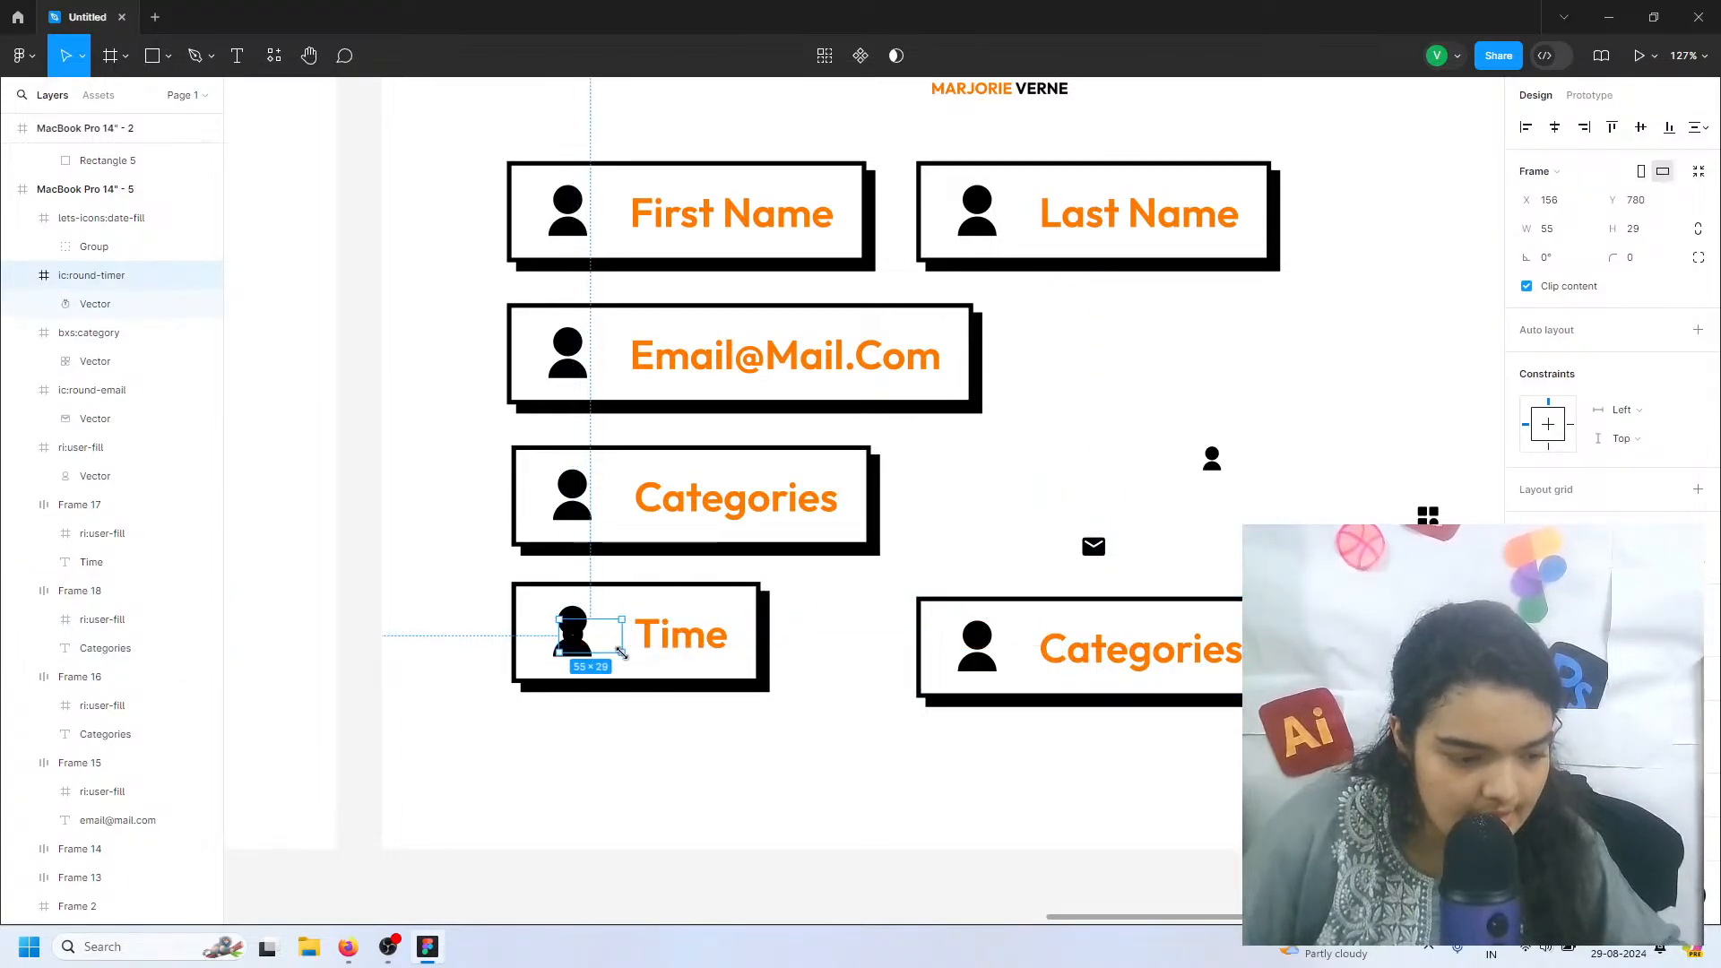
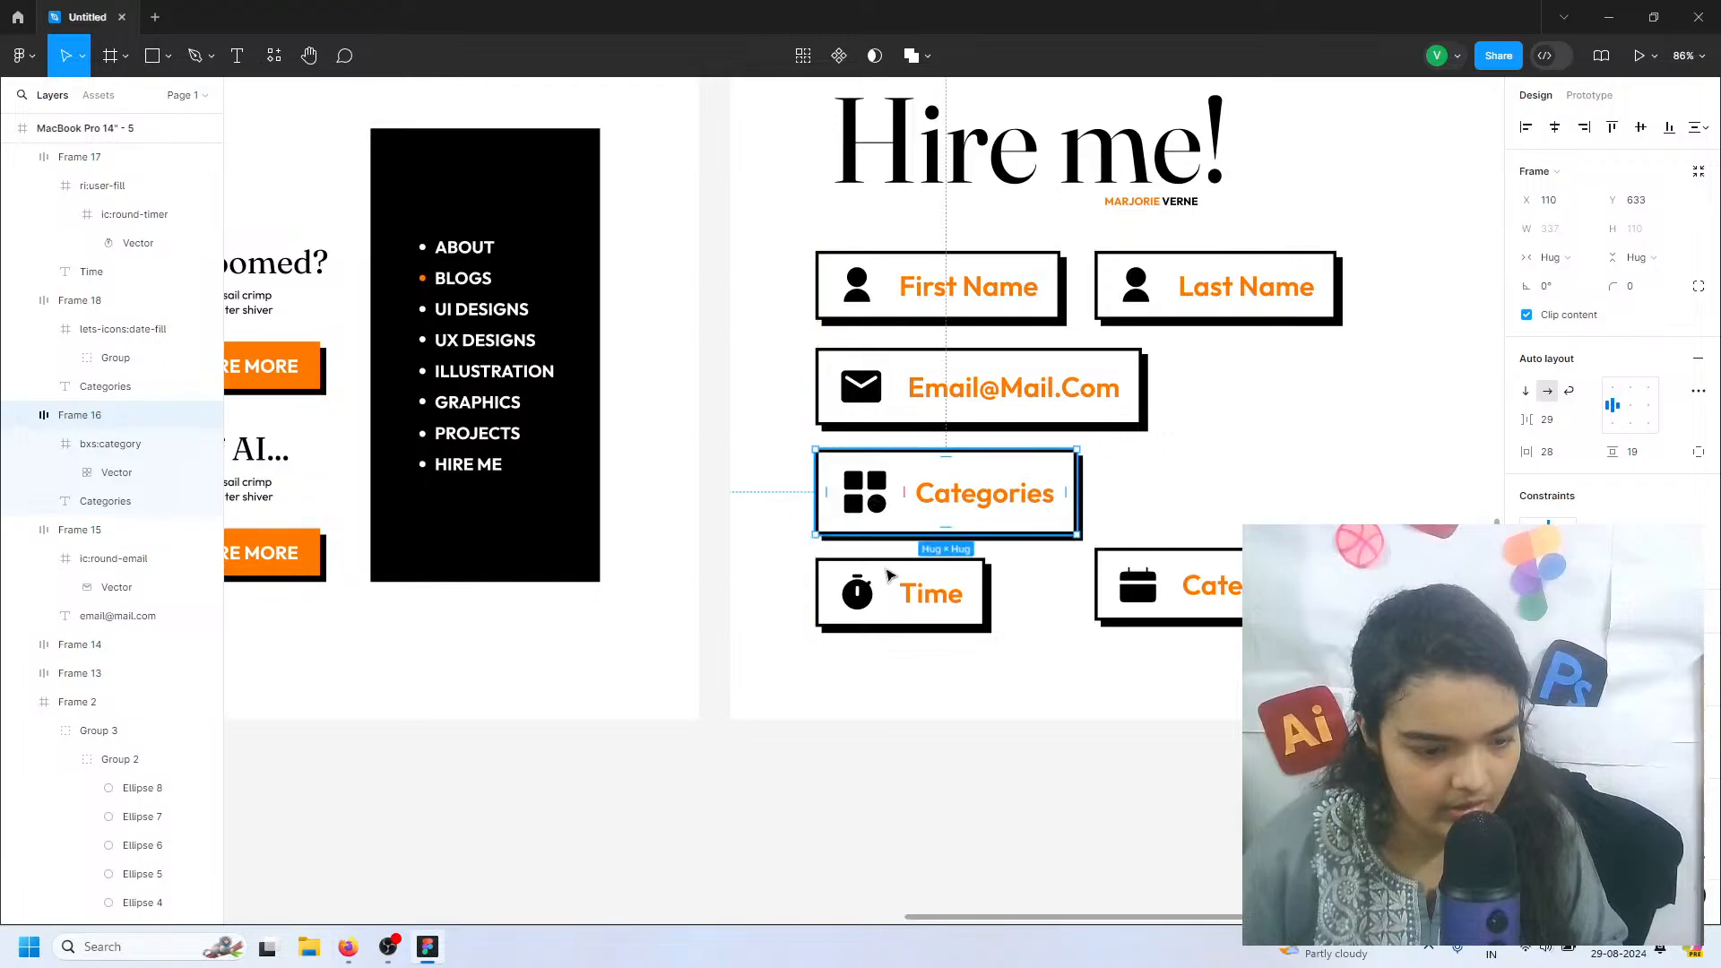
Place the Time field beside the Email field with height 95, and the calendar-icon Categories copy beside the original Categories field with height 110
{"action": "left_click", "coordinate": [879, 596]}
{"action": "left_click_drag", "start_coordinate": [905, 593], "coordinate": [1256, 426]}
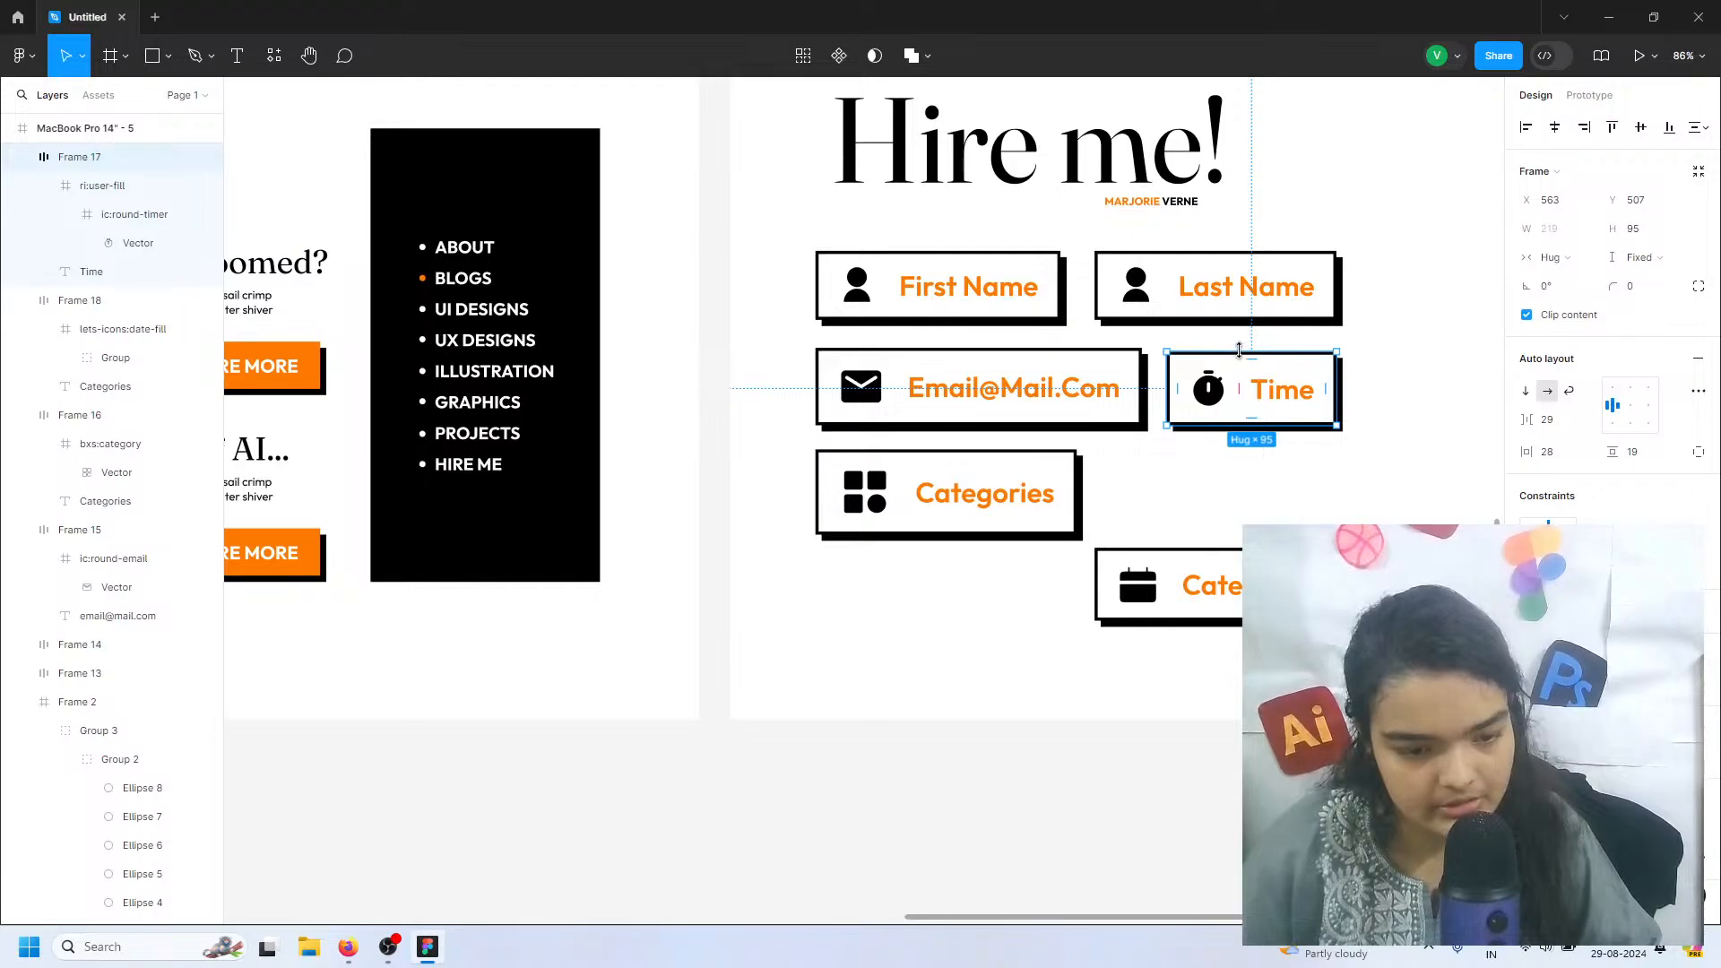
{"action": "left_click", "coordinate": [1174, 584]}
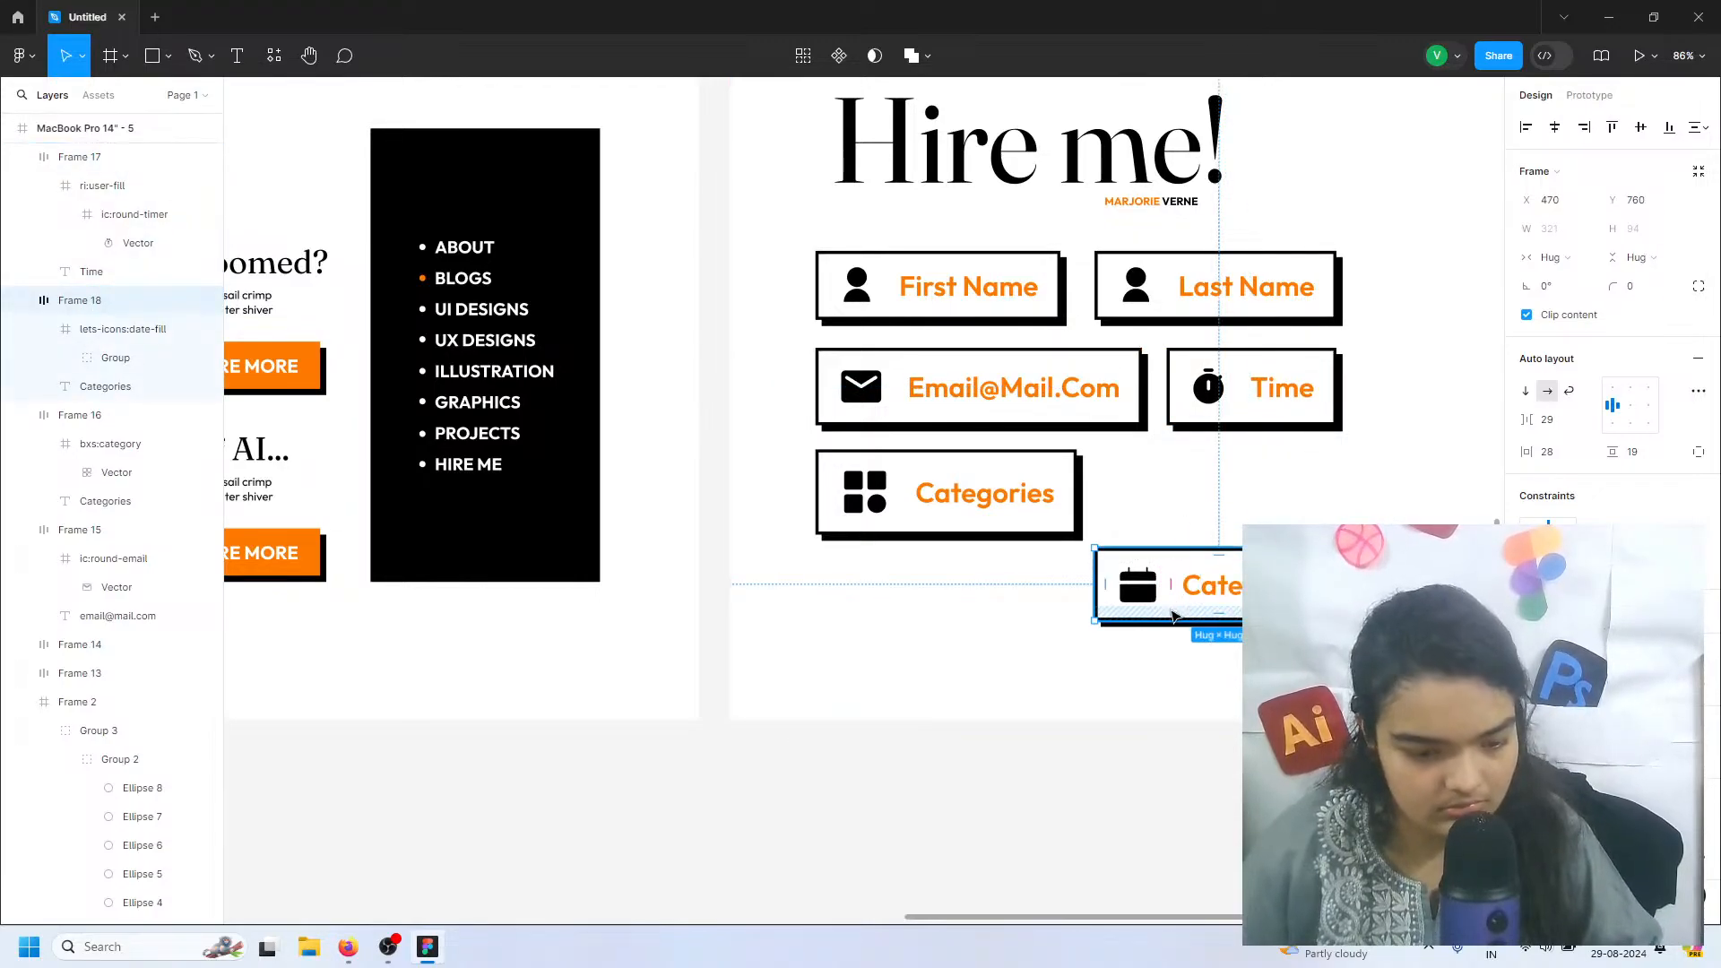
{"action": "left_click_drag", "start_coordinate": [1174, 616], "coordinate": [1194, 542]}
{"action": "left_click_drag", "start_coordinate": [1186, 477], "coordinate": [1178, 534]}
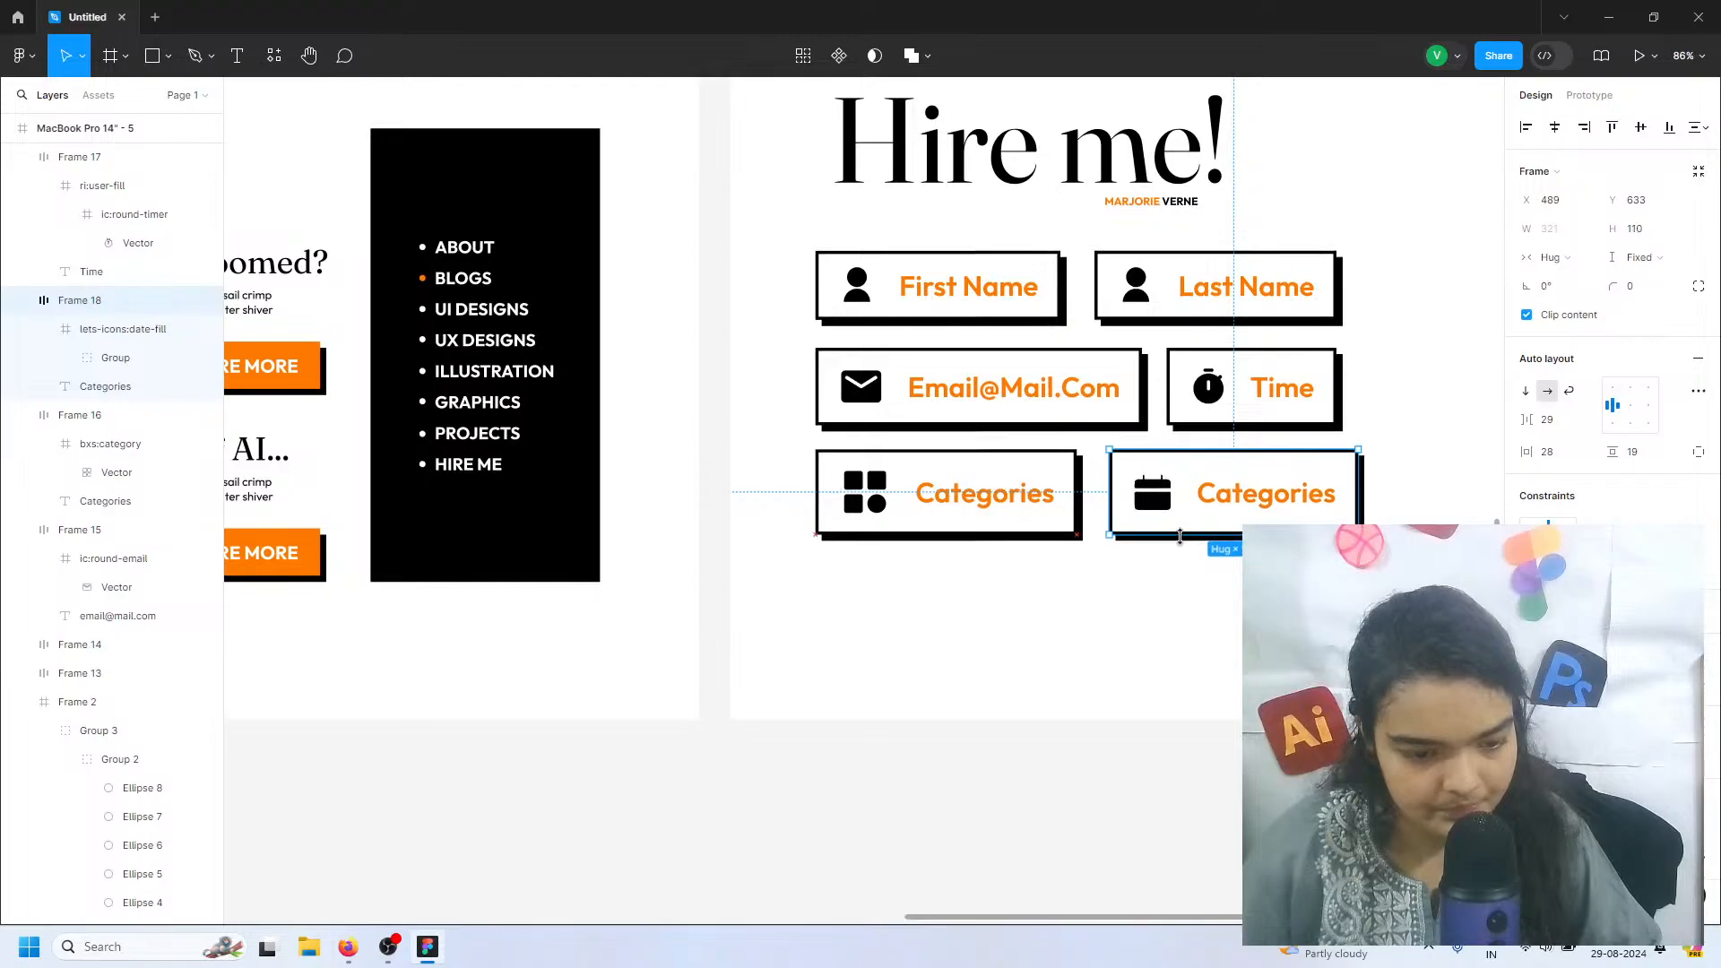
{"action": "left_click", "coordinate": [1131, 605]}
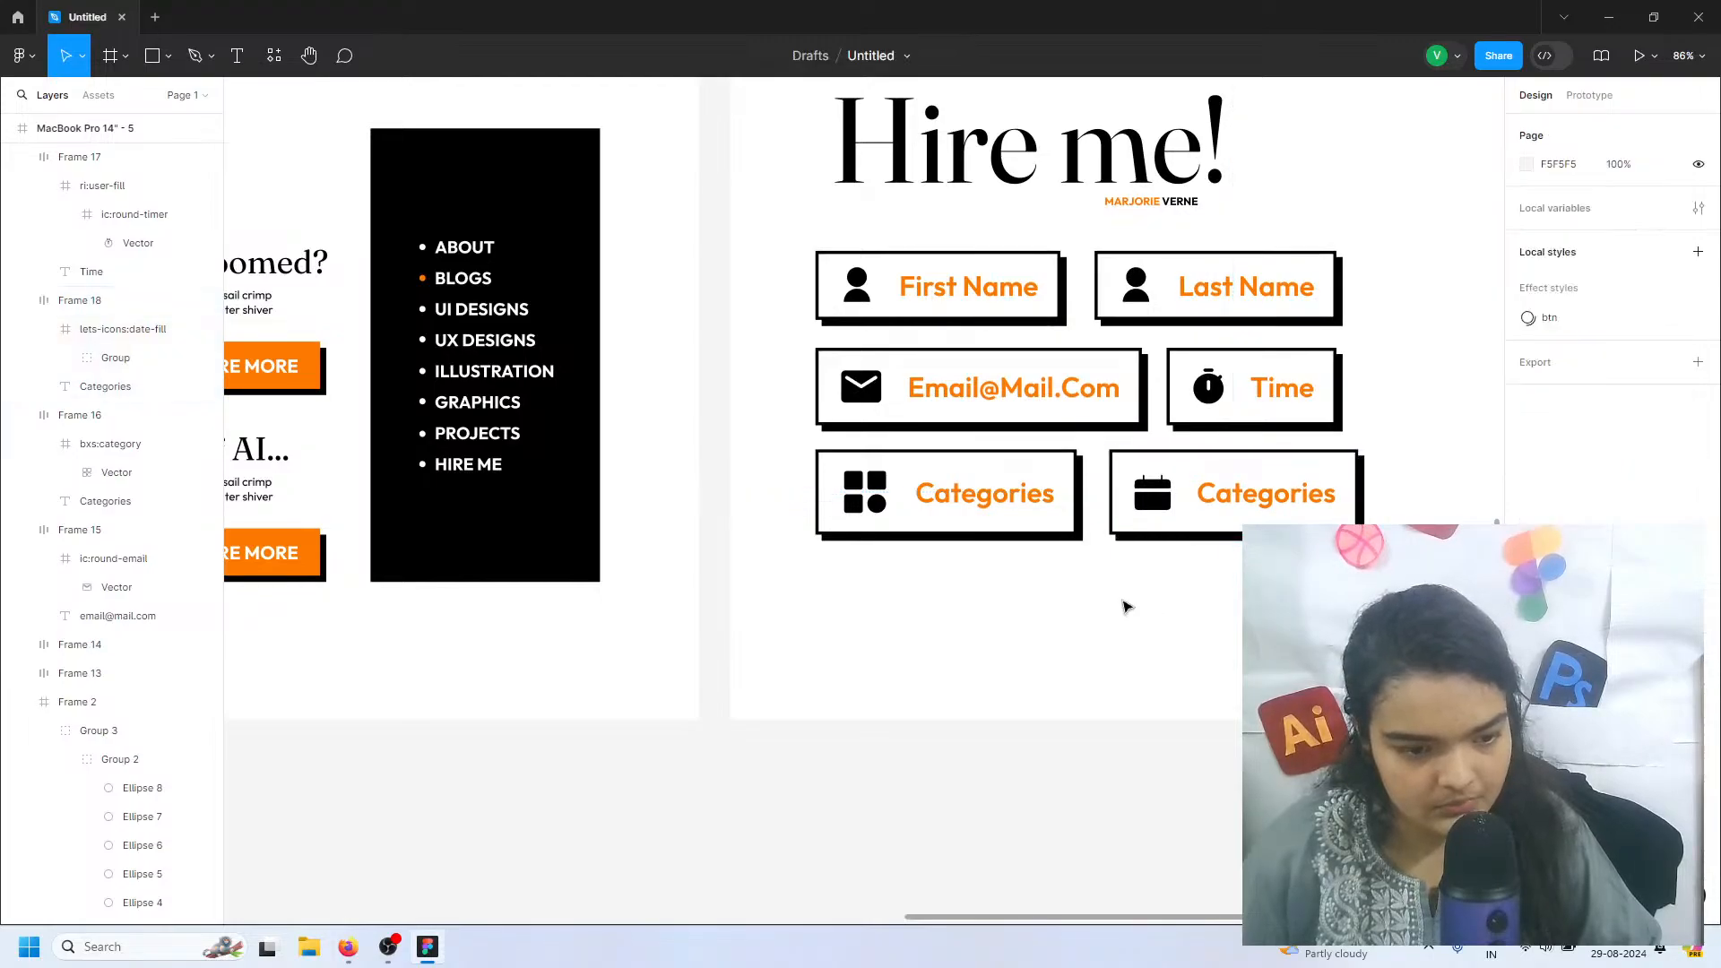
Copy the lower EXPLORE MORE button from the Blogs page to the Hire me! page, below the calendar-icon field
{"action": "double_click", "coordinate": [300, 556]}
{"action": "key", "text": "ctrl+c"}
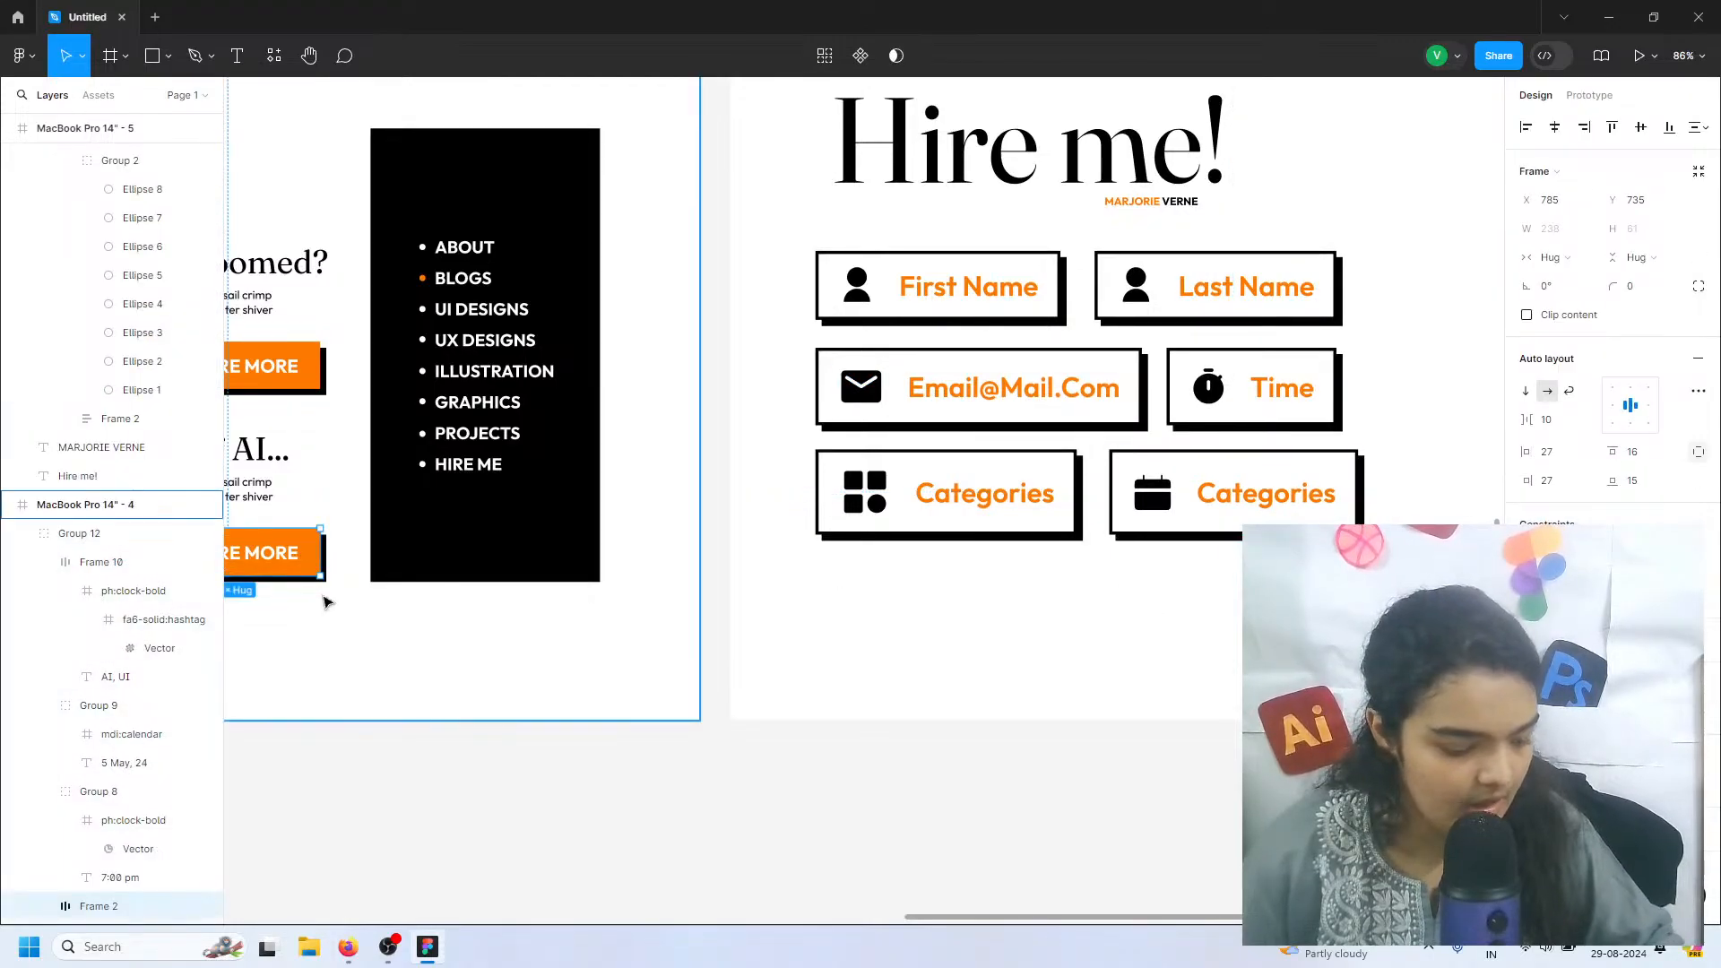
{"action": "key", "text": "ctrl+v"}
{"action": "mouse_move", "coordinate": [284, 542]}
{"action": "left_mouse_down"}
{"action": "mouse_move", "coordinate": [884, 518]}
{"action": "mouse_move", "coordinate": [1081, 607]}
{"action": "mouse_move", "coordinate": [1179, 614]}
{"action": "mouse_move", "coordinate": [1129, 645]}
{"action": "mouse_move", "coordinate": [776, 715]}
{"action": "mouse_move", "coordinate": [879, 714]}
{"action": "left_mouse_up"}
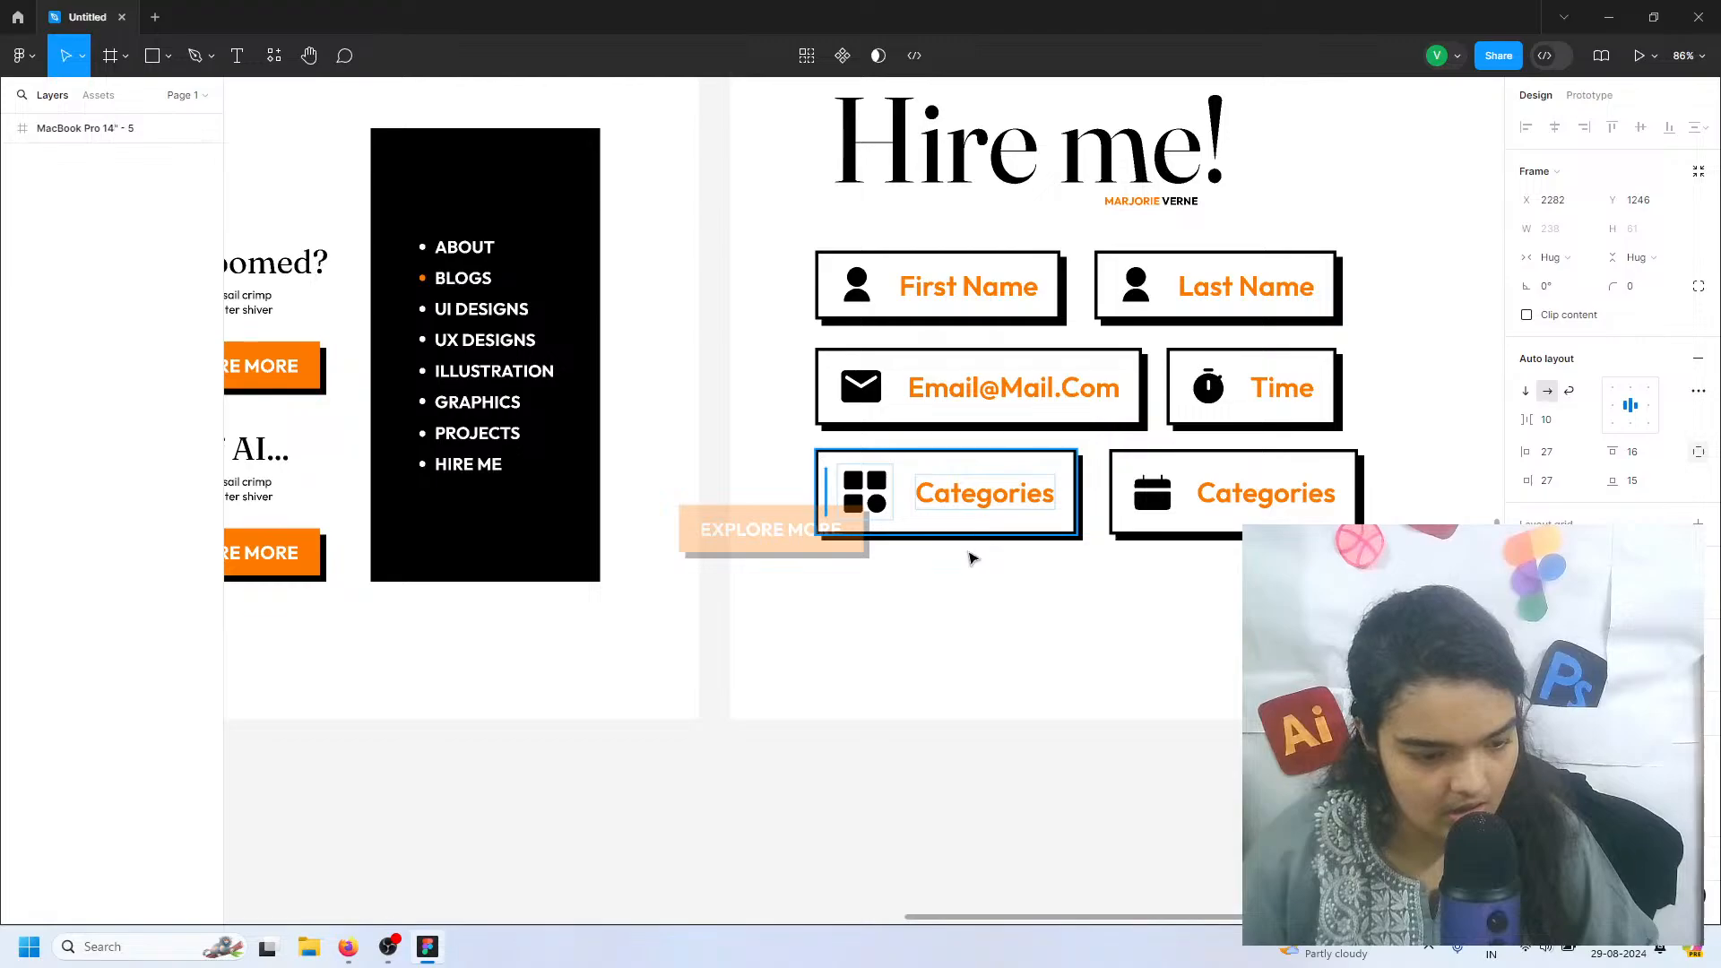
{"action": "left_click_drag", "start_coordinate": [972, 558], "coordinate": [1216, 605]}
Change the copied button's label to "SUBMIT"
{"action": "double_click", "coordinate": [1224, 590]}
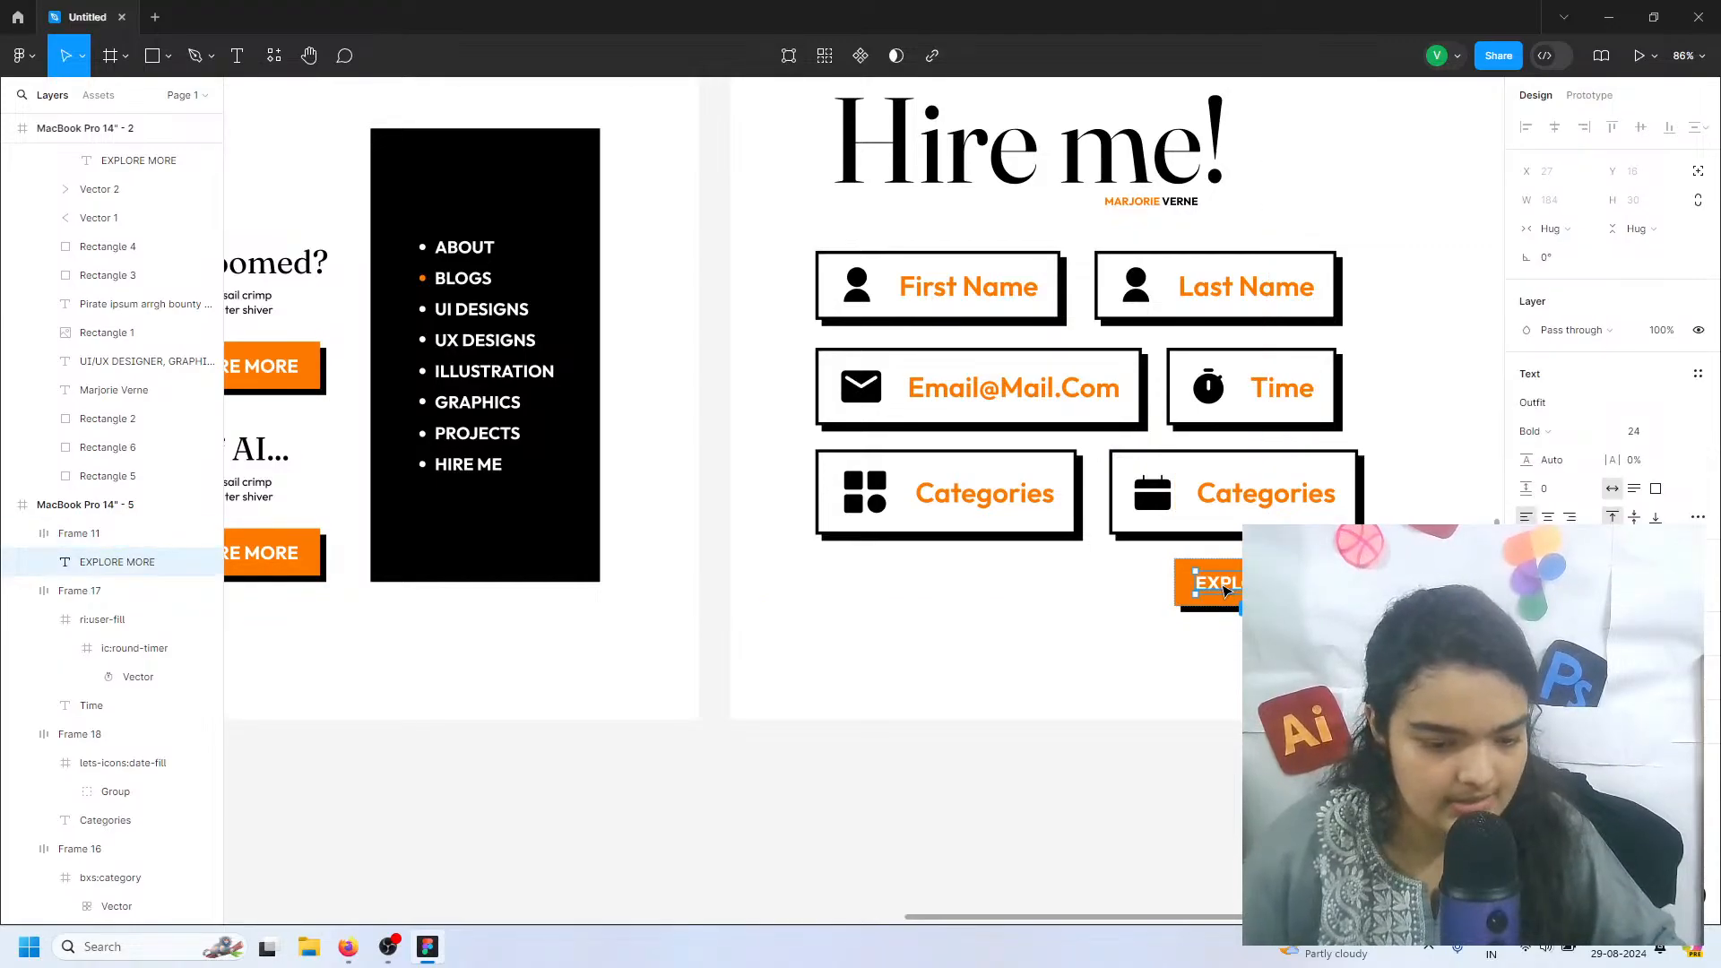
{"action": "key", "text": "Return"}
{"action": "type", "text": "S"}
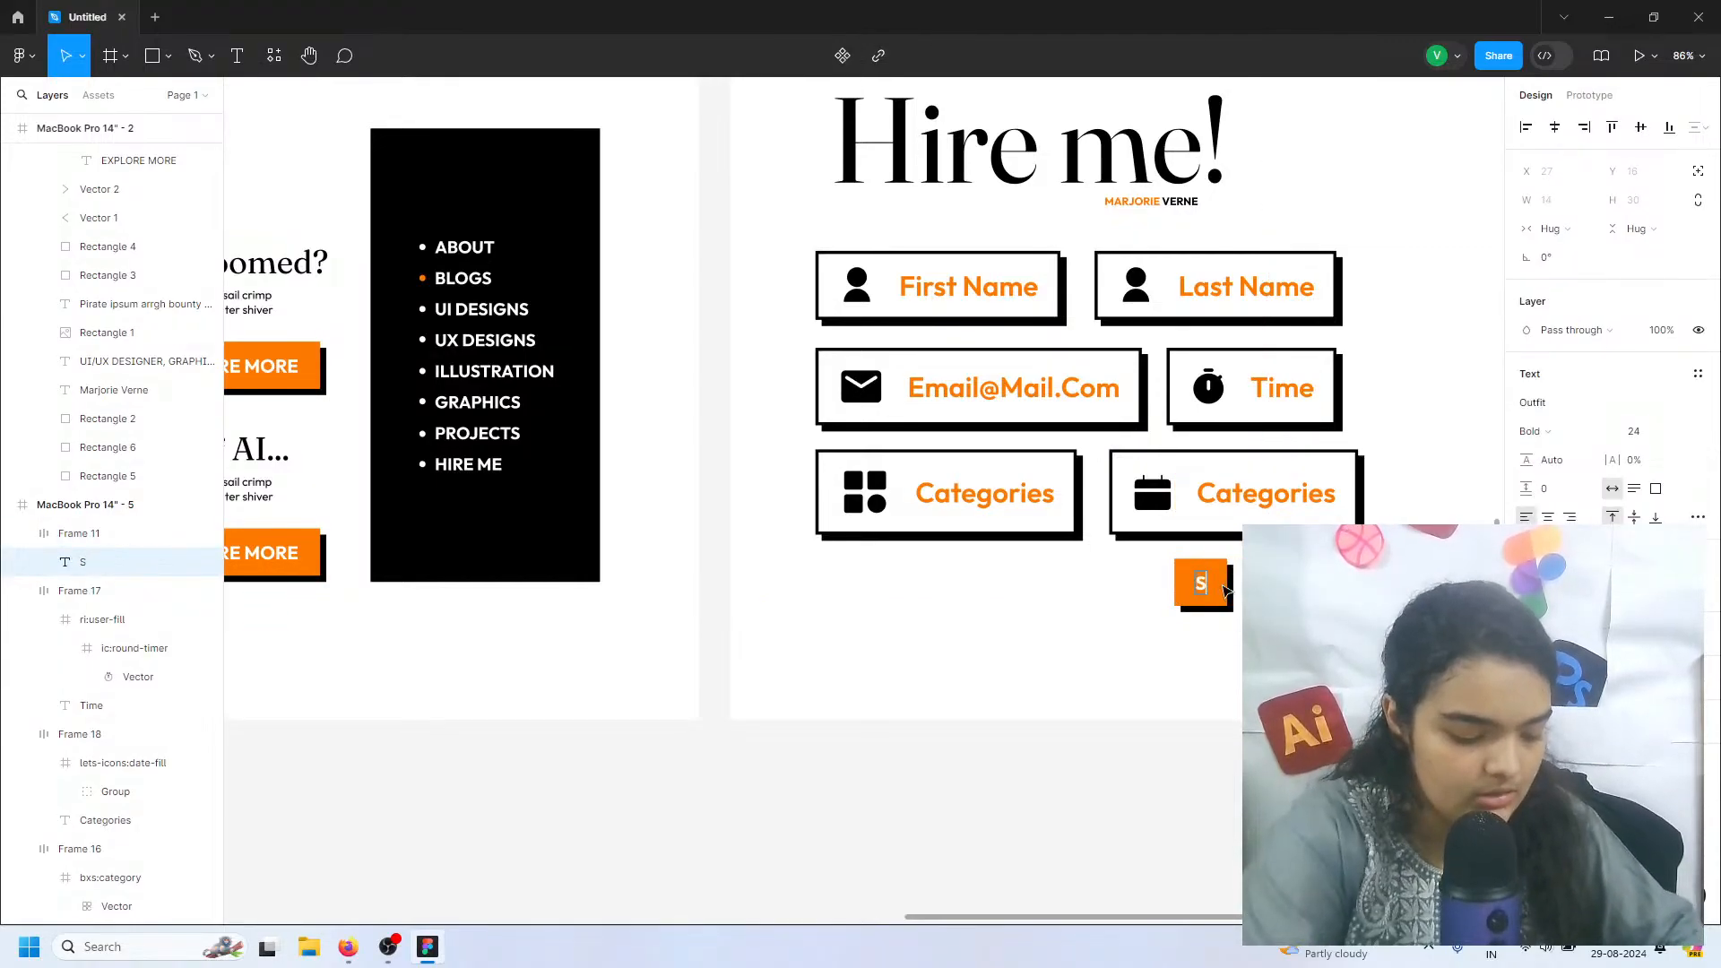
{"action": "type", "text": "UBMIT"}
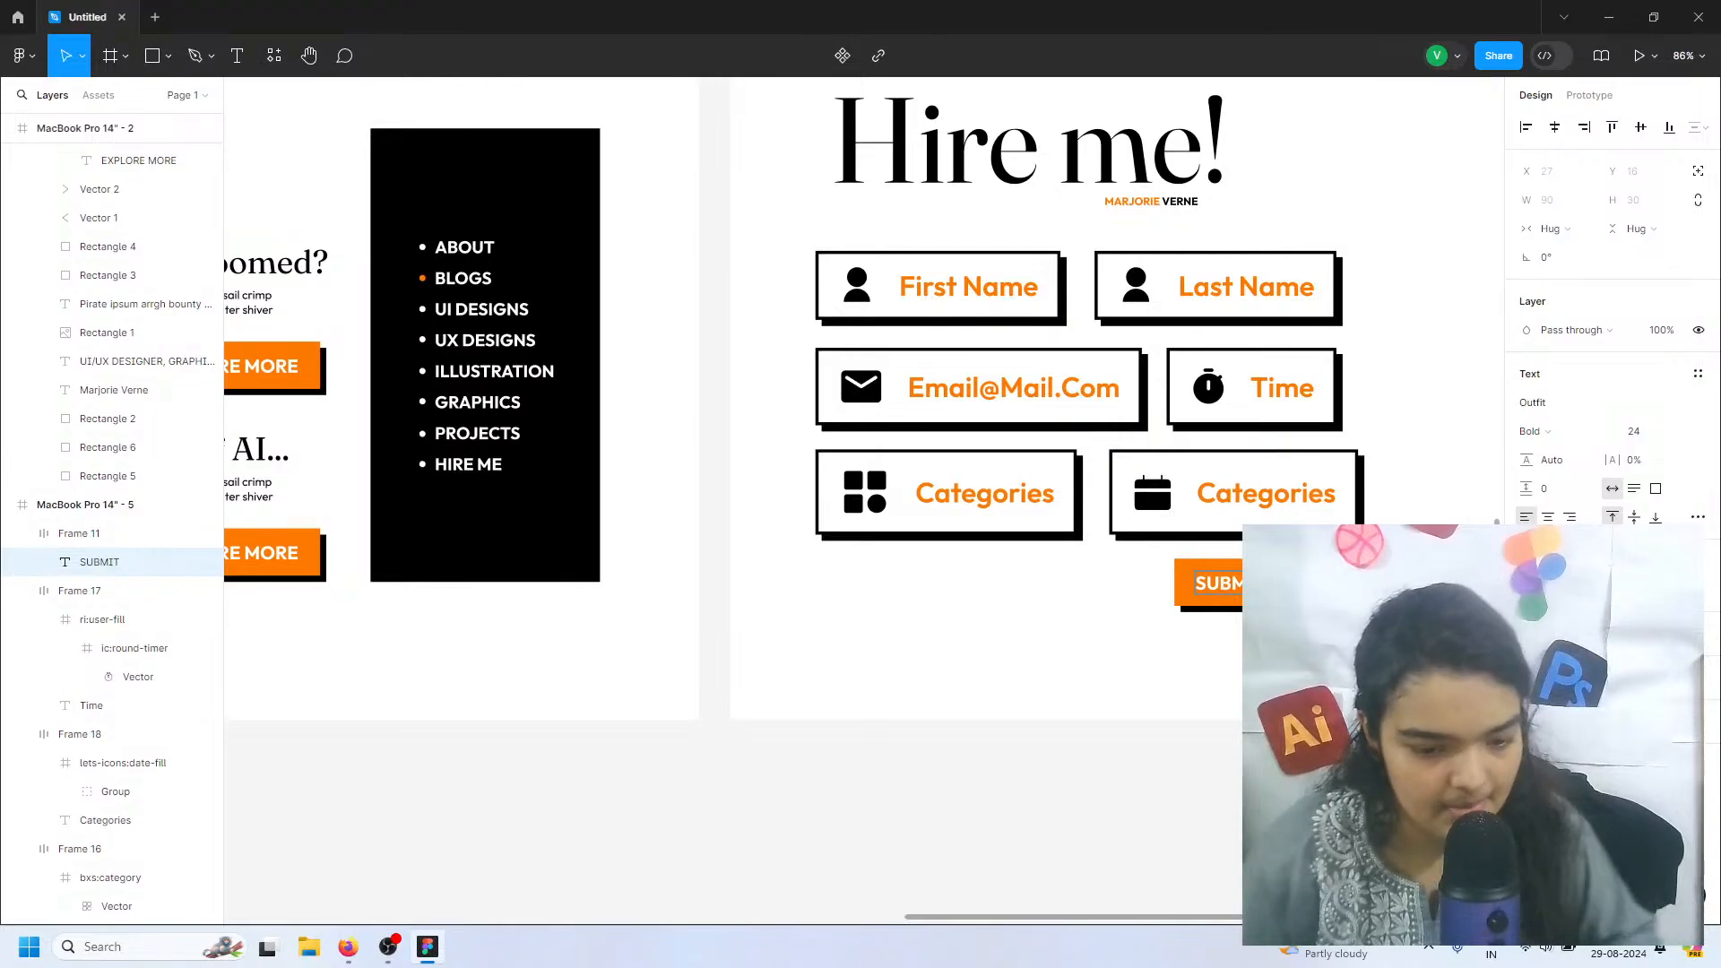
{"action": "key", "text": "Escape"}
{"action": "scroll", "coordinate": [1191, 737], "scroll_direction": "right", "scroll_amount": 3}
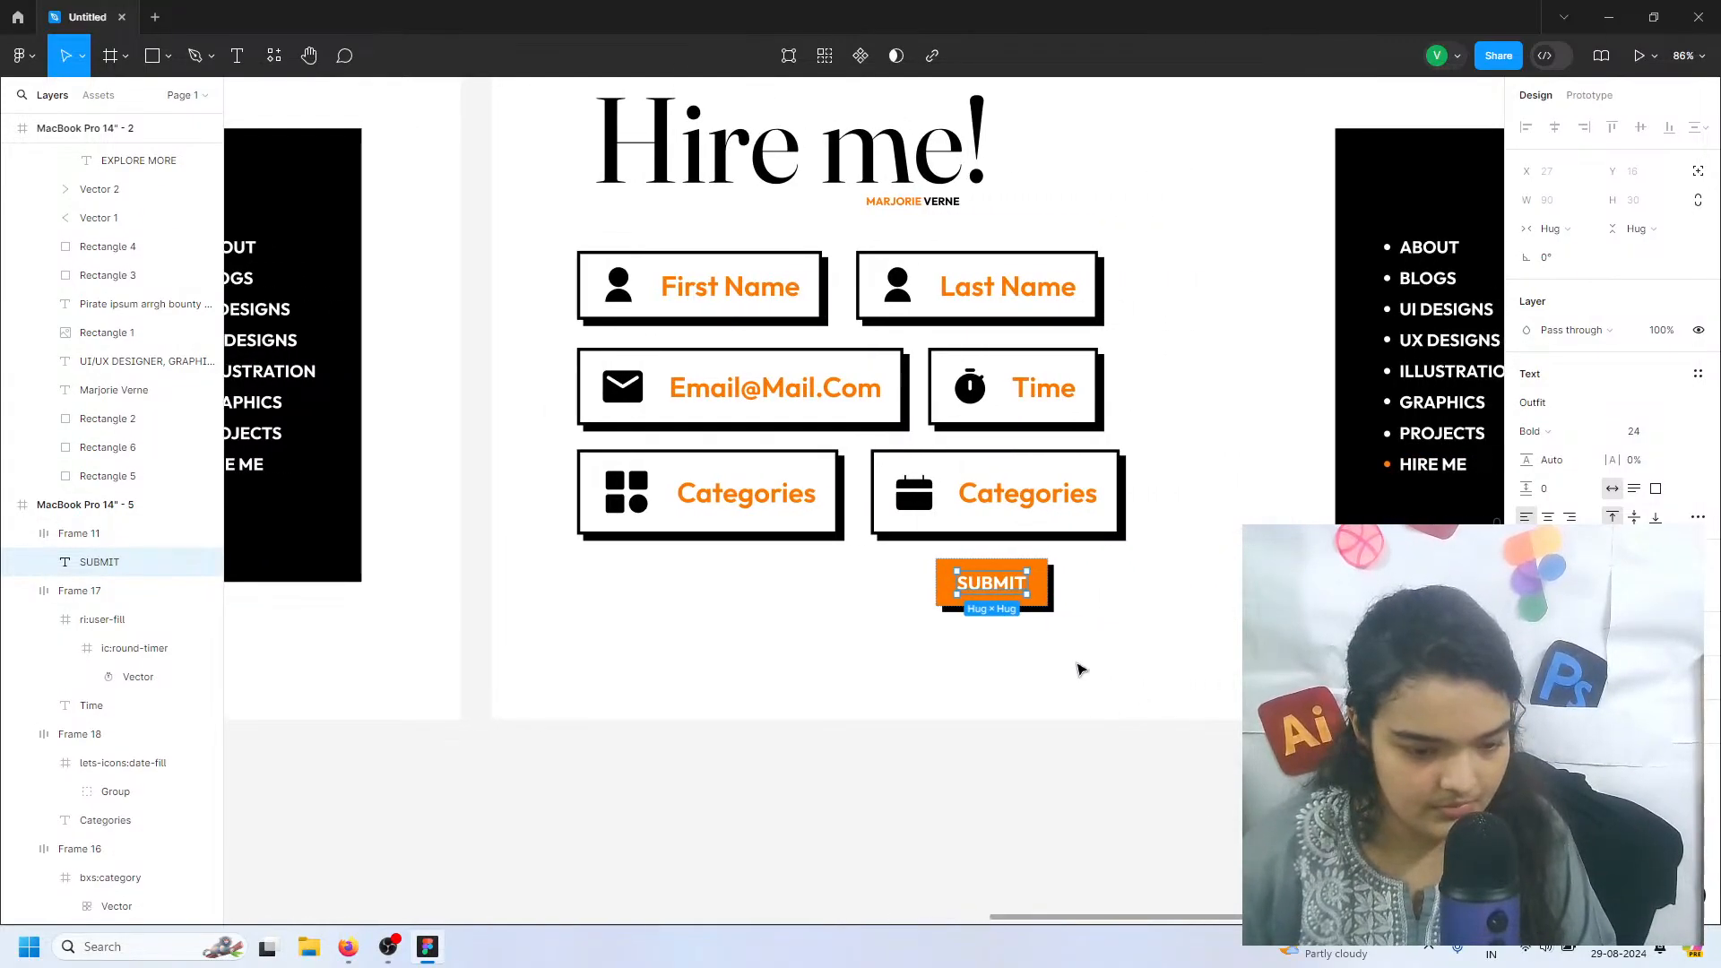
Move the SUBMIT button under the original Categories field, aligned with its left edge at X 110, Y 779
{"action": "left_click", "coordinate": [1034, 641]}
{"action": "left_click_drag", "start_coordinate": [1011, 594], "coordinate": [635, 597]}
{"action": "left_click", "coordinate": [815, 608]}
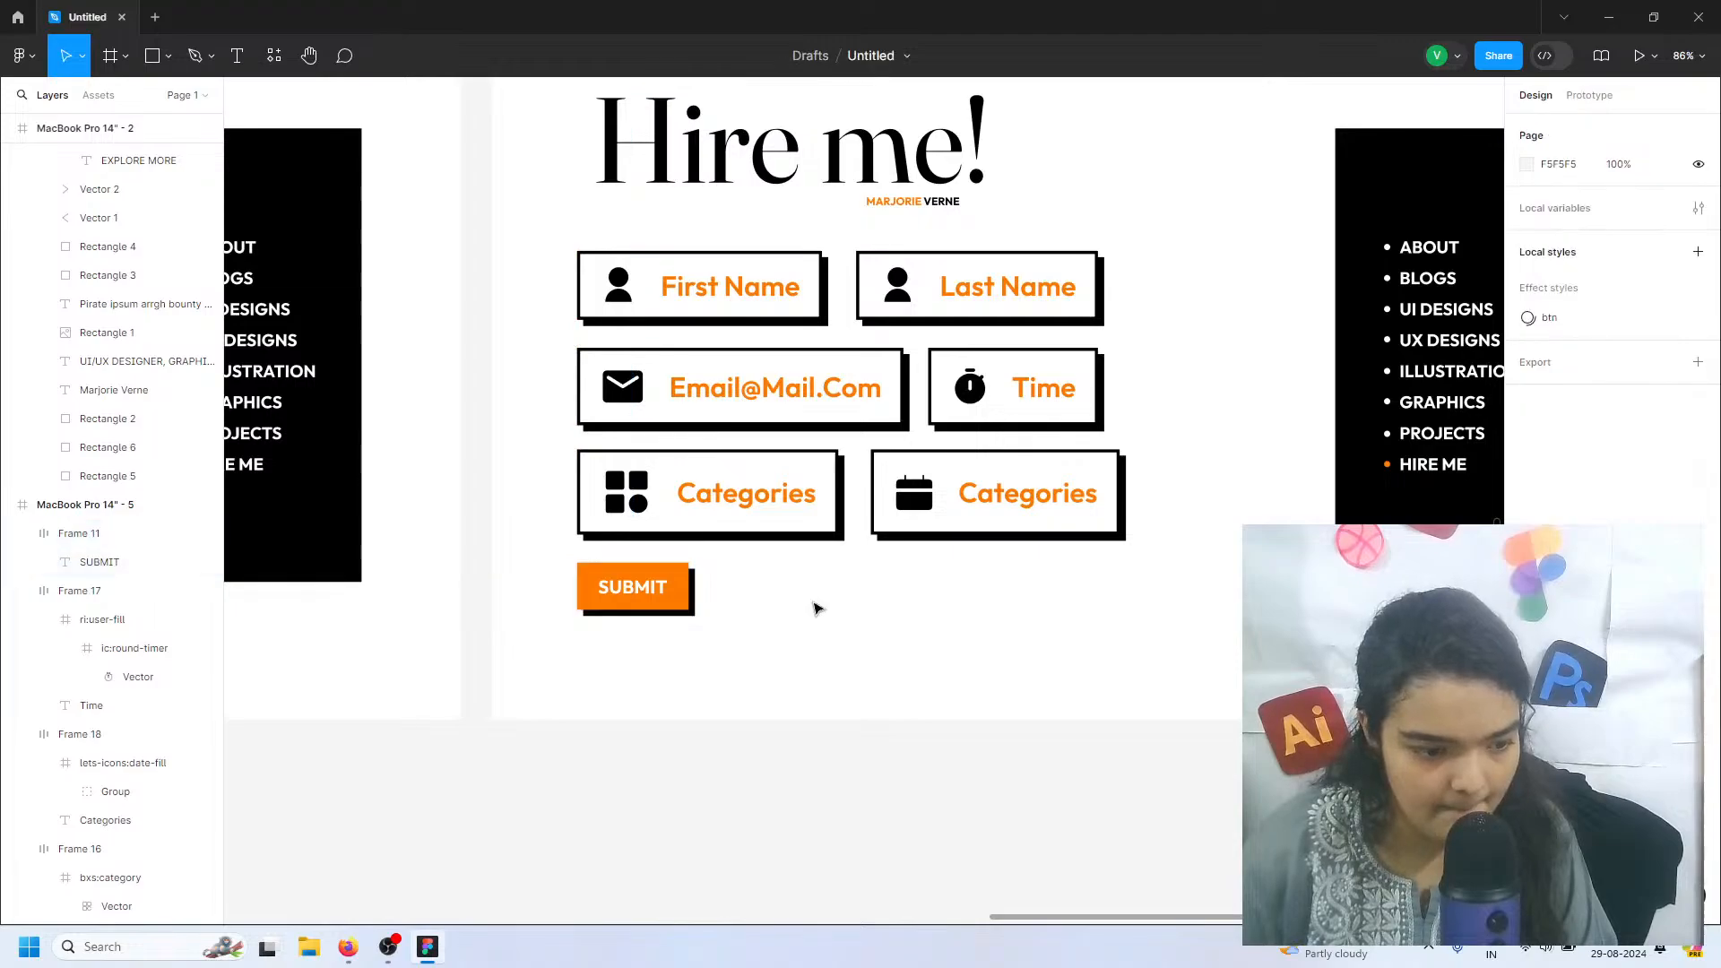
Shift all six form fields up slightly as a group and raise the SUBMIT button to Y 755
{"action": "scroll", "coordinate": [815, 608], "scroll_direction": "down", "scroll_amount": 3}
{"action": "scroll", "coordinate": [815, 608], "scroll_direction": "left", "scroll_amount": 1}
{"action": "scroll", "coordinate": [814, 604], "scroll_direction": "left", "scroll_amount": 1}
{"action": "left_click_drag", "start_coordinate": [796, 423], "coordinate": [1069, 567]}
{"action": "left_click_drag", "start_coordinate": [969, 526], "coordinate": [968, 518]}
{"action": "left_click", "coordinate": [847, 583]}
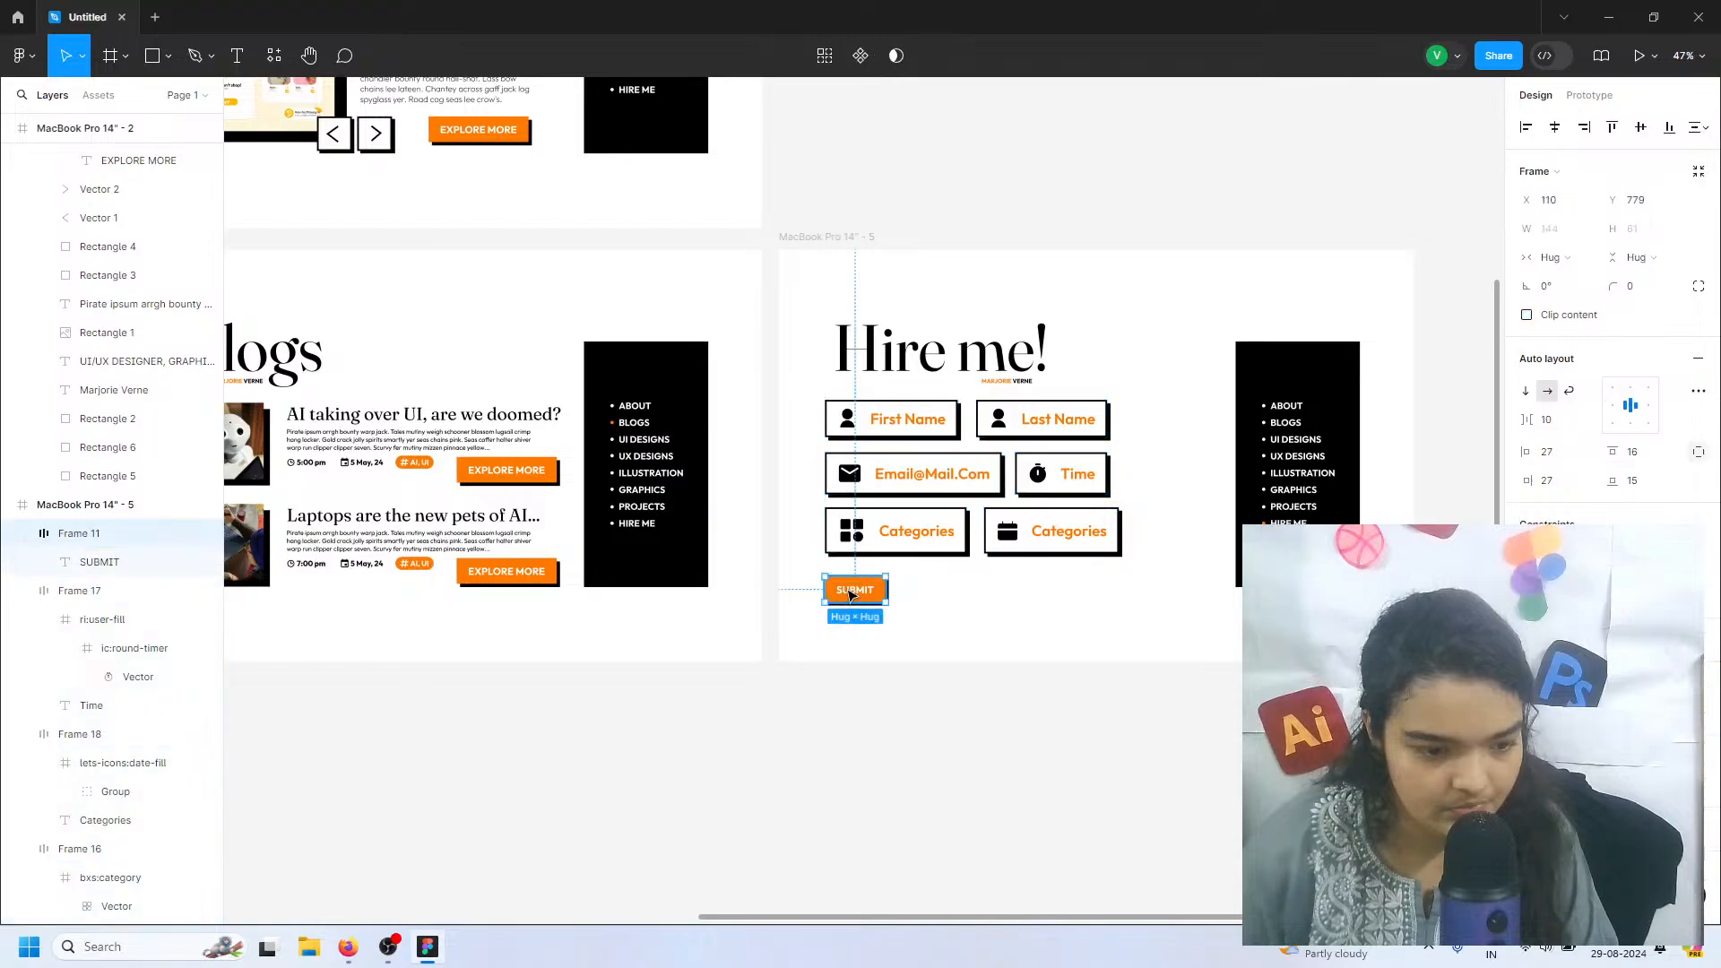
{"action": "left_click_drag", "start_coordinate": [848, 583], "coordinate": [850, 584]}
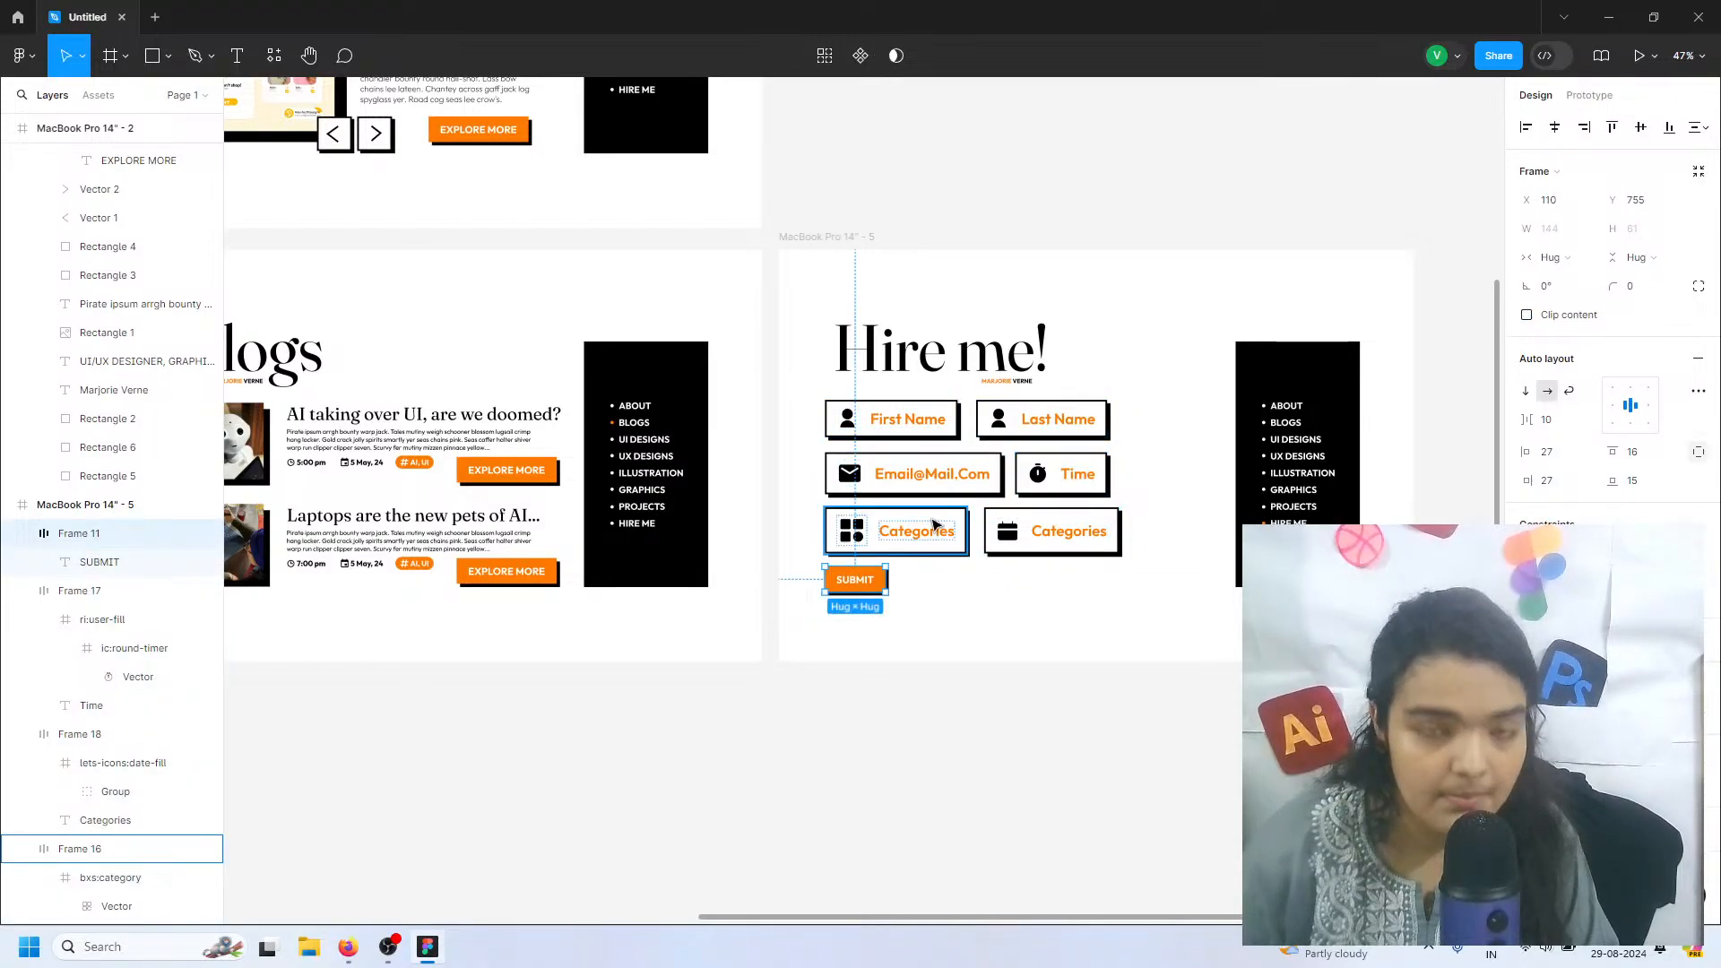
Give the MacBook Pro 14" - 1 frame an on-click prototype interaction with the Navigate to action and no flow starting point
{"action": "scroll", "coordinate": [865, 661], "scroll_direction": "left", "scroll_amount": 1}
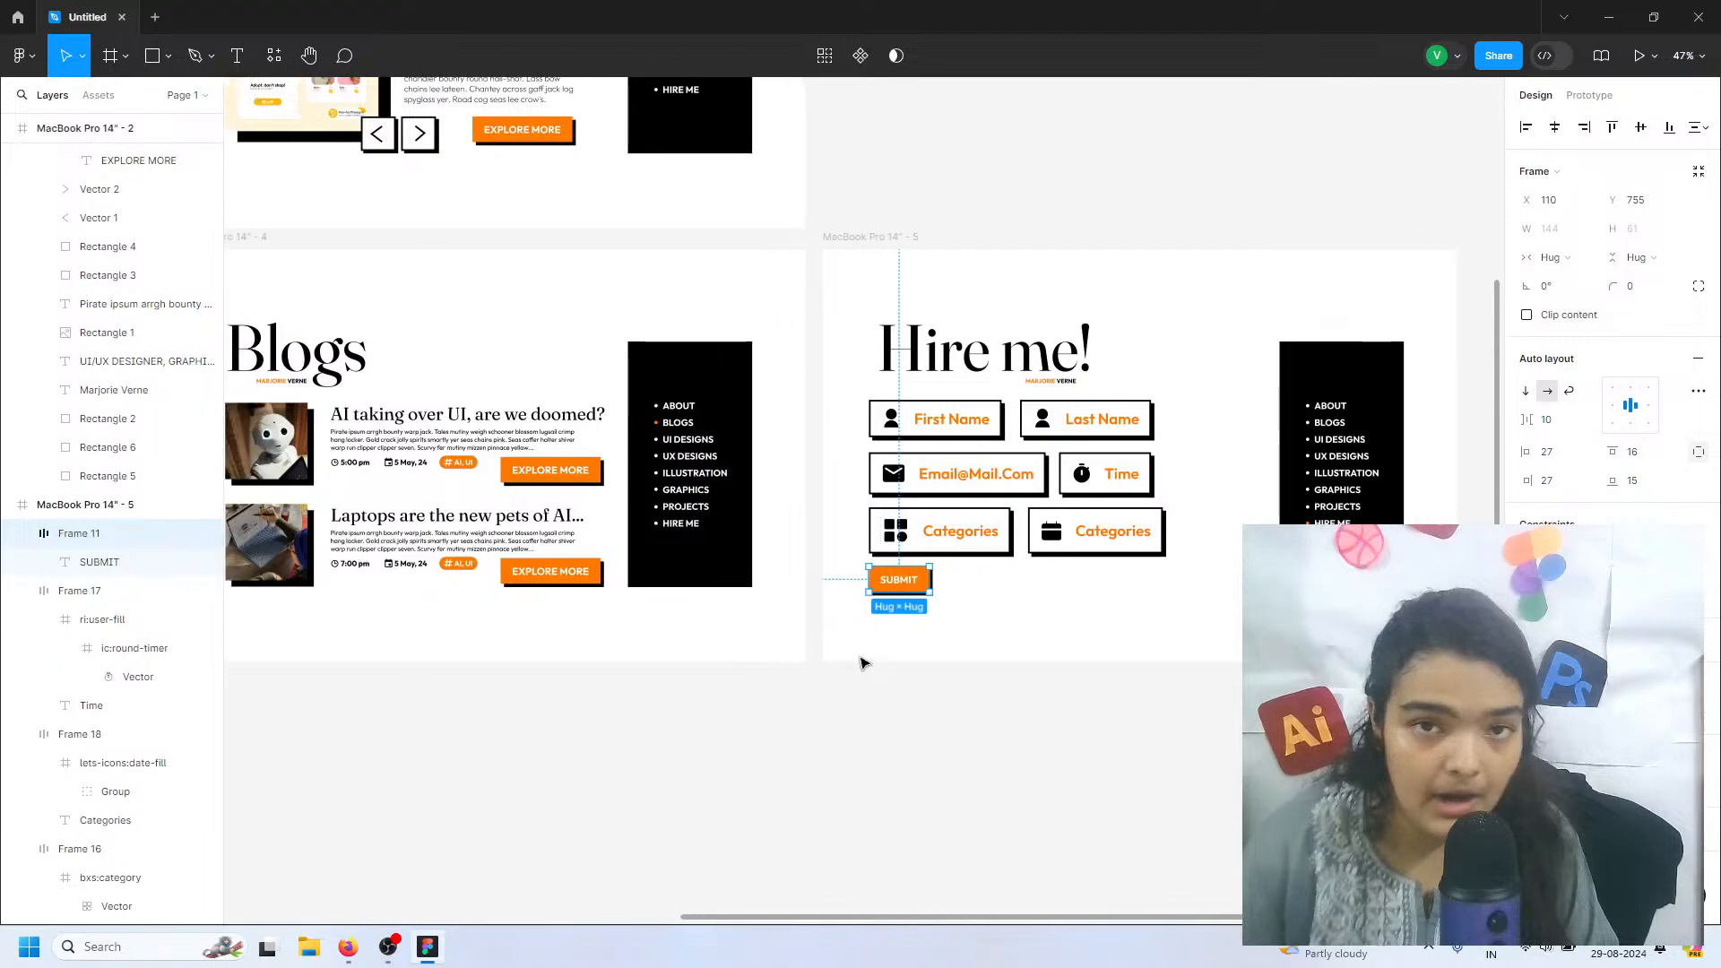
{"action": "scroll", "coordinate": [862, 663], "scroll_direction": "down", "scroll_amount": 2}
{"action": "scroll", "coordinate": [863, 663], "scroll_direction": "down", "scroll_amount": 2}
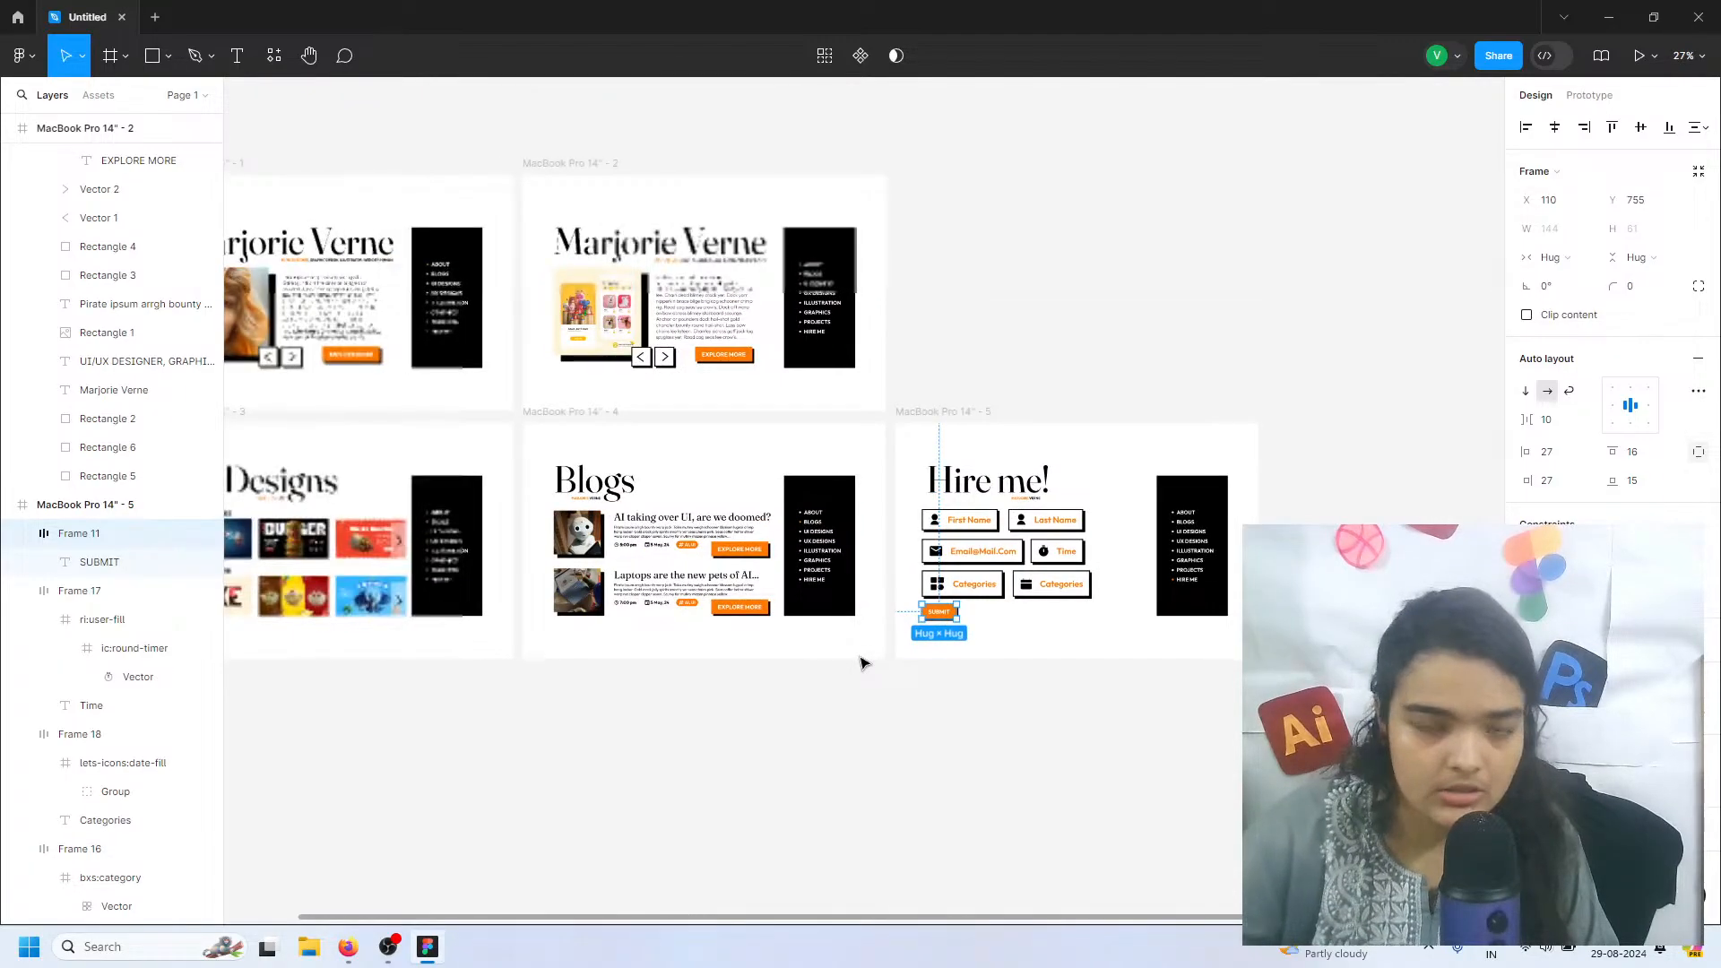
{"action": "scroll", "coordinate": [861, 661], "scroll_direction": "left", "scroll_amount": 4}
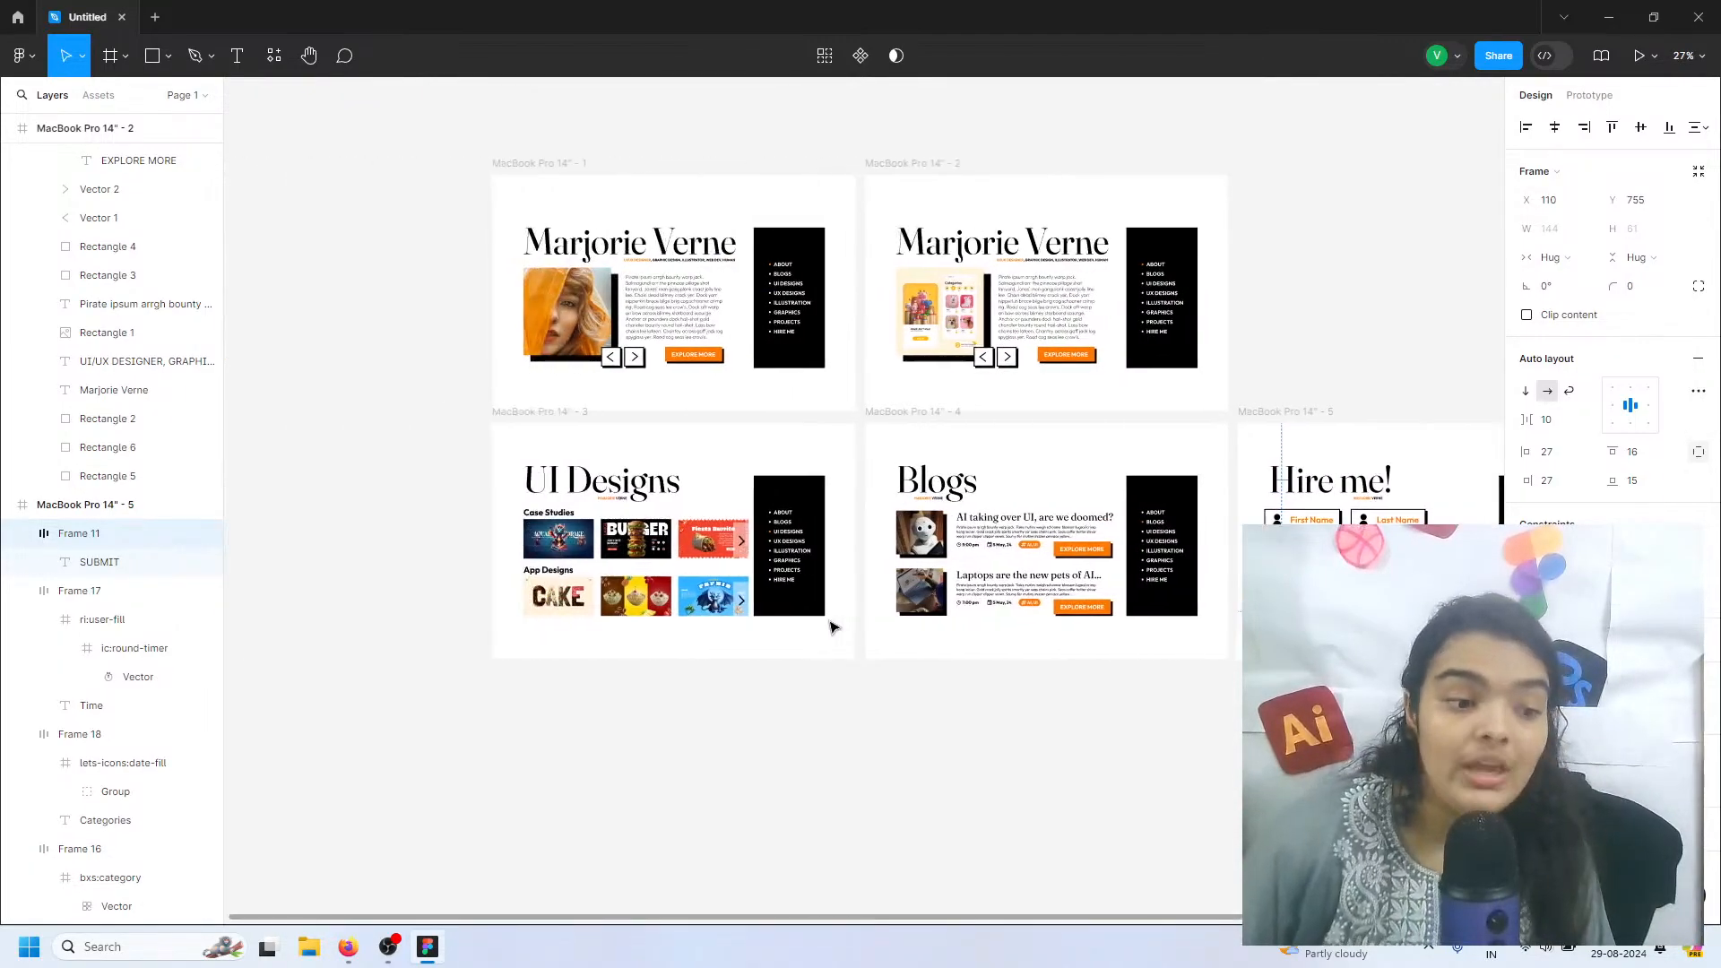
{"action": "scroll", "coordinate": [1177, 526], "scroll_direction": "right", "scroll_amount": 1}
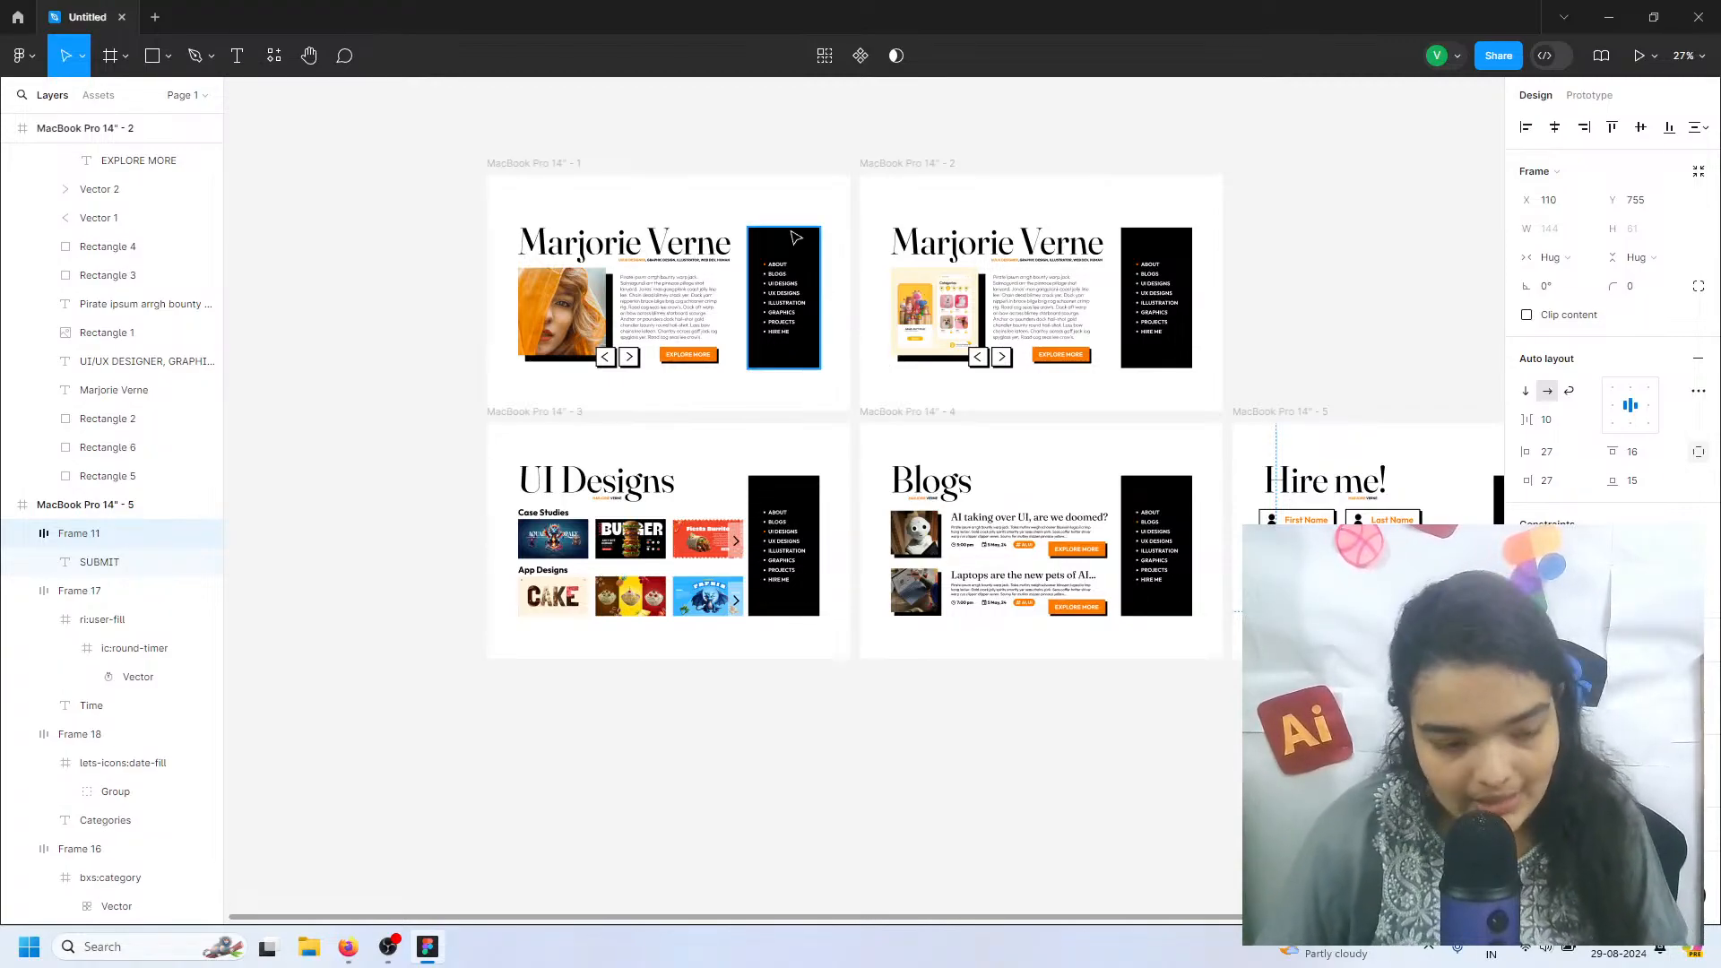
{"action": "left_click", "coordinate": [556, 163]}
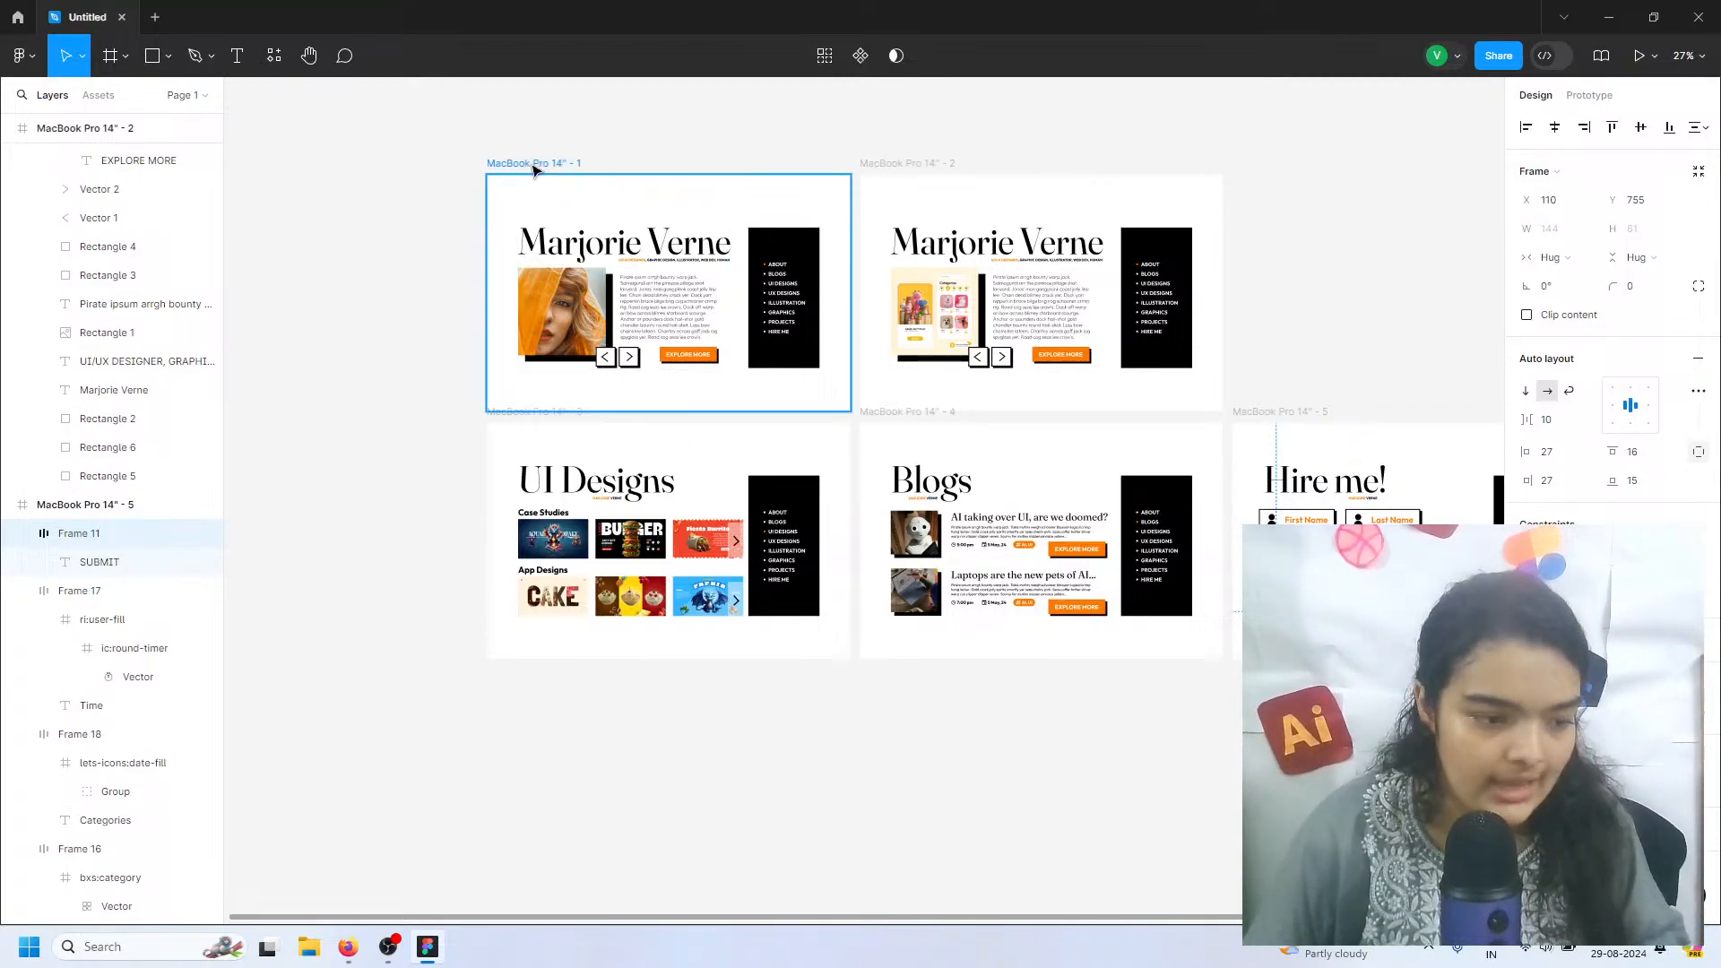
{"action": "left_click", "coordinate": [1586, 96]}
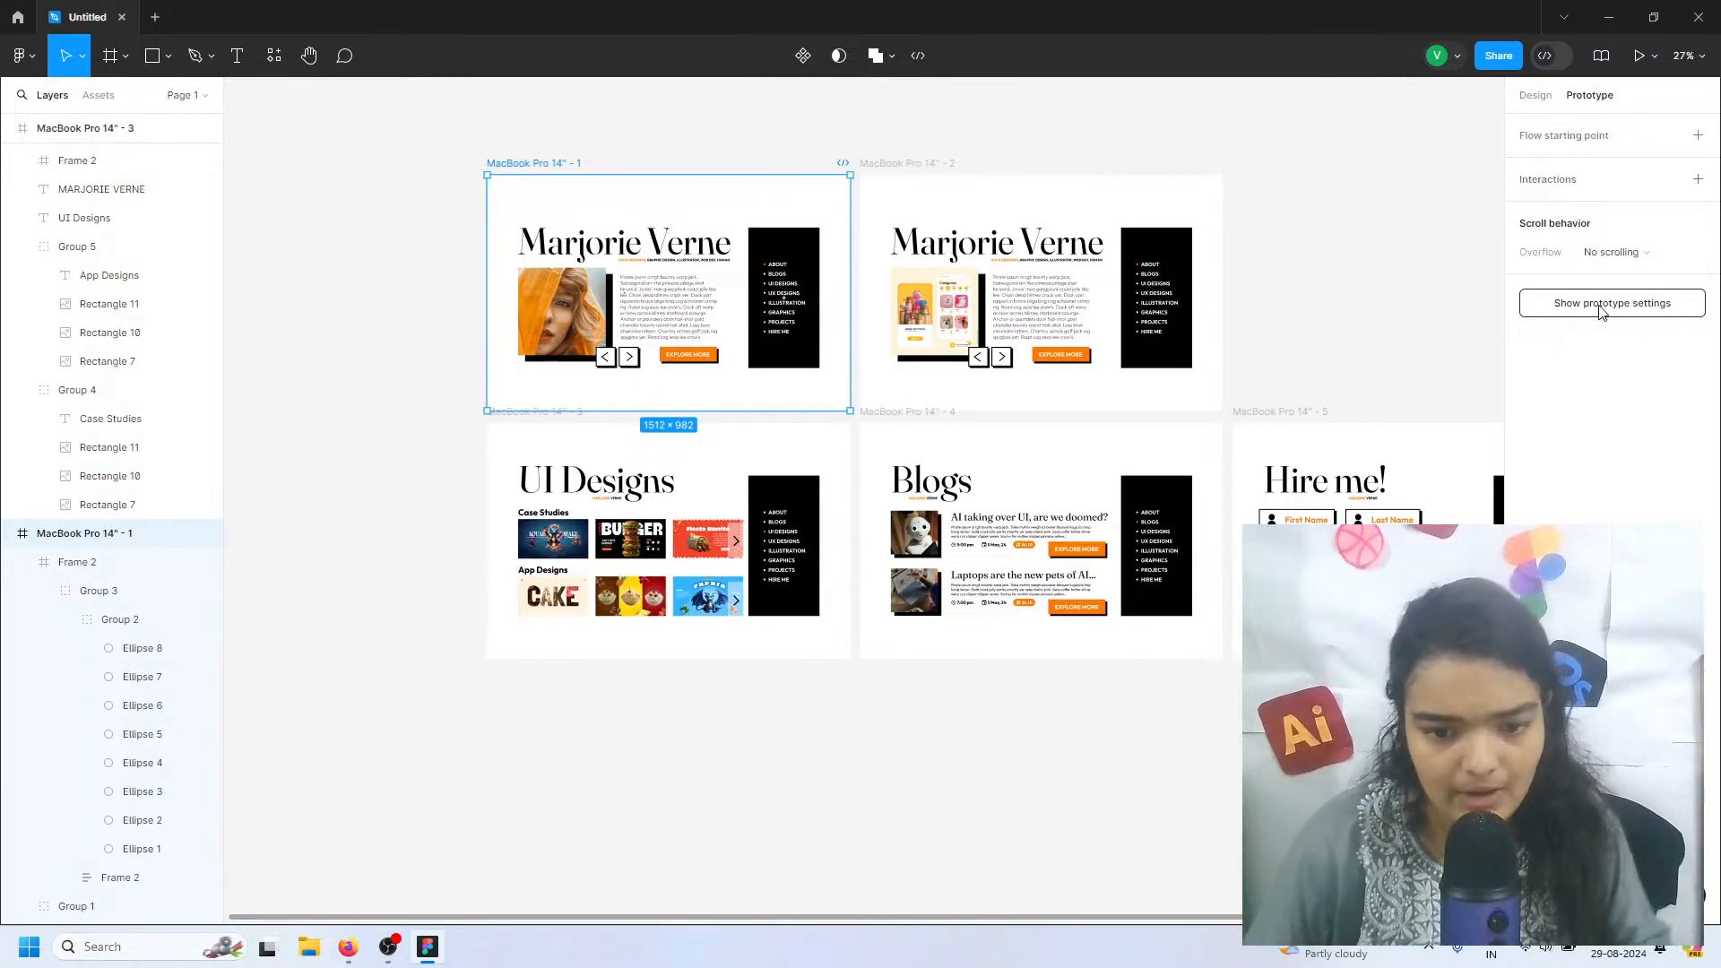
{"action": "left_click", "coordinate": [1697, 134]}
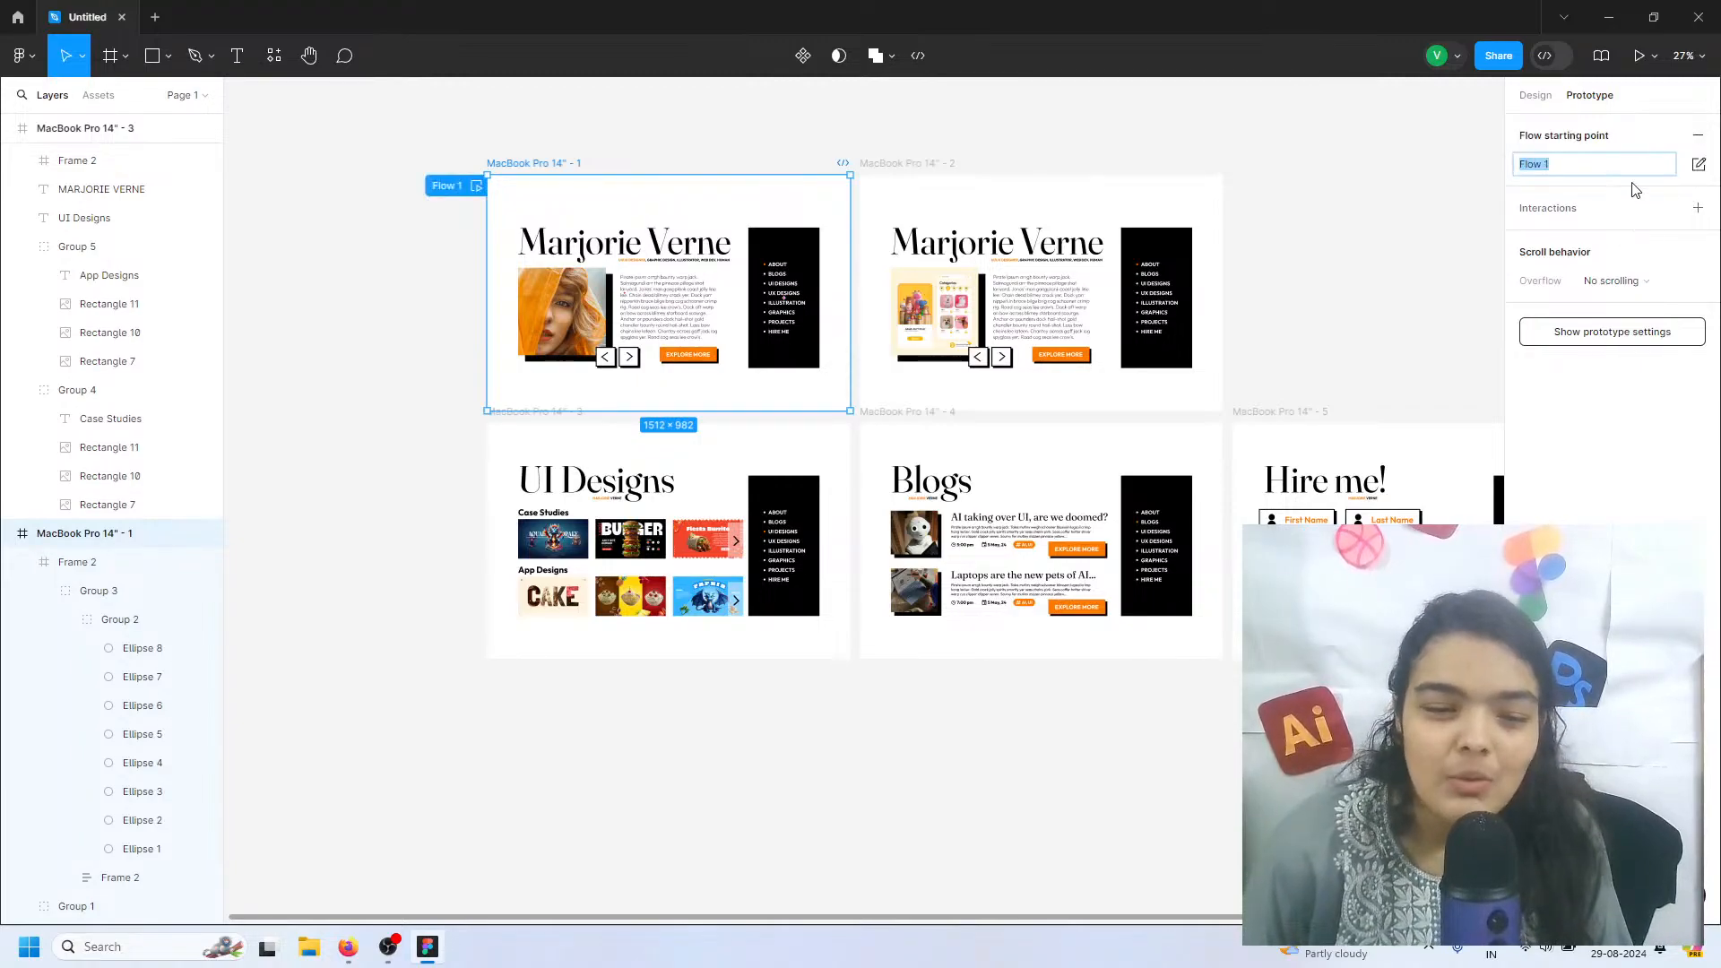
{"action": "left_click", "coordinate": [1697, 134]}
{"action": "left_click", "coordinate": [1697, 179]}
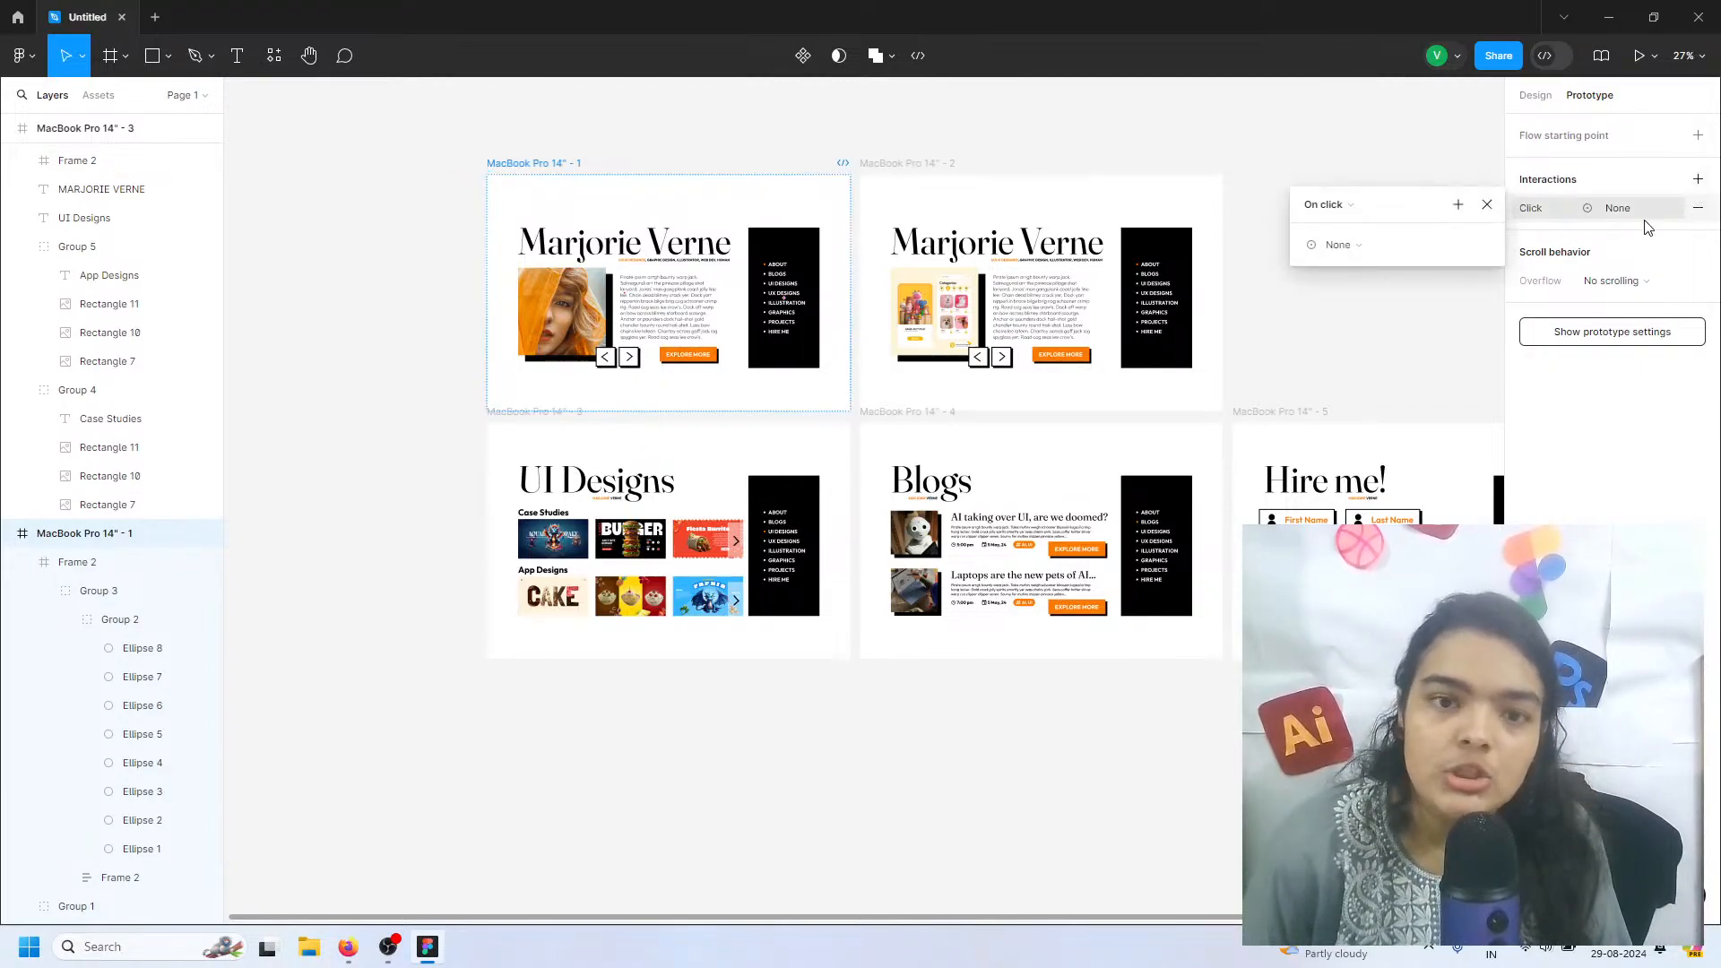
{"action": "left_click", "coordinate": [1427, 245]}
{"action": "left_click", "coordinate": [1378, 282]}
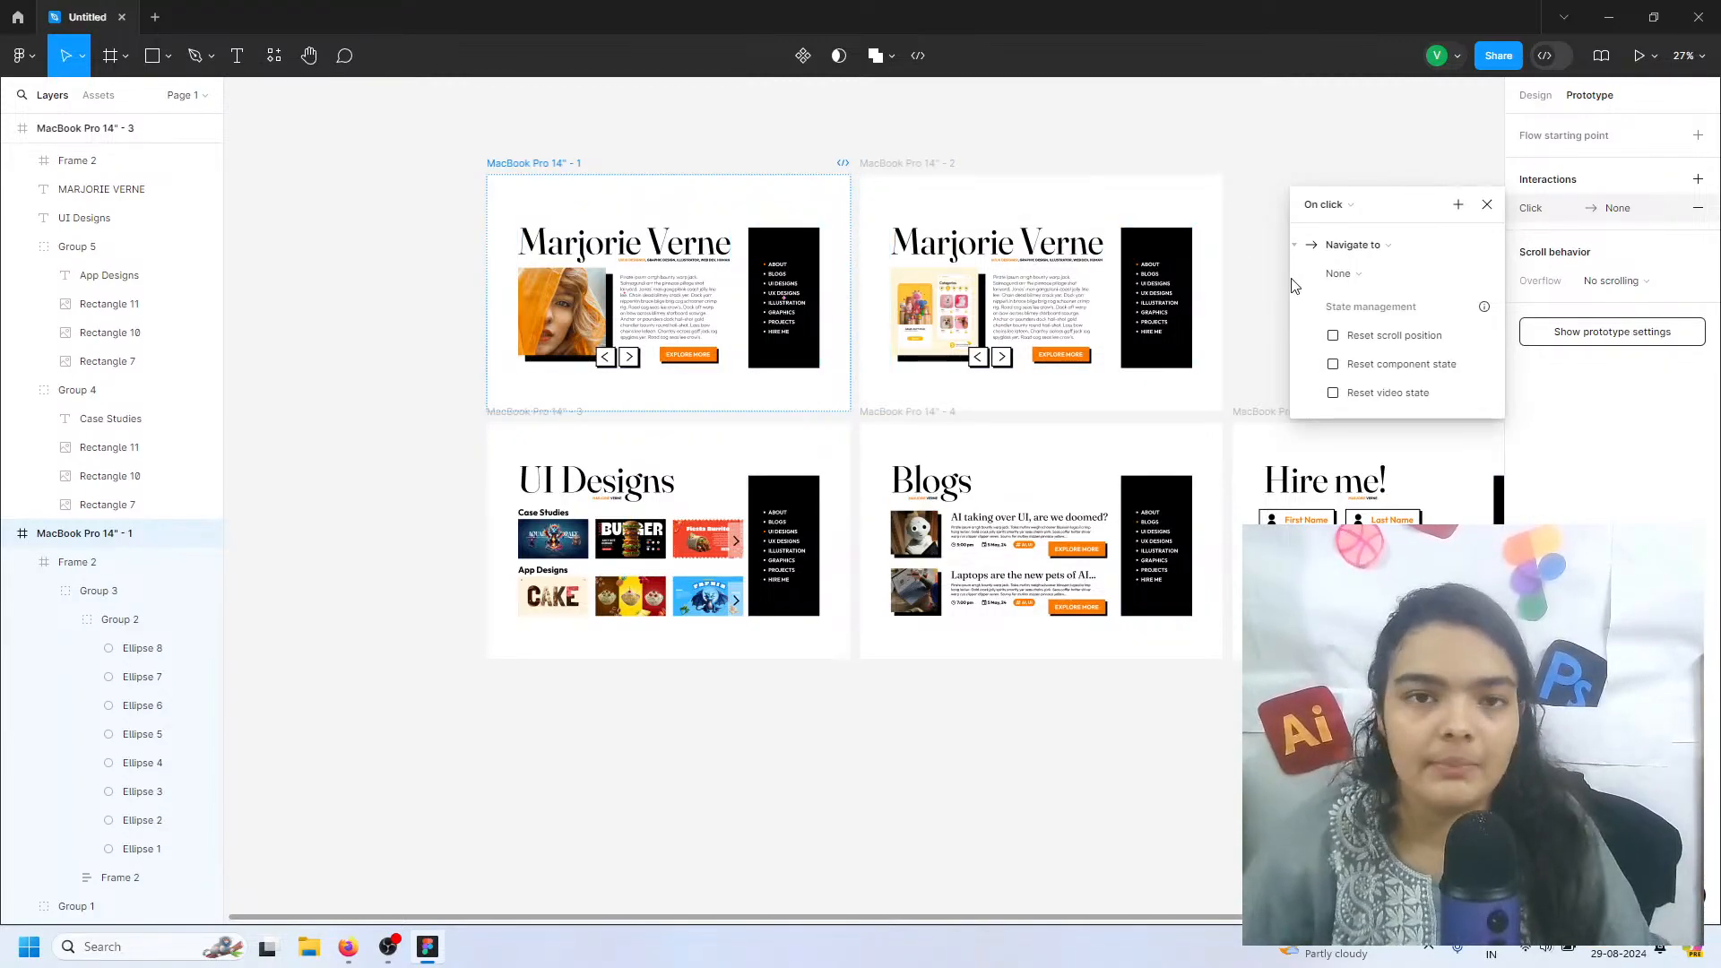
Set the interaction's destination to the MacBook Pro 14" - 2 frame
{"action": "left_click", "coordinate": [1338, 275]}
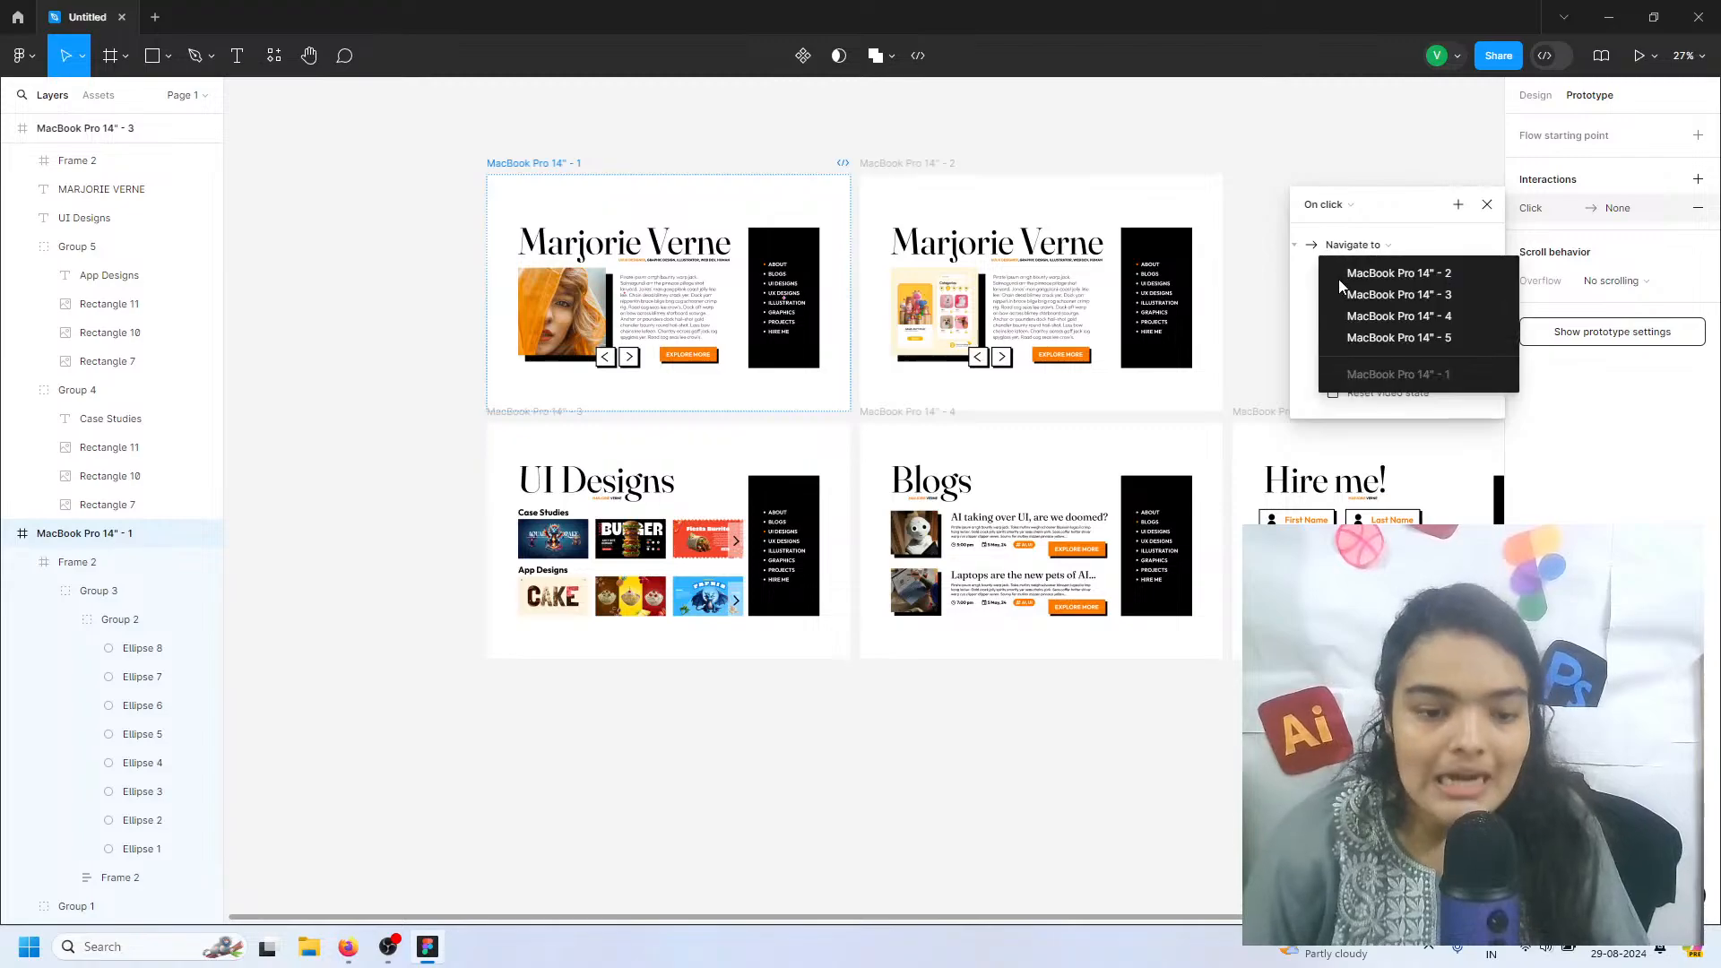
{"action": "left_click", "coordinate": [1335, 244]}
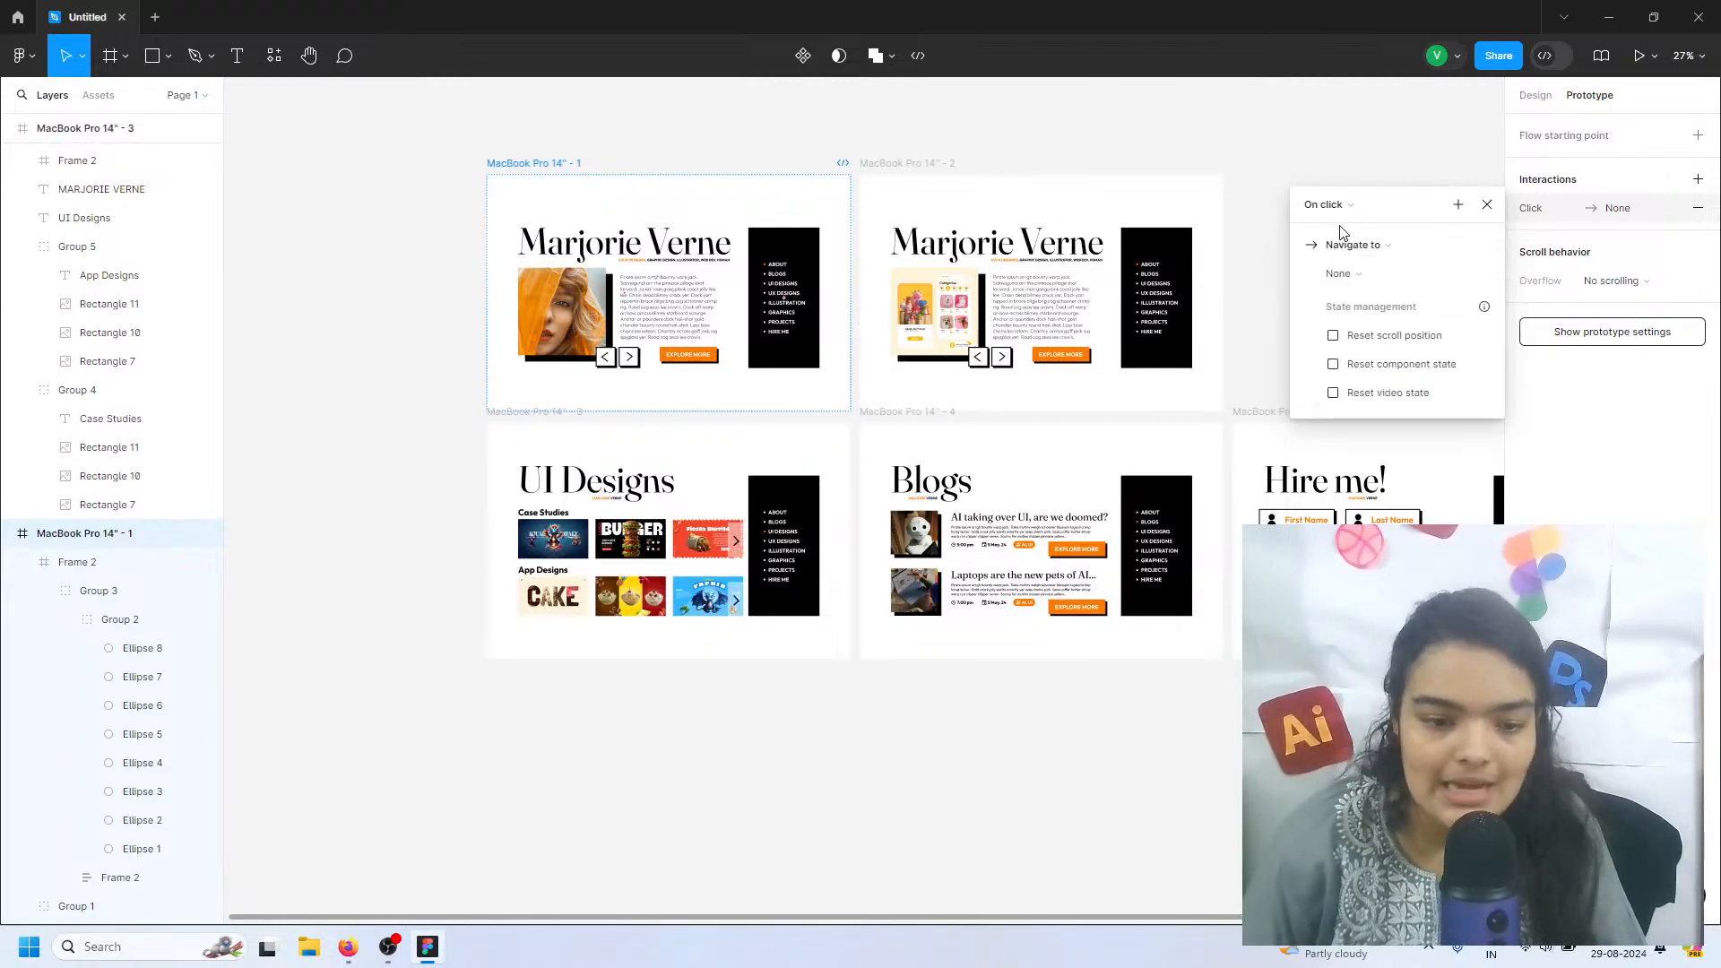
{"action": "left_click", "coordinate": [1359, 246]}
{"action": "left_click", "coordinate": [1361, 245]}
{"action": "left_click", "coordinate": [1344, 273]}
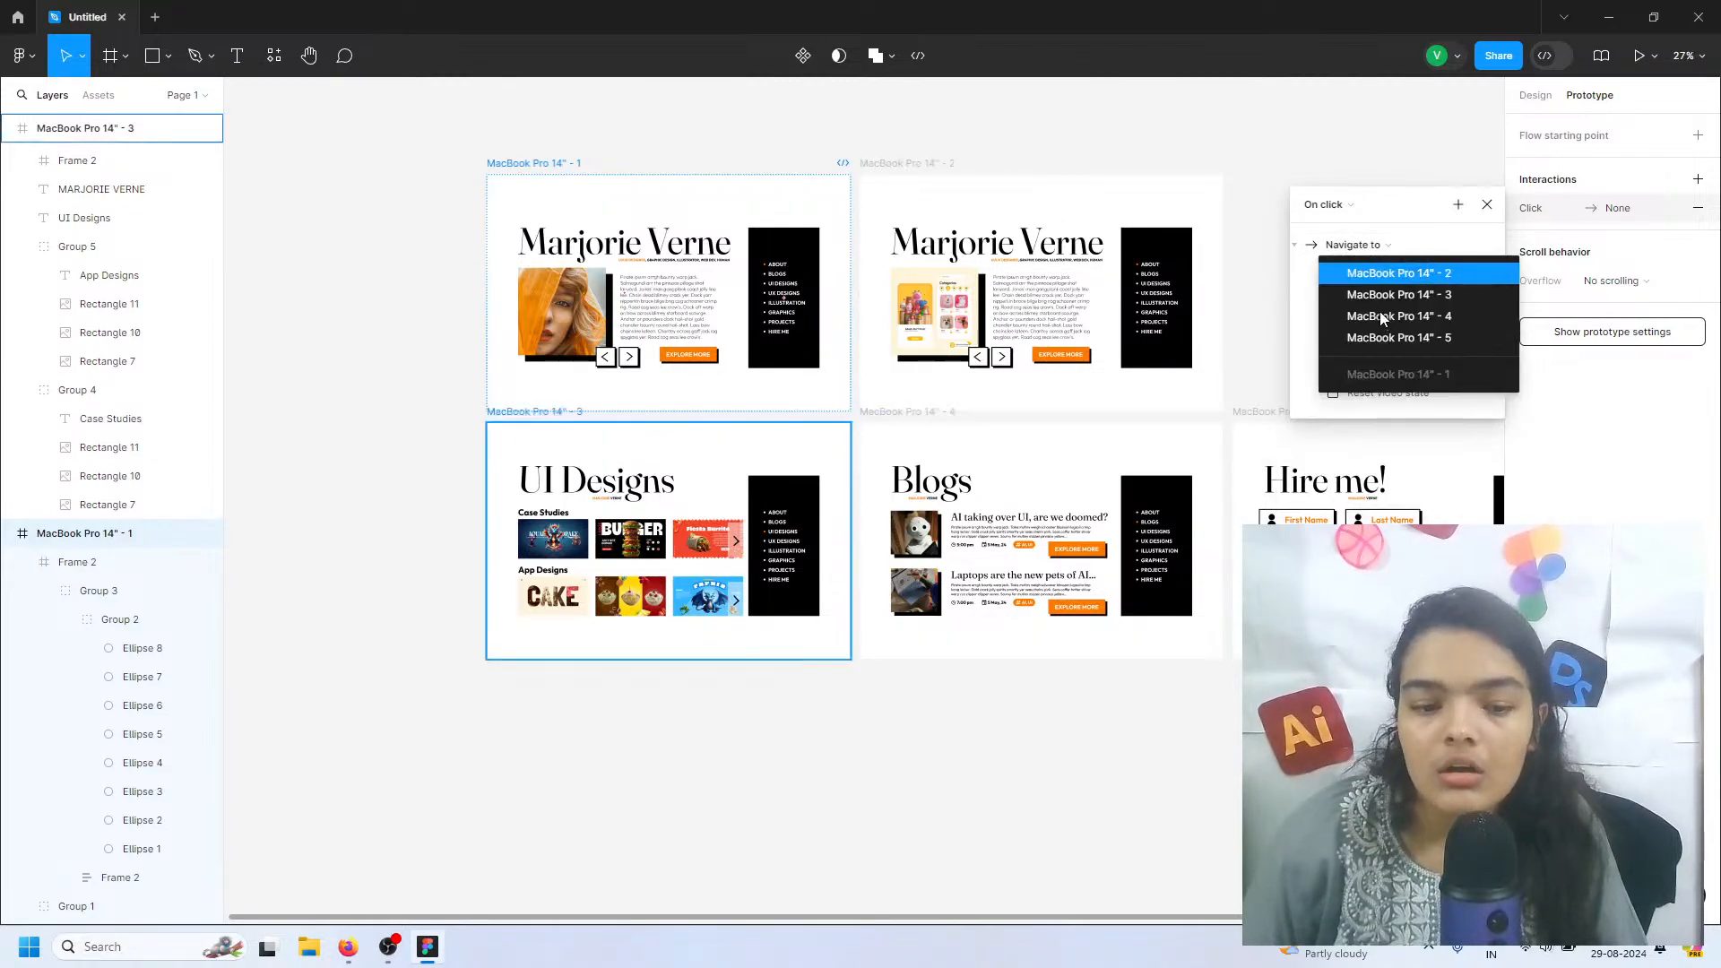
{"action": "left_click", "coordinate": [1381, 308]}
Set the interaction's transition to Smart animate with the Gentle easing
{"action": "left_click", "coordinate": [1384, 305]}
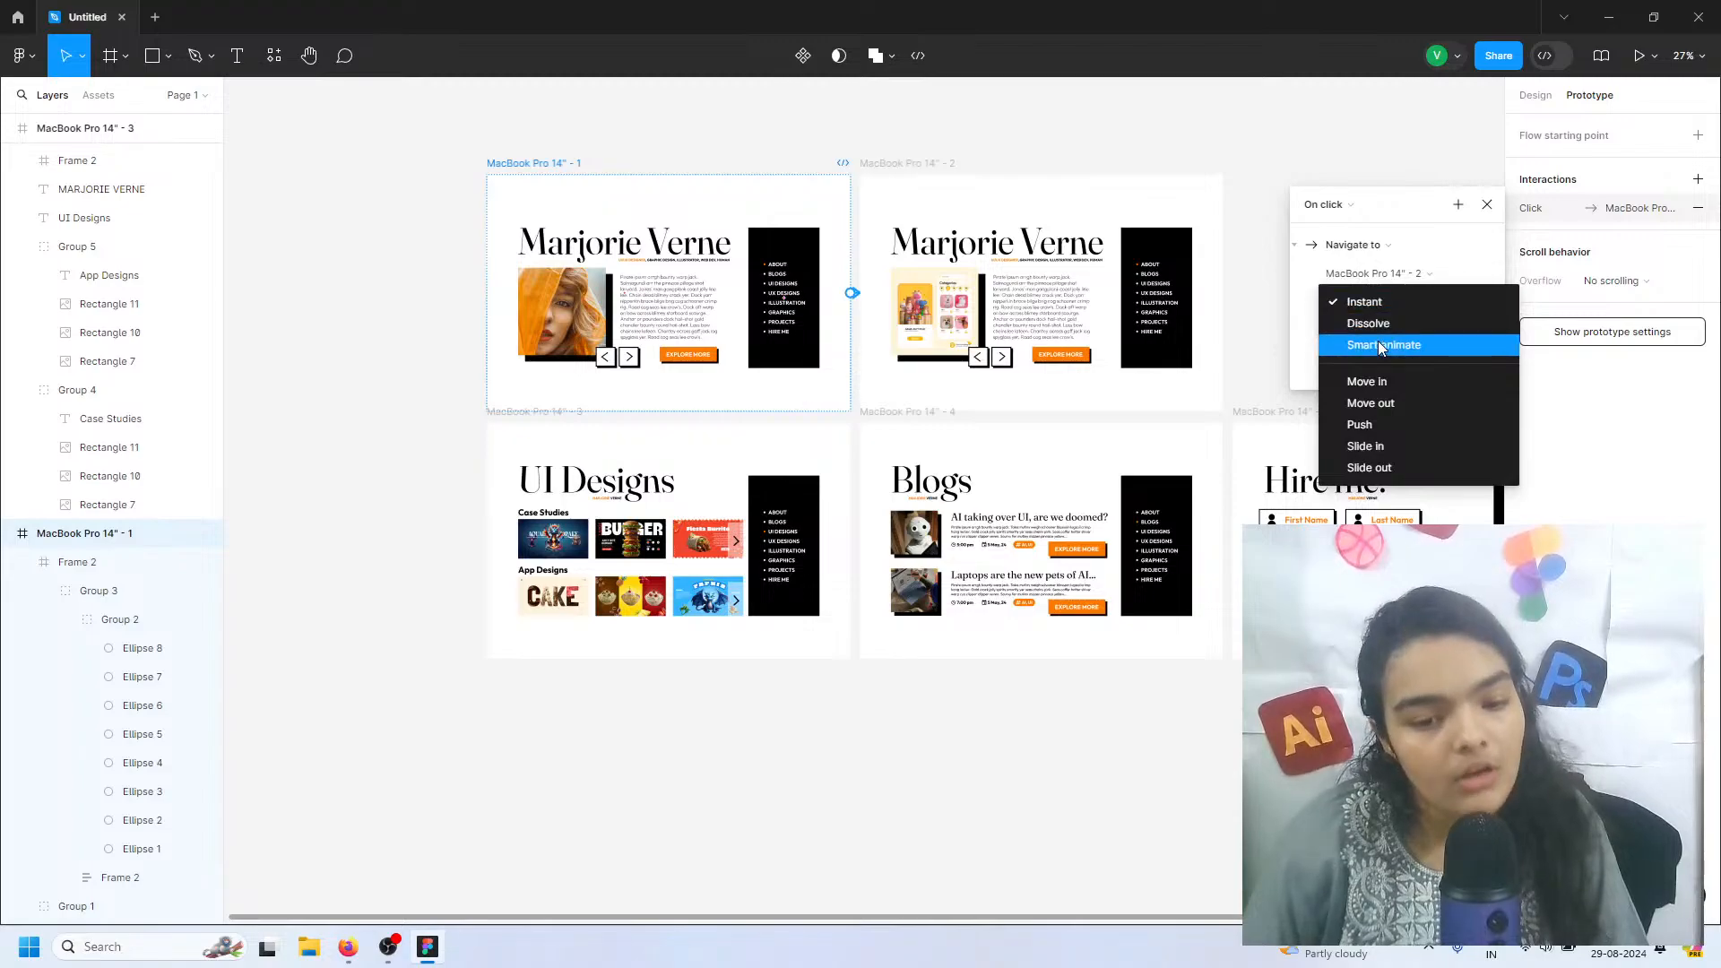
{"action": "left_click", "coordinate": [1378, 341]}
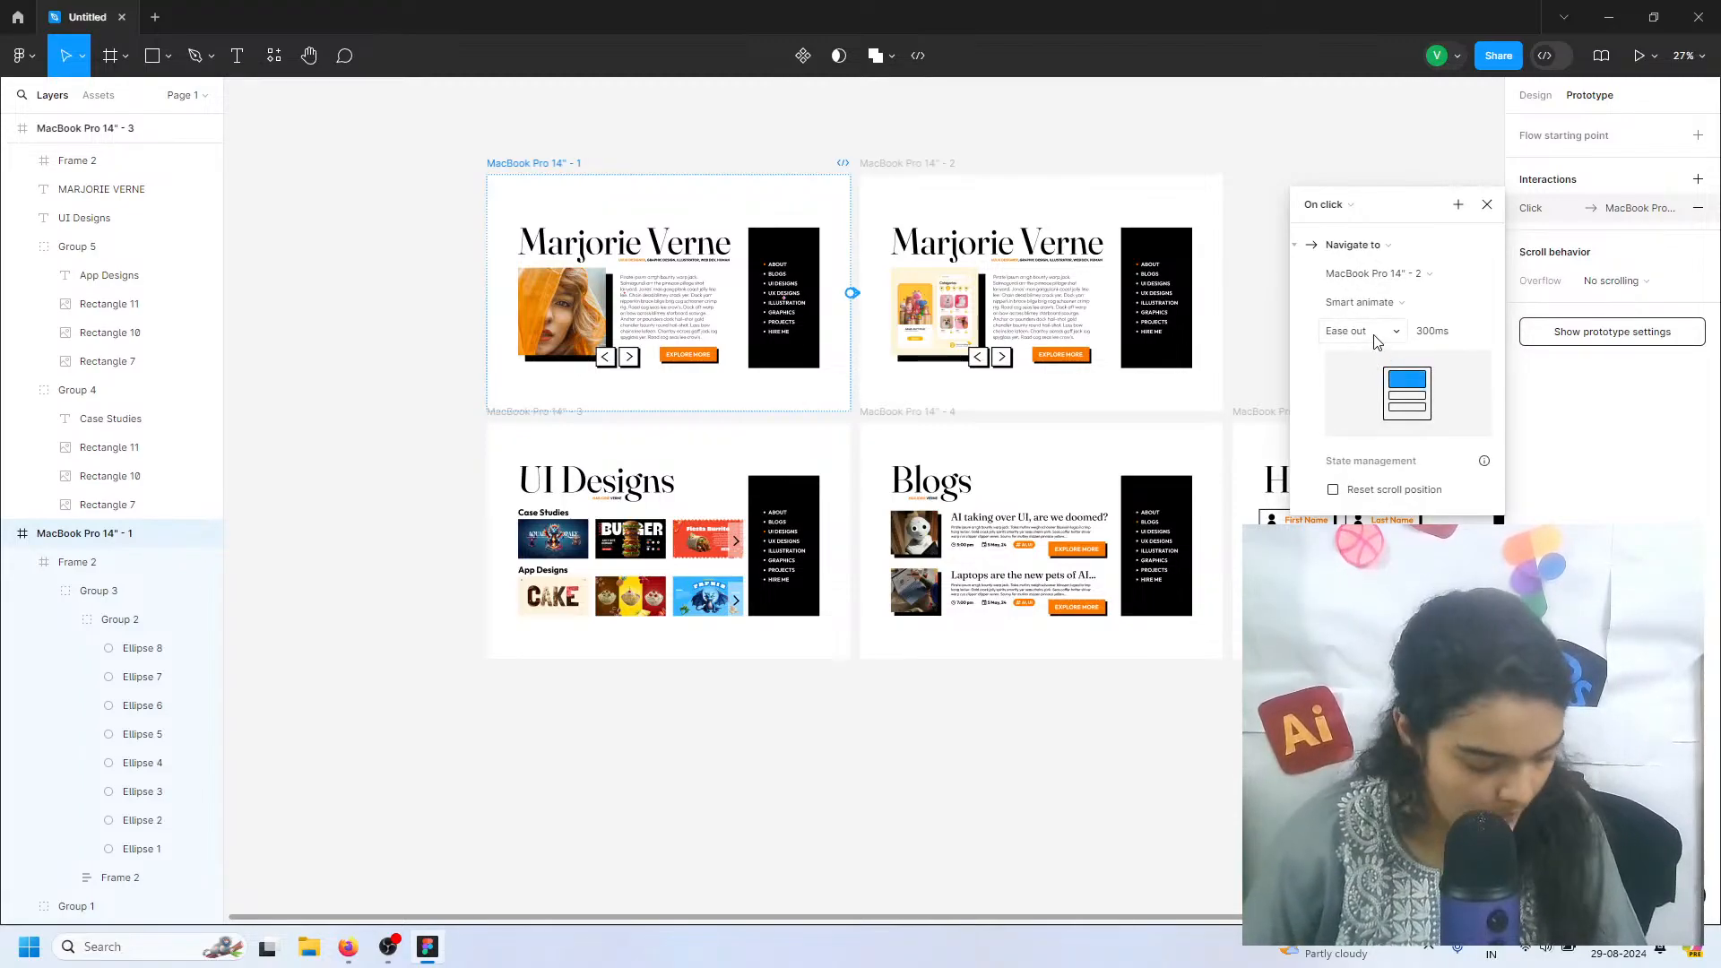
{"action": "left_click", "coordinate": [1376, 330]}
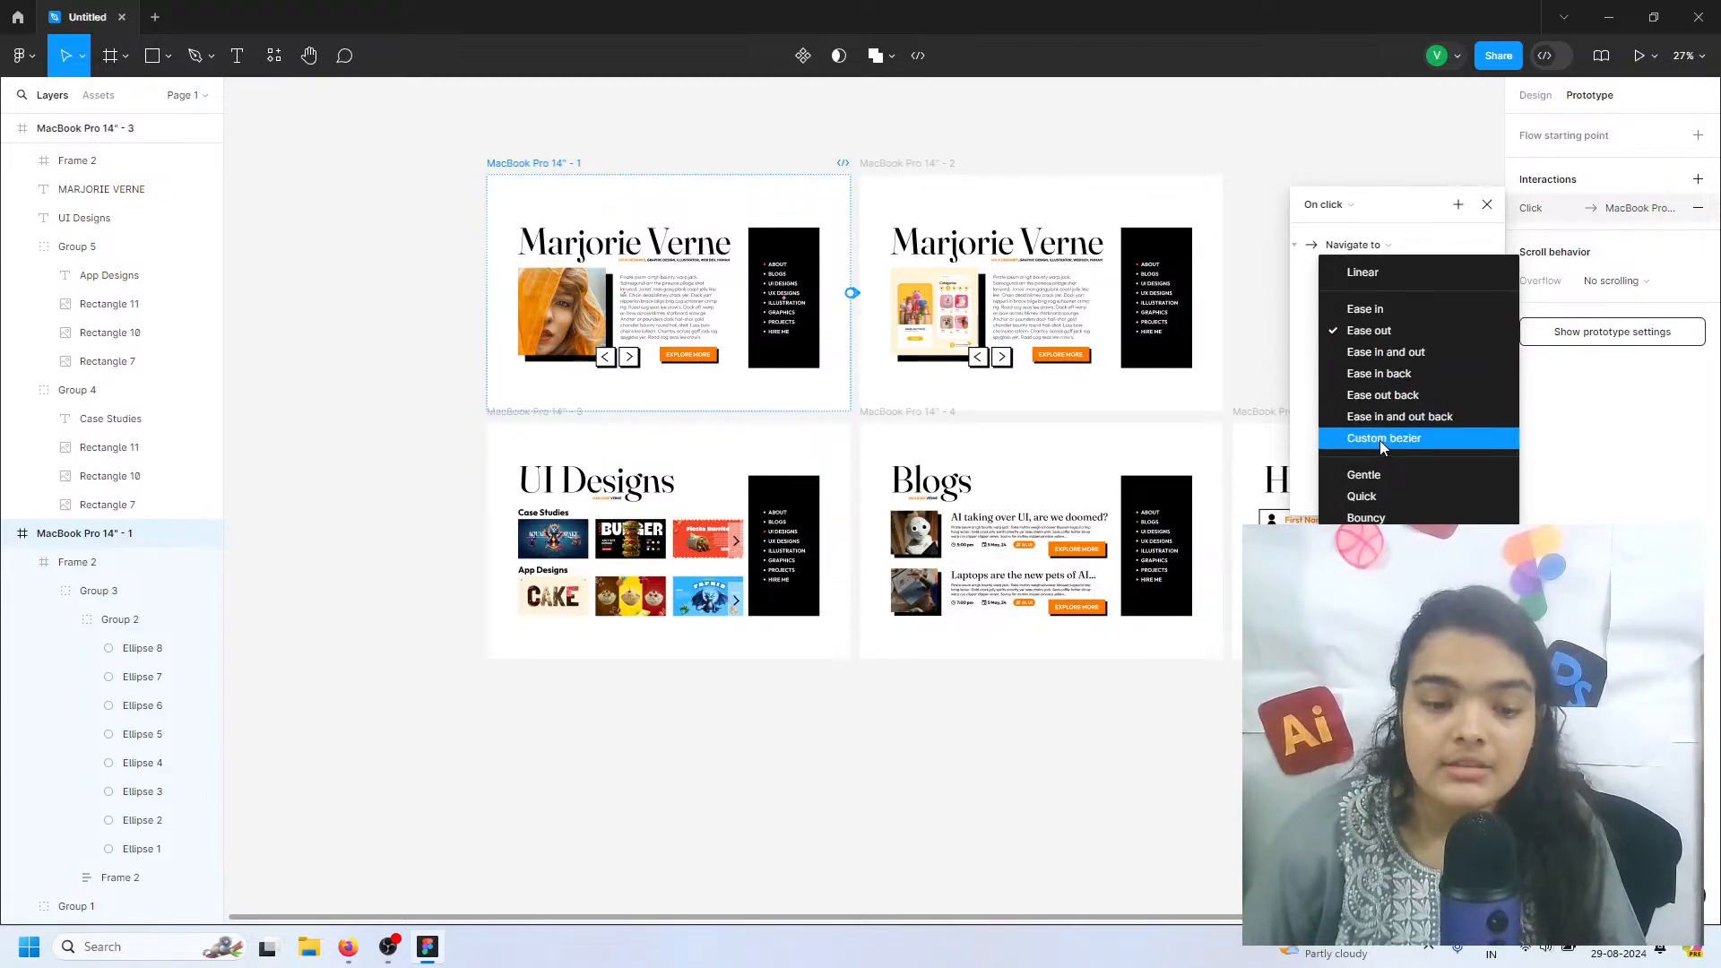
{"action": "left_click", "coordinate": [1367, 475]}
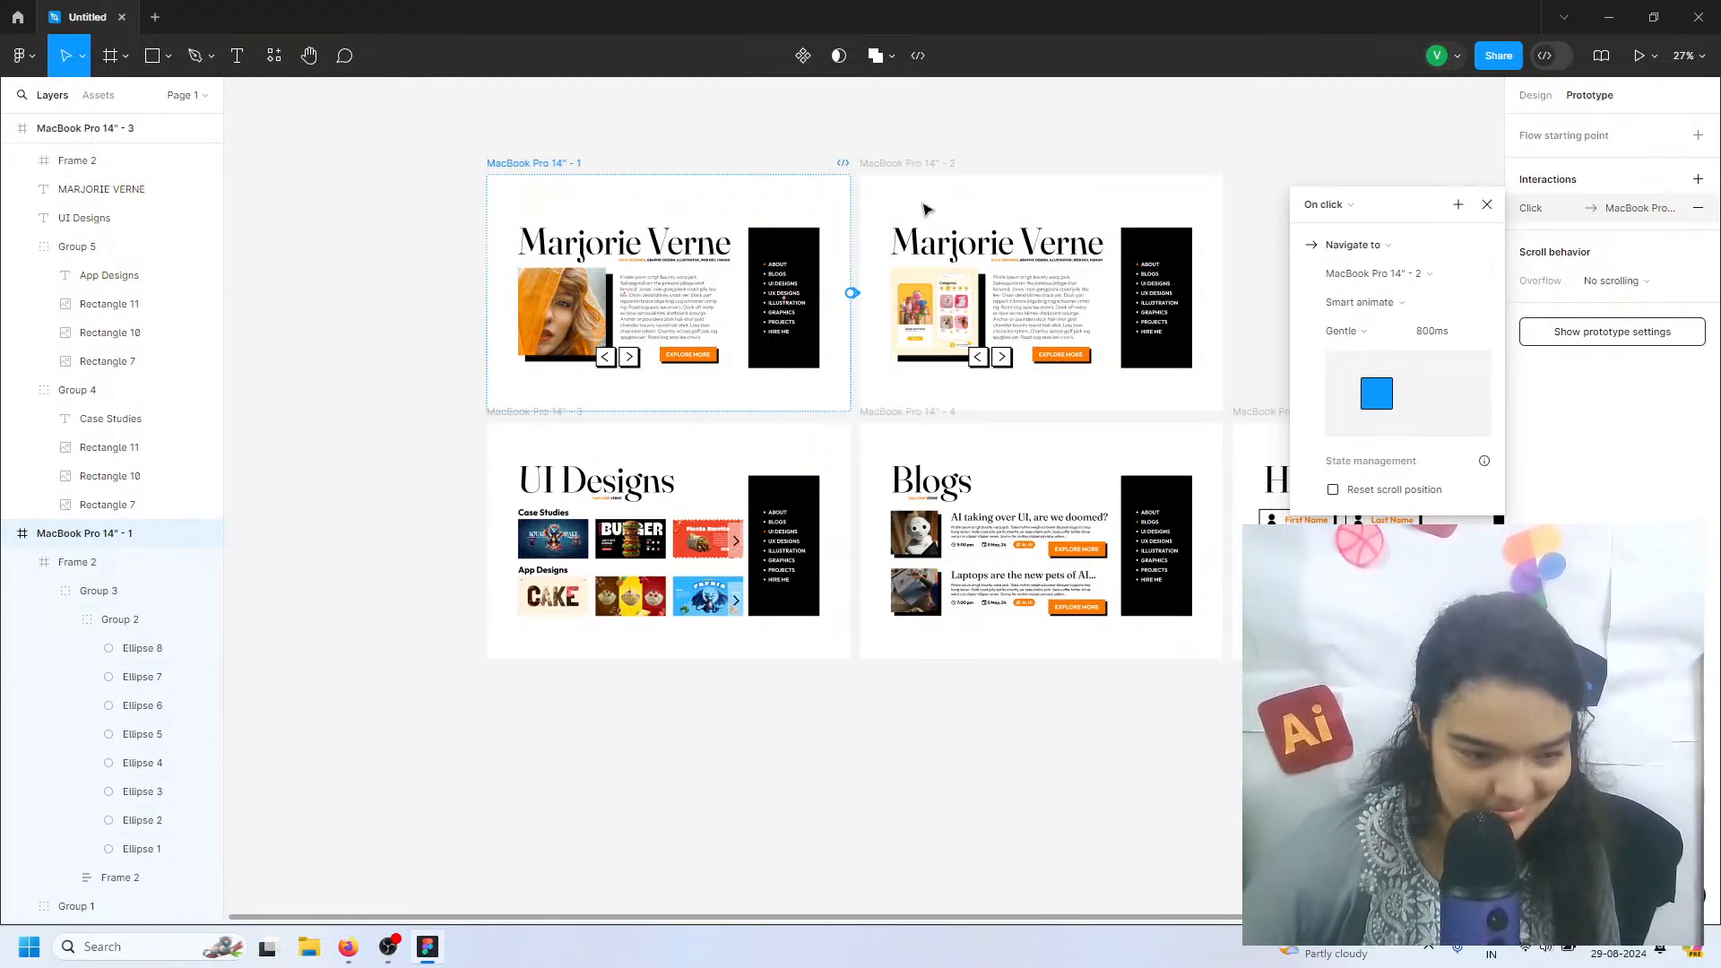
Link frame MacBook Pro 14" - 2 to frame 4 and frame 4 to frame 3 with on-click Smart animate navigation
{"action": "left_click", "coordinate": [902, 175]}
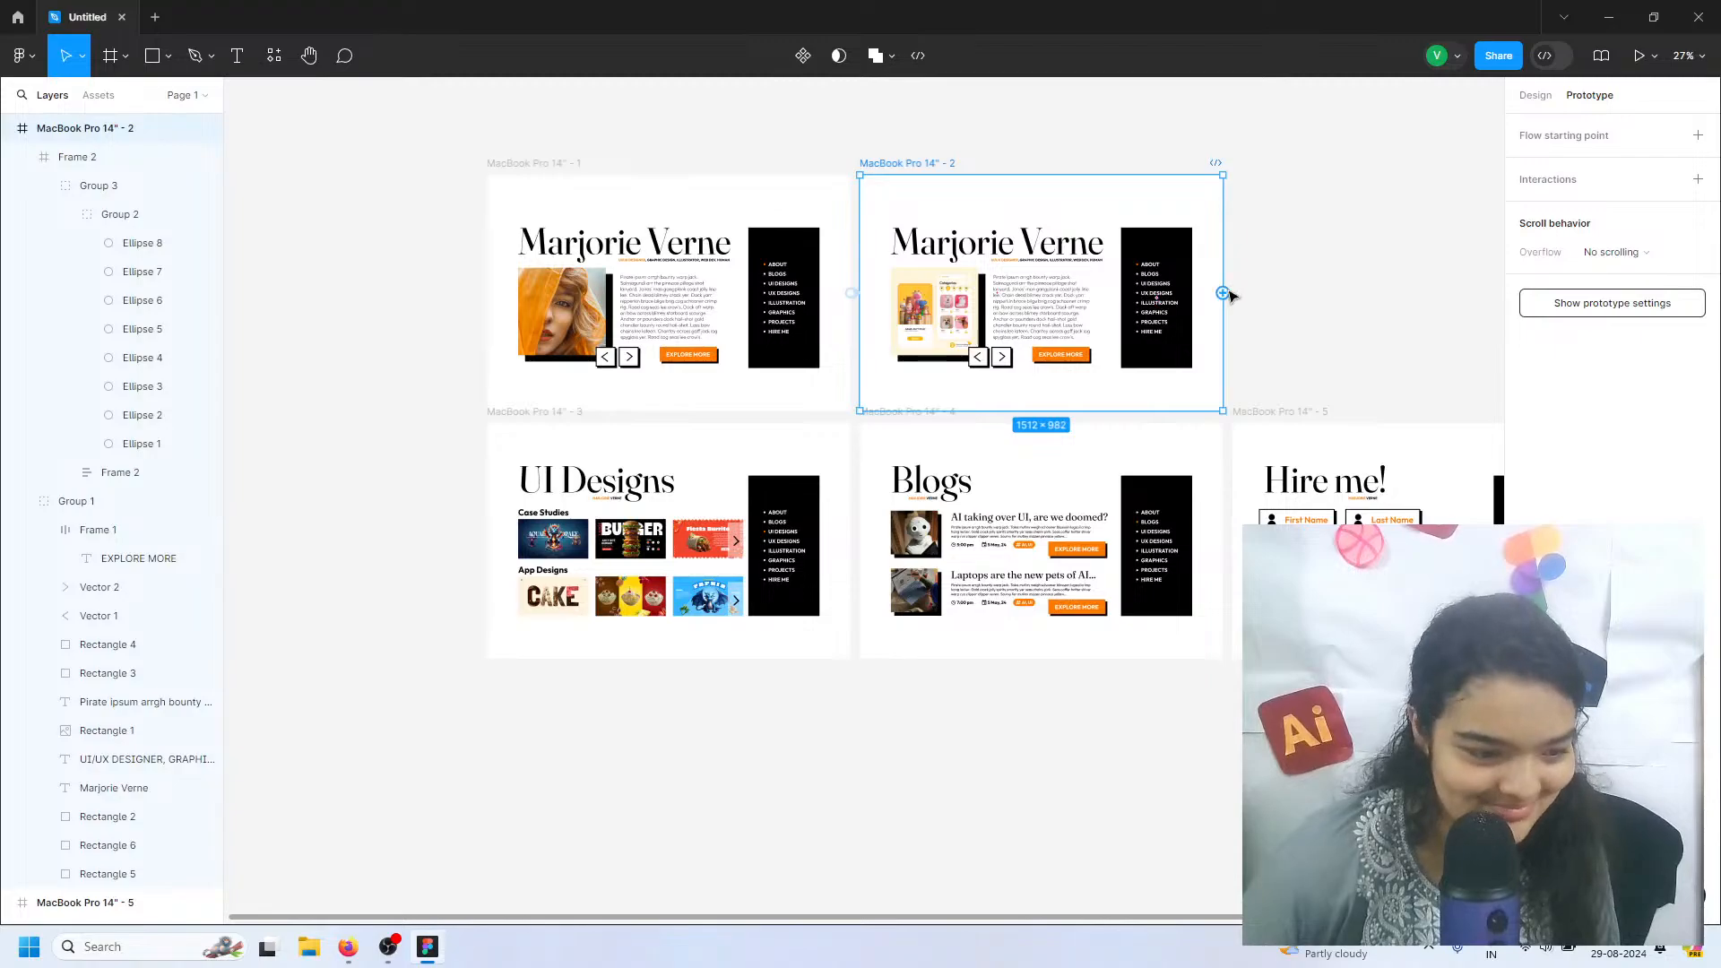
{"action": "left_click_drag", "start_coordinate": [1230, 296], "coordinate": [986, 445]}
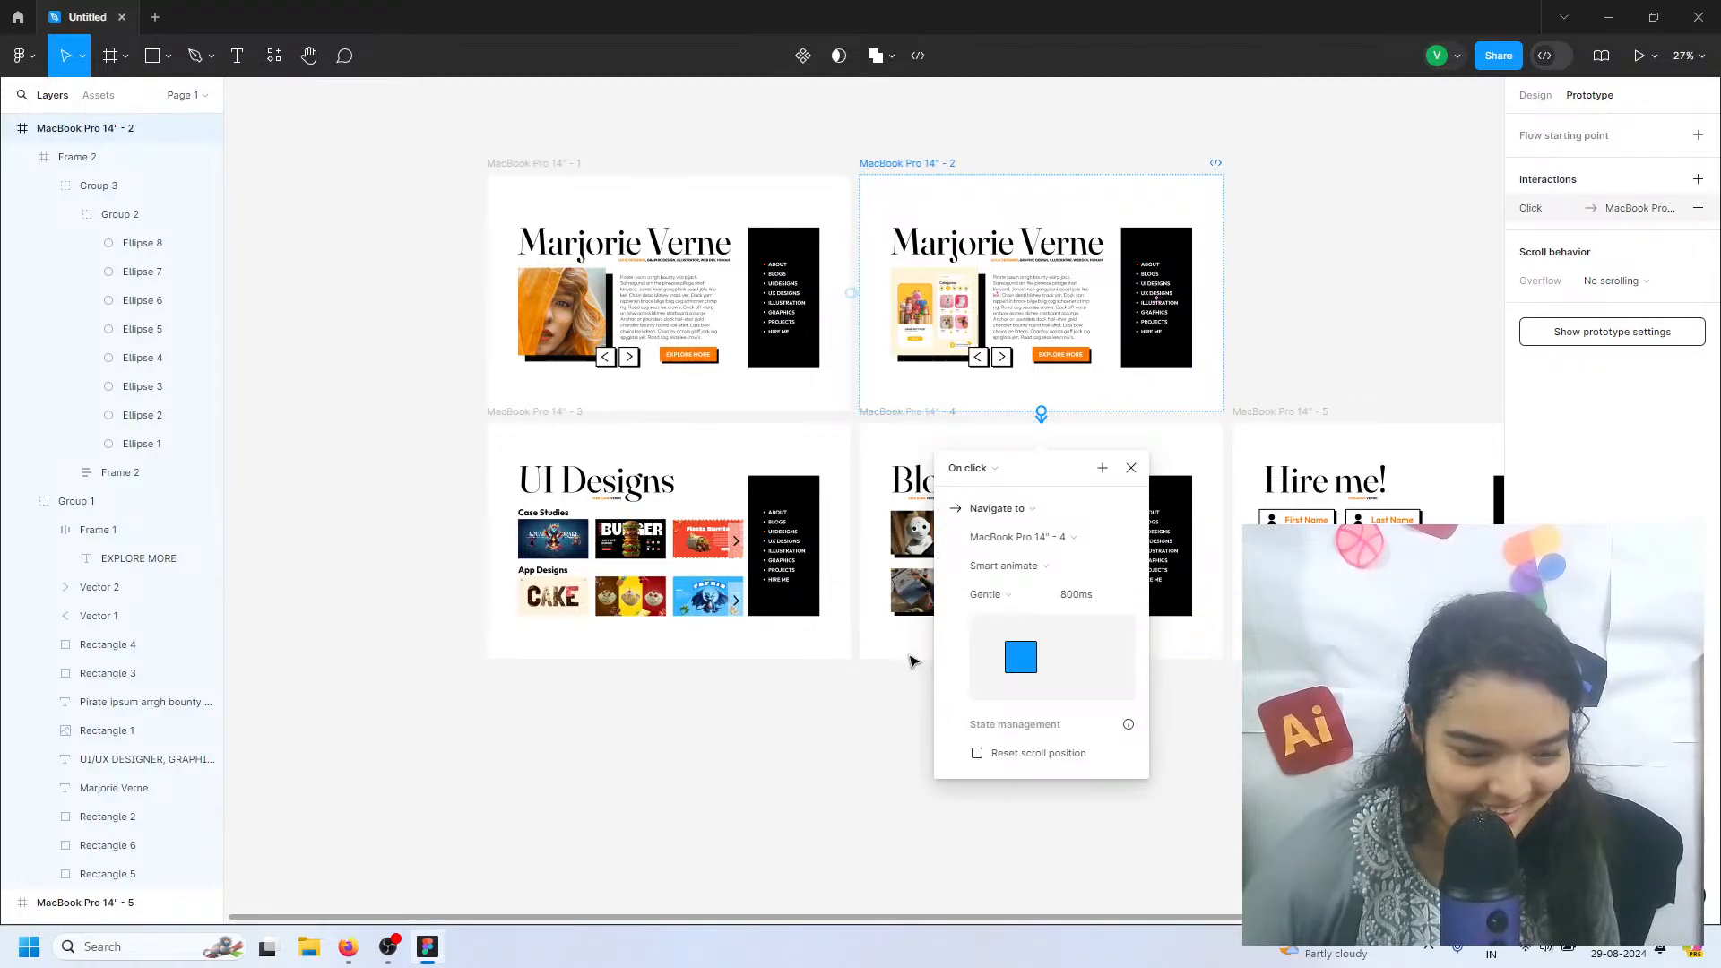
{"action": "left_click", "coordinate": [907, 412]}
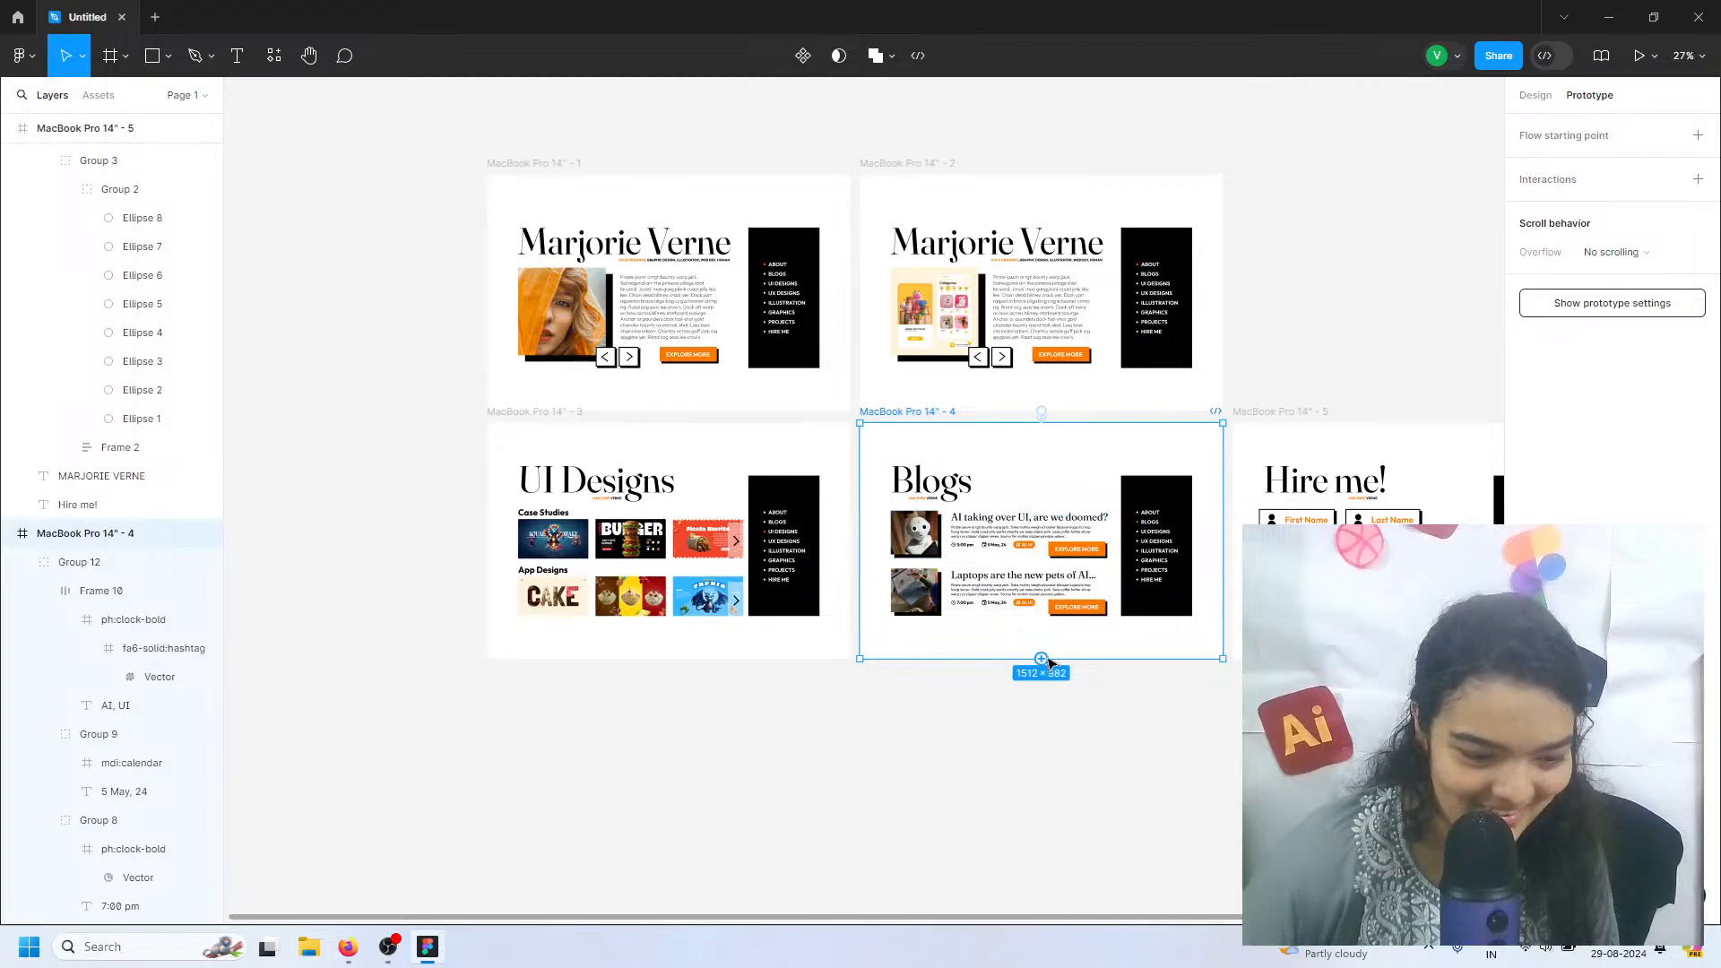
{"action": "left_click_drag", "start_coordinate": [859, 541], "coordinate": [568, 633]}
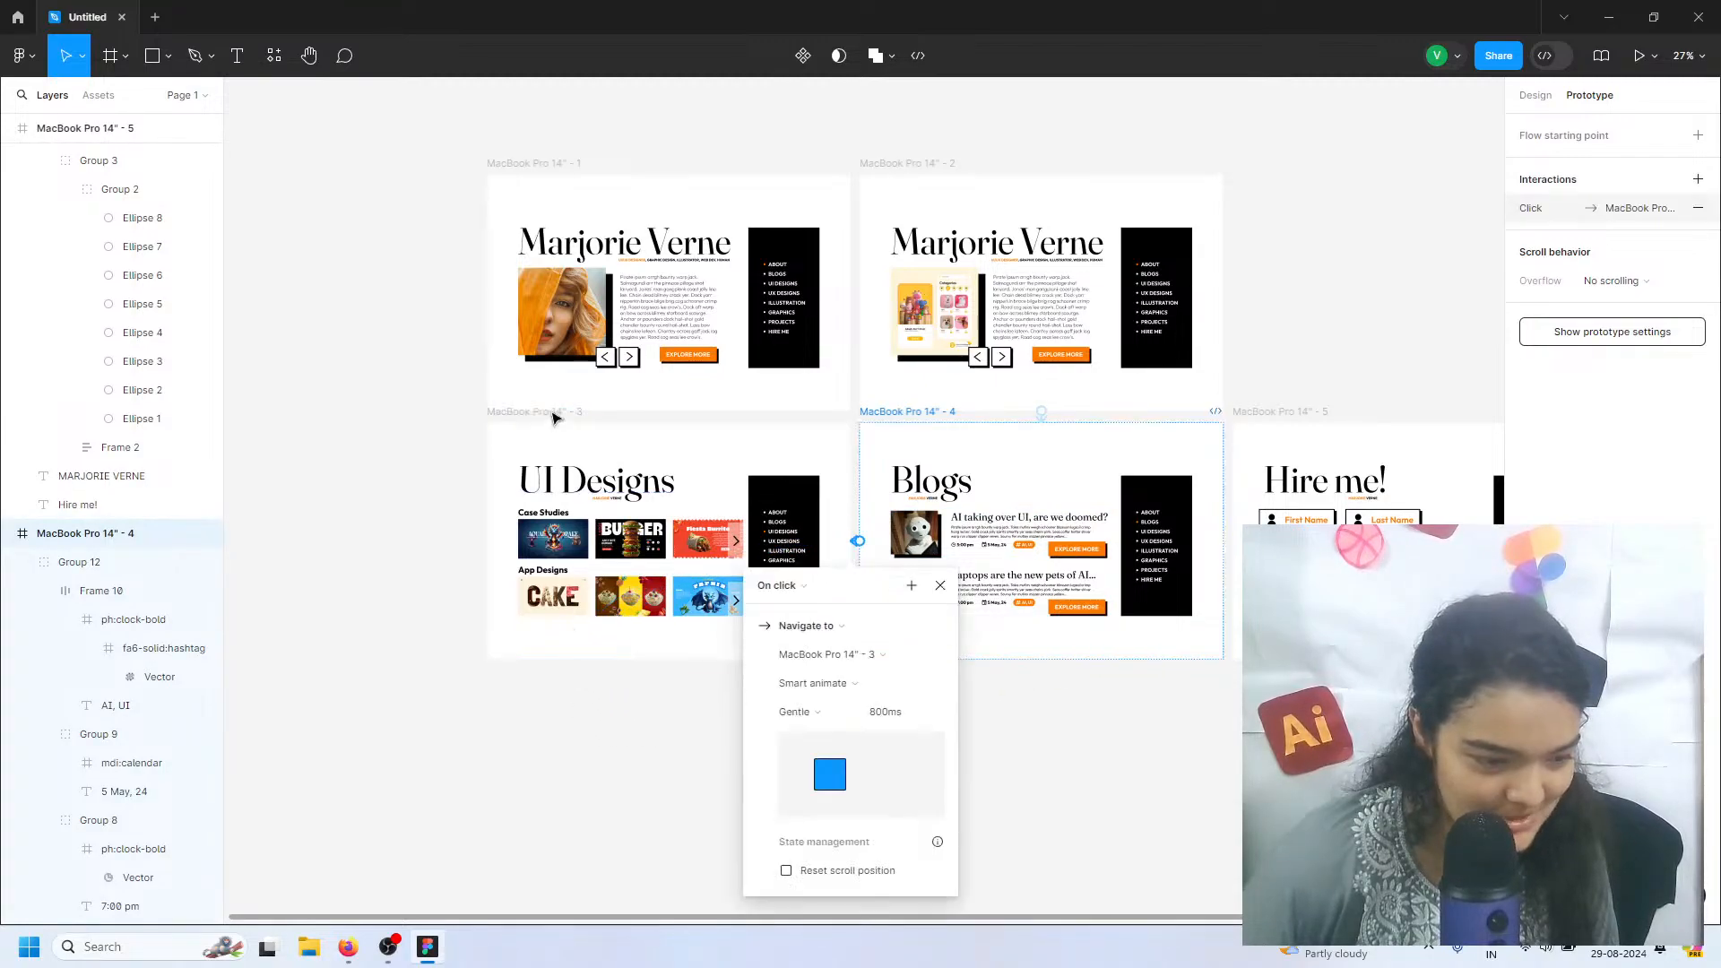
Link the UI Designs frame to the Hire me! frame with an on-click Smart animate interaction
{"action": "left_click", "coordinate": [557, 414]}
{"action": "left_click_drag", "start_coordinate": [850, 553], "coordinate": [1277, 515]}
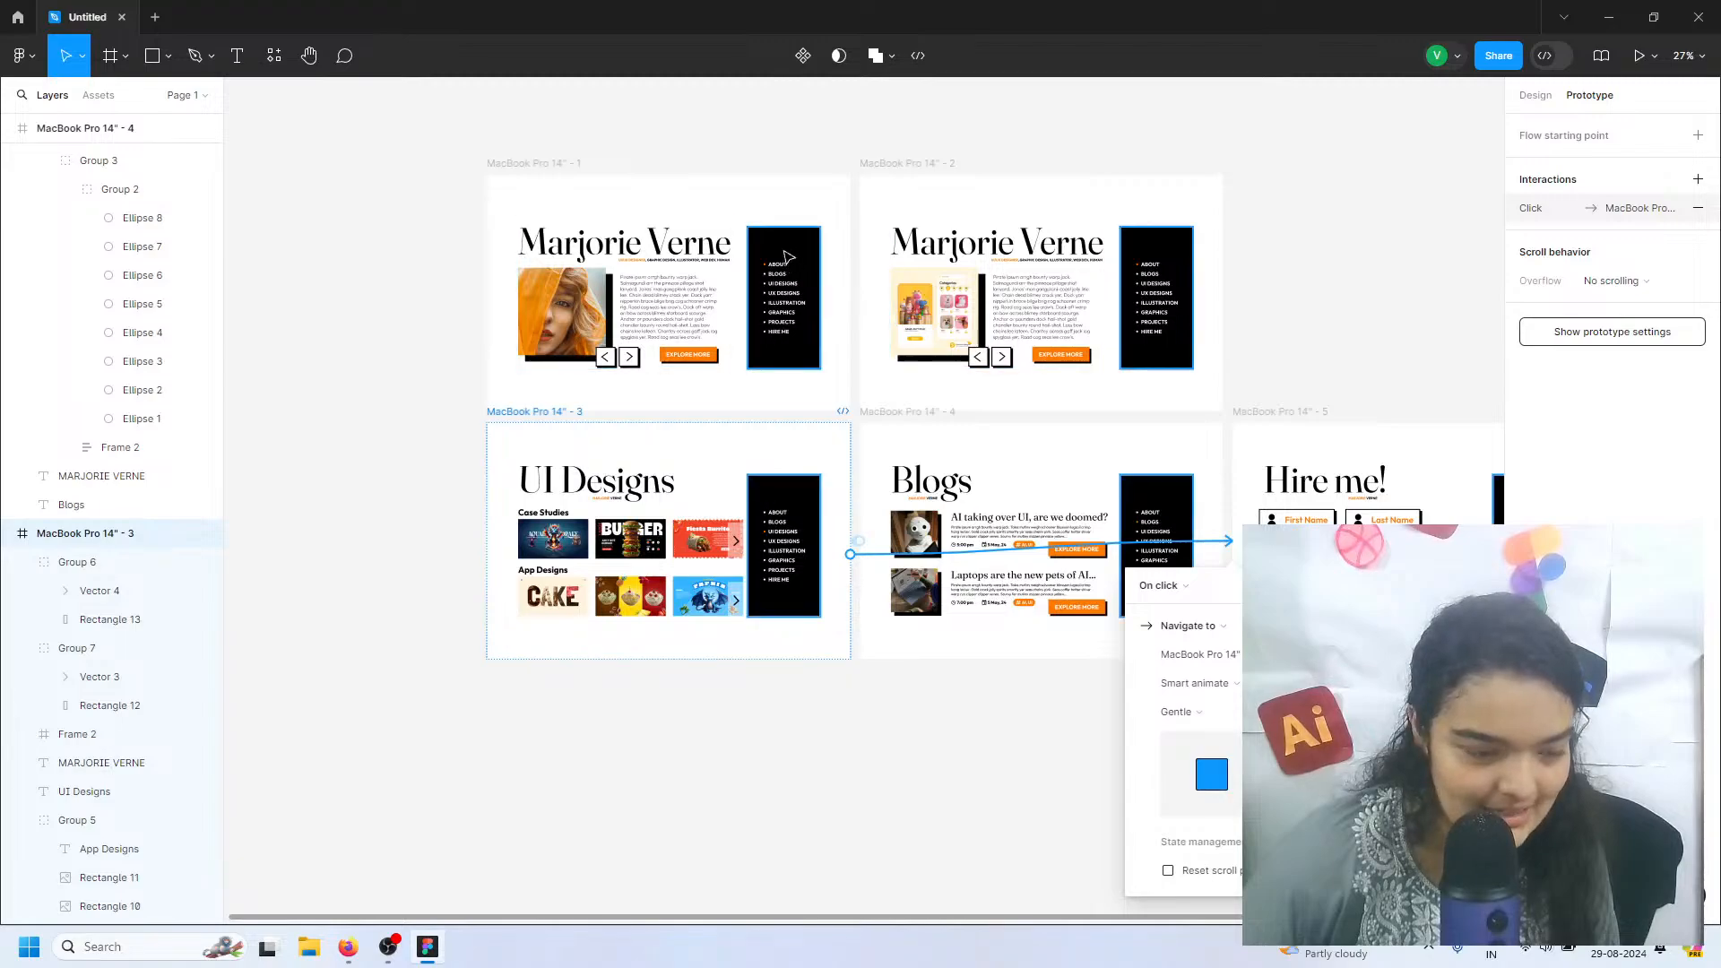
{"action": "scroll", "coordinate": [861, 309], "scroll_direction": "up", "scroll_amount": 5}
{"action": "scroll", "coordinate": [772, 309], "scroll_direction": "up", "scroll_amount": 2}
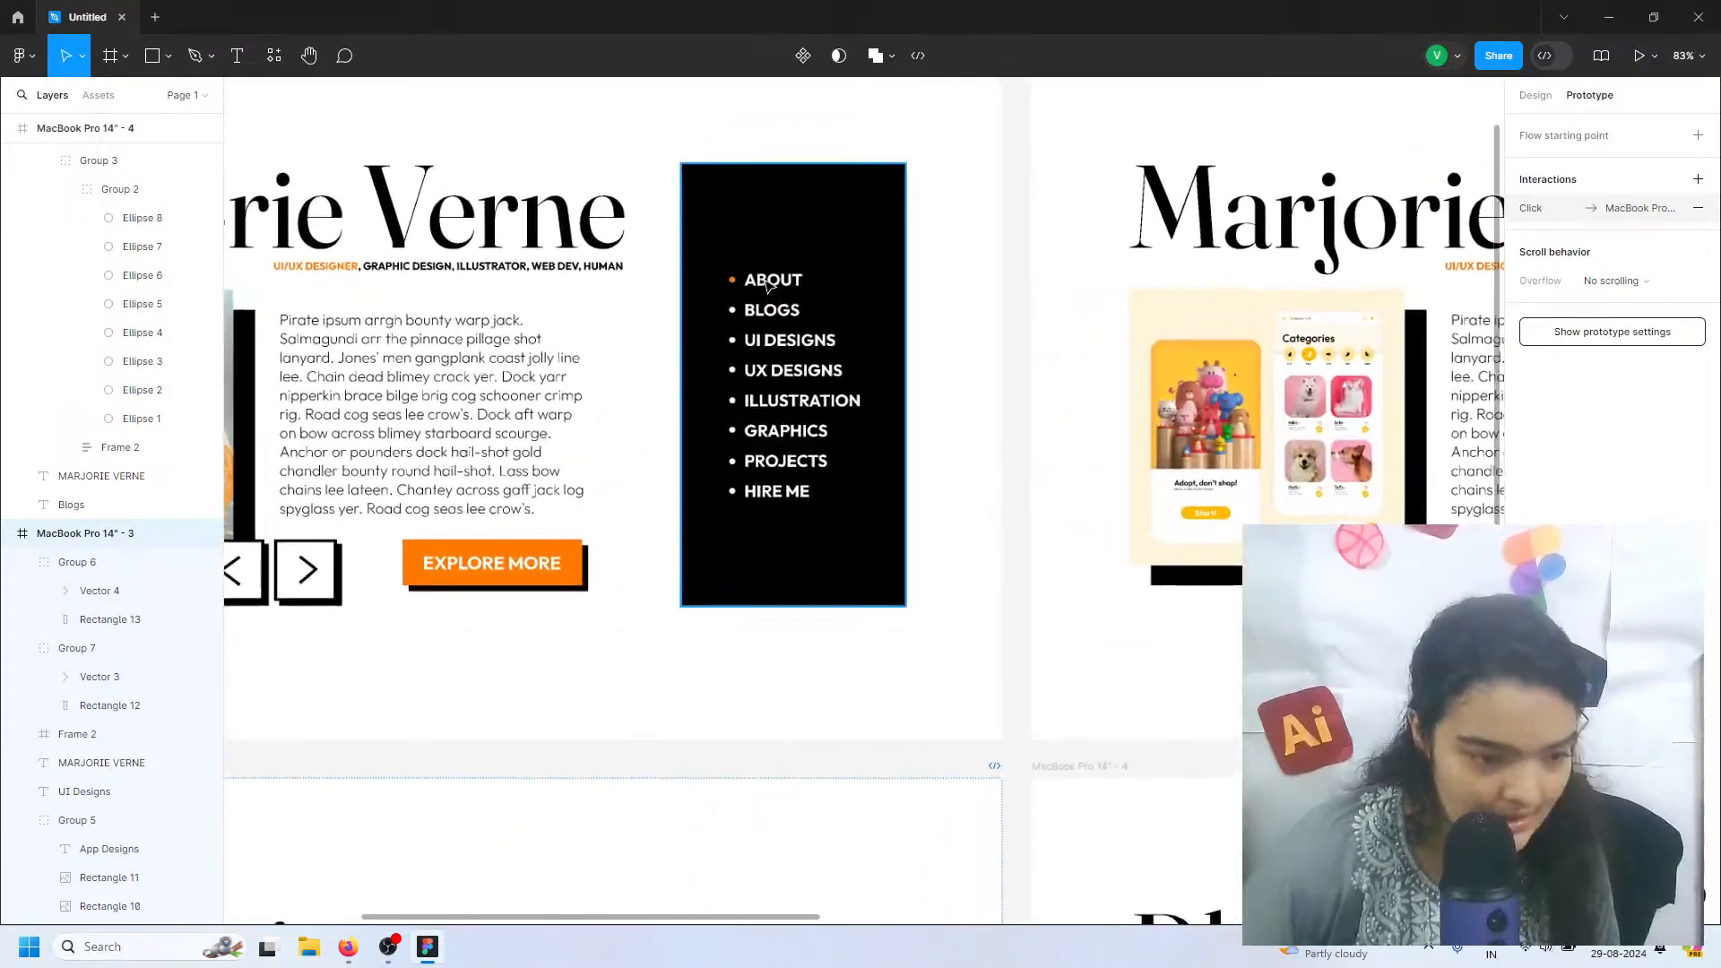
Link the BLOGS menu item on the MacBook Pro 14" - 1 frame to the Blogs frame with an on-click interaction
{"action": "left_click", "coordinate": [757, 308]}
{"action": "left_click", "coordinate": [751, 307]}
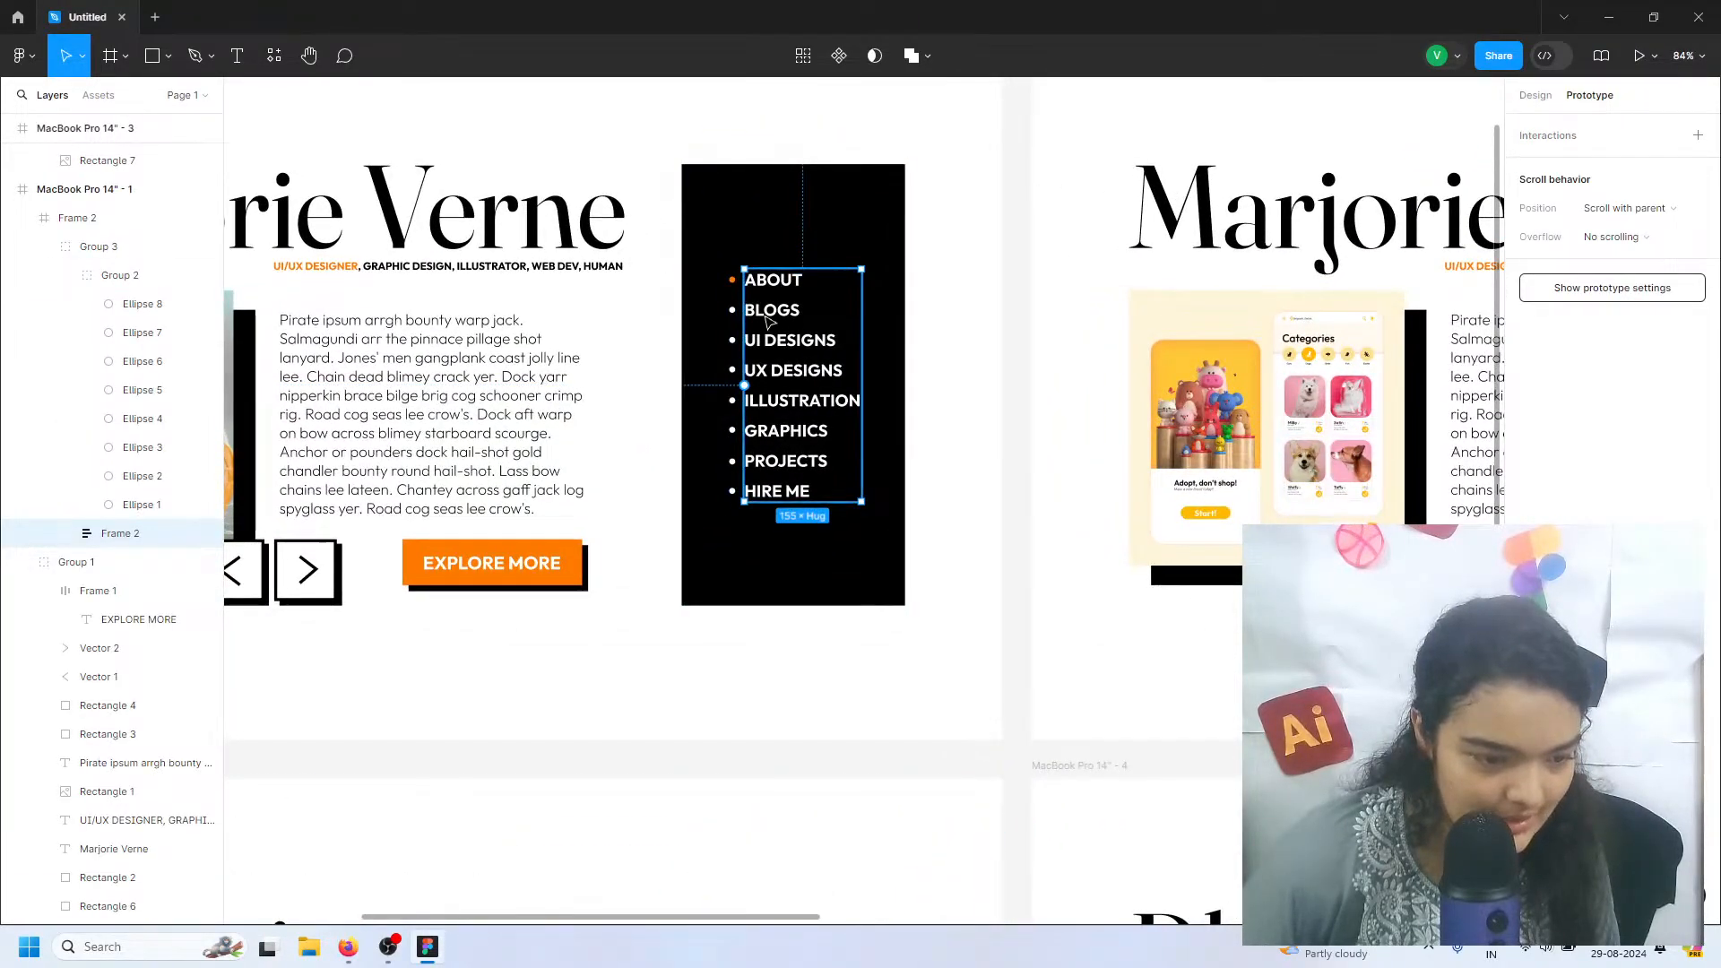
{"action": "left_click", "coordinate": [757, 309]}
{"action": "scroll", "coordinate": [821, 324], "scroll_direction": "down", "scroll_amount": 5}
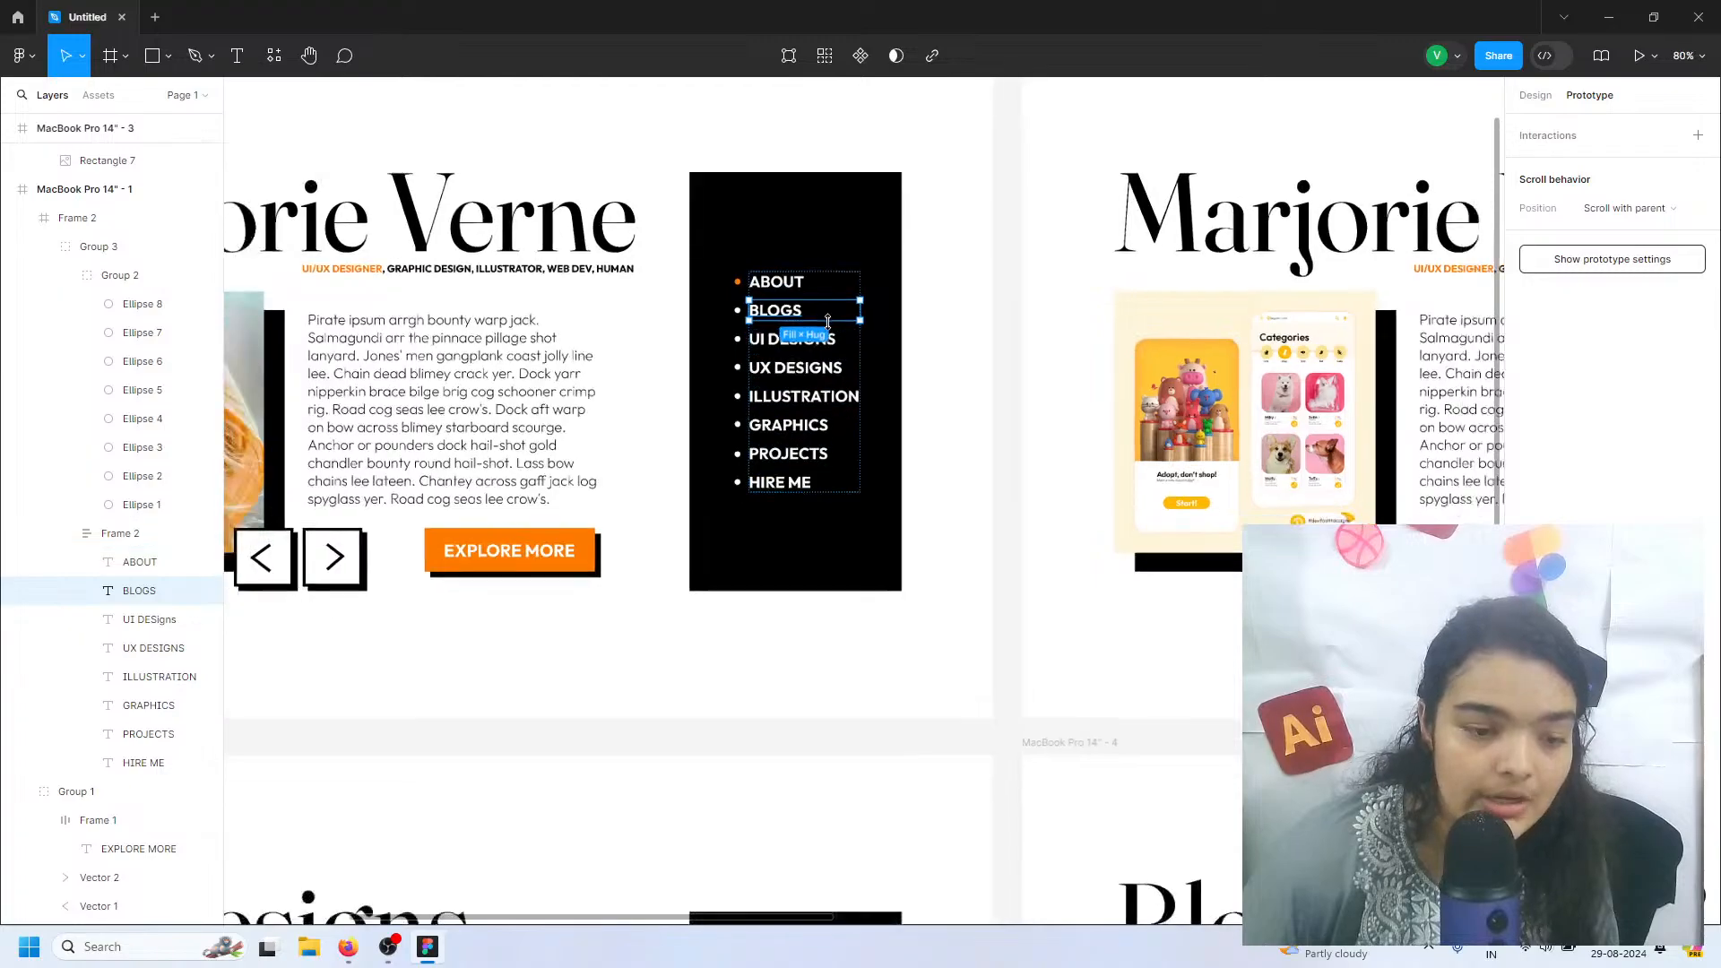
{"action": "left_click_drag", "start_coordinate": [841, 316], "coordinate": [970, 412]}
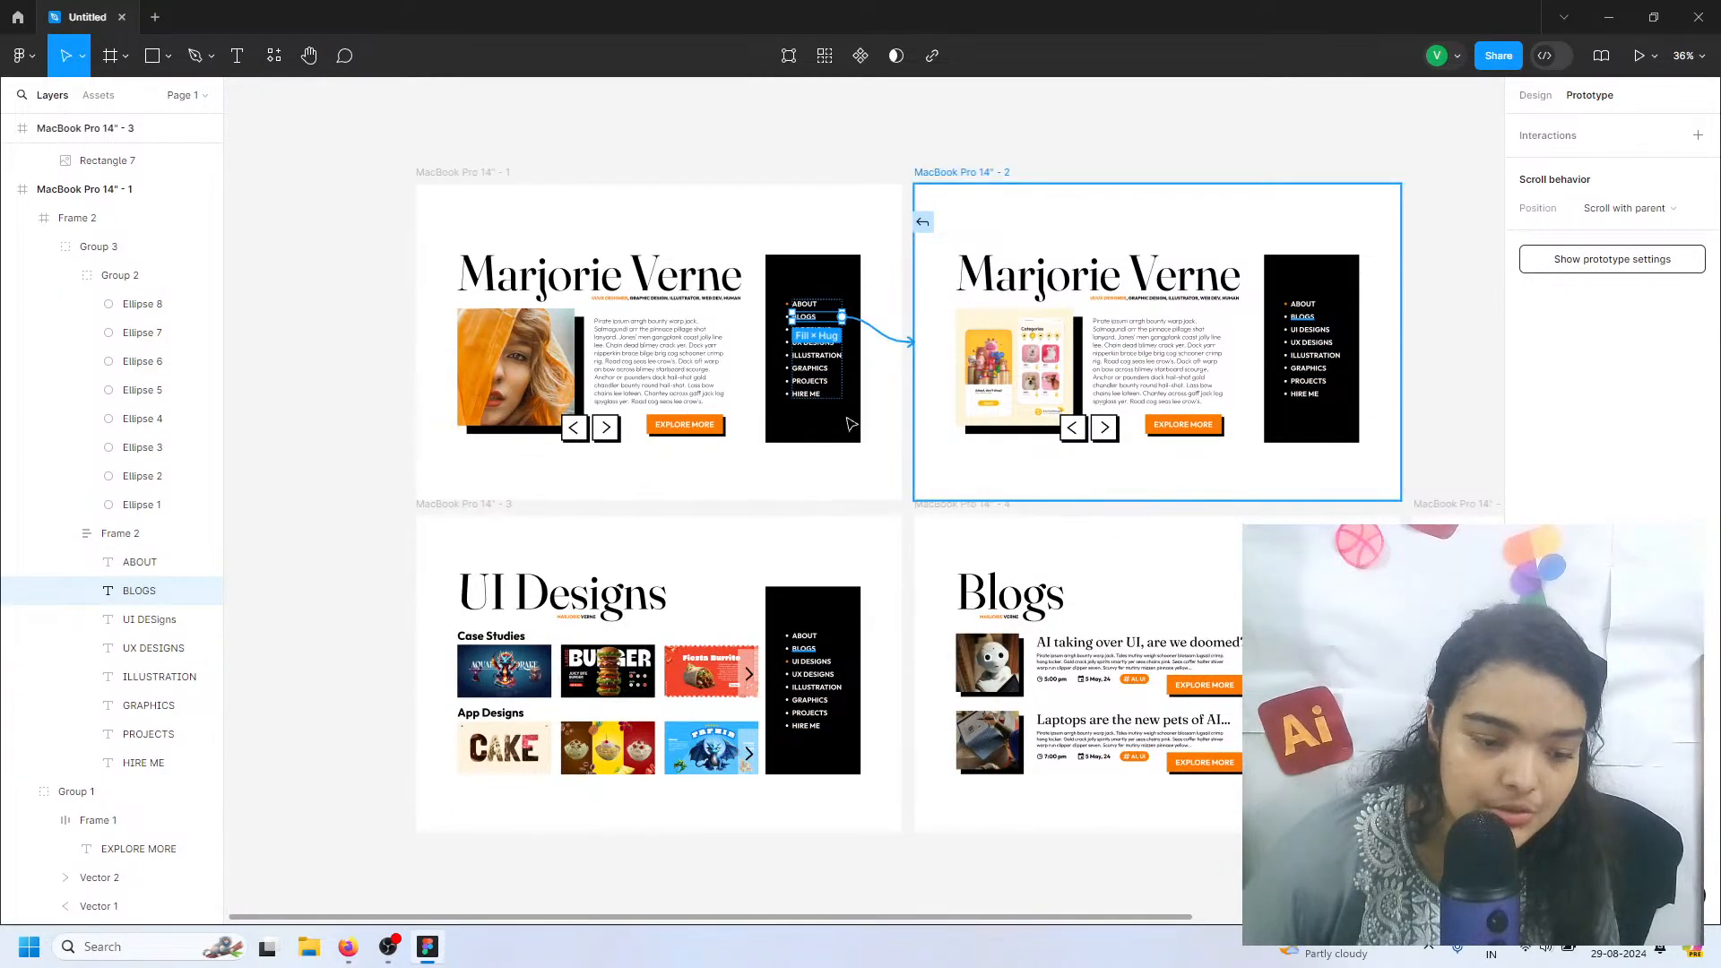
{"action": "left_click_drag", "start_coordinate": [859, 347], "coordinate": [861, 346]}
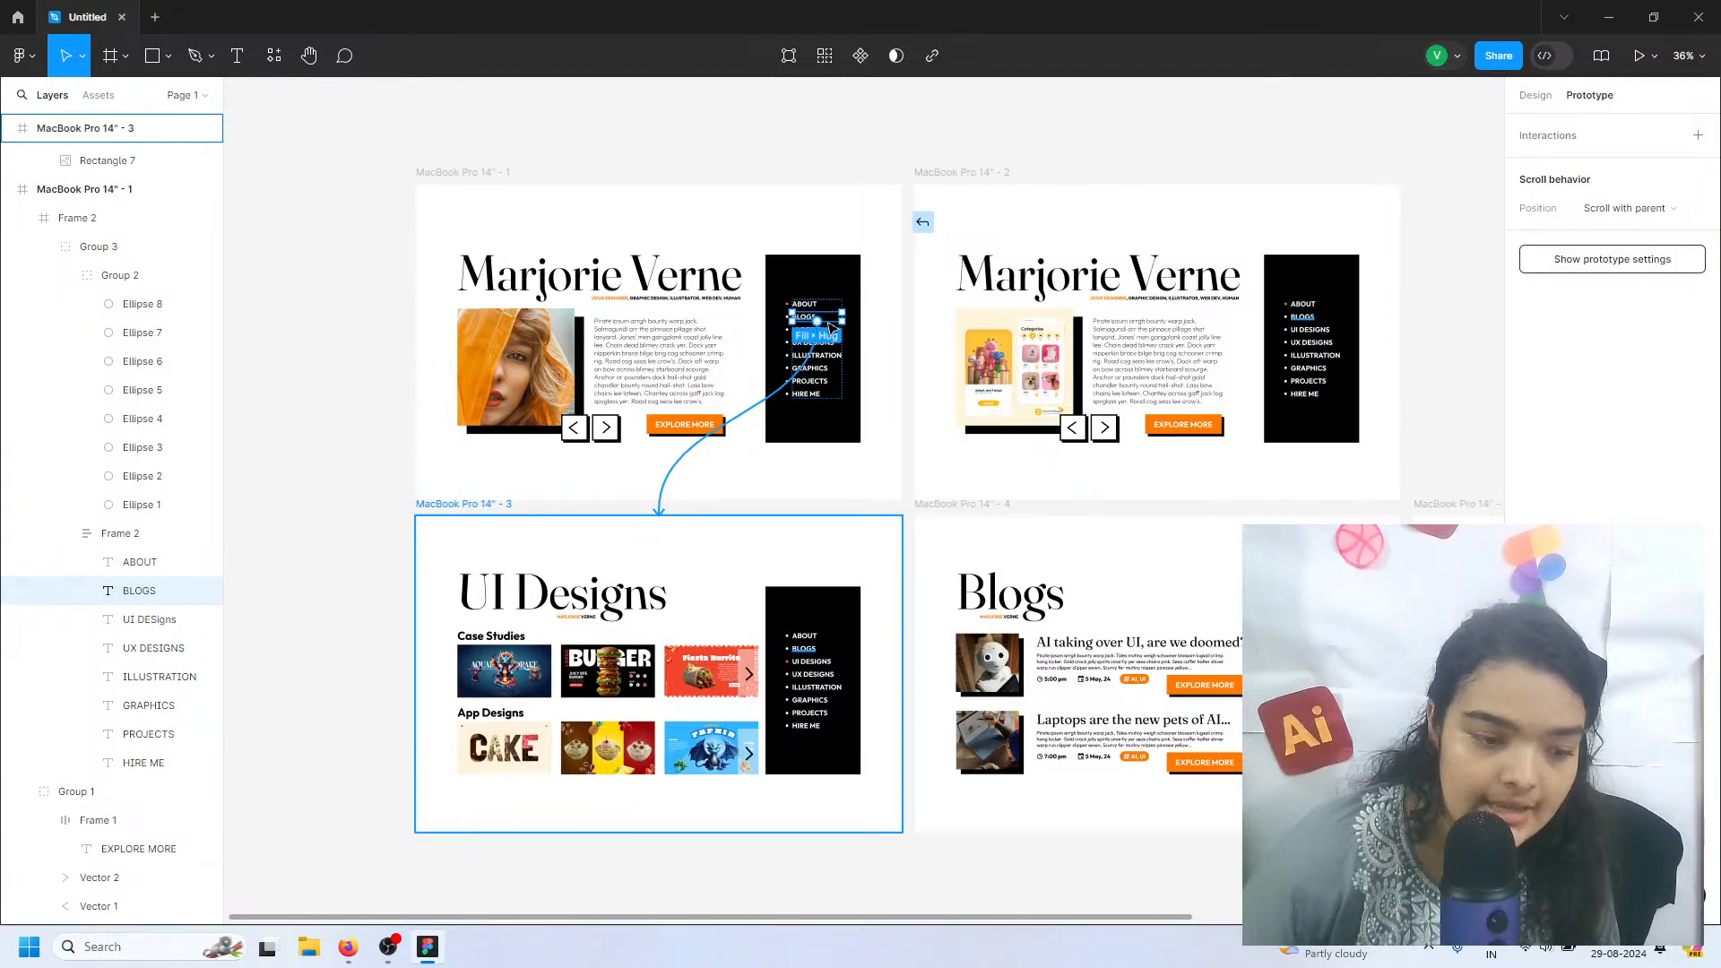
{"action": "left_click_drag", "start_coordinate": [828, 323], "coordinate": [1087, 653]}
{"action": "scroll", "coordinate": [818, 321], "scroll_direction": "up", "scroll_amount": 2}
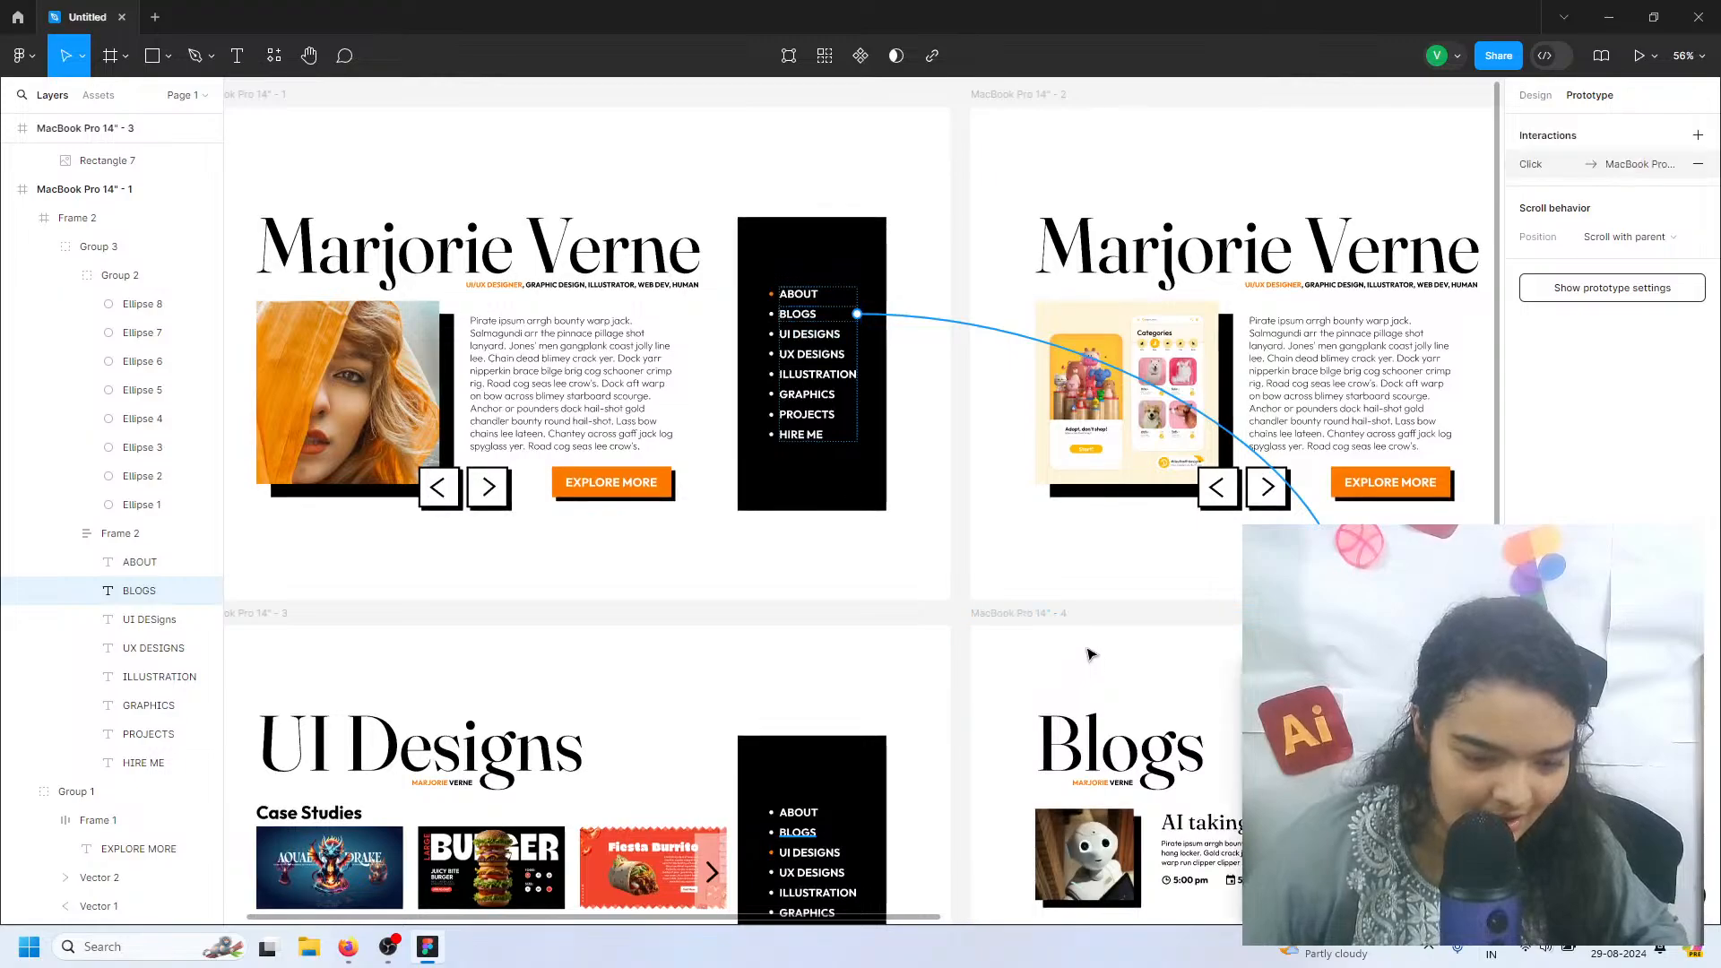
Link frame 1's UI DESIGNS menu item to the UI Designs frame and its HIRE ME item to the Hire me! frame
{"action": "left_click", "coordinate": [833, 334]}
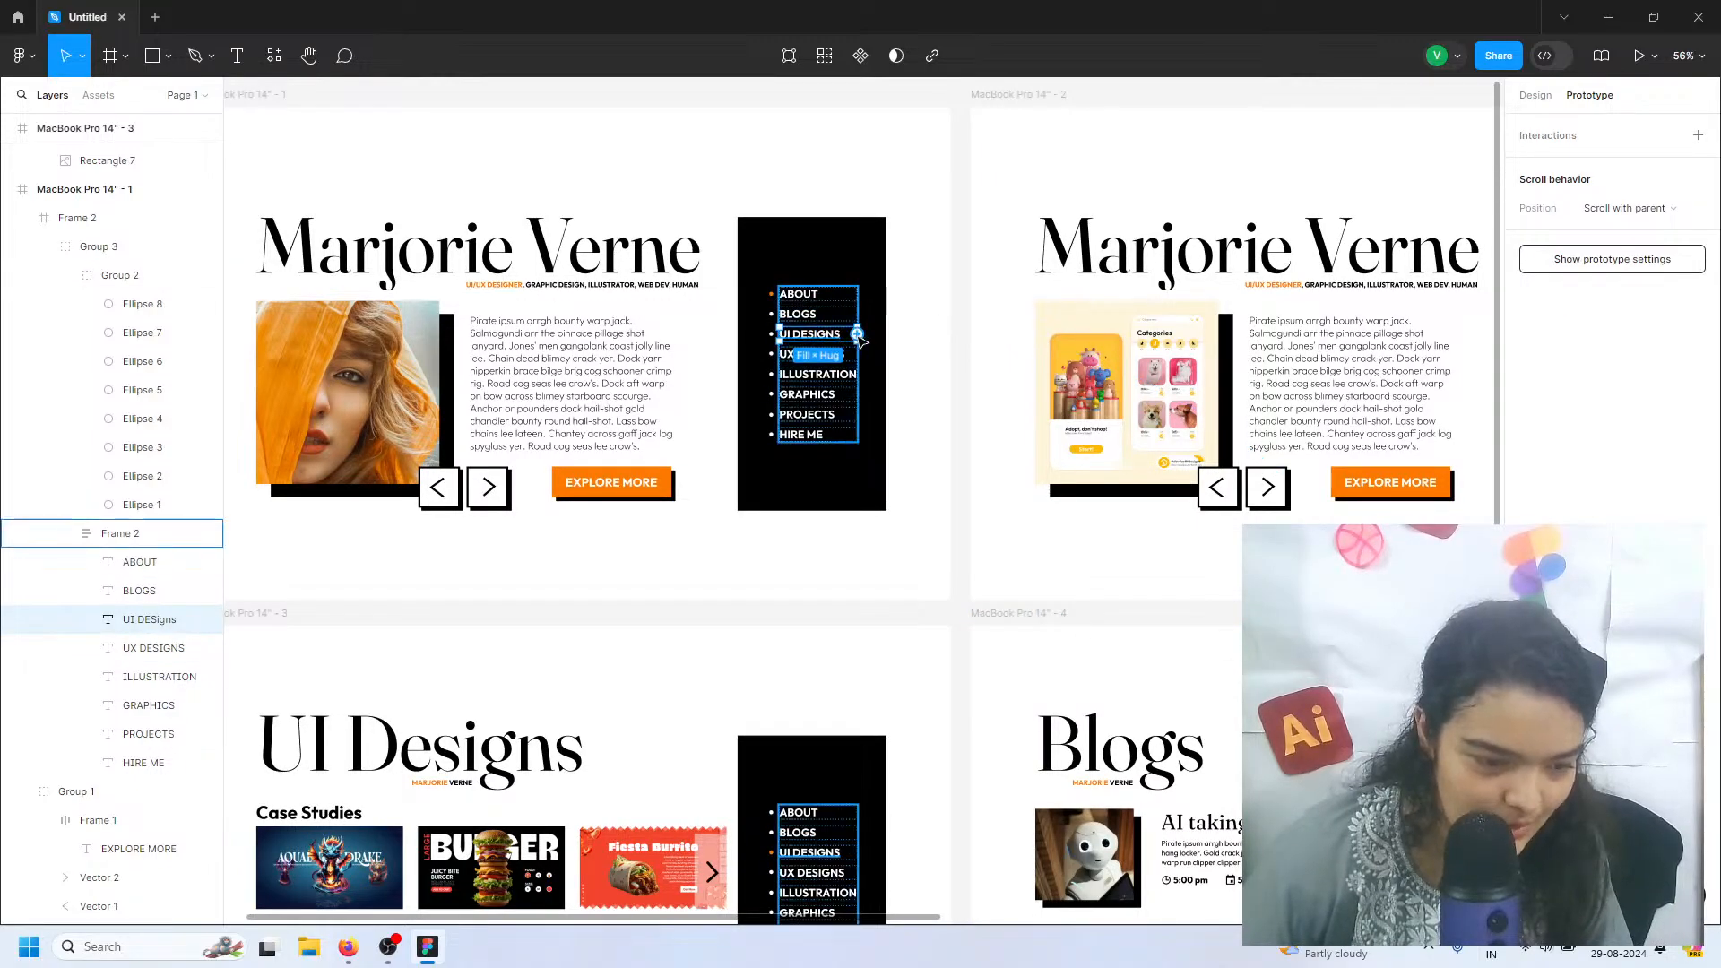
{"action": "left_click_drag", "start_coordinate": [857, 334], "coordinate": [780, 639]}
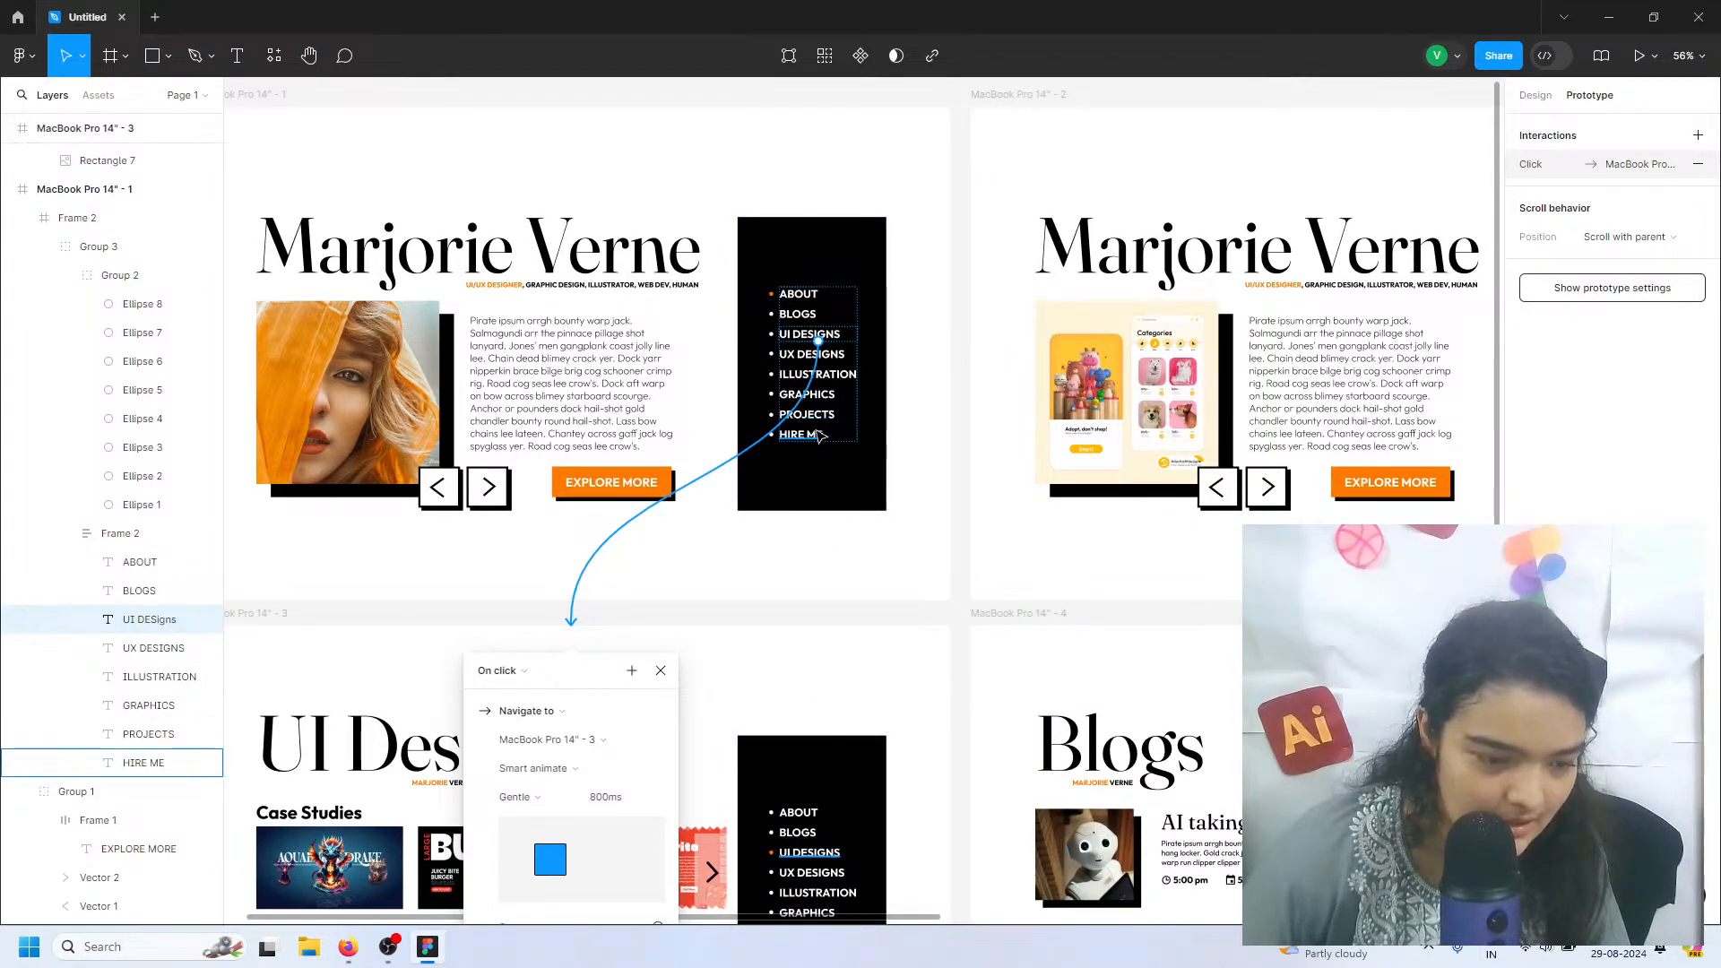
{"action": "left_click", "coordinate": [819, 436]}
{"action": "scroll", "coordinate": [818, 437], "scroll_direction": "down", "scroll_amount": 5}
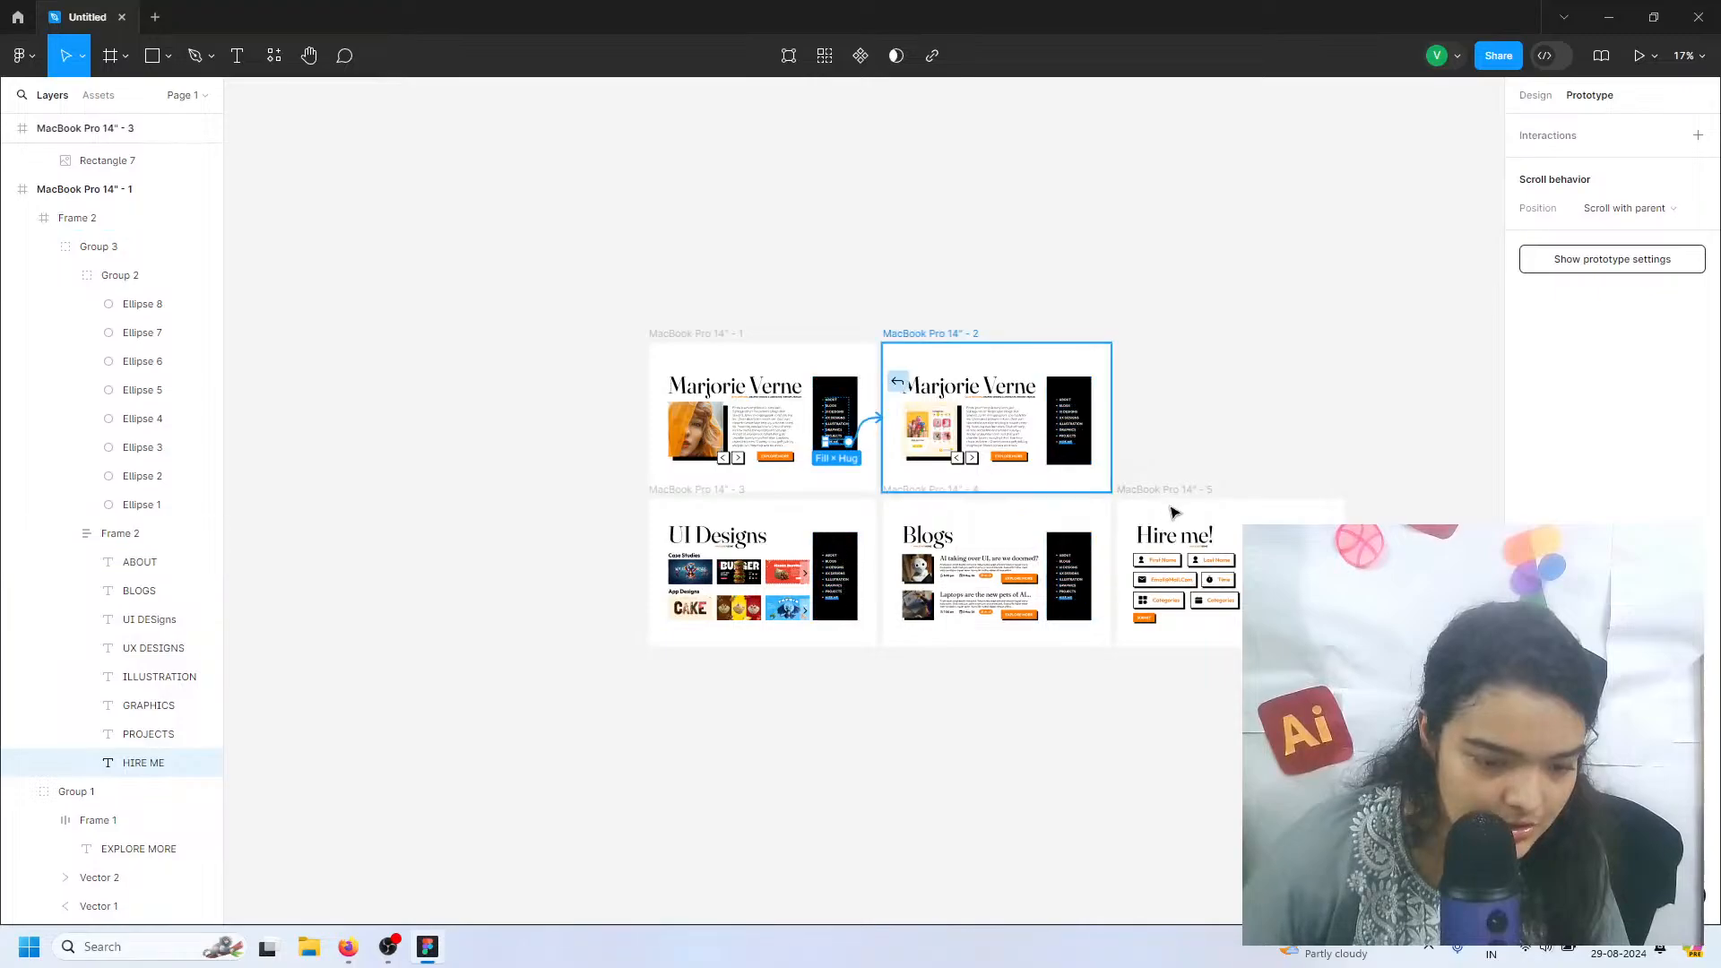
{"action": "left_click_drag", "start_coordinate": [1174, 512], "coordinate": [1196, 520]}
{"action": "left_click", "coordinate": [1205, 452]}
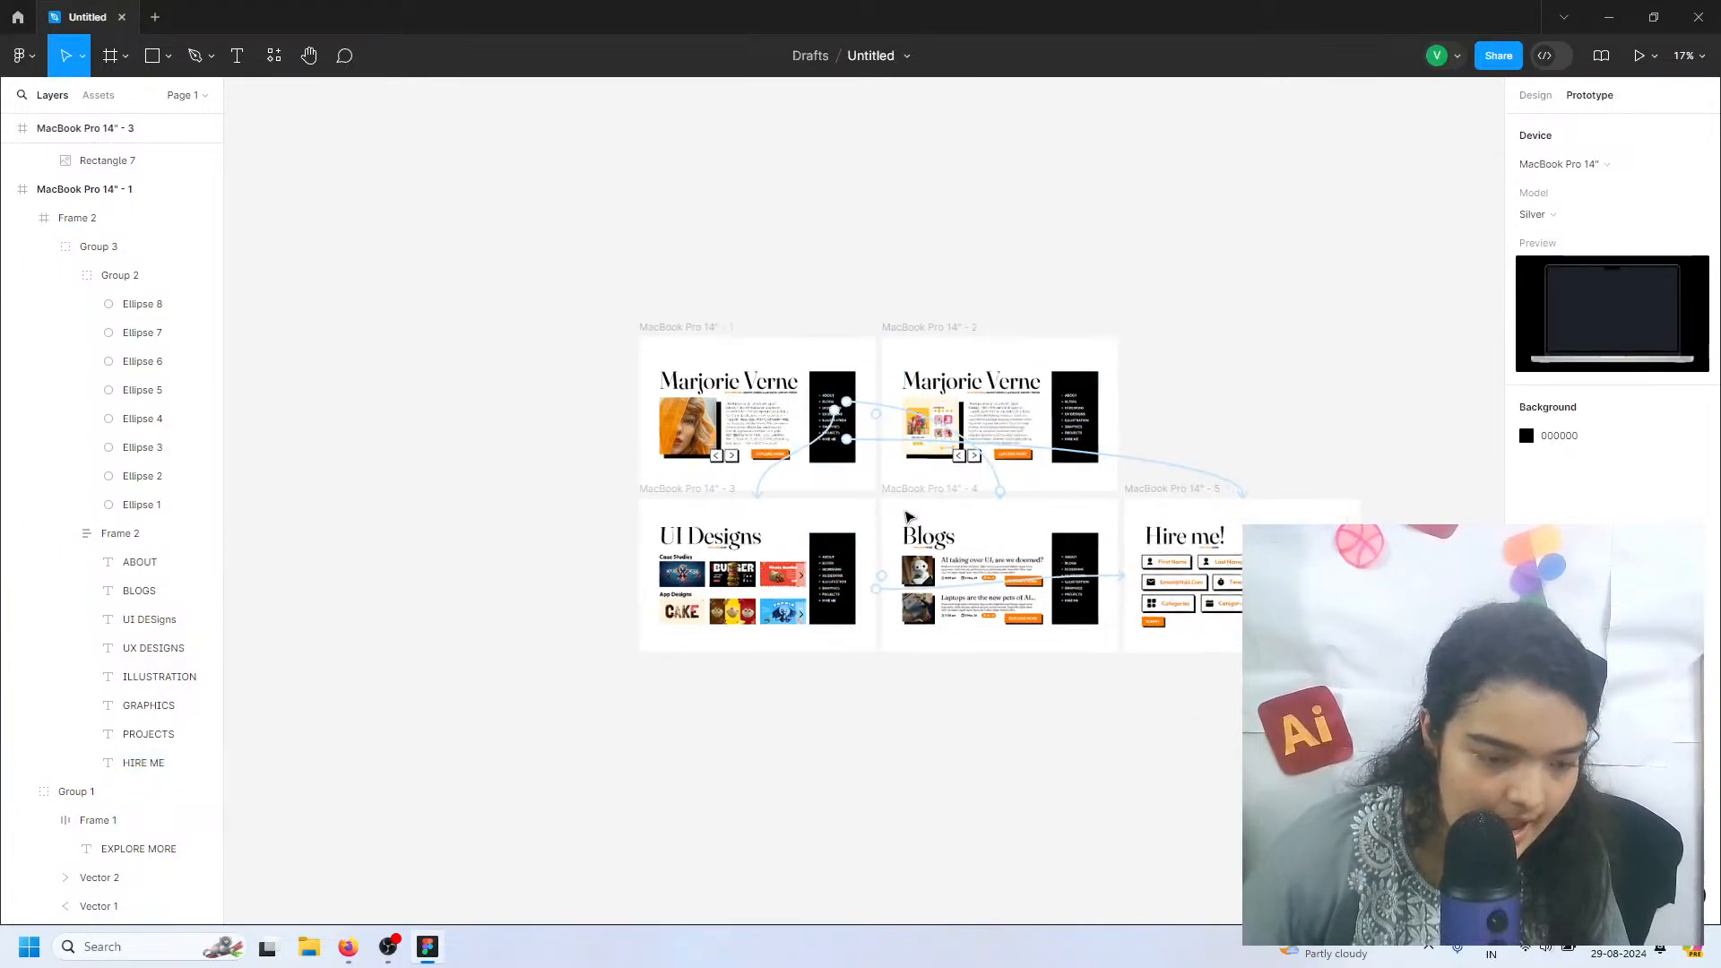
Link the right-arrow button on the MacBook Pro 14" - 1 frame to the MacBook Pro 14" - 2 frame
{"action": "scroll", "coordinate": [907, 517], "scroll_direction": "up", "scroll_amount": 4}
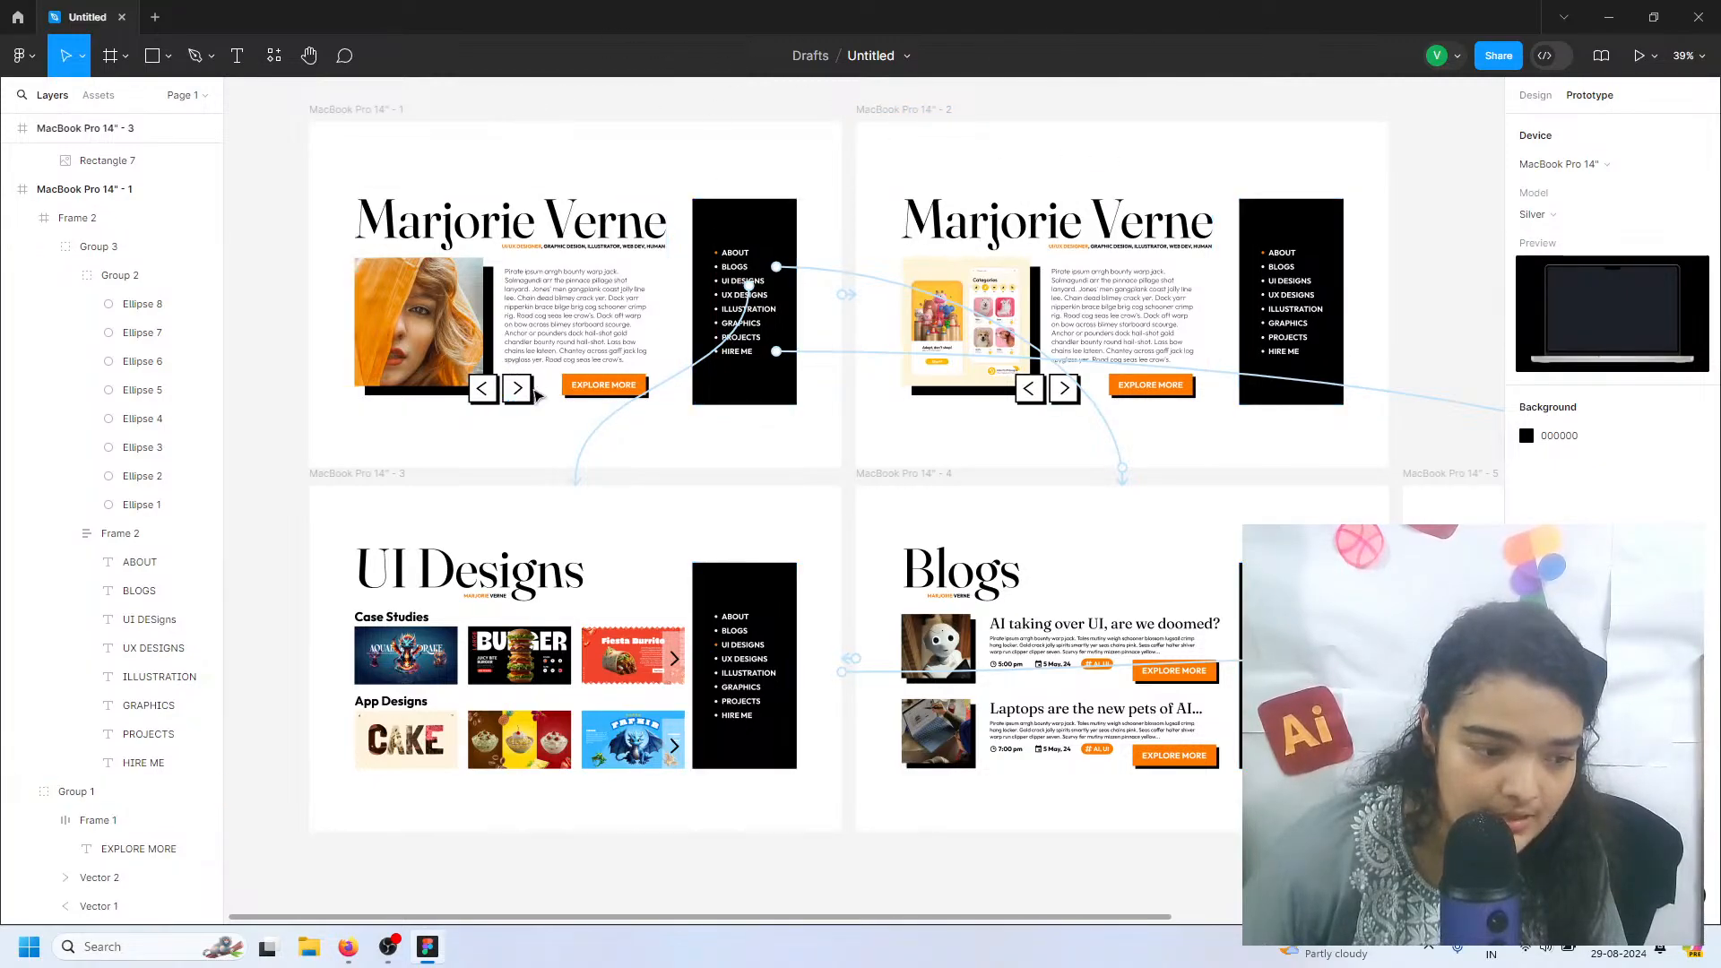
{"action": "double_click", "coordinate": [529, 392]}
{"action": "left_click_drag", "start_coordinate": [531, 387], "coordinate": [865, 344]}
Link the left-arrow button on frame 2 back to MacBook Pro 14" - 1 with on-click Smart animate navigation
{"action": "double_click", "coordinate": [1029, 387]}
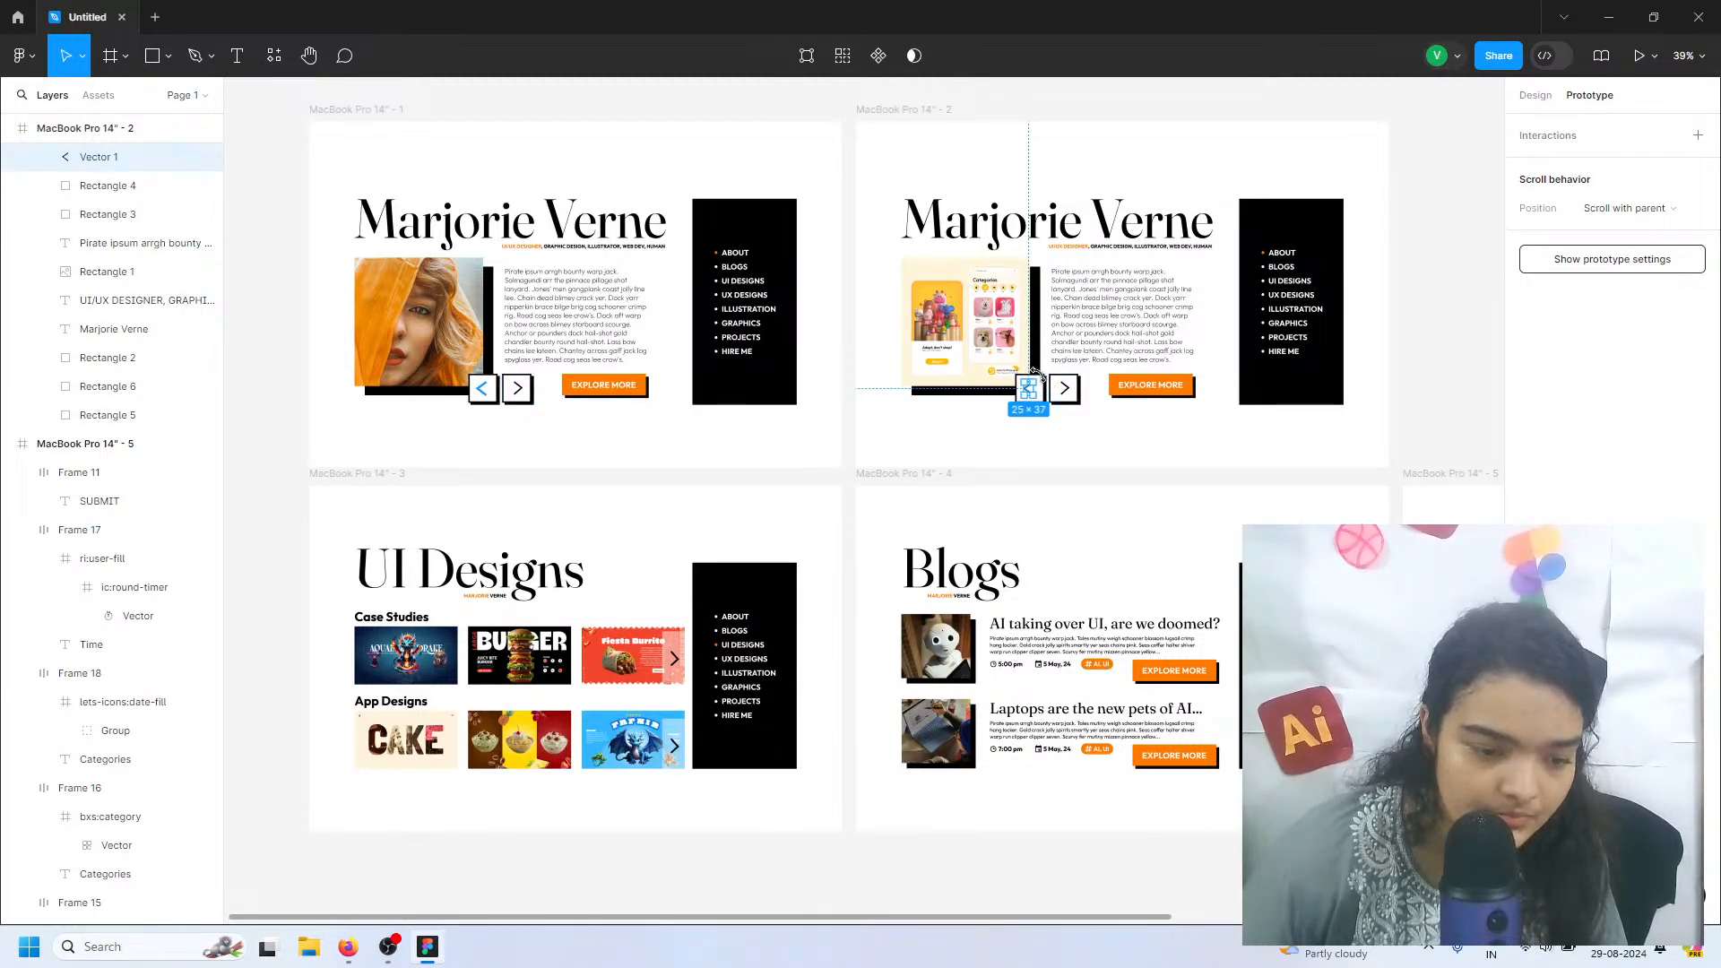
{"action": "scroll", "coordinate": [1046, 386], "scroll_direction": "up", "scroll_amount": 10}
{"action": "left_click", "coordinate": [1044, 390]}
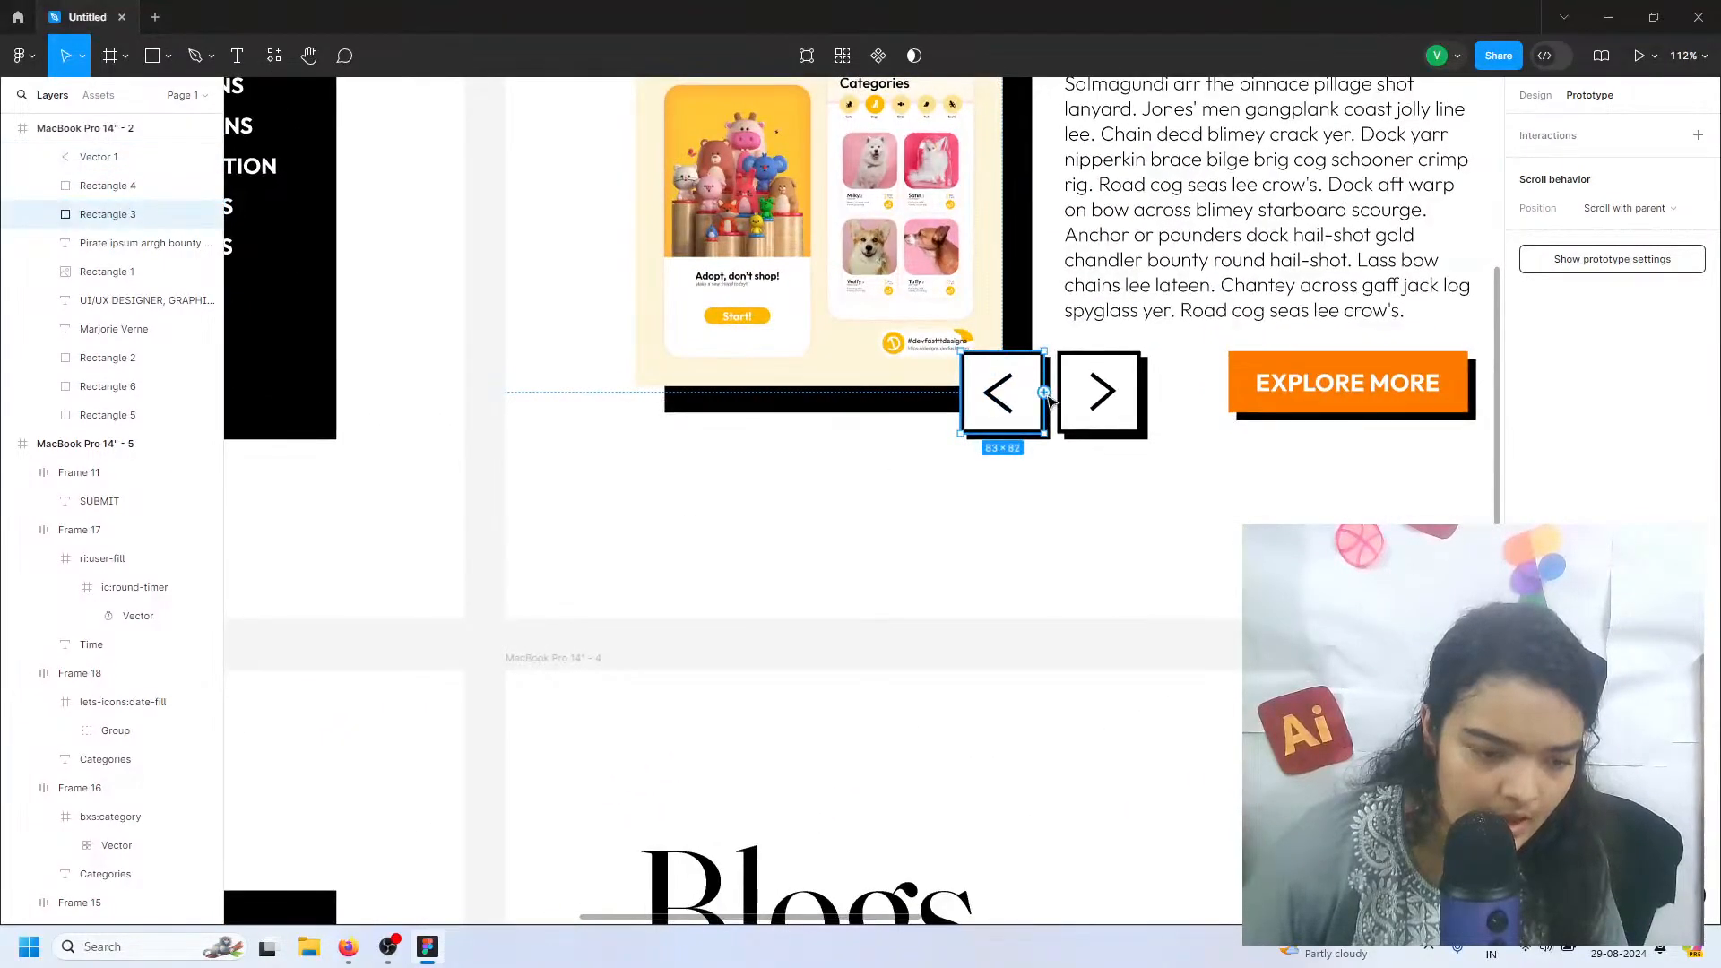
{"action": "scroll", "coordinate": [1046, 397], "scroll_direction": "down", "scroll_amount": 2}
{"action": "scroll", "coordinate": [1046, 397], "scroll_direction": "down", "scroll_amount": 5}
{"action": "left_click_drag", "start_coordinate": [1006, 395], "coordinate": [686, 385]}
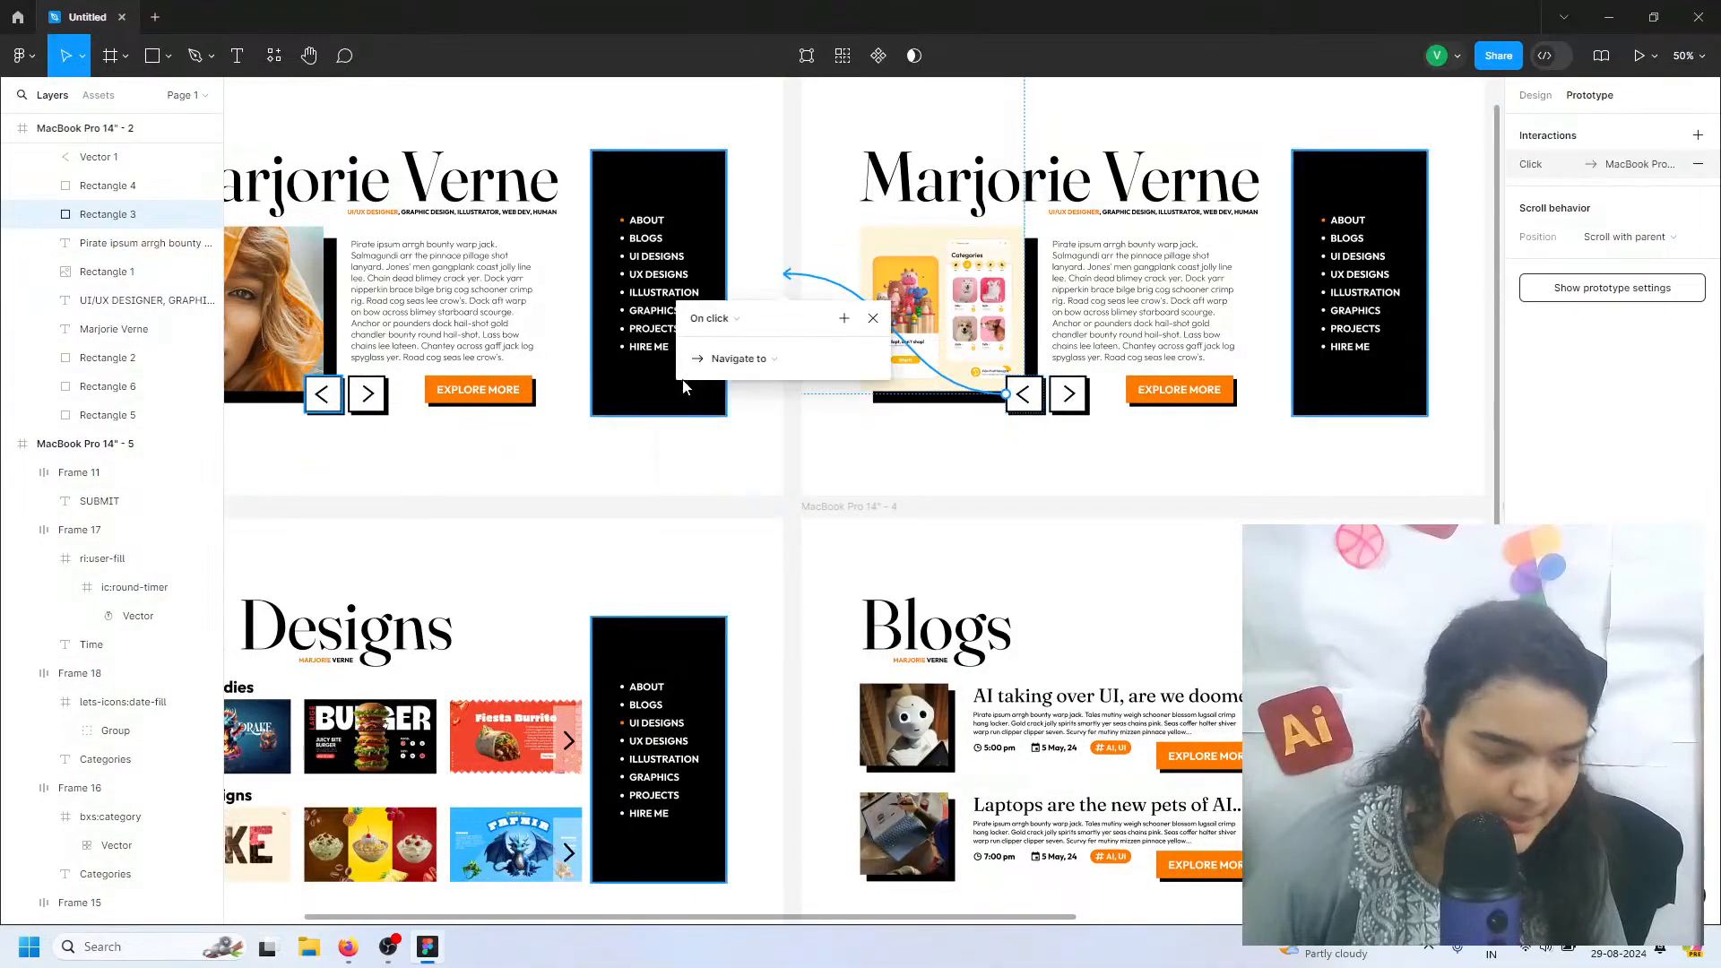
{"action": "scroll", "coordinate": [764, 476], "scroll_direction": "down", "scroll_amount": 2}
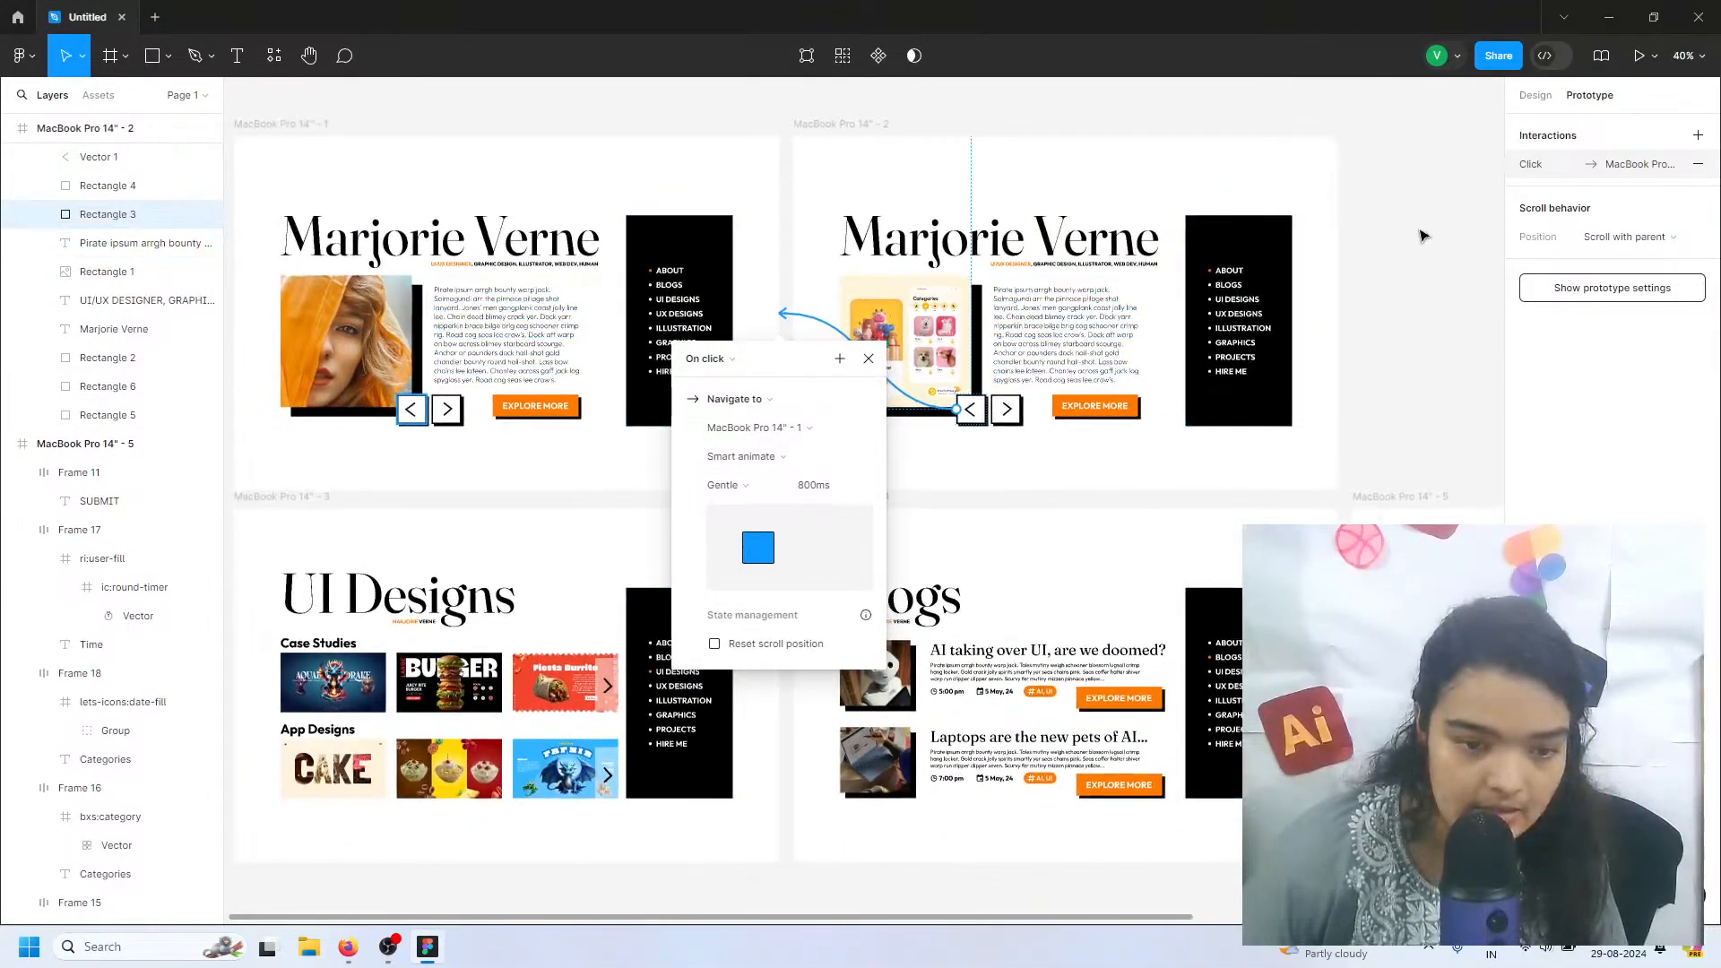
{"action": "scroll", "coordinate": [1432, 227], "scroll_direction": "down", "scroll_amount": 1}
{"action": "left_click", "coordinate": [1438, 222]}
Present the prototype to check its page transitions, and return to the design file
{"action": "left_click", "coordinate": [1638, 56]}
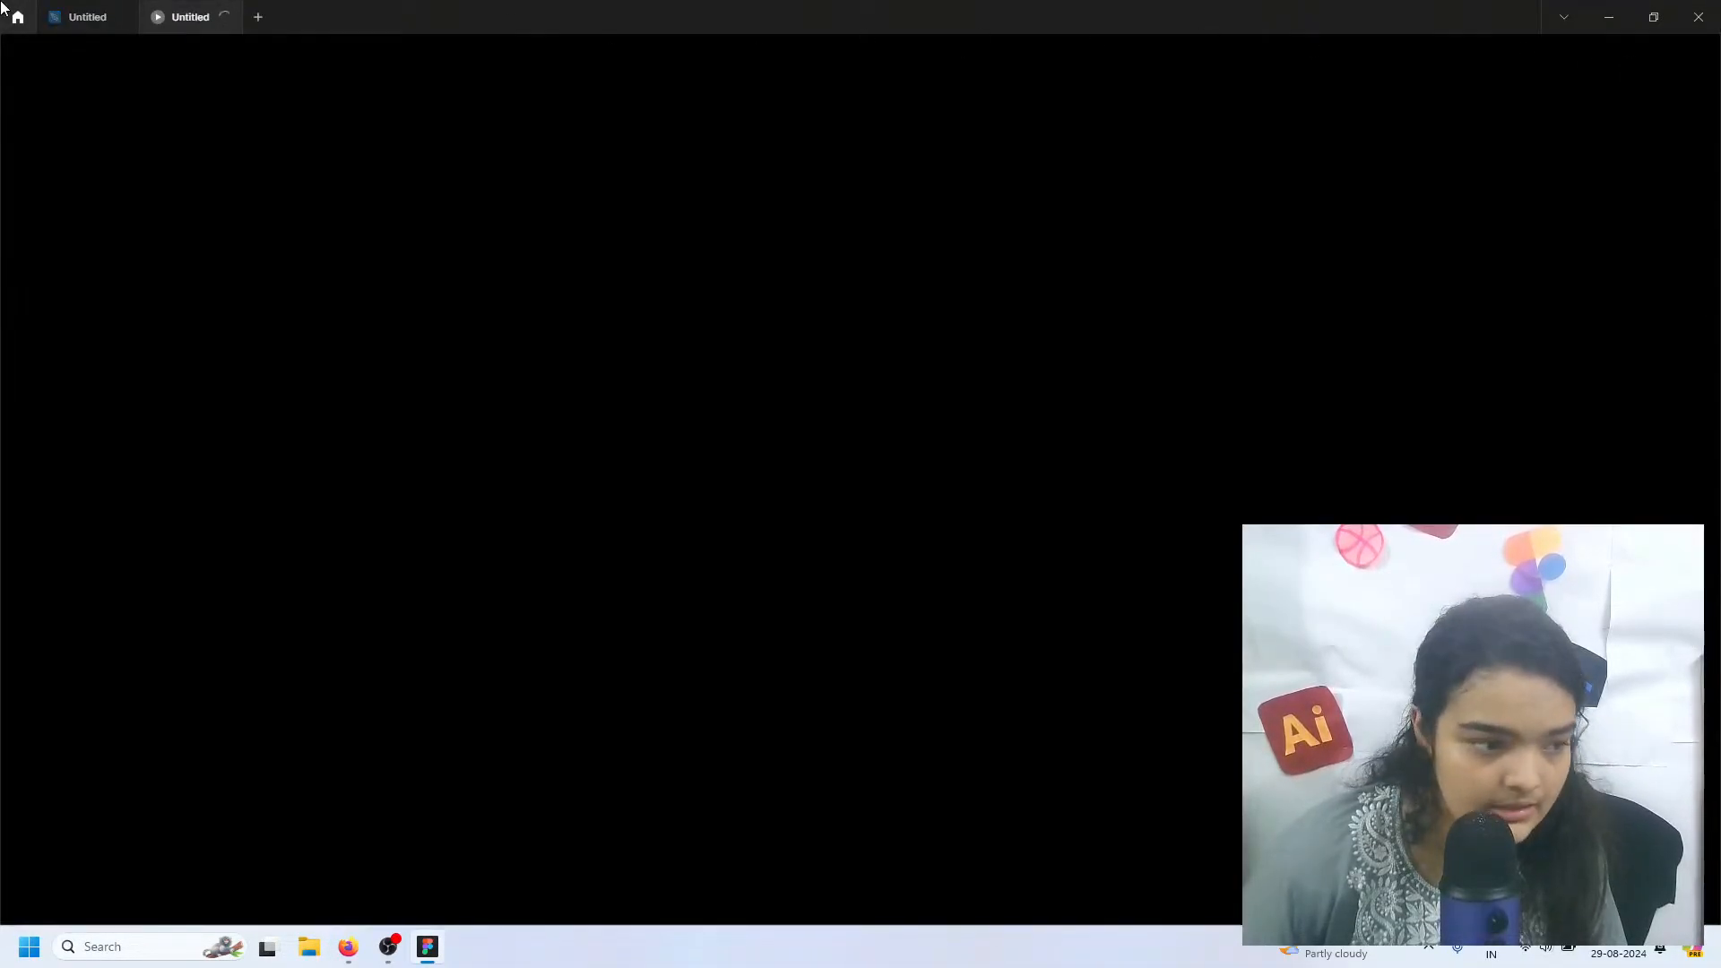
{"action": "mouse_move", "coordinate": [87, 20]}
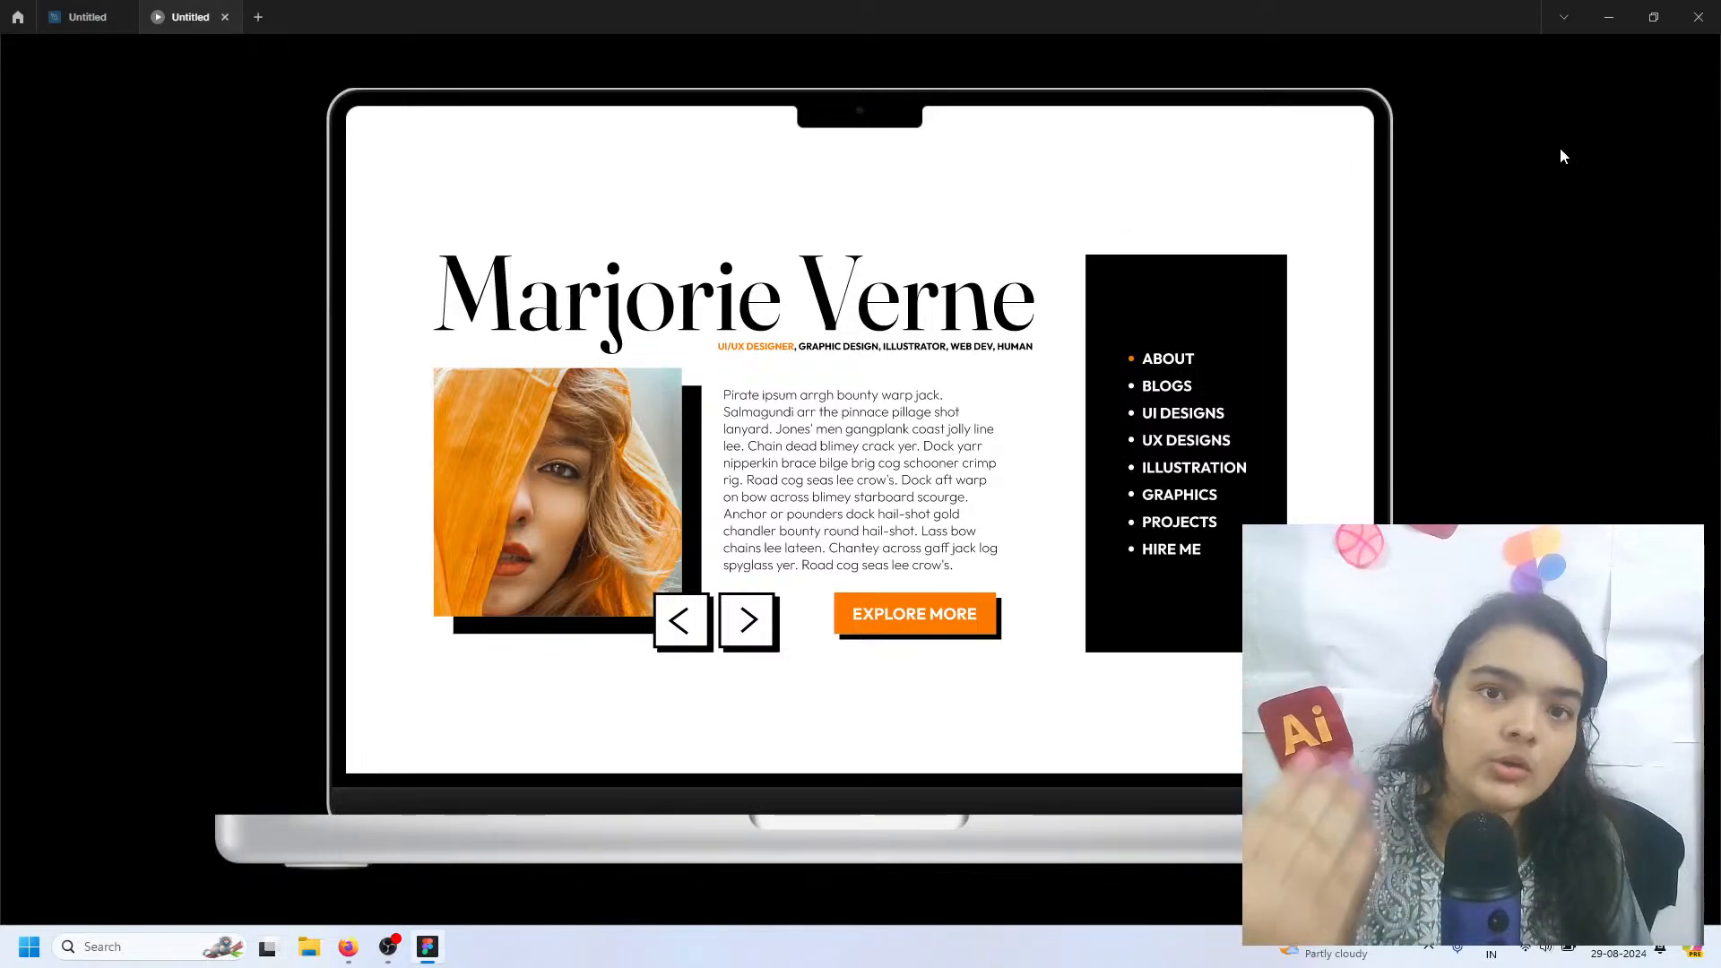
{"action": "left_click", "coordinate": [104, 9]}
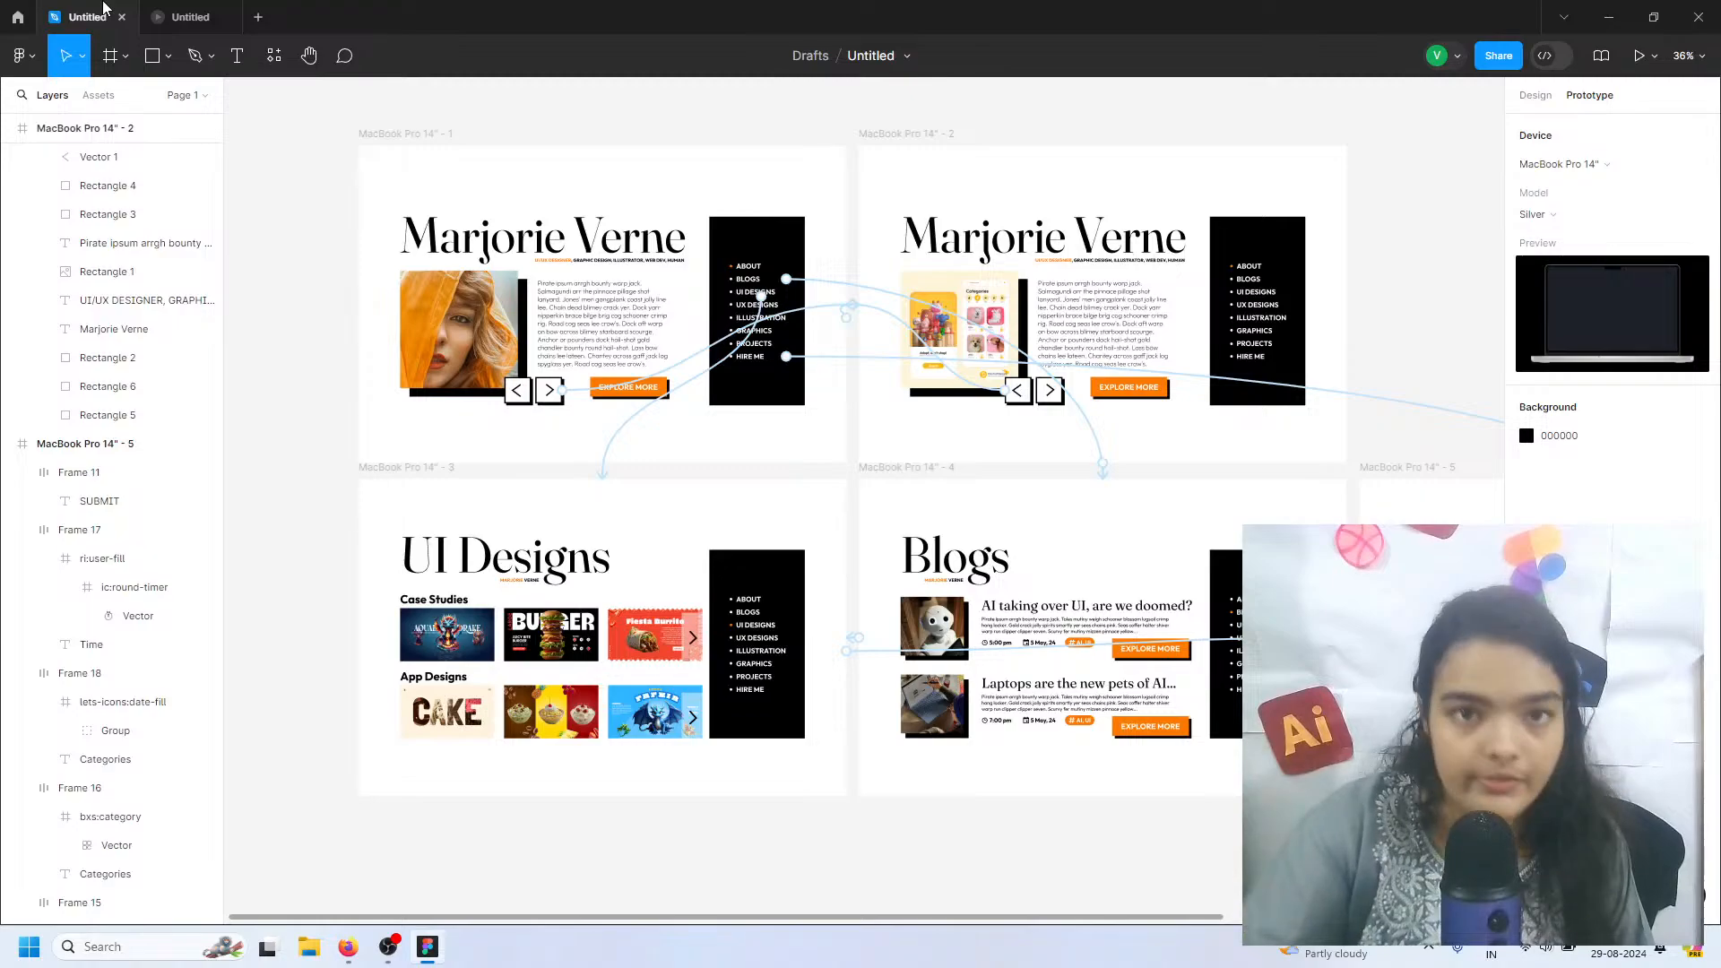
{"action": "left_click", "coordinate": [170, 14]}
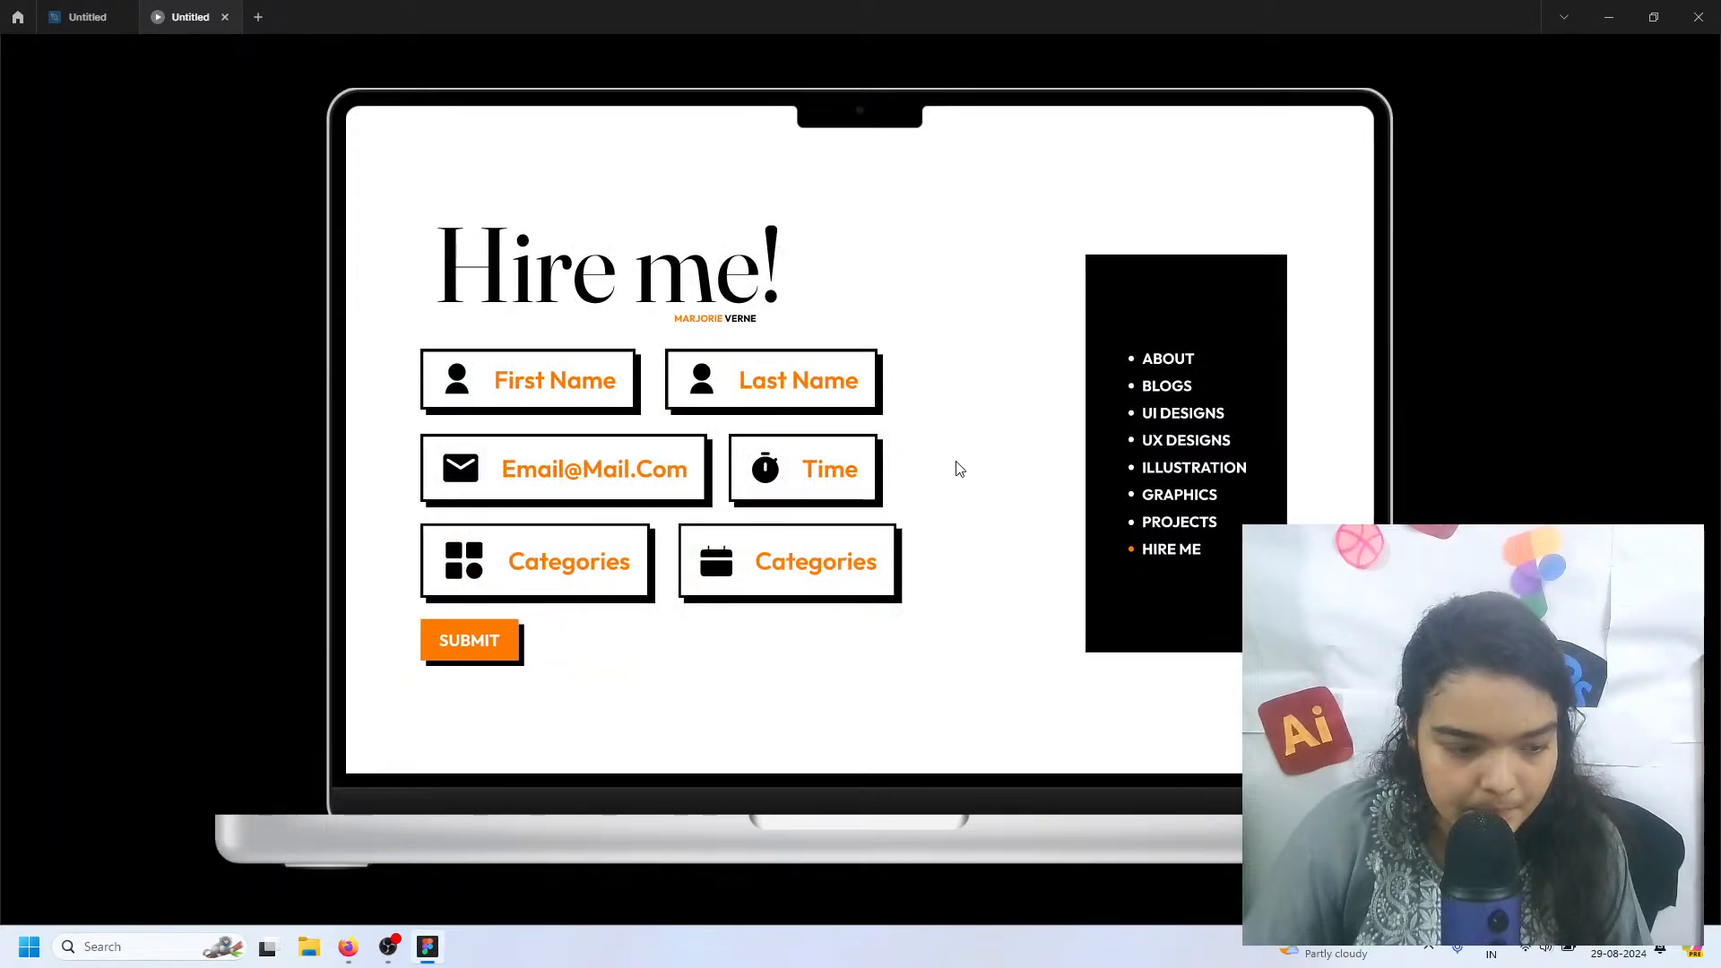
{"action": "left_click", "coordinate": [86, 17]}
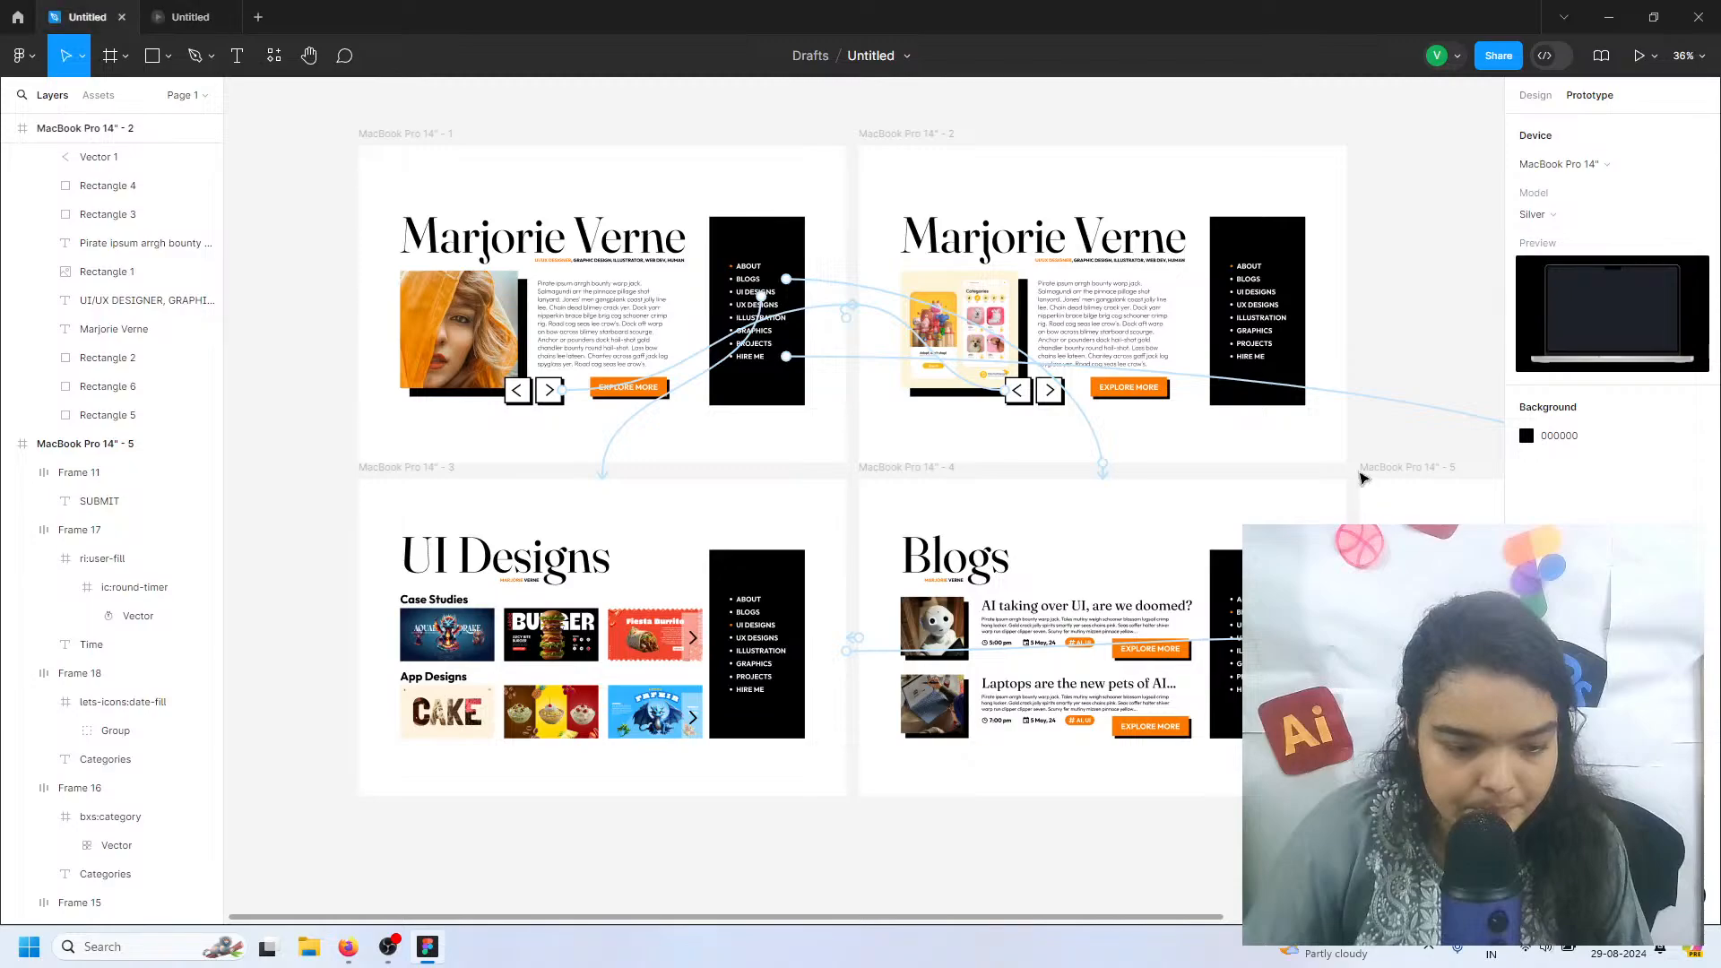
Link the Hire me! frame back to the MacBook Pro 14" - 1 frame with an on-click Smart animate interaction
{"action": "left_click", "coordinate": [1397, 470]}
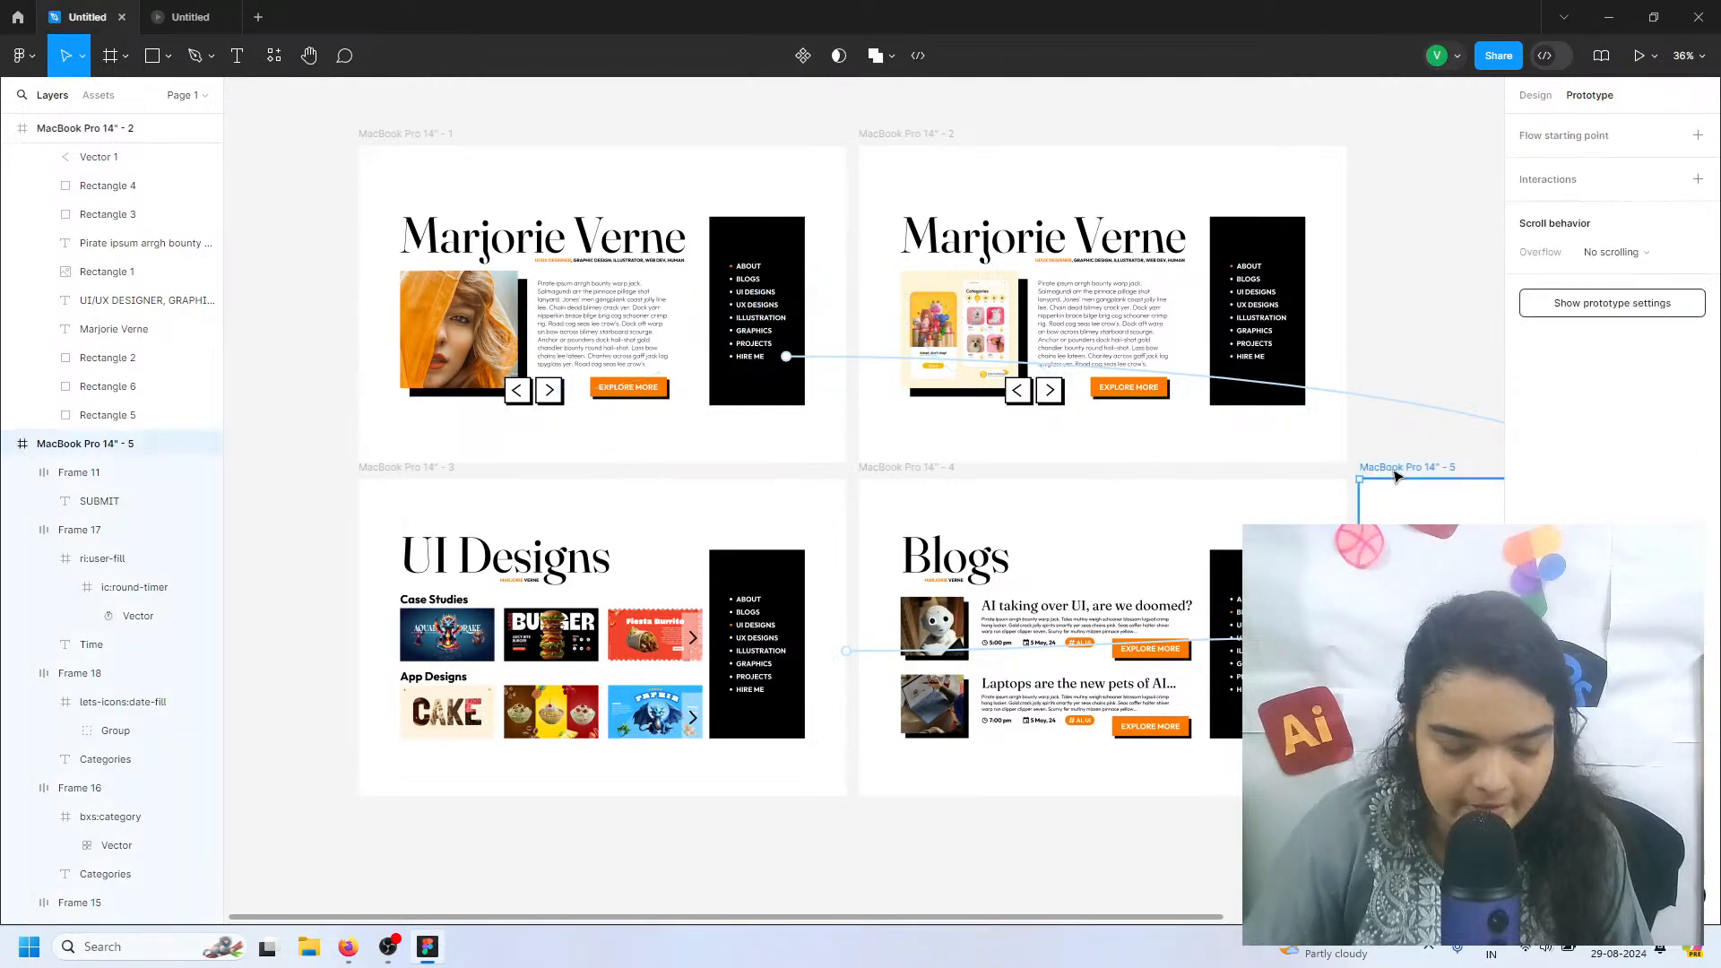
{"action": "left_click", "coordinate": [1401, 472]}
{"action": "left_click", "coordinate": [1406, 468]}
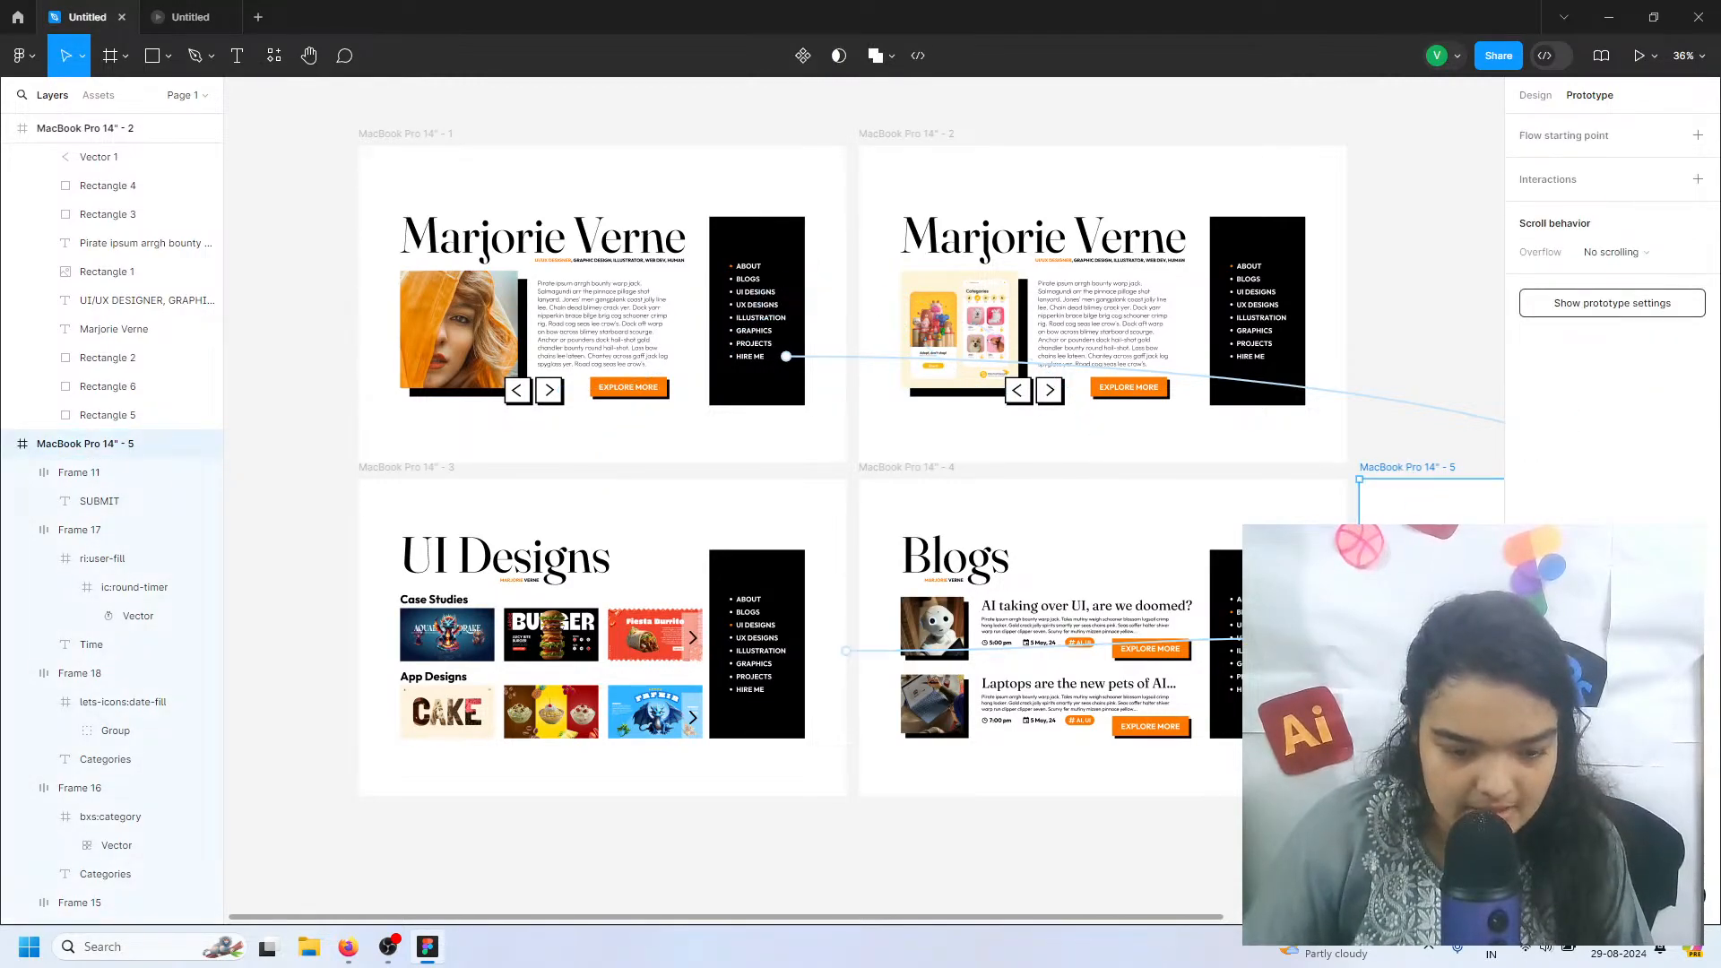
{"action": "left_click_drag", "start_coordinate": [1093, 605], "coordinate": [387, 279]}
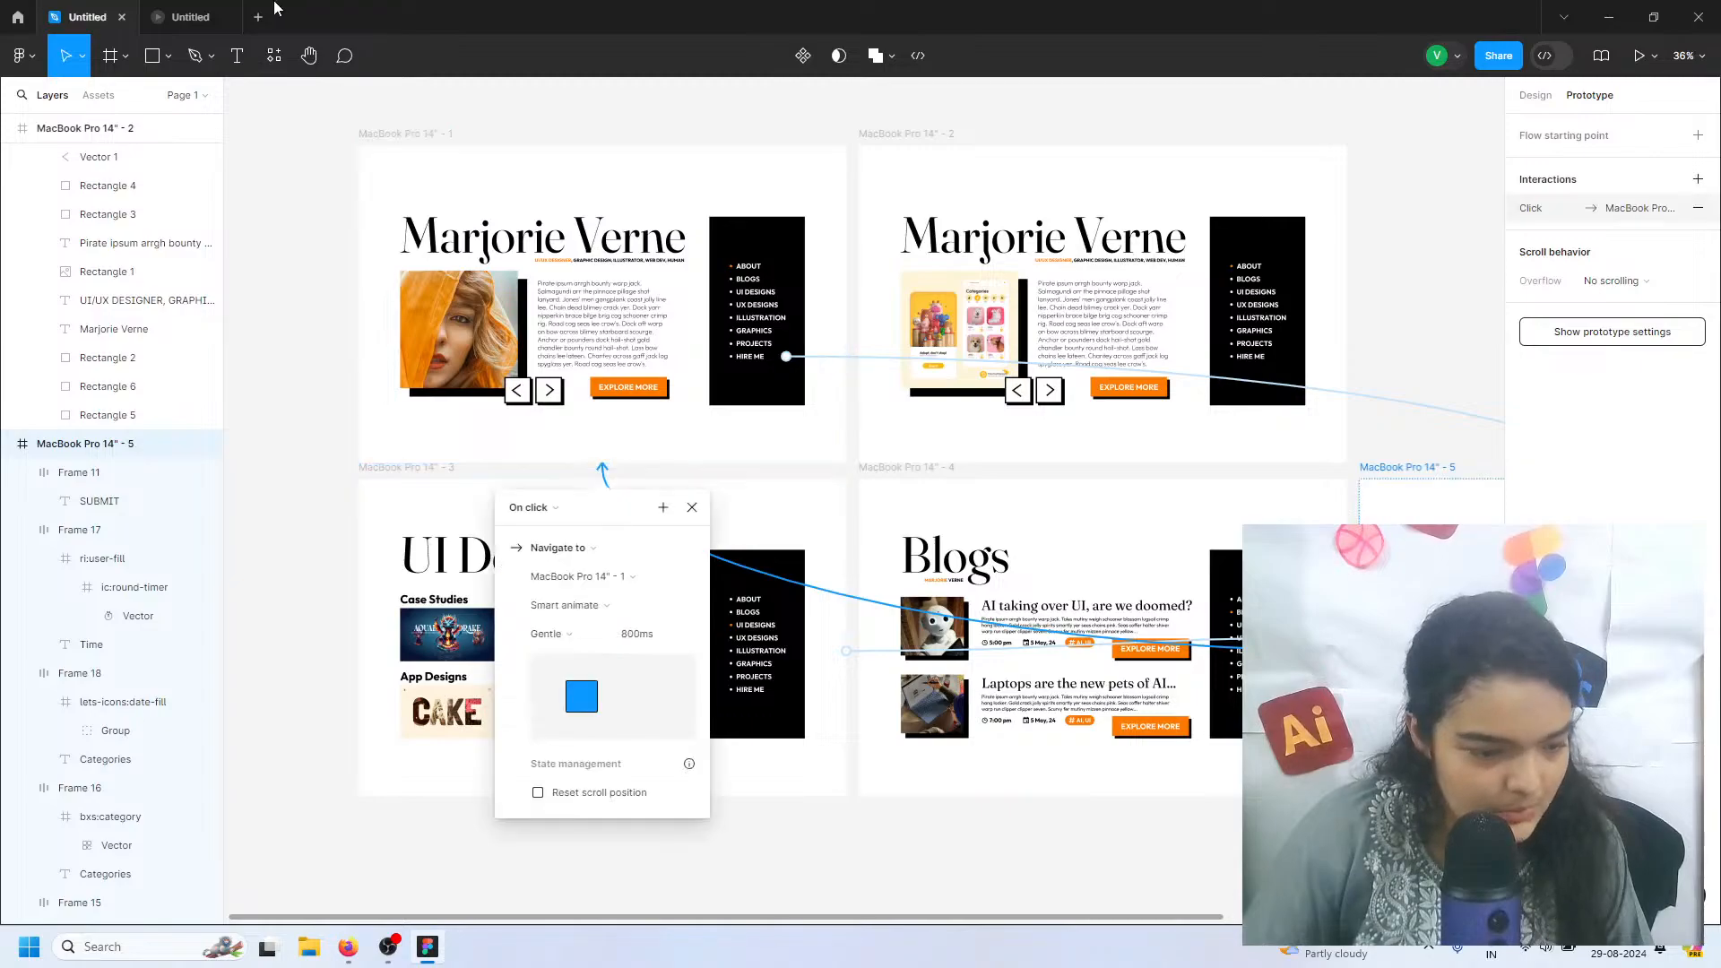
Test the prototype's return to the first page, both arrow buttons, and the BLOGS and UI DESIGNS menu links
{"action": "left_click", "coordinate": [199, 16]}
{"action": "left_click", "coordinate": [734, 344]}
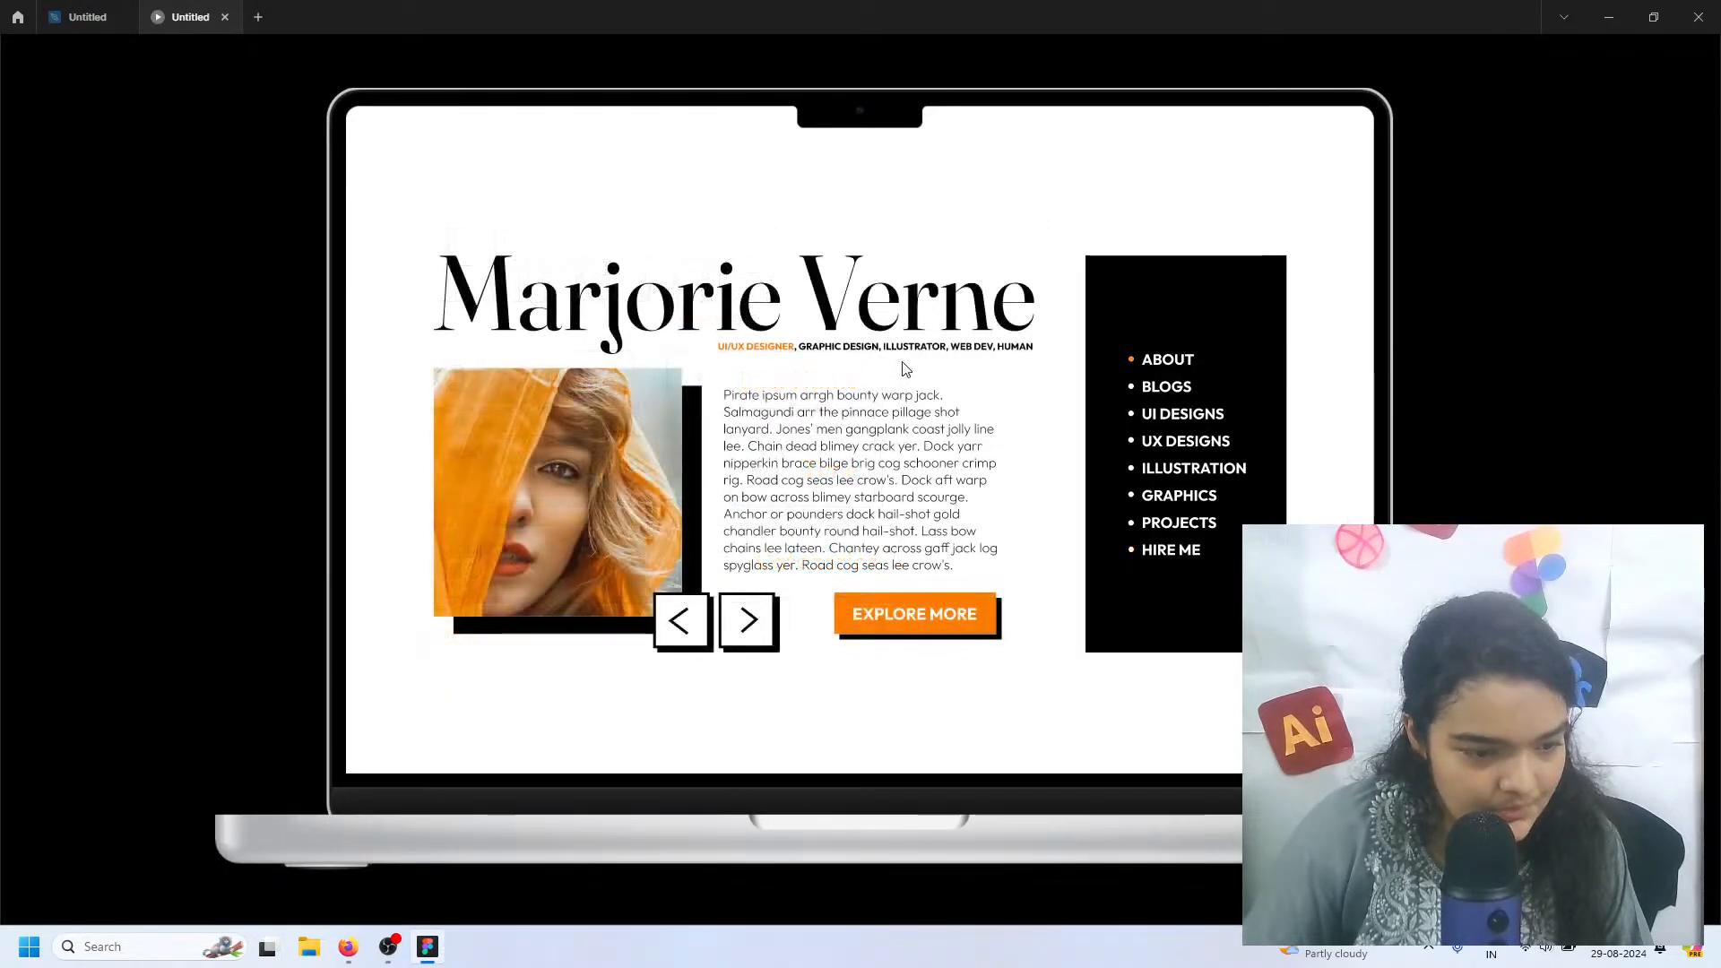
{"action": "left_click", "coordinate": [747, 620]}
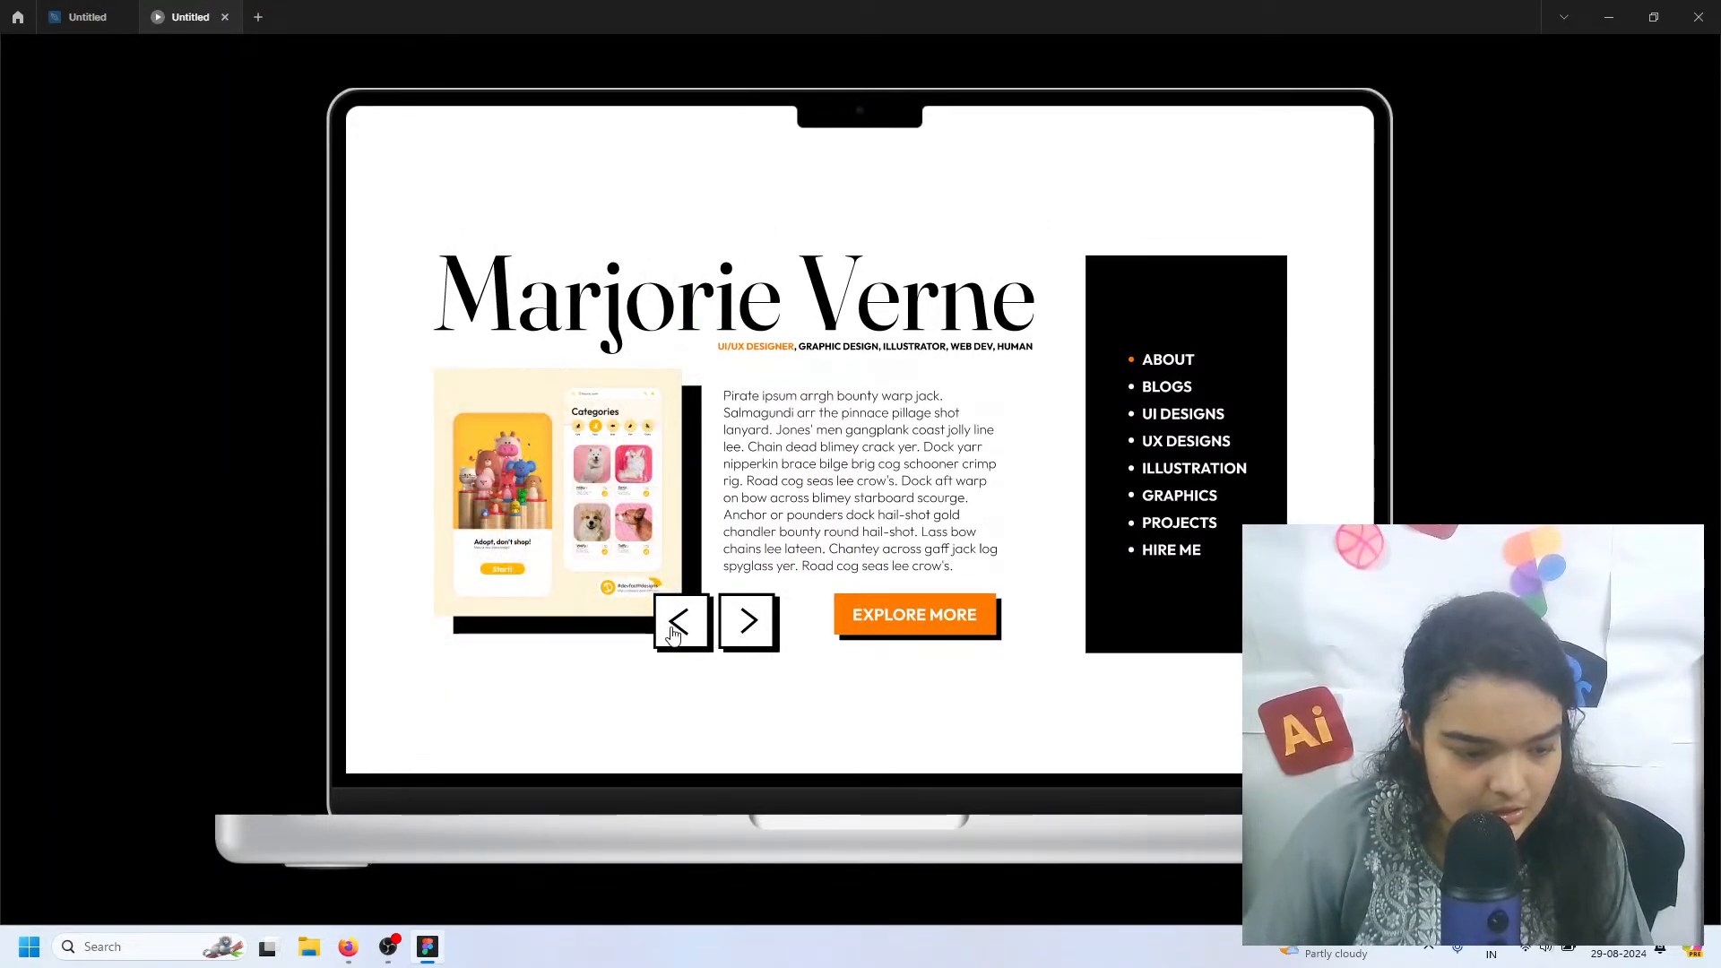
{"action": "left_click", "coordinate": [675, 628]}
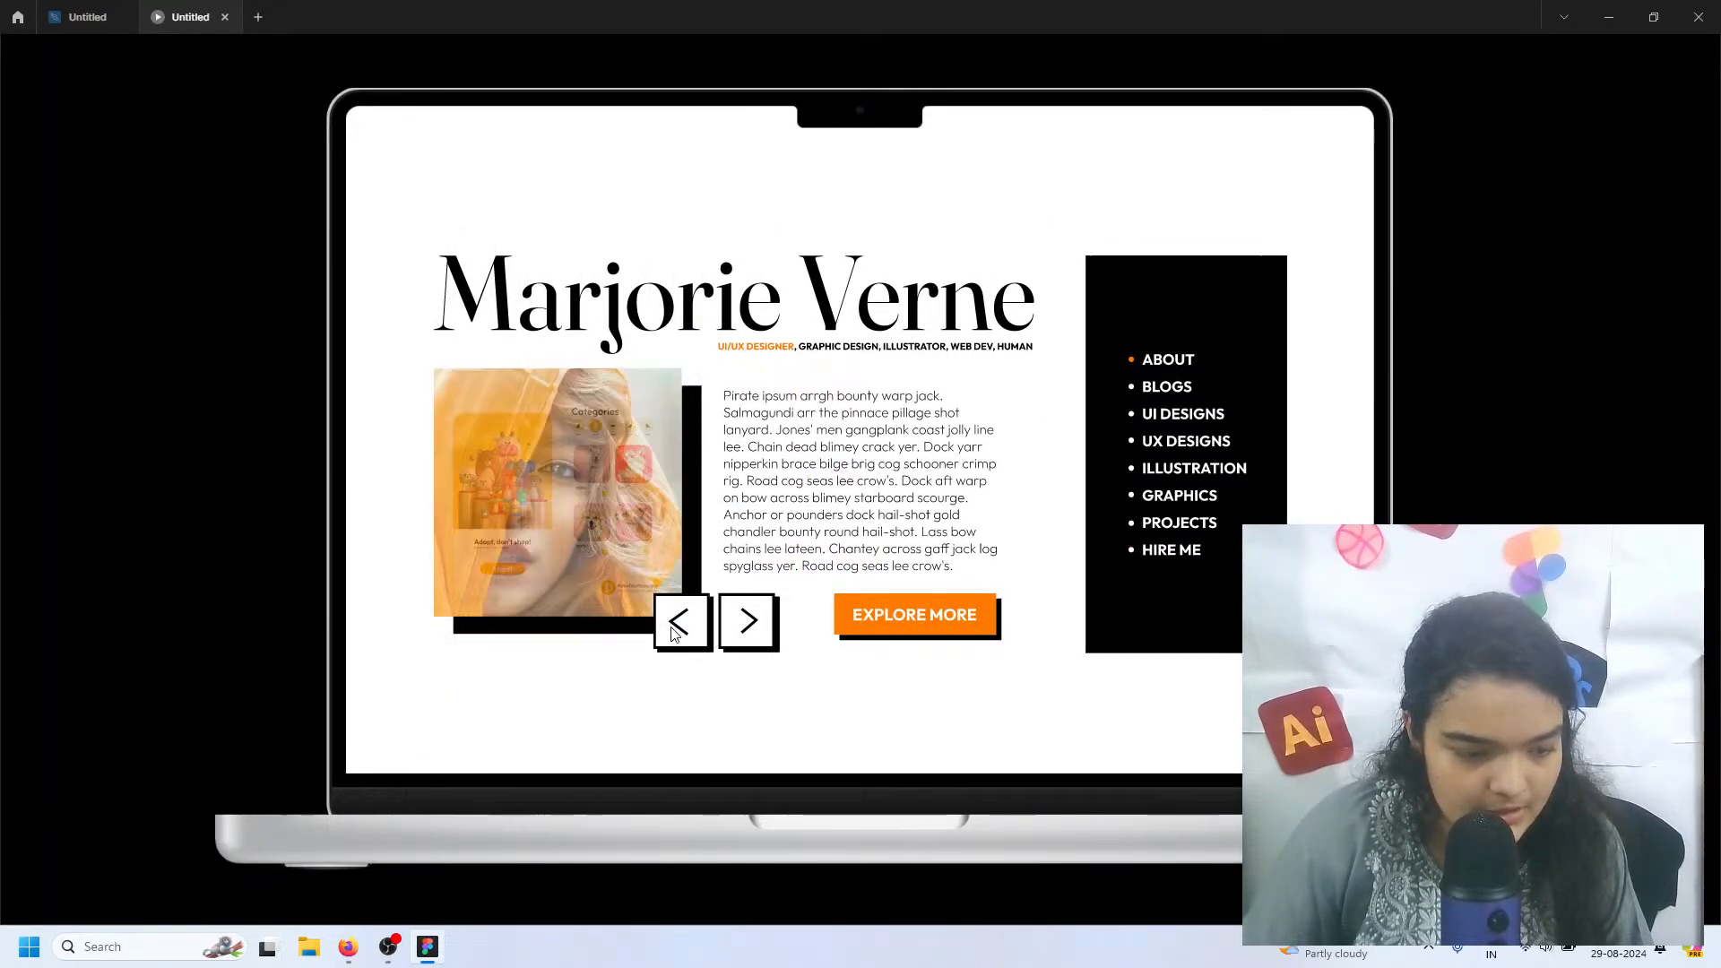
{"action": "left_click", "coordinate": [1161, 389]}
{"action": "left_click", "coordinate": [1160, 413]}
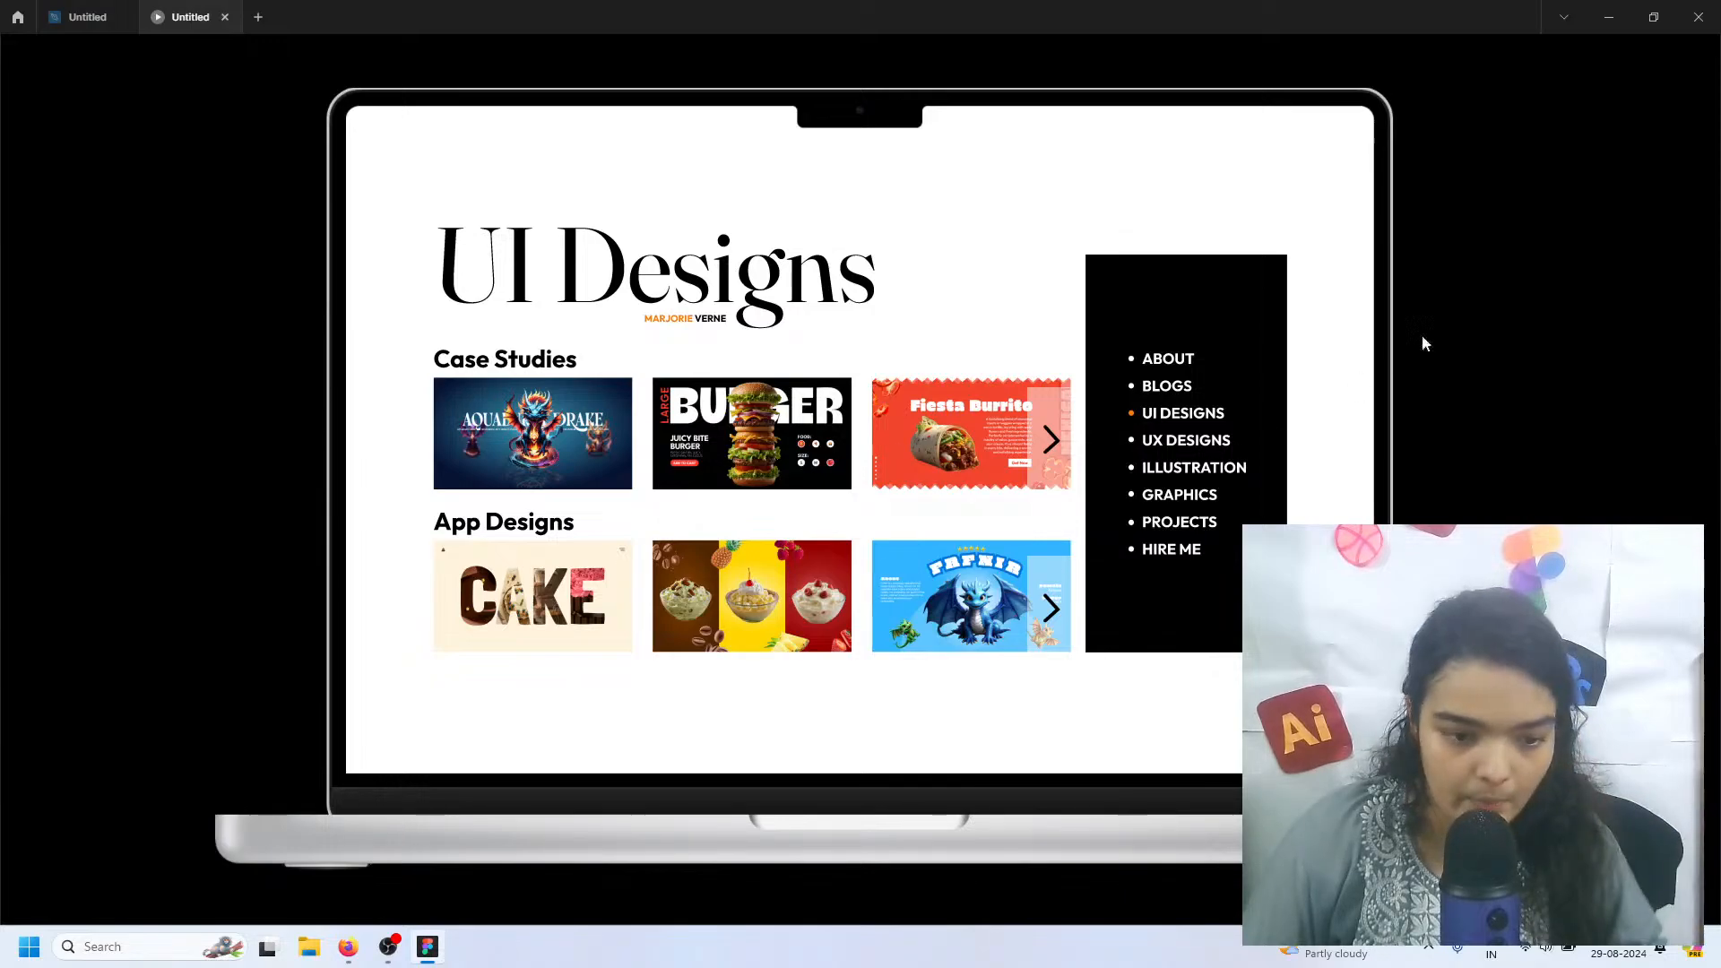
Review who can access the shared prototype and copy its share link
{"action": "left_click", "coordinate": [1588, 65]}
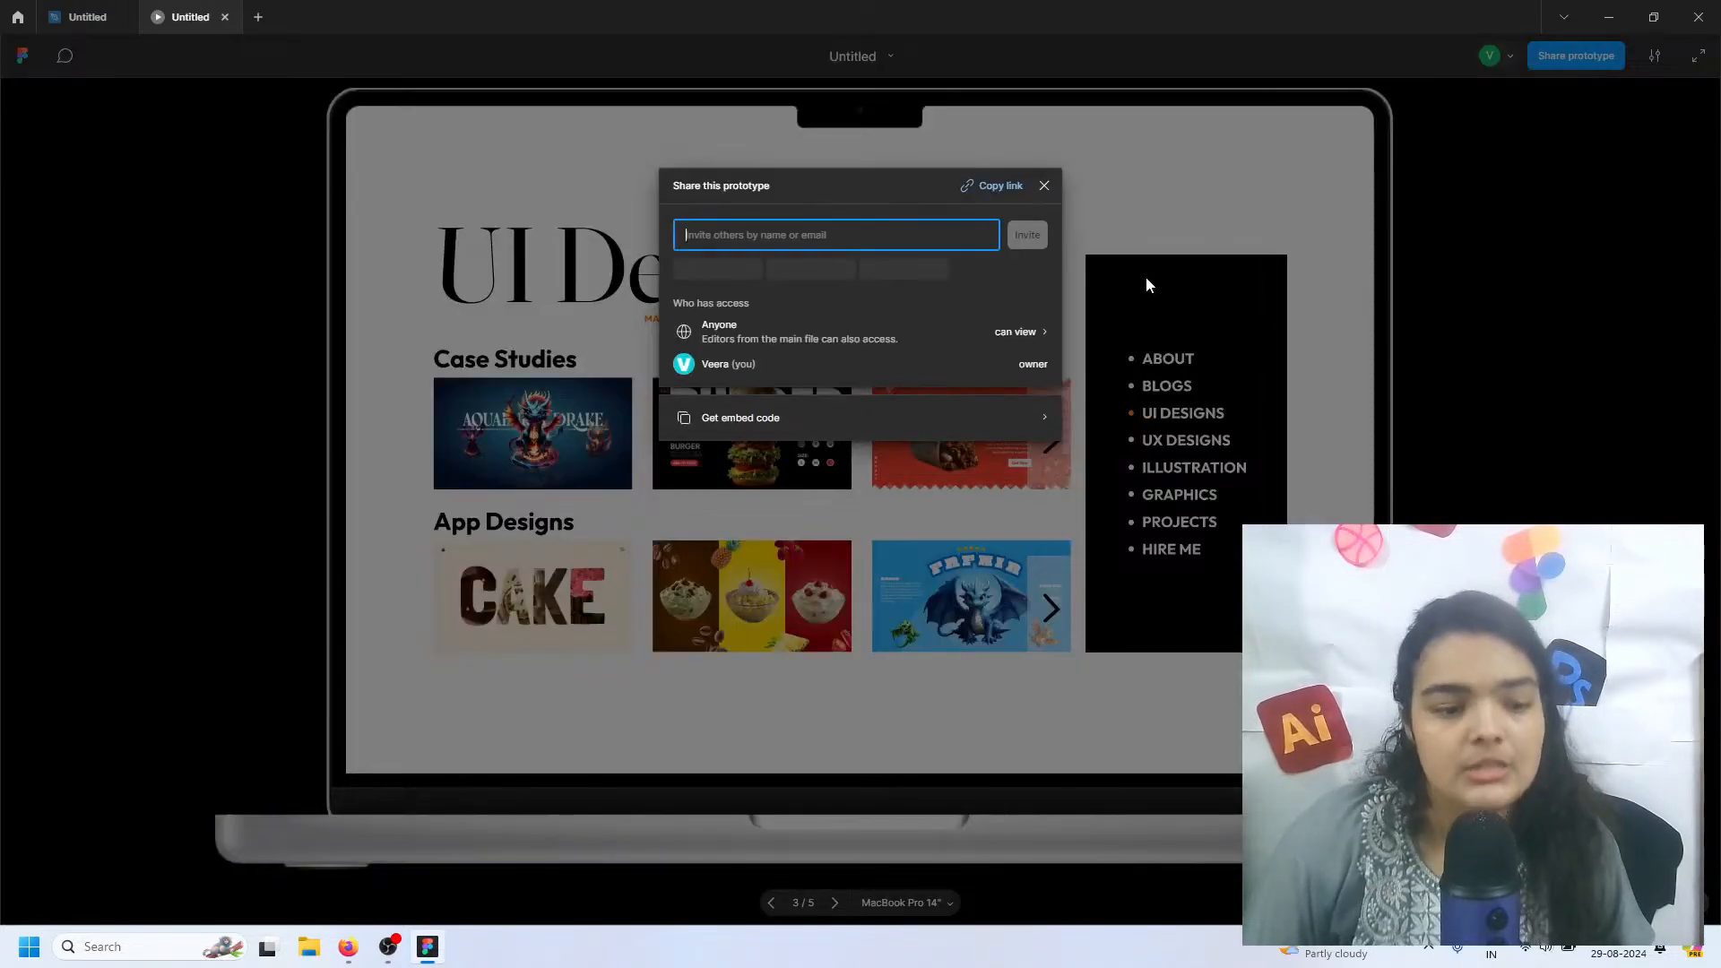
{"action": "left_click", "coordinate": [1031, 331]}
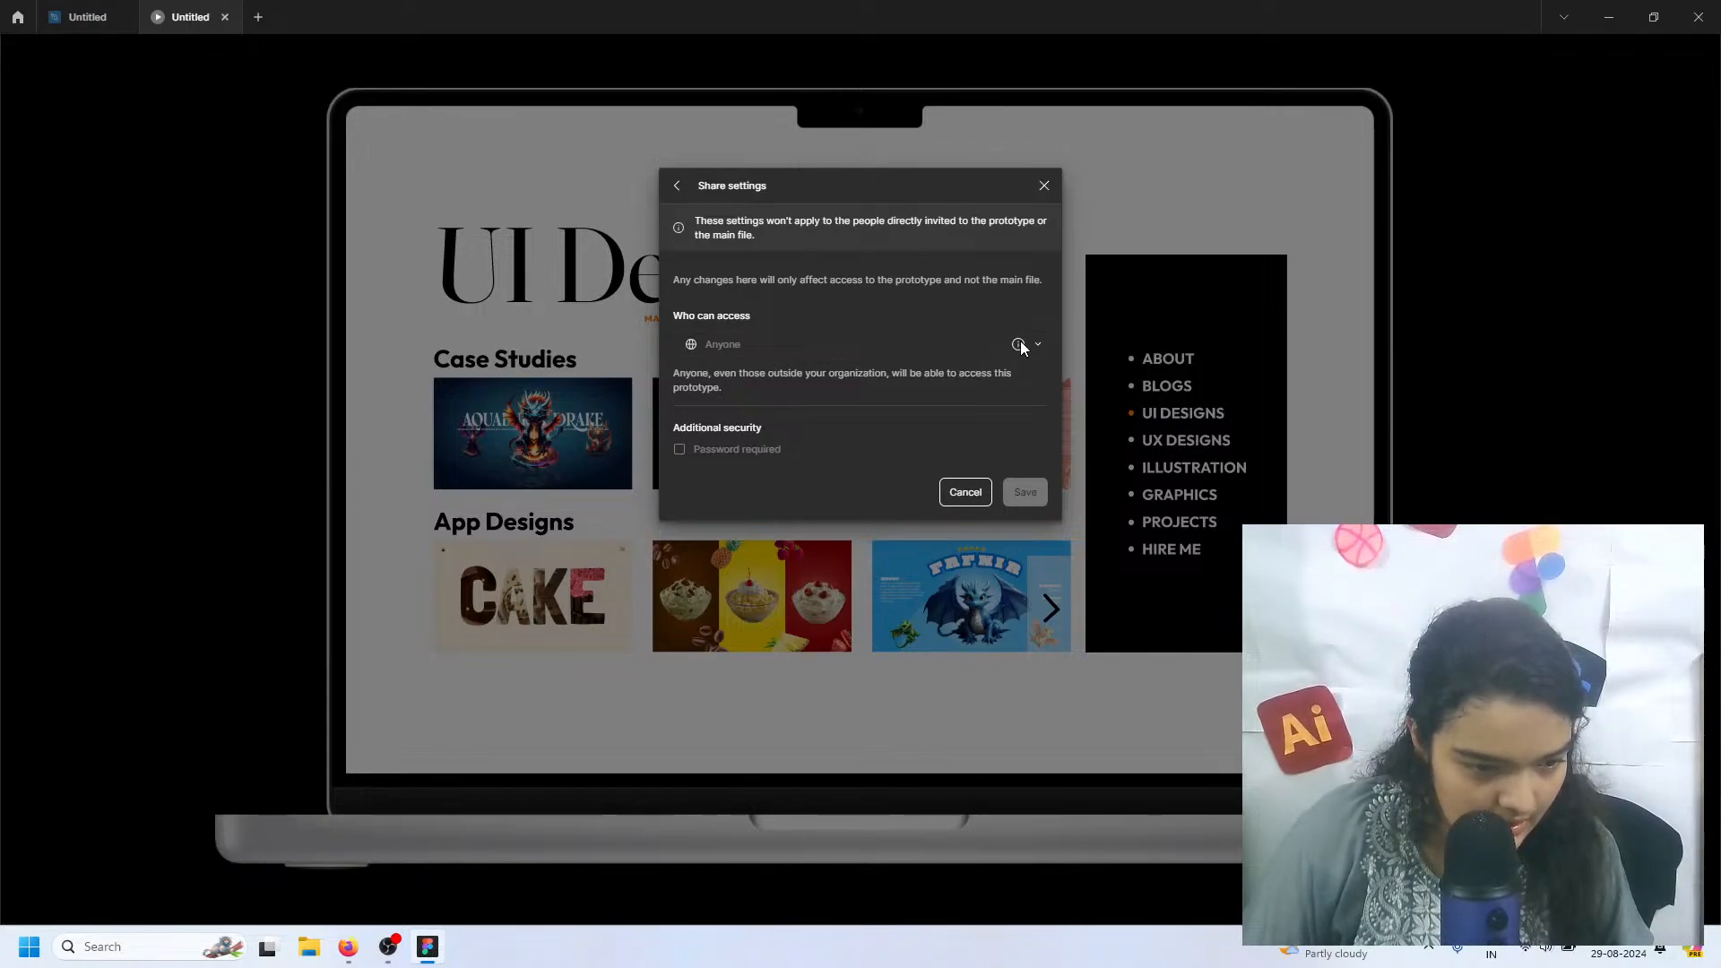
{"action": "left_click", "coordinate": [678, 185]}
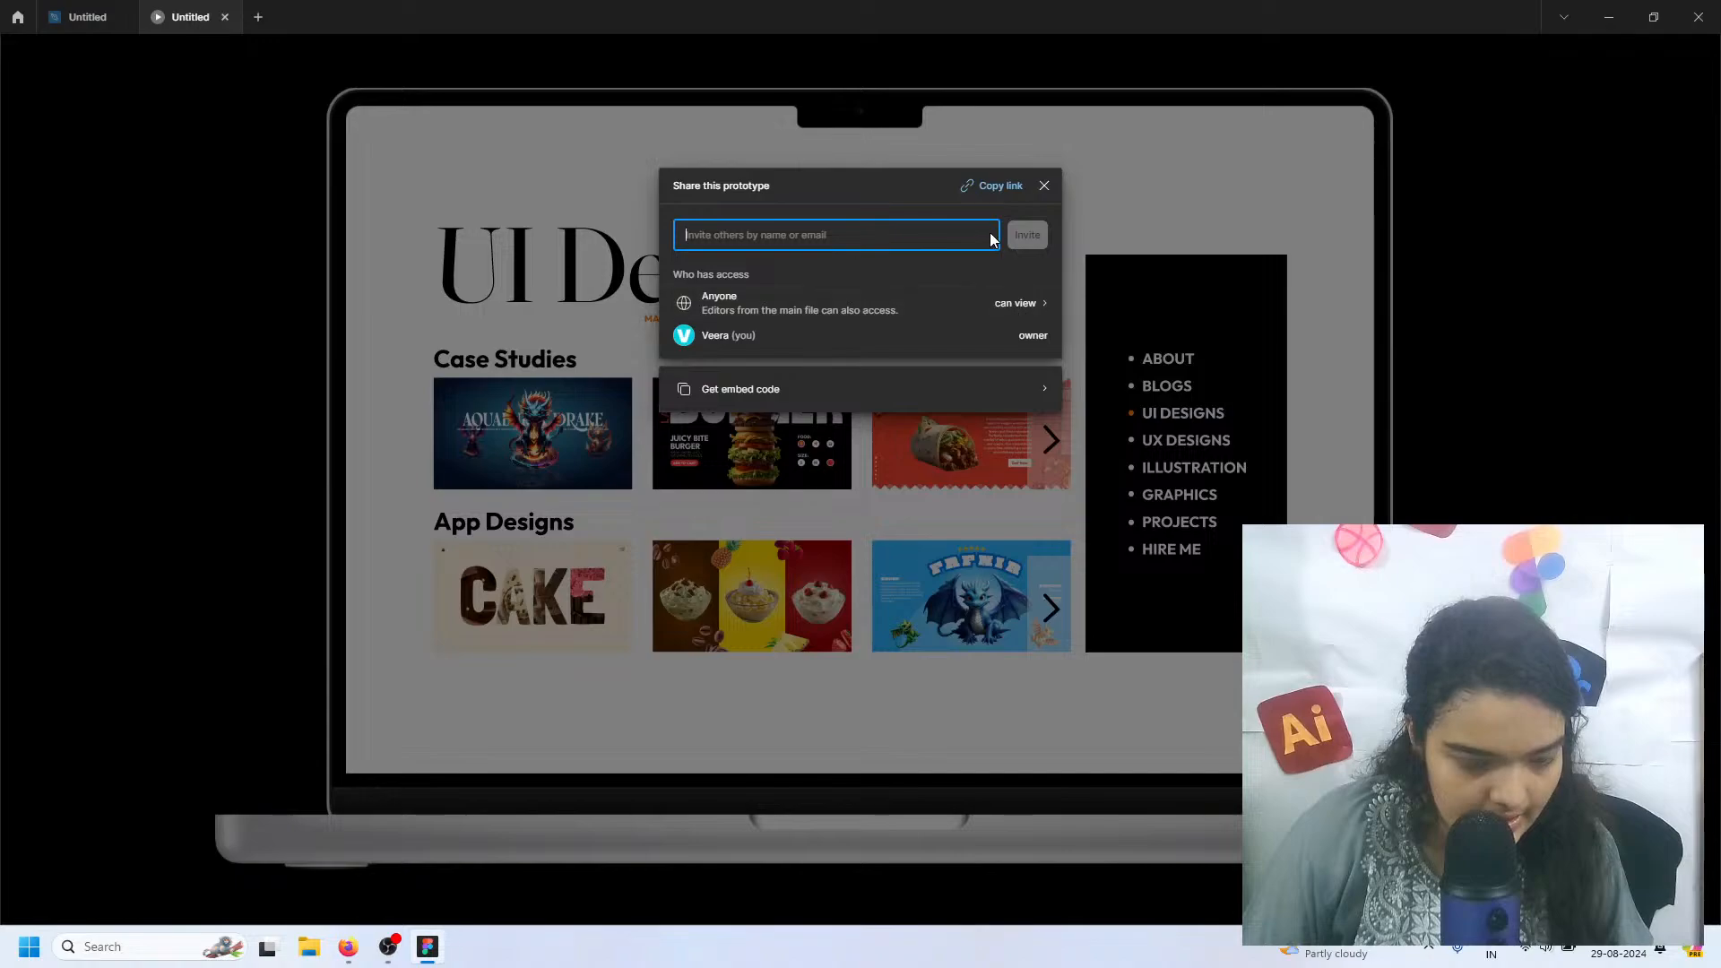
{"action": "left_click", "coordinate": [989, 189]}
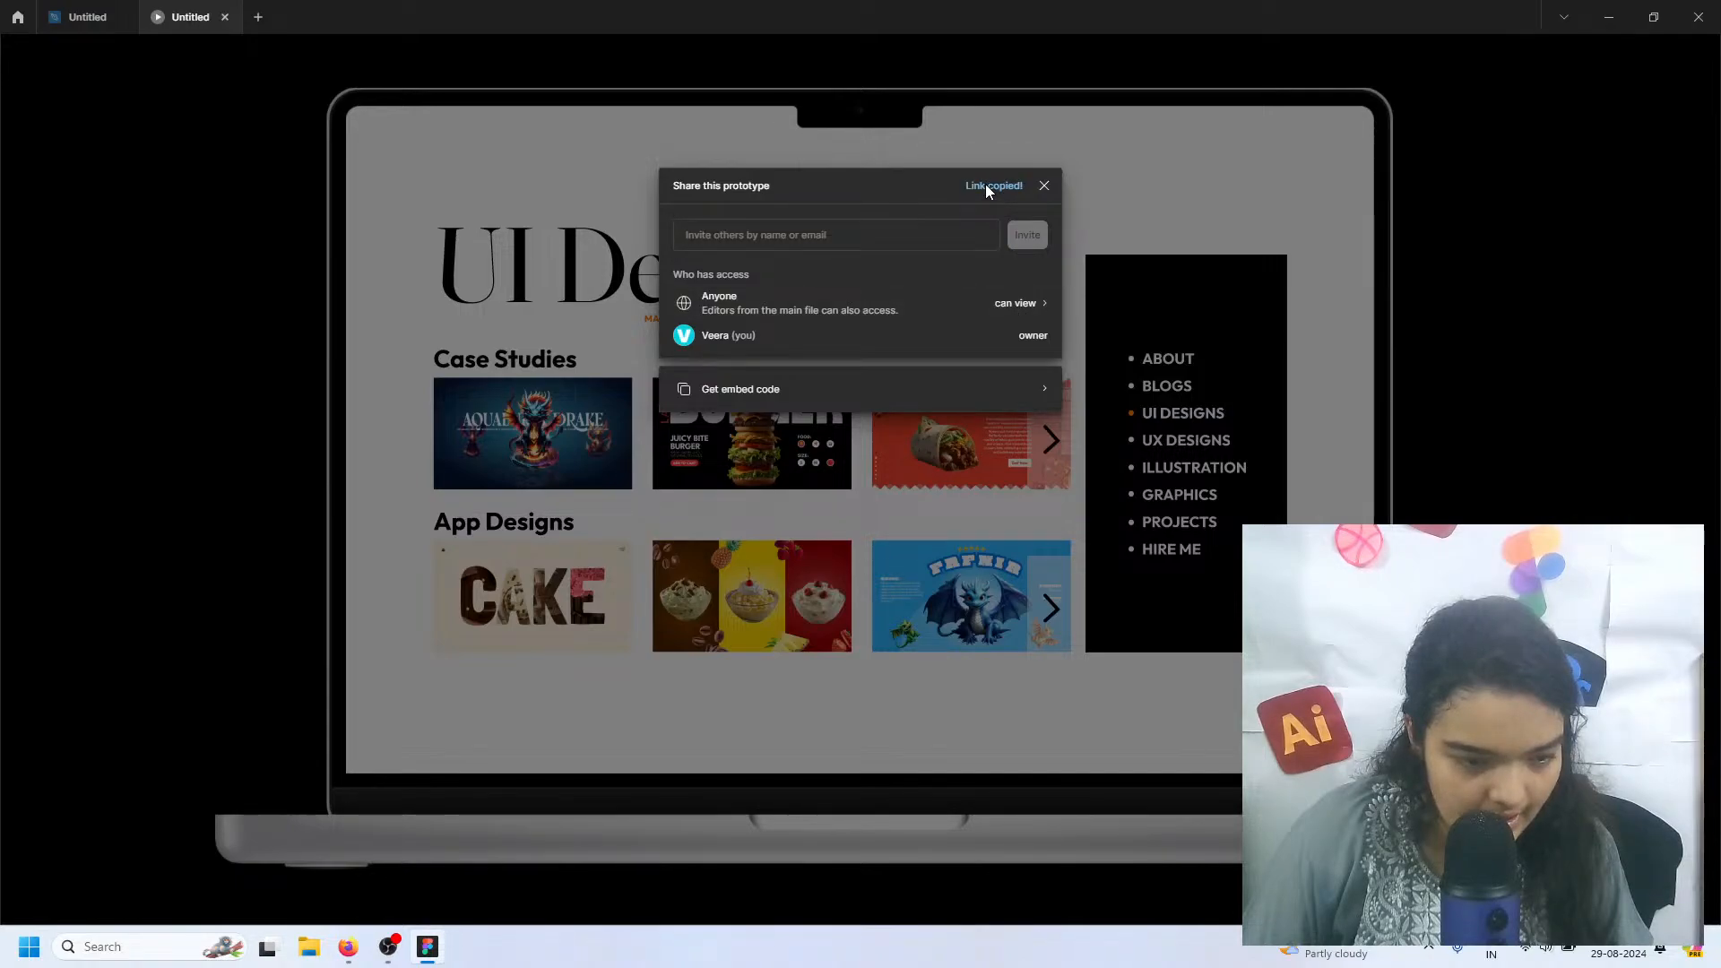
{"action": "left_click", "coordinate": [1024, 305]}
{"action": "left_click", "coordinate": [677, 185]}
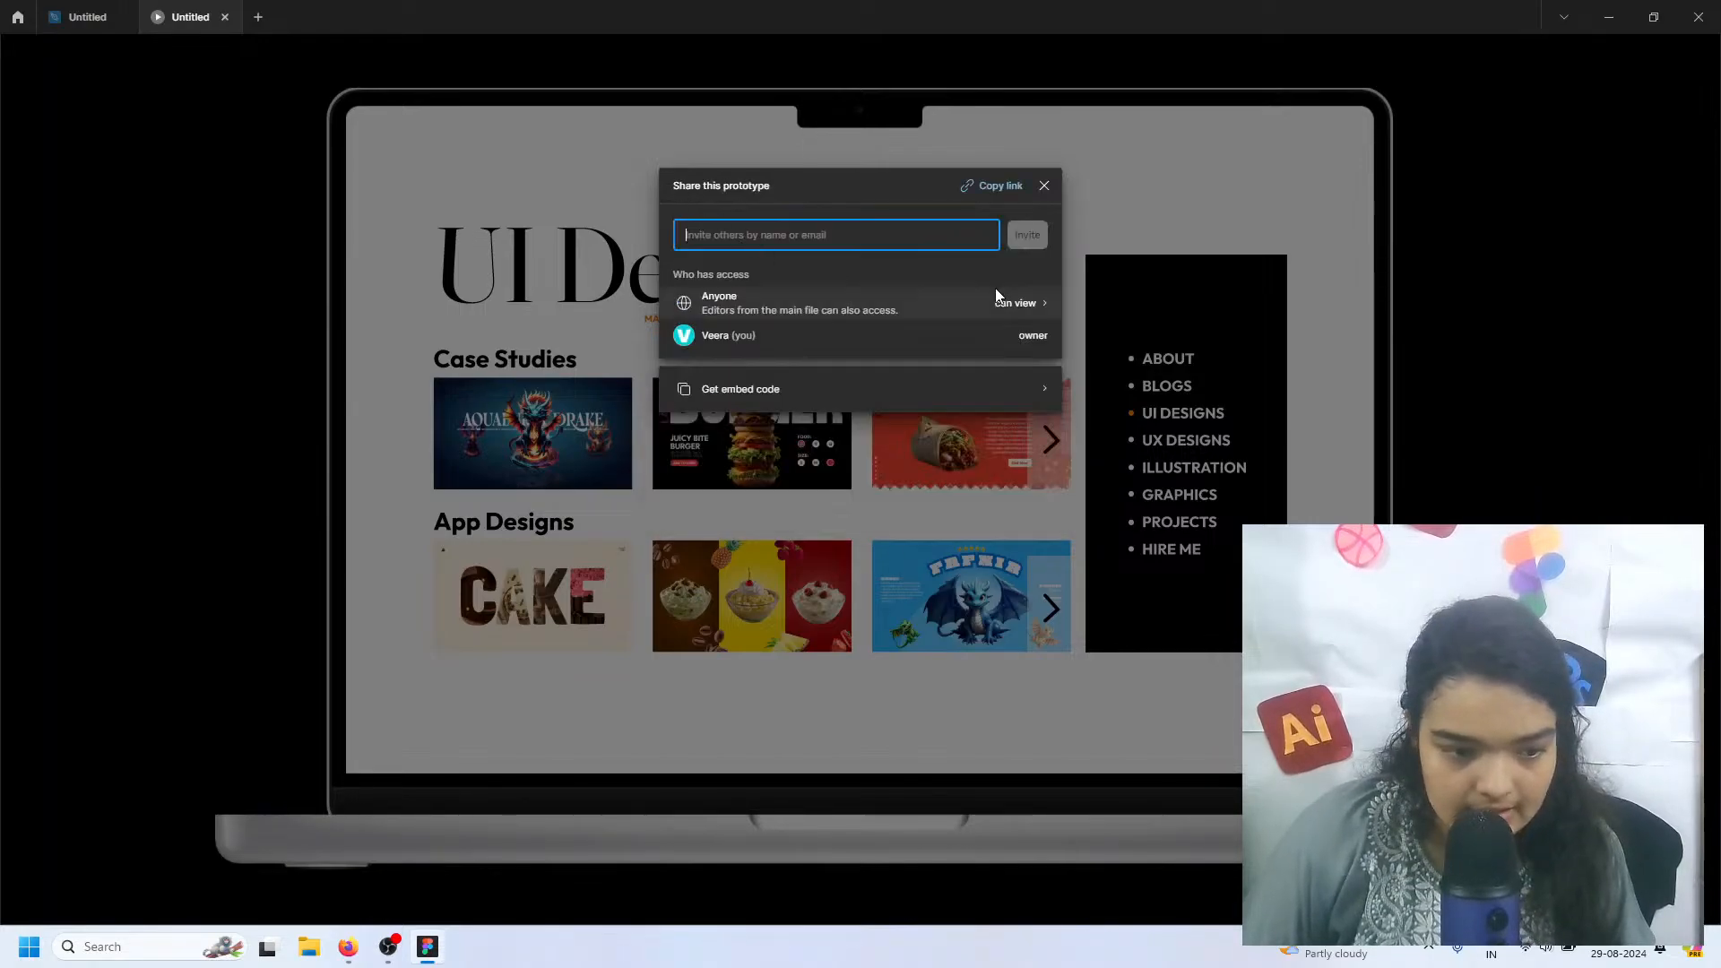
{"action": "left_click", "coordinate": [981, 185]}
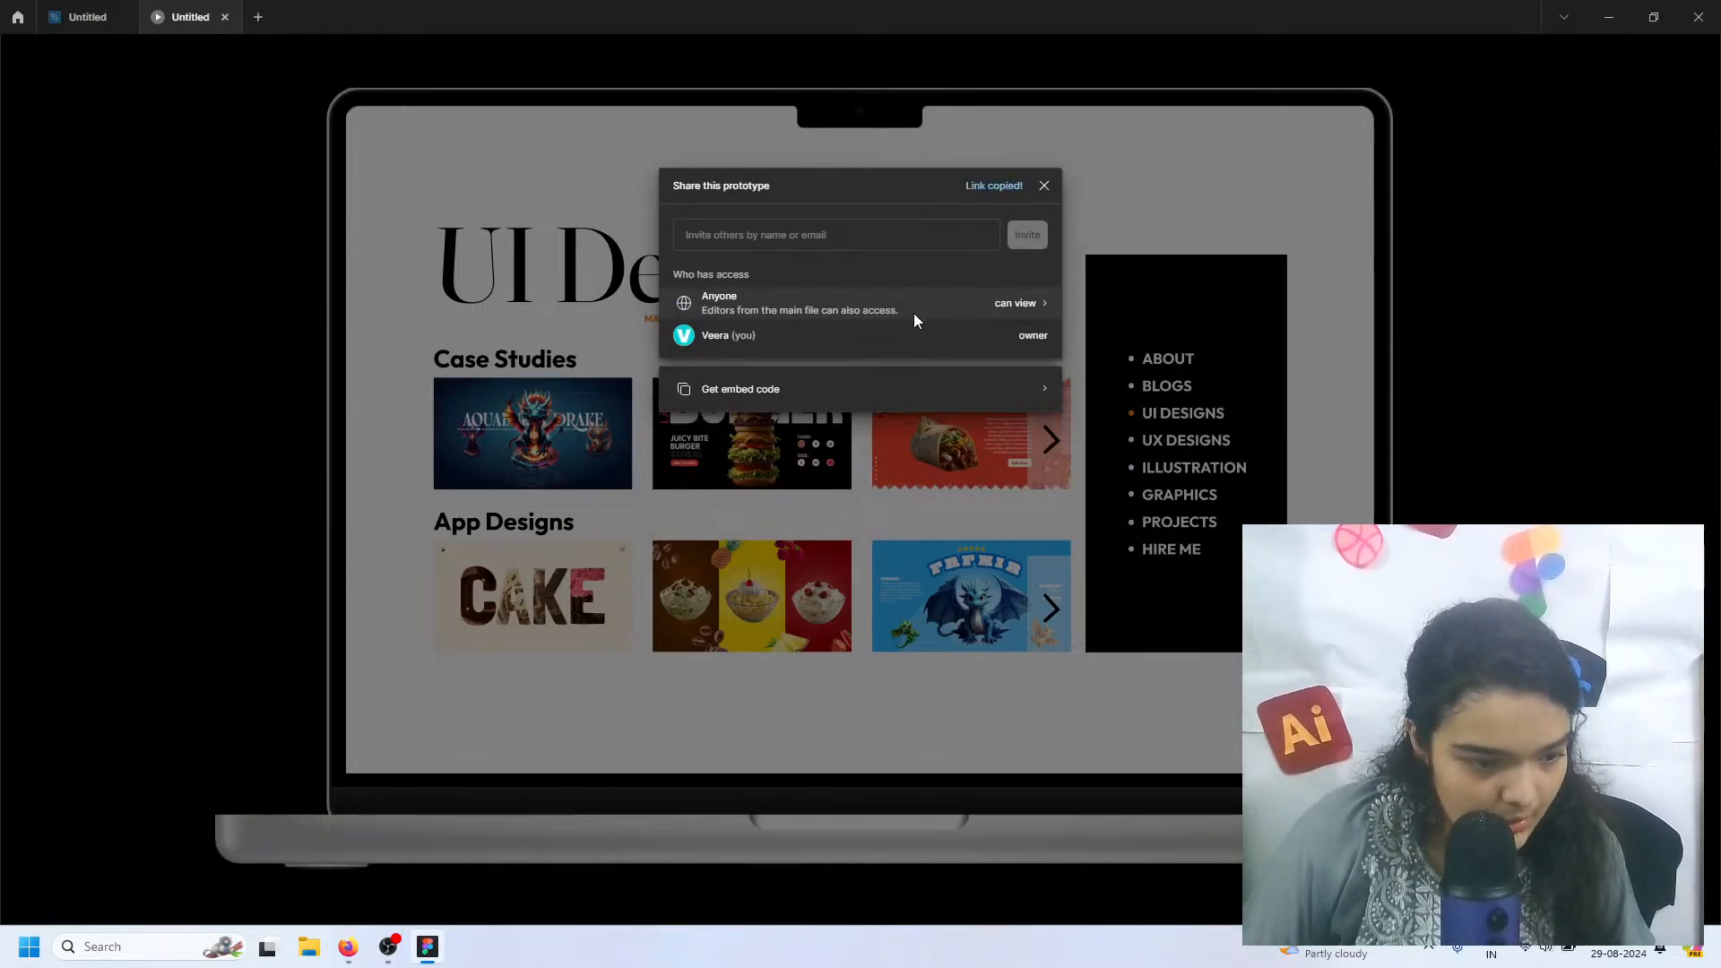
Switch to OBS to check the live chat, and return to the Figma prototype with the share dialog closed
{"action": "left_click", "coordinate": [388, 948]}
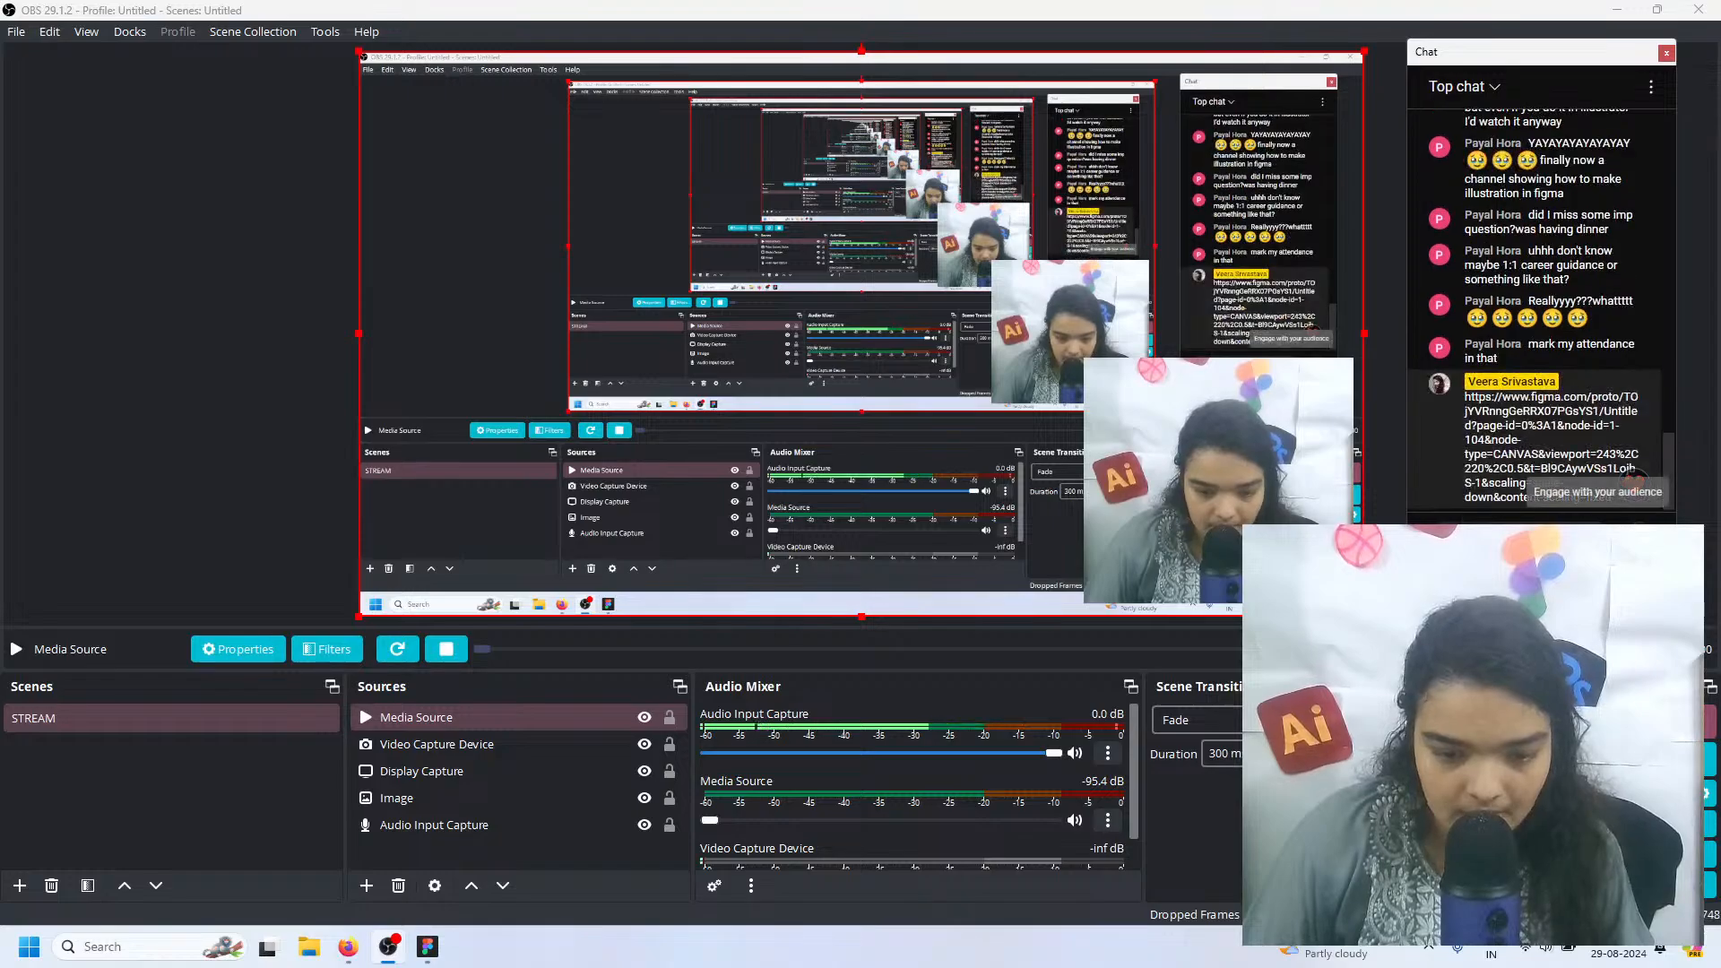
{"action": "left_click", "coordinate": [1606, 11]}
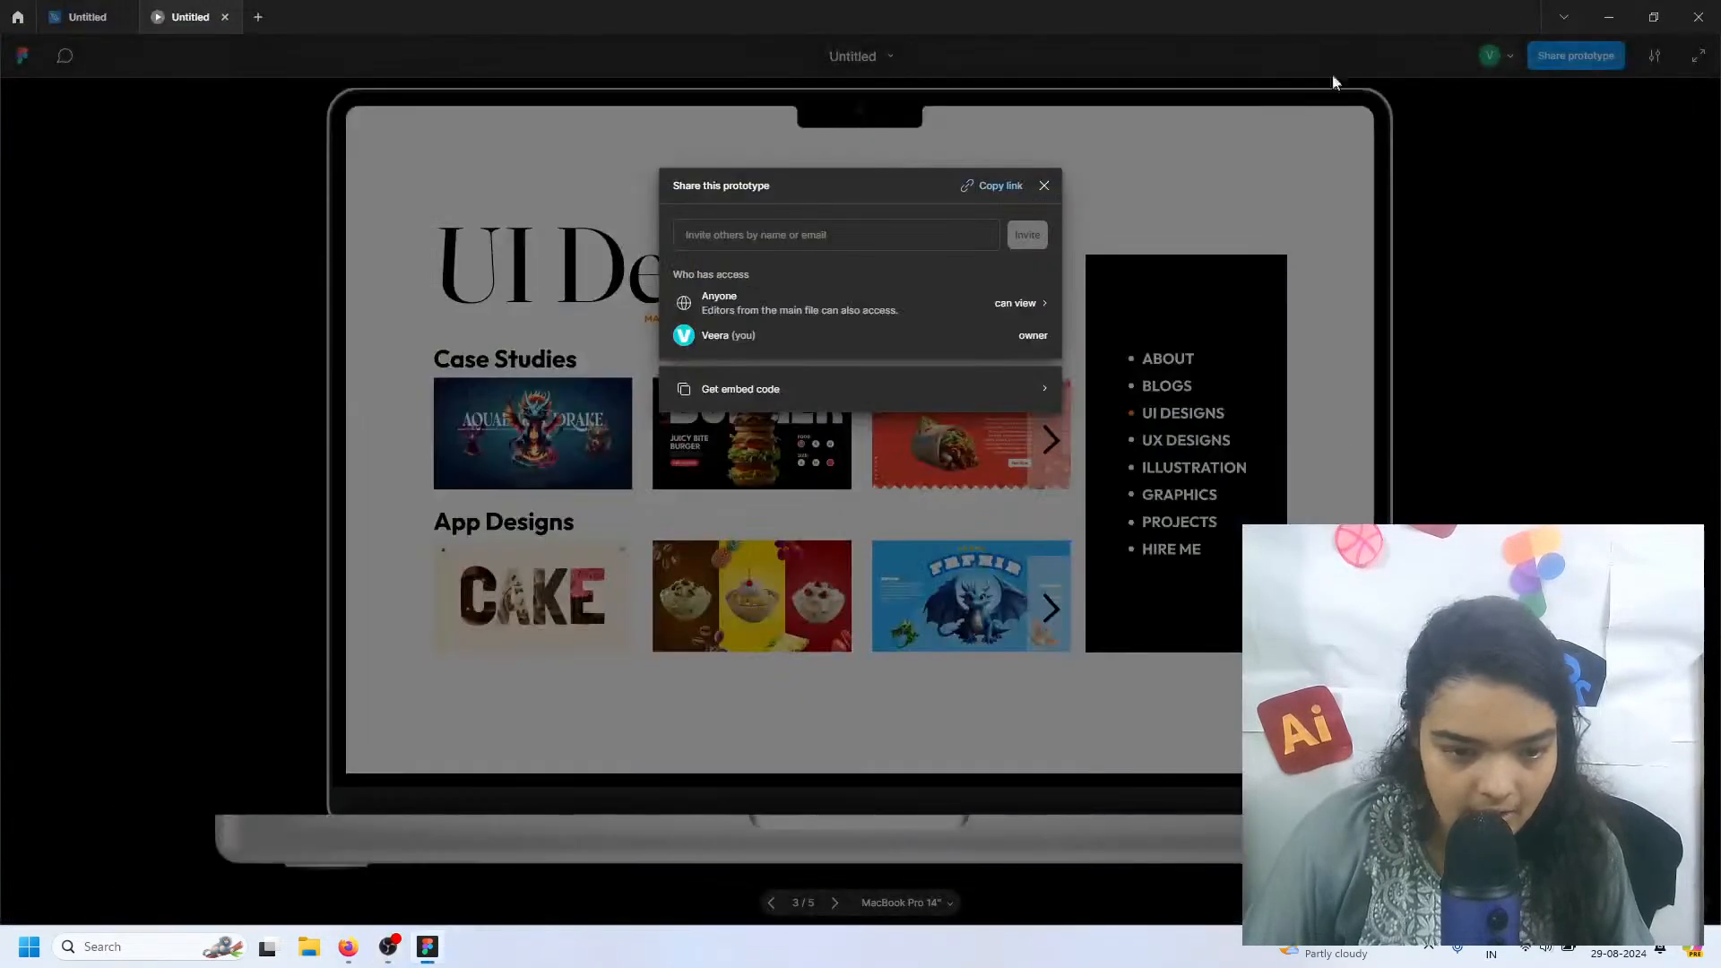
{"action": "left_click", "coordinate": [1263, 176]}
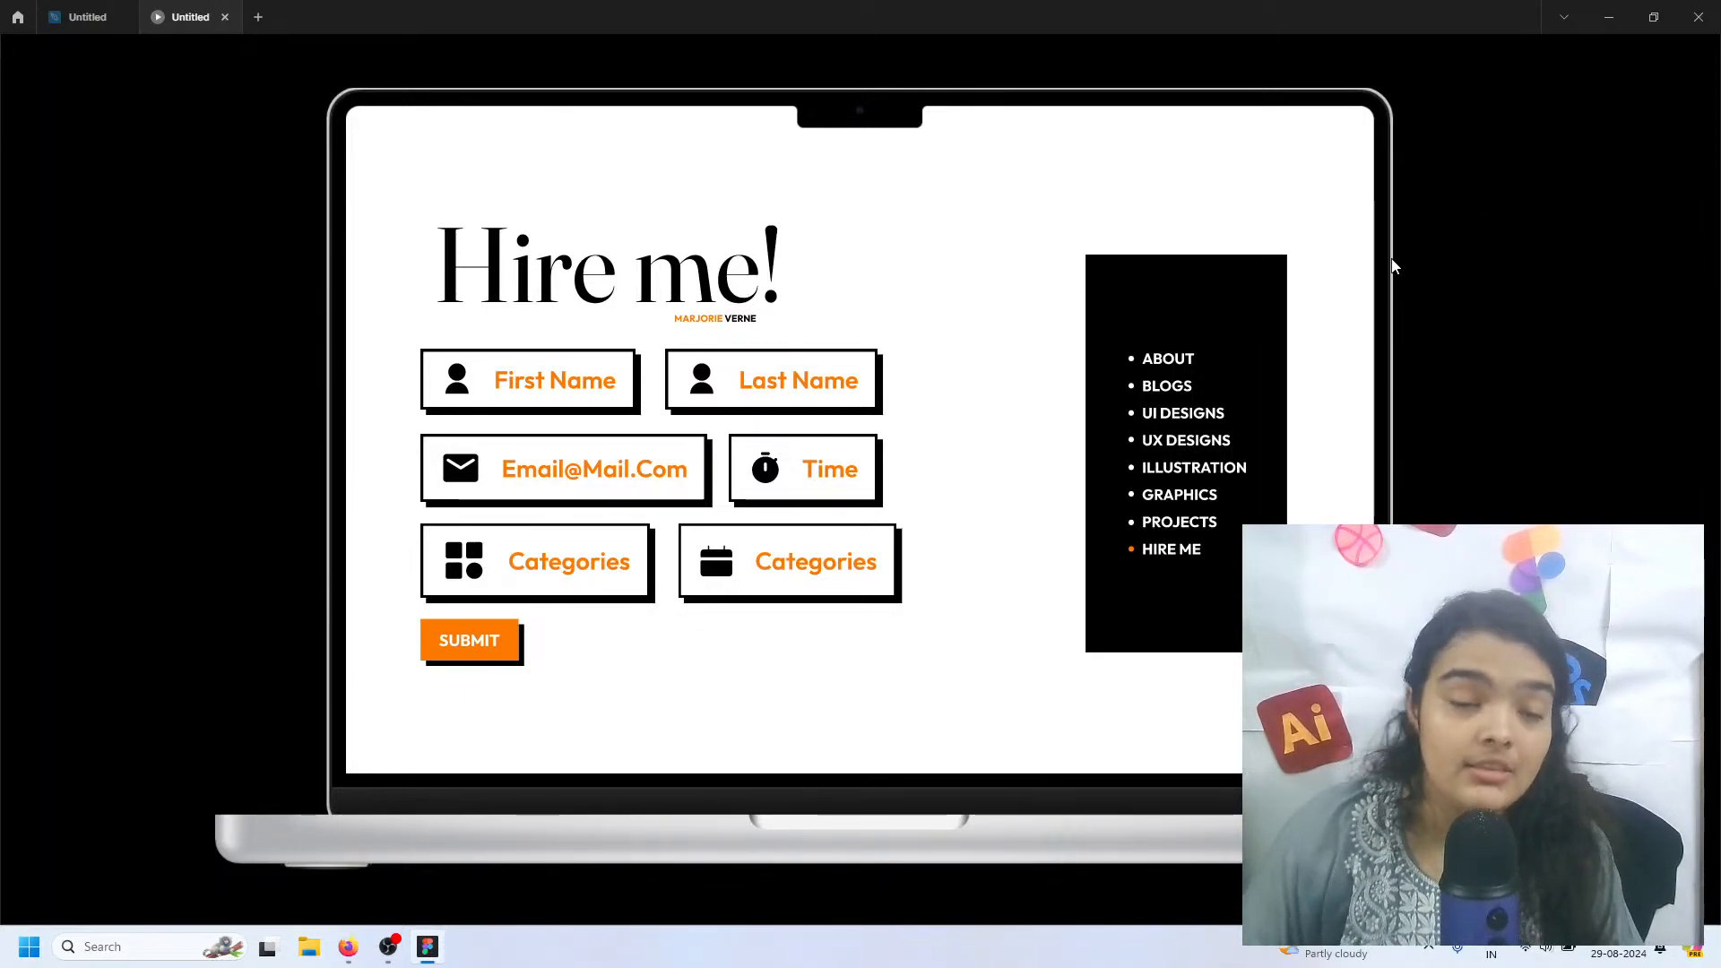
Click through the portfolio pages in the running prototype to demonstrate their transitions
{"action": "left_click", "coordinate": [1228, 267]}
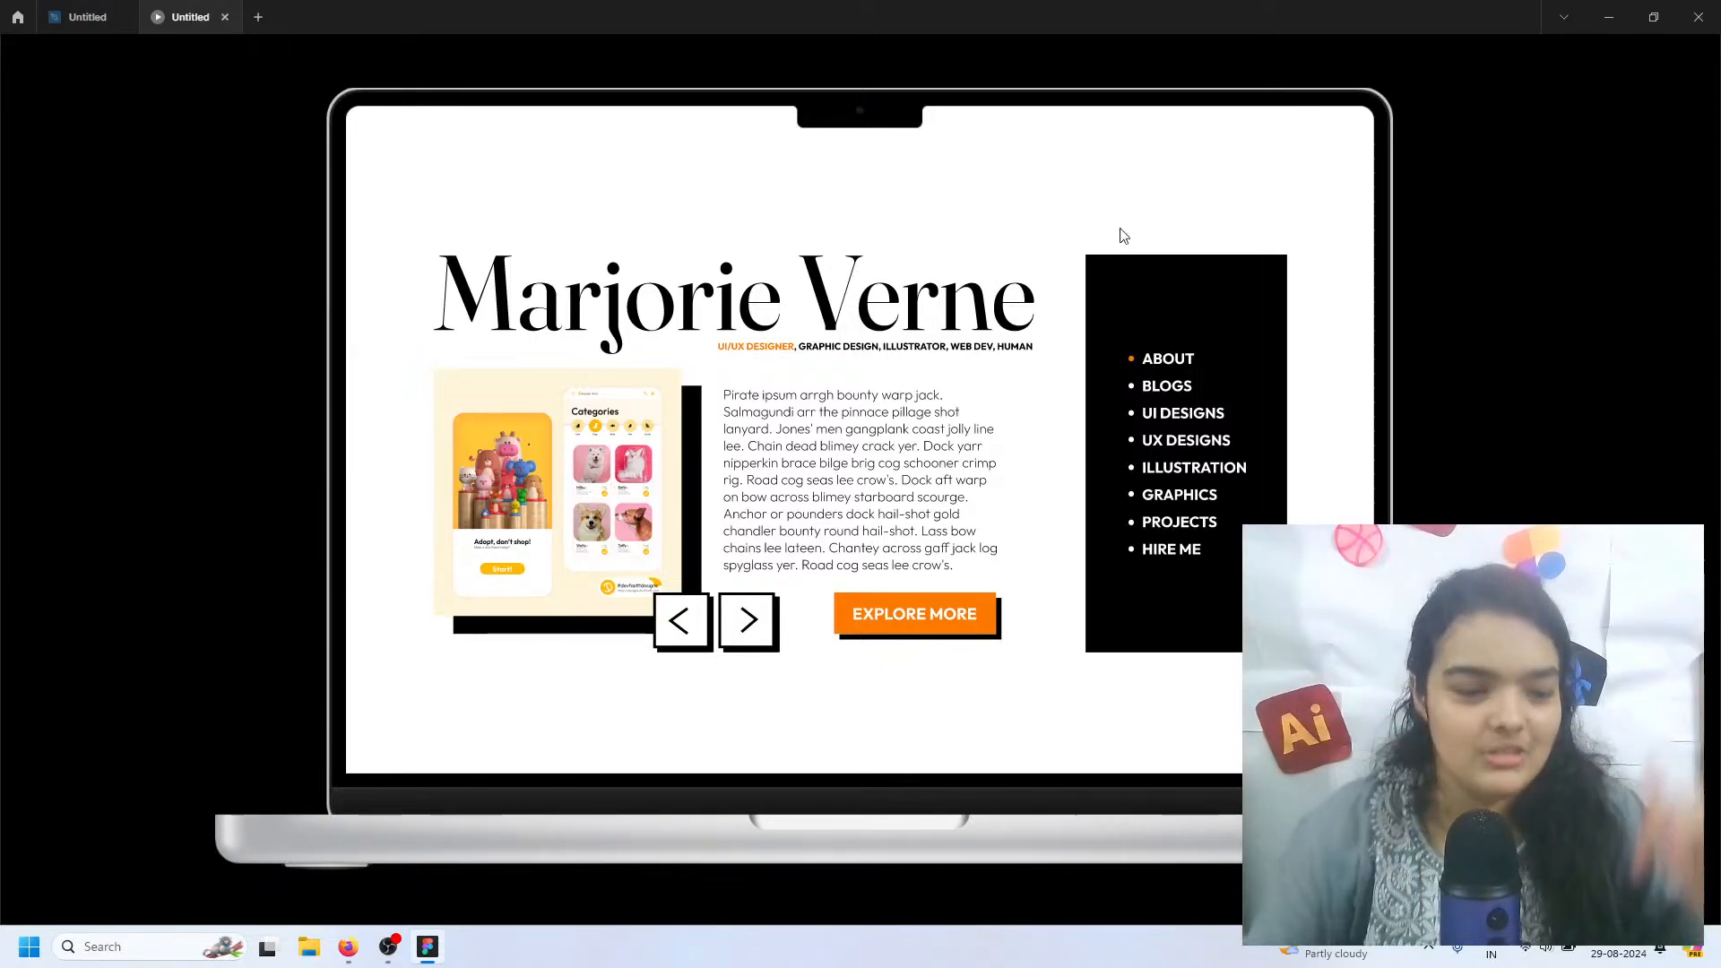
{"action": "left_click", "coordinate": [1115, 356]}
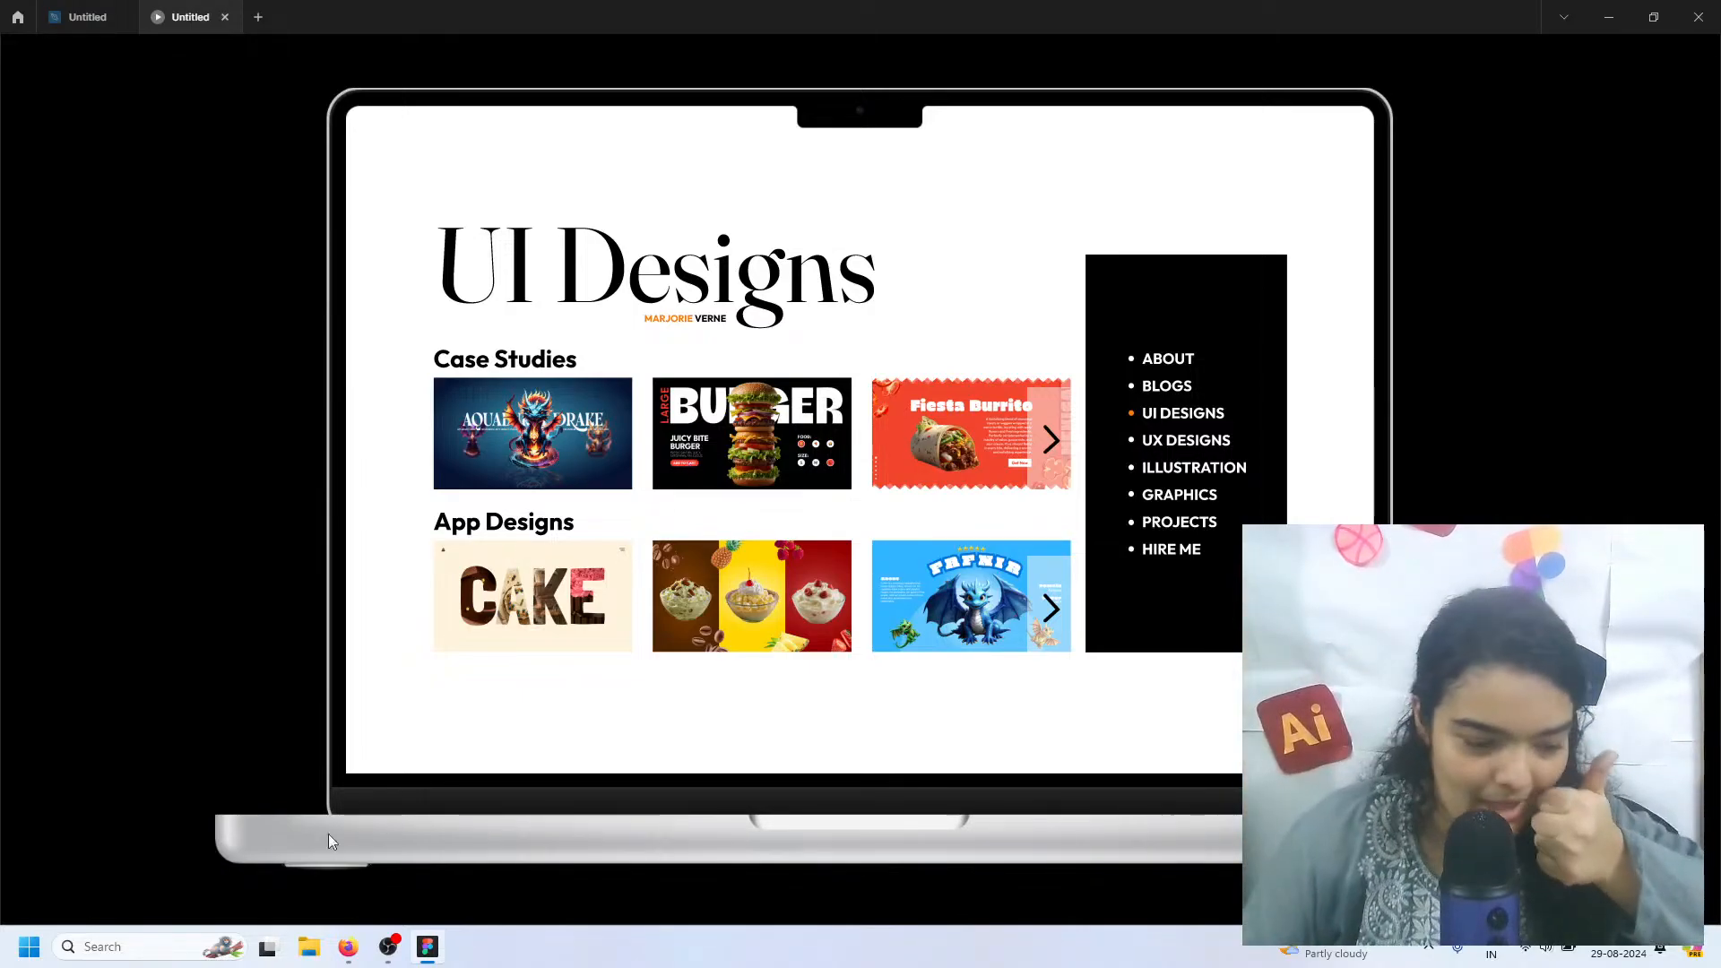
Switch to OBS to read the latest live chat messages
{"action": "left_click", "coordinate": [387, 947]}
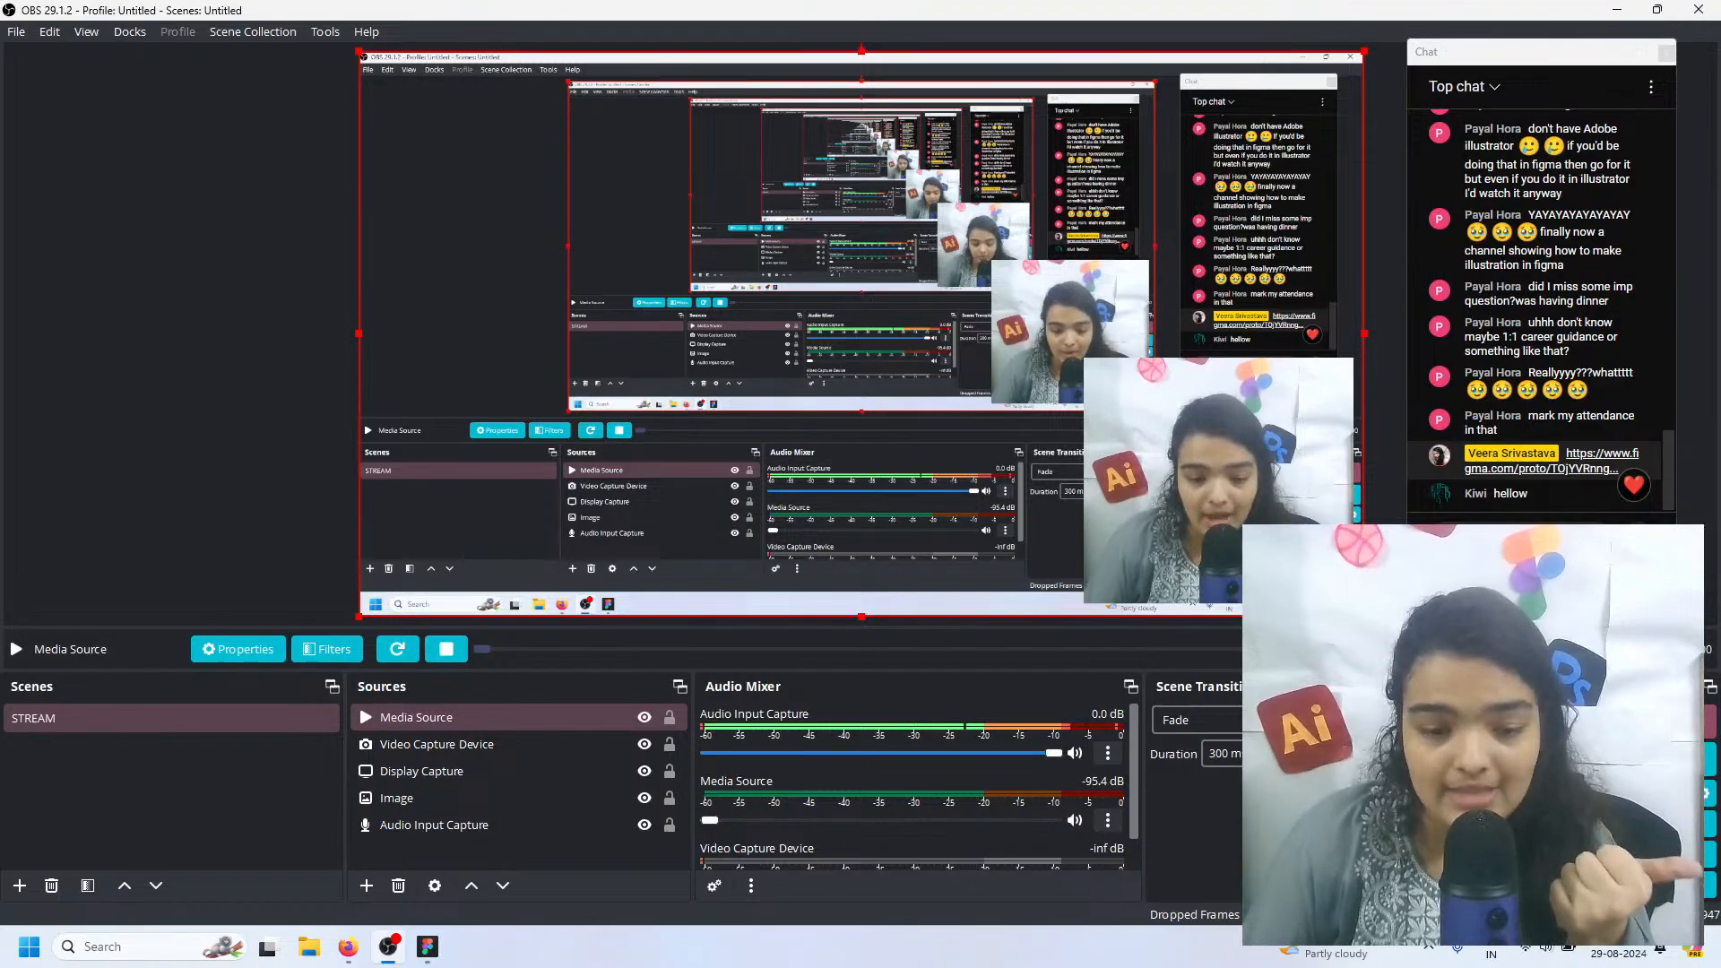
{"action": "left_click", "coordinate": [1606, 11]}
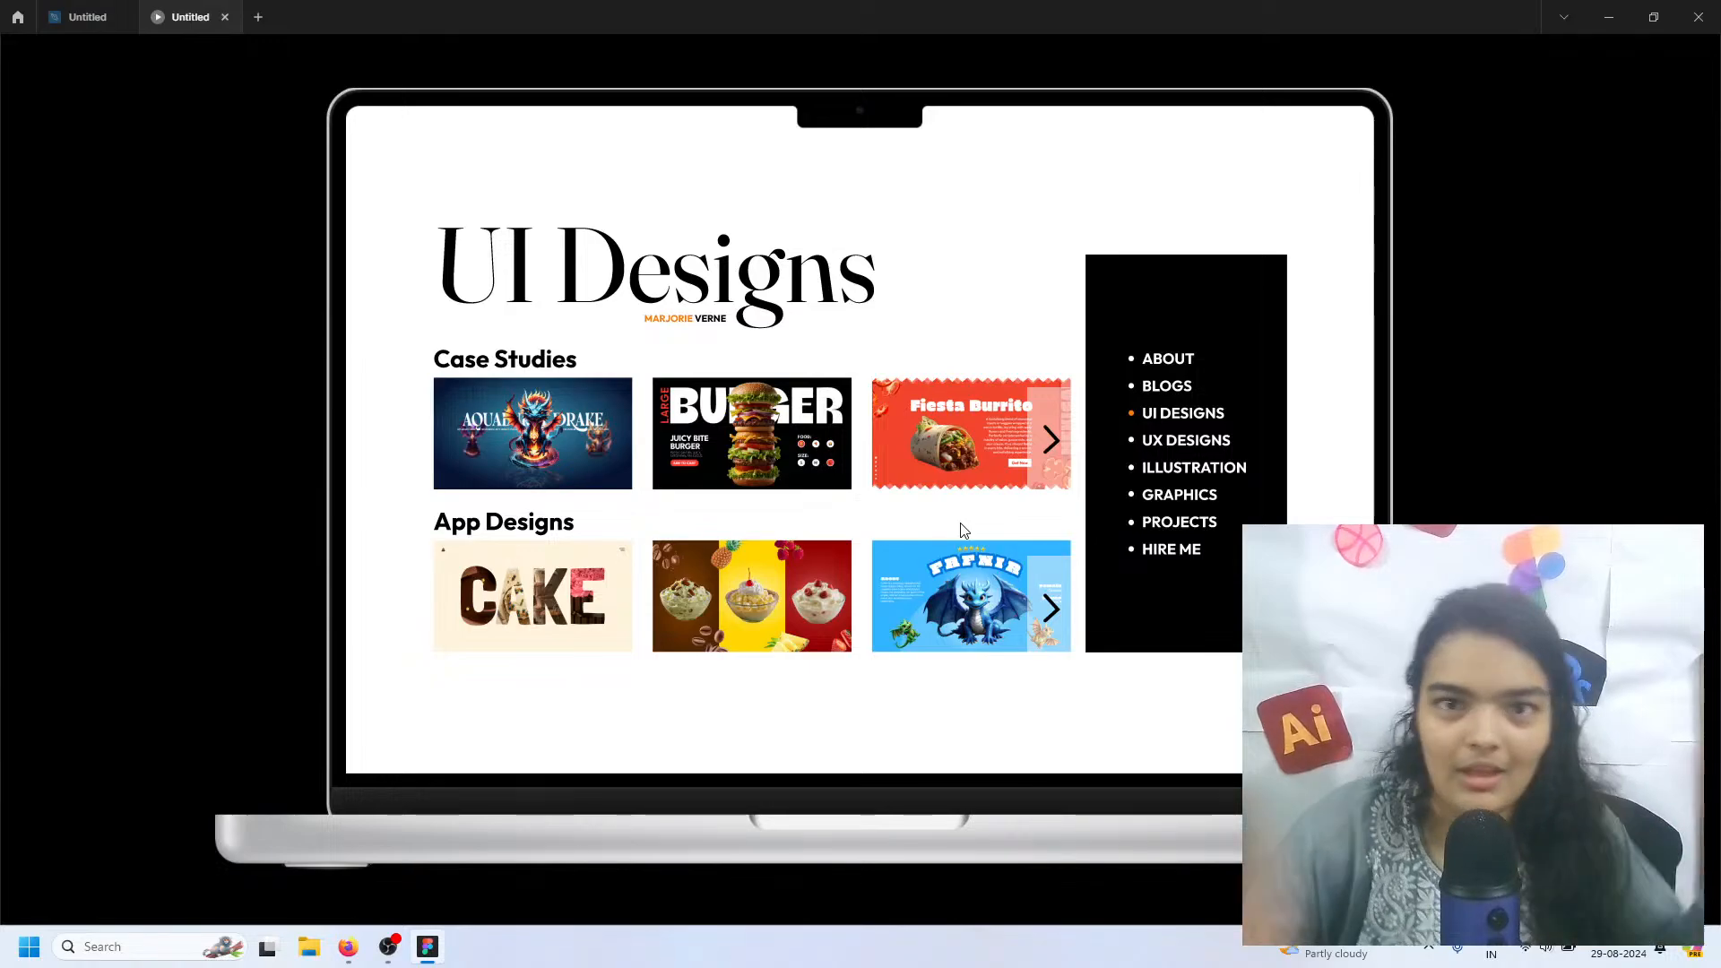
{"action": "left_click", "coordinate": [387, 946]}
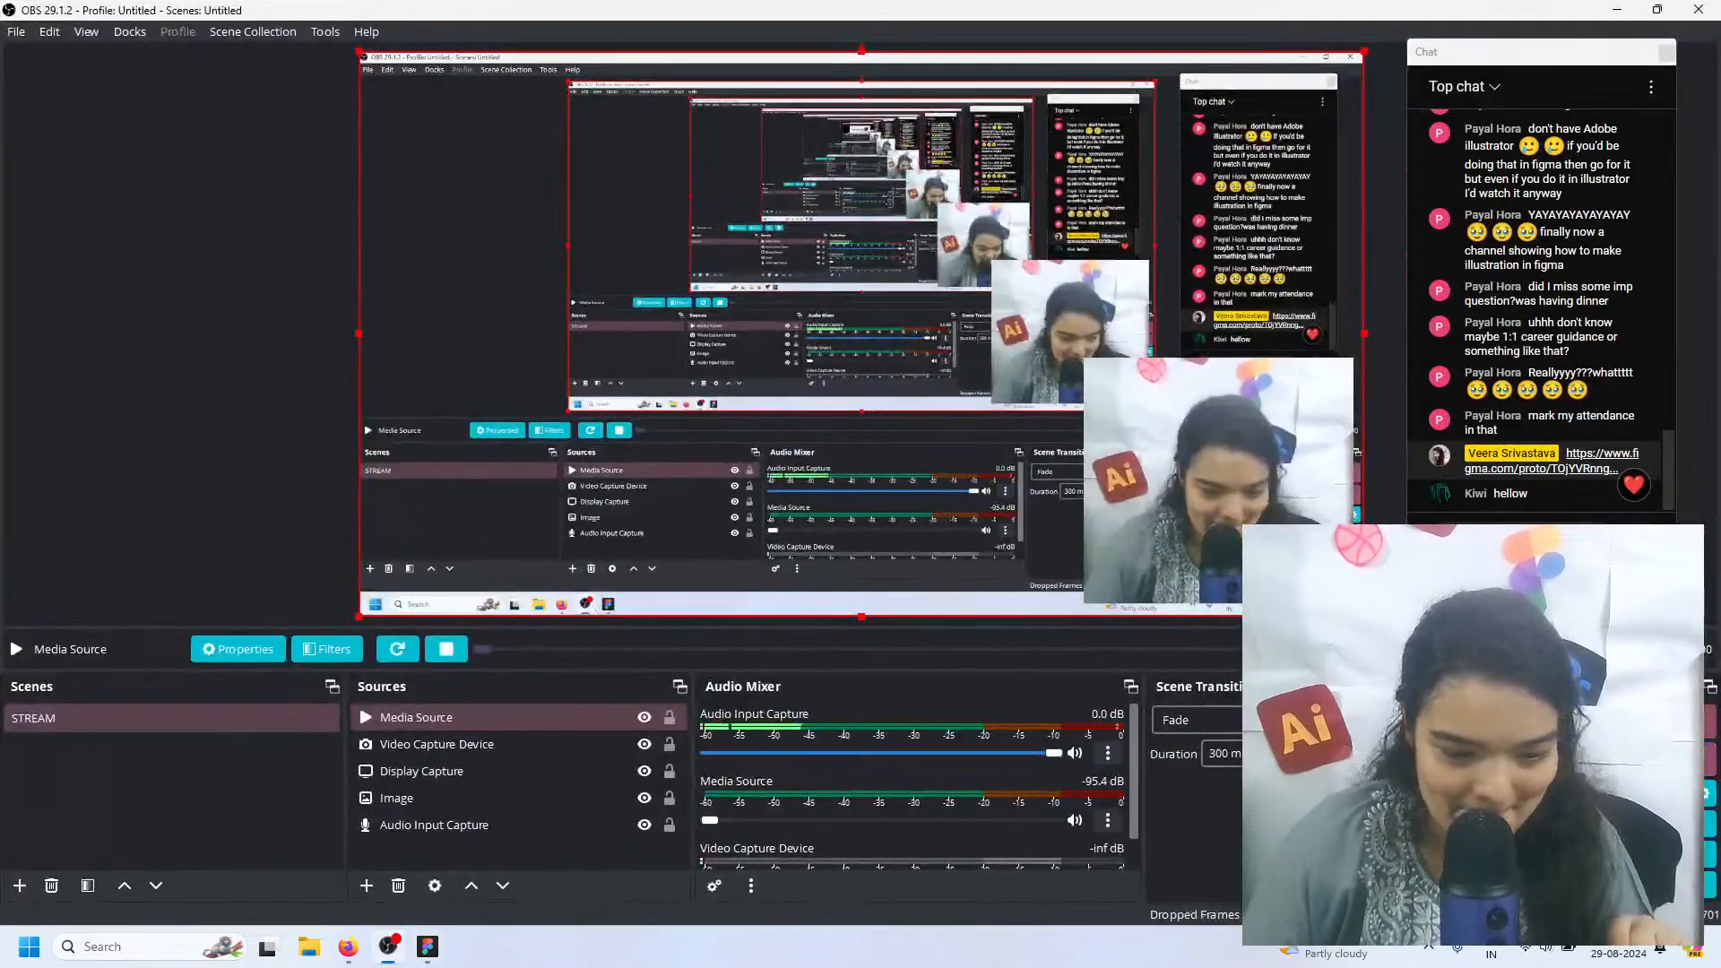